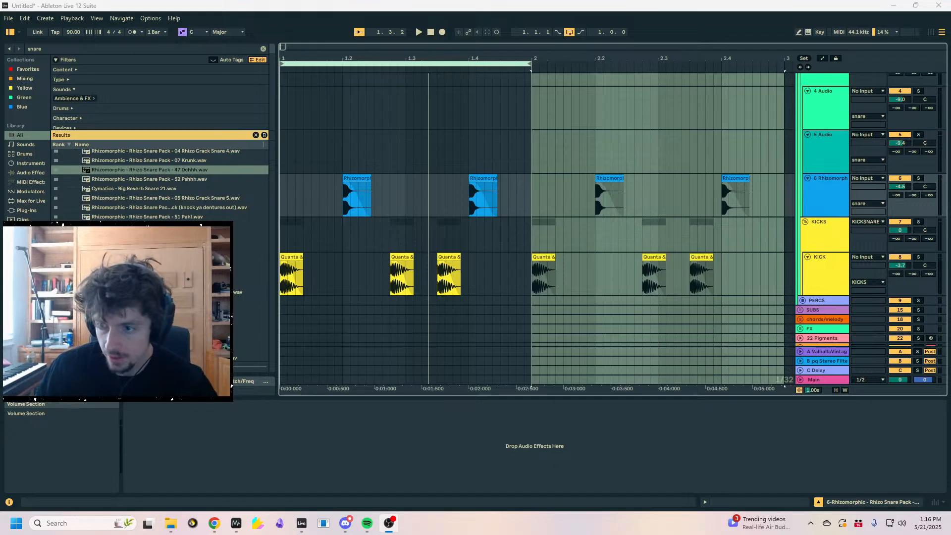
# - Switch to the full-screen view and set the arrangement loop to cover bars 1 and 2
pyautogui.press('F11')
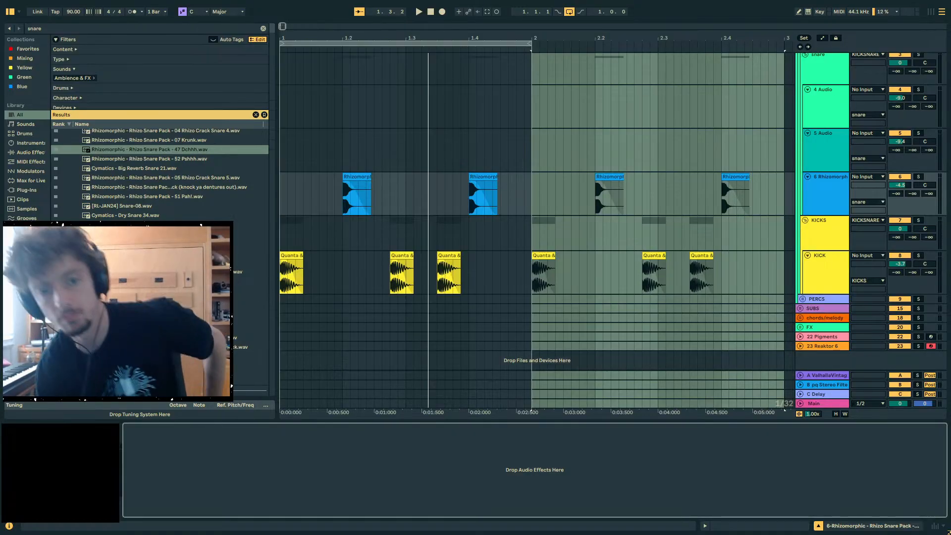
pyautogui.scroll(3, 707, 242)
pyautogui.click(807, 170)
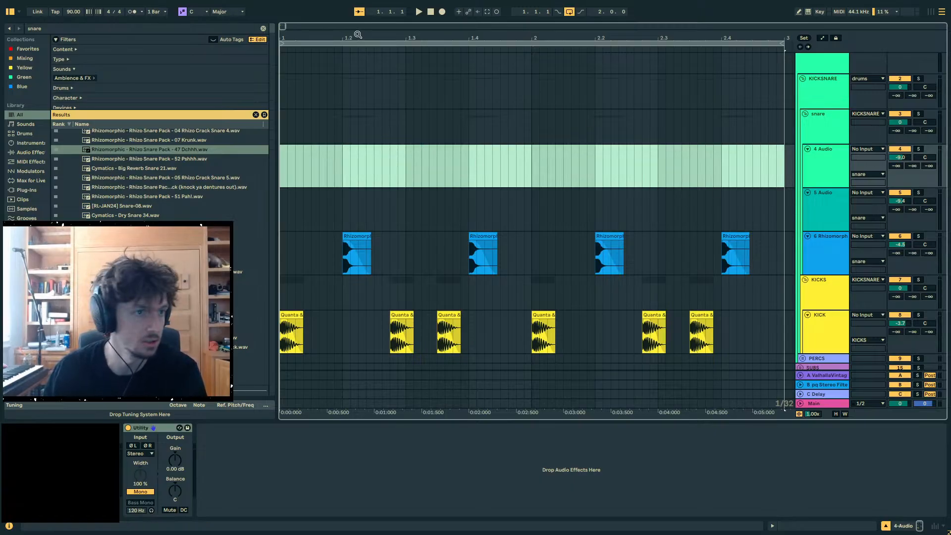
pyautogui.moveTo(358, 34); pyautogui.dragTo(354, 21)
pyautogui.scroll(-1, 817, 195)
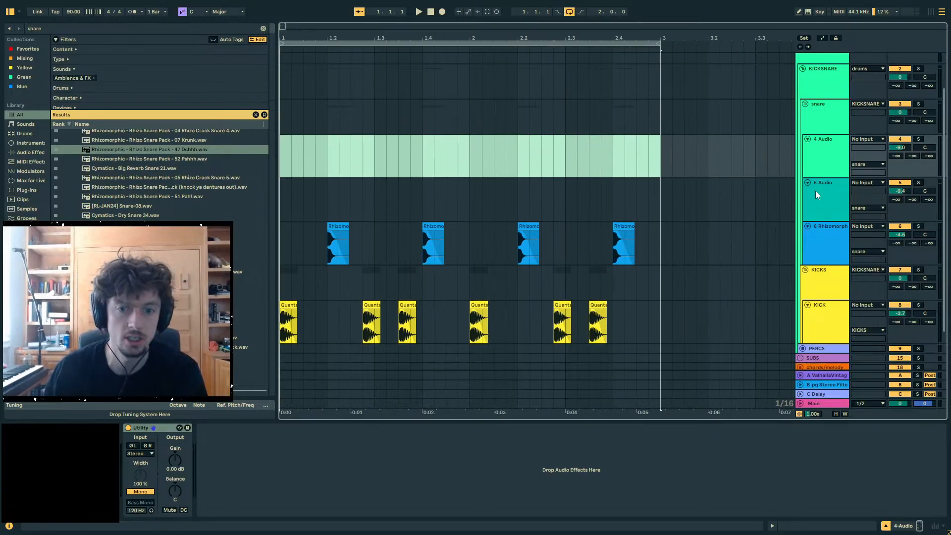
# - Fold the snare and KICKS groups and unfold the PERCS group
pyautogui.scroll(3, 815, 191)
pyautogui.click(810, 154)
pyautogui.click(805, 153)
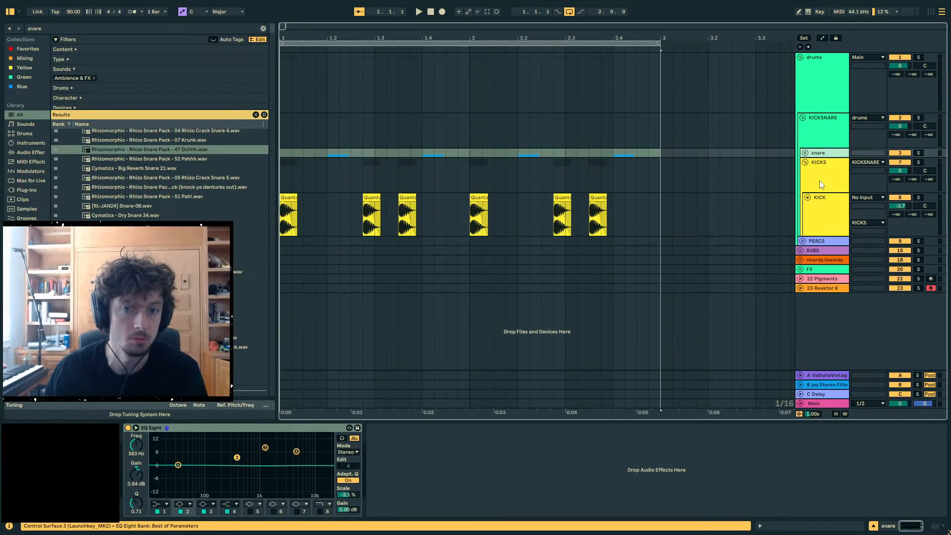
pyautogui.click(819, 184)
pyautogui.click(805, 162)
pyautogui.click(818, 173)
pyautogui.click(803, 172)
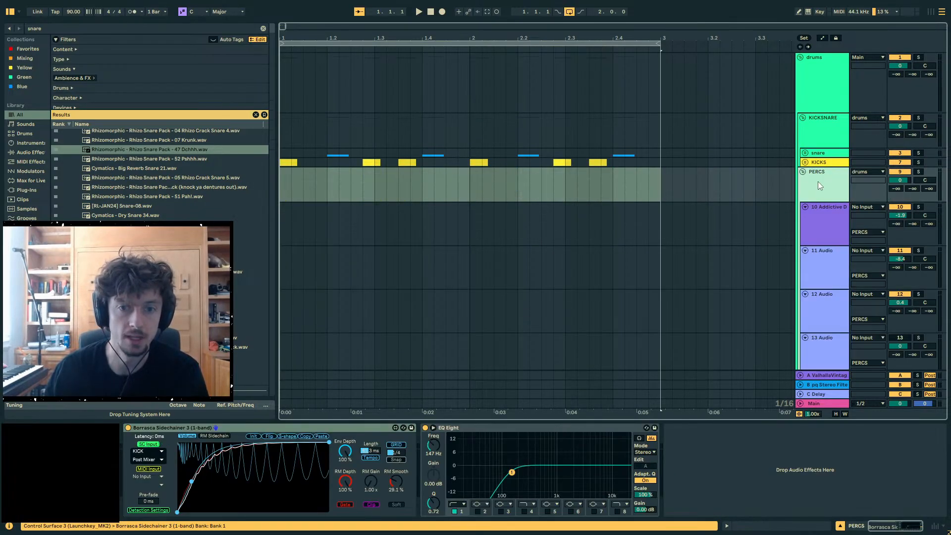
# - Select bars 1 and 2 on the Addictive Drums track and open its Addictive Drums 2 plug-in window
pyautogui.click(826, 221)
pyautogui.moveTo(664, 218); pyautogui.dragTo(280, 221)
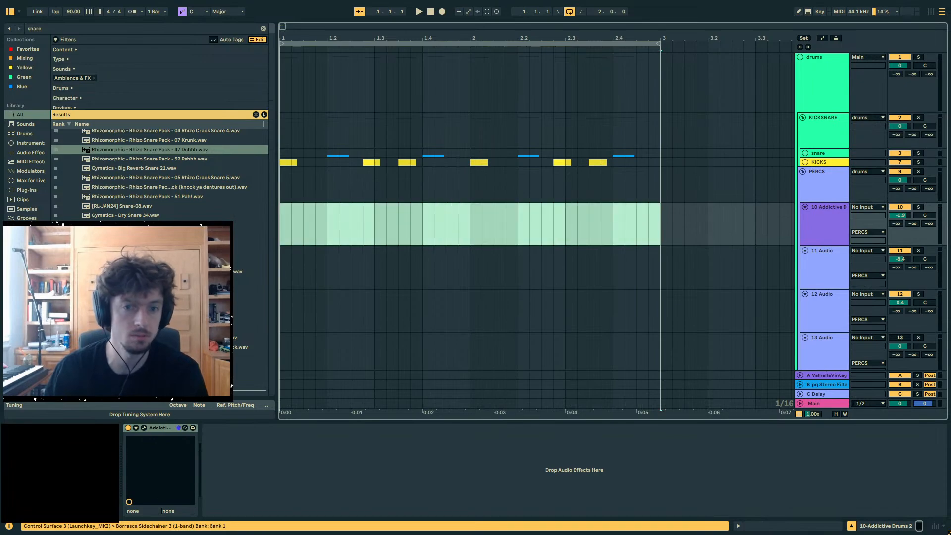
pyautogui.click(812, 221)
pyautogui.click(143, 427)
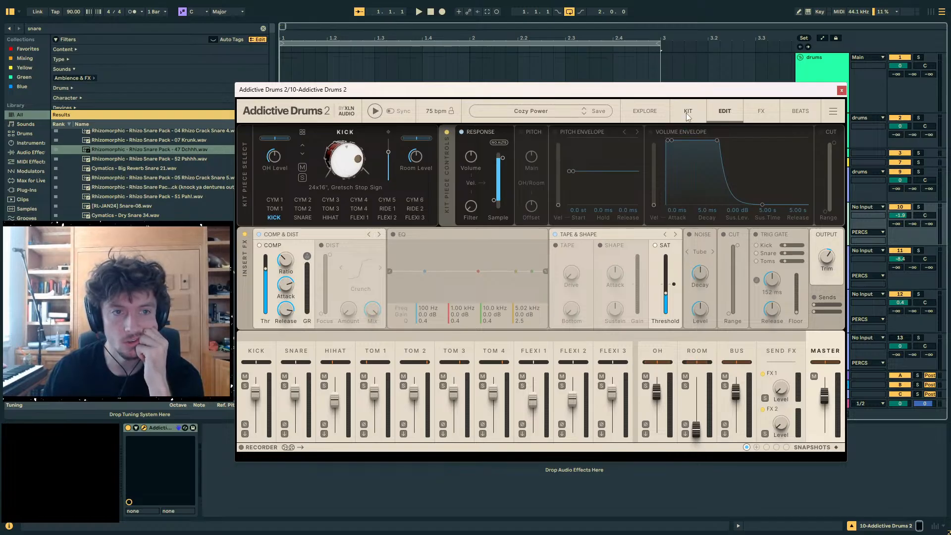
# - Audition the Clean preset, plus Down Stroke and Pearl Reference w Comp from the Funk playlist, in the preset browser
pyautogui.click(541, 110)
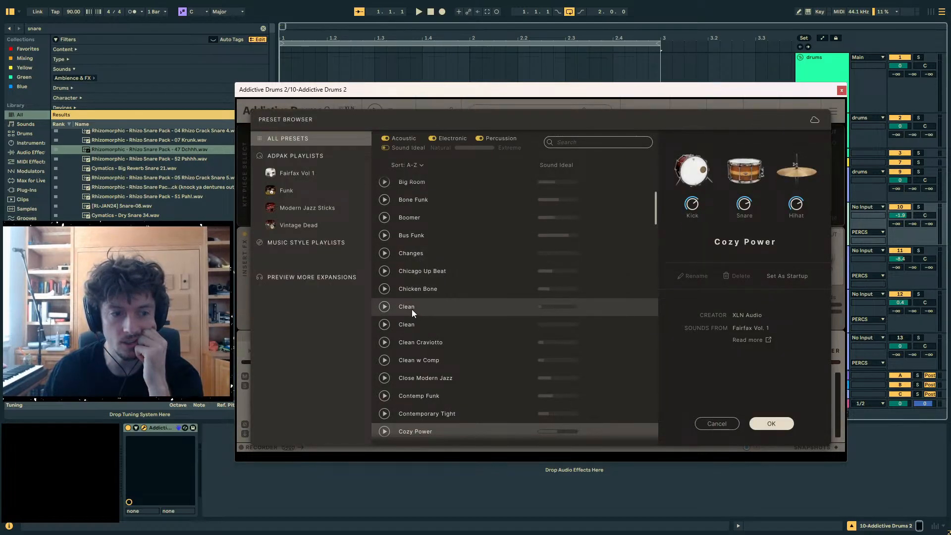
pyautogui.click(385, 307)
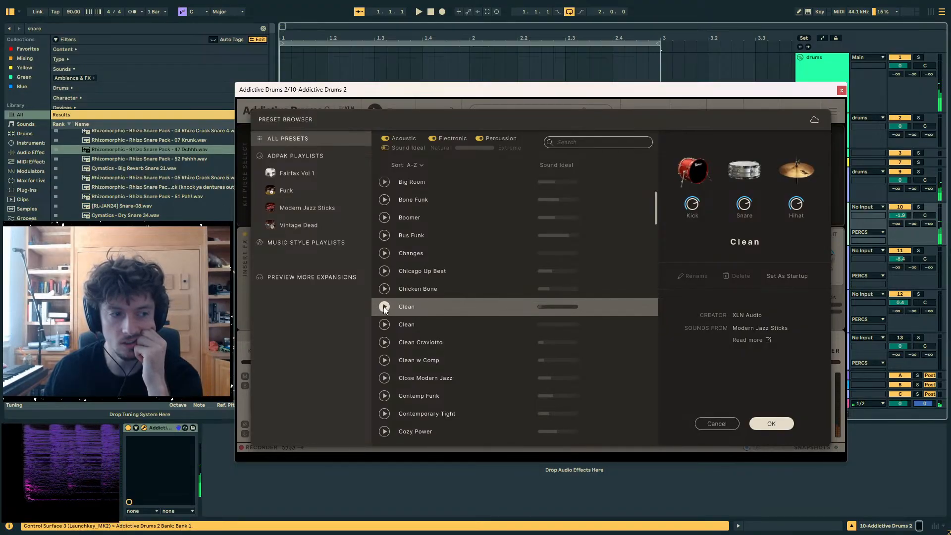
pyautogui.click(296, 191)
pyautogui.click(410, 270)
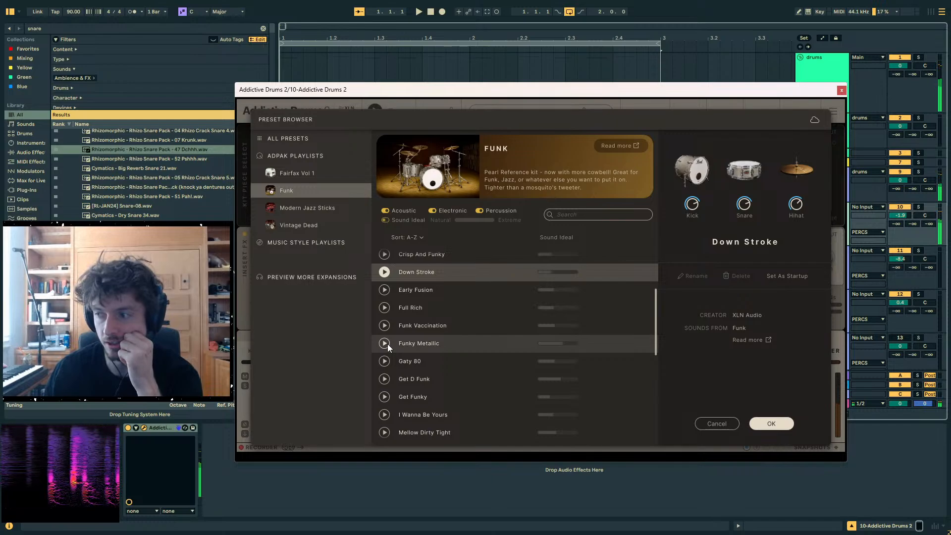
pyautogui.scroll(-3, 387, 343)
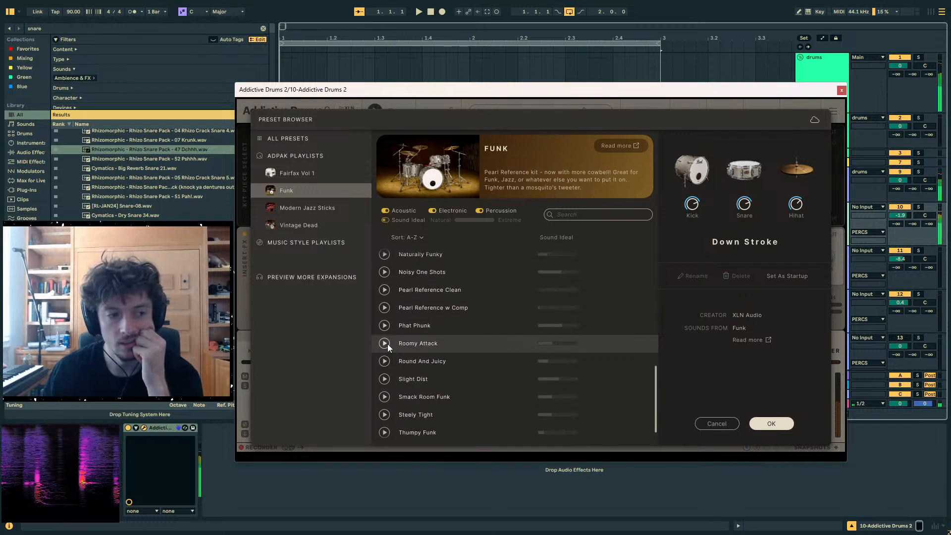
pyautogui.scroll(2, 387, 344)
pyautogui.click(385, 343)
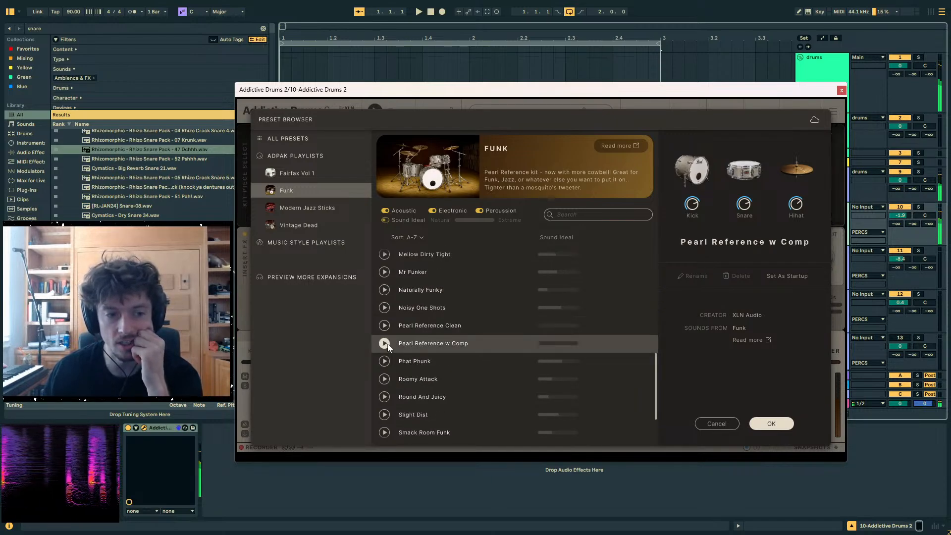
pyautogui.scroll(-3, 387, 343)
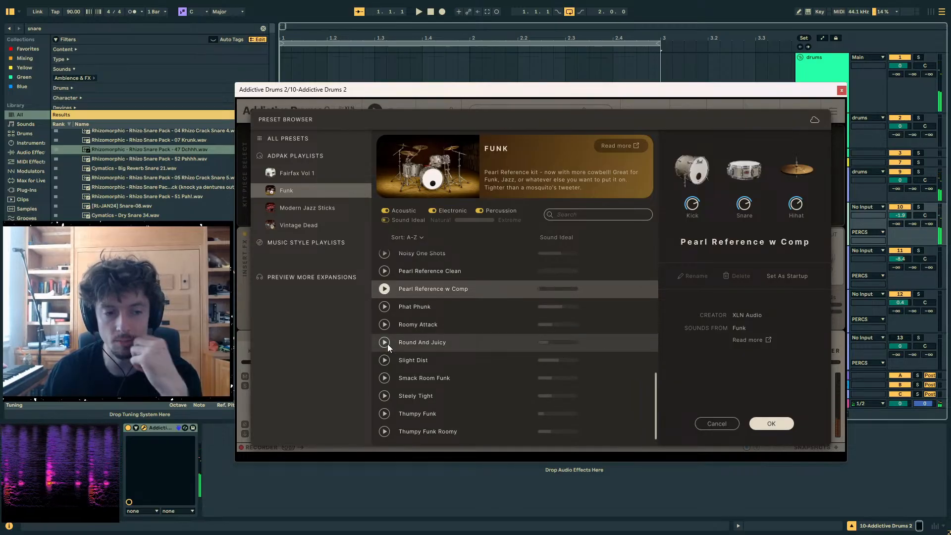
# - Audition and load the Phat Phunk preset, and close the plug-in window
pyautogui.click(383, 307)
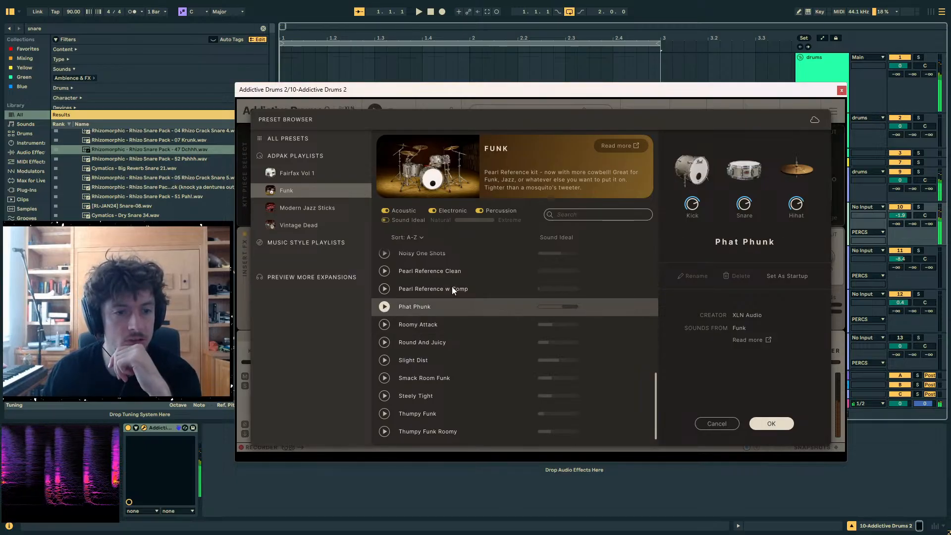
pyautogui.click(771, 424)
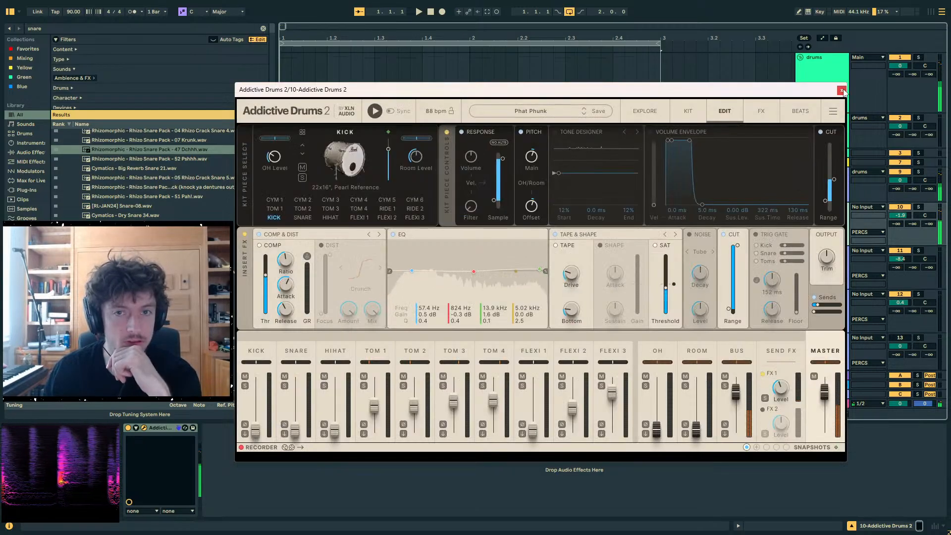
pyautogui.click(378, 112)
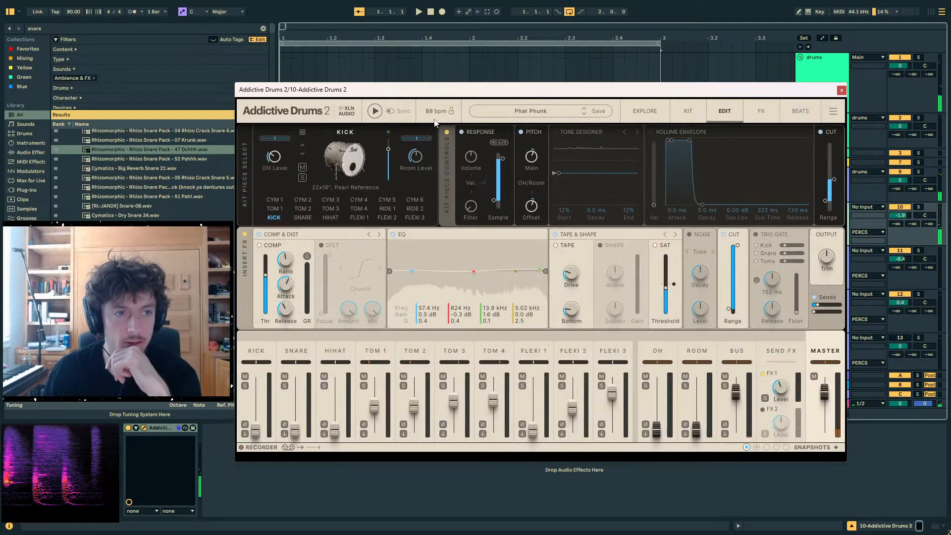
pyautogui.click(841, 90)
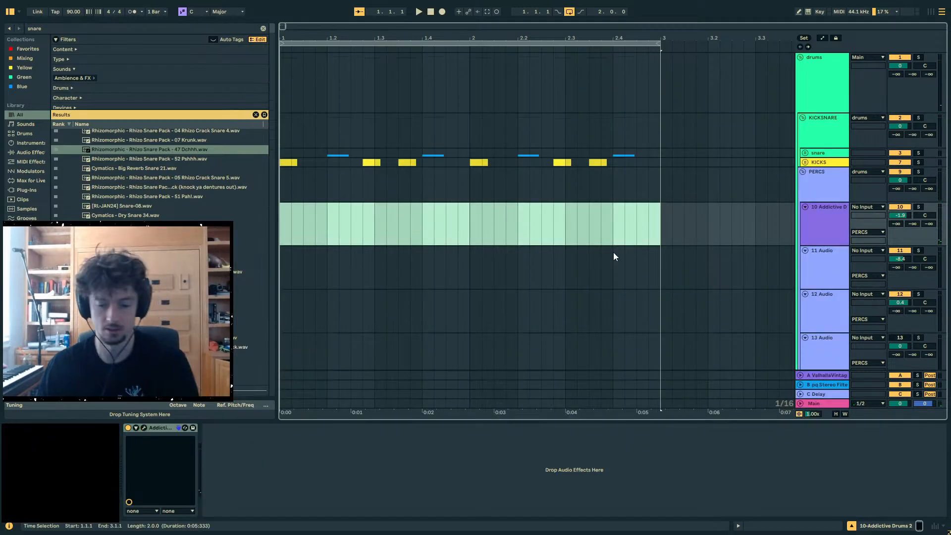
# - Create a two-bar MIDI clip on the Addictive Drums track and draw sixteenth notes on C3 and D2 at 1.1.1
pyautogui.hotkey('ctrl', 'shift', 'm')
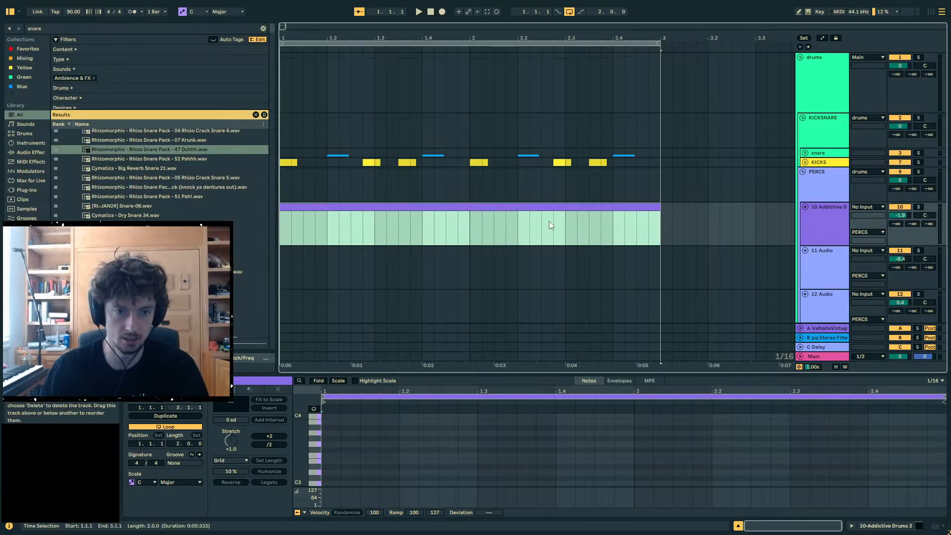
pyautogui.click(313, 409)
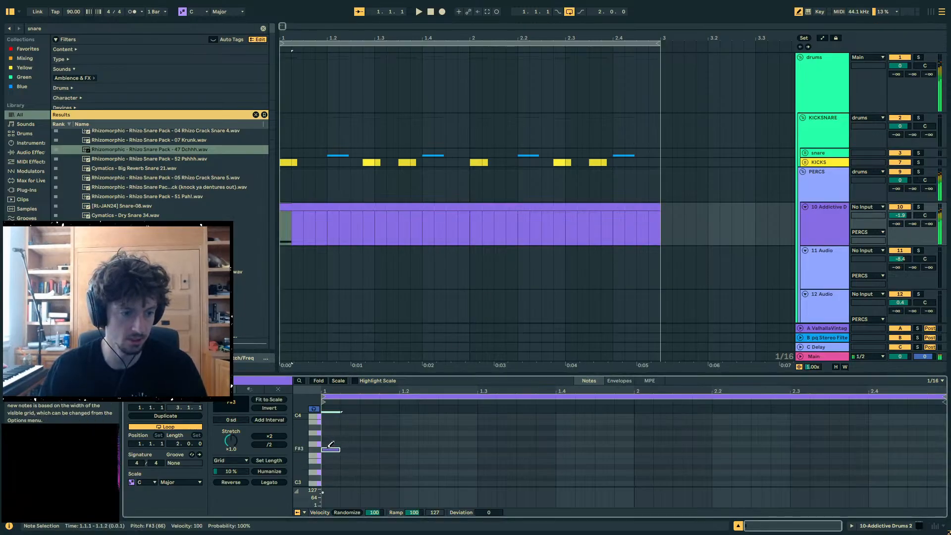
pyautogui.click(333, 483)
pyautogui.scroll(-3, 337, 449)
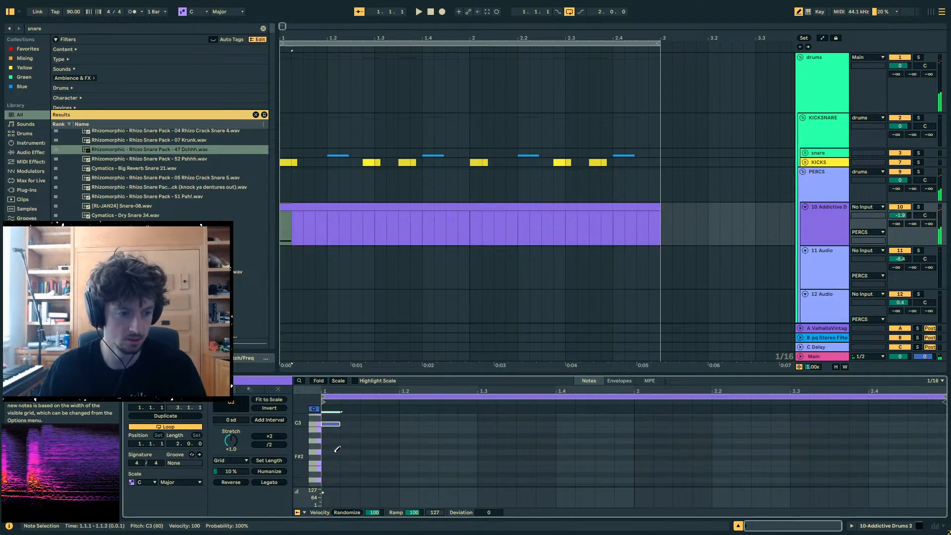
pyautogui.moveTo(332, 424); pyautogui.dragTo(334, 479)
pyautogui.press('space')
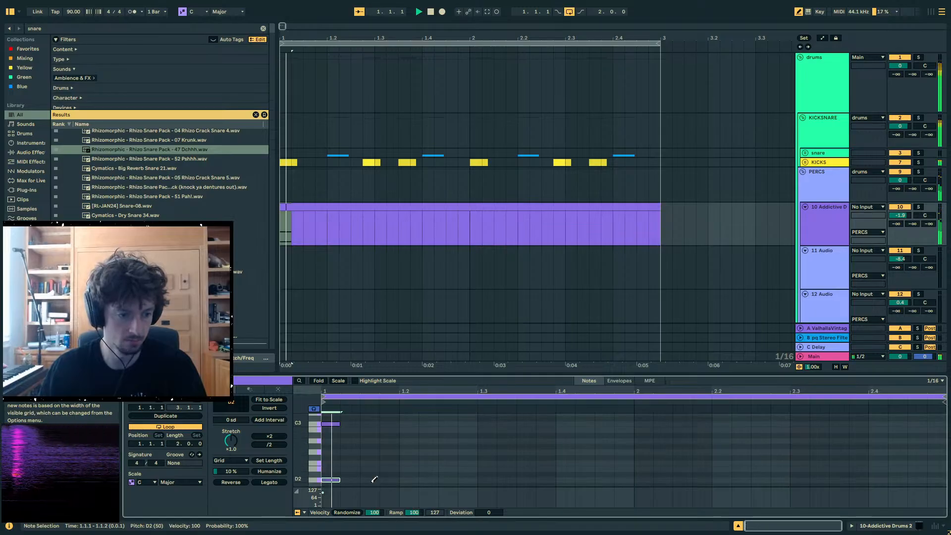
# - Draw sixteenth D2 notes at 1.1.3, 1.2.1 and 1.2.3
pyautogui.click(369, 479)
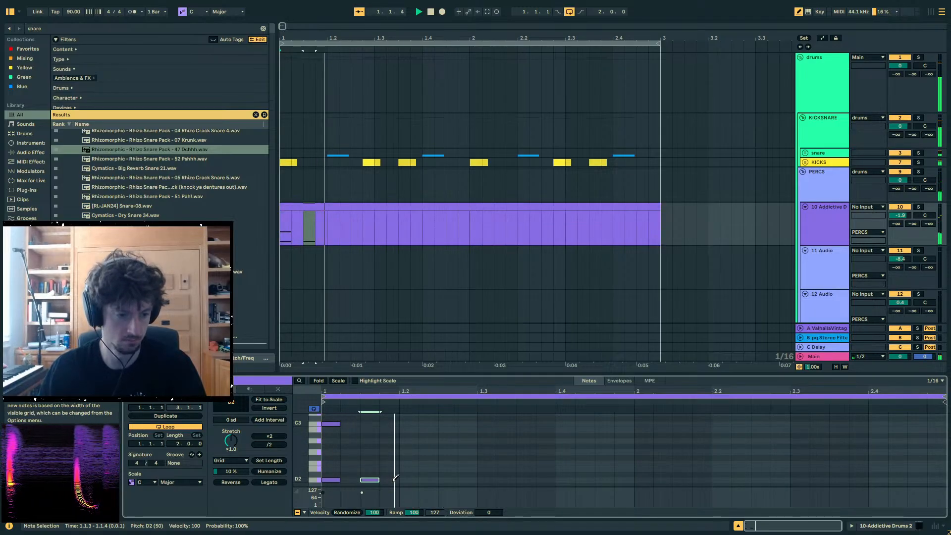
pyautogui.click(408, 479)
pyautogui.press('space')
pyautogui.click(447, 479)
# - Replace the D2 notes at 1.2.1 and 1.2.3 with D#2 and E2 respectively
pyautogui.click(456, 466)
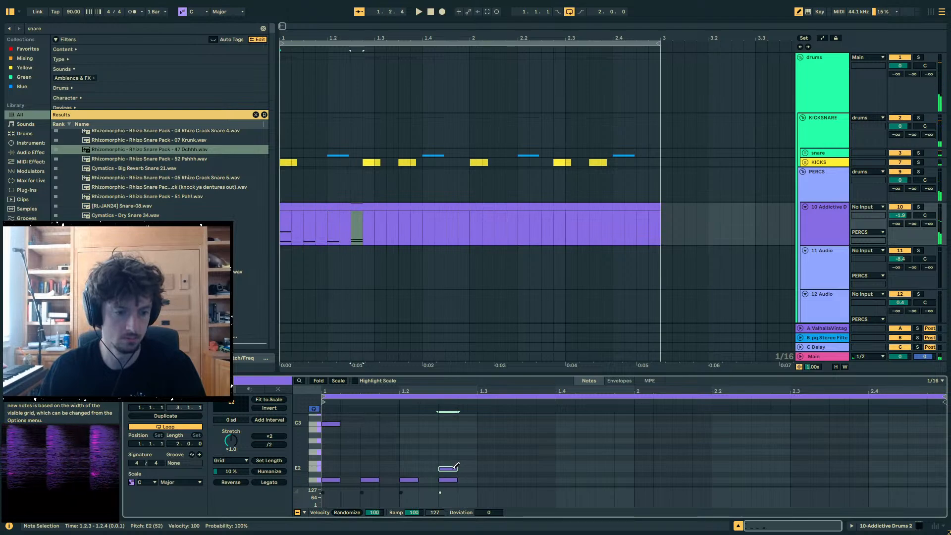
pyautogui.doubleClick(449, 481)
pyautogui.doubleClick(409, 480)
pyautogui.doubleClick(408, 475)
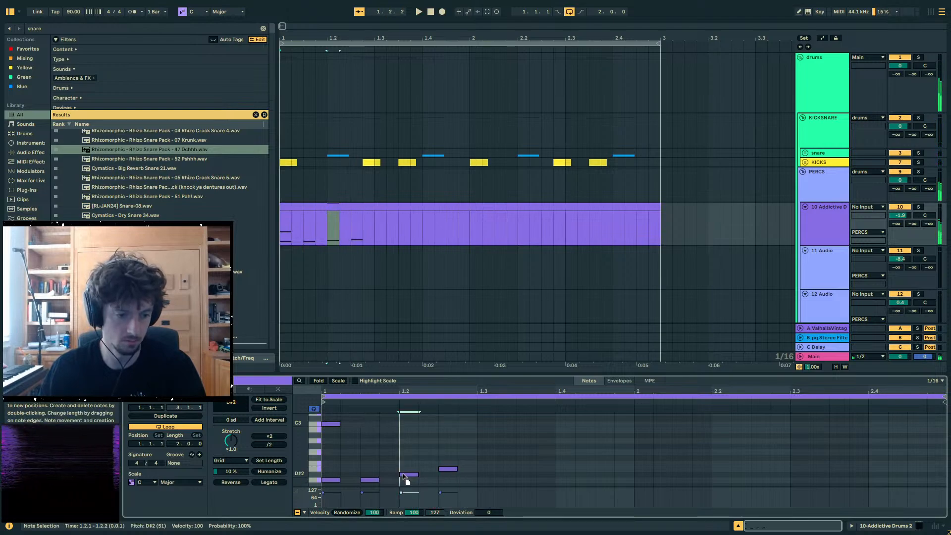
# - Add a short C#2 note just before beat 1.2 and play back the pattern
pyautogui.scroll(-2, 404, 478)
pyautogui.click(468, 437)
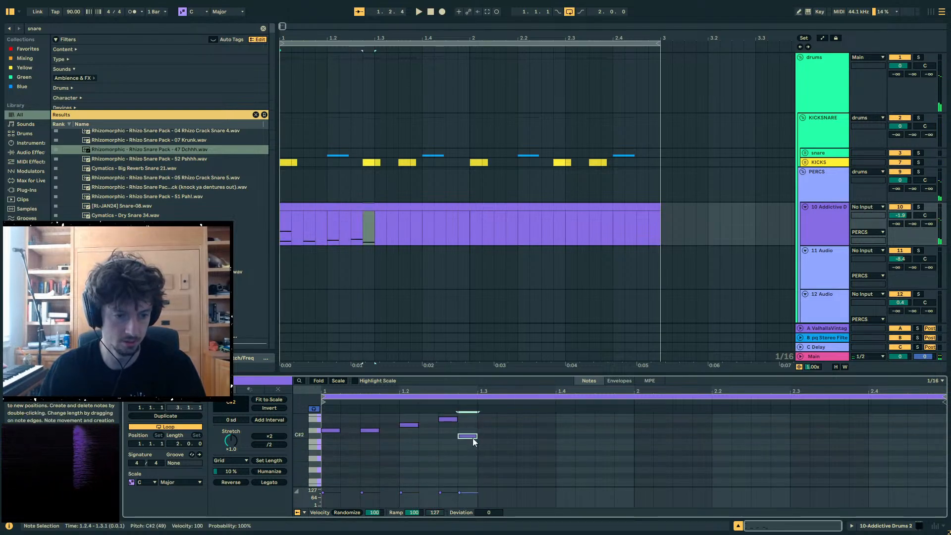
pyautogui.moveTo(474, 436); pyautogui.dragTo(388, 436)
pyautogui.press('space')
pyautogui.press('space')
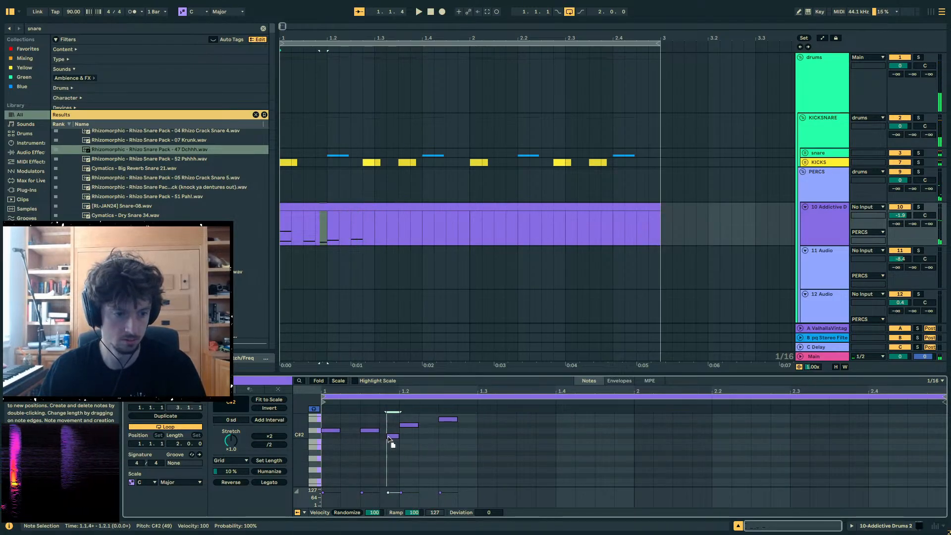
pyautogui.press('space')
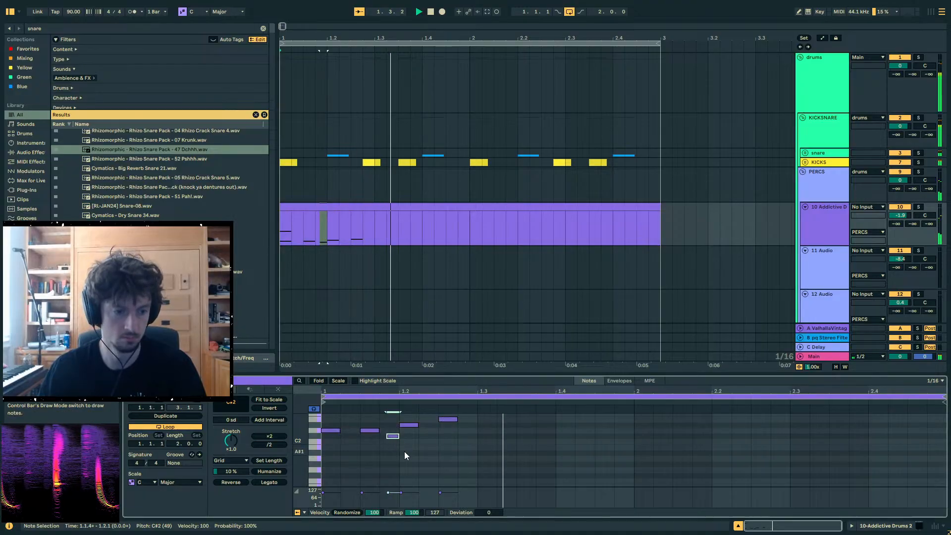
pyautogui.press('space')
# - Duplicate the short C#2 note one beat later, just before beat 1.3
pyautogui.moveTo(398, 454); pyautogui.dragTo(291, 436)
pyautogui.hotkey('ctrl', 'd')
pyautogui.press('space')
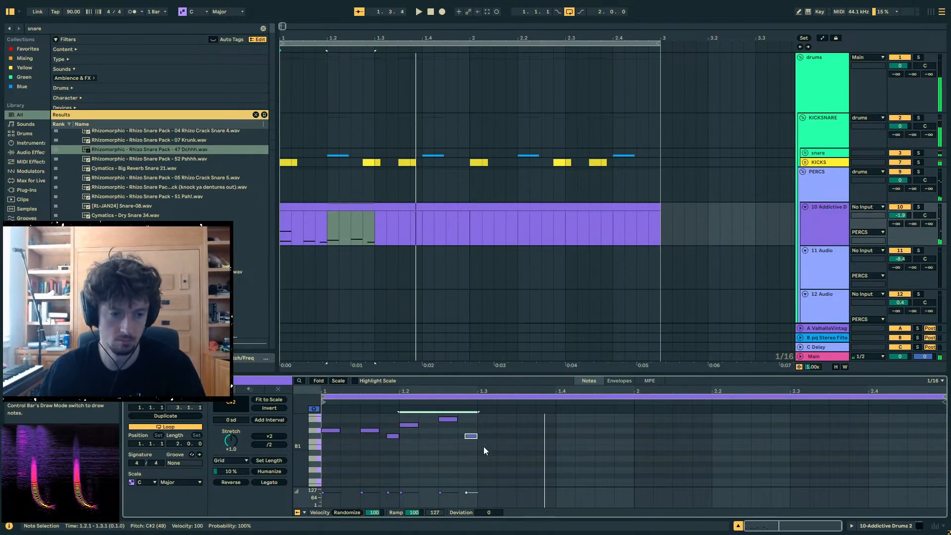
# - Draw sixteenth D2 notes at 1.3.1, 1.3.3, 1.4.1 and 1.4.3
pyautogui.press('b')
pyautogui.click(487, 430)
pyautogui.click(526, 430)
pyautogui.click(565, 429)
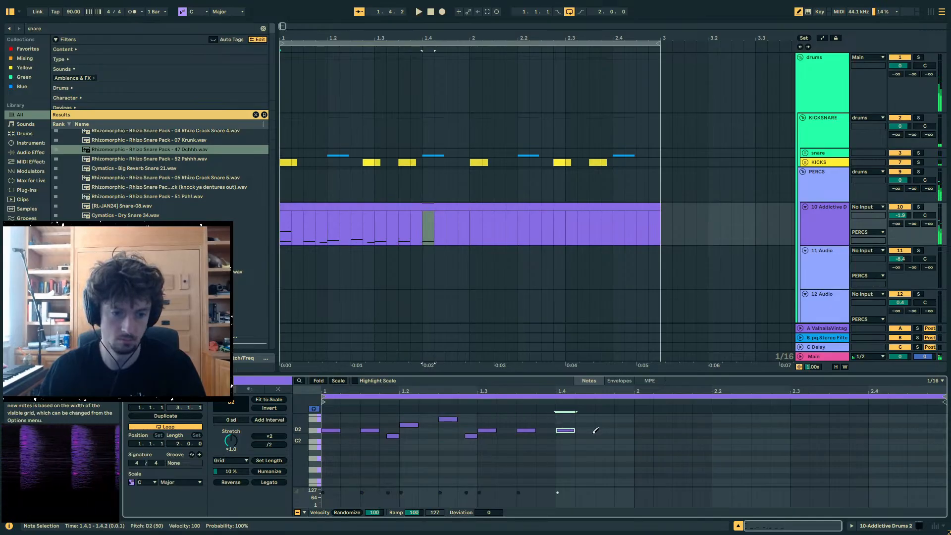
pyautogui.click(600, 429)
pyautogui.press('b')
# - Nudge the 1.3.3 note slightly late, setting its velocity to 69, the 1.4.3 note's to 87 and the first C#2's to 91
pyautogui.moveTo(534, 430); pyautogui.dragTo(521, 422)
pyautogui.click(408, 425)
pyautogui.moveTo(521, 492); pyautogui.dragTo(521, 497)
pyautogui.moveTo(557, 493); pyautogui.dragTo(598, 495)
pyautogui.moveTo(387, 492); pyautogui.dragTo(388, 493)
# - Audition the beat with the D2 note near 1.3.3 deactivated, and deactivate the one at 1.3.1 instead
pyautogui.press('space')
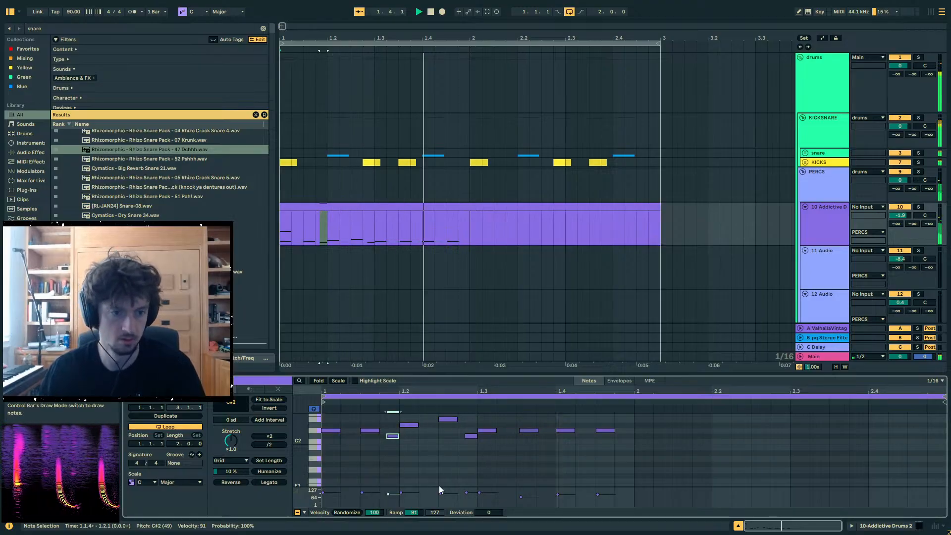
pyautogui.click(524, 430)
pyautogui.click(525, 415)
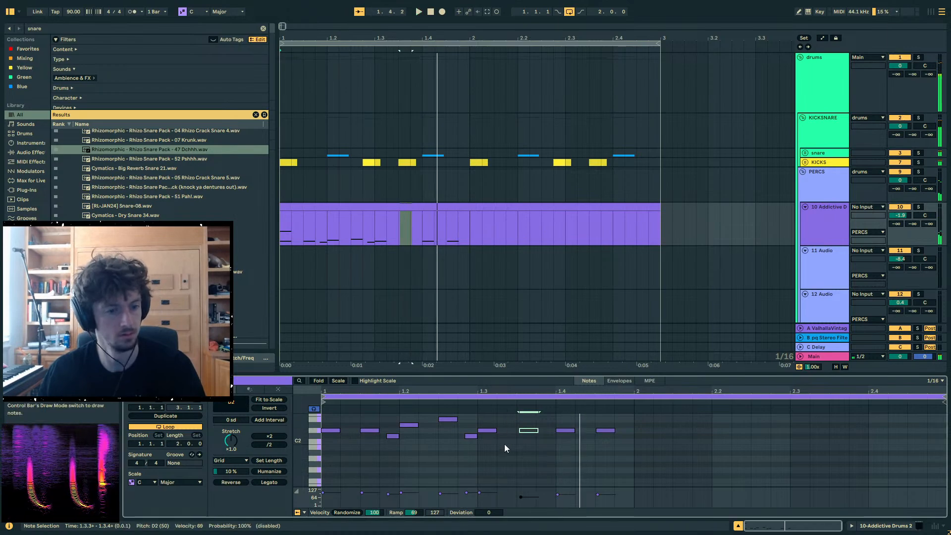
pyautogui.press('space')
pyautogui.press('space')
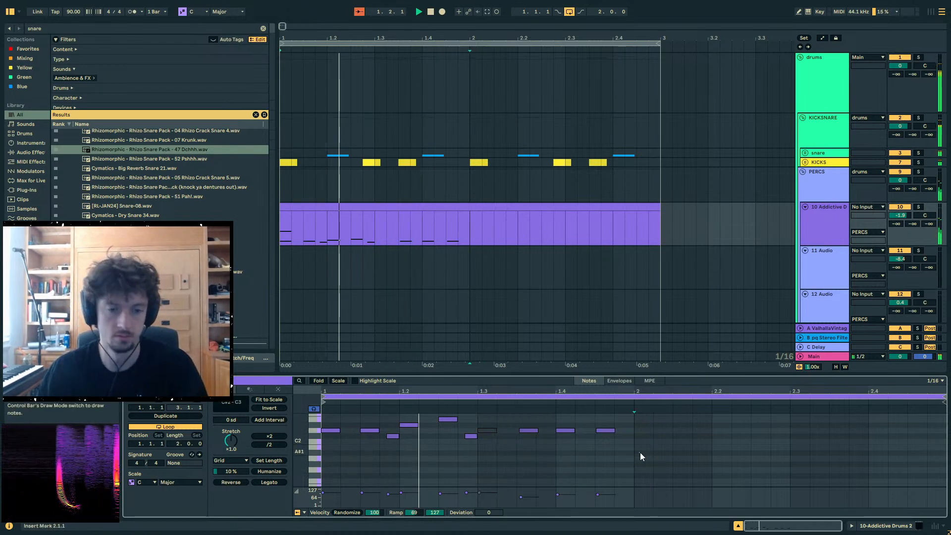
# - Duplicate the first bar's pattern into bar 2 and raise bar 1's last note near 1.4.3 to G2
pyautogui.hotkey('ctrl', 'a')
pyautogui.hotkey('ctrl', 'd')
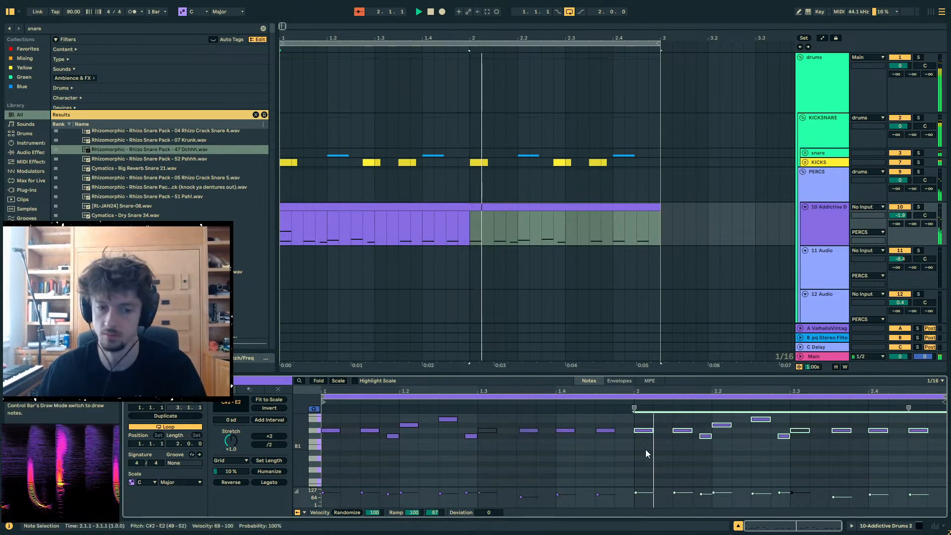
pyautogui.click(601, 414)
pyautogui.scroll(1, 625, 424)
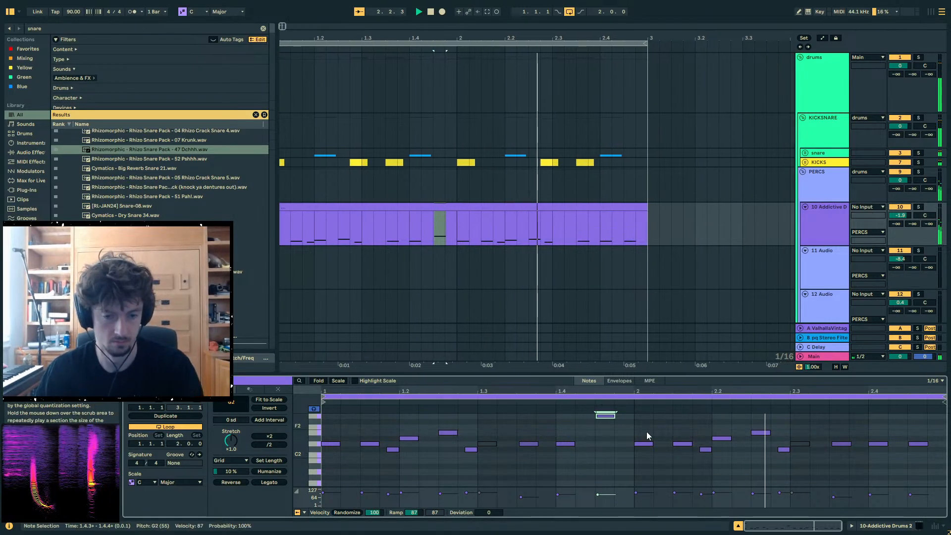
pyautogui.click(661, 461)
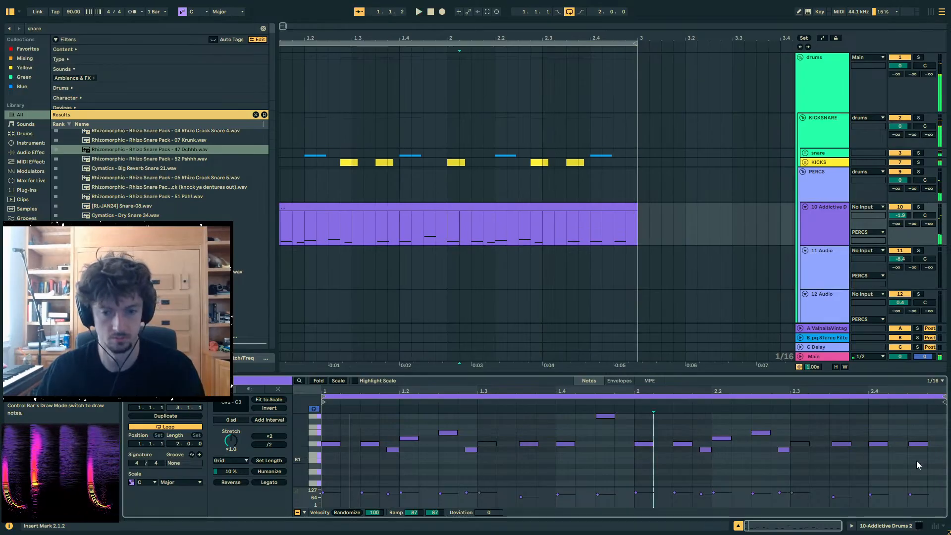
# - Replace the bar 2 note at 2.4.3 with a sixteenth A#2 note
pyautogui.moveTo(916, 462); pyautogui.dragTo(923, 427)
pyautogui.press('Delete')
pyautogui.press('space')
pyautogui.doubleClick(916, 421)
pyautogui.press('Up')
pyautogui.press('Up')
pyautogui.press('Up')
pyautogui.press('Up')
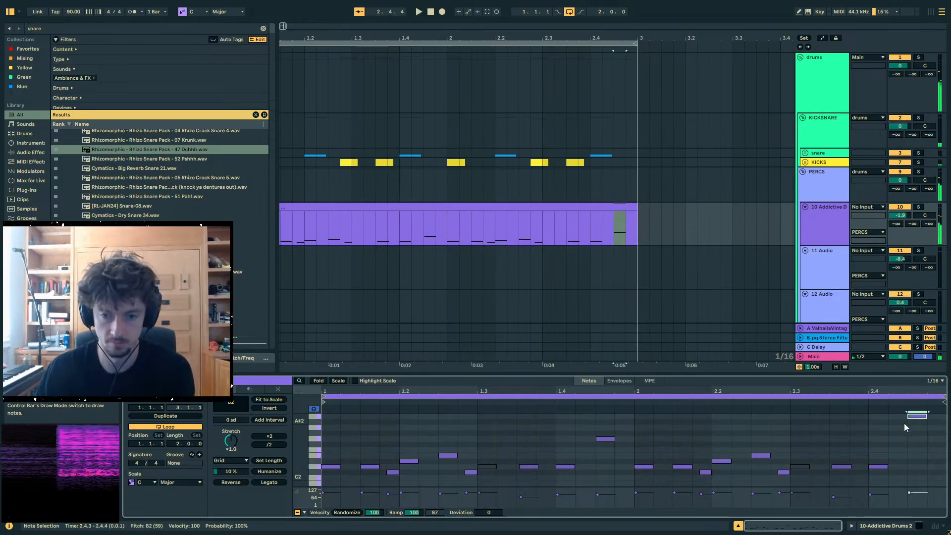
# - Duplicate the two-bar beat on all drum tracks into bars 3 and 4
pyautogui.click(582, 207)
pyautogui.press('space')
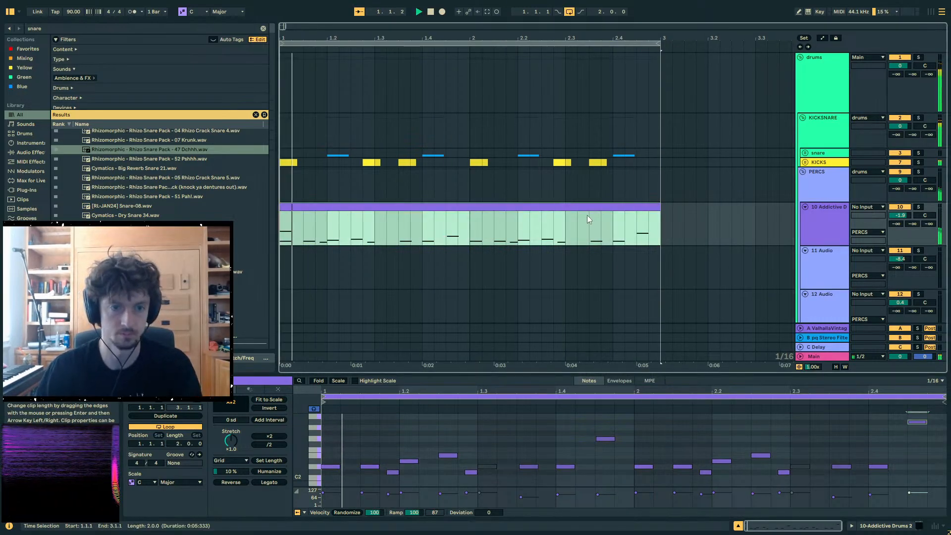
pyautogui.hotkey('ctrl', 'd')
pyautogui.click(551, 45)
pyautogui.hotkey('ctrl', 'd')
pyautogui.scroll(-5, 545, 44)
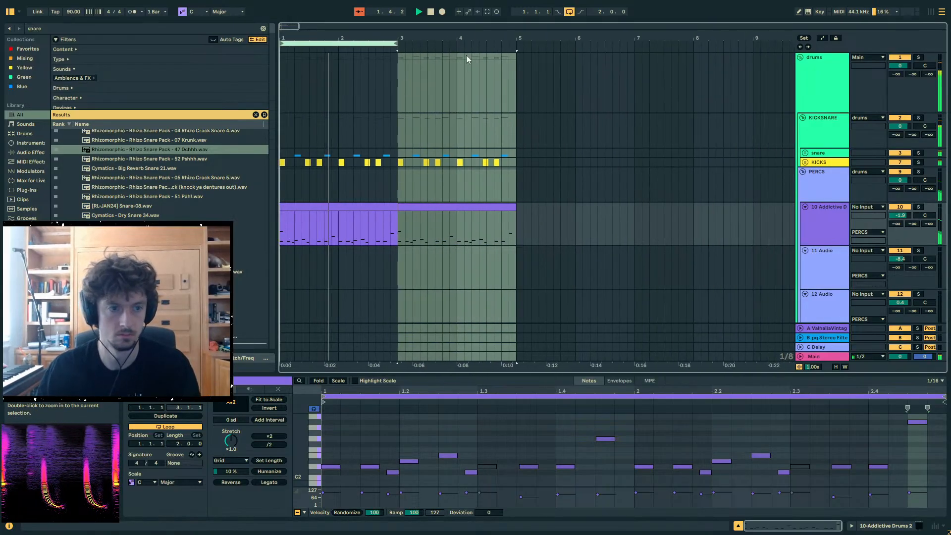
# - Consolidate the two Addictive Drums clips into one four-bar clip
pyautogui.click(426, 207)
pyautogui.keyDown('shift'); pyautogui.click(355, 204); pyautogui.keyUp('shift')
pyautogui.hotkey('ctrl', 'j')
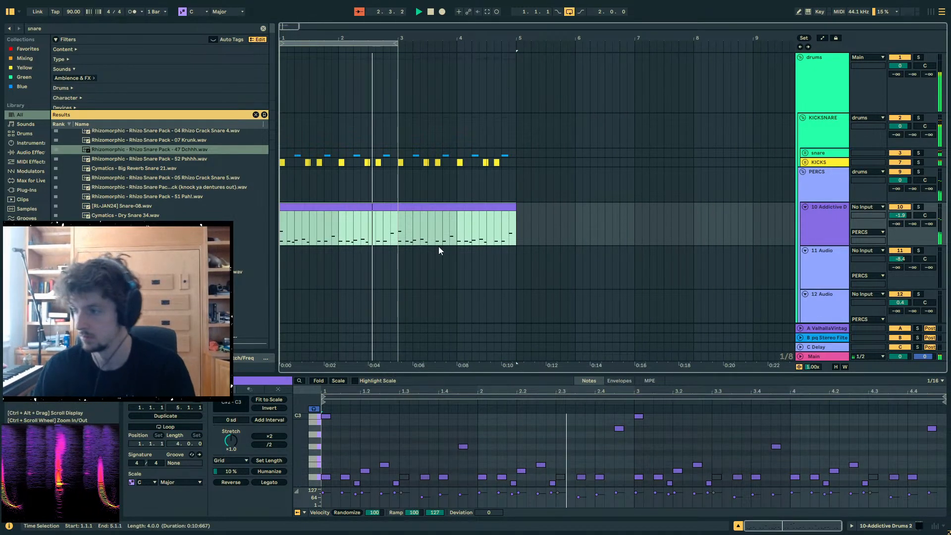
# - Open the Addictive Drums 2 window and examine its mixer pans and kit pieces while the beat plays
pyautogui.hotkey('ctrl', 't')
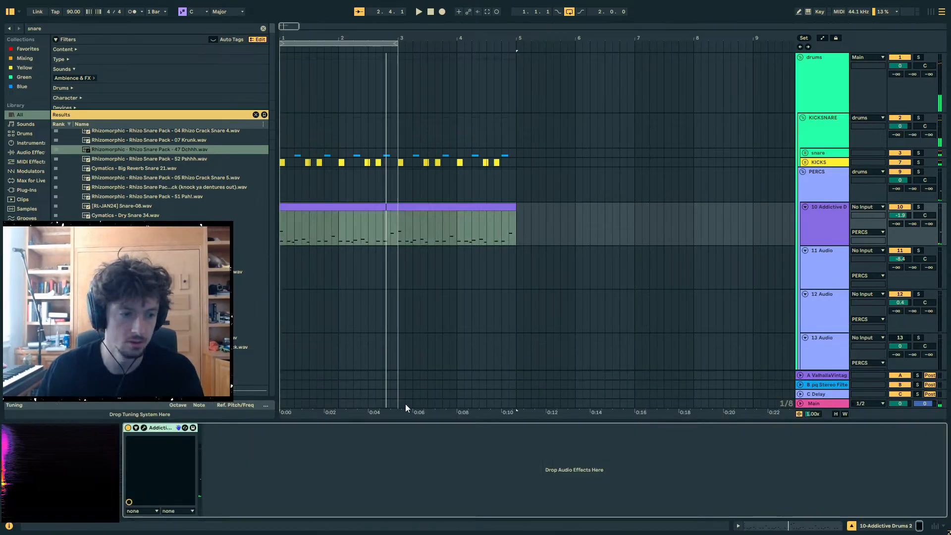
pyautogui.click(143, 428)
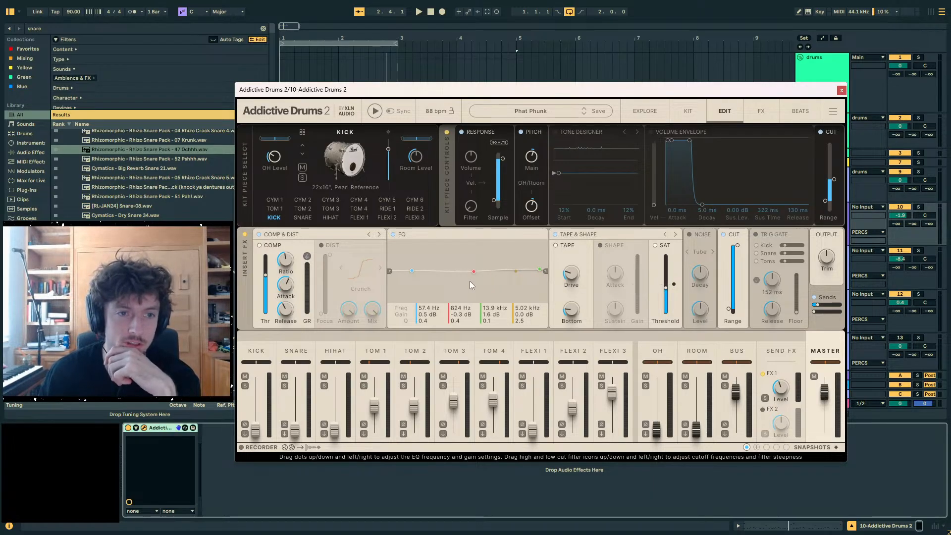
pyautogui.moveTo(622, 97); pyautogui.dragTo(640, 92)
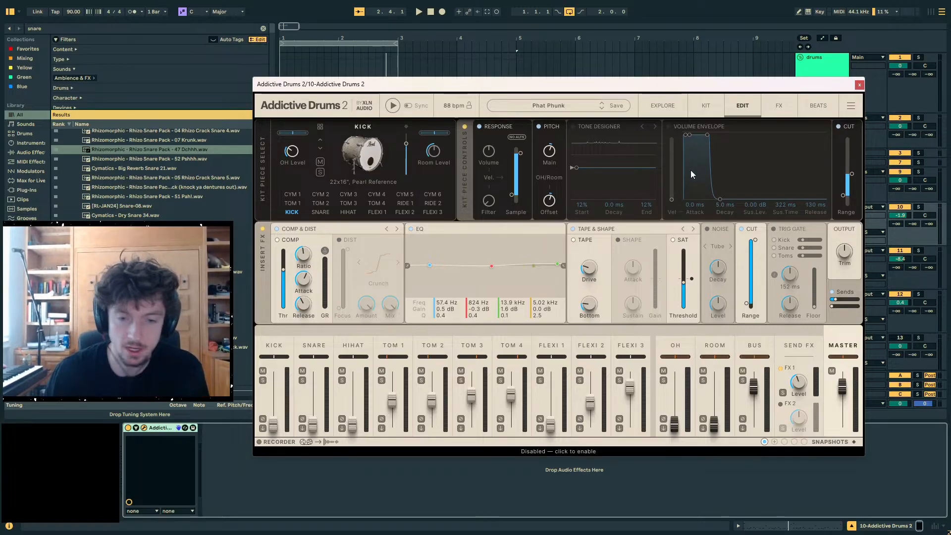
pyautogui.doubleClick(393, 356)
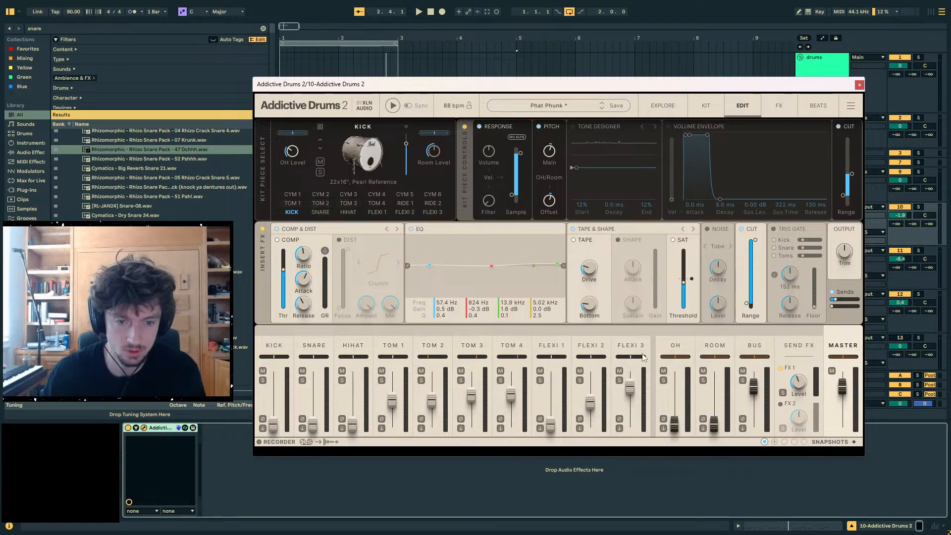
pyautogui.press('space')
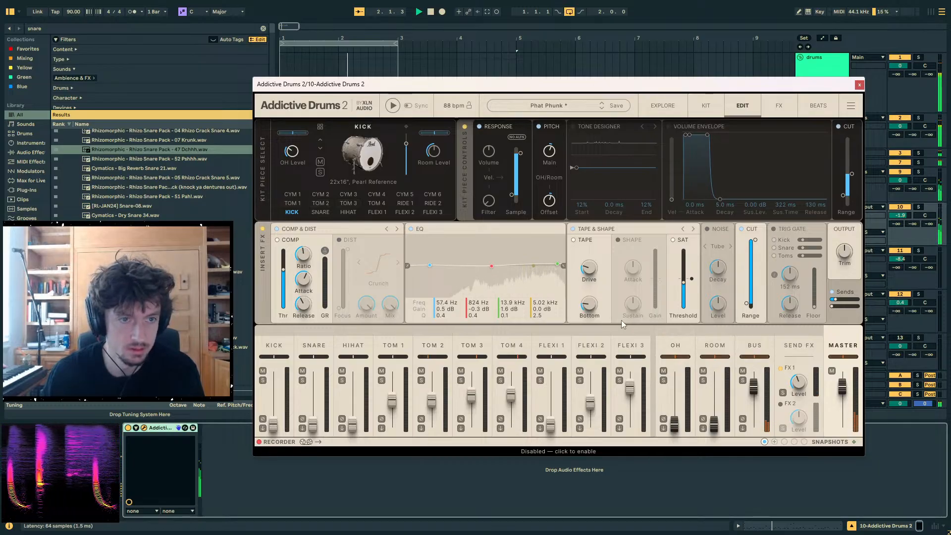
pyautogui.click(708, 114)
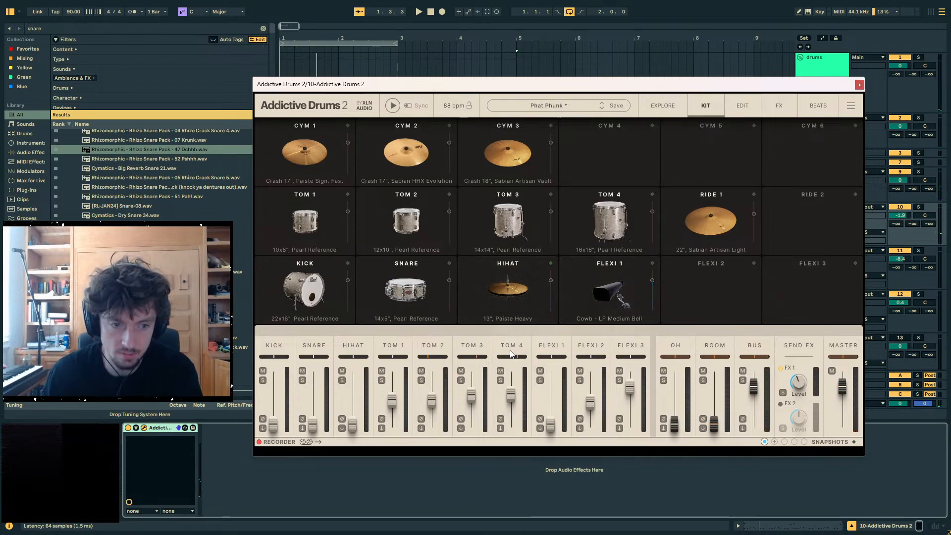
pyautogui.press('space')
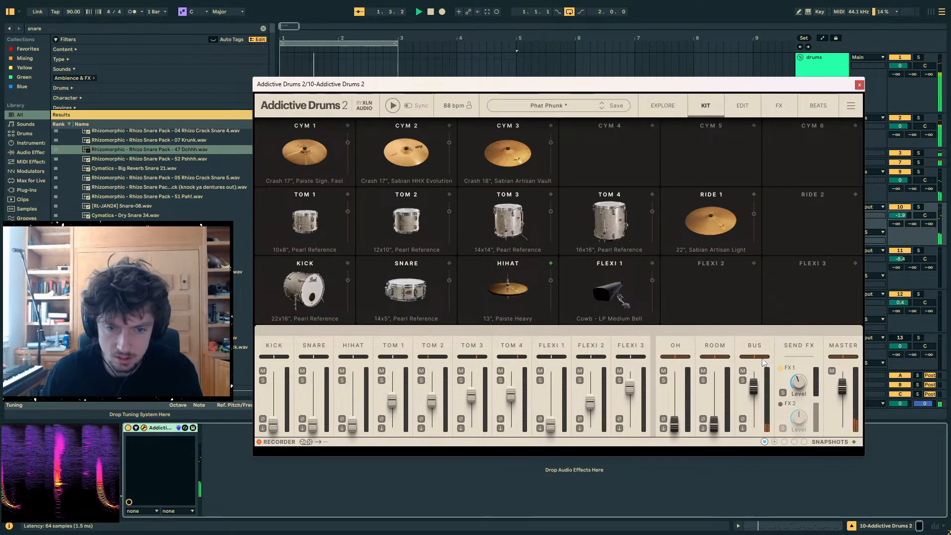
pyautogui.moveTo(760, 357); pyautogui.dragTo(771, 357)
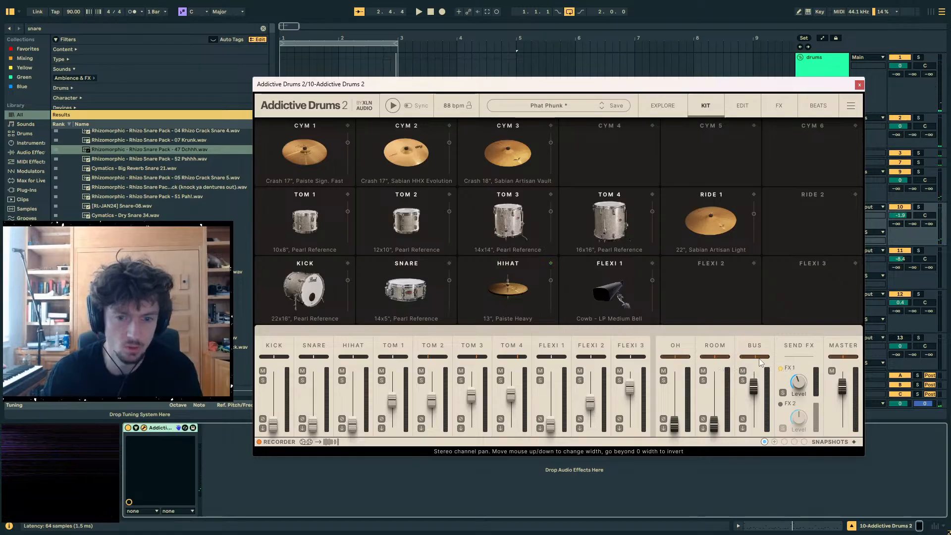
# - Set the hi-hat's overhead pan to >25 in its edit page, audition it with the beat and close the plugin window
pyautogui.doubleClick(540, 264)
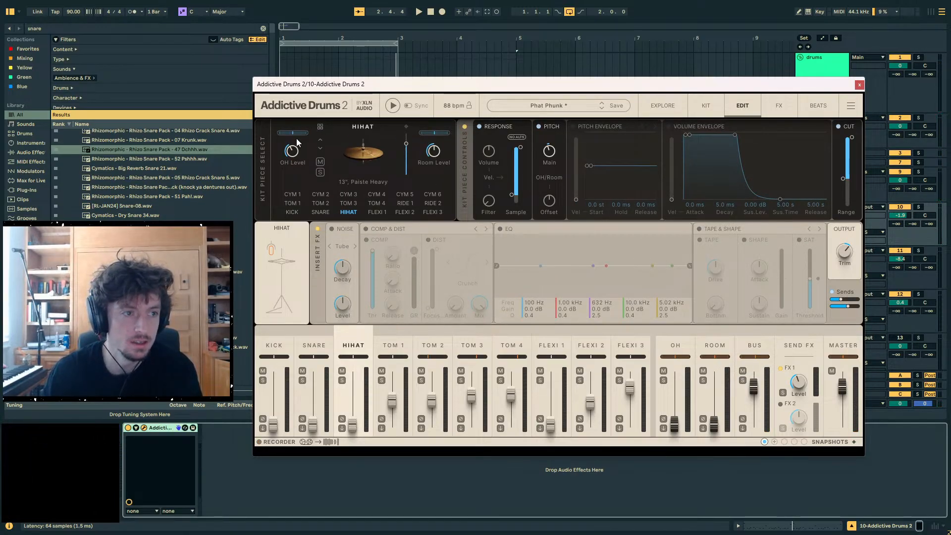
pyautogui.moveTo(293, 132); pyautogui.dragTo(300, 134)
pyautogui.press('space')
pyautogui.press('space')
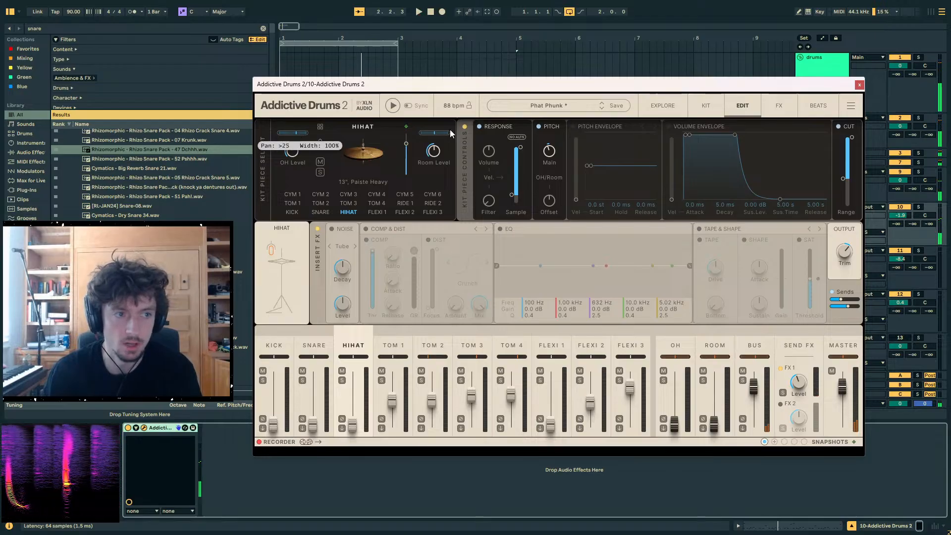
pyautogui.click(860, 85)
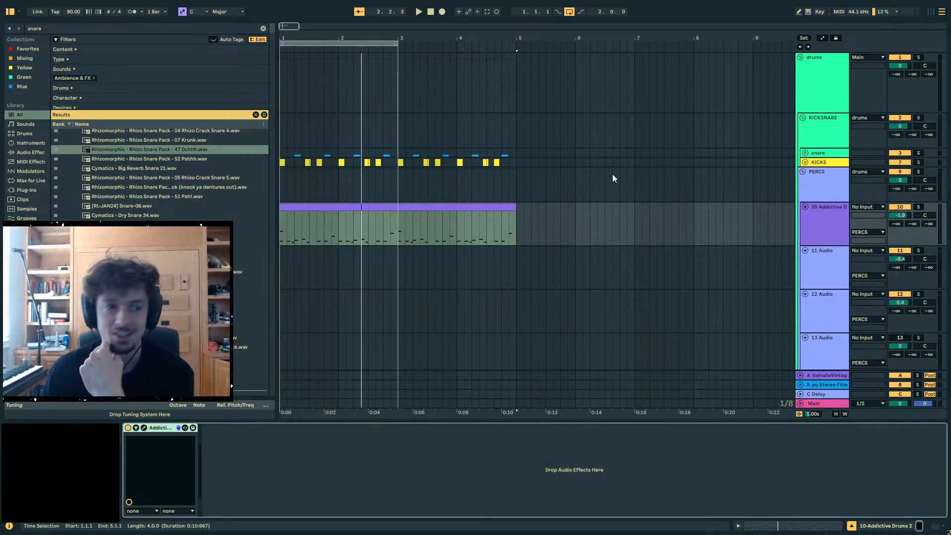
pyautogui.moveTo(516, 223)
pyautogui.mouseDown()
pyautogui.moveTo(382, 212)
pyautogui.moveTo(529, 233)
pyautogui.moveTo(521, 237)
pyautogui.mouseUp()
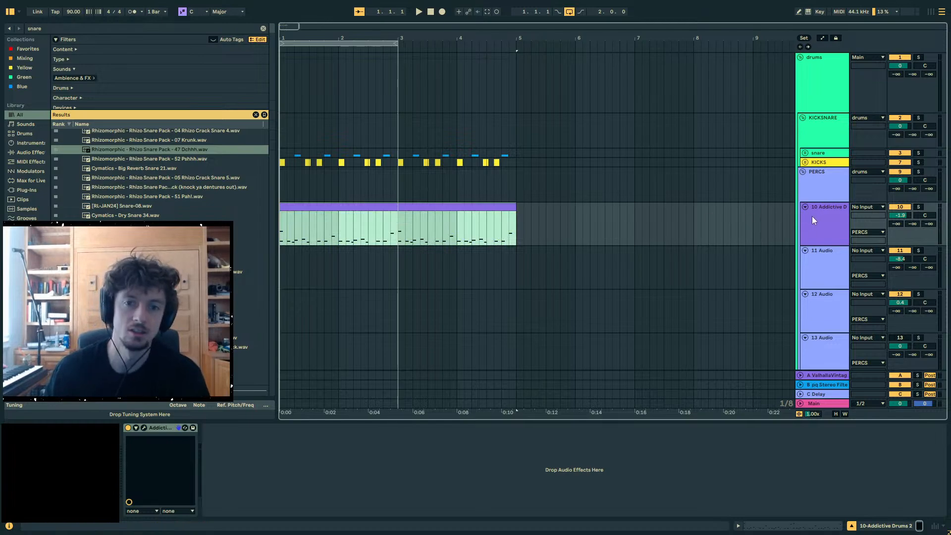
pyautogui.click(368, 203)
pyautogui.moveTo(391, 229); pyautogui.dragTo(278, 231)
pyautogui.moveTo(517, 227); pyautogui.dragTo(246, 219)
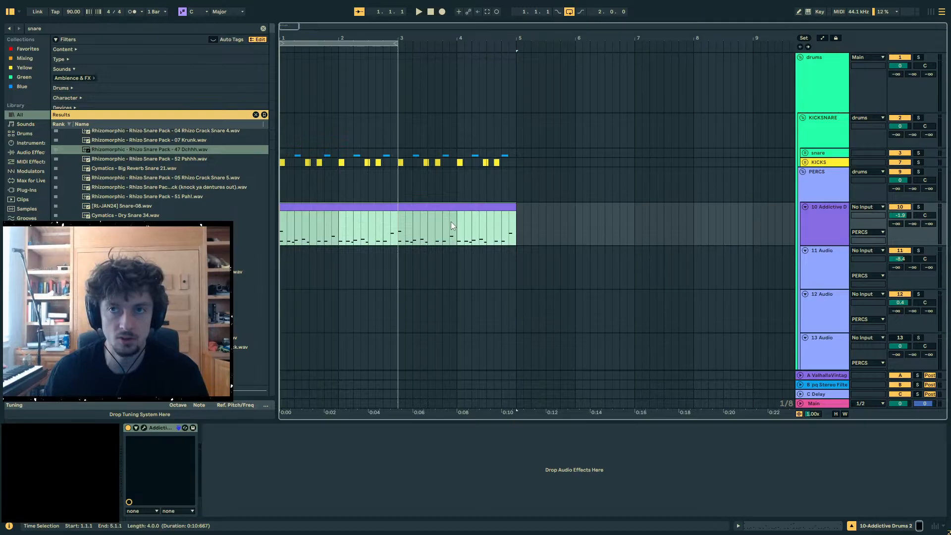
# - Reopen the percussion clip's notes and add a sixteenth B1 note at 2.3.1
pyautogui.press('space')
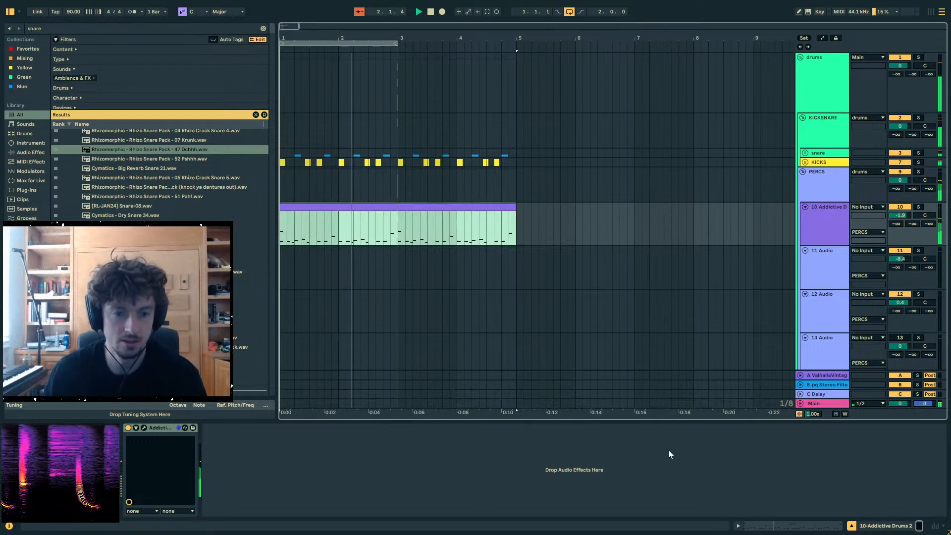
pyautogui.hotkey('shift', 'Tab')
pyautogui.press('space')
pyautogui.click(550, 434)
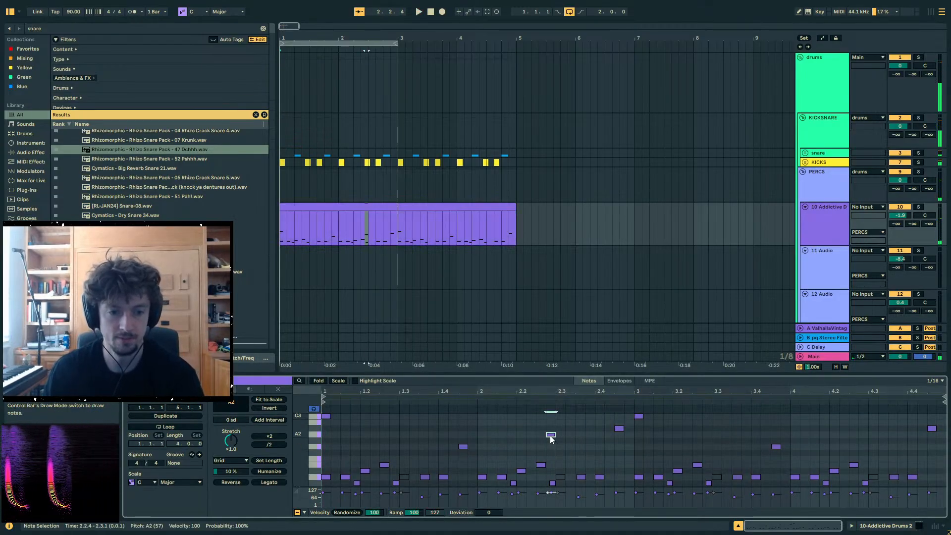
pyautogui.press('Down')
pyautogui.press('Down')
pyautogui.press('Down')
pyautogui.press('Down')
pyautogui.press('Down')
pyautogui.press('Down')
pyautogui.press('Down')
pyautogui.press('Down')
pyautogui.press('Down')
pyautogui.press('Down')
pyautogui.press('Down')
pyautogui.press('Down')
pyautogui.press('Down')
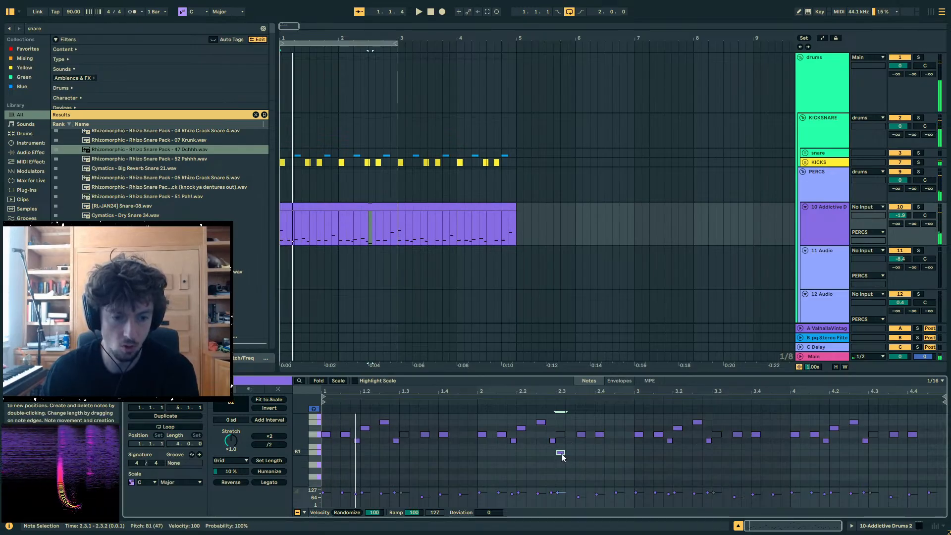
# - Add a second B1 note near 2.3.3 and quantize it to the grid during playback
pyautogui.press('space')
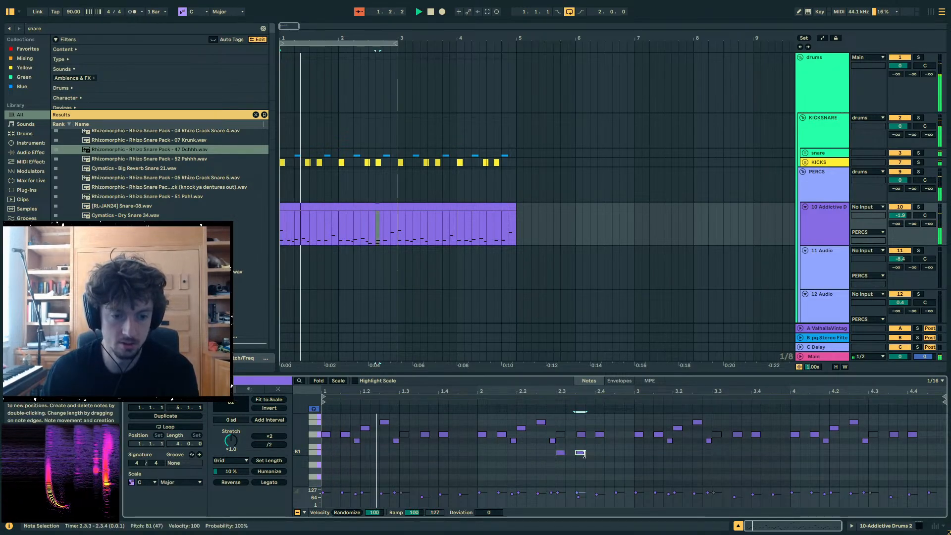
pyautogui.doubleClick(587, 454)
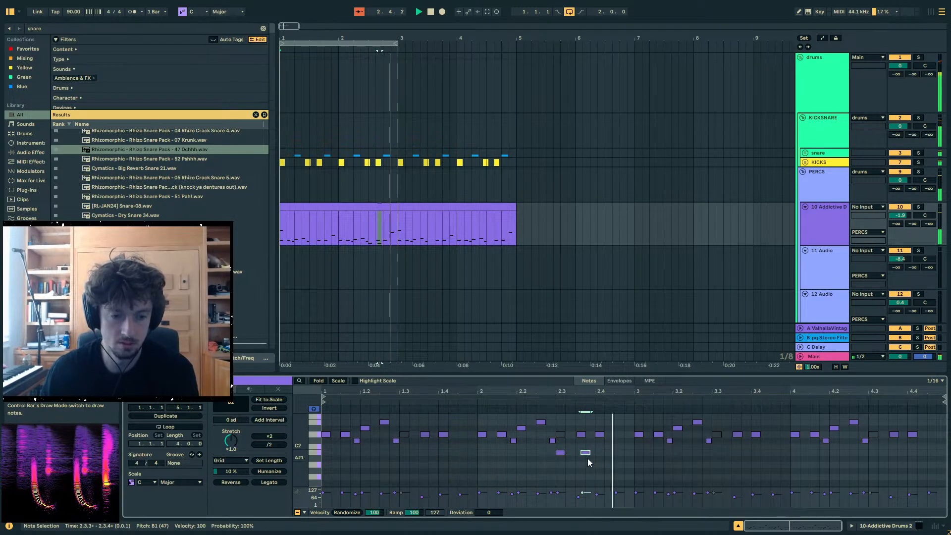
pyautogui.hotkey('ctrl', 'u')
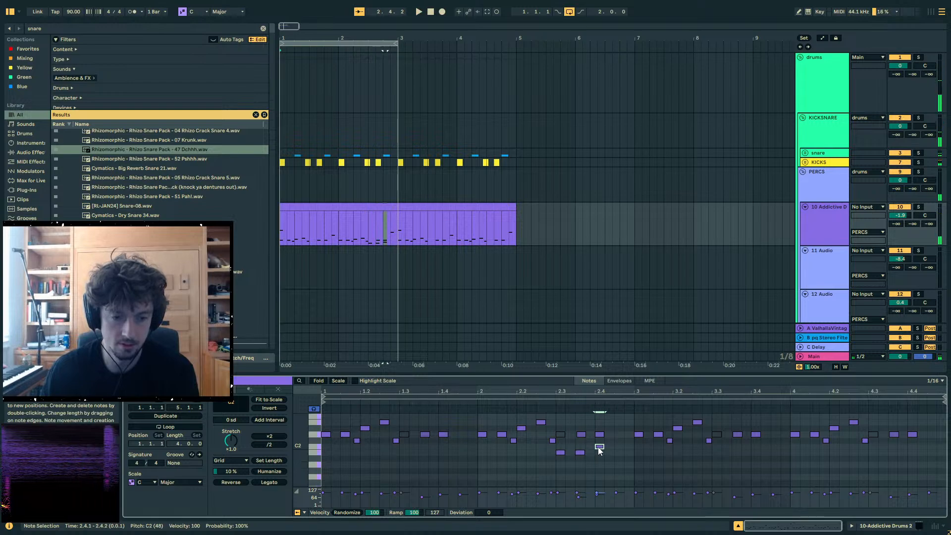
# - Continue the fill with a G1 note at 2.4.1 at velocity 70 and a D#1 note at 2.4.3
pyautogui.doubleClick(599, 457)
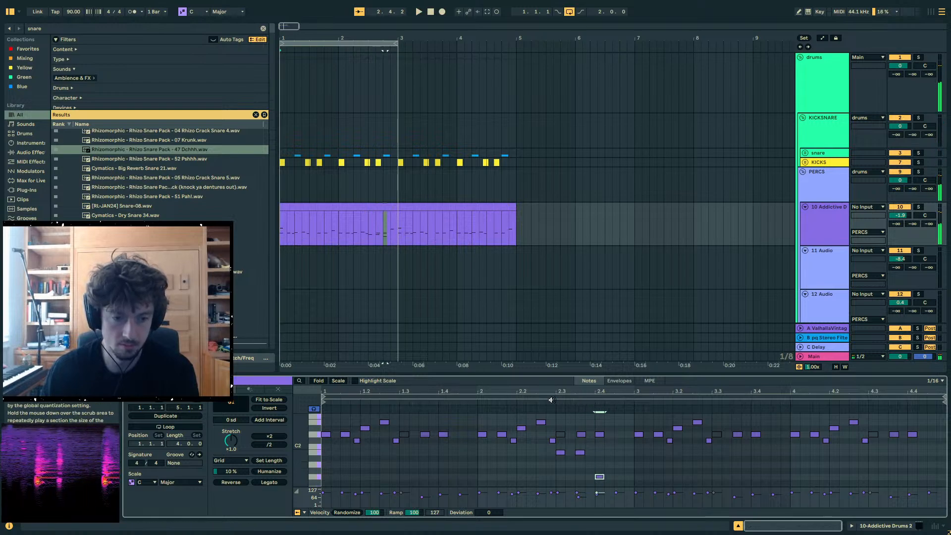
pyautogui.doubleClick(615, 452)
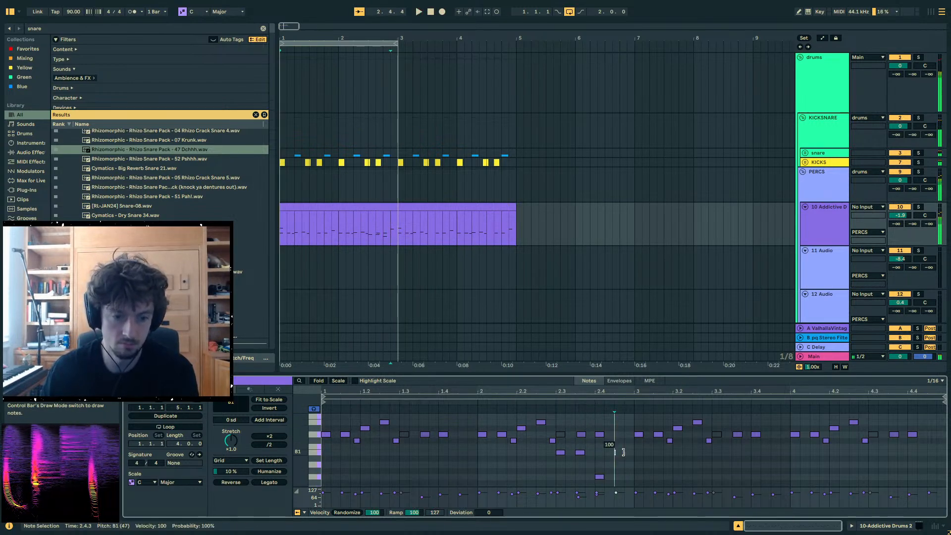
pyautogui.press('Down')
pyautogui.press('Down')
pyautogui.press('Down')
pyautogui.press('Down')
pyautogui.press('Down')
pyautogui.press('Down')
pyautogui.press('Down')
pyautogui.press('Down')
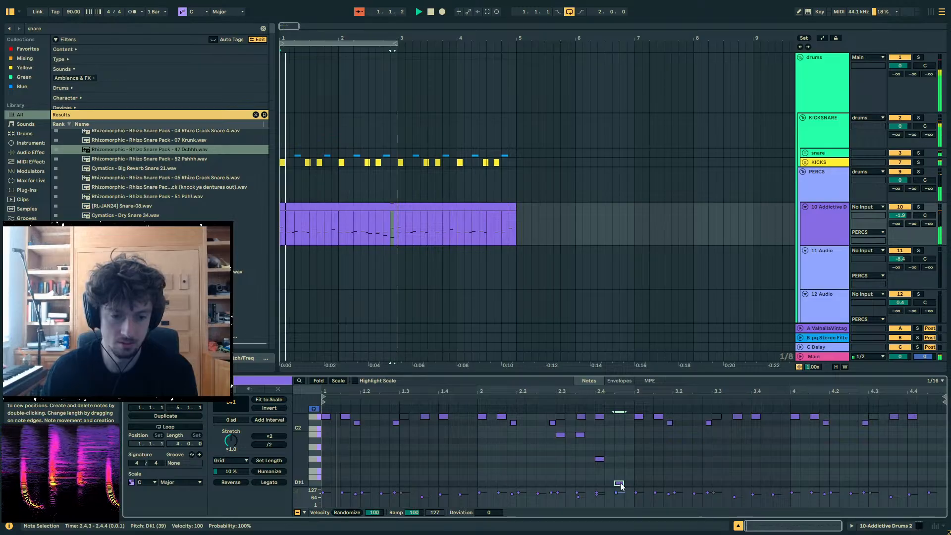
pyautogui.click(600, 459)
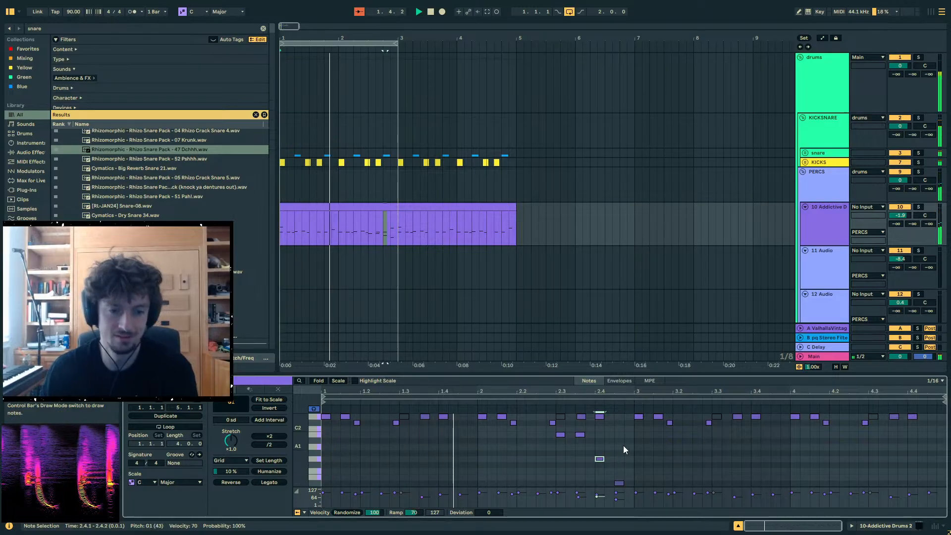
# - Duplicate the four-note fill from the end of bar 2 to the end of bar 4, starting at 4.3.1
pyautogui.moveTo(631, 432); pyautogui.dragTo(222, 525)
pyautogui.hotkey('ctrl', 'd')
pyautogui.press('space')
pyautogui.click(745, 474)
# - Vary the bar 4 fill by shifting its 4.3.3 note slightly early at F#1, adding a B1 note at 4.3.3 and auditioning it
pyautogui.moveTo(875, 453); pyautogui.dragTo(880, 442)
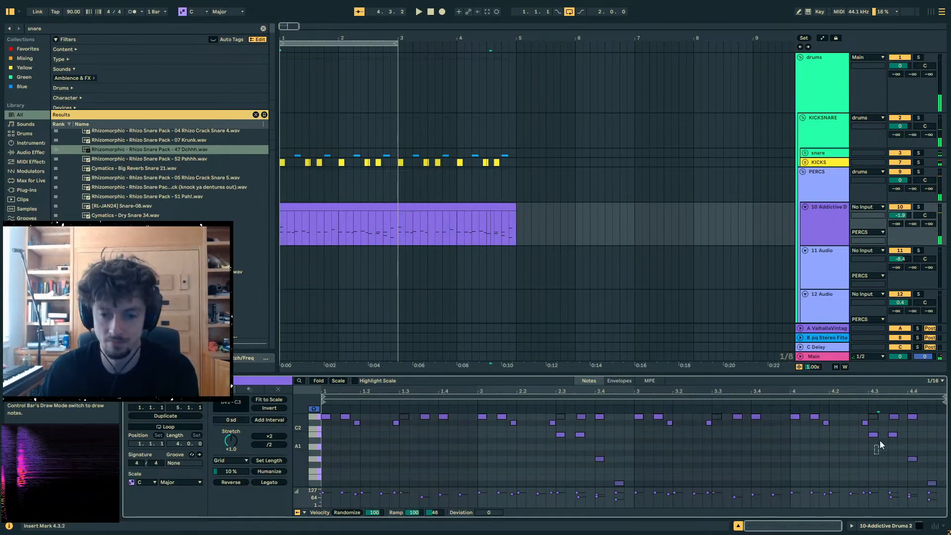
pyautogui.doubleClick(891, 453)
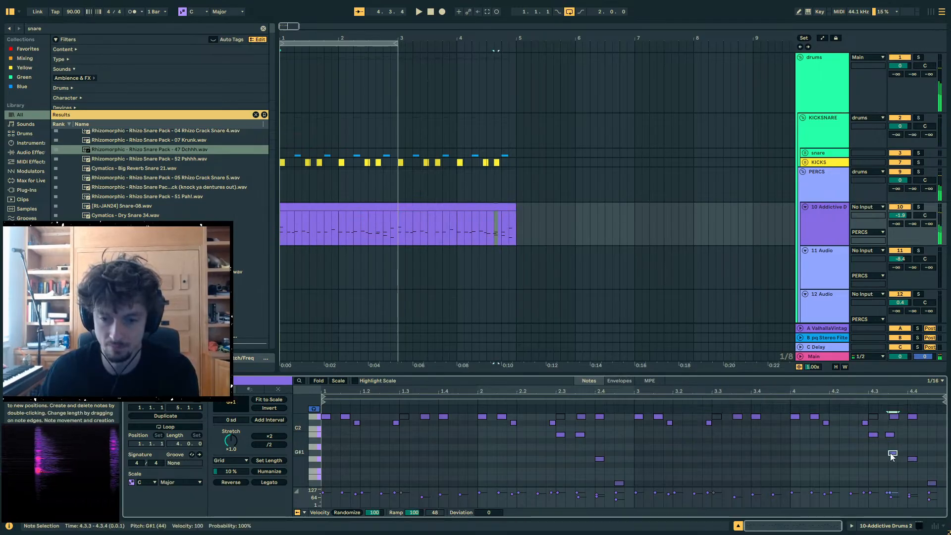
pyautogui.moveTo(883, 434); pyautogui.dragTo(890, 436)
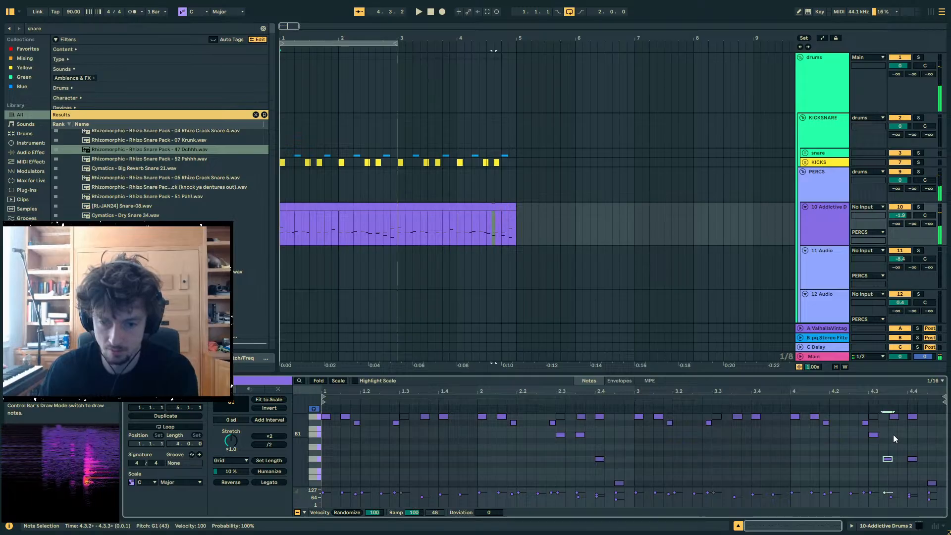
pyautogui.press('Down')
pyautogui.press('Down')
pyautogui.press('Down')
pyautogui.press('Down')
pyautogui.click(893, 435)
pyautogui.doubleClick(892, 434)
pyautogui.press('space')
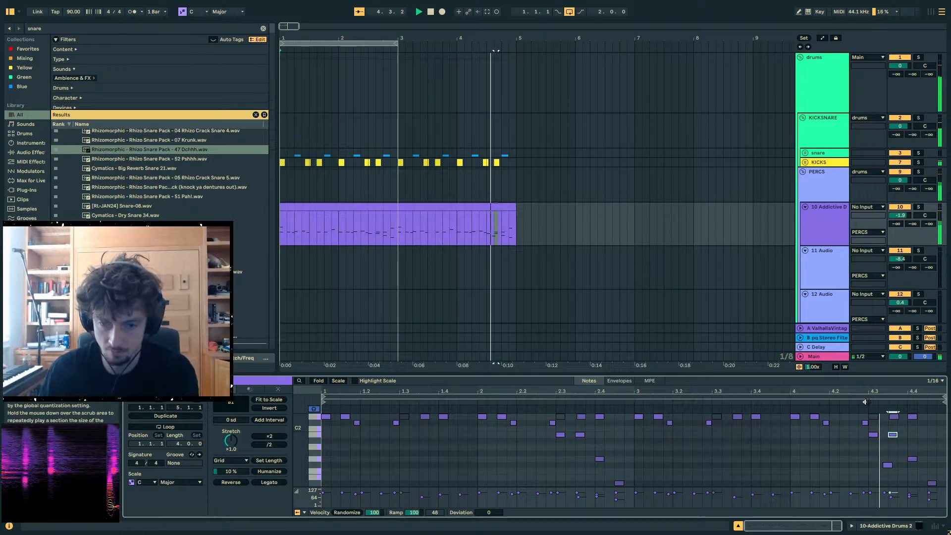
pyautogui.press('space')
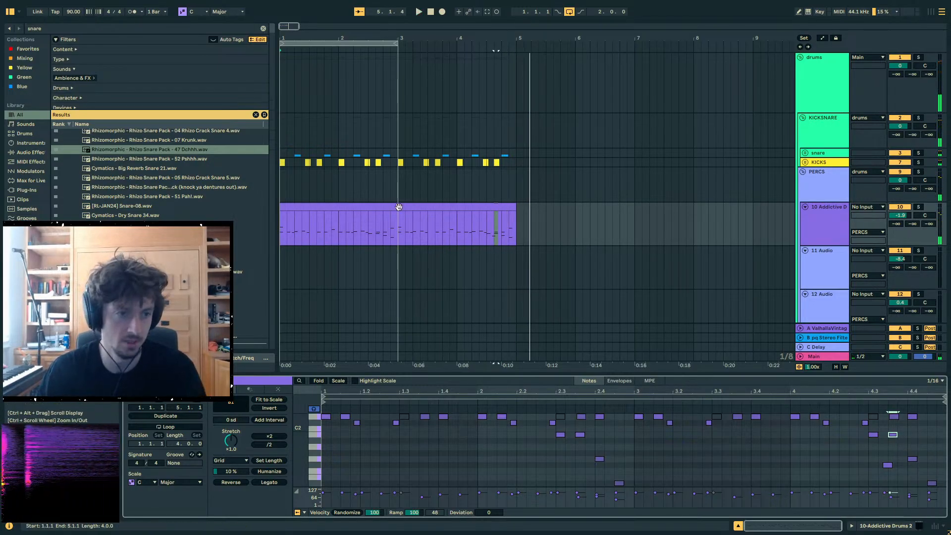
# - Loop the four bars from 1.1.1 to 5.1.1 in the arrangement
pyautogui.click(399, 206)
pyautogui.moveTo(515, 188); pyautogui.dragTo(245, 209)
pyautogui.hotkey('ctrl', 'l')
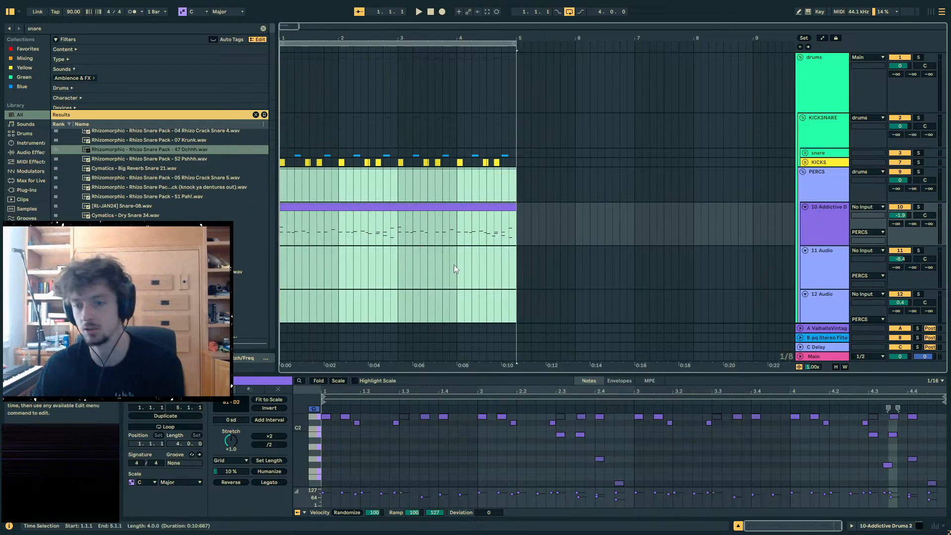
pyautogui.scroll(-2, 544, 219)
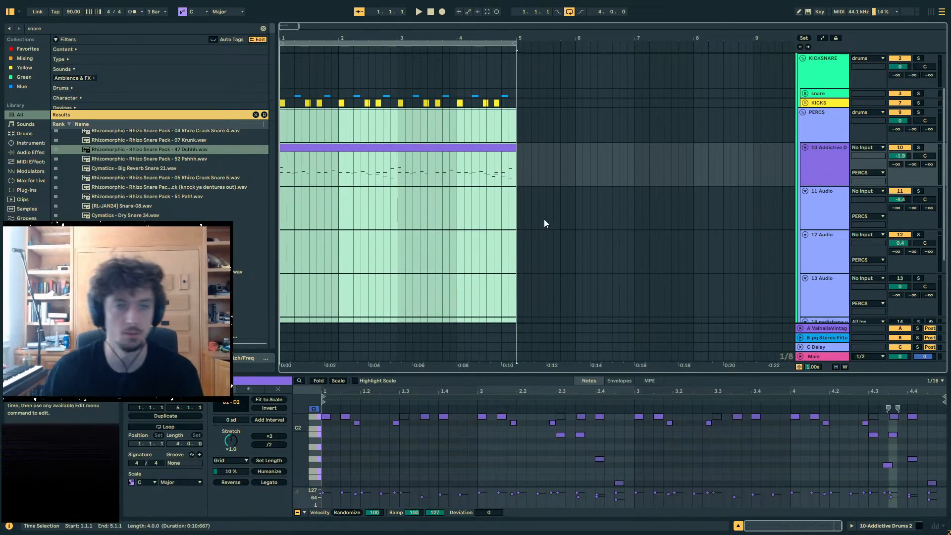
pyautogui.click(75, 28)
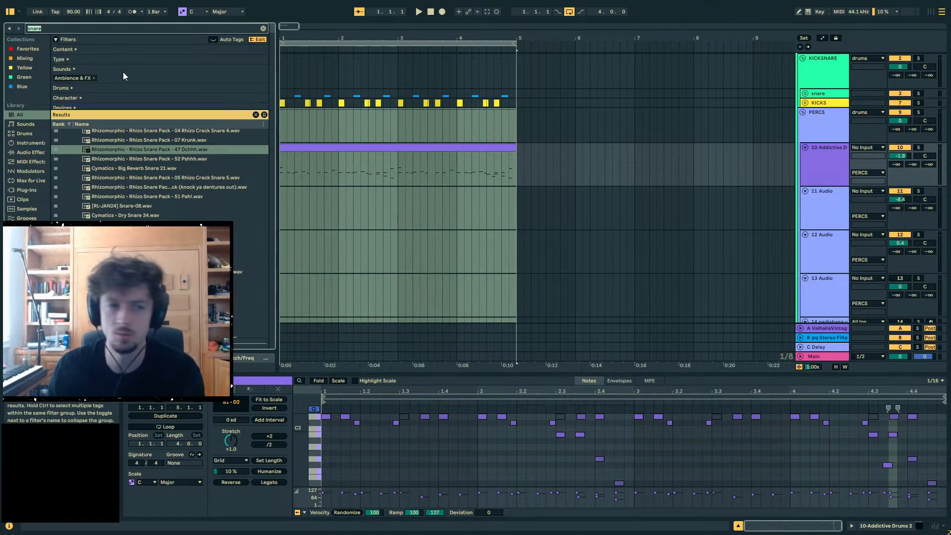
pyautogui.click(293, 148)
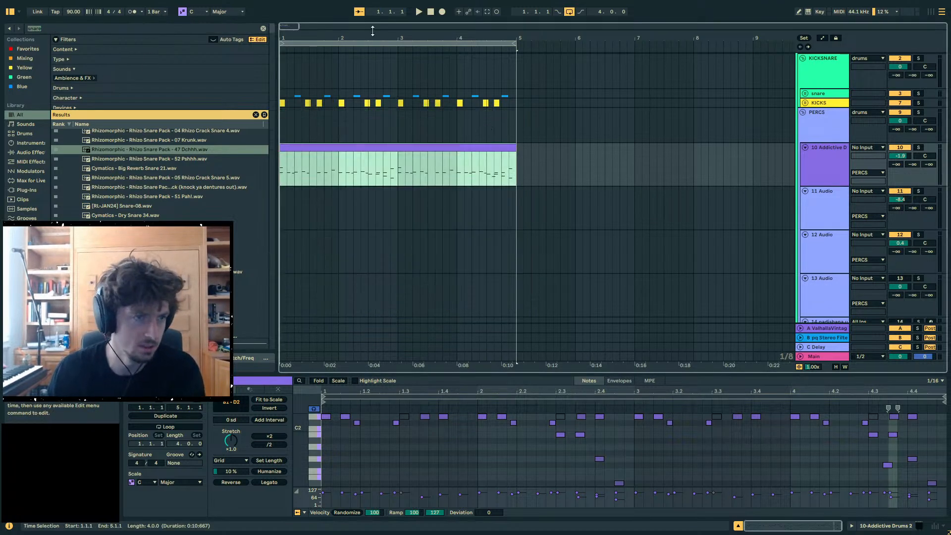
pyautogui.moveTo(373, 36)
pyautogui.mouseDown()
pyautogui.moveTo(372, 65)
pyautogui.moveTo(372, 38)
pyautogui.moveTo(373, 64)
pyautogui.moveTo(372, 51)
pyautogui.mouseUp()
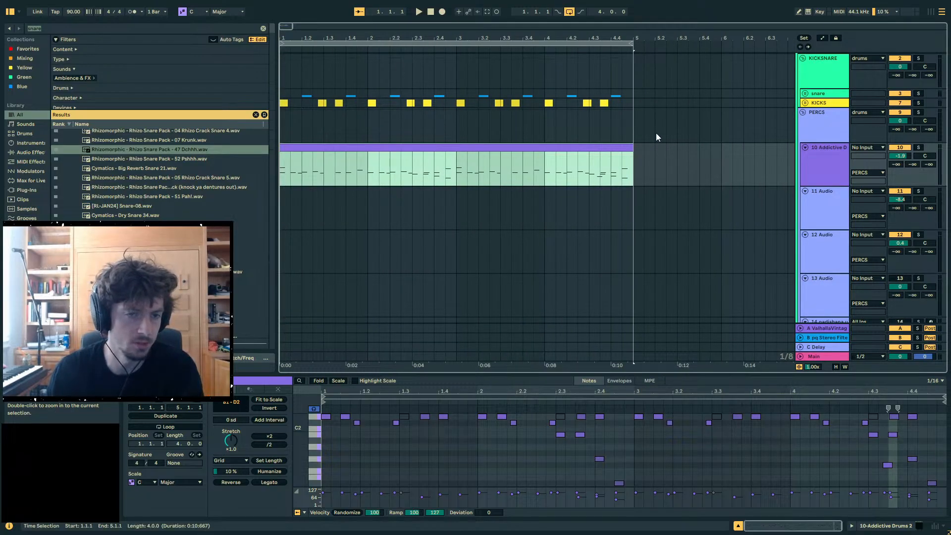
pyautogui.moveTo(638, 162); pyautogui.dragTo(287, 159)
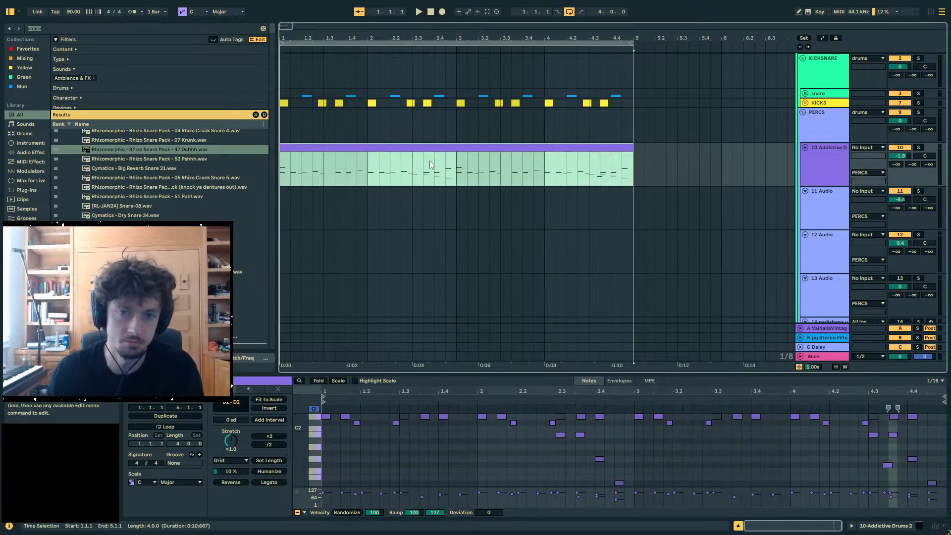
# - Play back the start of the loop to hear the percussion pattern with the kick and snare
pyautogui.press('space')
pyautogui.click(823, 173)
pyautogui.click(824, 221)
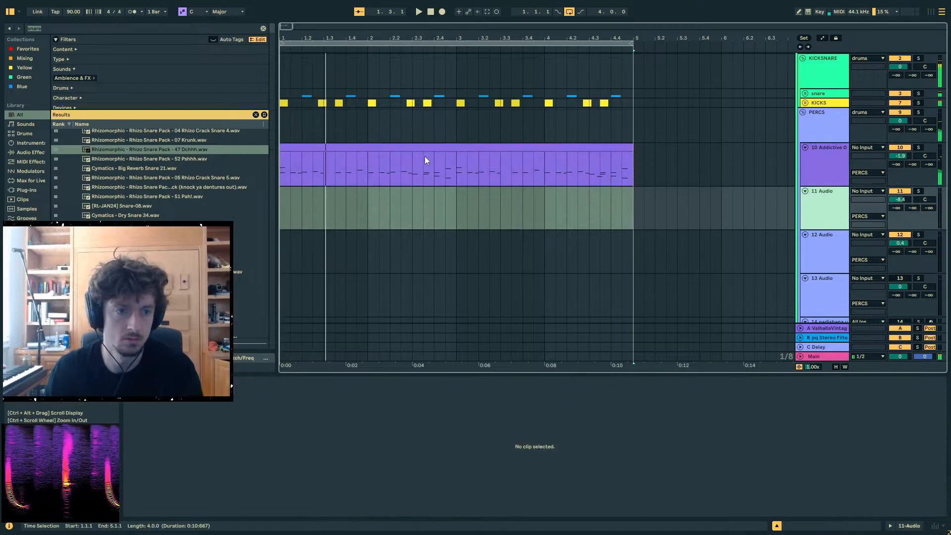
pyautogui.click(424, 148)
pyautogui.press('space')
pyautogui.click(818, 220)
pyautogui.click(82, 31)
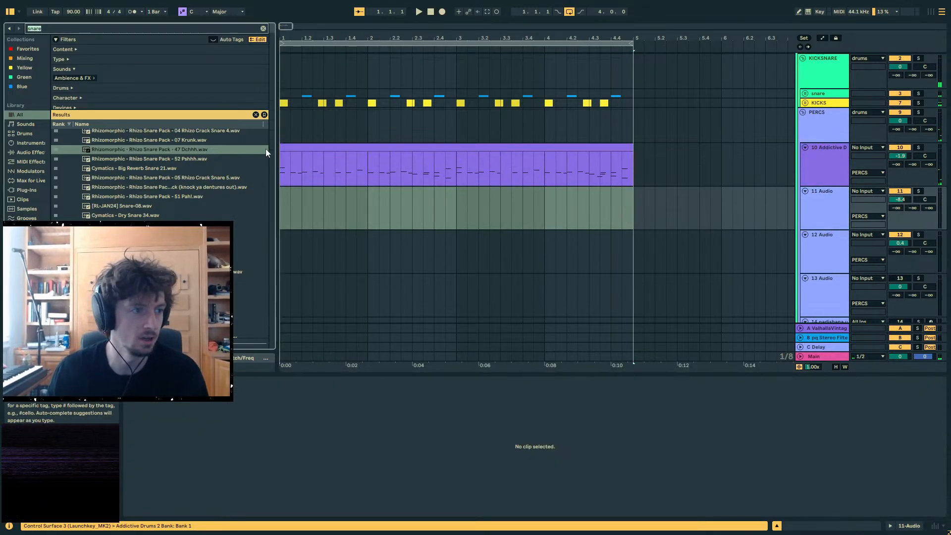
# - Duplicate the Addictive Drums 2 track with its four-bar pattern and open the duplicate's plug-in window
pyautogui.click(379, 166)
pyautogui.click(832, 178)
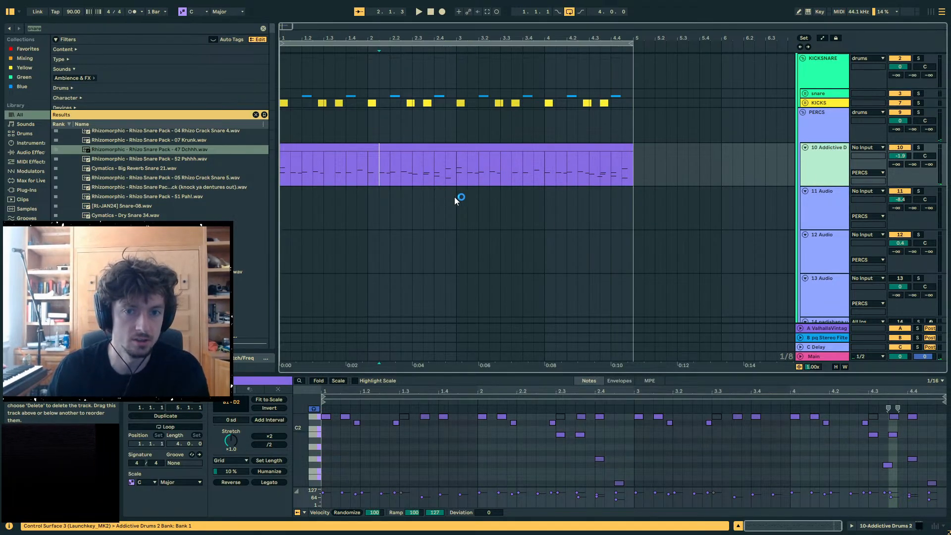
pyautogui.hotkey('ctrl', 'd')
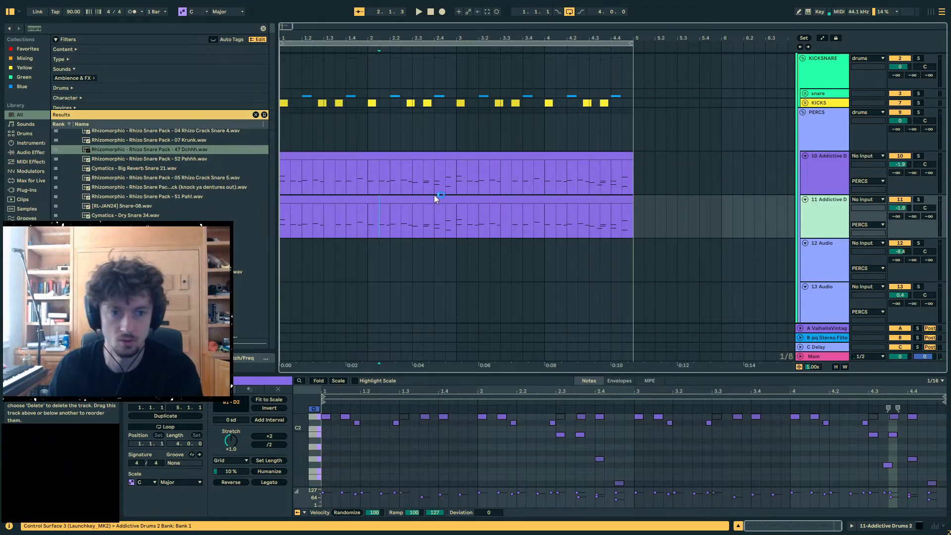
pyautogui.click(886, 525)
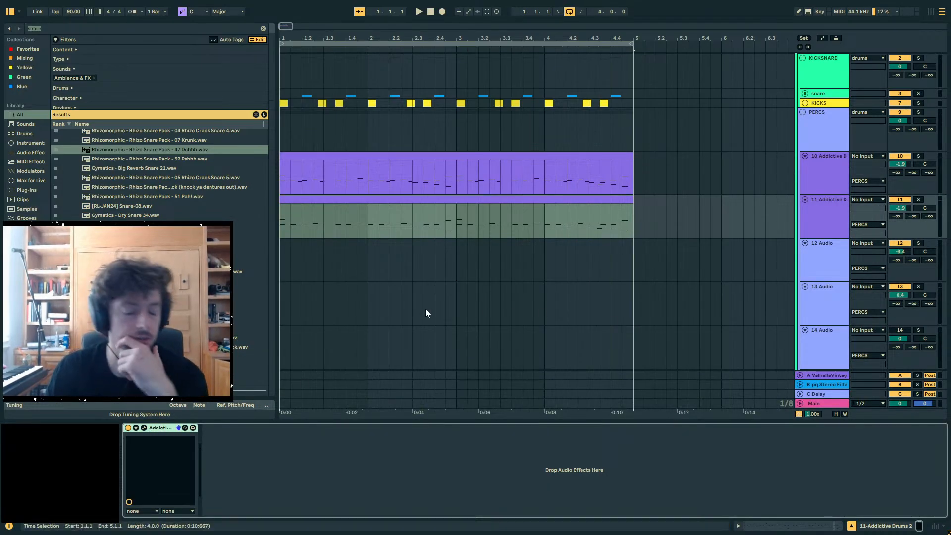
pyautogui.click(143, 428)
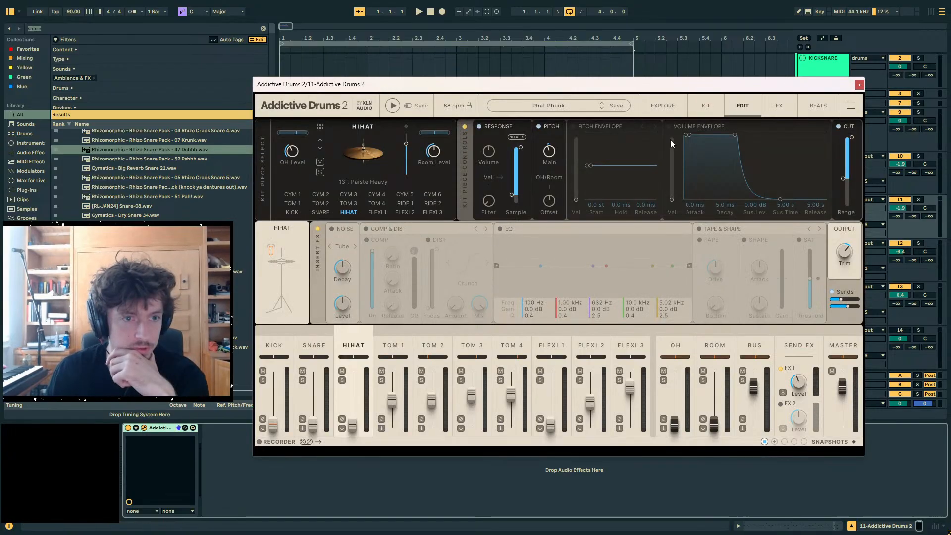
# - Search all MIDI files in the plug-in's beat library for "fill"
pyautogui.click(705, 107)
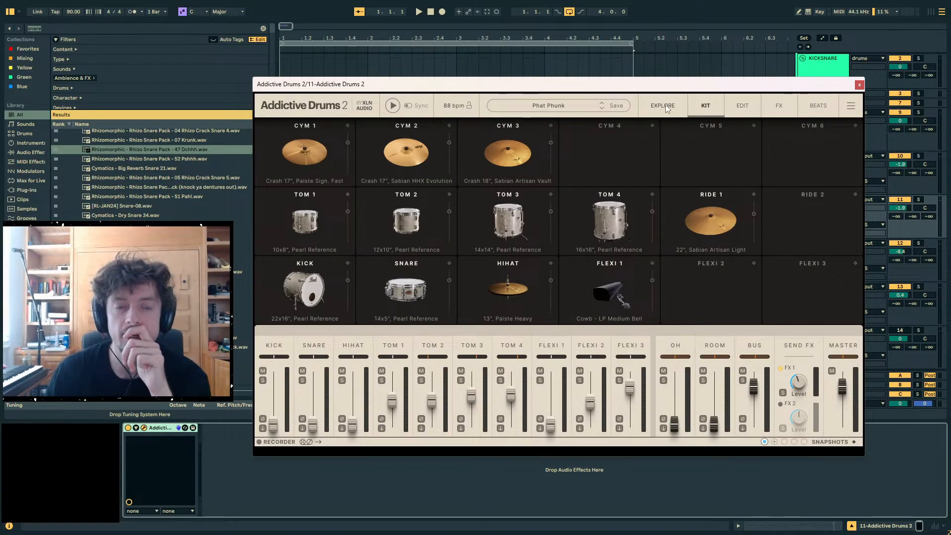
pyautogui.click(665, 105)
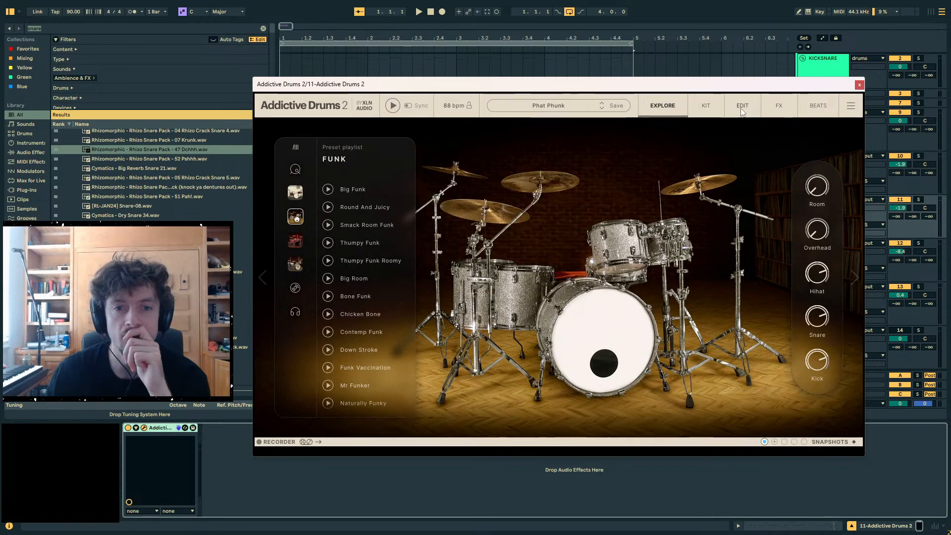
pyautogui.click(817, 105)
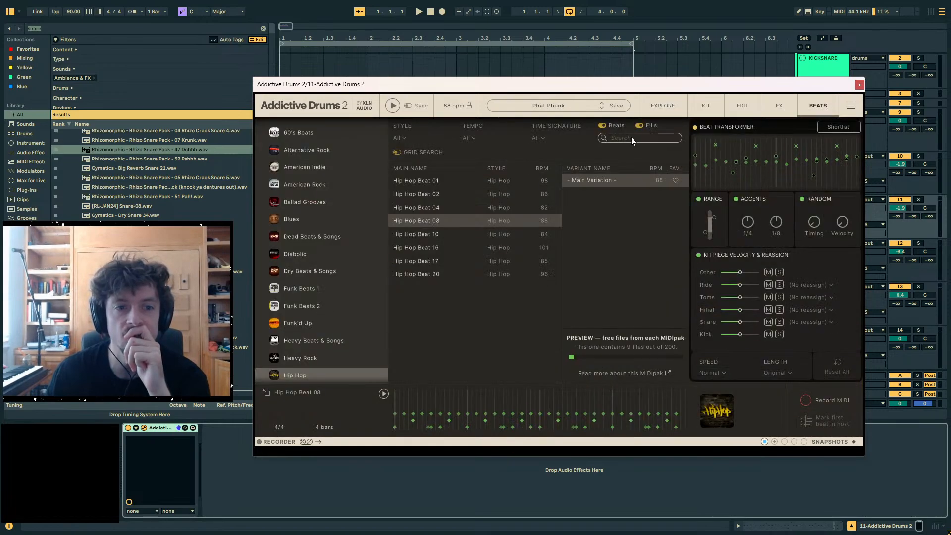
pyautogui.write('fil')
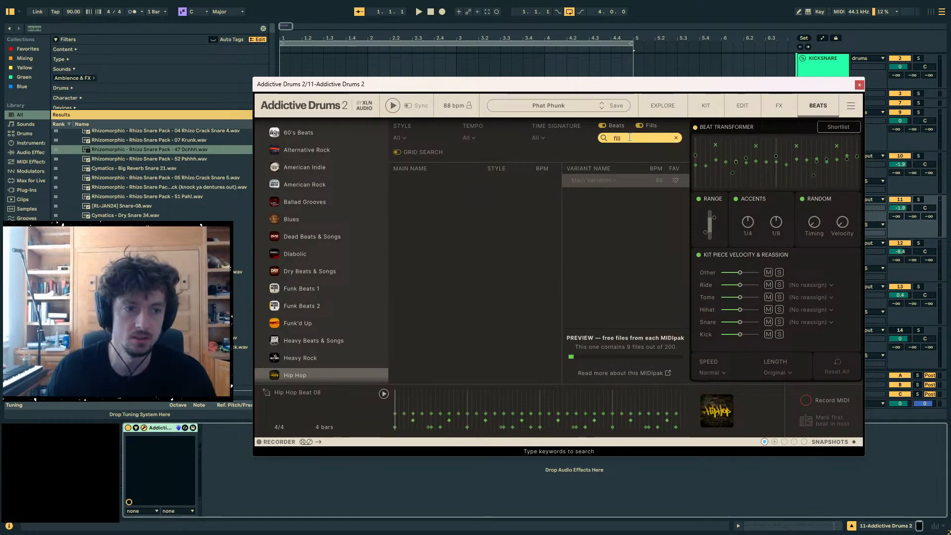
pyautogui.write('l')
pyautogui.scroll(3, 314, 133)
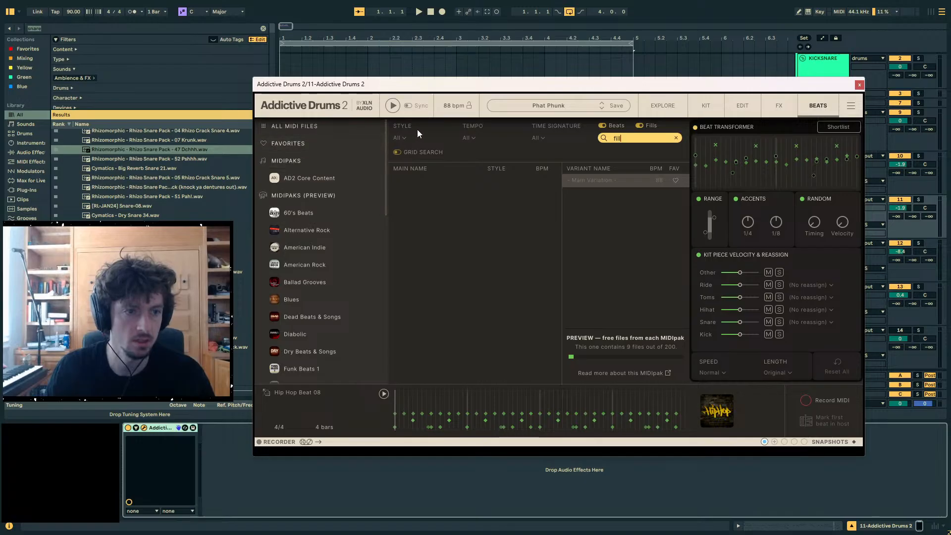
pyautogui.click(299, 126)
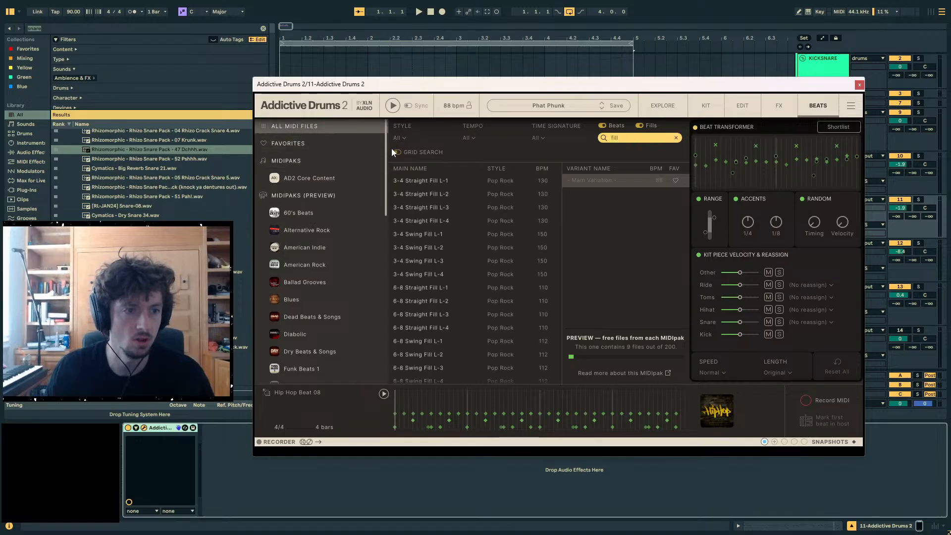
# - Place the 3-4 Straight Fill L-1 at 4.1.1 on the duplicated track and deactivate the copied pattern before it
pyautogui.click(426, 179)
pyautogui.moveTo(454, 81); pyautogui.dragTo(831, 158)
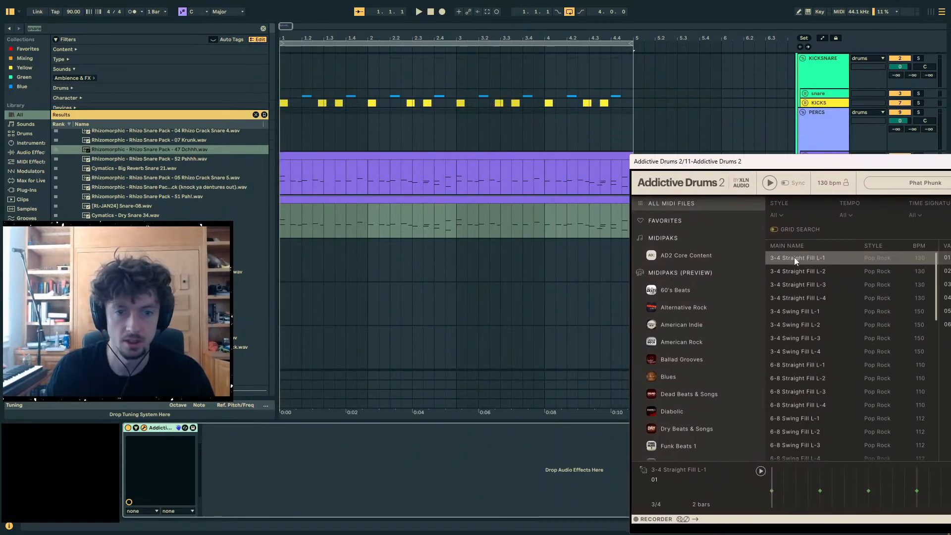
pyautogui.moveTo(794, 257); pyautogui.dragTo(547, 222)
pyautogui.click(483, 201)
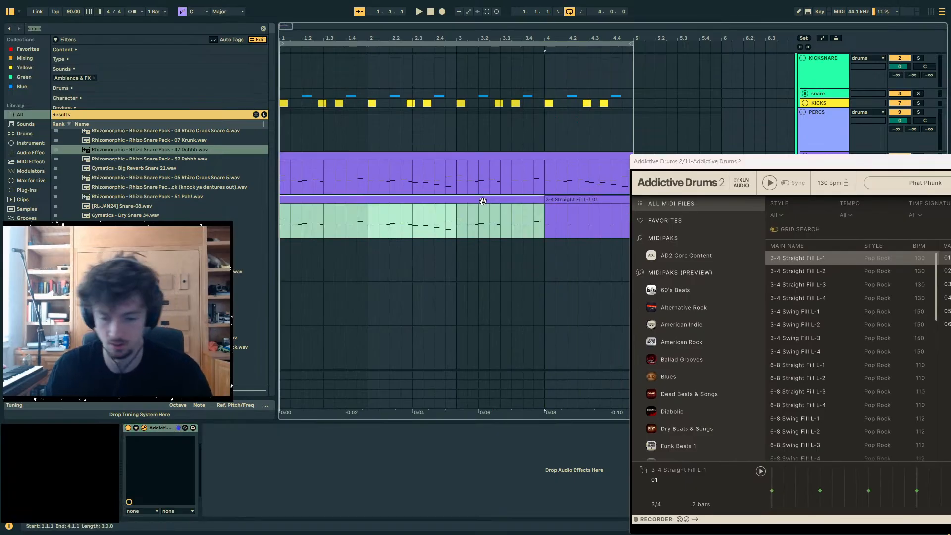
pyautogui.press('0')
# - Audition the 3-4 Straight Fill L-1 clip in bar 4 against the beat
pyautogui.click(562, 199)
pyautogui.press('space')
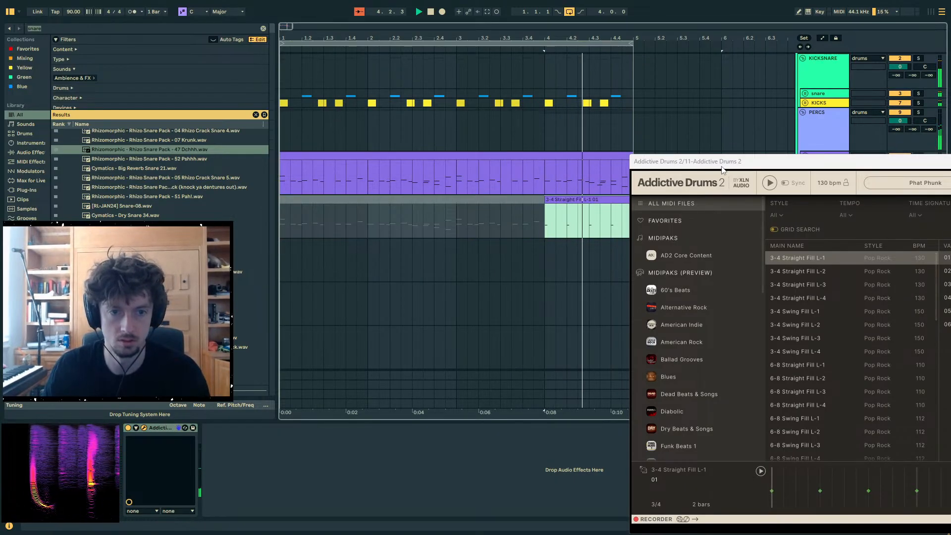
pyautogui.moveTo(716, 163); pyautogui.dragTo(375, 265)
pyautogui.press('space')
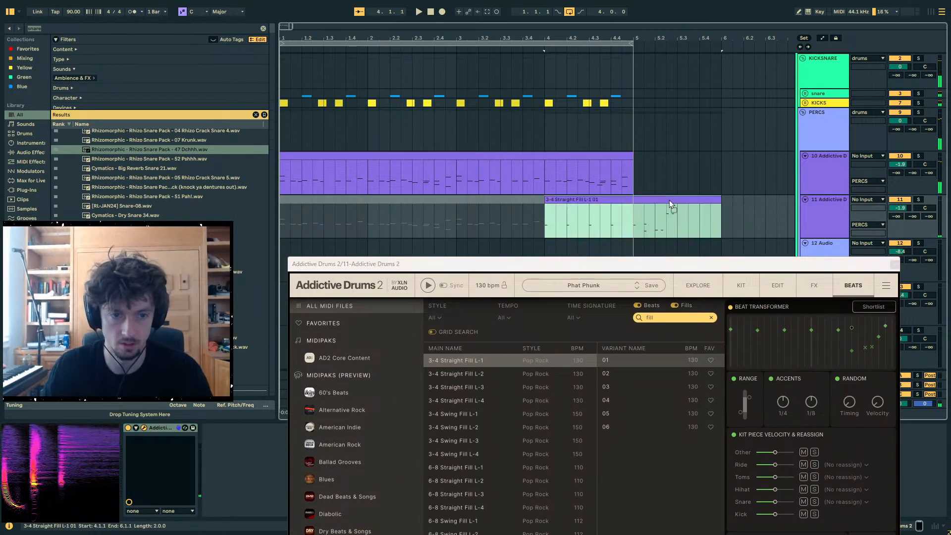
pyautogui.moveTo(671, 200)
pyautogui.mouseDown()
pyautogui.moveTo(595, 212)
pyautogui.moveTo(589, 204)
pyautogui.moveTo(676, 207)
pyautogui.mouseUp()
pyautogui.click(587, 204)
# - Adjust the 1/4 accent and set the speed to Double time in the Beat Transformer
pyautogui.moveTo(757, 266); pyautogui.dragTo(645, 114)
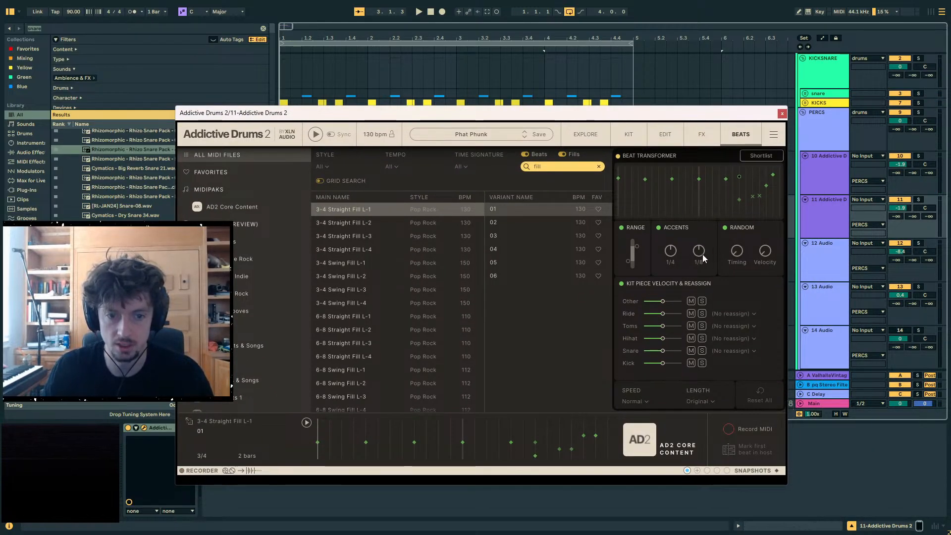
pyautogui.moveTo(671, 259); pyautogui.dragTo(697, 256)
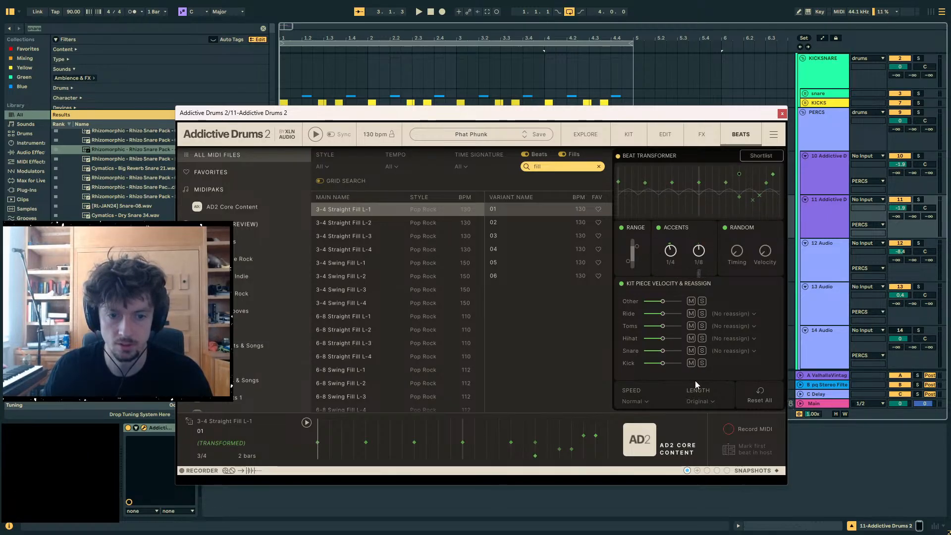
pyautogui.click(643, 400)
pyautogui.click(674, 430)
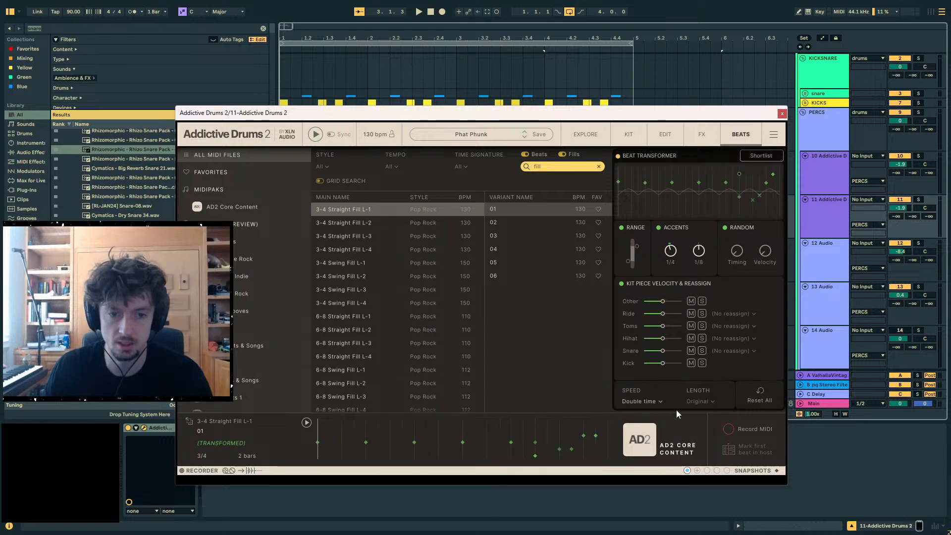
# - Place the double-time 3-4 Straight Fill L-1 at 4.1.1, audition it and deactivate the leftover fill clip from 5.1.1
pyautogui.moveTo(645, 119); pyautogui.dragTo(906, 278)
pyautogui.moveTo(649, 370); pyautogui.dragTo(551, 221)
pyautogui.press('space')
pyautogui.hotkey('ctrl', 'd')
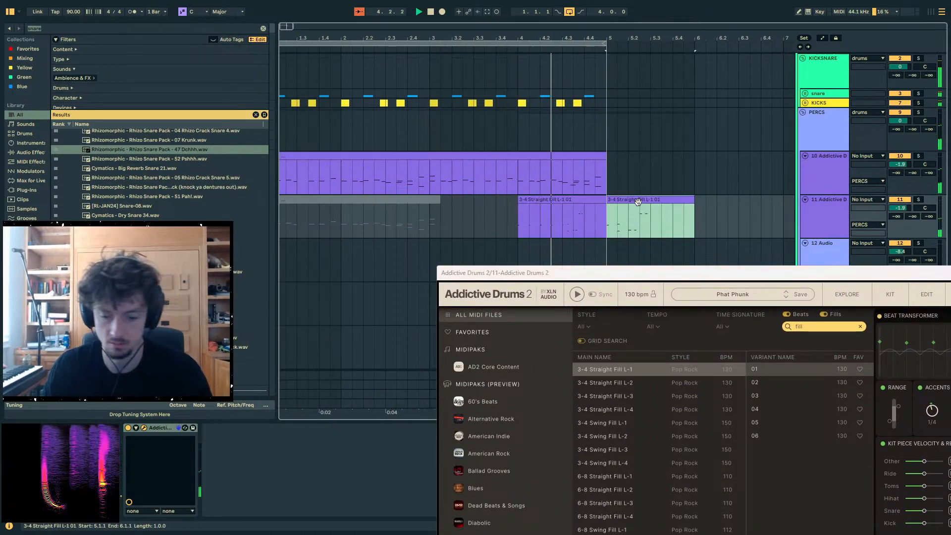
pyautogui.press('space')
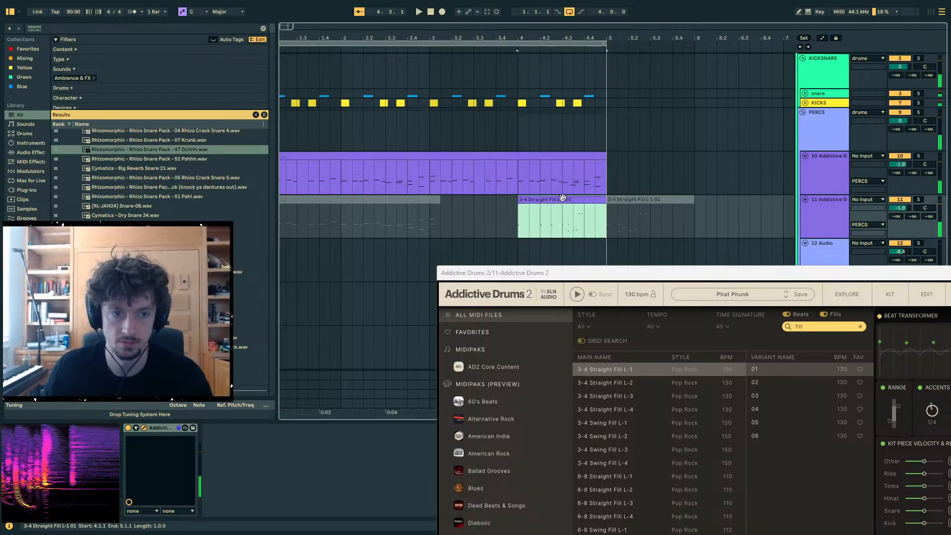
# - Shift the double-time fill to start at 4.2.1 and audition it with the beat
pyautogui.moveTo(559, 210); pyautogui.dragTo(582, 211)
pyautogui.click(578, 219)
pyautogui.press('space')
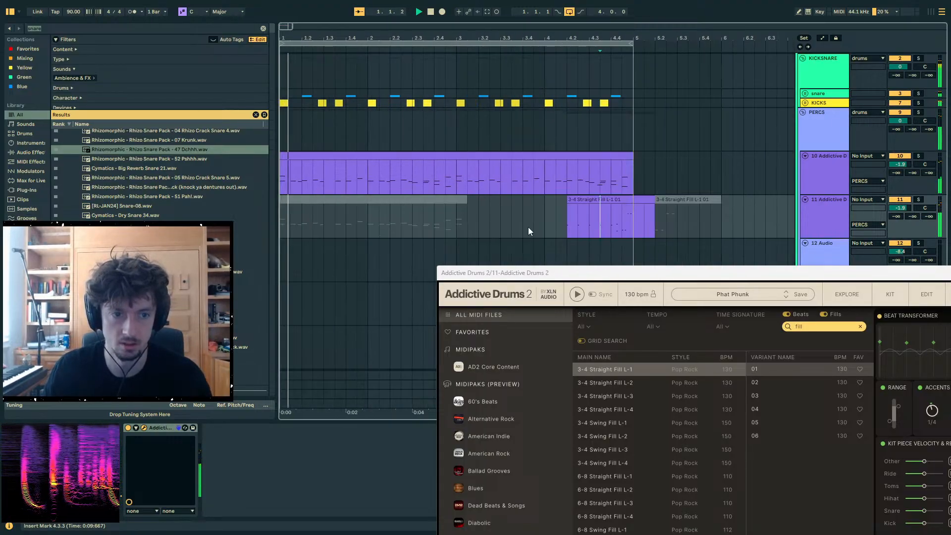
pyautogui.click(606, 201)
pyautogui.press('space')
# - Replace the fill at 4.2.1 with the double-time 3-4 Straight Fill L-2 and audition it
pyautogui.moveTo(625, 386); pyautogui.dragTo(569, 217)
pyautogui.click(594, 220)
pyautogui.click(599, 224)
pyautogui.press('space')
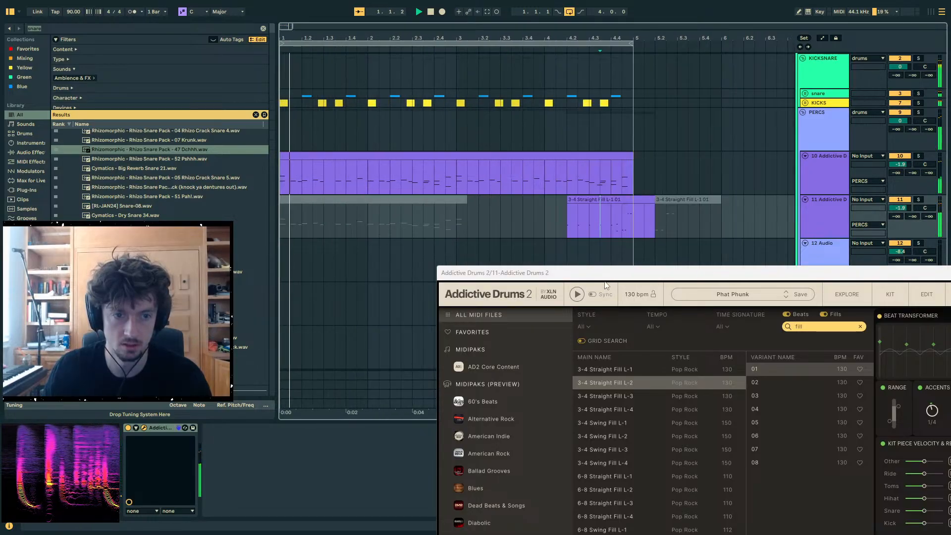
pyautogui.click(623, 427)
pyautogui.click(571, 219)
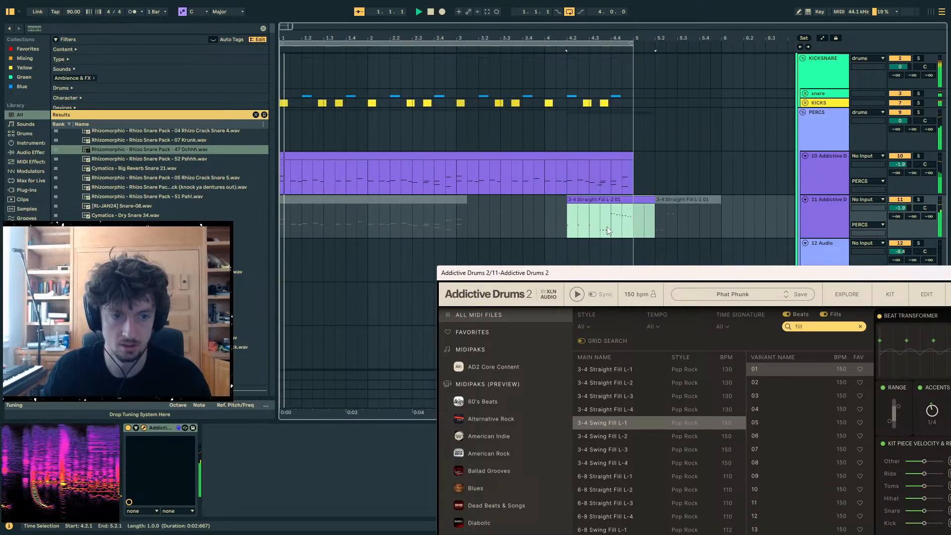
pyautogui.press('space')
# - Move the 3-4 Straight Fill L-2 clip back to 4.1.1 and stretch all its notes by a factor of two
pyautogui.moveTo(634, 200); pyautogui.dragTo(611, 202)
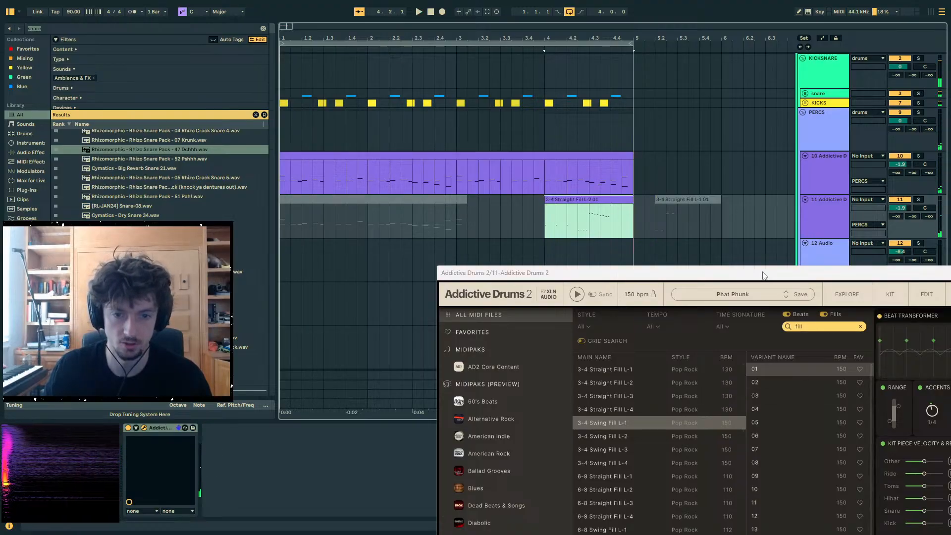
pyautogui.moveTo(764, 275); pyautogui.dragTo(397, 124)
pyautogui.click(790, 525)
pyautogui.click(744, 459)
pyautogui.hotkey('ctrl', 'a')
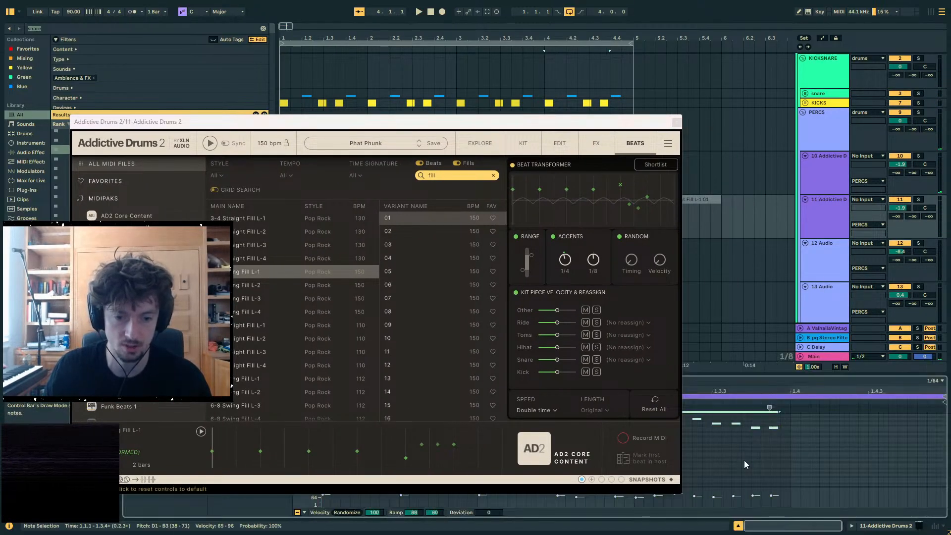
pyautogui.moveTo(495, 122); pyautogui.dragTo(820, 43)
pyautogui.click(280, 436)
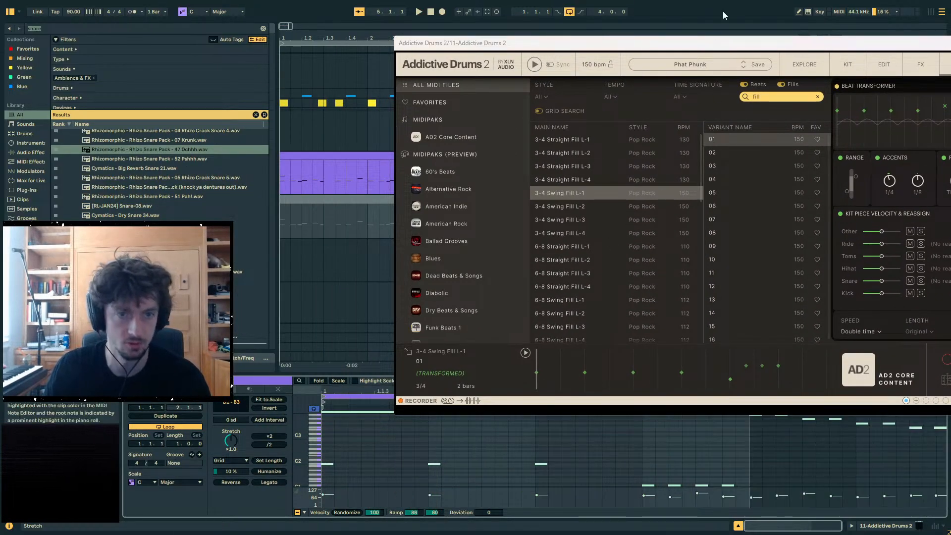
# - Move the stretched fill clip to start at 3.3.3, try extending its end to 5.1.1 and undo that extension
pyautogui.moveTo(713, 44); pyautogui.dragTo(558, 375)
pyautogui.click(592, 198)
pyautogui.moveTo(591, 197); pyautogui.dragTo(645, 198)
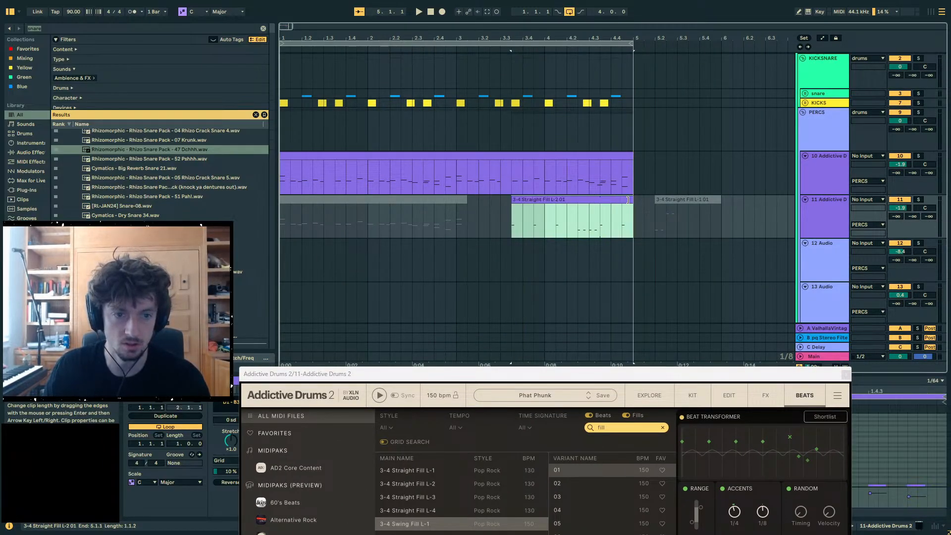
pyautogui.hotkey('ctrl', 'z')
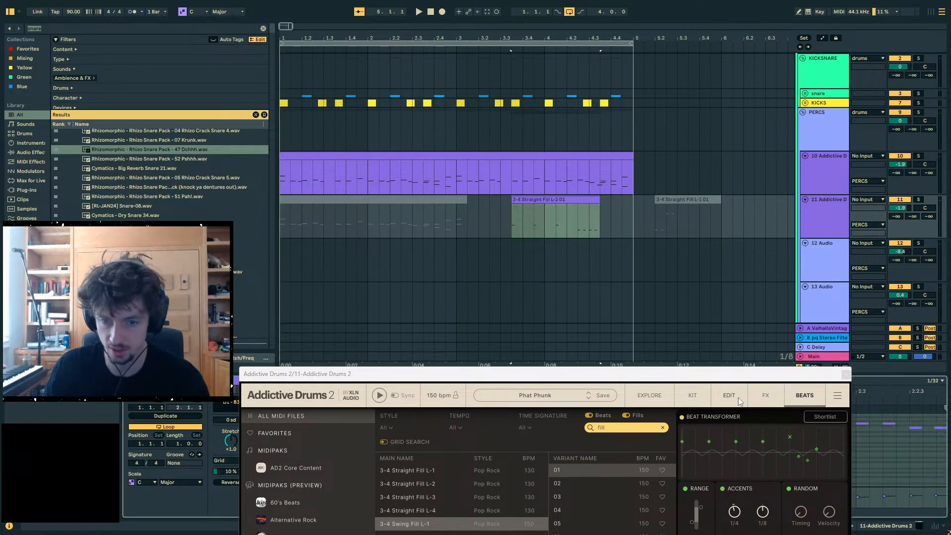
# - Audition the 3-4 Straight Fill L-2 clip with the beat and extend the clip's end to 5.1.1
pyautogui.moveTo(756, 375); pyautogui.dragTo(458, 230)
pyautogui.moveTo(787, 396); pyautogui.dragTo(924, 395)
pyautogui.press('space')
pyautogui.click(597, 192)
pyautogui.click(596, 199)
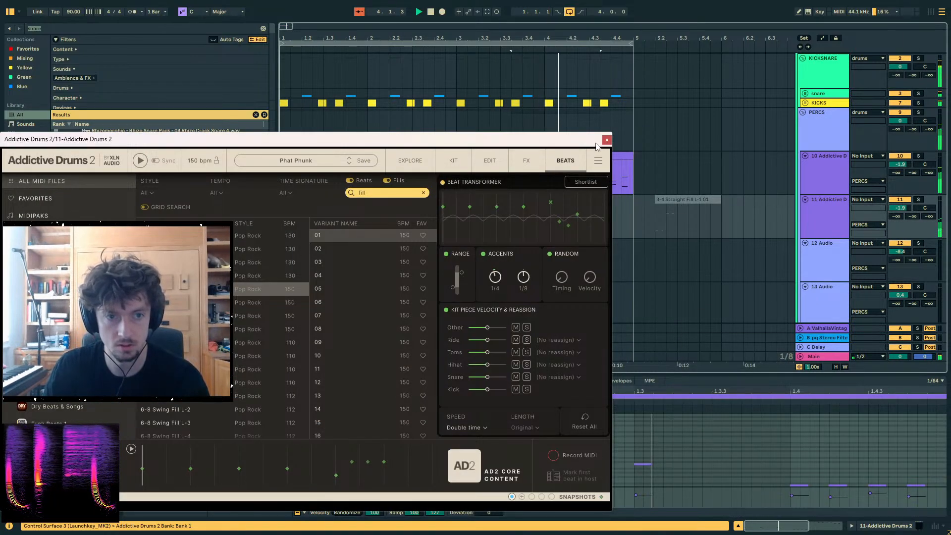
pyautogui.moveTo(596, 141); pyautogui.dragTo(481, 190)
pyautogui.moveTo(599, 203); pyautogui.dragTo(628, 205)
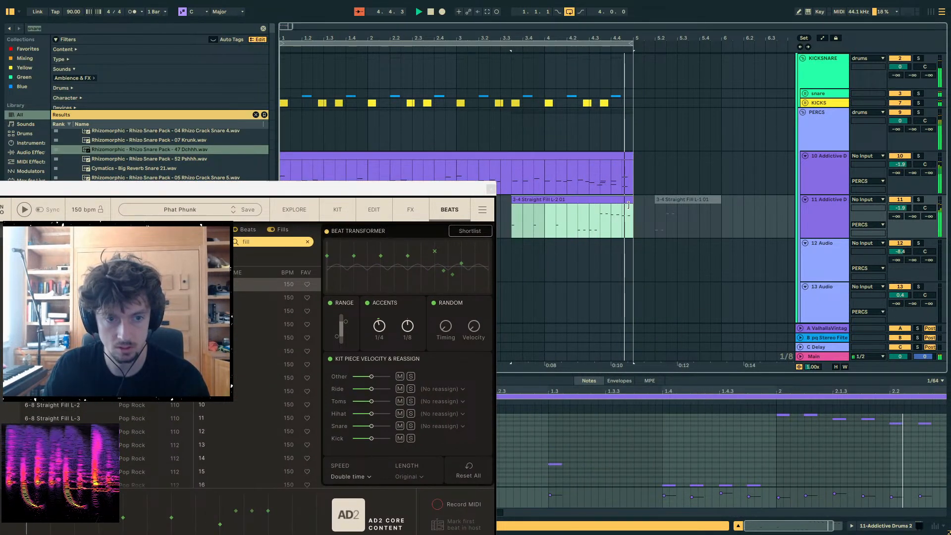
pyautogui.click(608, 219)
pyautogui.hotkey('ctrl', 'd')
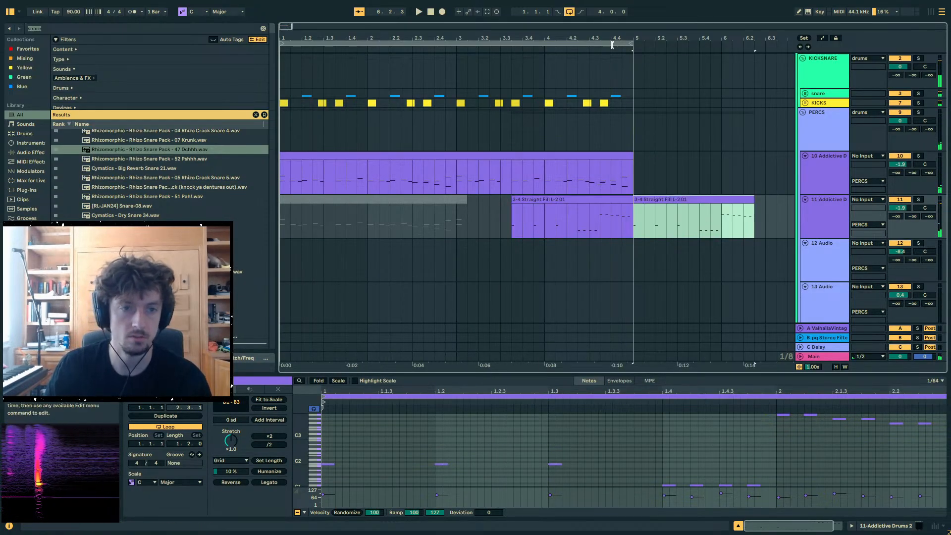
pyautogui.hotkey('ctrl', 'z')
# - Duplicate the four-bar loop section across all tracks into bars 5 to 8
pyautogui.moveTo(617, 39); pyautogui.dragTo(390, 36)
pyautogui.click(390, 44)
pyautogui.hotkey('ctrl', 'd')
# - Deactivate the fill track's content in bars 1 to 4, keeping the fill at the end of bar 8 active
pyautogui.moveTo(397, 215); pyautogui.dragTo(282, 217)
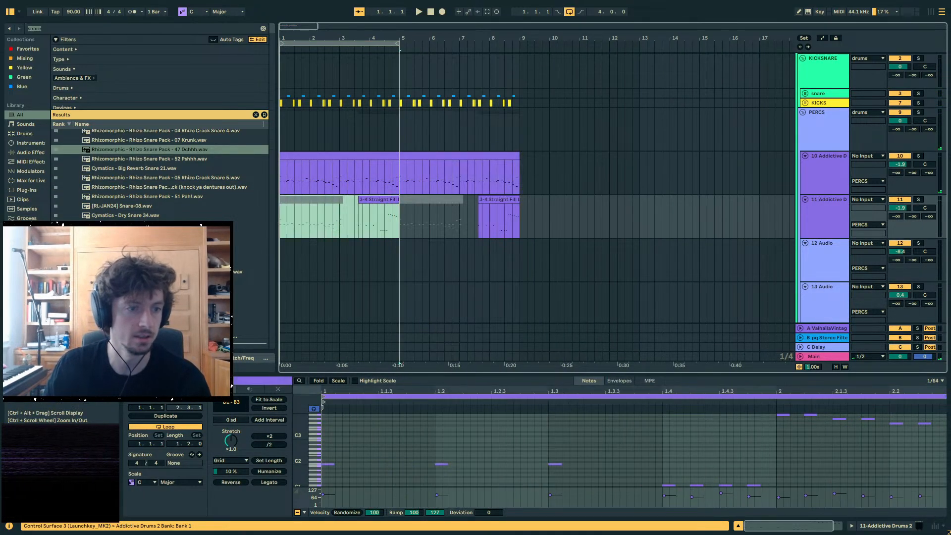
pyautogui.press('0')
pyautogui.click(534, 210)
pyautogui.click(505, 176)
pyautogui.click(516, 197)
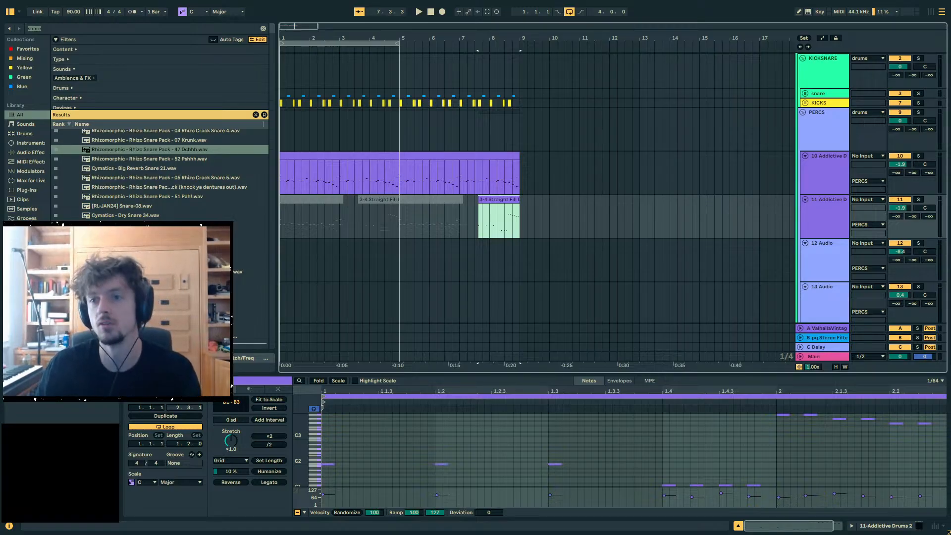
# - Switch to the 29edo Xenharmonic Wiki page in Chrome and examine the size of the fifth in its summary box
pyautogui.write('29')
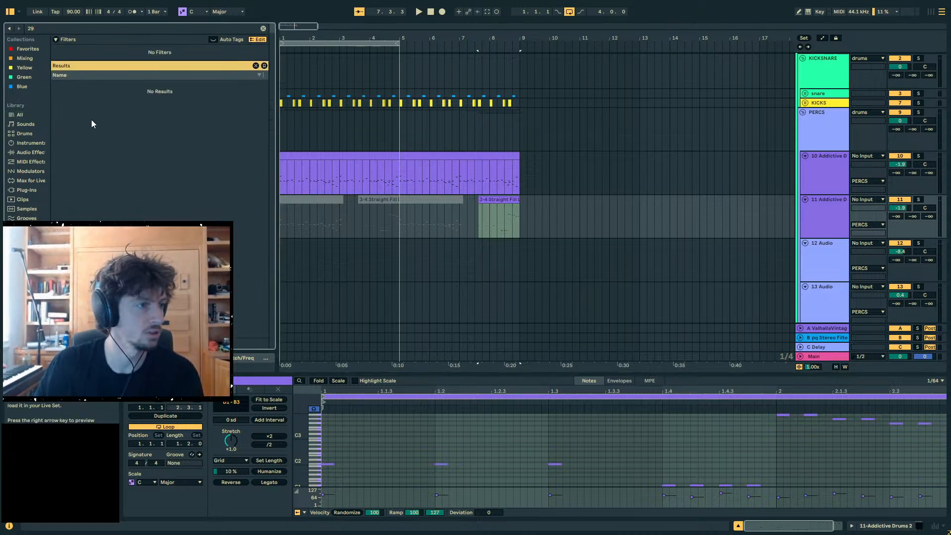
pyautogui.hotkey('alt', 'Tab')
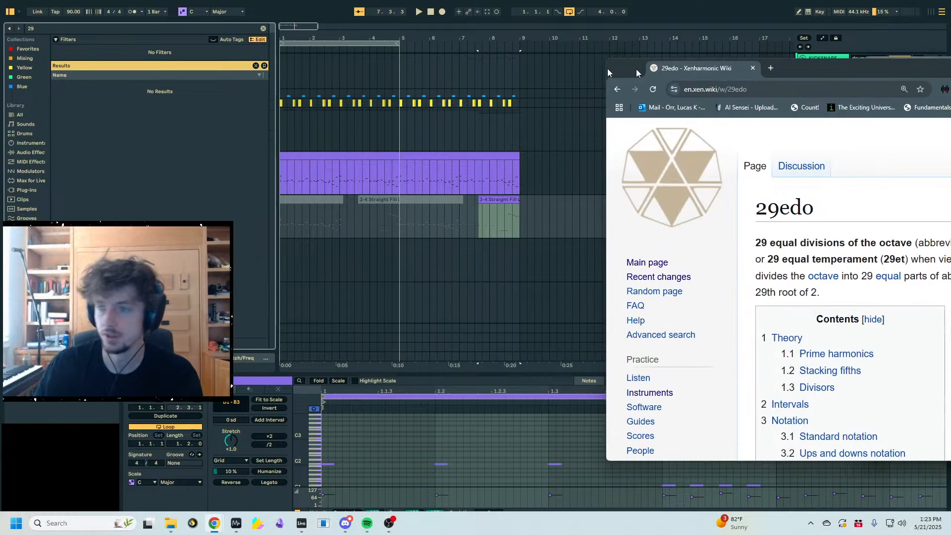
pyautogui.doubleClick(601, 49)
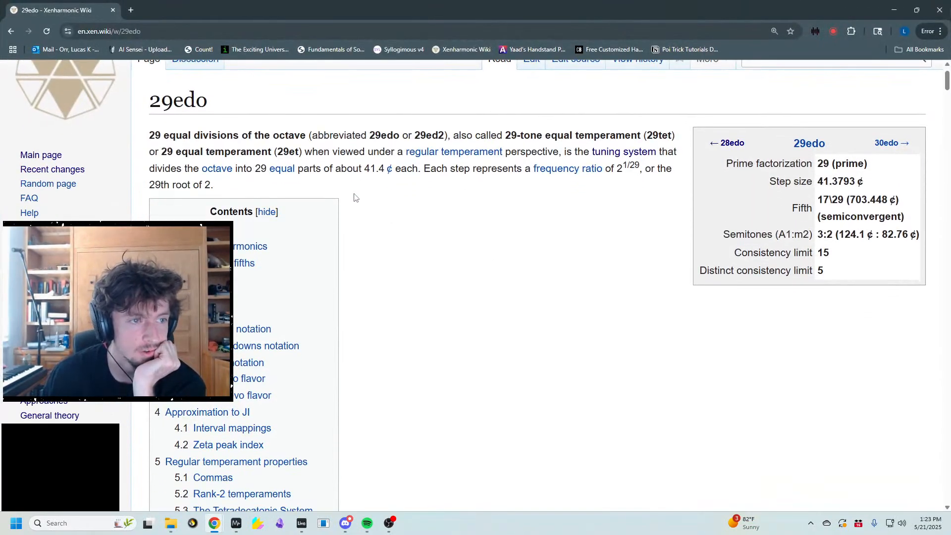
pyautogui.scroll(-1, 354, 198)
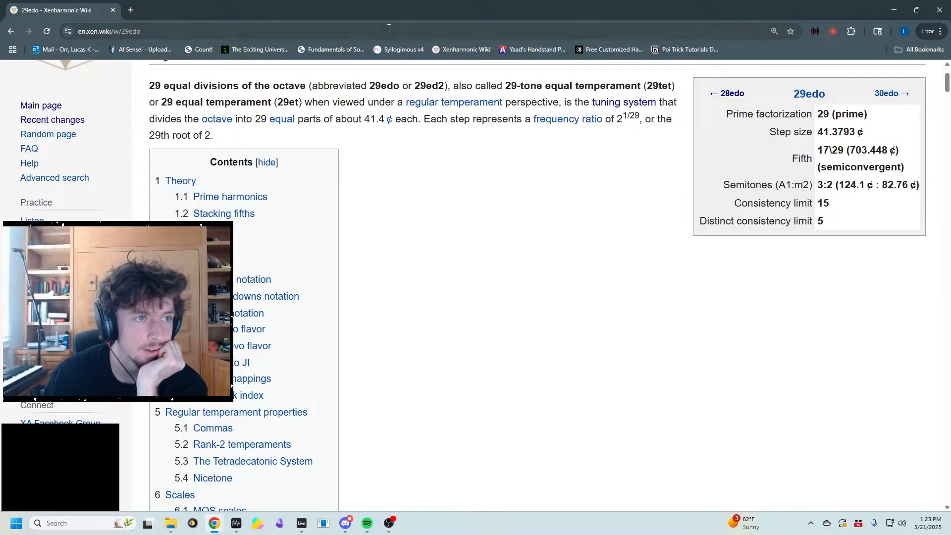
pyautogui.moveTo(388, 14); pyautogui.dragTo(616, 64)
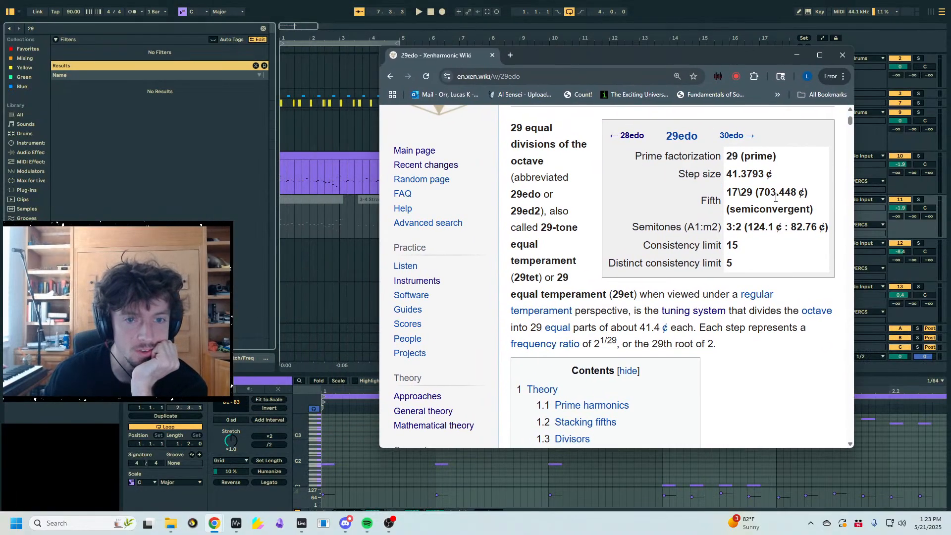
pyautogui.moveTo(776, 195); pyautogui.dragTo(770, 194)
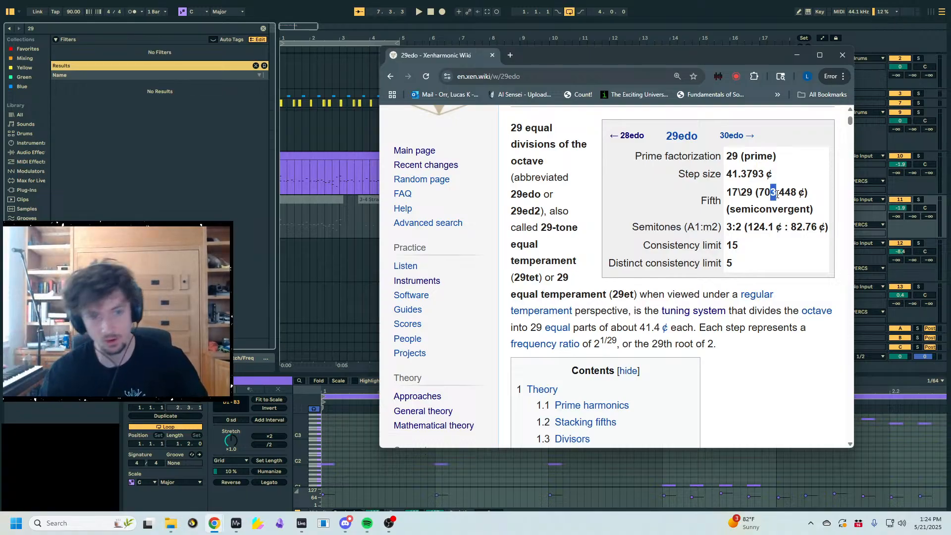
# - Read the Theory section on how 29edo approximates the 3/2 fifth and check the prime harmonics table's absolute error for harmonic 5
pyautogui.scroll(-5, 776, 218)
pyautogui.scroll(-10, 777, 225)
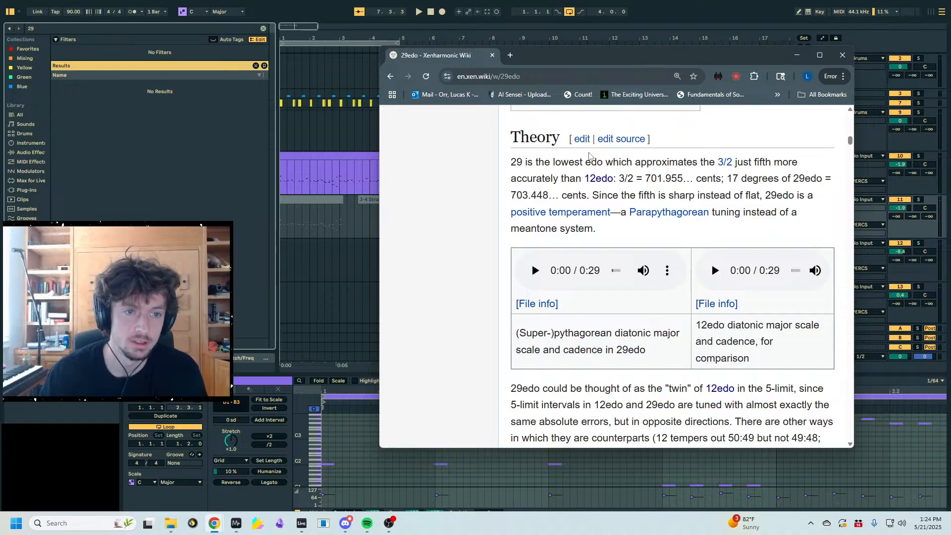
pyautogui.moveTo(511, 161); pyautogui.dragTo(805, 164)
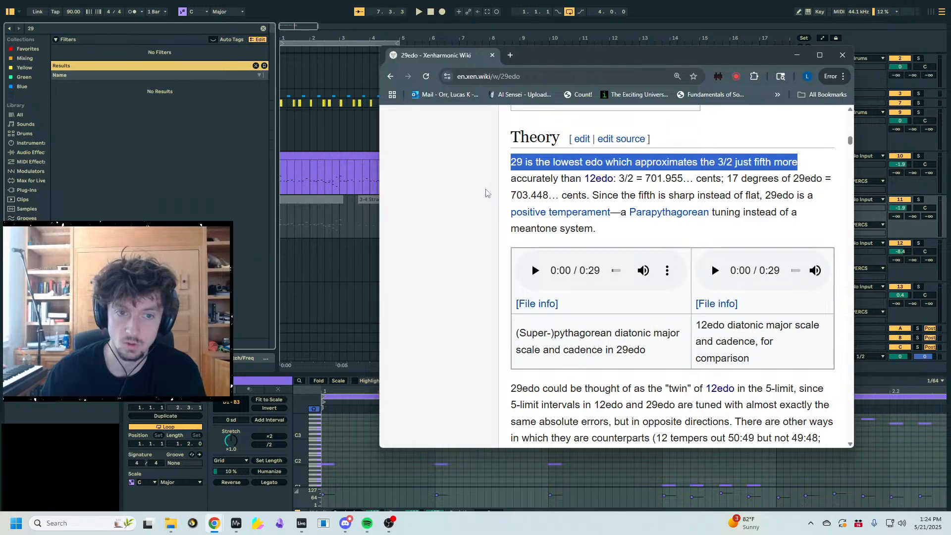
pyautogui.scroll(-5, 486, 193)
pyautogui.scroll(-8, 505, 198)
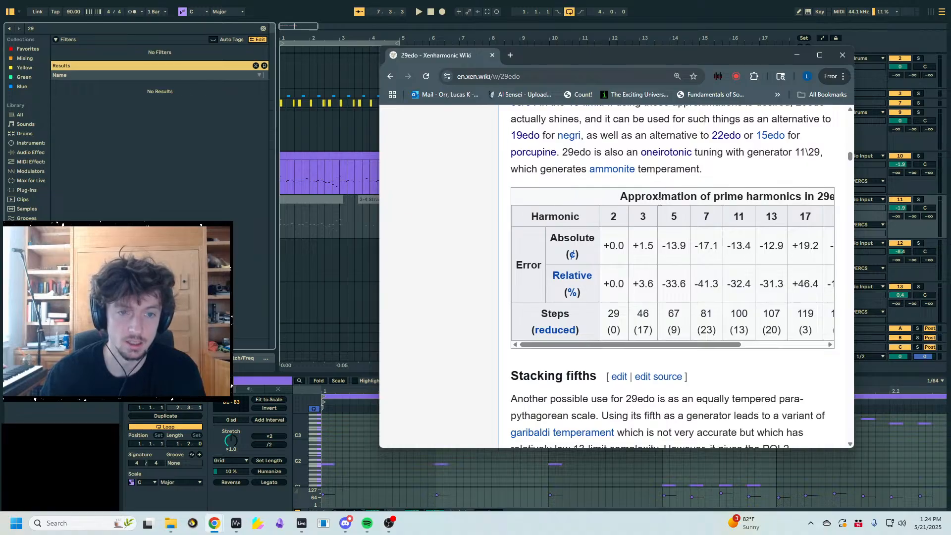
pyautogui.moveTo(689, 243); pyautogui.dragTo(657, 246)
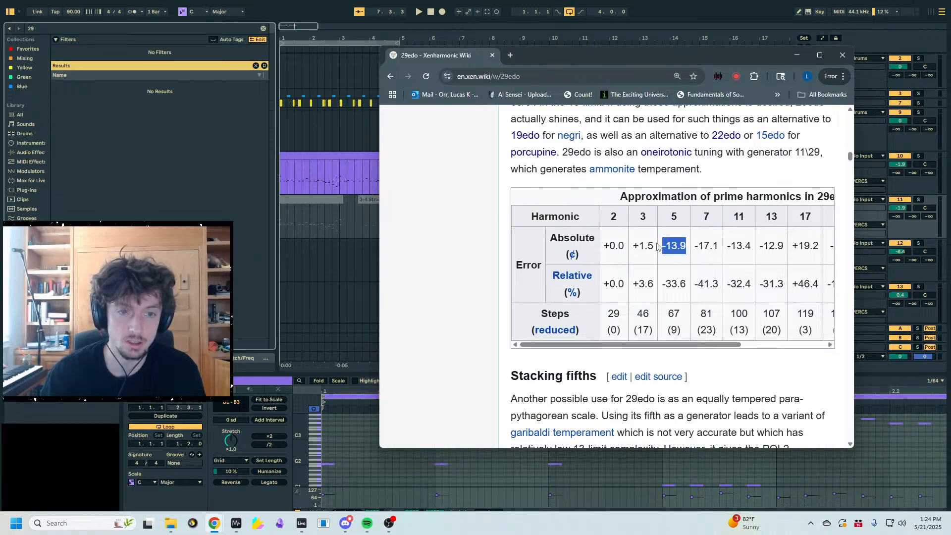
pyautogui.scroll(-2, 657, 246)
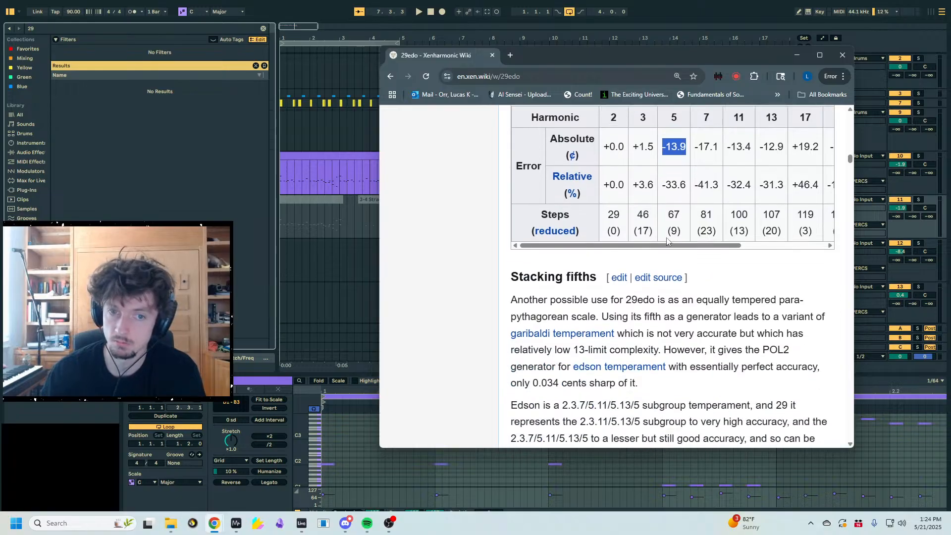
# - Examine the 29edo Intervals table, comparing degrees, cents, approximate ratios and interval names such as the upminor 3rd
pyautogui.scroll(-15, 688, 273)
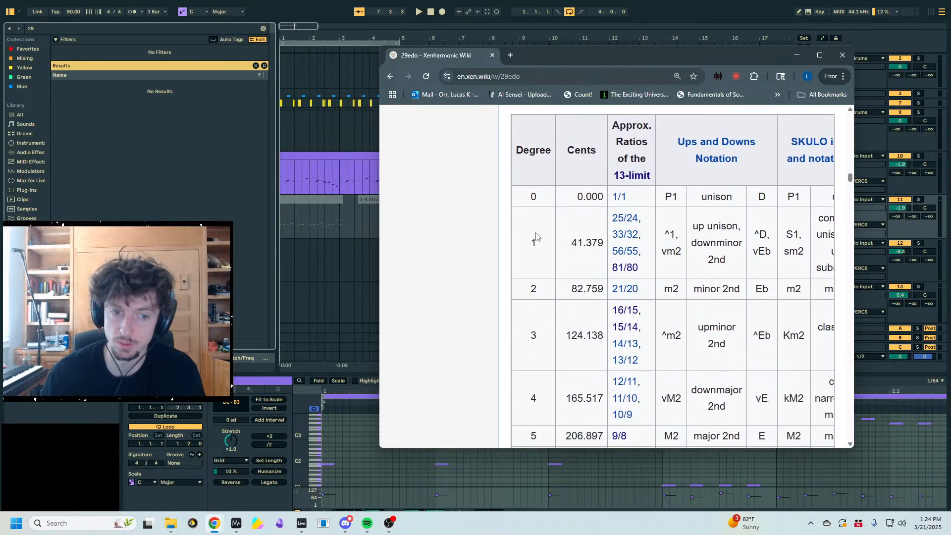
pyautogui.scroll(10, 619, 246)
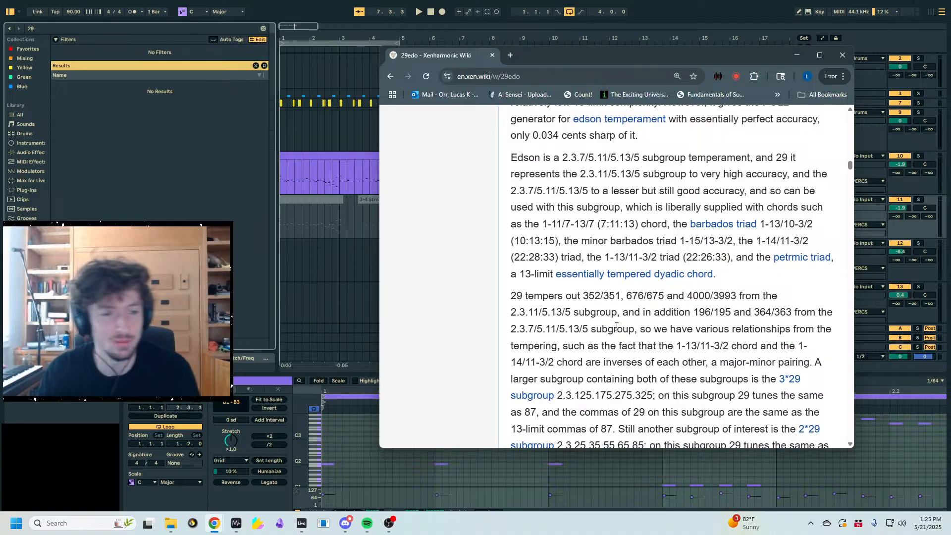
pyautogui.scroll(-4, 441, 308)
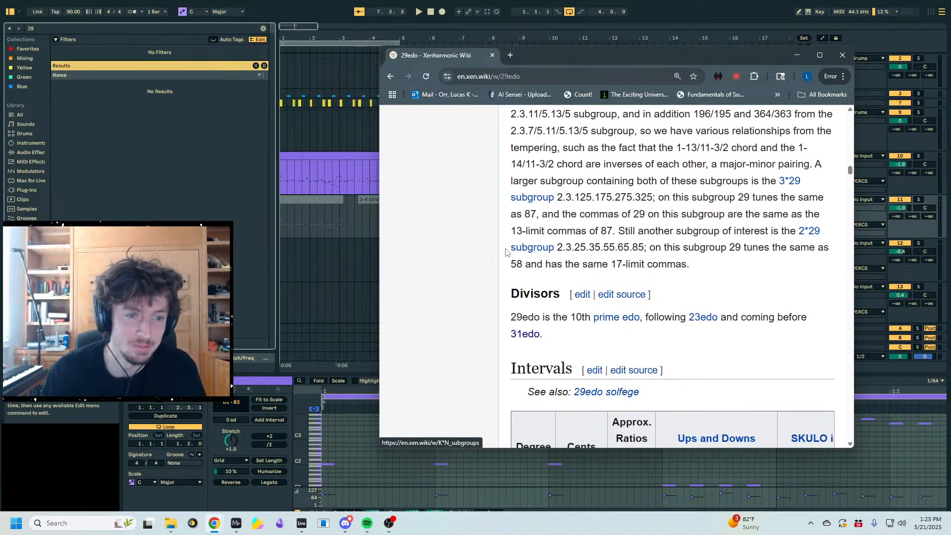
pyautogui.scroll(-3, 506, 252)
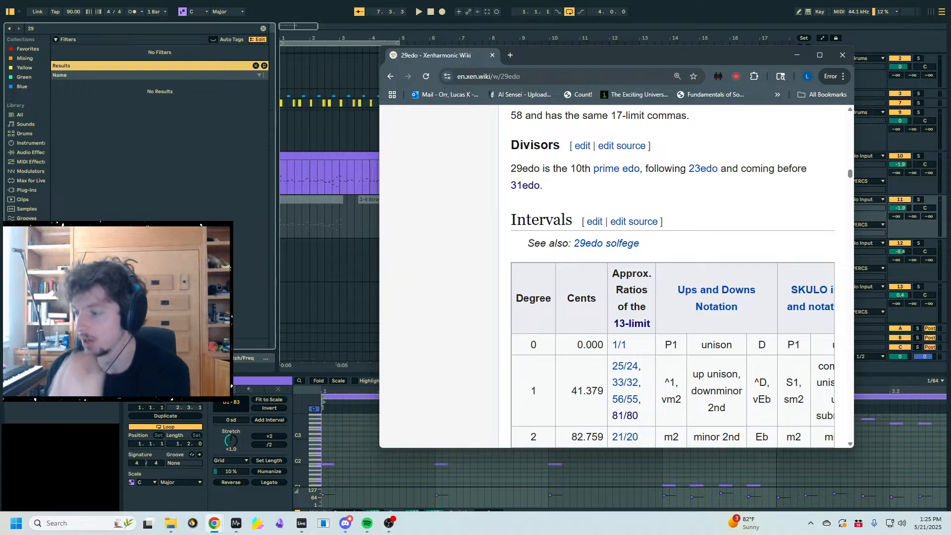
pyautogui.scroll(-10, 688, 249)
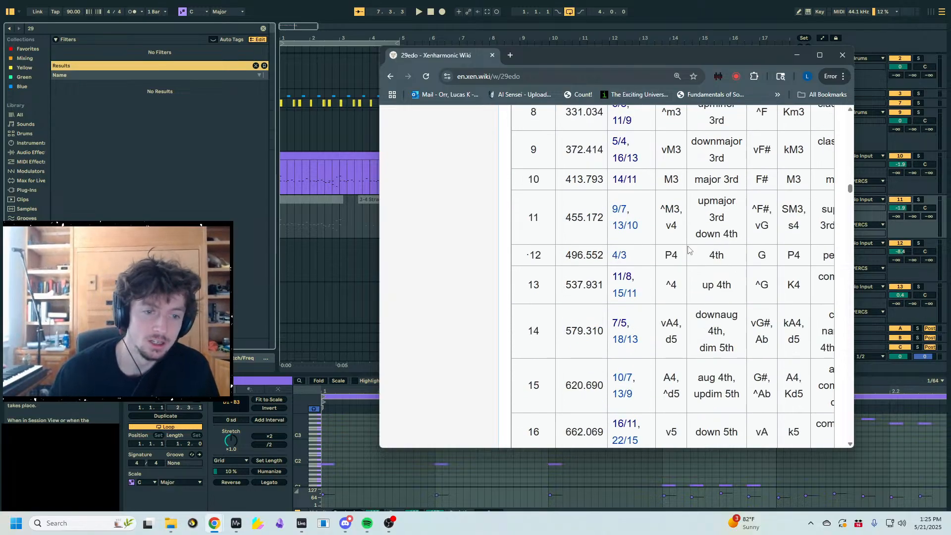
pyautogui.scroll(5, 688, 249)
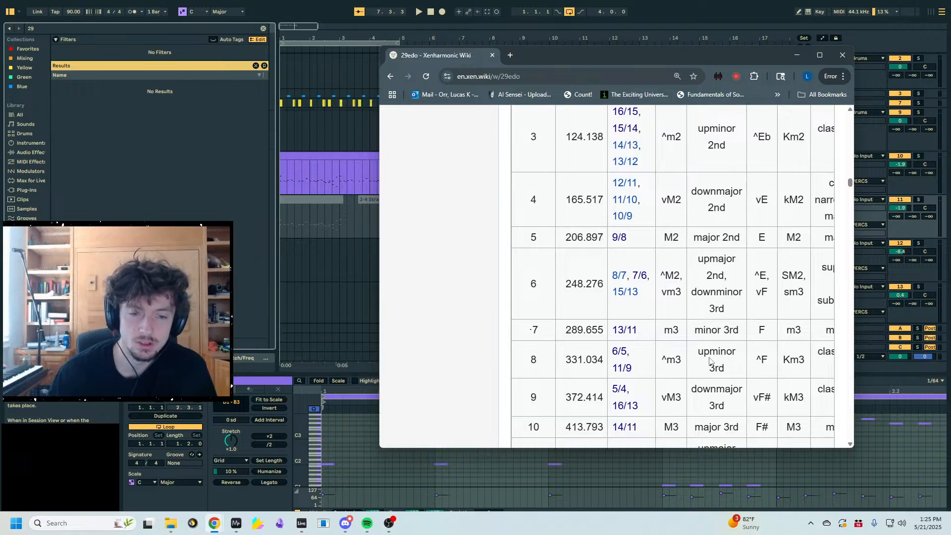
pyautogui.moveTo(698, 347); pyautogui.dragTo(734, 368)
pyautogui.click(658, 361)
pyautogui.scroll(-15, 664, 360)
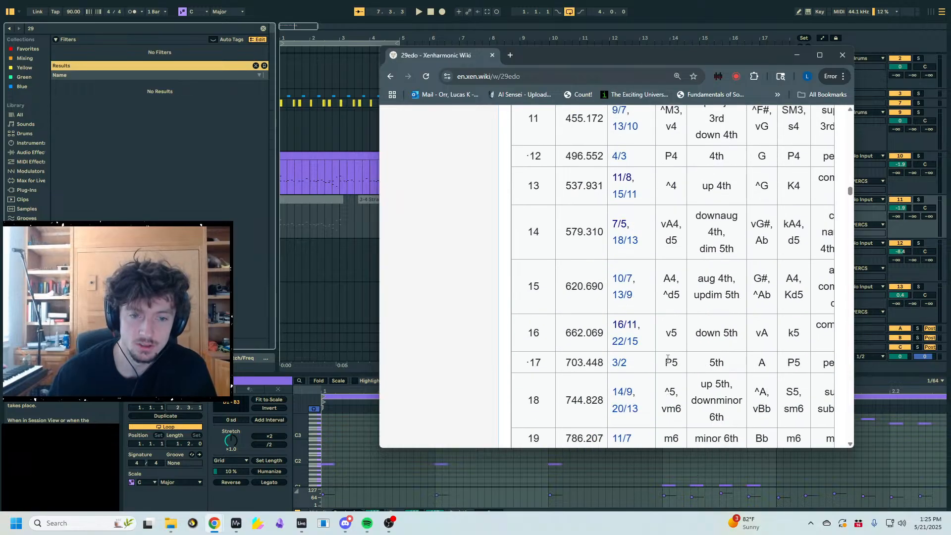
pyautogui.scroll(-5, 667, 358)
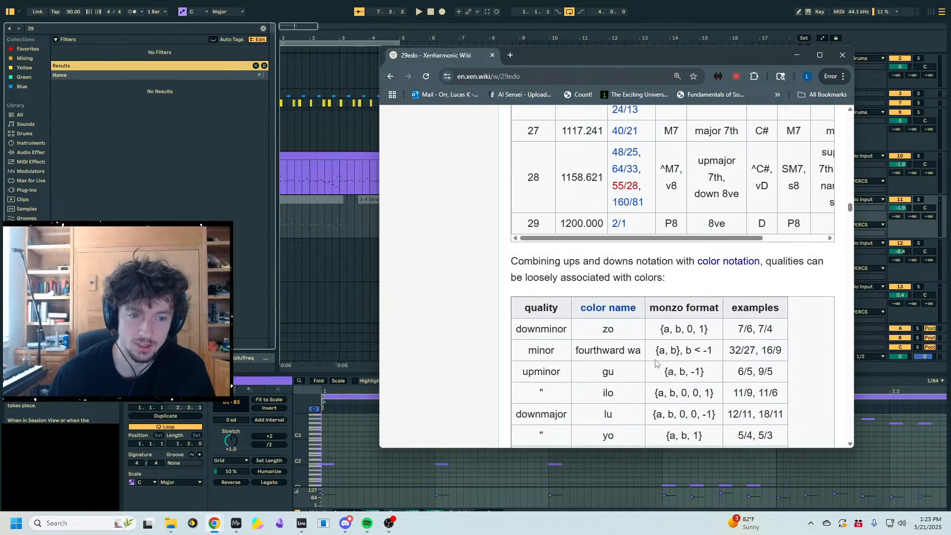
pyautogui.scroll(8, 655, 363)
pyautogui.scroll(6, 655, 363)
# - Find the MOS scales section of the 29edo page and study the 5552552 step pattern of the Leapfrog diatonic scale
pyautogui.scroll(-20, 638, 362)
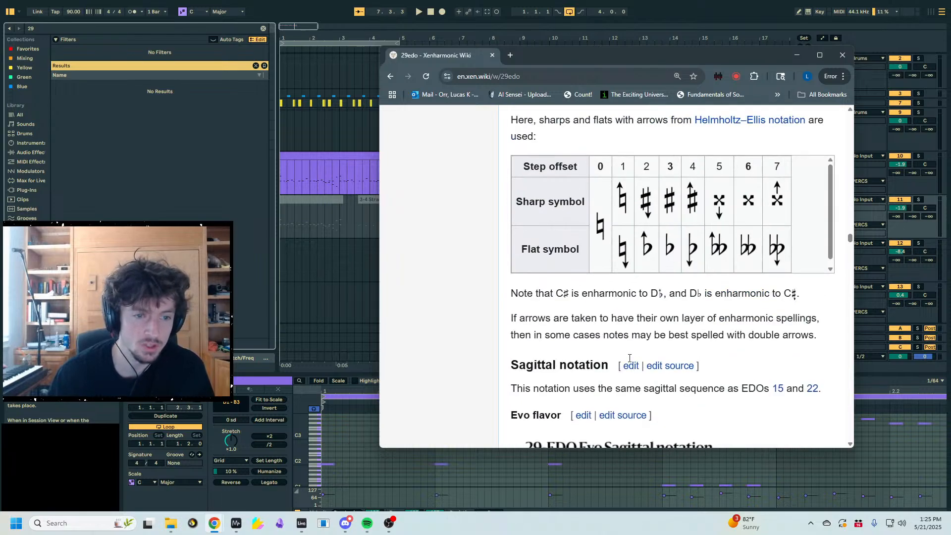
pyautogui.scroll(-15, 629, 362)
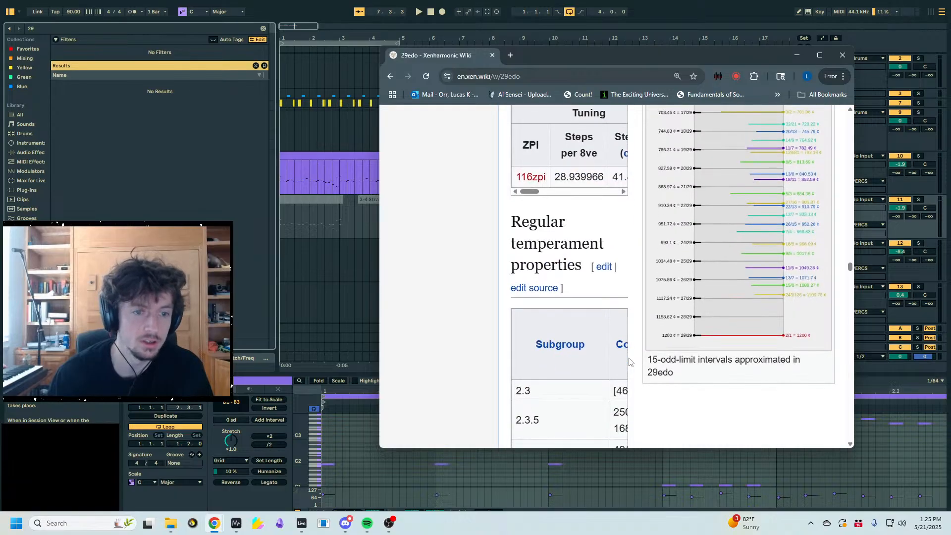
pyautogui.scroll(-15, 629, 361)
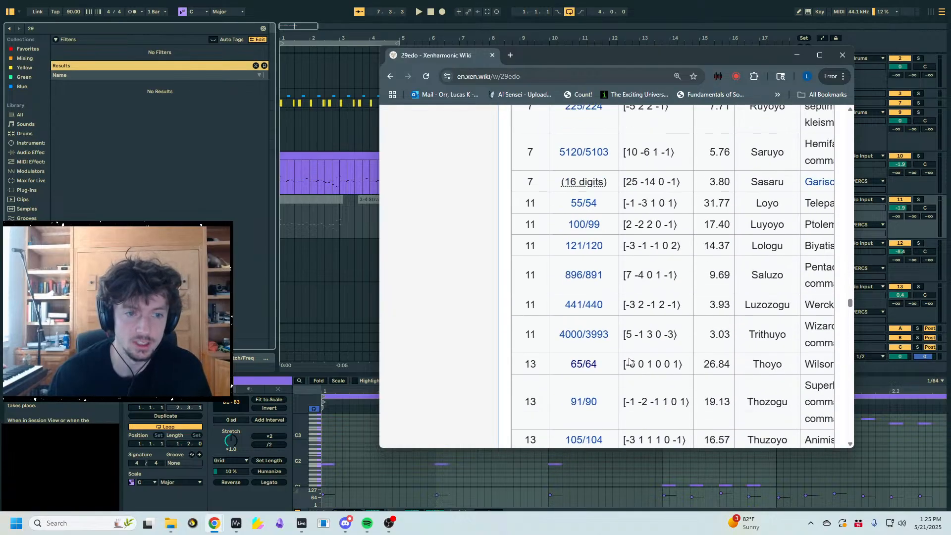
pyautogui.scroll(-15, 629, 361)
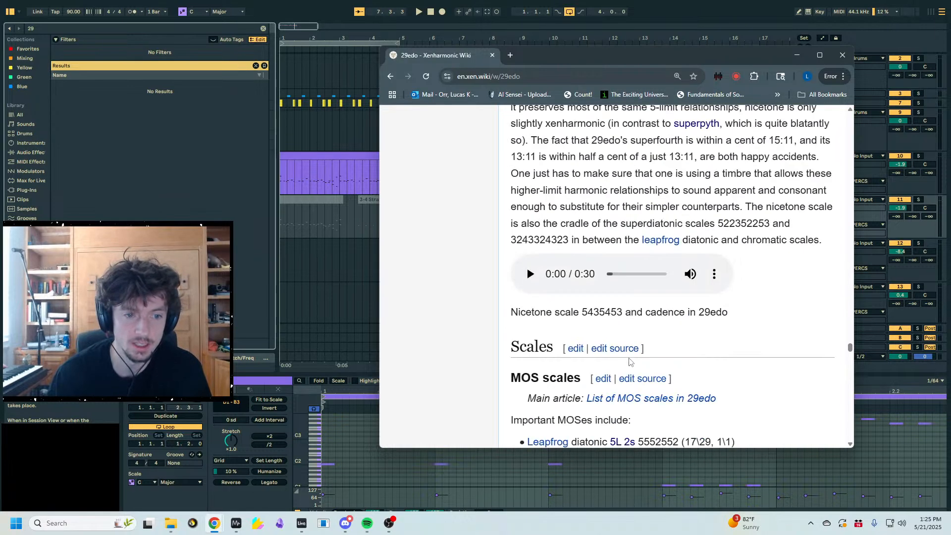
pyautogui.scroll(-2, 629, 361)
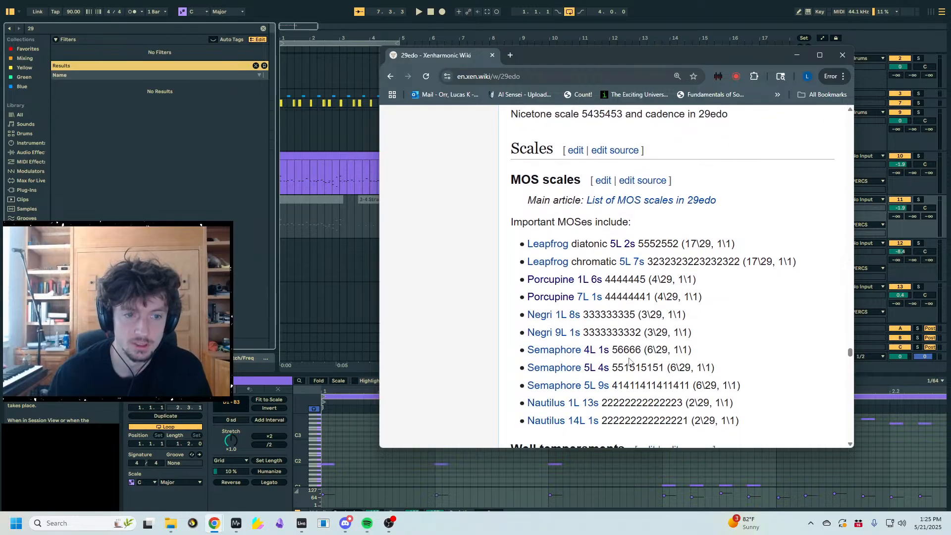
pyautogui.scroll(-1, 629, 361)
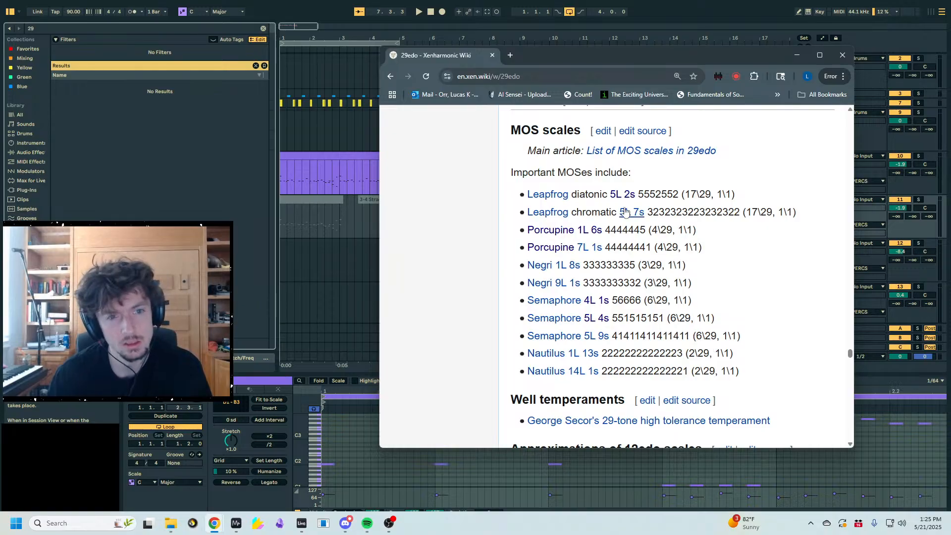
pyautogui.moveTo(638, 194); pyautogui.dragTo(680, 194)
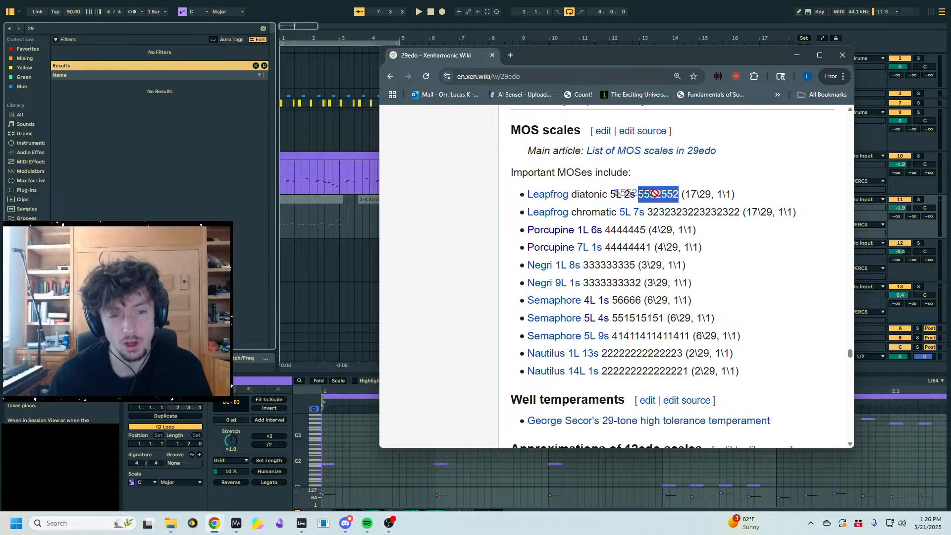
pyautogui.moveTo(679, 196); pyautogui.dragTo(658, 195)
pyautogui.click(658, 195)
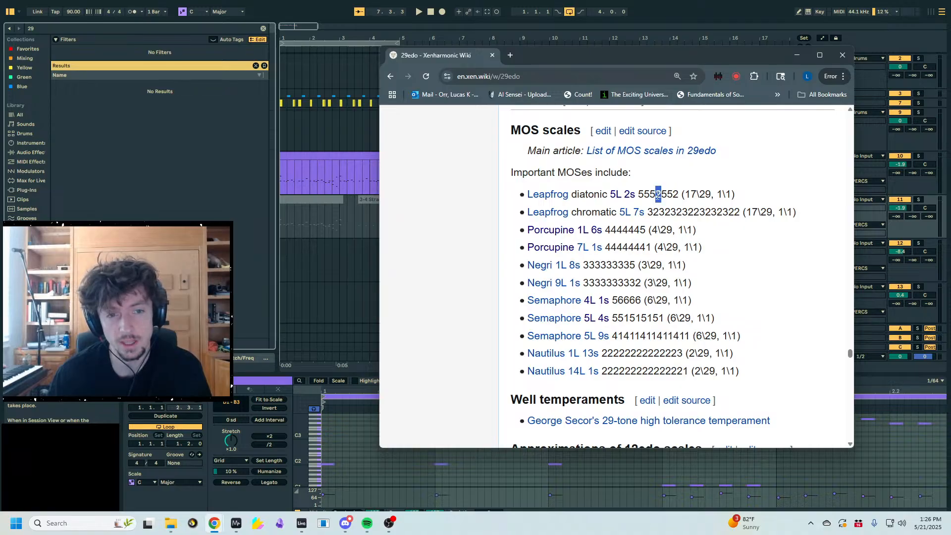
pyautogui.click(662, 195)
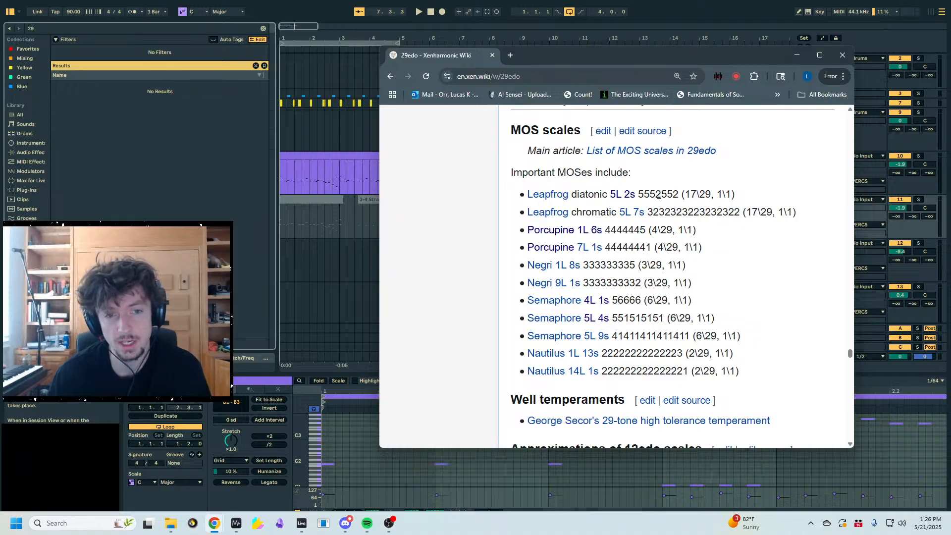
pyautogui.moveTo(655, 195); pyautogui.dragTo(650, 195)
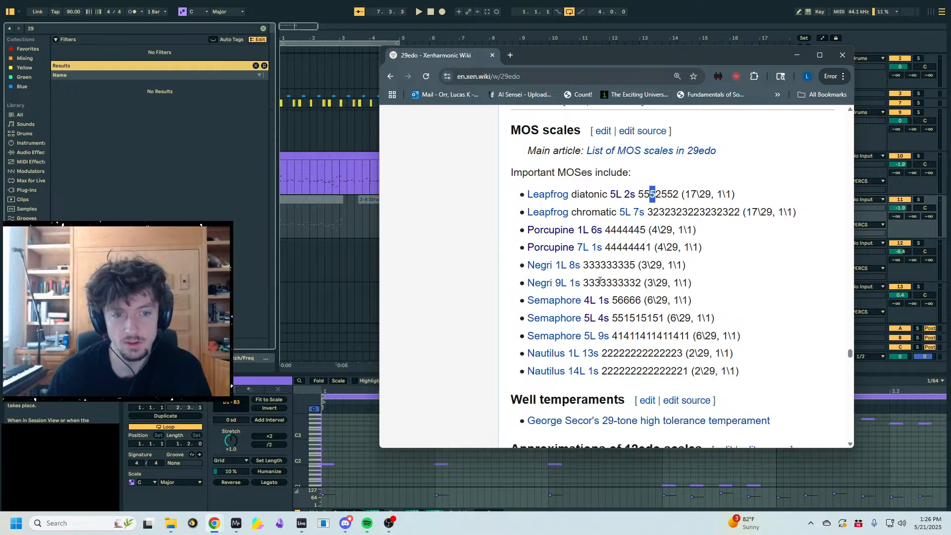
pyautogui.scroll(-2, 476, 289)
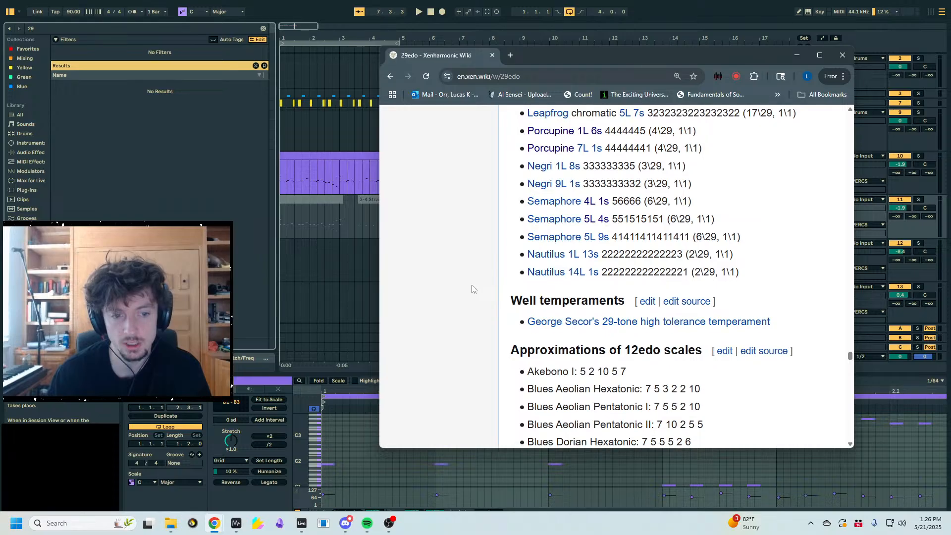
# - Examine the step patterns listed under Approximations of 12edo scales, from the blues and Dorian entries to Mixolydian
pyautogui.scroll(-3, 472, 289)
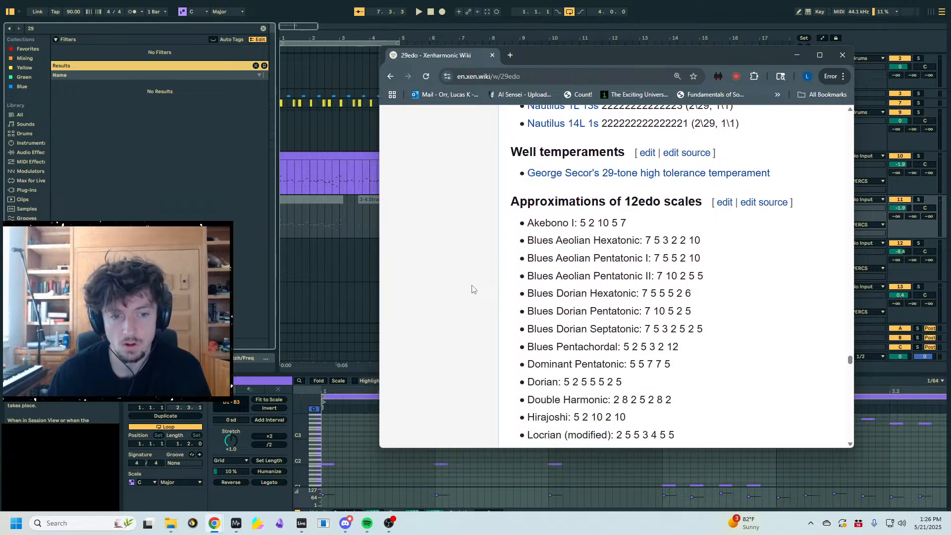
pyautogui.scroll(-1, 472, 289)
pyautogui.scroll(-9, 472, 289)
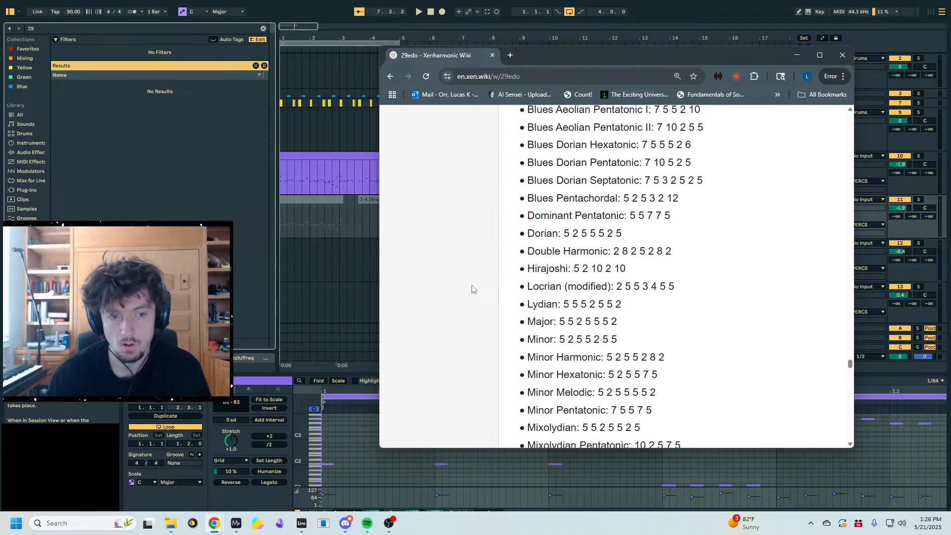
pyautogui.scroll(18, 474, 288)
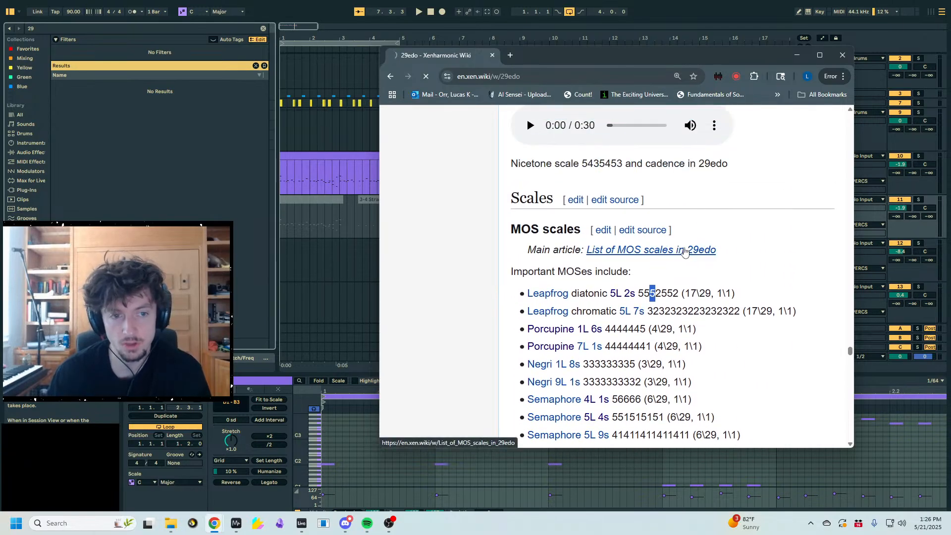
# - Open the List of MOS scales in 29edo page, widen the browser window and compare the step sizes in the single-period tables
pyautogui.click(701, 251)
pyautogui.scroll(-3, 697, 289)
pyautogui.scroll(-1, 697, 289)
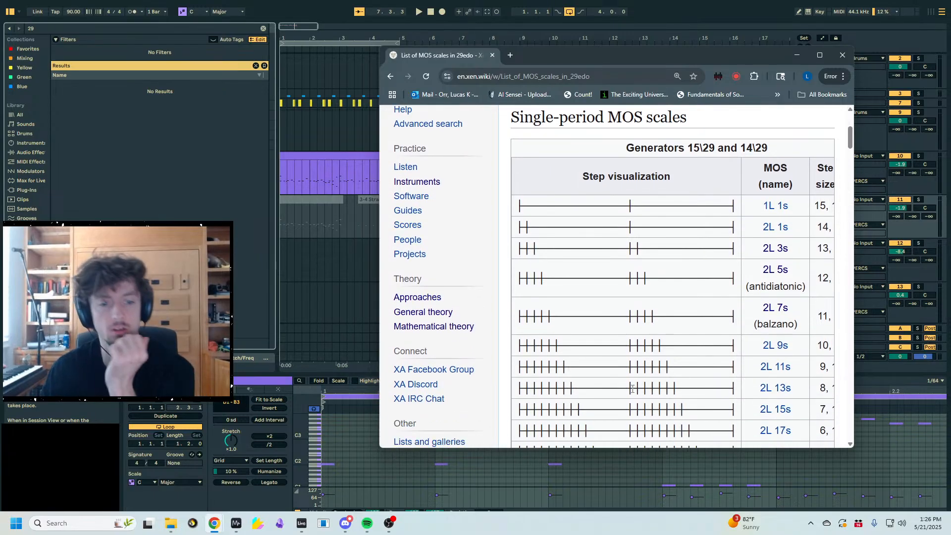
pyautogui.hscroll(2, 752, 198)
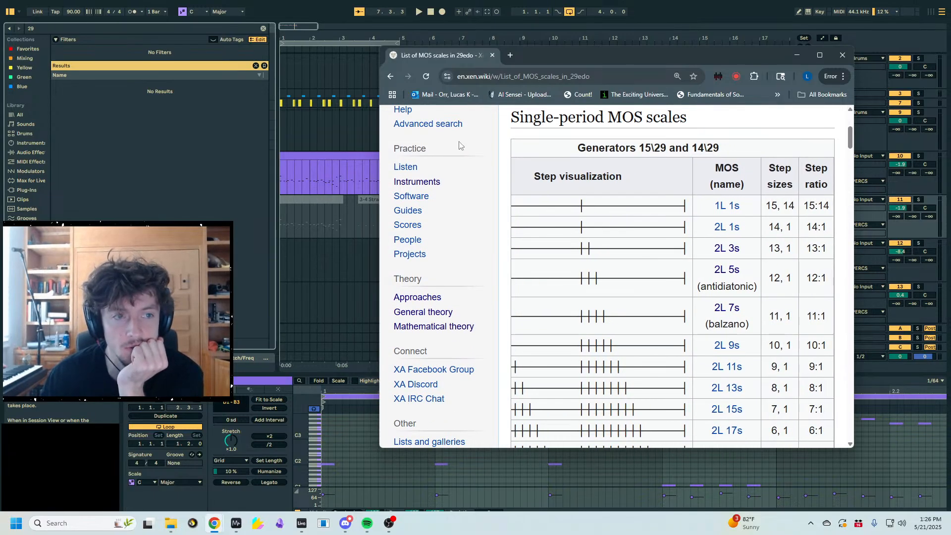
pyautogui.moveTo(379, 127); pyautogui.dragTo(262, 125)
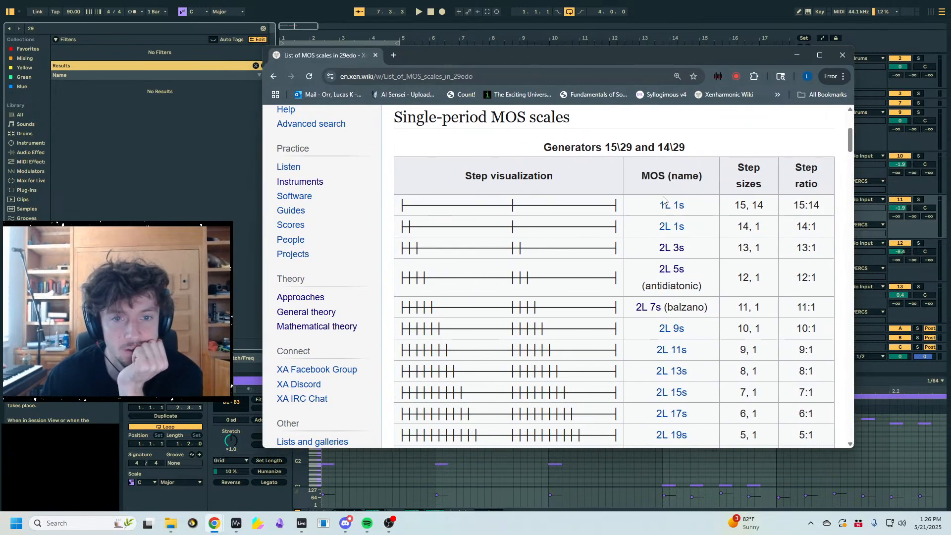
pyautogui.scroll(-6, 651, 200)
pyautogui.scroll(-8, 622, 215)
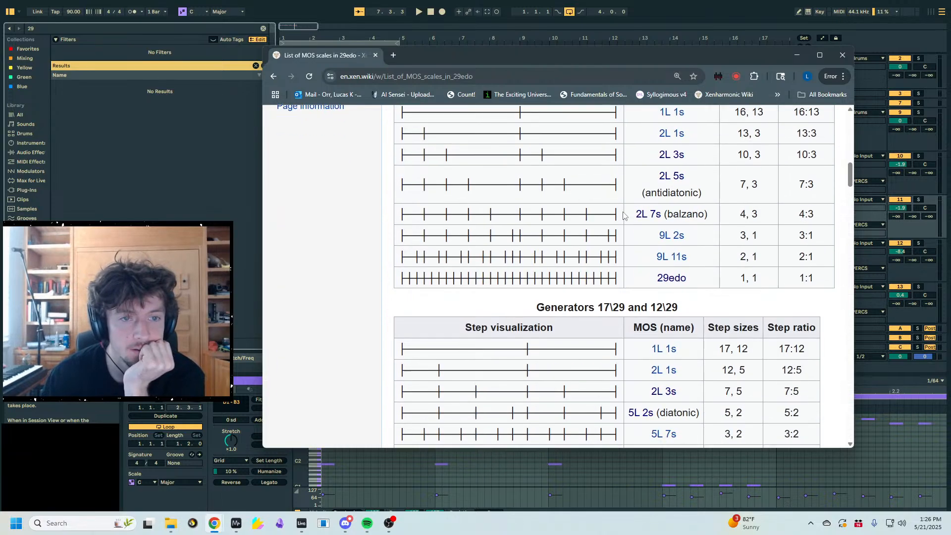
pyautogui.scroll(4, 623, 214)
pyautogui.scroll(-3, 623, 214)
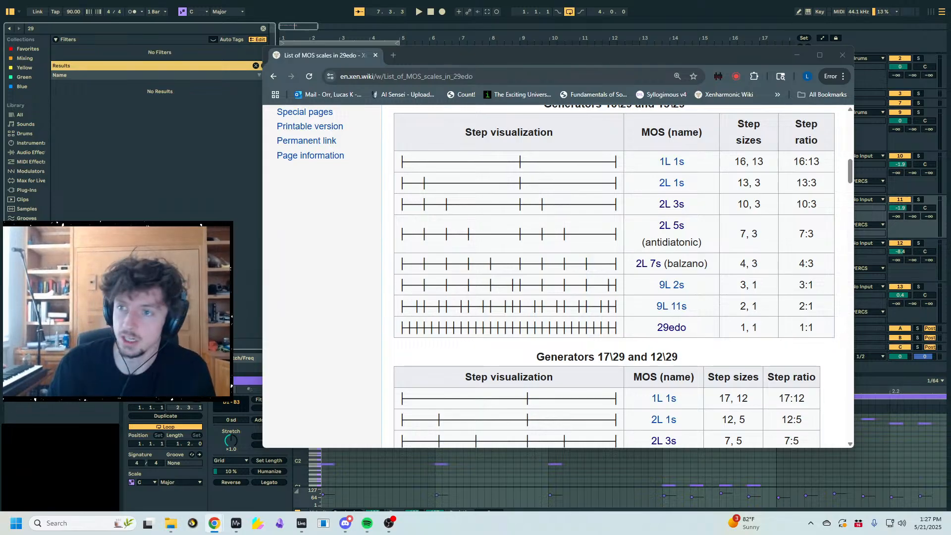
# - Bring Scale Workshop into the browser window and generate a new equal temperament with 29 divisions of 2/1
pyautogui.moveTo(950, 119); pyautogui.dragTo(438, 58)
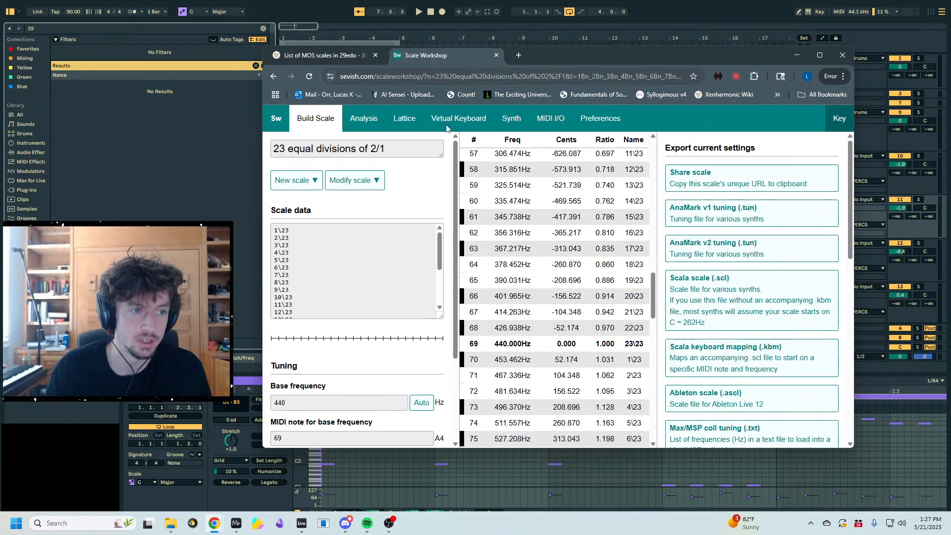
pyautogui.click(312, 183)
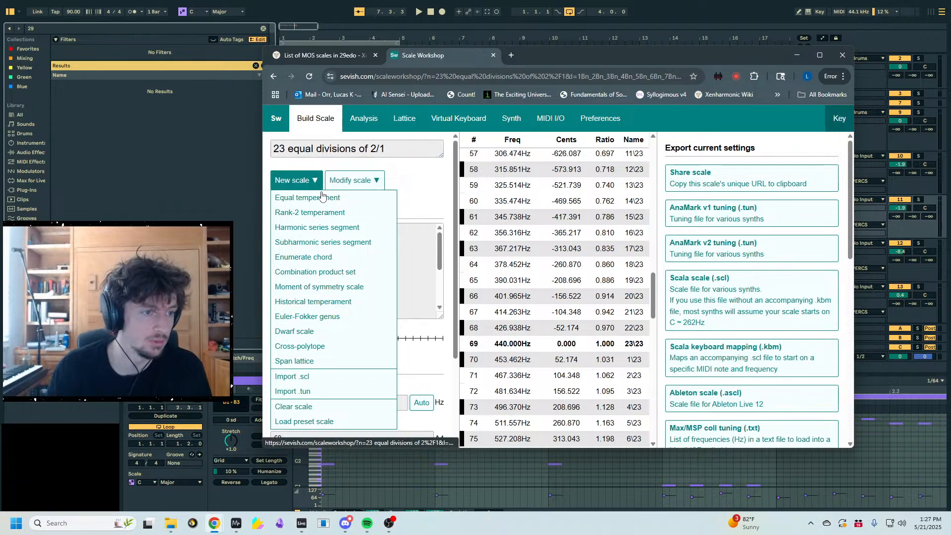
pyautogui.click(322, 197)
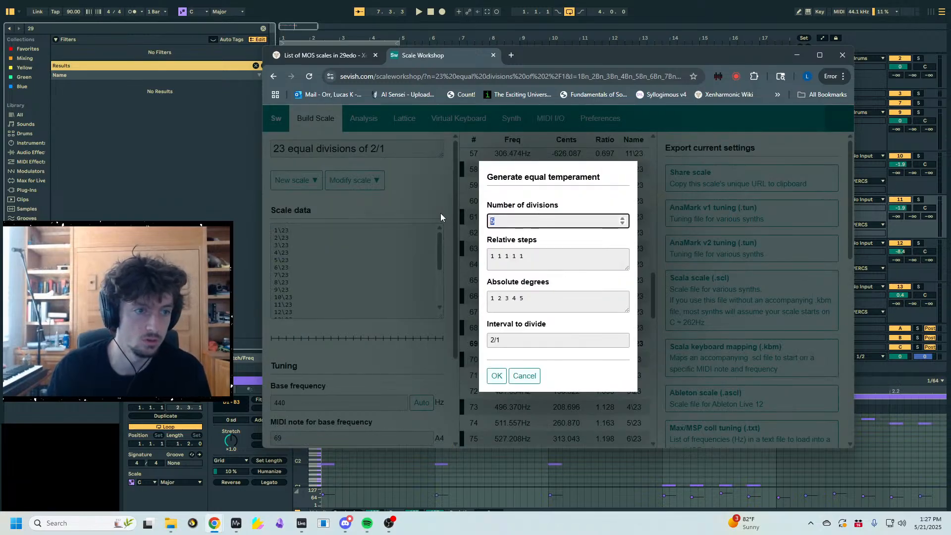
pyautogui.write('29')
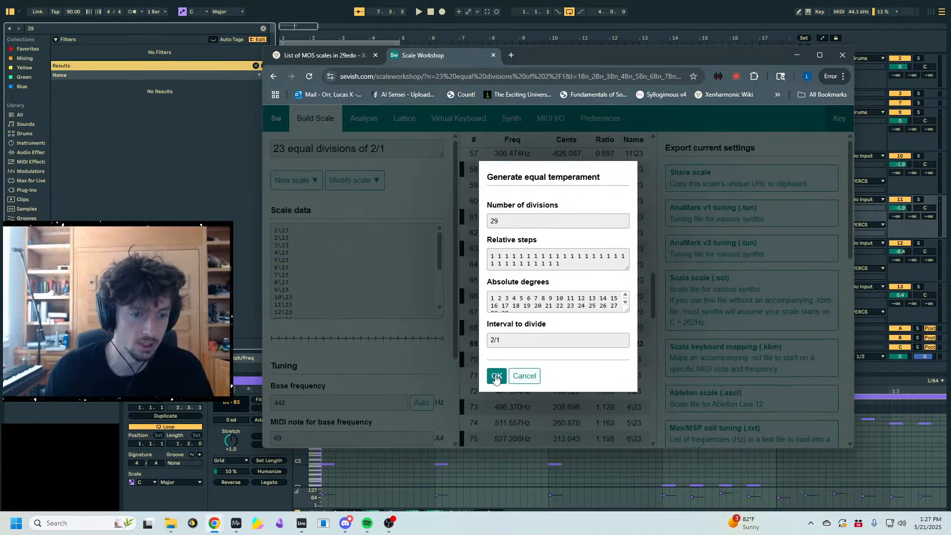
pyautogui.click(495, 377)
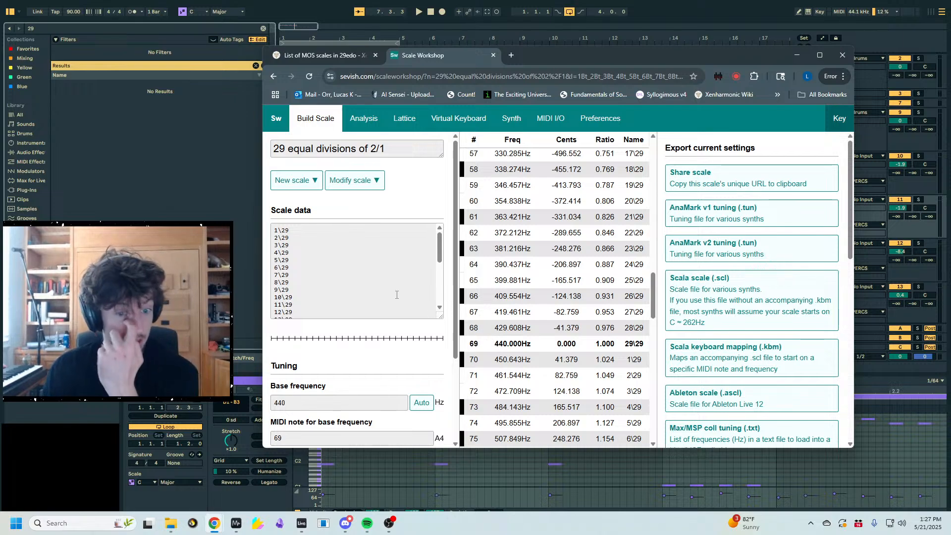
# - Export the scale as an Ableton scale (.ascl) file and show it in the Downloads folder
pyautogui.click(723, 403)
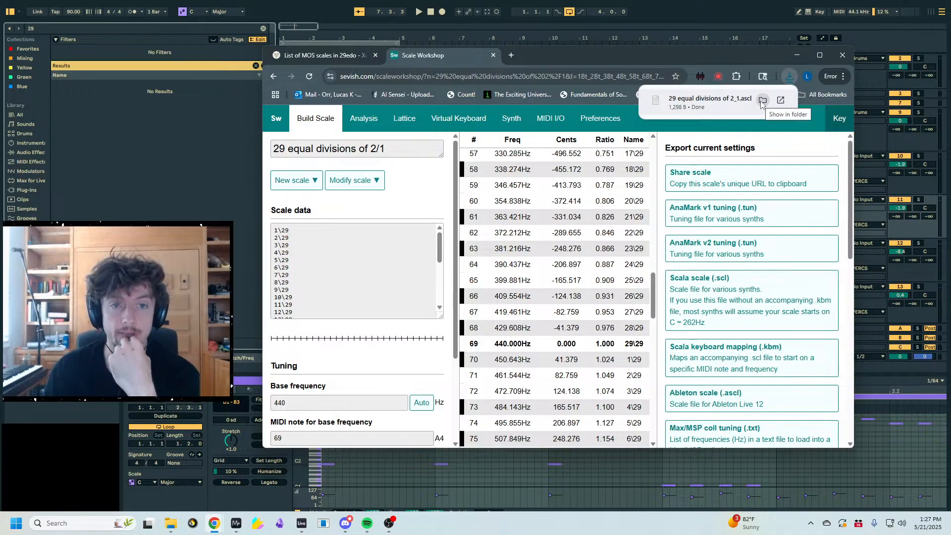
pyautogui.click(761, 102)
pyautogui.moveTo(837, 53); pyautogui.dragTo(610, 50)
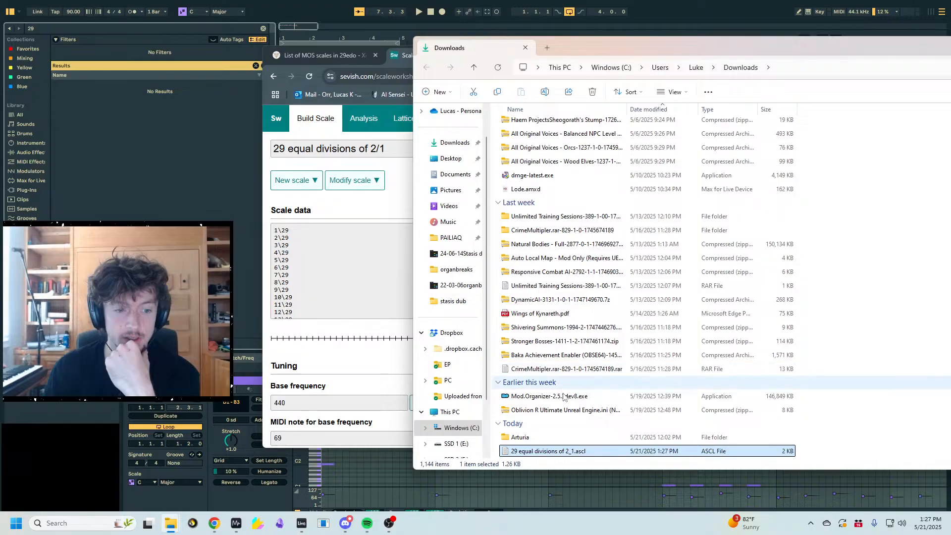
# - Open the file 29 equal divisions of 2_1.ascl as text and inspect the entries in its NOTE_NAMES line
pyautogui.rightClick(570, 454)
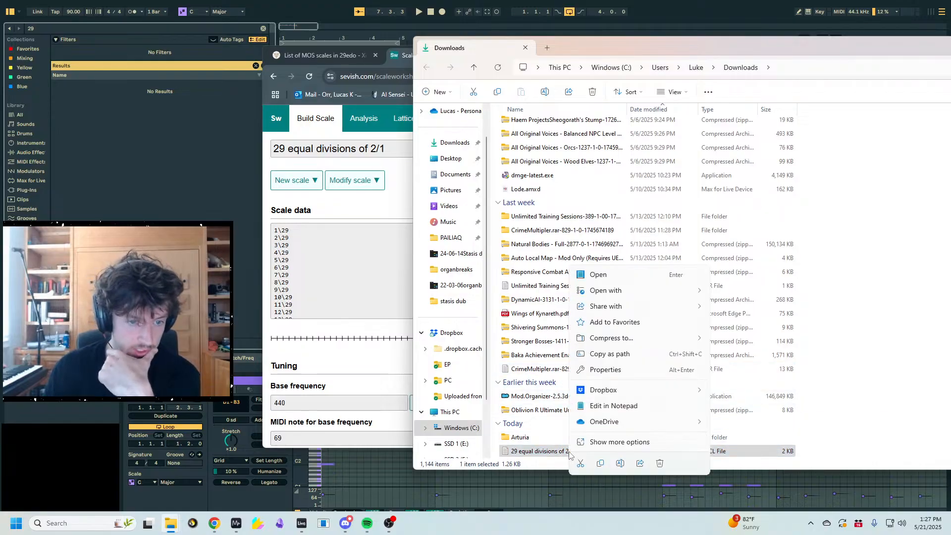
pyautogui.click(615, 280)
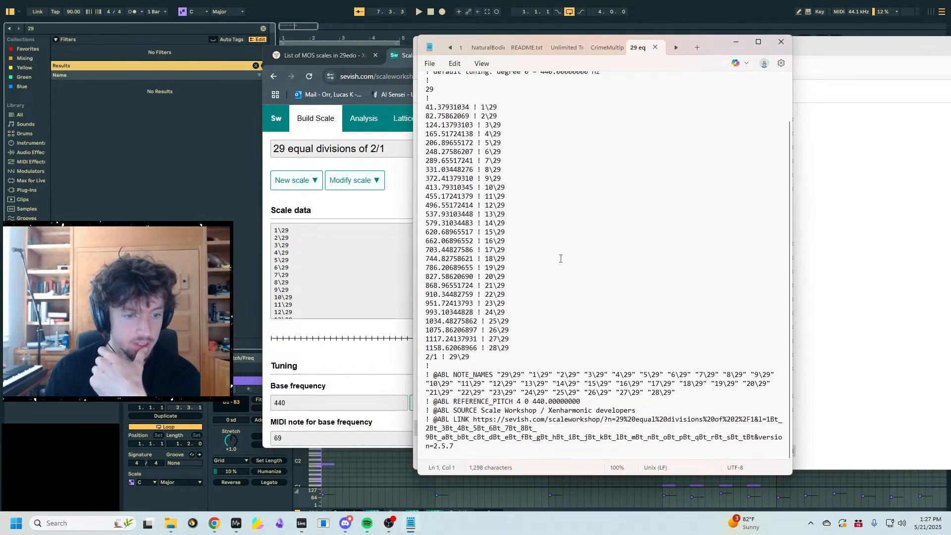
pyautogui.click(504, 375)
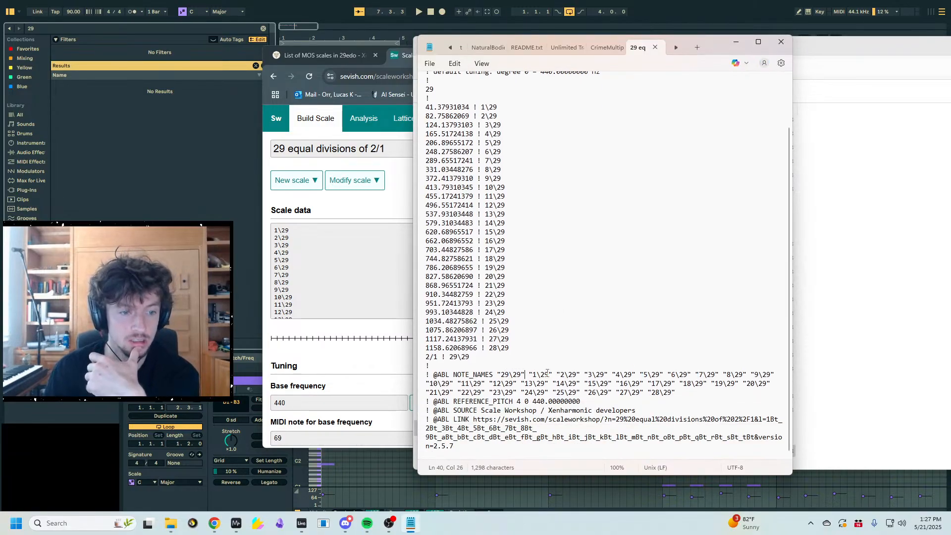
pyautogui.click(528, 374)
pyautogui.moveTo(529, 374); pyautogui.dragTo(550, 376)
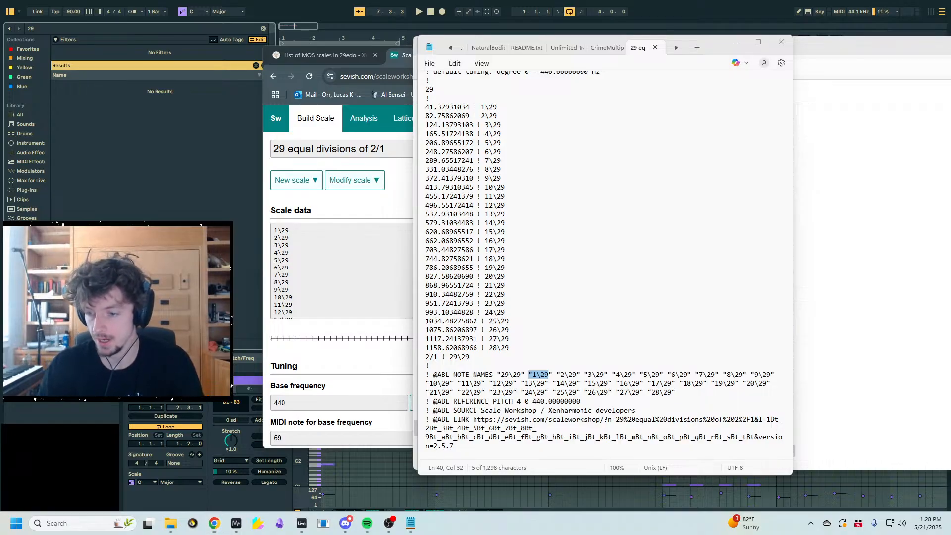
# - Move the Downloads and text file windows aside and bring the Scale Workshop browser window back to the front
pyautogui.click(857, 186)
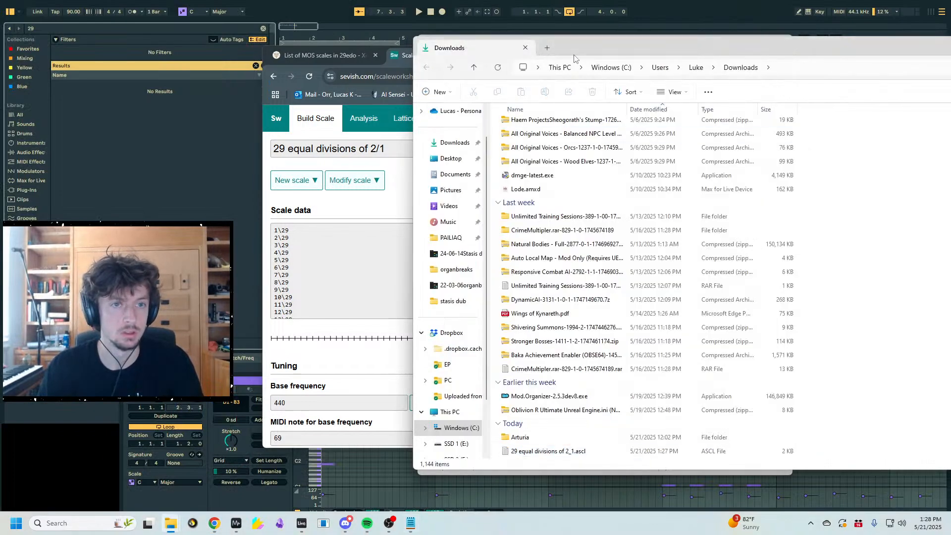
pyautogui.moveTo(618, 51); pyautogui.dragTo(950, 85)
pyautogui.moveTo(722, 52); pyautogui.dragTo(925, 80)
pyautogui.click(940, 70)
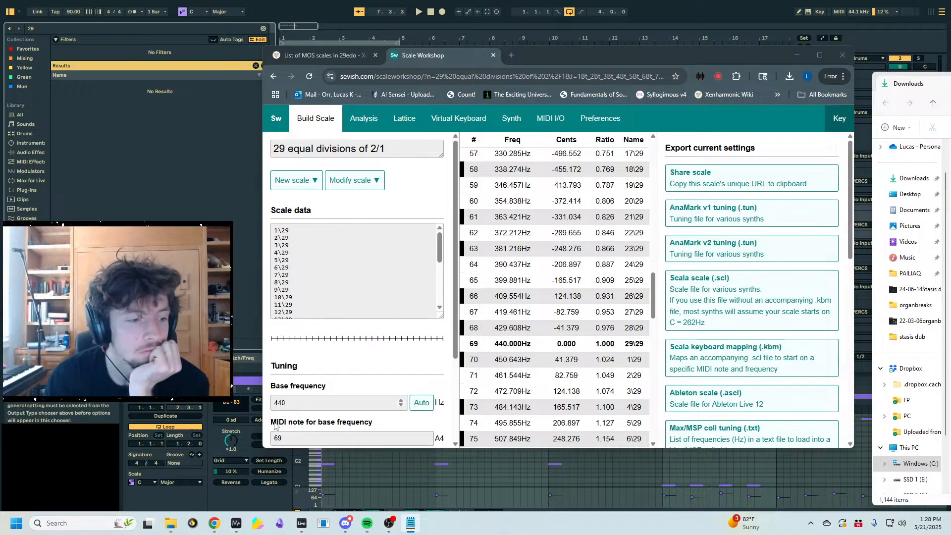
pyautogui.moveTo(214, 523)
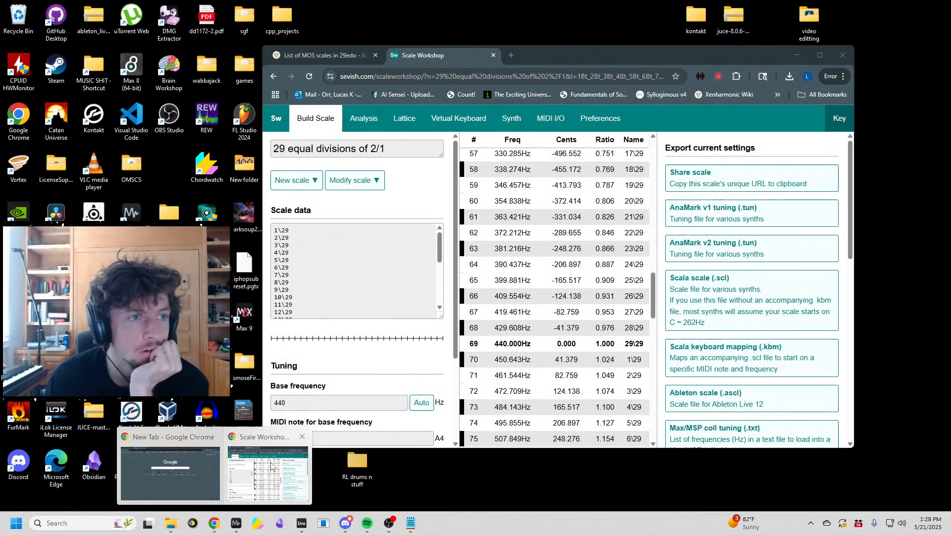
pyautogui.click(271, 467)
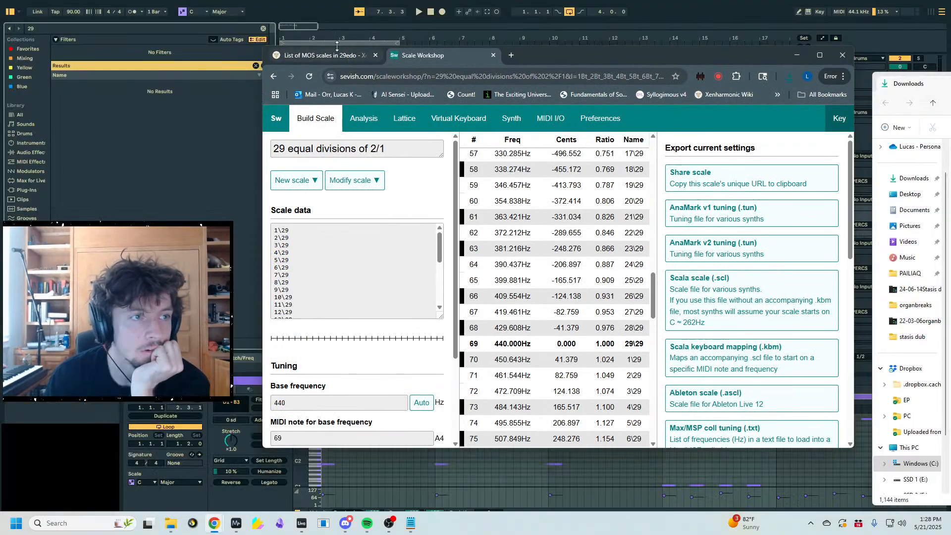
# - Check the MOS scales list again, return to the 29edo wiki page and review its MOS scales and 12edo scale approximations
pyautogui.click(335, 56)
pyautogui.scroll(-8, 475, 213)
pyautogui.scroll(6, 497, 250)
pyautogui.click(273, 77)
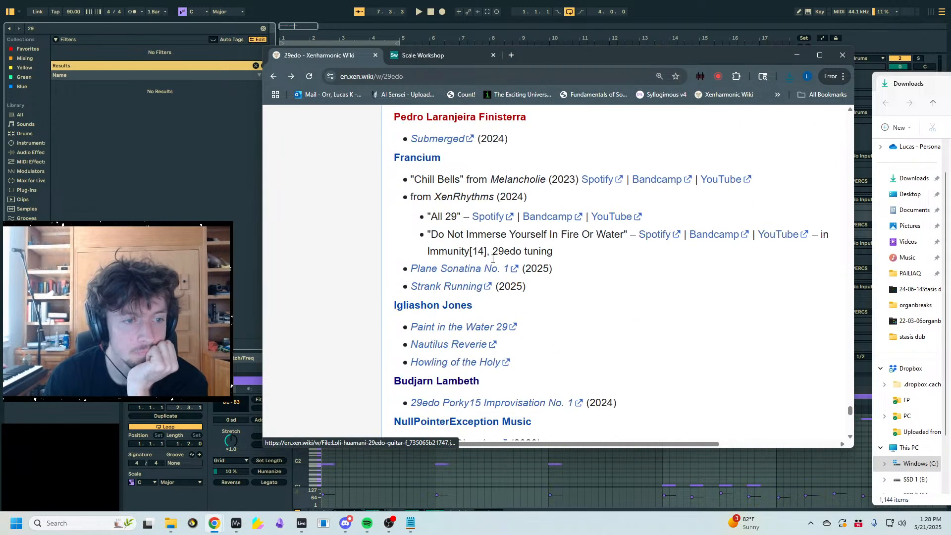
pyautogui.scroll(15, 485, 257)
pyautogui.scroll(15, 507, 270)
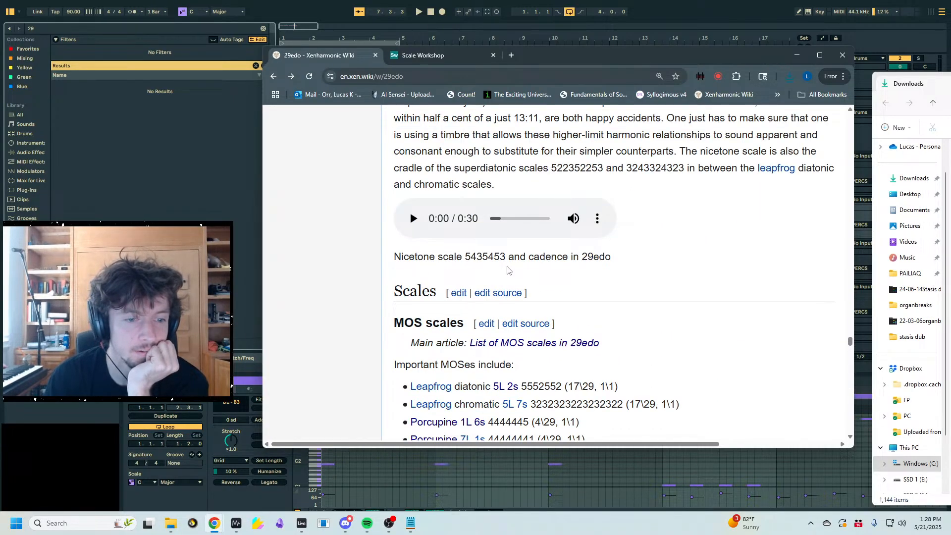
pyautogui.scroll(5, 506, 270)
pyautogui.scroll(-15, 506, 270)
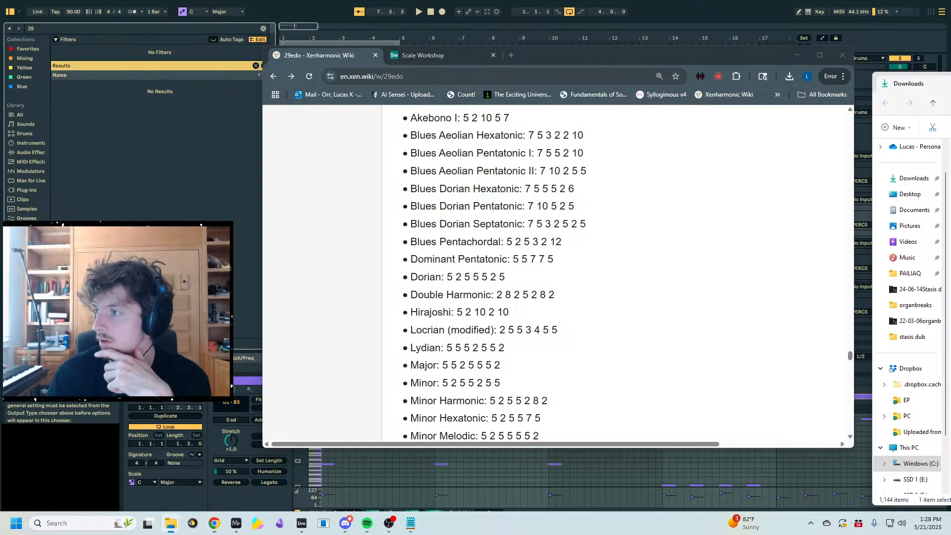
# - Load the 29 equal divisions of 2_1.ascl tuning into the Ableton Live set, clear the browser window away and play the arrangement
pyautogui.moveTo(948, 460); pyautogui.dragTo(245, 374)
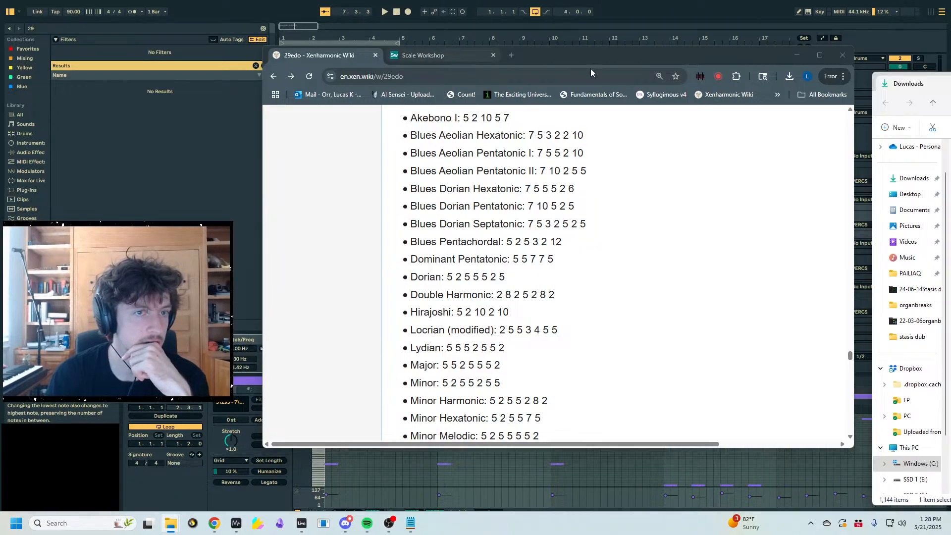
pyautogui.moveTo(590, 59)
pyautogui.mouseDown()
pyautogui.moveTo(756, 83)
pyautogui.moveTo(950, 94)
pyautogui.mouseUp()
pyautogui.click(470, 192)
pyautogui.click(300, 199)
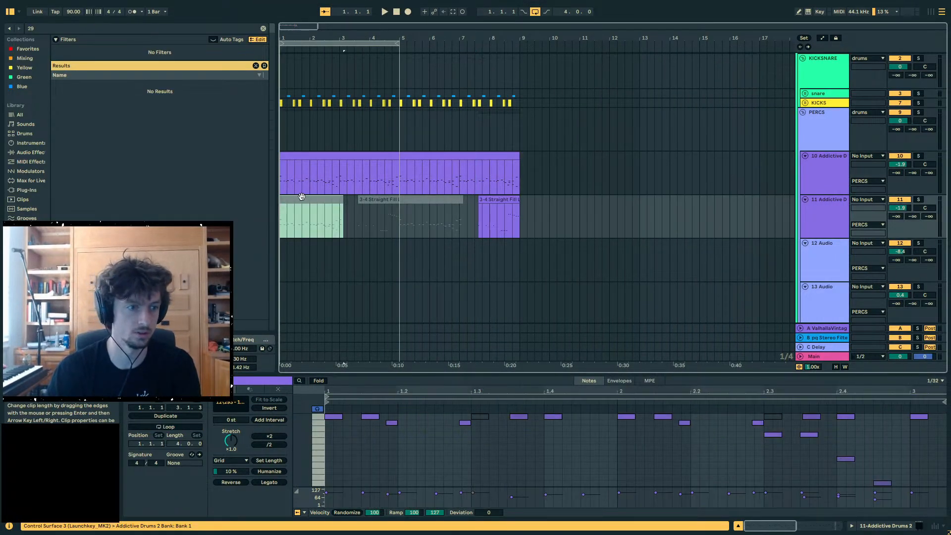
pyautogui.press('space')
# - Fold the PERCS group and insert a new MIDI track directly below the chords/melody track
pyautogui.click(820, 248)
pyautogui.click(812, 103)
pyautogui.click(803, 112)
pyautogui.click(812, 119)
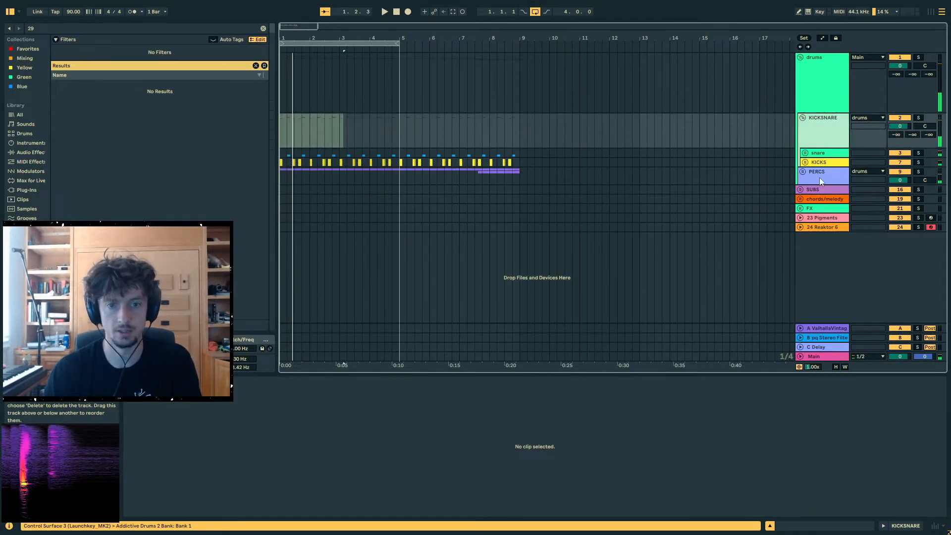
pyautogui.click(819, 177)
pyautogui.click(813, 189)
pyautogui.click(815, 198)
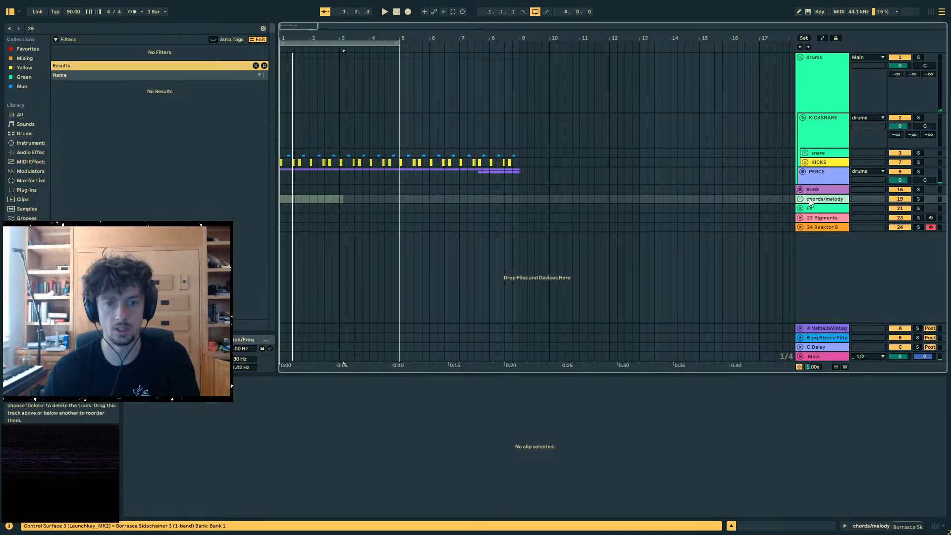
pyautogui.hotkey('ctrl', 'shift', 't')
# - Load the Wavetable instrument on the new MIDI track and create a two-bar empty MIDI clip at bar 1
pyautogui.hotkey('ctrl', 'f')
pyautogui.write('wavetab')
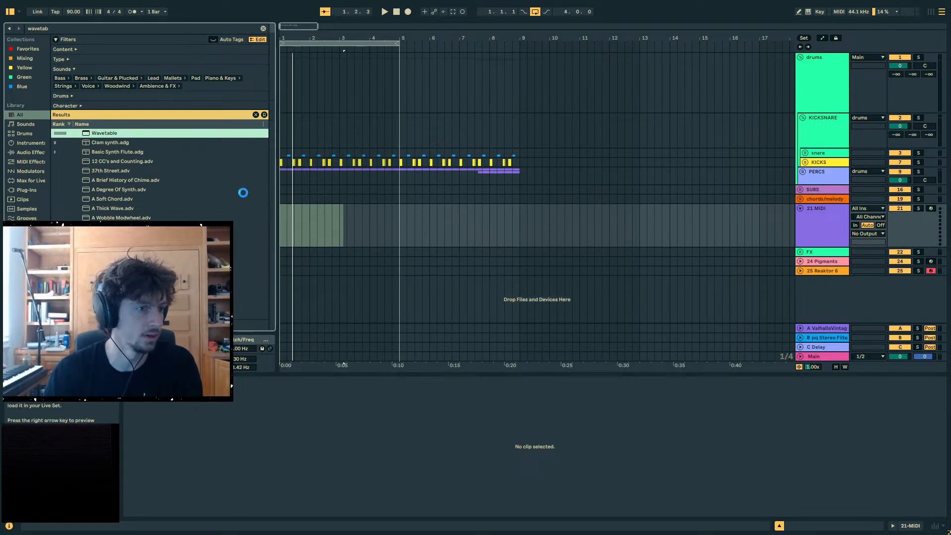
pyautogui.press('Return')
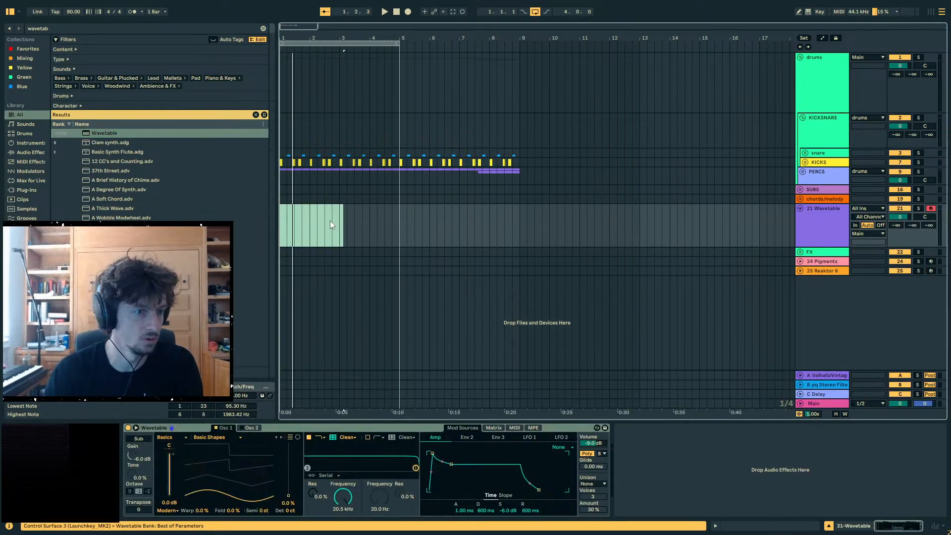
pyautogui.moveTo(333, 221); pyautogui.dragTo(220, 212)
pyautogui.hotkey('ctrl', 'shift', 'm')
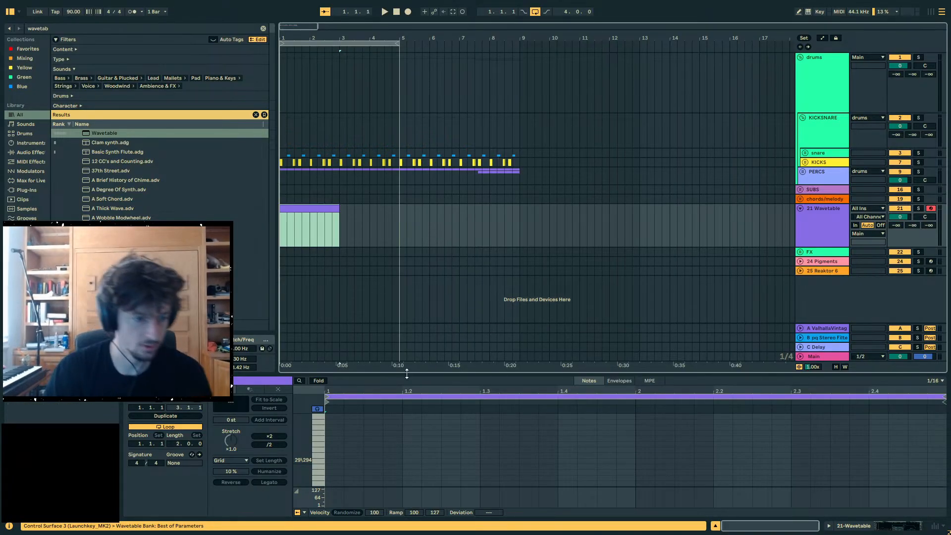
# - Enlarge the MIDI note editor and add sixteenth notes on 29\293 and 1\293 at the start of the clip
pyautogui.moveTo(406, 374); pyautogui.dragTo(414, 66)
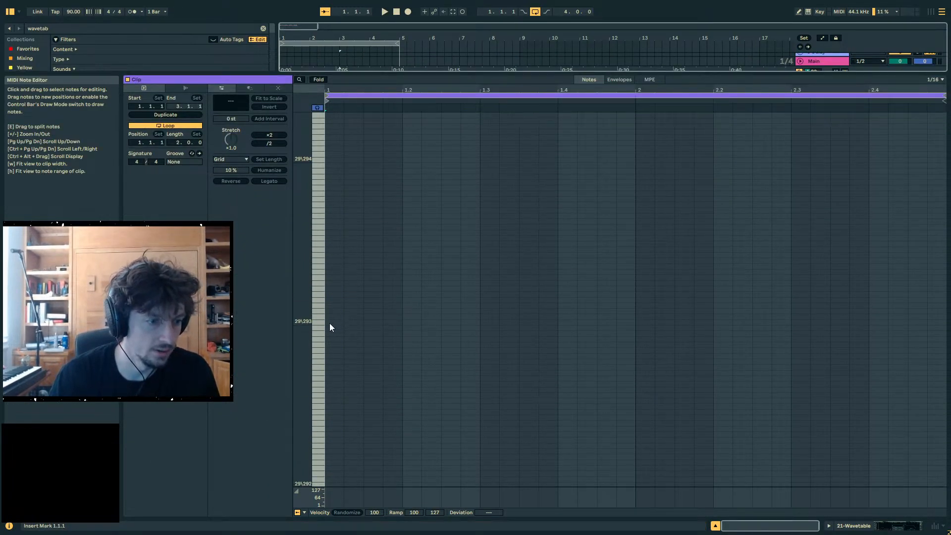
pyautogui.doubleClick(329, 322)
pyautogui.doubleClick(331, 311)
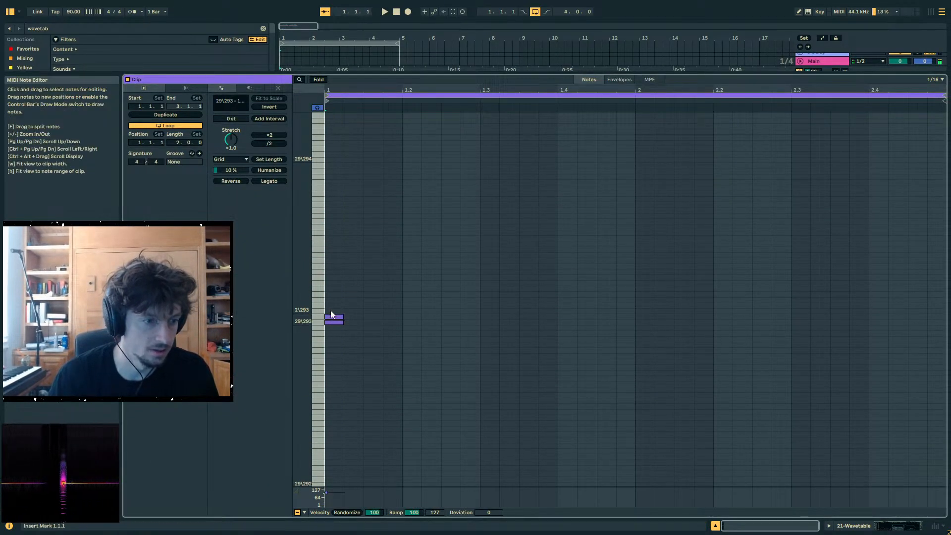
# - Raise a test note step by step to 29\294 to hear every pitch in the octave, and delete the notes above 29\293
pyautogui.press('Up')
pyautogui.press('Up')
pyautogui.press('Up')
pyautogui.press('Up')
pyautogui.press('Up')
pyautogui.press('Up')
pyautogui.press('Up')
pyautogui.press('Up')
pyautogui.press('Up')
pyautogui.press('Up')
pyautogui.press('Up')
pyautogui.press('Up')
pyautogui.press('Up')
pyautogui.press('Up')
pyautogui.press('Up')
pyautogui.press('Up')
pyautogui.press('Up')
pyautogui.press('Up')
pyautogui.press('Up')
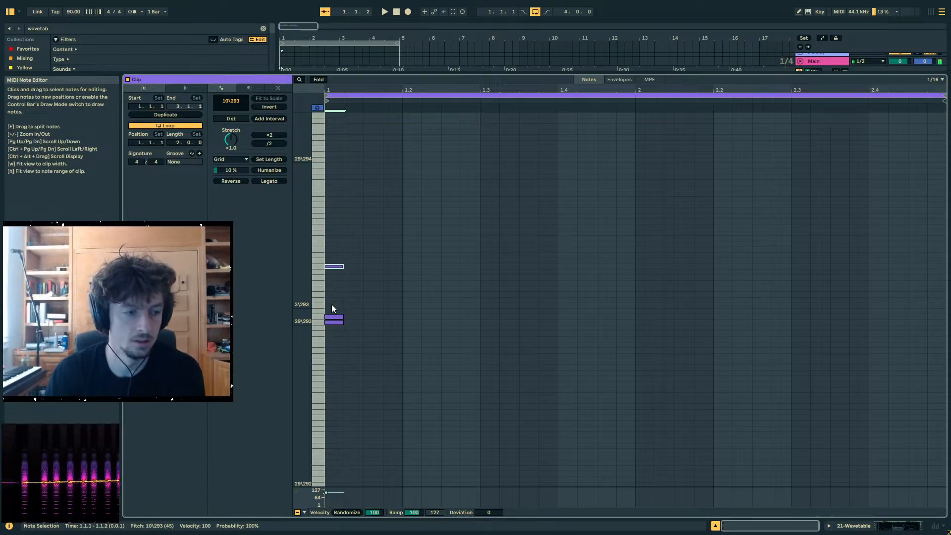
pyautogui.press('Up')
pyautogui.press('Up')
pyautogui.press('Up')
pyautogui.press('Up')
pyautogui.press('Up')
pyautogui.press('Up')
pyautogui.press('Up')
pyautogui.press('Up')
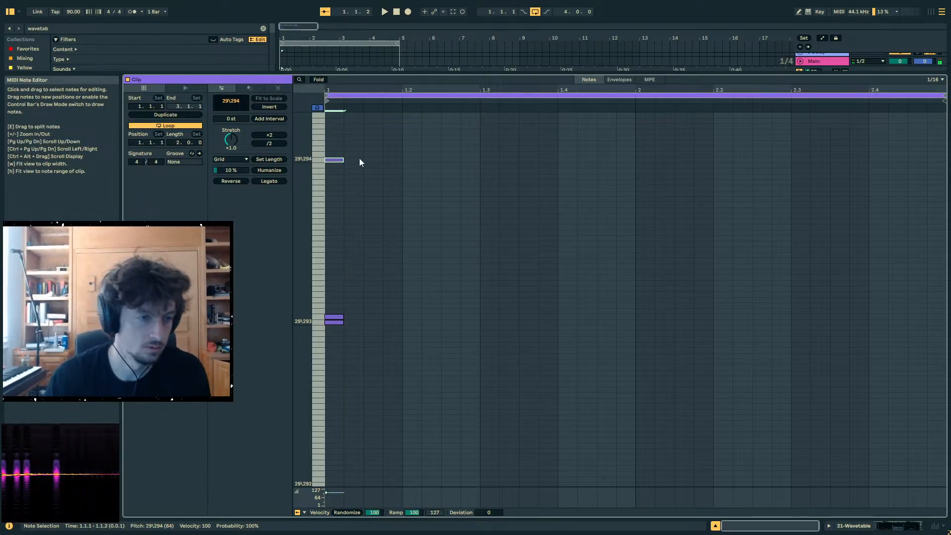
pyautogui.moveTo(351, 147); pyautogui.dragTo(314, 319)
pyautogui.press('Delete')
pyautogui.click(337, 321)
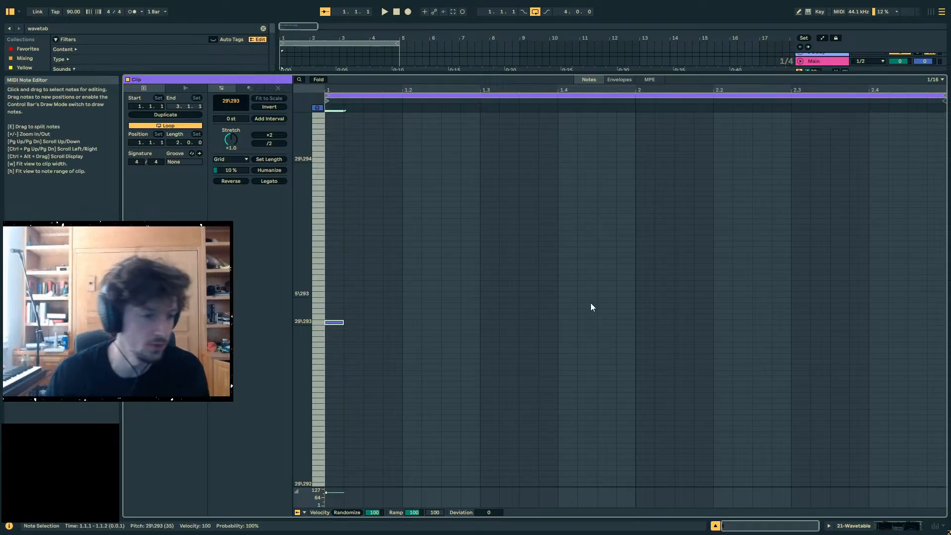
pyautogui.press('Right')
pyautogui.press('Right')
pyautogui.press('Right')
pyautogui.press('Right')
pyautogui.press('Right')
pyautogui.press('Right')
pyautogui.press('Left')
pyautogui.press('Left')
pyautogui.press('Left')
pyautogui.press('Left')
pyautogui.press('Left')
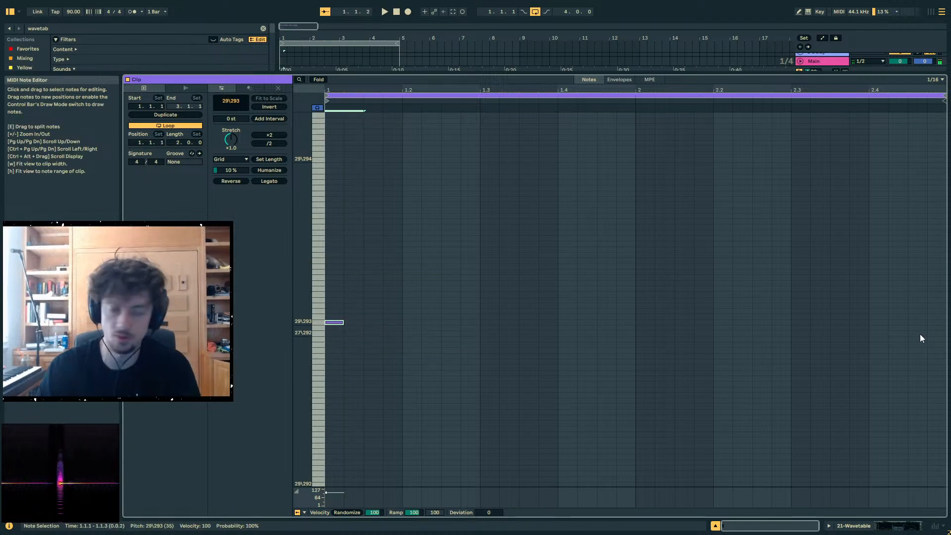
pyautogui.press('Left')
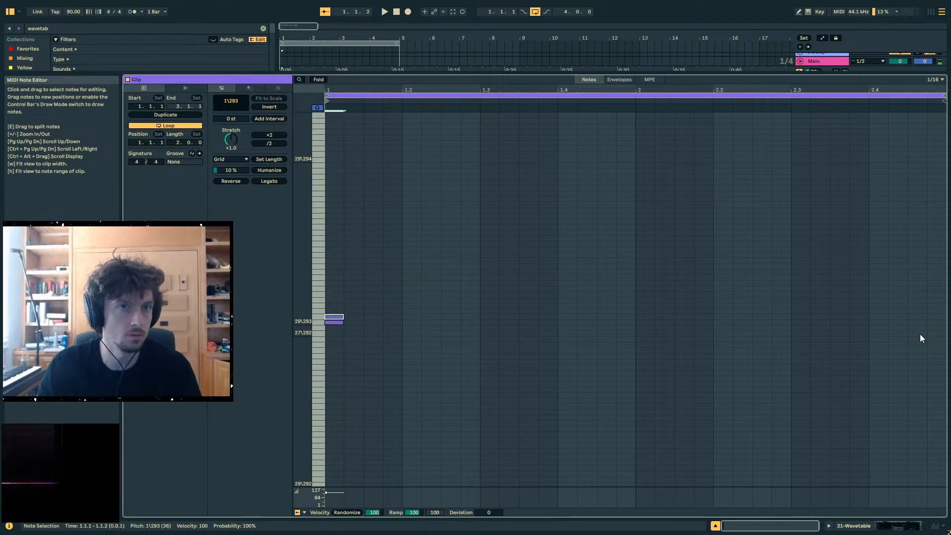
# - Raise the copy of the 29\293 note to 5\293, and duplicate it five steps higher on 10\293
pyautogui.press('Up')
pyautogui.press('Up')
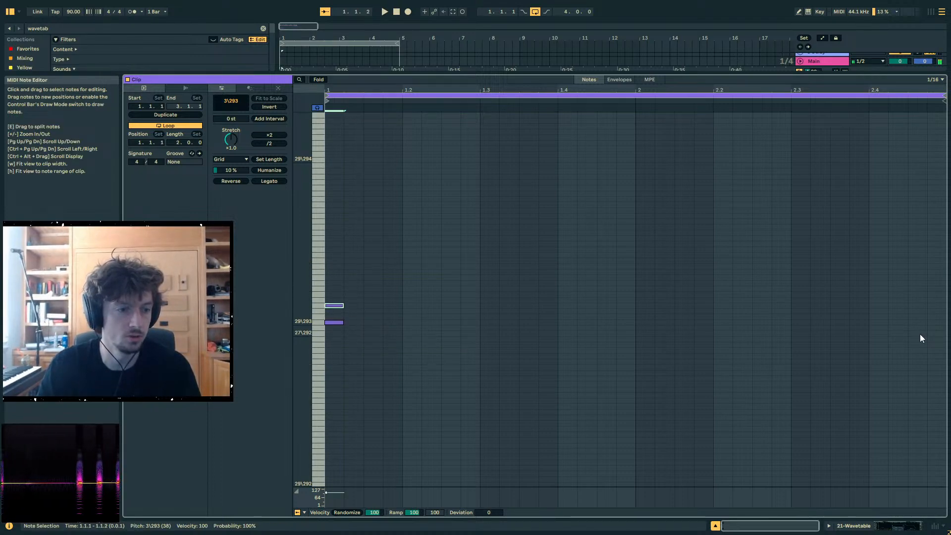
pyautogui.press('Up')
pyautogui.press('Up')
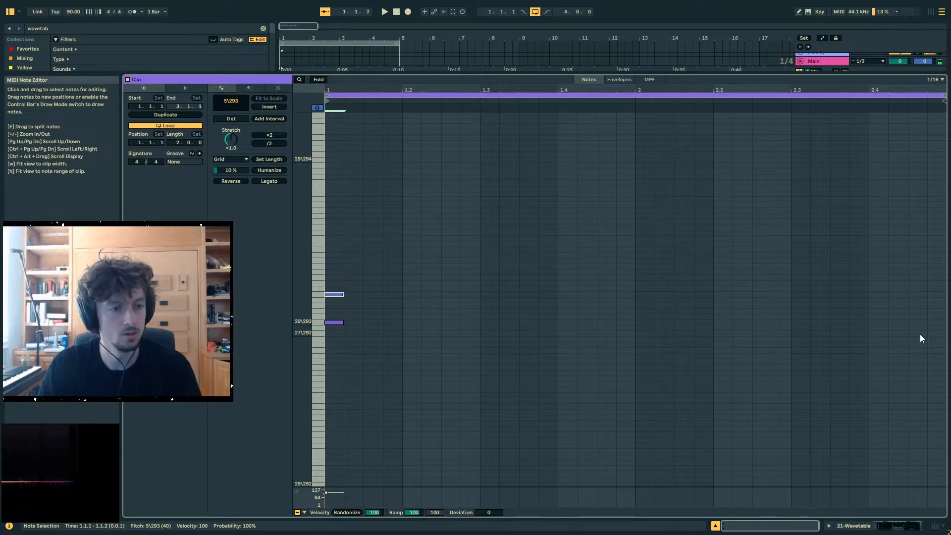
pyautogui.hotkey('ctrl', 'c')
pyautogui.hotkey('ctrl', 'v')
pyautogui.press('Up')
pyautogui.press('Up')
pyautogui.press('Up')
pyautogui.press('Up')
pyautogui.press('Up')
# - Duplicate the top note two steps higher on 12\293, and duplicate that one five steps higher on 17\293
pyautogui.hotkey('ctrl', 'c')
pyautogui.hotkey('ctrl', 'v')
pyautogui.press('Up')
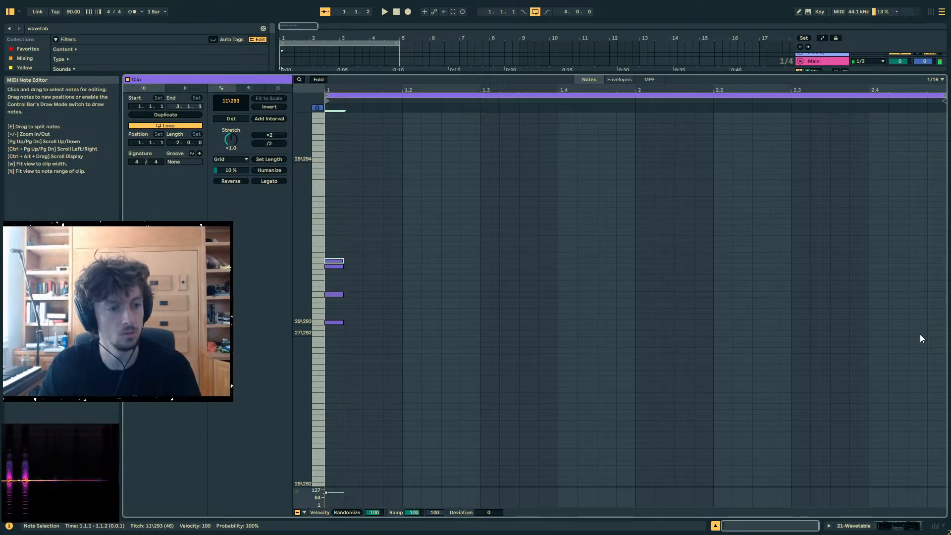
pyautogui.press('Up')
pyautogui.hotkey('ctrl', 'c')
pyautogui.hotkey('ctrl', 'v')
pyautogui.press('Up')
pyautogui.press('Up')
pyautogui.press('Up')
pyautogui.press('Up')
pyautogui.press('Up')
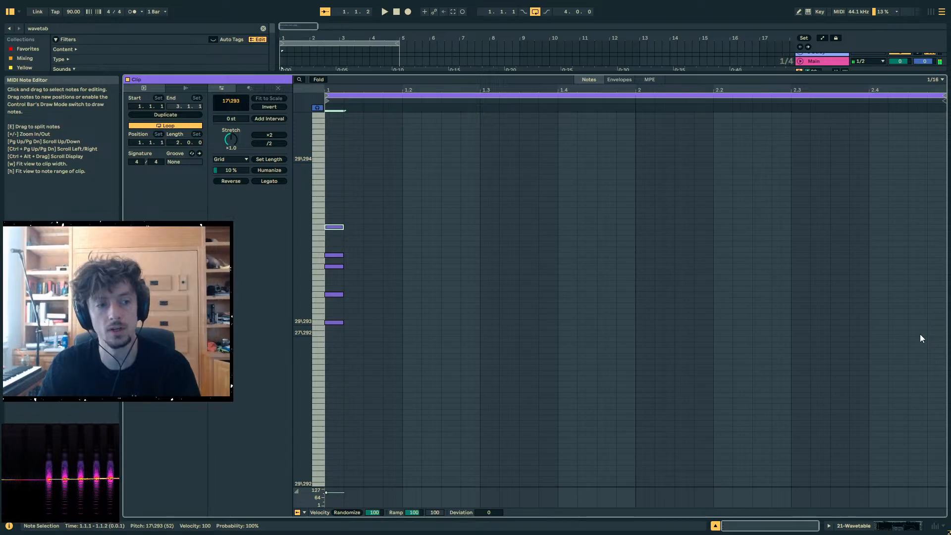
# - Duplicate the 17\293 note and raise the copy five steps to 22\293
pyautogui.hotkey('ctrl', 'c')
pyautogui.hotkey('ctrl', 'v')
pyautogui.press('Up')
pyautogui.press('Up')
pyautogui.press('Up')
pyautogui.press('Up')
pyautogui.press('Up')
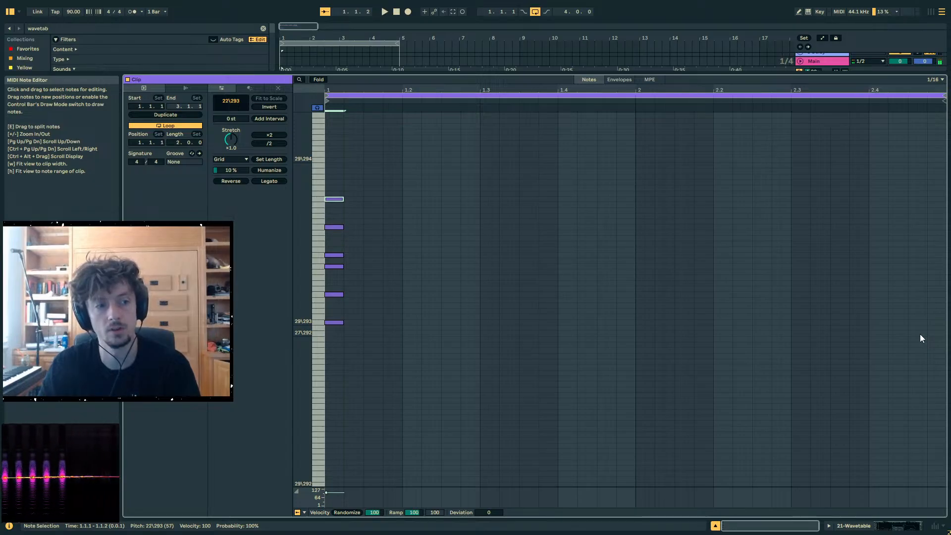
# - Complete the diatonic column on beat 1 with duplicated notes on 27\293 and 29\294, and select the whole column
pyautogui.hotkey('ctrl', 'c')
pyautogui.hotkey('ctrl', 'v')
pyautogui.press('Up')
pyautogui.press('Up')
pyautogui.press('Up')
pyautogui.press('Up')
pyautogui.press('Up')
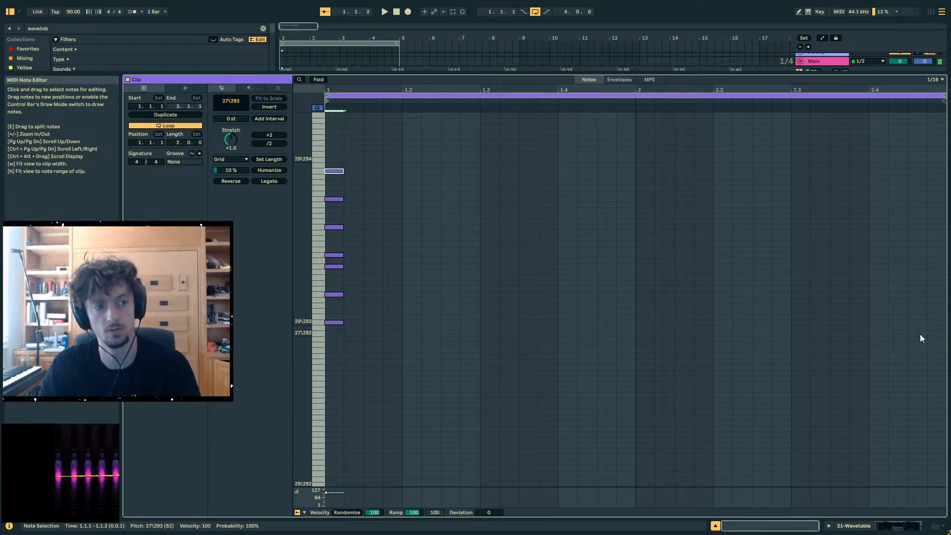
pyautogui.hotkey('ctrl', 'c')
pyautogui.hotkey('ctrl', 'v')
pyautogui.press('Up')
pyautogui.press('Up')
pyautogui.moveTo(403, 120); pyautogui.dragTo(251, 458)
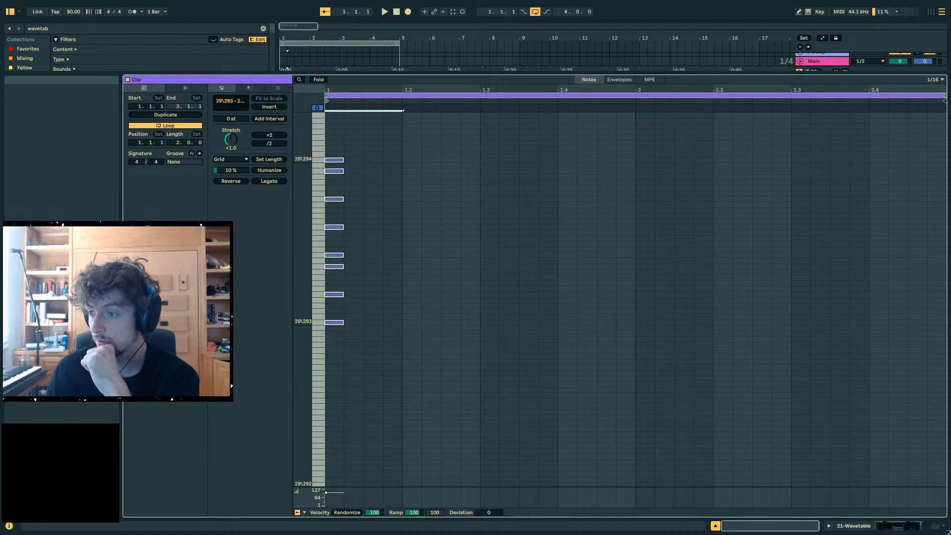
# - Switch to the browser's list of 29edo MOS scales, check the 5L 2s and 2L 5s step sizes, and return to Ableton Live
pyautogui.hotkey('alt', 'Tab')
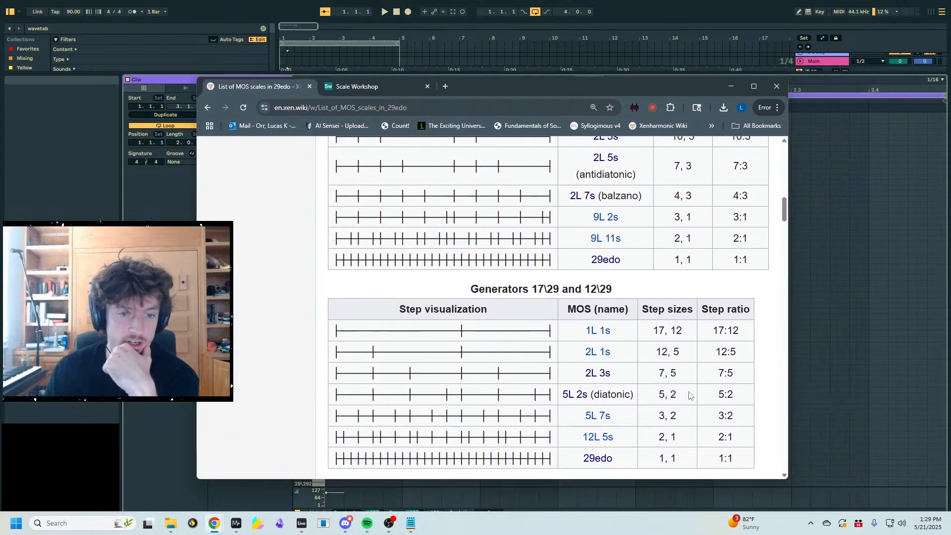
pyautogui.moveTo(658, 399); pyautogui.dragTo(681, 400)
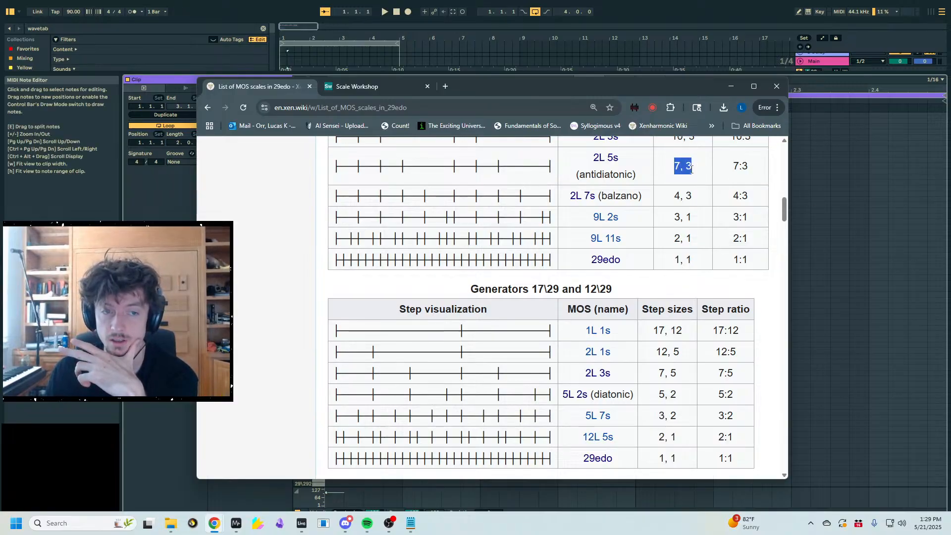
pyautogui.moveTo(624, 161); pyautogui.dragTo(606, 161)
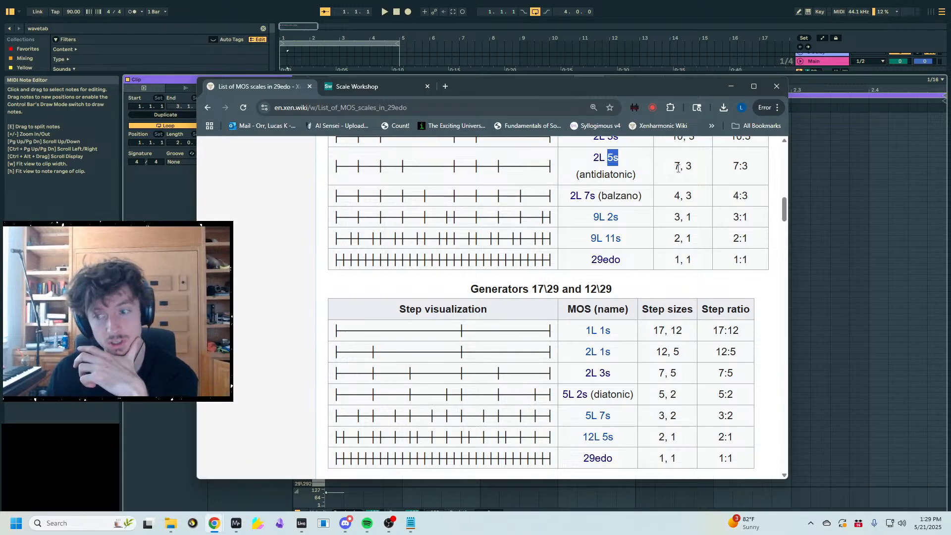
pyautogui.click(842, 198)
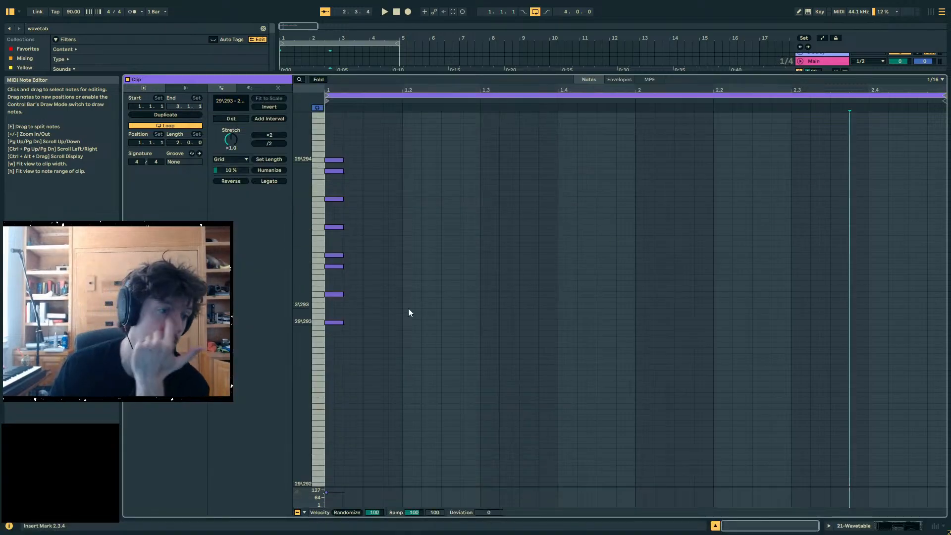
# - Start a second scale column at beat 1.2 with sixteenth notes on 29\293, 3\293 and 6\293
pyautogui.doubleClick(406, 323)
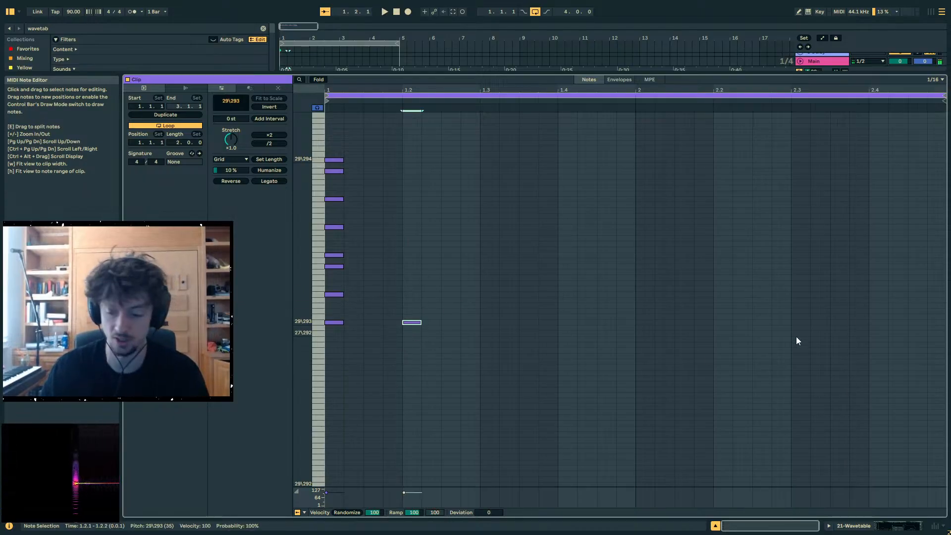
pyautogui.hotkey('ctrl', 'c')
pyautogui.hotkey('ctrl', 'v')
pyautogui.press('Up')
pyautogui.press('Up')
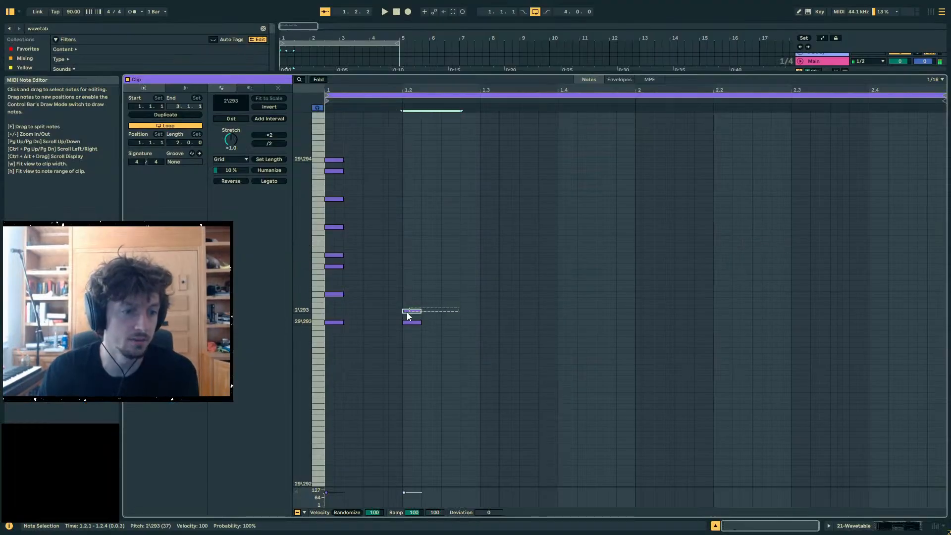
pyautogui.moveTo(409, 311); pyautogui.dragTo(411, 328)
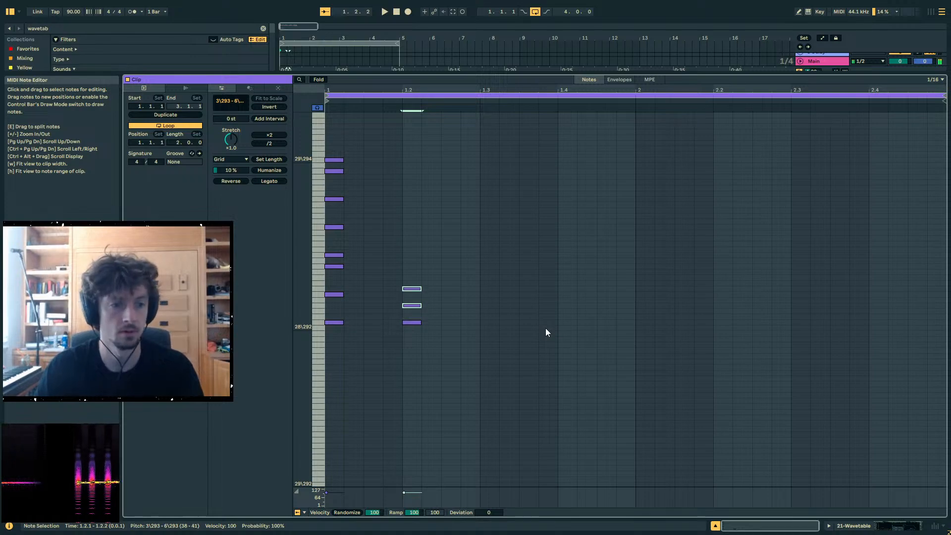
# - Add a fourth note to the beat 1.2 column and raise it seven steps above the 6\293 note to 13\293
pyautogui.doubleClick(419, 289)
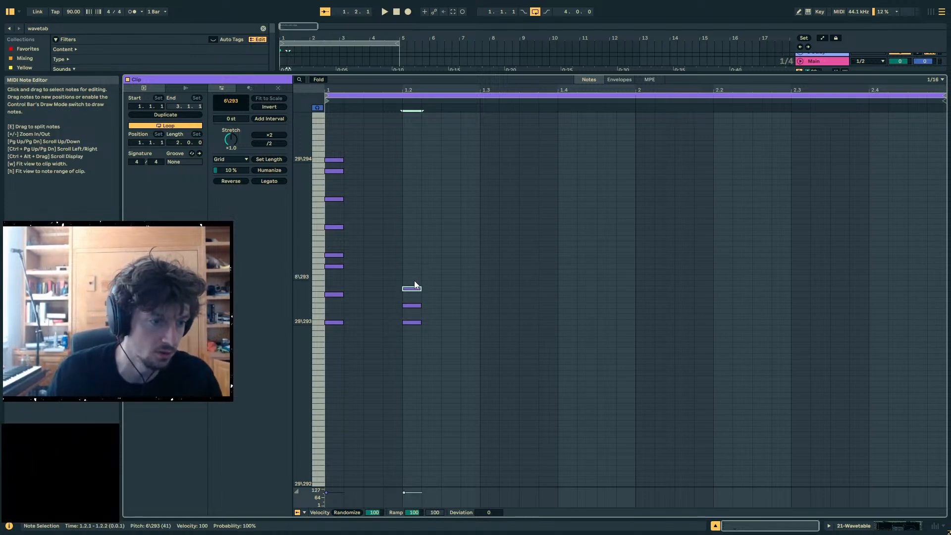
pyautogui.doubleClick(413, 283)
pyautogui.press('Up')
pyautogui.press('Up')
pyautogui.press('Up')
pyautogui.press('Up')
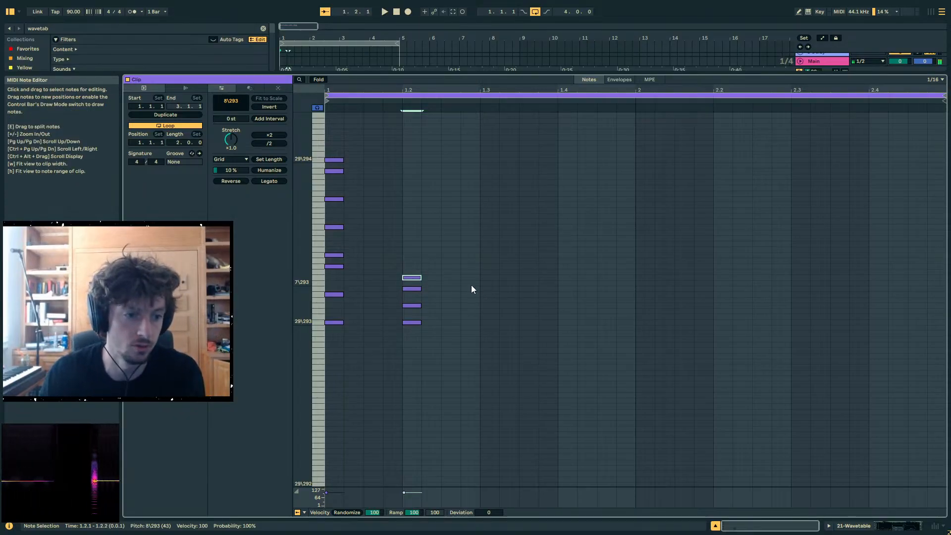
pyautogui.press('Up')
pyautogui.press('Up')
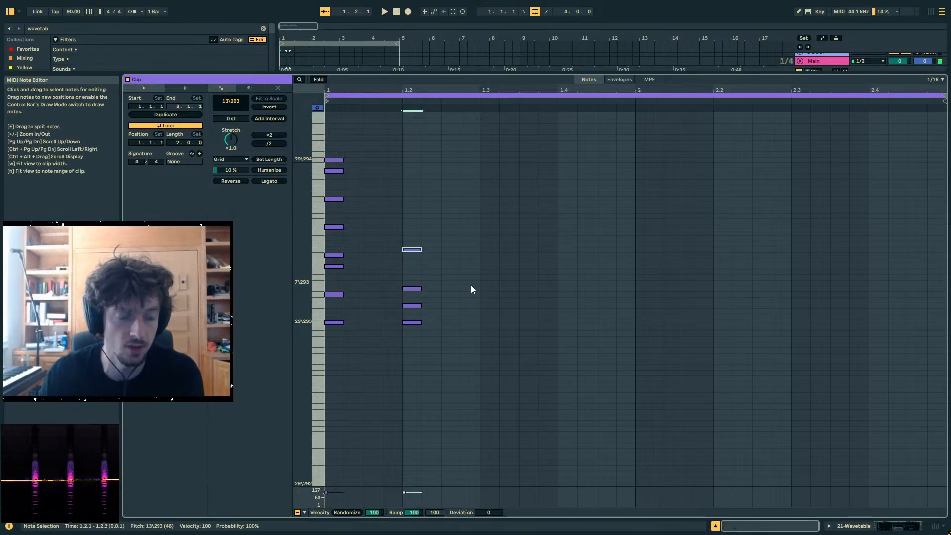
# - Duplicate the three lowest notes at beat 1.2 thirteen steps up, and complete the antidiatonic column with notes on 22\293 and 29\294
pyautogui.moveTo(436, 265); pyautogui.dragTo(415, 326)
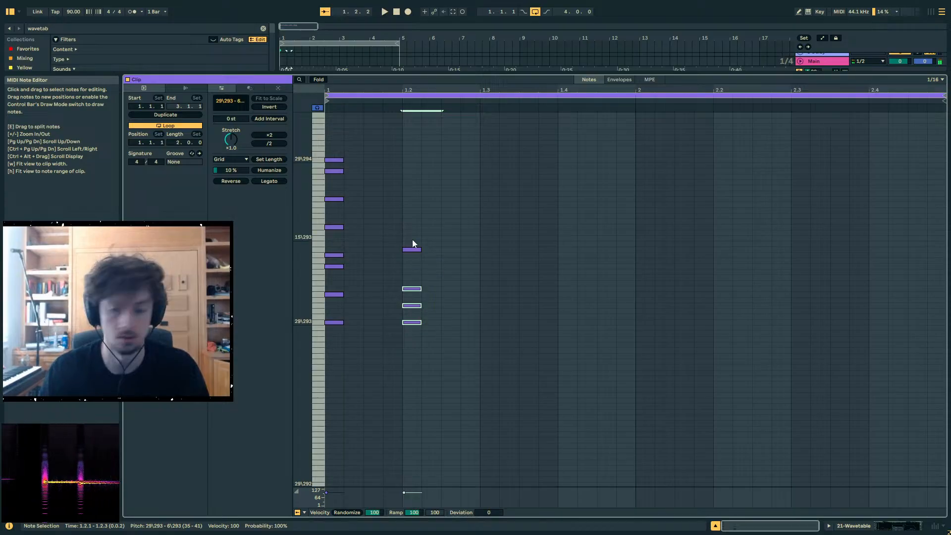
pyautogui.hotkey('ctrl', 'c')
pyautogui.hotkey('ctrl', 'v')
pyautogui.press('Up')
pyautogui.press('Up')
pyautogui.press('Up')
pyautogui.press('Up')
pyautogui.press('Up')
pyautogui.press('Up')
pyautogui.press('Up')
pyautogui.press('Up')
pyautogui.press('Up')
pyautogui.press('Up')
pyautogui.press('Up')
pyautogui.press('Up')
pyautogui.press('Up')
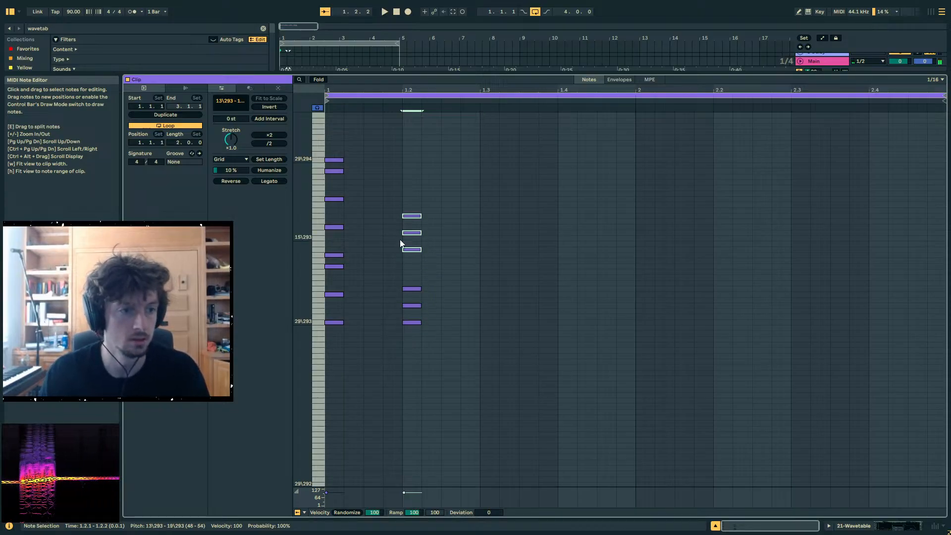
pyautogui.doubleClick(414, 200)
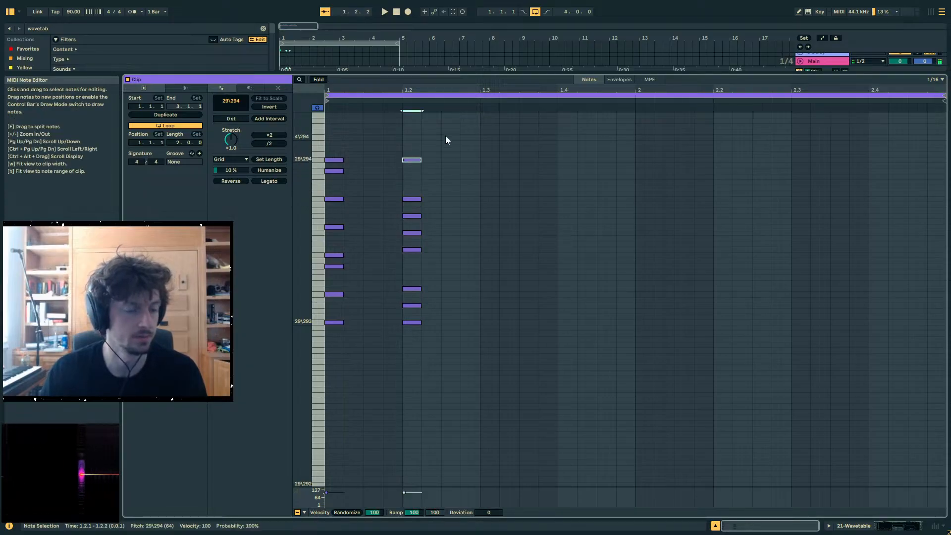
# - Deactivate the notes of the beat 1.2 and beat 1 columns, and reactivate both columns
pyautogui.moveTo(445, 135); pyautogui.dragTo(403, 360)
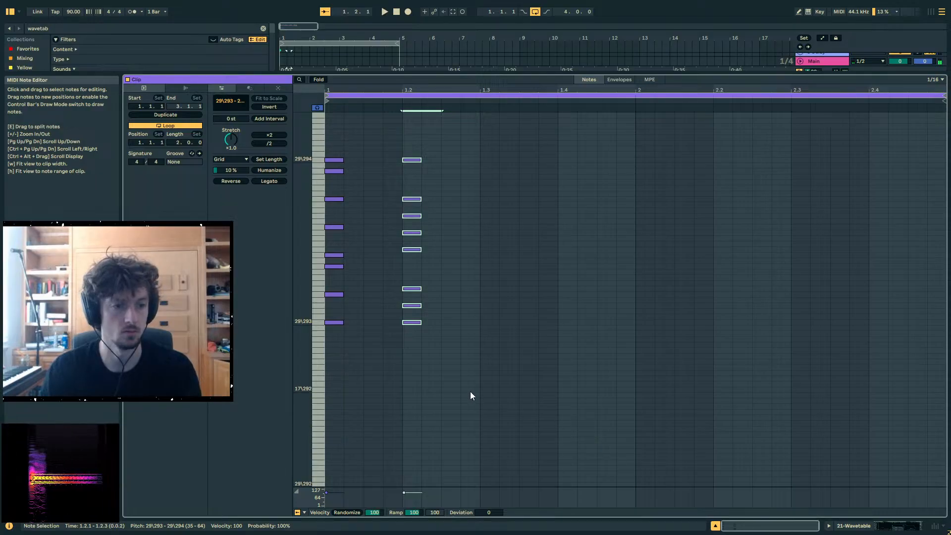
pyautogui.press('0')
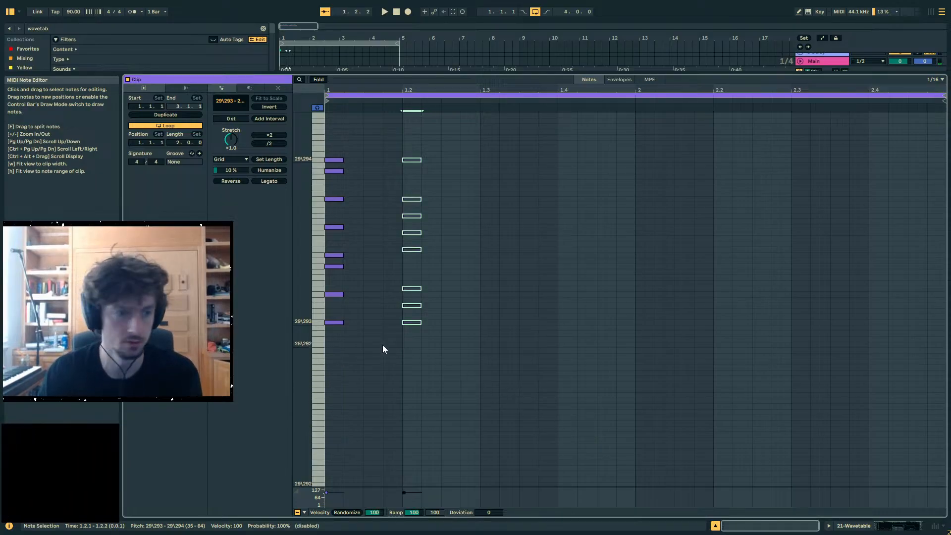
pyautogui.moveTo(382, 345); pyautogui.dragTo(281, 141)
pyautogui.press('0')
pyautogui.press('Left')
pyautogui.press('Right')
pyautogui.moveTo(550, 384); pyautogui.dragTo(279, 149)
pyautogui.press('0')
pyautogui.click(374, 324)
pyautogui.moveTo(369, 326); pyautogui.dragTo(461, 325)
# - Transpose both scale columns up 14 steps so their lowest notes sit on 14\293
pyautogui.moveTo(600, 381); pyautogui.dragTo(300, 148)
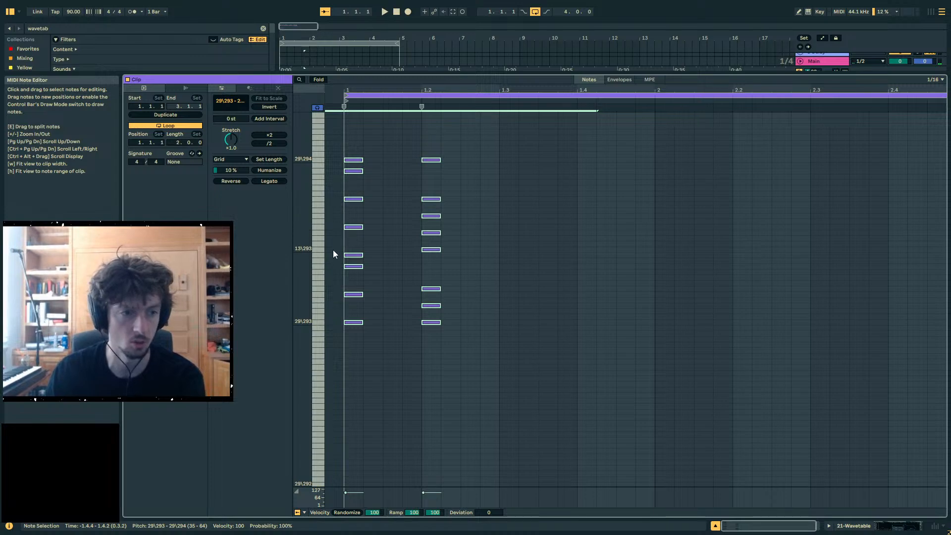
pyautogui.press('Up')
pyautogui.press('Up')
pyautogui.press('Up')
pyautogui.press('Up')
pyautogui.press('Up')
pyautogui.press('Up')
pyautogui.press('Up')
pyautogui.press('Up')
pyautogui.press('Up')
pyautogui.press('Up')
pyautogui.press('Up')
pyautogui.press('Up')
pyautogui.press('Up')
pyautogui.press('Up')
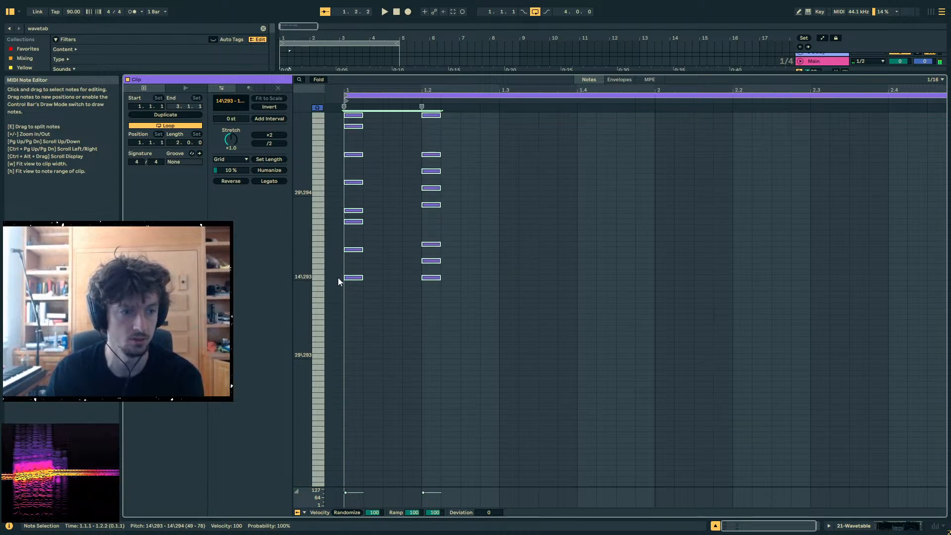
# - Move the antidiatonic column from beat 1.2 to the start of bar 2
pyautogui.scroll(3, 421, 293)
pyautogui.moveTo(498, 170); pyautogui.dragTo(406, 409)
pyautogui.press('Right')
pyautogui.press('Right')
pyautogui.press('Right')
pyautogui.press('Right')
pyautogui.press('Right')
pyautogui.press('Right')
pyautogui.press('Right')
pyautogui.press('Right')
pyautogui.press('Right')
pyautogui.press('Right')
pyautogui.press('Right')
pyautogui.press('Right')
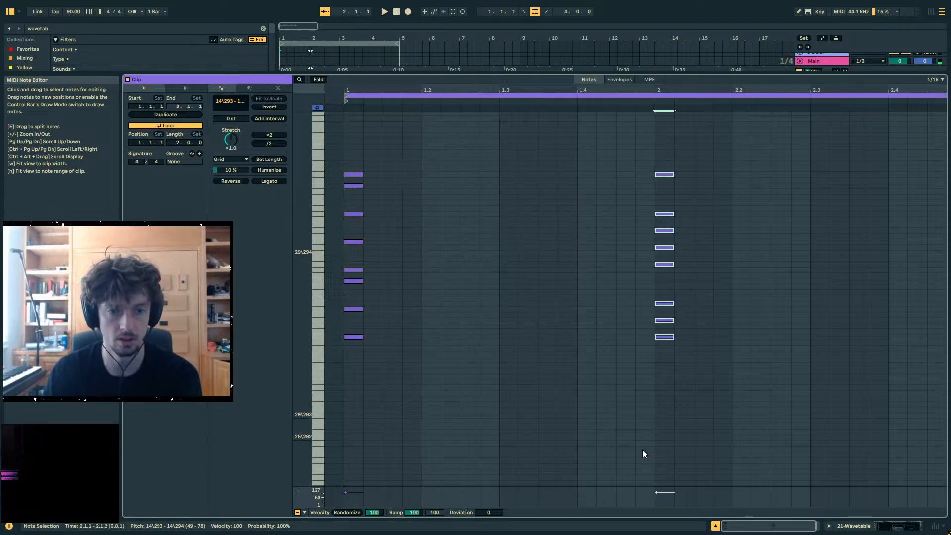
# - Separate the antidiatonic bar from the Wavetable clip, place it at 8.3.1 in the arrangement, and reactivate its notes
pyautogui.click(897, 525)
pyautogui.click(319, 238)
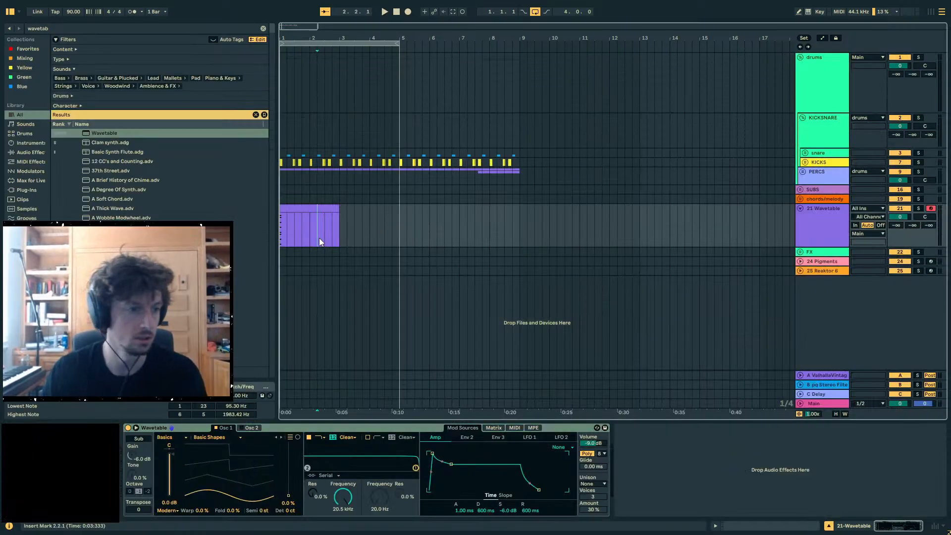
pyautogui.moveTo(322, 214); pyautogui.dragTo(521, 230)
pyautogui.doubleClick(520, 225)
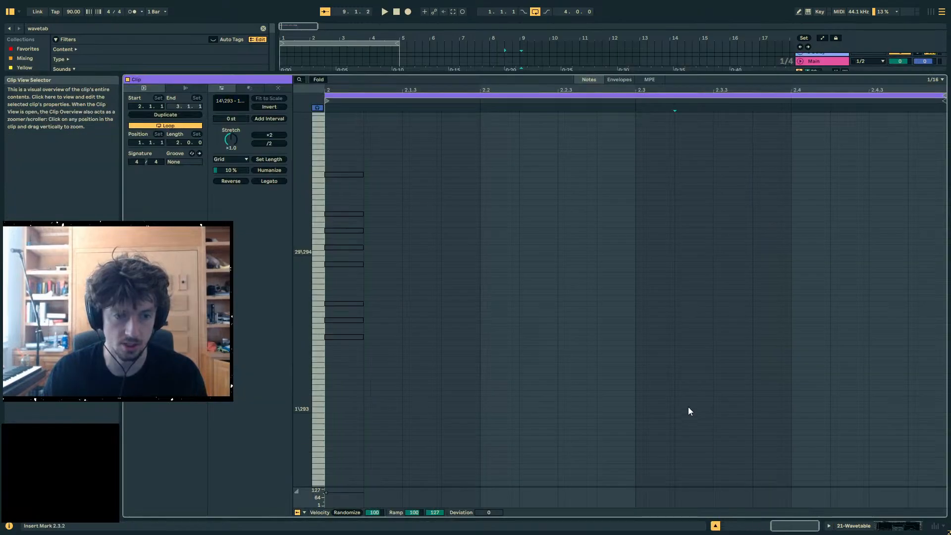
pyautogui.press('0')
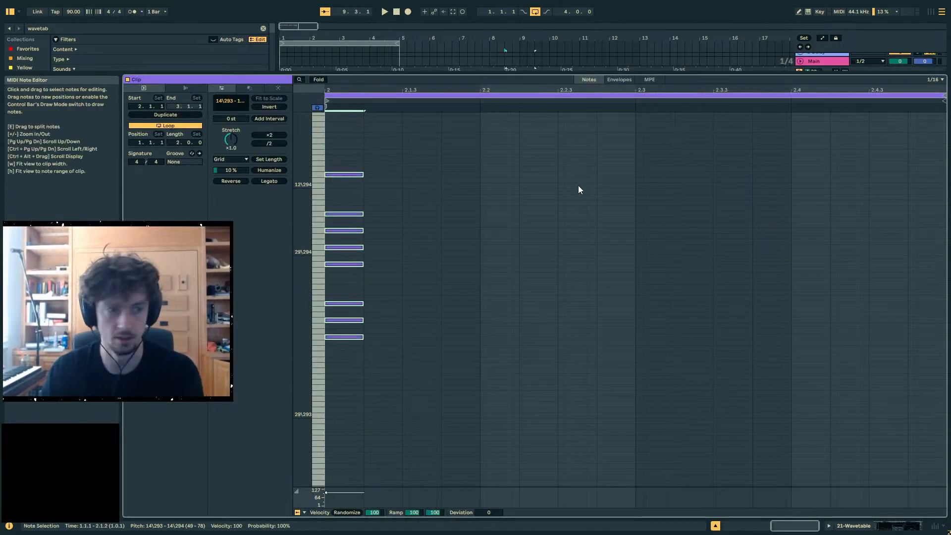
# - Colour the relocated antidiatonic clip orange
pyautogui.click(897, 525)
pyautogui.rightClick(517, 213)
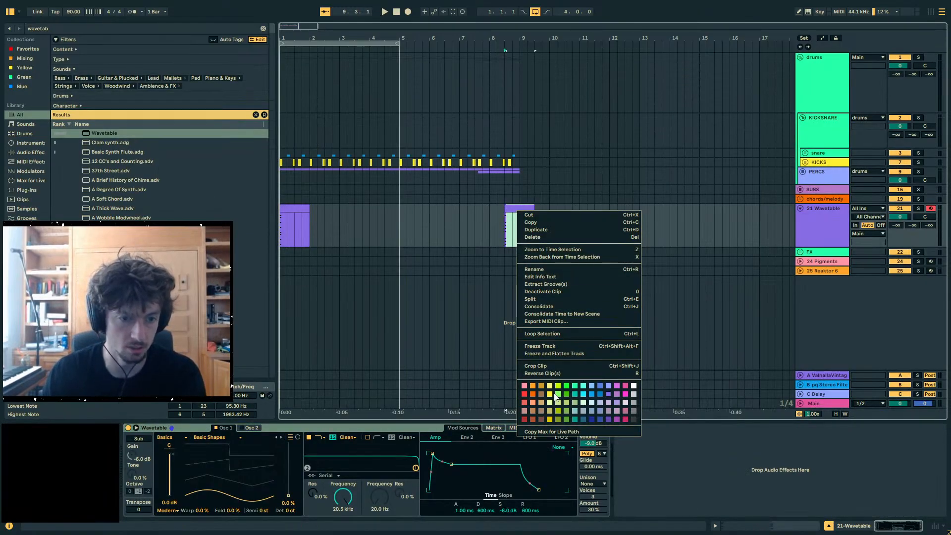
pyautogui.click(533, 395)
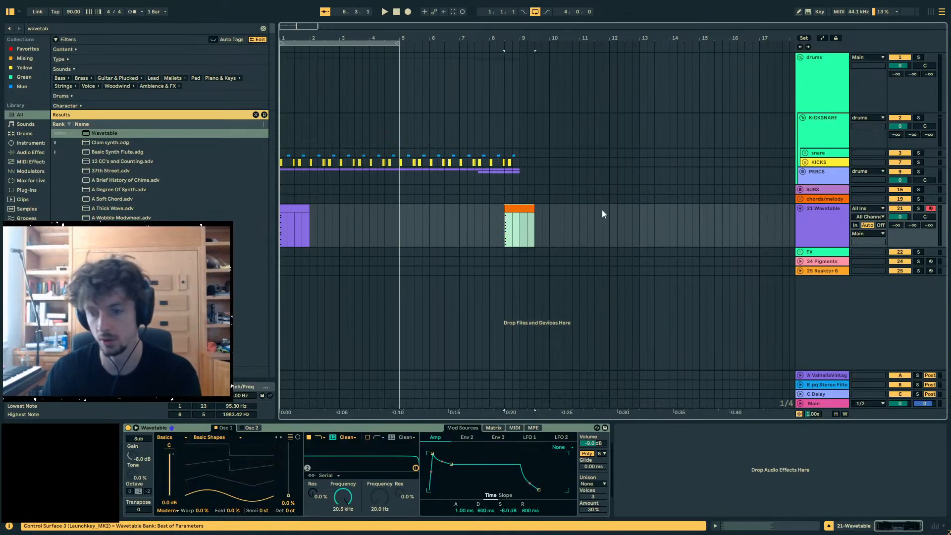
# - Open the Wavetable clip at bar 1 for editing its diatonic note column
pyautogui.press('Left')
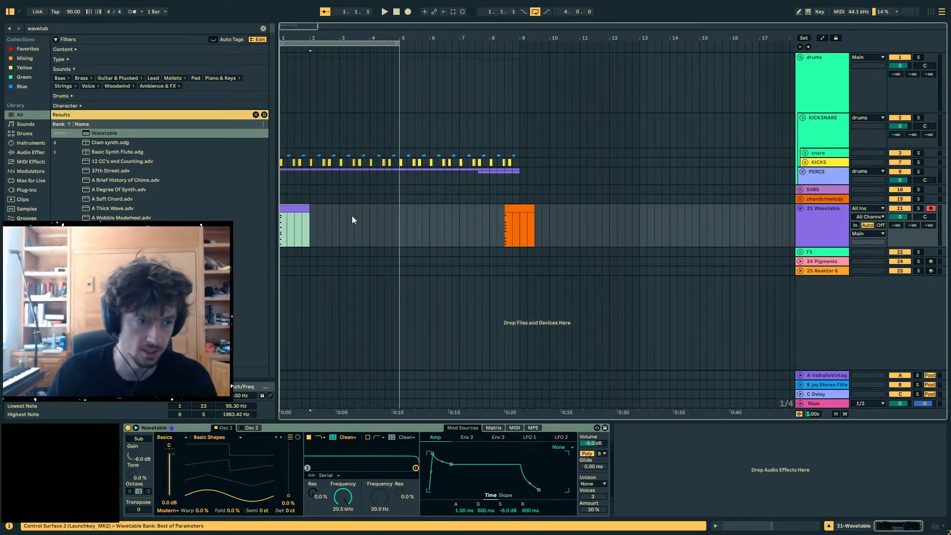
pyautogui.click(826, 224)
pyautogui.click(770, 525)
pyautogui.moveTo(460, 351); pyautogui.dragTo(336, 116)
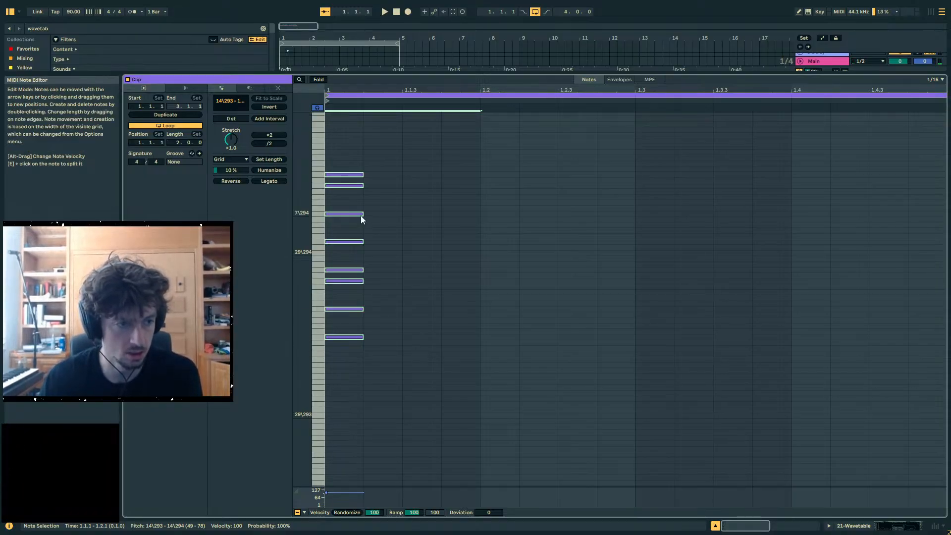
pyautogui.click(370, 206)
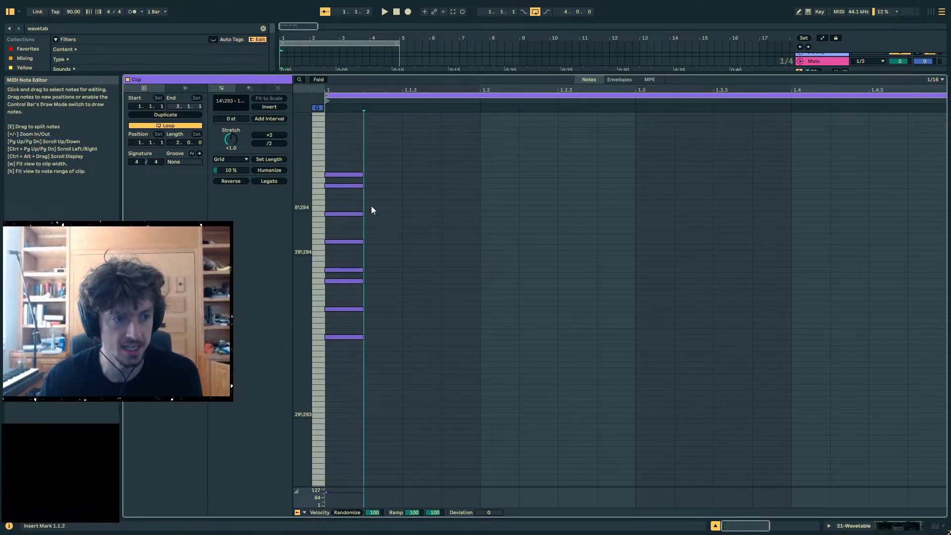
pyautogui.moveTo(373, 204); pyautogui.dragTo(338, 171)
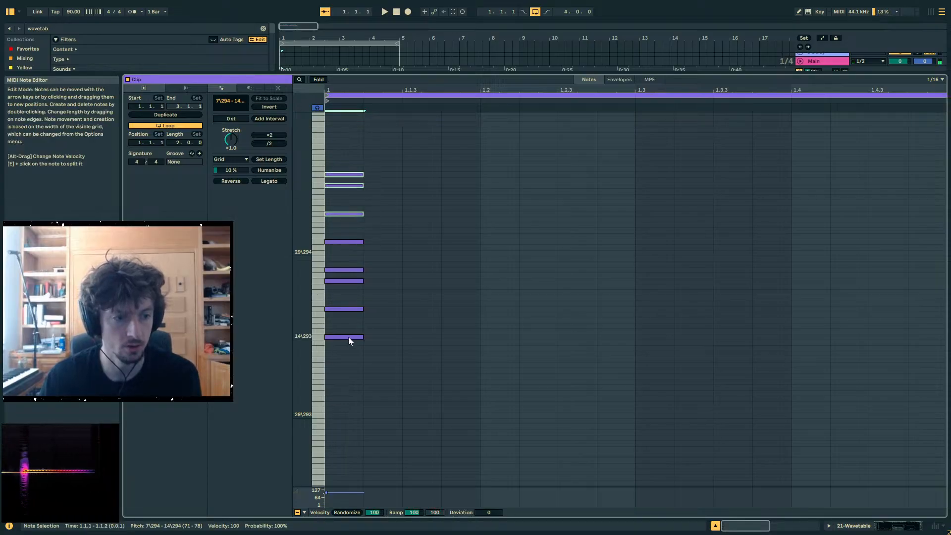
pyautogui.moveTo(414, 220); pyautogui.dragTo(347, 173)
pyautogui.hotkey('shift', 'Down')
pyautogui.moveTo(392, 417); pyautogui.dragTo(330, 322)
pyautogui.hotkey('ctrl', 'z')
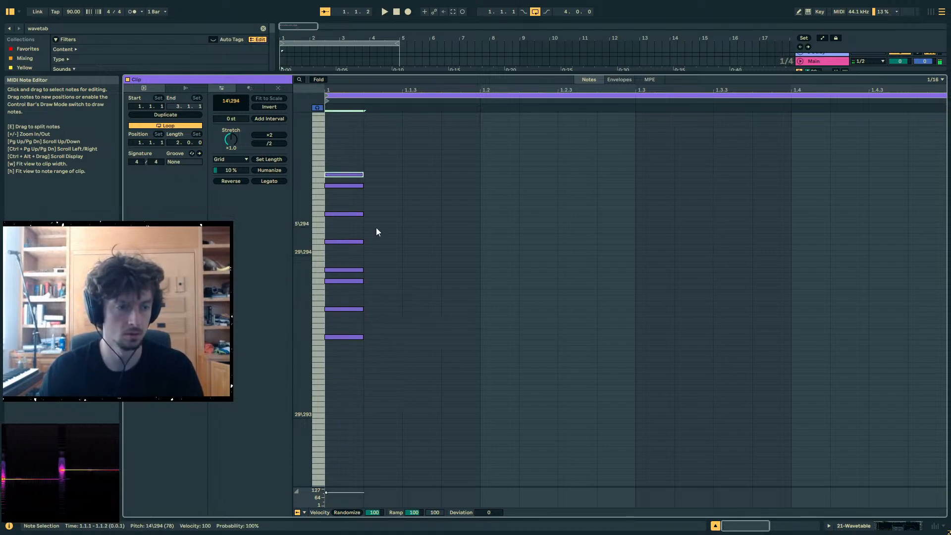
# - Lower the top two notes of the diatonic column by an octave and copy 7\294 down to 7\293
pyautogui.moveTo(372, 172); pyautogui.dragTo(340, 221)
pyautogui.hotkey('shift', 'Down')
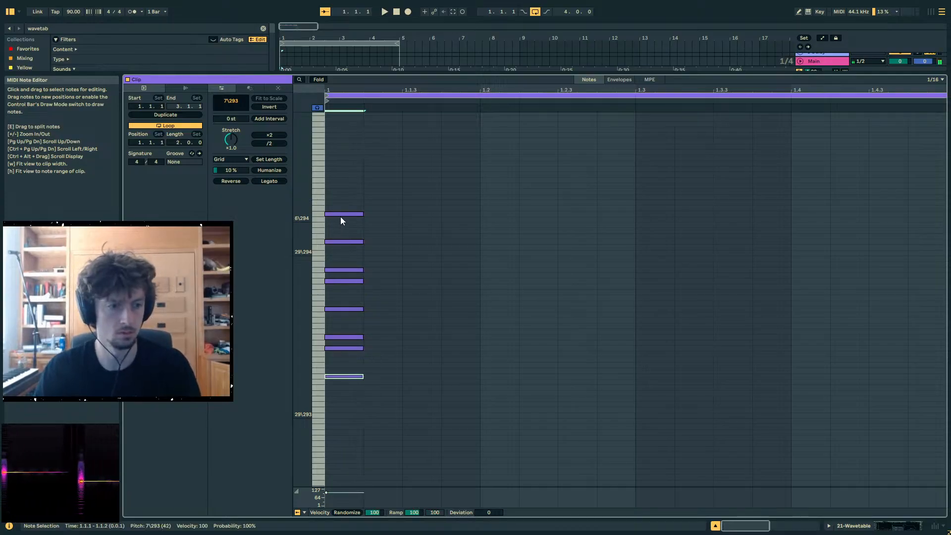
pyautogui.moveTo(350, 167); pyautogui.dragTo(345, 421)
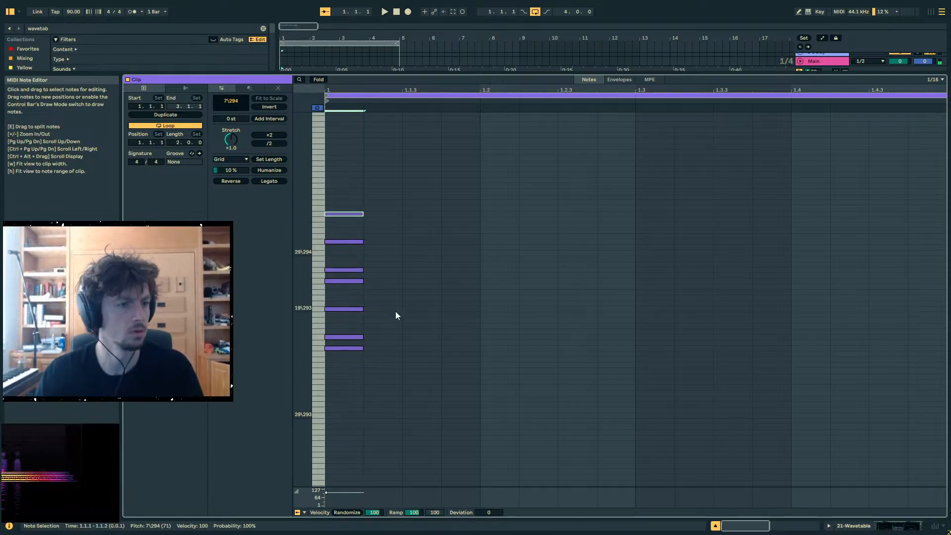
pyautogui.hotkey('ctrl', 'z')
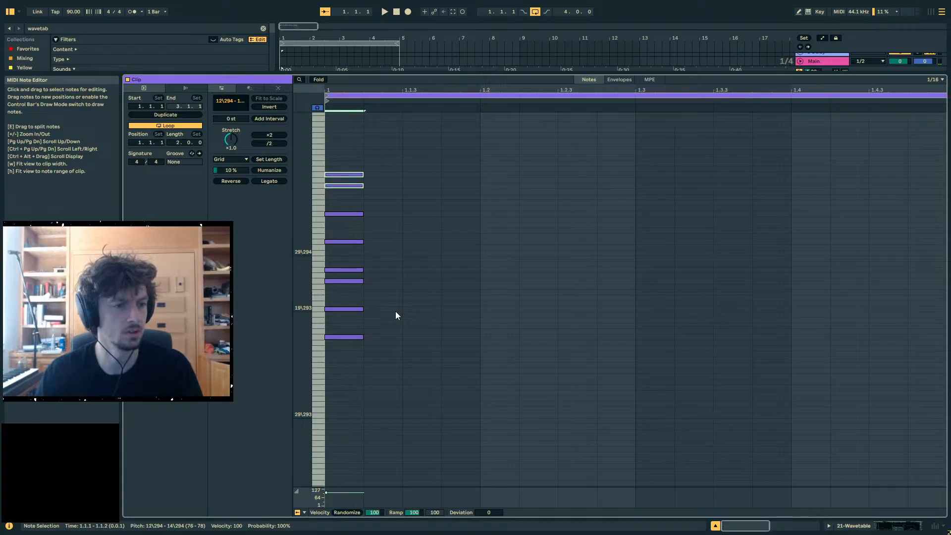
pyautogui.hotkey('ctrl', 'z')
pyautogui.hotkey('ctrl', 'y')
pyautogui.hotkey('ctrl', 'y')
pyautogui.hotkey('ctrl', 'y')
pyautogui.hotkey('ctrl', 'y')
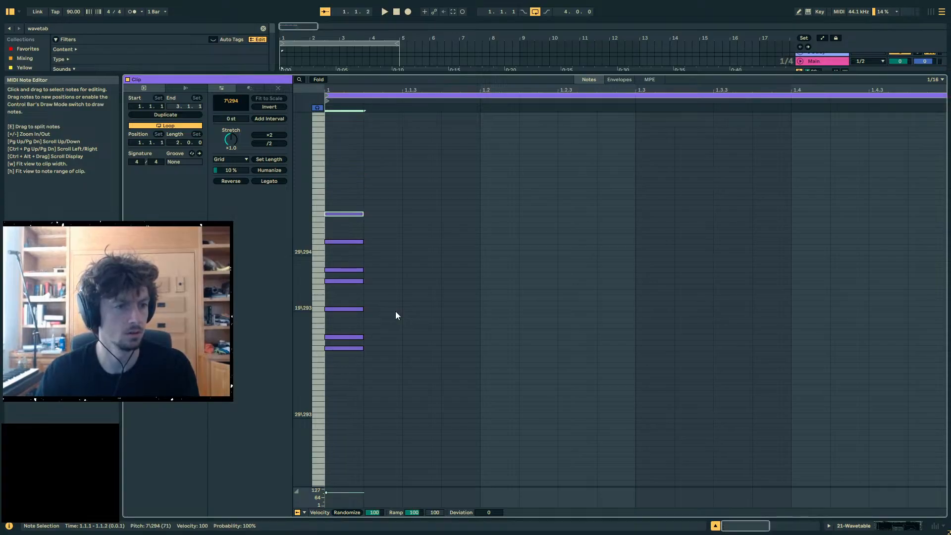
pyautogui.moveTo(353, 177); pyautogui.dragTo(337, 327)
pyautogui.moveTo(345, 196); pyautogui.dragTo(343, 216)
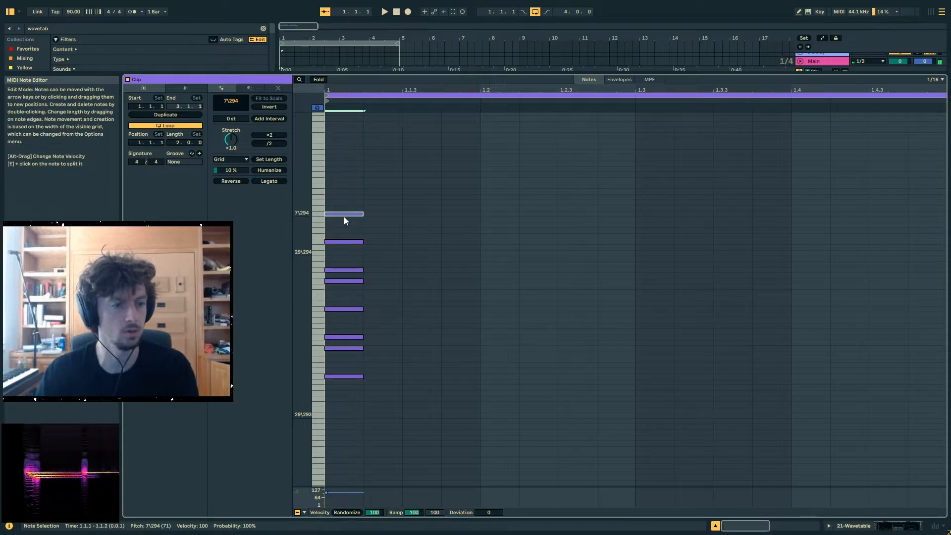
# - Transpose the diatonic column up seven steps so its lowest note sits on 14\293, and shift it one sixteenth before bar 1
pyautogui.moveTo(369, 154); pyautogui.dragTo(323, 417)
pyautogui.press('Up')
pyautogui.press('Up')
pyautogui.press('Up')
pyautogui.press('Up')
pyautogui.press('Up')
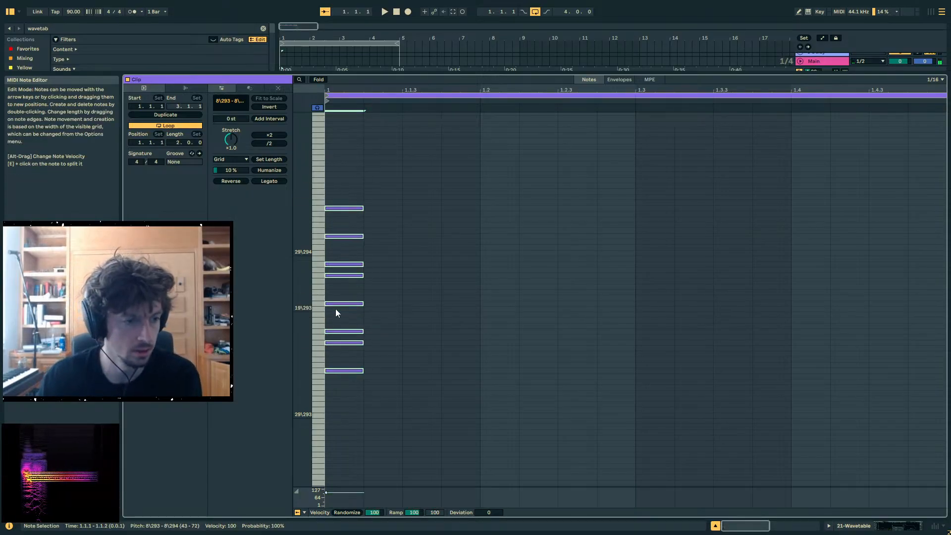
pyautogui.press('Up')
pyautogui.press('Up')
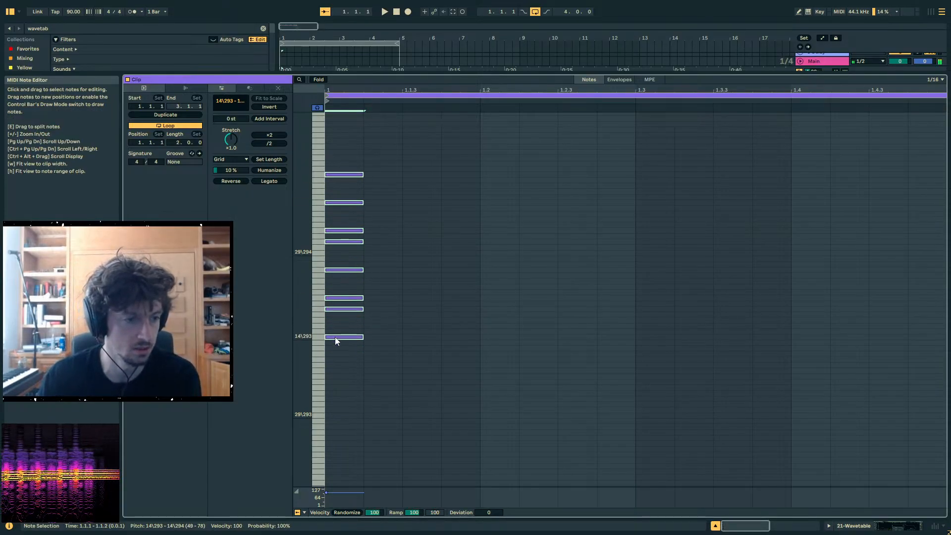
pyautogui.press('Left')
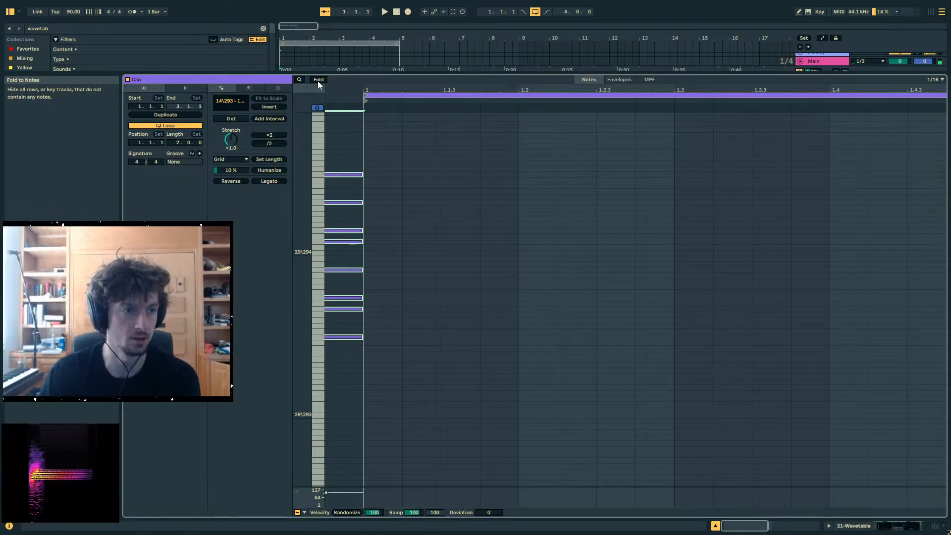
# - Fold the editor to used notes and draw an ascending scale in eighth-note spacing across bar 1, from 14\293 to 14\294
pyautogui.click(318, 81)
pyautogui.press('b')
pyautogui.click(384, 261)
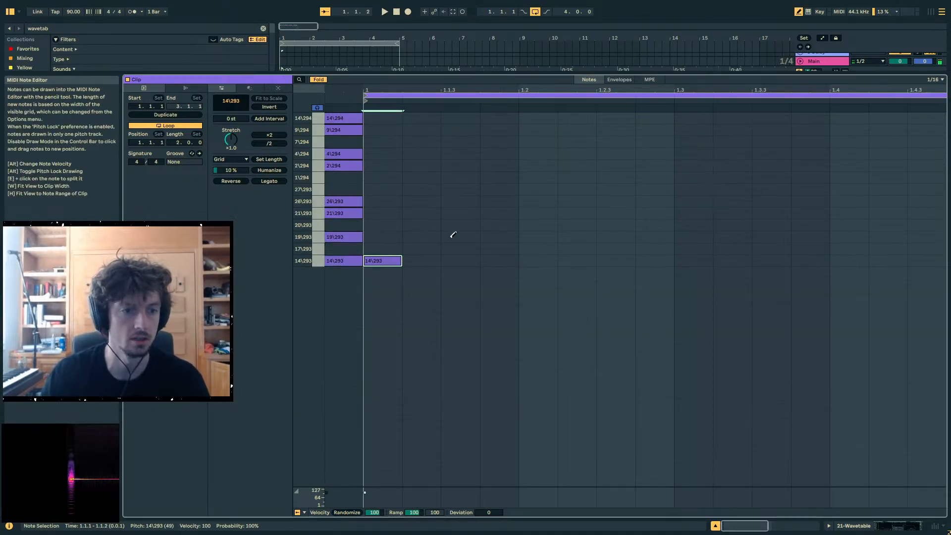
pyautogui.click(451, 236)
pyautogui.click(550, 212)
pyautogui.click(608, 200)
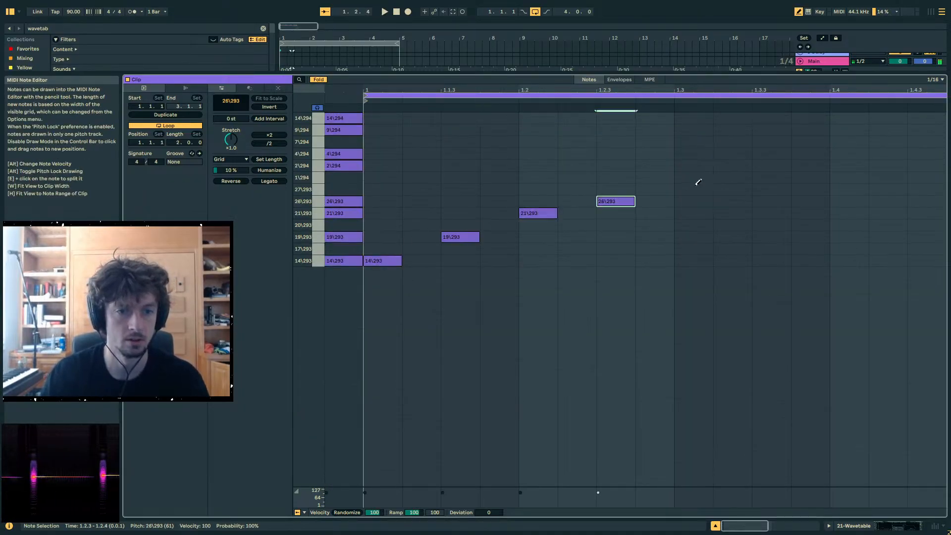
pyautogui.click(703, 165)
pyautogui.click(780, 153)
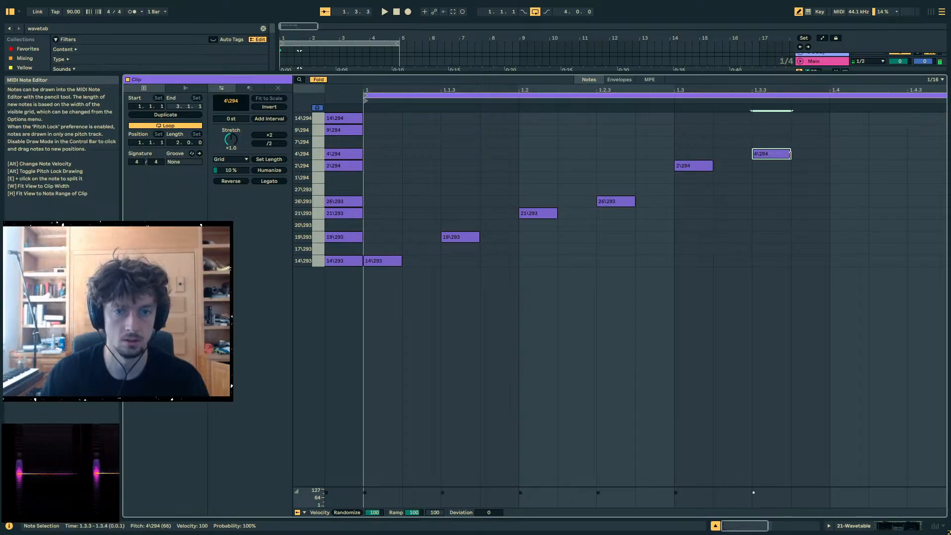
pyautogui.click(850, 129)
pyautogui.click(926, 118)
# - Play back the scale and raise Oscillator 1's wavetable position to 65%
pyautogui.press('space')
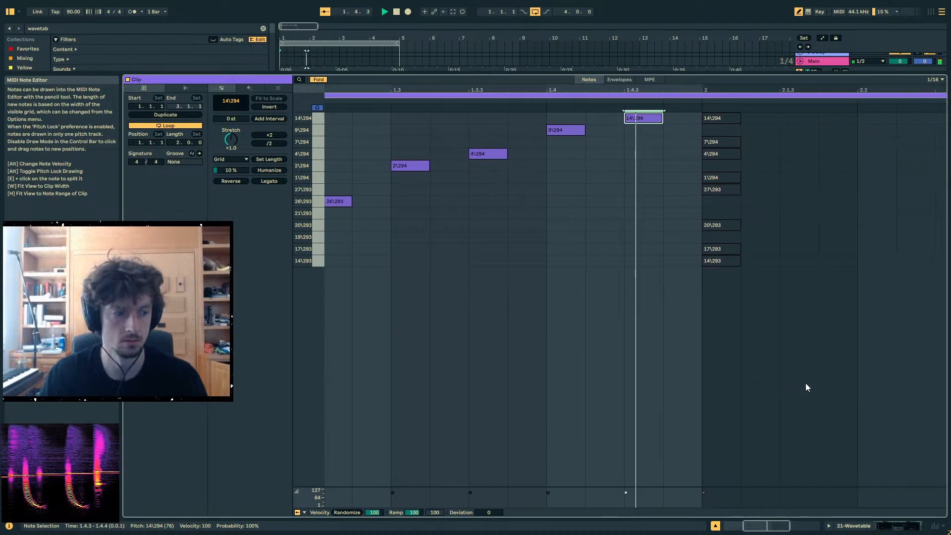
pyautogui.click(853, 526)
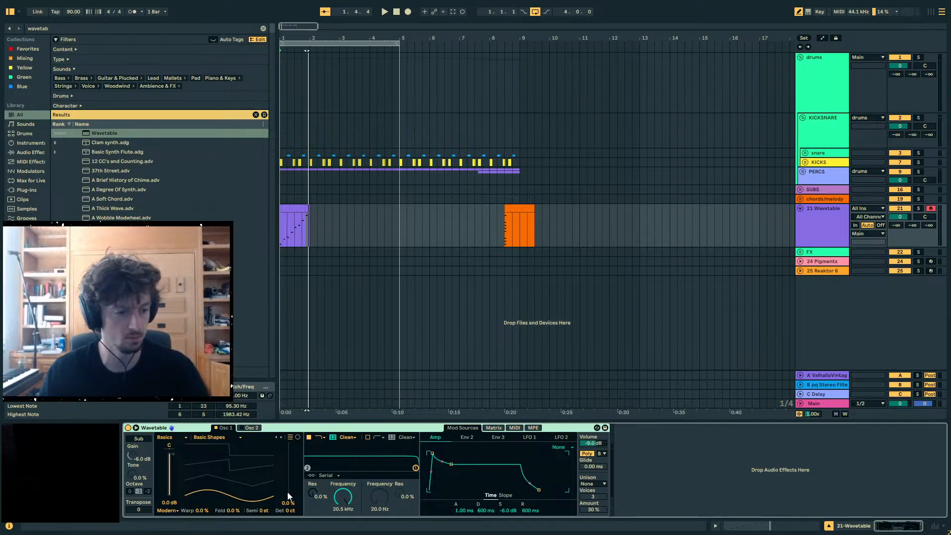
pyautogui.press('space')
pyautogui.moveTo(288, 496); pyautogui.dragTo(287, 461)
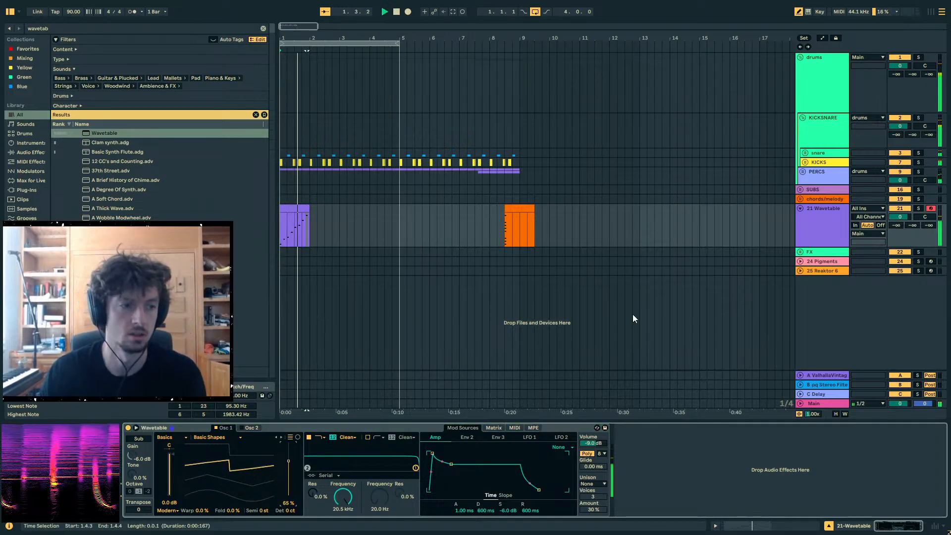
pyautogui.click(297, 208)
pyautogui.press('space')
# - Delete the deactivated antidiatonic column at bar 2 of the first Wavetable clip
pyautogui.click(755, 525)
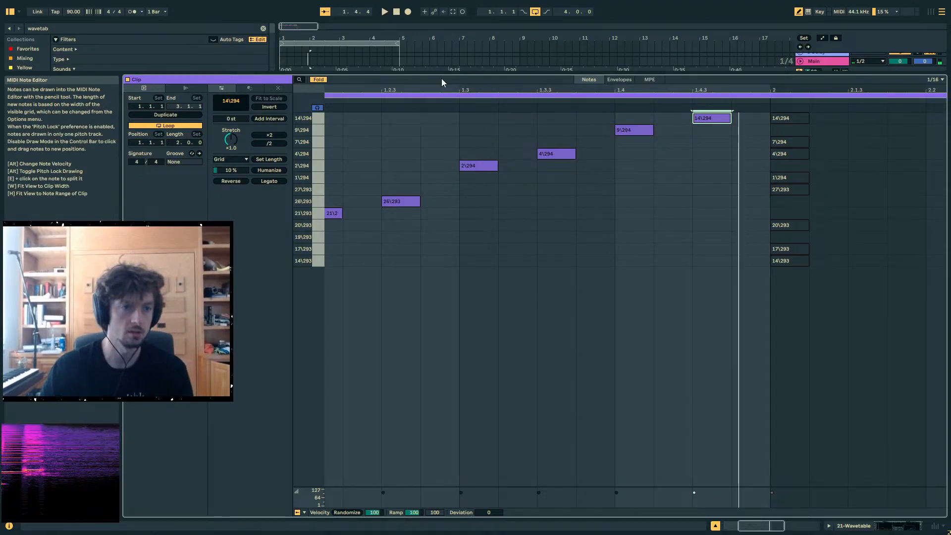
pyautogui.press('b')
pyautogui.moveTo(857, 303)
pyautogui.mouseDown()
pyautogui.moveTo(777, 112)
pyautogui.moveTo(827, 292)
pyautogui.mouseUp()
pyautogui.press('Delete')
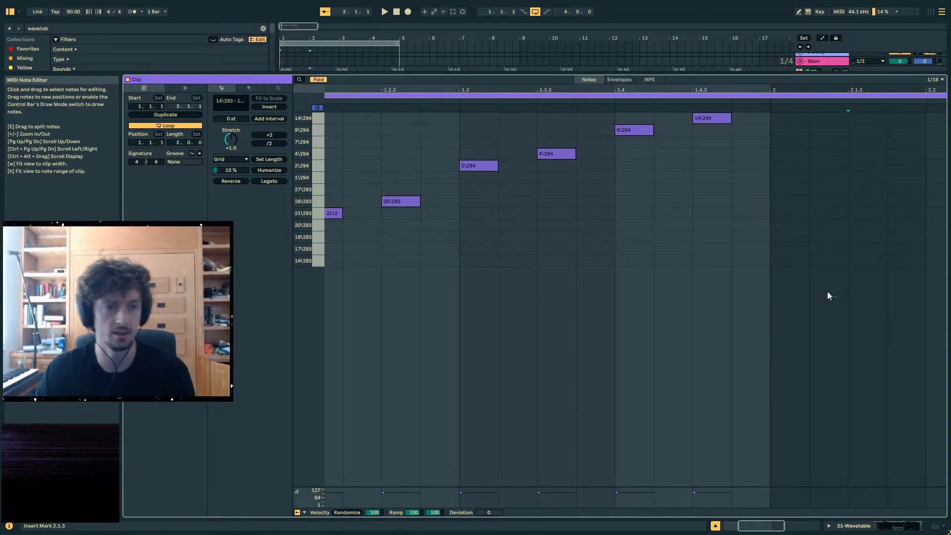
# - Add 4\294 at beat 1 and 2\294 at 1.1.3 and 1.2, remove 19\293 at 1.1.3, and move 21\293 slightly past 1.1.4
pyautogui.press('w')
pyautogui.moveTo(707, 315); pyautogui.dragTo(362, 103)
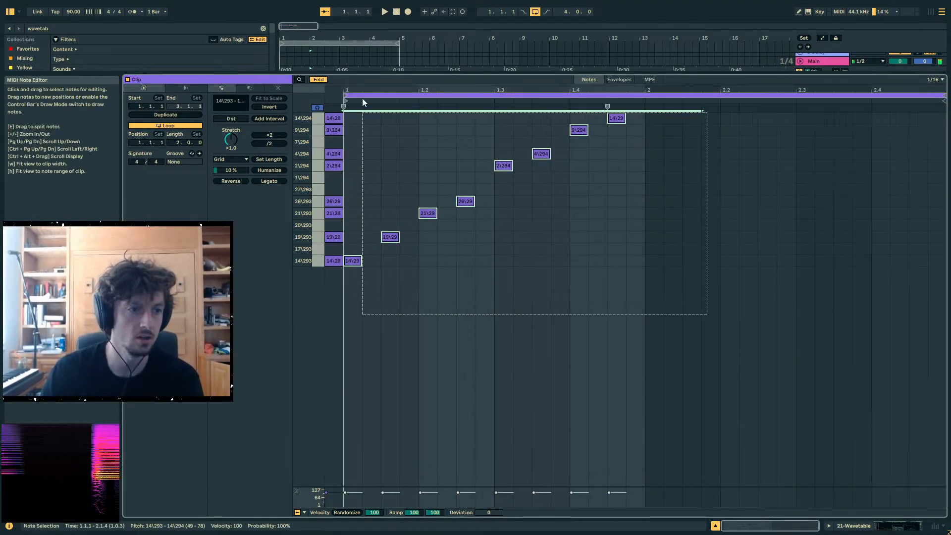
pyautogui.moveTo(681, 195); pyautogui.dragTo(403, 73)
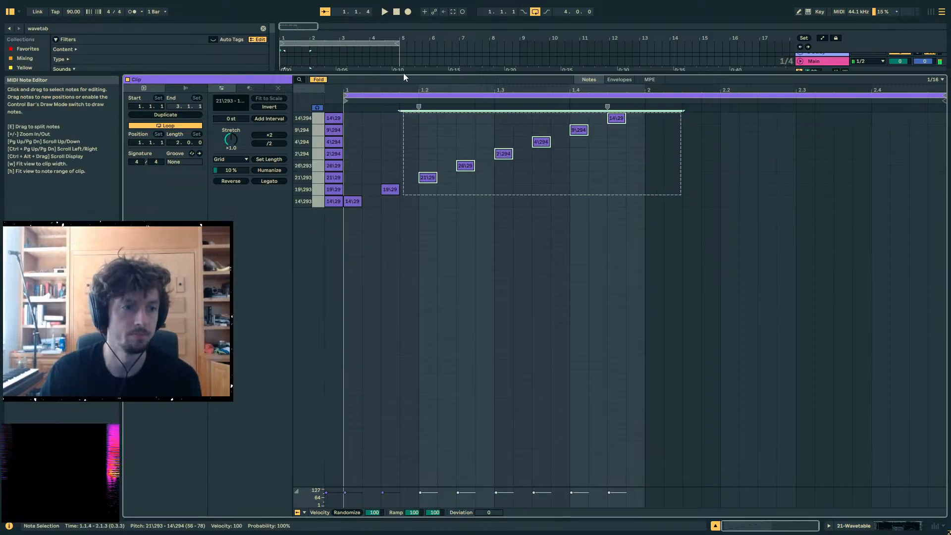
pyautogui.doubleClick(360, 141)
pyautogui.click(389, 191)
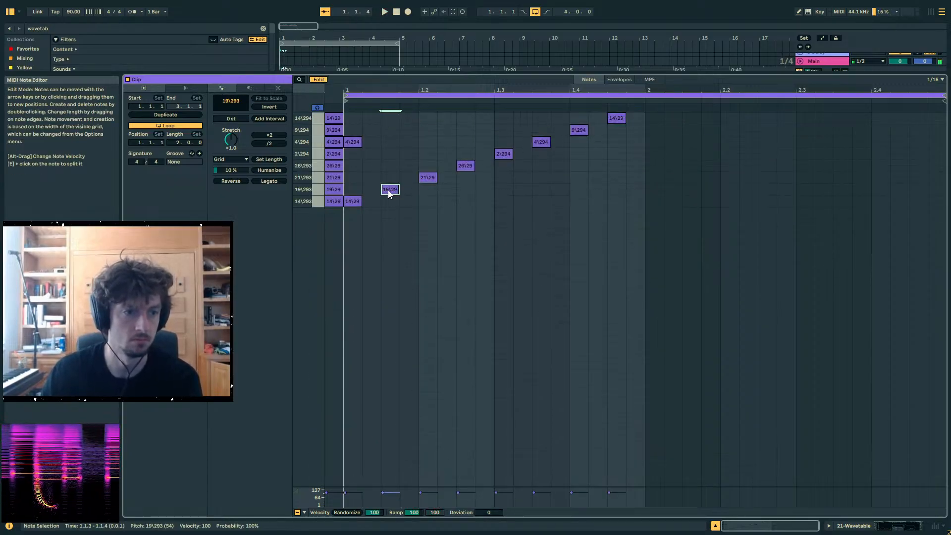
pyautogui.doubleClick(388, 154)
pyautogui.moveTo(388, 154); pyautogui.dragTo(412, 180)
pyautogui.doubleClick(391, 191)
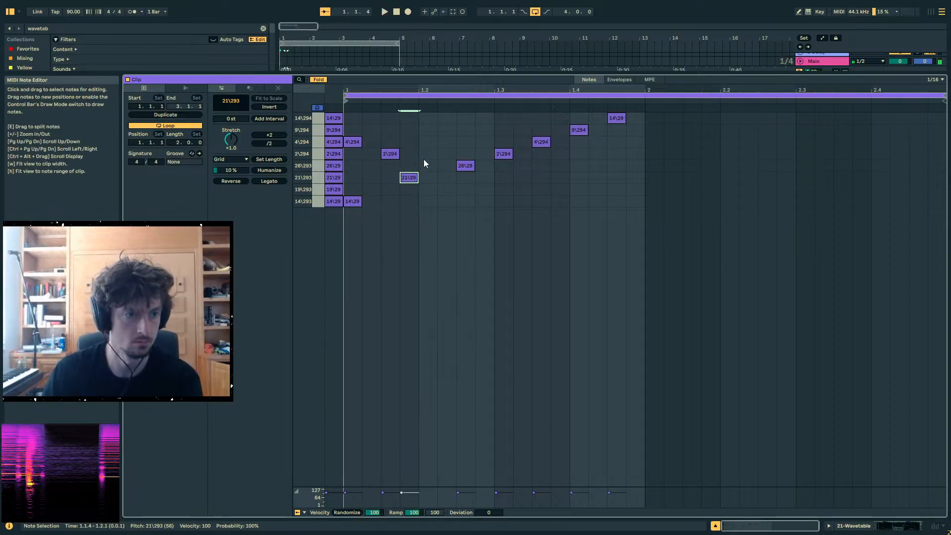
pyautogui.doubleClick(424, 152)
pyautogui.press('space')
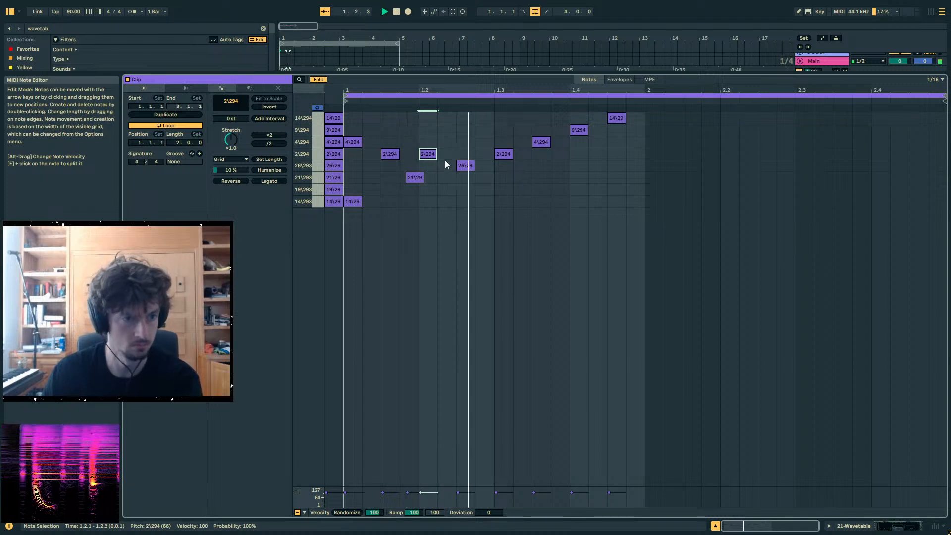
# - Continue the melody with 21\293 before 1.2.3, 2\294 at 1.2.3, 26\293 just before 1.3, 19\293 at 1.3 and 14\293 at 1.3.3
pyautogui.moveTo(460, 166)
pyautogui.mouseDown()
pyautogui.moveTo(450, 193)
pyautogui.moveTo(468, 193)
pyautogui.moveTo(450, 190)
pyautogui.moveTo(456, 179)
pyautogui.mouseUp()
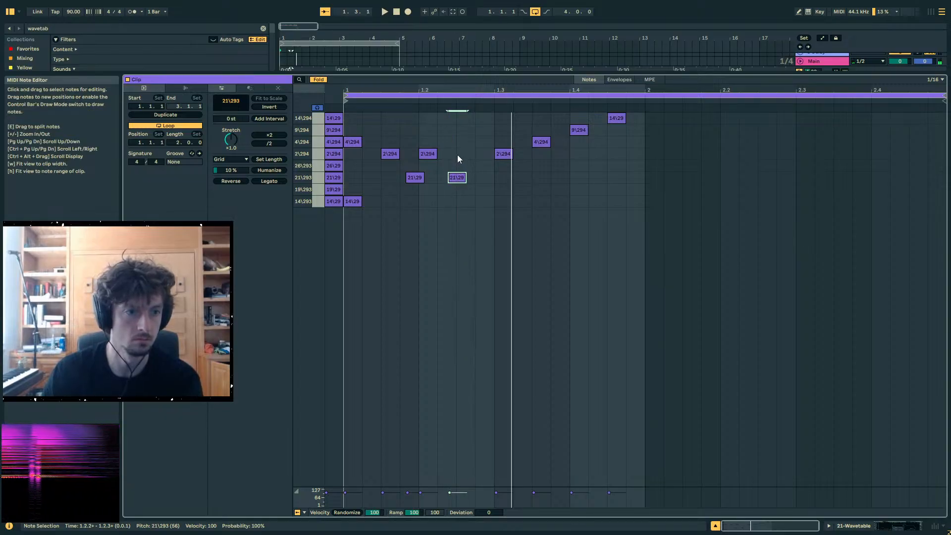
pyautogui.doubleClick(464, 155)
pyautogui.moveTo(502, 156); pyautogui.dragTo(493, 174)
pyautogui.doubleClick(501, 190)
pyautogui.doubleClick(539, 202)
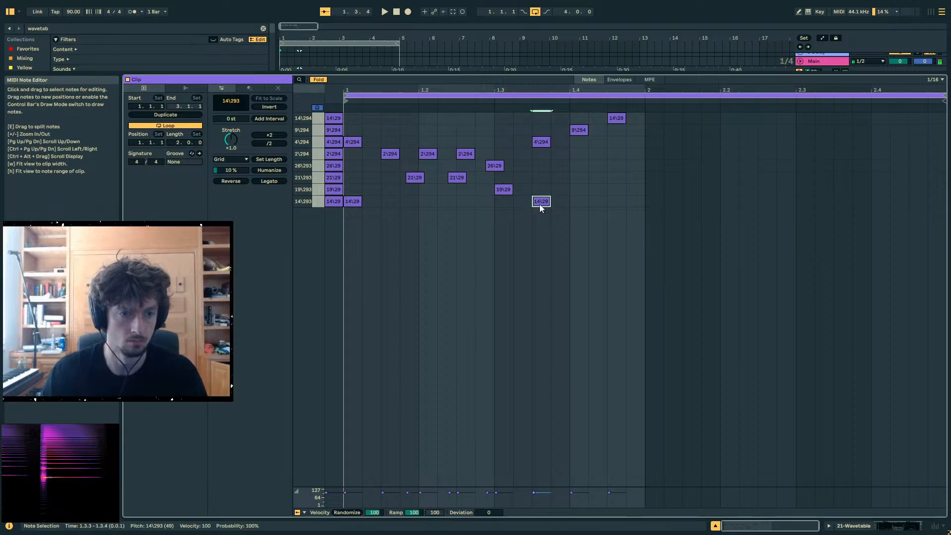
# - Play the clip and delete the leftover scale notes 4\294, 9\294 and 14\294 from 1.3.3 onward
pyautogui.press('space')
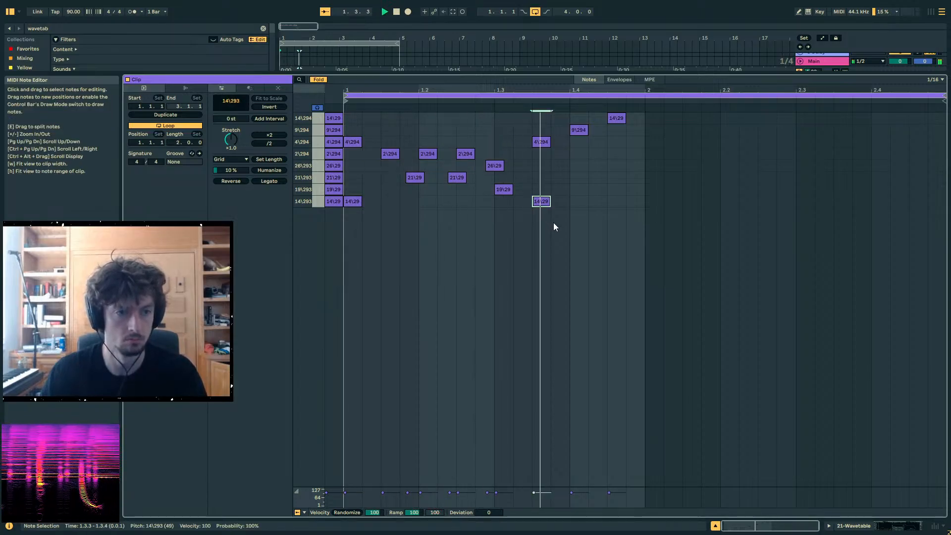
pyautogui.moveTo(629, 166); pyautogui.dragTo(534, 92)
pyautogui.press('Delete')
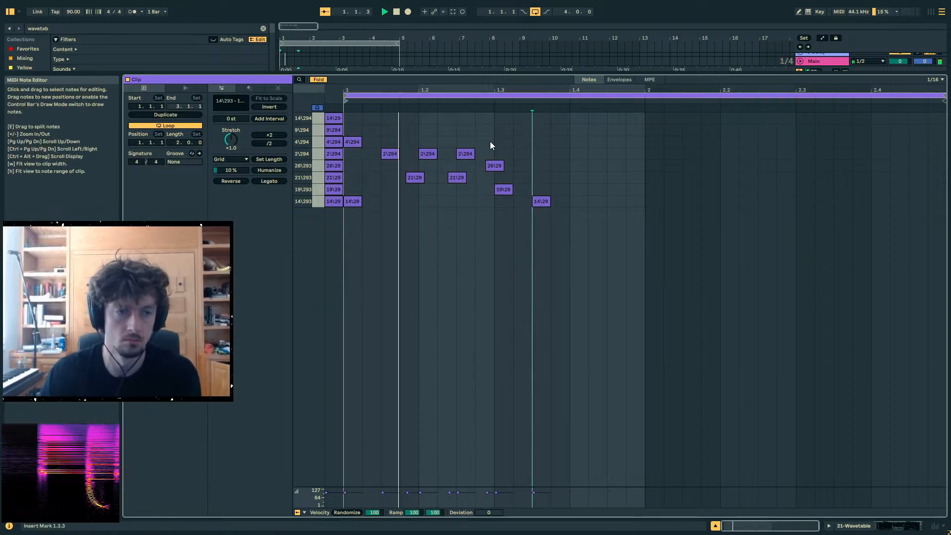
# - Stop playback and shift the melody notes from just before 1.2.3 onward two sixteenths earlier
pyautogui.press('space')
pyautogui.moveTo(569, 147); pyautogui.dragTo(459, 278)
pyautogui.press('Left')
pyautogui.press('Left')
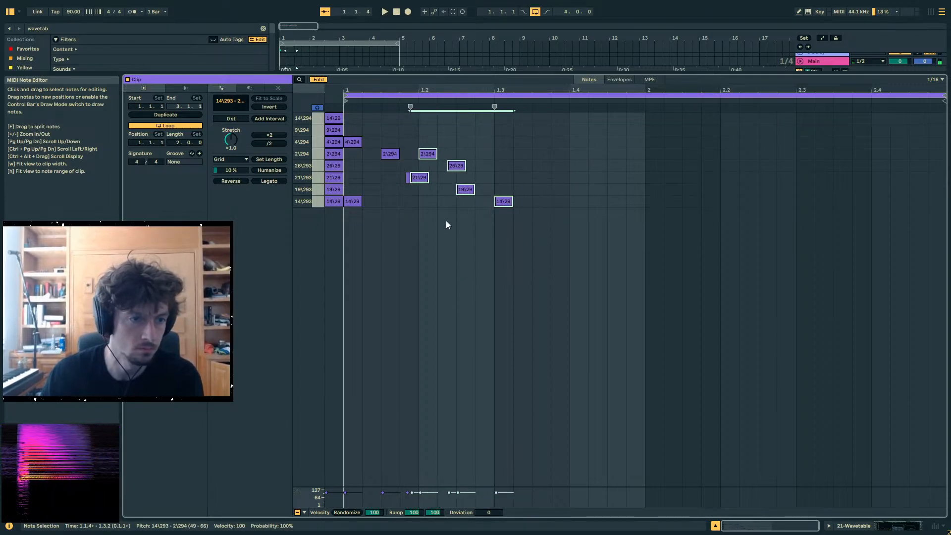
# - Delete the duplicate 21\293 note before 1.2, nudge the remaining one slightly earlier, and play the clip
pyautogui.moveTo(420, 177); pyautogui.dragTo(419, 177)
pyautogui.click(407, 169)
pyautogui.click(408, 179)
pyautogui.press('Delete')
pyautogui.click(415, 179)
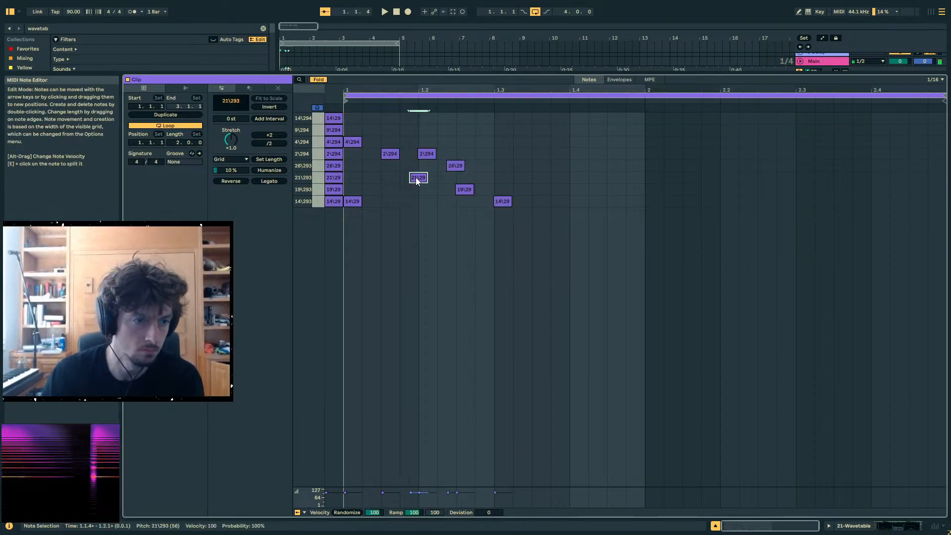
pyautogui.press('space')
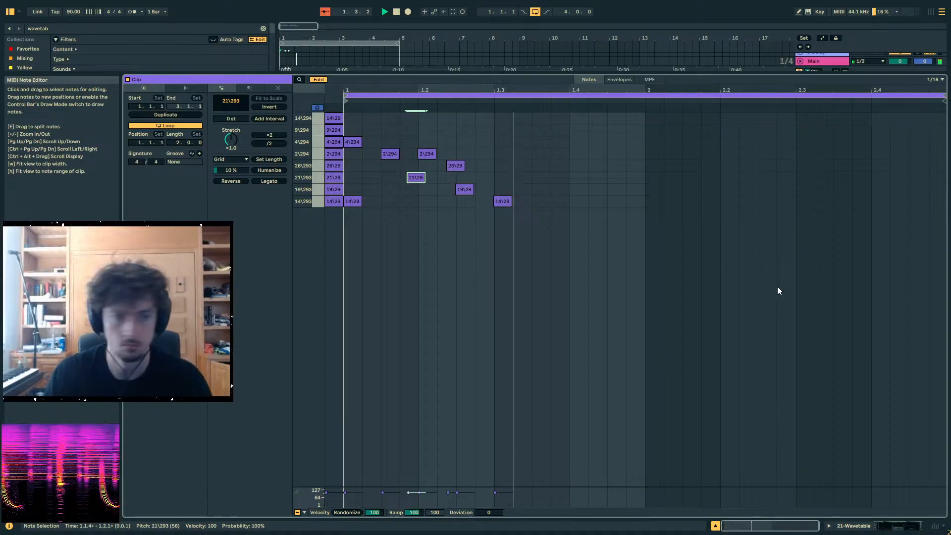
pyautogui.press('space')
# - Raise the 26\293 note after 1.2.2 to 2\294 and the following 19\293 note to 21\293, and play the melody
pyautogui.click(470, 169)
pyautogui.press('space')
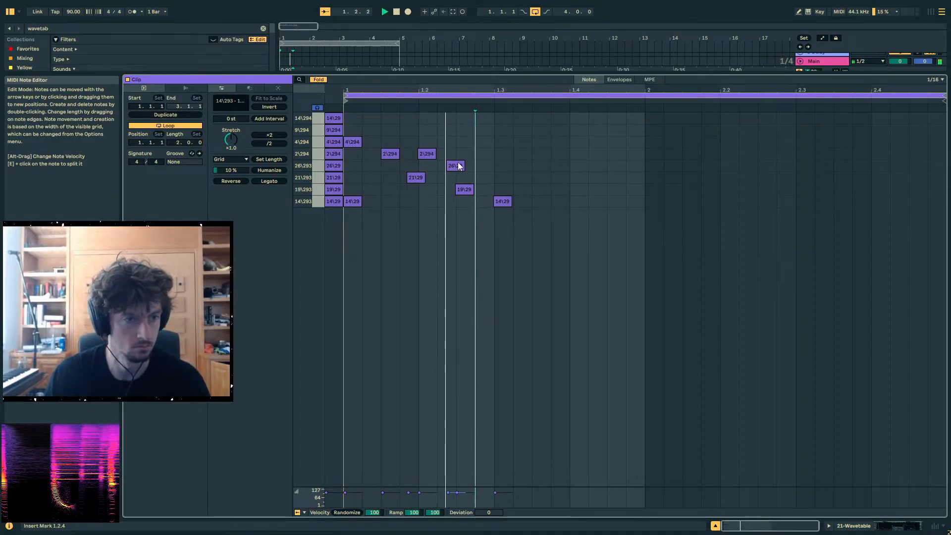
pyautogui.press('space')
pyautogui.moveTo(457, 167); pyautogui.dragTo(457, 155)
pyautogui.moveTo(463, 190); pyautogui.dragTo(467, 180)
pyautogui.press('space')
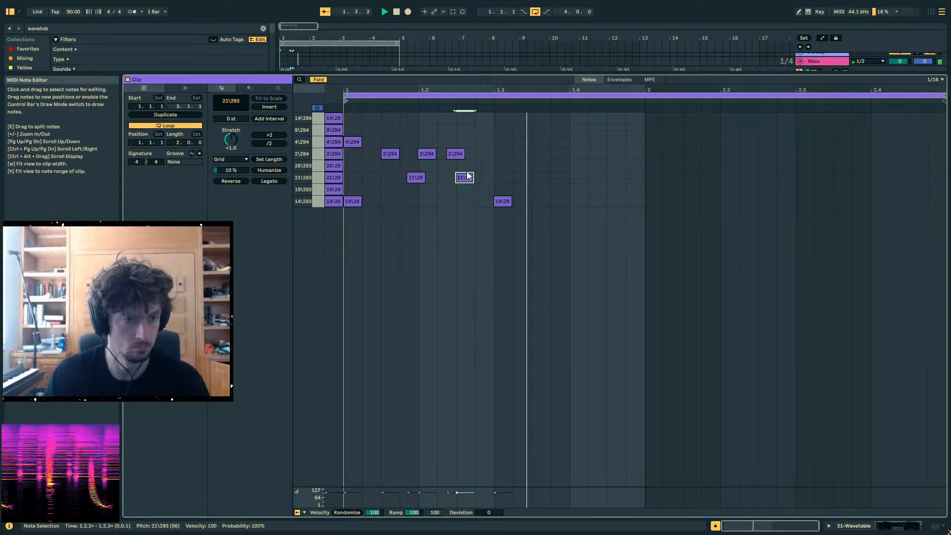
pyautogui.press('space')
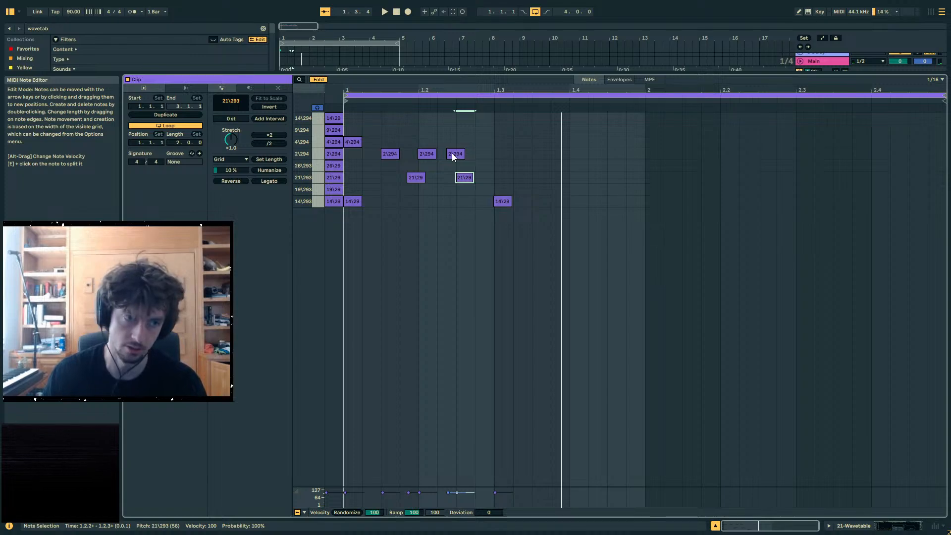
pyautogui.press('space')
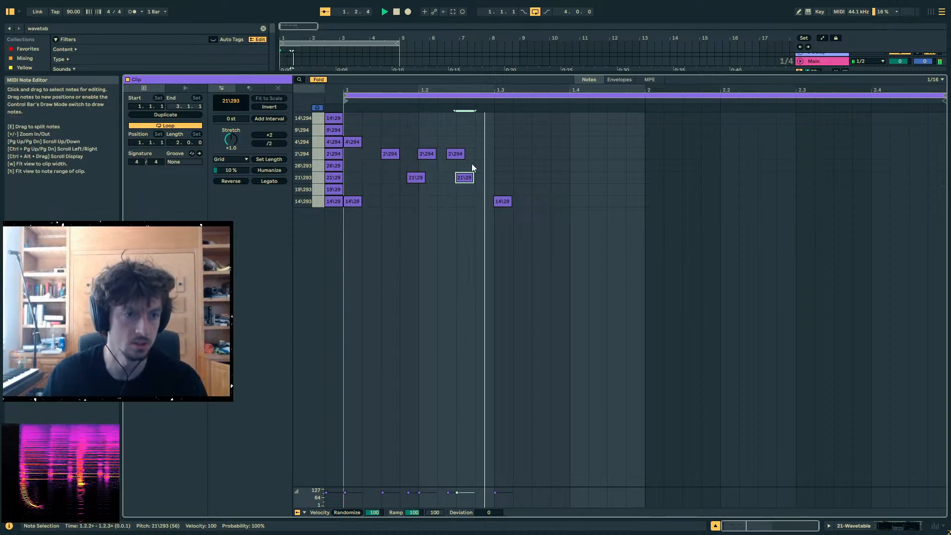
# - Move the last 14\293 to 1.3.3, add 21\293 at 1.3, and swap the preceding pair to 21\293 followed by 2\294
pyautogui.moveTo(507, 200); pyautogui.dragTo(545, 201)
pyautogui.press('space')
pyautogui.click(507, 178)
pyautogui.doubleClick(508, 179)
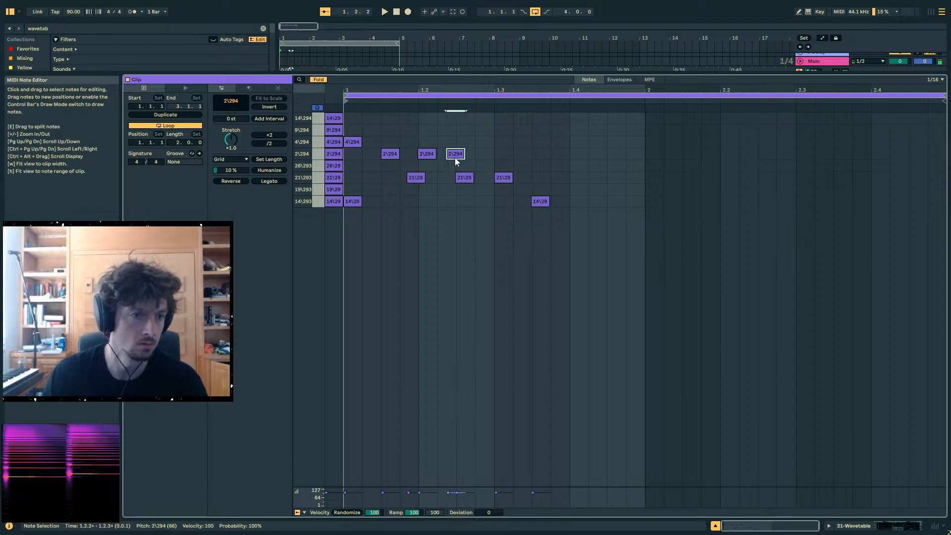
pyautogui.moveTo(461, 153); pyautogui.dragTo(457, 181)
pyautogui.press('space')
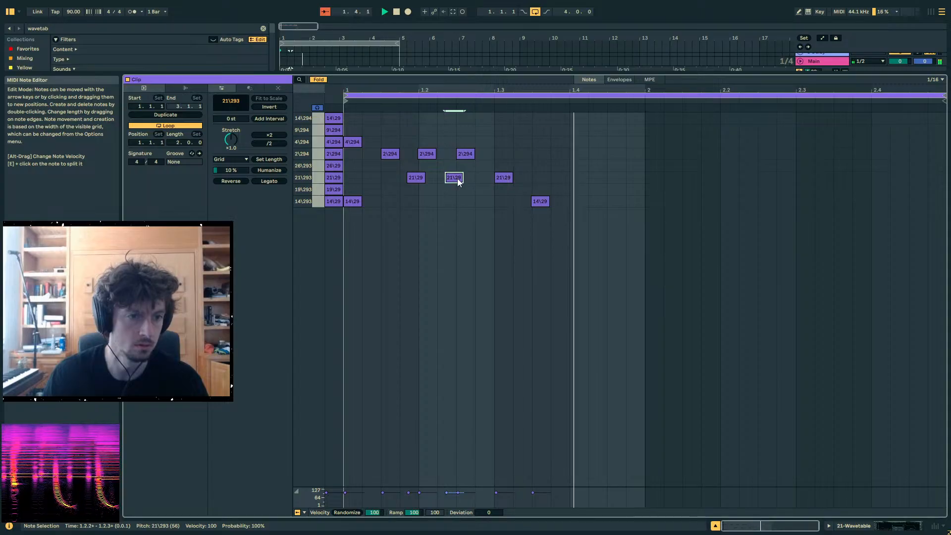
# - Lower the 2\294 note at 1.2.3 to 26\293 and play the melody
pyautogui.click(467, 155)
pyautogui.moveTo(468, 166); pyautogui.dragTo(467, 170)
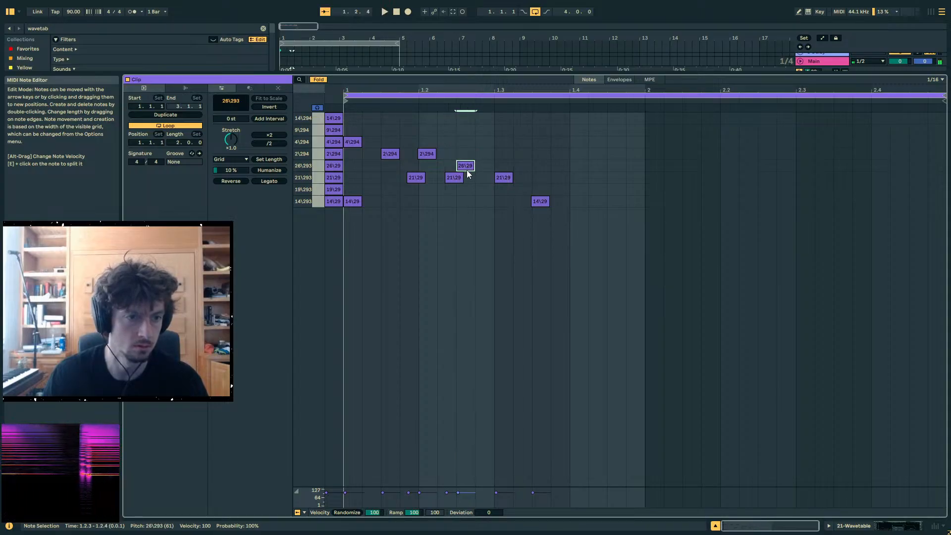
pyautogui.press('space')
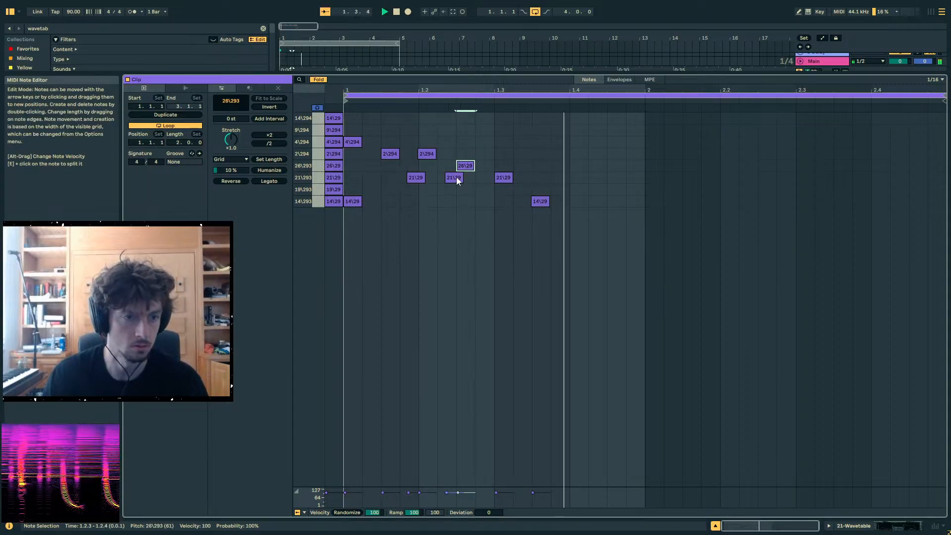
pyautogui.press('space')
# - Set Wavetable's oscillator 1 position to 13% and the amp envelope release to 94.1 ms while playing the track
pyautogui.click(629, 317)
pyautogui.click(893, 527)
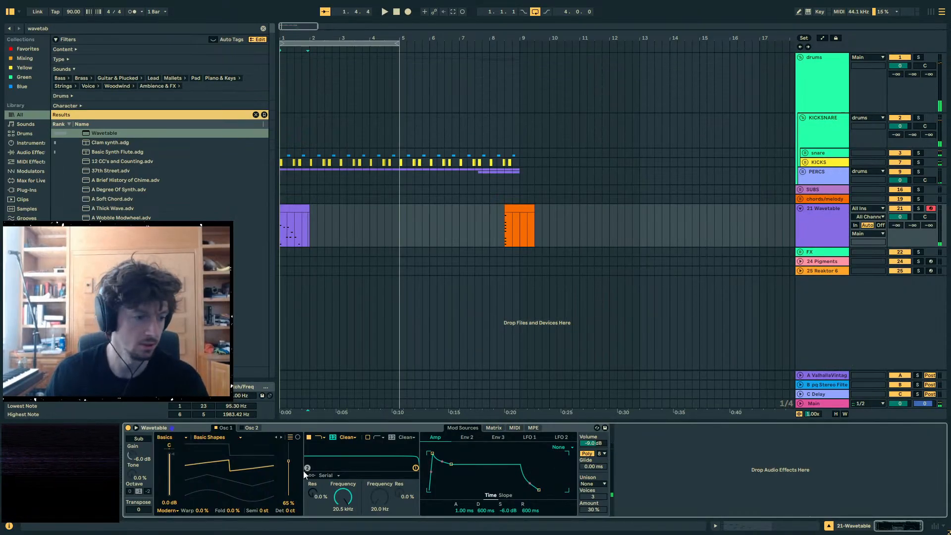
pyautogui.press('space')
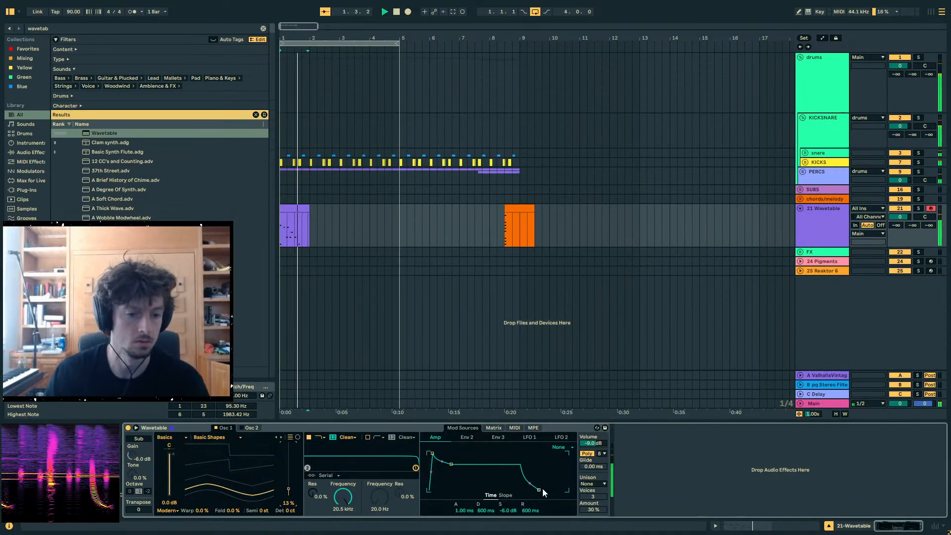
pyautogui.moveTo(539, 489); pyautogui.dragTo(532, 490)
pyautogui.press('space')
# - Find Roar in the browser, add it after Wavetable, and play the track
pyautogui.click(49, 30)
pyautogui.write('roar')
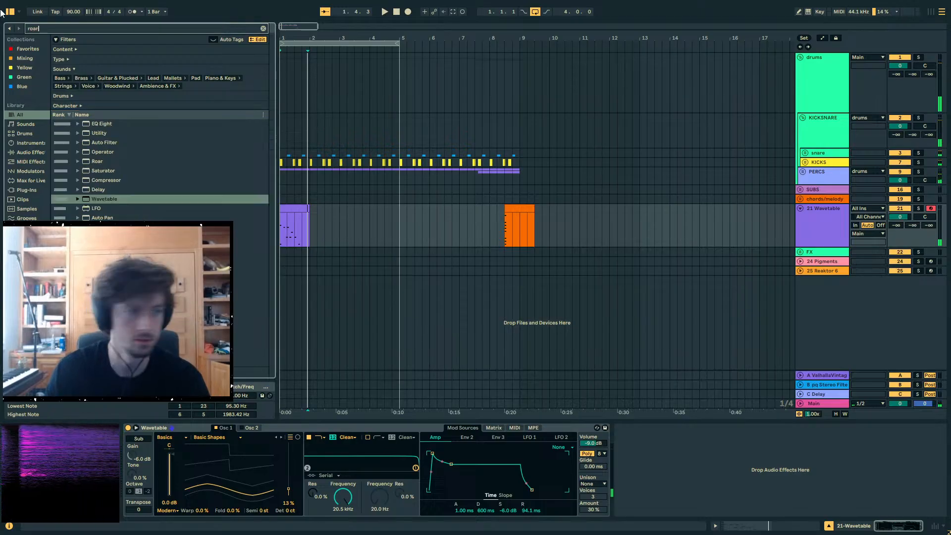
pyautogui.press('Down')
pyautogui.press('Return')
pyautogui.press('space')
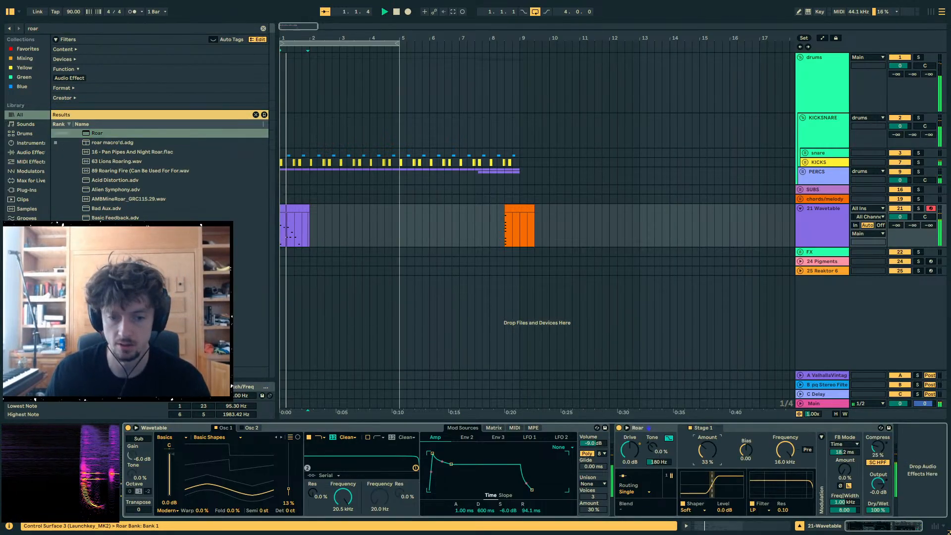
# - Search the browser for vocott and add the pq VOCOTT rack after Roar
pyautogui.hotkey('ctrl', 'f')
pyautogui.write('v')
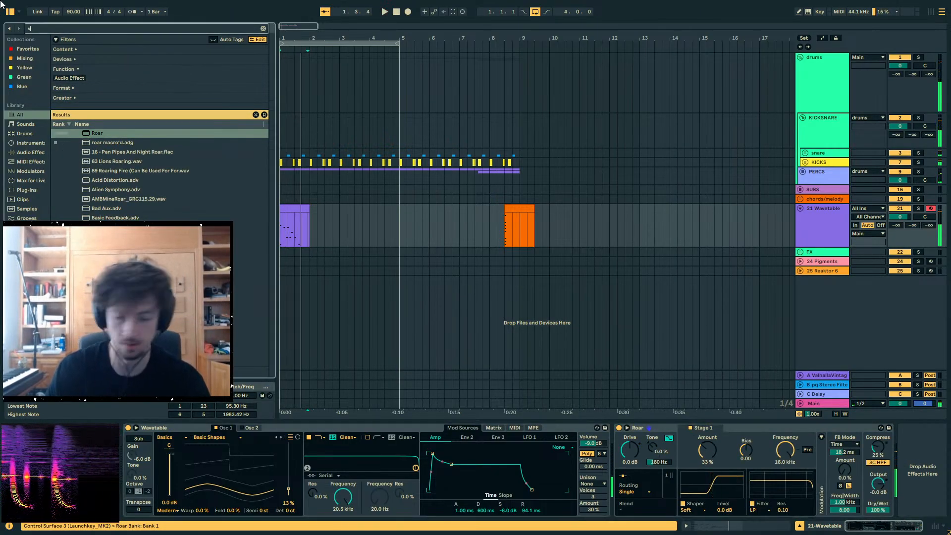
pyautogui.write('ocott')
pyautogui.doubleClick(158, 132)
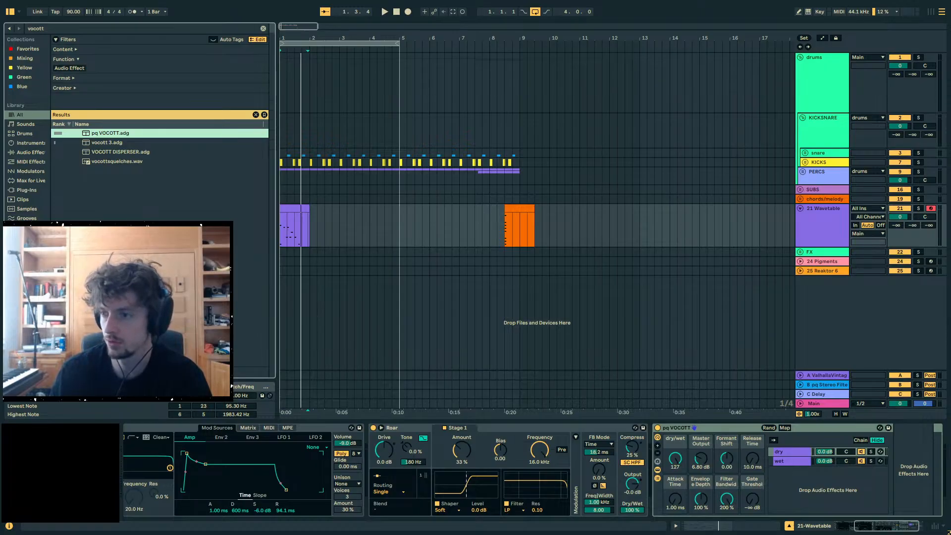
# - Set pq VOCOTT's Master Output to 18.5 dB and Formant Shift to 15.6 while auditioning the melody clip
pyautogui.click(304, 214)
pyautogui.press('space')
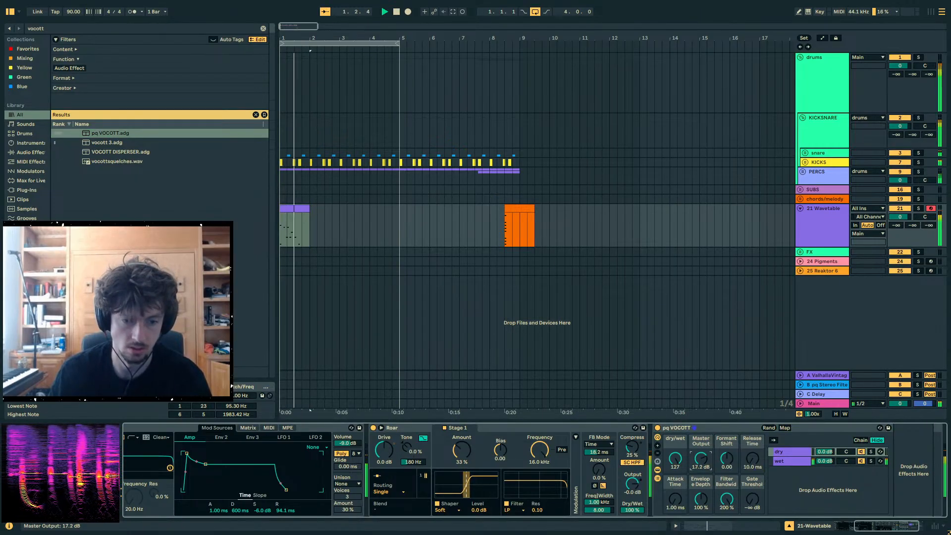
pyautogui.moveTo(701, 458); pyautogui.dragTo(728, 431)
pyautogui.press('space')
pyautogui.press('space')
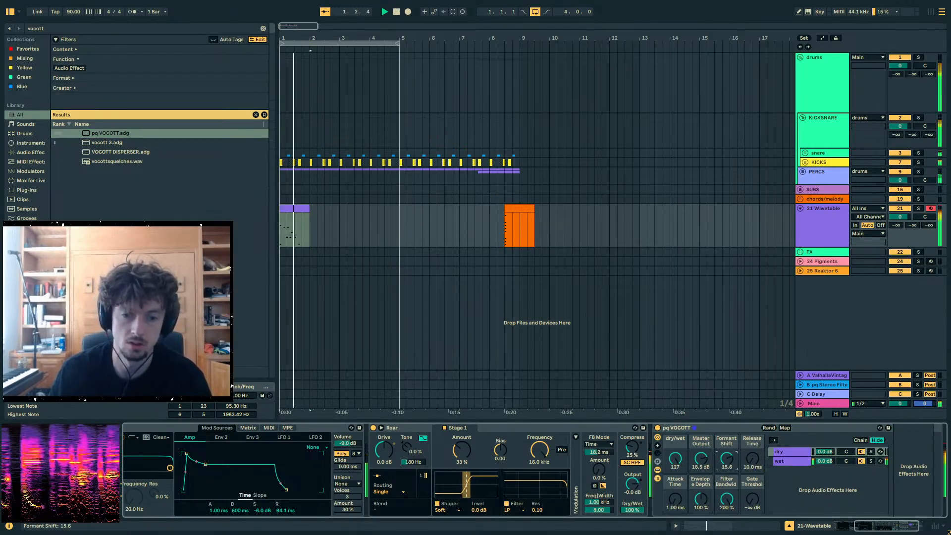
pyautogui.press('space')
pyautogui.press('space')
# - Set the Wavetable track's volume to -2.5 dB and its send A to -13.0 dB, and stop playback
pyautogui.moveTo(895, 225)
pyautogui.mouseDown()
pyautogui.moveTo(896, 198)
pyautogui.moveTo(897, 228)
pyautogui.mouseUp()
pyautogui.moveTo(895, 224); pyautogui.dragTo(895, 232)
pyautogui.press('space')
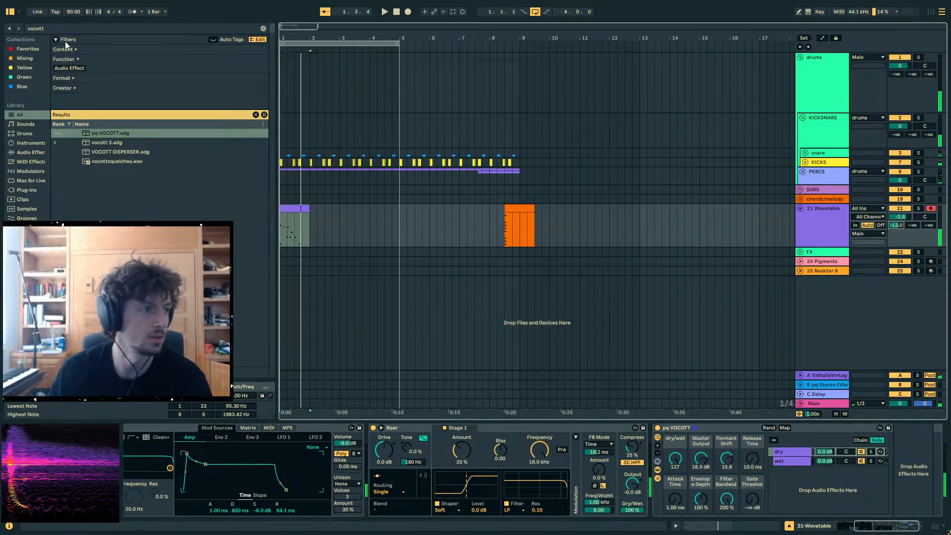
# - Extend the purple Wavetable clip to two bars, ending at 3.1.1
pyautogui.click(310, 208)
pyautogui.moveTo(311, 209); pyautogui.dragTo(341, 208)
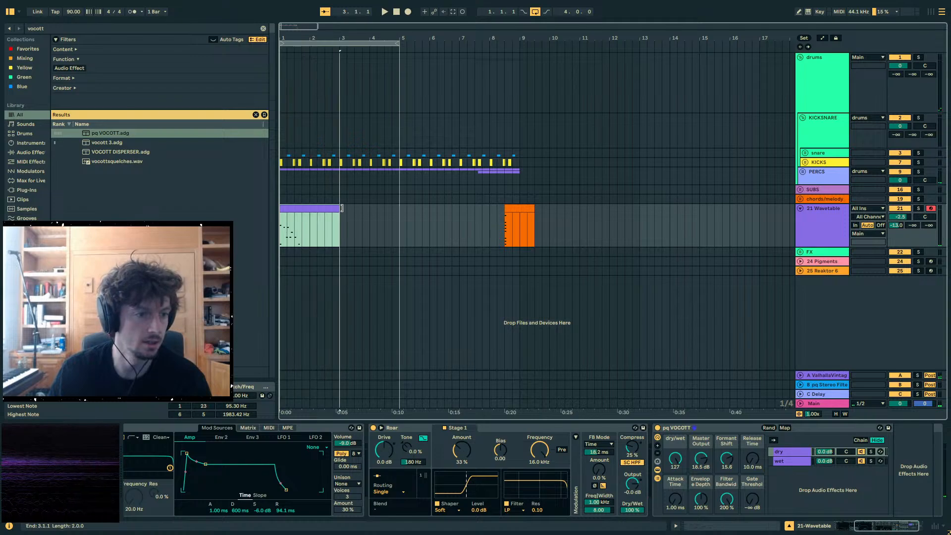
pyautogui.click(525, 208)
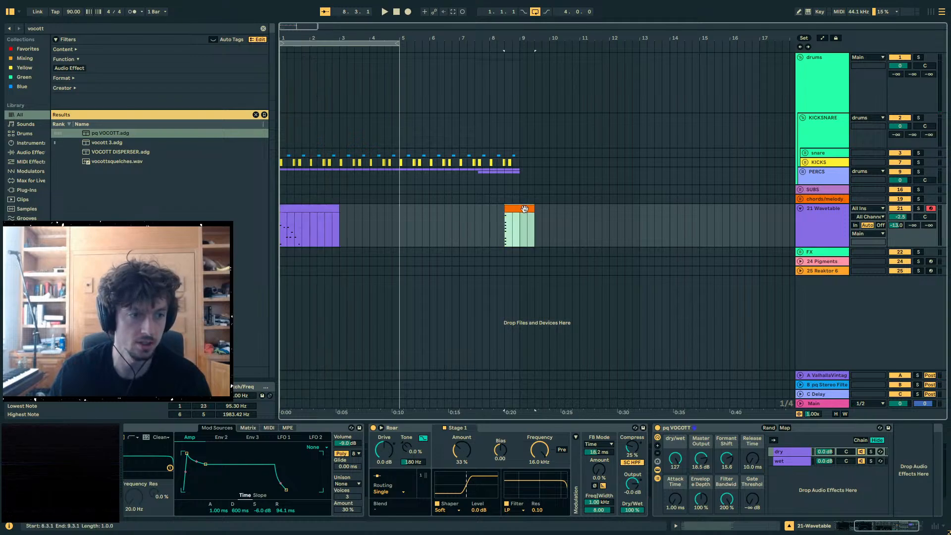
pyautogui.click(316, 208)
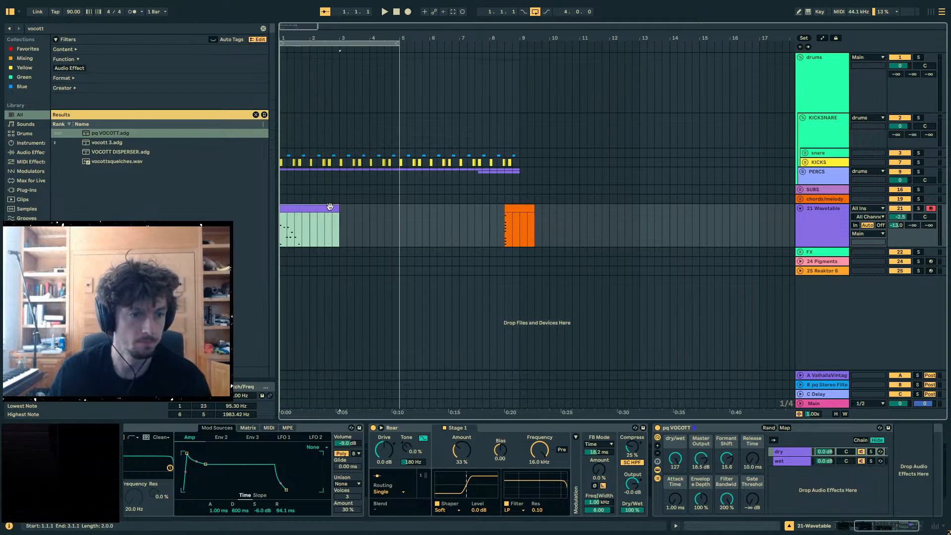
pyautogui.moveTo(530, 209); pyautogui.dragTo(335, 226)
pyautogui.hotkey('ctrl', 'z')
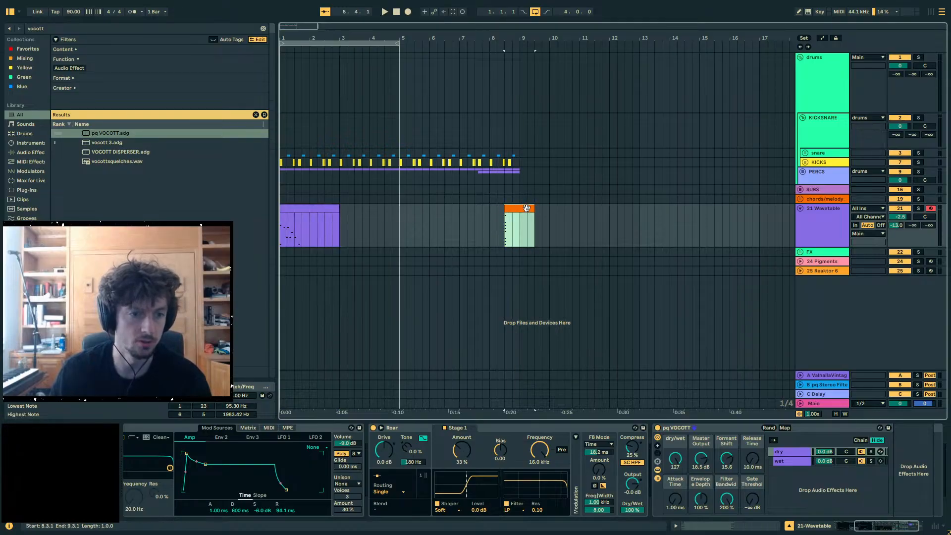
# - Open the orange antidiatonic clip's notes, shrink the note editor, and move the clip to start at bar 5
pyautogui.doubleClick(527, 208)
pyautogui.moveTo(489, 76); pyautogui.dragTo(488, 291)
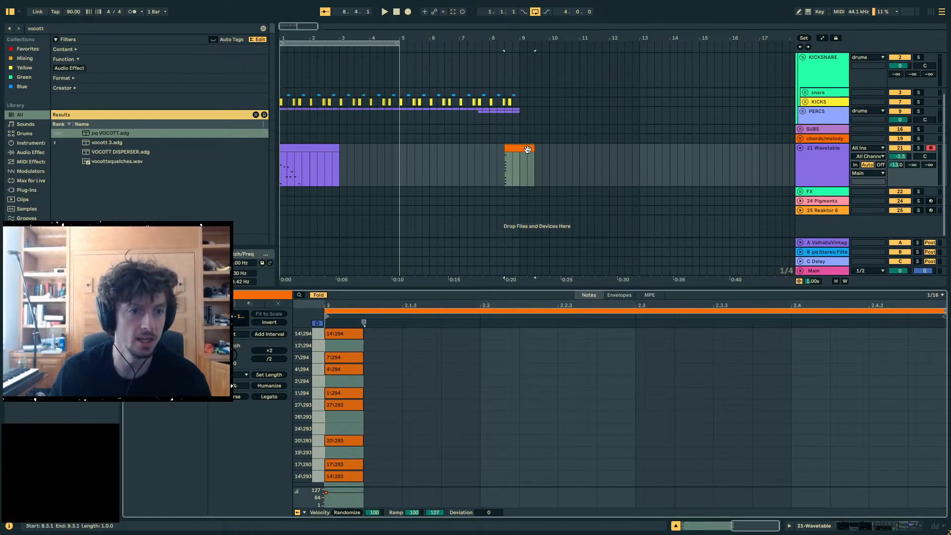
pyautogui.moveTo(520, 149); pyautogui.dragTo(416, 149)
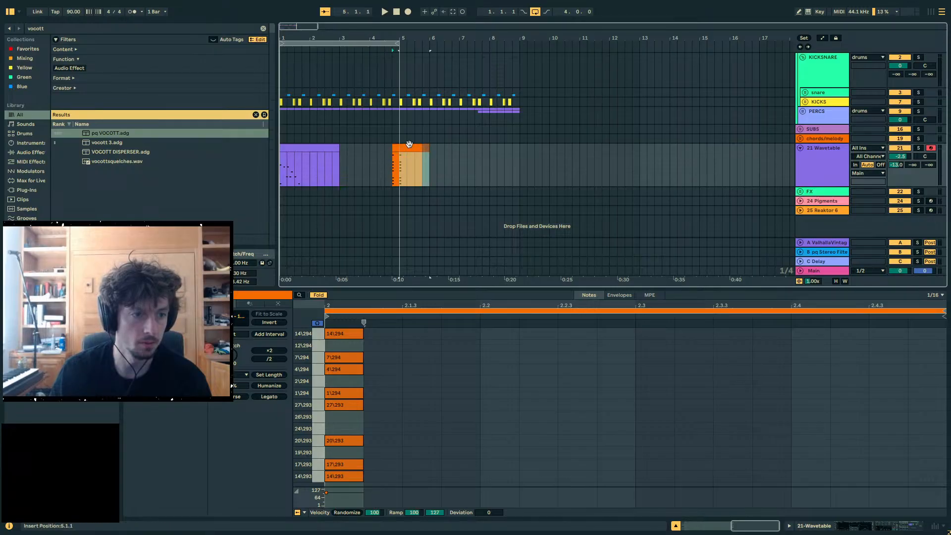
# - Copy the melody notes from the purple clip into the orange clip, placing them from 2.1.4
pyautogui.click(310, 169)
pyautogui.click(500, 397)
pyautogui.click(405, 170)
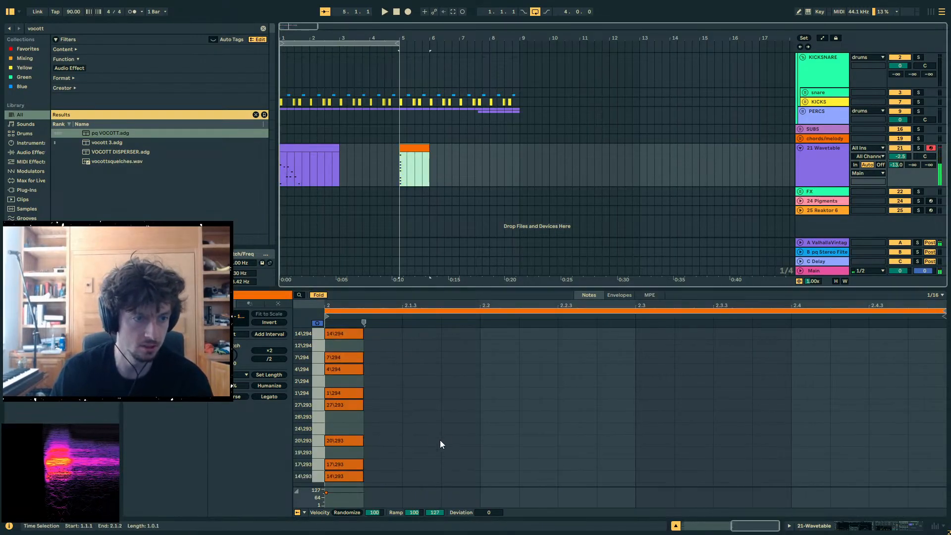
pyautogui.hotkey('ctrl', 'v')
pyautogui.scroll(-3, 719, 395)
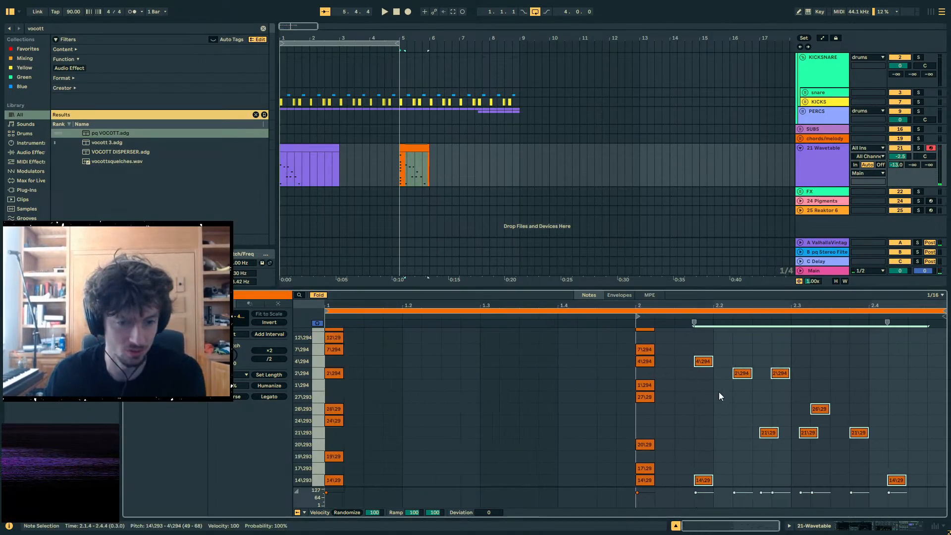
# - Enlarge the note editor and select all the 21\293 notes in the orange clip
pyautogui.moveTo(574, 287); pyautogui.dragTo(574, 104)
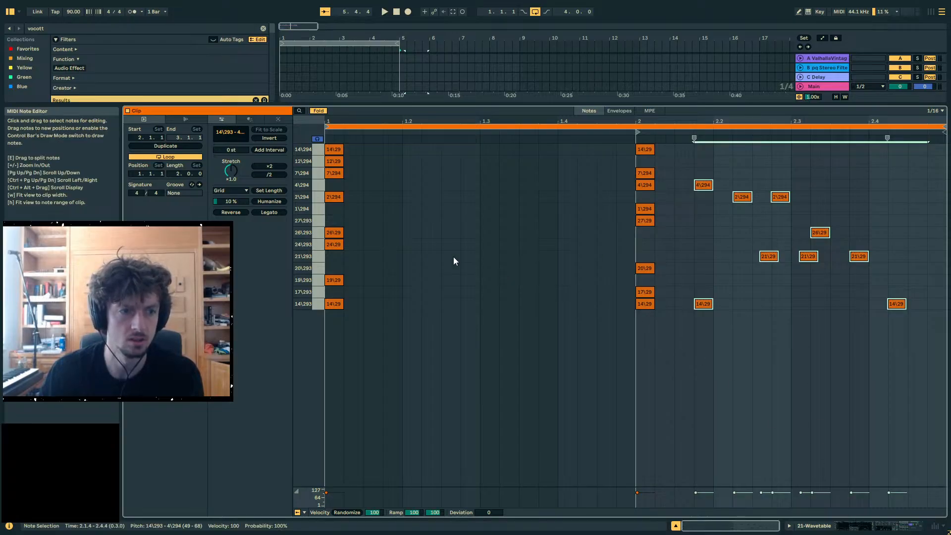
pyautogui.moveTo(904, 257); pyautogui.dragTo(319, 256)
pyautogui.click(885, 526)
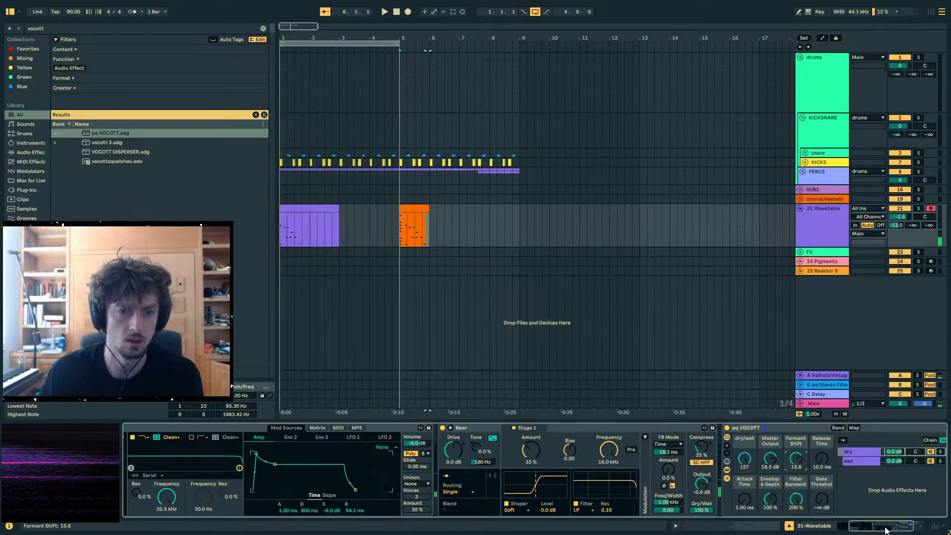
pyautogui.doubleClick(406, 218)
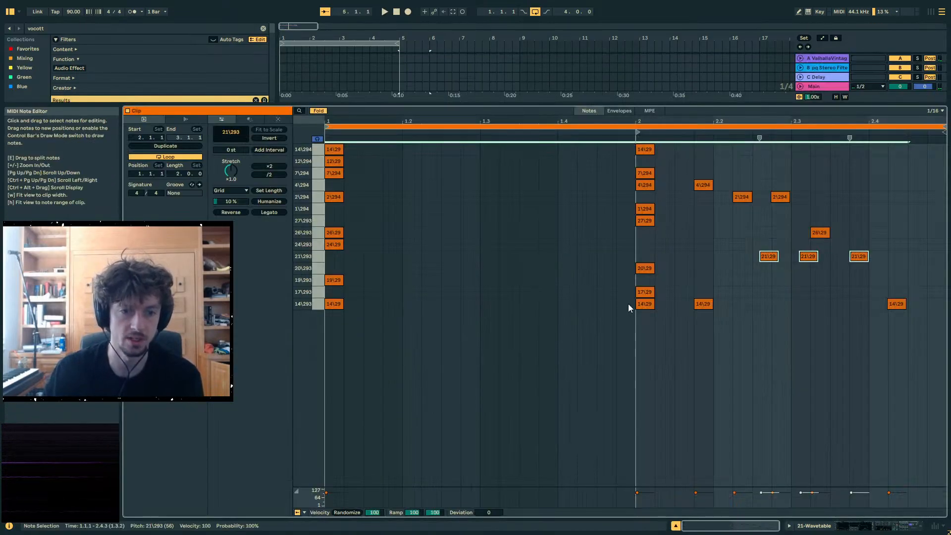
# - Unfold the note editor to show all pitches and select the antidiatonic scale column at bar 2
pyautogui.click(317, 110)
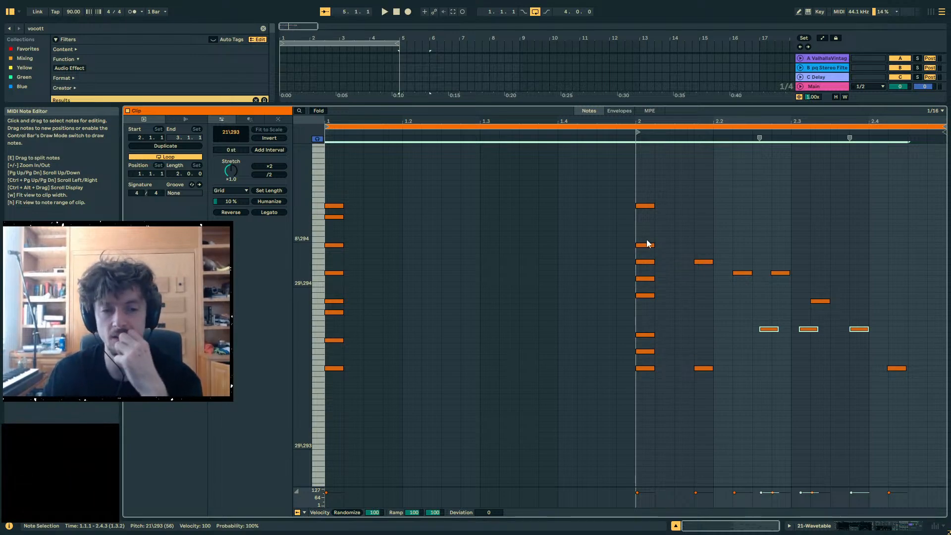
pyautogui.moveTo(647, 168); pyautogui.dragTo(617, 419)
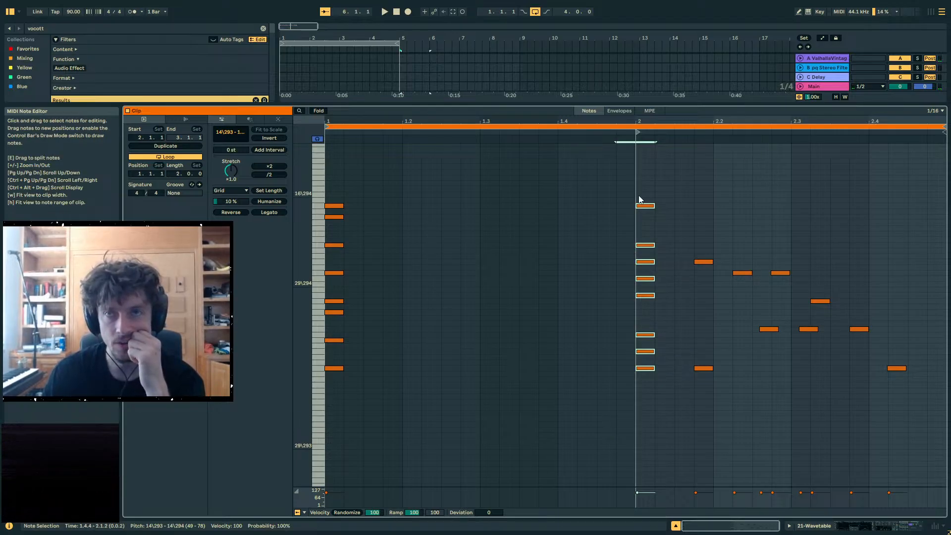
pyautogui.moveTo(639, 199); pyautogui.dragTo(679, 380)
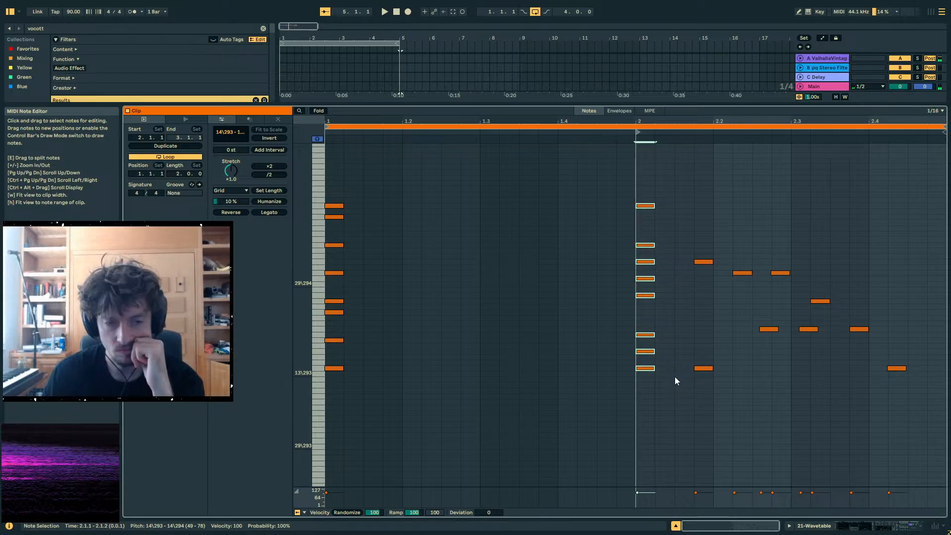
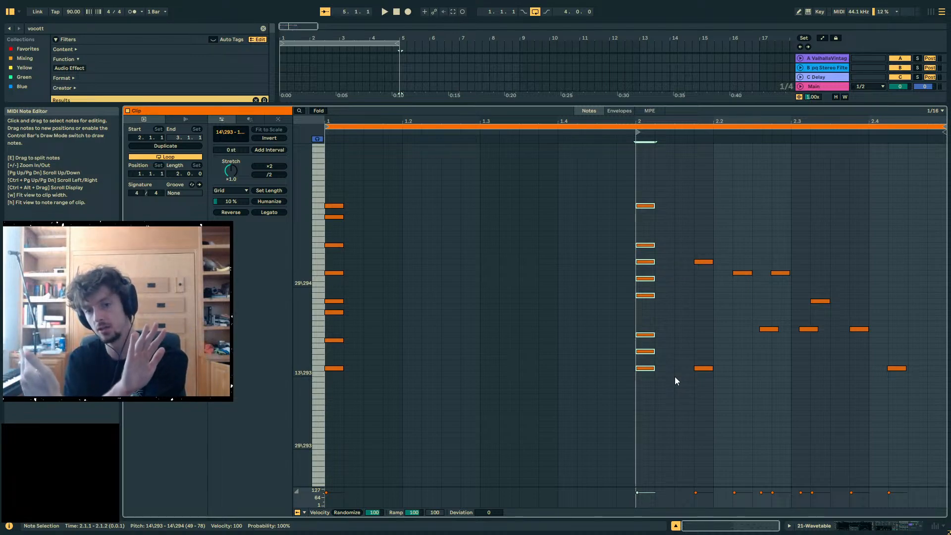
# - Rotate the bar 2 antidiatonic scale column by raising its four lowest notes an octave and lowering the whole column to start on 14\293
pyautogui.click(664, 282)
pyautogui.click(647, 278)
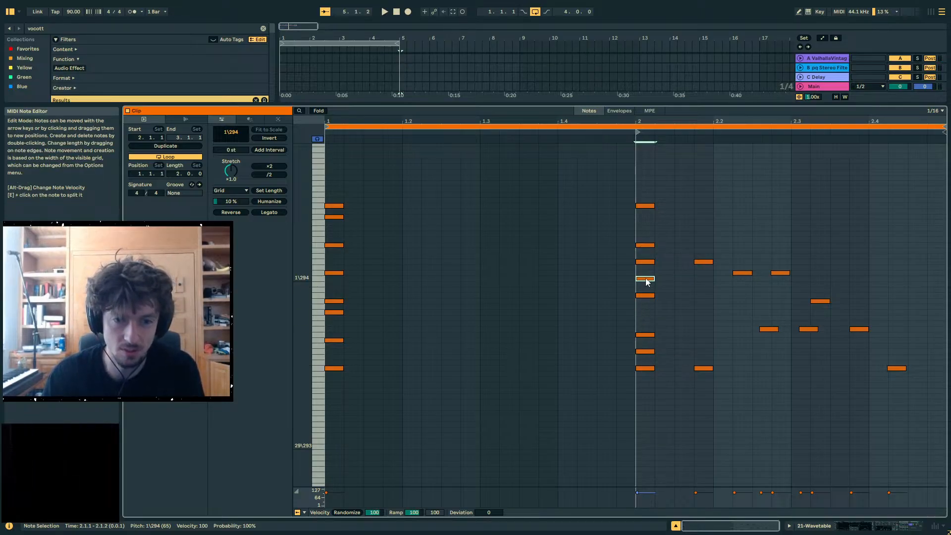
pyautogui.moveTo(646, 286); pyautogui.dragTo(647, 396)
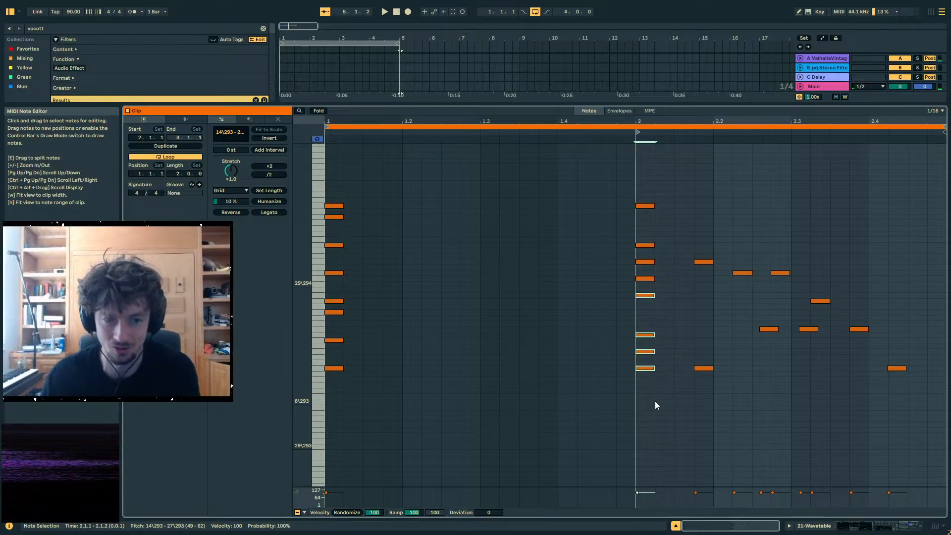
pyautogui.hotkey('shift', 'Up')
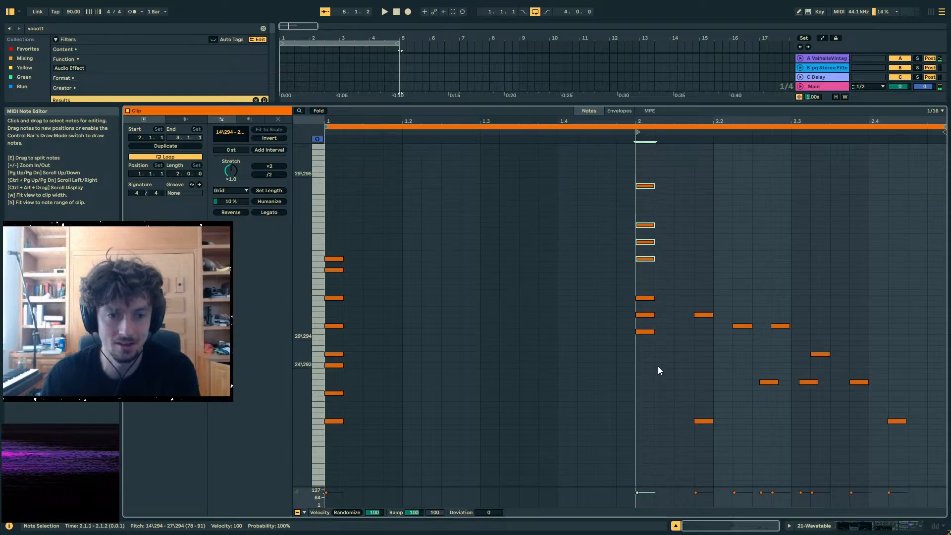
pyautogui.moveTo(660, 377); pyautogui.dragTo(630, 188)
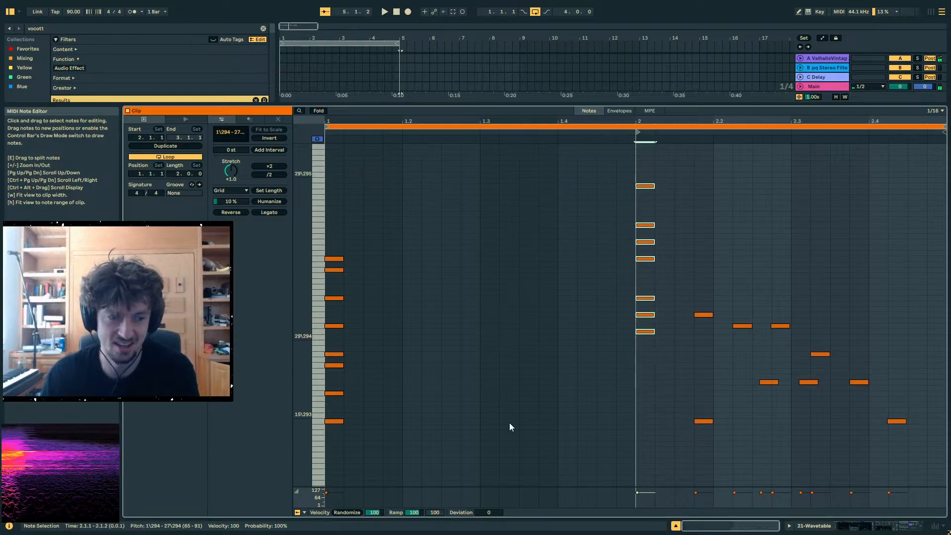
pyautogui.press('Down')
pyautogui.press('Down')
pyautogui.press('Down')
pyautogui.press('Down')
pyautogui.press('Down')
pyautogui.press('Down')
pyautogui.press('Down')
pyautogui.press('Down')
pyautogui.press('Down')
pyautogui.press('Down')
pyautogui.press('Down')
pyautogui.press('Down')
pyautogui.press('Down')
pyautogui.press('Down')
pyautogui.press('Down')
pyautogui.press('Down')
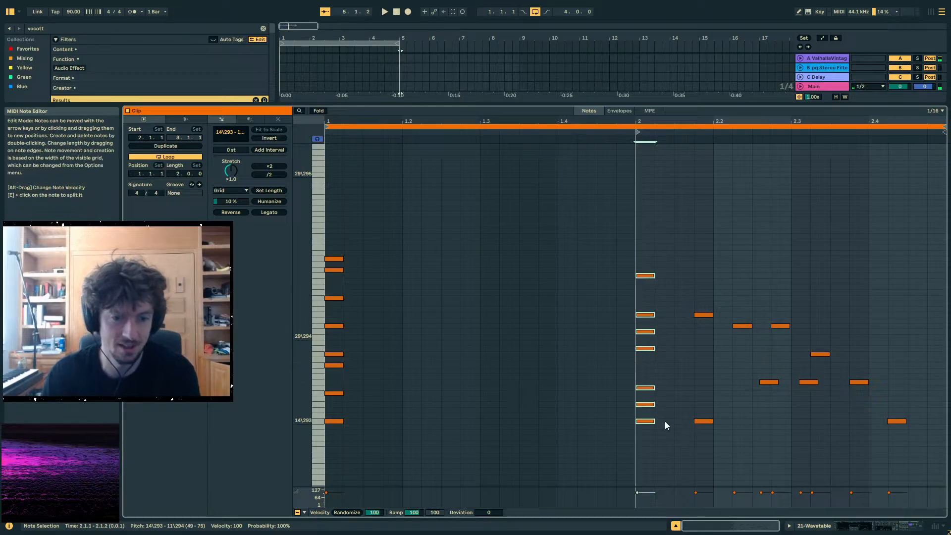
# - Complete the scale column by copying its lowest note an octave up to 14\294
pyautogui.click(641, 420)
pyautogui.hotkey('ctrl', 'c')
pyautogui.hotkey('ctrl', 'v')
pyautogui.hotkey('shift', 'Up')
pyautogui.moveTo(662, 441); pyautogui.dragTo(605, 219)
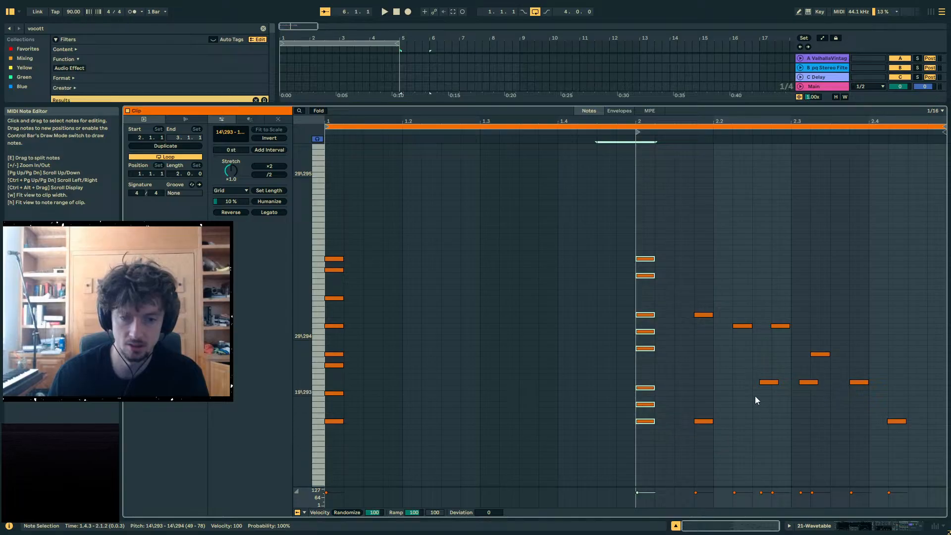
# - Fit the melody to the rotated scale by lowering its 21\293 notes to 20\293 and its 2\294 notes to 1\294
pyautogui.moveTo(754, 396); pyautogui.dragTo(909, 365)
pyautogui.press('Down')
pyautogui.moveTo(803, 342); pyautogui.dragTo(727, 315)
pyautogui.press('Down')
pyautogui.press('space')
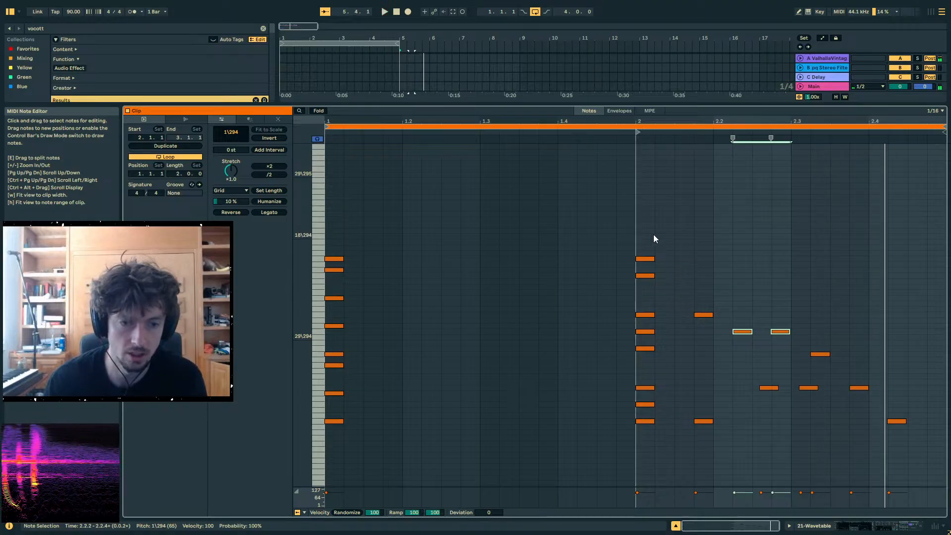
# - Shift the bar 2 scale column to just before bar 2, delete the bar 1 column, and fold the note editor
pyautogui.moveTo(652, 239); pyautogui.dragTo(646, 436)
pyautogui.moveTo(445, 222); pyautogui.dragTo(324, 515)
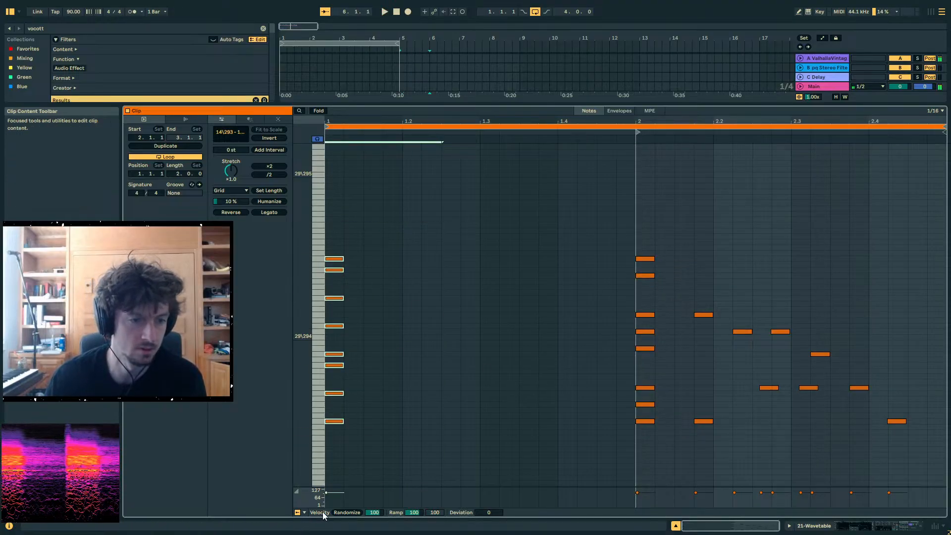
pyautogui.press('0')
pyautogui.moveTo(623, 204); pyautogui.dragTo(663, 480)
pyautogui.press('Left')
pyautogui.moveTo(416, 198); pyautogui.dragTo(326, 465)
pyautogui.press('Delete')
pyautogui.click(319, 111)
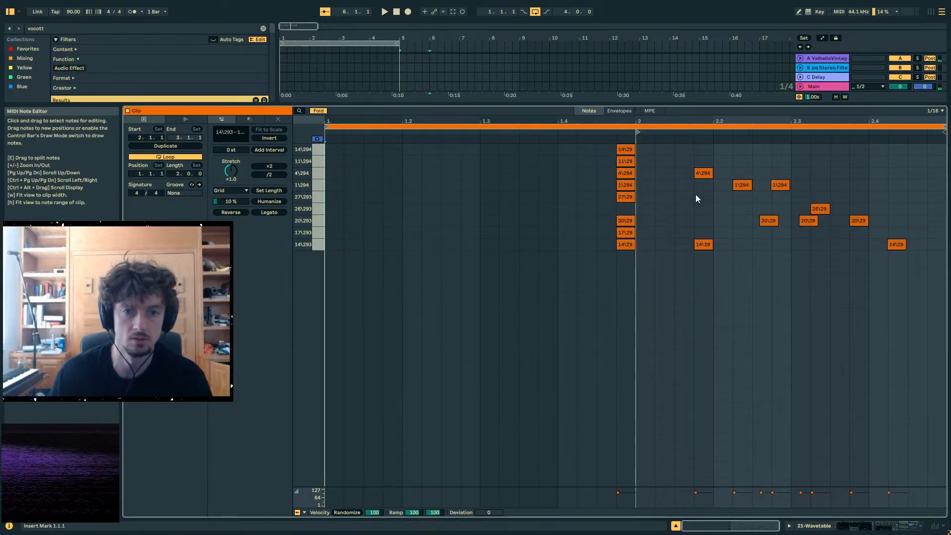
# - Retune the off-scale melody note just after 2.3 to 27\293 and listen to the result
pyautogui.press('space')
pyautogui.press('space')
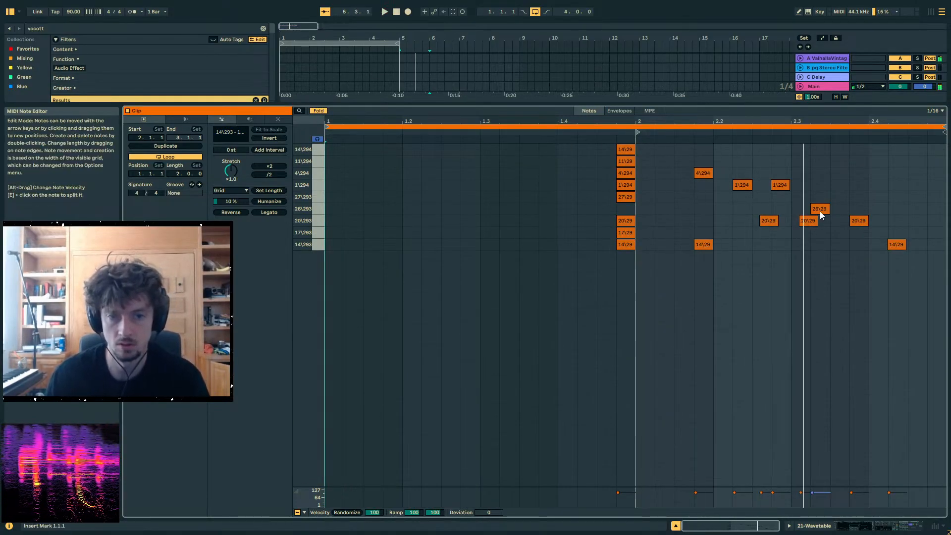
pyautogui.moveTo(819, 209); pyautogui.dragTo(818, 200)
pyautogui.press('space')
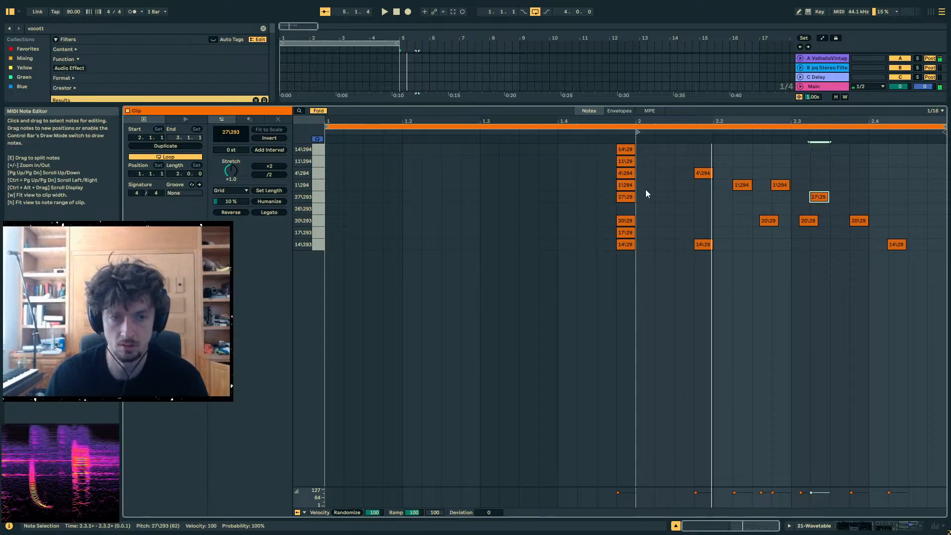
# - Move the orange clip's melody notes earlier so that they start at bar 2
pyautogui.click(856, 522)
pyautogui.click(323, 197)
pyautogui.click(323, 208)
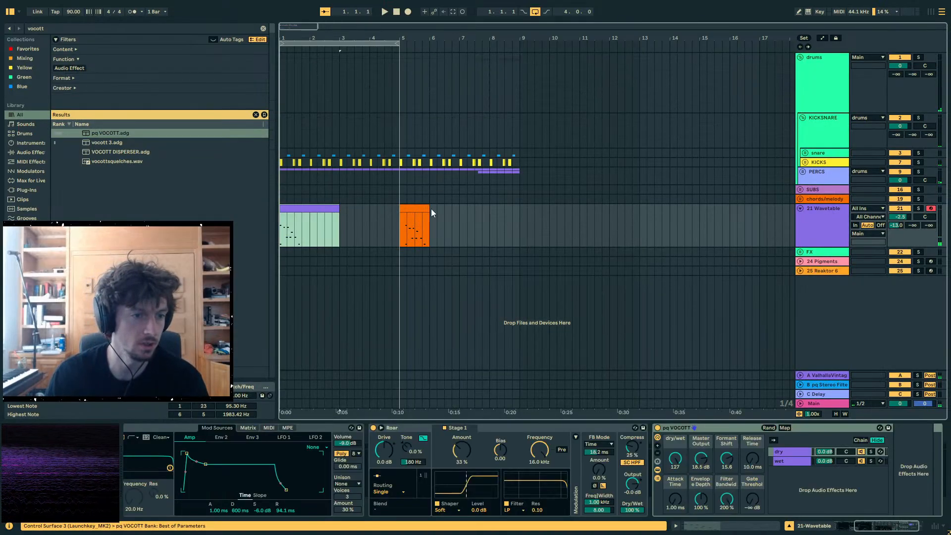
pyautogui.click(412, 207)
pyautogui.click(743, 524)
pyautogui.moveTo(408, 157); pyautogui.dragTo(948, 398)
pyautogui.press('Left')
pyautogui.press('Left')
# - Set the pq VOCOTT dry/wet to 0, Roar's Amount to 17%, and the Wavetable amp envelope release to 1.05 s
pyautogui.click(848, 526)
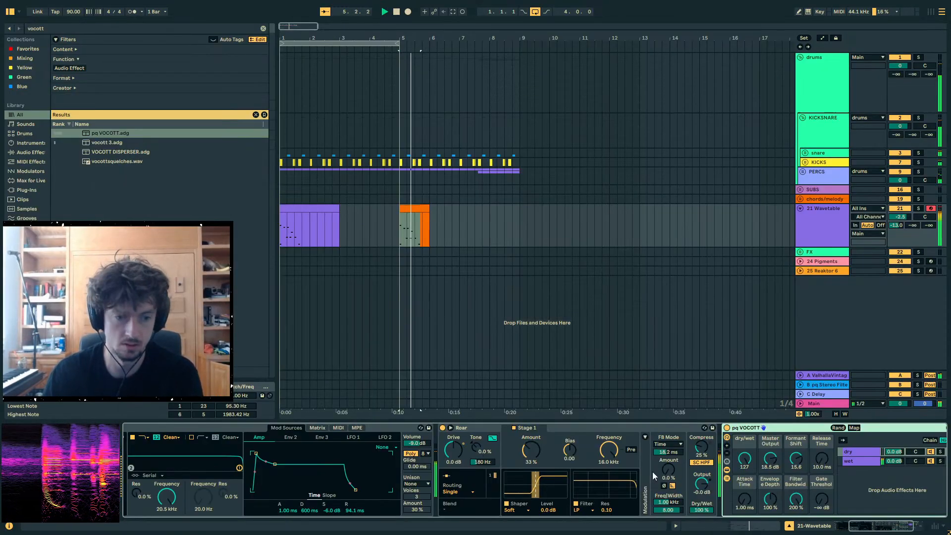
pyautogui.click(744, 459)
pyautogui.moveTo(534, 455); pyautogui.dragTo(533, 473)
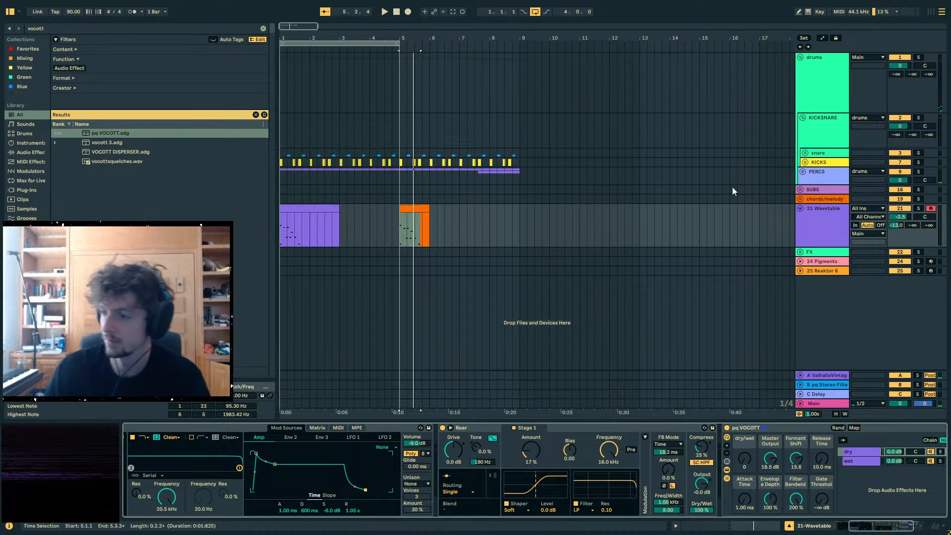
# - Play the orange and purple clips in turn to compare the two melodies
pyautogui.press('space')
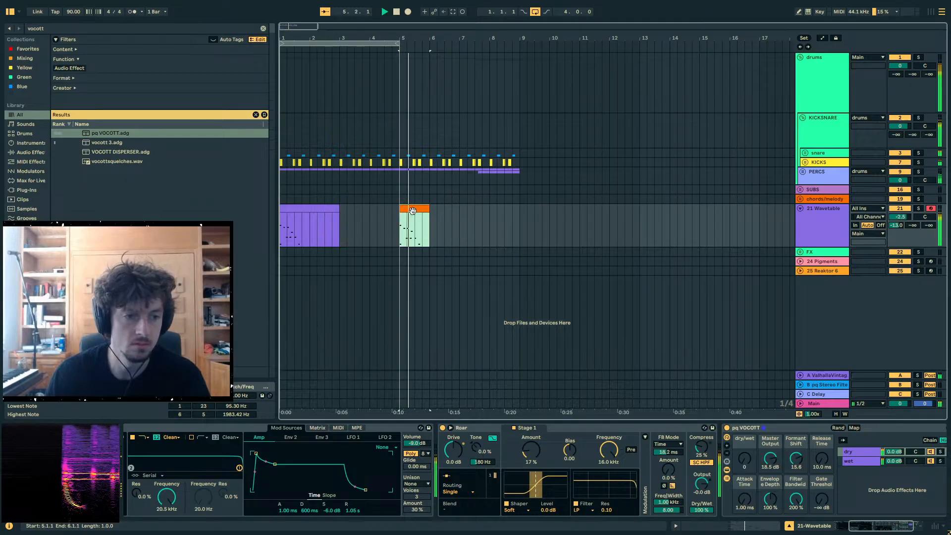
pyautogui.click(296, 210)
pyautogui.press('space')
pyautogui.press('space')
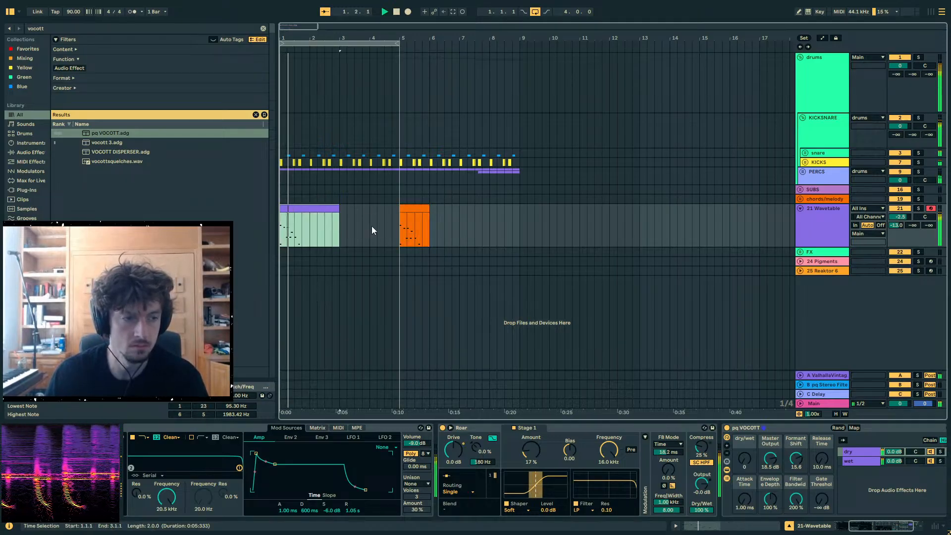
pyautogui.click(414, 207)
pyautogui.press('space')
pyautogui.press('space')
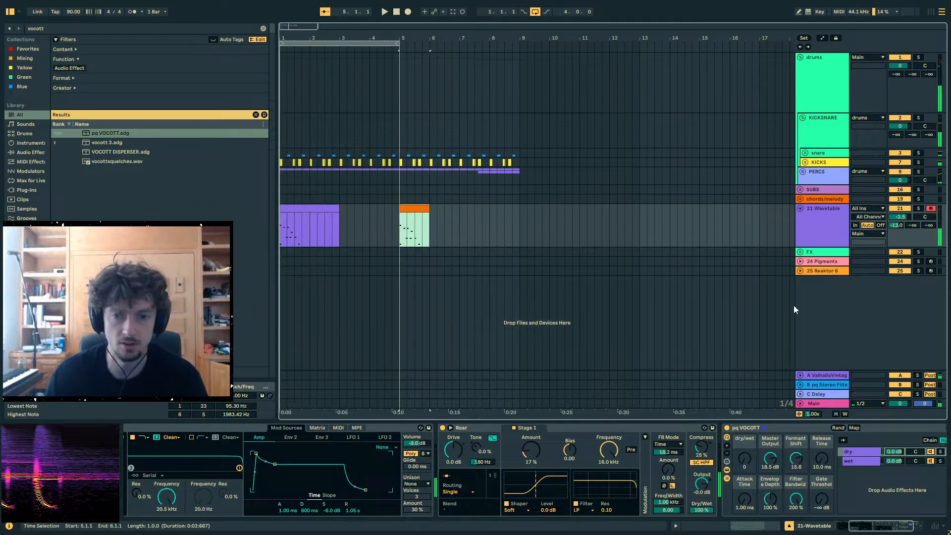
# - Play the orange clip with its notes open and examine the 27\293 melody note
pyautogui.click(736, 527)
pyautogui.press('space')
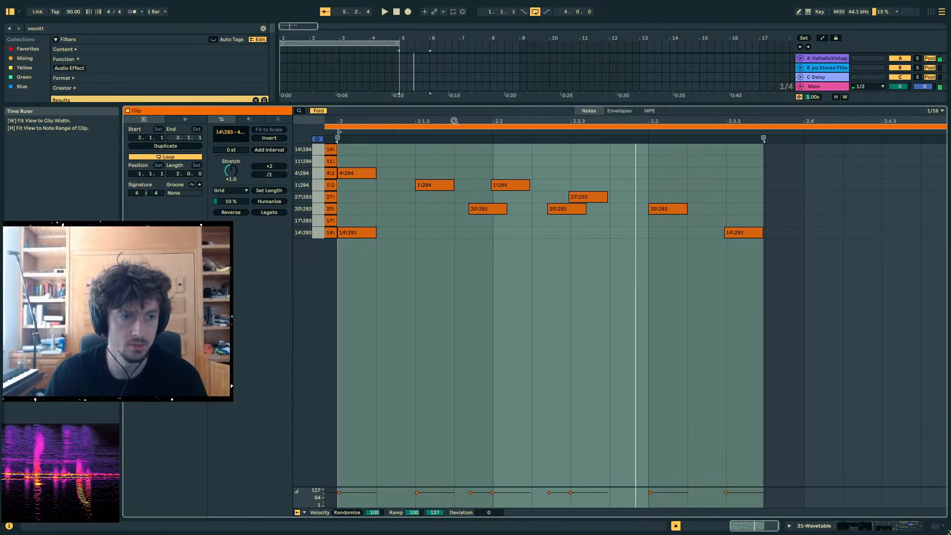
pyautogui.moveTo(449, 121); pyautogui.dragTo(625, 99)
pyautogui.press('space')
pyautogui.press('w')
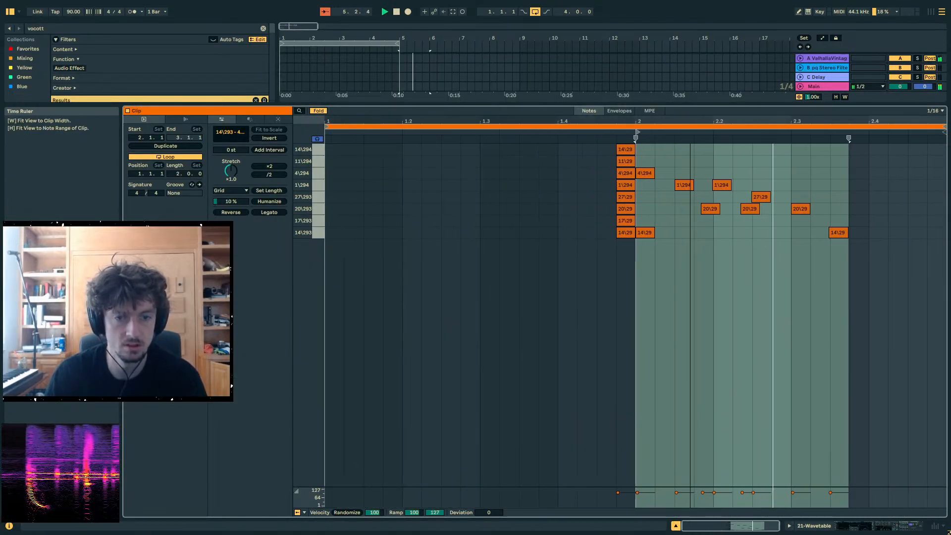
pyautogui.click(761, 196)
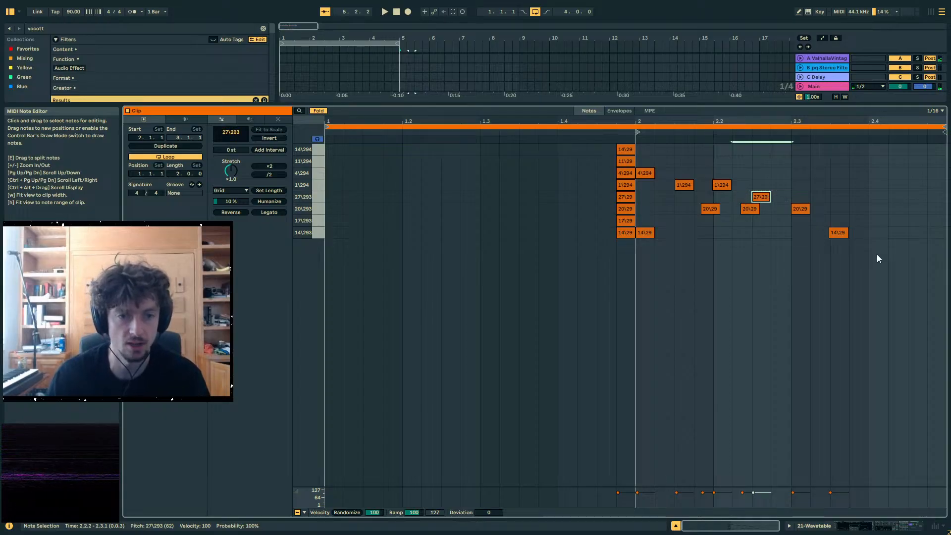
# - In the purple clip, add a 26\293 note to the opening chord and deactivate the remaining melody notes
pyautogui.click(872, 521)
pyautogui.click(308, 203)
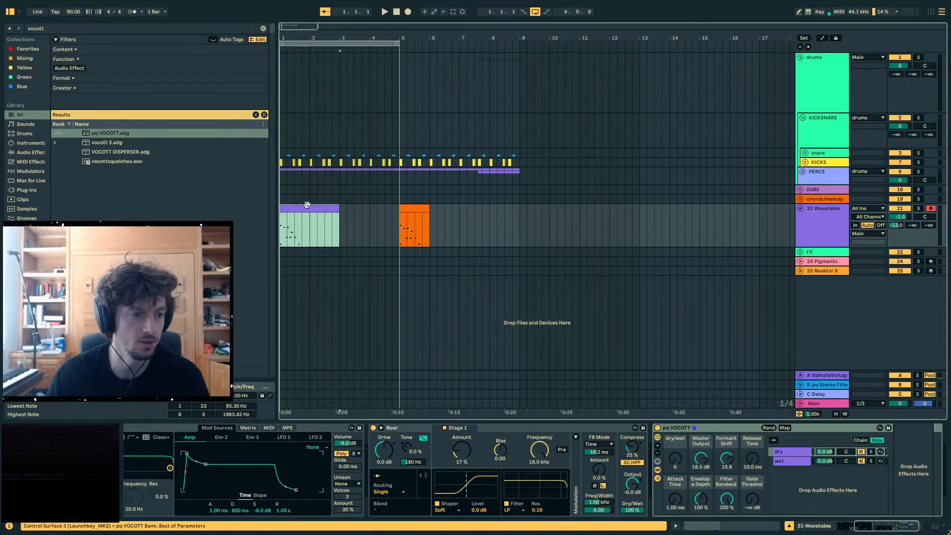
pyautogui.click(714, 527)
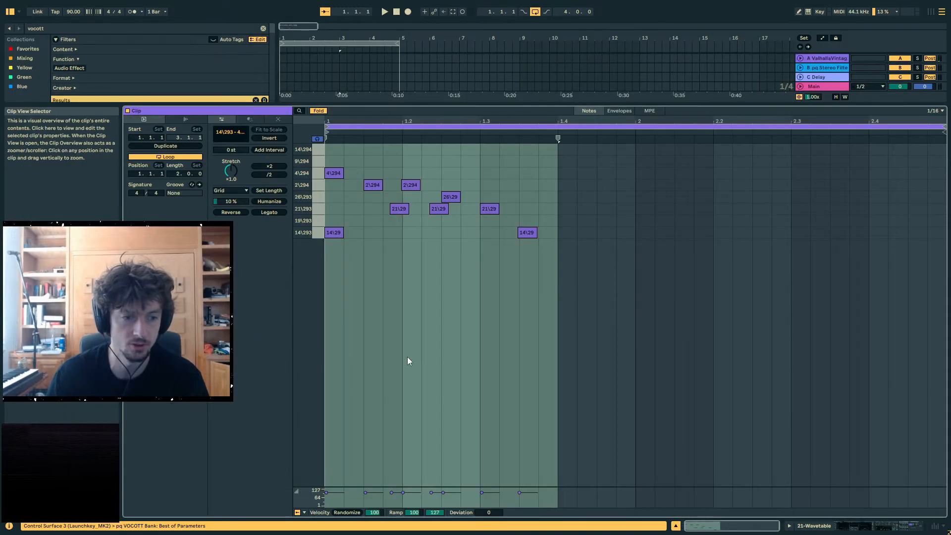
pyautogui.doubleClick(335, 198)
pyautogui.press('space')
pyautogui.moveTo(391, 156); pyautogui.dragTo(598, 290)
pyautogui.press('space')
pyautogui.press('space')
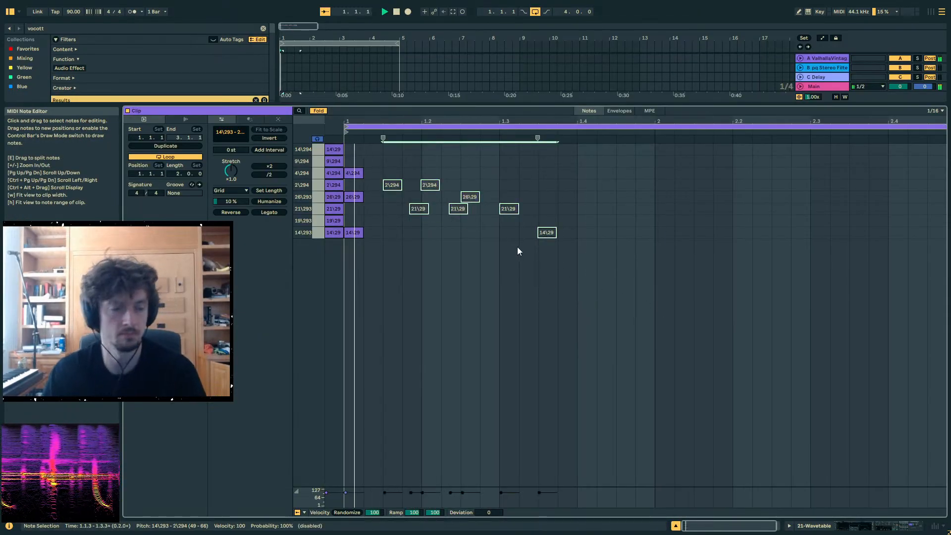
# - Paste the opening chord at 1.2.3 and raise its top note to 9\294
pyautogui.click(471, 276)
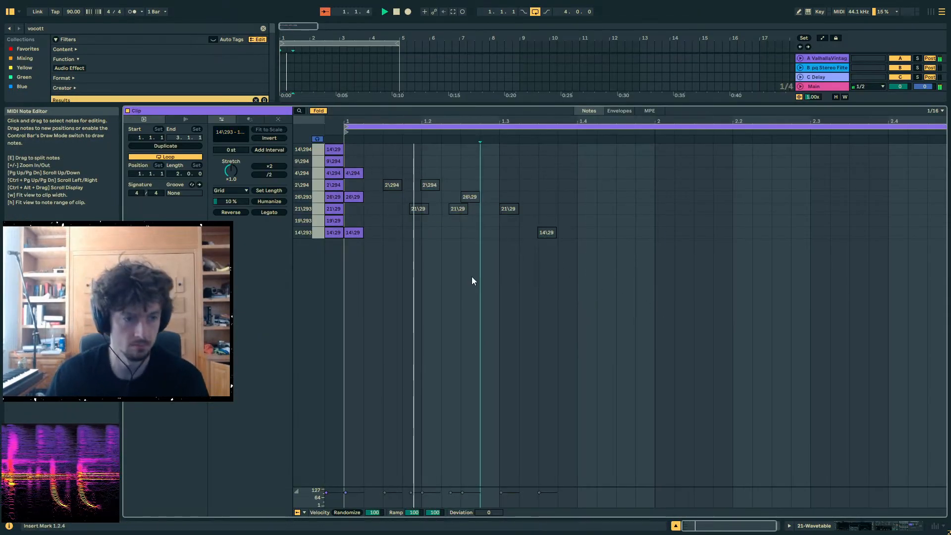
pyautogui.hotkey('ctrl', 'v')
pyautogui.click(497, 157)
pyautogui.click(467, 174)
pyautogui.press('Up')
pyautogui.press('space')
pyautogui.press('space')
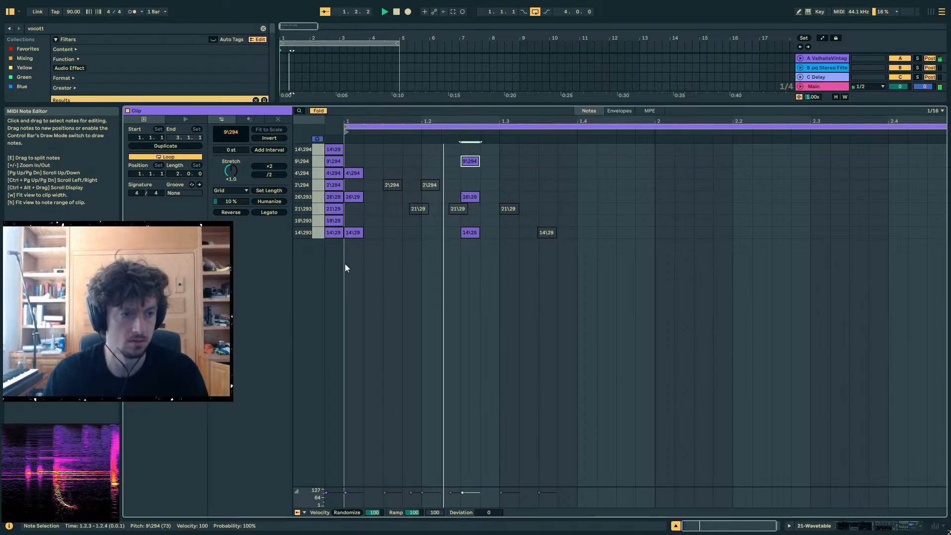
# - Copy the scale column before bar 1 an octave lower, reaching down to 14\292
pyautogui.moveTo(337, 264); pyautogui.dragTo(319, 131)
pyautogui.hotkey('ctrl', 'c')
pyautogui.hotkey('ctrl', 'v')
pyautogui.hotkey('shift', 'Down')
pyautogui.press('space')
# - Lengthen the 14\292, 14\293 and 14\294 notes of the scale column leftwards to mark the octaves
pyautogui.click(350, 229)
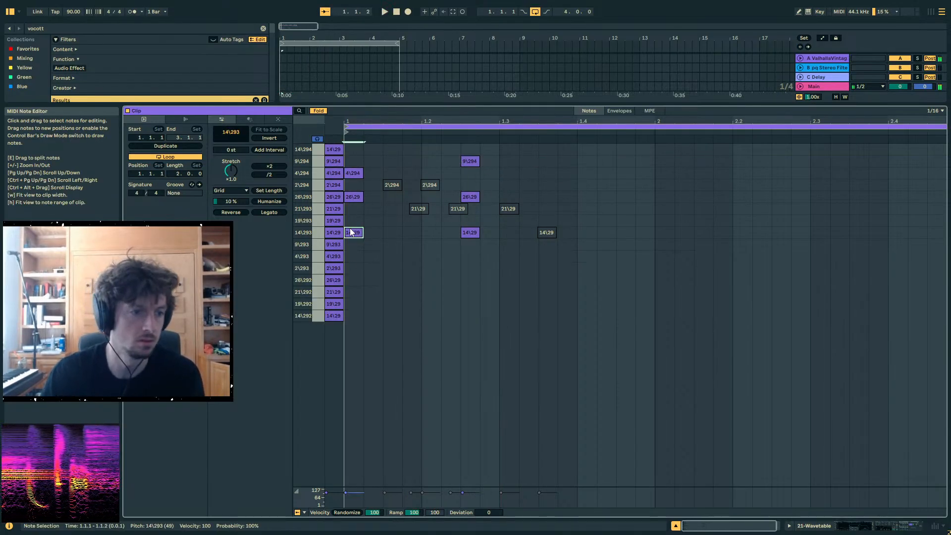
pyautogui.moveTo(350, 232); pyautogui.dragTo(342, 235)
pyautogui.moveTo(355, 319); pyautogui.dragTo(357, 316)
pyautogui.moveTo(337, 248); pyautogui.dragTo(330, 210)
pyautogui.hotkey('ctrl', 'c')
pyautogui.hotkey('ctrl', 'v')
pyautogui.hotkey('shift', 'Up')
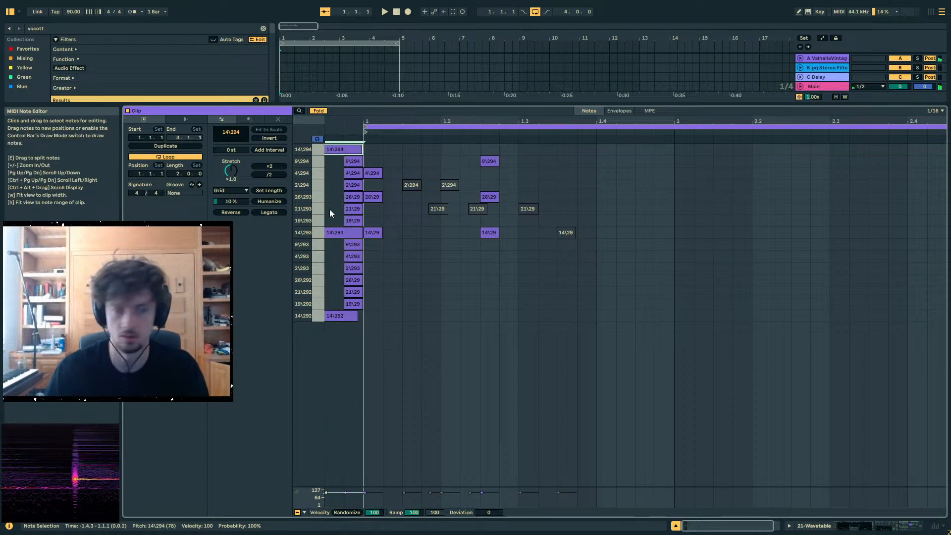
# - Copy the upper octave of the scale column an octave higher, reaching 14\295, and play the clip
pyautogui.hotkey('ctrl', 'a')
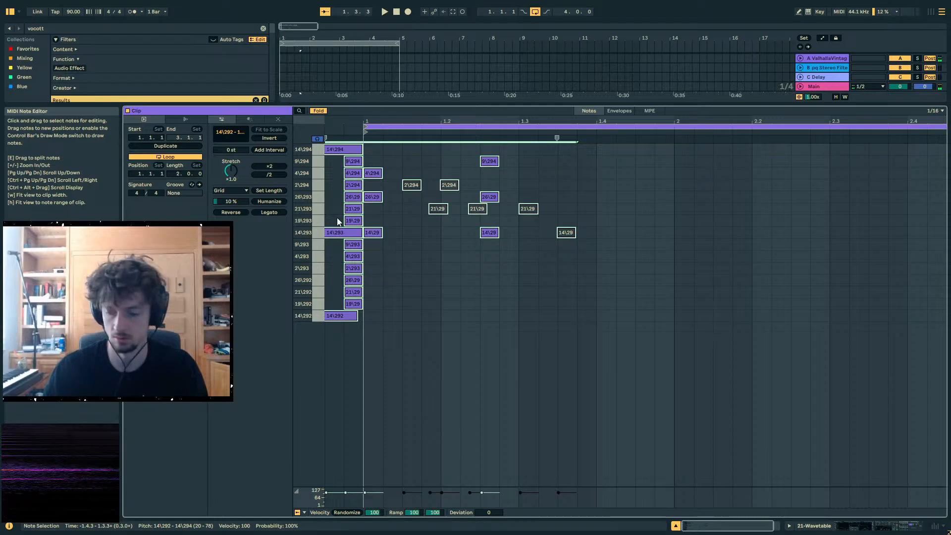
pyautogui.click(336, 221)
pyautogui.moveTo(331, 242); pyautogui.dragTo(356, 130)
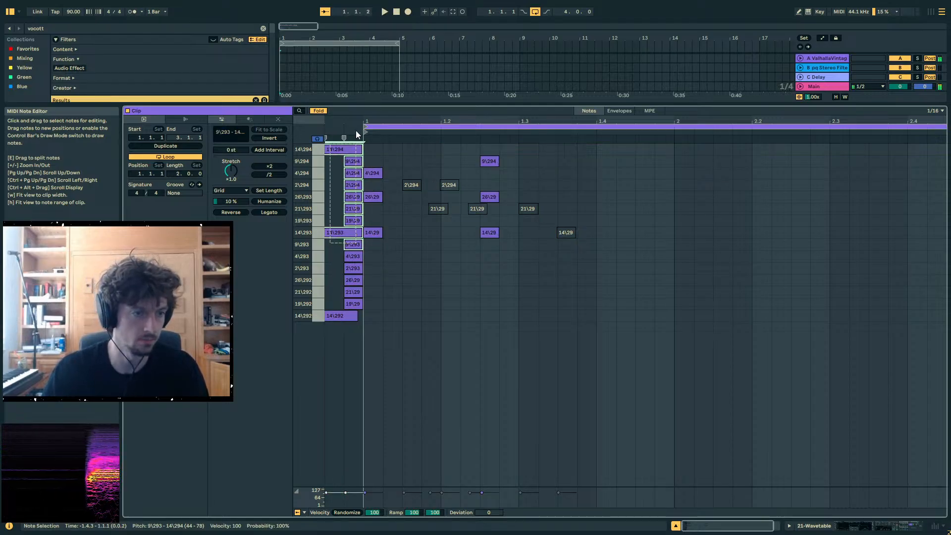
pyautogui.hotkey('ctrl', 'c')
pyautogui.hotkey('ctrl', 'v')
pyautogui.hotkey('shift', 'Up')
pyautogui.press('space')
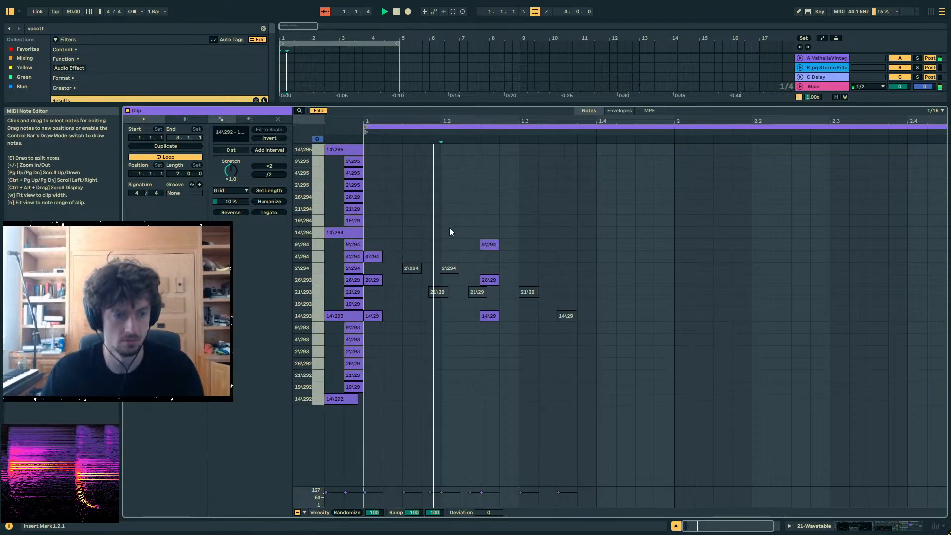
# - Revoice the chord at 1.2.3 with 14\294 on top, 21\293 in the middle and 4\293 at the bottom
pyautogui.click(500, 230)
pyautogui.moveTo(491, 245); pyautogui.dragTo(491, 237)
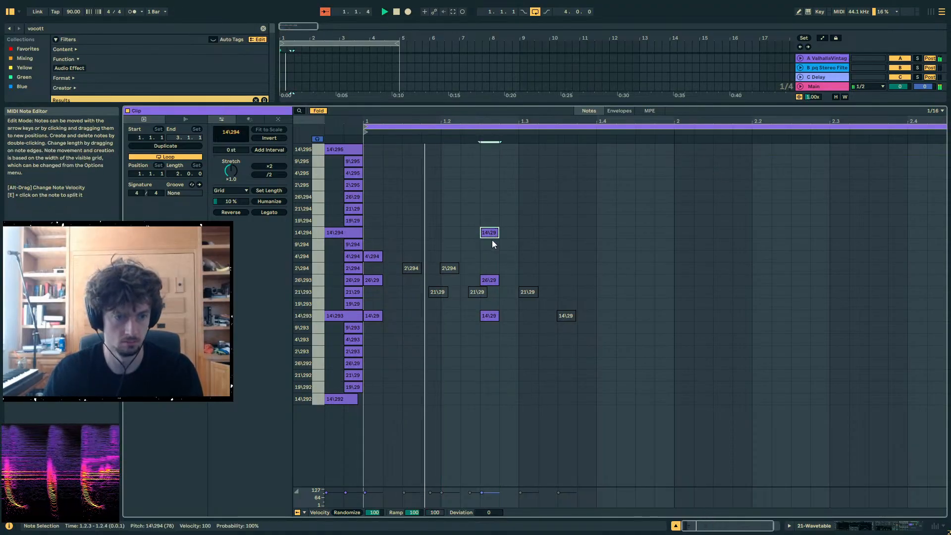
pyautogui.moveTo(489, 281); pyautogui.dragTo(490, 292)
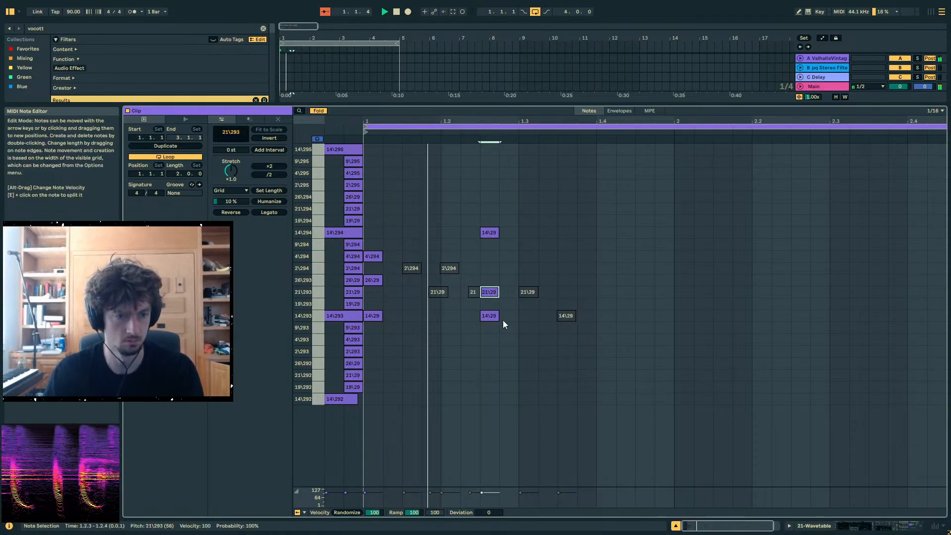
pyautogui.press('space')
pyautogui.moveTo(490, 328); pyautogui.dragTo(490, 340)
pyautogui.press('space')
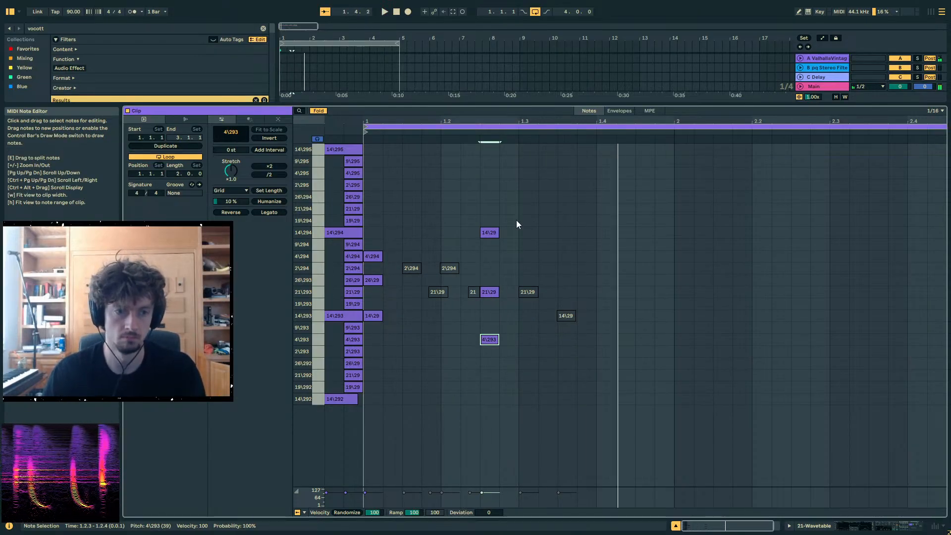
# - Duplicate the 1.2.3 chord into the second half of beat 1.3 and delete the deactivated notes around the copy
pyautogui.press('space')
pyautogui.moveTo(516, 218); pyautogui.dragTo(448, 373)
pyautogui.hotkey('ctrl', 'd')
pyautogui.press('space')
pyautogui.click(542, 275)
pyautogui.moveTo(541, 276); pyautogui.dragTo(530, 298)
pyautogui.press('Delete')
pyautogui.moveTo(557, 268); pyautogui.dragTo(563, 314)
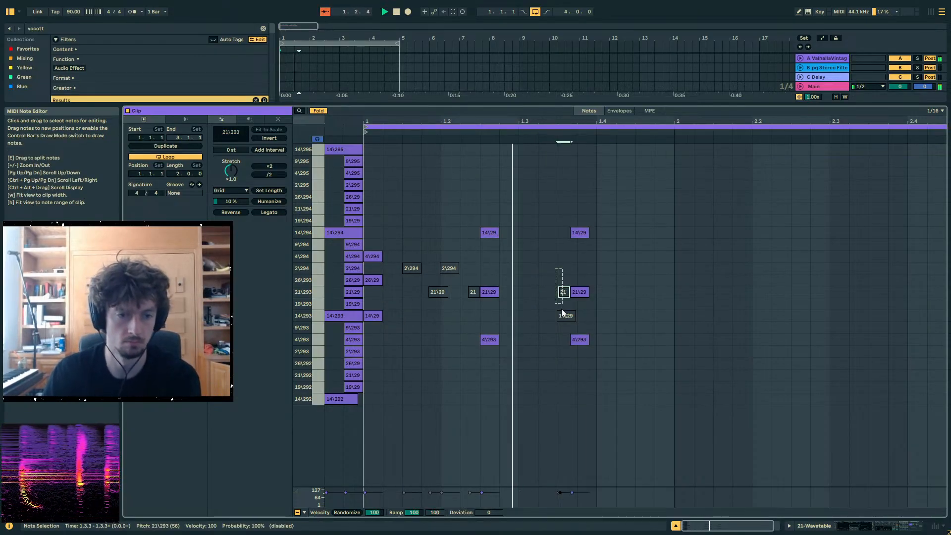
pyautogui.press('Delete')
pyautogui.press('space')
# - Move the duplicated chord to 1.3.4 and lower its upper notes to 9\294 and 19\293
pyautogui.moveTo(609, 375); pyautogui.dragTo(587, 215)
pyautogui.press('Right')
pyautogui.hotkey('alt', 'Right')
pyautogui.press('Down')
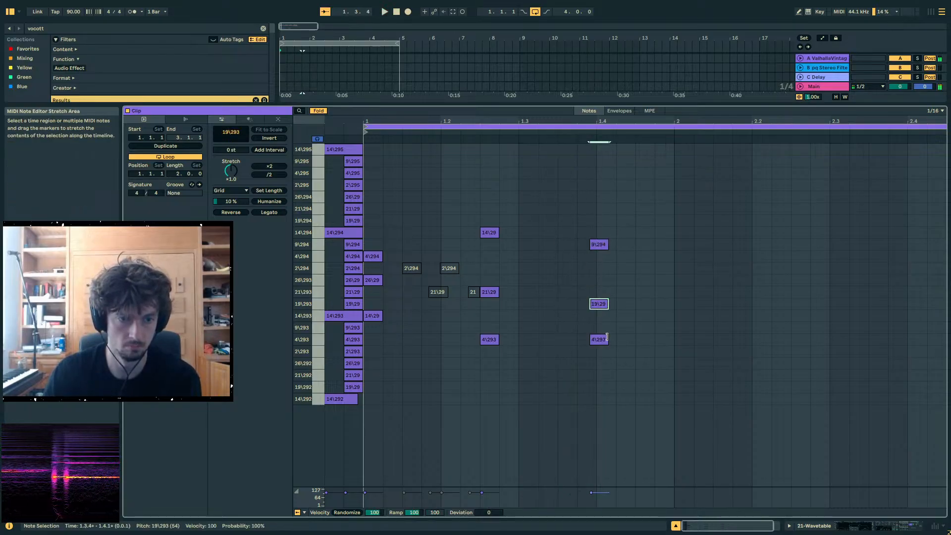
# - Lower the bottom note of the 1.3.4 chord to 2\293, shorten it, and move the chord to beat 1.4
pyautogui.moveTo(607, 340)
pyautogui.mouseDown()
pyautogui.moveTo(598, 340)
pyautogui.moveTo(563, 230)
pyautogui.mouseUp()
pyautogui.click(572, 144)
pyautogui.press('space')
pyautogui.press('space')
pyautogui.press('Right')
pyautogui.press('space')
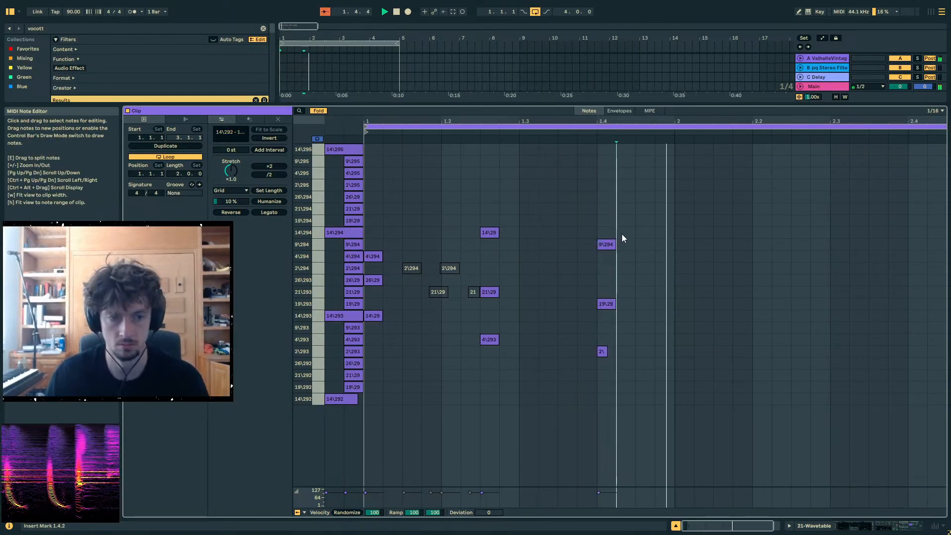
pyautogui.press('space')
# - Copy the chords at 1.2.3 and 1.4 into bar 2, with the first copy around beat 2.2
pyautogui.moveTo(671, 193); pyautogui.dragTo(479, 408)
pyautogui.hotkey('ctrl', 'c')
pyautogui.click(733, 247)
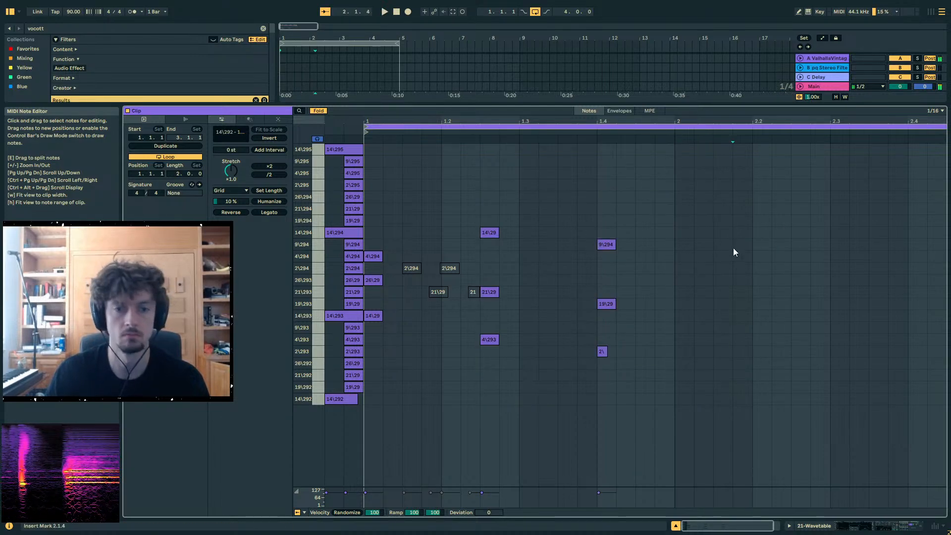
pyautogui.hotkey('ctrl', 'v')
pyautogui.press('space')
pyautogui.press('Right')
# - Raise the top note of the copied chord at 2.2 to 19\294 and nudge it slightly earlier onto the beat
pyautogui.moveTo(730, 265); pyautogui.dragTo(750, 302)
pyautogui.press('Delete')
pyautogui.moveTo(748, 250); pyautogui.dragTo(790, 225)
pyautogui.press('Up')
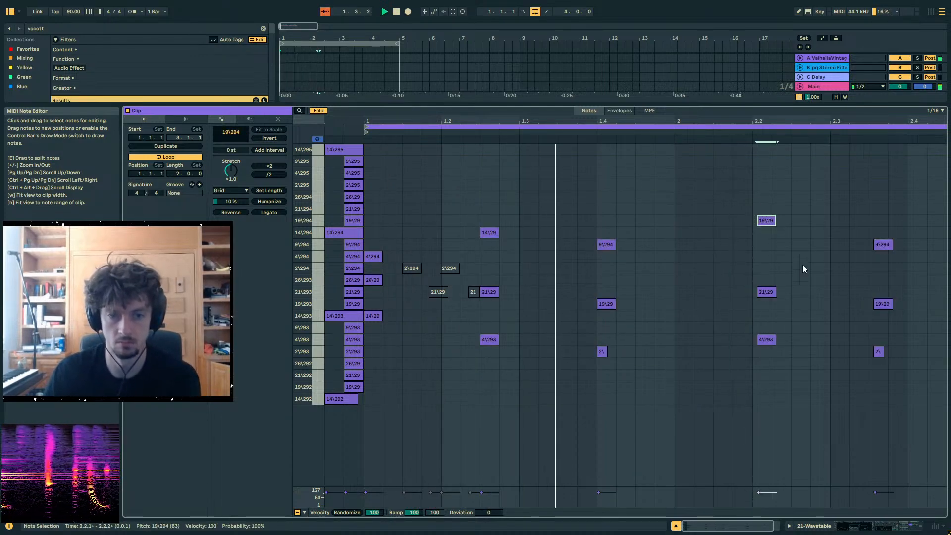
pyautogui.press('Left')
pyautogui.moveTo(798, 312); pyautogui.dragTo(741, 285)
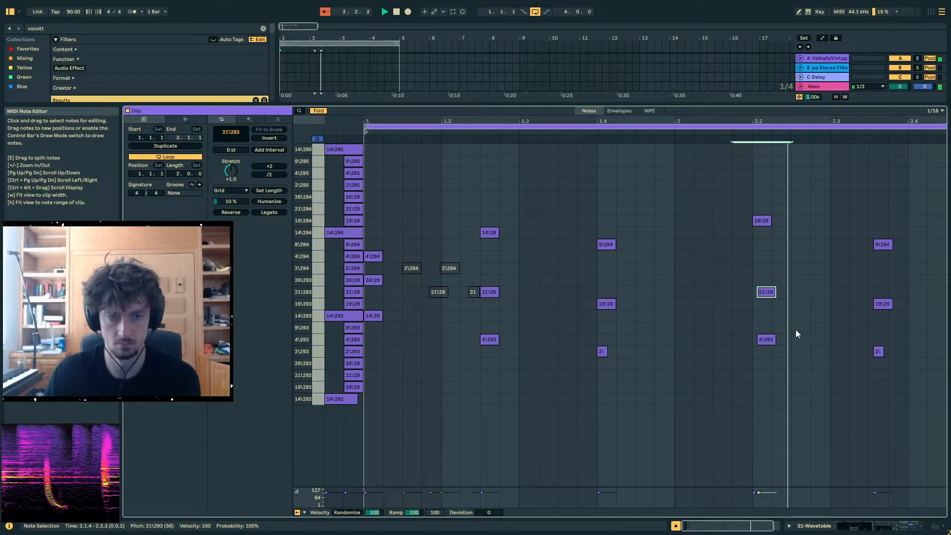
pyautogui.press('space')
# - Add melody notes 26\294 at beat 2.3 and 21\294 at 2.3.3, above the last chord
pyautogui.click(896, 266)
pyautogui.doubleClick(831, 196)
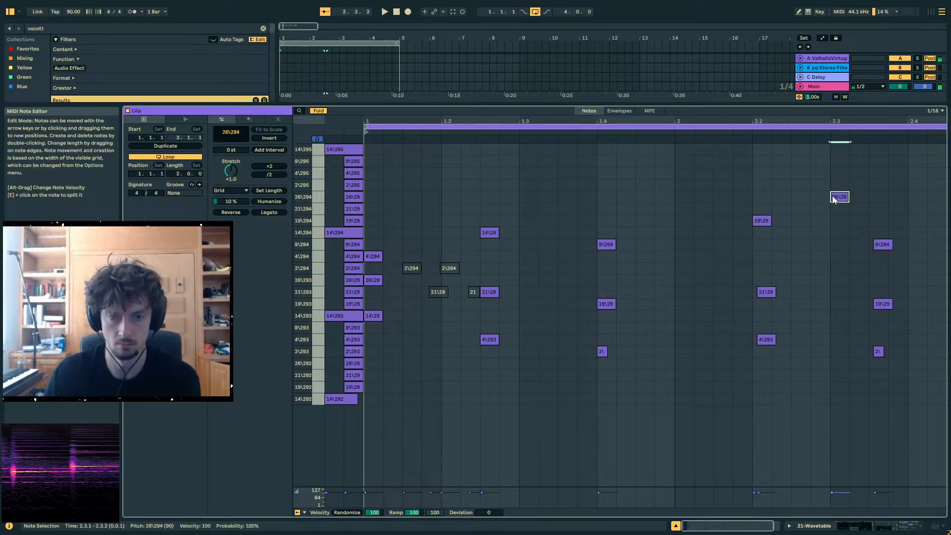
pyautogui.doubleClick(886, 209)
pyautogui.moveTo(893, 231); pyautogui.dragTo(857, 399)
pyautogui.press('Delete')
pyautogui.press('space')
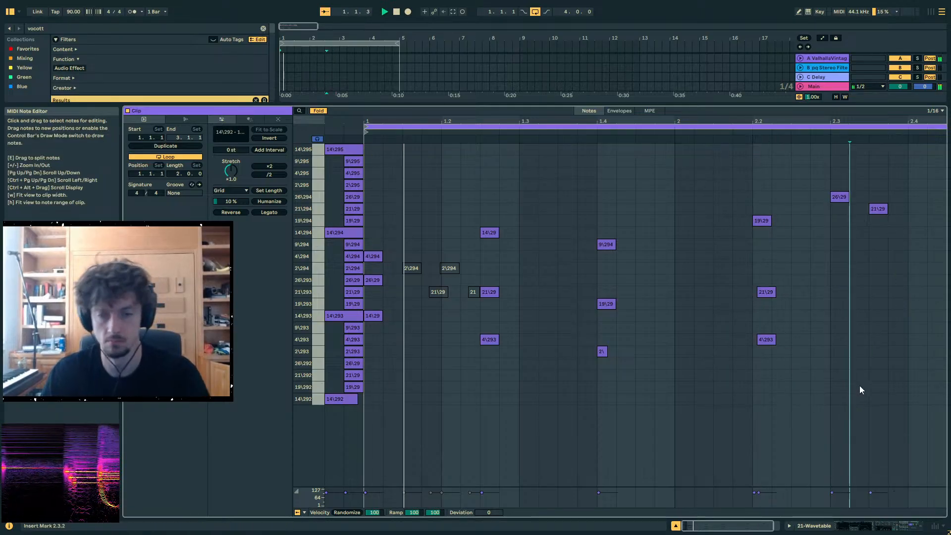
pyautogui.hotkey('ctrl', 'z')
pyautogui.doubleClick(839, 304)
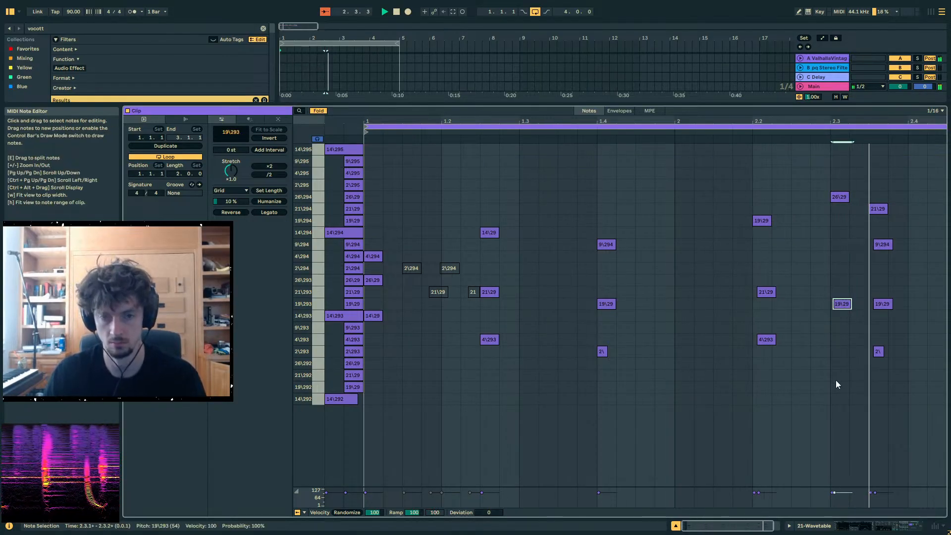
pyautogui.press('space')
pyautogui.press('Delete')
# - Move the last chord together with its 21\294 melody note to beat 2.4 and play the clip
pyautogui.moveTo(902, 181); pyautogui.dragTo(869, 416)
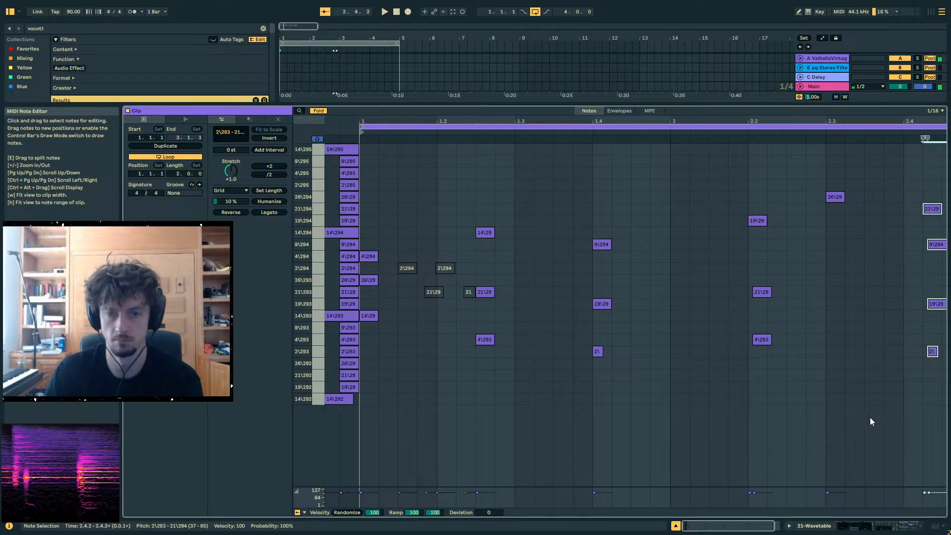
pyautogui.press('space')
# - Set the Amount of Roar's Stage 1 on the Wavetable track to 0%
pyautogui.hotkey('shift', 'Tab')
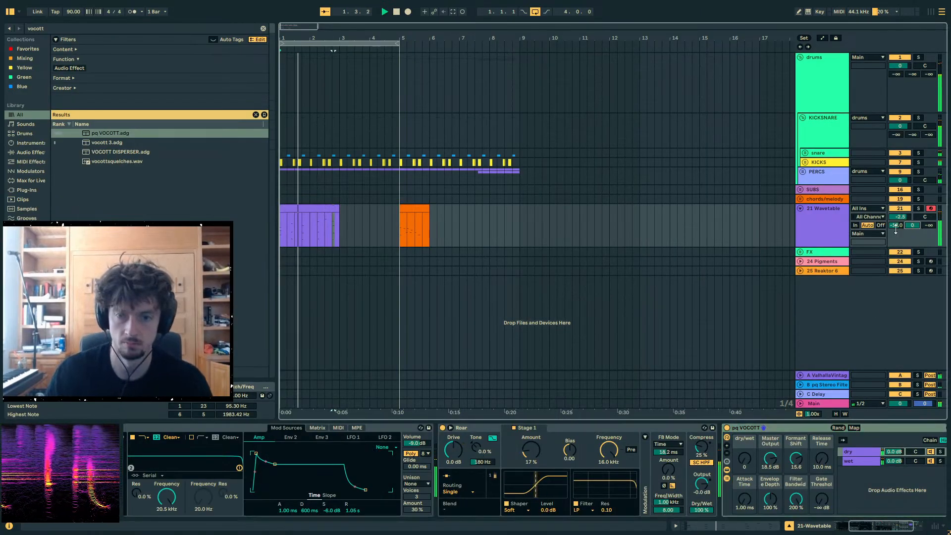
pyautogui.moveTo(540, 454)
pyautogui.mouseDown()
pyautogui.moveTo(540, 442)
pyautogui.moveTo(541, 470)
pyautogui.mouseUp()
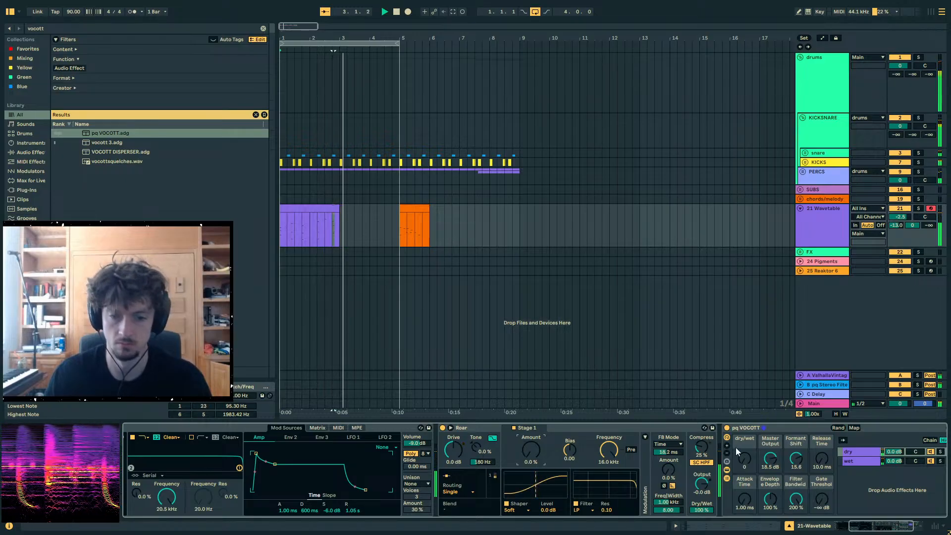
# - Duplicate the two-bar Wavetable clip into bars 3 and 4 and play the arrangement
pyautogui.click(308, 206)
pyautogui.press('space')
pyautogui.click(308, 206)
pyautogui.hotkey('ctrl', 'd')
pyautogui.click(308, 206)
pyautogui.press('space')
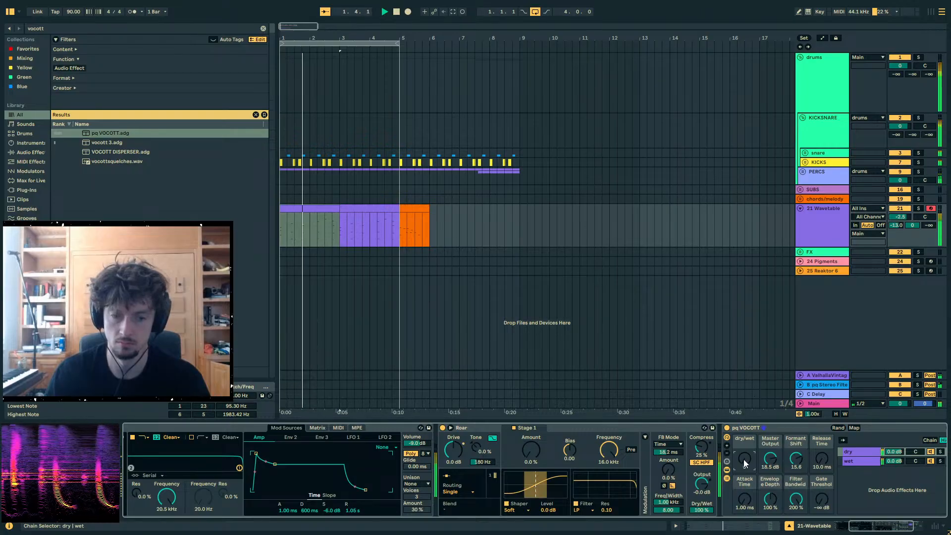
# - Set pq VOCOTT's dry/wet to 127, formant shift to 0.00, release time to 240 ms, envelope depth to 200% and filter bandwidth to 99.8%
pyautogui.moveTo(745, 459); pyautogui.dragTo(744, 396)
pyautogui.moveTo(796, 458); pyautogui.dragTo(822, 420)
pyautogui.moveTo(772, 503); pyautogui.dragTo(796, 512)
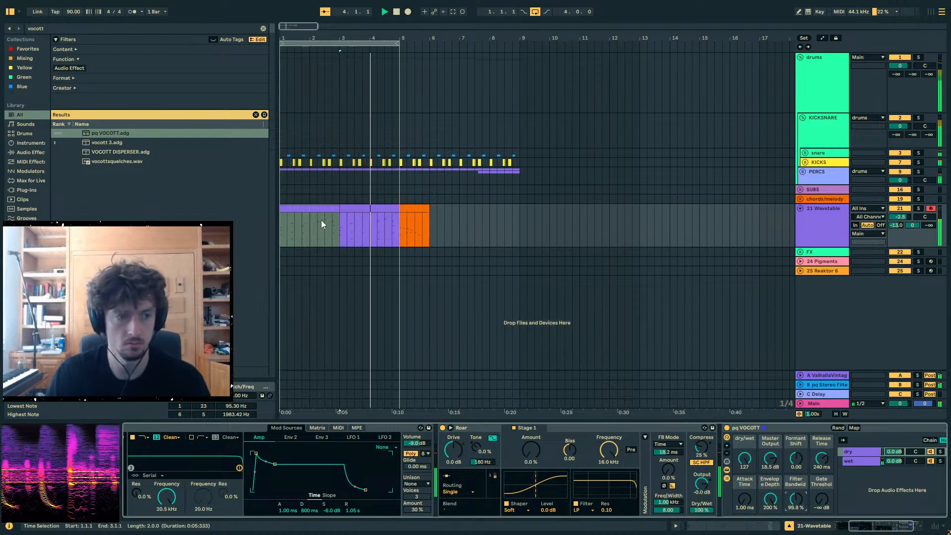
# - In the second Wavetable clip, raise the 1.4 chord's bottom note to 2\294 and its top note to 19\294
pyautogui.click(368, 225)
pyautogui.doubleClick(369, 225)
pyautogui.moveTo(600, 372); pyautogui.dragTo(496, 296)
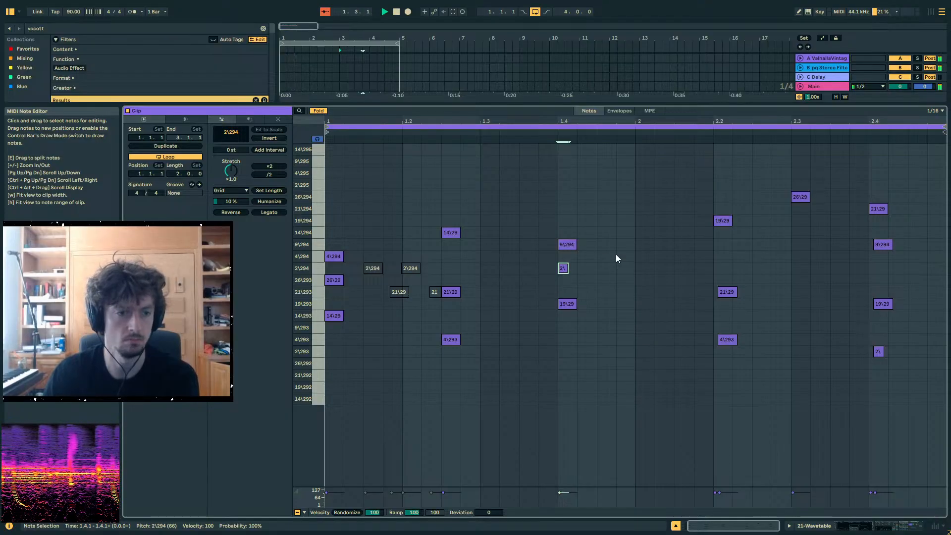
pyautogui.moveTo(619, 252); pyautogui.dragTo(569, 244)
pyautogui.press('Up')
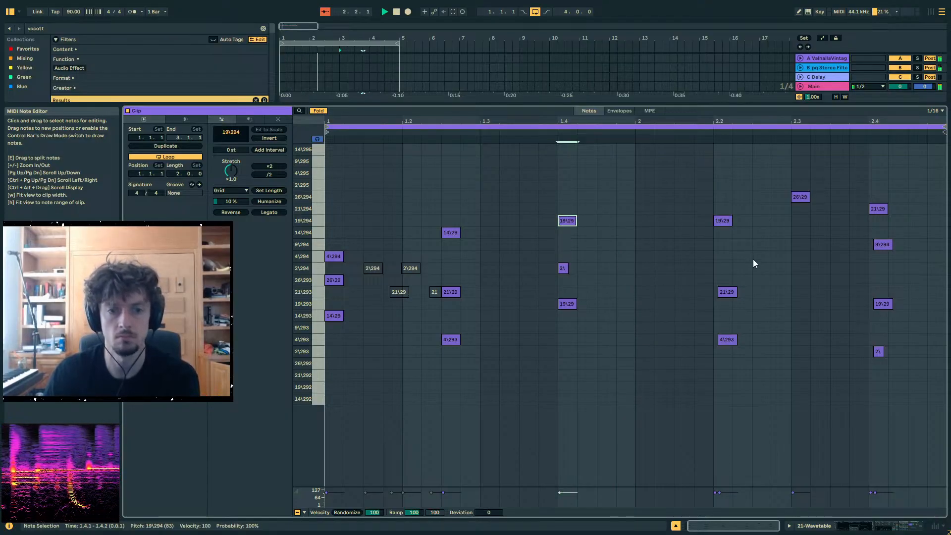
# - Raise the top note at beat 2.2 of the second clip to 2\295
pyautogui.click(456, 233)
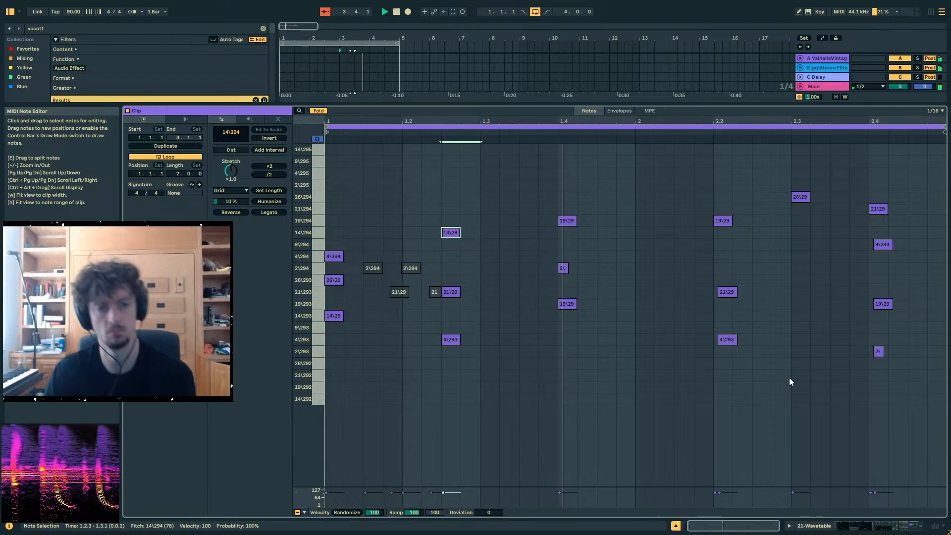
pyautogui.click(722, 220)
pyautogui.press('Up')
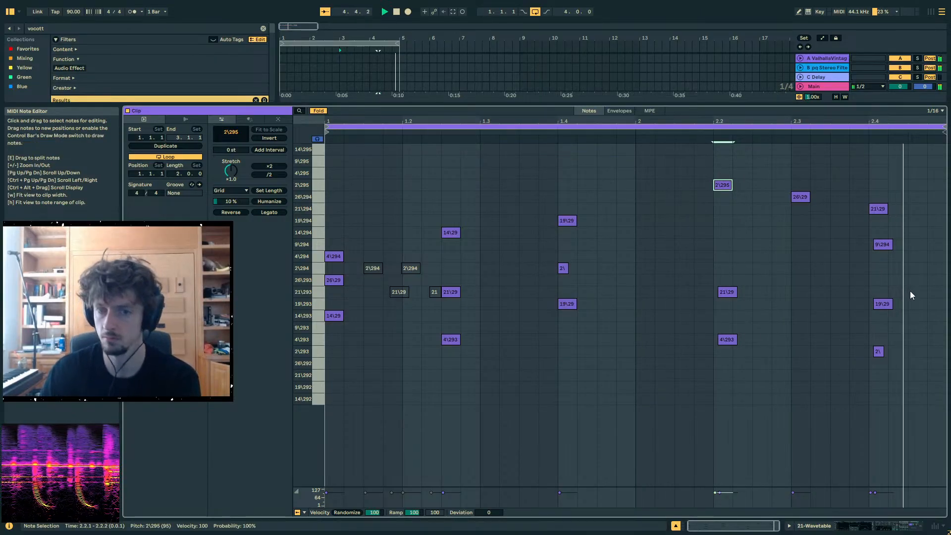
# - Set the Wavetable track's send B level to -10.3 and stop playback
pyautogui.click(869, 521)
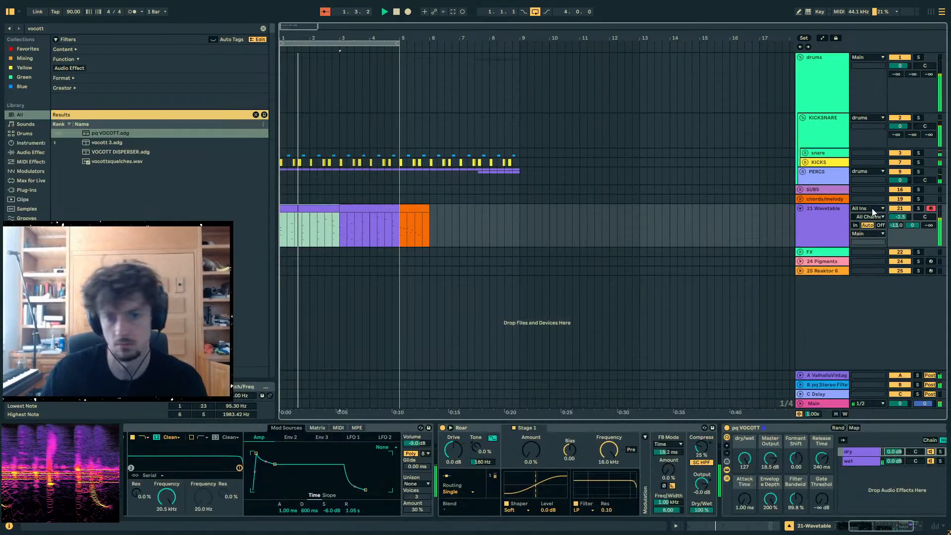
pyautogui.moveTo(912, 225); pyautogui.dragTo(912, 233)
pyautogui.press('space')
pyautogui.click(342, 207)
pyautogui.click(330, 207)
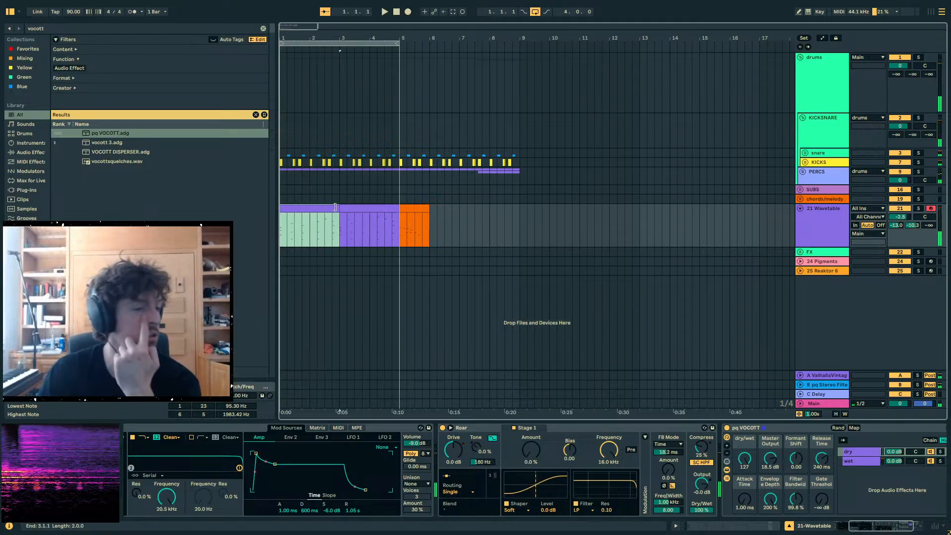
pyautogui.moveTo(340, 208); pyautogui.dragTo(347, 207)
pyautogui.click(311, 207)
pyautogui.hotkey('ctrl', 'z')
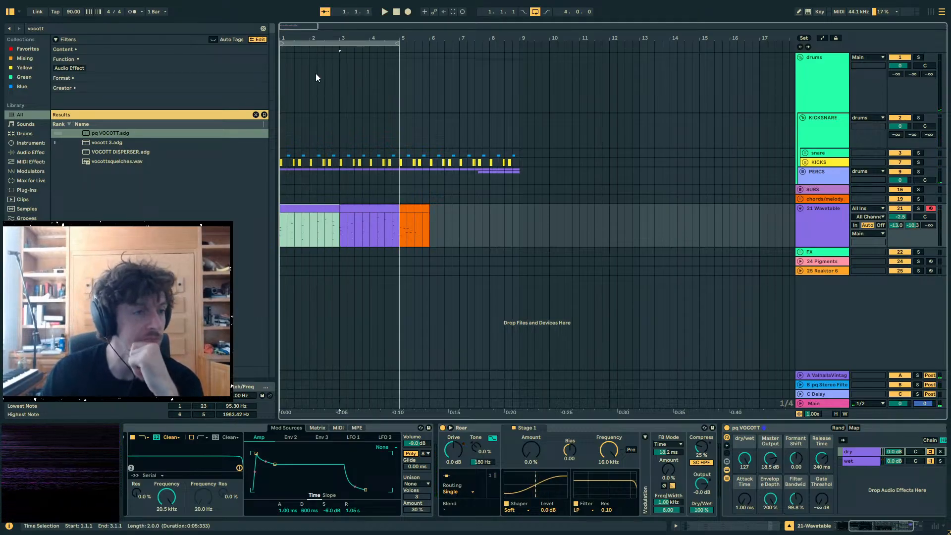
# - Examine the notes of both Wavetable chord clips together in the note editor
pyautogui.moveTo(340, 50); pyautogui.dragTo(442, 50)
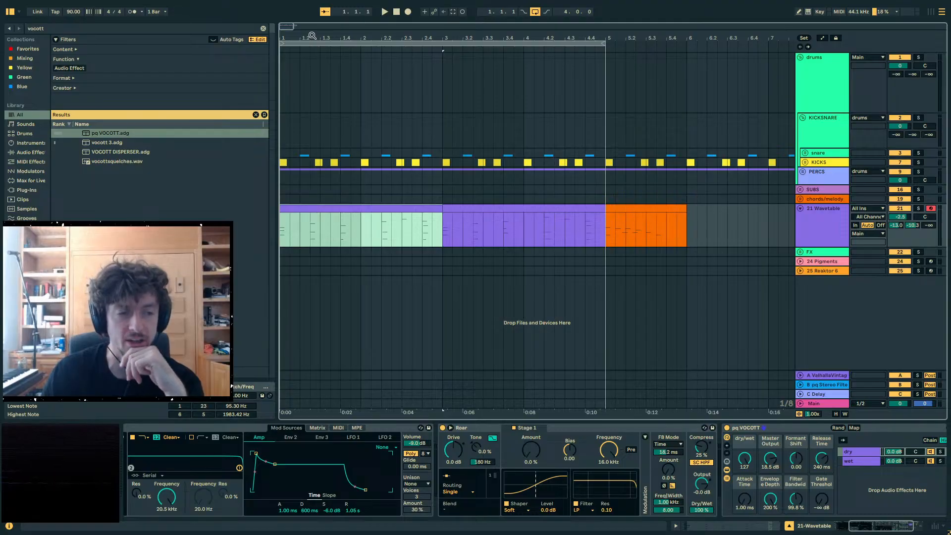
pyautogui.click(618, 228)
pyautogui.click(610, 205)
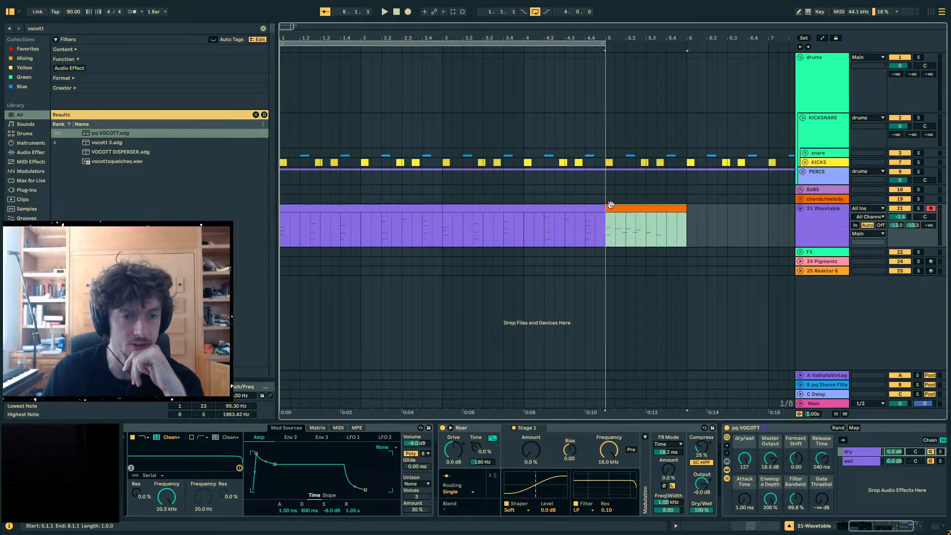
pyautogui.moveTo(604, 212); pyautogui.dragTo(441, 218)
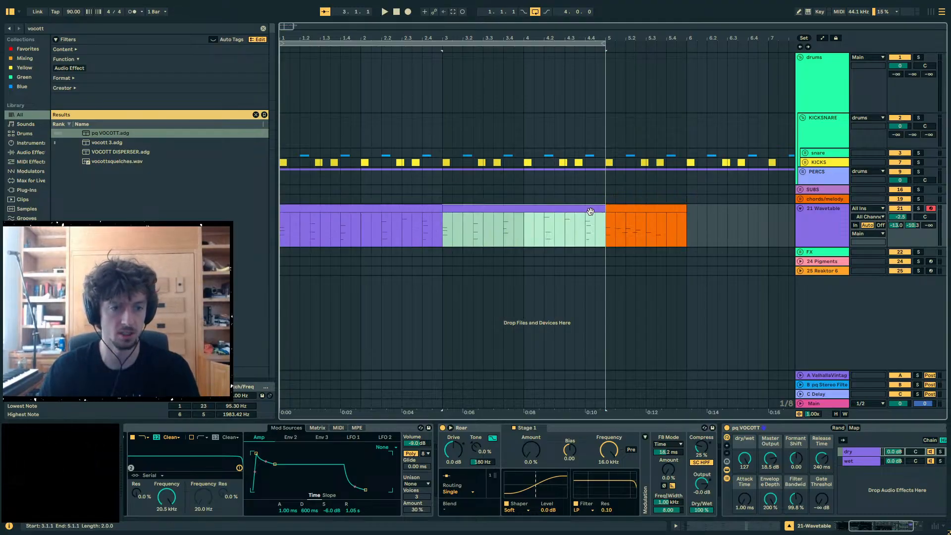
pyautogui.click(390, 208)
pyautogui.click(716, 528)
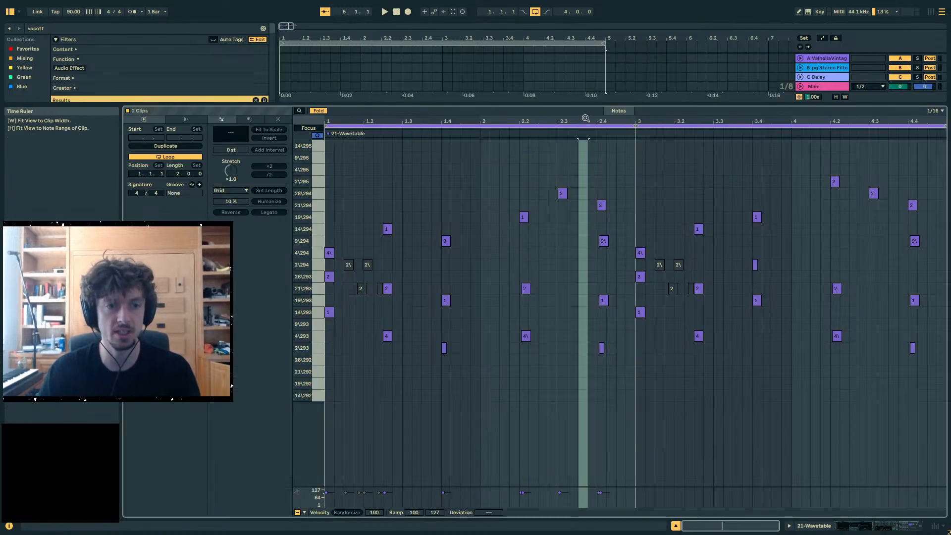
pyautogui.moveTo(585, 122); pyautogui.dragTo(585, 111)
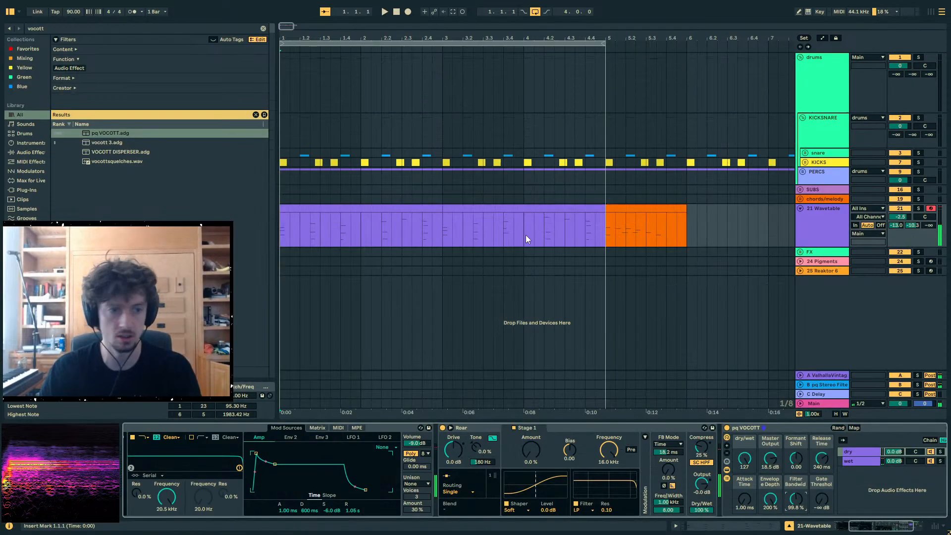
# - Consolidate the two Wavetable chord clips into one four-bar clip and place the scale note column before its start
pyautogui.moveTo(605, 218); pyautogui.dragTo(384, 210)
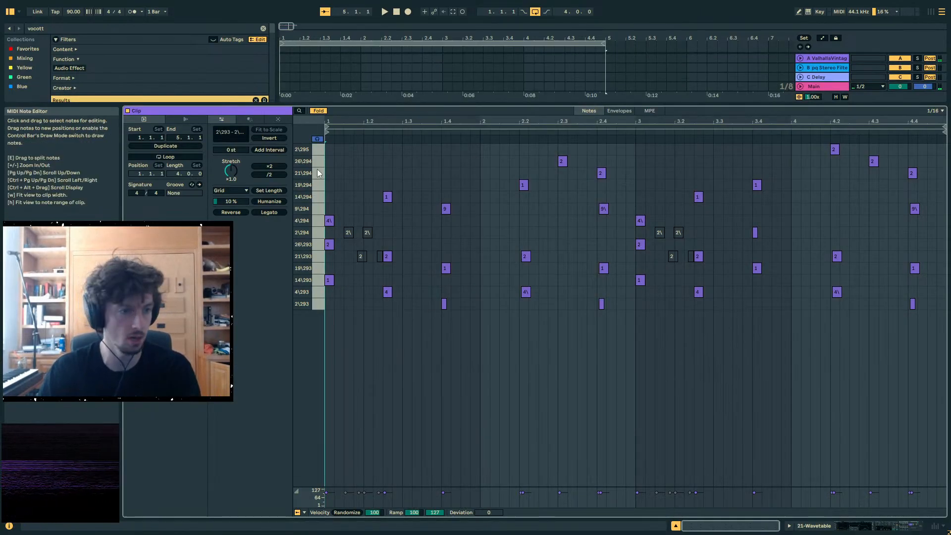
pyautogui.click(335, 128)
pyautogui.press('Left')
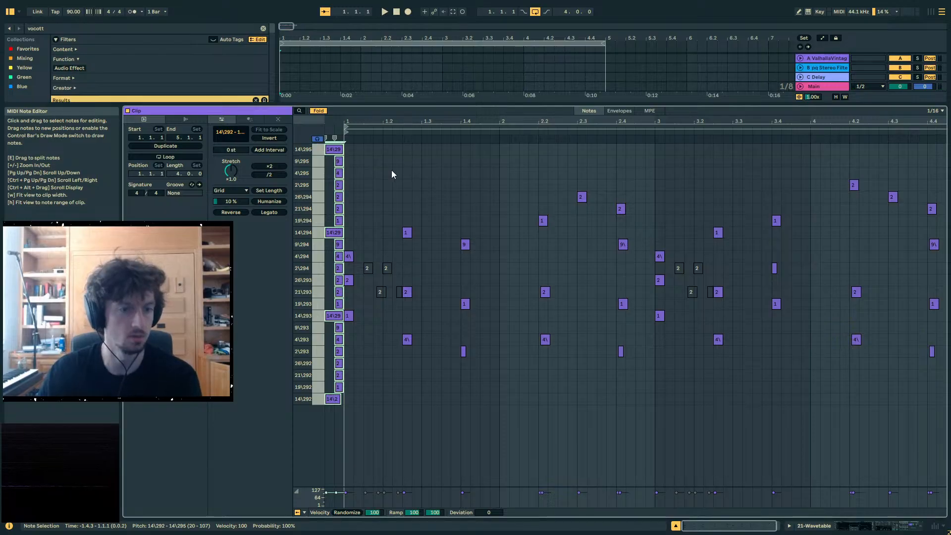
pyautogui.moveTo(564, 121); pyautogui.dragTo(563, 117)
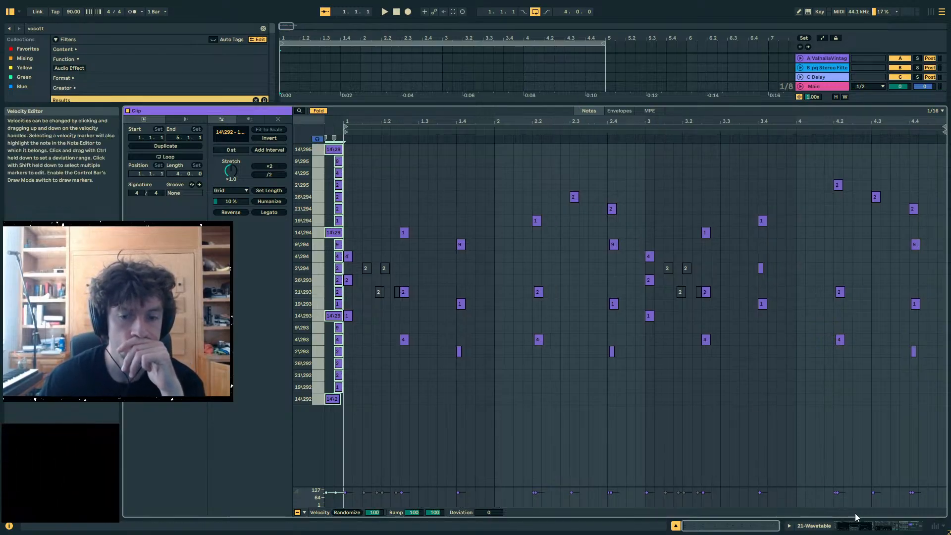
# - Duplicate the Wavetable track and delete the Roar and pq VOCOTT devices from the copy
pyautogui.click(872, 523)
pyautogui.click(822, 216)
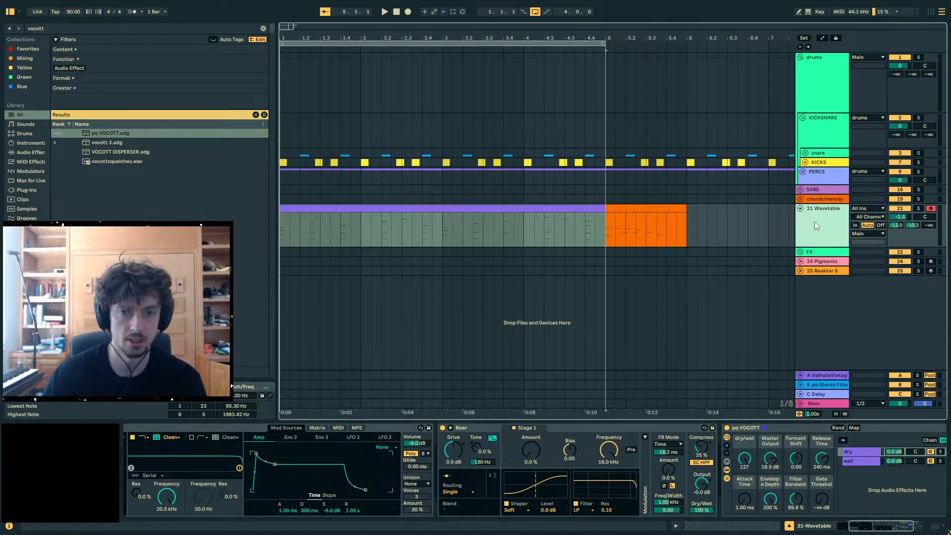
pyautogui.click(828, 225)
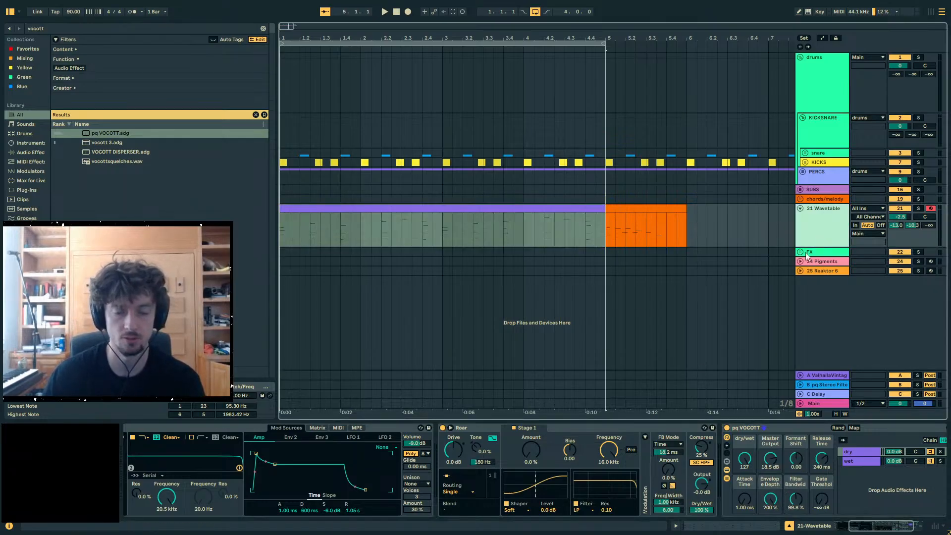
pyautogui.hotkey('ctrl', 'd')
pyautogui.click(666, 428)
pyautogui.press('Delete')
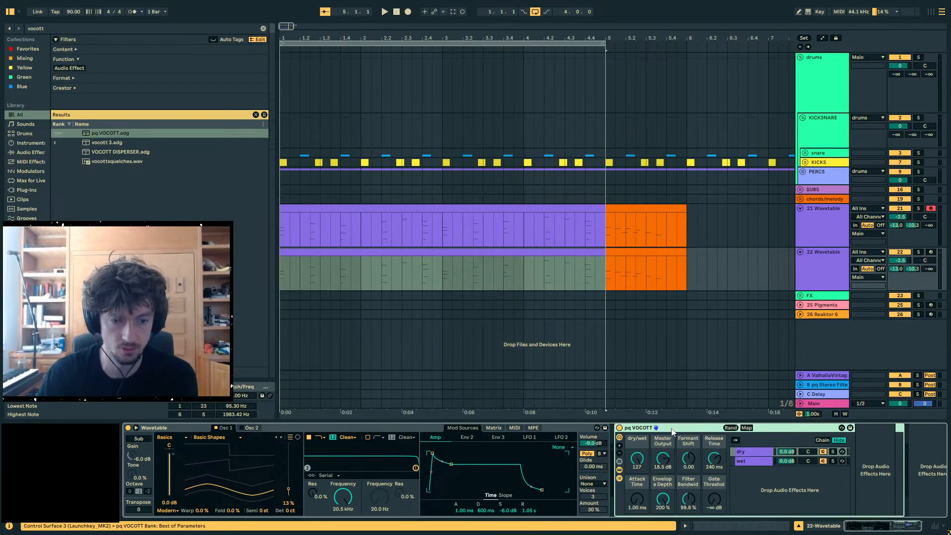
pyautogui.press('Delete')
# - Find Operator in the browser, load it in place of Wavetable on the duplicated track, and play that track soloed
pyautogui.hotkey('ctrl', 'f')
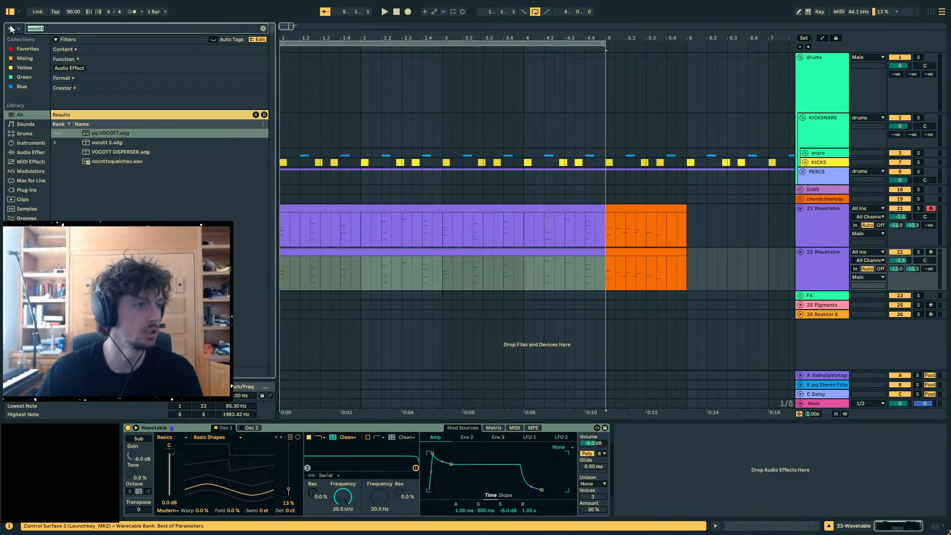
pyautogui.write('op')
pyautogui.doubleClick(103, 134)
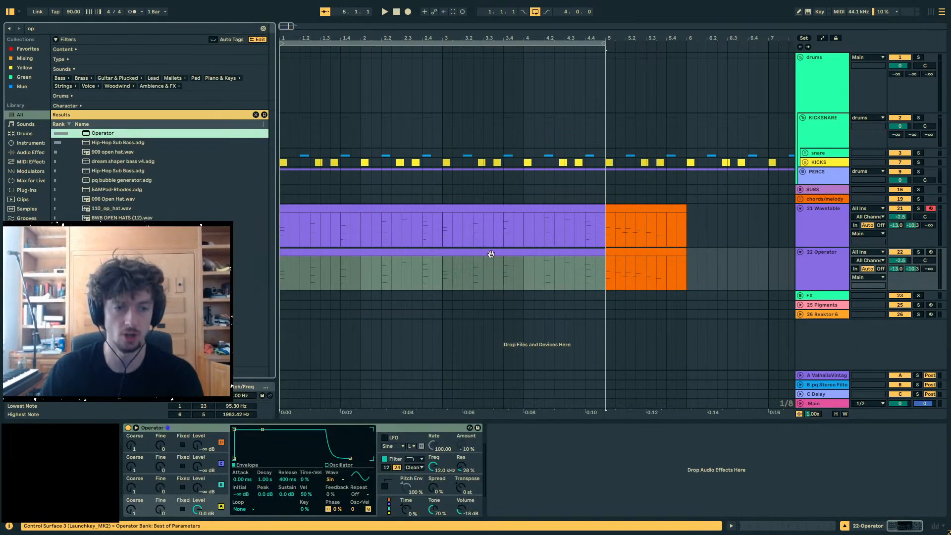
pyautogui.press('space')
pyautogui.click(919, 252)
# - In the Operator clip, move the first chord's upper two notes to 1.1.3 and lower the top one to 4\293
pyautogui.click(312, 253)
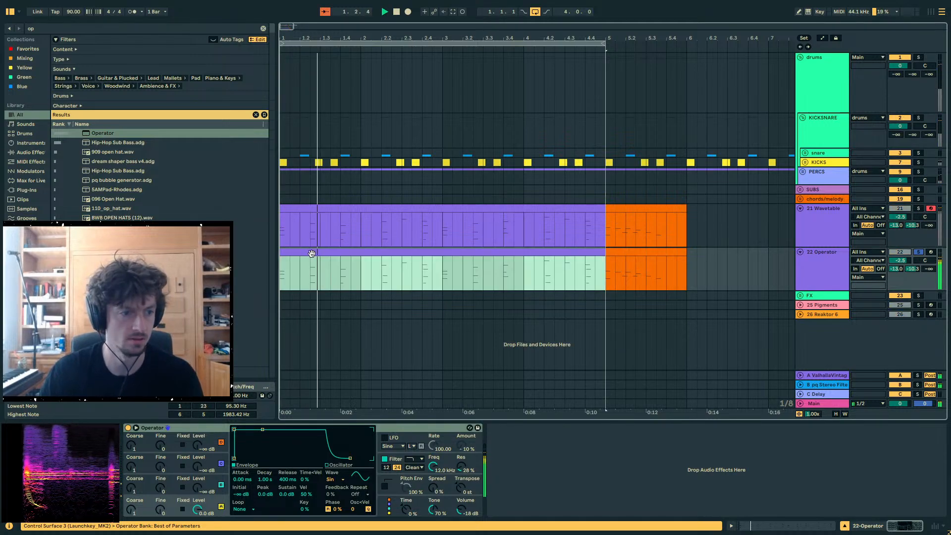
pyautogui.click(771, 527)
pyautogui.click(325, 347)
pyautogui.moveTo(353, 231); pyautogui.dragTo(353, 290)
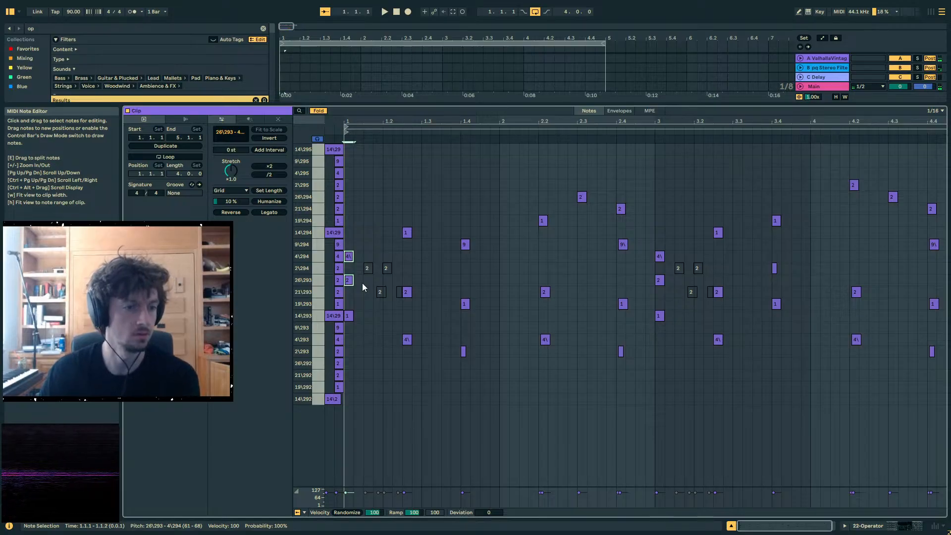
pyautogui.press('Right')
pyautogui.press('Right')
pyautogui.click(363, 256)
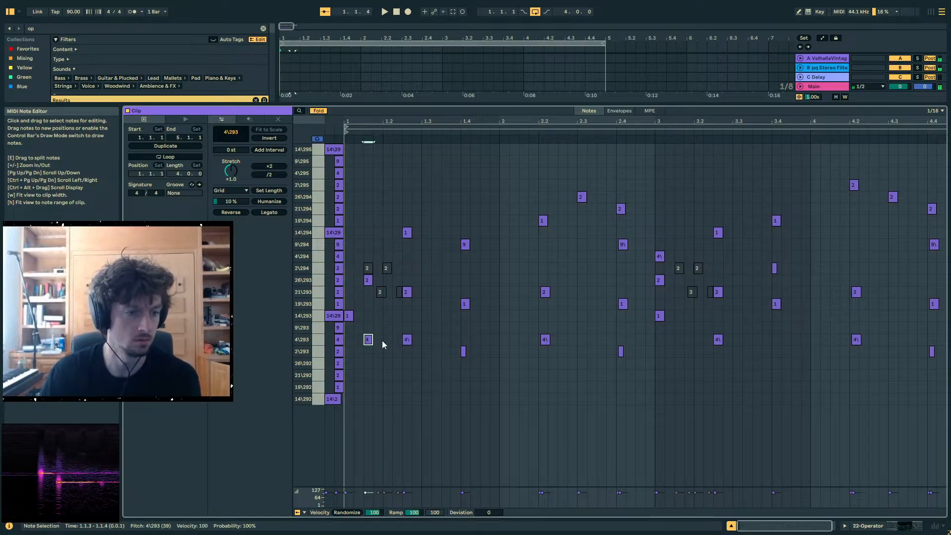
# - Move the first chord's 4\293 note to 1.2.1 and play the clip
pyautogui.press('Right')
pyautogui.press('Right')
pyautogui.press('space')
# - Turn the first chord into a rising figure with 21\293 at 1.1.2 and 26\293 at 1.1.3, deleting the 4\293 note at 1.2.1
pyautogui.click(367, 280)
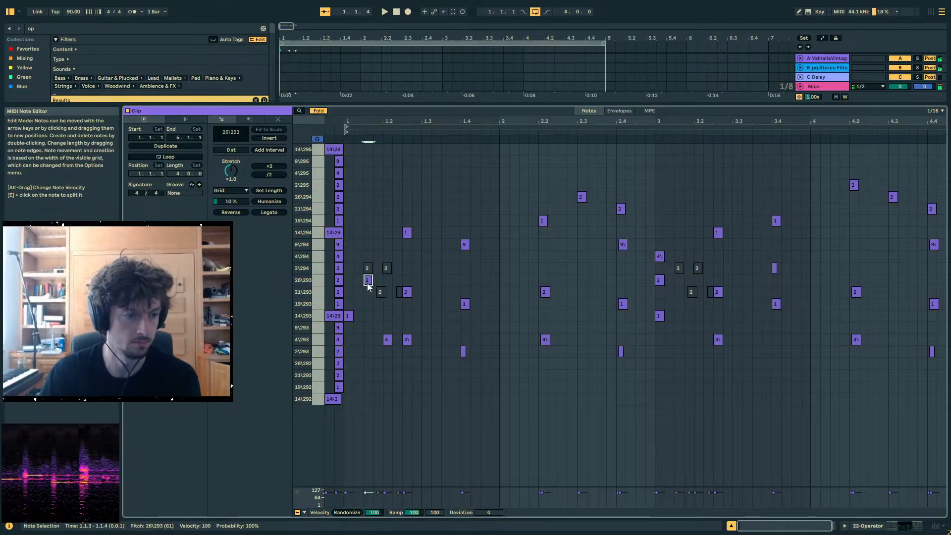
pyautogui.press('Down')
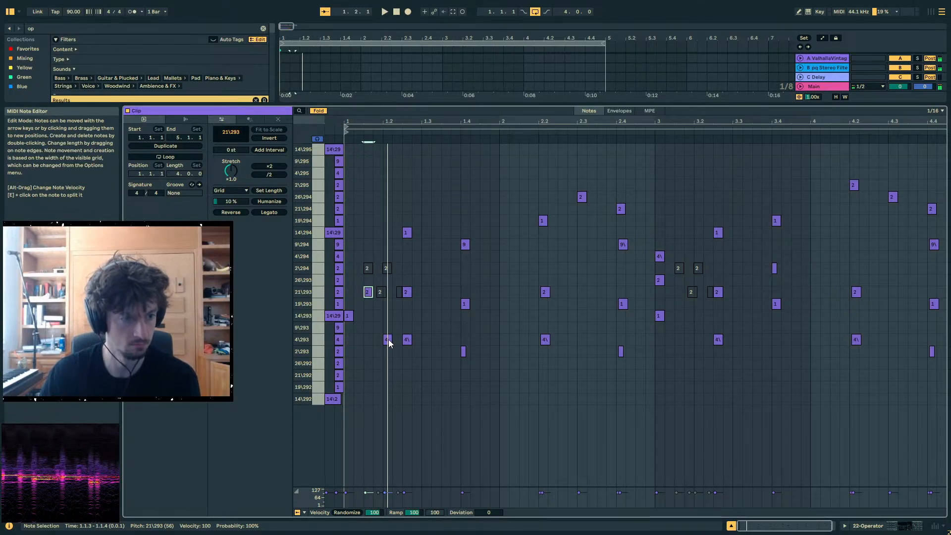
pyautogui.moveTo(368, 292); pyautogui.dragTo(359, 295)
pyautogui.doubleClick(368, 283)
pyautogui.press('space')
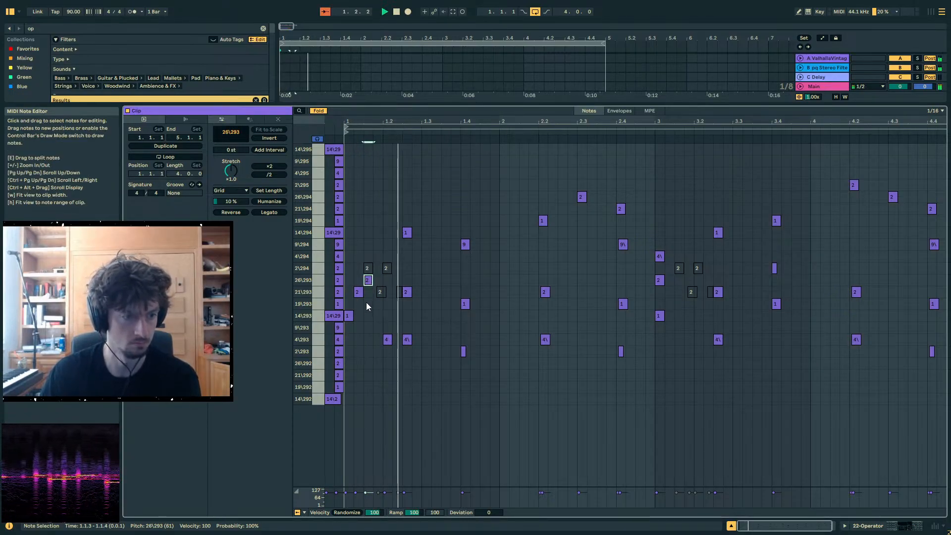
pyautogui.doubleClick(388, 339)
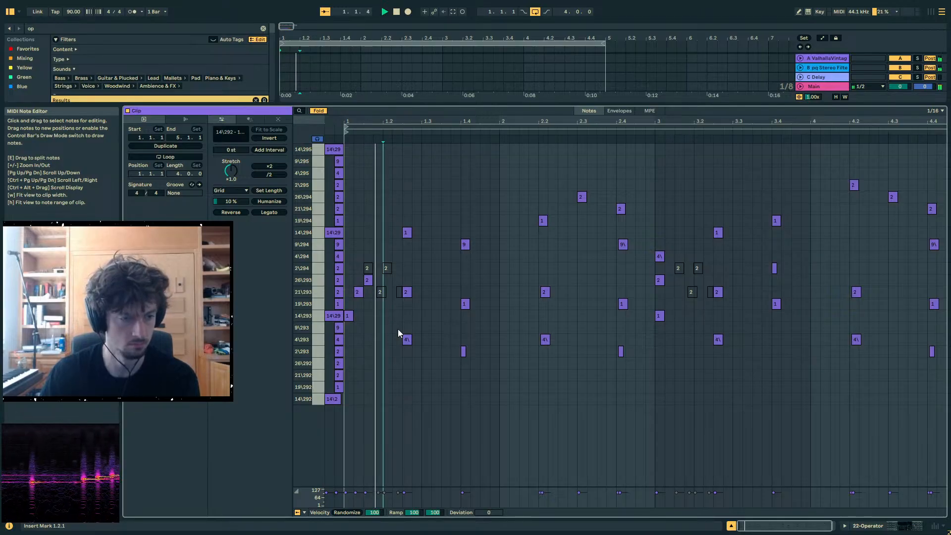
pyautogui.press('space')
# - Move the second chord's middle note to 9\293 at 1.2.4
pyautogui.moveTo(427, 229); pyautogui.dragTo(403, 273)
pyautogui.click(406, 340)
pyautogui.press('Right')
pyautogui.press('Down')
pyautogui.press('Down')
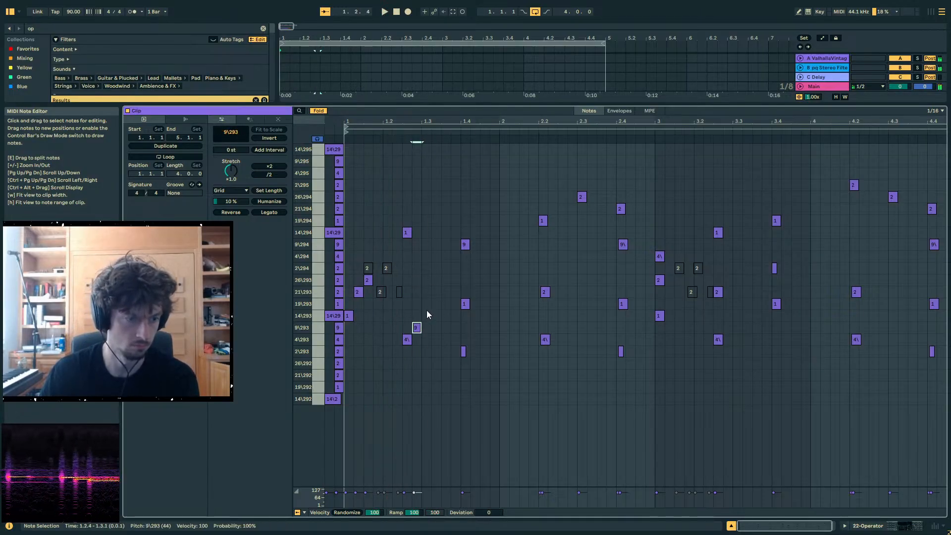
# - Add a 21\293 note at 1.3.1 and delete the second chord's 14\294 top note, checking with playback
pyautogui.doubleClick(427, 291)
pyautogui.press('space')
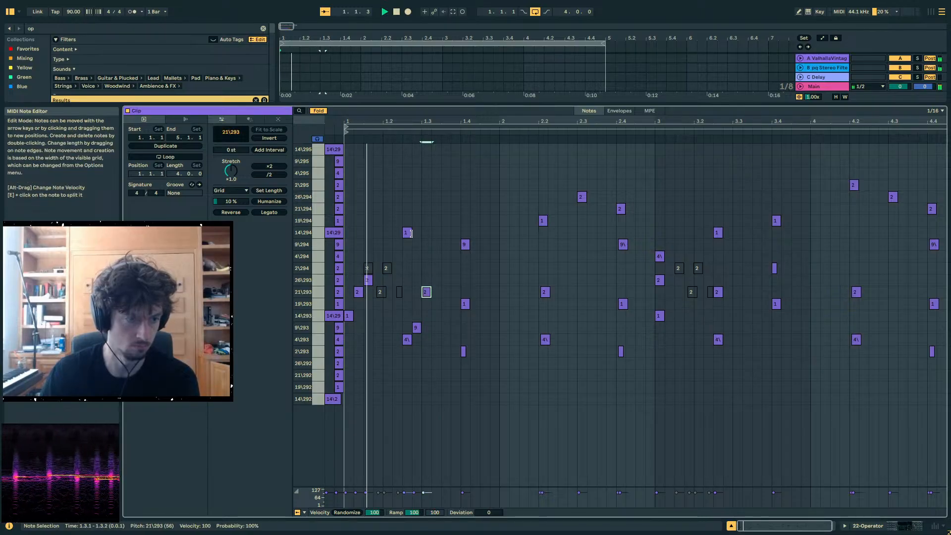
pyautogui.doubleClick(411, 233)
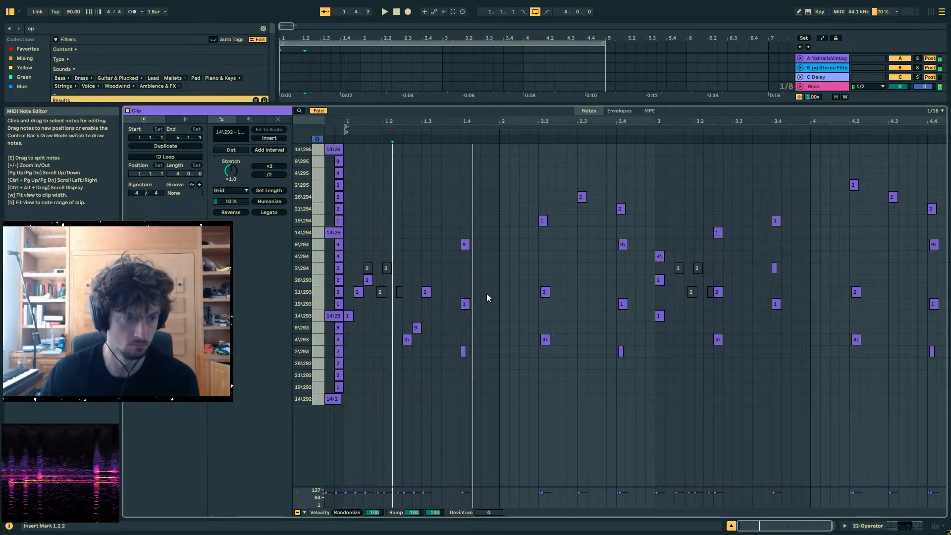
# - Spread the chord at 1.4.1 by moving its middle note to 4\293 at 1.4.2 and its top note to 19\293 at 1.4.3
pyautogui.moveTo(486, 293); pyautogui.dragTo(455, 242)
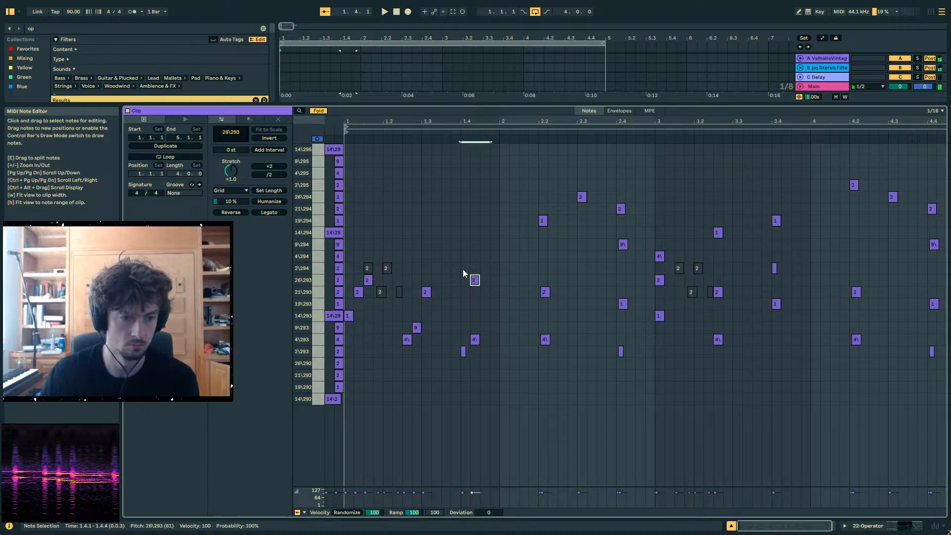
pyautogui.press('space')
pyautogui.press('Right')
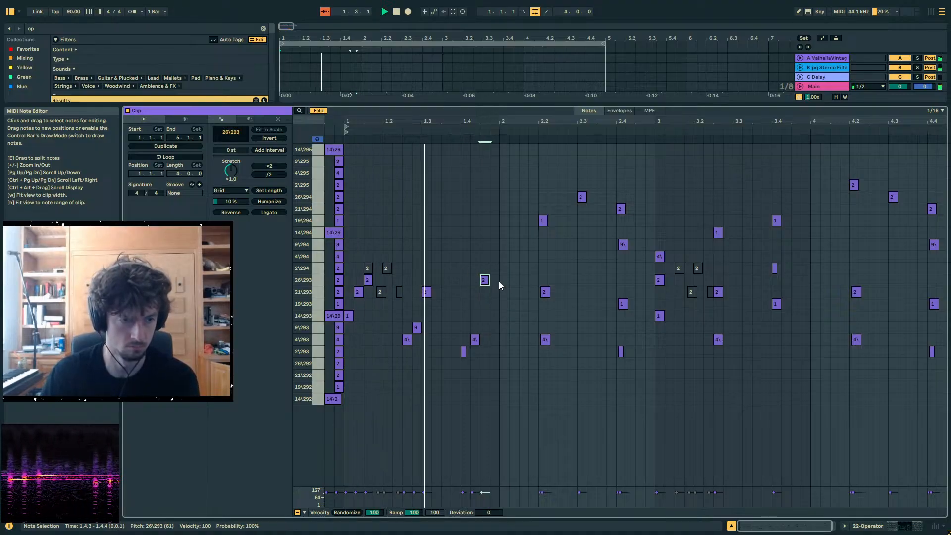
pyautogui.press('Down')
pyautogui.press('Down')
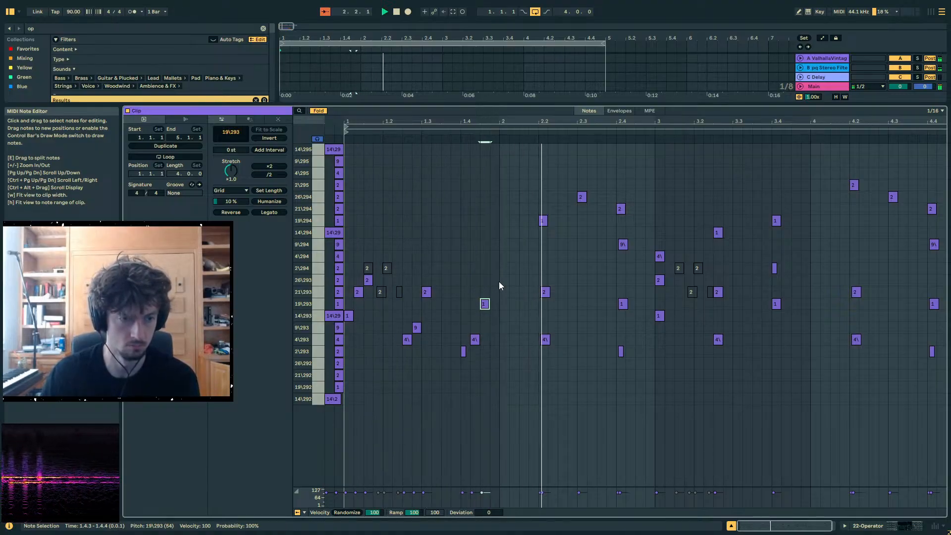
# - Shift the upper two notes of the chord near 2.2 one sixteenth later and lower them to 19\293 and 14\294
pyautogui.moveTo(591, 296); pyautogui.dragTo(528, 211)
pyautogui.press('Right')
pyautogui.press('Down')
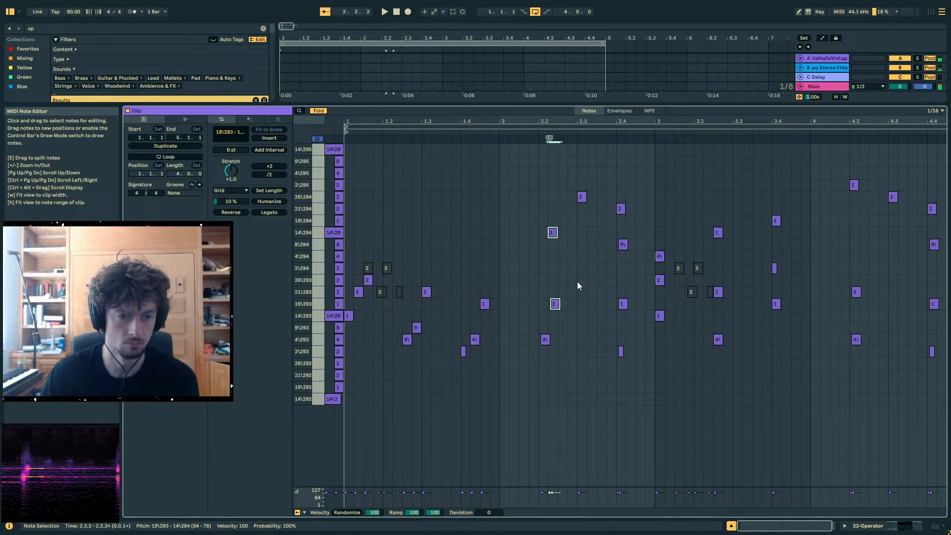
# - Lower the two stacked notes at 2.2.2 to 2\293 and 9\293, shifting the upper one a sixteenth later to 2.2.3
pyautogui.press('Down')
pyautogui.press('Down')
pyautogui.moveTo(576, 293); pyautogui.dragTo(538, 239)
pyautogui.press('Down')
pyautogui.press('Down')
pyautogui.press('Down')
pyautogui.press('Down')
pyautogui.press('Down')
pyautogui.press('Down')
pyautogui.press('Down')
pyautogui.press('Down')
pyautogui.press('Down')
pyautogui.press('Down')
pyautogui.press('Down')
pyautogui.press('Down')
pyautogui.press('Right')
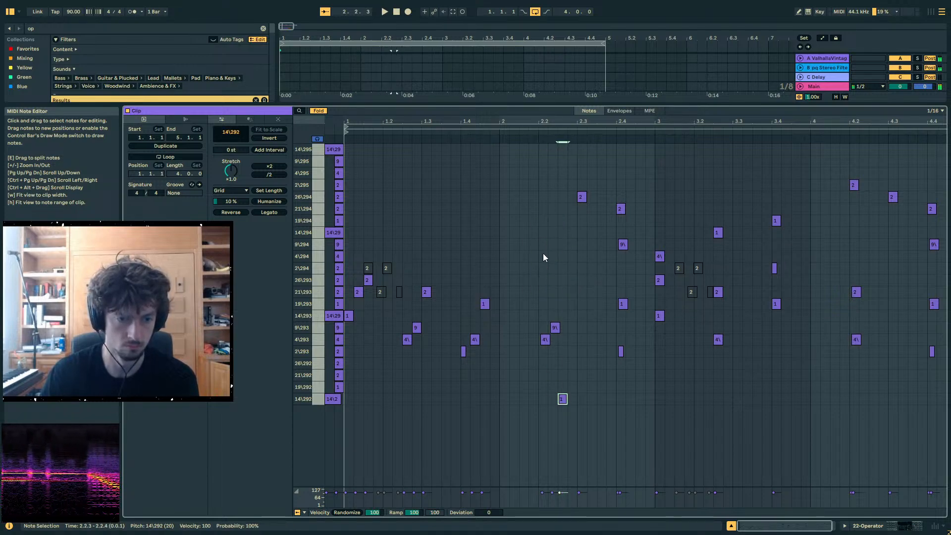
pyautogui.press('Up')
pyautogui.press('Up')
pyautogui.press('Up')
pyautogui.press('Up')
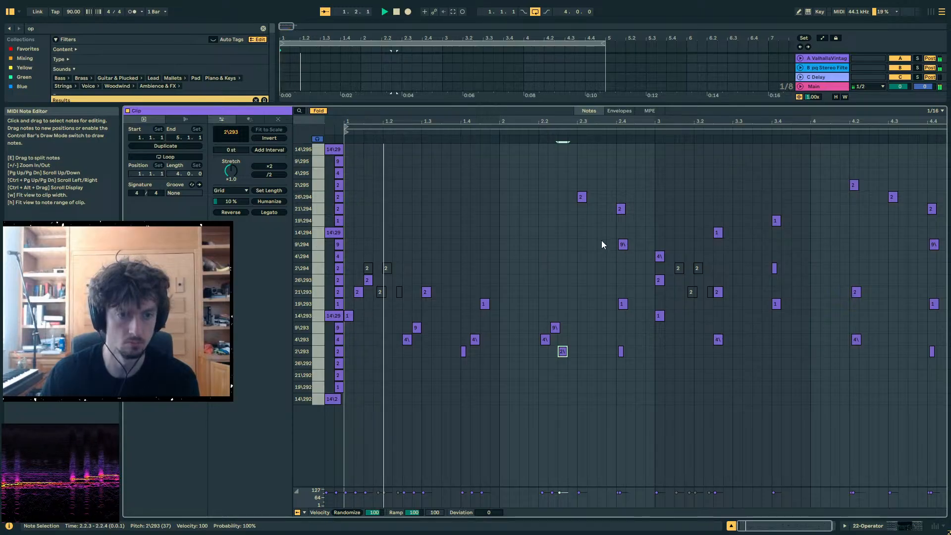
# - Delete the 26\294 note in beat 2.3, and move the three upper notes at beat 2.4 one sixteenth later and three scale steps down
pyautogui.moveTo(601, 238); pyautogui.dragTo(582, 193)
pyautogui.press('Delete')
pyautogui.moveTo(647, 197); pyautogui.dragTo(623, 287)
pyautogui.moveTo(636, 320); pyautogui.dragTo(578, 169)
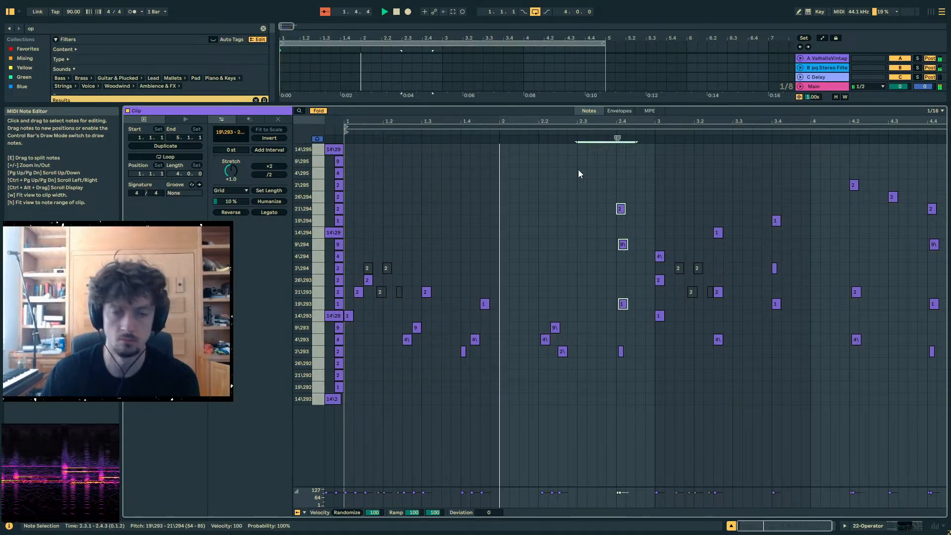
pyautogui.press('Right')
pyautogui.press('Down')
pyautogui.press('Down')
pyautogui.press('Down')
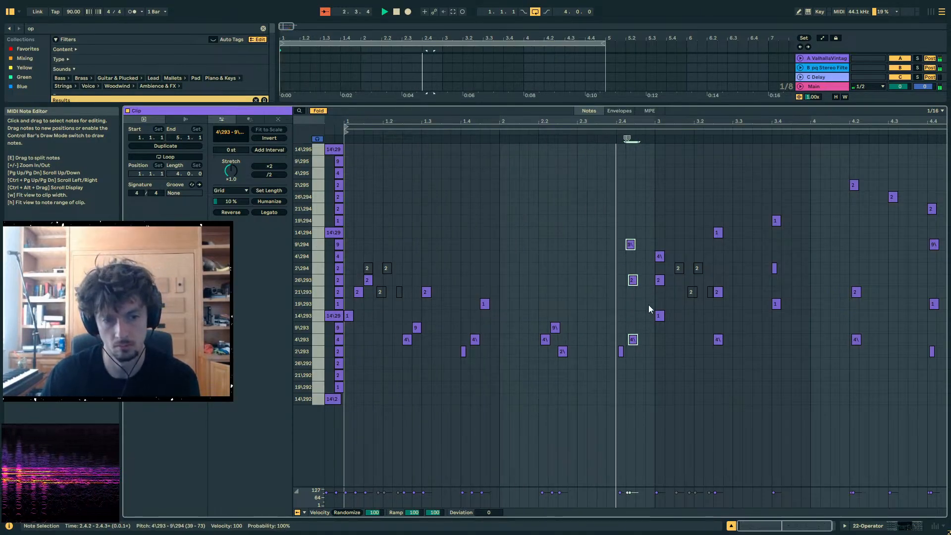
# - Rearrange the upper two notes of the moved group into an ascending pair, 19\293 at 2.4.2 and 21\293 at 2.4.3
pyautogui.moveTo(649, 304); pyautogui.dragTo(630, 269)
pyautogui.press('Right')
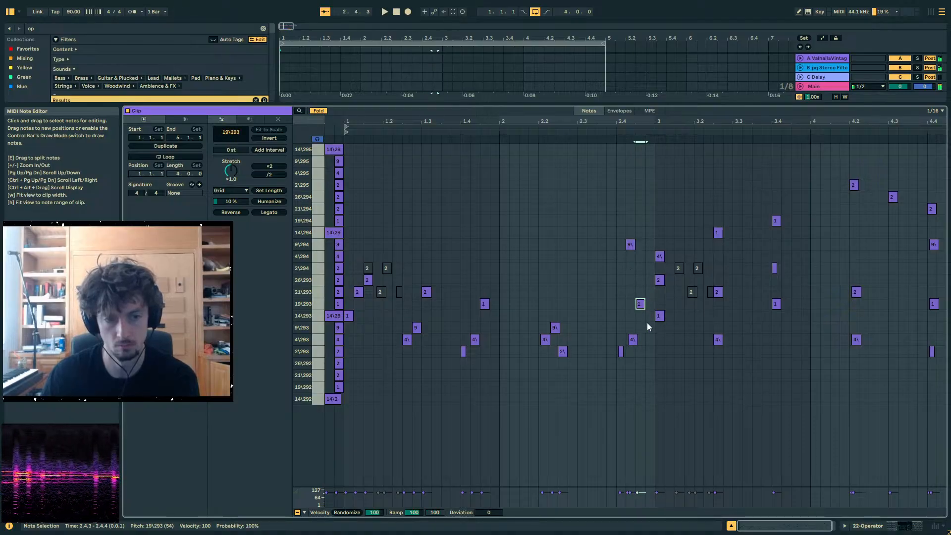
pyautogui.press('Right')
pyautogui.press('Down')
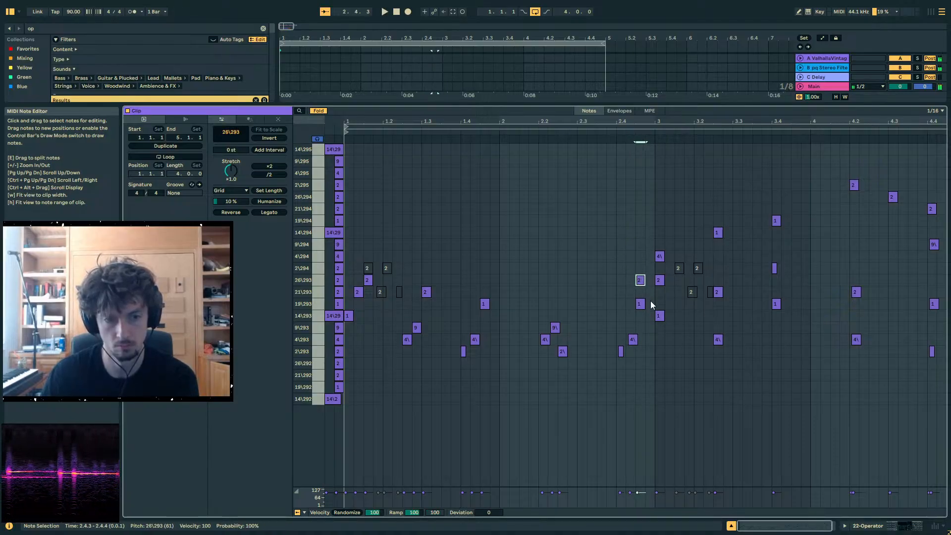
pyautogui.click(643, 305)
pyautogui.press('Left')
pyautogui.press('space')
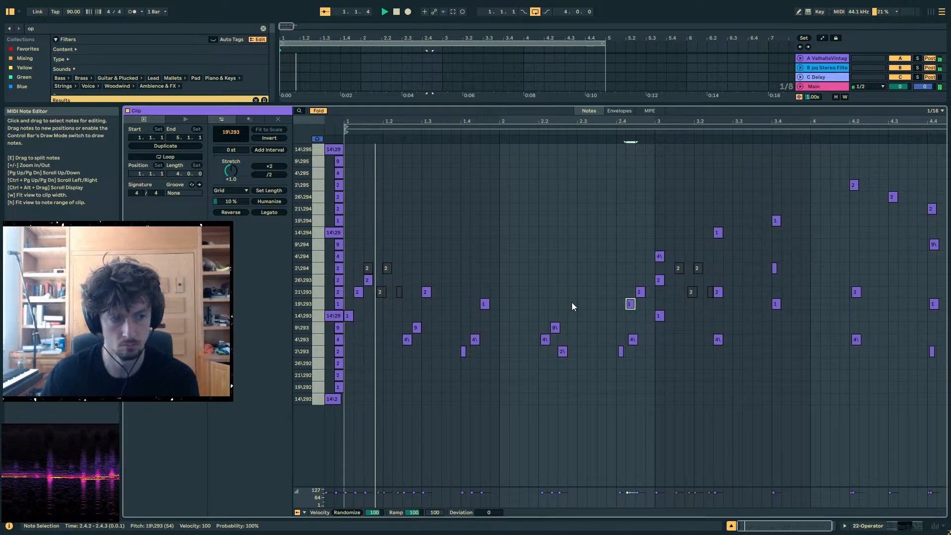
# - Lower the 2.4.2 note to 14\293, and shift the 4\293 note to 2.4.1 and the 2\293 note to 2.3.4
pyautogui.press('Down')
pyautogui.press('Left')
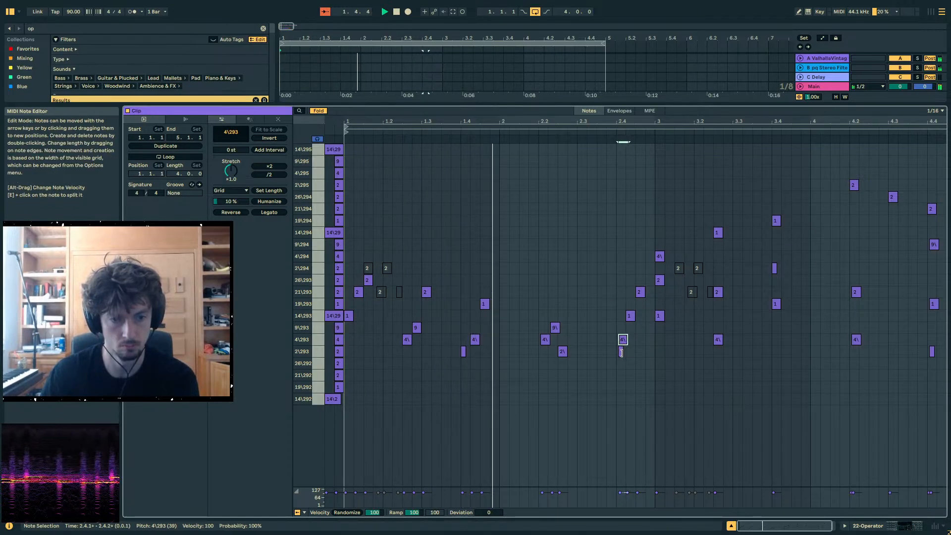
pyautogui.click(622, 351)
pyautogui.press('Left')
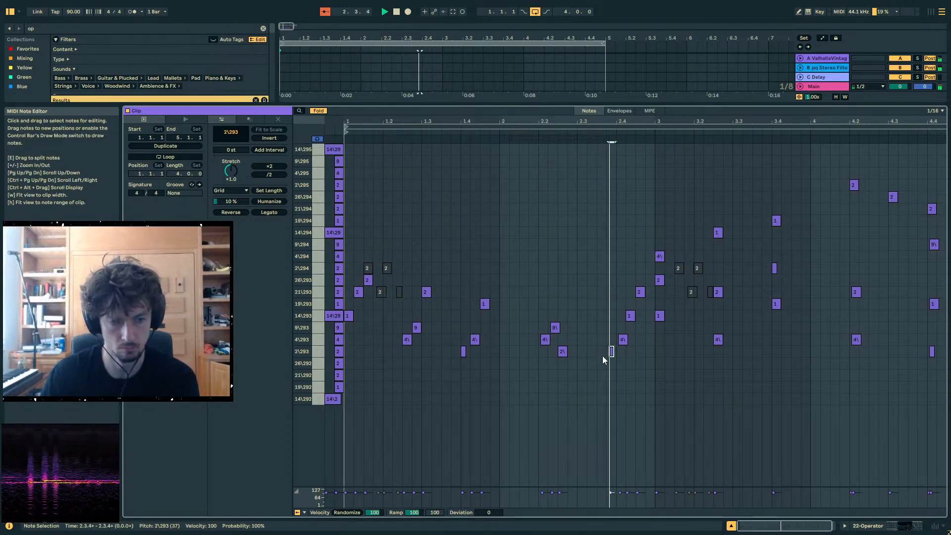
# - Raise the 2\293 note at 2.2.3 to 14\293
pyautogui.click(561, 351)
pyautogui.press('Up')
pyautogui.press('Up')
pyautogui.press('Up')
# - Delete the old notes in bars 3 and 4, and duplicate the bar 1–2 pattern there, starting at 3.1.1
pyautogui.moveTo(672, 342); pyautogui.dragTo(943, 178)
pyautogui.press('Delete')
pyautogui.moveTo(606, 276); pyautogui.dragTo(347, 409)
pyautogui.hotkey('ctrl', 'd')
pyautogui.press('space')
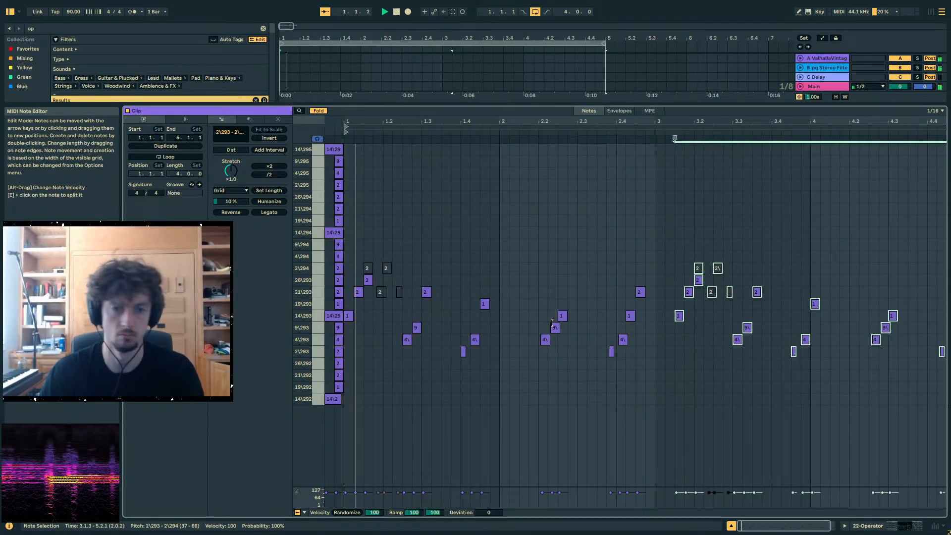
pyautogui.press('Left')
pyautogui.press('space')
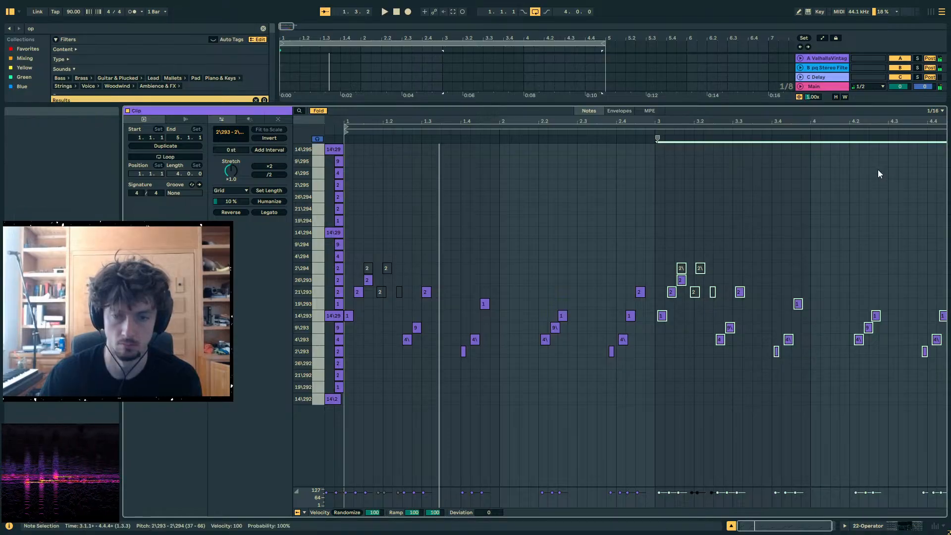
# - Return to the arrangement, play it, and set the Wavetable track's volume to -8.7 dB
pyautogui.click(860, 526)
pyautogui.click(918, 251)
pyautogui.press('space')
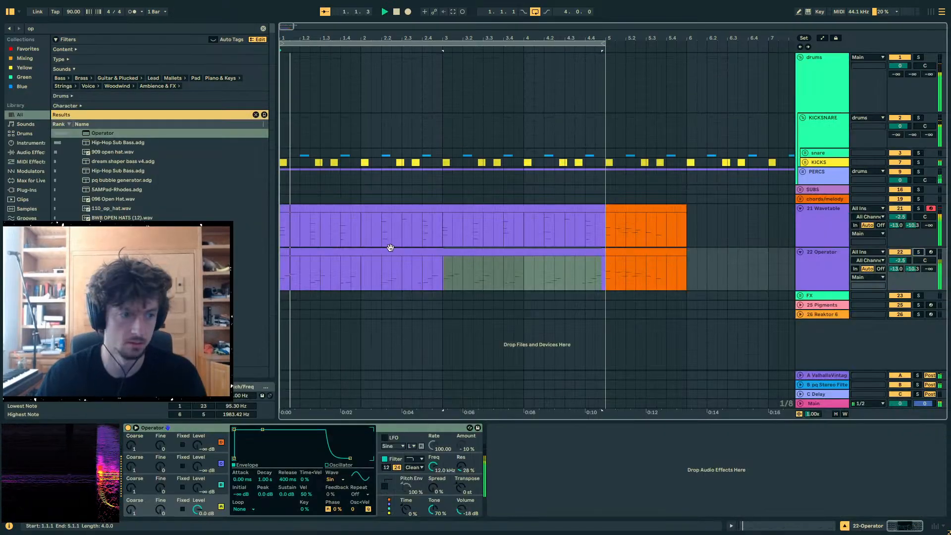
pyautogui.click(384, 250)
pyautogui.click(854, 225)
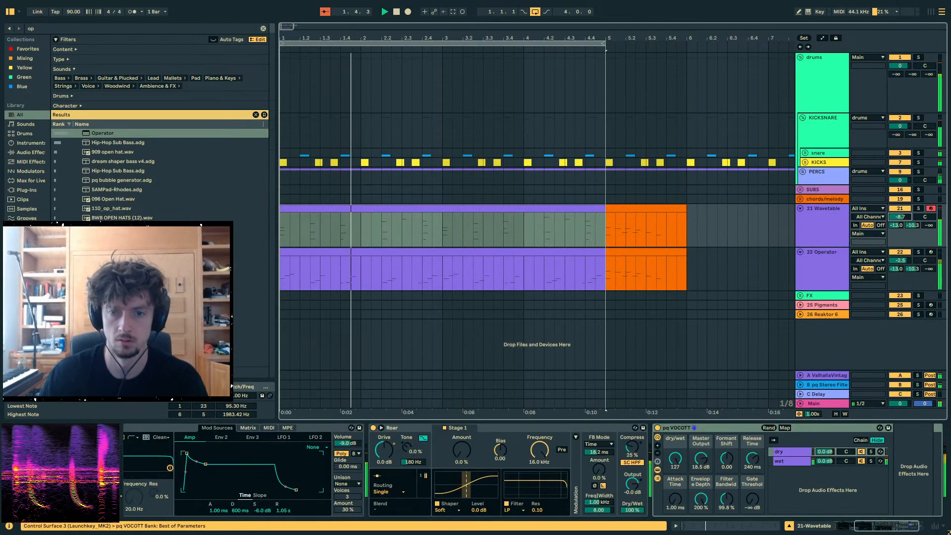
# - Set the Operator track's volume to 0.1 dB and return the Wavetable track's monitoring to Auto
pyautogui.click(827, 267)
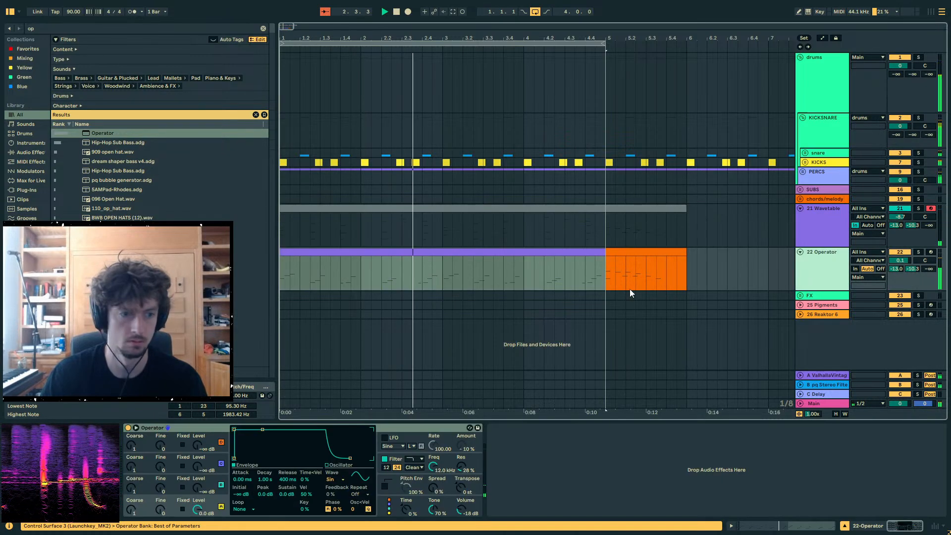
pyautogui.click(416, 252)
pyautogui.click(426, 209)
pyautogui.click(865, 226)
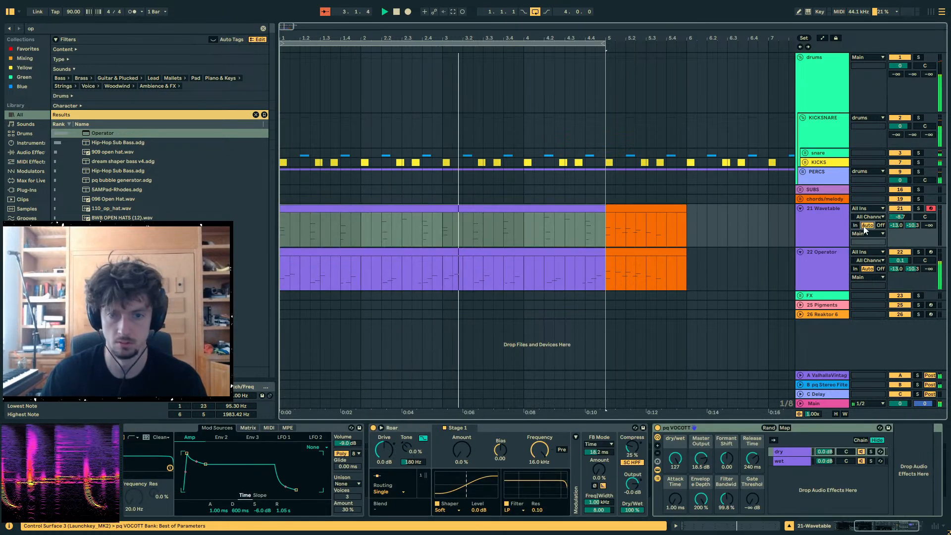
# - Restart playback and set the dry/wet of the Wavetable track's pq VOCOTT effect to 0
pyautogui.click(526, 210)
pyautogui.press('space')
pyautogui.press('space')
pyautogui.click(822, 226)
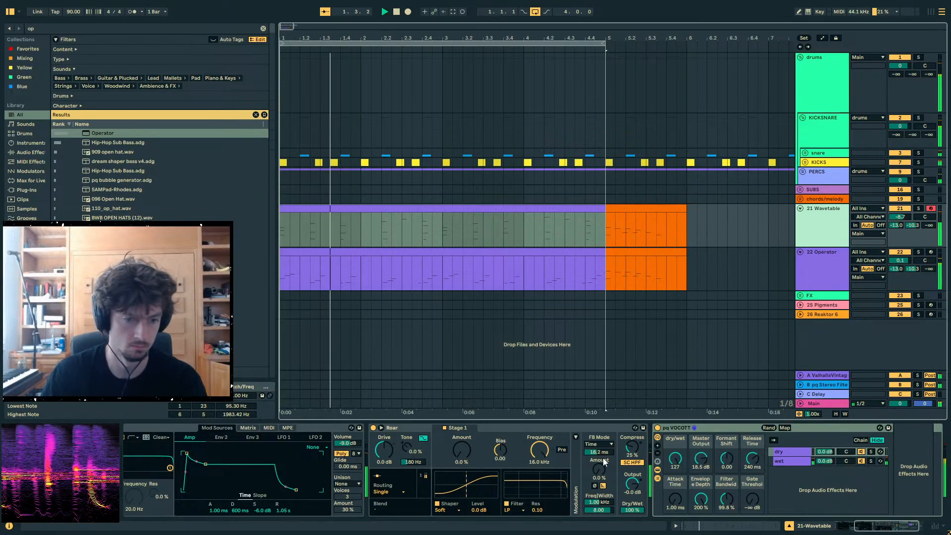
pyautogui.moveTo(675, 458); pyautogui.dragTo(675, 495)
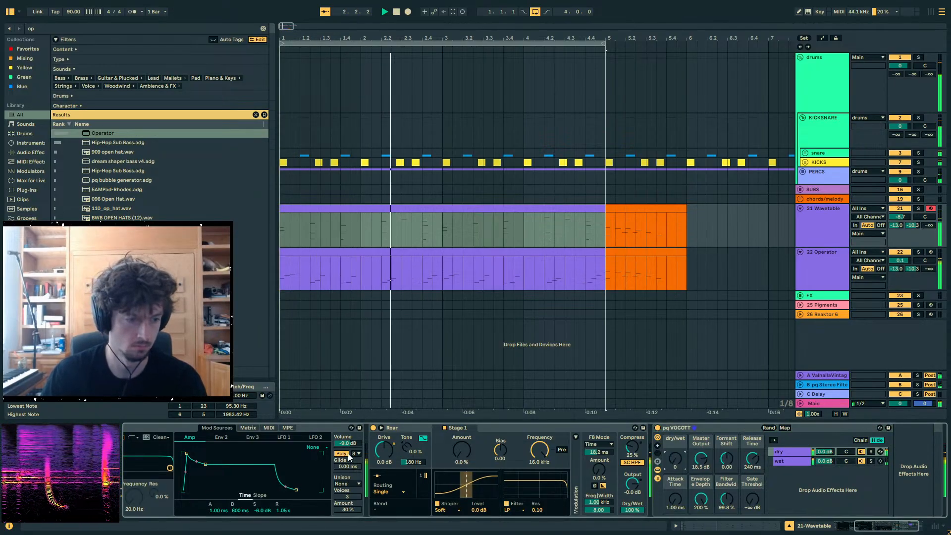
# - Set Wavetable's unison mode to Noise and its track volume to -1.4 dB
pyautogui.click(346, 483)
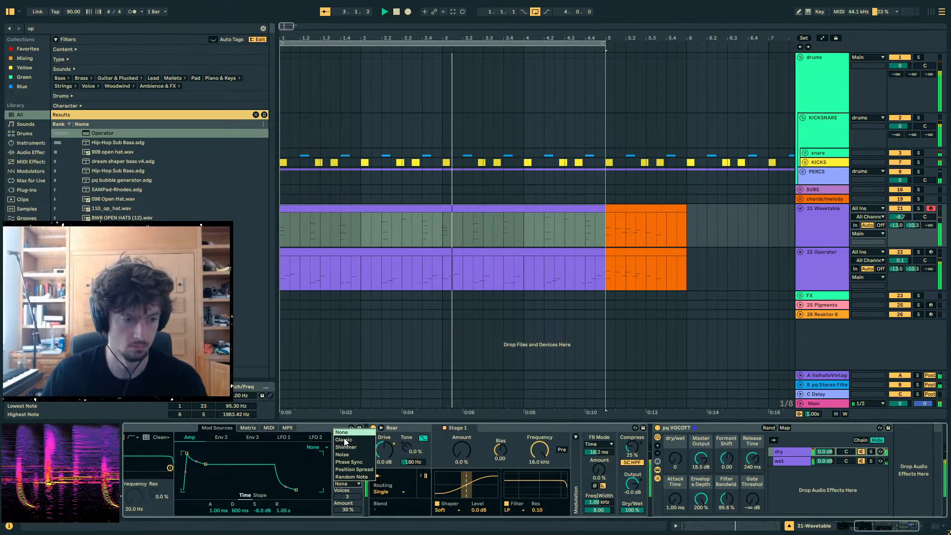
pyautogui.click(343, 454)
pyautogui.moveTo(898, 217); pyautogui.dragTo(898, 202)
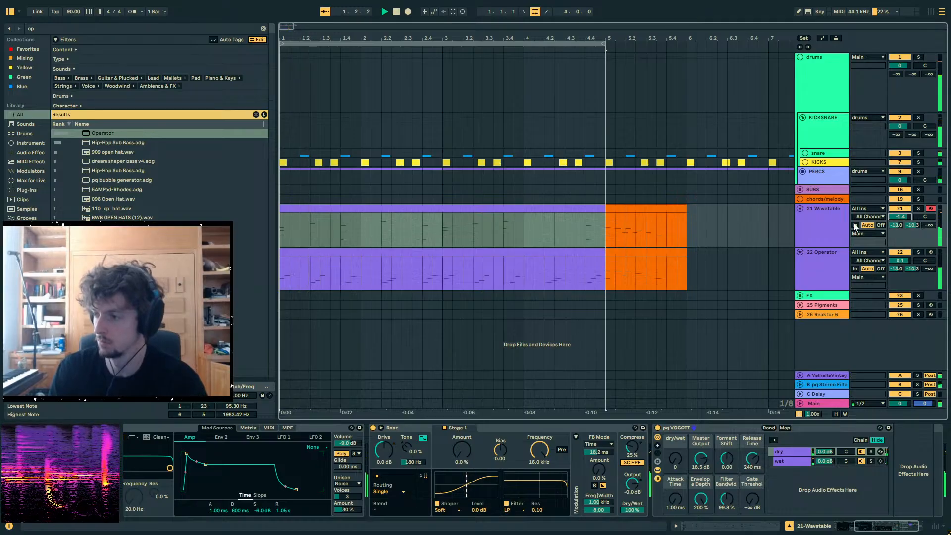
# - Set Roar's Dry/Wet on the Wavetable track to 0%
pyautogui.click(402, 255)
pyautogui.click(473, 231)
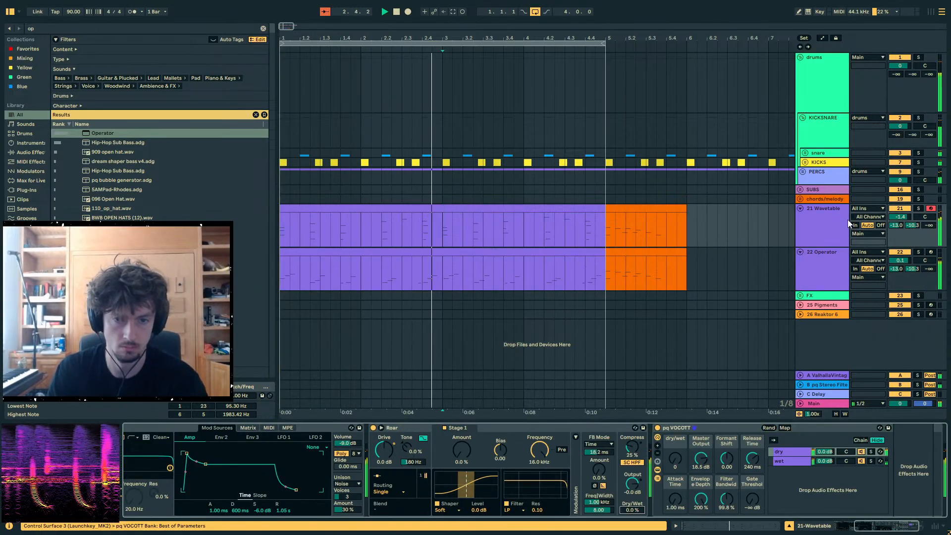
pyautogui.click(846, 272)
pyautogui.click(825, 213)
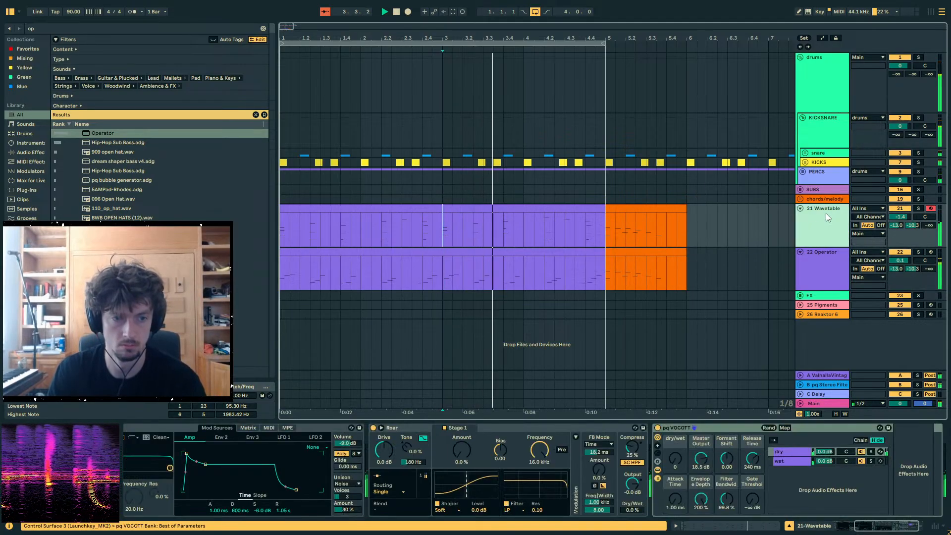
# - Open the Operator clip's notes and raise the last two notes of bar 3 to 9\293 and 26\293
pyautogui.click(497, 248)
pyautogui.click(779, 526)
pyautogui.press('space')
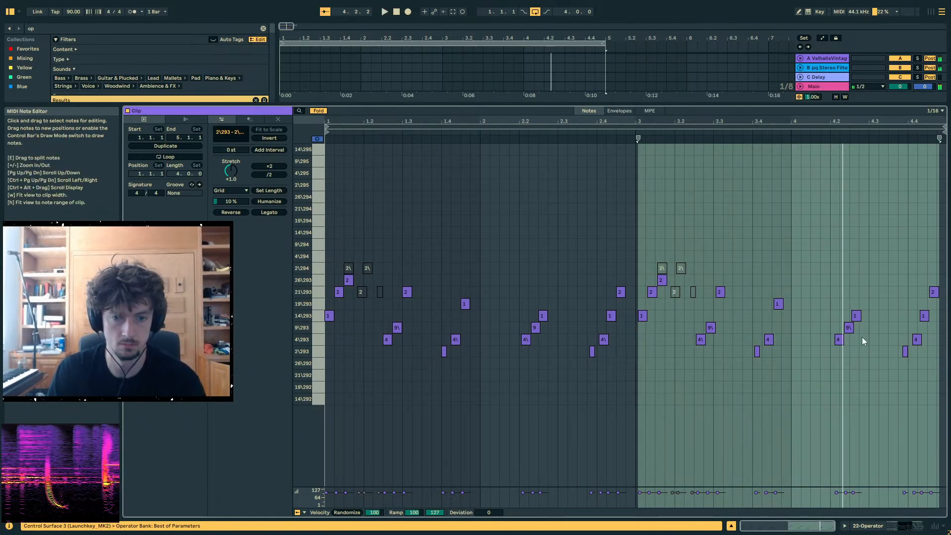
pyautogui.moveTo(800, 318); pyautogui.dragTo(766, 274)
pyautogui.press('Up')
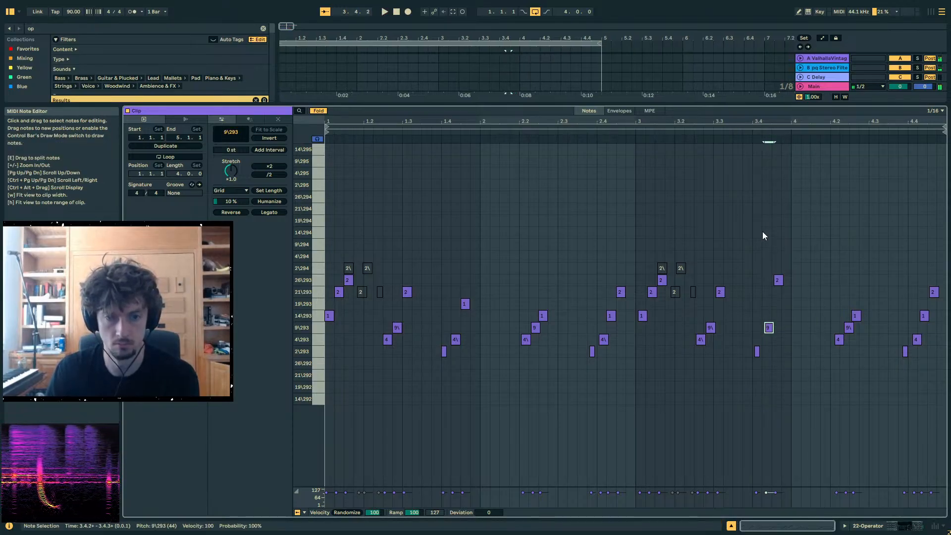
# - Raise the last note of bar 3 to 2\294 and the 14\293 note at 4.2.3 to 19\293
pyautogui.click(734, 139)
pyautogui.moveTo(807, 293); pyautogui.dragTo(771, 271)
pyautogui.press('Up')
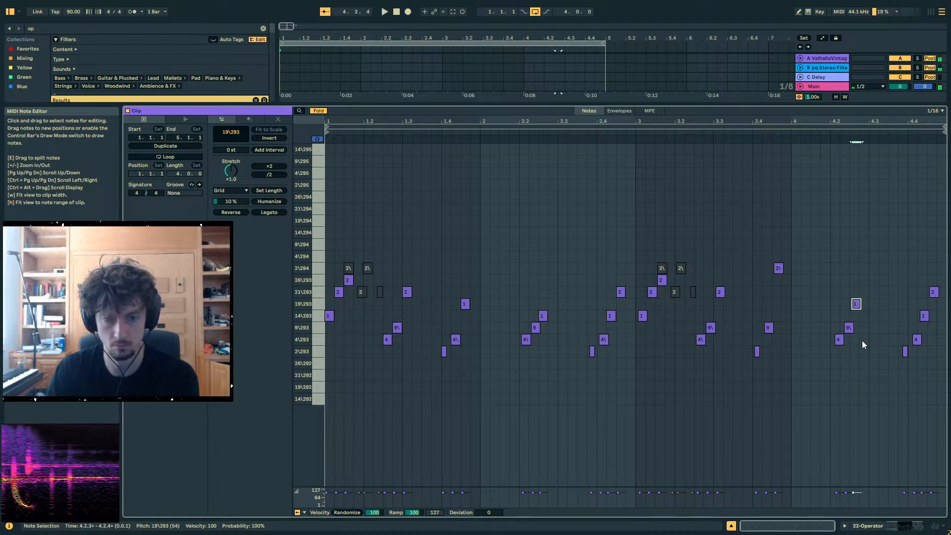
# - Try adding a 9\293 note at 4.3.2 and shifting it later within beat 4.3
pyautogui.moveTo(861, 340); pyautogui.dragTo(848, 331)
pyautogui.doubleClick(881, 325)
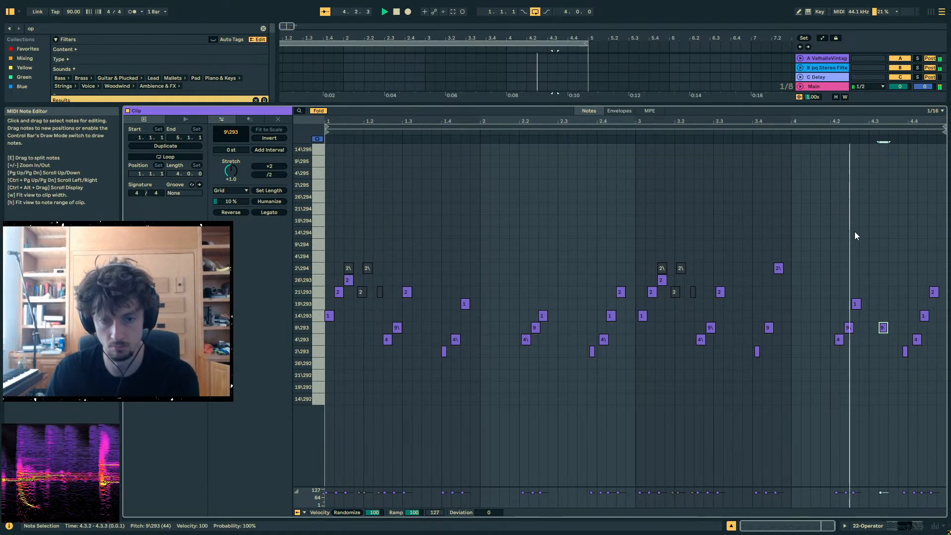
pyautogui.press('Right')
pyautogui.press('Right')
pyautogui.press('Right')
pyautogui.press('Right')
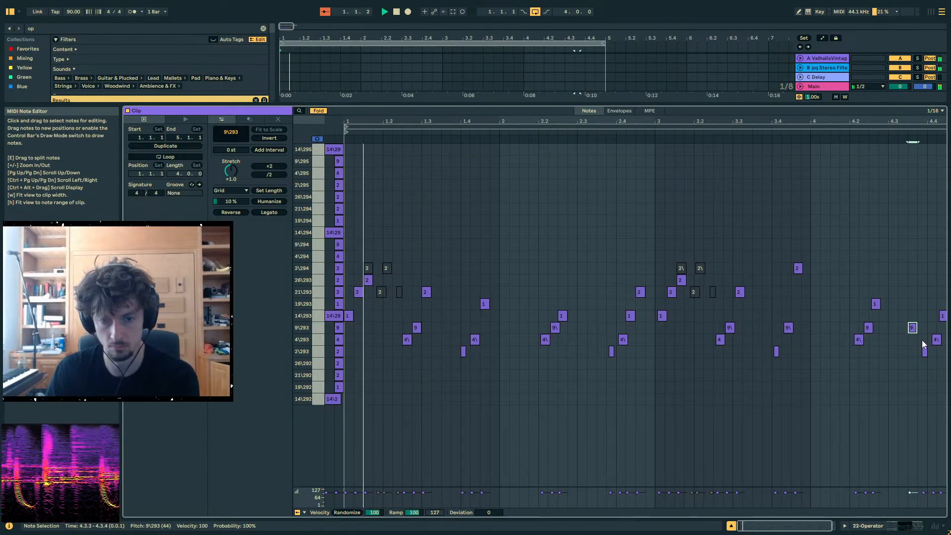
# - Lower the 14\293 note in beat 4.4 to 9\293 and delete the trial note in beat 4.3
pyautogui.moveTo(940, 315); pyautogui.dragTo(942, 326)
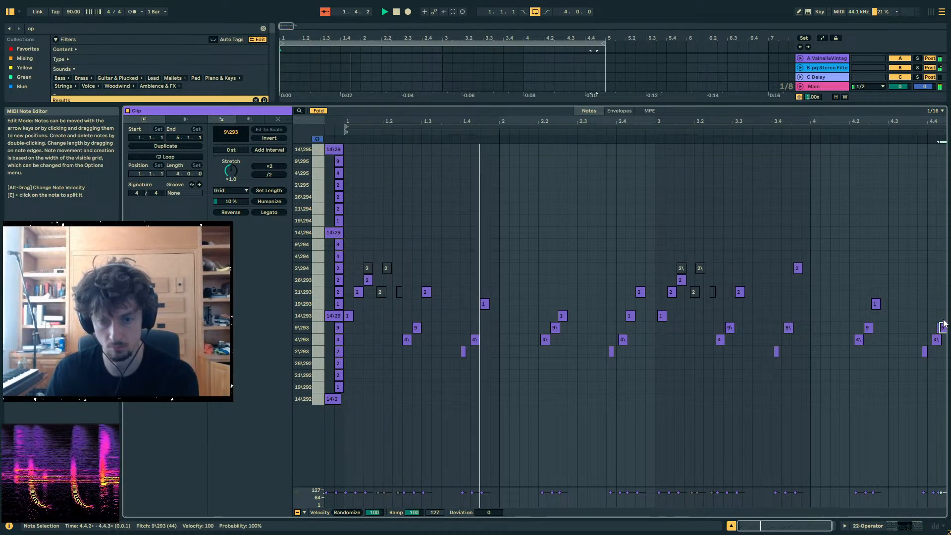
pyautogui.click(938, 330)
pyautogui.press('Delete')
pyautogui.moveTo(885, 120); pyautogui.dragTo(863, 125)
# - Lower the final note of bar 4, at 4.4.3, from its 21\293 row to 14\293
pyautogui.click(934, 293)
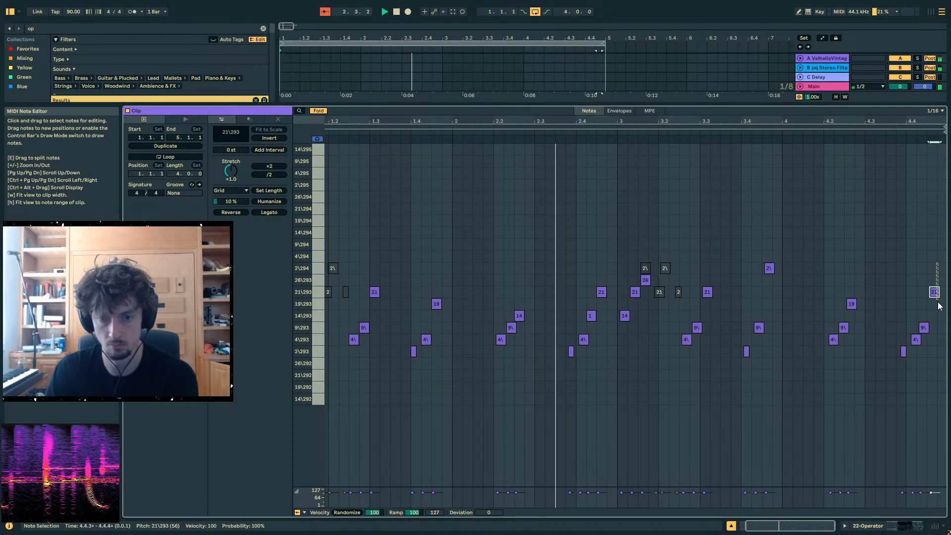
pyautogui.press('Down')
pyautogui.press('Down')
pyautogui.press('Down')
pyautogui.press('Down')
pyautogui.press('Up')
pyautogui.press('Up')
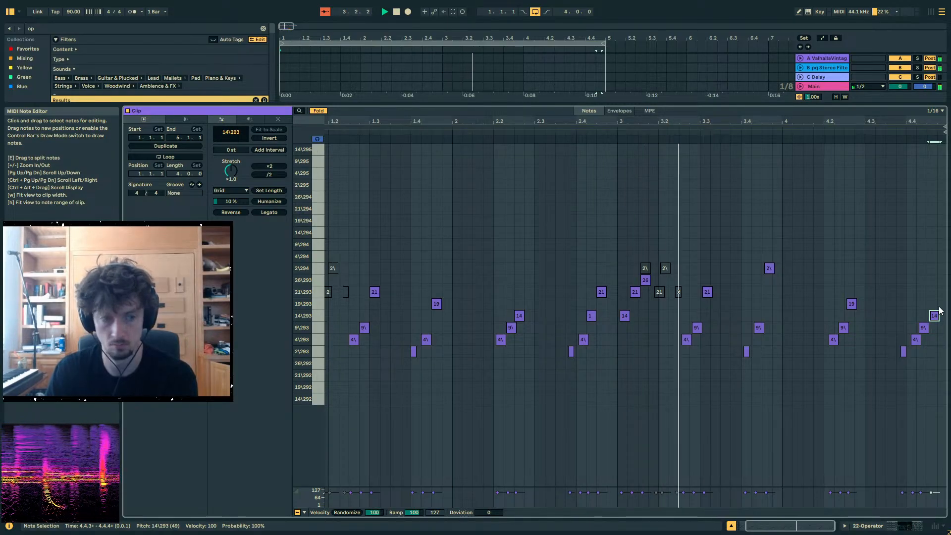
# - Shift the Operator clip's last four notes to start at 4.4.1 and stretch them to end at 5.1.1
pyautogui.click(893, 527)
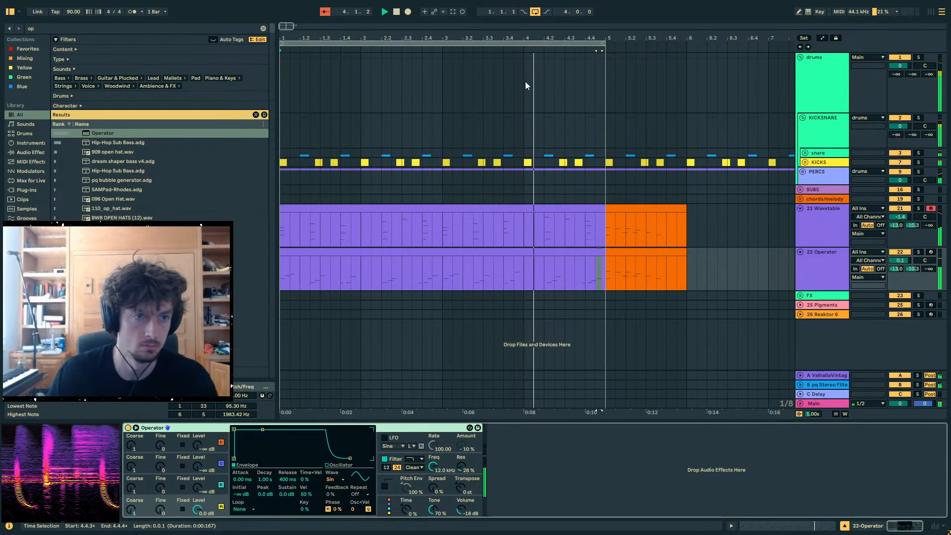
pyautogui.moveTo(483, 39); pyautogui.dragTo(484, 26)
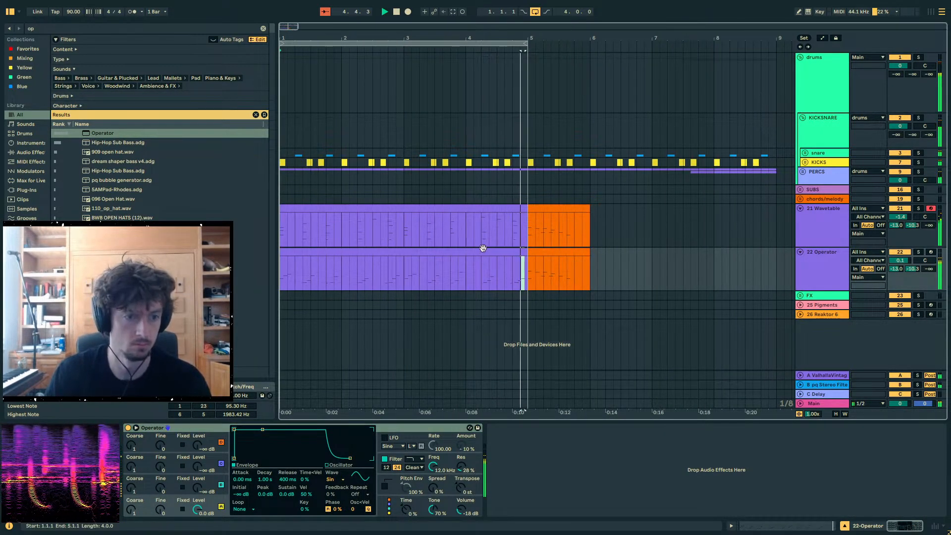
pyautogui.click(483, 250)
pyautogui.click(785, 526)
pyautogui.moveTo(909, 373); pyautogui.dragTo(903, 348)
pyautogui.moveTo(904, 352); pyautogui.dragTo(907, 309)
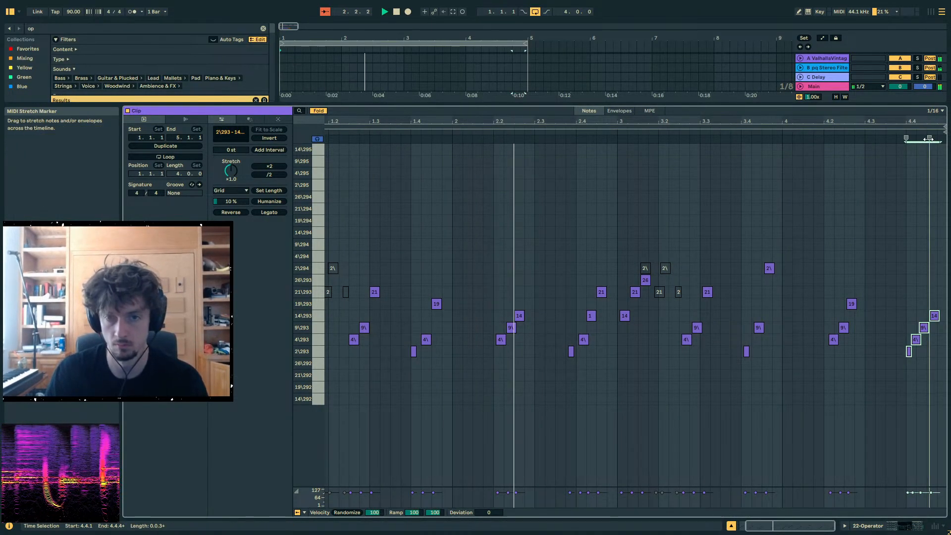
pyautogui.moveTo(929, 139); pyautogui.dragTo(936, 139)
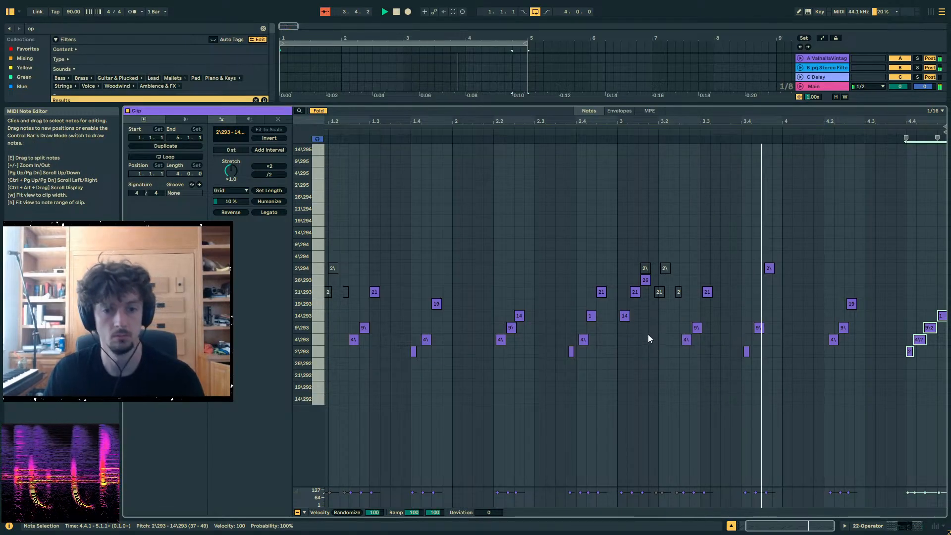
# - Select the Operator notes from 3.1.1 to 4.2.4 and return to the arrangement
pyautogui.click(854, 372)
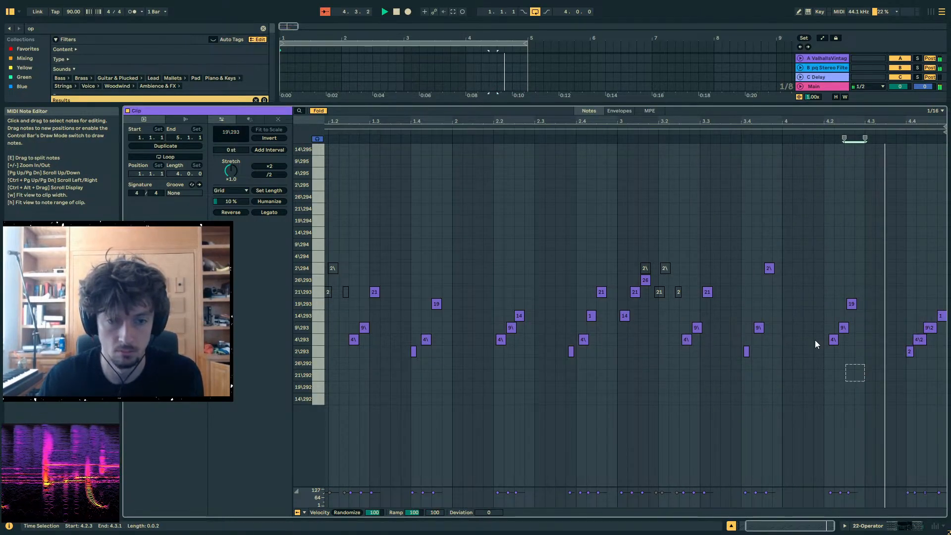
pyautogui.moveTo(863, 381); pyautogui.dragTo(625, 229)
pyautogui.click(848, 525)
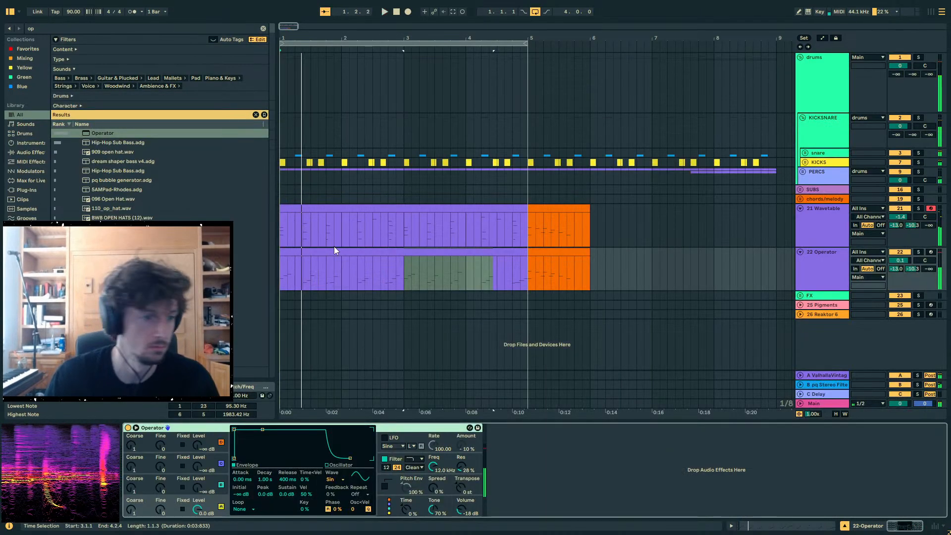
# - Solo the Operator track and set oscillator B's level to -17 dB and oscillator A's attack to 3.75 ms
pyautogui.click(333, 250)
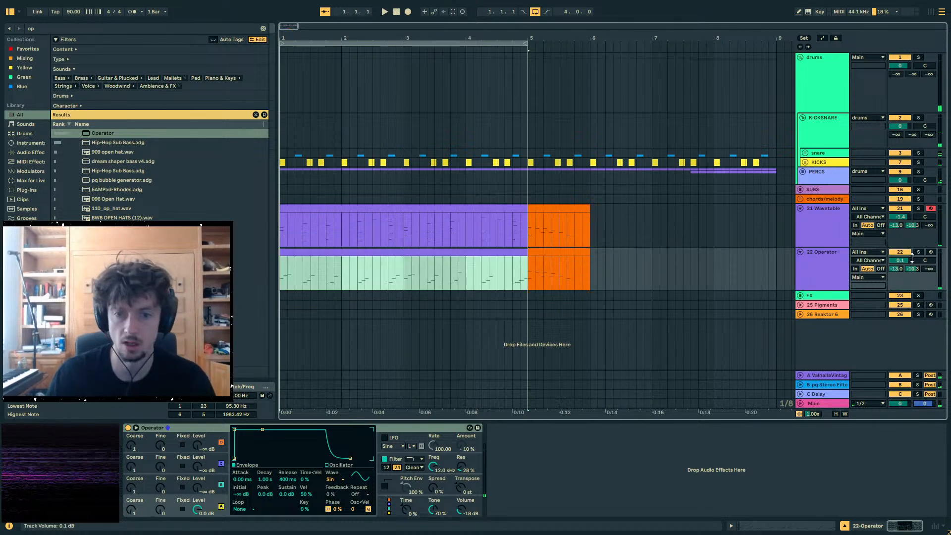
pyautogui.click(918, 251)
pyautogui.press('space')
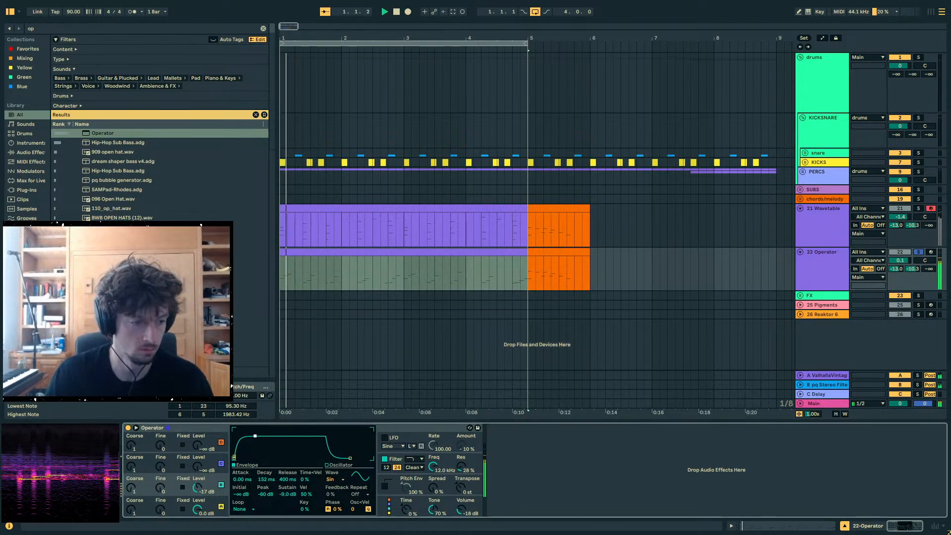
pyautogui.moveTo(132, 487); pyautogui.dragTo(134, 482)
pyautogui.press('space')
pyautogui.press('space')
pyautogui.click(166, 504)
pyautogui.moveTo(242, 479); pyautogui.dragTo(242, 463)
# - Unsolo Operator, balance the Wavetable track's volume at -2.4 dB, and lower Operator's oscillator B level to -29 dB
pyautogui.click(352, 251)
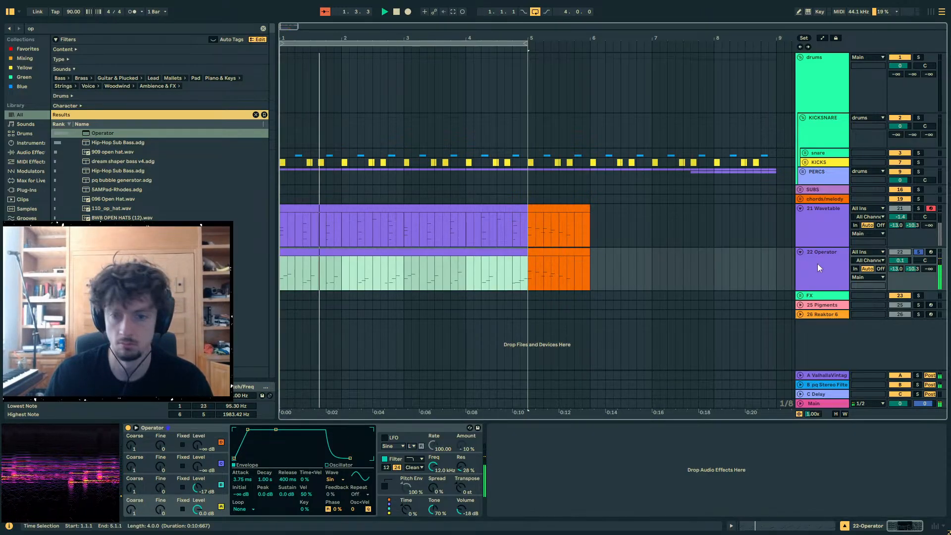
pyautogui.click(866, 225)
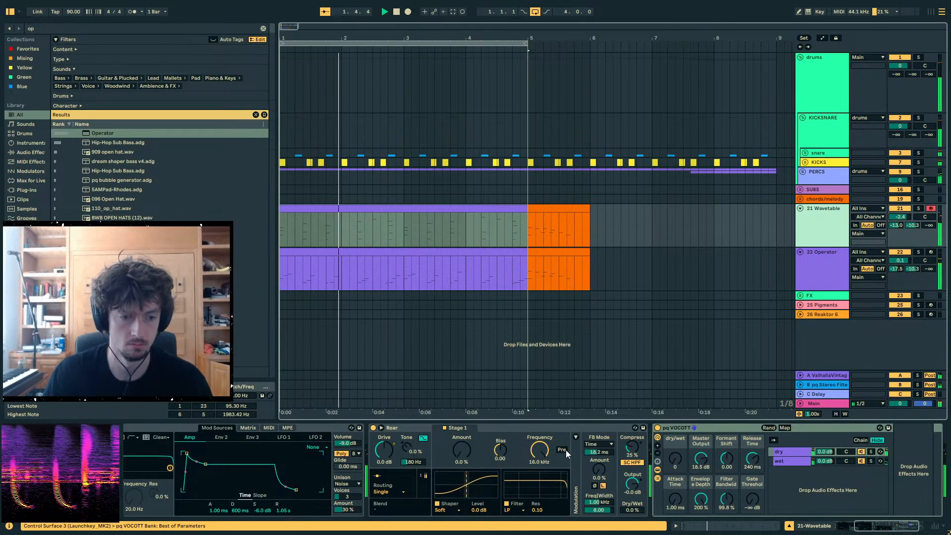
pyautogui.click(845, 257)
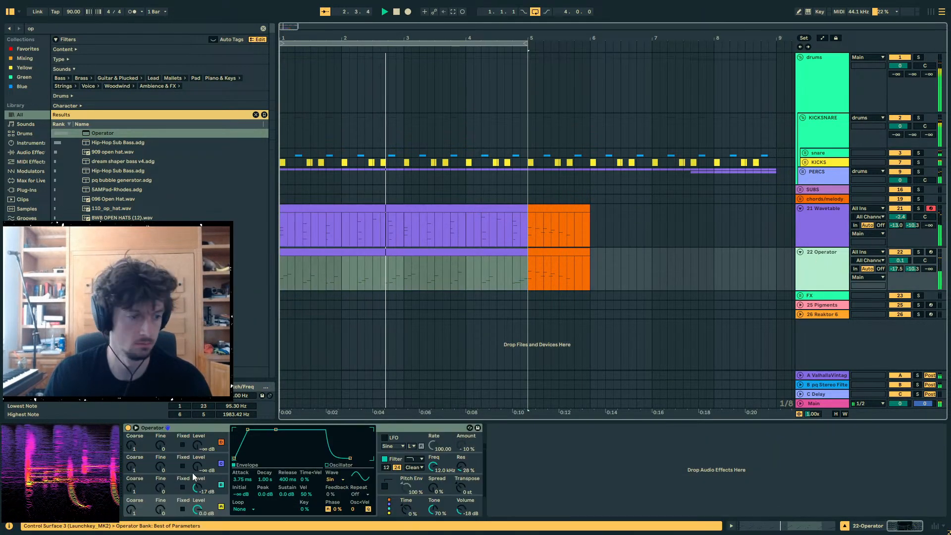
pyautogui.moveTo(198, 487); pyautogui.dragTo(197, 499)
# - Duplicate the four-bar Operator clip so that the copy fills bars 5 to 8
pyautogui.click(370, 250)
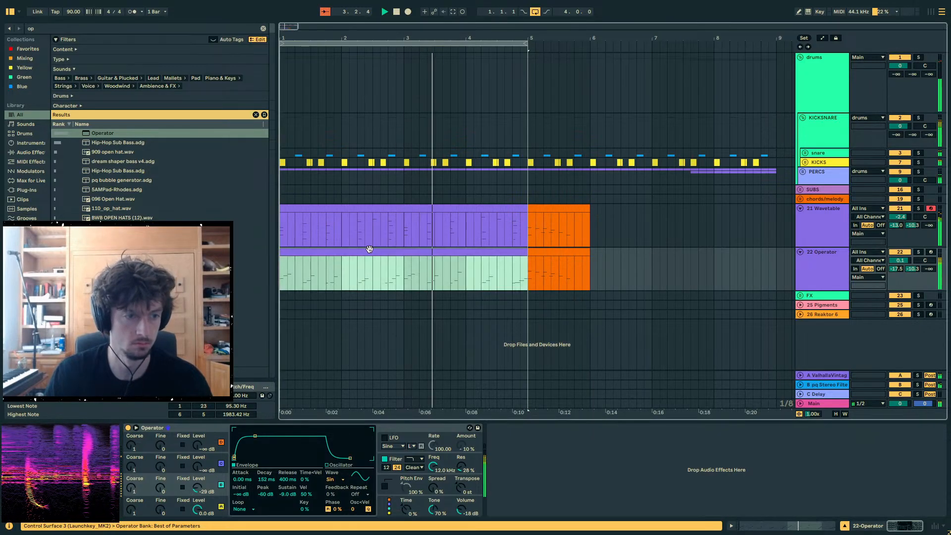
pyautogui.hotkey('ctrl', 'd')
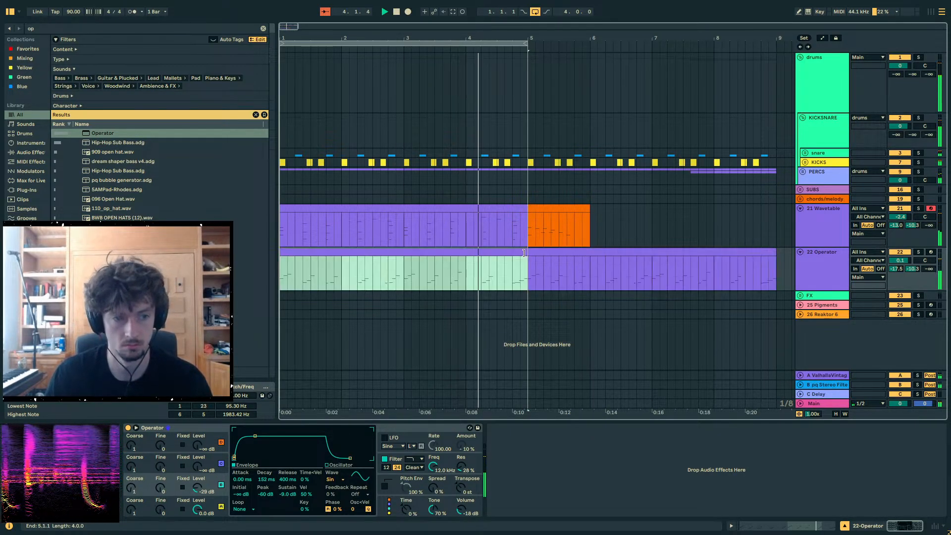
# - In the first Operator clip, raise the 19\293 note in beat 4.2 to 26\293 and the final note to 21\293
pyautogui.click(779, 525)
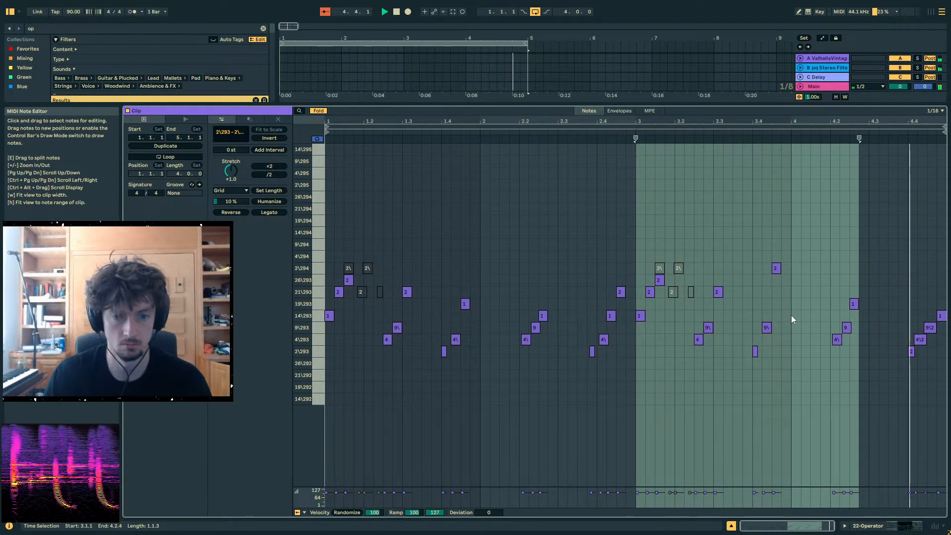
pyautogui.click(872, 313)
pyautogui.click(853, 304)
pyautogui.press('Up')
pyautogui.press('Up')
pyautogui.click(767, 132)
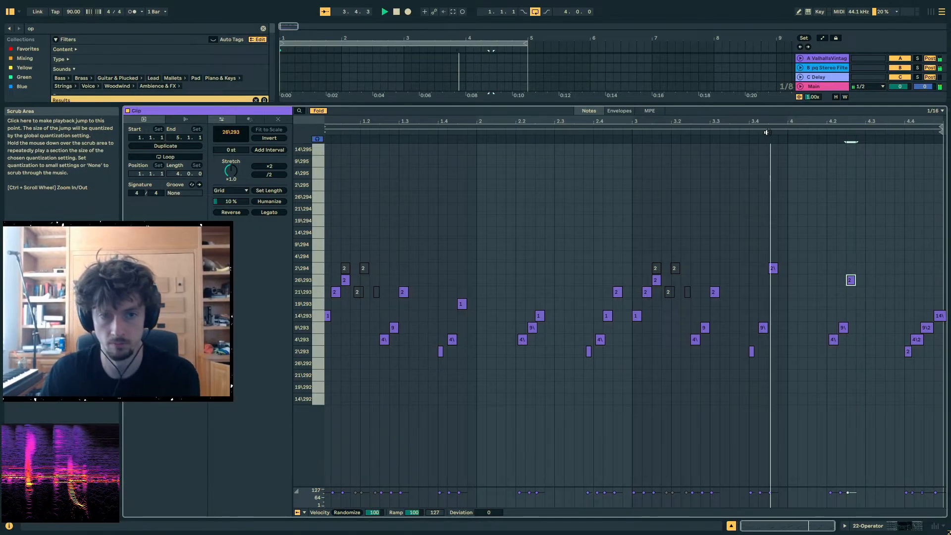
pyautogui.click(929, 329)
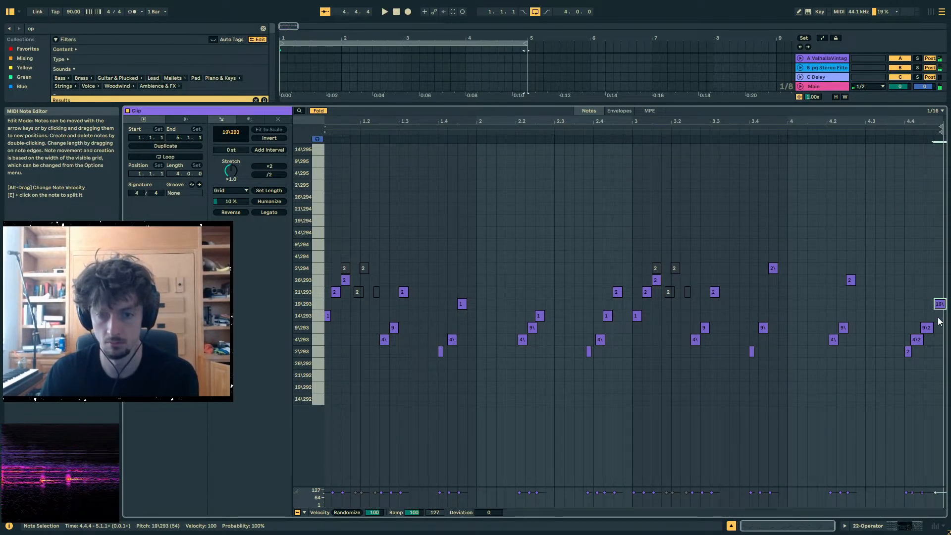
pyautogui.press('space')
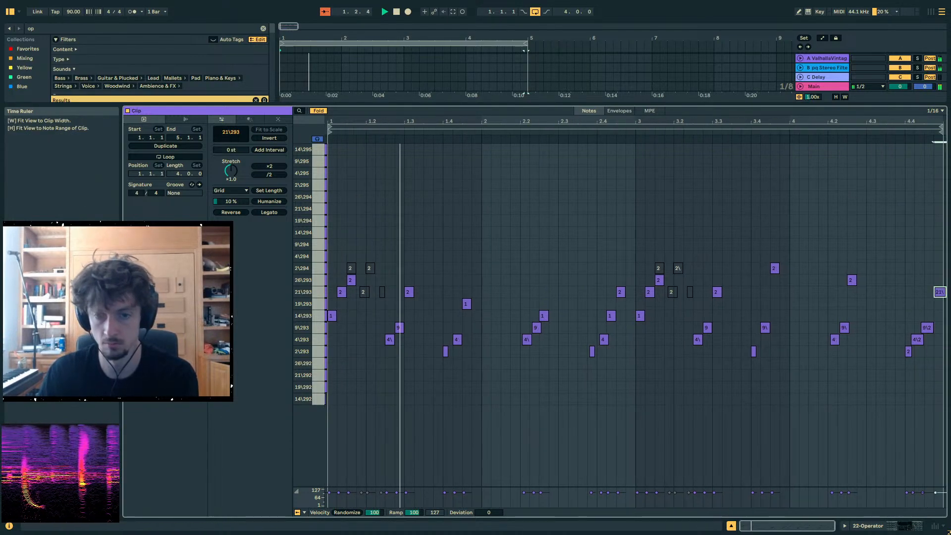
# - Move the clip's last four notes slightly earlier, delete the 2\293 note among them, and return to the arrangement
pyautogui.moveTo(934, 270); pyautogui.dragTo(898, 353)
pyautogui.press('Left')
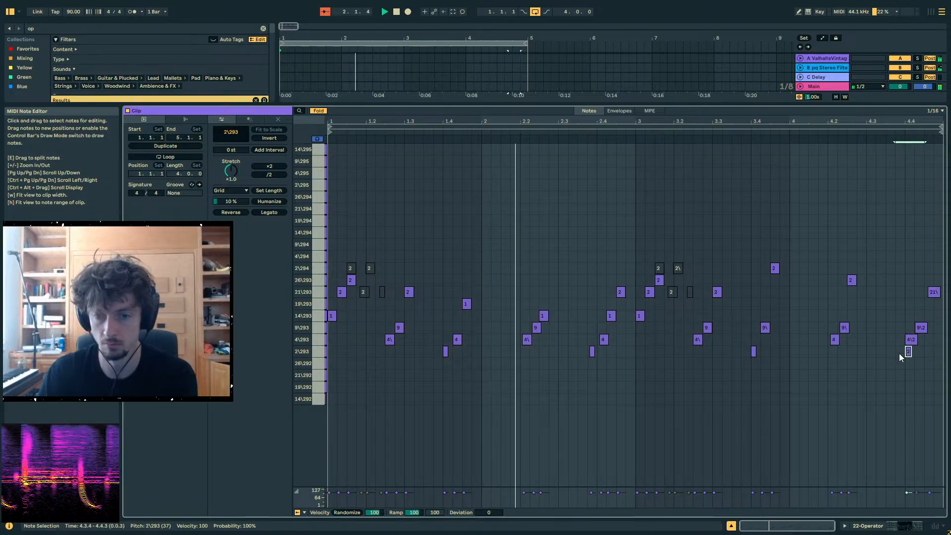
pyautogui.press('Delete')
pyautogui.press('space')
pyautogui.click(837, 134)
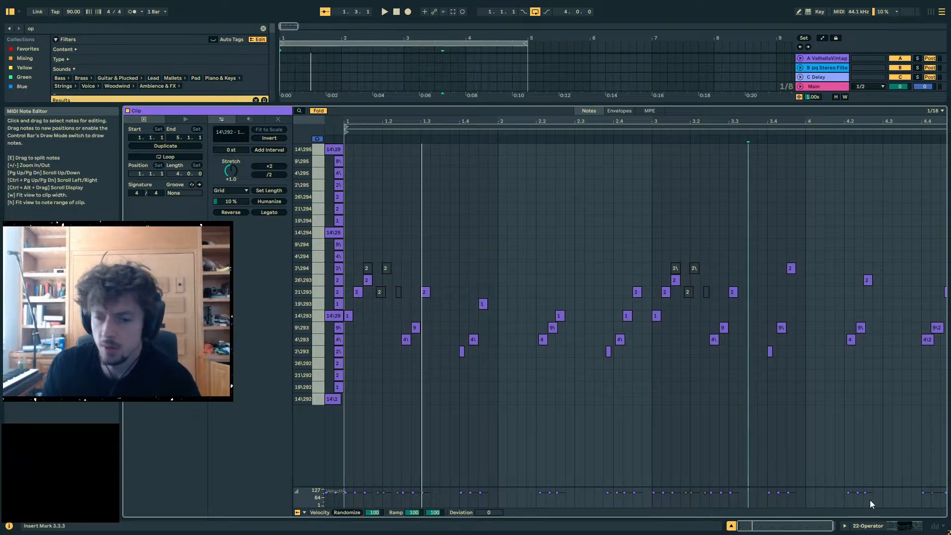
pyautogui.click(890, 526)
# - Try to duplicate the edited Operator clip over the copy in bars 5 to 8
pyautogui.click(520, 248)
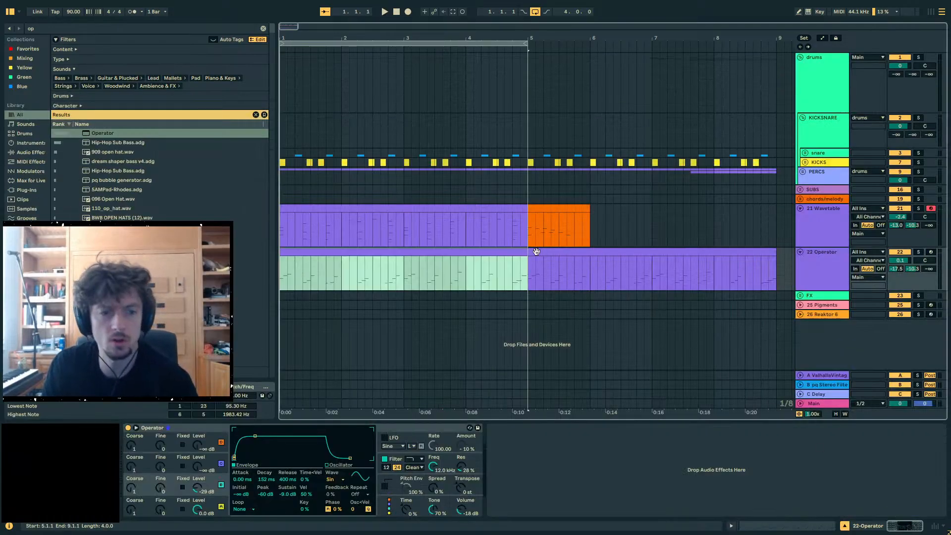
pyautogui.keyDown('shift'); pyautogui.click(536, 252); pyautogui.keyUp('shift')
pyautogui.click(495, 252)
pyautogui.hotkey('ctrl', 'd')
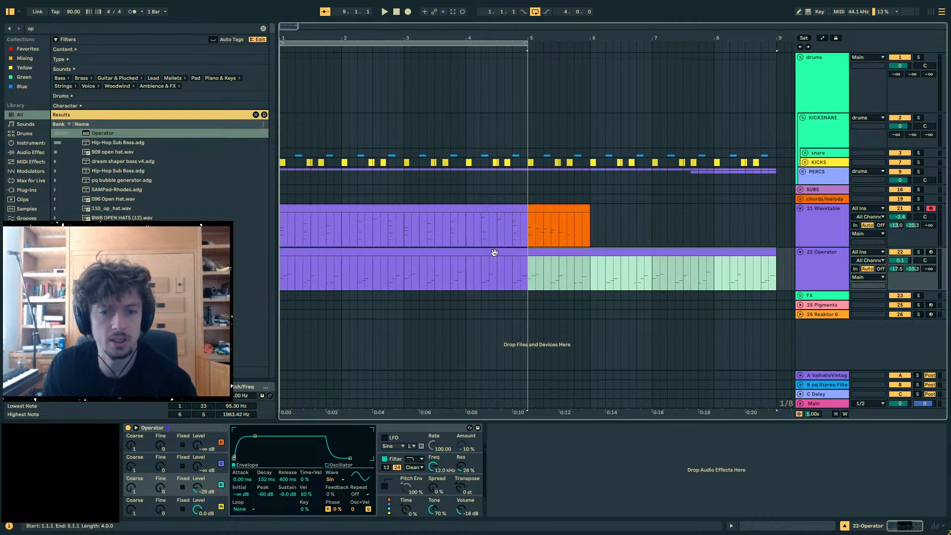
pyautogui.hotkey('ctrl', 'z')
pyautogui.click(566, 252)
pyautogui.keyDown('shift'); pyautogui.click(467, 248); pyautogui.keyUp('shift')
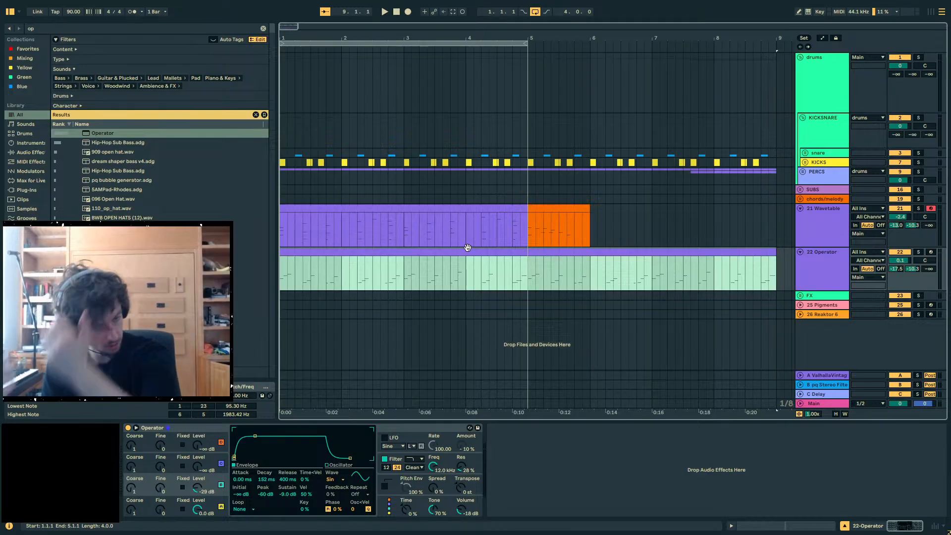
pyautogui.click(467, 247)
pyautogui.click(508, 251)
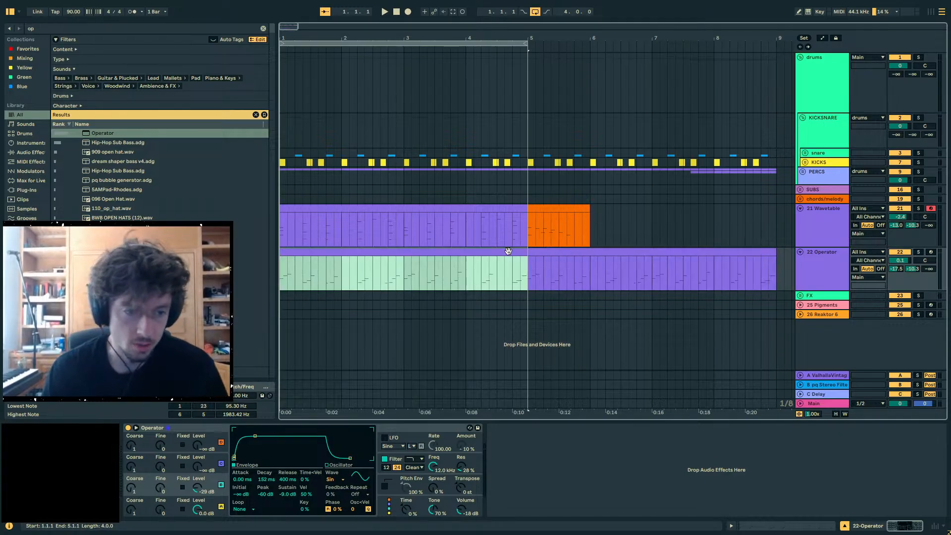
# - On the Wavetable track, collapse the pq VOCOTT device and set Roar's Stage 1 amount to 27% during playback
pyautogui.click(803, 277)
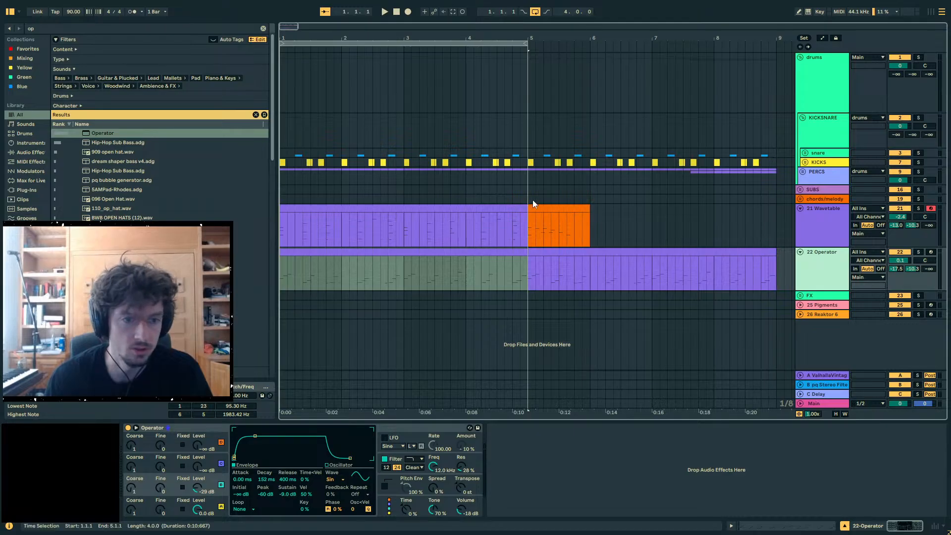
pyautogui.click(544, 227)
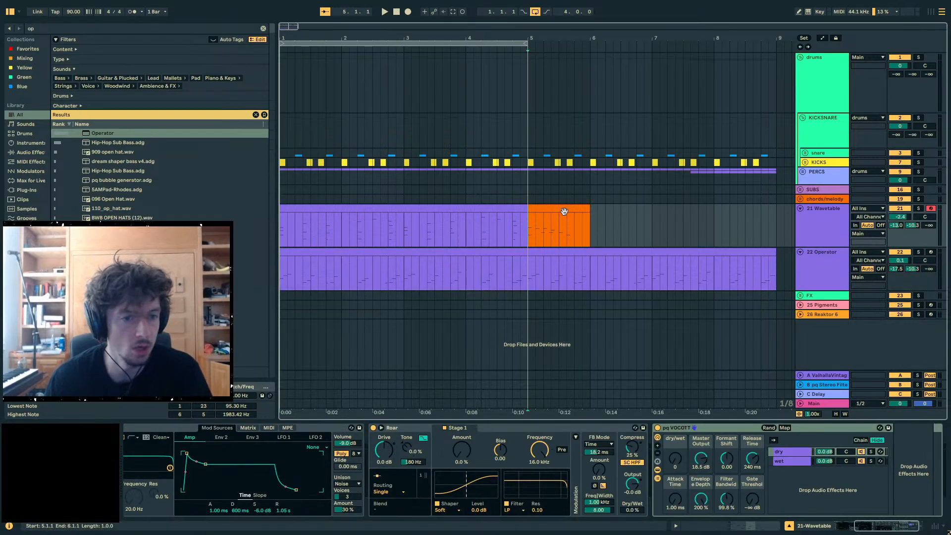
pyautogui.click(432, 208)
pyautogui.click(799, 229)
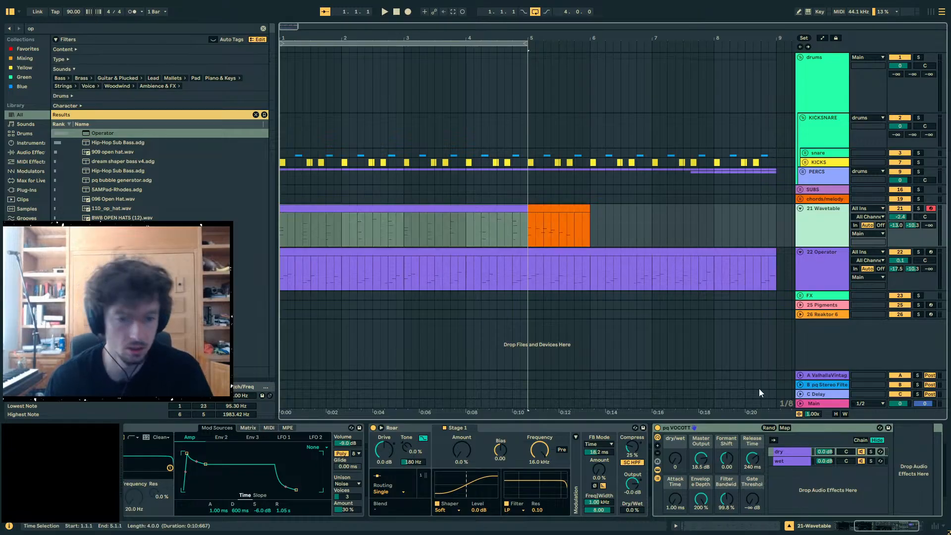
pyautogui.doubleClick(695, 428)
pyautogui.press('space')
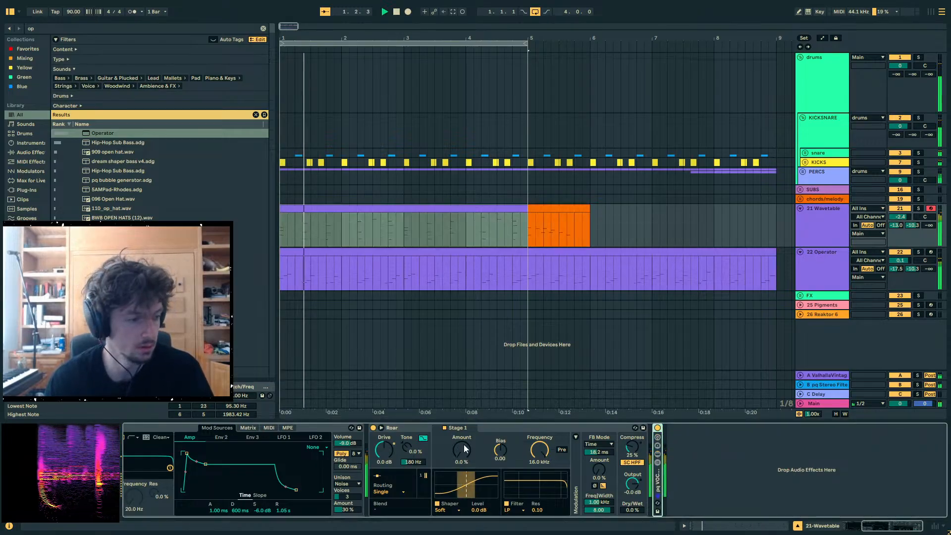
pyautogui.moveTo(463, 444); pyautogui.dragTo(463, 404)
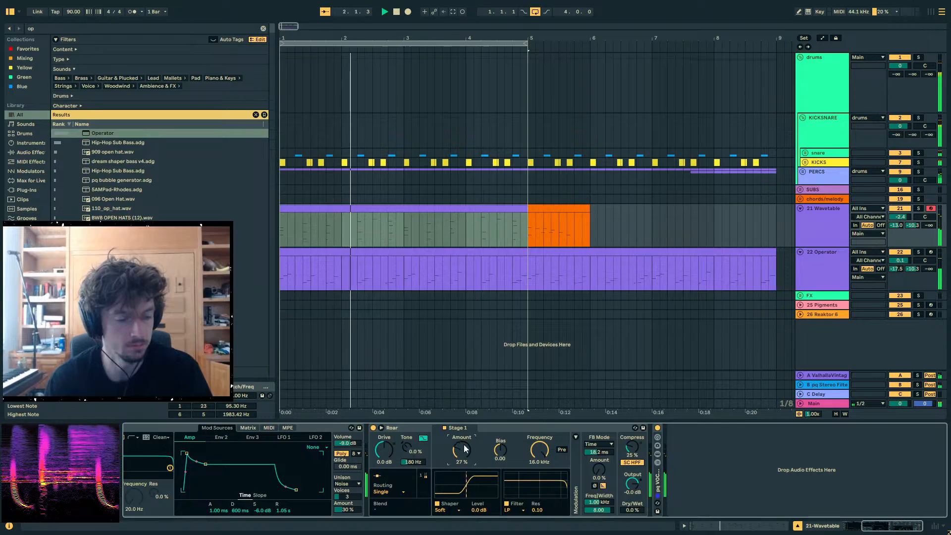
# - Stop playback and clear the browser's search text
pyautogui.click(814, 263)
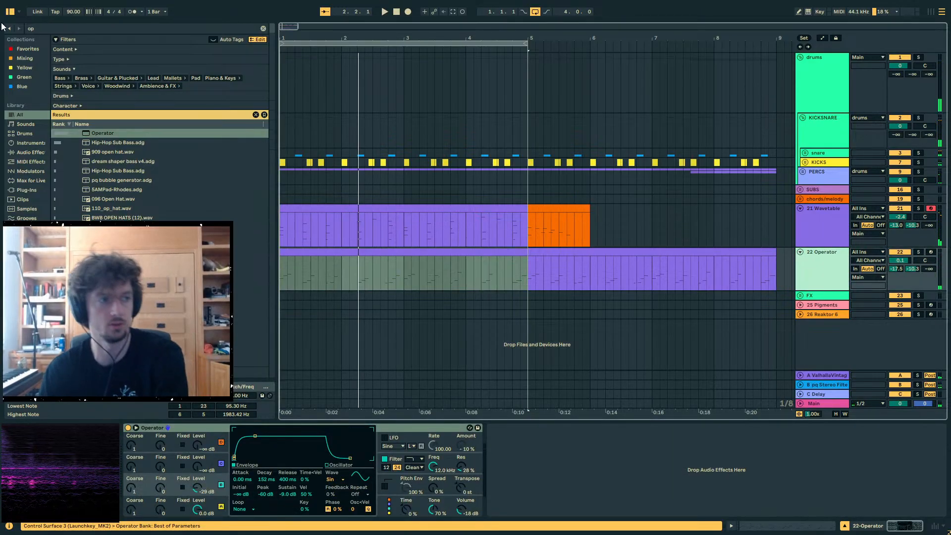
pyautogui.hotkey('ctrl', 'f')
pyautogui.press('BackSpace')
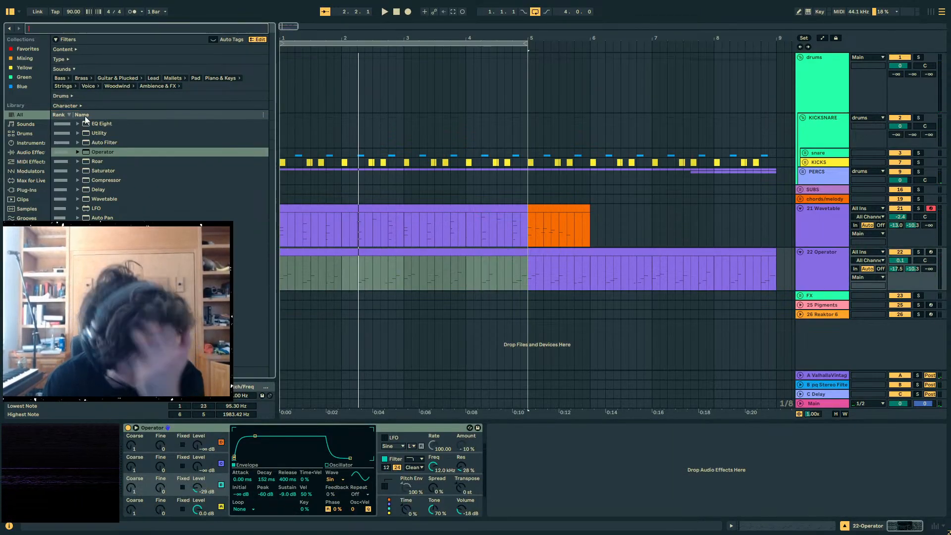
pyautogui.click(418, 255)
pyautogui.click(430, 206)
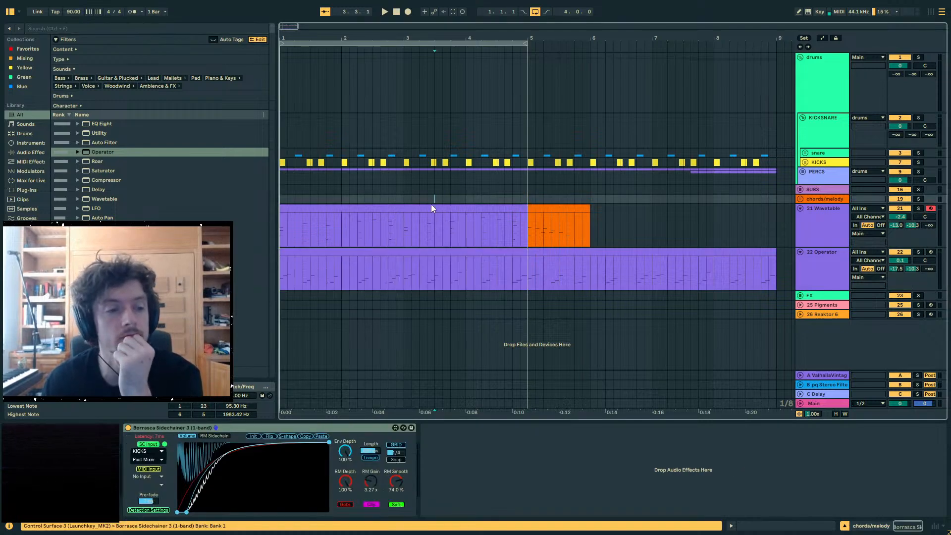
# - Duplicate the Wavetable track and delete Roar and pq VOCOTT from the copy
pyautogui.click(837, 227)
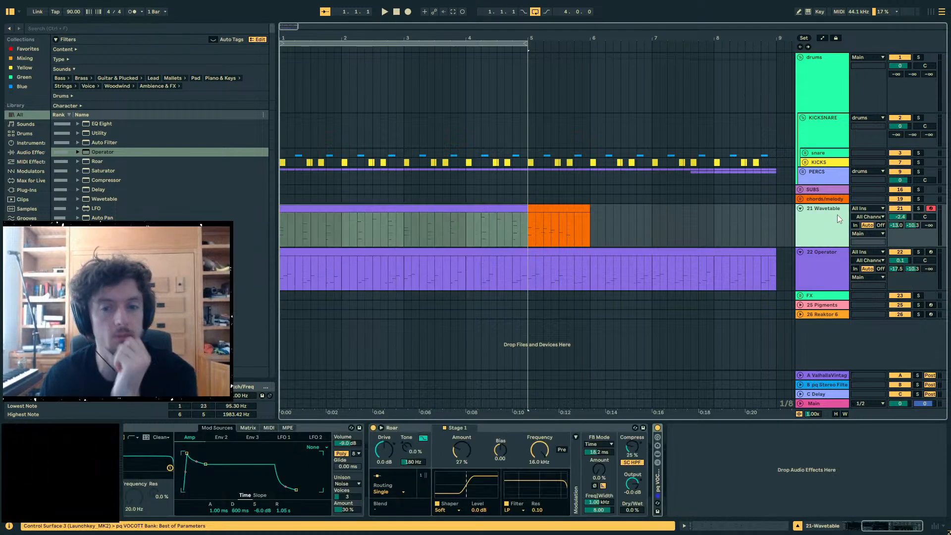
pyautogui.hotkey('ctrl', 'd')
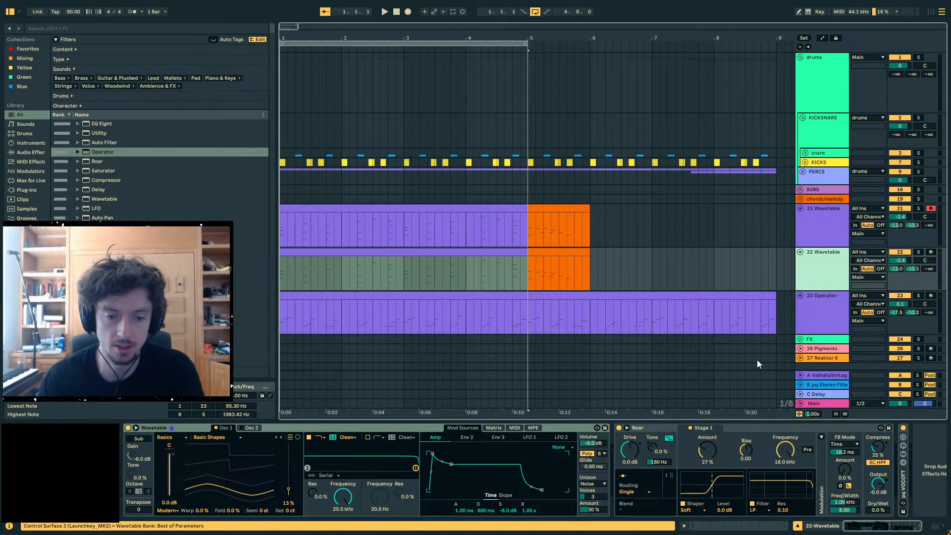
pyautogui.click(647, 430)
pyautogui.press('Delete')
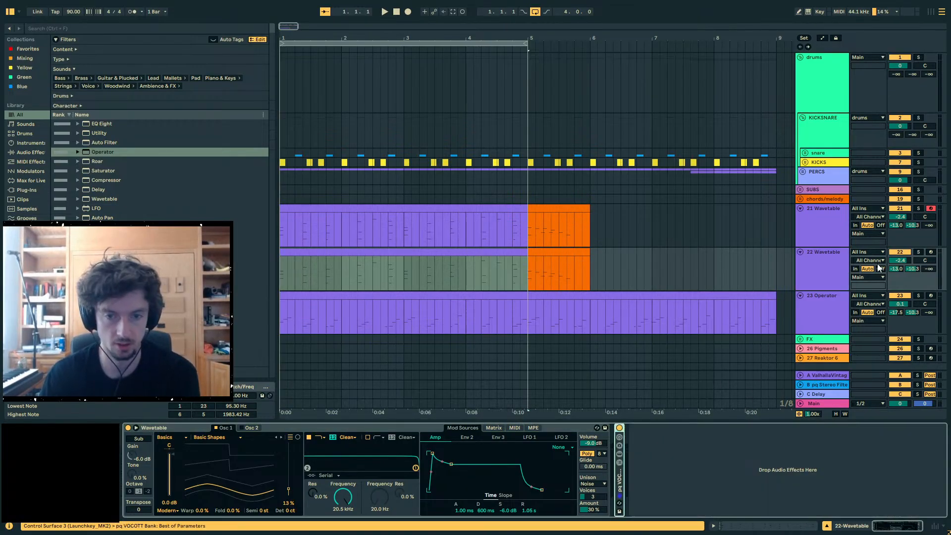
pyautogui.press('Delete')
# - Solo the duplicated Wavetable track, transpose oscillator 1 by -12 semitones, and extend the amp envelope's release to 20.0 s
pyautogui.click(918, 251)
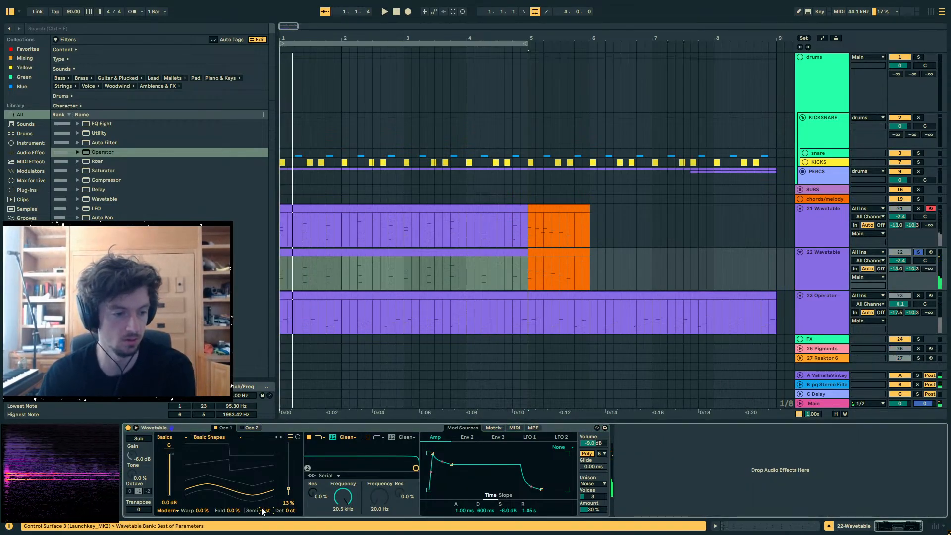
pyautogui.write('-12')
pyautogui.press('Return')
pyautogui.press('space')
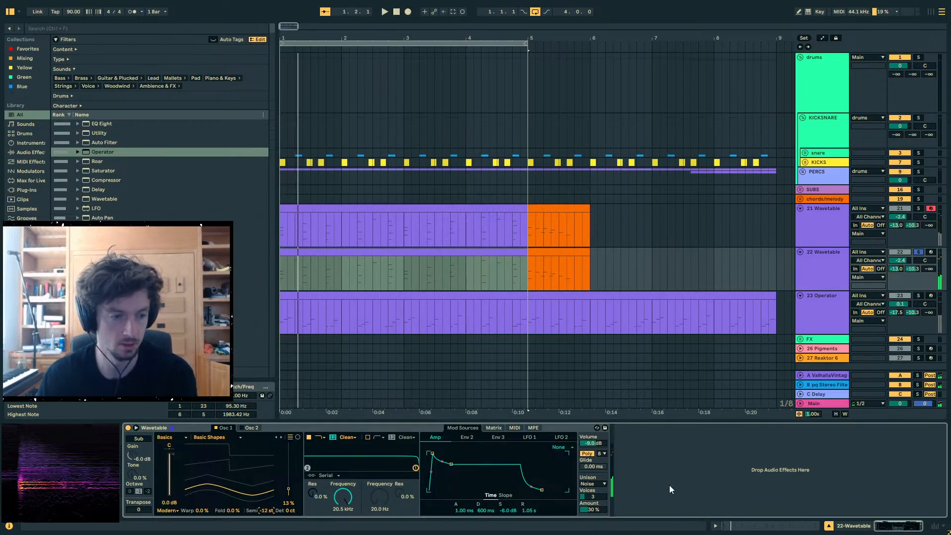
pyautogui.moveTo(542, 491); pyautogui.dragTo(566, 489)
pyautogui.press('space')
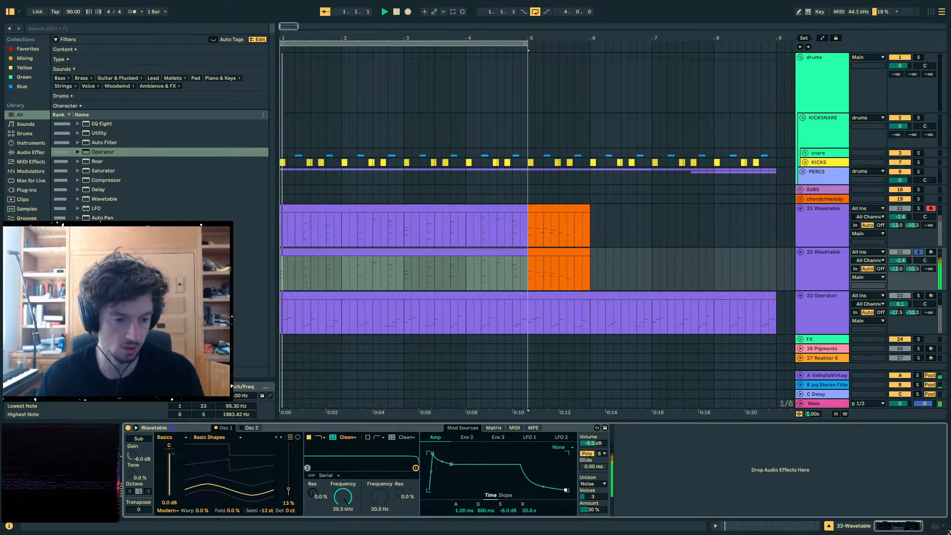
# - Switch oscillator 1 to the Complex category's Bit Ring wavetable and lower the first filter's frequency to 1.72 kHz
pyautogui.click(181, 439)
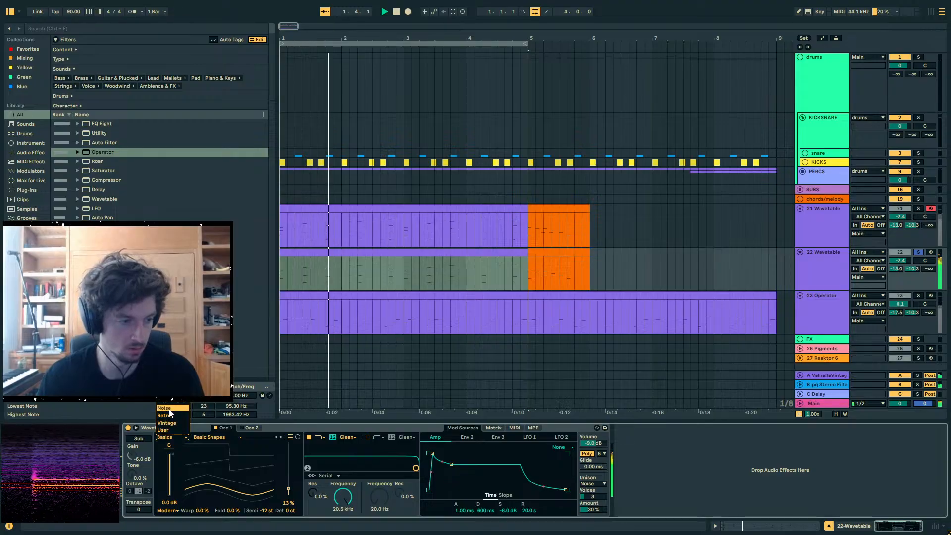
pyautogui.click(170, 385)
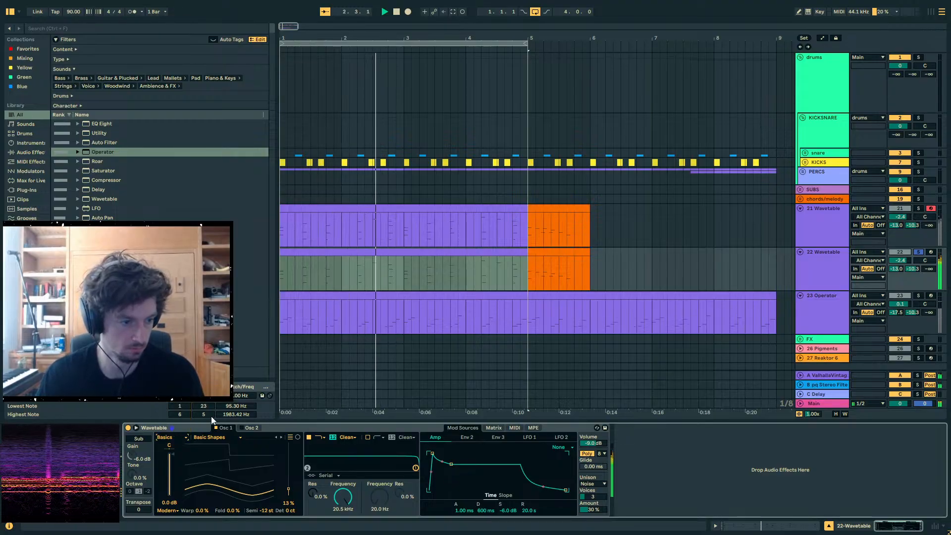
pyautogui.click(176, 438)
pyautogui.click(171, 352)
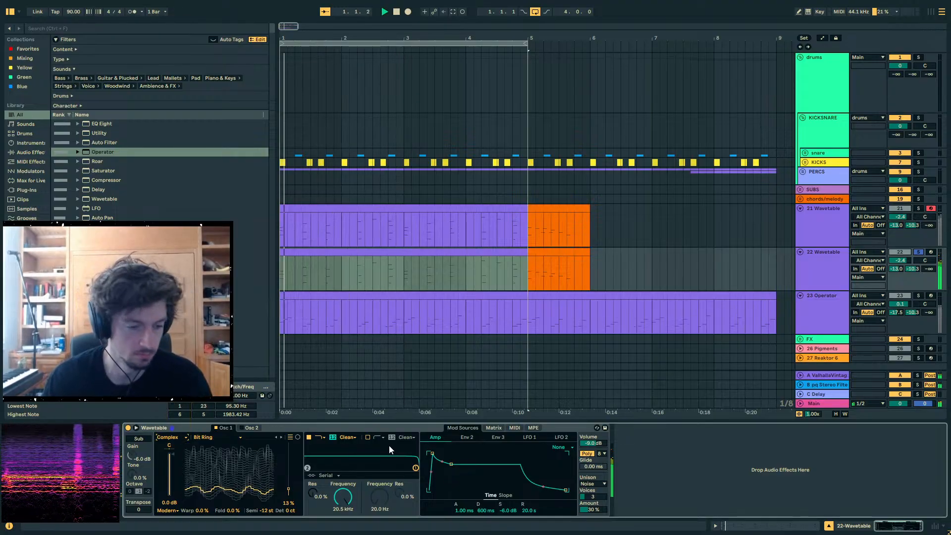
pyautogui.moveTo(343, 496); pyautogui.dragTo(342, 527)
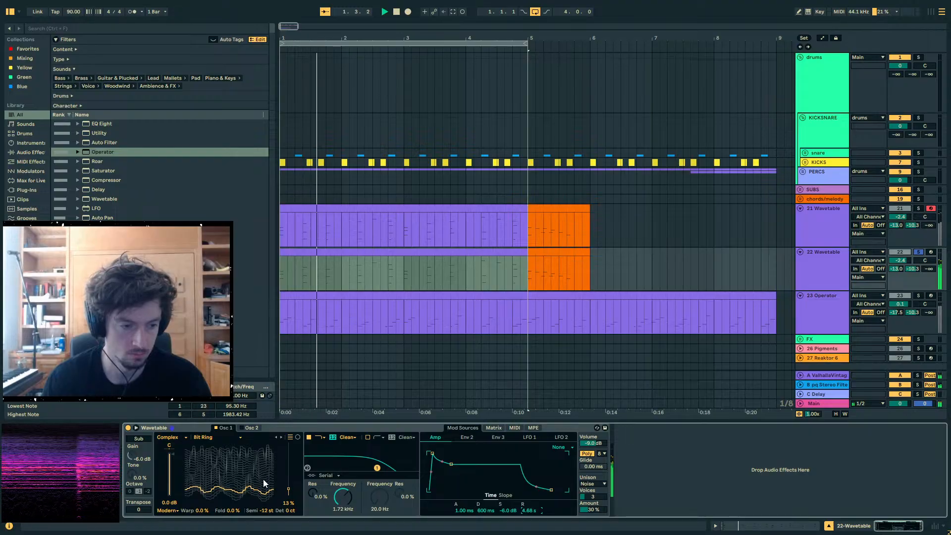
# - Set oscillator 1's wavetable position to 54%, and raise the first filter's frequency to 17.4 kHz with 29% resonance
pyautogui.moveTo(264, 483); pyautogui.dragTo(264, 442)
pyautogui.moveTo(342, 496)
pyautogui.mouseDown()
pyautogui.moveTo(343, 469)
pyautogui.moveTo(342, 489)
pyautogui.mouseUp()
pyautogui.moveTo(313, 493); pyautogui.dragTo(343, 476)
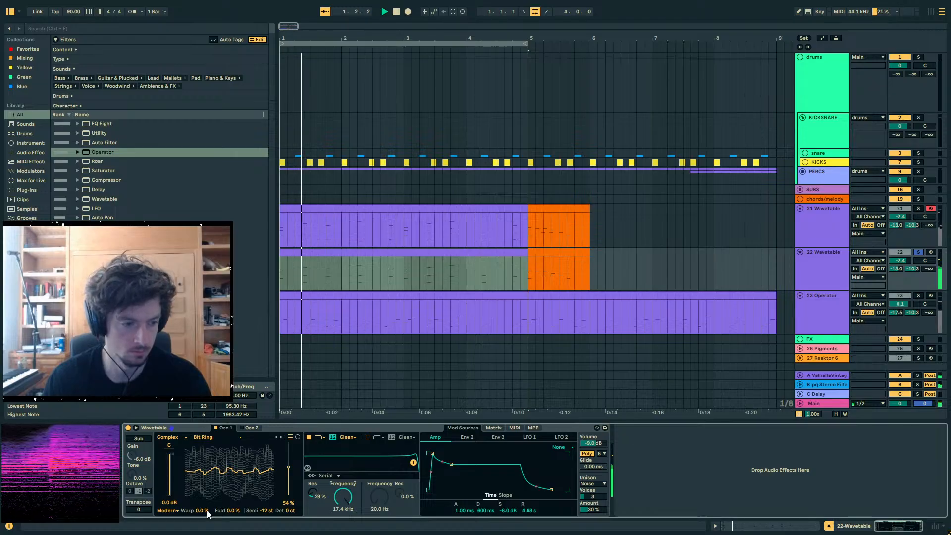
# - Set oscillator 1's warp to 70% and switch the unison mode to Shimmer with 4 voices at 13%
pyautogui.moveTo(208, 514); pyautogui.dragTo(208, 470)
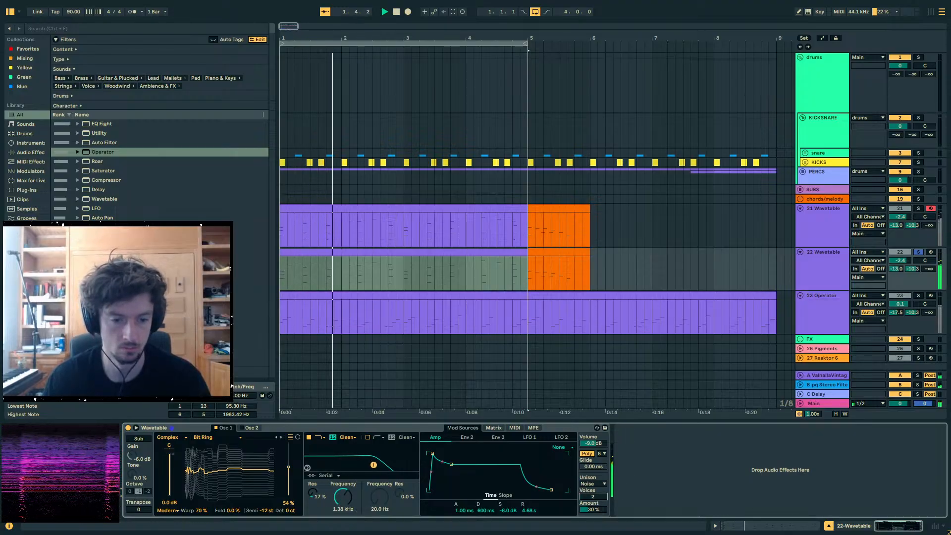
pyautogui.click(592, 483)
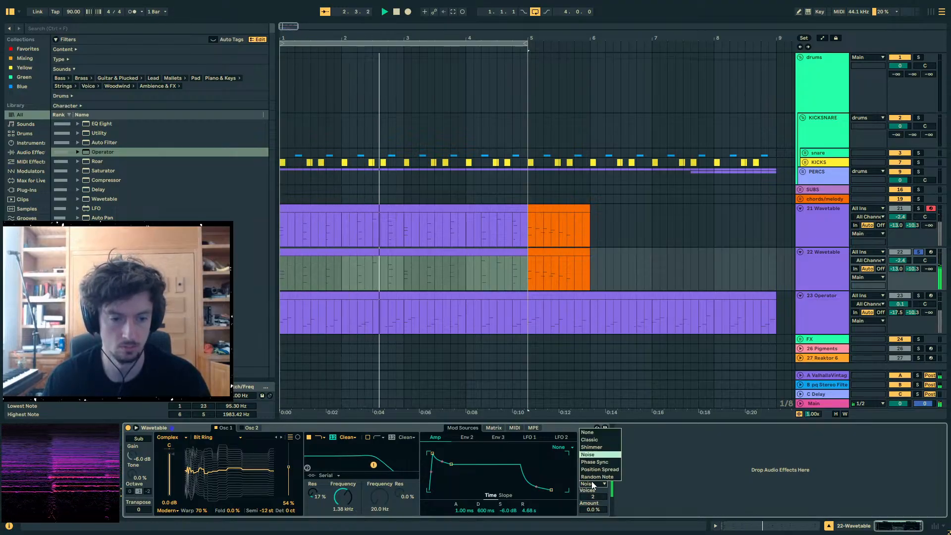
pyautogui.click(600, 449)
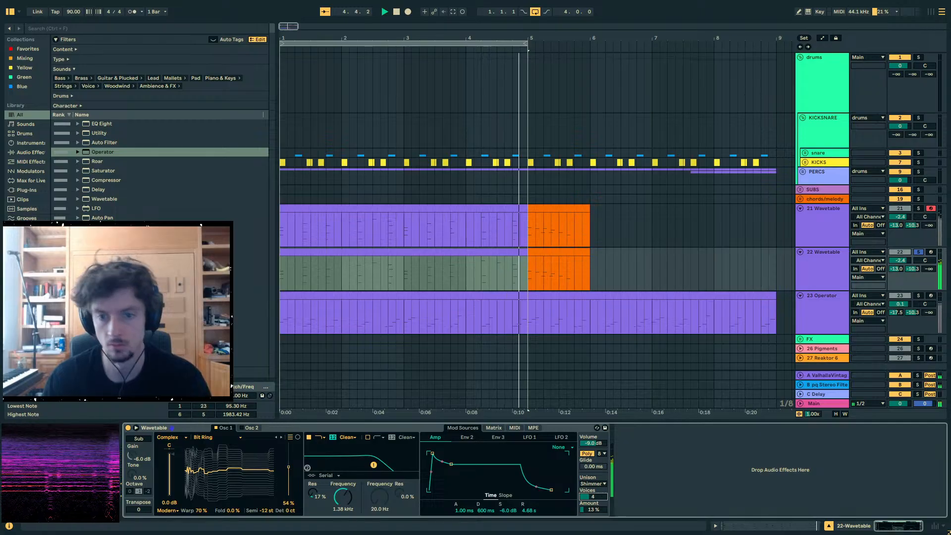
# - Unsolo the copied Wavetable track, duplicate its four-bar clip over bars 5 to 8, and turn off the arrangement loop
pyautogui.click(370, 251)
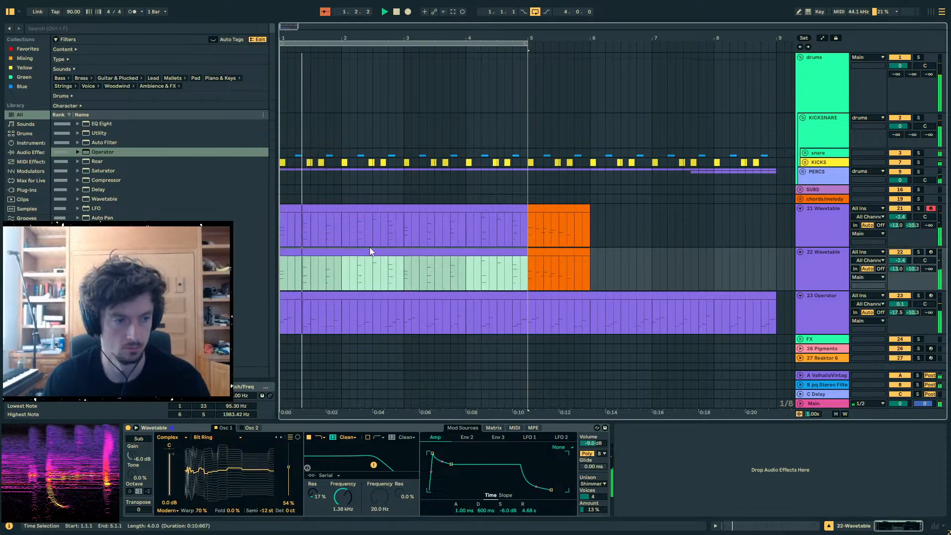
pyautogui.doubleClick(370, 249)
pyautogui.click(863, 526)
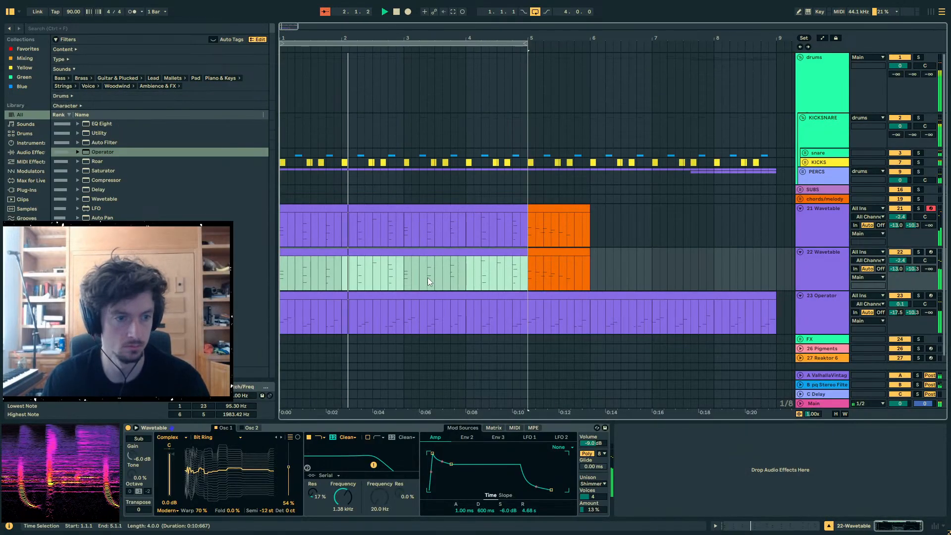
pyautogui.press('a')
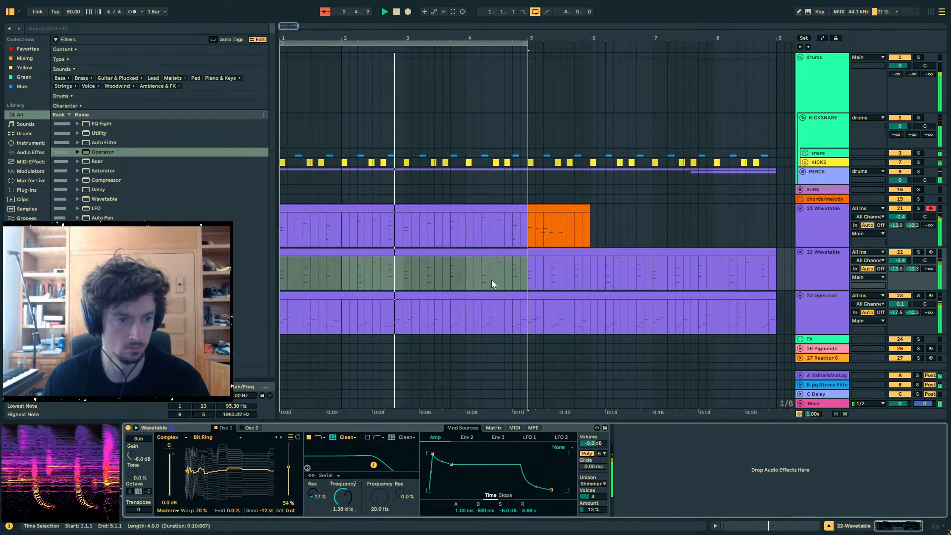
pyautogui.moveTo(494, 268); pyautogui.dragTo(768, 263)
pyautogui.press('a')
pyautogui.click(820, 262)
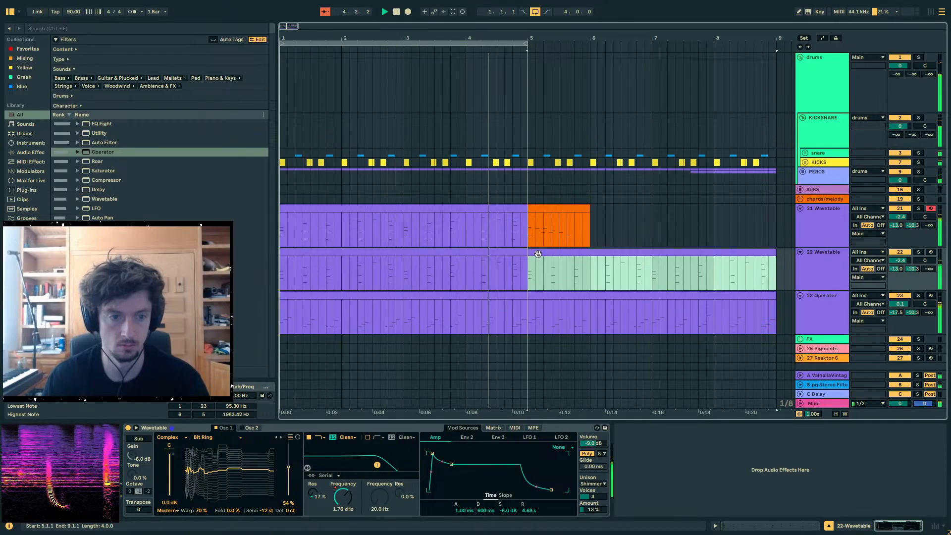
pyautogui.click(507, 253)
pyautogui.hotkey('ctrl', 'l')
pyautogui.click(506, 209)
pyautogui.hotkey('ctrl', 'd')
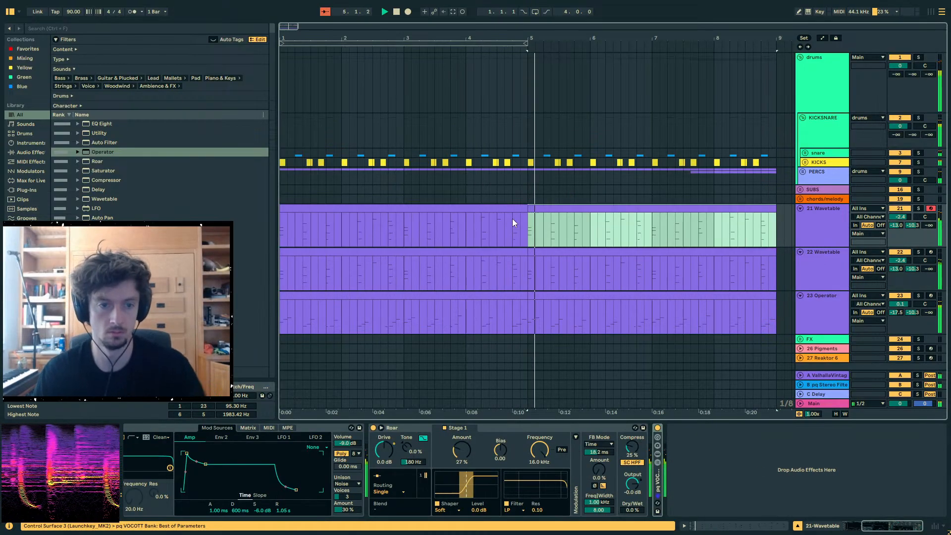
pyautogui.hotkey('ctrl', 'z')
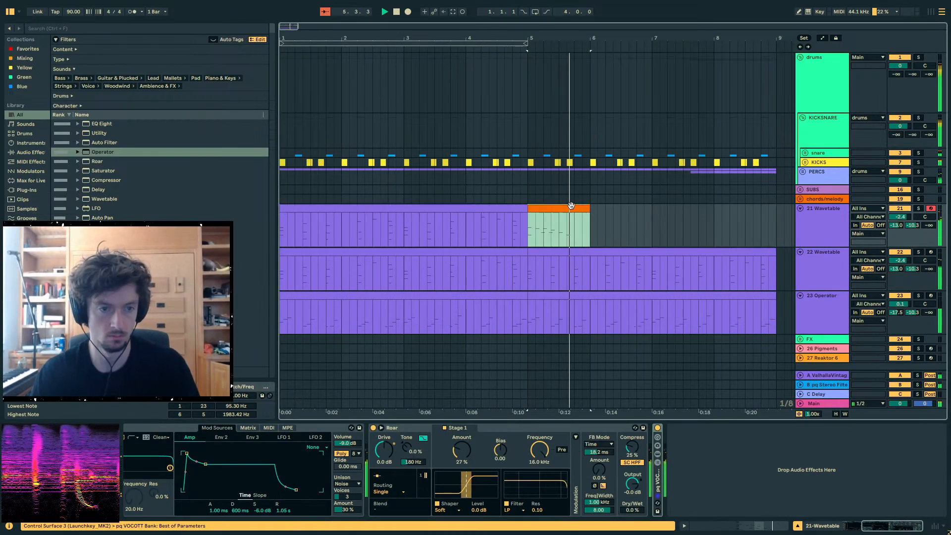
# - Move the first Wavetable track's orange clip to bar 9 and duplicate the purple clip over bars 5 to 8
pyautogui.click(777, 220)
pyautogui.hotkey('ctrl', 'v')
pyautogui.click(504, 208)
pyautogui.hotkey('ctrl', 'd')
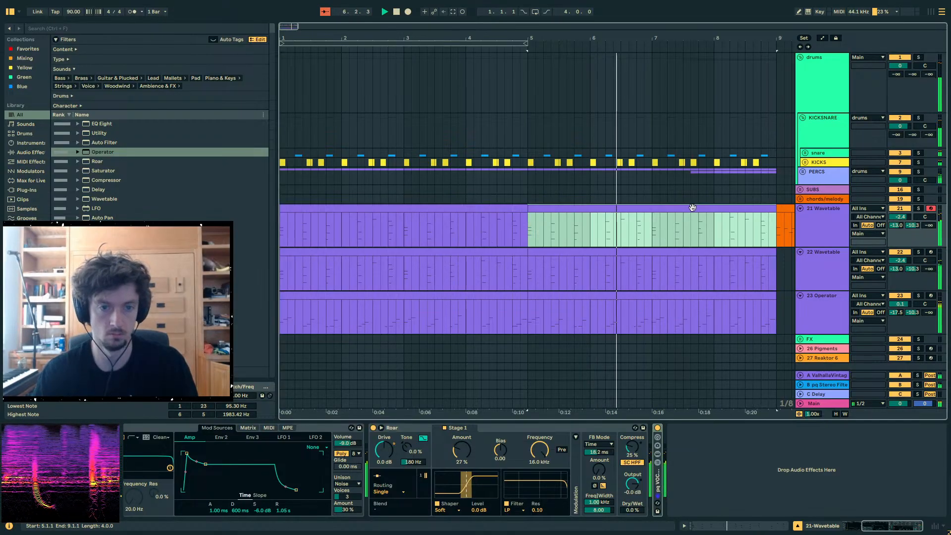
# - Insert an empty audio track below the first Wavetable track and stop playback
pyautogui.click(820, 230)
pyautogui.hotkey('ctrl', 't')
pyautogui.moveTo(637, 40); pyautogui.dragTo(636, 24)
pyautogui.press('space')
# - Switch the copied Wavetable's oscillator 1 to the Octa Phase wavetable, audition it from bar 5, and reset its warp to 0%
pyautogui.click(510, 286)
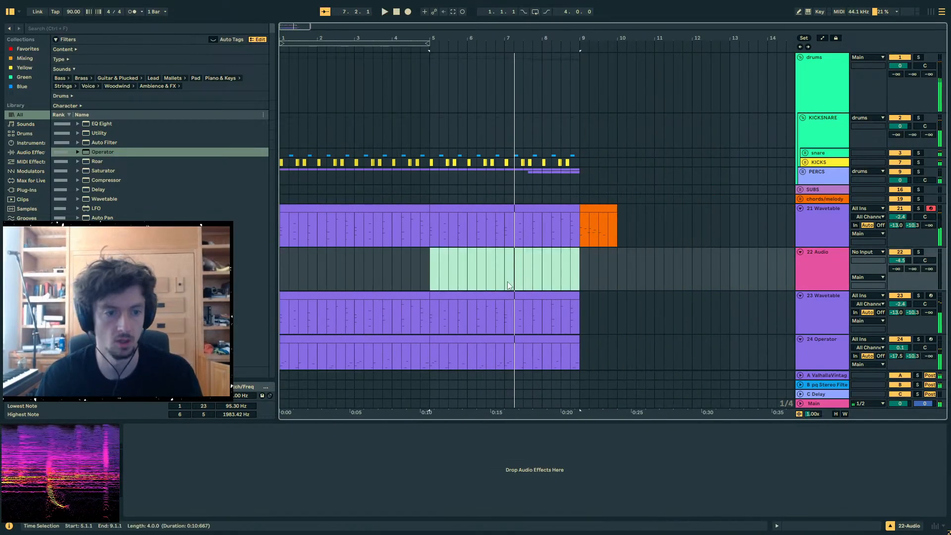
pyautogui.click(439, 317)
pyautogui.click(214, 437)
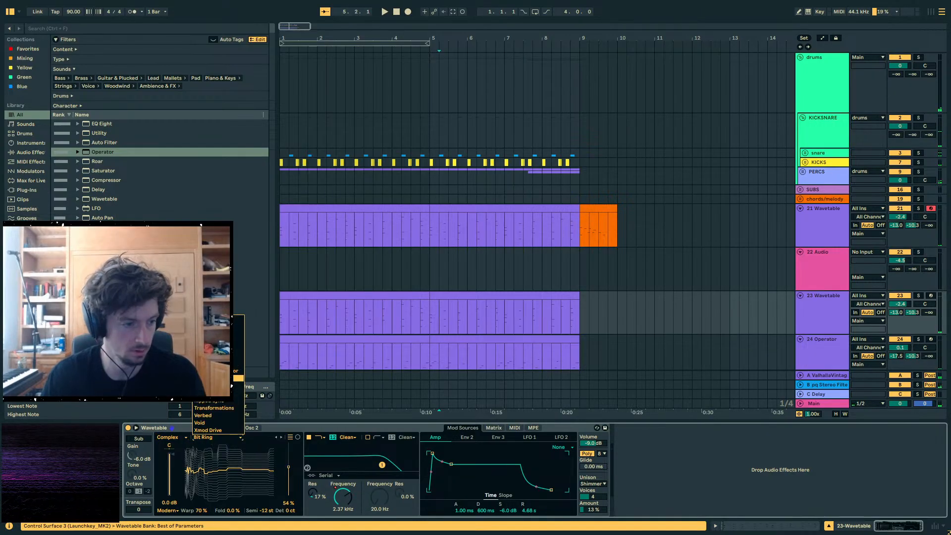
pyautogui.click(218, 377)
pyautogui.press('space')
pyautogui.click(454, 296)
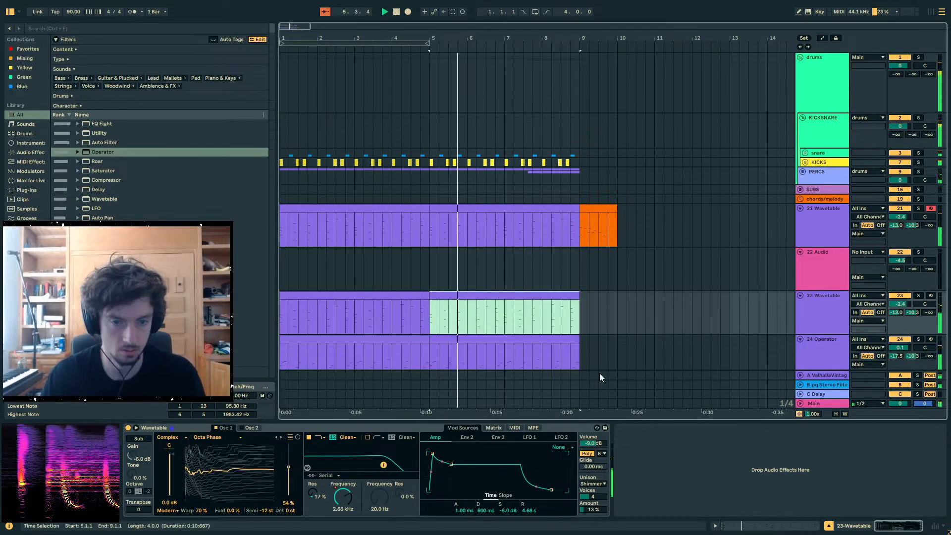
pyautogui.doubleClick(202, 510)
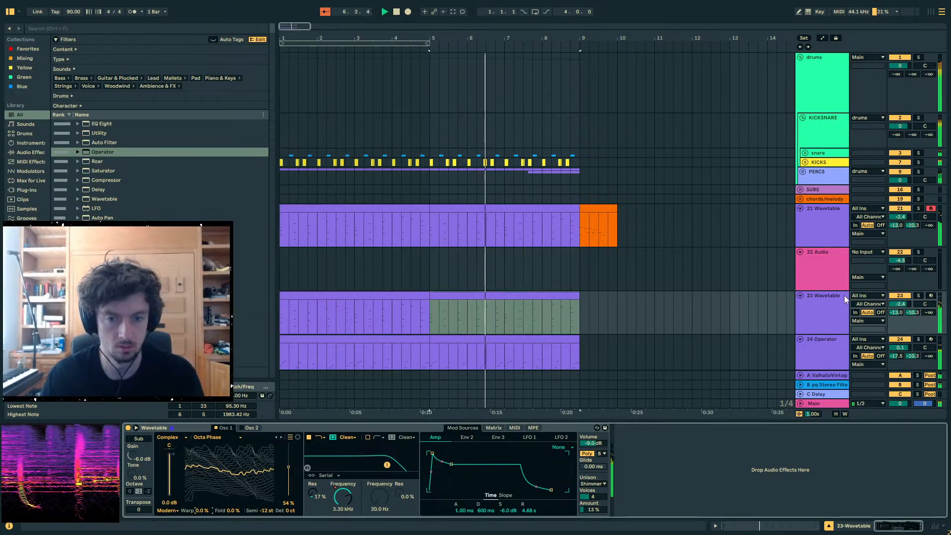
# - With the copied Wavetable soloed, set amp attack to 65.4 ms and filter resonance to 41%, then unsolo and lower track volume to -4.8 dB
pyautogui.click(917, 295)
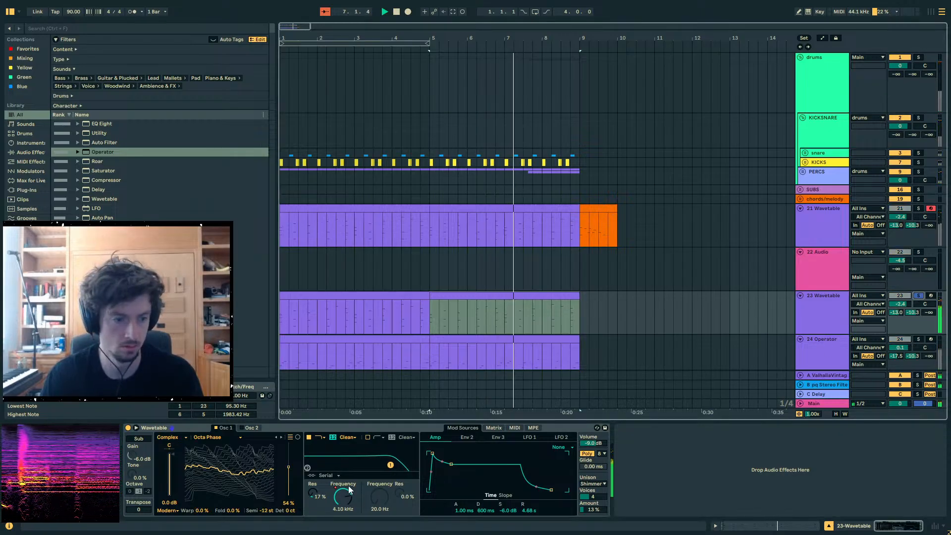
pyautogui.moveTo(434, 454); pyautogui.dragTo(441, 453)
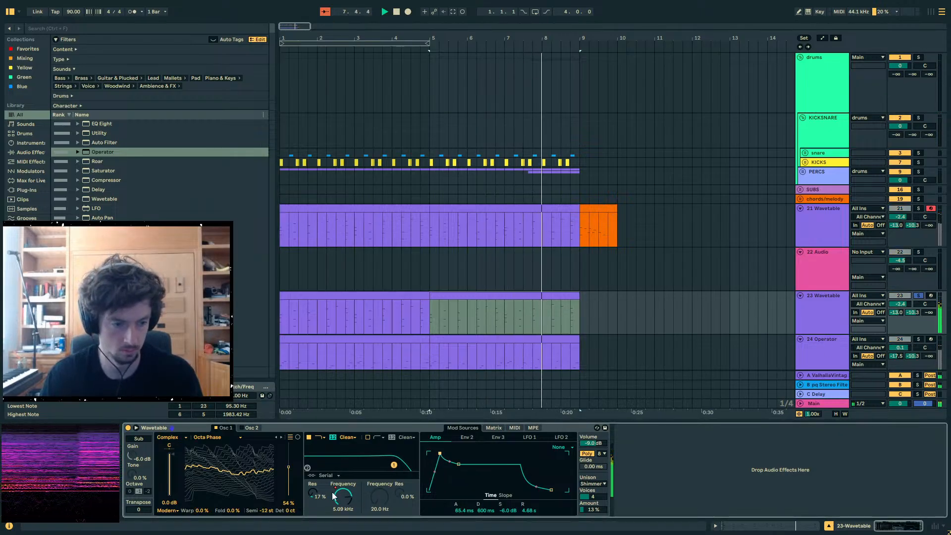
pyautogui.moveTo(313, 495); pyautogui.dragTo(313, 486)
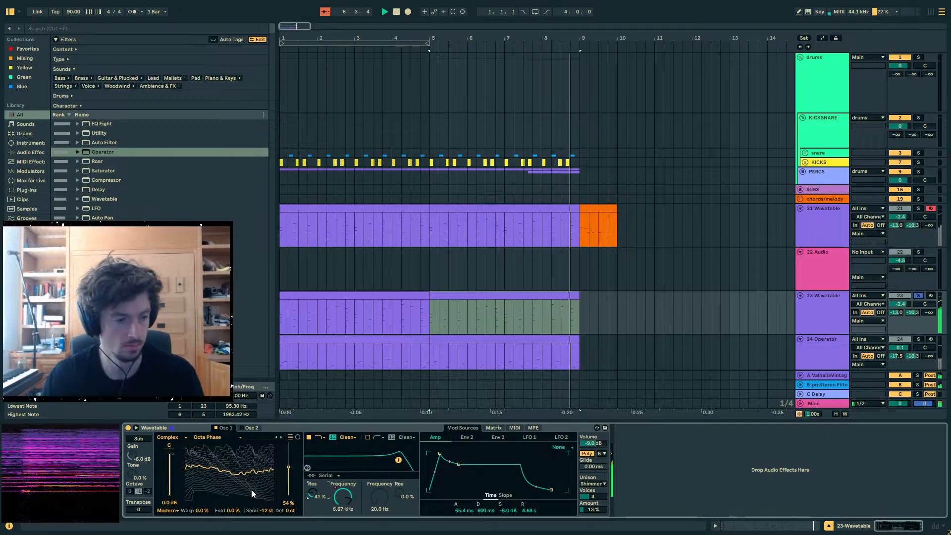
pyautogui.moveTo(235, 512); pyautogui.dragTo(234, 532)
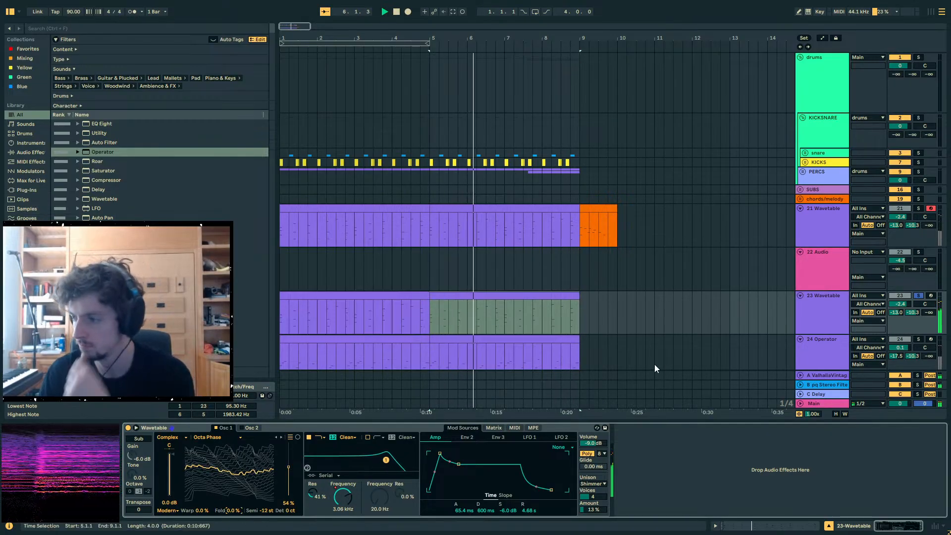
pyautogui.click(918, 295)
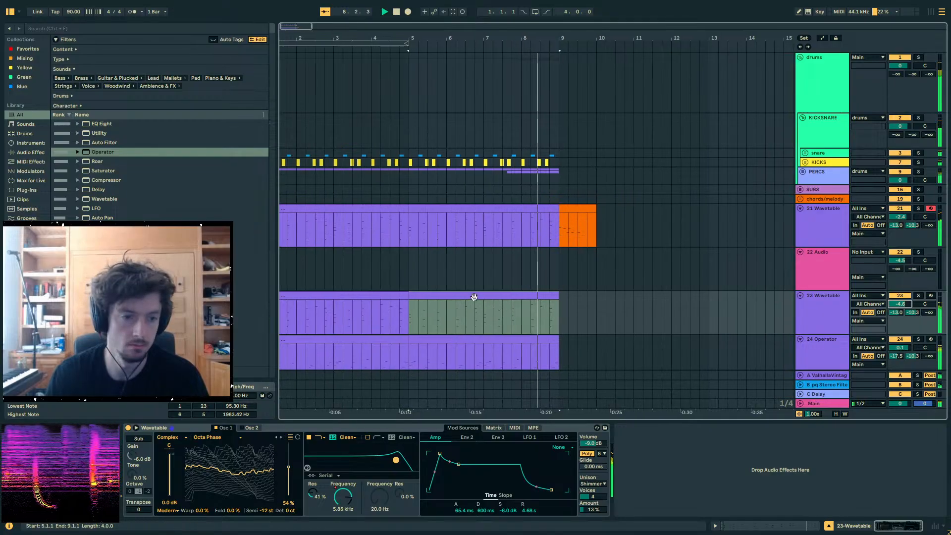
# - Open the orange clip at bar 9 on the first Wavetable track and delete its 1\294 note at 2.2
pyautogui.click(355, 299)
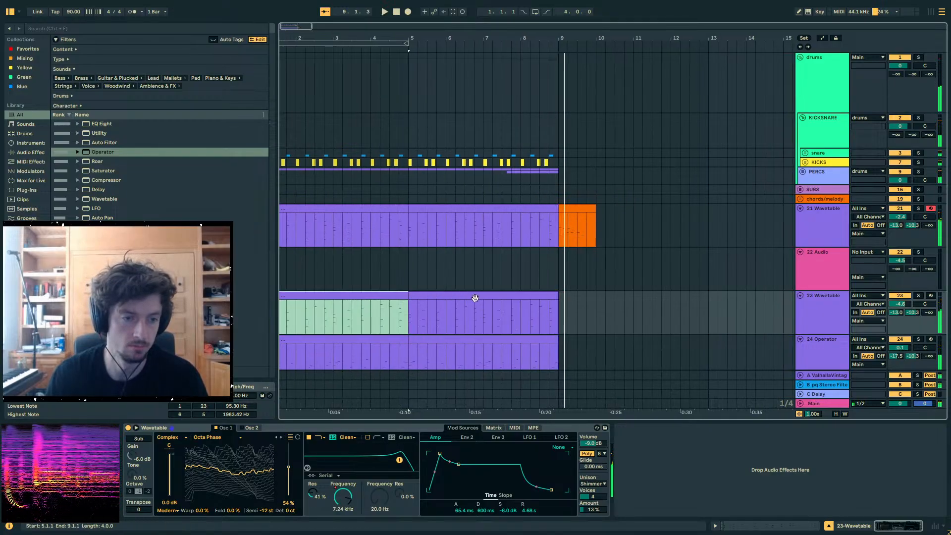
pyautogui.click(564, 246)
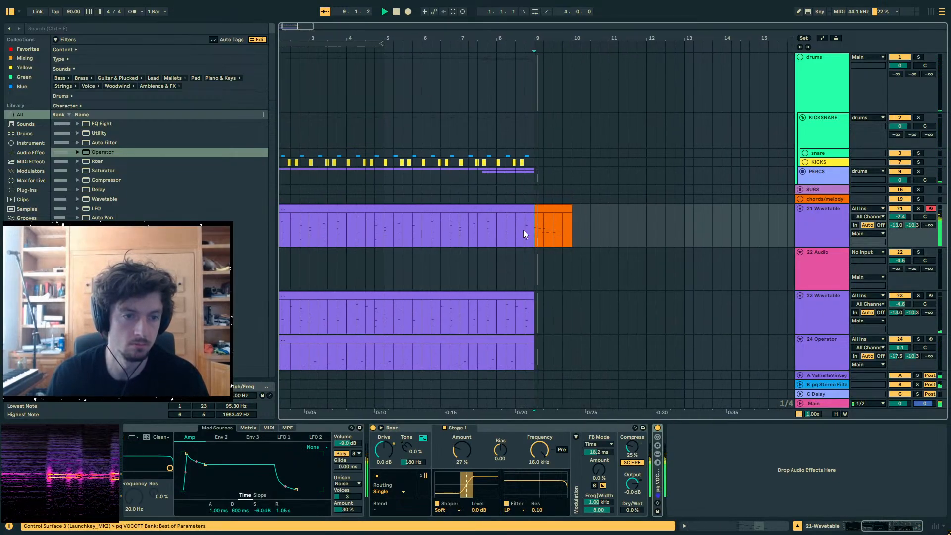
pyautogui.doubleClick(545, 226)
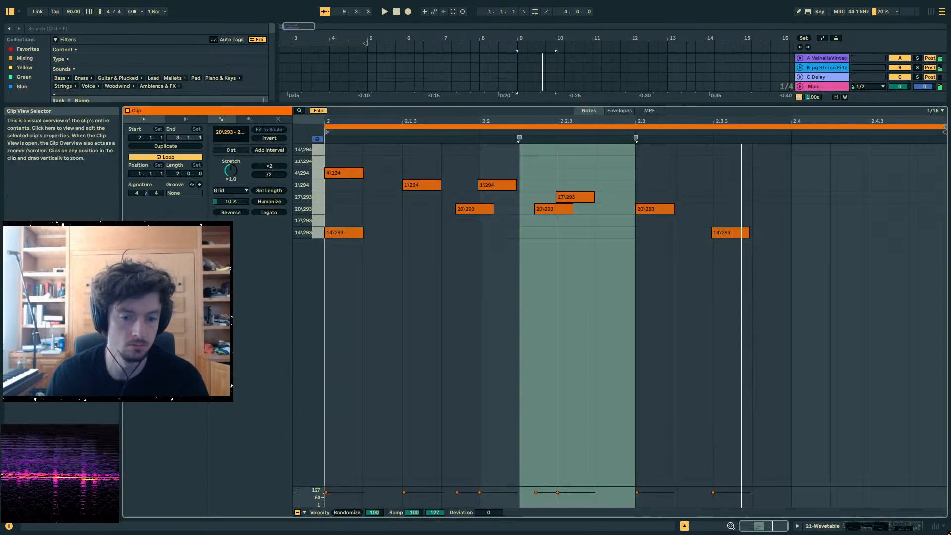
pyautogui.doubleClick(649, 185)
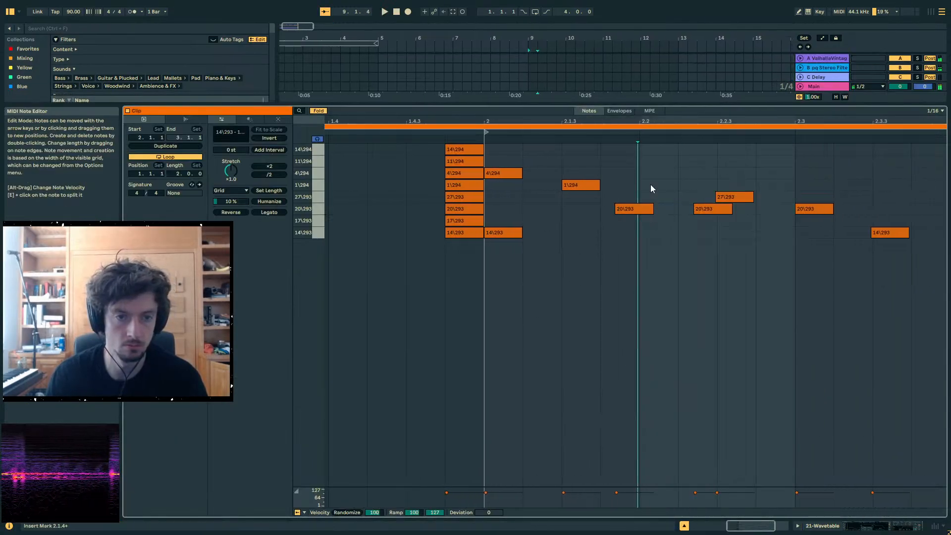
# - Deactivate the 20\293 note just before 2.2.3 and raise the 27\293 note beside it to 11\294
pyautogui.moveTo(713, 241); pyautogui.dragTo(677, 208)
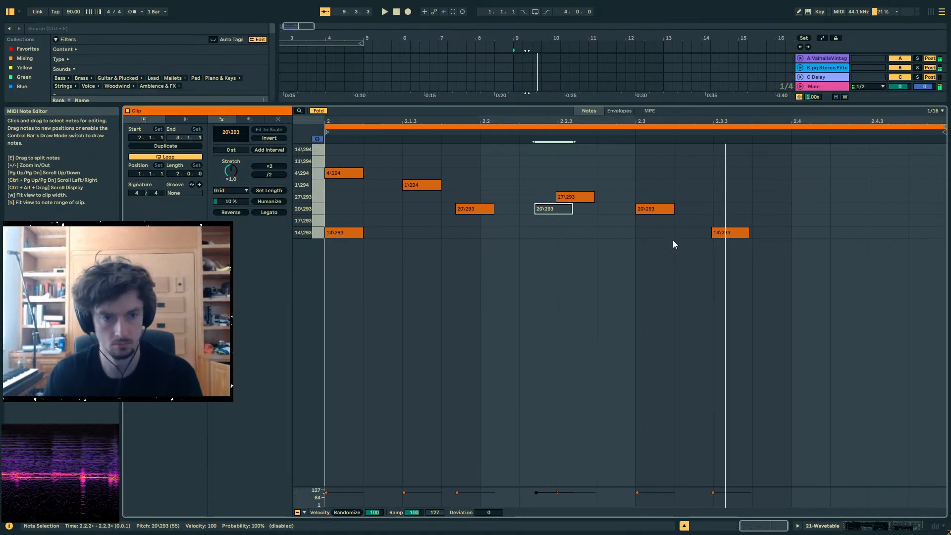
pyautogui.moveTo(587, 194); pyautogui.dragTo(586, 186)
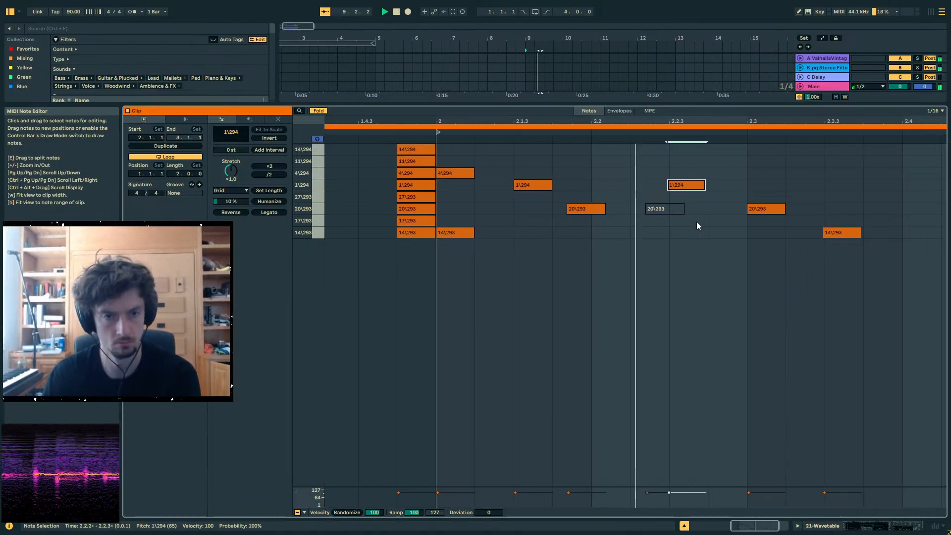
pyautogui.press('Up')
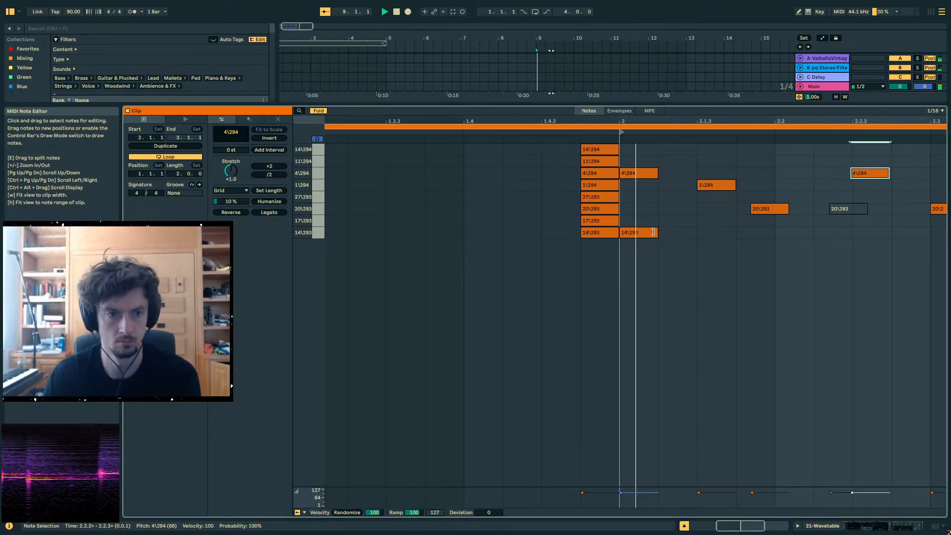
pyautogui.press('Up')
pyautogui.press('space')
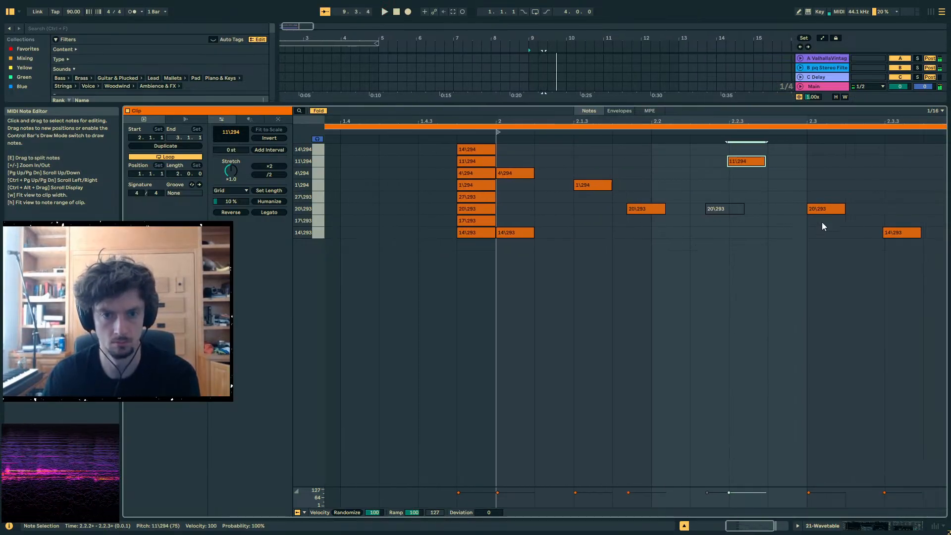
# - Raise the 20\293 note at 2.3 to 4\294
pyautogui.click(823, 202)
pyautogui.press('Right')
pyautogui.click(825, 205)
pyautogui.press('Up')
pyautogui.press('Up')
pyautogui.press('Up')
# - Raise the clip's last note, at 2.3.3, from the lowest row to 1\294 while auditioning the phrase
pyautogui.click(892, 233)
pyautogui.press('Up')
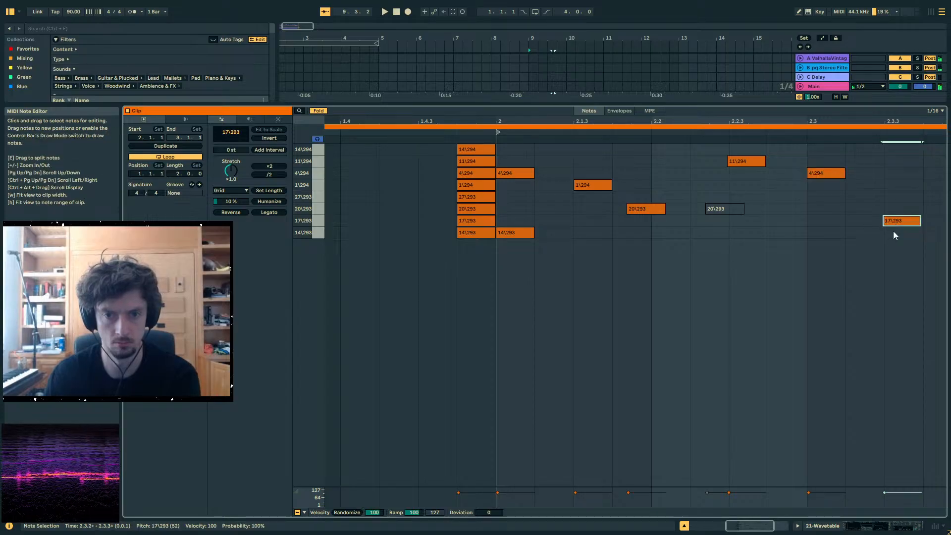
pyautogui.press('space')
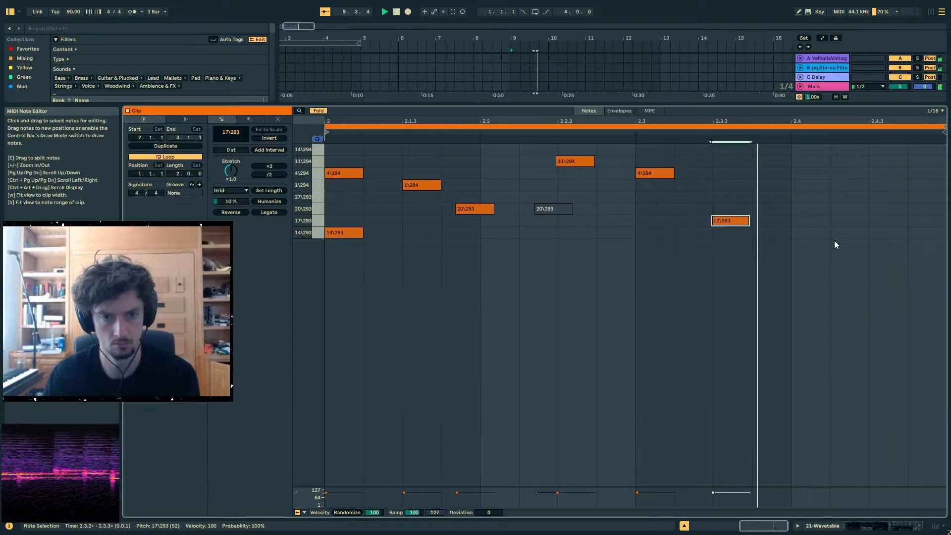
pyautogui.press('Up')
pyautogui.press('Up')
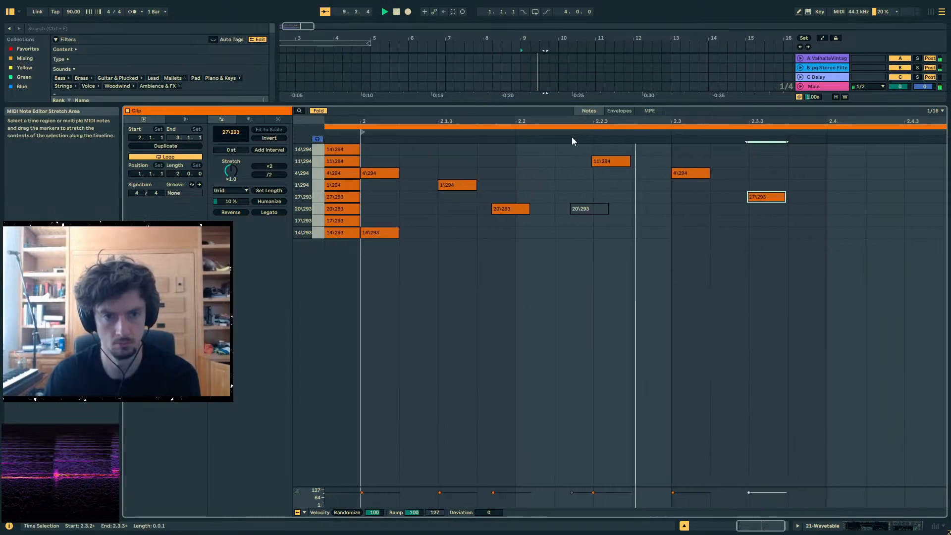
pyautogui.press('Up')
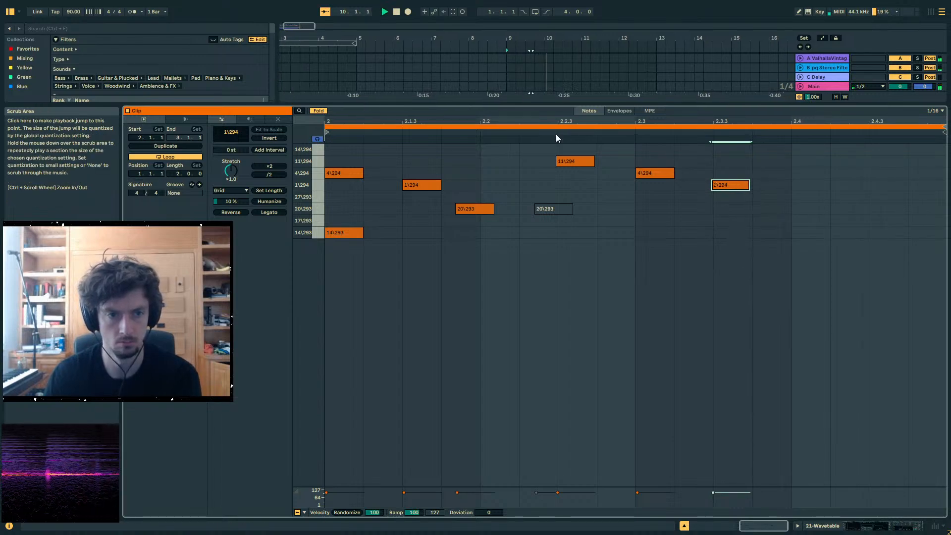
# - Replay the phrase and add a 14\293 note at 2.3.3 below the last note
pyautogui.click(556, 138)
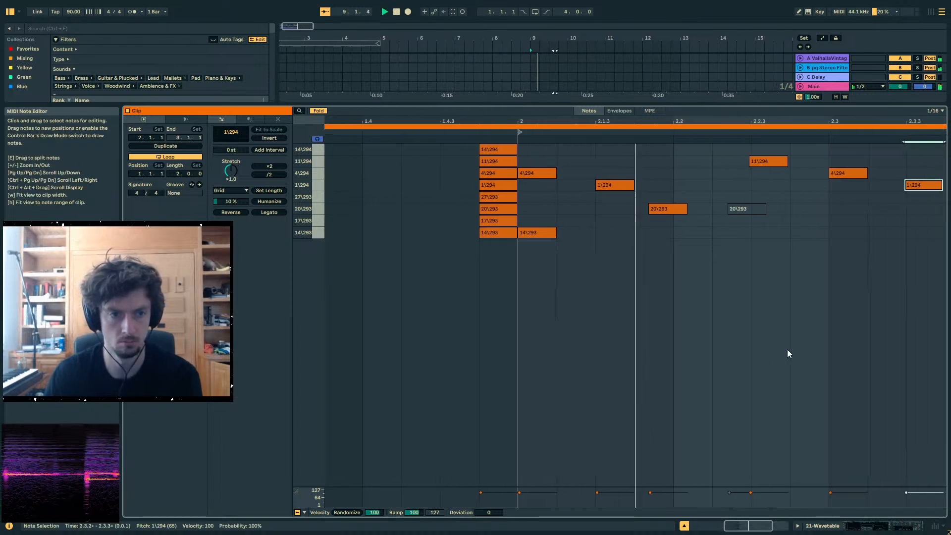
pyautogui.doubleClick(718, 232)
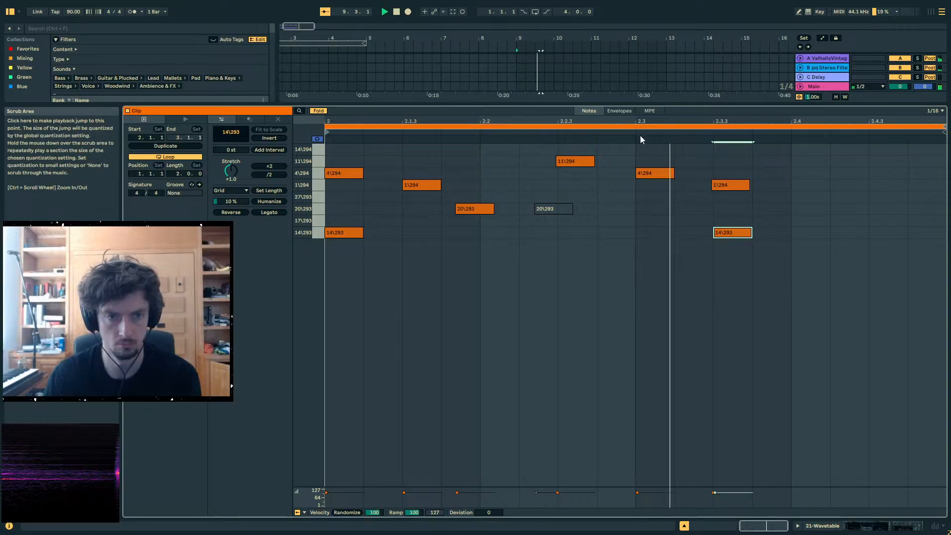
pyautogui.click(726, 184)
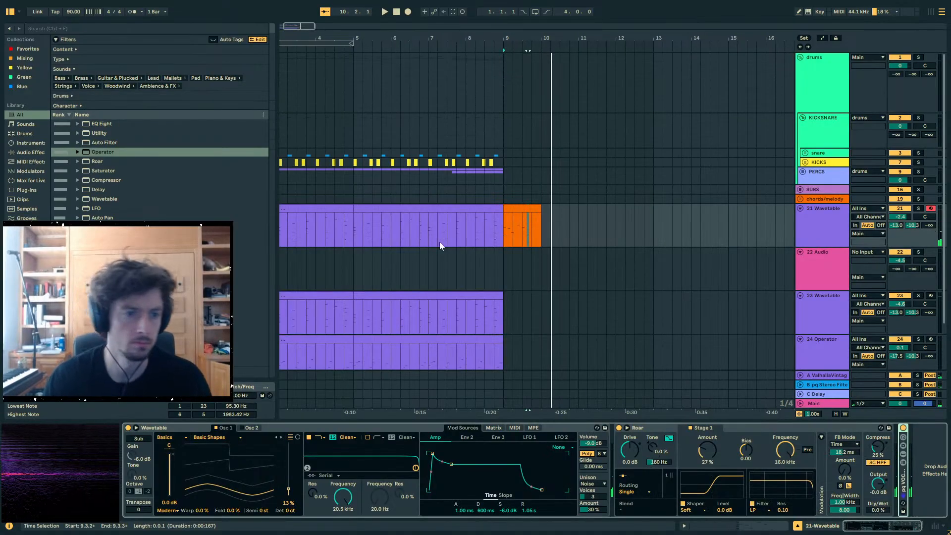
# - Duplicate the kick and snare clips to fill bars 9 to 17
pyautogui.click(510, 138)
pyautogui.moveTo(550, 40); pyautogui.dragTo(550, 30)
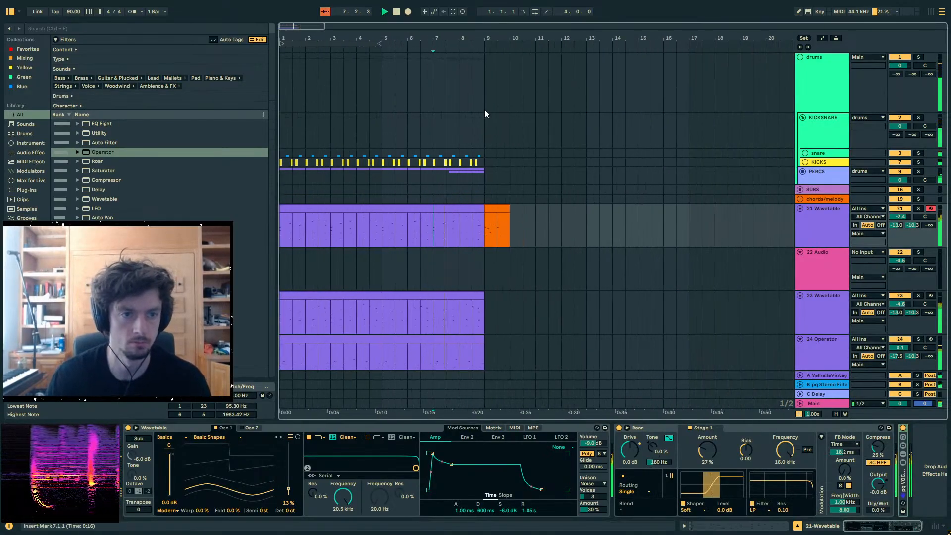
pyautogui.click(471, 158)
pyautogui.hotkey('ctrl', 'd')
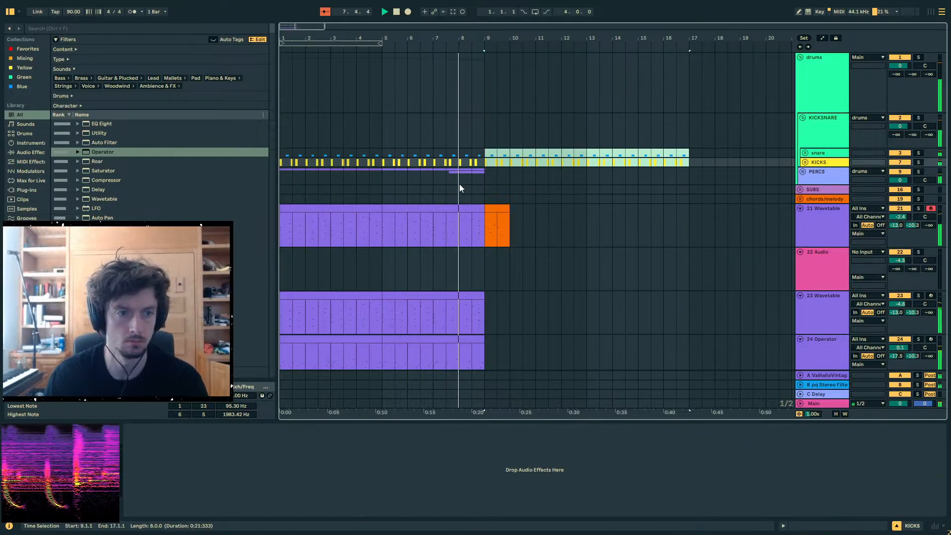
# - Insert an audio track and a MIDI track below the 21 Wavetable track
pyautogui.click(834, 256)
pyautogui.click(830, 238)
pyautogui.hotkey('ctrl', 't')
pyautogui.click(819, 239)
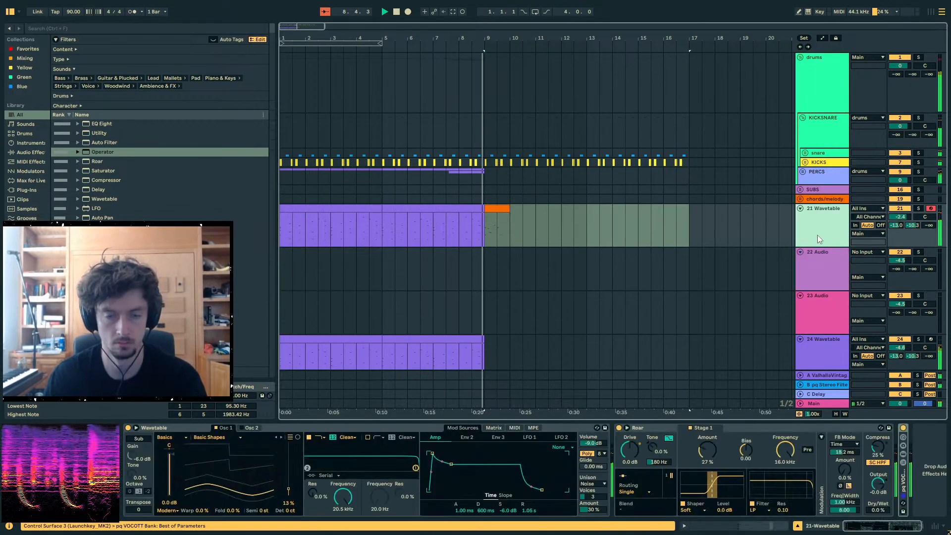
pyautogui.hotkey('ctrl', 'shift', 't')
# - Open the Wavetable clip at bar 9 and raise its 11\294 note near 2.2.3 to 14\294, auditioning the phrase
pyautogui.click(487, 207)
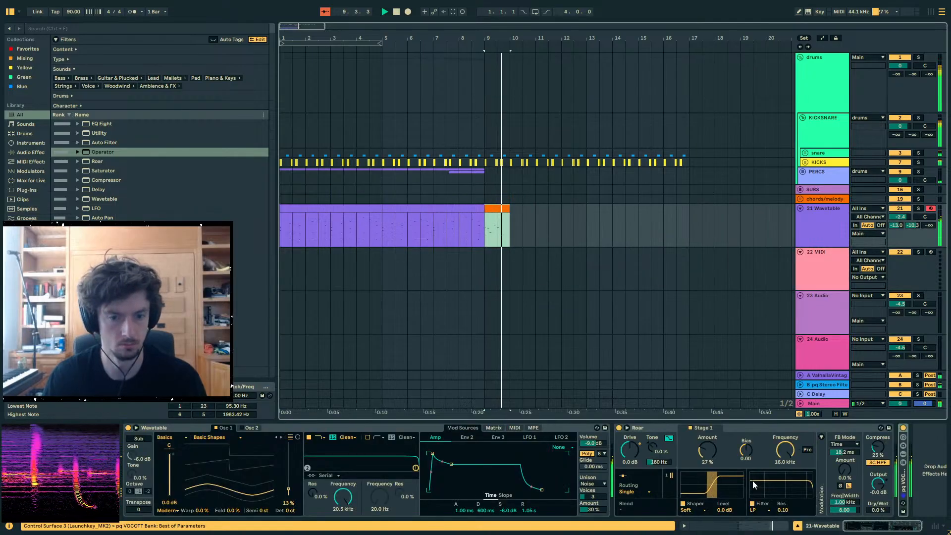
pyautogui.doubleClick(487, 207)
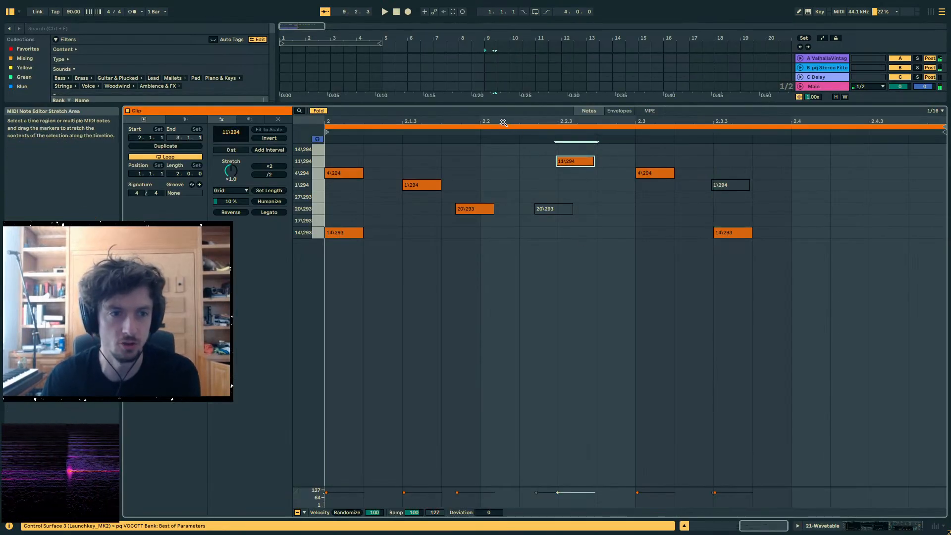
pyautogui.moveTo(500, 120); pyautogui.dragTo(585, 114)
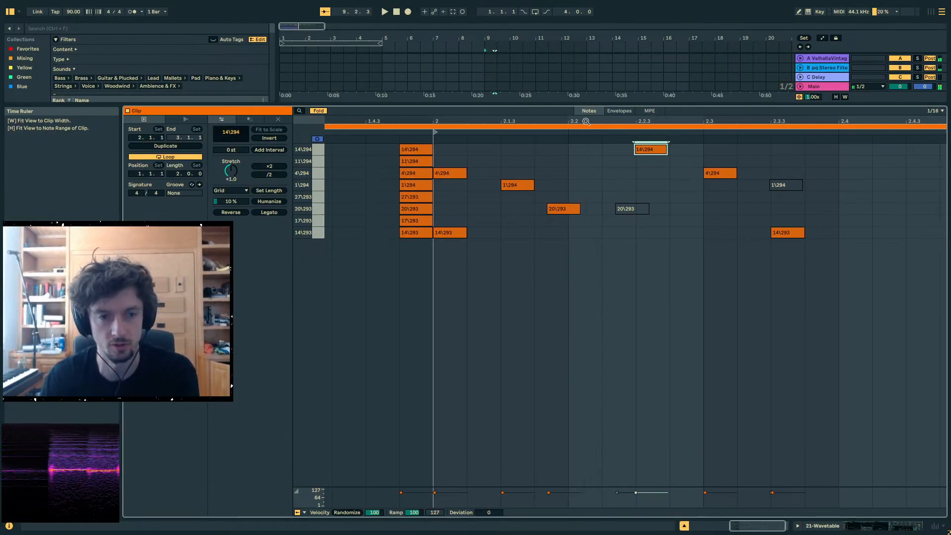
pyautogui.press('space')
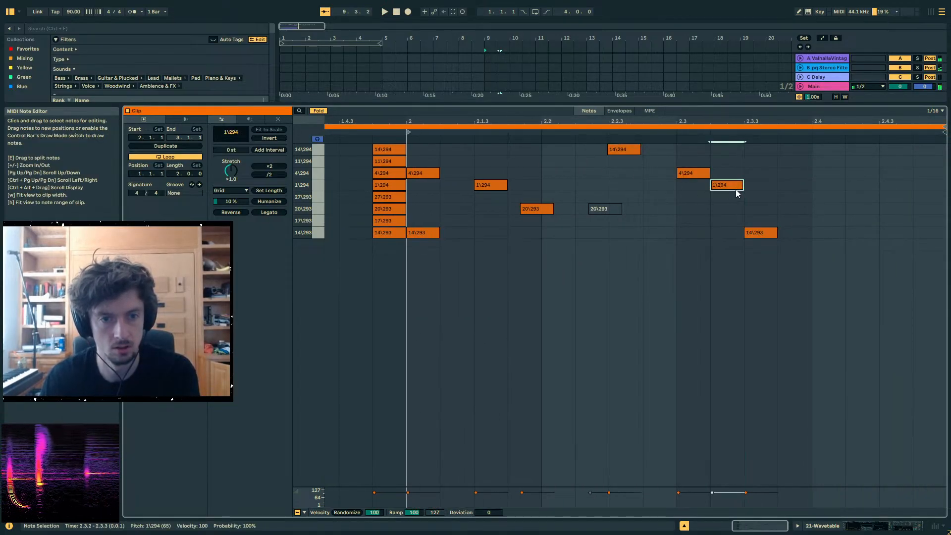
# - Shift the active 1\294 note to 2.3.3 and delete the 14\293 note below it
pyautogui.press('Right')
pyautogui.click(844, 233)
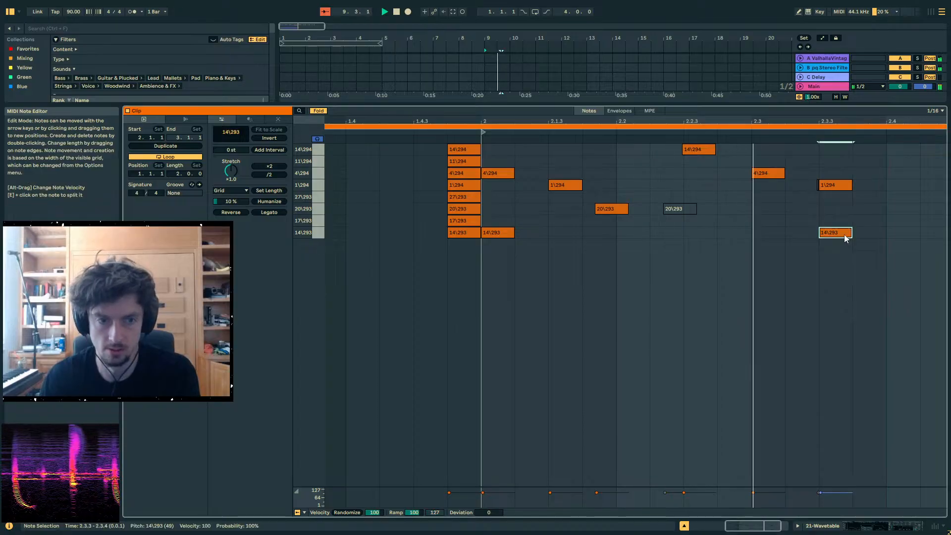
pyautogui.press('Delete')
# - Return to the arrangement, insert another MIDI track below 21 Wavetable, and load Operator on it
pyautogui.press('space')
pyautogui.click(855, 525)
pyautogui.click(497, 150)
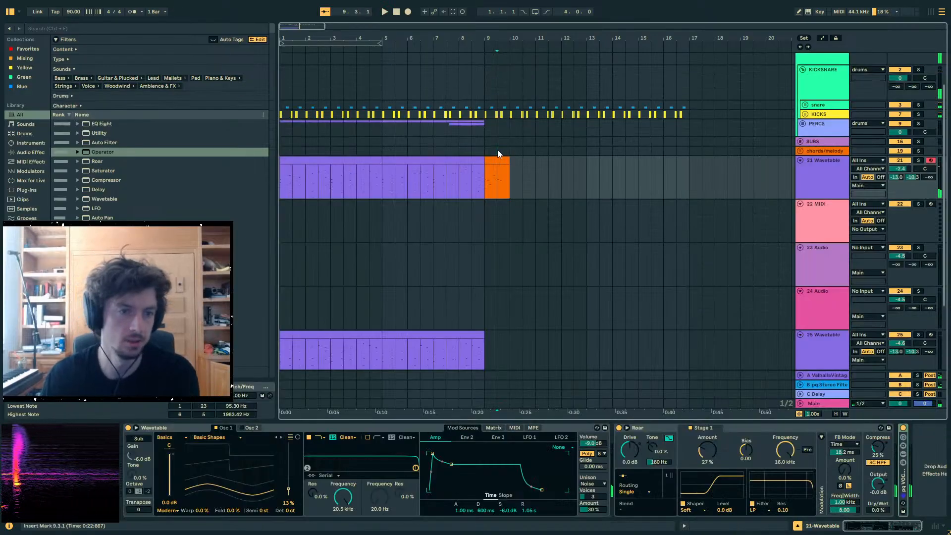
pyautogui.hotkey('ctrl', 'shift', 't')
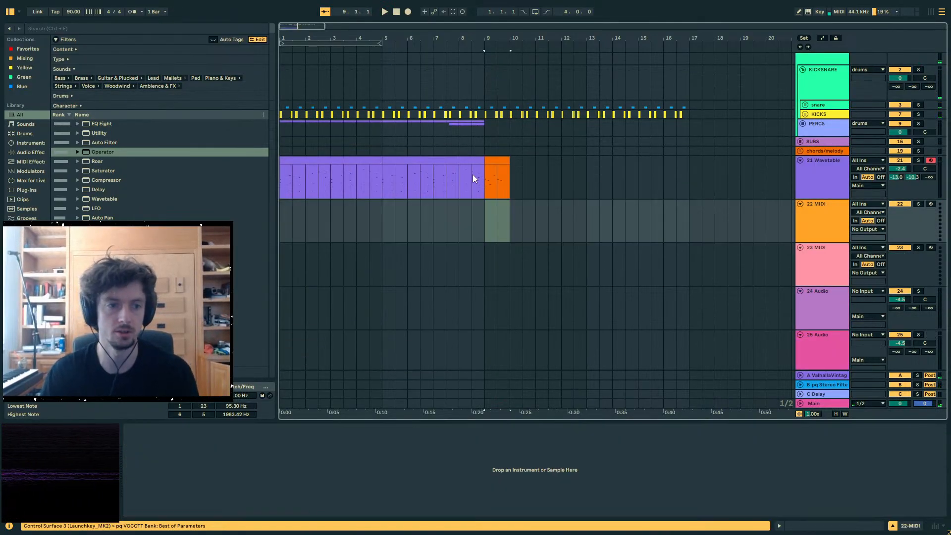
pyautogui.click(73, 29)
pyautogui.write('operator')
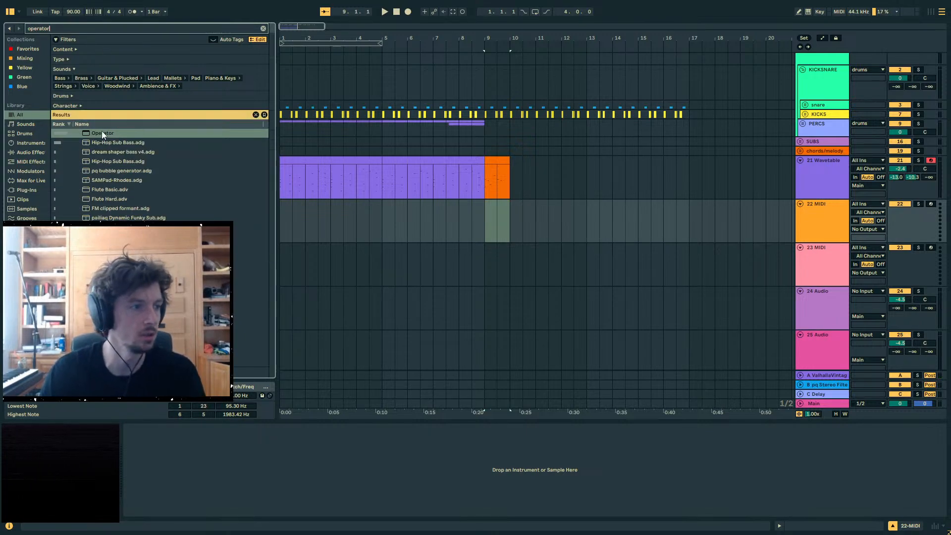
pyautogui.moveTo(102, 134); pyautogui.dragTo(489, 213)
# - Search the browser for "noisy dream" and look through the arrangement's tracks
pyautogui.hotkey('ctrl', 'f')
pyautogui.write('nois')
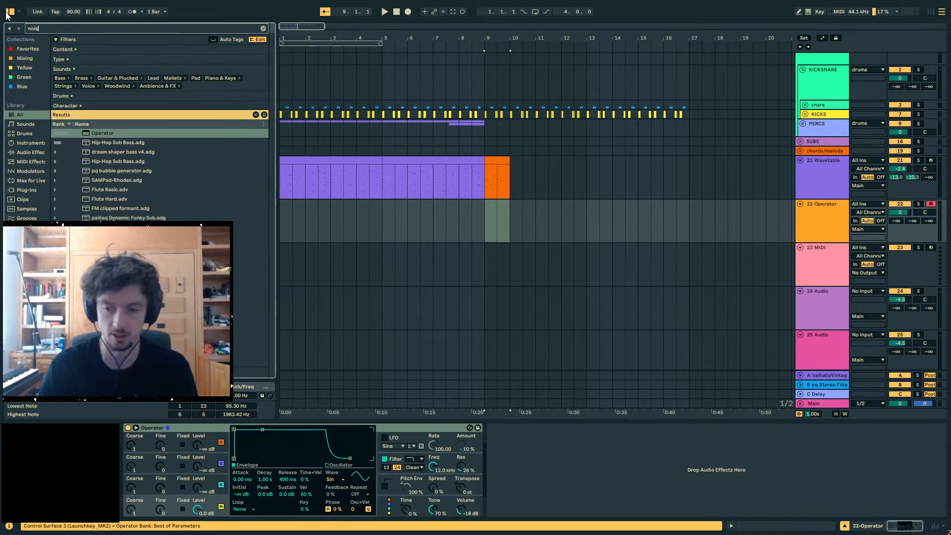
pyautogui.write('y dream')
pyautogui.scroll(-4, 396, 212)
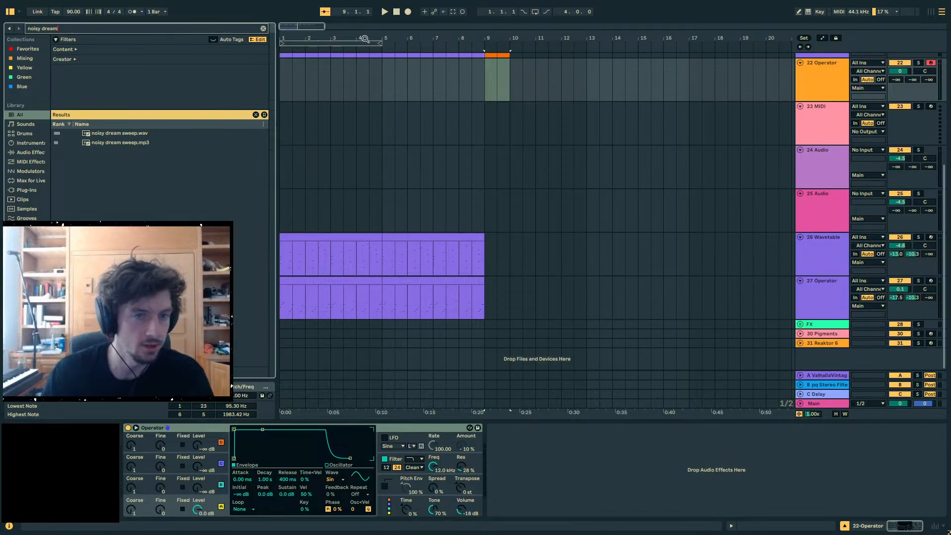
pyautogui.scroll(5, 507, 174)
# - Collapse all the tracks and unfold the FX group
pyautogui.click(799, 208)
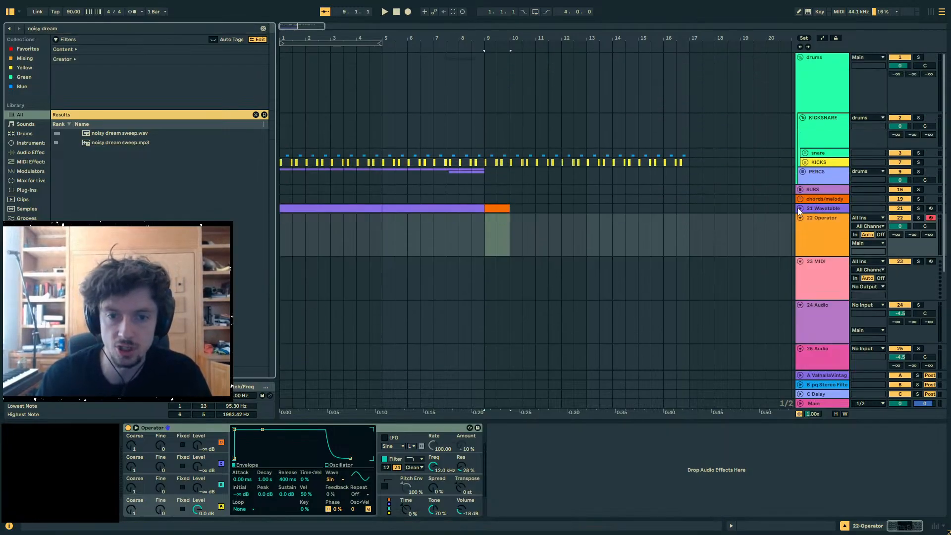
pyautogui.click(799, 208)
pyautogui.keyDown('alt'); pyautogui.click(800, 252); pyautogui.keyUp('alt')
pyautogui.click(800, 159)
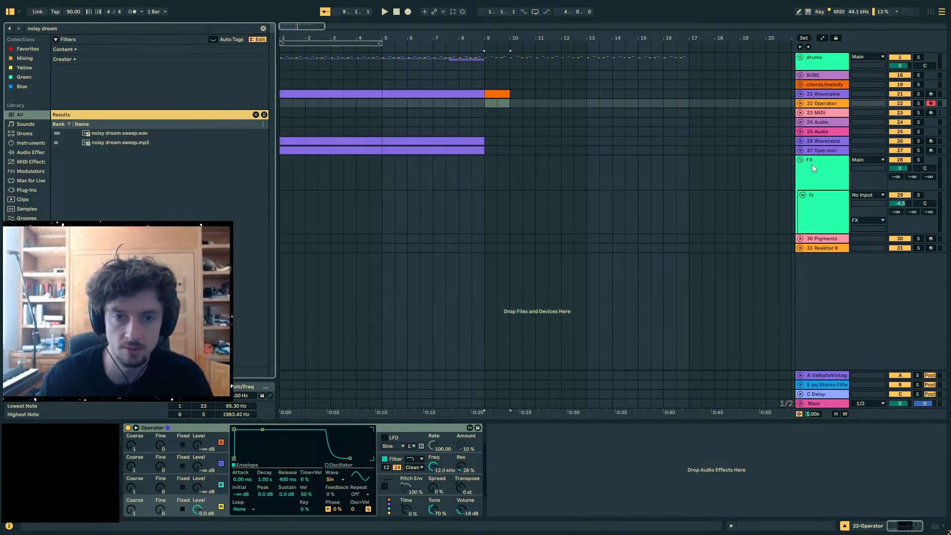
# - Place noisy dream sweep.wav on the fx track at bar 5
pyautogui.click(822, 169)
pyautogui.moveTo(114, 135); pyautogui.dragTo(383, 183)
pyautogui.moveTo(113, 134); pyautogui.dragTo(388, 222)
pyautogui.hotkey('ctrl', 'f')
pyautogui.write('erolsi')
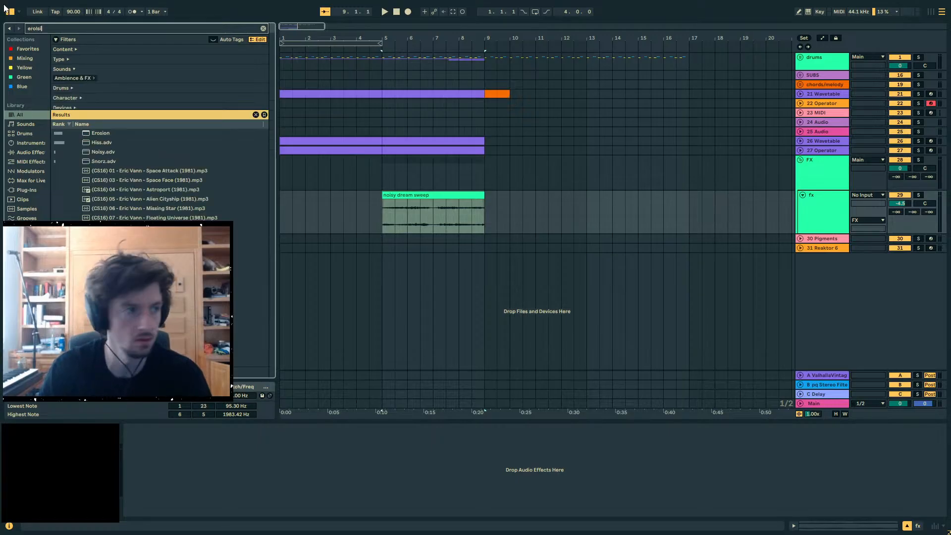
pyautogui.press('BackSpace')
pyautogui.press('BackSpace')
pyautogui.press('BackSpace')
pyautogui.write('sion')
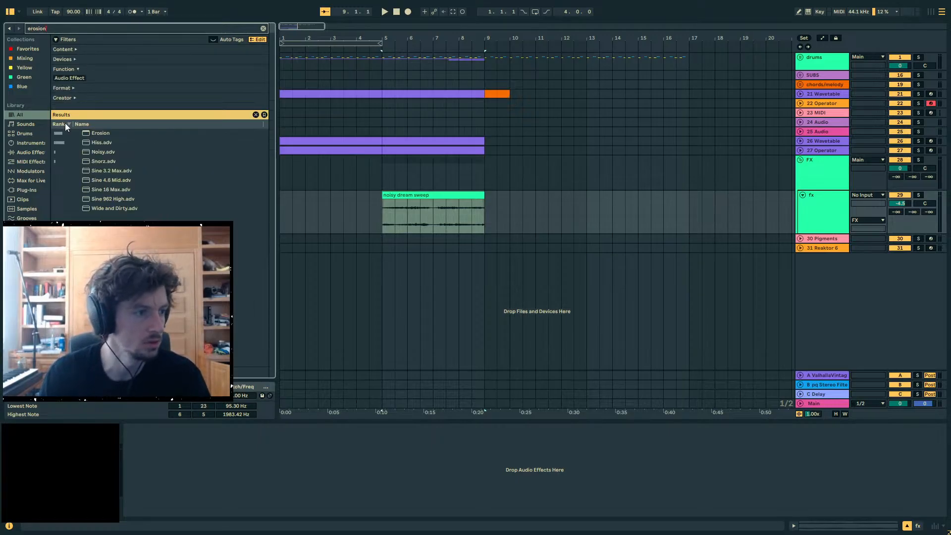
pyautogui.hotkey('ctrl', 'a')
pyautogui.press('BackSpace')
# - Search the browser for "sweep" and place noisy gurgle sweep.mp3 at bar 5 on a new audio track below fx
pyautogui.write('s')
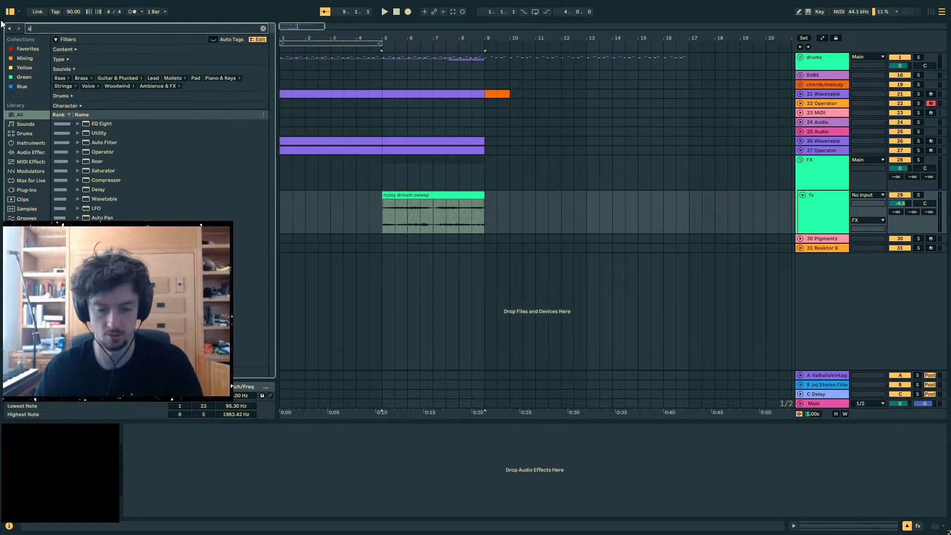
pyautogui.write('weep')
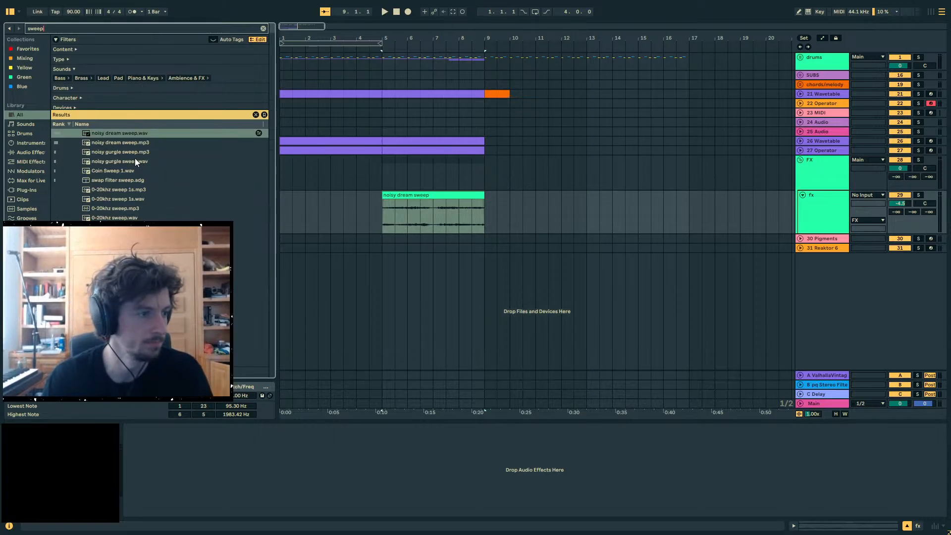
pyautogui.hotkey('ctrl', 't')
pyautogui.moveTo(118, 145); pyautogui.dragTo(192, 167)
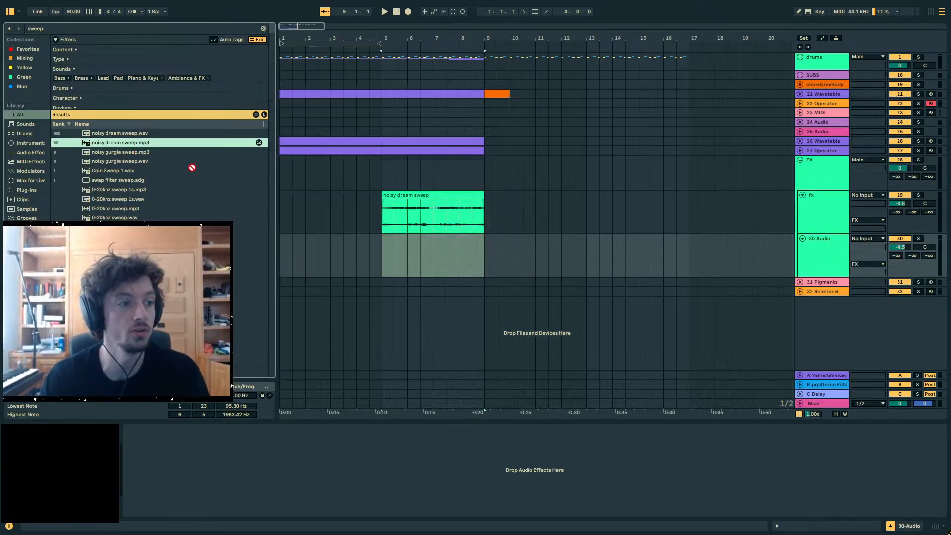
pyautogui.moveTo(119, 152); pyautogui.dragTo(382, 251)
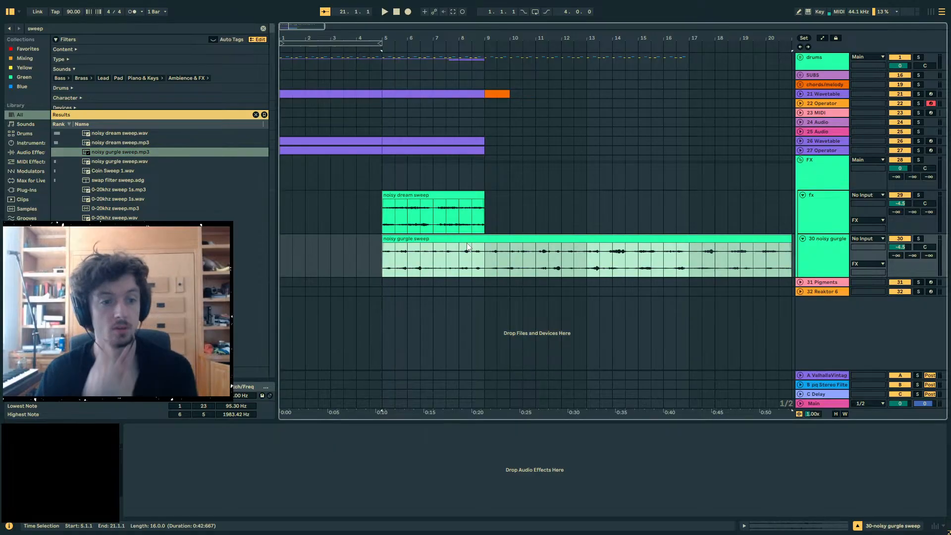
# - Split the noisy gurgle sweep at bar 9, fade in its first part across the full length, and audition it soloed
pyautogui.click(482, 257)
pyautogui.hotkey('ctrl', 'e')
pyautogui.moveTo(483, 257)
pyautogui.mouseDown()
pyautogui.moveTo(382, 251)
pyautogui.moveTo(484, 246)
pyautogui.mouseUp()
pyautogui.click(917, 238)
pyautogui.press('space')
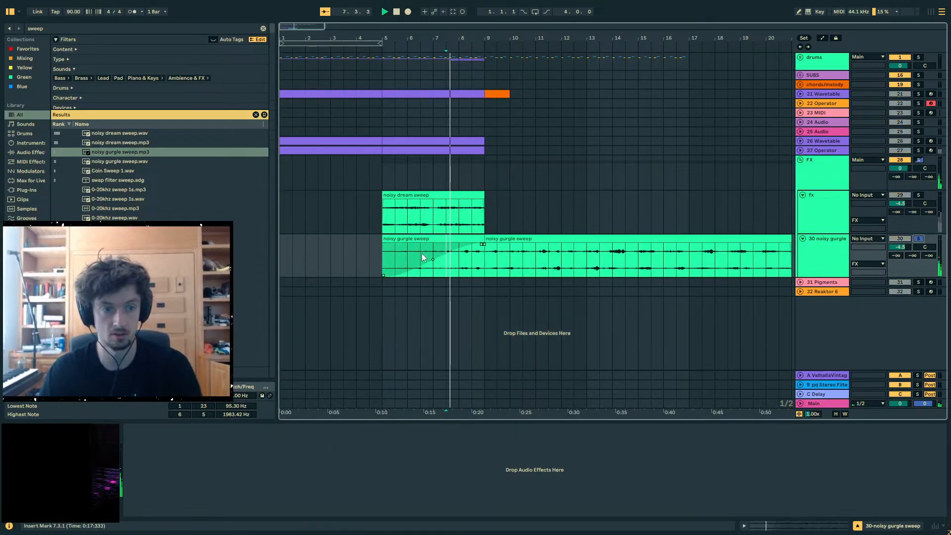
# - Add the Flatline preset followed by a Utility to the noisy gurgle track
pyautogui.click(55, 27)
pyautogui.write('flatline')
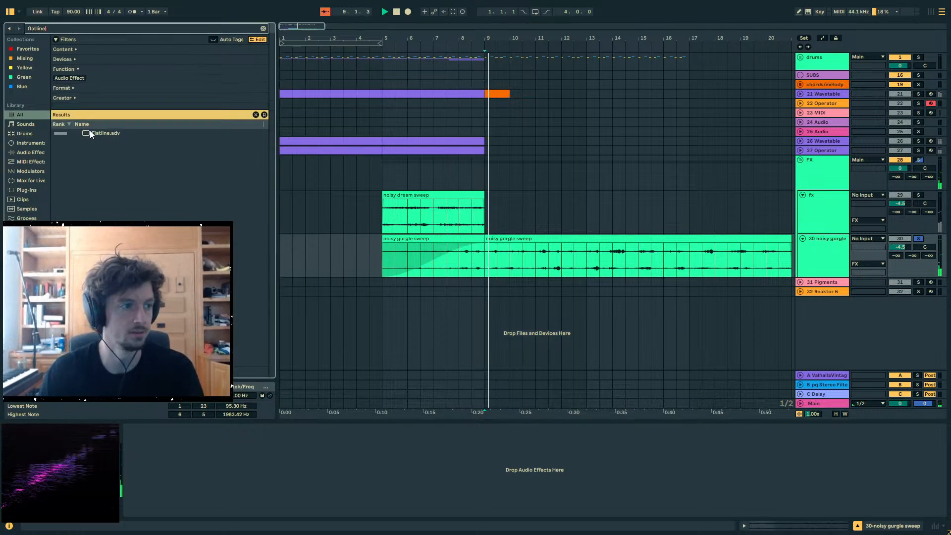
pyautogui.moveTo(90, 131); pyautogui.dragTo(458, 250)
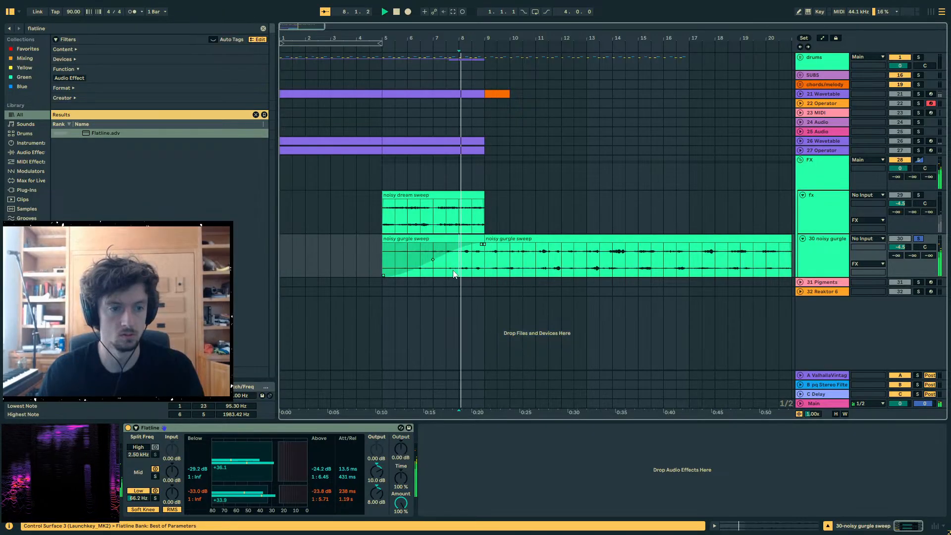
pyautogui.hotkey('ctrl', 'f')
pyautogui.write('uti')
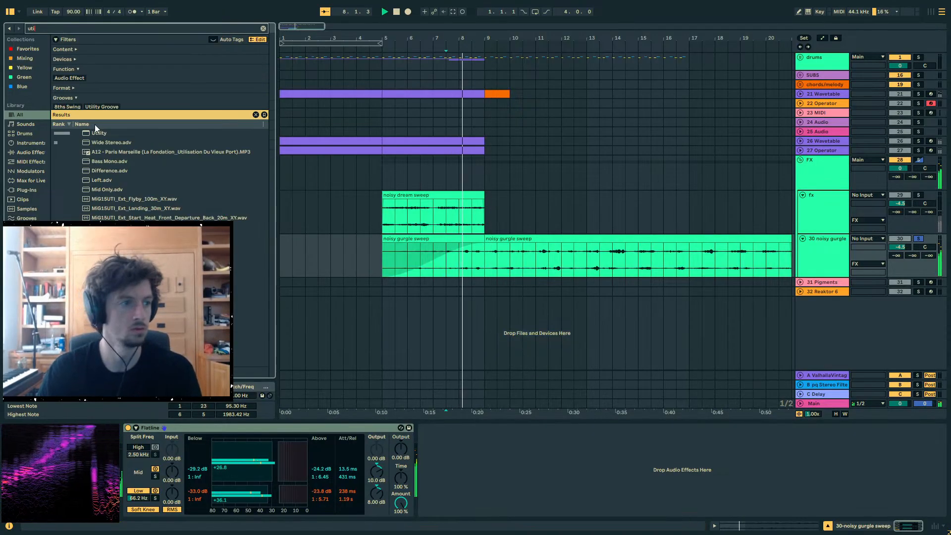
pyautogui.moveTo(97, 133); pyautogui.dragTo(396, 448)
# - Automate the Utility gain on the noisy gurgle track to ramp up from bar 5 to bar 9, and play it back
pyautogui.press('a')
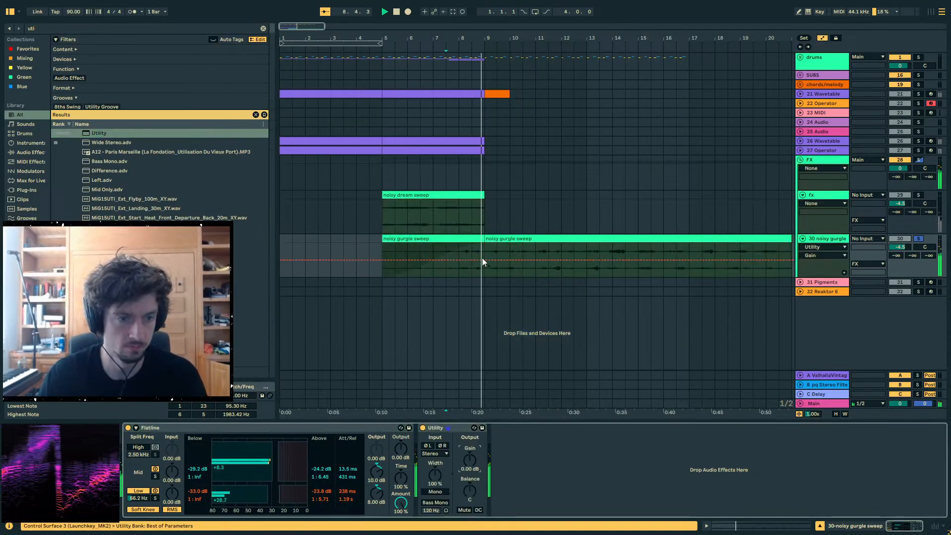
pyautogui.click(483, 260)
pyautogui.moveTo(409, 260); pyautogui.dragTo(383, 277)
pyautogui.press('space')
pyautogui.press('space')
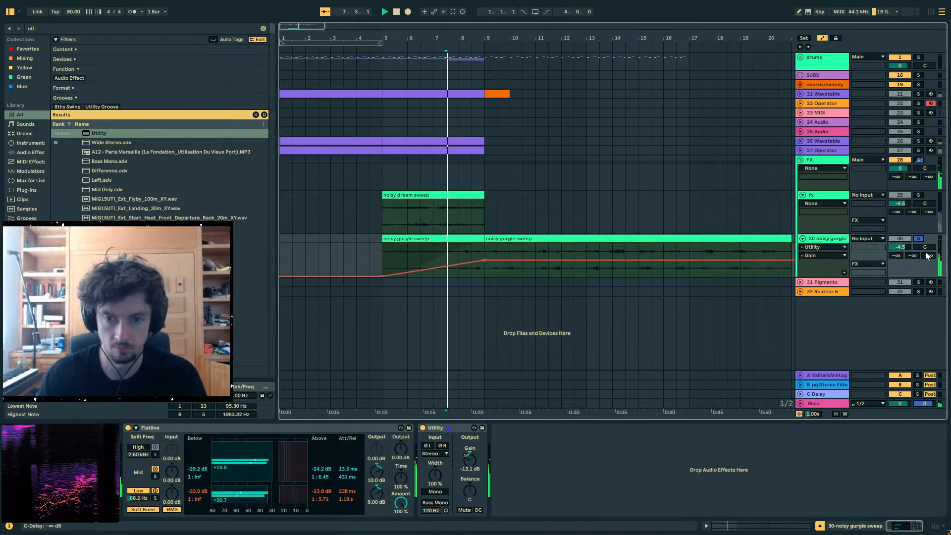
# - Raise the noisy gurgle track's send B to 0, unsolo the track, and hide the automation lanes
pyautogui.moveTo(912, 255); pyautogui.dragTo(912, 198)
pyautogui.click(917, 238)
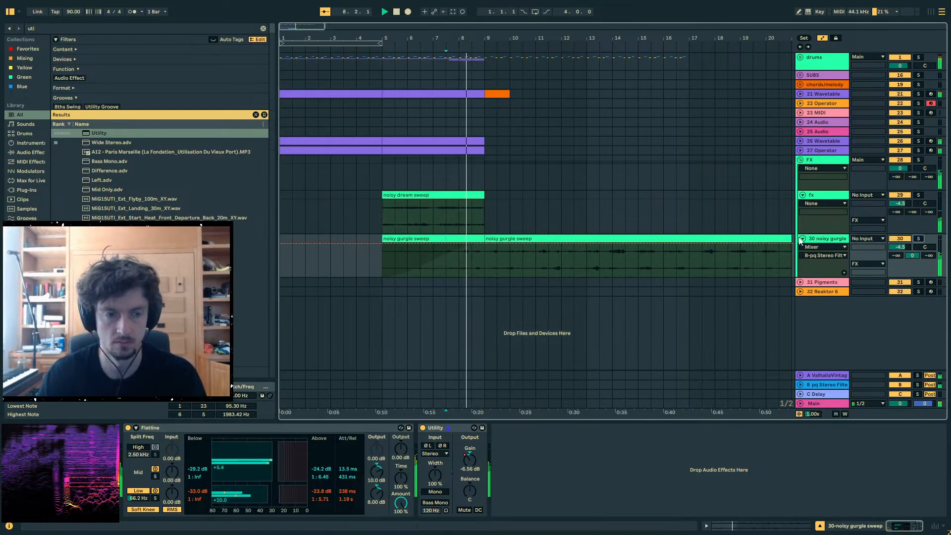
pyautogui.click(486, 209)
pyautogui.press('a')
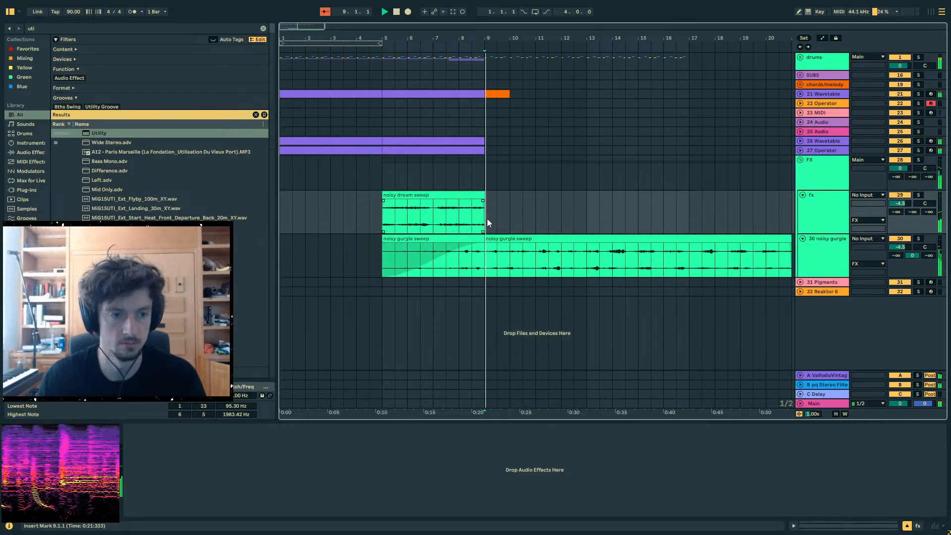
# - Deactivate the noisy gurgle sweep clip that starts at bar 9
pyautogui.click(495, 237)
pyautogui.press('0')
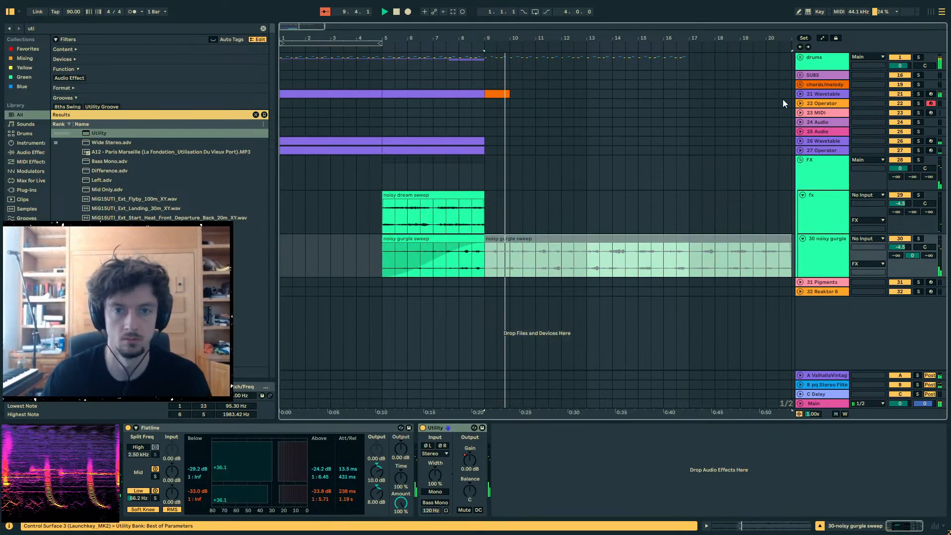
pyautogui.press('space')
# - Reopen the Wavetable clip at bar 9 and add a 20\293 note to the chord at 2.1.1, auditioning the phrase
pyautogui.click(799, 94)
pyautogui.click(491, 93)
pyautogui.press('space')
pyautogui.press('space')
pyautogui.doubleClick(491, 93)
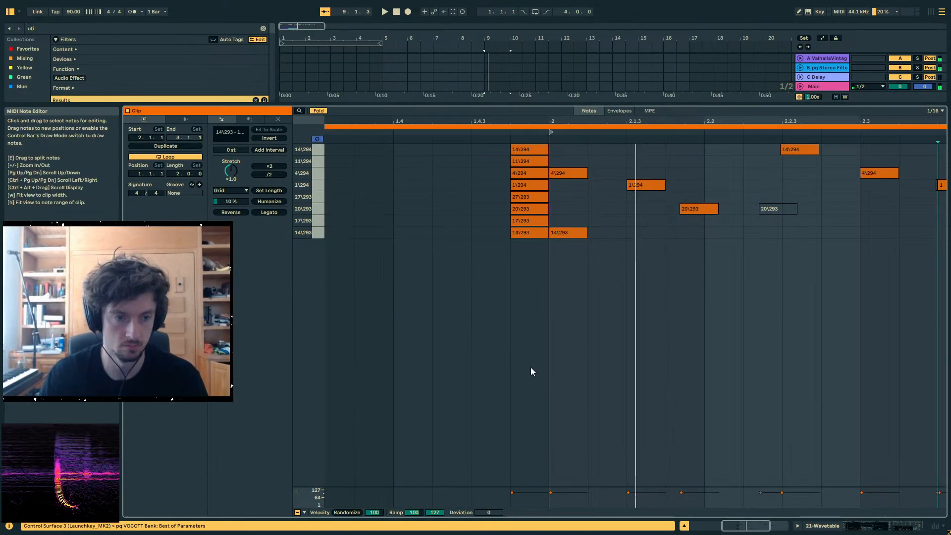
pyautogui.doubleClick(569, 208)
pyautogui.press('space')
pyautogui.press('space')
# - Deactivate the 20\293 note just before 2.2 and the 1\294 note at 2.1.3, replaying the phrase
pyautogui.moveTo(672, 254); pyautogui.dragTo(610, 180)
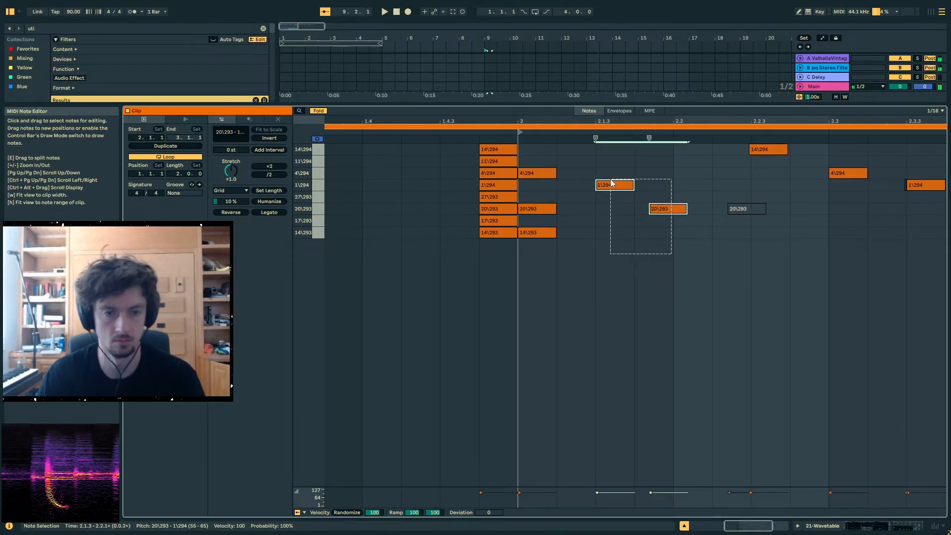
pyautogui.click(658, 209)
pyautogui.press('0')
pyautogui.press('space')
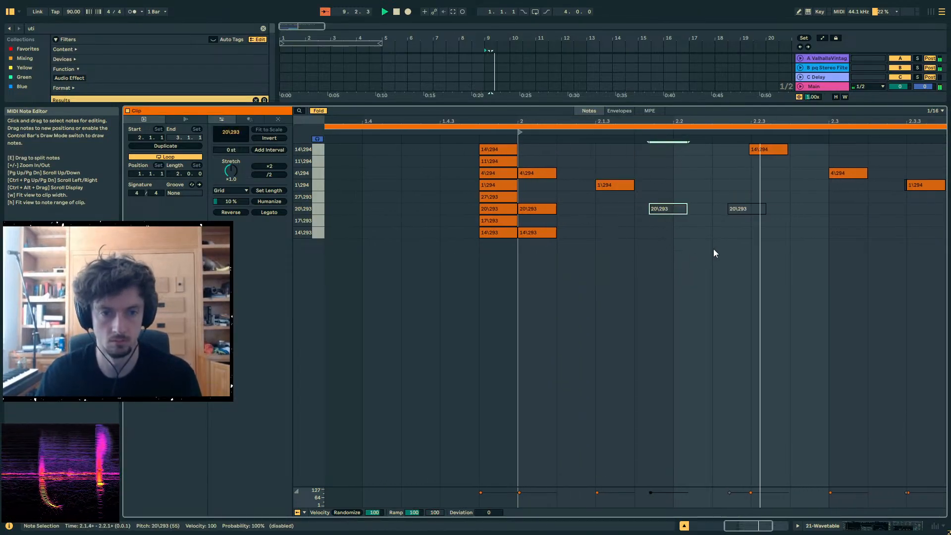
pyautogui.press('space')
pyautogui.moveTo(634, 222); pyautogui.dragTo(613, 178)
pyautogui.press('0')
pyautogui.press('space')
pyautogui.press('space')
# - Duplicate the 2.1.1 chord together with the 2.1.3 note to 2.1.4, raise the copies one scale step, and play back
pyautogui.moveTo(602, 259); pyautogui.dragTo(544, 155)
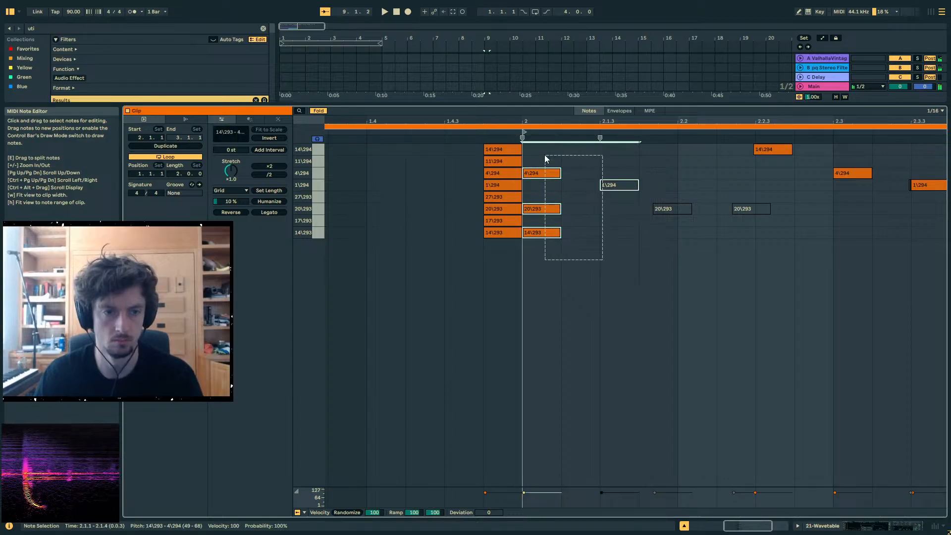
pyautogui.hotkey('ctrl', 'd')
pyautogui.press('Up')
pyautogui.press('space')
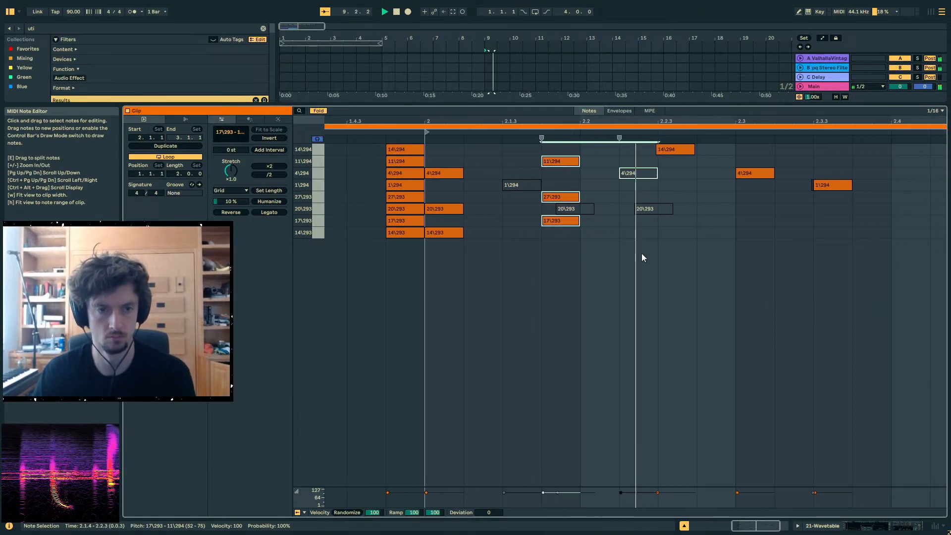
# - Shift the chord at 2.1.4, including its delayed 20\293 note, one sixteenth earlier to 2.1.3
pyautogui.click(623, 255)
pyautogui.press('space')
pyautogui.moveTo(562, 250); pyautogui.dragTo(506, 137)
pyautogui.press('Right')
pyautogui.press('space')
pyautogui.press('Left')
pyautogui.press('Left')
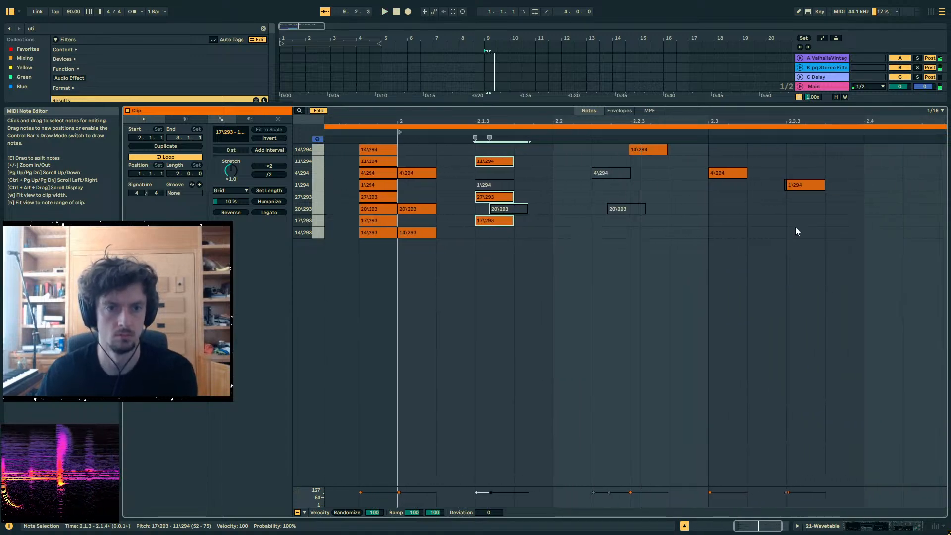
# - Delete the active notes from 2.2.3 to 2.3.3 and the chord at 2.1.1
pyautogui.moveTo(797, 228); pyautogui.dragTo(653, 149)
pyautogui.press('Delete')
pyautogui.moveTo(434, 153); pyautogui.dragTo(400, 288)
pyautogui.press('Delete')
# - Try lowering the 11\294 and 1\294 notes at 2.1.3 by one octave and play back the chord
pyautogui.moveTo(544, 186); pyautogui.dragTo(482, 145)
pyautogui.hotkey('shift', 'Down')
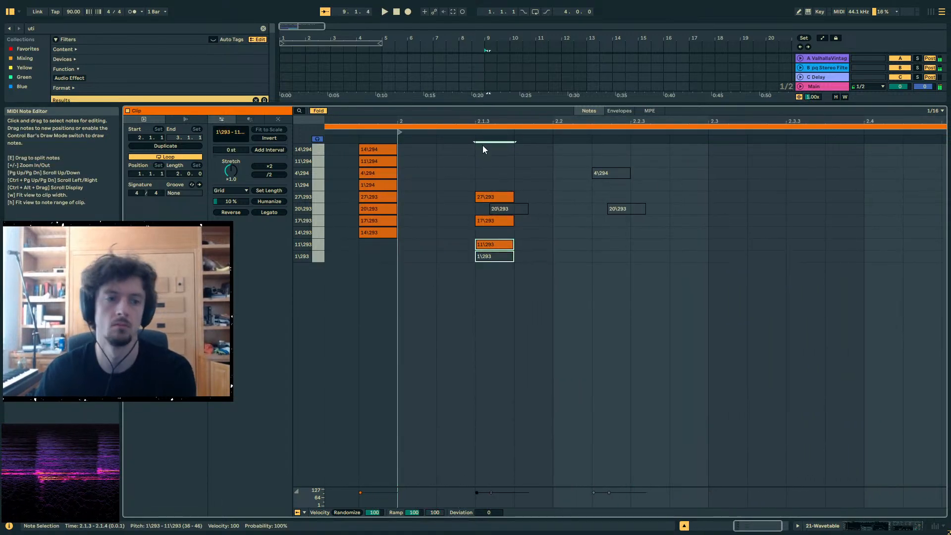
pyautogui.press('space')
pyautogui.press('space')
# - Duplicate the 2.1.3 chord to 2.2.3, raise the copy's 27\293 note to 1\294, and audition the phrase
pyautogui.moveTo(636, 176); pyautogui.dragTo(489, 256)
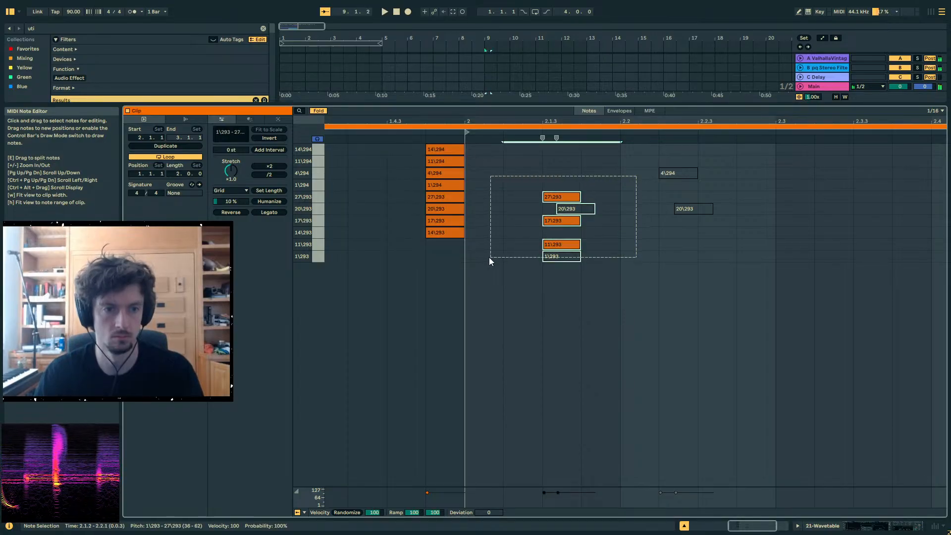
pyautogui.hotkey('ctrl', 'd')
pyautogui.moveTo(720, 198); pyautogui.dragTo(728, 188)
pyautogui.press('space')
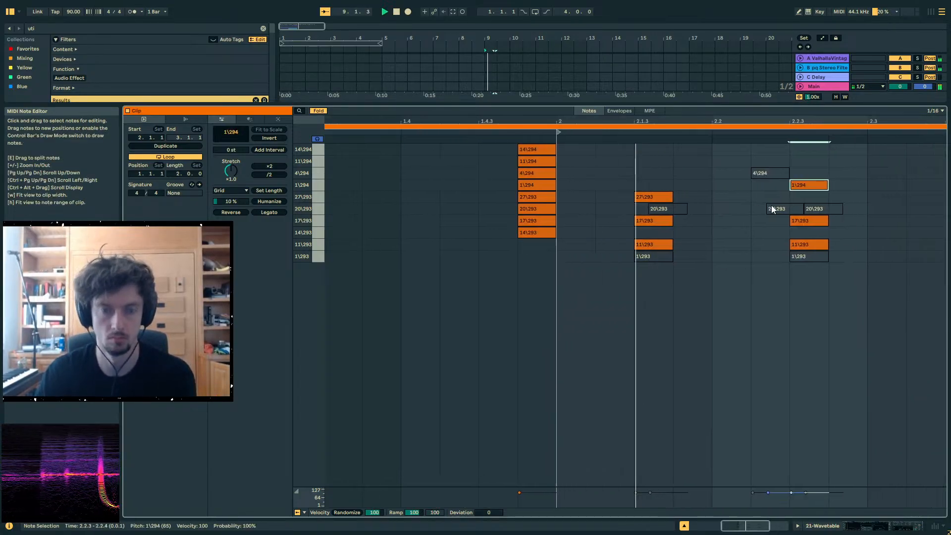
pyautogui.press('space')
pyautogui.moveTo(628, 162); pyautogui.dragTo(363, 263)
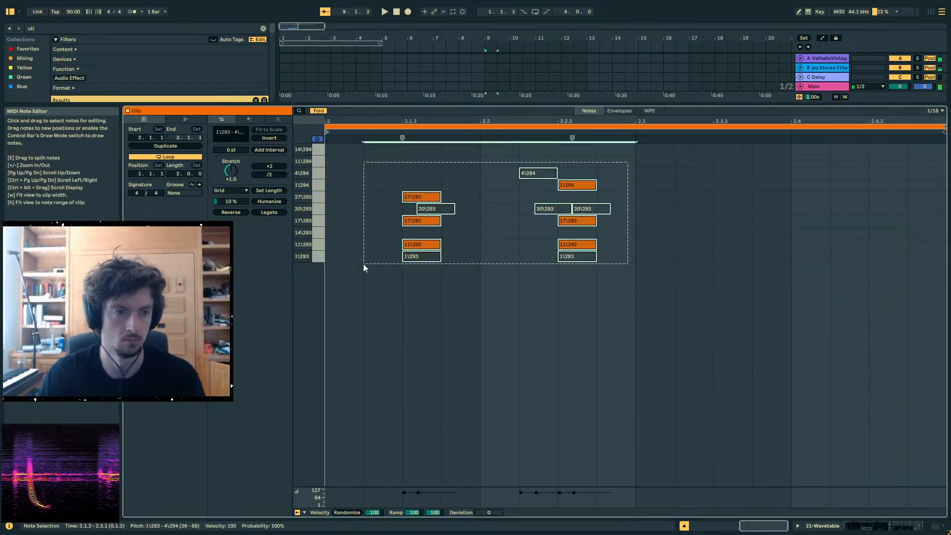
pyautogui.moveTo(542, 119); pyautogui.dragTo(699, 119)
# - Undo the duplicated chord at 2.2.3 and the octave drop at 2.1.3
pyautogui.hotkey('ctrl', 'z')
pyautogui.hotkey('ctrl', 'z')
pyautogui.hotkey('ctrl', 'z')
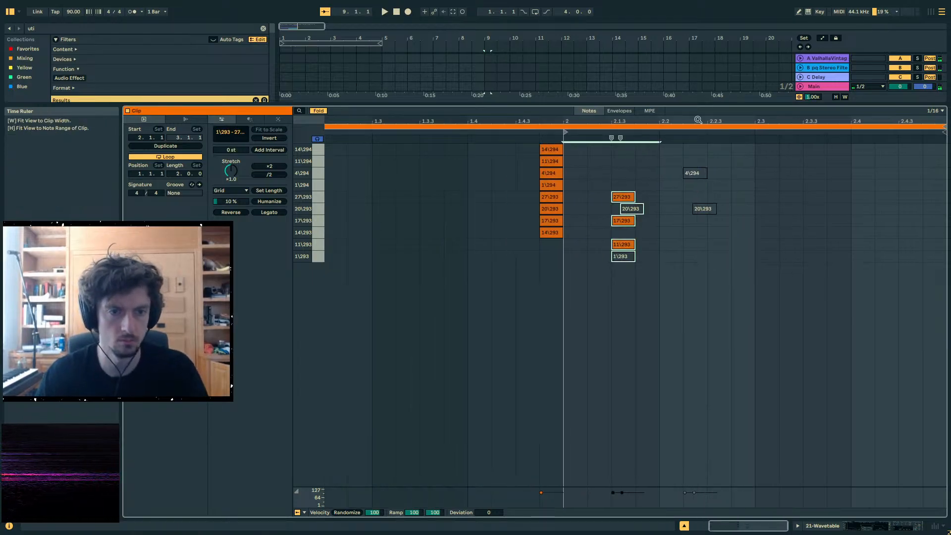
pyautogui.moveTo(650, 237); pyautogui.dragTo(623, 185)
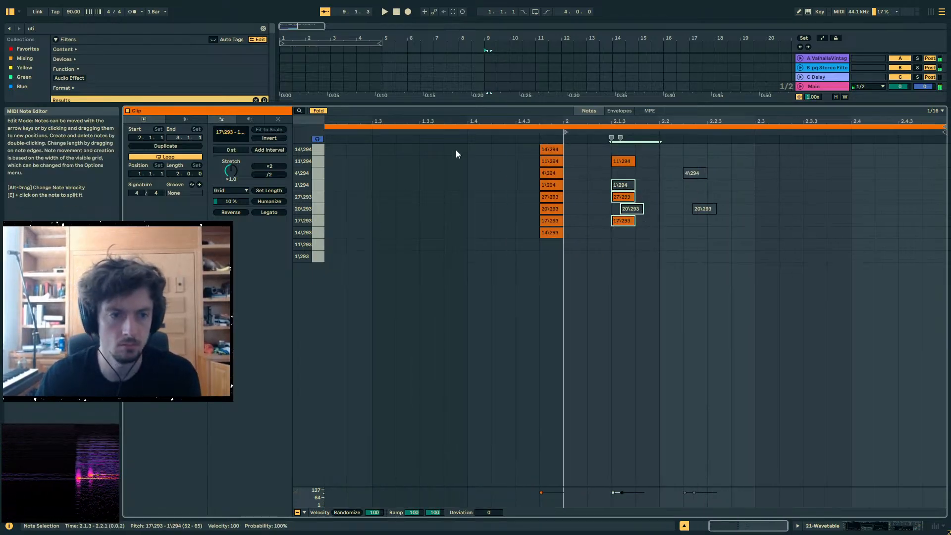
# - Copy the scale notes at 1.4.4 one octave lower and lower the 2.1.3 chord three scale steps, playing it back
pyautogui.moveTo(533, 287); pyautogui.dragTo(560, 89)
pyautogui.hotkey('shift', 'Down')
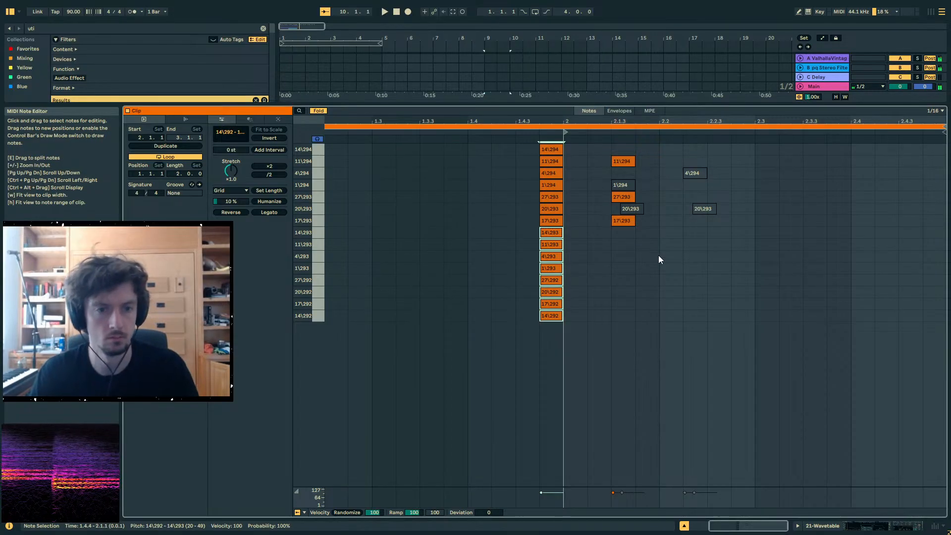
pyautogui.moveTo(658, 254); pyautogui.dragTo(604, 257)
pyautogui.press('Down')
pyautogui.press('Down')
pyautogui.press('Down')
pyautogui.press('space')
pyautogui.press('space')
# - Duplicate the 2.1.3 chord to 2.2.3 and 2.3.3, and lower the last copy's 27\293 and 17\293 notes one scale step
pyautogui.hotkey('ctrl', 'd')
pyautogui.hotkey('ctrl', 'd')
pyautogui.press('space')
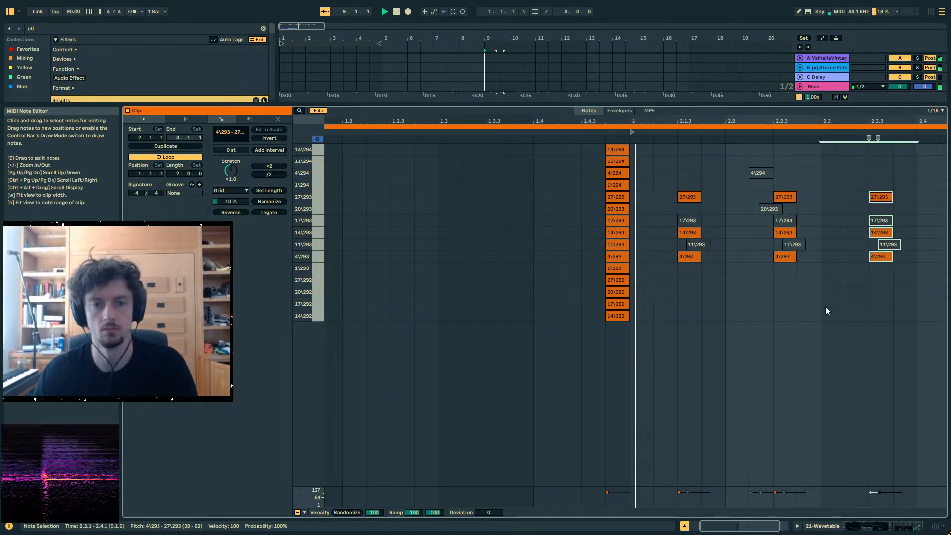
pyautogui.moveTo(751, 249); pyautogui.dragTo(725, 240)
pyautogui.moveTo(836, 222); pyautogui.dragTo(779, 190)
pyautogui.press('Down')
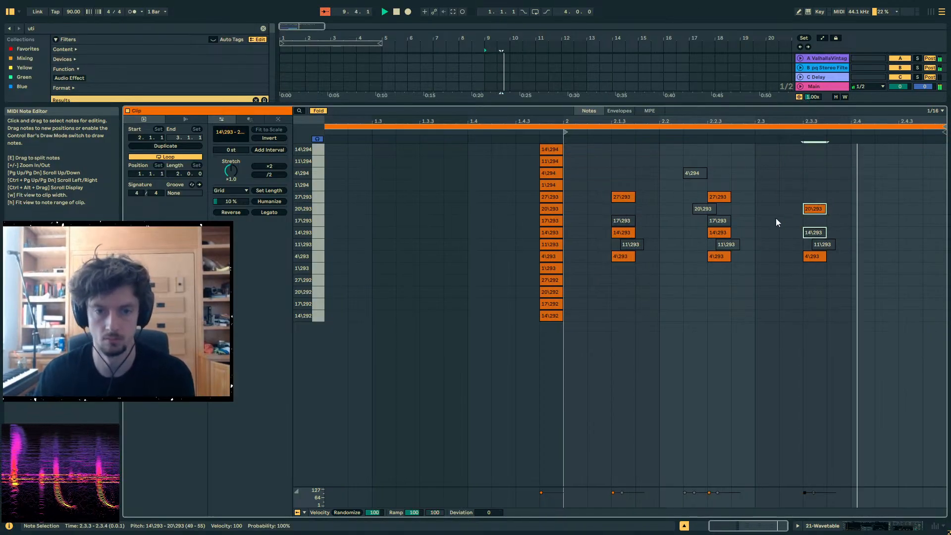
pyautogui.press('space')
# - Add a 17\293 note at 2.2 and a 20\293 note at 2.3, auditioning the phrase
pyautogui.click(675, 208)
pyautogui.doubleClick(670, 198)
pyautogui.press('space')
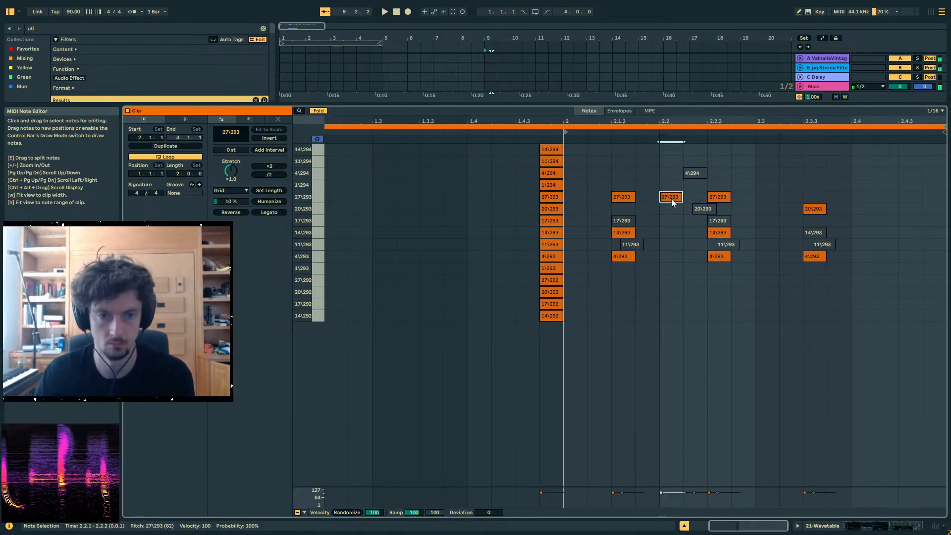
pyautogui.press('space')
pyautogui.press('Down')
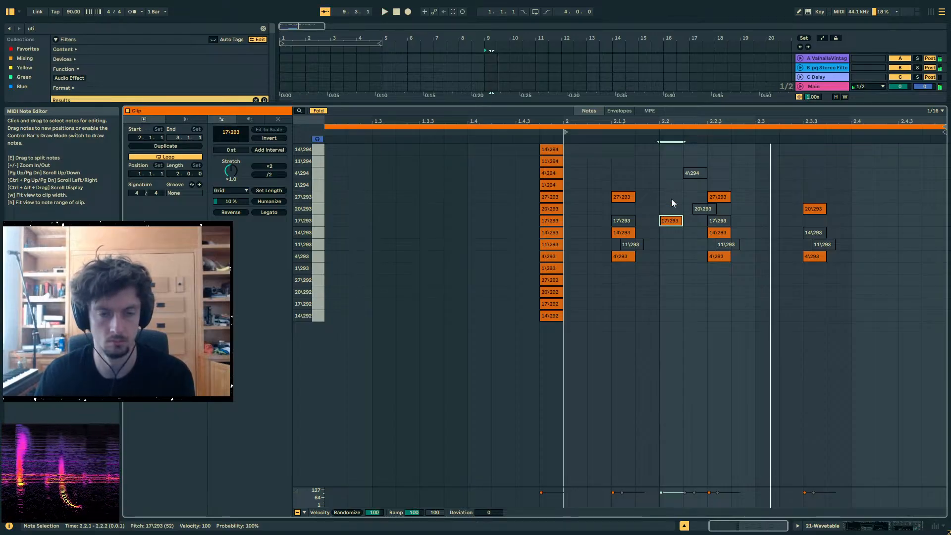
pyautogui.press('space')
pyautogui.doubleClick(765, 217)
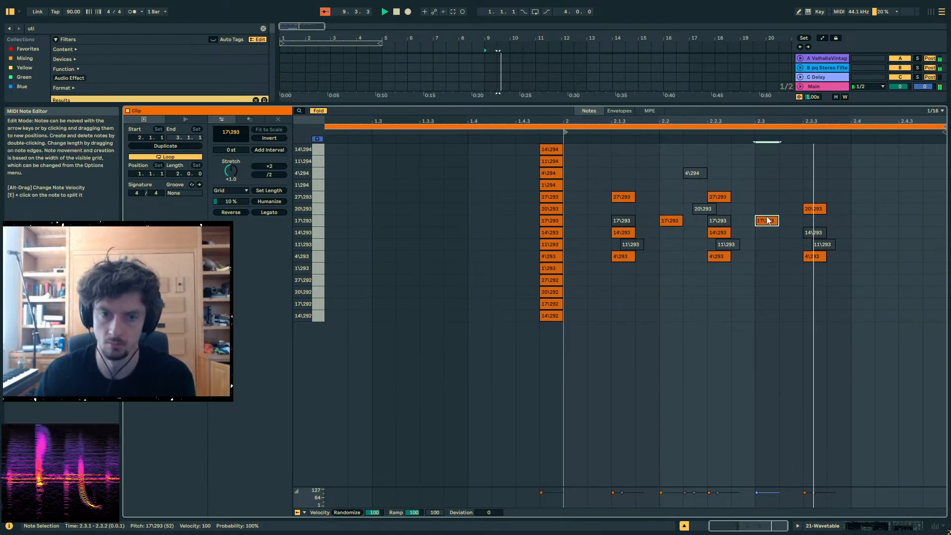
pyautogui.press('Up')
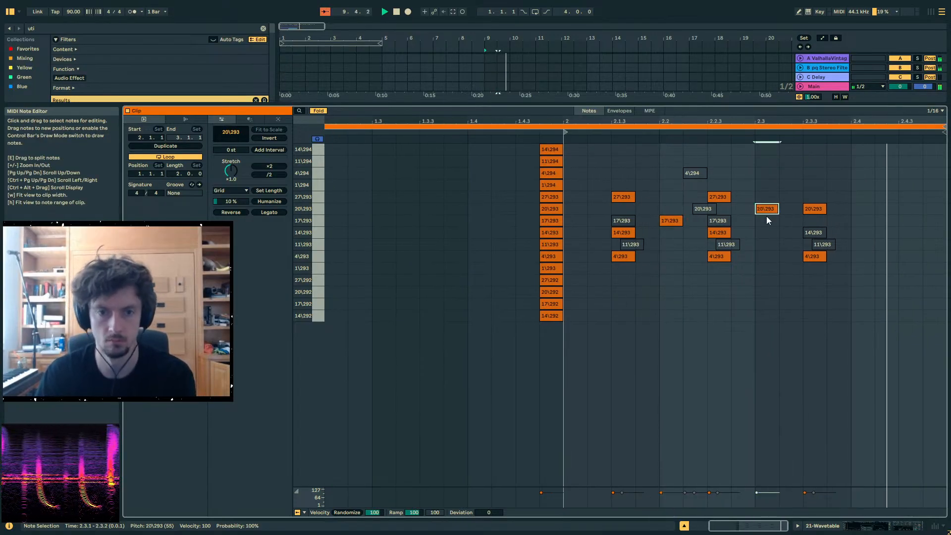
# - Lower the 2.3.3 chord's top note to 14\293 and its bottom note to 1\293
pyautogui.click(812, 208)
pyautogui.press('Down')
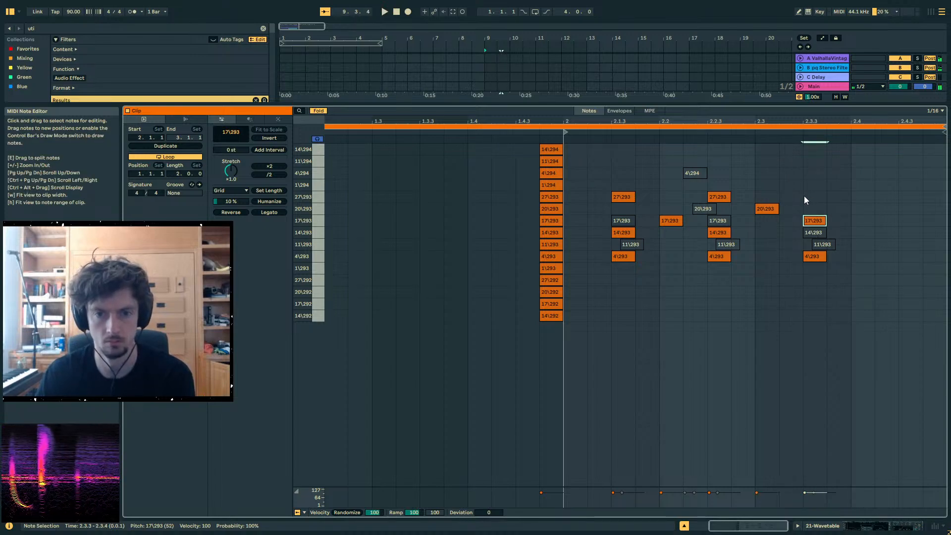
pyautogui.press('Down')
pyautogui.press('Down')
pyautogui.press('Down')
pyautogui.press('Down')
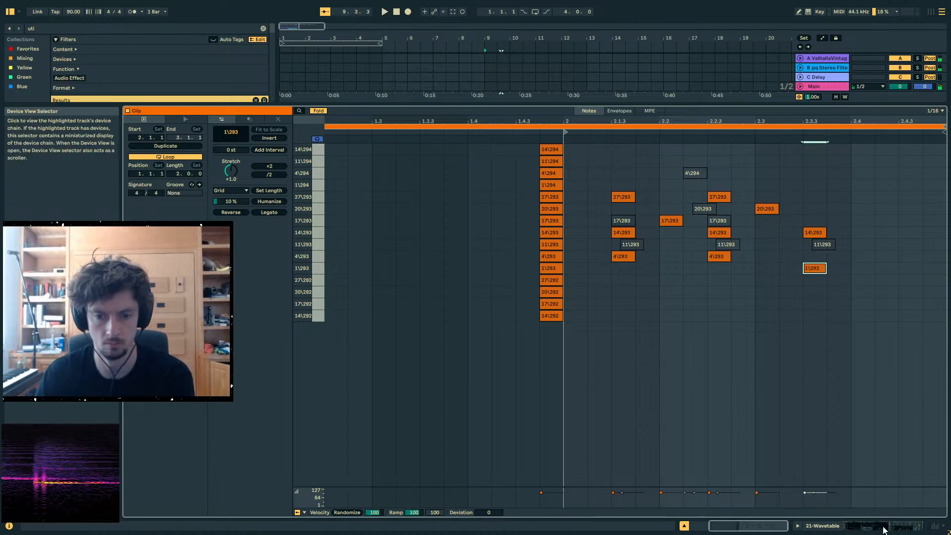
# - Return to the arrangement, move the bar 9 clip from the 21 Wavetable track to 22 Operator, and play the lead-in
pyautogui.click(884, 529)
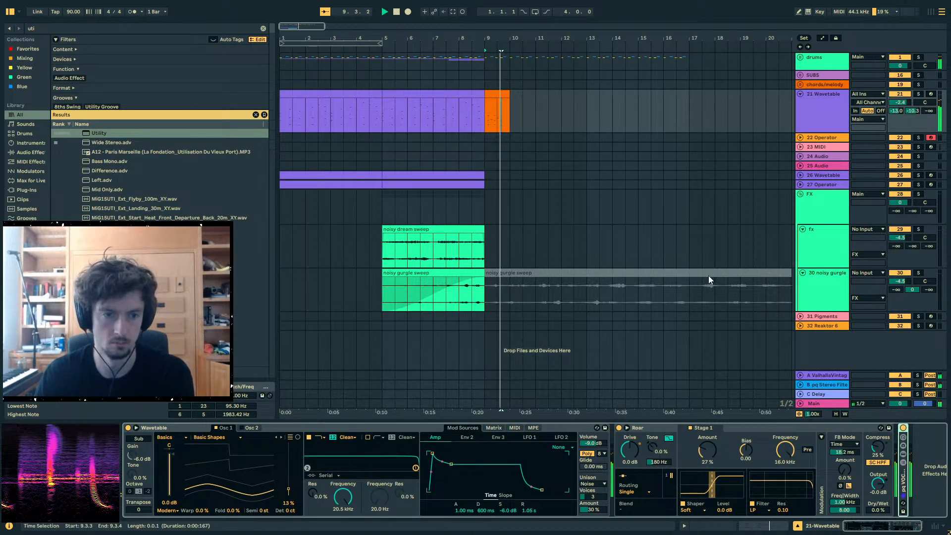
pyautogui.press('space')
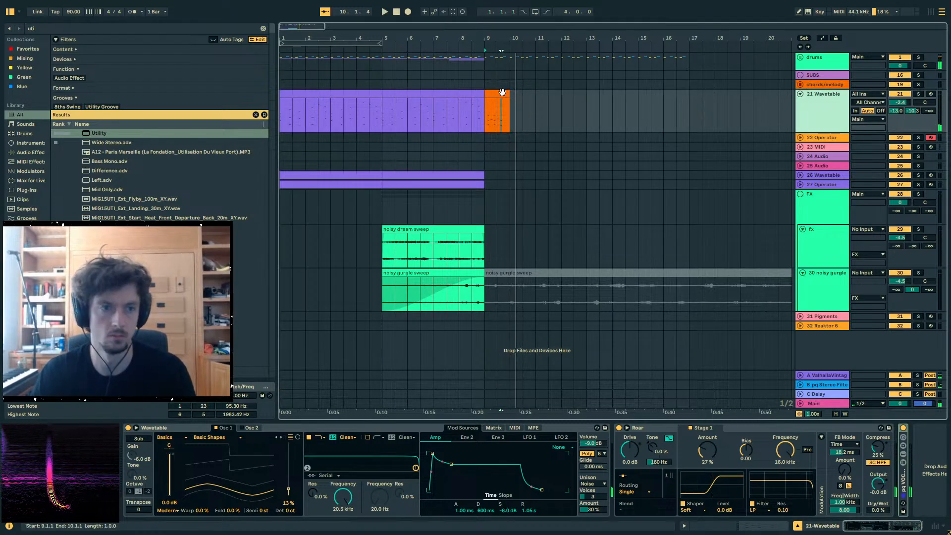
pyautogui.click(494, 91)
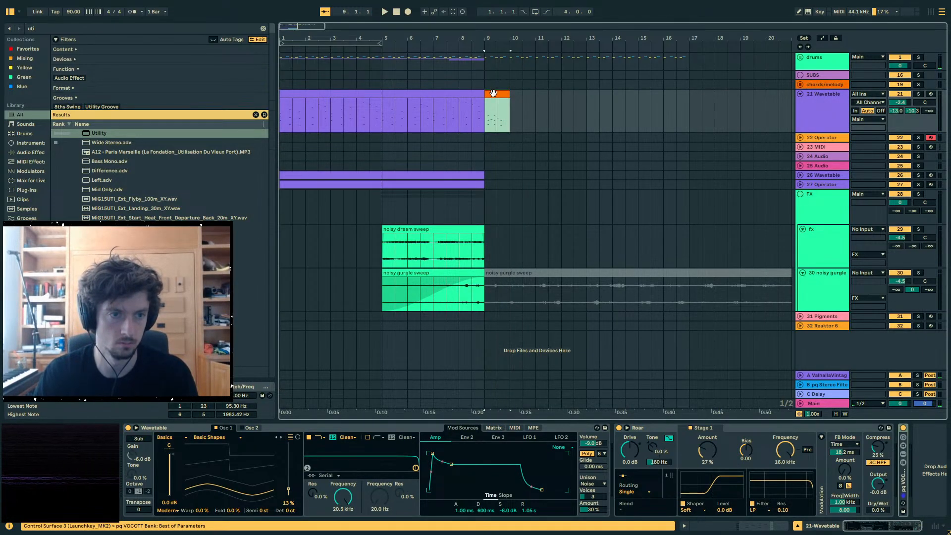
pyautogui.click(418, 139)
pyautogui.click(476, 214)
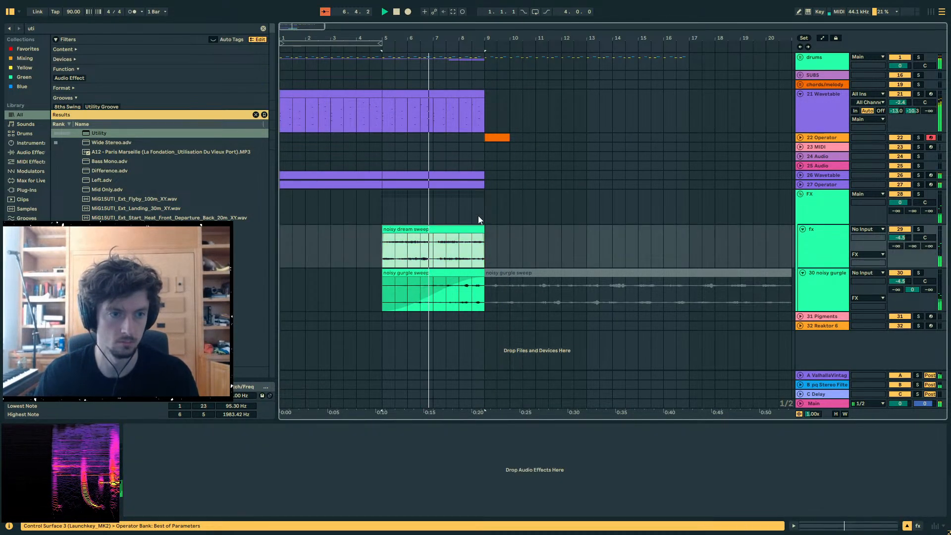
# - Expand the SUBS group and insert an empty MIDI clip from bar 9 to 10.3 on the Hip-Hop Sub track
pyautogui.click(801, 183)
pyautogui.click(800, 183)
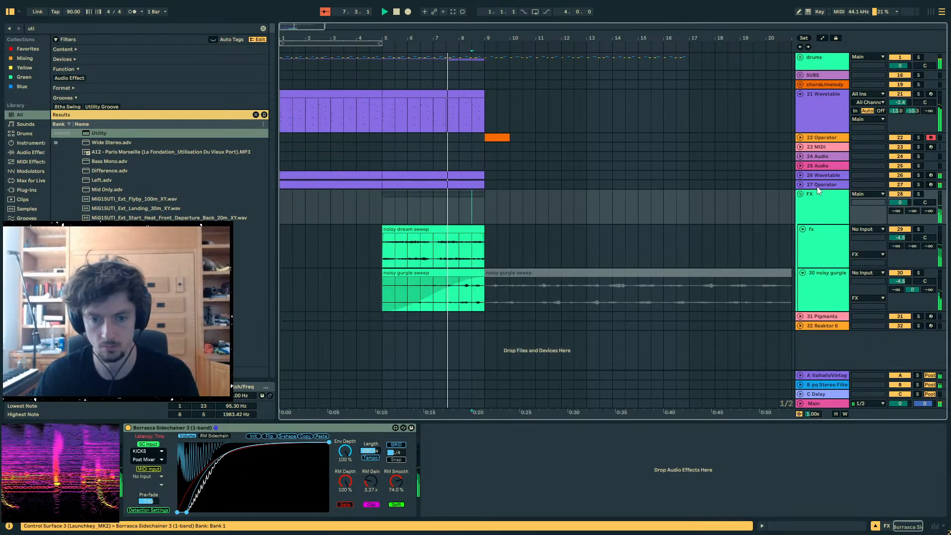
pyautogui.click(816, 186)
pyautogui.click(817, 75)
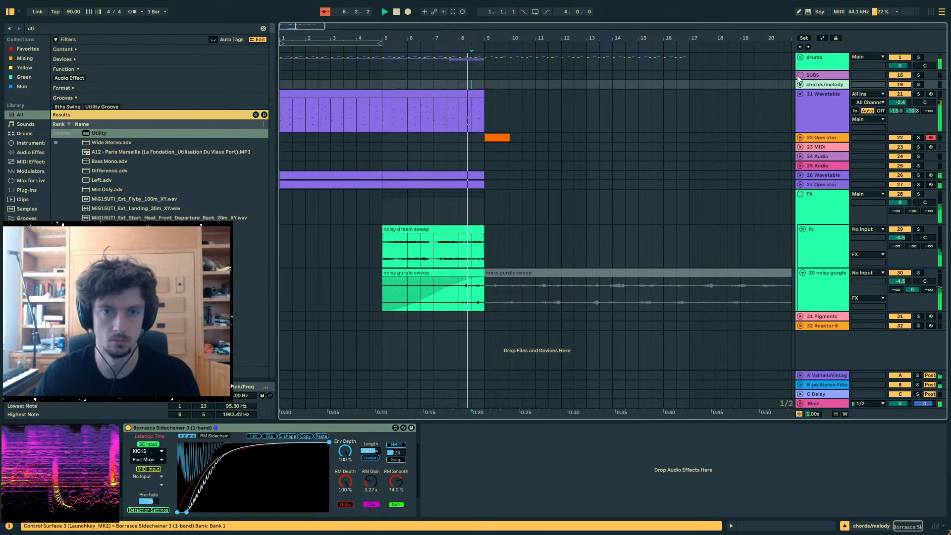
pyautogui.click(800, 75)
pyautogui.moveTo(483, 102); pyautogui.dragTo(535, 95)
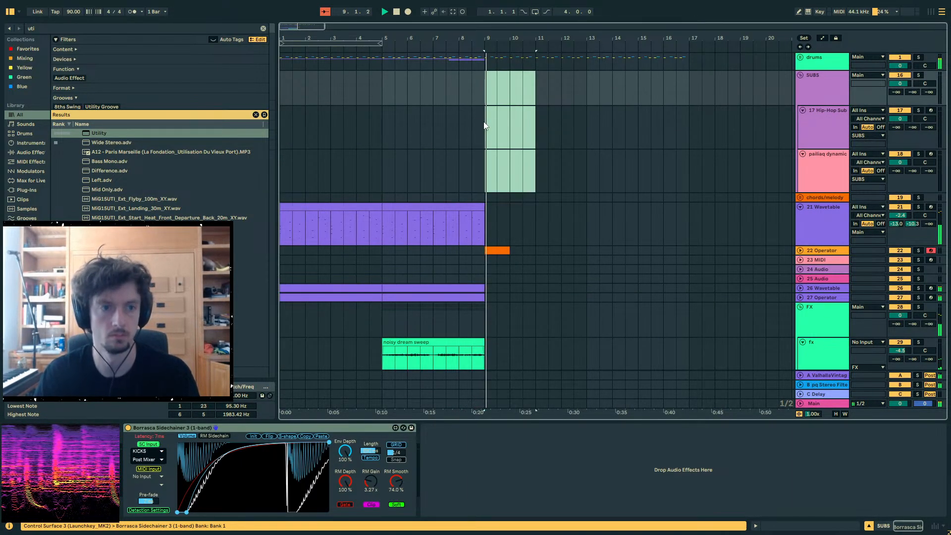
pyautogui.moveTo(484, 125); pyautogui.dragTo(517, 121)
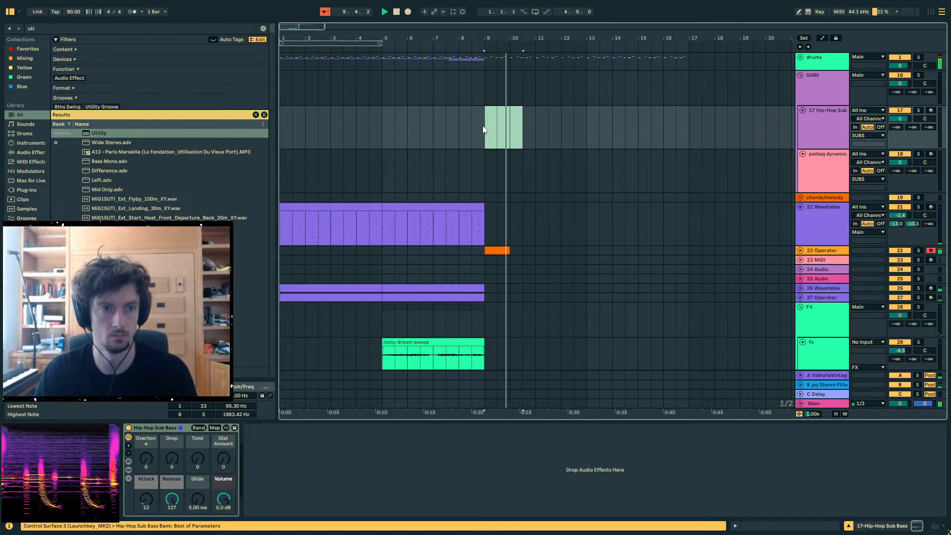
pyautogui.hotkey('ctrl', 'shift', 'm')
pyautogui.press('space')
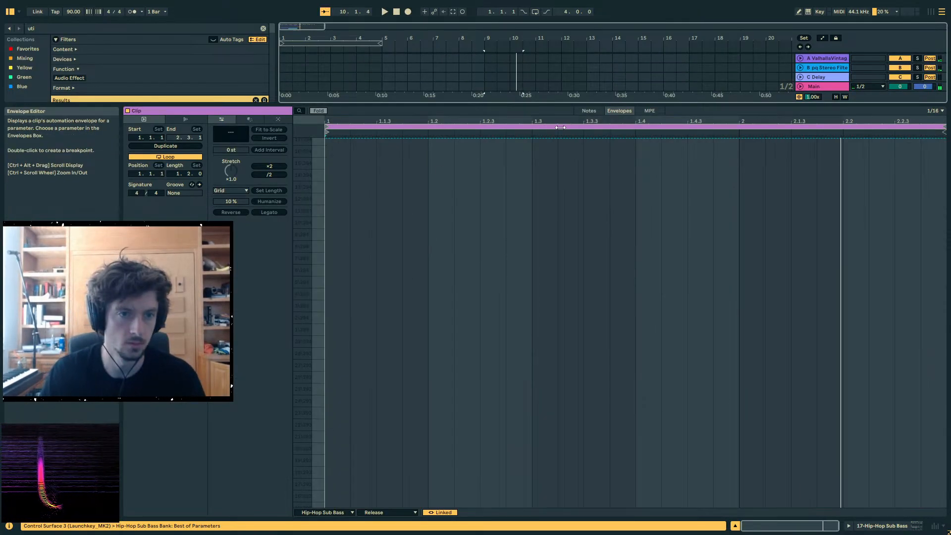
# - Copy the Operator clip at bar 9 onto the Hip-Hop Sub track and solo that track during playback
pyautogui.click(914, 525)
pyautogui.click(496, 249)
pyautogui.click(487, 118)
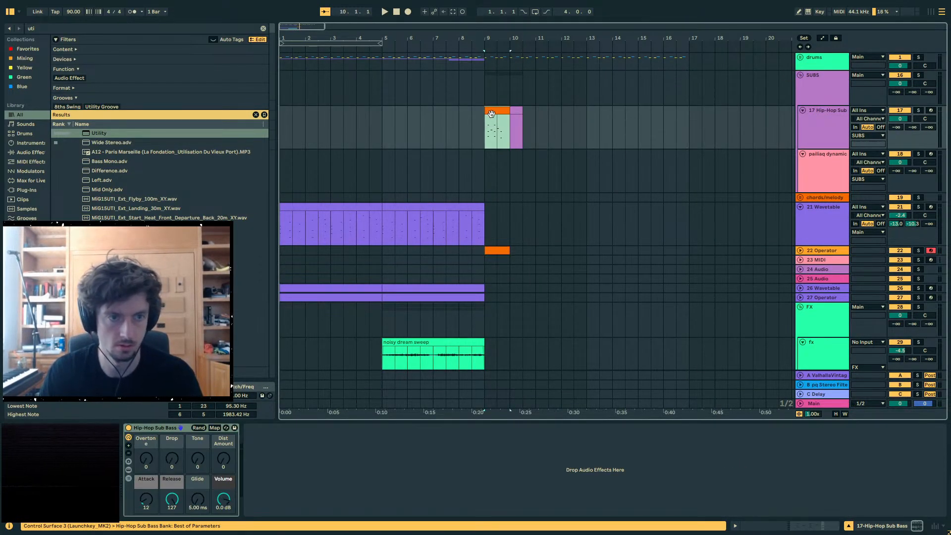
pyautogui.press('space')
pyautogui.click(918, 110)
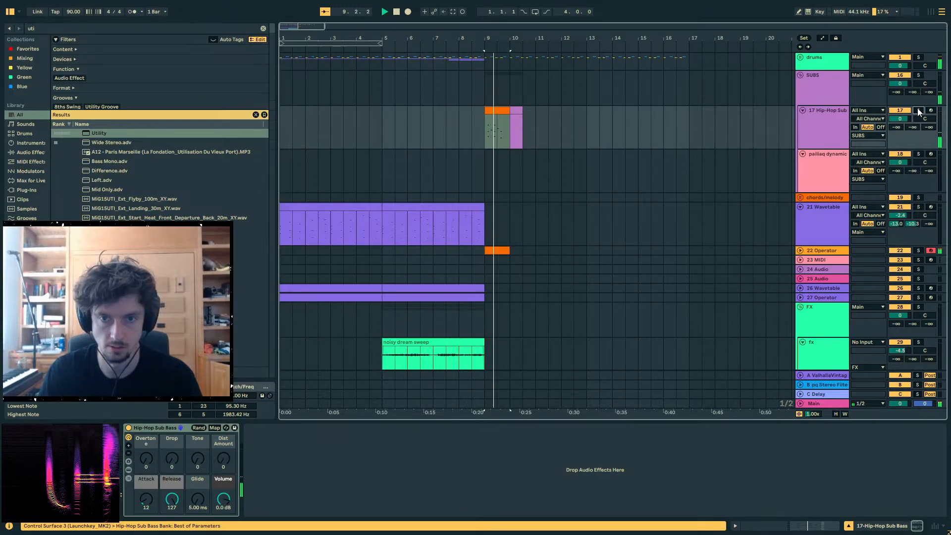
# - Open the Hip-Hop Sub clip's notes, turn off the folded view, and delete the lowest notes at 1.4.4
pyautogui.click(759, 530)
pyautogui.press('space')
pyautogui.click(589, 111)
pyautogui.click(538, 289)
pyautogui.hotkey('ctrl', 'a')
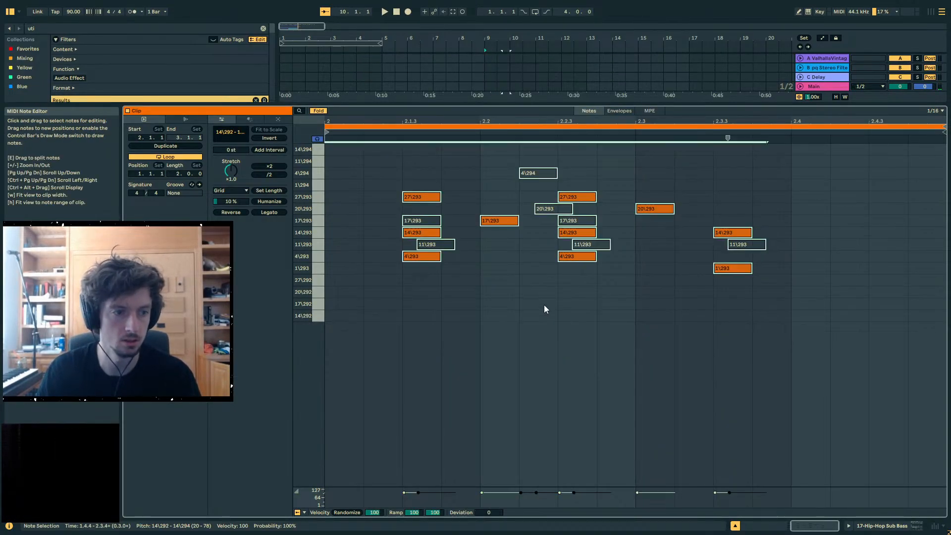
pyautogui.click(320, 111)
pyautogui.scroll(-8, 709, 320)
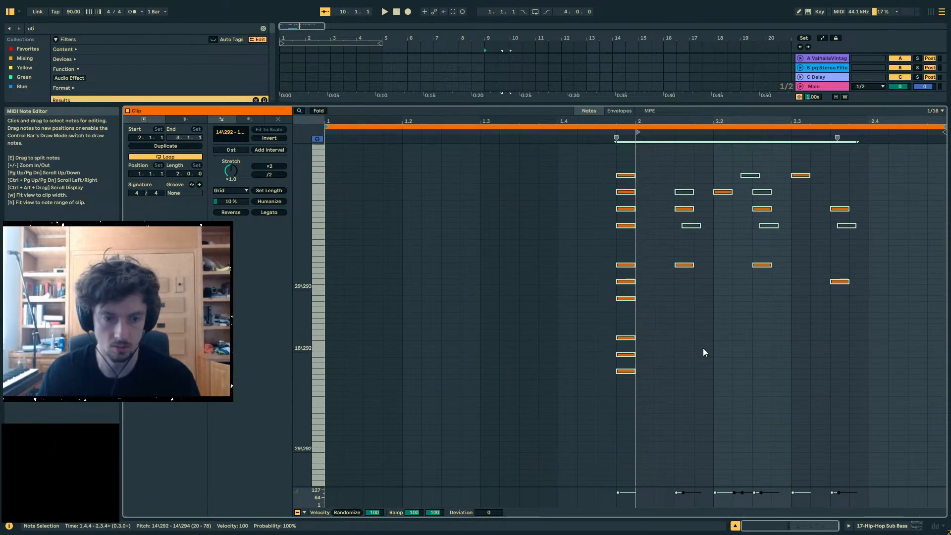
pyautogui.moveTo(669, 418); pyautogui.dragTo(587, 290)
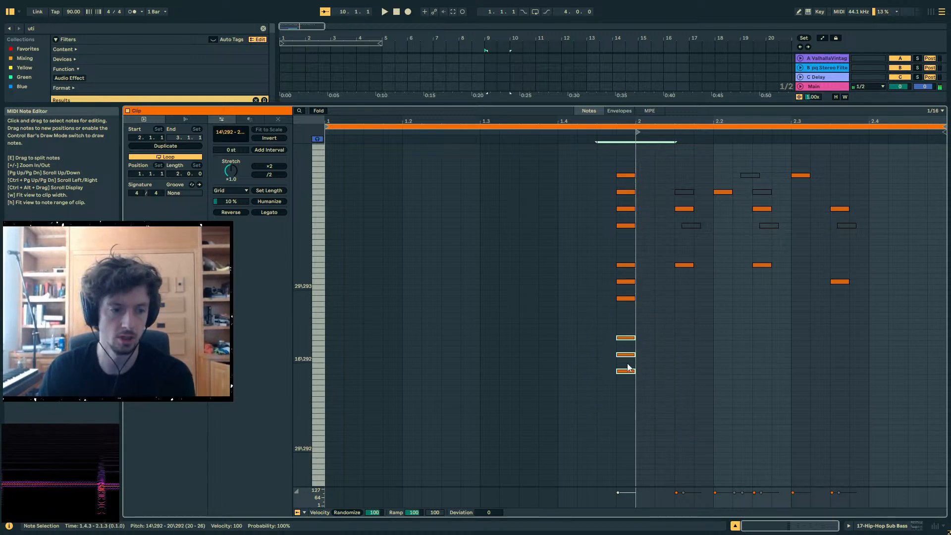
pyautogui.press('Delete')
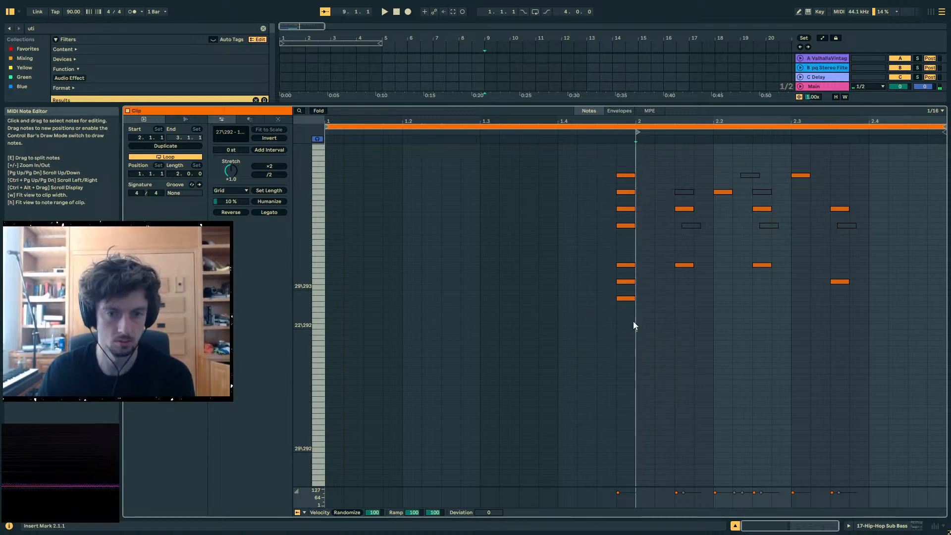
# - Lower all notes in the Hip-Hop Sub clip by one octave
pyautogui.click(767, 344)
pyautogui.hotkey('ctrl', 'a')
pyautogui.scroll(3, 767, 343)
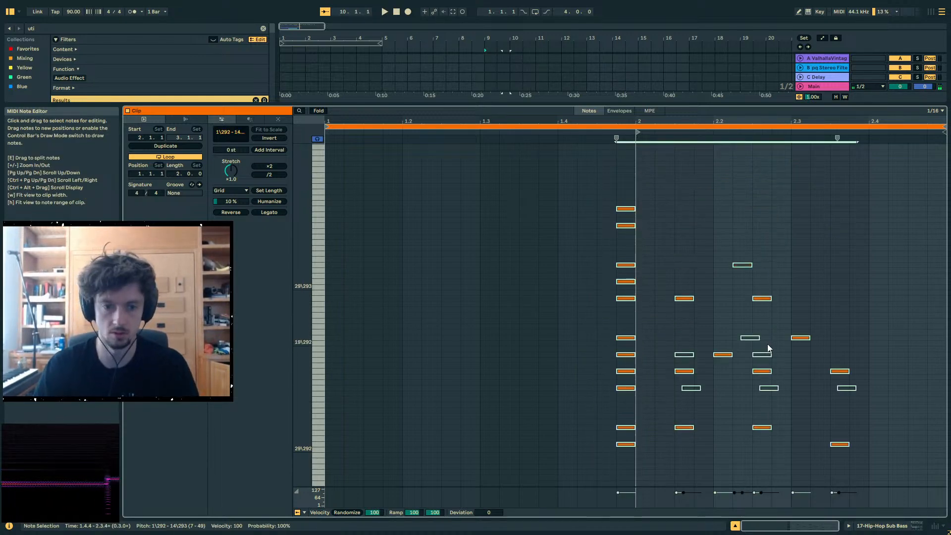
# - Open the Operator inside the Hip-Hop Sub Bass rack, select its Transpose control, and audition the soloed sub bass
pyautogui.click(868, 525)
pyautogui.click(128, 478)
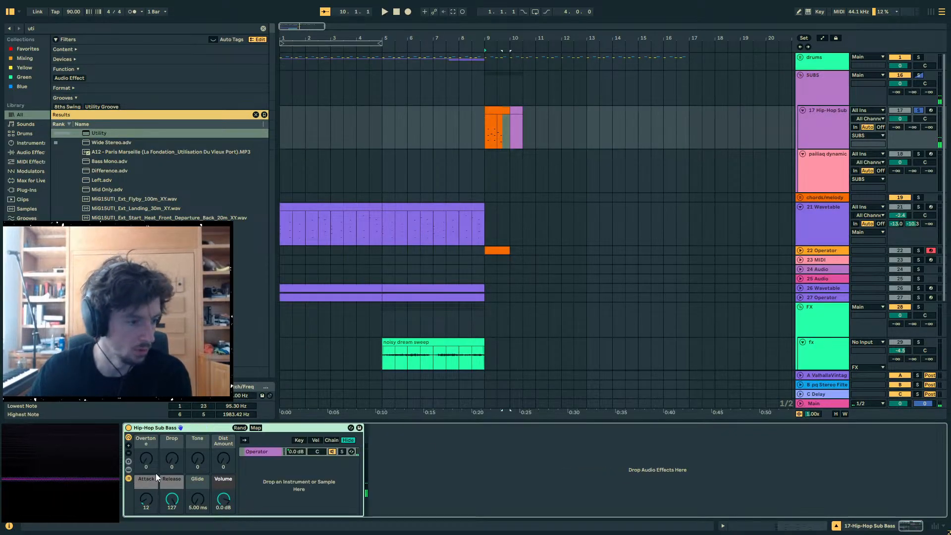
pyautogui.doubleClick(265, 452)
pyautogui.click(703, 486)
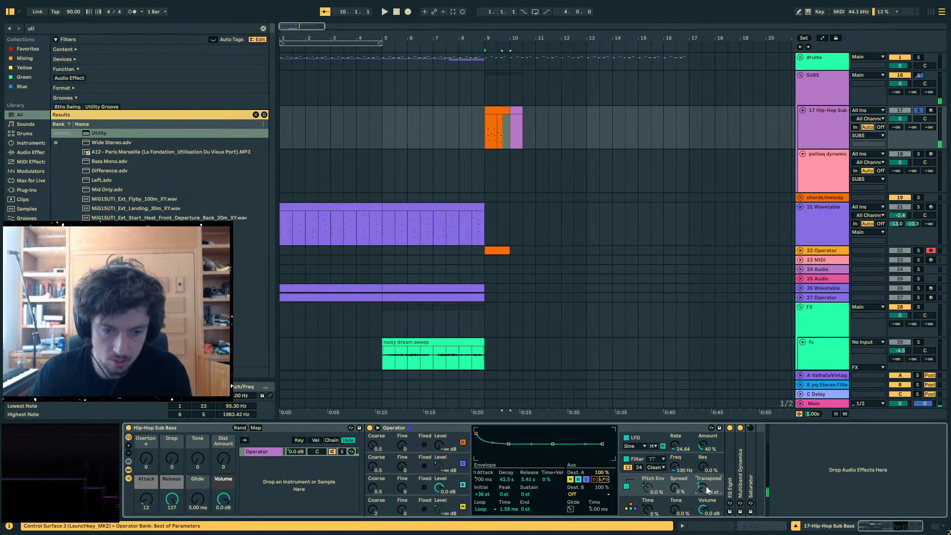
pyautogui.press('space')
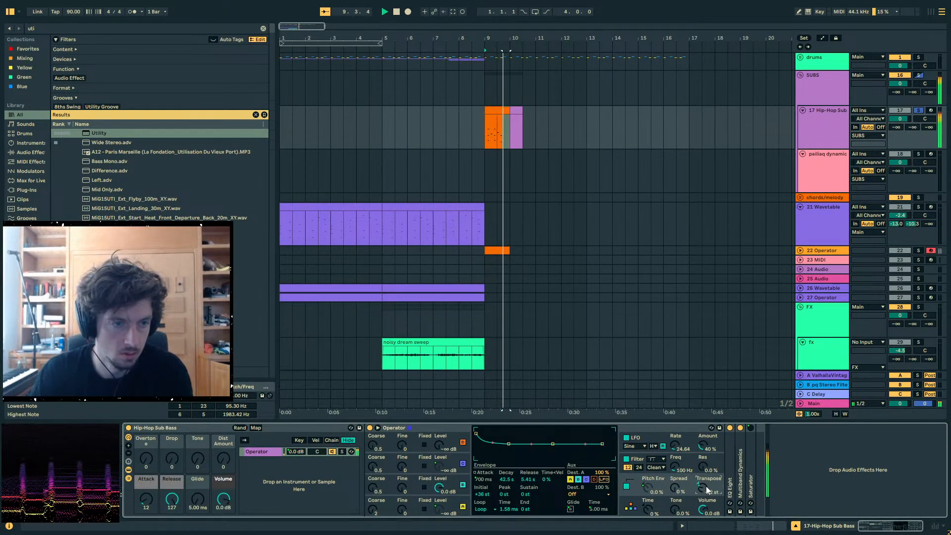
# - Audition the sub bass, open its clip's notes, and deactivate the lowest notes at 2.1.3, 2.2.3 and 2.3.4
pyautogui.press('space')
pyautogui.press('space')
pyautogui.press('space')
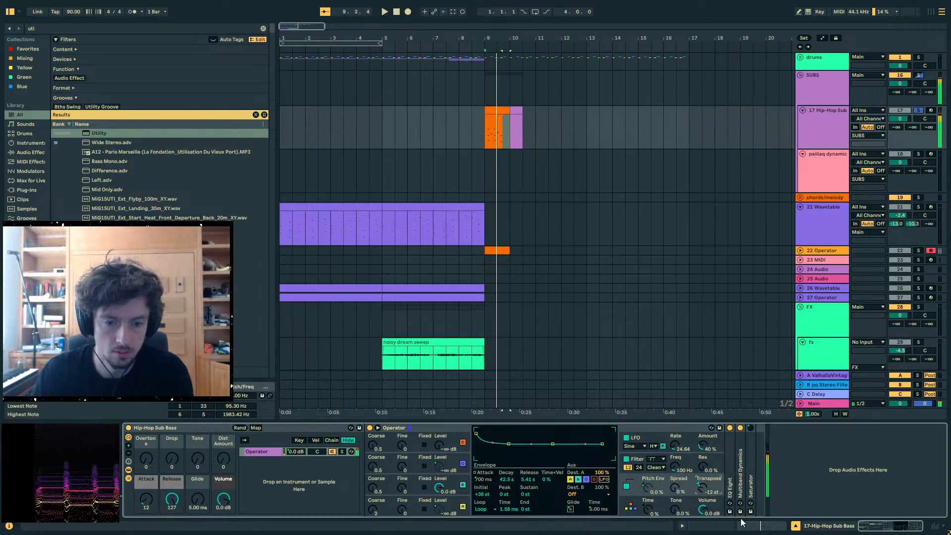
pyautogui.click(741, 524)
pyautogui.click(714, 383)
pyautogui.moveTo(685, 377); pyautogui.dragTo(688, 251)
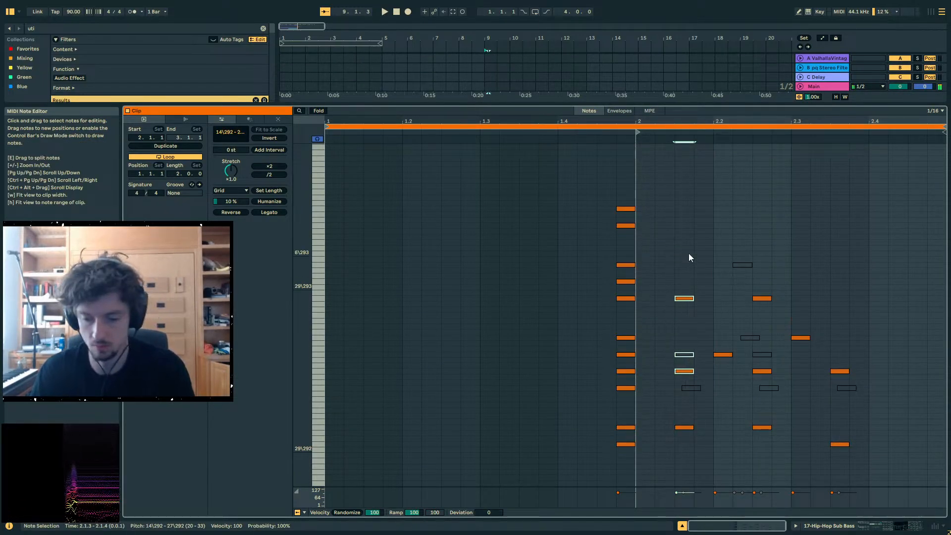
pyautogui.moveTo(665, 452); pyautogui.dragTo(919, 406)
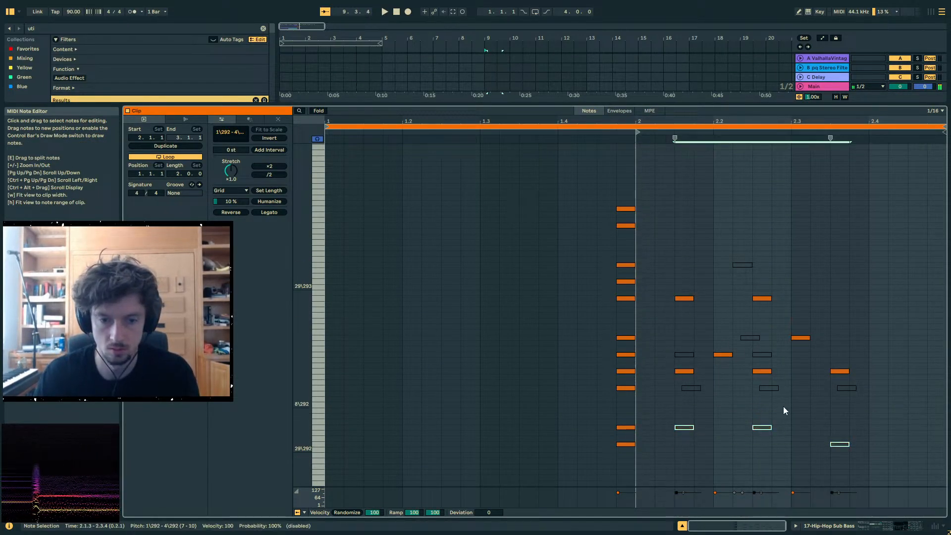
pyautogui.press('space')
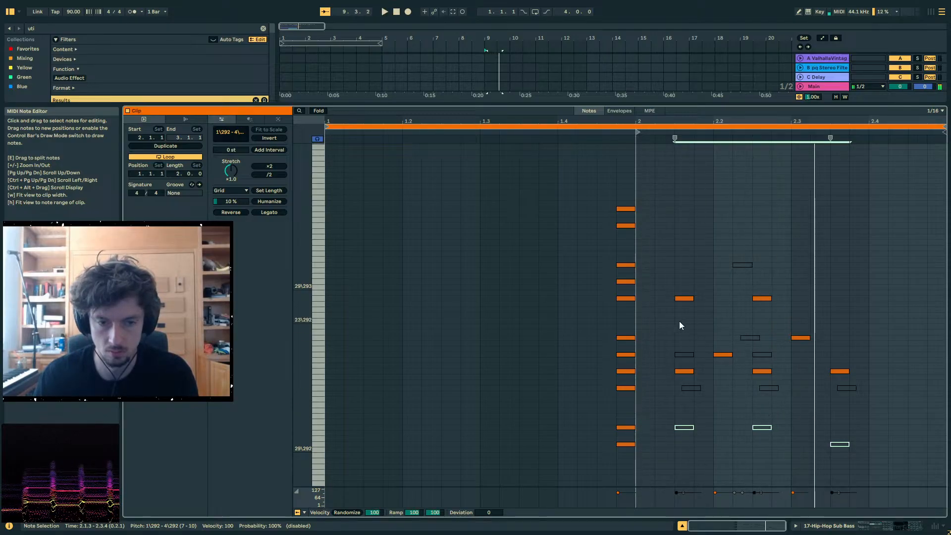
# - Deactivate the lower active notes at 2.1.3 and 2.2.3 in the sub clip, and check the pitch in the spectrogram
pyautogui.moveTo(679, 321); pyautogui.dragTo(842, 262)
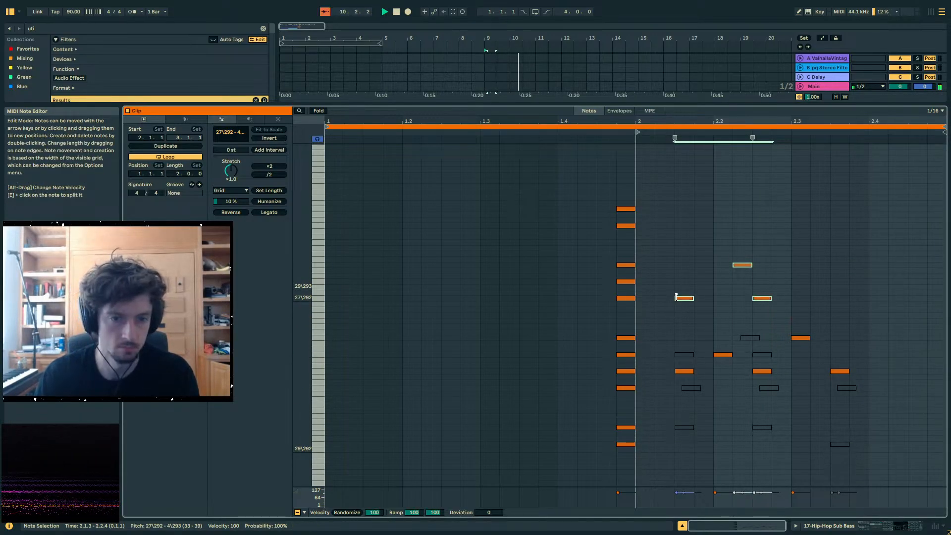
pyautogui.press('space')
pyautogui.moveTo(695, 348); pyautogui.dragTo(685, 390)
pyautogui.press('0')
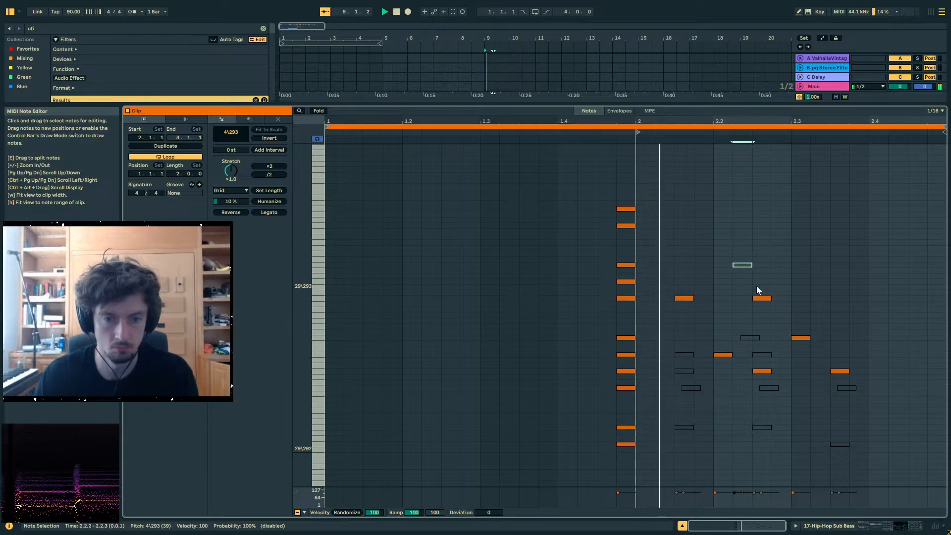
pyautogui.click(763, 371)
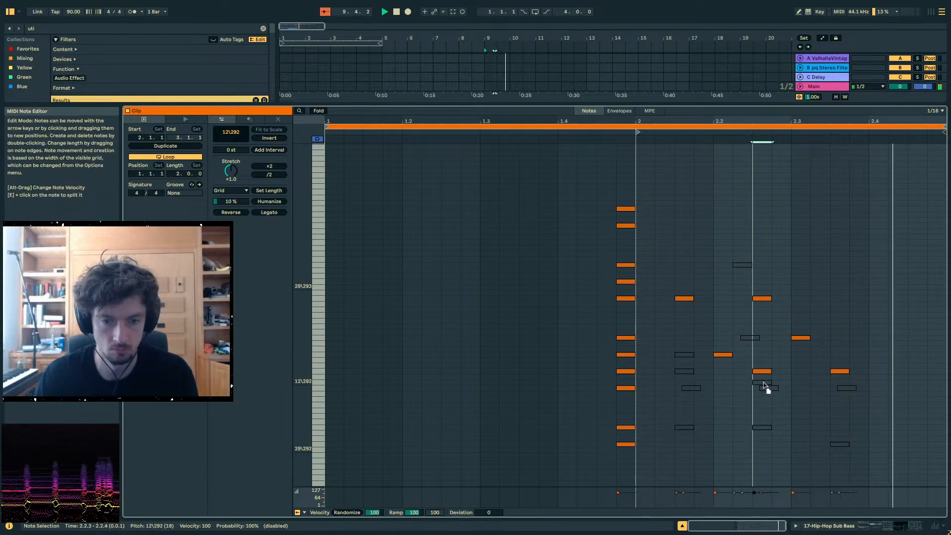
pyautogui.click(681, 299)
pyautogui.moveTo(58, 505)
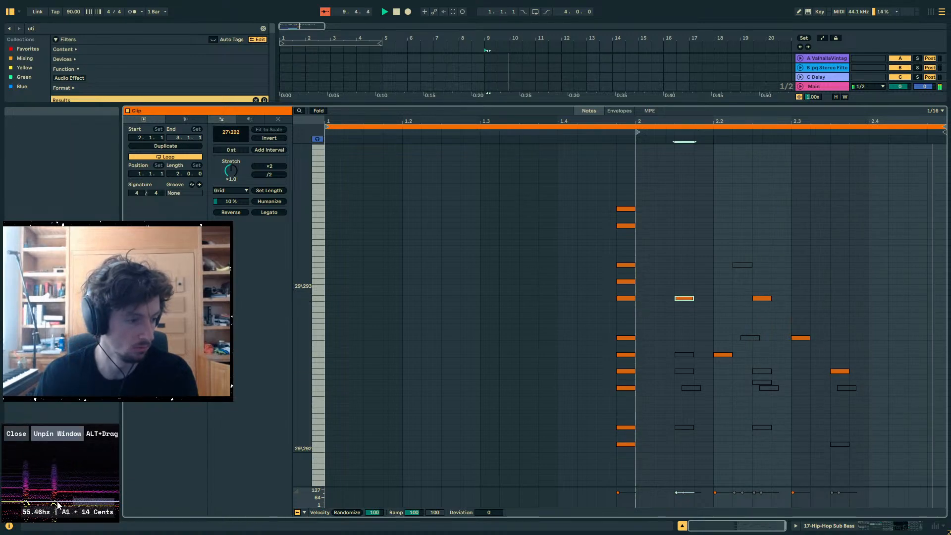
# - Play the arrangement from bar 9 and unsolo the Hip-Hop Sub track
pyautogui.click(817, 526)
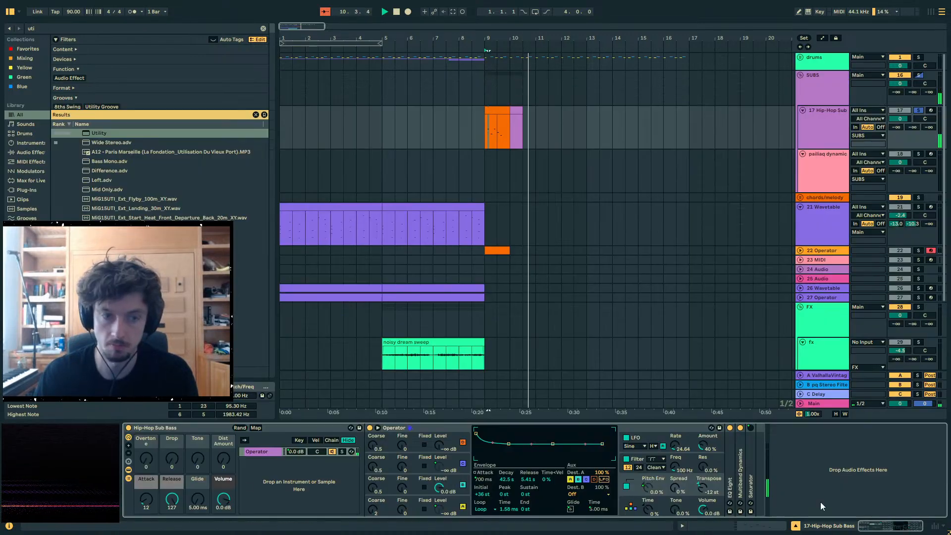
pyautogui.press('space')
pyautogui.click(488, 138)
pyautogui.press('space')
pyautogui.click(918, 110)
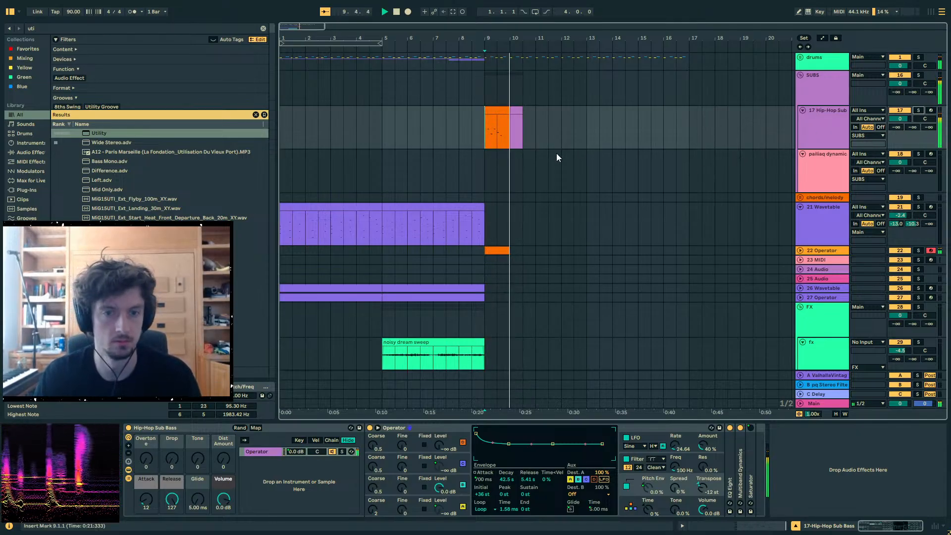
# - On the 22 Operator track, raise oscillator B's level to -10 dB and set oscillator A's release to 188 ms
pyautogui.click(470, 240)
pyautogui.click(492, 249)
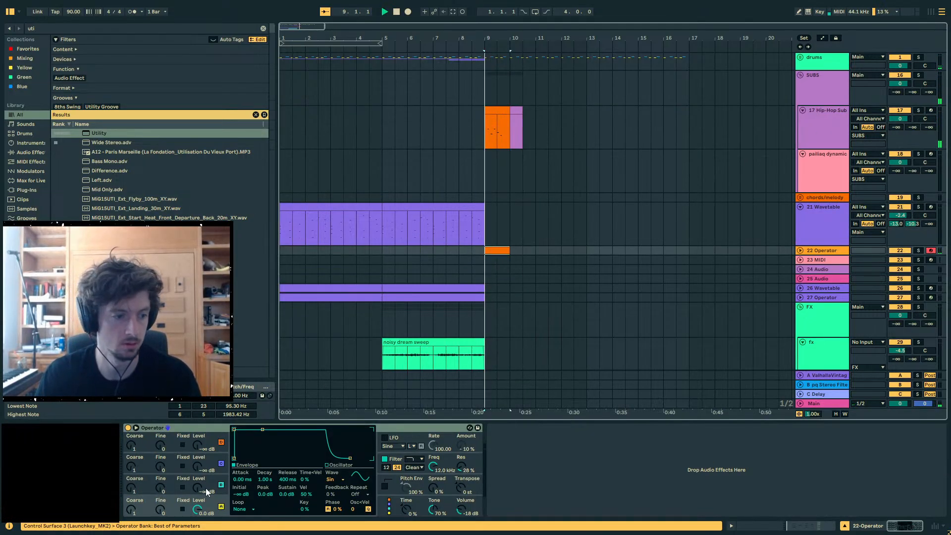
pyautogui.moveTo(286, 479); pyautogui.dragTo(287, 459)
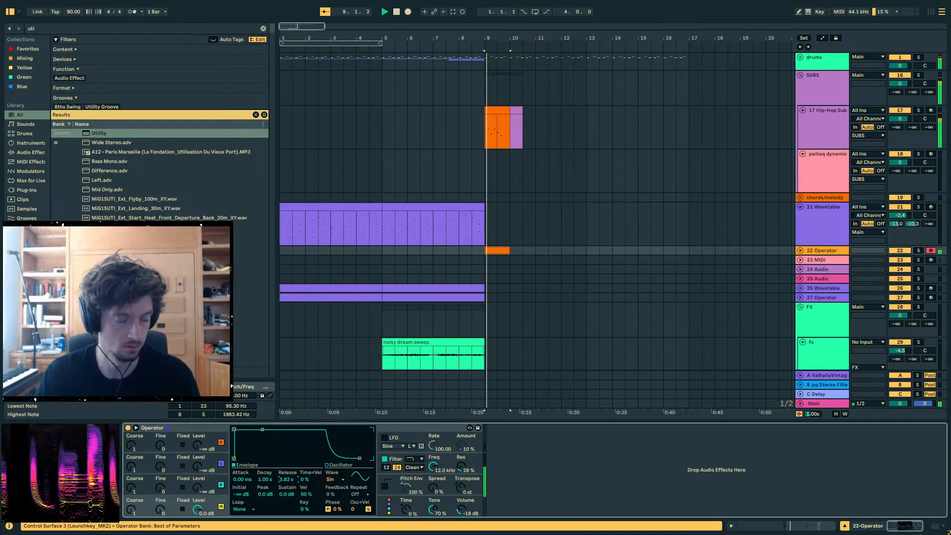
pyautogui.moveTo(198, 487); pyautogui.dragTo(197, 443)
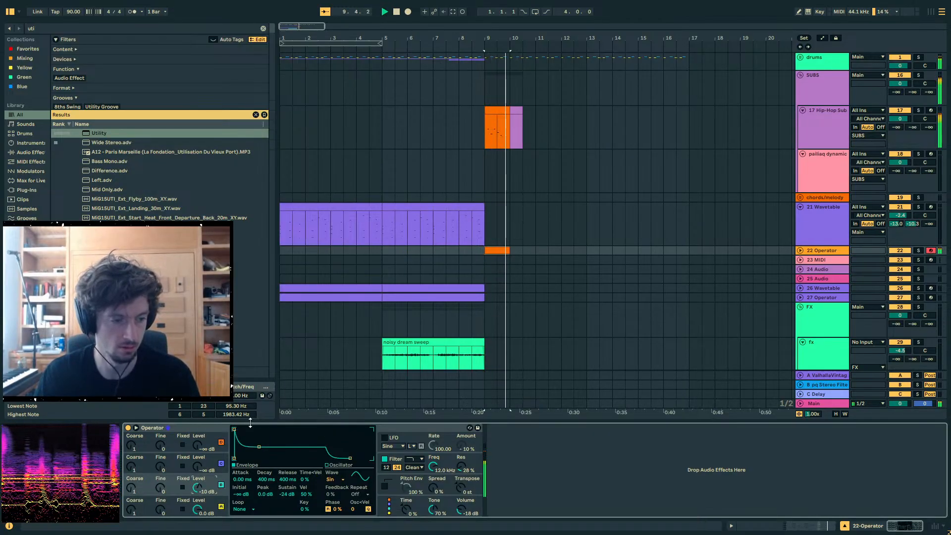
pyautogui.click(221, 506)
pyautogui.moveTo(287, 479); pyautogui.dragTo(287, 499)
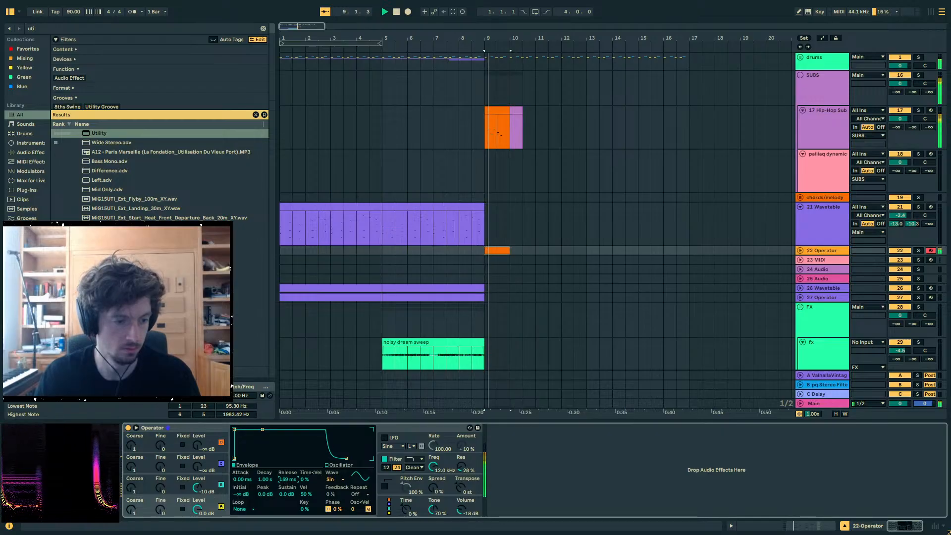
# - Give oscillator B a 351 ms decay and -9.7 dB sustain, with coarse tuning 0.5 and level -14 dB
pyautogui.click(221, 485)
pyautogui.moveTo(234, 430); pyautogui.dragTo(258, 436)
pyautogui.moveTo(136, 487)
pyautogui.mouseDown()
pyautogui.moveTo(136, 465)
pyautogui.moveTo(135, 488)
pyautogui.mouseUp()
pyautogui.moveTo(198, 487); pyautogui.dragTo(197, 493)
# - Set the Operator's Spread to 12% and stop playback
pyautogui.click(500, 251)
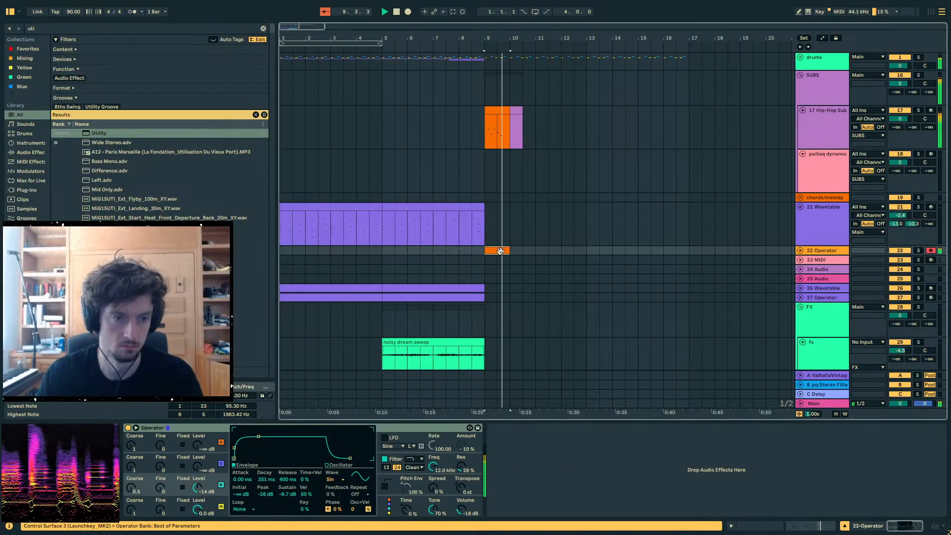
pyautogui.moveTo(431, 492)
pyautogui.mouseDown()
pyautogui.moveTo(432, 476)
pyautogui.moveTo(432, 486)
pyautogui.mouseUp()
pyautogui.press('space')
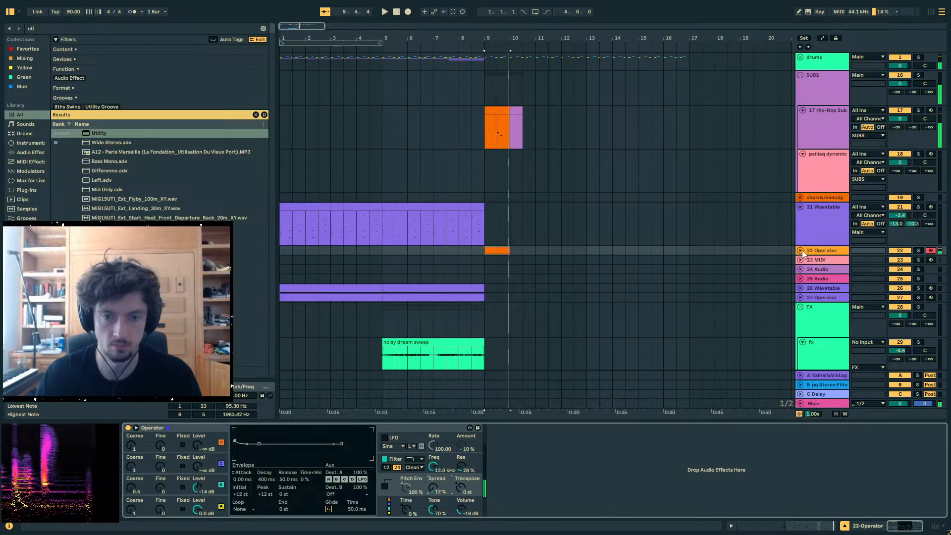
# - Unfold the 22 Operator track, play the transition from bar 8, and show the Main track's devices
pyautogui.click(800, 250)
pyautogui.click(497, 263)
pyautogui.scroll(-5, 526, 204)
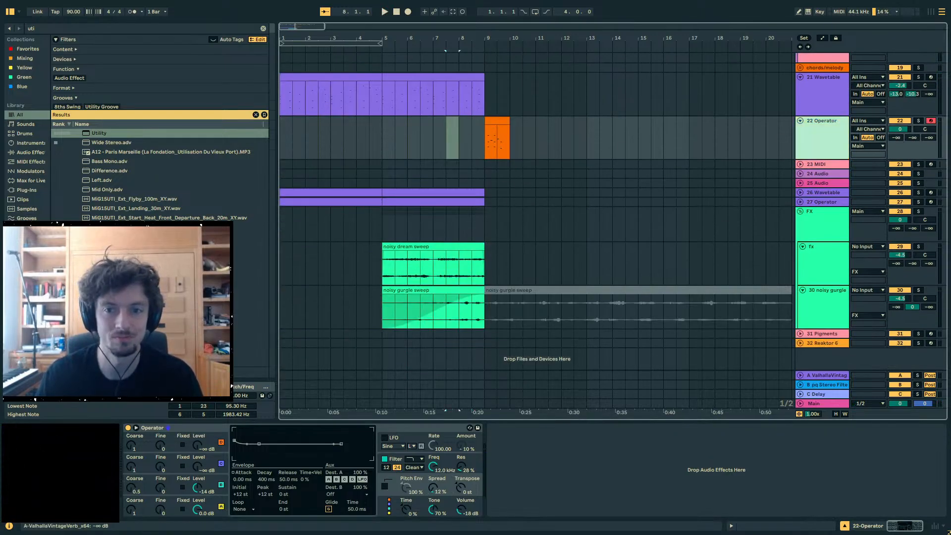
pyautogui.press('space')
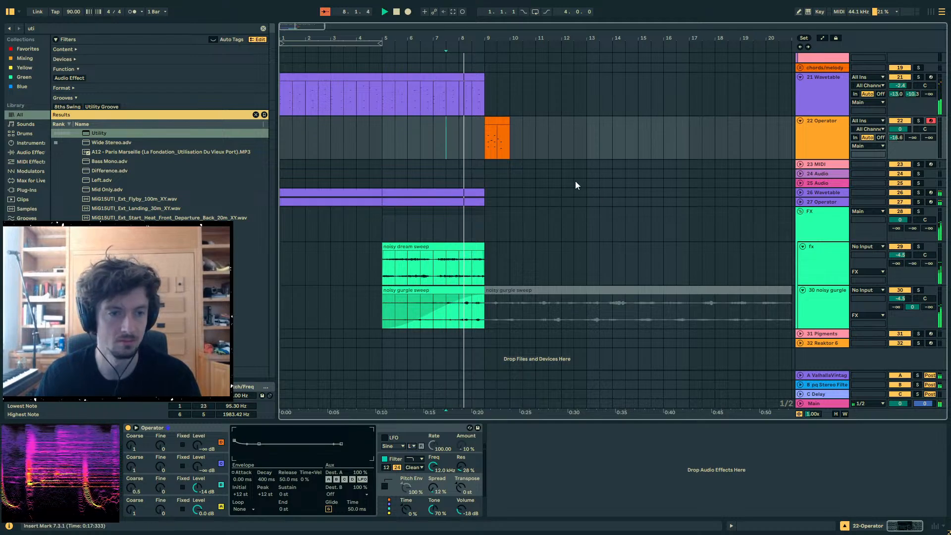
pyautogui.click(835, 404)
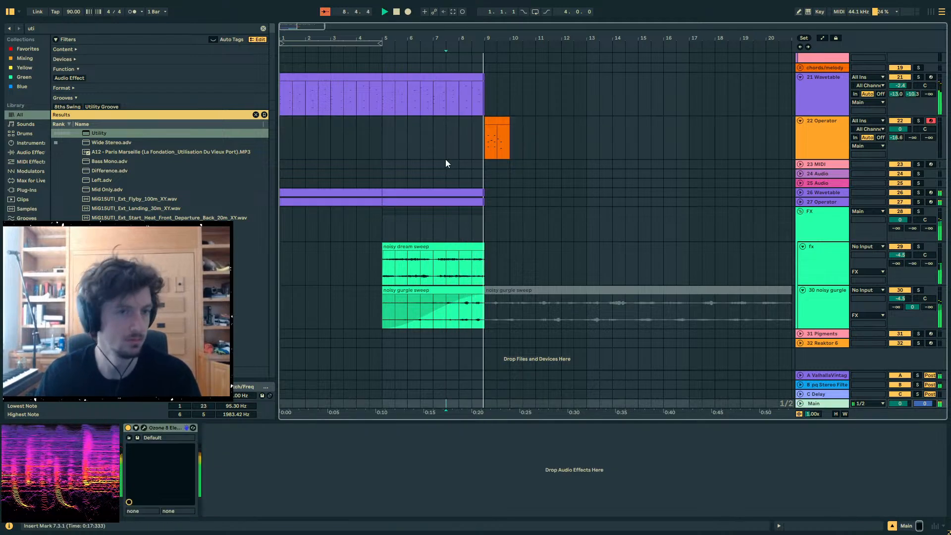
# - Move the first active note of the Hip-Hop Sub clip from 2.1.3 to 2.1.1 and play the result
pyautogui.scroll(3, 540, 165)
pyautogui.scroll(2, 491, 142)
pyautogui.click(491, 141)
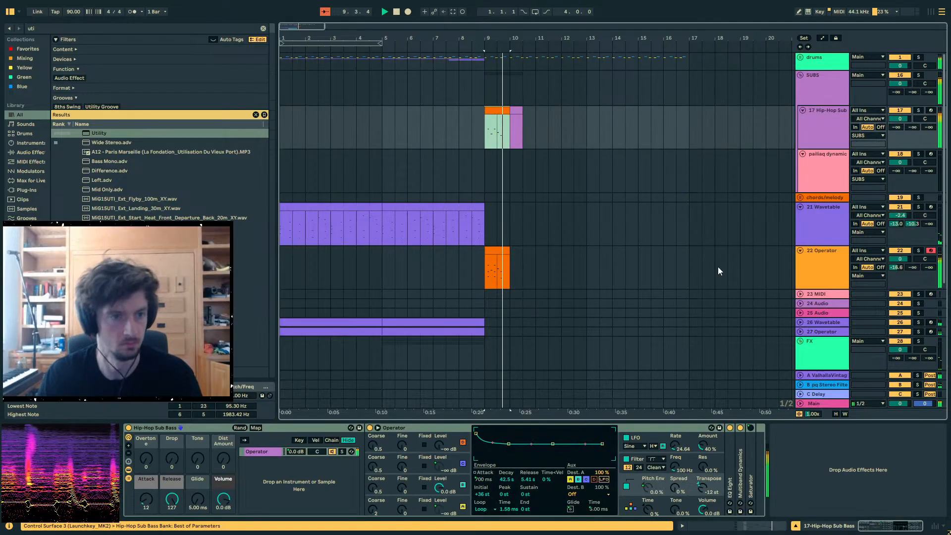
pyautogui.hotkey('shift', 'Tab')
pyautogui.moveTo(445, 319); pyautogui.dragTo(385, 254)
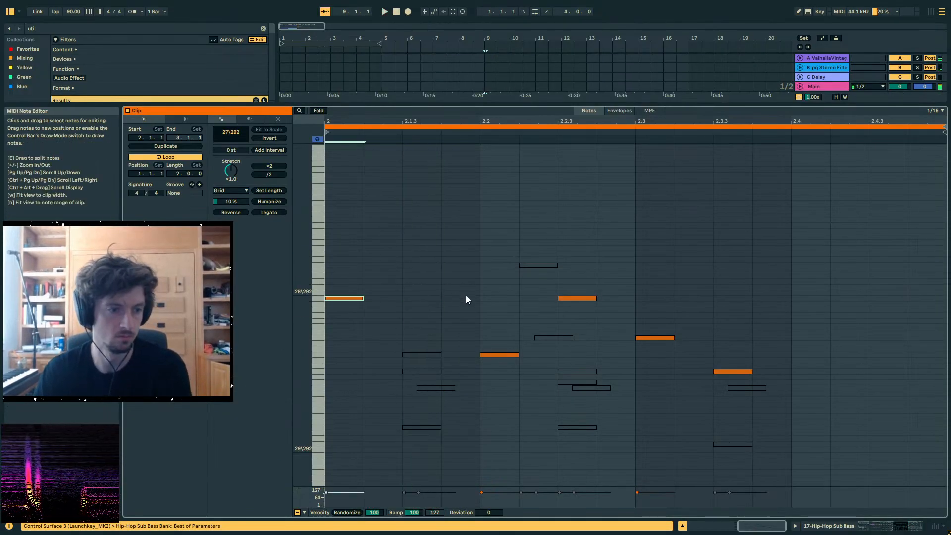
pyautogui.press('space')
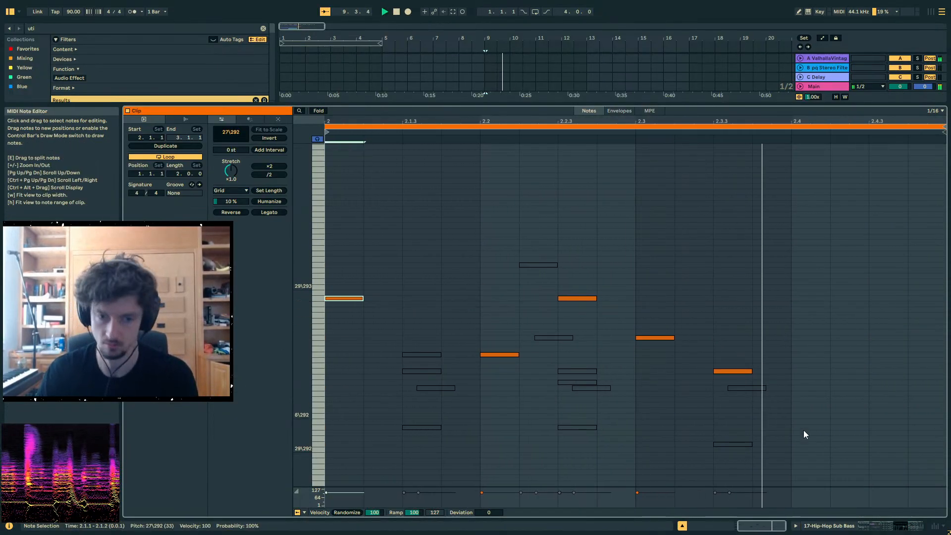
# - Try duplicating the Operator clip from bar 9 to bar 10 and consolidating it, and undo both edits
pyautogui.hotkey('shift', 'Tab')
pyautogui.click(495, 219)
pyautogui.scroll(1, 507, 171)
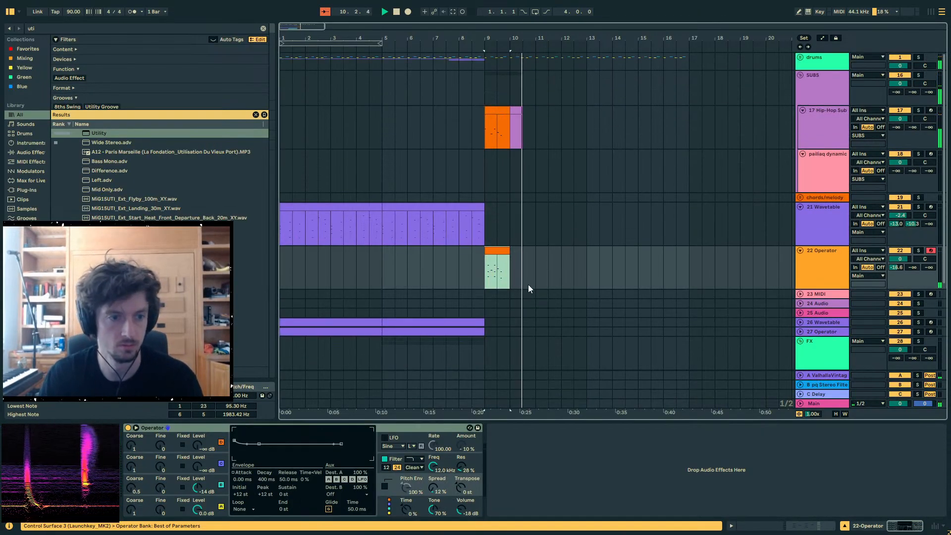
pyautogui.press('space')
pyautogui.hotkey('ctrl', 'd')
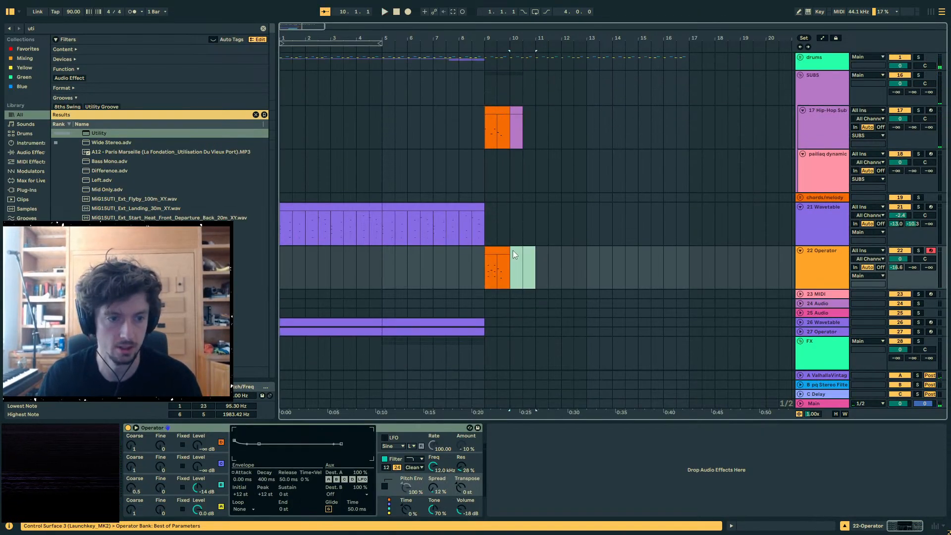
pyautogui.hotkey('ctrl', 'j')
pyautogui.hotkey('ctrl', 'z')
pyautogui.hotkey('ctrl', 'z')
# - Insert a new MIDI track below 22 Operator and copy the Operator clip at bar 9 onto it
pyautogui.click(823, 268)
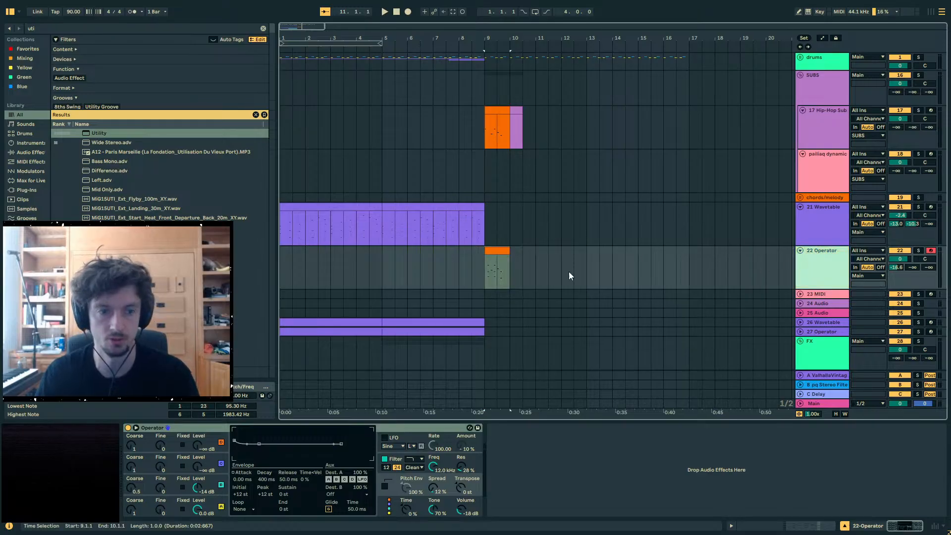
pyautogui.hotkey('ctrl', 'shift', 't')
pyautogui.click(495, 254)
pyautogui.click(501, 293)
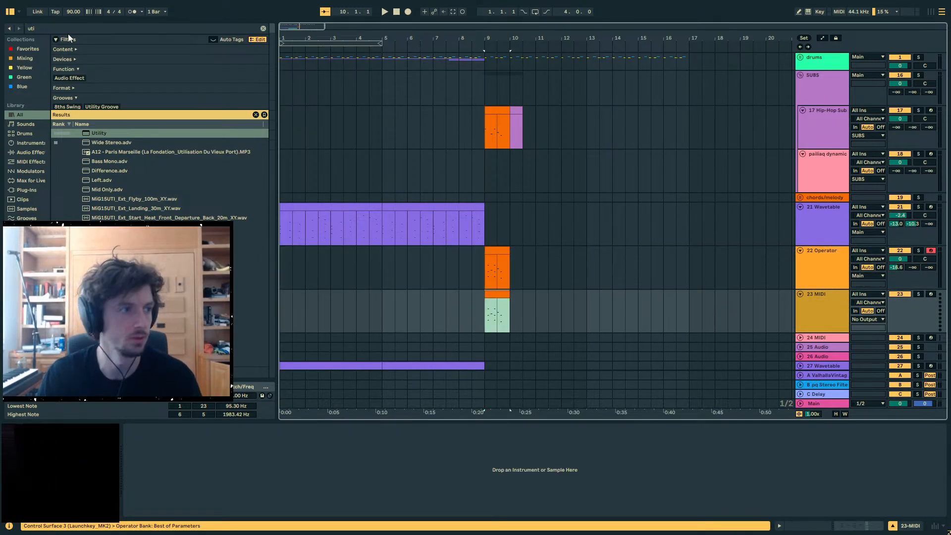
# - Search the browser for Wavetable and load the instrument onto the new MIDI track
pyautogui.hotkey('ctrl', 'f')
pyautogui.write('wavetab')
pyautogui.press('Down')
pyautogui.press('Return')
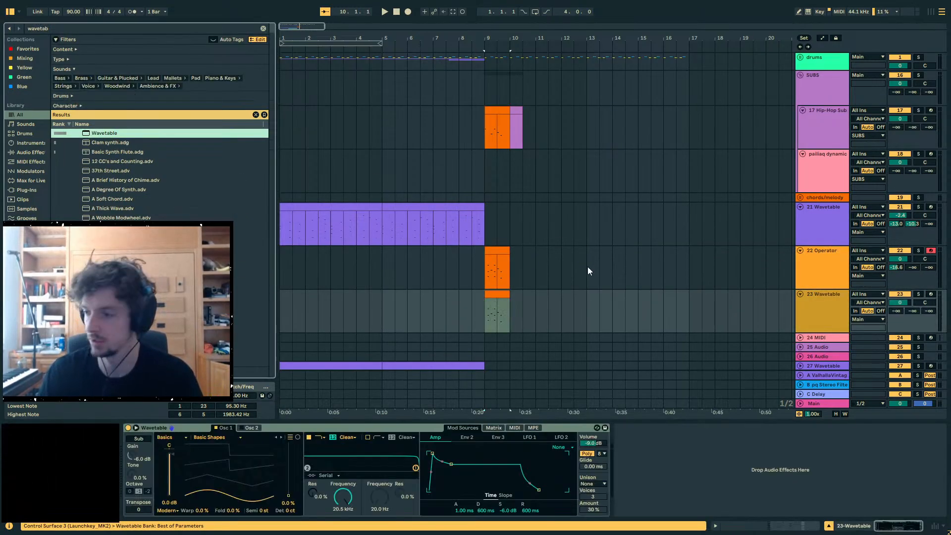
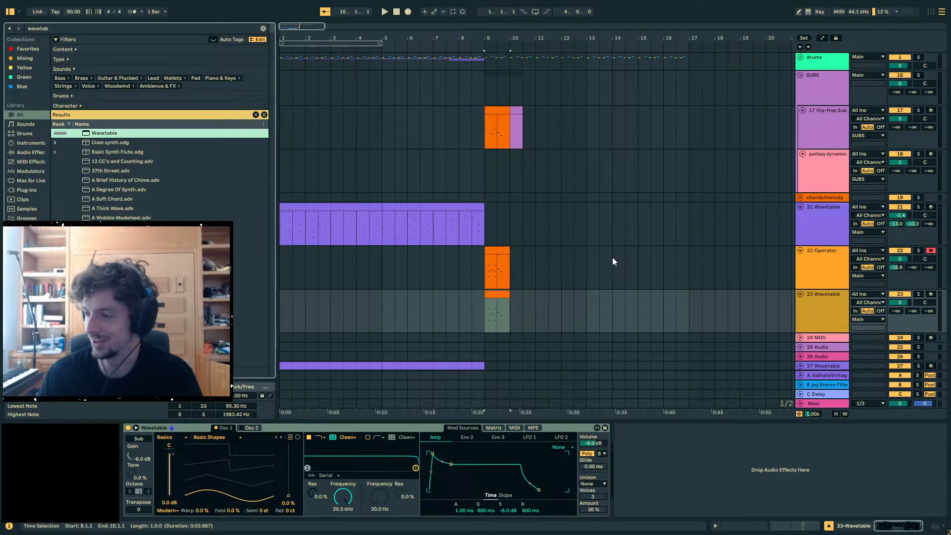
# - Solo the 23 Wavetable track and shorten its amp envelope attack to 0.02 ms while auditioning from bar 9
pyautogui.click(497, 294)
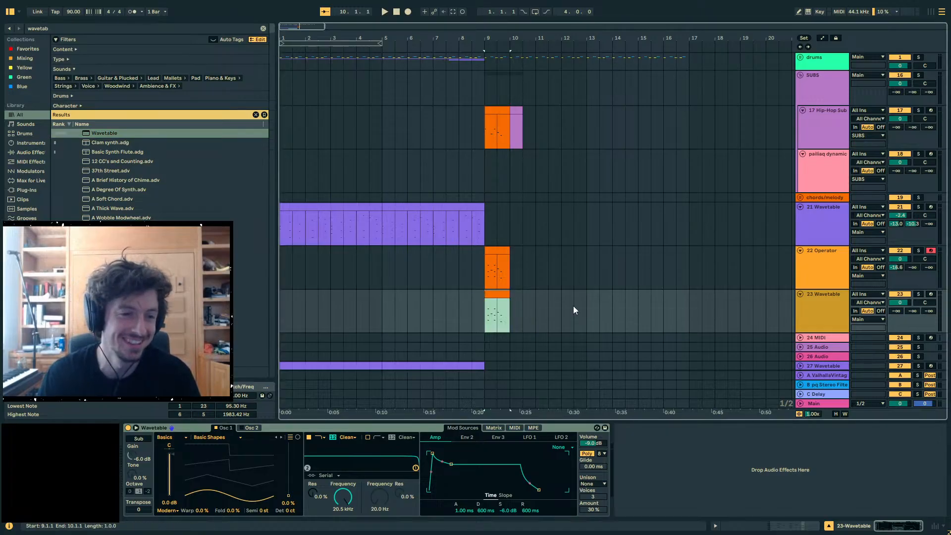
pyautogui.click(918, 293)
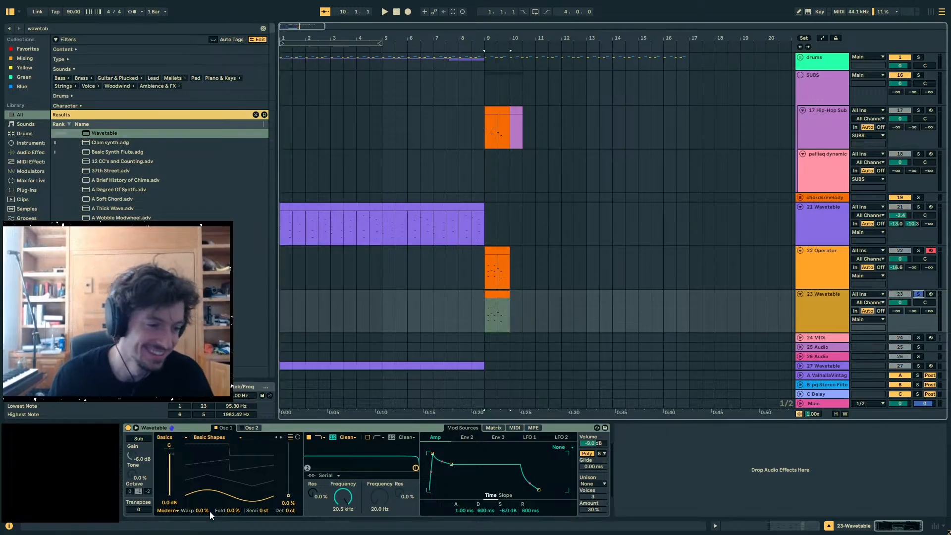
pyautogui.moveTo(432, 453); pyautogui.dragTo(429, 453)
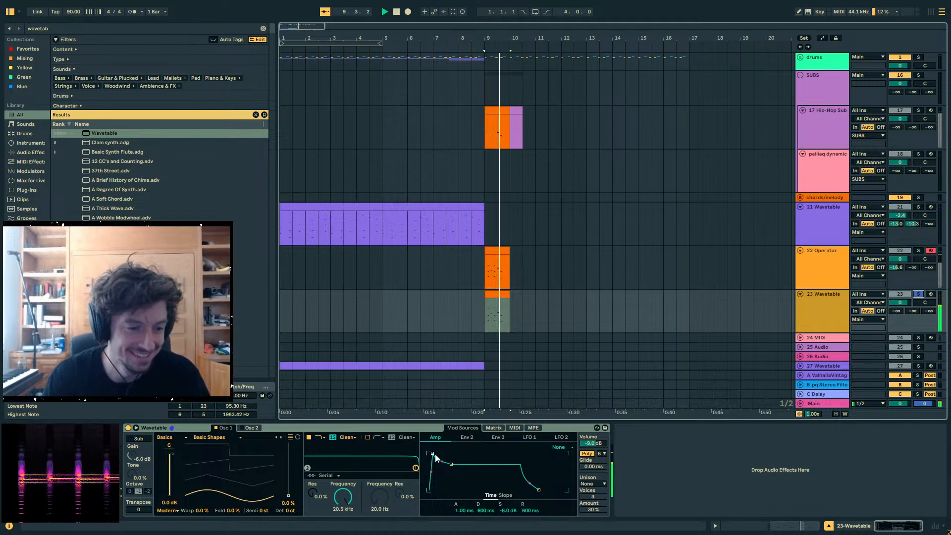
pyautogui.click(491, 305)
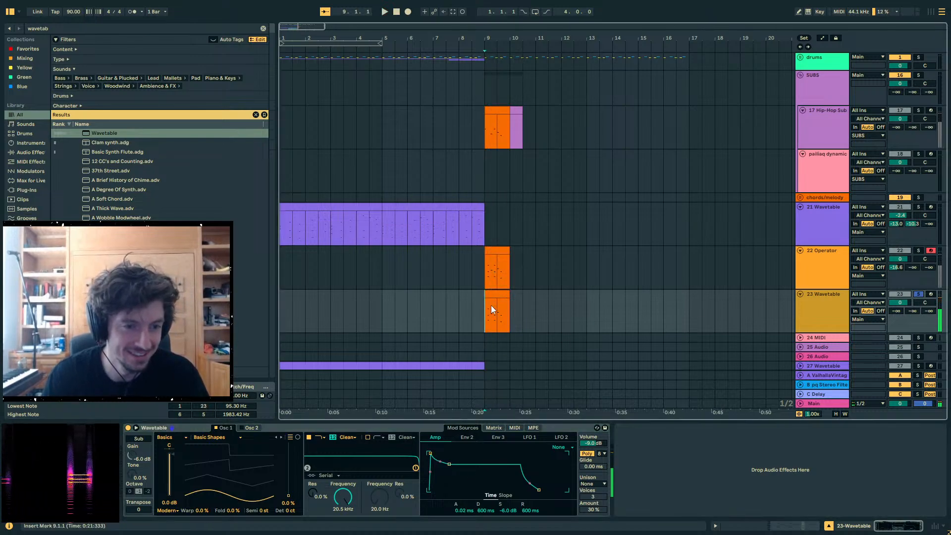
# - Open the Wavetable clip's notes, deactivate the notes at 2.3.1 and 2.2.1, and play the clip
pyautogui.click(783, 520)
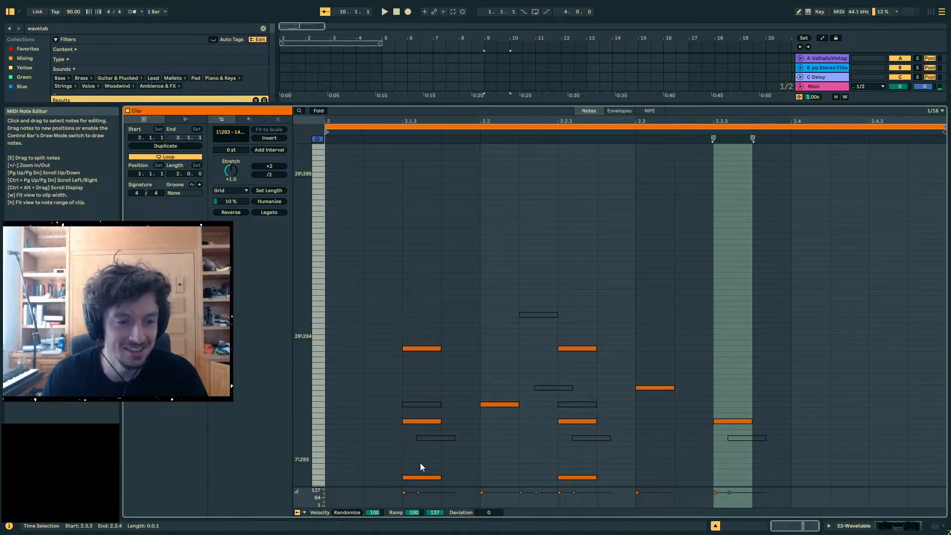
pyautogui.click(655, 387)
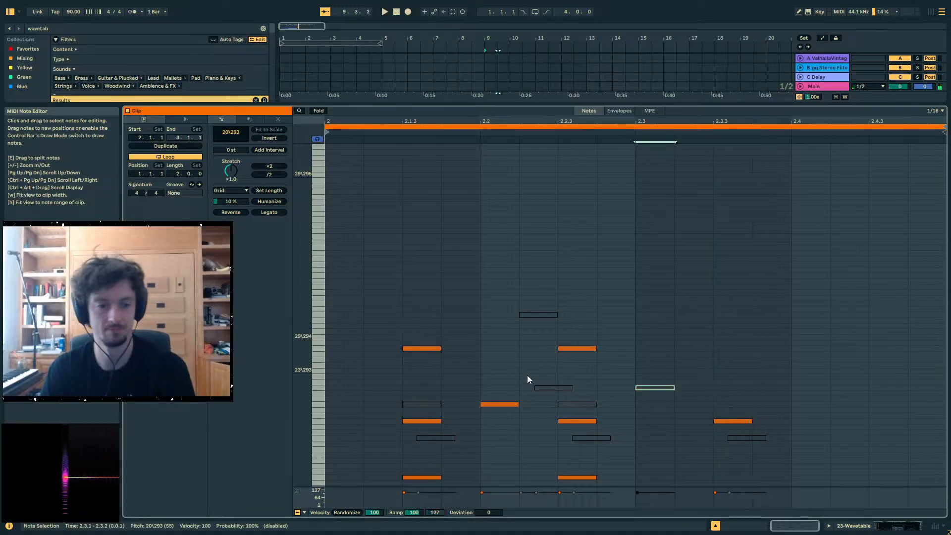
pyautogui.click(499, 404)
pyautogui.press('0')
pyautogui.press('space')
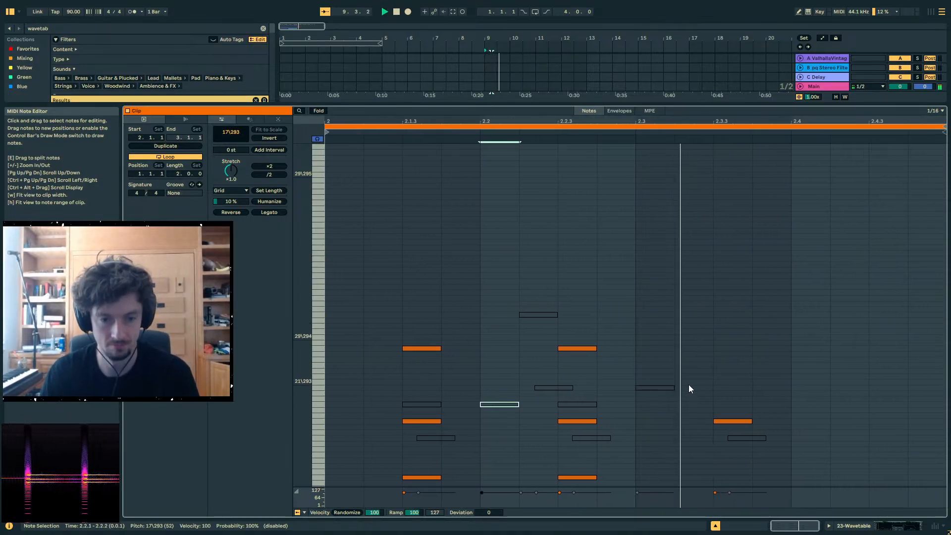
# - Fold the note editor to the used pitches and revoice the chord at 2.3.3 to 14\293, 1\293 and 17\292
pyautogui.click(323, 110)
pyautogui.press('space')
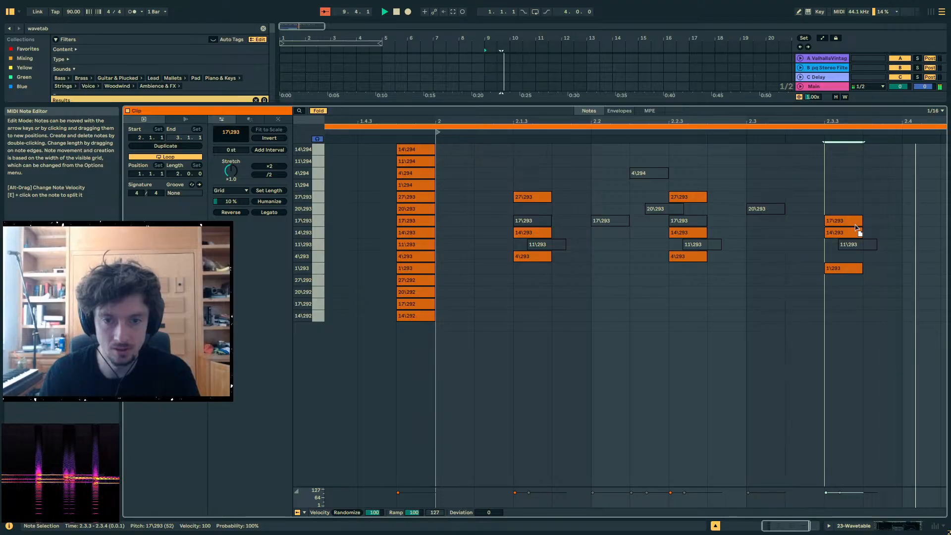
pyautogui.press('space')
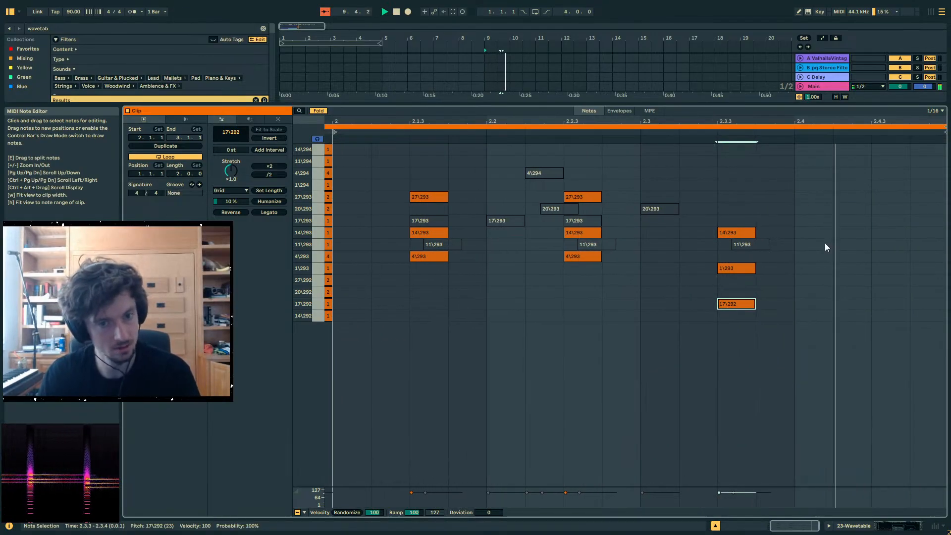
# - Duplicate the chord at 2.3.3 to 2.4.3 and lower the copy's top note to 11\293
pyautogui.moveTo(788, 220); pyautogui.dragTo(664, 322)
pyautogui.hotkey('ctrl', 'd')
pyautogui.press('Right')
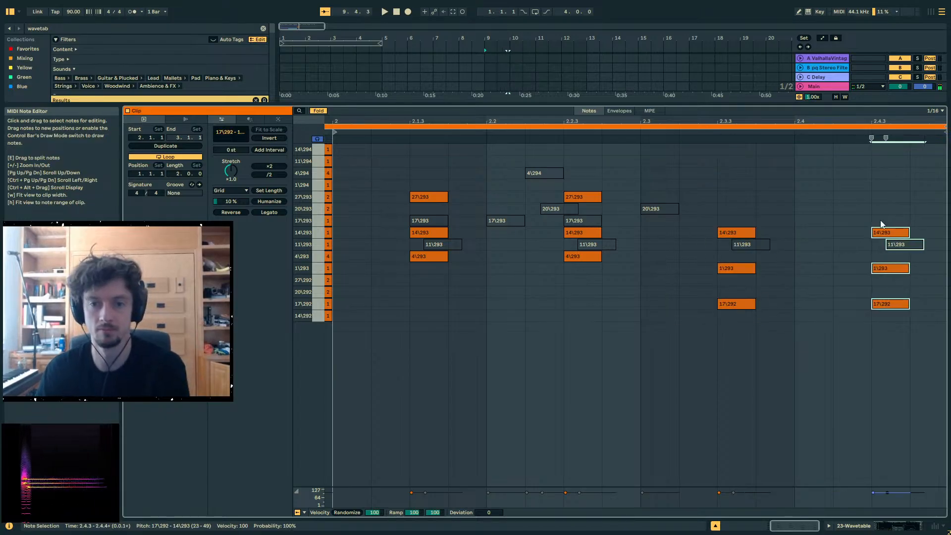
pyautogui.click(880, 231)
pyautogui.press('Down')
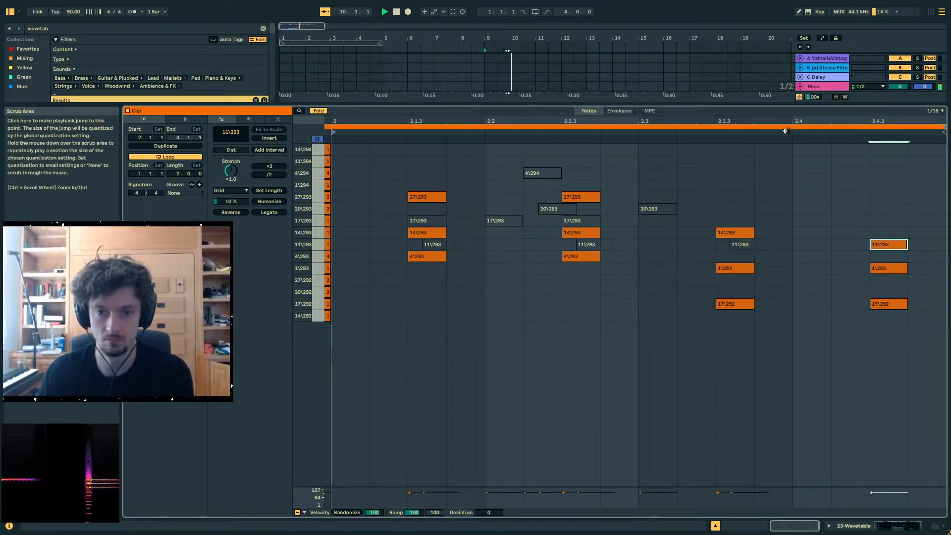
# - Return to the arrangement and extend the 23 Wavetable material from bar 9 to two bars, ending at bar 11
pyautogui.click(863, 528)
pyautogui.click(491, 218)
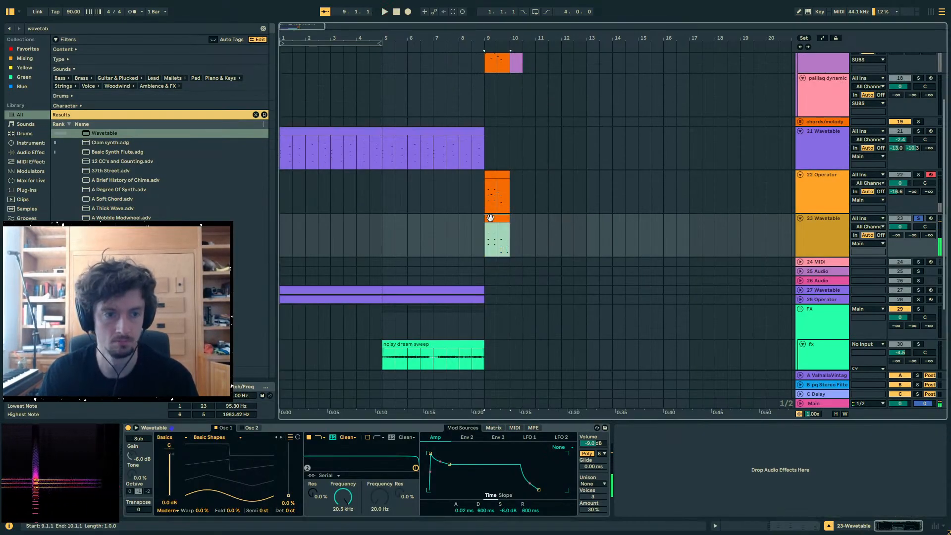
pyautogui.press('space')
pyautogui.hotkey('ctrl', 'd')
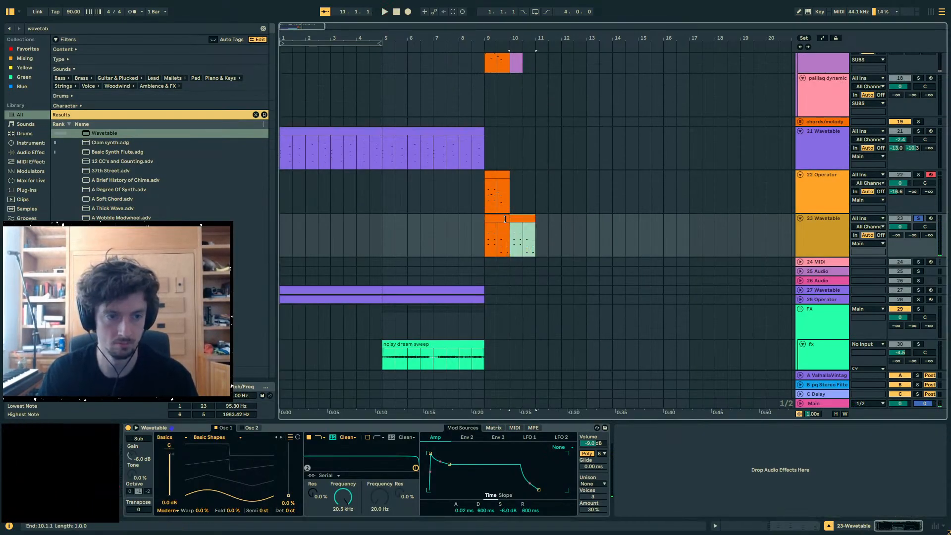
pyautogui.keyDown('shift'); pyautogui.click(532, 218); pyautogui.keyUp('shift')
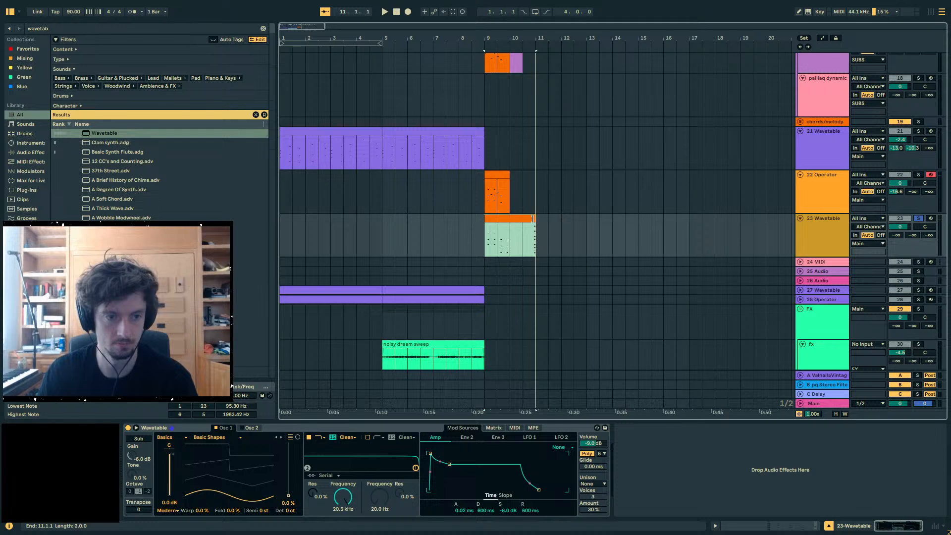
# - Consolidate the Wavetable material between bars 9 and 11 into one two-bar clip and open its notes
pyautogui.click(757, 528)
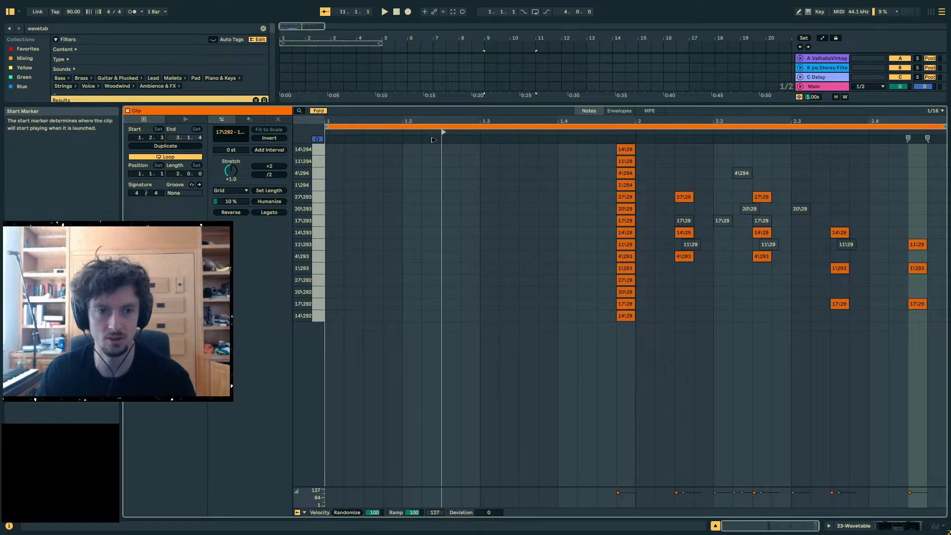
pyautogui.click(867, 527)
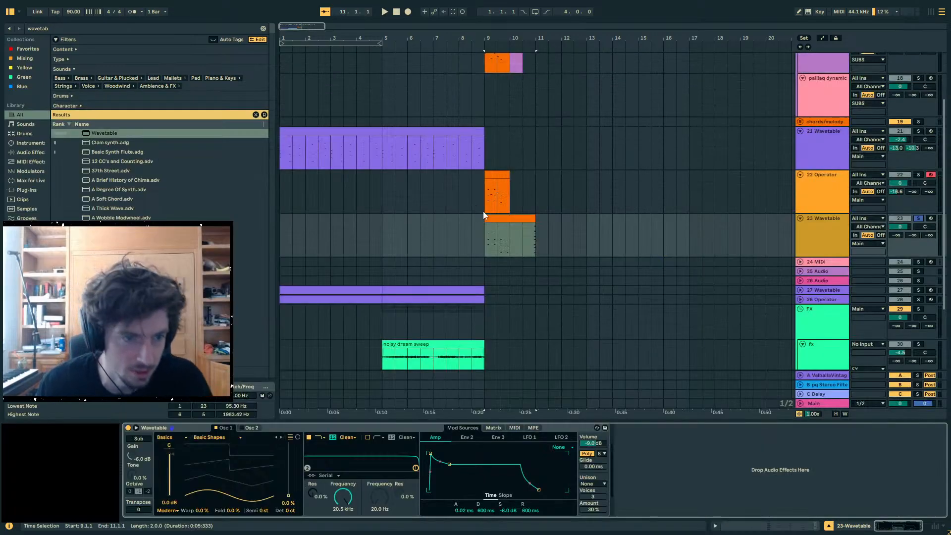
pyautogui.click(518, 218)
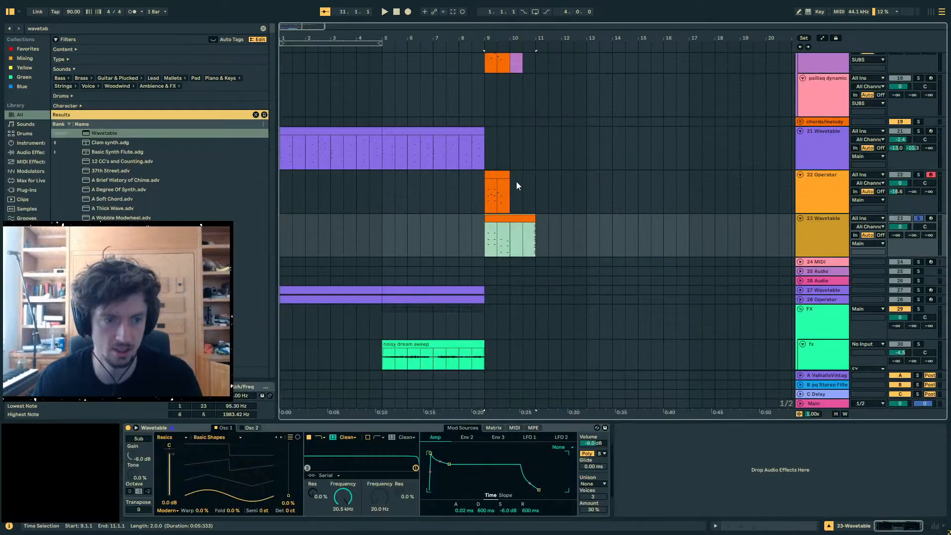
pyautogui.click(507, 212)
pyautogui.click(509, 218)
pyautogui.click(788, 525)
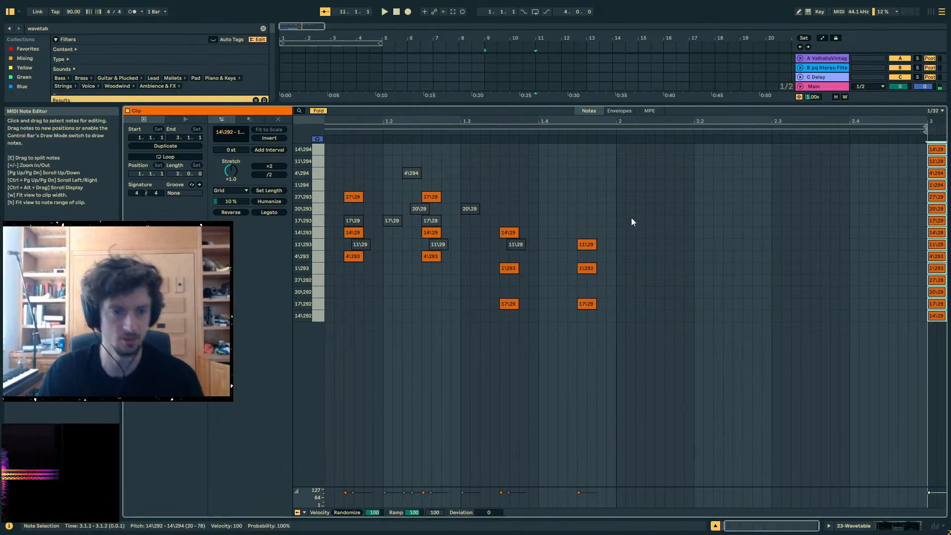
# - Copy the chord at 1.4.3 to 2.1.3, setting the copy's top note to 14\293 and its bottom note to 14\292
pyautogui.press('space')
pyautogui.moveTo(624, 210); pyautogui.dragTo(594, 314)
pyautogui.hotkey('ctrl', 'd')
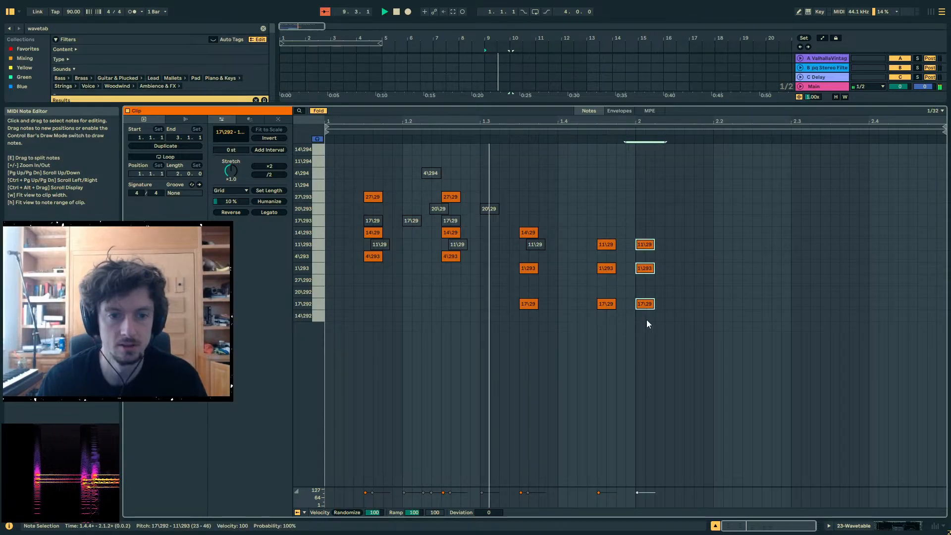
pyautogui.moveTo(643, 252); pyautogui.dragTo(683, 232)
pyautogui.click(694, 227)
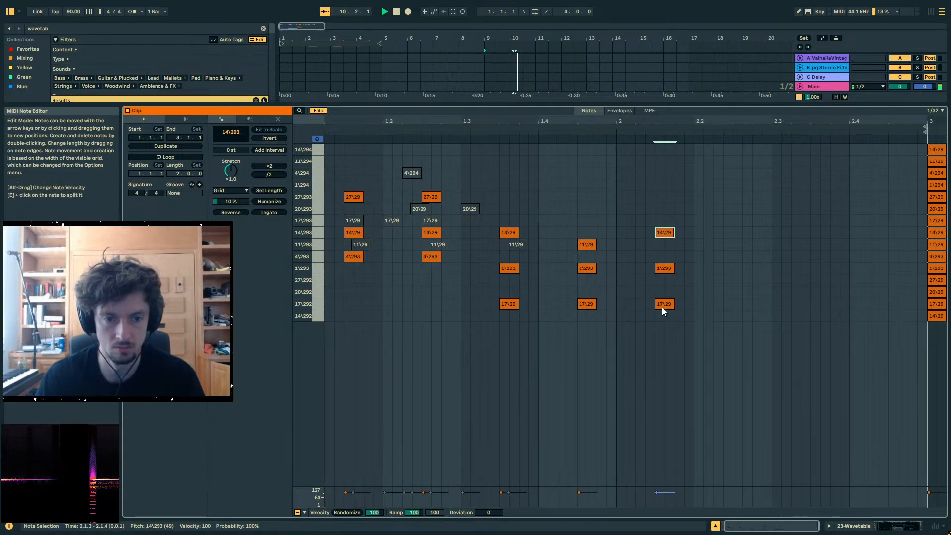
pyautogui.moveTo(661, 305); pyautogui.dragTo(660, 296)
pyautogui.click(617, 132)
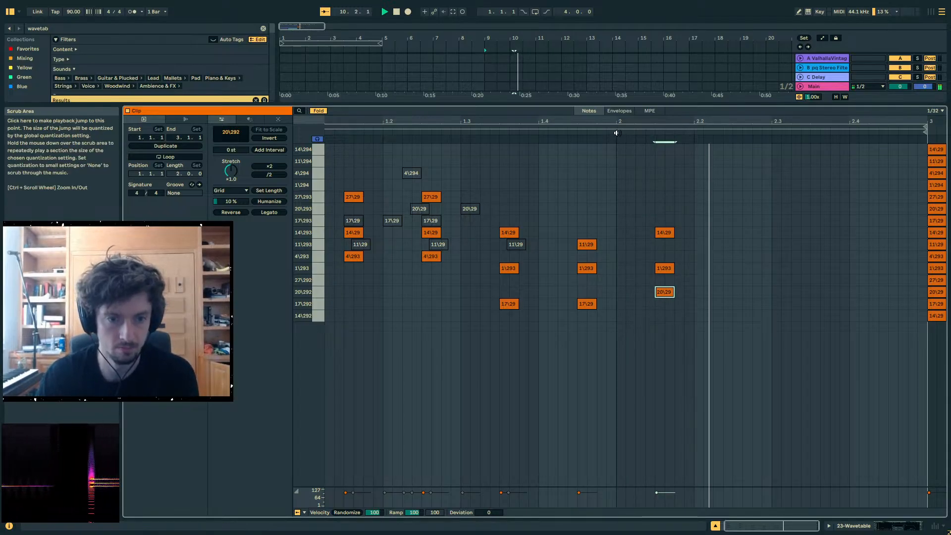
pyautogui.press('Down')
pyautogui.press('Down')
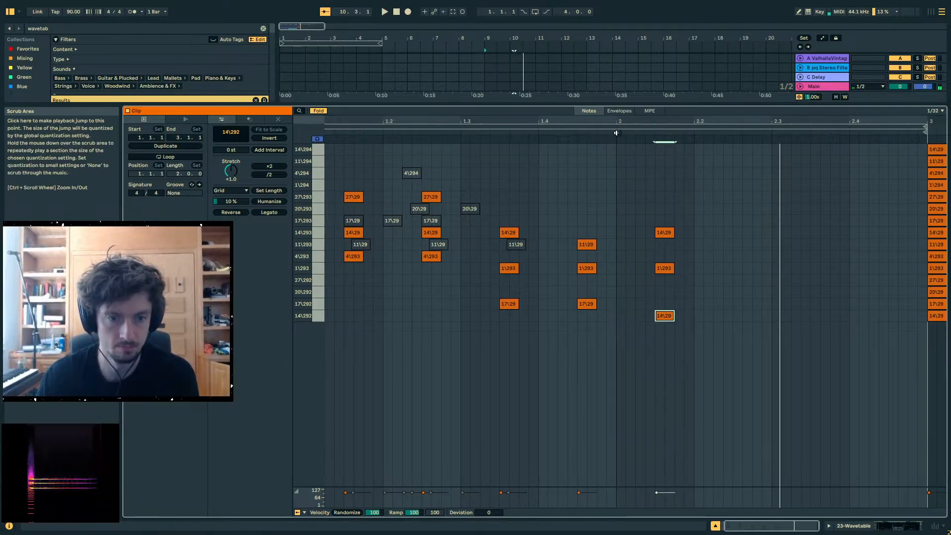
# - Duplicate the chord at 2.1.3 to 2.2.3, 2.3.3 and 2.4.3
pyautogui.moveTo(714, 212); pyautogui.dragTo(636, 334)
pyautogui.hotkey('ctrl', 'd')
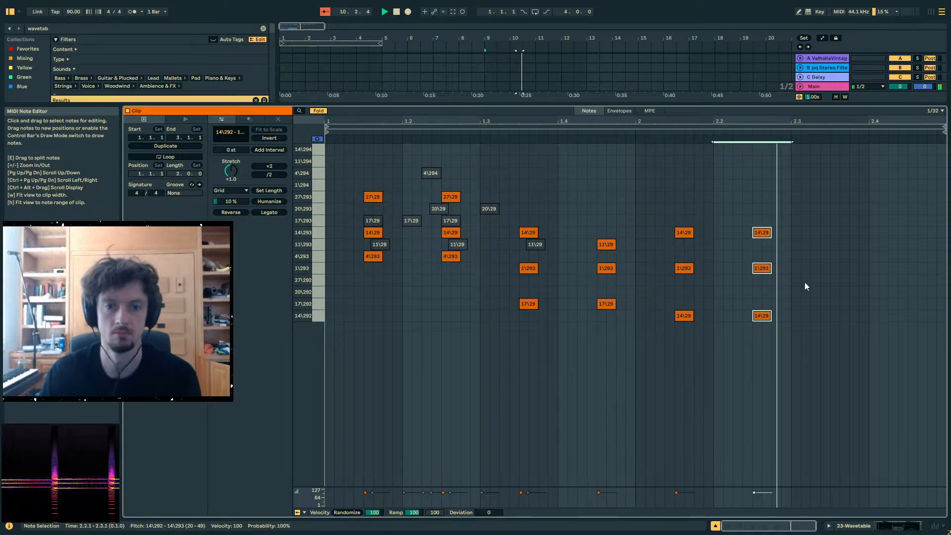
pyautogui.press('space')
pyautogui.moveTo(788, 211); pyautogui.dragTo(714, 326)
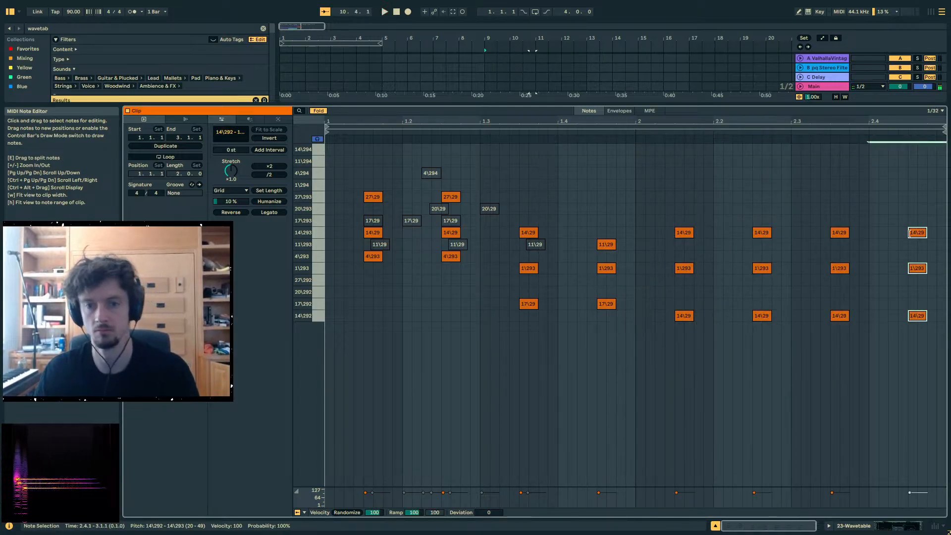
# - Unfold the editor, raise the top notes at 2.3.3 and 2.4.3 to 15\293 and 16\293, and lower the bottom notes to 13\292 and 12\292
pyautogui.press('Down')
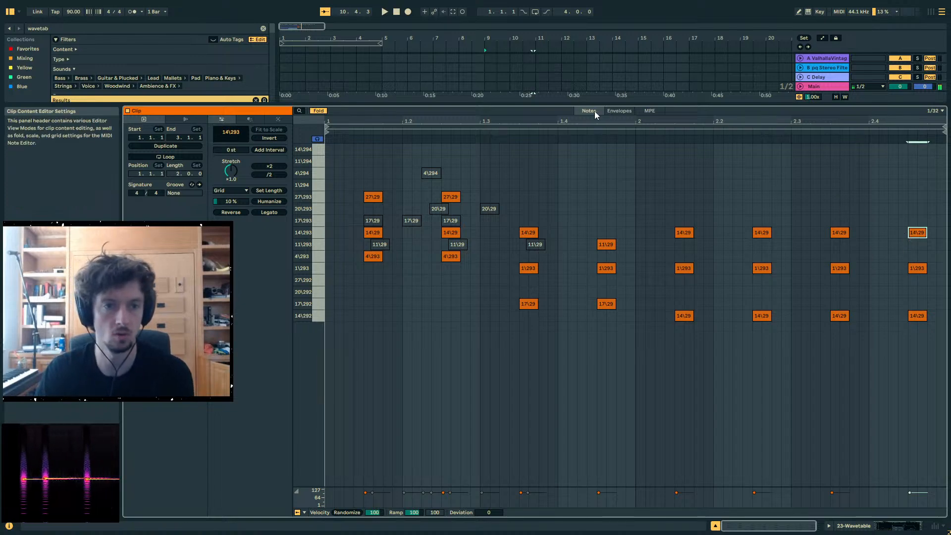
pyautogui.click(318, 112)
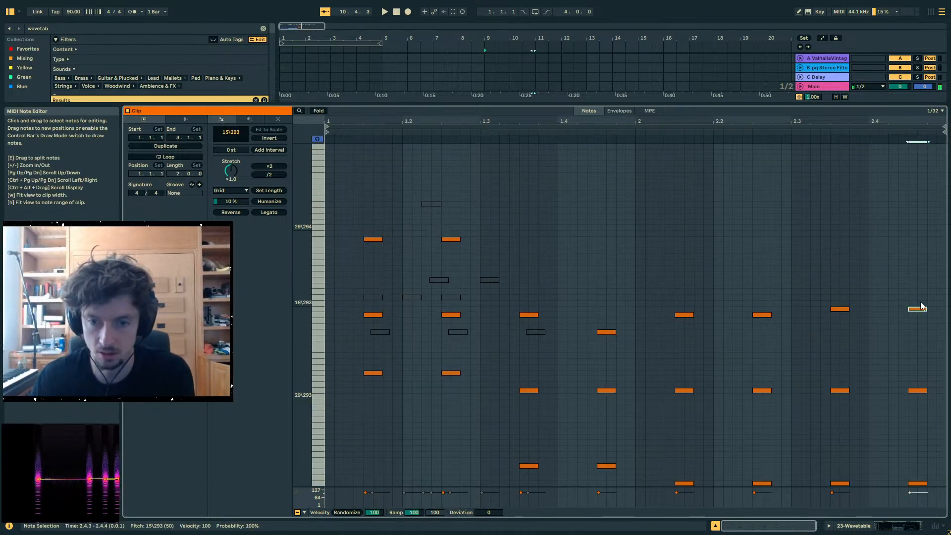
pyautogui.scroll(-3, 826, 380)
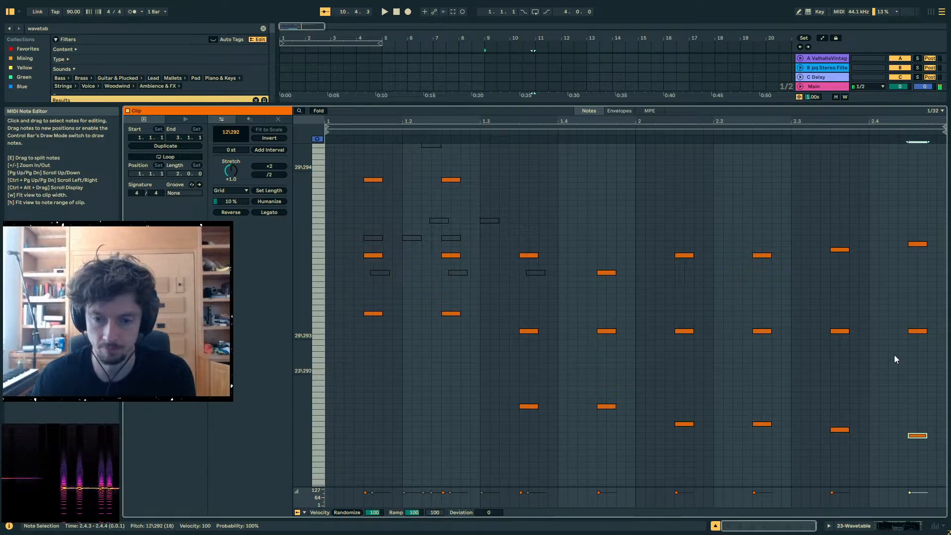
# - Return to the arrangement, unsolo 23 Wavetable and play the phrase from bar 9 with the other tracks
pyautogui.press('space')
pyautogui.click(868, 526)
pyautogui.click(920, 217)
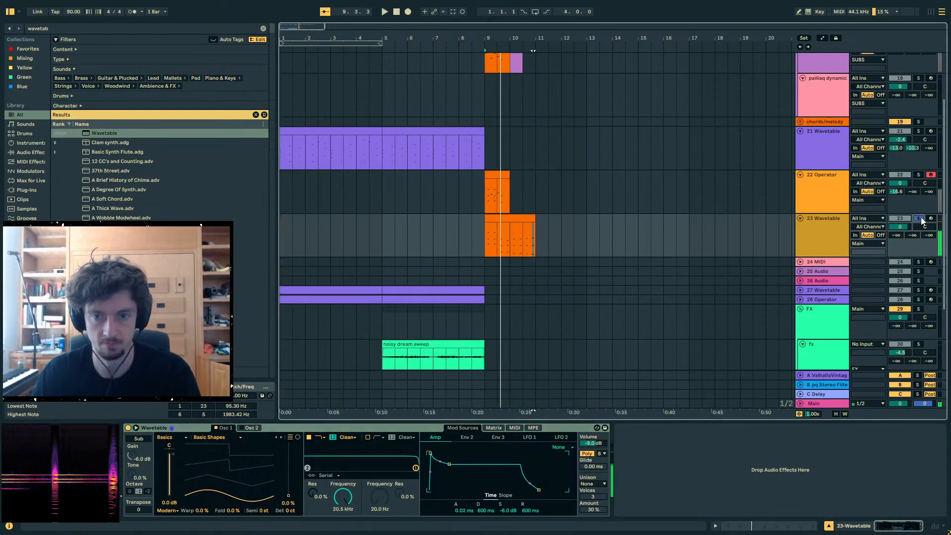
pyautogui.scroll(2, 516, 193)
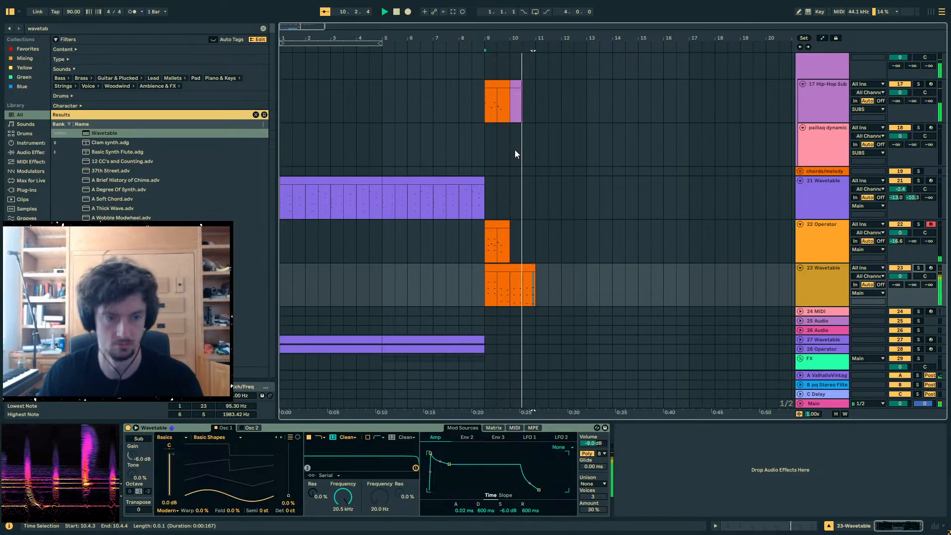
pyautogui.press('space')
# - Repeat the two-bar Wavetable clip at bar 11 so the part runs to bar 13, and play it
pyautogui.click(528, 266)
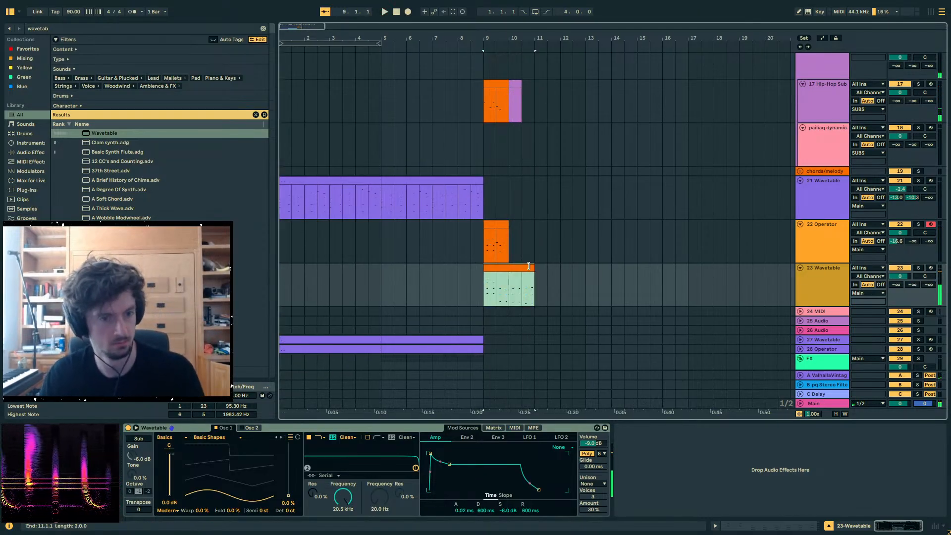
pyautogui.moveTo(529, 266); pyautogui.dragTo(581, 266)
pyautogui.press('space')
pyautogui.scroll(1, 504, 259)
# - Duplicate bars 9 and 10 of the 22 Operator track so its clip repeats at bar 11
pyautogui.click(499, 251)
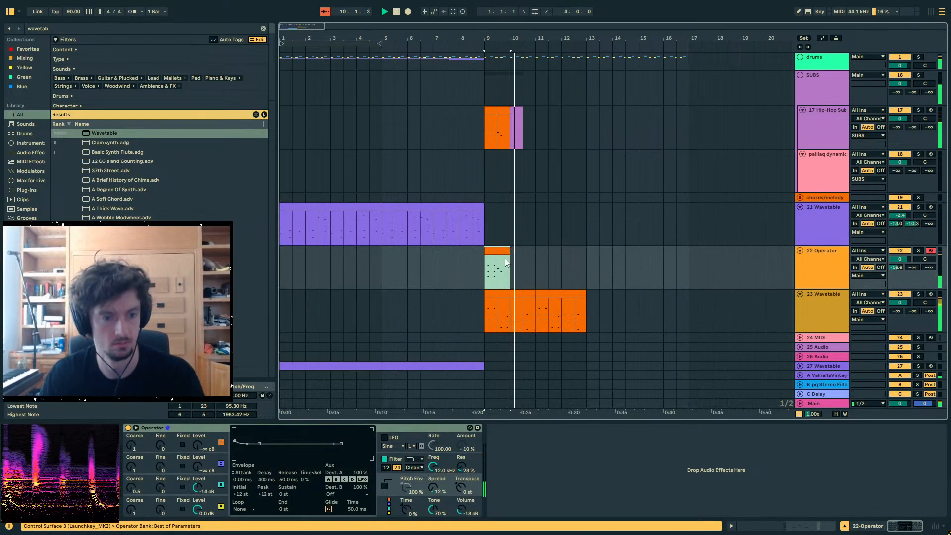
pyautogui.click(496, 312)
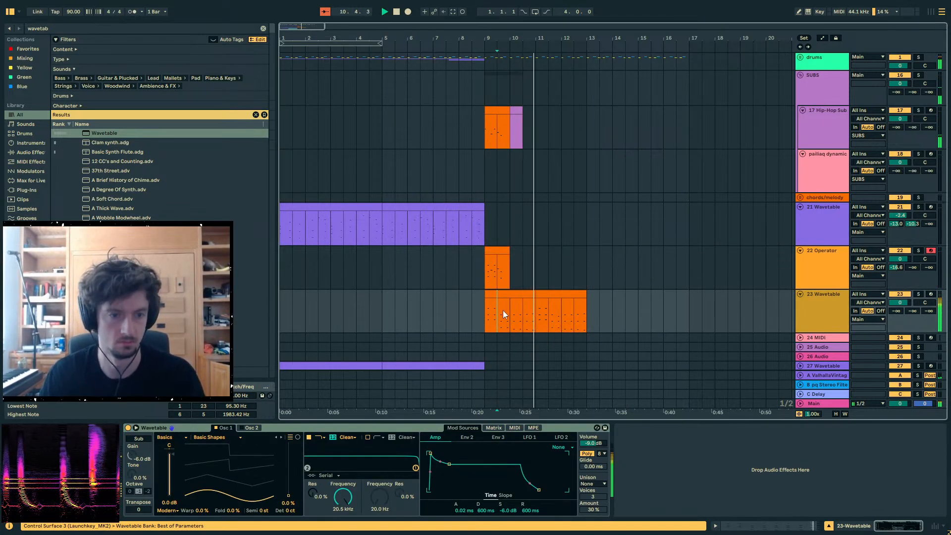
pyautogui.moveTo(503, 313); pyautogui.dragTo(536, 322)
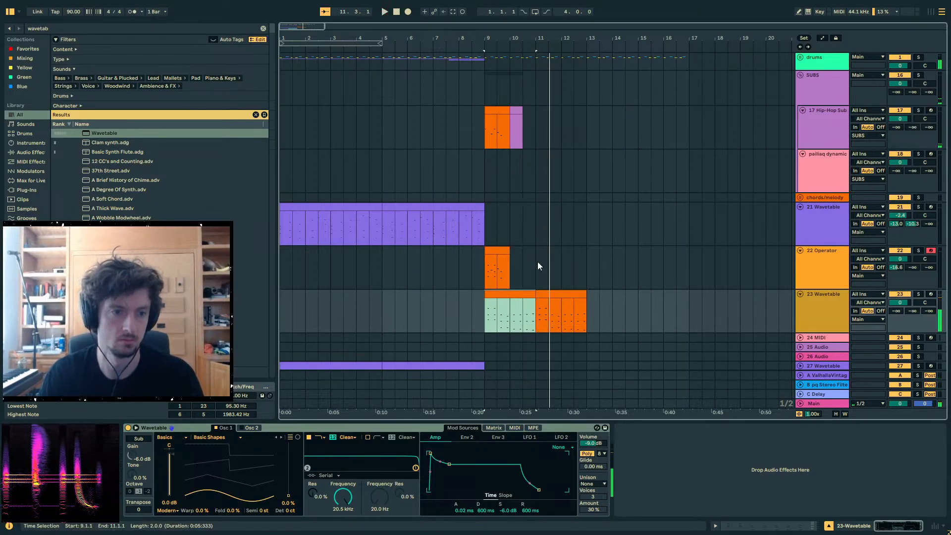
pyautogui.moveTo(538, 263); pyautogui.dragTo(486, 261)
pyautogui.hotkey('ctrl', 'd')
pyautogui.press('space')
# - Duplicate bars 9 and 10 of the Hip-Hop Sub Bass to bar 11, consolidate the original into a two-bar clip and open its notes
pyautogui.moveTo(532, 122); pyautogui.dragTo(482, 123)
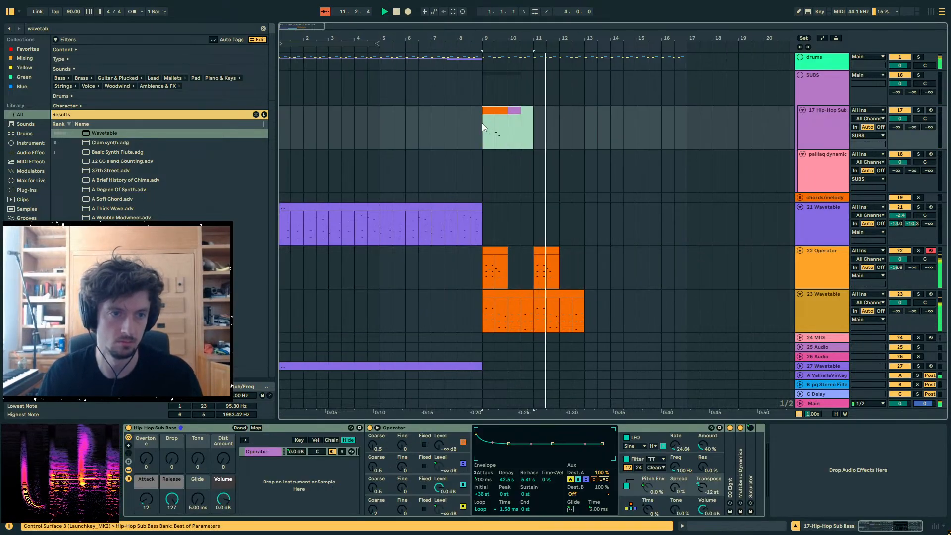
pyautogui.hotkey('ctrl', 'd')
pyautogui.click(483, 127)
pyautogui.press('space')
pyautogui.press('space')
pyautogui.click(512, 110)
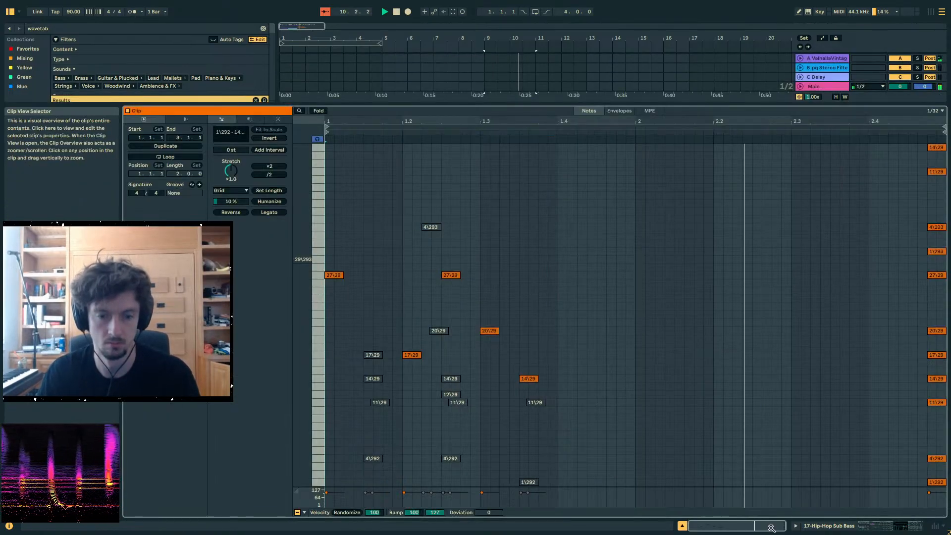
pyautogui.hotkey('shift', 'Tab')
# - Add short 14\292 notes at 2.1.1, 2.2.3 and 2.3.3 in the sub bass clip while it plays
pyautogui.moveTo(631, 379); pyautogui.dragTo(643, 381)
pyautogui.press('space')
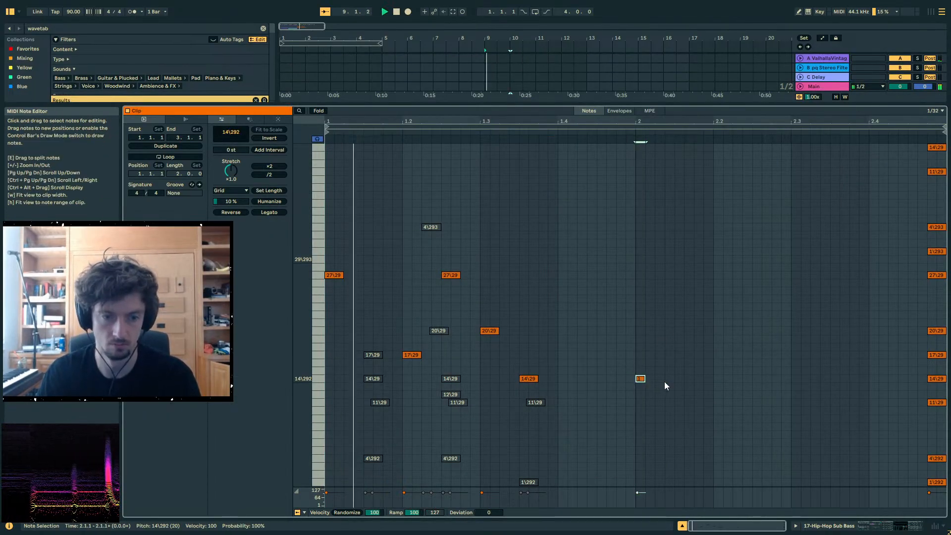
pyautogui.doubleClick(718, 379)
pyautogui.moveTo(718, 379); pyautogui.dragTo(756, 380)
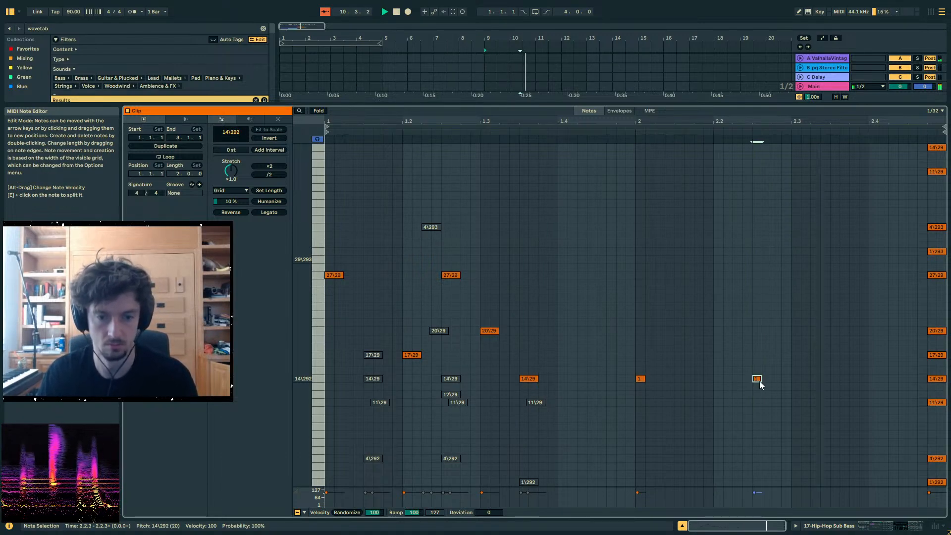
pyautogui.doubleClick(834, 379)
# - Shift the stacked notes at the end of the sub bass clip two grid steps later and return to the arrangement
pyautogui.moveTo(919, 147); pyautogui.dragTo(942, 485)
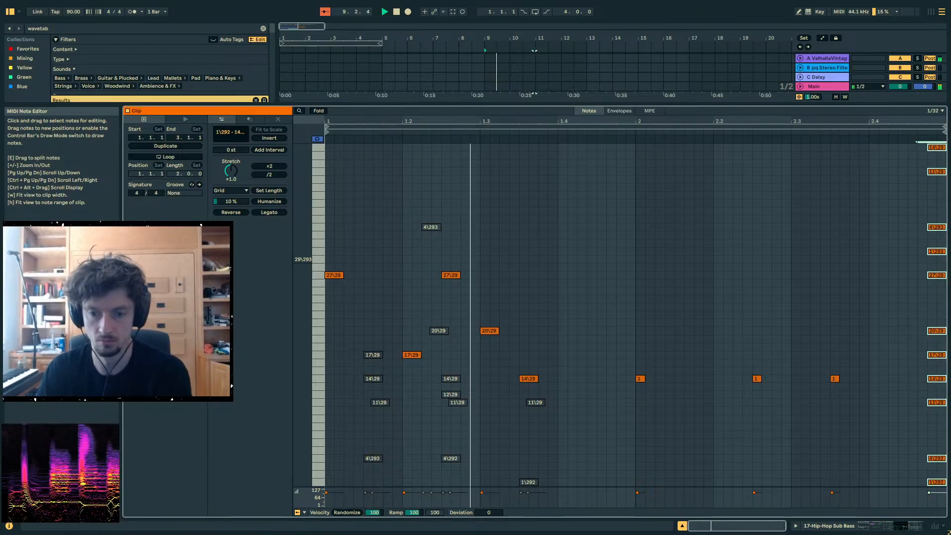
pyautogui.press('Right')
pyautogui.press('Right')
pyautogui.click(862, 525)
pyautogui.scroll(2, 620, 228)
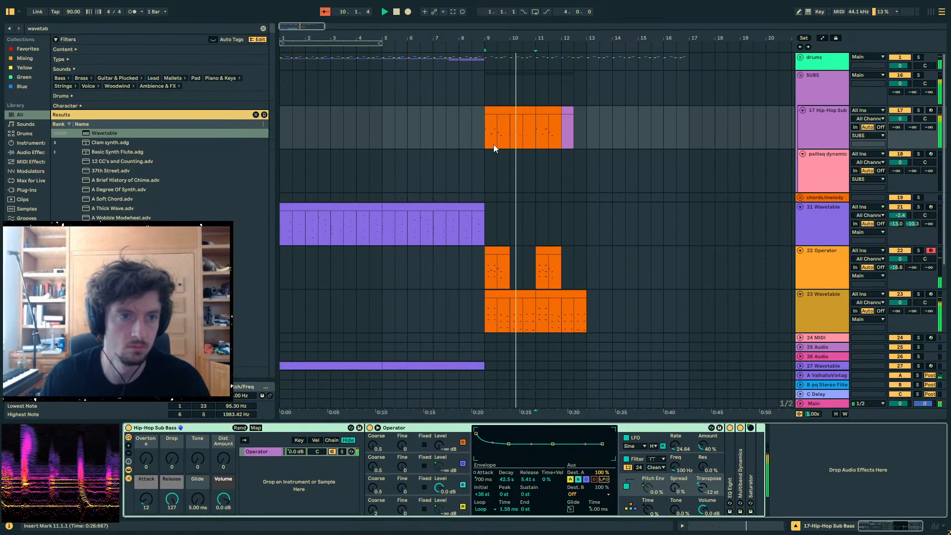
pyautogui.moveTo(493, 144); pyautogui.dragTo(560, 321)
pyautogui.hotkey('ctrl', 'd')
# - Open the Wavetable clip at bar 9, lower the top notes at 2.3.3 and 2.4.3 to 14\293, and play the phrase
pyautogui.doubleClick(543, 111)
pyautogui.scroll(-4, 545, 173)
pyautogui.click(528, 157)
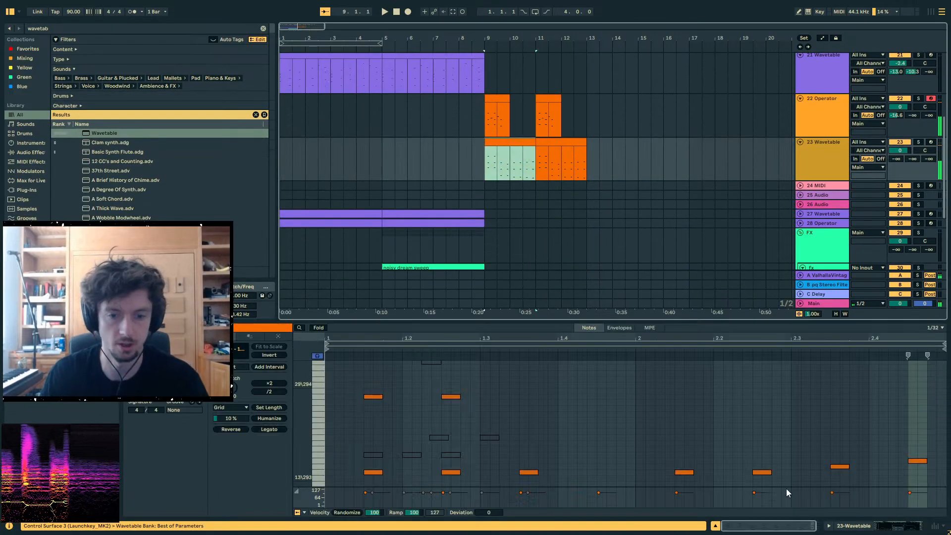
pyautogui.press('Down')
pyautogui.moveTo(929, 418); pyautogui.dragTo(884, 373)
pyautogui.press('Down')
pyautogui.press('Down')
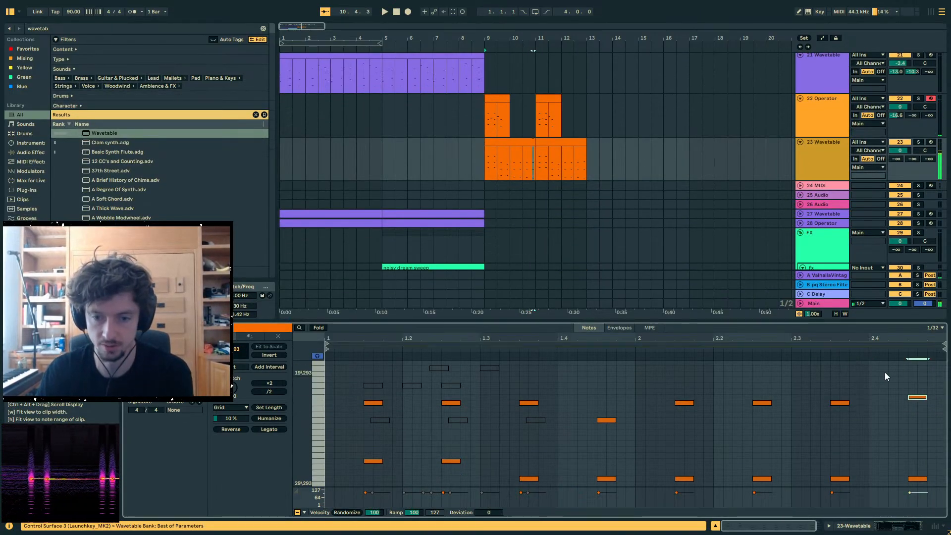
pyautogui.press('space')
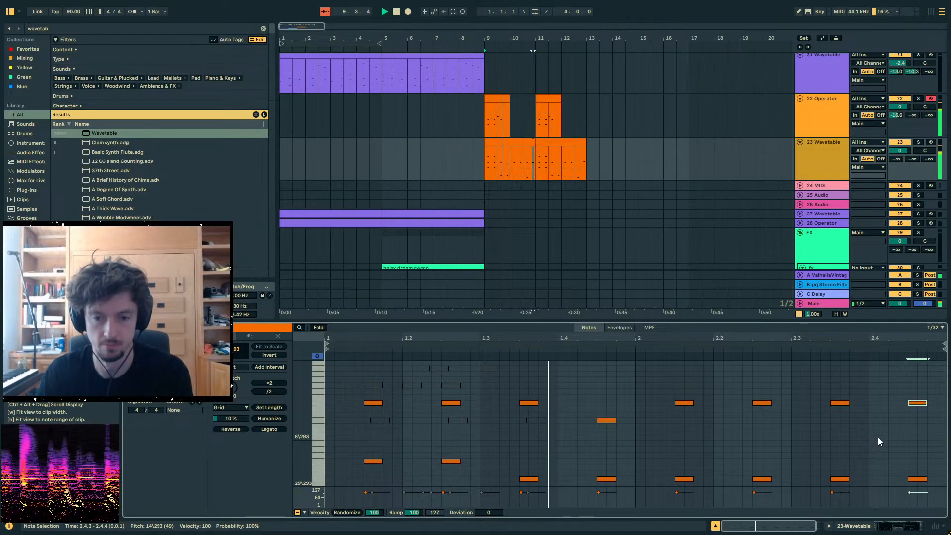
# - In the bar 9 Wavetable clip, lower the top note at 2.3.3 one step and at 2.4.3 two steps, and duplicate the clip to bar 11
pyautogui.press('Down')
pyautogui.moveTo(863, 429); pyautogui.dragTo(828, 390)
pyautogui.press('Down')
pyautogui.moveTo(921, 435); pyautogui.dragTo(906, 365)
pyautogui.press('Down')
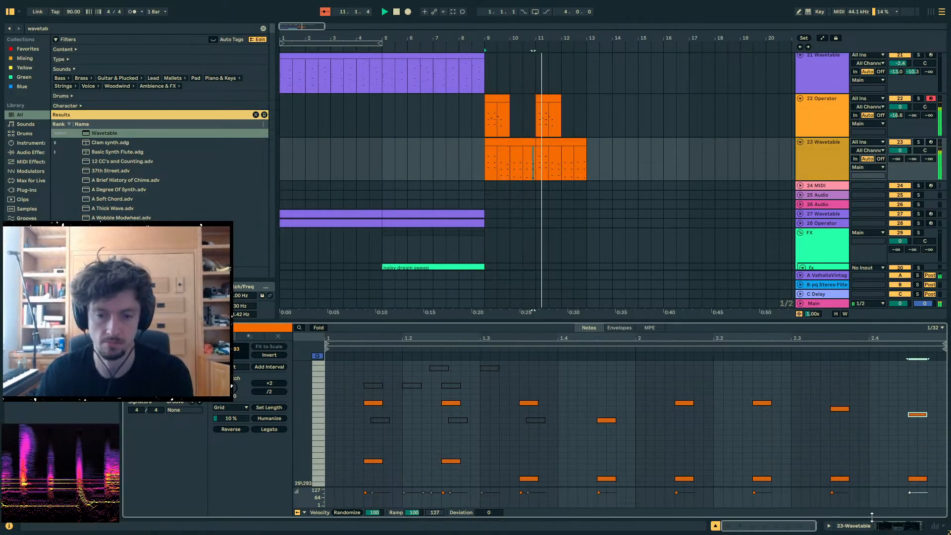
pyautogui.moveTo(486, 161); pyautogui.dragTo(540, 143)
pyautogui.hotkey('ctrl', 'd')
# - In the bar 11 Wavetable clip, raise the bottom note at 2.3.3 one step and the one at 2.4.3 to 16\292, and leave the note editor
pyautogui.scroll(-4, 841, 408)
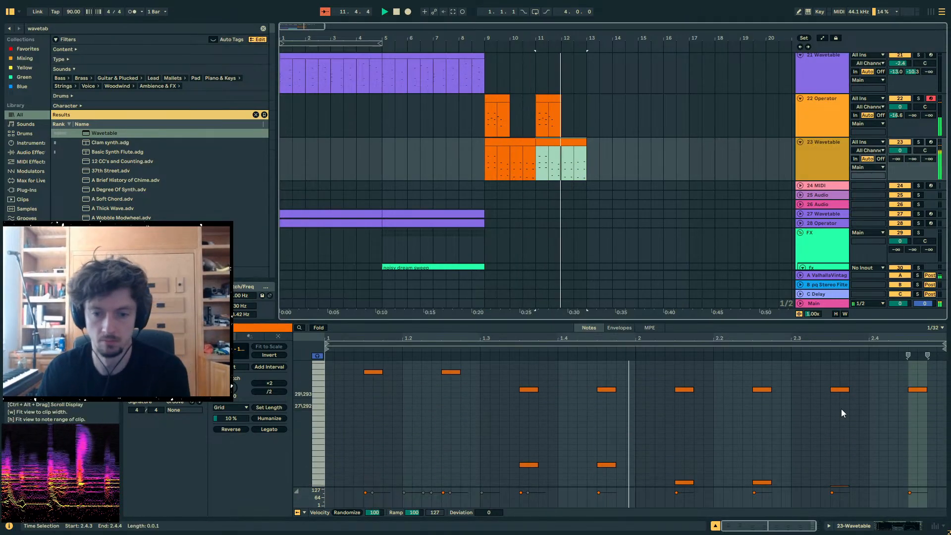
pyautogui.moveTo(861, 435); pyautogui.dragTo(821, 380)
pyautogui.press('Up')
pyautogui.press('Up')
pyautogui.moveTo(925, 443); pyautogui.dragTo(915, 373)
pyautogui.press('Up')
pyautogui.press('Up')
pyautogui.press('Up')
pyautogui.press('Up')
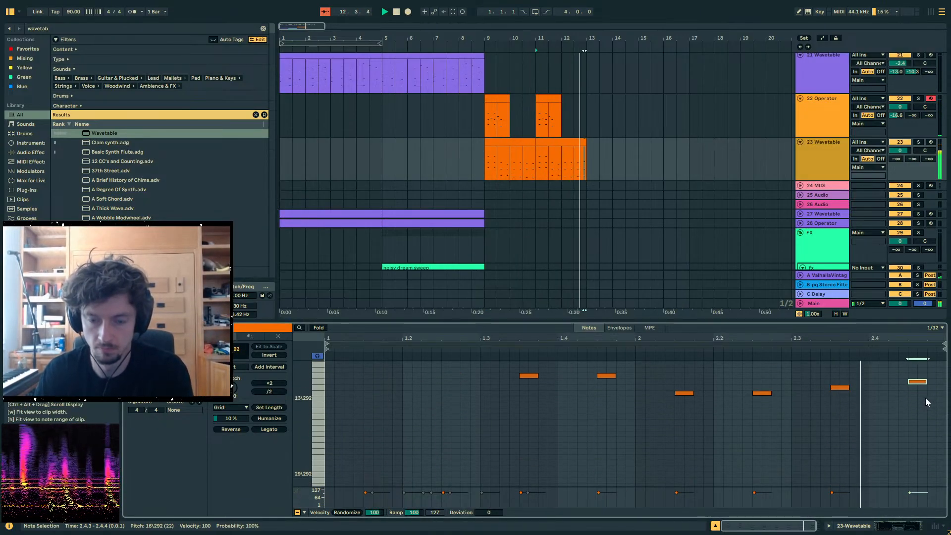
pyautogui.click(899, 528)
# - Duplicate bars 9 to 12 of the Hip-Hop Sub Bass, Operator and lower Wavetable tracks to bar 13
pyautogui.click(549, 217)
pyautogui.keyDown('shift'); pyautogui.click(513, 217); pyautogui.keyUp('shift')
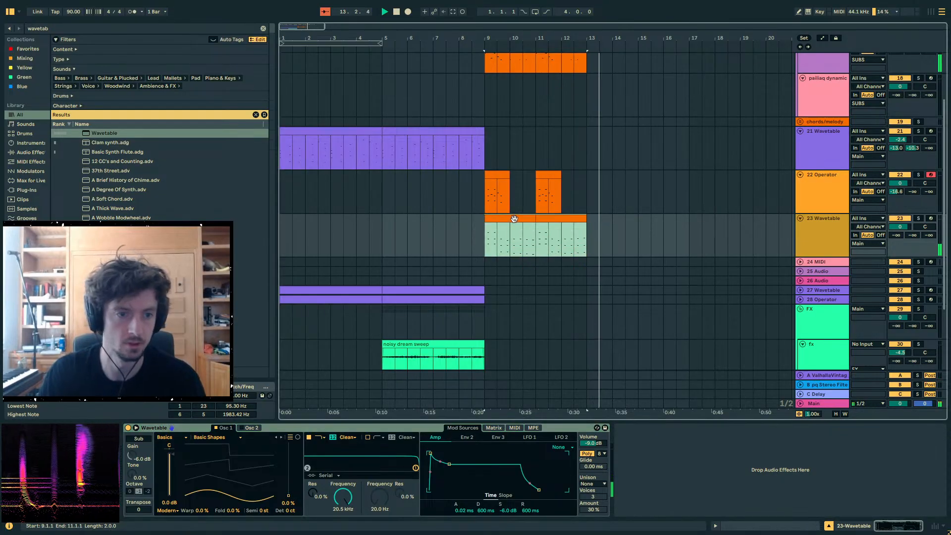
pyautogui.press('space')
pyautogui.scroll(2, 528, 213)
pyautogui.keyDown('shift'); pyautogui.click(500, 105); pyautogui.keyUp('shift')
pyautogui.hotkey('ctrl', 'd')
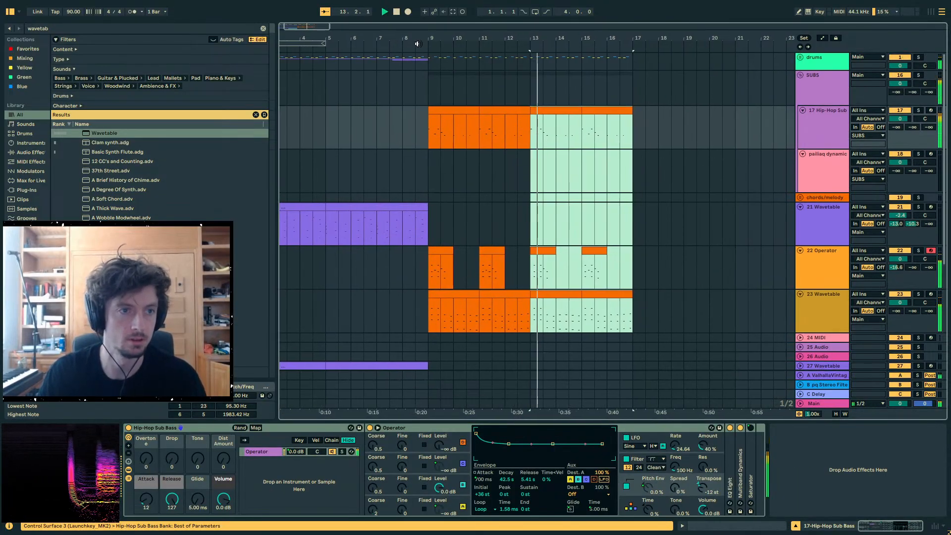
# - Copy the PERCS group's clips from bars 1 to 8 to bar 13 and play from there
pyautogui.scroll(3, 469, 30)
pyautogui.moveTo(468, 35); pyautogui.dragTo(469, 11)
pyautogui.press('space')
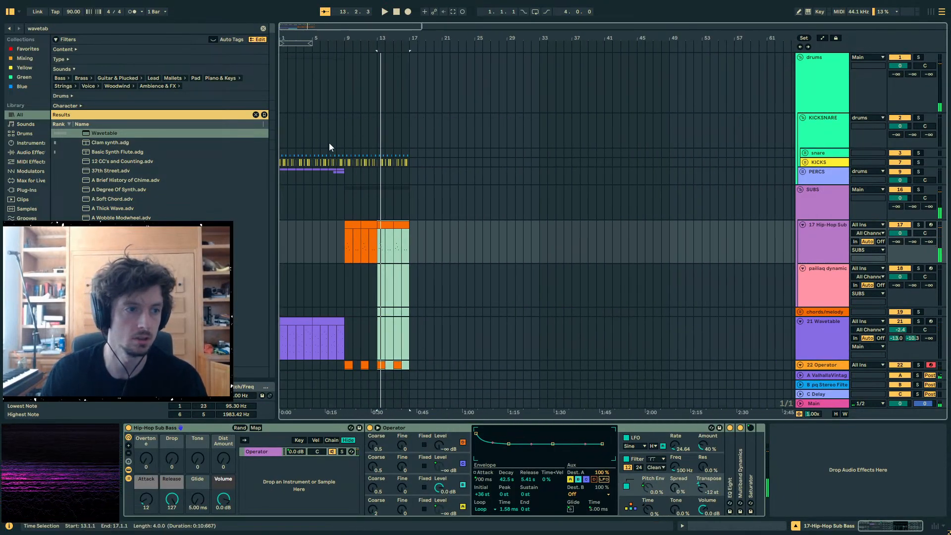
pyautogui.click(314, 133)
pyautogui.click(343, 171)
pyautogui.hotkey('ctrl', 'c')
pyautogui.click(385, 177)
pyautogui.hotkey('ctrl', 'v')
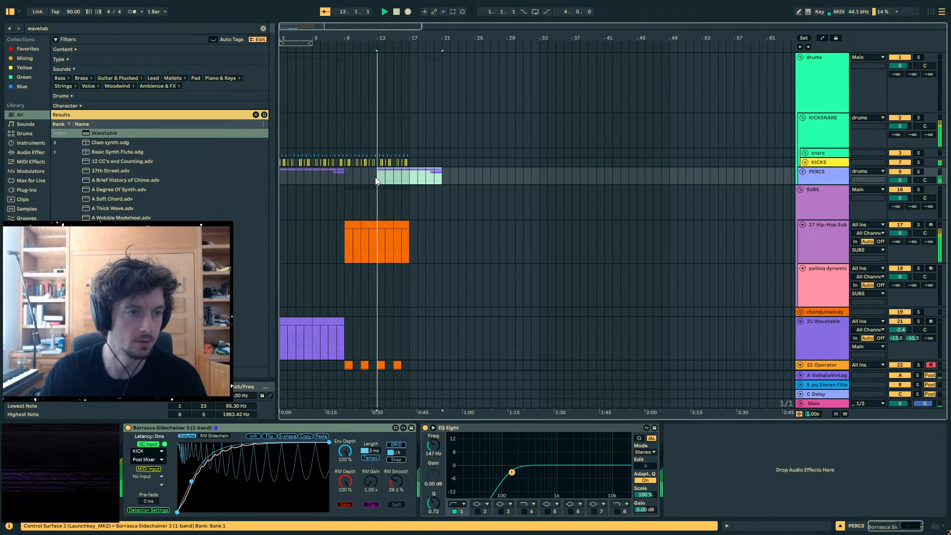
pyautogui.press('space')
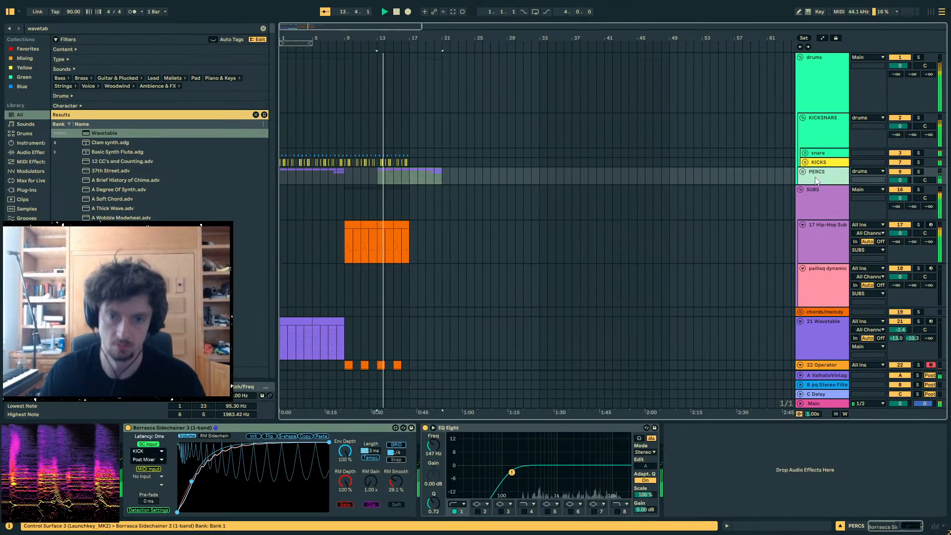
# - Add ST4b to the first Addictive Drums track in PERCS with transients at +26.6 high, +5.1 mid and +10.2 low-mid
pyautogui.click(802, 171)
pyautogui.click(826, 235)
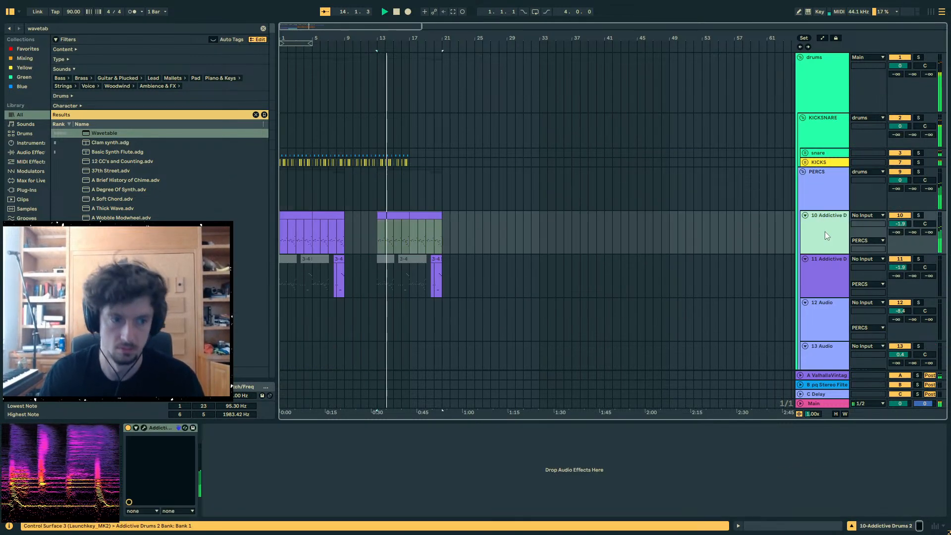
pyautogui.click(62, 28)
pyautogui.write('st4b')
pyautogui.doubleClick(98, 133)
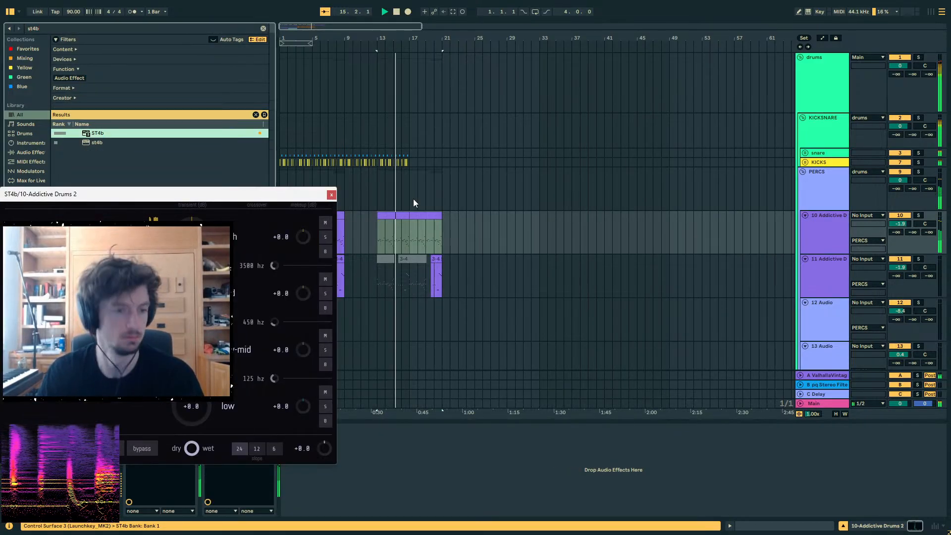
pyautogui.moveTo(148, 194); pyautogui.dragTo(548, 138)
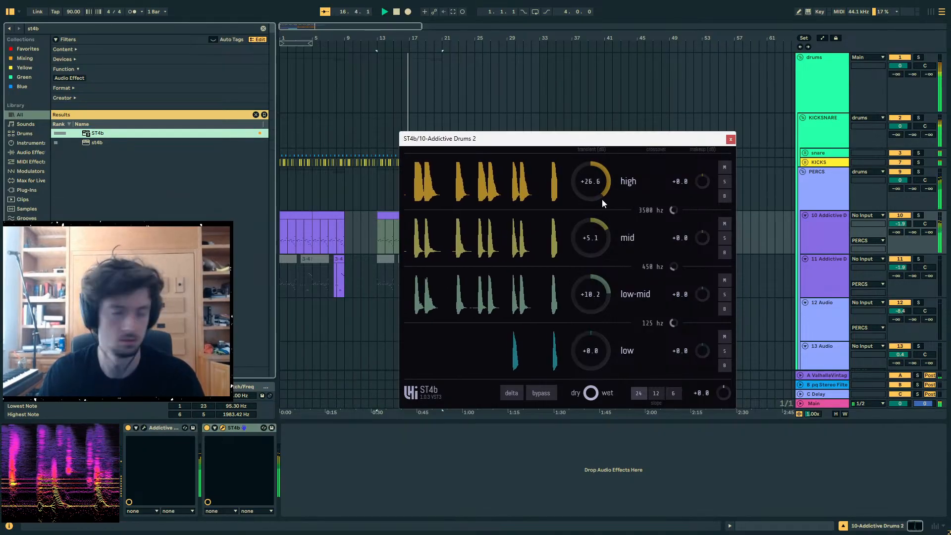
pyautogui.click(730, 139)
# - Move the copied clips on the first Addictive Drums track from bar 13 back to bar 9
pyautogui.click(405, 217)
pyautogui.click(354, 201)
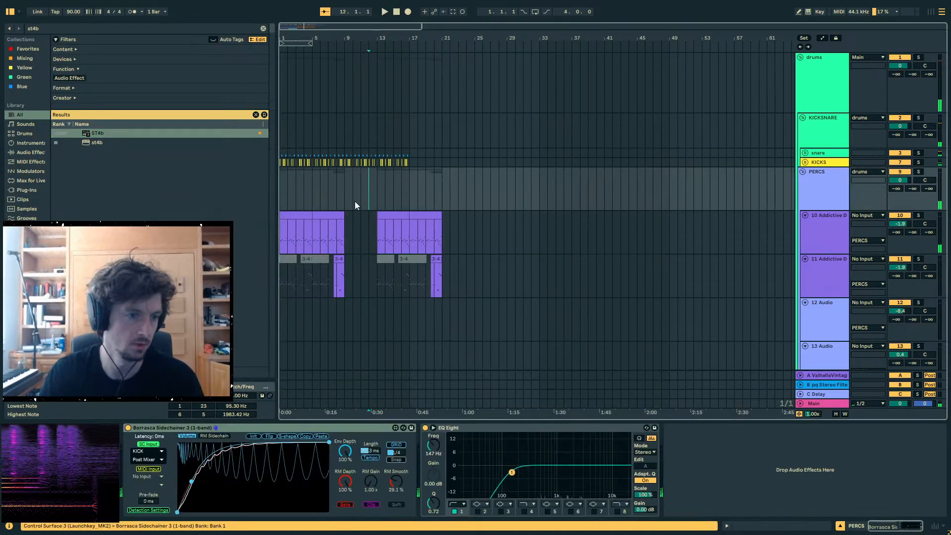
pyautogui.click(404, 215)
pyautogui.keyDown('shift'); pyautogui.click(423, 215); pyautogui.keyUp('shift')
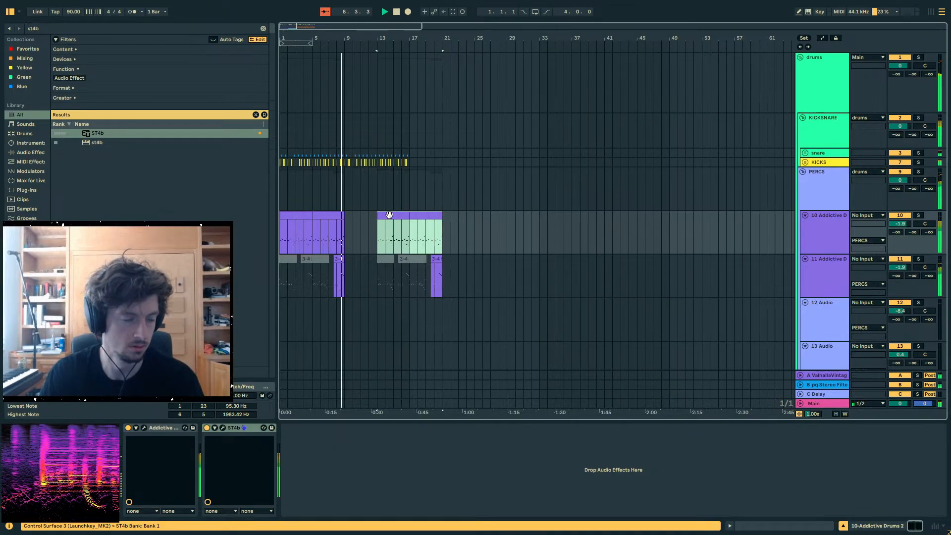
pyautogui.moveTo(389, 215); pyautogui.dragTo(365, 221)
pyautogui.click(361, 218)
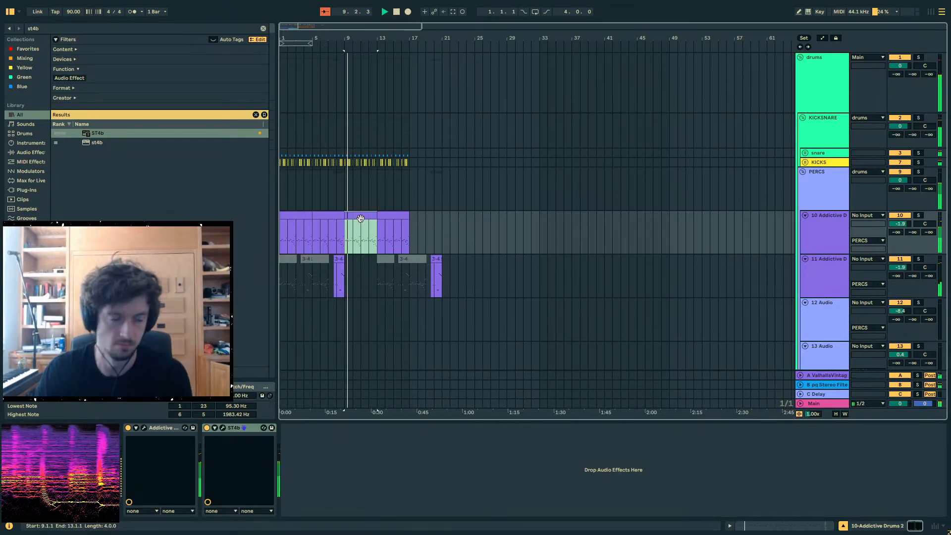
# - Insert a new audio track below track 12 in the PERCS group
pyautogui.click(822, 273)
pyautogui.scroll(-3, 822, 274)
pyautogui.click(823, 228)
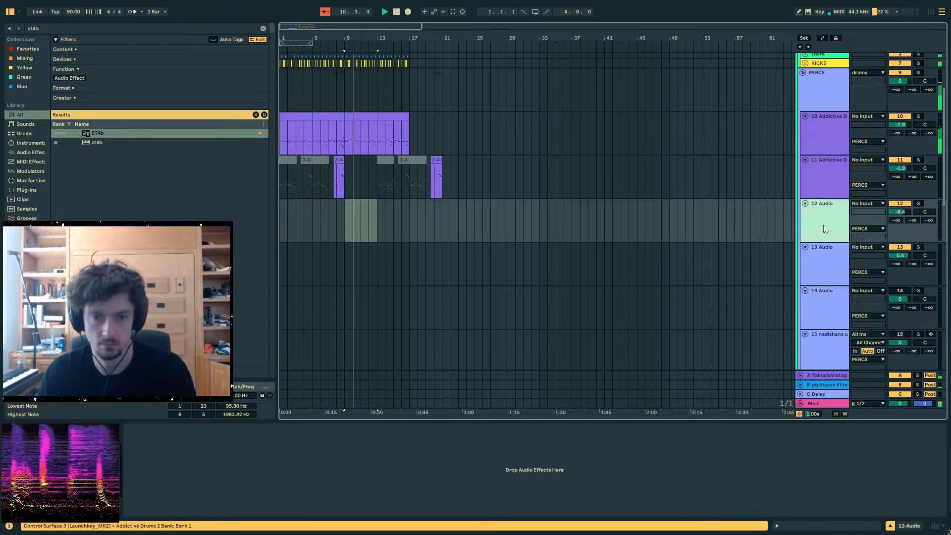
pyautogui.hotkey('ctrl', 't')
pyautogui.hotkey('ctrl', 'f')
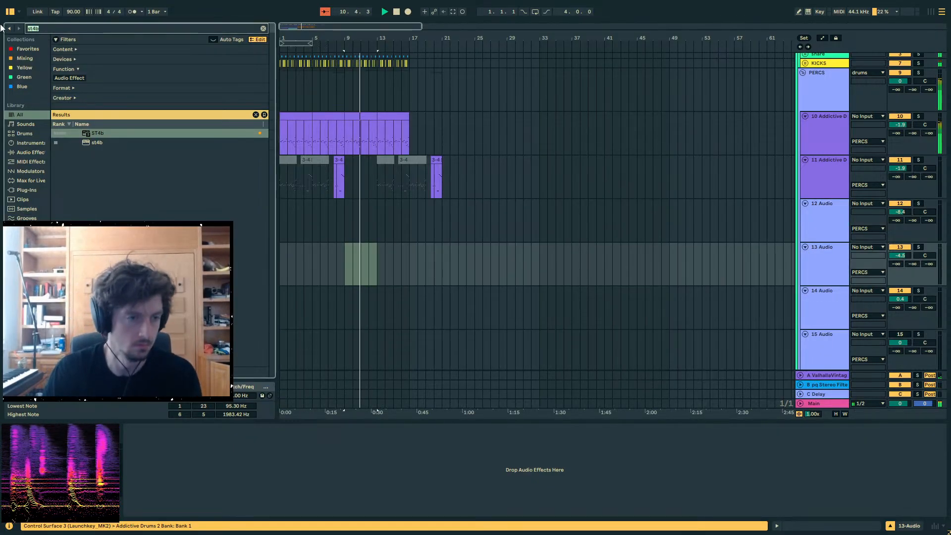
# - Open the notes of the Operator clip at bar 11, enlarge the note editor and play the phrase
pyautogui.moveTo(347, 41); pyautogui.dragTo(451, 42)
pyautogui.scroll(-10, 604, 226)
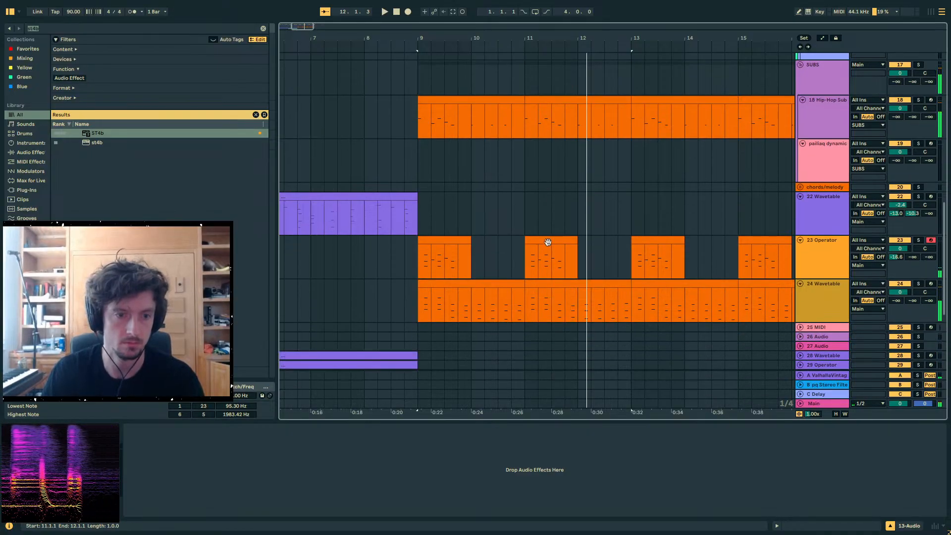
pyautogui.click(547, 239)
pyautogui.hotkey('shift', 'Tab')
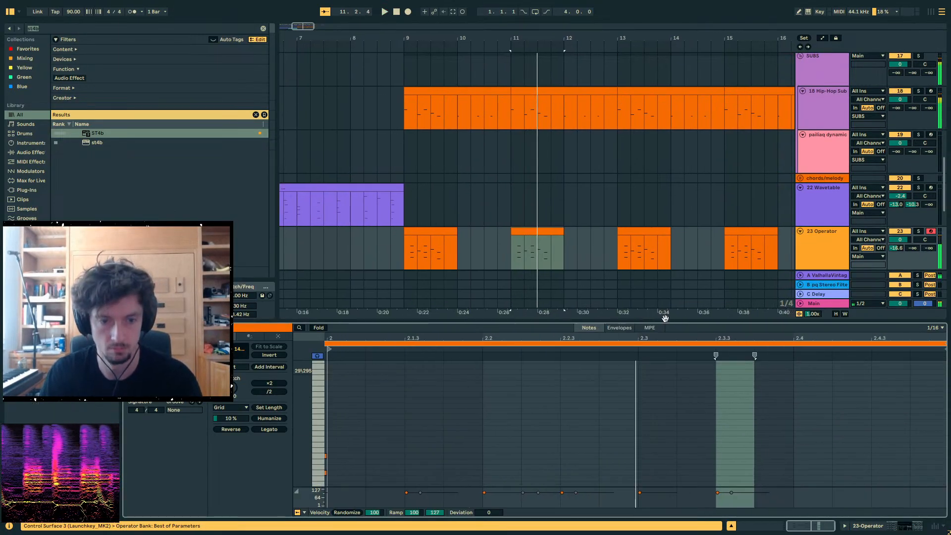
pyautogui.moveTo(662, 321); pyautogui.dragTo(661, 148)
pyautogui.press('space')
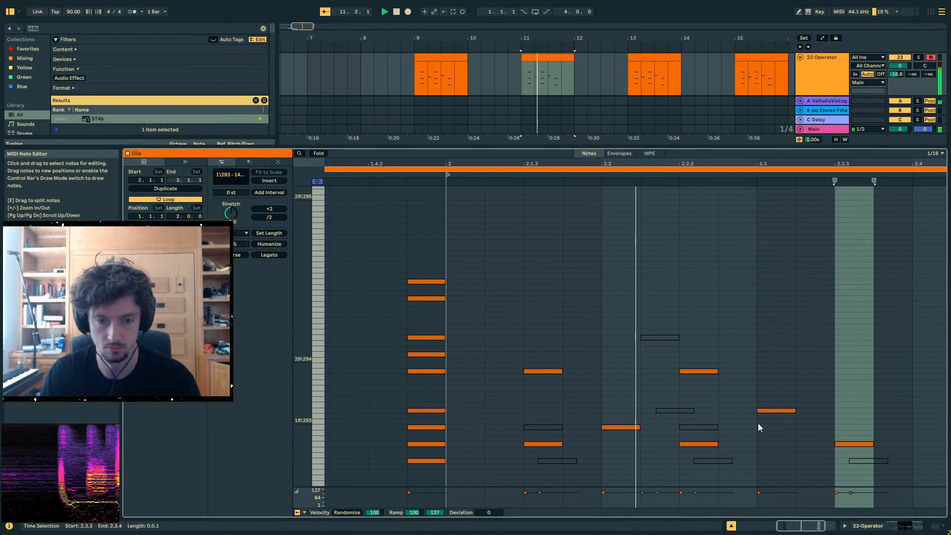
# - Add a 19\293 note at 2.3.3 in the Operator clip, deactivate the 14\293 note at the same position and play the phrase
pyautogui.press('space')
pyautogui.click(761, 411)
pyautogui.click(829, 407)
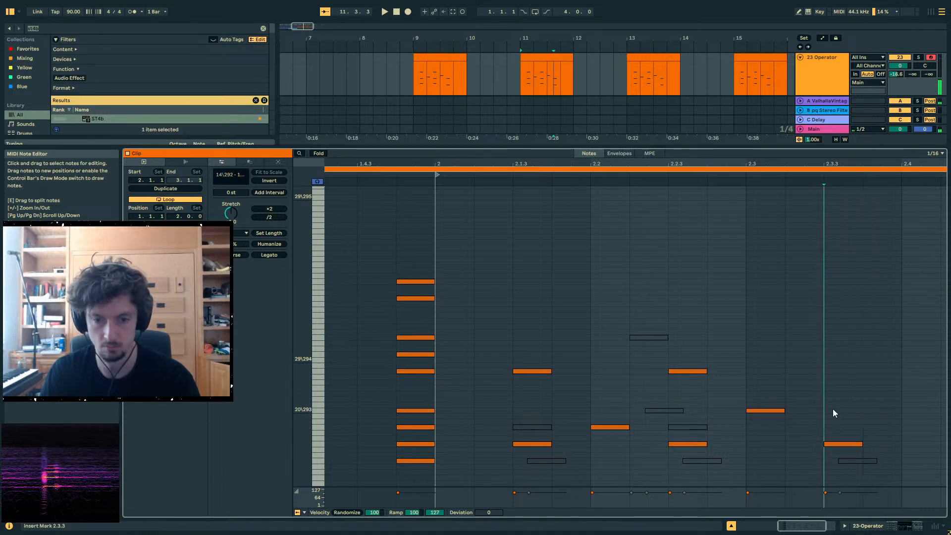
pyautogui.doubleClick(834, 413)
pyautogui.click(837, 444)
pyautogui.press('0')
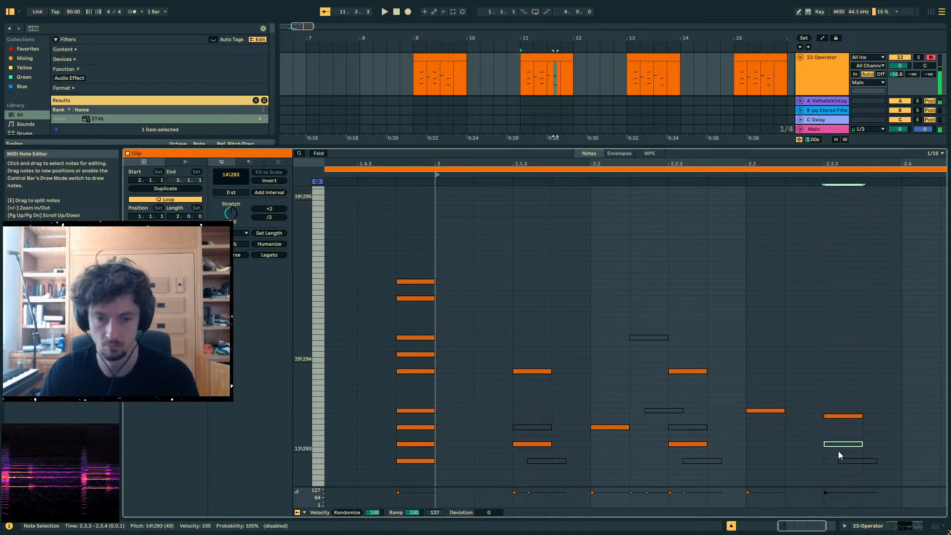
pyautogui.press('space')
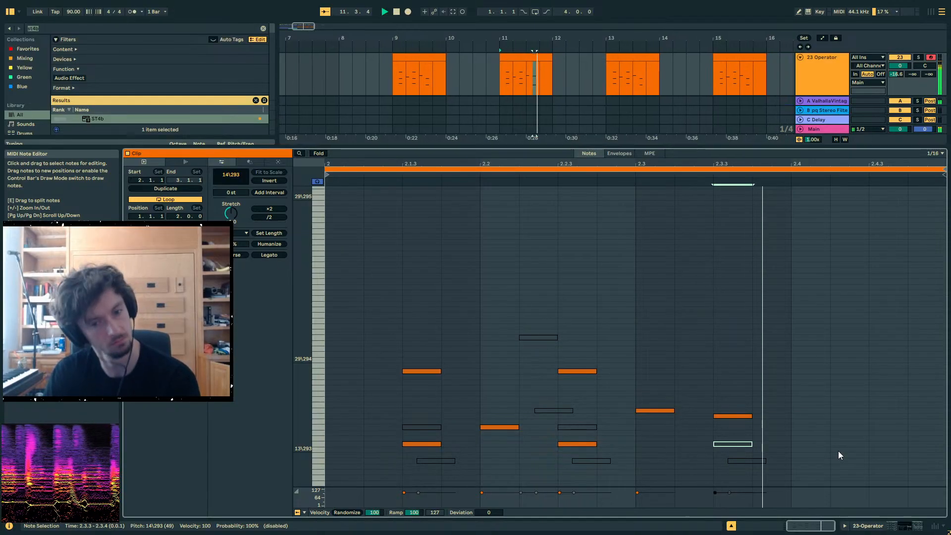
# - Return to the arrangement and replace the Operator clip at bar 15 with a copy of the edited bar 11 clip
pyautogui.click(868, 521)
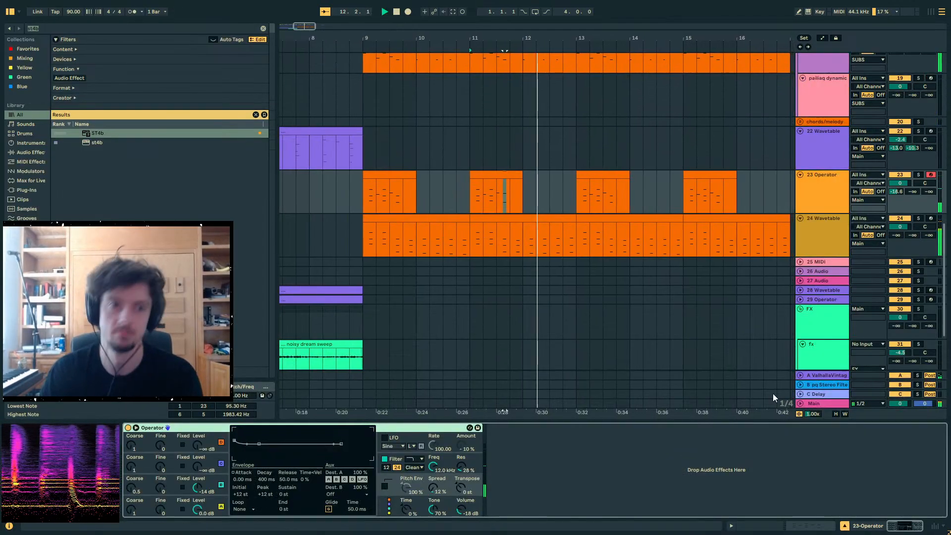
pyautogui.click(504, 181)
pyautogui.click(711, 174)
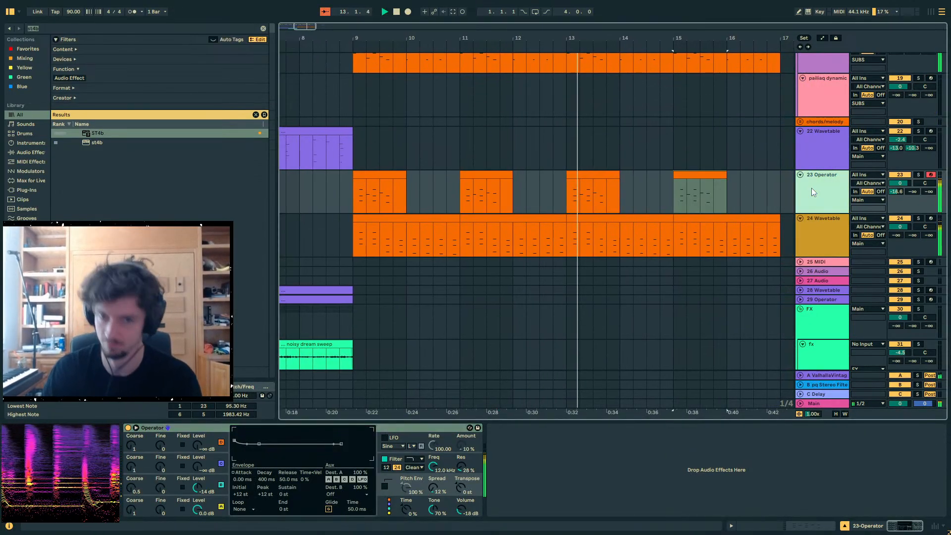
# - Insert a MIDI track below Operator and copy the four Operator clips from bar 9 onward onto it
pyautogui.hotkey('ctrl', 'shift', 't')
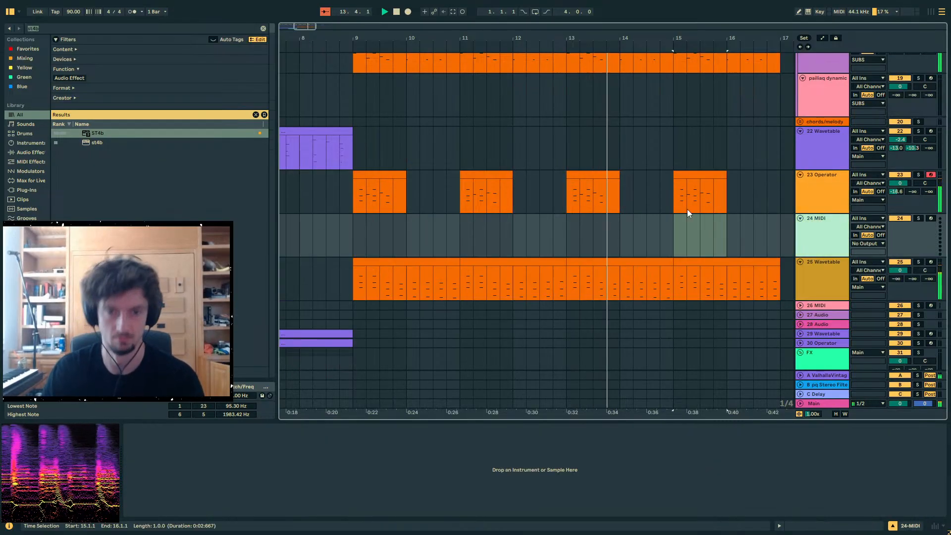
pyautogui.click(701, 175)
pyautogui.keyDown('shift'); pyautogui.click(366, 175); pyautogui.keyUp('shift')
pyautogui.hotkey('ctrl', 'c')
pyautogui.click(355, 230)
pyautogui.hotkey('ctrl', 'v')
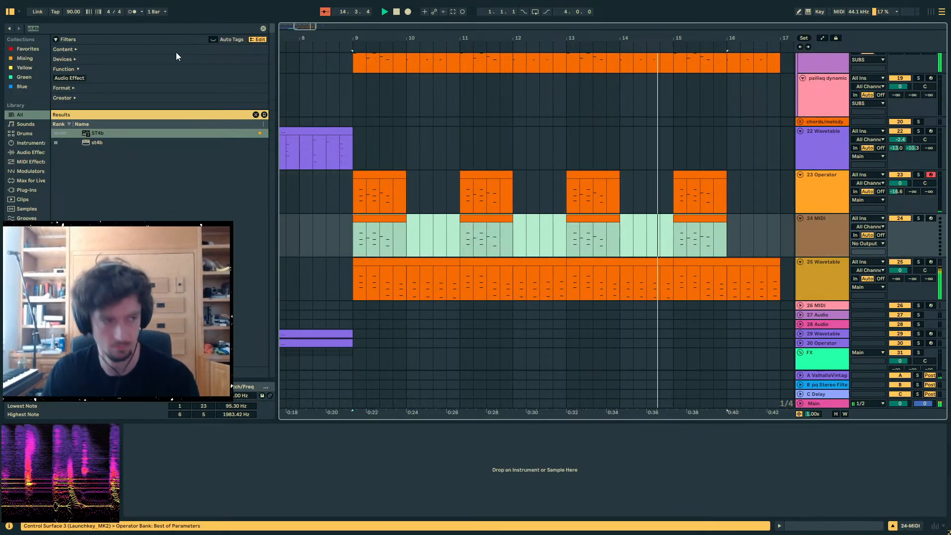
# - Search the browser for "wavert" and "we"
pyautogui.hotkey('ctrl', 'f')
pyautogui.write('wavert')
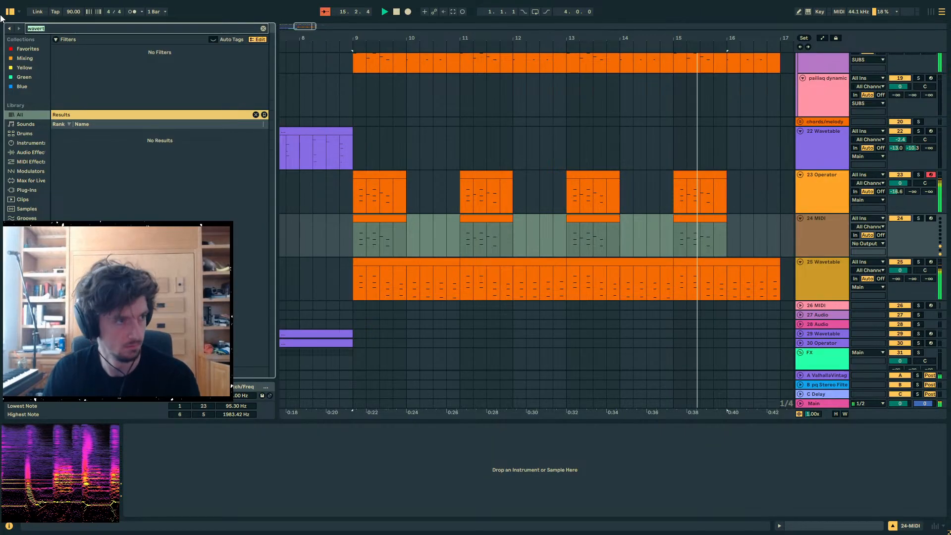
pyautogui.write('we')
# - In the bar 15 Operator clip, move the 19\293 note at 2.3.3 to 2.4.1, lower it to 18\293 and play the phrase
pyautogui.click(709, 170)
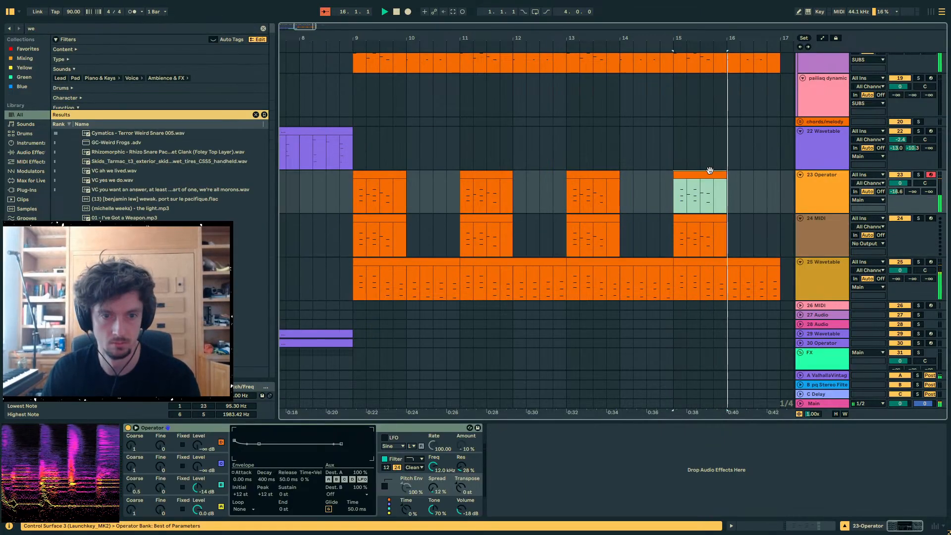
pyautogui.click(802, 522)
pyautogui.click(799, 416)
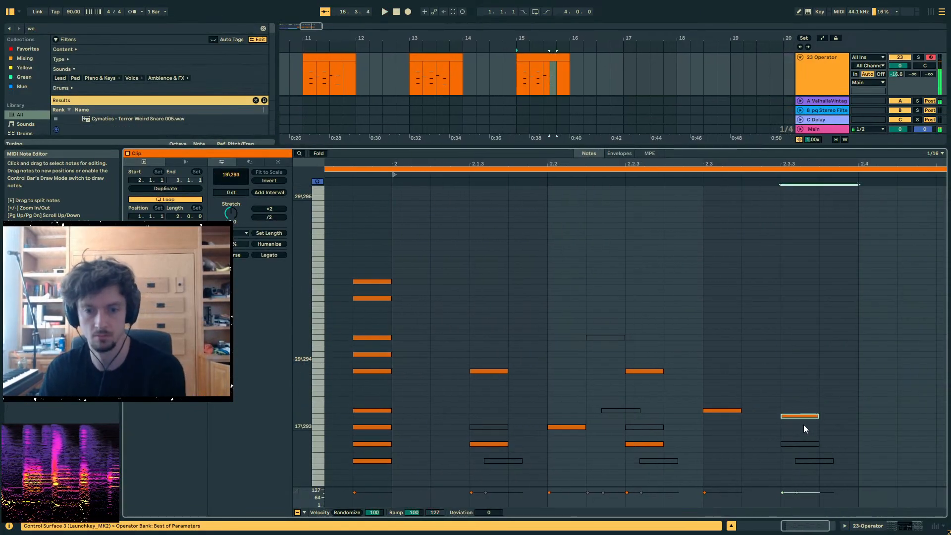
pyautogui.press('Right')
pyautogui.press('Down')
pyautogui.hscroll(2, 914, 430)
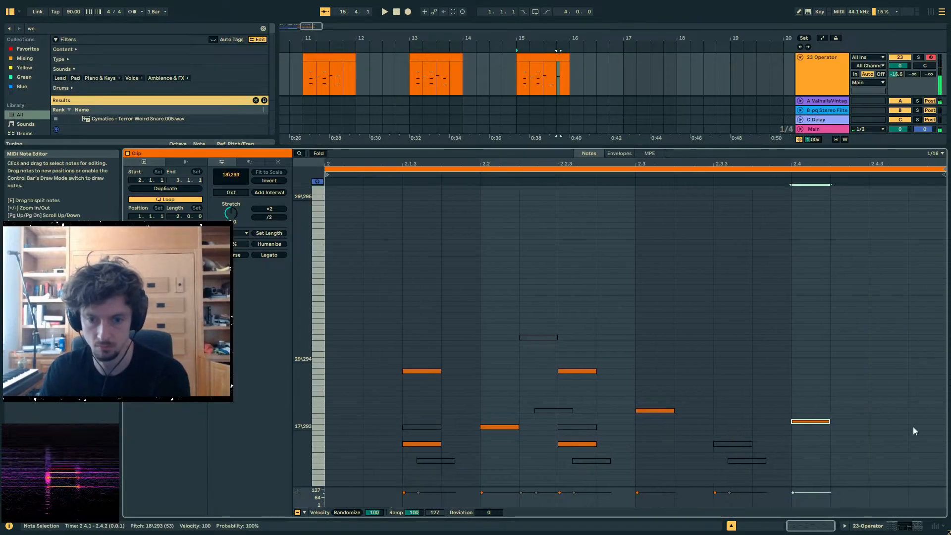
pyautogui.press('space')
# - Extend the bar 15 Operator clip to 16.2.1, place a 20\293 note at 3.1.1 and play the phrase
pyautogui.moveTo(565, 58); pyautogui.dragTo(578, 57)
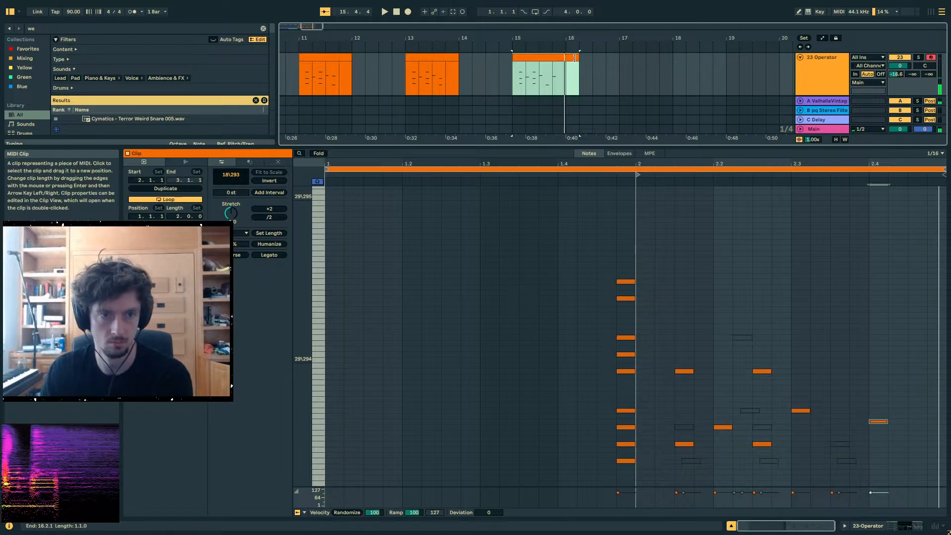
pyautogui.doubleClick(934, 399)
pyautogui.press('Right')
pyautogui.press('Right')
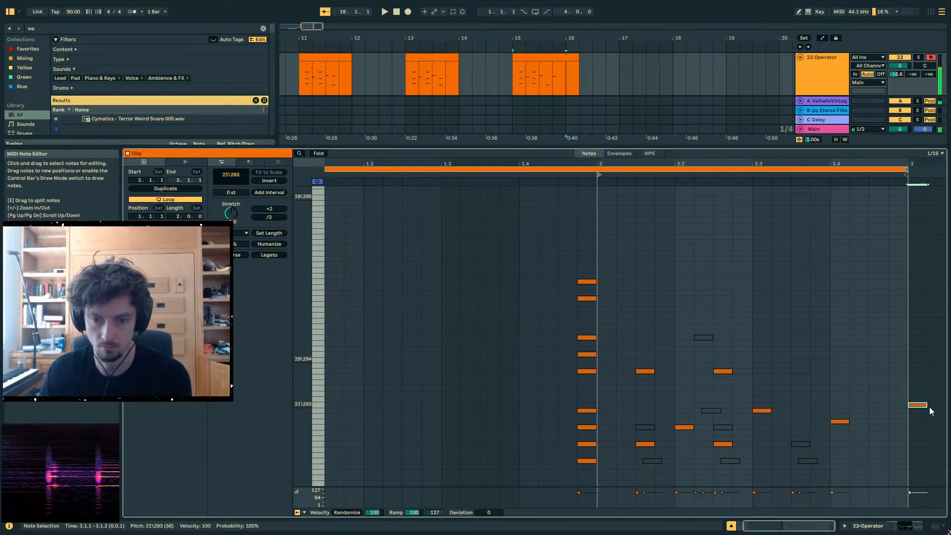
pyautogui.press('space')
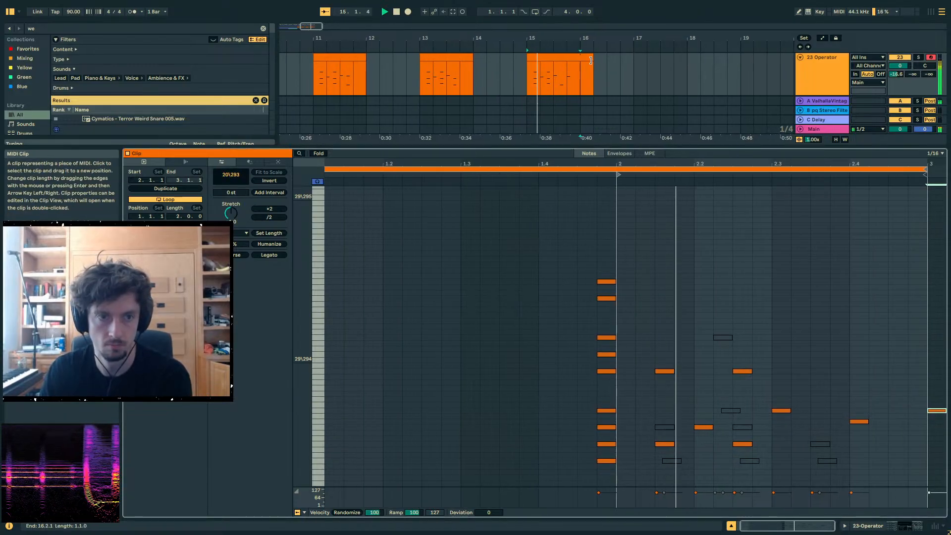
# - Lengthen the bar 15 Operator clip so it ends at 3.2.4 with a loop length of 2.1.3, and play its ending
pyautogui.moveTo(590, 57); pyautogui.dragTo(604, 58)
pyautogui.moveTo(815, 162); pyautogui.dragTo(791, 165)
pyautogui.click(925, 171)
pyautogui.moveTo(924, 171); pyautogui.dragTo(941, 181)
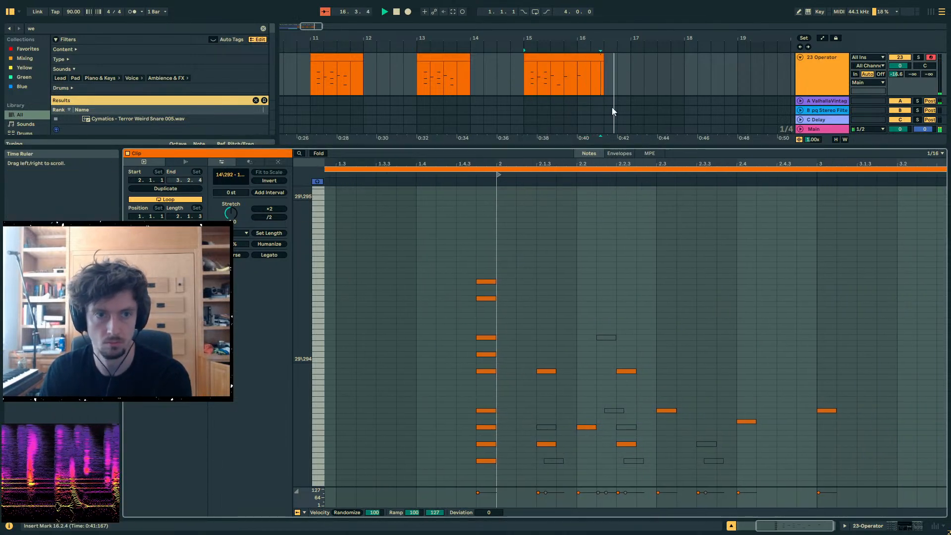
pyautogui.click(554, 77)
pyautogui.press('space')
pyautogui.press('space')
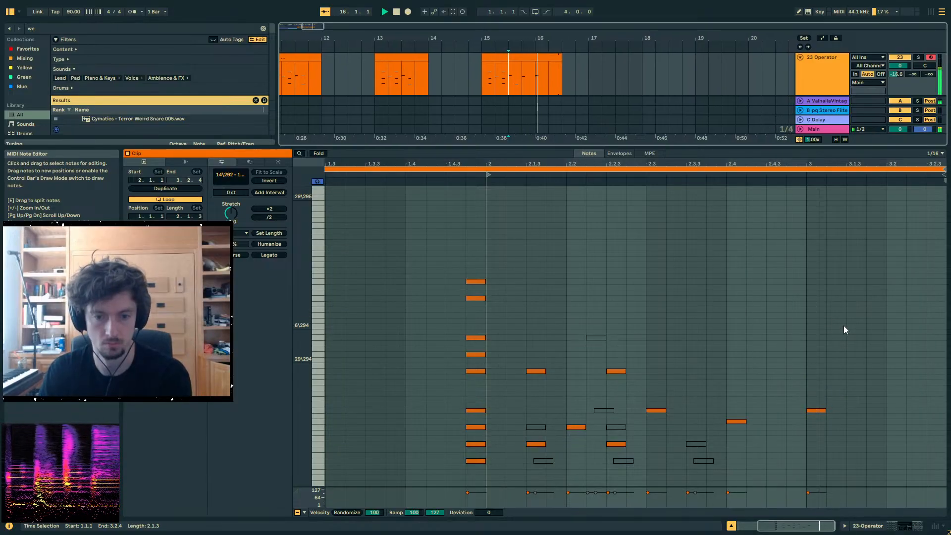
# - In the bar 15 Operator clip, lower the note at 3.1.1 to 15\293 and play the phrase
pyautogui.moveTo(818, 410); pyautogui.dragTo(820, 416)
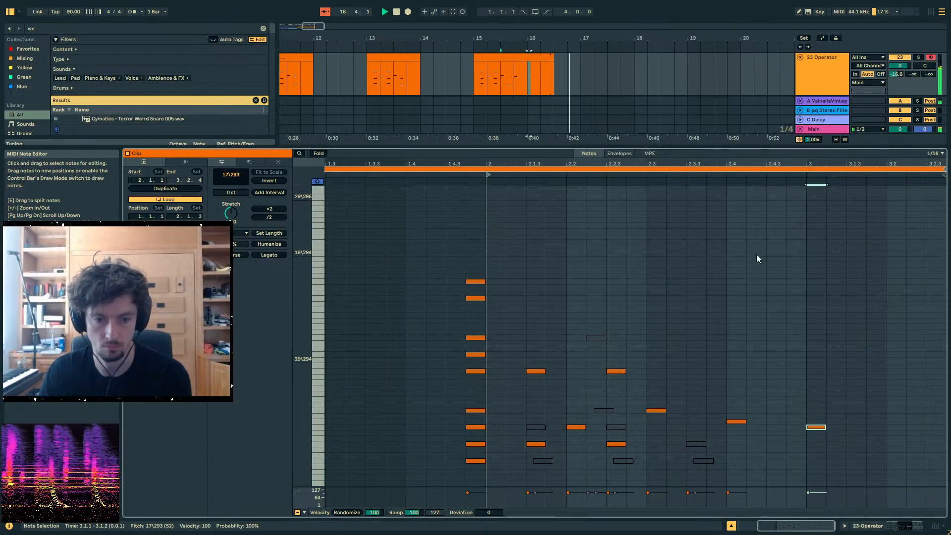
pyautogui.press('Down')
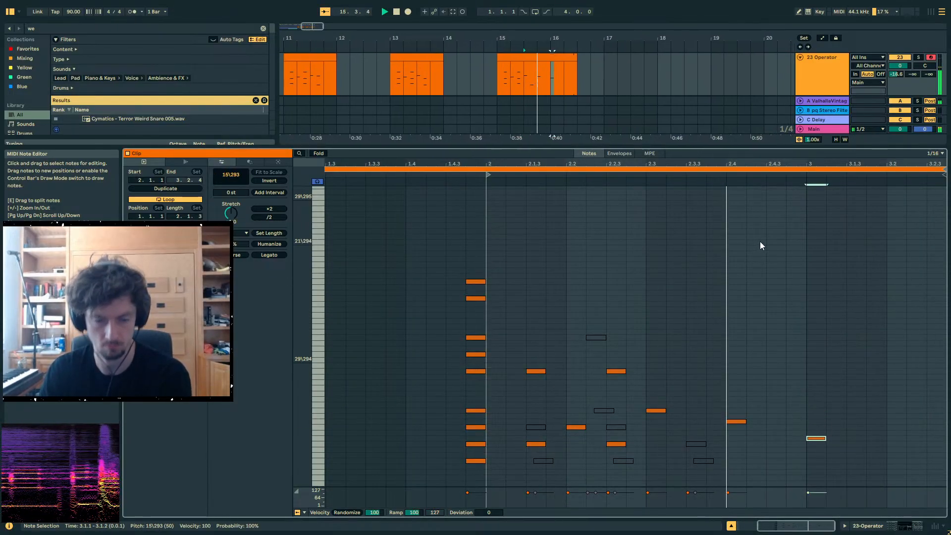
pyautogui.click(486, 79)
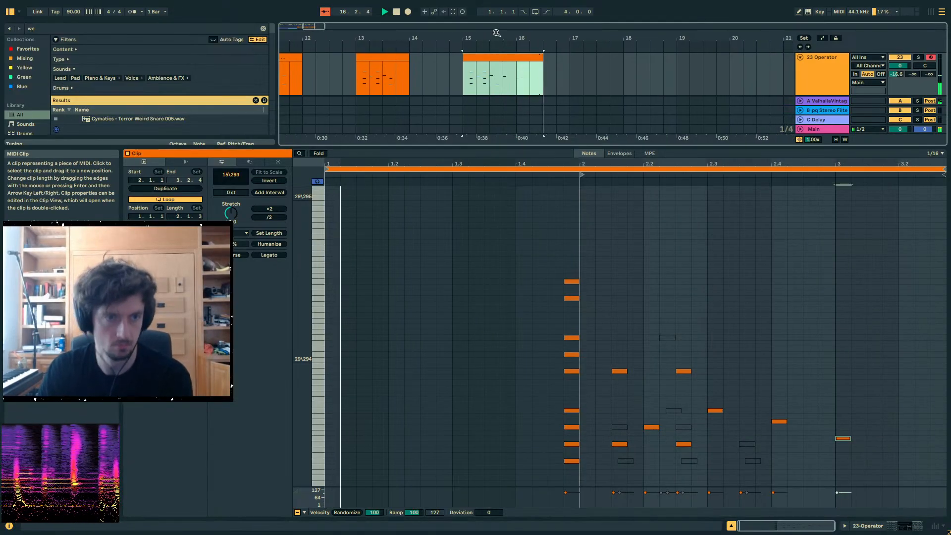
# - Select the Operator clips across bars 9 to 16 and play the arrangement from bar 9
pyautogui.moveTo(521, 38); pyautogui.dragTo(522, 20)
pyautogui.moveTo(539, 75); pyautogui.dragTo(375, 70)
pyautogui.press('space')
pyautogui.press('space')
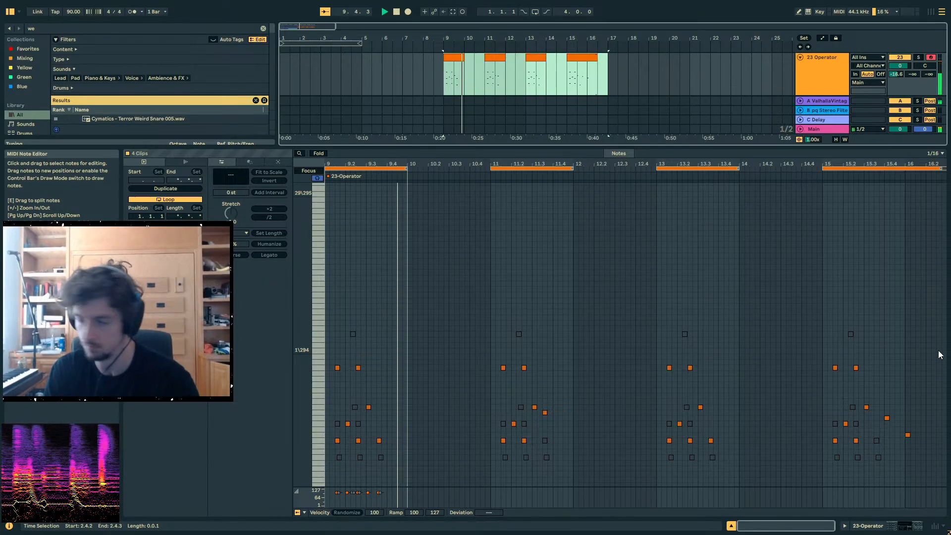
pyautogui.hotkey('shift', 'Tab')
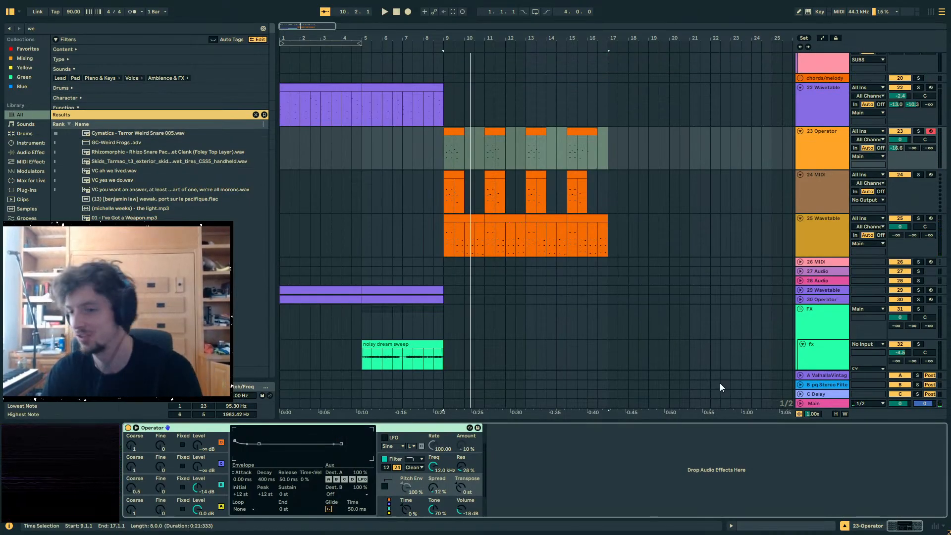
pyautogui.click(427, 144)
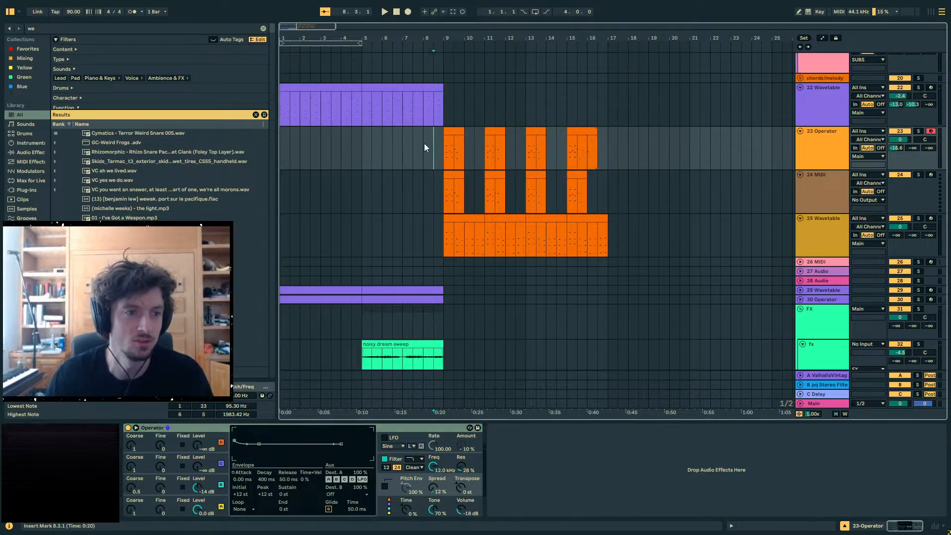
pyautogui.click(371, 146)
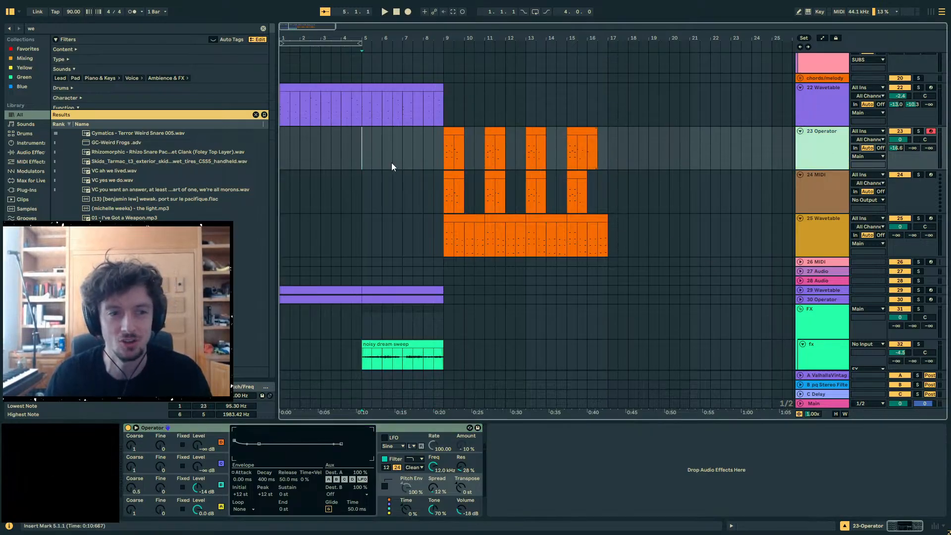
pyautogui.click(447, 154)
pyautogui.press('space')
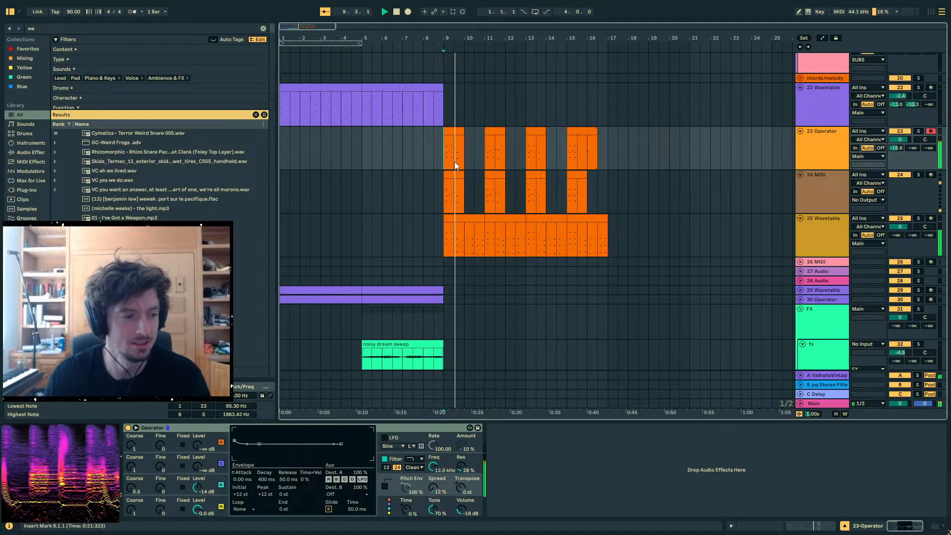
# - Examine the orange parts and their devices on the Operator, MIDI and Wavetable tracks and the tracks around them
pyautogui.scroll(3, 643, 245)
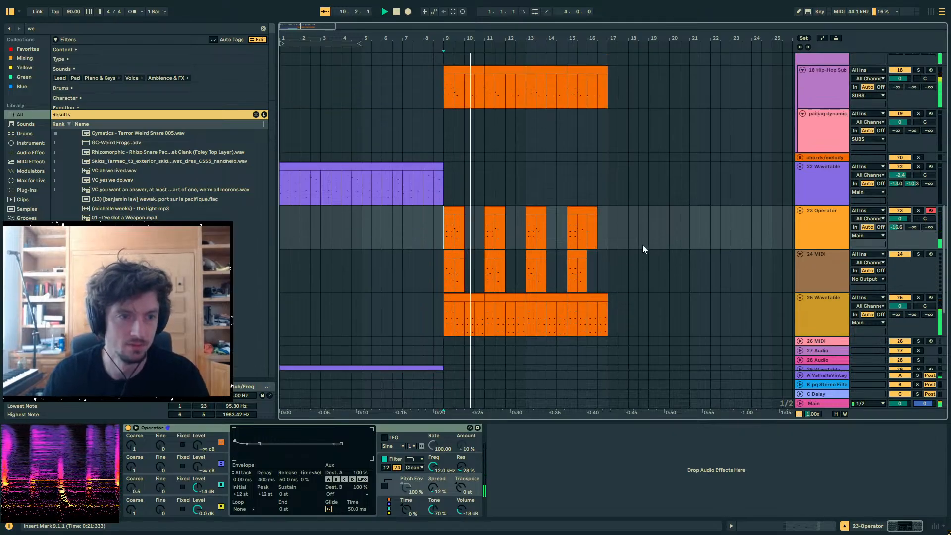
pyautogui.scroll(3, 643, 245)
pyautogui.click(836, 248)
pyautogui.scroll(-5, 836, 248)
pyautogui.click(835, 227)
pyautogui.click(832, 264)
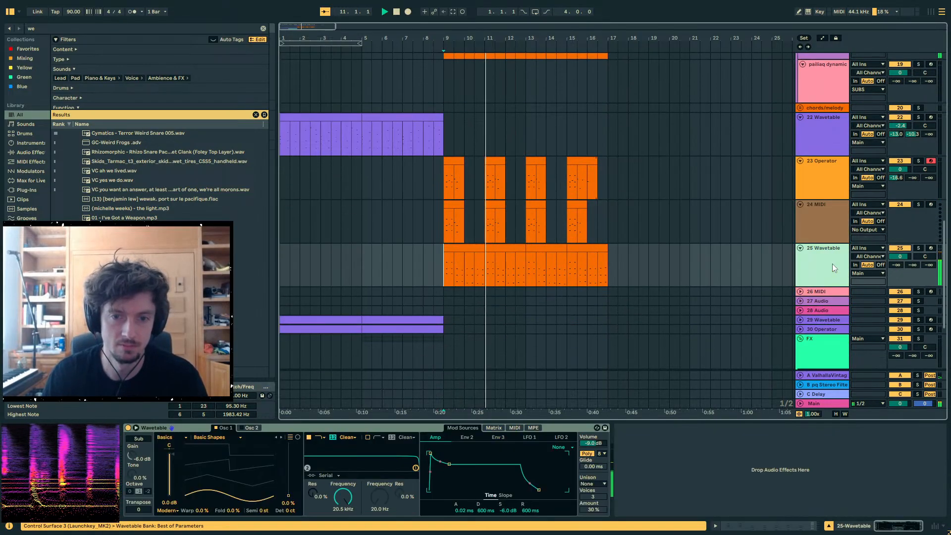
pyautogui.scroll(-4, 817, 265)
pyautogui.click(442, 248)
pyautogui.scroll(2, 683, 234)
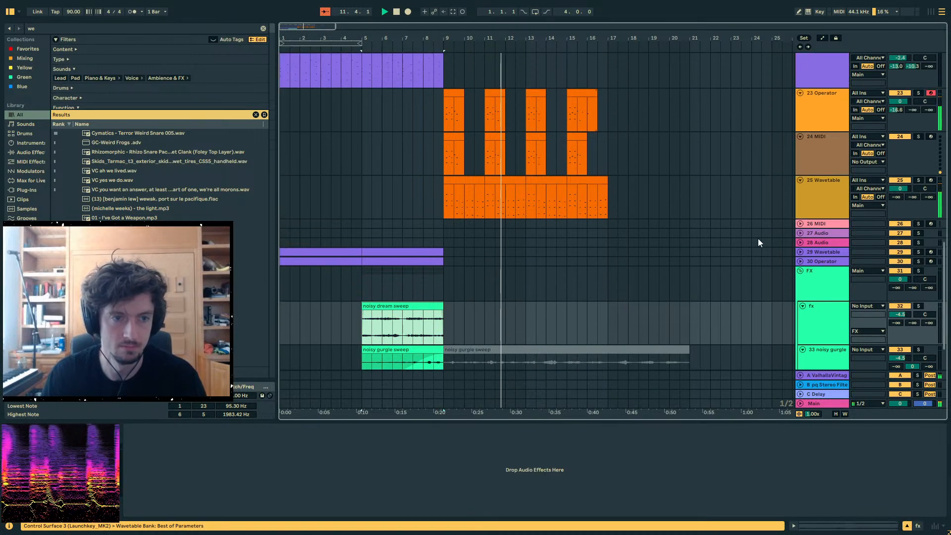
pyautogui.scroll(2, 758, 242)
# - In the bar 11 Operator clip, move the low 1\293 note at 2.3.3 to 2.4.1 and try lowering it to 29\293
pyautogui.click(502, 187)
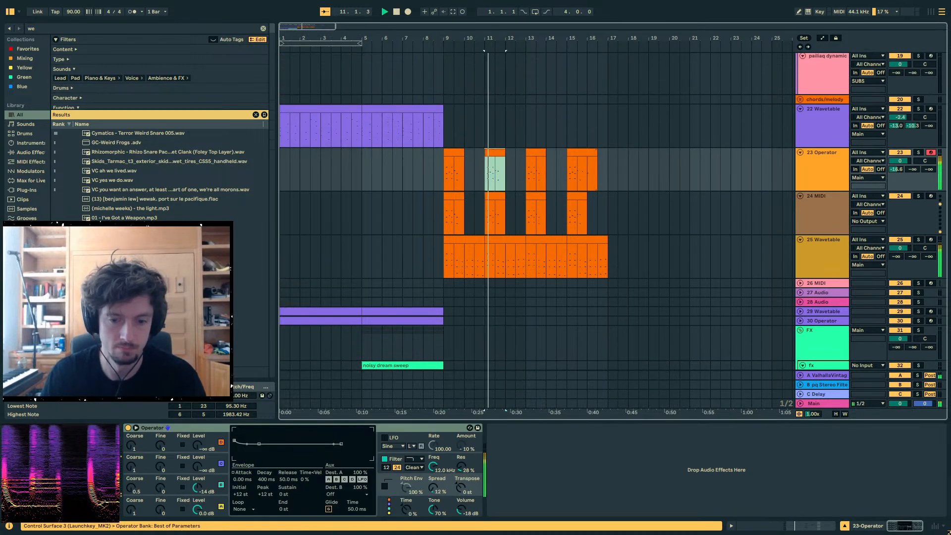
pyautogui.click(812, 525)
pyautogui.moveTo(794, 360); pyautogui.dragTo(823, 417)
pyautogui.press('space')
pyautogui.press('space')
pyautogui.scroll(-4, 792, 410)
pyautogui.click(757, 379)
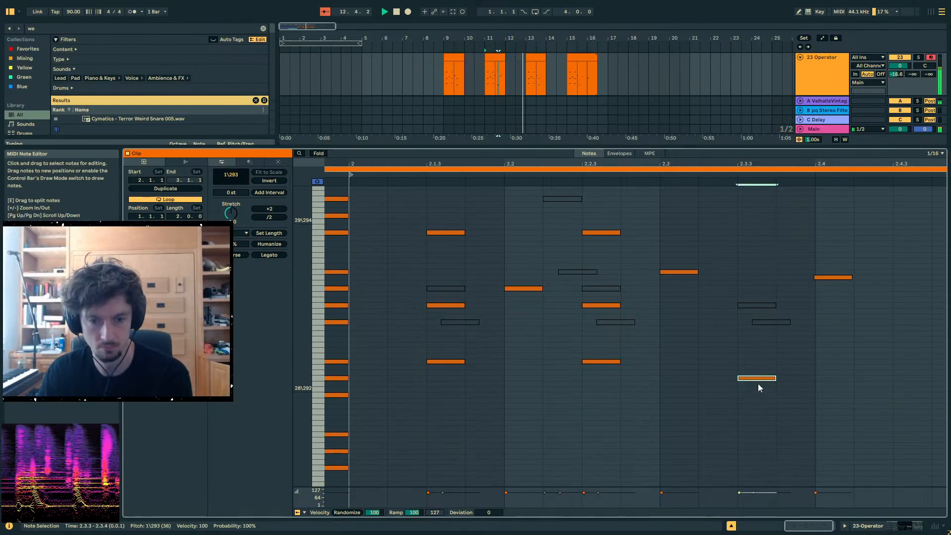
pyautogui.moveTo(757, 387); pyautogui.dragTo(822, 382)
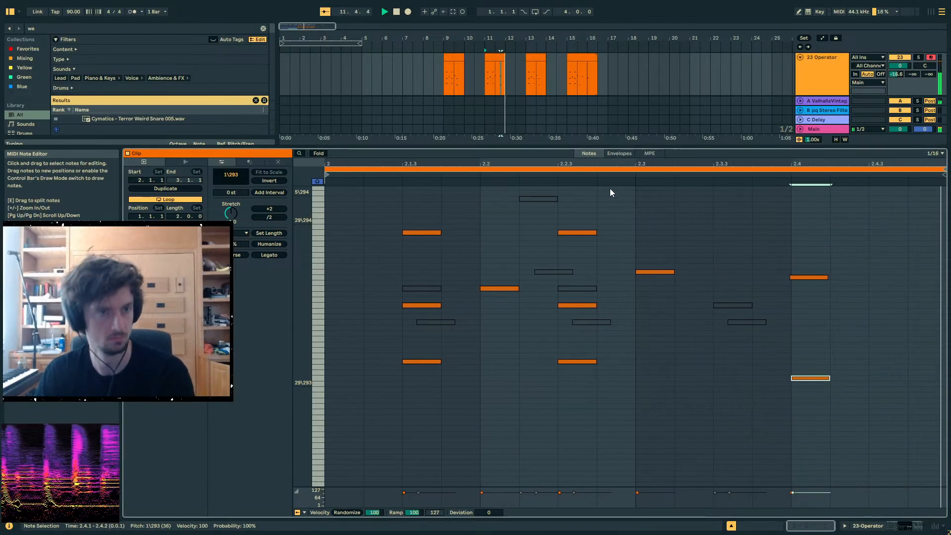
pyautogui.press('Down')
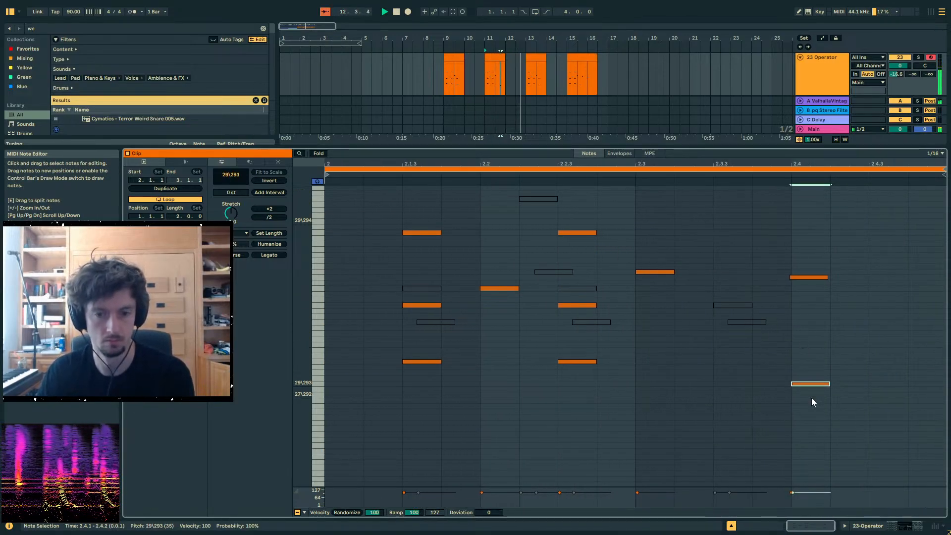
pyautogui.press('Down')
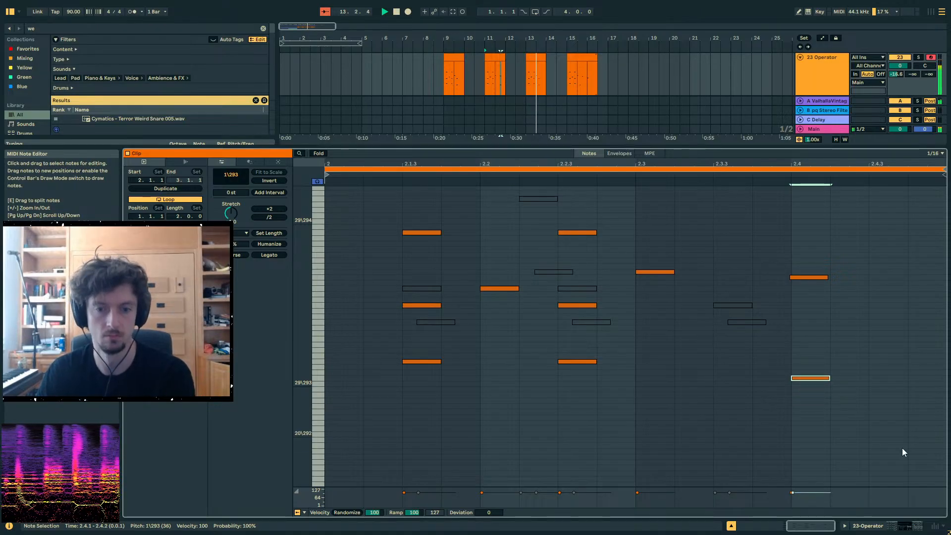
# - Group the Operator, MIDI and Wavetable tracks that play bars 9 to 16 and fold the new group
pyautogui.click(867, 526)
pyautogui.scroll(3, 506, 187)
pyautogui.click(535, 180)
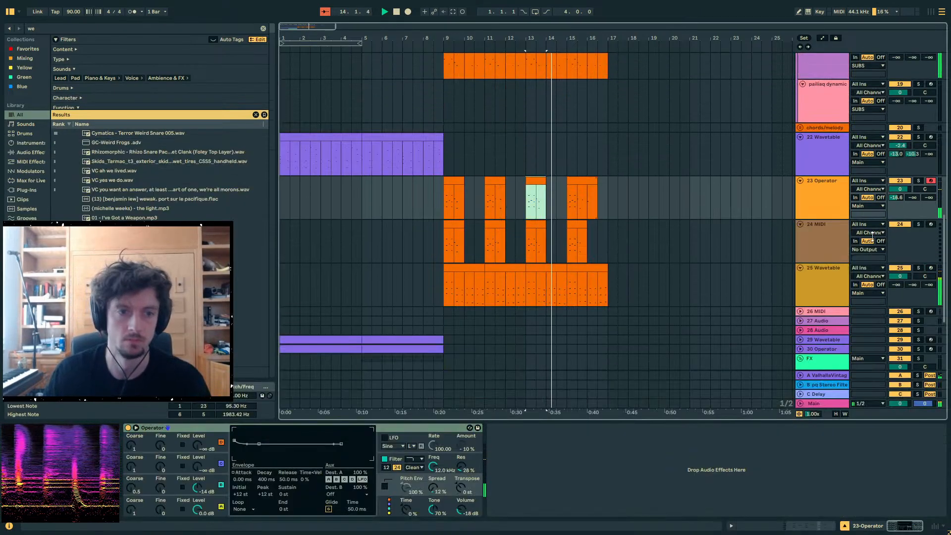
pyautogui.moveTo(591, 178); pyautogui.dragTo(418, 198)
pyautogui.scroll(-4, 673, 242)
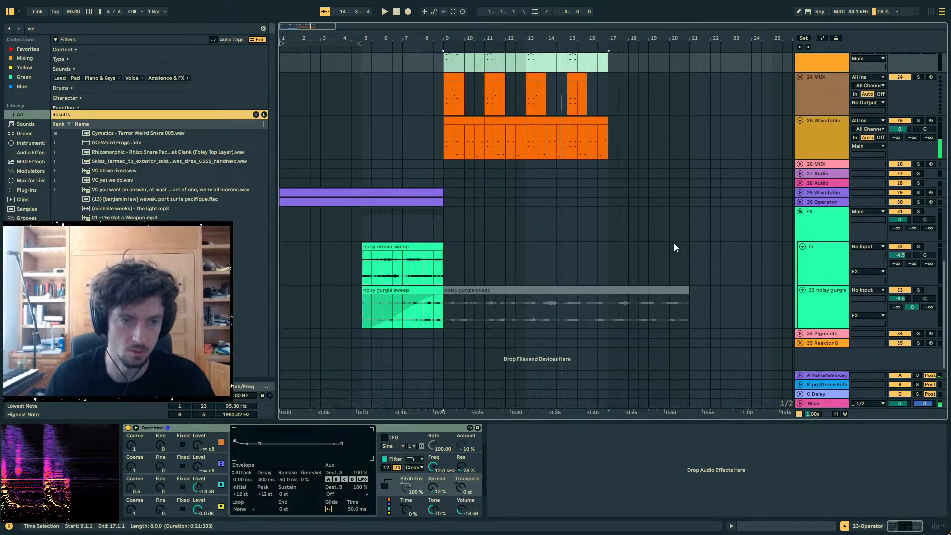
pyautogui.scroll(2, 675, 243)
pyautogui.click(815, 134)
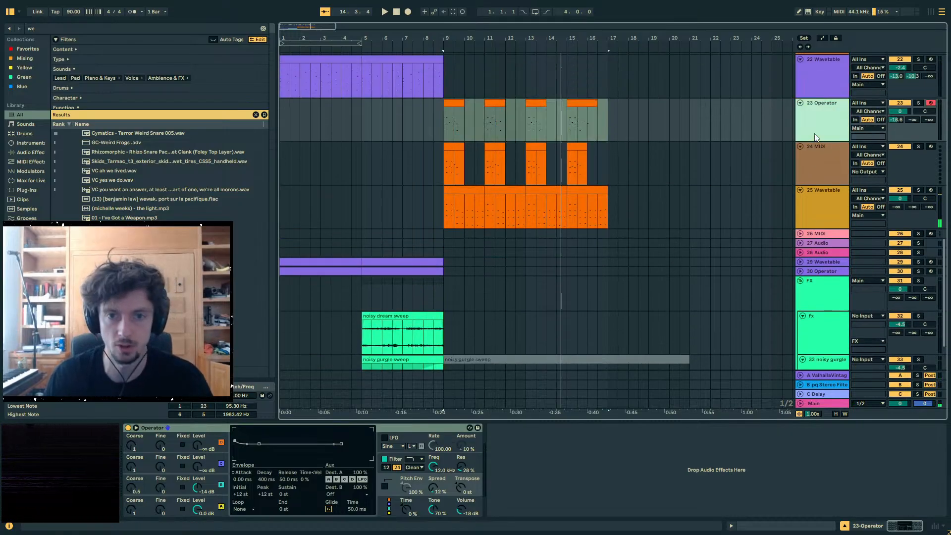
pyautogui.keyDown('shift'); pyautogui.click(819, 195); pyautogui.keyUp('shift')
pyautogui.hotkey('ctrl', 'g')
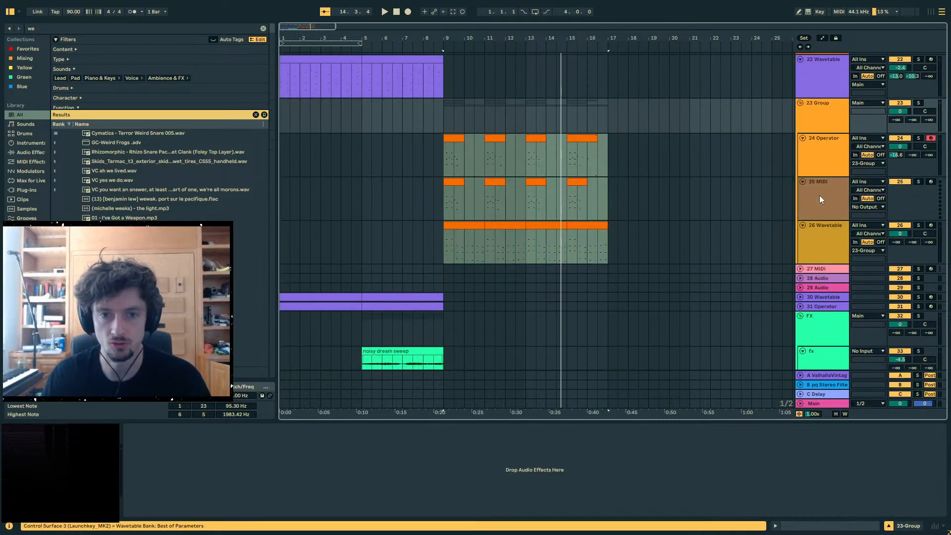
pyautogui.click(822, 248)
pyautogui.click(799, 103)
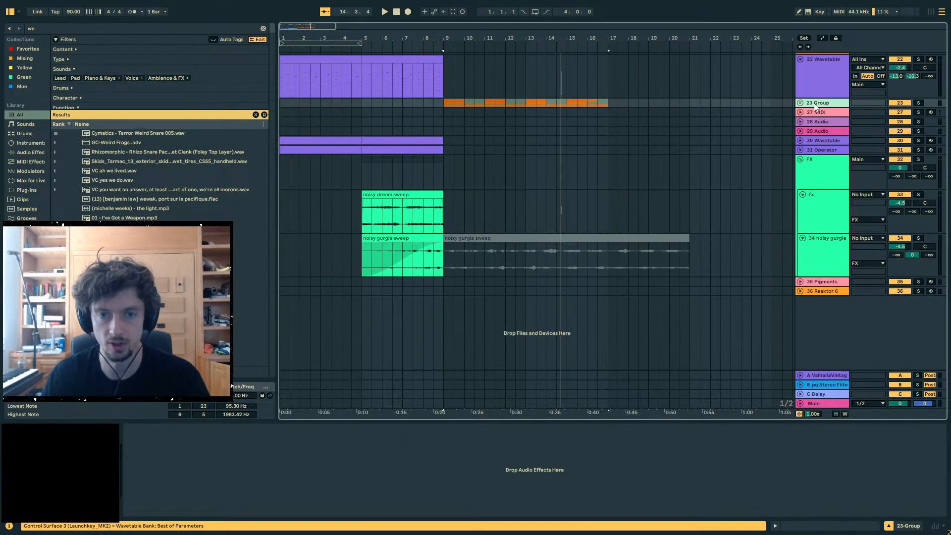
# - Insert an audio track below the group, set its input to 23-Group and arm it for recording
pyautogui.hotkey('ctrl', 't')
pyautogui.click(869, 112)
pyautogui.click(872, 308)
pyautogui.click(930, 113)
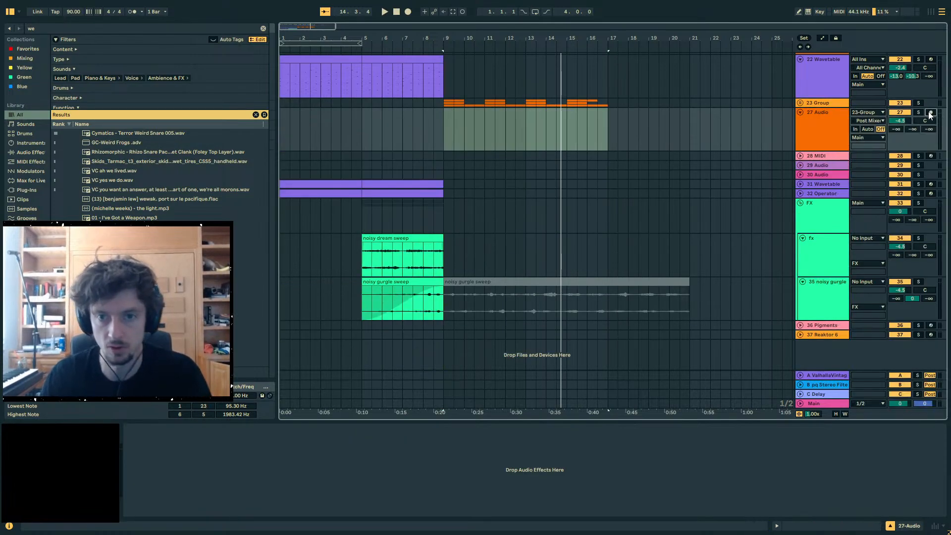
# - Record the group's output onto the new audio track from bar 9 to the end of bar 12
pyautogui.click(438, 119)
pyautogui.press('F9')
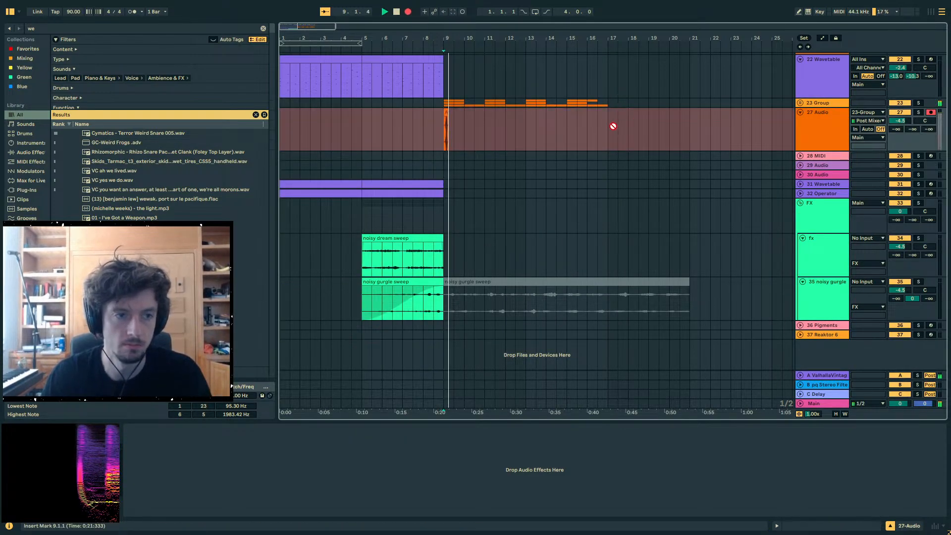
pyautogui.moveTo(449, 37)
pyautogui.mouseDown()
pyautogui.moveTo(460, 100)
pyautogui.moveTo(441, 48)
pyautogui.mouseUp()
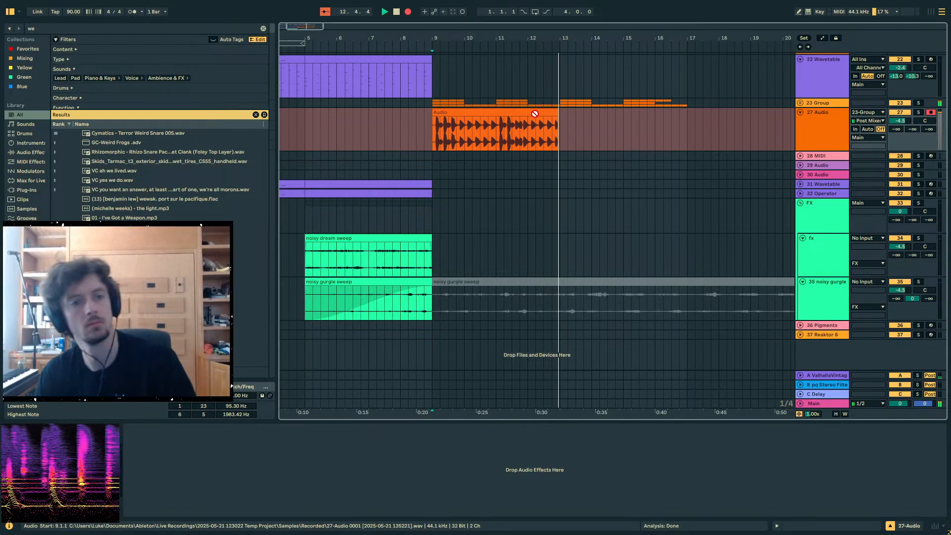
pyautogui.press('space')
# - Reverse the recorded audio clip and solo its track
pyautogui.click(543, 114)
pyautogui.press('r')
pyautogui.click(917, 113)
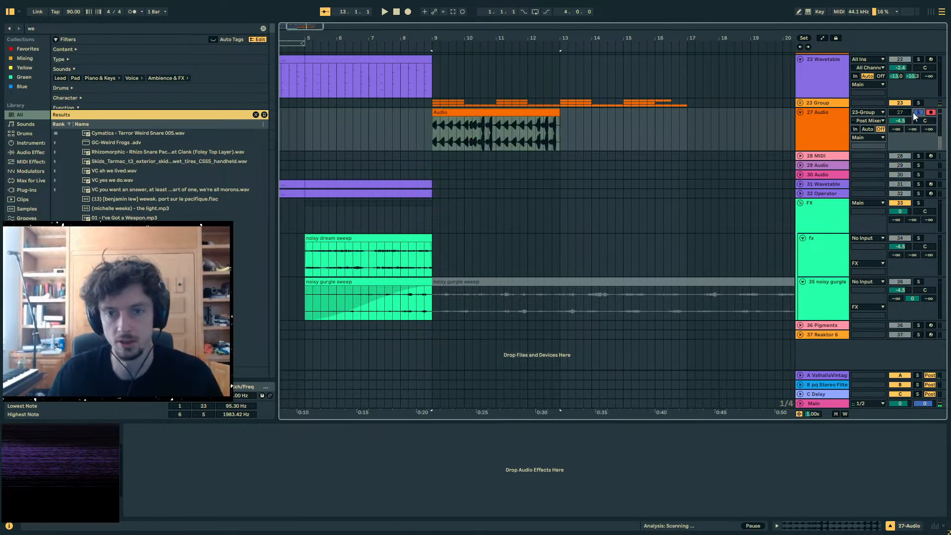
# - Play the reversed clip and double its warp tempo to 180 BPM
pyautogui.press('space')
pyautogui.click(591, 112)
pyautogui.click(794, 524)
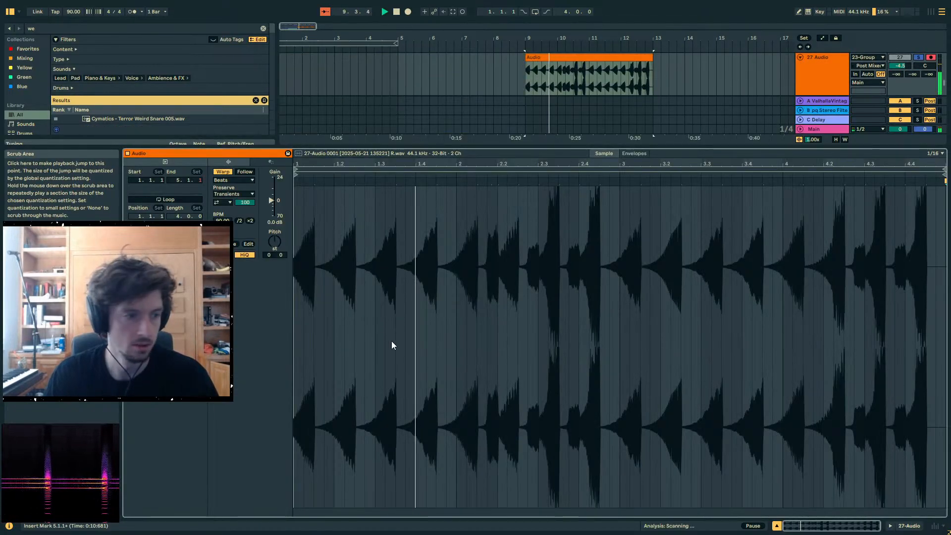
pyautogui.click(250, 221)
# - Search the browser for "vocott" and load pq VOCOTT.adg onto the recorded audio track
pyautogui.hotkey('ctrl', 'f')
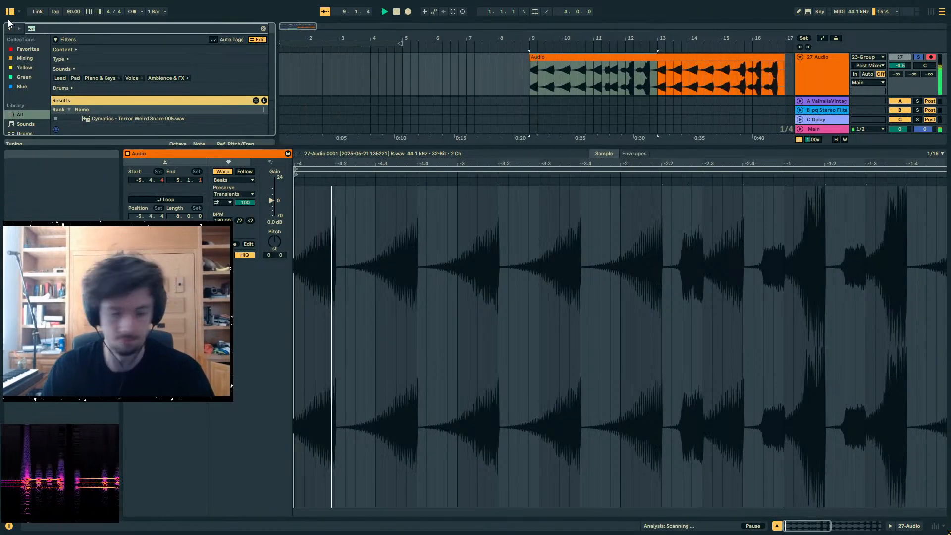
pyautogui.write('vocott')
pyautogui.press('Down')
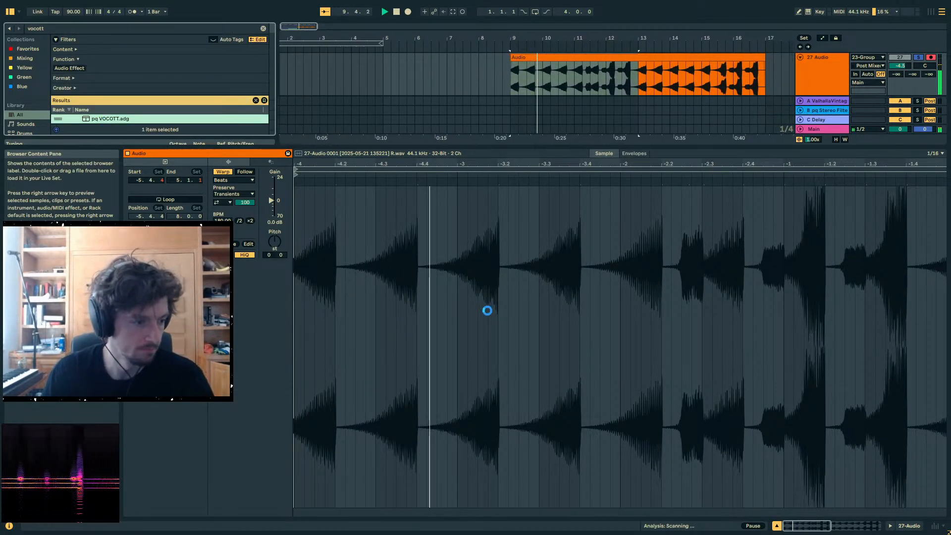
pyautogui.press('Return')
# - In pq VOCOTT, set the release time to 10.0 ms, the master output to 16.6 dB and the envelope depth to 200 %
pyautogui.click(218, 459)
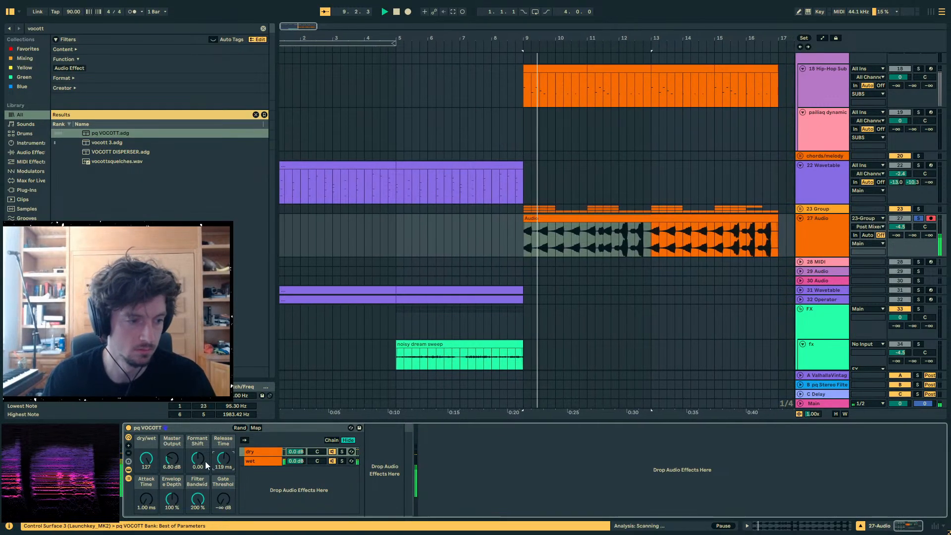
pyautogui.moveTo(174, 458); pyautogui.dragTo(175, 438)
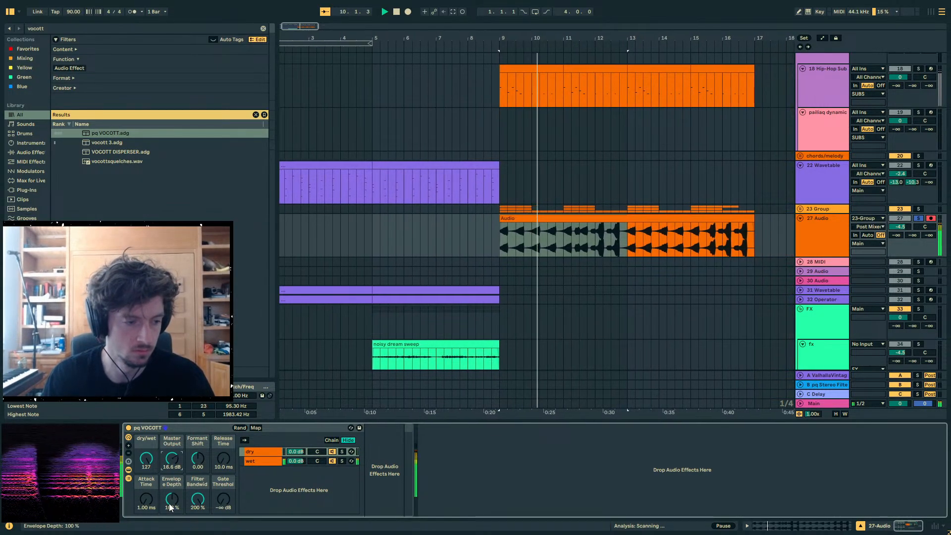
pyautogui.moveTo(173, 501); pyautogui.dragTo(172, 460)
# - Try Re-Pitch warping on the reversed clip, settle on Complex mode, transpose it +12 semitones and play it
pyautogui.click(790, 527)
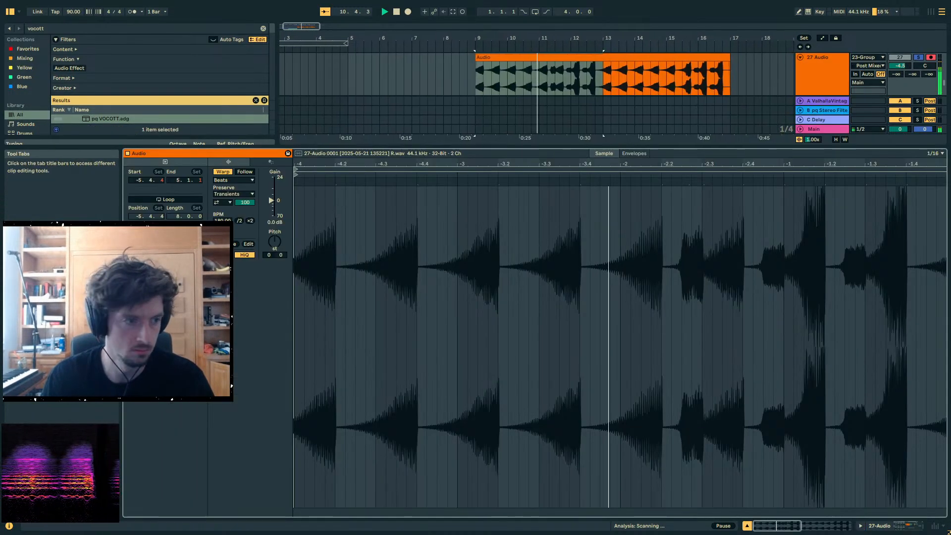
pyautogui.click(229, 180)
pyautogui.click(229, 203)
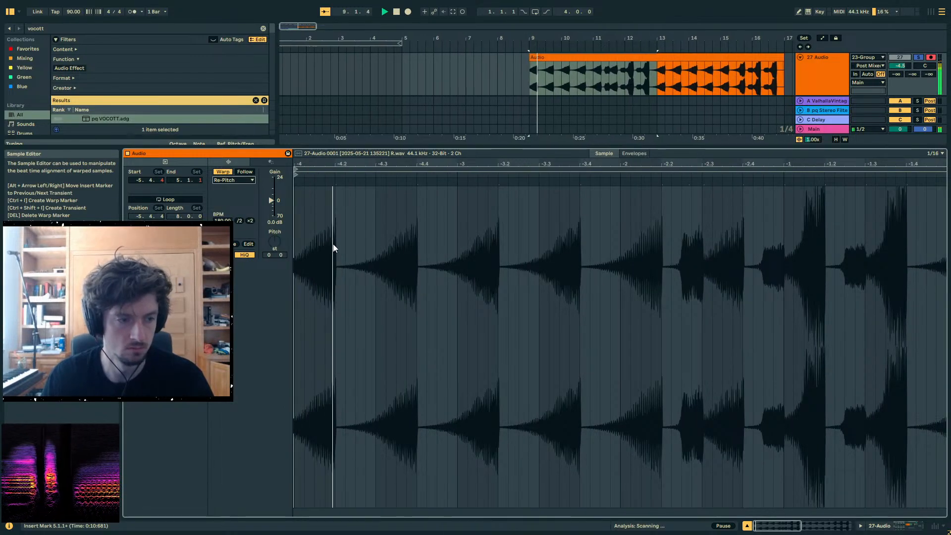
pyautogui.click(234, 179)
pyautogui.click(233, 190)
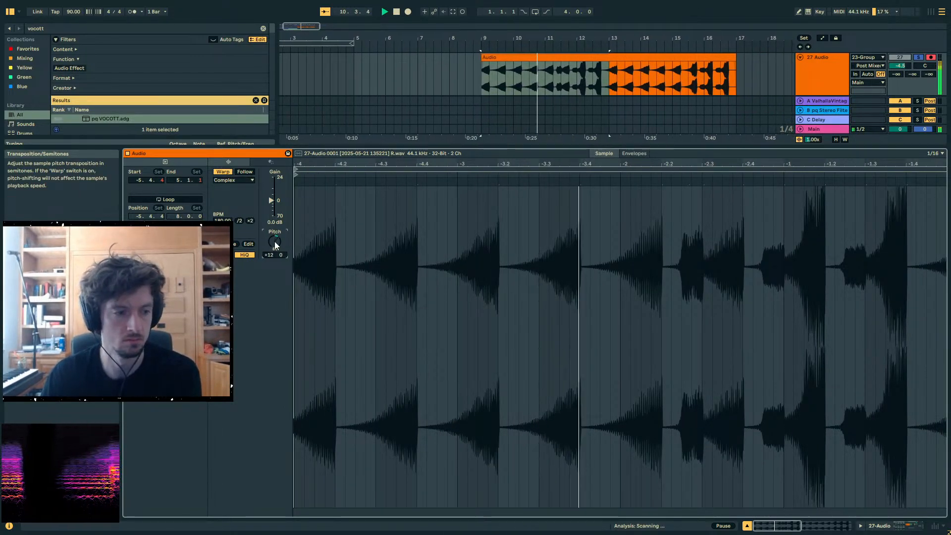
pyautogui.press('space')
pyautogui.press('space')
# - Return to the audio track's devices, play the processed clip and select the whole clip in the arrangement
pyautogui.click(879, 527)
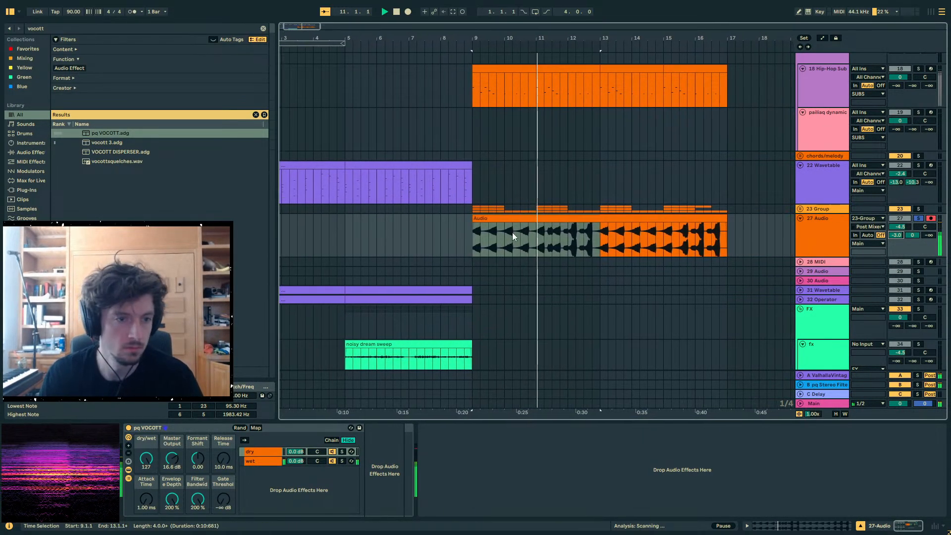
pyautogui.click(544, 218)
pyautogui.press('space')
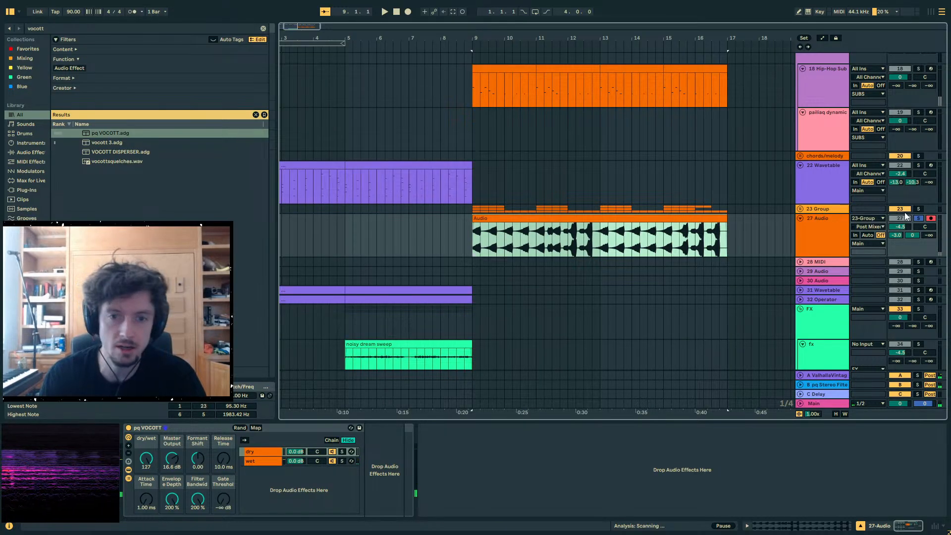
# - Turn the audio track's return sends A and B fully down during playback and select its reversed clip
pyautogui.press('space')
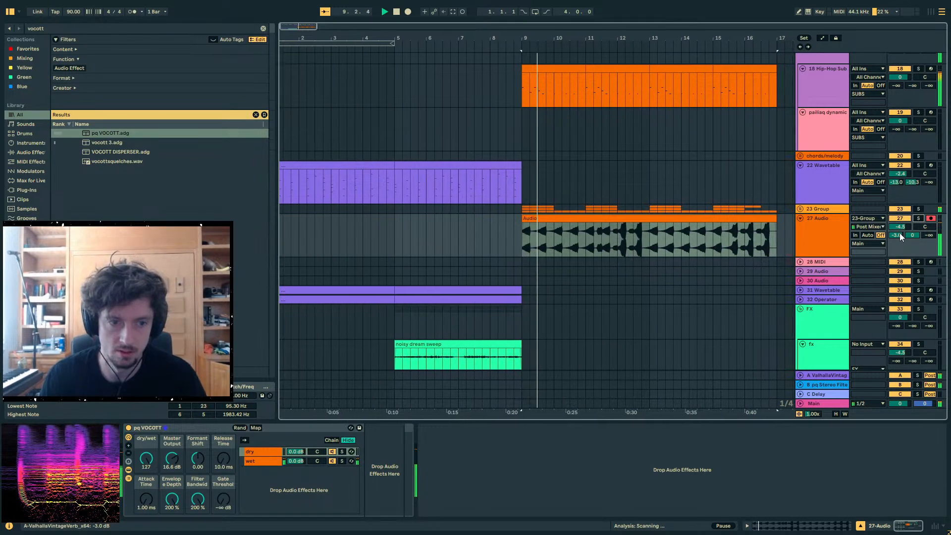
pyautogui.doubleClick(901, 235)
pyautogui.press('space')
pyautogui.click(686, 218)
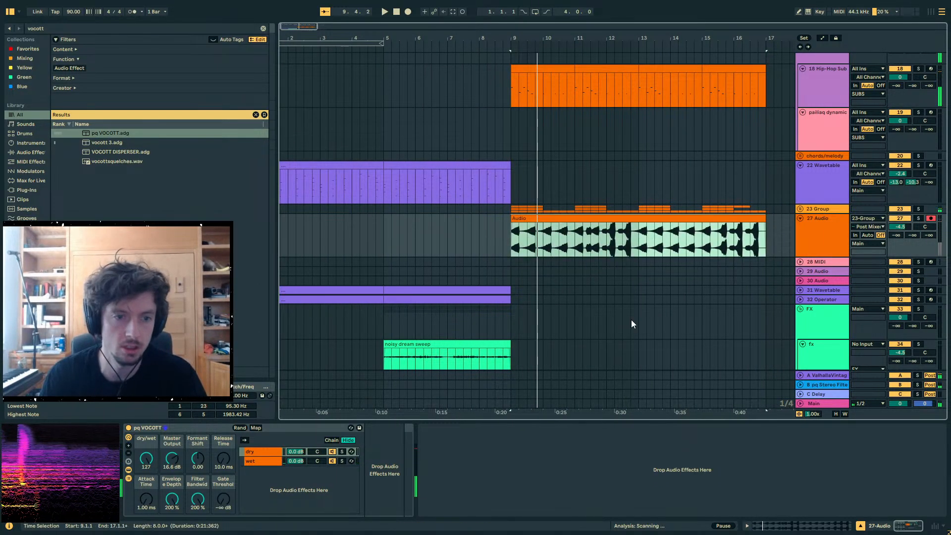
# - Reset the reversed clip's transposition to 0 semitones, switch its warp mode to Re-Pitch and play it
pyautogui.click(780, 525)
pyautogui.click(264, 254)
pyautogui.press('Delete')
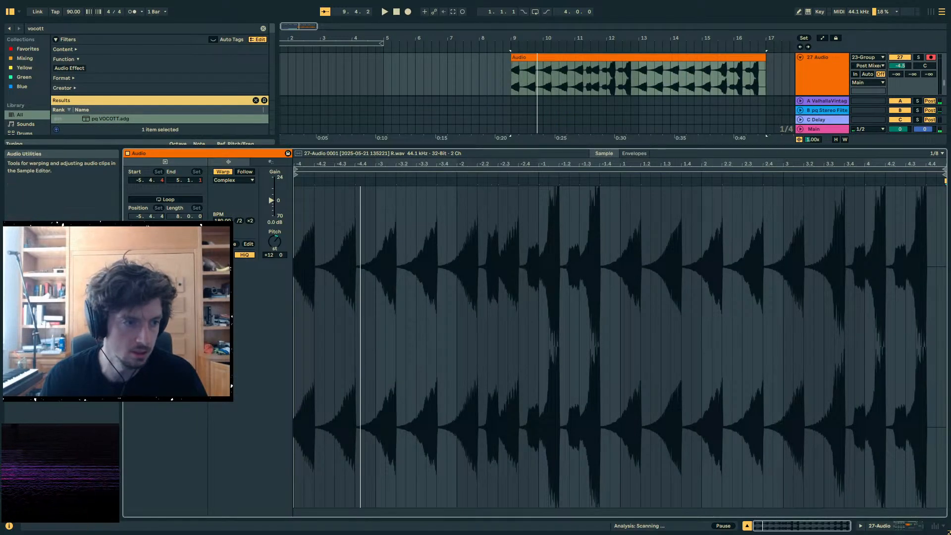
pyautogui.click(238, 182)
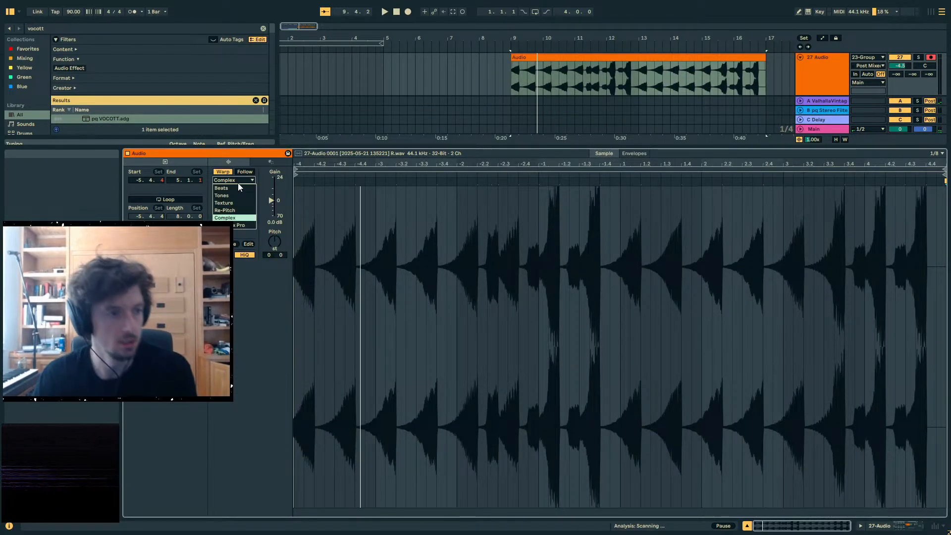
pyautogui.click(241, 211)
pyautogui.moveTo(465, 146); pyautogui.dragTo(468, 201)
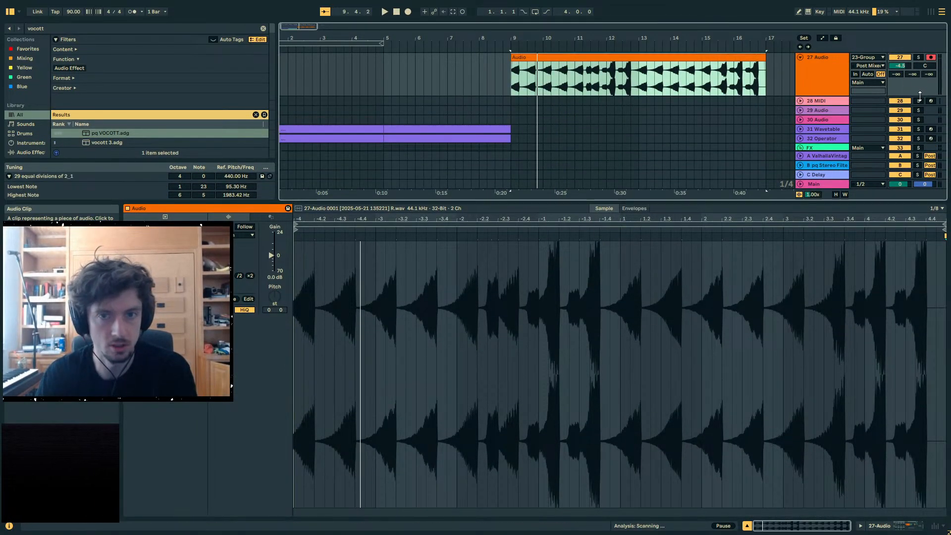
pyautogui.press('space')
# - Set the reversed clip's warp mode to Beats and replay it from bar 9
pyautogui.click(240, 235)
pyautogui.click(241, 242)
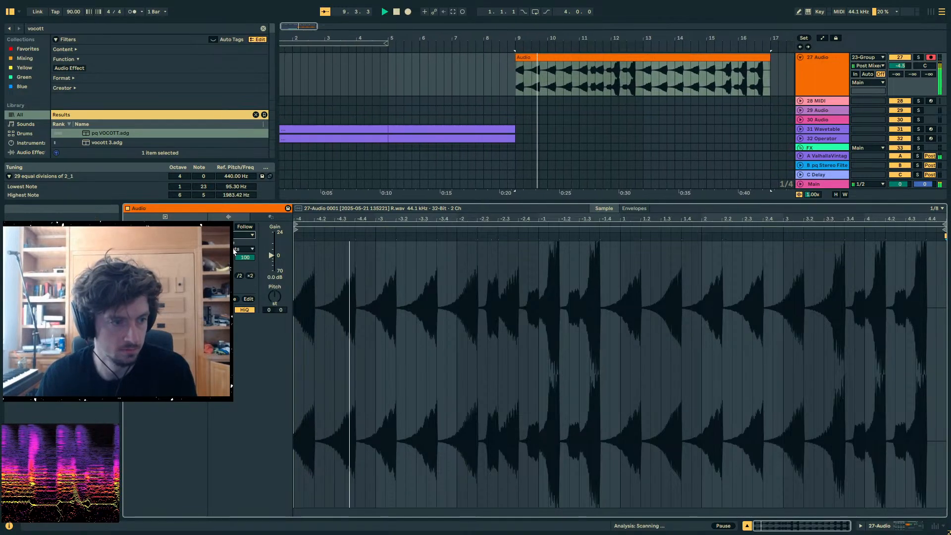
pyautogui.press('space')
pyautogui.press('space')
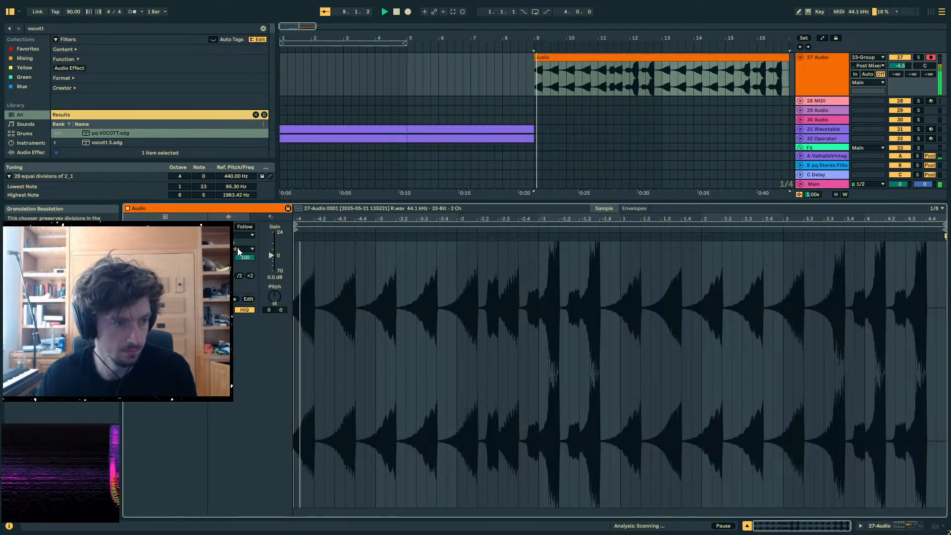
# - Solo the audio track, transpose the reversed clip +12 semitones and listen to it through the track's devices
pyautogui.click(918, 57)
pyautogui.click(273, 299)
pyautogui.write('12')
pyautogui.press('Return')
pyautogui.press('space')
pyautogui.press('space')
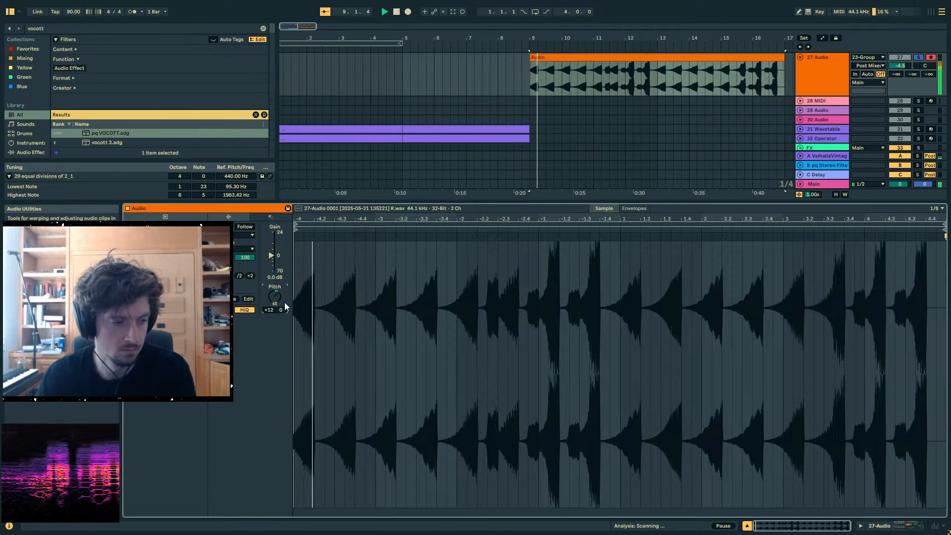
pyautogui.click(883, 526)
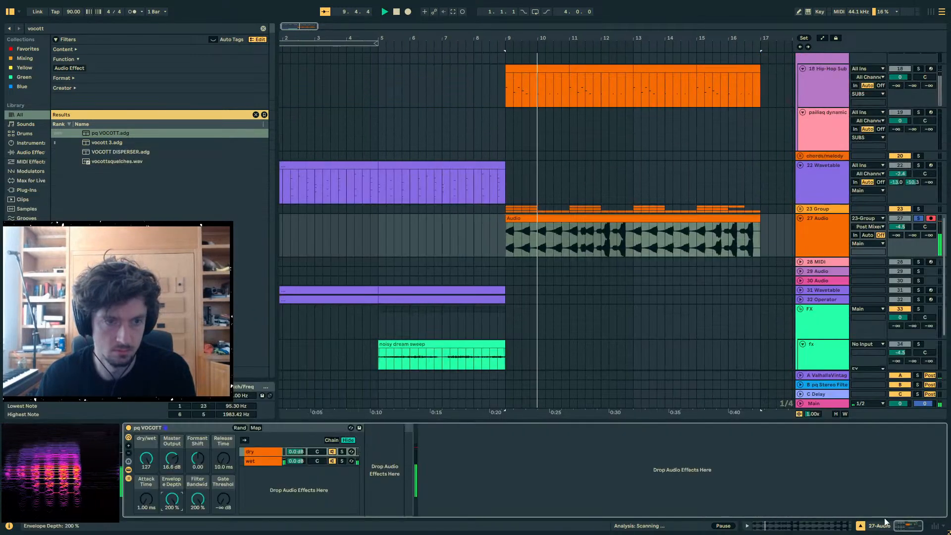
# - Double the reversed clip's warp tempo, listen to it and take the audio track out of solo
pyautogui.click(822, 526)
pyautogui.press('space')
pyautogui.click(251, 275)
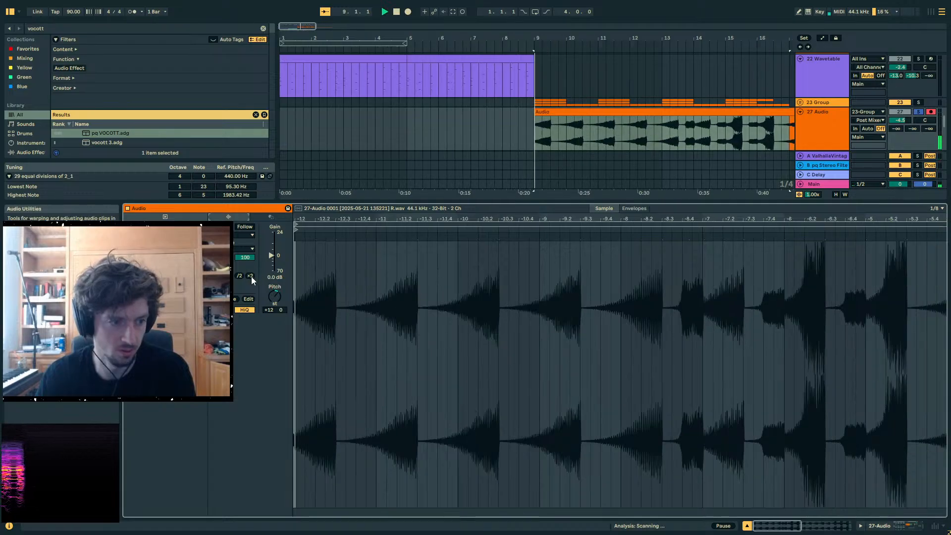
pyautogui.press('space')
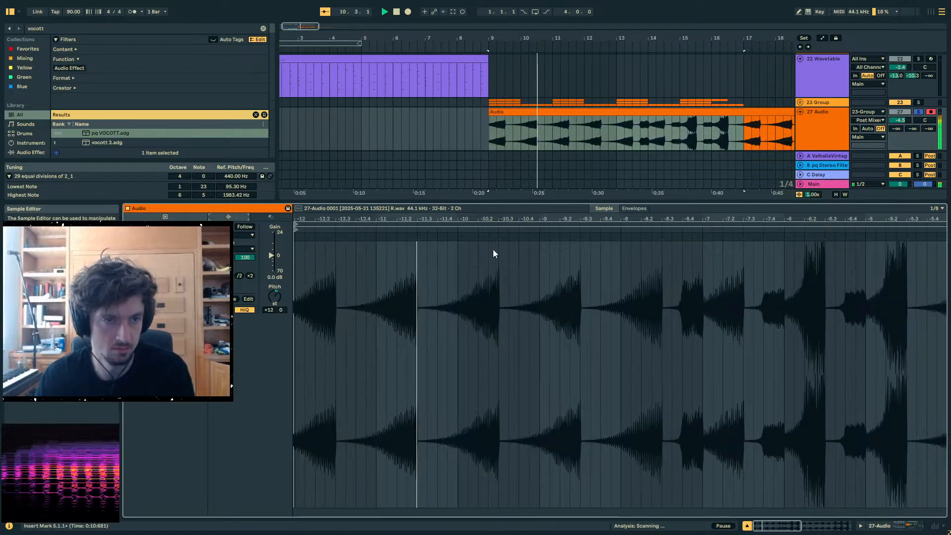
pyautogui.click(497, 132)
pyautogui.click(497, 133)
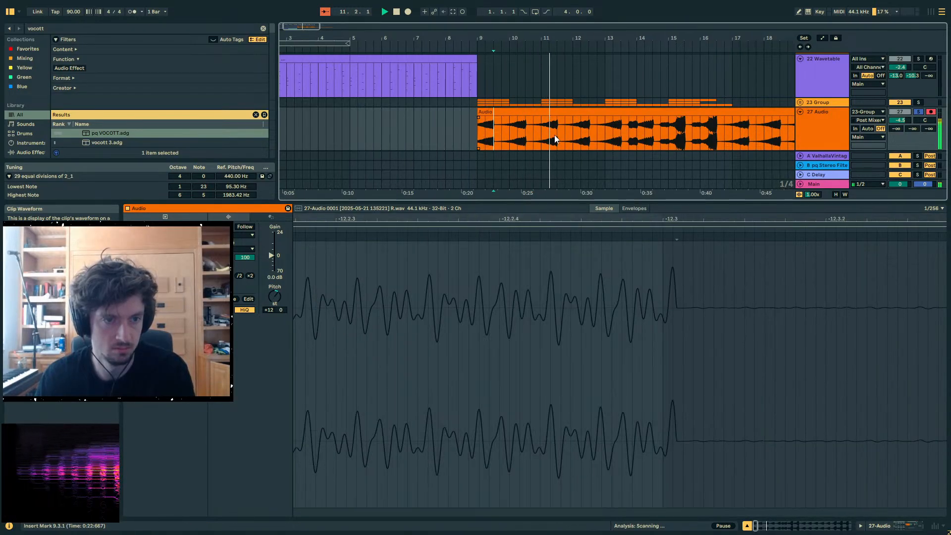
pyautogui.press('space')
pyautogui.click(917, 112)
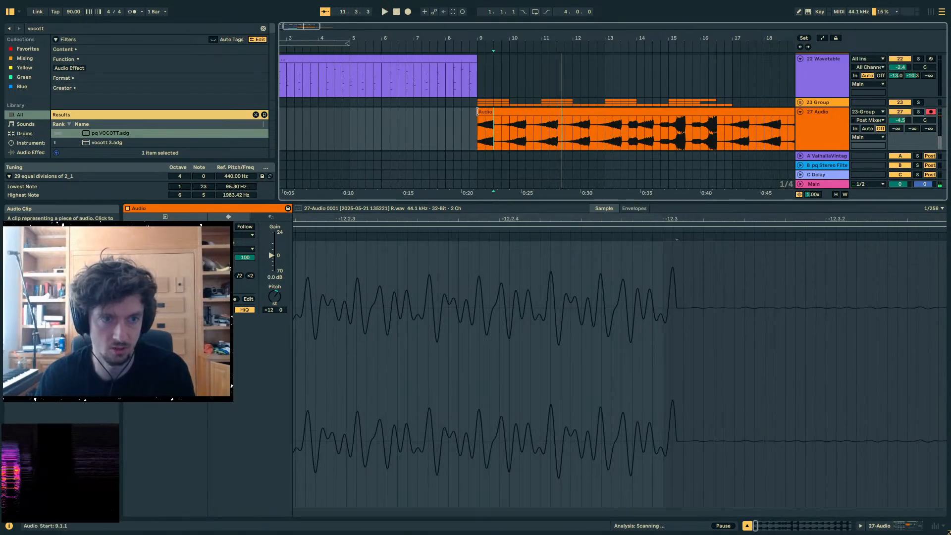
# - Load Auto Filter onto the audio track and set a band-pass filter at 682 Hz with 47 % resonance
pyautogui.hotkey('ctrl', 'f')
pyautogui.write('auto filt')
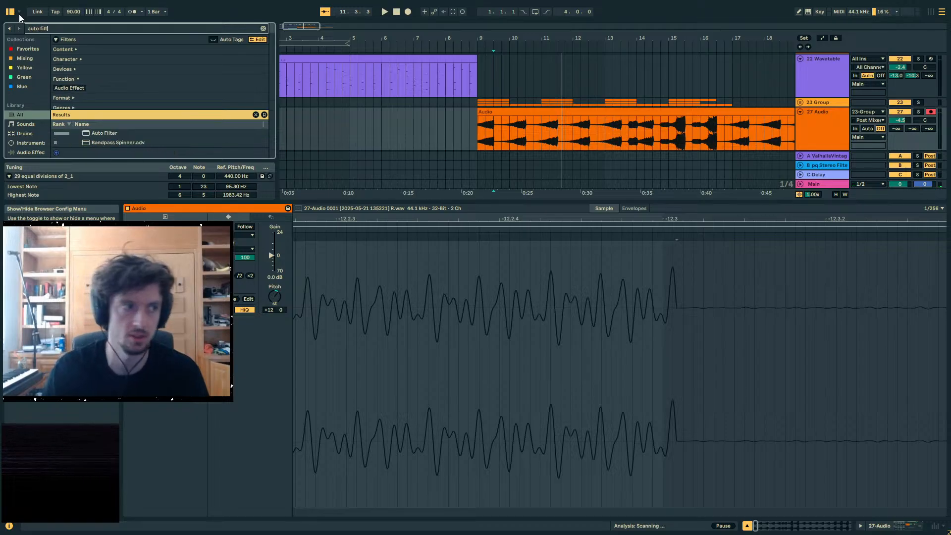
pyautogui.doubleClick(96, 133)
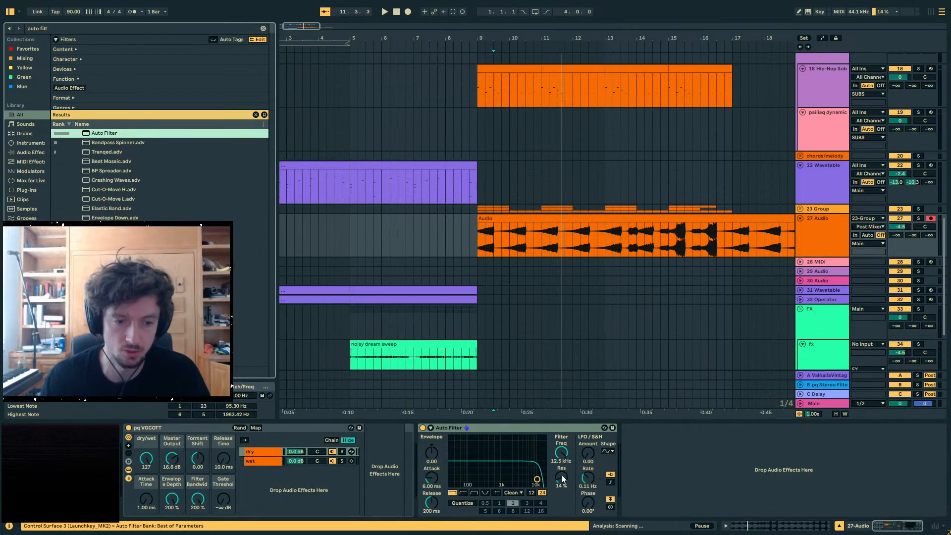
pyautogui.click(475, 492)
pyautogui.moveTo(563, 461); pyautogui.dragTo(587, 448)
# - Set Auto Filter's LFO amount to 16.7 with a tempo-synced rate of 1, adjust its phase and play the arrangement
pyautogui.click(604, 453)
pyautogui.click(607, 476)
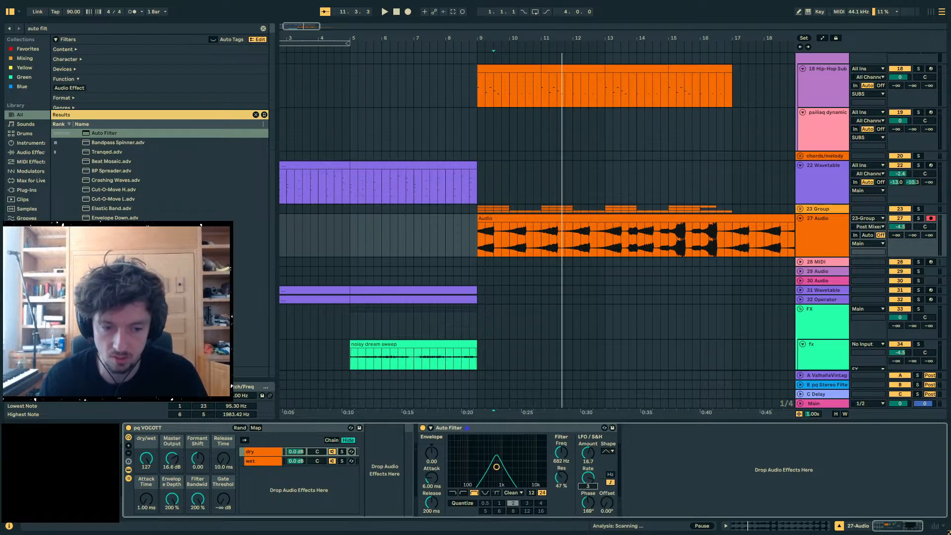
pyautogui.click(588, 504)
pyautogui.press('space')
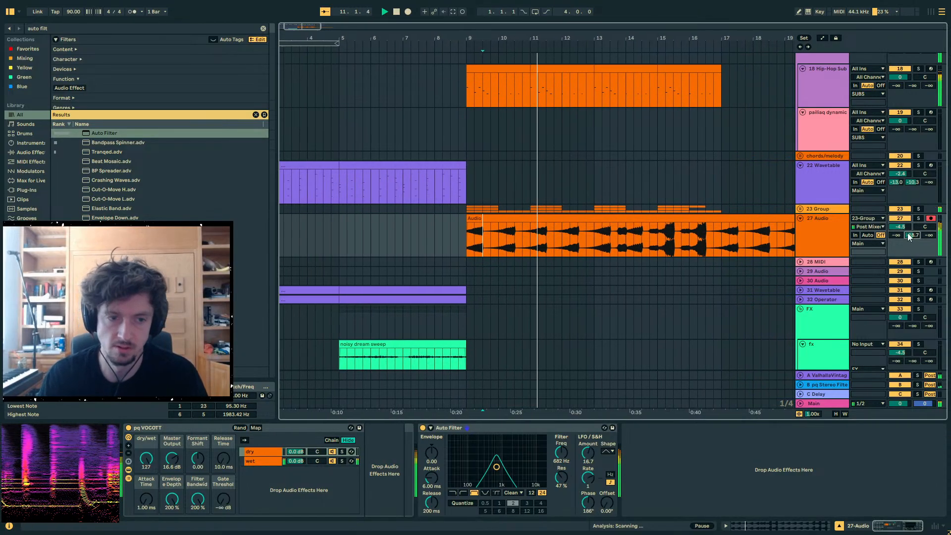
# - Set the audio track's send B to 0 dB, then trim two beats off the clip's start and realign it to bar 9
pyautogui.click(466, 218)
pyautogui.press('space')
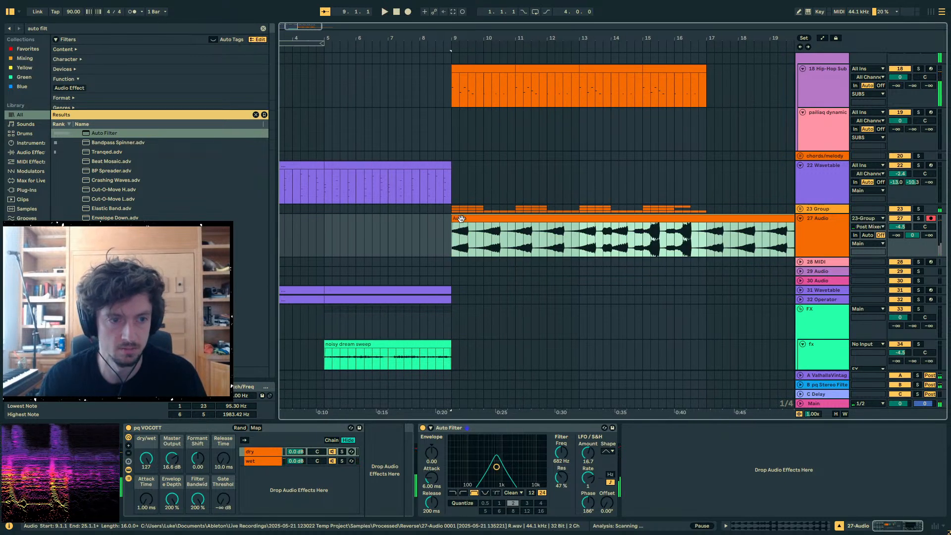
pyautogui.moveTo(476, 218); pyautogui.dragTo(535, 221)
# - During playback, set the audio track's volume to -14.2 dB and Auto Filter's LFO amount to 30.0
pyautogui.press('space')
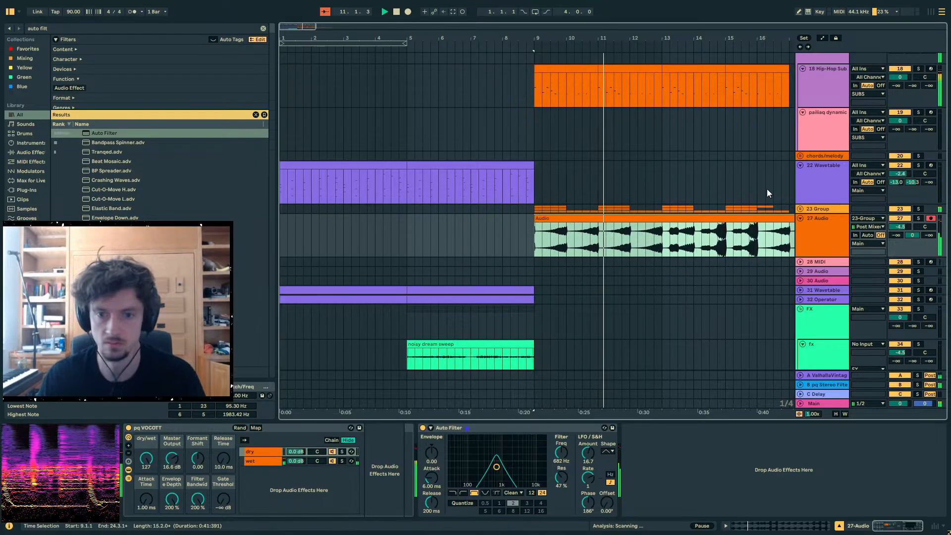
pyautogui.moveTo(901, 228); pyautogui.dragTo(899, 226)
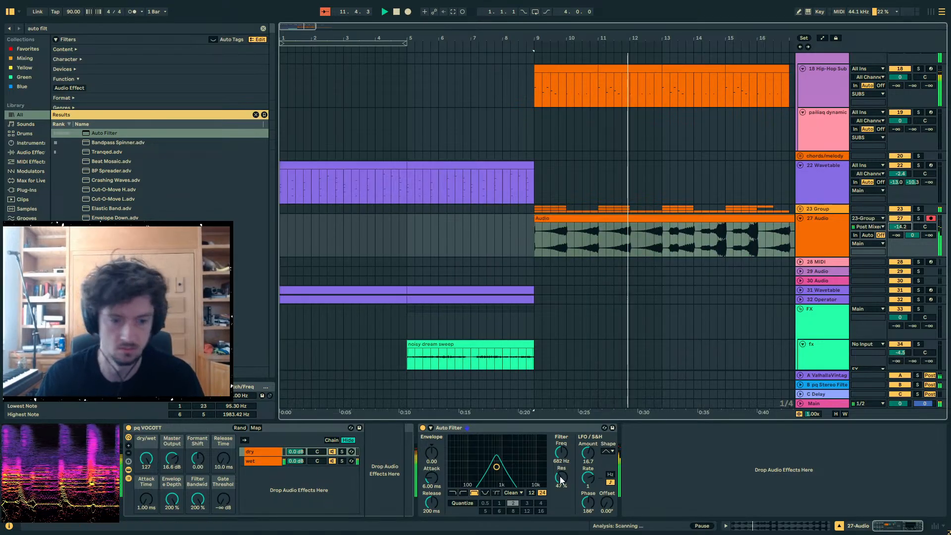
pyautogui.moveTo(588, 453); pyautogui.dragTo(588, 438)
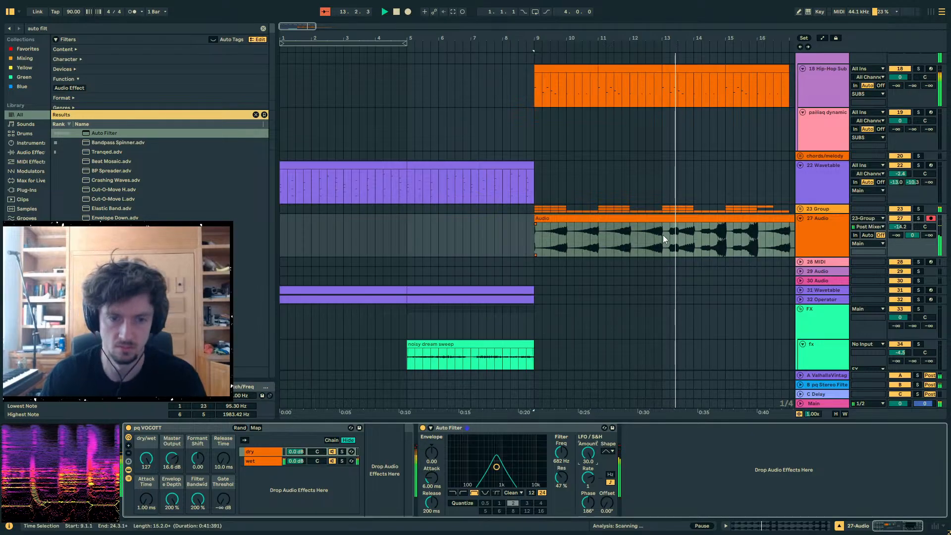
# - Duplicate bars 9 to 12 of the audio clip so they repeat from bar 13, and stop playback
pyautogui.moveTo(662, 236); pyautogui.dragTo(533, 243)
pyautogui.hotkey('ctrl', 'd')
pyautogui.click(647, 218)
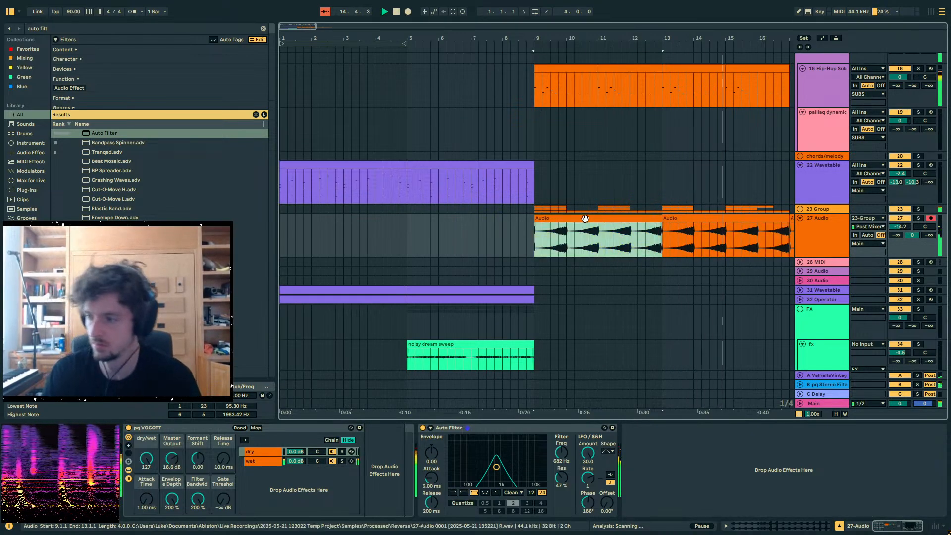
pyautogui.press('space')
# - Open the first 22 Wavetable clip, at bars 1 to 4, and examine its notes in the note editor
pyautogui.scroll(2, 621, 238)
pyautogui.click(429, 207)
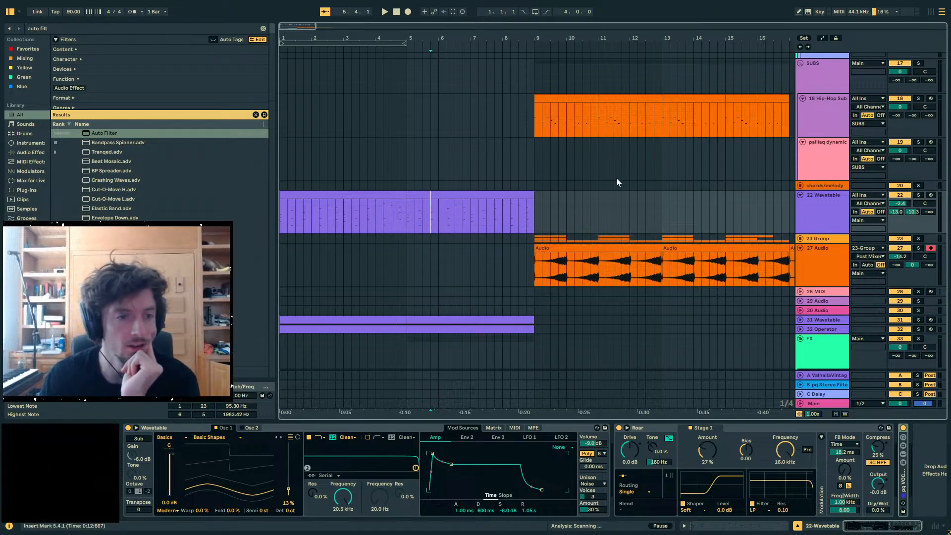
pyautogui.doubleClick(399, 194)
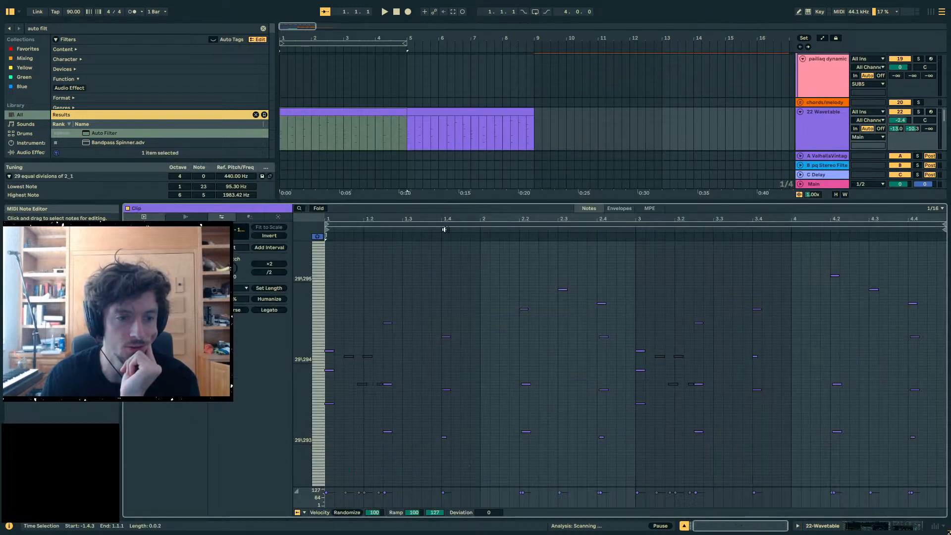
pyautogui.click(340, 112)
pyautogui.moveTo(376, 219); pyautogui.dragTo(398, 220)
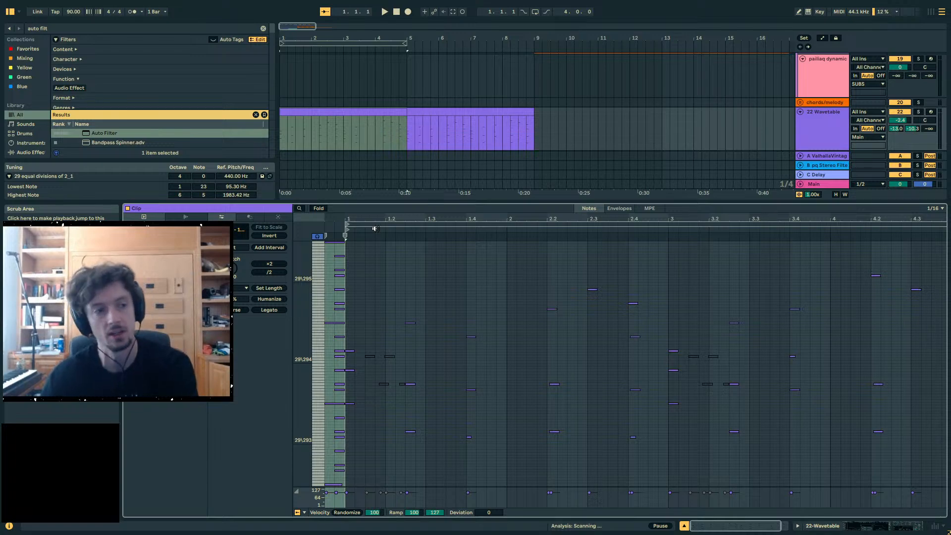
pyautogui.moveTo(390, 278); pyautogui.dragTo(880, 447)
# - Play the opening 22 Wavetable clip with the arrangement enlarged, and compare it with the section starting at bar 9
pyautogui.click(301, 106)
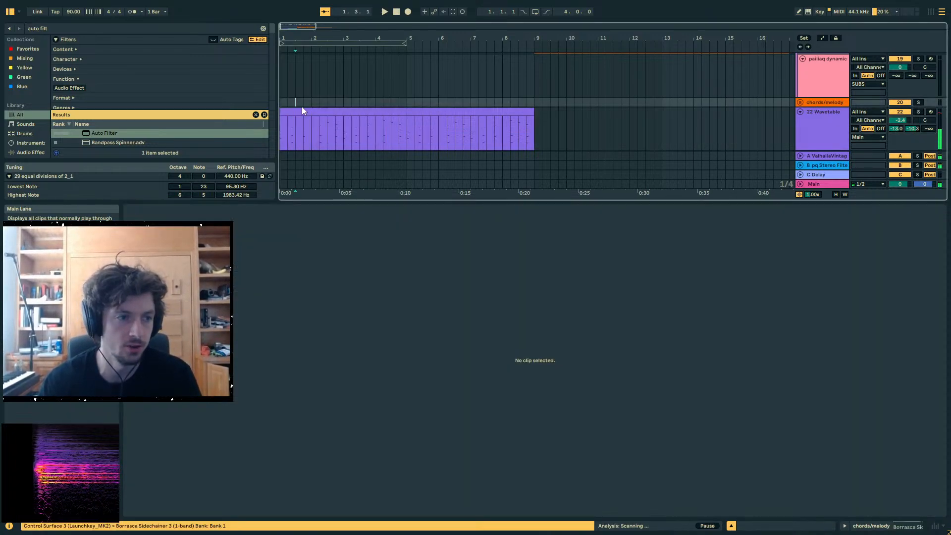
pyautogui.click(387, 112)
pyautogui.press('space')
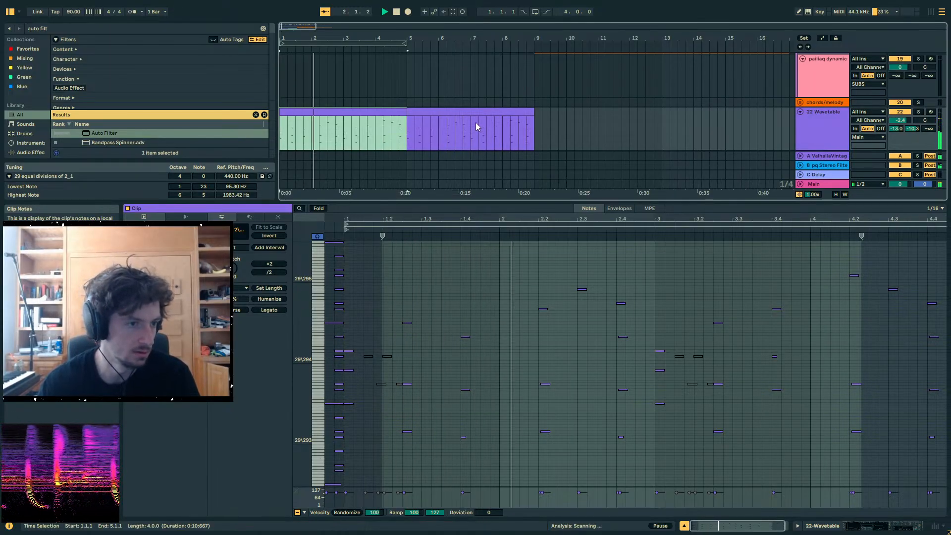
pyautogui.moveTo(437, 202); pyautogui.dragTo(437, 355)
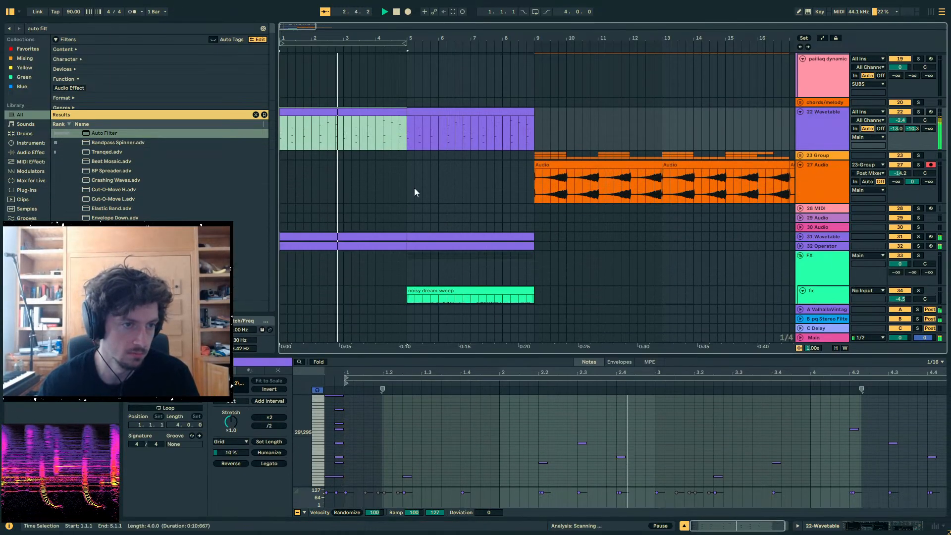
pyautogui.click(404, 135)
pyautogui.press('space')
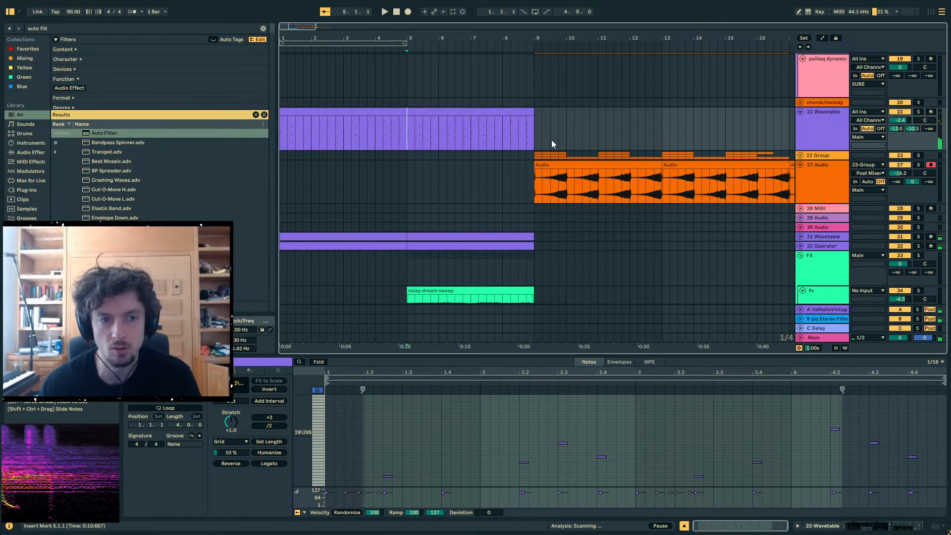
pyautogui.click(508, 137)
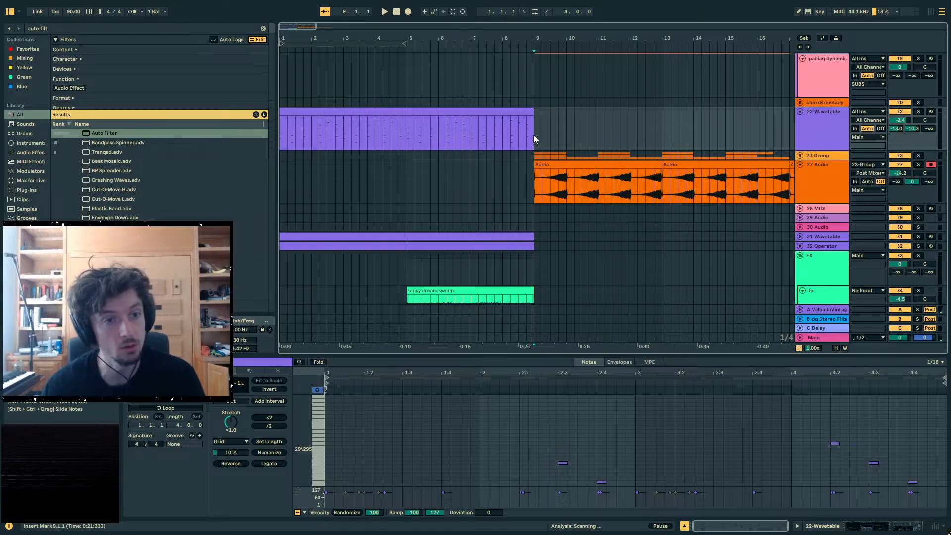
# - Unfold 23 Group and open the first 26 Wavetable clip to examine its notes in an enlarged note editor
pyautogui.click(800, 155)
pyautogui.click(527, 182)
pyautogui.click(556, 209)
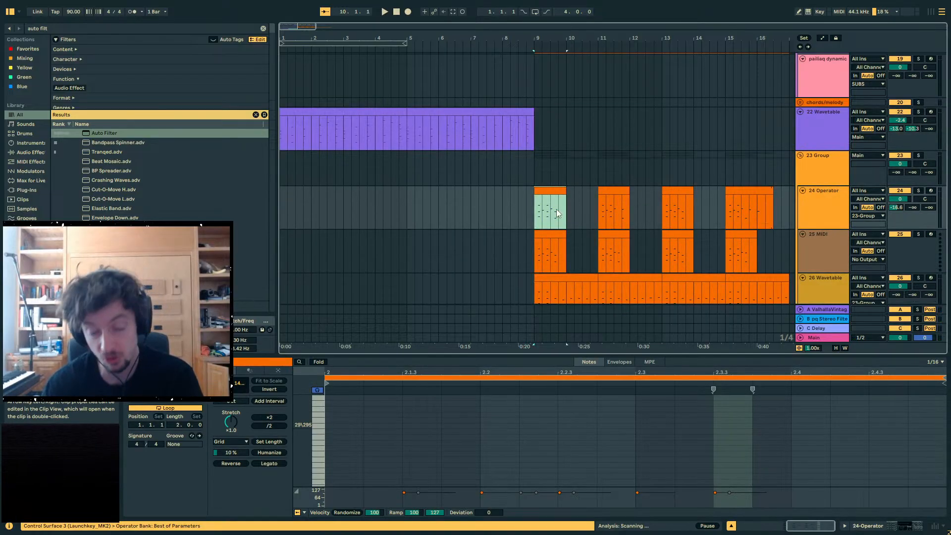
pyautogui.scroll(-3, 547, 214)
pyautogui.click(541, 205)
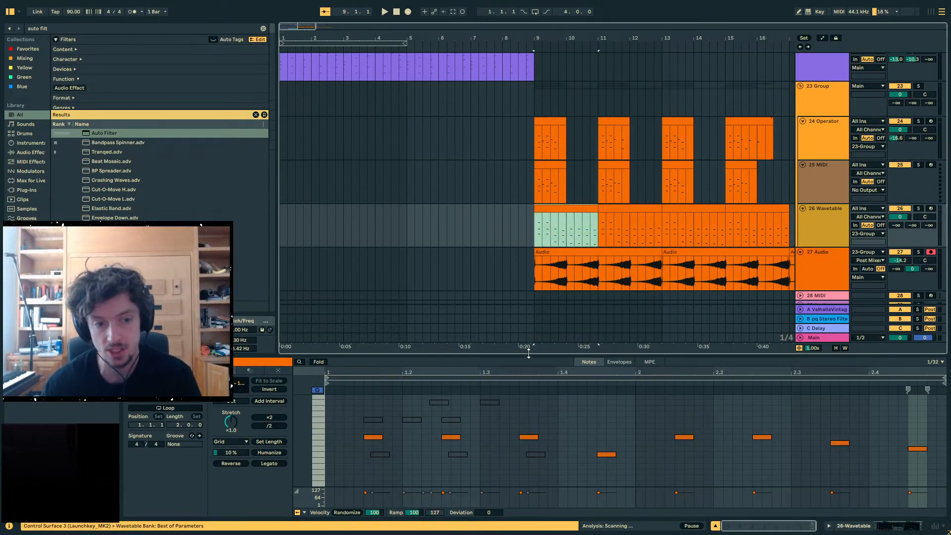
pyautogui.moveTo(528, 353); pyautogui.dragTo(509, 191)
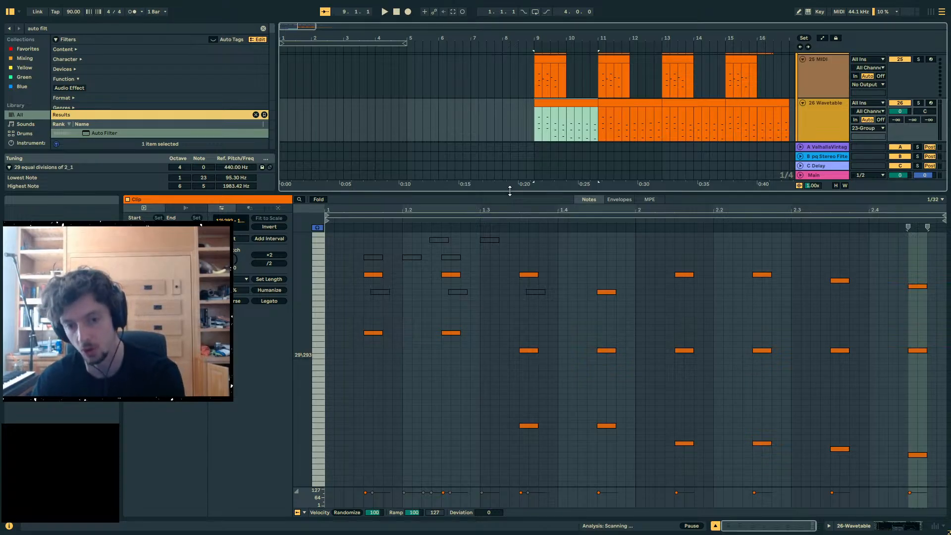
pyautogui.moveTo(407, 210); pyautogui.dragTo(407, 206)
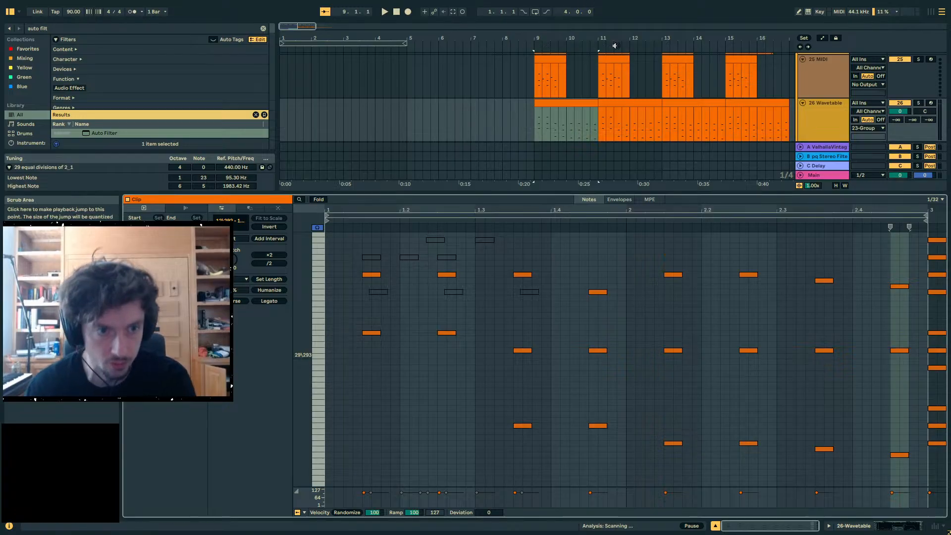
# - Compare the 22 Wavetable clip at bars 5 to 8 with the grouped clips at bar 9, and reselect the first 26 Wavetable clip
pyautogui.click(597, 129)
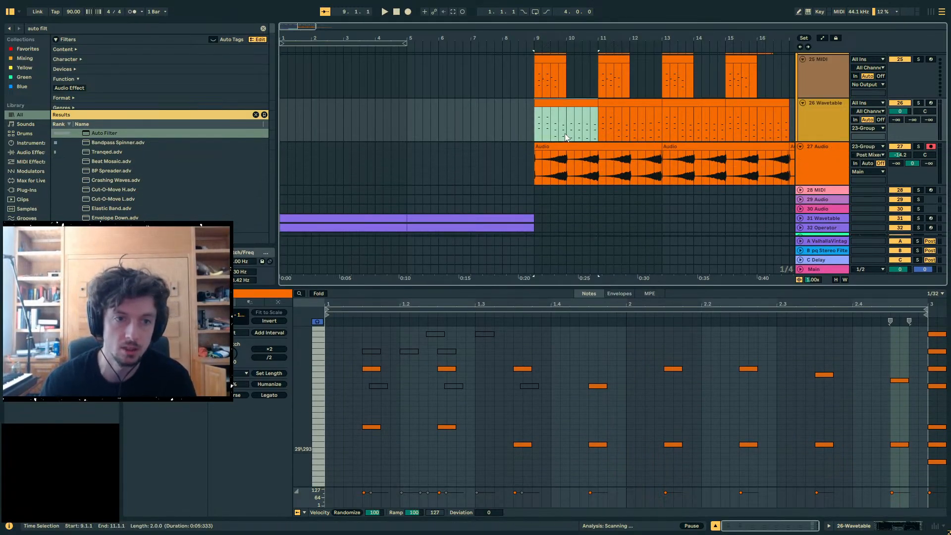
pyautogui.scroll(3, 566, 137)
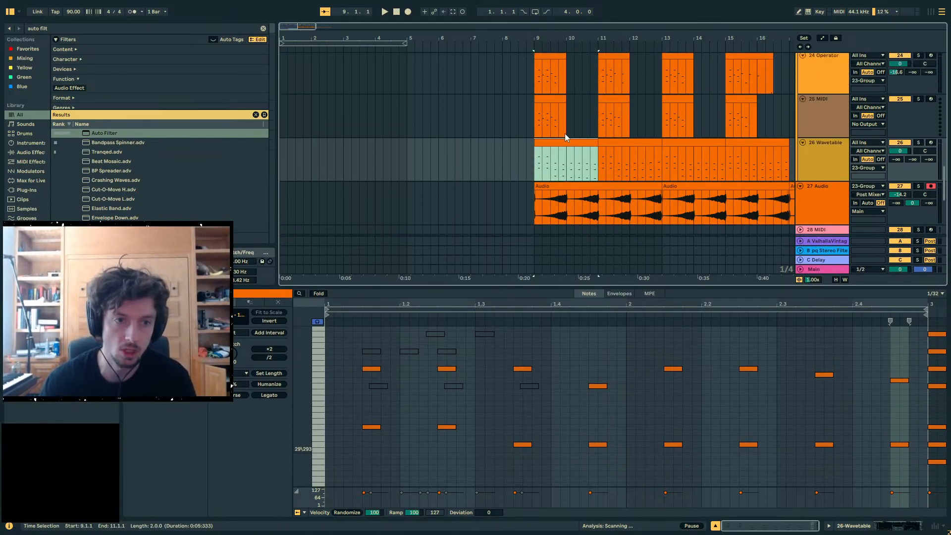
pyautogui.scroll(2, 559, 169)
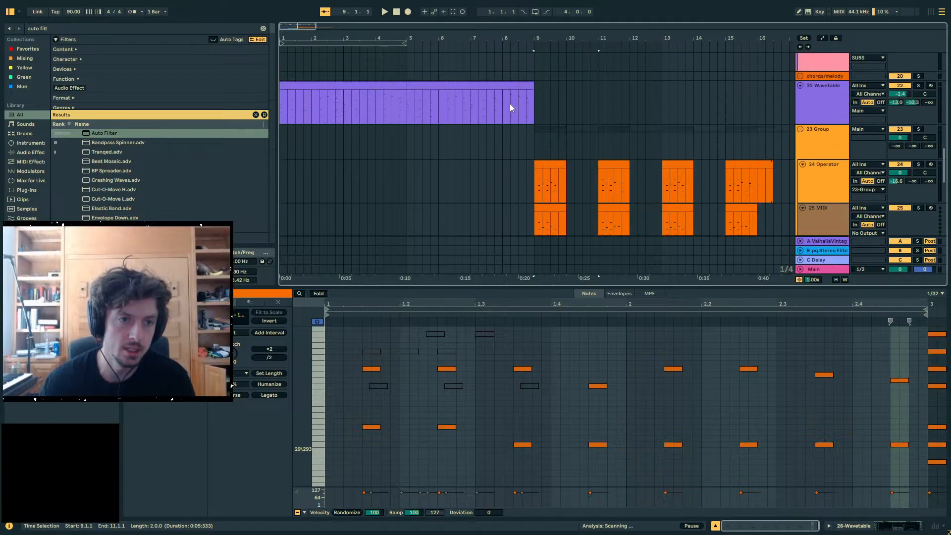
pyautogui.moveTo(526, 103); pyautogui.dragTo(407, 105)
pyautogui.moveTo(528, 106); pyautogui.dragTo(534, 107)
pyautogui.moveTo(533, 107)
pyautogui.mouseDown()
pyautogui.moveTo(407, 106)
pyautogui.moveTo(534, 112)
pyautogui.mouseUp()
pyautogui.scroll(-2, 554, 121)
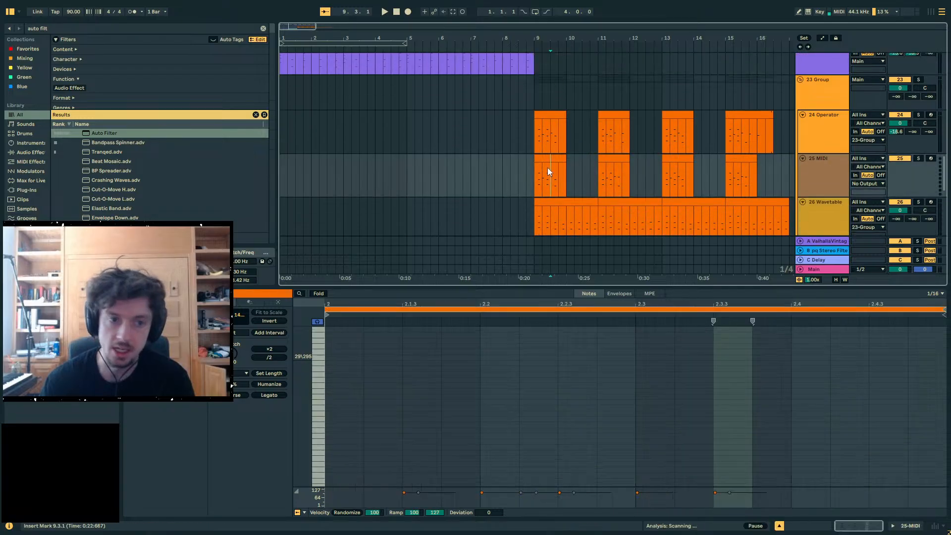
pyautogui.click(535, 170)
pyautogui.click(559, 210)
pyautogui.moveTo(560, 210); pyautogui.dragTo(573, 213)
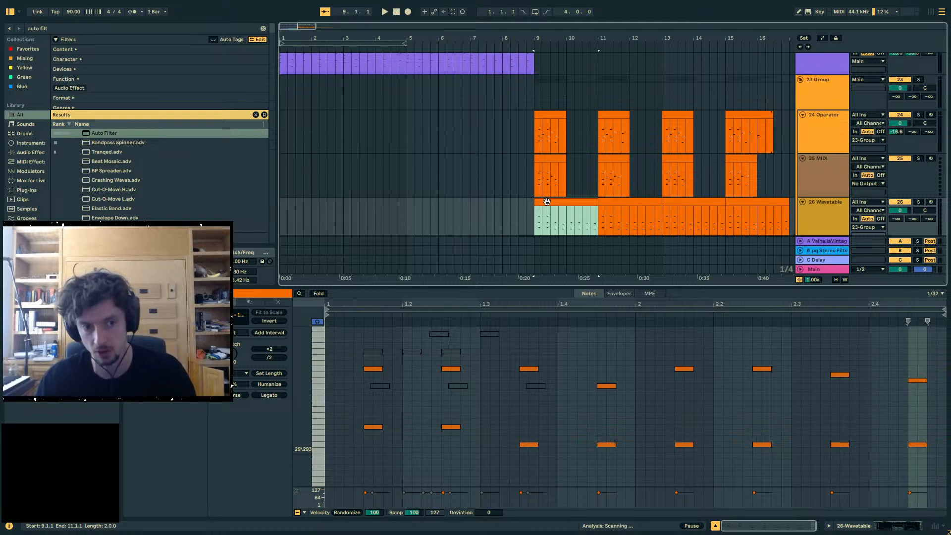
# - Examine the notes in the first clips of the 26 Wavetable and 24 Operator tracks at bar 9
pyautogui.click(536, 208)
pyautogui.scroll(-3, 558, 195)
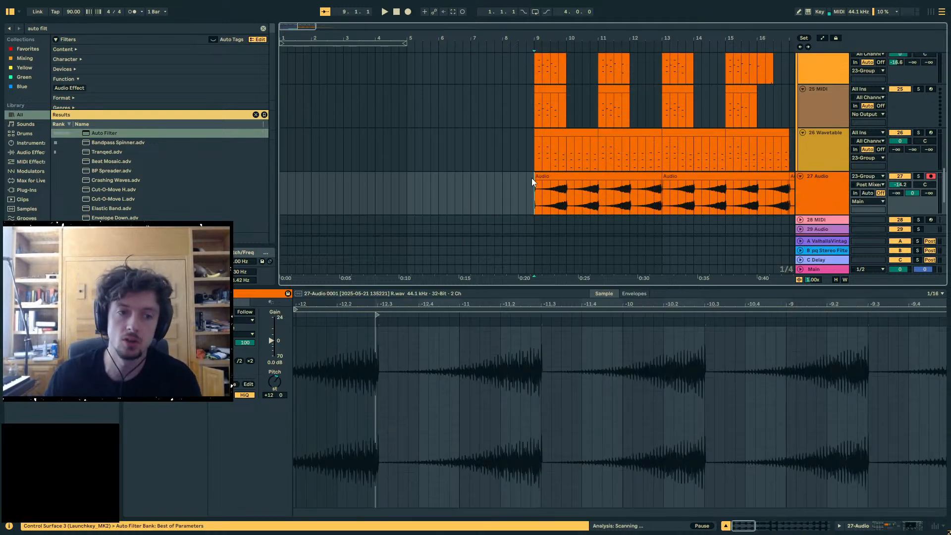
pyautogui.click(552, 129)
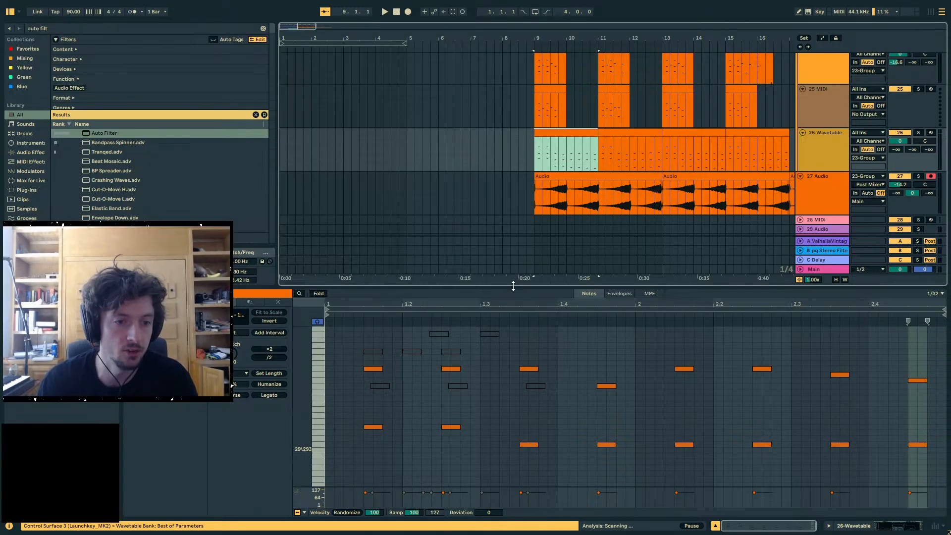
pyautogui.moveTo(513, 287); pyautogui.dragTo(504, 231)
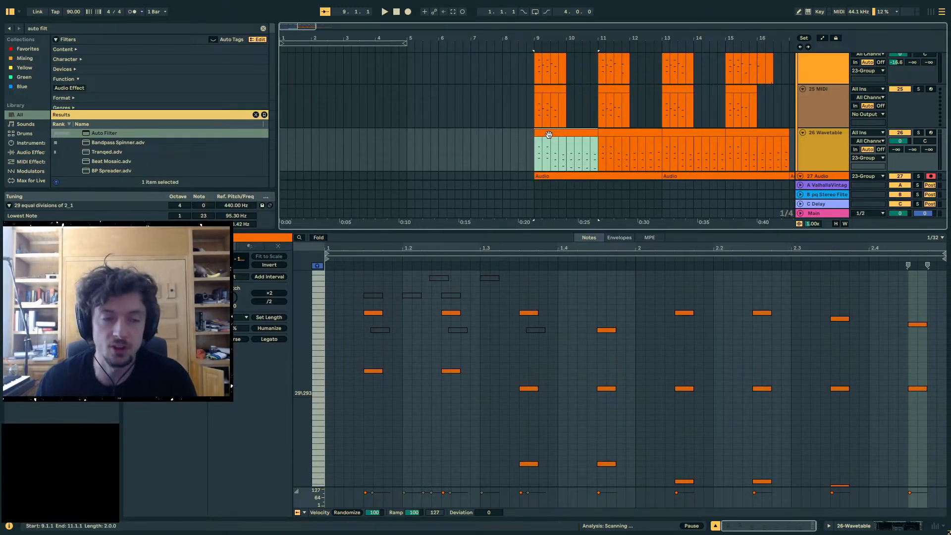
pyautogui.scroll(-2, 601, 210)
pyautogui.moveTo(600, 230); pyautogui.dragTo(590, 338)
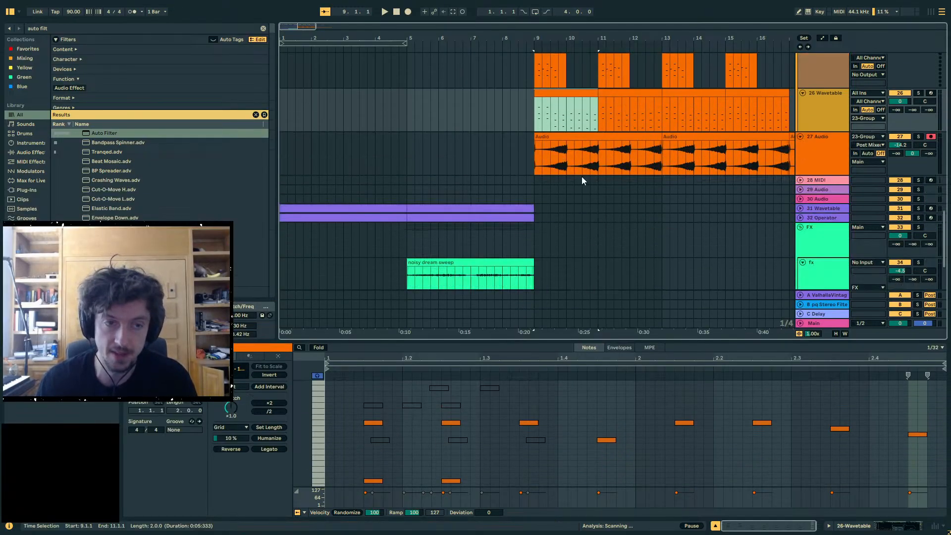
pyautogui.scroll(6, 582, 176)
pyautogui.click(539, 178)
pyautogui.scroll(1, 539, 178)
pyautogui.click(539, 178)
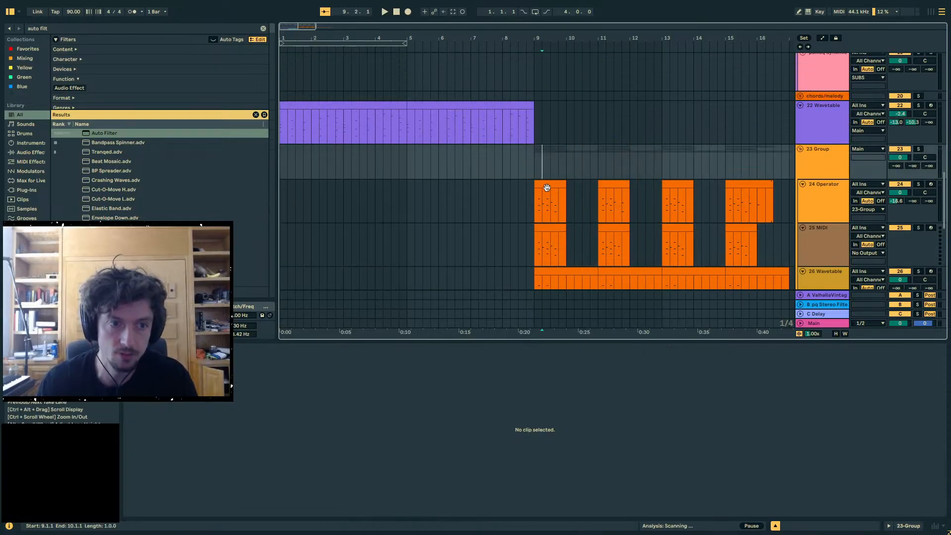
pyautogui.click(538, 183)
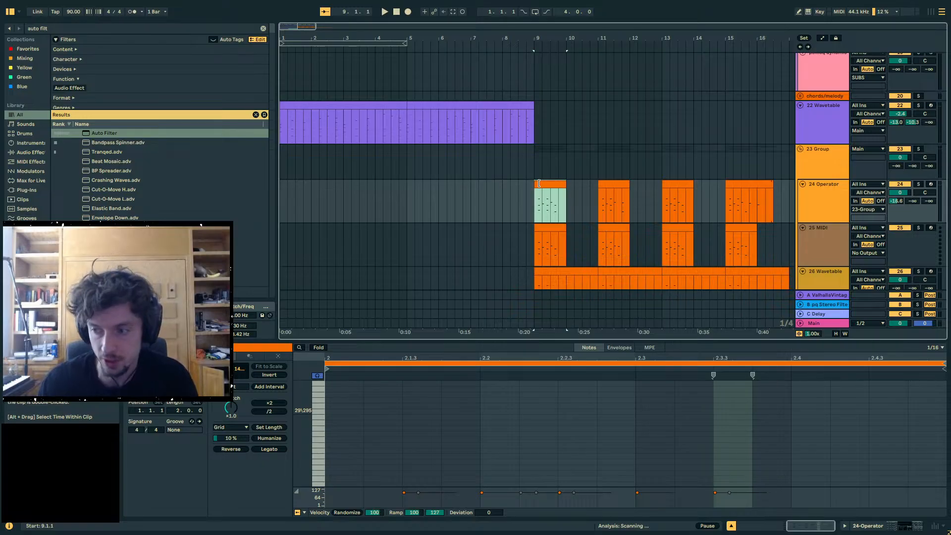
# - Examine the opening notes of both 22 Wavetable clips, including the notes just before the first clip's start
pyautogui.click(516, 197)
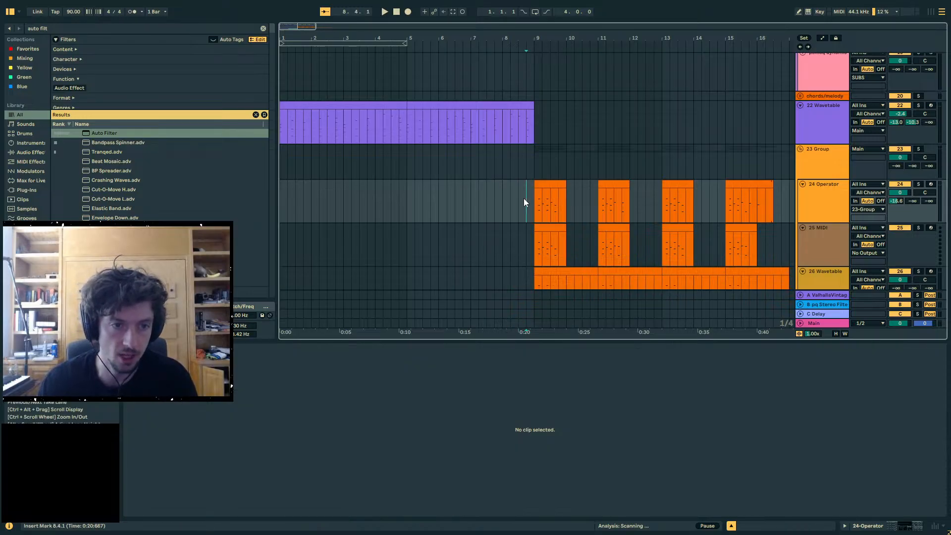
pyautogui.click(519, 116)
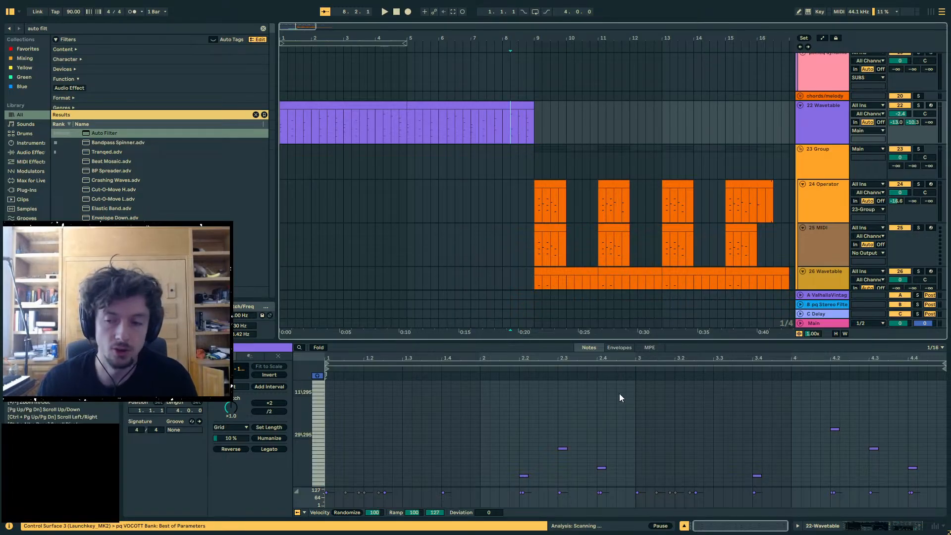
pyautogui.click(482, 102)
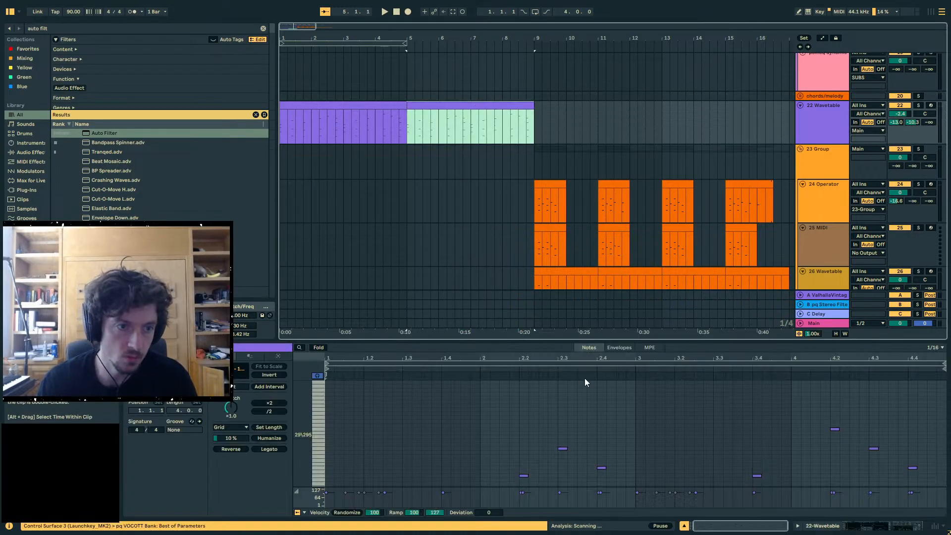
pyautogui.moveTo(488, 340); pyautogui.dragTo(499, 190)
pyautogui.moveTo(342, 341); pyautogui.dragTo(305, 451)
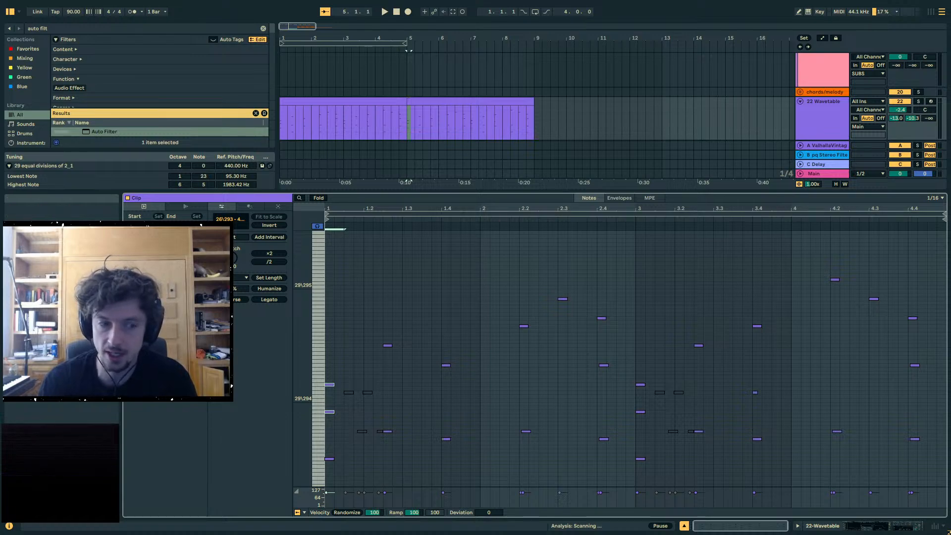
pyautogui.click(351, 106)
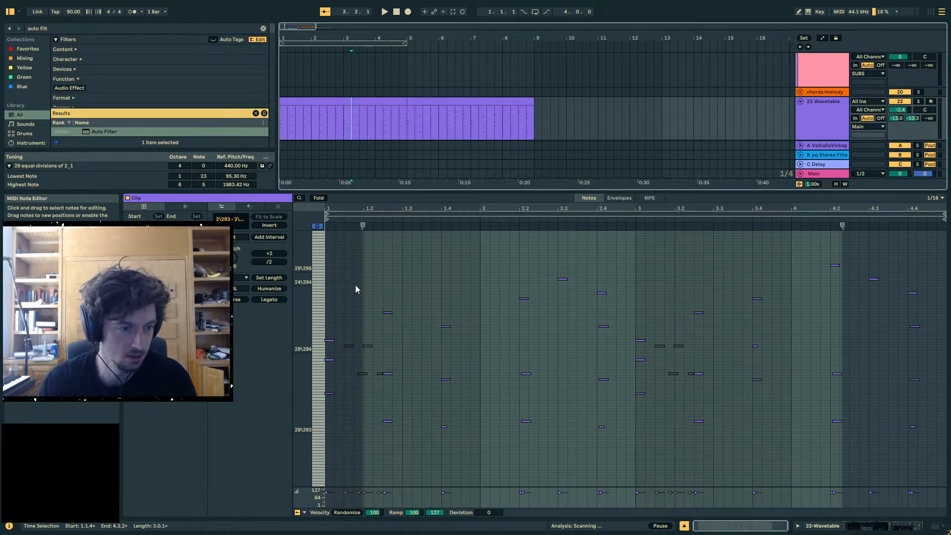
pyautogui.moveTo(355, 209); pyautogui.dragTo(374, 209)
pyautogui.moveTo(343, 383); pyautogui.dragTo(328, 415)
pyautogui.click(319, 376)
pyautogui.click(318, 374)
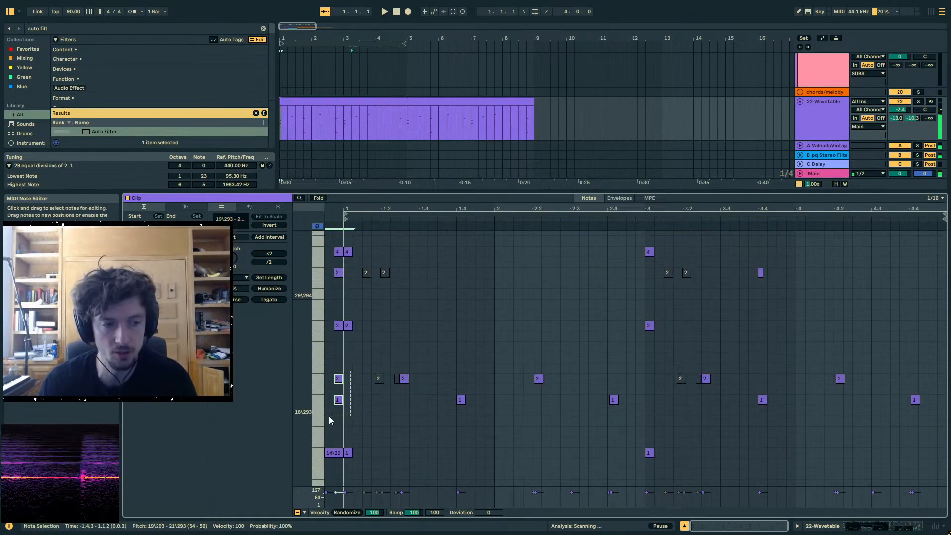
pyautogui.click(396, 100)
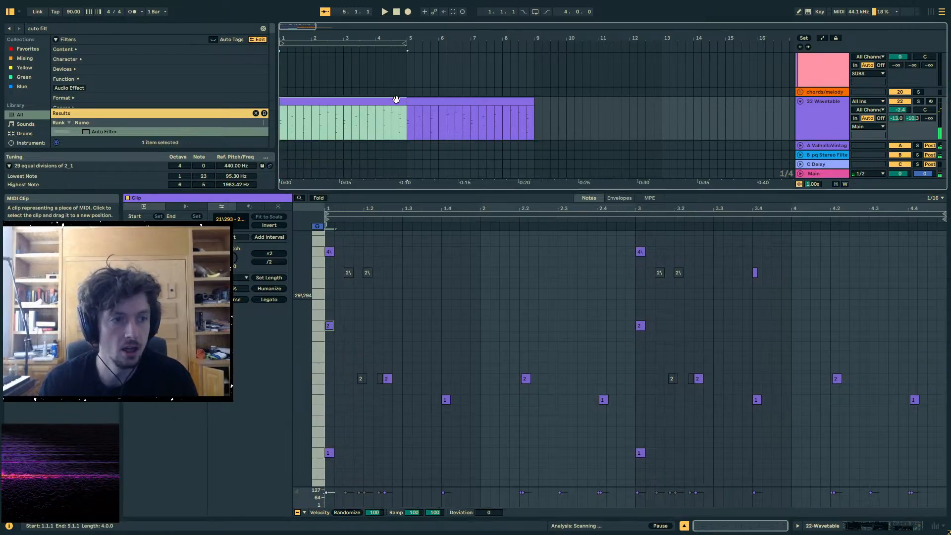
pyautogui.click(434, 101)
# - Inspect the first 24 Operator clip's notes around its start, including the chord placed just before the clip begins
pyautogui.scroll(-3, 556, 114)
pyautogui.click(550, 83)
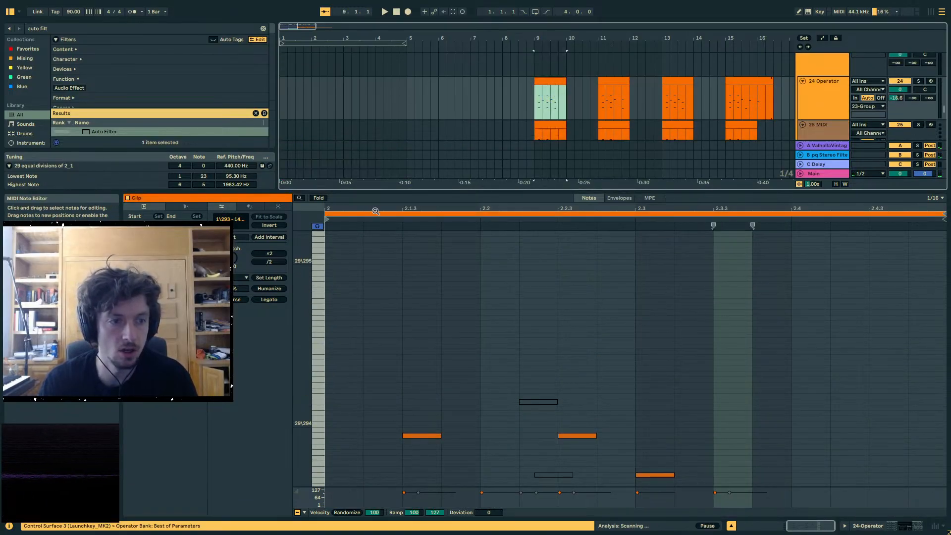
pyautogui.moveTo(375, 212); pyautogui.dragTo(585, 239)
pyautogui.moveTo(557, 376)
pyautogui.mouseDown()
pyautogui.moveTo(536, 350)
pyautogui.moveTo(545, 389)
pyautogui.mouseUp()
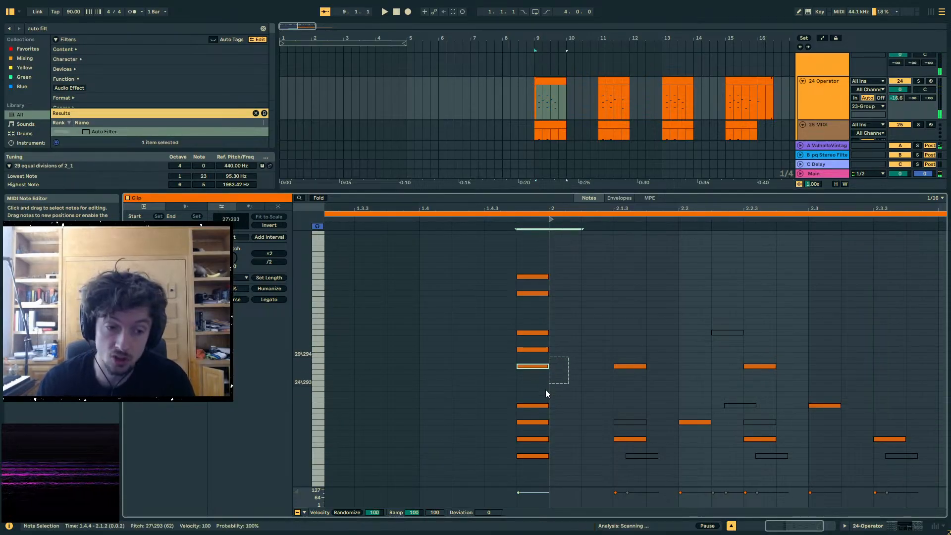
pyautogui.moveTo(545, 191); pyautogui.dragTo(545, 361)
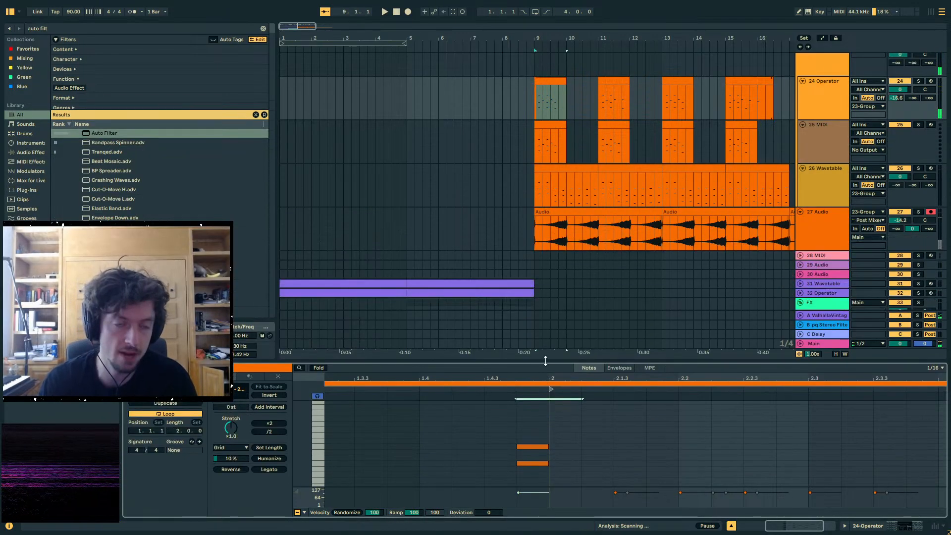
pyautogui.scroll(3, 520, 129)
pyautogui.click(530, 150)
pyautogui.click(549, 133)
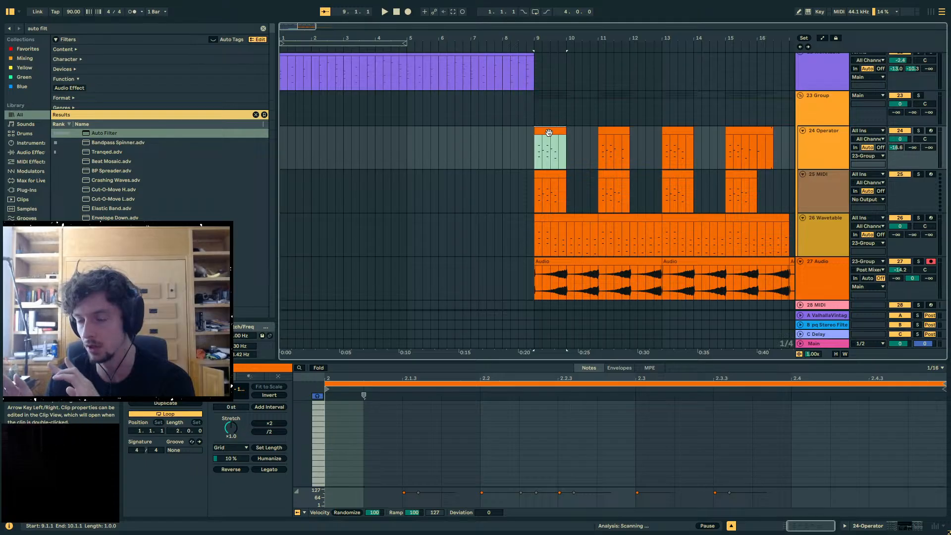
pyautogui.scroll(3, 519, 119)
# - Inspect the second 22 Wavetable clip and select its notes between beats 1.4 and 2.3
pyautogui.click(495, 110)
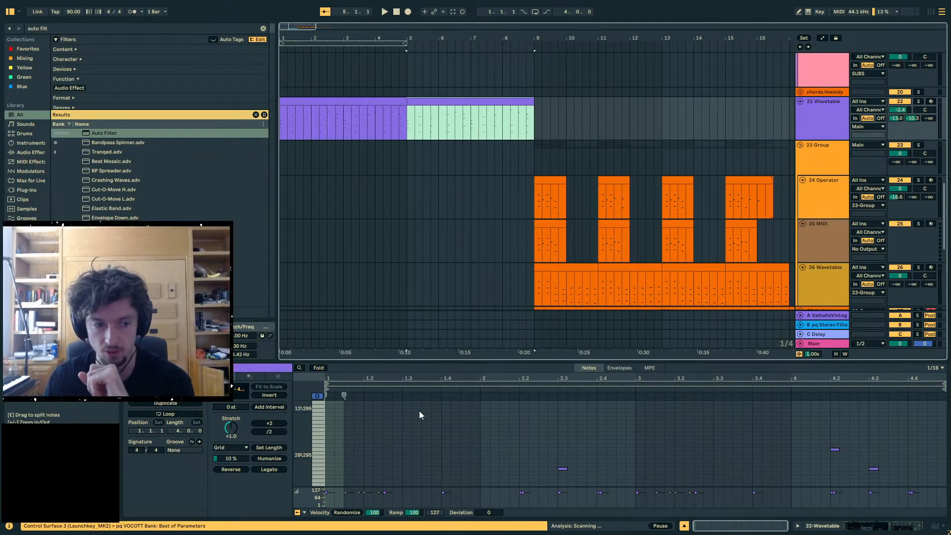
pyautogui.moveTo(427, 359); pyautogui.dragTo(431, 206)
pyautogui.moveTo(441, 294); pyautogui.dragTo(569, 419)
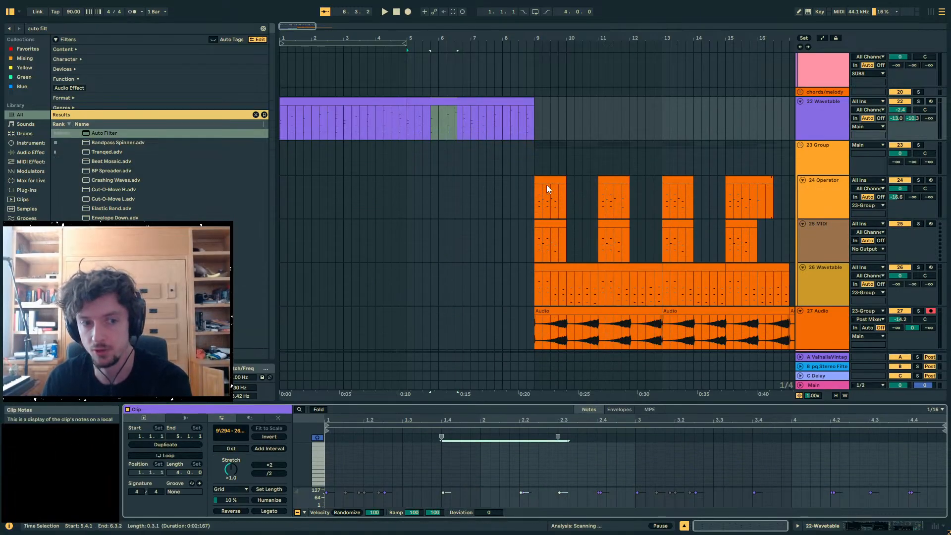
# - Review the first 24 Operator clip's chord before the start and select the notes around 2.1.3
pyautogui.click(543, 177)
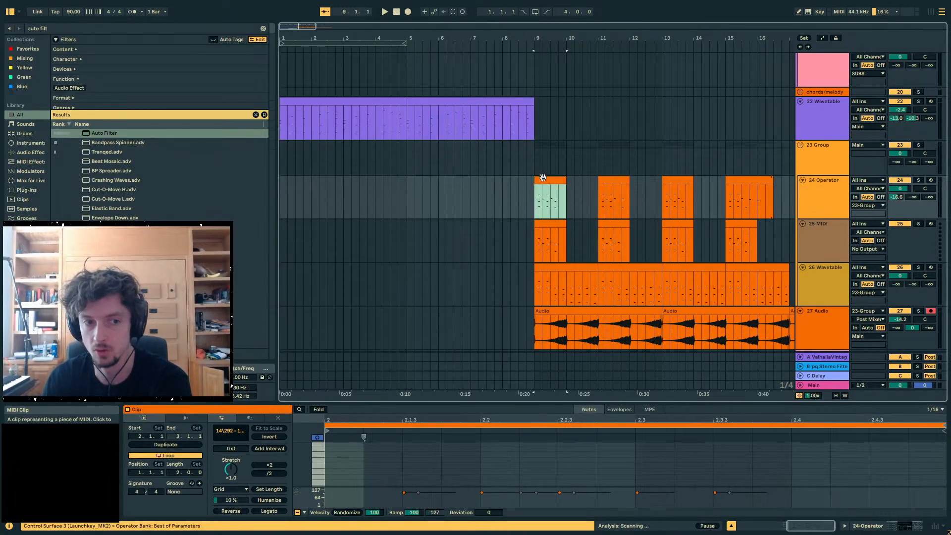
pyautogui.moveTo(600, 394); pyautogui.dragTo(575, 226)
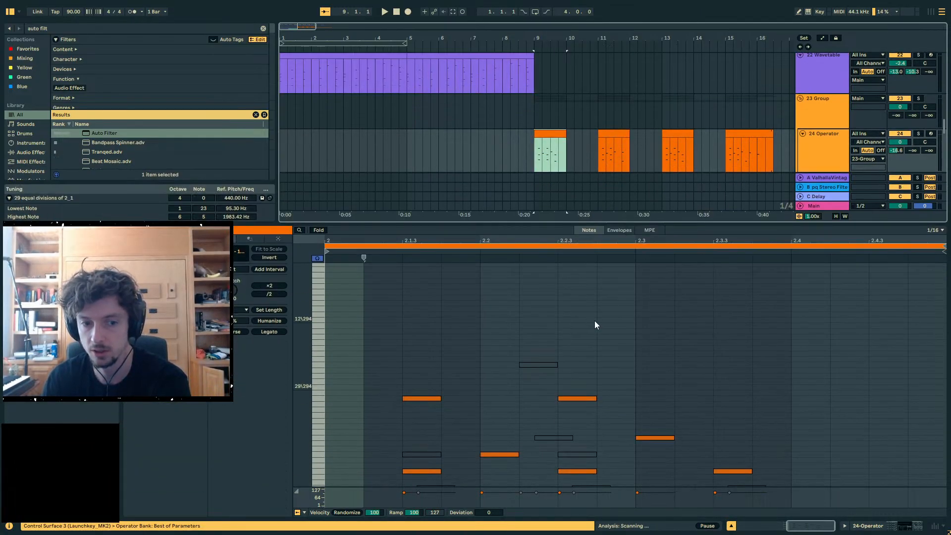
pyautogui.scroll(-5, 594, 320)
pyautogui.scroll(-1, 594, 320)
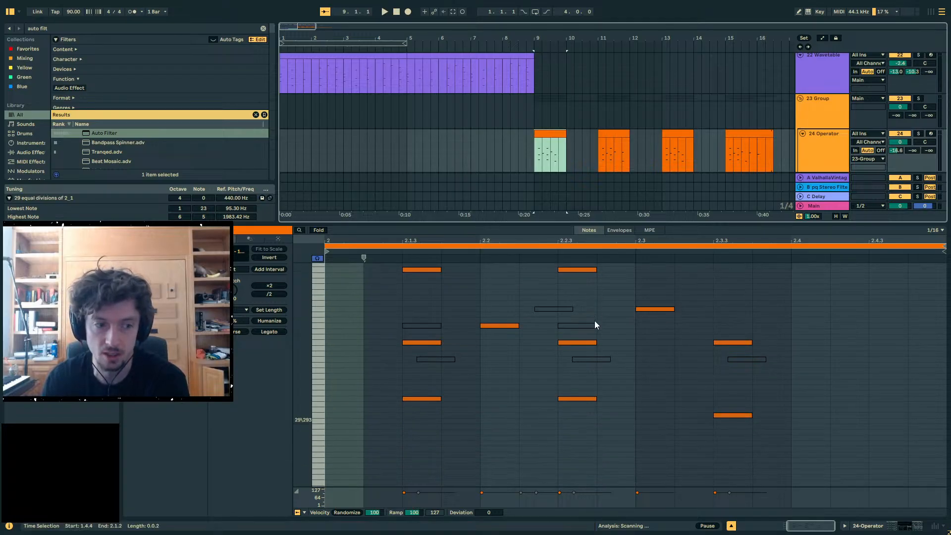
pyautogui.hscroll(-5, 594, 320)
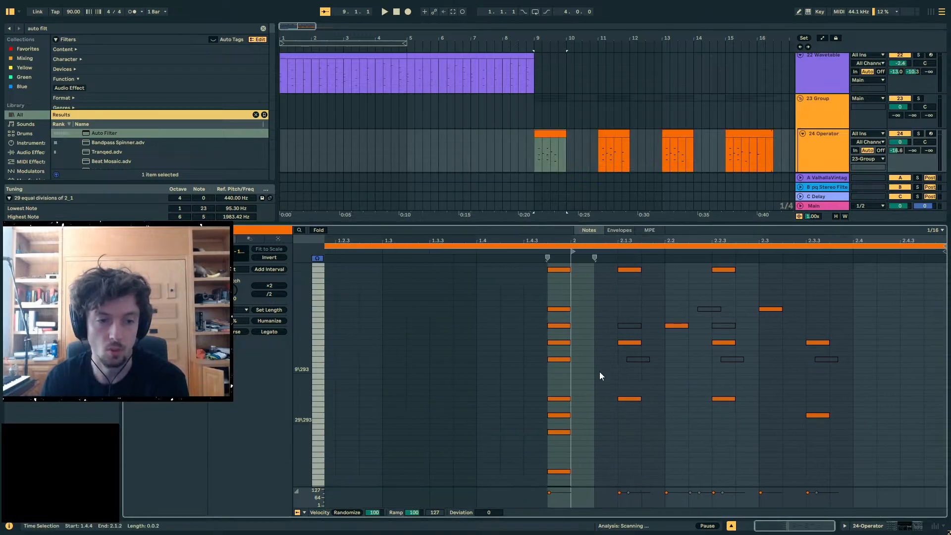
pyautogui.moveTo(599, 371); pyautogui.dragTo(650, 323)
# - Examine the first 24 Operator clip's start in the arrangement and place the insert marker at 9.1.1
pyautogui.click(545, 133)
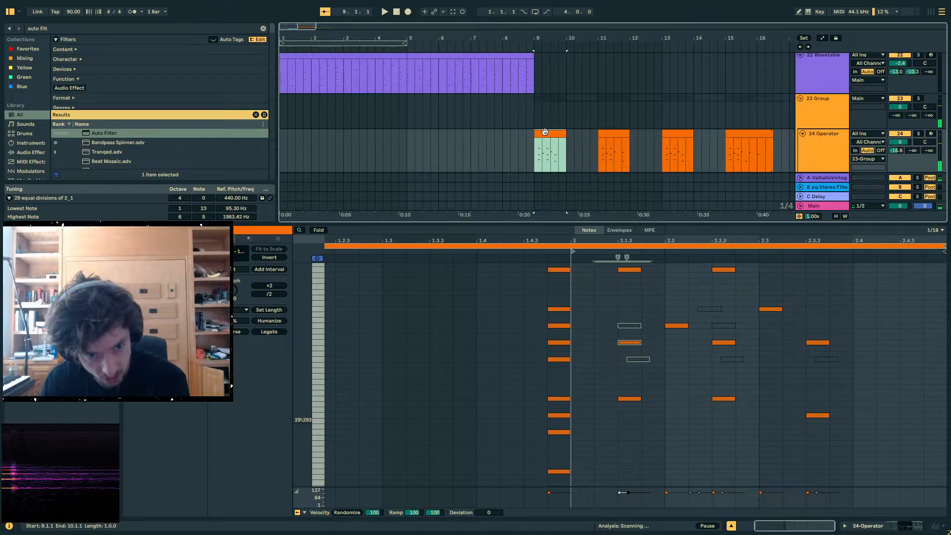
pyautogui.moveTo(571, 34); pyautogui.dragTo(560, 109)
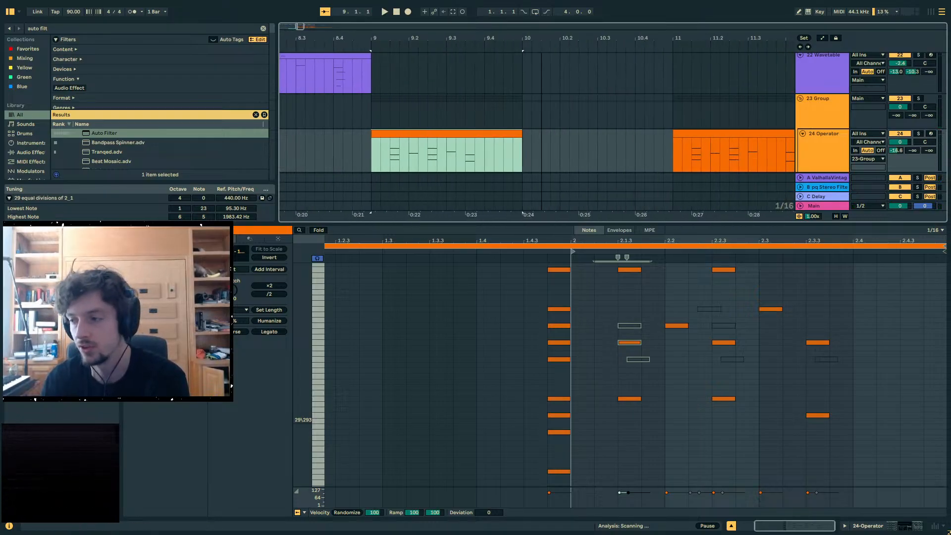
pyautogui.click(354, 151)
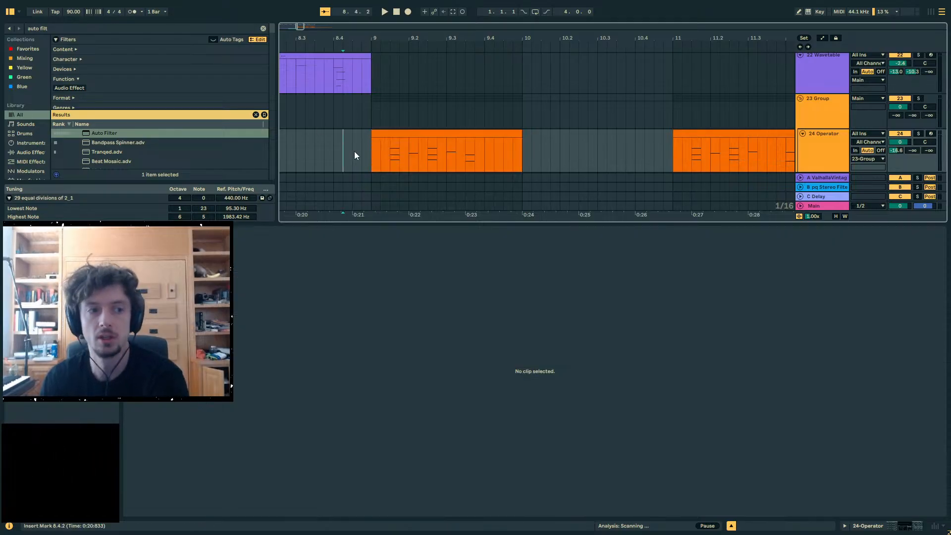
pyautogui.click(369, 152)
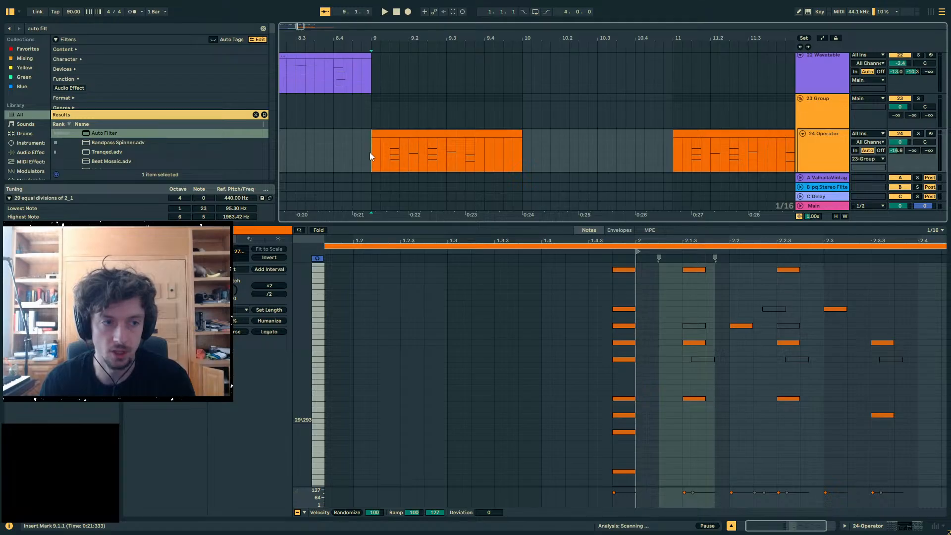
pyautogui.moveTo(394, 38); pyautogui.dragTo(485, 19)
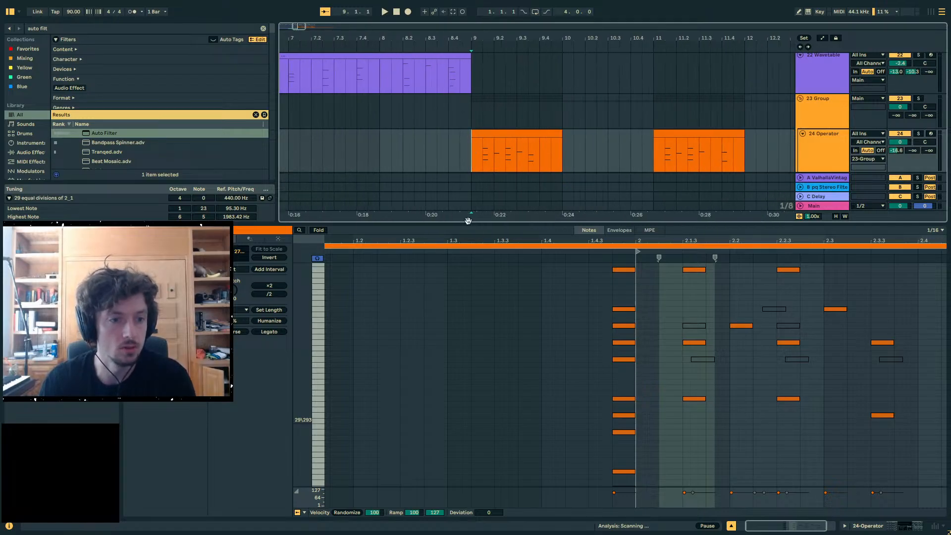
pyautogui.moveTo(472, 225); pyautogui.dragTo(471, 371)
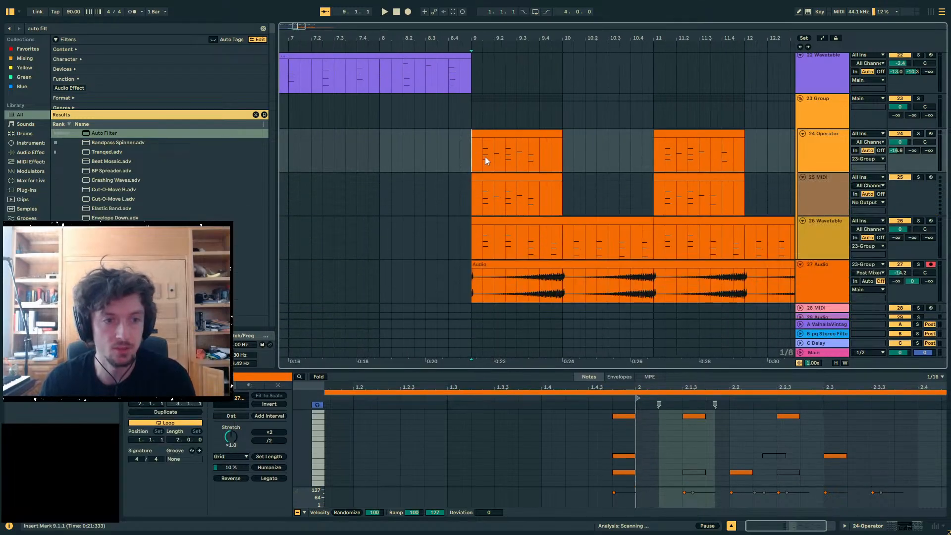
pyautogui.click(453, 154)
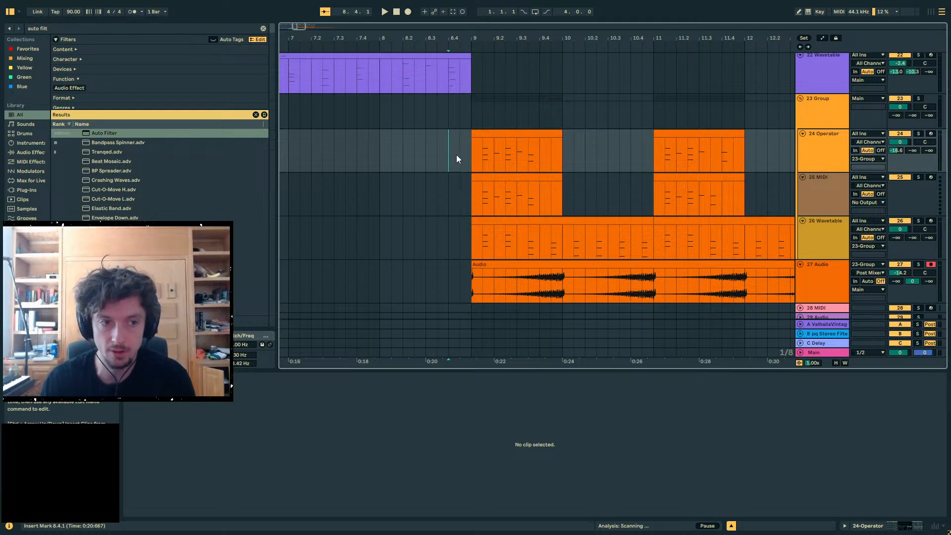
pyautogui.moveTo(456, 155); pyautogui.dragTo(474, 154)
pyautogui.click(471, 156)
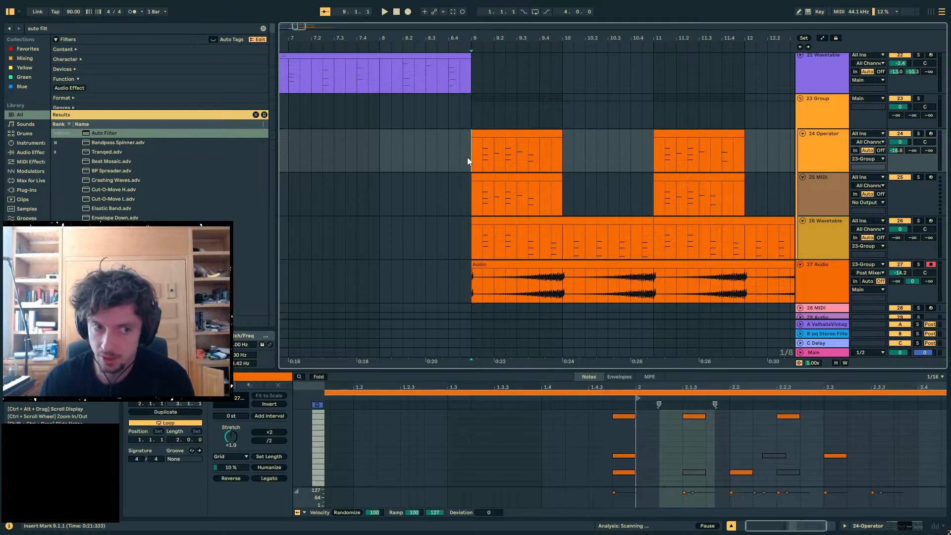
# - Fold the 23 Group and add a fade-in about half a bar long to the first 27 Audio clip at bar 9
pyautogui.scroll(5, 489, 221)
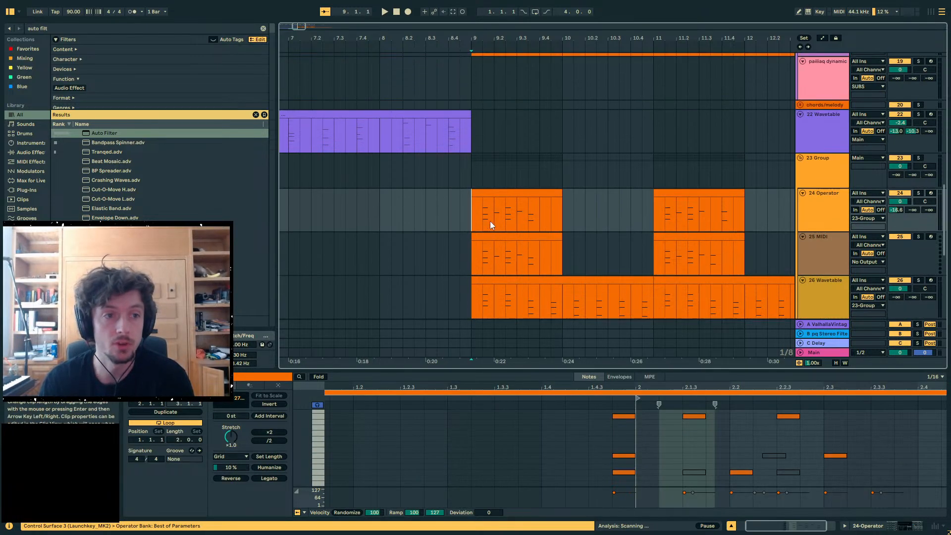
pyautogui.click(799, 225)
pyautogui.click(443, 256)
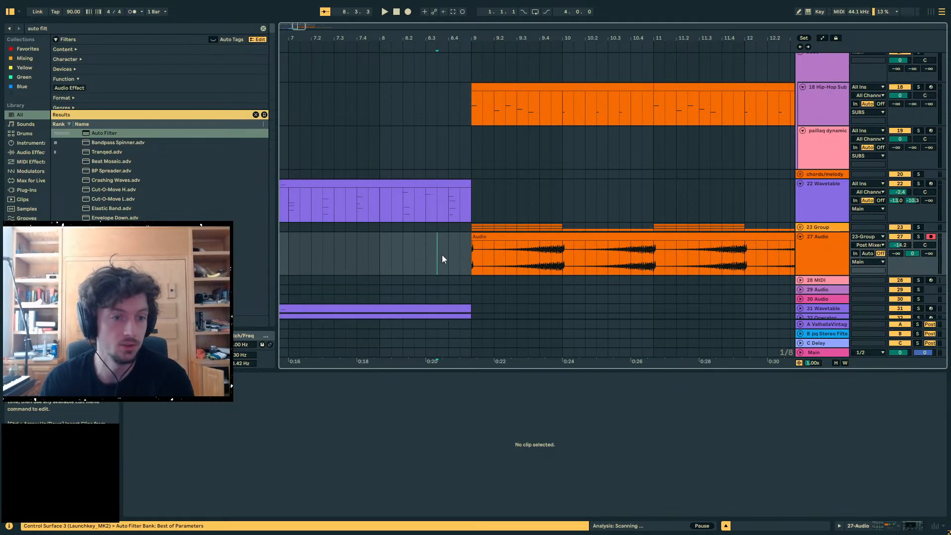
pyautogui.moveTo(473, 242); pyautogui.dragTo(529, 243)
pyautogui.click(433, 247)
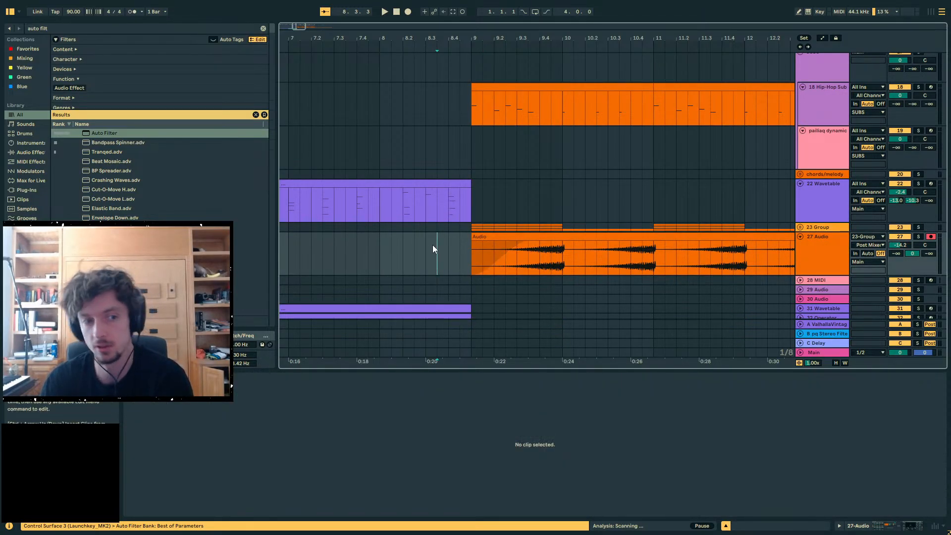
# - Add a locator at 9.1.1 to mark the start of the new section
pyautogui.moveTo(515, 36); pyautogui.dragTo(538, 21)
pyautogui.rightClick(547, 50)
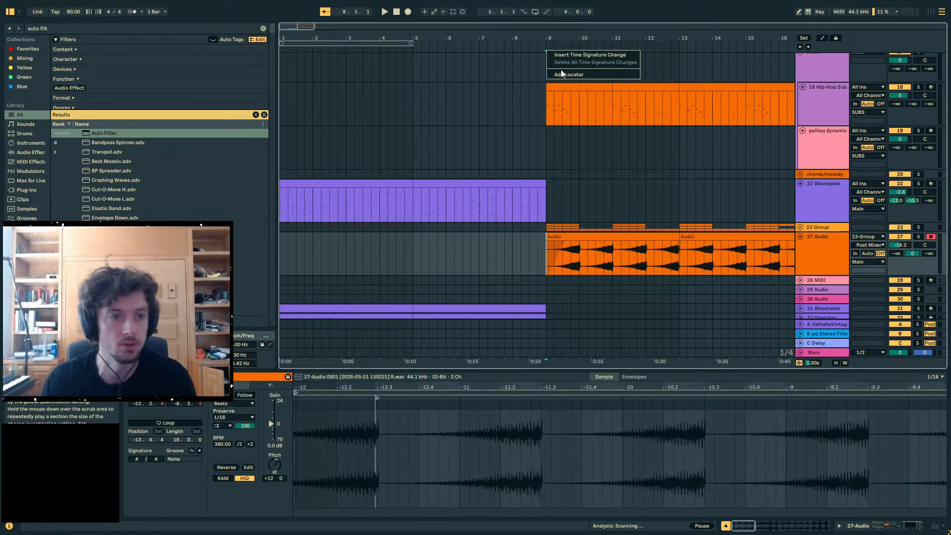
pyautogui.click(561, 75)
# - Play the arrangement from 7.3.3 and again from 5.1.1, looking through the tracks around the bar 9 transition
pyautogui.moveTo(415, 145); pyautogui.dragTo(654, 147)
pyautogui.click(497, 149)
pyautogui.press('space')
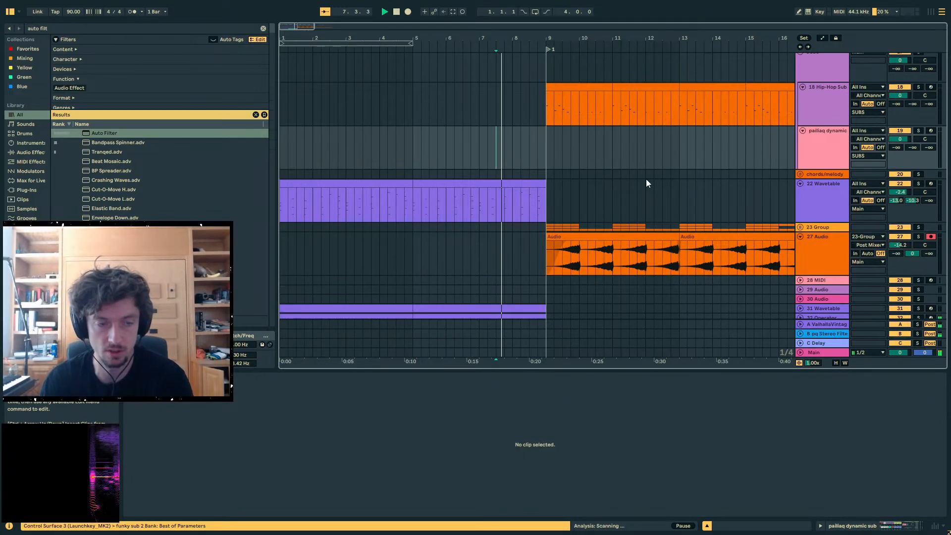
pyautogui.scroll(-3, 675, 218)
pyautogui.click(428, 197)
pyautogui.press('space')
pyautogui.press('space')
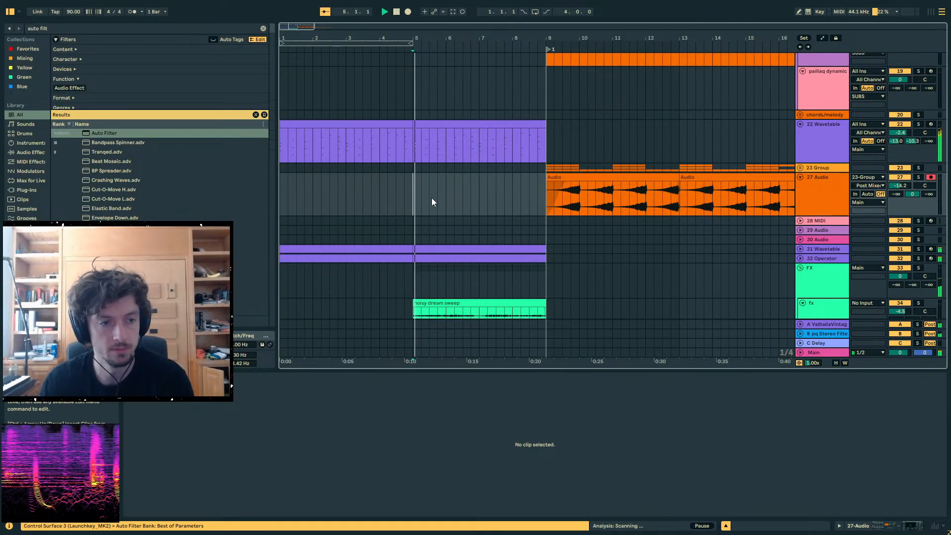
pyautogui.scroll(-3, 834, 245)
pyautogui.scroll(10, 820, 233)
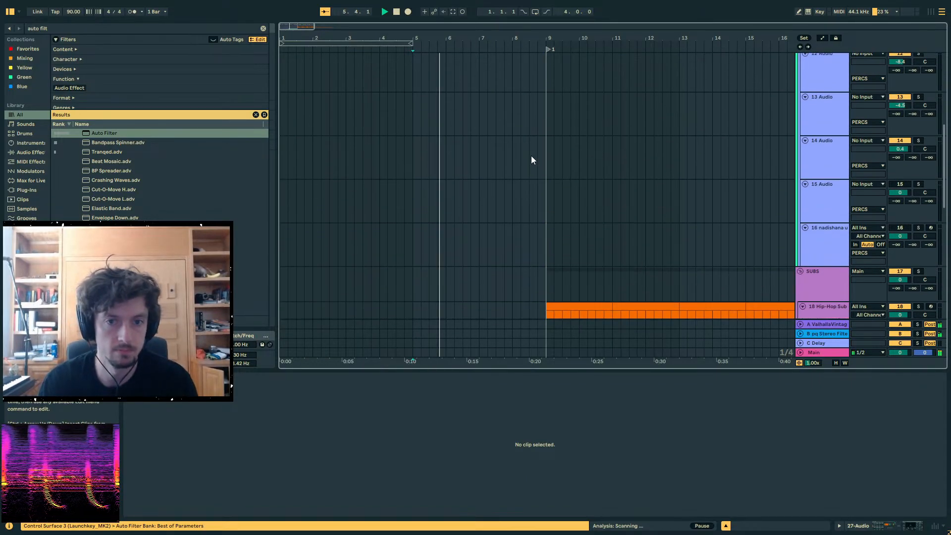
pyautogui.click(547, 204)
pyautogui.scroll(-5, 830, 263)
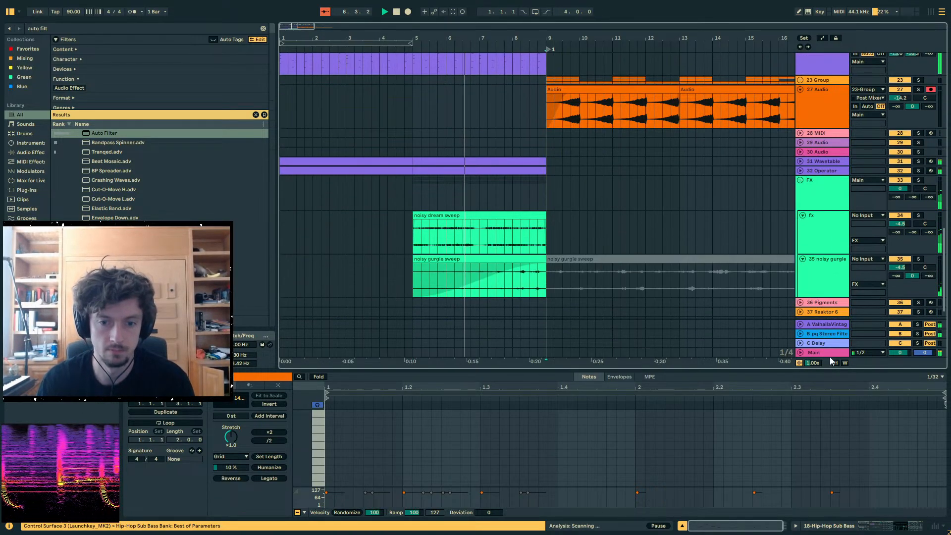
# - Show the Main track's device chain, find bloom in the browser and add it ahead of Ozone 8
pyautogui.click(822, 353)
pyautogui.click(912, 526)
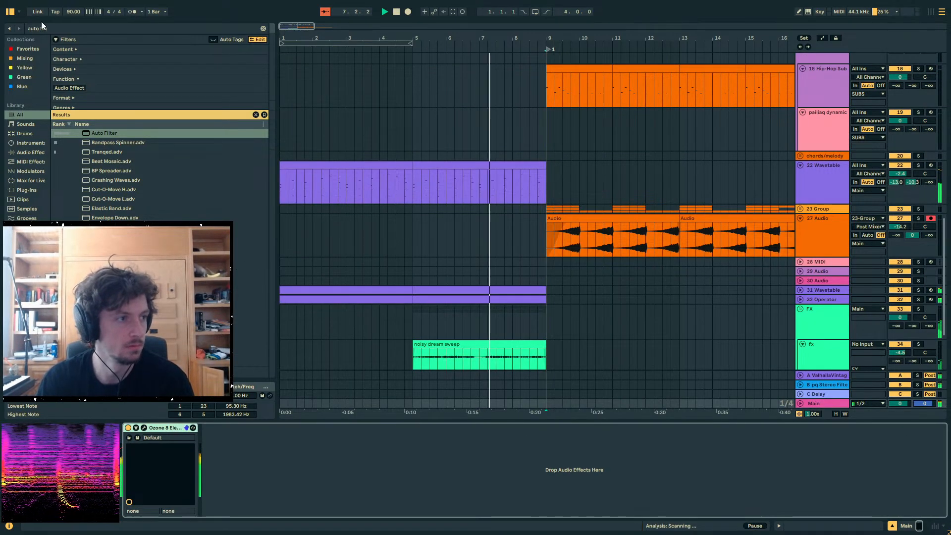
pyautogui.moveTo(49, 28); pyautogui.dragTo(1, 22)
pyautogui.write('bloom')
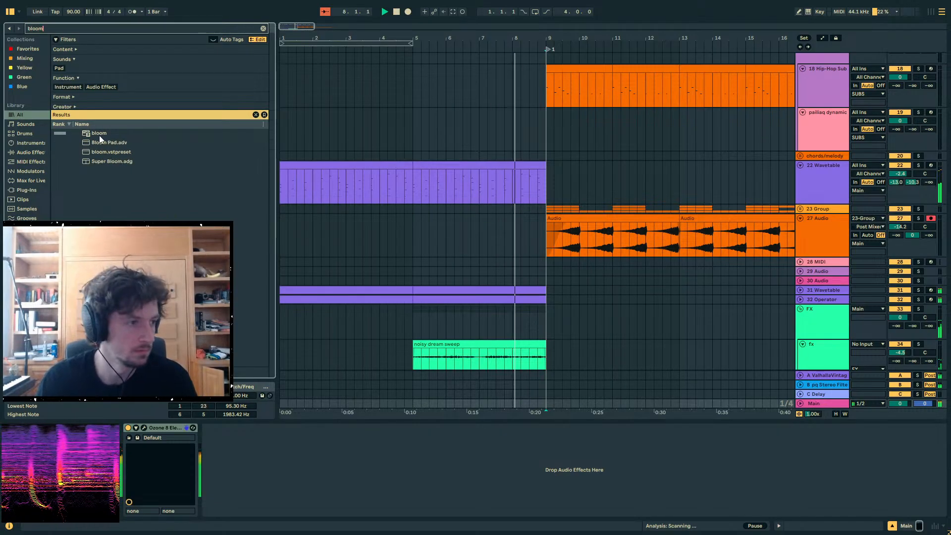
pyautogui.click(99, 133)
pyautogui.press('Return')
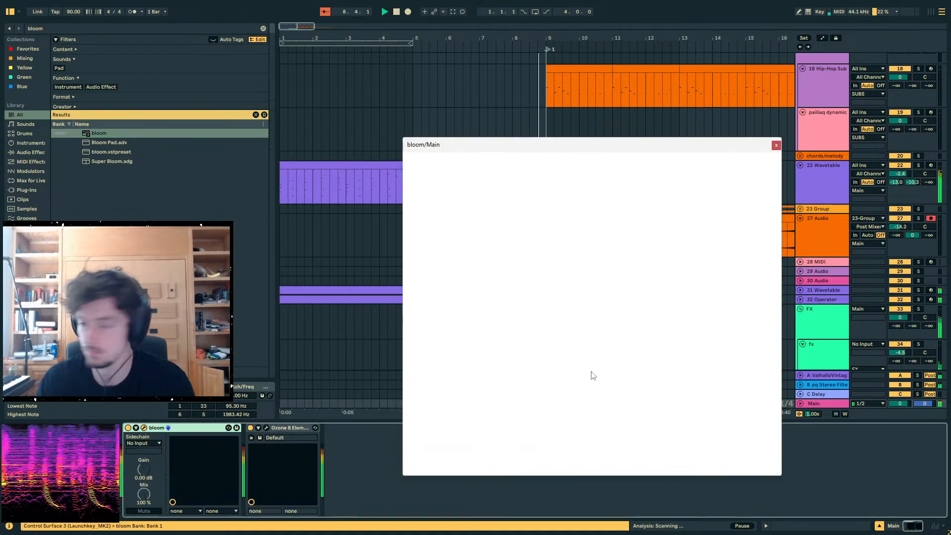
# - Load bloom's Smiley curve preset from the Master bus category, set the mix to 74% and stop playback
pyautogui.click(581, 162)
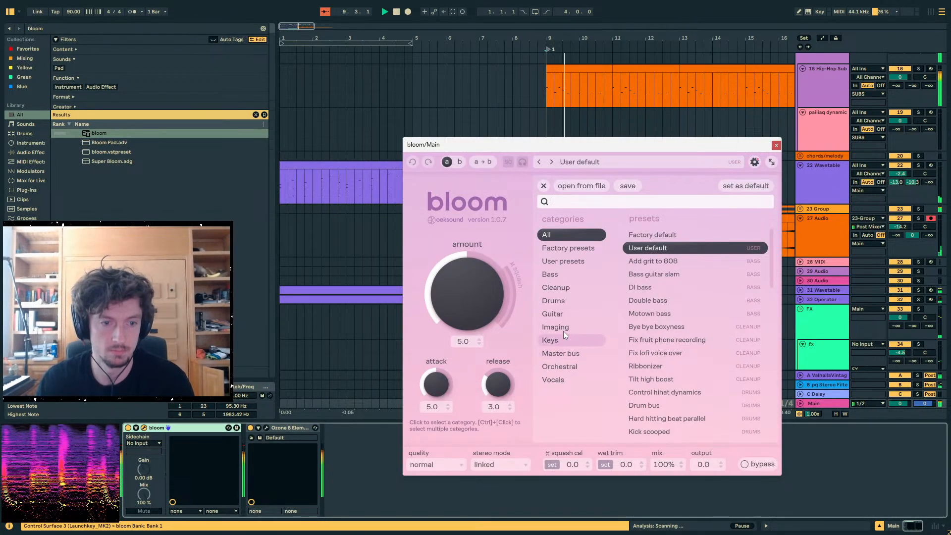
pyautogui.click(557, 274)
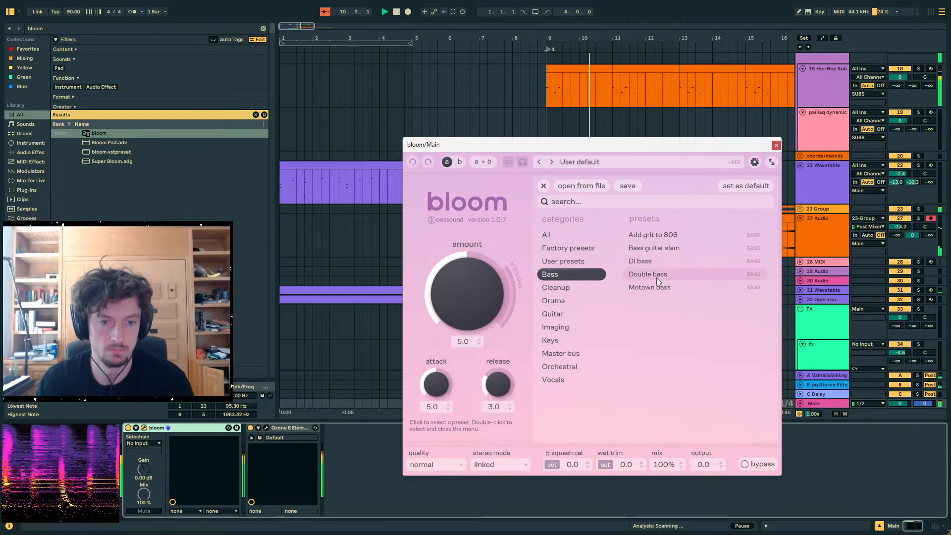
pyautogui.click(560, 352)
pyautogui.doubleClick(648, 340)
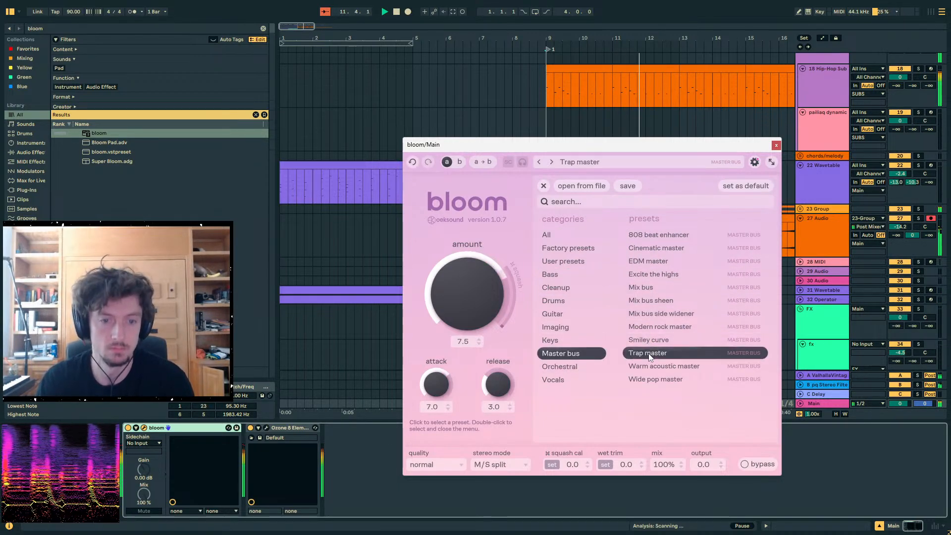
pyautogui.moveTo(665, 465); pyautogui.dragTo(638, 482)
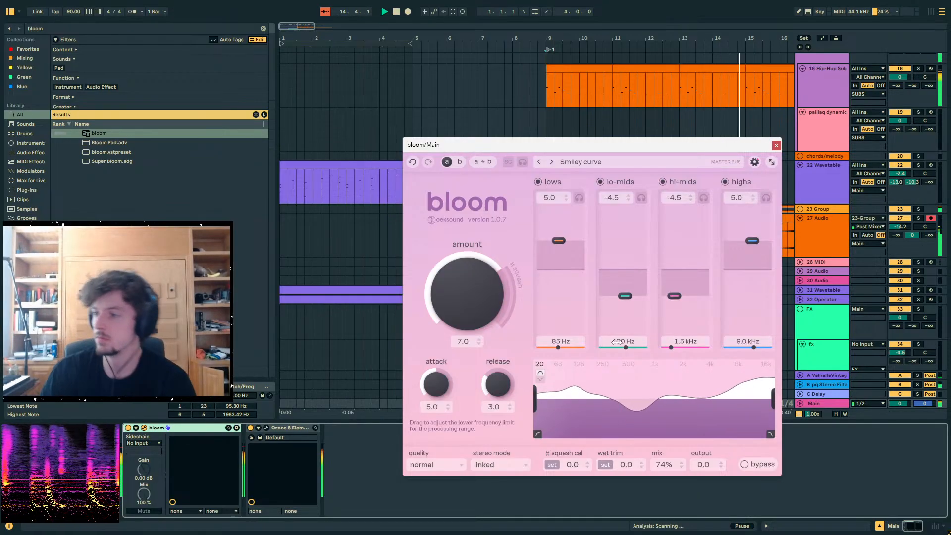
pyautogui.click(587, 217)
pyautogui.press('space')
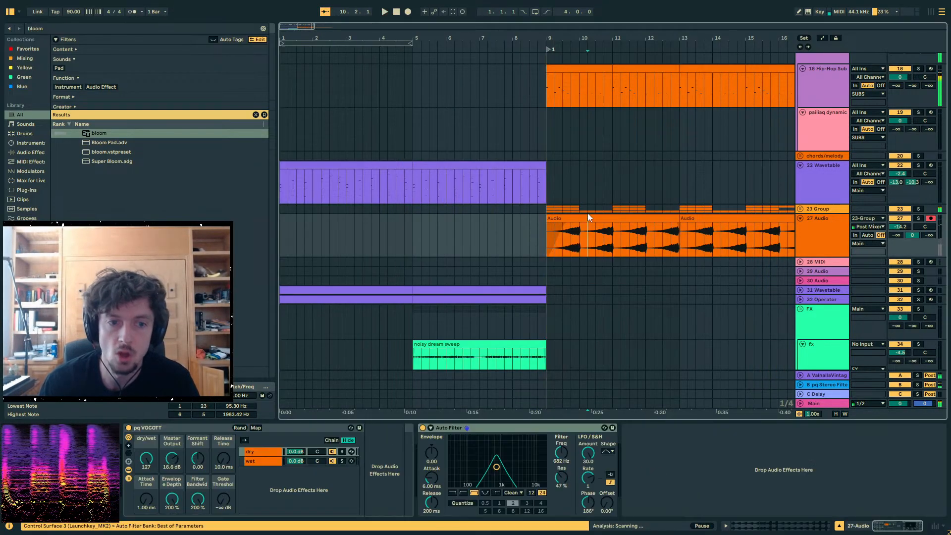
# - Select the first 27 Audio clip, unfold the 23 Group and select the group track
pyautogui.click(580, 218)
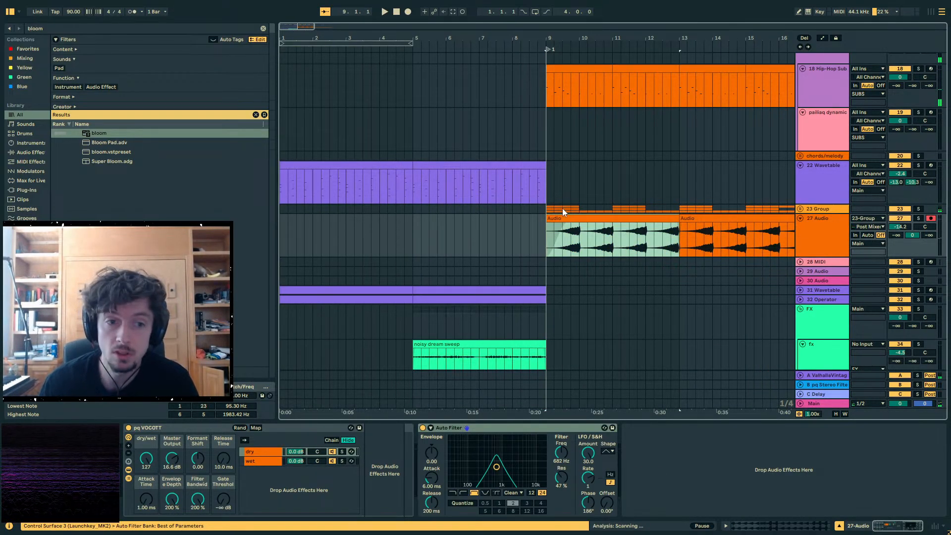
pyautogui.click(799, 208)
pyautogui.click(814, 215)
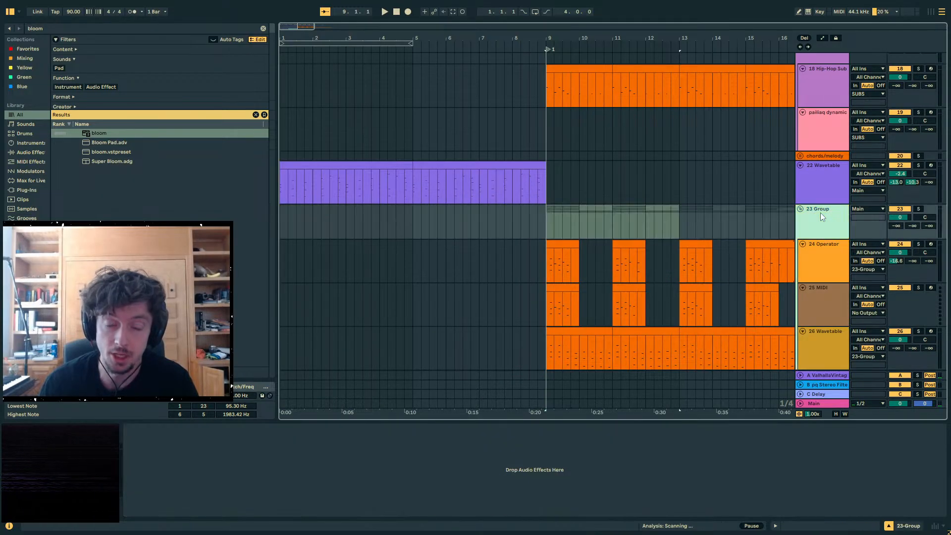
# - Search the browser for microtuner and clear the search
pyautogui.click(55, 28)
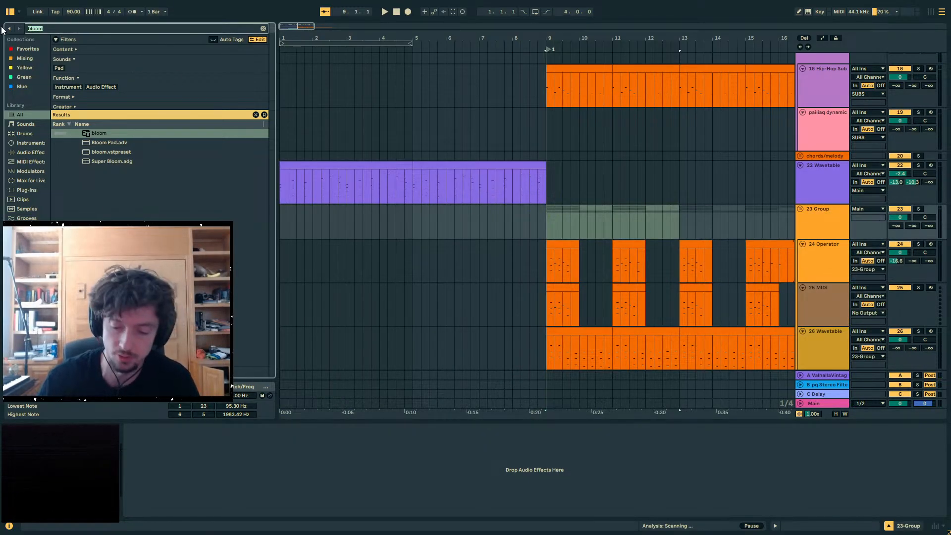
pyautogui.write('microtuner')
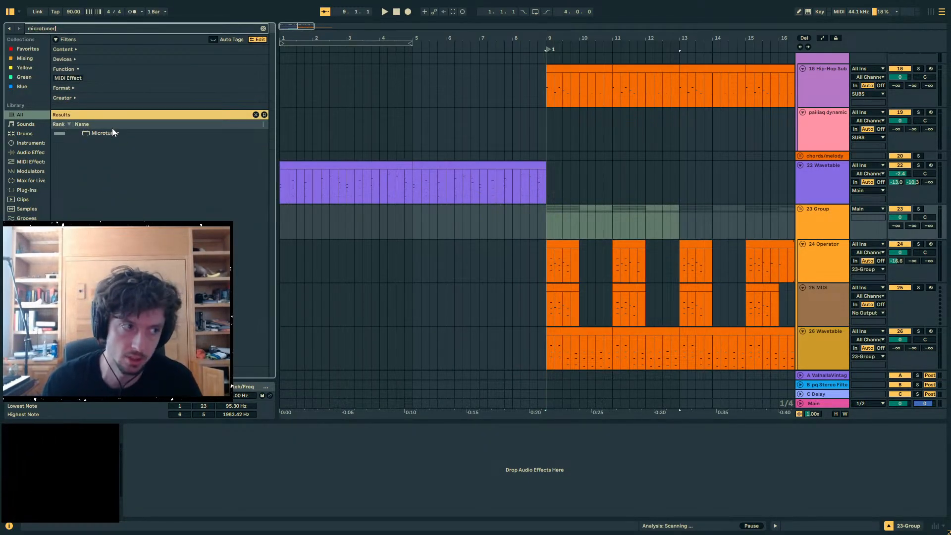
pyautogui.click(553, 218)
pyautogui.moveTo(541, 217)
pyautogui.mouseDown()
pyautogui.moveTo(756, 243)
pyautogui.moveTo(666, 221)
pyautogui.moveTo(533, 220)
pyautogui.mouseUp()
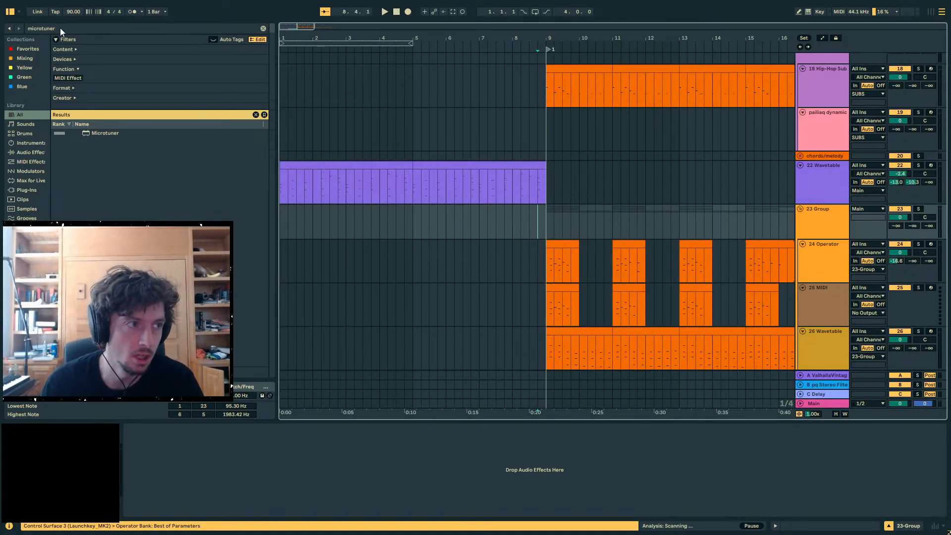
pyautogui.hotkey('ctrl', 'f')
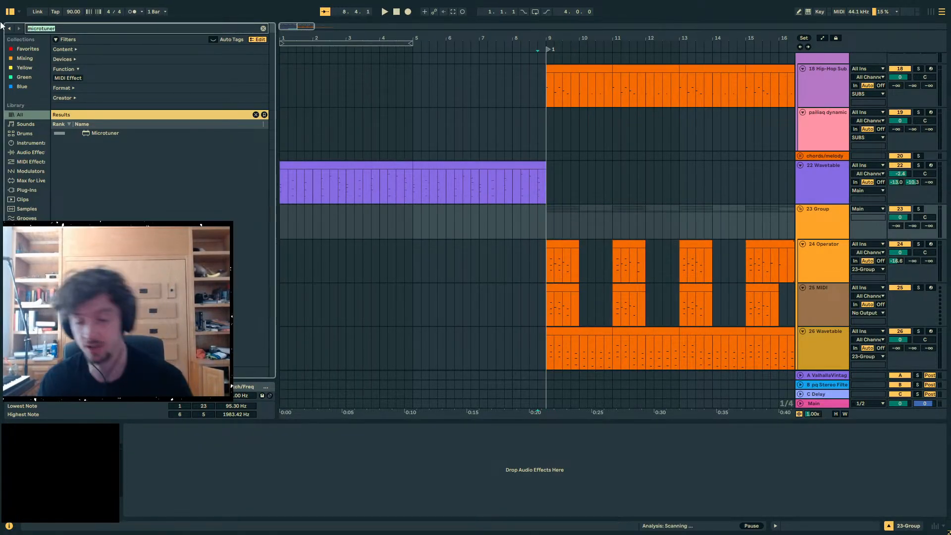
pyautogui.press('BackSpace')
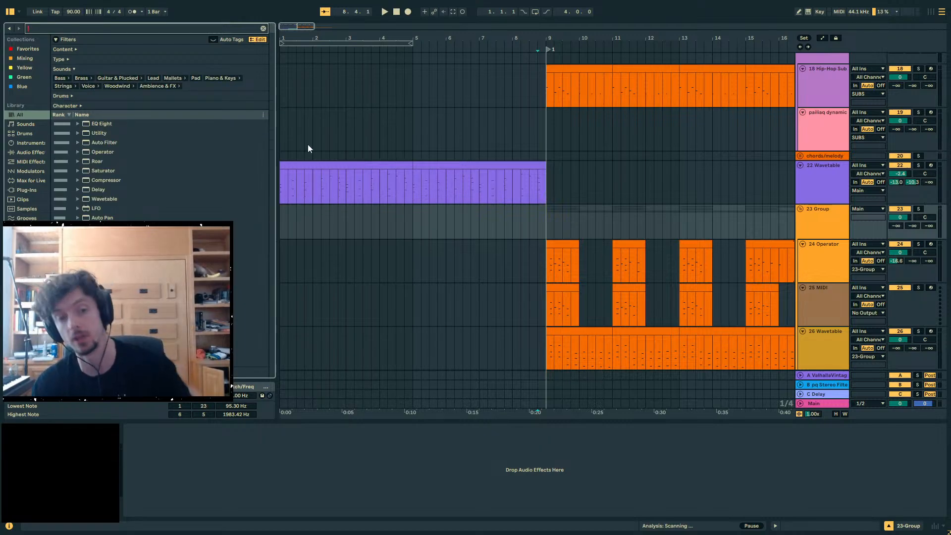
# - Show the Operator device of the 24 Operator track and place the insert marker at 9.1.1 on that track
pyautogui.click(549, 224)
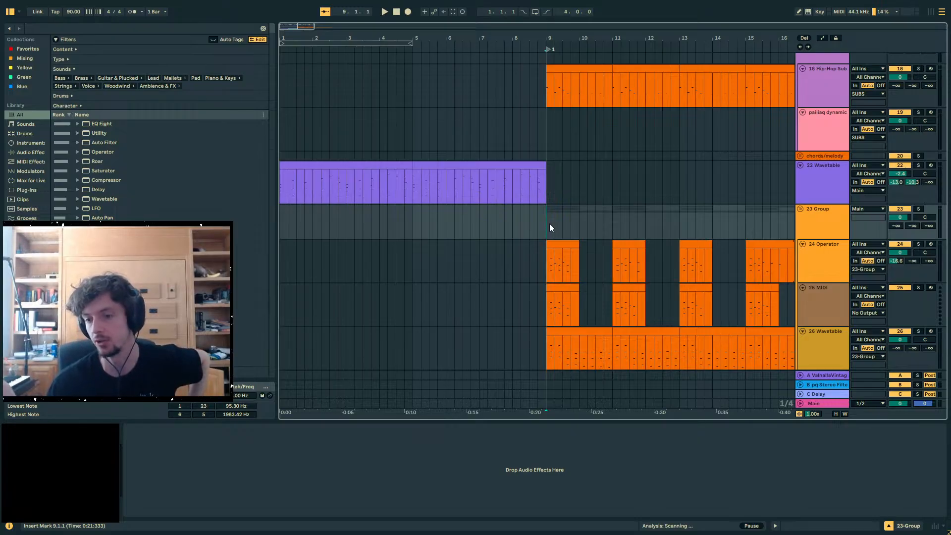
pyautogui.click(549, 263)
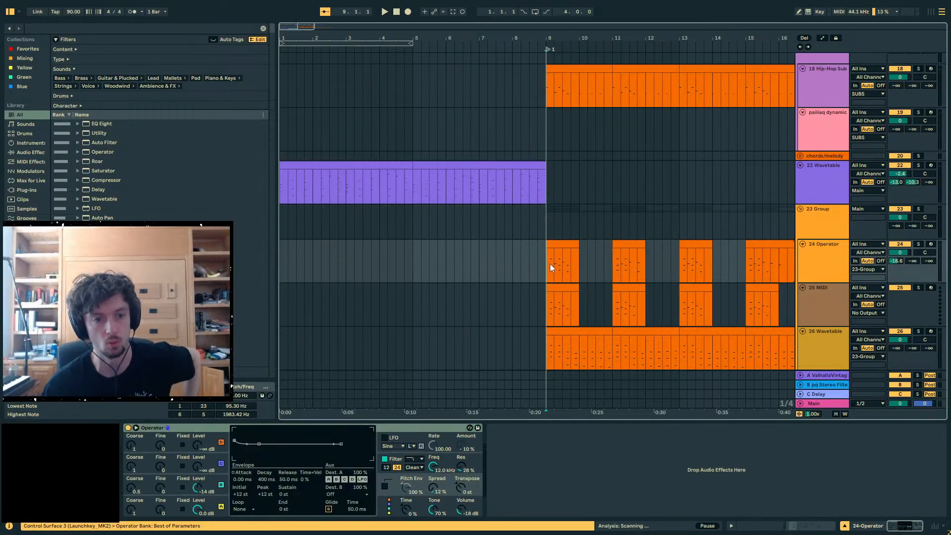
pyautogui.click(183, 426)
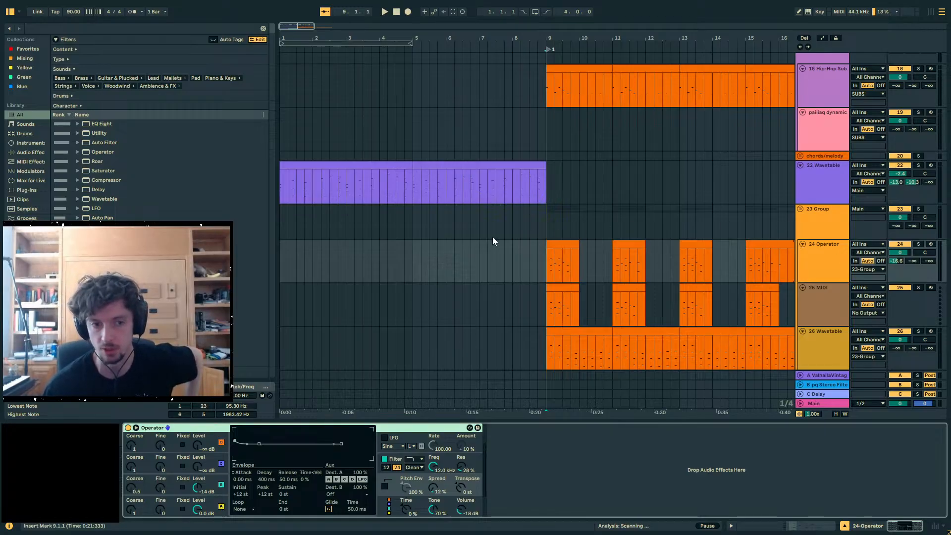
pyautogui.click(545, 266)
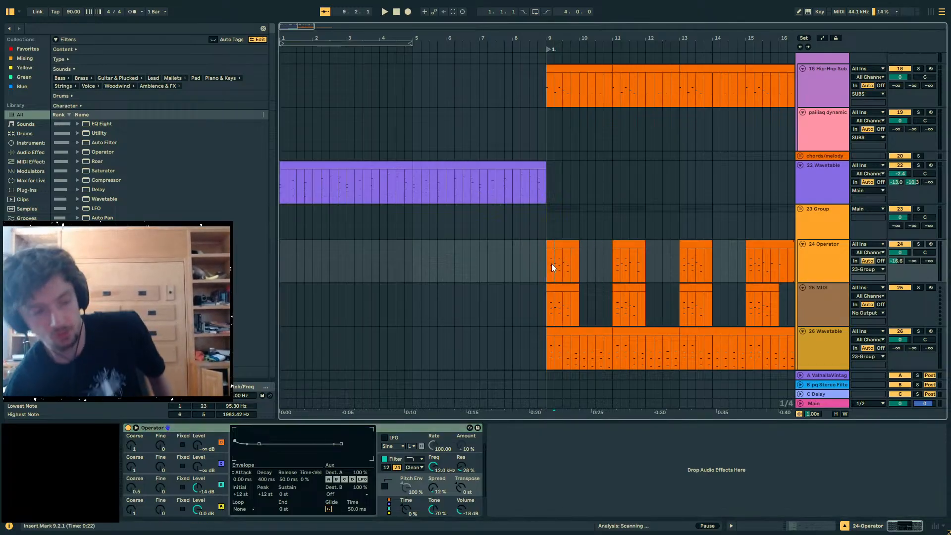
pyautogui.click(547, 265)
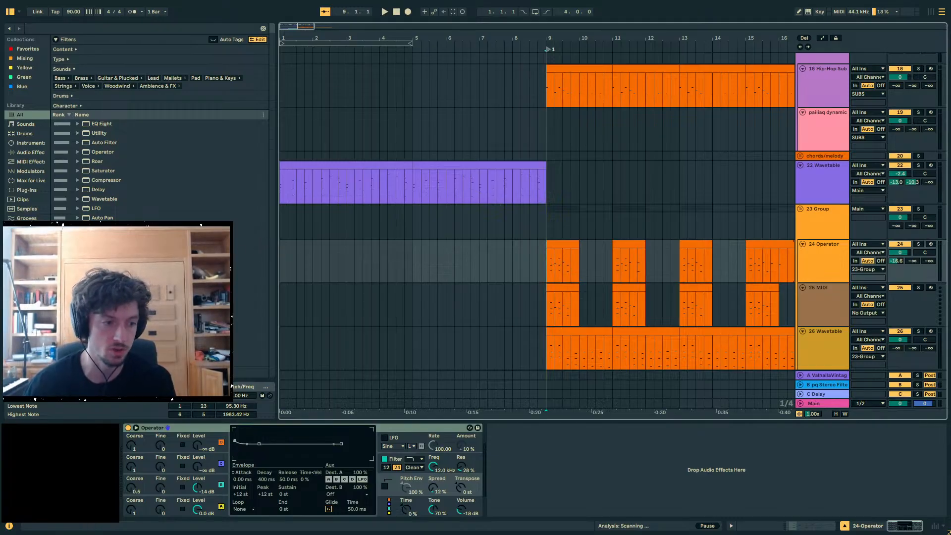
# - Inspect the first 24 Operator clip's notes and return to the track's Operator device with bar 9 selected
pyautogui.doubleClick(549, 270)
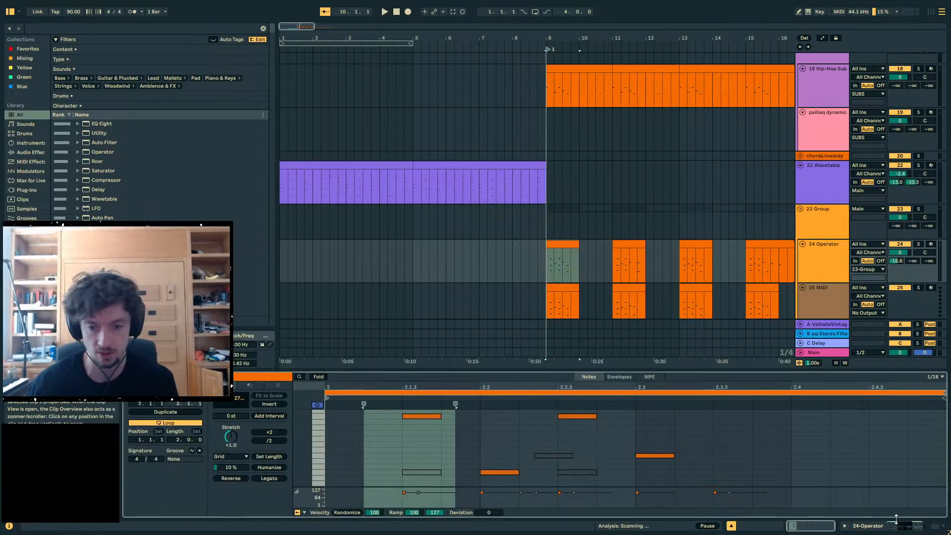
pyautogui.click(882, 524)
pyautogui.click(554, 242)
pyautogui.scroll(-3, 701, 373)
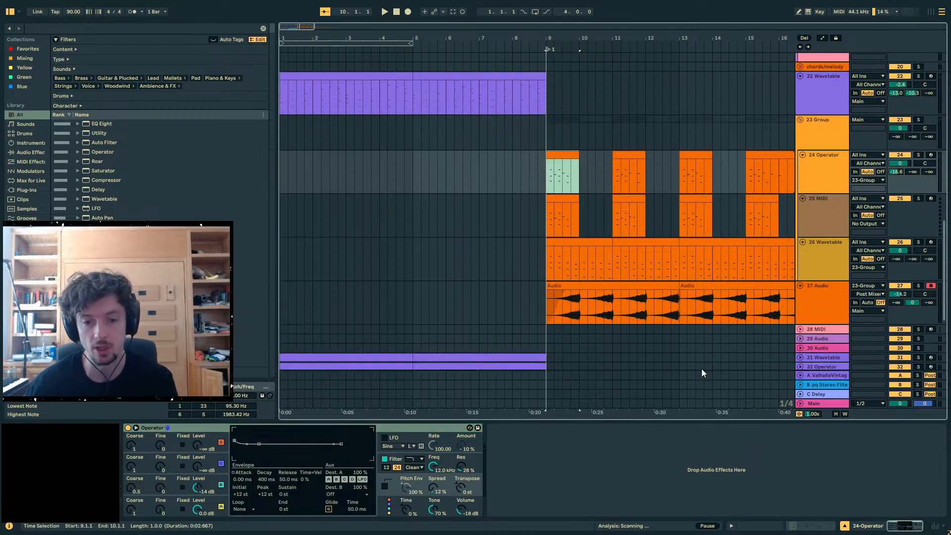
pyautogui.click(179, 431)
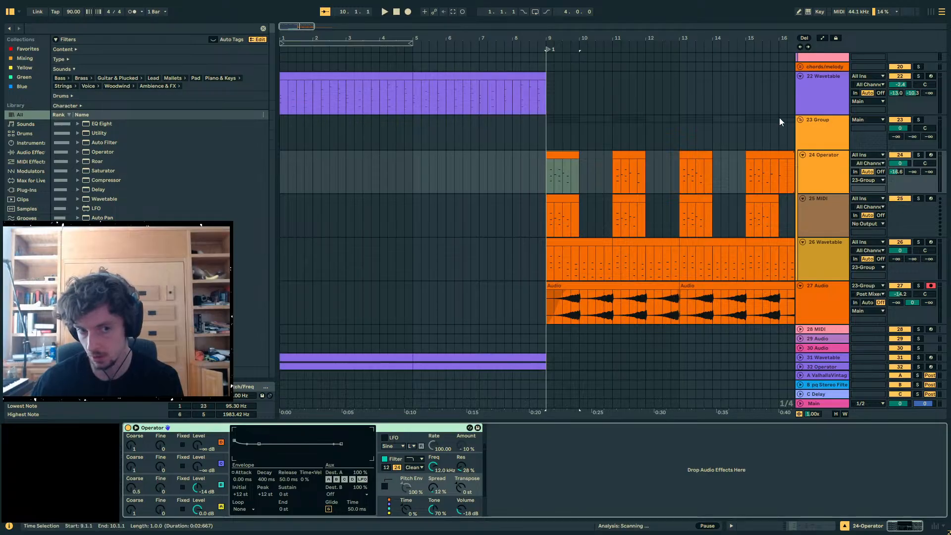
pyautogui.click(547, 176)
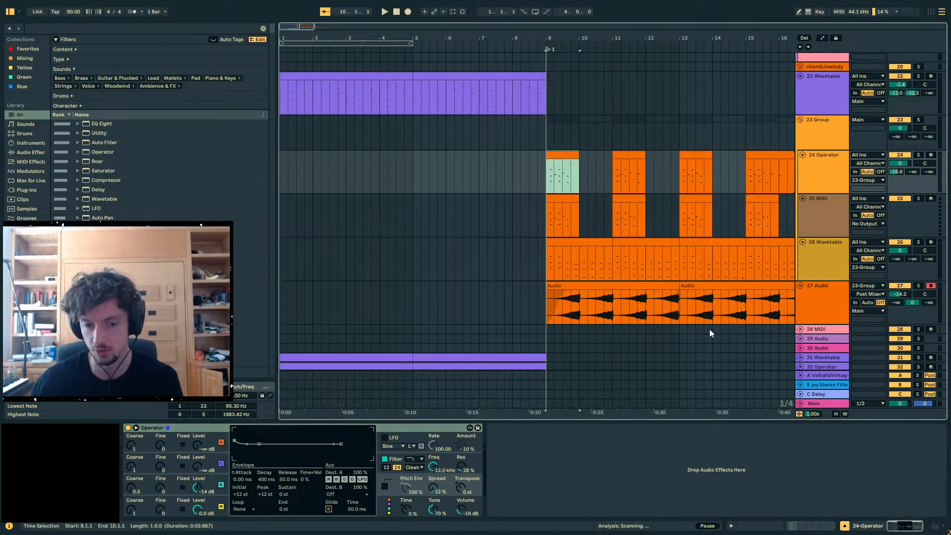
# - Compare the devices on the 23 Group, 24 Operator, 25 MIDI and 26 Wavetable tracks
pyautogui.click(833, 144)
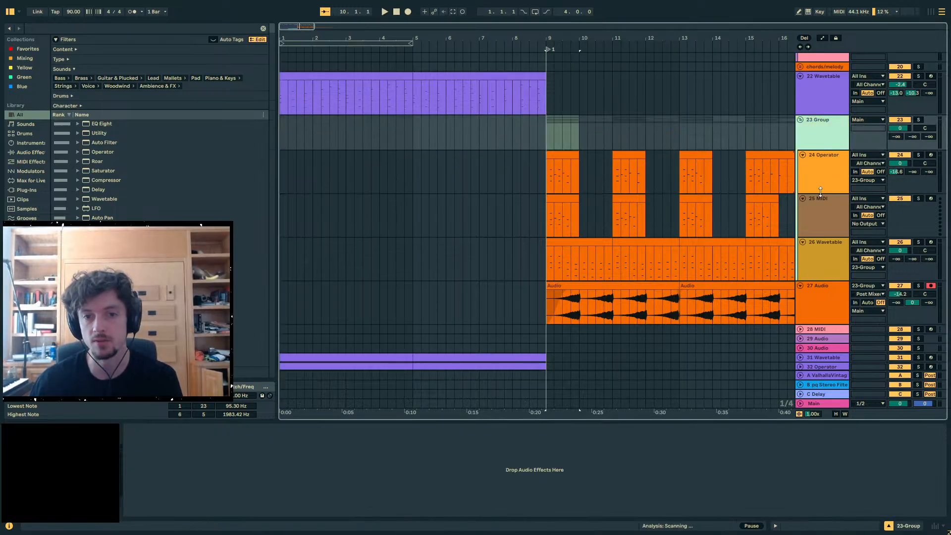
pyautogui.click(831, 173)
pyautogui.click(829, 215)
pyautogui.click(829, 183)
pyautogui.click(829, 218)
pyautogui.click(826, 270)
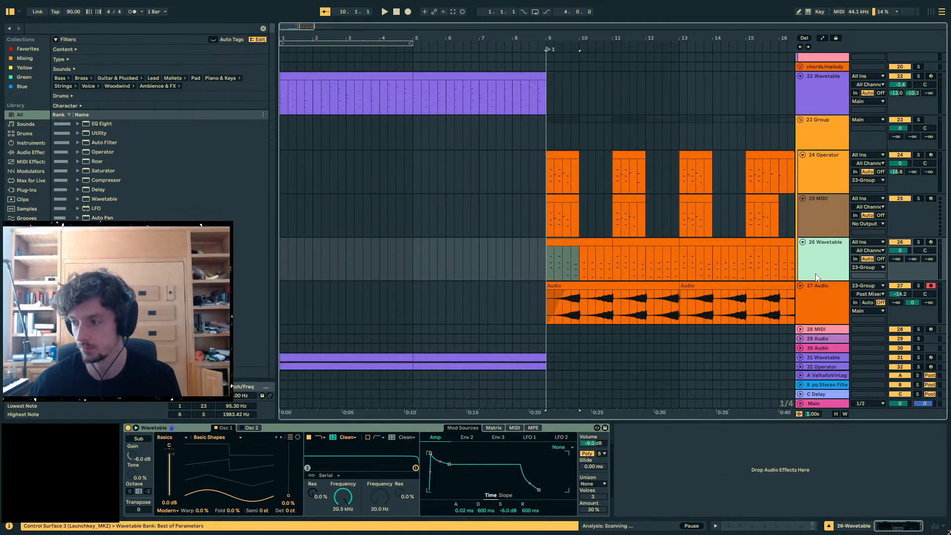
# - Play the bar 9 transition from 8.2.2 and place the insert marker at bar 10 on the 27 Audio track
pyautogui.click(537, 175)
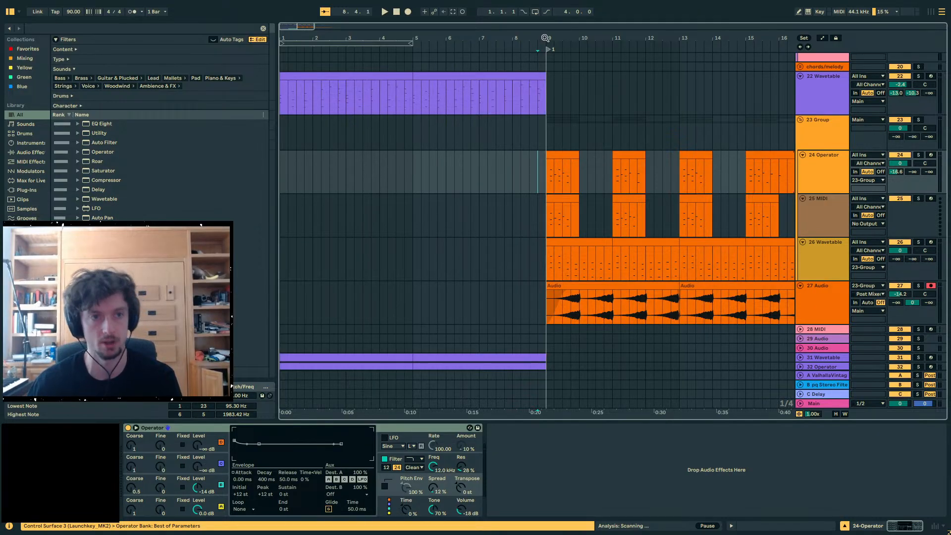
pyautogui.scroll(4, 547, 176)
pyautogui.click(458, 174)
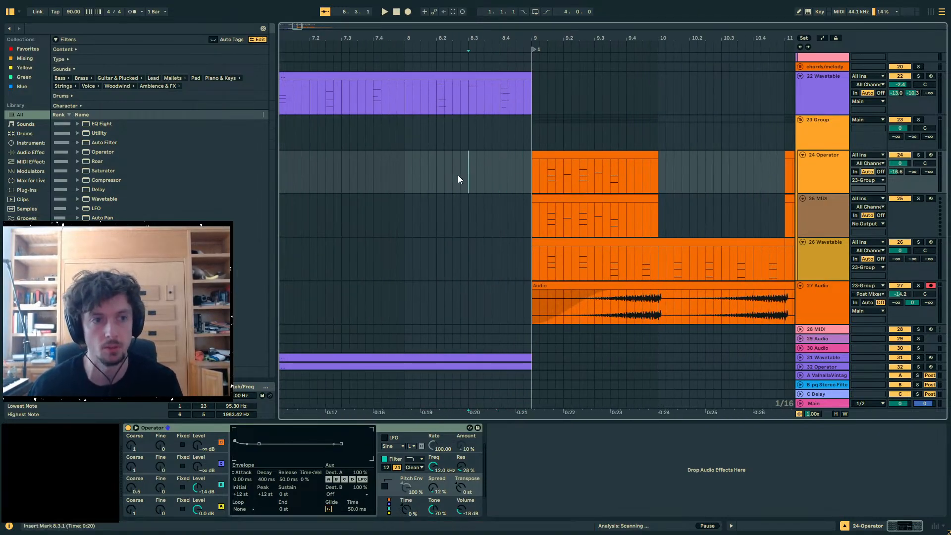
pyautogui.press('space')
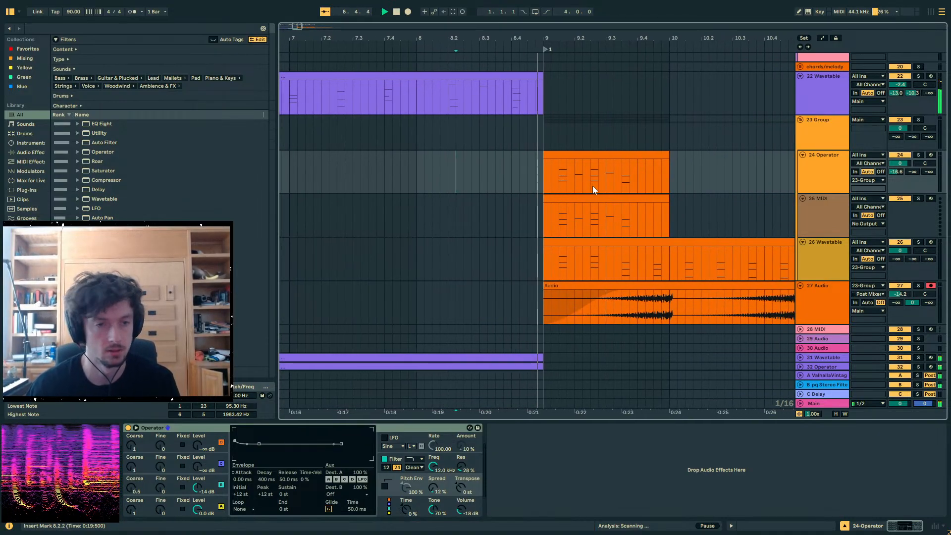
pyautogui.scroll(-2, 644, 227)
pyautogui.click(644, 235)
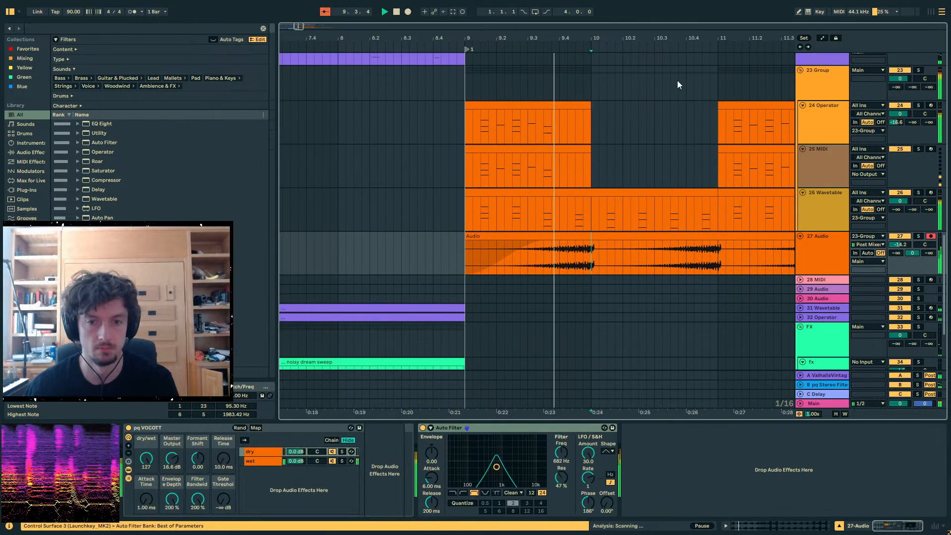
# - Move the first reversed clip on the 27 Audio track to 9.3.1 and play it back from bar 9
pyautogui.scroll(-5, 423, 220)
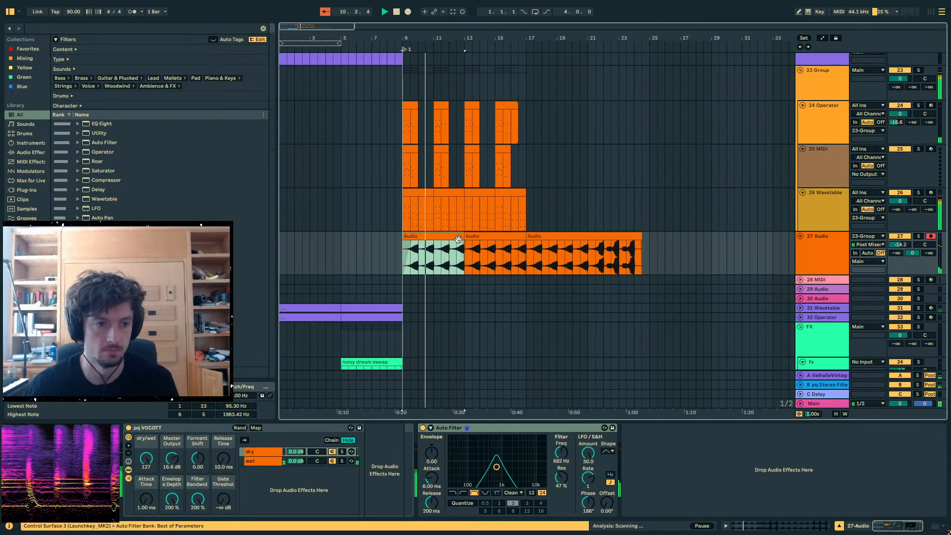
pyautogui.moveTo(426, 238); pyautogui.dragTo(435, 239)
pyautogui.click(399, 250)
pyautogui.press('space')
pyautogui.press('space')
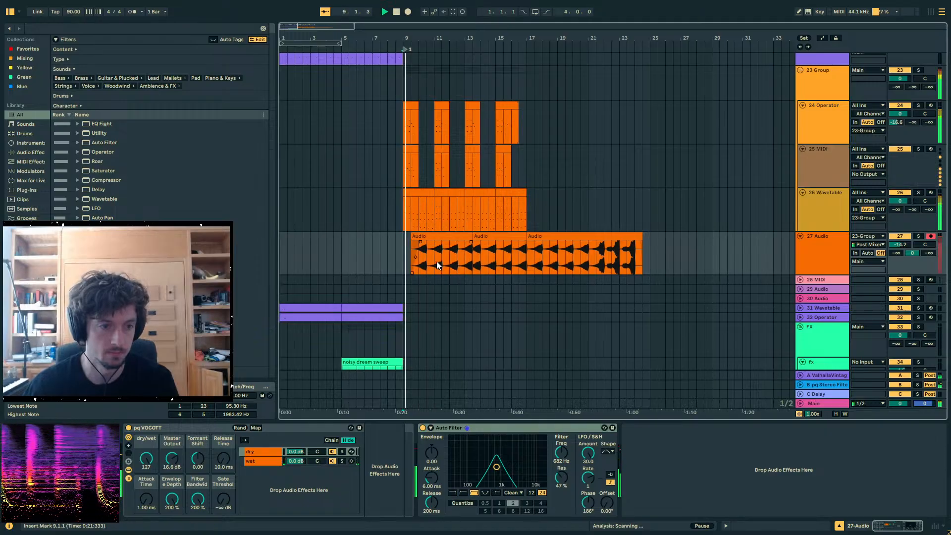
# - Split the reversed audio at 10.3.1 and move the second clip on the 27 Audio track to bar 11
pyautogui.click(429, 262)
pyautogui.hotkey('ctrl', 'e')
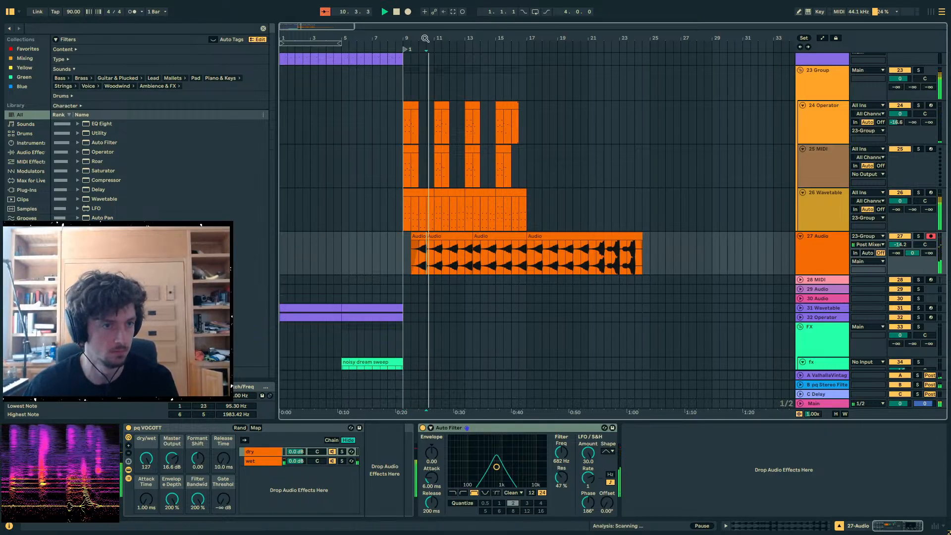
pyautogui.moveTo(424, 38); pyautogui.dragTo(436, 273)
pyautogui.click(428, 236)
pyautogui.press('space')
pyautogui.moveTo(448, 236); pyautogui.dragTo(486, 237)
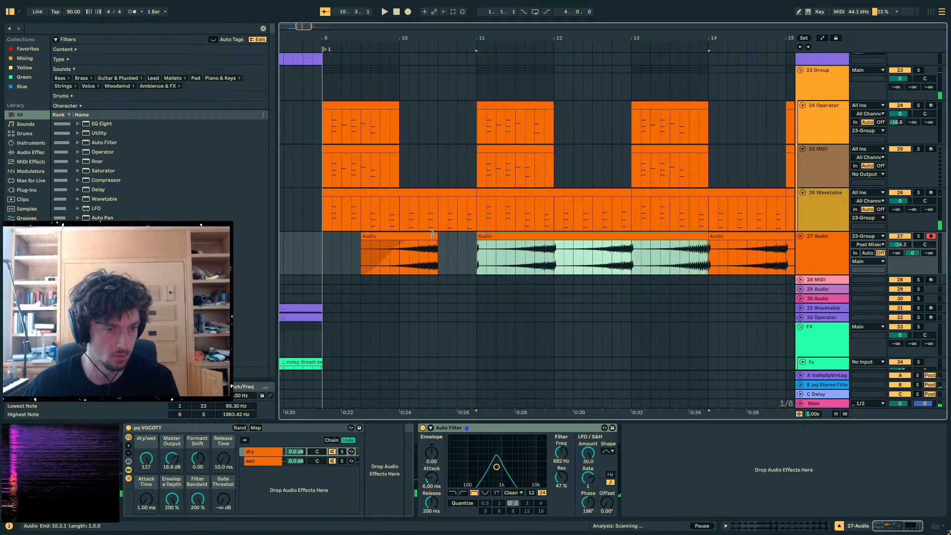
# - Shift the first reversed clip on the 27 Audio track to 9.3.3 and play from just before bar 9
pyautogui.moveTo(370, 252); pyautogui.dragTo(421, 236)
pyautogui.hotkey('ctrl', 'e')
pyautogui.click(304, 252)
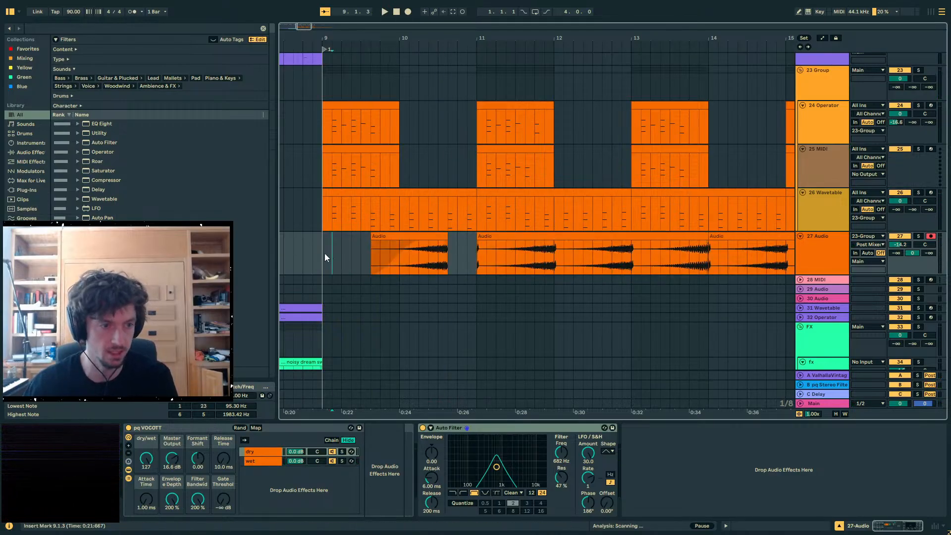
pyautogui.press('space')
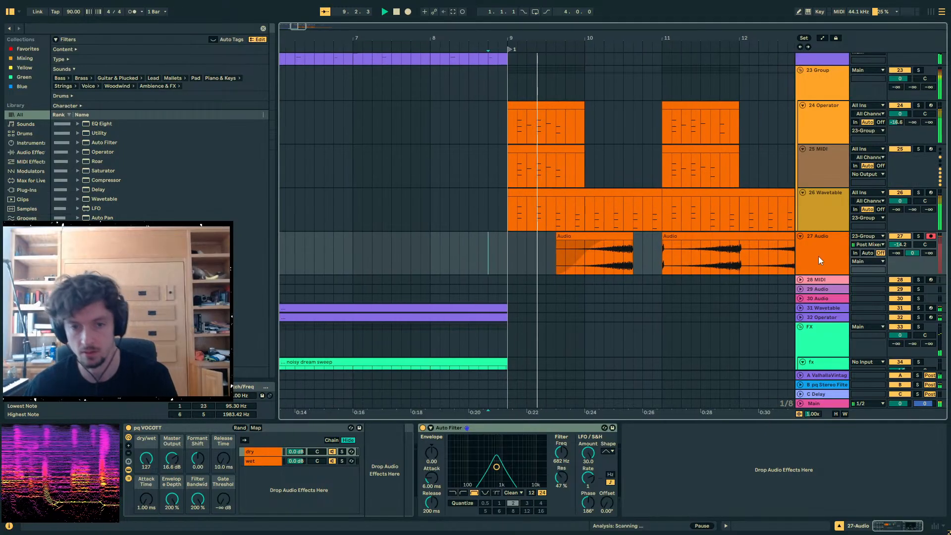
# - Show the Main track's devices and search the browser for Spectrum
pyautogui.click(813, 403)
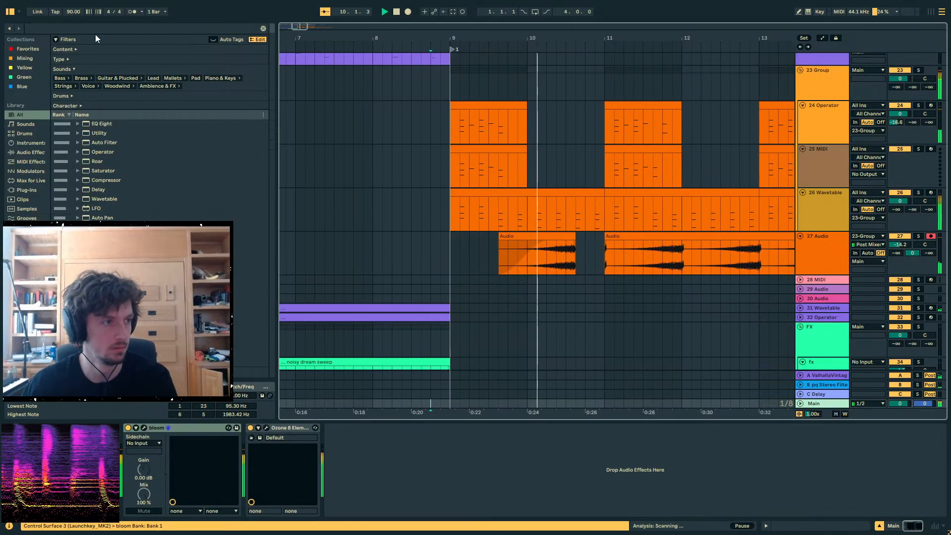
pyautogui.click(76, 28)
pyautogui.write('spectru')
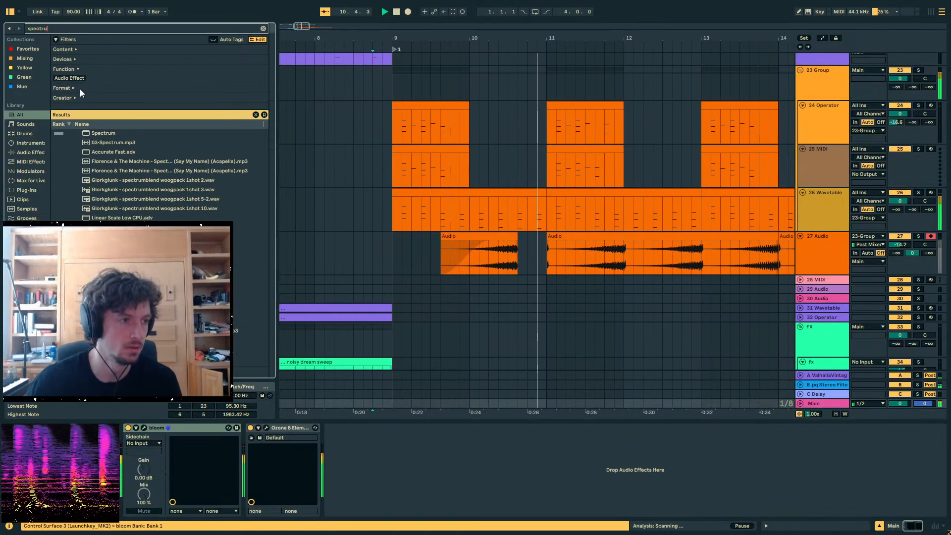
# - Move the second reversed clip on the 27 Audio track to 11.3.3 and its split-off remainder to 13.3.1
pyautogui.click(466, 236)
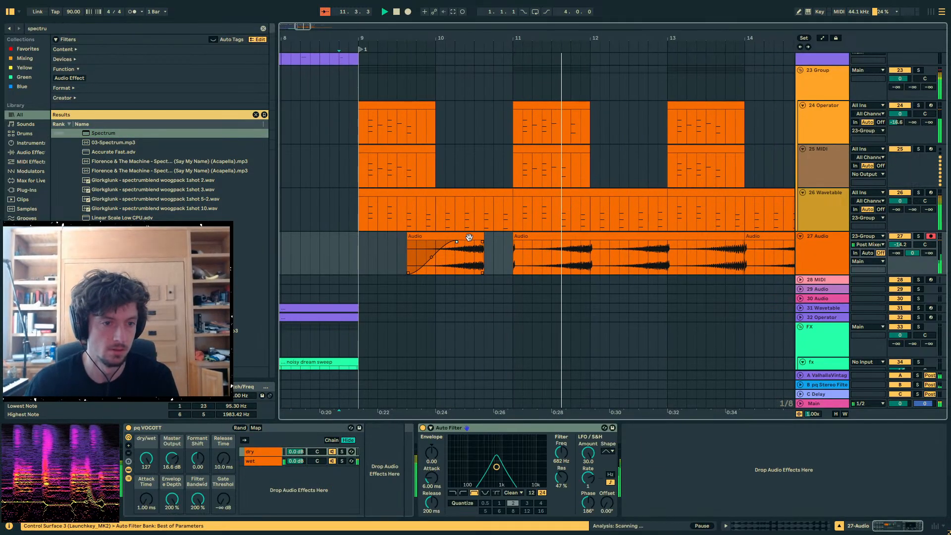
pyautogui.click(466, 237)
pyautogui.click(565, 239)
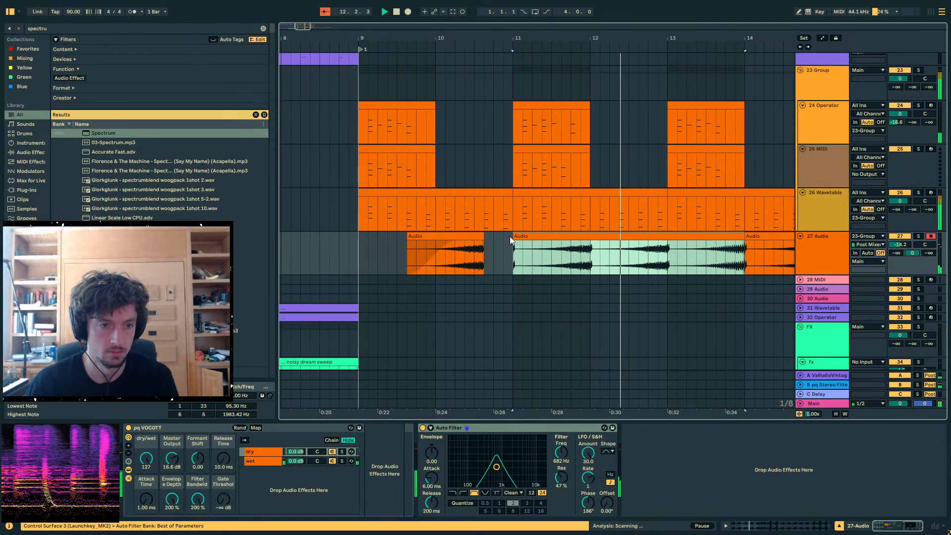
pyautogui.click(467, 237)
pyautogui.moveTo(581, 237); pyautogui.dragTo(739, 239)
pyautogui.click(646, 260)
pyautogui.hotkey('ctrl', 'e')
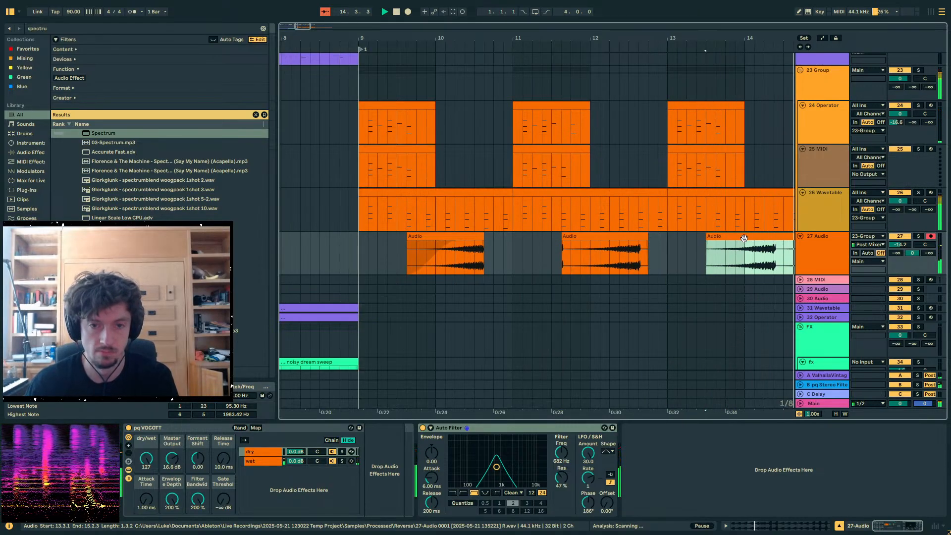
# - Place the third reversed clip at 13.3.3, deactivate the audio from 14.3.1 to 16.3.1 and replay the section
pyautogui.moveTo(722, 45); pyautogui.dragTo(522, 37)
pyautogui.click(578, 237)
pyautogui.click(544, 259)
pyautogui.hotkey('ctrl', 'e')
pyautogui.moveTo(568, 237); pyautogui.dragTo(679, 237)
pyautogui.moveTo(603, 257)
pyautogui.mouseDown()
pyautogui.moveTo(548, 259)
pyautogui.moveTo(593, 258)
pyautogui.mouseUp()
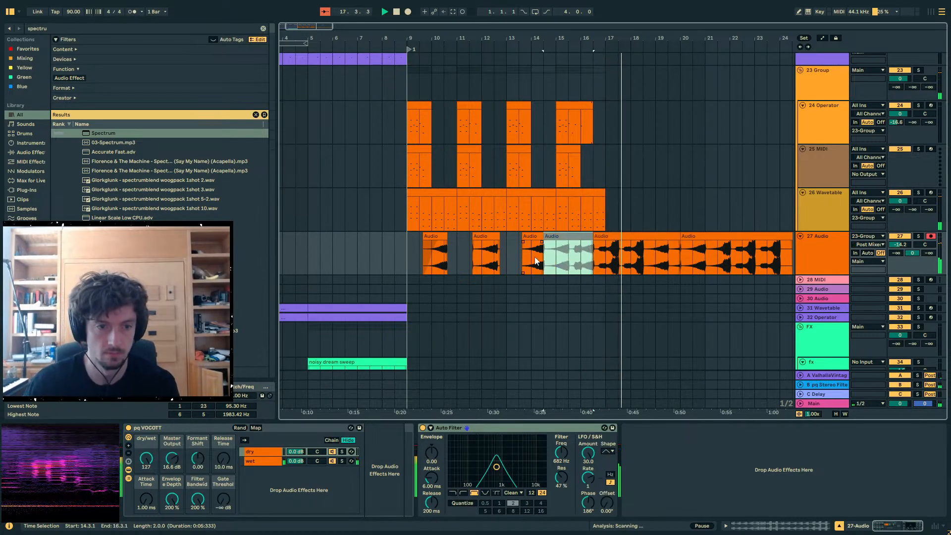
pyautogui.press('0')
pyautogui.click(494, 259)
pyautogui.scroll(-3, 418, 260)
pyautogui.press('space')
pyautogui.press('space')
# - Copy the noisy dream sweep and noisy gurgle sweep clips at bar 5 to bar 13 and show the FX group's device
pyautogui.click(393, 272)
pyautogui.scroll(-1, 395, 274)
pyautogui.keyDown('shift'); pyautogui.click(401, 288); pyautogui.keyUp('shift')
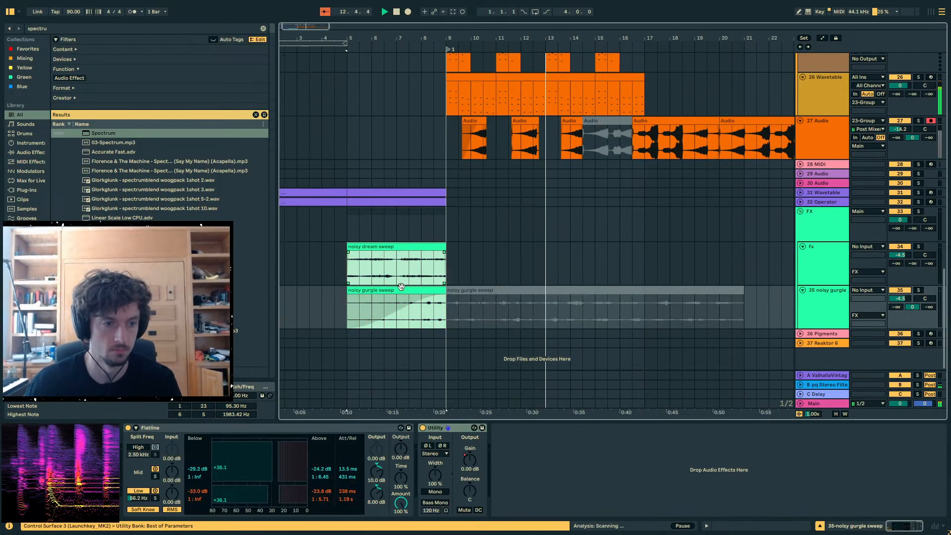
pyautogui.hotkey('ctrl', 'c')
pyautogui.click(548, 264)
pyautogui.hotkey('ctrl', 'v')
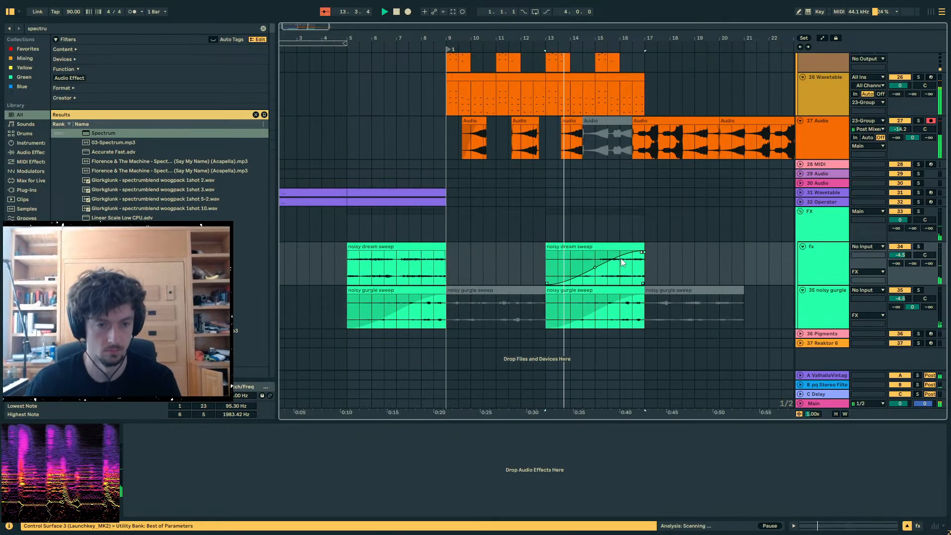
pyautogui.click(831, 232)
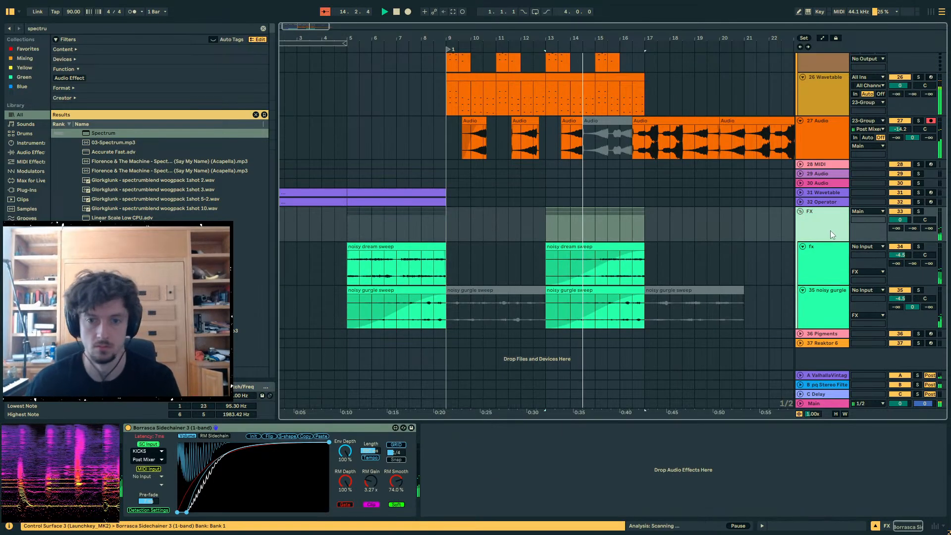
# - Set the loop to bars 9 to 17 and duplicate that eight-bar section on all tracks to bar 17
pyautogui.scroll(6, 650, 219)
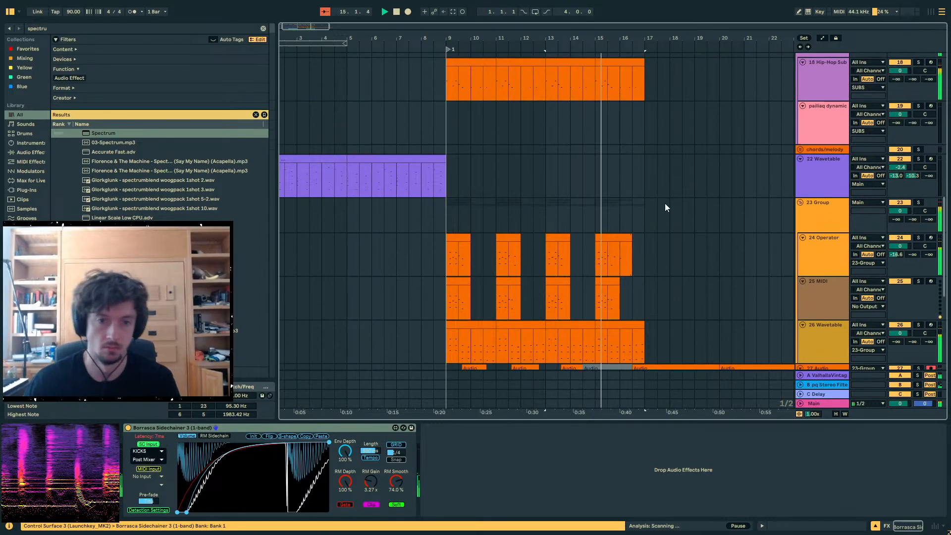
pyautogui.click(643, 210)
pyautogui.moveTo(644, 210); pyautogui.dragTo(443, 210)
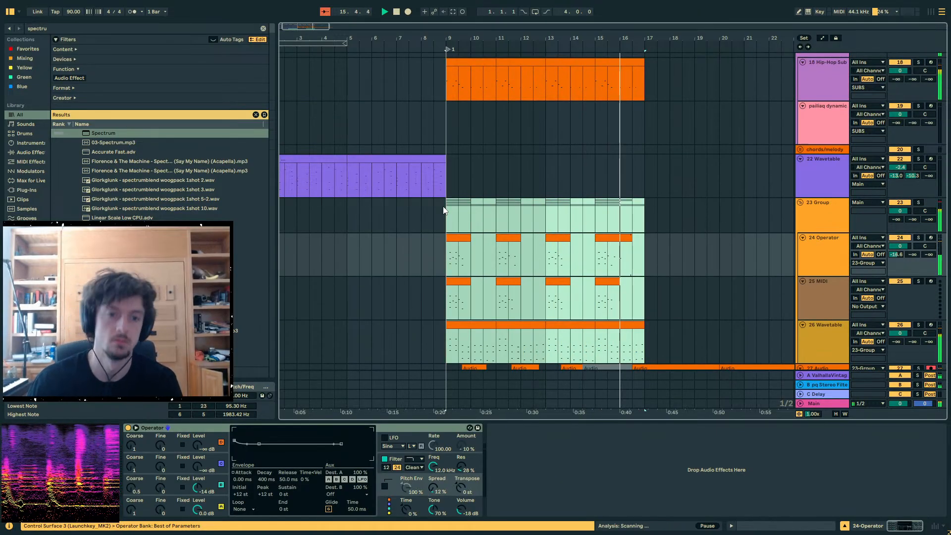
pyautogui.hotkey('ctrl', 'l')
pyautogui.click(547, 43)
pyautogui.hotkey('ctrl', 'd')
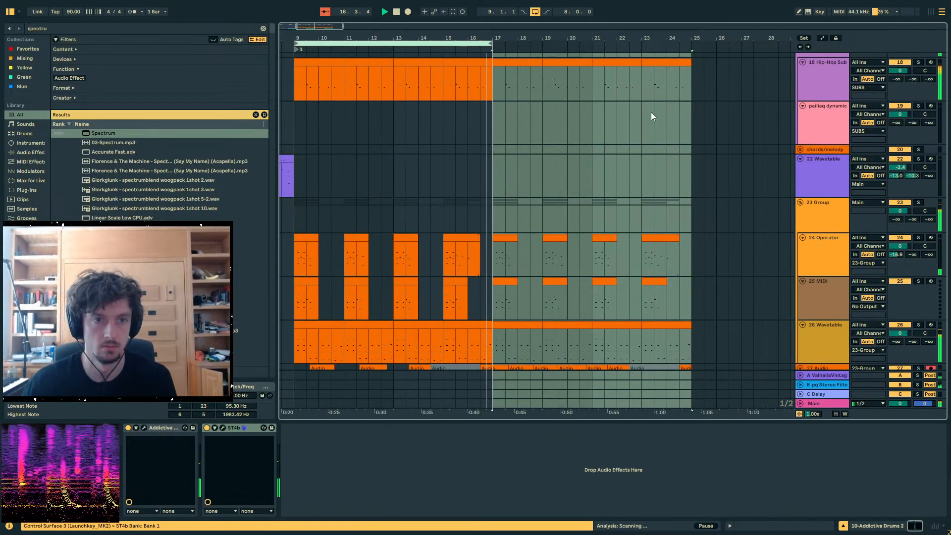
# - Place the insert marker at bar 17 and review the duplicated section, including the Hip-Hop Sub Bass track's devices
pyautogui.click(485, 127)
pyautogui.scroll(-4, 515, 119)
pyautogui.click(497, 105)
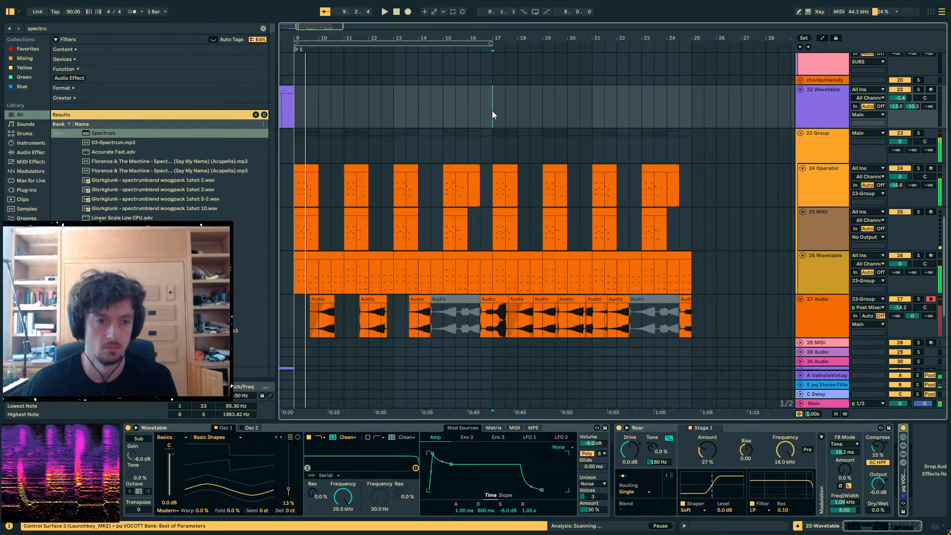
pyautogui.scroll(4, 493, 114)
pyautogui.scroll(2, 494, 119)
pyautogui.moveTo(496, 156); pyautogui.dragTo(534, 166)
pyautogui.scroll(-3, 587, 207)
# - Copy the 24 Operator clips of bars 17 to 25 onto a new MIDI track directly below it
pyautogui.moveTo(690, 201); pyautogui.dragTo(495, 206)
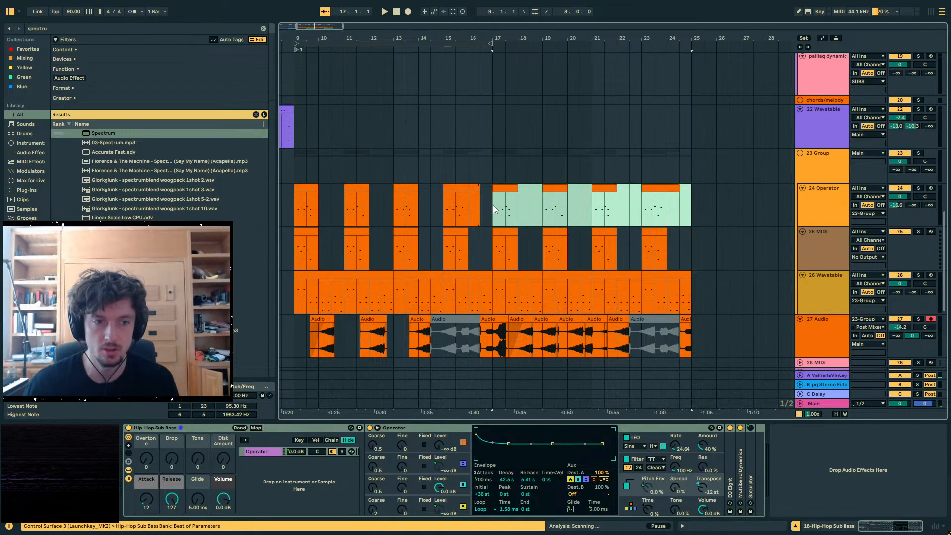
pyautogui.click(799, 214)
pyautogui.hotkey('ctrl', 'shift', 't')
pyautogui.moveTo(680, 247); pyautogui.dragTo(496, 245)
pyautogui.hotkey('ctrl', 'v')
# - Load Wavetable on the new MIDI track and set its first oscillator to 12 semitones up while playing from bar 17
pyautogui.hotkey('ctrl', 'f')
pyautogui.write('wavetab')
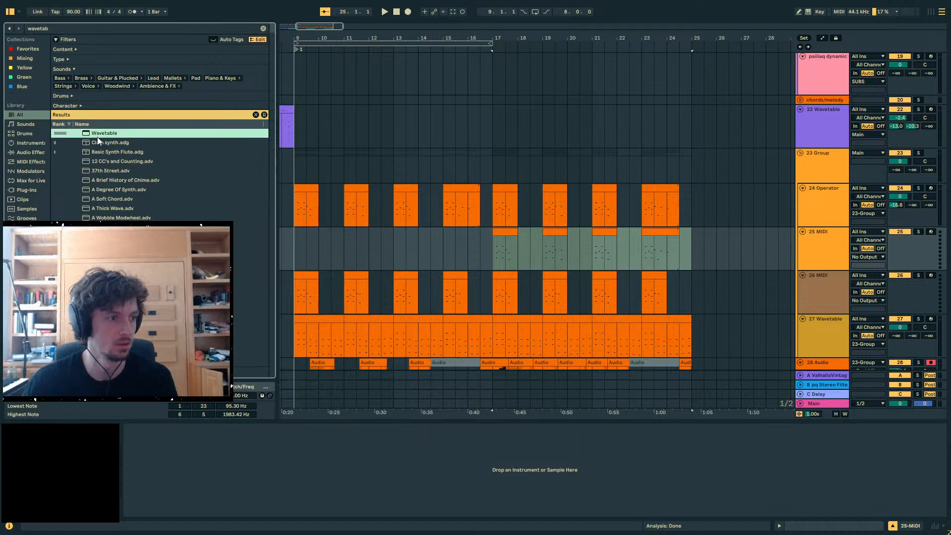
pyautogui.doubleClick(98, 135)
pyautogui.press('space')
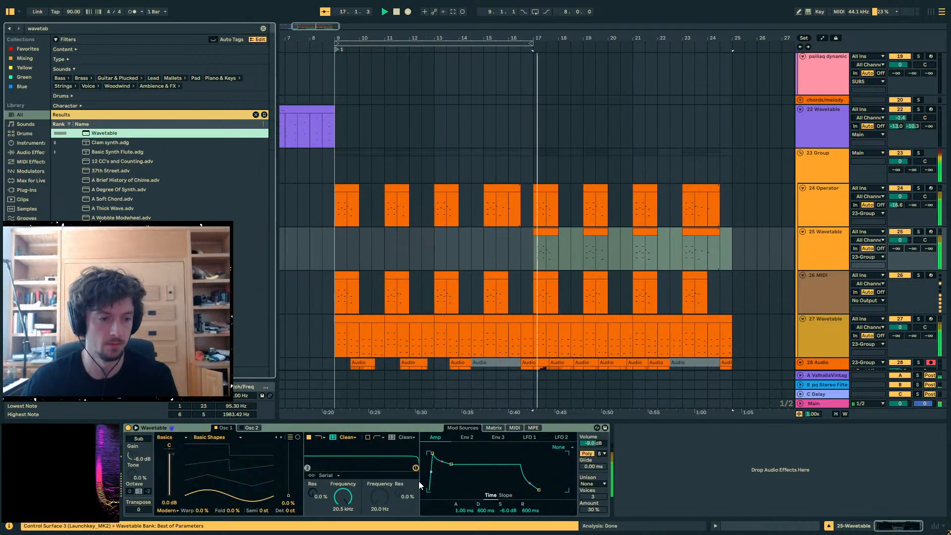
pyautogui.moveTo(264, 510); pyautogui.dragTo(264, 483)
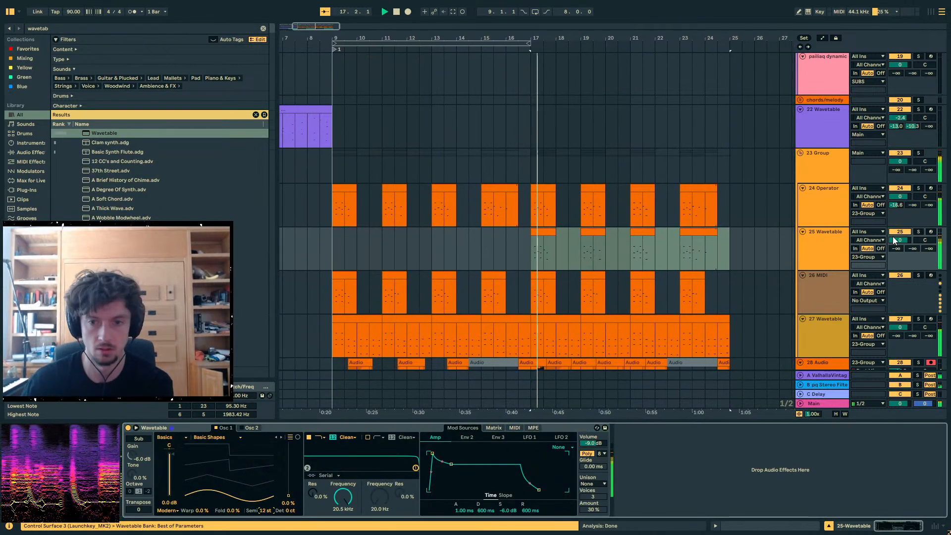
# - Set the 25 Wavetable track's reverb send A to -3.0 dB and replay from bar 17
pyautogui.moveTo(896, 248); pyautogui.dragTo(896, 203)
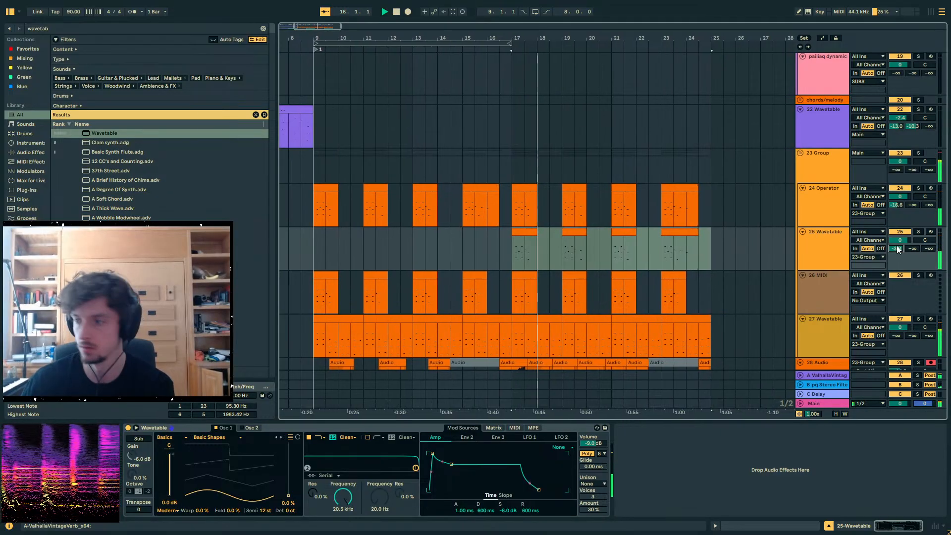
pyautogui.click(547, 254)
pyautogui.click(503, 232)
pyautogui.press('space')
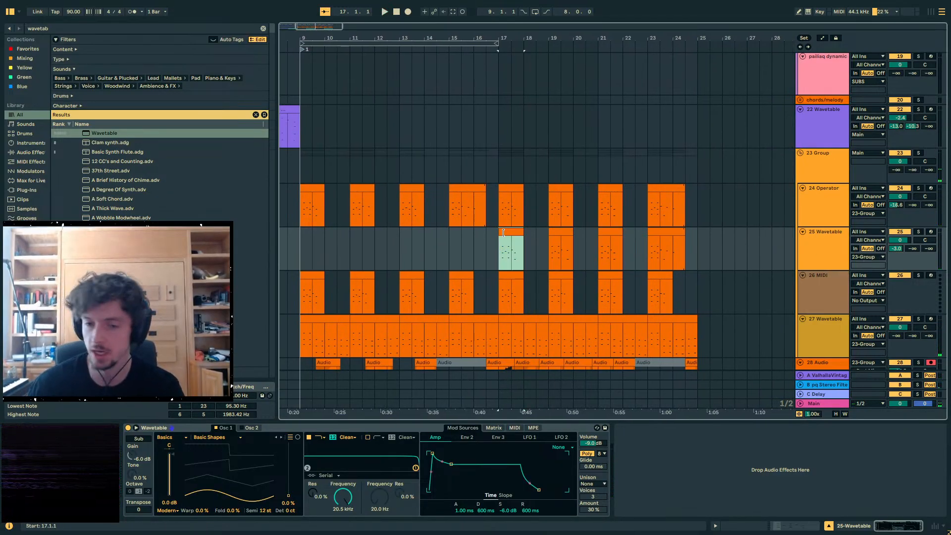
pyautogui.scroll(5, 569, 134)
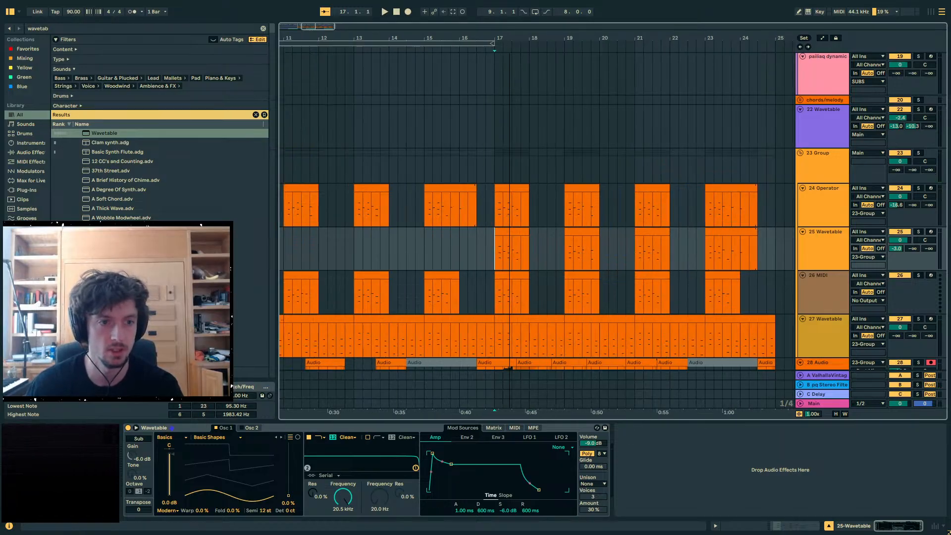
pyautogui.press('space')
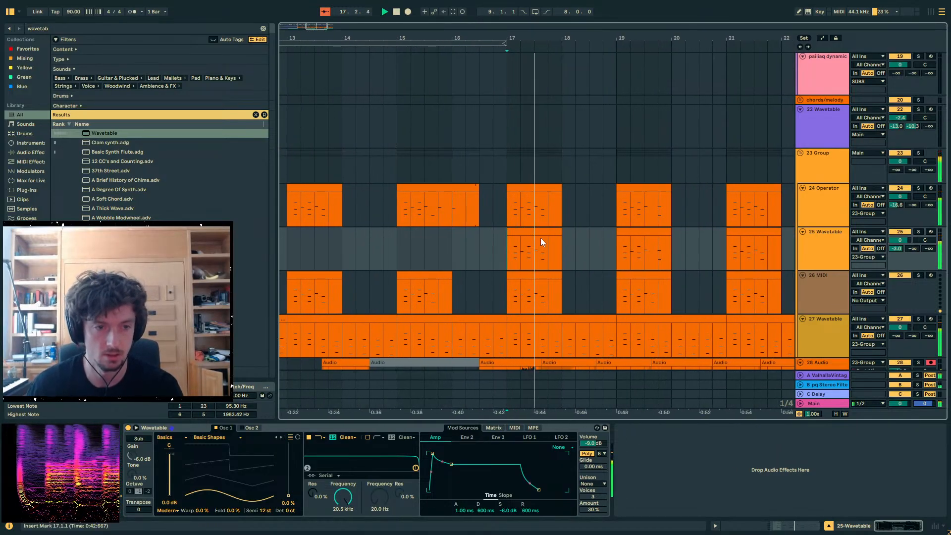
# - Copy the two-bar 27 Wavetable clip at bar 17 to the same position on the 25 Wavetable track and play it
pyautogui.click(534, 234)
pyautogui.scroll(-2, 551, 306)
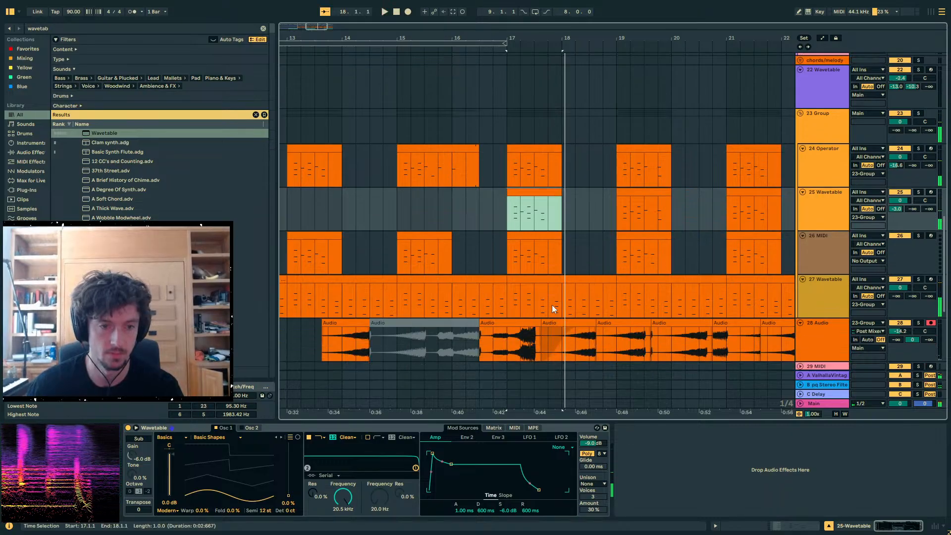
pyautogui.click(543, 267)
pyautogui.press('space')
pyautogui.click(523, 182)
pyautogui.hotkey('ctrl', 'v')
pyautogui.press('space')
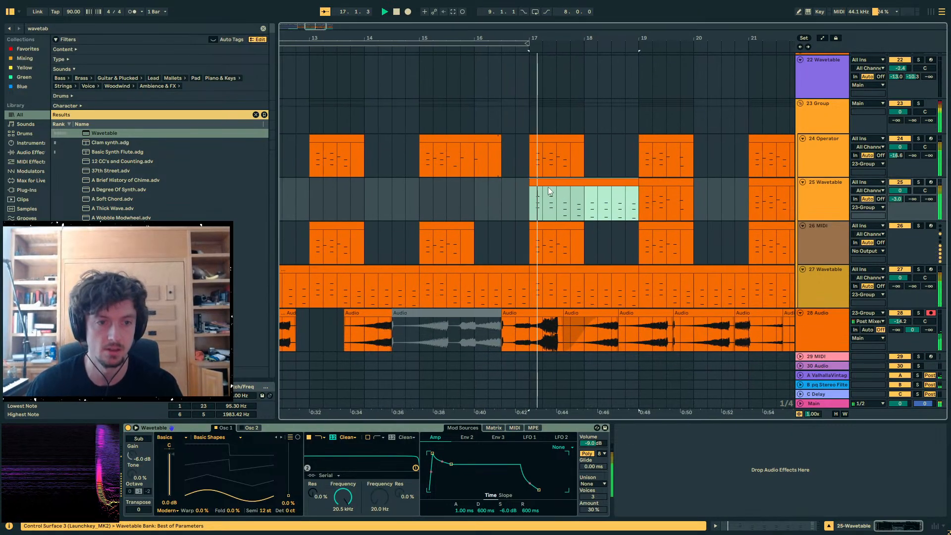
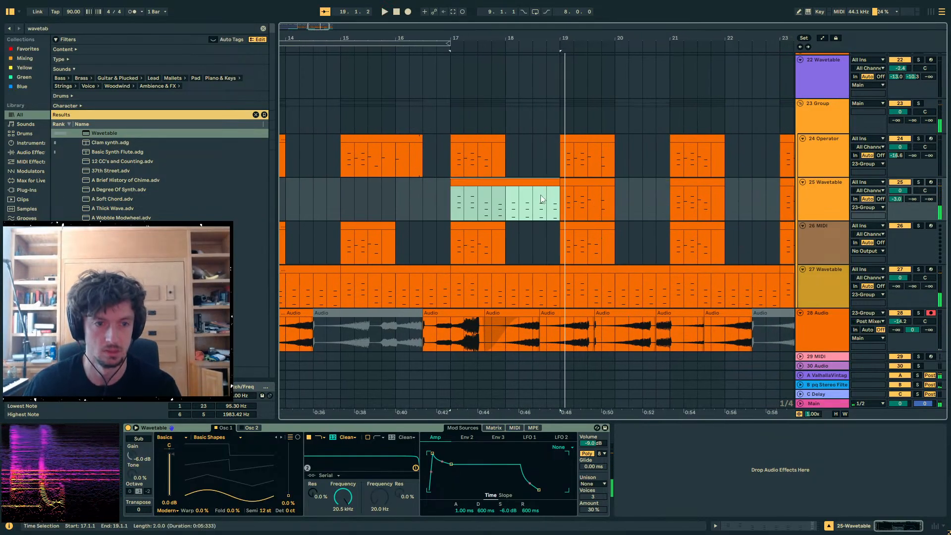
# - Open the bar 17 clip of 25 Wavetable in an enlarged note editor and raise its closing notes at 2.3.3 and 2.4.3
pyautogui.click(774, 528)
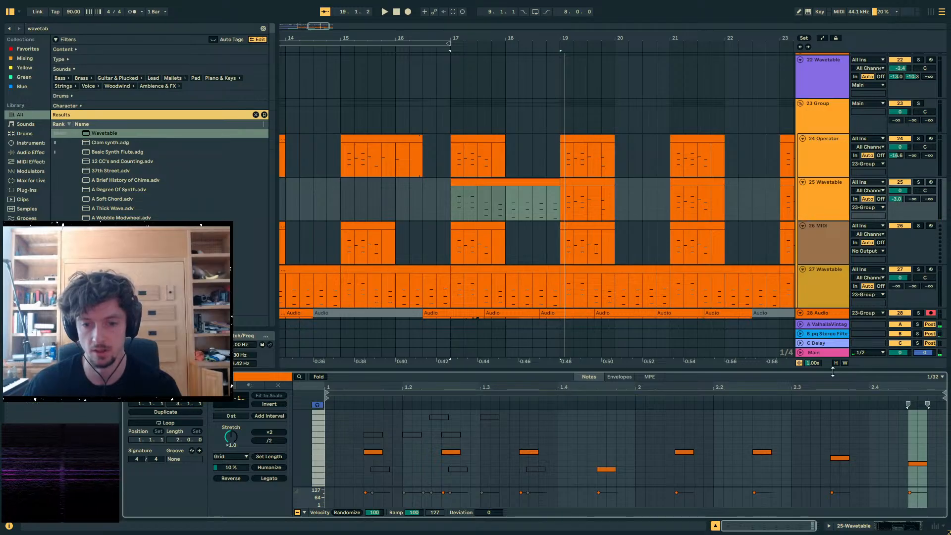
pyautogui.moveTo(836, 373); pyautogui.dragTo(836, 240)
pyautogui.click(839, 317)
pyautogui.press('Up')
pyautogui.scroll(-3, 868, 342)
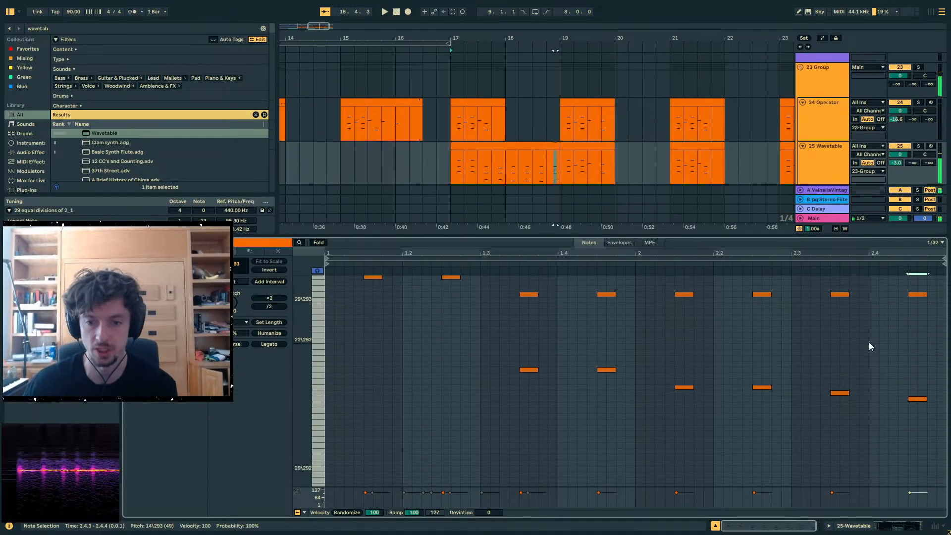
pyautogui.moveTo(921, 432); pyautogui.dragTo(920, 433)
pyautogui.press('Up')
pyautogui.press('Up')
pyautogui.moveTo(870, 414); pyautogui.dragTo(811, 379)
pyautogui.press('Up')
pyautogui.press('space')
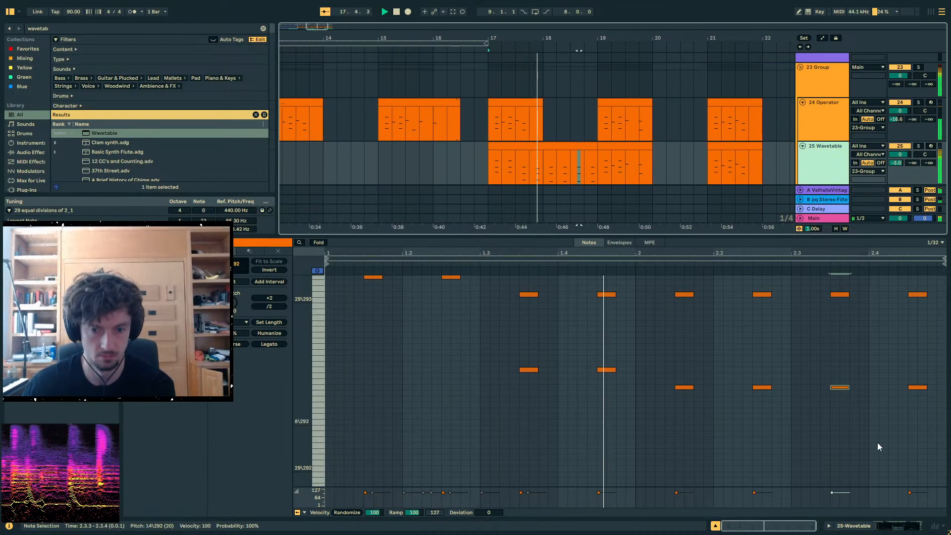
# - Set the 25 Wavetable track's volume to -2.8 dB and replay the section from bar 17
pyautogui.click(867, 529)
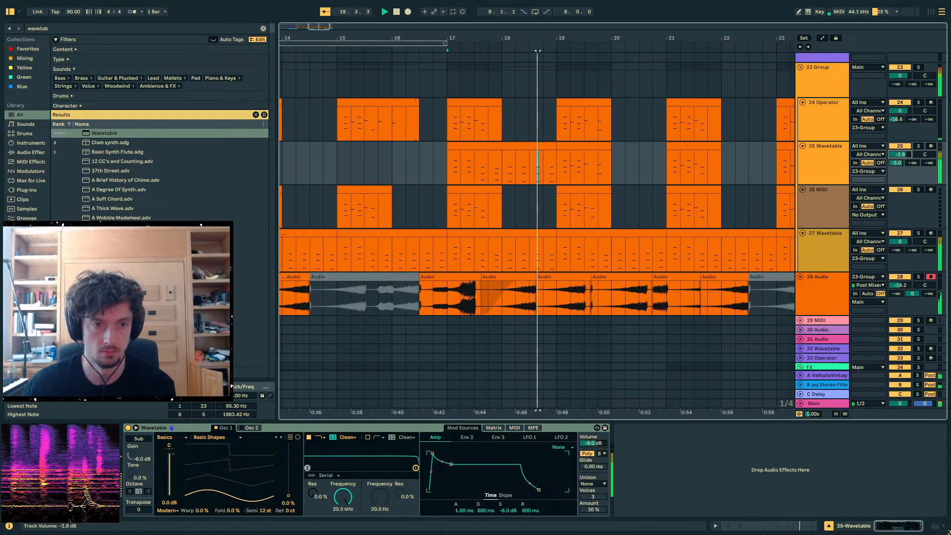
pyautogui.press('space')
pyautogui.press('space')
# - Shorten Wavetable's amp envelope release to 111 ms and set the 25 Wavetable track's reverb send A to -12.0 dB
pyautogui.moveTo(539, 490); pyautogui.dragTo(533, 490)
pyautogui.moveTo(896, 162)
pyautogui.mouseDown()
pyautogui.moveTo(896, 179)
pyautogui.moveTo(896, 164)
pyautogui.mouseUp()
pyautogui.click(816, 159)
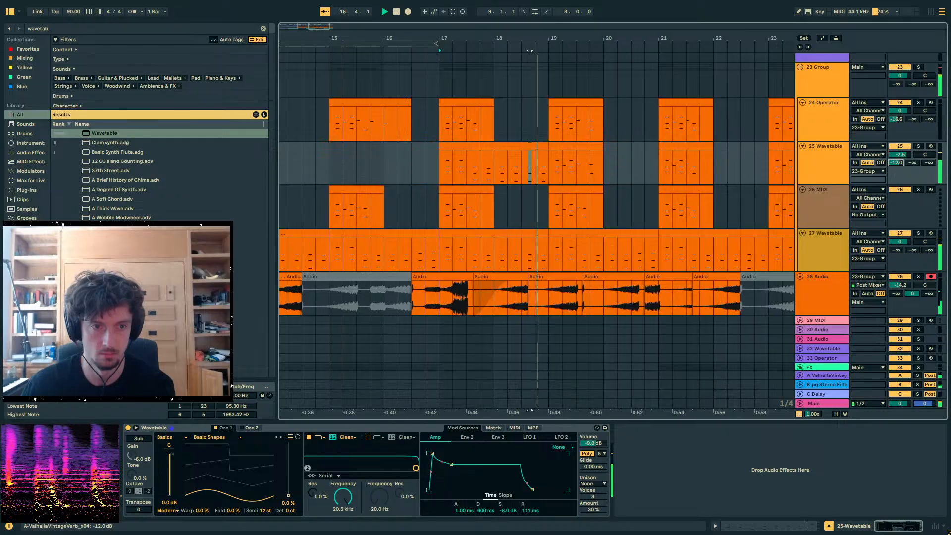
# - Try pasting a copied two-bar clip over bars 19 and 20 of the 25 Wavetable track
pyautogui.click(479, 147)
pyautogui.click(582, 232)
pyautogui.hotkey('ctrl', 'c')
pyautogui.click(528, 146)
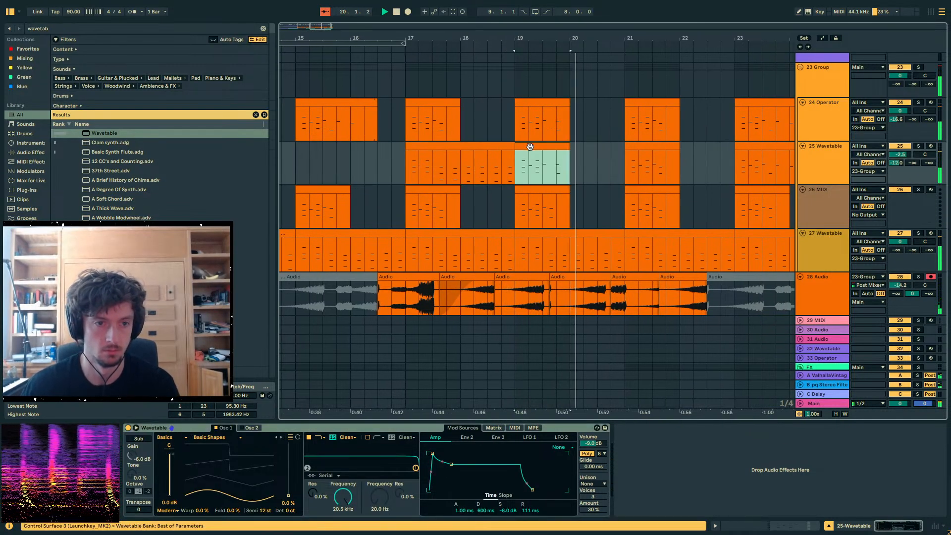
pyautogui.hotkey('ctrl', 'v')
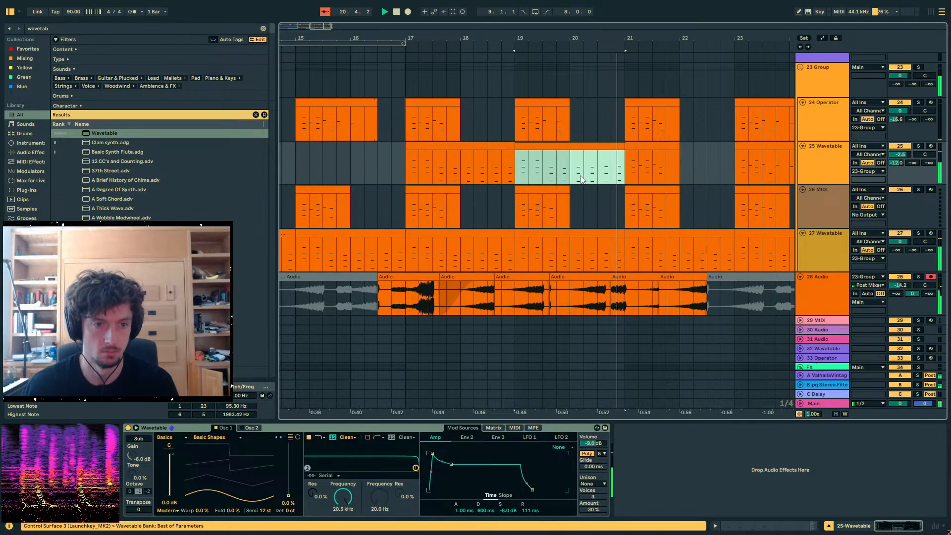
pyautogui.click(546, 147)
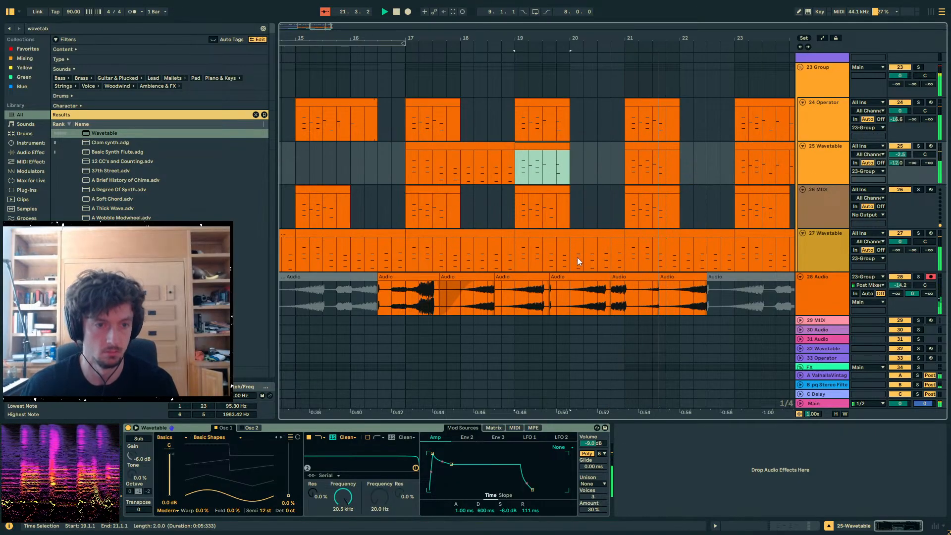
pyautogui.click(570, 161)
# - Paste a short chord fragment from the end of bar 18 at the start of bar 20 on 25 Wavetable and play it
pyautogui.click(501, 167)
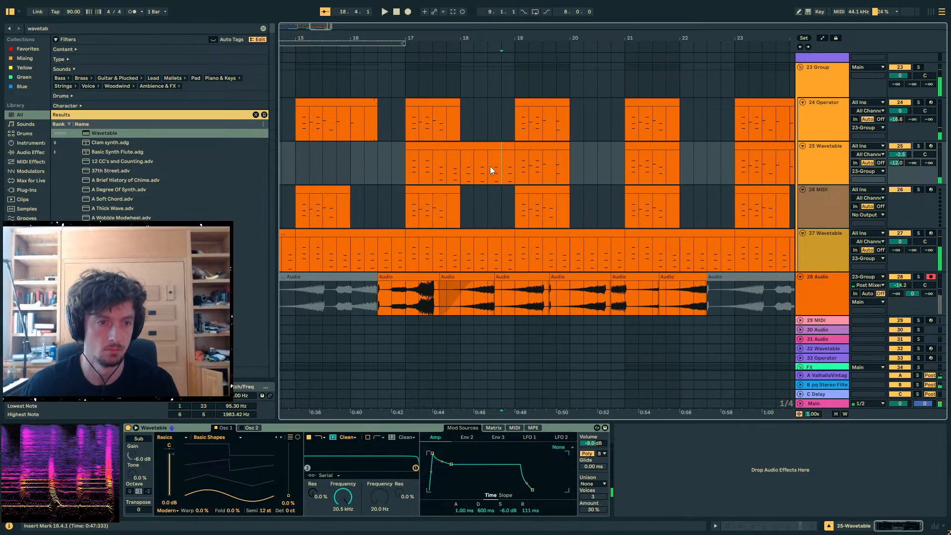
pyautogui.click(572, 166)
pyautogui.hotkey('ctrl', 'v')
pyautogui.moveTo(577, 36); pyautogui.dragTo(577, 99)
pyautogui.moveTo(559, 147); pyautogui.dragTo(504, 147)
pyautogui.click(360, 163)
pyautogui.press('space')
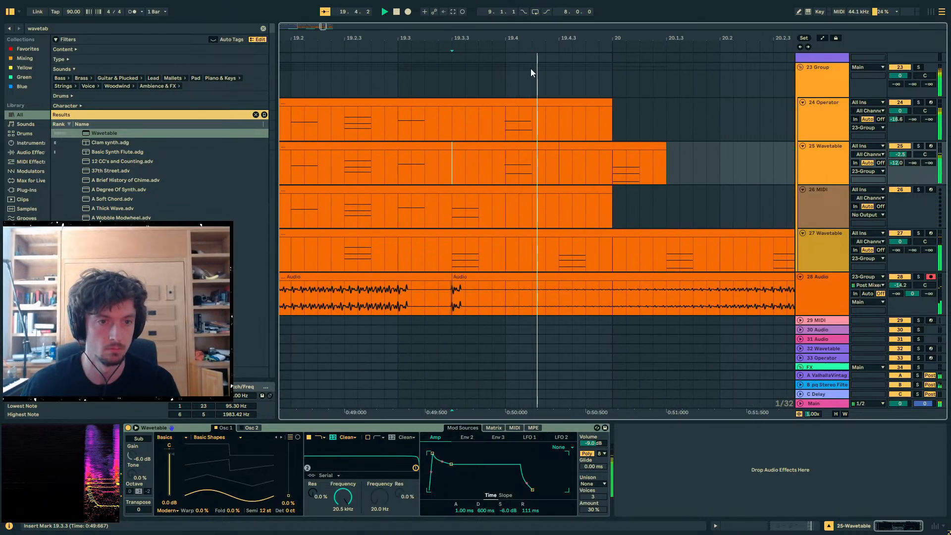
# - Duplicate the short chord fragment on every beat of bar 20 on the 25 Wavetable track, leaving gaps between the copies
pyautogui.moveTo(511, 38); pyautogui.dragTo(515, 10)
pyautogui.press('space')
pyautogui.moveTo(501, 169)
pyautogui.mouseDown()
pyautogui.moveTo(532, 175)
pyautogui.moveTo(519, 175)
pyautogui.mouseUp()
pyautogui.click(510, 169)
pyautogui.press('space')
pyautogui.hotkey('ctrl', 'd')
# - Duplicate bars 17 to 21 of the 25 Wavetable track so the part continues to bar 25
pyautogui.moveTo(584, 171); pyautogui.dragTo(341, 166)
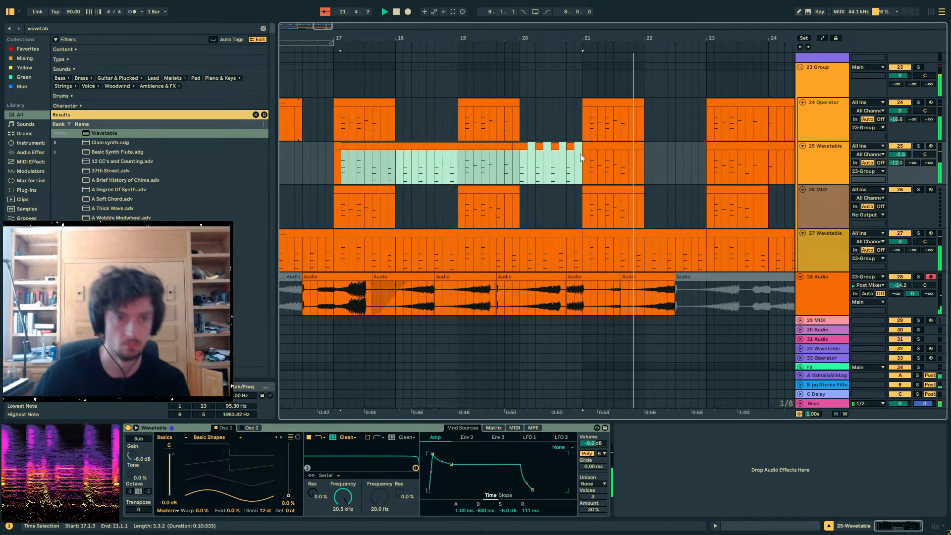
pyautogui.moveTo(582, 156); pyautogui.dragTo(337, 162)
pyautogui.hotkey('ctrl', 'd')
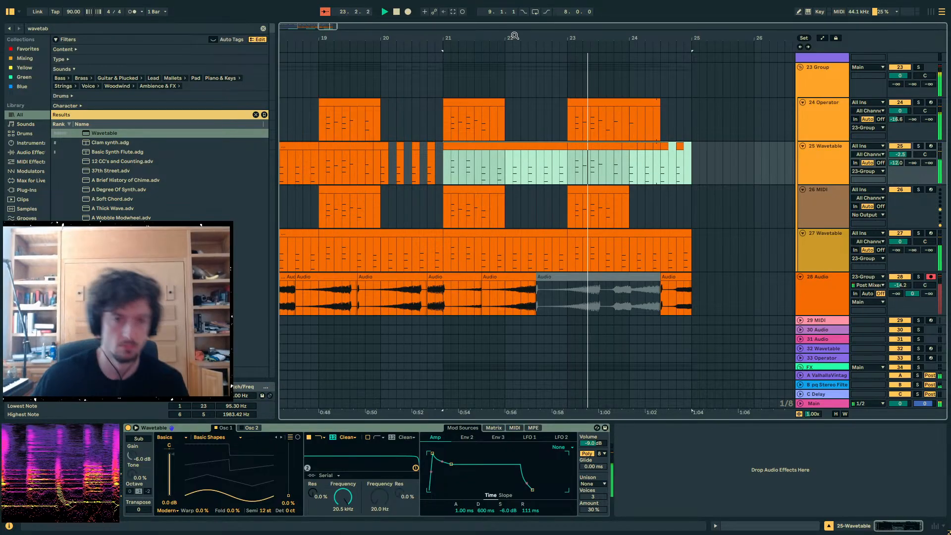
pyautogui.moveTo(536, 38); pyautogui.dragTo(628, 22)
# - Consolidate bar 24 of the 25 Wavetable track into one clip and open its notes in an enlarged editor
pyautogui.moveTo(711, 160); pyautogui.dragTo(686, 164)
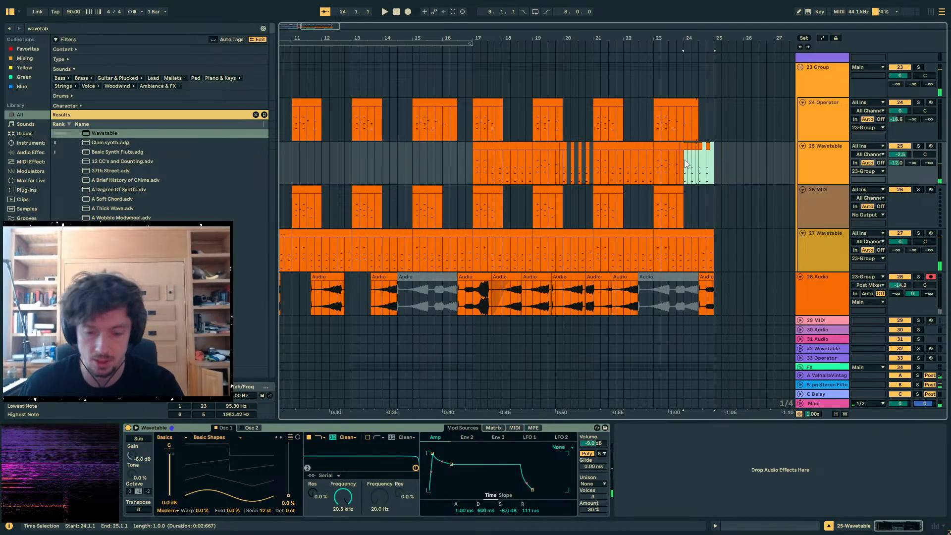
pyautogui.press('space')
pyautogui.click(794, 526)
pyautogui.press('space')
# - Raise the bar 24 clip's top notes at 1.2, 1.3 and 1.4 by one, two and three scale steps
pyautogui.moveTo(545, 300); pyautogui.dragTo(471, 275)
pyautogui.press('Up')
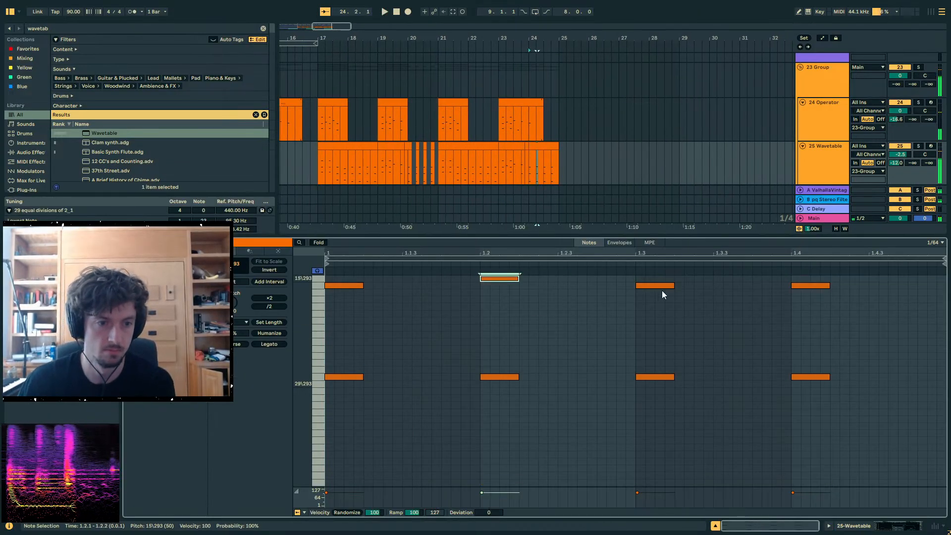
pyautogui.moveTo(703, 306); pyautogui.dragTo(626, 278)
pyautogui.press('Up')
pyautogui.press('Up')
pyautogui.moveTo(841, 342); pyautogui.dragTo(750, 276)
pyautogui.press('Up')
pyautogui.press('Up')
pyautogui.press('Up')
pyautogui.scroll(-3, 798, 346)
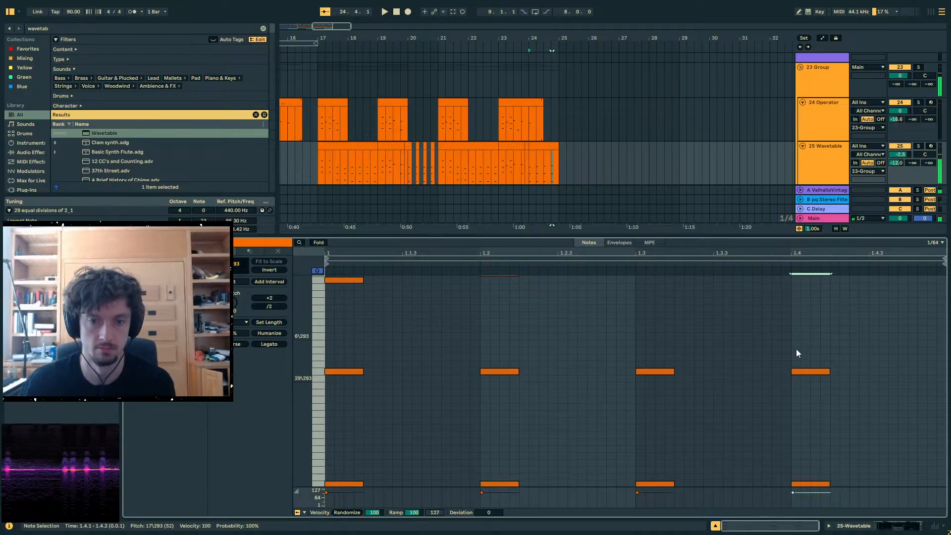
# - Lower the middle notes at 1.3 and 1.4 by one and two scale steps and play the bar 24 clip
pyautogui.moveTo(704, 352); pyautogui.dragTo(626, 323)
pyautogui.press('Down')
pyautogui.moveTo(845, 350); pyautogui.dragTo(778, 306)
pyautogui.press('Down')
pyautogui.press('Down')
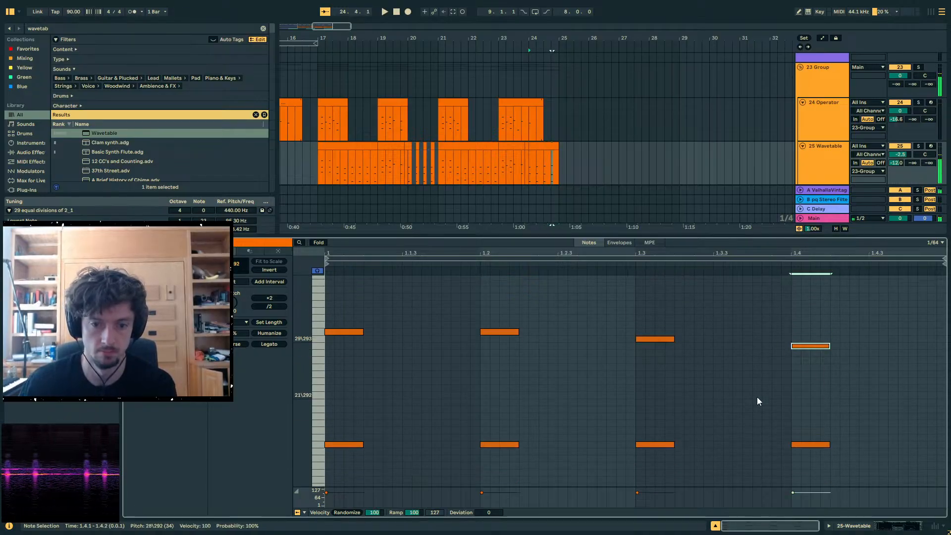
pyautogui.press('space')
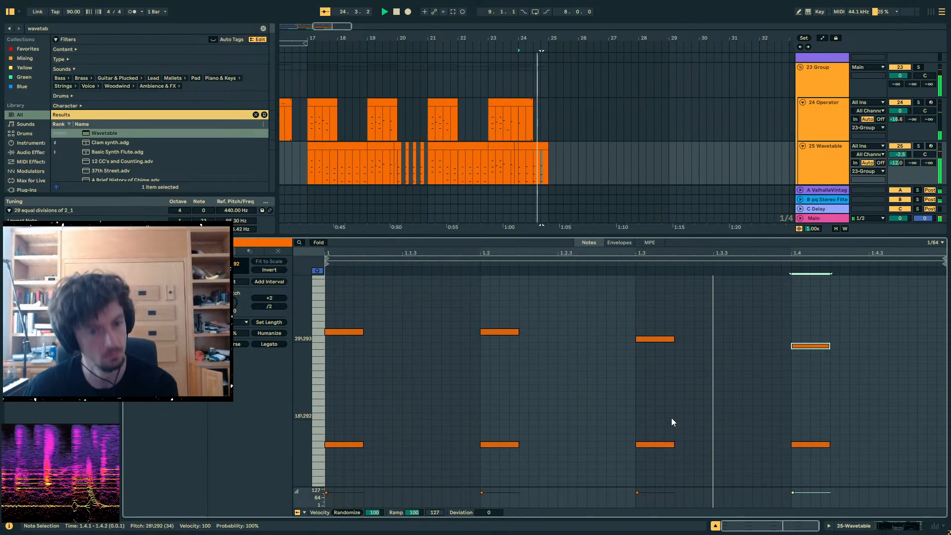
# - Lower the bottom notes at 1.2, 1.3 and 1.4 by two, five and eight scale steps and replay the clip
pyautogui.press('space')
pyautogui.moveTo(540, 463); pyautogui.dragTo(476, 427)
pyautogui.press('Down')
pyautogui.press('Down')
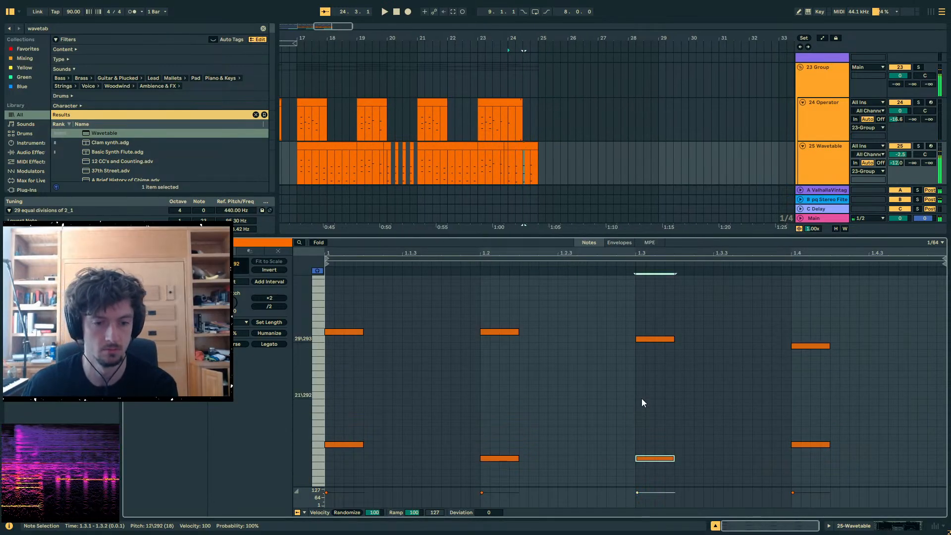
pyautogui.moveTo(857, 436); pyautogui.dragTo(821, 489)
pyautogui.press('Down')
pyautogui.press('Down')
pyautogui.press('Down')
pyautogui.press('Down')
pyautogui.press('Down')
pyautogui.press('Down')
pyautogui.press('Down')
pyautogui.press('Down')
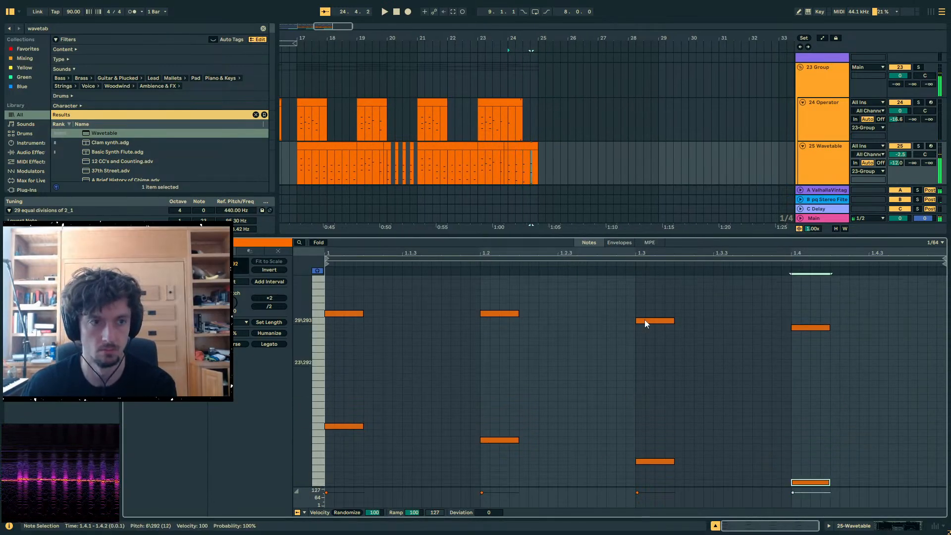
pyautogui.press('space')
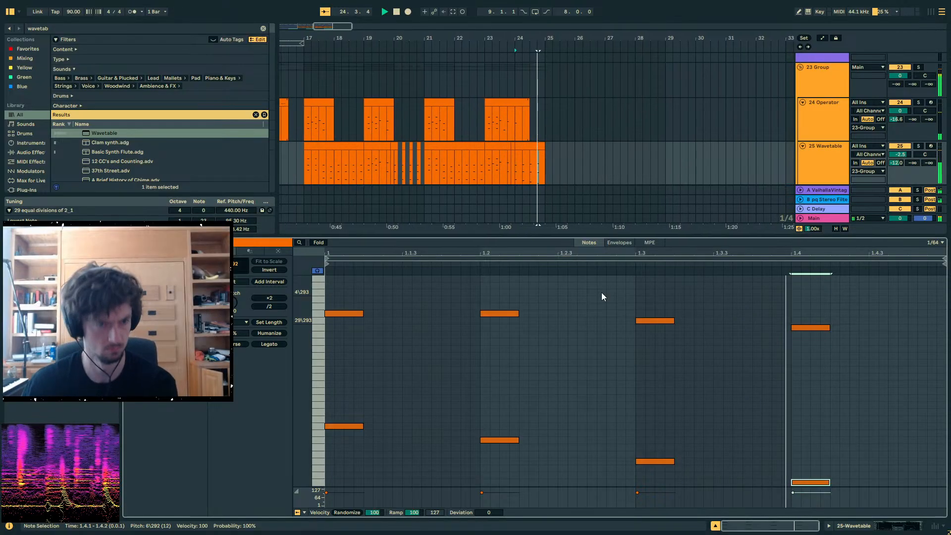
# - Set the 25 Wavetable track's reverb send A to -8.0 dB
pyautogui.click(463, 162)
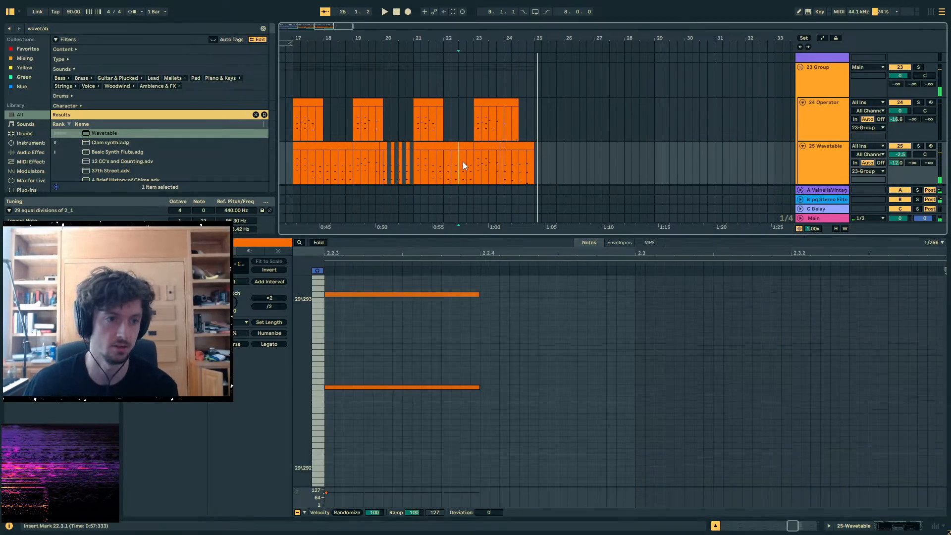
pyautogui.click(845, 160)
pyautogui.moveTo(895, 163); pyautogui.dragTo(896, 156)
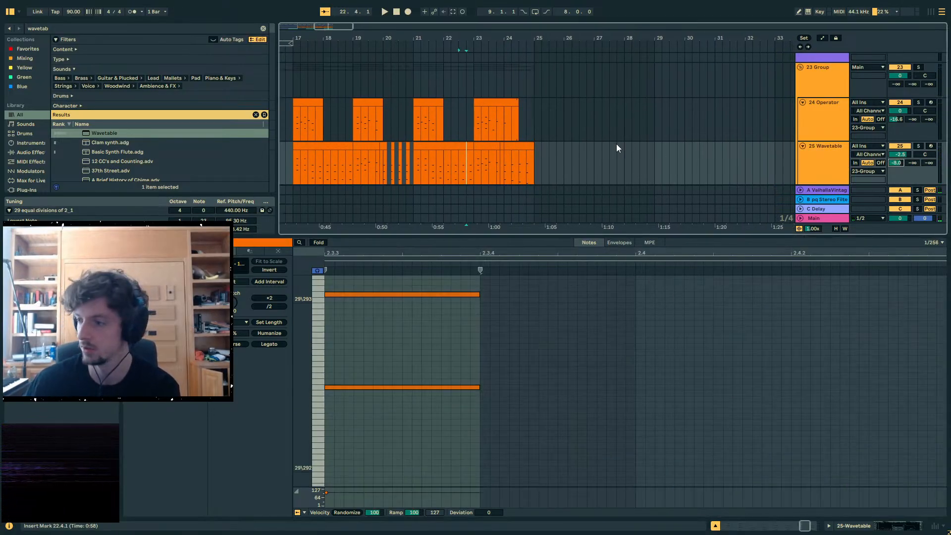
# - Enlarge the arrangement view and review the tracks between bars 9 and 25
pyautogui.scroll(-5, 546, 147)
pyautogui.moveTo(474, 41); pyautogui.dragTo(572, 39)
pyautogui.click(606, 118)
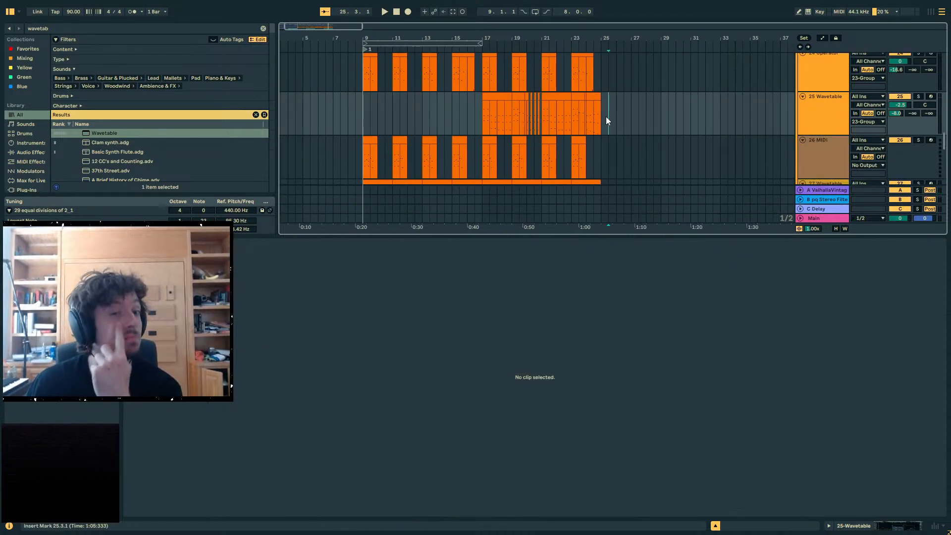
pyautogui.moveTo(603, 118); pyautogui.dragTo(439, 121)
pyautogui.click(476, 122)
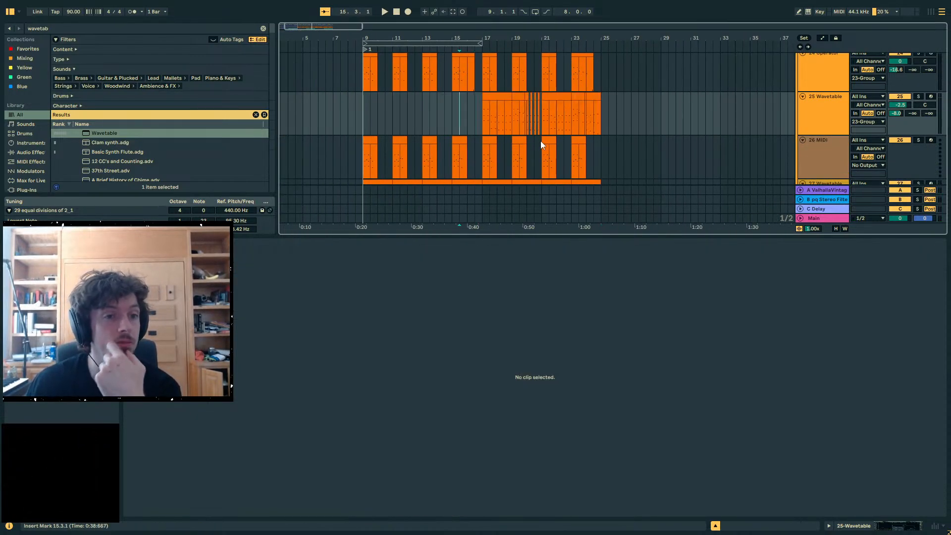
pyautogui.scroll(-4, 540, 145)
pyautogui.moveTo(548, 236); pyautogui.dragTo(539, 376)
pyautogui.scroll(5, 513, 149)
# - Play from bar 17 and set the 25 Wavetable track's volume to 2.2 dB
pyautogui.click(484, 133)
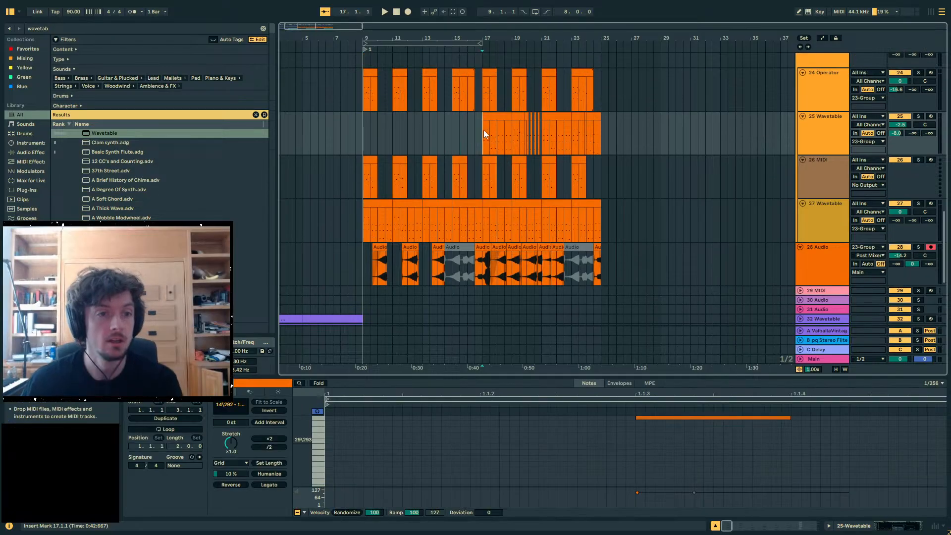
pyautogui.press('space')
pyautogui.moveTo(894, 123); pyautogui.dragTo(894, 113)
pyautogui.moveTo(900, 124); pyautogui.dragTo(899, 128)
pyautogui.scroll(2, 546, 102)
# - Try replacing the whole of bar 17 on 25 Wavetable with the 24 Operator clip, play it and undo the paste
pyautogui.moveTo(524, 39); pyautogui.dragTo(524, 79)
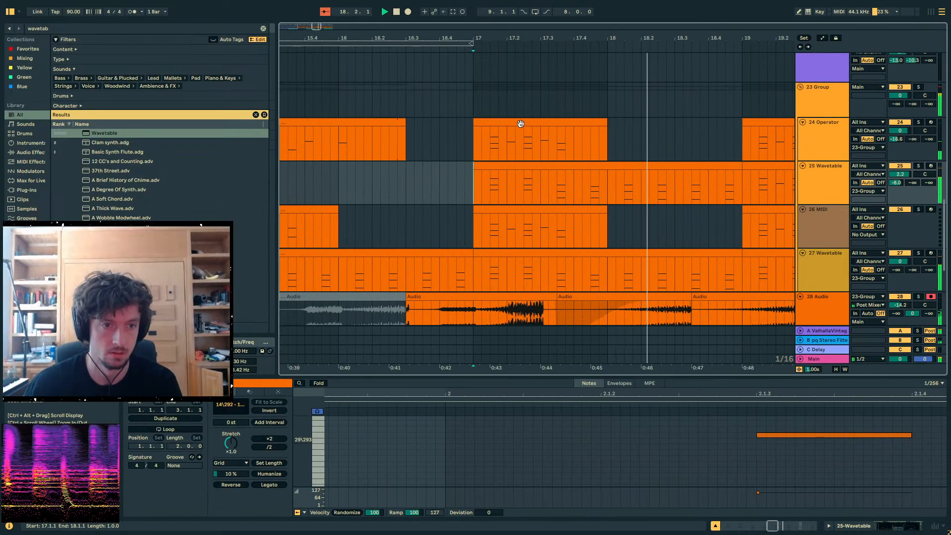
pyautogui.click(519, 123)
pyautogui.hotkey('ctrl', 'c')
pyautogui.click(504, 166)
pyautogui.hotkey('ctrl', 'v')
pyautogui.press('space')
pyautogui.press('space')
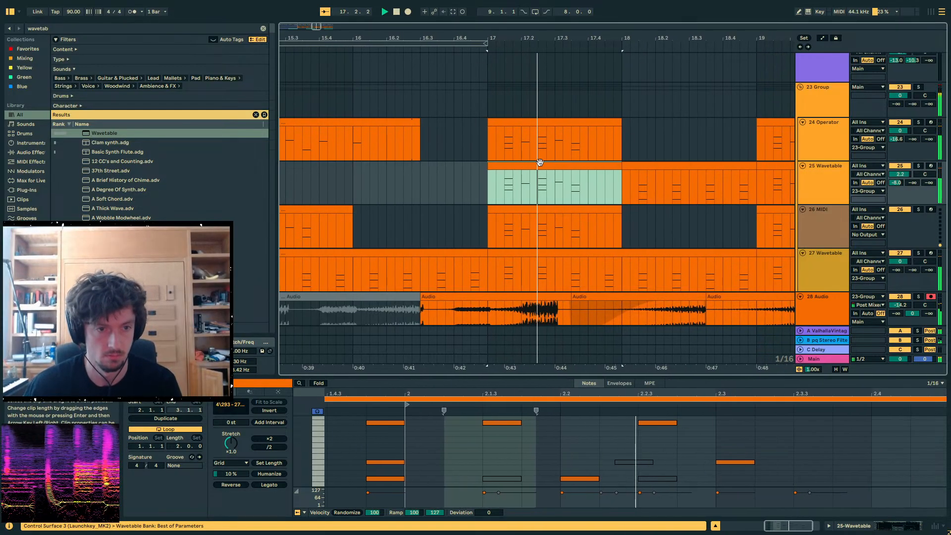
pyautogui.hotkey('ctrl', 'z')
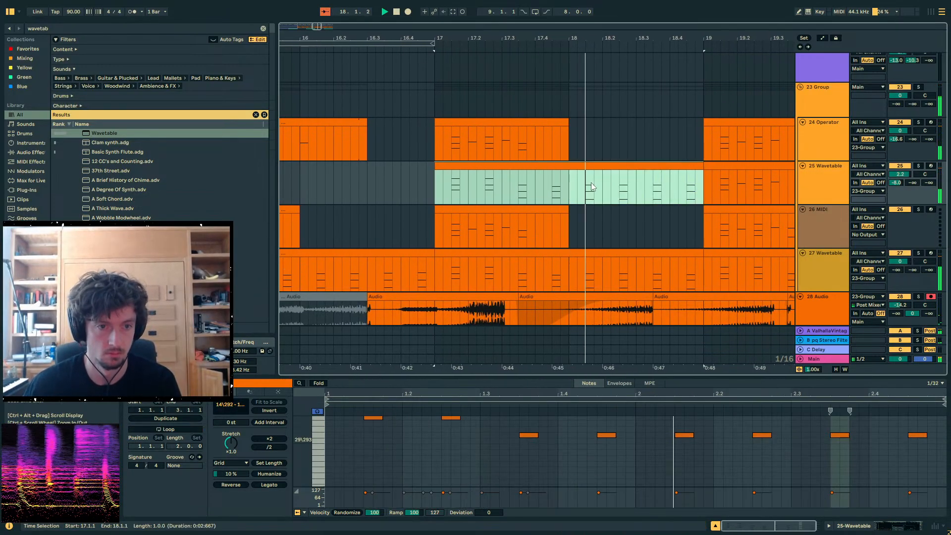
# - Copy the first three beats of the 24 Operator clip at bar 17 onto 25 Wavetable and replay the section
pyautogui.moveTo(533, 147); pyautogui.dragTo(434, 147)
pyautogui.hotkey('ctrl', 'c')
pyautogui.click(431, 188)
pyautogui.hotkey('ctrl', 'v')
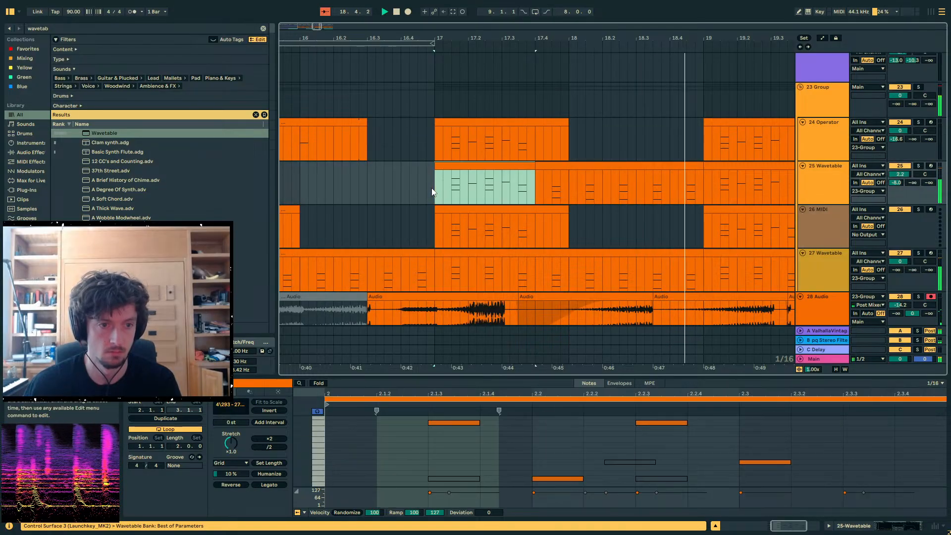
pyautogui.press('space')
pyautogui.press('space')
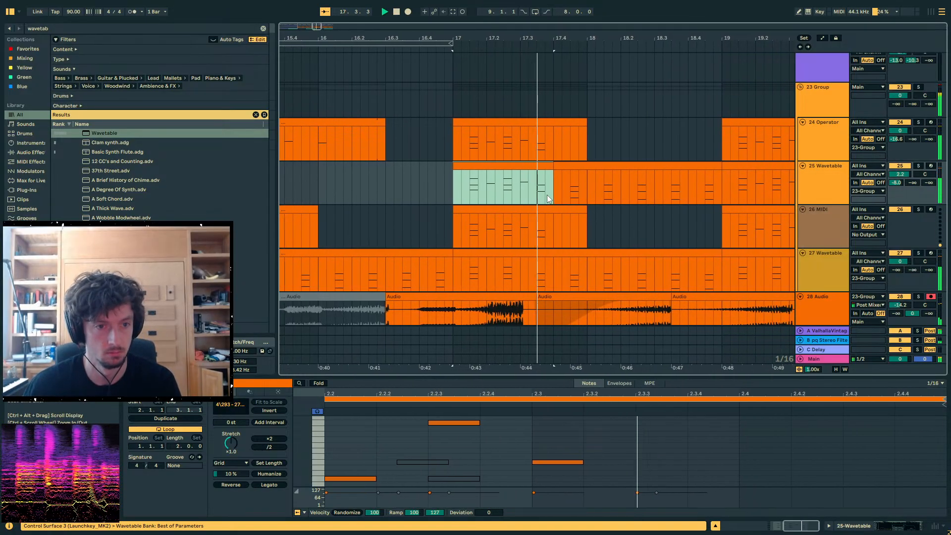
# - Set the 25 Wavetable track's volume to 0.4 dB and its reverb send A to -13.0 dB
pyautogui.click(589, 173)
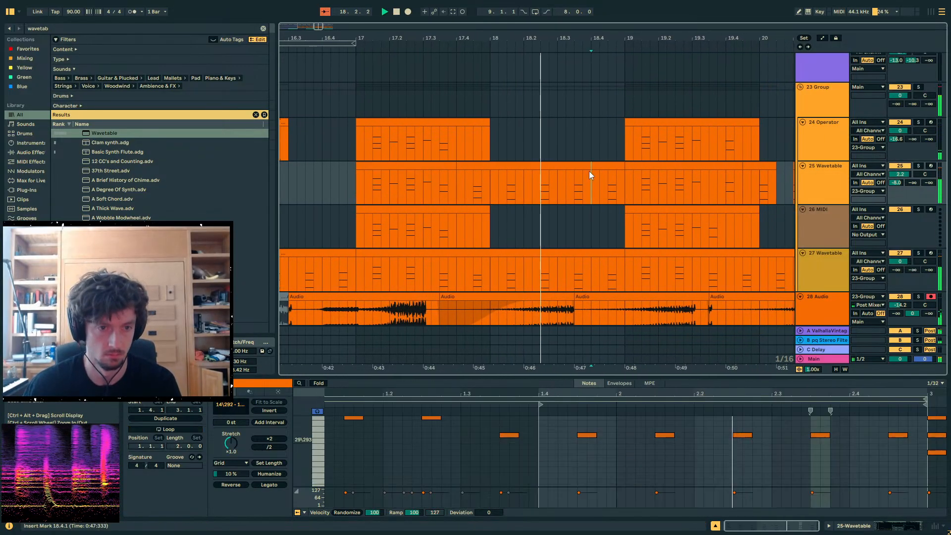
pyautogui.scroll(-4, 901, 178)
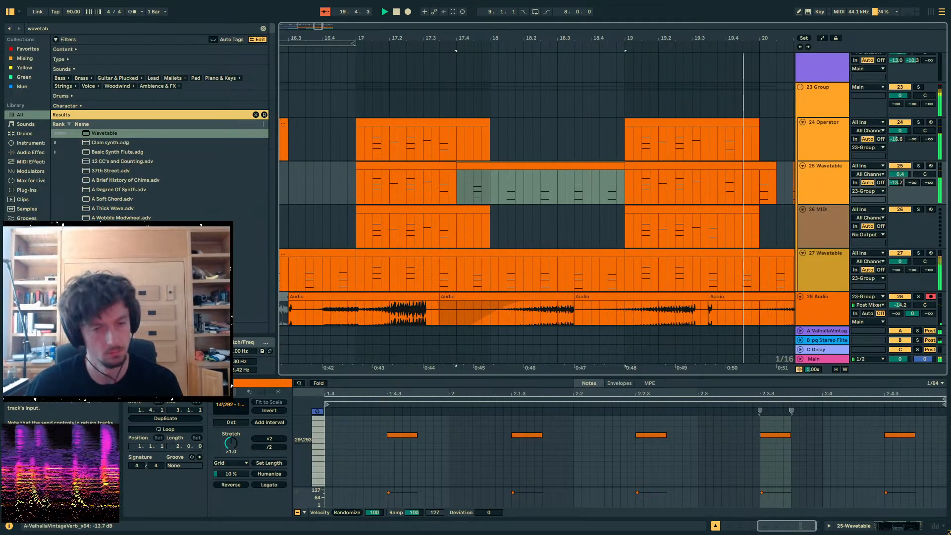
# - Lengthen the amp envelope attack of the 25 Wavetable track's synth to 52.7 ms
pyautogui.click(838, 178)
pyautogui.click(880, 528)
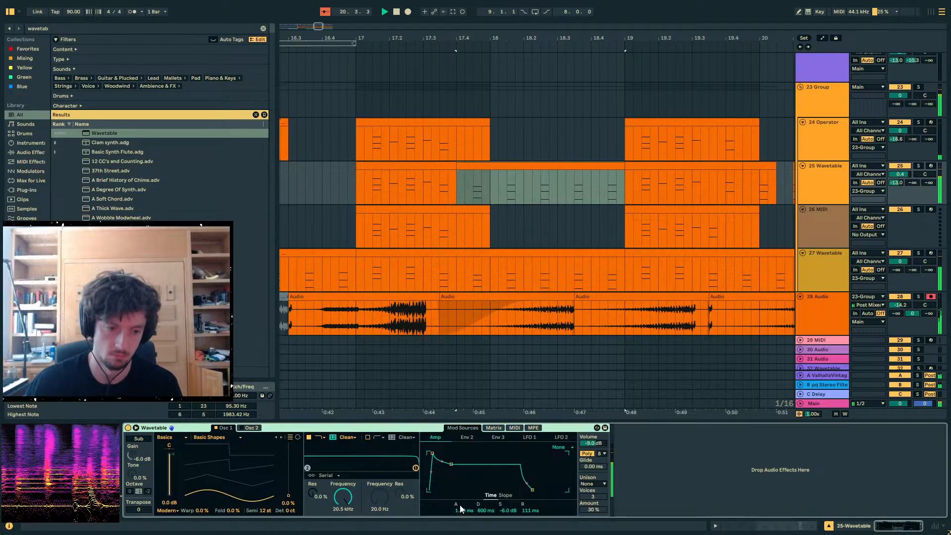
pyautogui.moveTo(460, 509); pyautogui.dragTo(460, 490)
pyautogui.moveTo(571, 36); pyautogui.dragTo(478, 7)
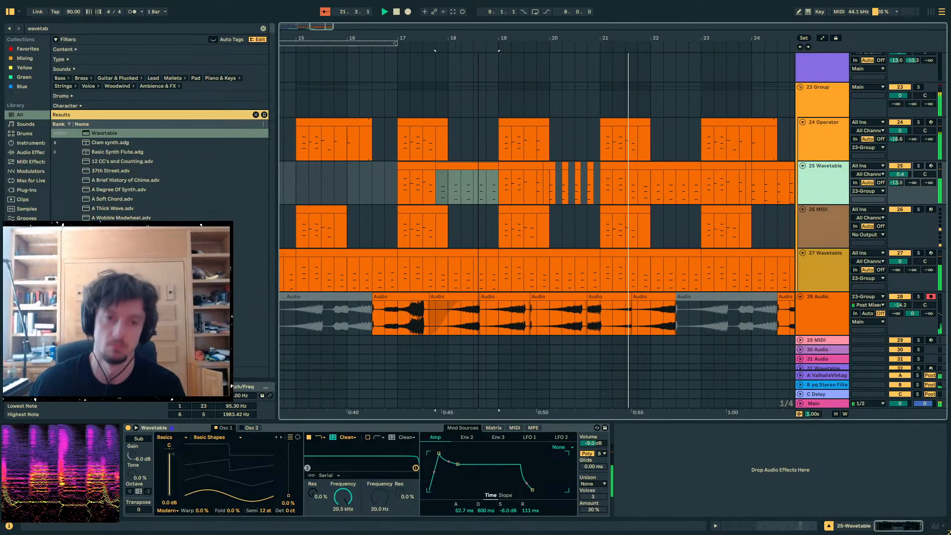
# - Copy the clips in bars 17 and 18 of the 25 Wavetable track over bars 21 and 22
pyautogui.click(422, 162)
pyautogui.keyDown('shift'); pyautogui.click(512, 164); pyautogui.keyUp('shift')
pyautogui.doubleClick(426, 165)
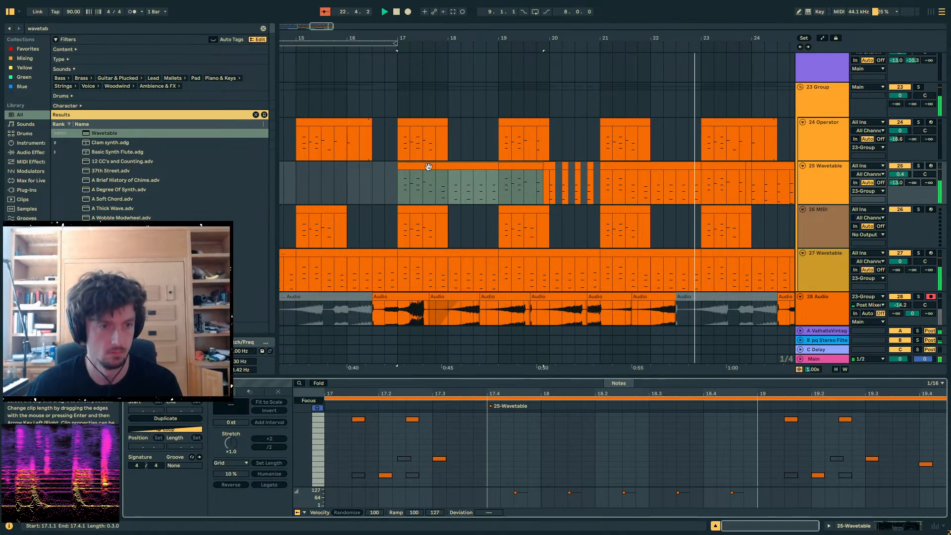
pyautogui.keyDown('shift'); pyautogui.click(512, 165); pyautogui.keyUp('shift')
pyautogui.keyDown('shift'); pyautogui.click(447, 166); pyautogui.keyUp('shift')
pyautogui.moveTo(447, 165); pyautogui.dragTo(649, 174)
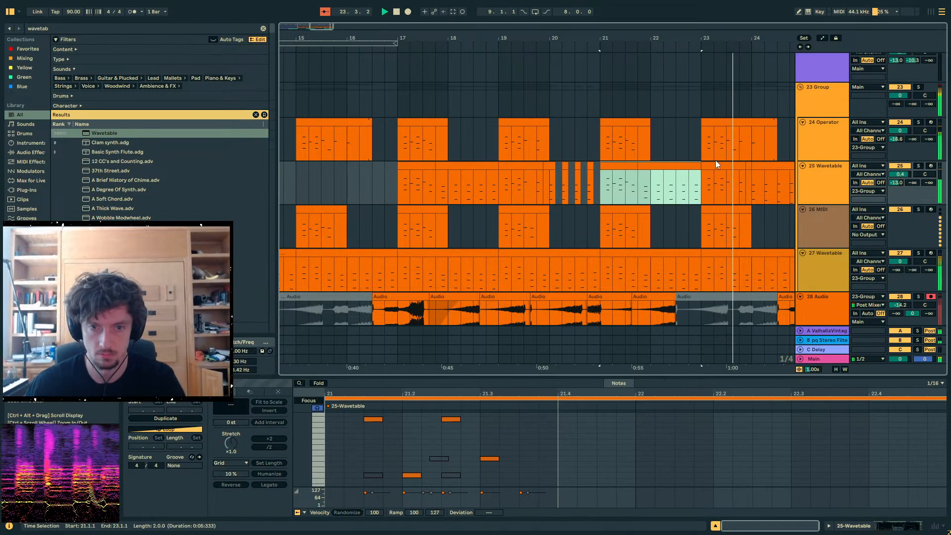
pyautogui.click(837, 101)
pyautogui.click(799, 87)
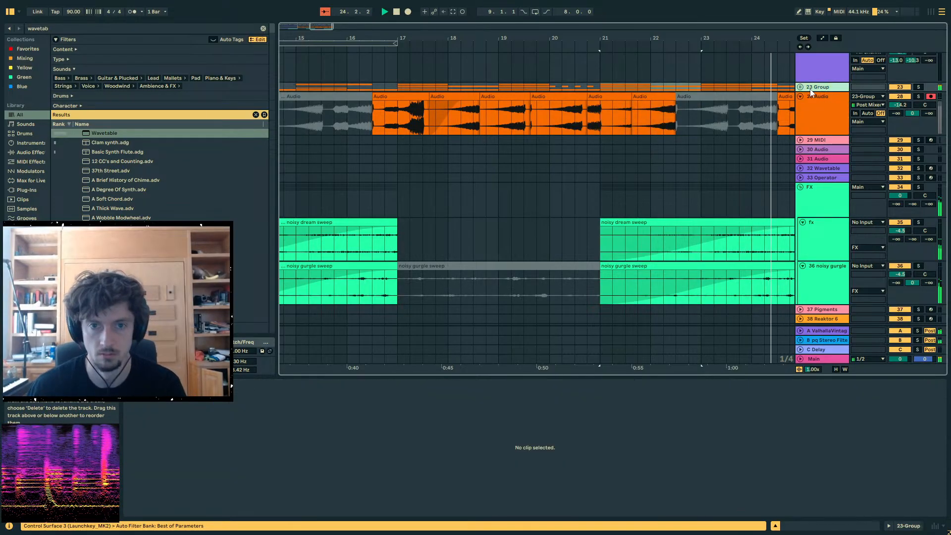
pyautogui.click(799, 87)
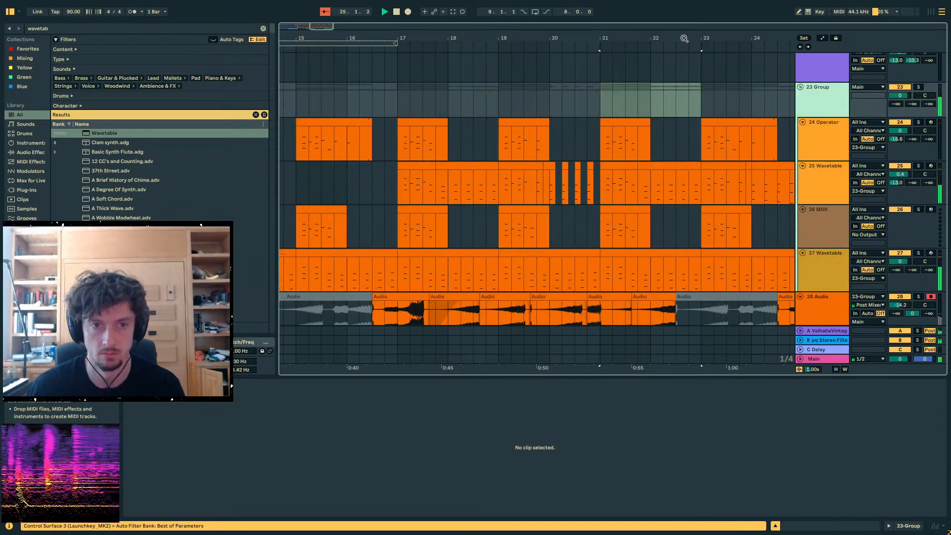
# - Play the bar 24 clip of the 25 Wavetable track and open its notes in an enlarged editor
pyautogui.moveTo(685, 39); pyautogui.dragTo(598, 27)
pyautogui.click(647, 166)
pyautogui.press('space')
pyautogui.press('space')
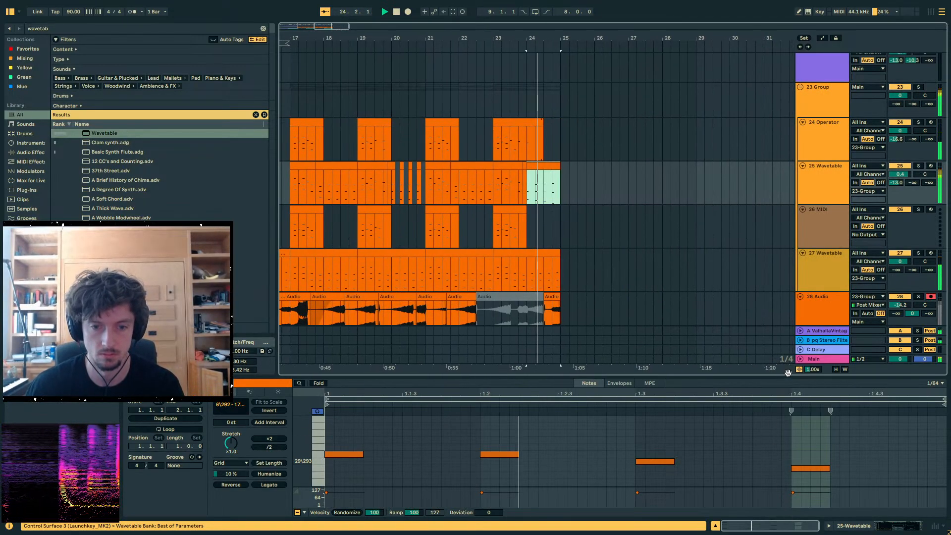
pyautogui.moveTo(787, 373); pyautogui.dragTo(782, 195)
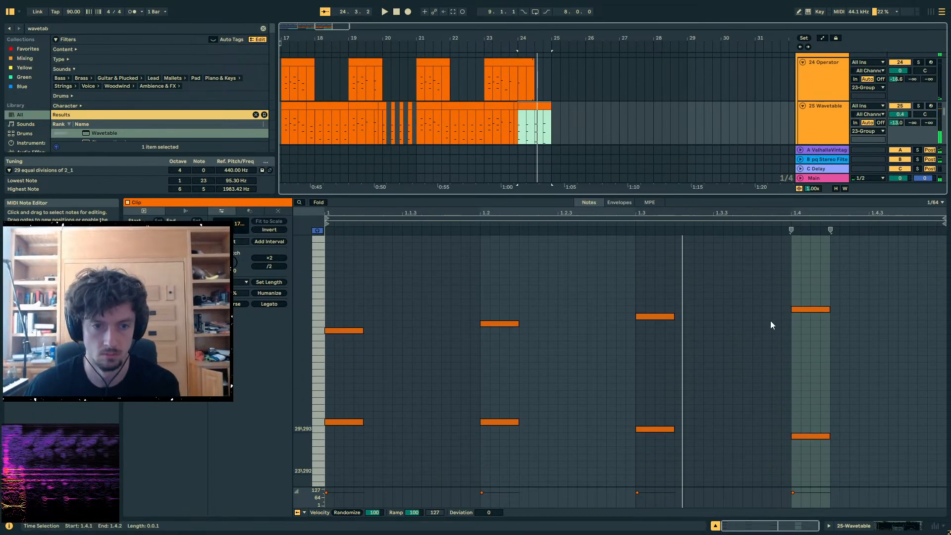
# - Lower the top beat 4 note of the bar 24 clip to pitch 14\293 and audition it
pyautogui.scroll(1, 771, 320)
pyautogui.moveTo(743, 355); pyautogui.dragTo(593, 294)
pyautogui.press('Down')
pyautogui.press('Down')
pyautogui.press('Down')
pyautogui.press('Down')
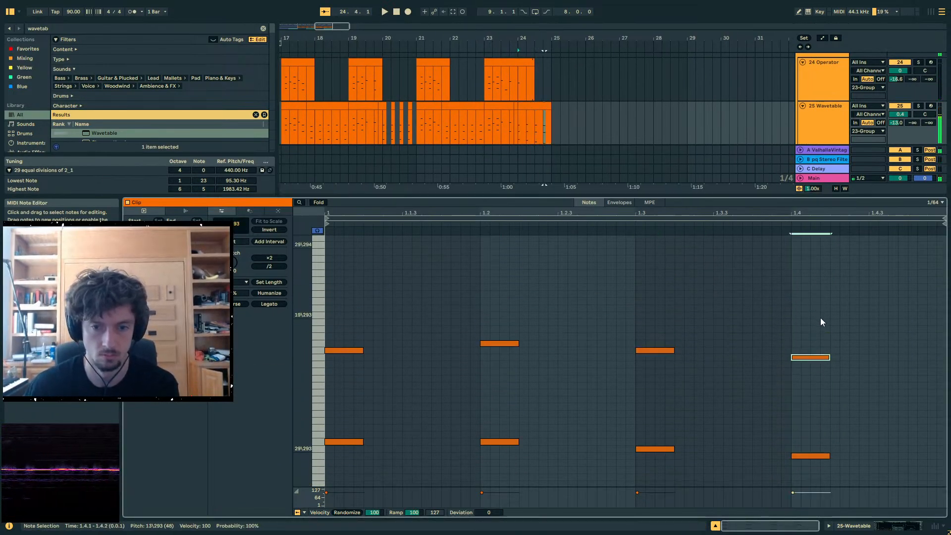
pyautogui.press('space')
pyautogui.press('Up')
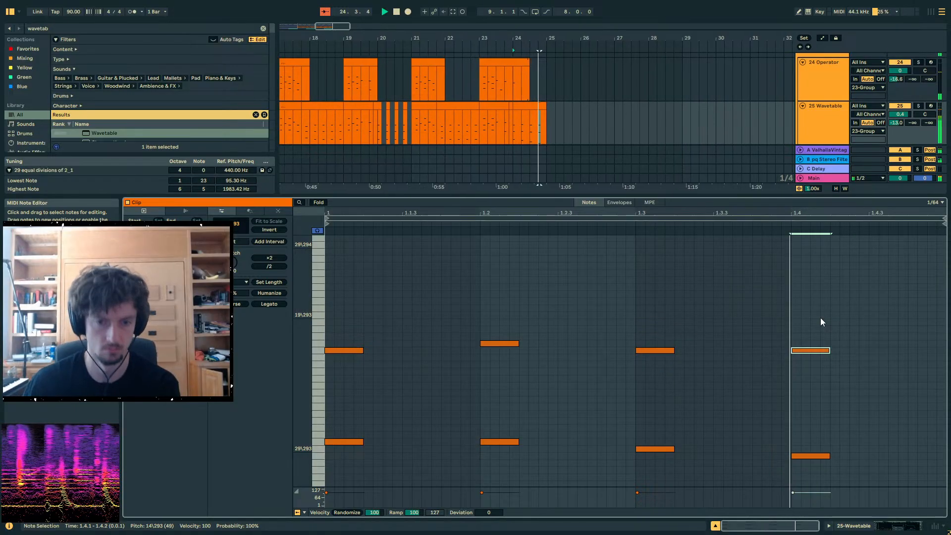
# - Raise the lowest beat 4 note of the bar 24 clip to pitch 12\292, auditioning the chord
pyautogui.scroll(-5, 819, 322)
pyautogui.press('space')
pyautogui.moveTo(812, 368); pyautogui.dragTo(814, 458)
pyautogui.press('Up')
pyautogui.press('Up')
pyautogui.press('Up')
pyautogui.press('Up')
pyautogui.press('Up')
pyautogui.press('Up')
pyautogui.press('Up')
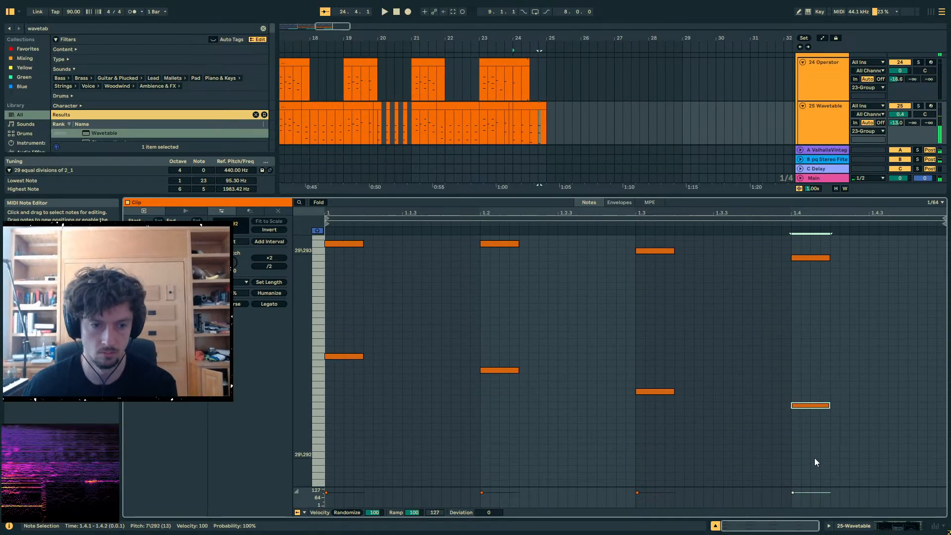
pyautogui.press('space')
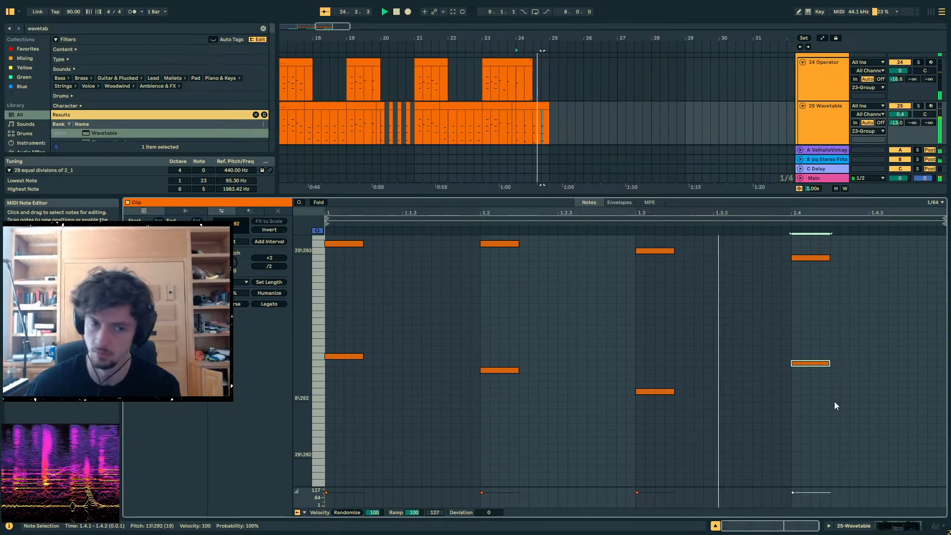
pyautogui.press('Down')
pyautogui.scroll(3, 776, 298)
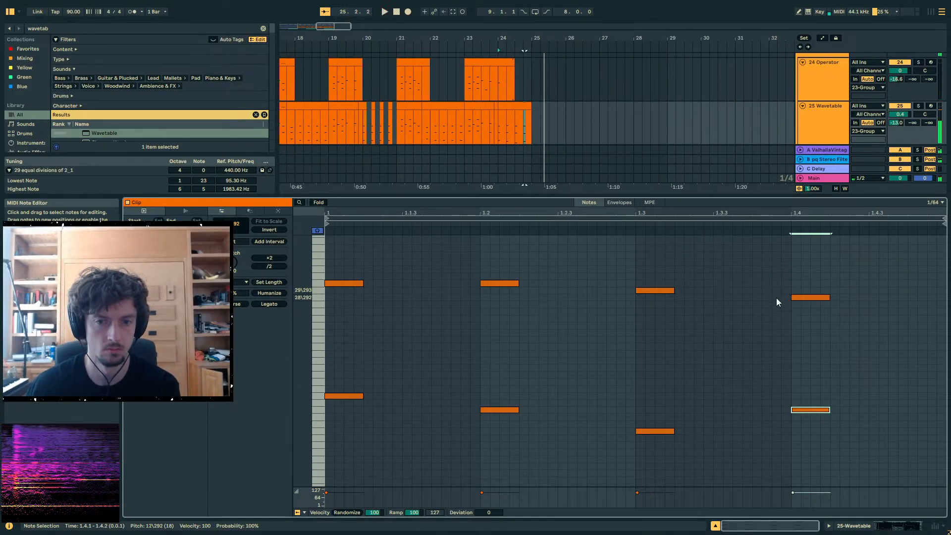
# - Raise the middle beat 4 note of the bar 24 clip to pitch 1\293 and listen to the result
pyautogui.click(795, 297)
pyautogui.press('Up')
pyautogui.press('Up')
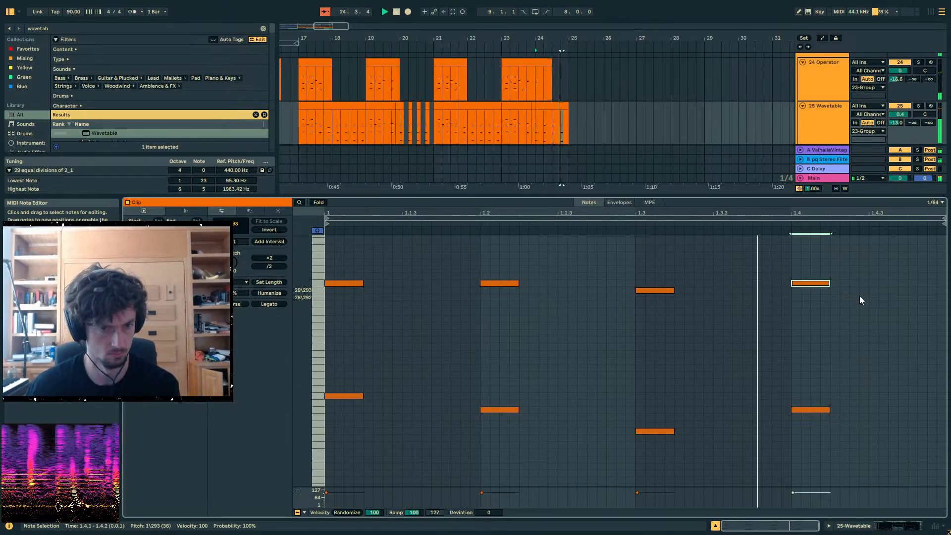
pyautogui.scroll(5, 823, 298)
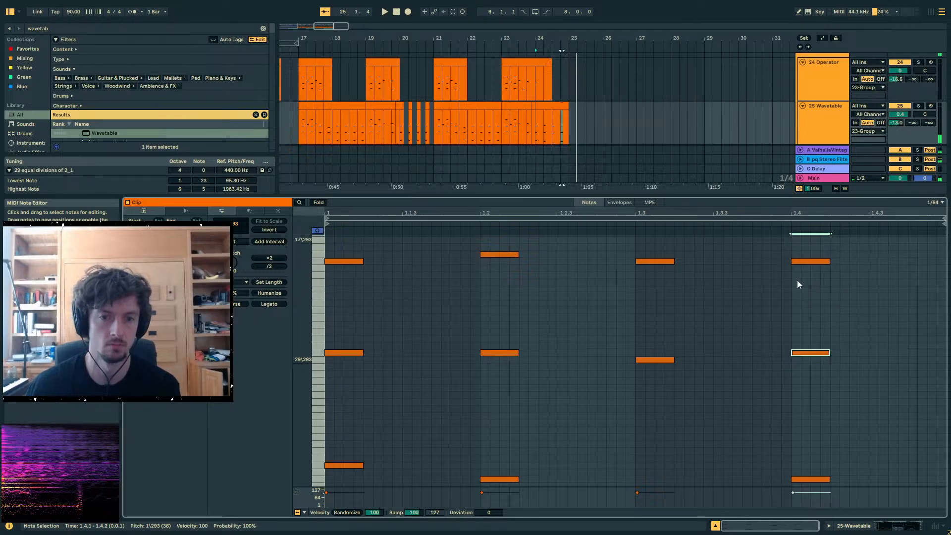
# - Add an EQ Eight to the 23 Group track with band 1 as a low cut at 228 Hz
pyautogui.click(851, 528)
pyautogui.moveTo(299, 122); pyautogui.dragTo(319, 120)
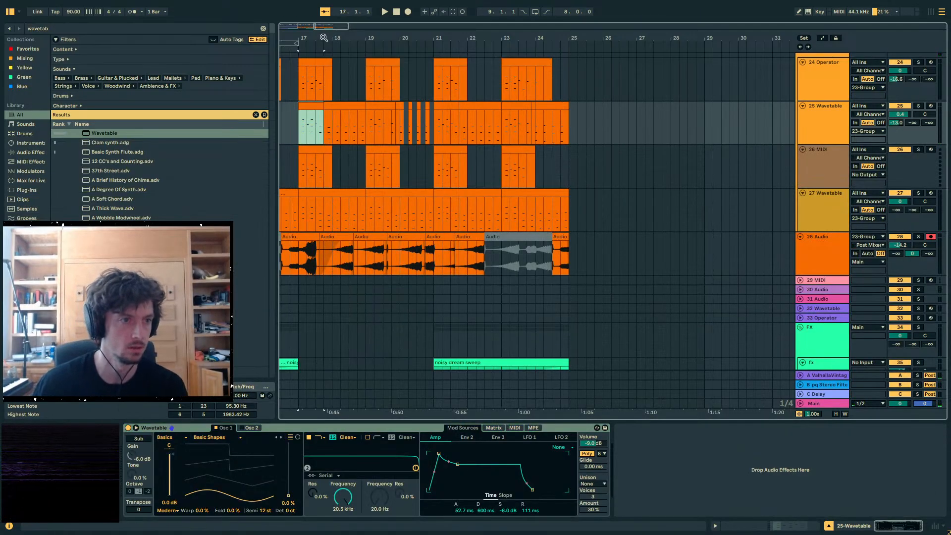
pyautogui.moveTo(323, 38); pyautogui.dragTo(326, 8)
pyautogui.scroll(3, 643, 193)
pyautogui.click(820, 170)
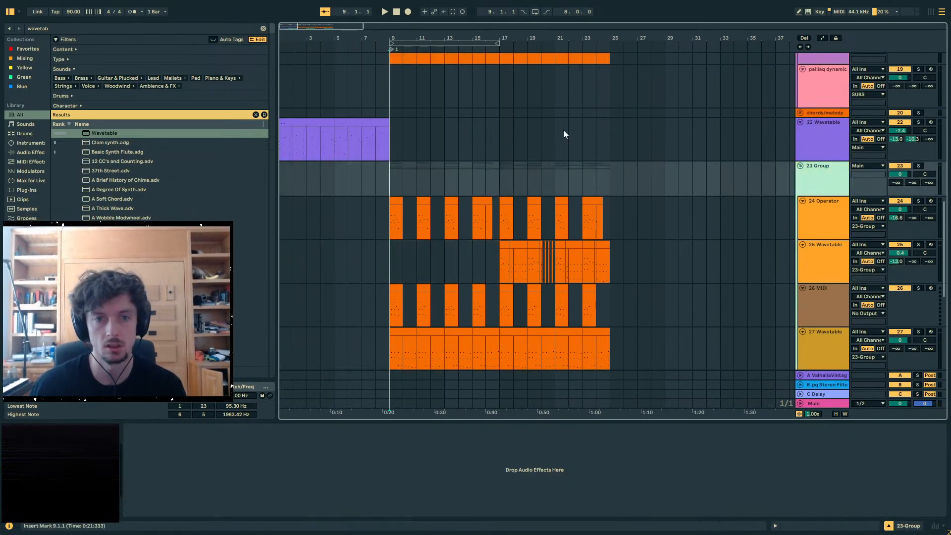
pyautogui.click(70, 26)
pyautogui.write('eq 8')
pyautogui.moveTo(104, 132); pyautogui.dragTo(312, 475)
pyautogui.click(156, 504)
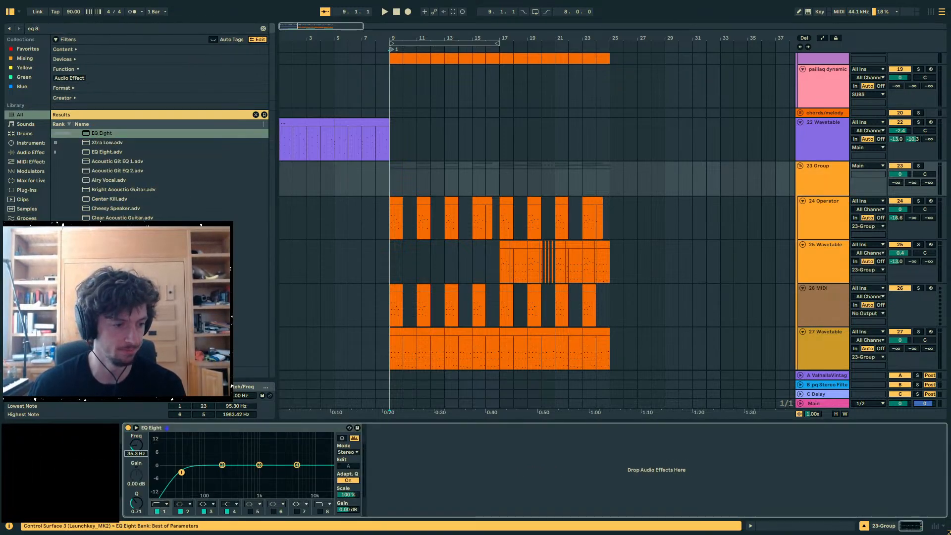
pyautogui.click(501, 179)
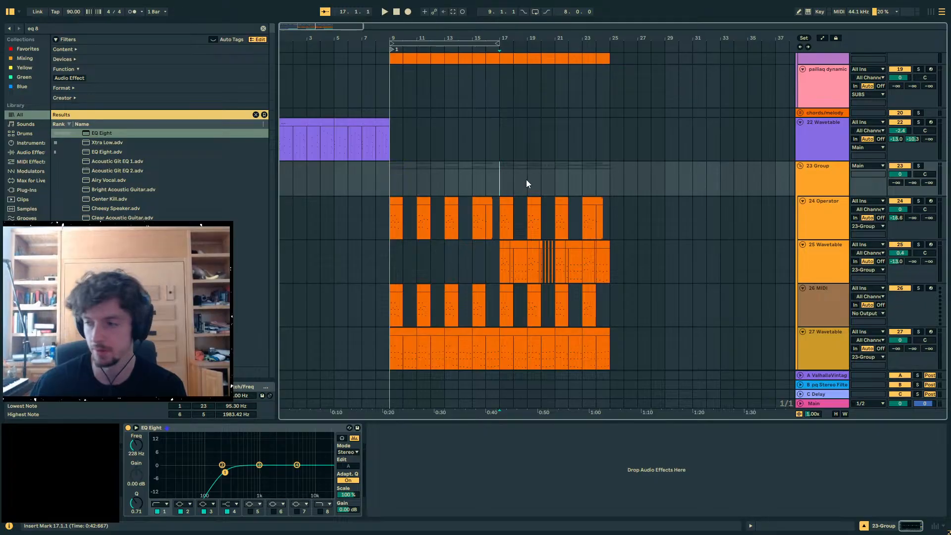
# - Select bars 1 to 25 across the 23 Group tracks and play the arrangement from bar 1
pyautogui.scroll(-4, 526, 180)
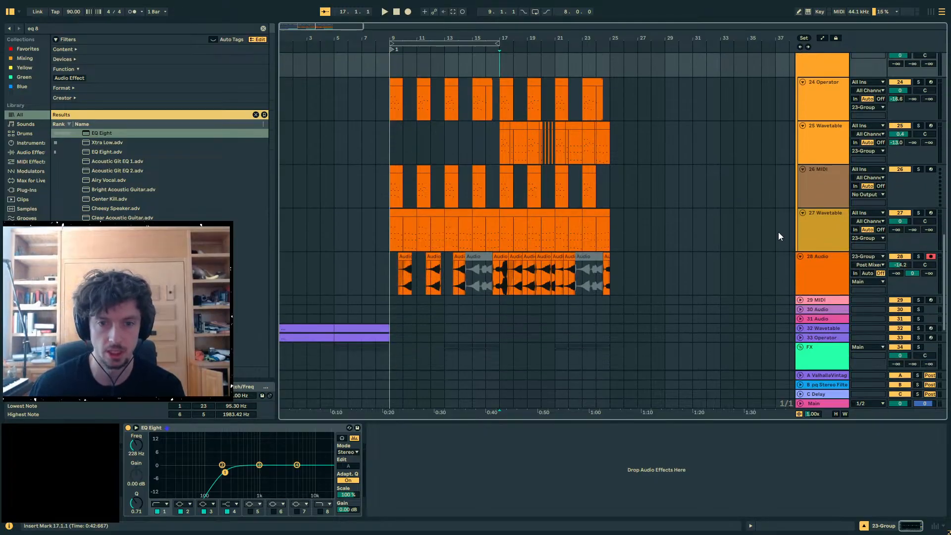
pyautogui.scroll(2, 788, 240)
pyautogui.scroll(-2, 807, 253)
pyautogui.scroll(3, 812, 198)
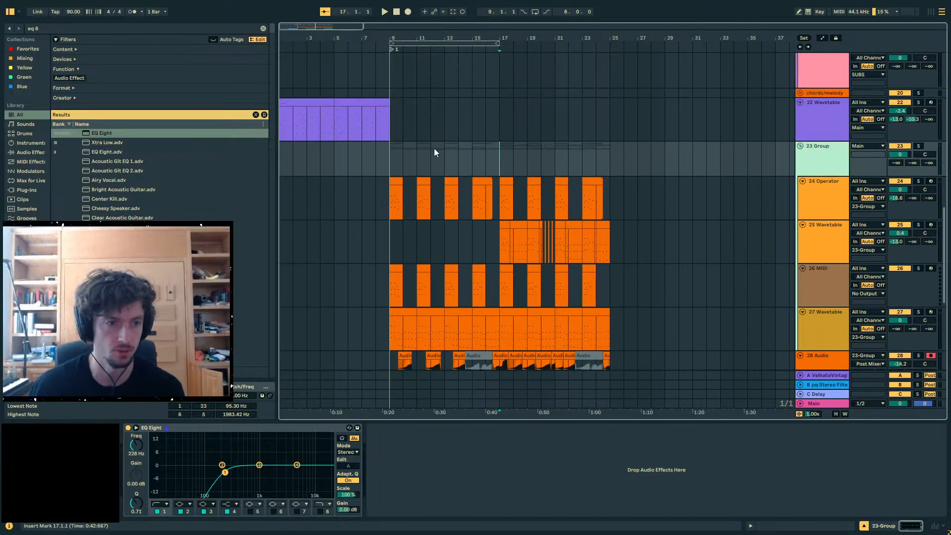
pyautogui.click(51, 29)
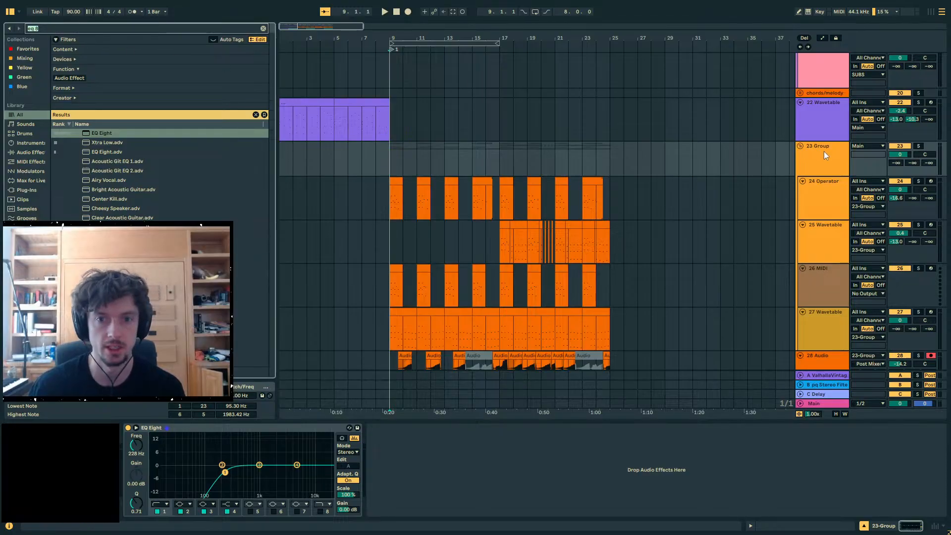
pyautogui.click(512, 159)
pyautogui.moveTo(604, 155); pyautogui.dragTo(276, 235)
pyautogui.press('space')
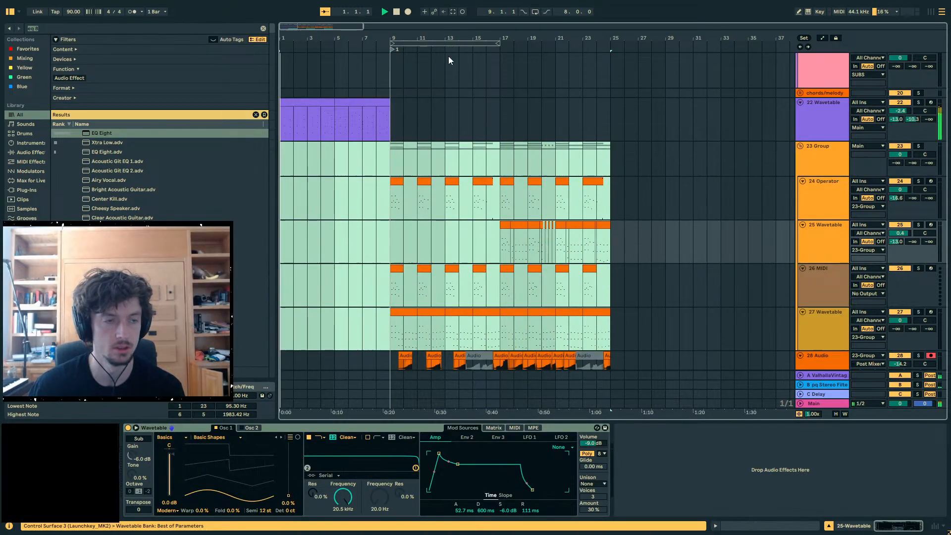
# - Try to copy the first orange clip of the 18 Hip-Hop Sub track to bar 1
pyautogui.scroll(5, 407, 185)
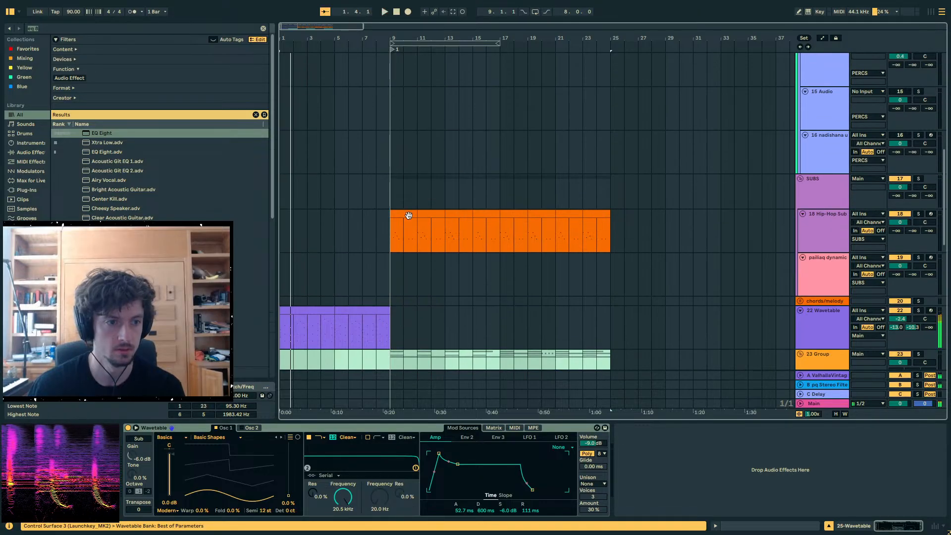
pyautogui.click(404, 213)
pyautogui.press('space')
pyautogui.click(281, 222)
pyautogui.hotkey('ctrl', 'v')
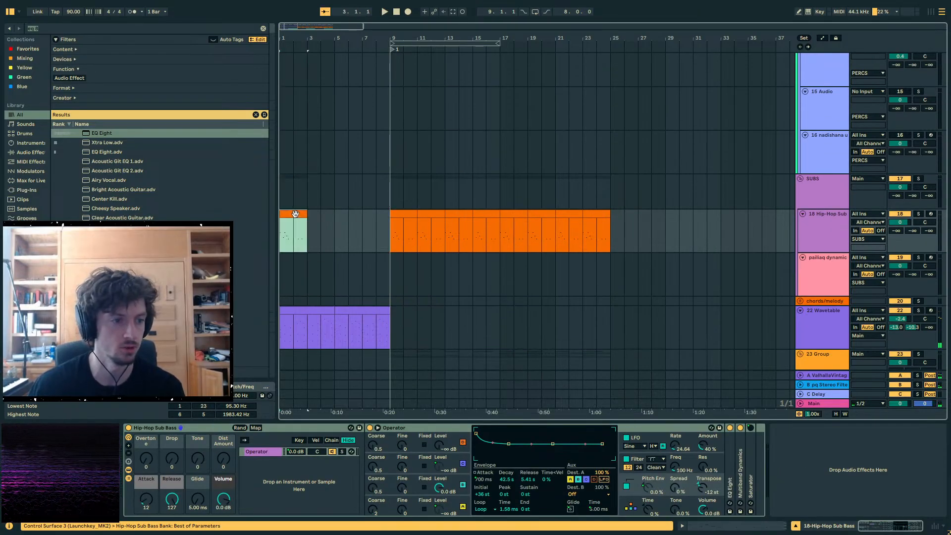
pyautogui.hotkey('ctrl', 'z')
# - Copy the first four-bar clip of the 22 Wavetable track to bar 1 of the 18 Hip-Hop Sub track
pyautogui.click(320, 309)
pyautogui.click(283, 233)
pyautogui.hotkey('ctrl', 'v')
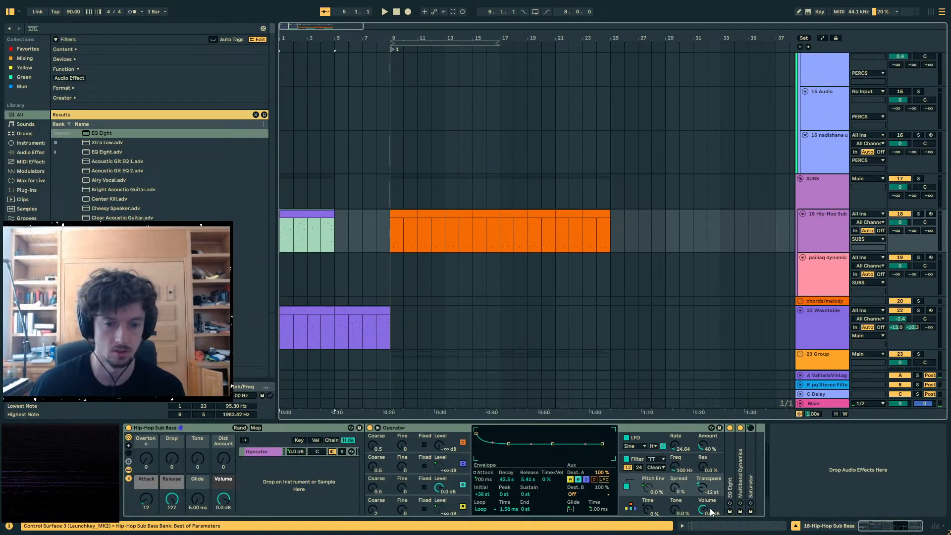
# - Open the copied clip's notes in an enlarged editor and fold it to show only the used pitches
pyautogui.hotkey('shift', 'Tab')
pyautogui.moveTo(507, 198); pyautogui.dragTo(495, 110)
pyautogui.click(457, 172)
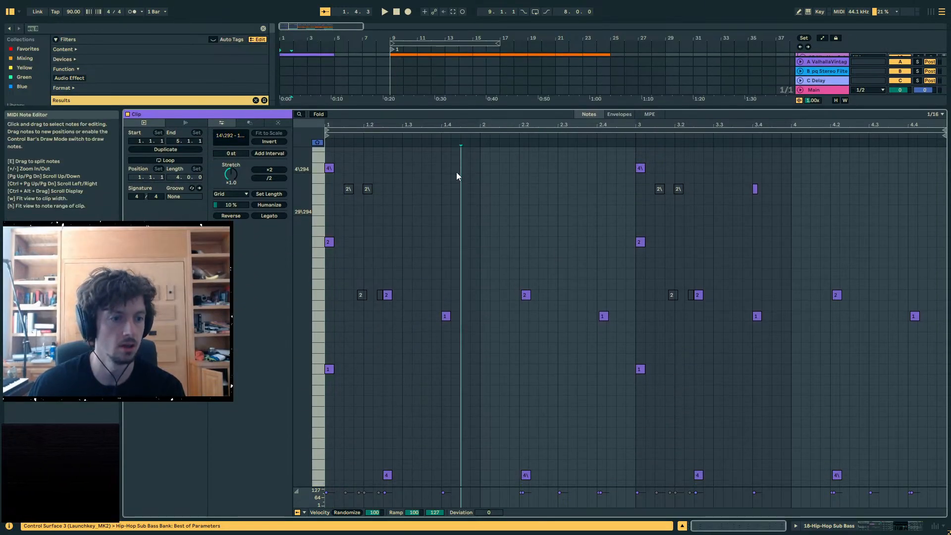
pyautogui.moveTo(383, 120); pyautogui.dragTo(400, 120)
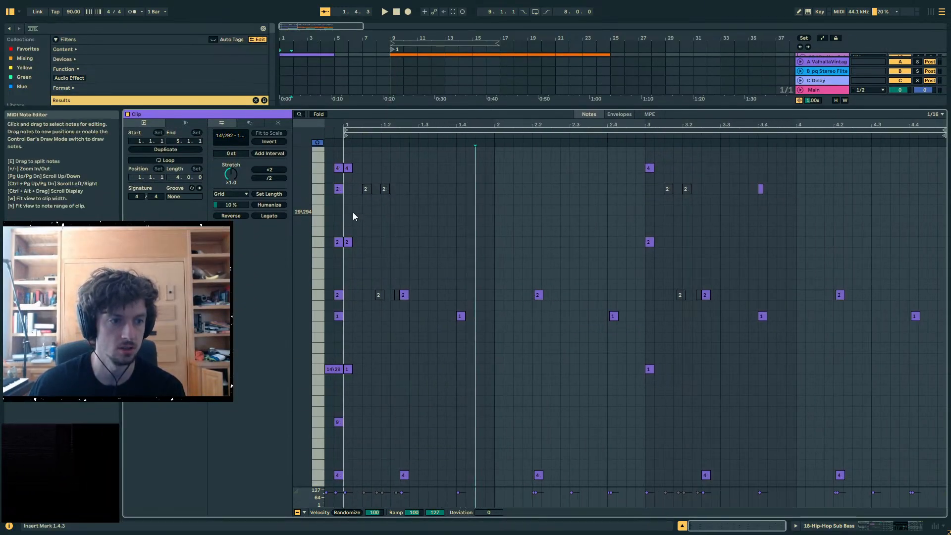
pyautogui.click(318, 114)
pyautogui.click(396, 179)
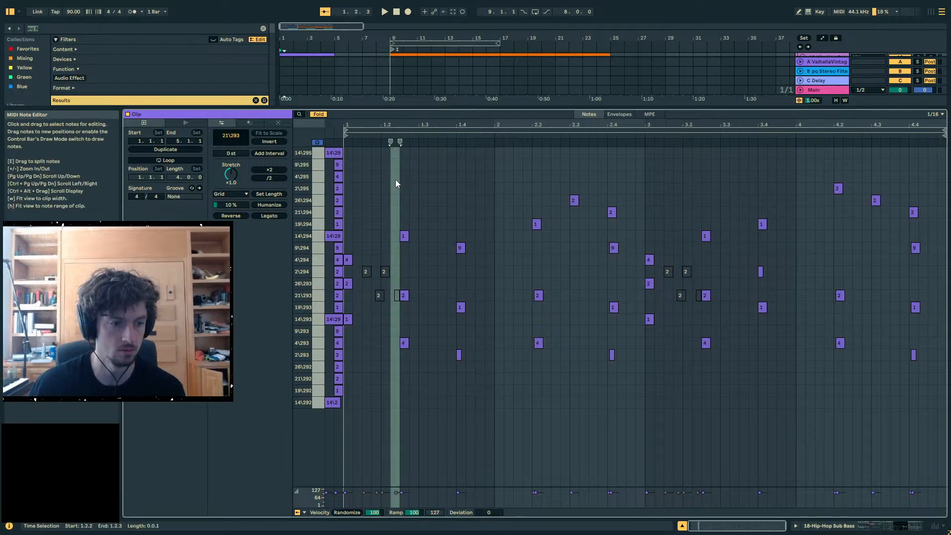
# - Try to transpose all notes of the copied sub bass clip down one octave and play it
pyautogui.hotkey('ctrl', 'a')
pyautogui.hotkey('shift', 'Down')
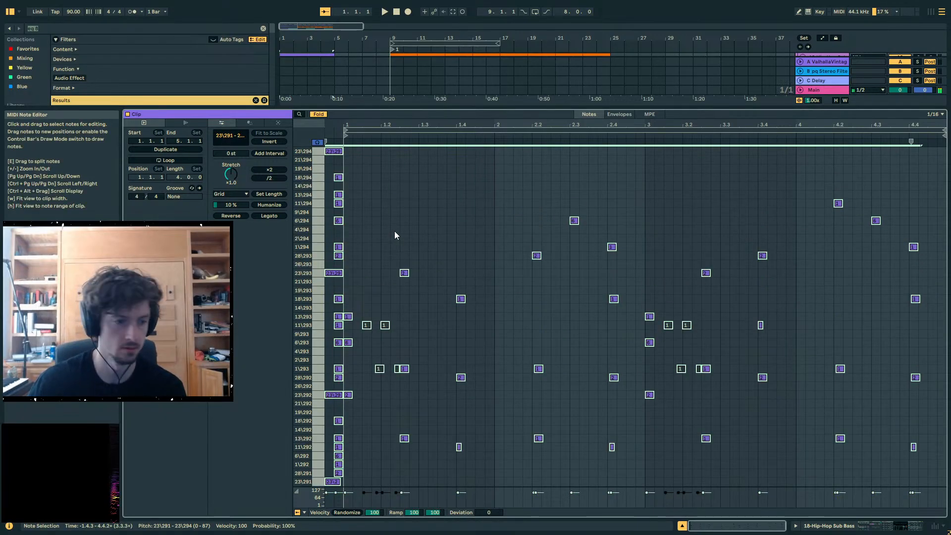
pyautogui.press('space')
pyautogui.hotkey('ctrl', 'z')
pyautogui.scroll(2, 404, 267)
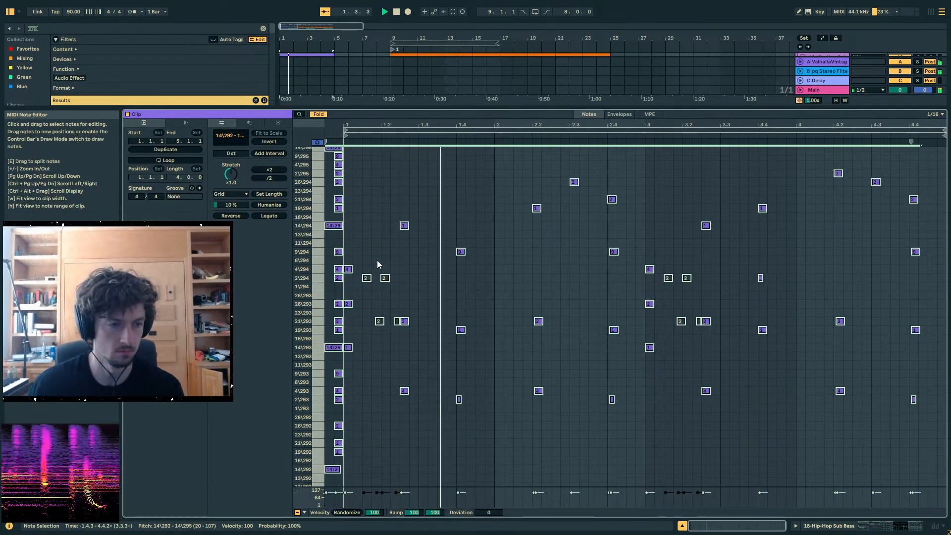
# - Delete the lower notes between pitches 2\293 and 26\293 within the sub bass clip's four bars
pyautogui.click(363, 203)
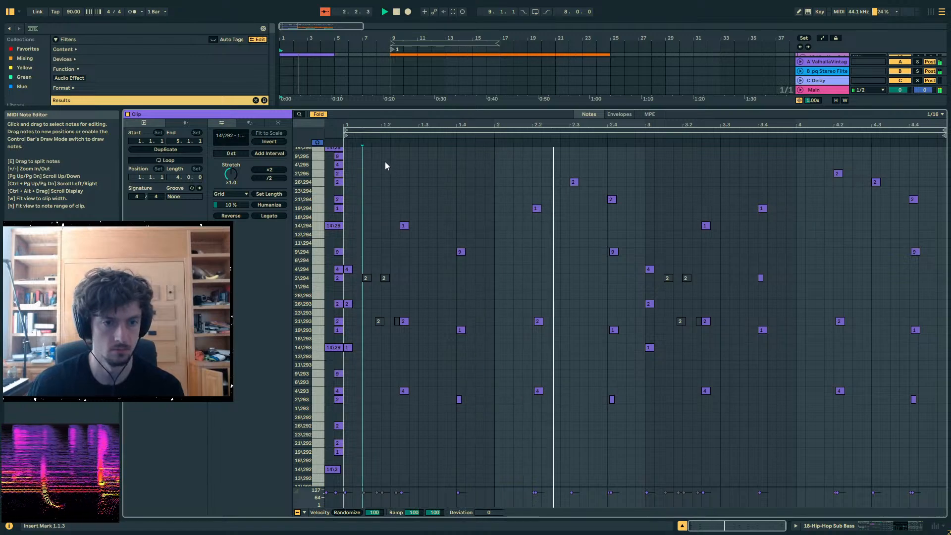
pyautogui.moveTo(348, 297); pyautogui.dragTo(479, 341)
pyautogui.moveTo(554, 367); pyautogui.dragTo(933, 421)
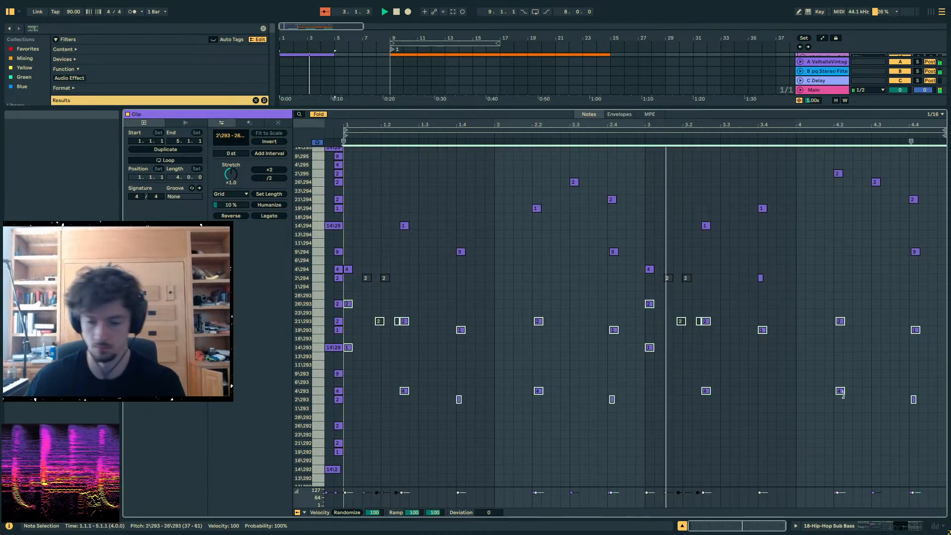
pyautogui.press('Delete')
# - Transpose the remaining notes within the sub bass clip's four bars down two octaves and play them
pyautogui.press('space')
pyautogui.moveTo(927, 320); pyautogui.dragTo(348, 147)
pyautogui.hotkey('shift', 'Down')
pyautogui.hotkey('shift', 'Down')
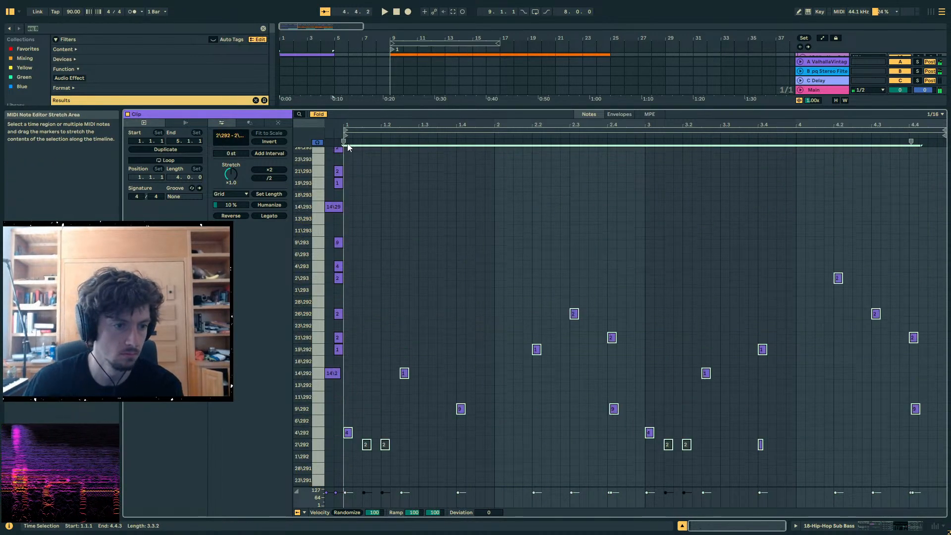
pyautogui.press('space')
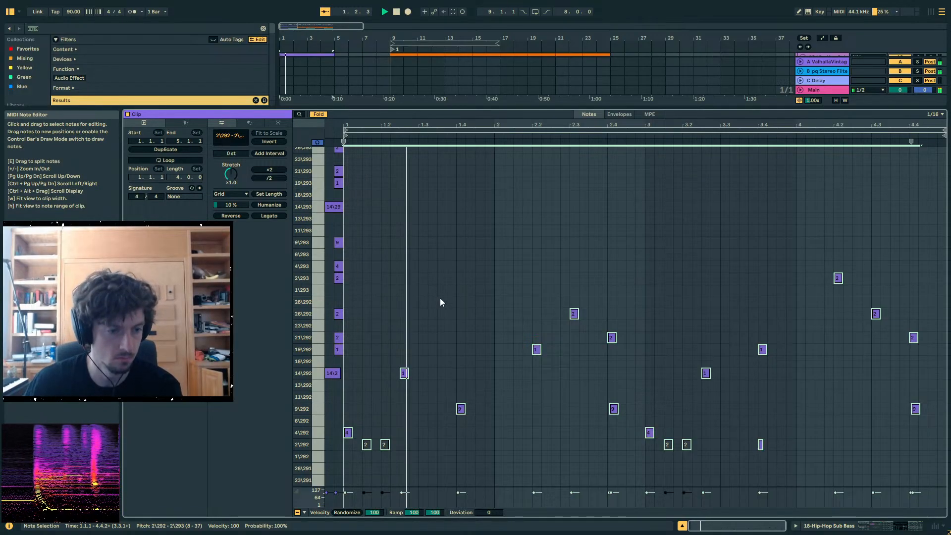
# - Raise the sub bass clip's first note to 4\293 and deactivate the low notes at 2.4, 3.1, 3.4 and 4.4
pyautogui.click(345, 433)
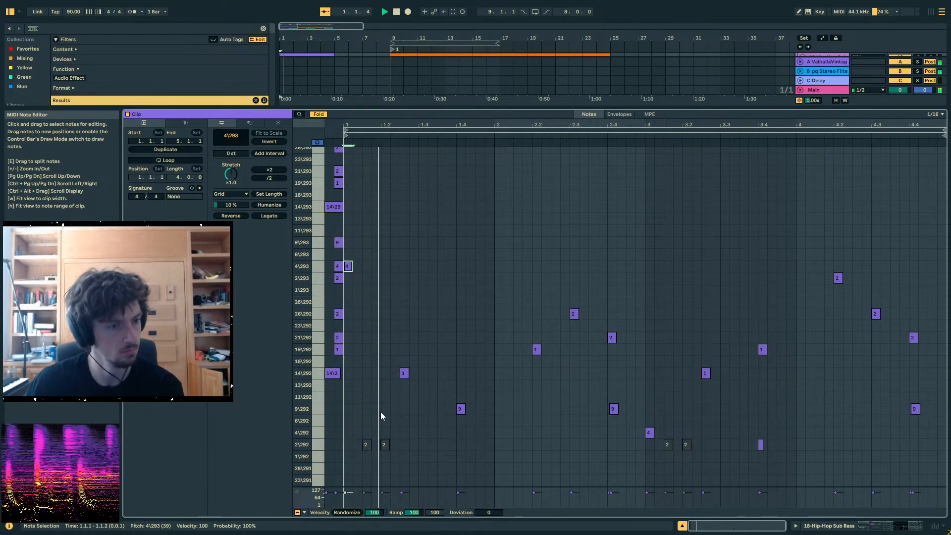
pyautogui.click(461, 408)
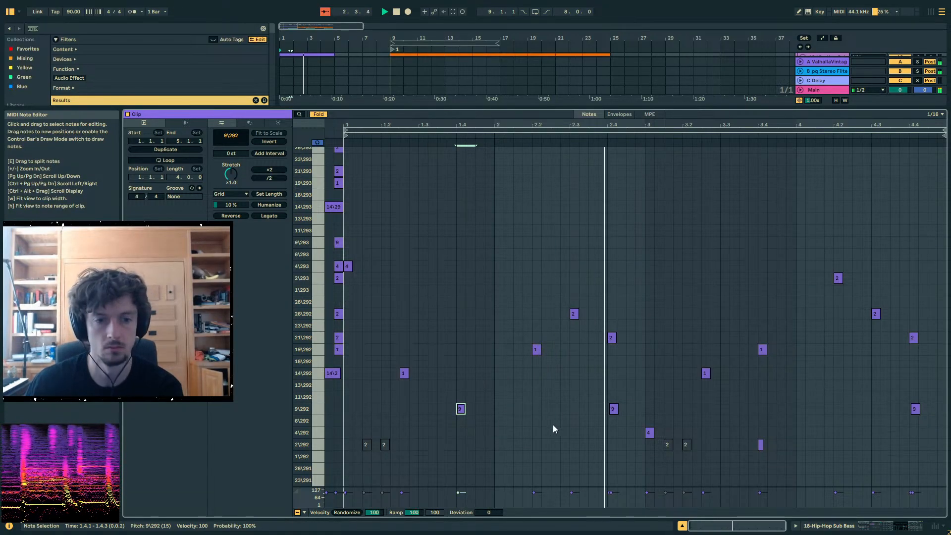
pyautogui.moveTo(677, 451); pyautogui.dragTo(640, 427)
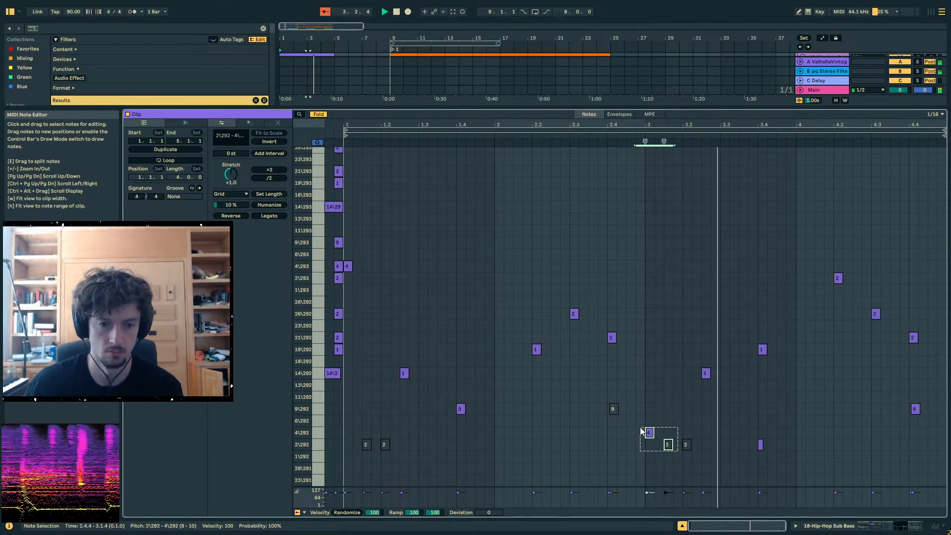
pyautogui.click(760, 444)
pyautogui.click(914, 408)
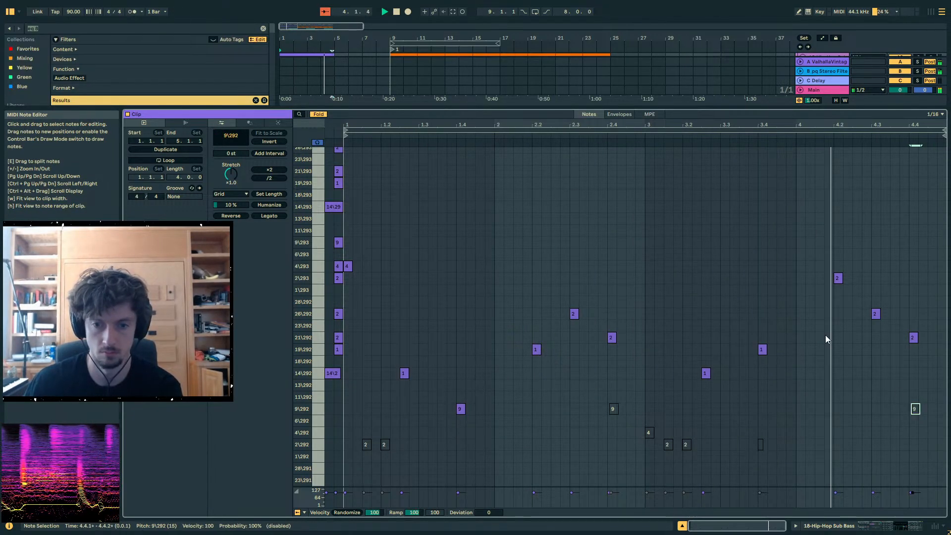
# - Duplicate the edited sub bass clip over bars 5 to 8 of the 18 Hip-Hop Sub track
pyautogui.click(901, 525)
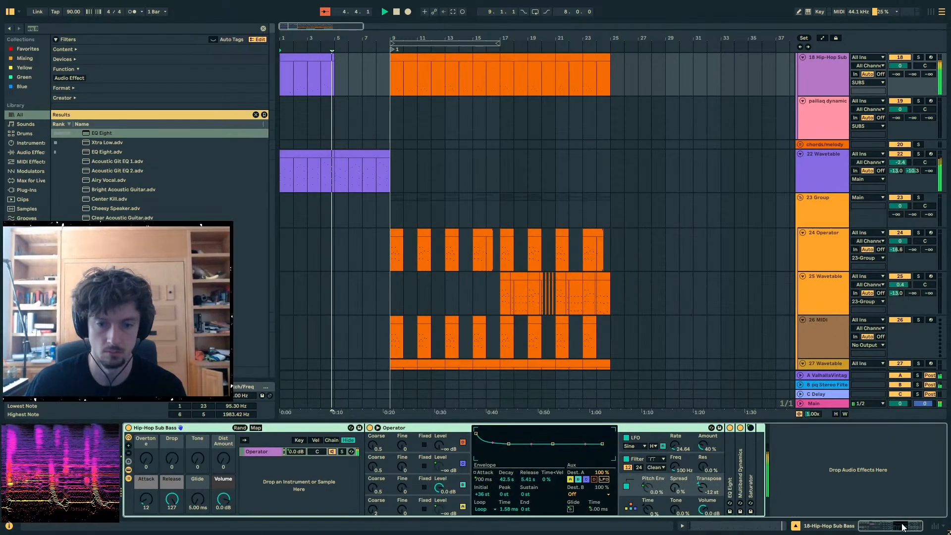
pyautogui.click(313, 154)
pyautogui.click(866, 529)
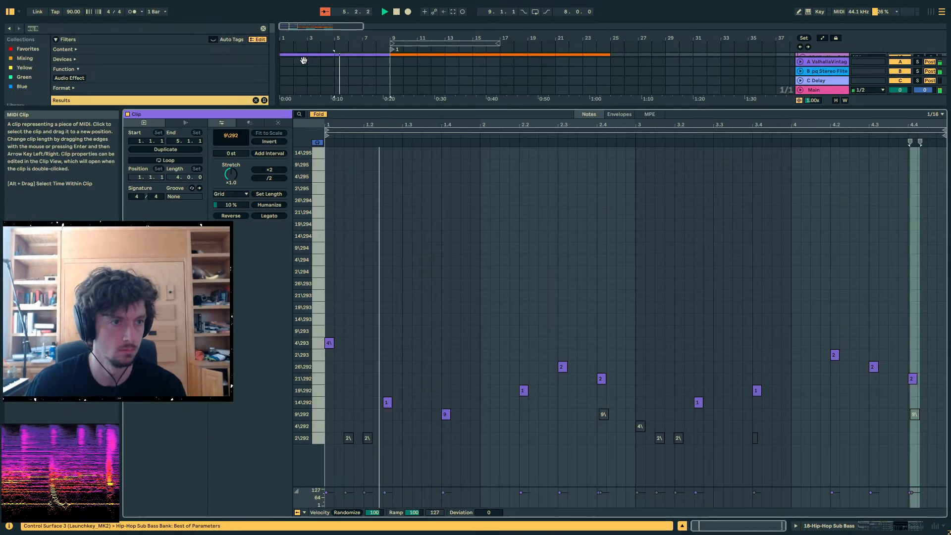
pyautogui.click(864, 527)
# - Automate the 18 Hip-Hop Sub track's Volume down to about -5.3 dB over bars 1 to 8
pyautogui.click(218, 481)
pyautogui.press('a')
pyautogui.click(391, 68)
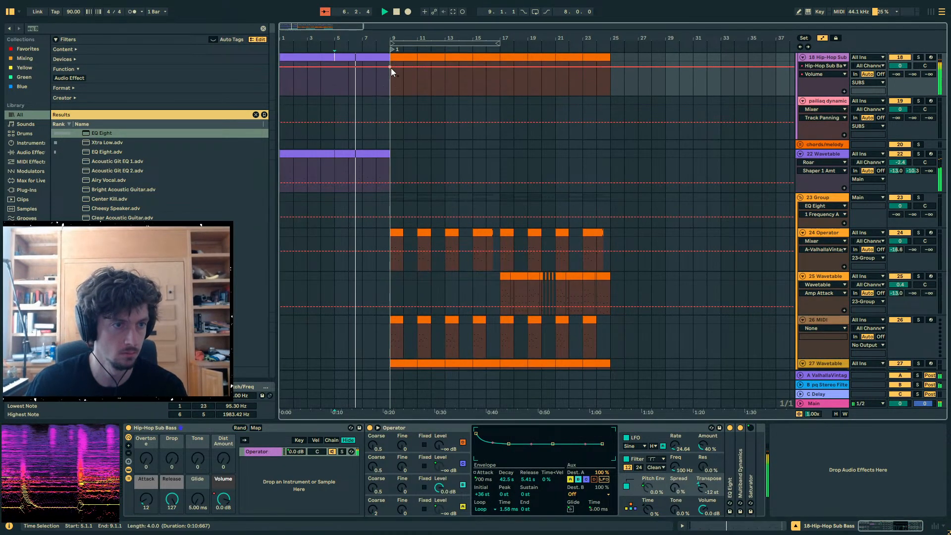
pyautogui.moveTo(390, 68); pyautogui.dragTo(390, 72)
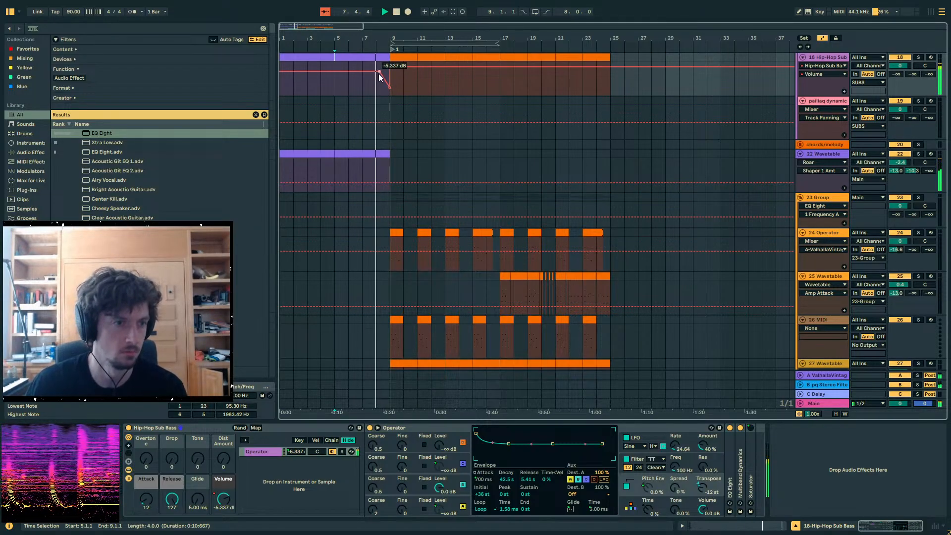
pyautogui.press('a')
pyautogui.click(369, 92)
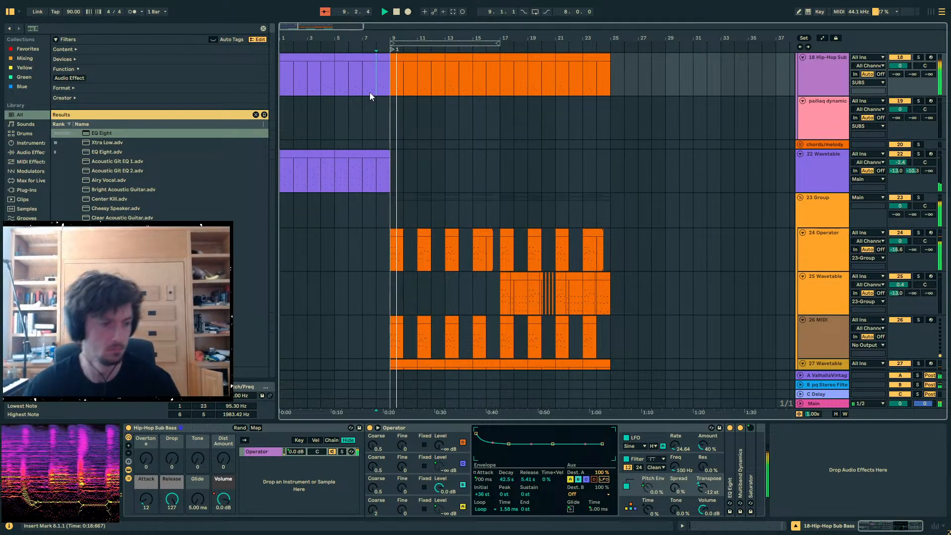
# - Lower the Ozone 8 Elements Maximizer threshold on the Main track to -4.8 dB and move its Character toward Fast
pyautogui.click(811, 403)
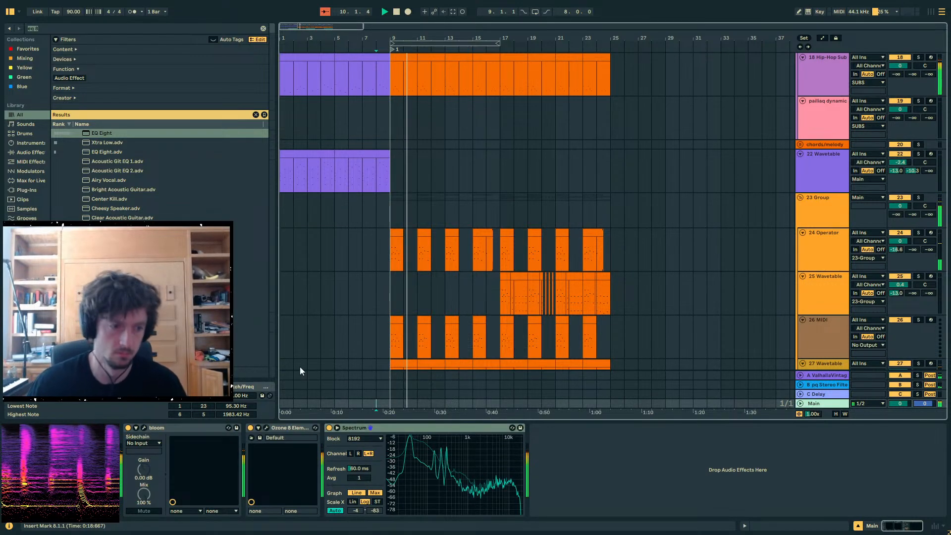
pyautogui.hotkey('ctrl', 'alt', 'p')
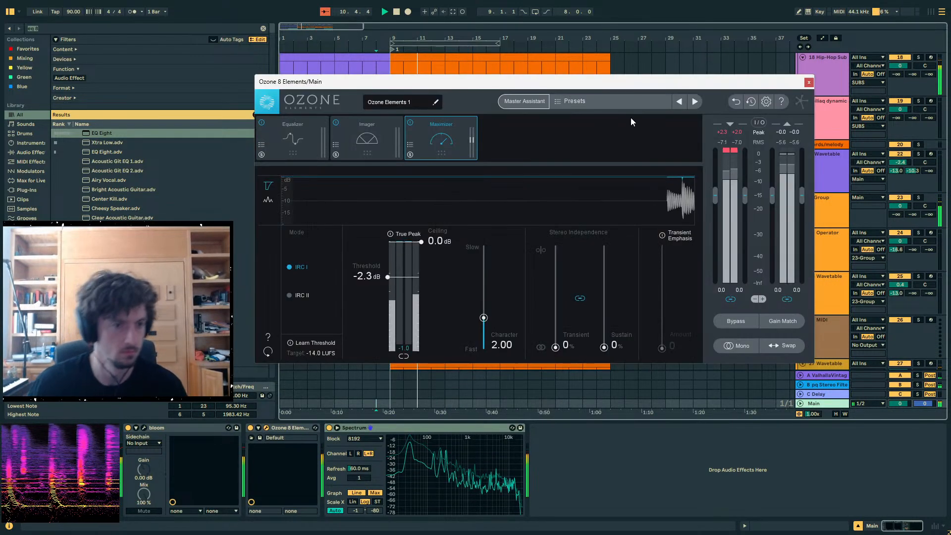
pyautogui.moveTo(389, 276); pyautogui.dragTo(389, 297)
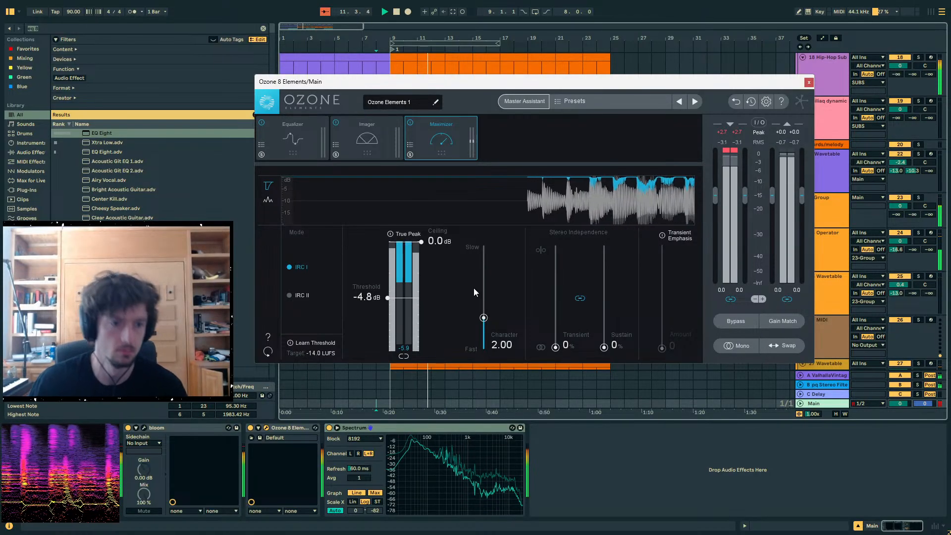
pyautogui.moveTo(483, 317); pyautogui.dragTo(484, 330)
pyautogui.click(809, 82)
# - Lower the 18 Hip-Hop Sub track's volume to -4.8 dB and fix the Main track's Spectrum range at 0 to -15 dB
pyautogui.scroll(3, 813, 103)
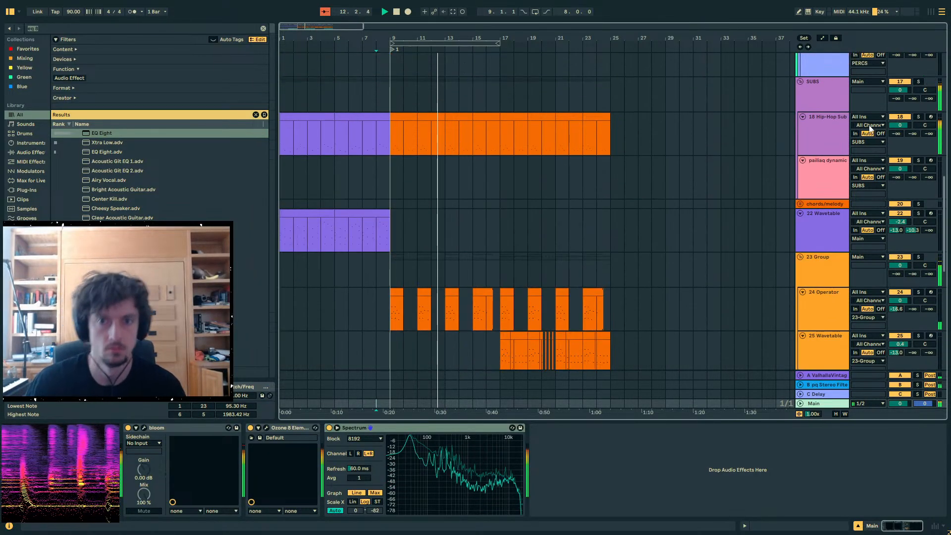
pyautogui.click(812, 103)
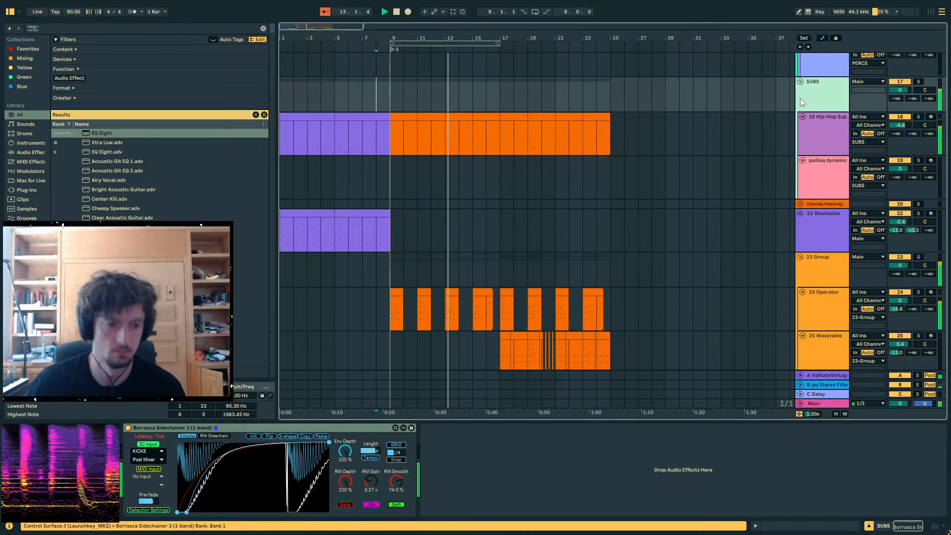
pyautogui.click(814, 403)
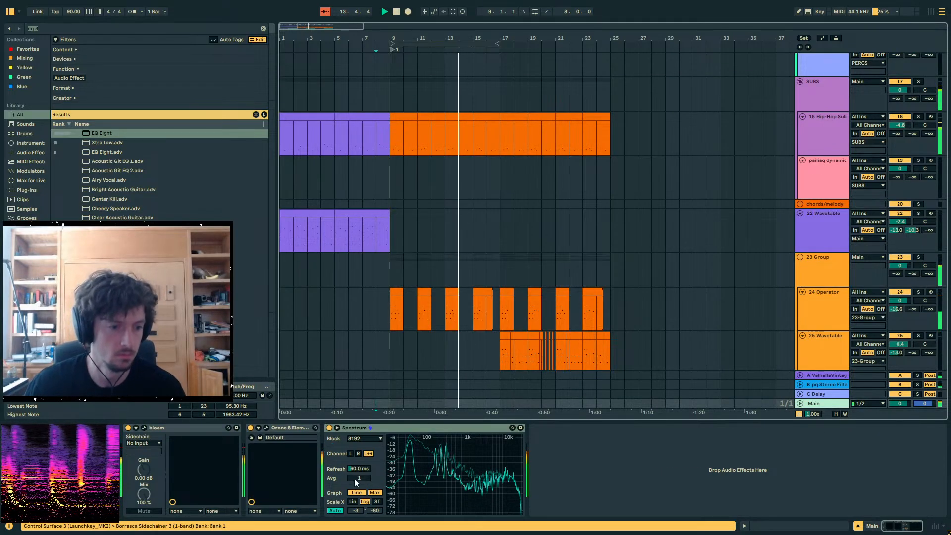
pyautogui.click(337, 510)
pyautogui.moveTo(374, 511); pyautogui.dragTo(375, 478)
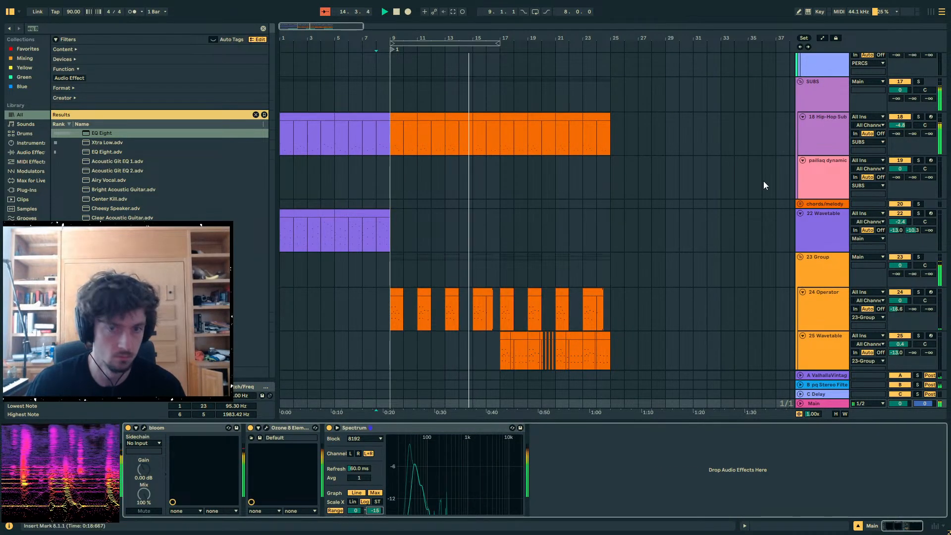
# - Check the devices on the tracks in the 23 Group, then lower the group's volume to -5.4 dB and set its A send to -17.2 dB
pyautogui.scroll(-3, 801, 226)
pyautogui.click(814, 248)
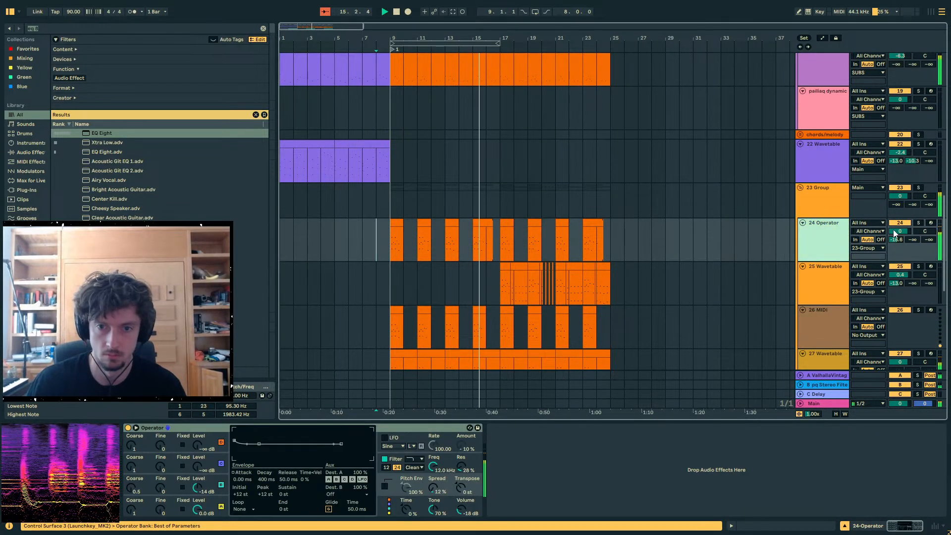
pyautogui.scroll(-3, 815, 246)
pyautogui.click(810, 292)
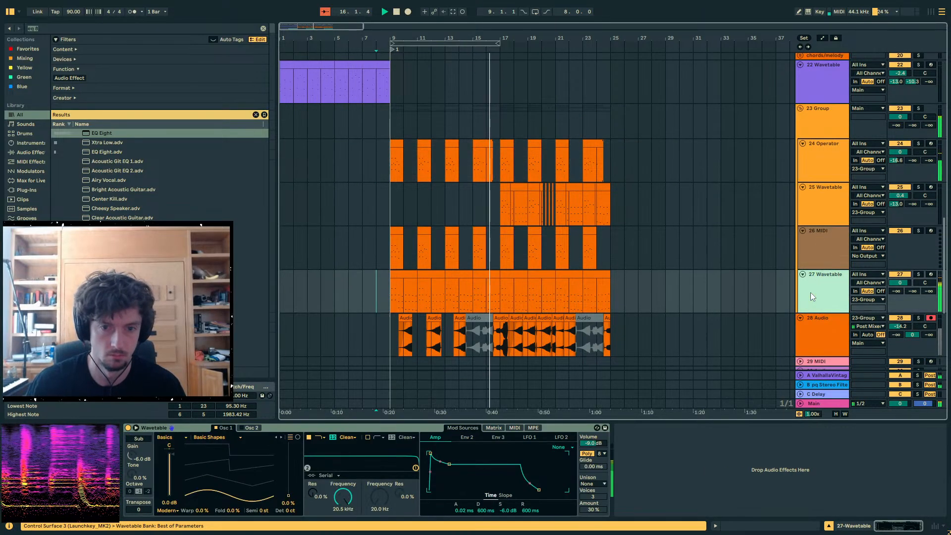
pyautogui.click(824, 168)
pyautogui.click(824, 191)
pyautogui.click(834, 242)
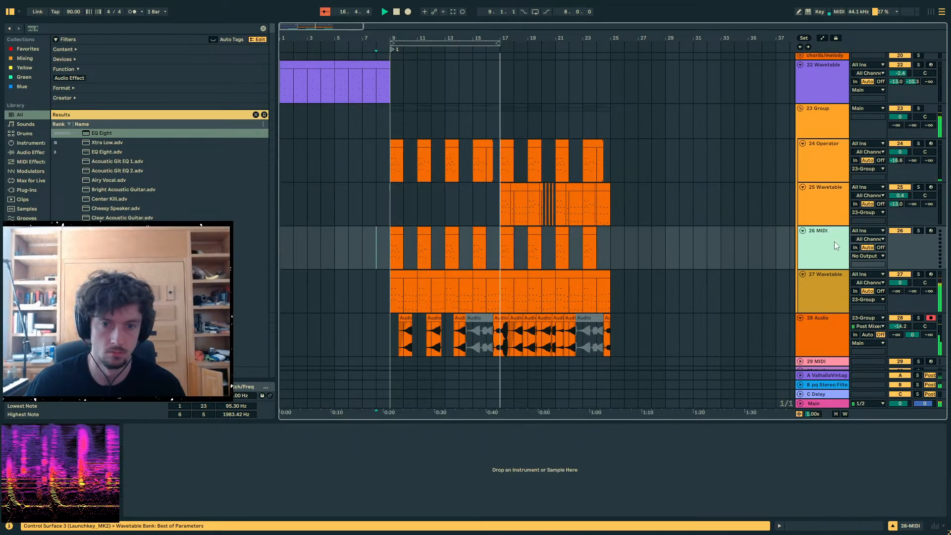
pyautogui.click(827, 289)
pyautogui.click(898, 119)
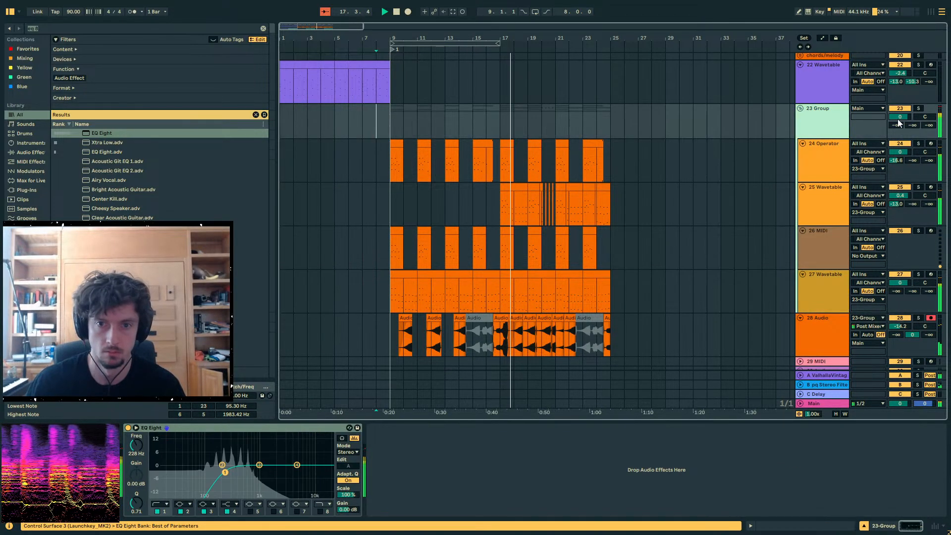
pyautogui.moveTo(897, 119); pyautogui.dragTo(898, 127)
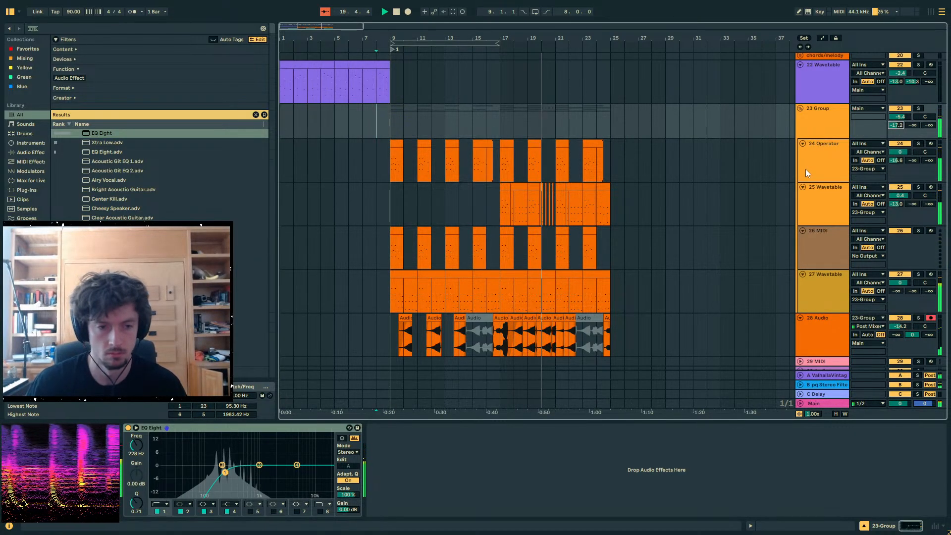
# - Find the bloom plug-in in the browser and add it to the 23 Group track after the EQ Eight
pyautogui.click(806, 124)
pyautogui.click(54, 28)
pyautogui.write('bloom')
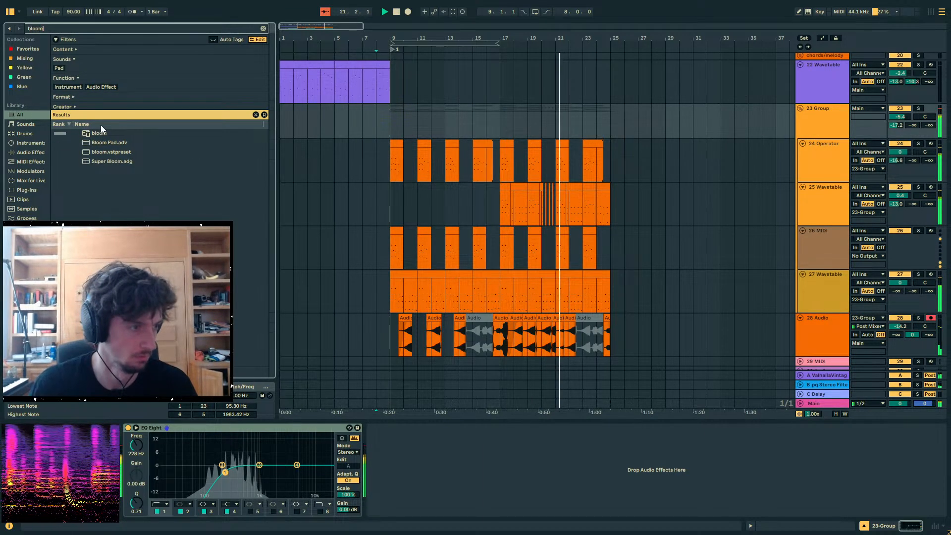
pyautogui.doubleClick(99, 133)
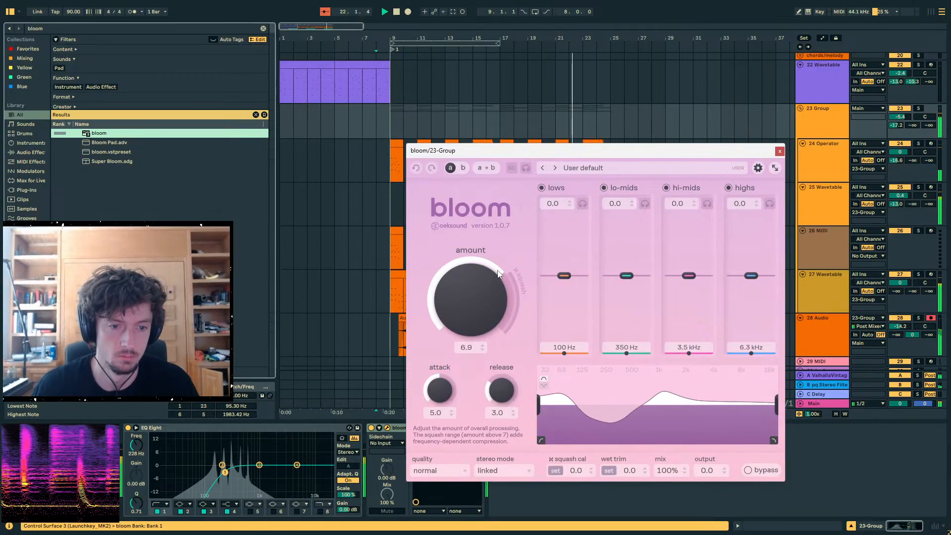
# - Set bloom's amount to 7.4, hi-mids to 3.8 and highs to 6.4 on the 23 Group
pyautogui.moveTo(495, 292); pyautogui.dragTo(496, 261)
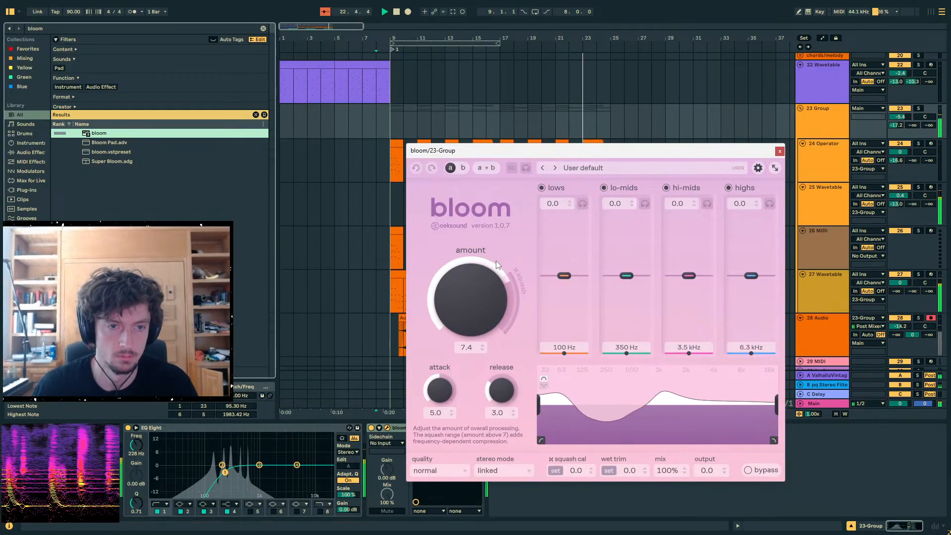
pyautogui.moveTo(693, 281); pyautogui.dragTo(688, 253)
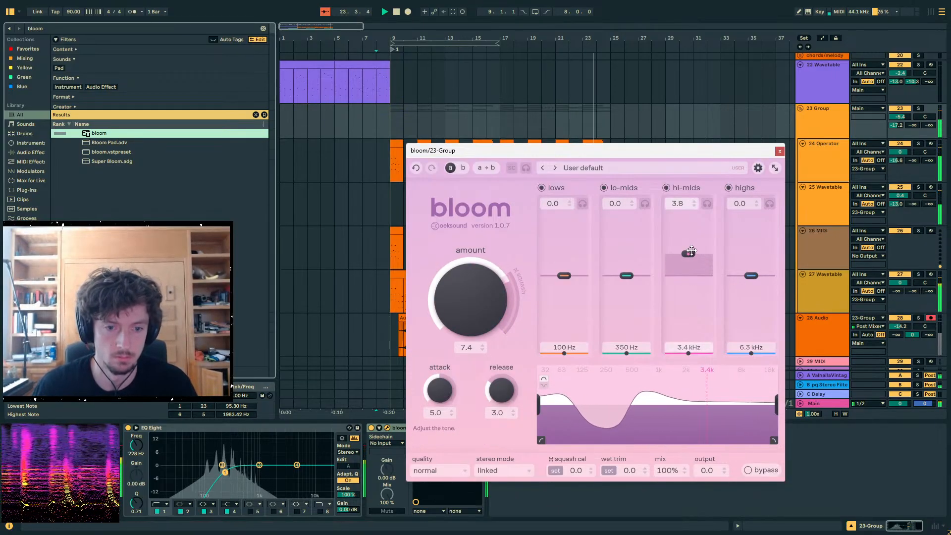
pyautogui.moveTo(751, 275); pyautogui.dragTo(750, 238)
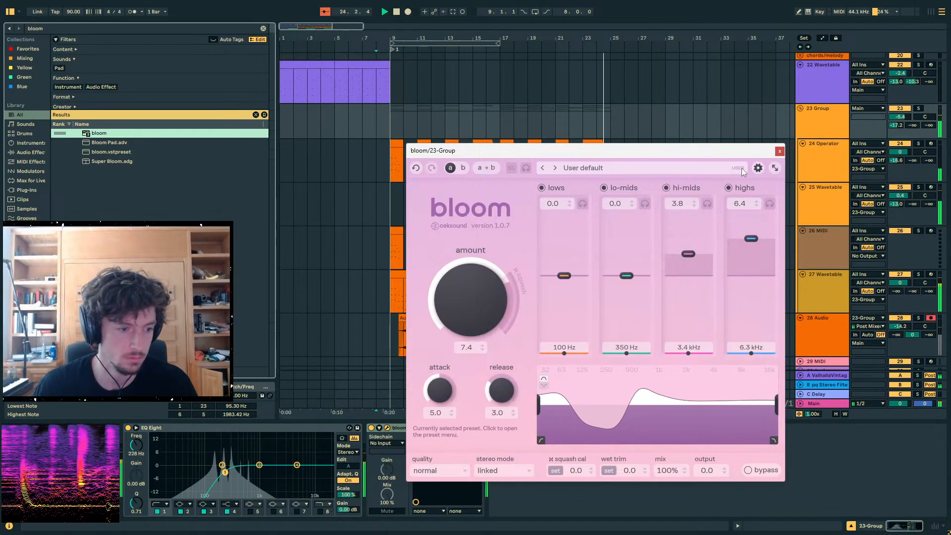
pyautogui.click(780, 151)
# - Stop playback with the insert marker at bar 13 and raise the 23 Group's volume to -2.8 dB
pyautogui.click(453, 125)
pyautogui.press('space')
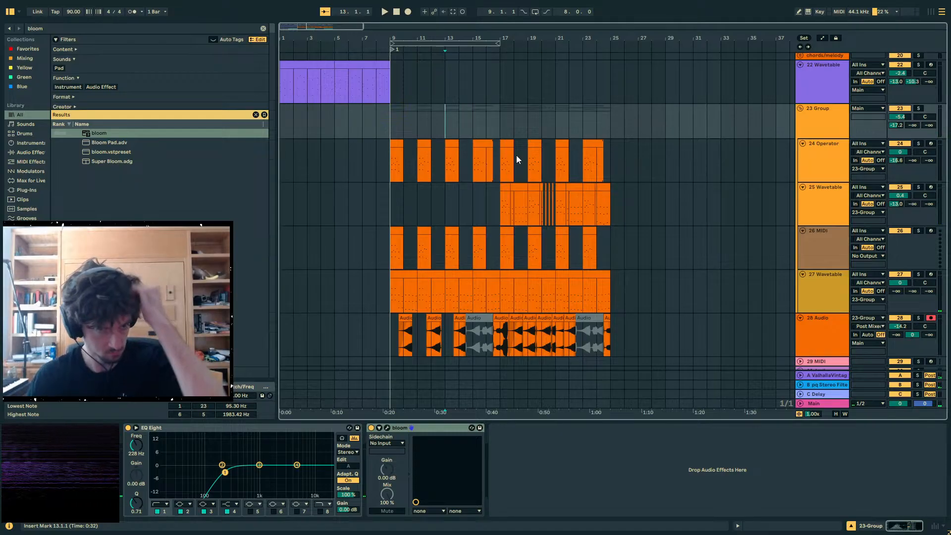
pyautogui.scroll(1, 595, 173)
pyautogui.moveTo(899, 126); pyautogui.dragTo(900, 120)
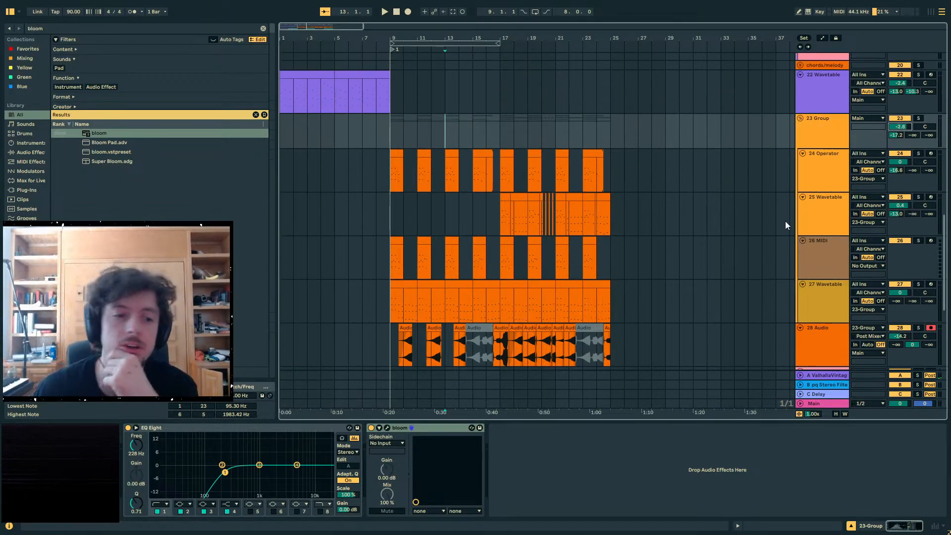
# - Insert an EQ Eight on the Main track ahead of bloom
pyautogui.click(830, 405)
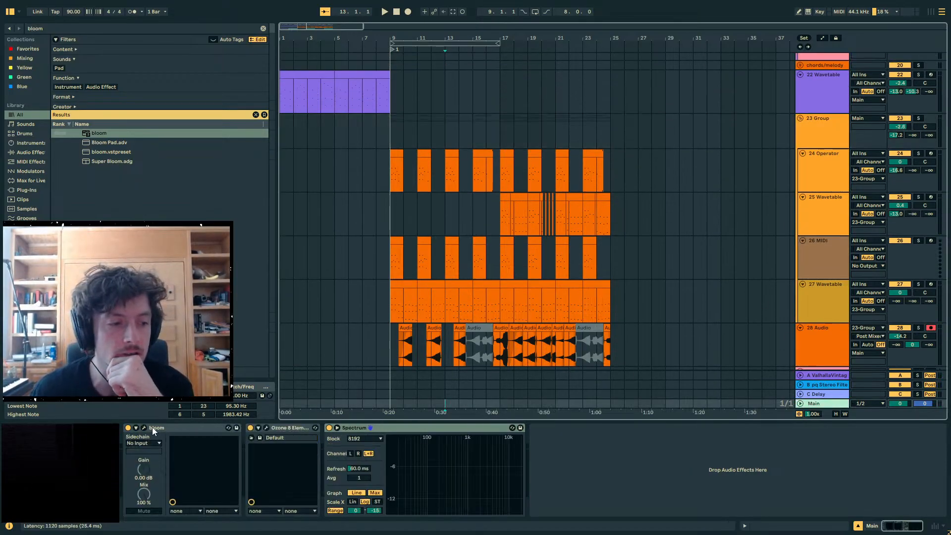
pyautogui.hotkey('ctrl', 'f')
pyautogui.write('eq 8')
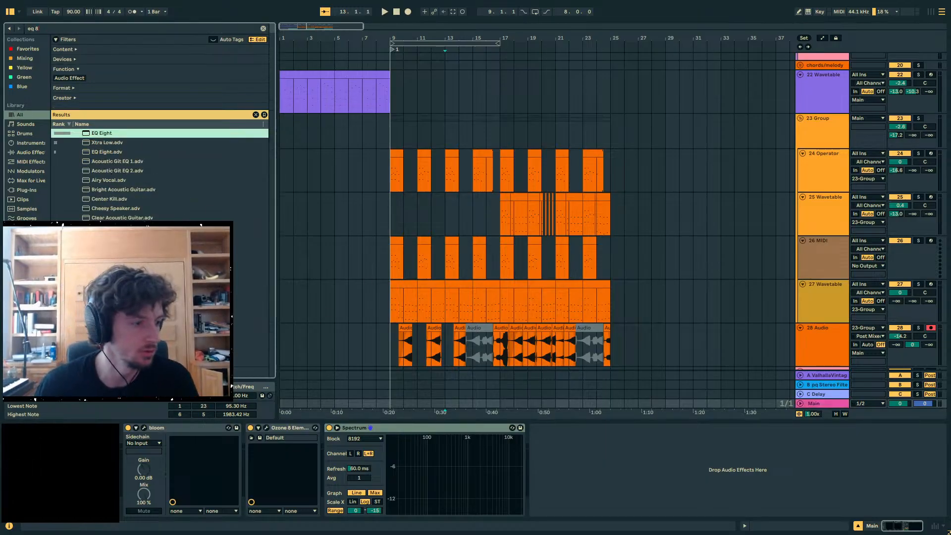
pyautogui.moveTo(102, 132); pyautogui.dragTo(168, 440)
# - Switch the Main track's EQ Eight to M/S mode, low-cut the side signal at 115 Hz and play from bar 13
pyautogui.click(343, 474)
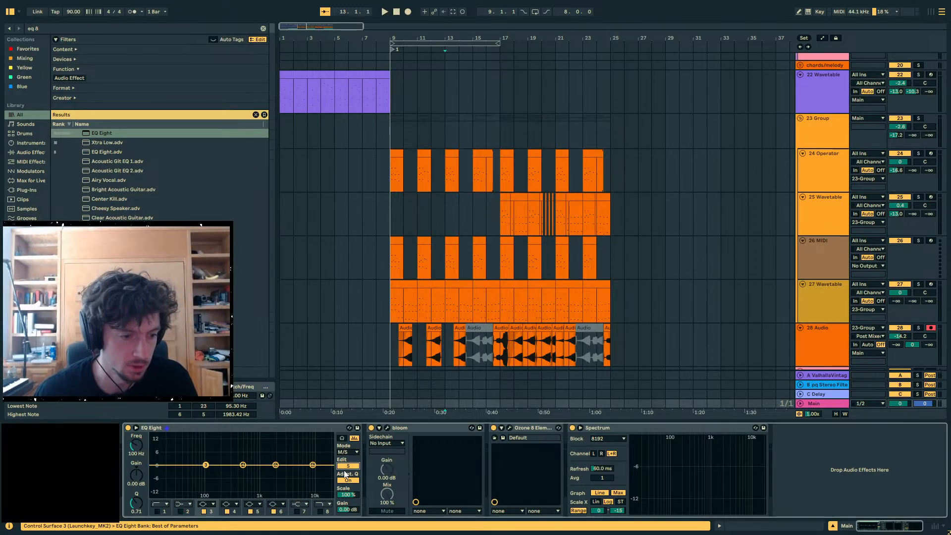
pyautogui.click(207, 446)
pyautogui.press('space')
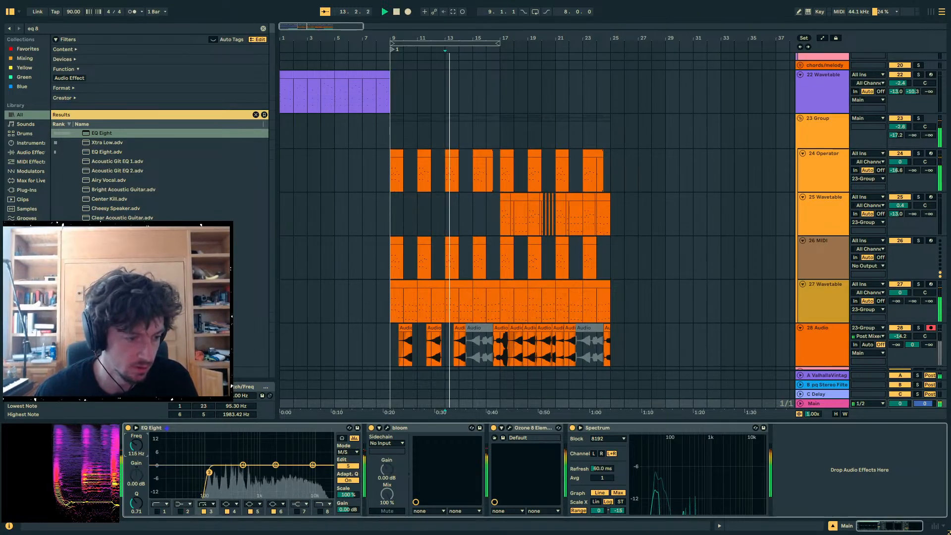
# - Lower the low-cut frequency of the 23 Group's EQ Eight to 156 Hz
pyautogui.click(803, 135)
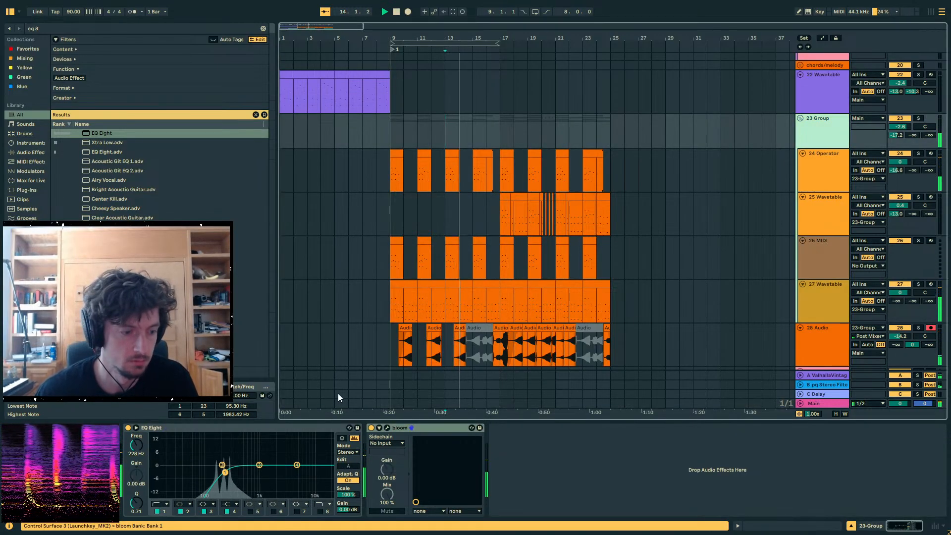
pyautogui.moveTo(136, 449); pyautogui.dragTo(137, 454)
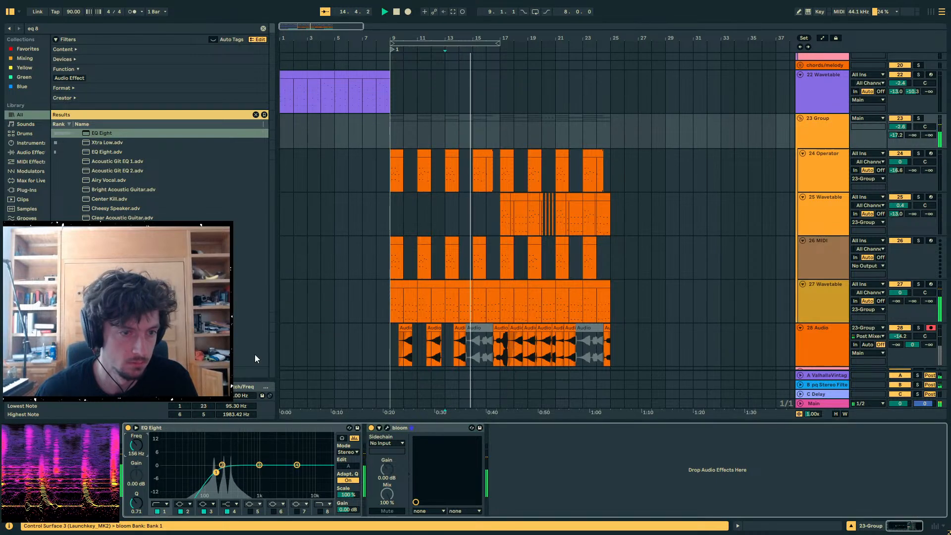
# - Solo the 27 Wavetable track, play it from bar 9 and set its Amp envelope attack to 20.8 ms
pyautogui.click(473, 299)
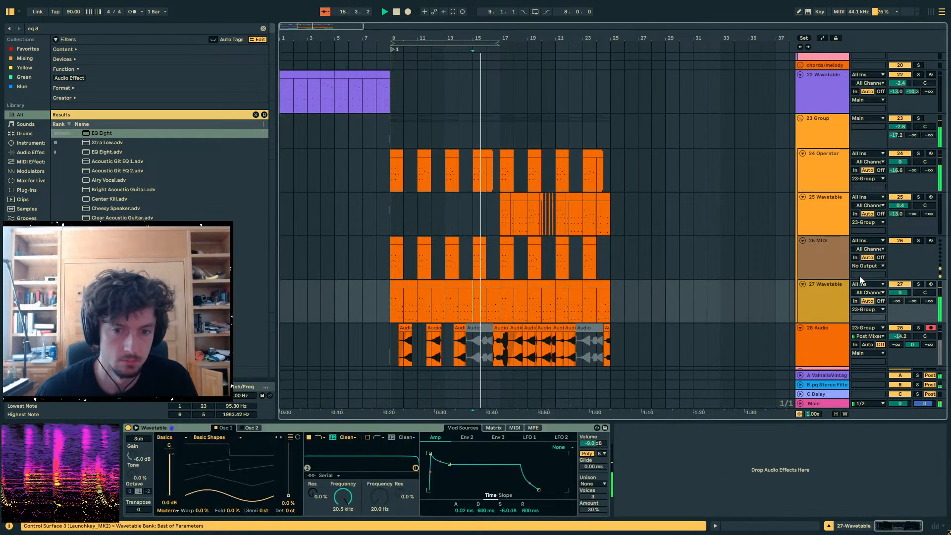
pyautogui.click(918, 284)
pyautogui.click(410, 284)
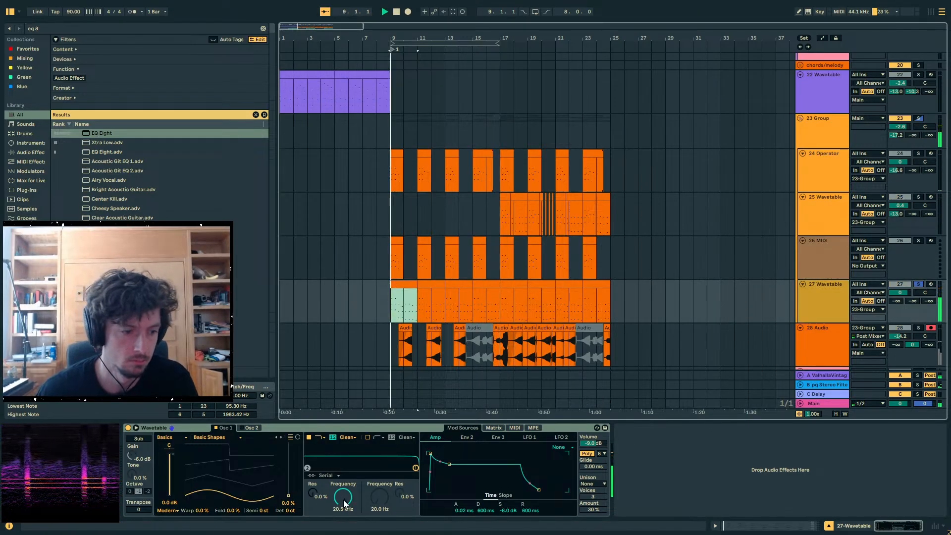
pyautogui.moveTo(464, 510); pyautogui.dragTo(463, 496)
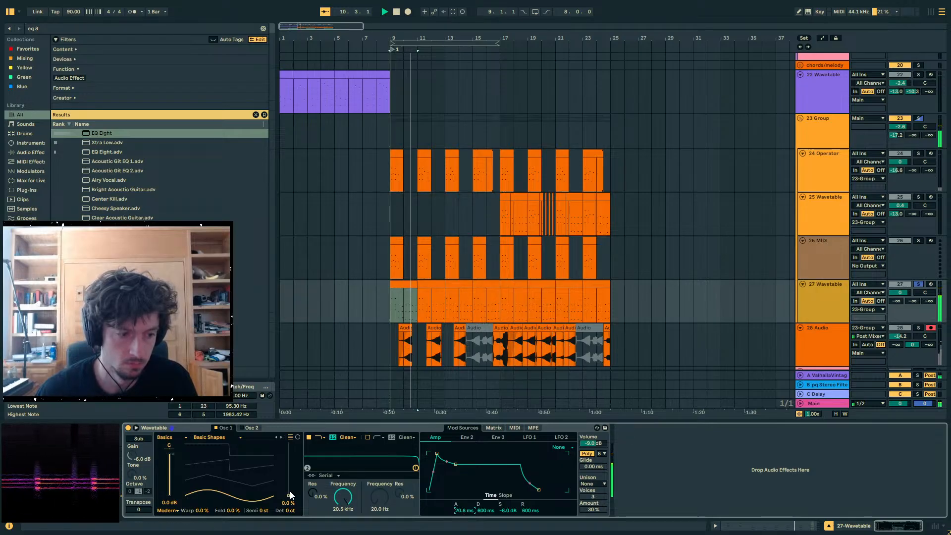
# - Add a Saturator with 4.6 dB of drive after Wavetable on the 27 Wavetable track and unsolo the track
pyautogui.hotkey('ctrl', 'f')
pyautogui.write('sat')
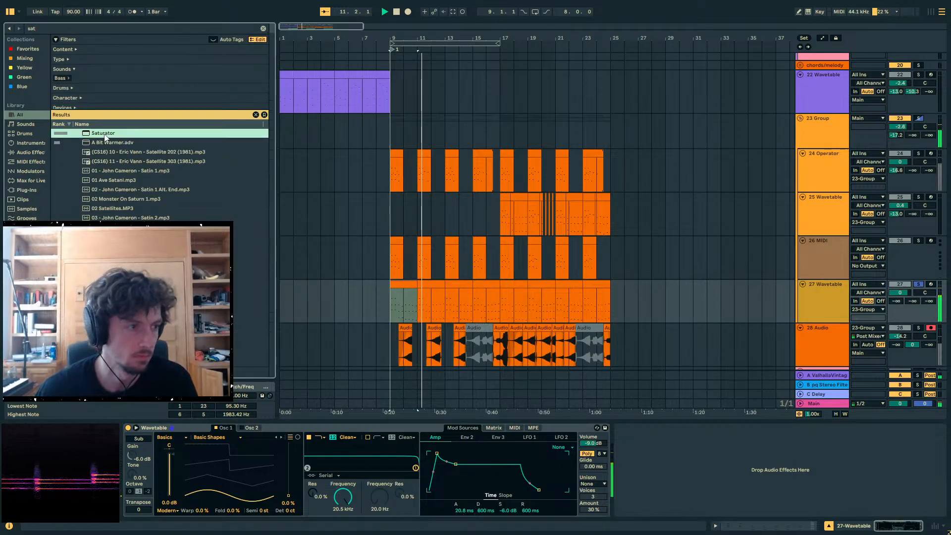
pyautogui.moveTo(105, 139); pyautogui.dragTo(658, 463)
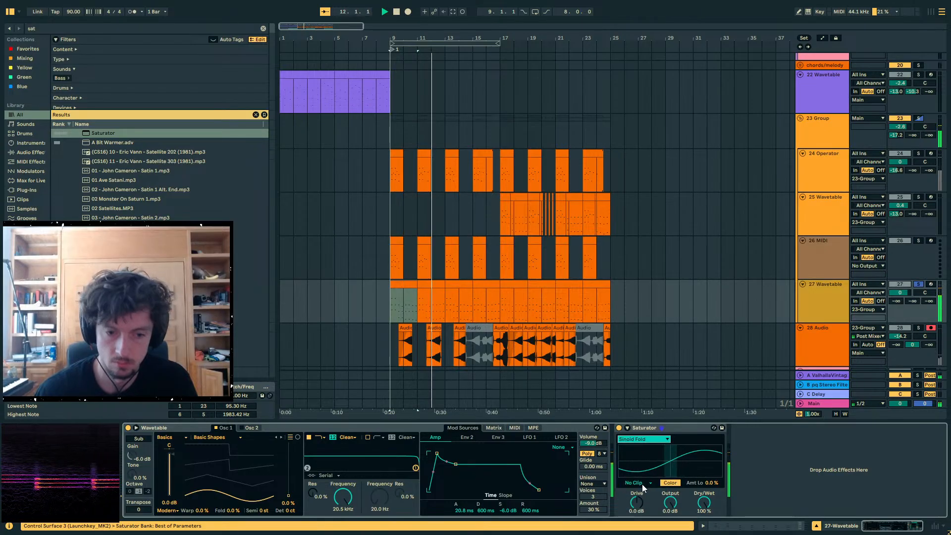
pyautogui.moveTo(637, 502); pyautogui.dragTo(636, 494)
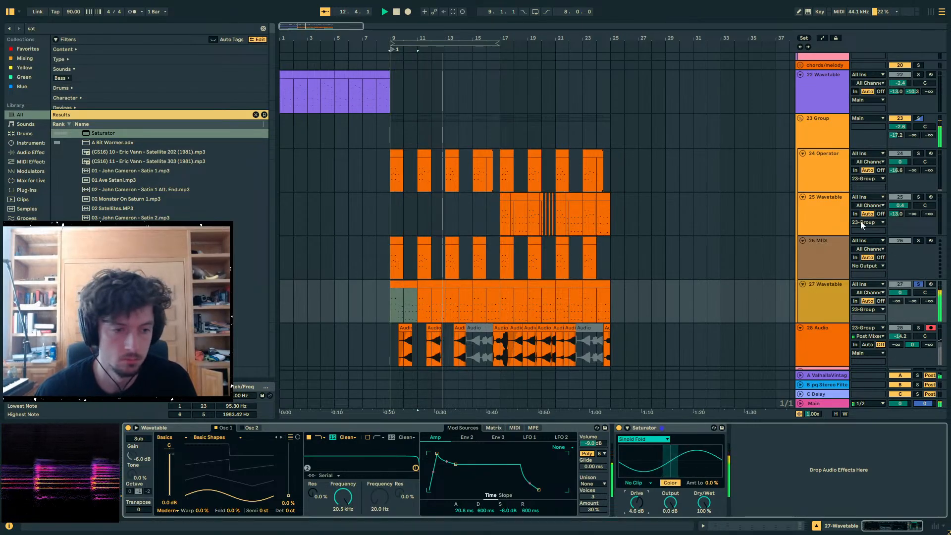
pyautogui.click(918, 284)
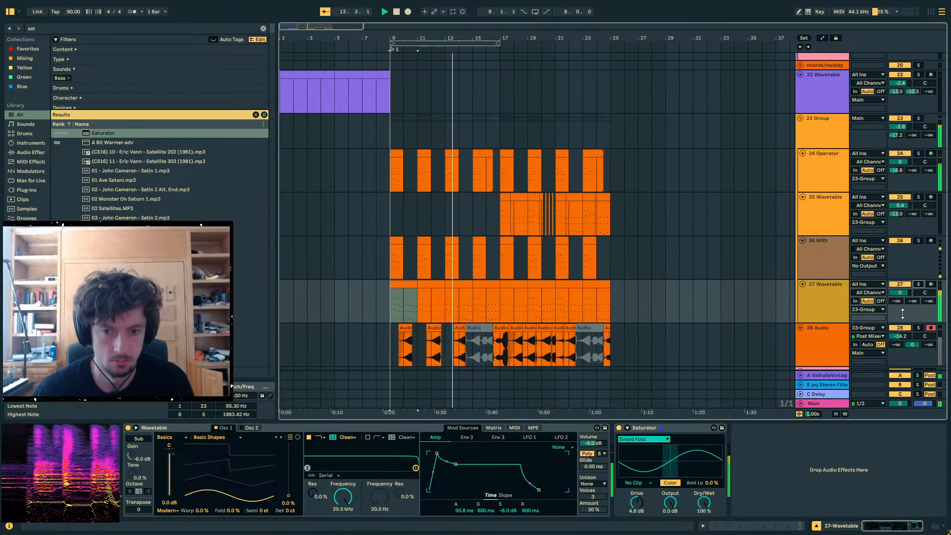
# - Set the Saturator on the 27 Wavetable track to 26% Dry/Wet and 1.1 dB of drive
pyautogui.moveTo(705, 500)
pyautogui.mouseDown()
pyautogui.moveTo(712, 488)
pyautogui.moveTo(708, 512)
pyautogui.moveTo(708, 498)
pyautogui.mouseUp()
pyautogui.moveTo(635, 505); pyautogui.dragTo(635, 518)
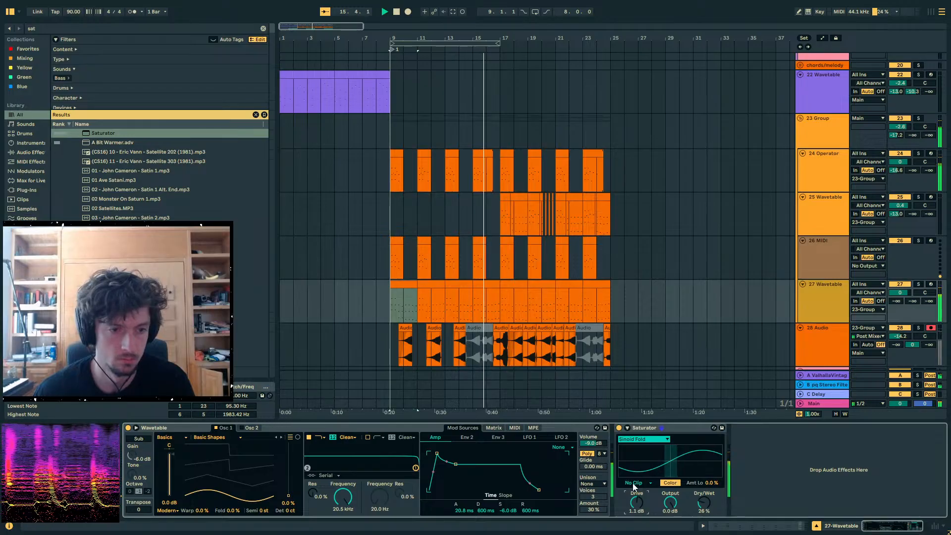
pyautogui.click(473, 259)
# - Add a Compressor between EQ Eight and bloom on the 23 Group with -11.9 dB threshold, 0.14 ms attack and 92.1 ms release
pyautogui.click(814, 129)
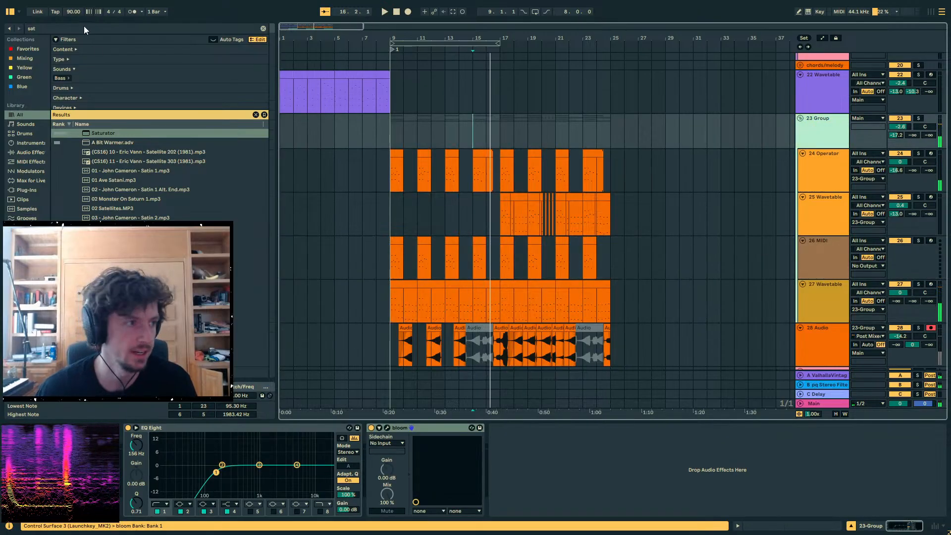
pyautogui.hotkey('ctrl', 'f')
pyautogui.write('comp')
pyautogui.doubleClick(117, 132)
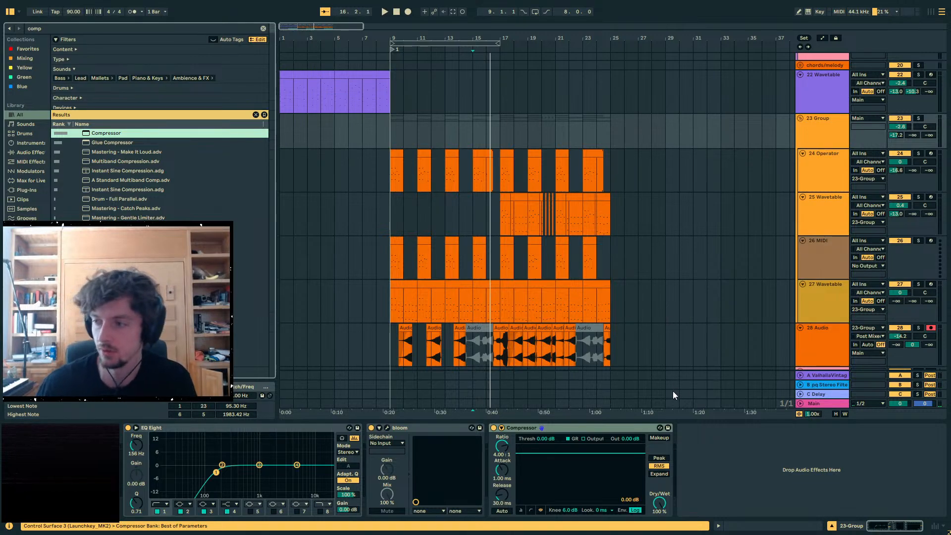
pyautogui.moveTo(604, 427); pyautogui.dragTo(379, 485)
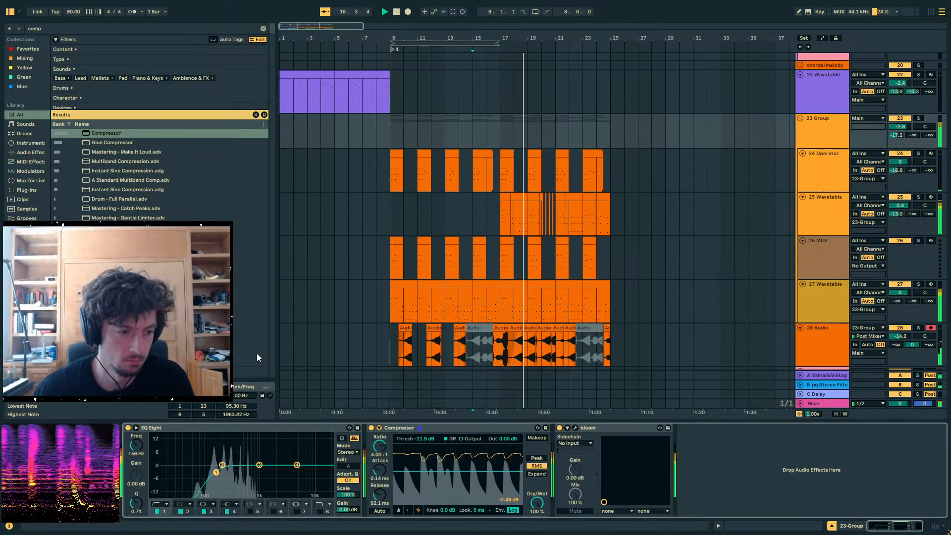
# - Try panning the 25 Wavetable track to 25R during playback
pyautogui.click(518, 198)
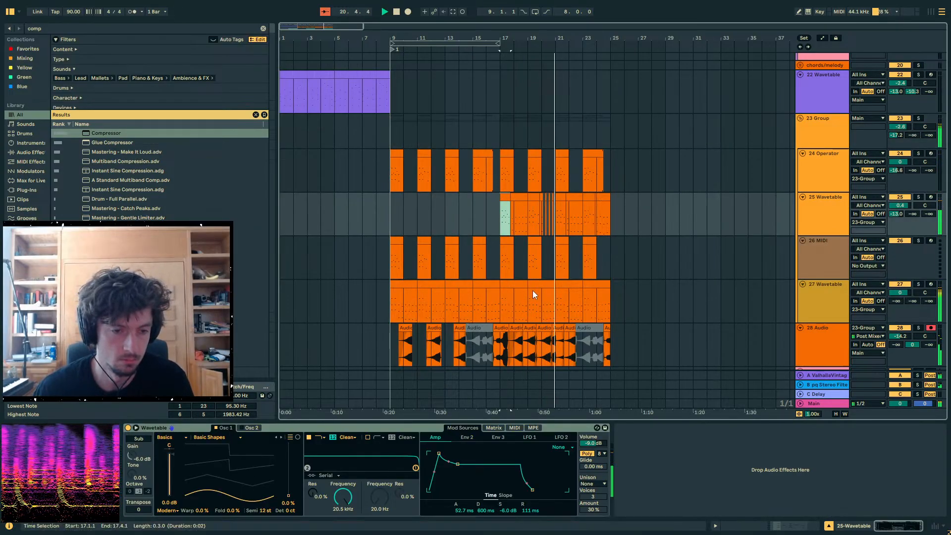
pyautogui.moveTo(924, 205); pyautogui.dragTo(925, 198)
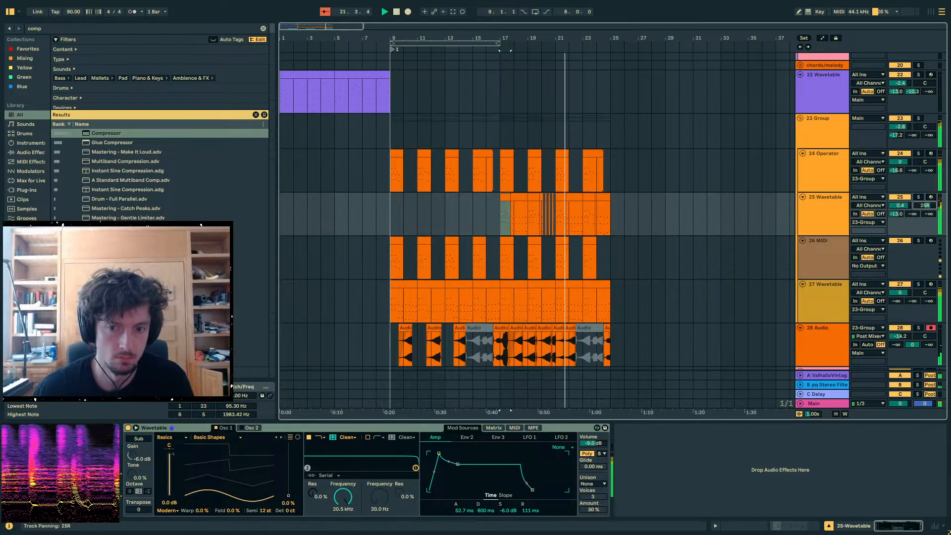
pyautogui.click(907, 288)
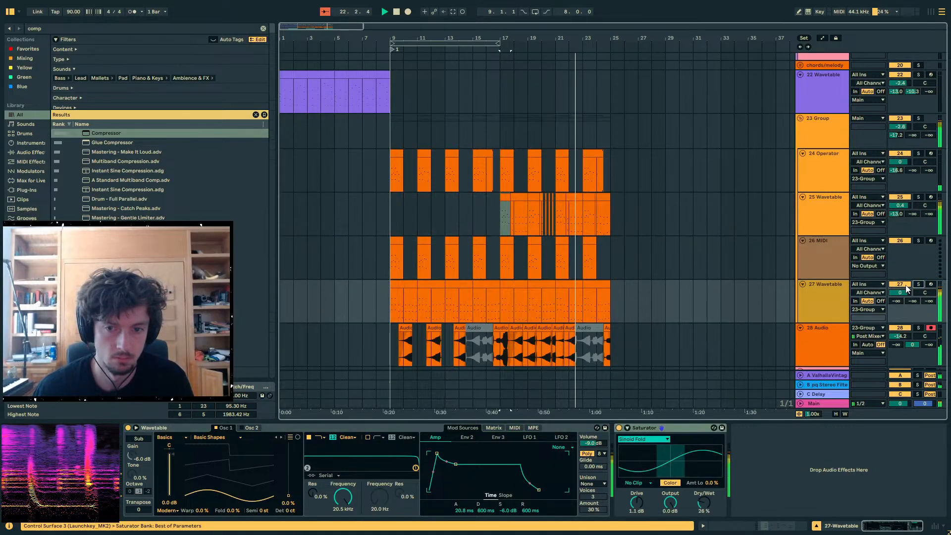
pyautogui.click(528, 199)
# - Add a second Compressor after bloom on the 23 Group and sidechain it from KICKSNARE
pyautogui.click(853, 135)
pyautogui.scroll(2, 691, 159)
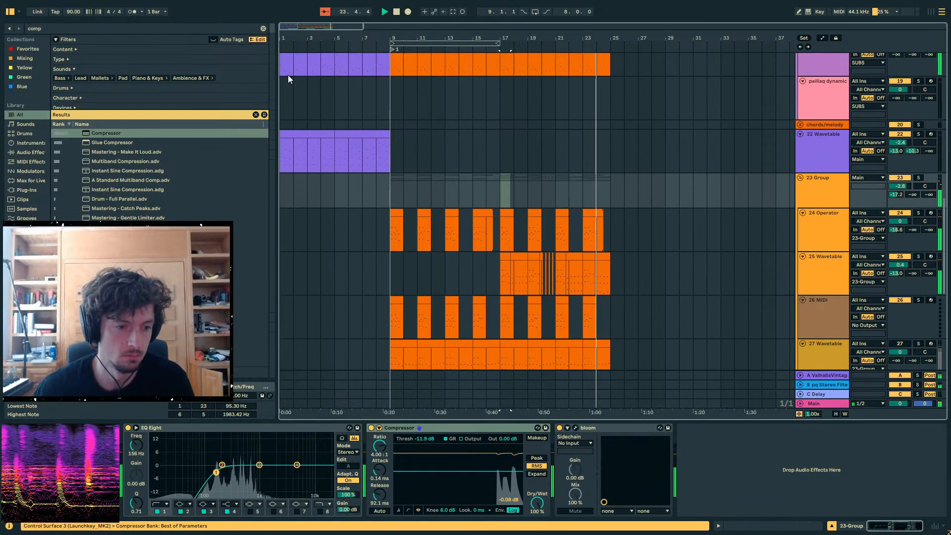
pyautogui.doubleClick(108, 134)
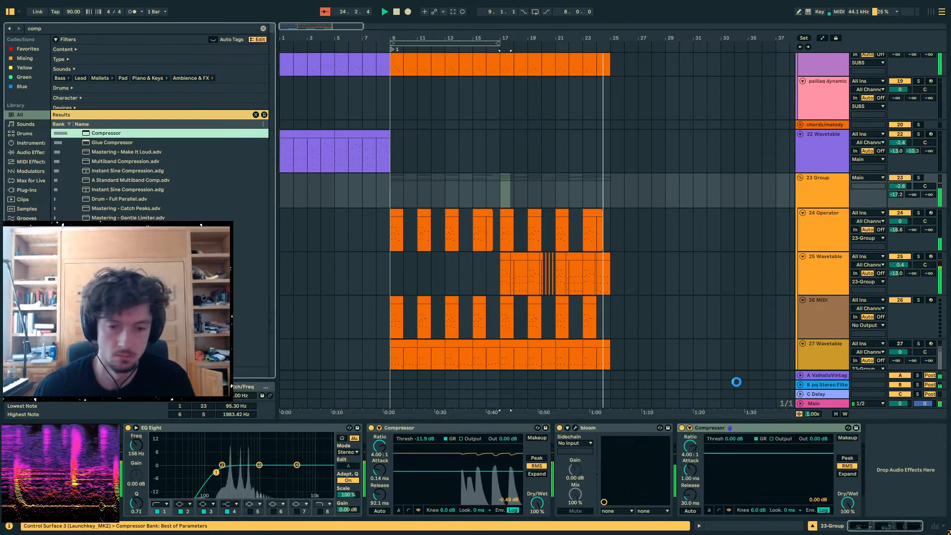
pyautogui.click(689, 427)
pyautogui.click(696, 451)
pyautogui.press('Return')
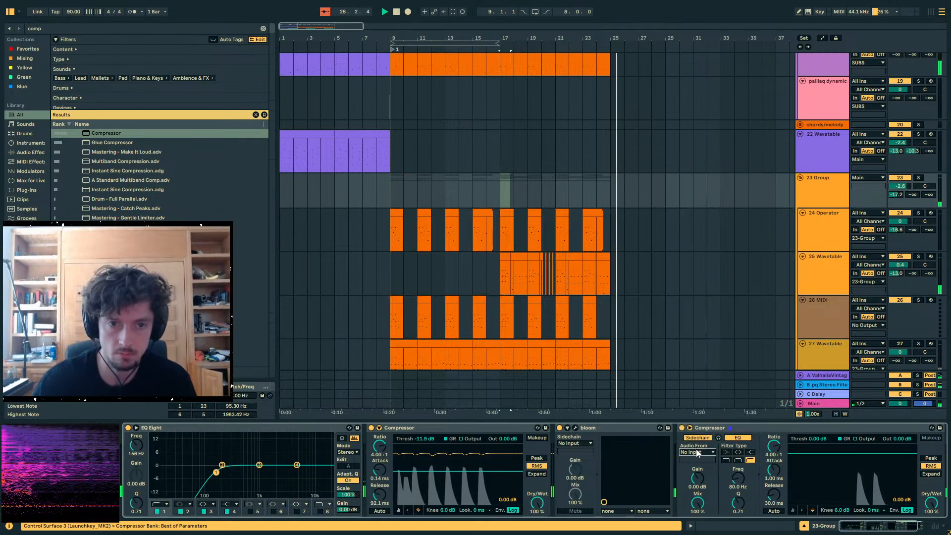
# - Play from bar 9 and set the sidechain Compressor to -41.5 dB threshold, 0.01 ms attack, 3.60 ms release and 145 Hz sidechain filter
pyautogui.click(391, 204)
pyautogui.press('space')
pyautogui.press('space')
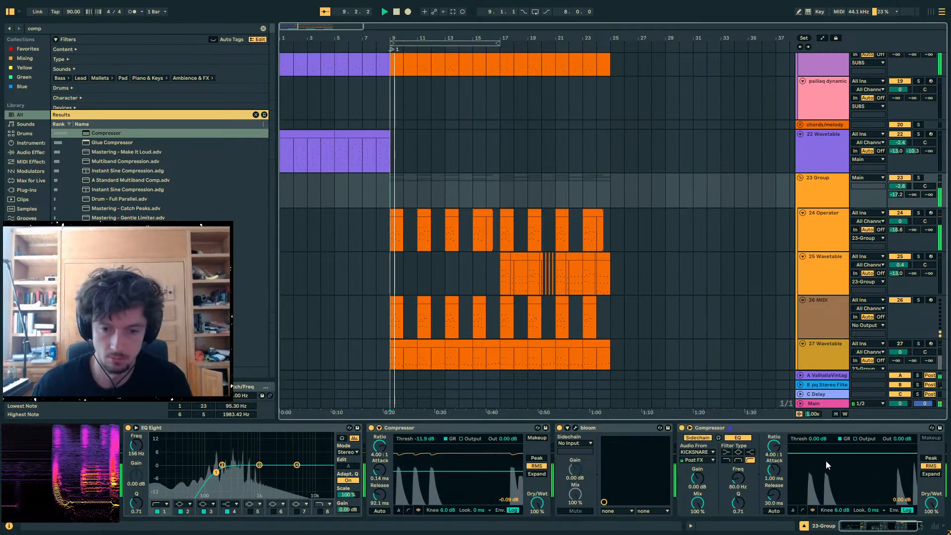
pyautogui.moveTo(810, 453); pyautogui.dragTo(811, 502)
pyautogui.moveTo(774, 469); pyautogui.dragTo(811, 495)
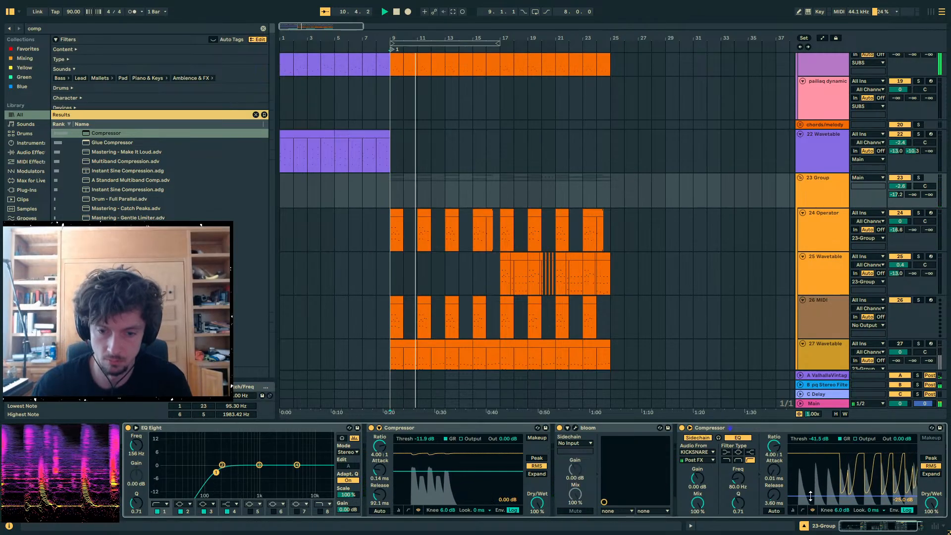
pyautogui.moveTo(738, 478); pyautogui.dragTo(738, 469)
# - On the 27 Wavetable track, set Wavetable's oscillator warp to 6.2%, filter frequency to 2.83 kHz and volume to -3.8 dB
pyautogui.scroll(-2, 827, 320)
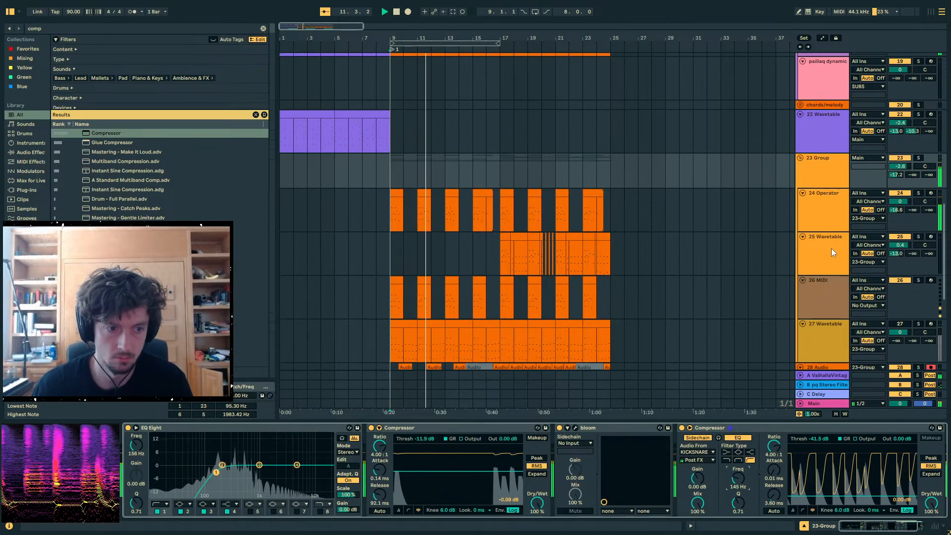
pyautogui.click(828, 320)
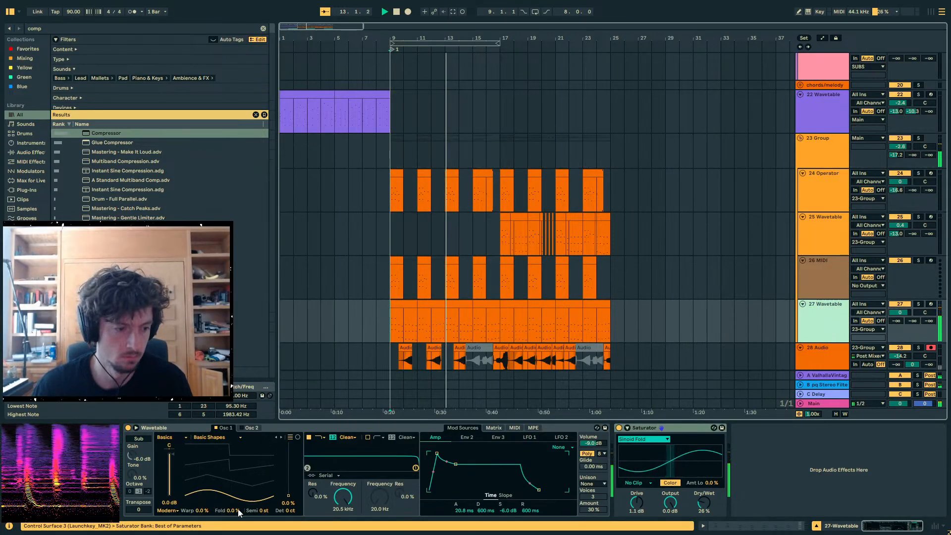
pyautogui.moveTo(202, 510); pyautogui.dragTo(202, 507)
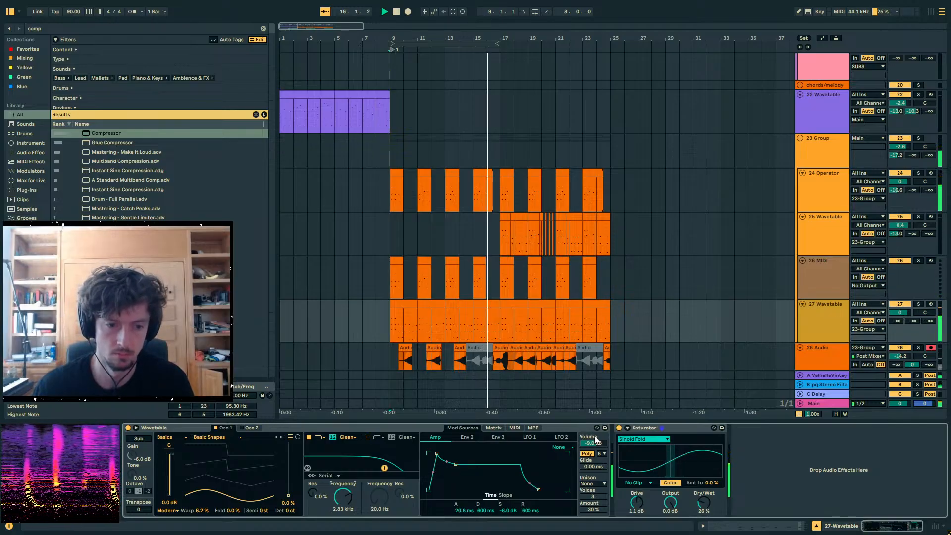
pyautogui.moveTo(594, 442); pyautogui.dragTo(593, 436)
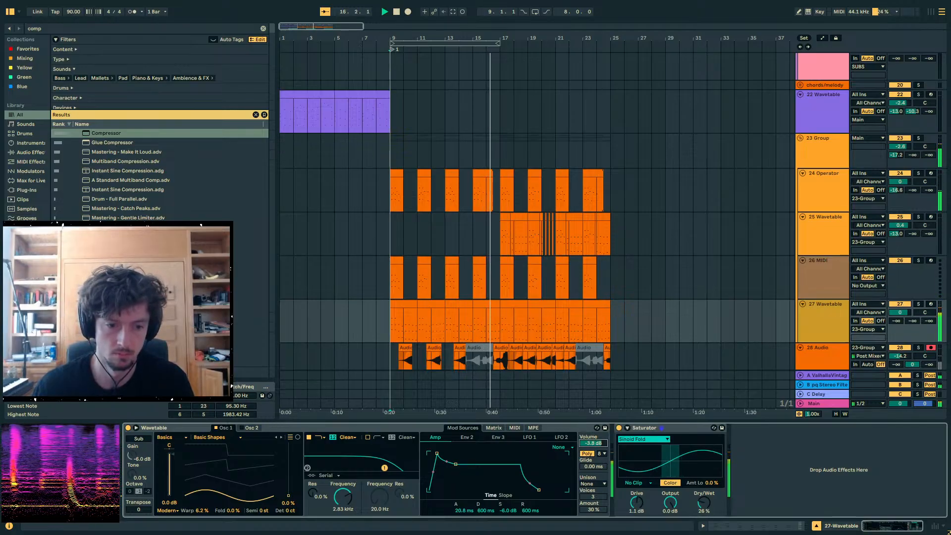
# - Set the 23 Group's sidechain Compressor to 46% Dry/Wet and fold all tracks in the arrangement
pyautogui.click(838, 154)
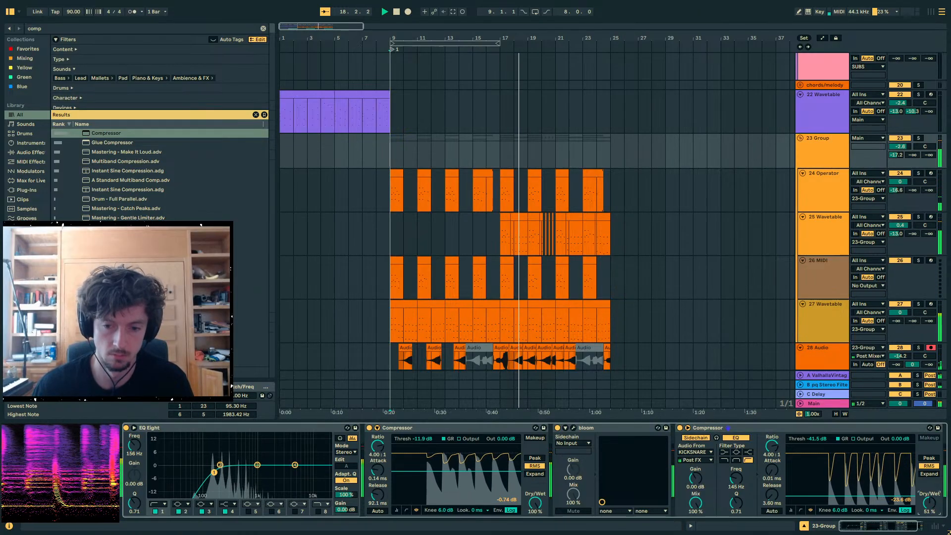
pyautogui.moveTo(929, 503); pyautogui.dragTo(929, 505)
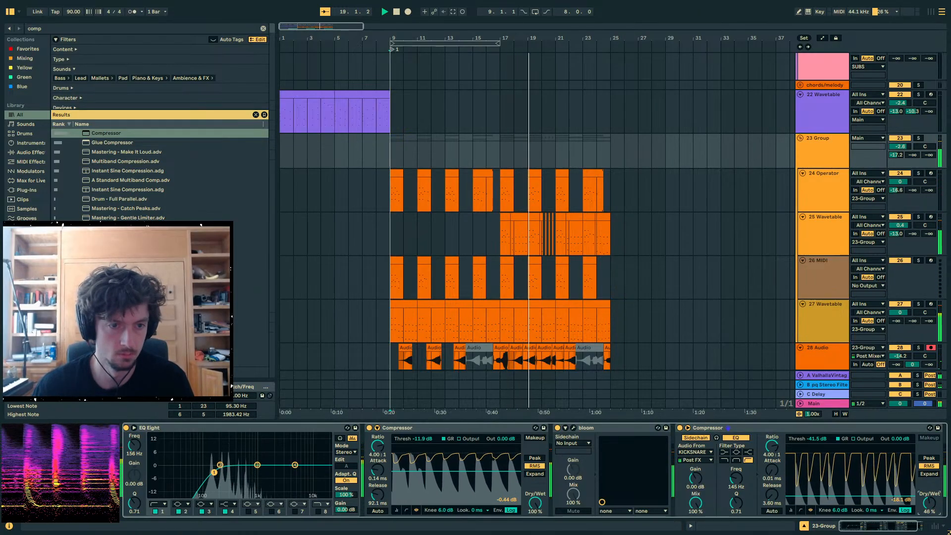
pyautogui.click(816, 115)
pyautogui.click(812, 144)
pyautogui.keyDown('alt'); pyautogui.click(800, 139); pyautogui.keyUp('alt')
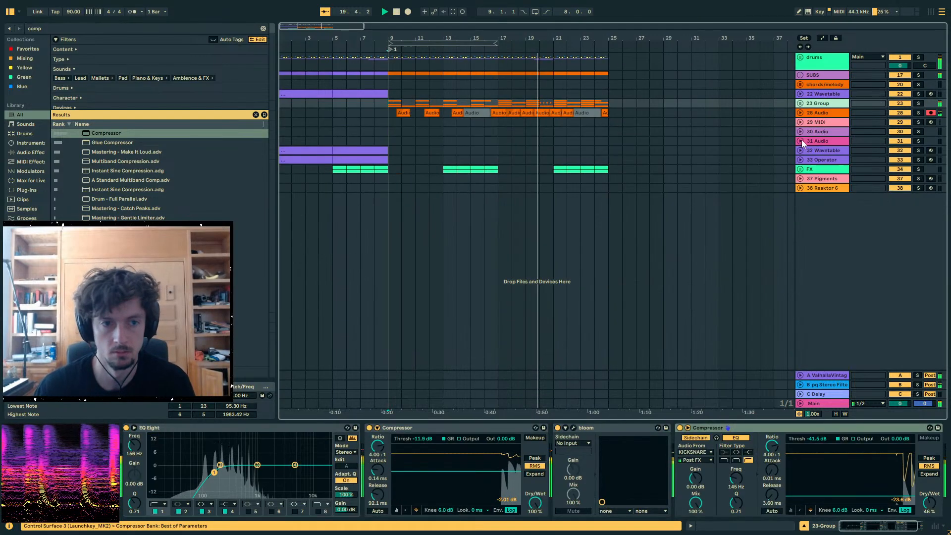
pyautogui.click(801, 103)
pyautogui.click(801, 103)
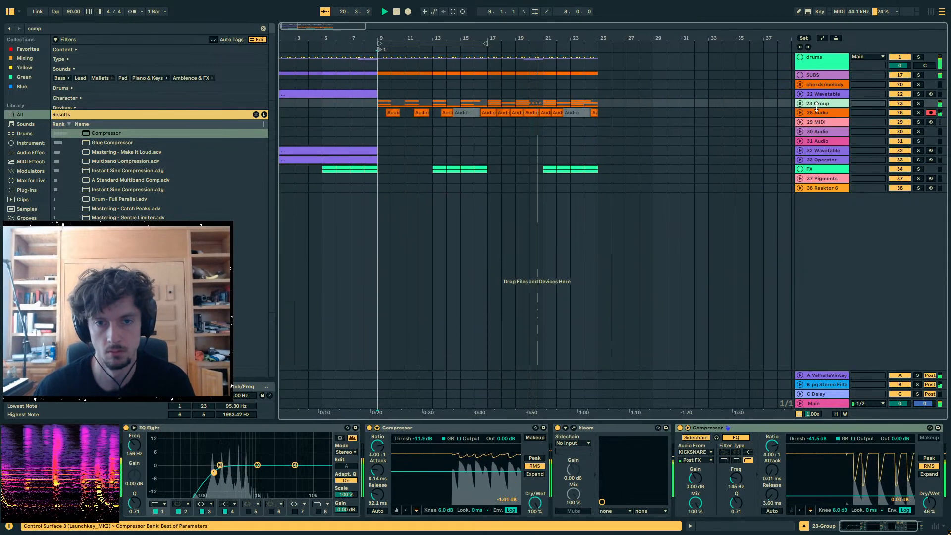
# - Insert an audio track below the 23 Group that takes 23-Group Post Mixer as input, arm it and start recording
pyautogui.hotkey('ctrl', 't')
pyautogui.click(859, 113)
pyautogui.click(861, 310)
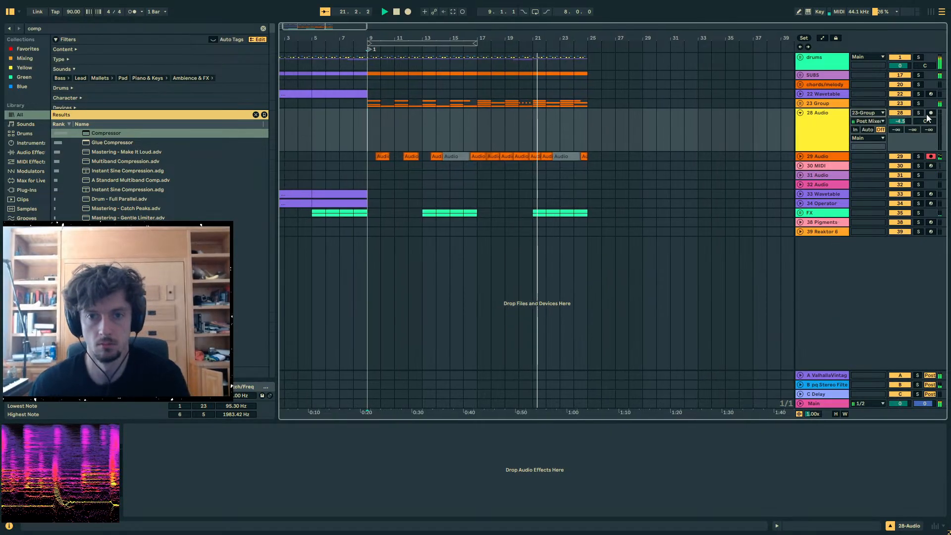
pyautogui.click(929, 114)
pyautogui.click(408, 12)
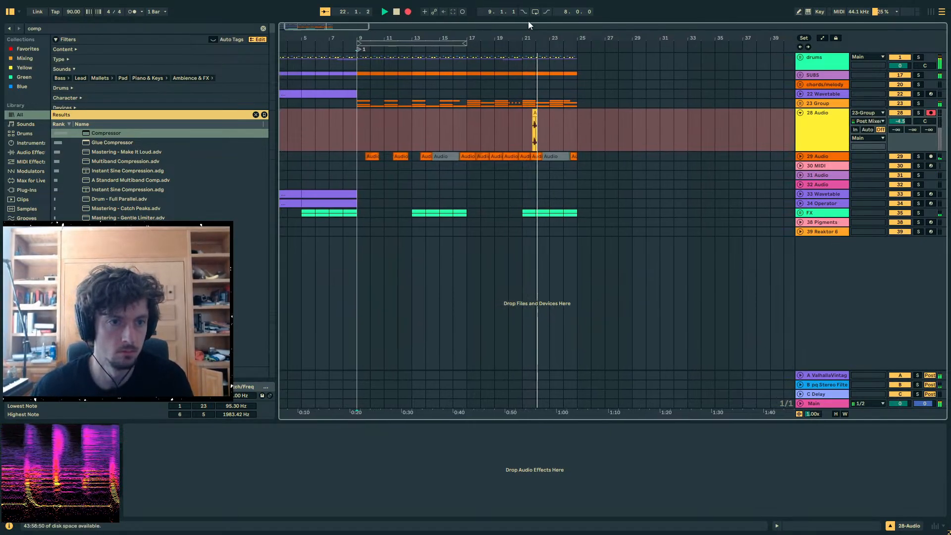
# - Stop the recording at bar 25 and move the recorded audio clip so it starts at bar 25
pyautogui.moveTo(529, 26)
pyautogui.mouseDown()
pyautogui.moveTo(528, 54)
pyautogui.moveTo(529, 25)
pyautogui.mouseUp()
pyautogui.click(350, 94)
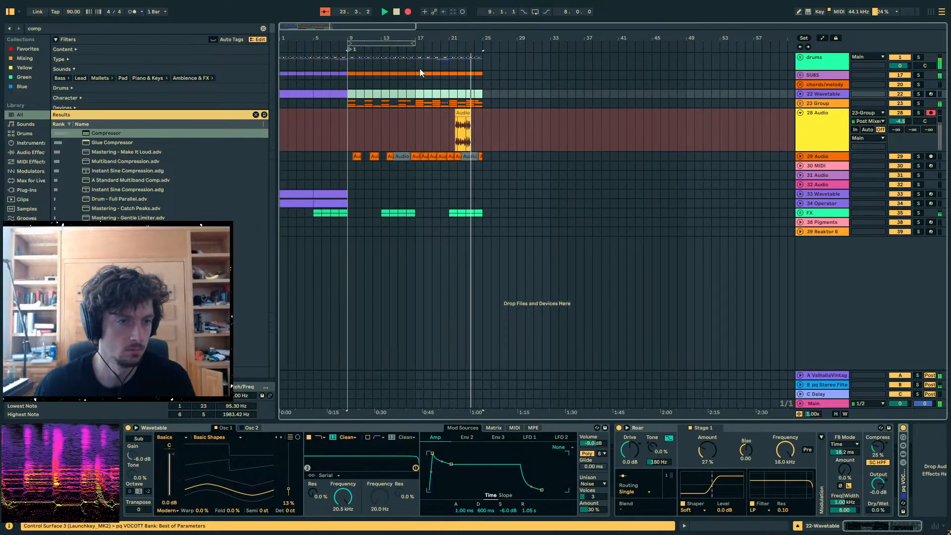
pyautogui.moveTo(463, 38); pyautogui.dragTo(651, 64)
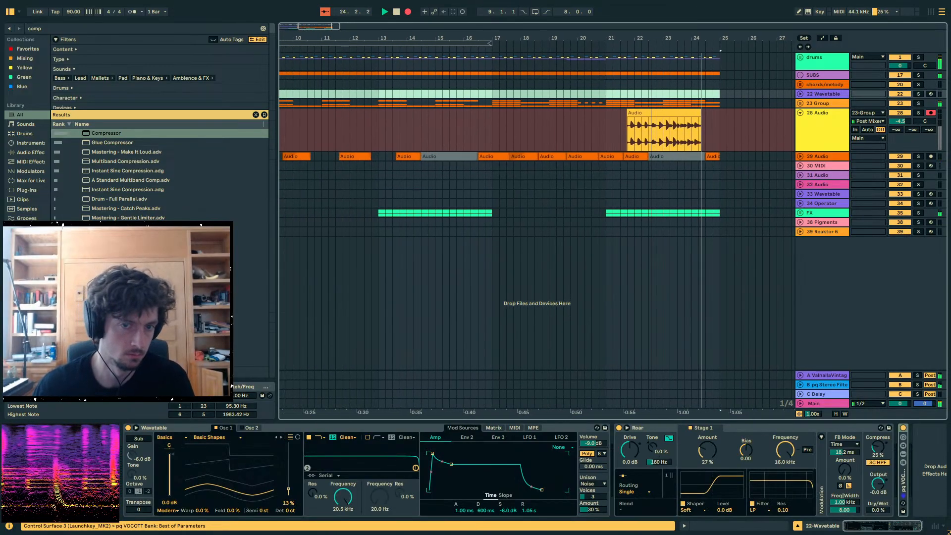
pyautogui.press('space')
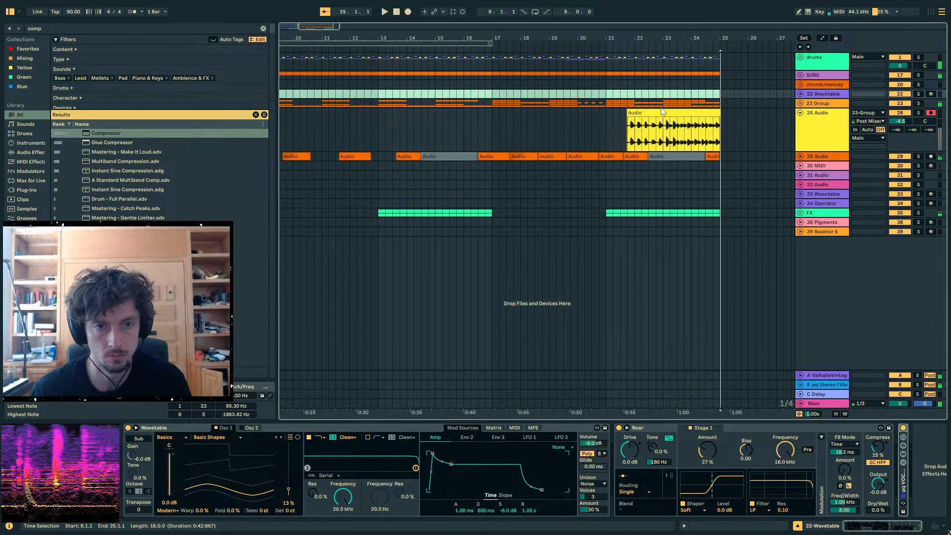
pyautogui.click(713, 121)
pyautogui.moveTo(691, 112); pyautogui.dragTo(774, 117)
pyautogui.press('-')
# - Add a locator at bar 25, at the start of the moved audio clip
pyautogui.click(615, 86)
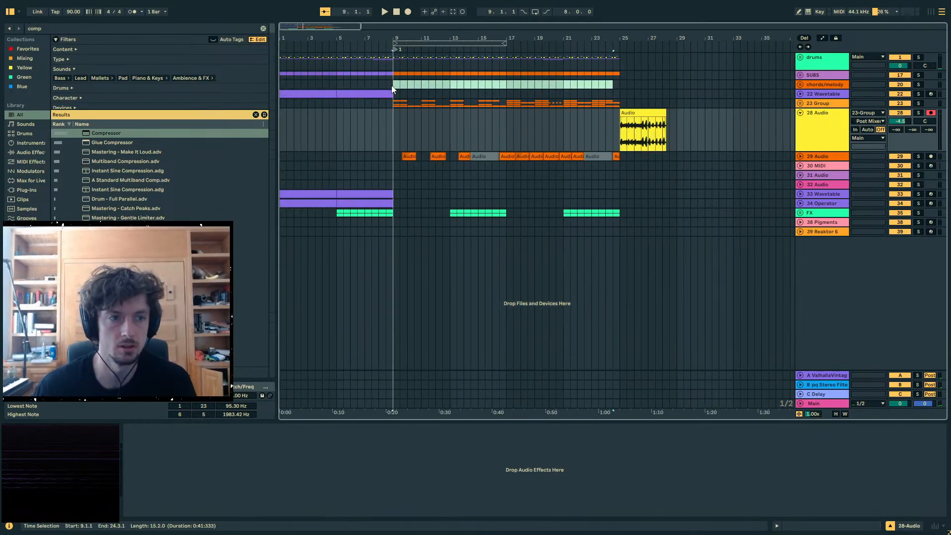
pyautogui.click(608, 87)
pyautogui.moveTo(626, 36); pyautogui.dragTo(577, 31)
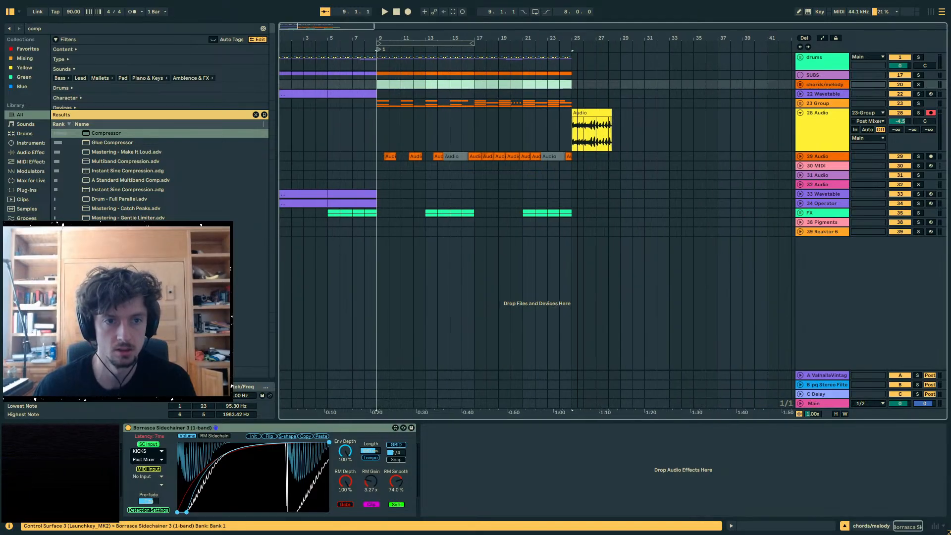
pyautogui.click(578, 112)
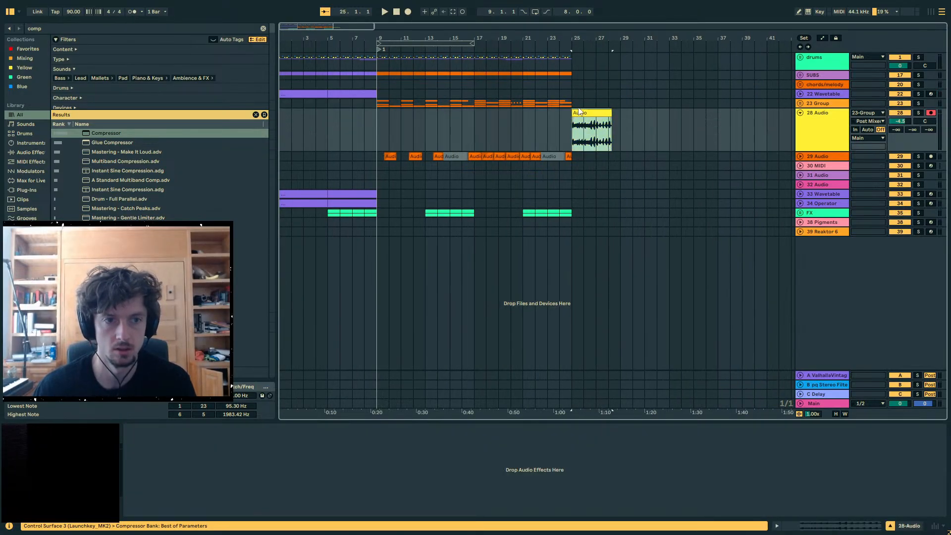
pyautogui.rightClick(569, 47)
pyautogui.click(592, 73)
pyautogui.moveTo(574, 50); pyautogui.dragTo(573, 49)
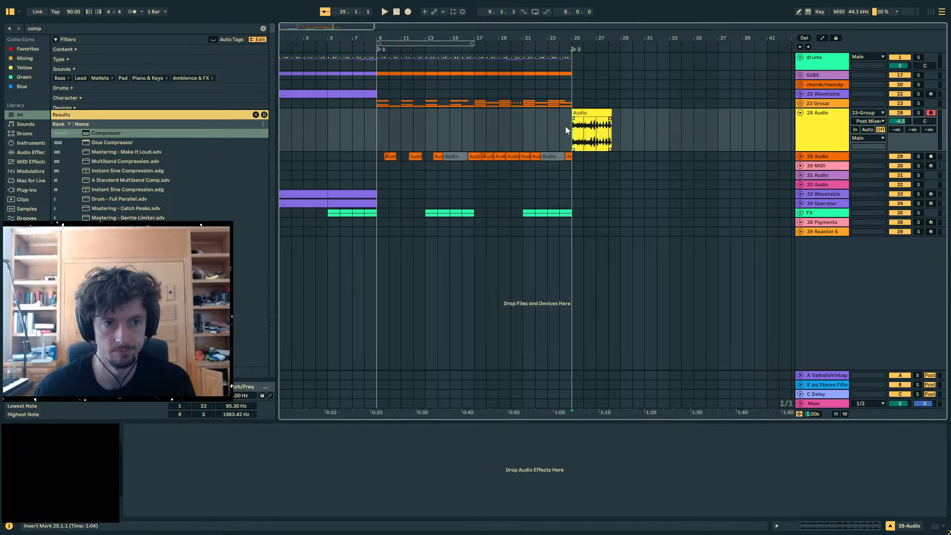
# - Duplicate the drums and SUBS material of bars 9 to 25 so the copy starts at bar 25
pyautogui.moveTo(377, 131); pyautogui.dragTo(492, 134)
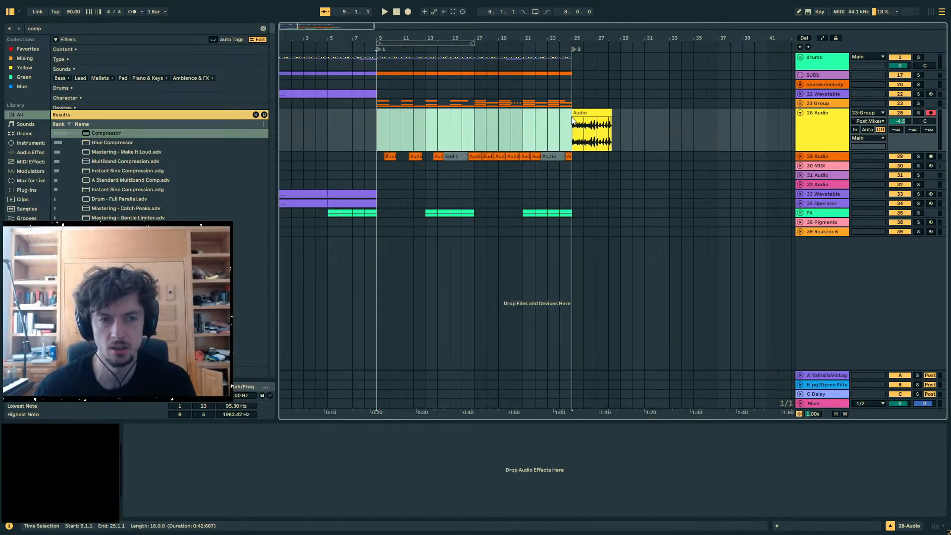
pyautogui.click(571, 64)
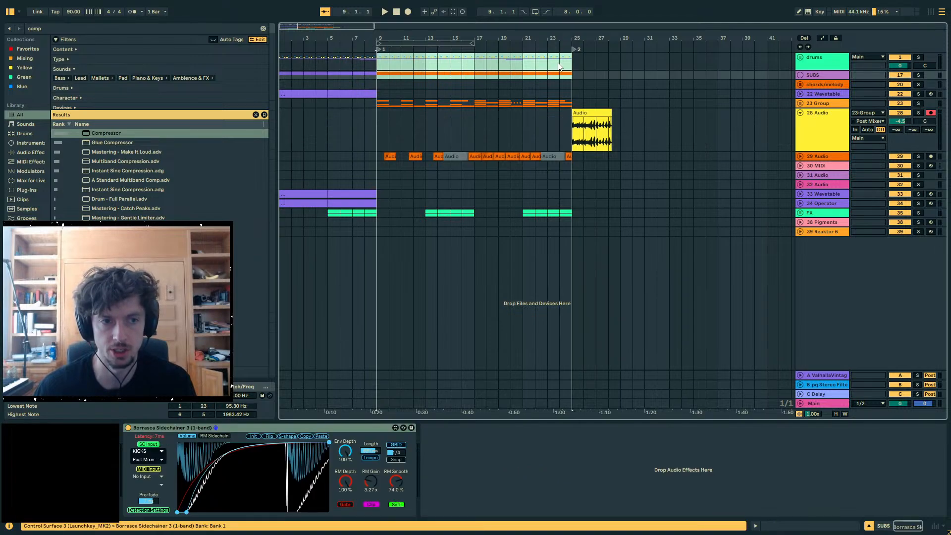
pyautogui.moveTo(573, 106); pyautogui.dragTo(382, 105)
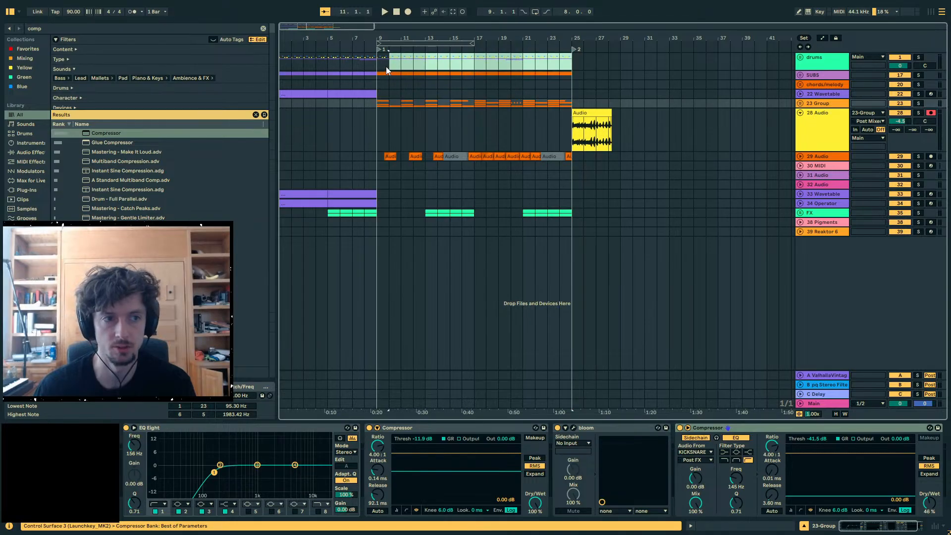
pyautogui.moveTo(386, 66); pyautogui.dragTo(573, 77)
pyautogui.hotkey('ctrl', 'd')
# - Play the new section from bar 25 and unfold the SUBS group to examine its tracks
pyautogui.press('space')
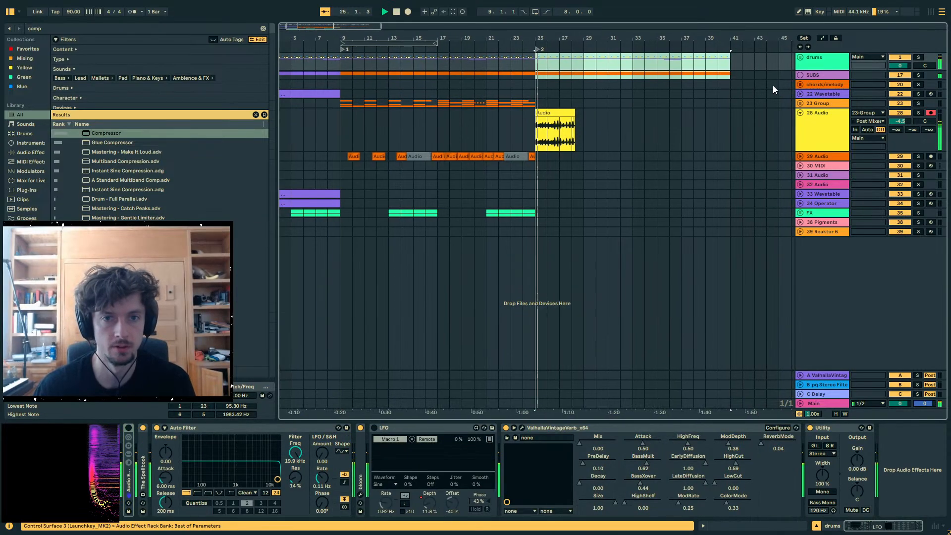
pyautogui.click(799, 75)
pyautogui.click(837, 123)
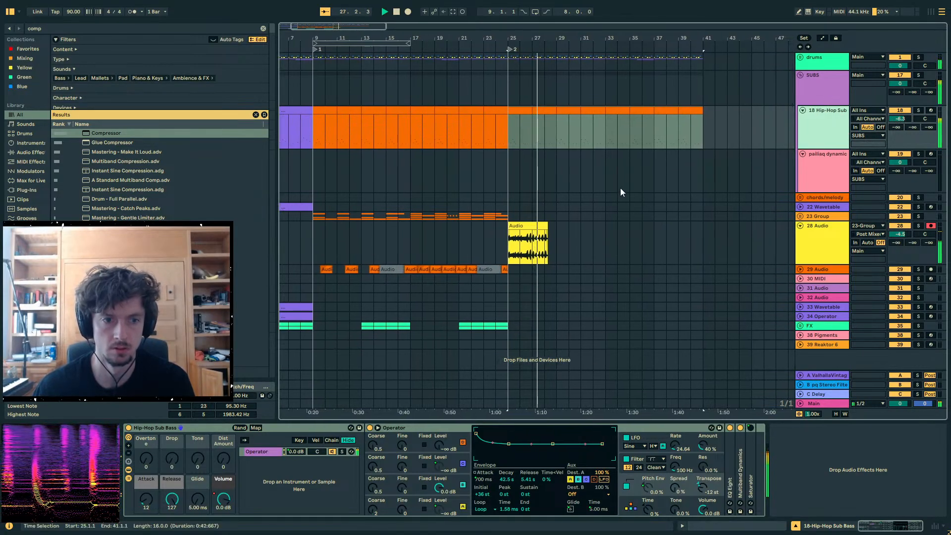
pyautogui.moveTo(531, 32); pyautogui.dragTo(593, 312)
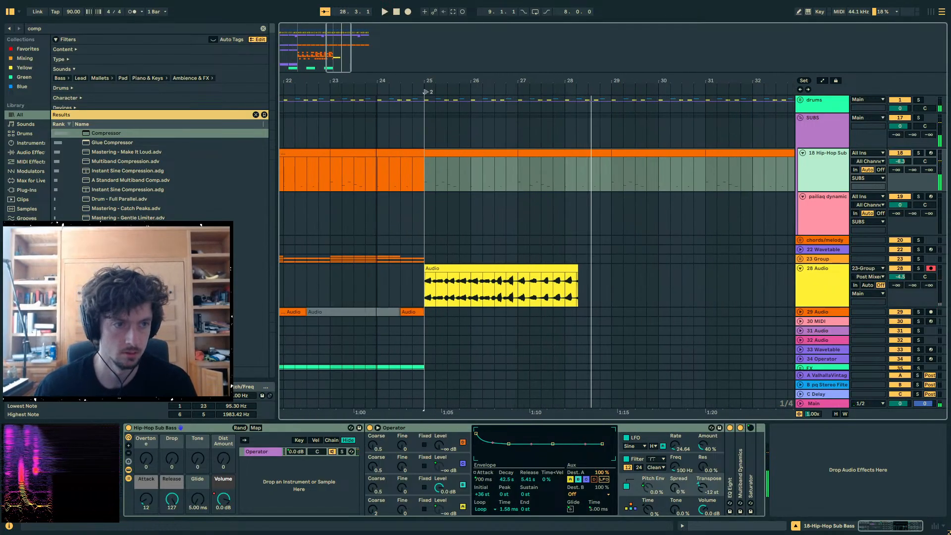
pyautogui.press('space')
# - Record another take of the 23 Group output on the 28 Audio track from bar 21 to about bar 23
pyautogui.click(409, 285)
pyautogui.click(408, 12)
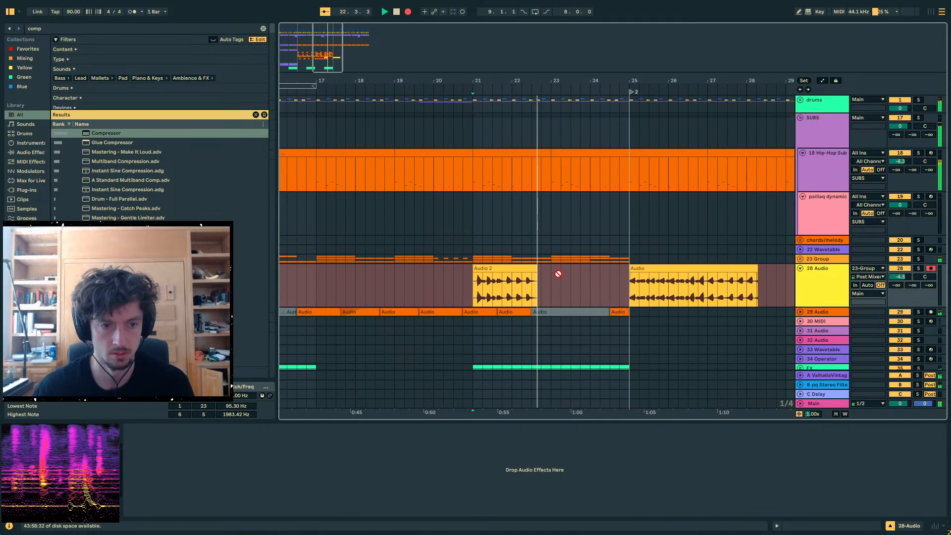
pyautogui.press('space')
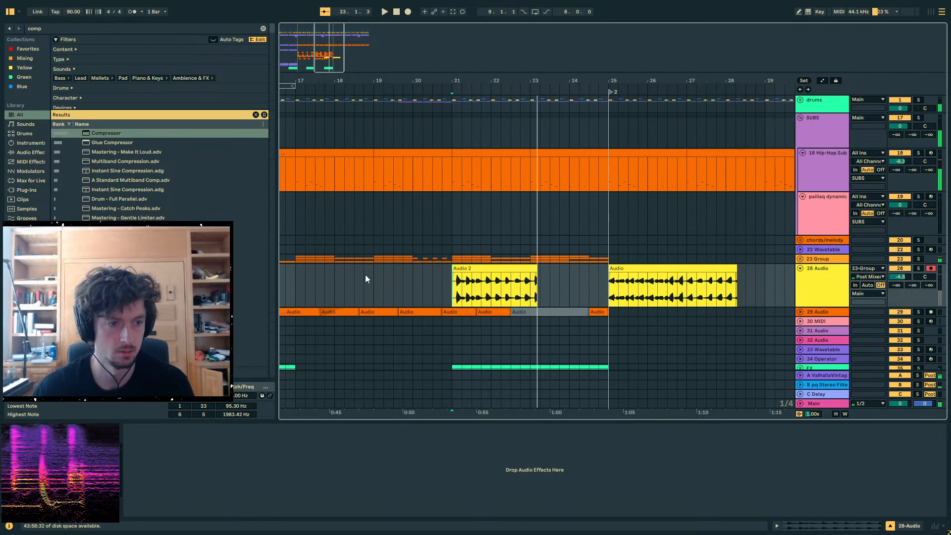
# - Move the new take behind the bar 25 clip so it ends at bar 29, and extend the first clip to close the gap
pyautogui.moveTo(486, 270); pyautogui.dragTo(777, 277)
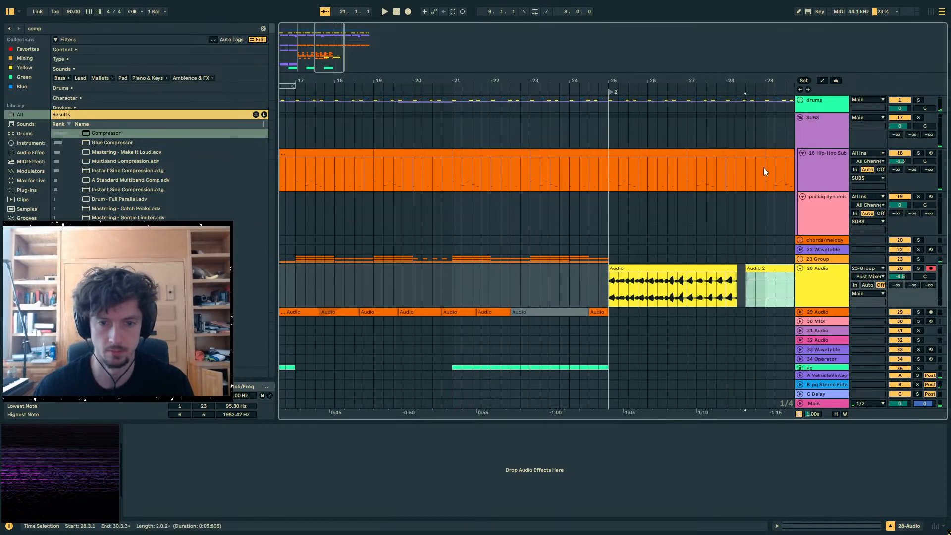
pyautogui.hscroll(3, 691, 292)
pyautogui.moveTo(654, 270); pyautogui.dragTo(578, 280)
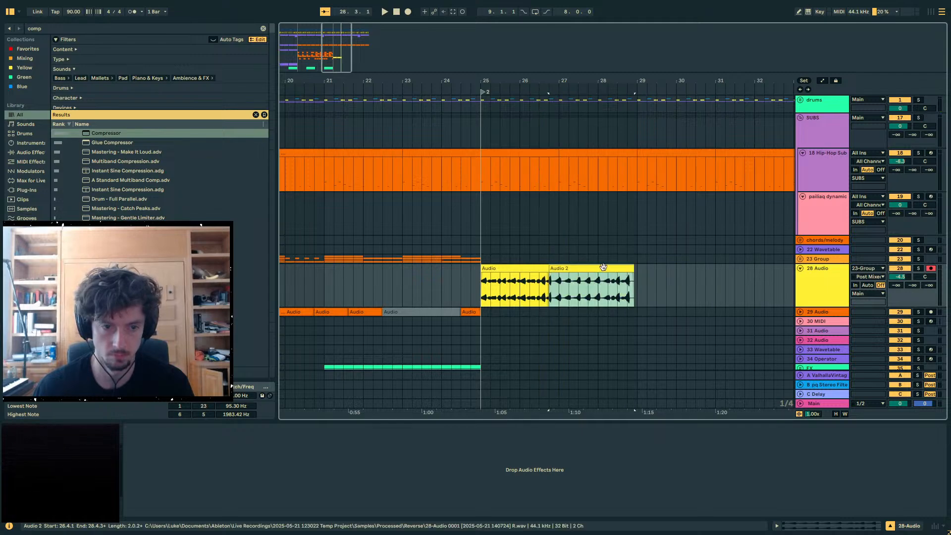
pyautogui.click(471, 281)
pyautogui.press('space')
pyautogui.moveTo(669, 81); pyautogui.dragTo(658, 106)
pyautogui.moveTo(703, 270); pyautogui.dragTo(716, 272)
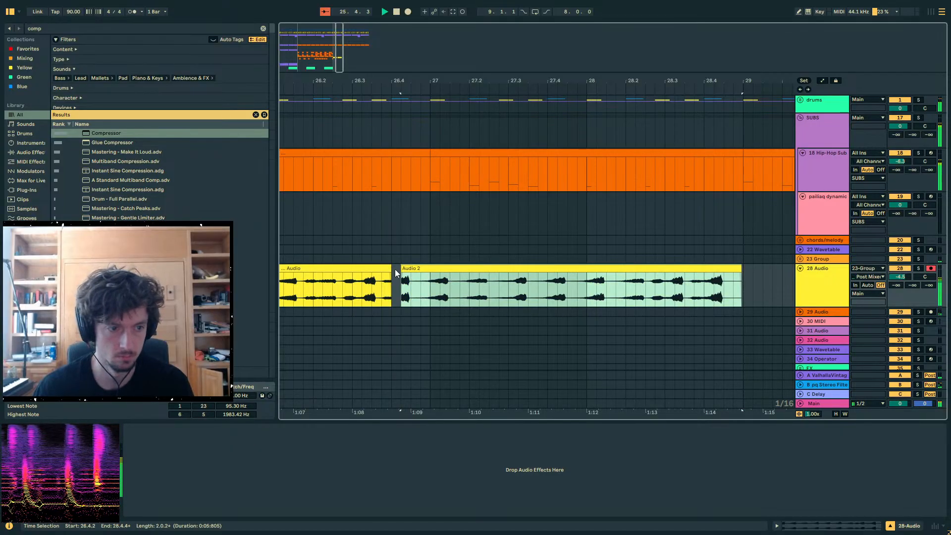
pyautogui.moveTo(387, 269); pyautogui.dragTo(455, 269)
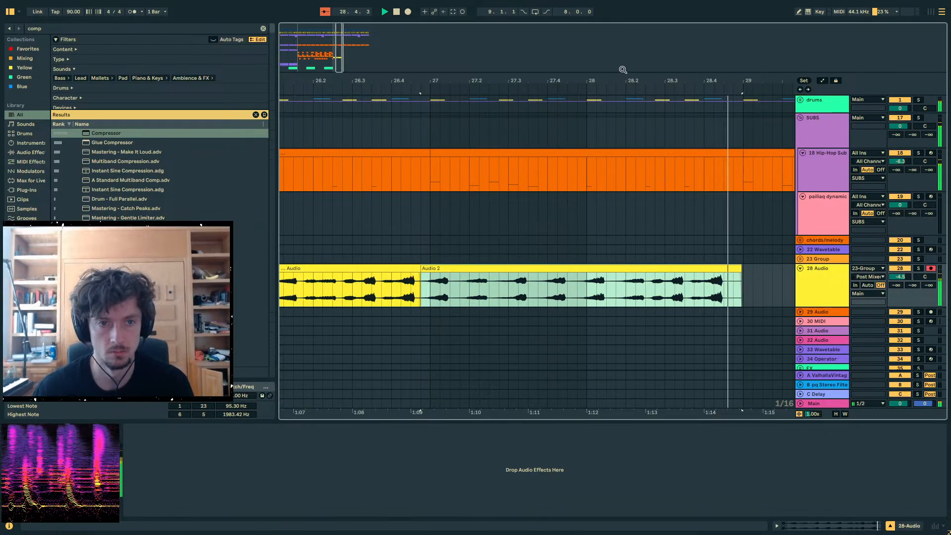
# - Duplicate the 28 Audio material of bars 25 to 29 so the copy starts at bar 29
pyautogui.scroll(-3, 628, 114)
pyautogui.press('space')
pyautogui.moveTo(687, 284); pyautogui.dragTo(367, 286)
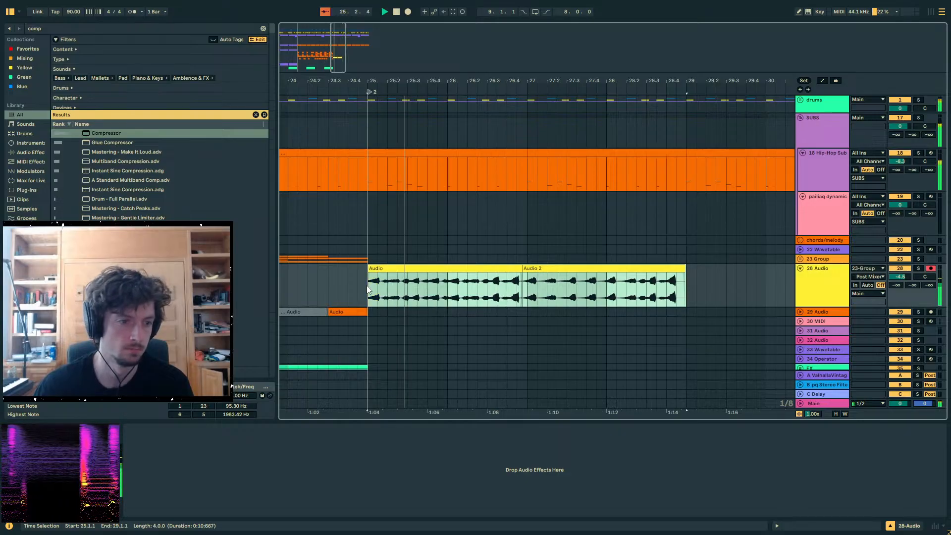
pyautogui.hotkey('ctrl', 'd')
# - Add Redux with a 3.22 kHz rate to the 28 Audio track and set its volume to 0 dB and send A to -20.3 dB
pyautogui.click(49, 31)
pyautogui.write('redux')
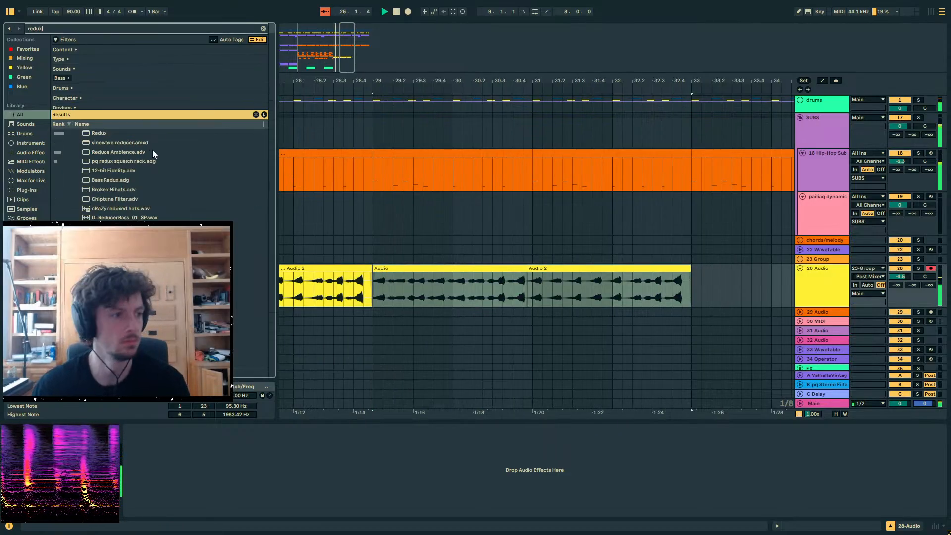
pyautogui.doubleClick(90, 134)
pyautogui.moveTo(149, 468); pyautogui.dragTo(149, 505)
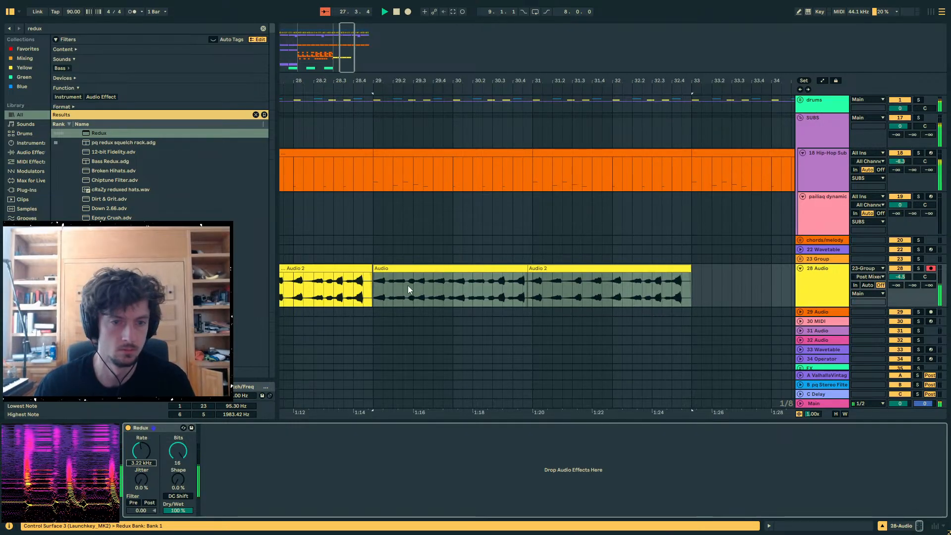
pyautogui.doubleClick(899, 276)
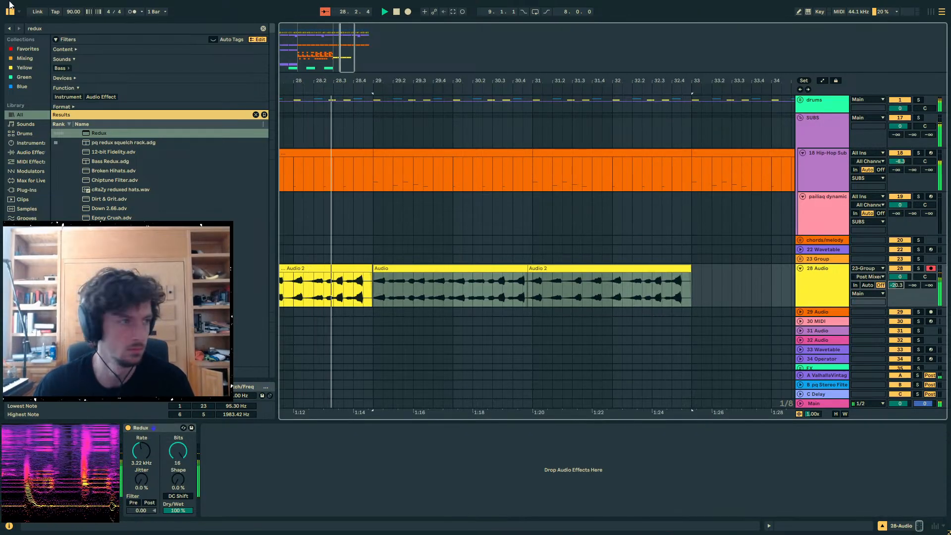
# - Add the Wider plug-in at 88% after Redux on the 28 Audio track and close its window
pyautogui.hotkey('ctrl', 'f')
pyautogui.write('wider')
pyautogui.click(105, 133)
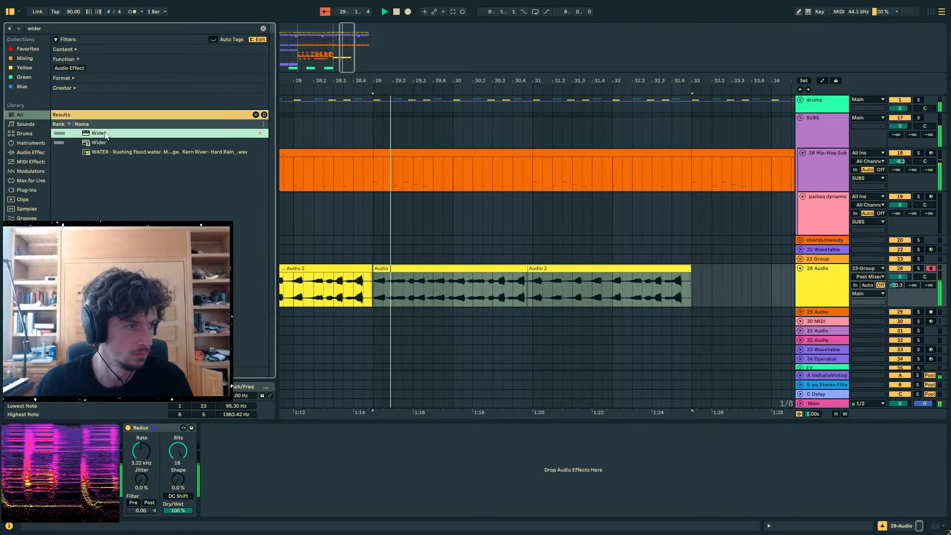
pyautogui.doubleClick(105, 133)
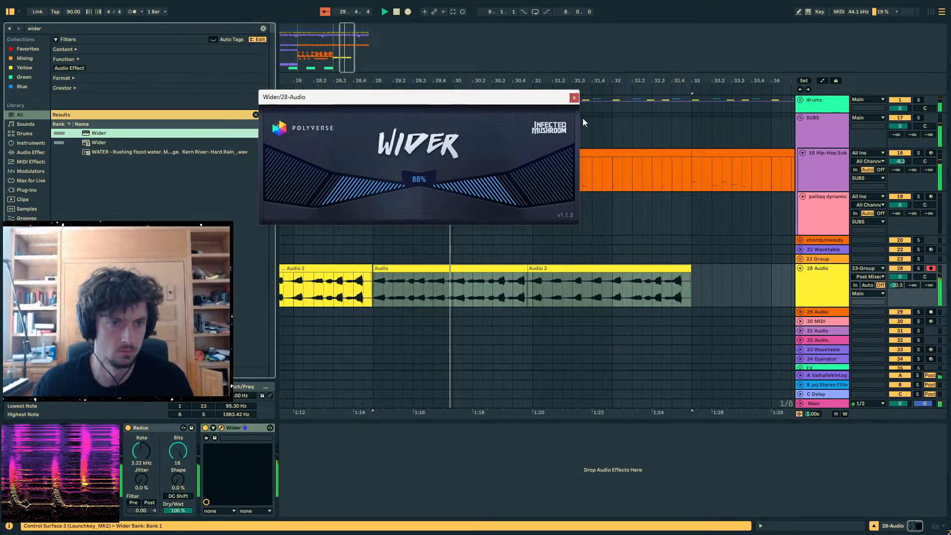
pyautogui.click(574, 98)
# - Audition the transition into bar 25 with the Redux and Wider processing on the 28 Audio track
pyautogui.moveTo(576, 80); pyautogui.dragTo(597, 131)
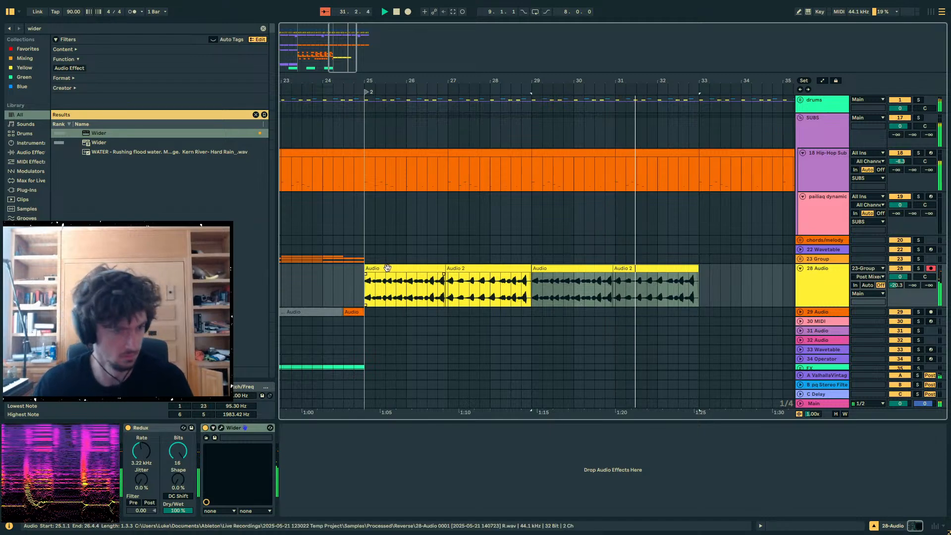
pyautogui.click(405, 276)
pyautogui.moveTo(148, 461); pyautogui.dragTo(148, 478)
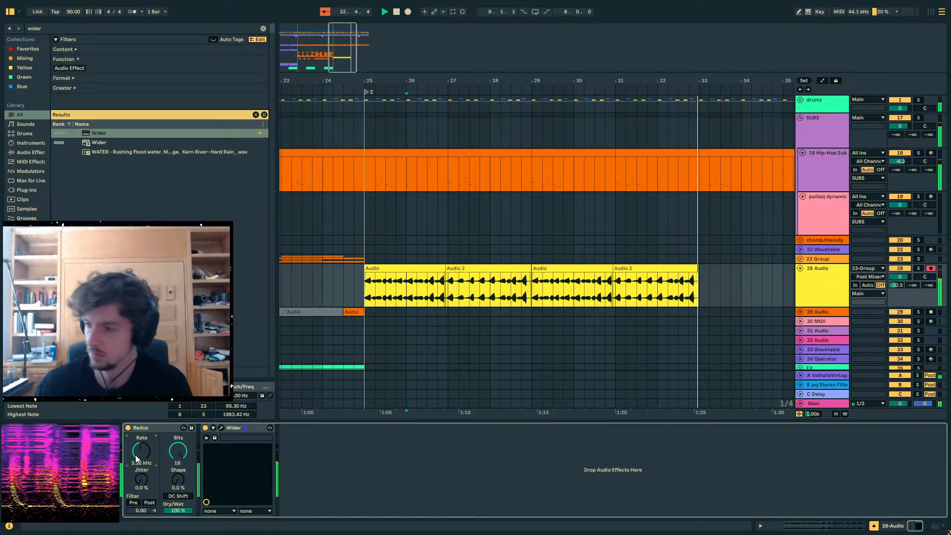
pyautogui.click(321, 297)
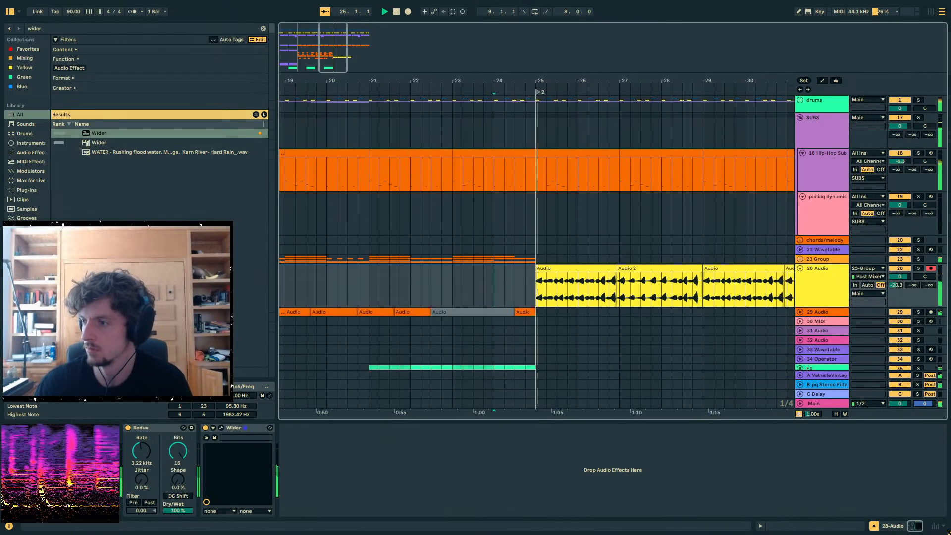
pyautogui.click(584, 268)
pyautogui.press('space')
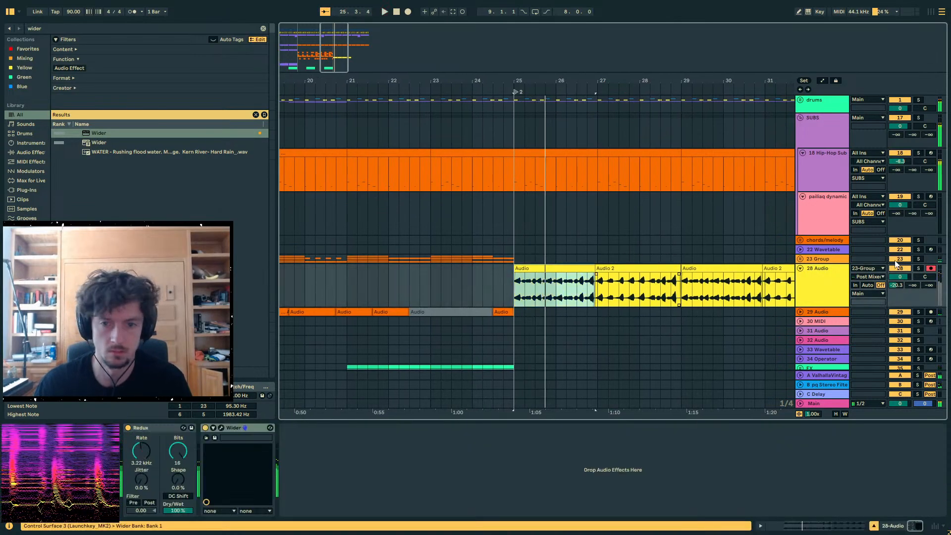
# - Mute the 28 Audio track and set the 18 Hip-Hop Sub track's volume to -7.9 dB during playback
pyautogui.click(902, 269)
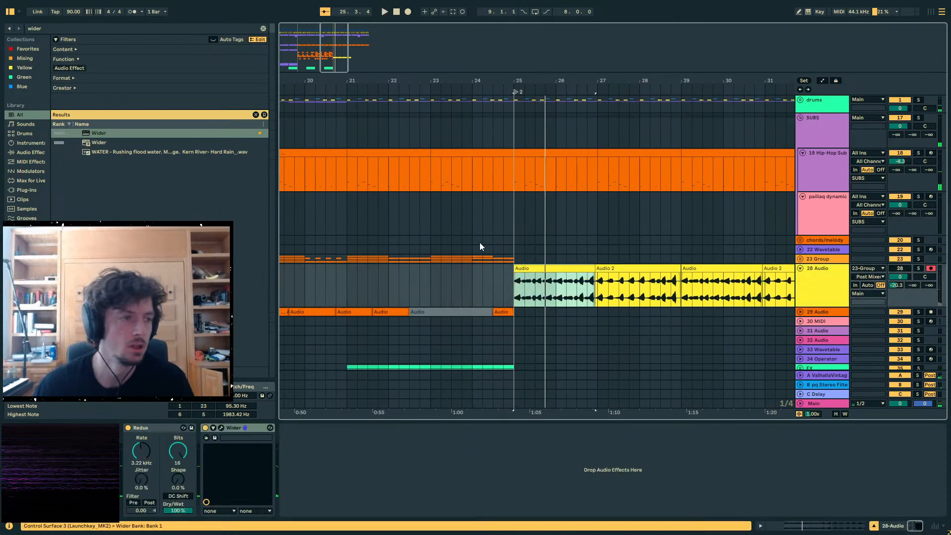
pyautogui.press('space')
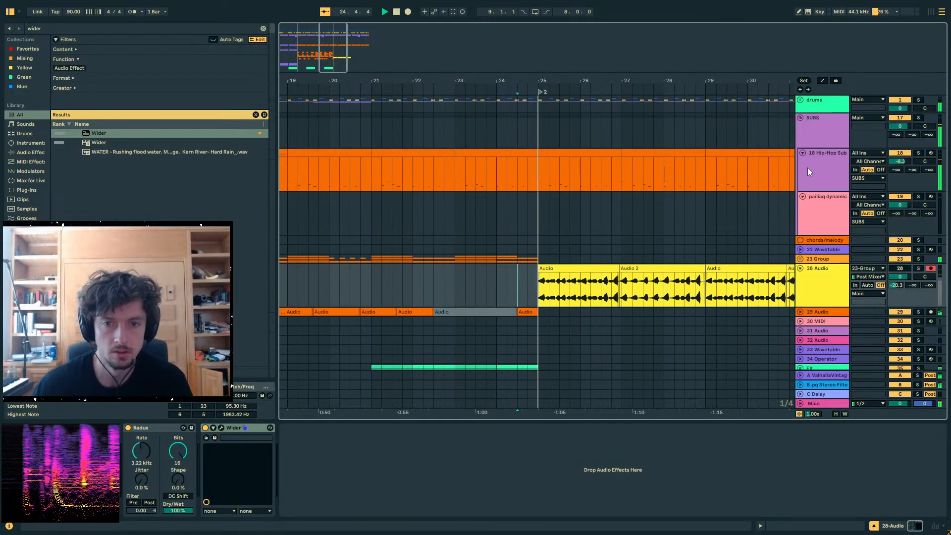
pyautogui.click(837, 403)
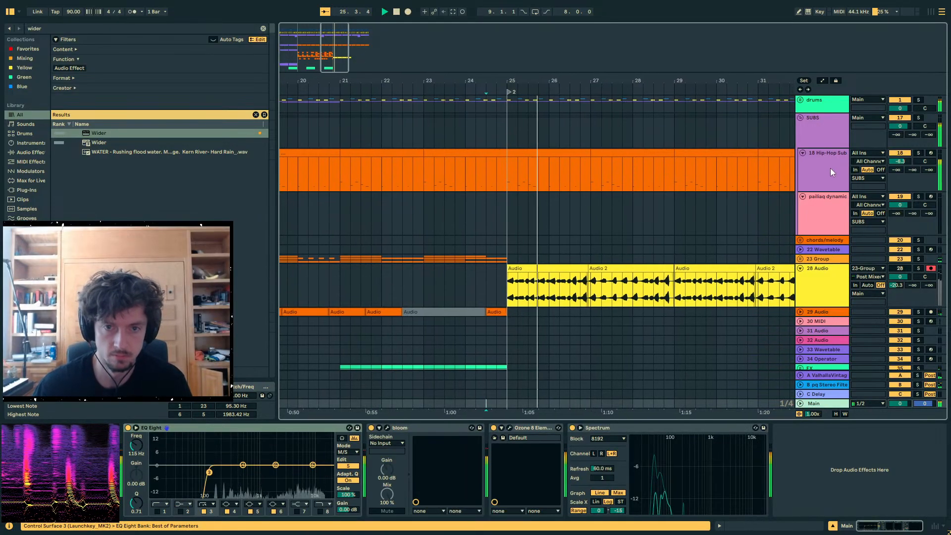
pyautogui.moveTo(902, 163); pyautogui.dragTo(902, 167)
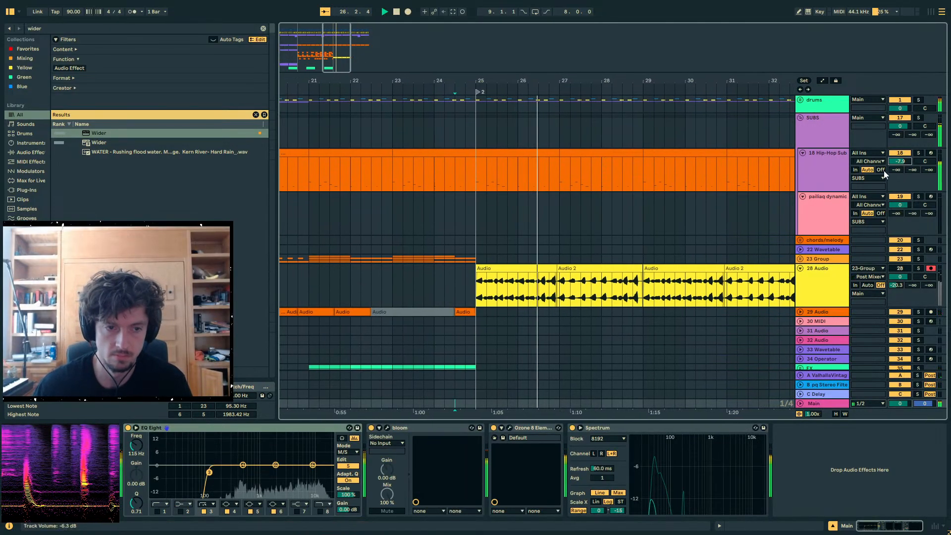
# - Check the device chains of the SUBS and drums groups and unfold the drums and PERCS groups
pyautogui.scroll(-2, 789, 220)
pyautogui.scroll(2, 816, 138)
pyautogui.click(817, 129)
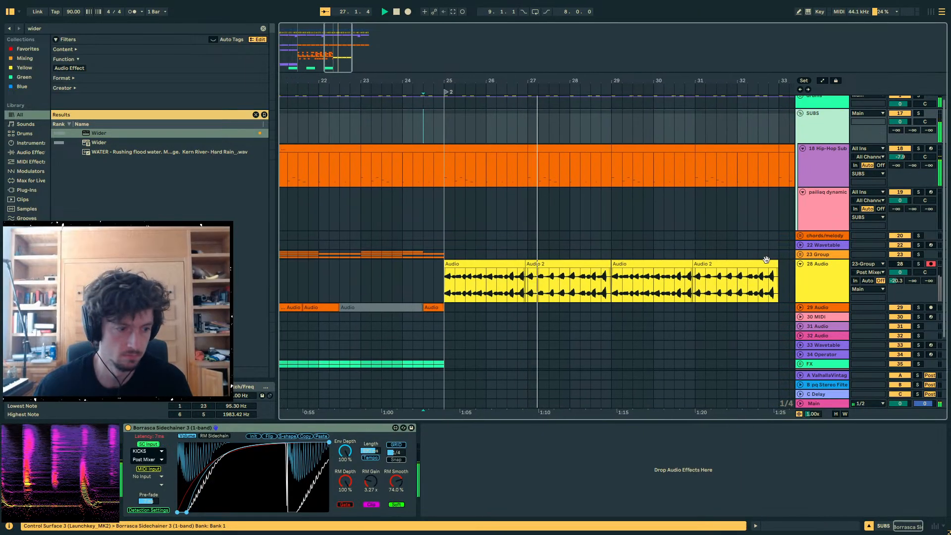
pyautogui.scroll(-2, 594, 273)
pyautogui.scroll(1, 713, 179)
pyautogui.click(797, 171)
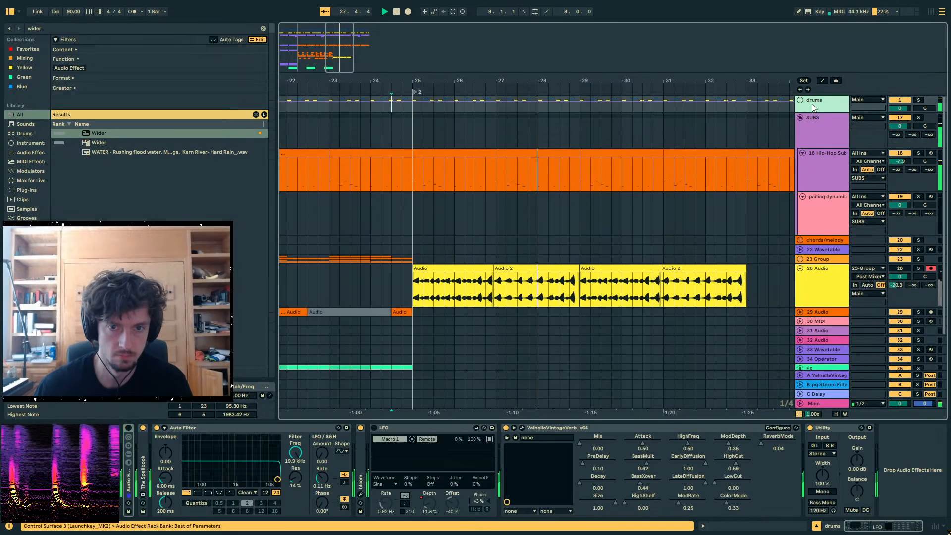
pyautogui.scroll(9, 814, 195)
pyautogui.scroll(-2, 815, 196)
pyautogui.click(816, 154)
# - Lower the velocities of all notes in the 10 Addictive Drums clip of bars 25 to 29 to a range of 27 to 58
pyautogui.click(485, 188)
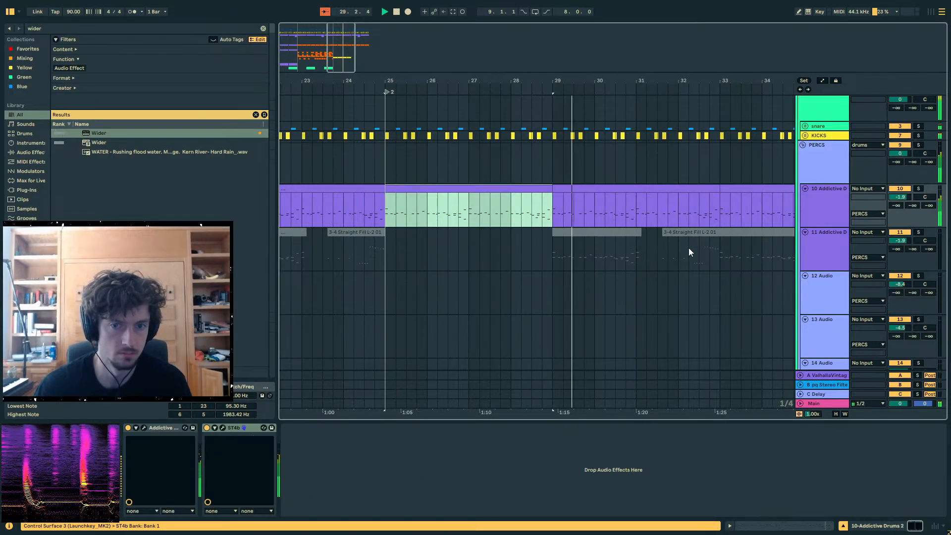
pyautogui.click(757, 524)
pyautogui.press('space')
pyautogui.hotkey('ctrl', 'a')
pyautogui.moveTo(622, 492); pyautogui.dragTo(624, 497)
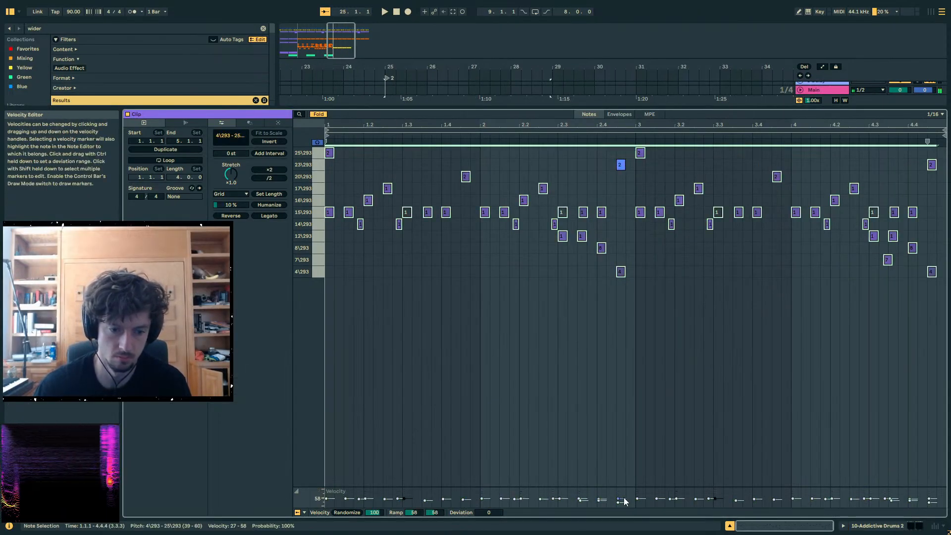
pyautogui.click(873, 526)
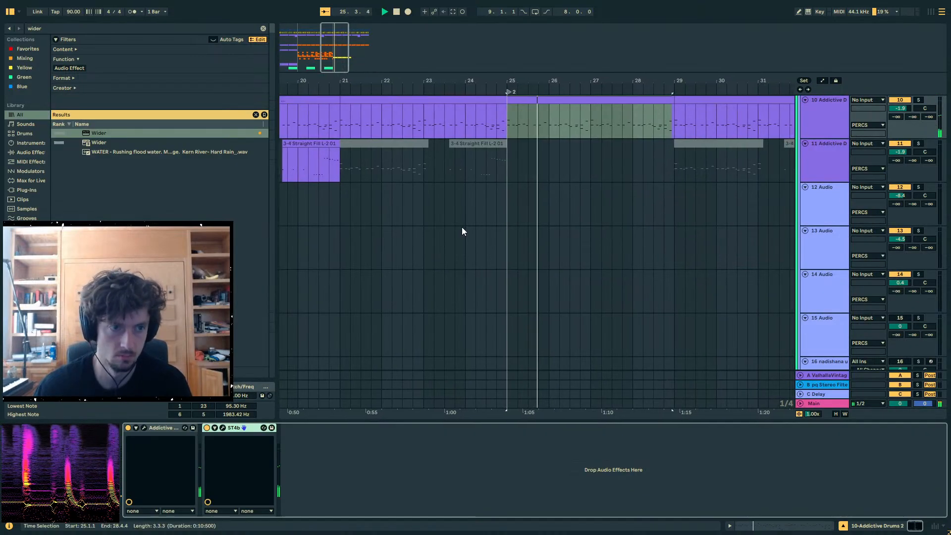
pyautogui.moveTo(535, 80); pyautogui.dragTo(534, 61)
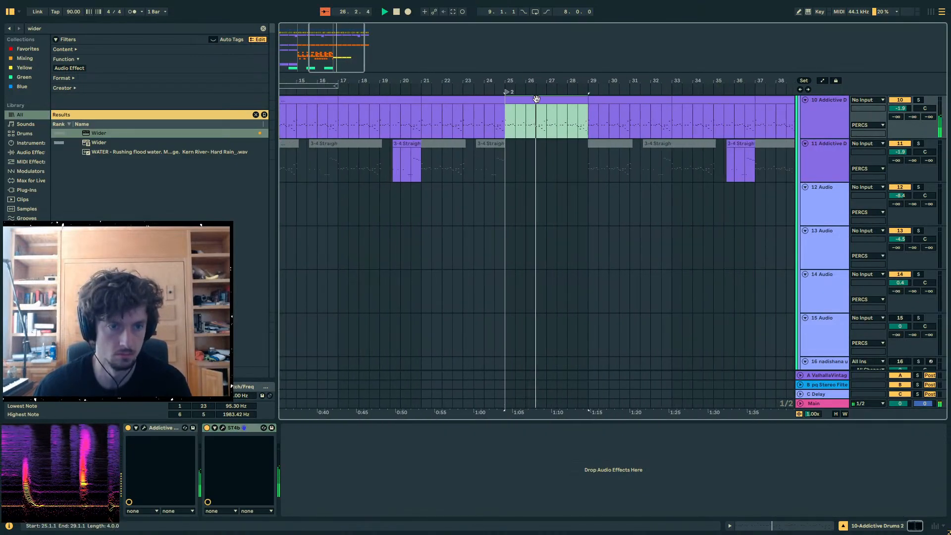
# - Search the browser for "nadis" to find a percussion loop for the PERCS group
pyautogui.scroll(3, 582, 125)
pyautogui.click(825, 230)
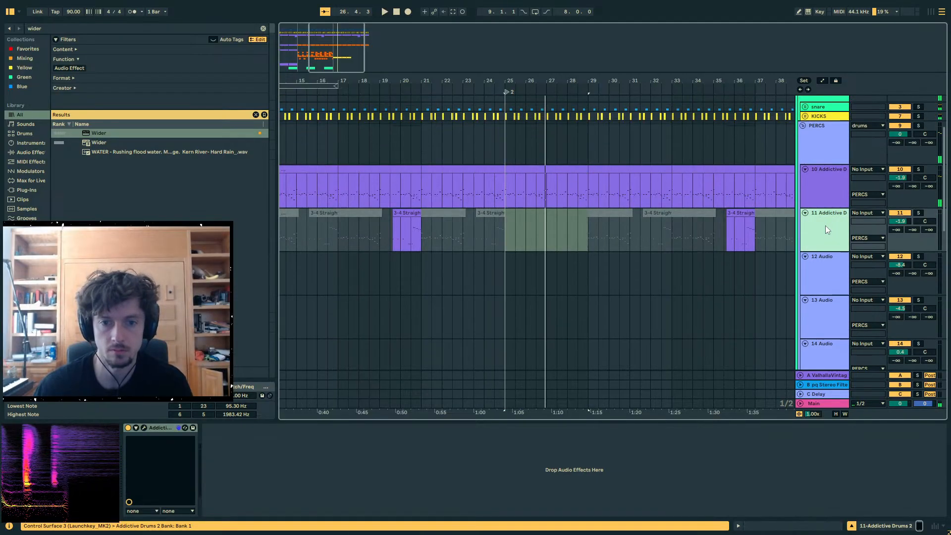
pyautogui.hotkey('ctrl', 'f')
pyautogui.scroll(-4, 624, 210)
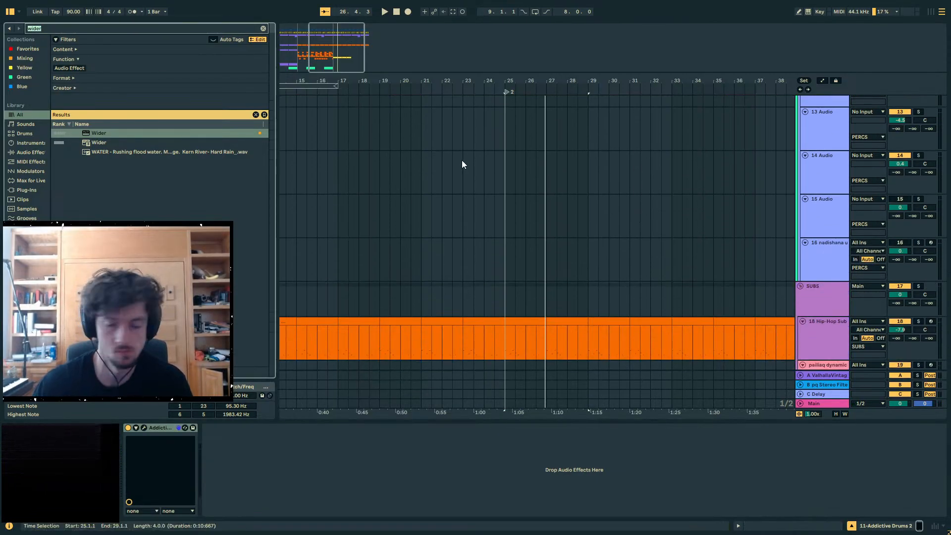
pyautogui.press('BackSpace')
pyautogui.write('n')
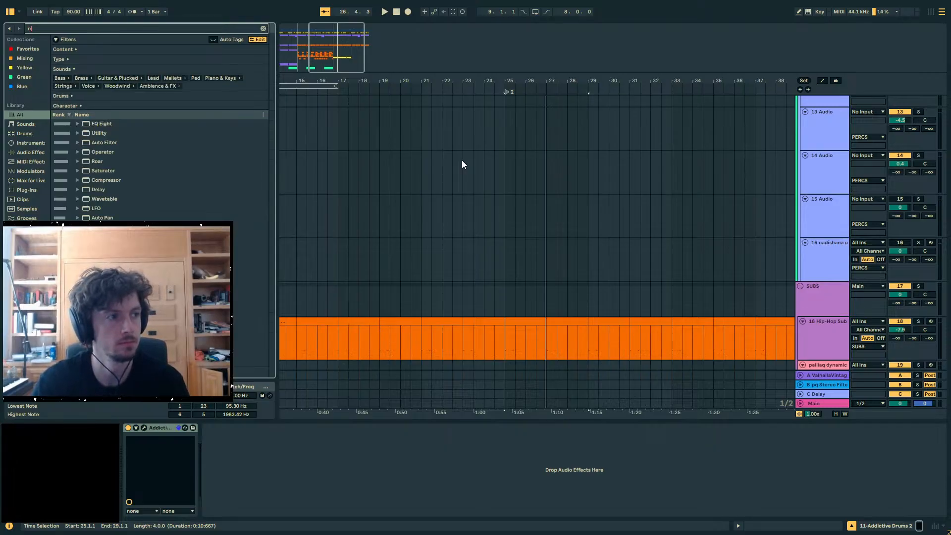
pyautogui.write('adis')
# - Place nadishana udu loop.wav on the 13 Audio track at bar 25, play it and open its clip settings
pyautogui.moveTo(138, 142); pyautogui.dragTo(503, 252)
pyautogui.click(537, 210)
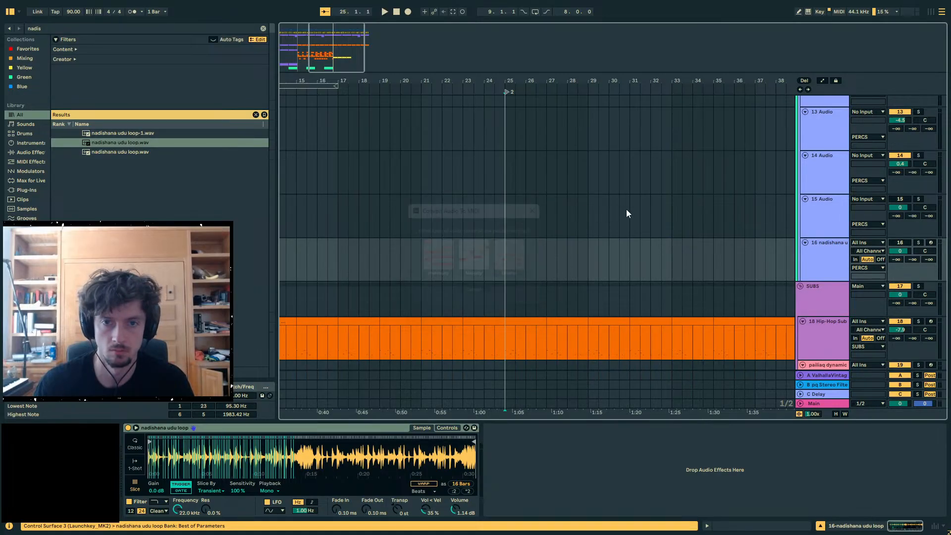
pyautogui.scroll(2, 626, 213)
pyautogui.moveTo(142, 144); pyautogui.dragTo(453, 215)
pyautogui.moveTo(506, 214); pyautogui.dragTo(506, 214)
pyautogui.press('space')
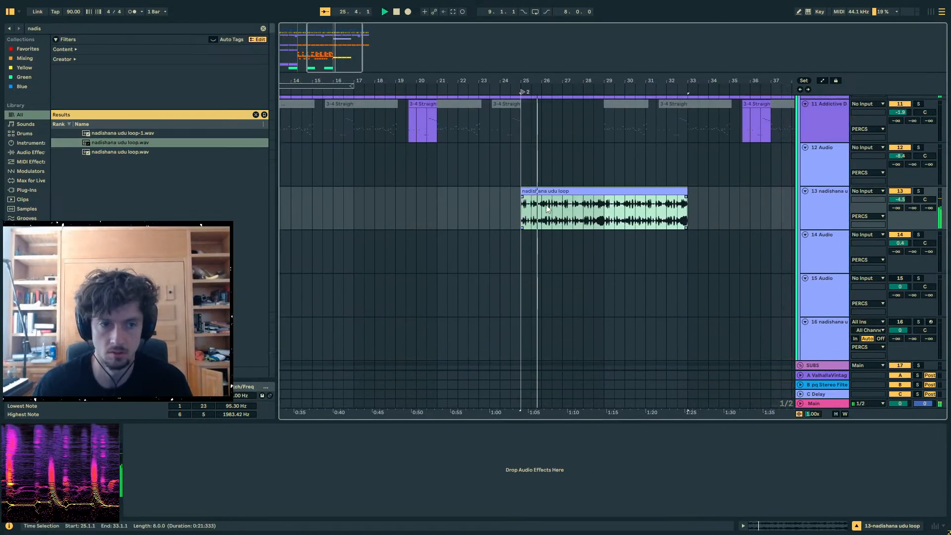
pyautogui.click(802, 526)
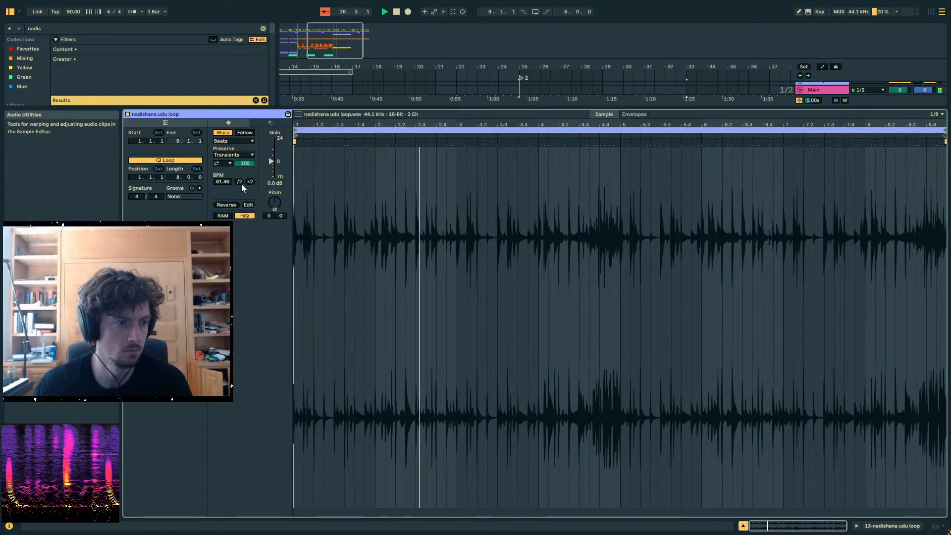
# - Set the udu loop's Beats warping to no transient looping, 1/32 preserve resolution and a transient envelope of 24
pyautogui.click(226, 163)
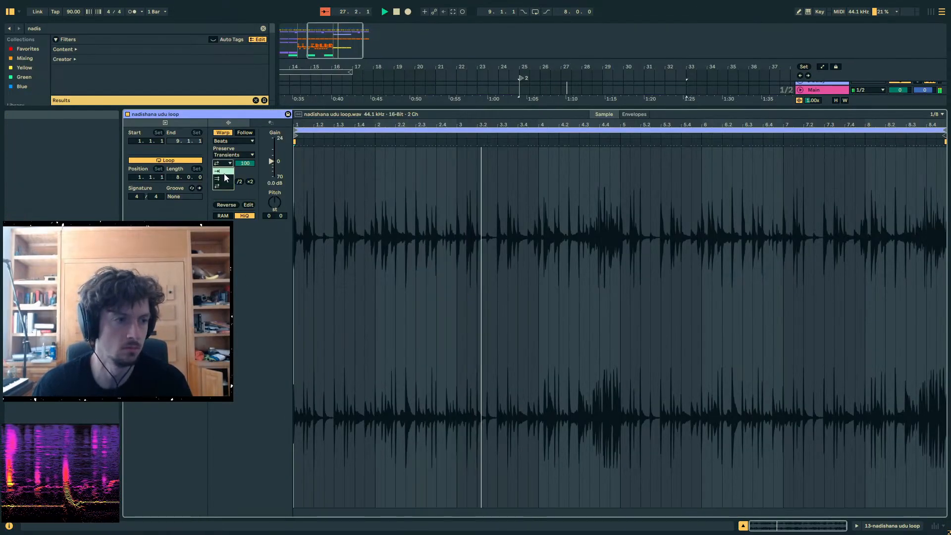
pyautogui.click(224, 172)
pyautogui.click(230, 155)
pyautogui.click(227, 192)
pyautogui.moveTo(245, 163); pyautogui.dragTo(245, 170)
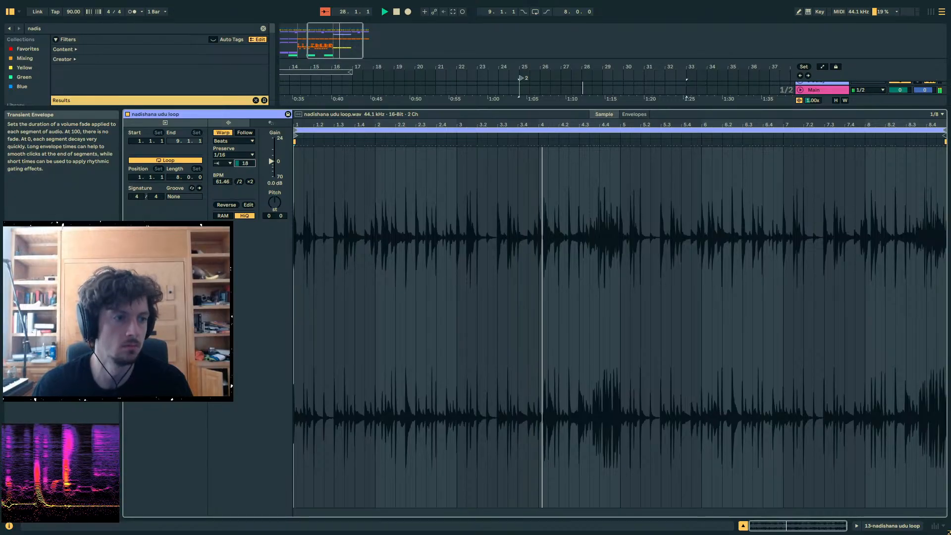
pyautogui.click(240, 154)
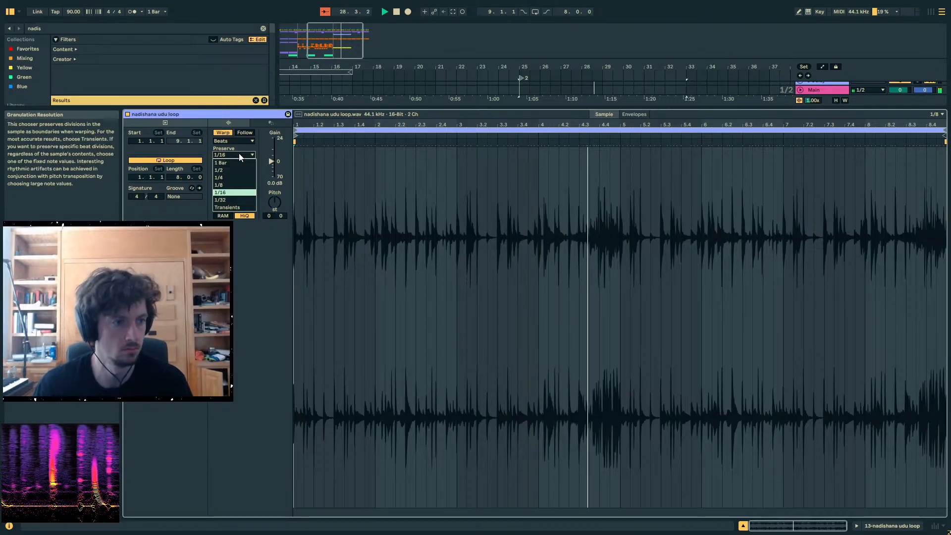
pyautogui.click(227, 197)
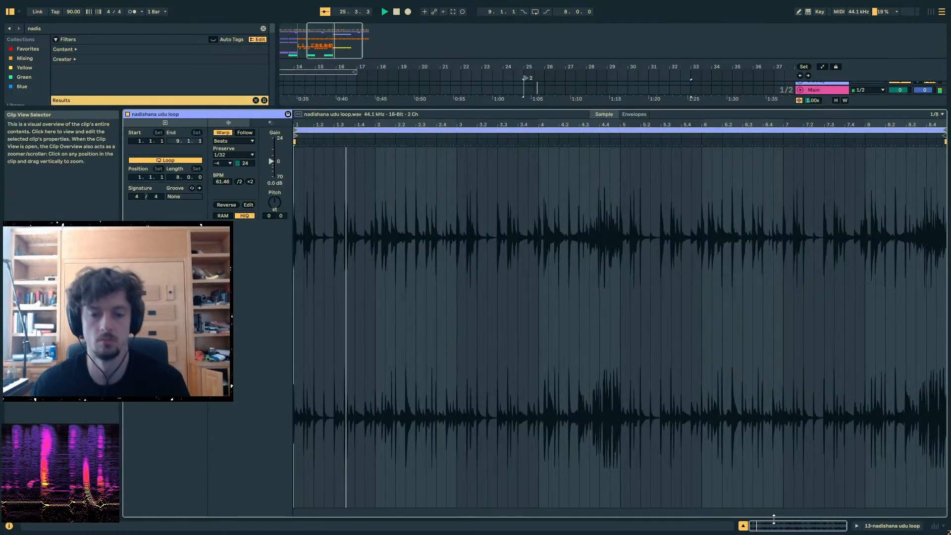
# - Transpose the udu loop up 24 semitones and change its preserve resolution to 1/16
pyautogui.click(234, 154)
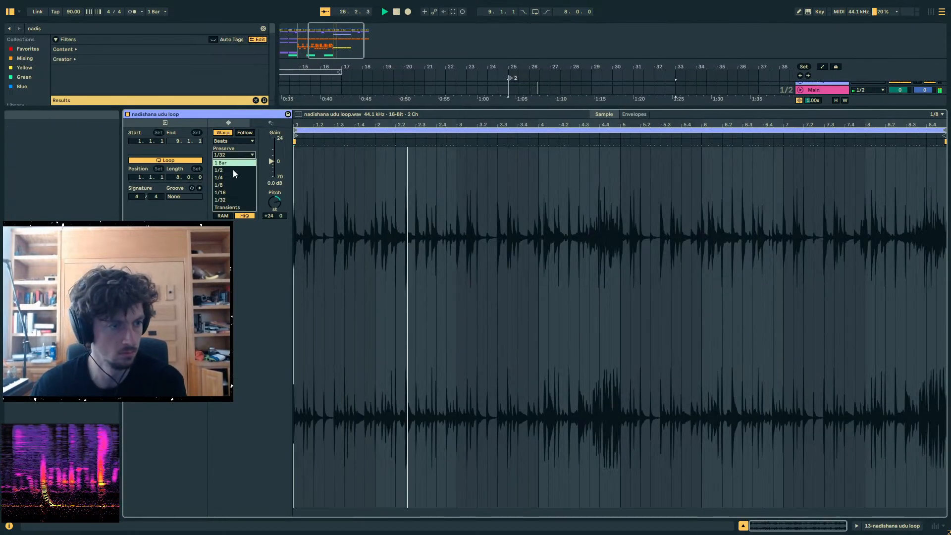
pyautogui.click(231, 185)
pyautogui.click(233, 154)
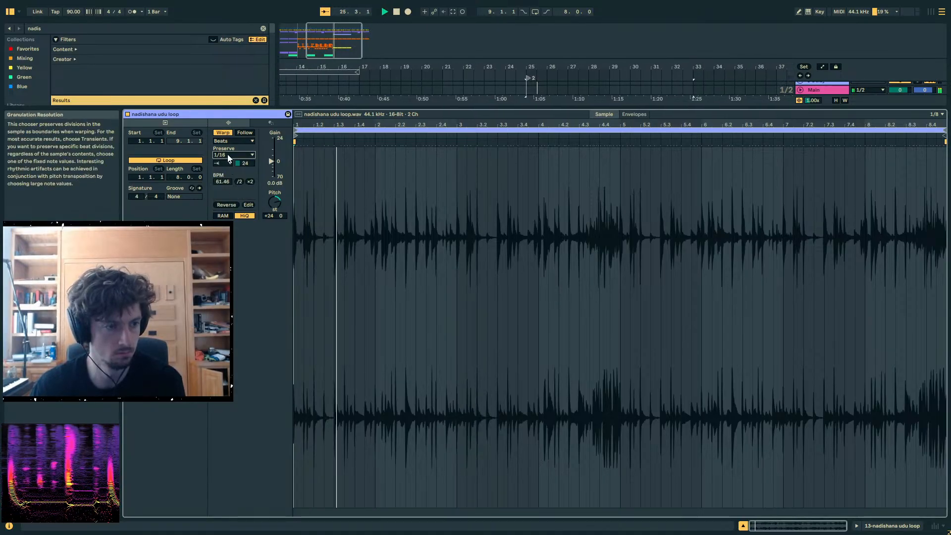
# - Quantize the udu loop's audio and set its preserve resolution to 1/32
pyautogui.rightClick(580, 274)
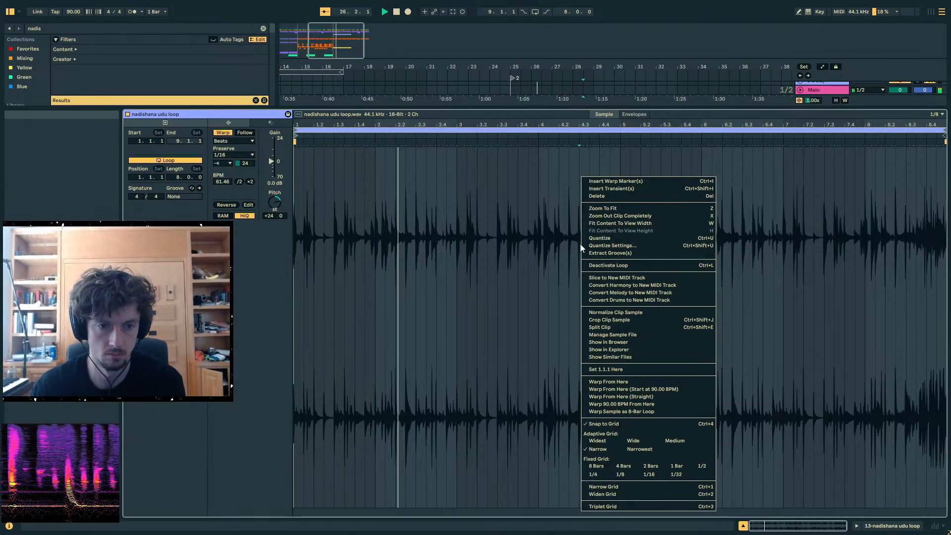
pyautogui.click(607, 238)
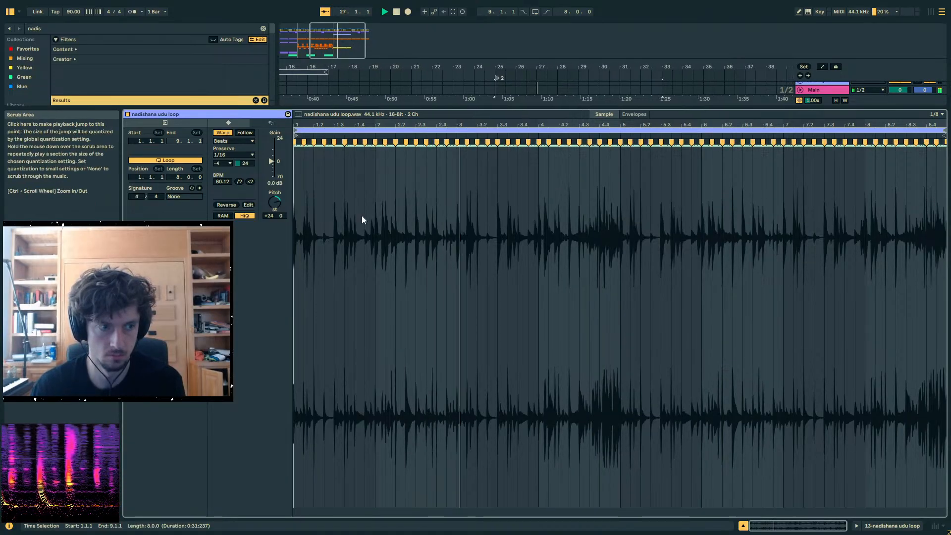
pyautogui.click(214, 155)
pyautogui.click(226, 196)
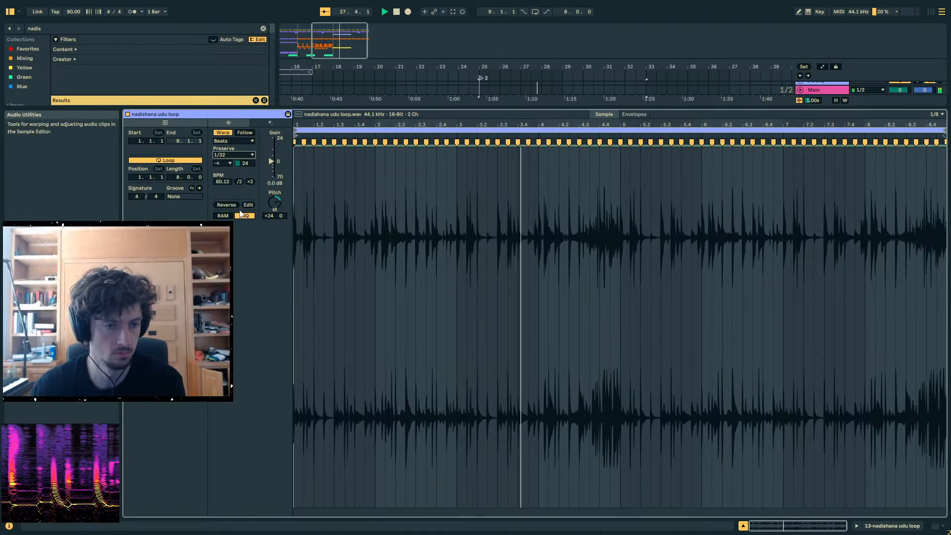
# - Double the segment BPM of the udu loop clip to 120.24
pyautogui.click(897, 526)
pyautogui.click(520, 233)
pyautogui.click(524, 100)
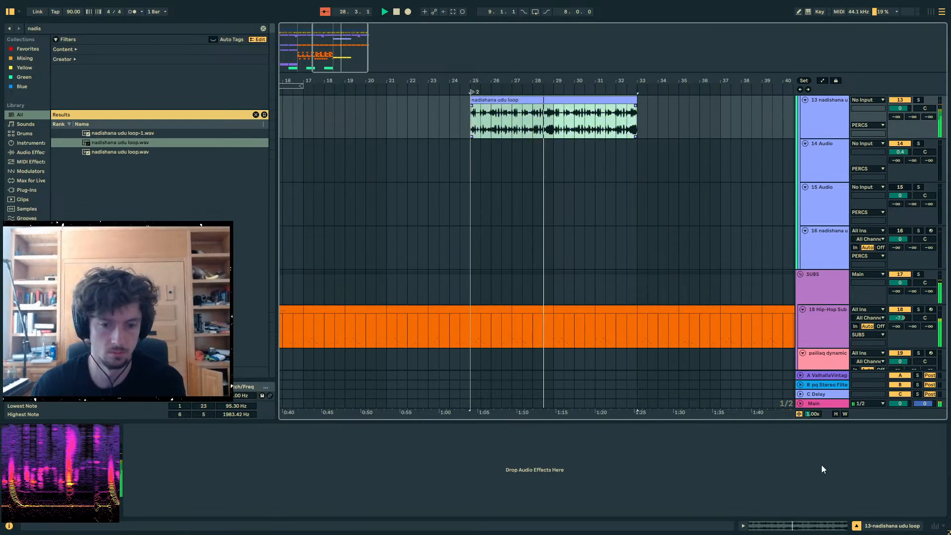
pyautogui.click(809, 526)
pyautogui.click(250, 182)
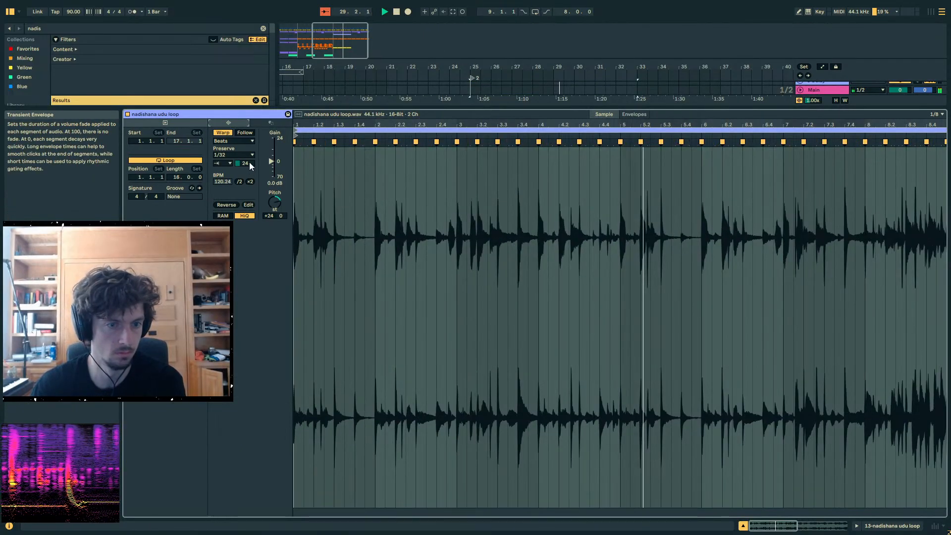
# - Reverse the udu loop clip at bar 25 and play it back
pyautogui.click(882, 524)
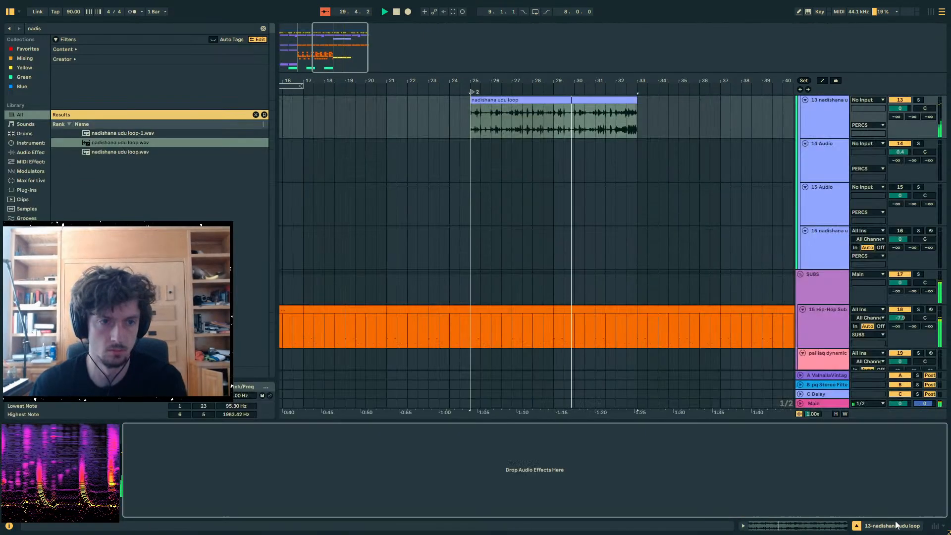
pyautogui.click(521, 101)
pyautogui.press('r')
pyautogui.press('space')
pyautogui.press('space')
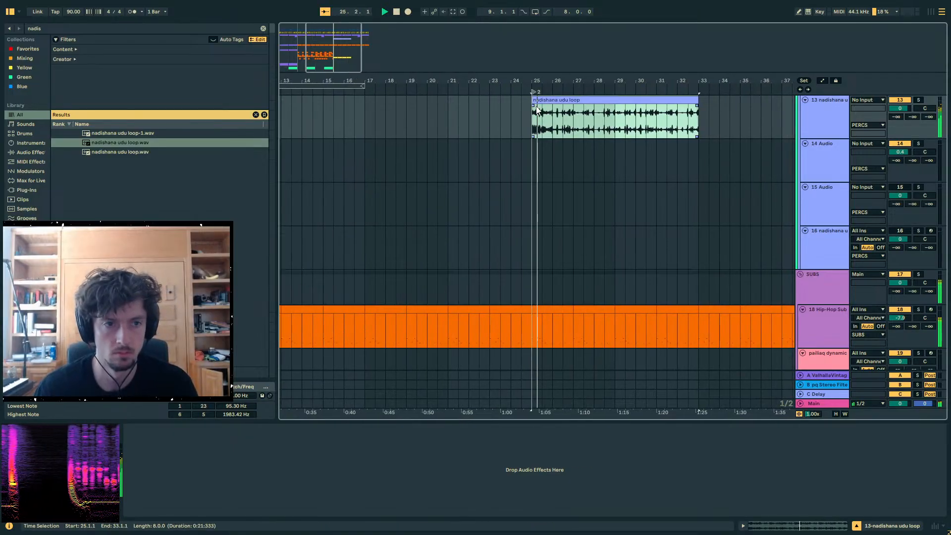
# - Fade in the udu loop over its first bar, duplicate the two-bar section to bar 27 and remove the copy's fade-in
pyautogui.moveTo(537, 107); pyautogui.dragTo(432, 121)
pyautogui.hotkey('ctrl', 'd')
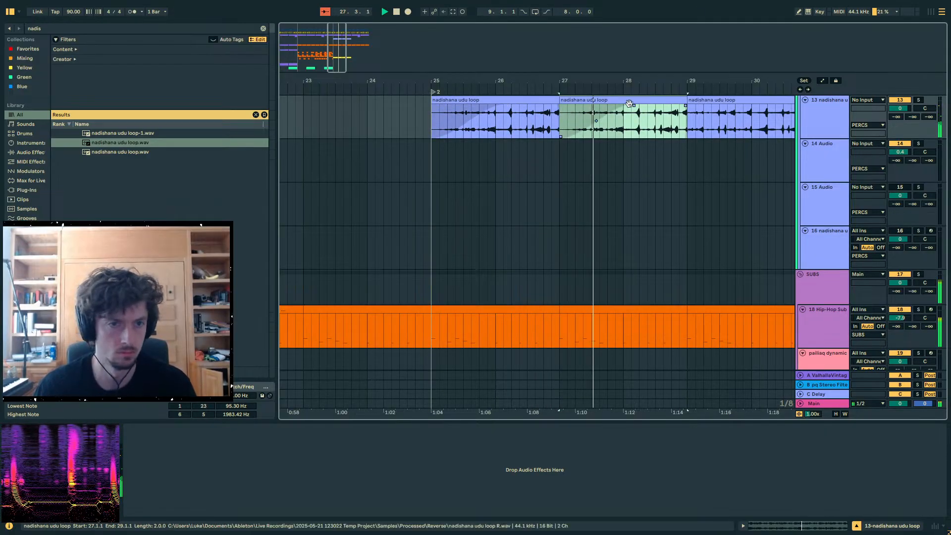
pyautogui.moveTo(633, 105); pyautogui.dragTo(562, 110)
pyautogui.click(519, 100)
# - Raise the udu track's send to the A ValhallaVintage return to 0 and deactivate the track
pyautogui.click(822, 113)
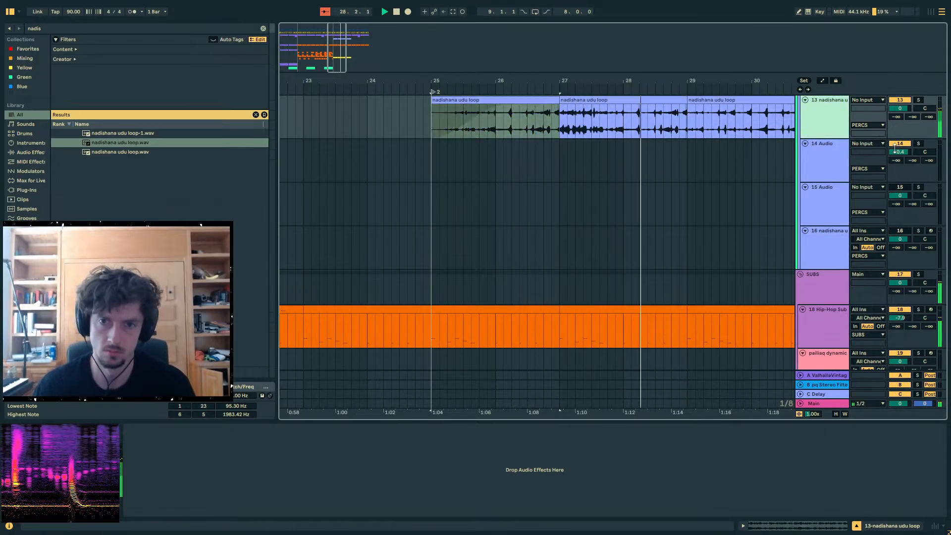
pyautogui.scroll(1, 909, 157)
pyautogui.moveTo(909, 188)
pyautogui.mouseDown()
pyautogui.moveTo(906, 72)
pyautogui.moveTo(904, 197)
pyautogui.mouseUp()
pyautogui.click(896, 166)
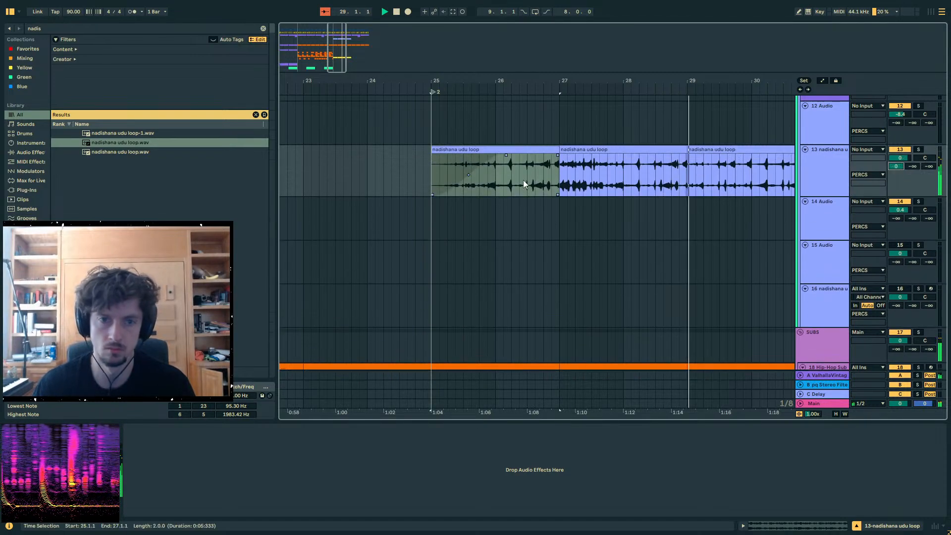
pyautogui.click(361, 165)
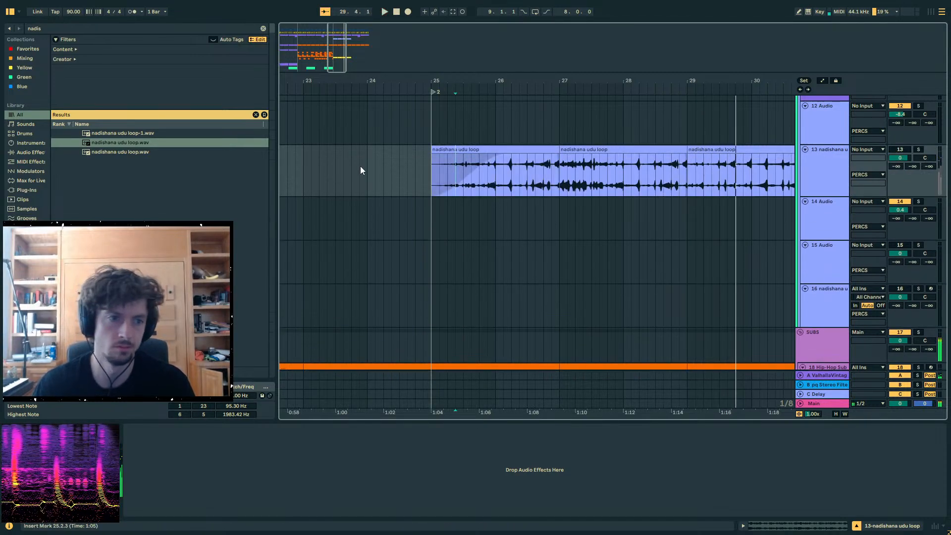
# - Unfold the 23 Group and look over its clips leading up to bar 25
pyautogui.moveTo(460, 81); pyautogui.dragTo(540, 47)
pyautogui.scroll(3, 530, 240)
pyautogui.press('space')
pyautogui.scroll(-6, 719, 227)
pyautogui.scroll(-1, 572, 200)
pyautogui.scroll(-4, 484, 210)
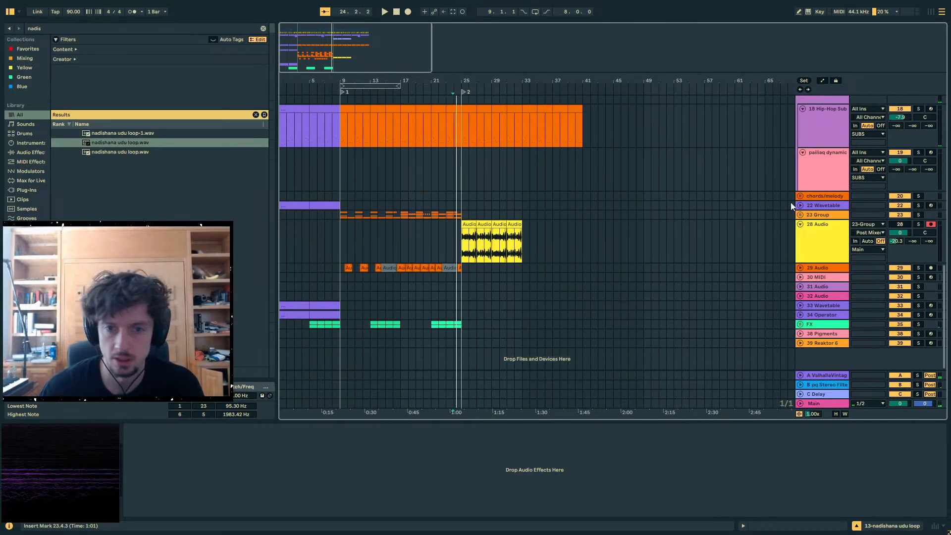
pyautogui.click(801, 206)
pyautogui.click(800, 207)
pyautogui.click(800, 215)
pyautogui.scroll(-2, 512, 246)
pyautogui.click(451, 182)
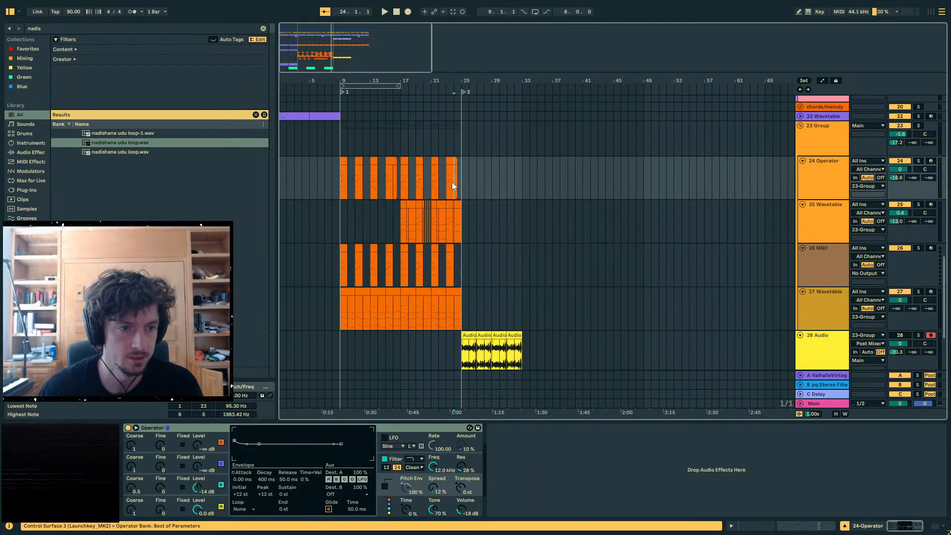
pyautogui.scroll(2, 529, 224)
pyautogui.scroll(10, 530, 224)
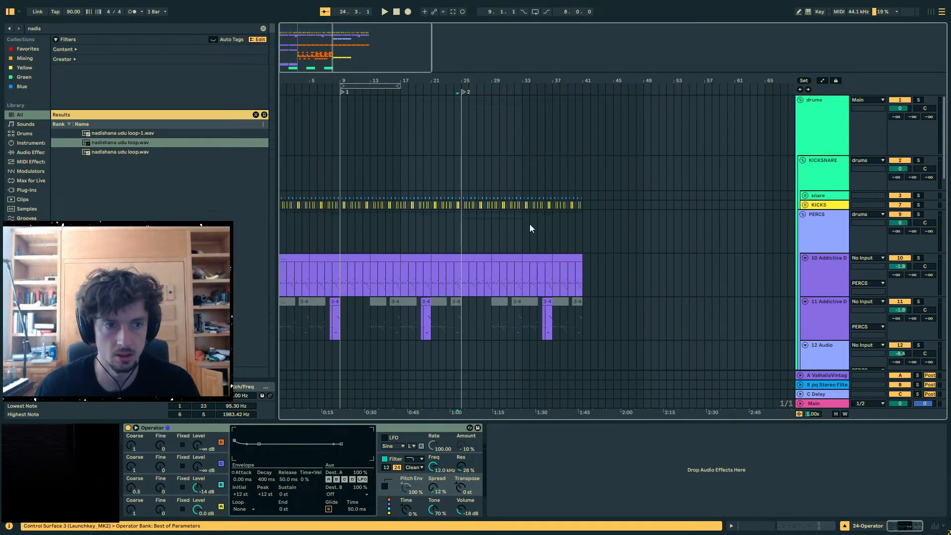
# - Play the drum and percussion tracks through the transition into bar 25
pyautogui.moveTo(455, 62); pyautogui.dragTo(458, 91)
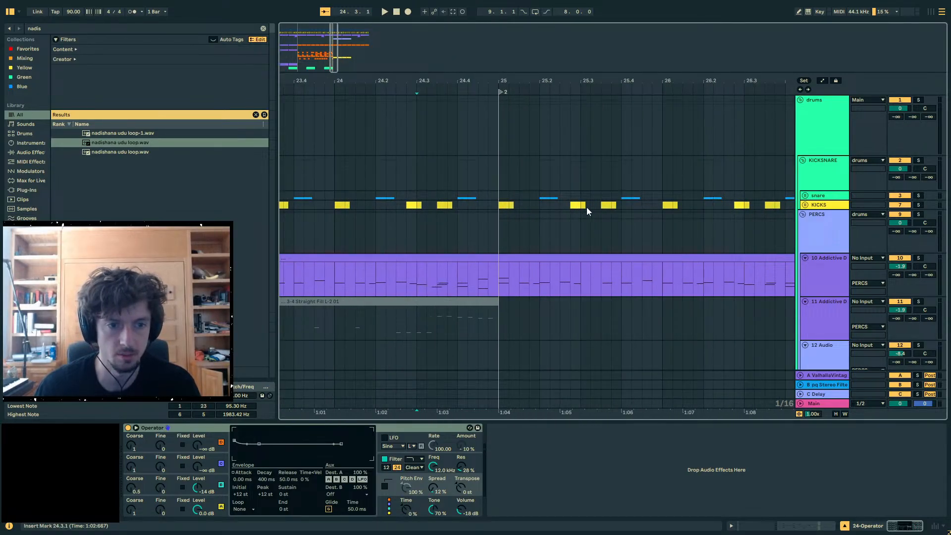
pyautogui.moveTo(570, 196); pyautogui.dragTo(533, 197)
pyautogui.press('space')
pyautogui.scroll(-3, 566, 207)
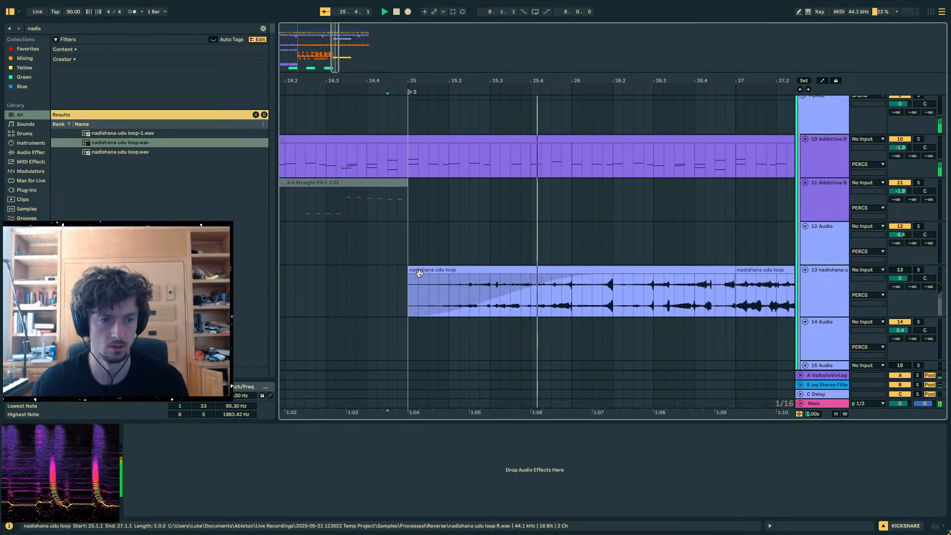
pyautogui.scroll(3, 490, 245)
pyautogui.press('space')
# - Deactivate the 10 Addictive Drums section from 25.1.1 to 25.4.3 and play the transition
pyautogui.moveTo(507, 241); pyautogui.dragTo(404, 244)
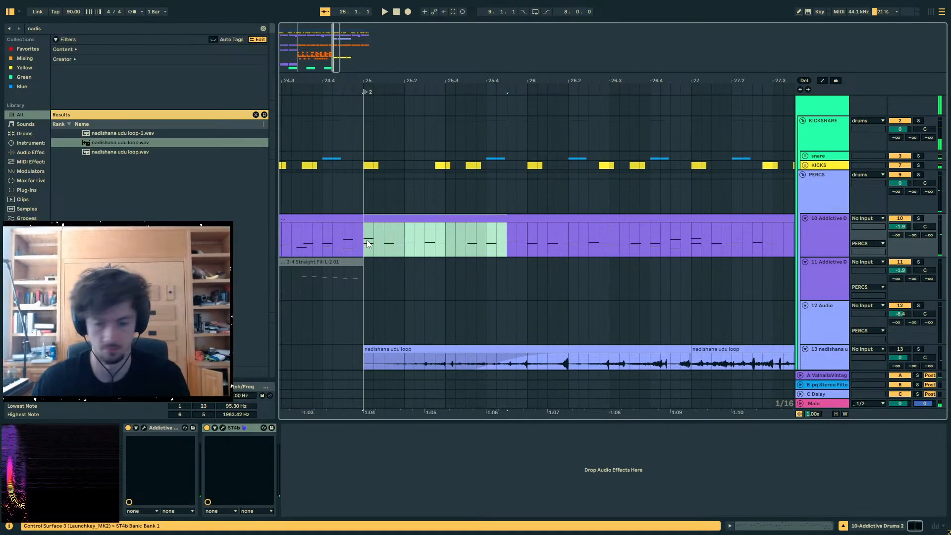
pyautogui.press('0')
pyautogui.click(344, 203)
pyautogui.press('space')
pyautogui.scroll(1, 501, 217)
pyautogui.scroll(-9, 566, 244)
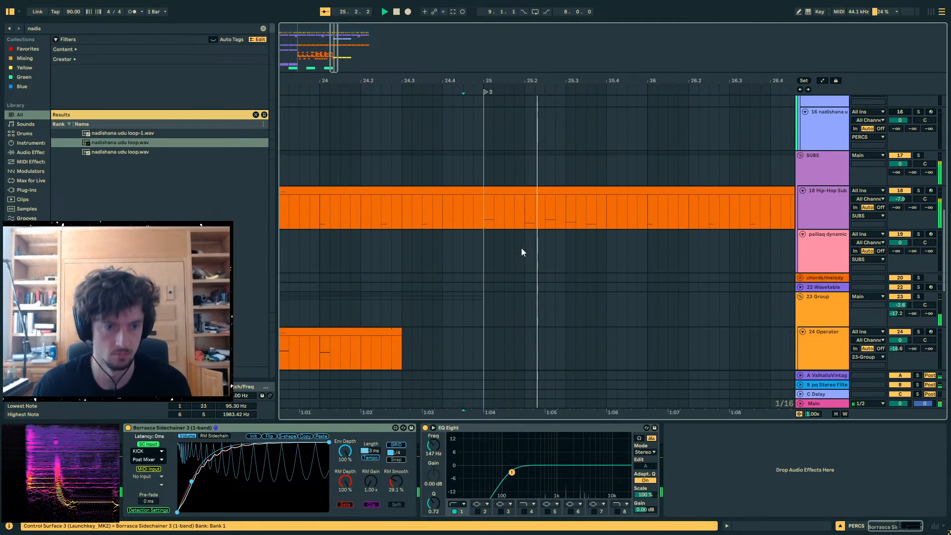
# - Deactivate the 18 Hip-Hop Sub section from 25.1.3 to 25.4.2 and play the transition
pyautogui.press('space')
pyautogui.moveTo(493, 217); pyautogui.dragTo(604, 214)
pyautogui.press('0')
pyautogui.click(456, 213)
pyautogui.press('space')
pyautogui.scroll(-5, 498, 250)
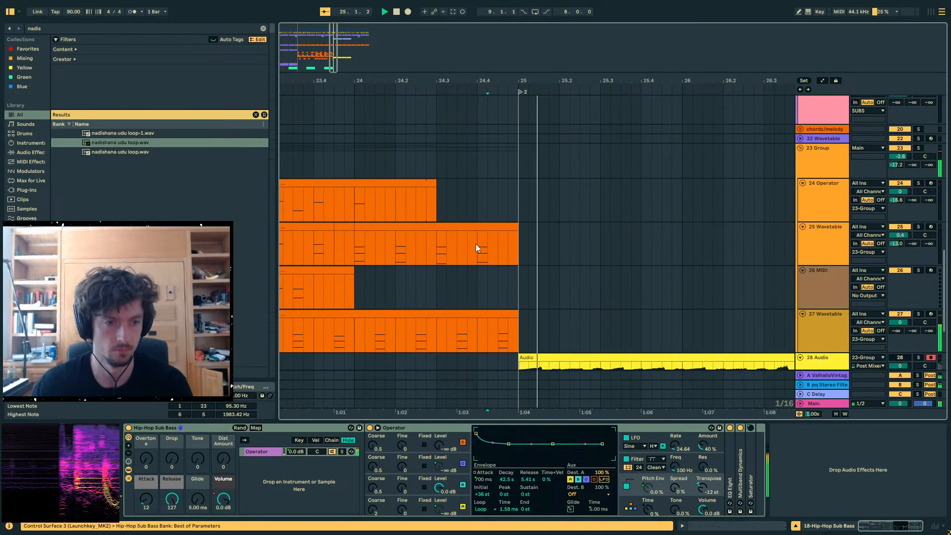
pyautogui.press('space')
# - Copy the 24 Operator clip at bar 9 to bar 25 on a new MIDI track below 28 Audio
pyautogui.moveTo(476, 81); pyautogui.dragTo(489, 23)
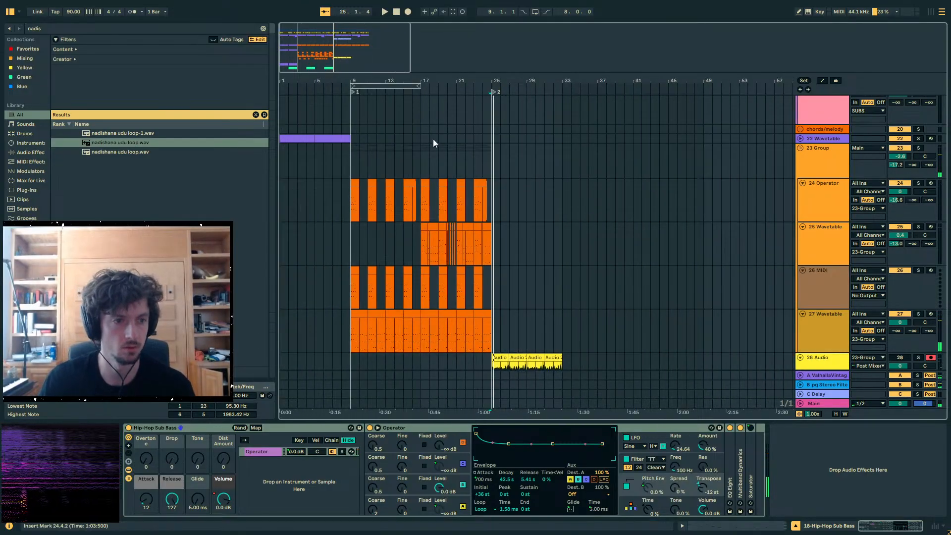
pyautogui.click(354, 183)
pyautogui.scroll(2, 822, 215)
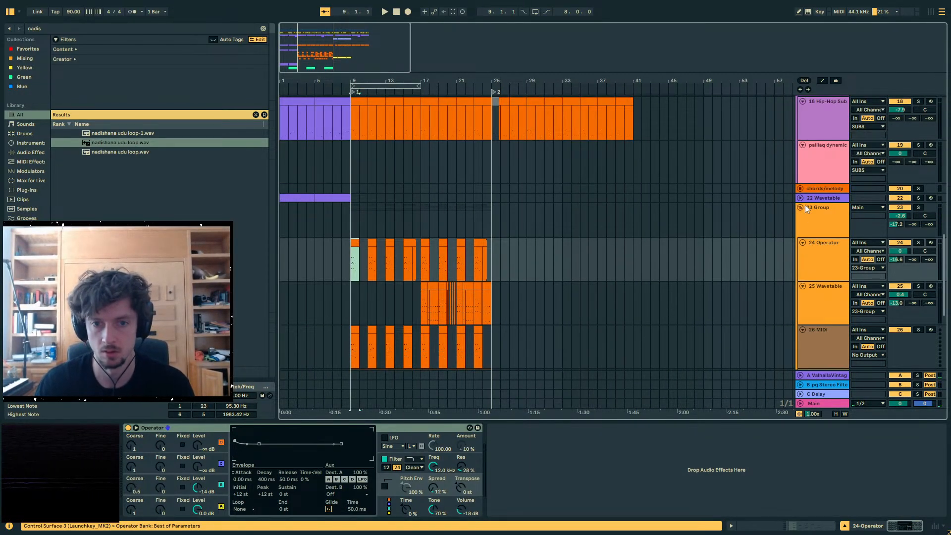
pyautogui.click(808, 208)
pyautogui.click(799, 207)
pyautogui.click(815, 190)
pyautogui.click(806, 229)
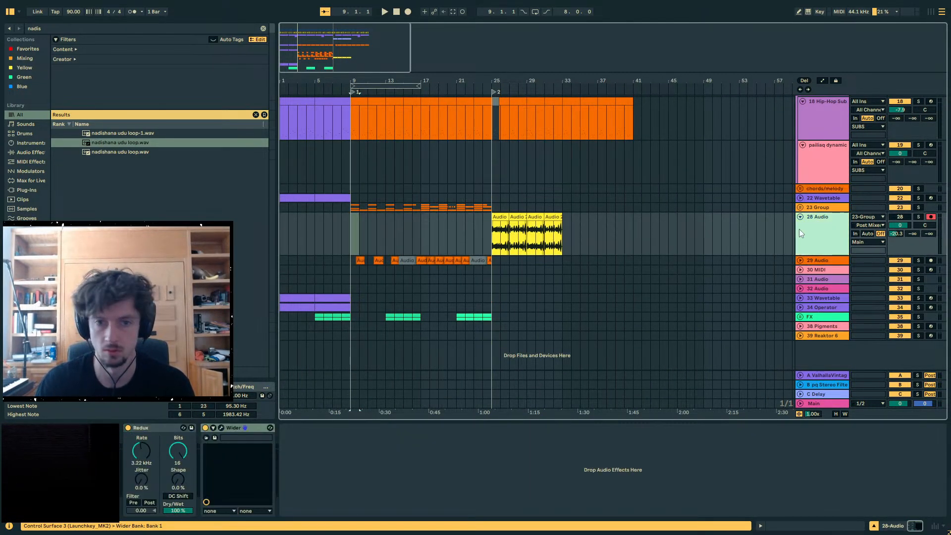
pyautogui.hotkey('ctrl', 'shift', 't')
pyautogui.click(494, 272)
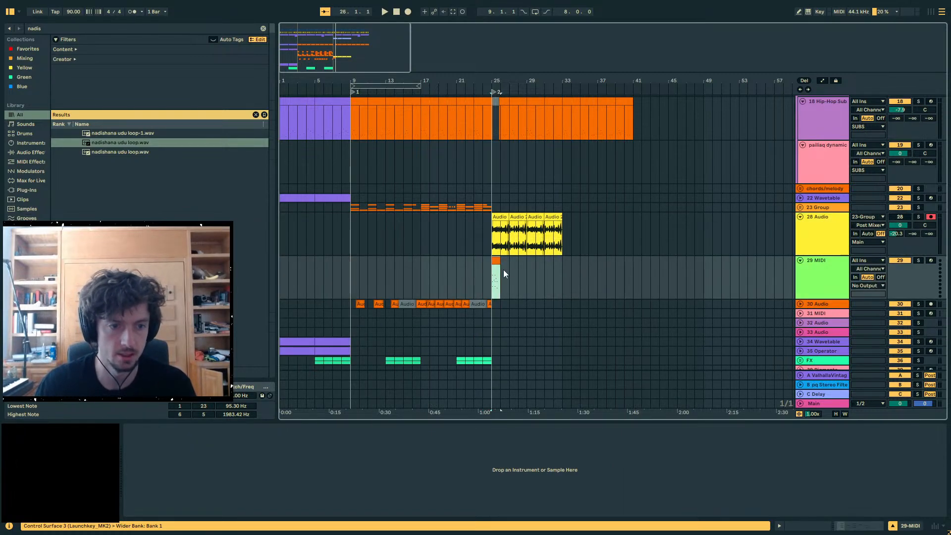
# - Search the browser for "op" and load the Operator instrument on the new MIDI track
pyautogui.click(101, 28)
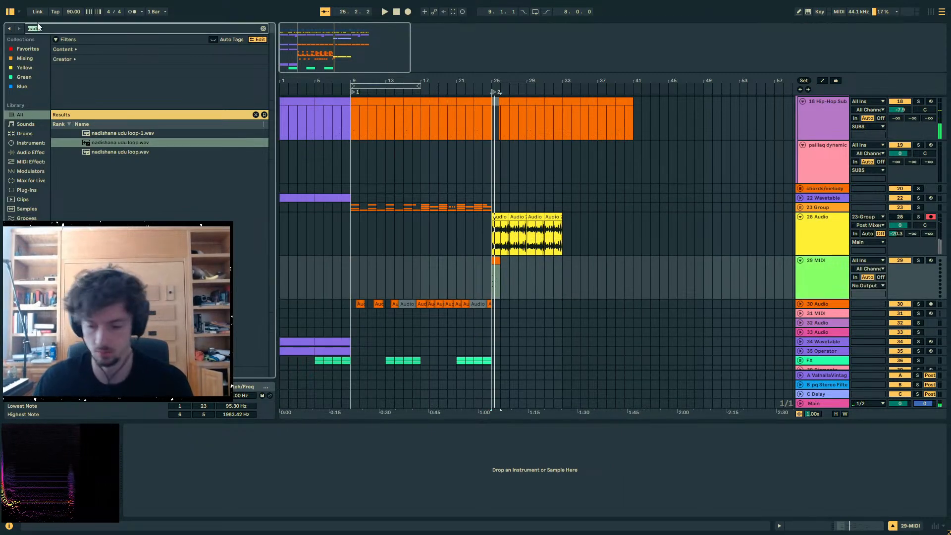
pyautogui.write('op')
pyautogui.click(104, 133)
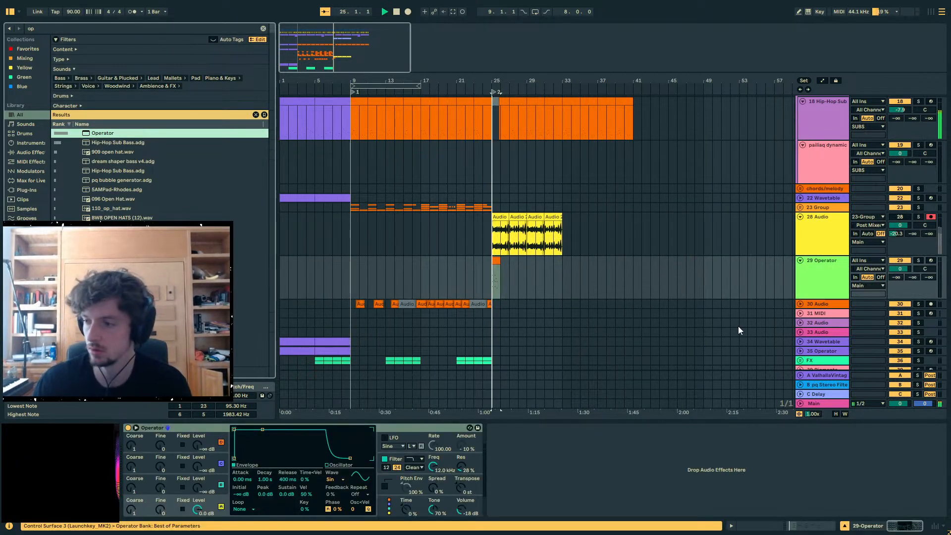
# - Set the 29 Operator track's volume to -6.6 dB and its send to the A ValhallaVintage return to 0
pyautogui.moveTo(497, 79); pyautogui.dragTo(503, 110)
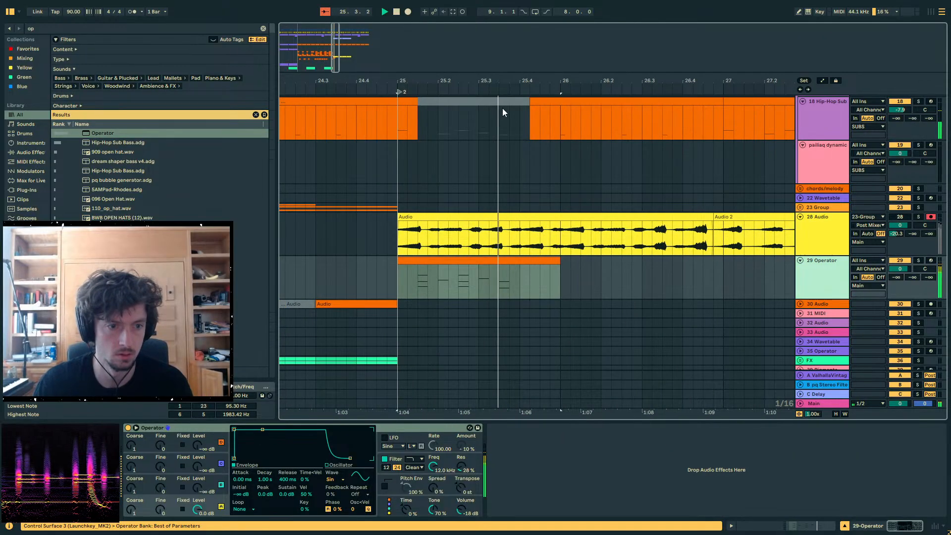
pyautogui.click(303, 279)
pyautogui.click(489, 244)
pyautogui.press('space')
pyautogui.moveTo(912, 268)
pyautogui.mouseDown()
pyautogui.moveTo(912, 294)
pyautogui.moveTo(899, 233)
pyautogui.moveTo(899, 281)
pyautogui.mouseUp()
pyautogui.press('space')
pyautogui.press('space')
pyautogui.moveTo(897, 277); pyautogui.dragTo(897, 228)
pyautogui.press('space')
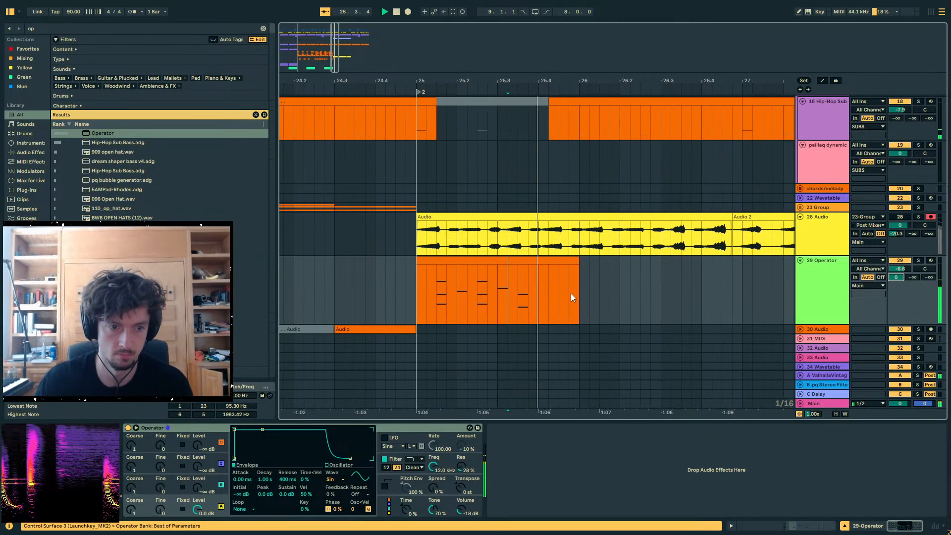
# - Play the copied Operator clip in bar 25 to judge its sound and level in the mix
pyautogui.click(316, 282)
pyautogui.press('space')
pyautogui.press('space')
pyautogui.click(682, 262)
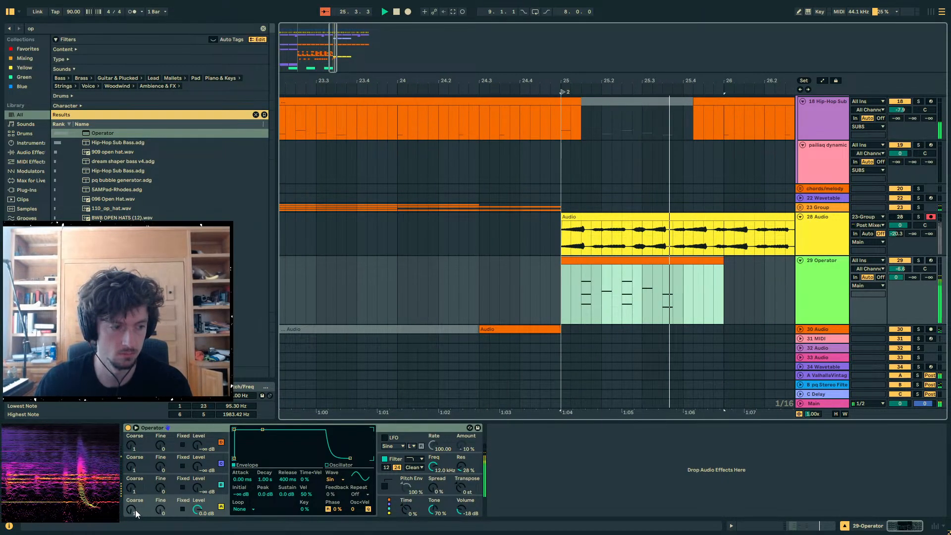
pyautogui.press('space')
pyautogui.click(617, 270)
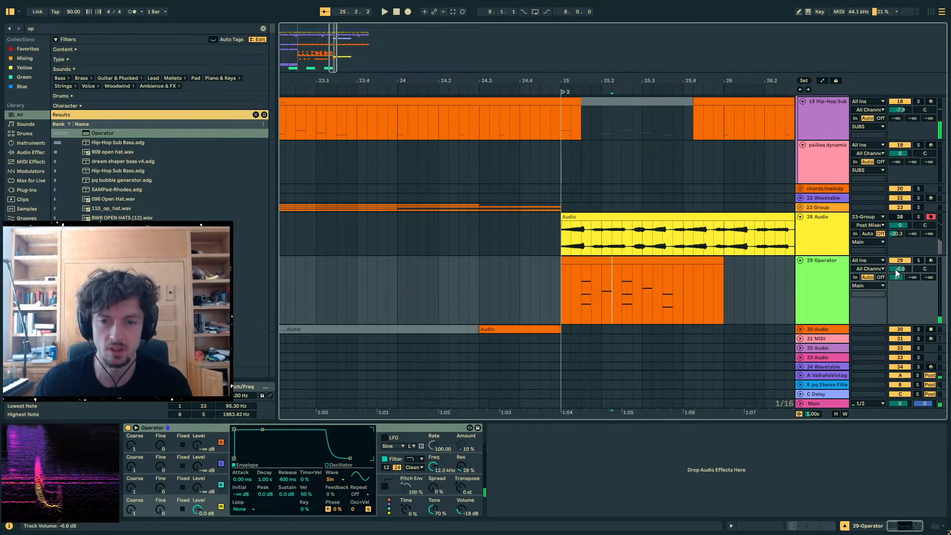
# - Move the 29 Operator track into the chords/melody group and expand it while playing from bar 25
pyautogui.scroll(4, 782, 344)
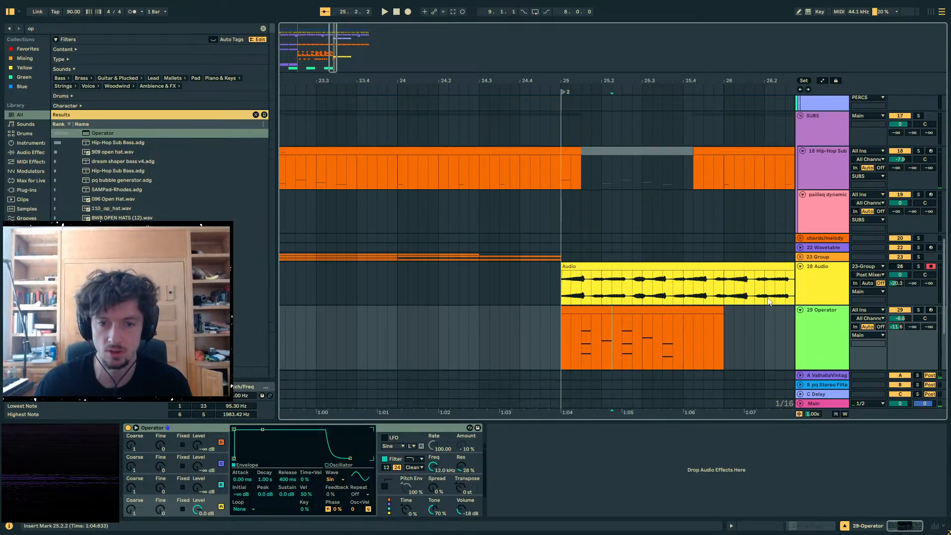
pyautogui.keyDown('alt'); pyautogui.click(800, 330); pyautogui.keyUp('alt')
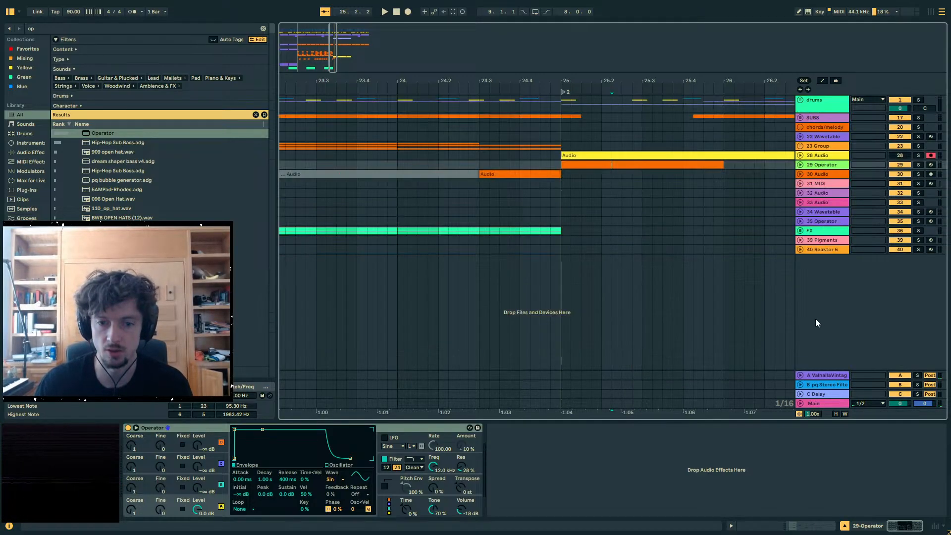
pyautogui.moveTo(818, 140); pyautogui.dragTo(808, 128)
pyautogui.press('space')
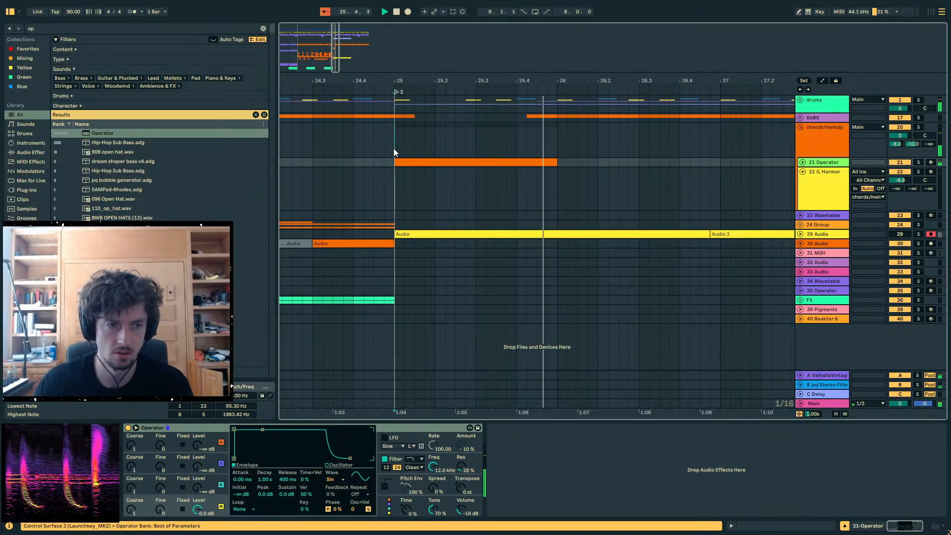
pyautogui.click(394, 148)
pyautogui.press('space')
pyautogui.press('space')
pyautogui.click(815, 163)
pyautogui.press('u')
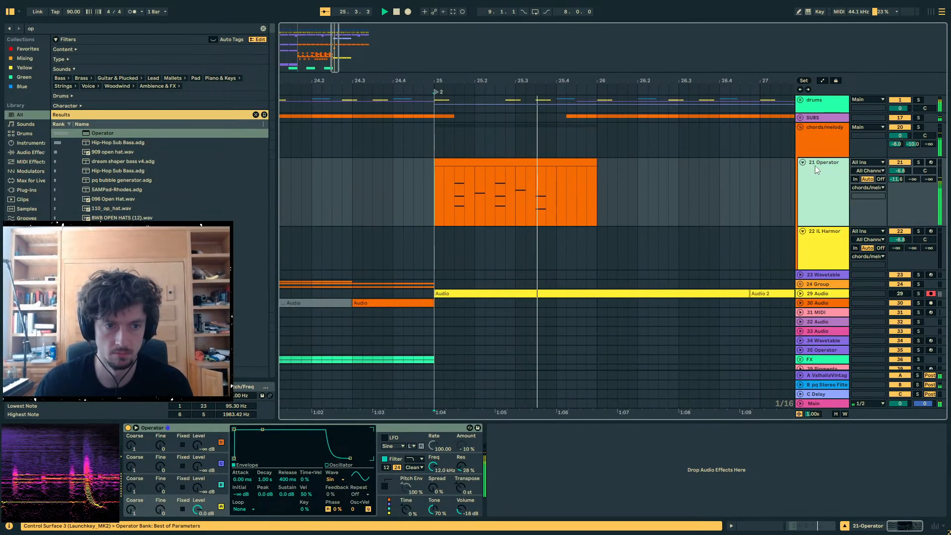
# - Set the Operator's oscillator attack to 0.11 ms, enable its pitch envelope and set the envelope amount to -56 %
pyautogui.moveTo(242, 479); pyautogui.dragTo(242, 474)
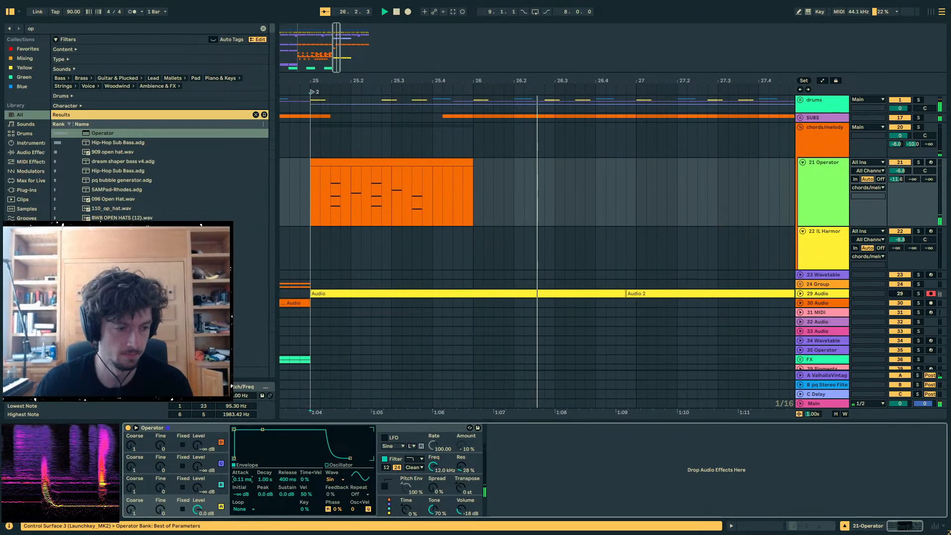
pyautogui.click(403, 492)
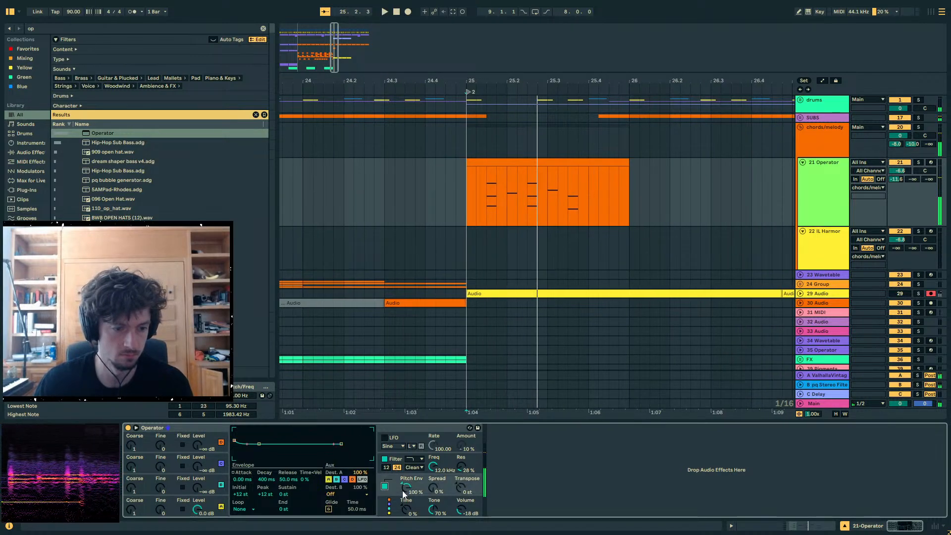
pyautogui.moveTo(403, 492); pyautogui.dragTo(404, 527)
pyautogui.press('space')
pyautogui.press('space')
# - Reset the 21 Operator track's volume to 0 dB and remove its send to the A ValhallaVintage return
pyautogui.doubleClick(900, 170)
pyautogui.click(899, 179)
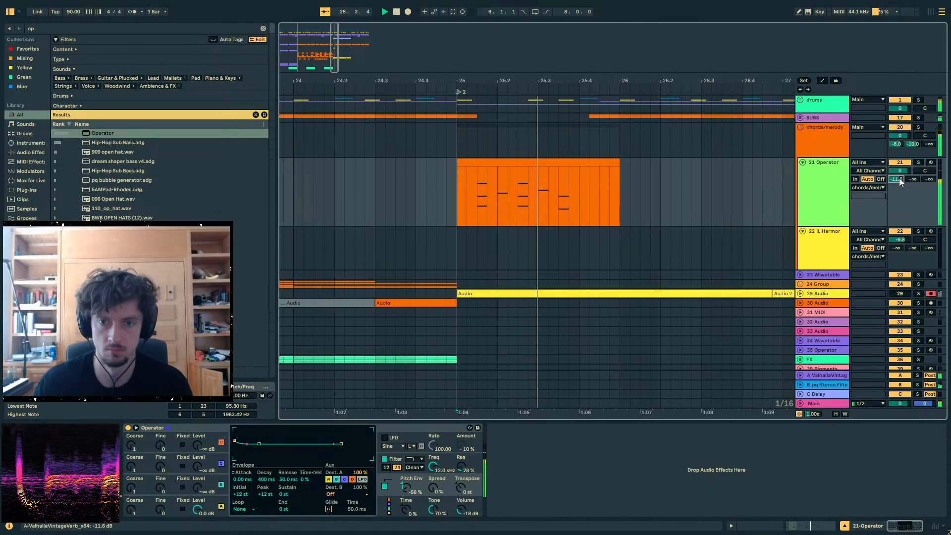
pyautogui.doubleClick(899, 177)
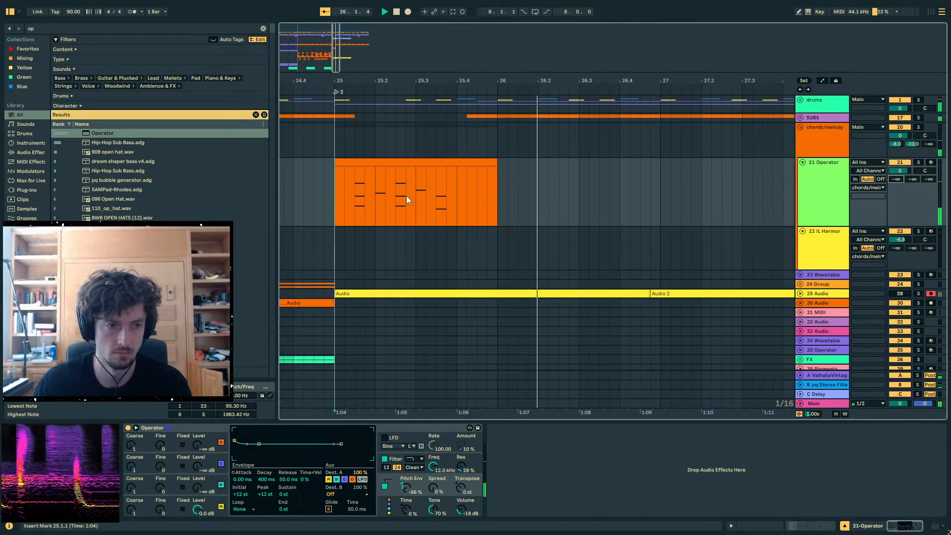
pyautogui.click(406, 195)
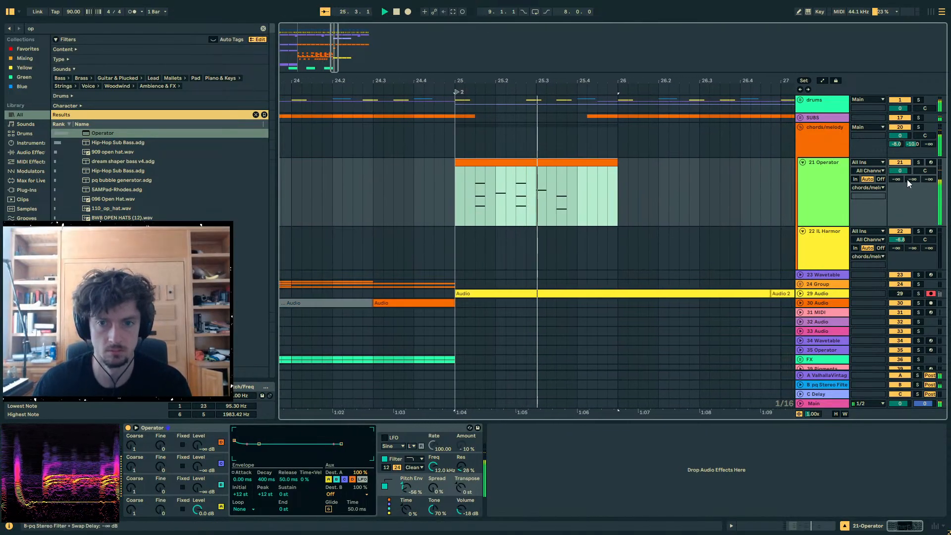
# - Reset the chords/melody group's sends to returns A and B to -inf while auditioning from bar 25
pyautogui.doubleClick(896, 144)
pyautogui.press('space')
pyautogui.press('space')
pyautogui.moveTo(912, 144); pyautogui.dragTo(911, 141)
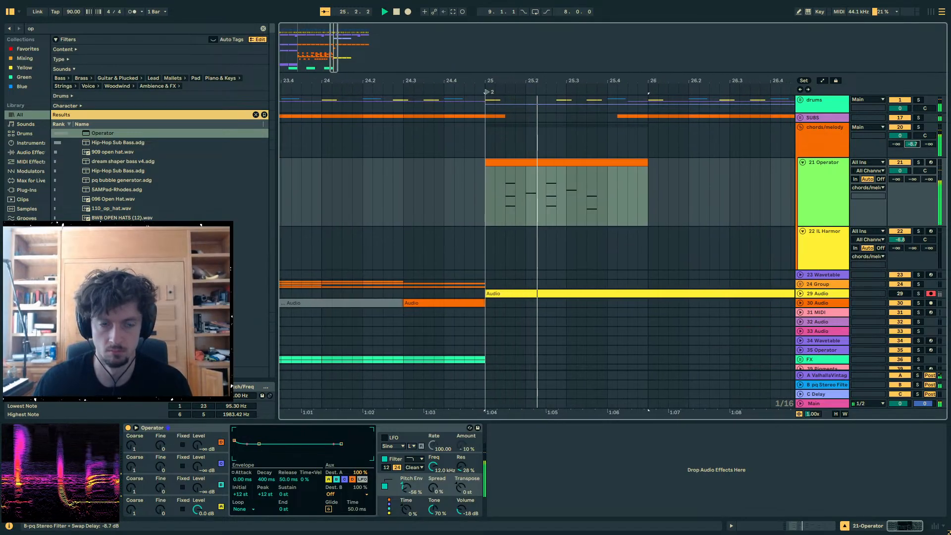
pyautogui.doubleClick(912, 144)
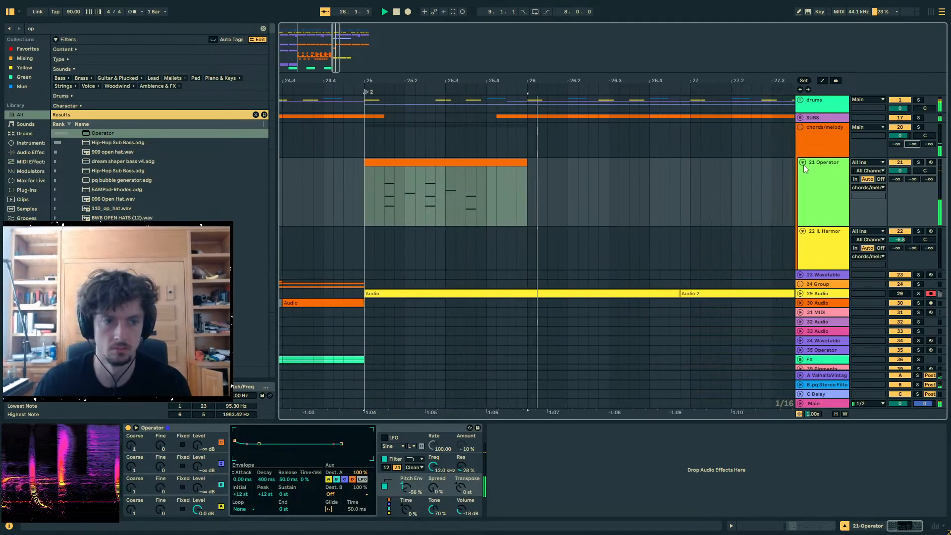
# - Deactivate the lower chord notes in the 21 Operator clip at bar 25, leaving a single melody line
pyautogui.click(385, 167)
pyautogui.click(761, 527)
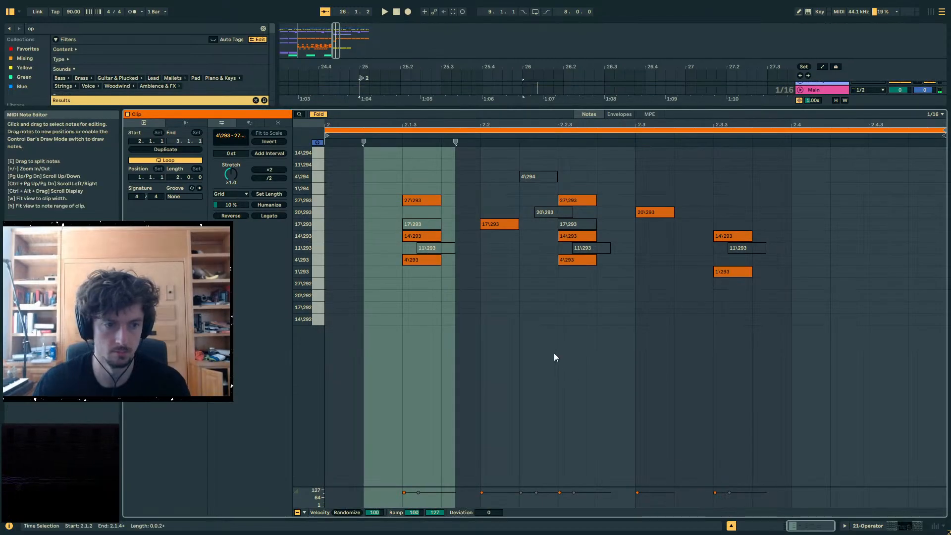
pyautogui.moveTo(435, 303); pyautogui.dragTo(376, 233)
pyautogui.press('space')
pyautogui.press('0')
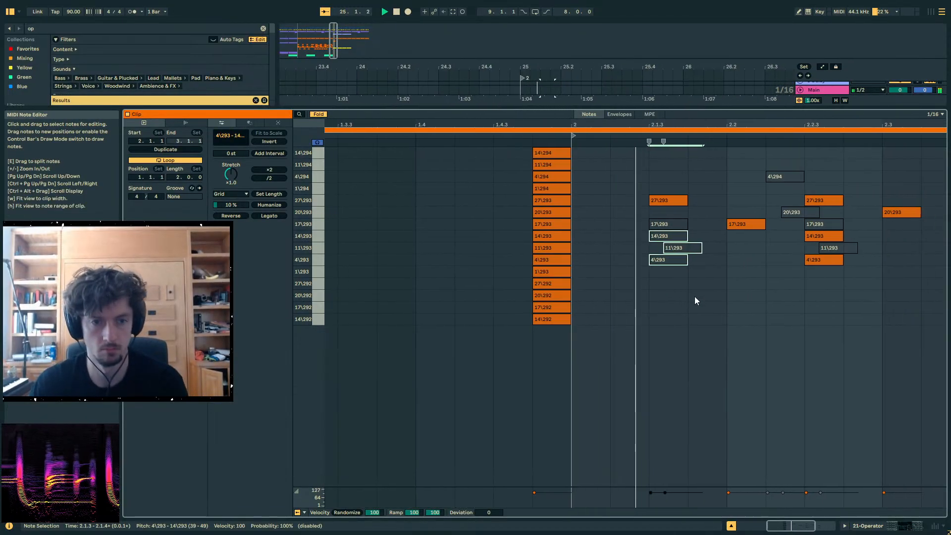
pyautogui.moveTo(641, 288); pyautogui.dragTo(527, 230)
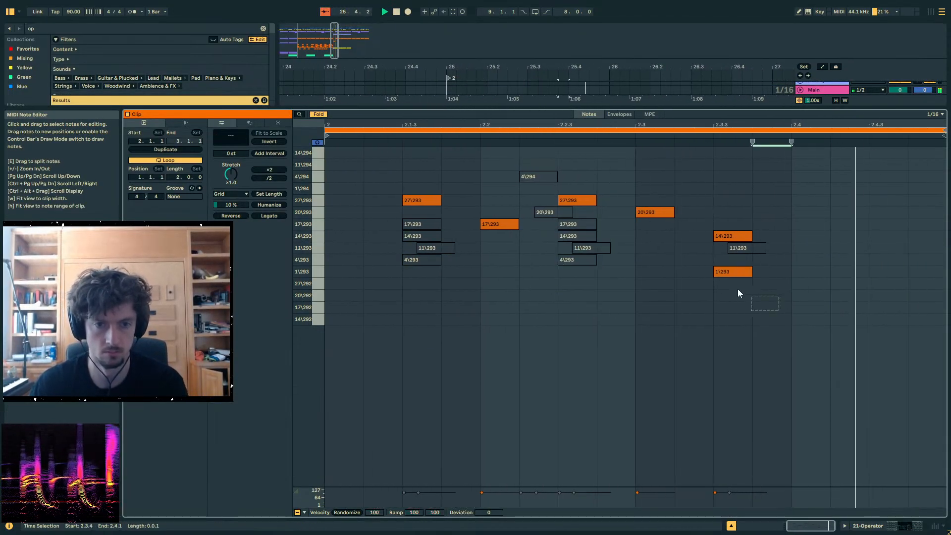
pyautogui.press('space')
pyautogui.click(872, 526)
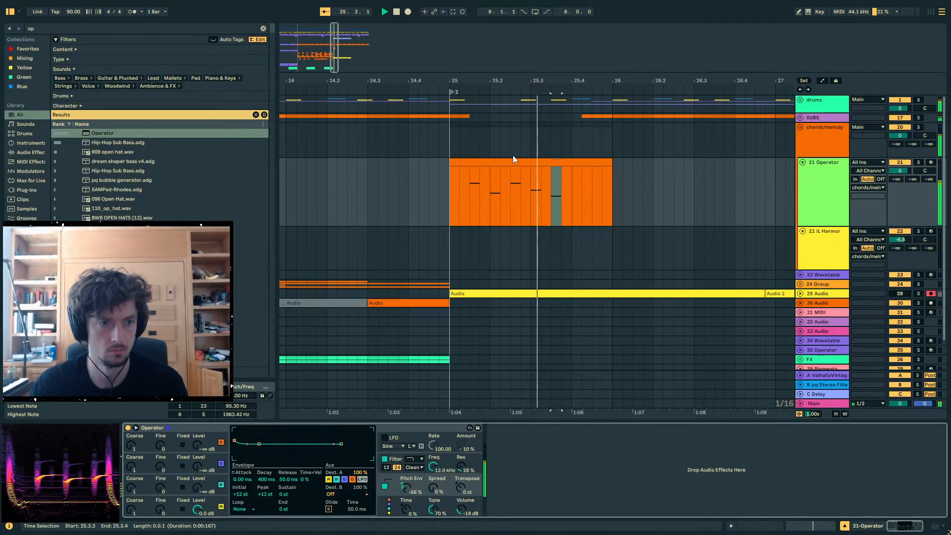
# - Search for "delay", add the Delay effect to 21 Operator, unsync its times and raise its feedback to 95 %
pyautogui.click(557, 165)
pyautogui.hotkey('ctrl', 'f')
pyautogui.write('delay')
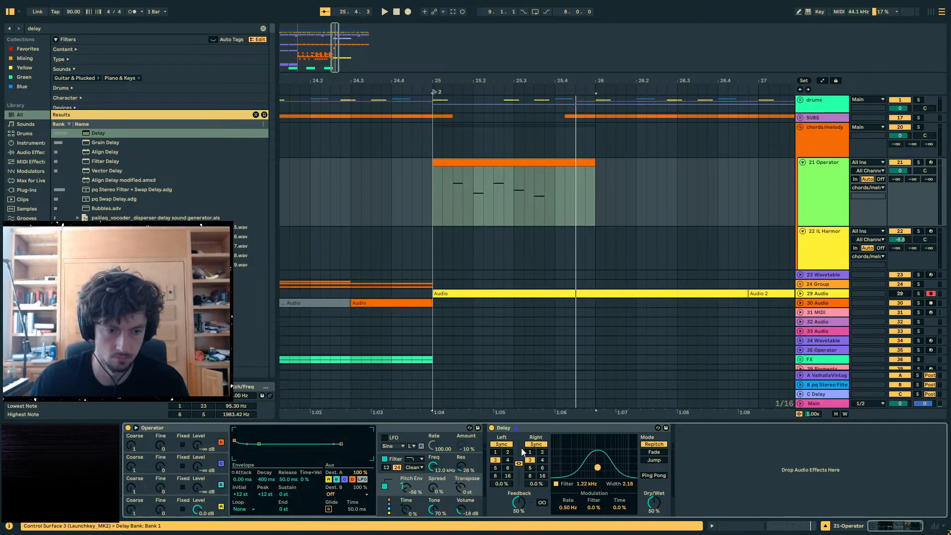
pyautogui.click(537, 444)
pyautogui.moveTo(518, 502); pyautogui.dragTo(519, 482)
# - Audition the Delay from bar 25, keep its dry/wet at 50 % and widen its filter to 4.08
pyautogui.press('space')
pyautogui.press('space')
pyautogui.moveTo(654, 502); pyautogui.dragTo(654, 486)
pyautogui.doubleClick(654, 502)
pyautogui.press('space')
pyautogui.press('space')
pyautogui.moveTo(597, 467)
pyautogui.mouseDown()
pyautogui.moveTo(599, 439)
pyautogui.moveTo(597, 459)
pyautogui.mouseUp()
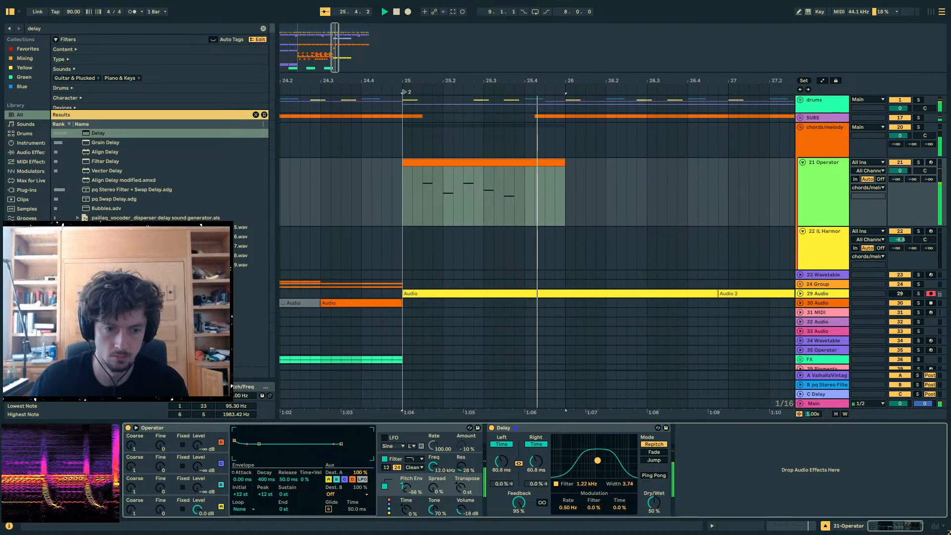
# - Automate the Delay's left time on 21 Operator to fall to 3.96 ms across the bar 25 clip
pyautogui.press('a')
pyautogui.click(349, 201)
pyautogui.press('space')
pyautogui.press('space')
pyautogui.moveTo(459, 201); pyautogui.dragTo(459, 213)
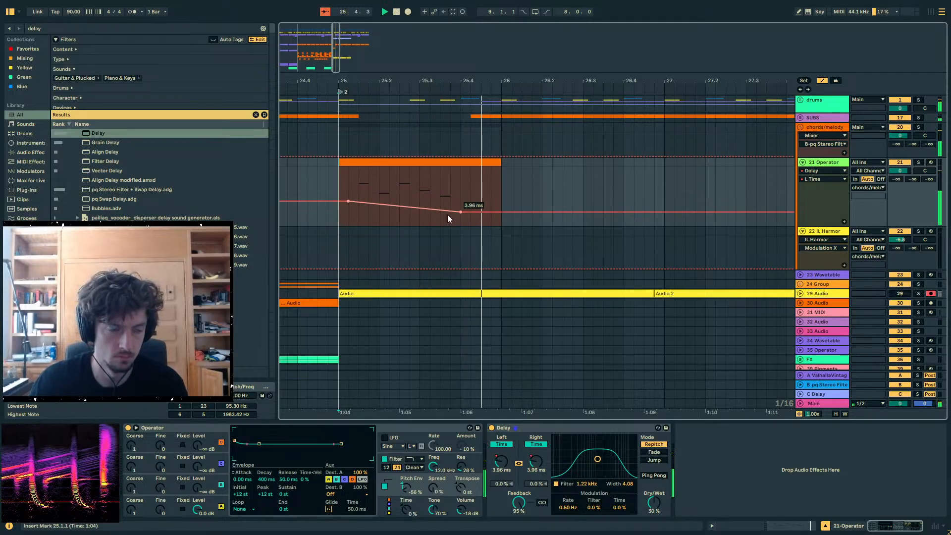
pyautogui.press('a')
# - Raise oscillator B's level in the 21 Operator instrument to -18 dB, then turn off the Delay while auditioning the clip
pyautogui.moveTo(397, 82); pyautogui.dragTo(516, 36)
pyautogui.press('space')
pyautogui.scroll(-2, 507, 236)
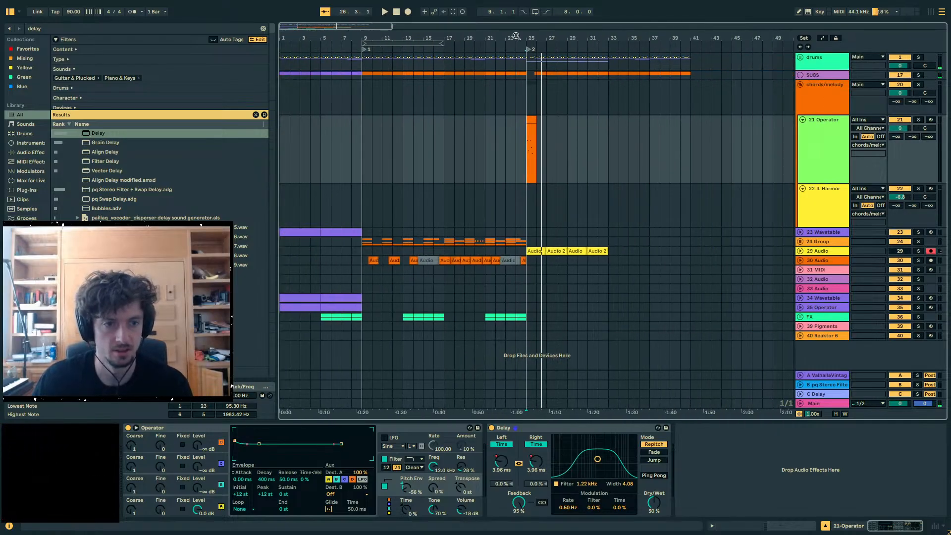
pyautogui.moveTo(373, 243); pyautogui.dragTo(363, 242)
pyautogui.moveTo(495, 127); pyautogui.dragTo(525, 126)
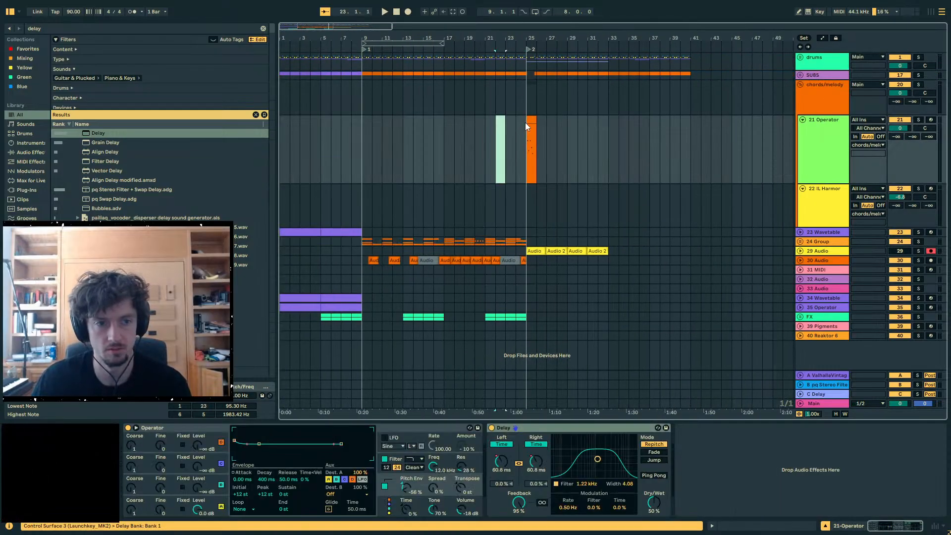
pyautogui.click(203, 486)
pyautogui.press('space')
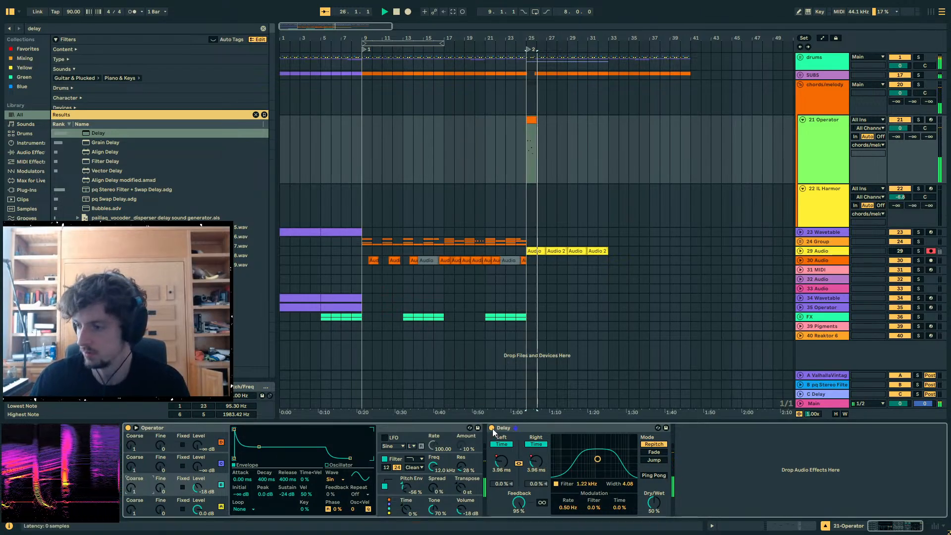
pyautogui.press('space')
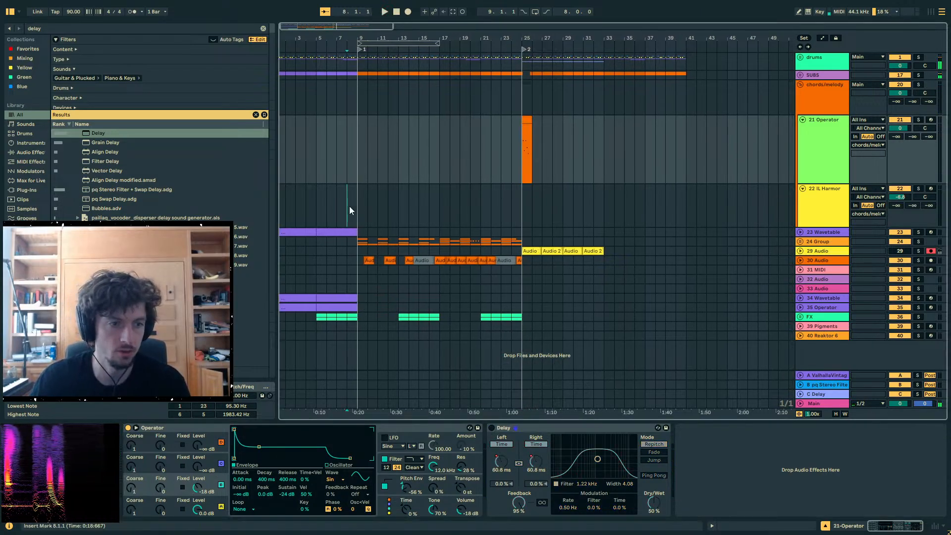
# - Duplicate the 24 Group clips from bars 9 to 24 so the copies start at bar 25, and play them
pyautogui.click(349, 207)
pyautogui.moveTo(355, 213); pyautogui.dragTo(535, 245)
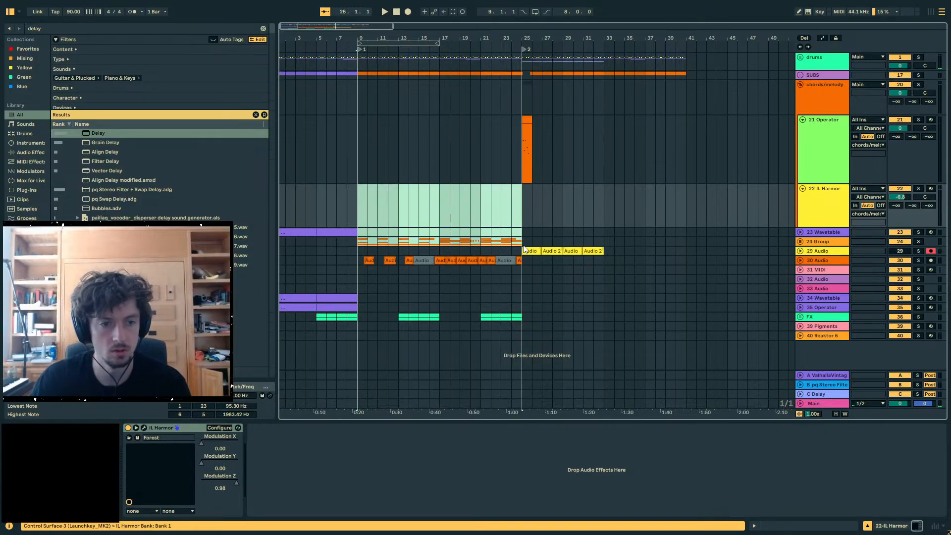
pyautogui.hotkey('ctrl', 'd')
pyautogui.press('space')
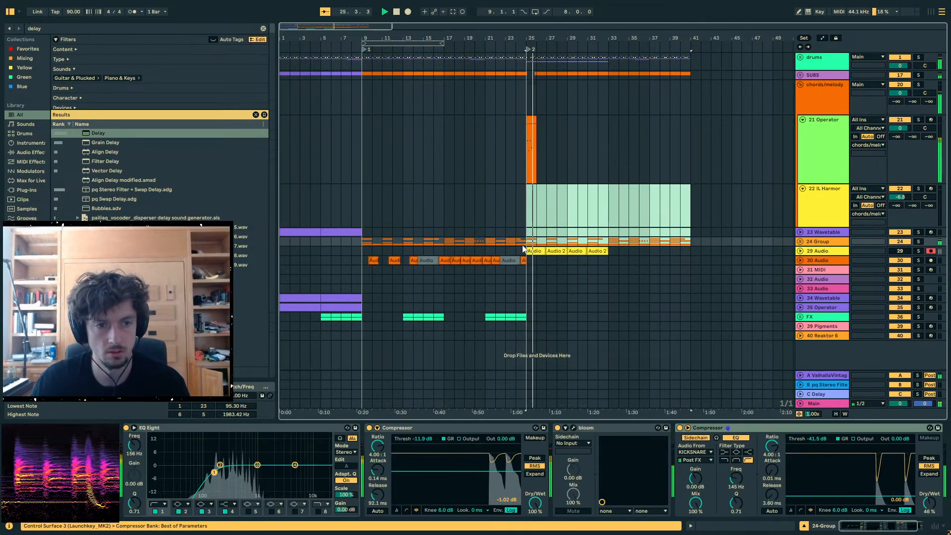
# - Deactivate the 21 Operator clip at bar 25 and restart playback from bar 1
pyautogui.moveTo(540, 156); pyautogui.dragTo(520, 153)
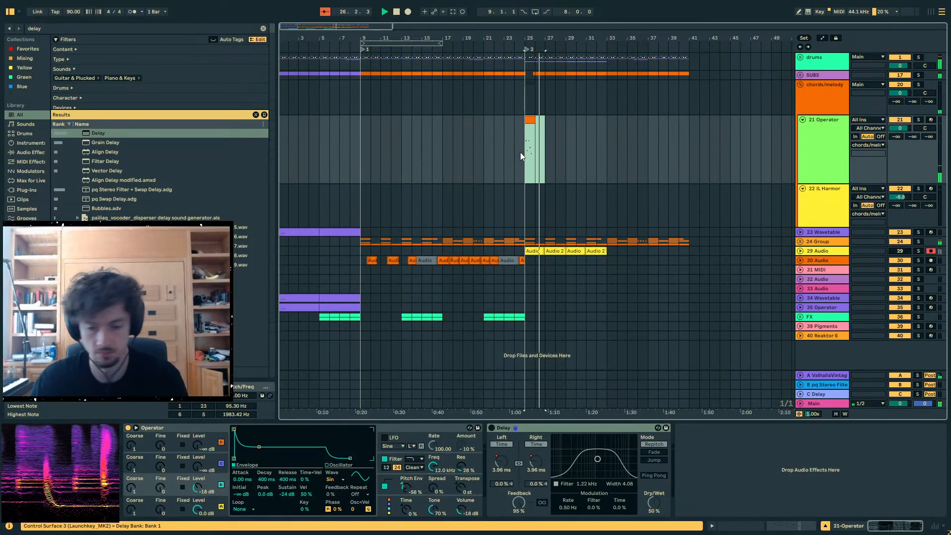
pyautogui.click(339, 154)
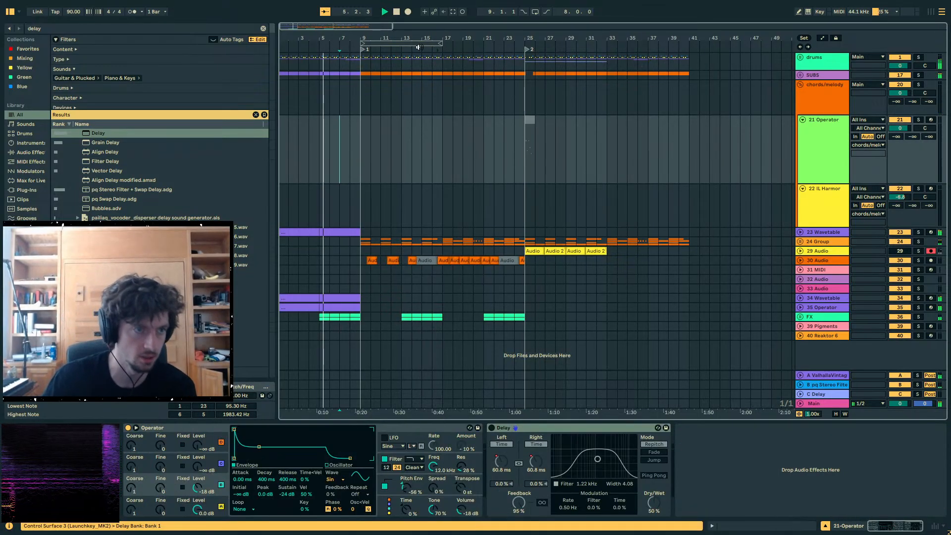
pyautogui.click(283, 156)
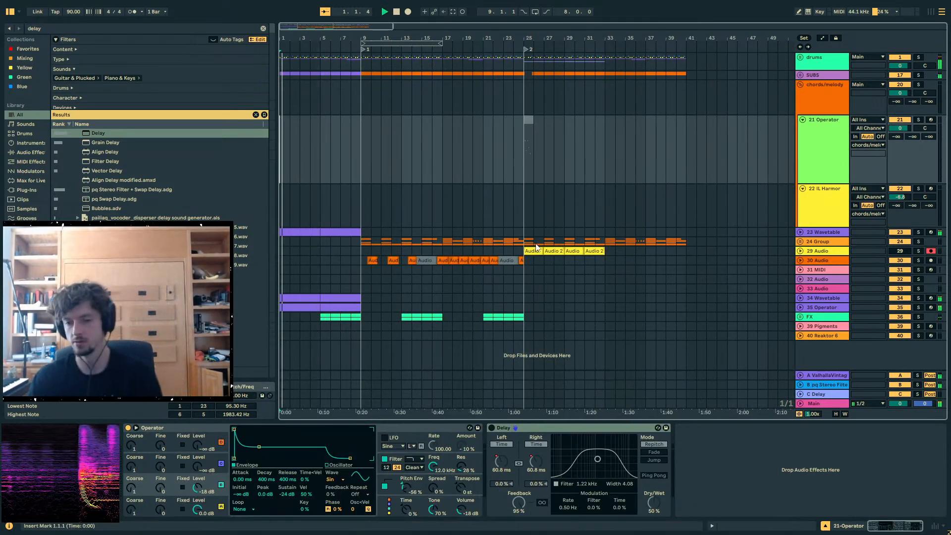
# - Expand the 34 Wavetable and 35 Operator tracks and set their volumes to -6.3 dB and -5.0 dB
pyautogui.click(799, 307)
pyautogui.click(798, 297)
pyautogui.click(836, 310)
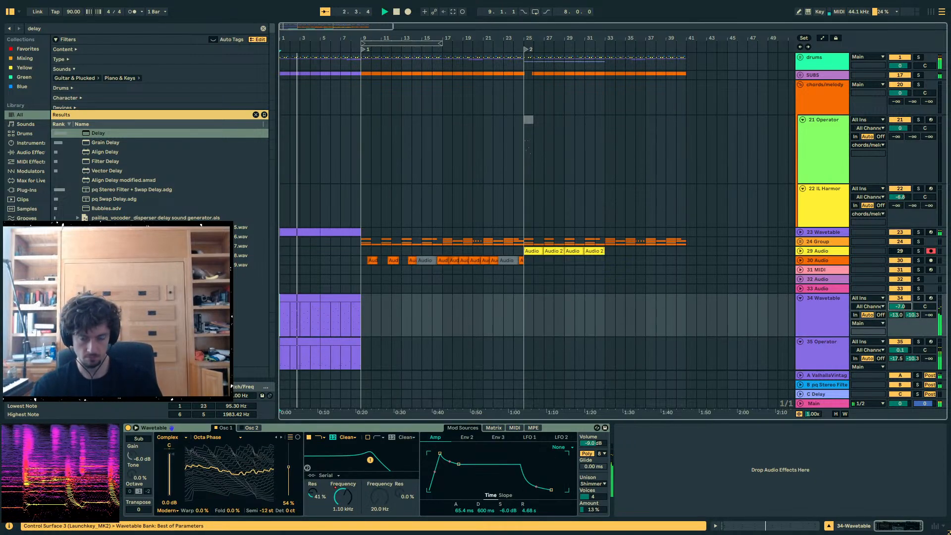
pyautogui.scroll(-2, 900, 307)
pyautogui.moveTo(900, 307); pyautogui.dragTo(900, 322)
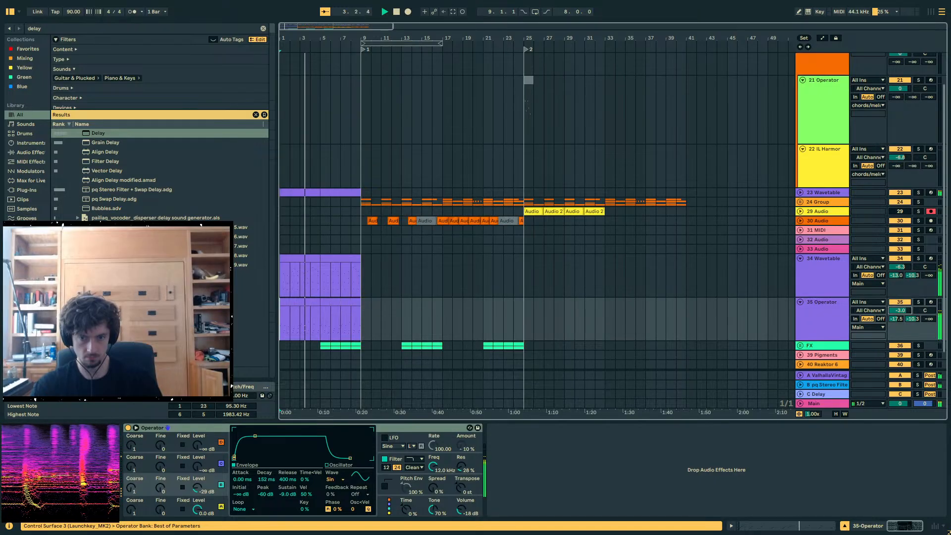
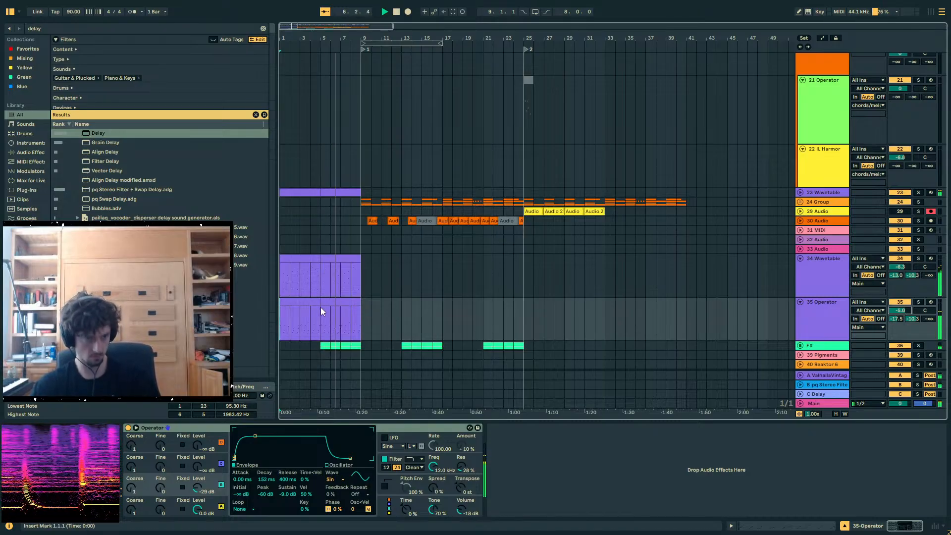
# - Open the 35 Operator clip at bars 5 to 8 and select all its notes
pyautogui.moveTo(320, 307); pyautogui.dragTo(361, 308)
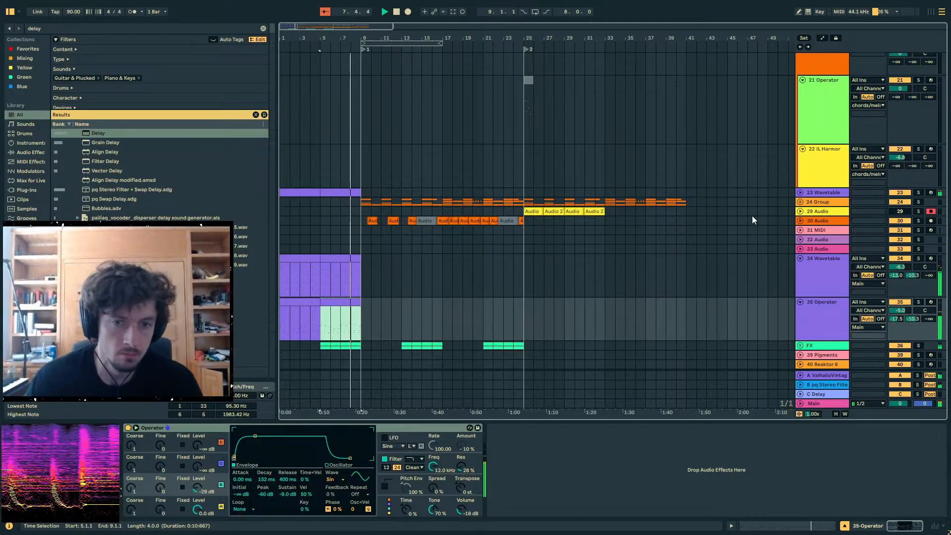
pyautogui.click(775, 526)
pyautogui.click(612, 398)
pyautogui.hotkey('ctrl', 'a')
pyautogui.click(880, 526)
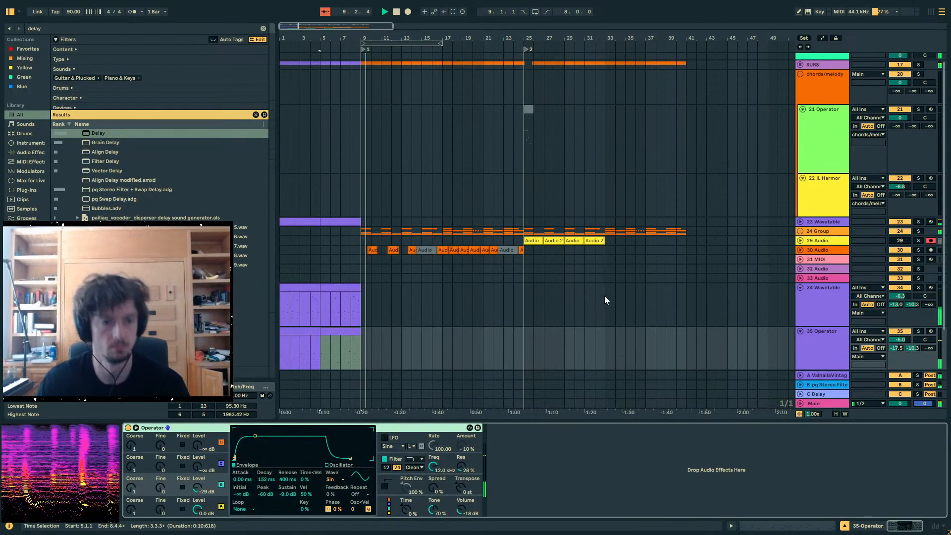
# - Unfold the 24 Group and set the reverb sends to -19.0 dB on 25 Operator and -25.0 dB on the group
pyautogui.click(525, 253)
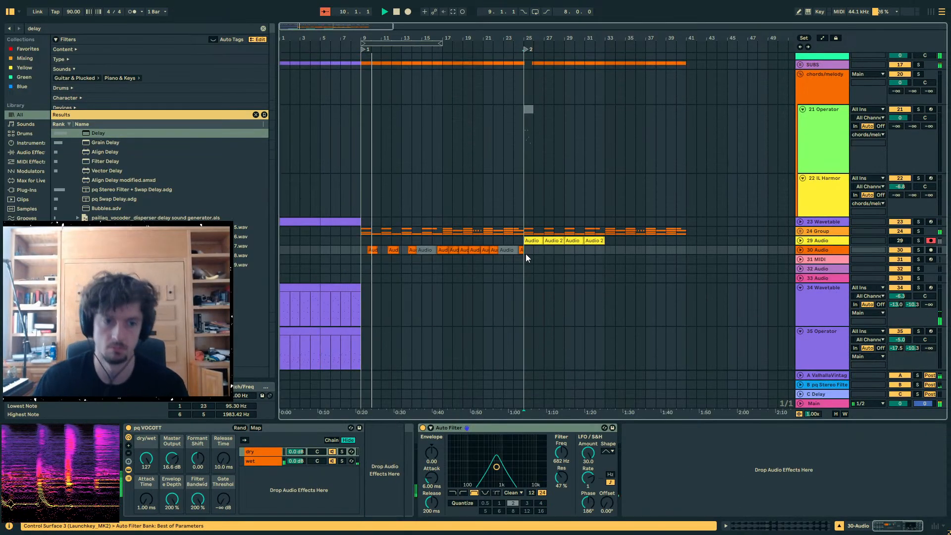
pyautogui.click(820, 231)
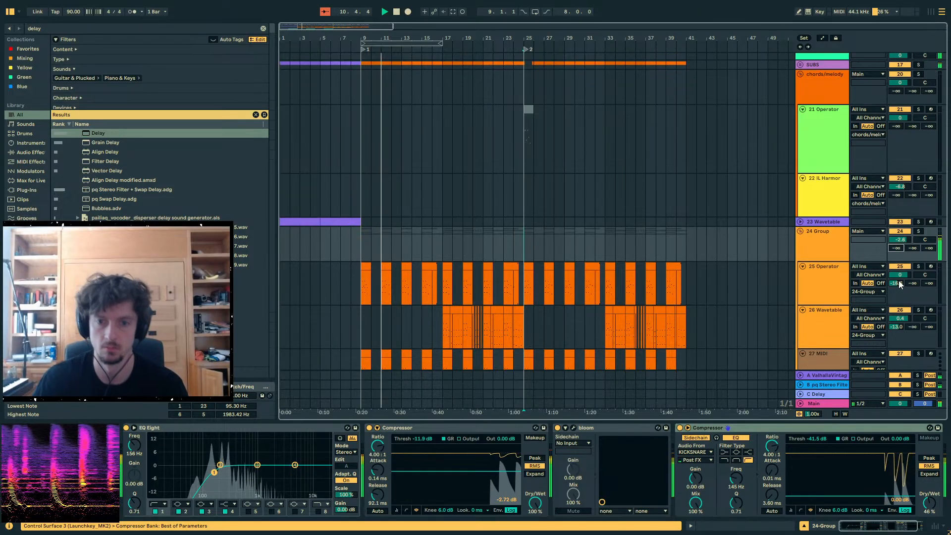
pyautogui.moveTo(899, 283); pyautogui.dragTo(898, 286)
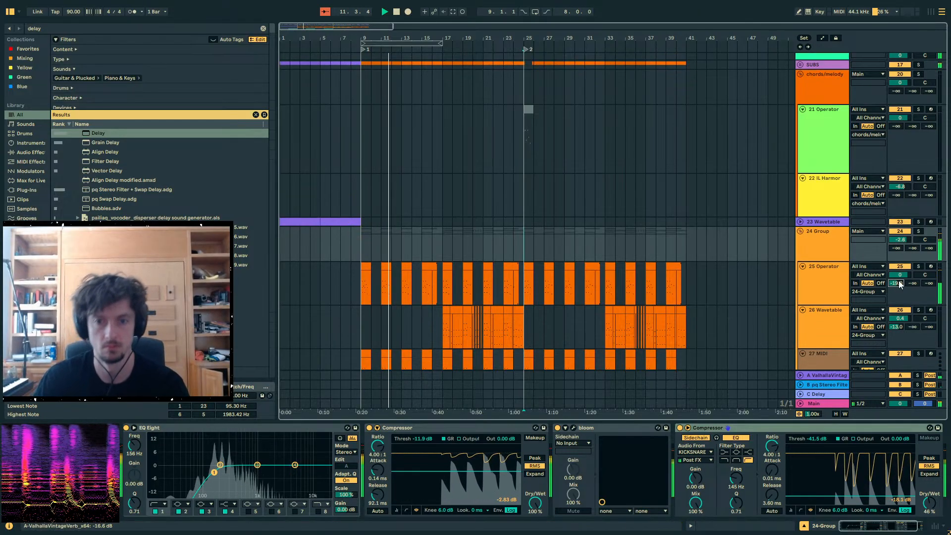
pyautogui.moveTo(895, 249); pyautogui.dragTo(895, 237)
# - Add an EQ Eight after ValhallaVintageVerb on return track A and set its low cut to 255 Hz
pyautogui.click(821, 375)
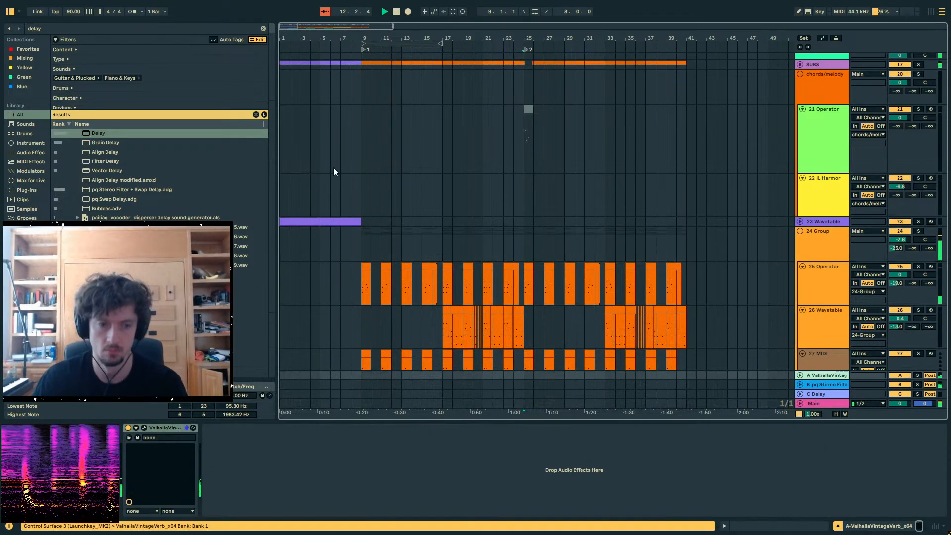
pyautogui.hotkey('ctrl', 'f')
pyautogui.write('eq')
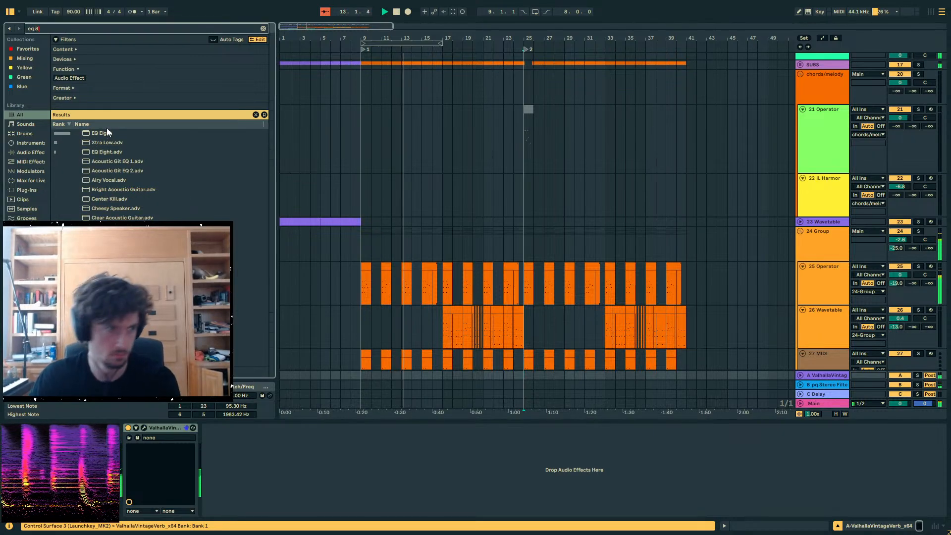
pyautogui.write(' 8')
pyautogui.doubleClick(105, 133)
pyautogui.click(240, 503)
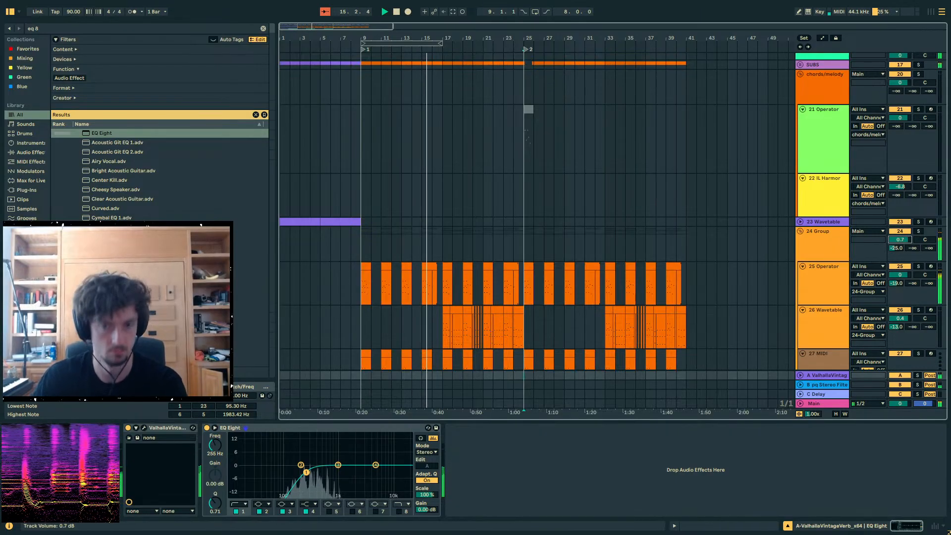
# - Set the 24 Group volume to 0.9 dB and the 26 Wavetable volume to -1.2 dB
pyautogui.click(788, 244)
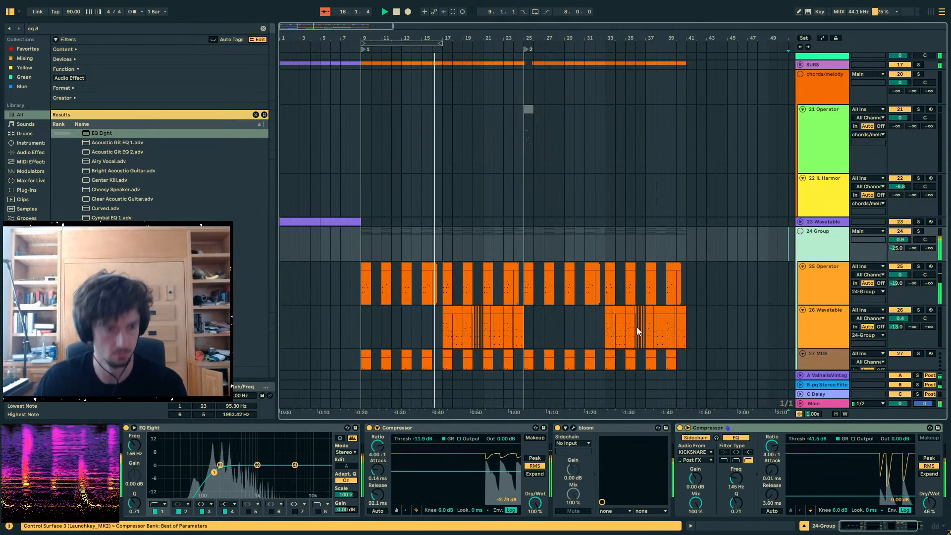
pyautogui.scroll(-3, 637, 329)
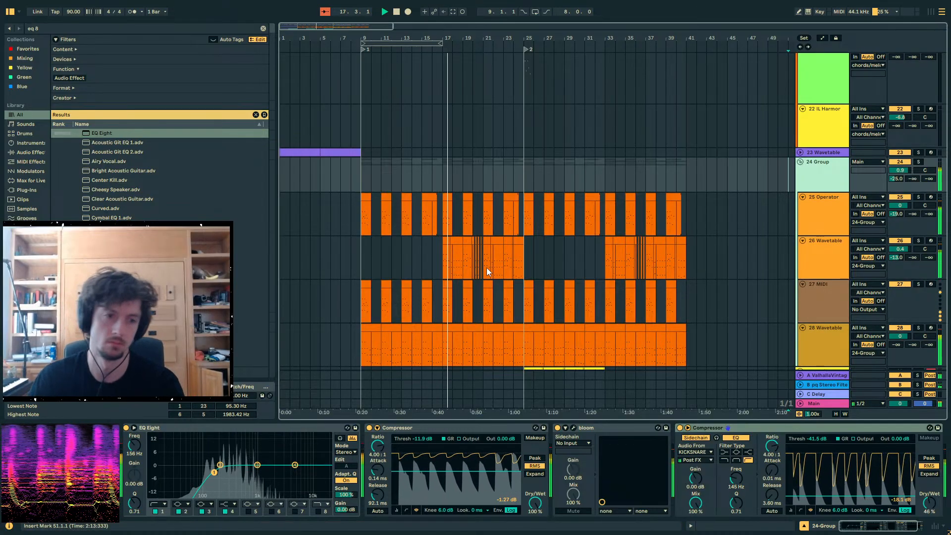
pyautogui.click(443, 251)
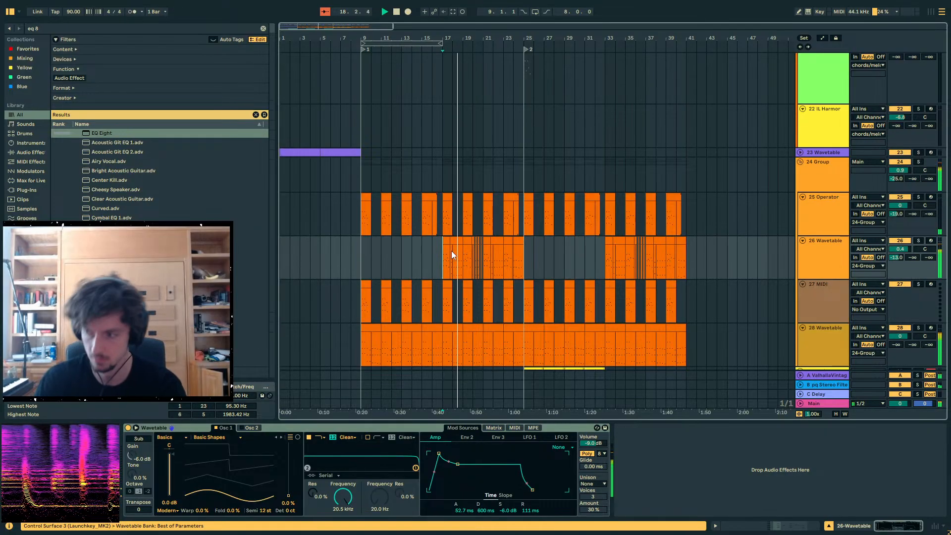
pyautogui.moveTo(900, 249); pyautogui.dragTo(900, 254)
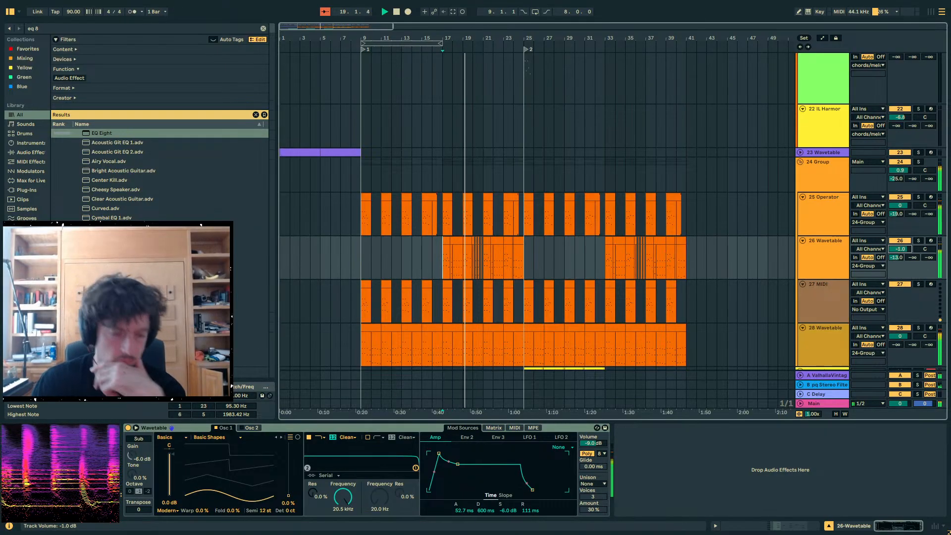
# - Open the Ozone 8 Elements plug-in on the Main track to examine its Maximizer during playback
pyautogui.click(834, 405)
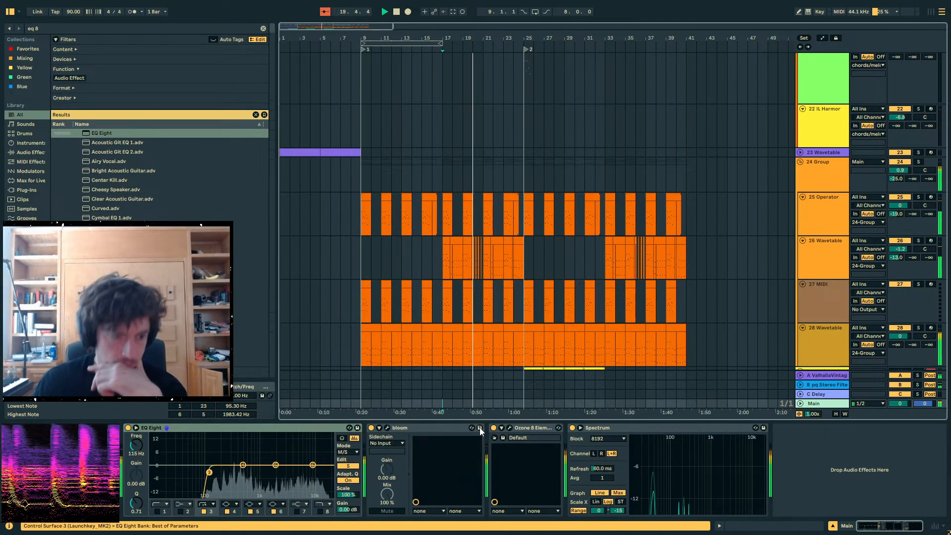
pyautogui.click(509, 427)
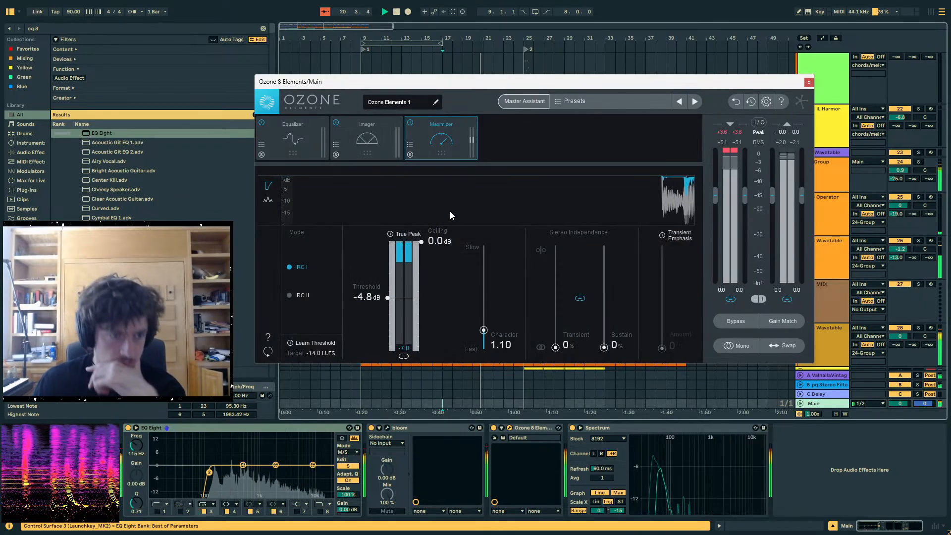
# - Set the Maximizer threshold to -2.0 dB and the character to 1.65, and close the Ozone window
pyautogui.moveTo(399, 300); pyautogui.dragTo(397, 278)
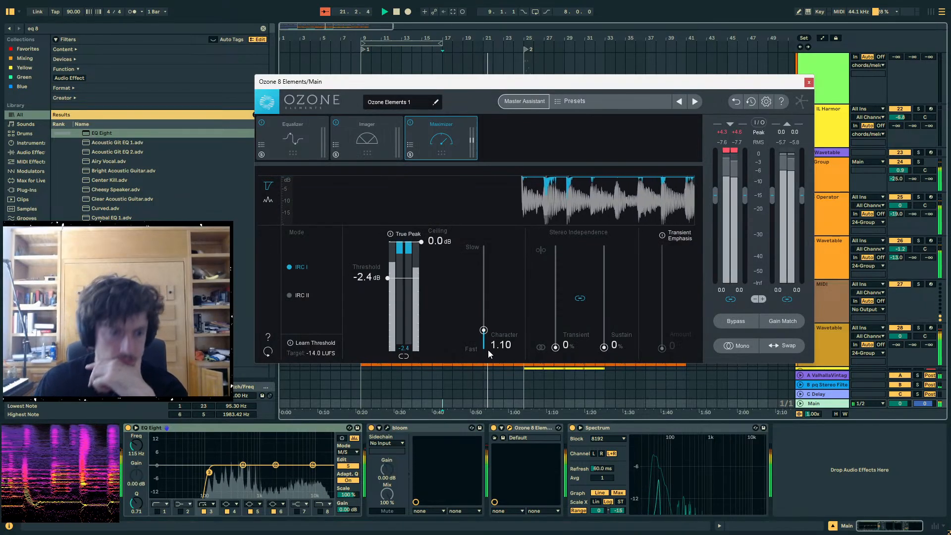
pyautogui.moveTo(484, 330); pyautogui.dragTo(483, 323)
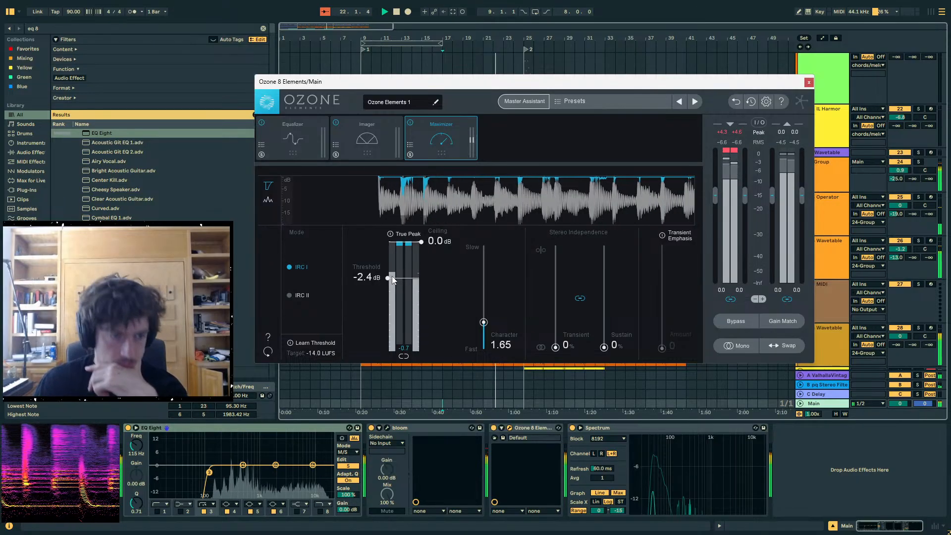
pyautogui.moveTo(391, 275); pyautogui.dragTo(391, 272)
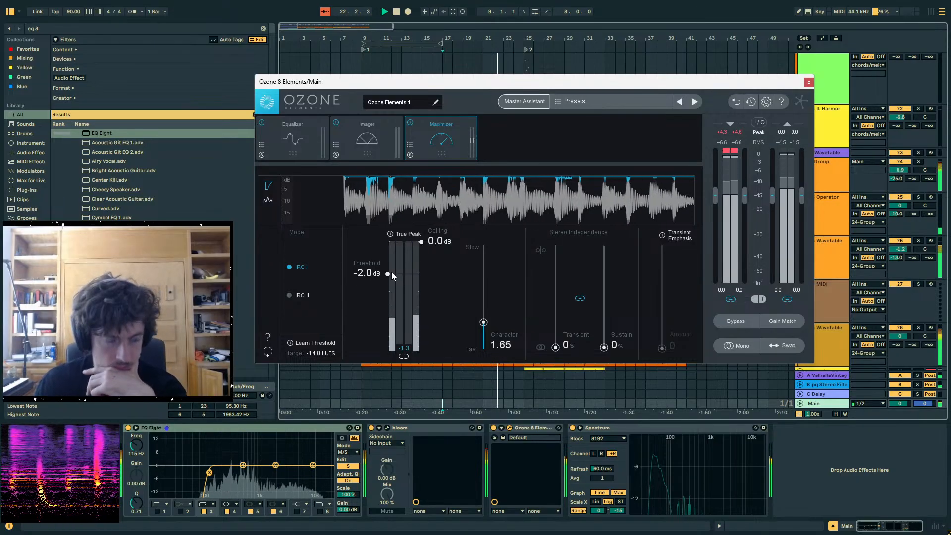
pyautogui.click(808, 83)
# - Examine the clips around bar 25 across the chord and melody tracks while the song plays
pyautogui.click(525, 222)
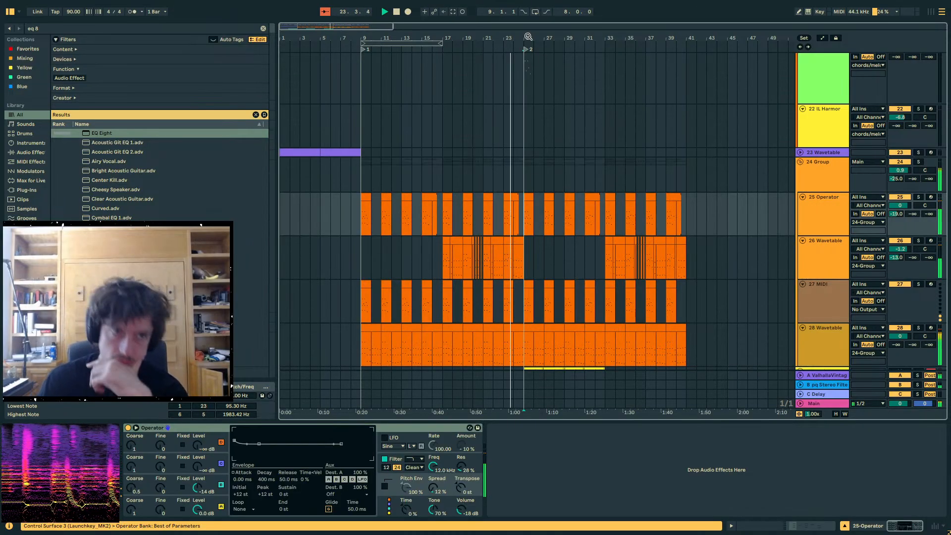
pyautogui.moveTo(528, 37); pyautogui.dragTo(534, 90)
pyautogui.scroll(-6, 605, 147)
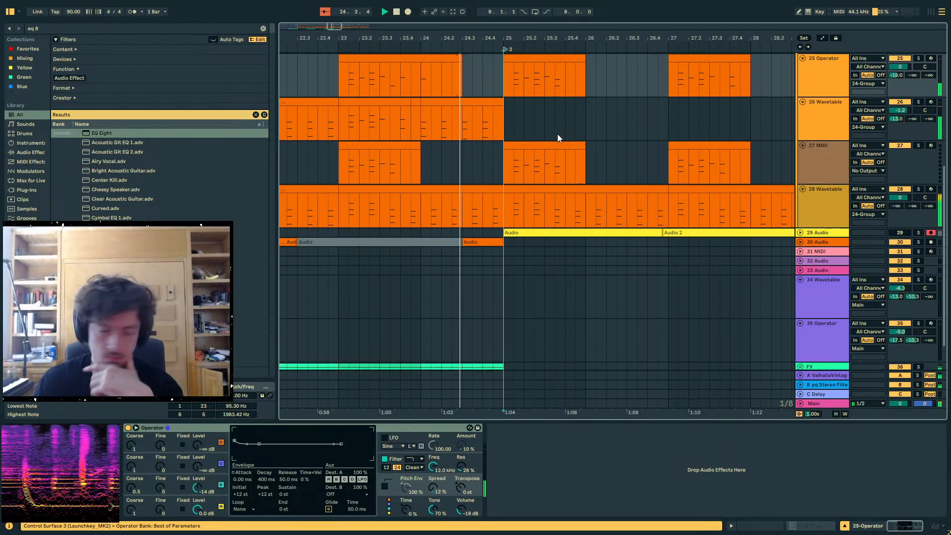
pyautogui.scroll(-1, 557, 134)
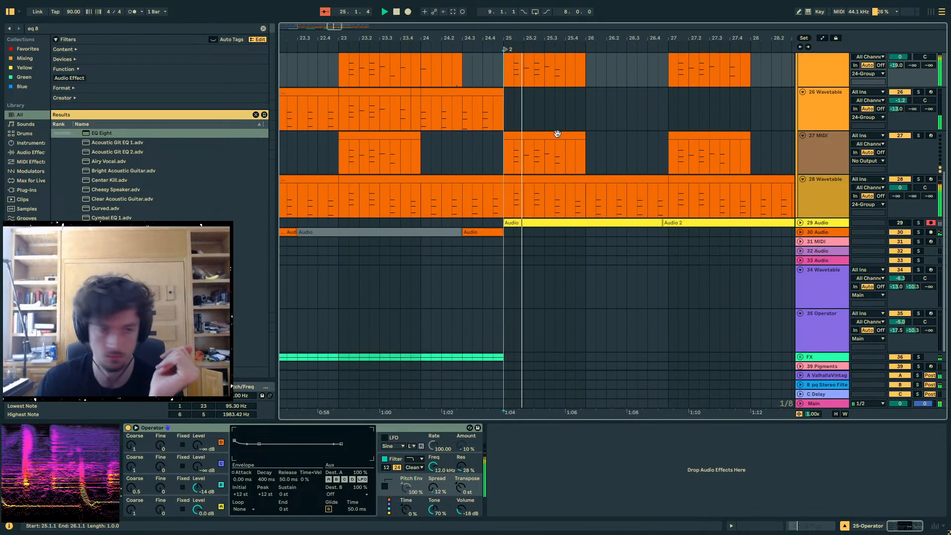
pyautogui.scroll(10, 557, 134)
pyautogui.click(557, 133)
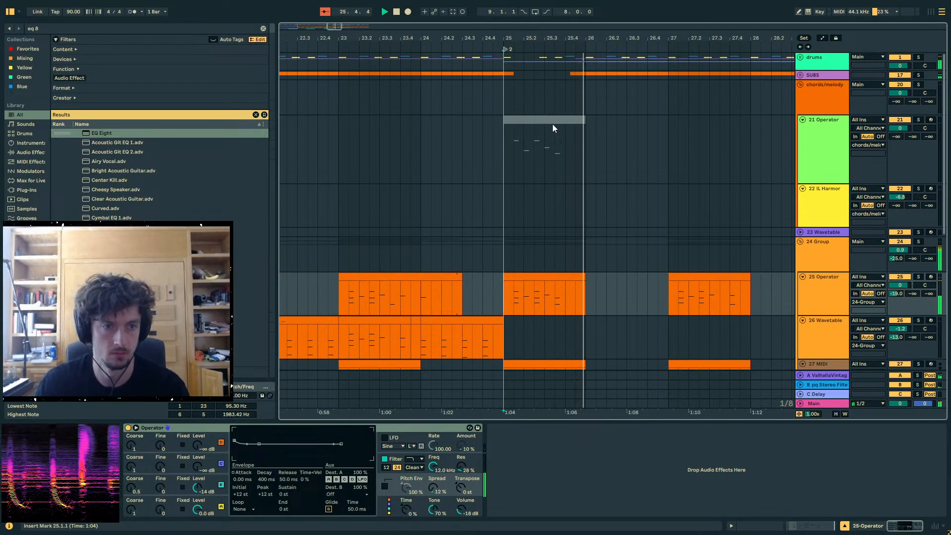
pyautogui.click(822, 254)
pyautogui.scroll(-3, 555, 216)
pyautogui.click(552, 187)
pyautogui.scroll(-2, 618, 253)
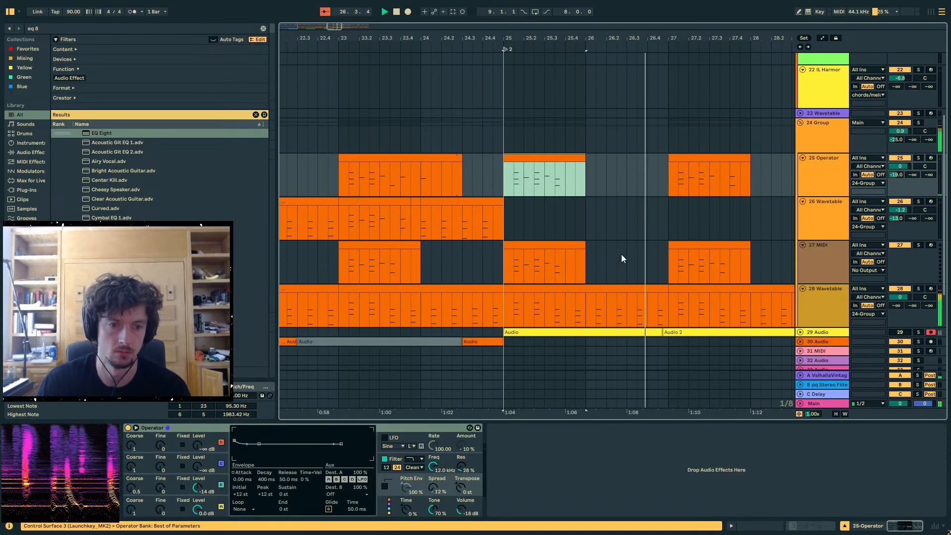
# - Set the Osc 1 Effect 1 automation of track 28 Wavetable to 0 at bar 25 and hide the automation
pyautogui.click(540, 258)
pyautogui.doubleClick(198, 510)
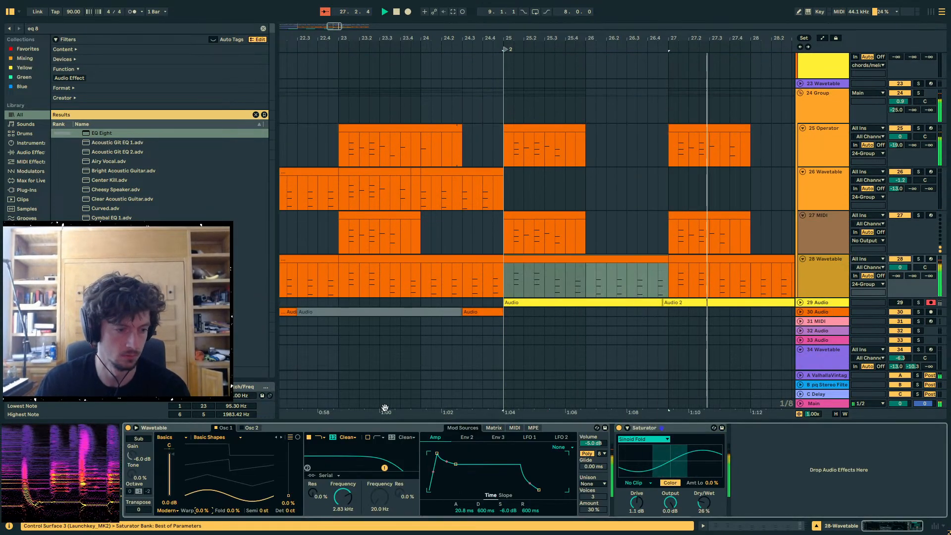
pyautogui.click(528, 272)
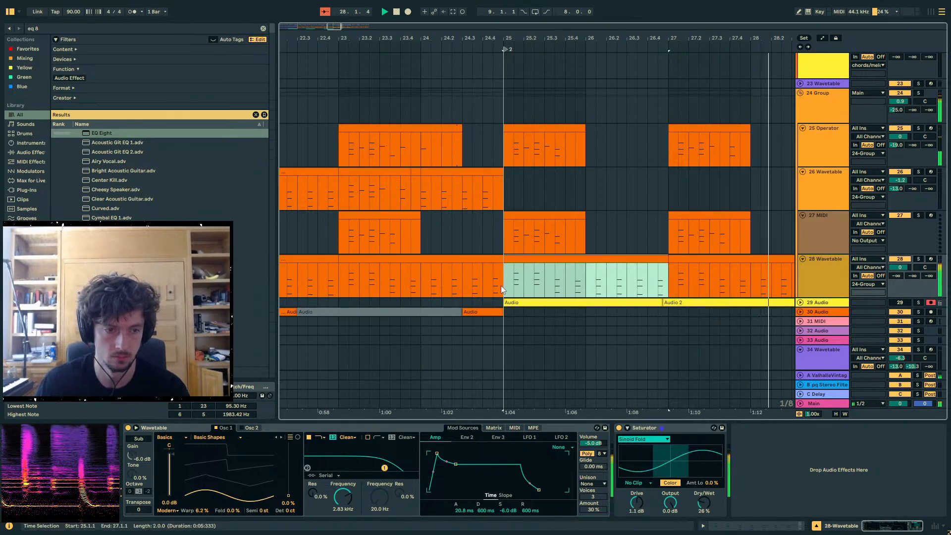
pyautogui.press('a')
pyautogui.click(495, 279)
pyautogui.rightClick(505, 279)
pyautogui.click(516, 283)
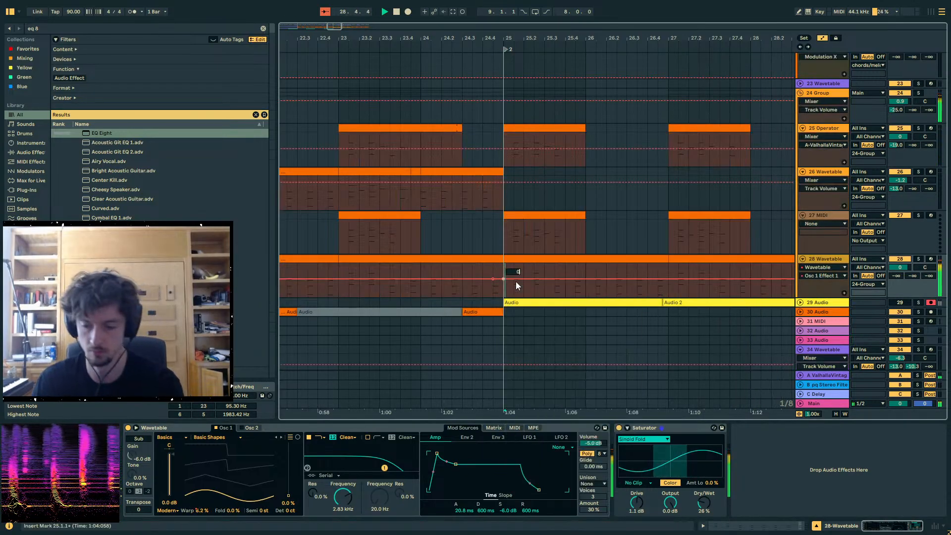
pyautogui.write('0')
pyautogui.press('Return')
pyautogui.click(509, 260)
pyautogui.scroll(-4, 554, 260)
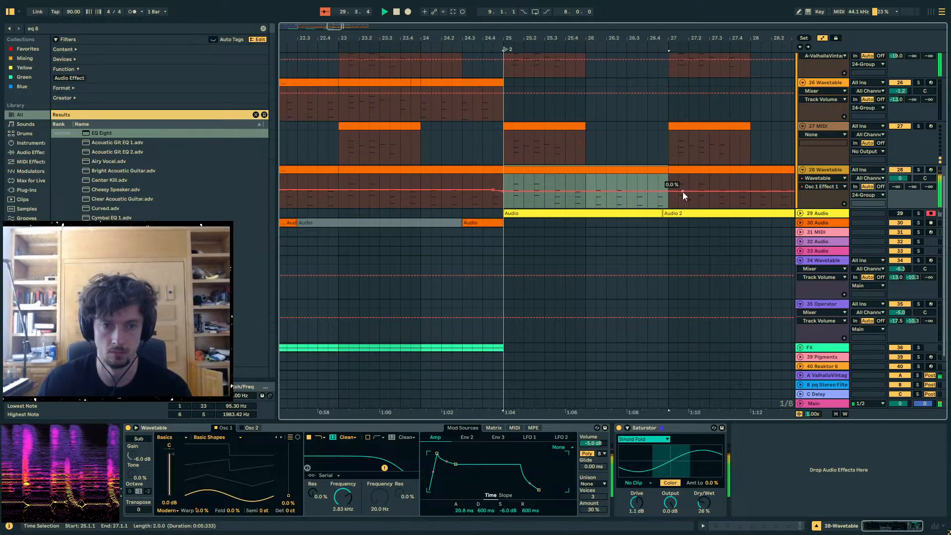
pyautogui.moveTo(639, 42); pyautogui.dragTo(535, 25)
pyautogui.press('a')
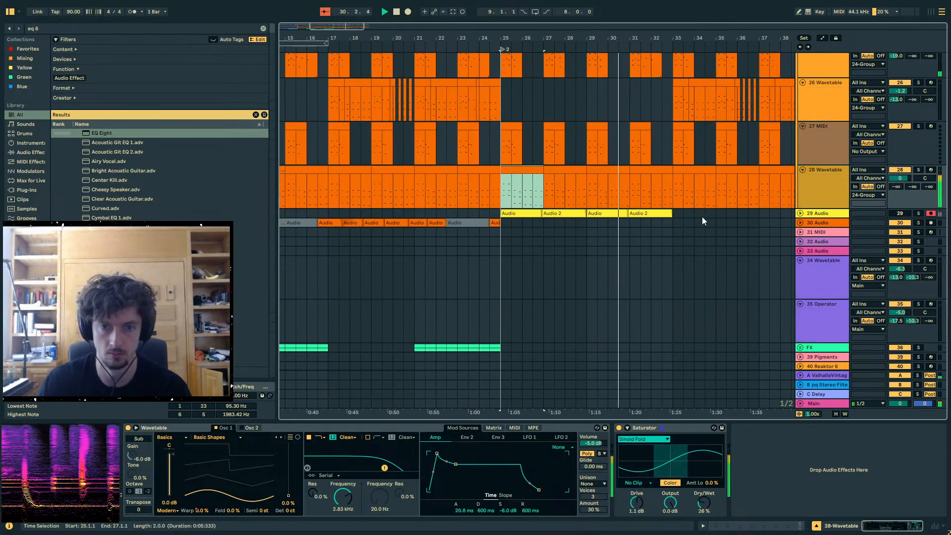
# - Stop playback and copy the two-bar clip at bar 25 of track 28 Wavetable to bar 25 of track 34 Wavetable
pyautogui.scroll(-1, 661, 226)
pyautogui.press('space')
pyautogui.click(498, 230)
pyautogui.click(494, 233)
pyautogui.click(524, 166)
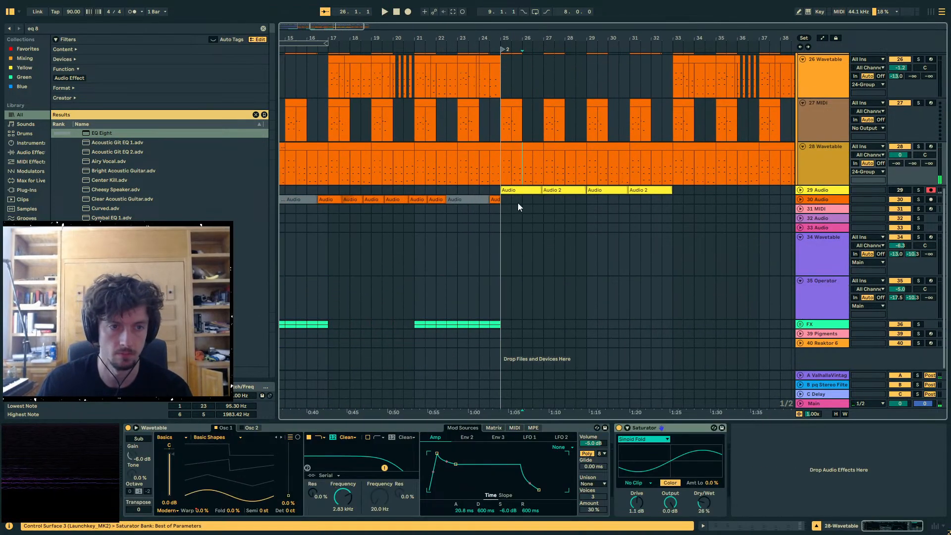
pyautogui.click(518, 145)
pyautogui.moveTo(513, 38); pyautogui.dragTo(510, 12)
pyautogui.click(479, 244)
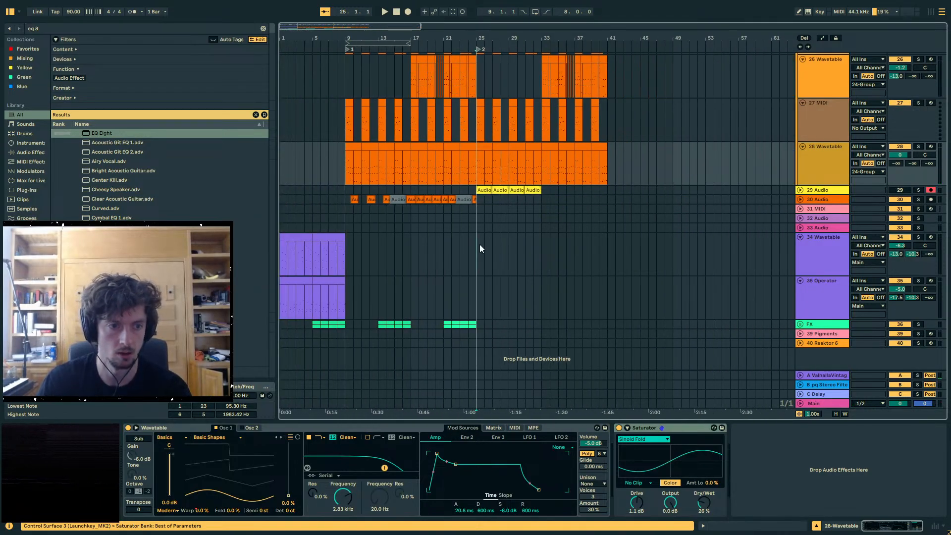
pyautogui.click(487, 155)
pyautogui.hotkey('ctrl', 'c')
pyautogui.click(475, 240)
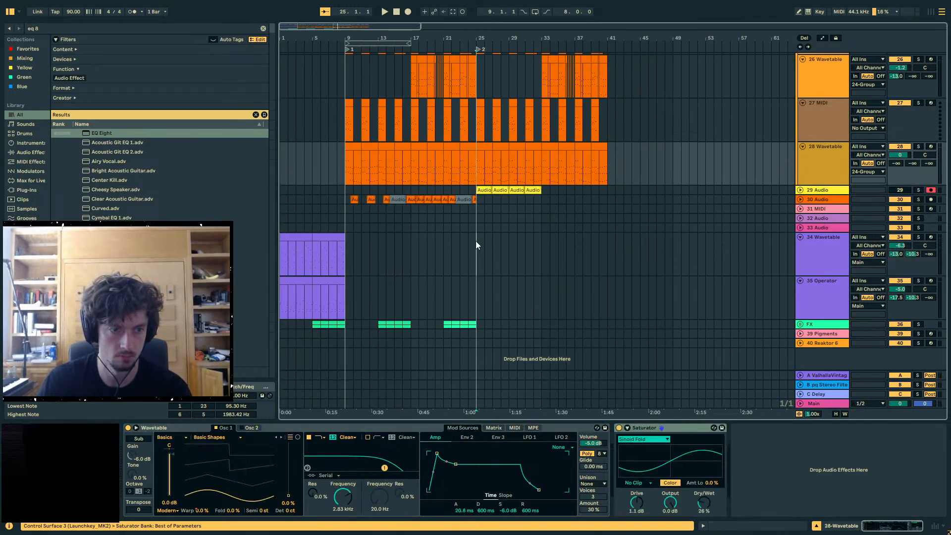
pyautogui.hotkey('ctrl', 'v')
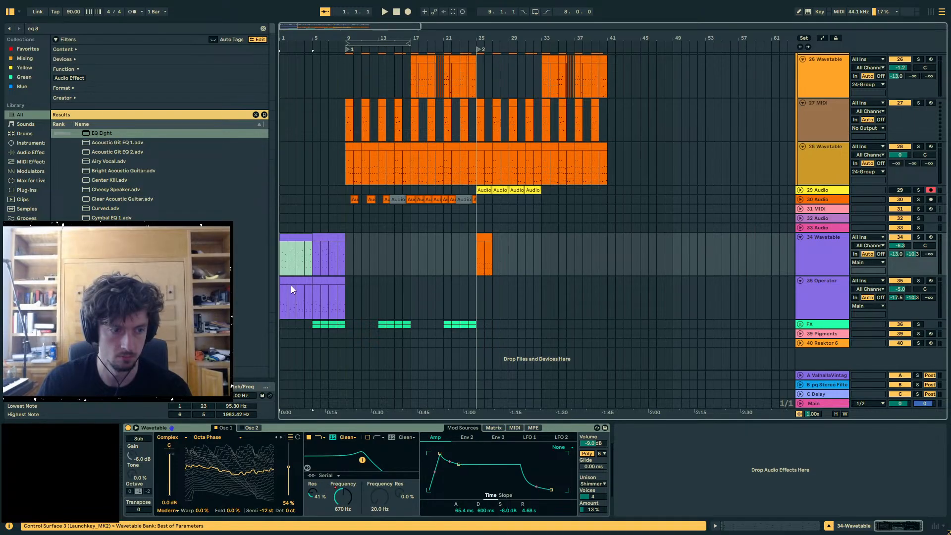
# - Play the copied clip and move it to track 35 Operator at bar 25
pyautogui.click(479, 240)
pyautogui.press('space')
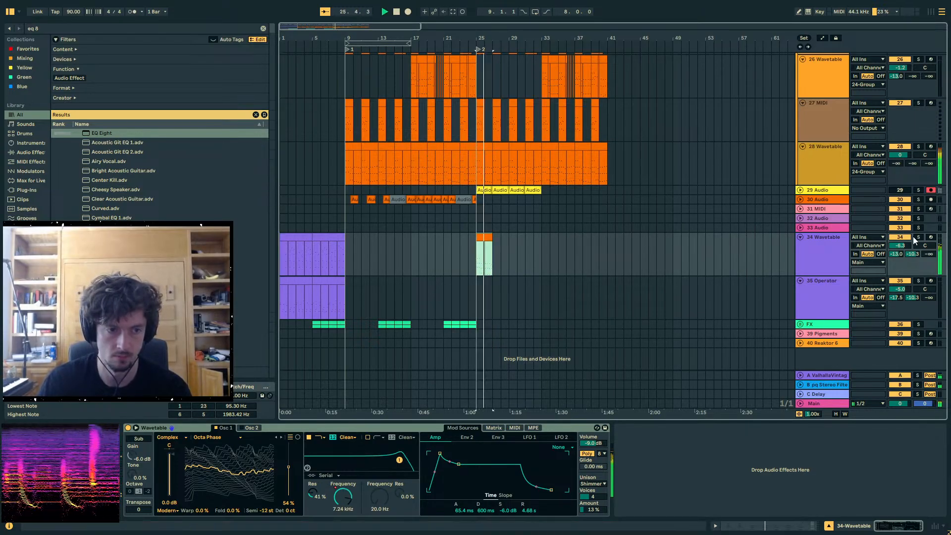
pyautogui.moveTo(485, 255); pyautogui.dragTo(485, 297)
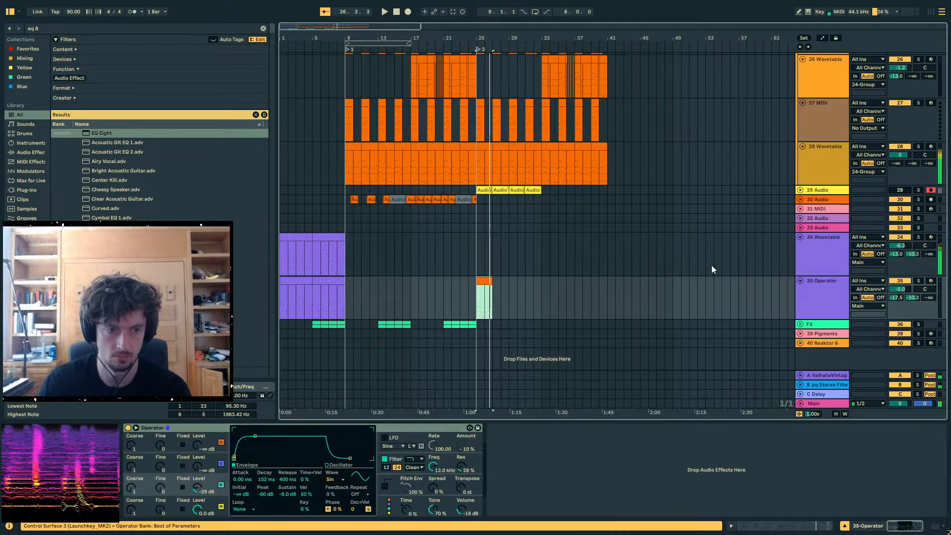
# - Open the notes of the first clip on track 35 Operator and copy the notes of its first two bars
pyautogui.click(289, 279)
pyautogui.click(776, 525)
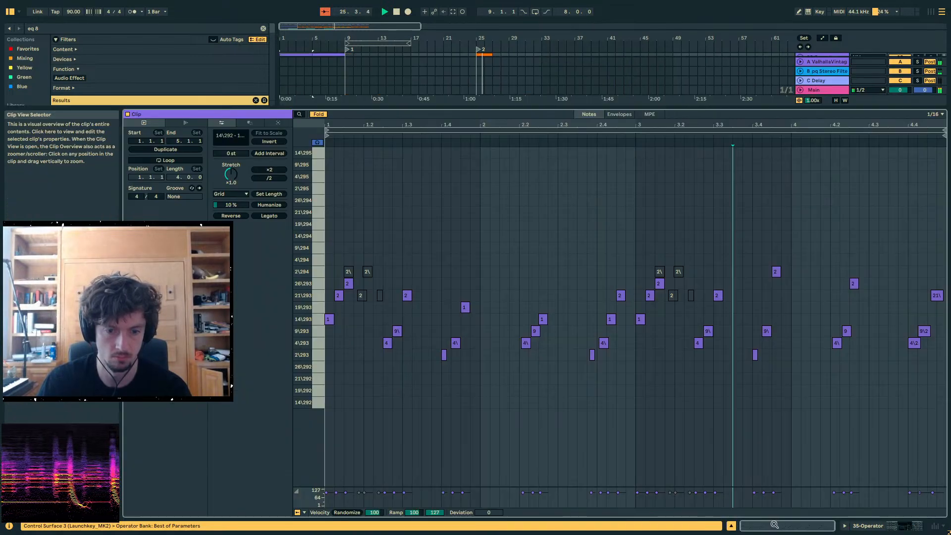
pyautogui.moveTo(328, 371); pyautogui.dragTo(632, 239)
pyautogui.moveTo(615, 107); pyautogui.dragTo(584, 394)
# - Paste the copied notes at the start of the bar 25 clip on track 35 Operator and transpose them up an octave
pyautogui.click(481, 254)
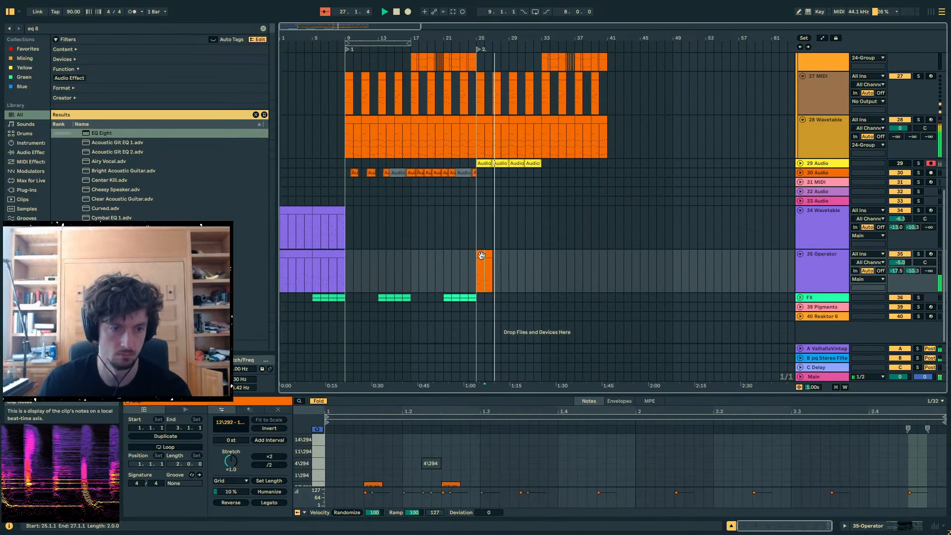
pyautogui.press('space')
pyautogui.moveTo(522, 394); pyautogui.dragTo(495, 116)
pyautogui.click(331, 209)
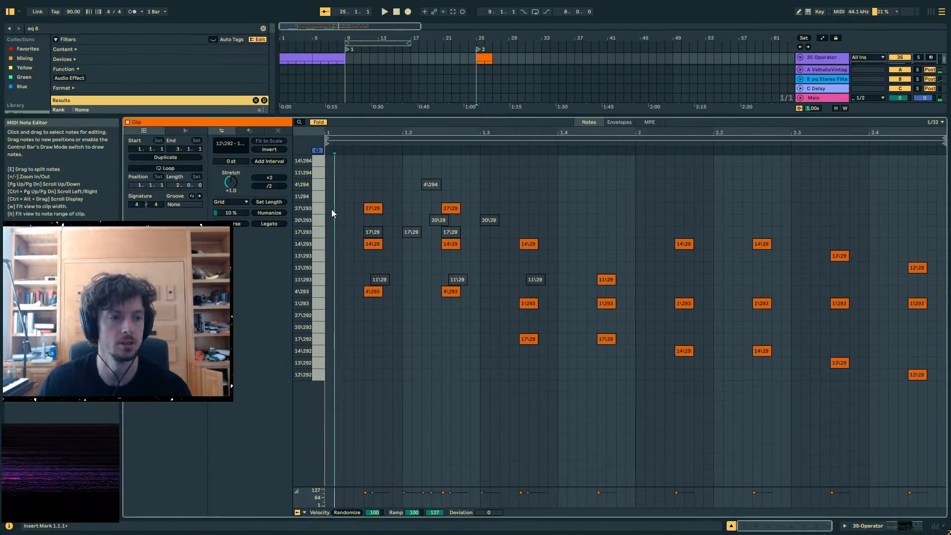
pyautogui.click(329, 209)
pyautogui.hotkey('ctrl', 'v')
pyautogui.hotkey('shift', 'Up')
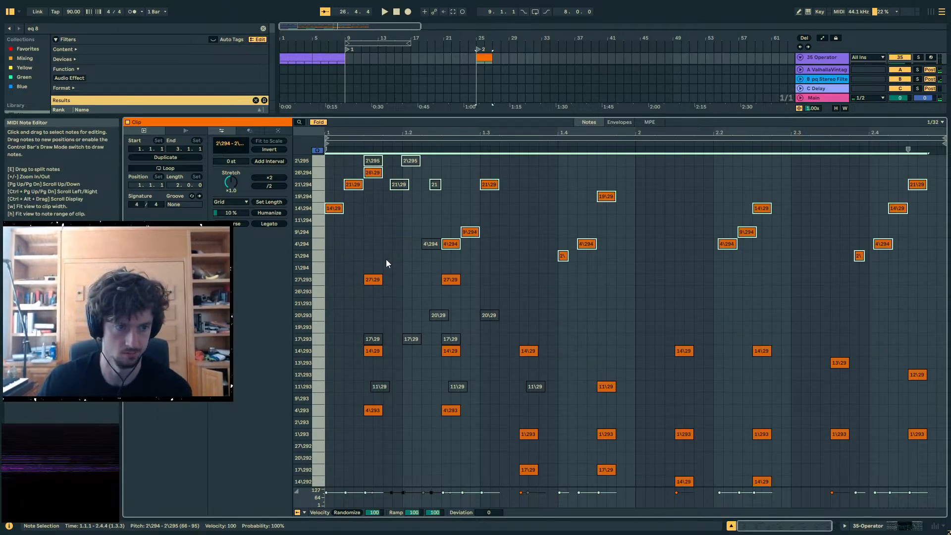
pyautogui.moveTo(350, 134); pyautogui.dragTo(349, 137)
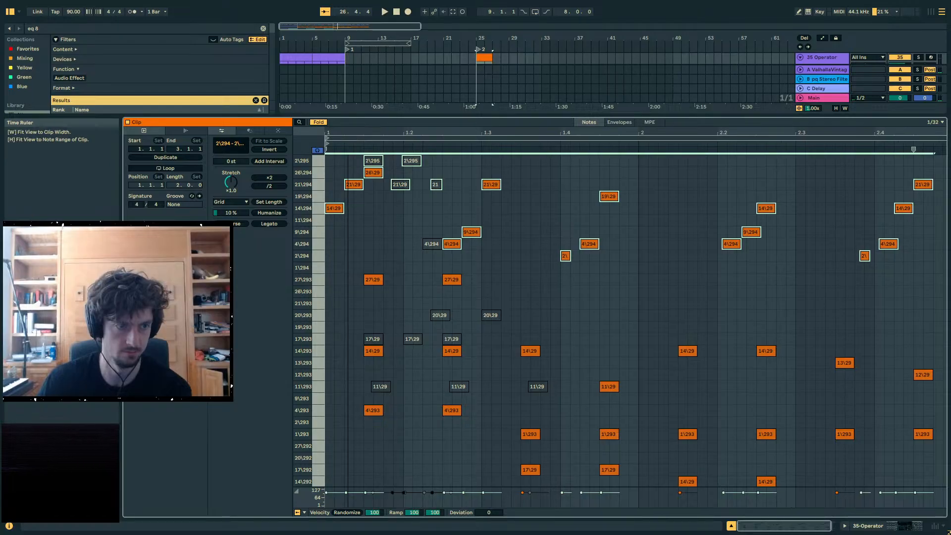
# - Raise the pasted 26\294 note at 1.1.3 to 27\294
pyautogui.click(374, 173)
pyautogui.click(321, 122)
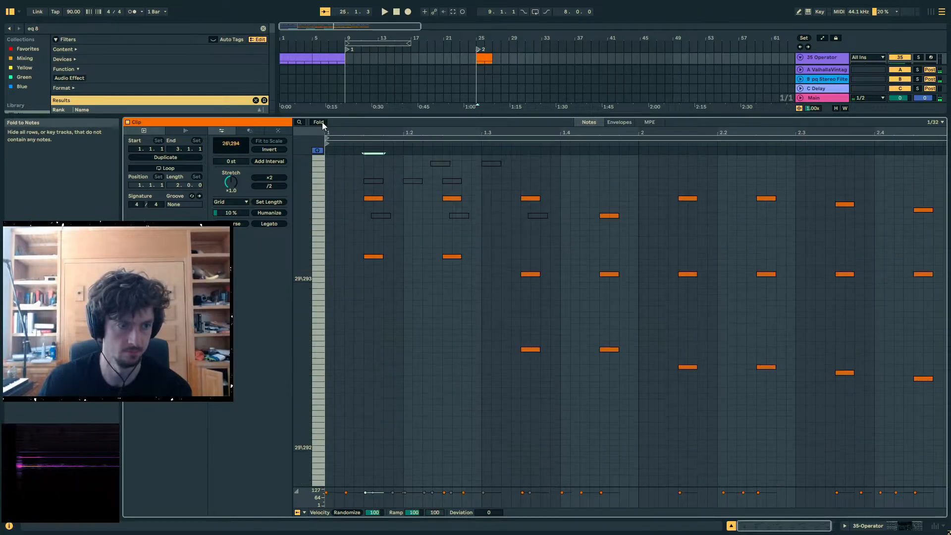
pyautogui.click(322, 122)
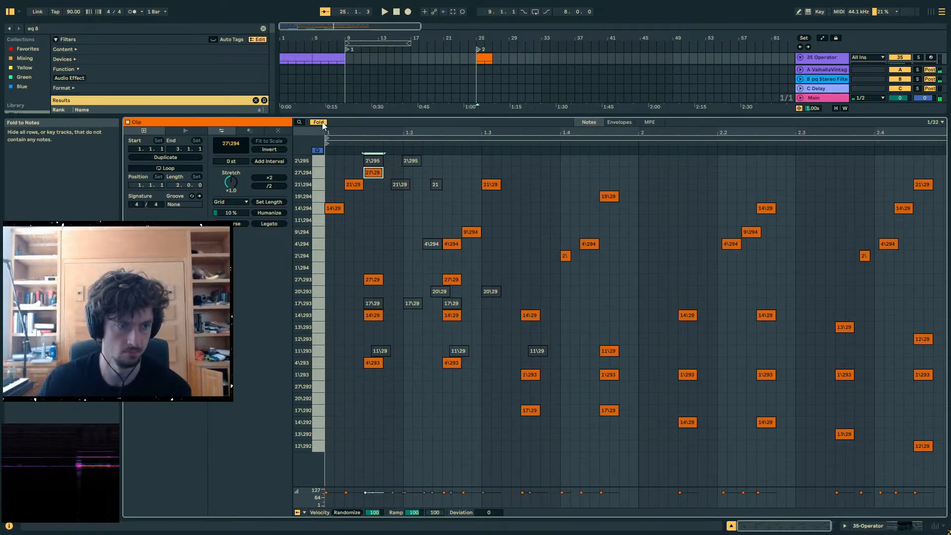
# - Raise the first pasted note to 21\294 and lower the second pasted note to 4\294
pyautogui.click(339, 206)
pyautogui.press('Up')
pyautogui.press('Up')
pyautogui.click(355, 186)
pyautogui.press('Down')
pyautogui.press('Down')
pyautogui.press('Down')
pyautogui.press('Down')
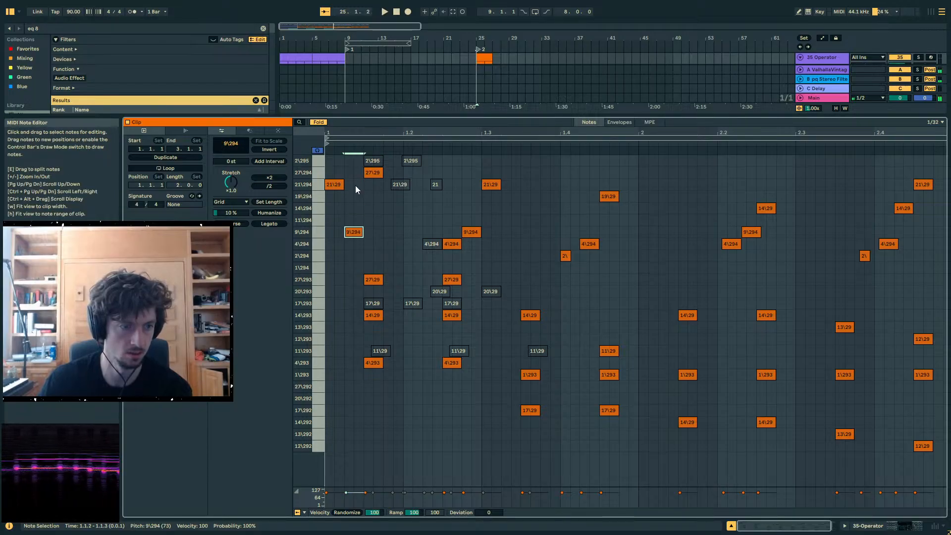
pyautogui.press('Down')
# - Swap the first two notes in time, placing 4\294 at 1.1.1 and 21\294 at 1.1.2
pyautogui.click(333, 185)
pyautogui.press('Right')
pyautogui.press('Right')
pyautogui.click(353, 244)
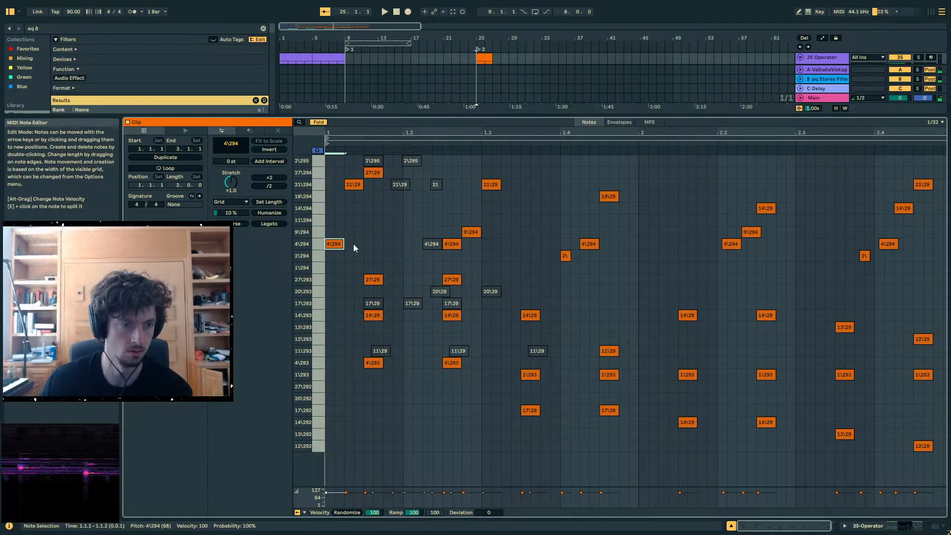
# - Deactivate the chord notes at 1.1.3, transpose the three opening melody notes down an octave and play the clip
pyautogui.moveTo(371, 250); pyautogui.dragTo(382, 383)
pyautogui.press('0')
pyautogui.moveTo(372, 262); pyautogui.dragTo(318, 167)
pyautogui.hotkey('shift', 'Down')
pyautogui.press('space')
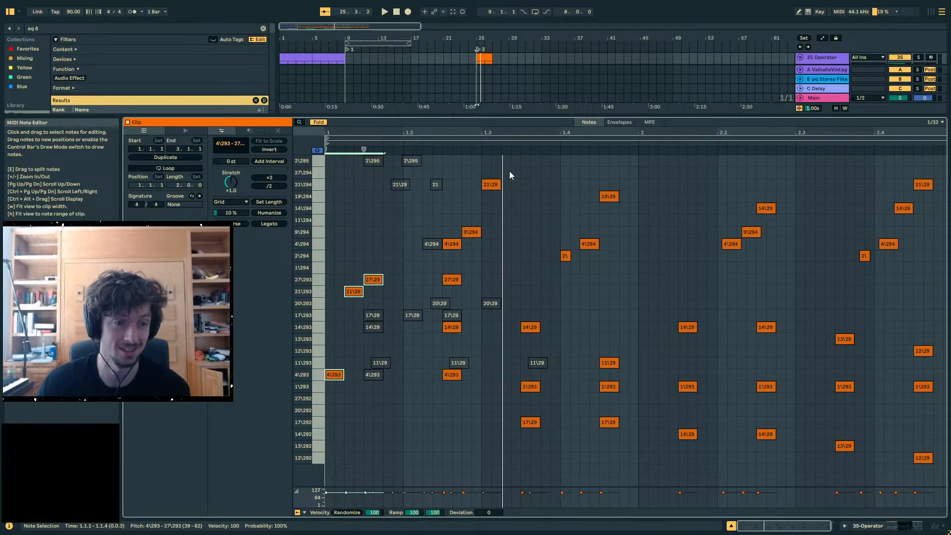
# - Delete the melody and chord notes between about 1.2.3 and 1.3, and duplicate the opening phrase after itself
pyautogui.moveTo(509, 170); pyautogui.dragTo(457, 375)
pyautogui.press('Delete')
pyautogui.moveTo(394, 252); pyautogui.dragTo(324, 391)
pyautogui.hotkey('ctrl', 'd')
pyautogui.press('space')
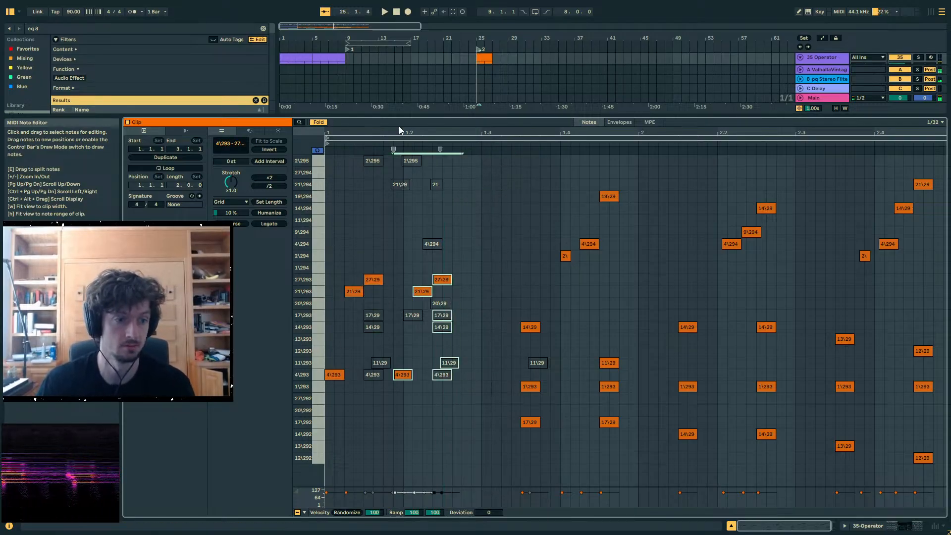
# - Nudge the duplicated phrase later in time so it starts just after 1.2.2
pyautogui.moveTo(400, 131)
pyautogui.mouseDown()
pyautogui.moveTo(400, 122)
pyautogui.moveTo(384, 129)
pyautogui.mouseUp()
pyautogui.press('Right')
pyautogui.press('Right')
pyautogui.press('Right')
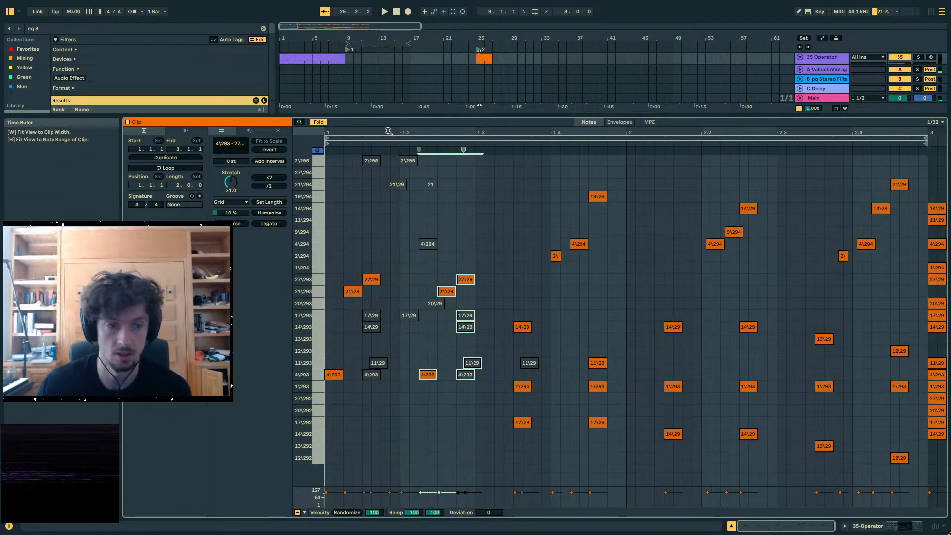
pyautogui.press('Right')
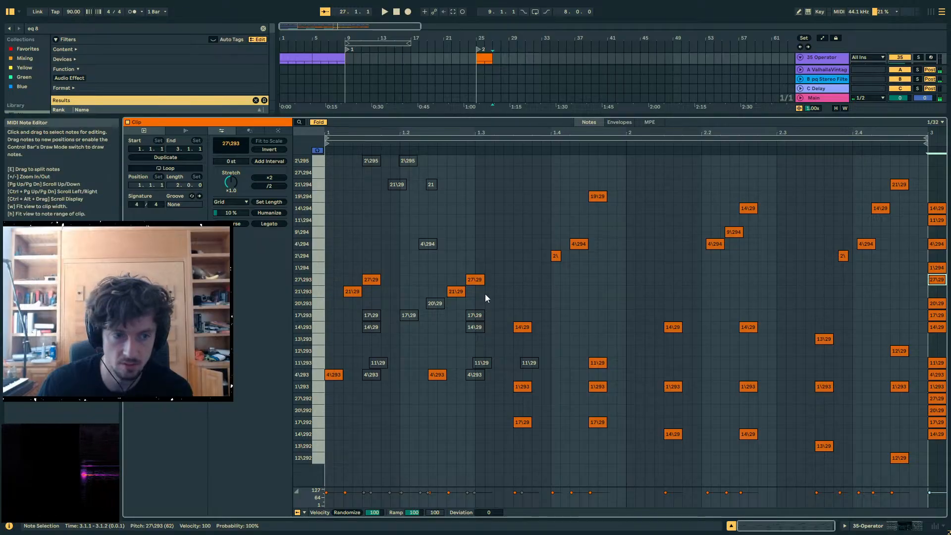
# - Lower both 21\293 notes of the opening and duplicated phrases to 20\293 and listen to the change
pyautogui.moveTo(485, 293); pyautogui.dragTo(342, 297)
pyautogui.press('Down')
pyautogui.press('space')
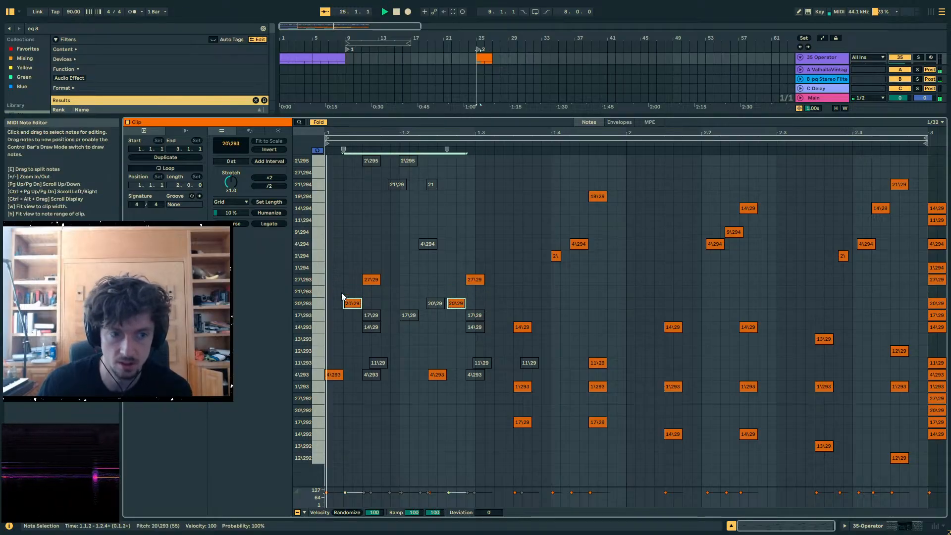
pyautogui.press('space')
# - In the duplicated phrase, lower the middle note to 17\293, raise the last note to 1\294, and play the clip
pyautogui.click(456, 304)
pyautogui.press('Down')
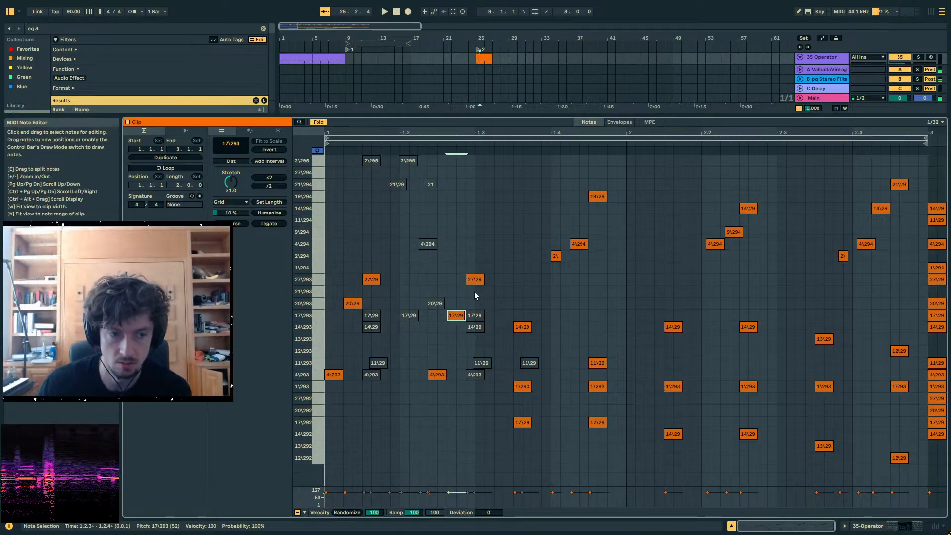
pyautogui.click(474, 276)
pyautogui.press('Up')
pyautogui.press('space')
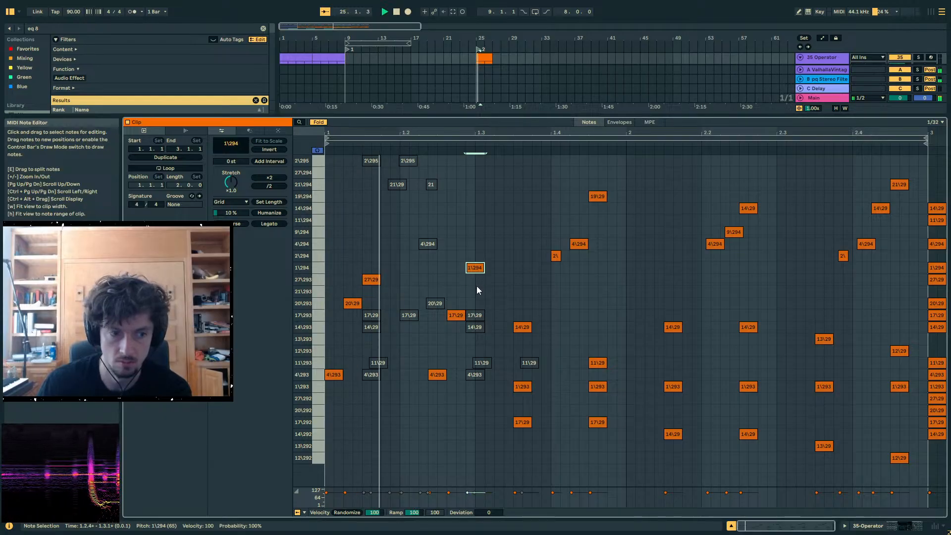
# - In the duplicated phrase, lower the last note to 20\293 and the middle note to 14\293, and nudge the last note earlier
pyautogui.press('Down')
pyautogui.press('Down')
pyautogui.press('Down')
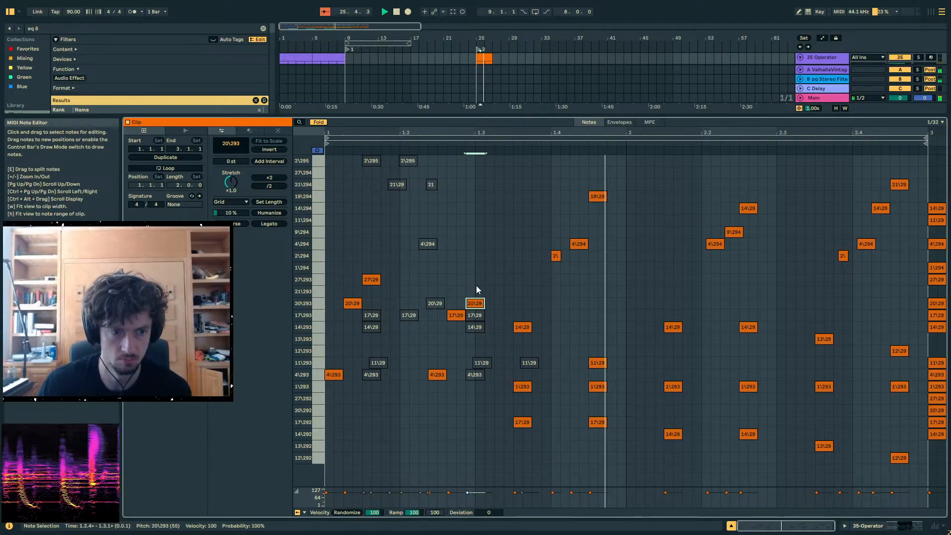
pyautogui.click(455, 315)
pyautogui.press('Down')
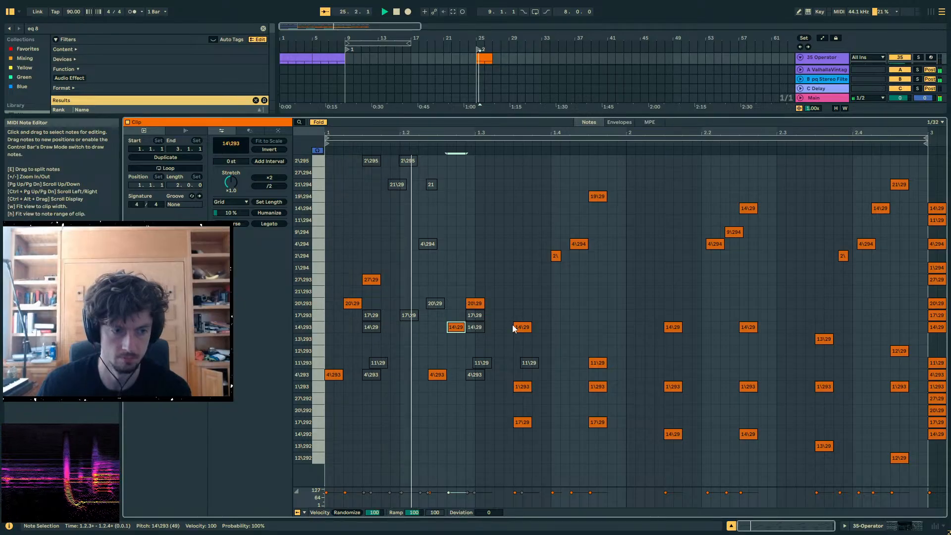
pyautogui.click(471, 303)
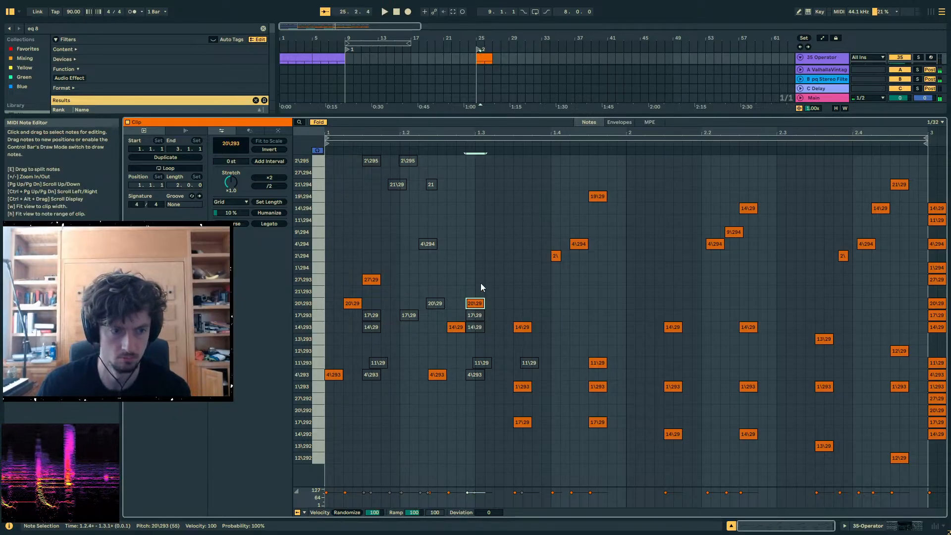
pyautogui.press('Left')
pyautogui.press('space')
# - Raise the 35 Operator track's volume to 4.8 dB during playback and return to its melody clip
pyautogui.click(906, 526)
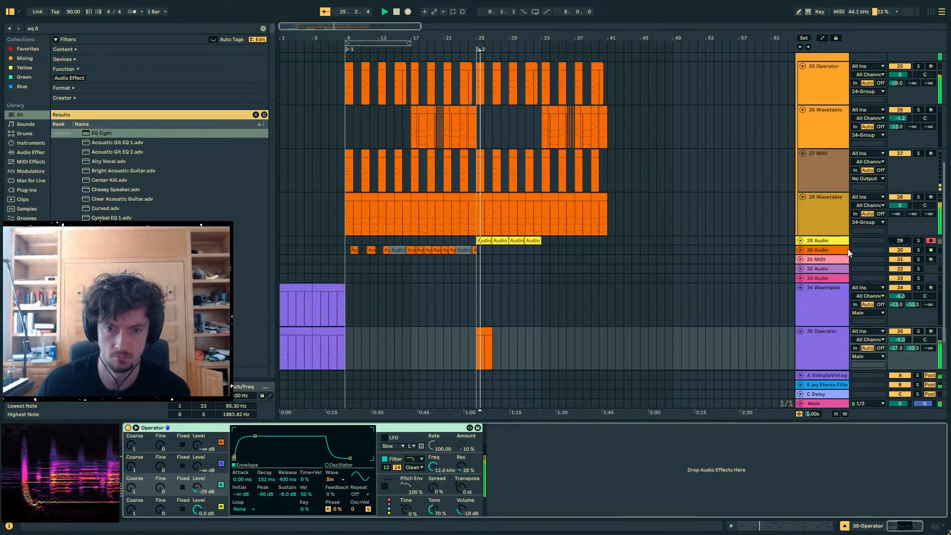
pyautogui.moveTo(903, 290); pyautogui.dragTo(903, 268)
pyautogui.press('space')
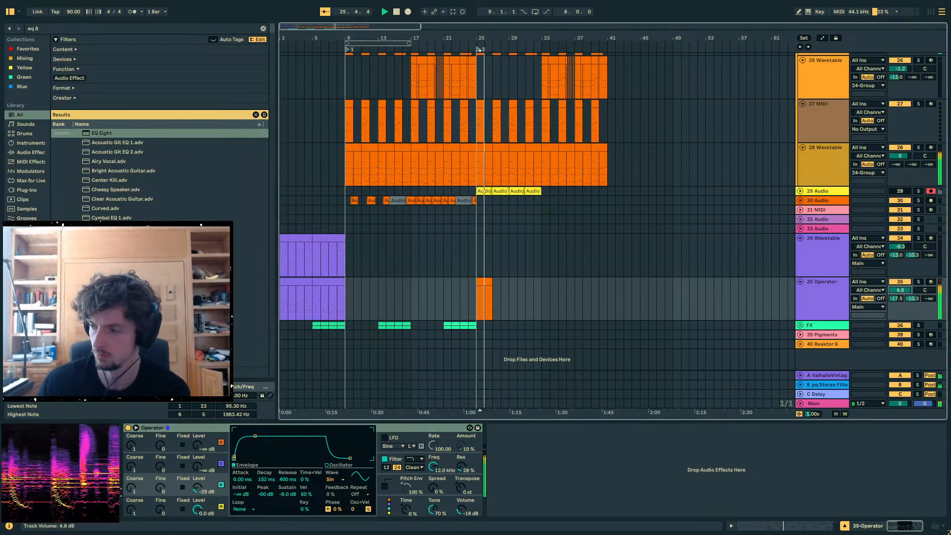
pyautogui.click(772, 526)
pyautogui.press('space')
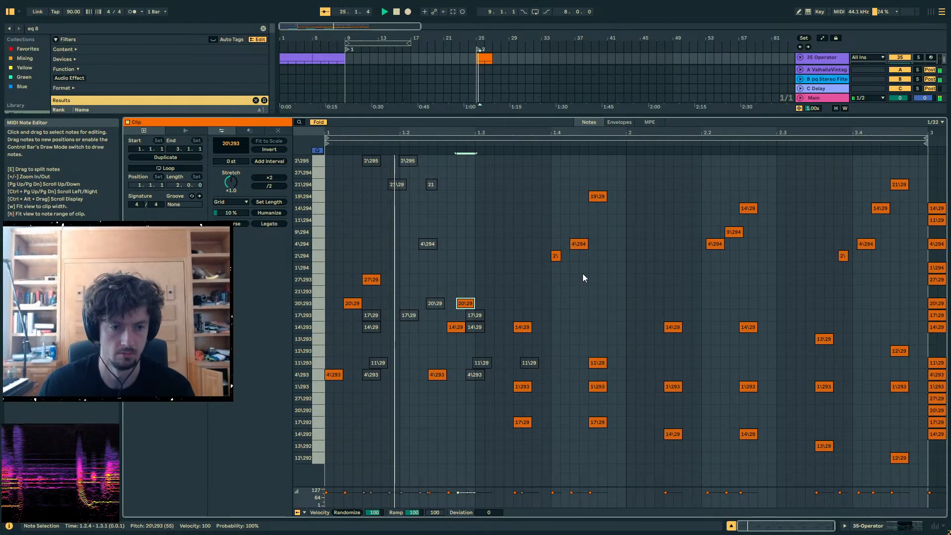
# - Deactivate the three chord notes at 1.4.3 and add a 14\294 melody note from 2.1.1 to 2.1.2
pyautogui.press('0')
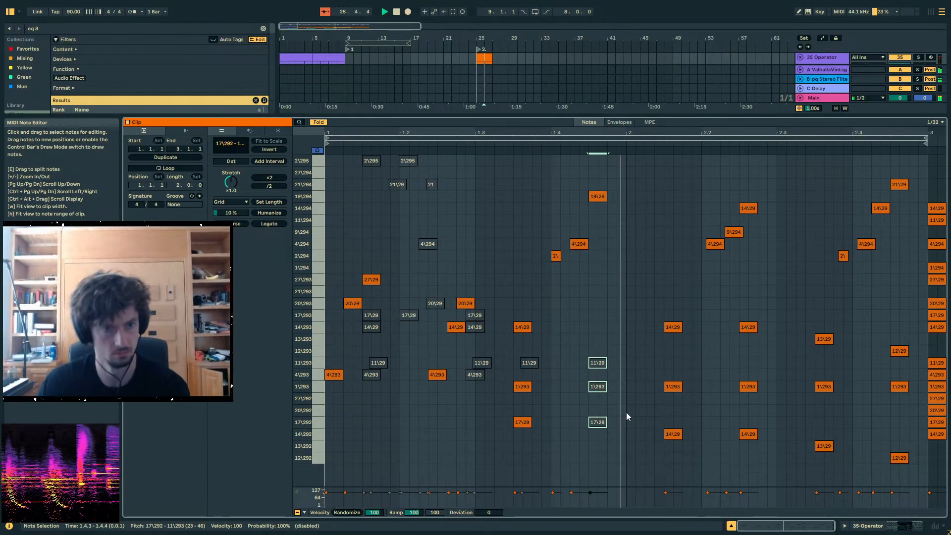
pyautogui.click(631, 207)
pyautogui.press('space')
pyautogui.doubleClick(631, 207)
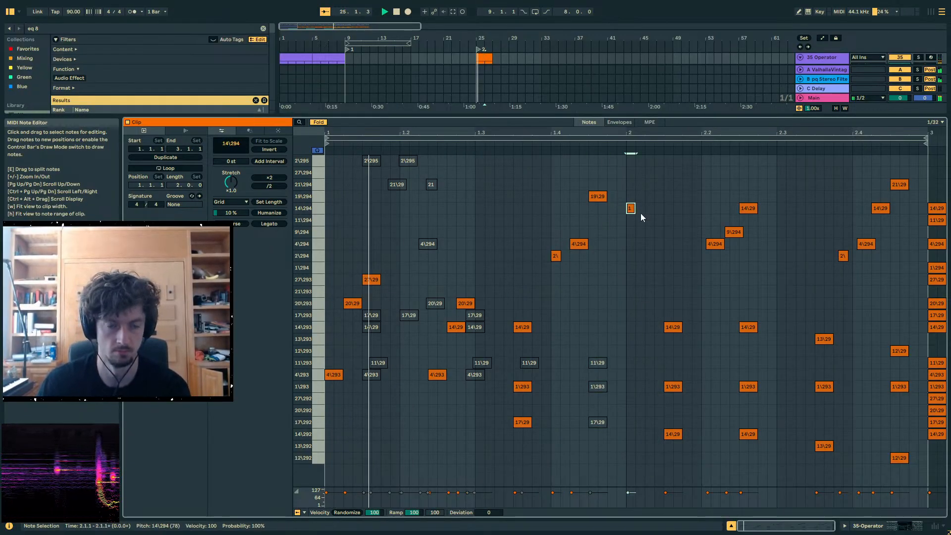
pyautogui.click(639, 209)
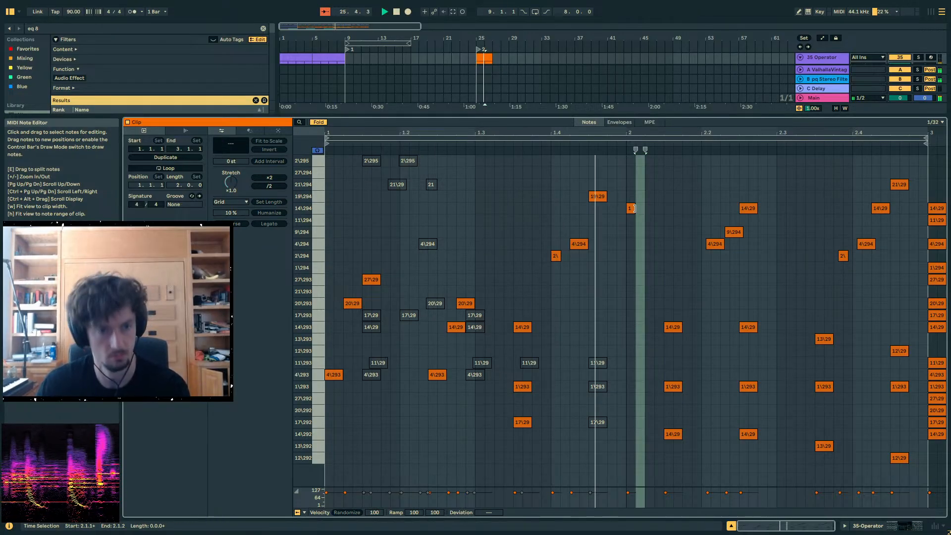
pyautogui.moveTo(634, 208); pyautogui.dragTo(645, 209)
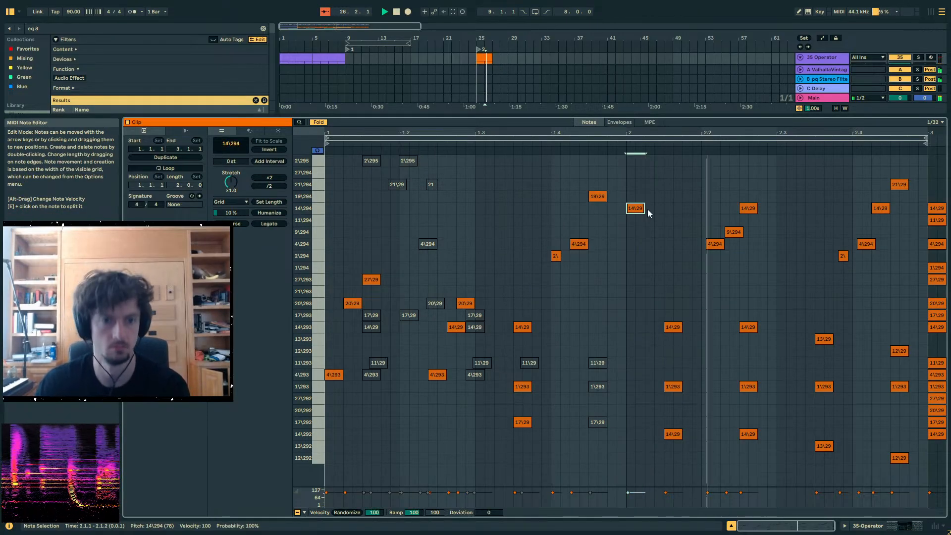
# - Add a short 11\294 melody note at 2.1.3 and deactivate the three chord notes below it
pyautogui.doubleClick(671, 221)
pyautogui.moveTo(679, 309); pyautogui.dragTo(667, 465)
pyautogui.press('0')
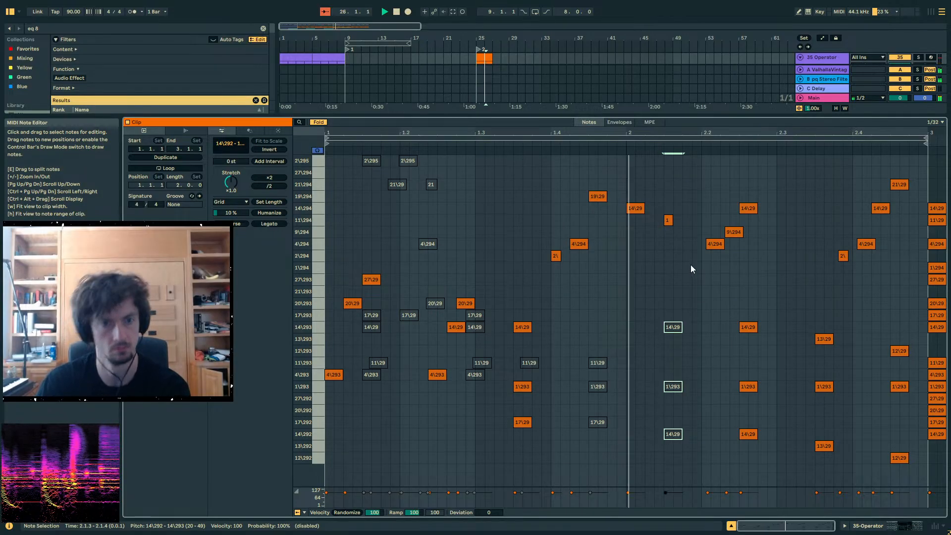
# - Deactivate the chord notes from 2.2.3 onward and the melody notes between 2.2.3 and 2.3.4, keeping the 4\294 and 9\294 notes after 2.2 active
pyautogui.moveTo(688, 260); pyautogui.dragTo(846, 144)
pyautogui.press('0')
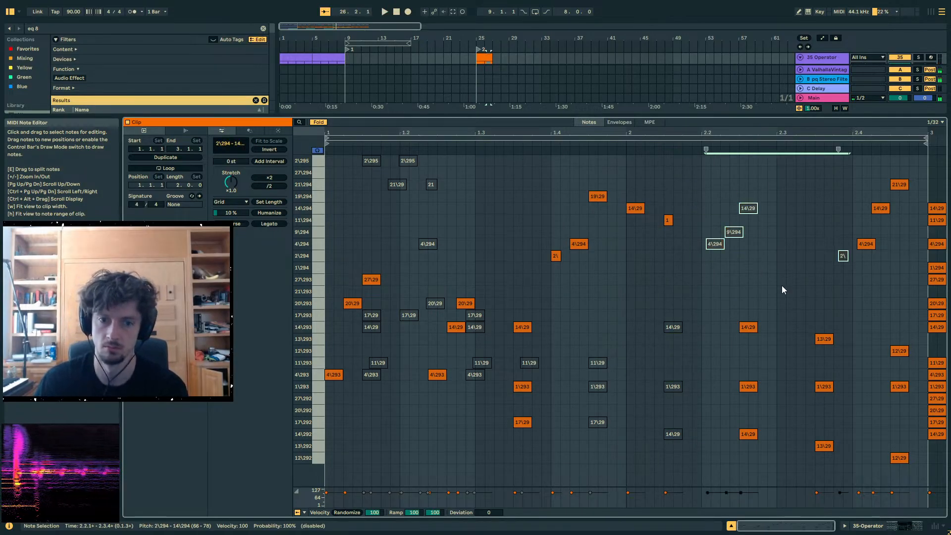
pyautogui.moveTo(780, 281); pyautogui.dragTo(734, 446)
pyautogui.press('0')
pyautogui.moveTo(936, 466); pyautogui.dragTo(778, 315)
pyautogui.press('0')
pyautogui.press('space')
pyautogui.moveTo(734, 271); pyautogui.dragTo(699, 242)
pyautogui.press('0')
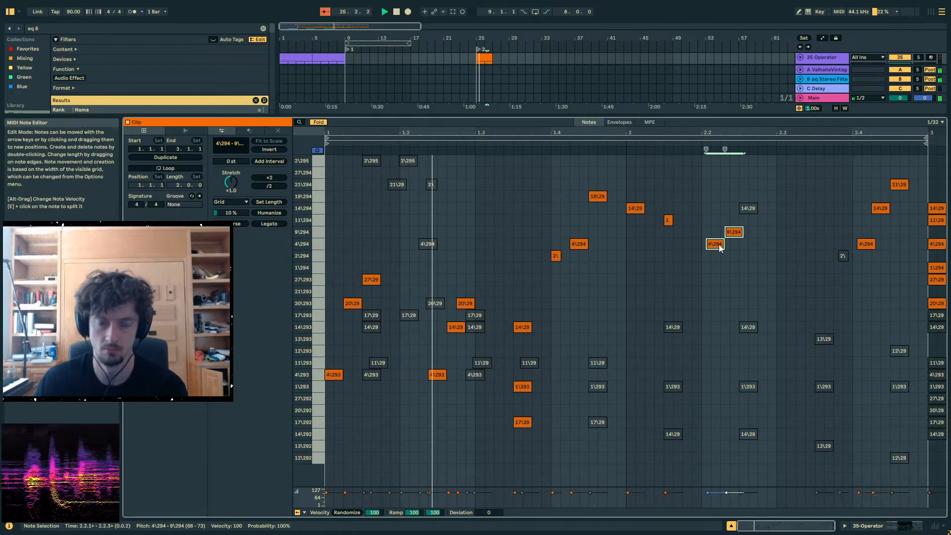
# - Replace the 9\294 note after 2.2.2 with a short 11\294 note and reactivate the 14\294 note beside it
pyautogui.click(749, 248)
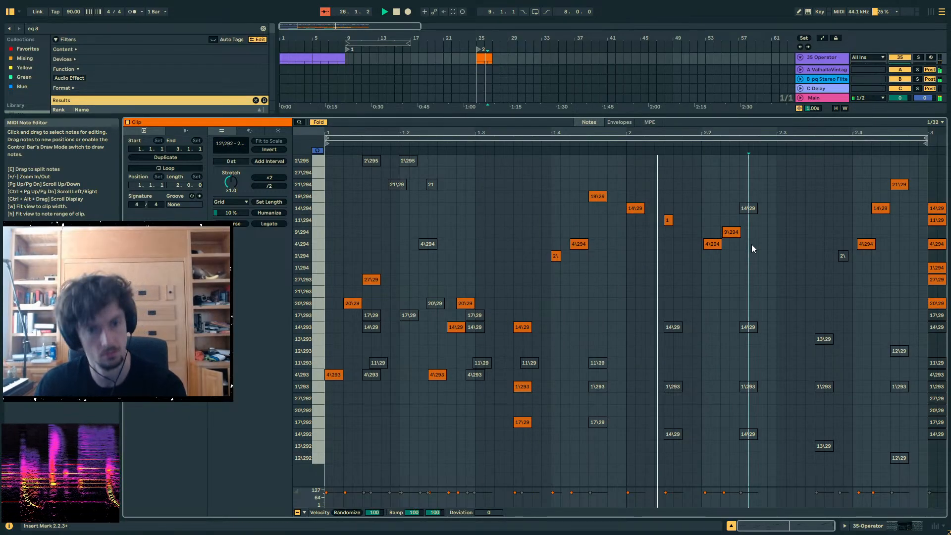
pyautogui.click(735, 232)
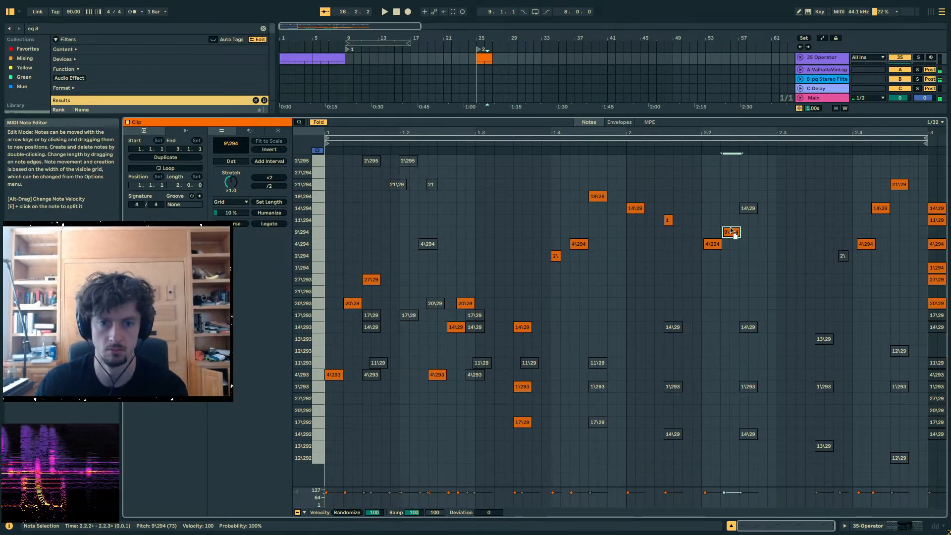
pyautogui.moveTo(738, 220); pyautogui.dragTo(732, 220)
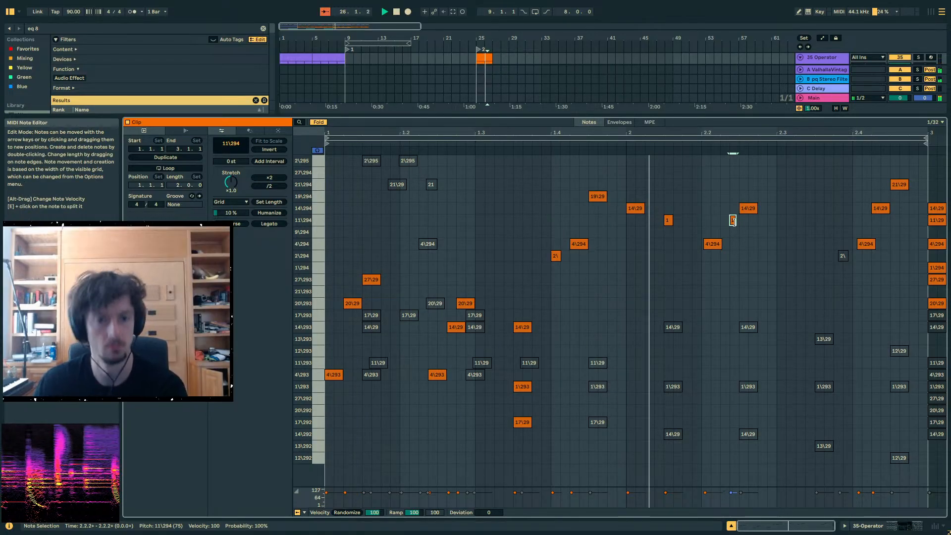
# - Duplicate the three-note figure of 4\294, 11\294 and 14\294 so the copy starts at 2.3
pyautogui.press('space')
pyautogui.moveTo(769, 209); pyautogui.dragTo(708, 250)
pyautogui.hotkey('ctrl', 'd')
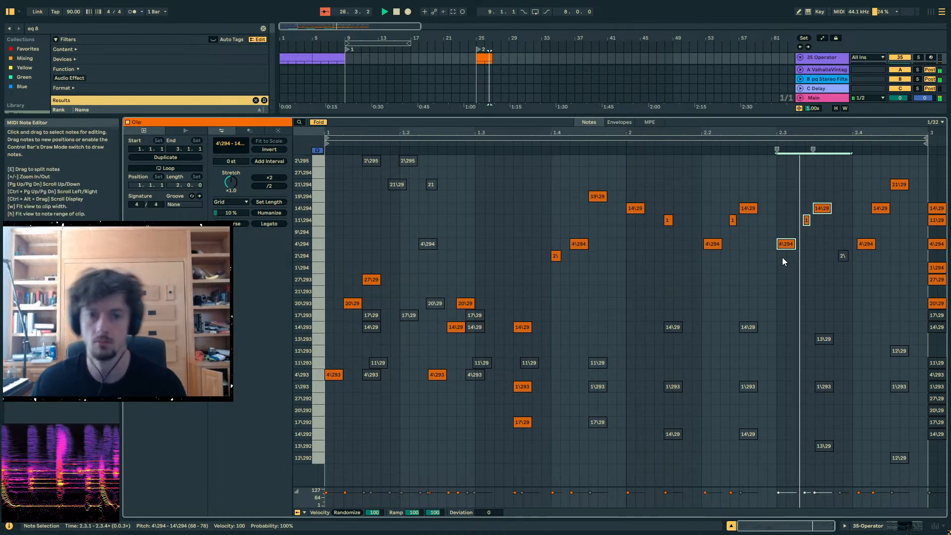
# - Repitch the three melody notes after 2.4 to 27\294, 21\294 and 14\294, nudging the first one earlier
pyautogui.moveTo(883, 262); pyautogui.dragTo(861, 235)
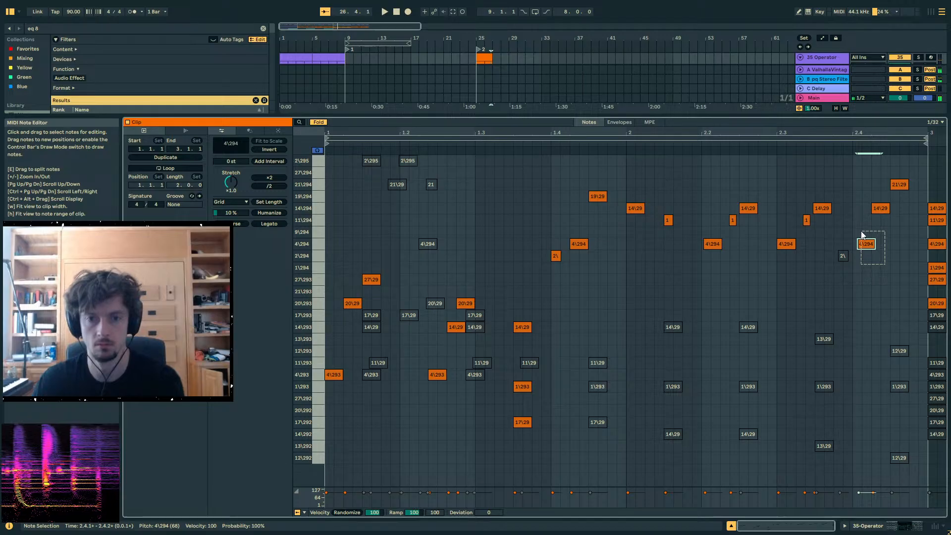
pyautogui.press('Up')
pyautogui.press('Up')
pyautogui.press('Up')
pyautogui.press('Up')
pyautogui.press('Up')
pyautogui.press('Left')
pyautogui.click(878, 209)
pyautogui.click(900, 186)
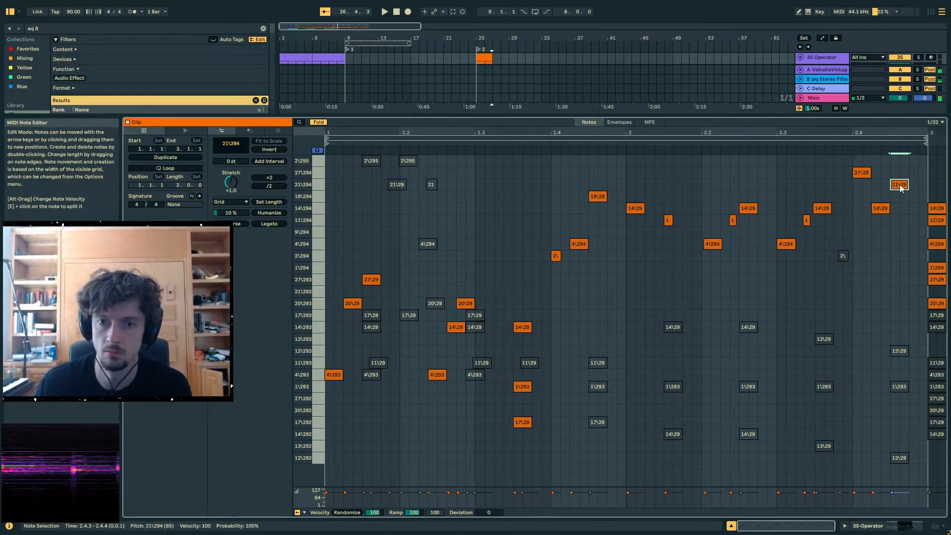
pyautogui.press('Down')
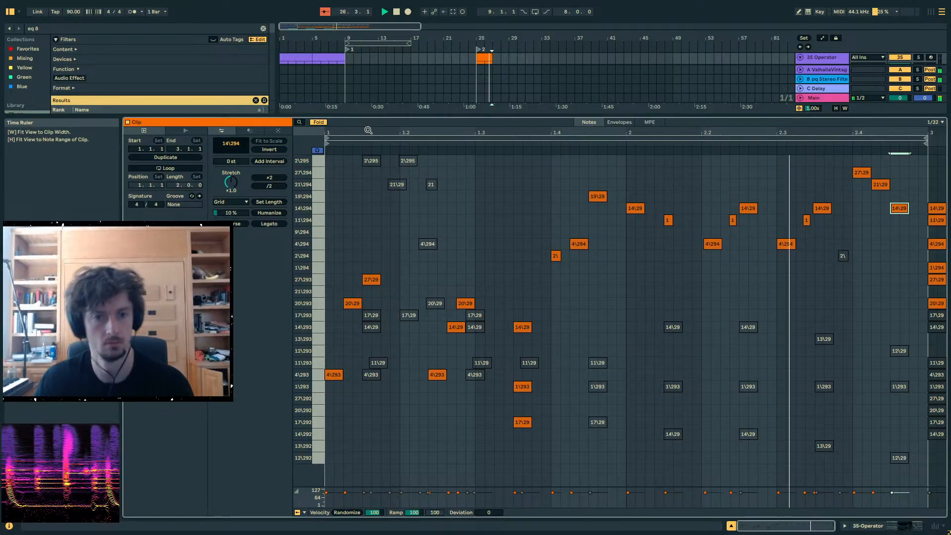
# - Shift the 21\294 note near 2.4.2 slightly later, raise the final note to 19\294, and play from 2.4
pyautogui.press('space')
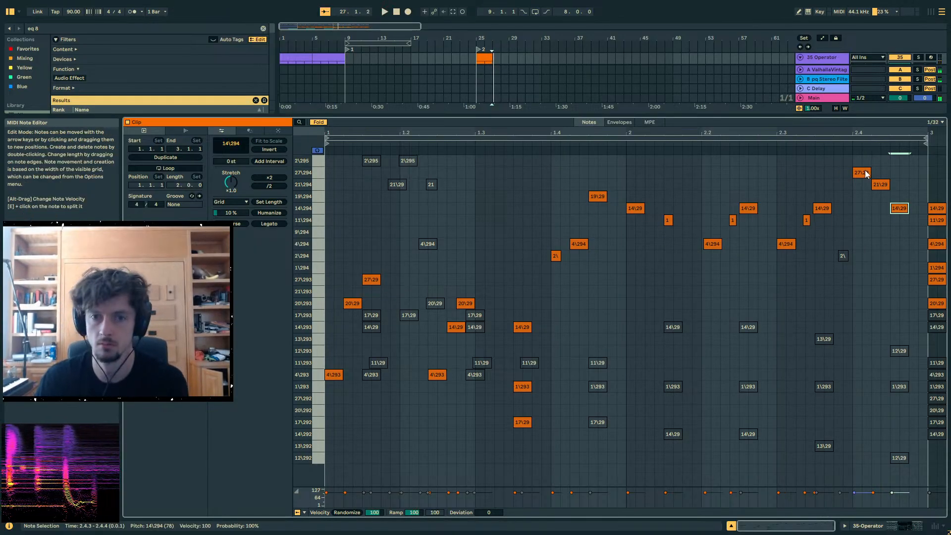
pyautogui.moveTo(876, 184); pyautogui.dragTo(902, 200)
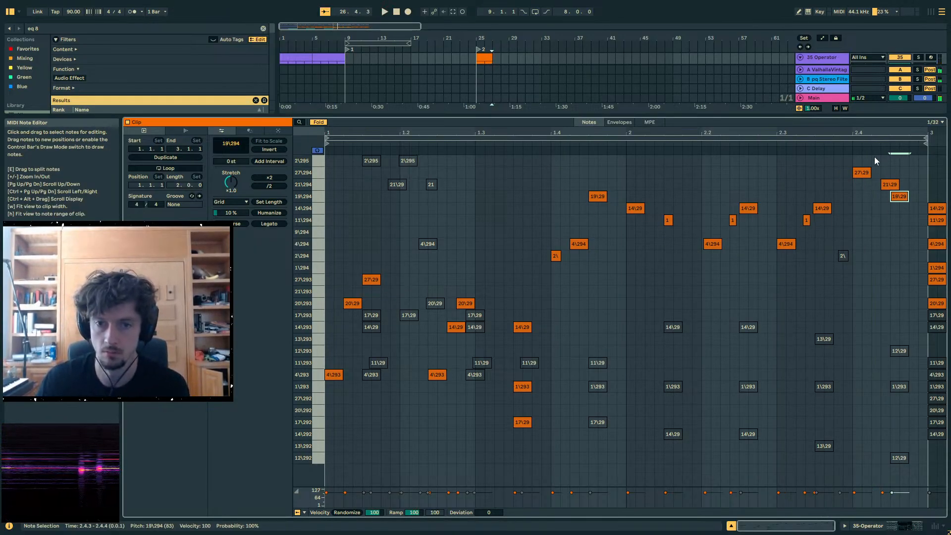
pyautogui.click(844, 142)
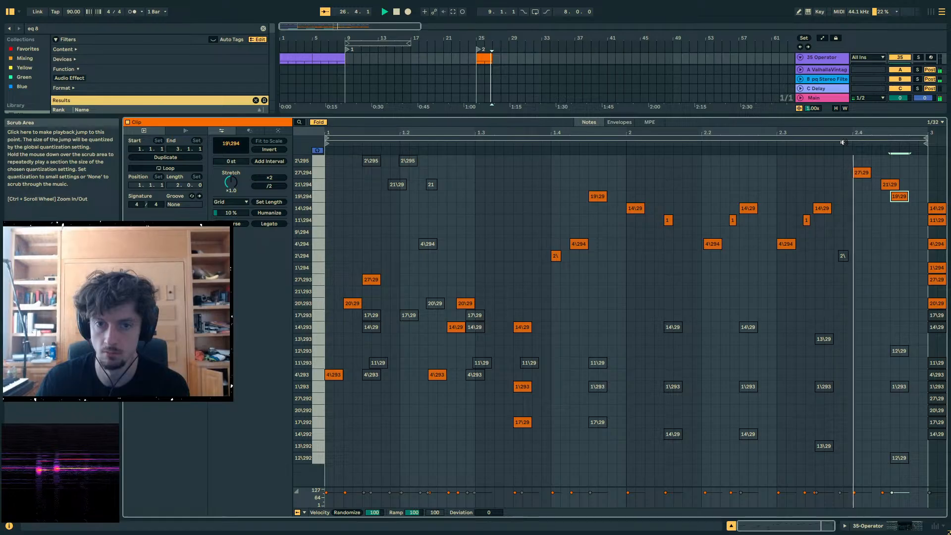
# - Transpose the opening phrase's notes before 1.2 up one octave and play the clip
pyautogui.click(891, 525)
pyautogui.press('space')
pyautogui.click(484, 344)
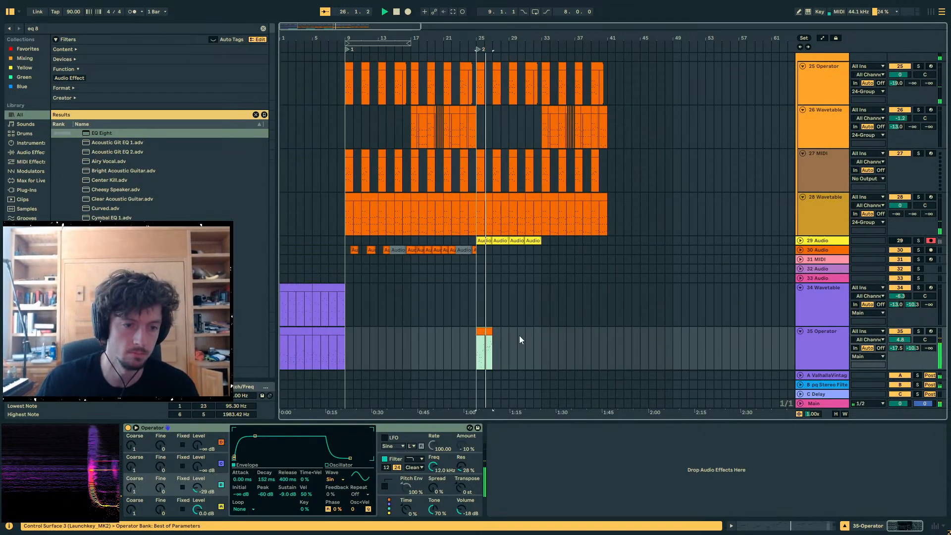
pyautogui.click(783, 530)
pyautogui.press('space')
pyautogui.moveTo(391, 352); pyautogui.dragTo(308, 266)
pyautogui.hotkey('shift', 'Up')
pyautogui.press('space')
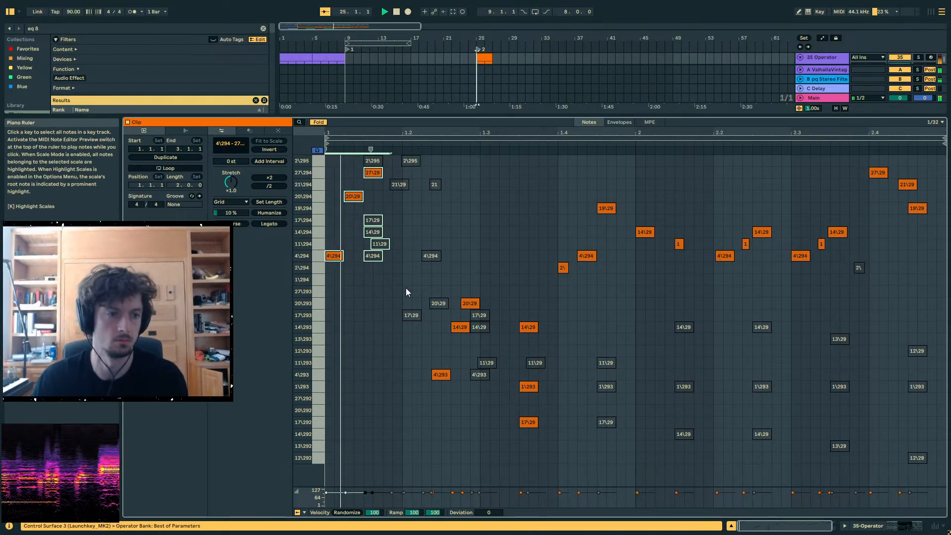
# - Transpose the second phrase's notes after 1.2.2 and the chord at 1.3.3 up one octave
pyautogui.moveTo(499, 384); pyautogui.dragTo(438, 306)
pyautogui.hotkey('shift', 'Up')
pyautogui.hotkey('shift', 'Up')
pyautogui.moveTo(563, 417); pyautogui.dragTo(443, 196)
pyautogui.press('space')
pyautogui.click(463, 284)
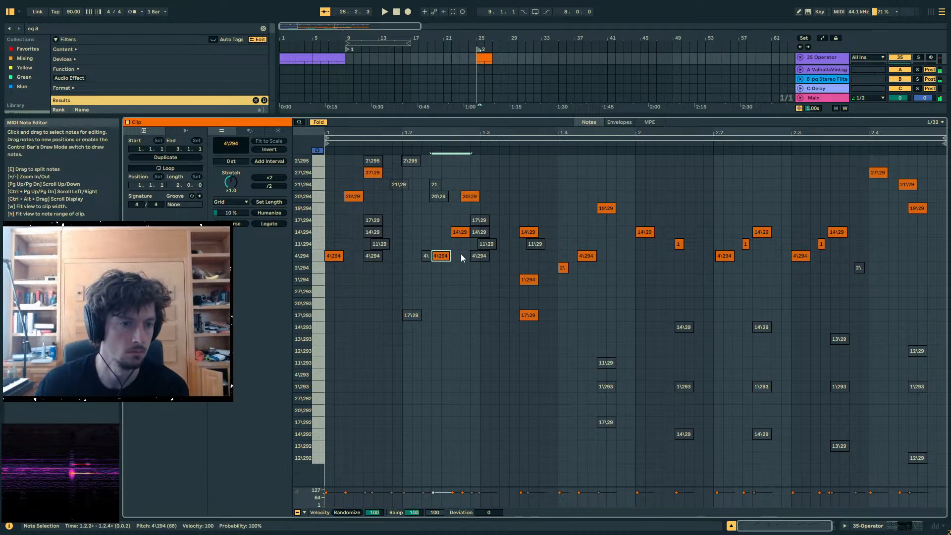
# - Nudge the second phrase's 4\294, 14\294 and 20\294 notes later, placing the last at 1.3.1, and play the result
pyautogui.moveTo(461, 254); pyautogui.dragTo(436, 185)
pyautogui.press('Right')
pyautogui.moveTo(502, 190); pyautogui.dragTo(465, 232)
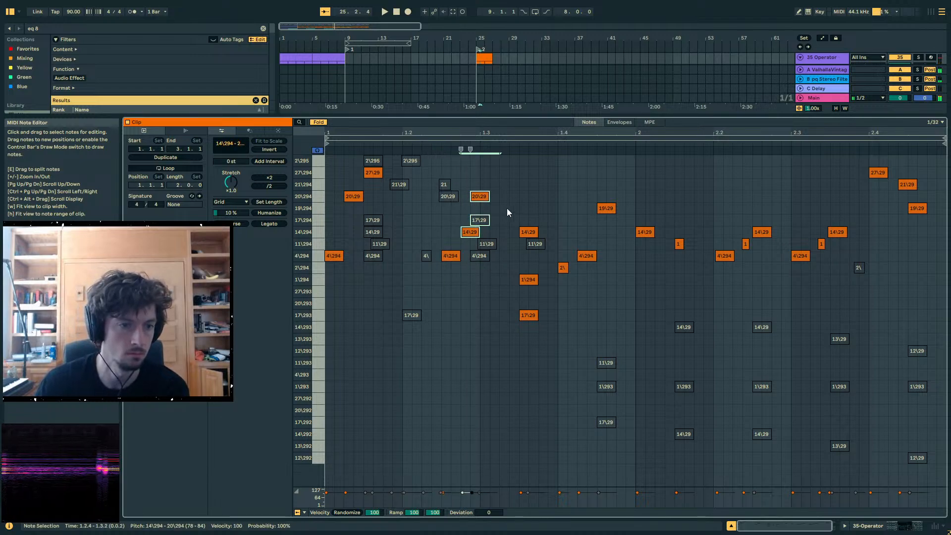
pyautogui.press('space')
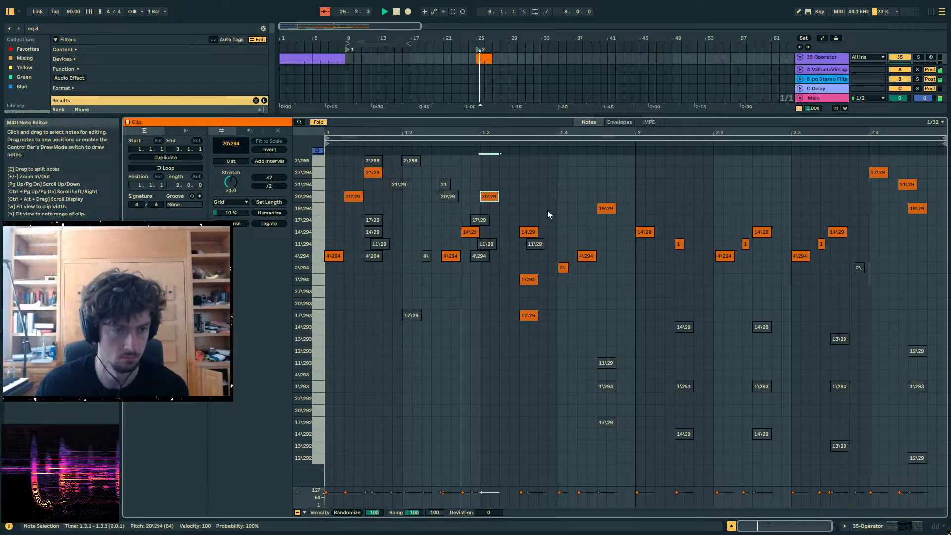
# - Deactivate the chord notes at 1.3.3 and listen to the clip
pyautogui.moveTo(540, 209); pyautogui.dragTo(518, 363)
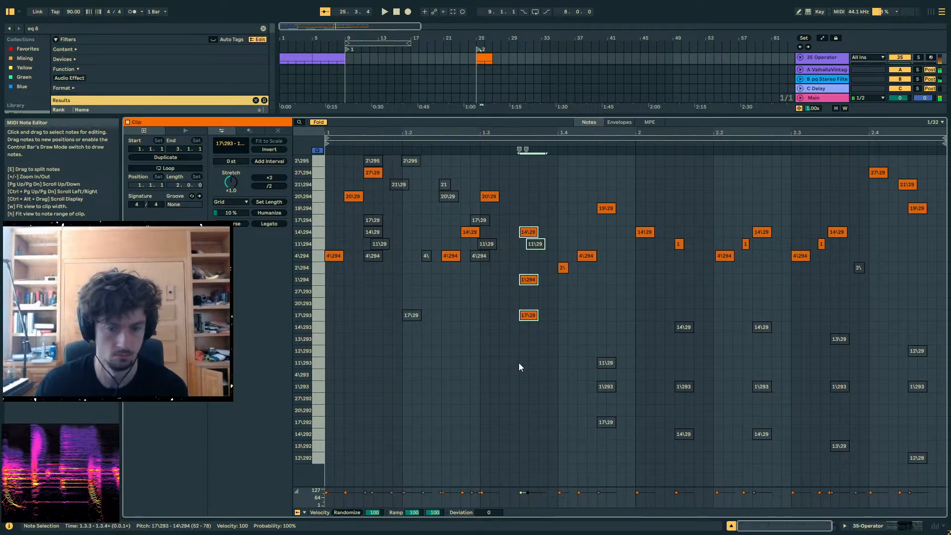
pyautogui.press('space')
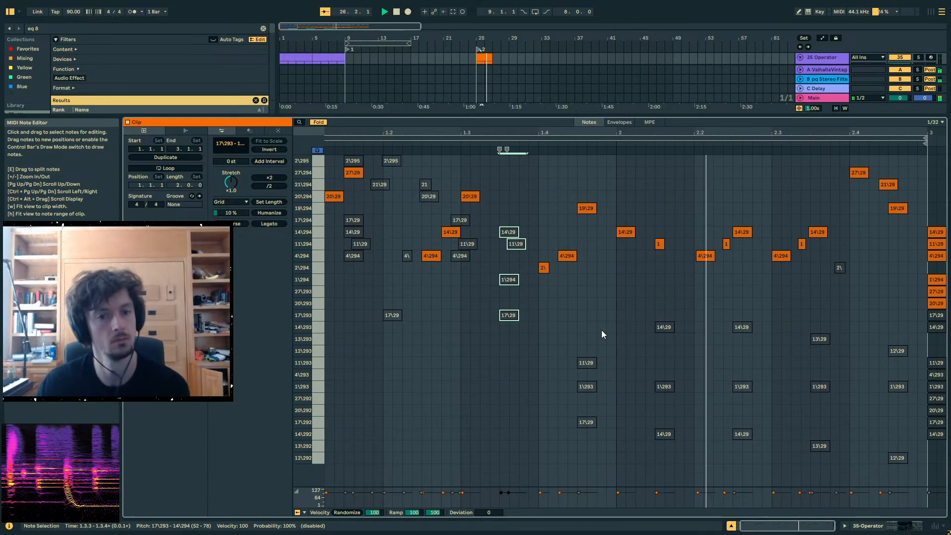
pyautogui.click(704, 255)
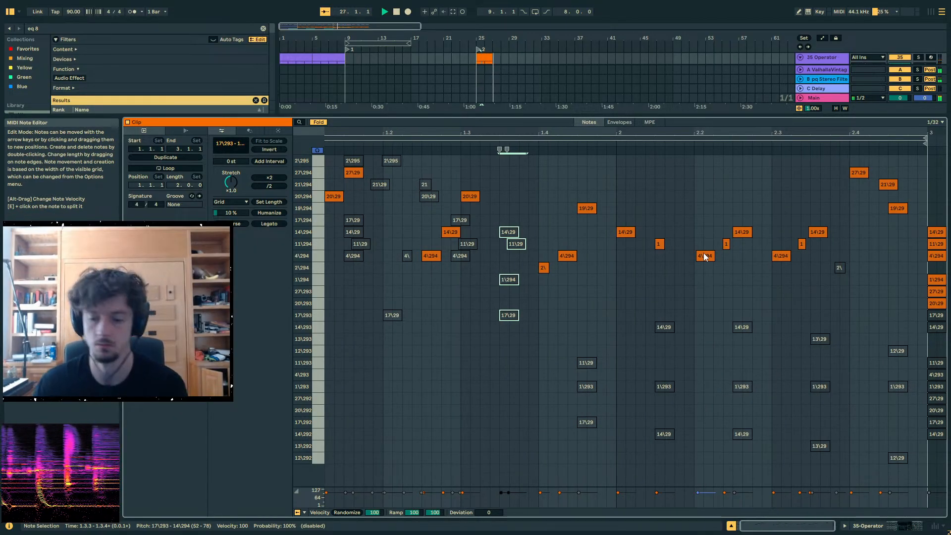
# - Draw a rising velocity ramp from 7 to 91 across the melody notes between 2.2 and the clip's end
pyautogui.moveTo(902, 288); pyautogui.dragTo(690, 152)
pyautogui.press('b')
pyautogui.moveTo(901, 493); pyautogui.dragTo(691, 531)
pyautogui.press('b')
pyautogui.press('space')
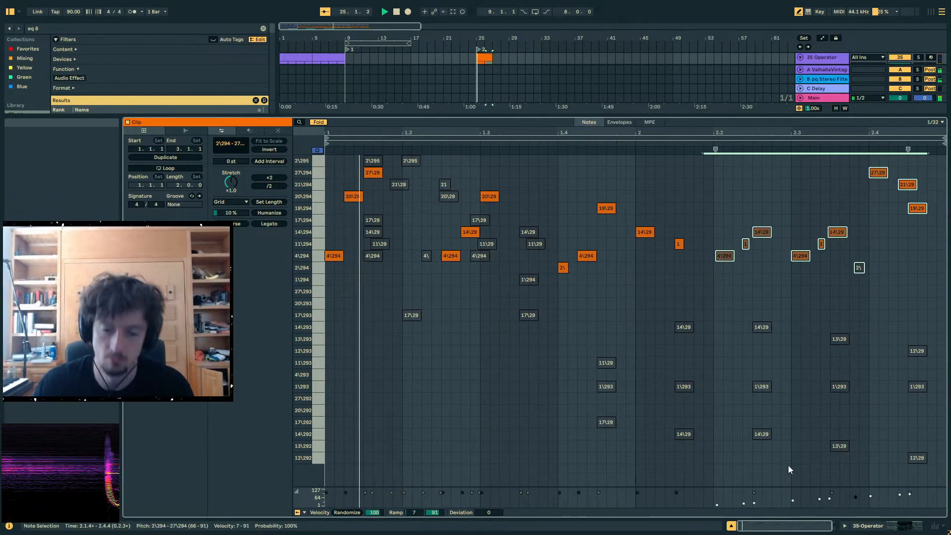
# - Raise the 35 Operator track's volume to 6.0 dB and duplicate its melody clip to bar 27
pyautogui.hotkey('shift', 'Tab')
pyautogui.scroll(-1, 878, 282)
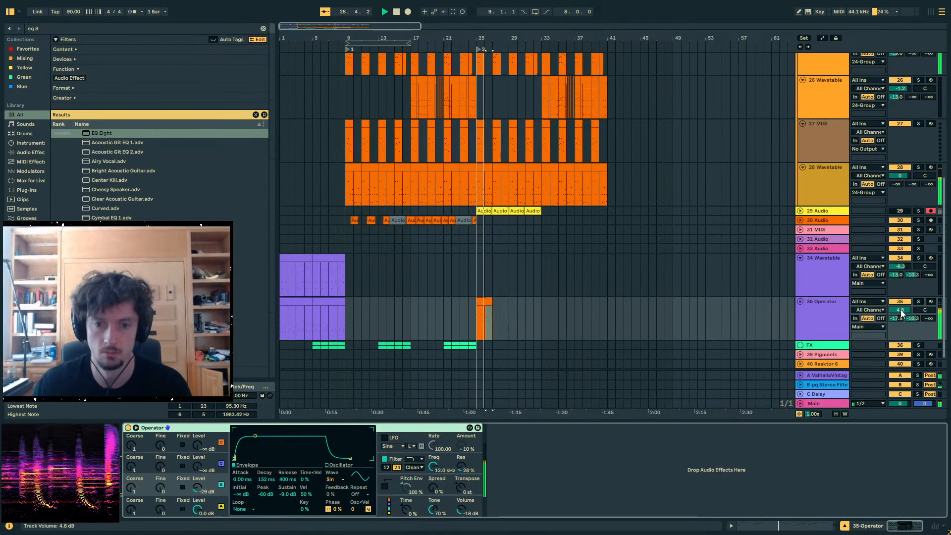
pyautogui.moveTo(901, 311); pyautogui.dragTo(901, 318)
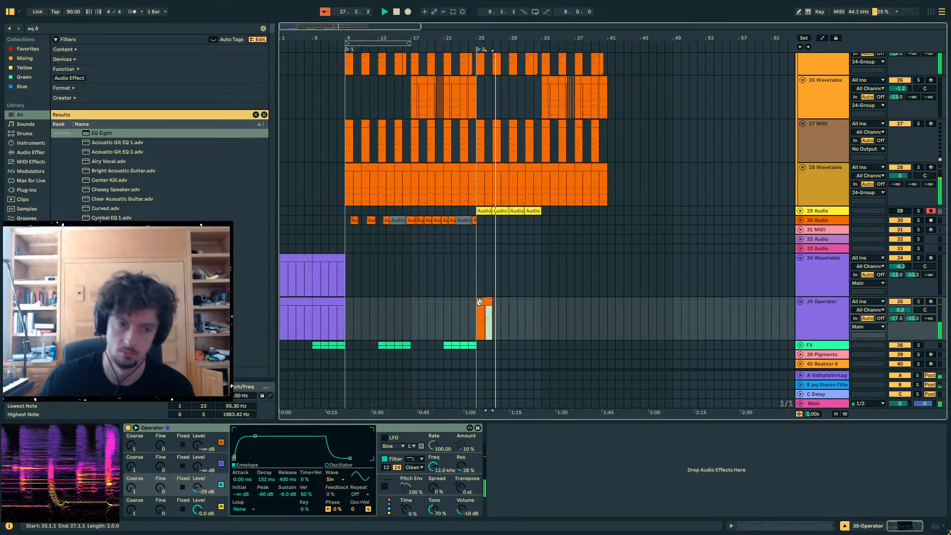
pyautogui.hotkey('ctrl', 'd')
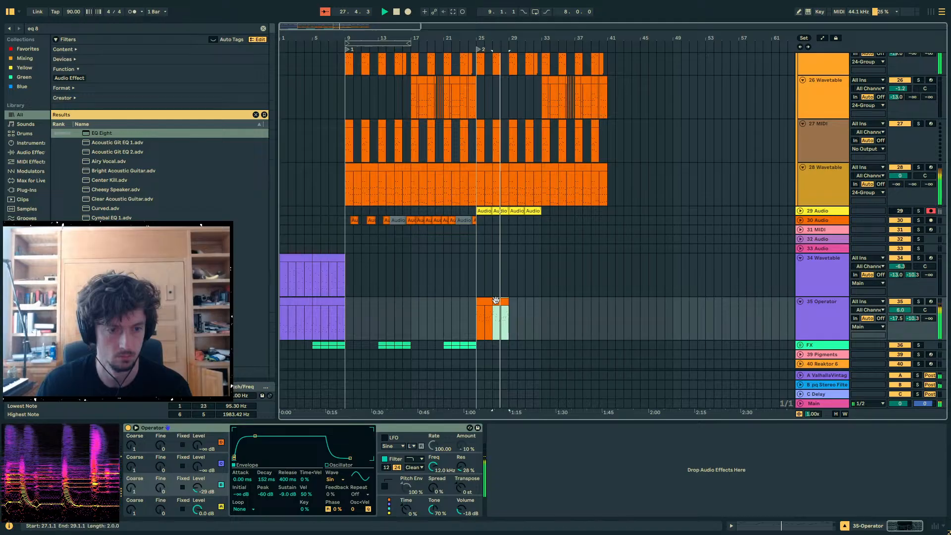
# - Open the duplicated 35 Operator clip at bar 27, add a short 2\295 note at 1.1.1 and play the result
pyautogui.click(783, 528)
pyautogui.press('space')
pyautogui.press('space')
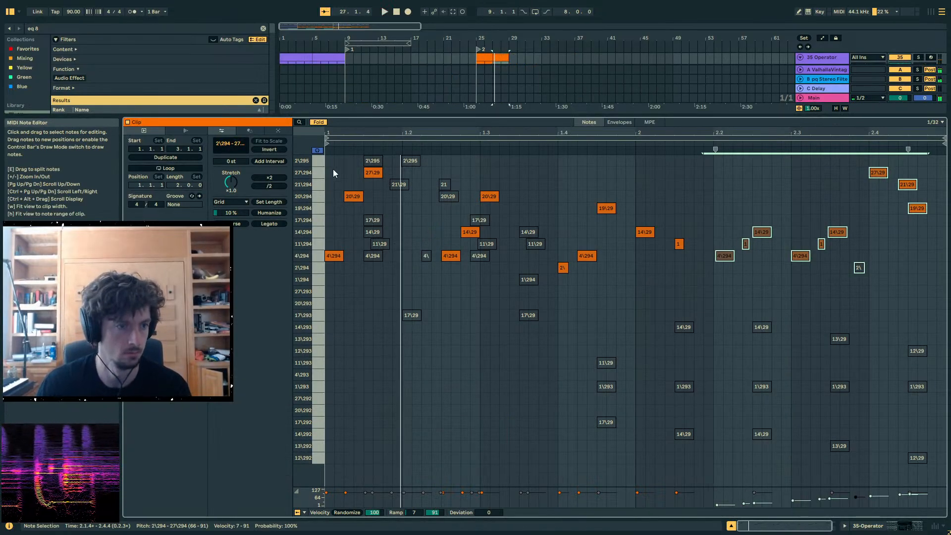
pyautogui.doubleClick(330, 161)
pyautogui.press('space')
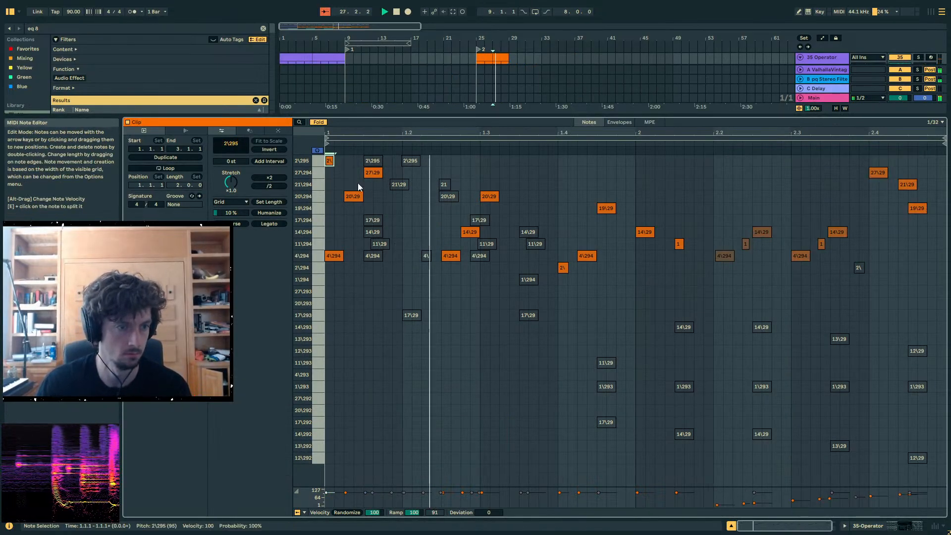
pyautogui.press('space')
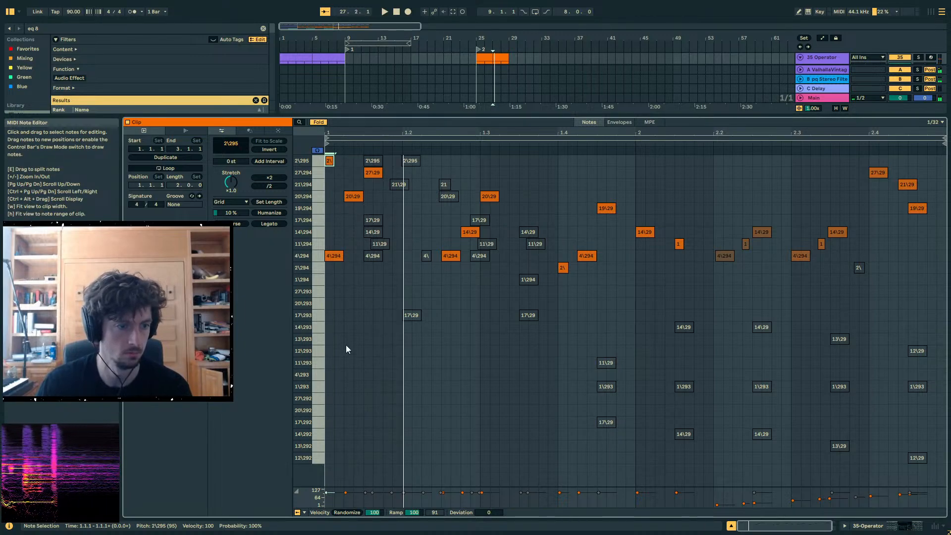
# - Raise the chord notes from 14\293 to 14\294 at 3.1.1 by one octave and play the clip
pyautogui.moveTo(358, 133); pyautogui.dragTo(358, 119)
pyautogui.moveTo(930, 205); pyautogui.dragTo(943, 348)
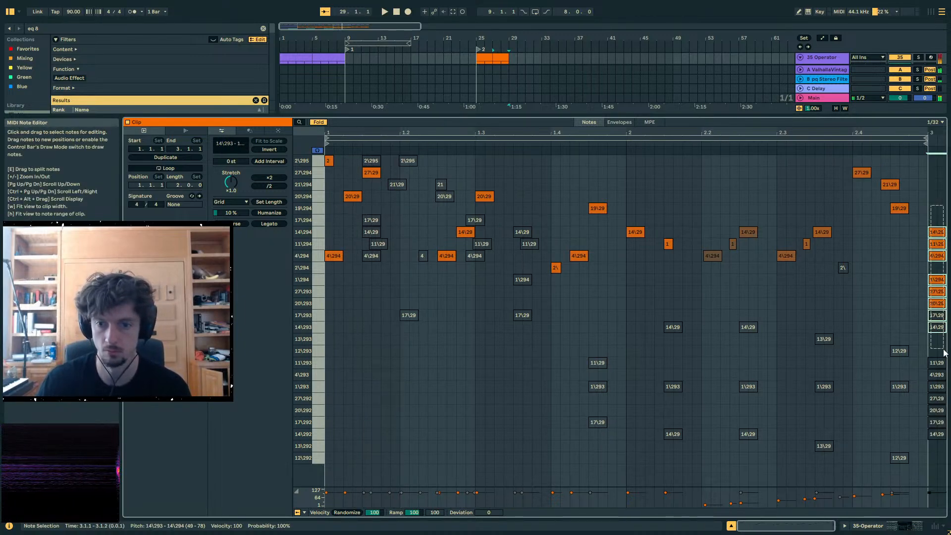
pyautogui.hotkey('shift', 'Up')
pyautogui.press('space')
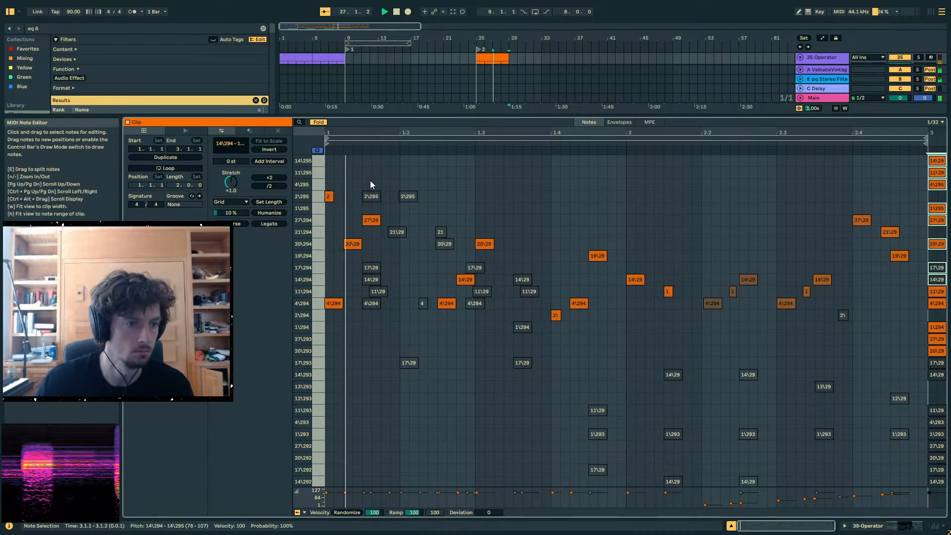
# - Add short melody notes 14\295 at 1.2.1 and 11\295 at 1.2.3, checking them by playback
pyautogui.click(404, 180)
pyautogui.press('space')
pyautogui.doubleClick(404, 183)
pyautogui.press('space')
pyautogui.moveTo(404, 183); pyautogui.dragTo(404, 160)
pyautogui.press('space')
pyautogui.press('space')
pyautogui.doubleClick(444, 173)
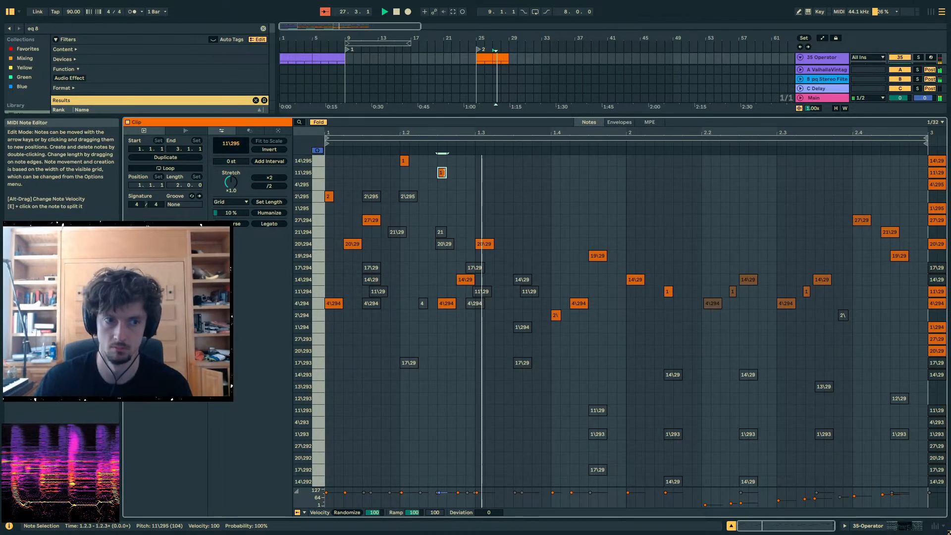
pyautogui.press('space')
pyautogui.press('space')
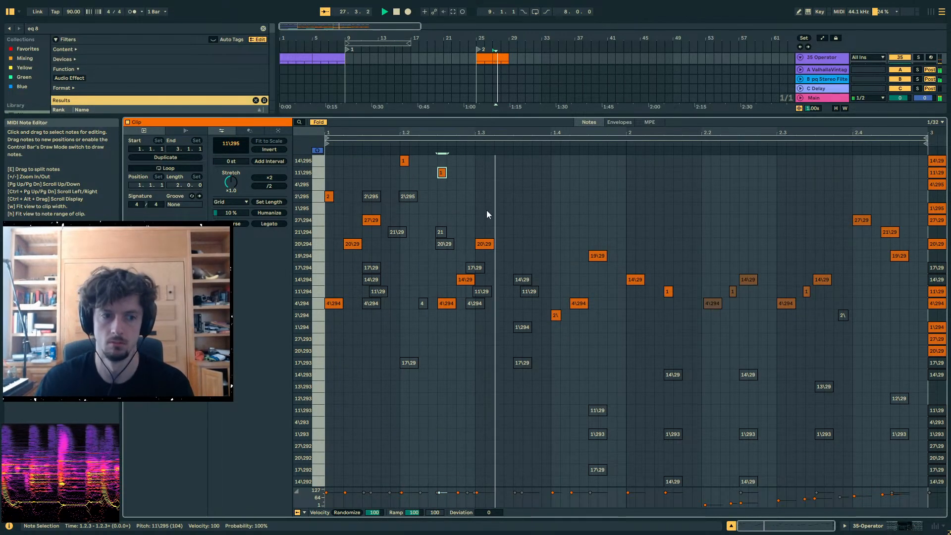
# - Deactivate the older notes from 4\294 to 21\294 between 1.2.3 and 1.3.2, and listen to the phrase
pyautogui.moveTo(486, 214); pyautogui.dragTo(445, 358)
pyautogui.press('space')
pyautogui.press('space')
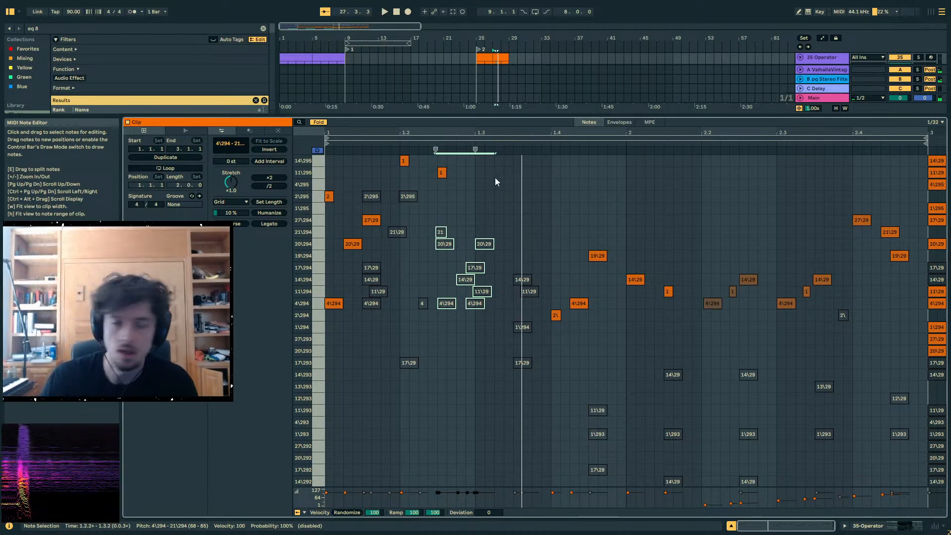
# - Continue the melody downward with short notes 4\295 at 1.3.1, 2\295 just before 1.3.3 and 1\295 at 1.3.3
pyautogui.doubleClick(478, 185)
pyautogui.press('space')
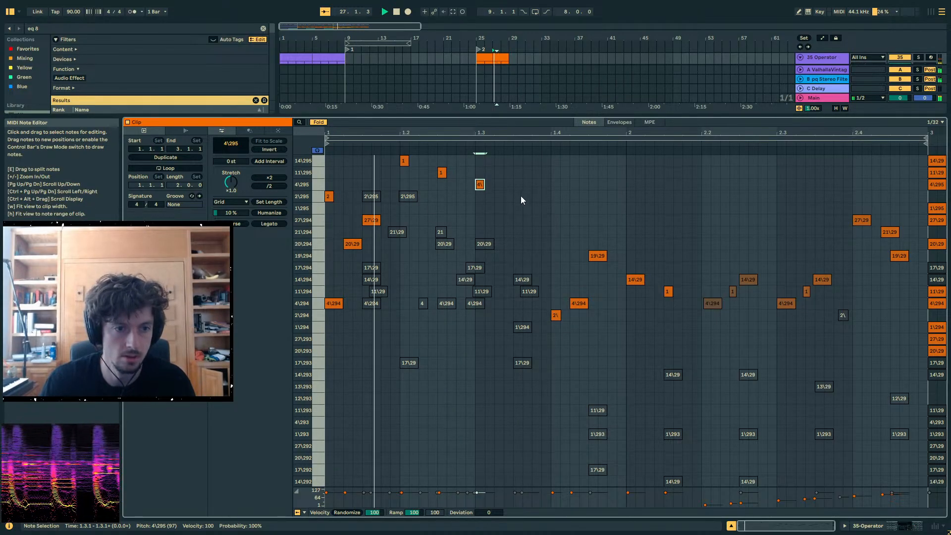
pyautogui.press('space')
pyautogui.doubleClick(507, 197)
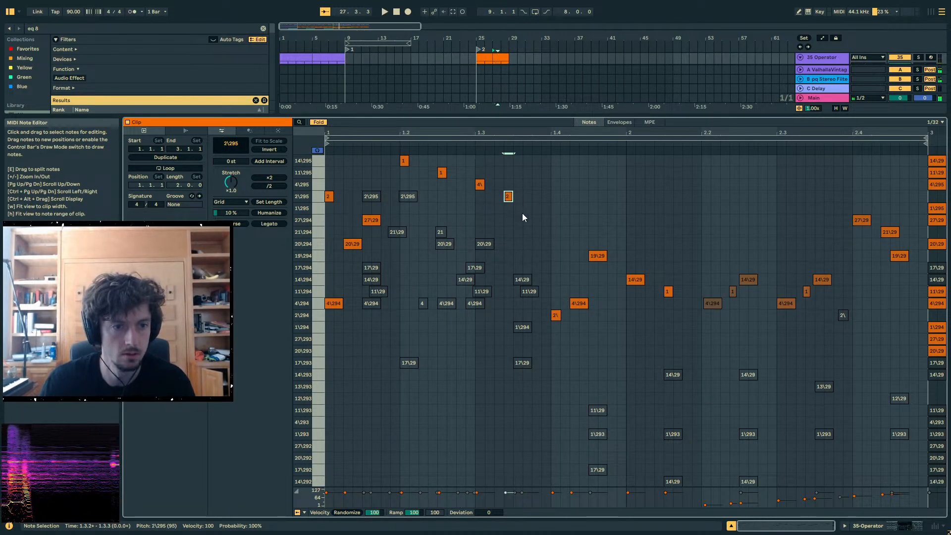
pyautogui.click(522, 213)
pyautogui.doubleClick(518, 208)
pyautogui.click(508, 197)
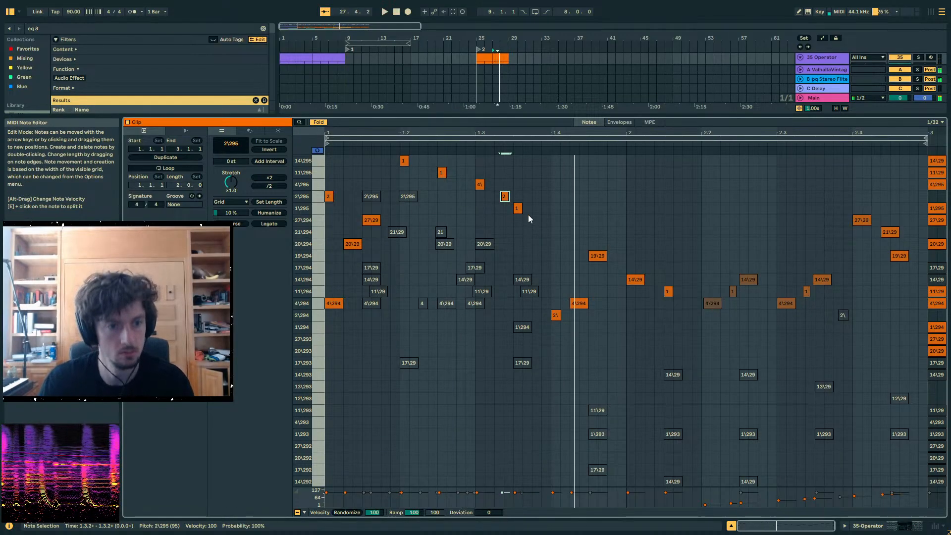
# - Raise the melody notes at 1.4.1 and 1.4.2 by an octave, and lower the second one to 21\294
pyautogui.click(573, 303)
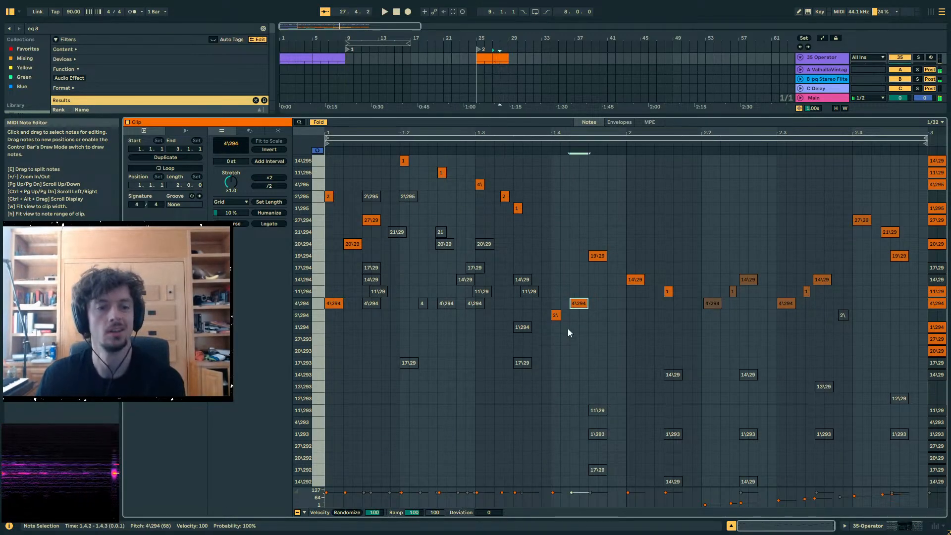
pyautogui.keyDown('shift'); pyautogui.click(556, 315); pyautogui.keyUp('shift')
pyautogui.hotkey('shift', 'Up')
pyautogui.moveTo(575, 186); pyautogui.dragTo(591, 208)
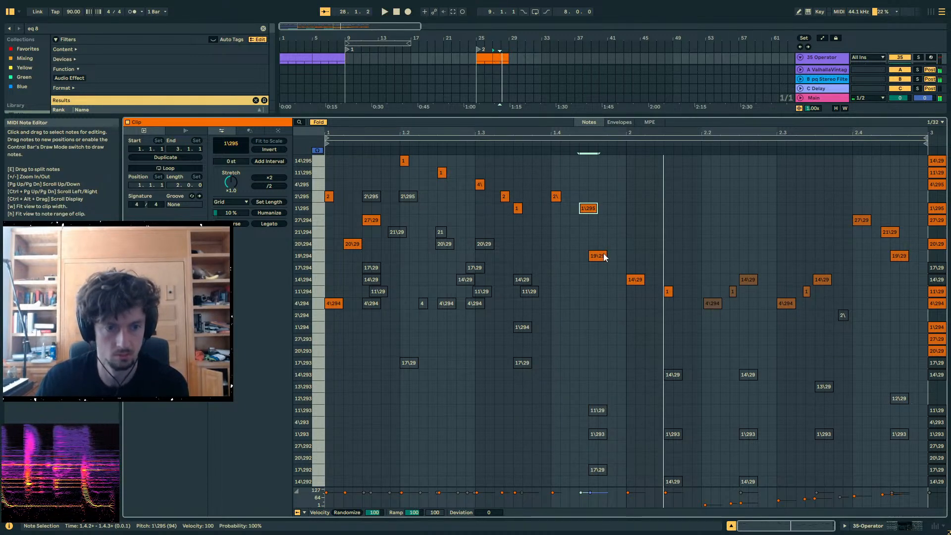
pyautogui.press('Down')
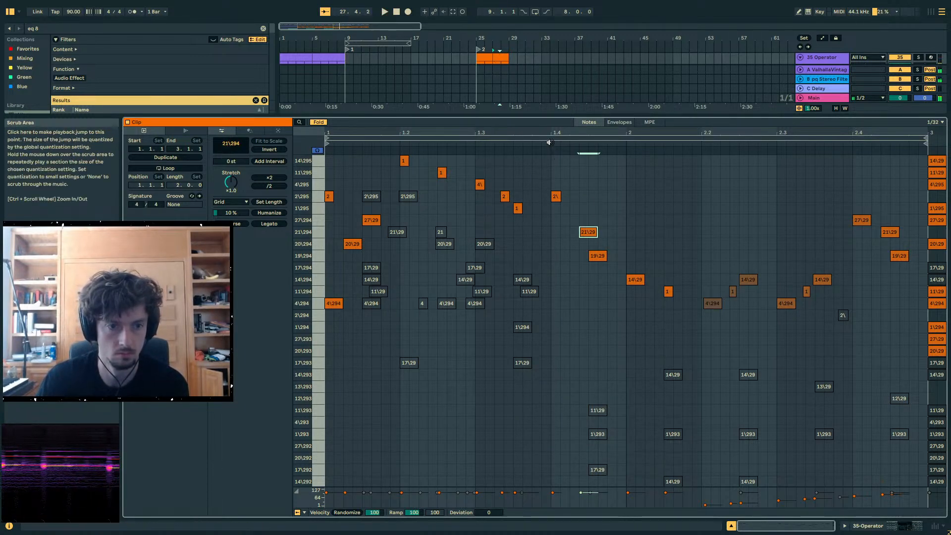
# - Play from around 1.4 and lower the melody note at 1.4.1 to 27\294
pyautogui.click(549, 142)
pyautogui.press('space')
pyautogui.moveTo(571, 214); pyautogui.dragTo(550, 181)
pyautogui.press('Down')
pyautogui.press('Down')
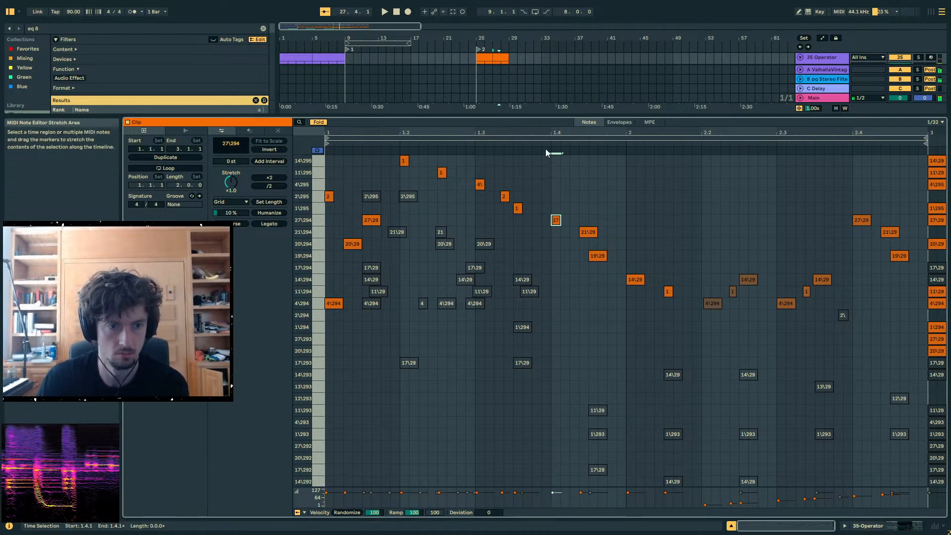
# - Replay the phrase from beat 1.2 and raise the 2\295 note just before 1.3.3 to 11\295
pyautogui.click(417, 143)
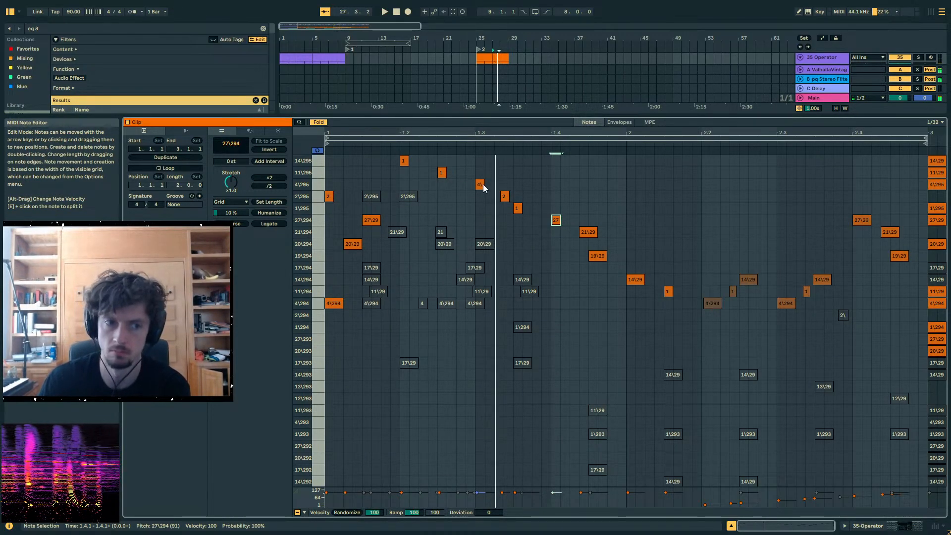
pyautogui.moveTo(526, 221); pyautogui.dragTo(505, 194)
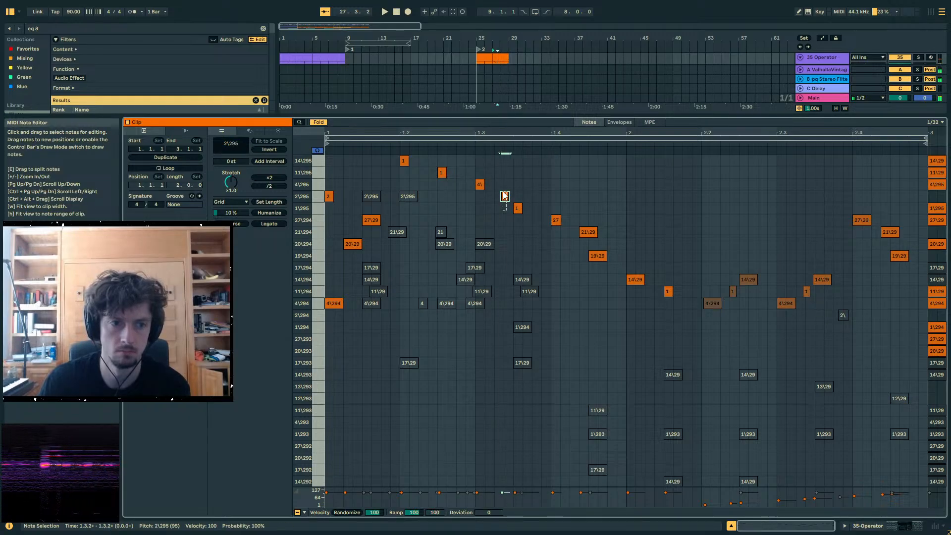
pyautogui.press('Up')
pyautogui.press('Up')
pyautogui.press('space')
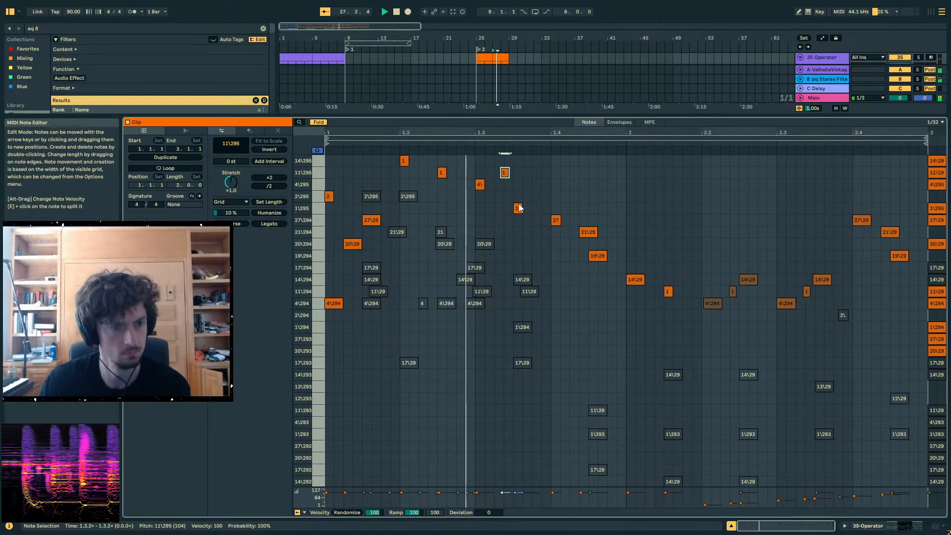
# - Raise the melody note at 1.4.2 to 2\295 and play the result
pyautogui.doubleClick(588, 209)
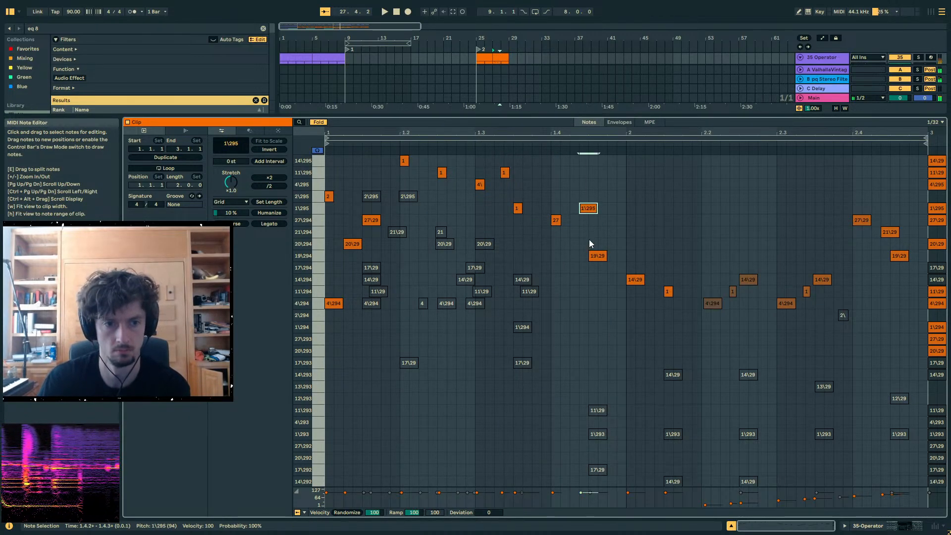
pyautogui.press('Up')
pyautogui.press('space')
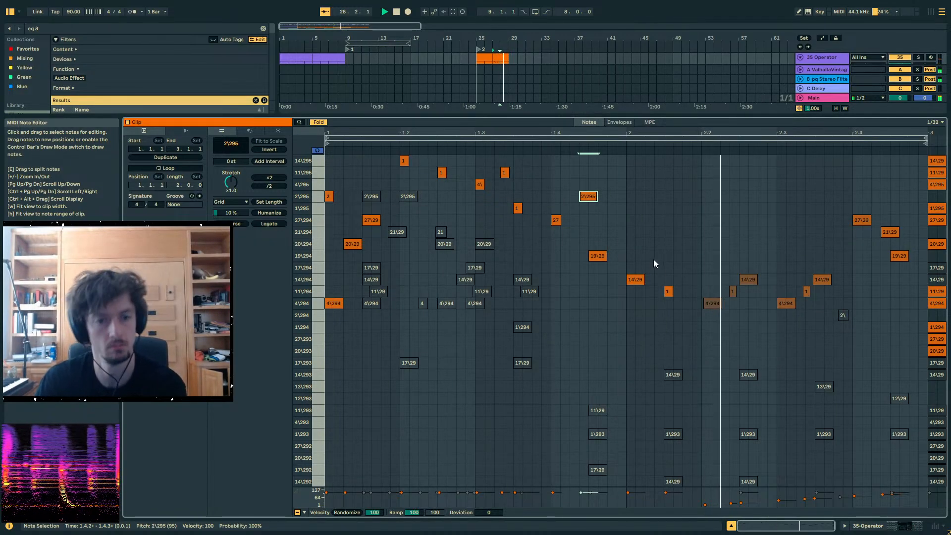
# - Deactivate the 11\294 note at 2.1.3 and the quiet melody notes between 2.2.1 and 2.3.4
pyautogui.click(667, 270)
pyautogui.press('space')
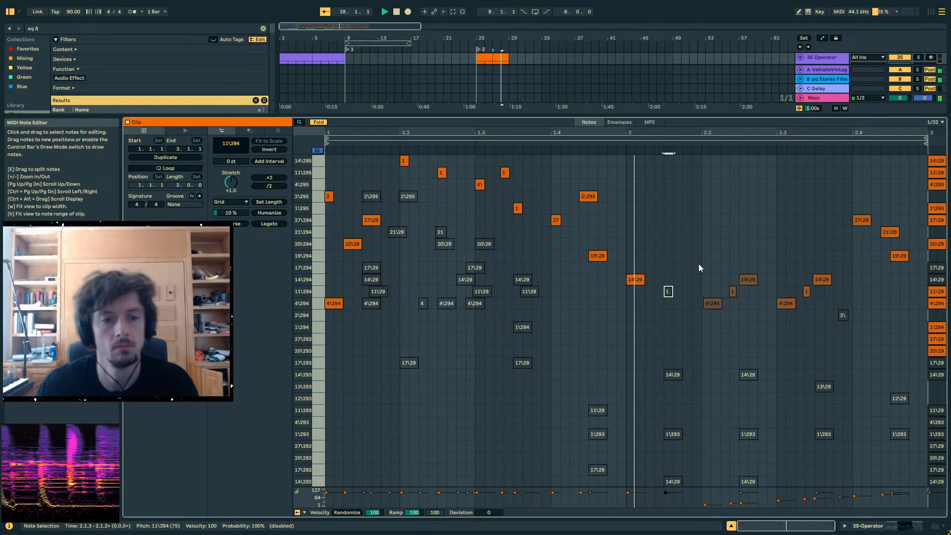
pyautogui.click(704, 263)
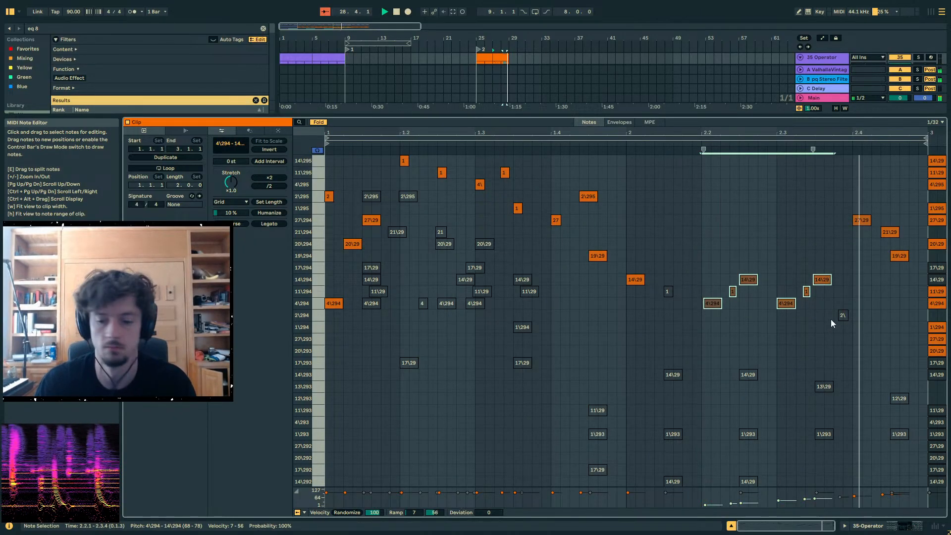
# - Raise the last three melody notes in beat 2.4 by an octave and play the clip
pyautogui.moveTo(918, 288); pyautogui.dragTo(842, 209)
pyautogui.hotkey('shift', 'Up')
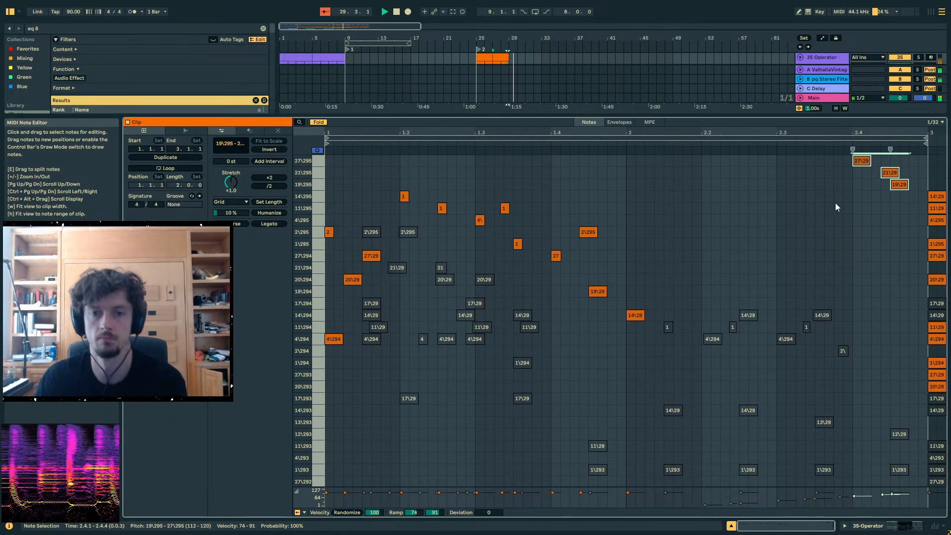
pyautogui.press('space')
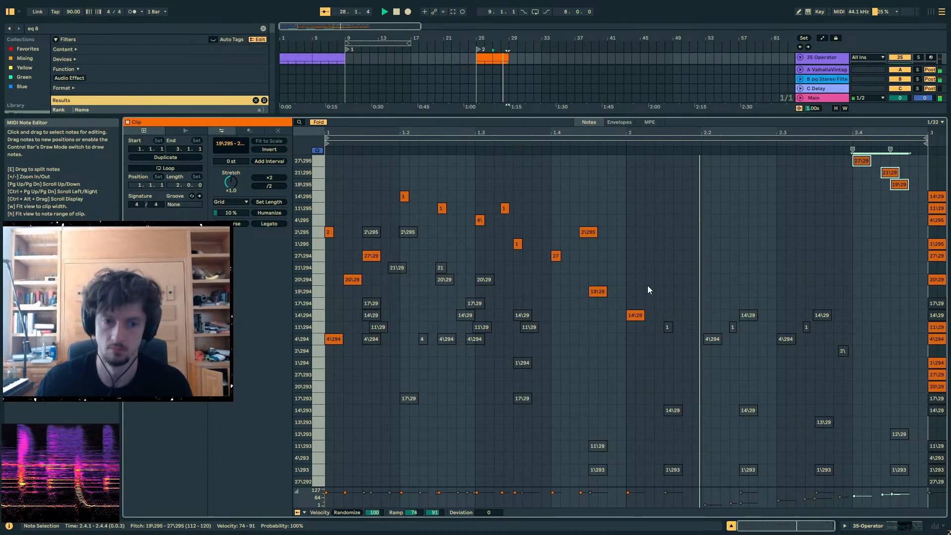
# - Add a rising line of short notes, 17\294 at 2.2.1, 19\294 at 2.3.1 and 20\294 at 2.4.1, and play it
pyautogui.doubleClick(705, 303)
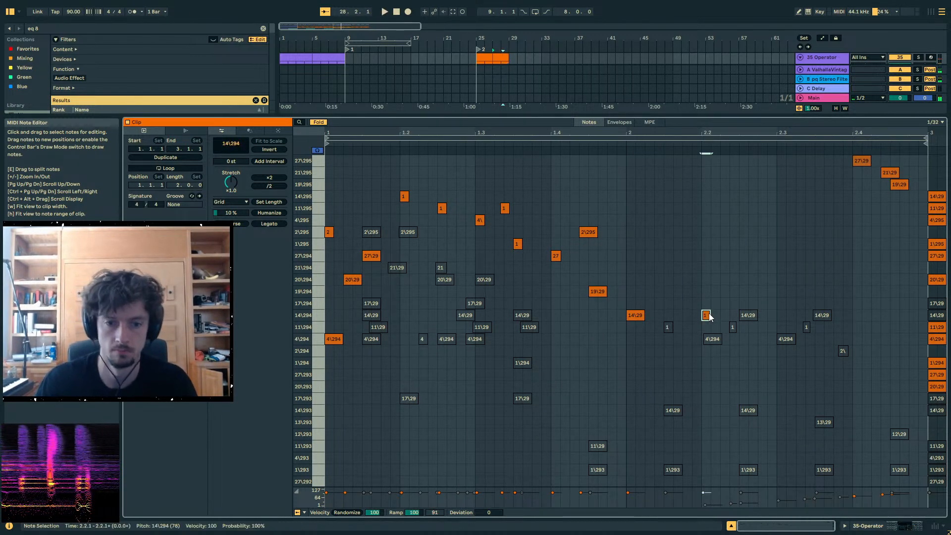
pyautogui.doubleClick(781, 292)
pyautogui.press('space')
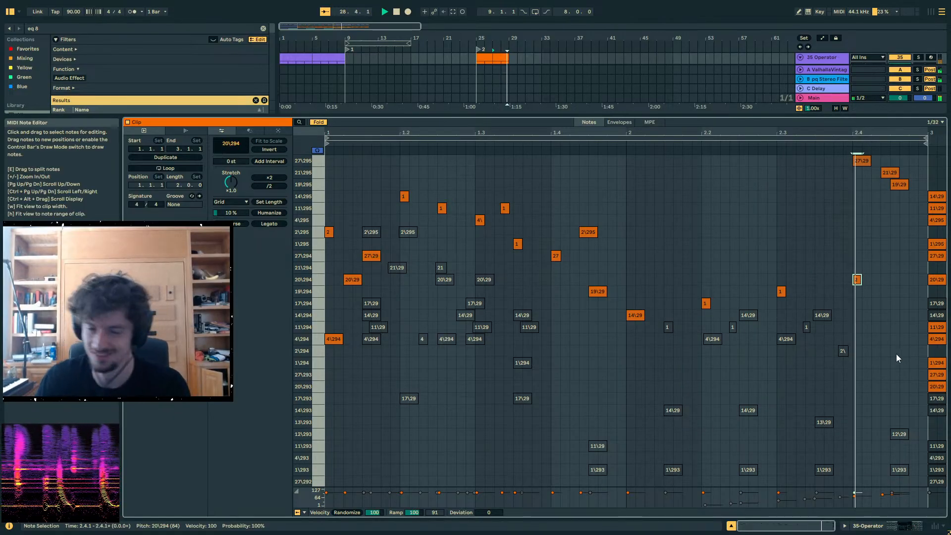
# - Lower the velocities of the three high notes in beat 2.4 to a 12 to 20 range while listening
pyautogui.press('space')
pyautogui.moveTo(910, 199); pyautogui.dragTo(805, 154)
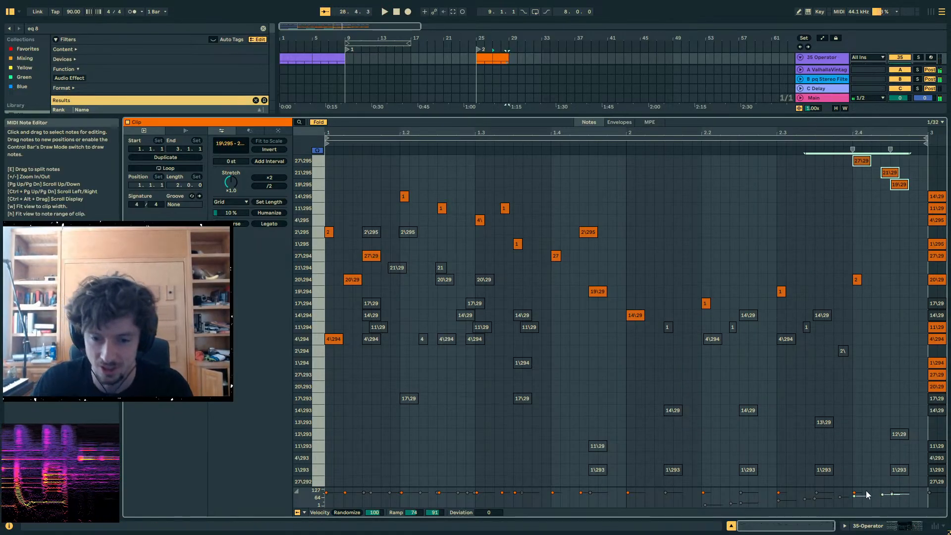
pyautogui.moveTo(867, 494); pyautogui.dragTo(867, 501)
pyautogui.press('space')
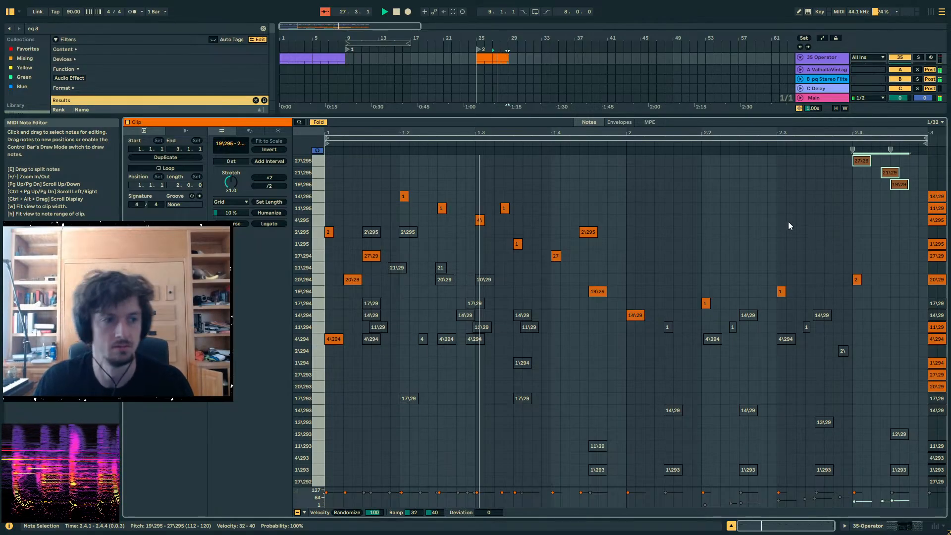
pyautogui.hotkey('ctrl', 'Down')
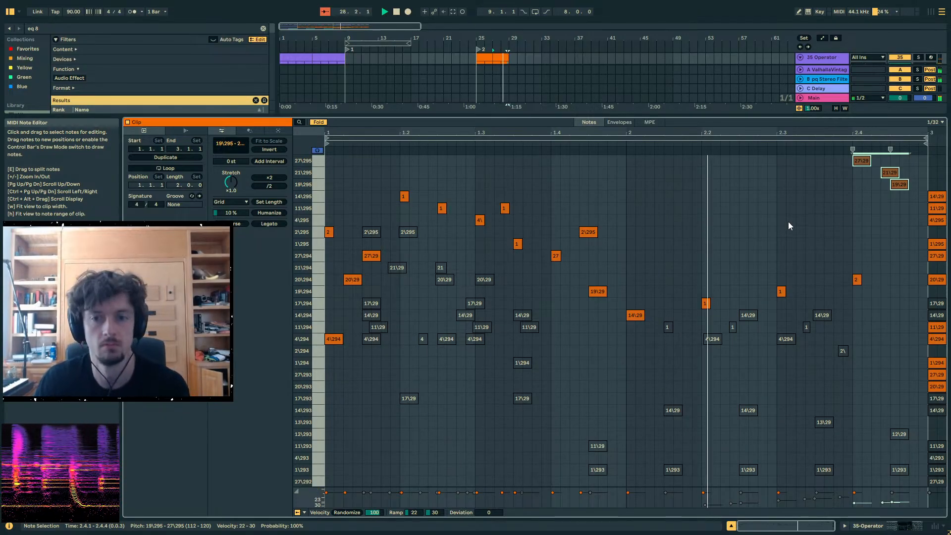
pyautogui.hotkey('ctrl', 'Down')
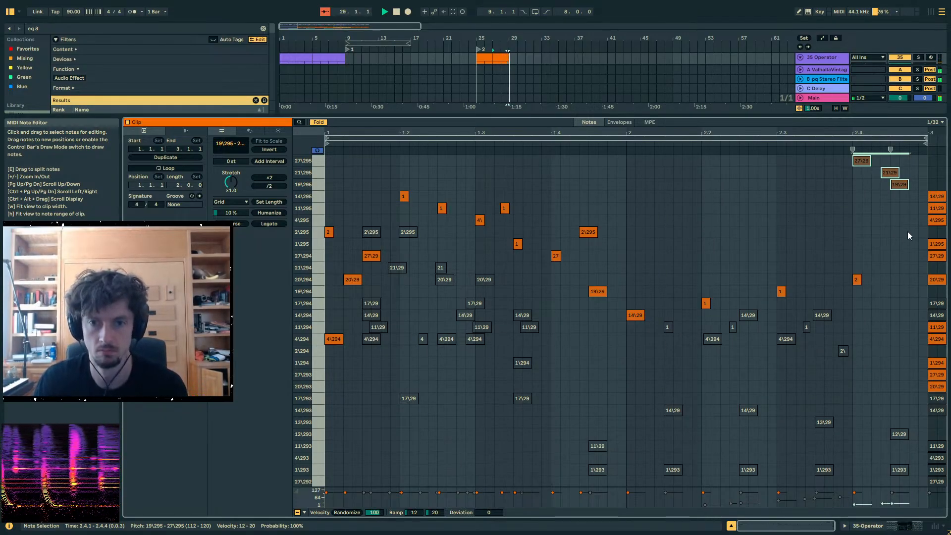
# - Transpose the three quiet notes in beat 2.4 down to 14\295, 11\295 and 4\295 and listen to the ending
pyautogui.press('Down')
pyautogui.press('Down')
pyautogui.press('Down')
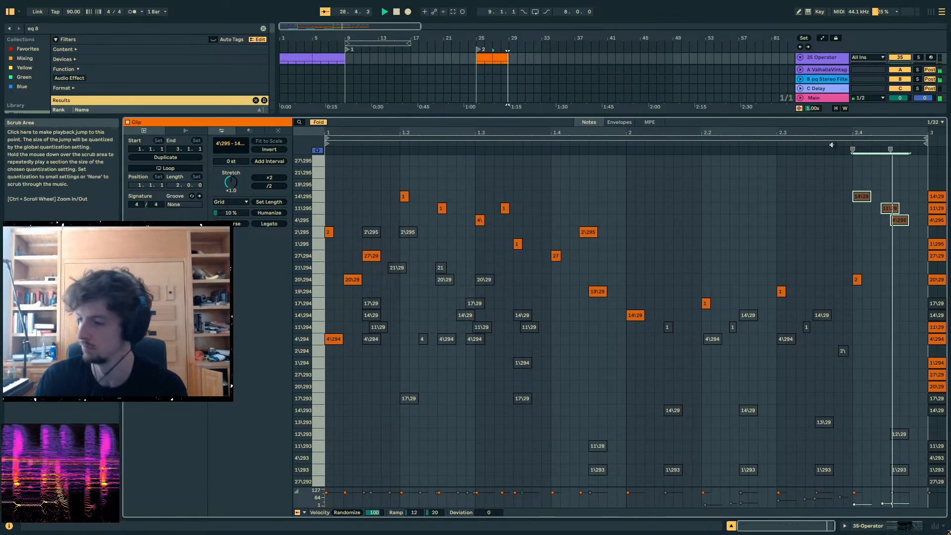
pyautogui.press('space')
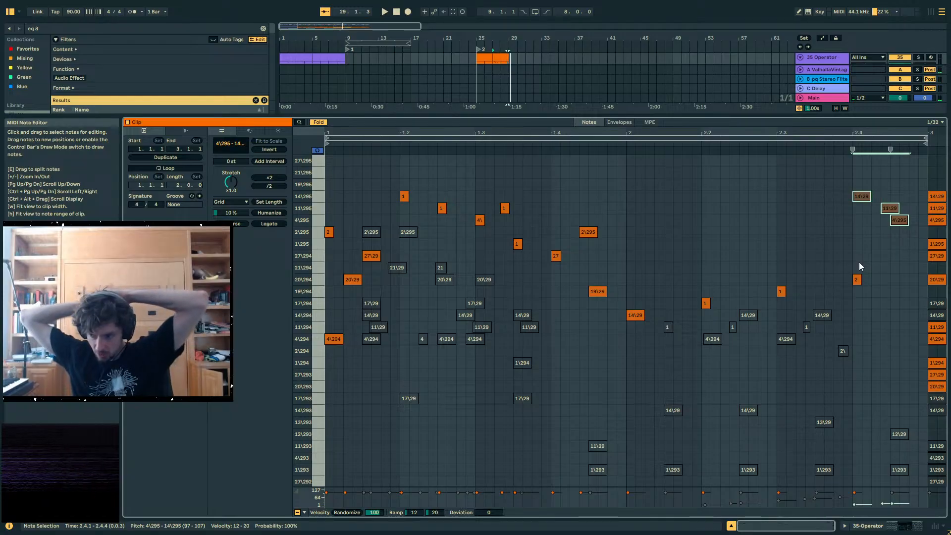
# - Return from the clip's notes to the arrangement and select the 24 Group track
pyautogui.click(891, 526)
pyautogui.click(485, 218)
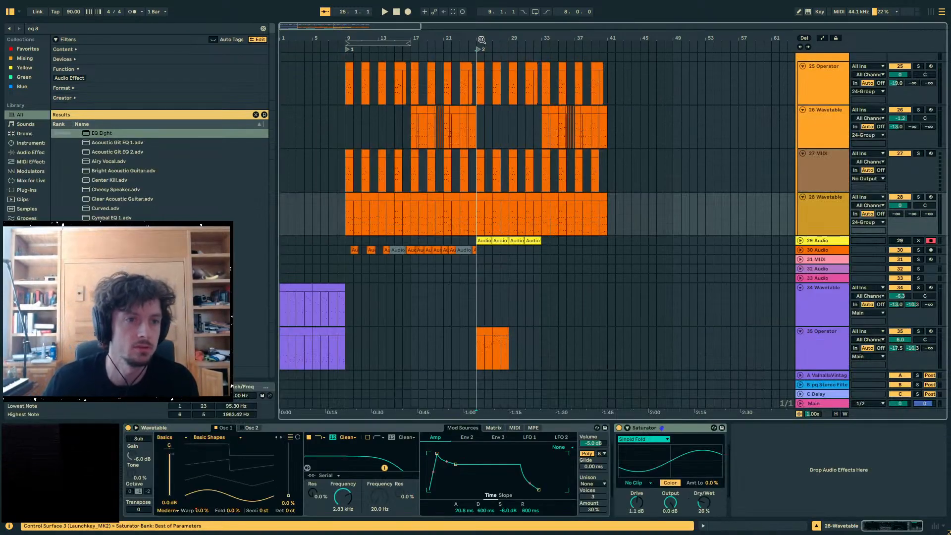
pyautogui.moveTo(482, 40); pyautogui.dragTo(482, 41)
pyautogui.click(341, 203)
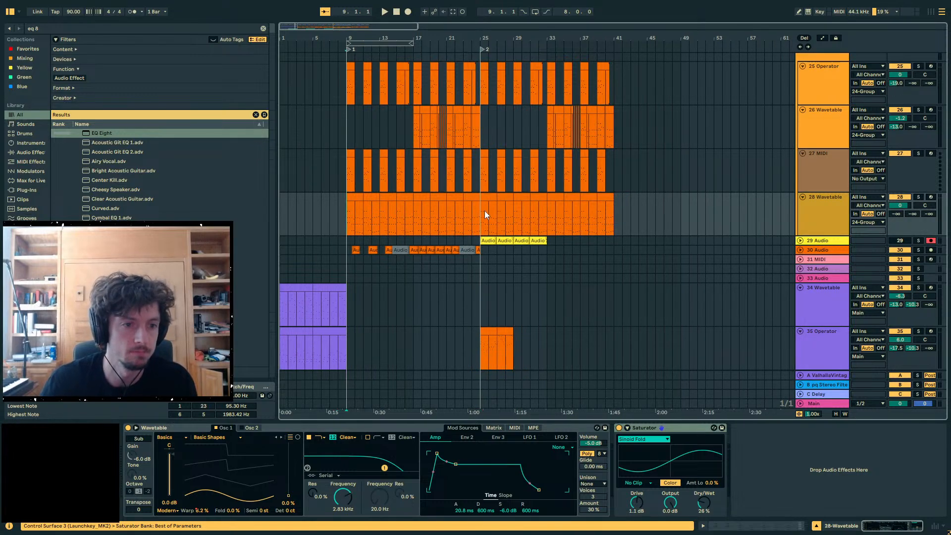
pyautogui.scroll(5, 519, 216)
pyautogui.click(802, 154)
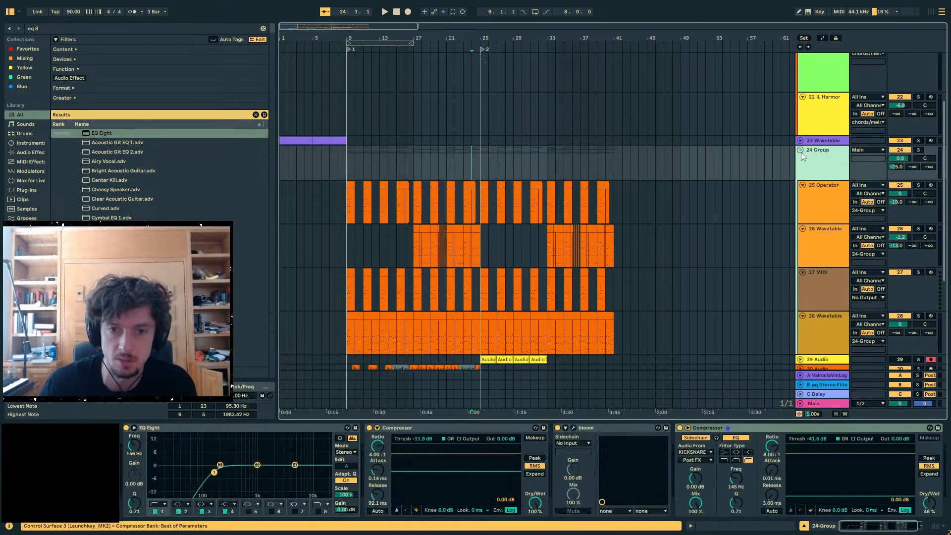
# - Unfold all the tracks and play the arrangement from bar 22
pyautogui.keyDown('alt'); pyautogui.click(800, 151); pyautogui.keyUp('alt')
pyautogui.keyDown('alt'); pyautogui.click(800, 104); pyautogui.keyUp('alt')
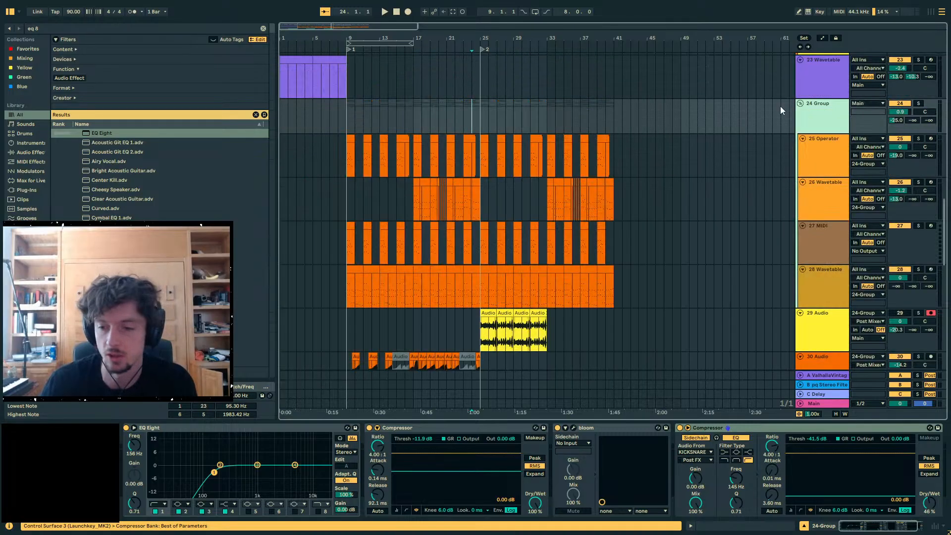
pyautogui.scroll(-4, 779, 106)
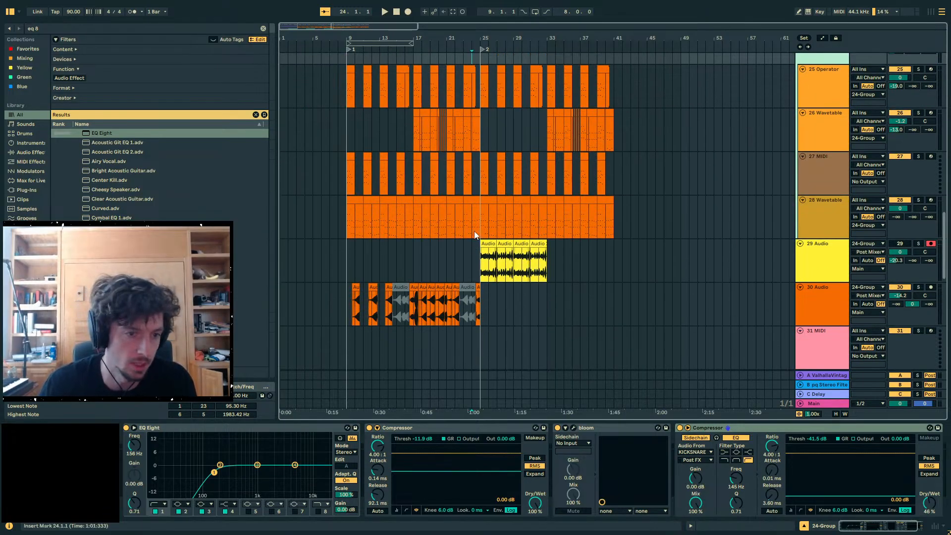
pyautogui.click(460, 228)
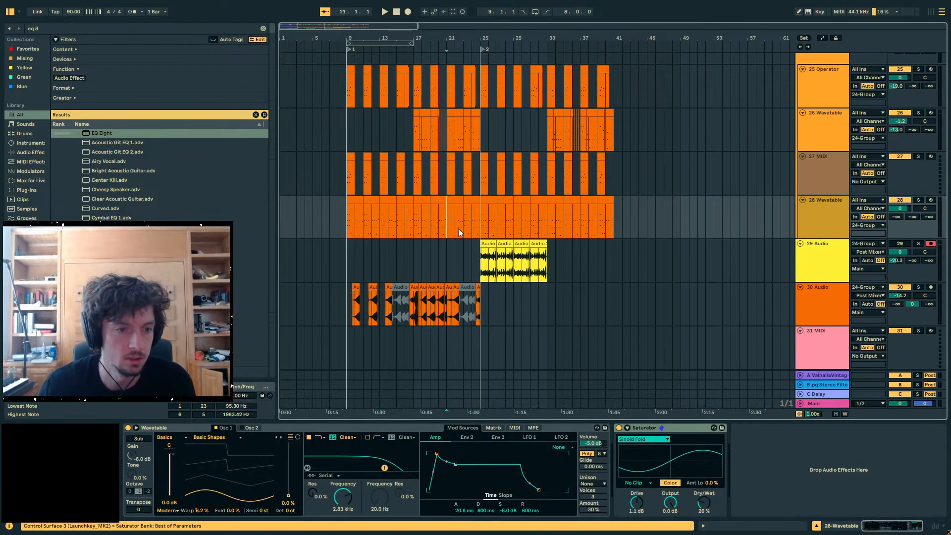
pyautogui.click(458, 229)
pyautogui.press('space')
# - Duplicate the 35 Operator track, delete the bar 25 clips from the original and clear the copy's opening clips
pyautogui.scroll(-8, 511, 243)
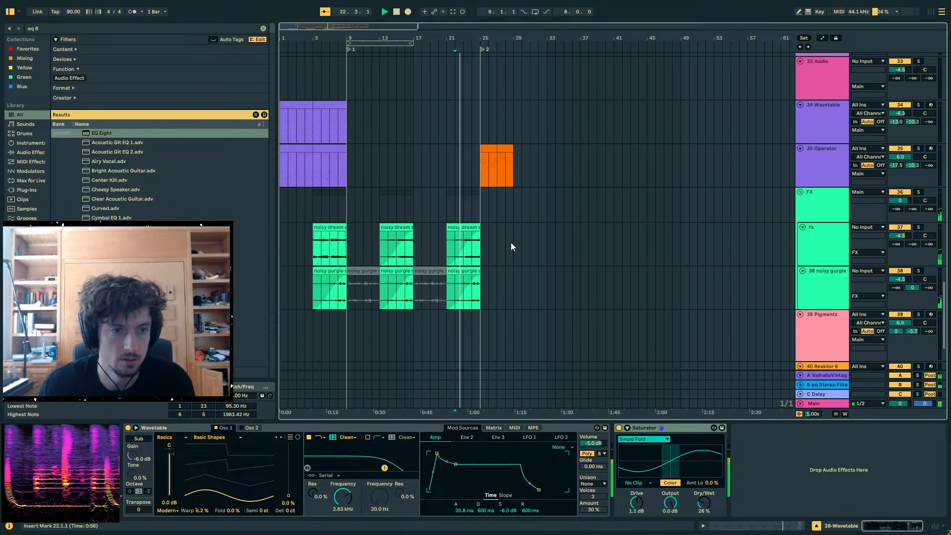
pyautogui.scroll(1, 510, 242)
pyautogui.click(833, 192)
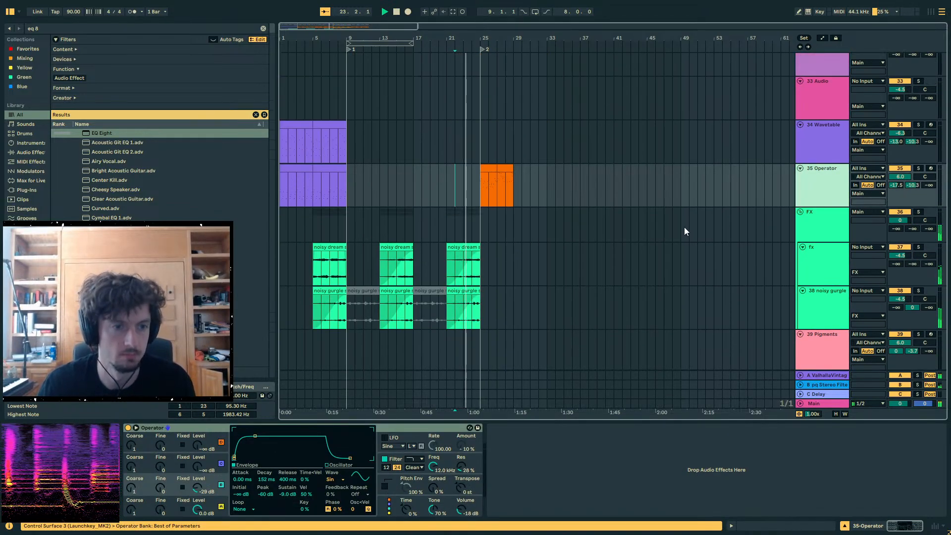
pyautogui.hotkey('ctrl', 'd')
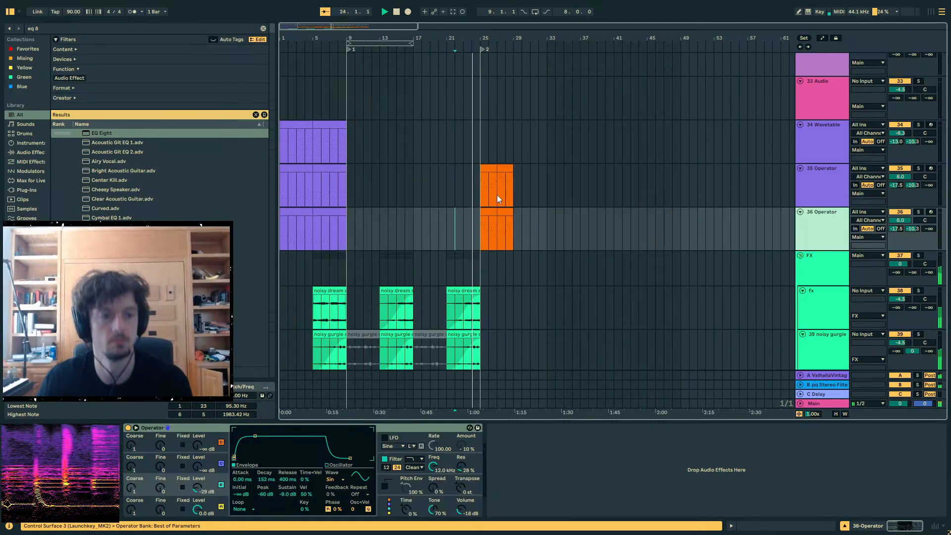
pyautogui.click(495, 191)
pyautogui.press('Delete')
pyautogui.moveTo(393, 227); pyautogui.dragTo(281, 227)
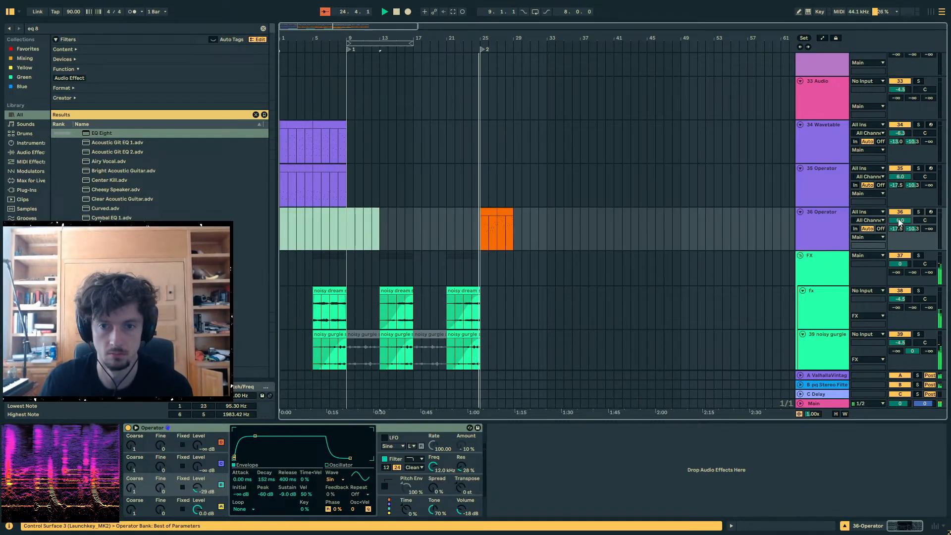
# - Lower the 36 Operator track's volume to 2.7 dB
pyautogui.click(494, 213)
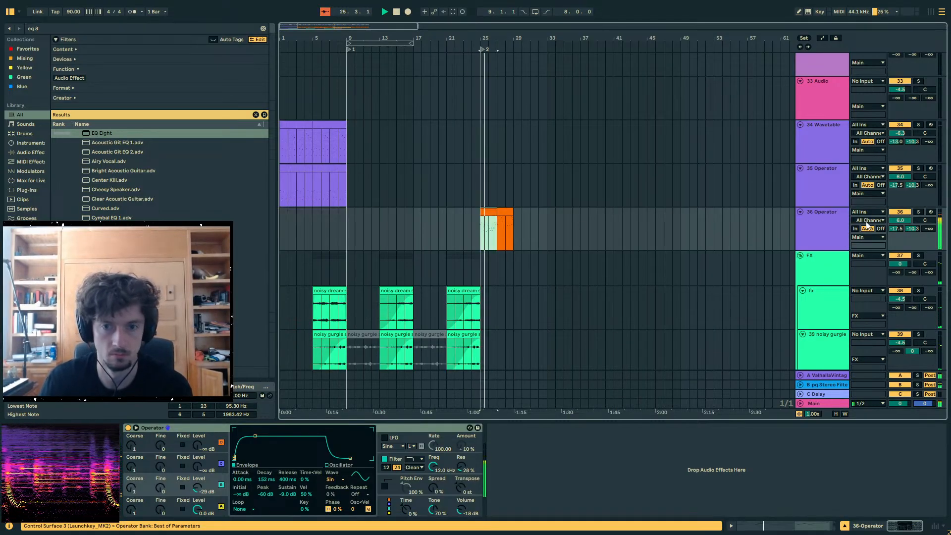
pyautogui.scroll(1, 888, 237)
pyautogui.moveTo(900, 219); pyautogui.dragTo(900, 233)
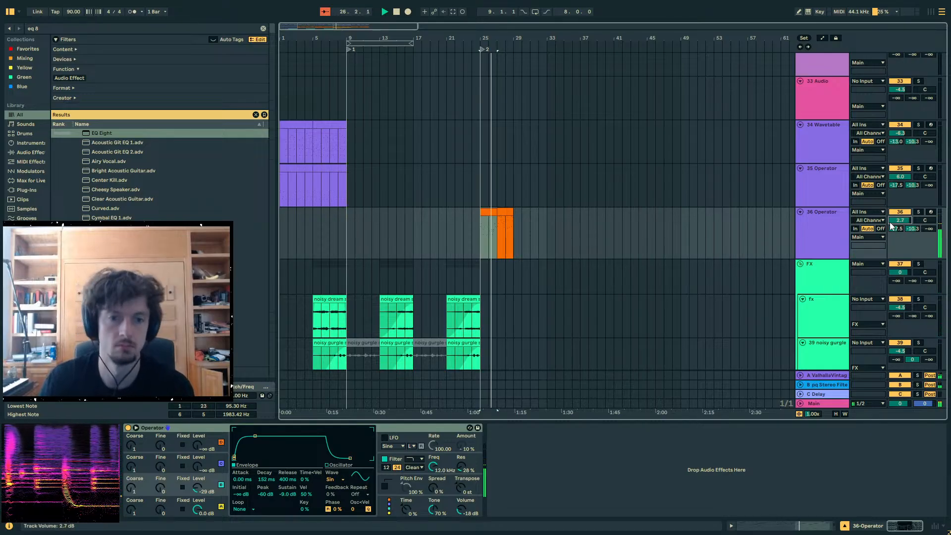
# - Redraw the velocities of the notes in beats 2.2 to 2.4 of the bar 25 clip as a rise from 54 to 96, and play them
pyautogui.click(828, 238)
pyautogui.click(488, 213)
pyautogui.click(760, 526)
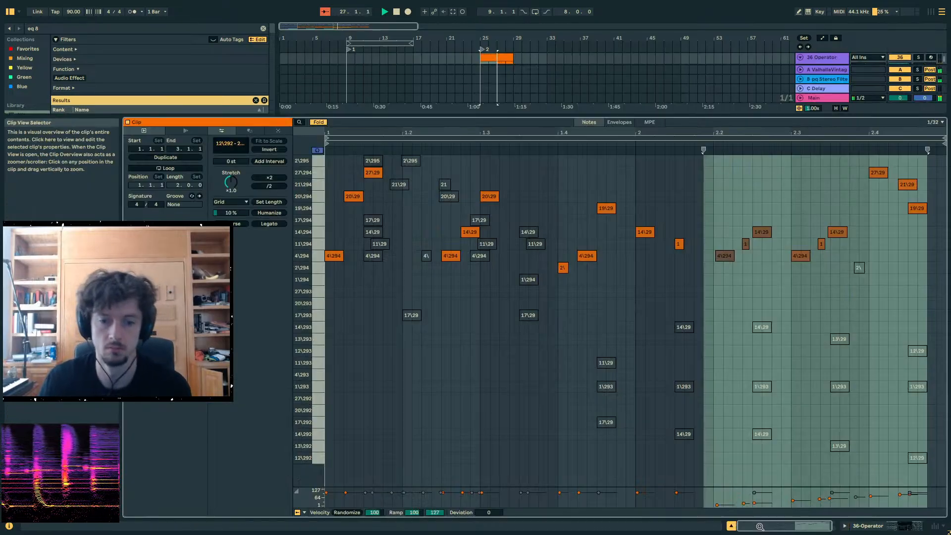
pyautogui.moveTo(924, 298); pyautogui.dragTo(703, 168)
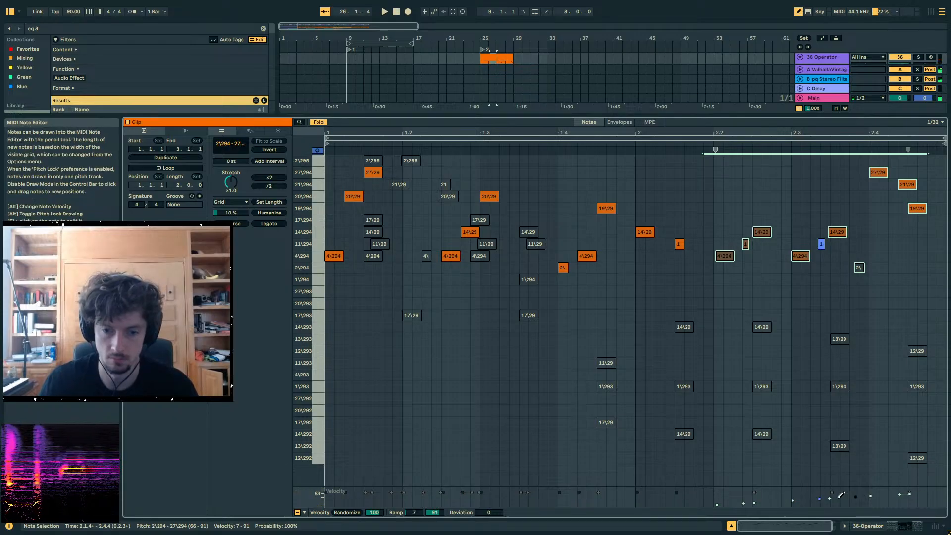
pyautogui.press('b')
pyautogui.moveTo(913, 493); pyautogui.dragTo(715, 499)
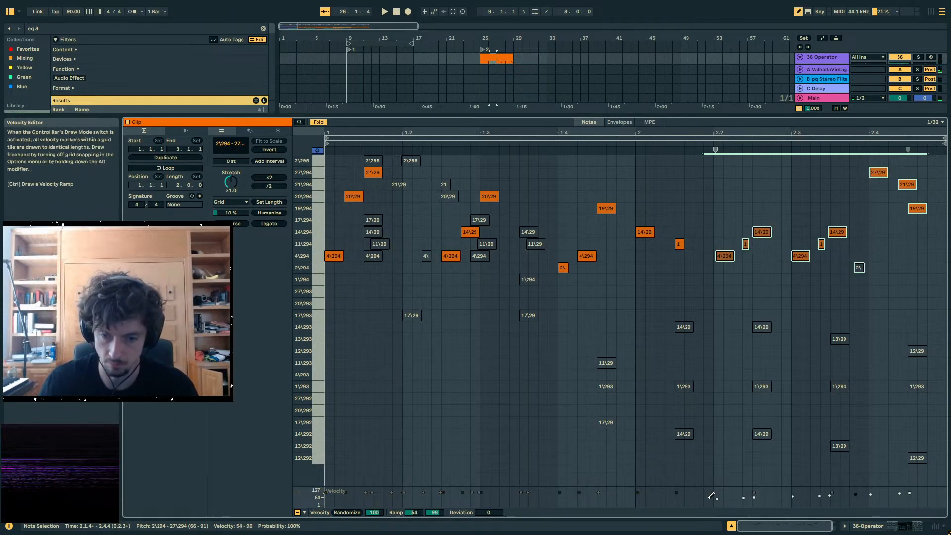
pyautogui.press('b')
pyautogui.click(687, 145)
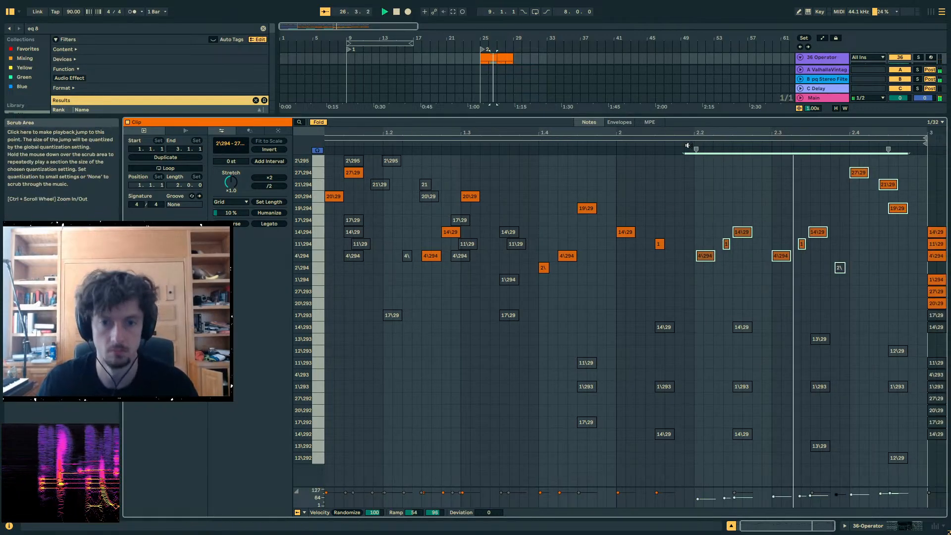
# - Open the clip at bar 27 and deactivate its three opening notes, 4\294, 20\294 and 2\295
pyautogui.click(873, 526)
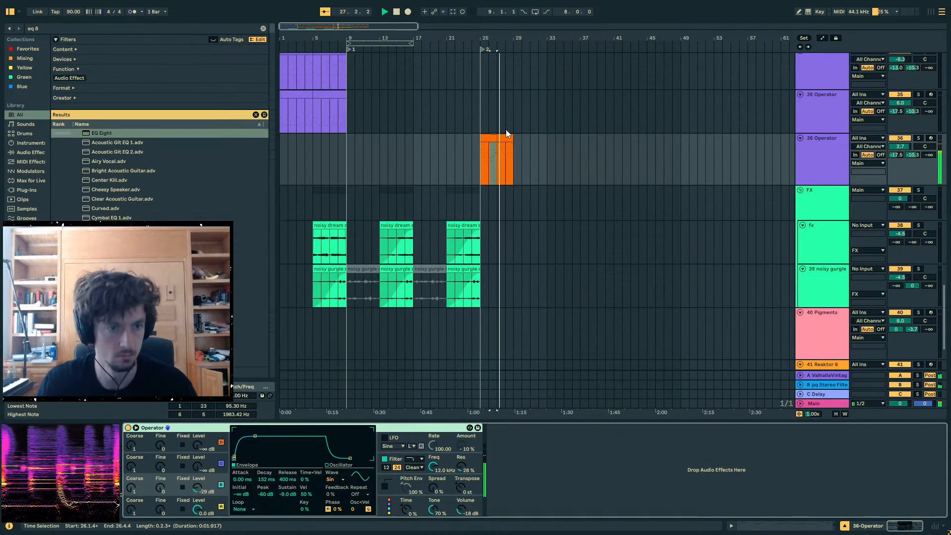
pyautogui.click(506, 135)
pyautogui.click(782, 526)
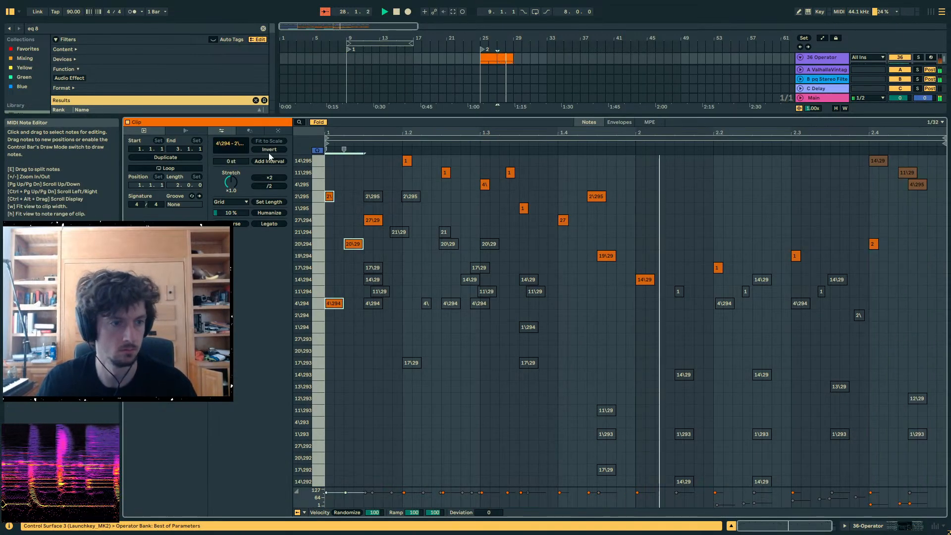
pyautogui.click(373, 220)
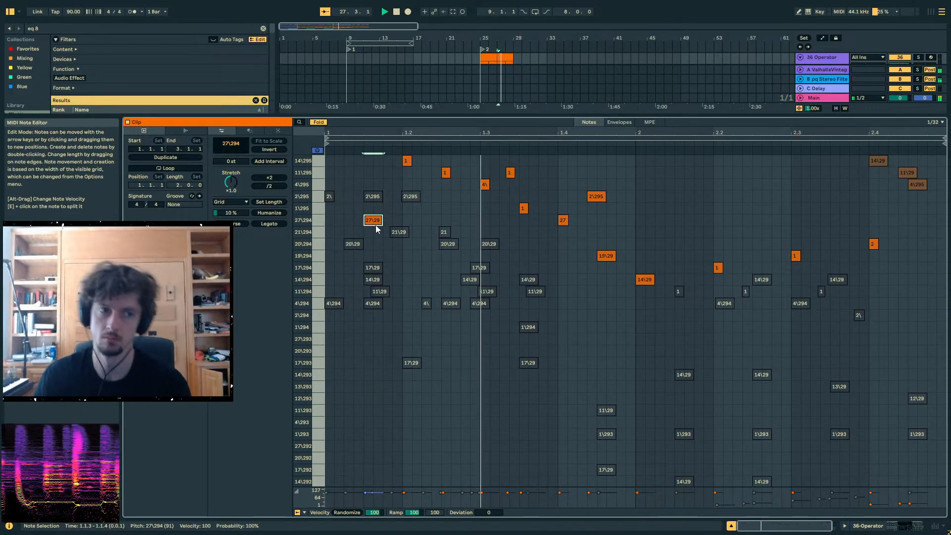
# - Deactivate the short notes at 2.2.1, 2.3.1 and 2.4.1 and the three quiet notes in beat 2.4
pyautogui.hscroll(1, 376, 224)
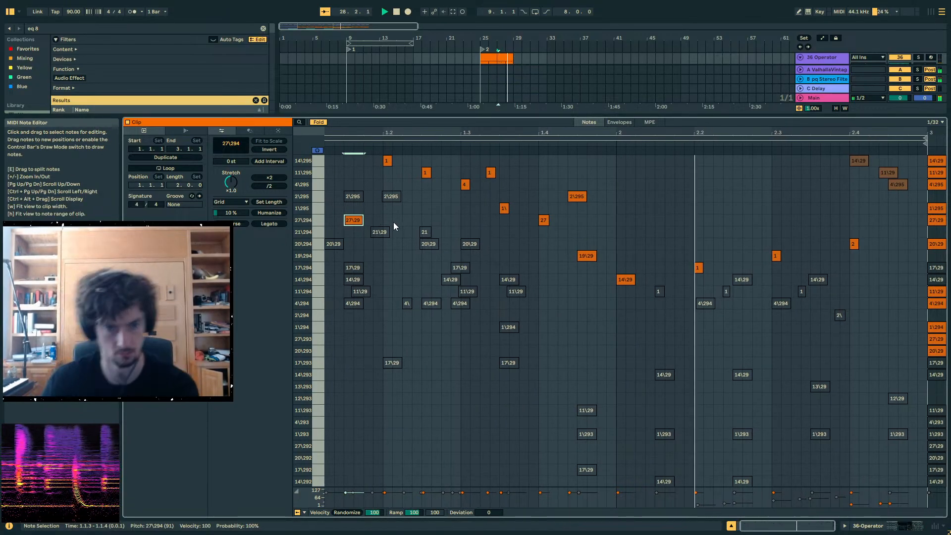
pyautogui.moveTo(687, 222); pyautogui.dragTo(852, 278)
pyautogui.moveTo(937, 208); pyautogui.dragTo(862, 151)
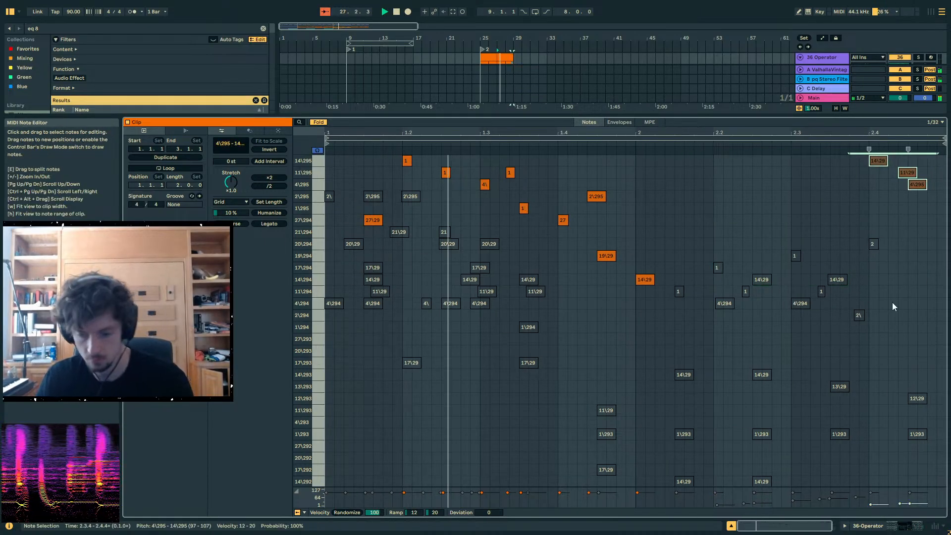
pyautogui.press('0')
pyautogui.click(885, 523)
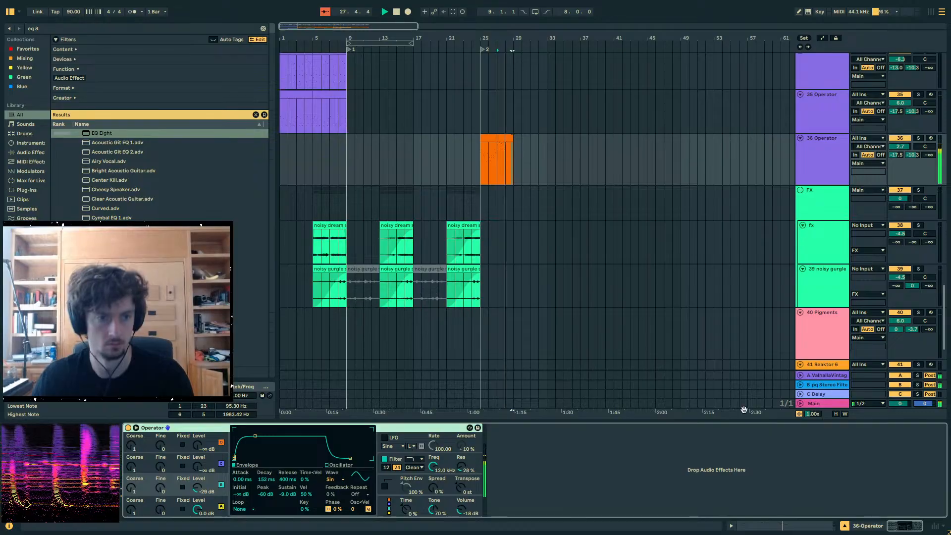
pyautogui.click(508, 136)
pyautogui.keyDown('shift'); pyautogui.click(489, 137); pyautogui.keyUp('shift')
pyautogui.hotkey('ctrl', 'd')
pyautogui.hotkey('ctrl', 'z')
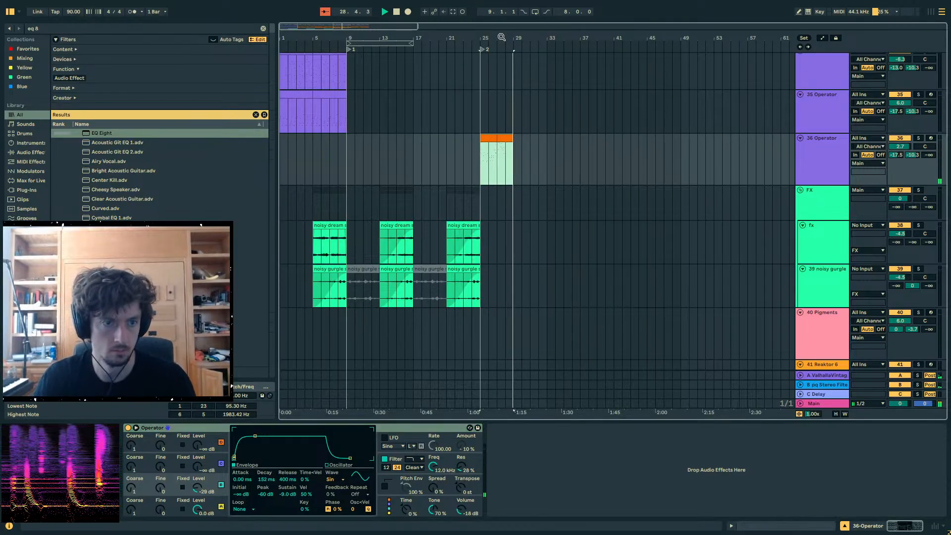
# - Play from bar 25 and duplicate the two 36 Operator clips to fill bars 29 to 33
pyautogui.moveTo(501, 38); pyautogui.dragTo(501, 84)
pyautogui.press('space')
pyautogui.press('space')
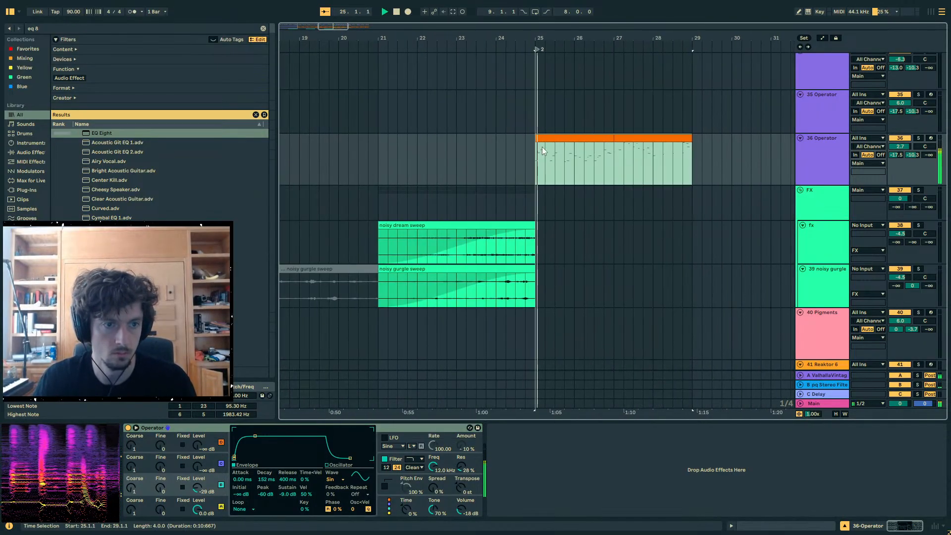
pyautogui.keyDown('shift'); pyautogui.click(647, 137); pyautogui.keyUp('shift')
pyautogui.hotkey('ctrl', 'd')
# - Listen to the extended Operator melody, restarting playback from bar 25
pyautogui.click(497, 138)
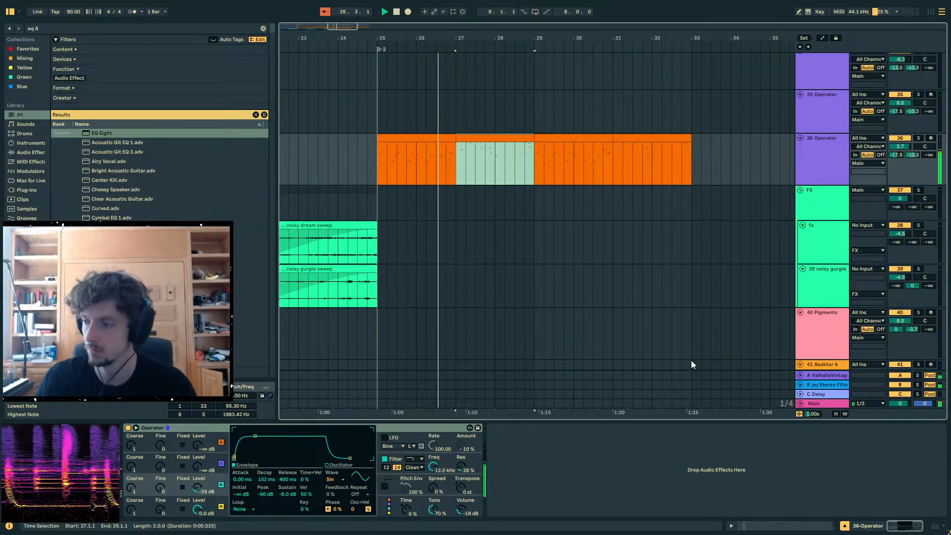
pyautogui.click(453, 183)
pyautogui.press('space')
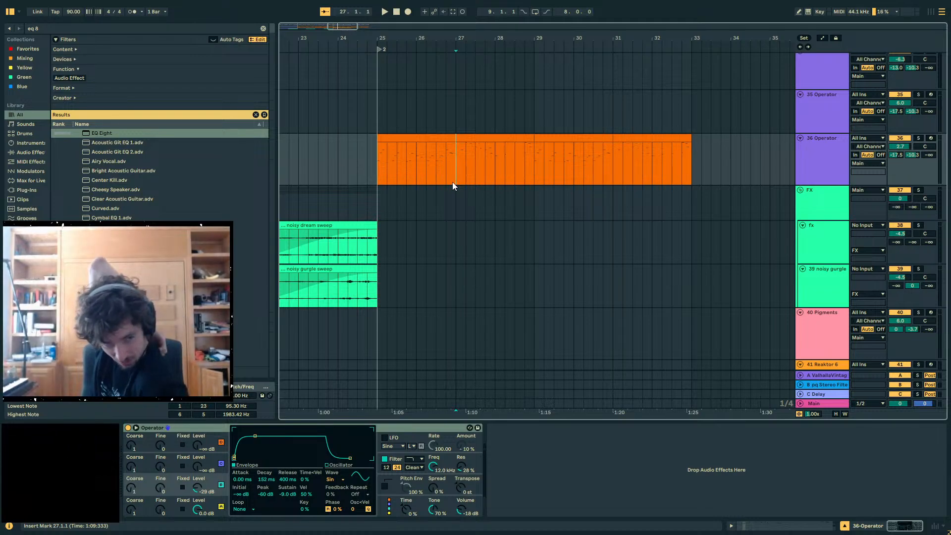
pyautogui.click(378, 170)
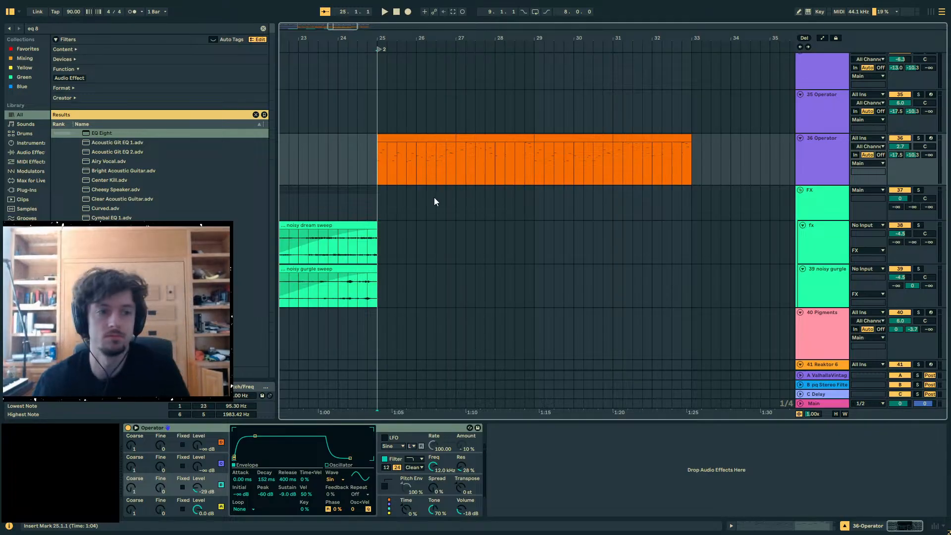
pyautogui.press('space')
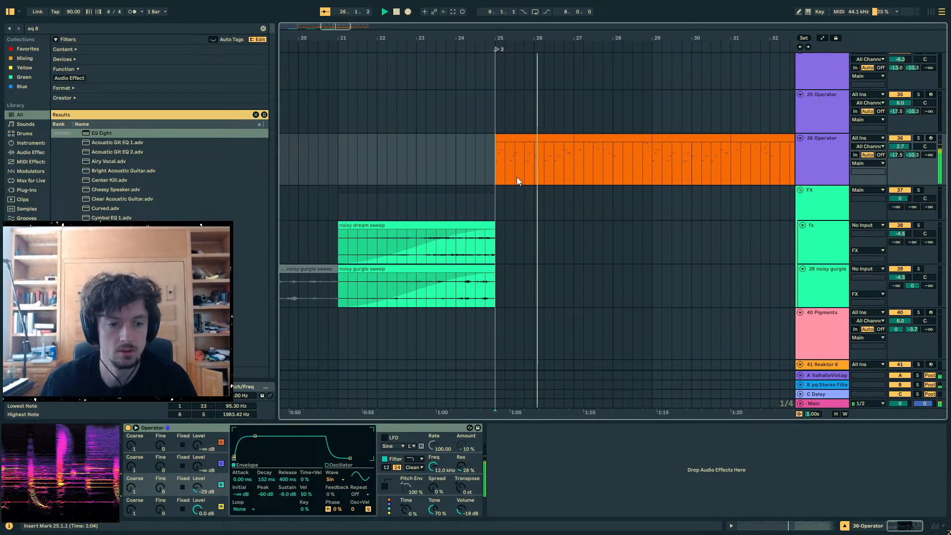
# - Select the 36 Operator clip at bar 27 and display the instrument's pitch envelope settings during playback
pyautogui.click(536, 137)
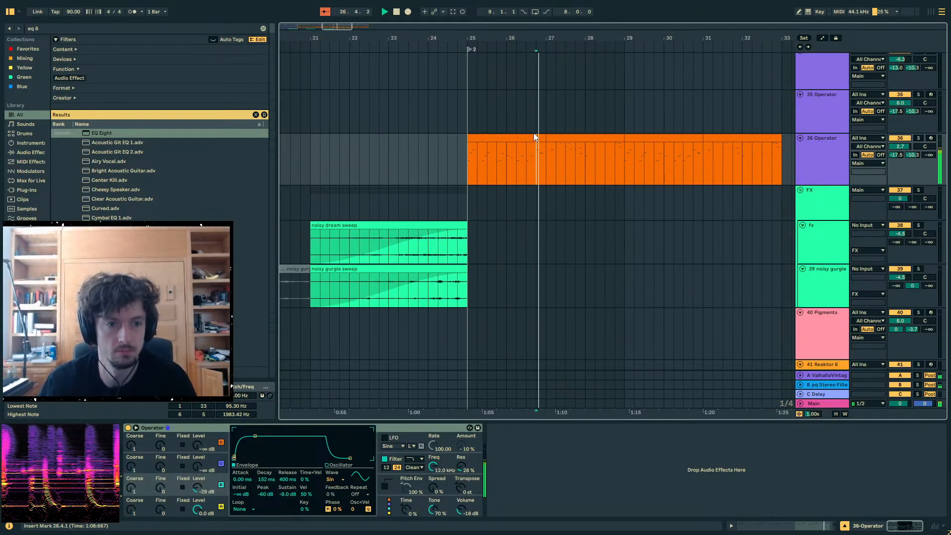
pyautogui.click(581, 142)
pyautogui.click(822, 172)
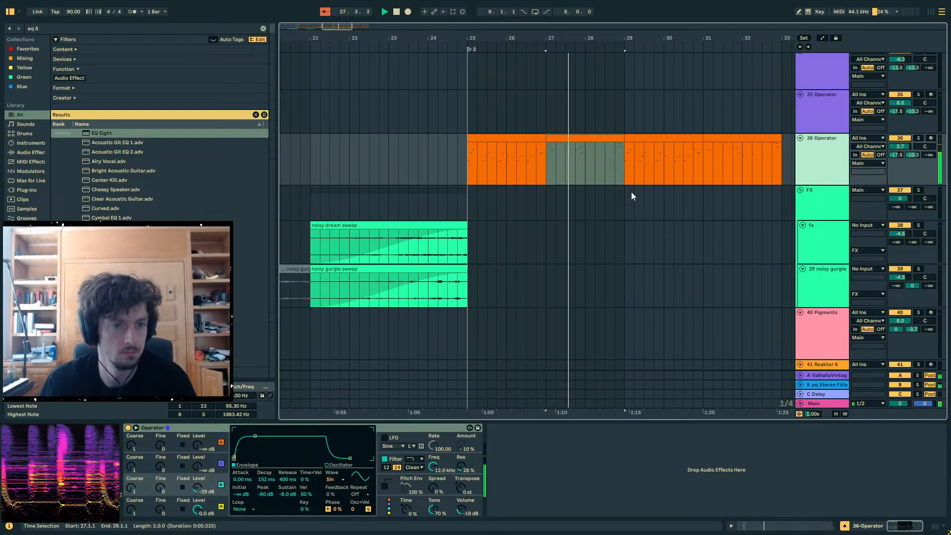
pyautogui.click(581, 140)
pyautogui.click(580, 150)
pyautogui.moveTo(434, 487)
pyautogui.mouseDown()
pyautogui.moveTo(435, 475)
pyautogui.moveTo(434, 489)
pyautogui.mouseUp()
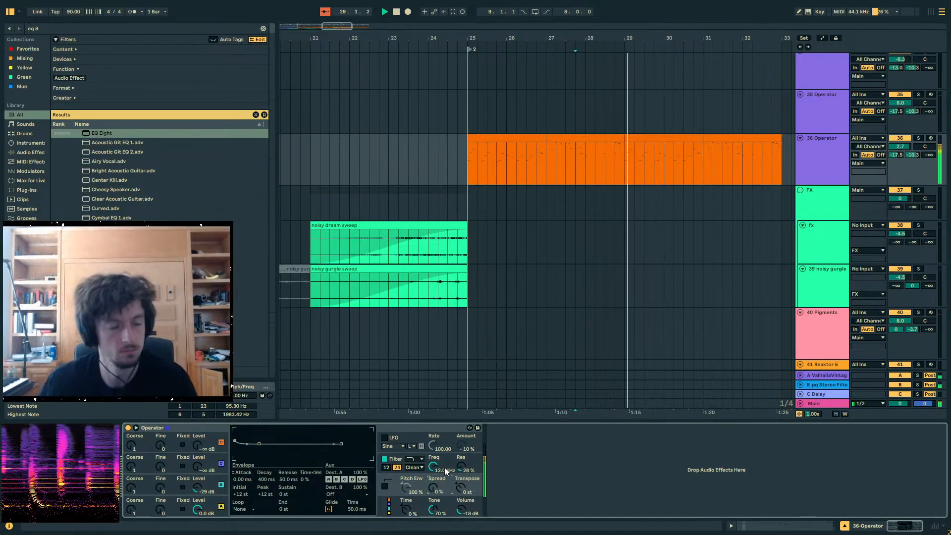
# - Deactivate the three quiet notes 14\295, 11\295 and 4\295 in beat 2.4 of the bar 27 clip and stop playback
pyautogui.doubleClick(578, 161)
pyautogui.moveTo(860, 262); pyautogui.dragTo(928, 151)
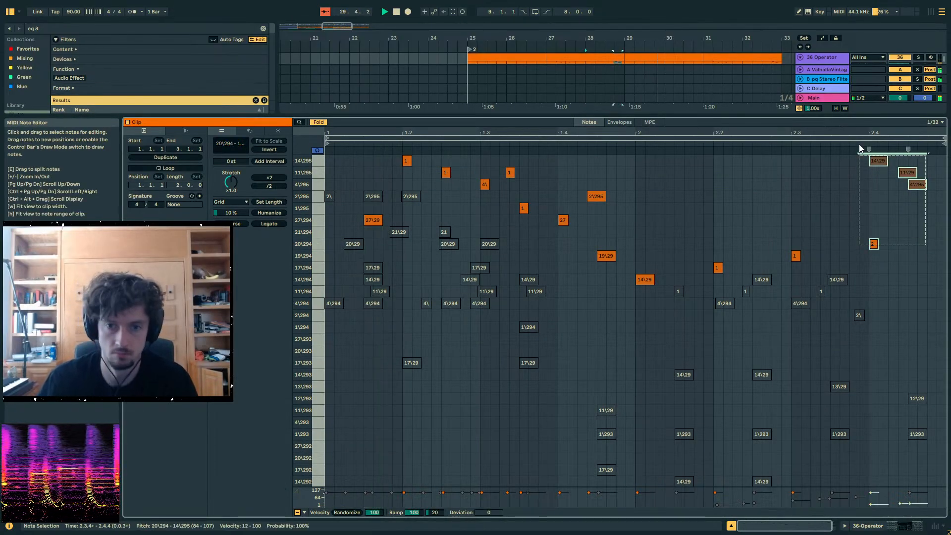
pyautogui.moveTo(920, 208); pyautogui.dragTo(863, 150)
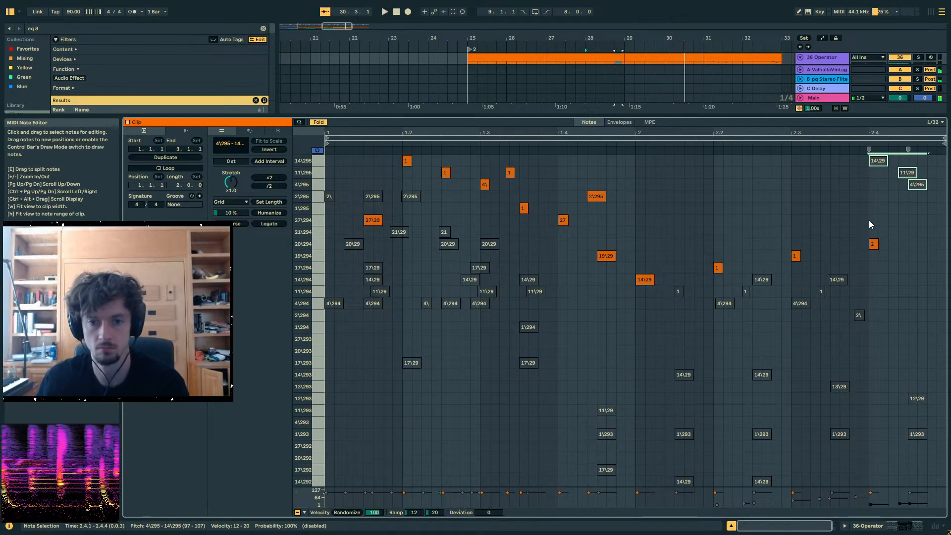
pyautogui.click(906, 526)
pyautogui.press('space')
pyautogui.click(460, 138)
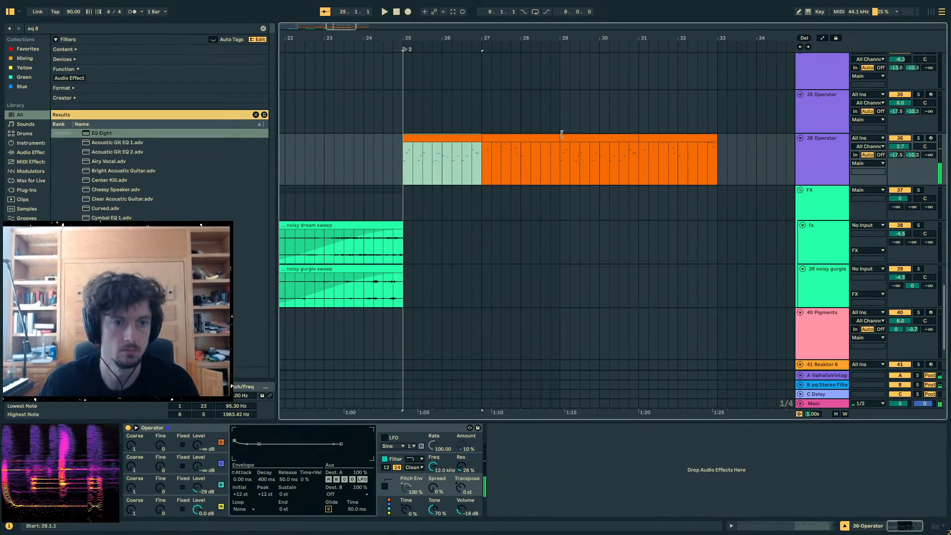
pyautogui.click(617, 136)
pyautogui.moveTo(716, 159); pyautogui.dragTo(404, 165)
# - Enable the pitch envelope in track 36's Operator and try negative amounts around -30% while playing from bar 25
pyautogui.click(360, 158)
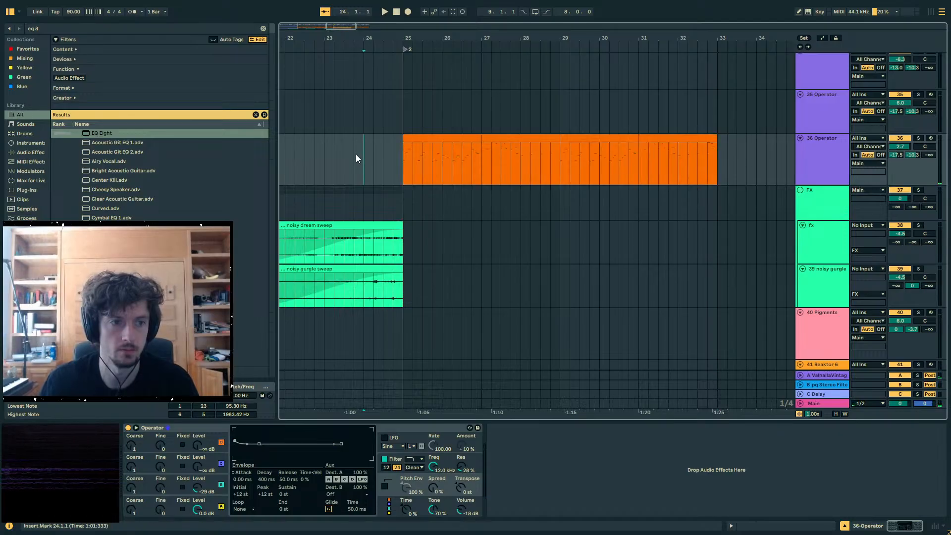
pyautogui.click(821, 148)
pyautogui.scroll(3, 821, 148)
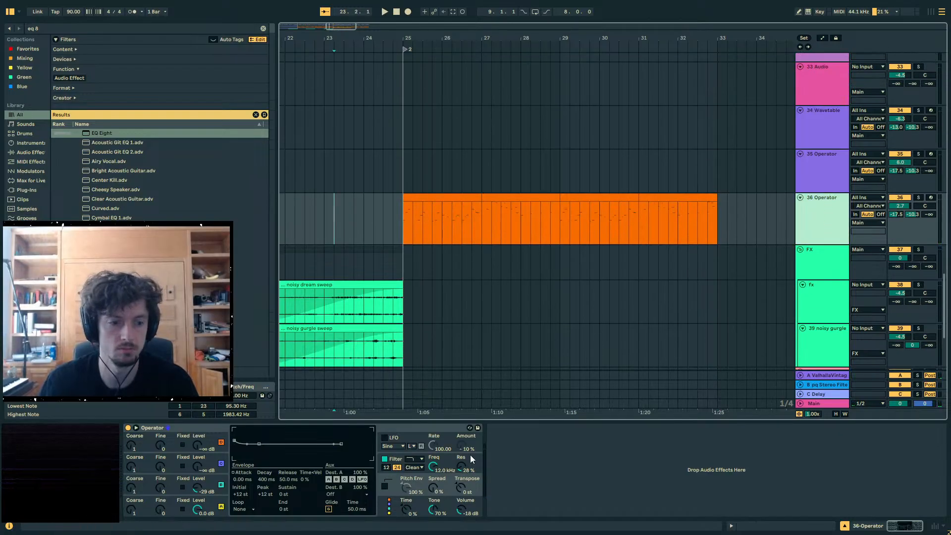
pyautogui.click(385, 486)
pyautogui.press('space')
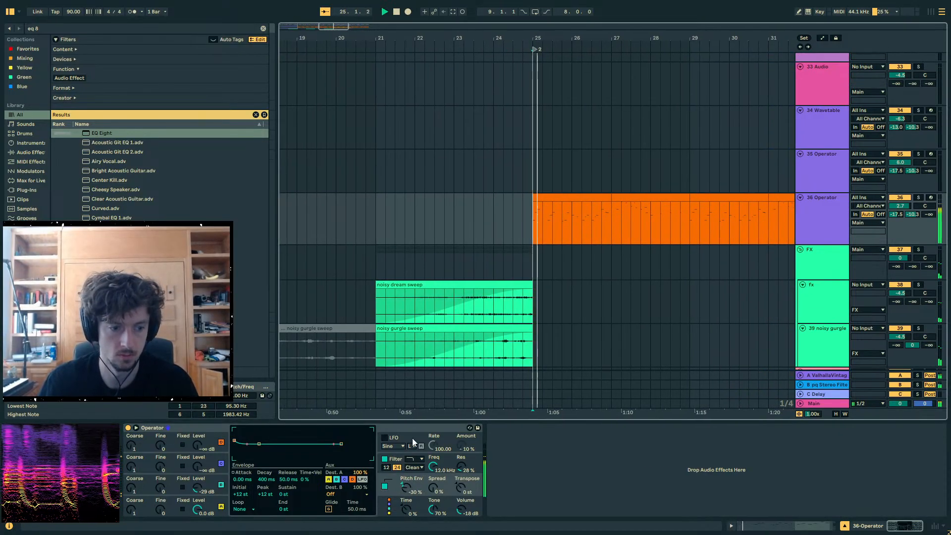
pyautogui.moveTo(407, 488); pyautogui.dragTo(406, 473)
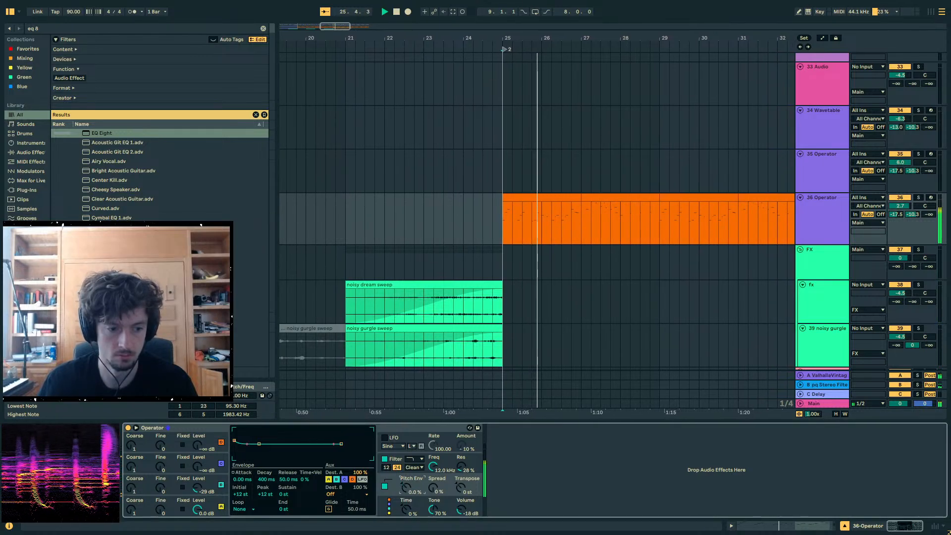
# - Automate the pitch envelope amount on track 36 from -30% at bar 25 up to 5.6%, and raise the track volume to 4.5
pyautogui.press('a')
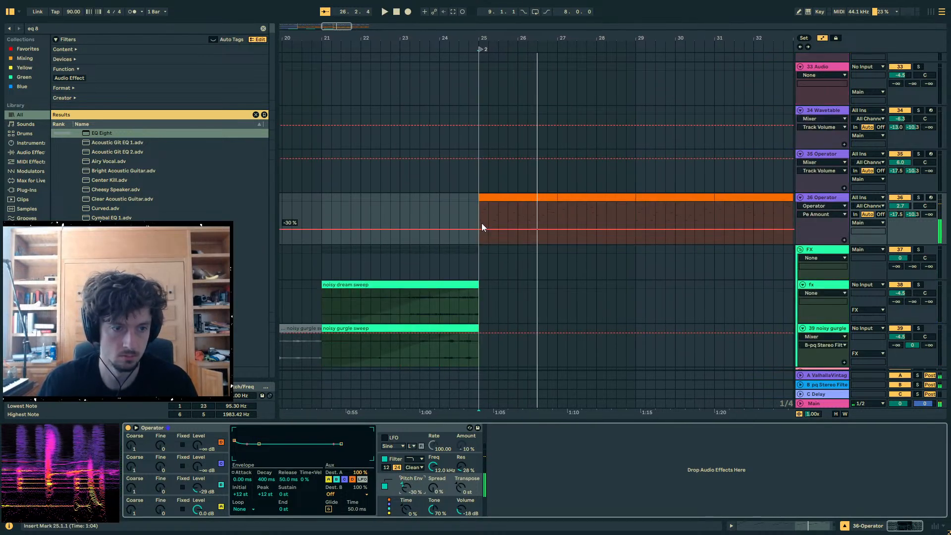
pyautogui.click(507, 225)
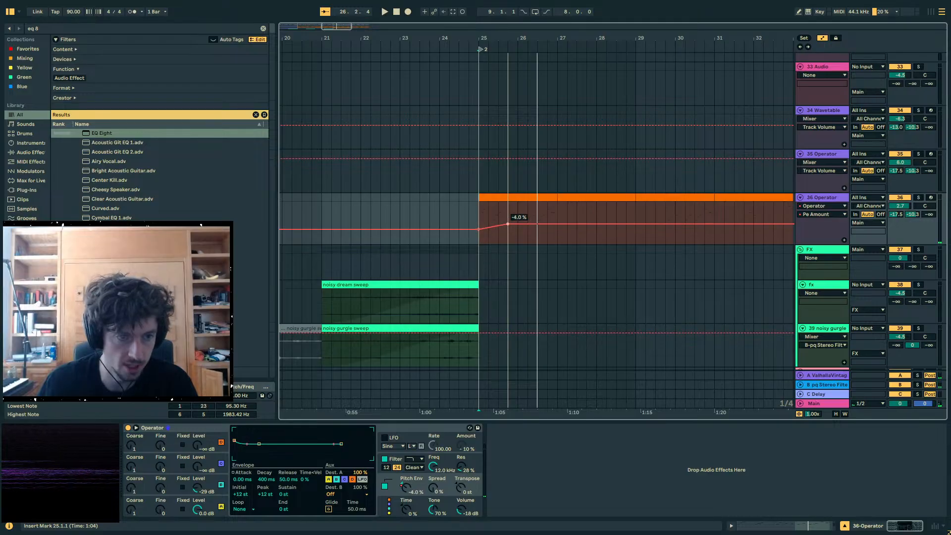
pyautogui.press('space')
pyautogui.moveTo(900, 206); pyautogui.dragTo(900, 199)
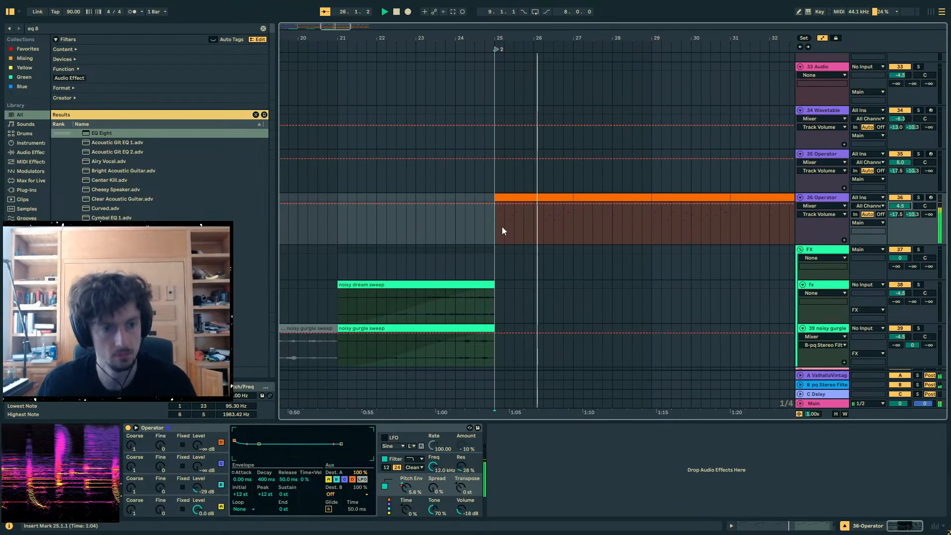
pyautogui.click(416, 479)
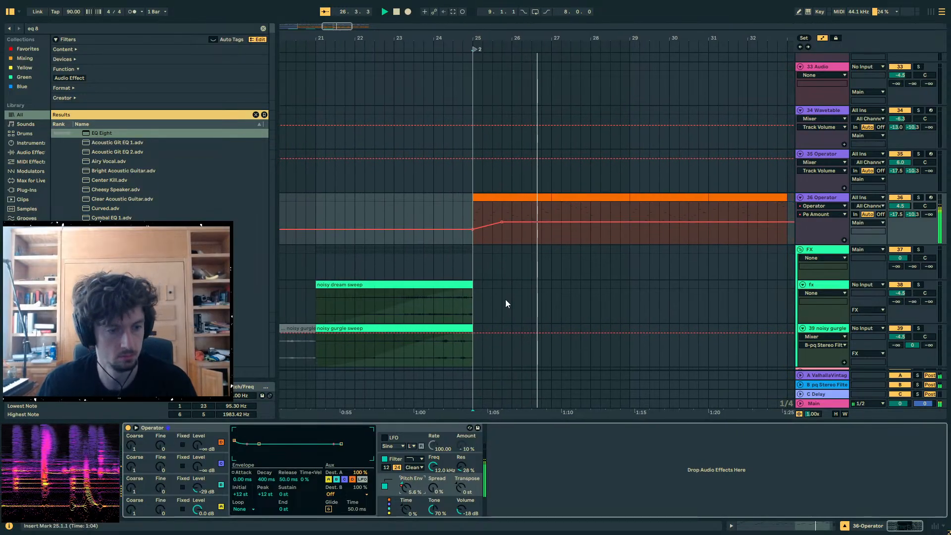
# - Hold the pitch envelope automation at 5.6% until bar 27 and curve it down to -100% shortly before bar 29
pyautogui.rightClick(493, 224)
pyautogui.click(488, 222)
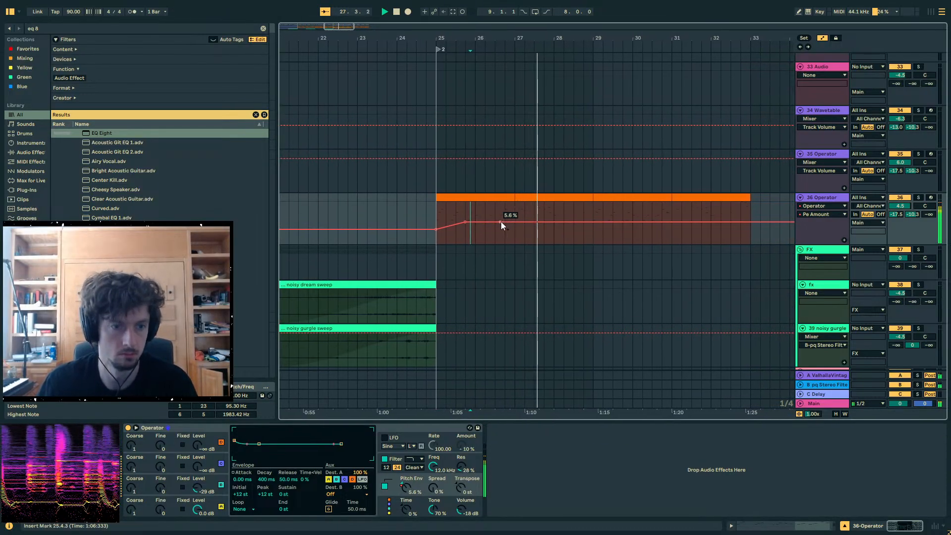
pyautogui.click(510, 222)
pyautogui.moveTo(558, 221); pyautogui.dragTo(537, 219)
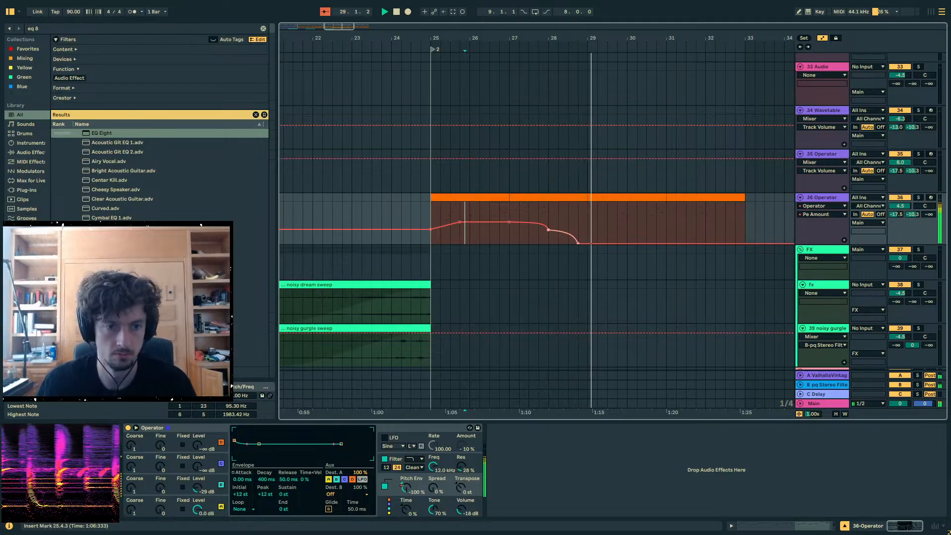
# - Duplicate bars 25 to 29 of track 36 with their automation and lower the pitch envelope breakpoint at bar 29
pyautogui.moveTo(593, 219); pyautogui.dragTo(432, 219)
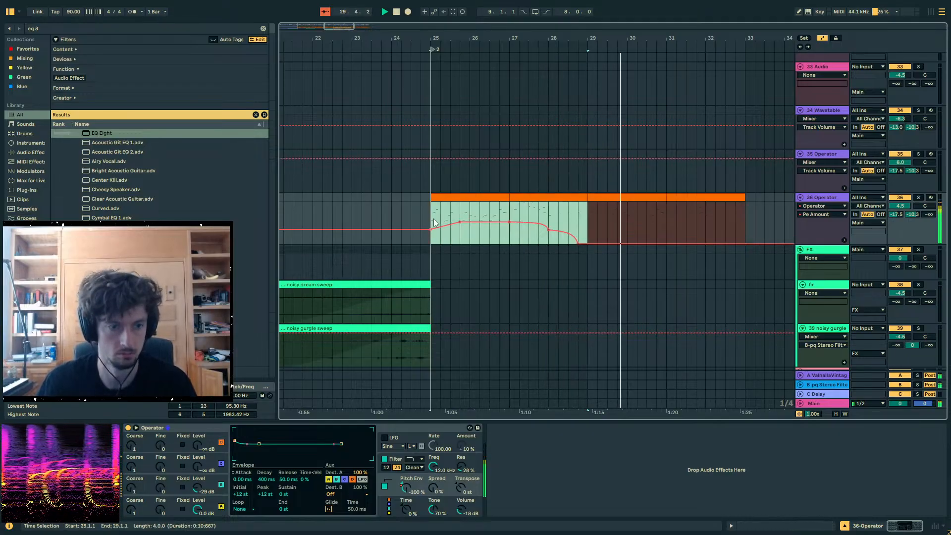
pyautogui.hotkey('ctrl', 'd')
pyautogui.click(550, 214)
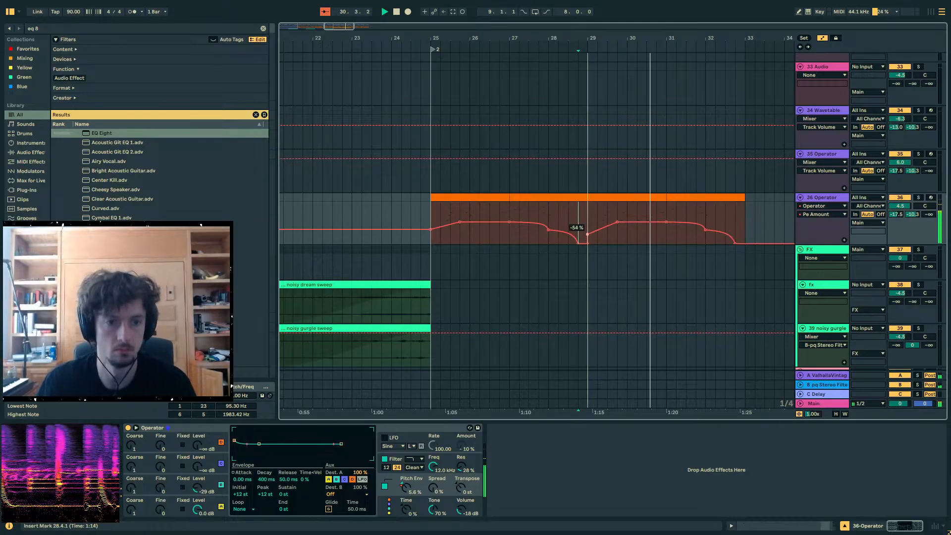
# - Raise the last pitch envelope breakpoint just before bar 33 to 55% so the curve ends upward
pyautogui.click(648, 248)
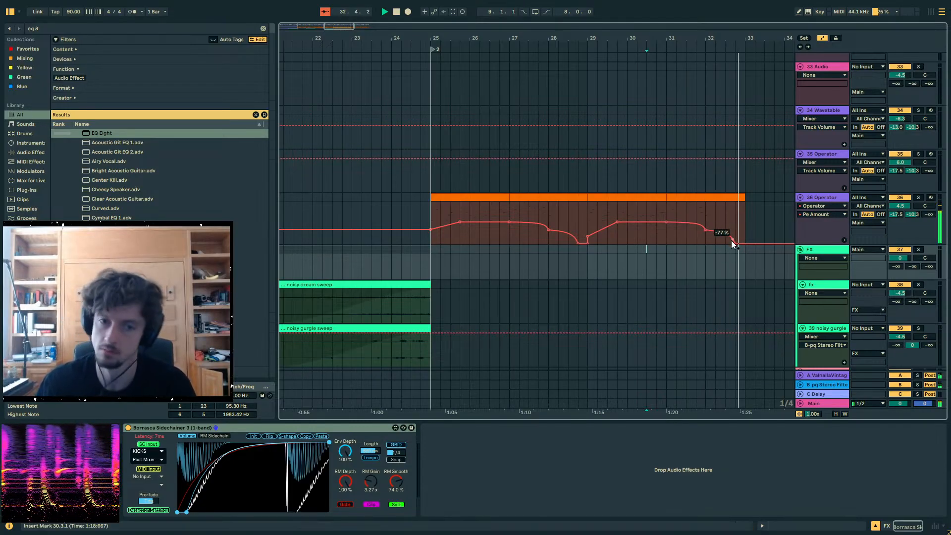
pyautogui.moveTo(735, 242); pyautogui.dragTo(736, 213)
pyautogui.press('space')
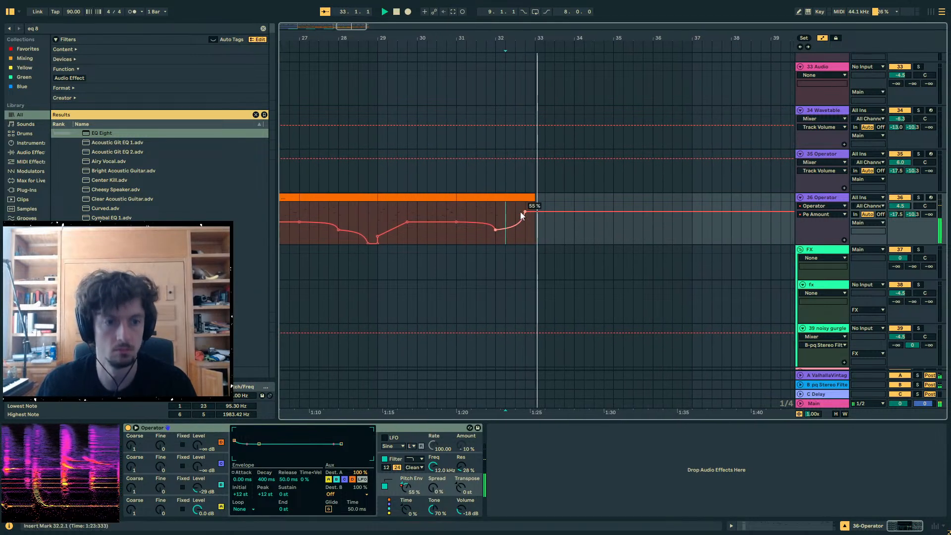
# - Hide the automation and duplicate the 36 Operator clips from bars 25 to 33 to fill bars 33 to 41
pyautogui.press('a')
pyautogui.click(491, 199)
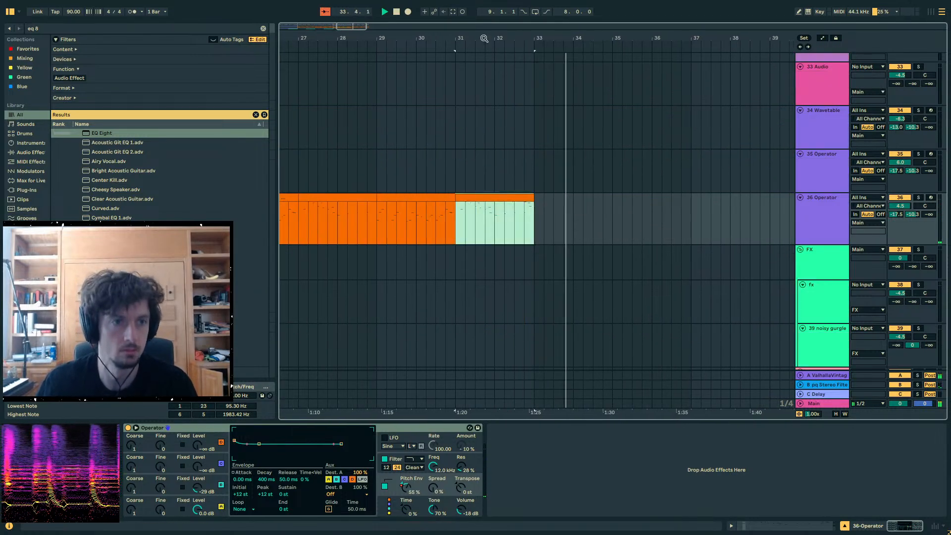
pyautogui.moveTo(484, 38); pyautogui.dragTo(544, 25)
pyautogui.keyDown('shift'); pyautogui.click(437, 195); pyautogui.keyUp('shift')
pyautogui.hotkey('ctrl', 'd')
pyautogui.click(437, 195)
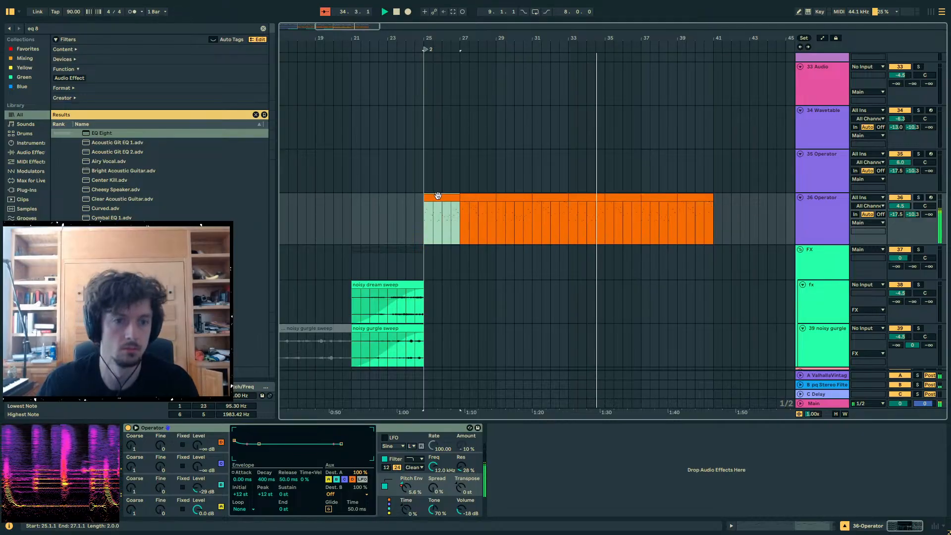
# - Examine the notes of the bar 25 clip and of all 36 Operator clips up to bar 41
pyautogui.doubleClick(440, 199)
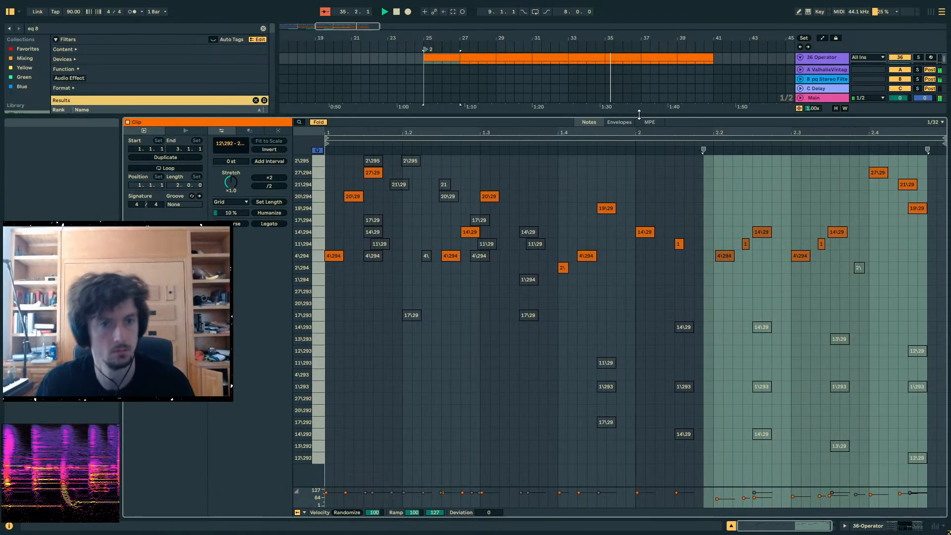
pyautogui.moveTo(639, 114); pyautogui.dragTo(654, 333)
pyautogui.scroll(2, 666, 196)
pyautogui.click(440, 141)
pyautogui.keyDown('shift'); pyautogui.click(676, 141); pyautogui.keyUp('shift')
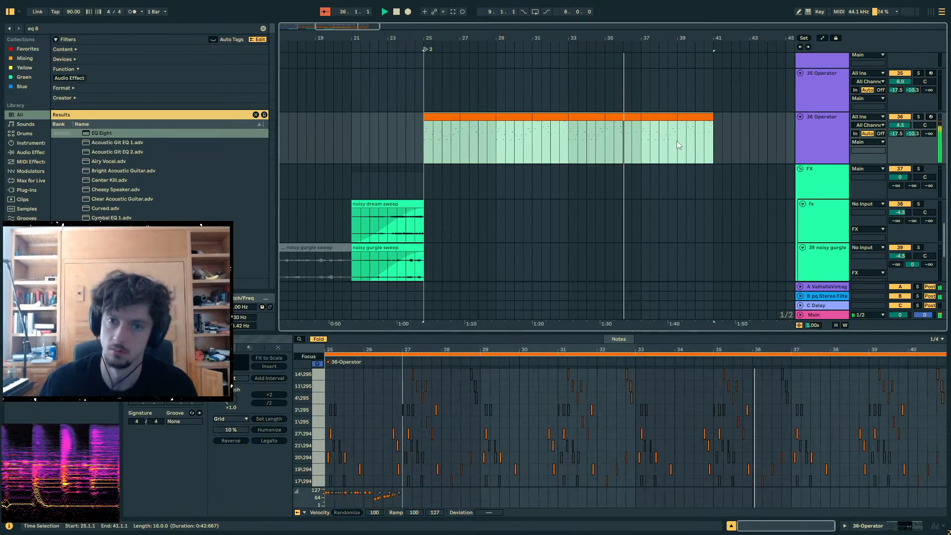
pyautogui.click(902, 525)
# - In the 36 Operator clip at bar 35, lengthen the active 17\294, 19\294 and 20\294 notes in beats 2.2 to 2.4
pyautogui.click(655, 138)
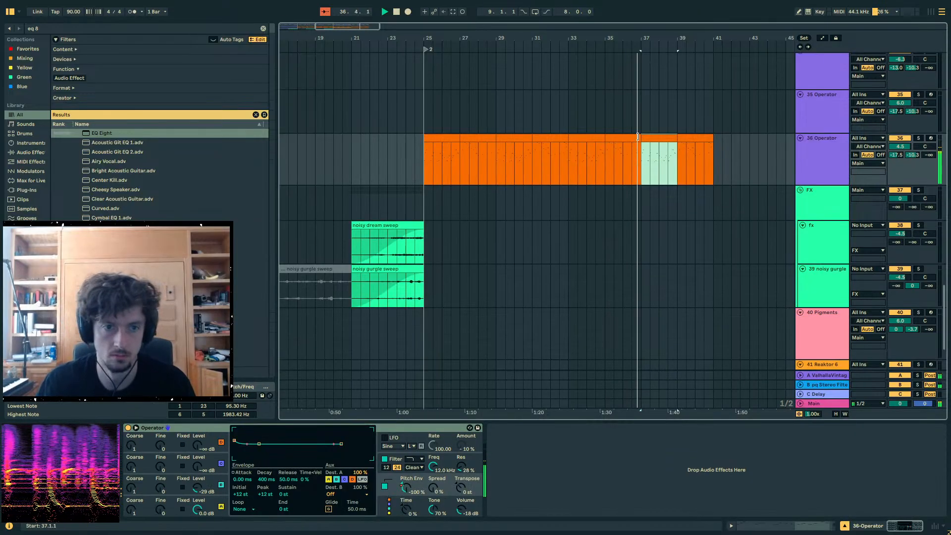
pyautogui.click(625, 138)
pyautogui.click(772, 525)
pyautogui.scroll(-2, 886, 445)
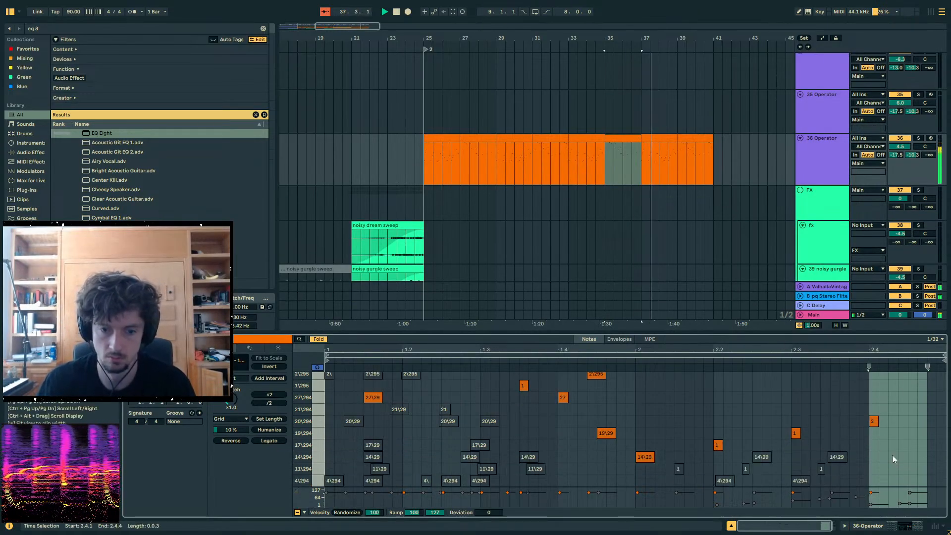
pyautogui.moveTo(895, 443); pyautogui.dragTo(705, 390)
pyautogui.click(693, 364)
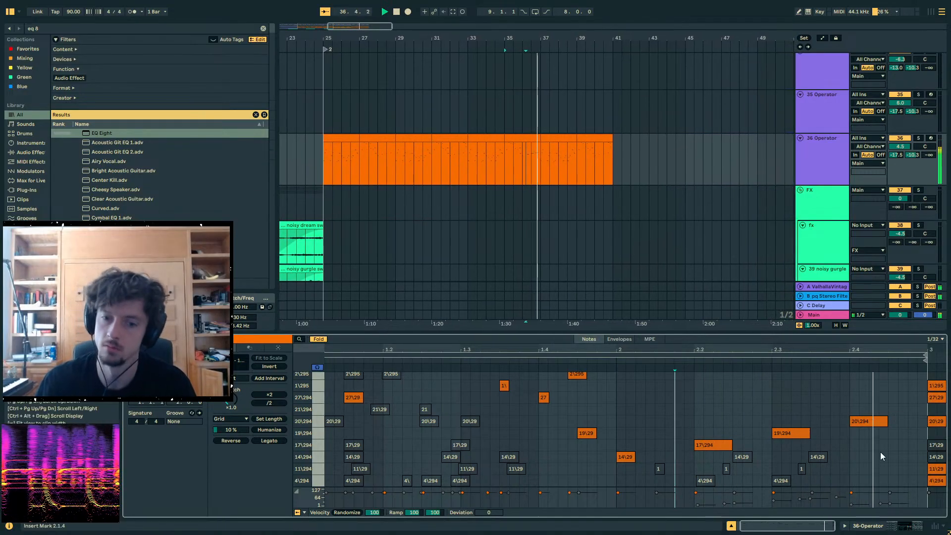
# - Shorten the 17\294 note at beat 2.2 and the 19\294 note at beat 2.3 in the bar 35 clip
pyautogui.moveTo(882, 452); pyautogui.dragTo(698, 400)
pyautogui.click(713, 416)
pyautogui.moveTo(731, 442); pyautogui.dragTo(711, 443)
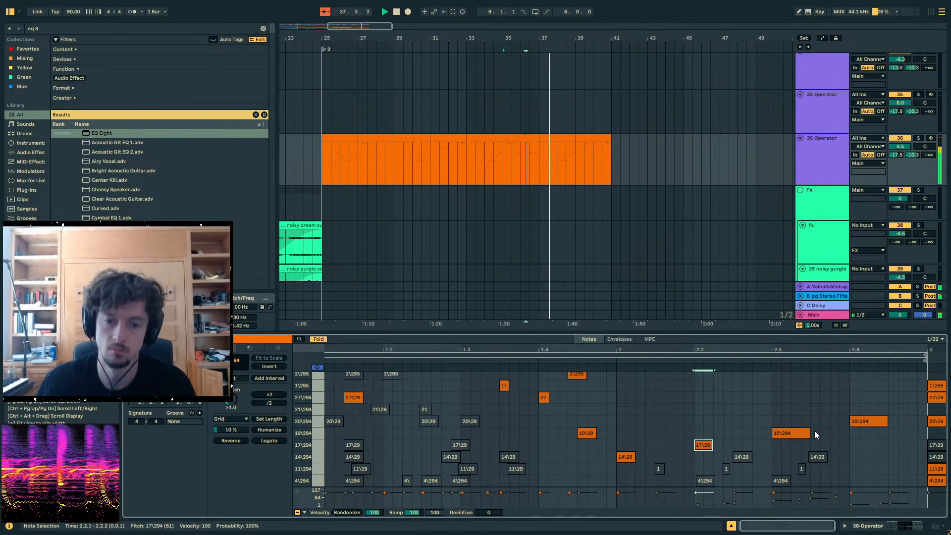
pyautogui.moveTo(809, 431); pyautogui.dragTo(798, 431)
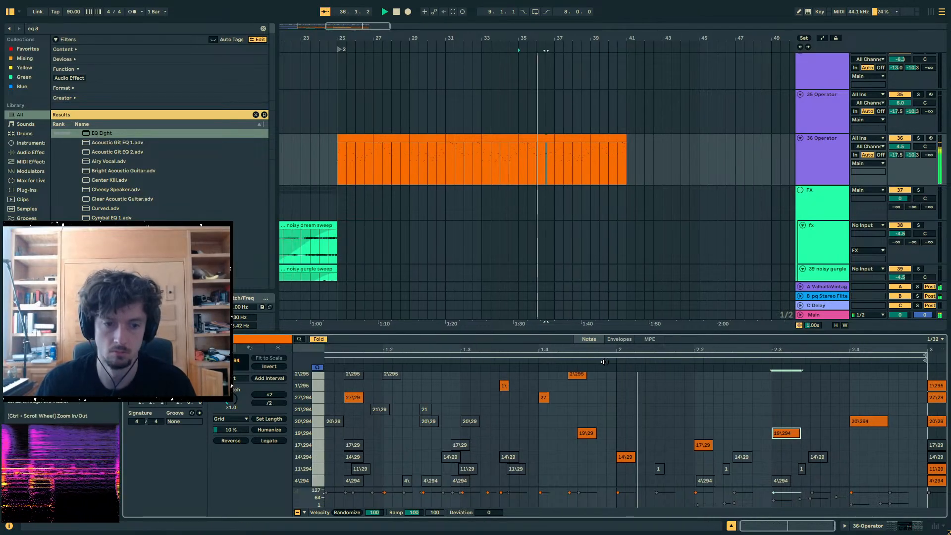
pyautogui.click(710, 403)
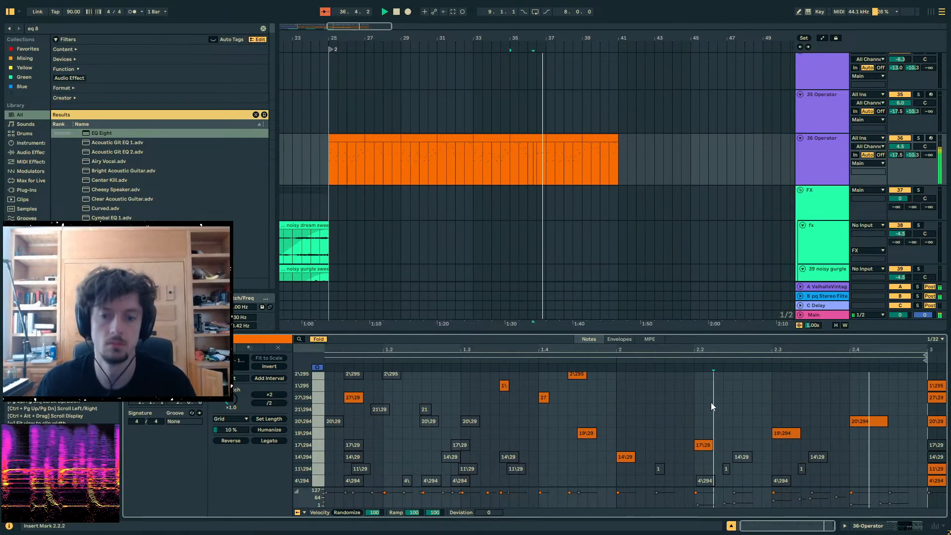
# - Show the pitch envelope amount automation and reshape the dip before bar 37 into a steep rise
pyautogui.hotkey('shift', 'Tab')
pyautogui.click(413, 485)
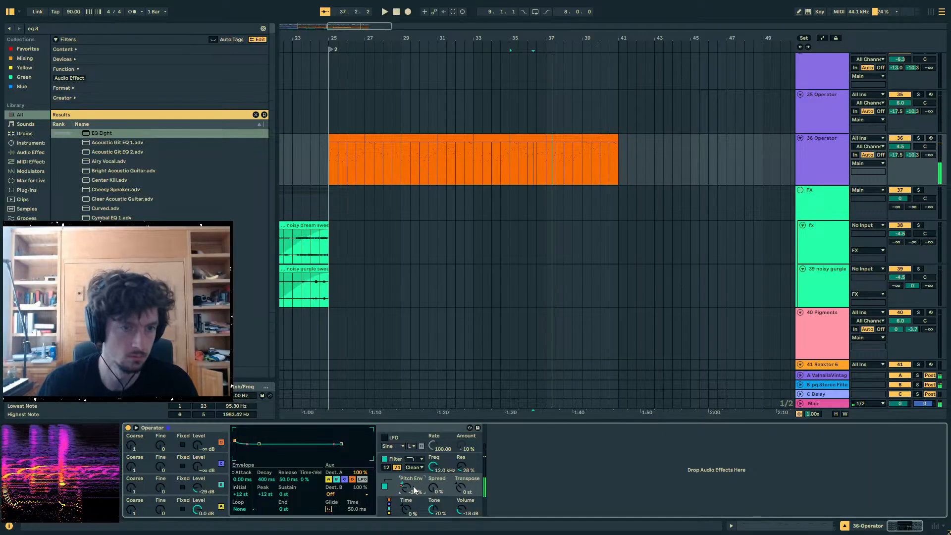
pyautogui.press('a')
pyautogui.click(529, 138)
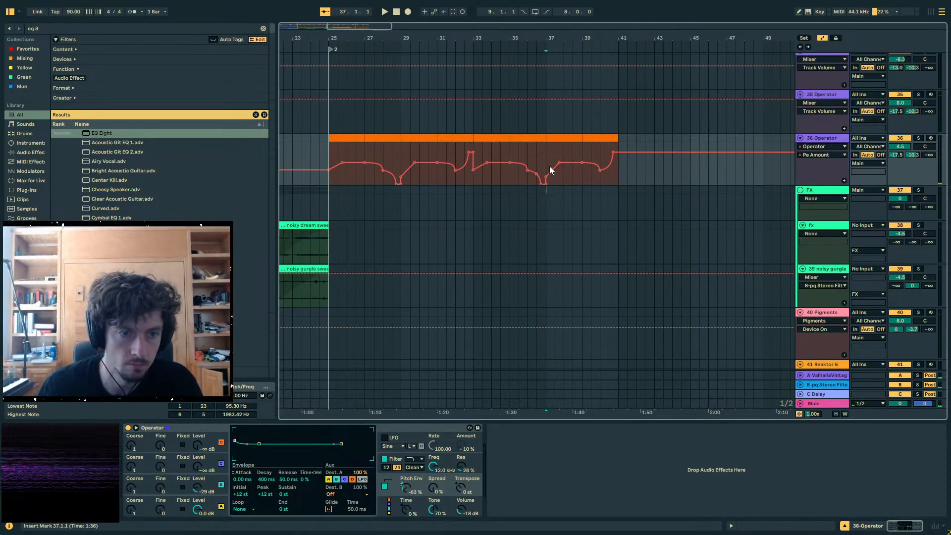
pyautogui.press('space')
pyautogui.moveTo(541, 184); pyautogui.dragTo(535, 138)
# - Listen to the reshaped pitch envelope transition into bar 37 and hide the automation
pyautogui.press('space')
pyautogui.click(539, 167)
pyautogui.press('space')
pyautogui.press('space')
pyautogui.press('space')
pyautogui.press('a')
pyautogui.hotkey('ctrl', 'z')
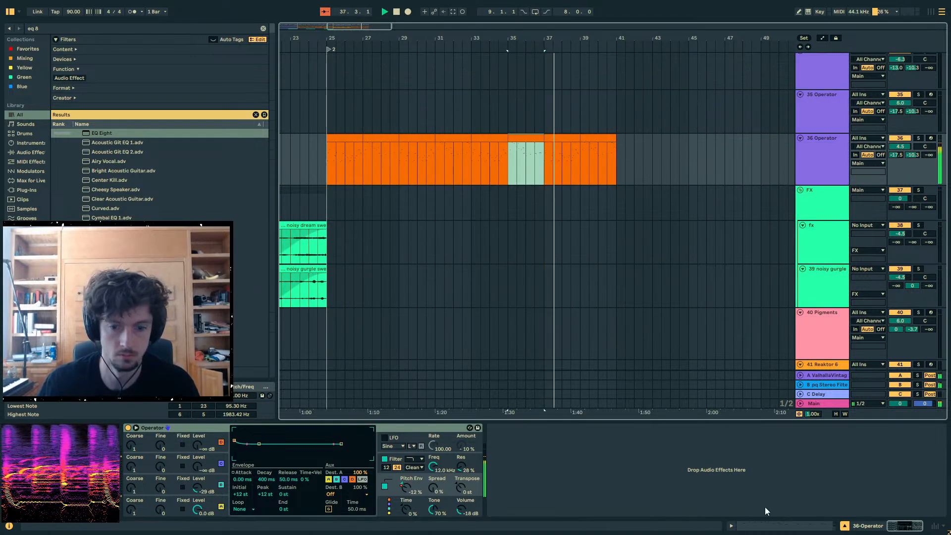
# - Try raising the 17\294 note at beat 2.2 of the bar 35 clip to 20\294
pyautogui.click(765, 525)
pyautogui.press('space')
pyautogui.click(853, 445)
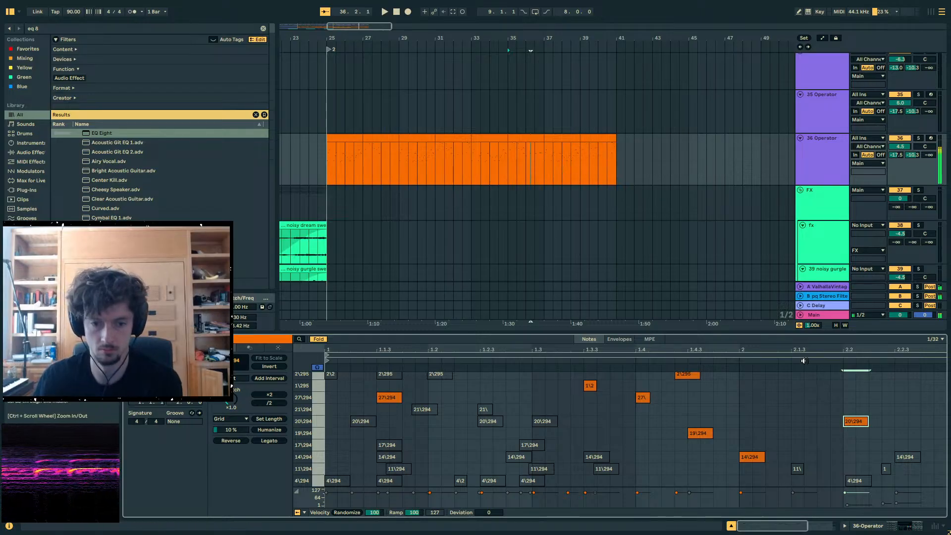
pyautogui.scroll(-3, 824, 397)
pyautogui.press('space')
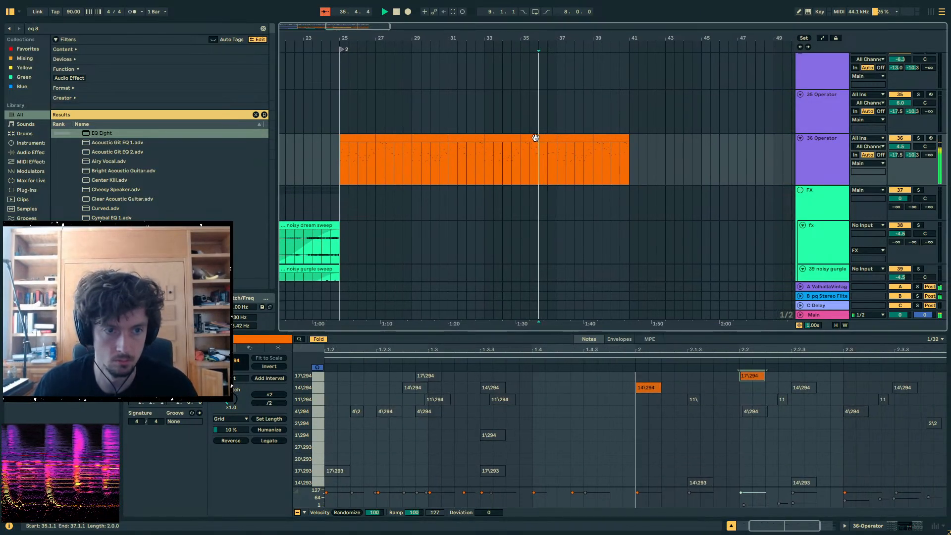
# - Raise the 20\294 note at beat 2.4 of the bar 35 clip to 21\294 and play it back
pyautogui.click(546, 171)
pyautogui.scroll(2, 891, 436)
pyautogui.moveTo(875, 422); pyautogui.dragTo(874, 398)
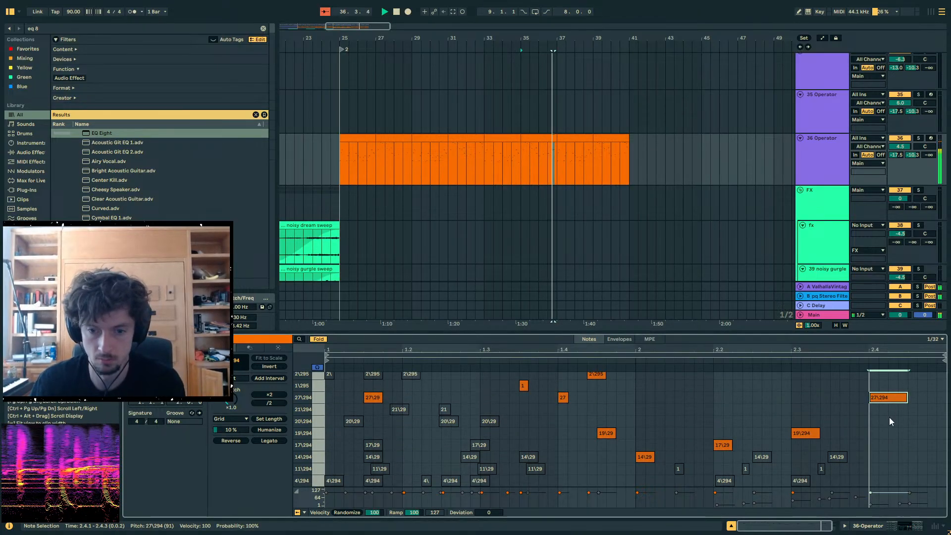
pyautogui.press('Down')
pyautogui.click(857, 360)
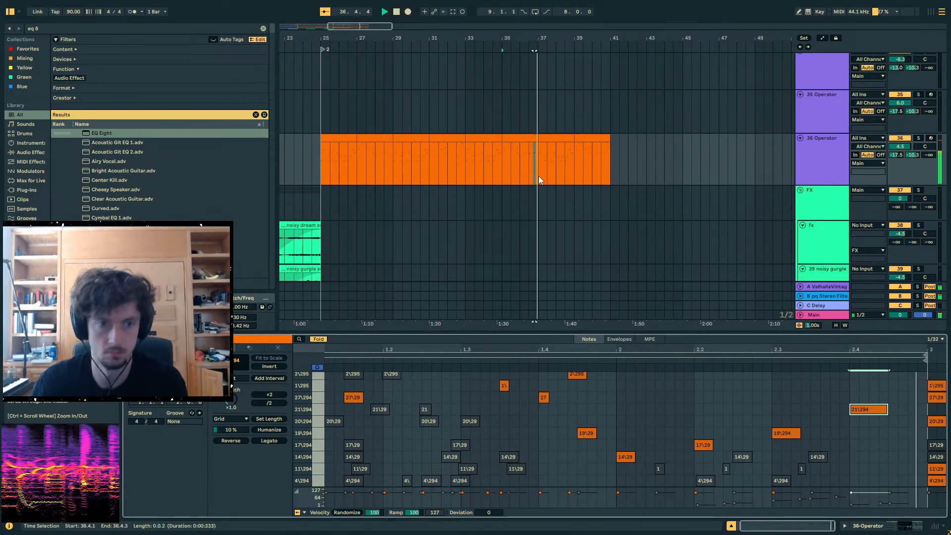
# - Select all notes in the bar 37 clip, raise the velocities of its quieter second-bar notes, and display the track automation
pyautogui.click(514, 137)
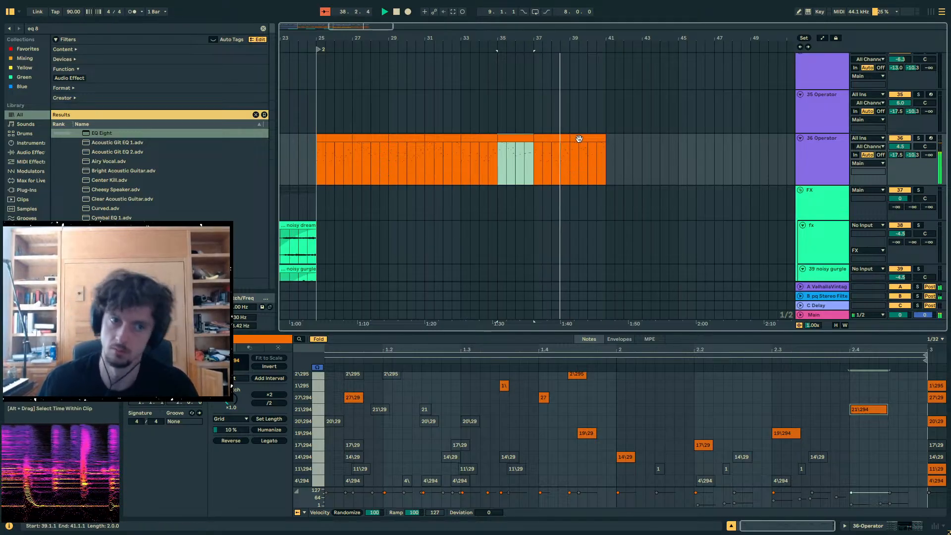
pyautogui.click(544, 137)
pyautogui.click(756, 448)
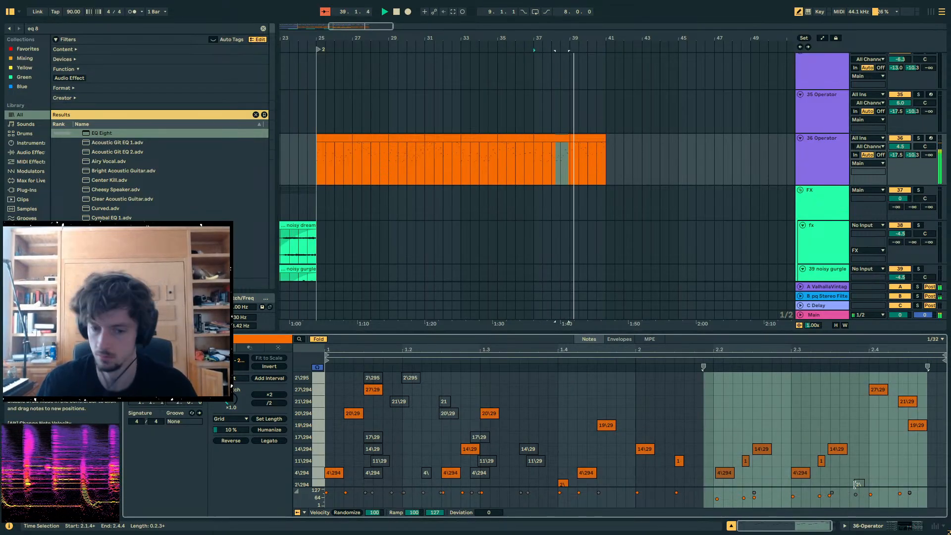
pyautogui.hotkey('ctrl', 'a')
pyautogui.moveTo(904, 492); pyautogui.dragTo(709, 492)
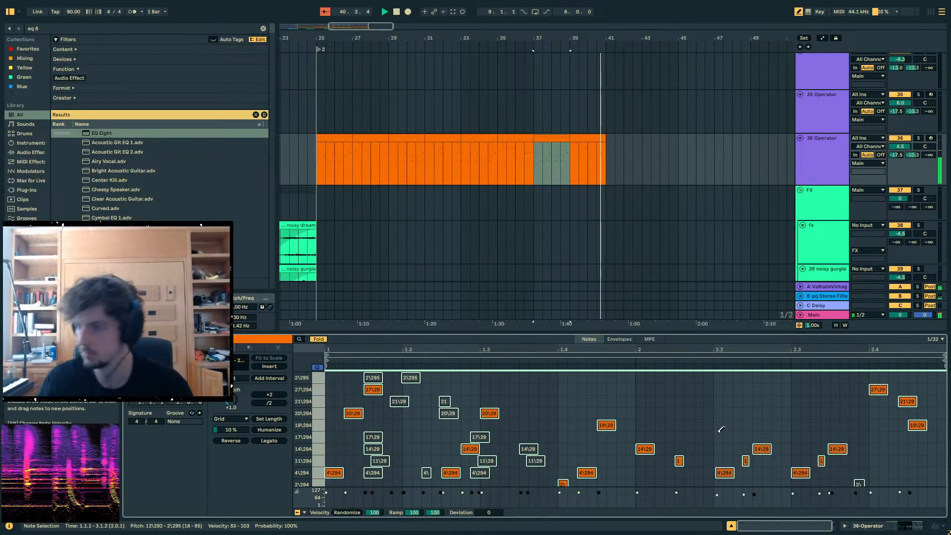
pyautogui.press('a')
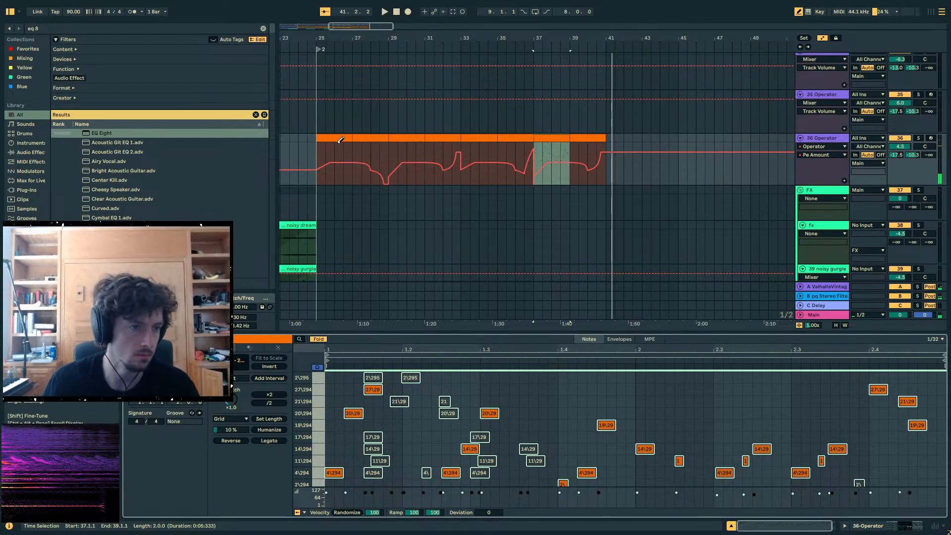
# - Hide the automation and copy the Operator melody clips from bars 33 to 41 onto a new MIDI track directly below
pyautogui.click(341, 141)
pyautogui.press('a')
pyautogui.click(328, 141)
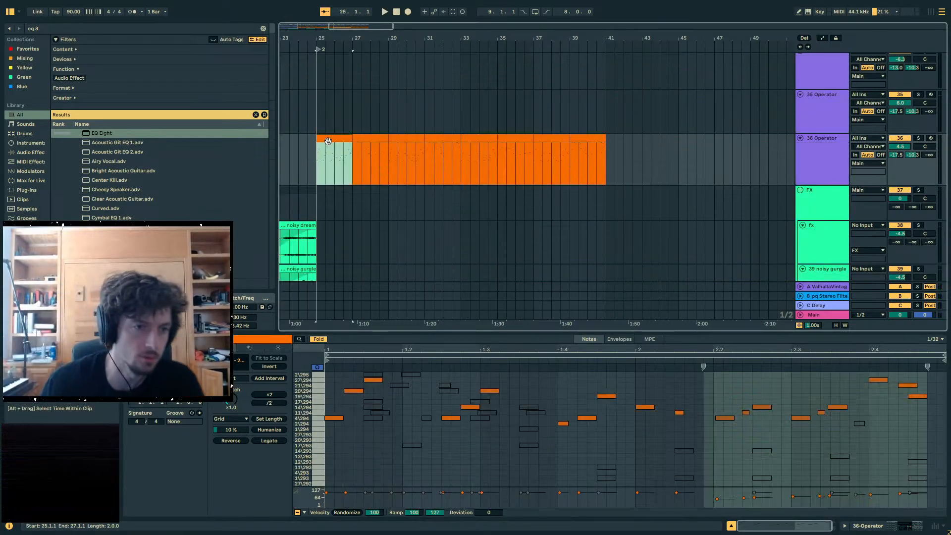
pyautogui.click(453, 138)
pyautogui.click(584, 138)
pyautogui.keyDown('shift'); pyautogui.click(487, 138); pyautogui.keyUp('shift')
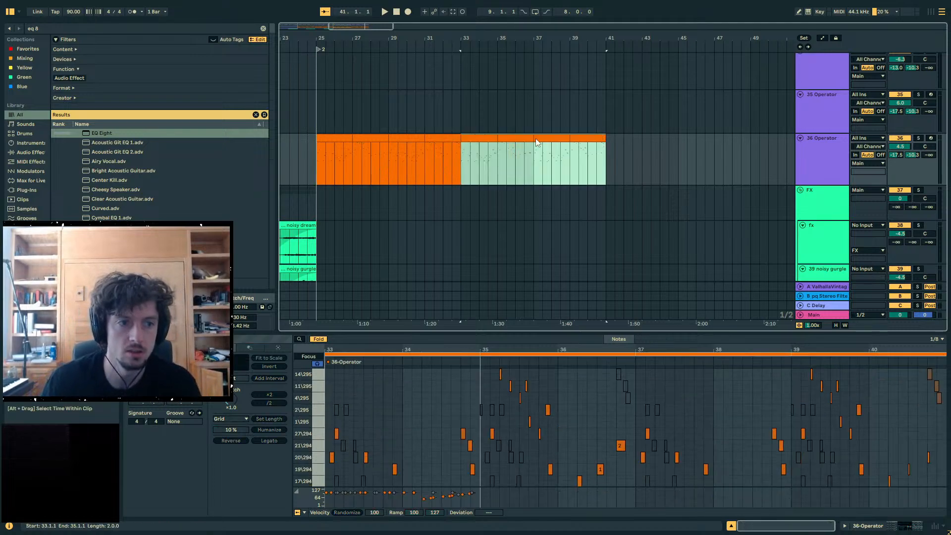
pyautogui.click(841, 159)
pyautogui.hotkey('ctrl', 'shift', 't')
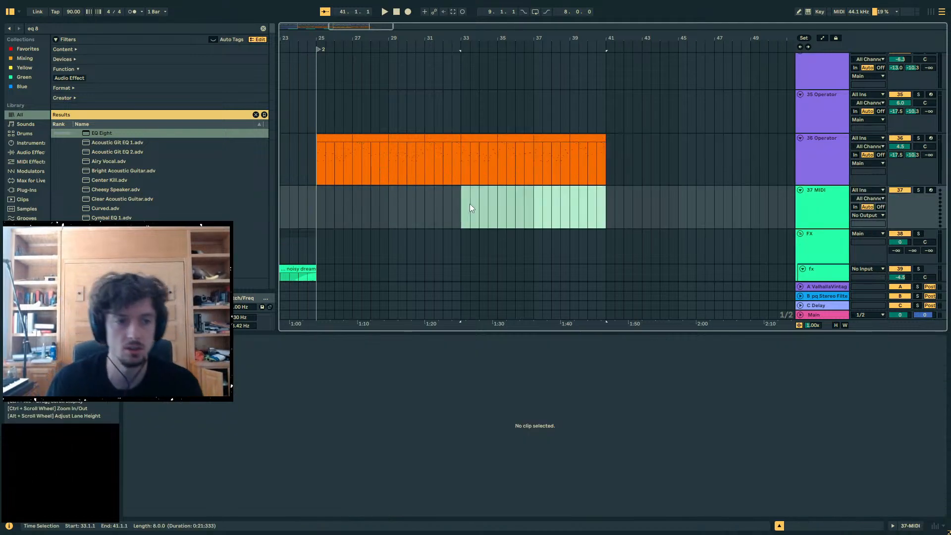
pyautogui.hotkey('ctrl', 'v')
# - Find the Operator instrument by searching the browser for "operator" and load it onto the new MIDI track
pyautogui.hotkey('ctrl', 'f')
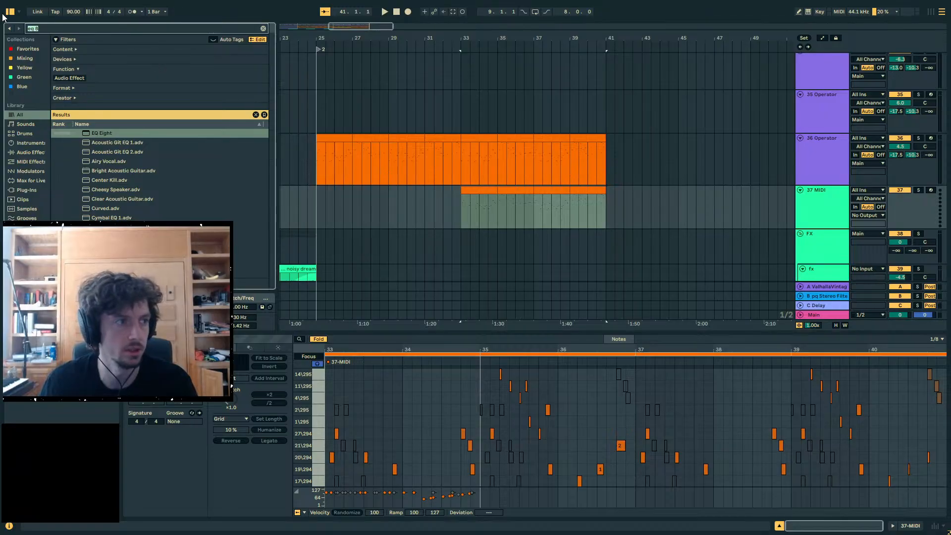
pyautogui.write('operator')
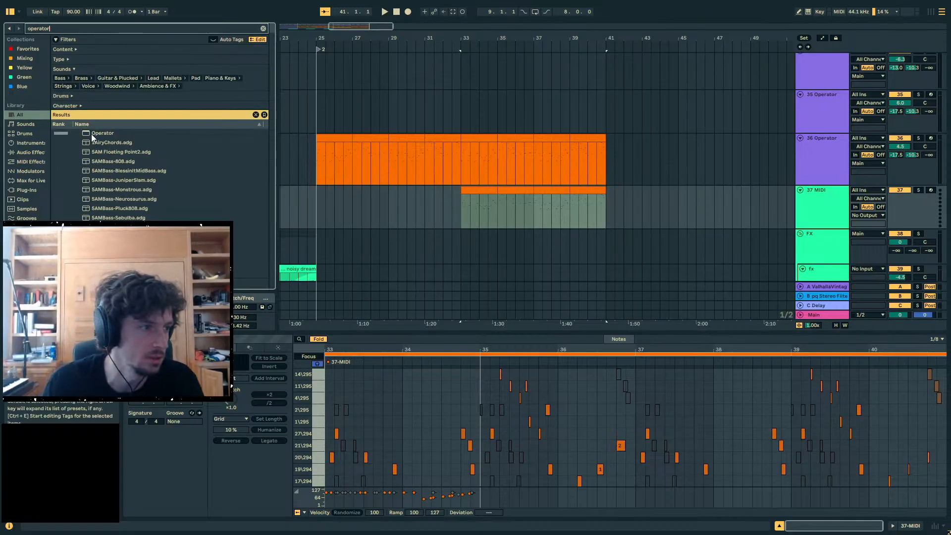
pyautogui.moveTo(92, 133); pyautogui.dragTo(677, 208)
# - While playing the new track soloed, set oscillator A's coarse to 0.5, attack to 7.31 ms and release to 73.5 ms, then unsolo it
pyautogui.click(916, 190)
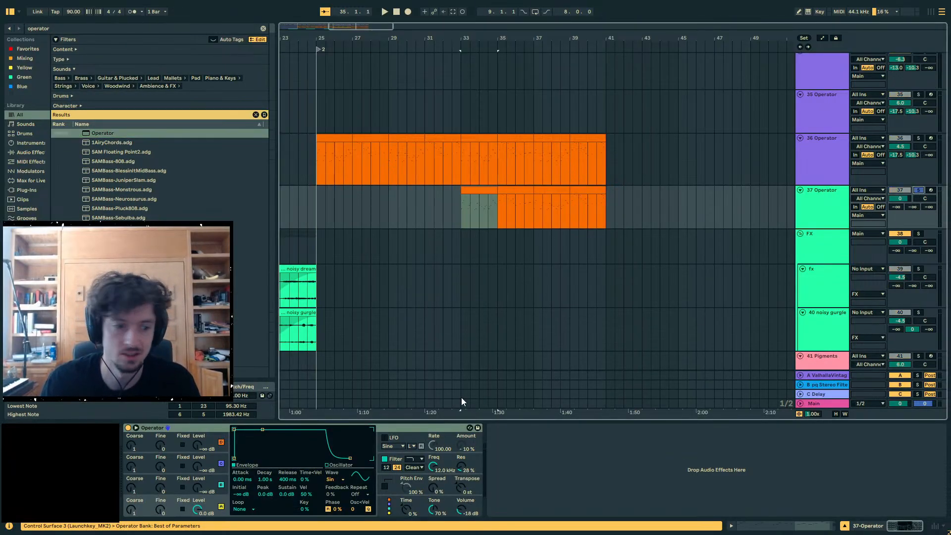
pyautogui.press('space')
pyautogui.moveTo(132, 508); pyautogui.dragTo(132, 516)
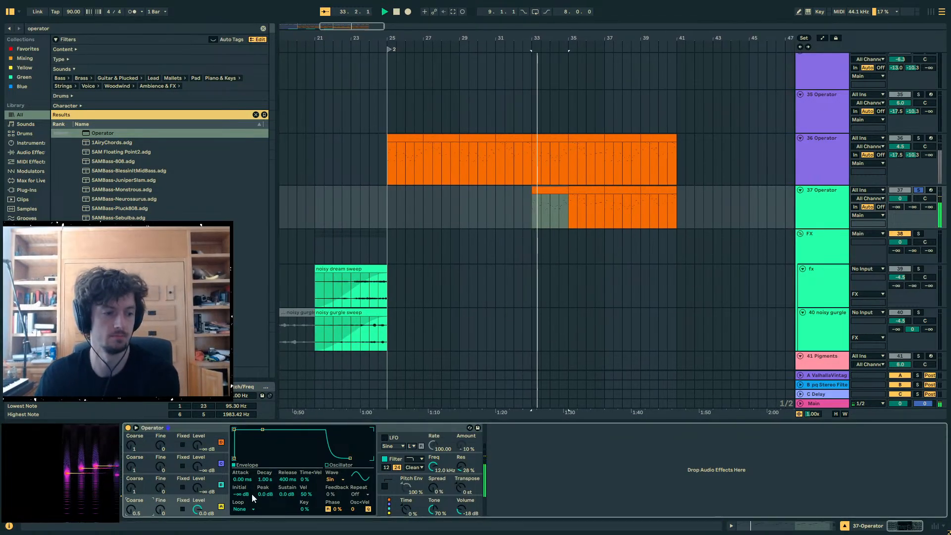
pyautogui.moveTo(243, 479); pyautogui.dragTo(243, 461)
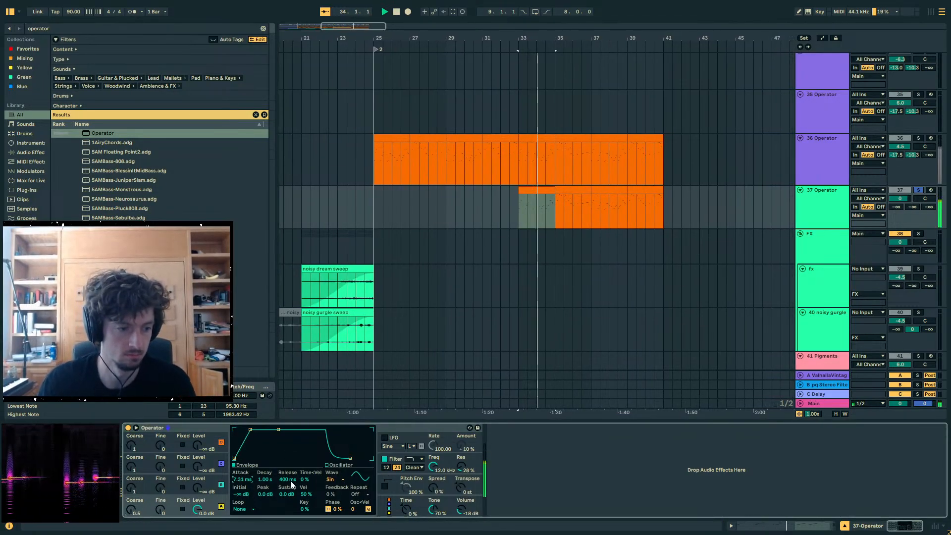
pyautogui.moveTo(289, 480); pyautogui.dragTo(290, 497)
pyautogui.click(917, 190)
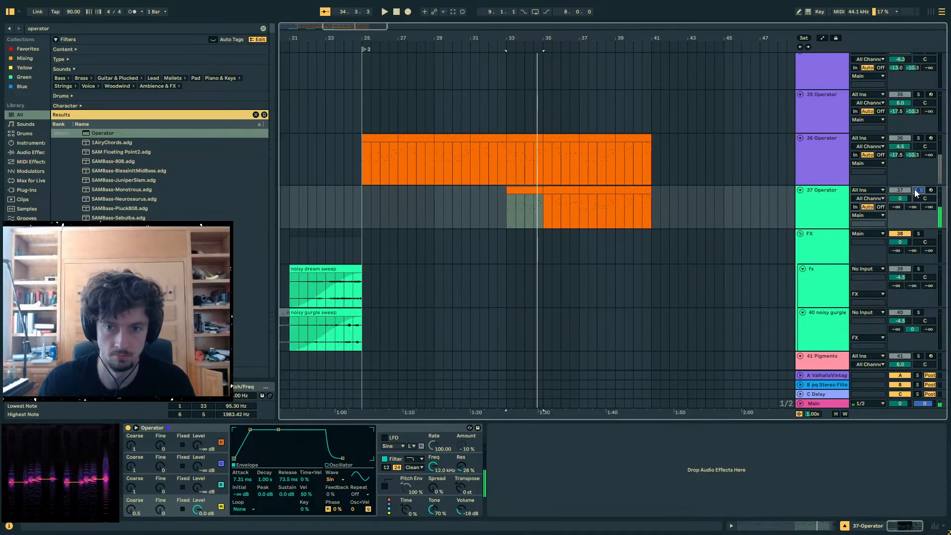
# - Lower the new Operator track's volume to -6.7 dB while listening to it together with the other tracks
pyautogui.click(515, 215)
pyautogui.click(519, 216)
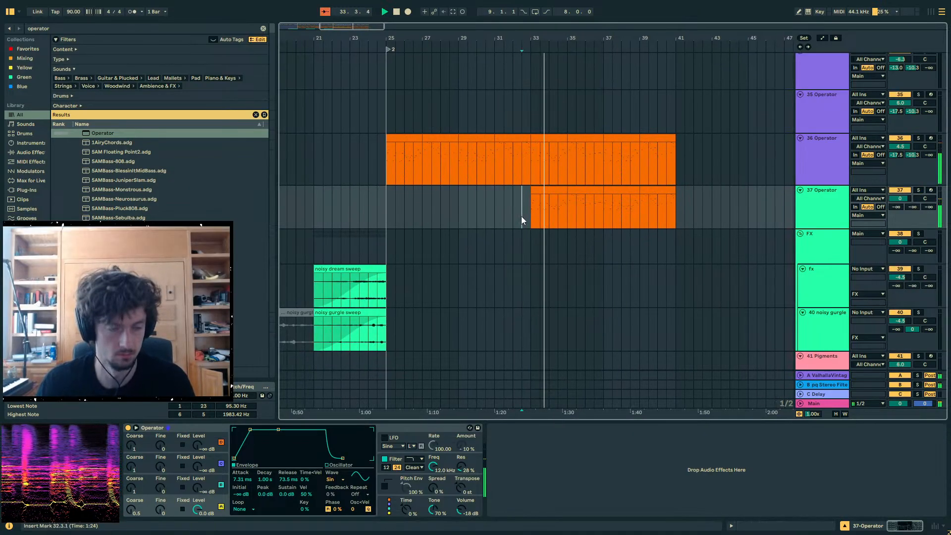
pyautogui.moveTo(895, 198); pyautogui.dragTo(895, 212)
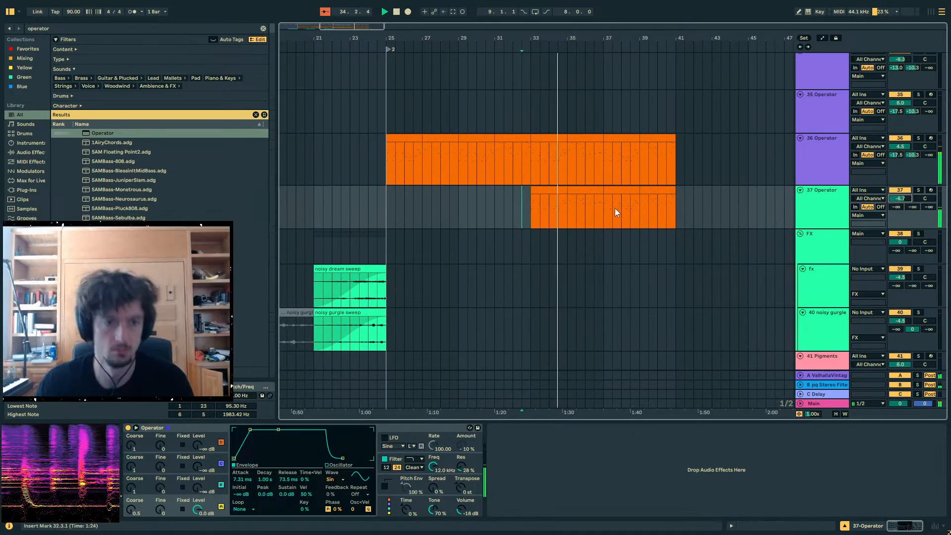
pyautogui.moveTo(566, 208); pyautogui.dragTo(530, 208)
pyautogui.click(389, 50)
pyautogui.moveTo(388, 39); pyautogui.dragTo(582, 10)
pyautogui.press('space')
# - Compare the lengths of the existing sections on the 35 Operator track and add a locator at bar 41
pyautogui.click(283, 200)
pyautogui.scroll(3, 307, 205)
pyautogui.click(319, 179)
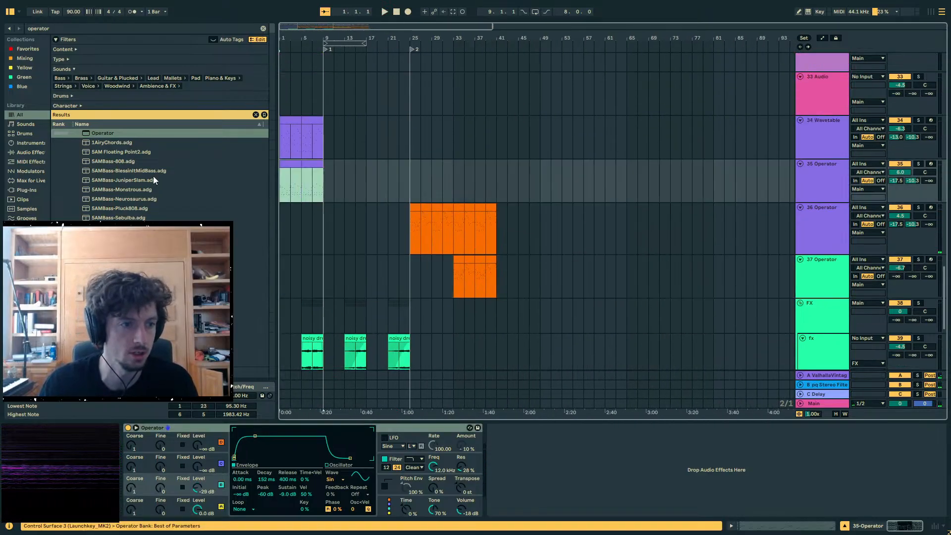
pyautogui.moveTo(326, 180)
pyautogui.mouseDown()
pyautogui.moveTo(413, 181)
pyautogui.moveTo(326, 180)
pyautogui.mouseUp()
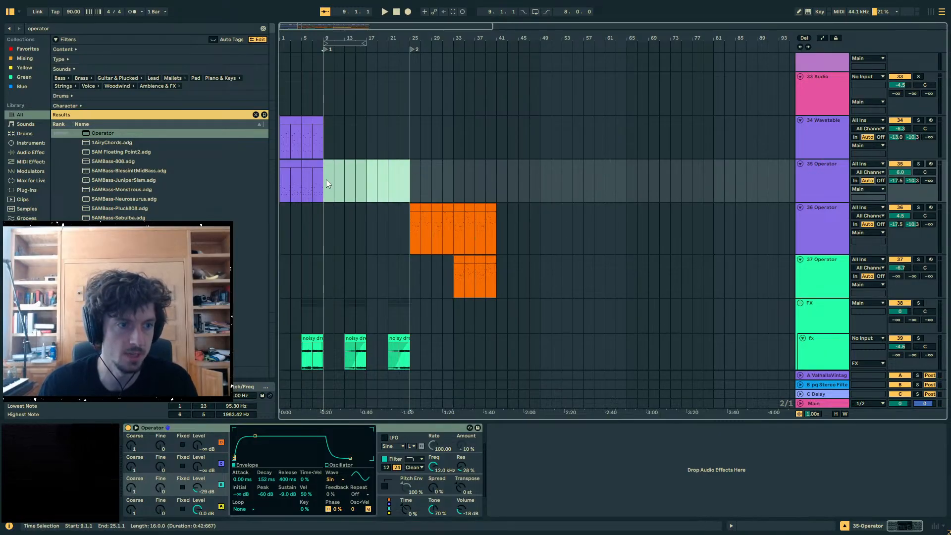
pyautogui.moveTo(414, 187)
pyautogui.mouseDown()
pyautogui.moveTo(497, 182)
pyautogui.moveTo(413, 180)
pyautogui.mouseUp()
pyautogui.click(495, 184)
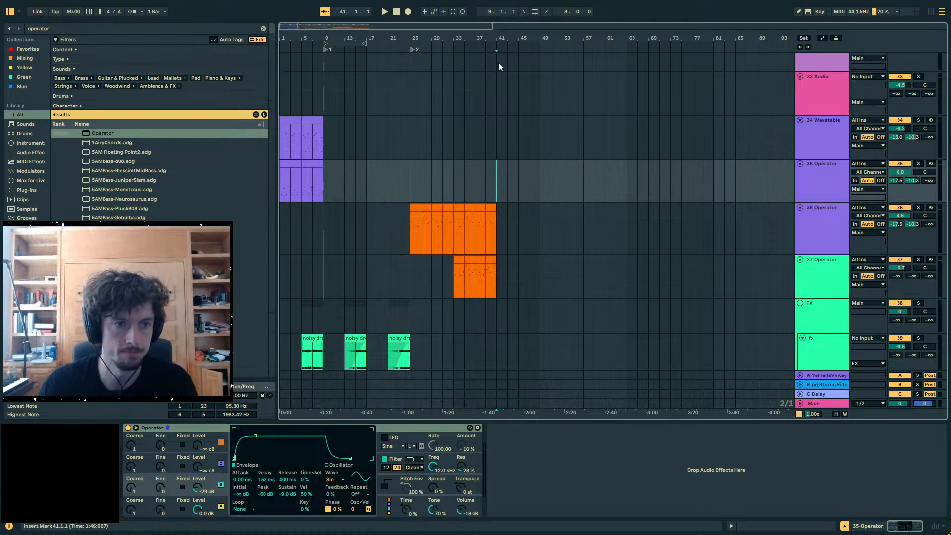
pyautogui.rightClick(495, 49)
pyautogui.click(504, 63)
# - Mark out eight bars after the bar 41 locator and add another locator at bar 49
pyautogui.moveTo(498, 200); pyautogui.dragTo(555, 192)
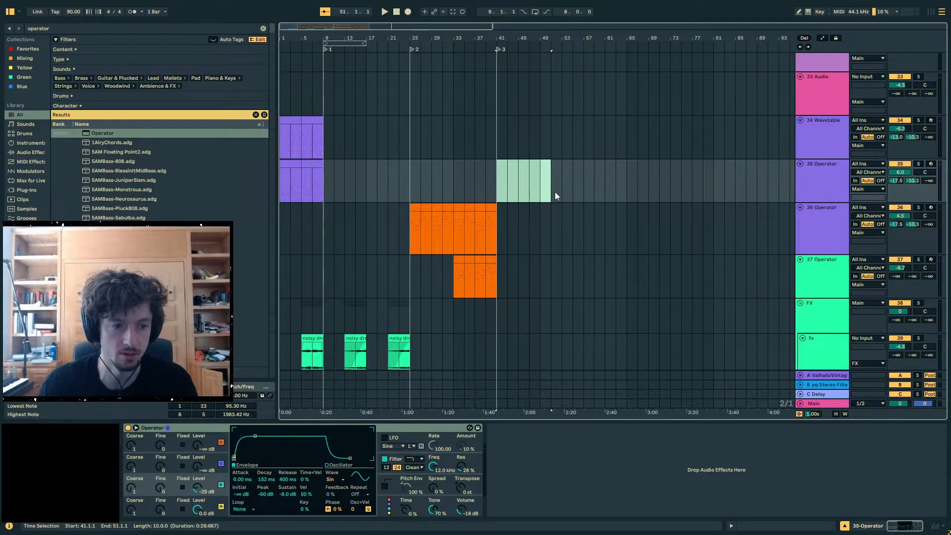
pyautogui.moveTo(497, 183); pyautogui.dragTo(266, 185)
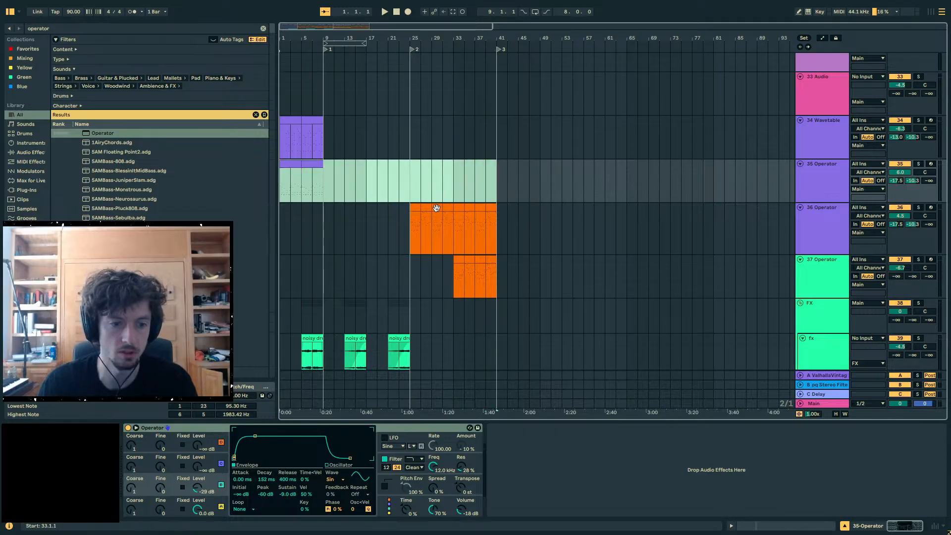
pyautogui.moveTo(489, 180); pyautogui.dragTo(542, 178)
pyautogui.rightClick(544, 47)
pyautogui.click(563, 78)
# - Duplicate the last eight bars of both Operator melody tracks up to bar 49 and group the tracks as "solo instrument thang"
pyautogui.click(498, 231)
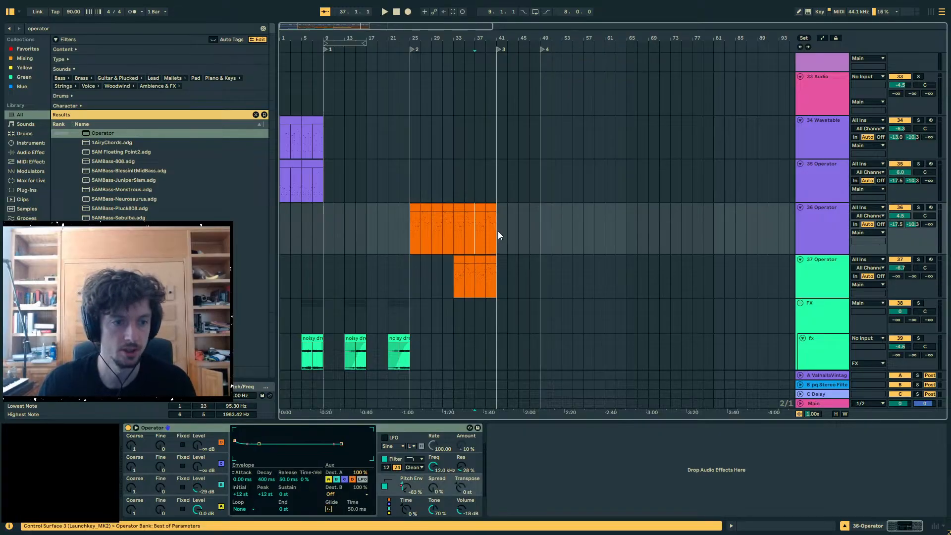
pyautogui.hotkey('ctrl', 'd')
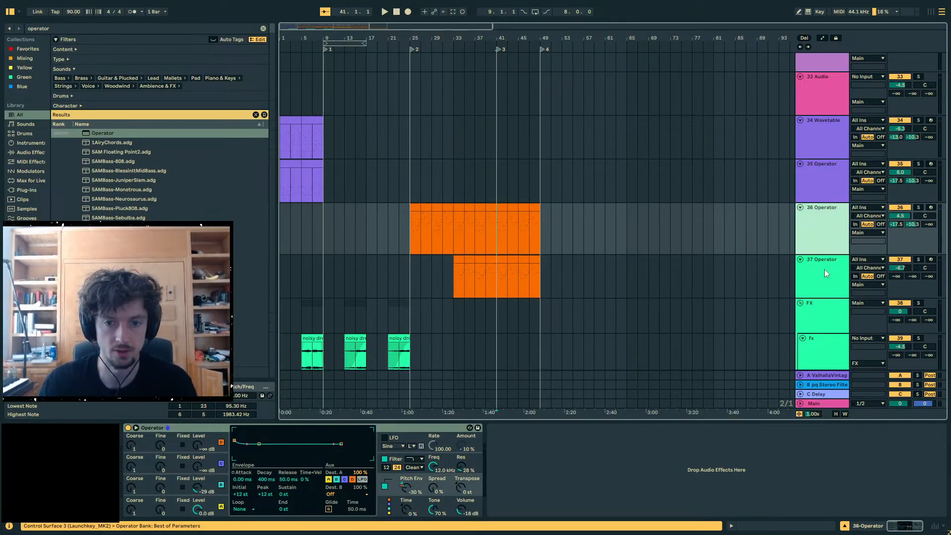
pyautogui.hotkey('ctrl', 'g')
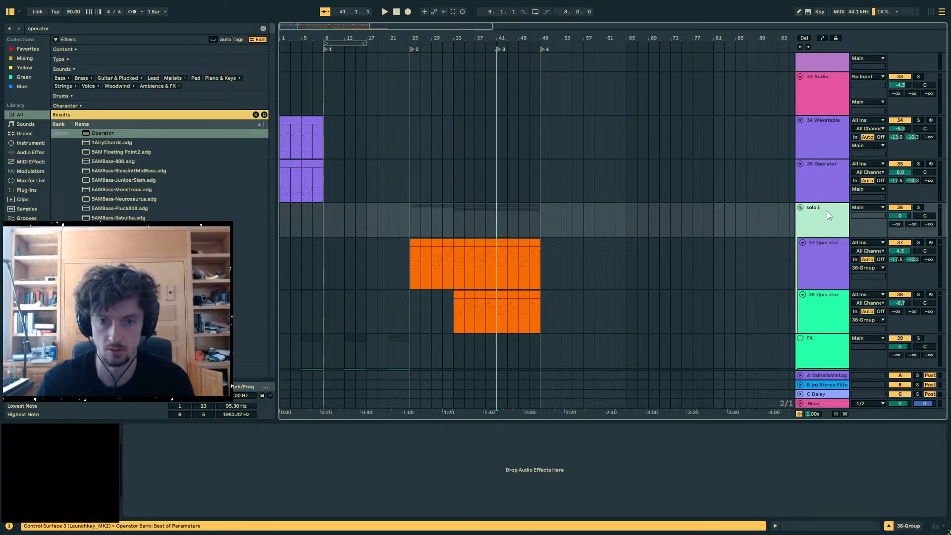
pyautogui.write('ang')
pyautogui.press('Return')
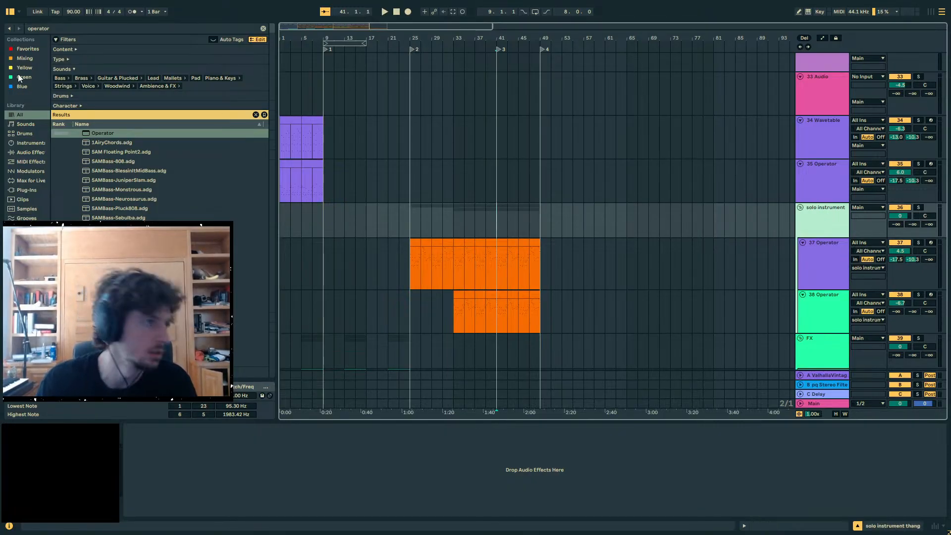
# - Automate the solo instrument group's reverb and delay sends A and B to rise at bar 41, and play back the transition
pyautogui.hotkey('ctrl', 'f')
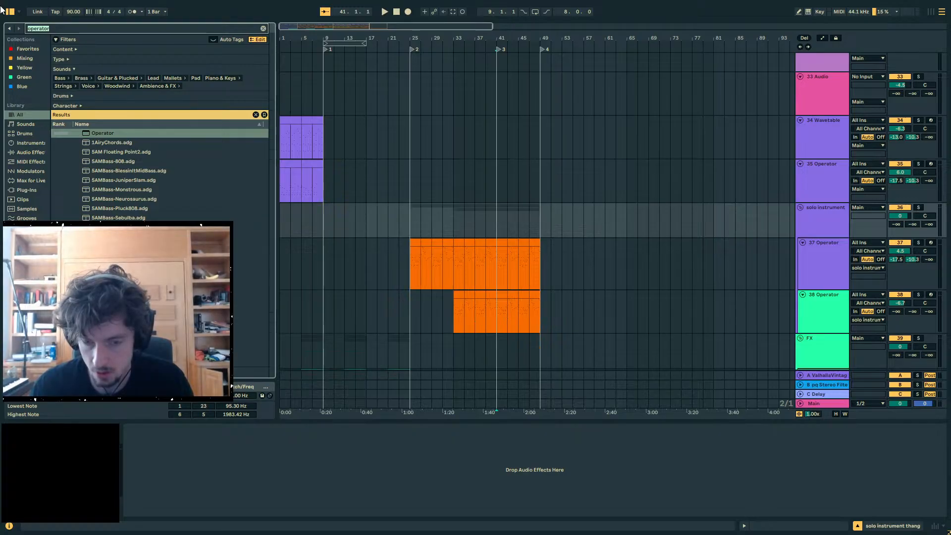
pyautogui.press('a')
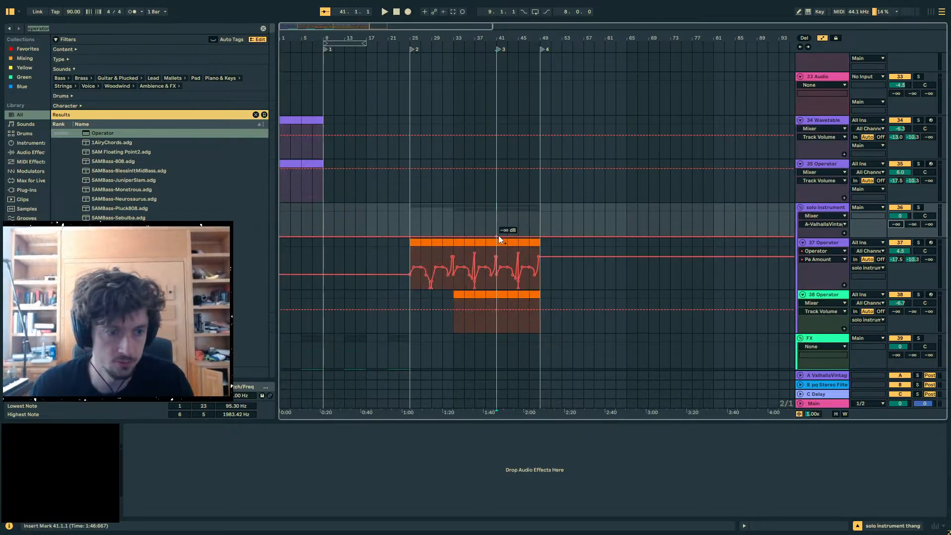
pyautogui.moveTo(498, 236); pyautogui.dragTo(491, 213)
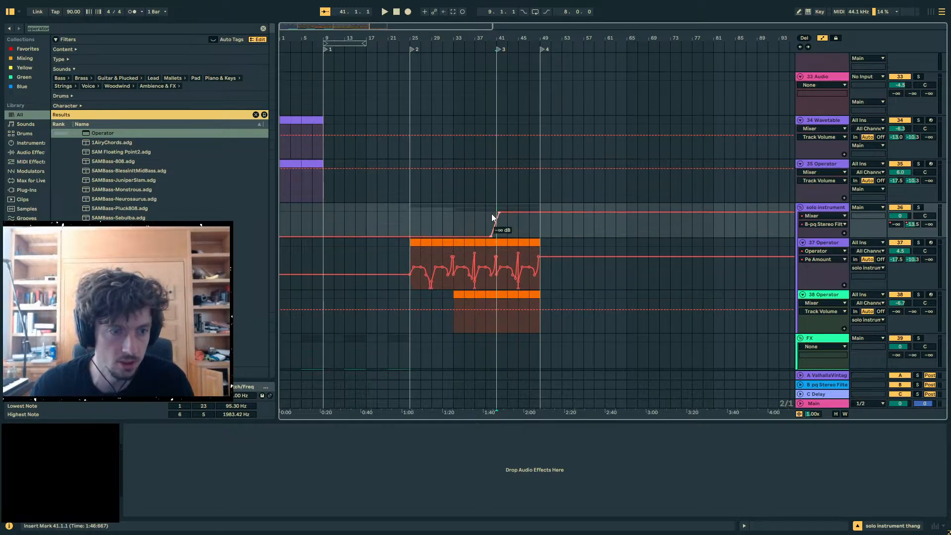
pyautogui.press('space')
pyautogui.press('a')
pyautogui.scroll(15, 506, 218)
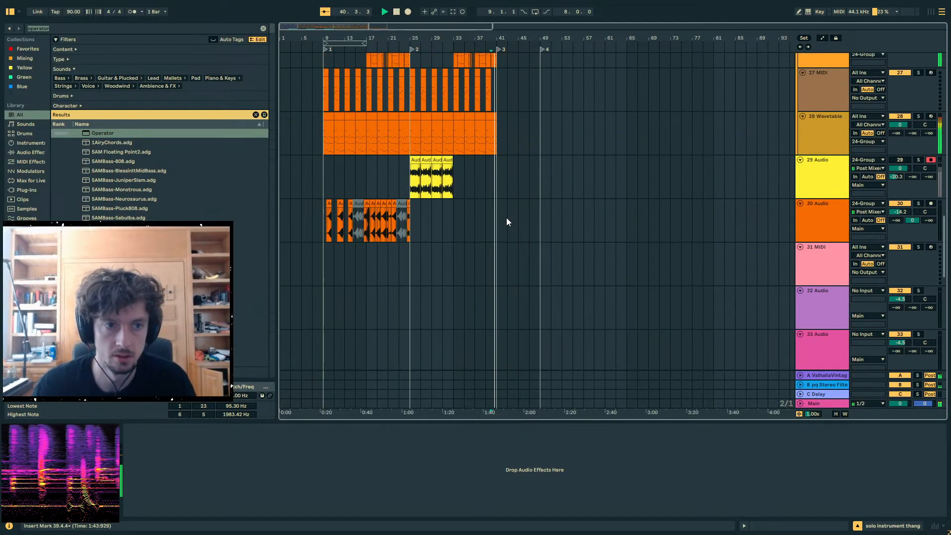
# - Collapse all tracks, duplicate the 24 Group clips from bars 25–41 to start at bar 41, and expand the group
pyautogui.hotkey('alt', 'u')
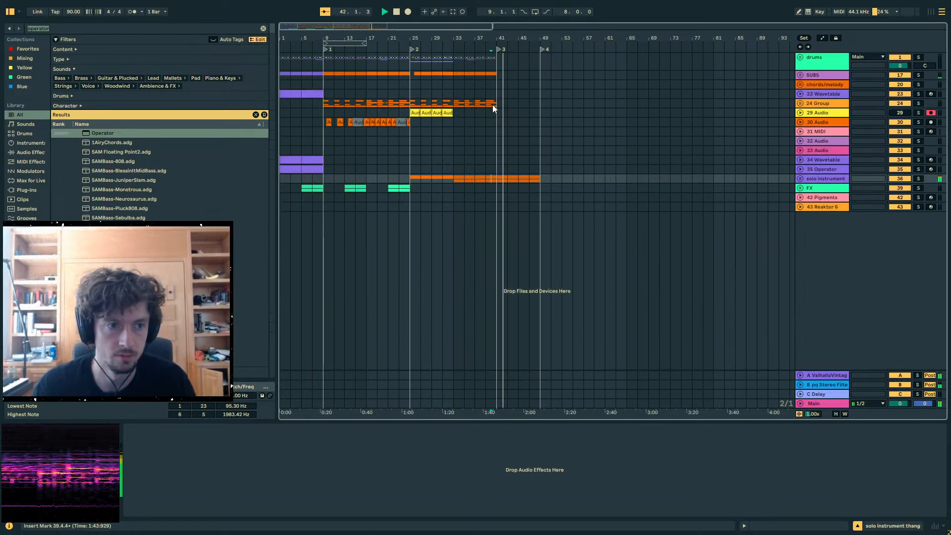
pyautogui.moveTo(492, 105); pyautogui.dragTo(416, 106)
pyautogui.hotkey('ctrl', 'd')
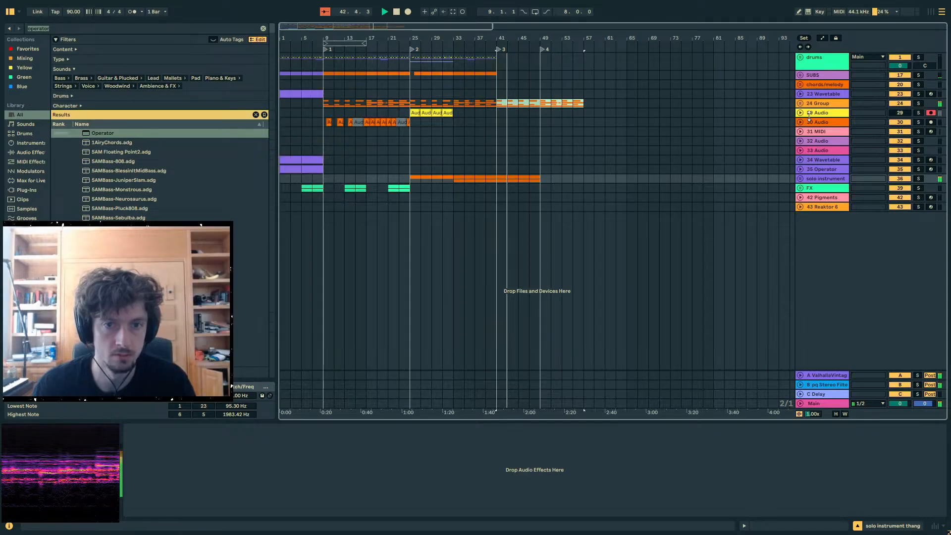
pyautogui.click(800, 103)
pyautogui.scroll(-3, 649, 251)
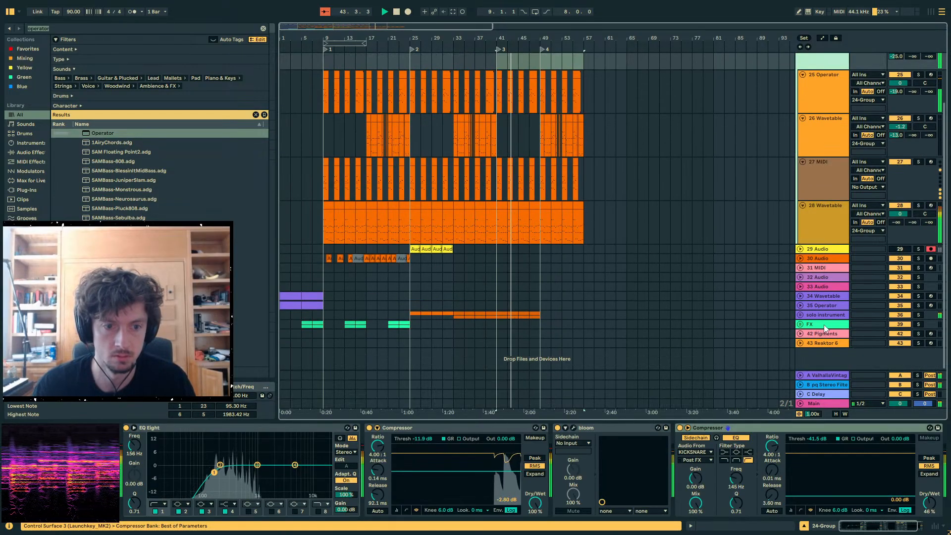
# - Lower the solo instrument group's send automation from bar 41 to -5.0 dB on send A and -7.0 dB on send B
pyautogui.click(800, 316)
pyautogui.press('a')
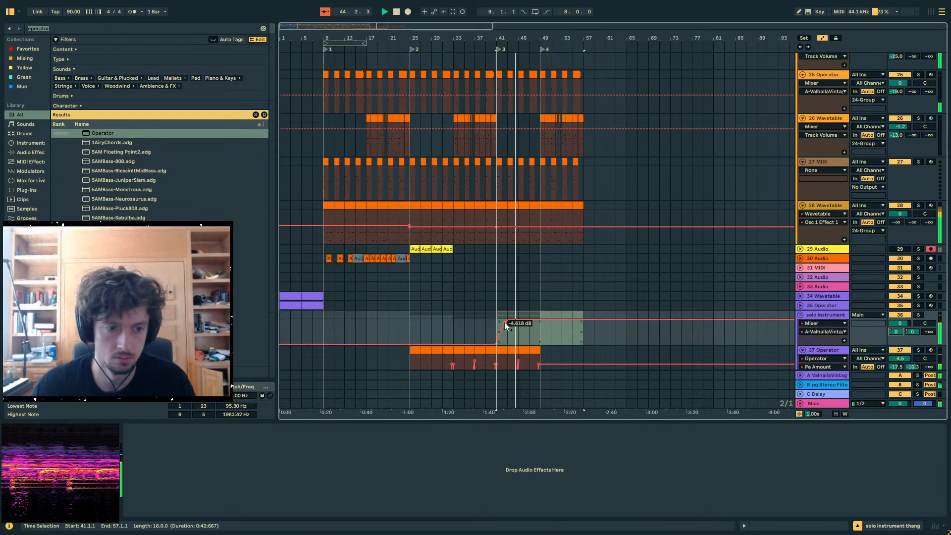
pyautogui.moveTo(505, 320); pyautogui.dragTo(500, 325)
pyautogui.click(910, 332)
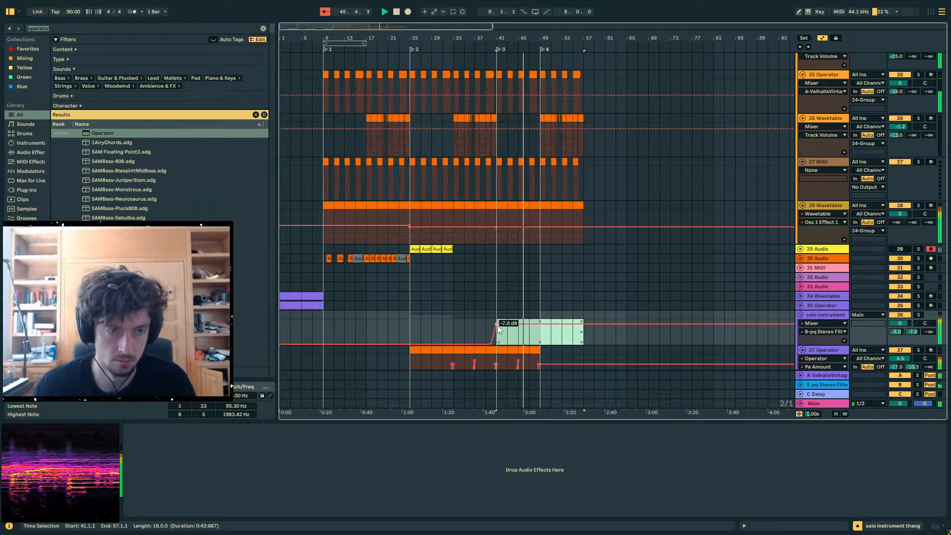
pyautogui.press('a')
# - Examine the device chains of 24 Group and its Wavetable, MIDI and Operator tracks during playback
pyautogui.scroll(3, 500, 198)
pyautogui.click(494, 117)
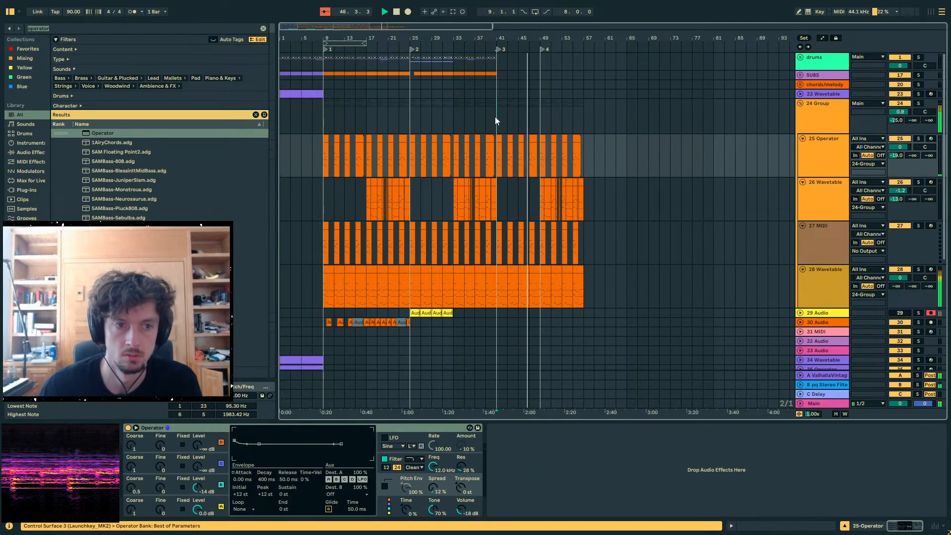
pyautogui.doubleClick(611, 428)
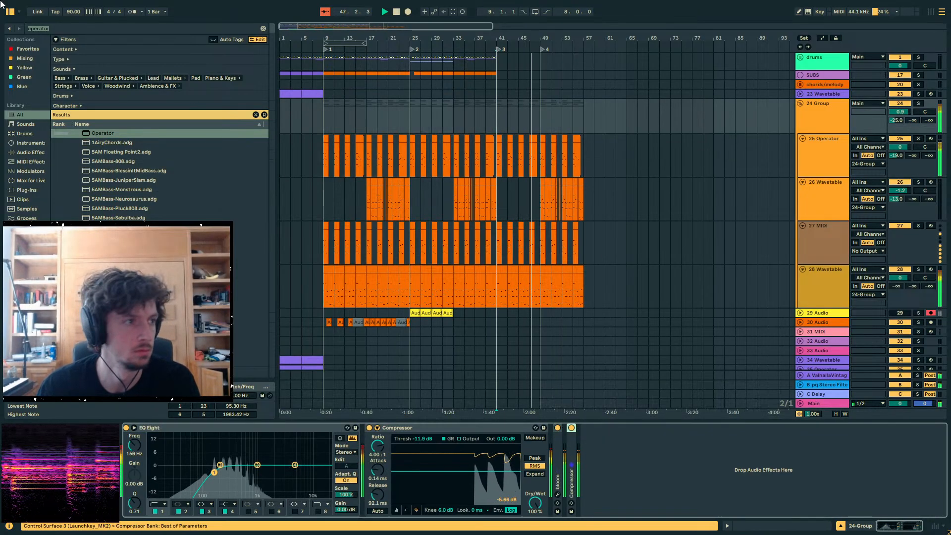
pyautogui.click(57, 30)
pyautogui.click(518, 296)
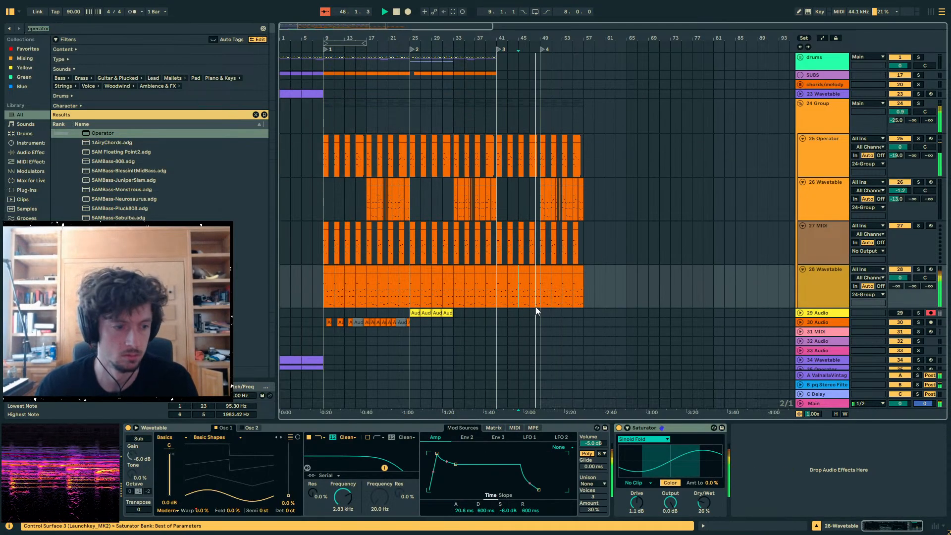
pyautogui.click(523, 255)
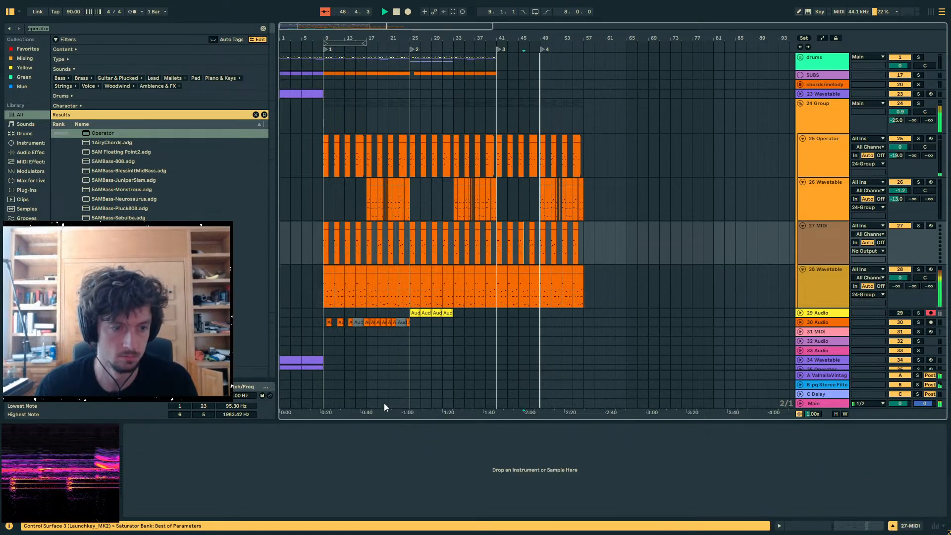
pyautogui.click(796, 211)
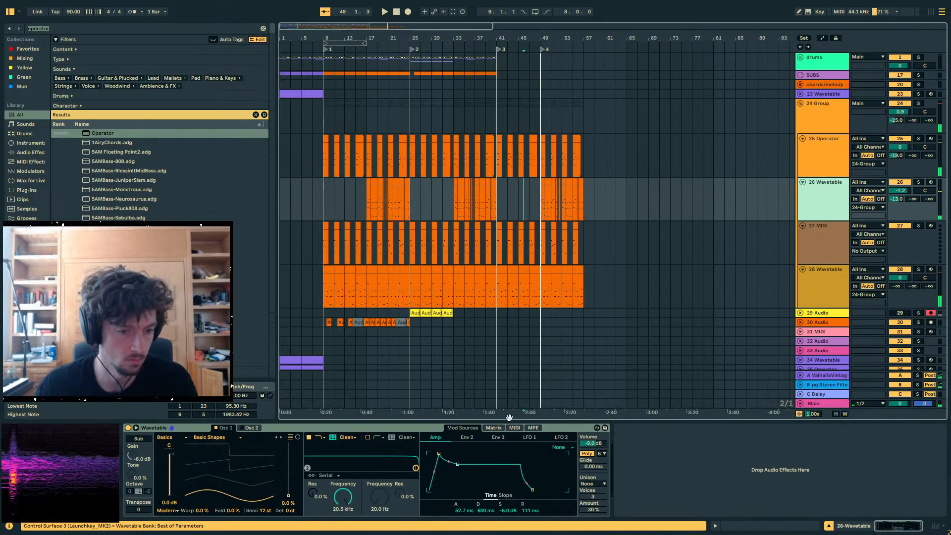
pyautogui.click(508, 174)
pyautogui.click(174, 503)
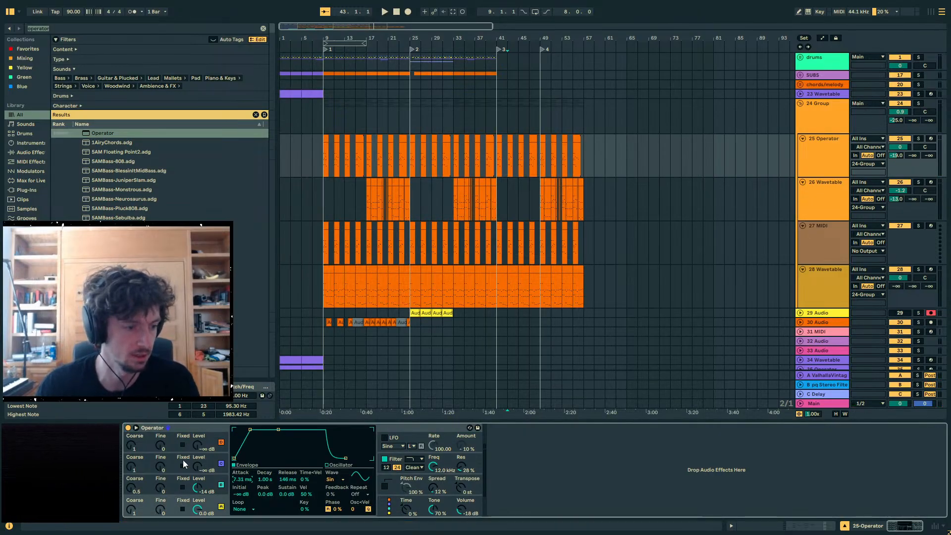
# - Examine the envelopes of oscillators B and A in the 25 Operator device and play back the third section
pyautogui.click(225, 482)
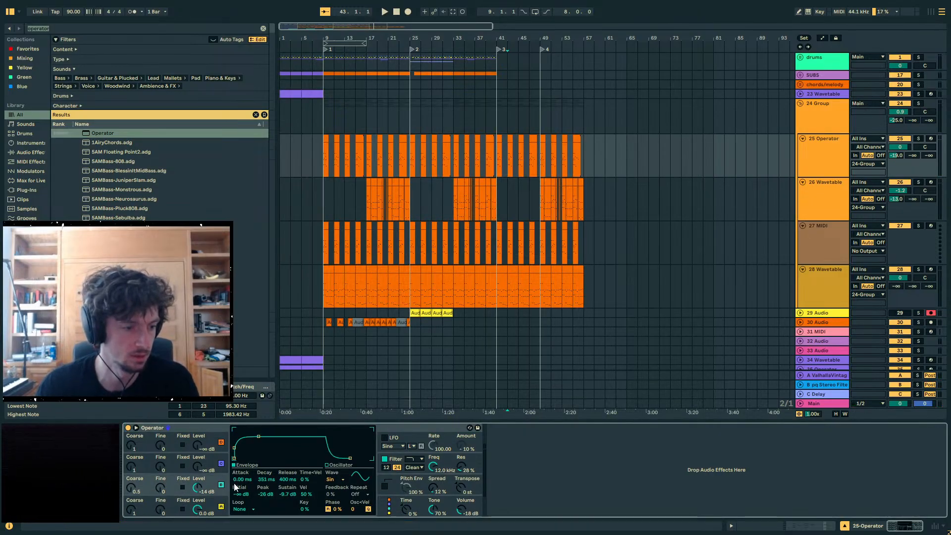
pyautogui.click(180, 503)
pyautogui.click(523, 162)
pyautogui.press('space')
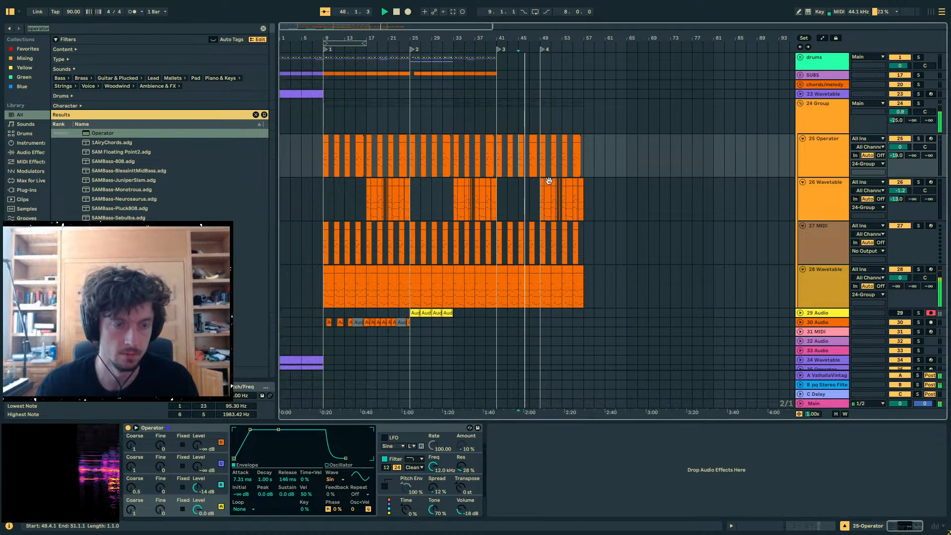
# - Add a Utility device to the end of the 24 Group effect chain
pyautogui.click(863, 130)
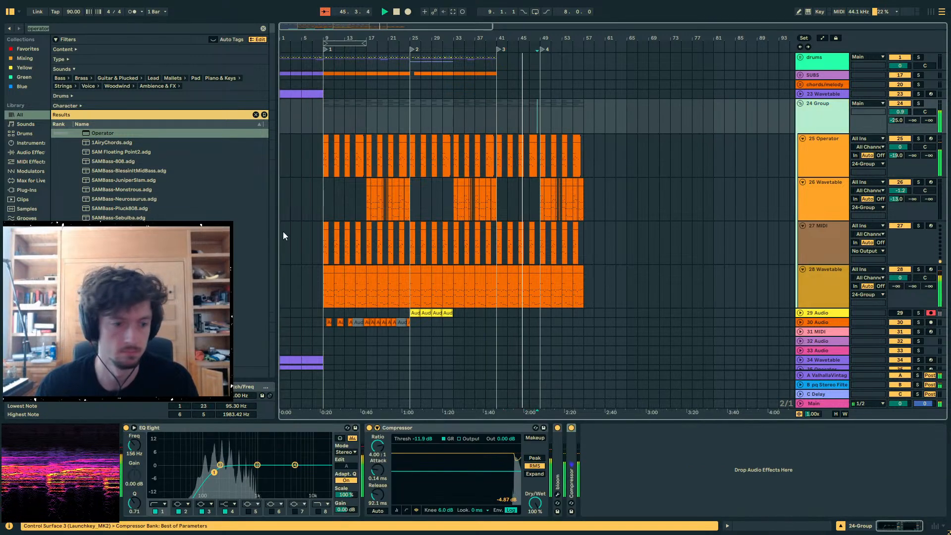
pyautogui.hotkey('ctrl', 'f')
pyautogui.write('uti')
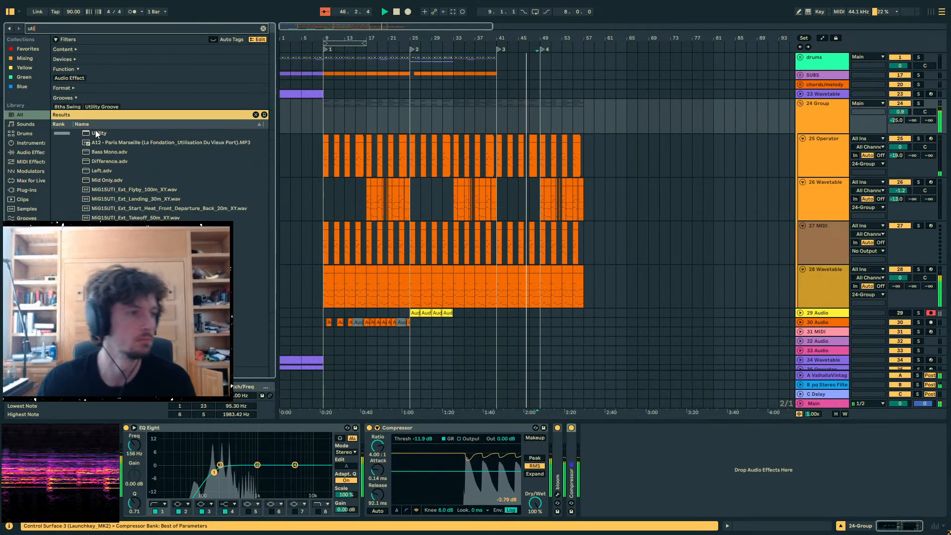
pyautogui.press('Return')
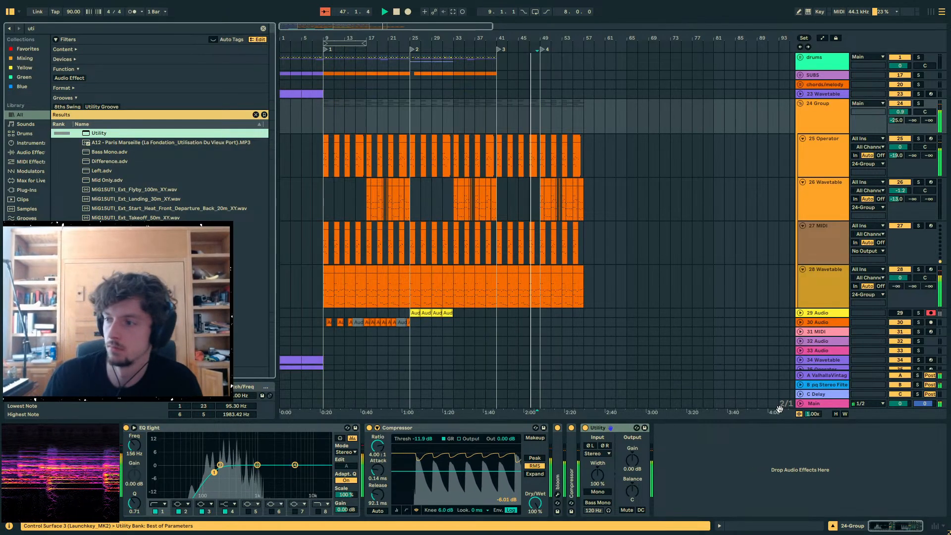
# - Automate the Utility gain on 24 Group down to about -4.60 dB from bar 41 to bar 49, and play back the transition
pyautogui.click(632, 463)
pyautogui.press('a')
pyautogui.click(496, 120)
pyautogui.press('space')
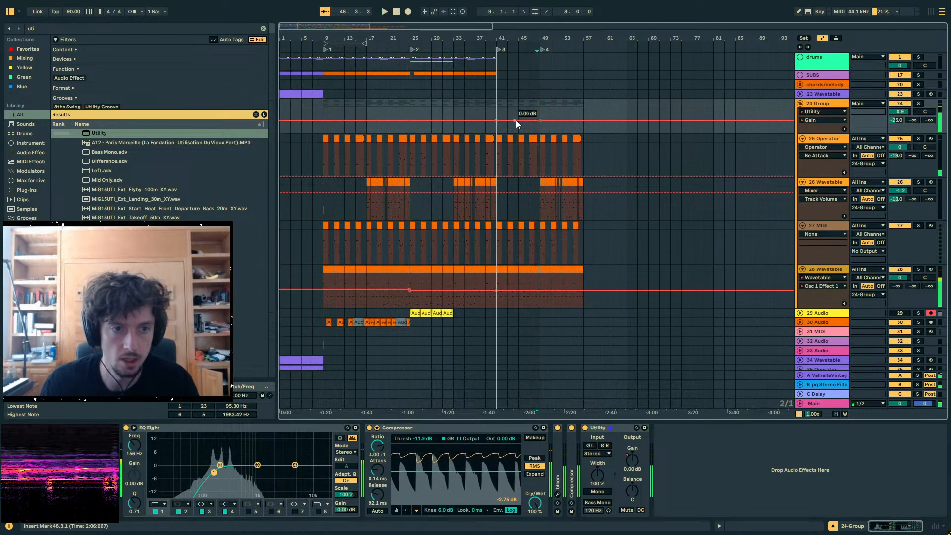
pyautogui.moveTo(517, 120)
pyautogui.mouseDown()
pyautogui.moveTo(496, 122)
pyautogui.moveTo(529, 124)
pyautogui.mouseUp()
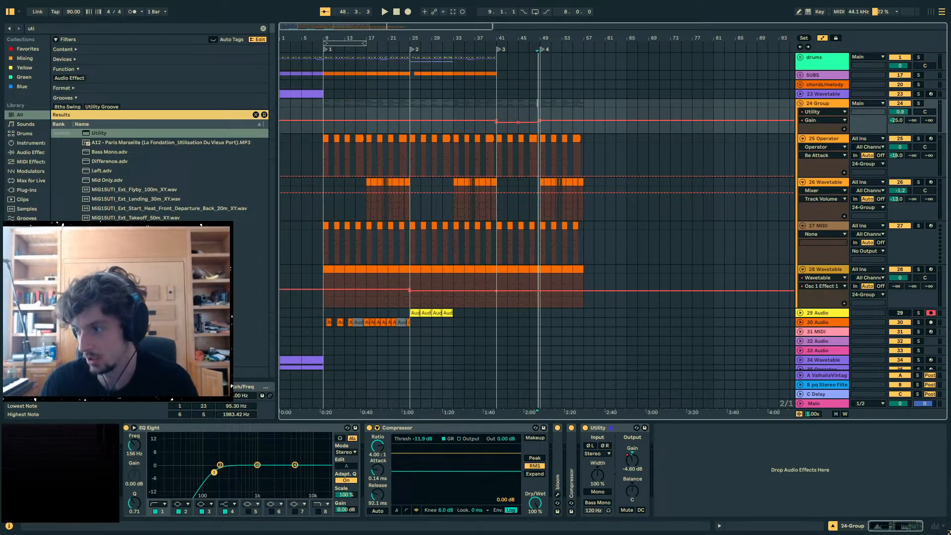
pyautogui.moveTo(492, 41); pyautogui.dragTo(572, 103)
pyautogui.press('space')
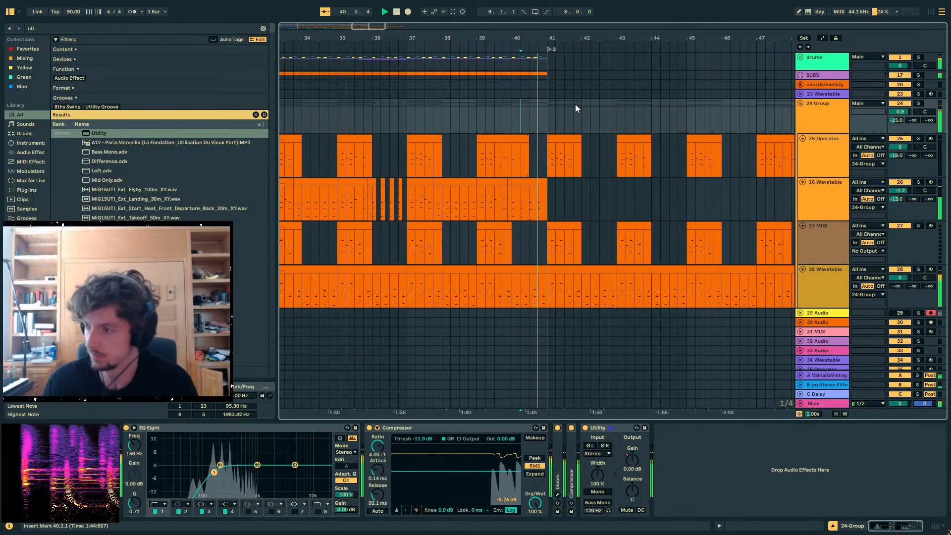
# - Lower the solo instrument group's send automation from bar 41 to -13.0 dB on send A and -11.0 dB on send B
pyautogui.moveTo(549, 40); pyautogui.dragTo(538, 2)
pyautogui.scroll(-5, 570, 183)
pyautogui.click(537, 205)
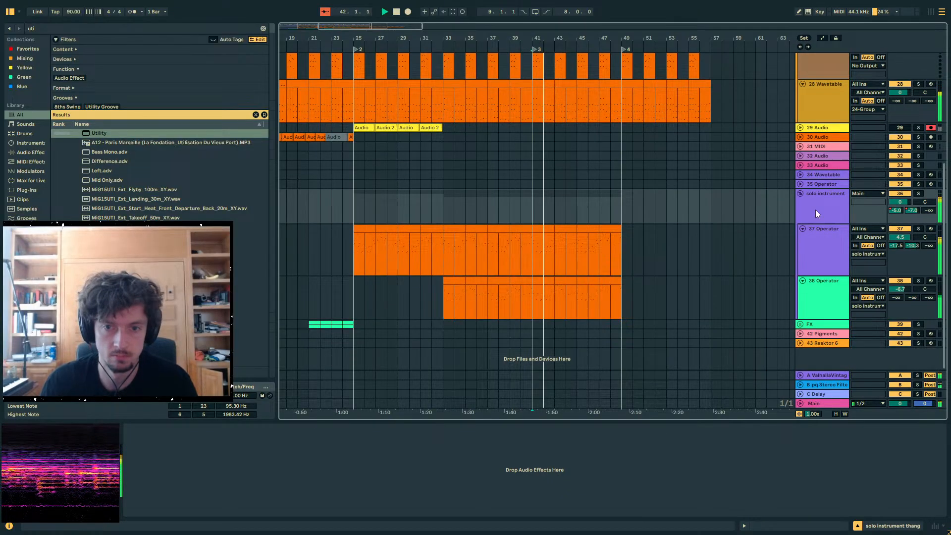
pyautogui.press('a')
pyautogui.moveTo(533, 201); pyautogui.dragTo(533, 205)
pyautogui.click(911, 210)
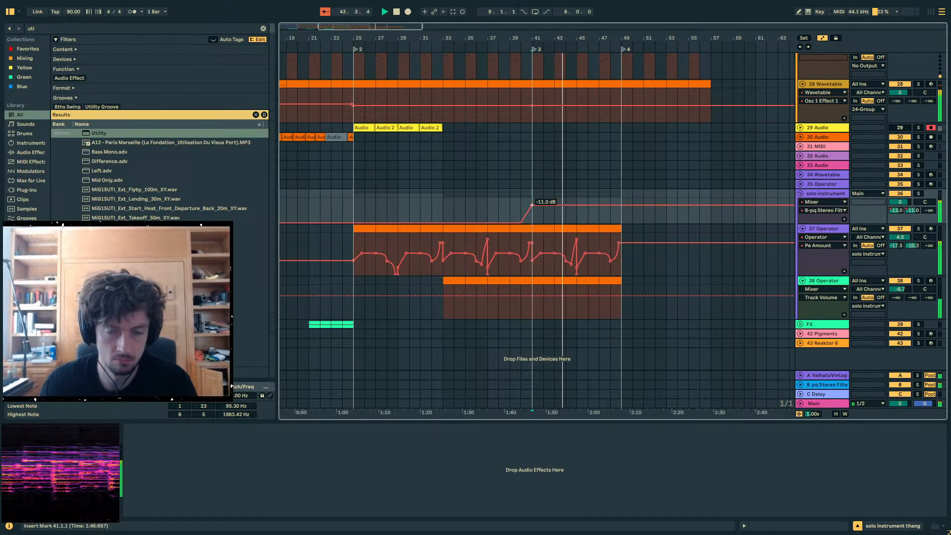
pyautogui.press('a')
# - Open the 37 Operator clip at bar 45 and redraw the velocities of its notes around beat 2.3
pyautogui.click(533, 234)
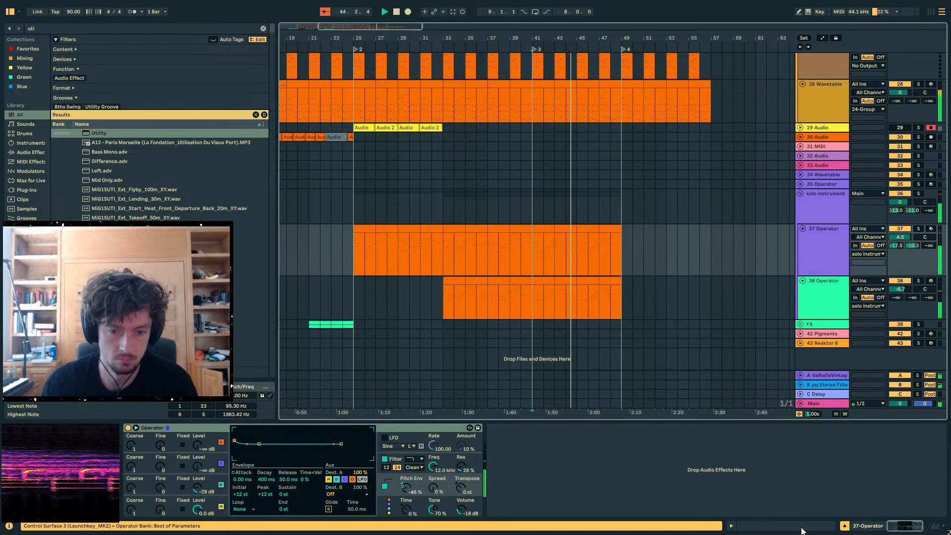
pyautogui.click(780, 526)
pyautogui.doubleClick(548, 272)
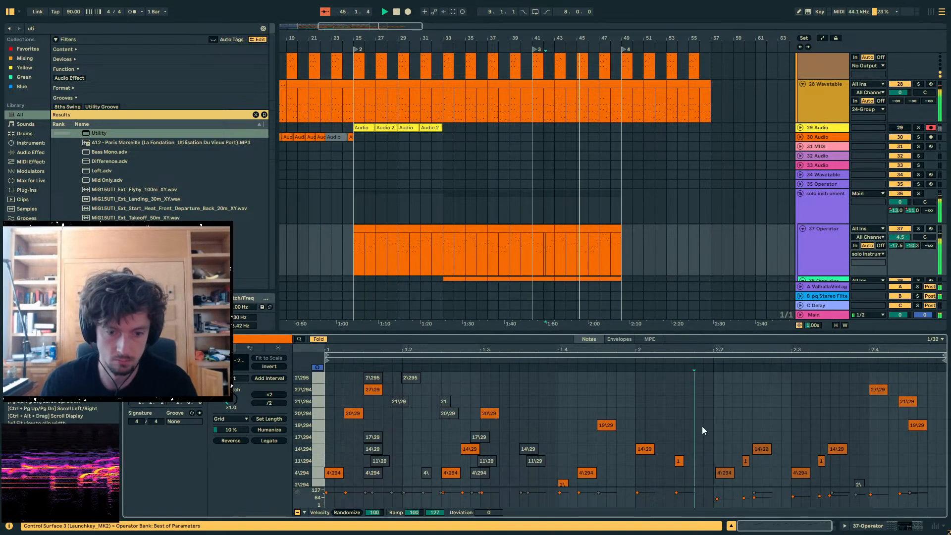
pyautogui.press('b')
pyautogui.moveTo(714, 493); pyautogui.dragTo(822, 492)
pyautogui.click(591, 229)
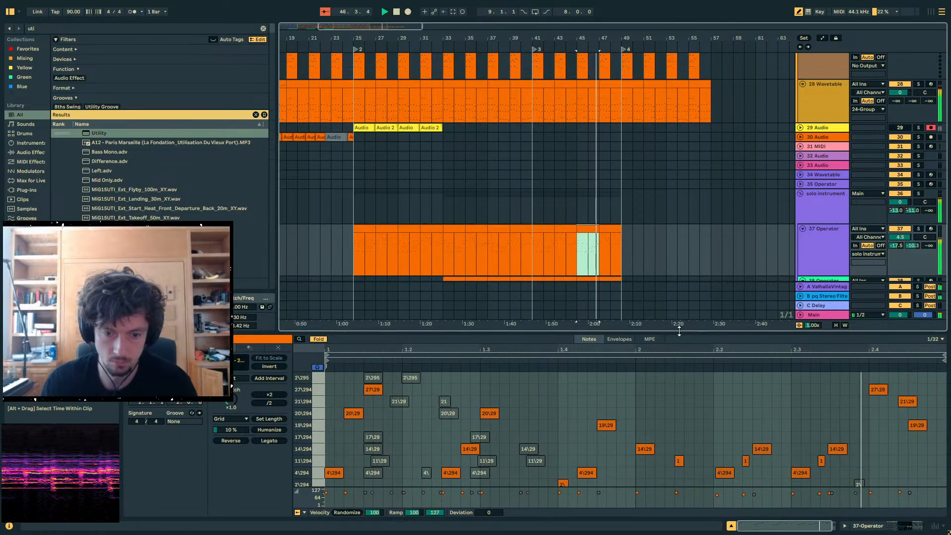
# - Deactivate the 38 Operator clips from bar 41 to bar 49
pyautogui.scroll(-2, 758, 256)
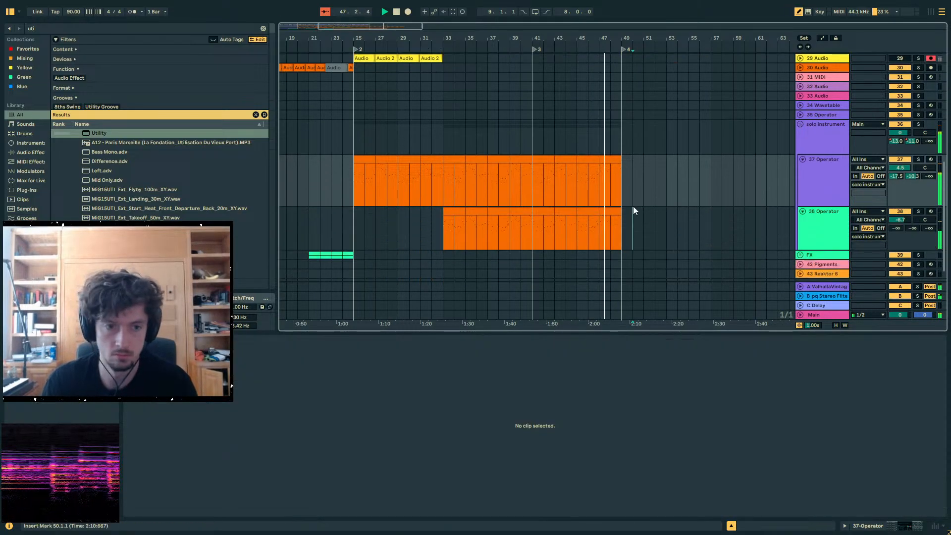
pyautogui.moveTo(633, 208); pyautogui.dragTo(532, 227)
pyautogui.click(614, 226)
# - Deactivate the 28 Wavetable clip section from bar 48 to bar 49
pyautogui.scroll(10, 620, 237)
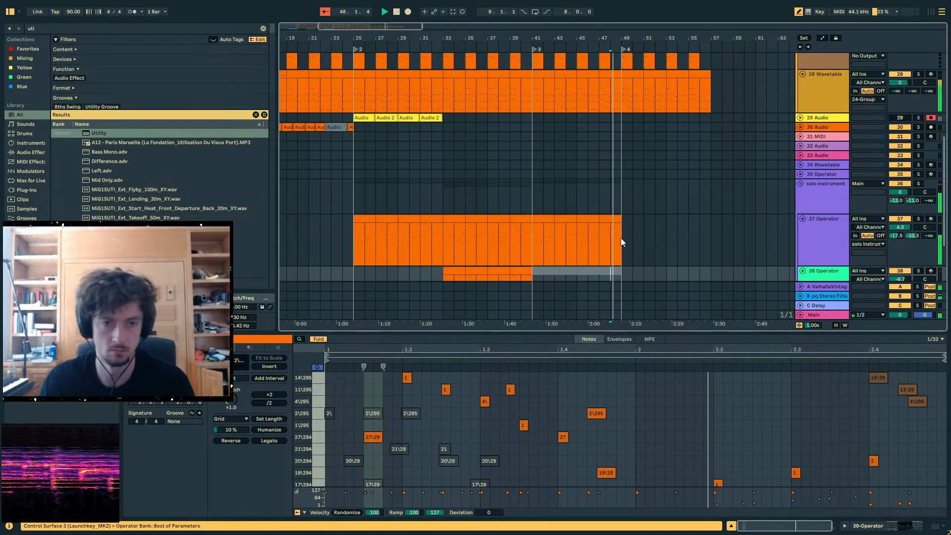
pyautogui.moveTo(620, 157); pyautogui.dragTo(614, 161)
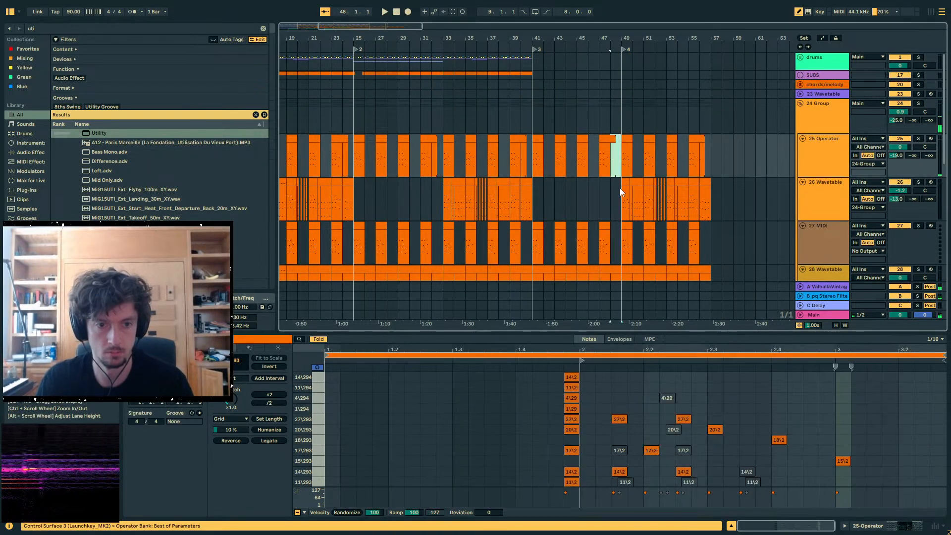
pyautogui.scroll(-3, 619, 190)
pyautogui.moveTo(619, 217); pyautogui.dragTo(613, 222)
pyautogui.scroll(-5, 611, 238)
pyautogui.scroll(-1, 611, 238)
# - Deactivate the 37 Operator notes section from bar 48.2 to bar 49 and play back from bar 47
pyautogui.click(614, 227)
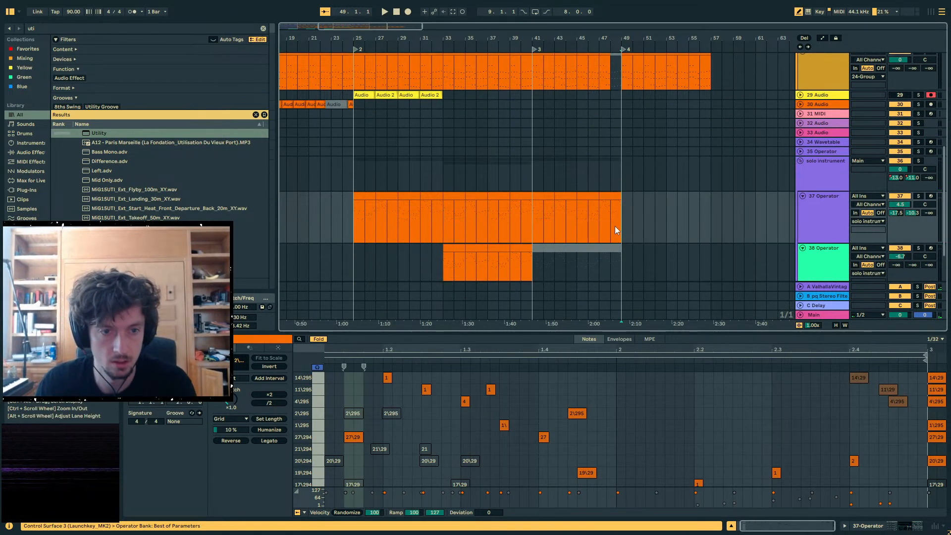
pyautogui.moveTo(615, 39); pyautogui.dragTo(549, 94)
pyautogui.moveTo(532, 220); pyautogui.dragTo(501, 219)
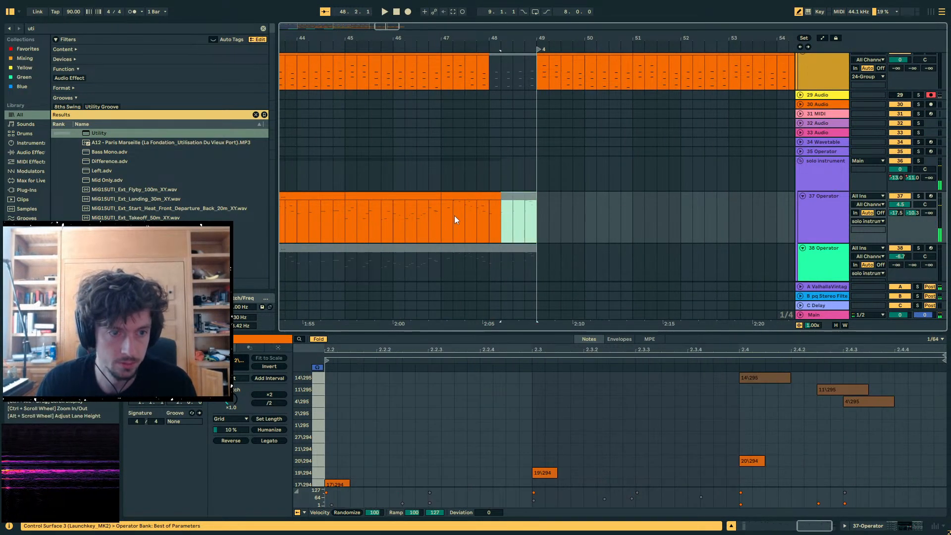
pyautogui.press('0')
pyautogui.click(444, 215)
pyautogui.press('space')
pyautogui.scroll(9, 611, 192)
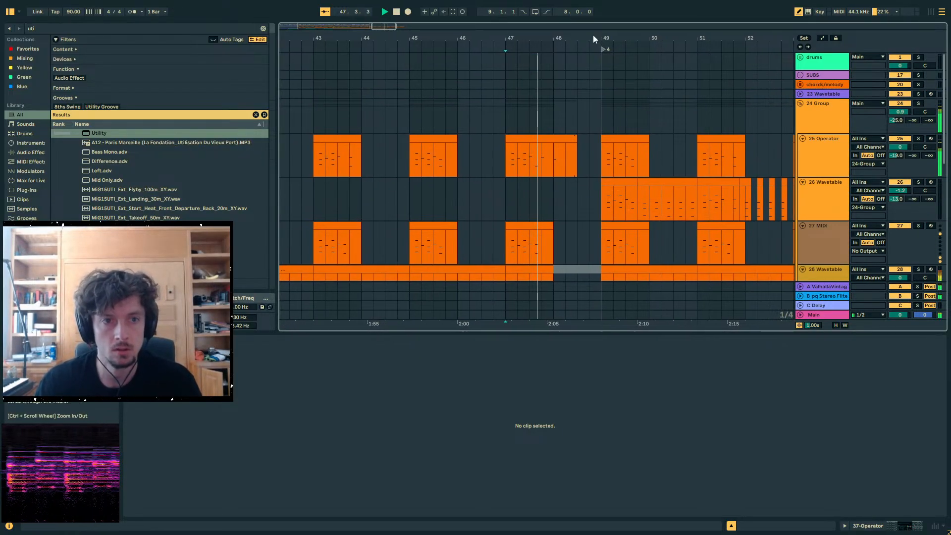
# - Copy the drums group's clips from bar 32 to bar 48 and play back the result
pyautogui.moveTo(596, 37); pyautogui.dragTo(614, 10)
pyautogui.click(665, 60)
pyautogui.click(741, 61)
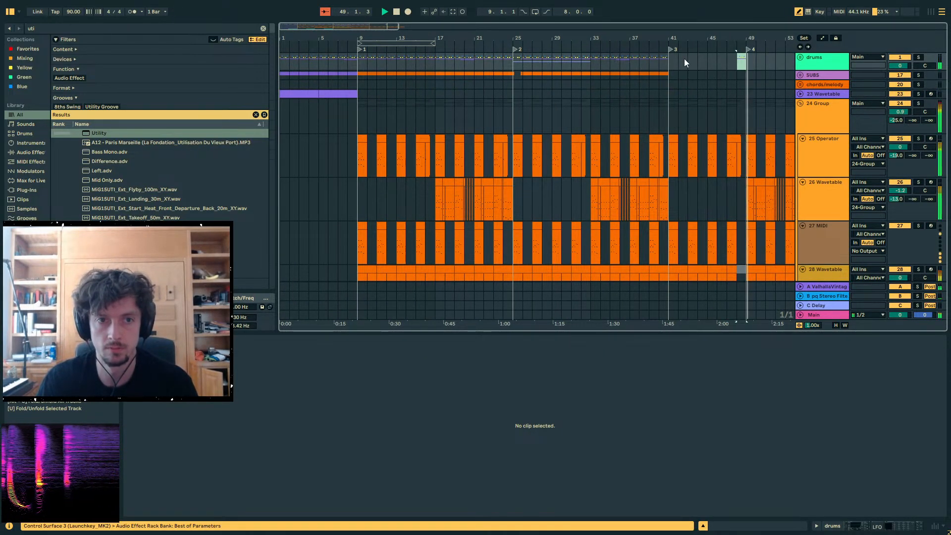
pyautogui.press('space')
pyautogui.moveTo(590, 64); pyautogui.dragTo(582, 63)
pyautogui.hotkey('ctrl', 'c')
pyautogui.click(738, 63)
pyautogui.hotkey('ctrl', 'v')
pyautogui.press('space')
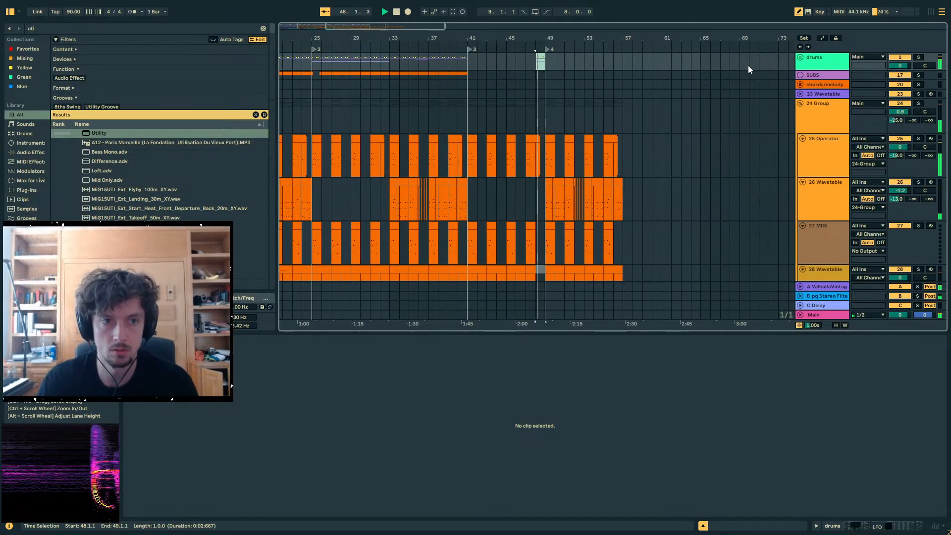
# - Expand the drums group, activate the 11 Addictive Drums straight fill clip at bar 48, and play it back
pyautogui.click(800, 57)
pyautogui.scroll(-5, 400, 121)
pyautogui.scroll(-1, 402, 123)
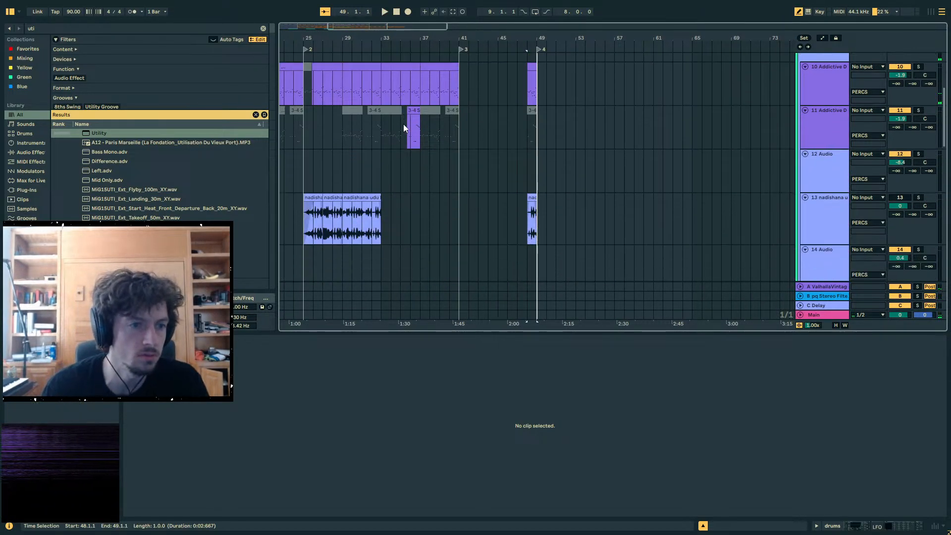
pyautogui.click(412, 130)
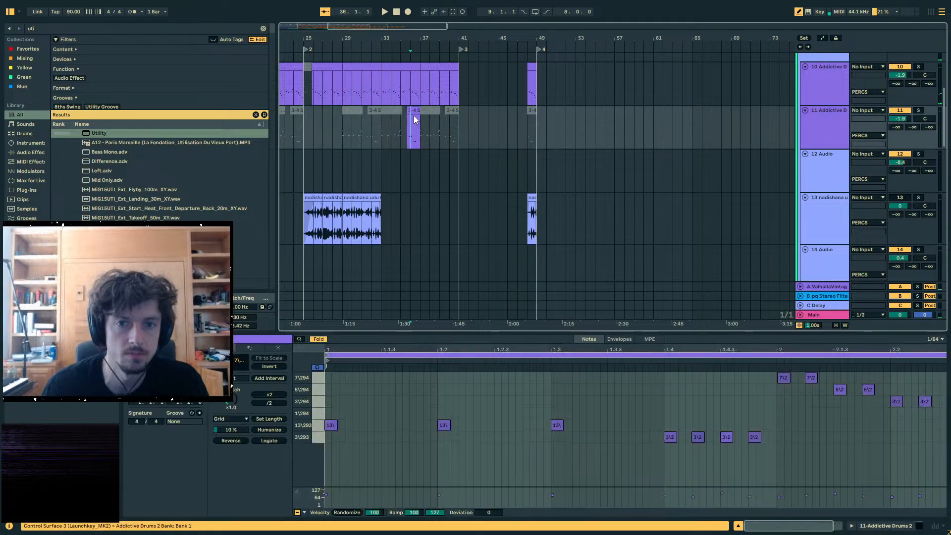
pyautogui.click(532, 130)
pyautogui.press('space')
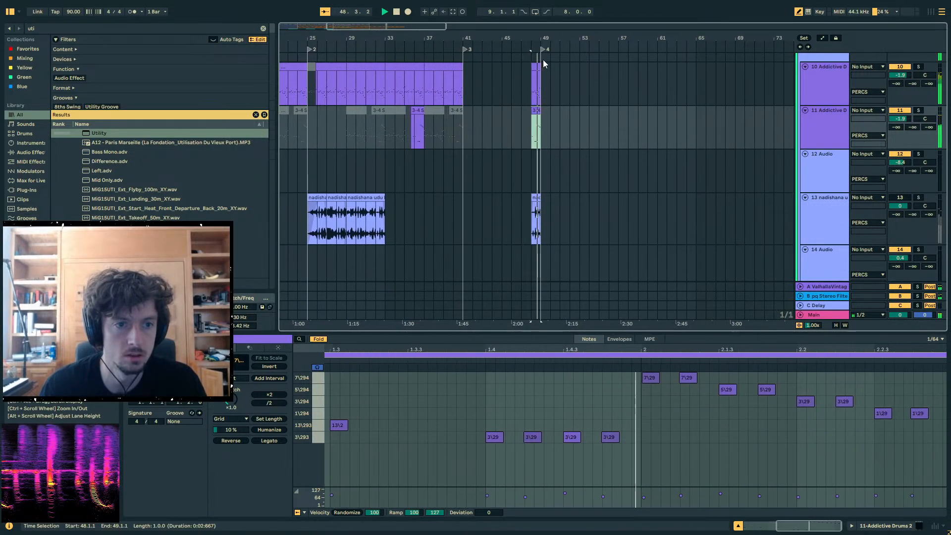
pyautogui.scroll(5, 543, 63)
# - Delete the snare and kick clips in bar 48 and play back the bar
pyautogui.press('Up')
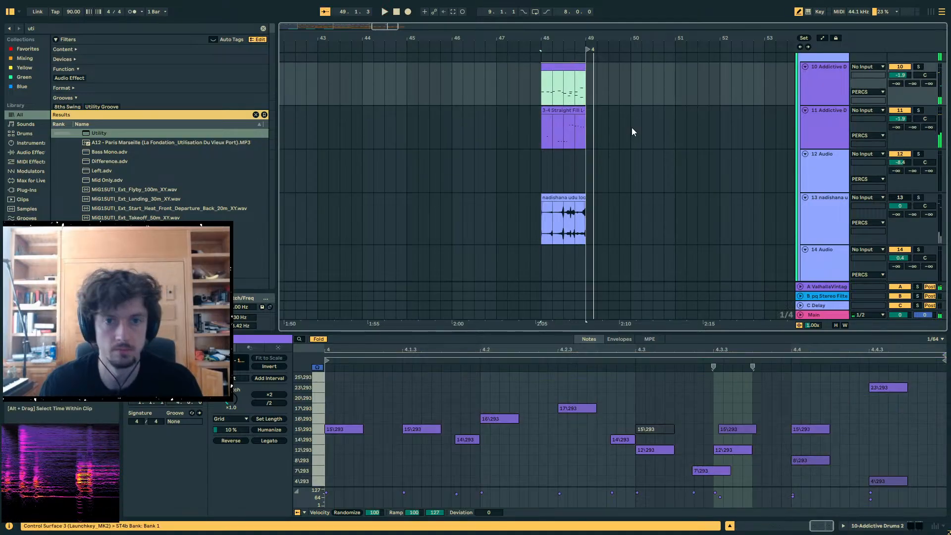
pyautogui.scroll(3, 631, 131)
pyautogui.scroll(2, 566, 159)
pyautogui.moveTo(584, 150); pyautogui.dragTo(533, 135)
pyautogui.press('Delete')
pyautogui.click(542, 130)
pyautogui.press('space')
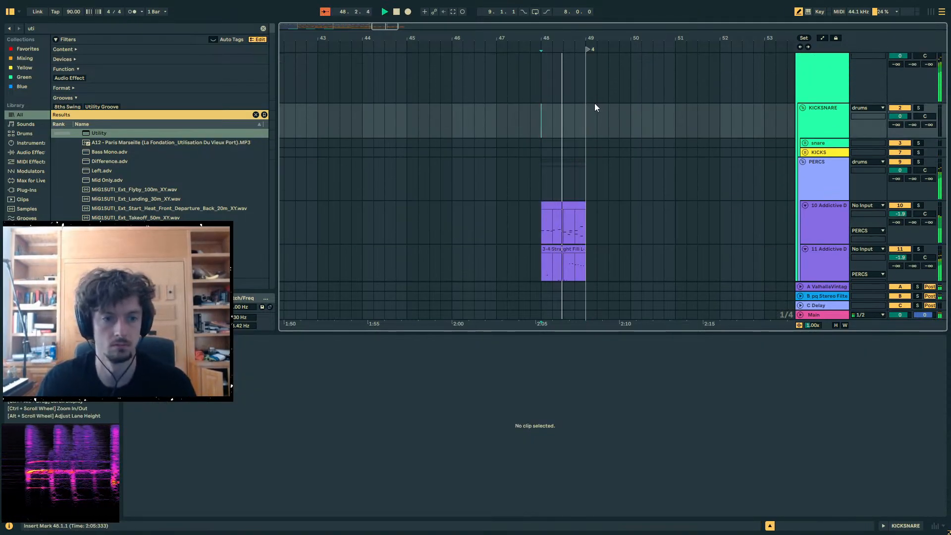
# - Deactivate the 10 Addictive Drums clip at bar 48 and play back into the bar
pyautogui.scroll(-3, 594, 104)
pyautogui.click(548, 108)
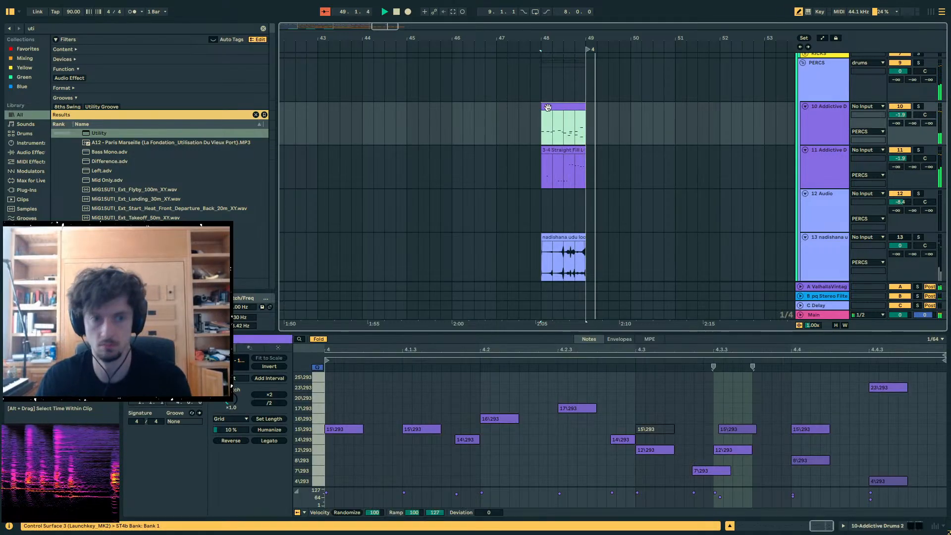
pyautogui.press('0')
pyautogui.press('space')
pyautogui.click(532, 122)
pyautogui.press('space')
pyautogui.scroll(3, 571, 125)
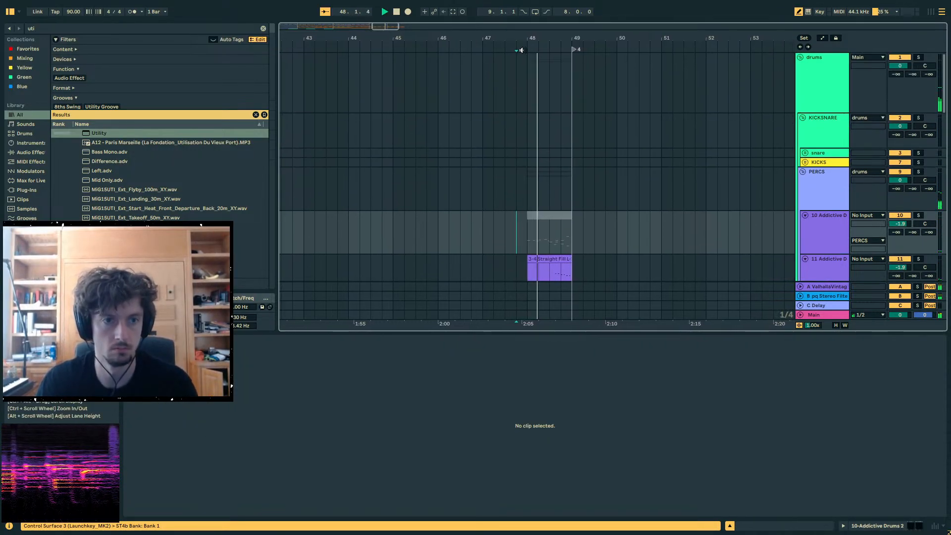
pyautogui.moveTo(544, 38); pyautogui.dragTo(643, 24)
pyautogui.moveTo(550, 159); pyautogui.dragTo(531, 162)
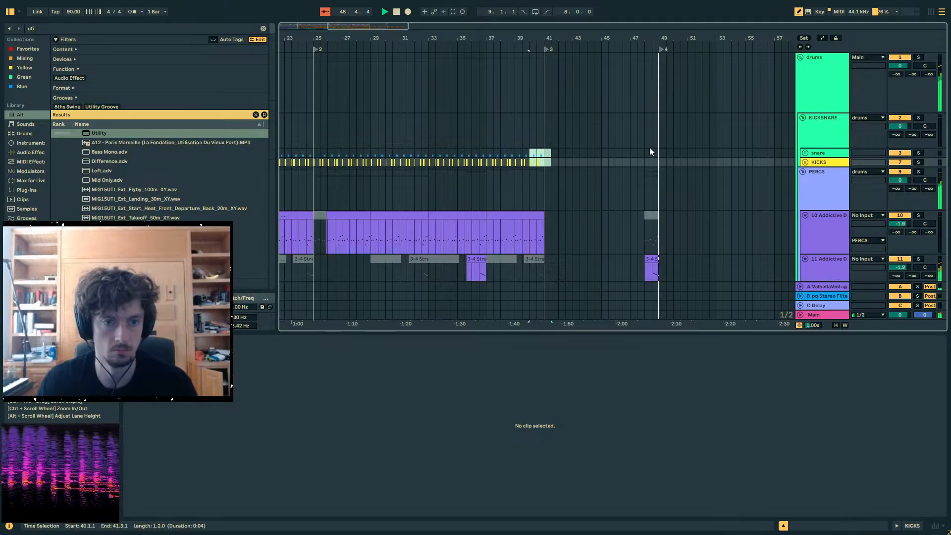
# - Collapse the drums group and duplicate the FX clips from bars 21–25 to bars 45–49
pyautogui.click(800, 58)
pyautogui.moveTo(608, 36); pyautogui.dragTo(572, 23)
pyautogui.moveTo(574, 63); pyautogui.dragTo(427, 58)
pyautogui.click(430, 191)
pyautogui.click(409, 192)
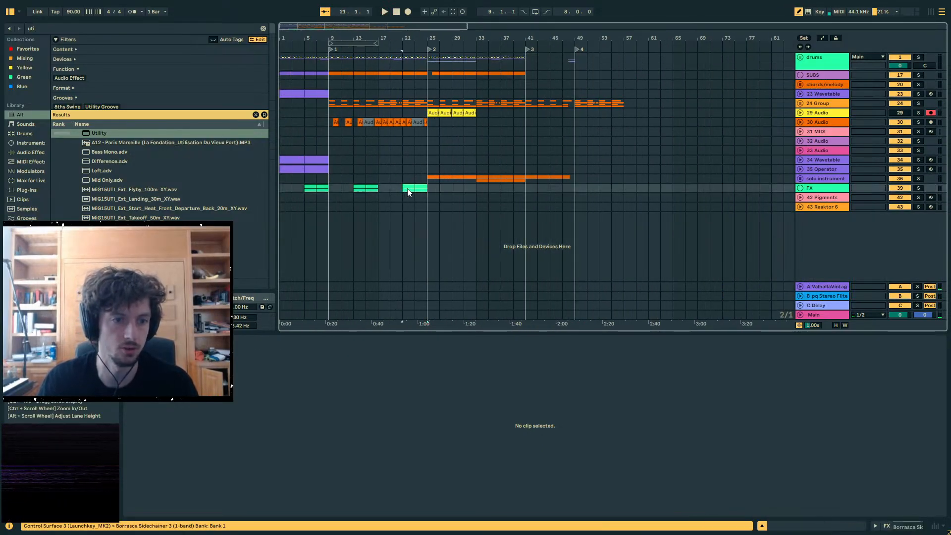
# - Copy the drums group's clips from bars 9–25 to start at bar 49, and play back from bar 47
pyautogui.click(570, 61)
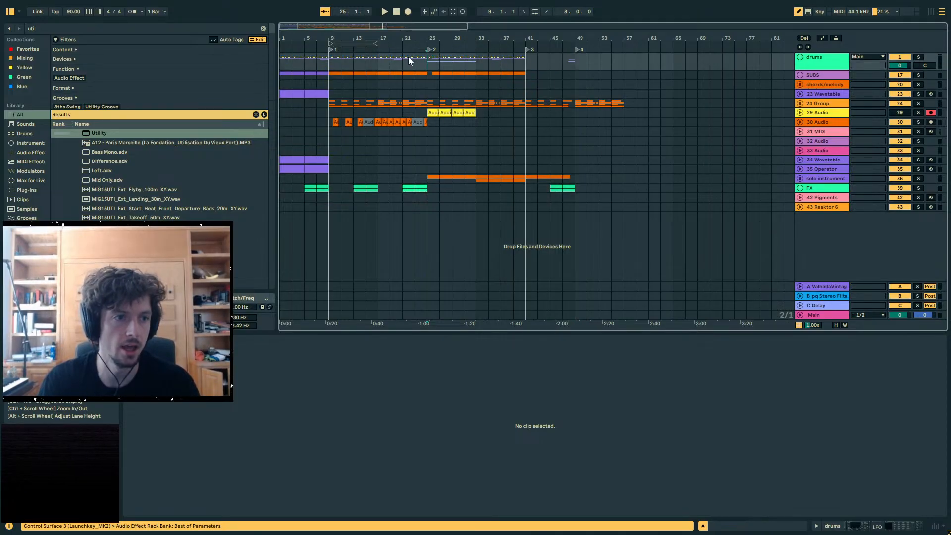
pyautogui.moveTo(408, 62); pyautogui.dragTo(327, 55)
pyautogui.hotkey('ctrl', 'c')
pyautogui.click(579, 60)
pyautogui.hotkey('ctrl', 'v')
pyautogui.click(561, 66)
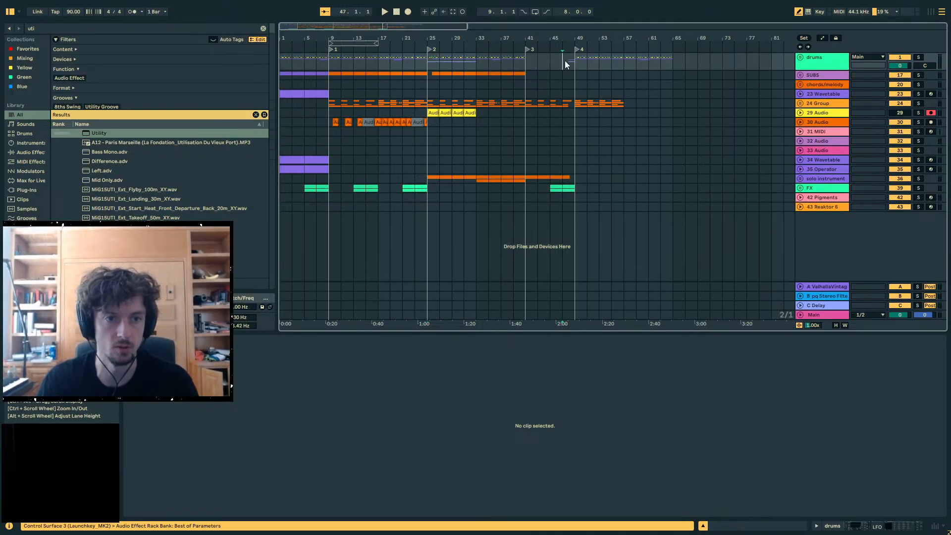
pyautogui.press('space')
# - Set the loop to bars 9–49 and play the arrangement from bar 9
pyautogui.moveTo(549, 59); pyautogui.dragTo(300, 57)
pyautogui.hotkey('ctrl', 'l')
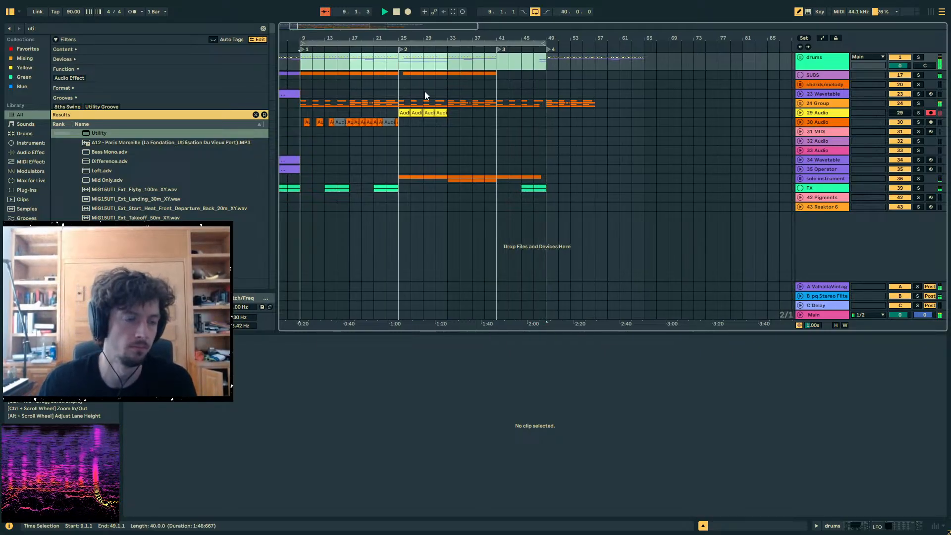
pyautogui.moveTo(299, 39); pyautogui.dragTo(323, 39)
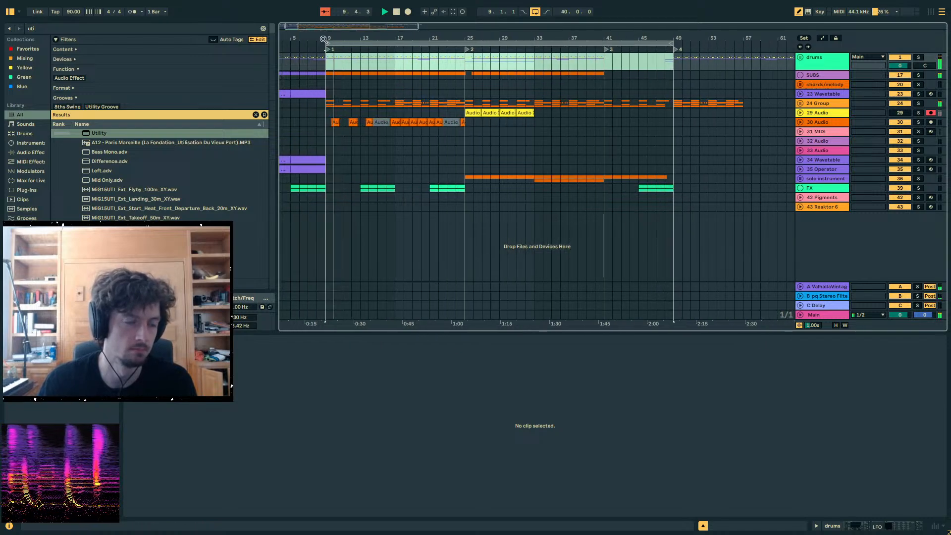
pyautogui.click(422, 93)
pyautogui.press('space')
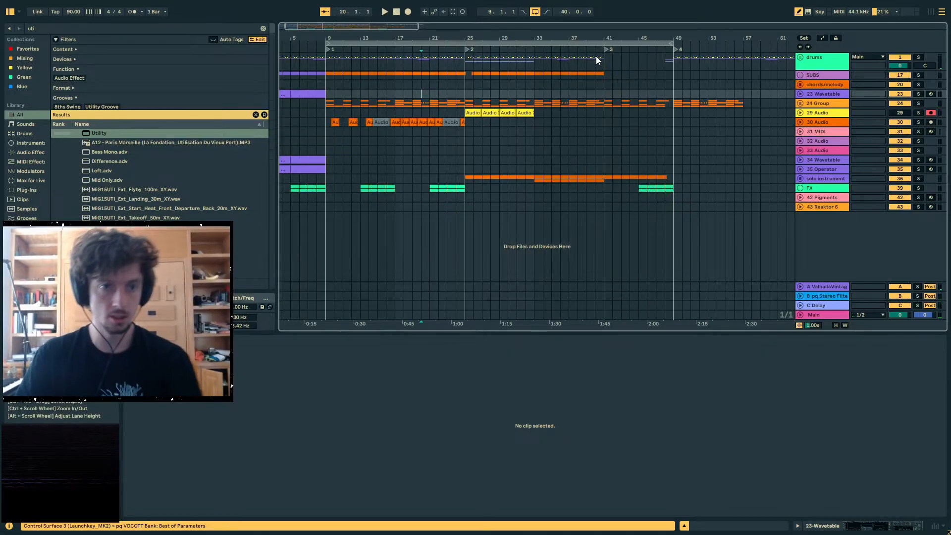
# - Select bars 46–49 of the drums group, unfold the group, and add a Utility device to its KICKSNARE subgroup
pyautogui.moveTo(597, 59); pyautogui.dragTo(580, 58)
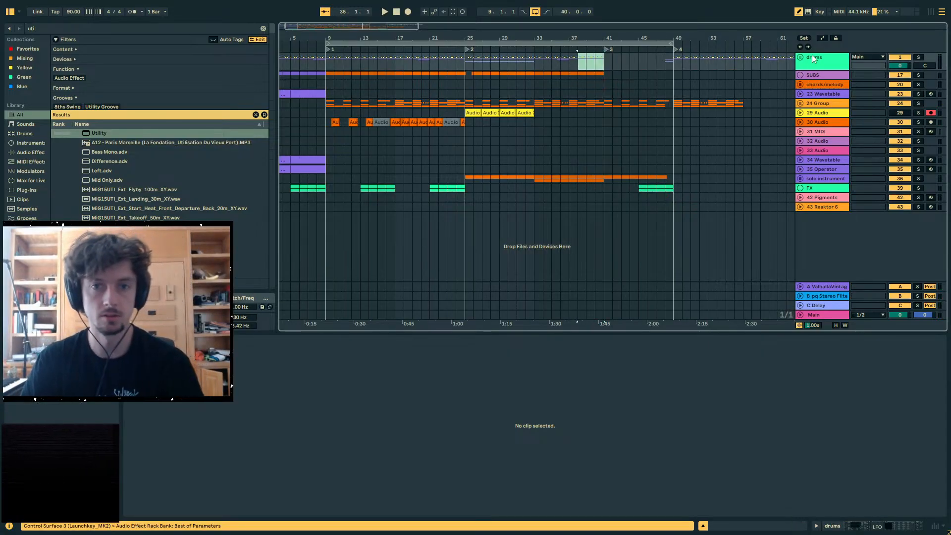
pyautogui.moveTo(647, 59); pyautogui.dragTo(673, 60)
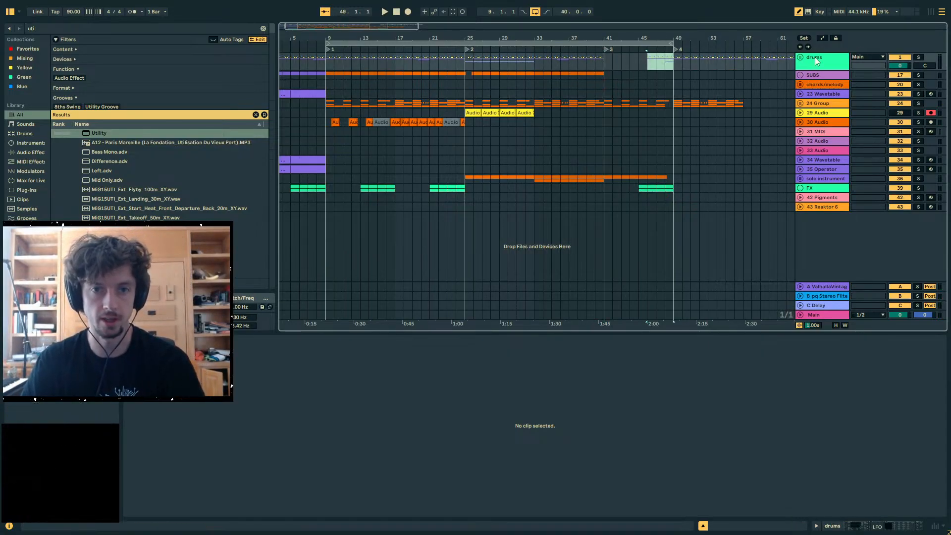
pyautogui.hotkey('alt', 'u')
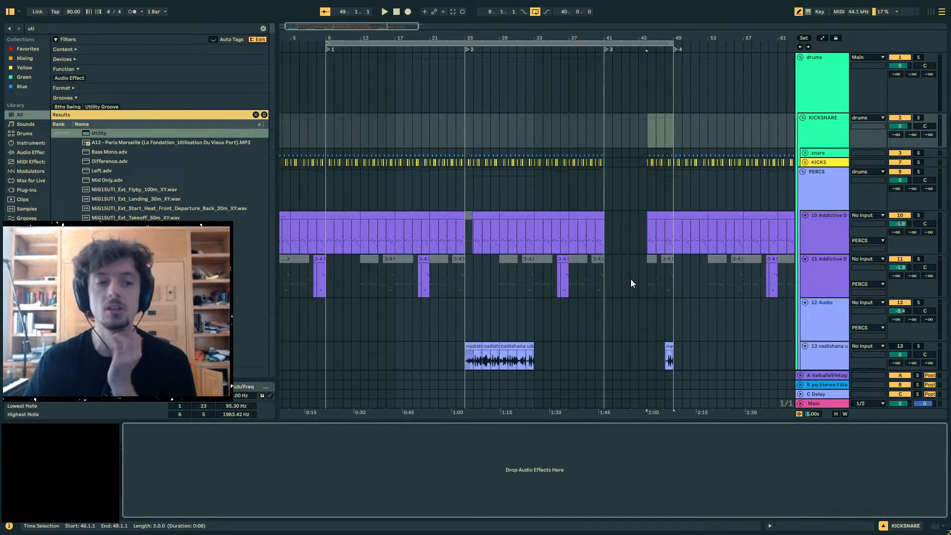
pyautogui.click(99, 134)
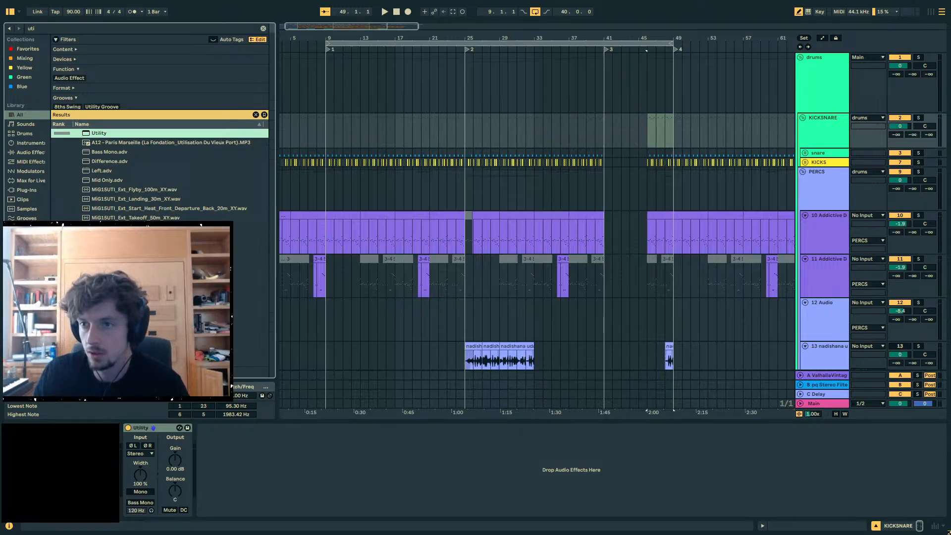
# - Switch to SoundCloud in the browser, open the account's own profile, and examine its spotlight mixes and singles
pyautogui.hotkey('alt', 'Tab')
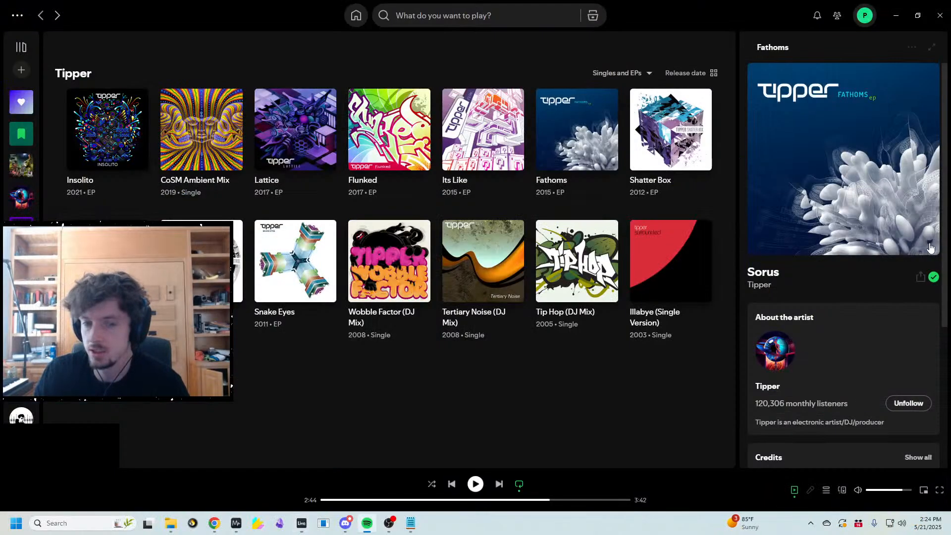
pyautogui.hotkey('alt', 'Tab')
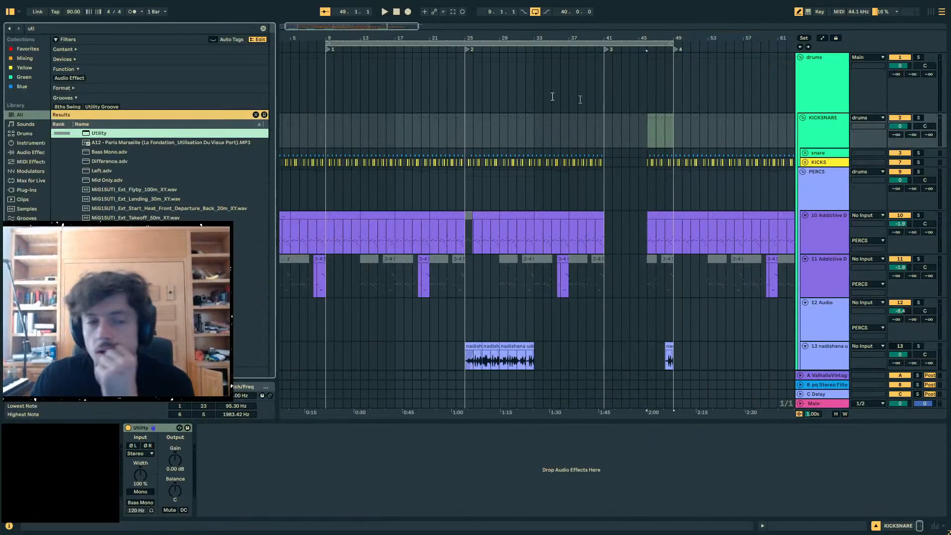
pyautogui.hotkey('alt', 'Tab')
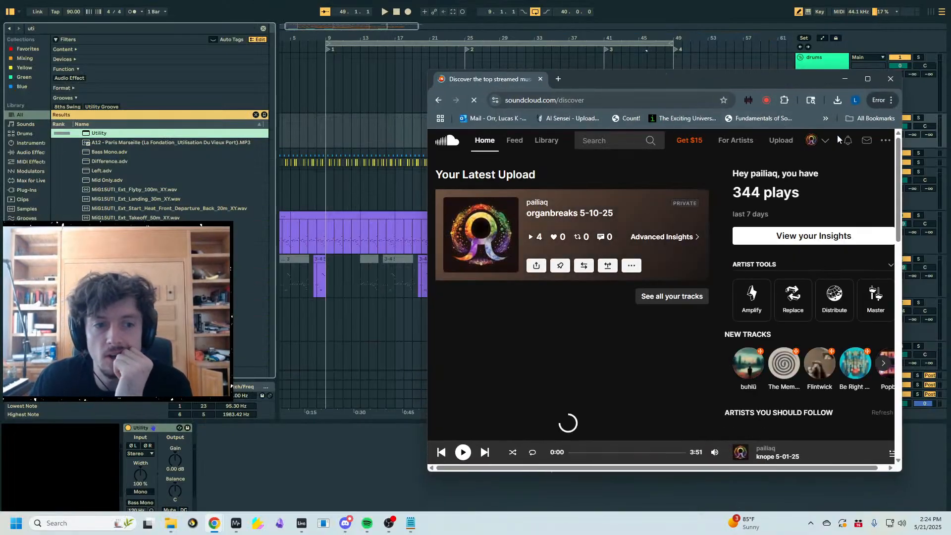
pyautogui.click(825, 141)
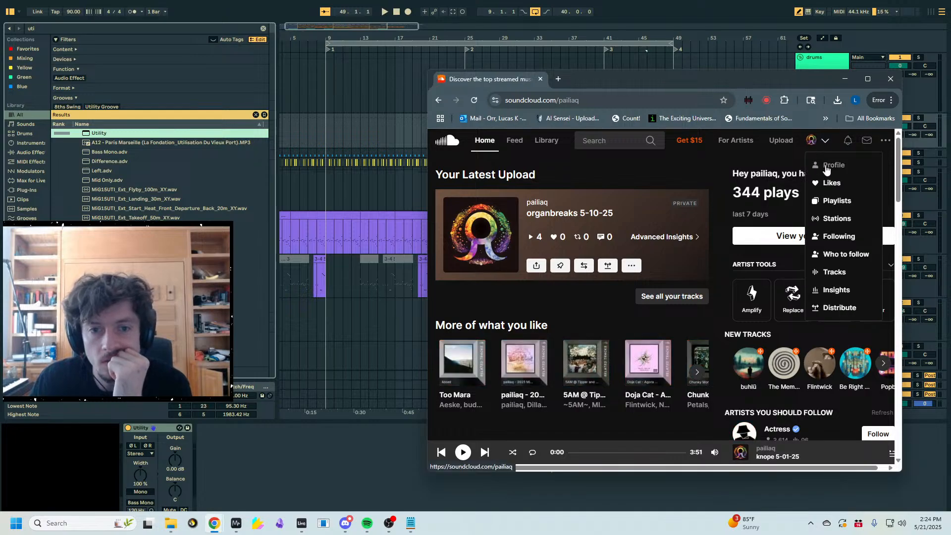
pyautogui.click(825, 166)
pyautogui.scroll(-5, 644, 190)
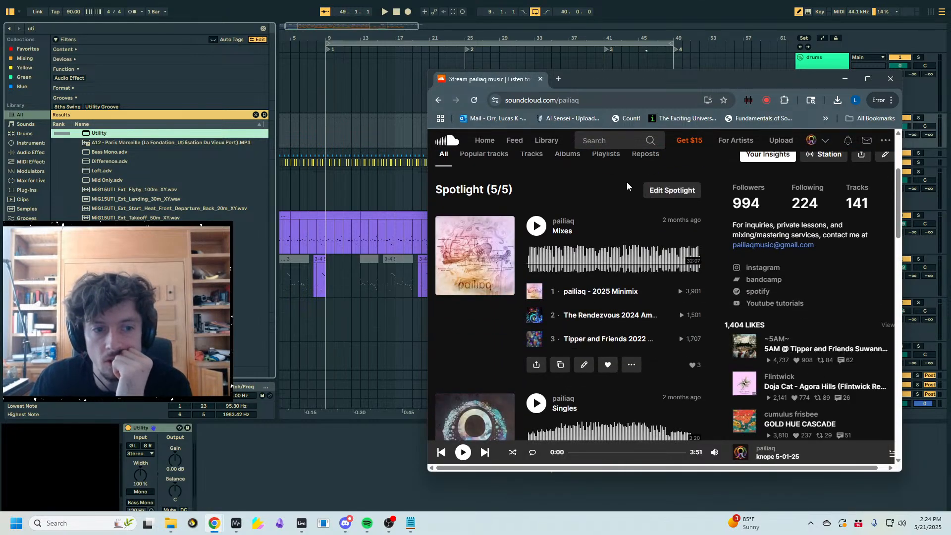
pyautogui.scroll(-2, 626, 188)
pyautogui.scroll(3, 570, 297)
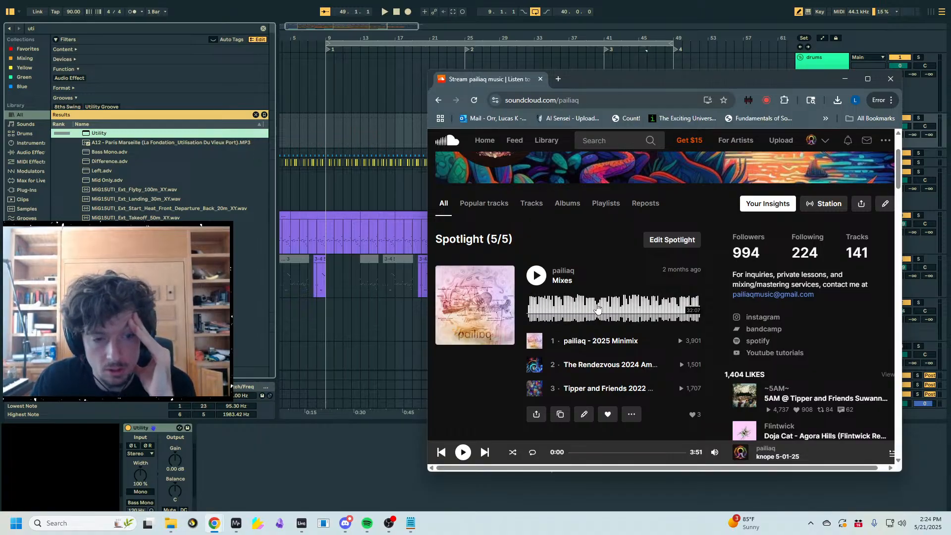
pyautogui.scroll(-2, 569, 238)
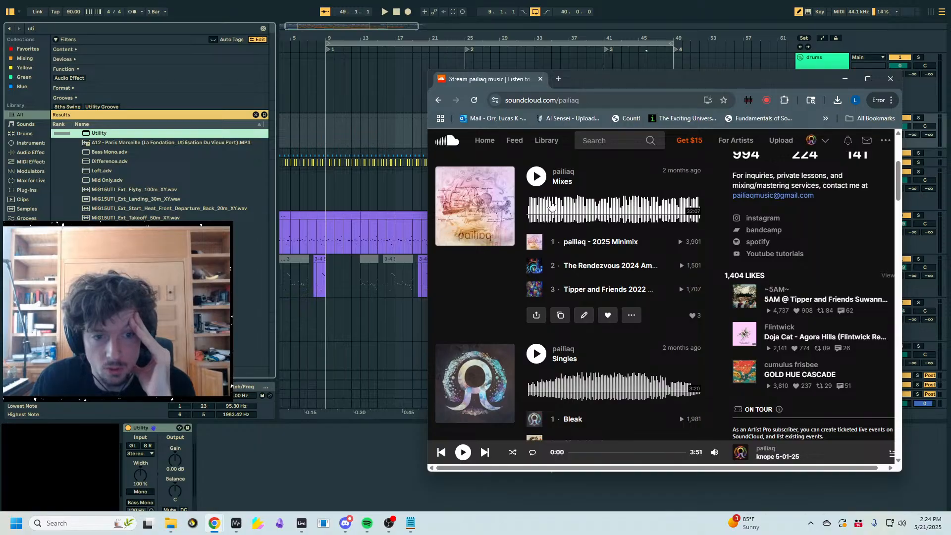
pyautogui.scroll(-1, 536, 211)
pyautogui.scroll(2, 561, 252)
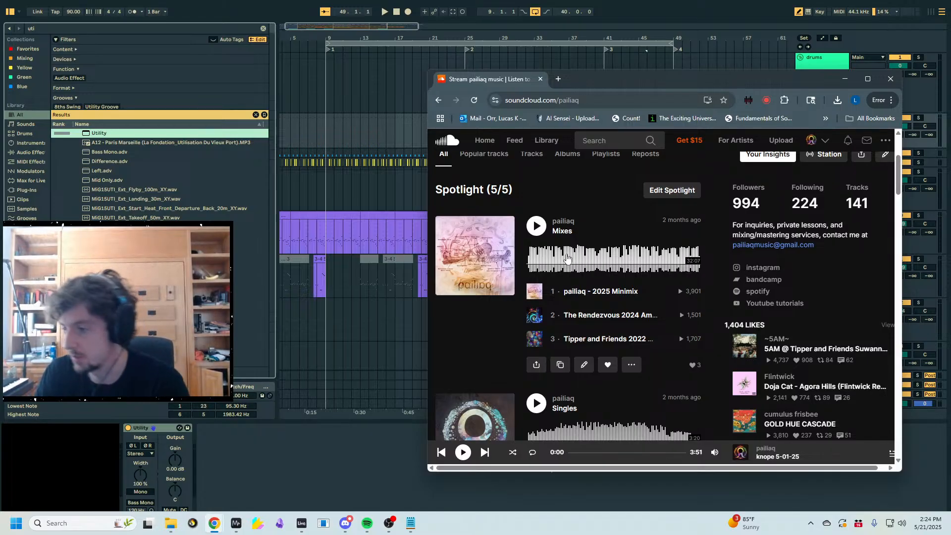
pyautogui.scroll(-4, 566, 253)
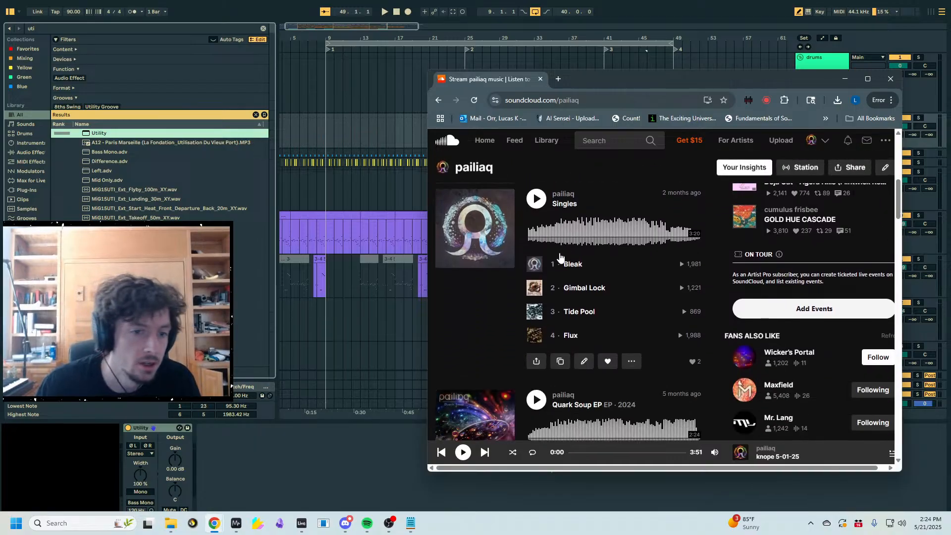
pyautogui.scroll(5, 644, 263)
pyautogui.scroll(-3, 580, 272)
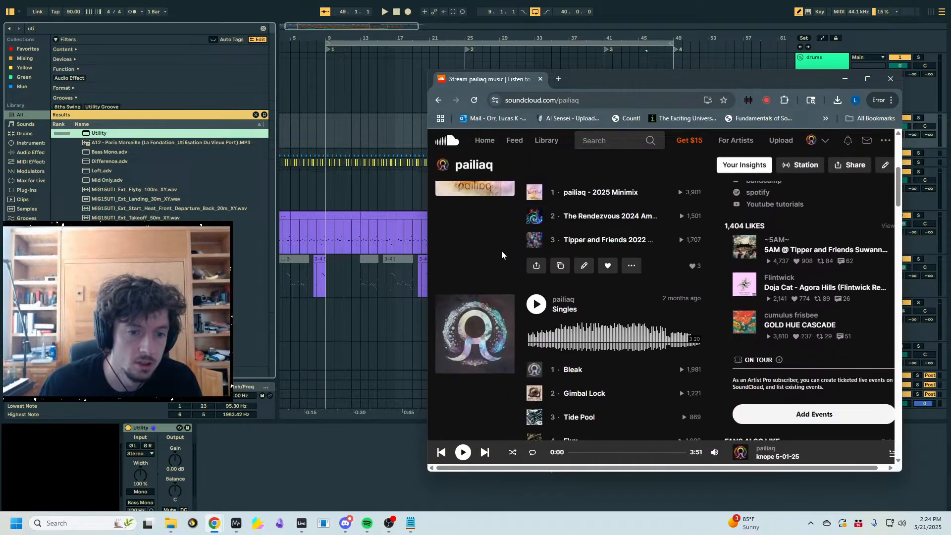
pyautogui.scroll(1, 594, 274)
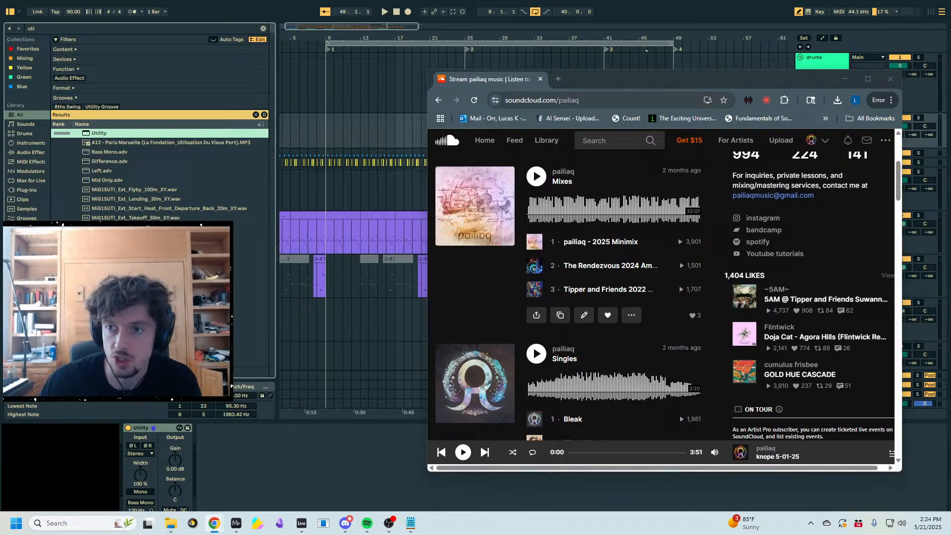
# - Bring the YouTube channel window into view, open its list of videos, and look through the older uploads and tutorials
pyautogui.moveTo(950, 133); pyautogui.dragTo(385, 83)
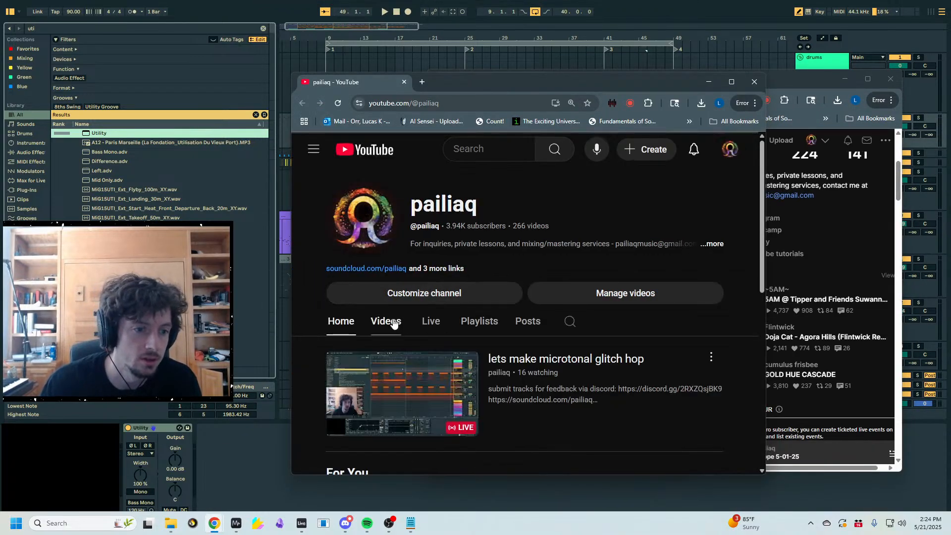
pyautogui.click(392, 323)
pyautogui.scroll(-2, 427, 298)
pyautogui.scroll(-5, 507, 289)
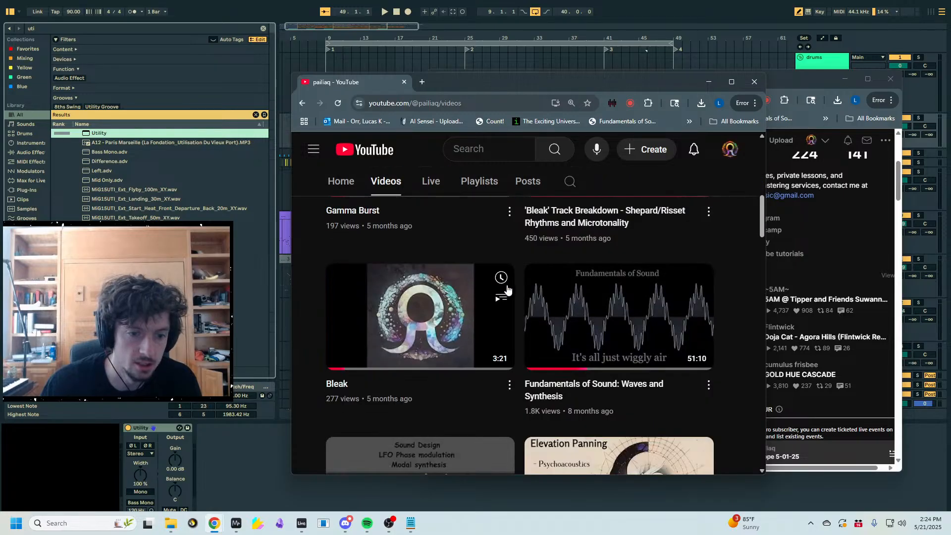
pyautogui.scroll(-7, 507, 289)
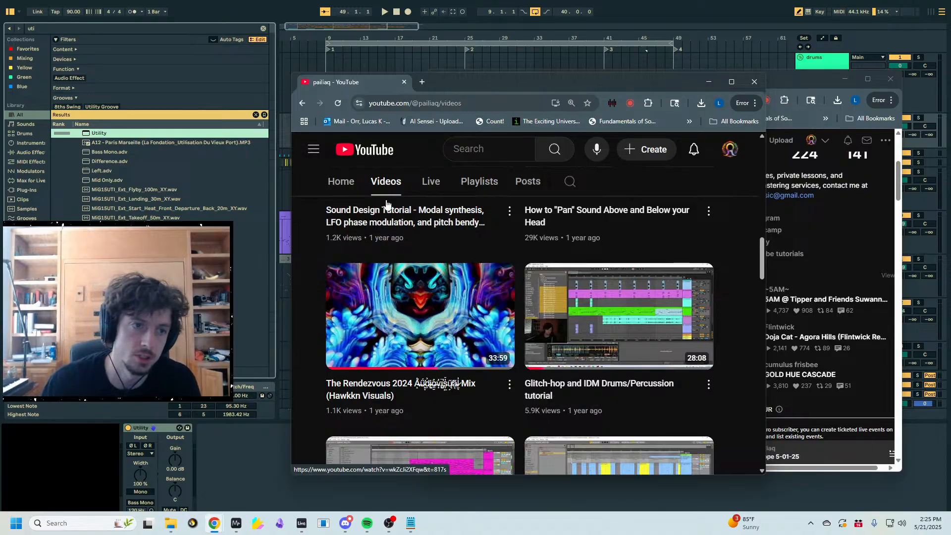
pyautogui.moveTo(483, 83); pyautogui.dragTo(950, 94)
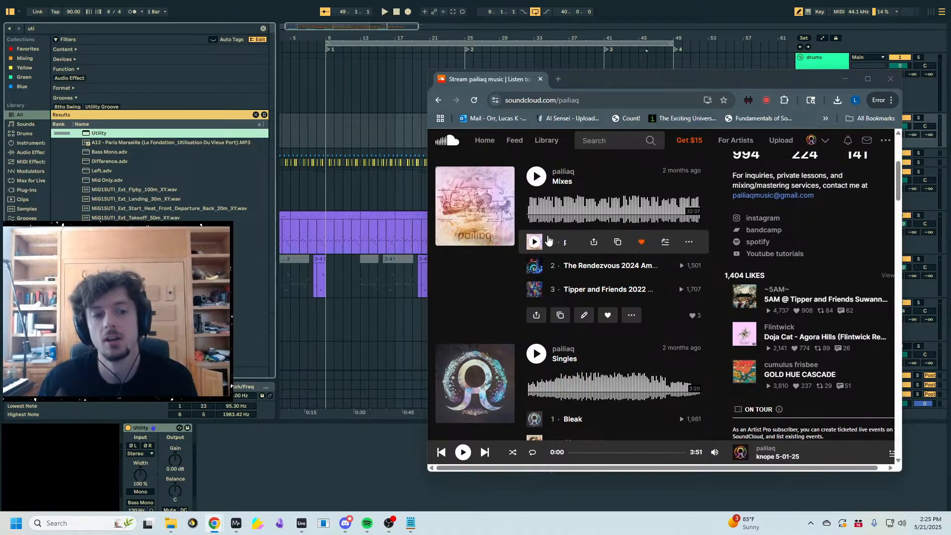
# - Look through the EPs on the SoundCloud profile and expand the full track list of the Glotch Hip EP
pyautogui.scroll(-5, 505, 257)
pyautogui.scroll(-5, 505, 257)
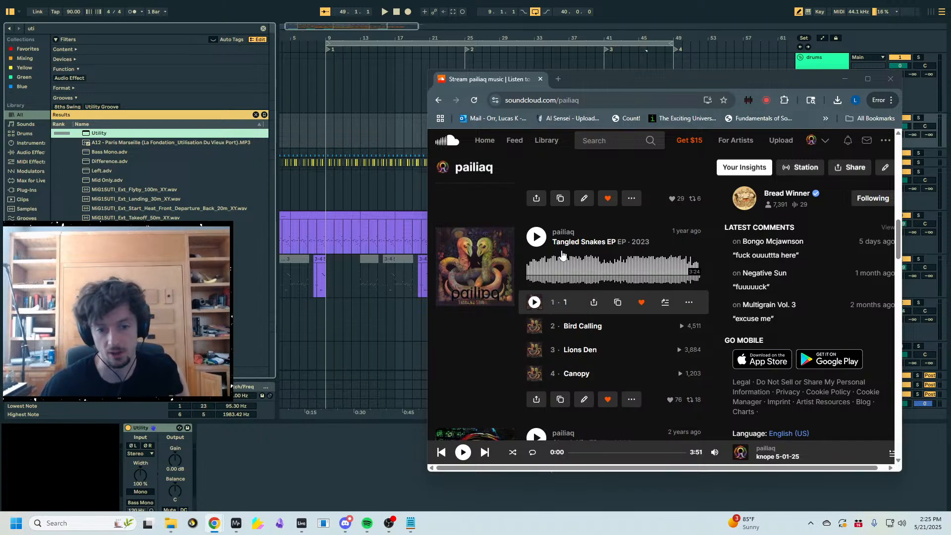
pyautogui.scroll(-3, 490, 369)
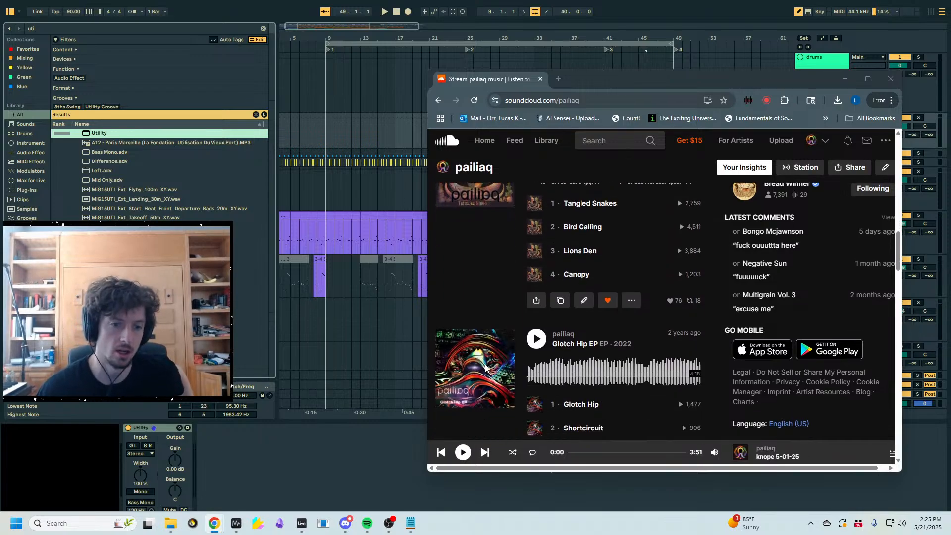
pyautogui.scroll(5, 493, 374)
pyautogui.scroll(1, 492, 373)
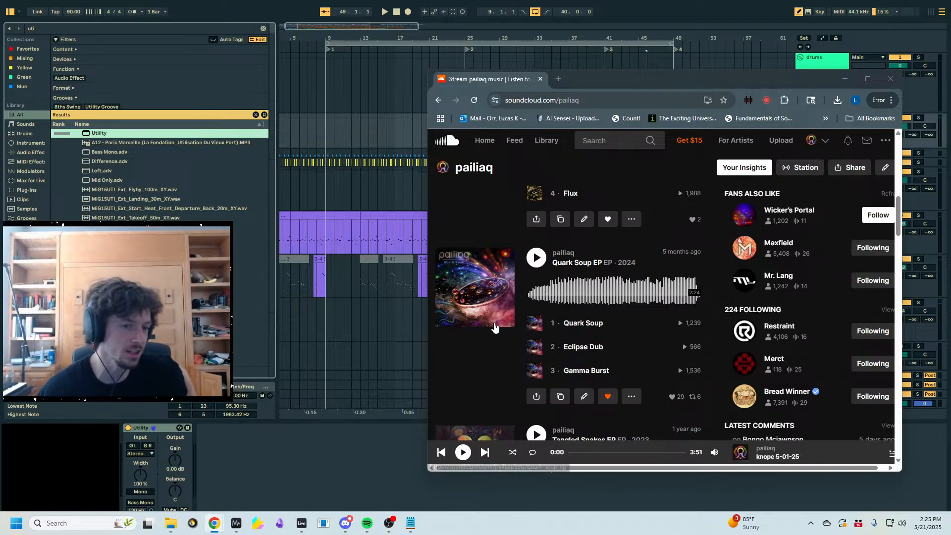
pyautogui.scroll(-7, 505, 312)
pyautogui.scroll(9, 505, 312)
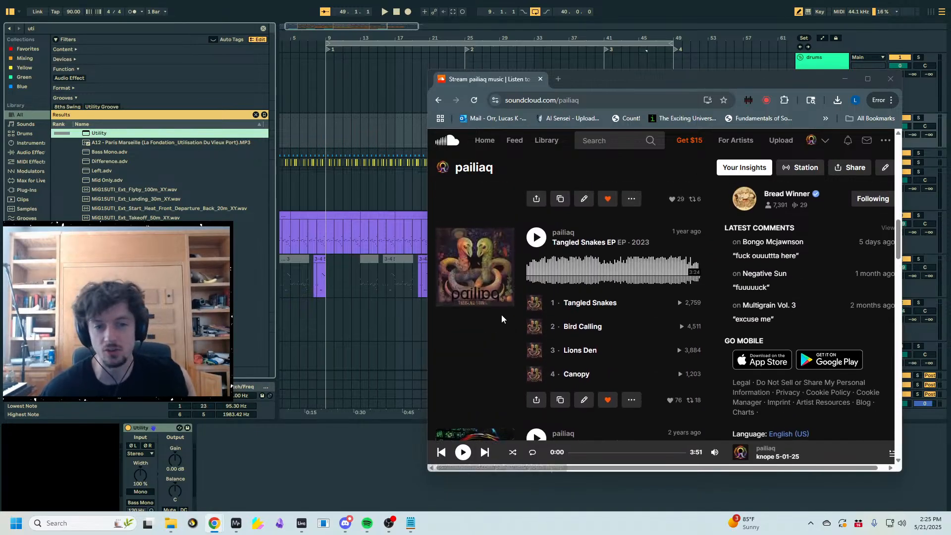
pyautogui.scroll(-9, 492, 322)
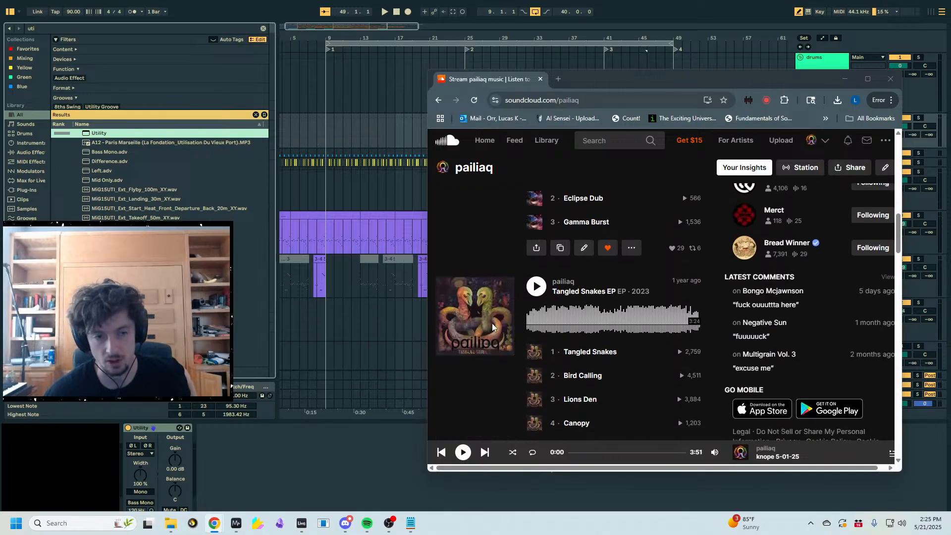
pyautogui.scroll(-2, 491, 322)
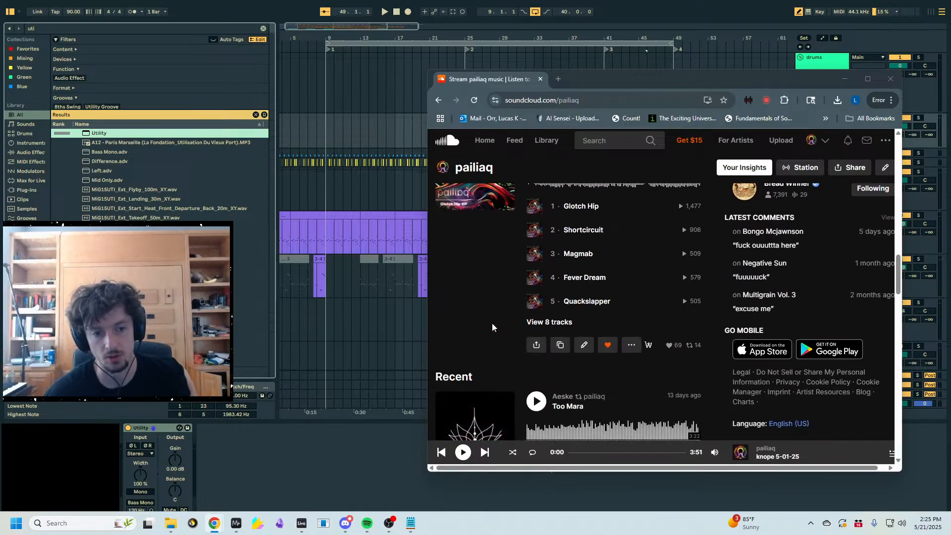
pyautogui.scroll(2, 480, 322)
pyautogui.scroll(-1, 480, 323)
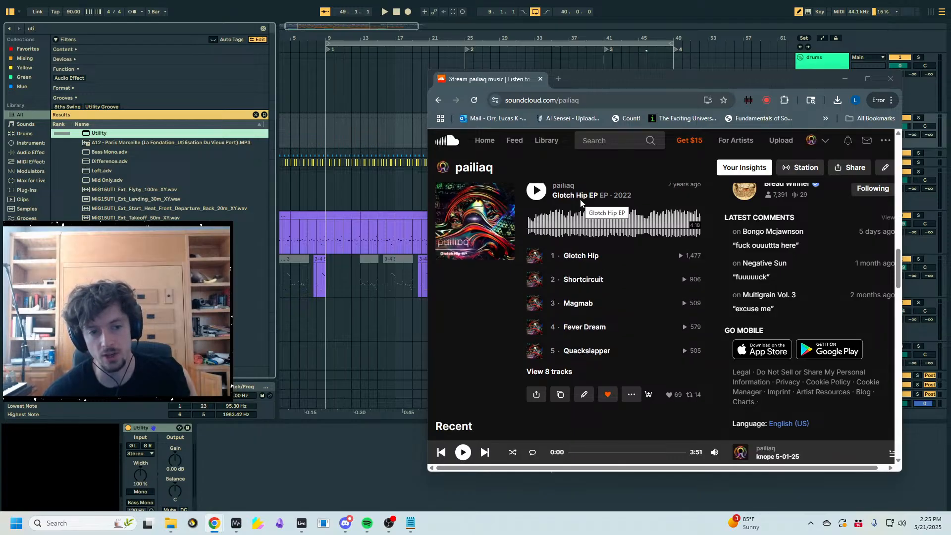
pyautogui.click(551, 373)
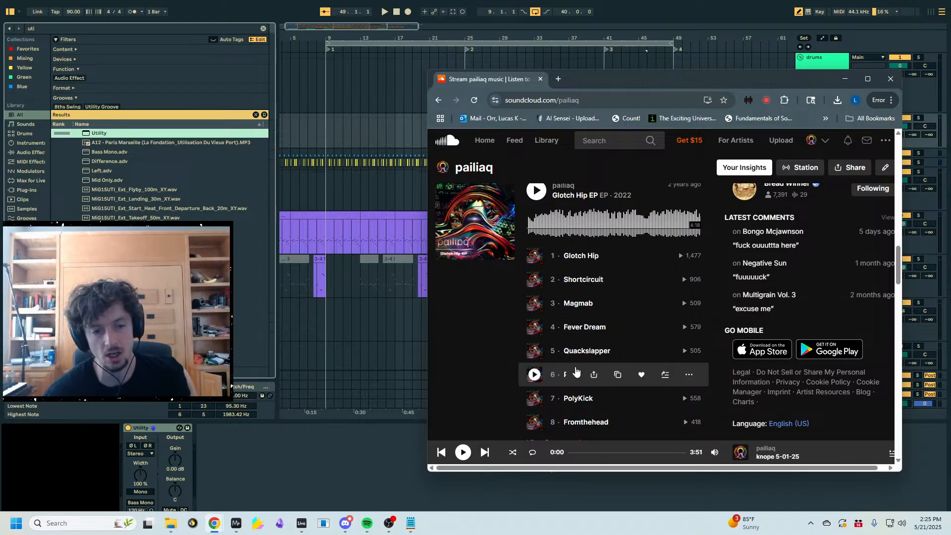
pyautogui.scroll(-15, 475, 354)
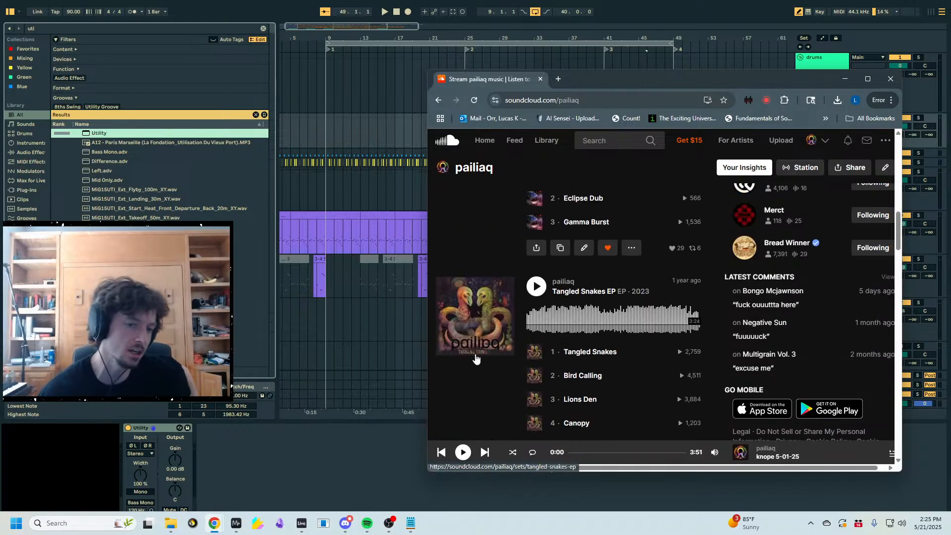
pyautogui.scroll(15, 475, 353)
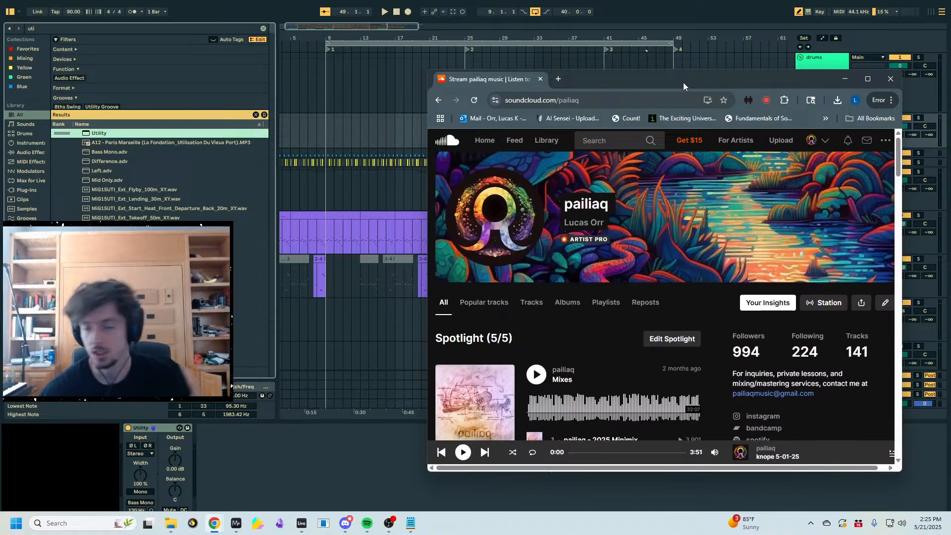
pyautogui.moveTo(683, 86); pyautogui.dragTo(950, 112)
# - Return to the Ableton Live arrangement and place the insert marker at bar 39 on the PERCS group
pyautogui.click(623, 191)
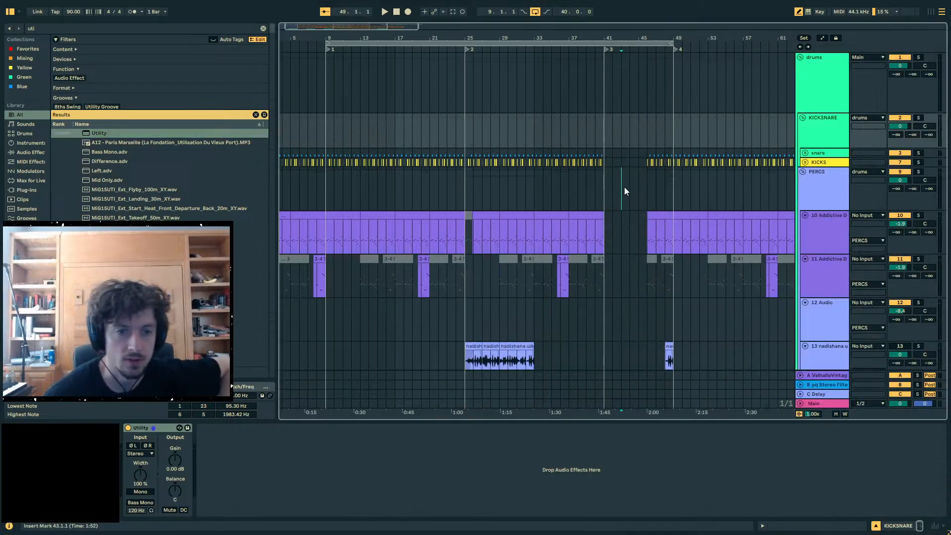
pyautogui.click(604, 187)
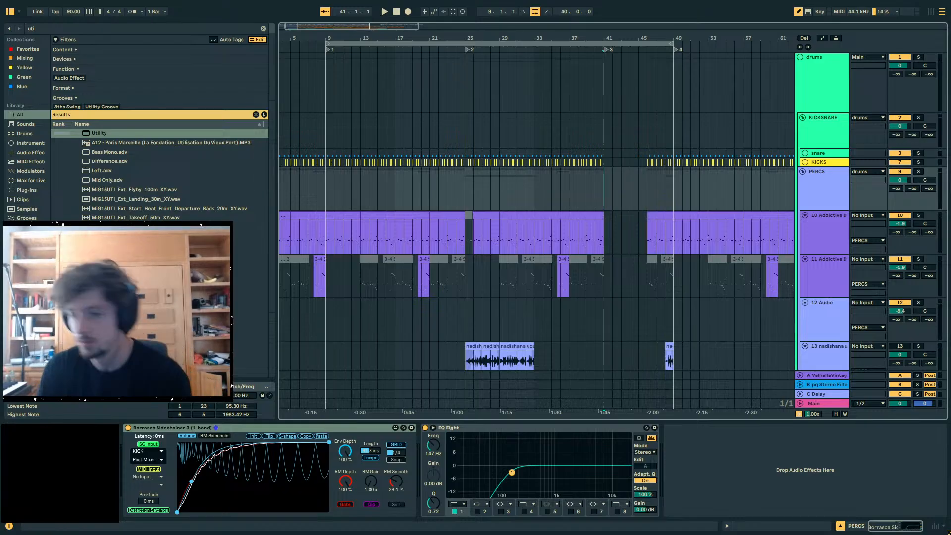
pyautogui.click(586, 188)
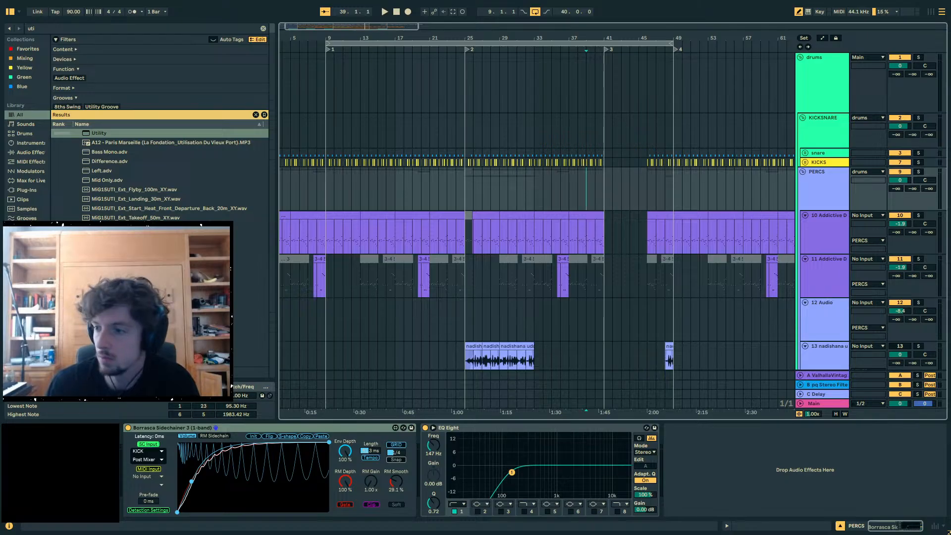
# - Switch to the SoundCloud profile, maximize the browser window to view it, and return to the Ableton Live arrangement
pyautogui.hotkey('alt', 'Tab')
pyautogui.scroll(-1, 700, 278)
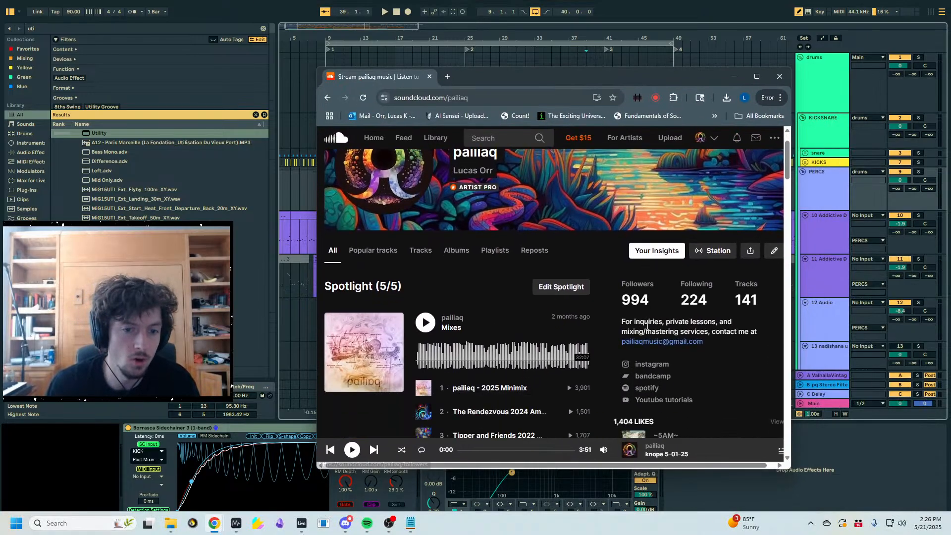
pyautogui.moveTo(643, 300); pyautogui.dragTo(621, 297)
pyautogui.moveTo(499, 87); pyautogui.dragTo(584, 81)
pyautogui.doubleClick(584, 80)
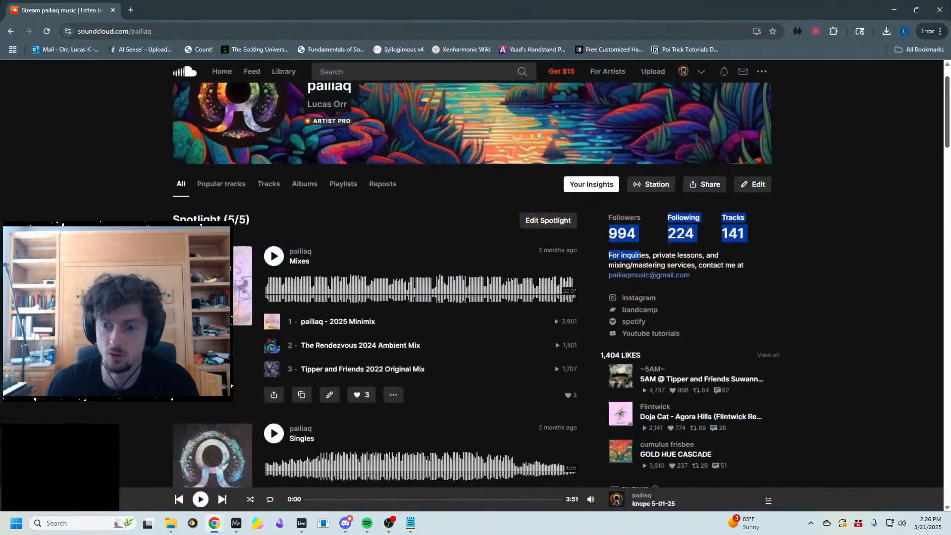
pyautogui.hotkey('alt', 'Tab')
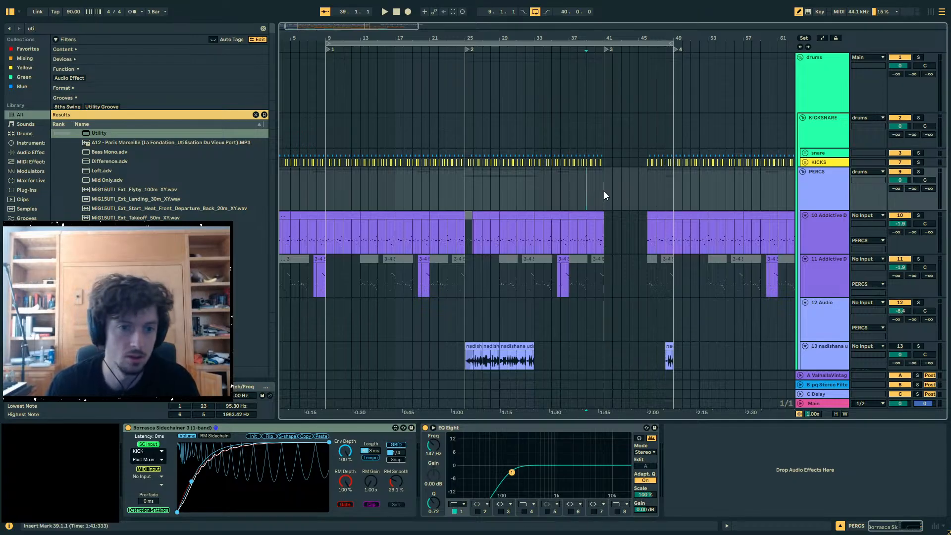
# - Review the arrangement's section starts at bars 9, 41 and 49, and select the stretch from bar 49 on 24 Group and 29 Audio
pyautogui.click(519, 190)
pyautogui.moveTo(470, 38); pyautogui.dragTo(481, 33)
pyautogui.click(361, 197)
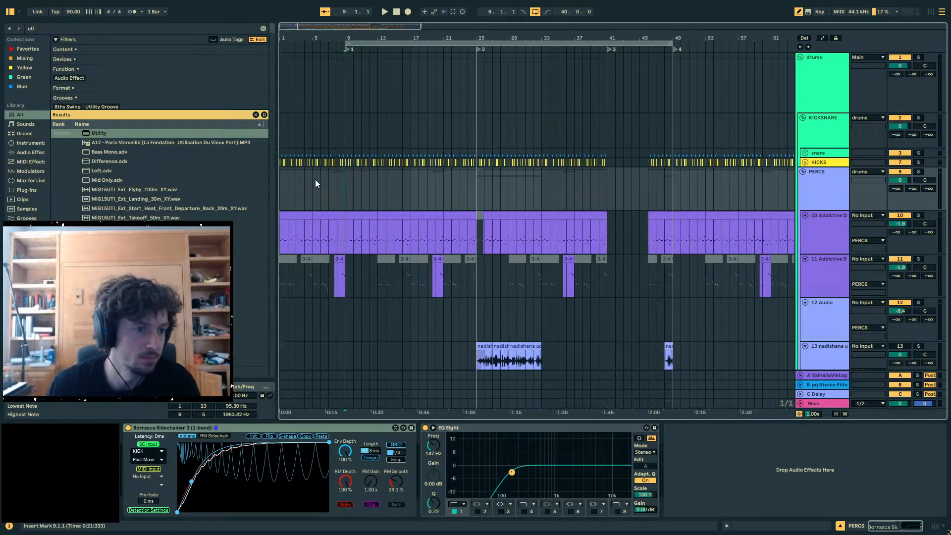
pyautogui.click(646, 194)
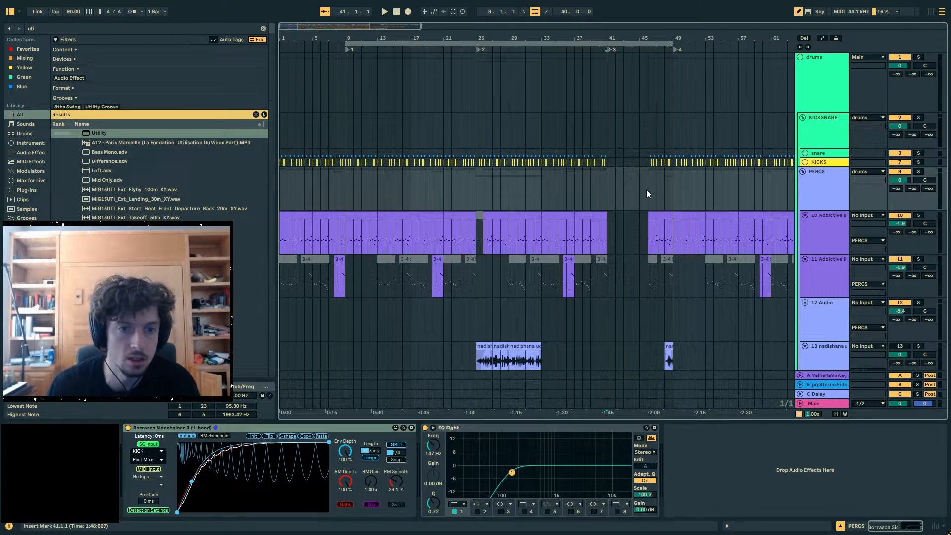
pyautogui.click(668, 192)
pyautogui.moveTo(673, 208); pyautogui.dragTo(833, 187)
pyautogui.click(625, 187)
pyautogui.scroll(-10, 634, 198)
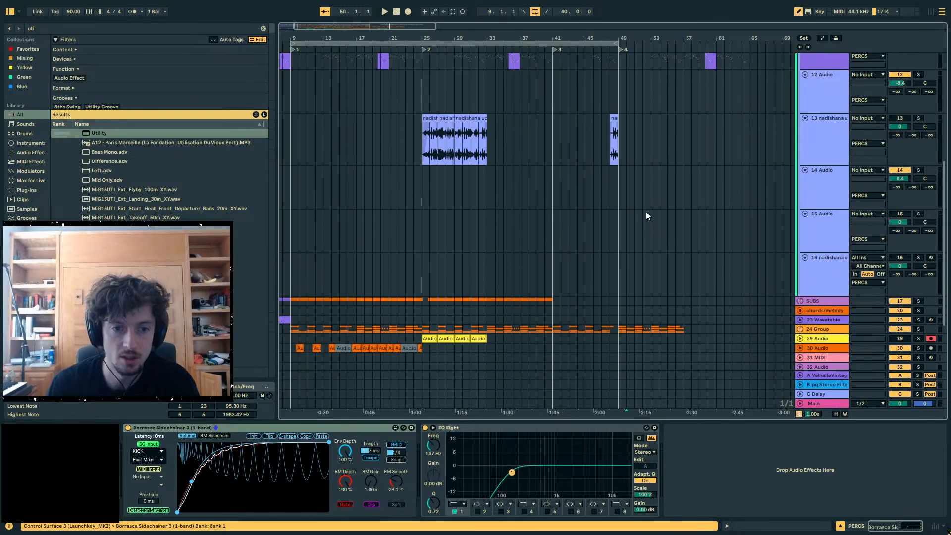
pyautogui.moveTo(626, 242); pyautogui.dragTo(709, 245)
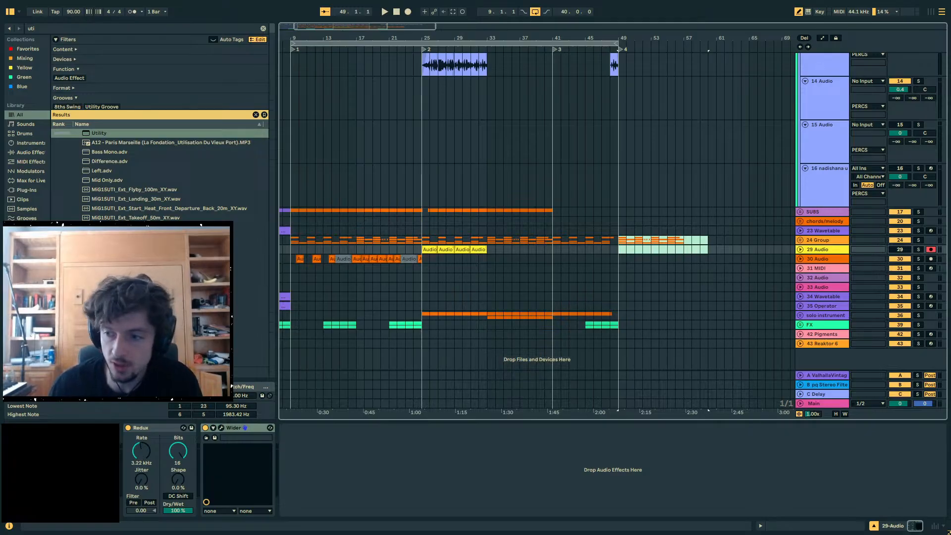
# - Bring up the SoundCloud profile over the arrangement and look through its Spotlight mixes, singles and EPs
pyautogui.moveTo(949, 47); pyautogui.dragTo(637, 78)
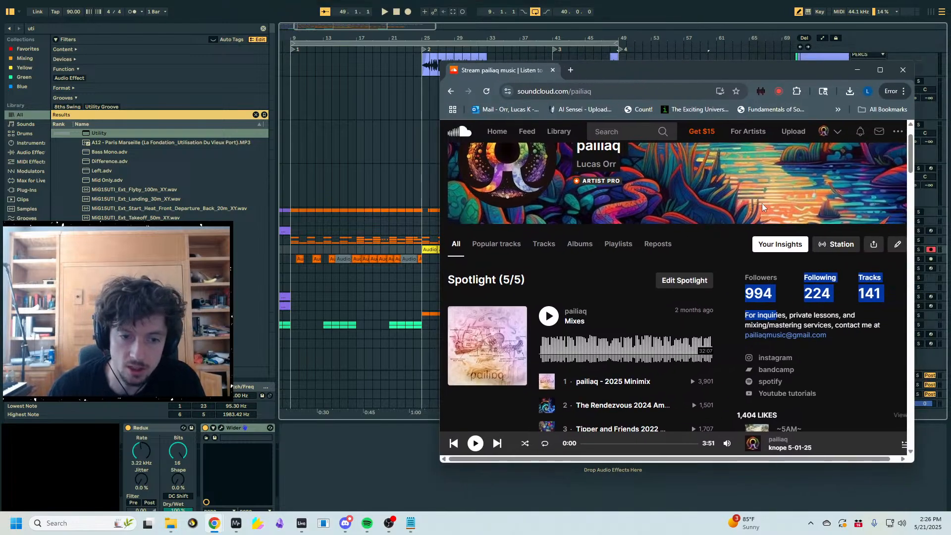
pyautogui.scroll(-3, 628, 295)
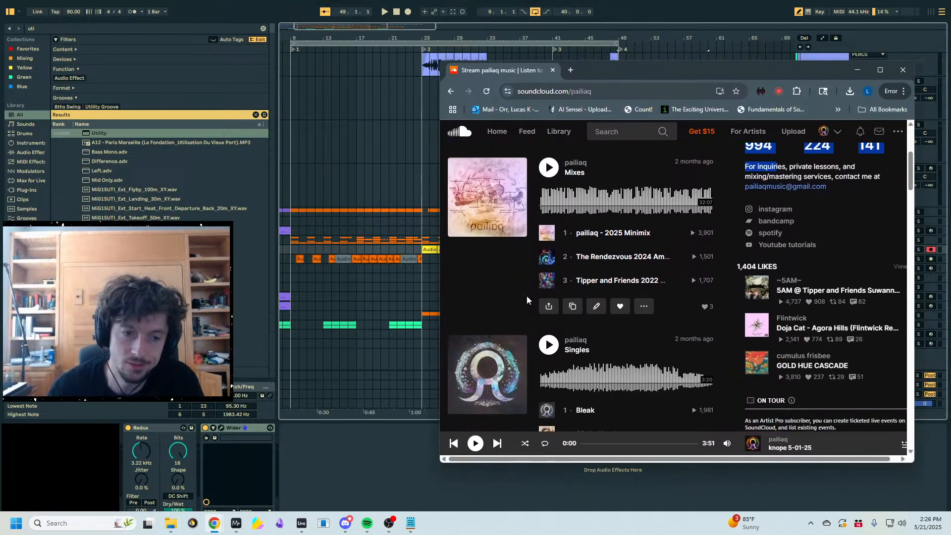
pyautogui.moveTo(557, 292)
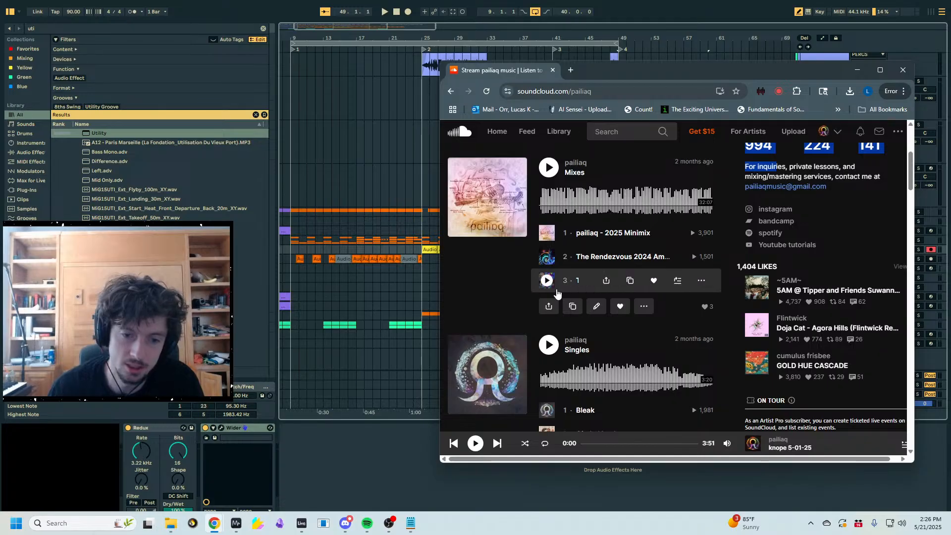
pyautogui.scroll(2, 545, 296)
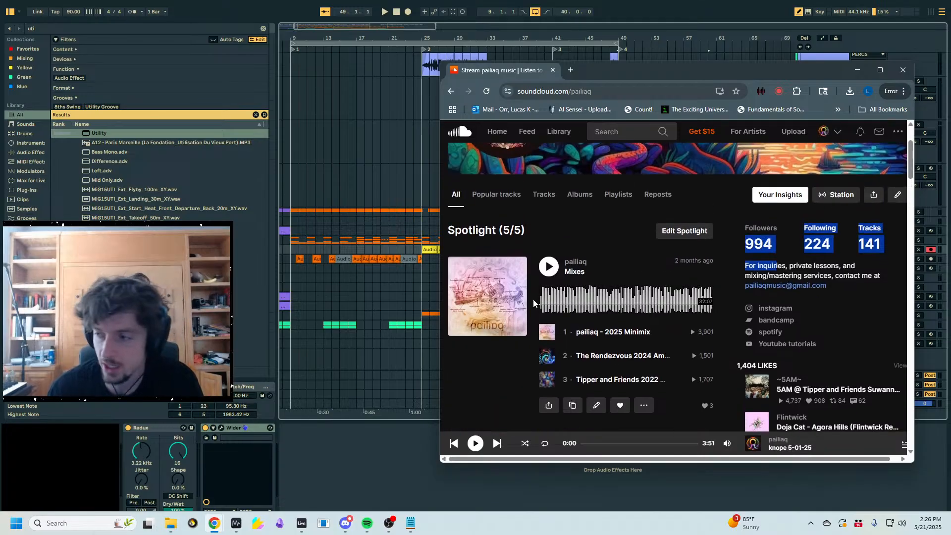
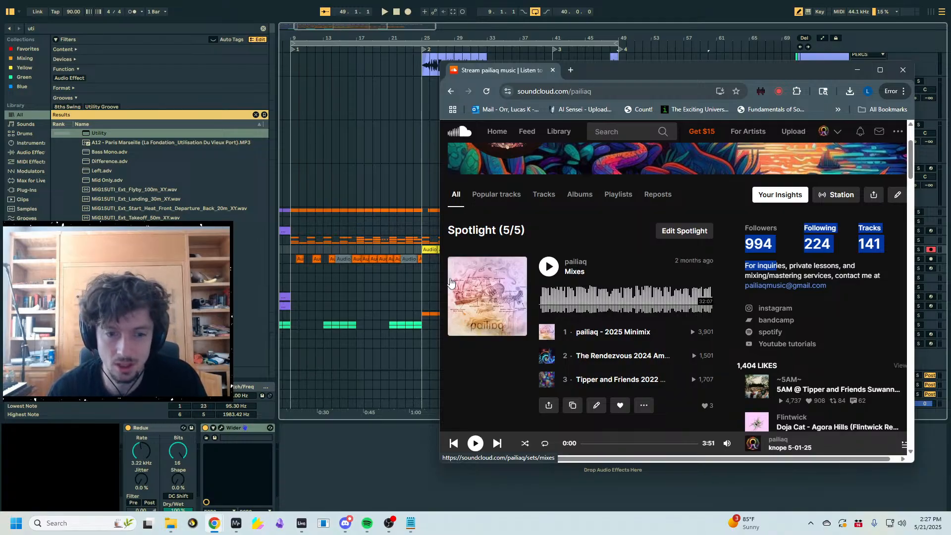
pyautogui.moveTo(637, 332)
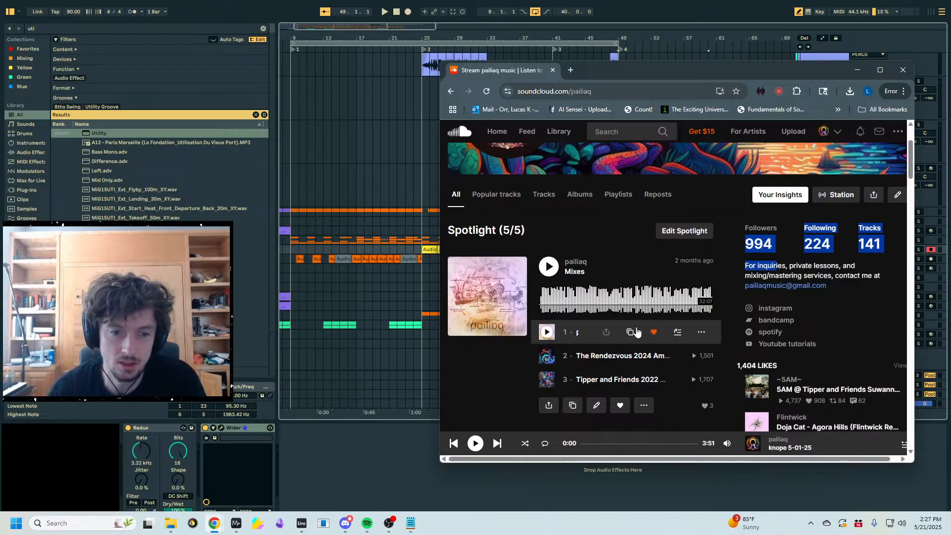
pyautogui.scroll(-7, 536, 314)
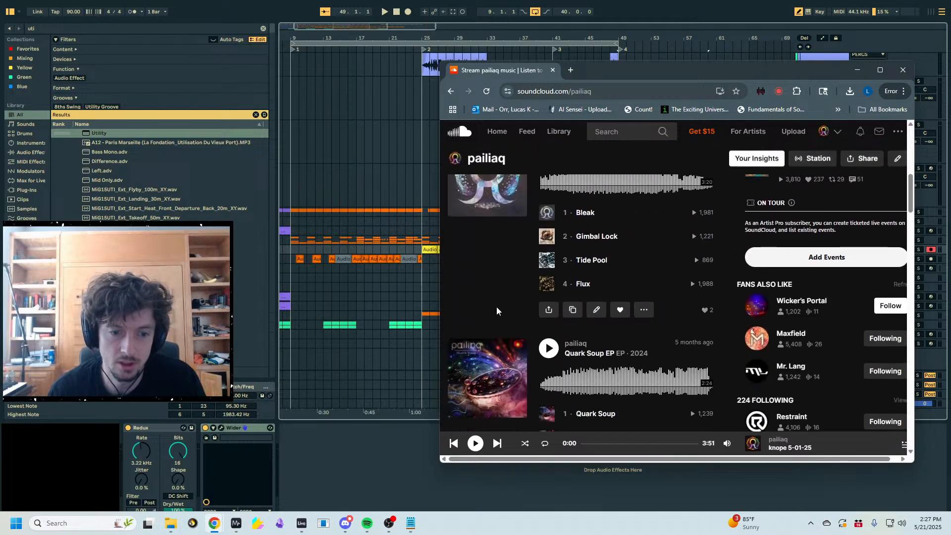
pyautogui.scroll(6, 496, 307)
pyautogui.scroll(-6, 496, 307)
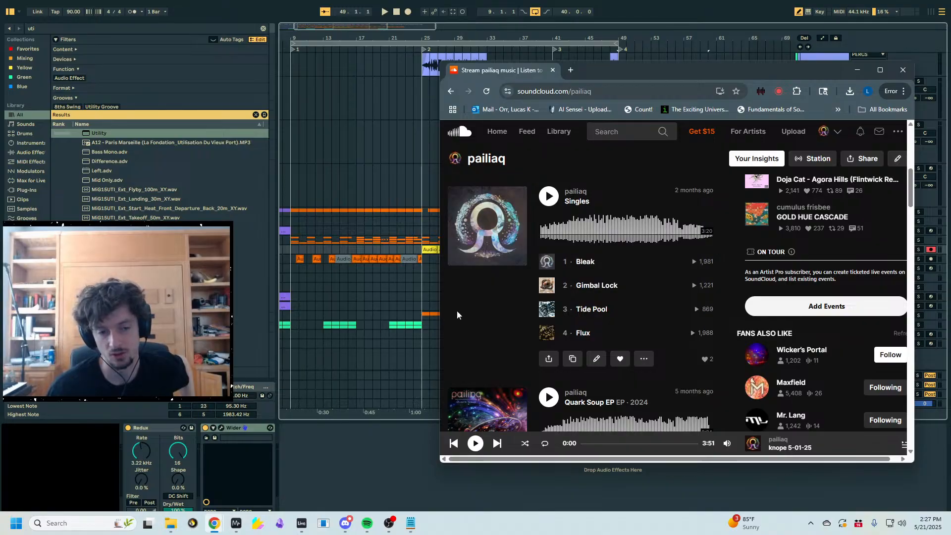
pyautogui.scroll(-9, 456, 310)
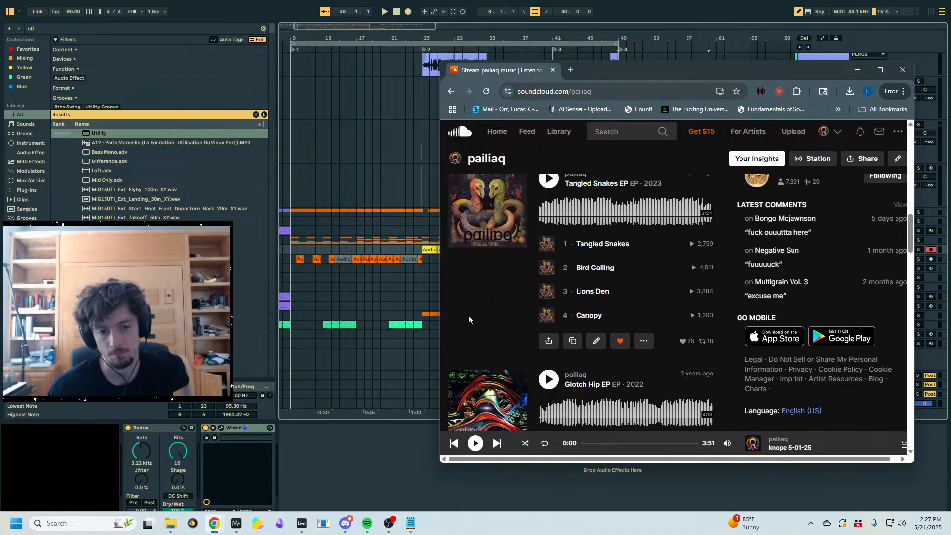
pyautogui.scroll(15, 505, 343)
# - Open the profile's albums, look through them from the Solipsism EP up to the Quark Soup EP, and return to Ableton Live
pyautogui.click(579, 245)
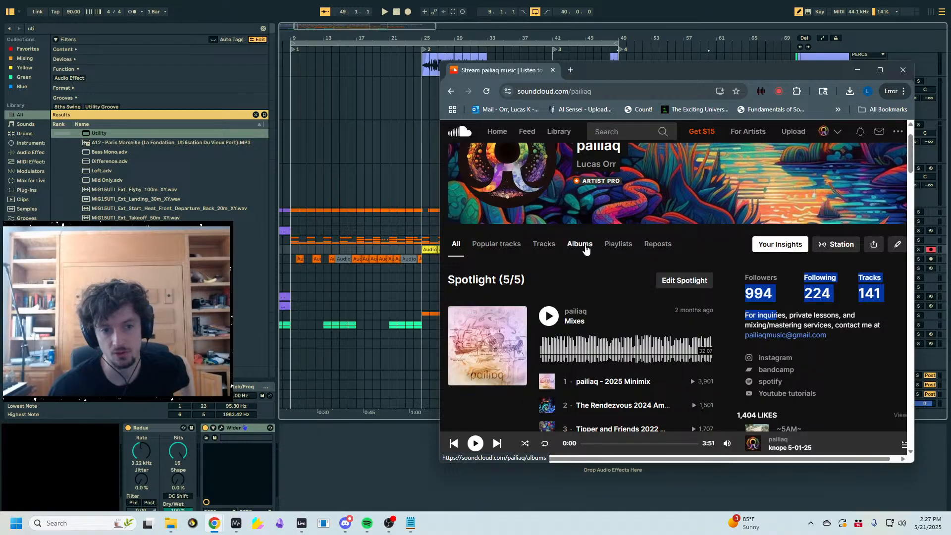
pyautogui.scroll(-10, 542, 310)
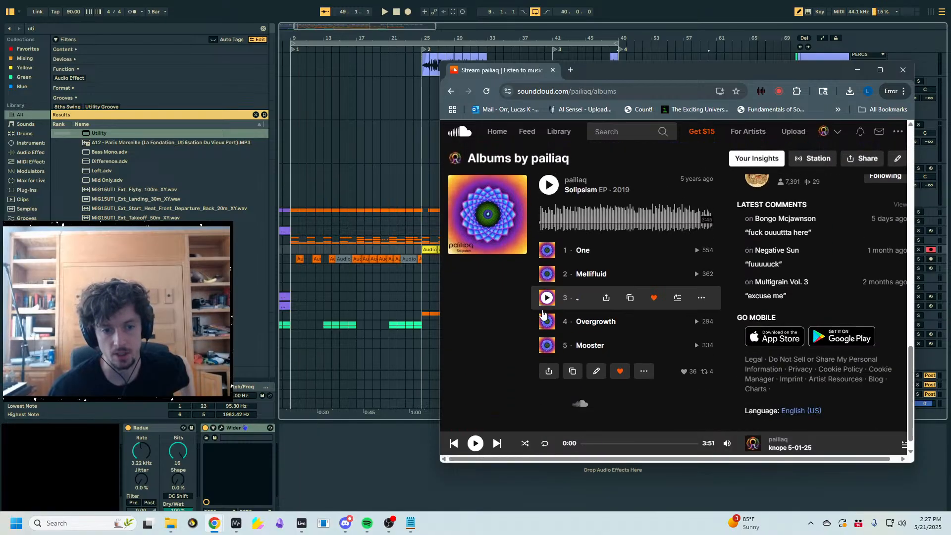
pyautogui.scroll(1, 516, 312)
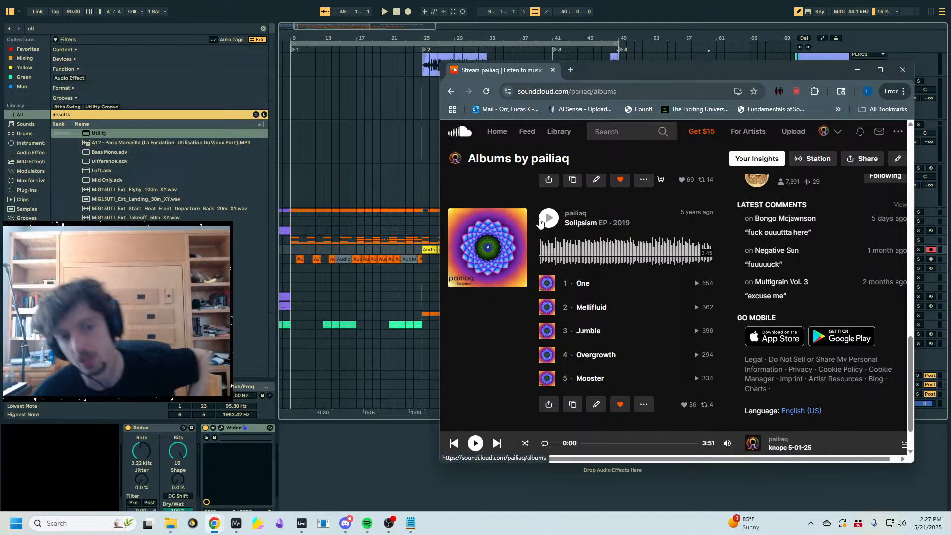
pyautogui.scroll(5, 620, 242)
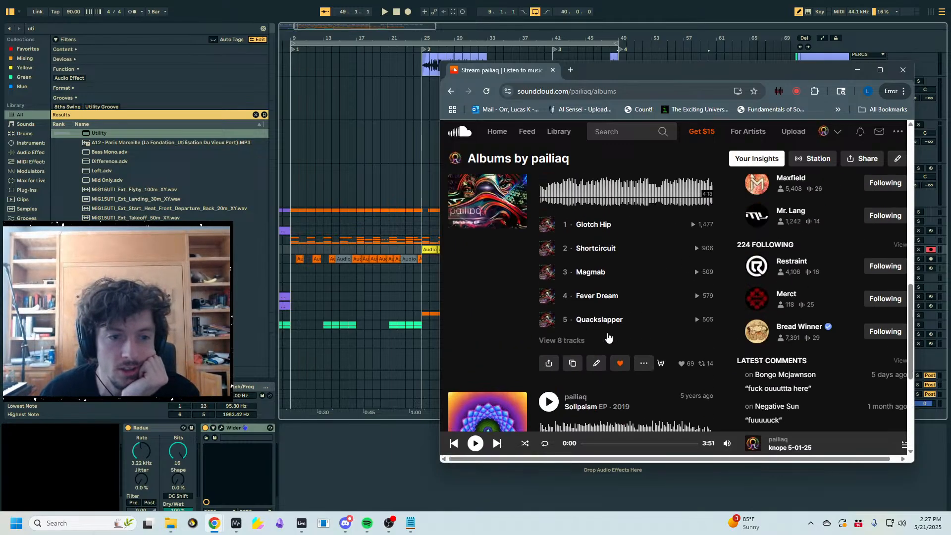
pyautogui.scroll(8, 537, 351)
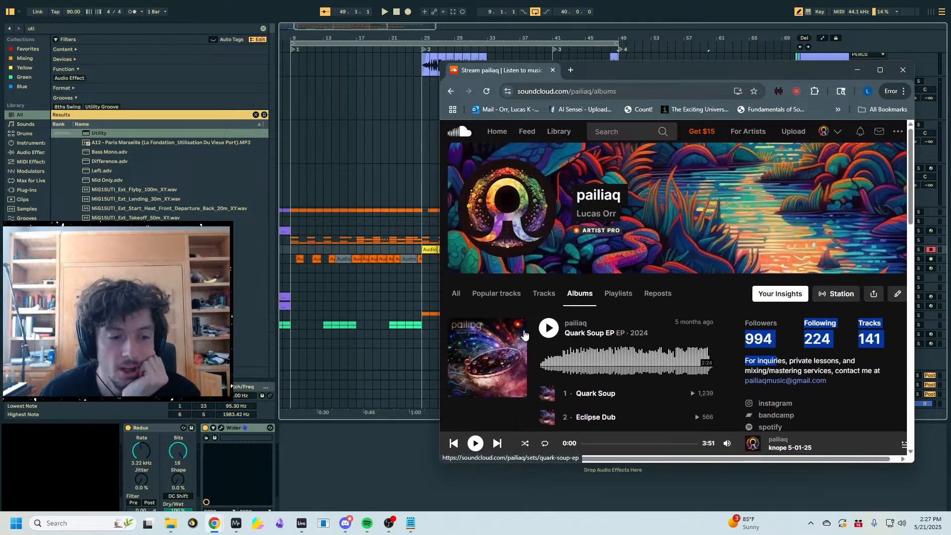
pyautogui.click(400, 185)
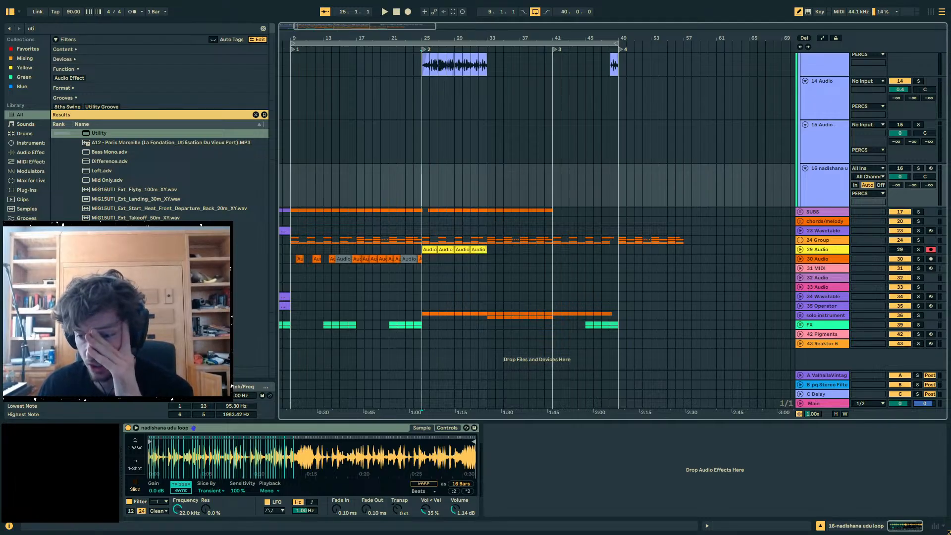
# - Switch to the EP ideas note in Obsidian and highlight its big album, realistic album and Microtonal Downtempo album lists in turn
pyautogui.hotkey('alt', 'Tab')
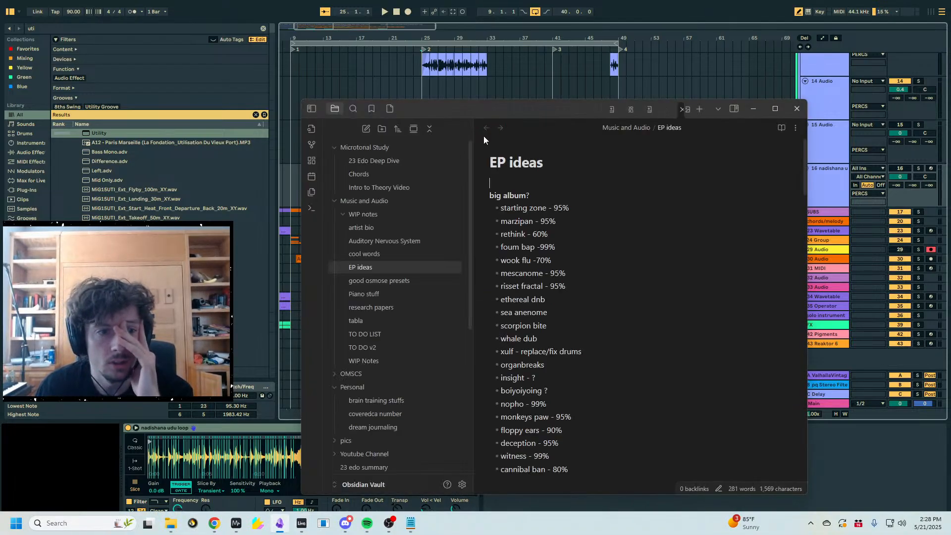
pyautogui.scroll(1, 554, 238)
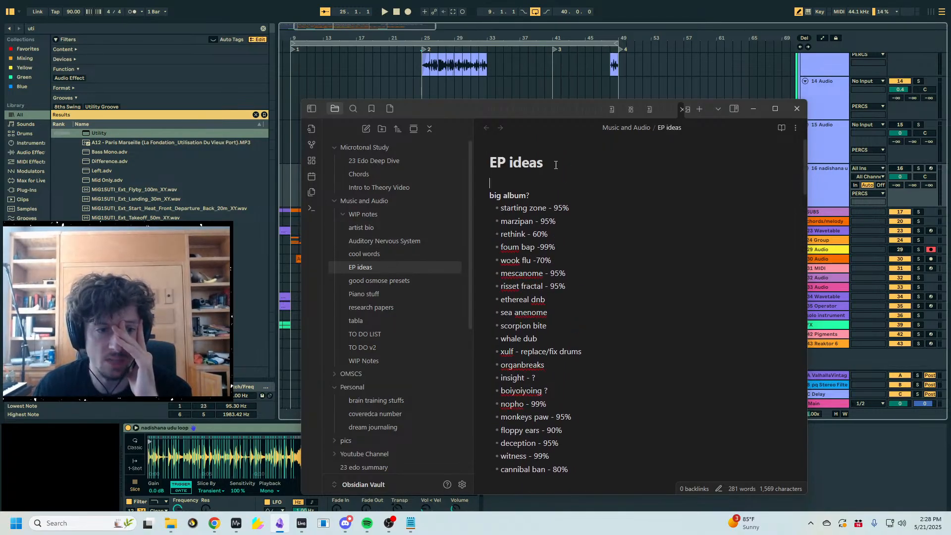
pyautogui.scroll(-2, 500, 145)
pyautogui.moveTo(500, 145)
pyautogui.mouseDown()
pyautogui.moveTo(614, 267)
pyautogui.moveTo(685, 435)
pyautogui.moveTo(480, 154)
pyautogui.moveTo(489, 144)
pyautogui.mouseUp()
pyautogui.click(685, 436)
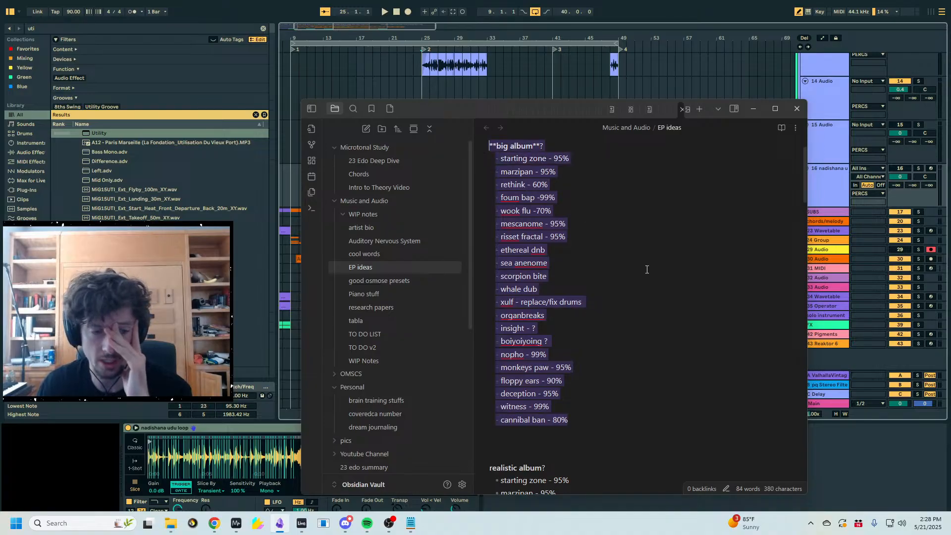
pyautogui.scroll(-6, 646, 270)
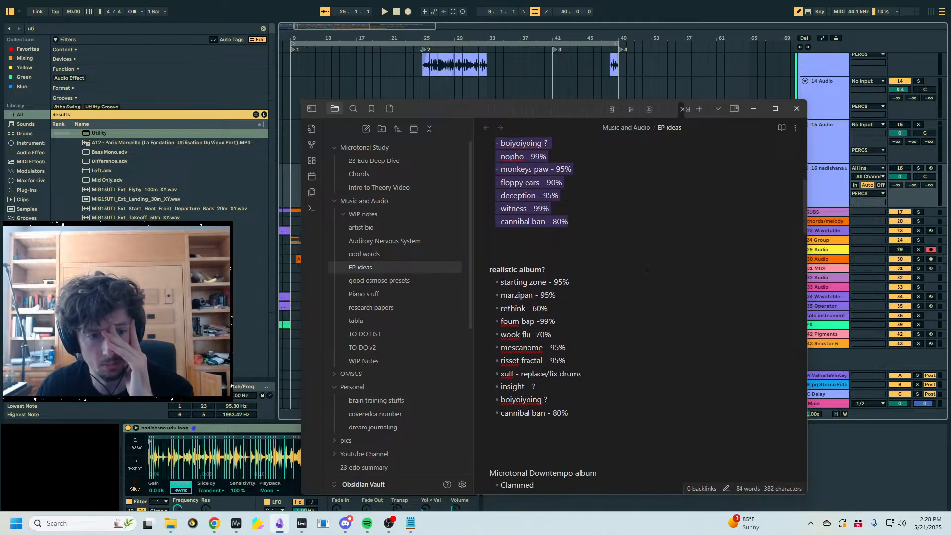
pyautogui.click(643, 275)
pyautogui.moveTo(623, 317); pyautogui.dragTo(478, 169)
pyautogui.scroll(-4, 637, 243)
pyautogui.moveTo(570, 344); pyautogui.dragTo(479, 174)
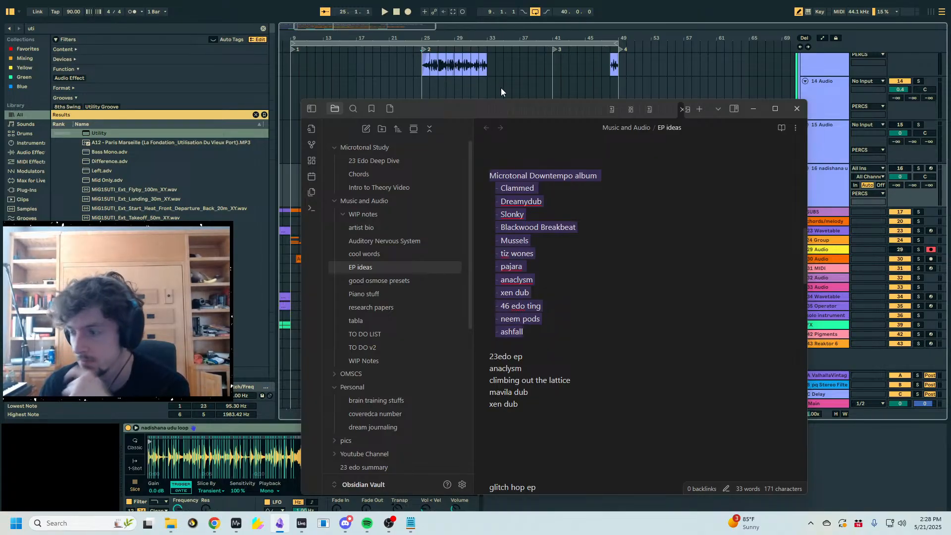
# - Look through the glitch hop and other EP plans further down the note, return to the album lists and clear the highlight
pyautogui.scroll(-7, 633, 218)
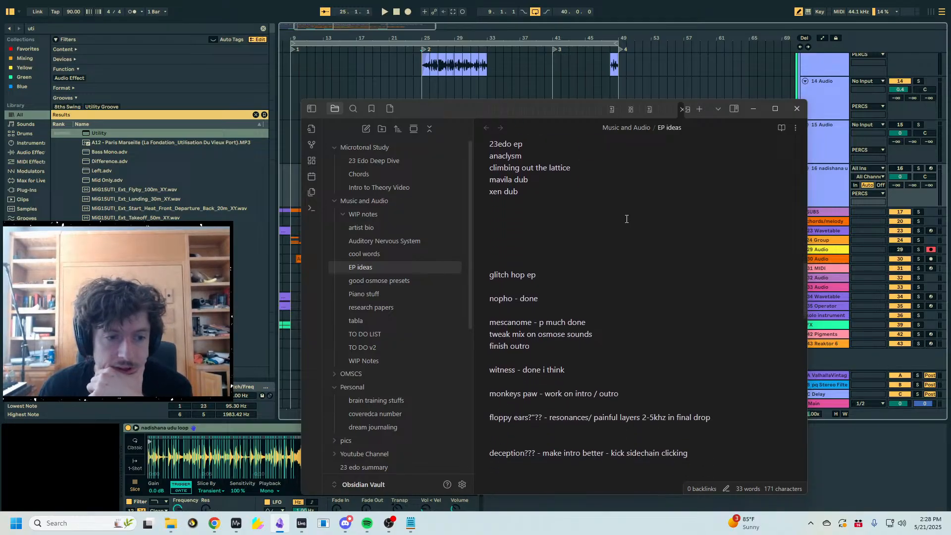
pyautogui.scroll(-4, 581, 199)
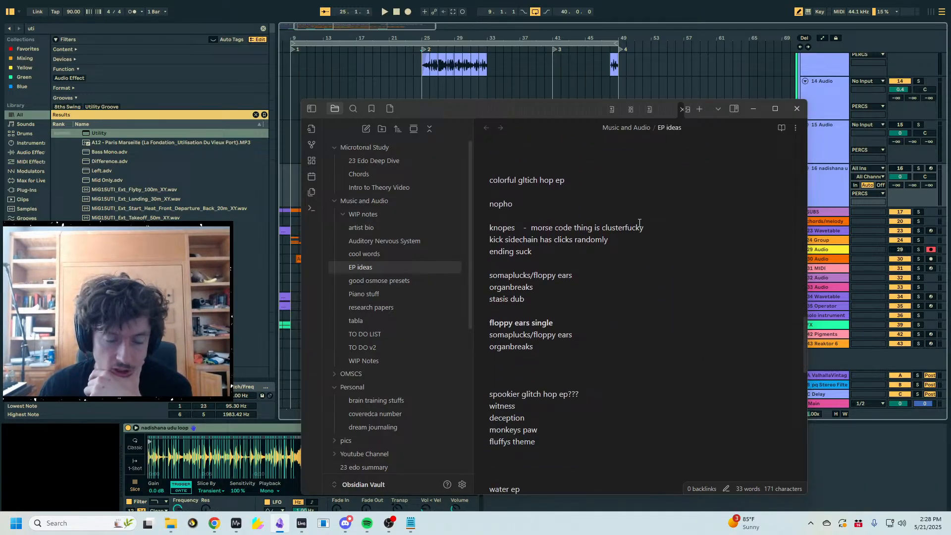
pyautogui.scroll(-4, 639, 222)
pyautogui.scroll(14, 640, 228)
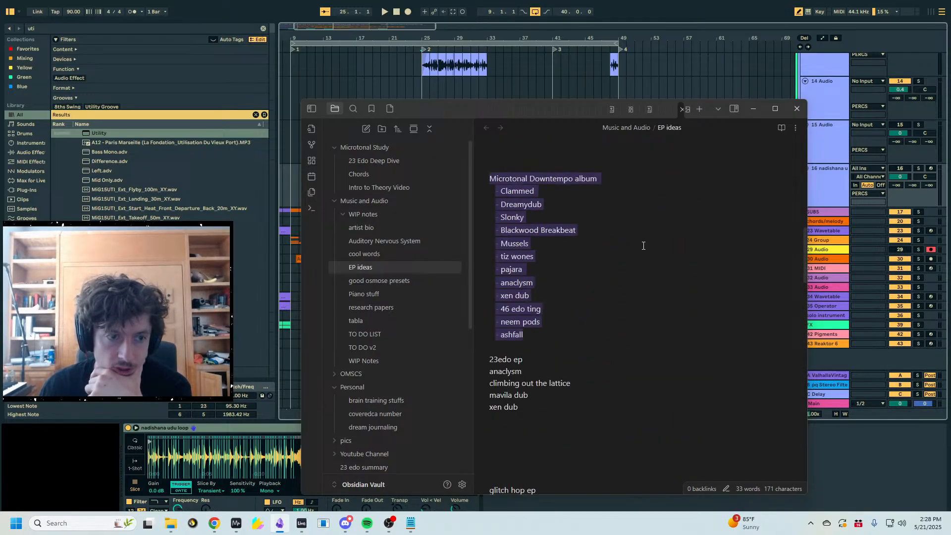
pyautogui.scroll(6, 643, 246)
pyautogui.scroll(-3, 625, 297)
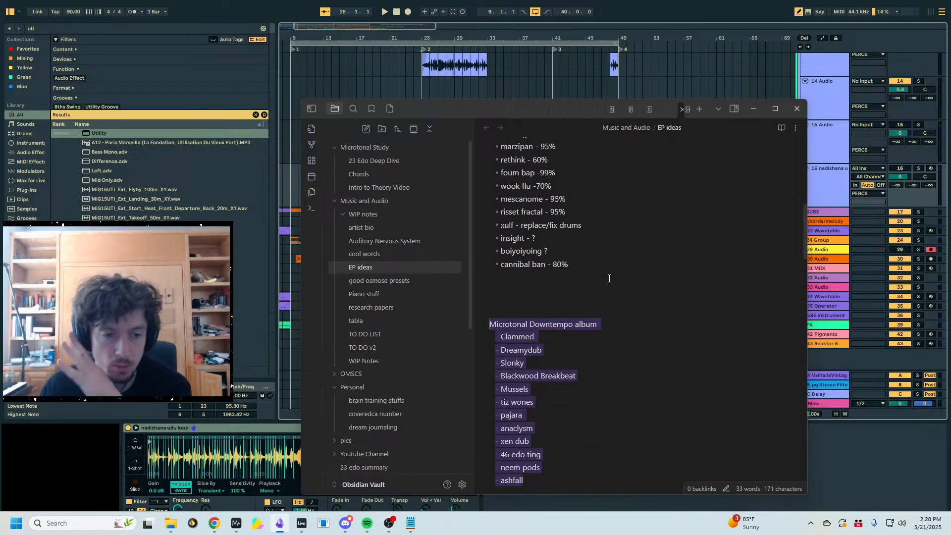
pyautogui.click(609, 278)
# - Return to the Ableton Live arrangement and place the insert marker at bars 24, 8 and 25 on the nadishana udu track
pyautogui.click(846, 455)
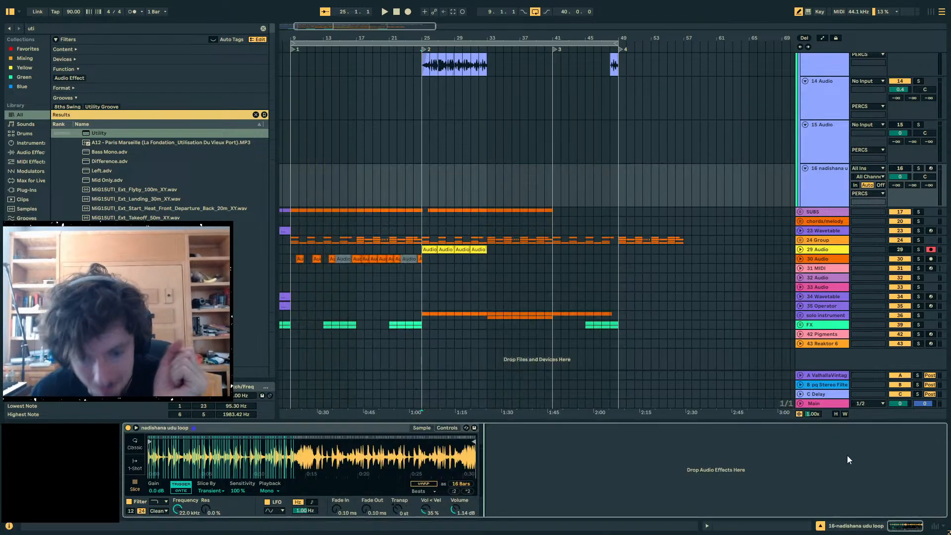
pyautogui.click(417, 163)
pyautogui.hscroll(-3, 356, 155)
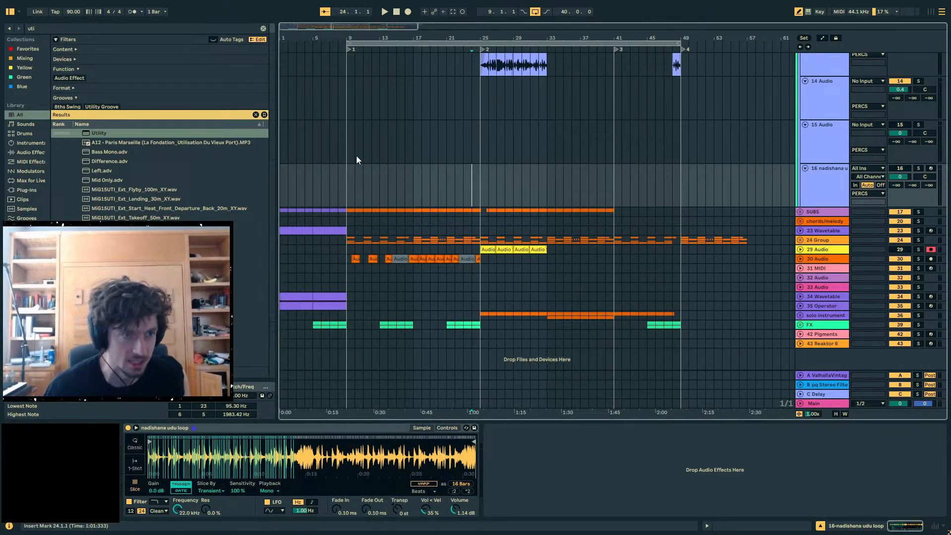
pyautogui.click(338, 173)
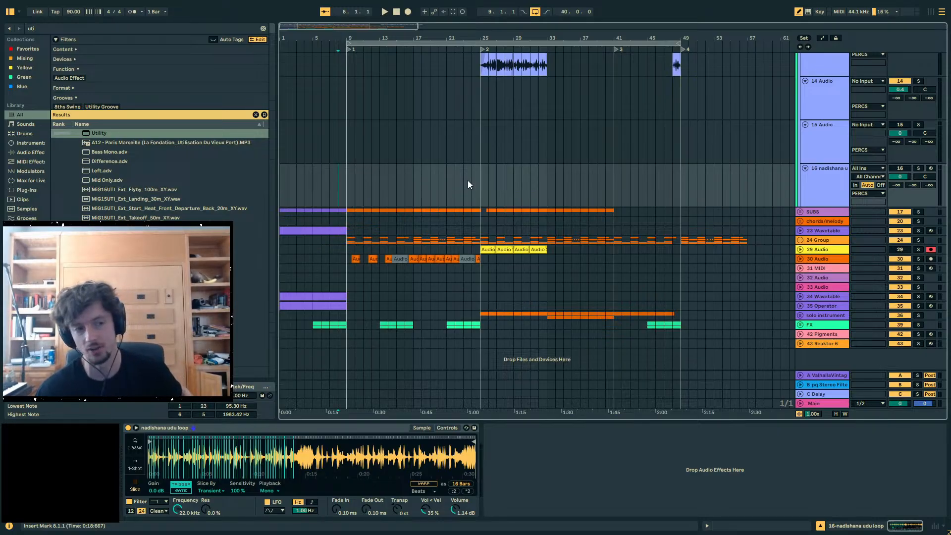
pyautogui.click(479, 182)
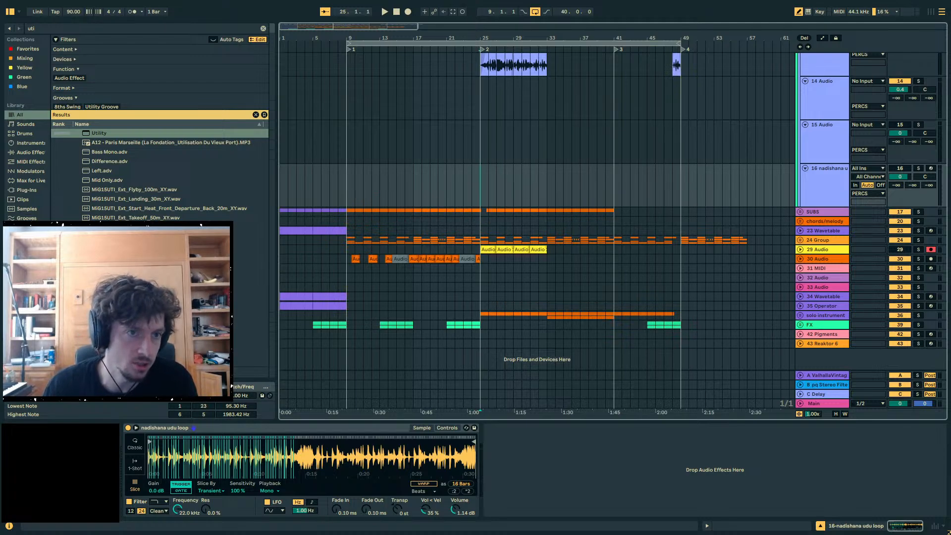
# - Examine the transition into section 2 around bar 25 up close, placing the insert marker at 24.3.1 on the nadishana udu track
pyautogui.scroll(4, 473, 153)
pyautogui.click(480, 153)
pyautogui.press('Down')
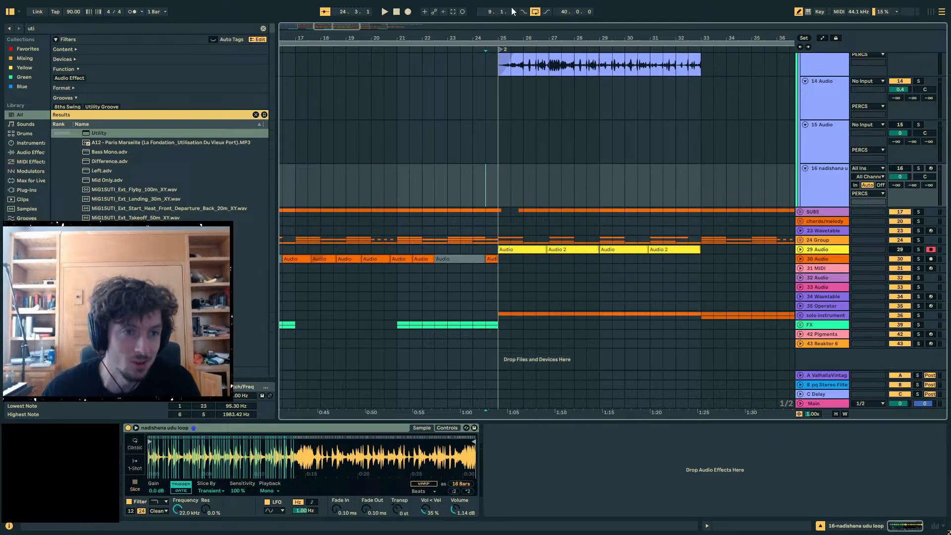
pyautogui.moveTo(511, 37); pyautogui.dragTo(499, 65)
pyautogui.click(500, 181)
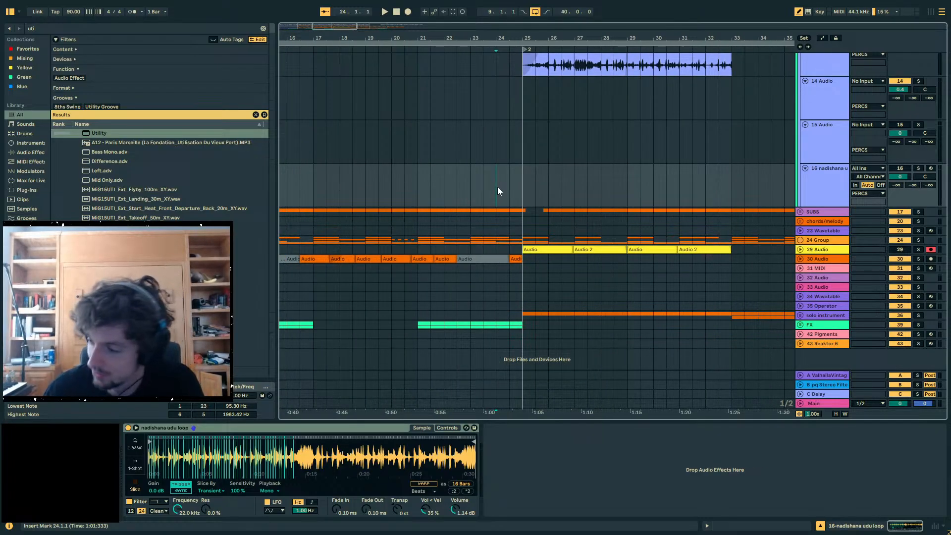
pyautogui.click(477, 187)
pyautogui.click(395, 187)
pyautogui.moveTo(406, 37); pyautogui.dragTo(454, 35)
pyautogui.click(547, 173)
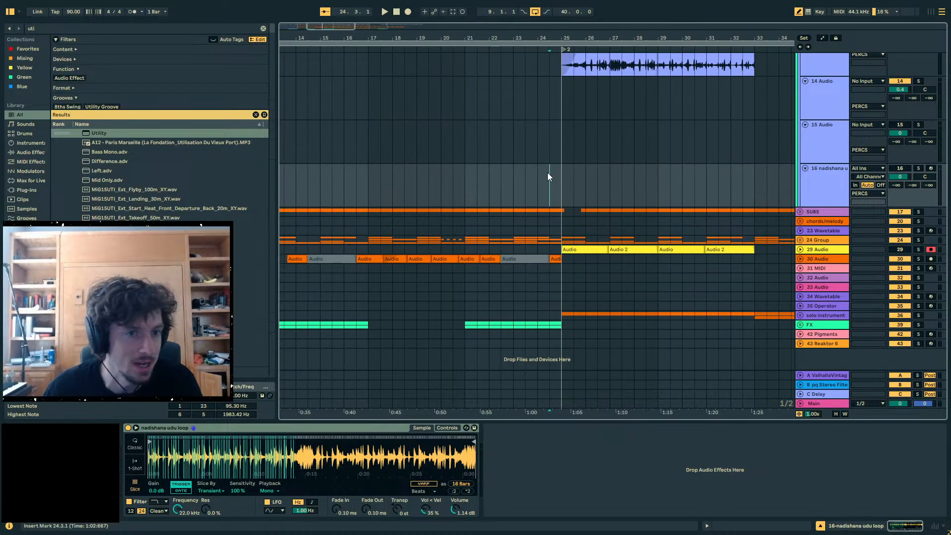
# - Play back the lead-in to section 2, place the insert marker at 23.1.1 on the nadishana udu track and review the percussion tracks
pyautogui.press('space')
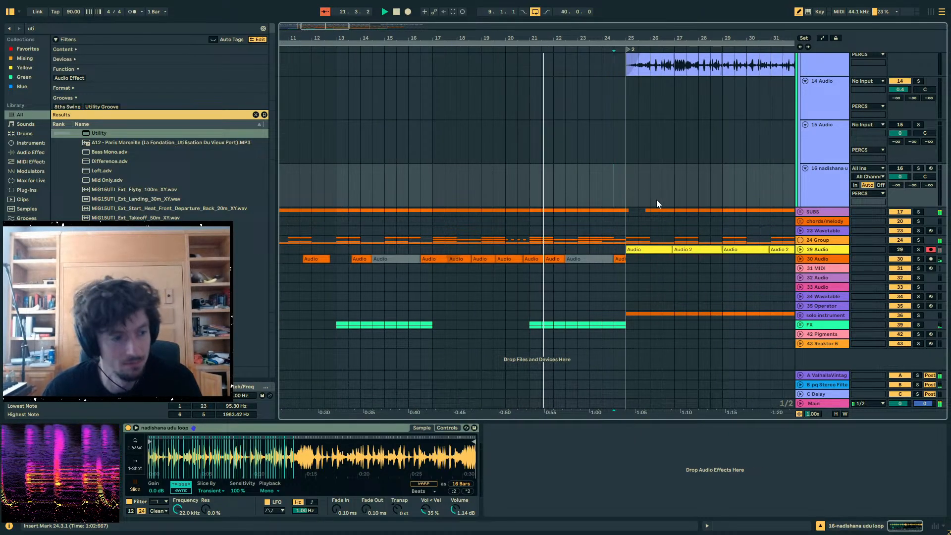
pyautogui.press('space')
pyautogui.click(609, 185)
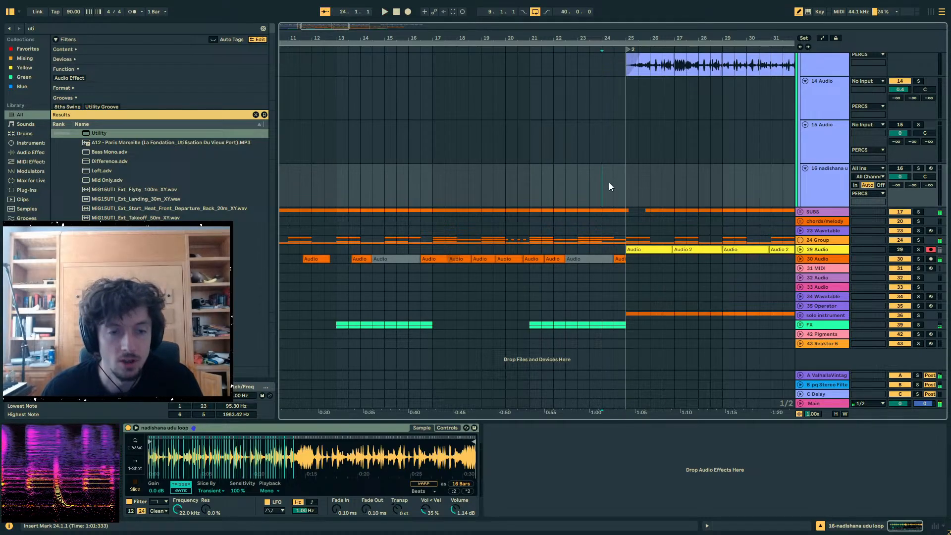
pyautogui.moveTo(602, 183); pyautogui.dragTo(591, 183)
pyautogui.click(591, 183)
pyautogui.click(586, 183)
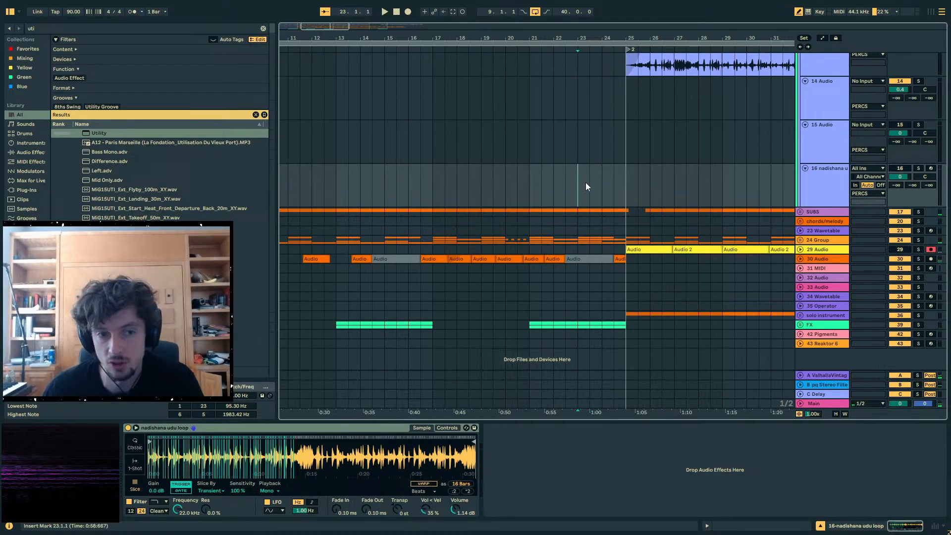
pyautogui.scroll(6, 565, 185)
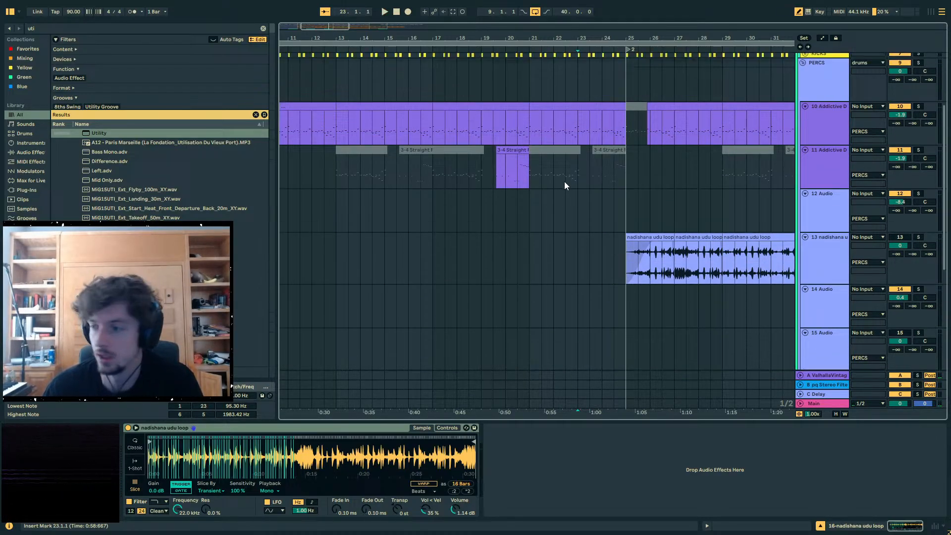
pyautogui.scroll(-3, 565, 183)
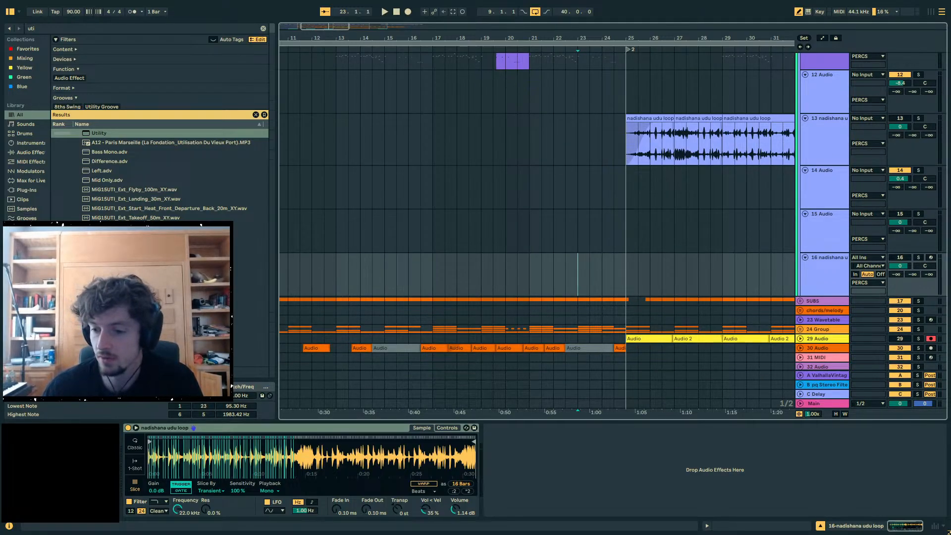
# - Switch to the EP ideas note in Obsidian and look through its lists down to the glitch hop ep plan
pyautogui.hotkey('alt', 'Tab')
pyautogui.scroll(8, 592, 280)
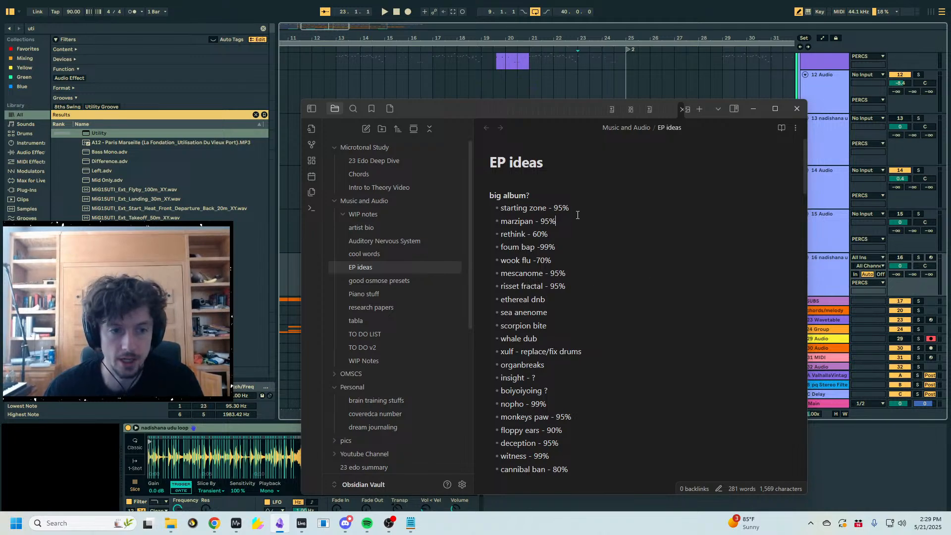
pyautogui.scroll(-15, 636, 249)
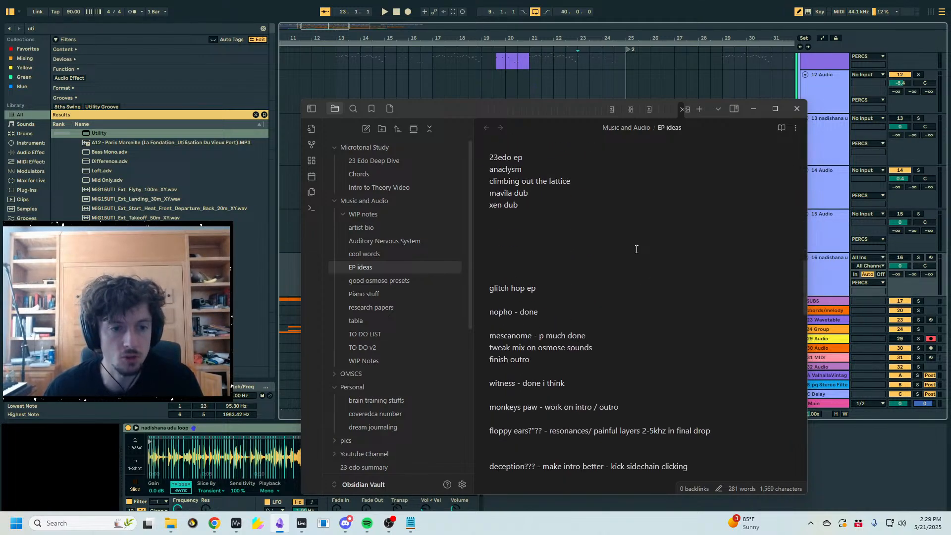
pyautogui.scroll(4, 637, 249)
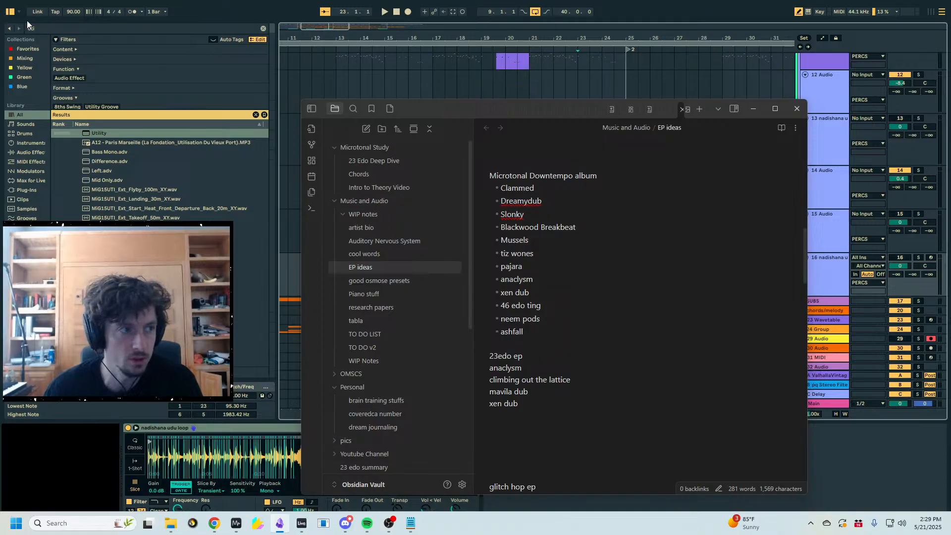
pyautogui.scroll(-5, 609, 272)
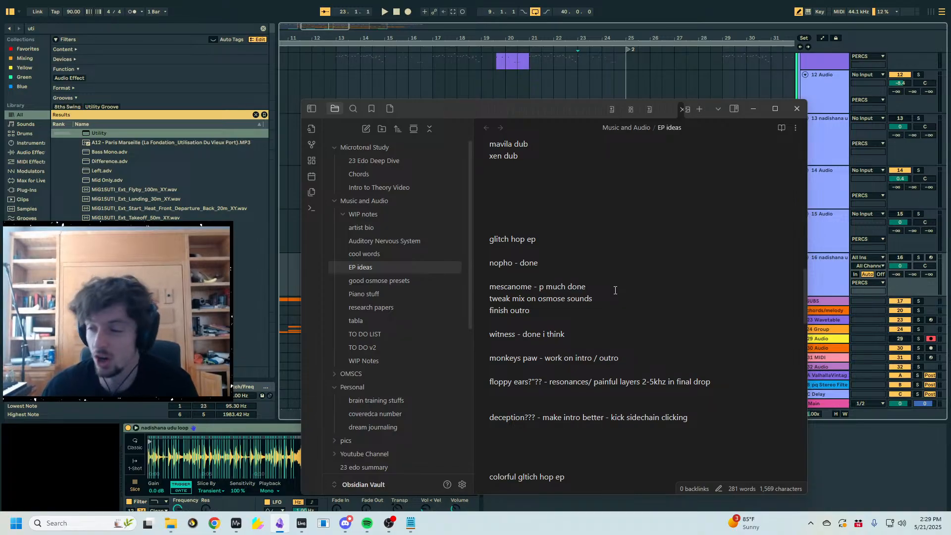
pyautogui.scroll(-1, 615, 290)
pyautogui.click(583, 270)
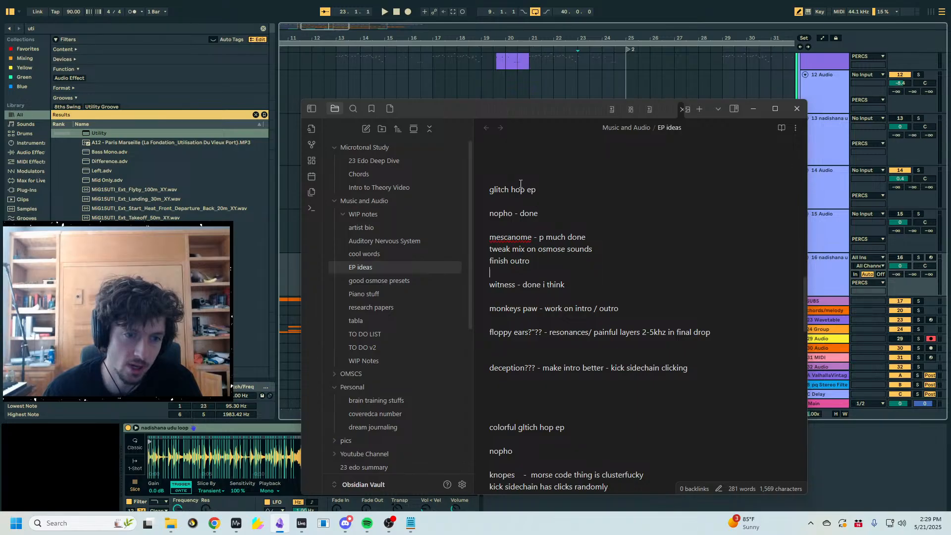
# - Highlight the glitch hop ep title and its nopho, mescanome, witness and monkeys paw notes in turn, then clear the highlight
pyautogui.moveTo(548, 190); pyautogui.dragTo(483, 190)
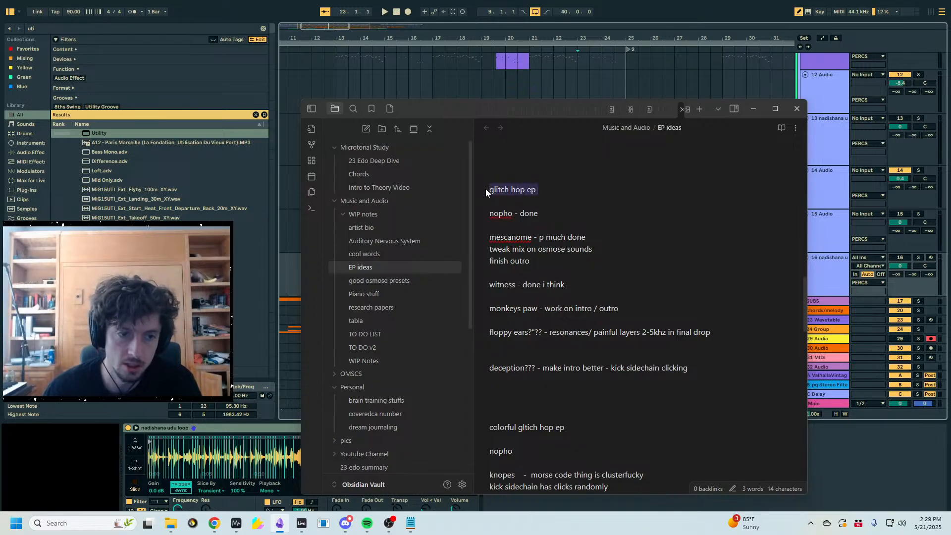
pyautogui.moveTo(538, 214); pyautogui.dragTo(460, 212)
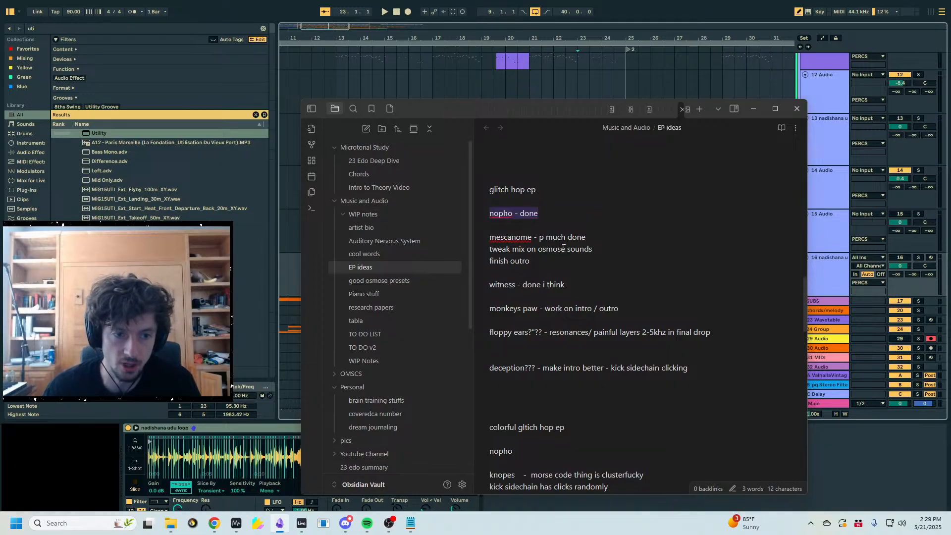
pyautogui.moveTo(534, 261); pyautogui.dragTo(474, 228)
pyautogui.click(606, 246)
pyautogui.moveTo(606, 246); pyautogui.dragTo(460, 248)
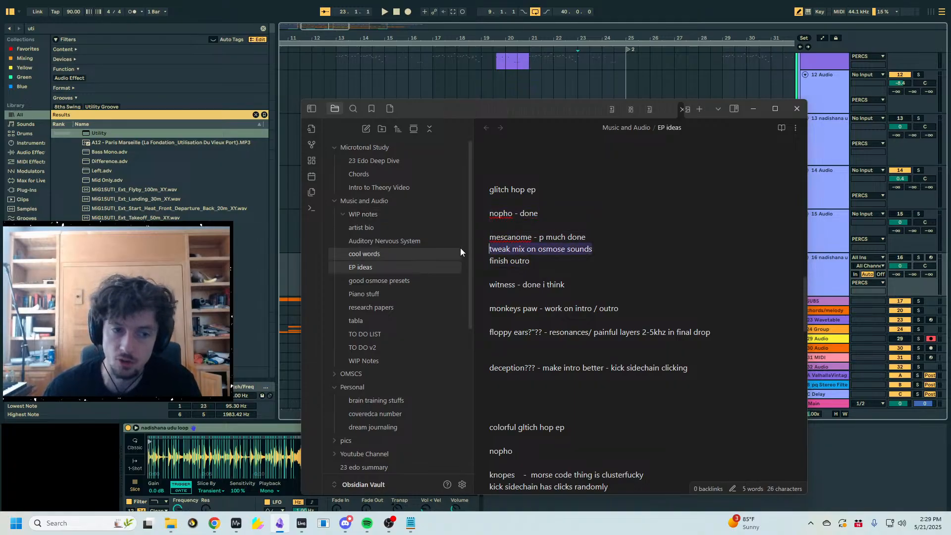
pyautogui.click(567, 265)
pyautogui.moveTo(568, 285); pyautogui.dragTo(483, 286)
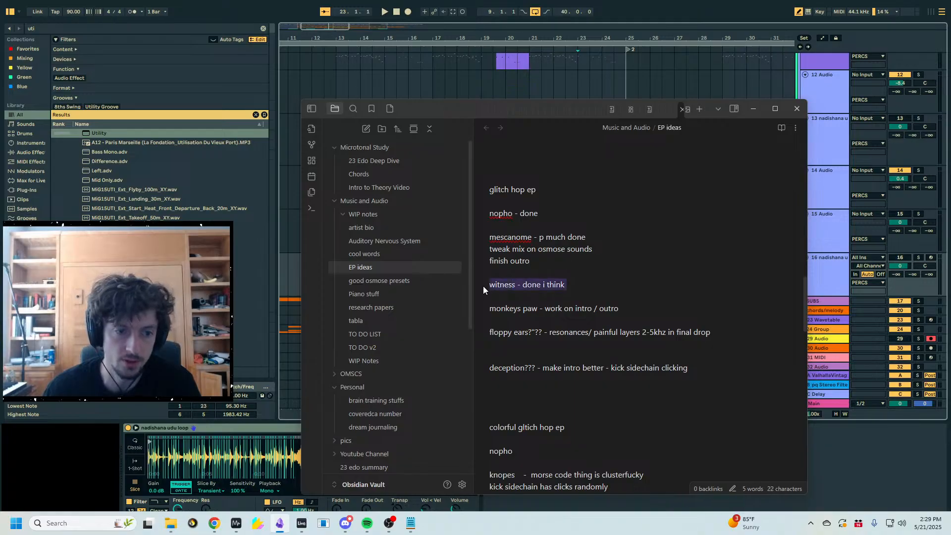
pyautogui.moveTo(625, 308); pyautogui.dragTo(481, 307)
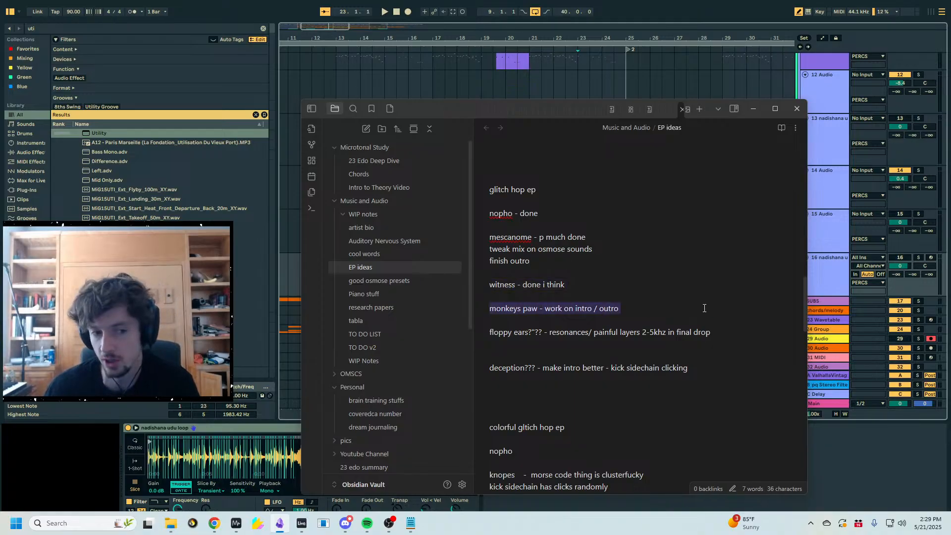
pyautogui.click(512, 249)
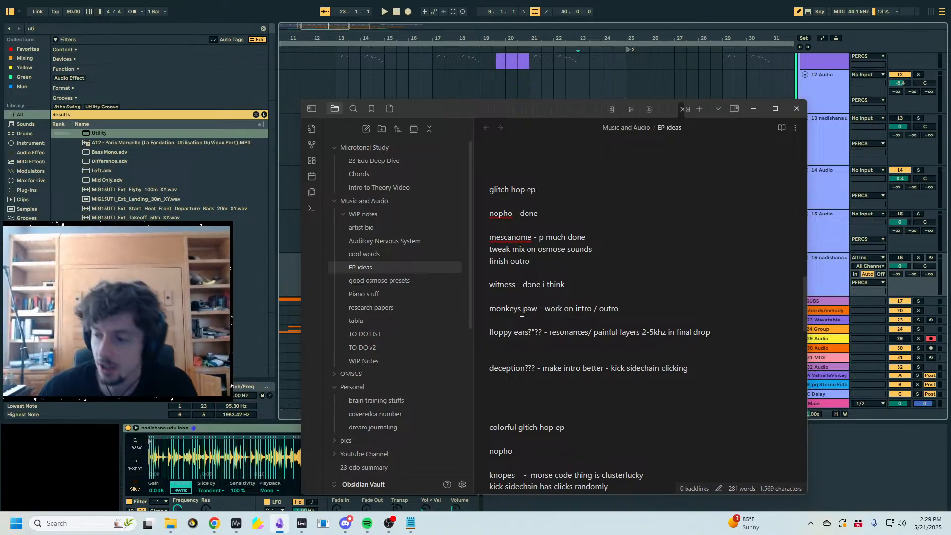
# - Highlight the floppy ears entry, then all the track notes under glitch hop ep from nopho to deception
pyautogui.moveTo(549, 333); pyautogui.dragTo(485, 335)
pyautogui.click(510, 332)
pyautogui.scroll(-2, 560, 326)
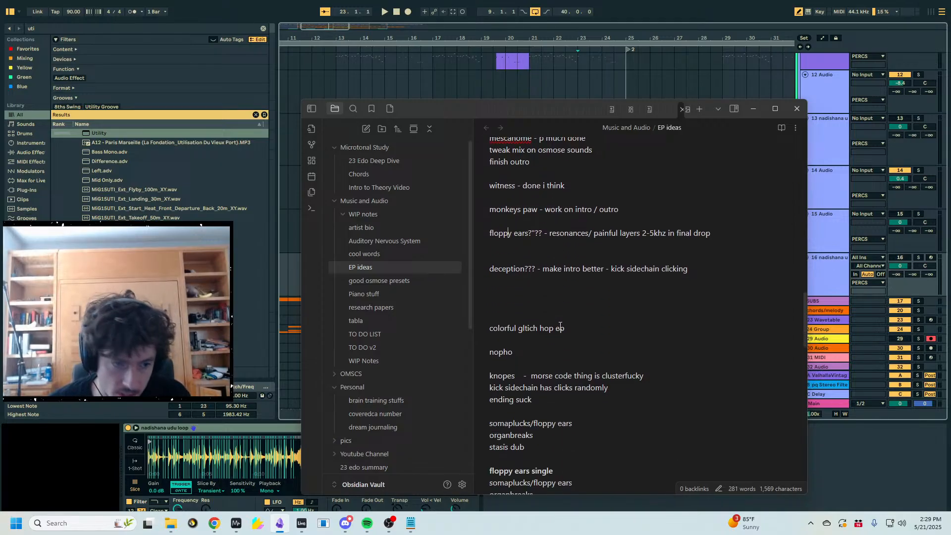
pyautogui.scroll(1, 560, 326)
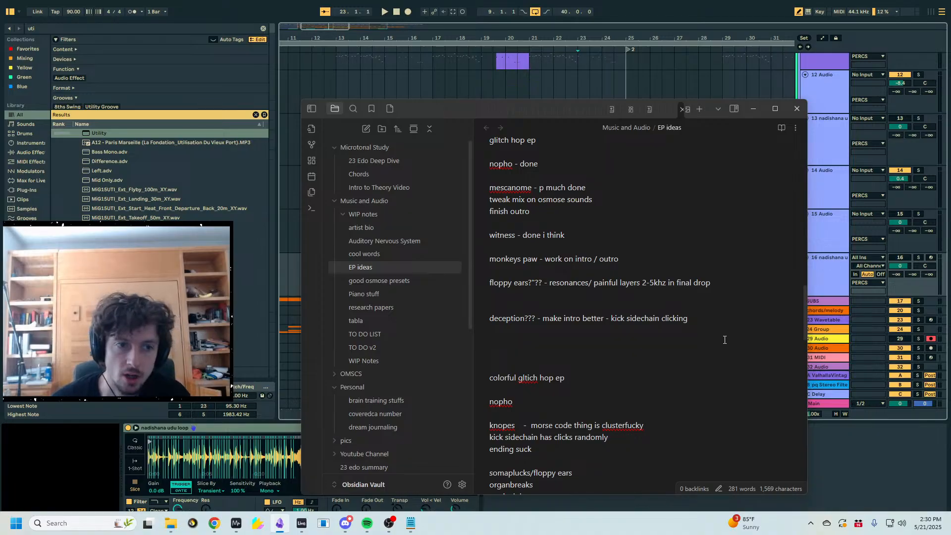
pyautogui.scroll(2, 721, 361)
pyautogui.moveTo(721, 421); pyautogui.dragTo(445, 246)
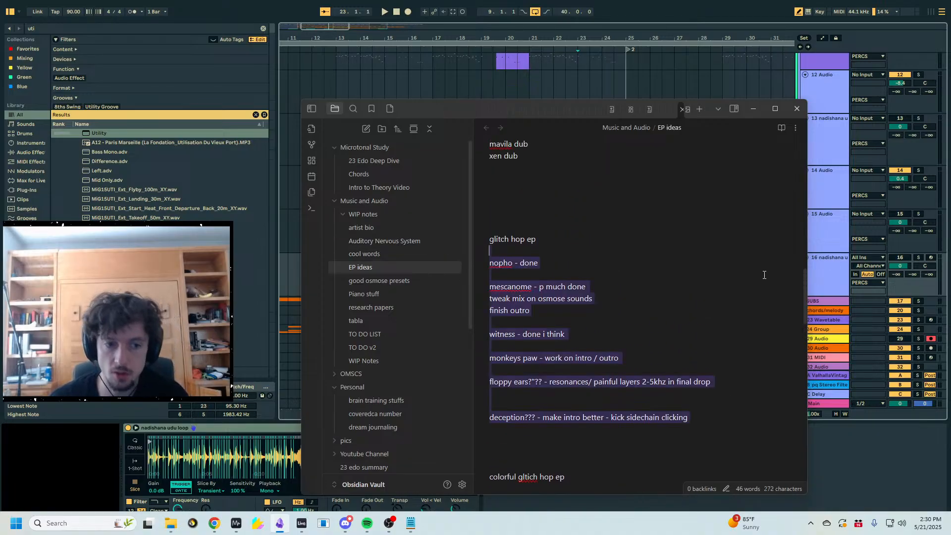
# - Highlight the colorful gltich hop ep list through the floppy ears single heading, then only its nopho entry
pyautogui.scroll(-4, 643, 257)
pyautogui.click(640, 297)
pyautogui.moveTo(525, 265); pyautogui.dragTo(579, 421)
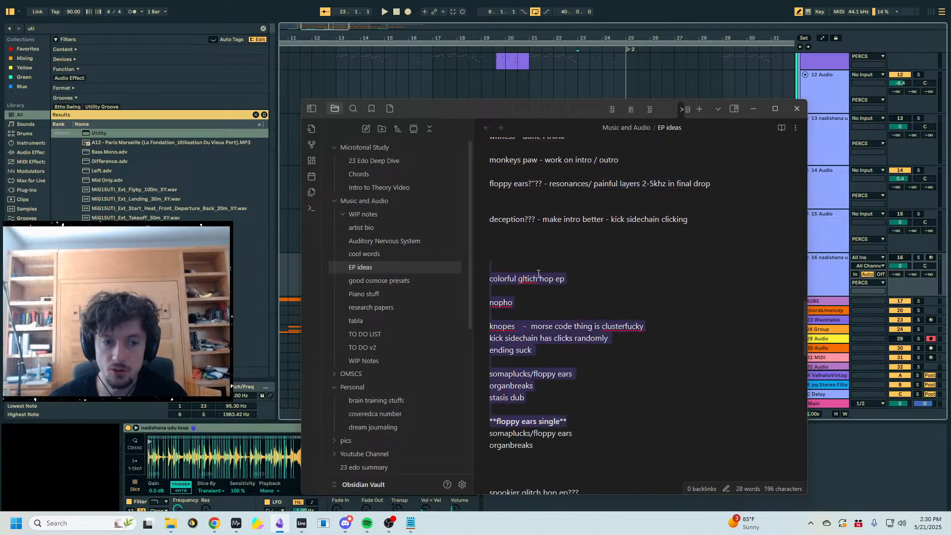
pyautogui.moveTo(515, 303); pyautogui.dragTo(483, 301)
# - Compare the two EP plans by highlighting the whole glitch hop ep list and then the colorful gltich hop ep list
pyautogui.scroll(2, 680, 258)
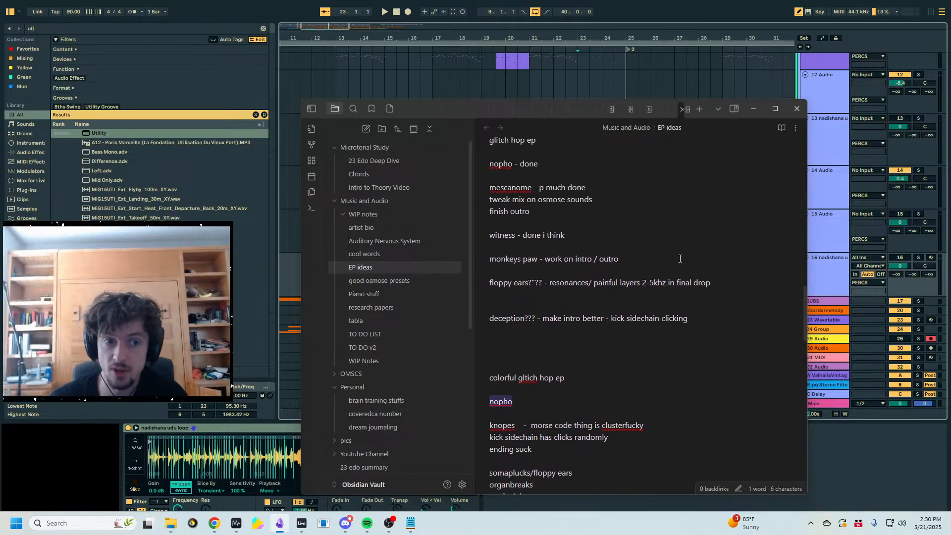
pyautogui.moveTo(703, 320); pyautogui.dragTo(481, 145)
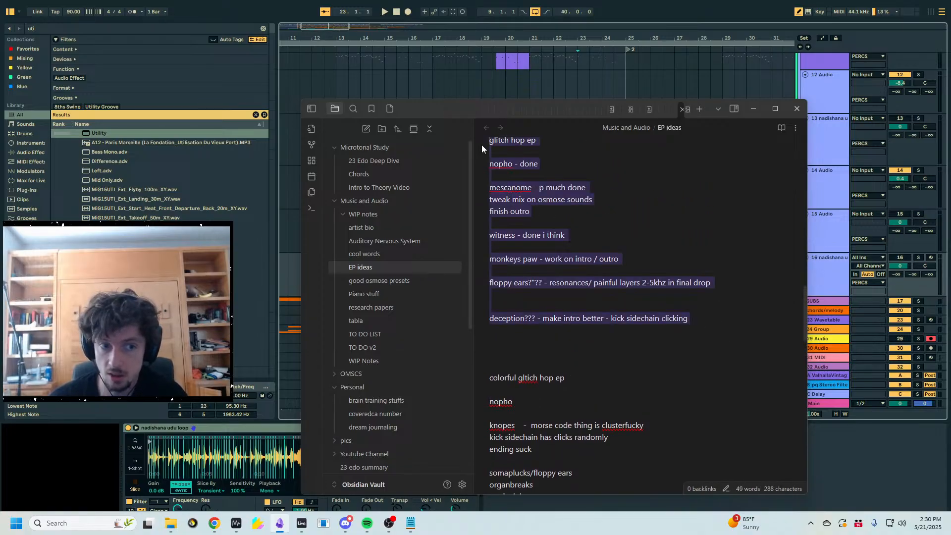
pyautogui.click(481, 144)
pyautogui.scroll(-3, 569, 265)
pyautogui.moveTo(570, 217); pyautogui.dragTo(648, 413)
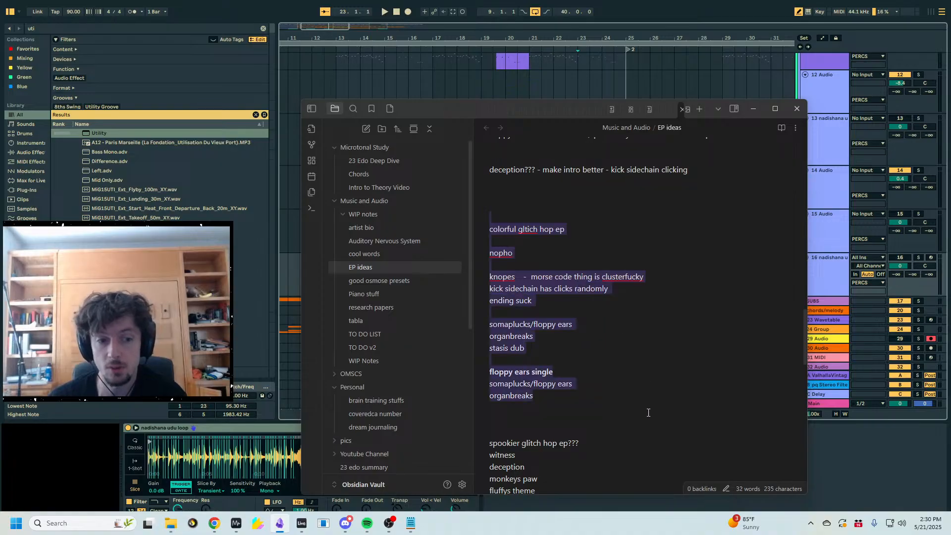
pyautogui.click(542, 262)
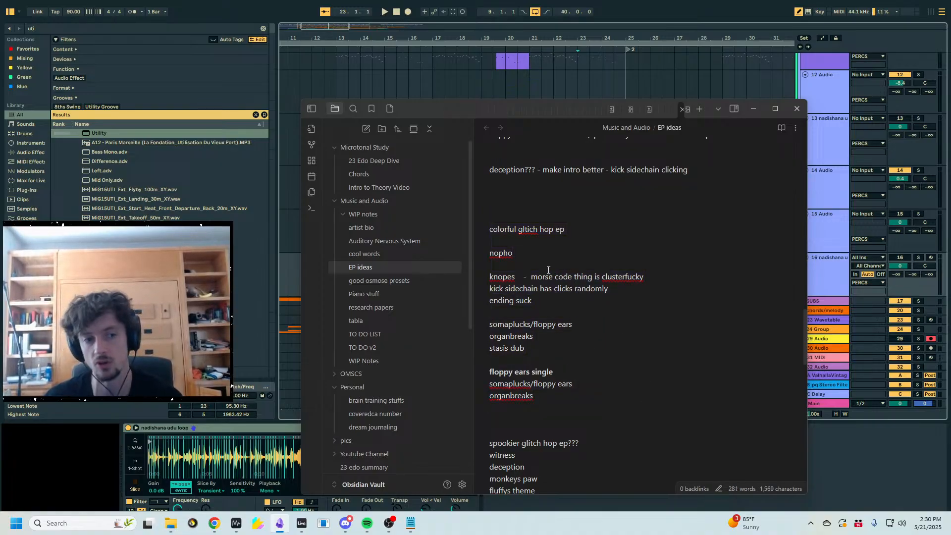
pyautogui.moveTo(528, 205); pyautogui.dragTo(594, 396)
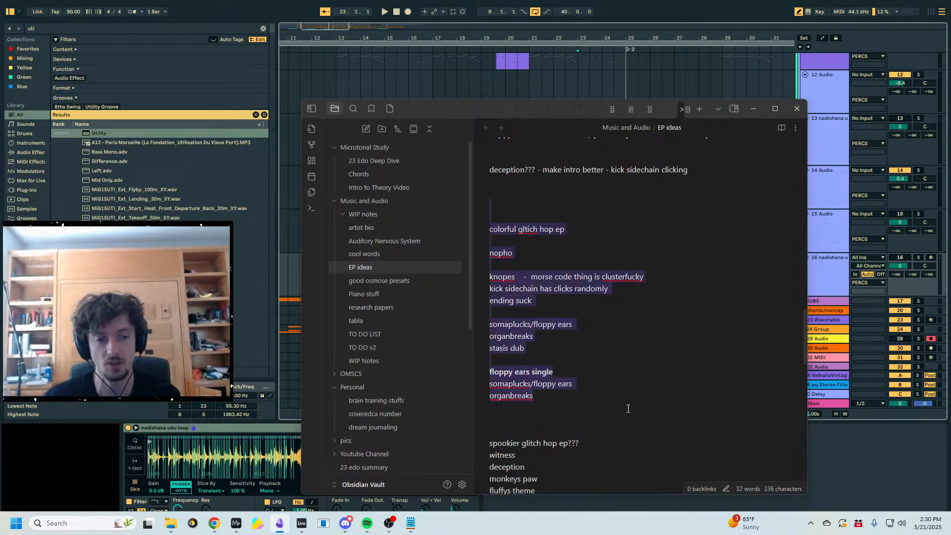
# - Try deleting the nopho and floppy ears entries from the glitch hop ep list, undoing each deletion
pyautogui.scroll(5, 578, 339)
pyautogui.tripleClick(574, 263)
pyautogui.press('BackSpace')
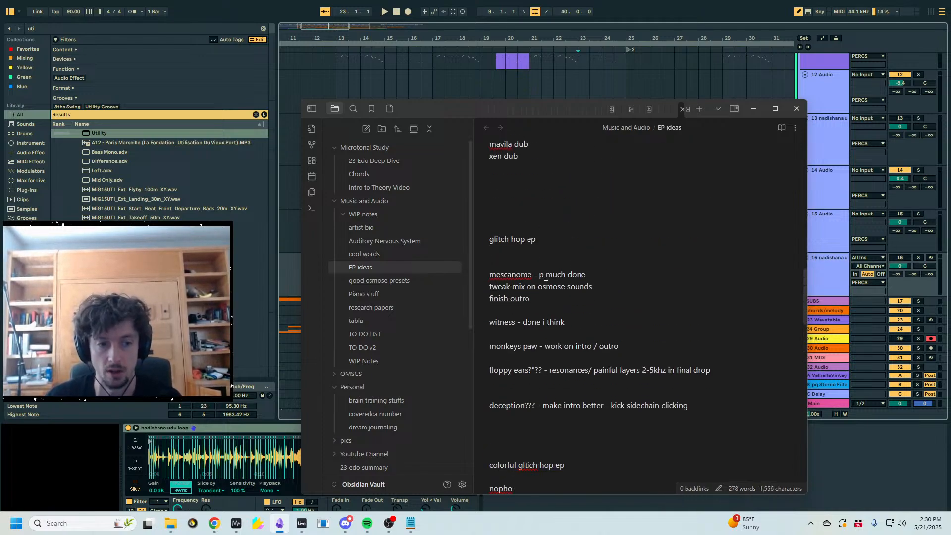
pyautogui.hotkey('ctrl', 'z')
pyautogui.click(673, 389)
pyautogui.hotkey('shift', 'Up')
pyautogui.press('BackSpace')
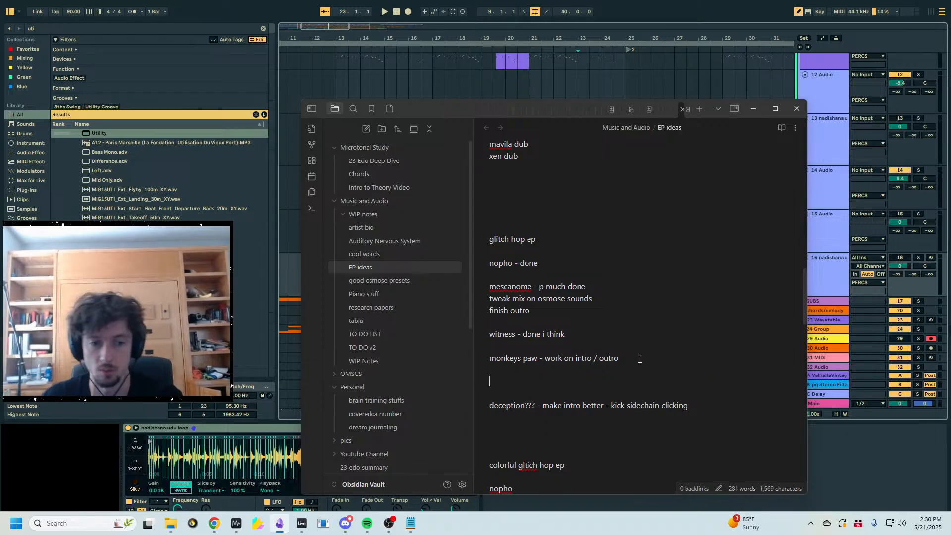
pyautogui.hotkey('ctrl', 'z')
# - Look through the spookier glitch hop ep and water ep plans, return to the album lists and read back down to the note's end
pyautogui.scroll(-5, 639, 358)
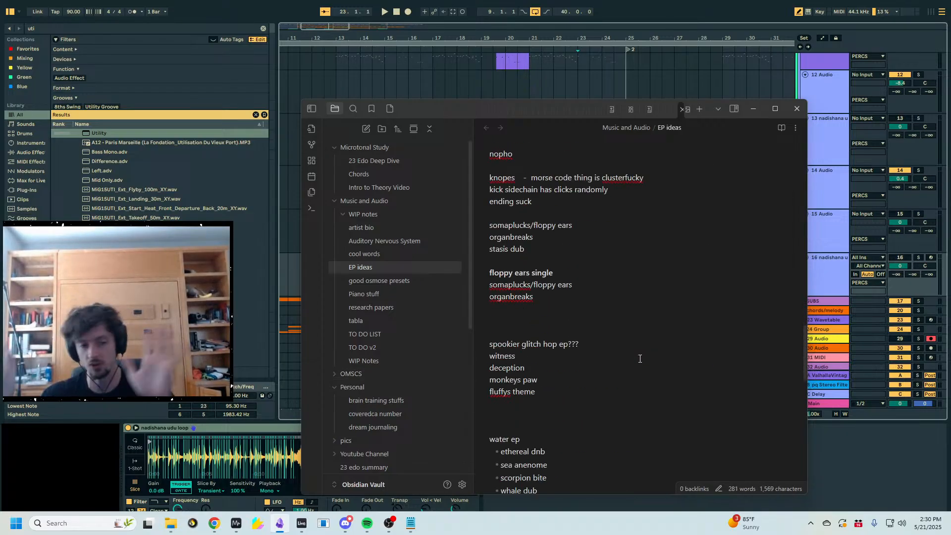
pyautogui.scroll(-4, 640, 358)
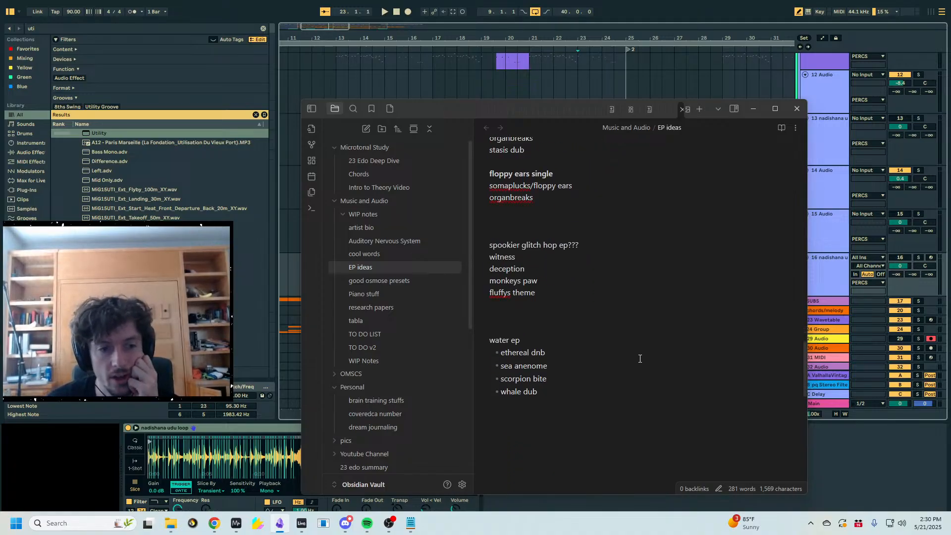
pyautogui.scroll(1, 639, 358)
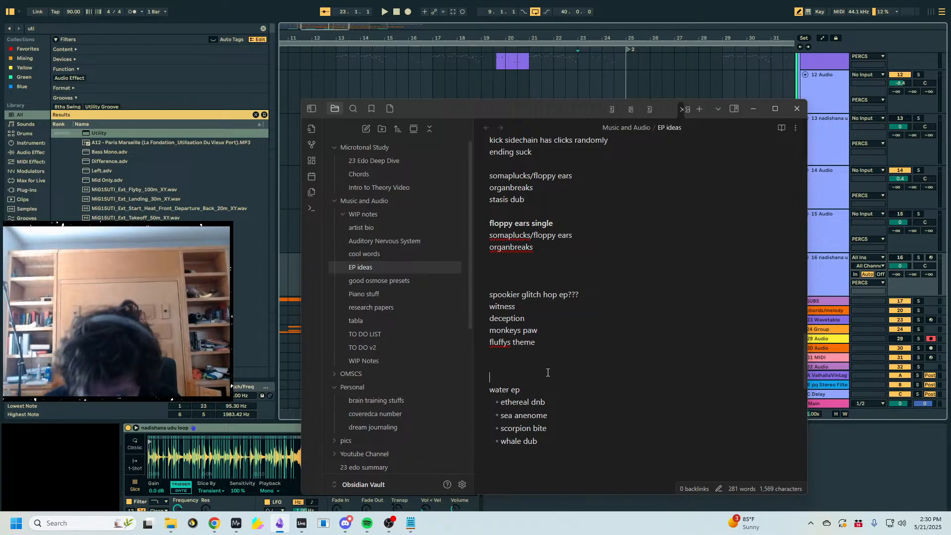
pyautogui.scroll(15, 567, 368)
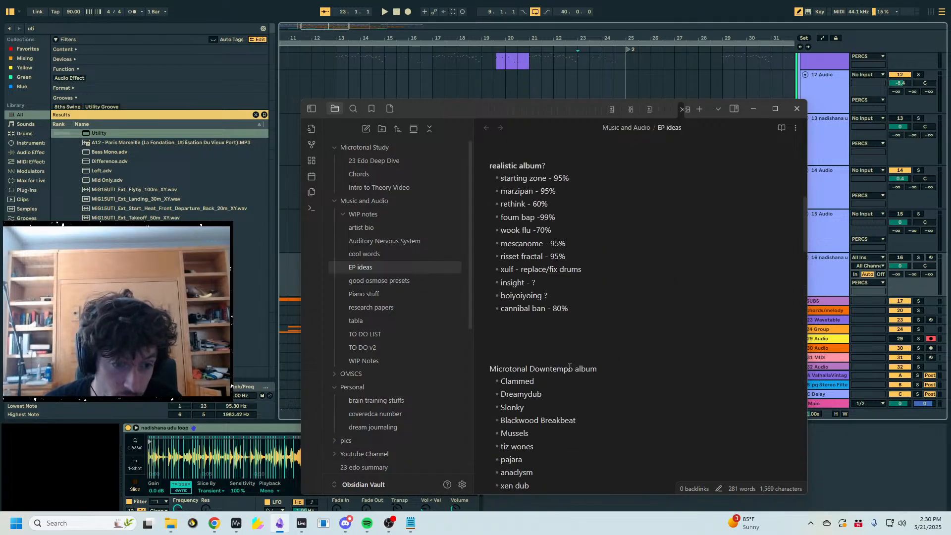
pyautogui.scroll(-5, 568, 367)
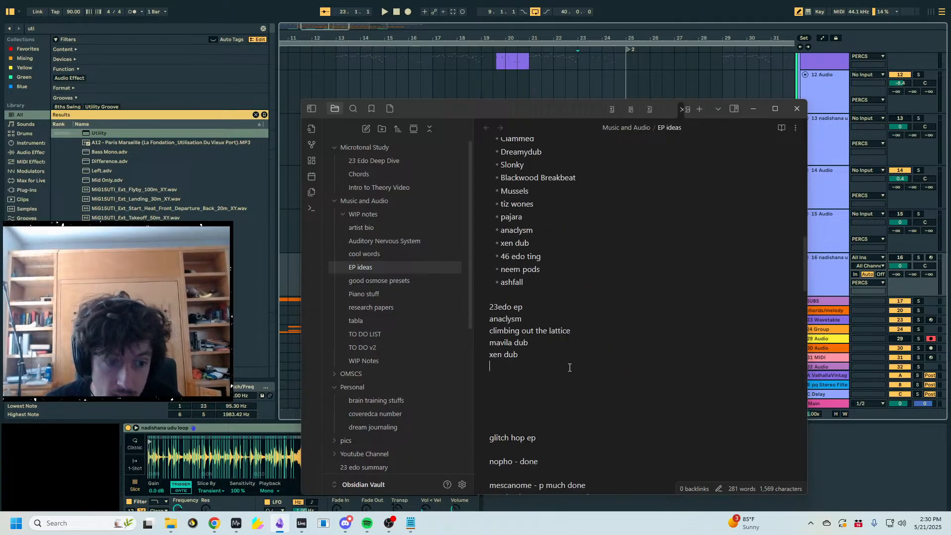
pyautogui.scroll(-8, 569, 368)
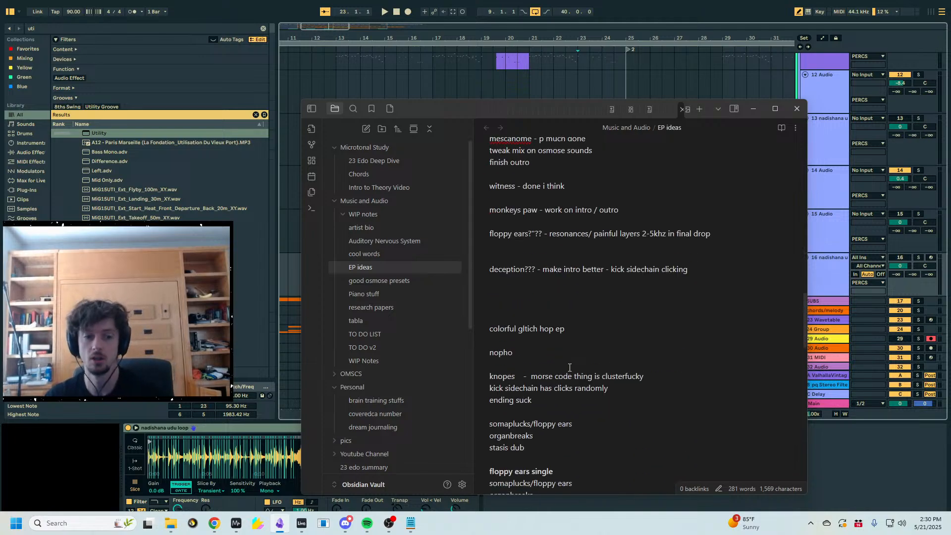
pyautogui.scroll(-8, 585, 359)
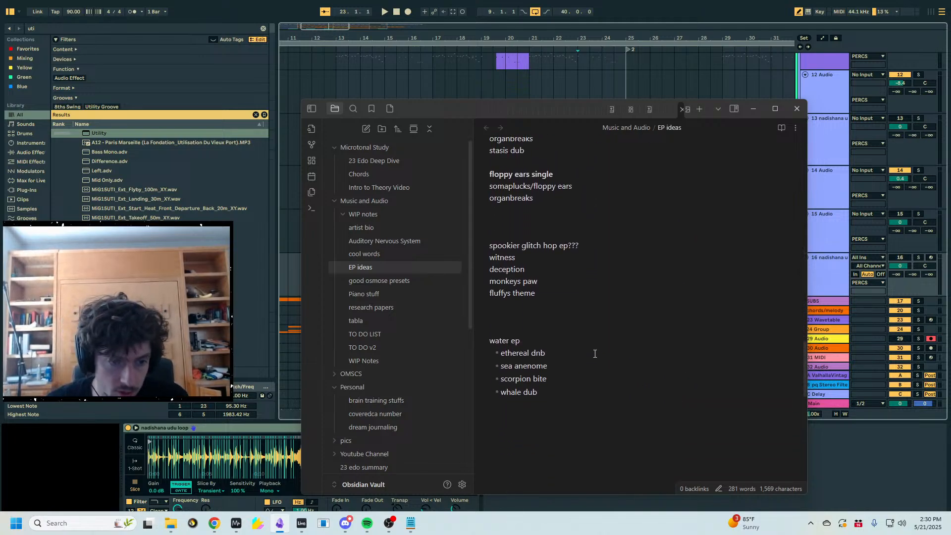
pyautogui.scroll(3, 595, 354)
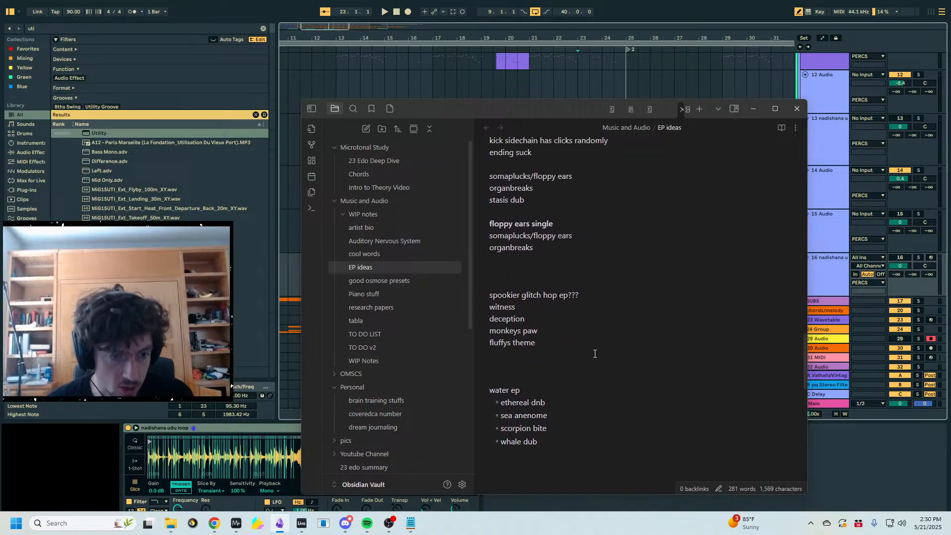
# - Review the Microtonal Downtempo album and 23edo ep plans, and switch to the SoundCloud albums page to examine the Tangled Snakes and Glotch Hip EPs
pyautogui.scroll(15, 595, 353)
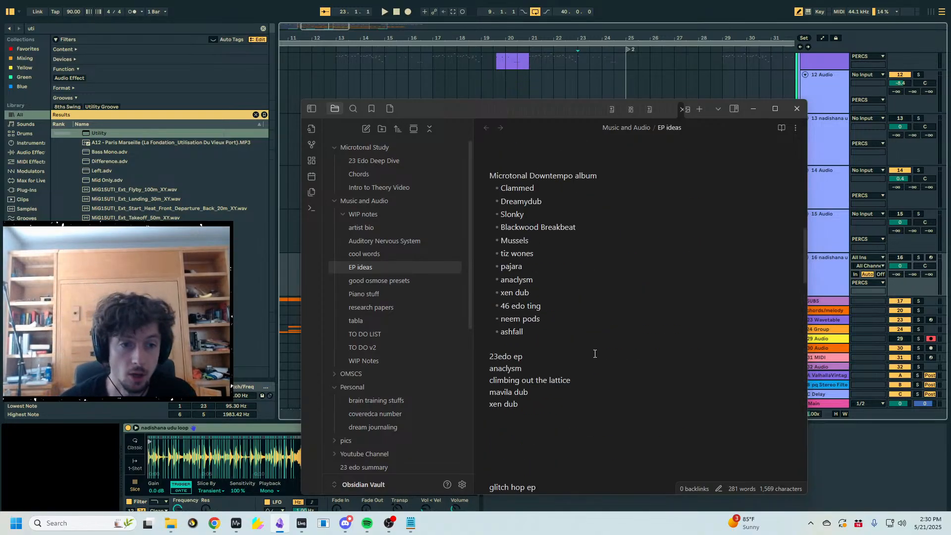
pyautogui.scroll(-8, 595, 353)
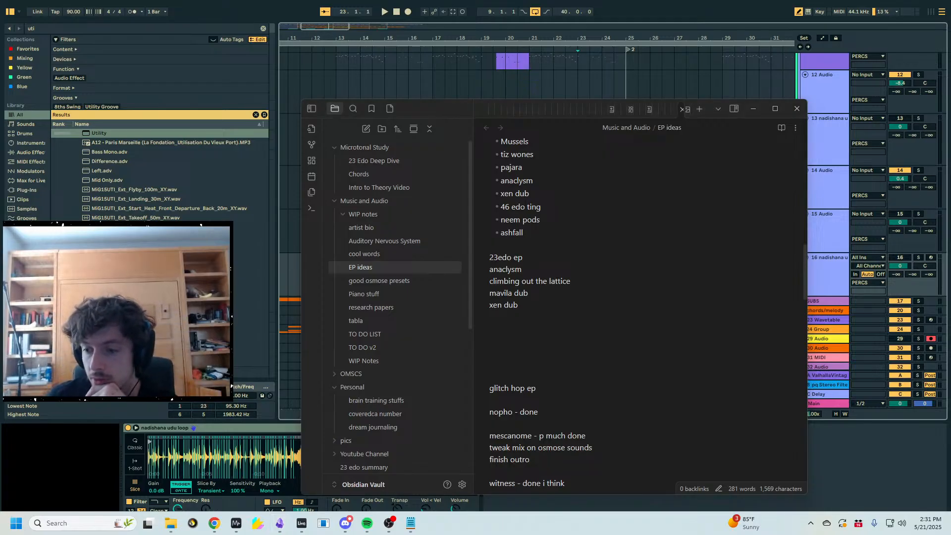
pyautogui.hotkey('alt', 'Tab')
pyautogui.scroll(-6, 626, 270)
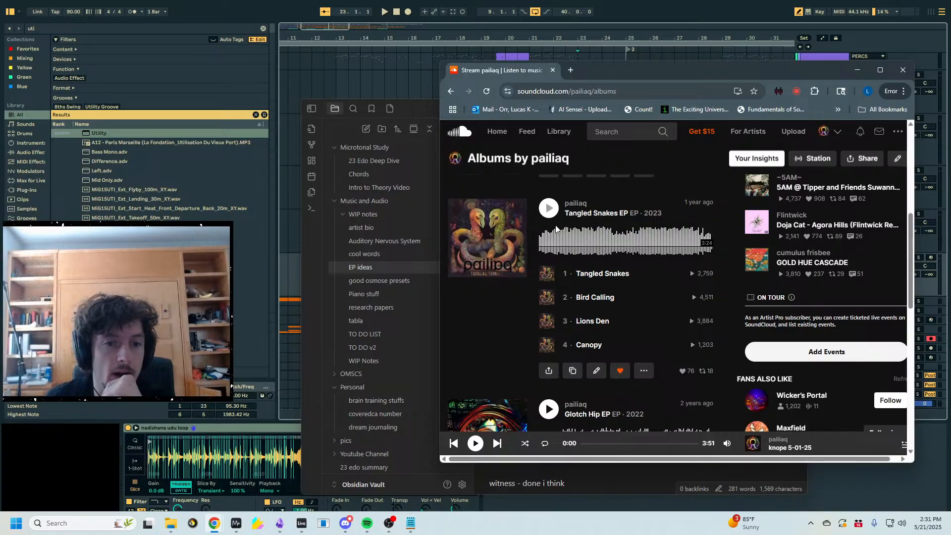
pyautogui.moveTo(616, 324)
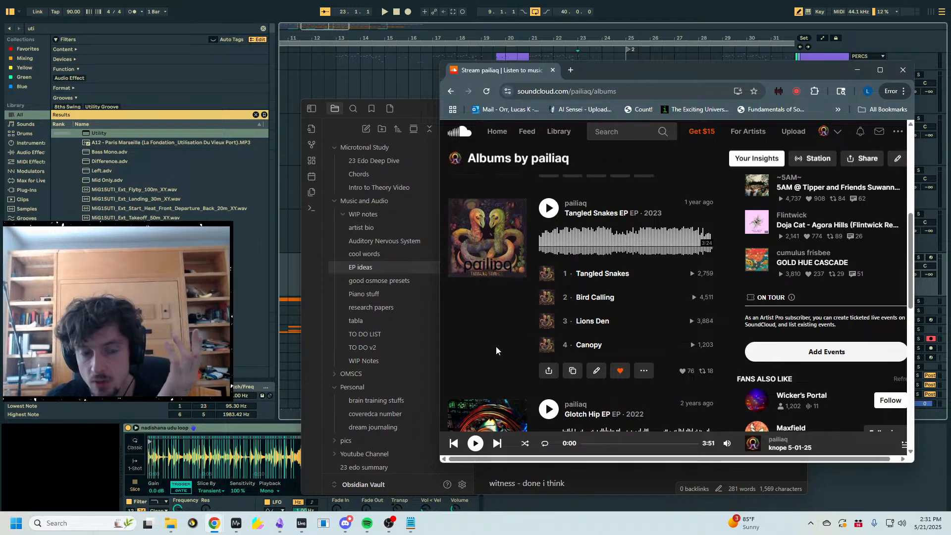
pyautogui.scroll(-2, 506, 334)
pyautogui.scroll(-1, 506, 335)
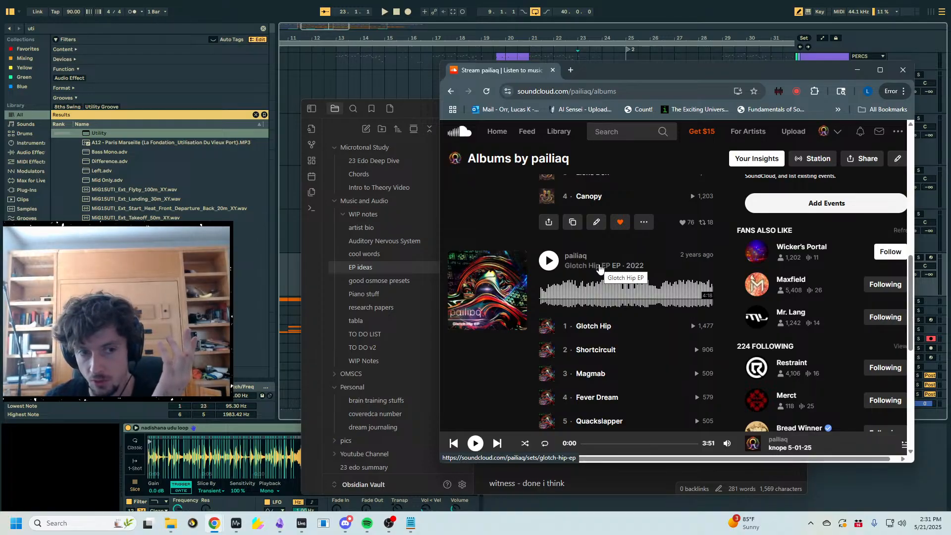
pyautogui.scroll(1, 599, 268)
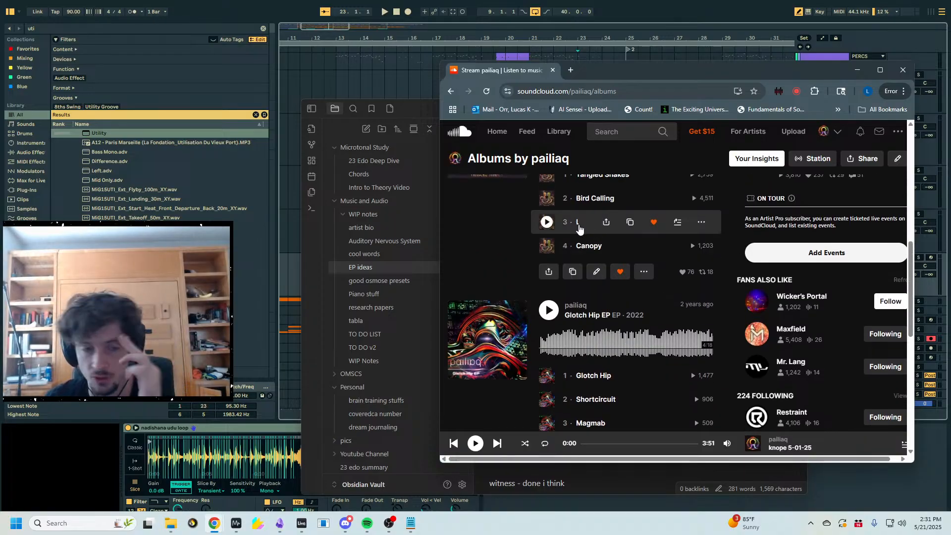
pyautogui.scroll(1, 494, 257)
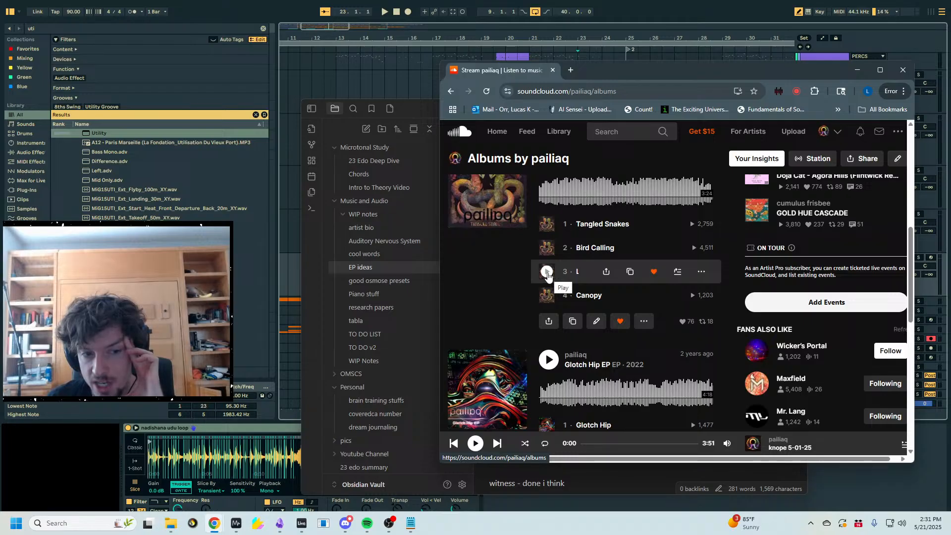
# - Listen to passages of Lions Den and Canopy on the Tangled Snakes EP, skipping about a minute into Canopy, and pause playback
pyautogui.click(546, 272)
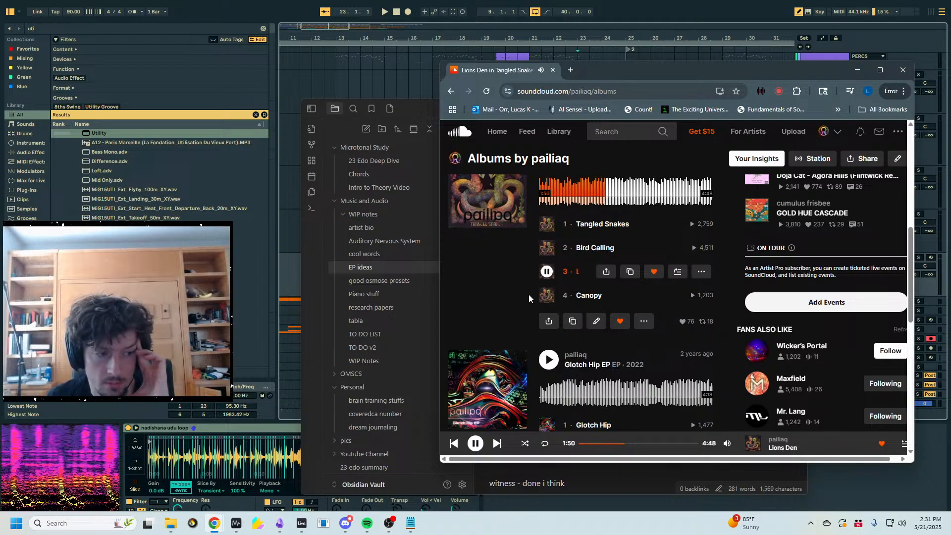
pyautogui.click(546, 295)
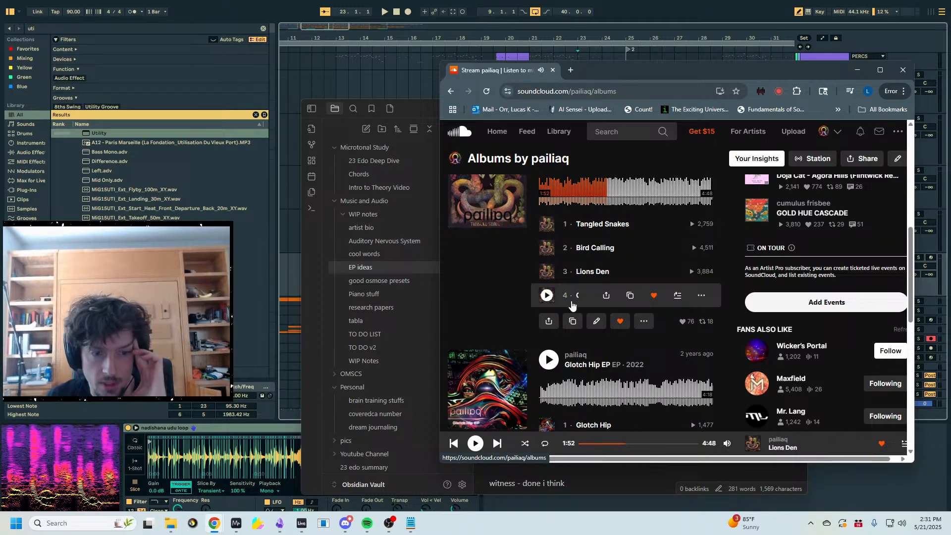
pyautogui.click(610, 443)
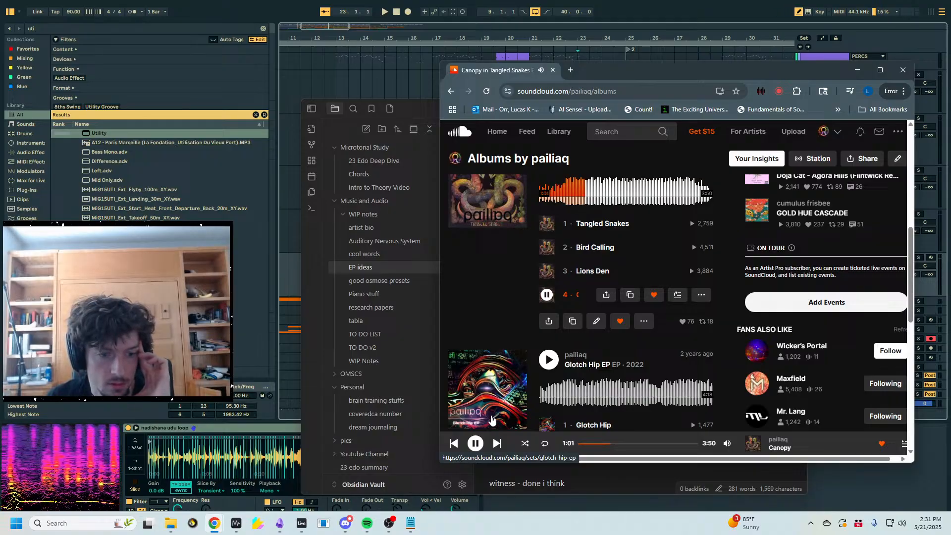
pyautogui.click(476, 443)
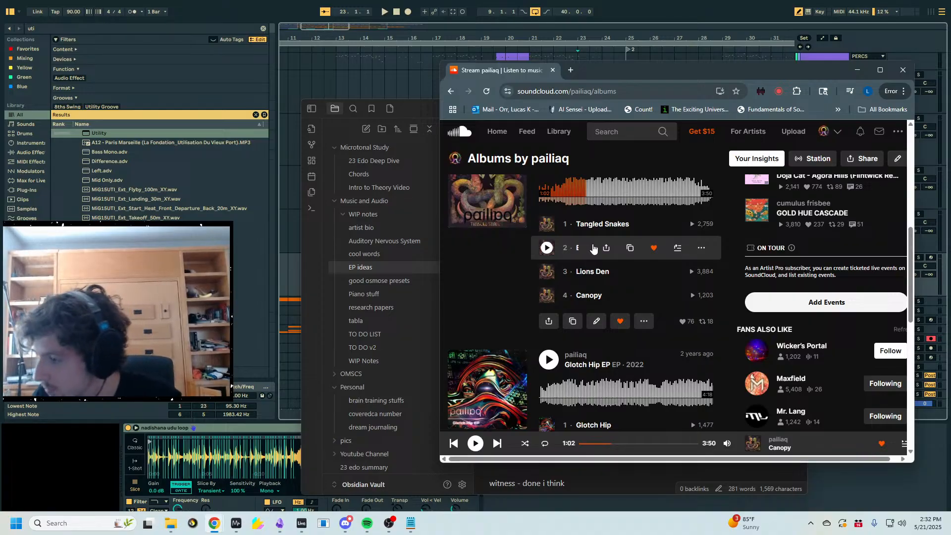
# - Play two early passages of Quark Soup on the Quark Soup EP and pause the track after each one
pyautogui.scroll(4, 593, 248)
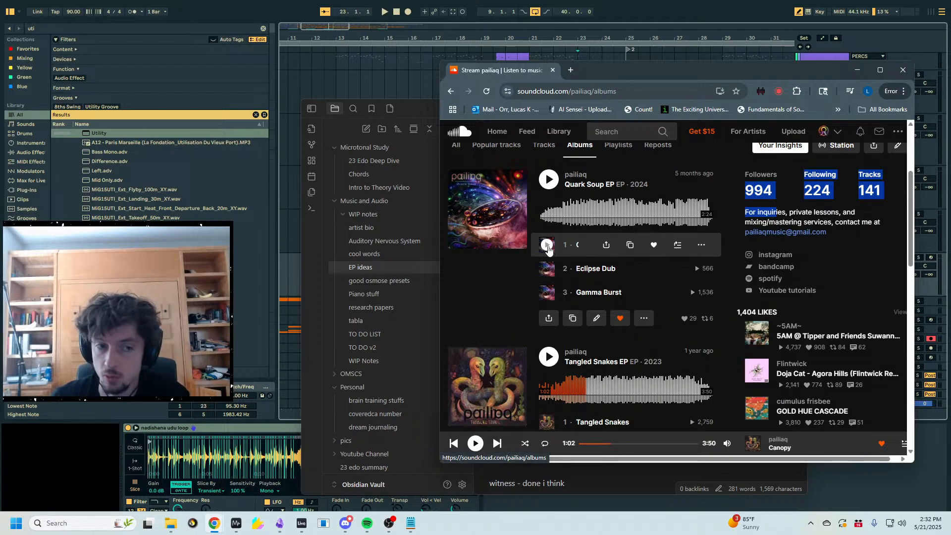
pyautogui.click(547, 246)
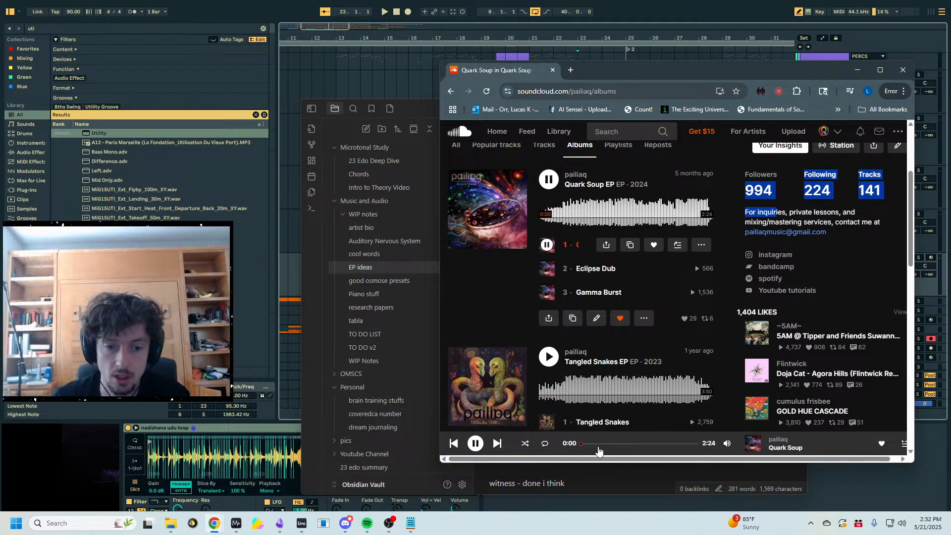
pyautogui.click(597, 445)
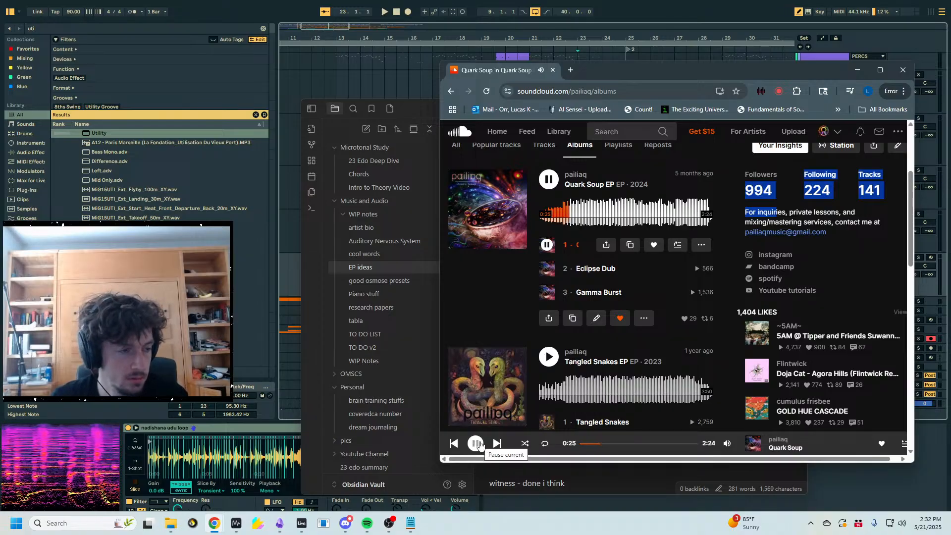
pyautogui.click(475, 444)
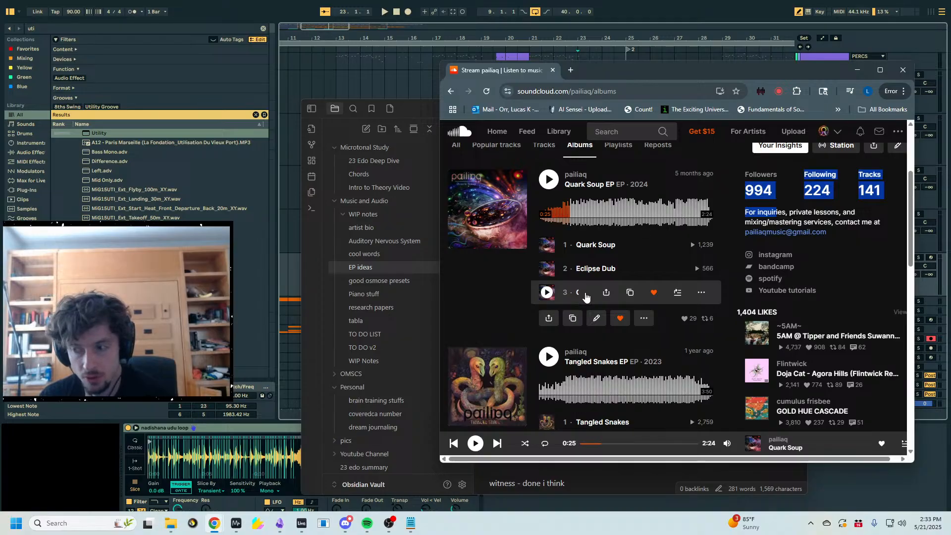
pyautogui.click(548, 181)
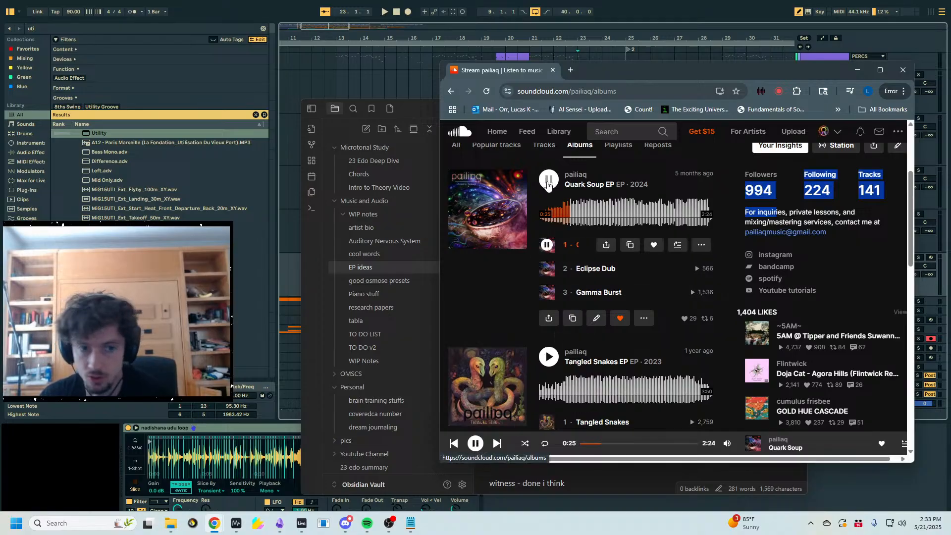
pyautogui.click(584, 218)
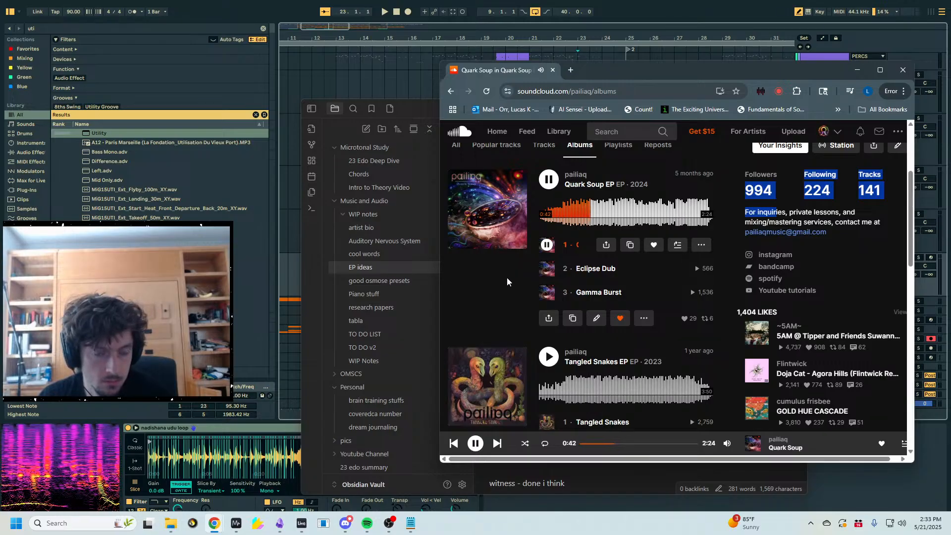
pyautogui.click(547, 178)
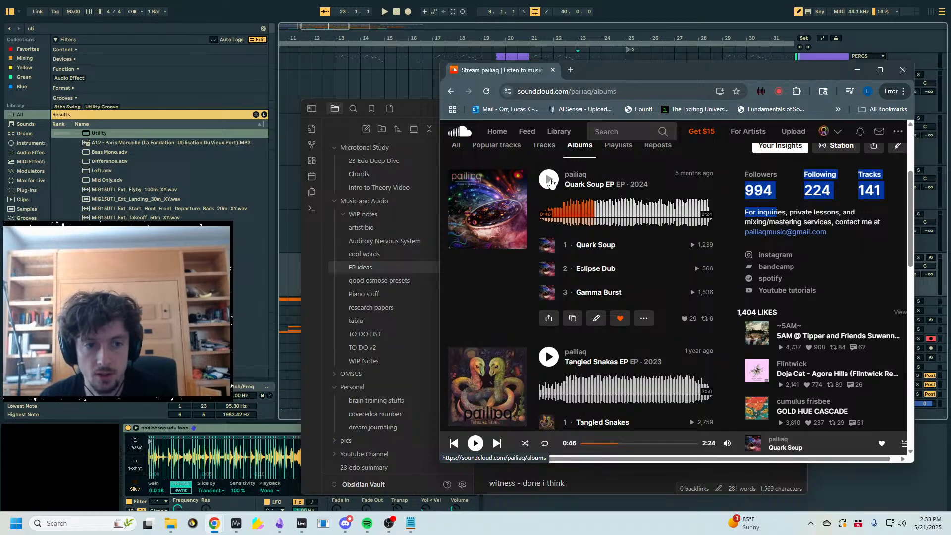
# - Play a passage of Eclipse Dub from about 0:30 on the Quark Soup EP and pause it
pyautogui.click(546, 268)
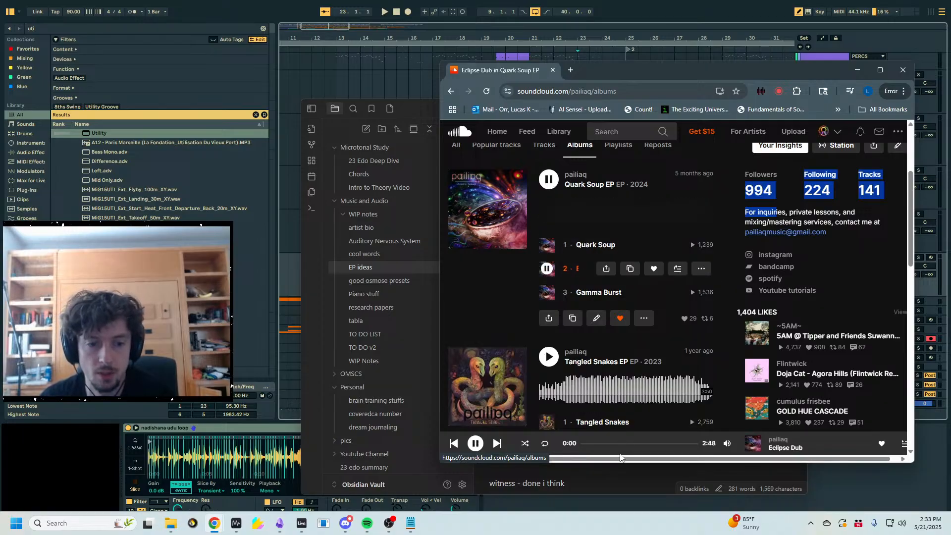
pyautogui.click(600, 444)
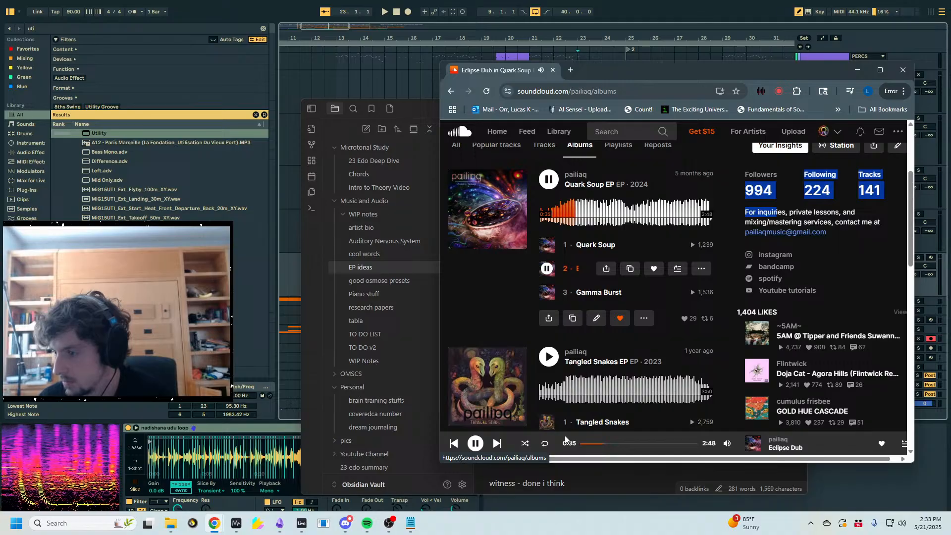
pyautogui.click(547, 181)
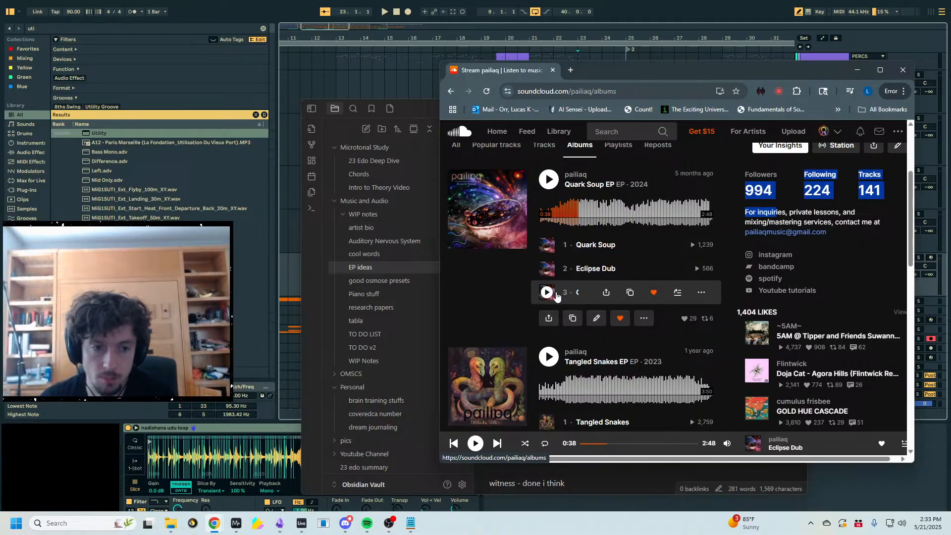
# - Listen to Gamma Burst from about 0:25, skip ahead to a passage just before one minute, and pause it
pyautogui.click(546, 292)
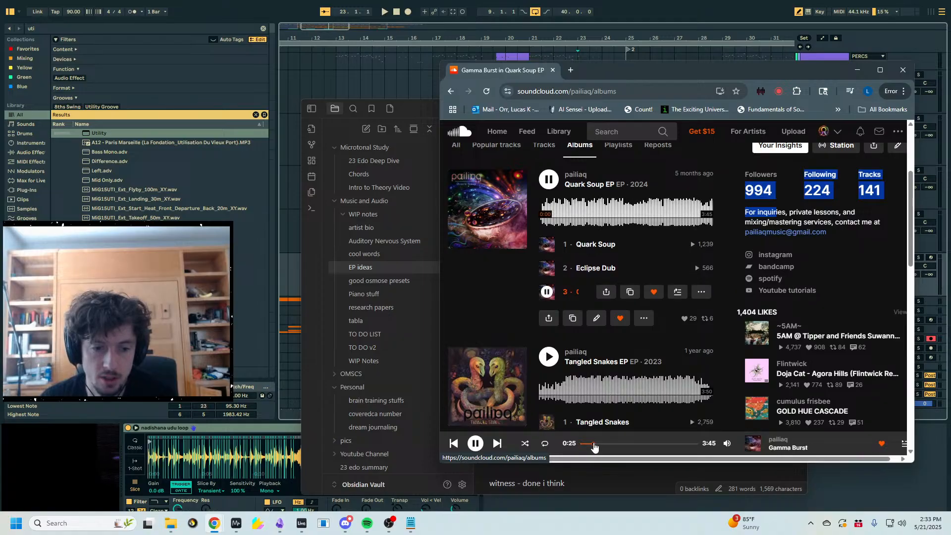
pyautogui.click(595, 447)
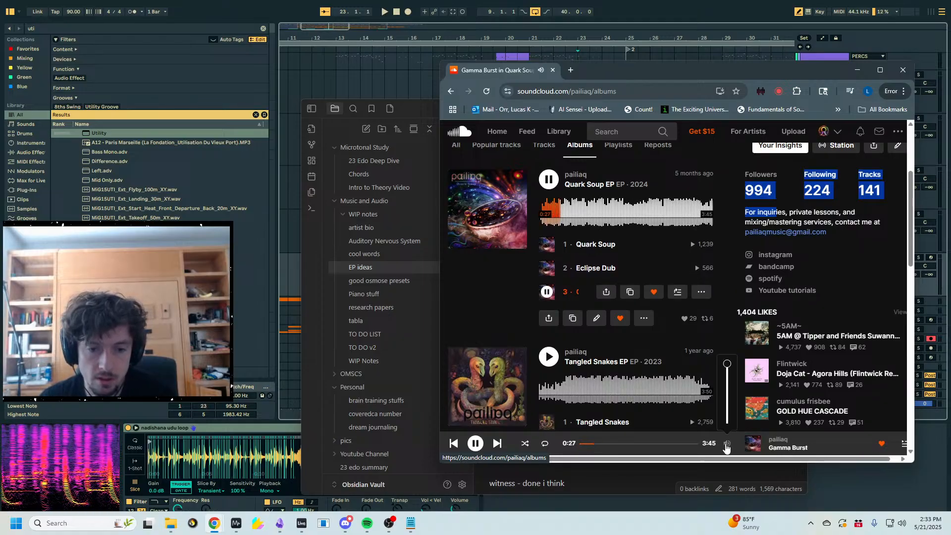
pyautogui.click(607, 444)
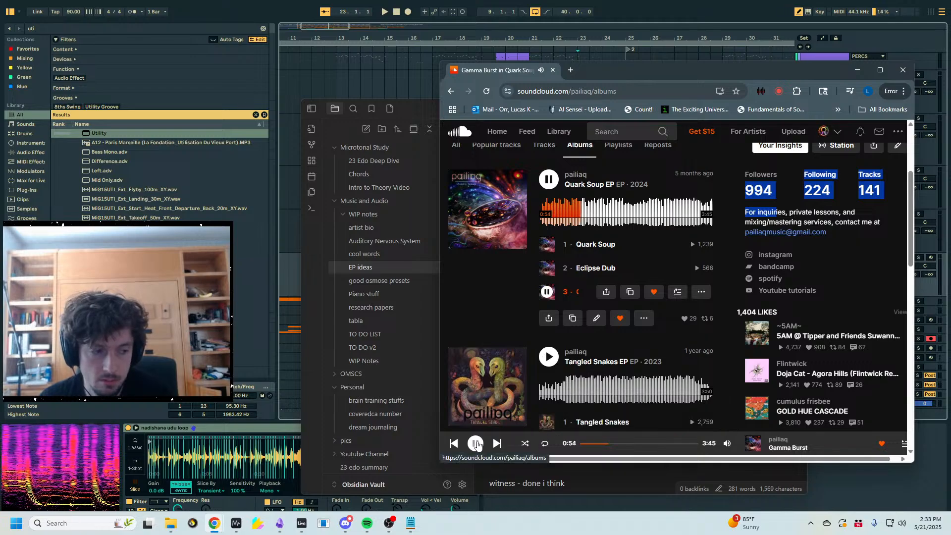
pyautogui.click(477, 444)
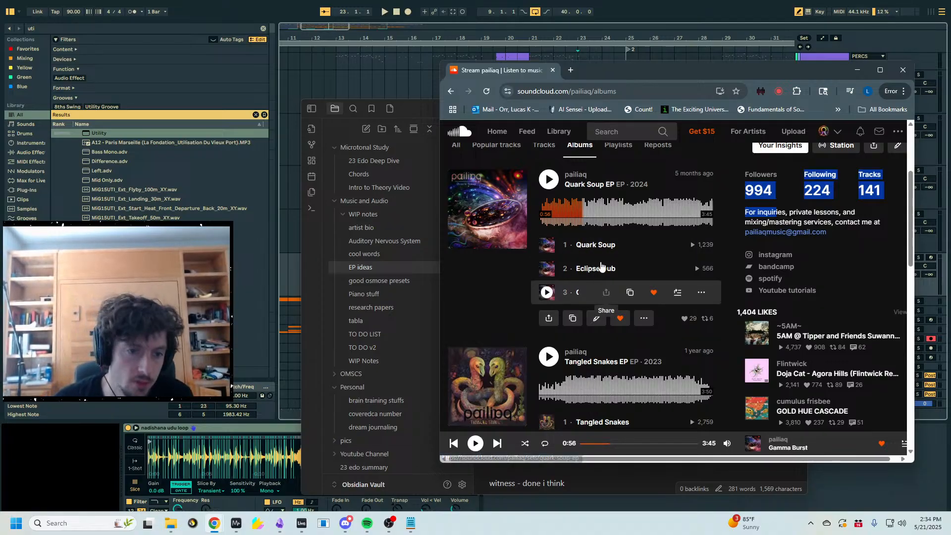
pyautogui.scroll(2, 585, 299)
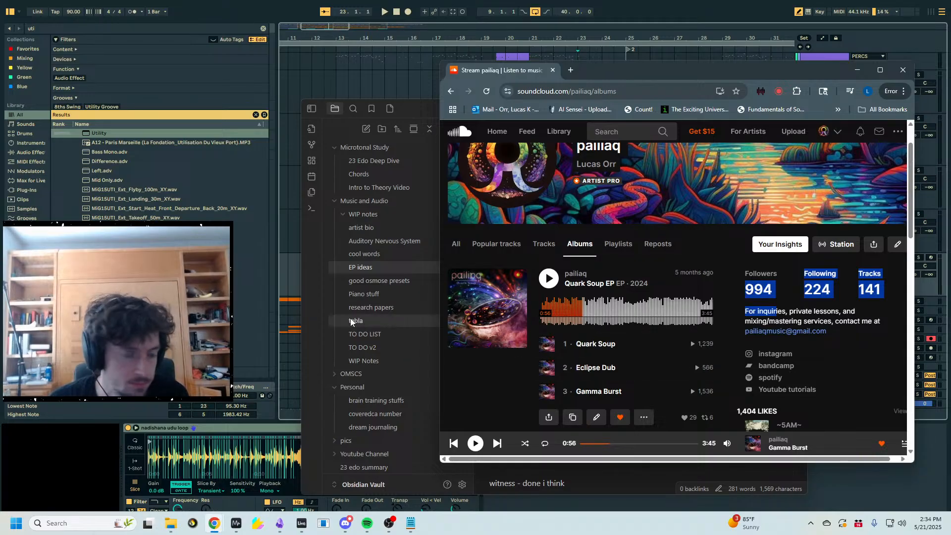
pyautogui.scroll(-5, 602, 358)
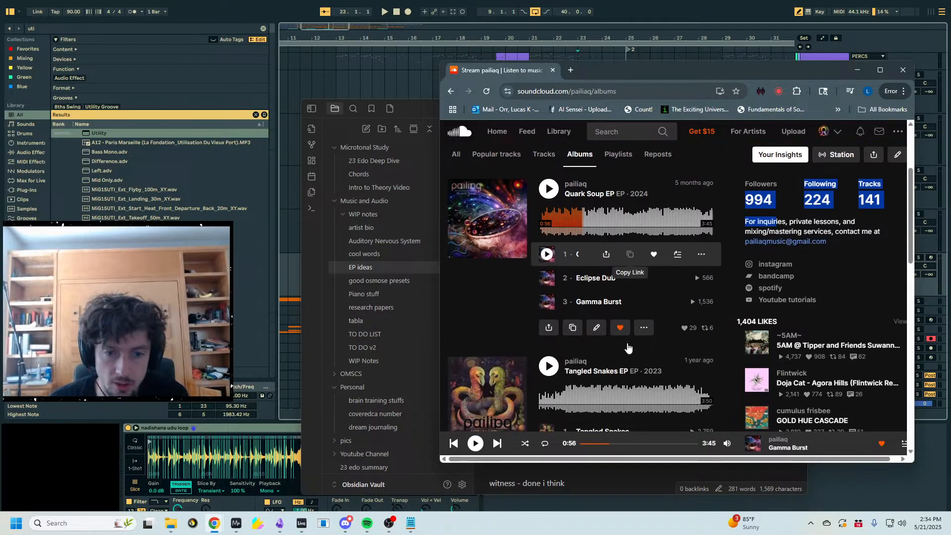
pyautogui.scroll(3, 646, 351)
pyautogui.scroll(1, 618, 376)
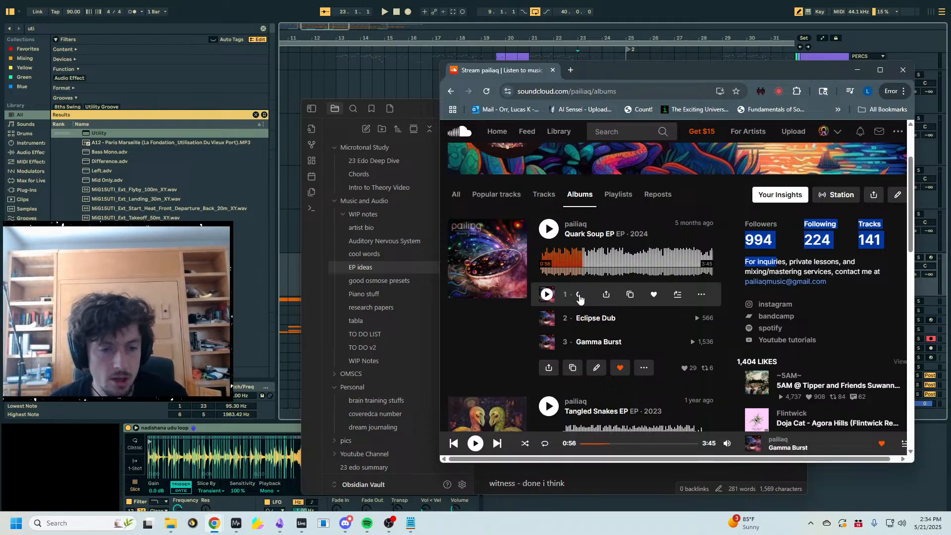
# - Switch to the Ableton Live arrangement and unfold the 24 Group track to show its Operator, Wavetable and MIDI tracks
pyautogui.hotkey('alt', 'Tab')
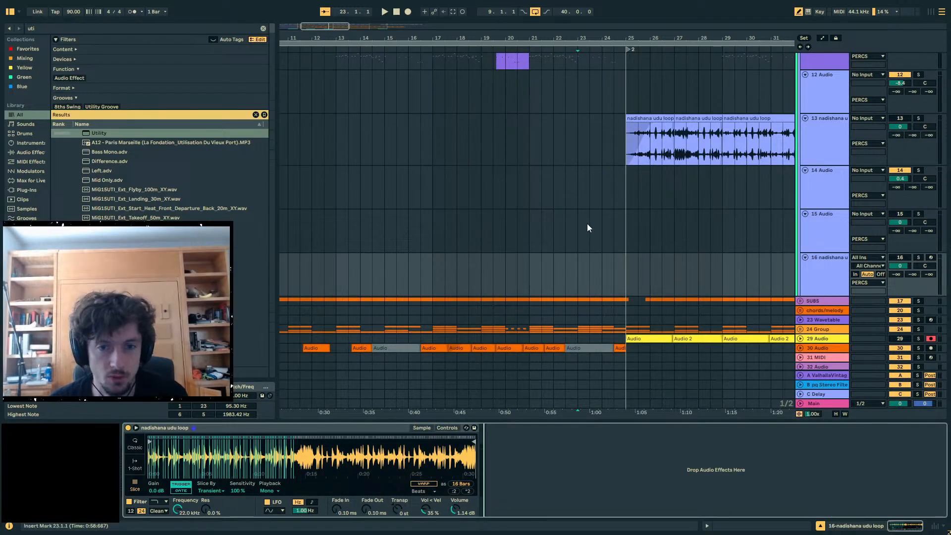
pyautogui.scroll(2, 608, 226)
pyautogui.scroll(-5, 608, 227)
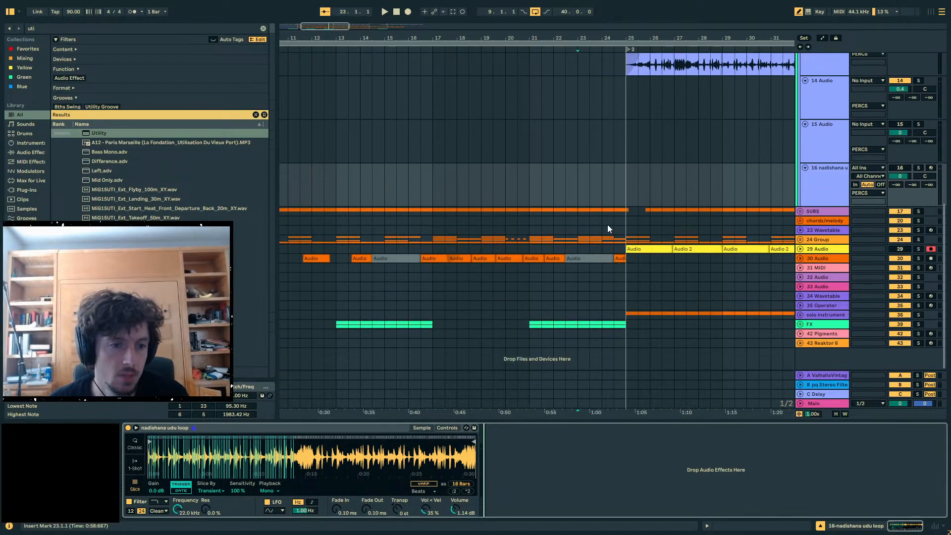
pyautogui.scroll(3, 606, 227)
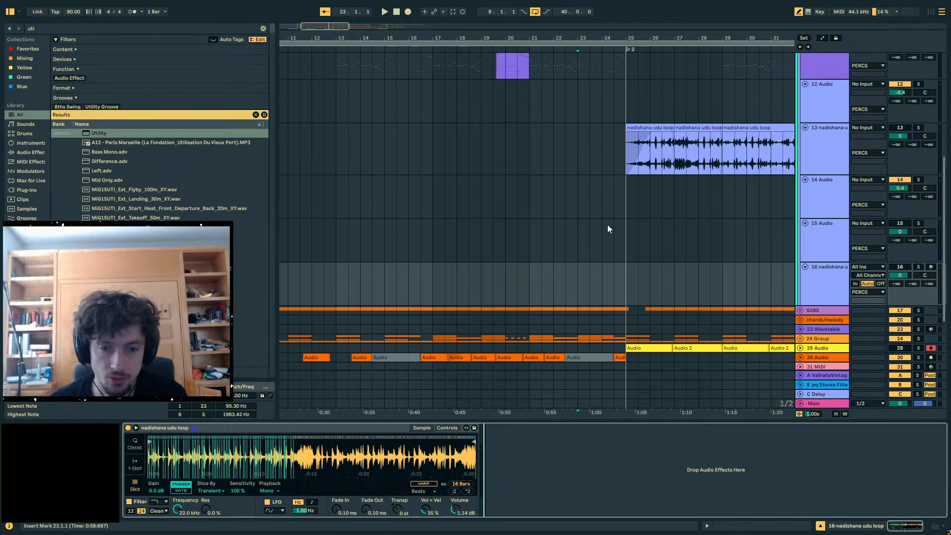
pyautogui.scroll(-2, 607, 227)
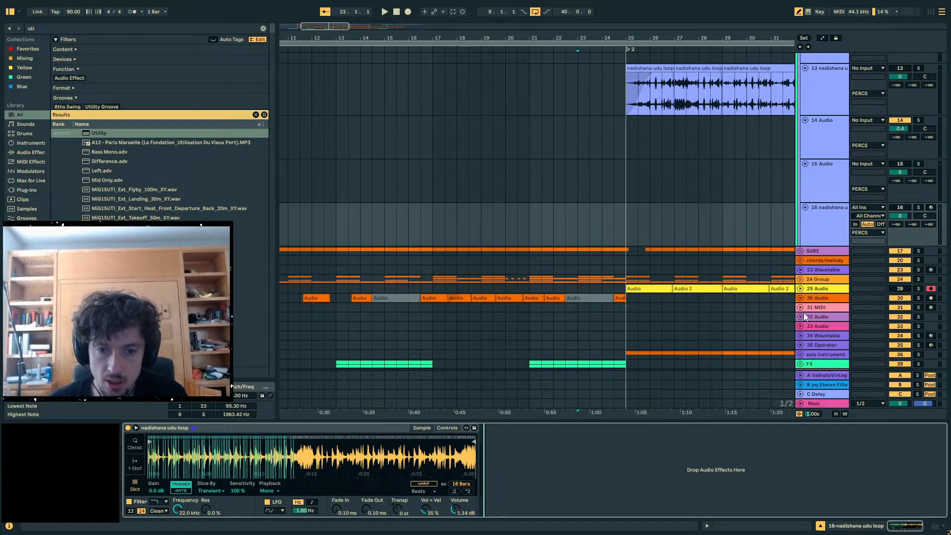
pyautogui.scroll(6, 776, 324)
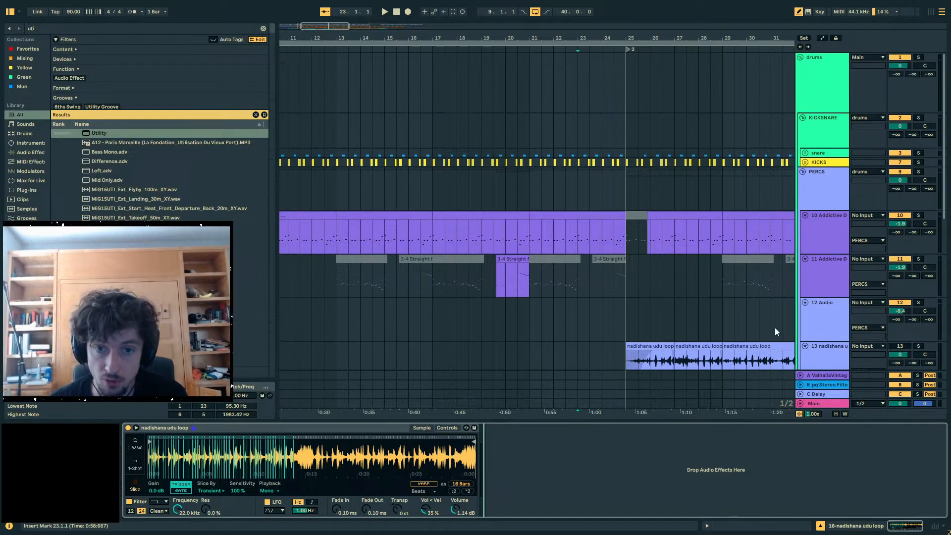
pyautogui.scroll(-6, 437, 240)
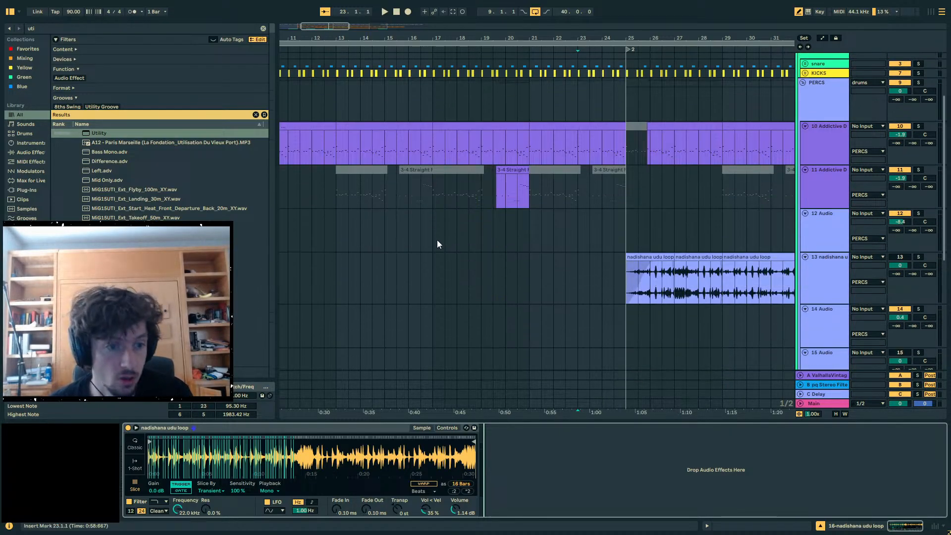
pyautogui.moveTo(430, 36); pyautogui.dragTo(517, 14)
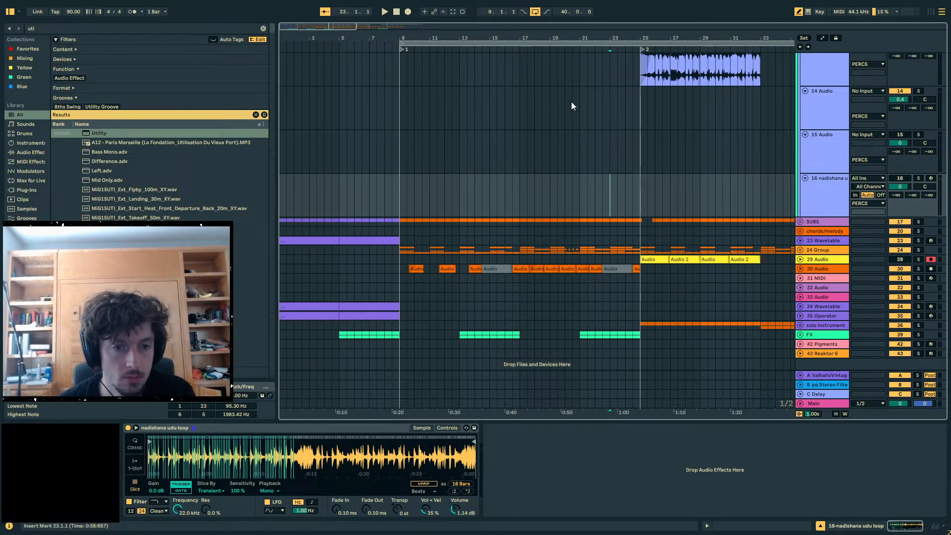
pyautogui.click(799, 250)
pyautogui.scroll(-2, 649, 246)
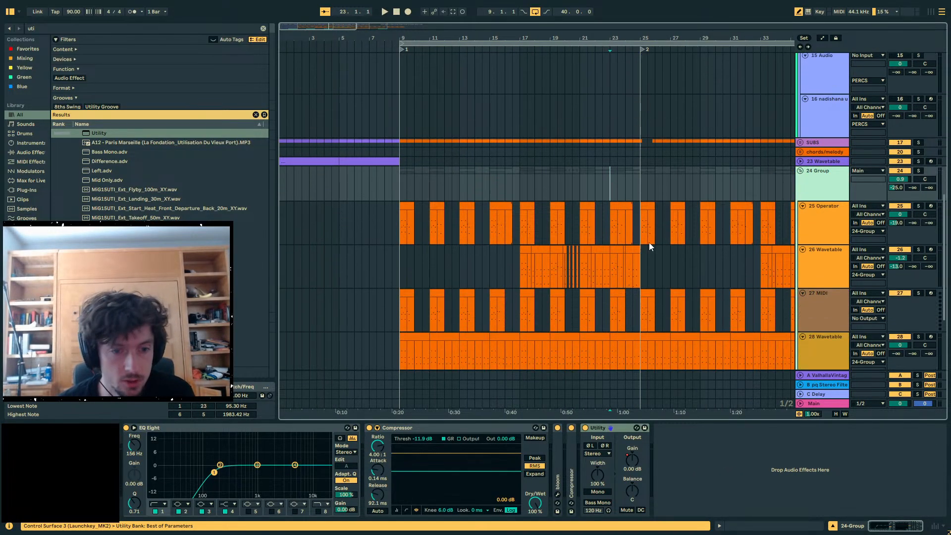
# - Fold the KICKSNARE and PERCS groups and place the insert marker at 8.3.1 on the PERCS group track
pyautogui.click(284, 177)
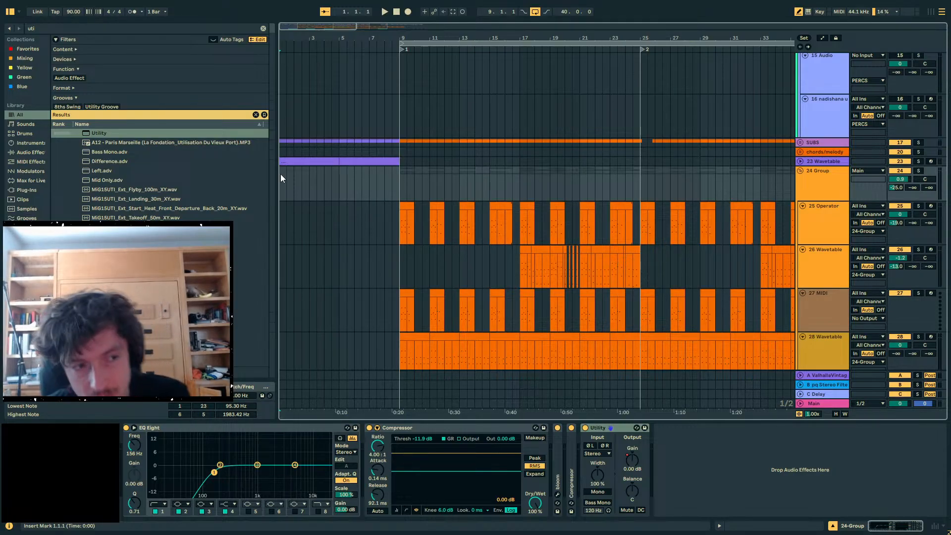
pyautogui.scroll(1, 296, 180)
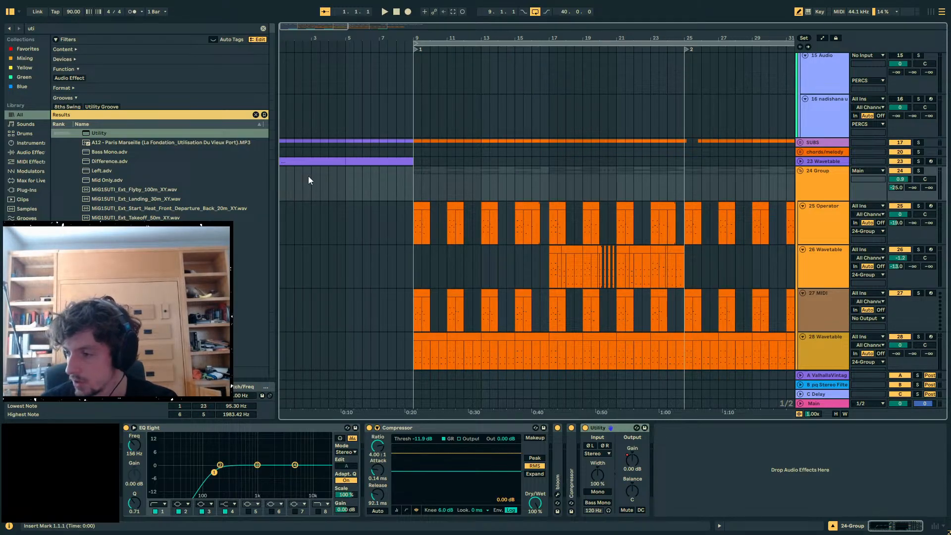
pyautogui.scroll(6, 313, 180)
pyautogui.scroll(5, 803, 228)
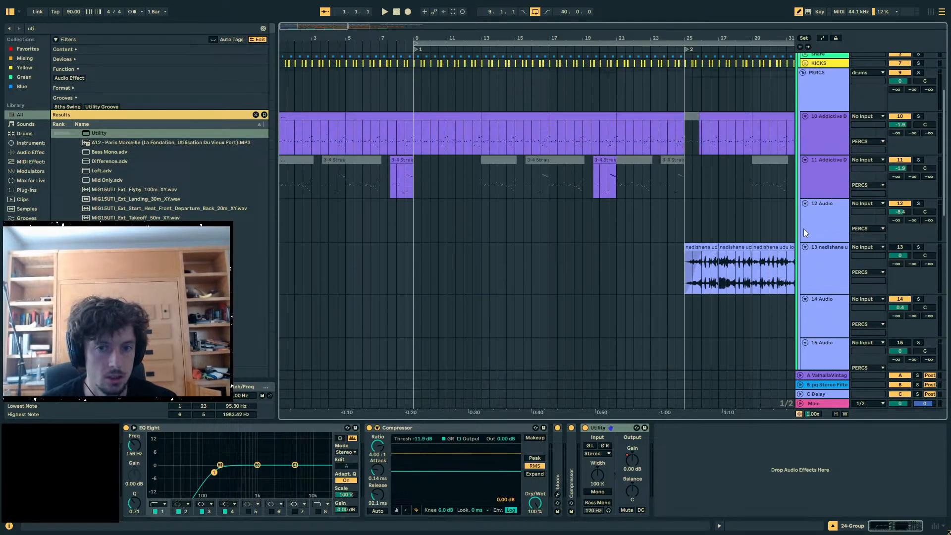
pyautogui.click(803, 171)
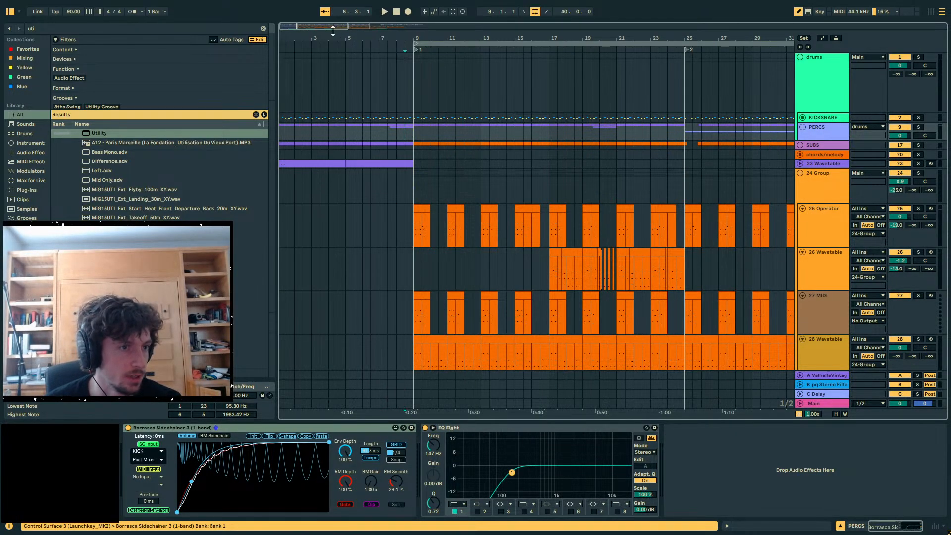
pyautogui.moveTo(314, 38); pyautogui.dragTo(316, 26)
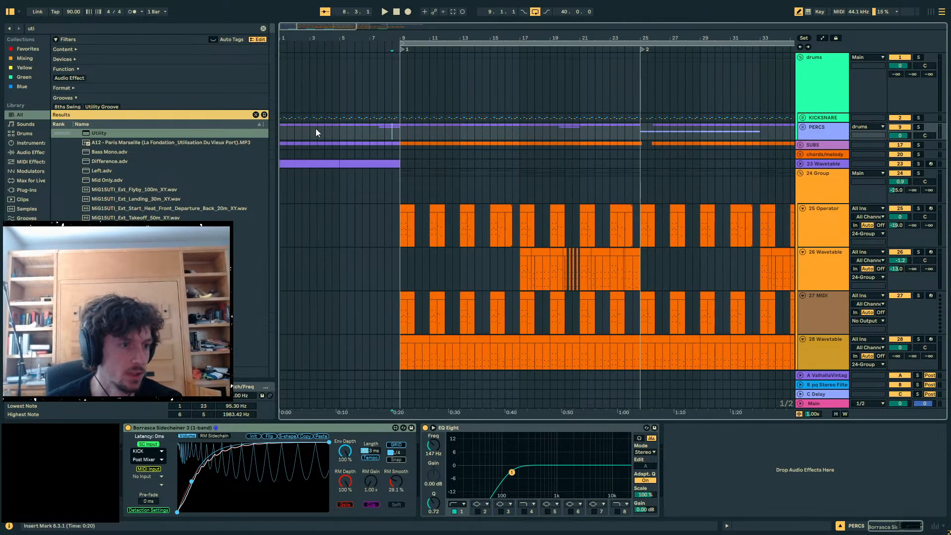
pyautogui.click(400, 133)
pyautogui.click(394, 119)
pyautogui.click(391, 130)
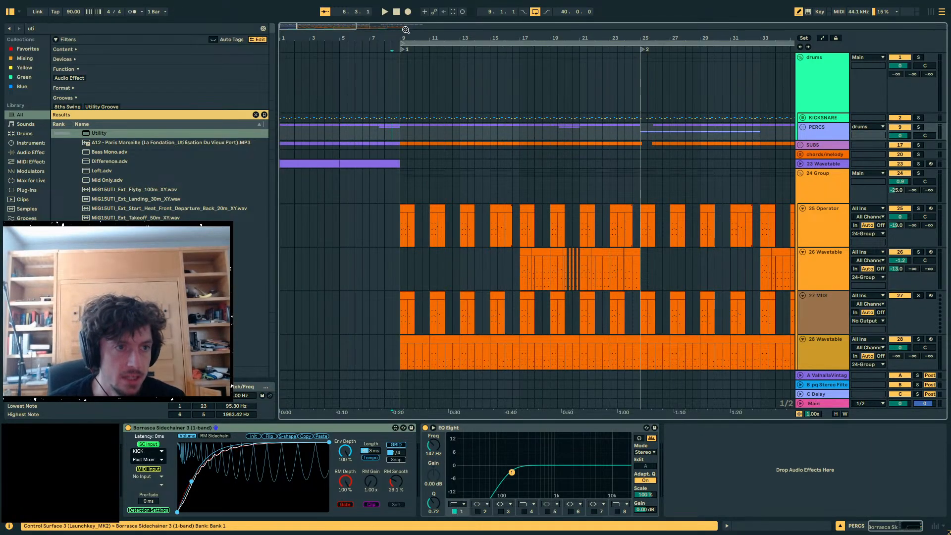
# - Place the insert marker at 7.2.1 on the KICKSNARE group track
pyautogui.moveTo(393, 39); pyautogui.dragTo(396, 74)
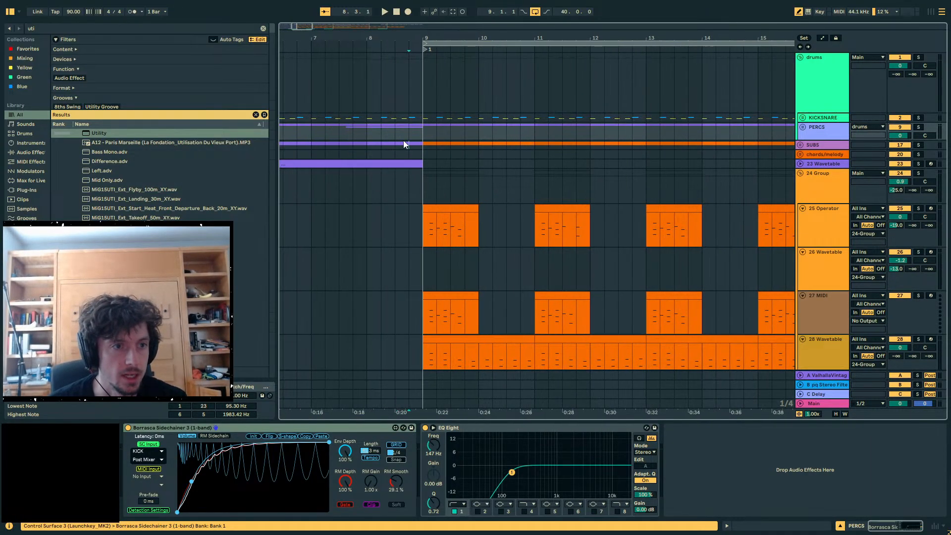
pyautogui.click(409, 129)
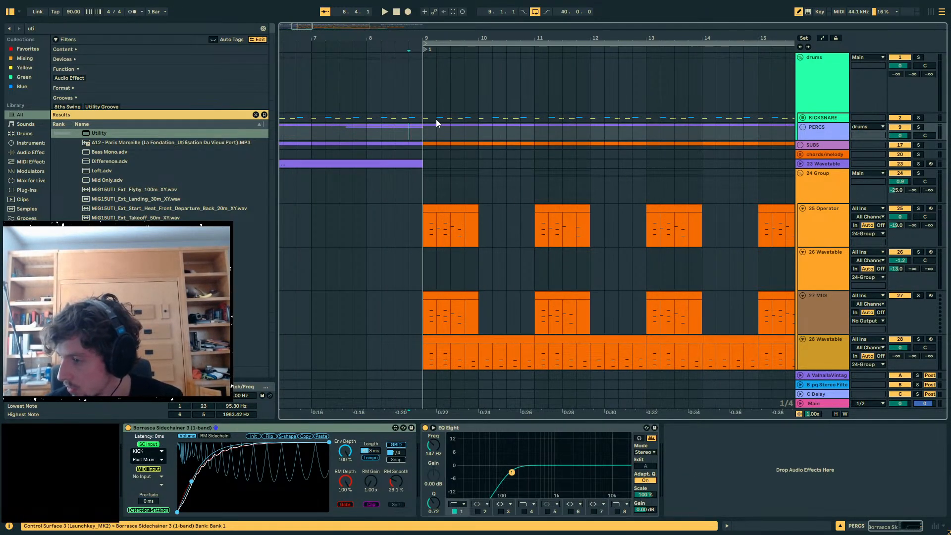
pyautogui.click(339, 118)
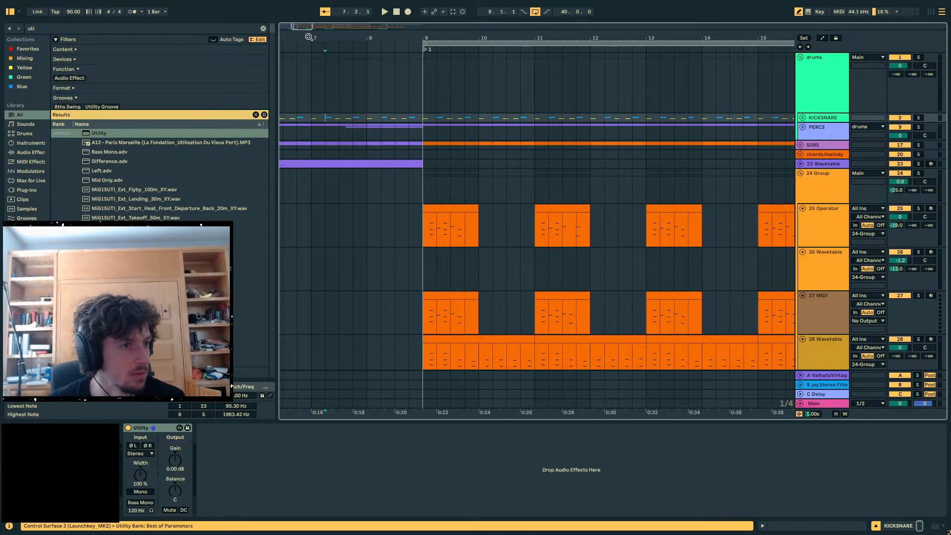
pyautogui.moveTo(309, 37); pyautogui.dragTo(397, 37)
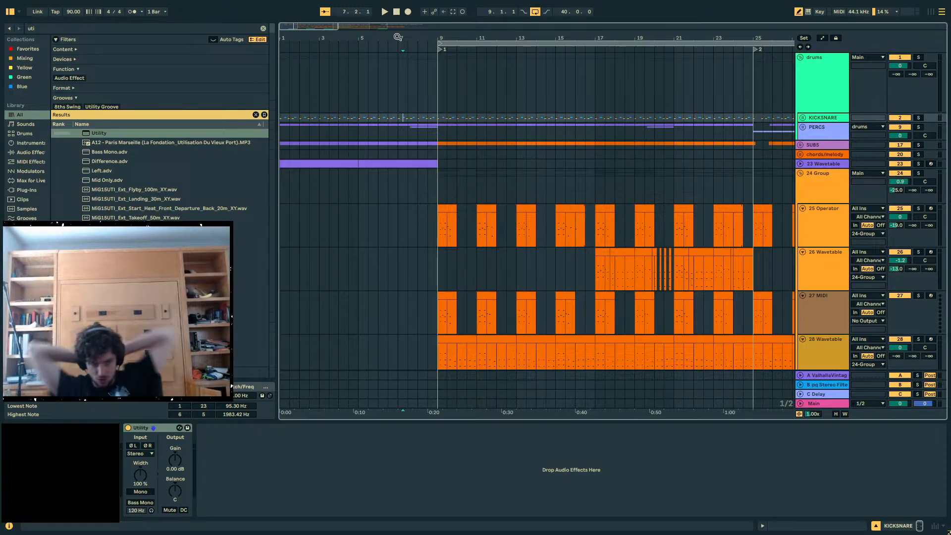
pyautogui.moveTo(397, 36); pyautogui.dragTo(398, 33)
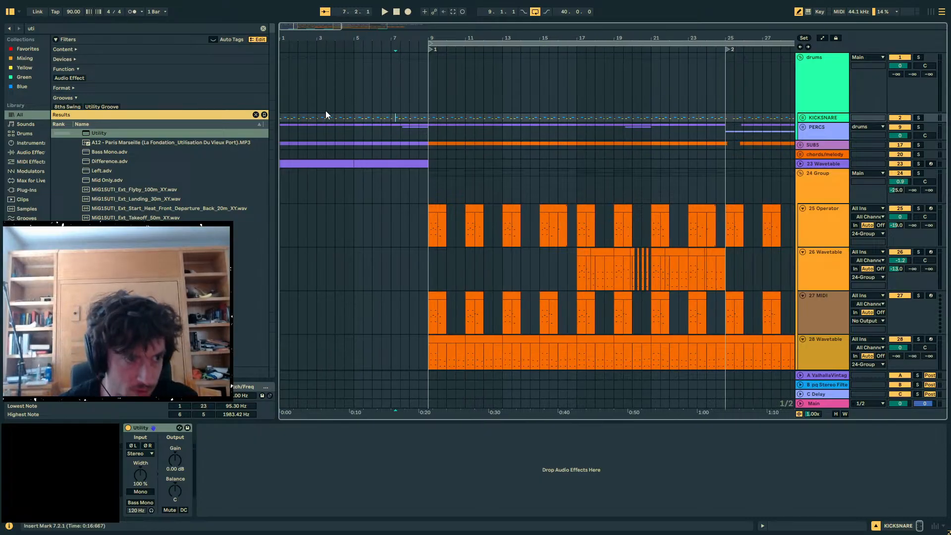
# - Play the arrangement from 1.1.1 until about bar 34, place the insert marker at 25.1.1 on the 24 Group track, and stop playback
pyautogui.click(296, 110)
pyautogui.click(283, 108)
pyautogui.moveTo(286, 37); pyautogui.dragTo(325, 60)
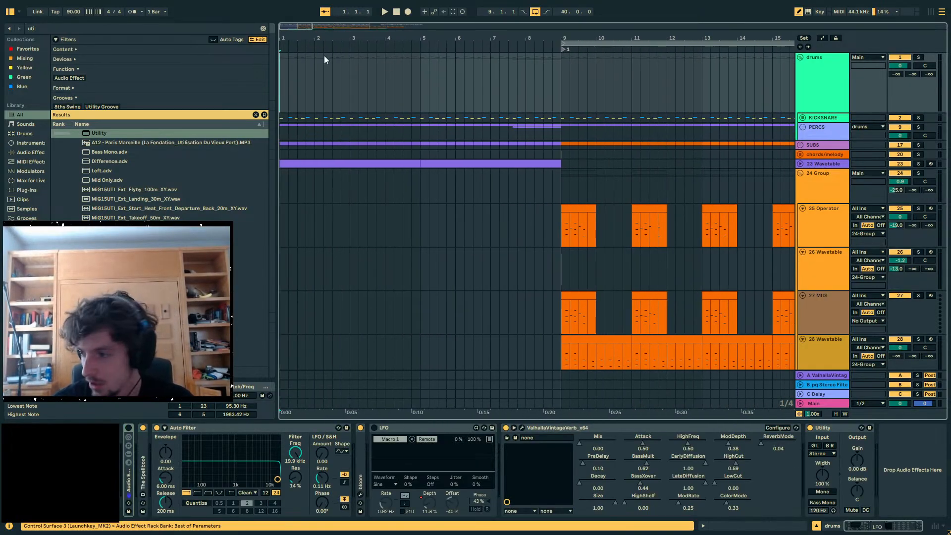
pyautogui.click(282, 80)
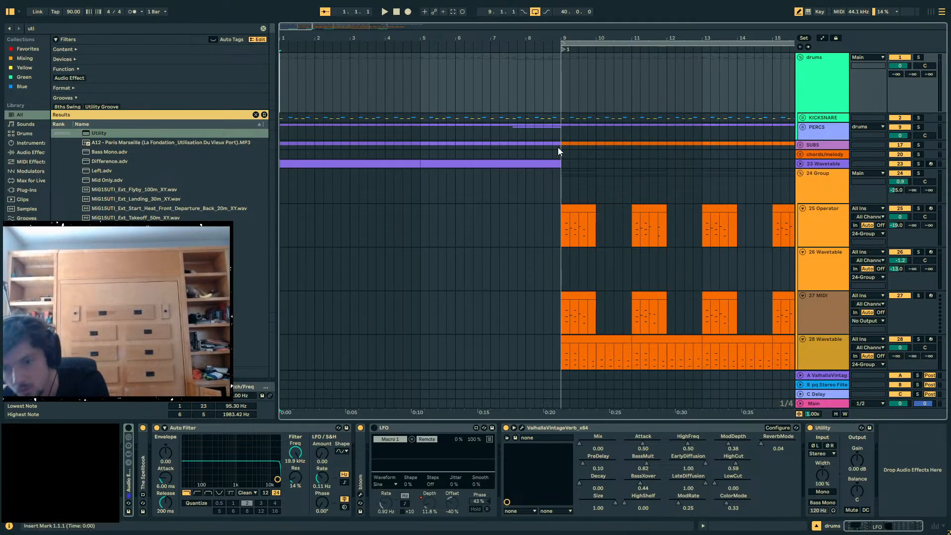
pyautogui.press('-')
pyautogui.press('space')
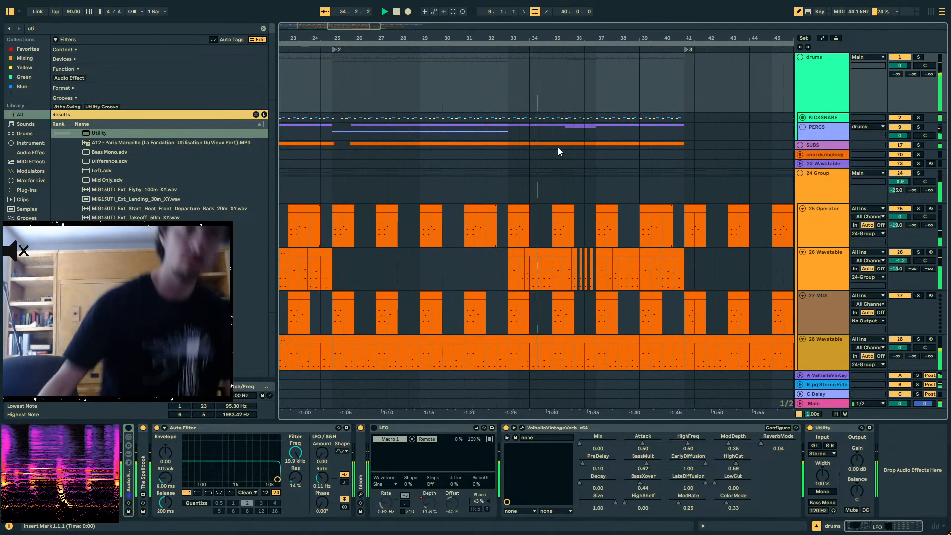
pyautogui.click(338, 173)
pyautogui.press('space')
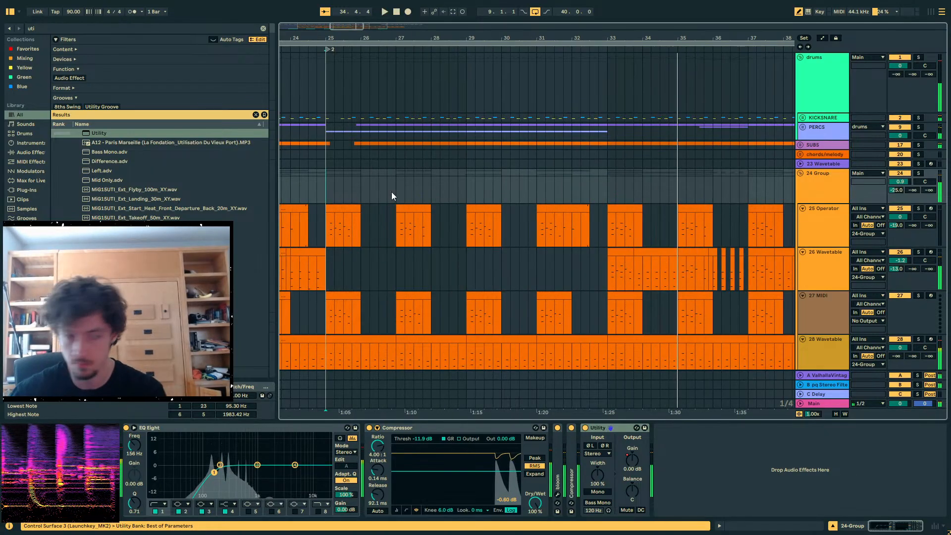
# - Show the devices of the 28 Wavetable track and unfold the solo instrument group
pyautogui.press('+')
pyautogui.scroll(-3, 559, 186)
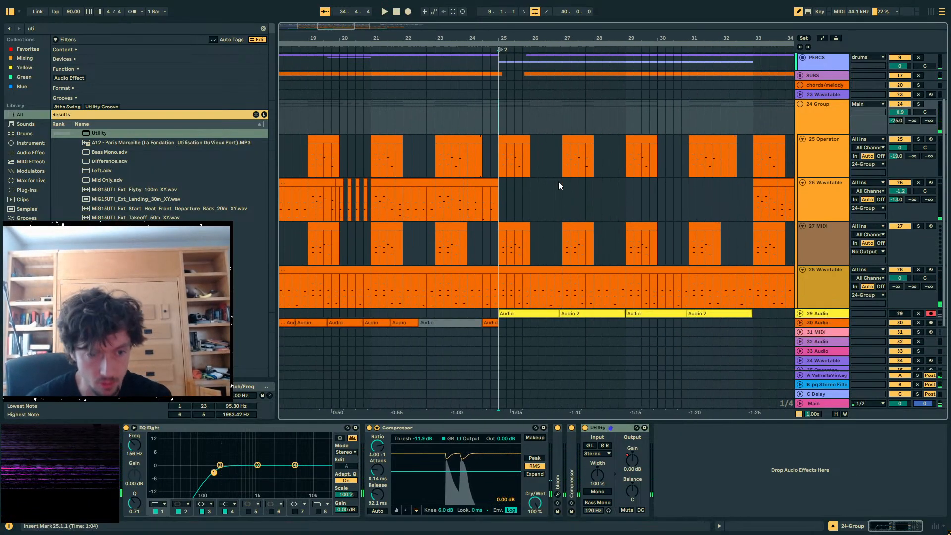
pyautogui.scroll(-2, 606, 223)
pyautogui.click(860, 249)
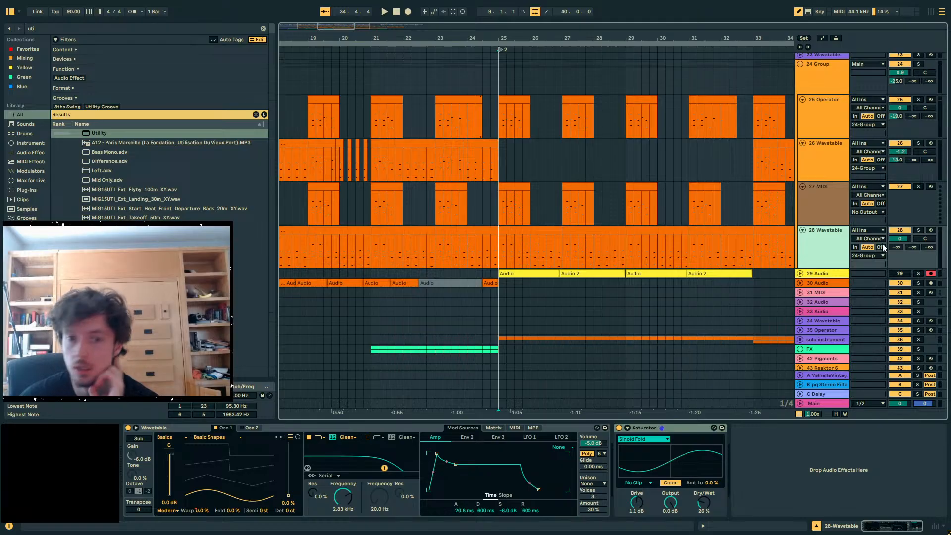
pyautogui.scroll(-1, 622, 272)
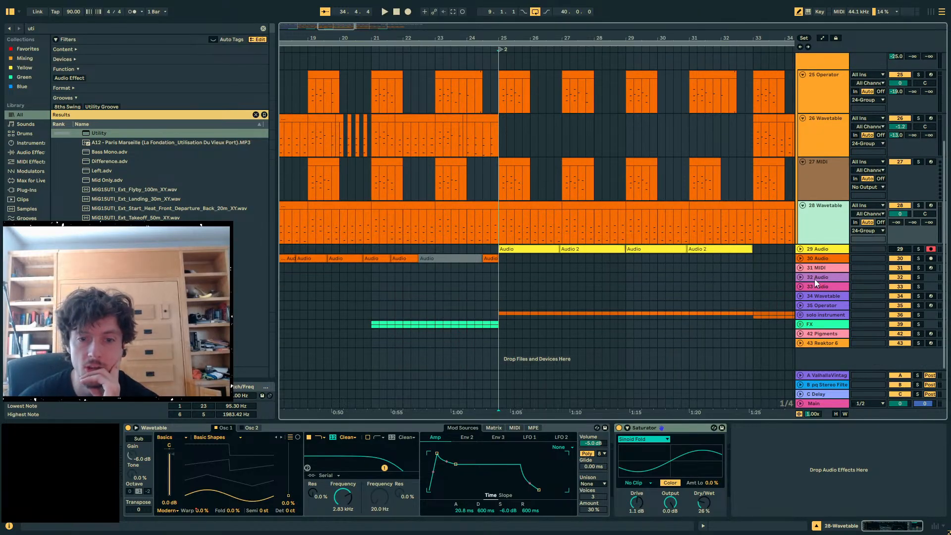
pyautogui.click(799, 315)
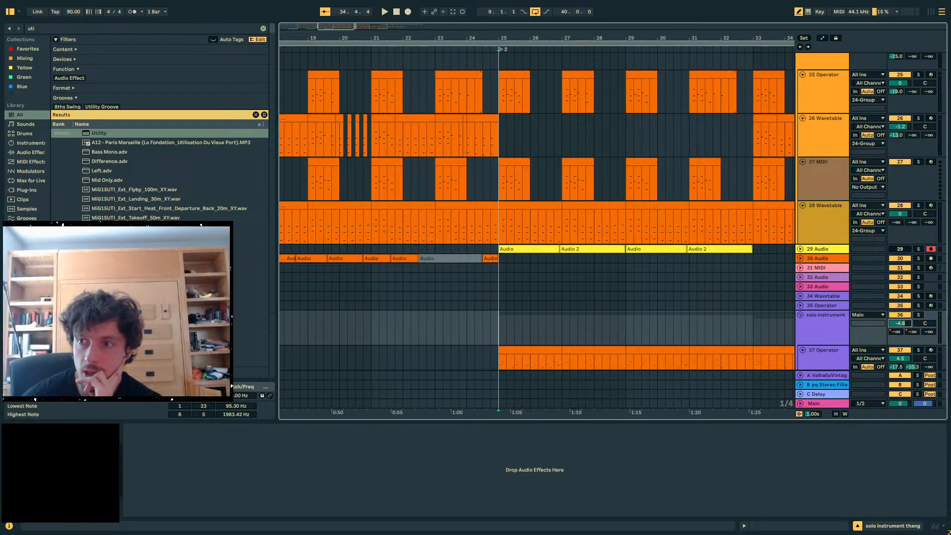
# - Switch to Discord and read the latest messages in the feedback-and-wips channel of The Lunch Pail server
pyautogui.moveTo(950, 17); pyautogui.dragTo(530, 85)
pyautogui.scroll(-3, 430, 273)
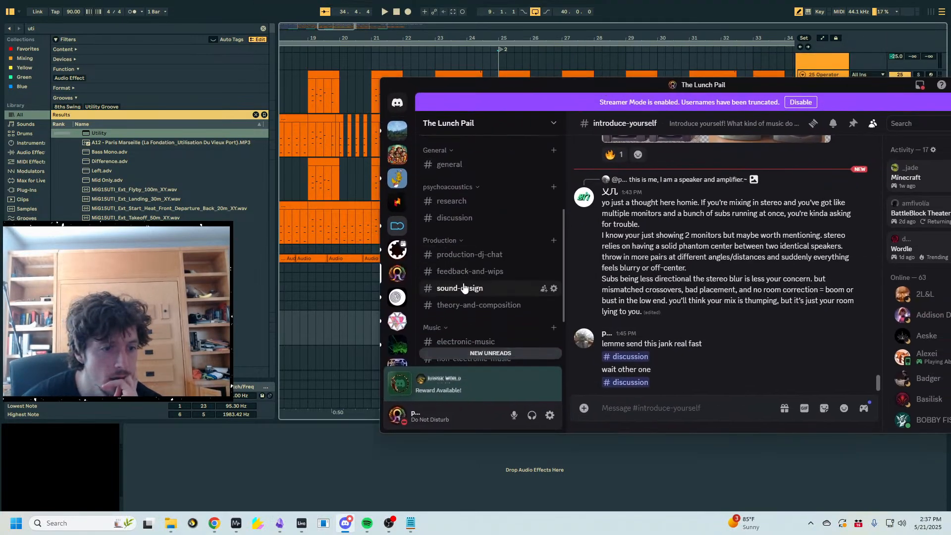
pyautogui.click(468, 271)
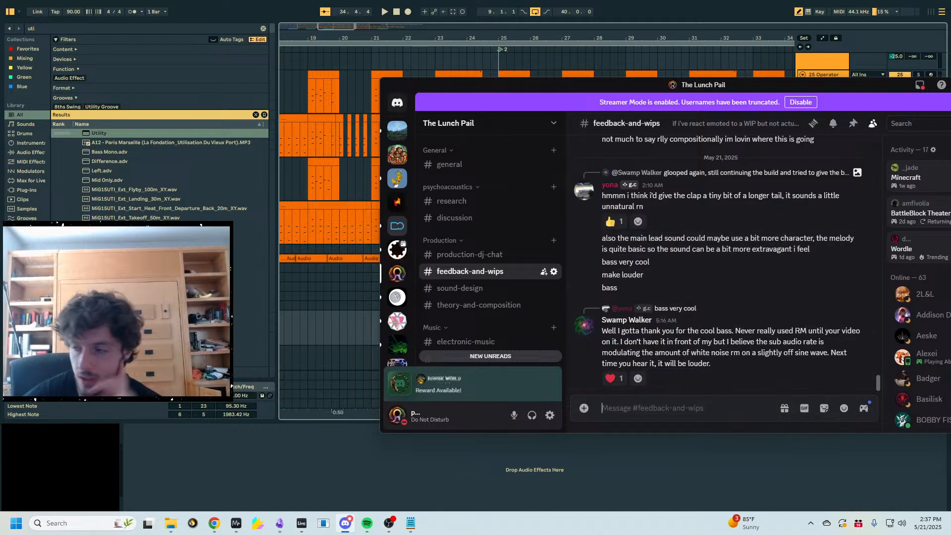
pyautogui.scroll(-2, 458, 287)
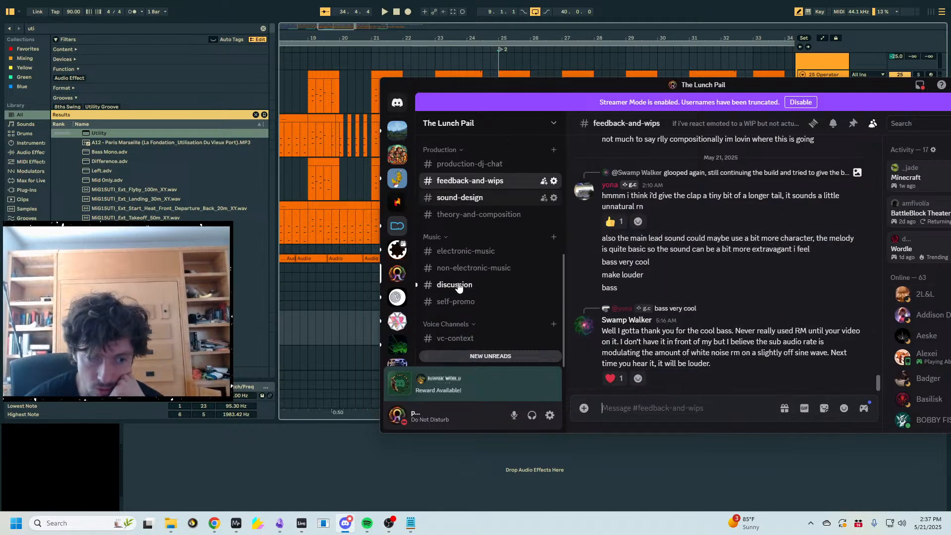
pyautogui.scroll(2, 458, 286)
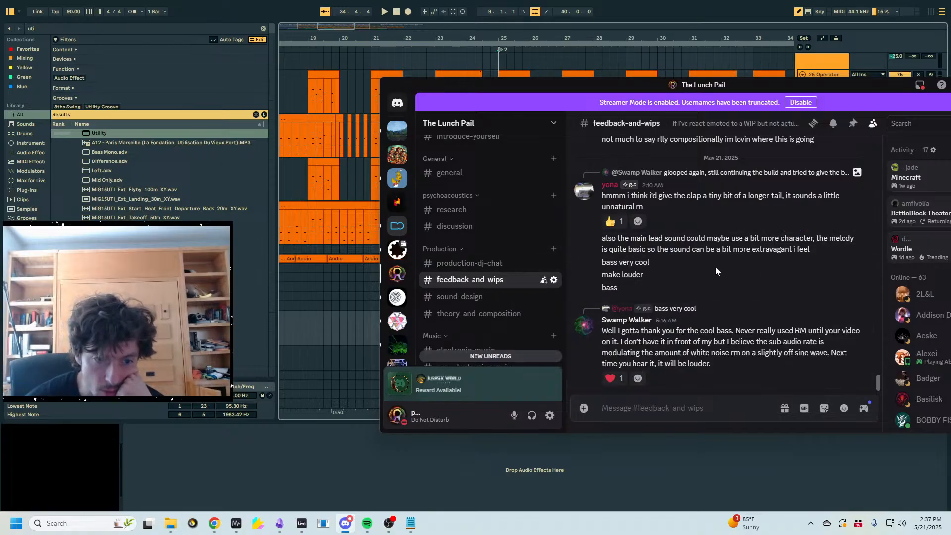
pyautogui.scroll(2, 718, 285)
pyautogui.scroll(-1, 763, 287)
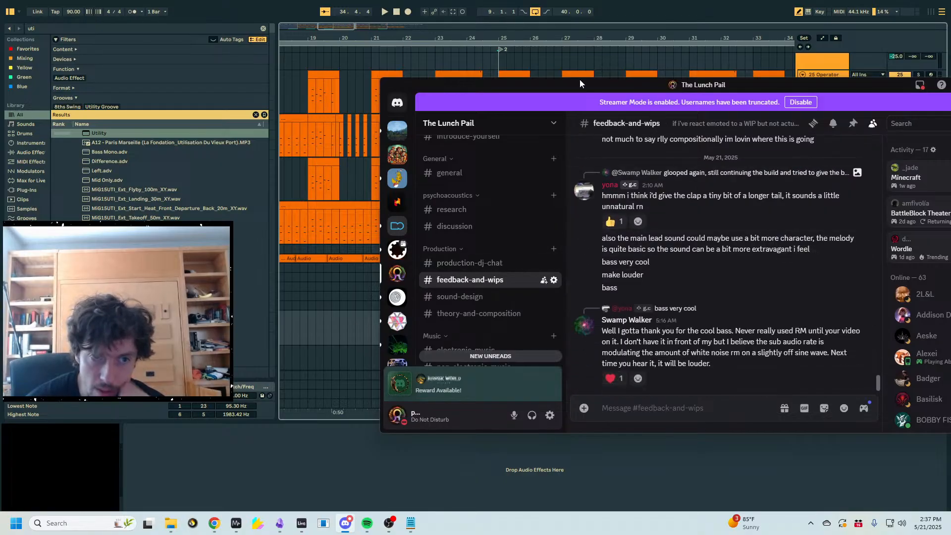
# - Return to Ableton Live, place the insert marker at 22.1.1 on the 28 Wavetable track, and review the clips across all tracks
pyautogui.hotkey('alt', 'Tab')
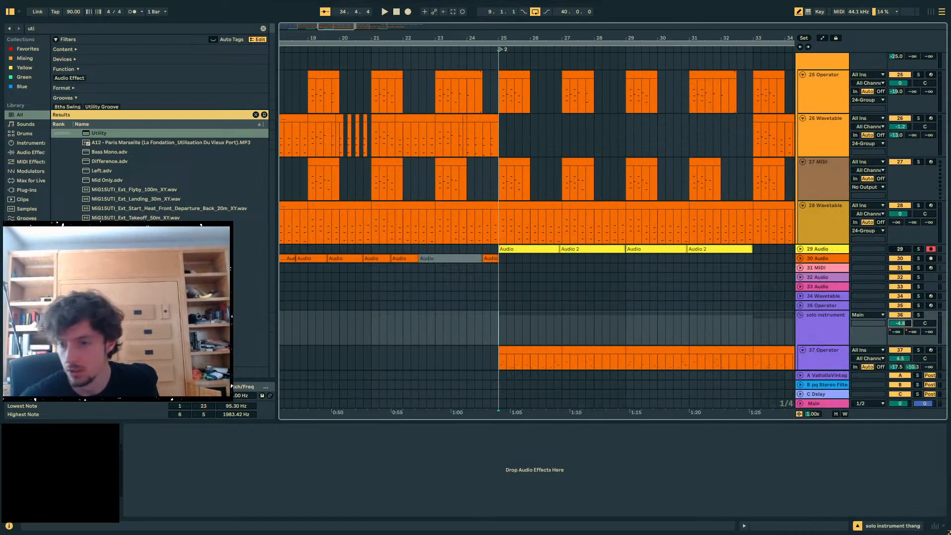
pyautogui.click(465, 229)
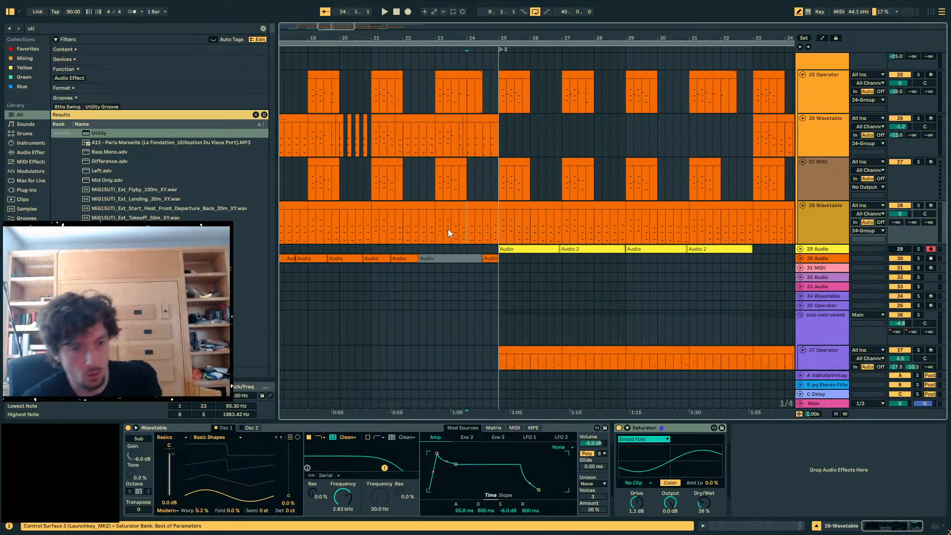
pyautogui.moveTo(439, 36); pyautogui.dragTo(516, 12)
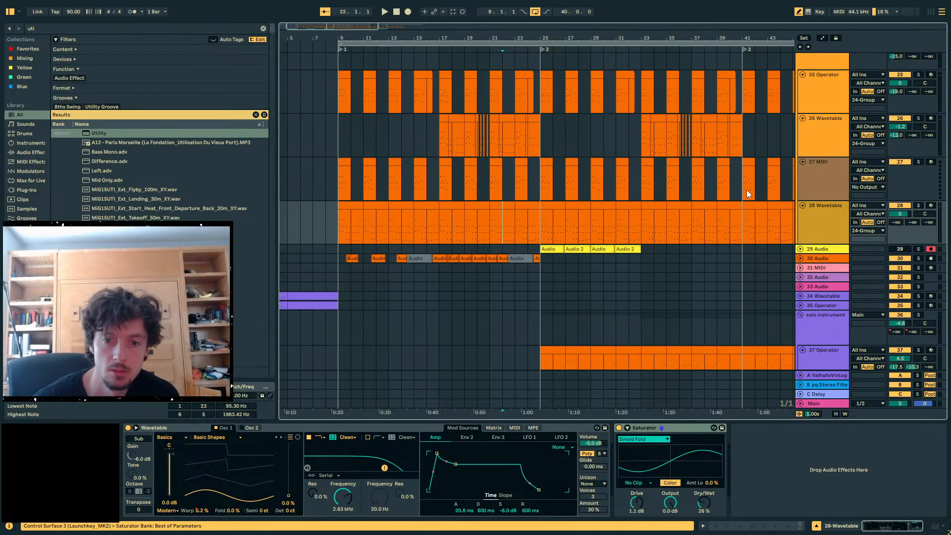
pyautogui.scroll(2, 786, 230)
pyautogui.scroll(-5, 786, 230)
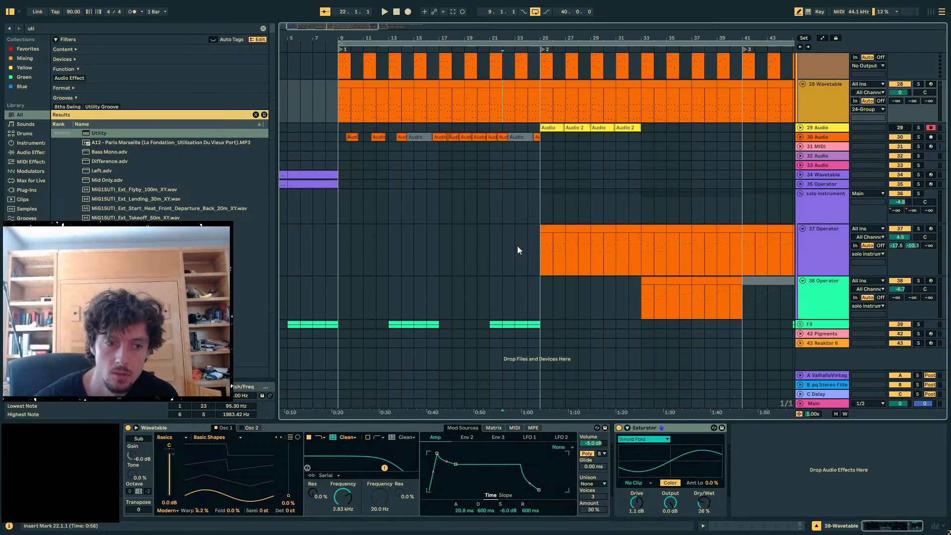
pyautogui.scroll(6, 423, 243)
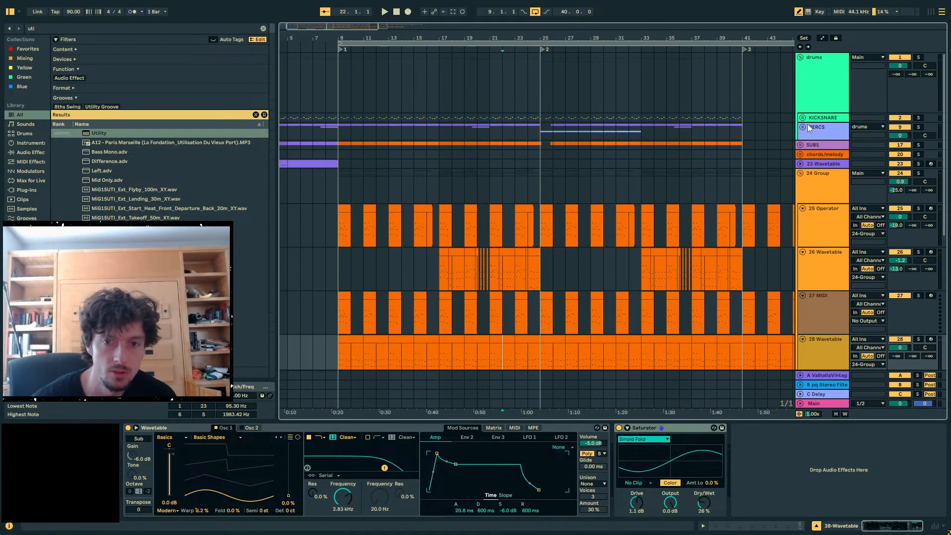
# - Unfold the PERCS and KICKSNARE groups and the nested snare group
pyautogui.click(802, 127)
pyautogui.click(802, 117)
pyautogui.scroll(-2, 803, 95)
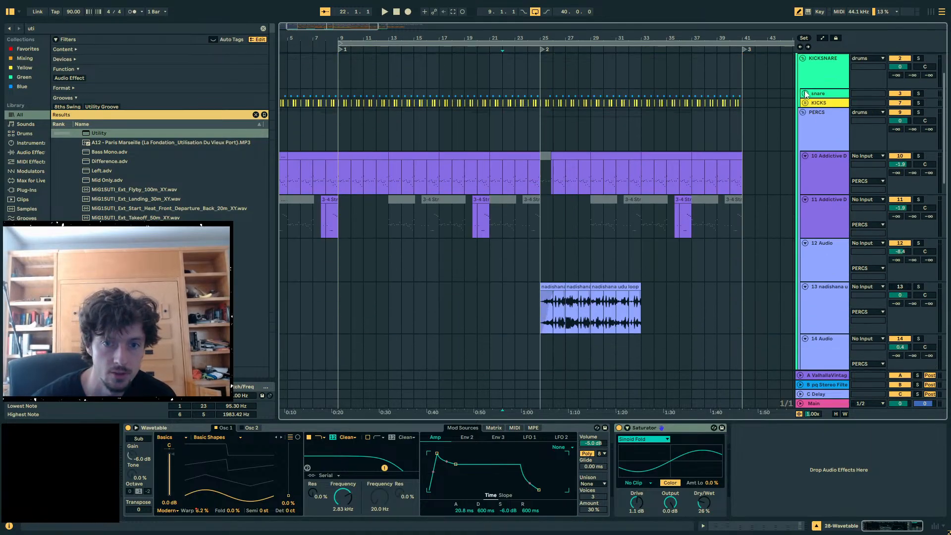
pyautogui.click(805, 93)
# - Copy the snare clip at 20.2 on the 6 Rhizomorphic track to 20.2.4 and play the fill from 19.3.3
pyautogui.scroll(-1, 539, 90)
pyautogui.moveTo(516, 33)
pyautogui.mouseDown()
pyautogui.moveTo(549, 37)
pyautogui.moveTo(571, 109)
pyautogui.mouseUp()
pyautogui.click(637, 154)
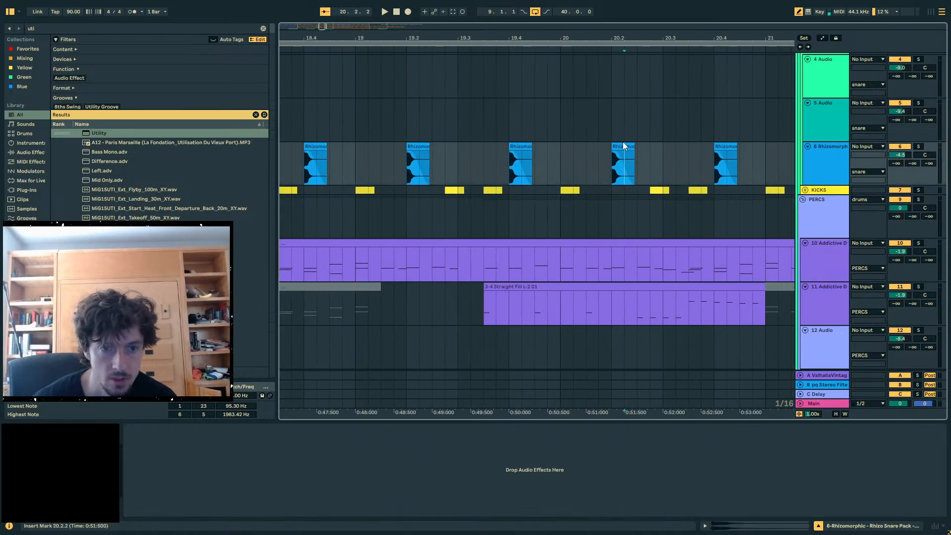
pyautogui.click(615, 144)
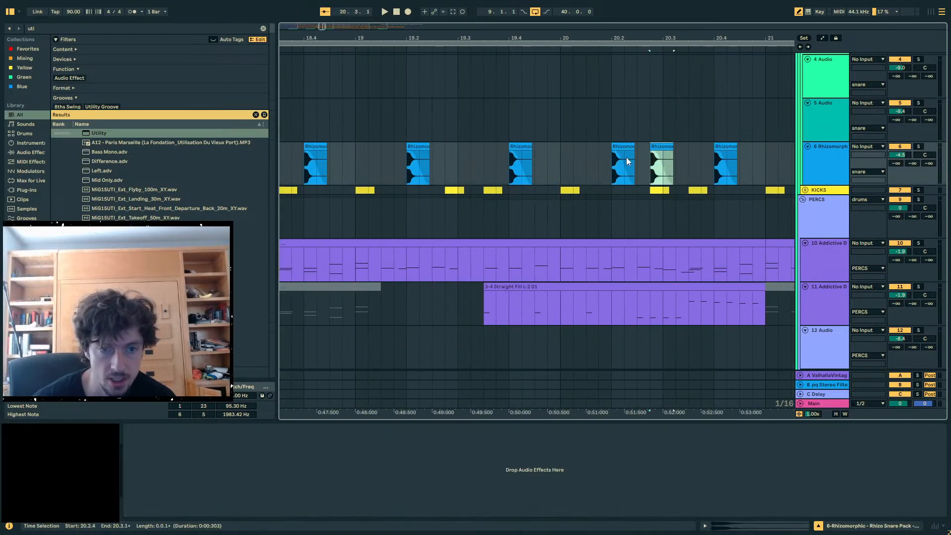
pyautogui.click(485, 159)
pyautogui.press('space')
pyautogui.press('-')
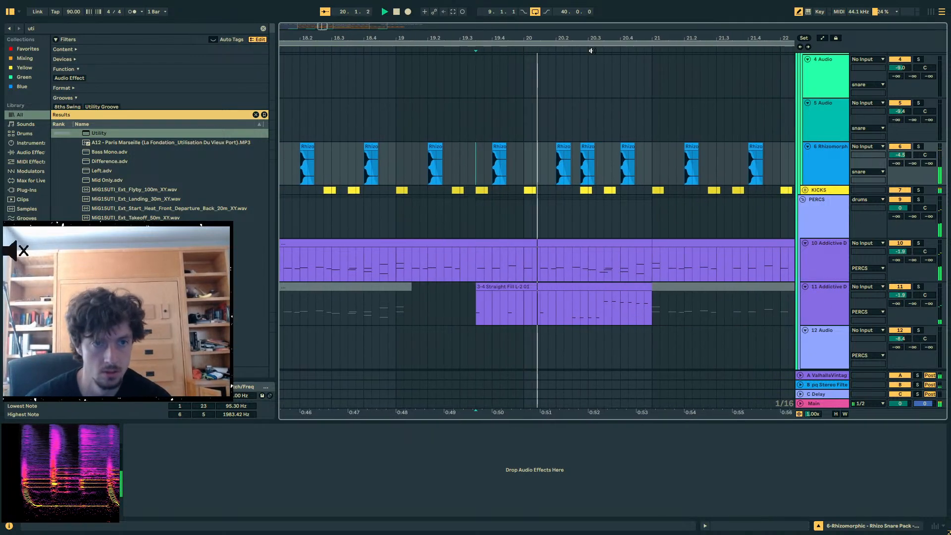
# - Unfold the KICKS group, move the kick clip at 20.2.4 to 20.2.3, and place the insert marker at 19.4.4
pyautogui.moveTo(588, 39); pyautogui.dragTo(533, 58)
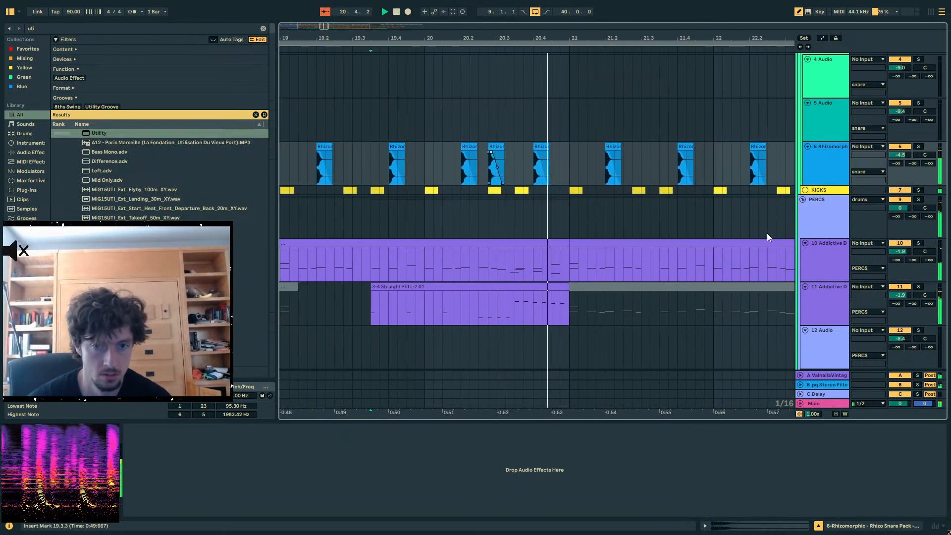
pyautogui.click(803, 193)
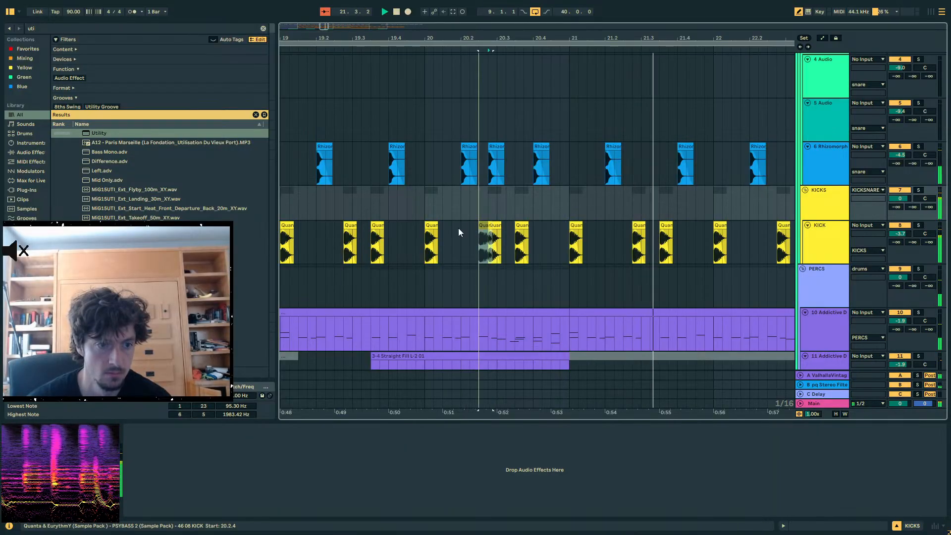
pyautogui.click(521, 242)
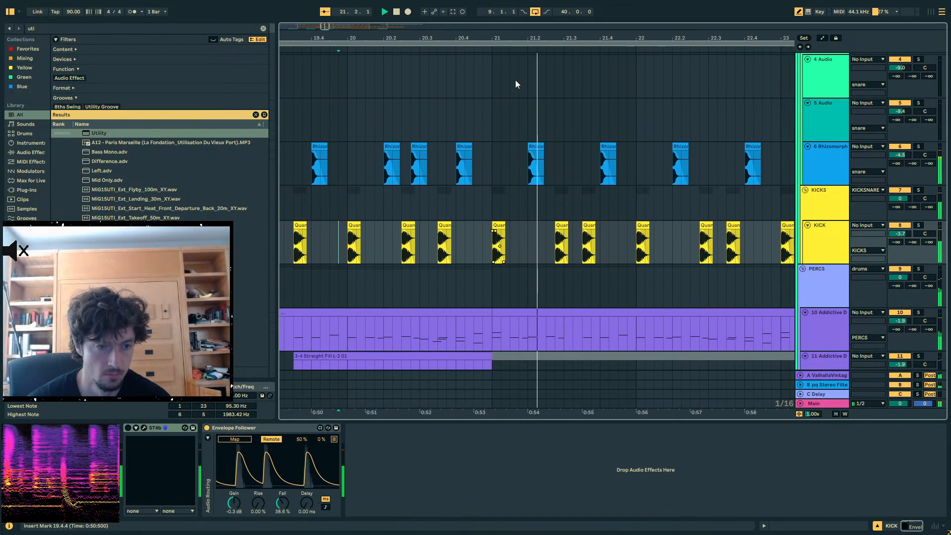
# - Duplicate the four bars of snare clips from 17.1.1 to 21.1.1 on the 6 Rhizomorphic track into 21.1.1 to 25.1.1
pyautogui.moveTo(499, 39); pyautogui.dragTo(508, 7)
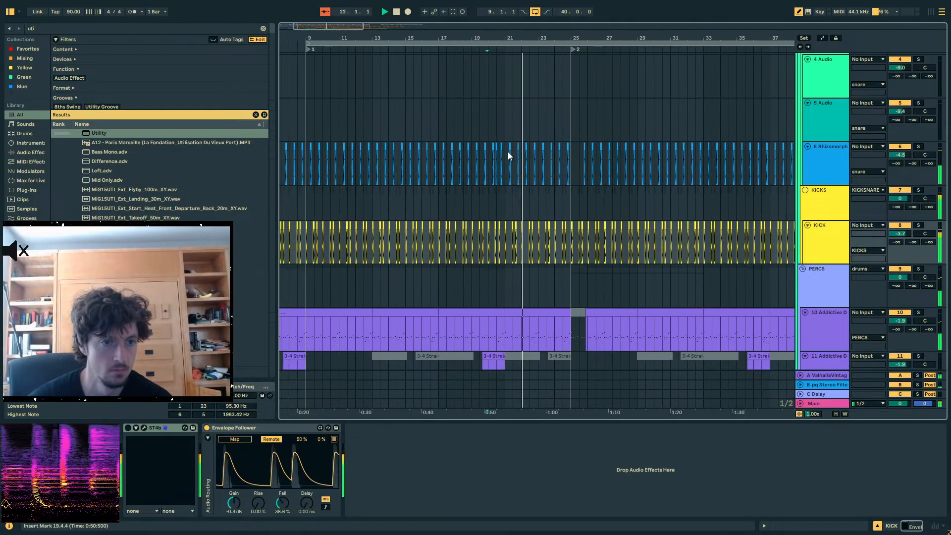
pyautogui.moveTo(506, 157); pyautogui.dragTo(451, 166)
pyautogui.hotkey('ctrl', 'd')
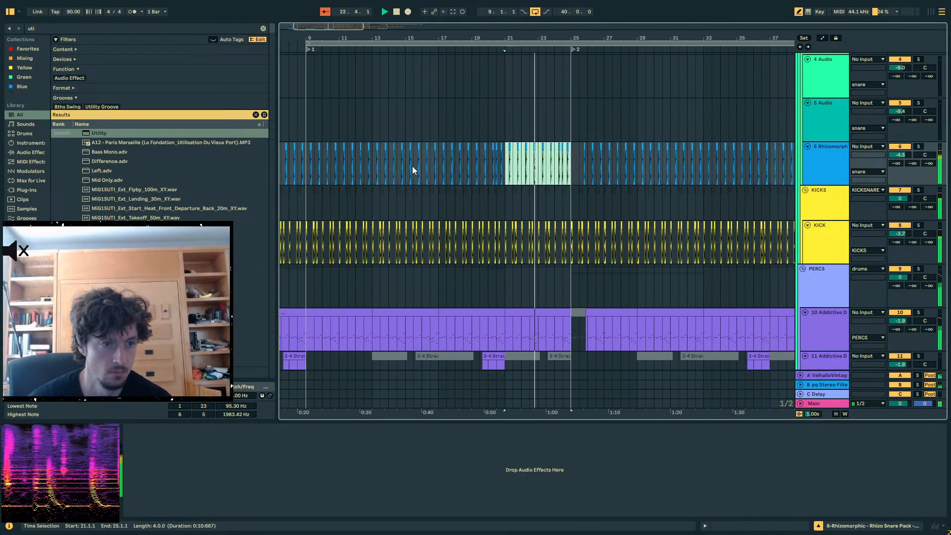
pyautogui.click(372, 168)
pyautogui.moveTo(372, 167); pyautogui.dragTo(438, 174)
# - Duplicate the four bars from 17.1.1 on the 11 Addictive Drums track to 21.1.1, and repeat the duplication to bar 25
pyautogui.scroll(-4, 480, 235)
pyautogui.moveTo(512, 260)
pyautogui.mouseDown()
pyautogui.moveTo(480, 266)
pyautogui.moveTo(504, 259)
pyautogui.mouseUp()
pyautogui.hotkey('ctrl', 'd')
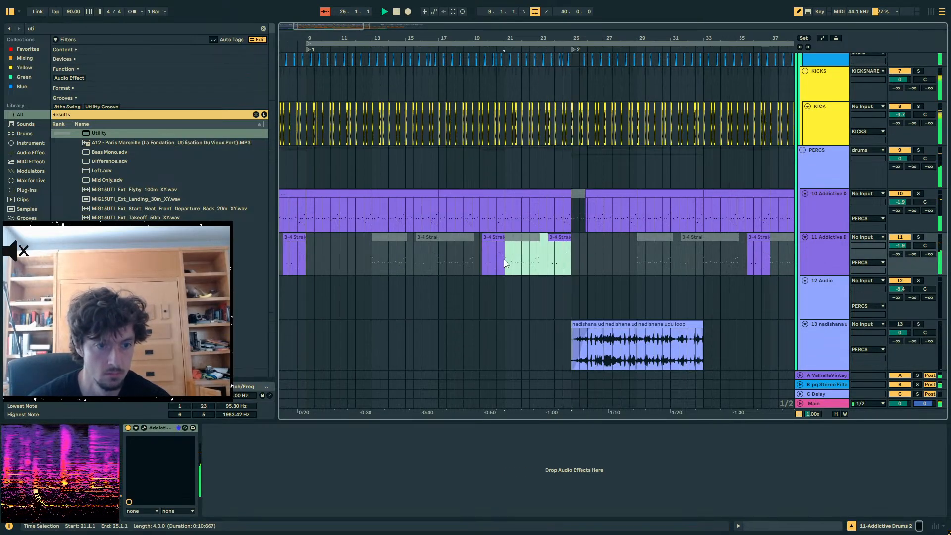
pyautogui.scroll(2, 551, 272)
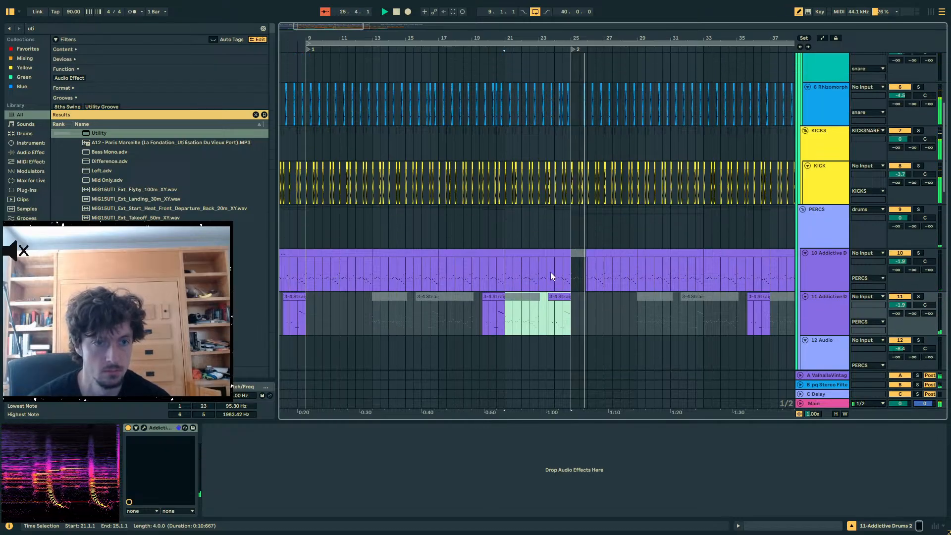
pyautogui.hotkey('ctrl', 'd')
pyautogui.scroll(-12, 544, 267)
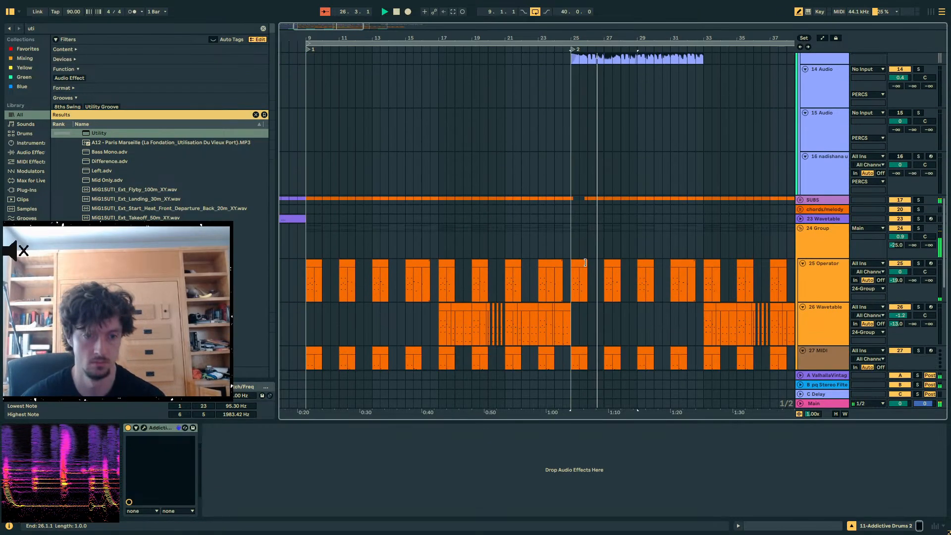
# - Lower the send B level of the 37 Operator track to -12.8
pyautogui.scroll(-6, 602, 277)
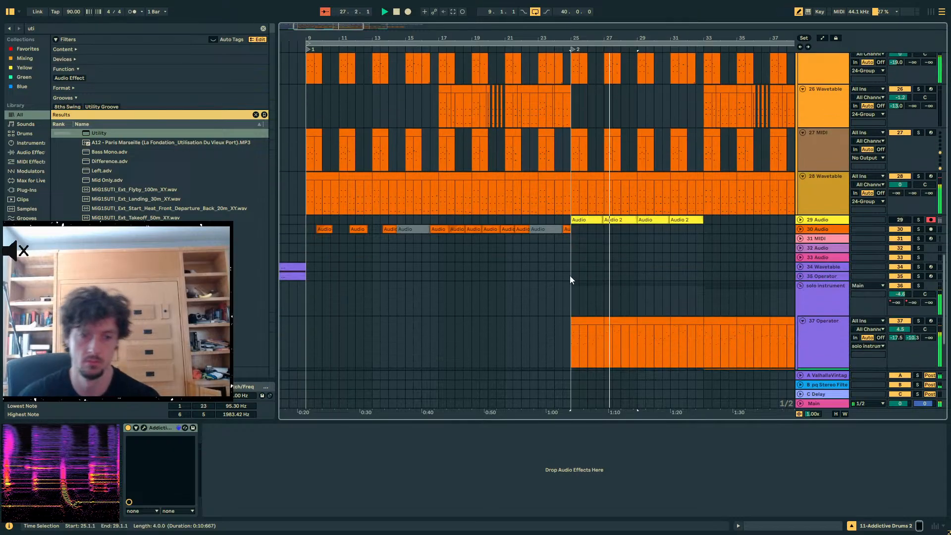
pyautogui.click(818, 278)
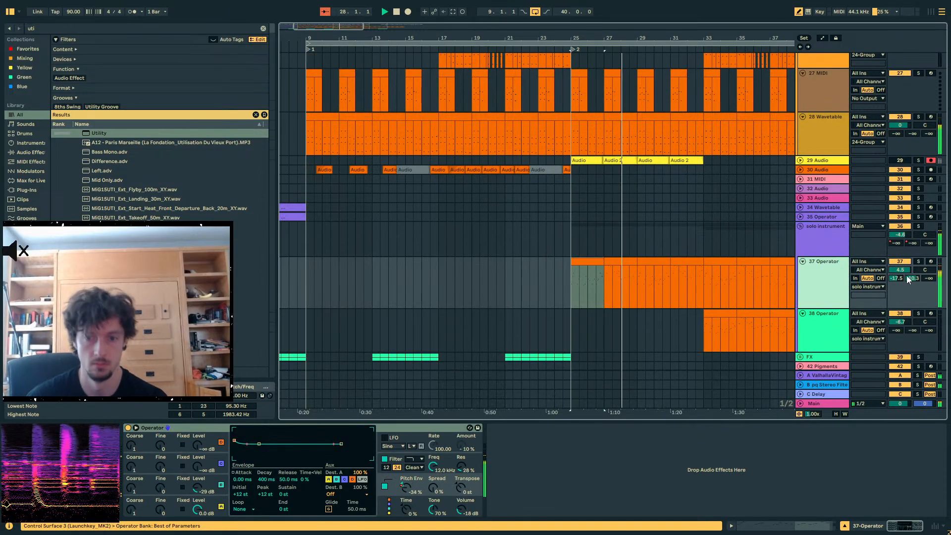
pyautogui.moveTo(908, 276); pyautogui.dragTo(908, 282)
# - Display automation for the 37 Operator track and reshape its Pe Amount curve just before bar 29
pyautogui.click(630, 261)
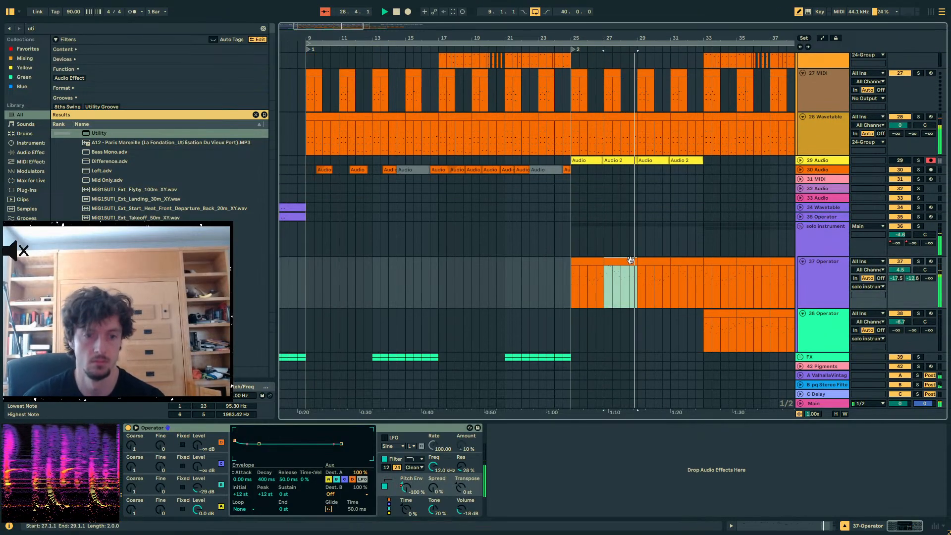
pyautogui.press('a')
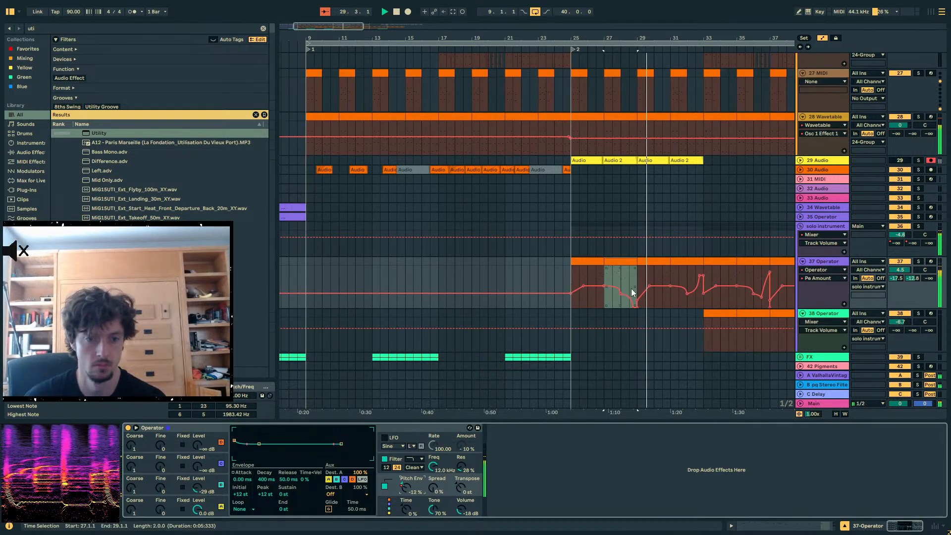
pyautogui.moveTo(631, 302); pyautogui.dragTo(638, 288)
# - Examine all the notes of the 37 Operator clip at 29.1.1, then stop playback with automation displayed
pyautogui.click(649, 261)
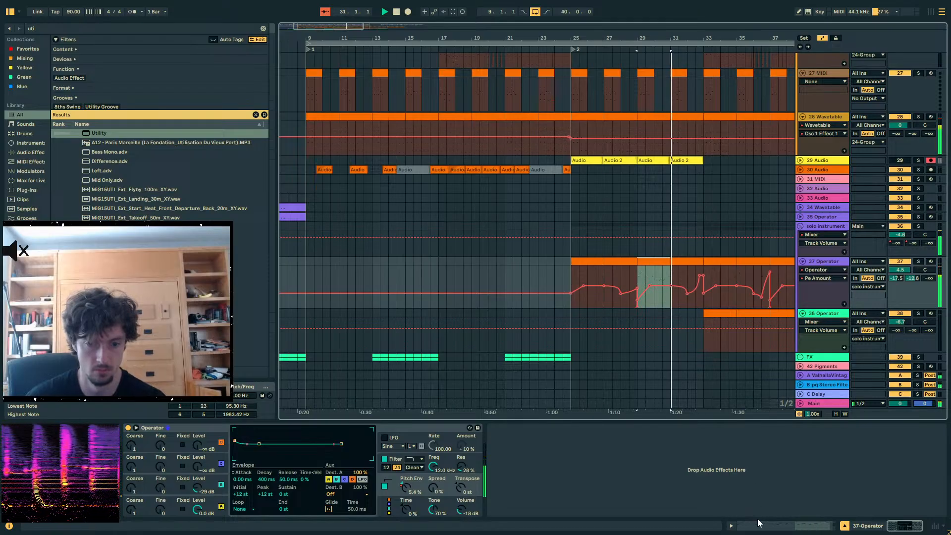
pyautogui.press('a')
pyautogui.hotkey('shift', 'Tab')
pyautogui.hotkey('ctrl', 'a')
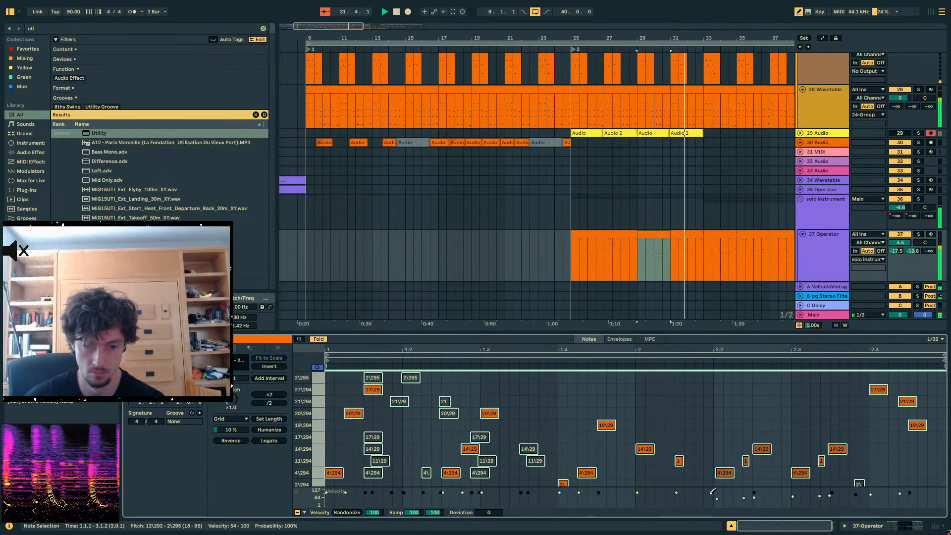
pyautogui.press('a')
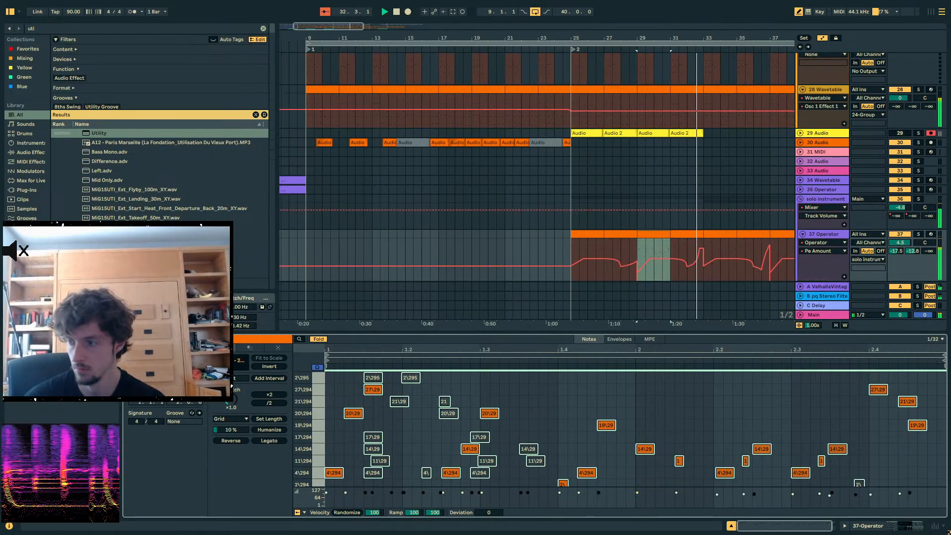
pyautogui.click(687, 187)
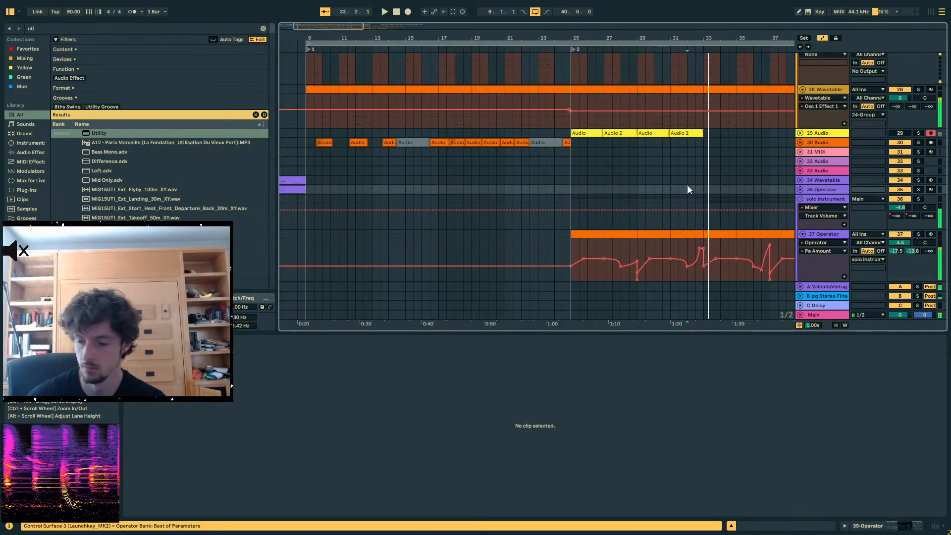
pyautogui.press('+')
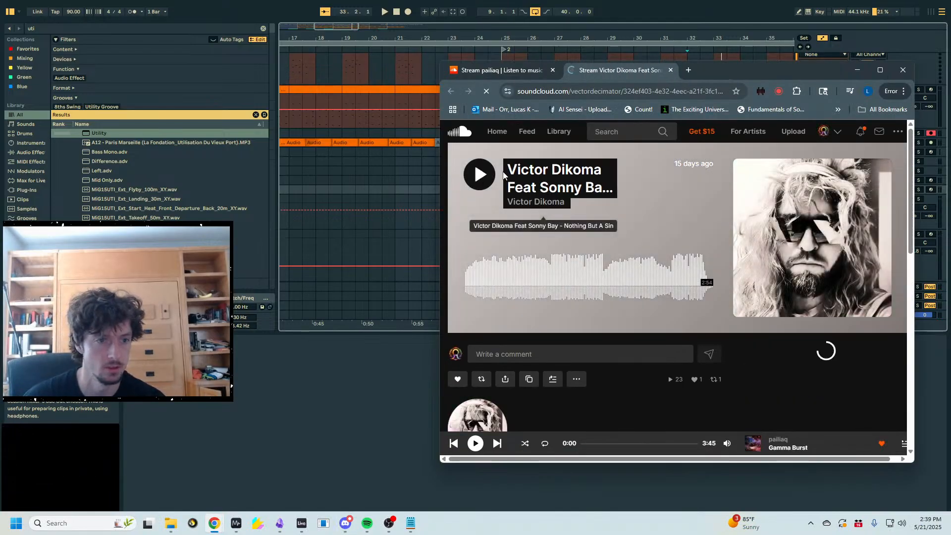
# - In the browser, play the SoundCloud track Nothing But A Sin and enlarge and reposition the spectrogram window over the page
pyautogui.click(484, 175)
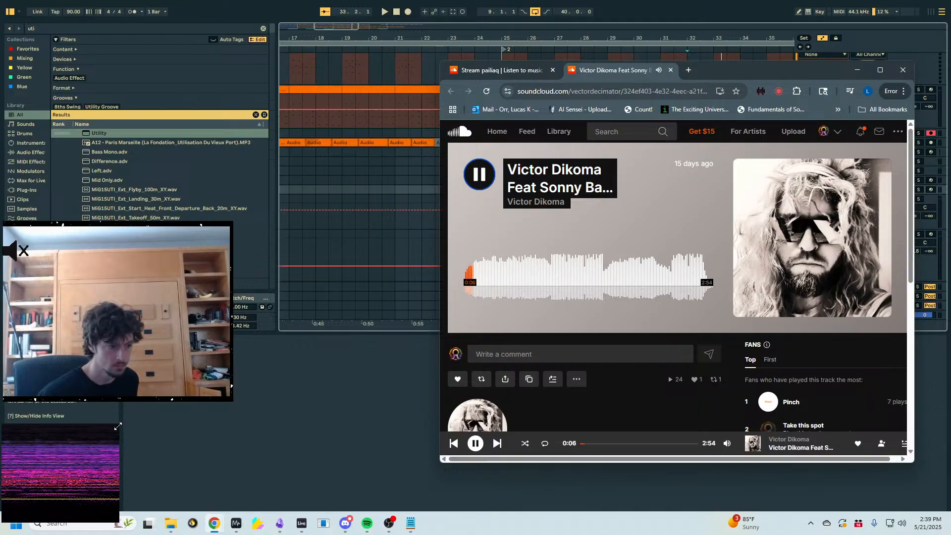
pyautogui.moveTo(119, 424); pyautogui.dragTo(700, 172)
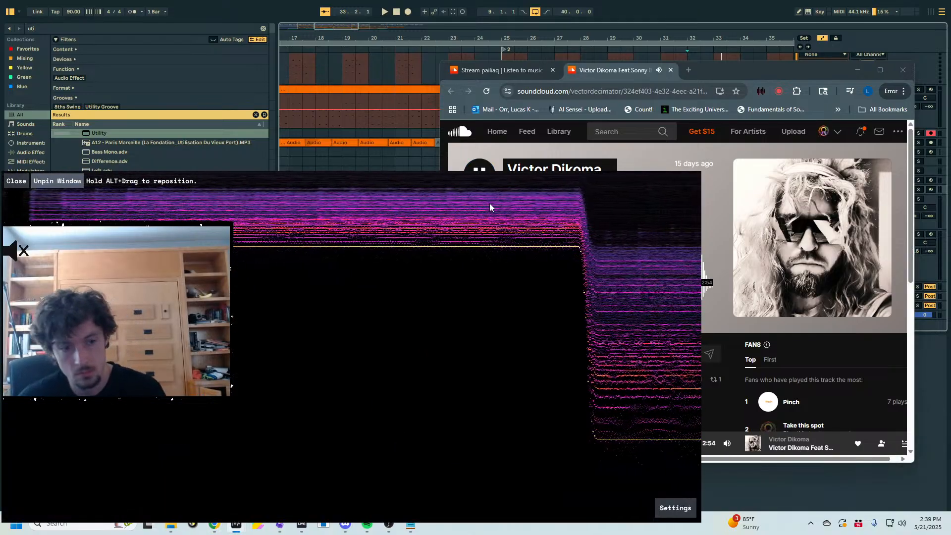
pyautogui.moveTo(489, 206); pyautogui.dragTo(623, 104)
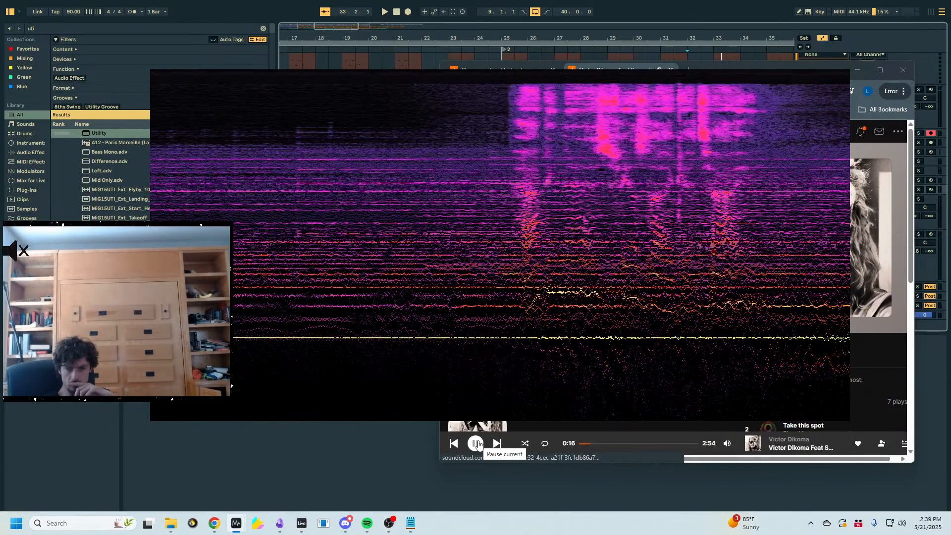
# - Examine the opening section of the SoundCloud track on the spectrogram, pausing and resuming playback between 0:17 and 0:52
pyautogui.click(477, 443)
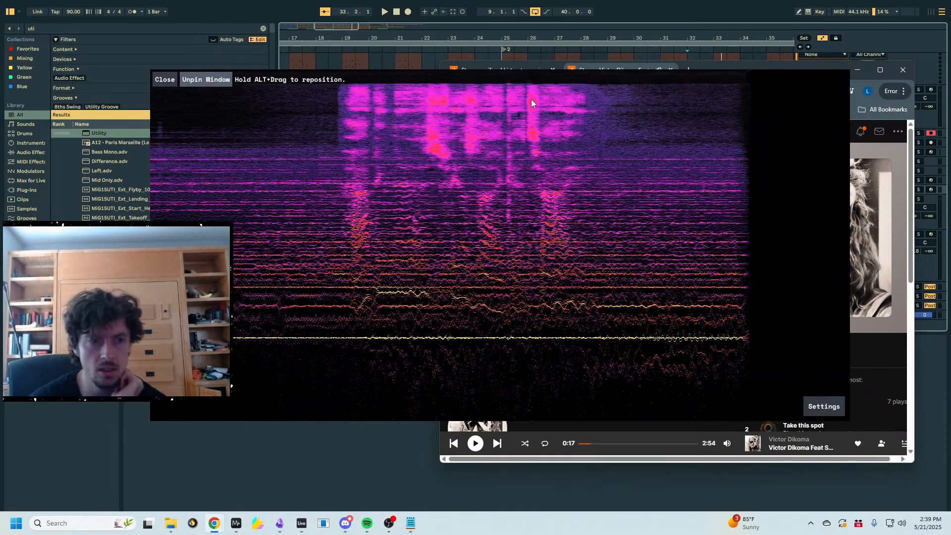
pyautogui.moveTo(529, 100); pyautogui.dragTo(395, 118)
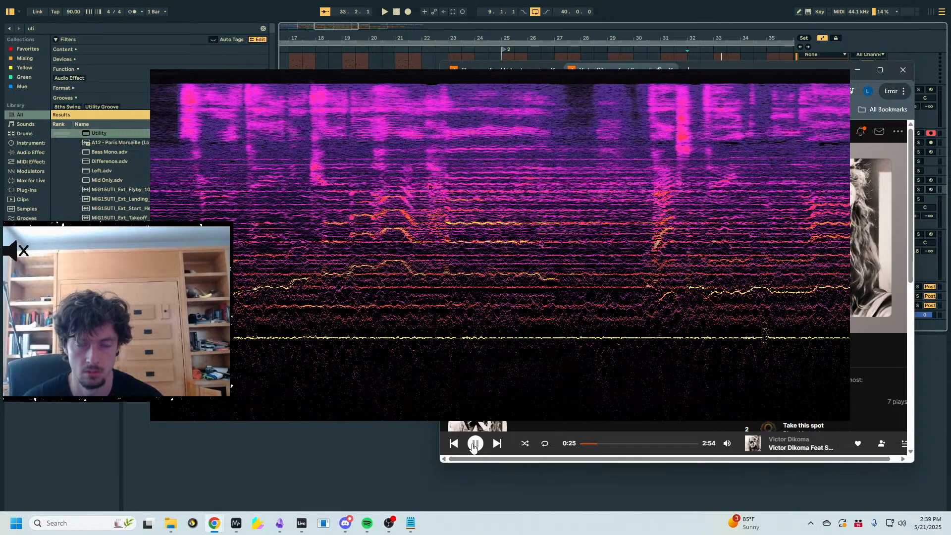
pyautogui.click(474, 443)
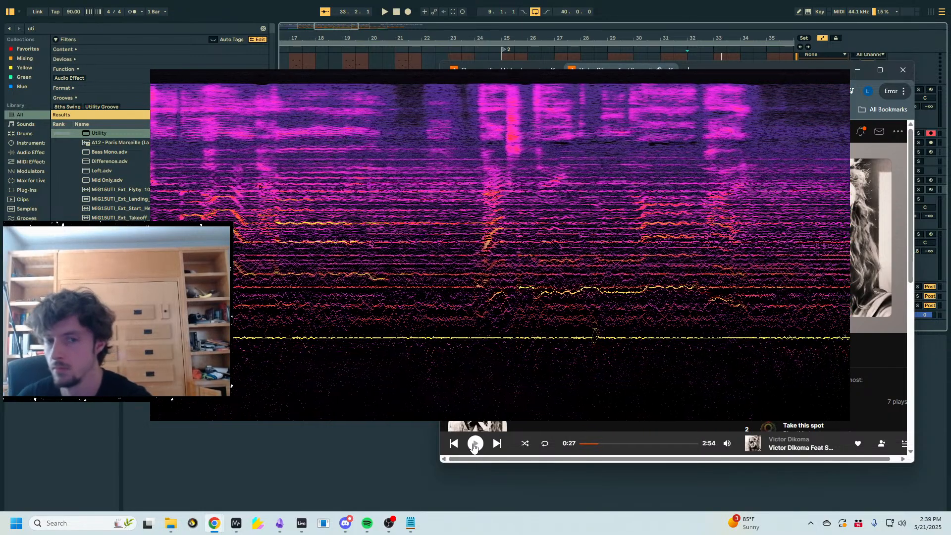
pyautogui.click(587, 141)
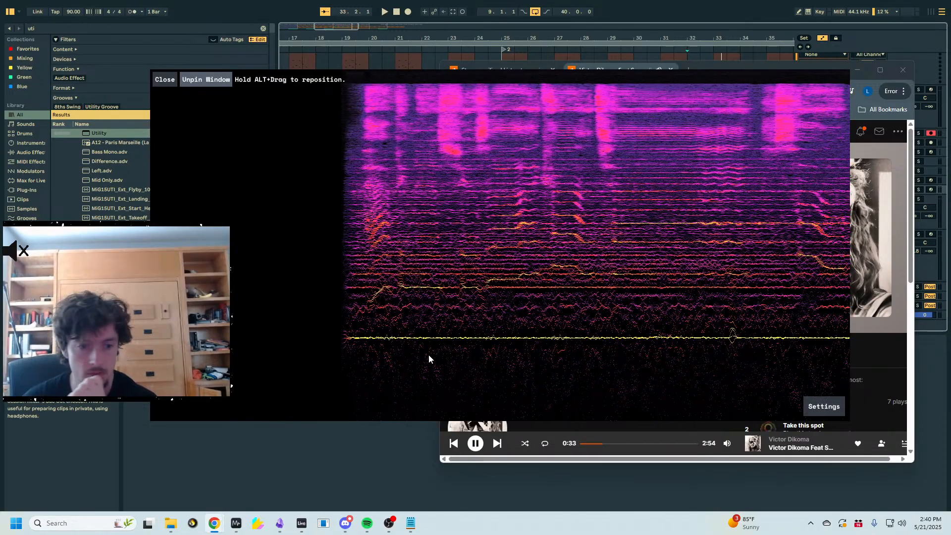
pyautogui.click(476, 448)
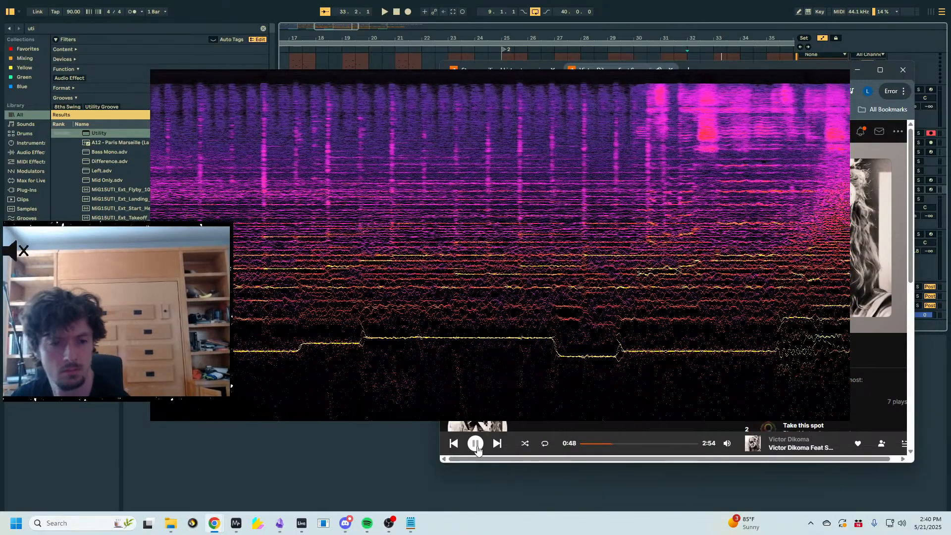
pyautogui.click(475, 443)
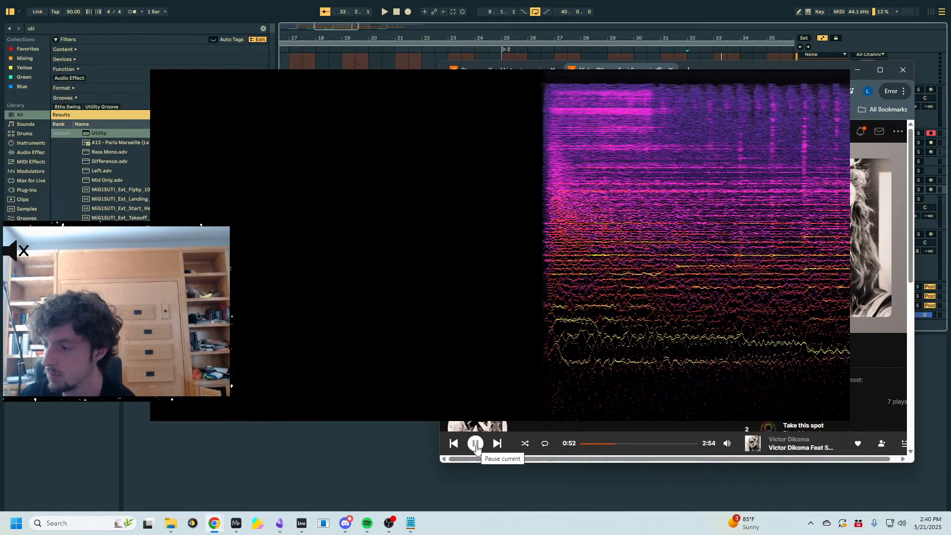
pyautogui.click(474, 445)
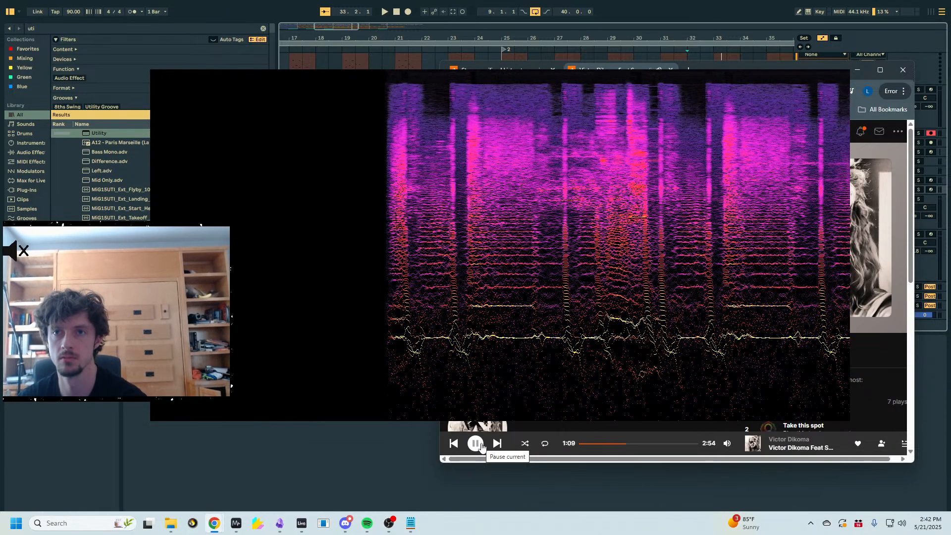
# - Examine the section after the intro on the spectrogram, pausing the track at 1:10 and 1:36 before resuming
pyautogui.click(476, 444)
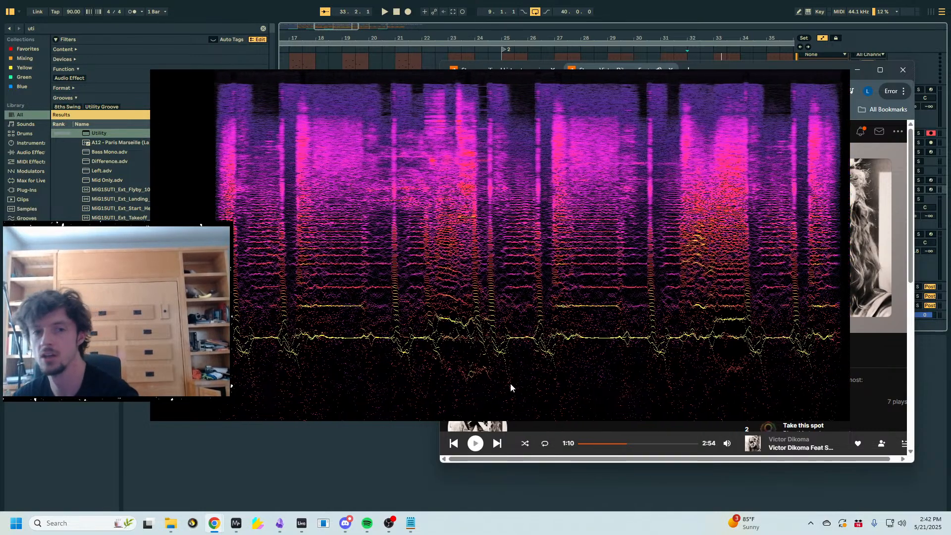
pyautogui.moveTo(631, 185)
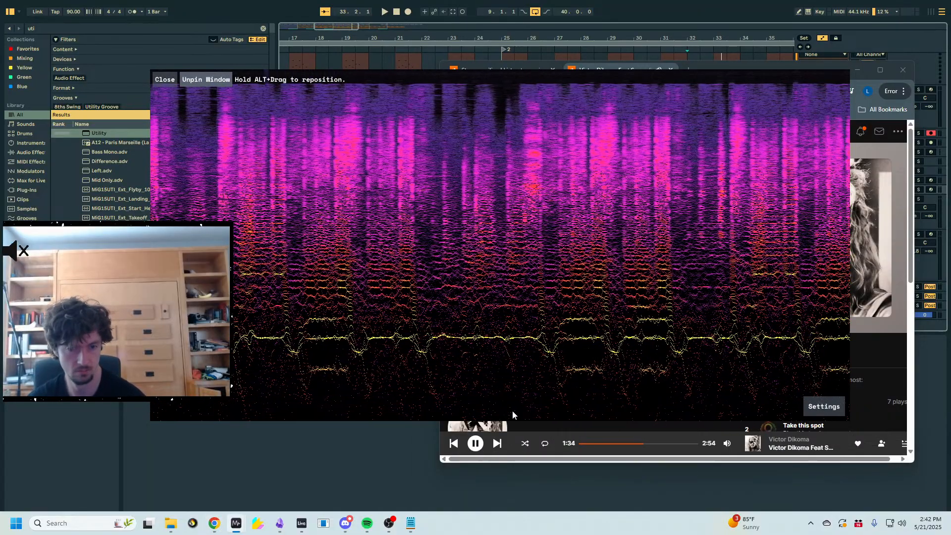
pyautogui.click(476, 444)
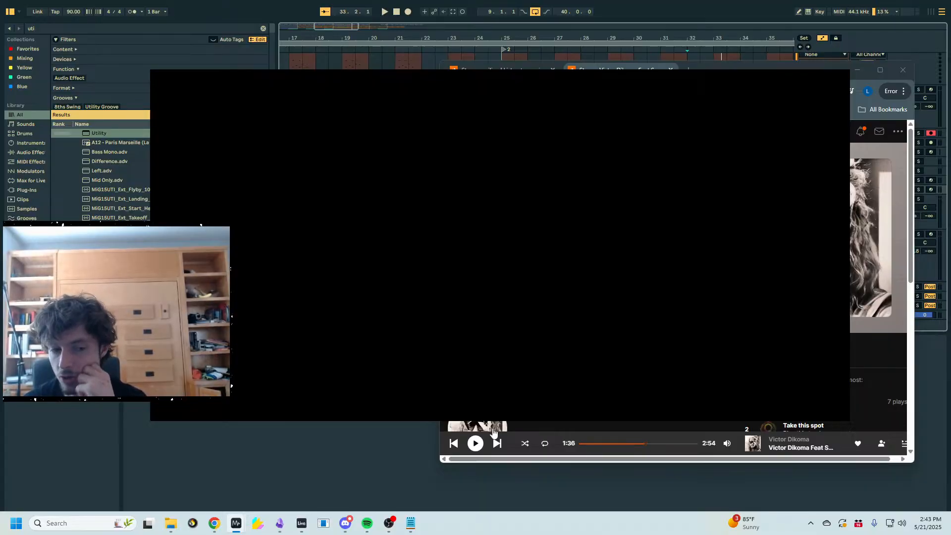
pyautogui.click(477, 443)
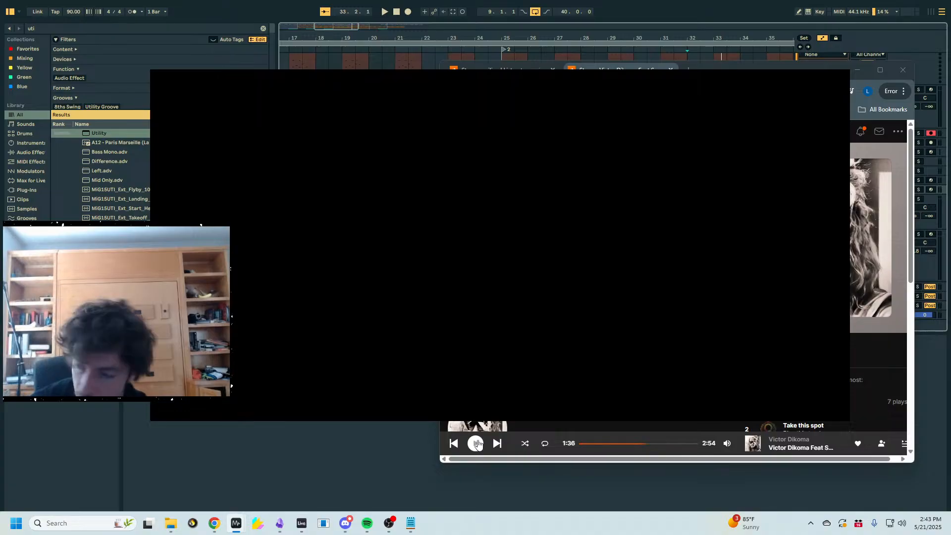
pyautogui.moveTo(467, 416)
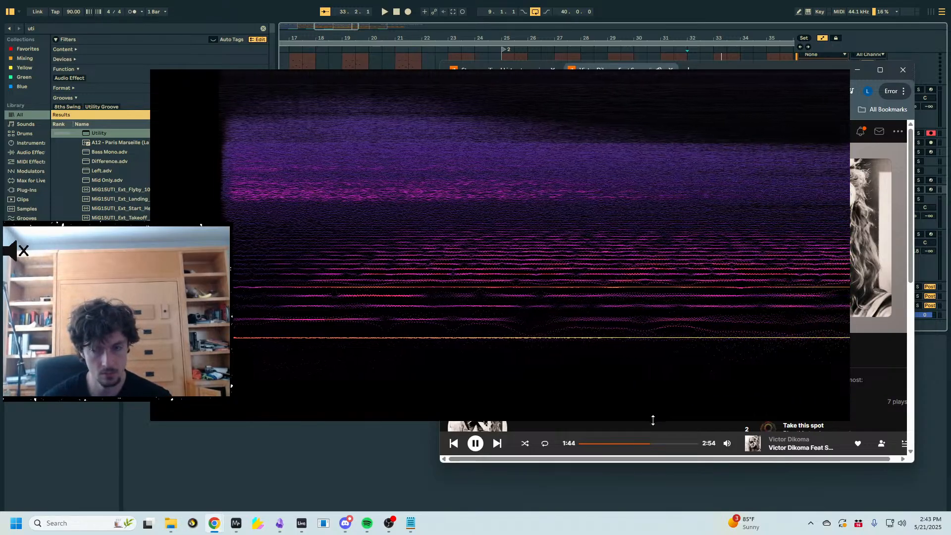
# - Listen to the rest of the track with the spectrogram, pausing at 2:16 and 2:49 to examine the displayed frequencies
pyautogui.hotkey('alt', 'Tab')
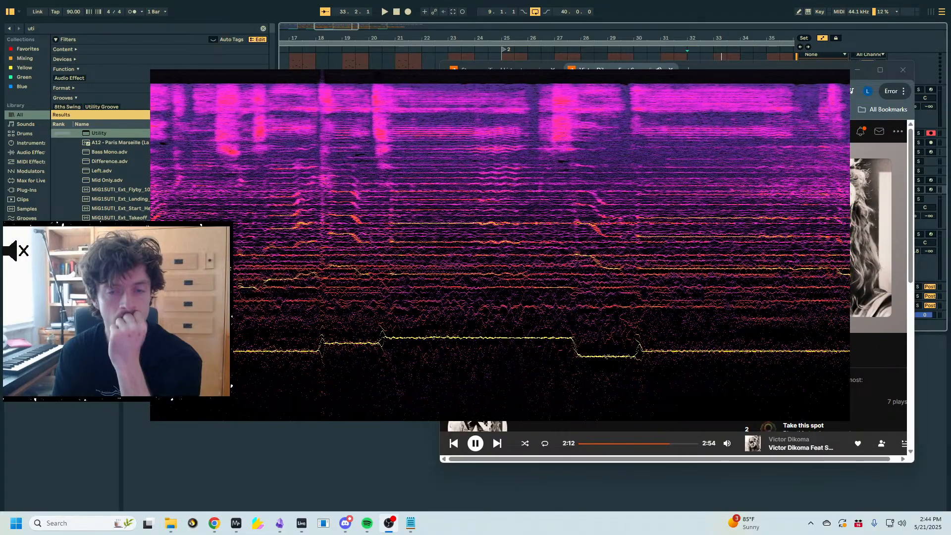
pyautogui.moveTo(519, 115)
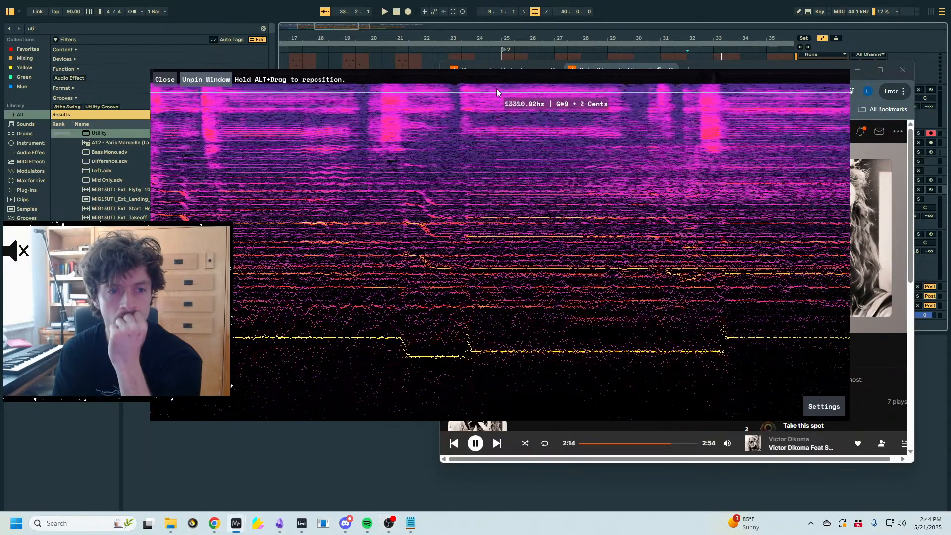
pyautogui.click(475, 443)
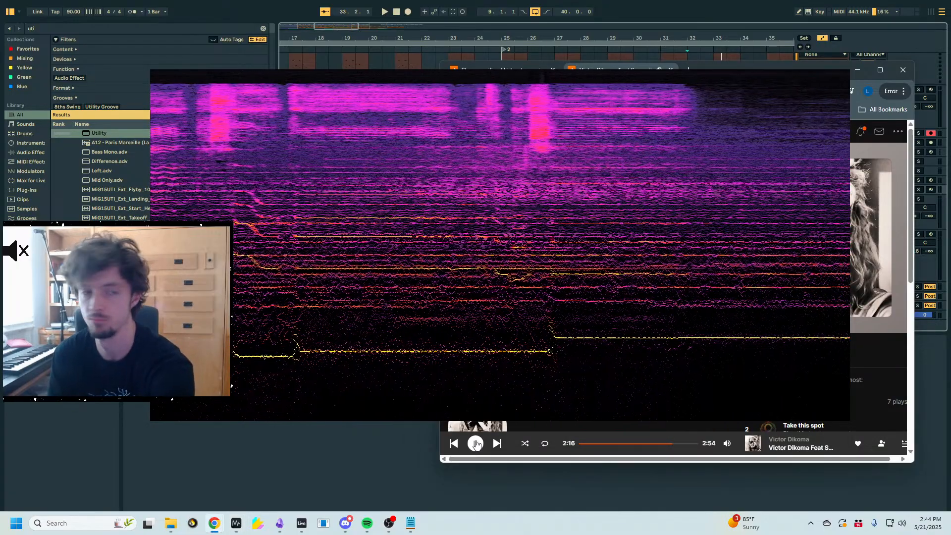
pyautogui.moveTo(414, 100)
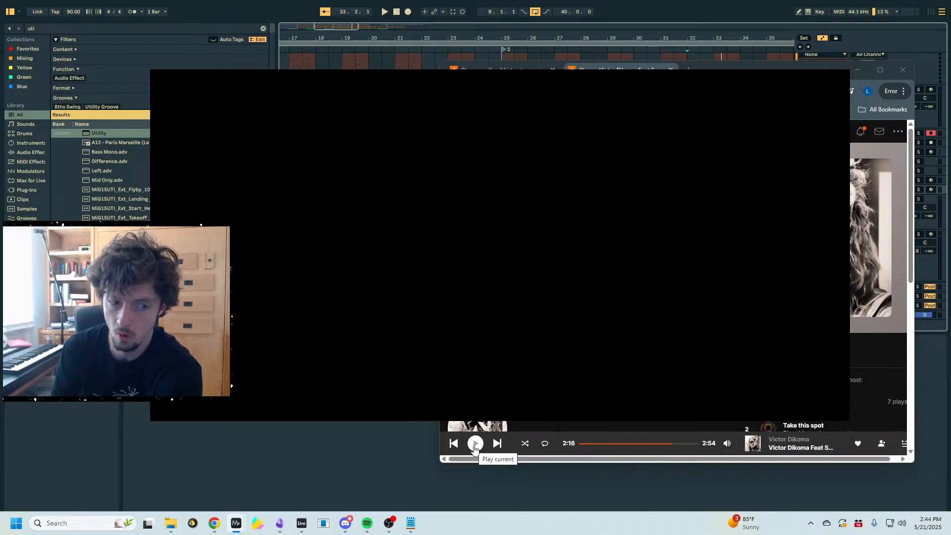
pyautogui.click(475, 443)
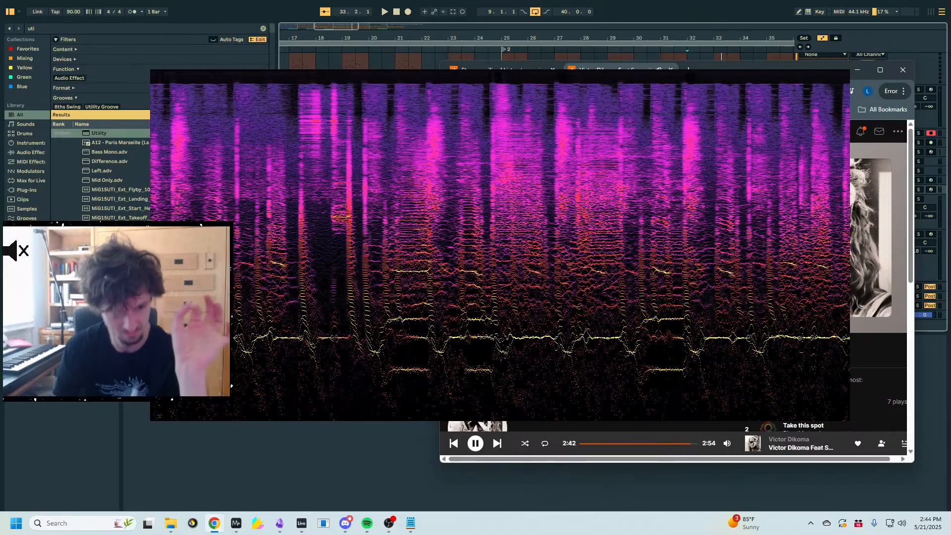
pyautogui.click(695, 339)
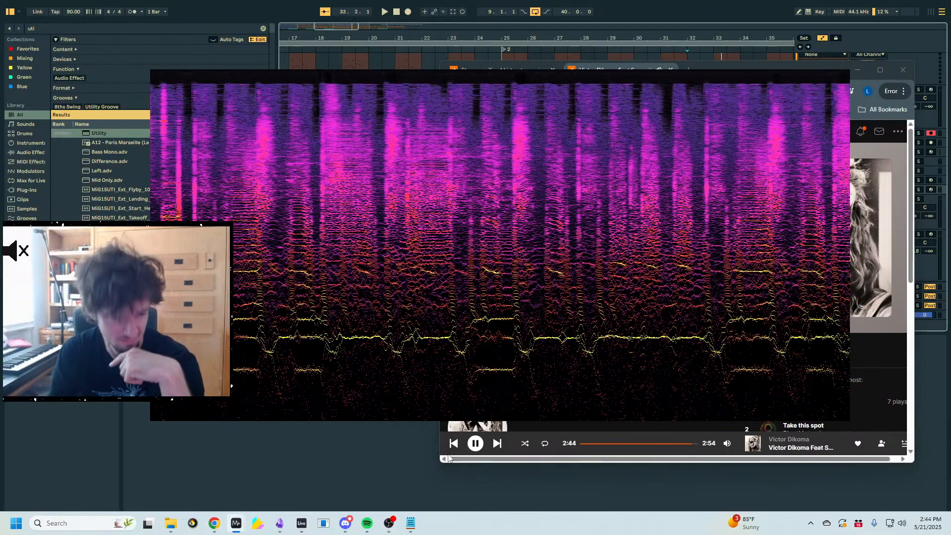
pyautogui.moveTo(345, 527)
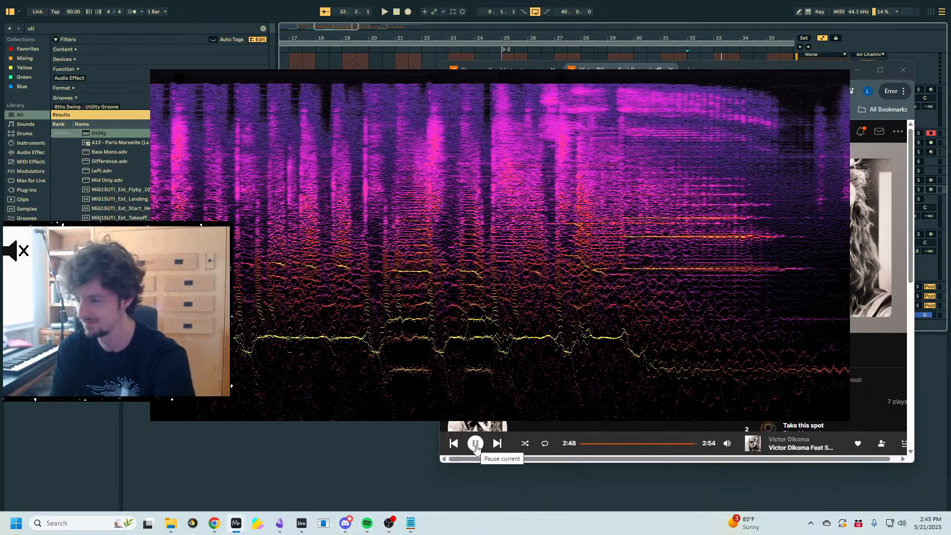
pyautogui.click(476, 443)
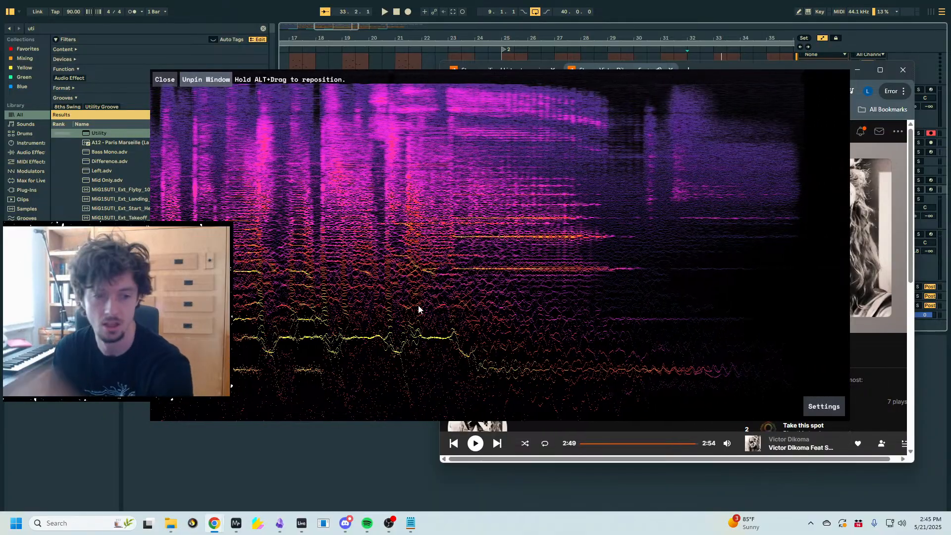
pyautogui.moveTo(476, 333); pyautogui.dragTo(420, 293)
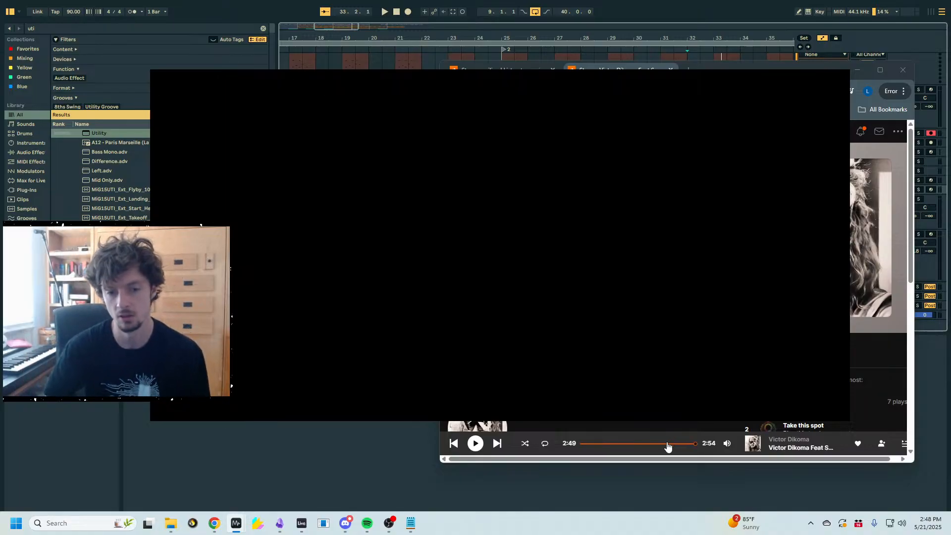
# - Move the track's playback position back to 2:01, resume playback and skip slightly ahead to rehear the later section
pyautogui.click(662, 444)
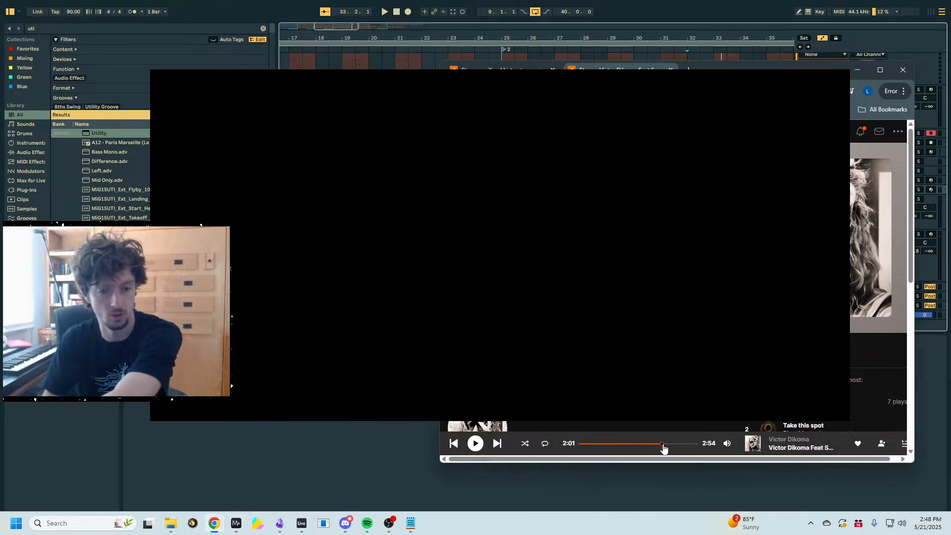
pyautogui.click(476, 443)
pyautogui.click(667, 444)
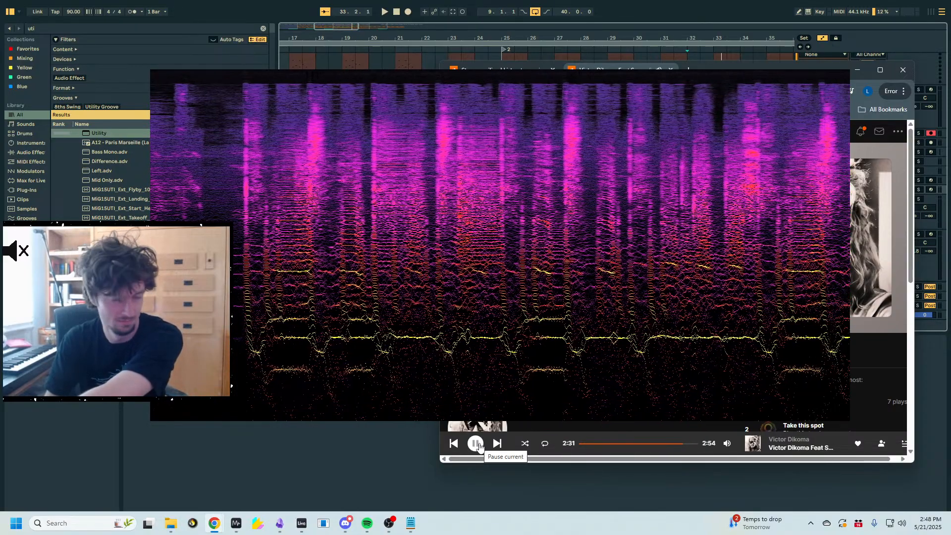
# - Listen to the track's final section with the spectrogram, pausing at 2:32 and 2:49 to examine the displayed frequencies
pyautogui.click(475, 443)
pyautogui.click(545, 341)
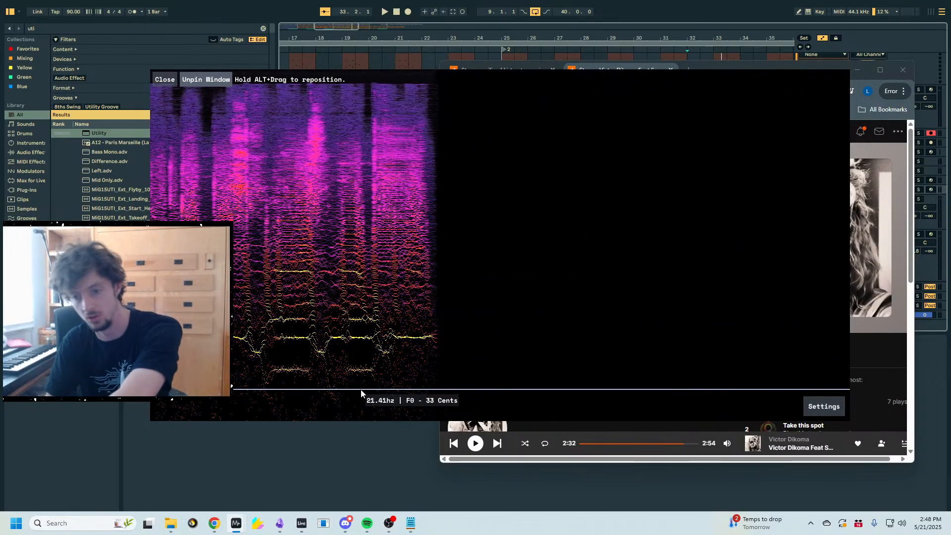
pyautogui.click(478, 447)
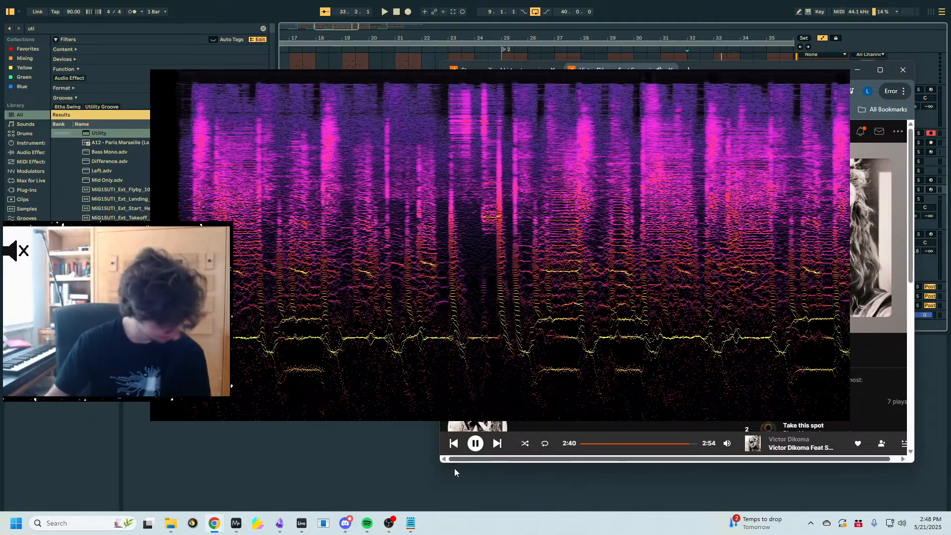
pyautogui.click(345, 522)
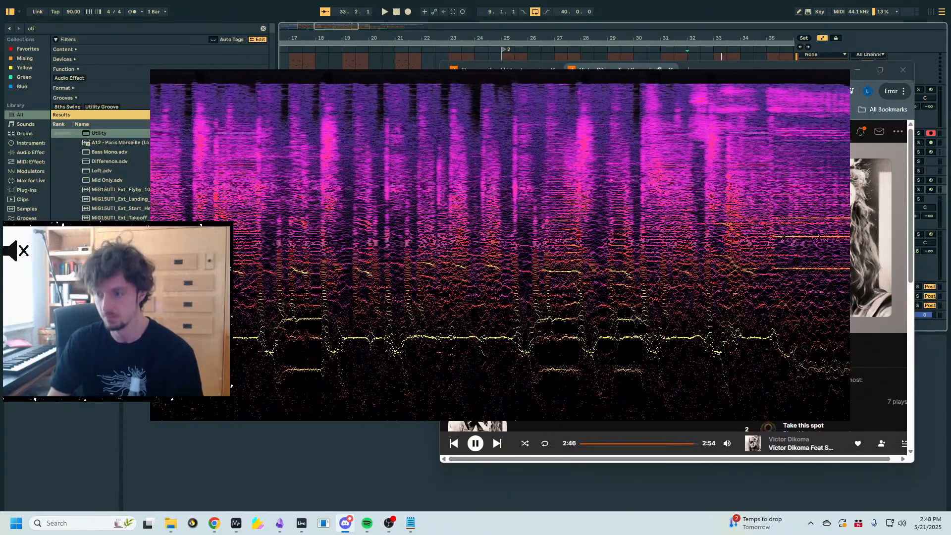
pyautogui.click(475, 444)
pyautogui.click(476, 444)
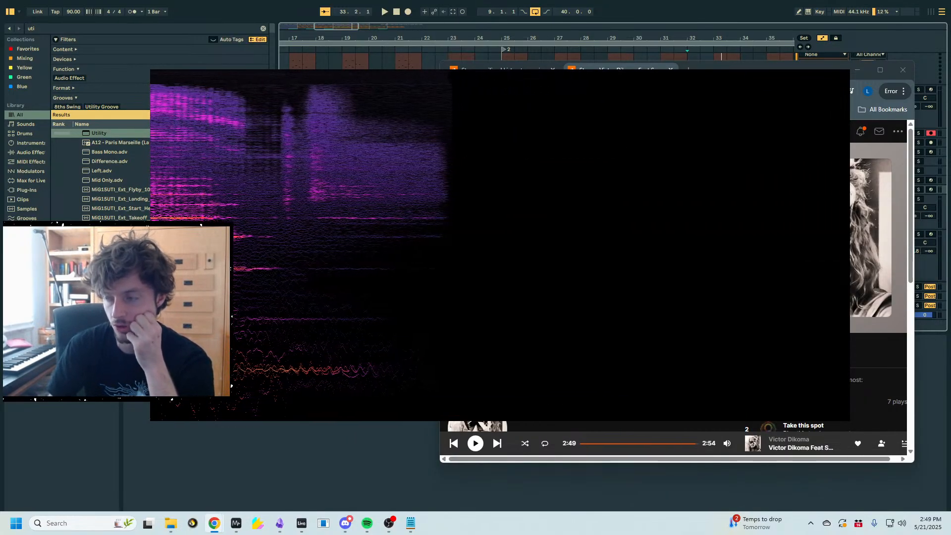
pyautogui.moveTo(662, 257)
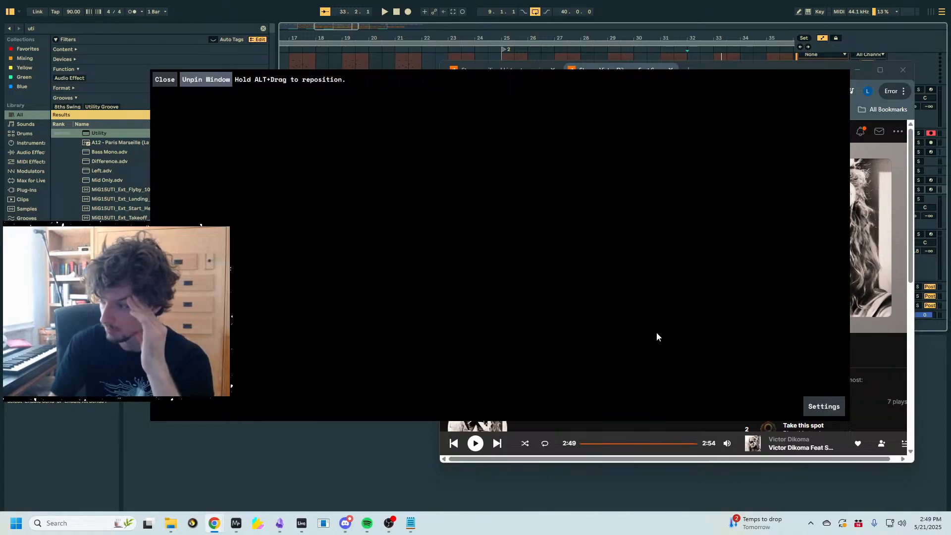
# - Switch back to Ableton Live, shrink the floating spectrogram to a small window below the browser and enlarge the arrangement area
pyautogui.click(379, 451)
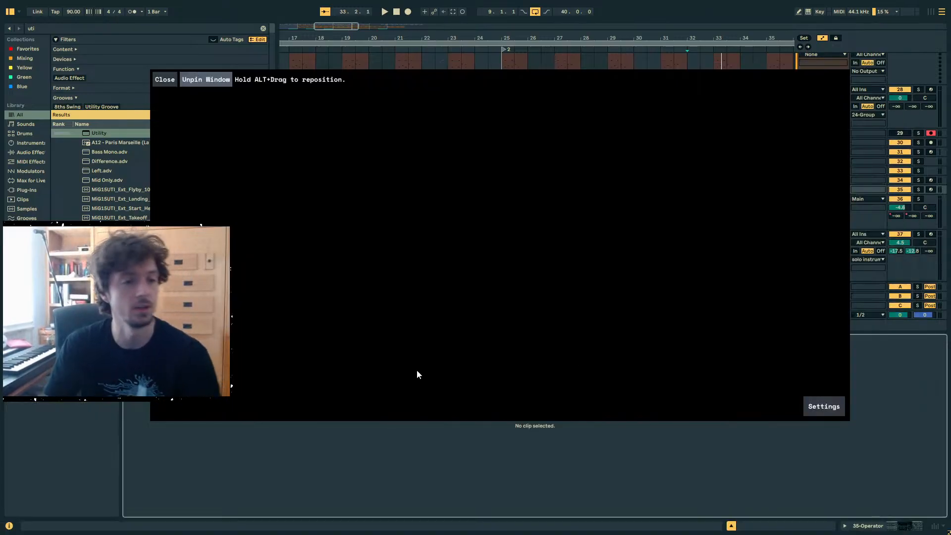
pyautogui.click(134, 204)
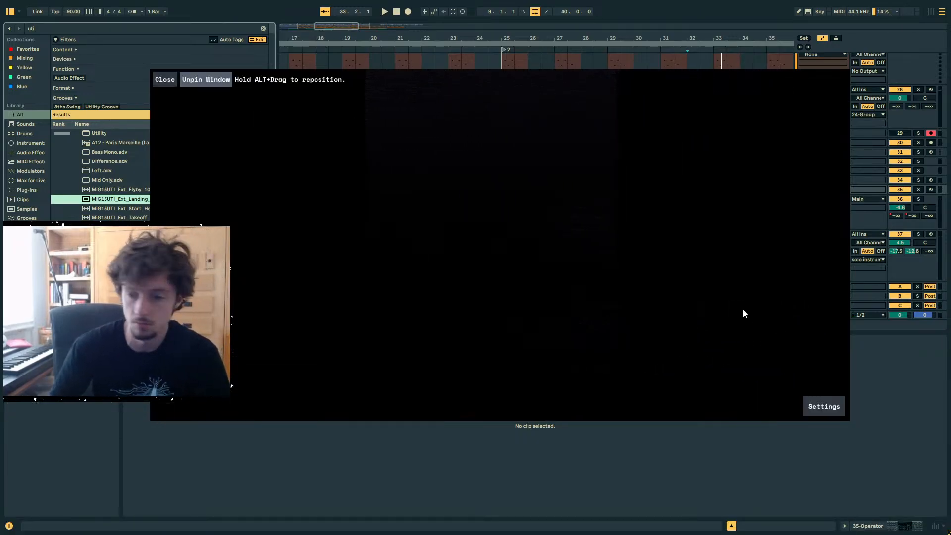
pyautogui.moveTo(277, 106); pyautogui.dragTo(246, 217)
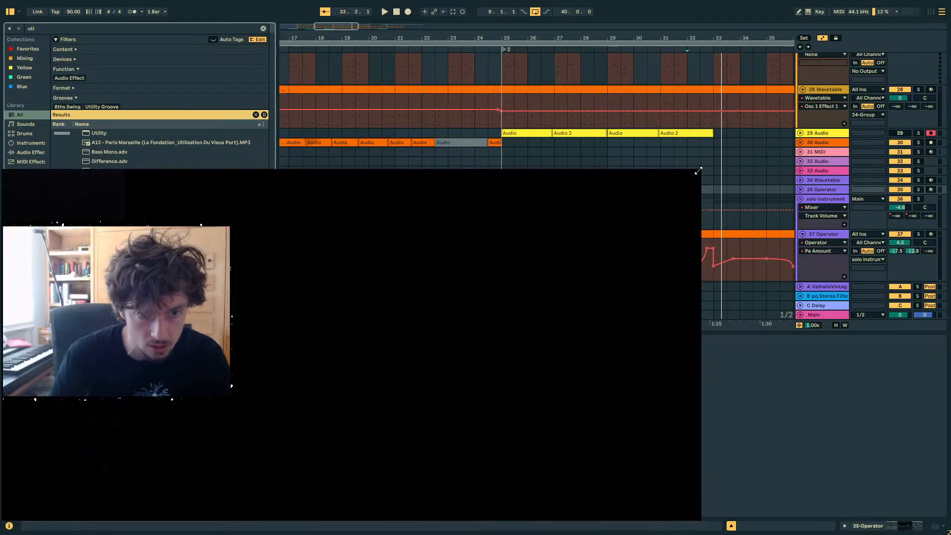
pyautogui.moveTo(701, 176); pyautogui.dragTo(119, 423)
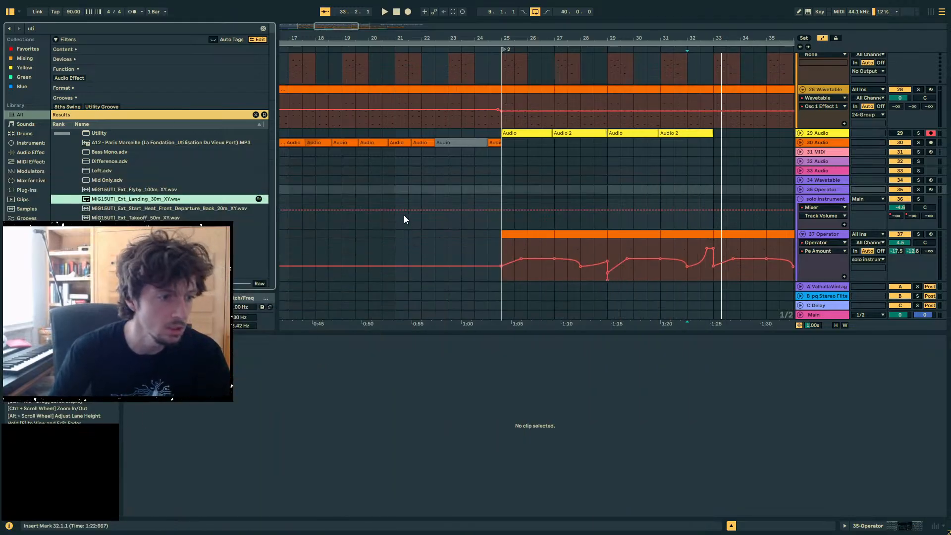
pyautogui.click(394, 242)
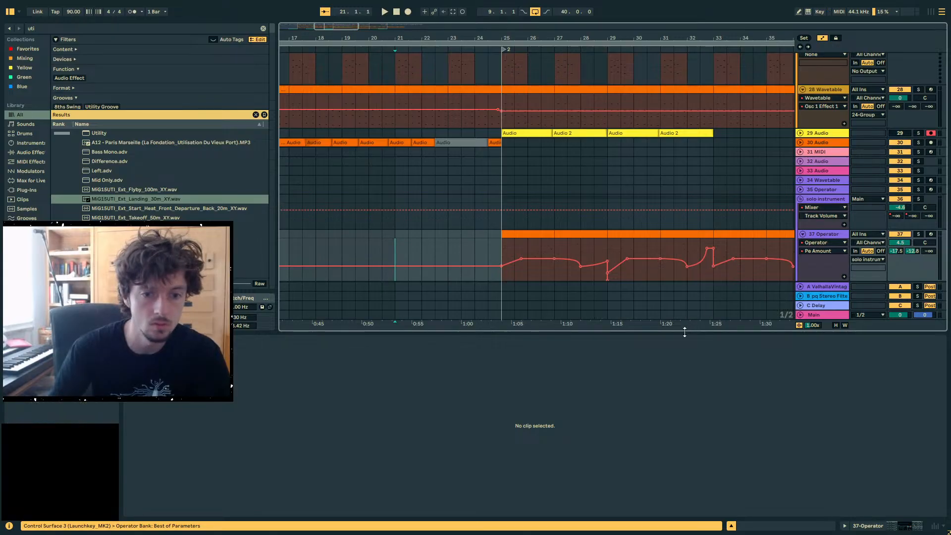
pyautogui.moveTo(683, 331); pyautogui.dragTo(682, 432)
pyautogui.click(382, 257)
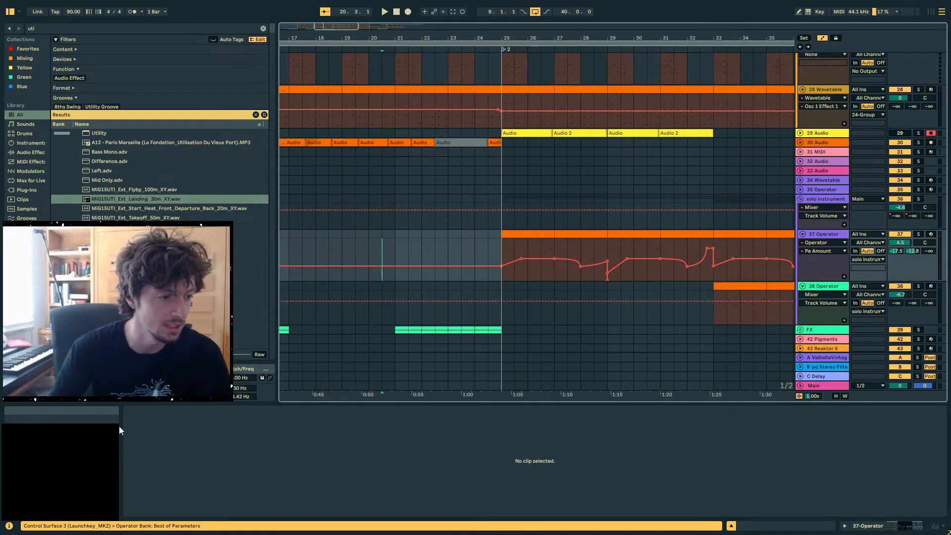
pyautogui.moveTo(113, 404)
# - Show the whole arrangement in the timeline and play it from bar 7
pyautogui.moveTo(353, 30); pyautogui.dragTo(337, 11)
pyautogui.click(342, 239)
pyautogui.press('-')
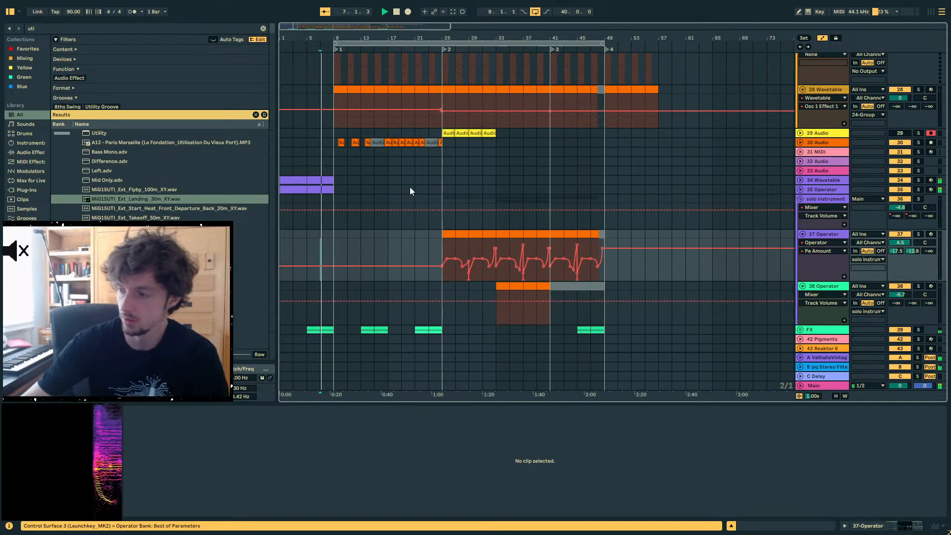
pyautogui.press('space')
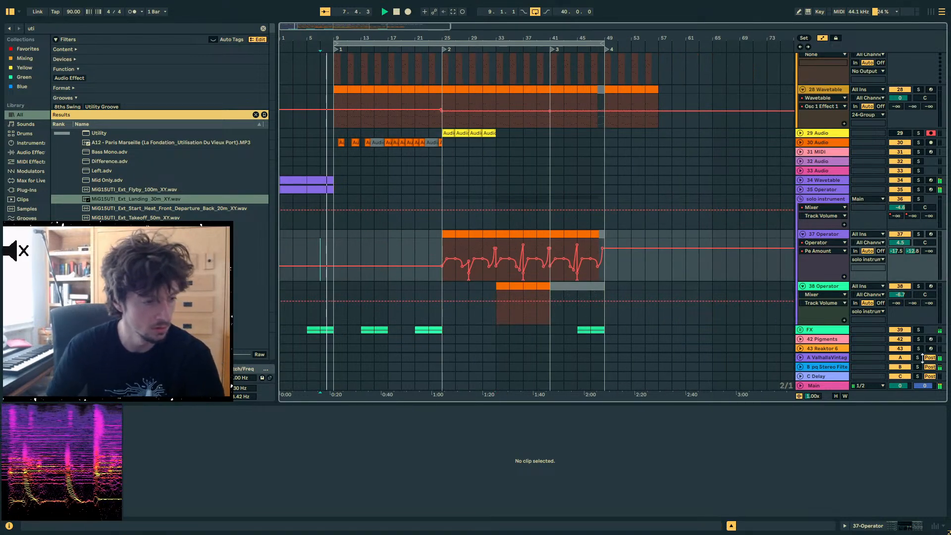
# - Find the OTT preset in the browser and add it to the end of the 24 Group track's effect chain
pyautogui.scroll(10, 691, 283)
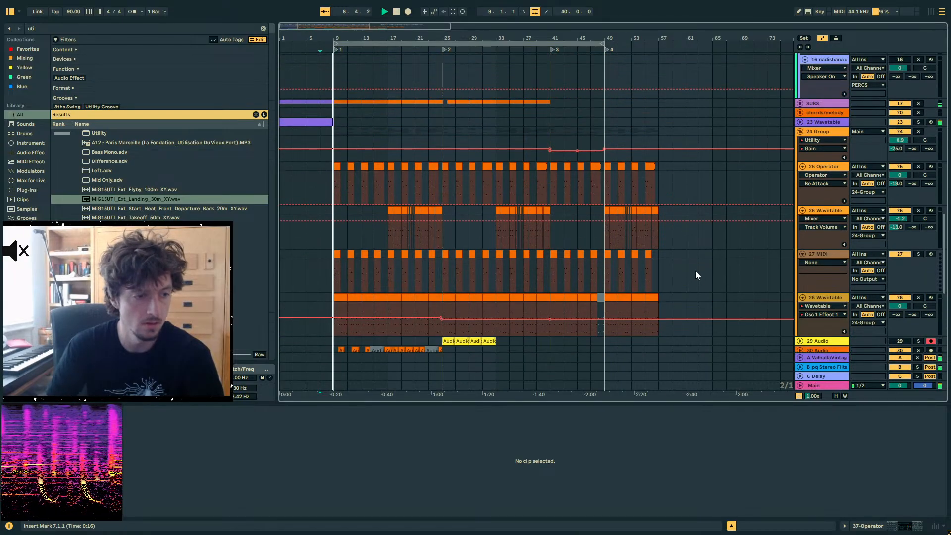
pyautogui.click(821, 131)
pyautogui.click(853, 526)
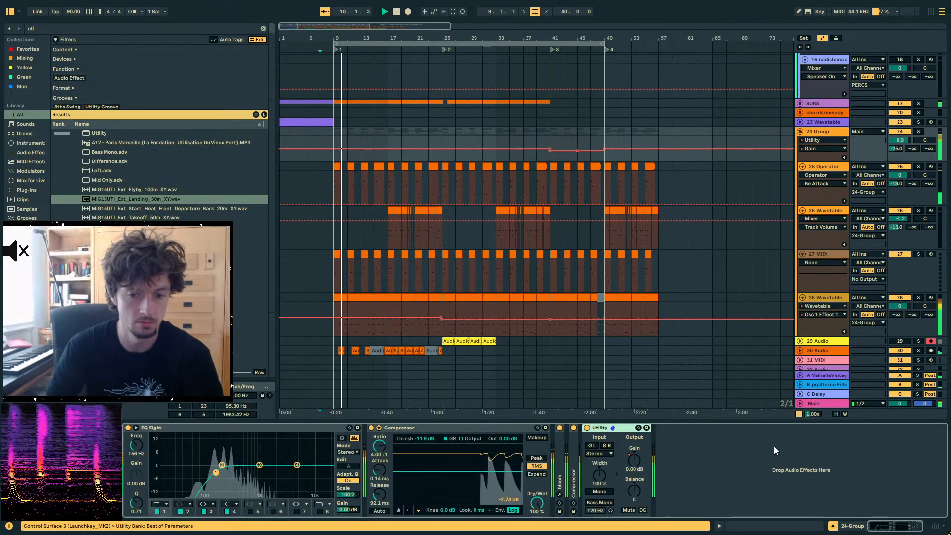
pyautogui.moveTo(45, 28); pyautogui.dragTo(15, 34)
pyautogui.write('ott')
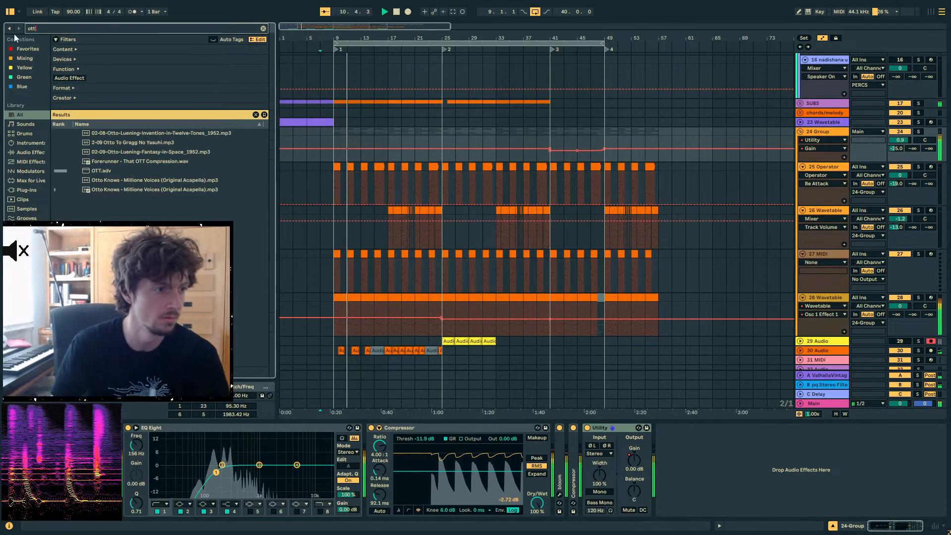
pyautogui.doubleClick(97, 172)
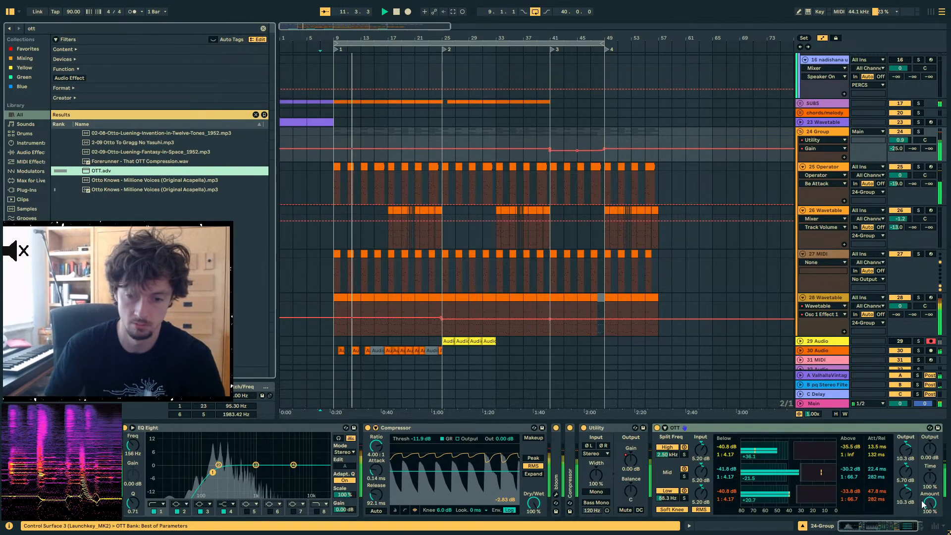
# - Set the OTT's overall amount to 23% and its master output to 19.4 dB
pyautogui.moveTo(925, 499); pyautogui.dragTo(924, 502)
pyautogui.moveTo(930, 449); pyautogui.dragTo(930, 411)
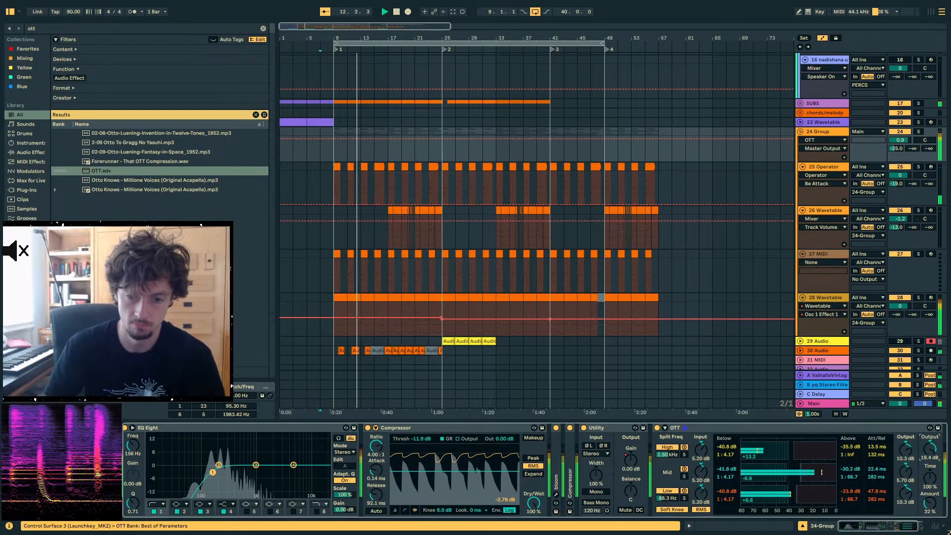
pyautogui.moveTo(929, 510); pyautogui.dragTo(929, 514)
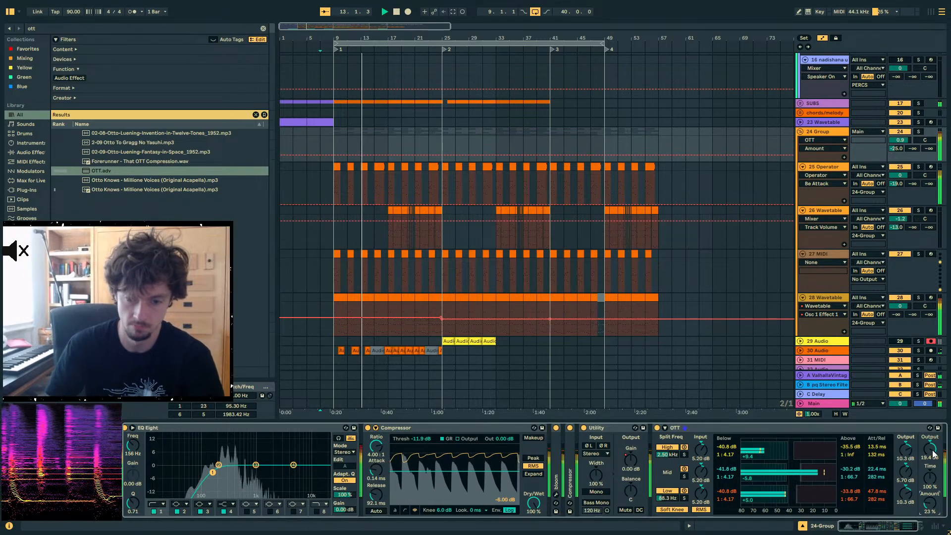
# - Set the OTT's mid band to a 34.1 ms release, a -59.2 dB below threshold and an above ratio of 1:0.73
pyautogui.moveTo(812, 469); pyautogui.dragTo(812, 451)
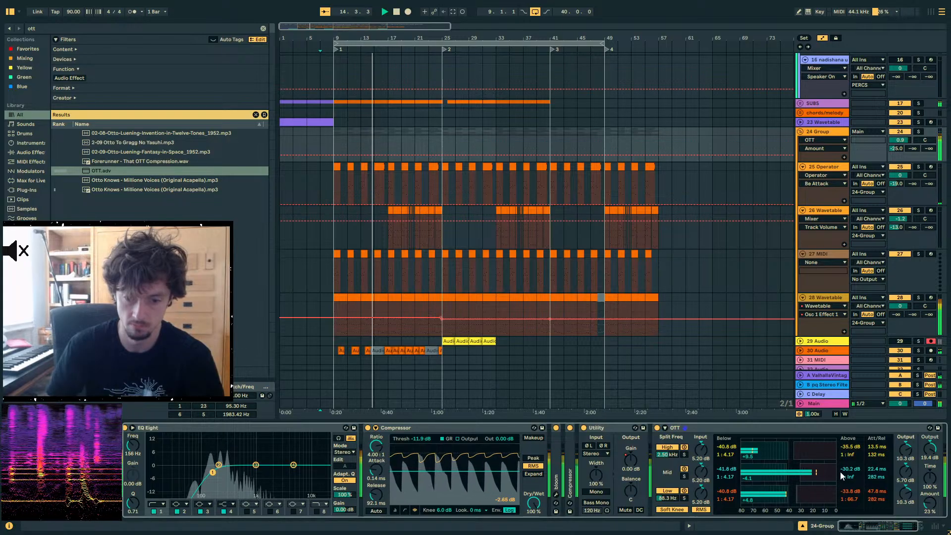
pyautogui.moveTo(876, 477)
pyautogui.mouseDown()
pyautogui.moveTo(876, 515)
pyautogui.moveTo(876, 495)
pyautogui.mouseUp()
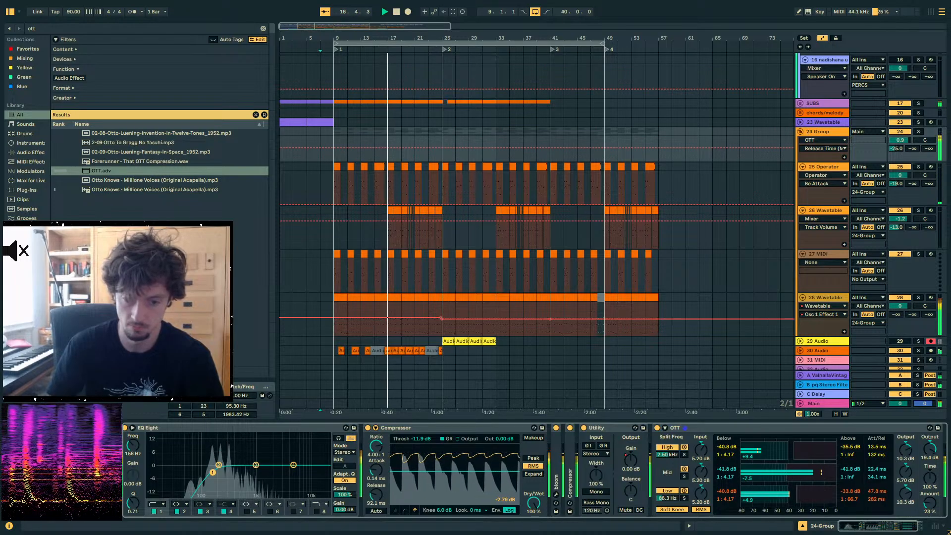
pyautogui.moveTo(800, 472)
pyautogui.mouseDown()
pyautogui.moveTo(766, 471)
pyautogui.moveTo(804, 471)
pyautogui.mouseUp()
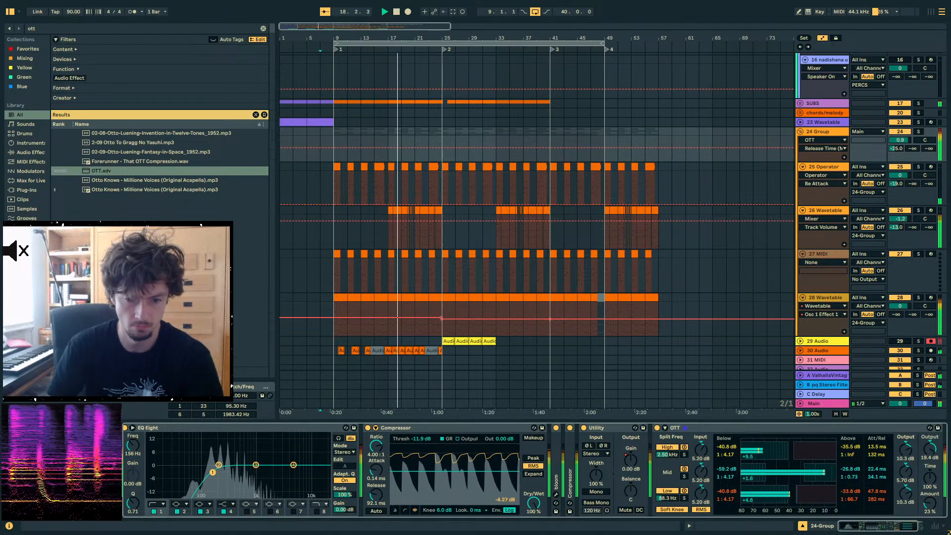
# - Set the OTT's mid-band input gain to 3.43 dB, its above threshold to -21.9 dB and the overall amount to 22%
pyautogui.moveTo(893, 477); pyautogui.dragTo(895, 479)
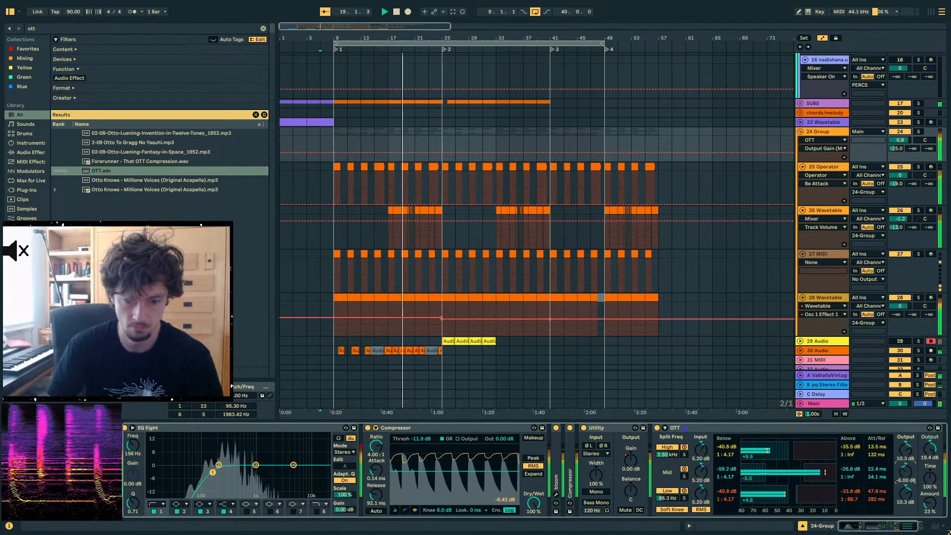
pyautogui.doubleClick(905, 473)
pyautogui.doubleClick(699, 471)
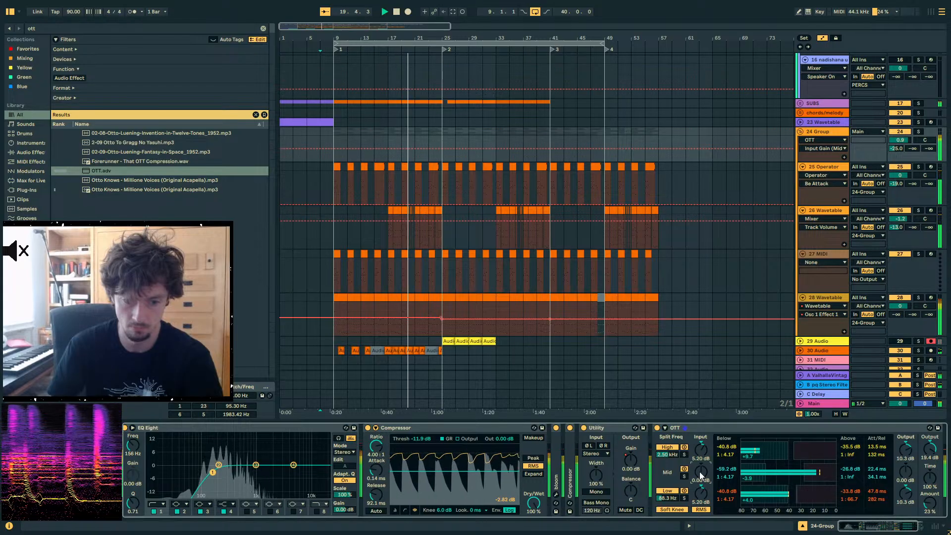
pyautogui.moveTo(699, 471); pyautogui.dragTo(699, 464)
pyautogui.moveTo(825, 475); pyautogui.dragTo(850, 464)
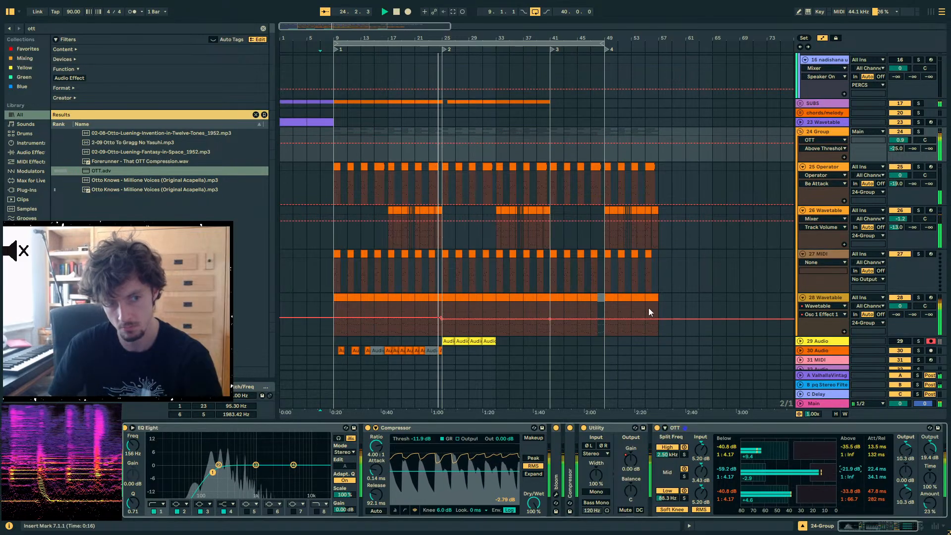
pyautogui.moveTo(930, 500); pyautogui.dragTo(929, 501)
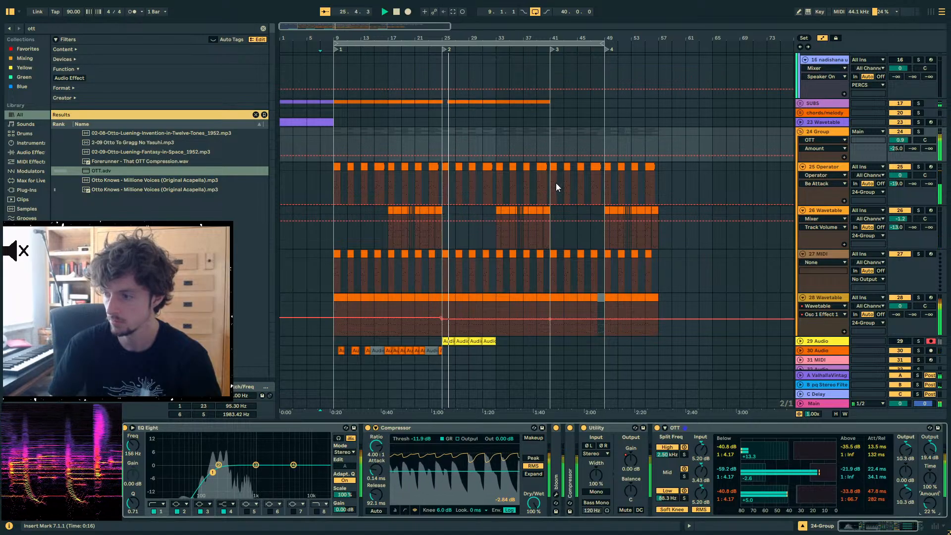
# - Play from the second marker and set the solo instrument group's track volume to -3.4 dB
pyautogui.click(446, 141)
pyautogui.scroll(-6, 527, 253)
pyautogui.click(448, 229)
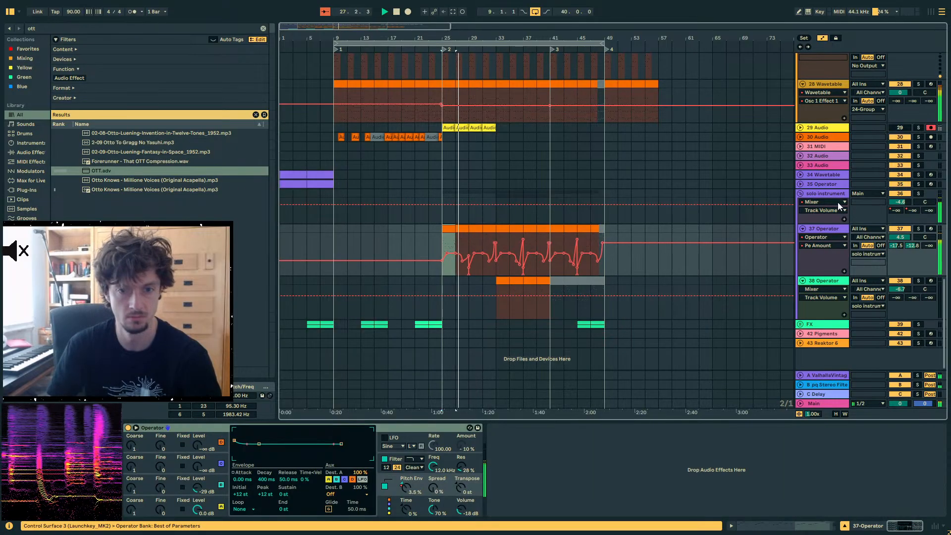
pyautogui.press('Up')
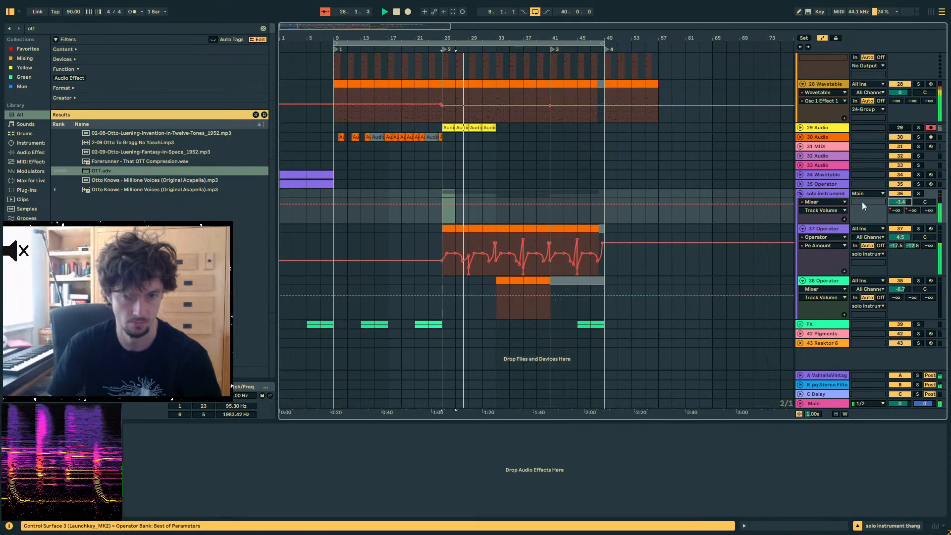
# - Open the MIDI clip on the 37 Operator track for note editing and enlarge the note editor
pyautogui.press('Down')
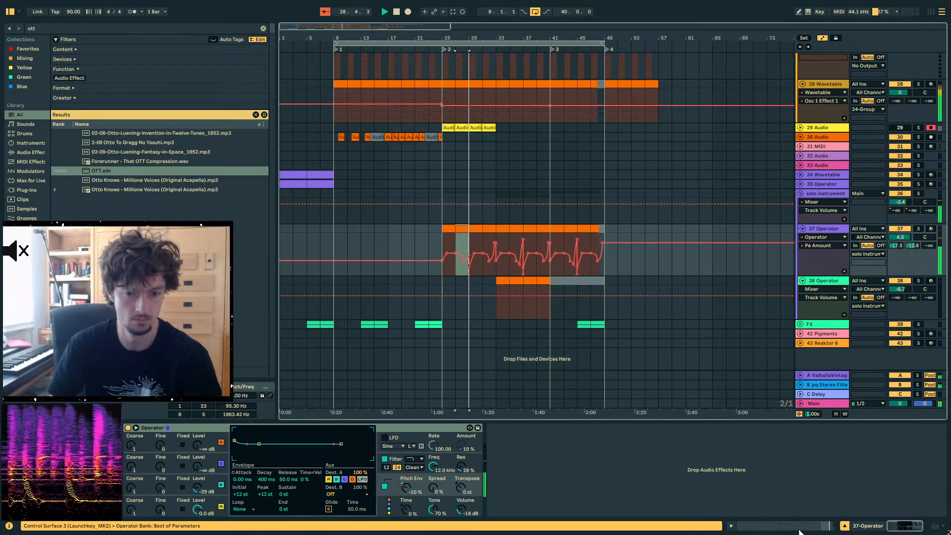
pyautogui.hotkey('shift', 'Tab')
pyautogui.moveTo(767, 408); pyautogui.dragTo(763, 233)
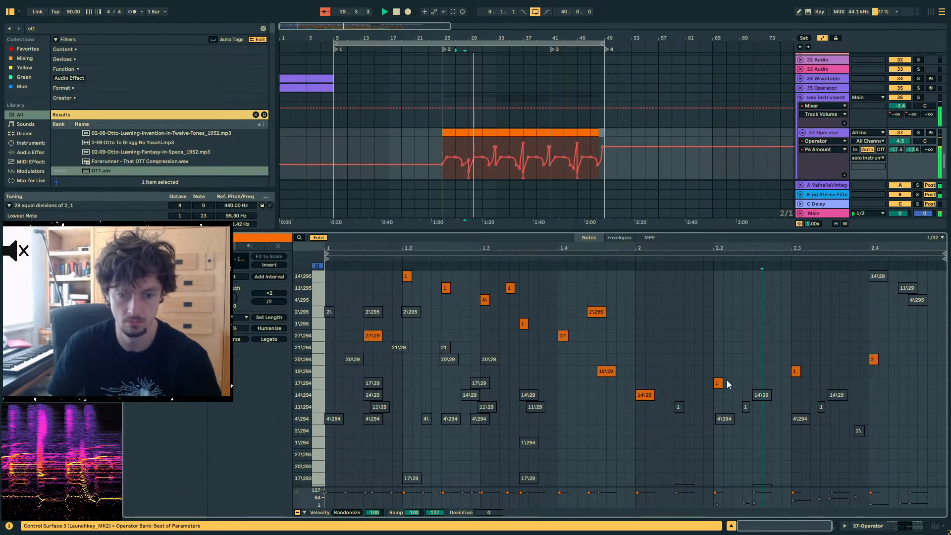
# - Lengthen the Operator clip's notes at 2.1, 2.2 and 2.3, replaying the passage to hear them
pyautogui.moveTo(722, 384); pyautogui.dragTo(735, 384)
pyautogui.moveTo(824, 375)
pyautogui.mouseDown()
pyautogui.moveTo(791, 361)
pyautogui.moveTo(810, 371)
pyautogui.mouseUp()
pyautogui.click(643, 260)
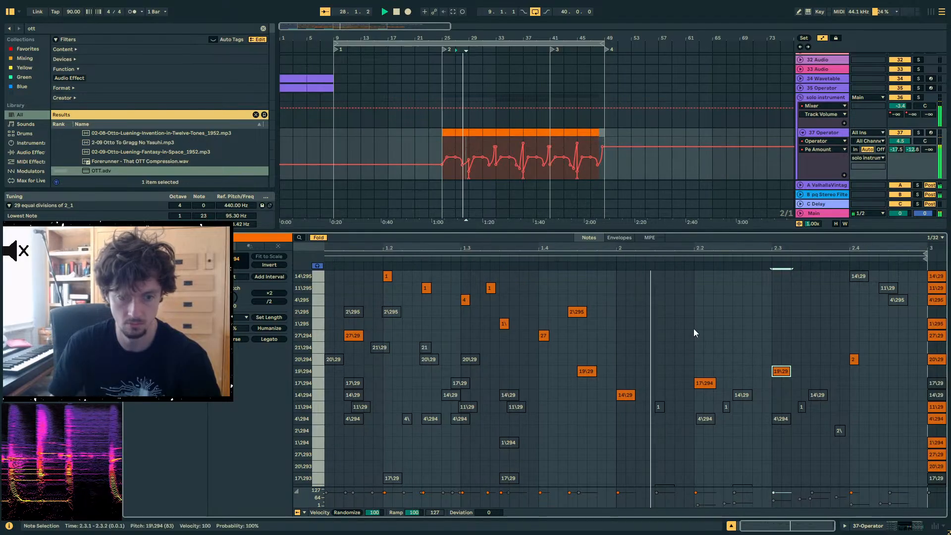
pyautogui.moveTo(716, 379); pyautogui.dragTo(721, 379)
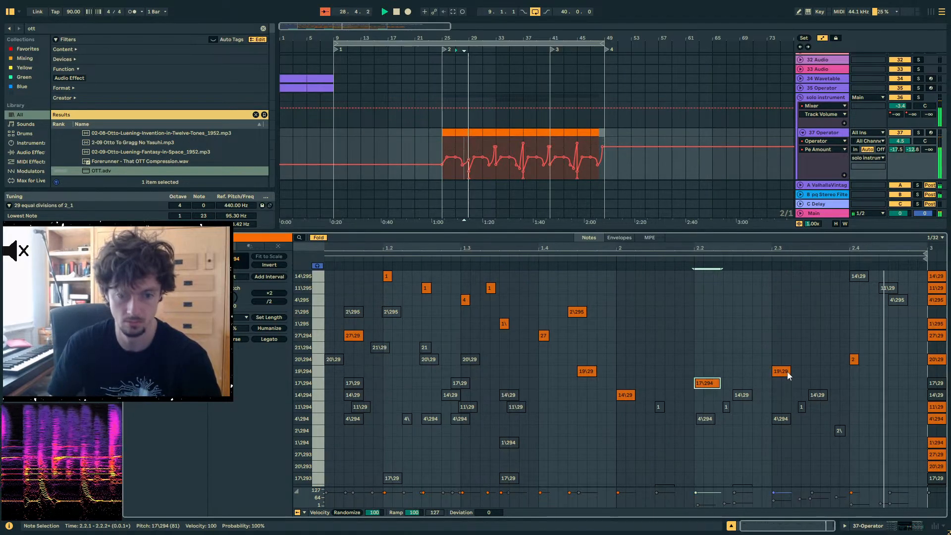
pyautogui.moveTo(633, 394); pyautogui.dragTo(644, 394)
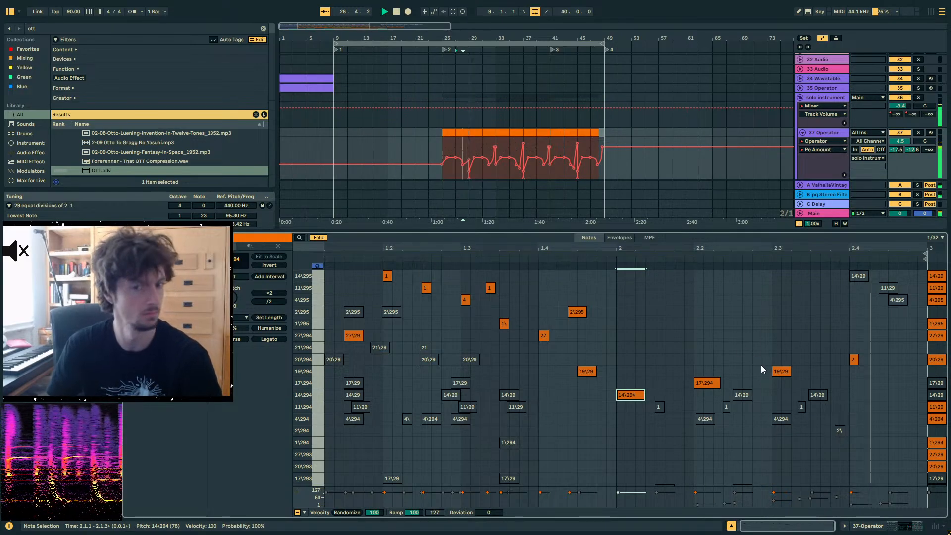
# - Lengthen the Operator clip's note at 2.4 to end at 2.4.3, raise its pitch to 27\294 and replay the passage
pyautogui.moveTo(855, 358); pyautogui.dragTo(878, 357)
pyautogui.press('Up')
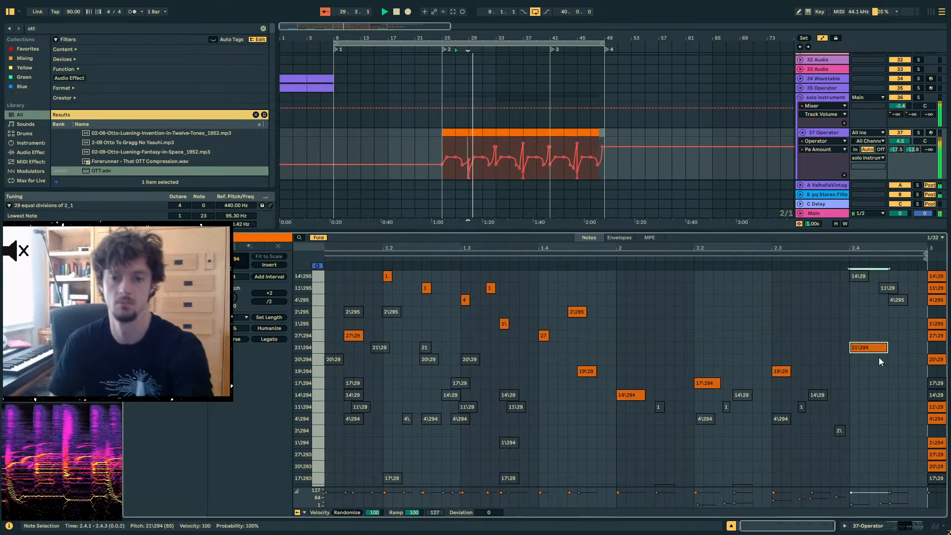
pyautogui.press('Up')
pyautogui.click(823, 262)
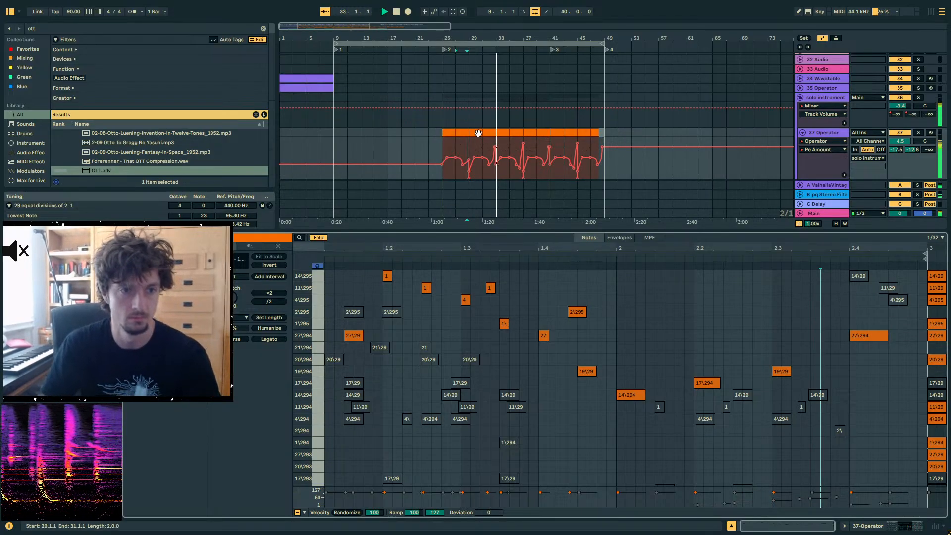
# - Turn on envelope locking and step through the 37 Operator clips starting at bars 27 and 31
pyautogui.click(456, 132)
pyautogui.click(457, 133)
pyautogui.click(836, 37)
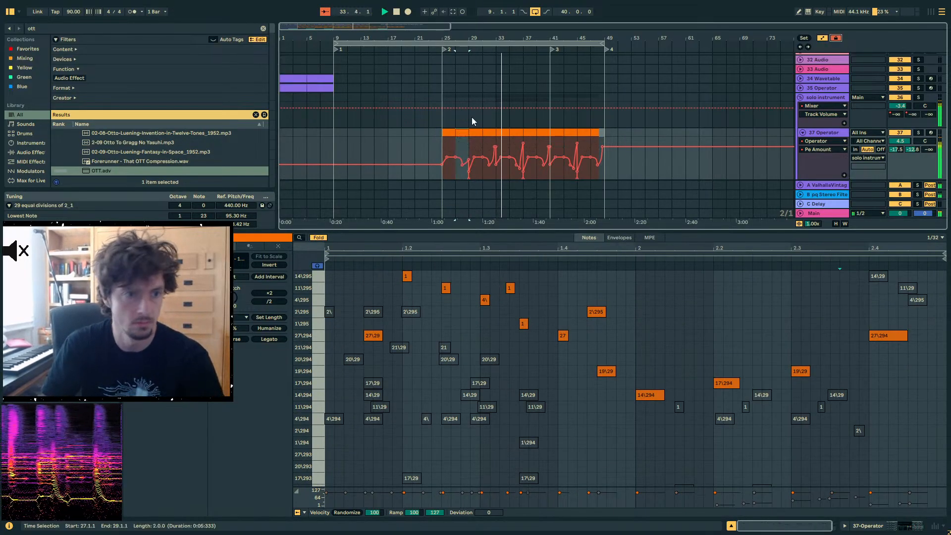
pyautogui.click(483, 131)
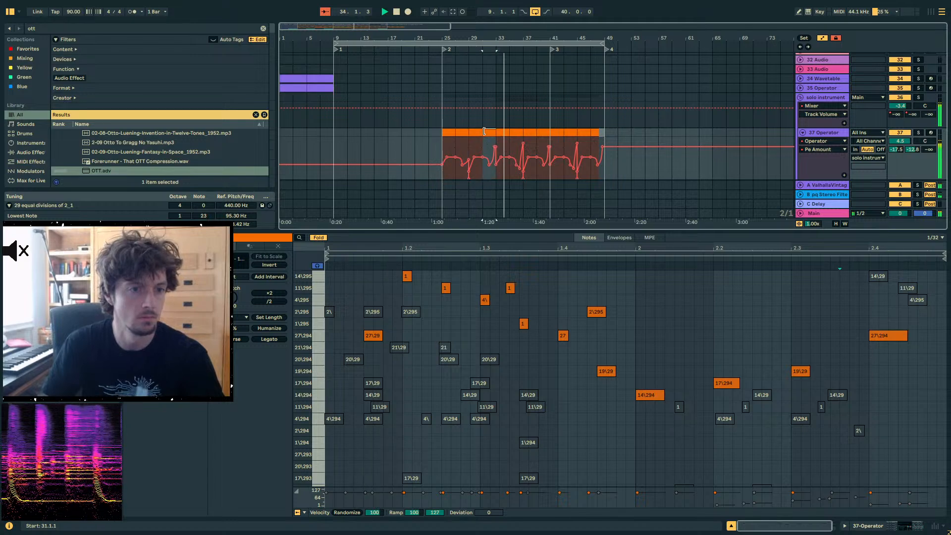
# - Select and lengthen the notes at 2.1, 2.2, 2.3 and 2.4 in the Operator clip at bar 31
pyautogui.click(638, 261)
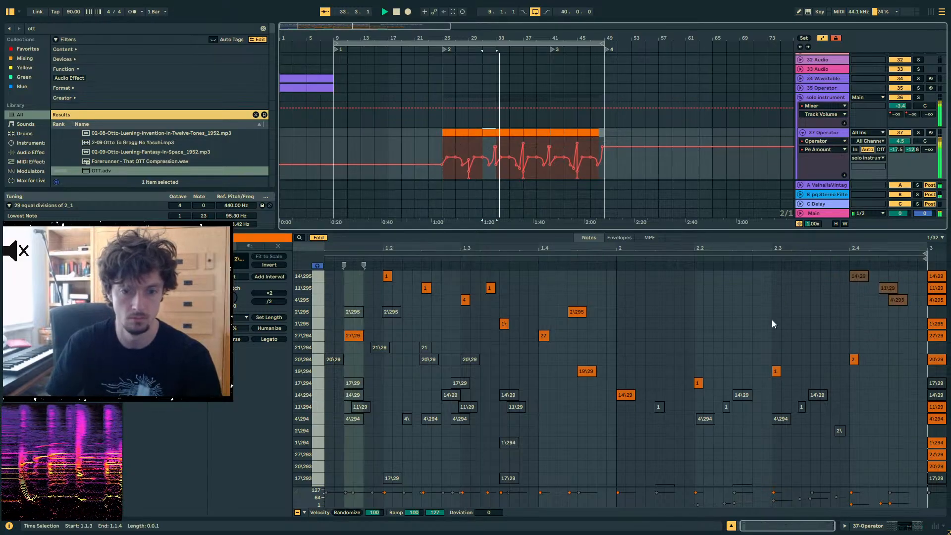
pyautogui.moveTo(859, 344); pyautogui.dragTo(639, 392)
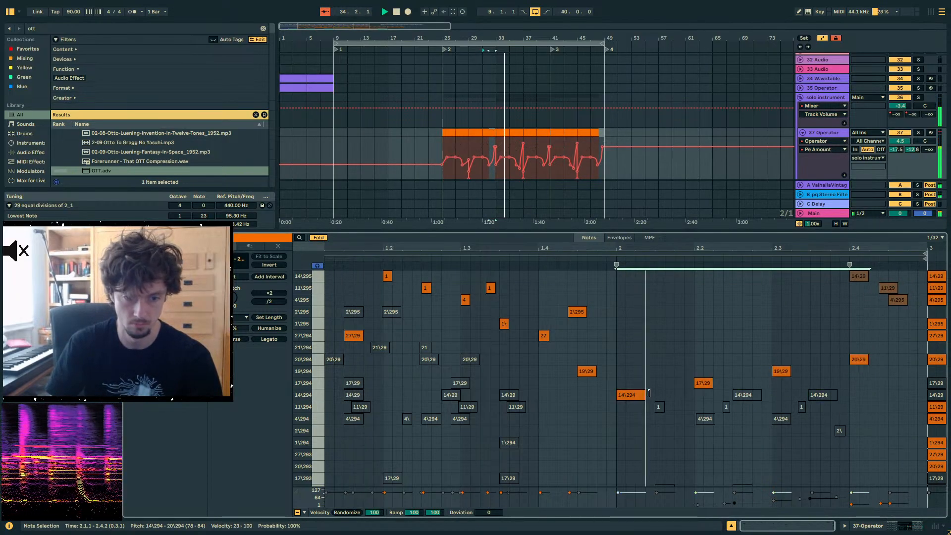
pyautogui.click(660, 357)
# - Level the velocities of the notes from 2.2 to 2.4 in the Operator clip at bar 33 and hide the arrangement's automation
pyautogui.click(505, 133)
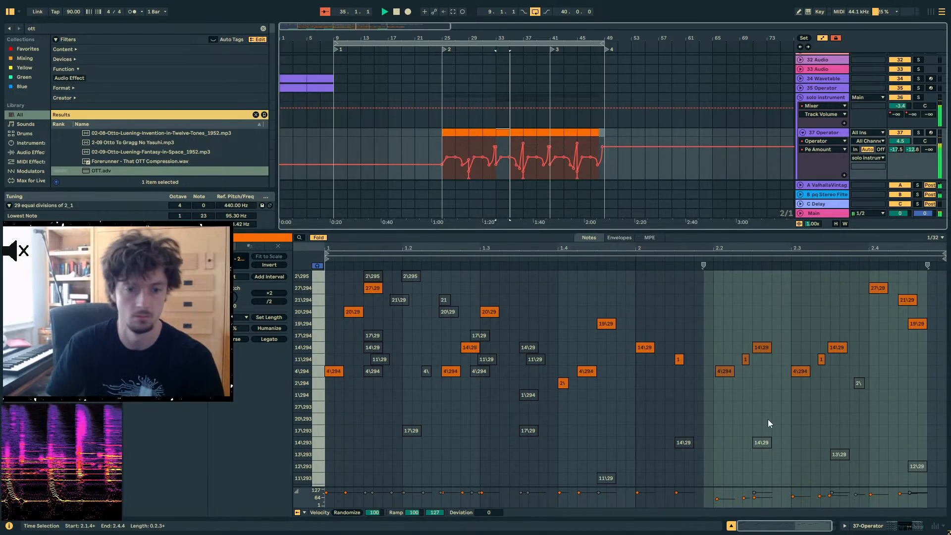
pyautogui.click(768, 421)
pyautogui.hotkey('ctrl', 'a')
pyautogui.press('b')
pyautogui.moveTo(873, 490); pyautogui.dragTo(711, 492)
pyautogui.press('a')
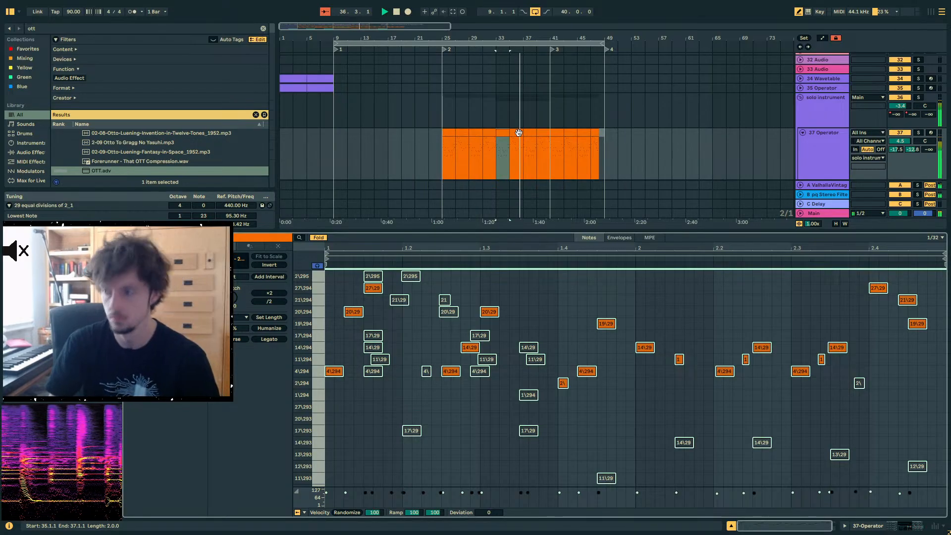
# - Open the Operator clip at bar 35 and lower its note at 2.4 by octaves to 21\293
pyautogui.click(518, 133)
pyautogui.press('b')
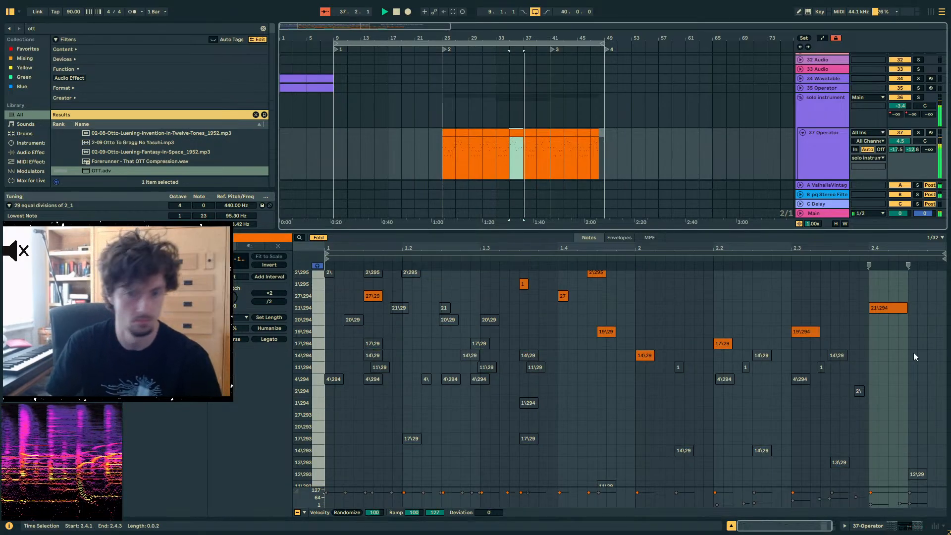
pyautogui.moveTo(919, 356); pyautogui.dragTo(683, 295)
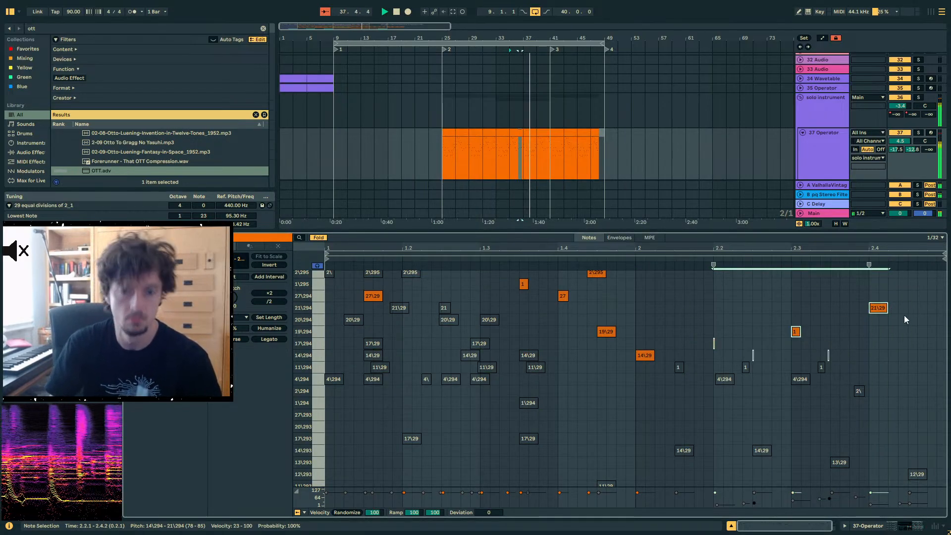
pyautogui.click(889, 308)
pyautogui.hotkey('shift', 'Down')
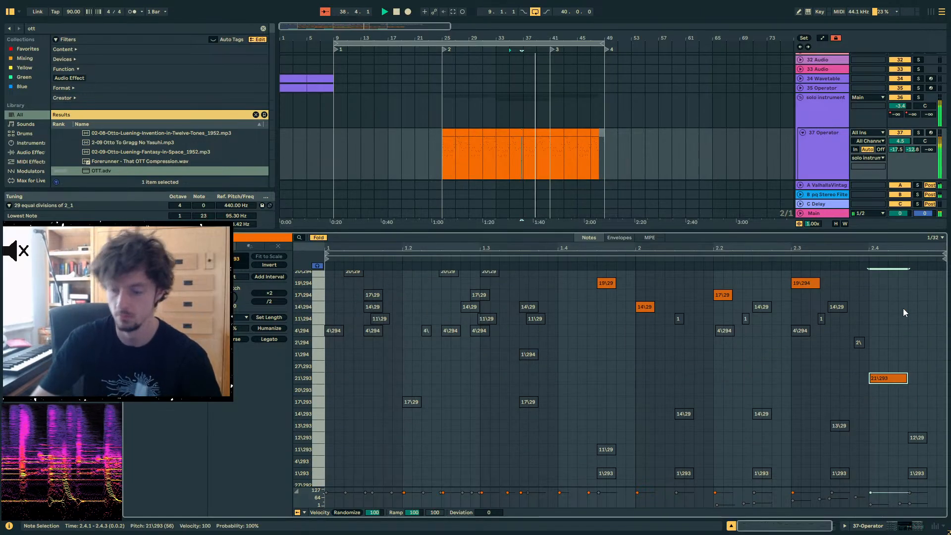
# - Re-pitch the bar 35 clip's notes to 11\294 at 2.2, 4\294 at 2.3 and 1\294 at 2.4, replaying the passage
pyautogui.click(678, 266)
pyautogui.scroll(2, 742, 370)
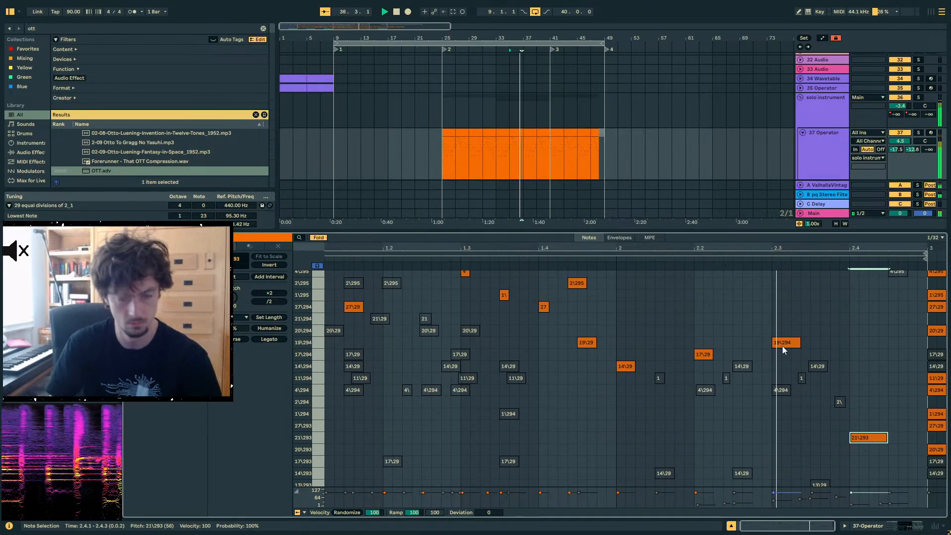
pyautogui.moveTo(864, 439); pyautogui.dragTo(862, 411)
pyautogui.moveTo(791, 343); pyautogui.dragTo(792, 379)
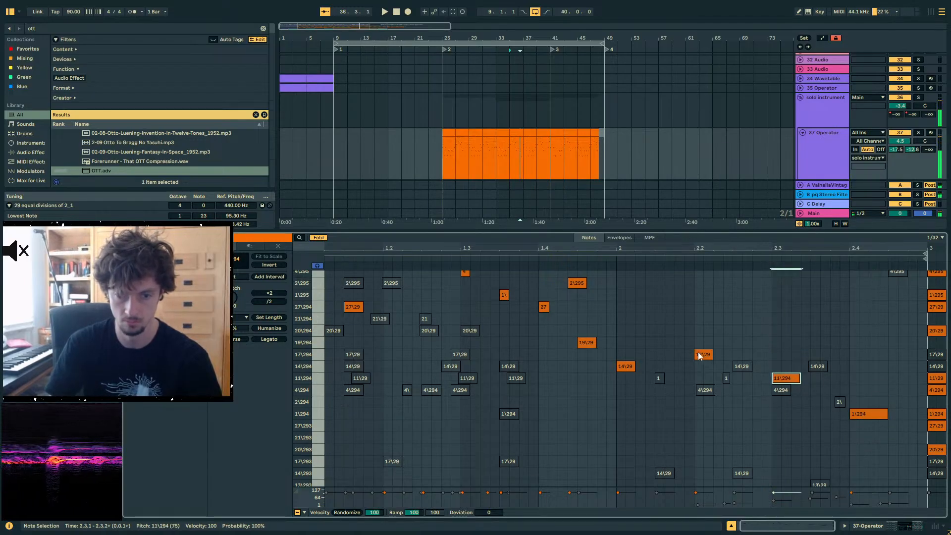
pyautogui.moveTo(699, 355); pyautogui.dragTo(705, 381)
pyautogui.moveTo(778, 378); pyautogui.dragTo(778, 389)
pyautogui.press('space')
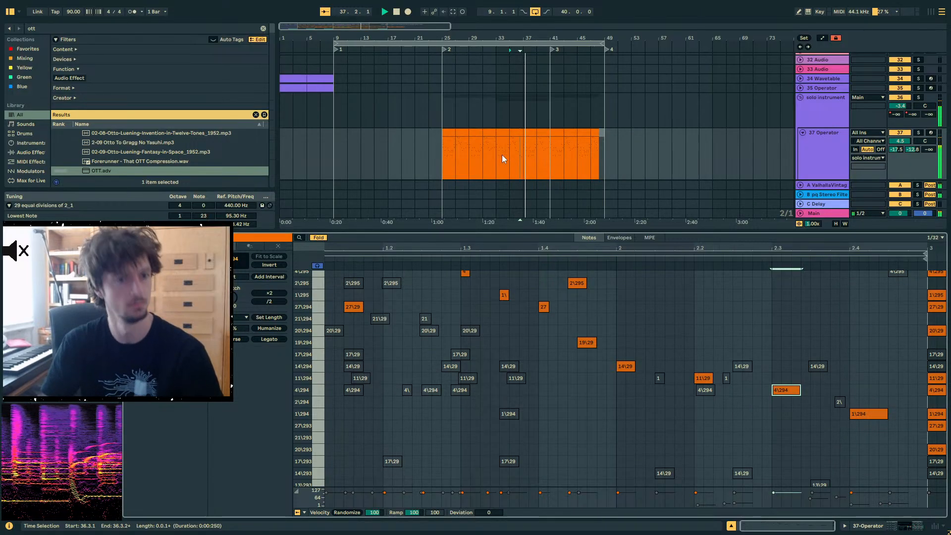
# - Open the Operator clip at bar 39 and deactivate its notes at 2.2, 2.3 and 2.4
pyautogui.click(520, 130)
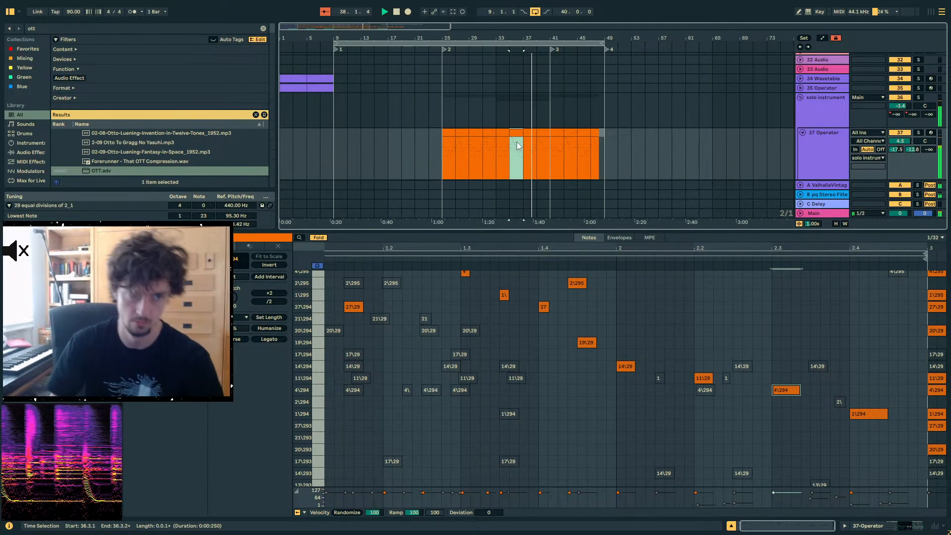
pyautogui.click(538, 130)
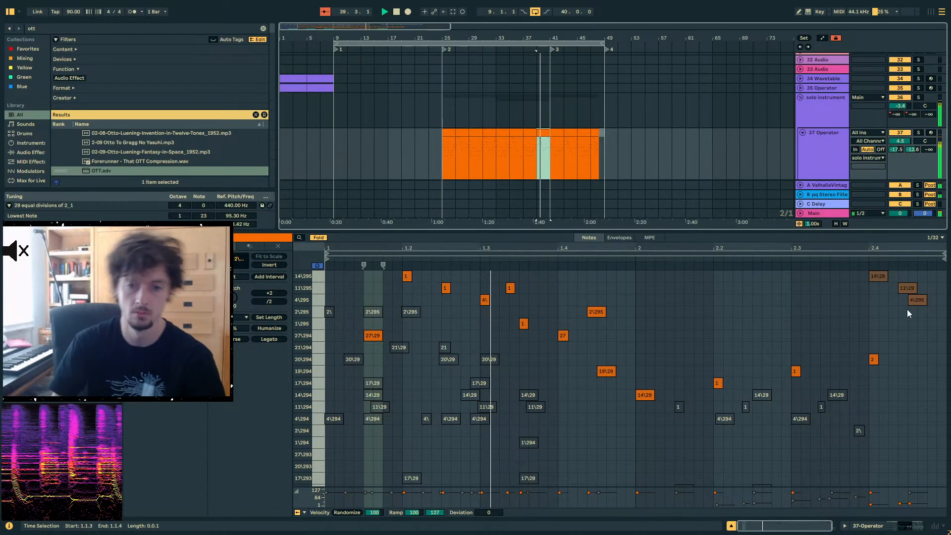
pyautogui.moveTo(901, 339); pyautogui.dragTo(703, 379)
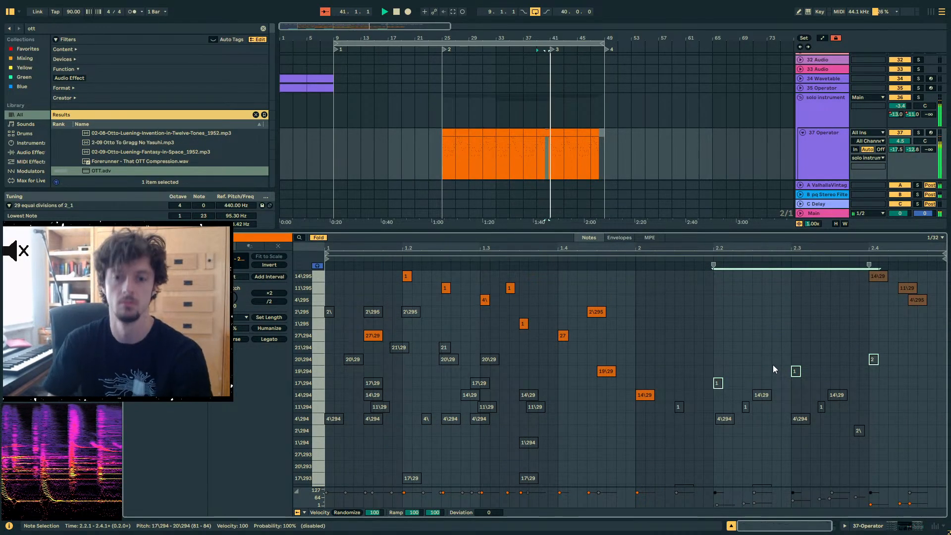
pyautogui.click(547, 135)
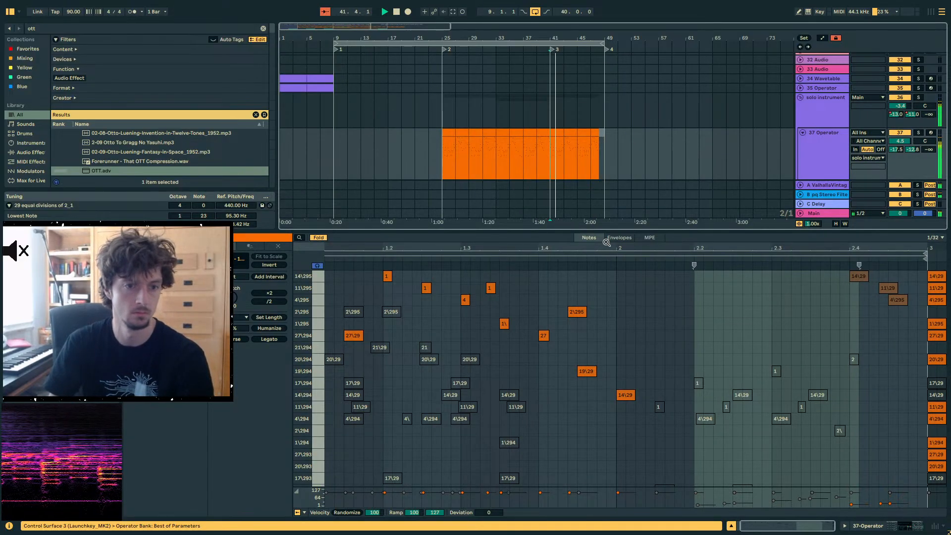
# - Shrink the note editor, unfold the FX group and add a new audio track below the noisy gurgle track
pyautogui.moveTo(583, 260); pyautogui.dragTo(584, 399)
pyautogui.click(812, 281)
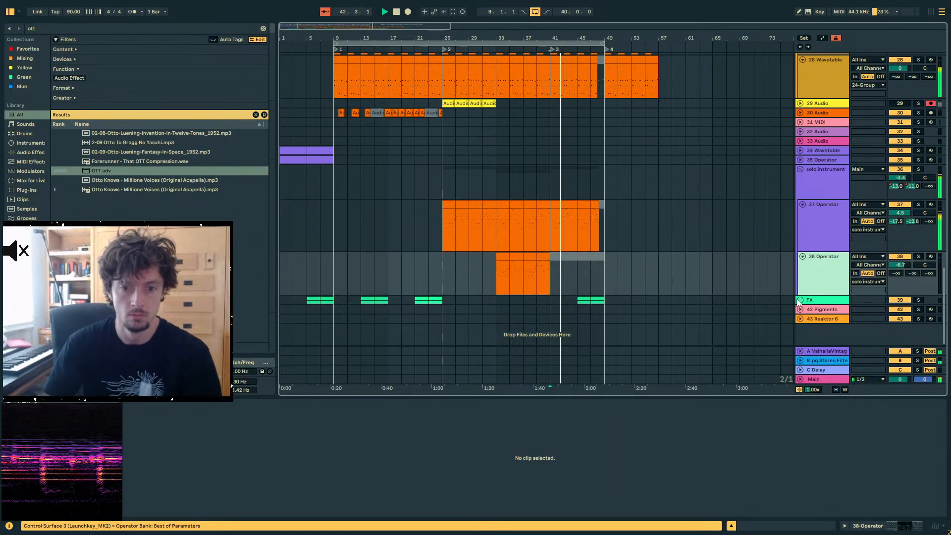
pyautogui.click(800, 301)
pyautogui.scroll(-3, 812, 297)
pyautogui.click(828, 290)
pyautogui.hotkey('ctrl', 't')
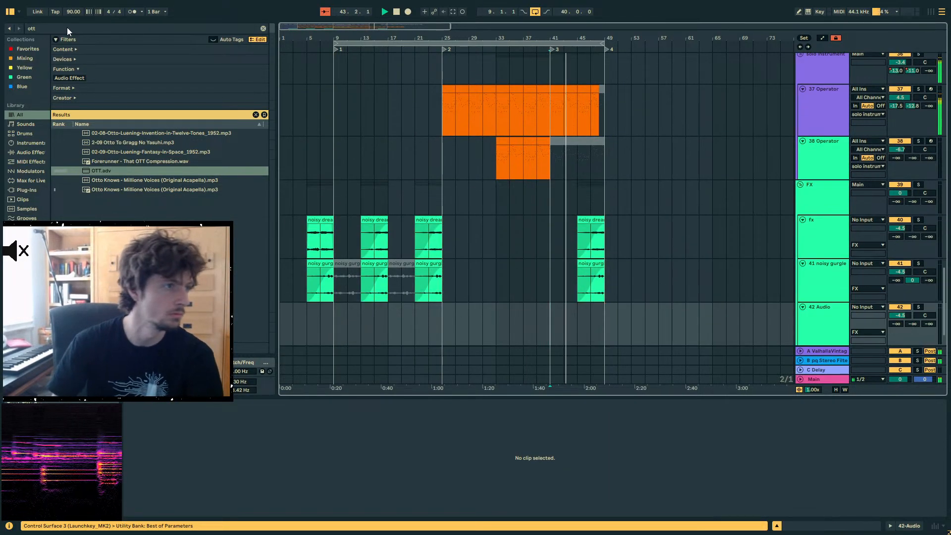
# - Search the browser for "impact", place 04 Abletunes - Impact.wav at bar 41 on the new track and set the track volume to -19.0 dB
pyautogui.moveTo(68, 29); pyautogui.dragTo(1, 13)
pyautogui.write('impact')
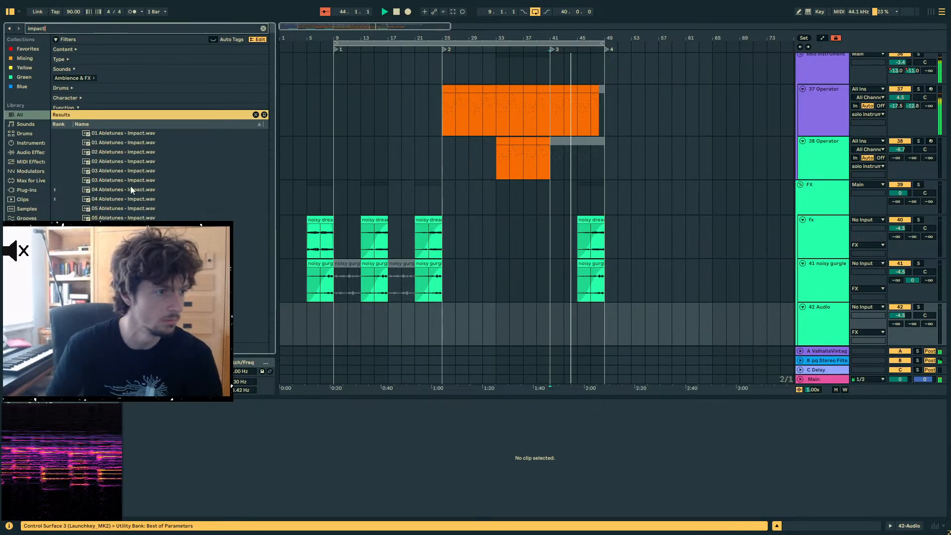
pyautogui.moveTo(124, 189); pyautogui.dragTo(544, 318)
pyautogui.moveTo(899, 315); pyautogui.dragTo(911, 277)
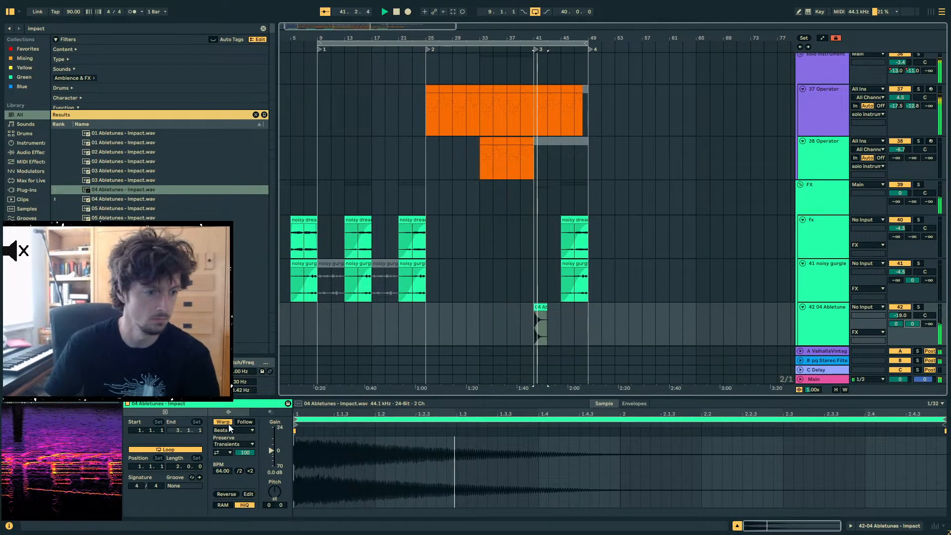
# - Transpose the impact clip to -36 semitones with Complex Pro warping and set its track volume to -13.7 dB
pyautogui.moveTo(274, 488); pyautogui.dragTo(275, 510)
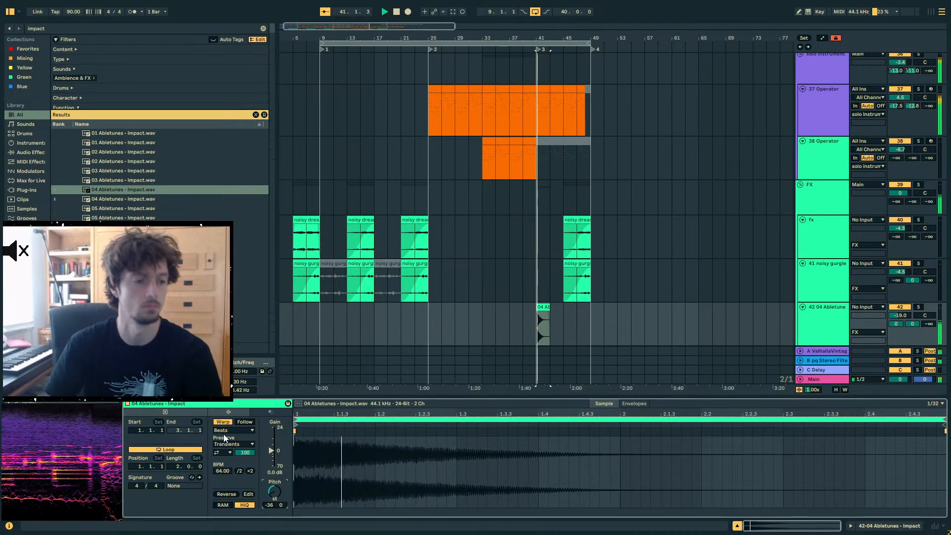
pyautogui.click(227, 431)
pyautogui.click(230, 476)
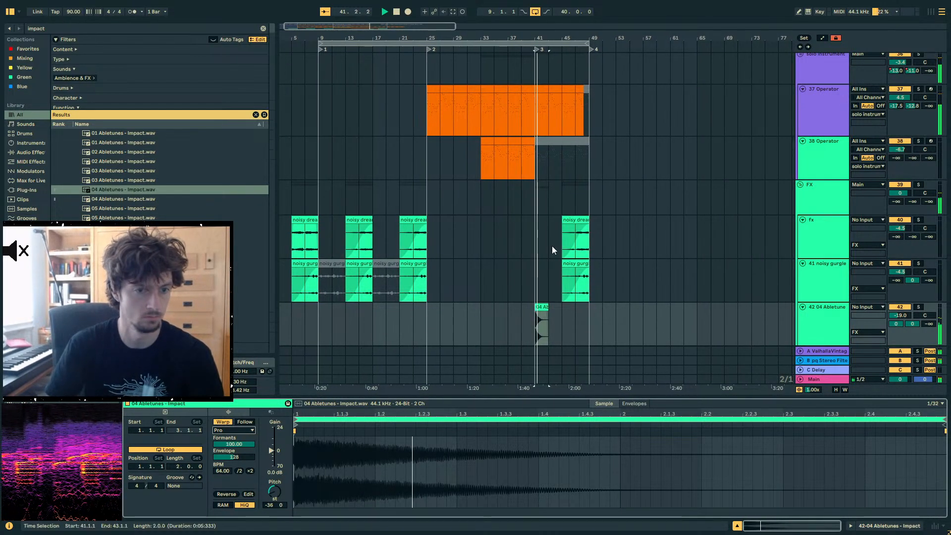
pyautogui.moveTo(899, 315); pyautogui.dragTo(899, 305)
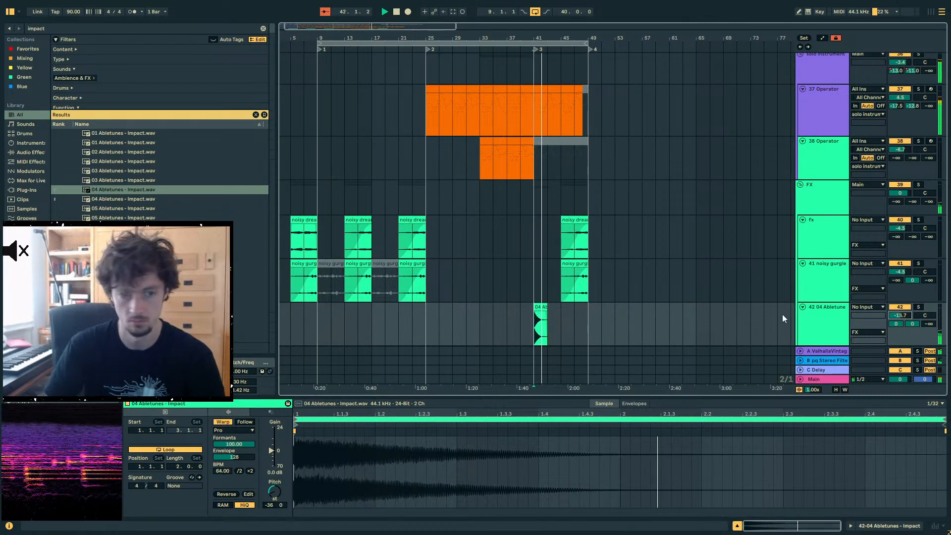
# - Duplicate the impact clip to bar 43 and reverse the copy
pyautogui.scroll(-2, 754, 297)
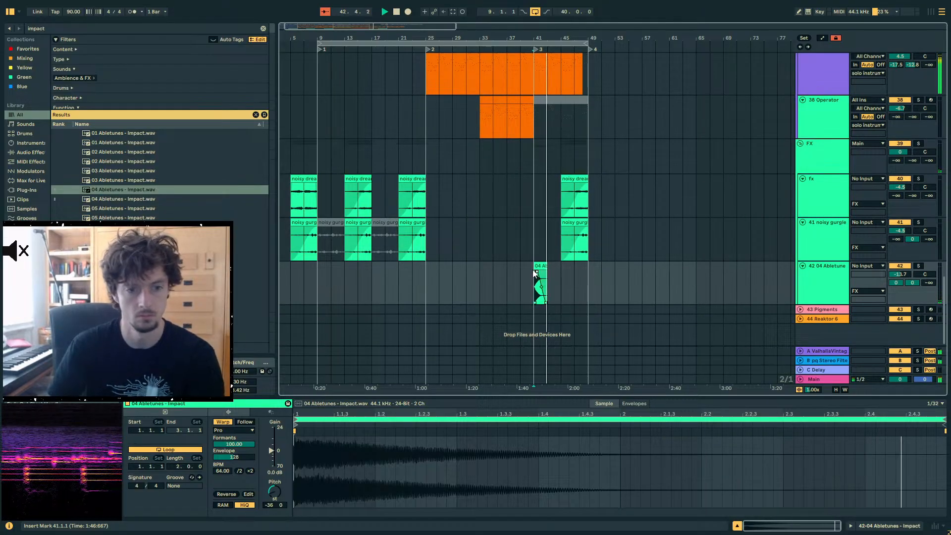
pyautogui.hotkey('ctrl', 'd')
pyautogui.press('r')
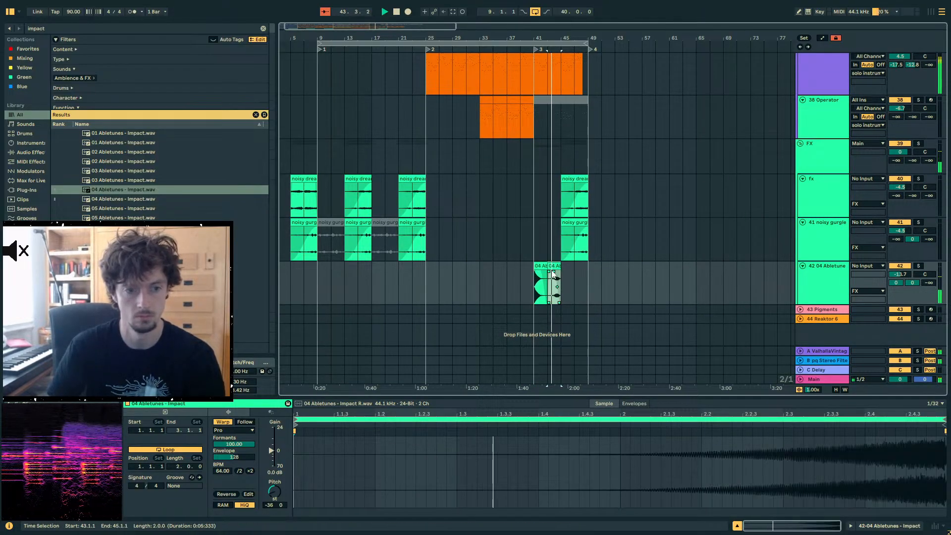
# - Duplicate the forward and reversed impact pair to bars 45–49 and raise the last three clips' gain to 4.2 dB
pyautogui.hotkey('ctrl', 'd')
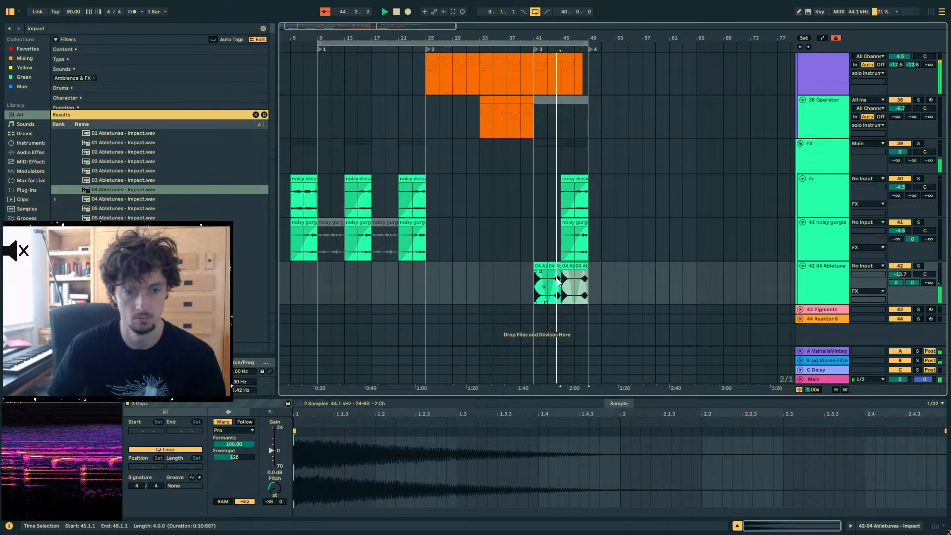
pyautogui.click(559, 273)
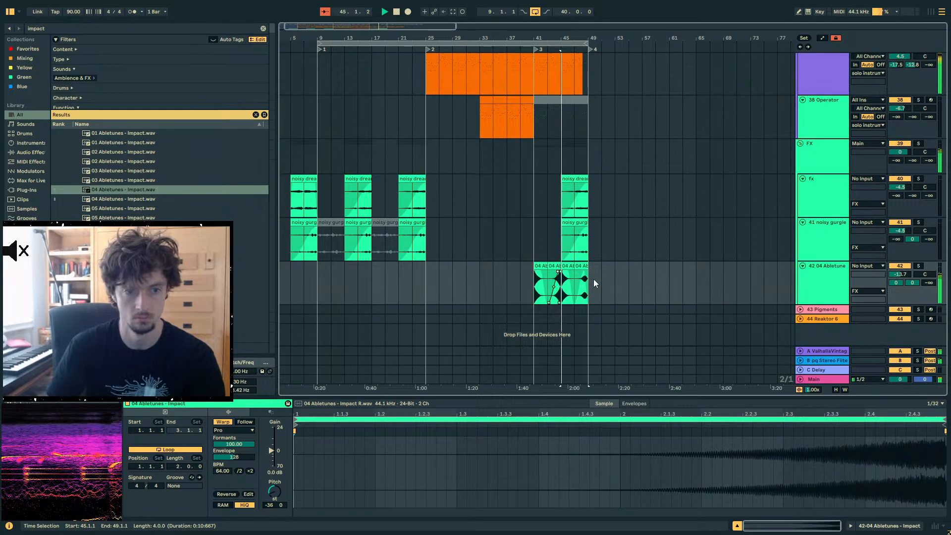
pyautogui.moveTo(593, 278); pyautogui.dragTo(546, 280)
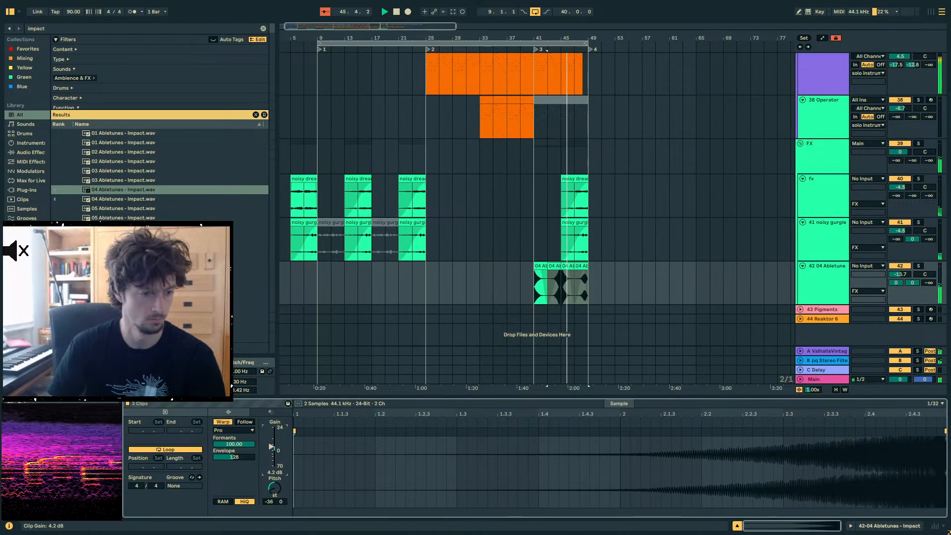
# - Find the PERCS group's drum parts around bars 46–49 and open the 10 Addictive Drums clip there for inspection
pyautogui.click(615, 240)
pyautogui.scroll(15, 575, 233)
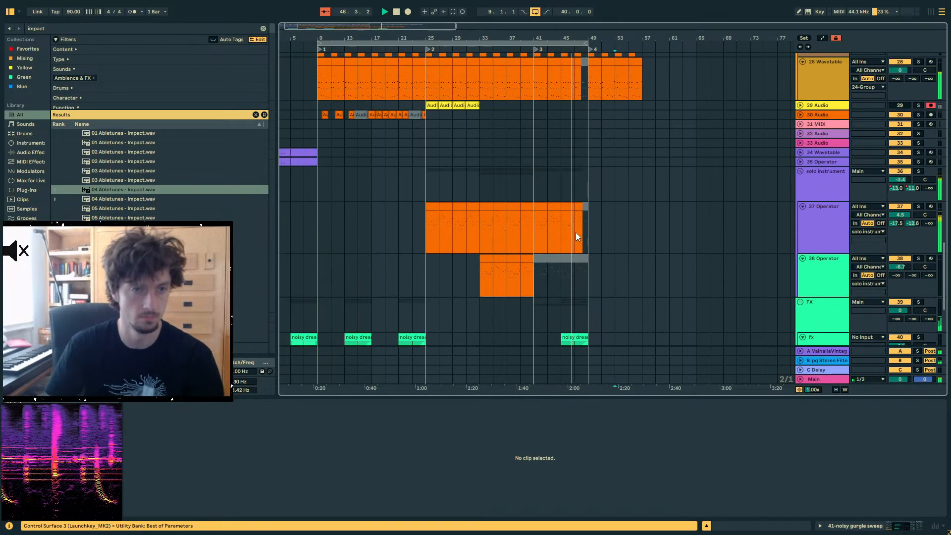
pyautogui.scroll(5, 569, 225)
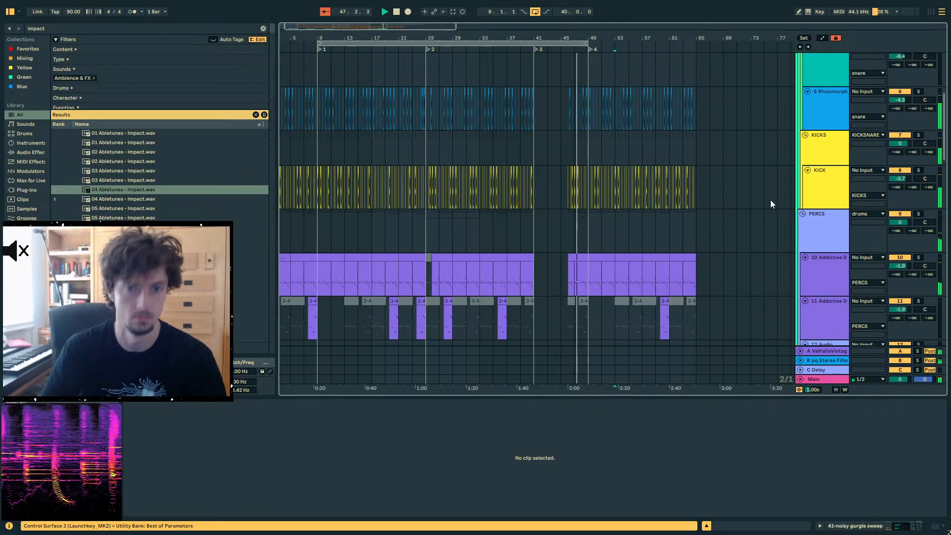
pyautogui.click(838, 266)
pyautogui.scroll(-2, 644, 276)
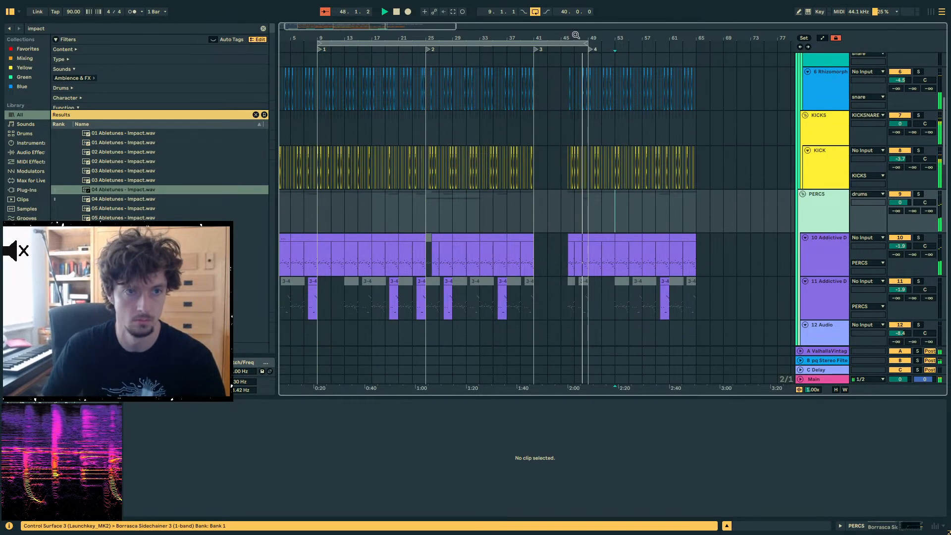
pyautogui.moveTo(576, 35); pyautogui.dragTo(577, 109)
pyautogui.click(614, 255)
pyautogui.scroll(-3, 628, 267)
pyautogui.scroll(-3, 804, 311)
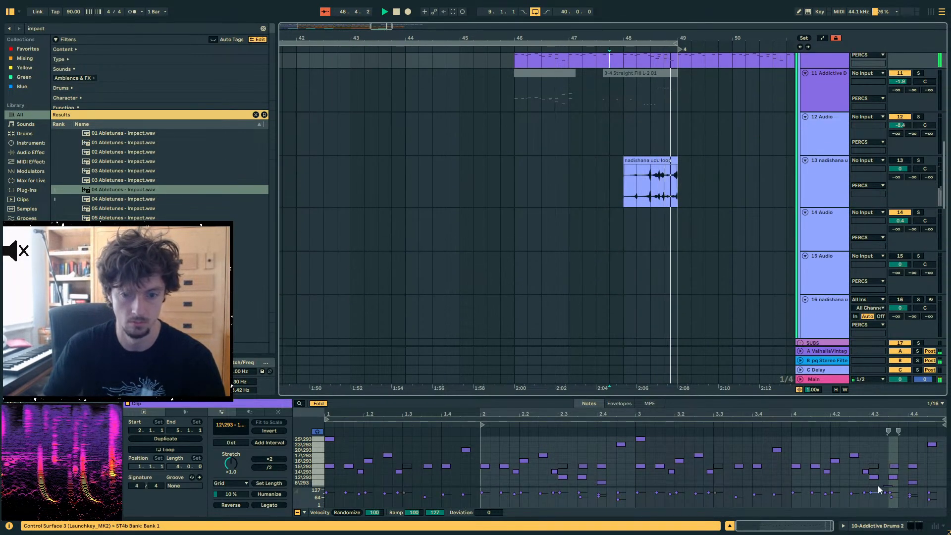
# - Find Utility in the browser, add it to the 10 Addictive Drums track's device chain and return to that track in the arrangement
pyautogui.hotkey('shift', 'Tab')
pyautogui.hotkey('ctrl', 'f')
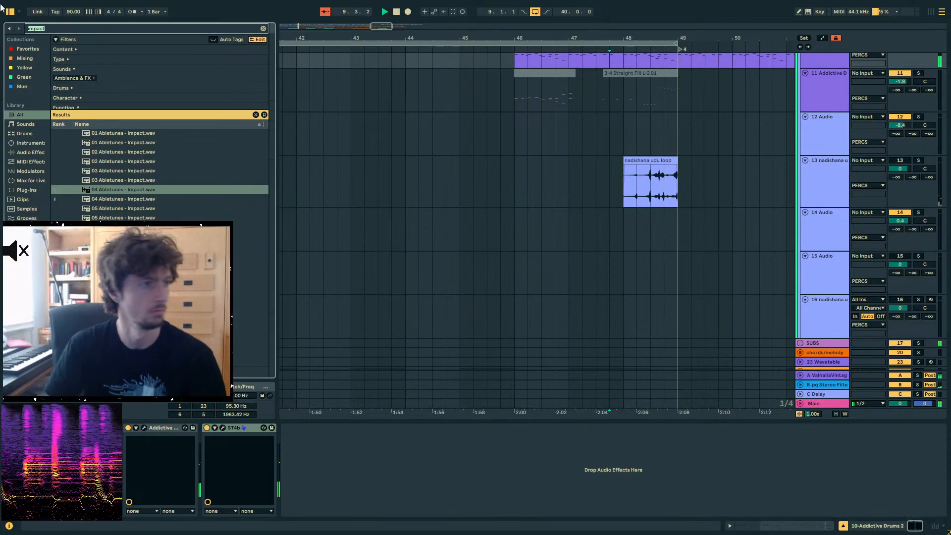
pyautogui.write('uti')
pyautogui.doubleClick(106, 134)
pyautogui.click(615, 136)
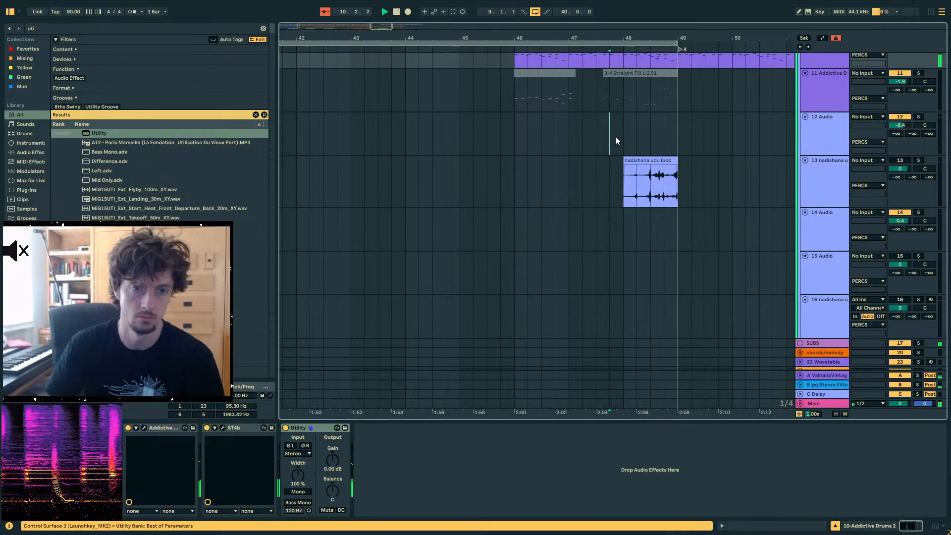
pyautogui.scroll(1, 814, 159)
pyautogui.scroll(3, 815, 159)
pyautogui.click(812, 193)
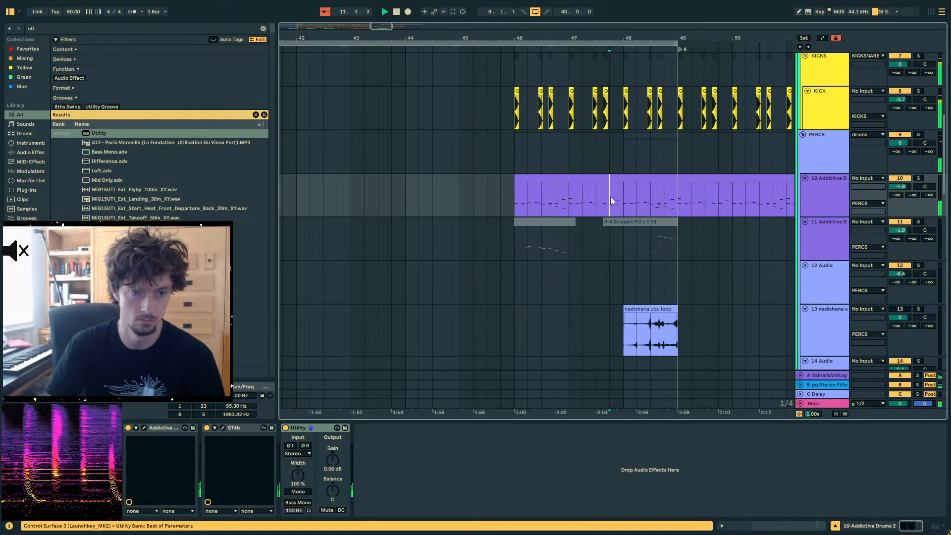
# - Automate the Utility gain on 10 Addictive Drums to drop at bar 46 and ramp back up to 0 dB at bar 49
pyautogui.press('a')
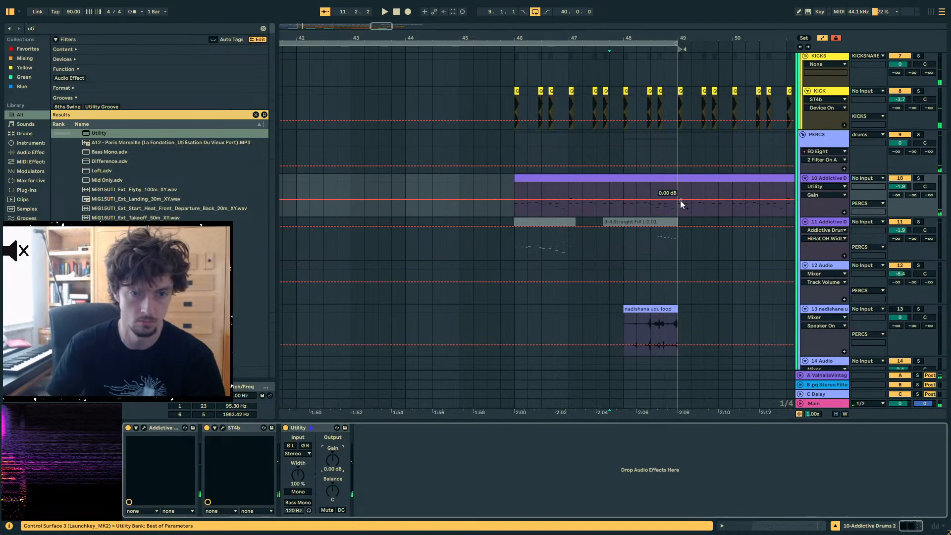
pyautogui.click(678, 200)
pyautogui.moveTo(583, 200); pyautogui.dragTo(515, 216)
pyautogui.click(511, 200)
# - Paste a copy of the Utility after EQ Eight on the snare group and play the passage from bar 46
pyautogui.scroll(2, 554, 189)
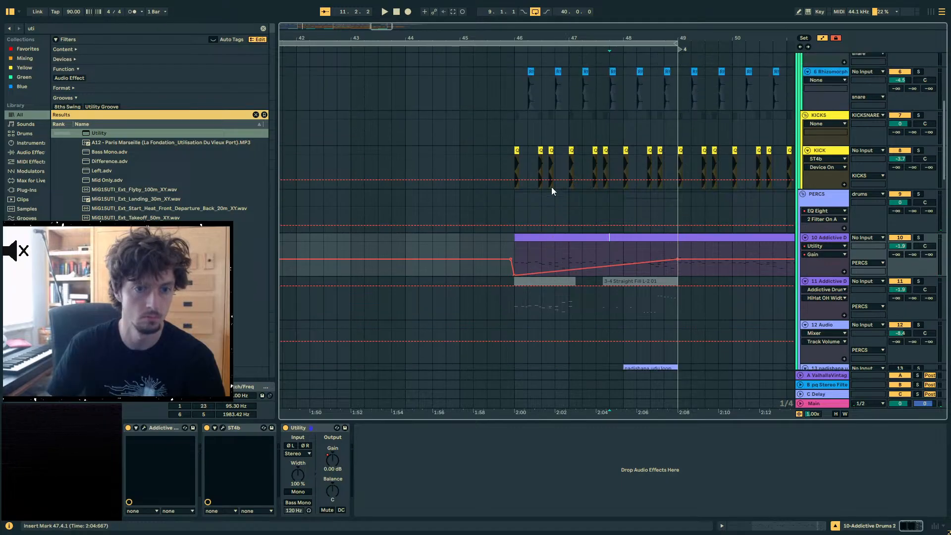
pyautogui.scroll(1, 551, 186)
pyautogui.scroll(3, 810, 127)
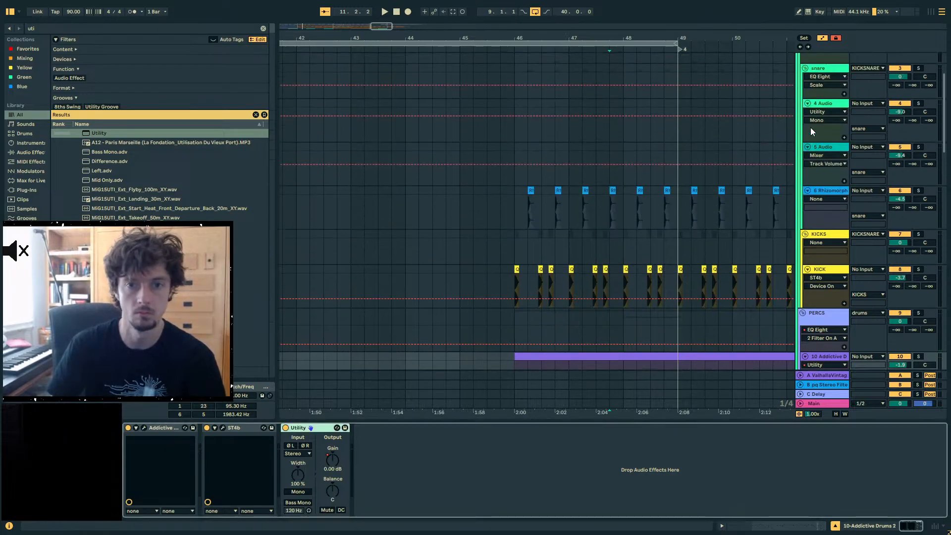
pyautogui.click(812, 124)
pyautogui.click(580, 463)
pyautogui.hotkey('ctrl', 'v')
pyautogui.press('space')
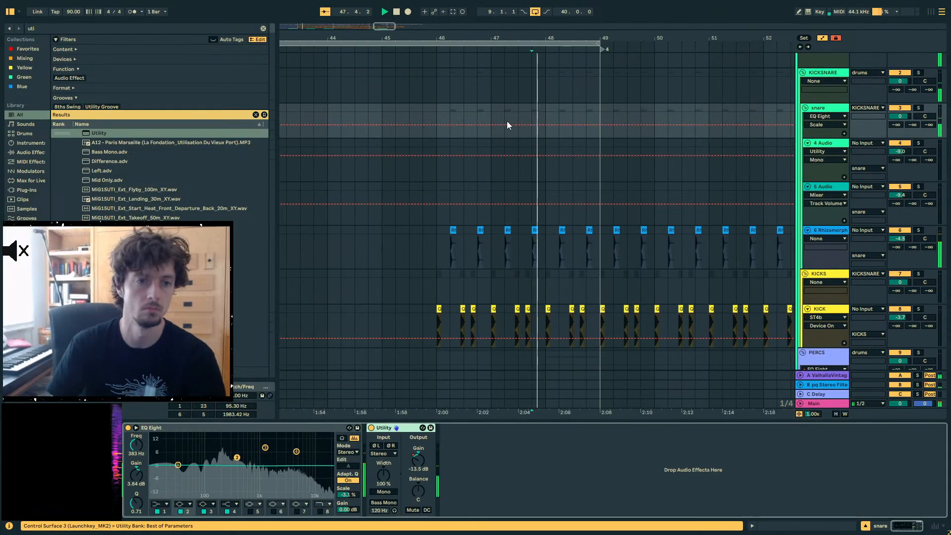
pyautogui.click(420, 135)
pyautogui.press('space')
pyautogui.press('space')
pyautogui.press('a')
pyautogui.scroll(2, 828, 206)
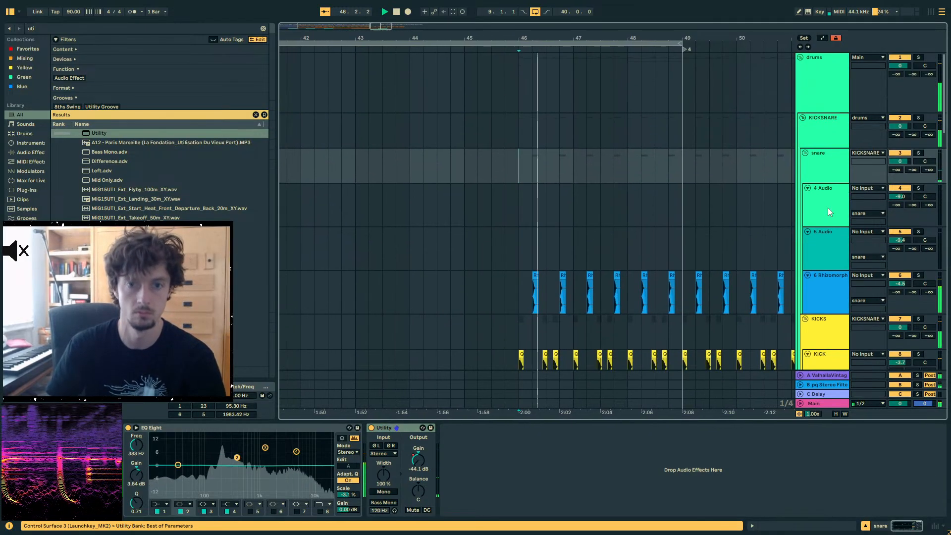
# - Play the passage around bars 45–48 and check the device chains of the drums and snare groups
pyautogui.click(825, 92)
pyautogui.scroll(-5, 825, 130)
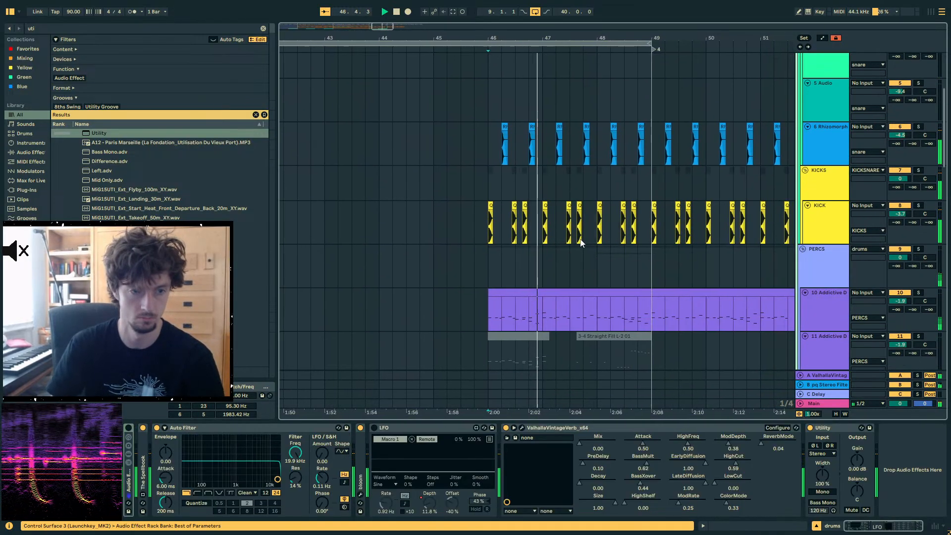
pyautogui.click(459, 221)
pyautogui.scroll(4, 761, 239)
pyautogui.click(812, 150)
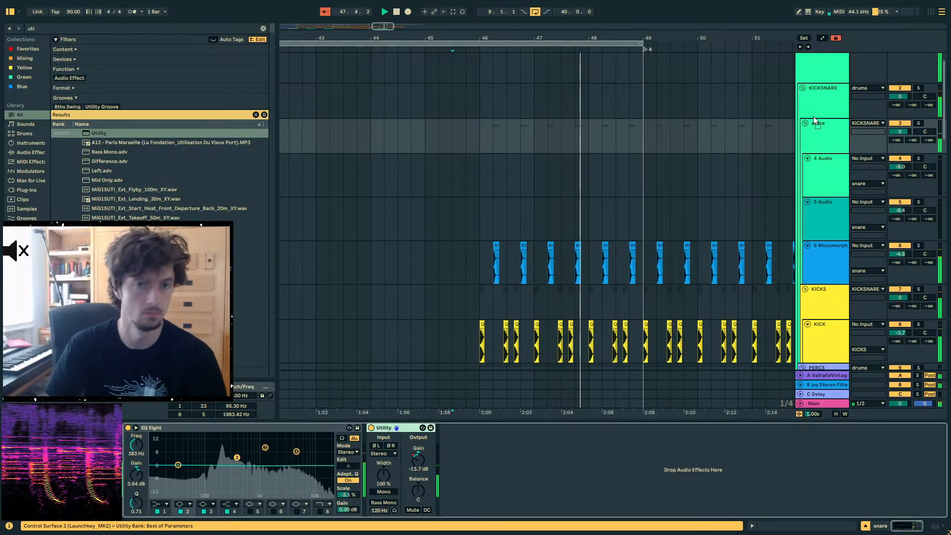
pyautogui.click(465, 105)
pyautogui.click(435, 107)
pyautogui.press('space')
# - Automate the drums group's Auto Filter frequency to dip at bar 46 and rise back to 19.9 kHz at bar 49
pyautogui.scroll(2, 758, 136)
pyautogui.click(817, 94)
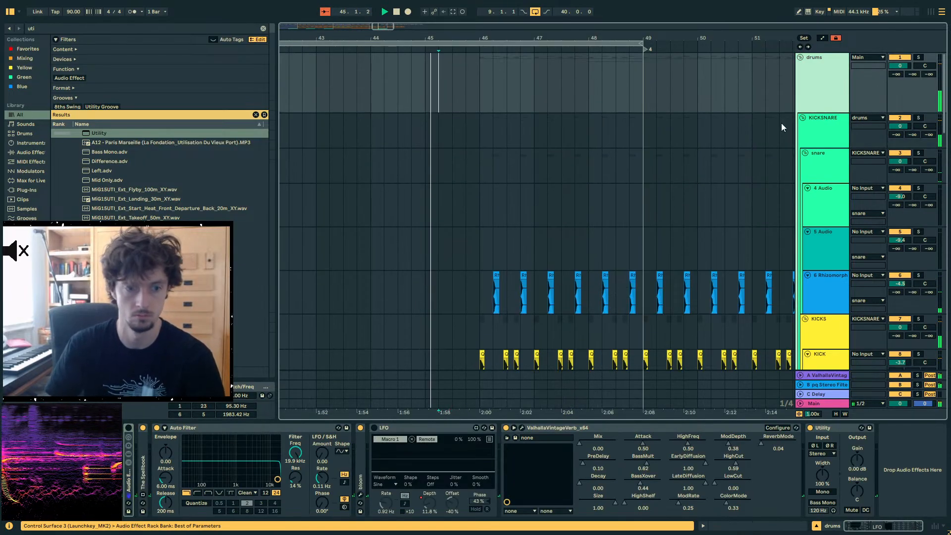
pyautogui.press('a')
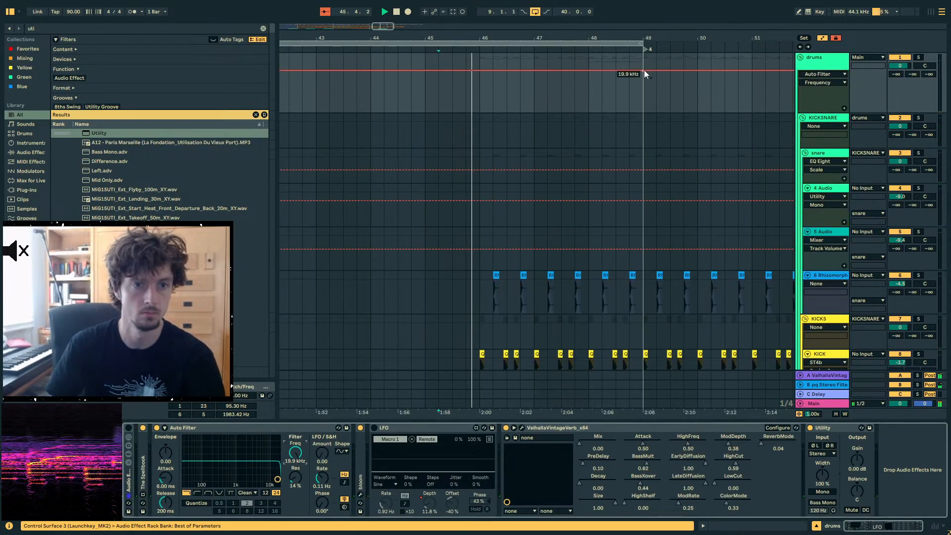
pyautogui.click(460, 70)
pyautogui.moveTo(479, 70); pyautogui.dragTo(479, 82)
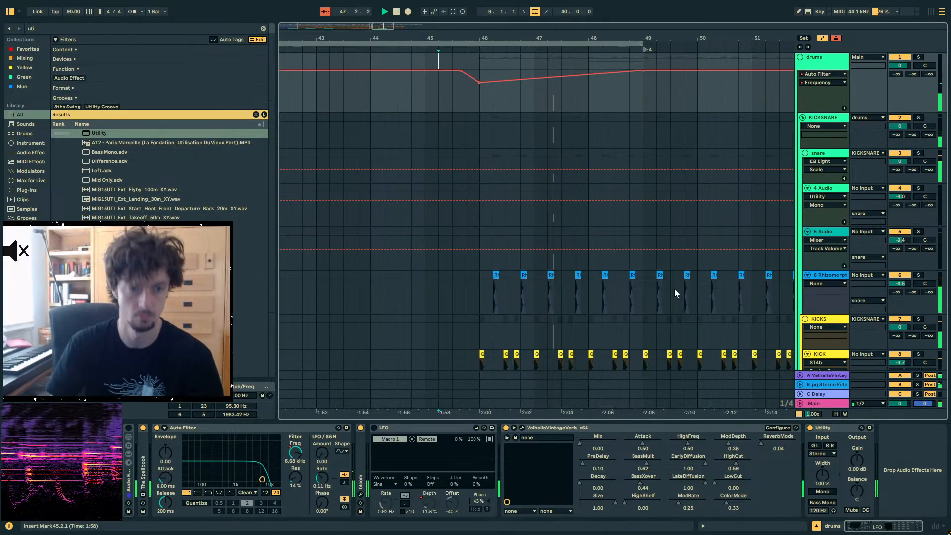
pyautogui.scroll(-3, 574, 164)
pyautogui.press('a')
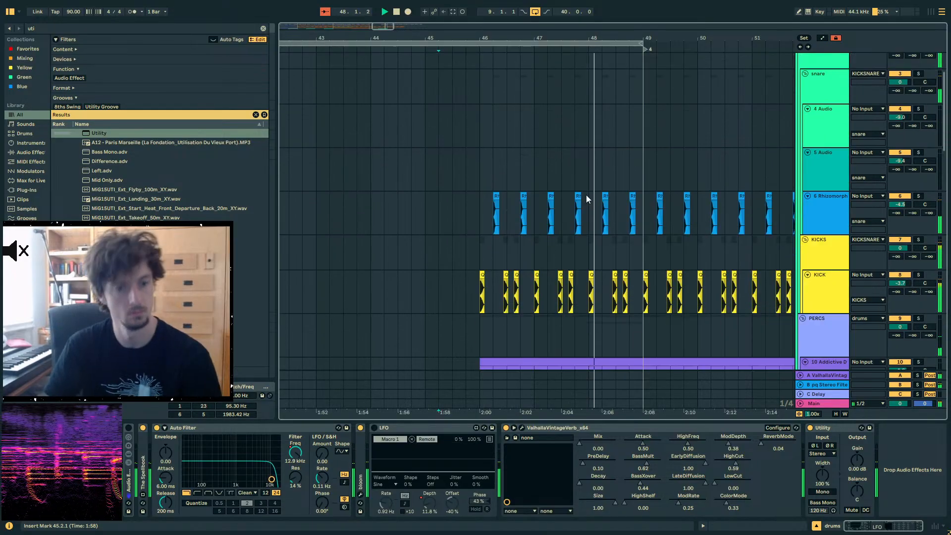
# - Lower the OTT amount on the 24 Group and play the section before bar 49
pyautogui.scroll(-2, 584, 198)
pyautogui.scroll(-6, 574, 208)
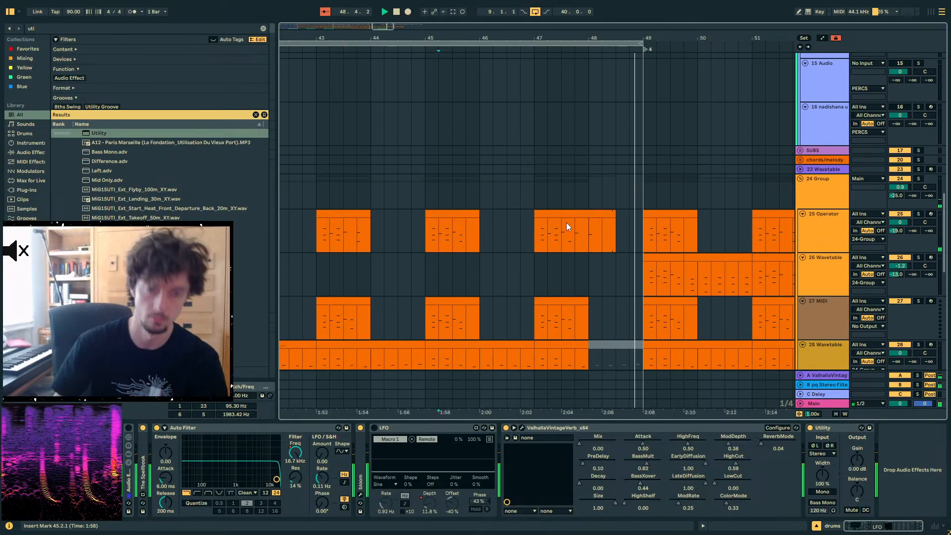
pyautogui.scroll(-5, 568, 223)
pyautogui.click(587, 138)
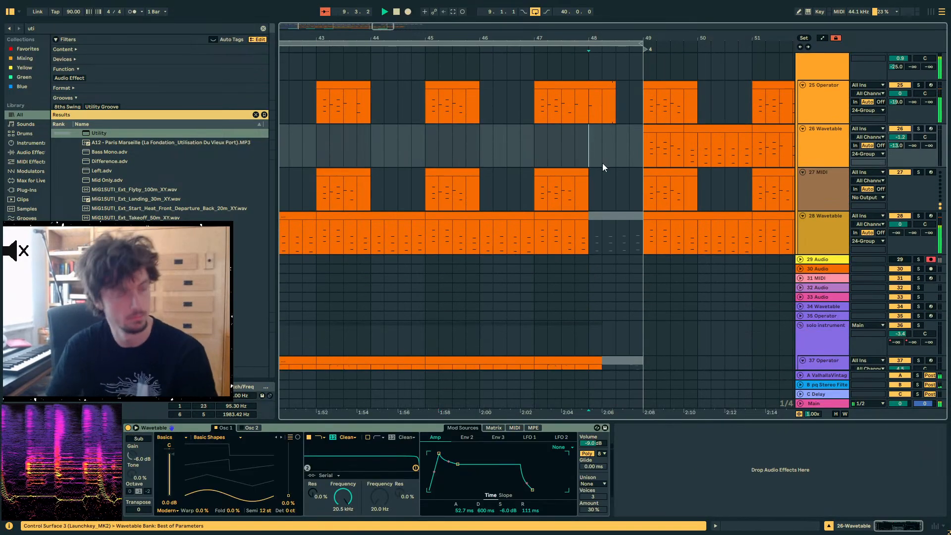
pyautogui.scroll(-5, 609, 208)
pyautogui.scroll(4, 813, 228)
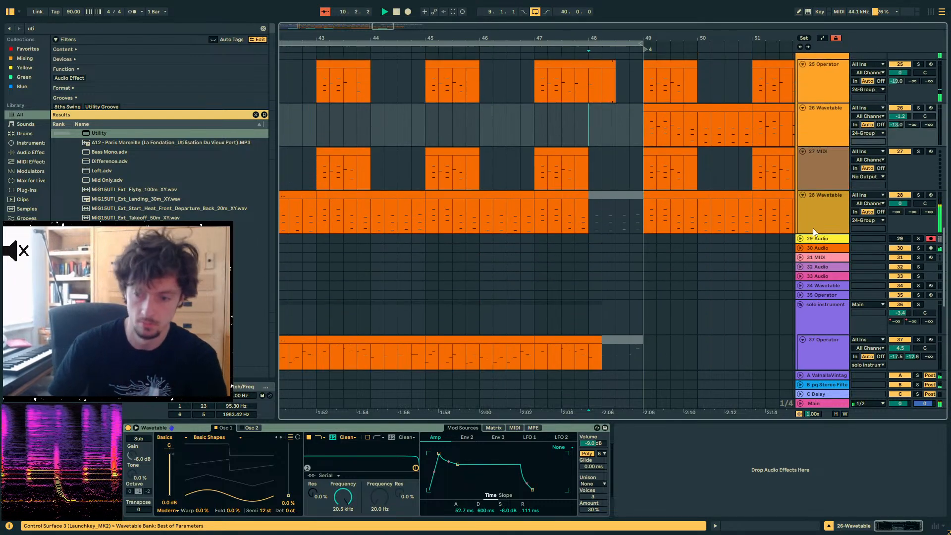
pyautogui.scroll(4, 813, 227)
pyautogui.click(813, 228)
pyautogui.press('space')
pyautogui.press('space')
pyautogui.moveTo(929, 503); pyautogui.dragTo(930, 510)
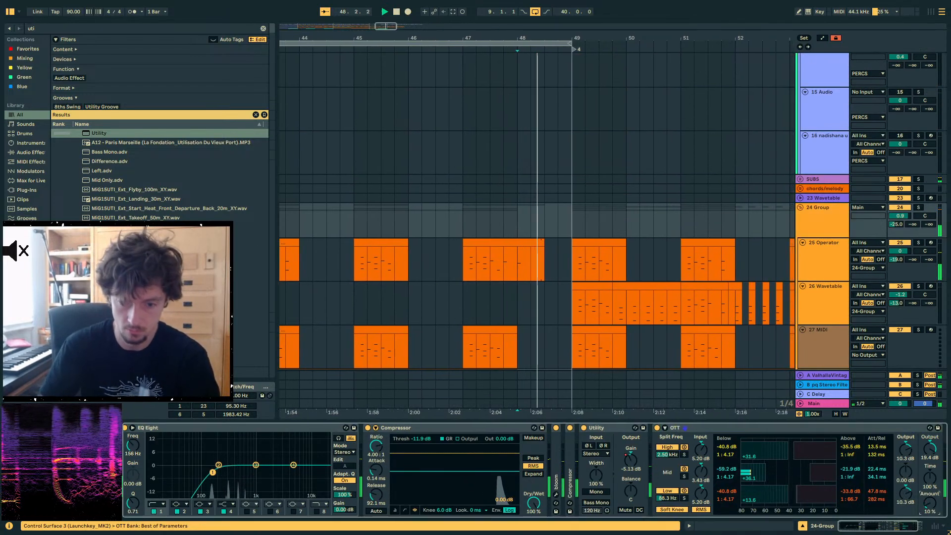
pyautogui.click(509, 179)
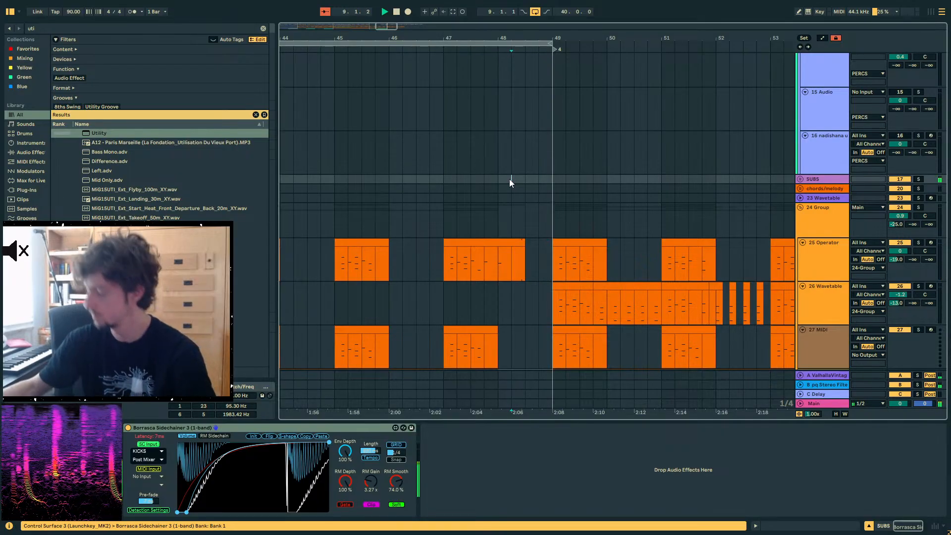
pyautogui.click(437, 214)
# - Reactivate the deactivated part of the 28 Wavetable clip between bars 48 and 49
pyautogui.scroll(4, 430, 216)
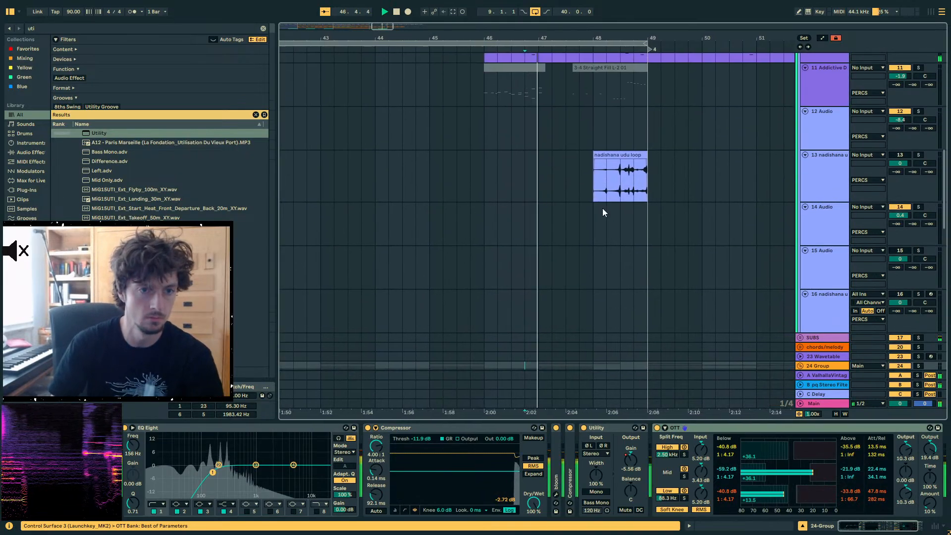
pyautogui.scroll(-15, 577, 200)
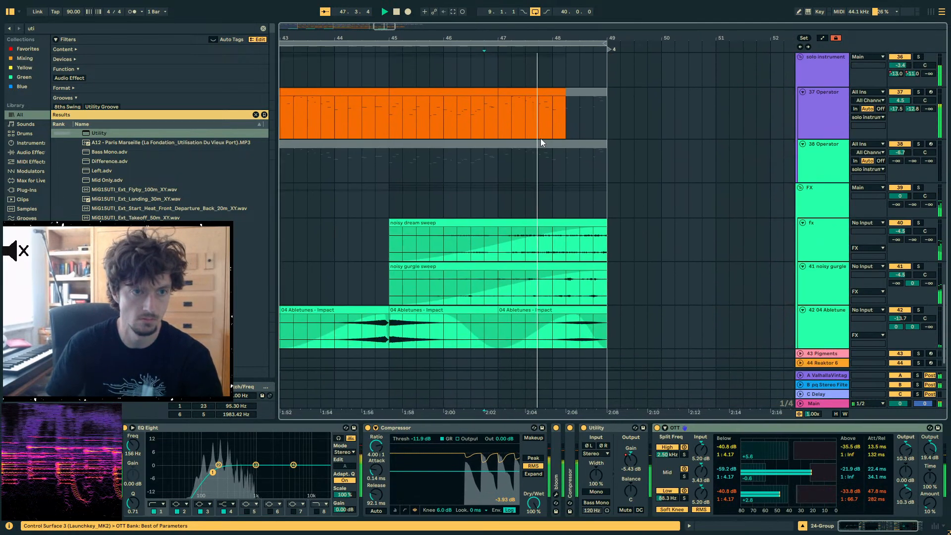
pyautogui.scroll(1, 540, 142)
pyautogui.moveTo(549, 112); pyautogui.dragTo(550, 132)
pyautogui.scroll(8, 505, 182)
pyautogui.scroll(-3, 530, 159)
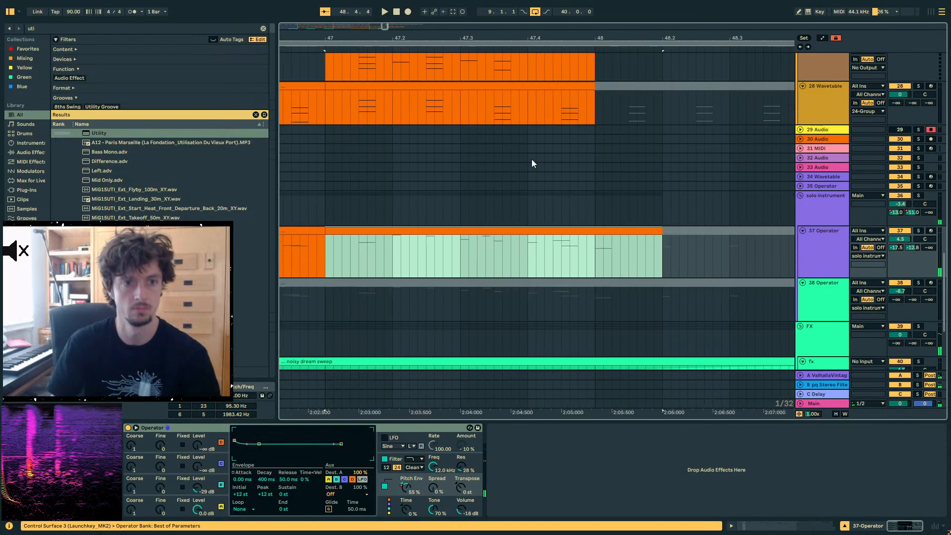
pyautogui.scroll(4, 662, 185)
pyautogui.click(765, 228)
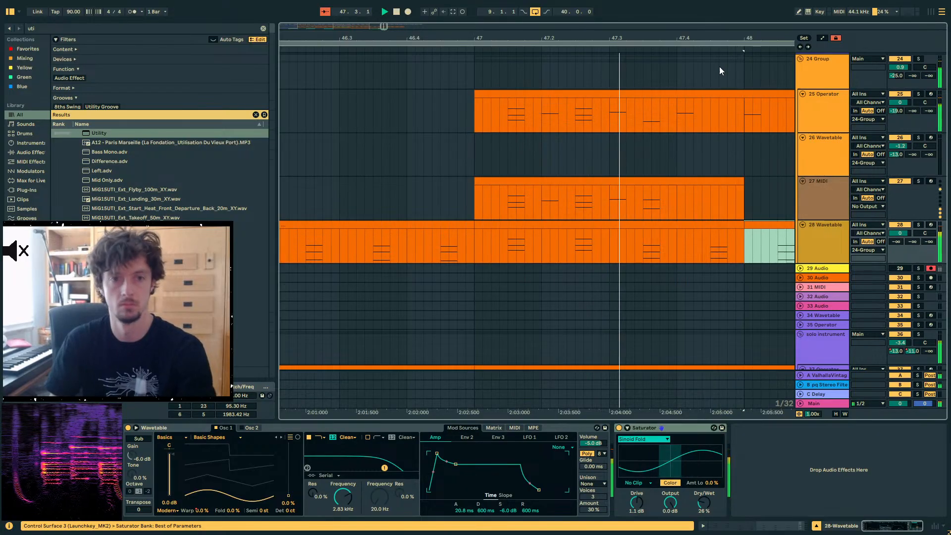
pyautogui.scroll(-4, 599, 189)
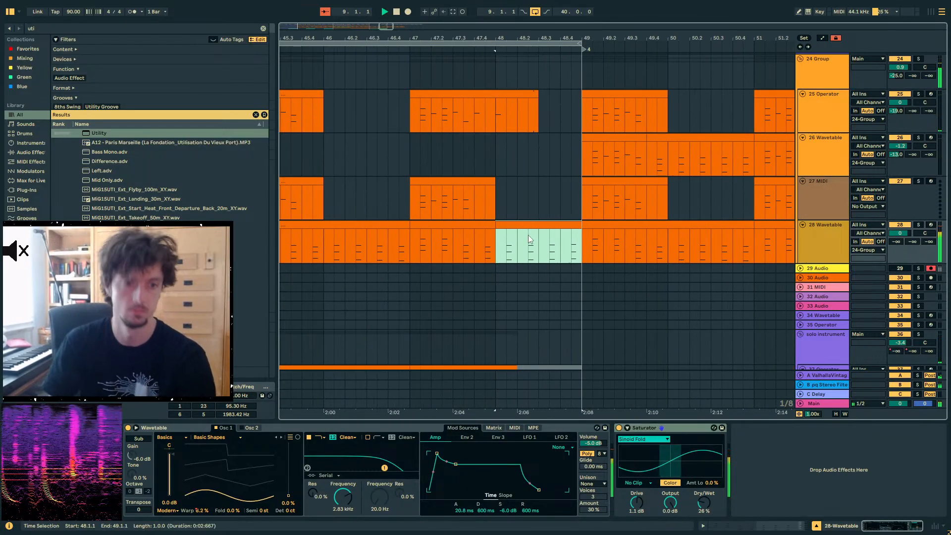
# - Open the 28 Wavetable clip's notes and lower the outer notes of the chord at 2.3.3 to 14\293 and 14\292
pyautogui.press('space')
pyautogui.hotkey('shift', 'Tab')
pyautogui.moveTo(750, 400); pyautogui.dragTo(792, 223)
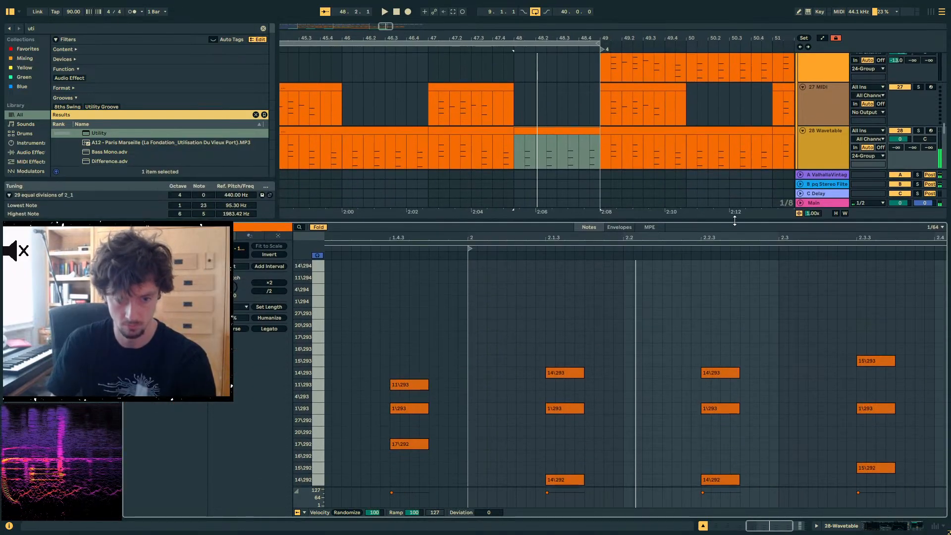
pyautogui.moveTo(886, 364); pyautogui.dragTo(886, 379)
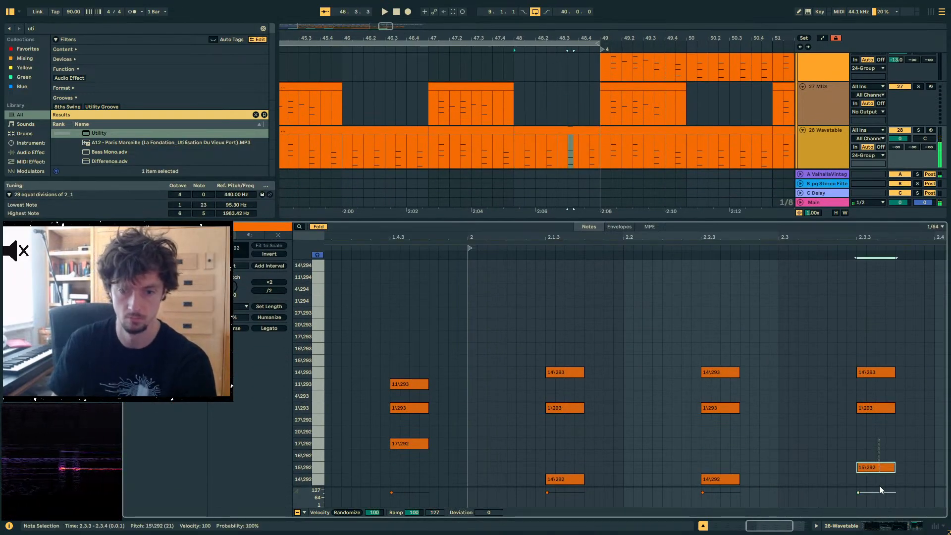
pyautogui.press('Down')
pyautogui.press('space')
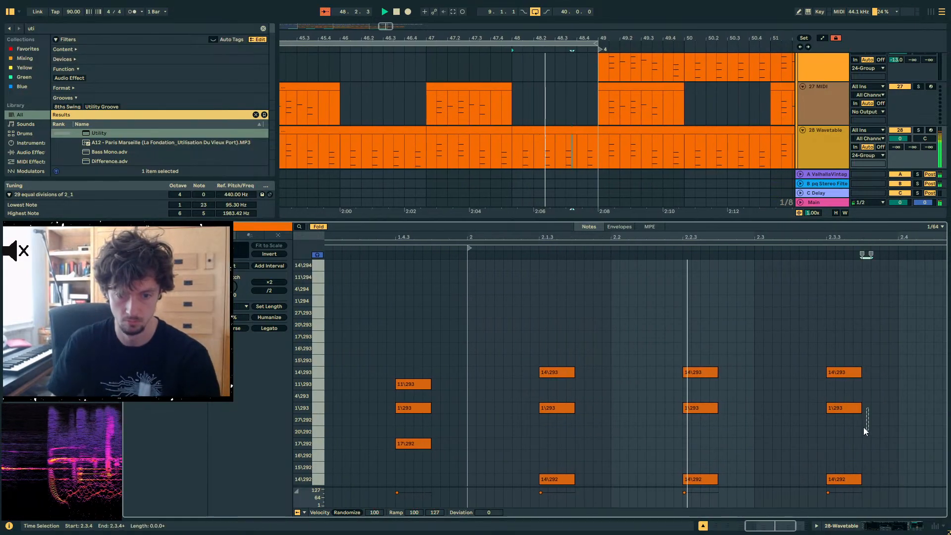
pyautogui.moveTo(856, 409); pyautogui.dragTo(855, 435)
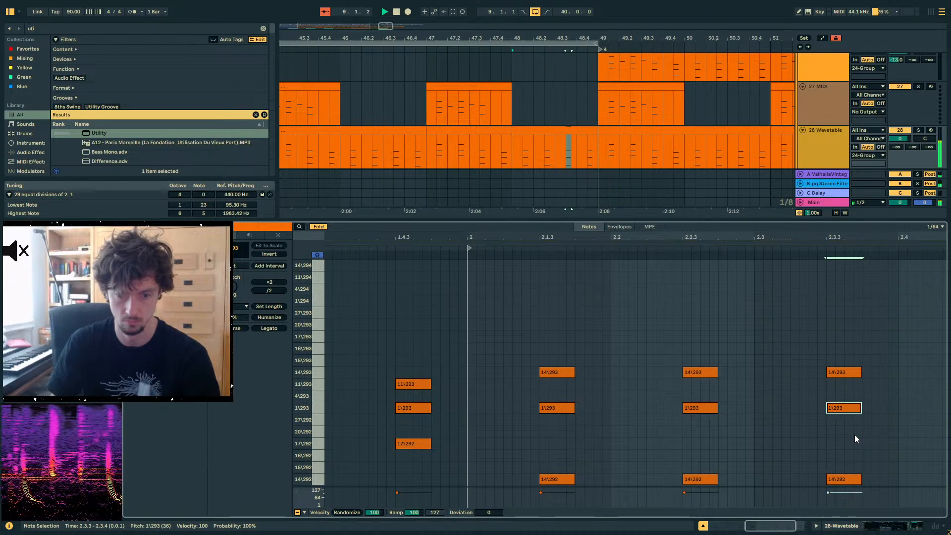
# - Review the 28 Wavetable chords around bars 47–49 with arrangement looping temporarily turned off
pyautogui.click(512, 146)
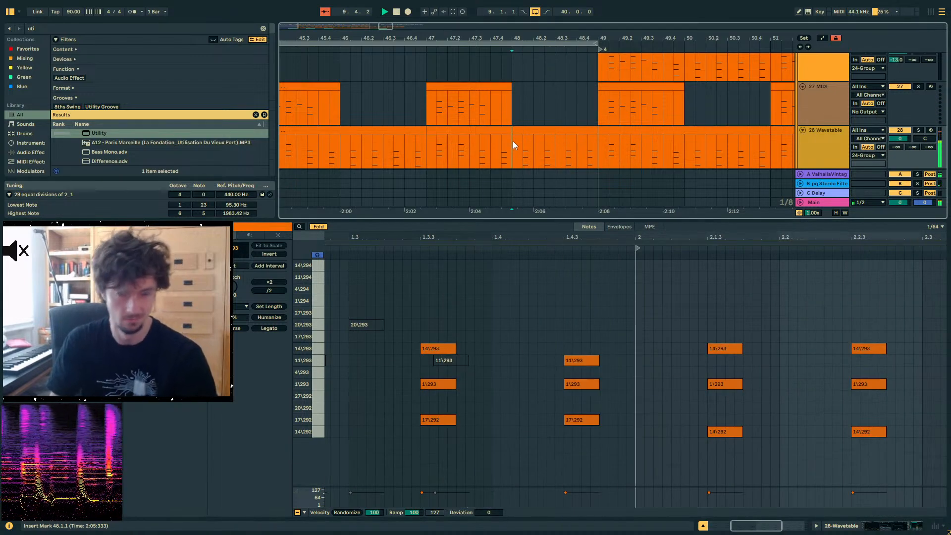
pyautogui.hotkey('ctrl', 'l')
pyautogui.click(562, 210)
pyautogui.click(556, 221)
pyautogui.moveTo(535, 221); pyautogui.dragTo(539, 355)
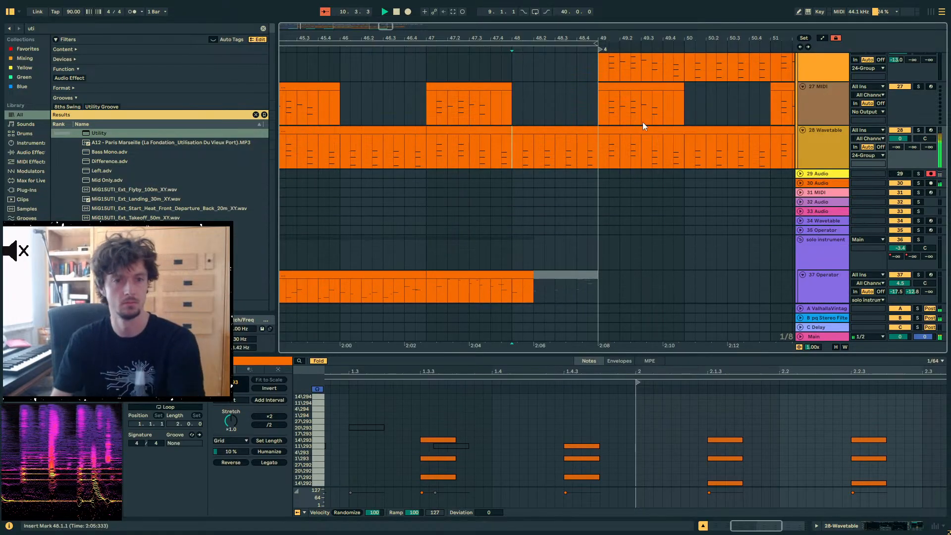
pyautogui.scroll(3, 685, 178)
pyautogui.click(555, 209)
pyautogui.scroll(2, 641, 162)
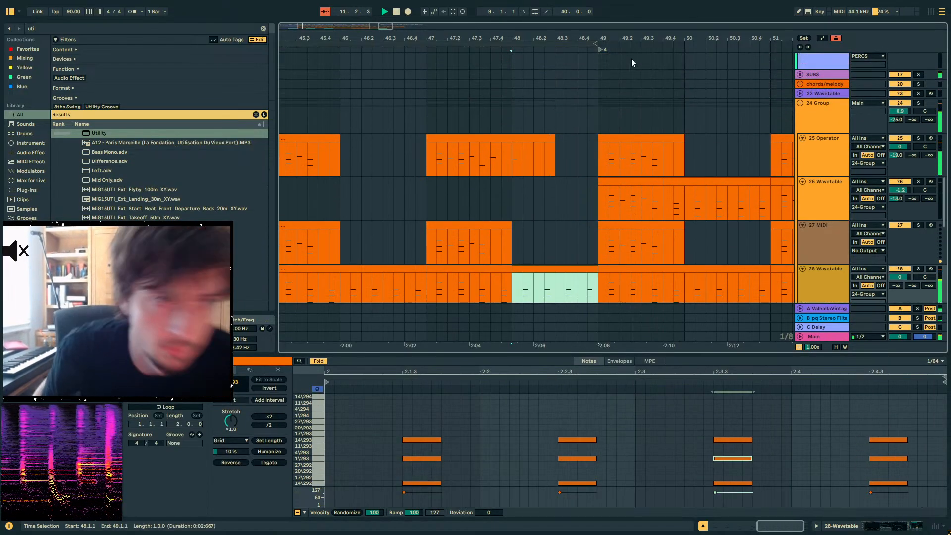
pyautogui.moveTo(626, 39); pyautogui.dragTo(499, 20)
pyautogui.scroll(-3, 638, 183)
pyautogui.click(481, 206)
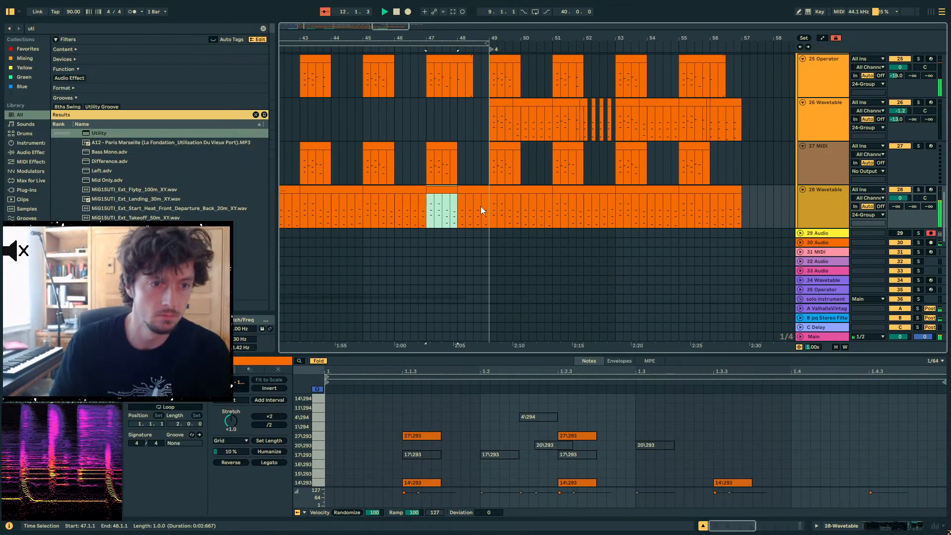
pyautogui.hotkey('ctrl', 'l')
# - Insert a MIDI track below 28 Wavetable, find Wavetable in the browser and load it onto the new track
pyautogui.scroll(2, 497, 224)
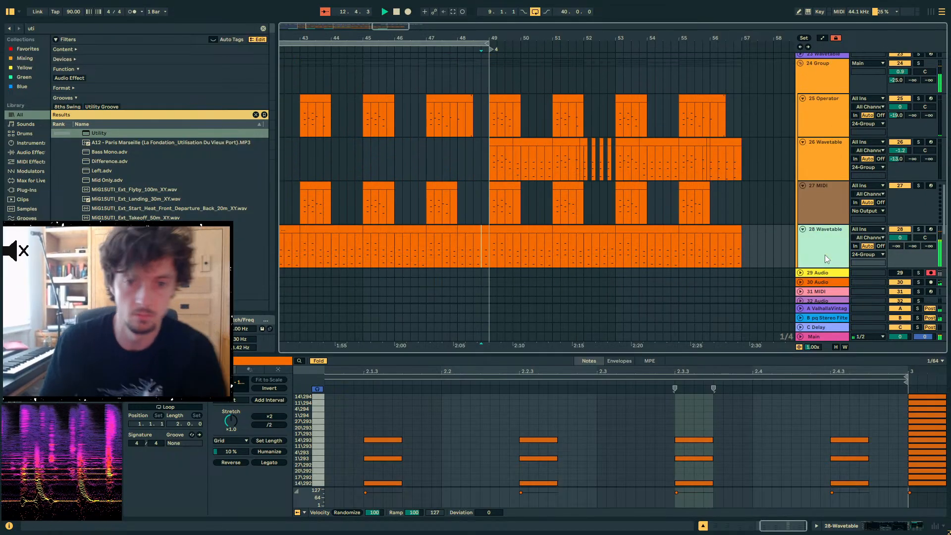
pyautogui.hotkey('ctrl', 'shift', 't')
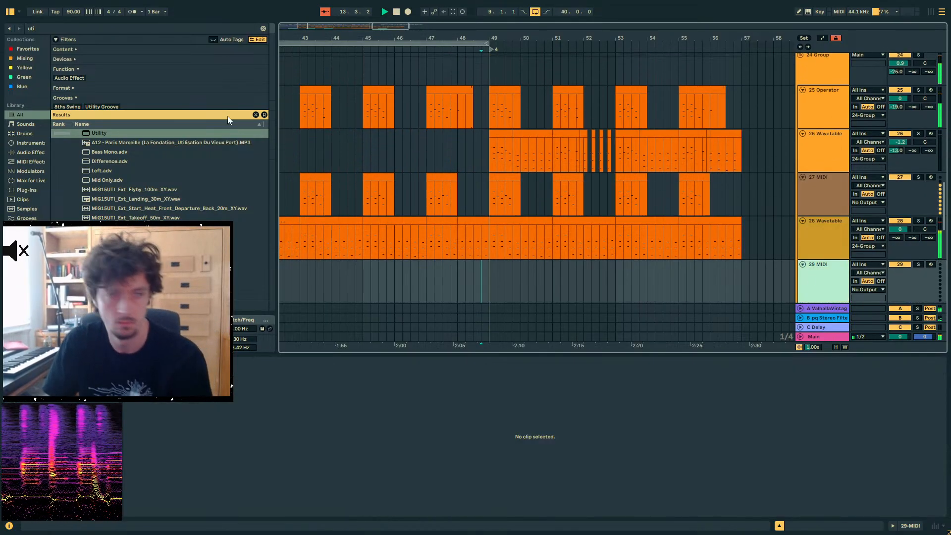
pyautogui.click(54, 28)
pyautogui.write('wavetab')
pyautogui.moveTo(109, 131); pyautogui.dragTo(492, 275)
# - Place a one-bar clip with notes at bar 49 on 29 Wavetable and set oscillator 1's wavetable position to about 49%
pyautogui.doubleClick(490, 276)
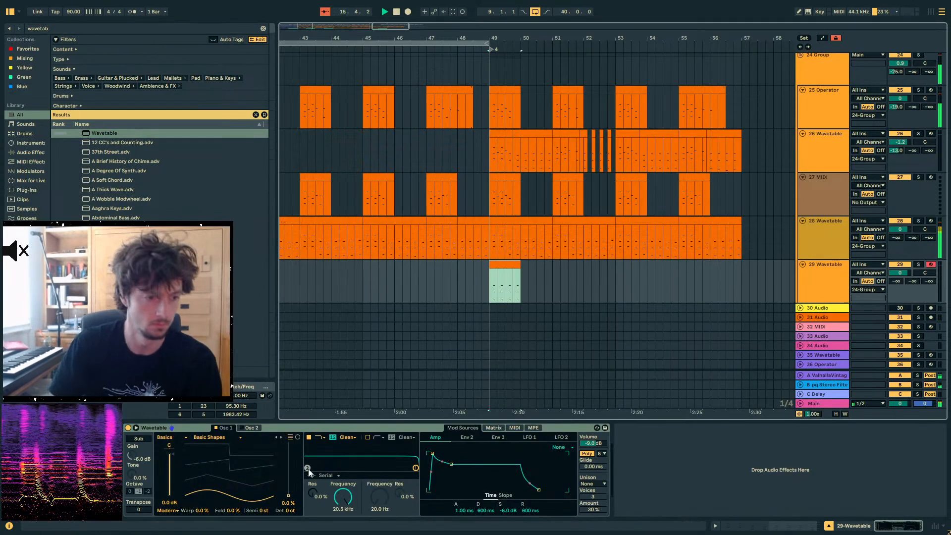
pyautogui.press('space')
pyautogui.press('space')
pyautogui.moveTo(288, 496); pyautogui.dragTo(289, 469)
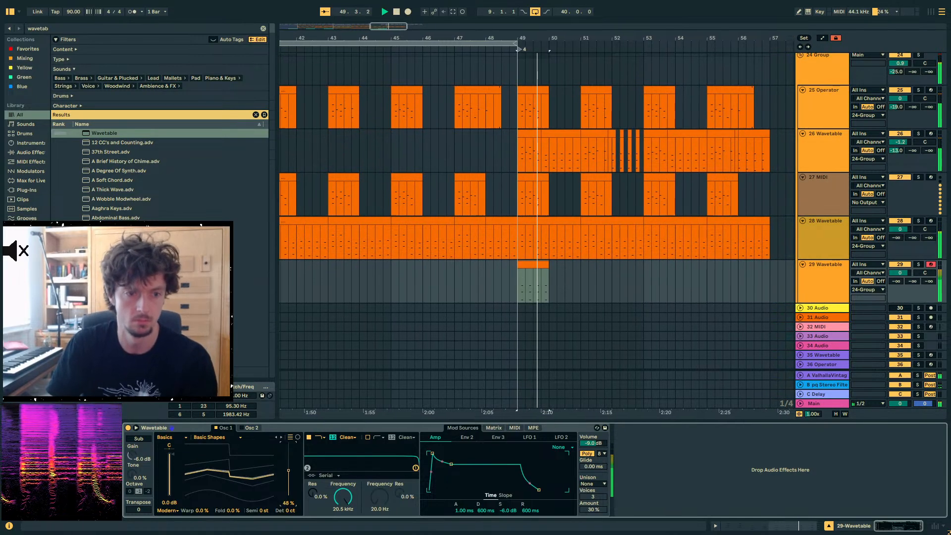
pyautogui.click(512, 84)
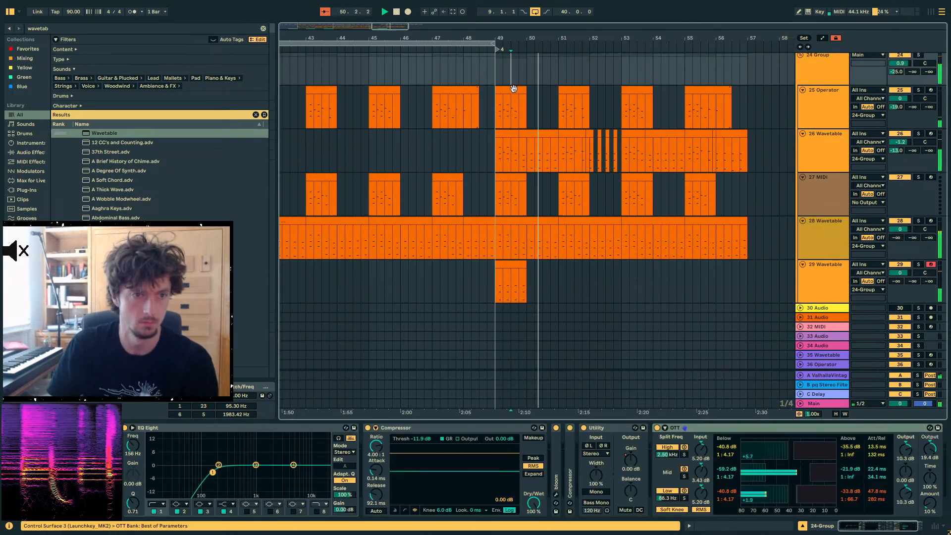
pyautogui.click(513, 88)
pyautogui.click(515, 280)
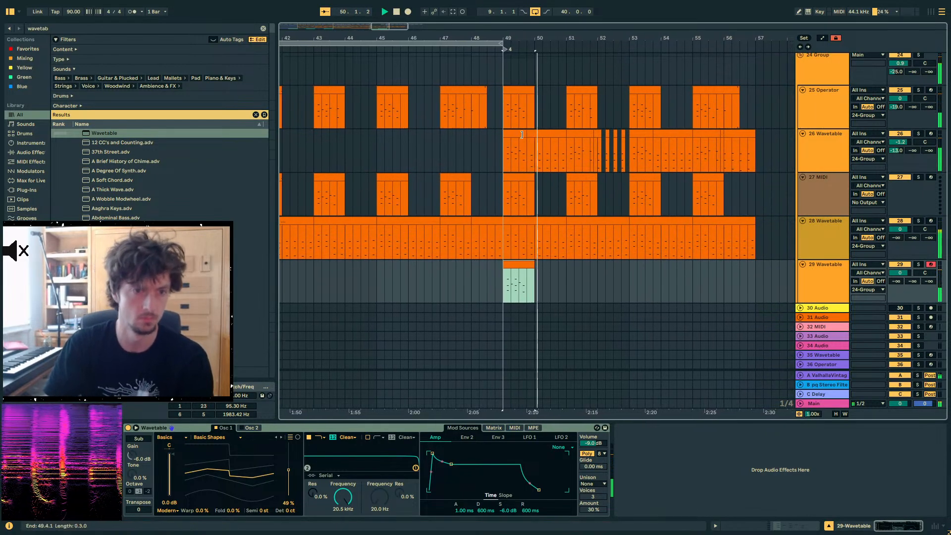
# - Copy the 26 Wavetable clips spanning bars 49–57 onto 29 Wavetable from bar 49 and audition the layer
pyautogui.click(522, 134)
pyautogui.keyDown('shift'); pyautogui.click(745, 134); pyautogui.keyUp('shift')
pyautogui.hotkey('ctrl', 'c')
pyautogui.click(517, 268)
pyautogui.hotkey('ctrl', 'v')
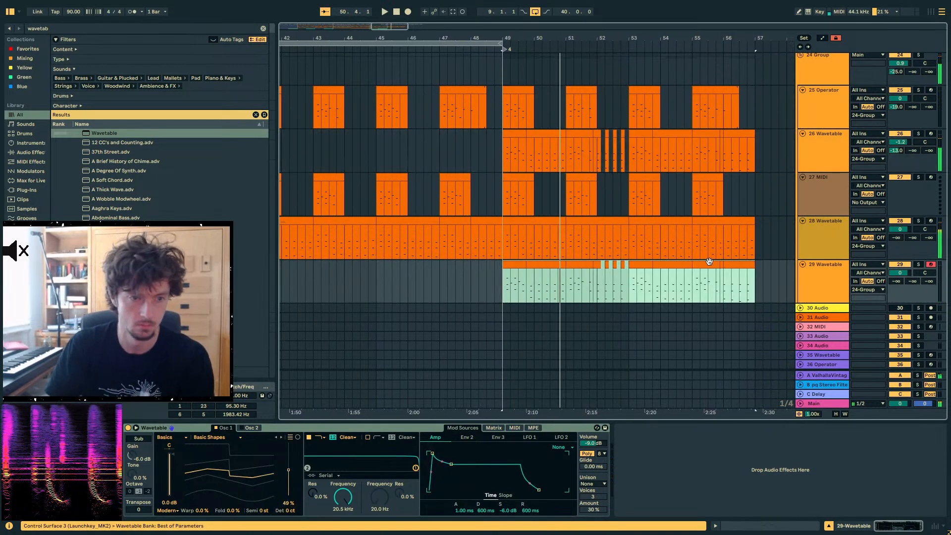
pyautogui.press('space')
pyautogui.press('space')
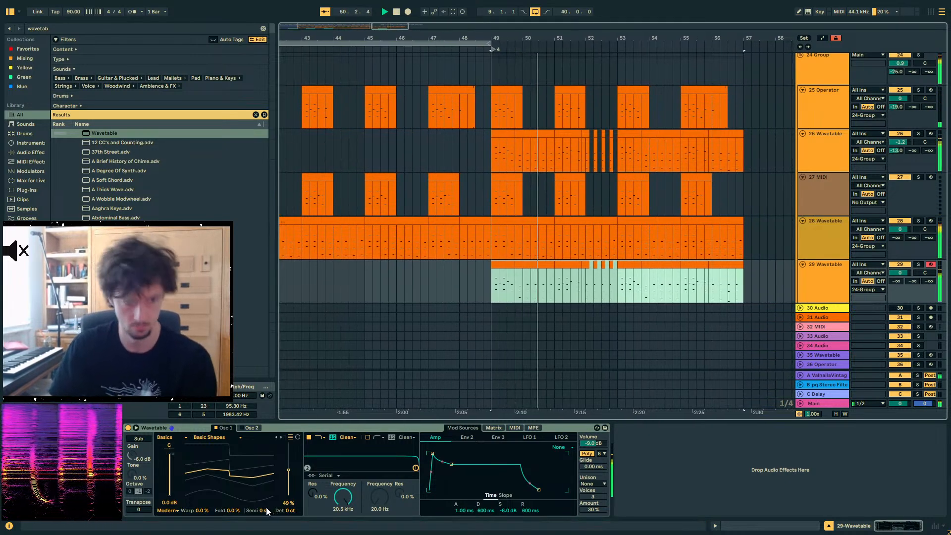
pyautogui.press('space')
pyautogui.press('space')
# - Set 29 Wavetable's first filter to 48% resonance and 1.05 kHz, and raise oscillator 1's wavetable position to 100%
pyautogui.moveTo(346, 496); pyautogui.dragTo(313, 460)
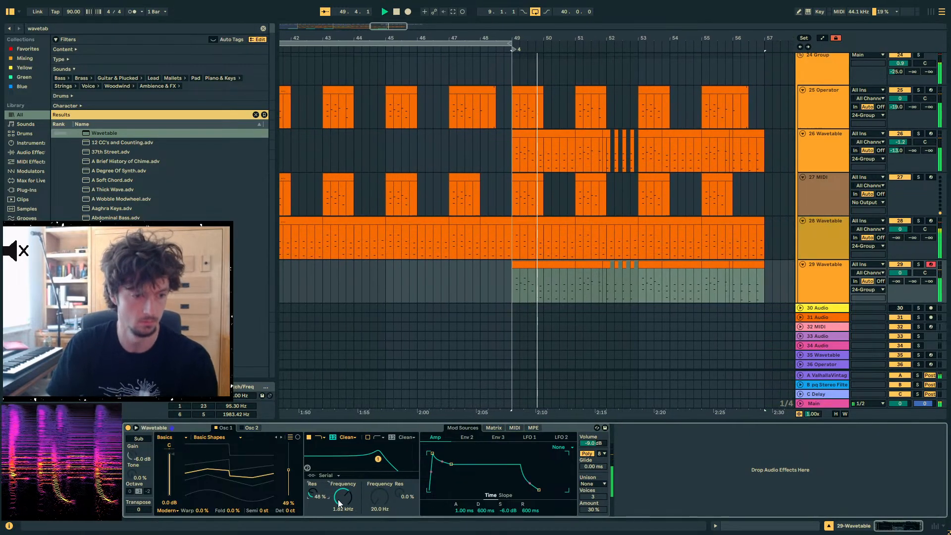
pyautogui.moveTo(343, 496)
pyautogui.mouseDown()
pyautogui.moveTo(344, 484)
pyautogui.moveTo(343, 524)
pyautogui.moveTo(343, 470)
pyautogui.moveTo(343, 484)
pyautogui.mouseUp()
pyautogui.press('space')
pyautogui.moveTo(277, 469); pyautogui.dragTo(280, 441)
pyautogui.press('space')
pyautogui.moveTo(344, 497)
pyautogui.mouseDown()
pyautogui.moveTo(343, 524)
pyautogui.moveTo(343, 513)
pyautogui.mouseUp()
pyautogui.press('space')
pyautogui.click(666, 210)
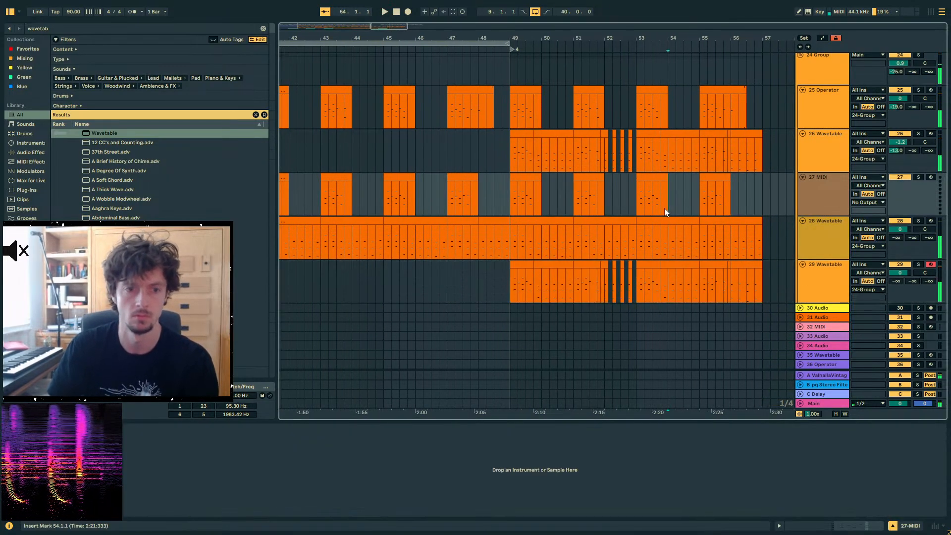
# - Deactivate the 28 Wavetable clips from bar 49 to bar 57 and play back the section
pyautogui.click(539, 218)
pyautogui.keyDown('shift'); pyautogui.click(749, 218); pyautogui.keyUp('shift')
pyautogui.press('0')
pyautogui.press('space')
pyautogui.scroll(1, 628, 157)
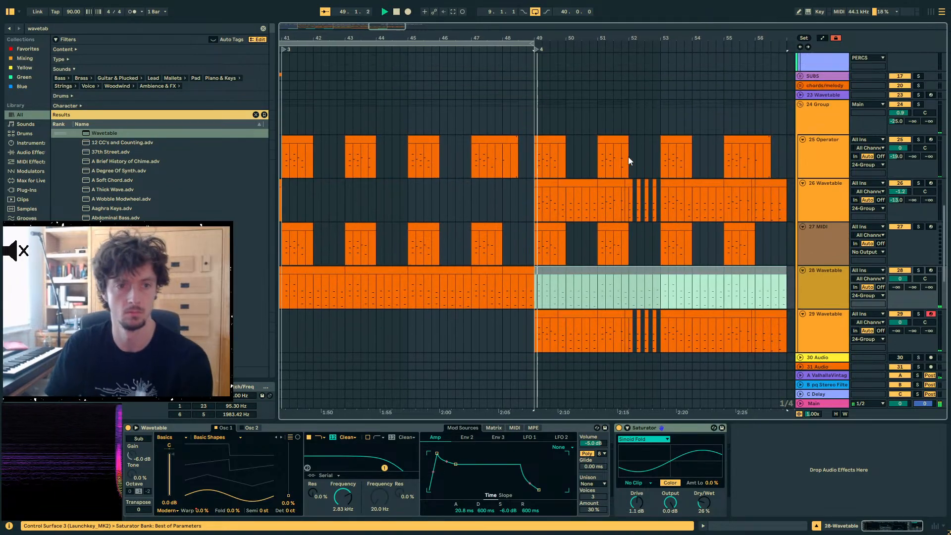
# - Deactivate the 26 Wavetable clips across bars 49–57, keeping the 25 Operator clip at bar 49 active
pyautogui.click(546, 137)
pyautogui.scroll(-1, 596, 198)
pyautogui.press('0')
pyautogui.moveTo(530, 136); pyautogui.dragTo(778, 139)
pyautogui.scroll(1, 543, 118)
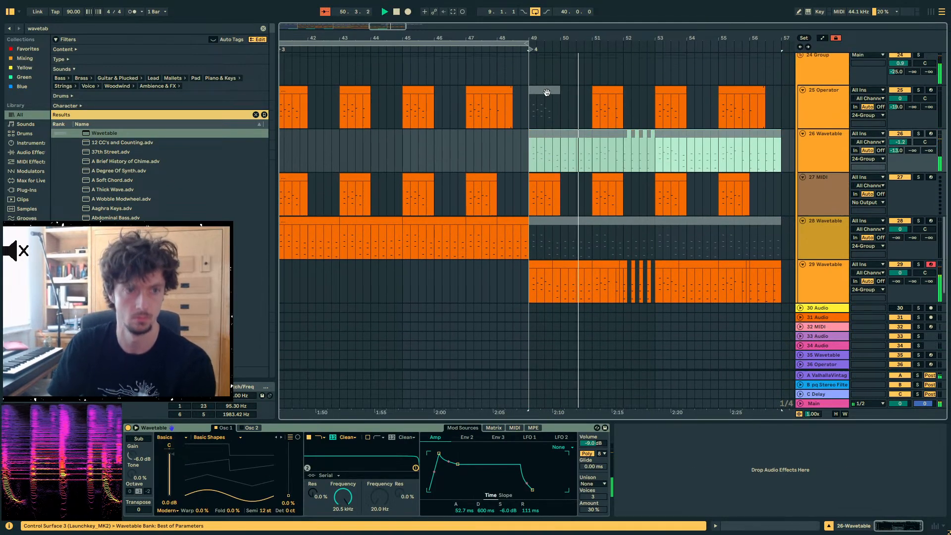
pyautogui.click(545, 115)
pyautogui.click(545, 264)
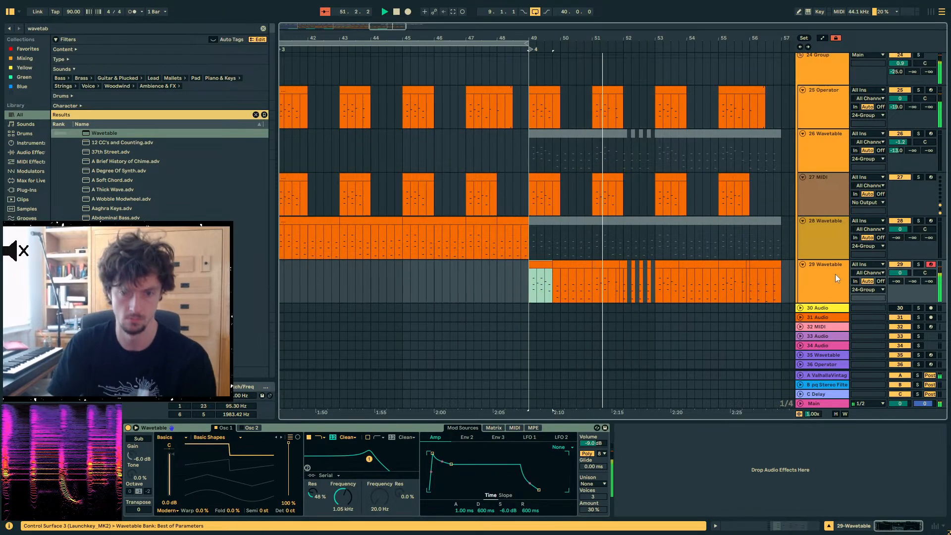
# - Lower the 29 Wavetable track volume to -3.4 dB and its filter frequency to 460 Hz
pyautogui.click(837, 278)
pyautogui.click(915, 275)
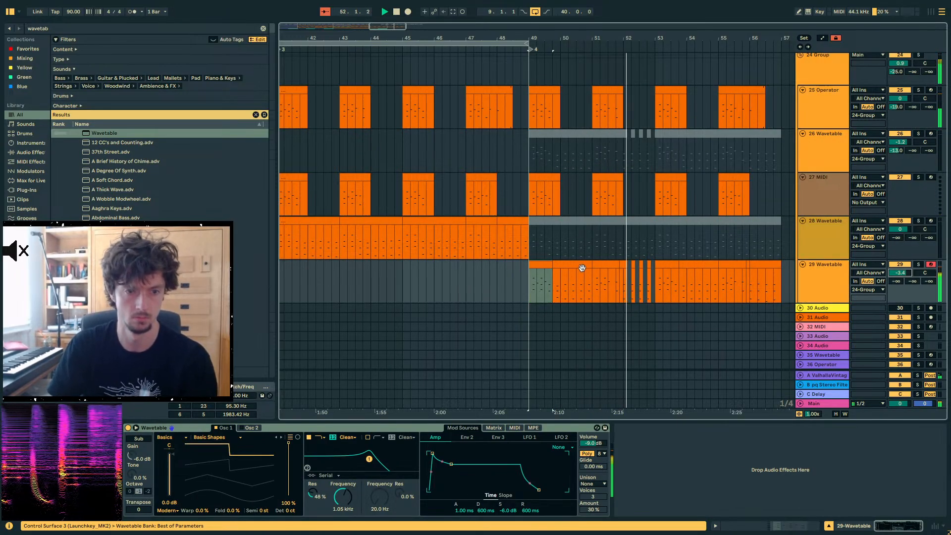
pyautogui.click(545, 265)
pyautogui.moveTo(342, 496); pyautogui.dragTo(342, 513)
# - Search the browser for "lfo" and select the LFO device
pyautogui.click(85, 29)
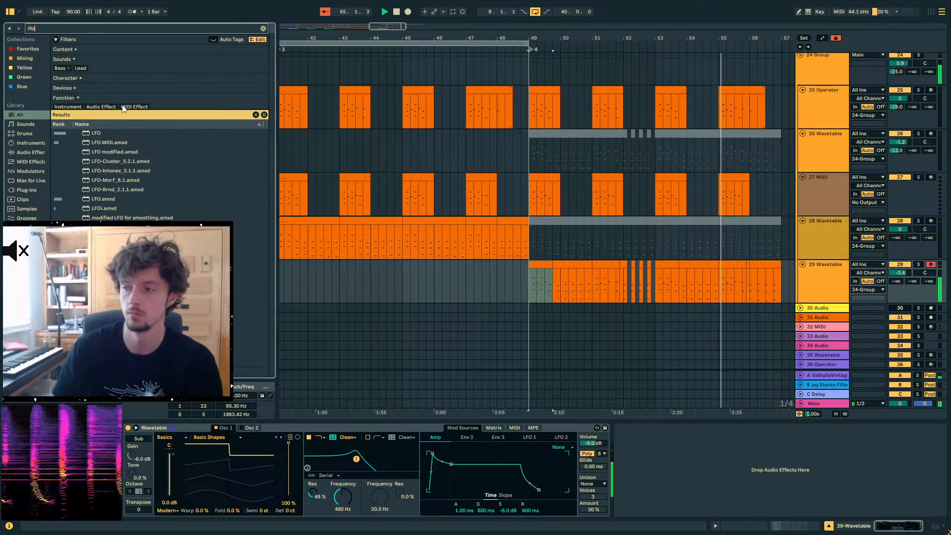
pyautogui.click(105, 135)
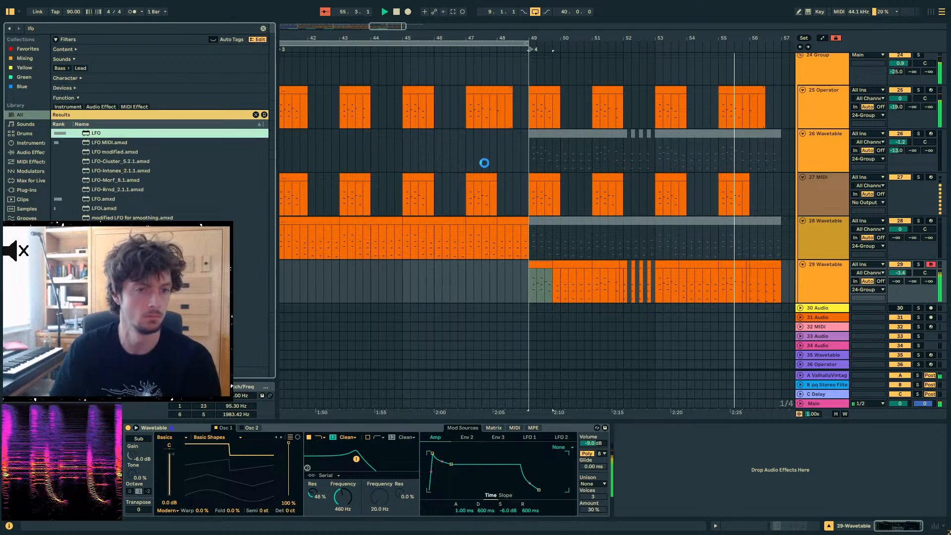
pyautogui.click(528, 157)
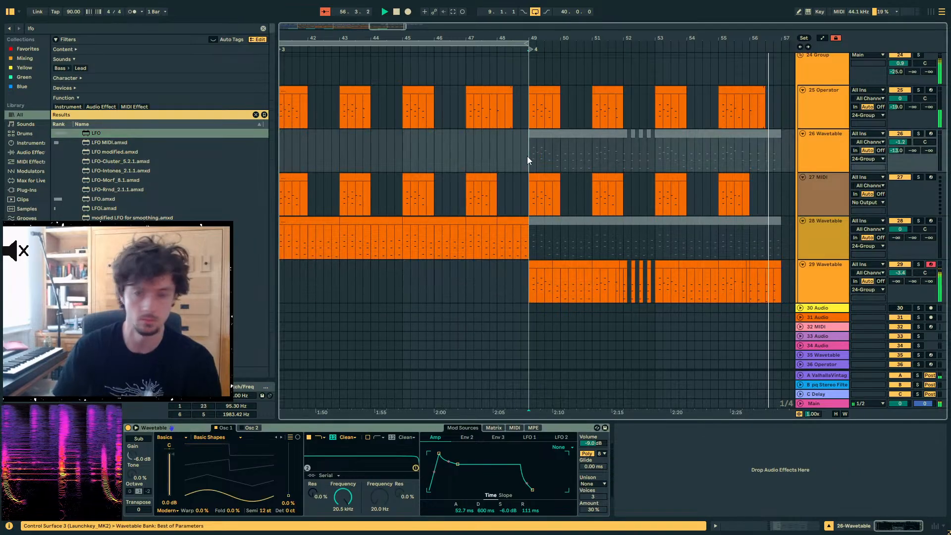
# - Stop playback and examine the kick clip at bar 49 up close alongside the neighbouring drum tracks
pyautogui.press('space')
pyautogui.scroll(1, 527, 157)
pyautogui.scroll(2, 527, 156)
pyautogui.scroll(10, 527, 156)
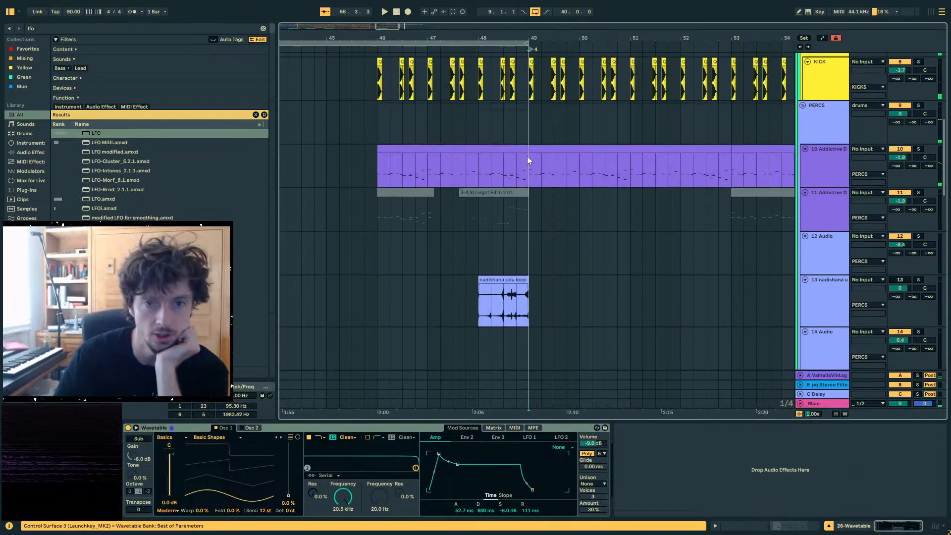
pyautogui.moveTo(529, 41); pyautogui.dragTo(515, 47)
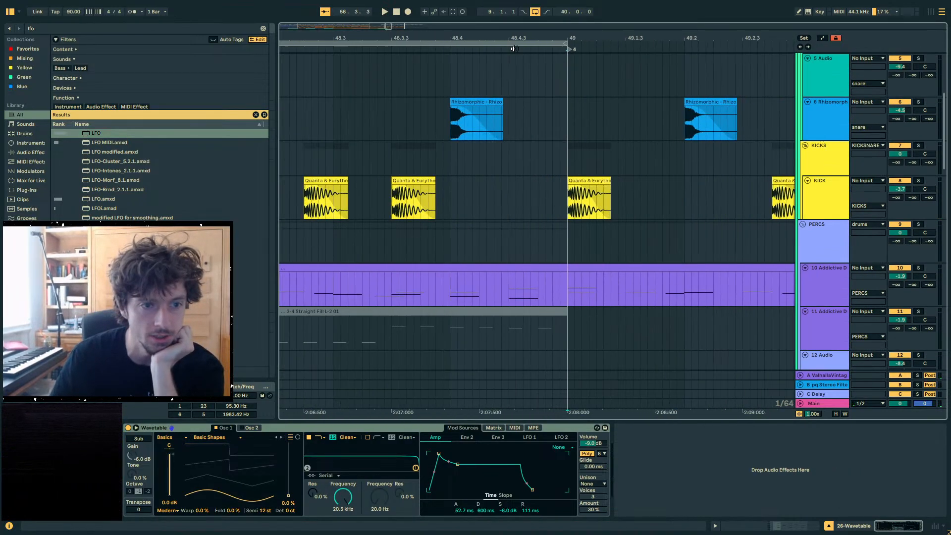
pyautogui.click(587, 180)
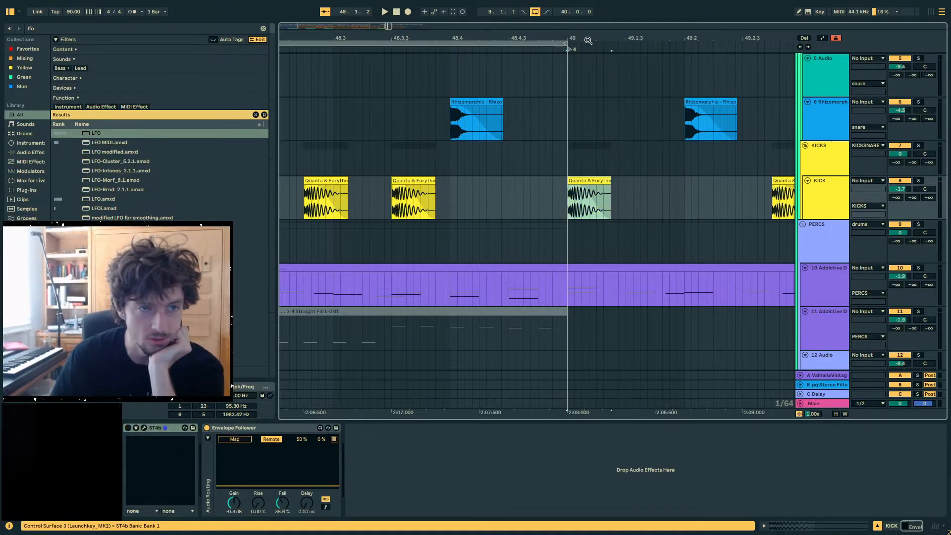
pyautogui.moveTo(588, 41); pyautogui.dragTo(587, 76)
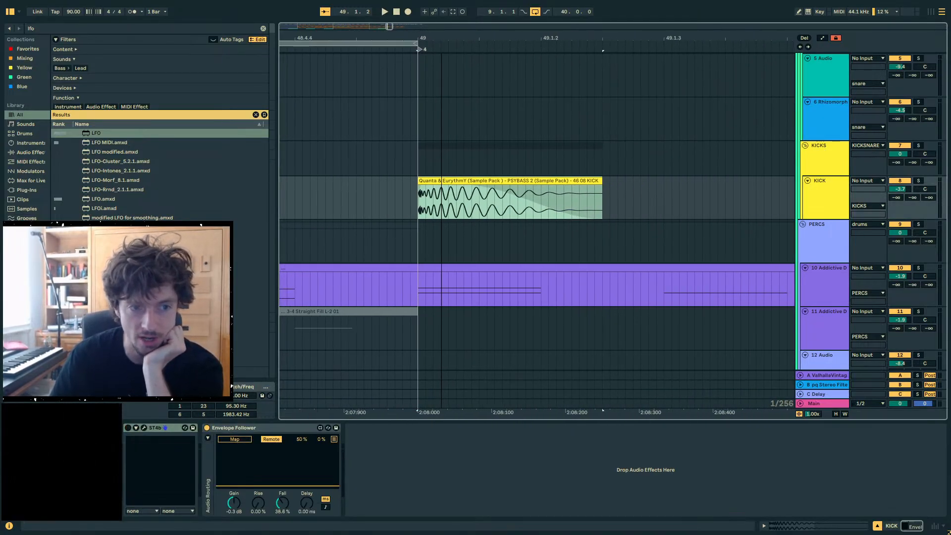
pyautogui.press('+')
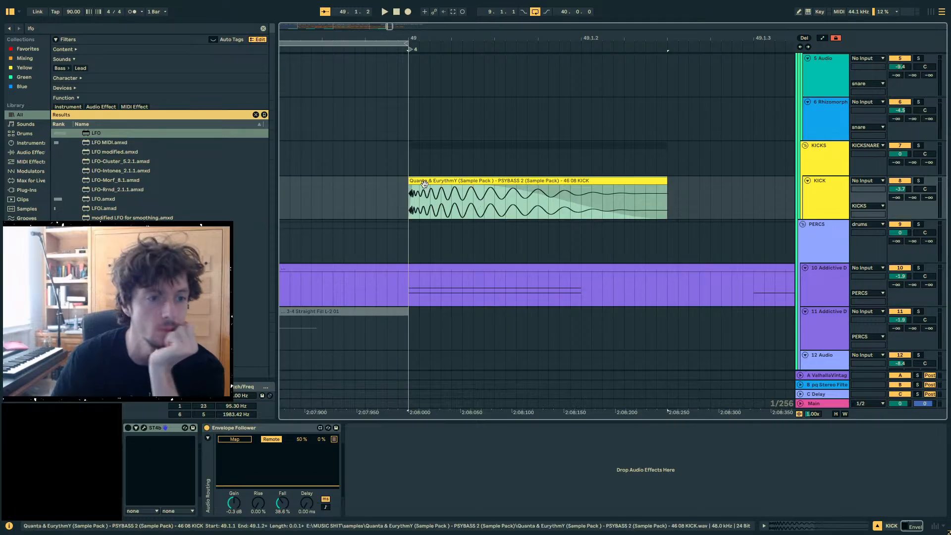
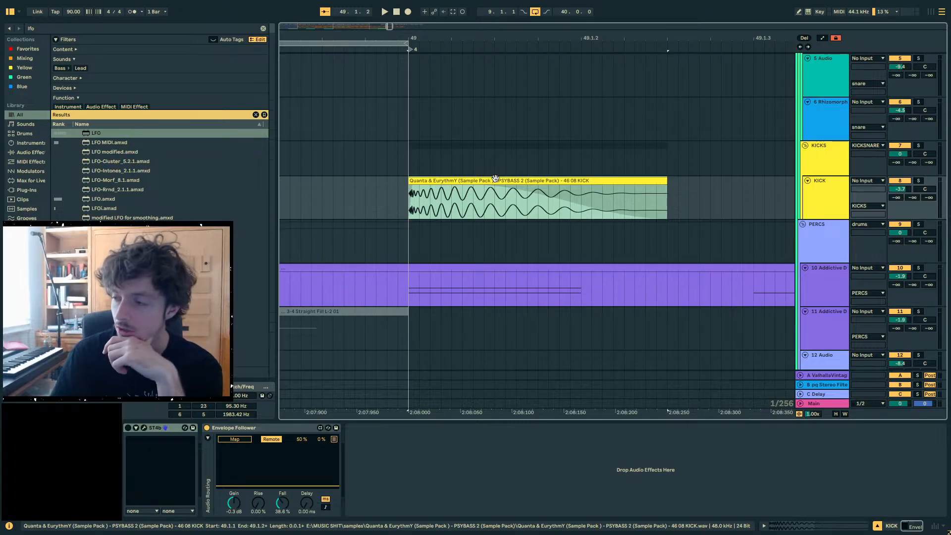
pyautogui.scroll(5, 495, 178)
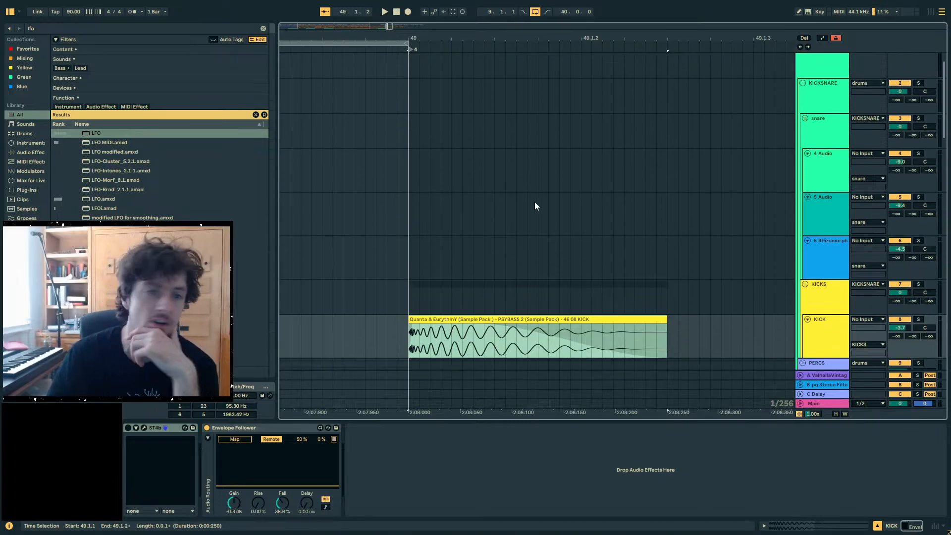
pyautogui.scroll(-5, 535, 203)
pyautogui.moveTo(548, 36); pyautogui.dragTo(397, 4)
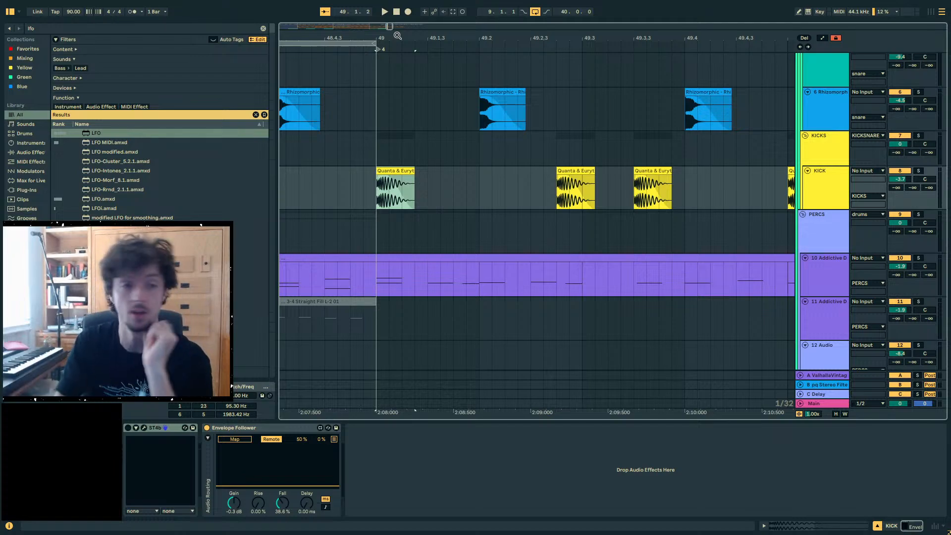
# - Inspect the sample waveforms of the kick at bar 49 and the Rhizomorphic snare at 49.2
pyautogui.click(787, 524)
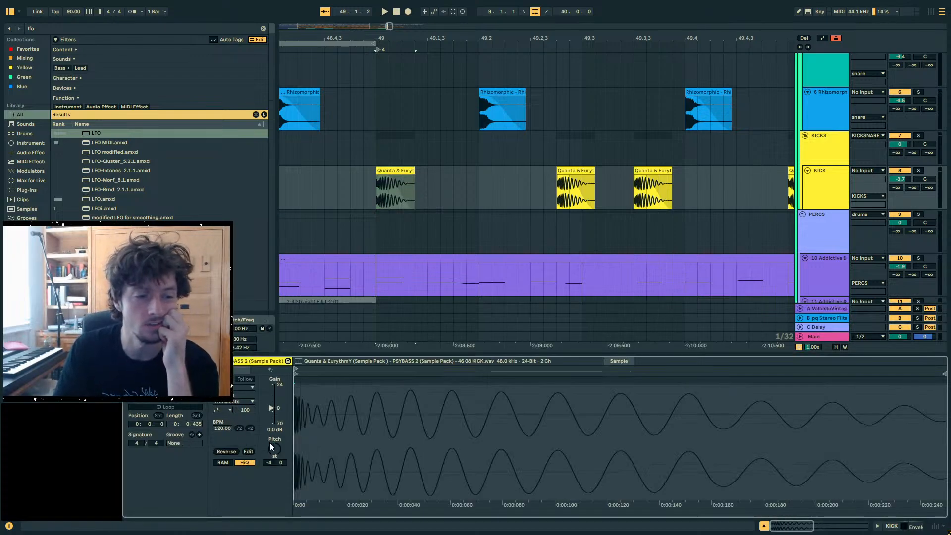
pyautogui.click(485, 94)
pyautogui.scroll(4, 567, 193)
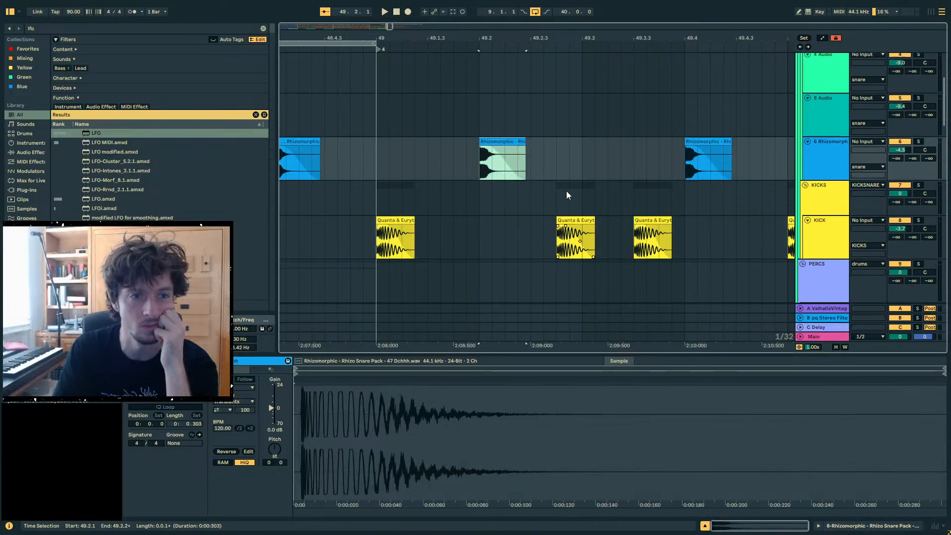
pyautogui.moveTo(482, 36); pyautogui.dragTo(438, 38)
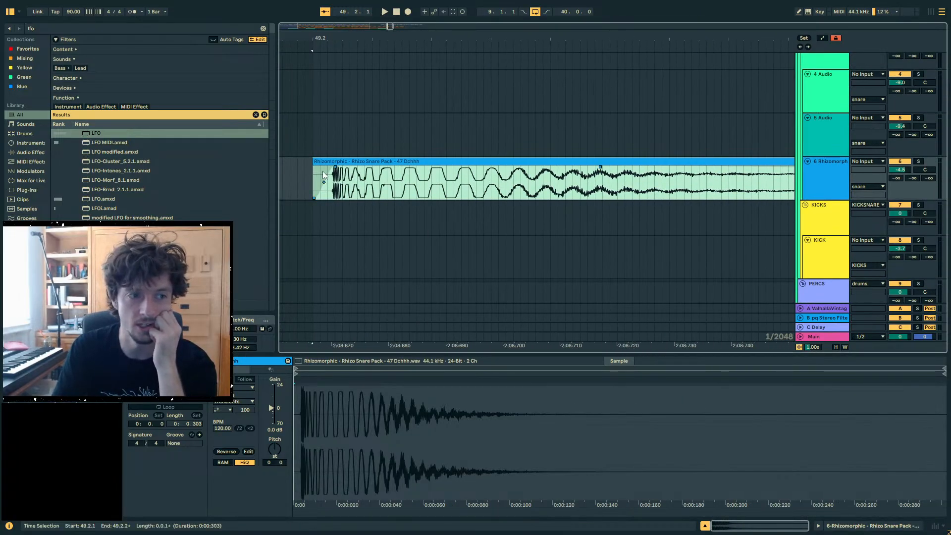
pyautogui.click(871, 526)
pyautogui.click(379, 161)
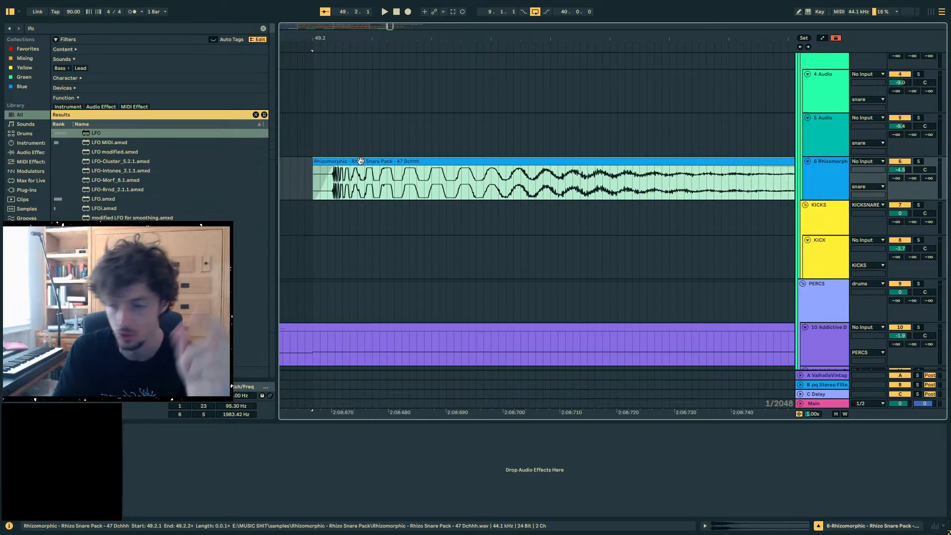
# - Adjust the fade-in of the Rhizomorphic snare clip at 49.2 so it ends at the start of the transient
pyautogui.moveTo(327, 39); pyautogui.dragTo(366, 47)
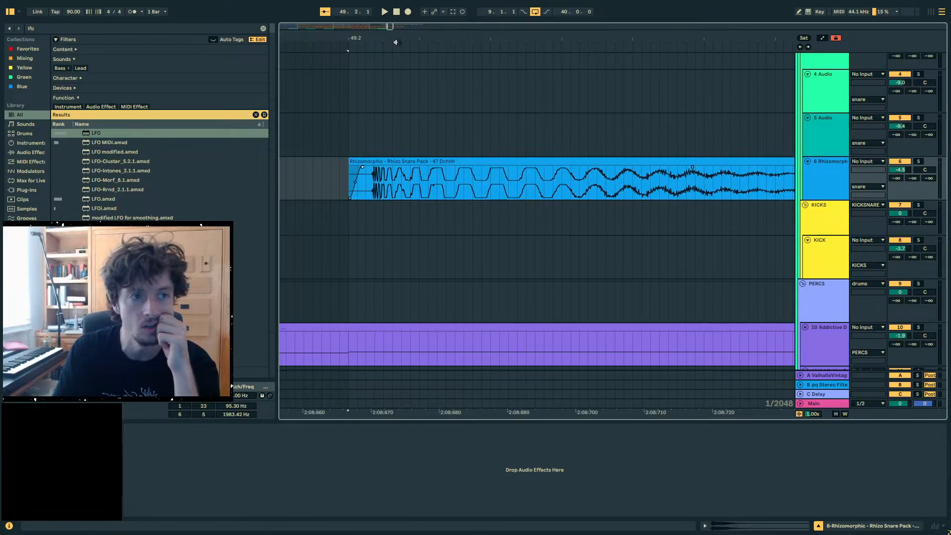
pyautogui.moveTo(397, 42); pyautogui.dragTo(358, 179)
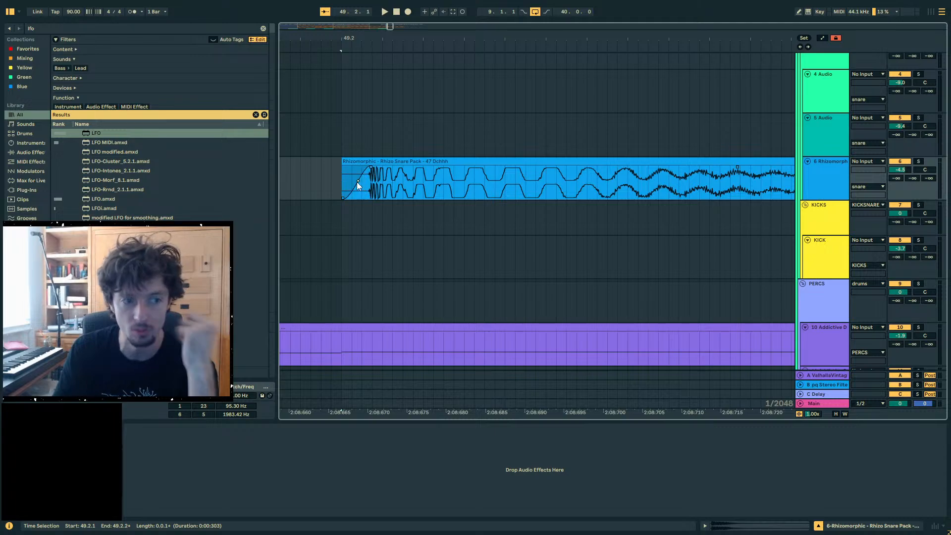
pyautogui.moveTo(431, 36)
pyautogui.mouseDown()
pyautogui.moveTo(412, 15)
pyautogui.moveTo(426, 36)
pyautogui.mouseUp()
pyautogui.moveTo(403, 187); pyautogui.dragTo(511, 189)
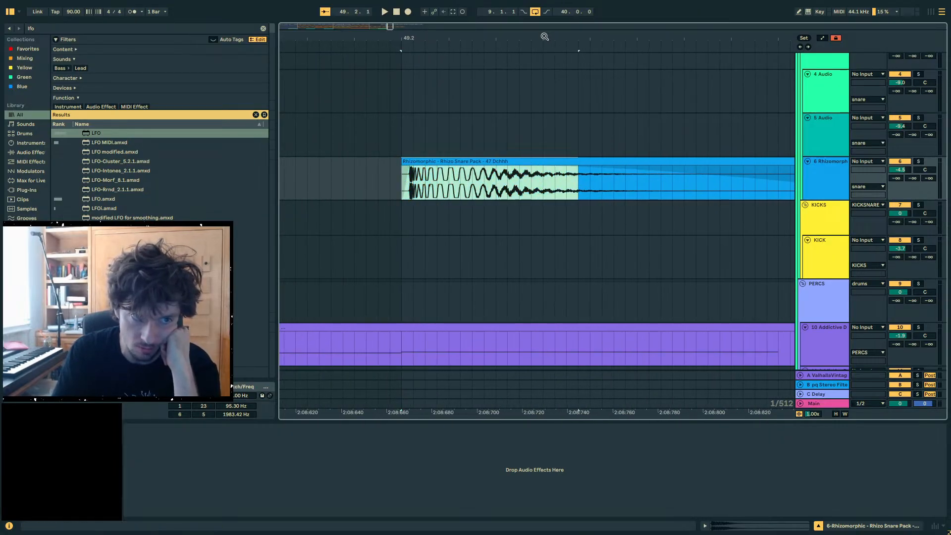
# - Review the device chains of the Rhizomorphic snare track and the snare, KICKSNARE and drums groups
pyautogui.moveTo(543, 38); pyautogui.dragTo(524, 31)
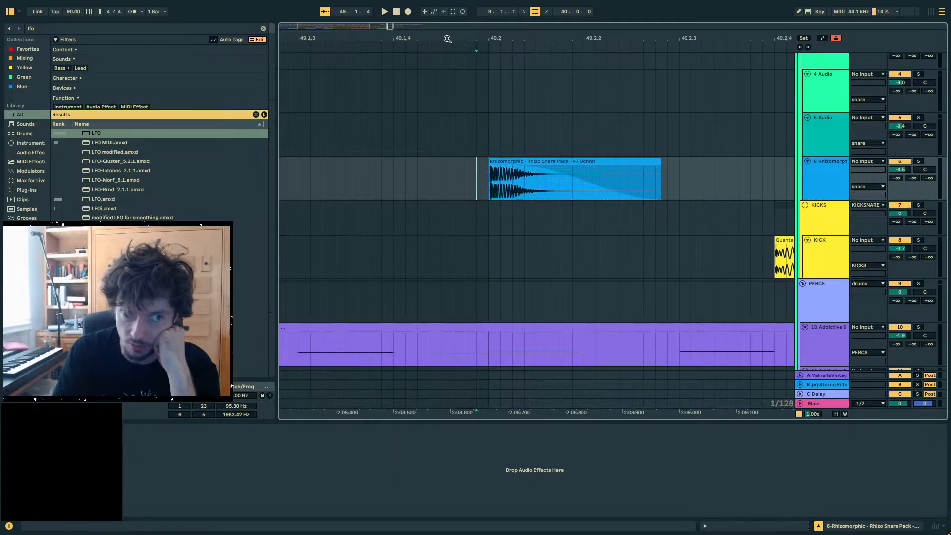
pyautogui.moveTo(447, 39); pyautogui.dragTo(494, 29)
pyautogui.click(831, 180)
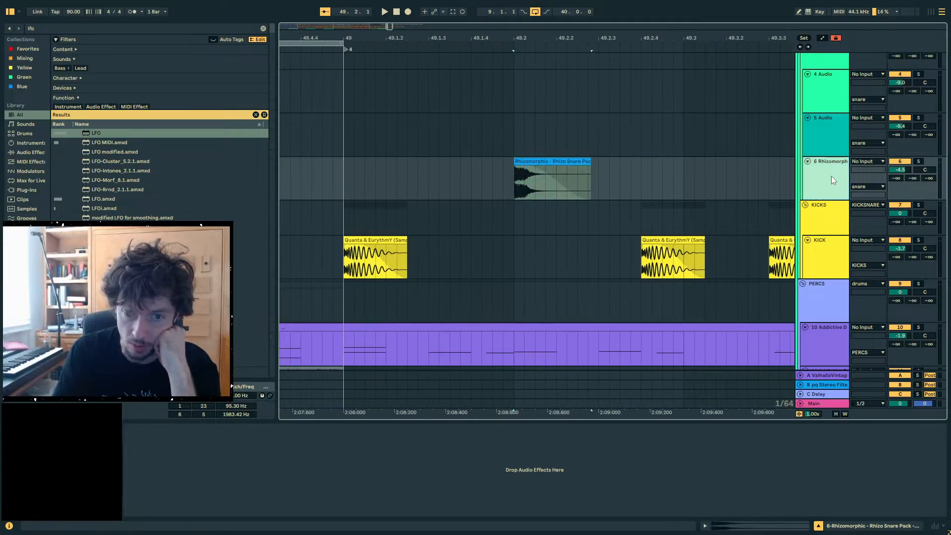
pyautogui.scroll(3, 801, 251)
pyautogui.click(821, 112)
pyautogui.click(822, 98)
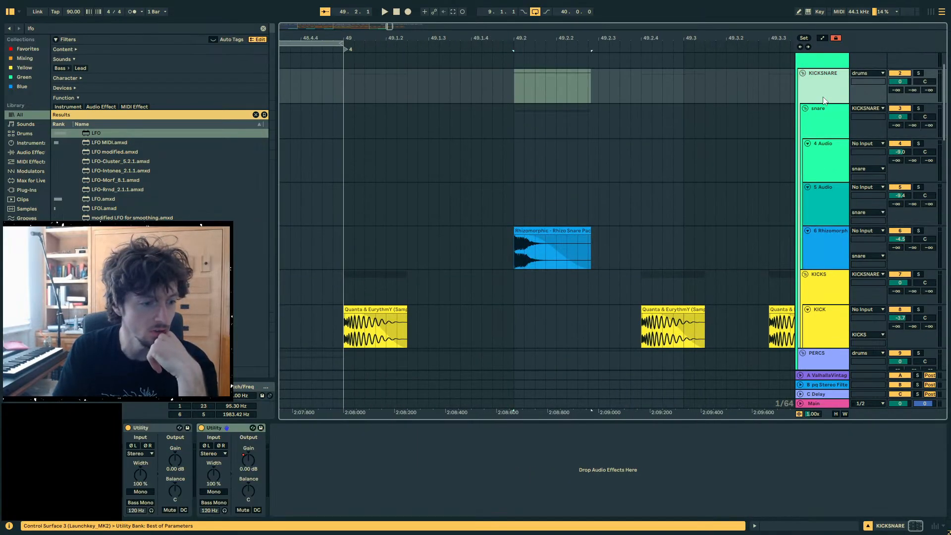
pyautogui.scroll(1, 828, 98)
pyautogui.click(825, 92)
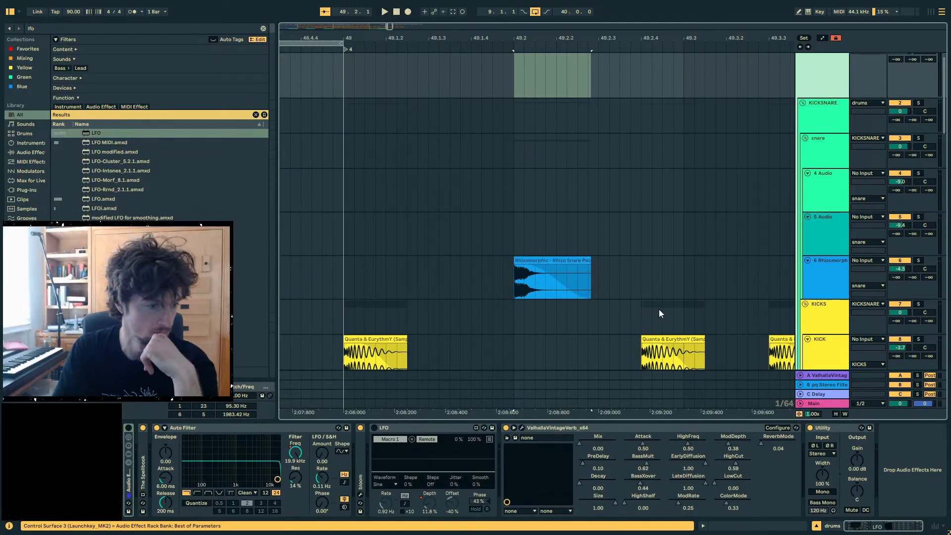
# - Check the device chains behind the kick clip at bar 49 and the snare clip at 49.2
pyautogui.scroll(-3, 511, 248)
pyautogui.click(398, 250)
pyautogui.click(541, 162)
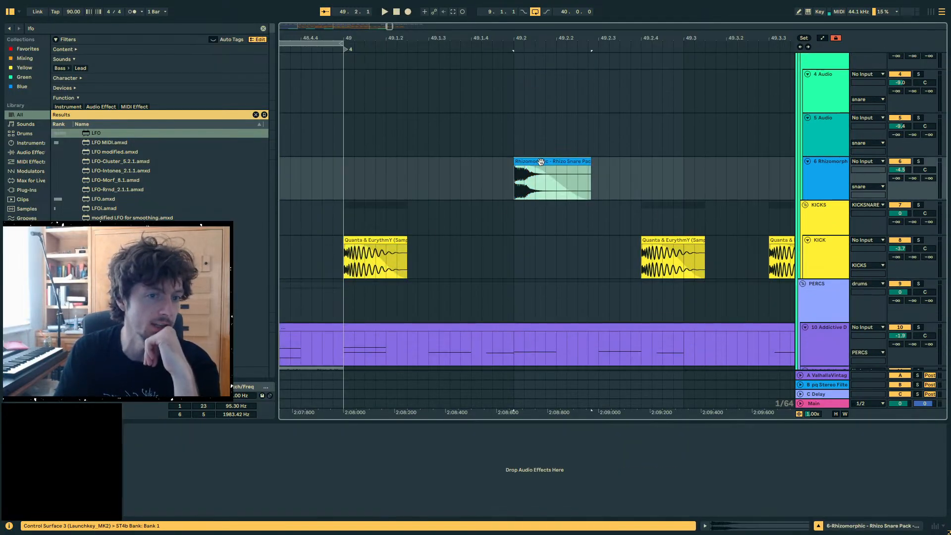
pyautogui.moveTo(508, 38); pyautogui.dragTo(505, 21)
# - Solo the PERCS group and listen to the 10 Addictive Drums clip from bar 49
pyautogui.scroll(-3, 631, 218)
pyautogui.click(516, 237)
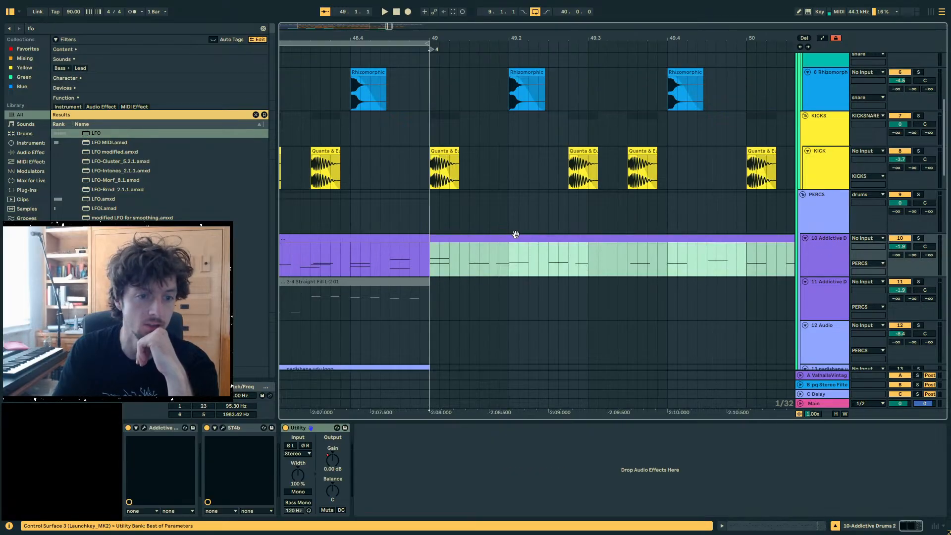
pyautogui.click(918, 195)
pyautogui.click(513, 239)
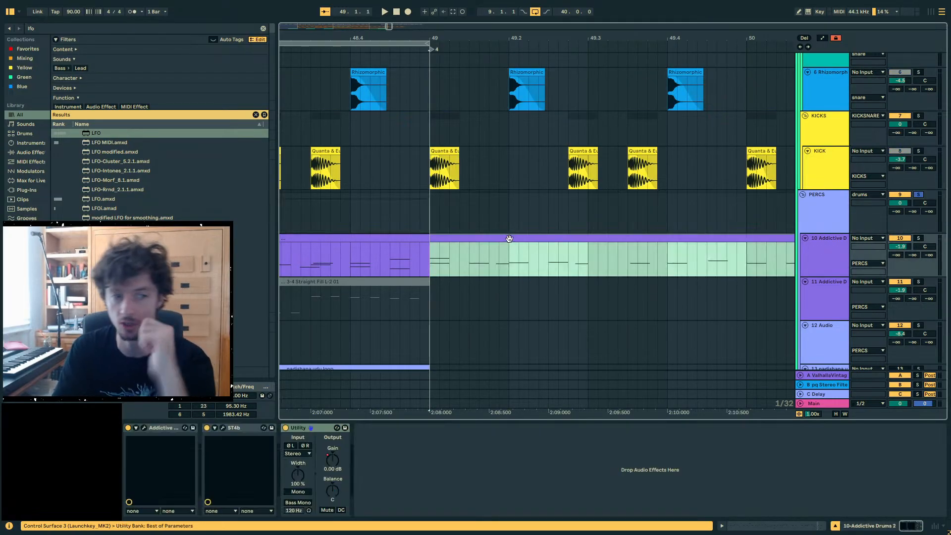
pyautogui.press('space')
pyautogui.press('-')
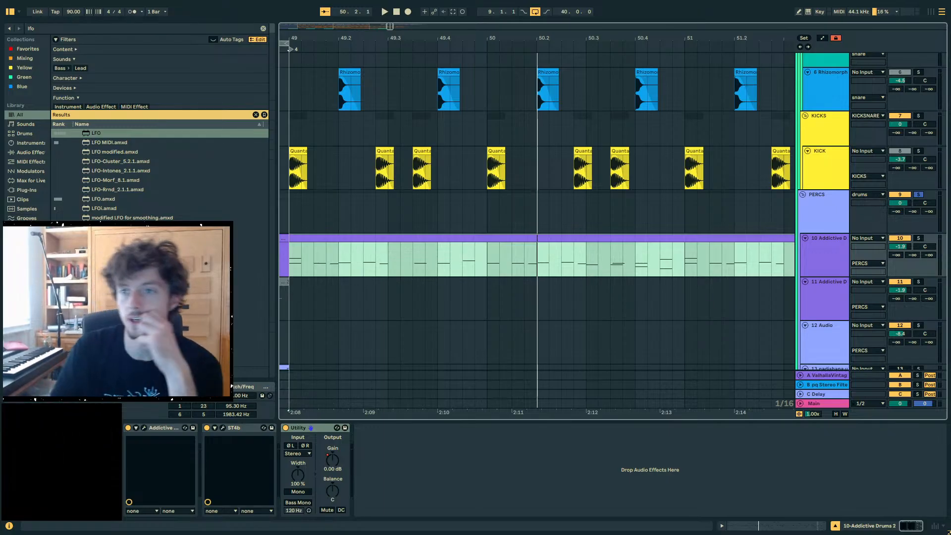
# - Switch to Chrome and look through the releases on the Rhizomorphic Bandcamp page for the snare pack
pyautogui.hotkey('alt', 'Tab')
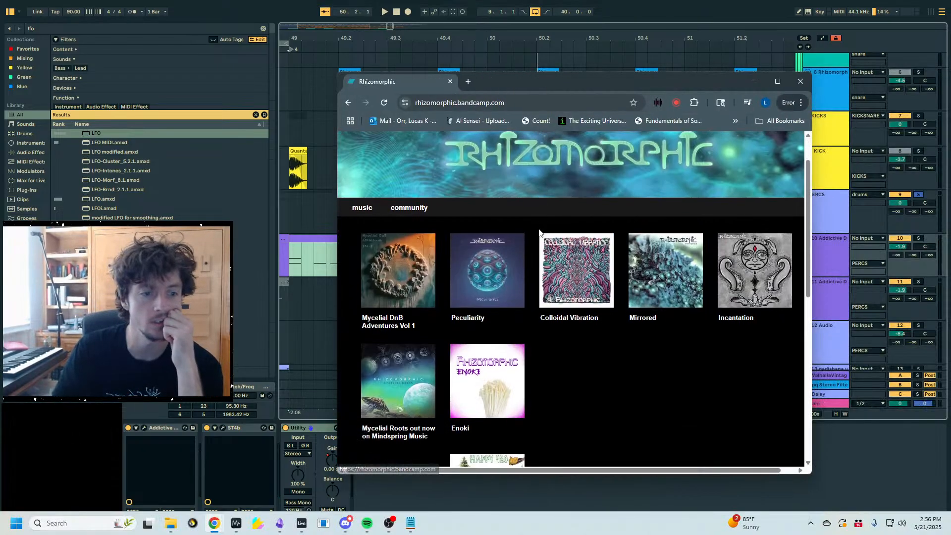
pyautogui.scroll(-3, 530, 292)
pyautogui.scroll(1, 564, 302)
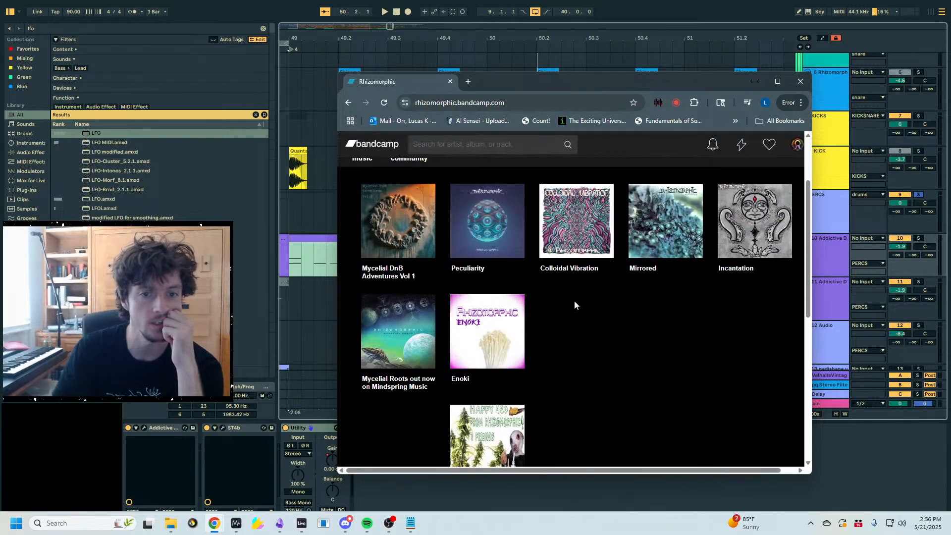
pyautogui.scroll(2, 602, 309)
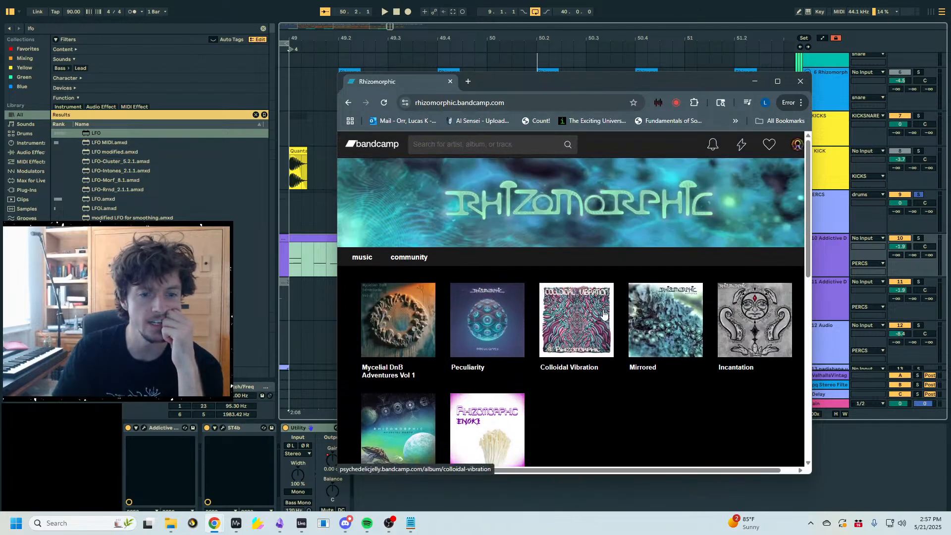
pyautogui.scroll(-2, 603, 311)
pyautogui.scroll(-4, 602, 310)
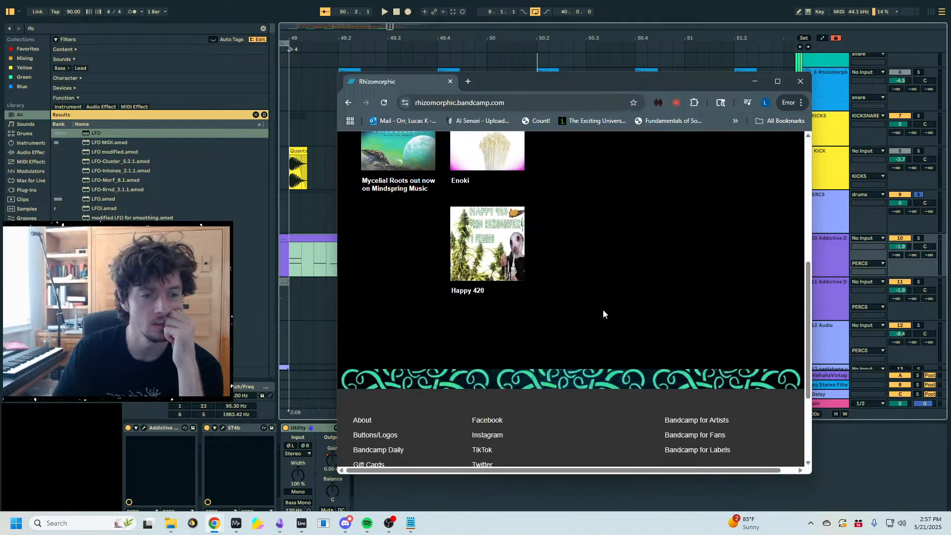
pyautogui.scroll(6, 441, 277)
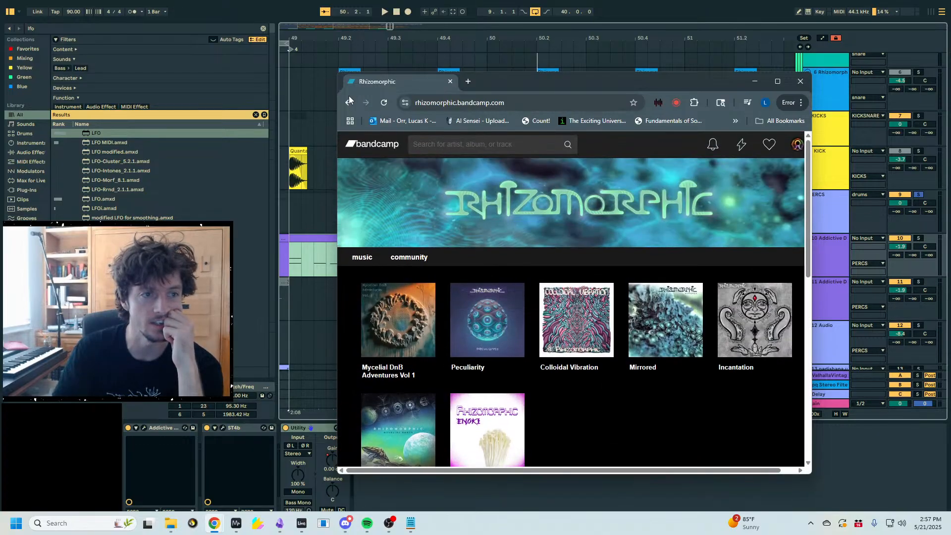
# - Return to the Google results for "rhizomorphic bandcamp" and look through them for the snare pack
pyautogui.click(349, 103)
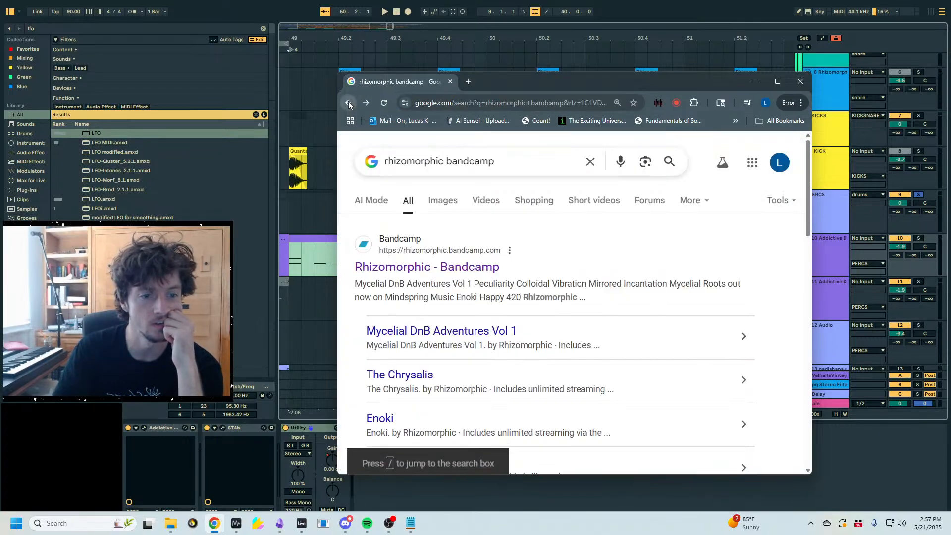
pyautogui.scroll(-6, 524, 238)
pyautogui.scroll(-7, 523, 238)
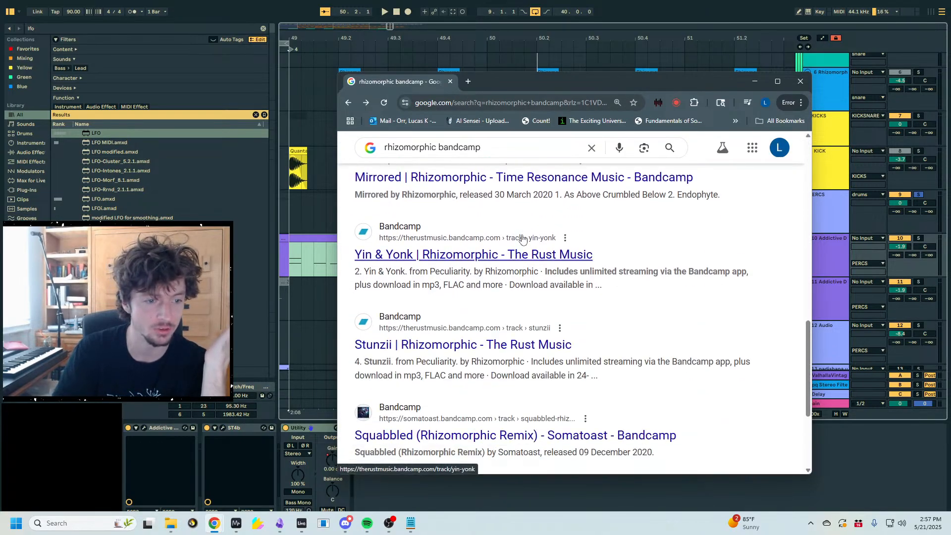
pyautogui.scroll(-2, 522, 238)
pyautogui.scroll(10, 522, 238)
# - Search Google for "rhizomorphic bandcamp snares" and open the Rhizo Snare Pack page, clearing the browser window away when finished
pyautogui.click(505, 159)
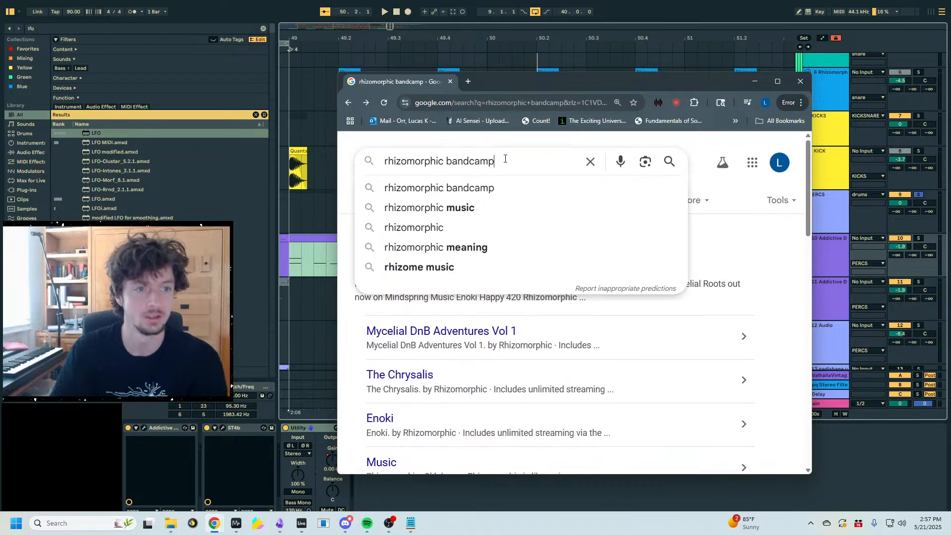
pyautogui.write('snares')
pyautogui.press('Return')
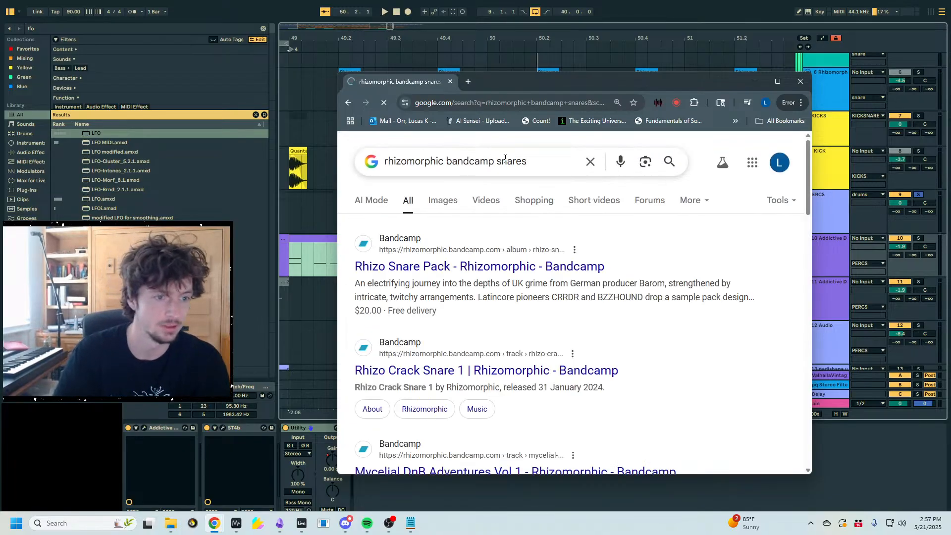
pyautogui.click(467, 267)
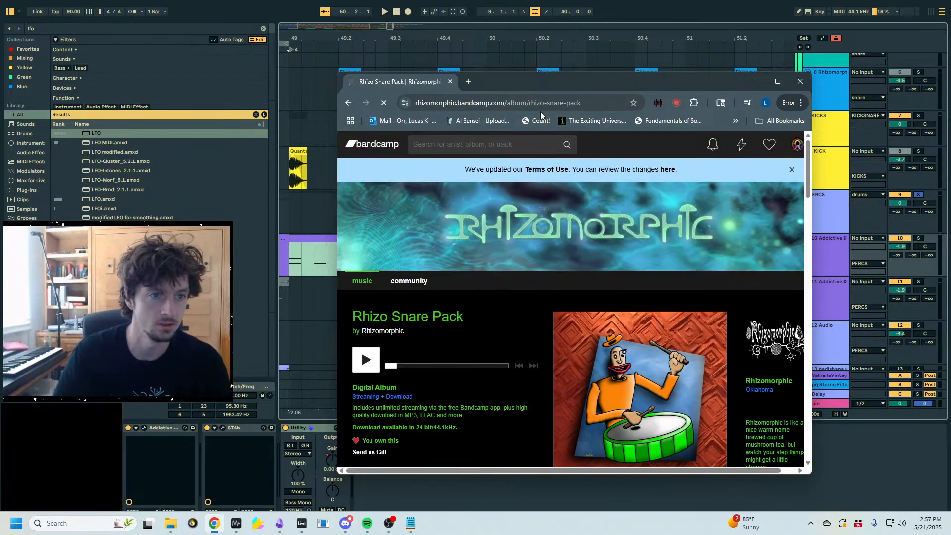
pyautogui.click(525, 102)
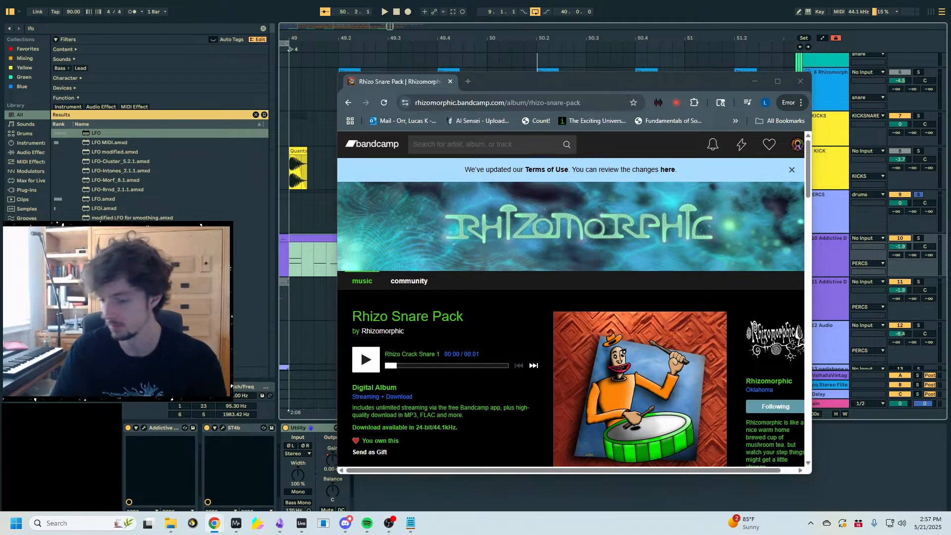
pyautogui.moveTo(599, 80); pyautogui.dragTo(950, 84)
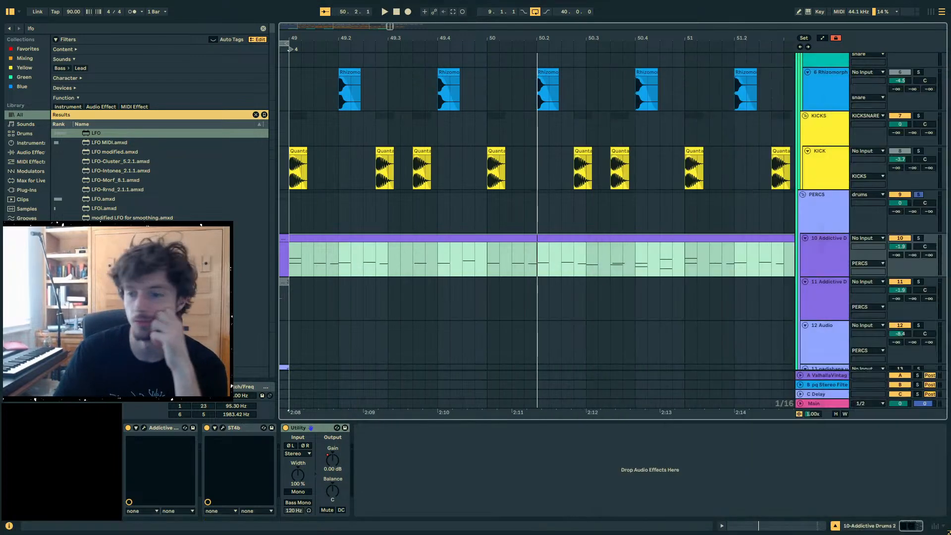
# - Examine the transient and opening waveform of the Rhizomorphic snare clip at 49.2 up close
pyautogui.click(392, 196)
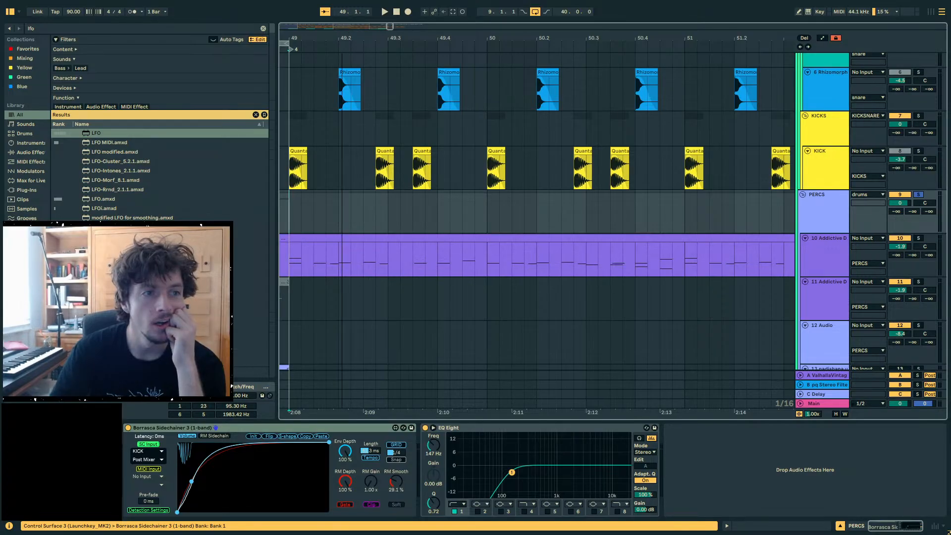
pyautogui.moveTo(342, 38); pyautogui.dragTo(579, 225)
pyautogui.scroll(5, 625, 244)
pyautogui.click(560, 197)
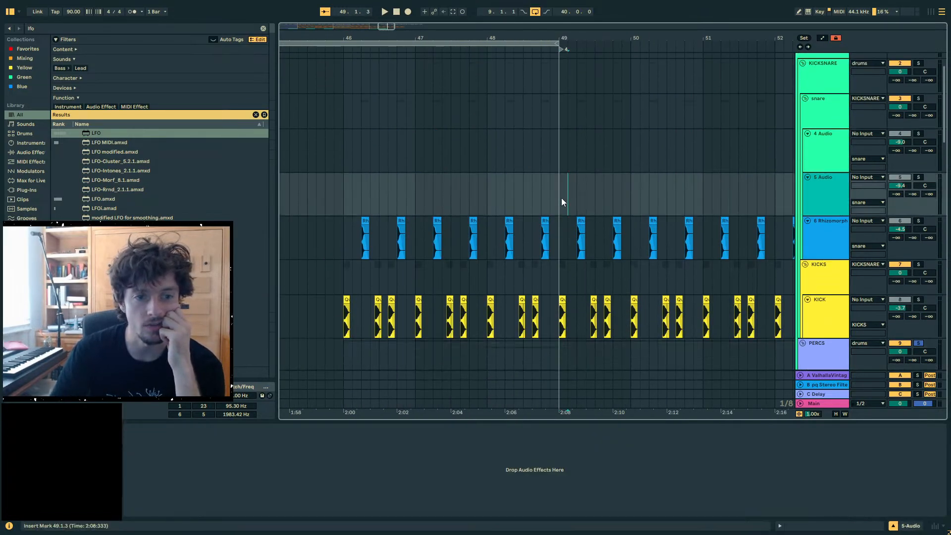
pyautogui.scroll(-2, 586, 80)
pyautogui.moveTo(576, 39); pyautogui.dragTo(578, 96)
pyautogui.click(566, 187)
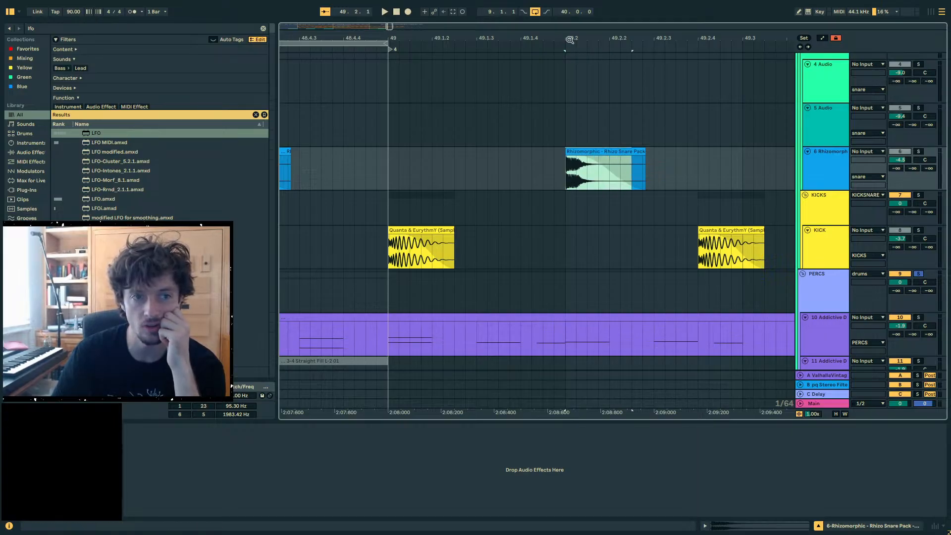
pyautogui.moveTo(570, 38); pyautogui.dragTo(578, 139)
pyautogui.click(553, 183)
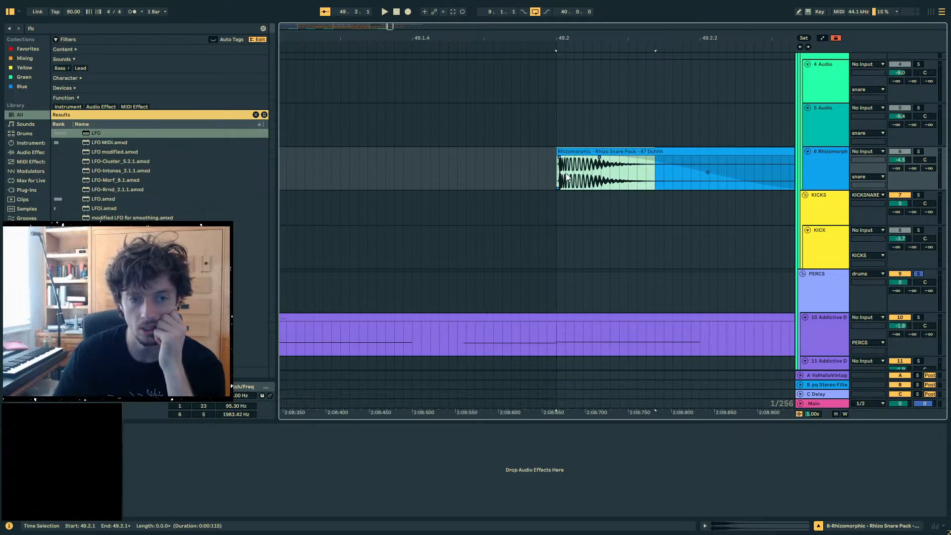
pyautogui.moveTo(555, 36); pyautogui.dragTo(560, 149)
pyautogui.moveTo(666, 183); pyautogui.dragTo(836, 164)
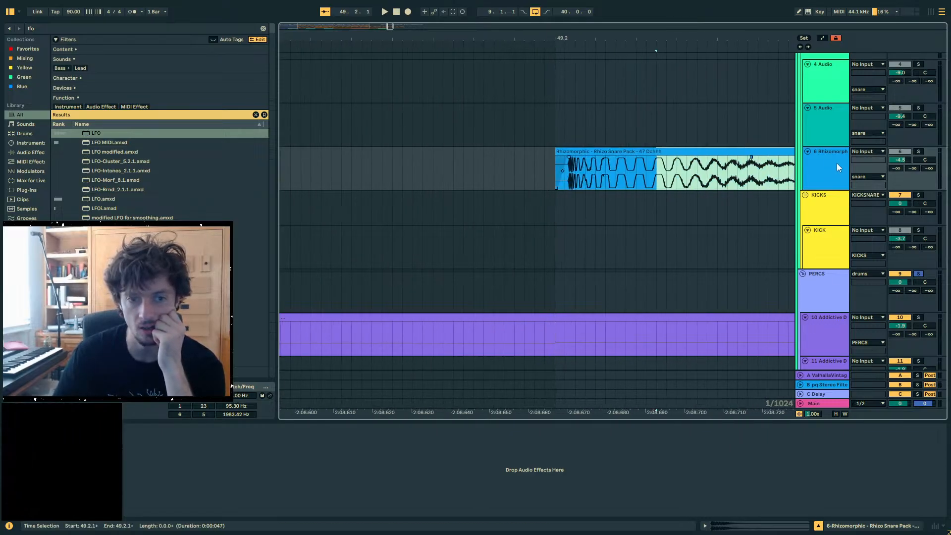
pyautogui.click(577, 178)
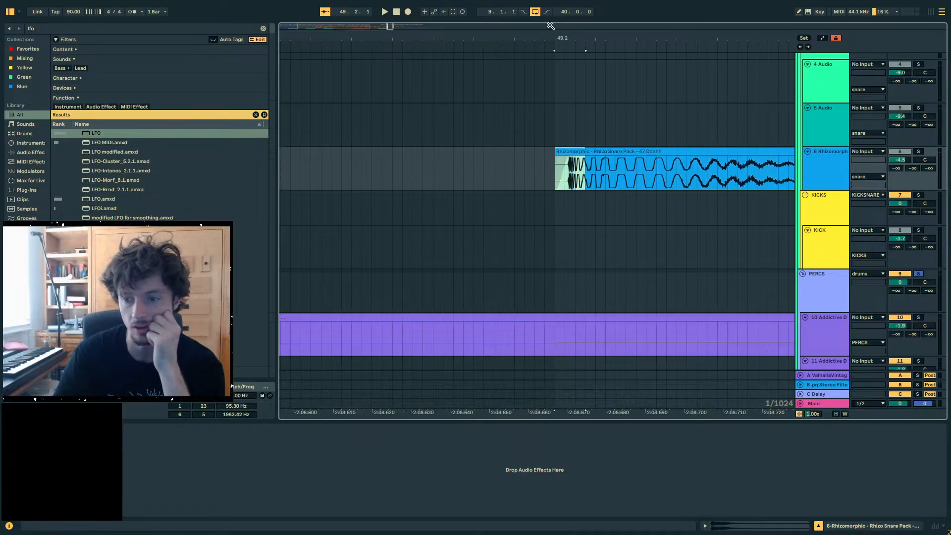
pyautogui.moveTo(554, 38); pyautogui.dragTo(559, 0)
# - Start playback from 45.4.3, just before the drums enter at bar 46, and turn off the arrangement loop
pyautogui.click(424, 182)
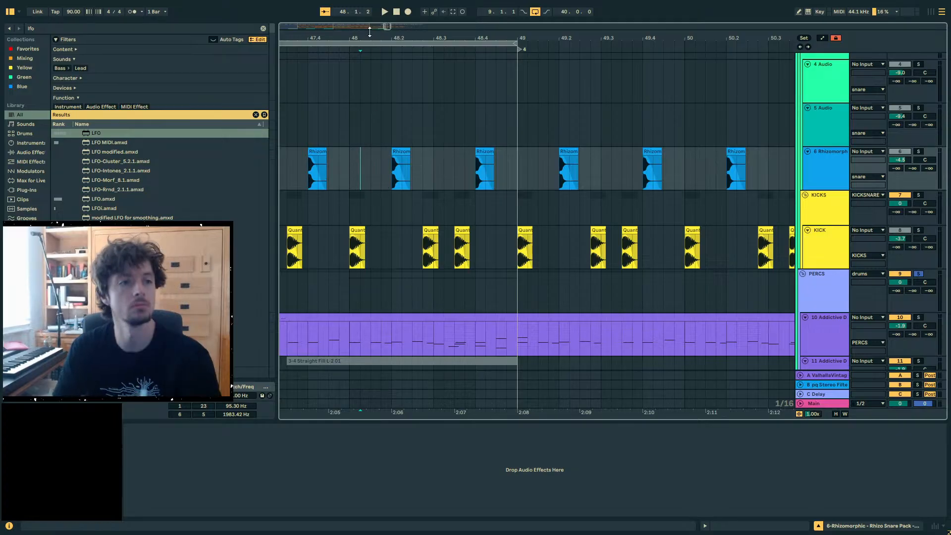
pyautogui.moveTo(374, 38); pyautogui.dragTo(448, 25)
pyautogui.click(427, 162)
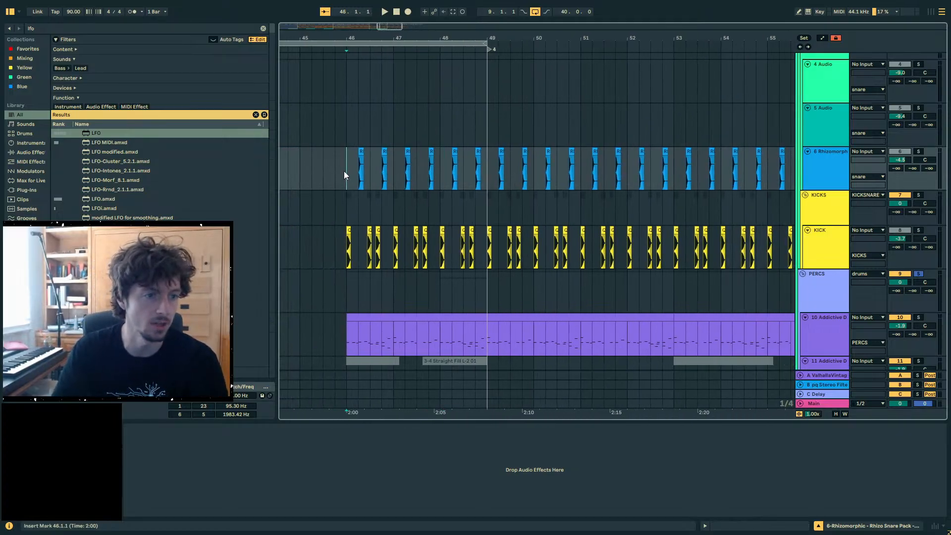
pyautogui.moveTo(327, 43)
pyautogui.mouseDown()
pyautogui.moveTo(326, 54)
pyautogui.moveTo(326, 44)
pyautogui.mouseUp()
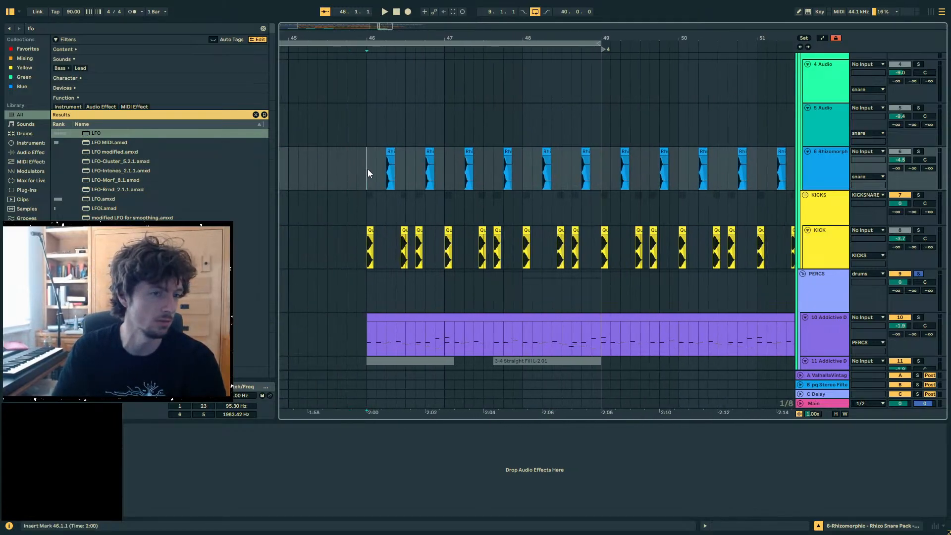
pyautogui.click(352, 176)
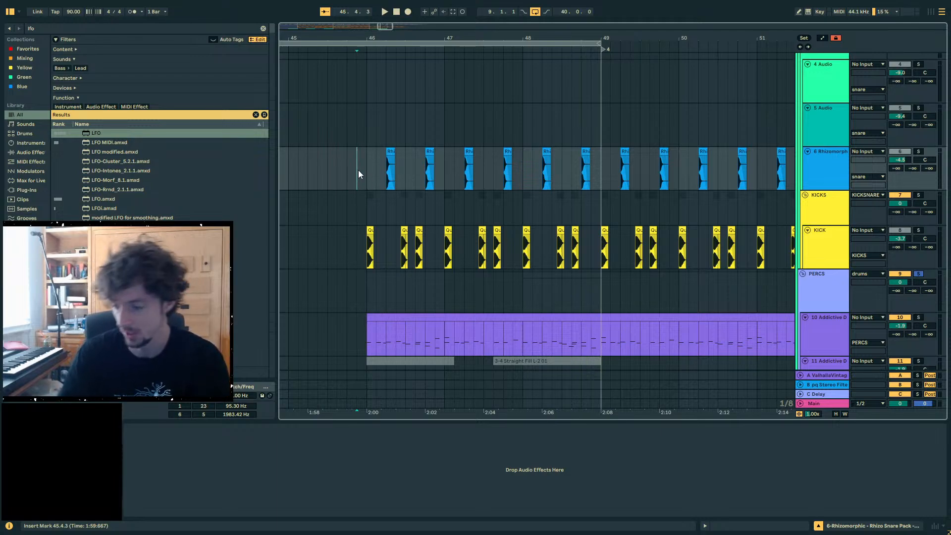
pyautogui.press('space')
pyautogui.press('-')
pyautogui.hotkey('ctrl', 'l')
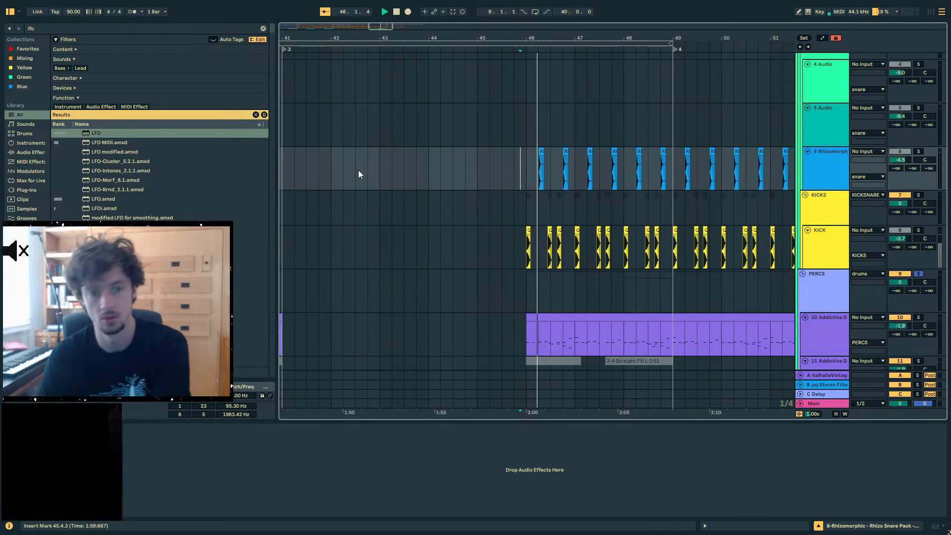
# - Find Auto Filter in the device library and add it after the LFO on the 29 Wavetable track
pyautogui.click(637, 201)
pyautogui.scroll(-15, 664, 219)
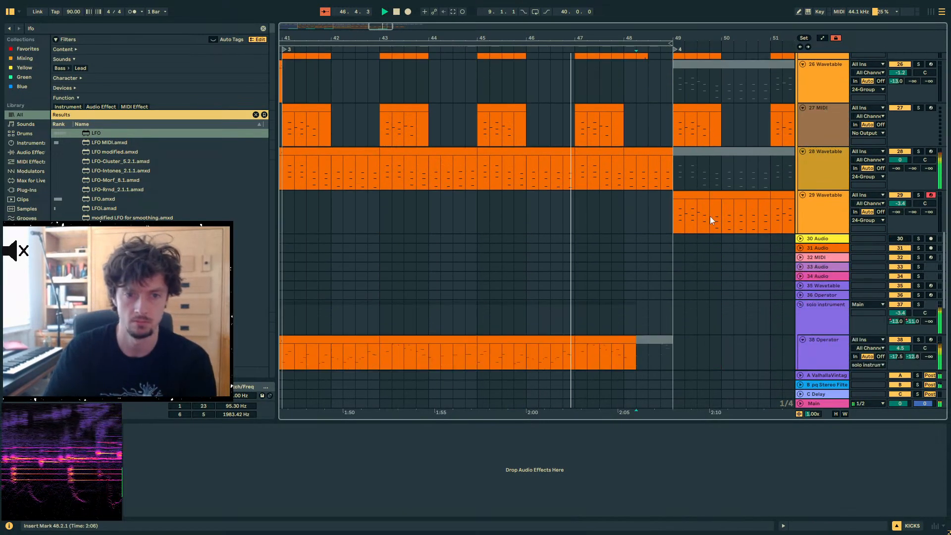
pyautogui.click(691, 200)
pyautogui.hotkey('ctrl', 'f')
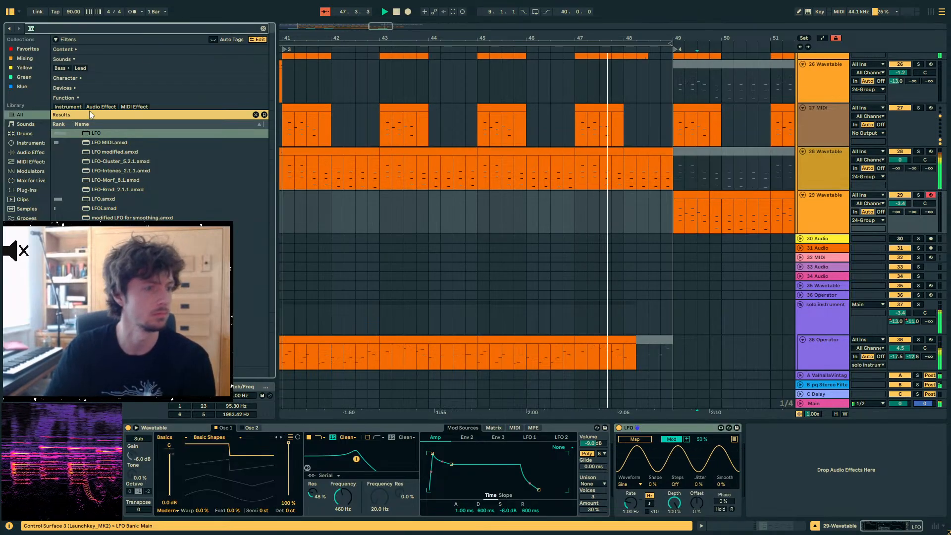
pyautogui.write('auto filt')
pyautogui.click(98, 133)
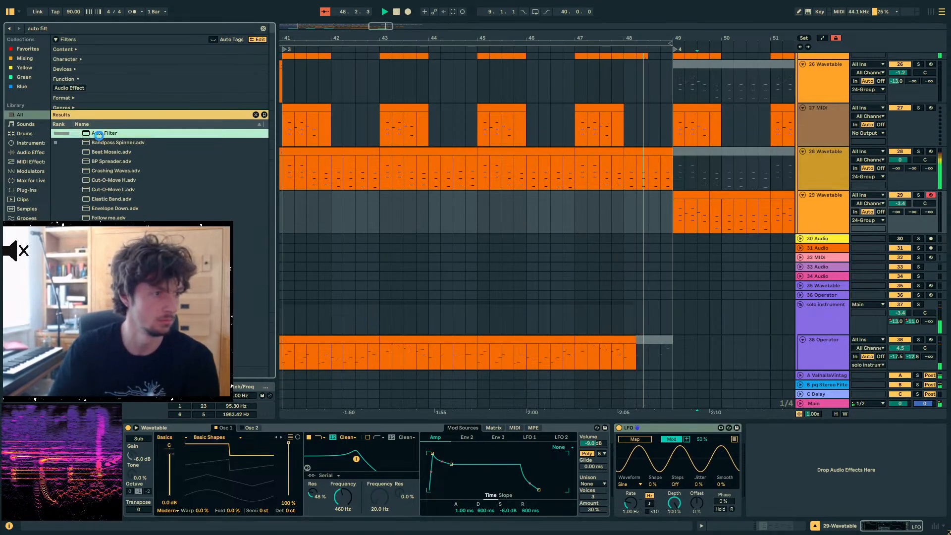
pyautogui.moveTo(98, 133); pyautogui.dragTo(649, 463)
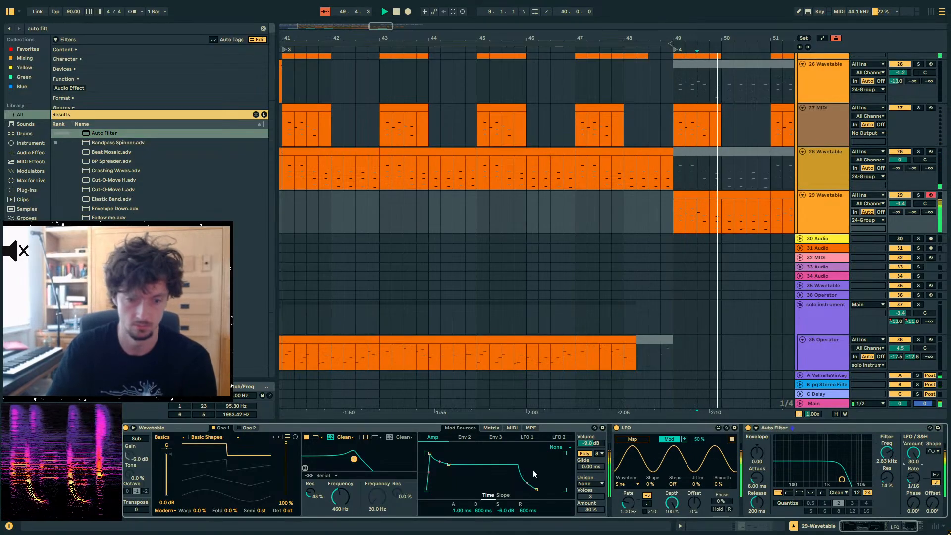
# - Set the Wavetable filter frequency to 20.5 kHz and the Auto Filter frequency to 472 Hz on the 29 Wavetable track
pyautogui.moveTo(364, 456); pyautogui.dragTo(413, 459)
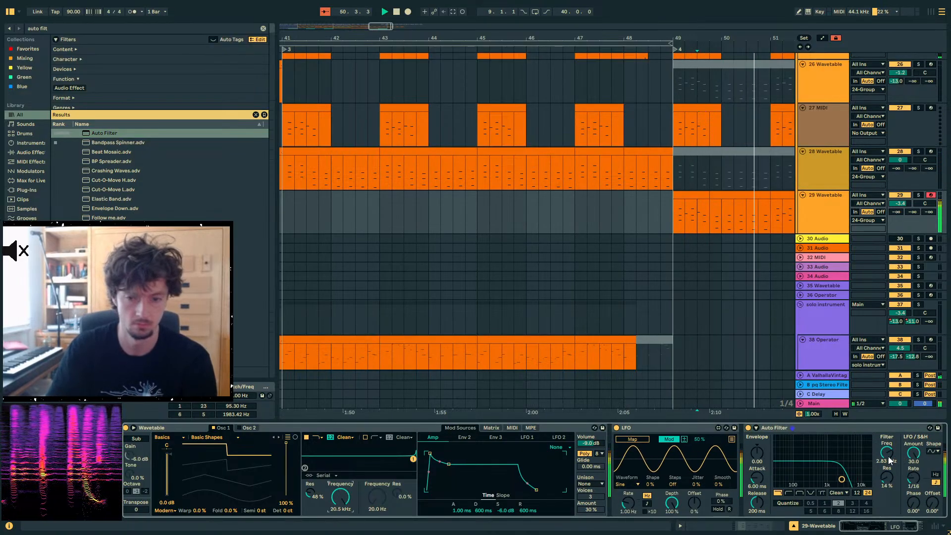
pyautogui.moveTo(887, 454); pyautogui.dragTo(888, 481)
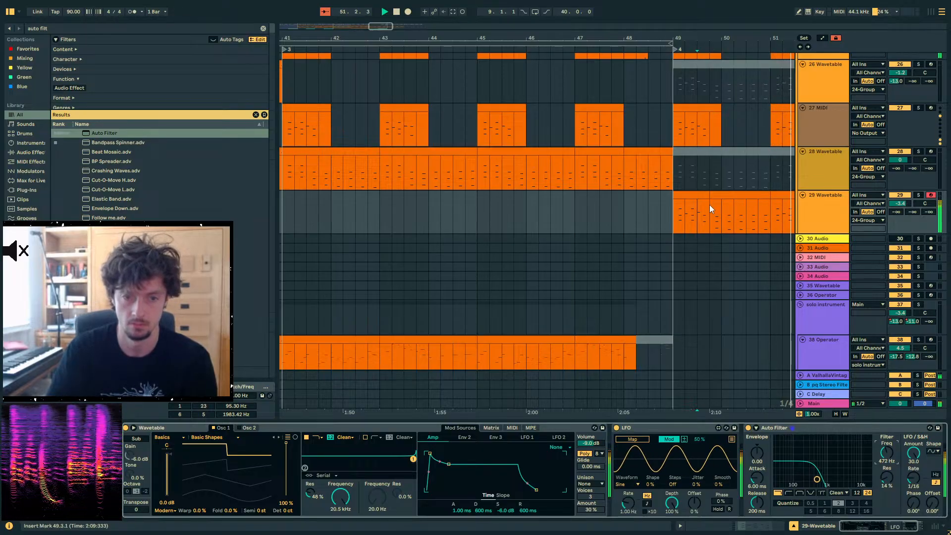
# - Select the 29 Wavetable clip from 49.1.1 to 49.4.1 and raise the track's send B to 0 dB
pyautogui.moveTo(708, 205); pyautogui.dragTo(675, 207)
pyautogui.click(746, 527)
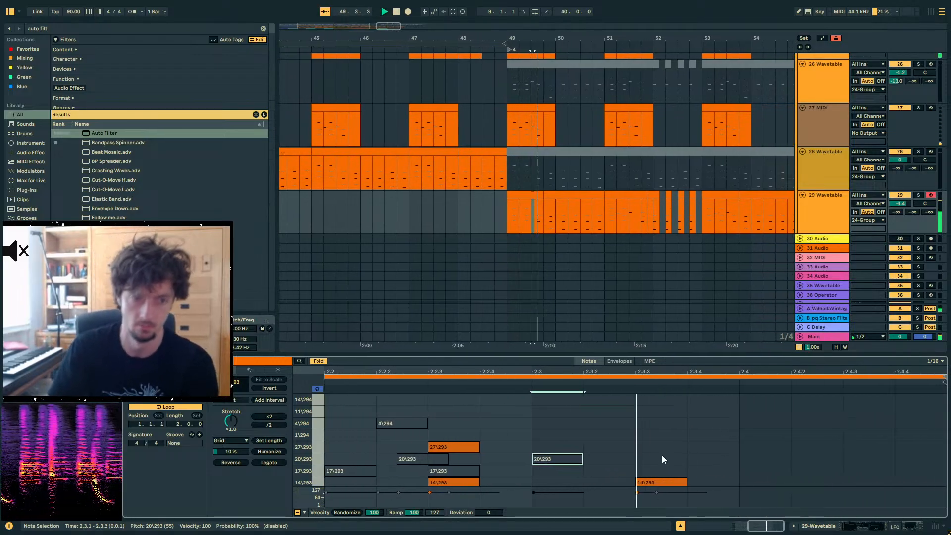
pyautogui.click(518, 198)
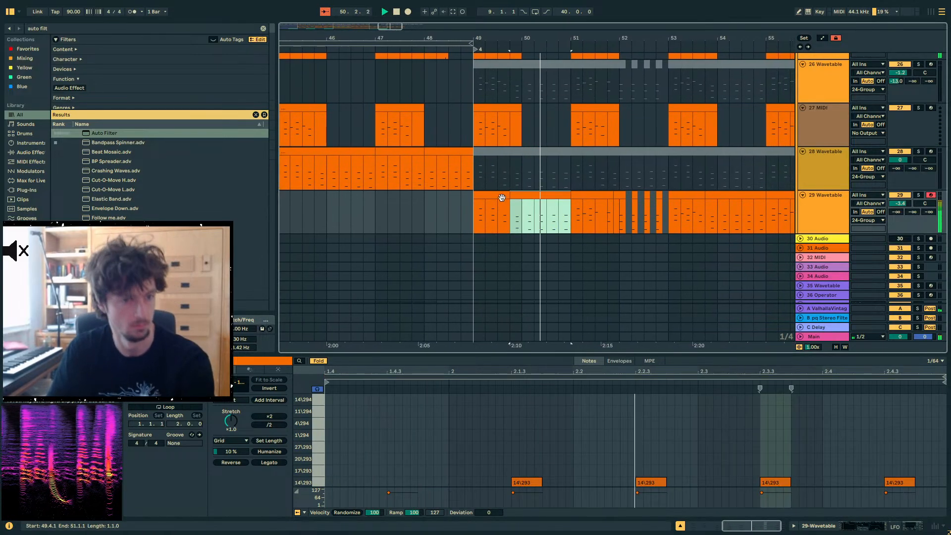
pyautogui.click(501, 197)
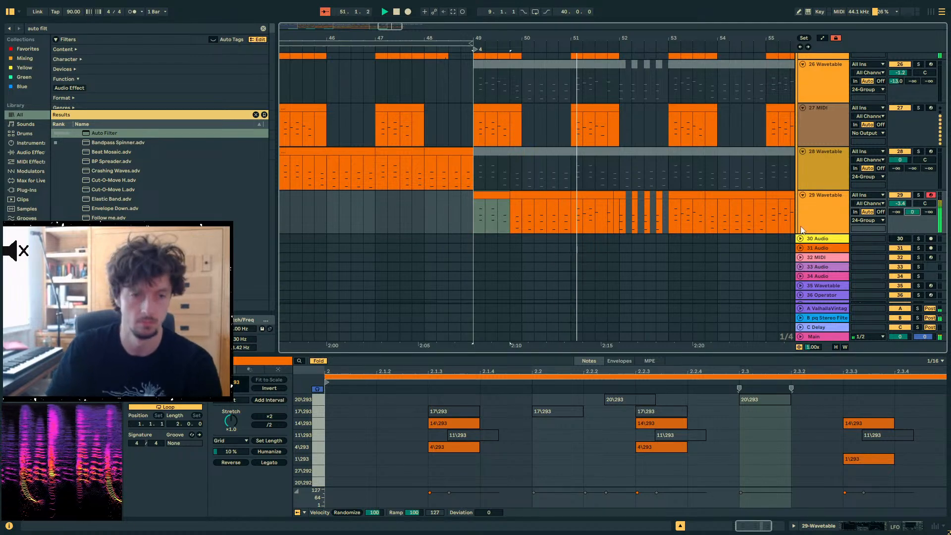
pyautogui.click(499, 196)
pyautogui.click(520, 195)
pyautogui.click(500, 196)
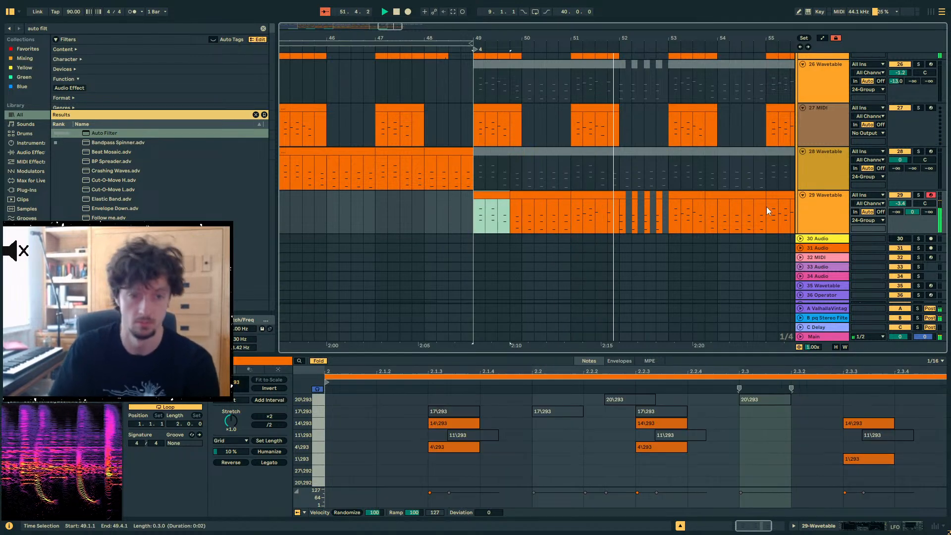
# - Add the pq Stereo Filter + Swap Delay rack to the 29 Wavetable track and set its Auto Filter to 582 Hz with 36% resonance
pyautogui.click(820, 216)
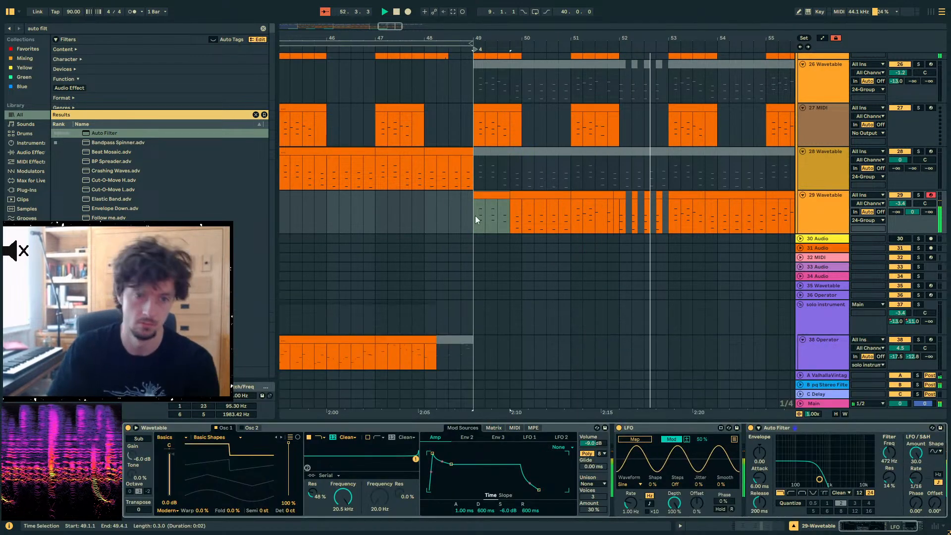
pyautogui.hotkey('ctrl', 'f')
pyautogui.write('stereo swap')
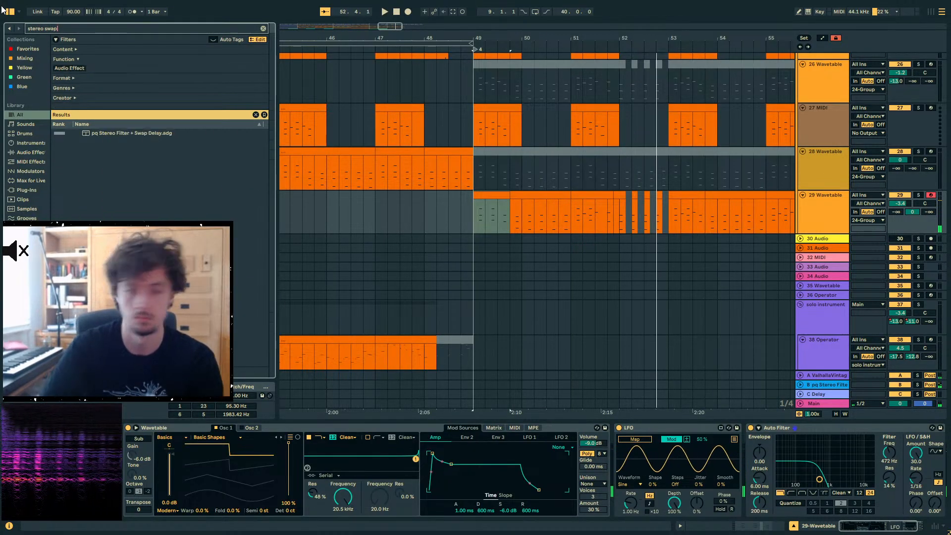
pyautogui.doubleClick(134, 133)
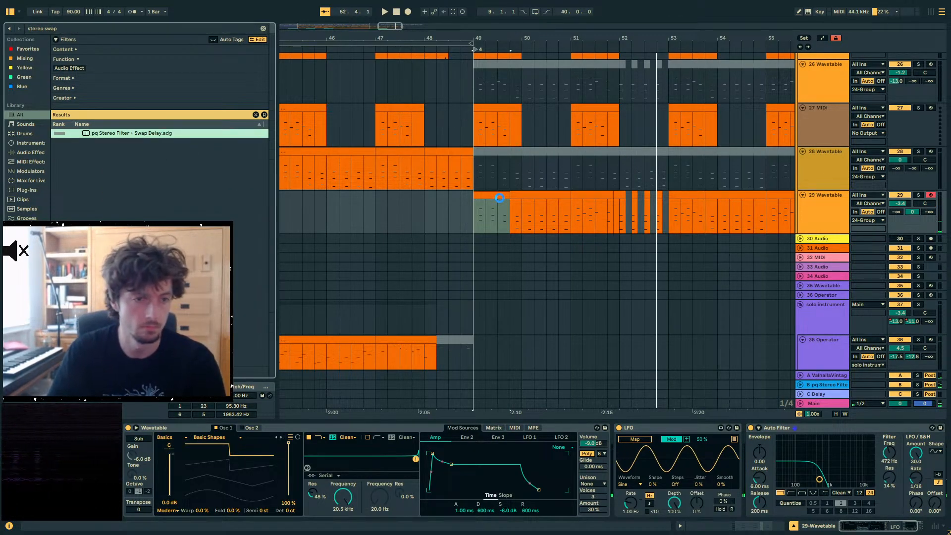
pyautogui.click(831, 214)
pyautogui.press('space')
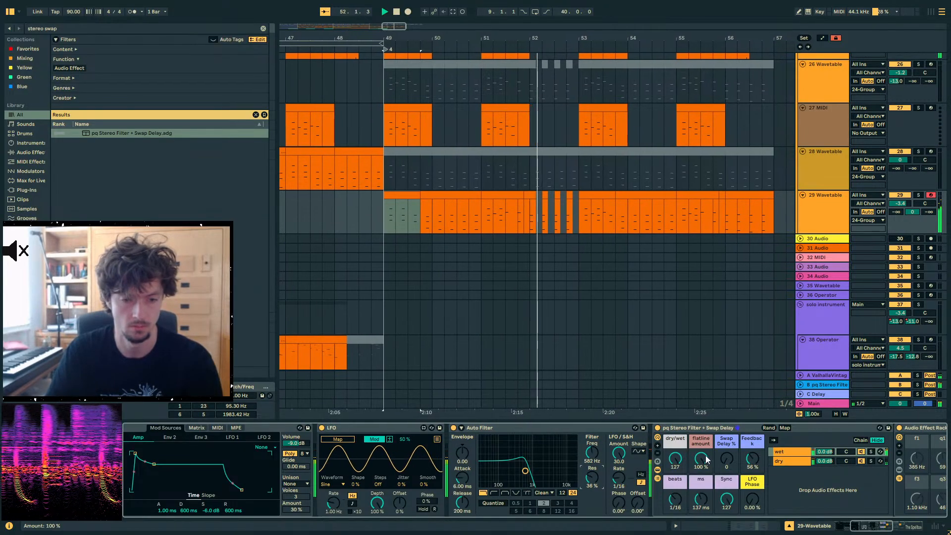
# - Play from 48.2.1, set the new rack's flatline amount to 0%, and lower the 29 Wavetable track's send B to -∞ dB
pyautogui.click(320, 213)
pyautogui.press('space')
pyautogui.press('space')
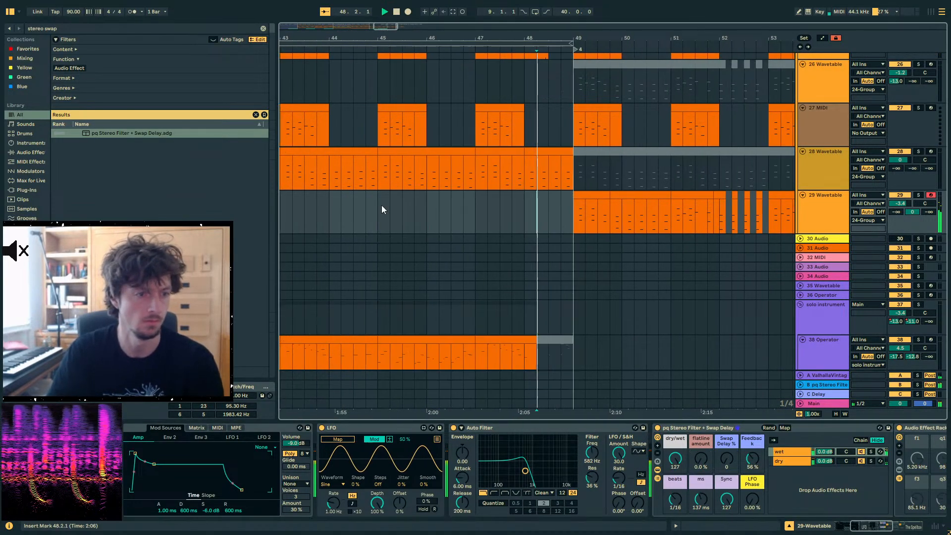
pyautogui.hotkey('ctrl', 'l')
pyautogui.moveTo(911, 211); pyautogui.dragTo(911, 267)
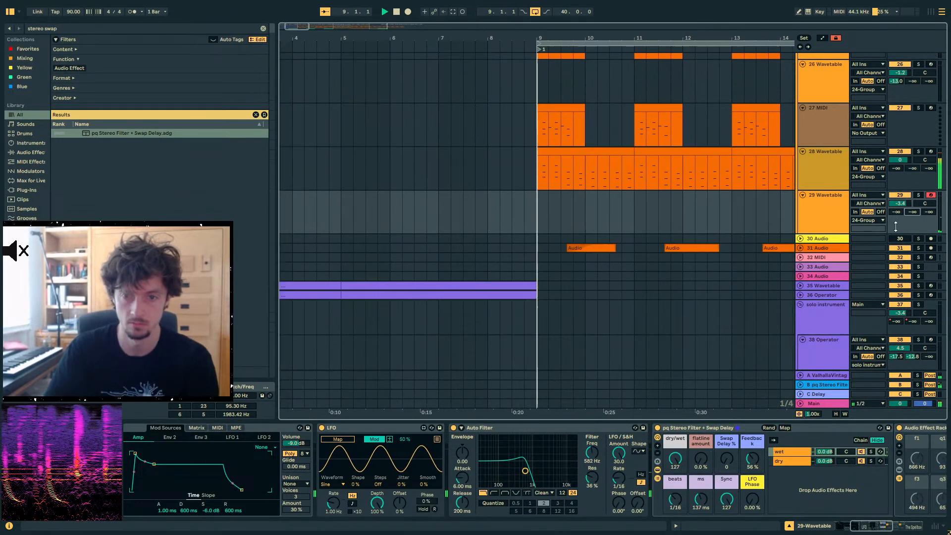
# - Turn off the arrangement loop and restart playback from 47.1.1
pyautogui.moveTo(587, 38); pyautogui.dragTo(587, 10)
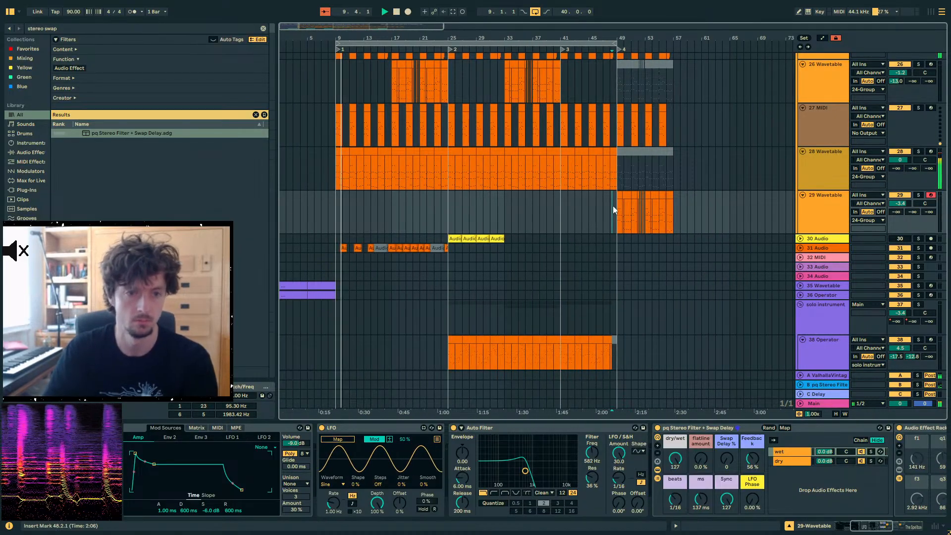
pyautogui.press('space')
pyautogui.press('Left')
pyautogui.press('Left')
pyautogui.press('space')
pyautogui.hotkey('ctrl', 'l')
# - Fold the drums group together with all other track groups so the whole arrangement is in view
pyautogui.scroll(9, 614, 211)
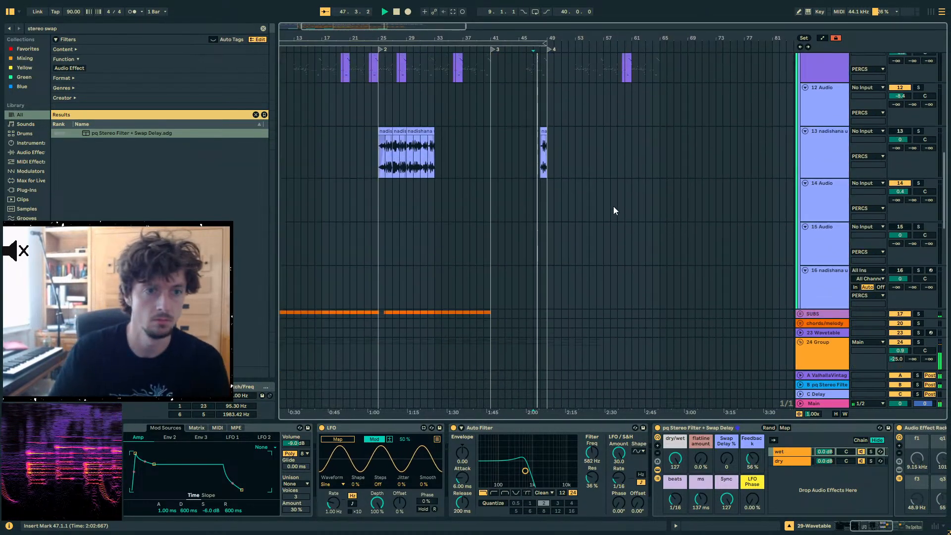
pyautogui.scroll(15, 613, 206)
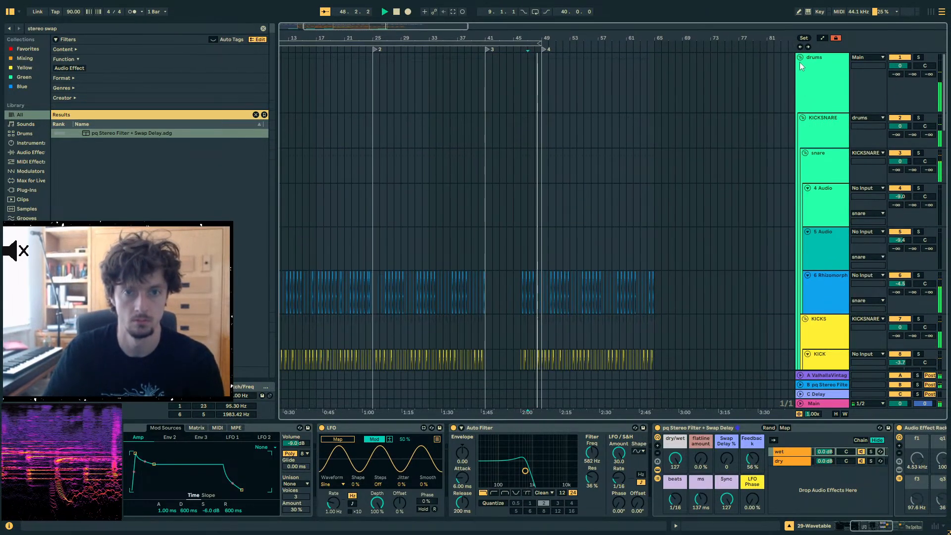
pyautogui.keyDown('alt'); pyautogui.click(800, 58); pyautogui.keyUp('alt')
pyautogui.moveTo(541, 39); pyautogui.dragTo(540, 22)
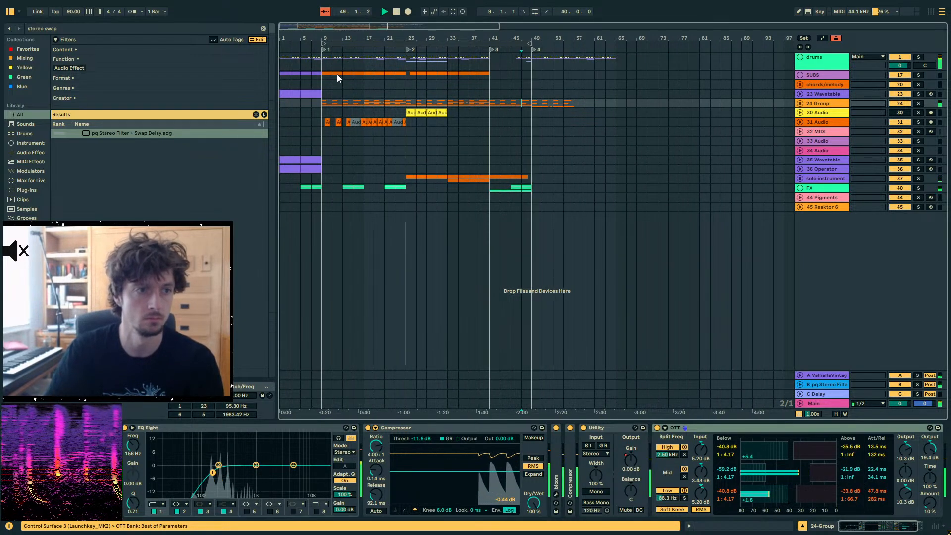
# - Copy a 12-bar section of the SUBS clips between the first two markers to bar 49 and play from there
pyautogui.moveTo(336, 74); pyautogui.dragTo(382, 72)
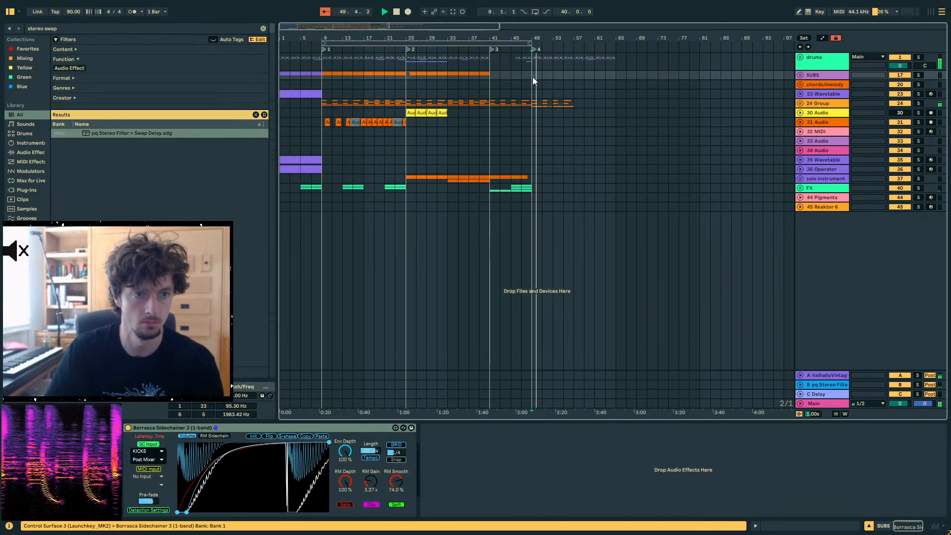
pyautogui.press('space')
pyautogui.press('space')
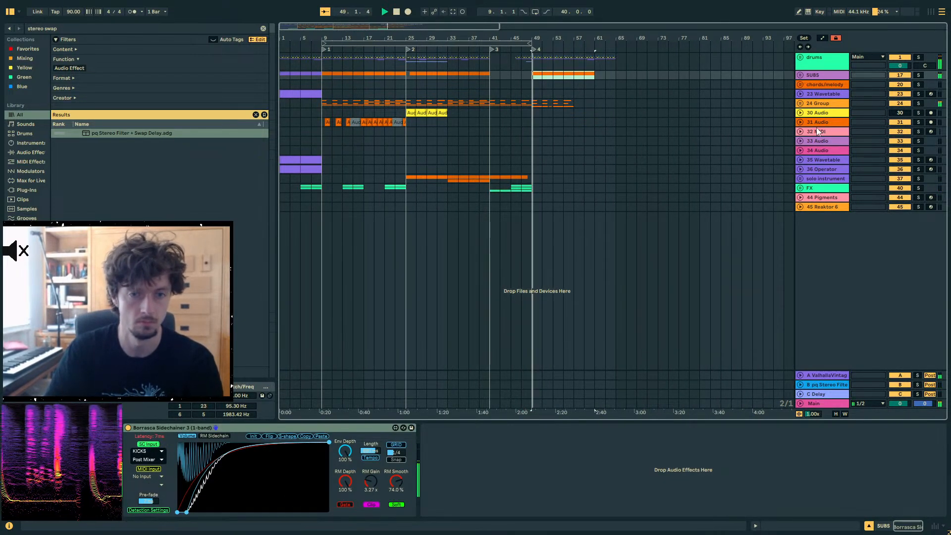
# - Unfold the 24 Group and play the 29 Wavetable clips from bar 49
pyautogui.click(800, 104)
pyautogui.scroll(-4, 576, 139)
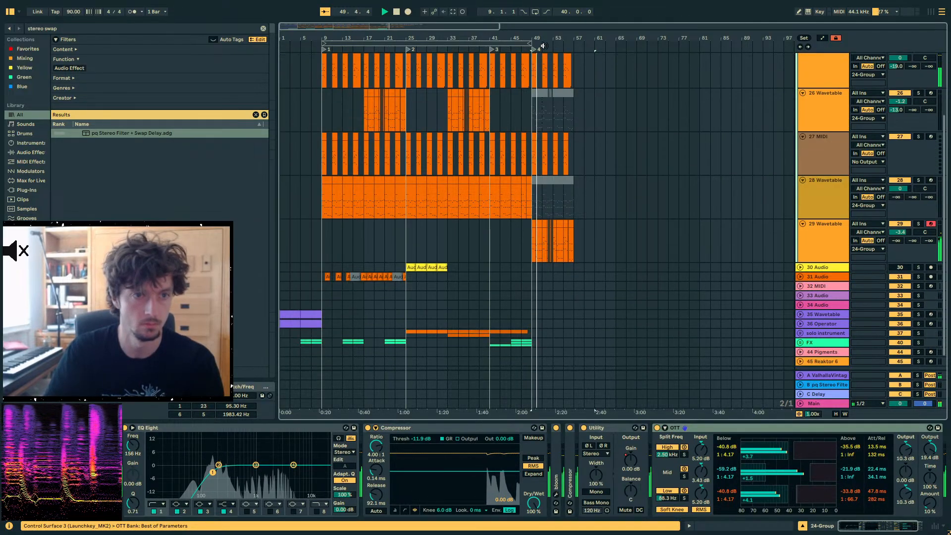
pyautogui.moveTo(540, 39); pyautogui.dragTo(539, 63)
pyautogui.click(489, 223)
pyautogui.press('space')
pyautogui.press('space')
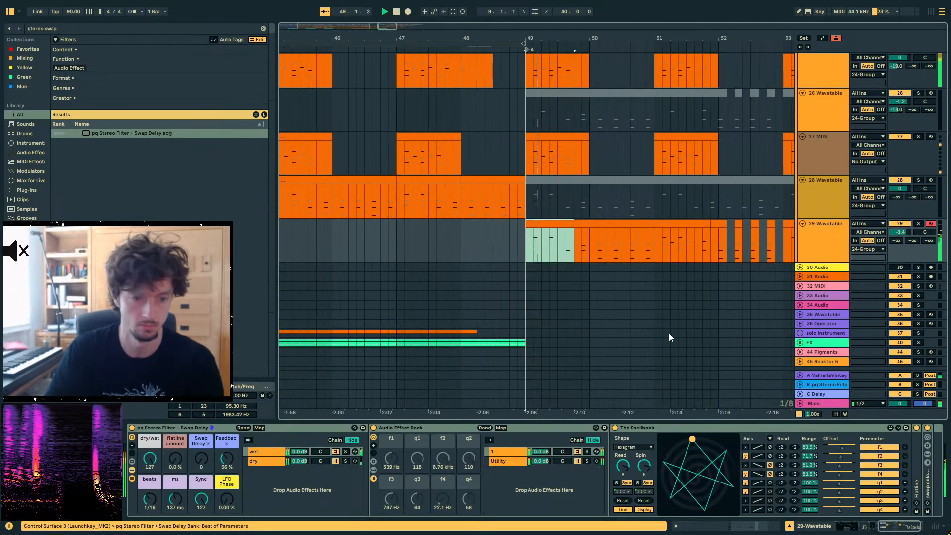
# - Stop playback and deactivate a short section of the 29 Wavetable clip in the middle of bar 49
pyautogui.press('space')
pyautogui.press('0')
pyautogui.scroll(-3, 547, 249)
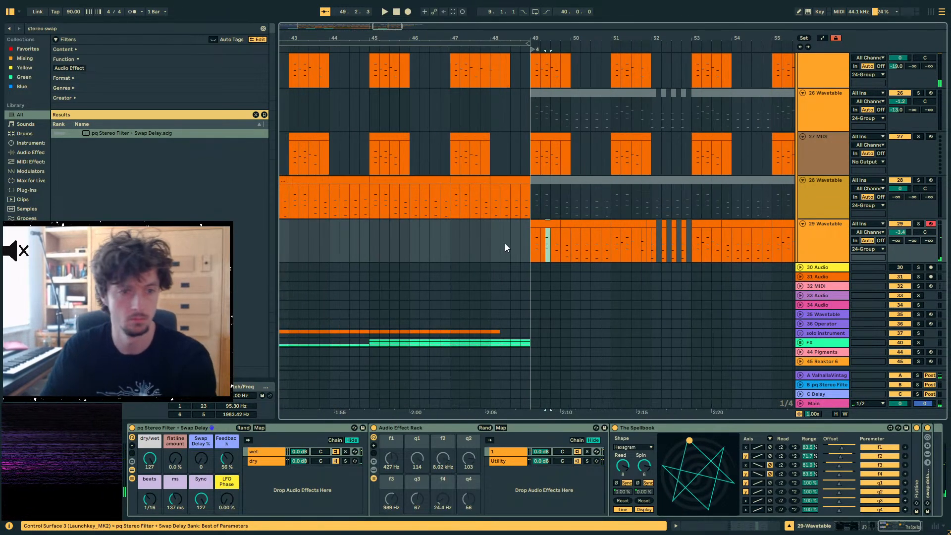
# - Find Delay in the device library, add it at the end of the 29 Wavetable device chain, and play from bar 49
pyautogui.click(526, 242)
pyautogui.hotkey('ctrl', 'f')
pyautogui.write('delay')
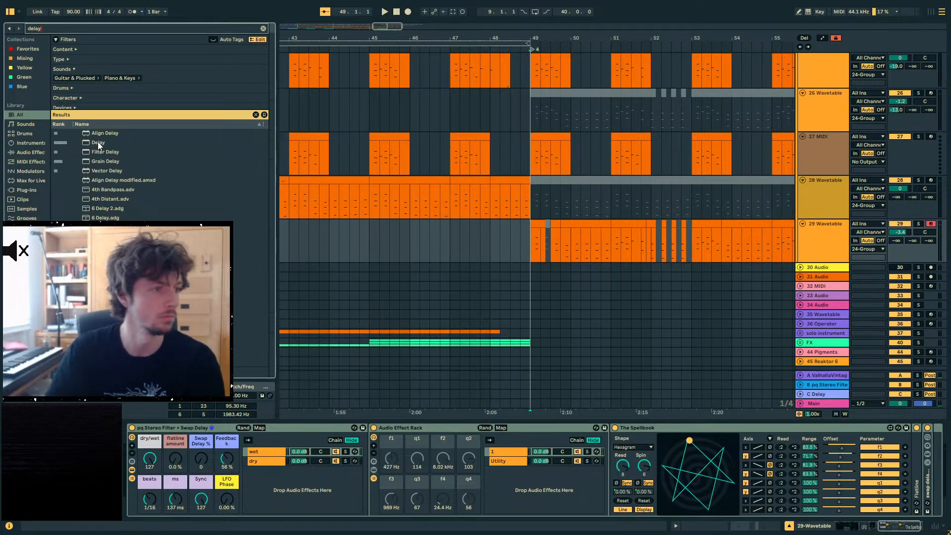
pyautogui.doubleClick(98, 143)
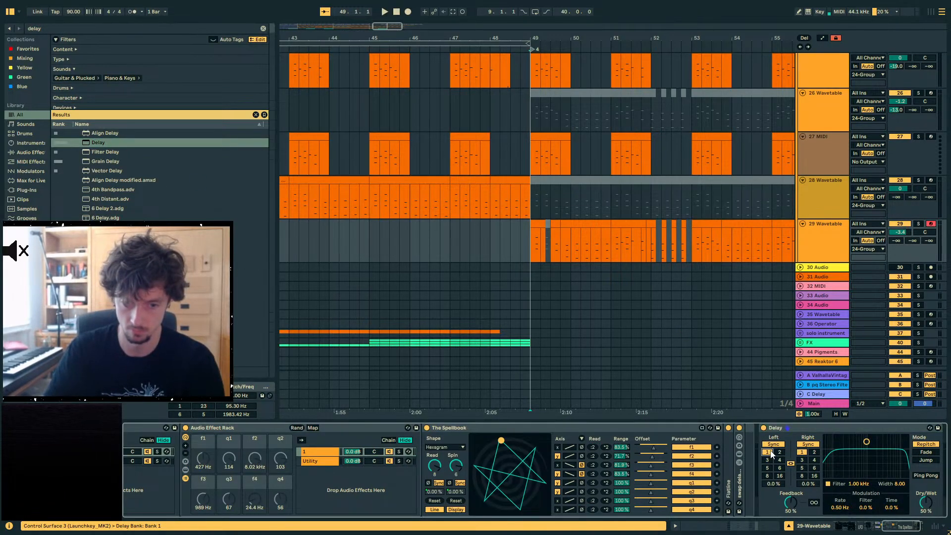
pyautogui.press('space')
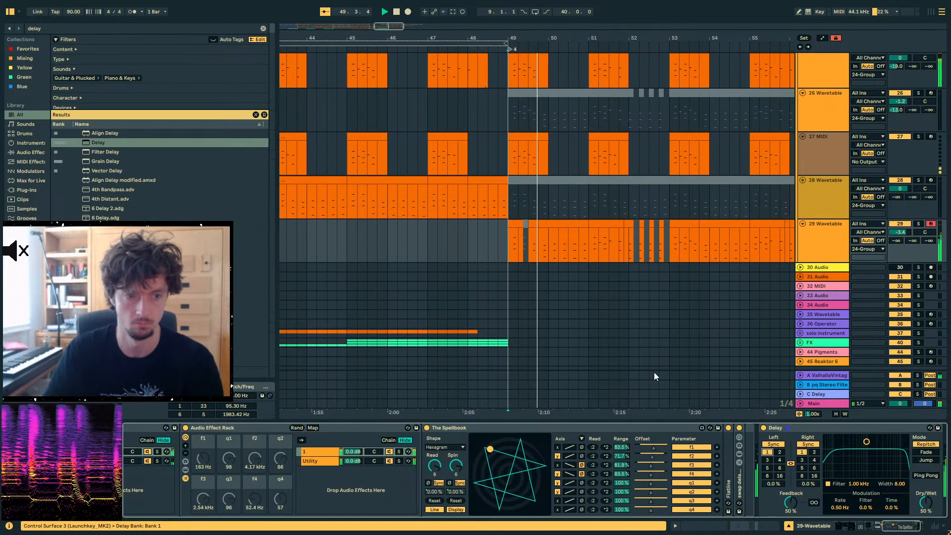
# - Deactivate further short sections of the 29 Wavetable clips in bars 49 and 50 and replay from bar 49
pyautogui.moveTo(541, 254); pyautogui.dragTo(530, 249)
pyautogui.press('0')
pyautogui.click(552, 249)
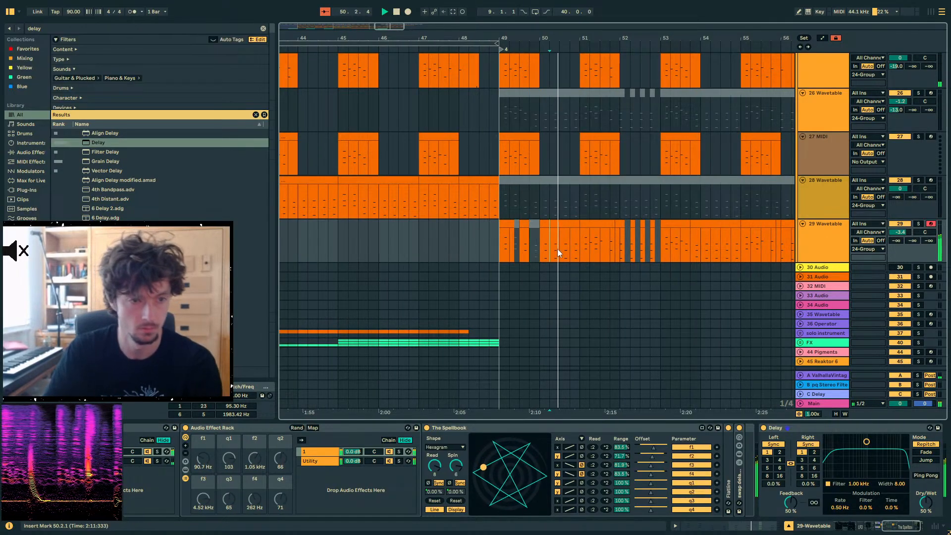
pyautogui.click(494, 249)
pyautogui.press('space')
pyautogui.press('space')
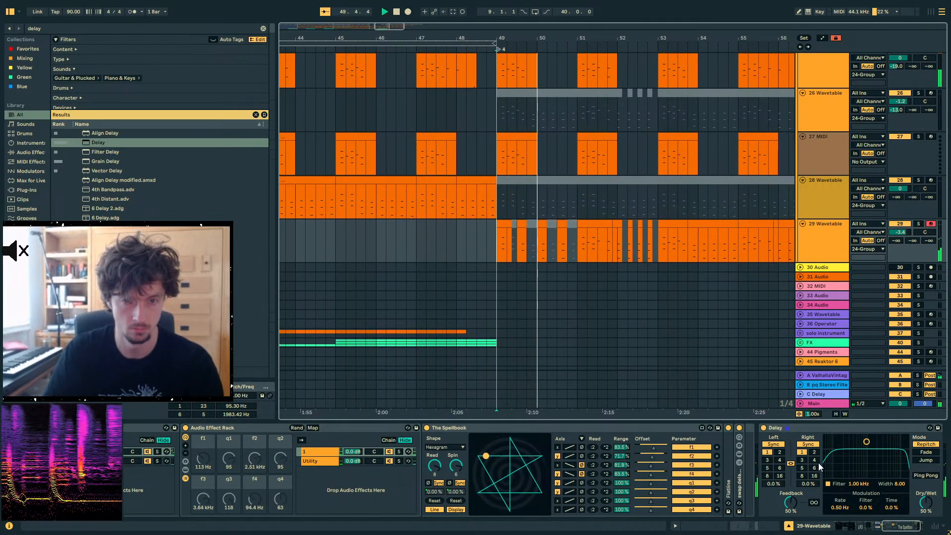
# - Reactivate all the muted 26 Wavetable clips from bar 49 onward and restart playback
pyautogui.scroll(2, 470, 239)
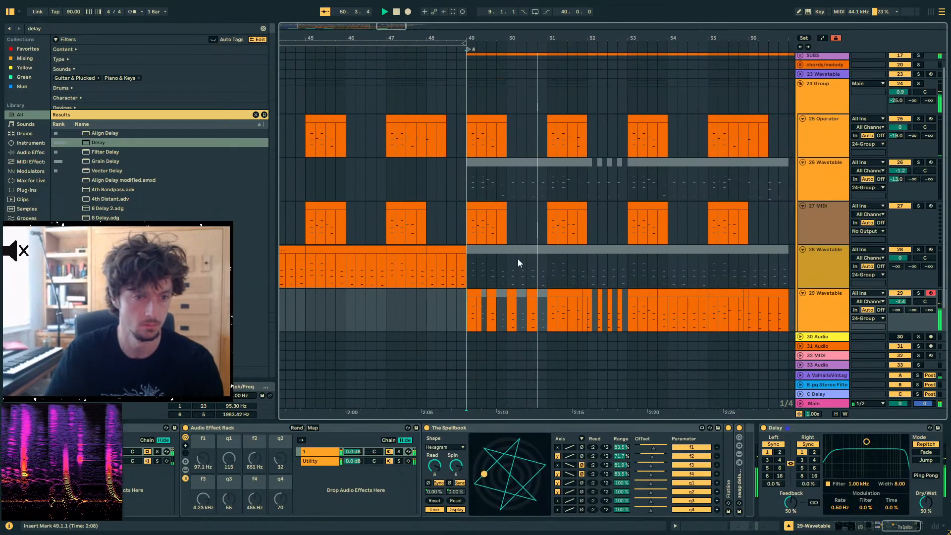
pyautogui.click(517, 250)
pyautogui.click(512, 162)
pyautogui.click(759, 162)
pyautogui.keyDown('shift'); pyautogui.click(484, 162); pyautogui.keyUp('shift')
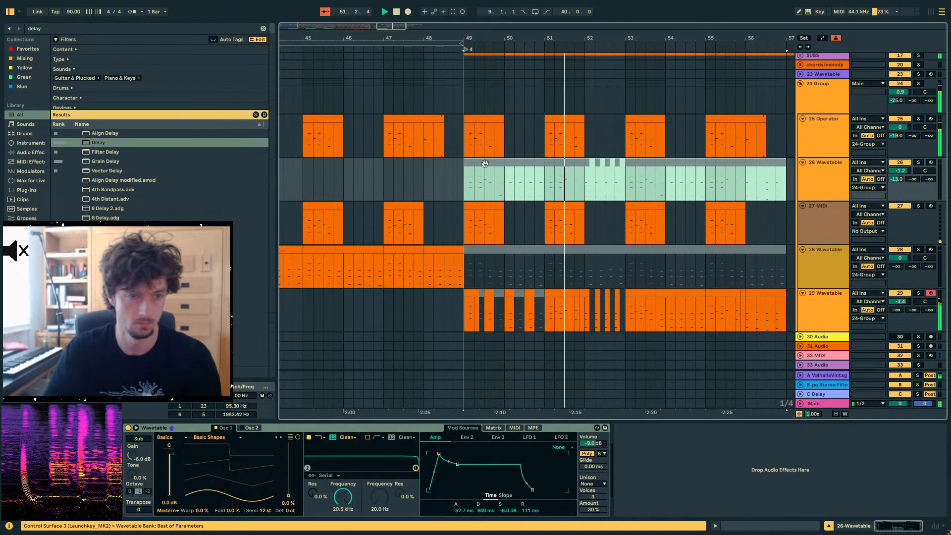
pyautogui.press('0')
pyautogui.press('space')
pyautogui.press('space')
# - Deactivate a section of the 29 Wavetable clip in bar 51 and reactivate the 28 Wavetable clips from bar 49 onward
pyautogui.click(624, 313)
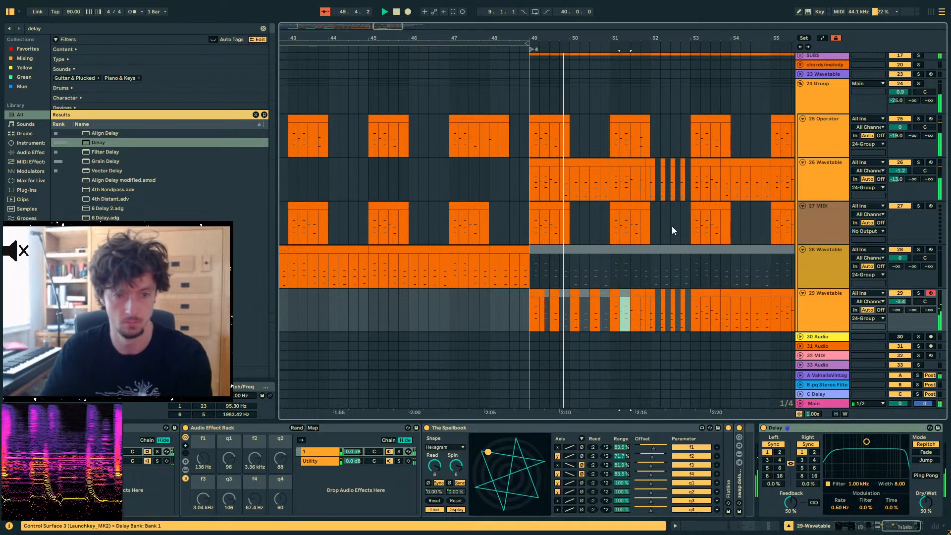
pyautogui.click(641, 314)
pyautogui.click(563, 249)
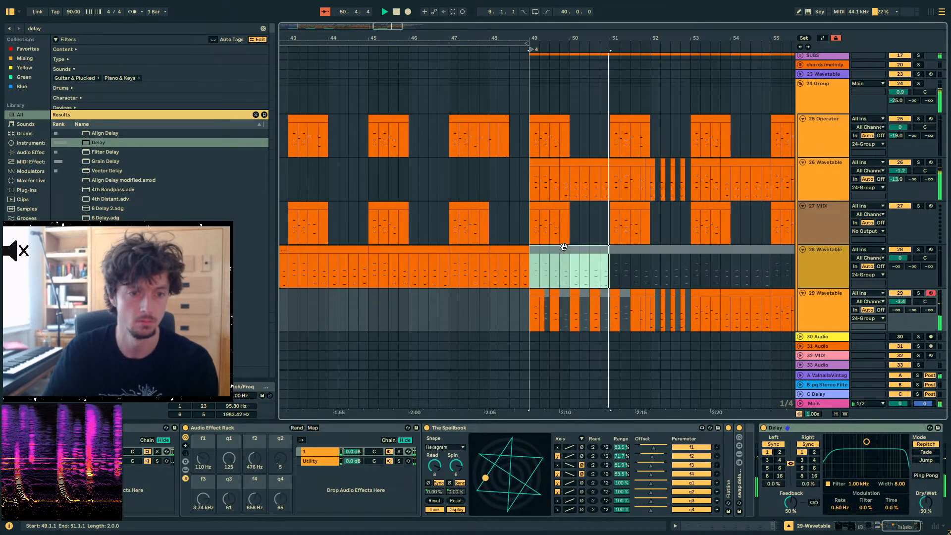
pyautogui.keyDown('shift'); pyautogui.click(776, 250); pyautogui.keyUp('shift')
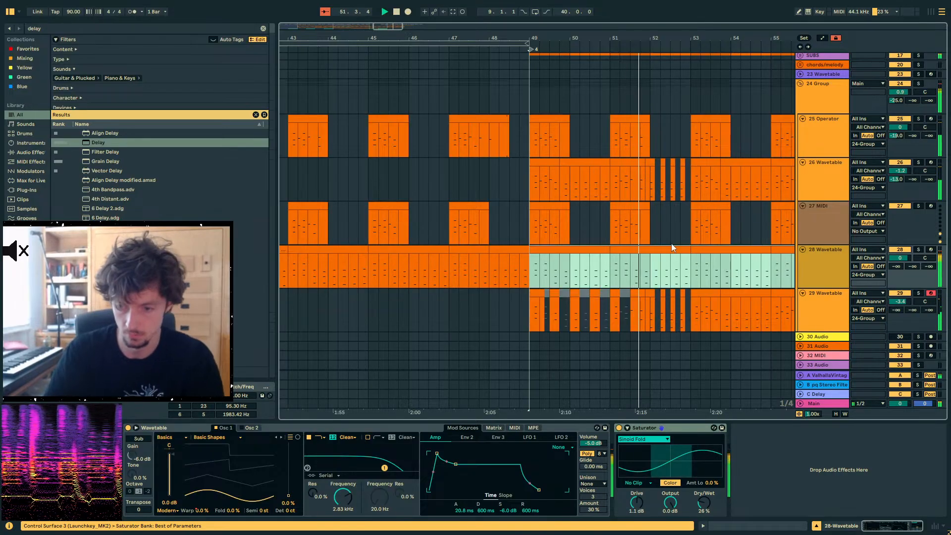
pyautogui.click(538, 258)
# - Deactivate another short 29 Wavetable section late in bar 51, and fold the Delay device before replaying from bar 49
pyautogui.click(641, 307)
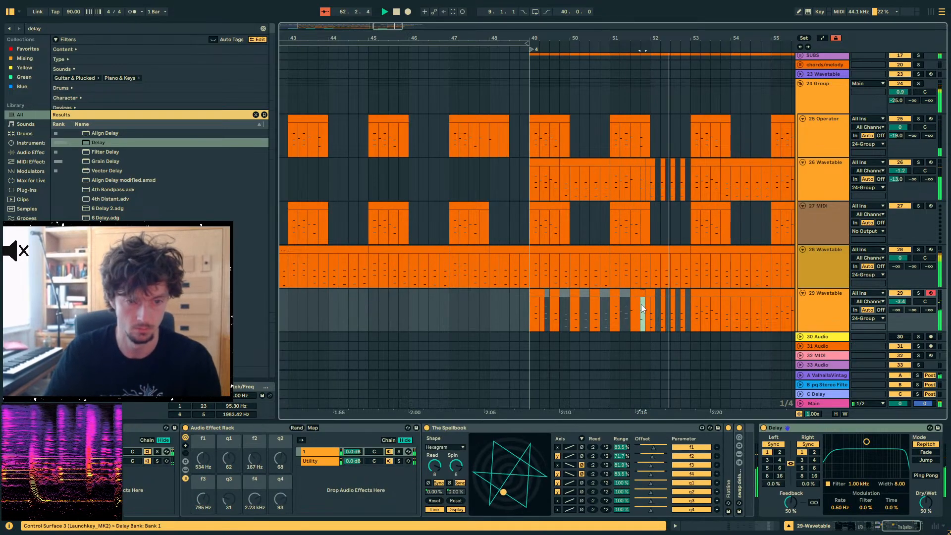
pyautogui.click(528, 317)
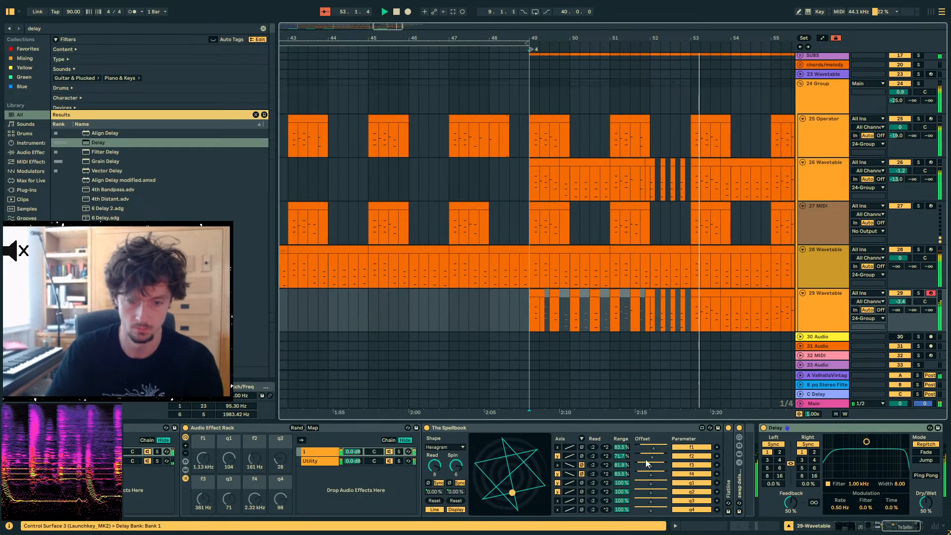
pyautogui.click(831, 311)
pyautogui.doubleClick(776, 427)
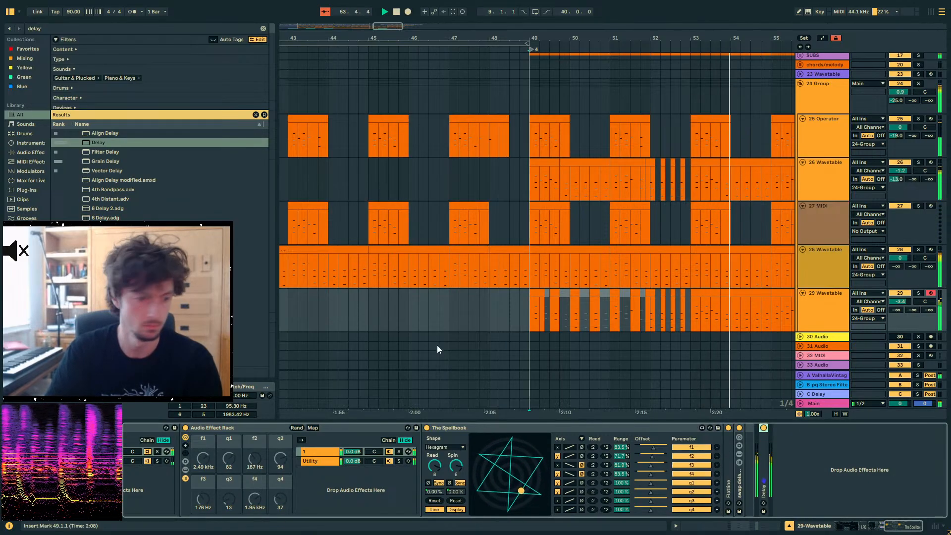
pyautogui.click(529, 315)
pyautogui.press('space')
pyautogui.press('space')
# - Set the Auto Filter's resonance to 30% and LFO offset to 82.9°, and the pq Stereo Filter + Swap Delay rack's dry/wet to 0
pyautogui.click(346, 427)
pyautogui.press('Left')
pyautogui.press('Left')
pyautogui.press('Left')
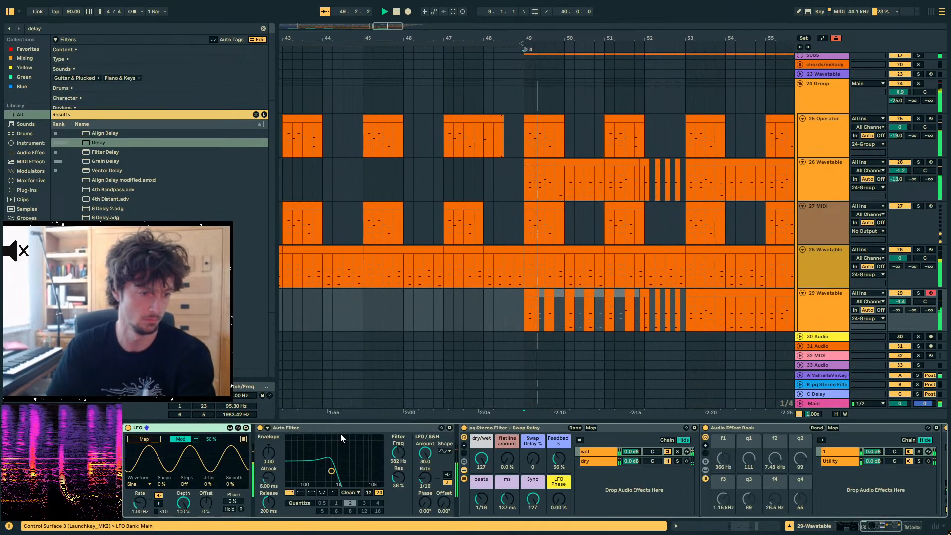
pyautogui.press('space')
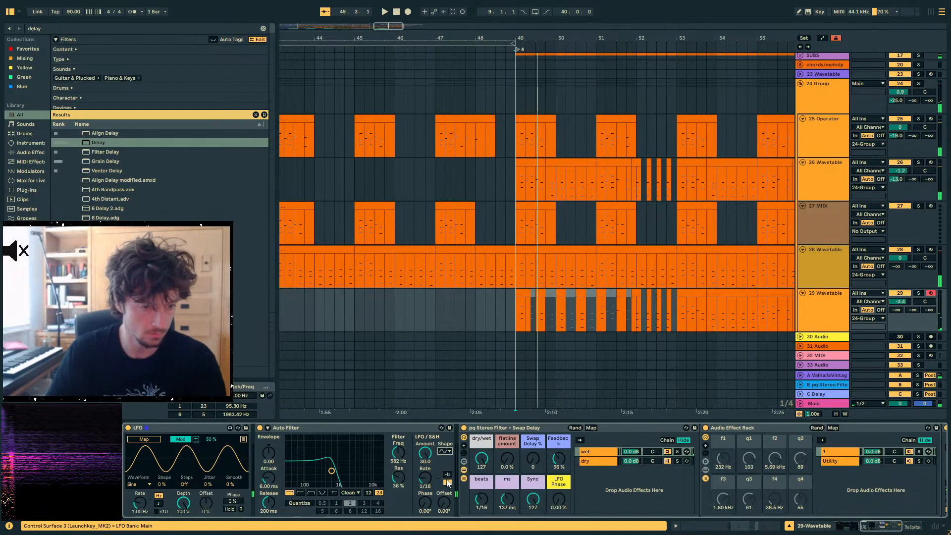
pyautogui.press('space')
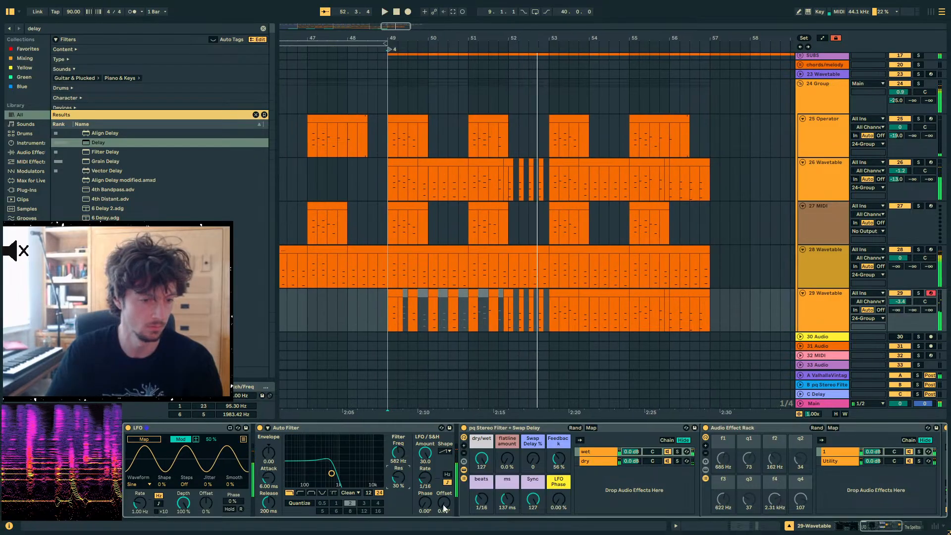
pyautogui.moveTo(443, 500); pyautogui.dragTo(481, 520)
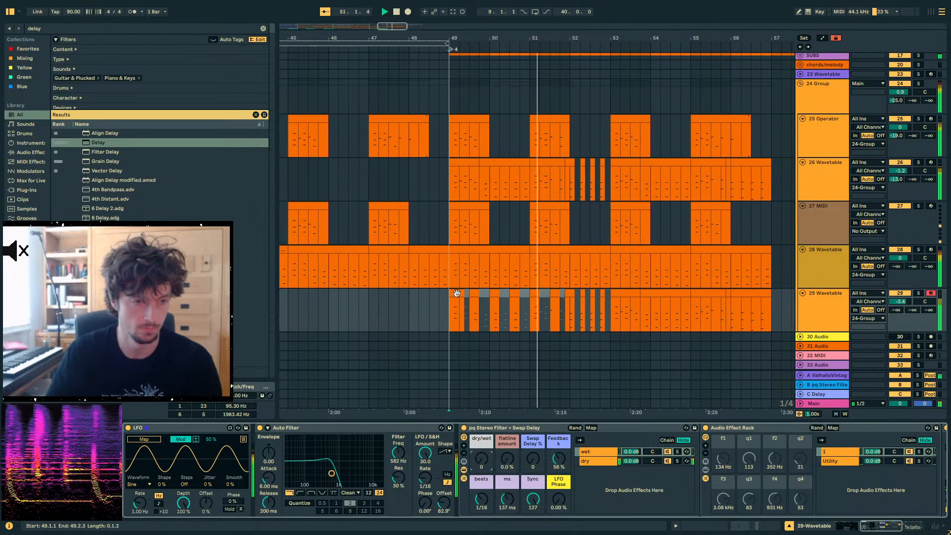
# - Show the automation lanes and draw a rising Auto Filter frequency ramp across bar 52 on 29 Wavetable
pyautogui.scroll(-4, 501, 293)
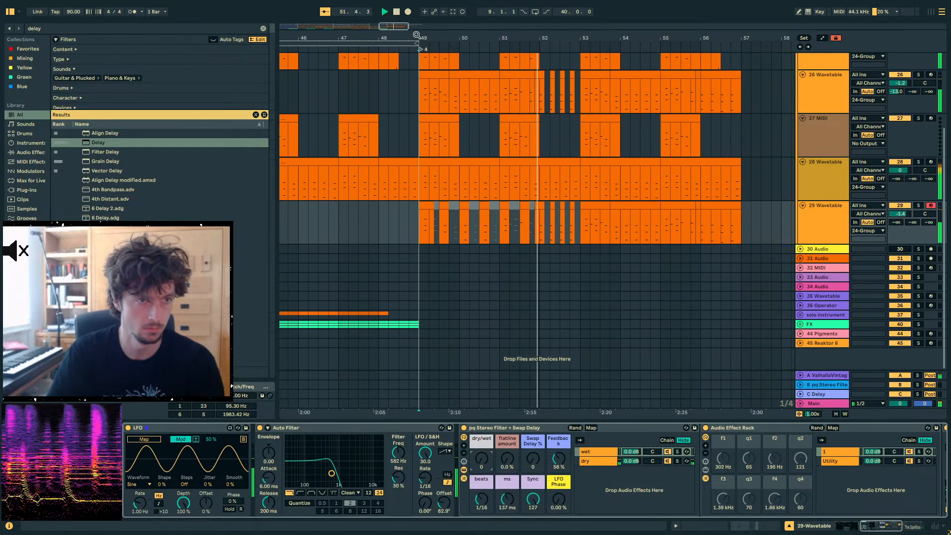
pyautogui.press('-')
pyautogui.moveTo(528, 315); pyautogui.dragTo(368, 314)
pyautogui.click(585, 228)
pyautogui.press('space')
pyautogui.press('a')
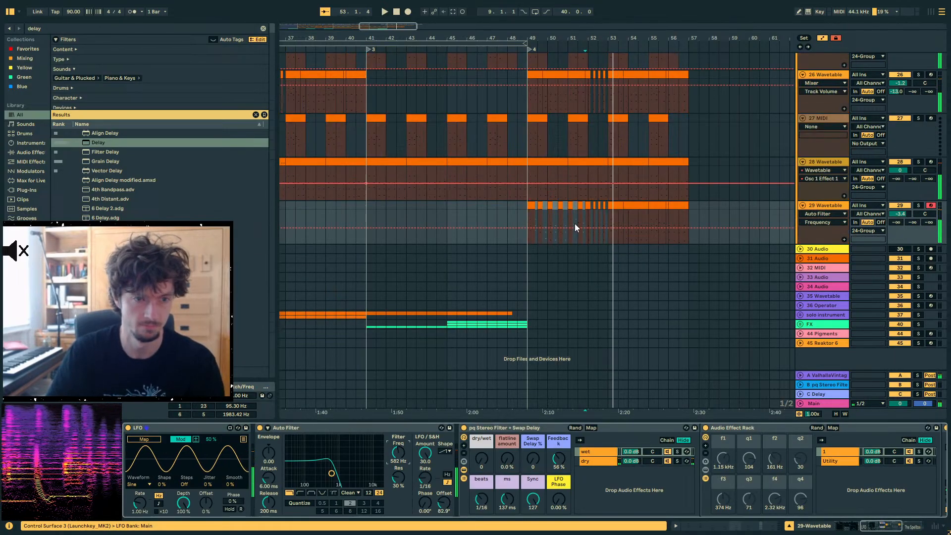
pyautogui.moveTo(590, 35); pyautogui.dragTo(590, 94)
pyautogui.click(580, 227)
pyautogui.click(656, 229)
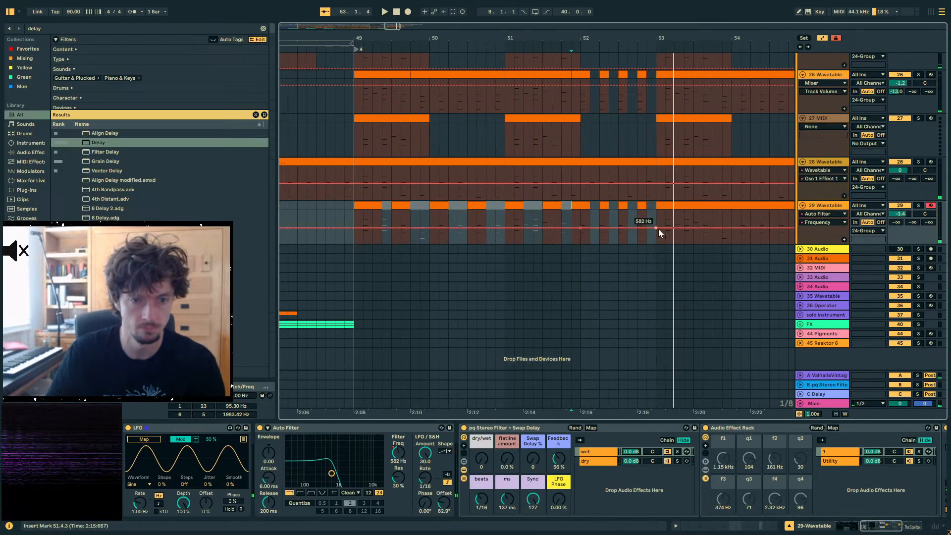
pyautogui.moveTo(628, 228); pyautogui.dragTo(656, 224)
# - Replay the filter ramp from late in bar 51 and hide the automation lanes
pyautogui.press('space')
pyautogui.press('space')
pyautogui.press('space')
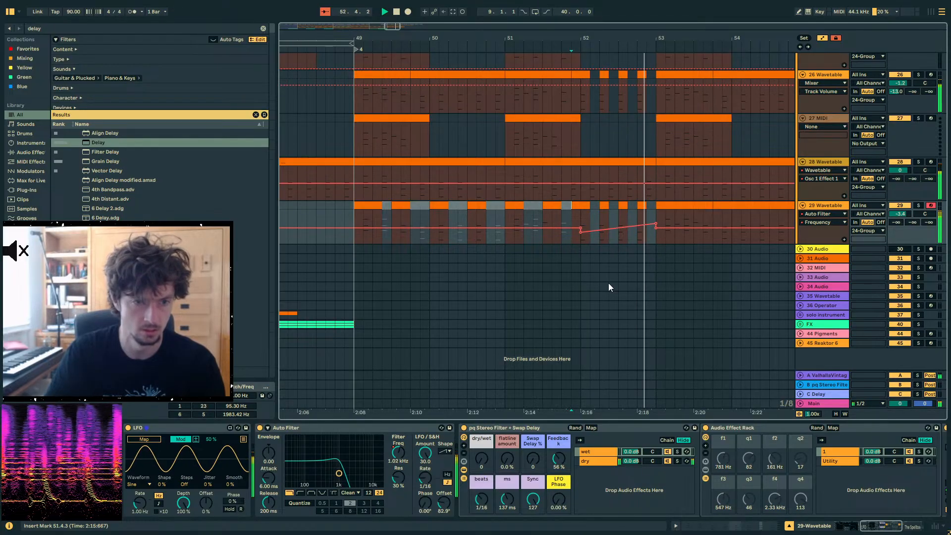
pyautogui.moveTo(655, 238); pyautogui.dragTo(355, 233)
pyautogui.press('a')
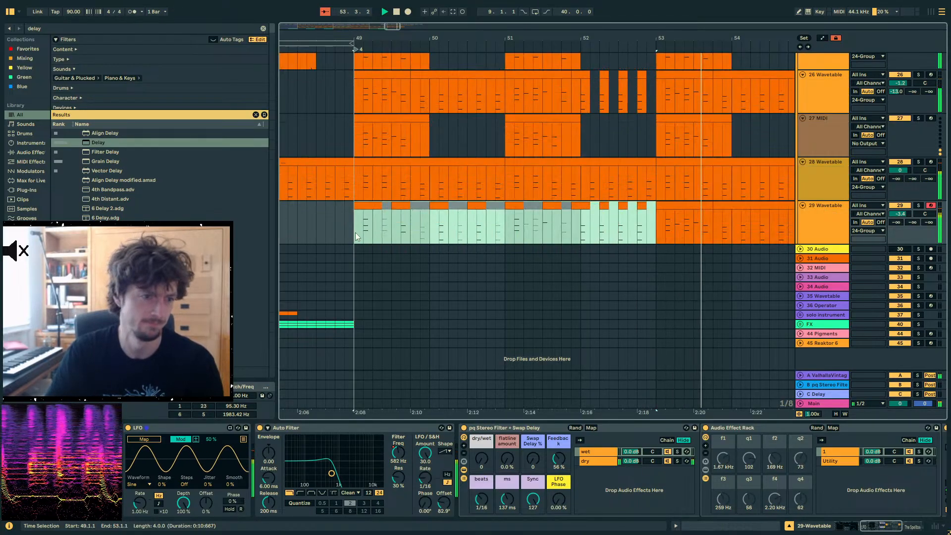
# - Unfold the solo instrument group and copy the 38 Operator clips from bar 41 to bar 49
pyautogui.click(800, 314)
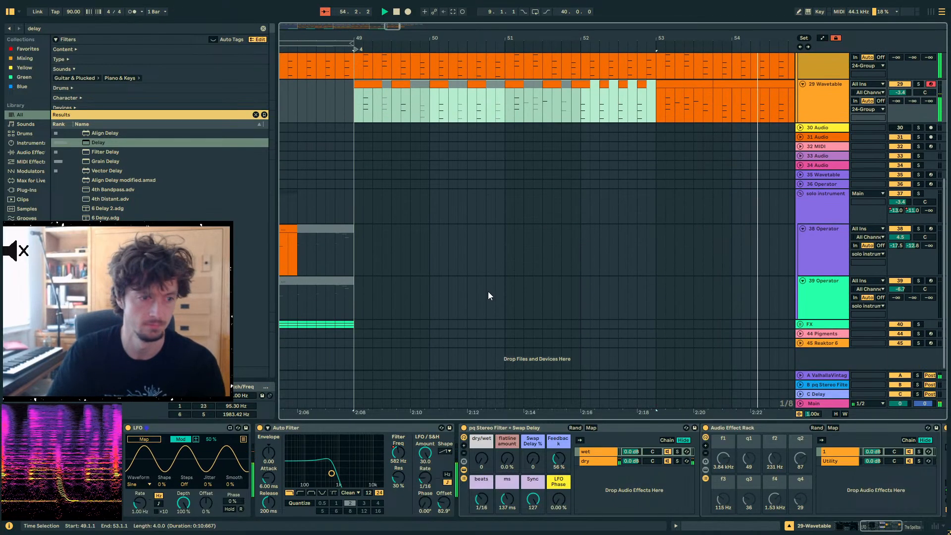
pyautogui.press('space')
pyautogui.moveTo(390, 27); pyautogui.dragTo(390, 12)
pyautogui.click(429, 229)
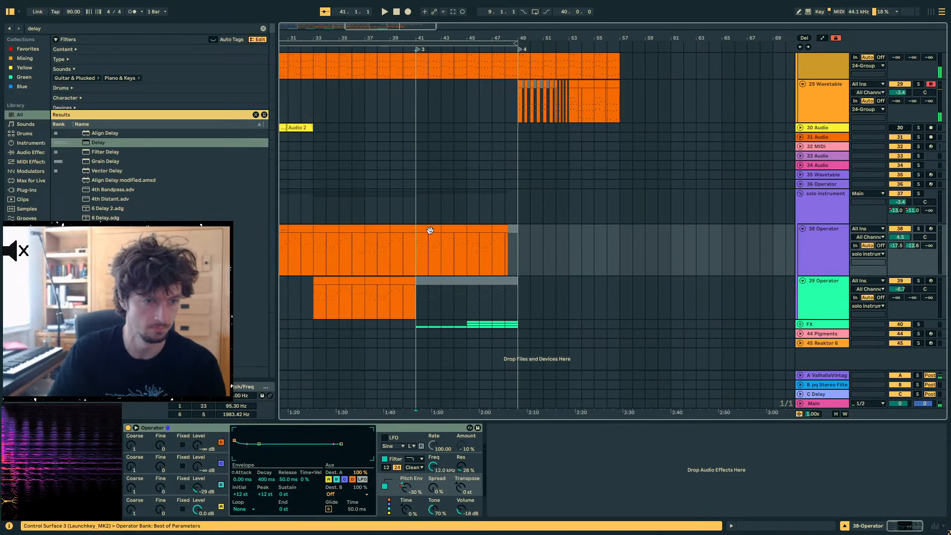
pyautogui.keyDown('shift'); pyautogui.click(511, 228); pyautogui.keyUp('shift')
# - Play from bar 52 and deactivate short sections of the 29 Wavetable clip late in bar 53 and in bar 54
pyautogui.scroll(2, 561, 199)
pyautogui.click(567, 157)
pyautogui.press('space')
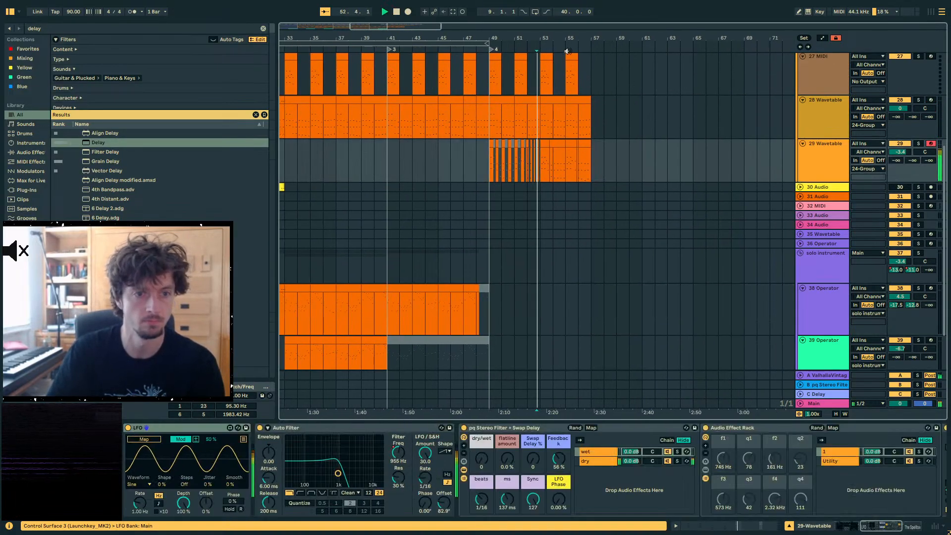
pyautogui.moveTo(543, 38); pyautogui.dragTo(543, 69)
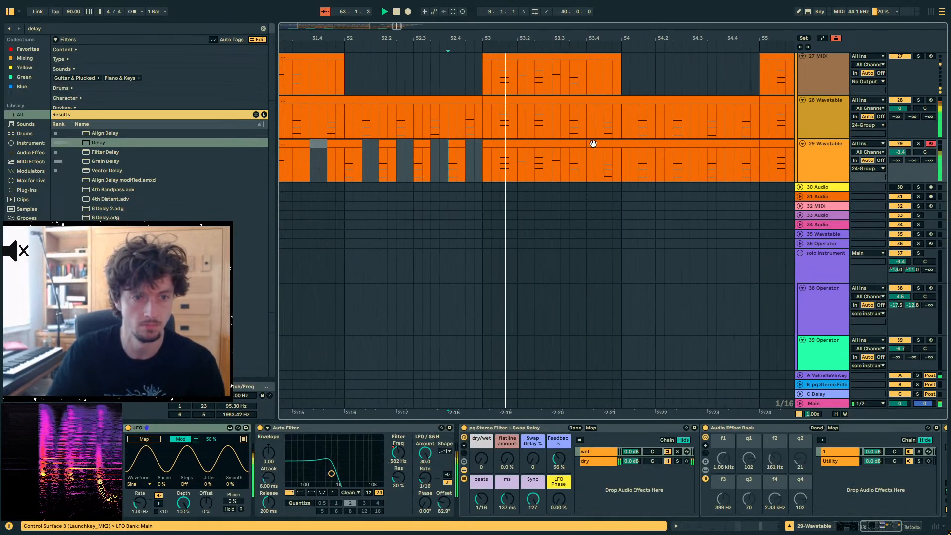
pyautogui.click(614, 171)
pyautogui.moveTo(607, 171); pyautogui.dragTo(596, 171)
pyautogui.press('0')
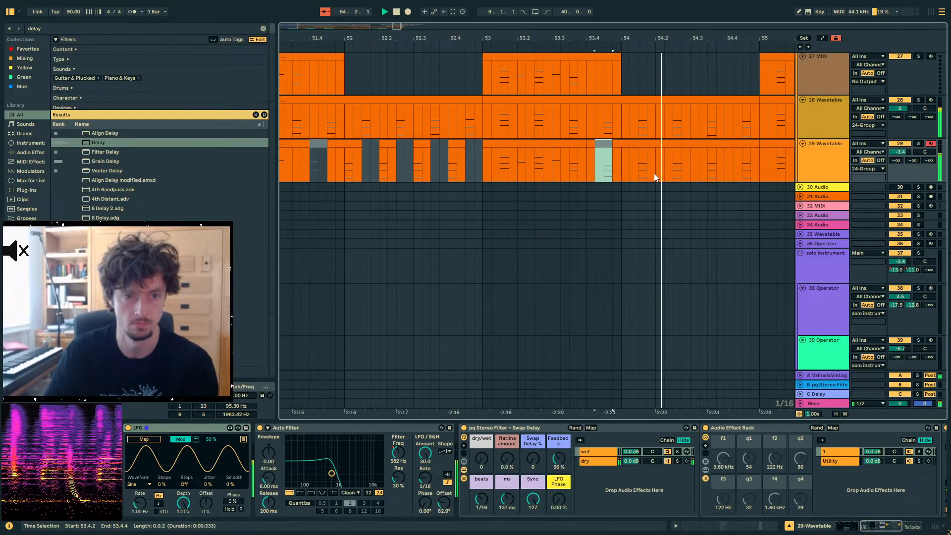
pyautogui.press('0')
pyautogui.moveTo(682, 170)
pyautogui.mouseDown()
pyautogui.moveTo(717, 167)
pyautogui.moveTo(690, 172)
pyautogui.moveTo(700, 171)
pyautogui.mouseUp()
pyautogui.press('0')
pyautogui.press('0')
pyautogui.press('space')
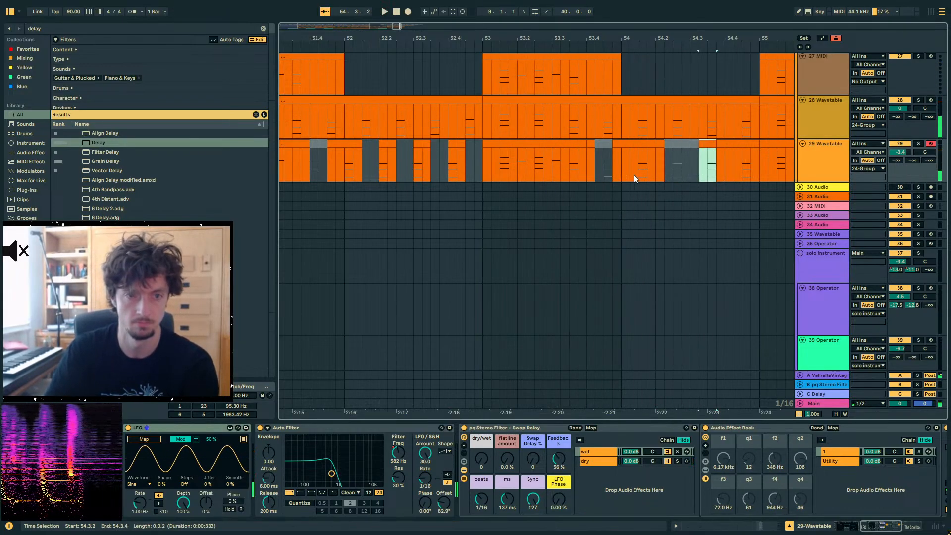
# - Reactivate the short 29 Wavetable section late in bar 53 and replay from bar 52
pyautogui.click(560, 170)
pyautogui.moveTo(611, 168); pyautogui.dragTo(597, 169)
pyautogui.press('0')
pyautogui.click(433, 170)
pyautogui.press('space')
pyautogui.moveTo(479, 38); pyautogui.dragTo(483, 9)
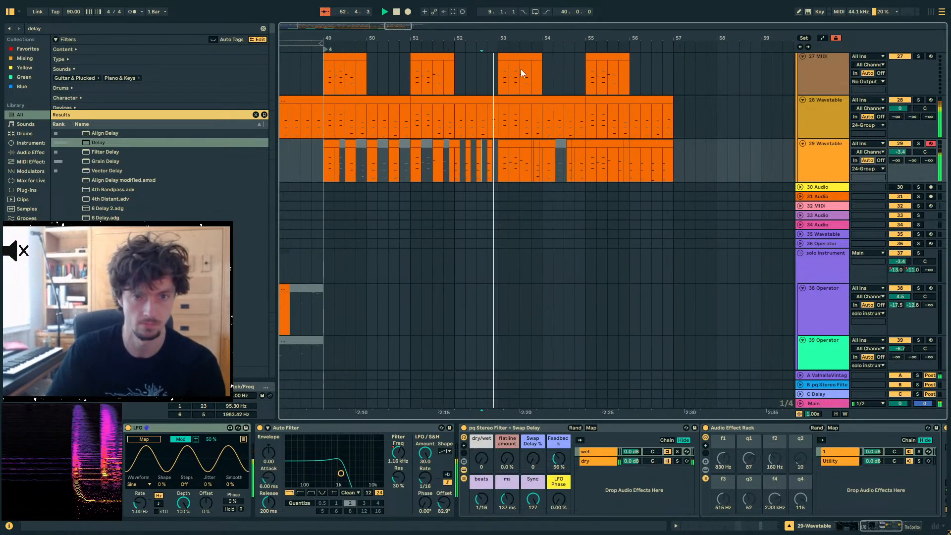
# - Paste the copied 38 Operator clips onto 29 Wavetable at bar 53 and select the first pasted clip
pyautogui.click(538, 170)
pyautogui.click(498, 163)
pyautogui.hotkey('ctrl', 'v')
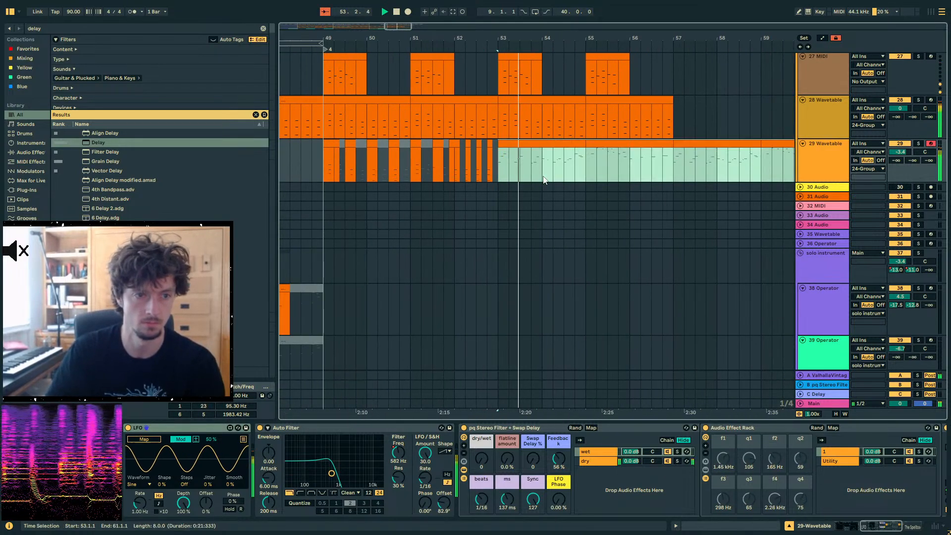
pyautogui.click(543, 144)
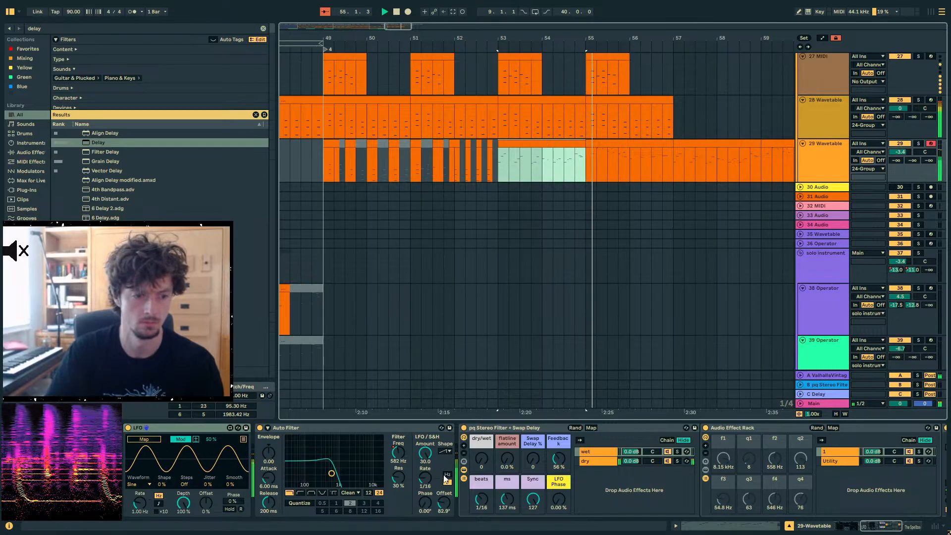
# - Try another LFO shape on 29 Wavetable's Auto Filter and compare the sound with the device bypassed
pyautogui.click(444, 451)
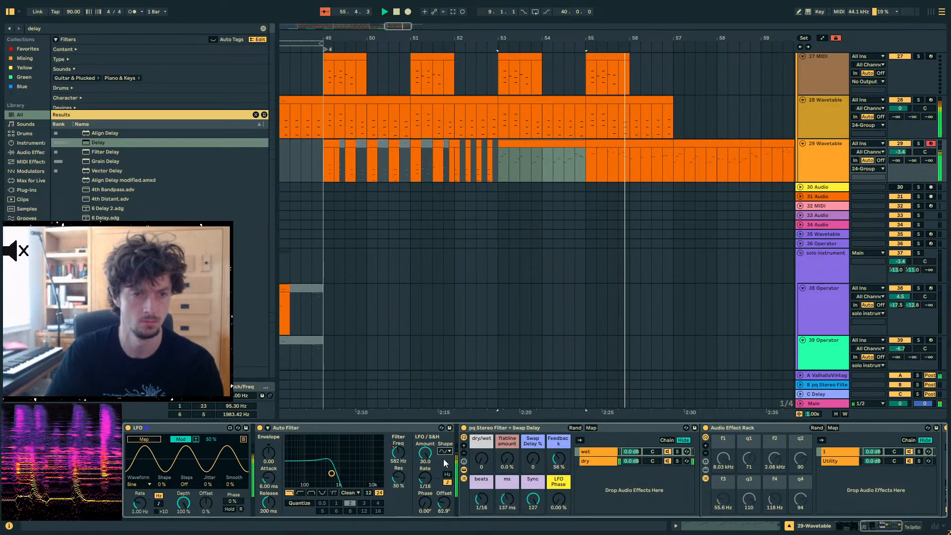
pyautogui.click(444, 458)
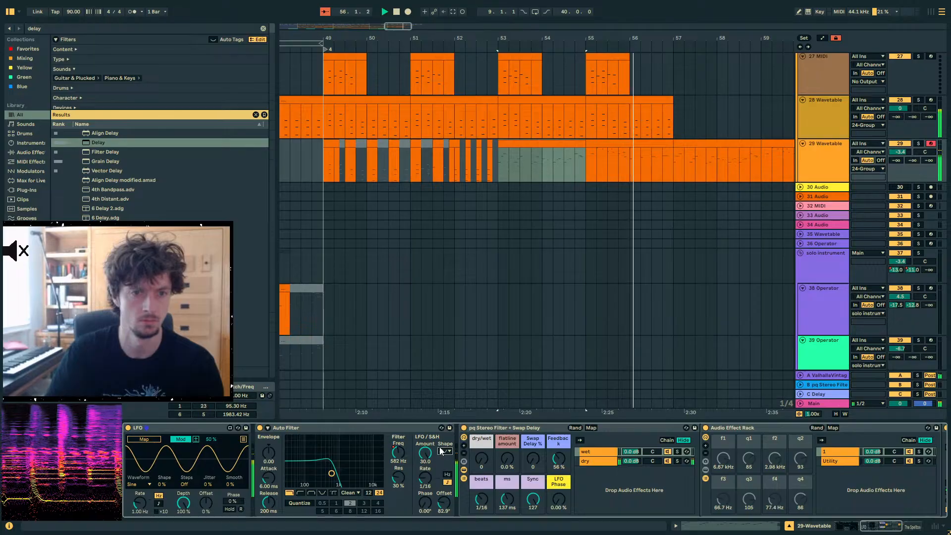
pyautogui.click(259, 428)
pyautogui.click(259, 427)
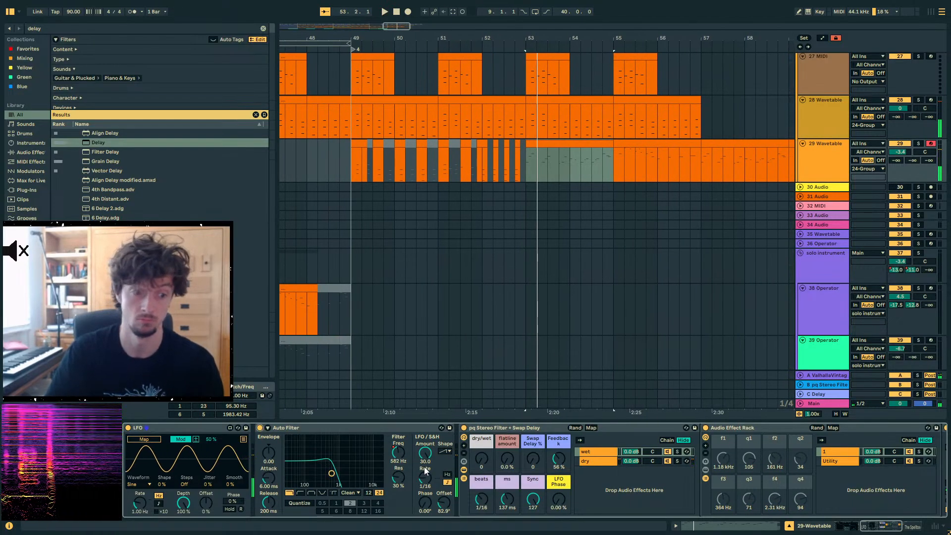
# - Set the Auto Filter's frequency to 682 Hz and replay the arrangement around bar 53
pyautogui.moveTo(429, 454); pyautogui.dragTo(398, 446)
pyautogui.press('space')
pyautogui.moveTo(475, 35); pyautogui.dragTo(528, 16)
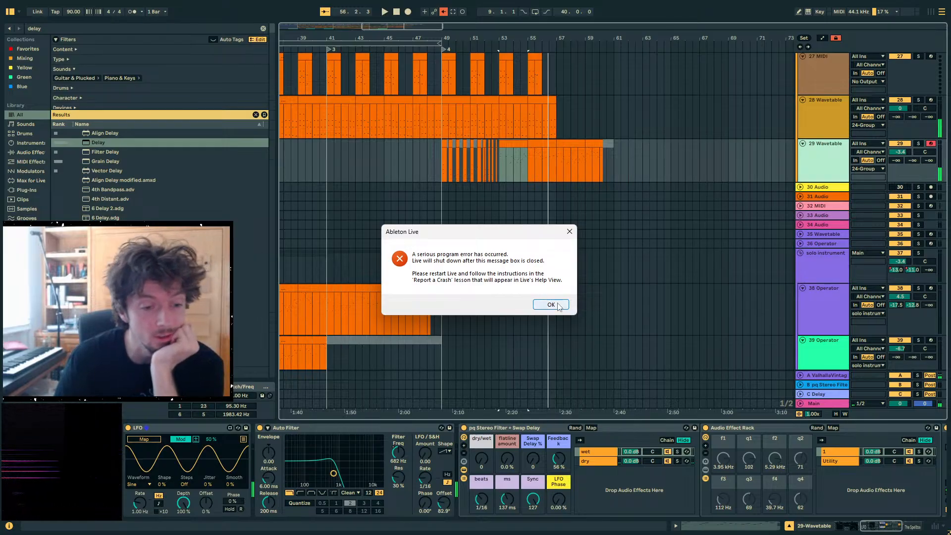
# - Dismiss the program error message and launch Ableton Live 12 Suite again
pyautogui.click(557, 304)
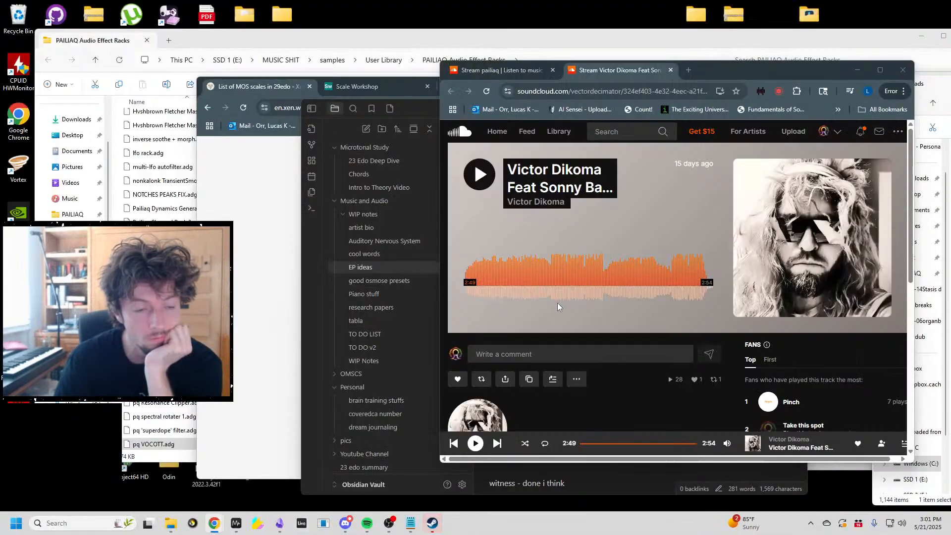
pyautogui.rightClick(301, 522)
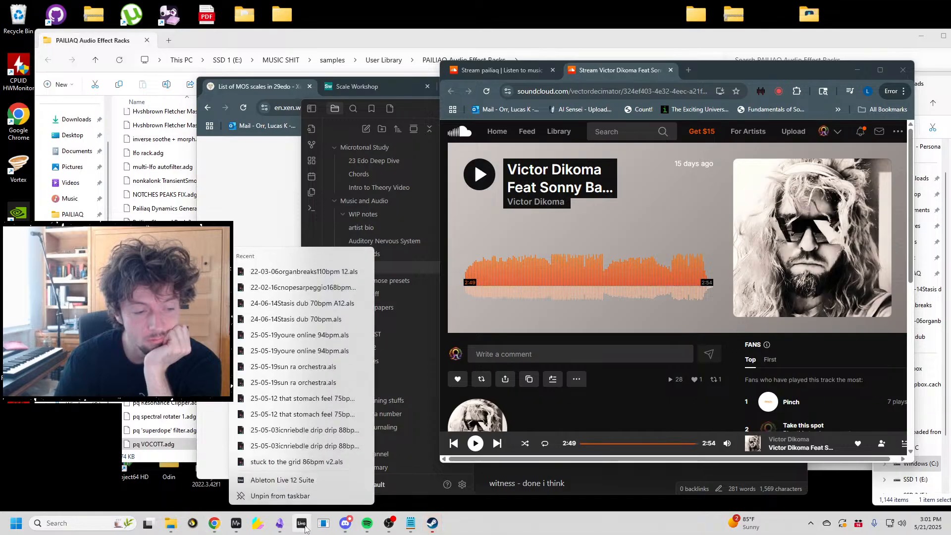
pyautogui.click(280, 480)
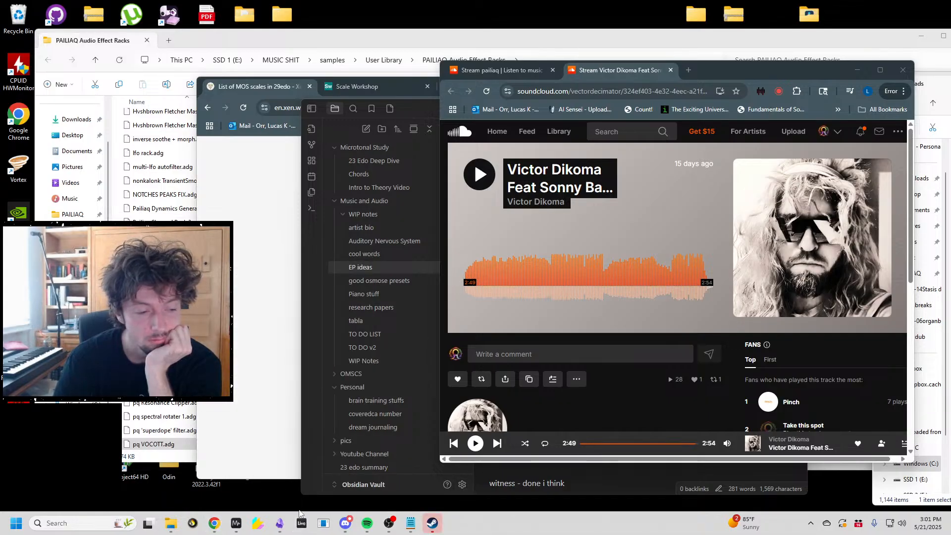
# - Close the Steam window and move the SoundCloud browser window off the main screen
pyautogui.rightClick(434, 523)
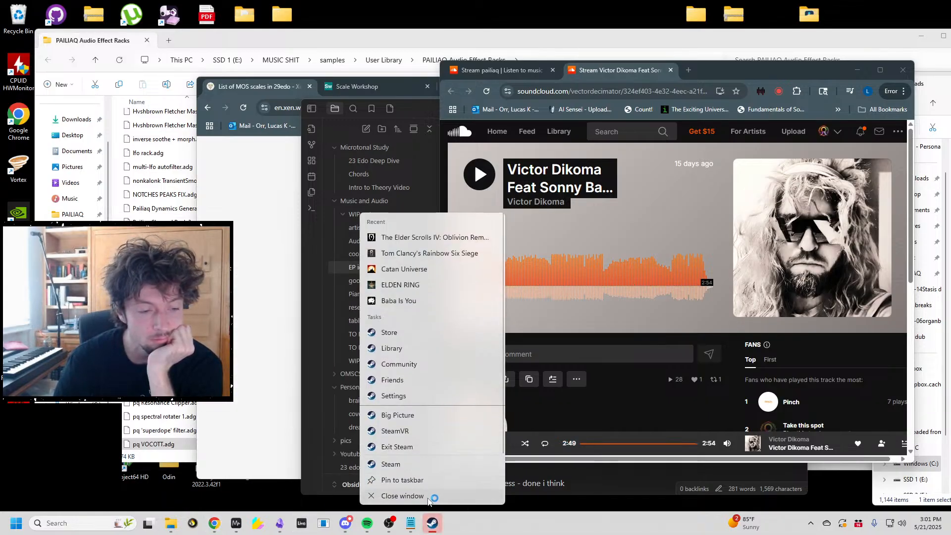
pyautogui.click(431, 497)
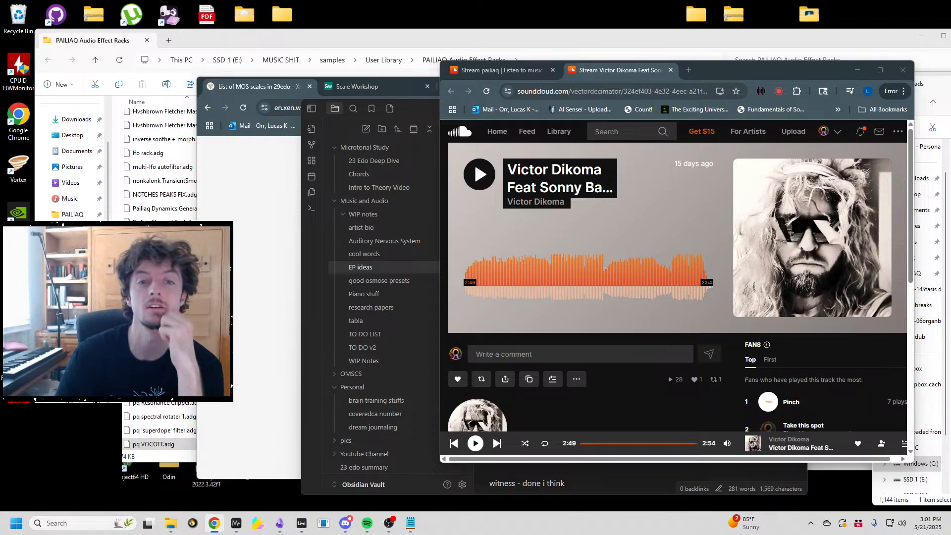
pyautogui.moveTo(732, 77); pyautogui.dragTo(950, 119)
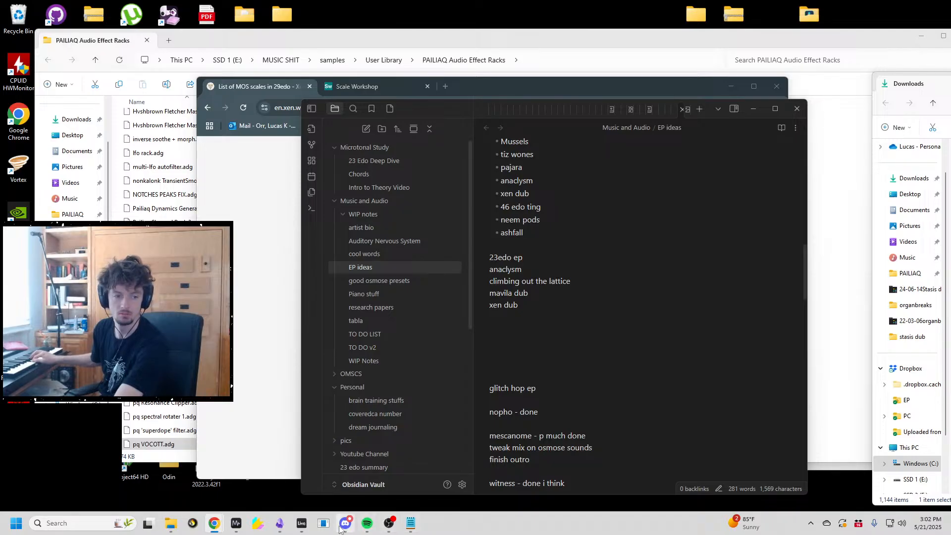
# - Start Ableton Live and recover the Untitled Live Set after the crash
pyautogui.click(301, 524)
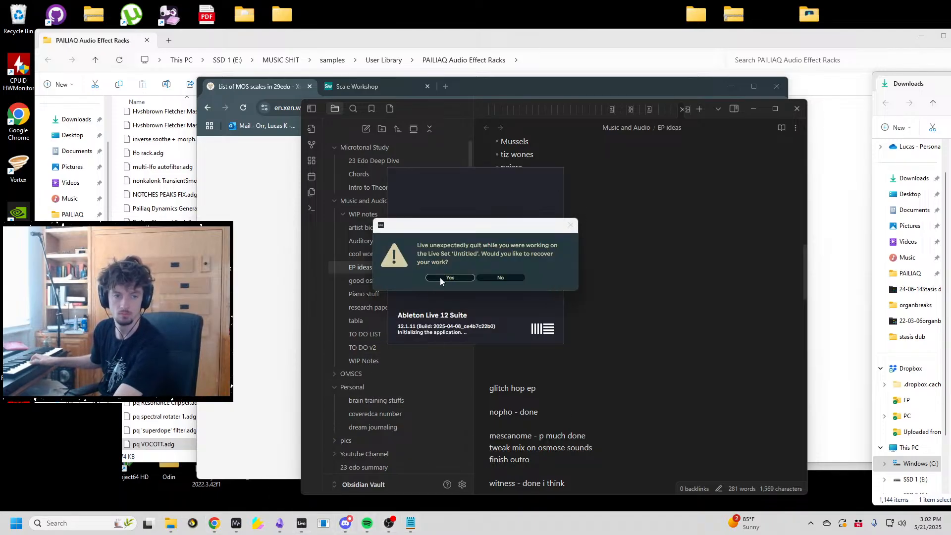
pyautogui.click(439, 278)
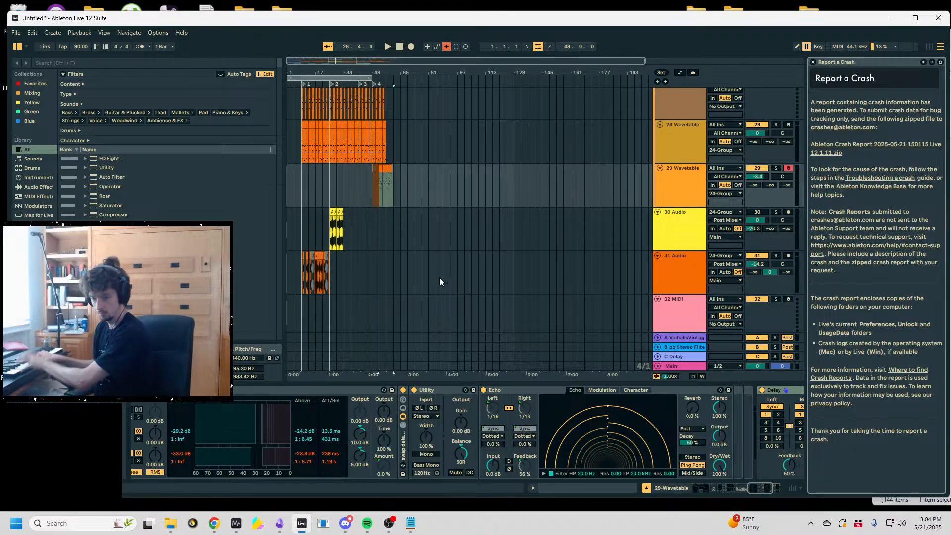
# - Play the recovered arrangement from bar 33 and again from marker 1 at bar 9
pyautogui.click(340, 183)
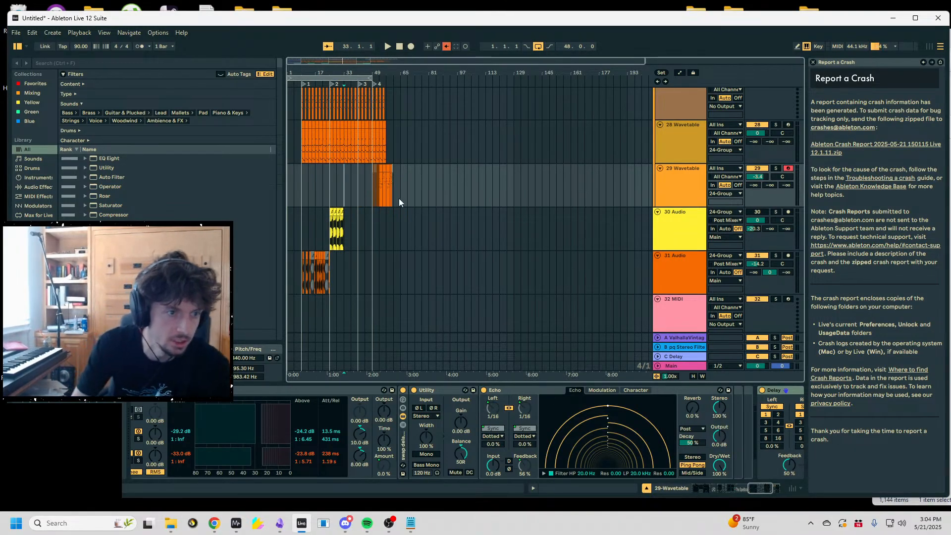
pyautogui.press('space')
pyautogui.moveTo(342, 73)
pyautogui.mouseDown()
pyautogui.moveTo(376, 124)
pyautogui.moveTo(507, 138)
pyautogui.mouseUp()
pyautogui.click(346, 177)
pyautogui.scroll(-3, 522, 193)
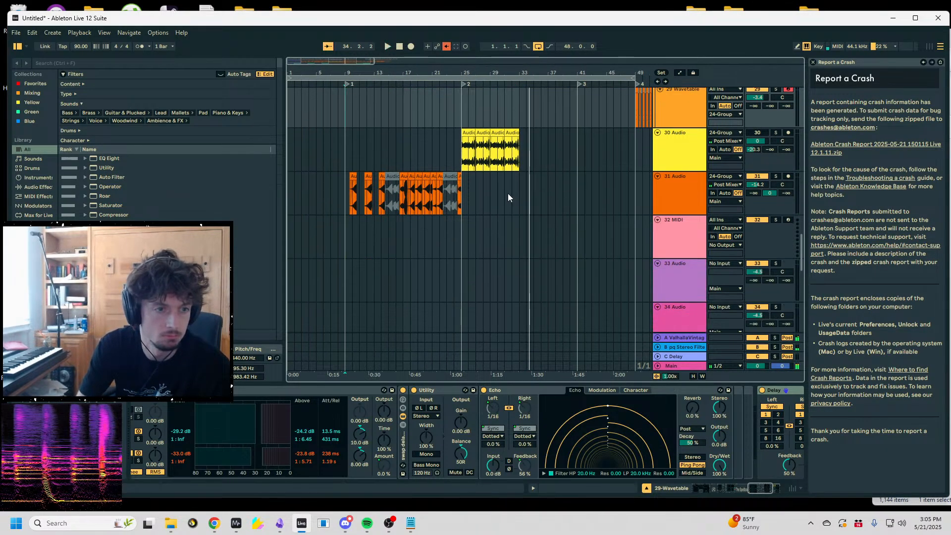
# - Display the Main track's devices, open the bloom plug-in window and close it again
pyautogui.click(672, 367)
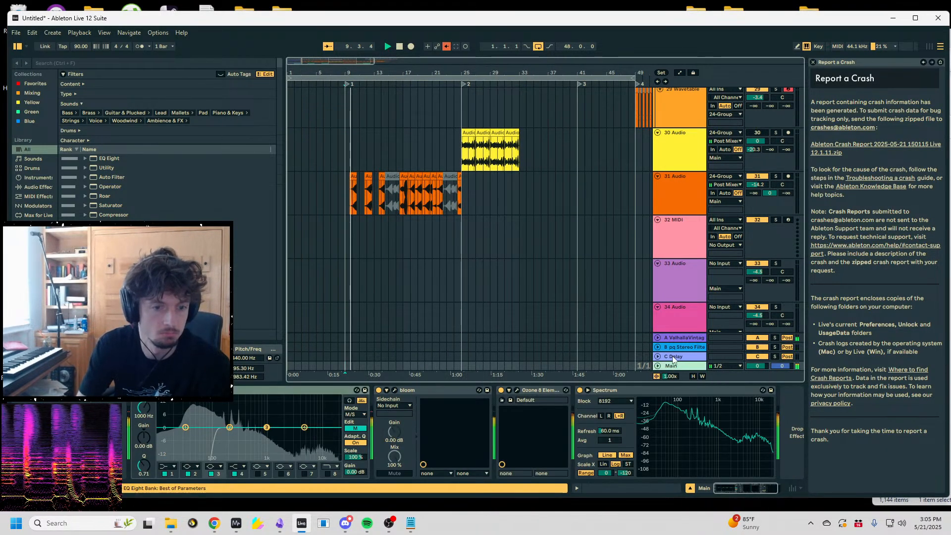
pyautogui.click(395, 389)
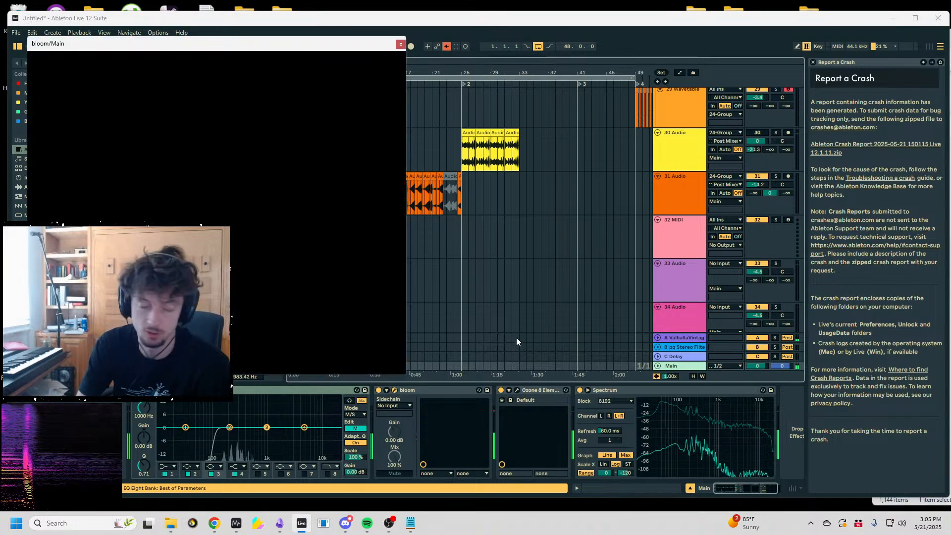
pyautogui.click(400, 43)
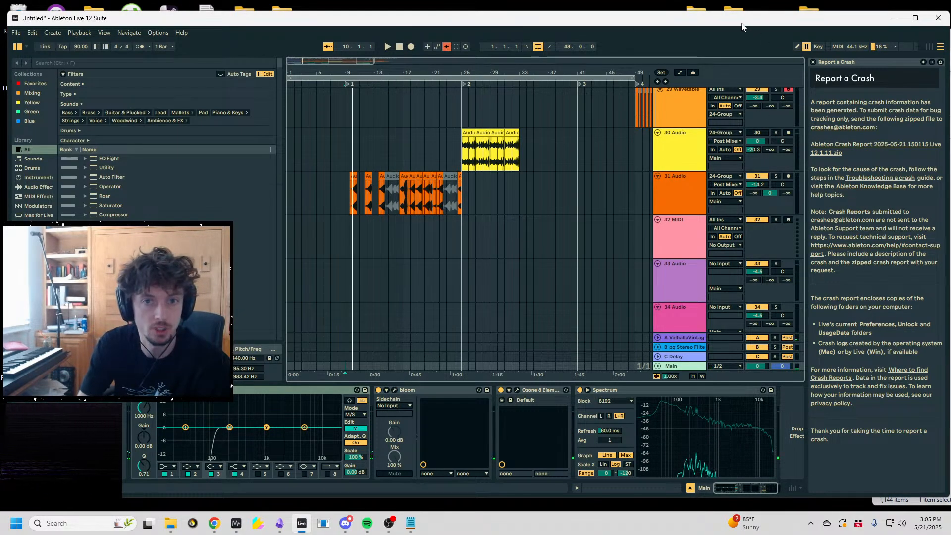
# - Start saving the Live Set under a new name and browse the existing projects in the A12 PROJECTS 2025 folder
pyautogui.click(15, 32)
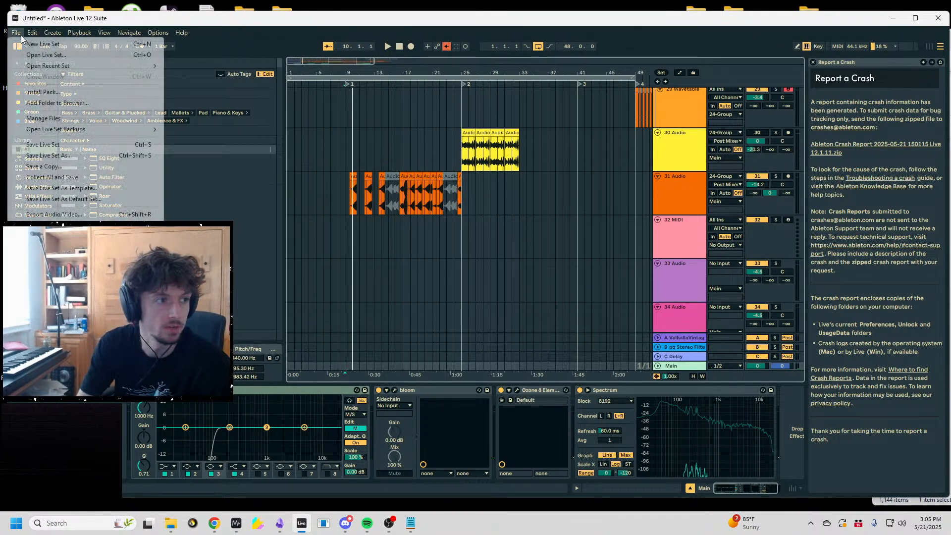
pyautogui.click(68, 156)
pyautogui.moveTo(279, 55); pyautogui.dragTo(555, 105)
pyautogui.click(448, 116)
pyautogui.scroll(5, 581, 288)
pyautogui.scroll(-15, 581, 288)
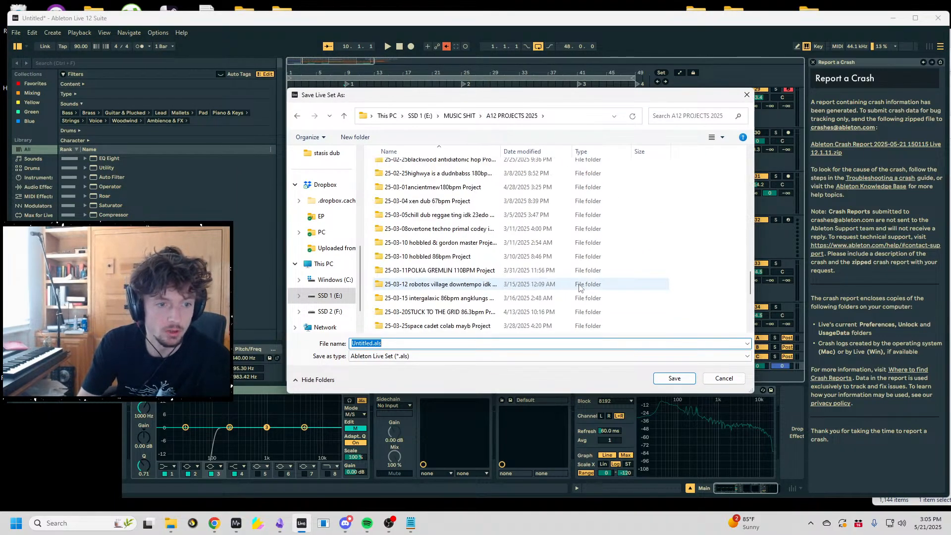
pyautogui.scroll(-3, 580, 288)
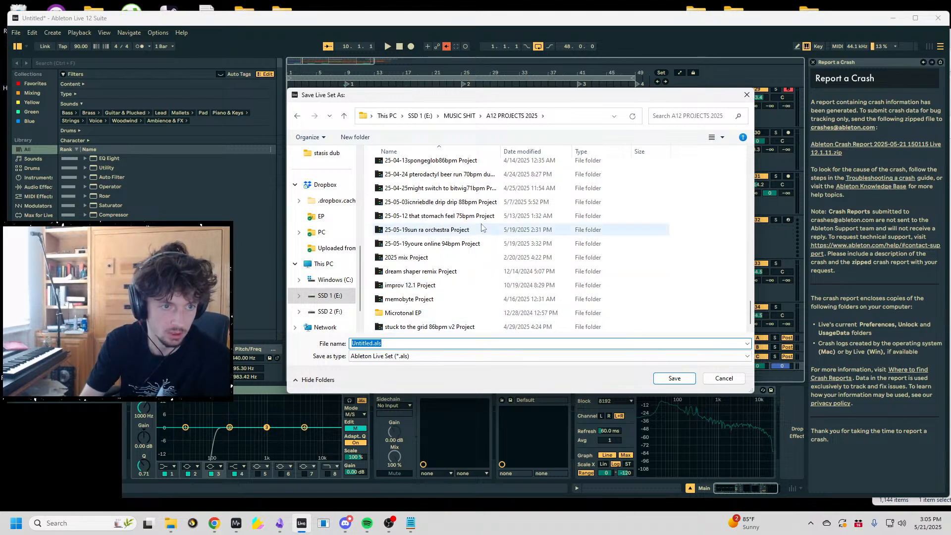
pyautogui.scroll(1, 500, 247)
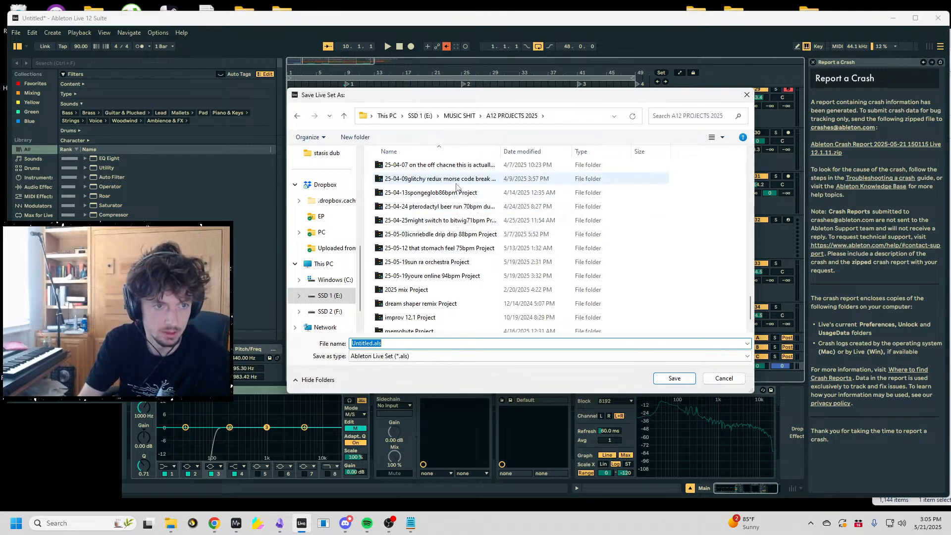
pyautogui.scroll(1, 456, 186)
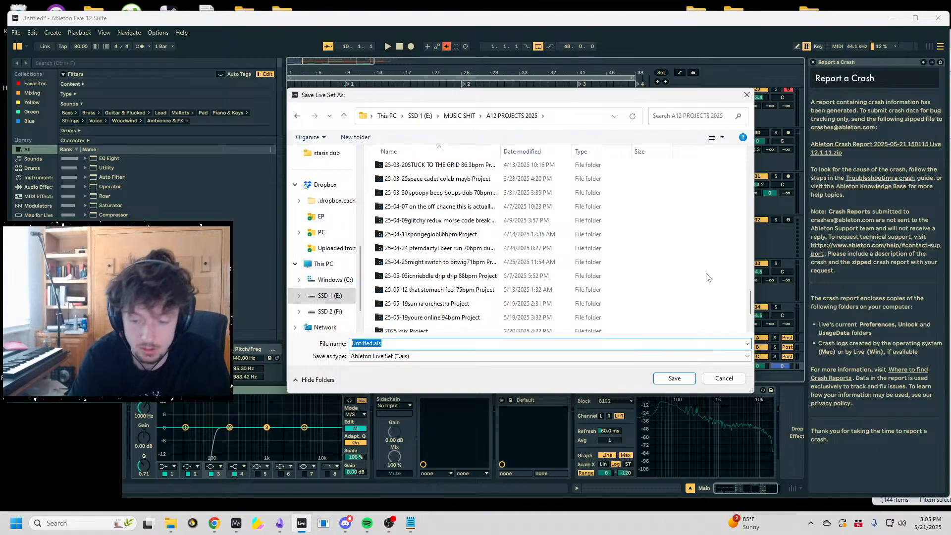
# - Name the Live Set "25-05-21blorby 90bpm" and save it in the A12 PROJECTS 2025 folder
pyautogui.write('25-')
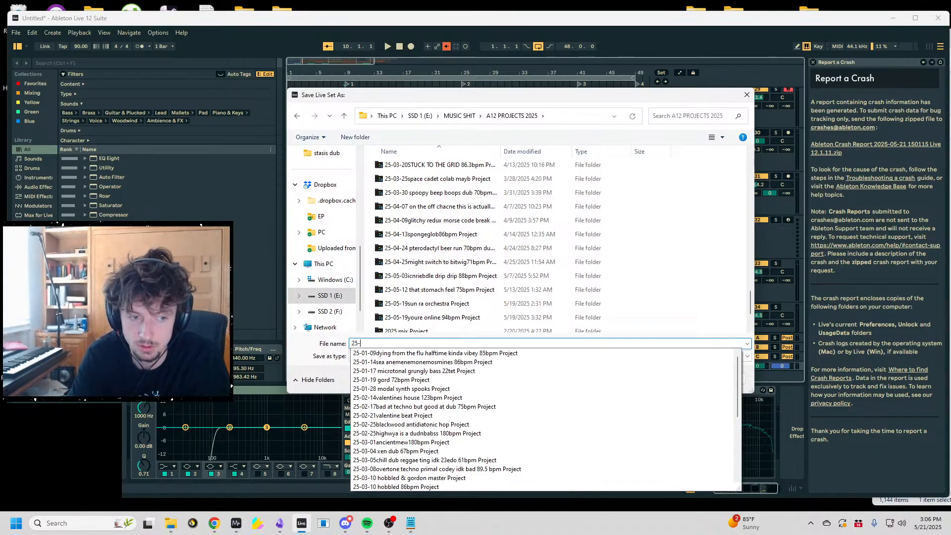
pyautogui.write('05-21b')
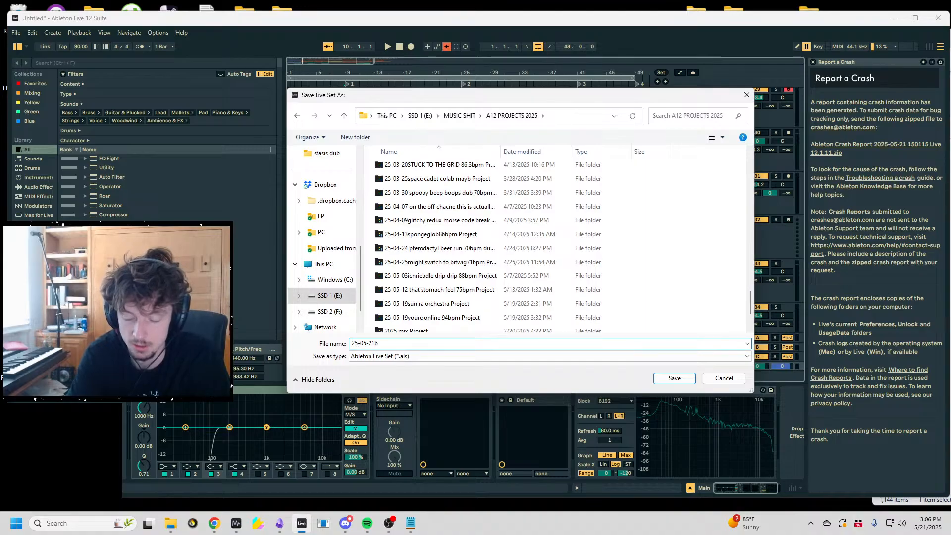
pyautogui.write('lorby')
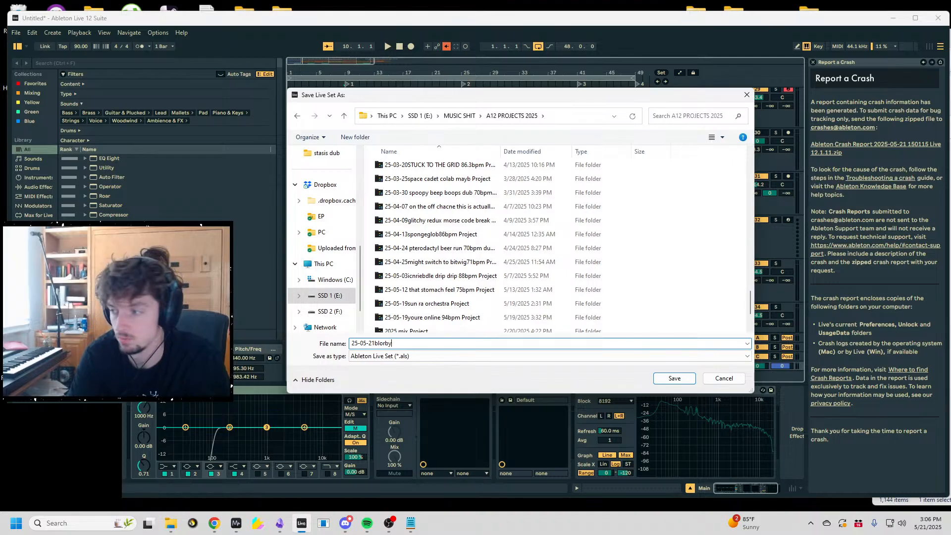
pyautogui.write('90bpm')
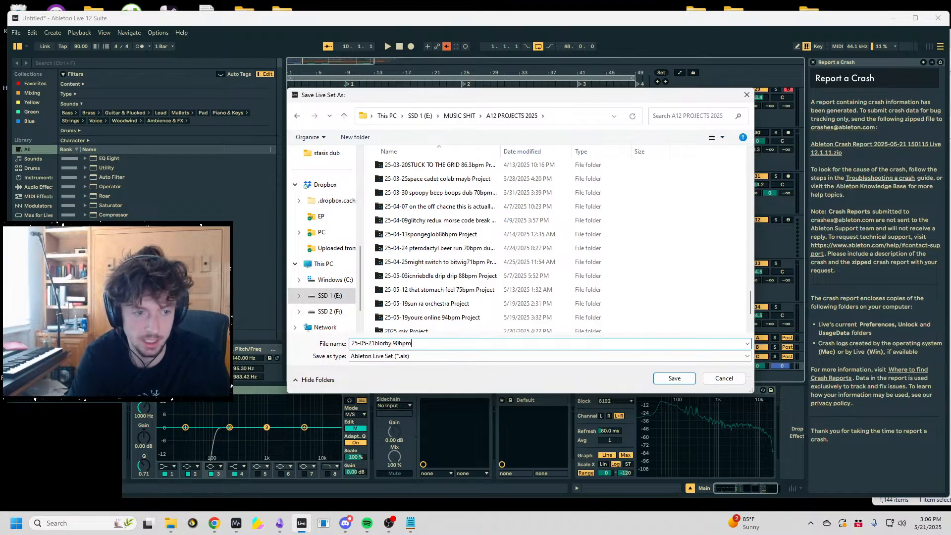
pyautogui.press('Return')
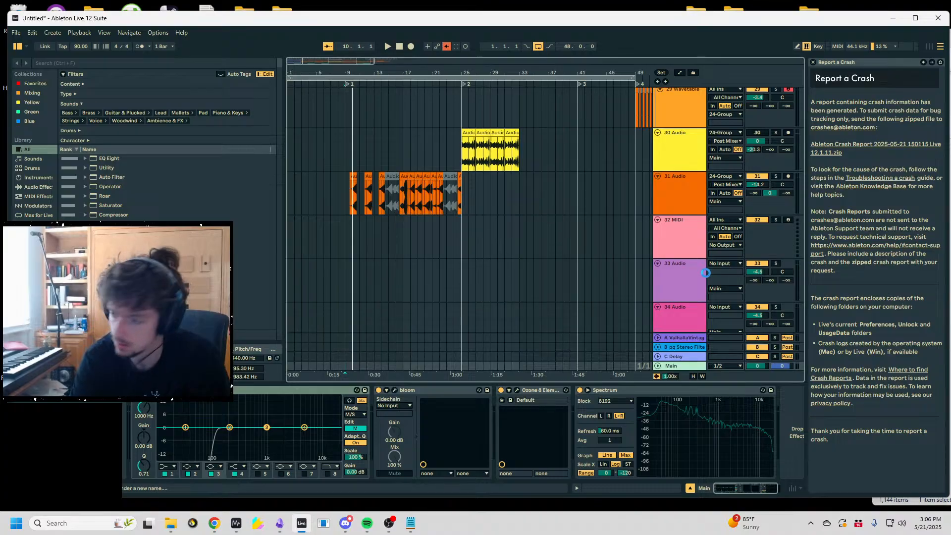
# - Select the empty 32 MIDI track before marker 1, then maximize the Live window and switch it to full screen
pyautogui.click(338, 232)
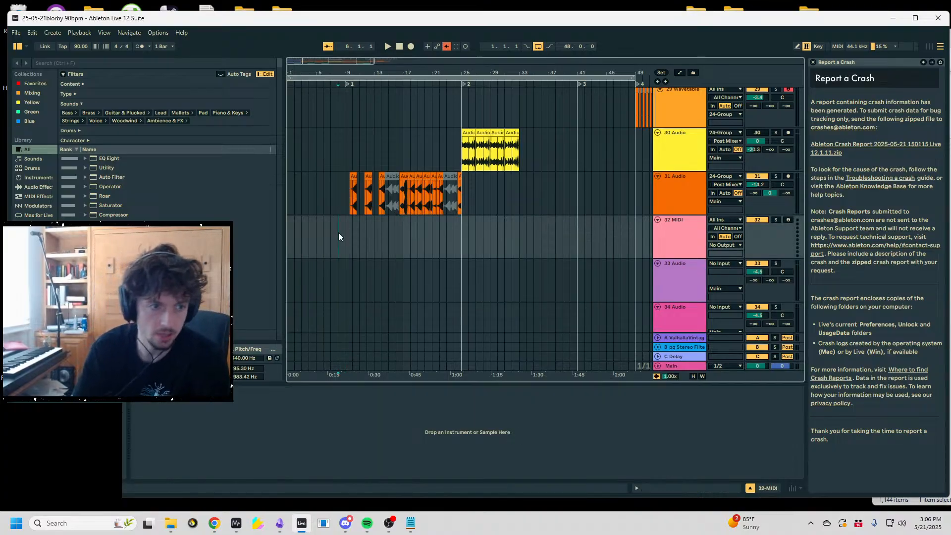
pyautogui.moveTo(527, 24); pyautogui.dragTo(528, 1)
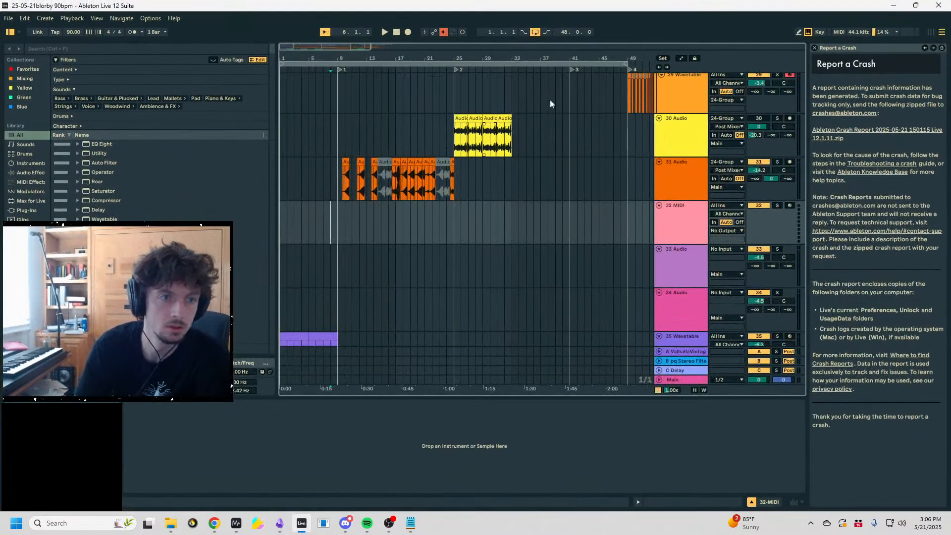
pyautogui.press('F11')
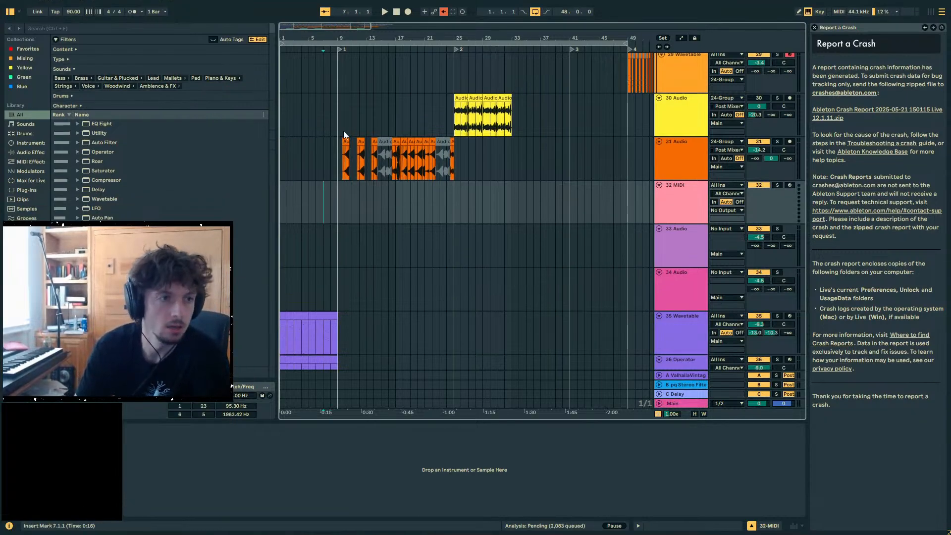
# - Play the arrangement from the start and inspect the devices on track 36 Operator
pyautogui.click(281, 195)
pyautogui.press('space')
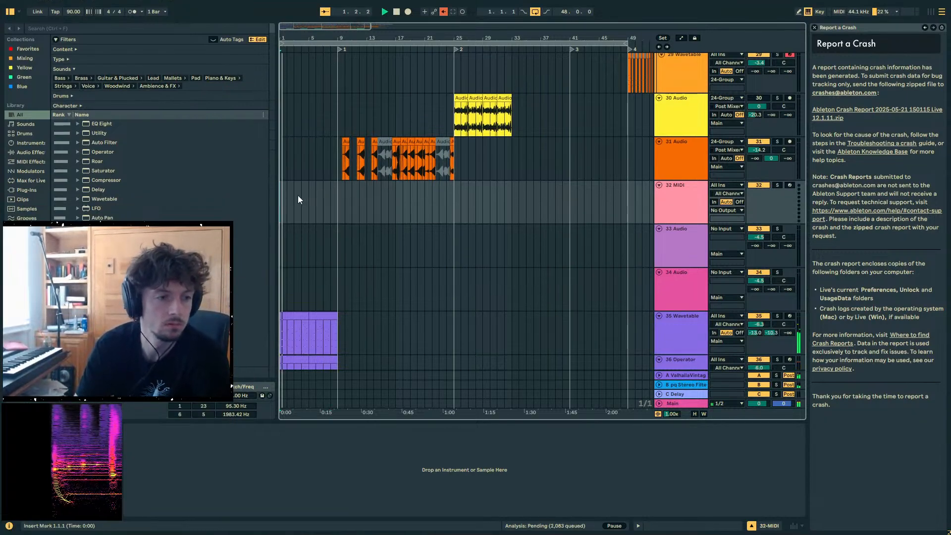
pyautogui.click(337, 254)
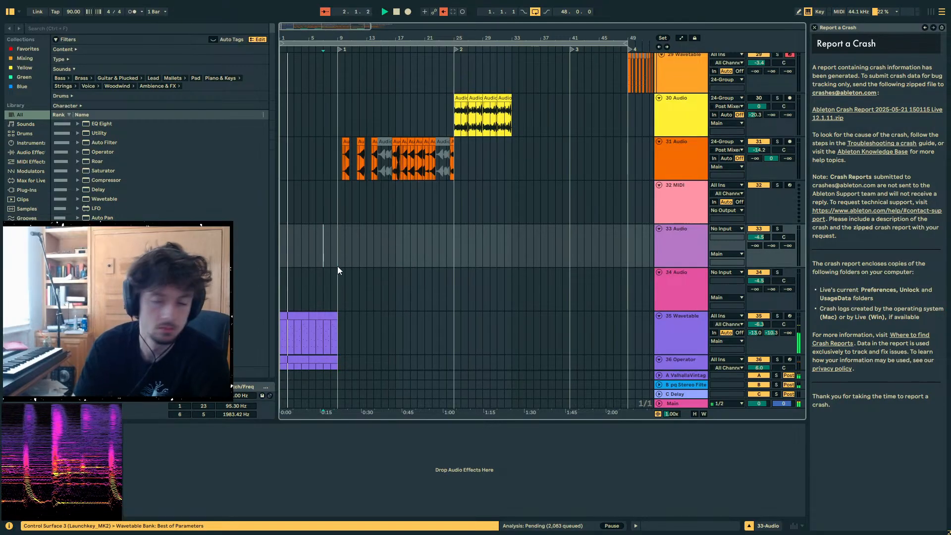
pyautogui.click(300, 262)
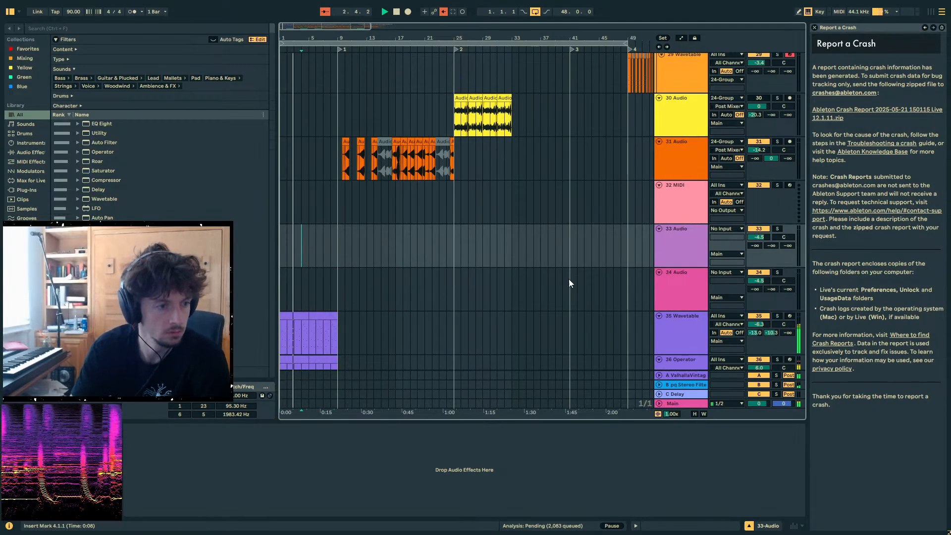
pyautogui.click(303, 275)
pyautogui.scroll(-3, 303, 275)
pyautogui.click(305, 280)
pyautogui.click(305, 316)
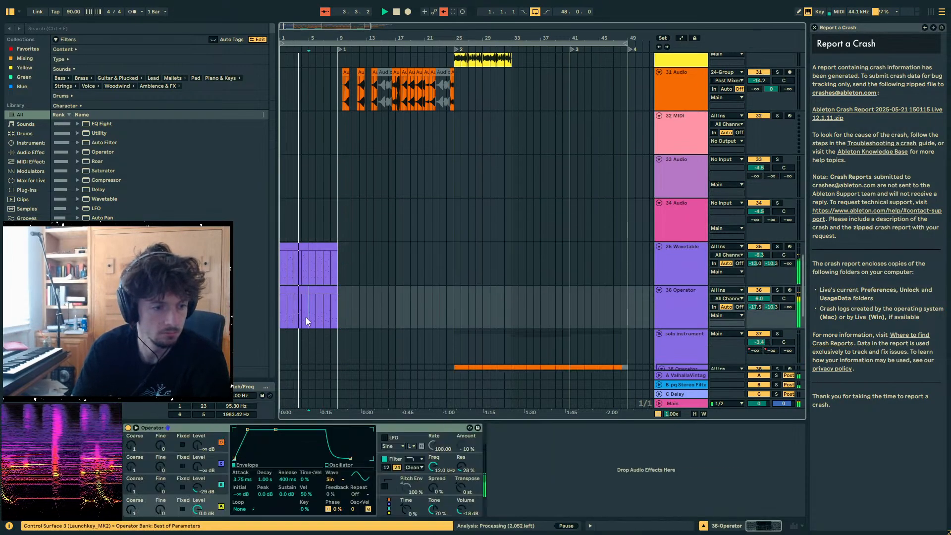
# - Check the Wavetable Osc 1 Pos automation on track 35 over the intro
pyautogui.click(296, 274)
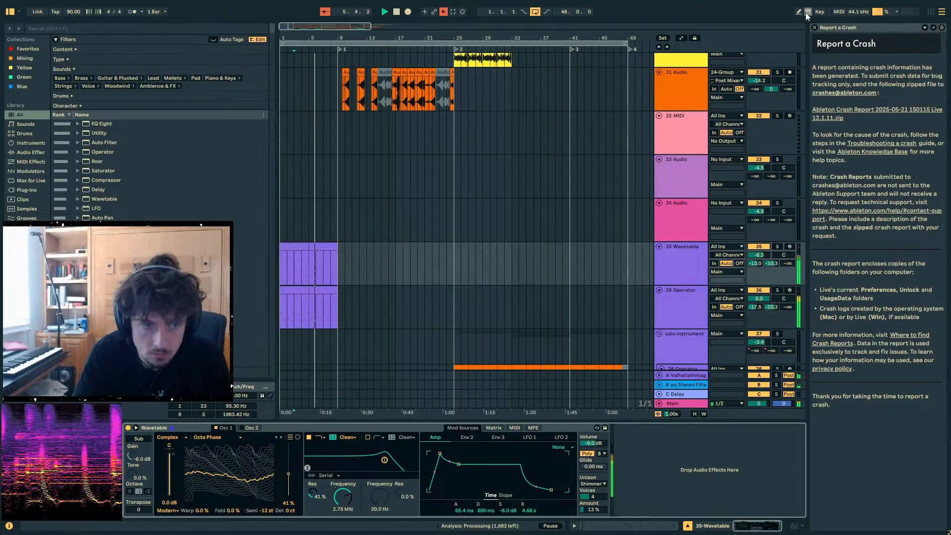
pyautogui.press('a')
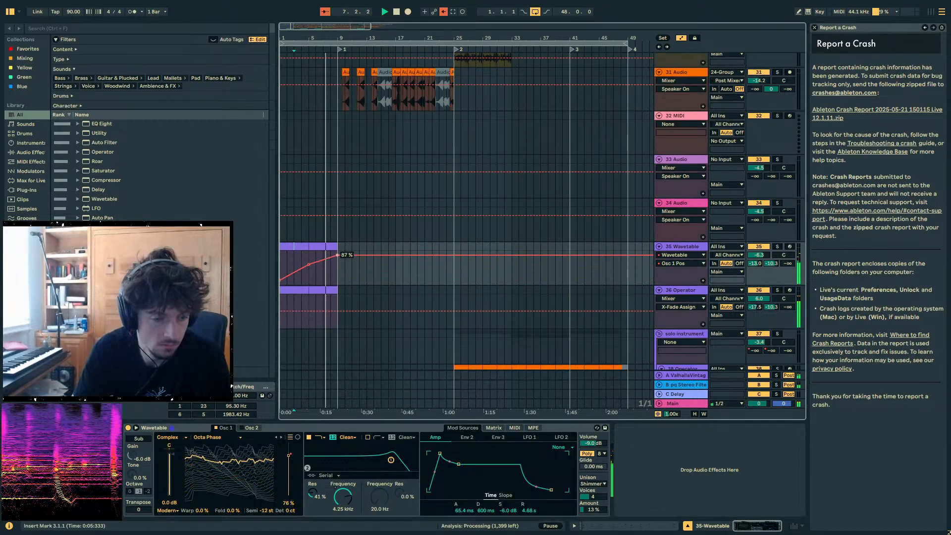
pyautogui.click(331, 263)
pyautogui.press('a')
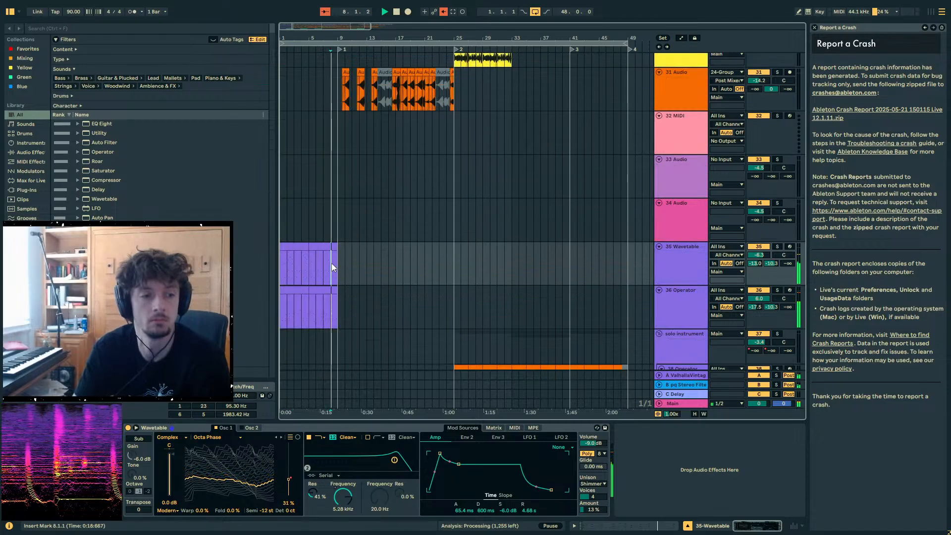
# - Close the Report a Crash help view and bring up the effect chain of the 24 Group track
pyautogui.scroll(-4, 575, 284)
pyautogui.click(813, 27)
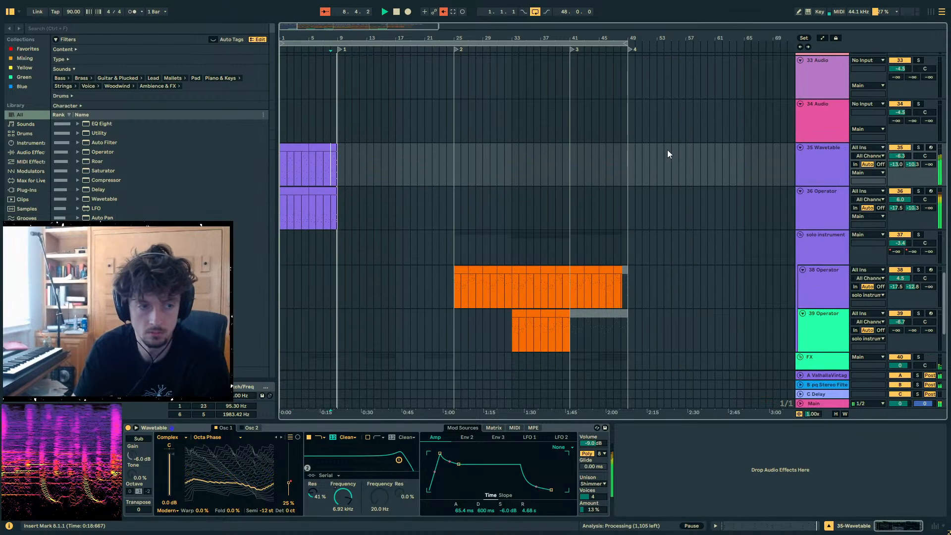
pyautogui.click(340, 173)
pyautogui.scroll(10, 373, 182)
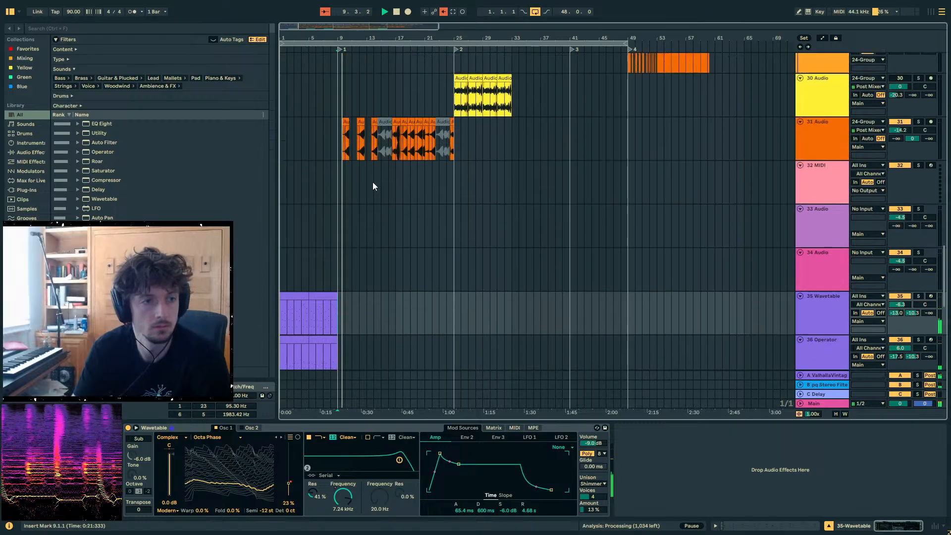
pyautogui.scroll(1, 373, 183)
pyautogui.click(790, 147)
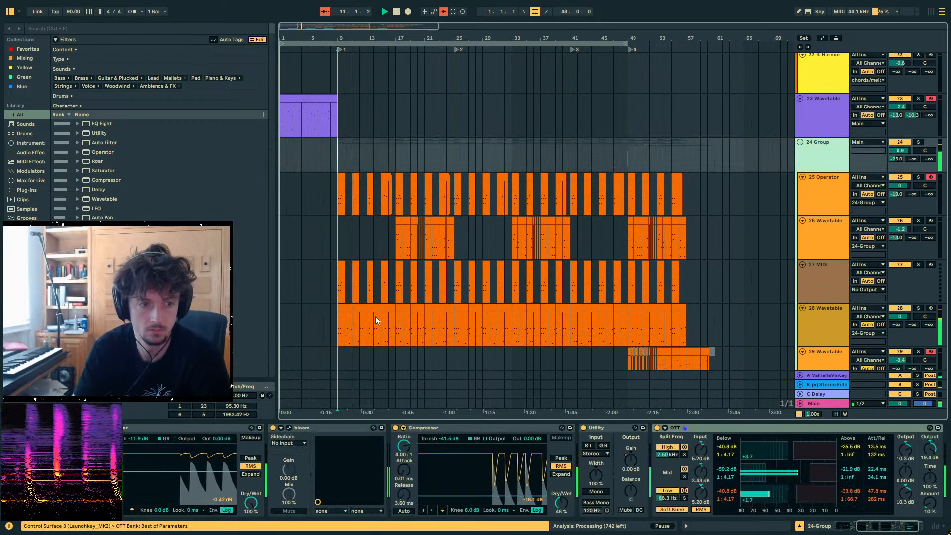
# - On return track B, map The Spellbook's first four parameter slots to the Audio Effect Rack macros f1, f2, f3 and f4
pyautogui.click(338, 428)
pyautogui.click(413, 384)
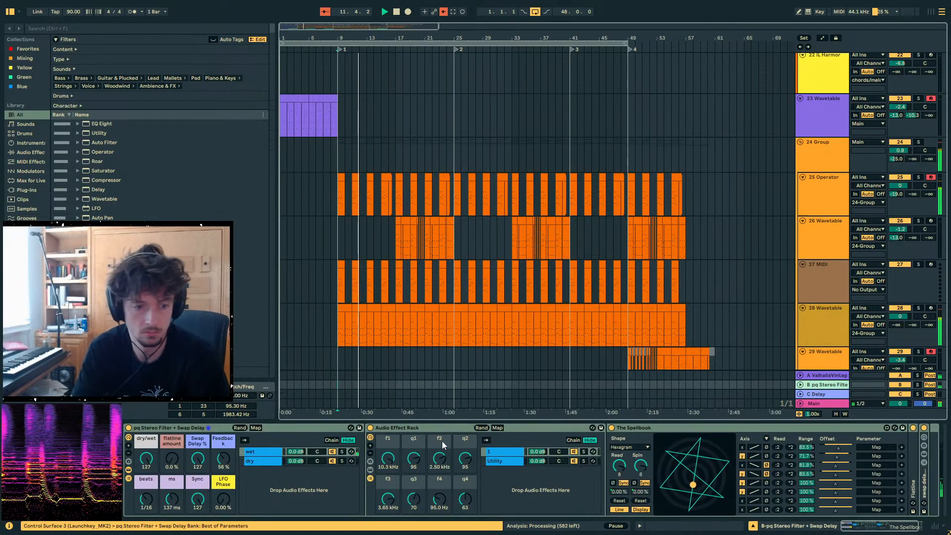
pyautogui.click(875, 448)
pyautogui.click(386, 459)
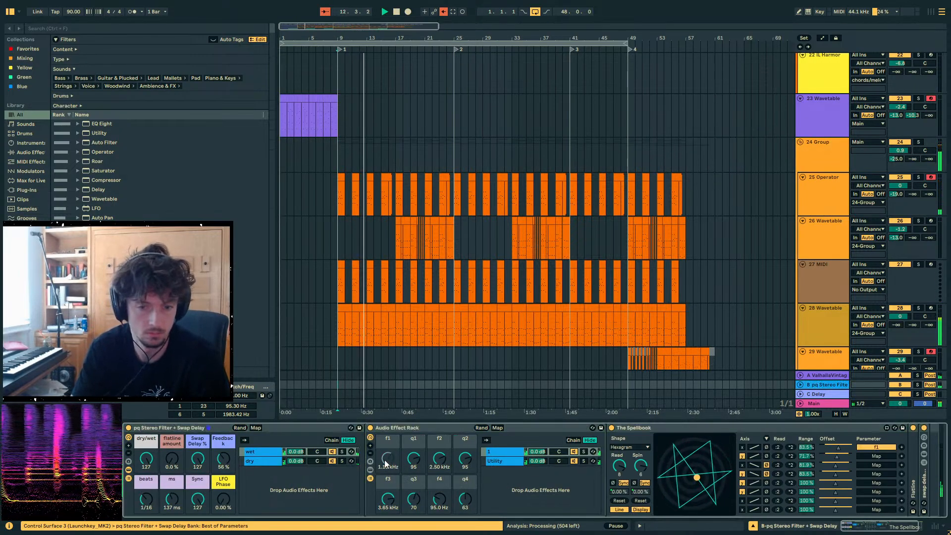
pyautogui.click(873, 455)
pyautogui.click(439, 459)
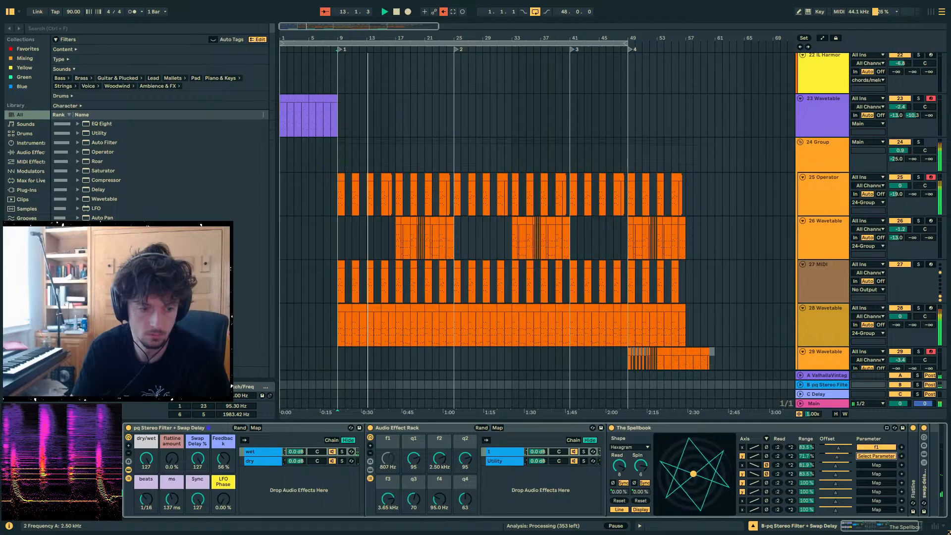
pyautogui.click(875, 465)
pyautogui.click(387, 499)
pyautogui.click(876, 473)
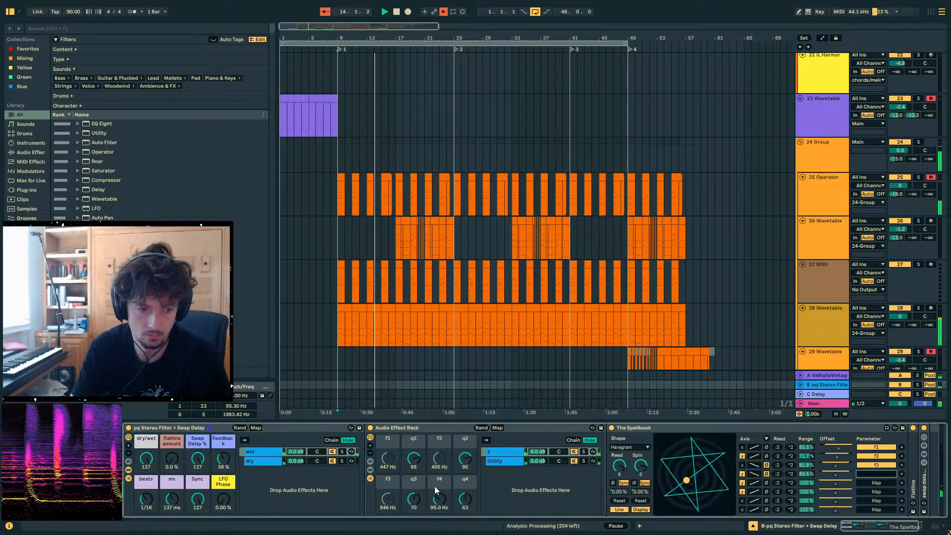
pyautogui.click(440, 499)
# - Map The Spellbook's remaining four parameter slots to the rack macros q1, q2, q3 and q4
pyautogui.click(414, 459)
pyautogui.click(876, 491)
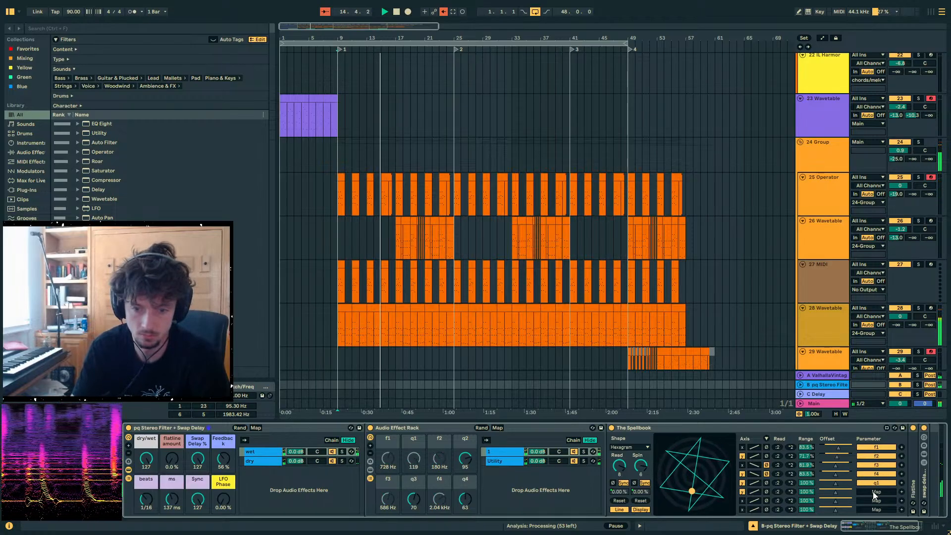
pyautogui.click(465, 459)
pyautogui.click(857, 500)
pyautogui.click(414, 499)
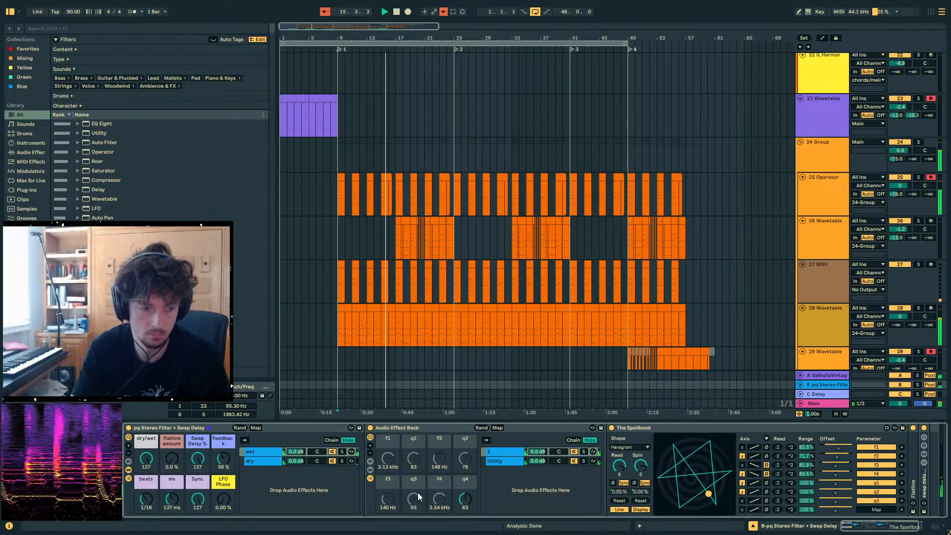
pyautogui.click(876, 509)
pyautogui.click(457, 489)
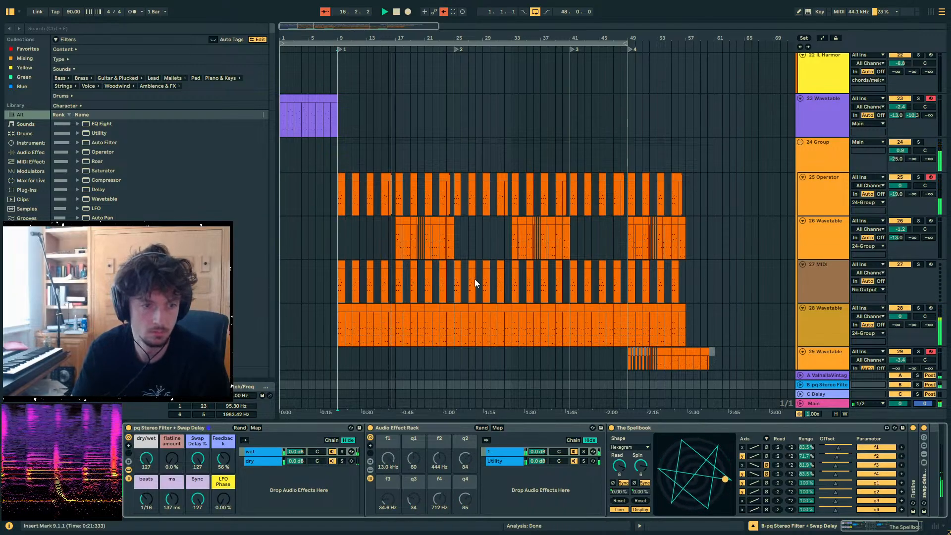
# - Listen to the first section while inspecting the devices on 24 Group, 26 Wavetable, 30 Audio and 29 Wavetable
pyautogui.click(813, 169)
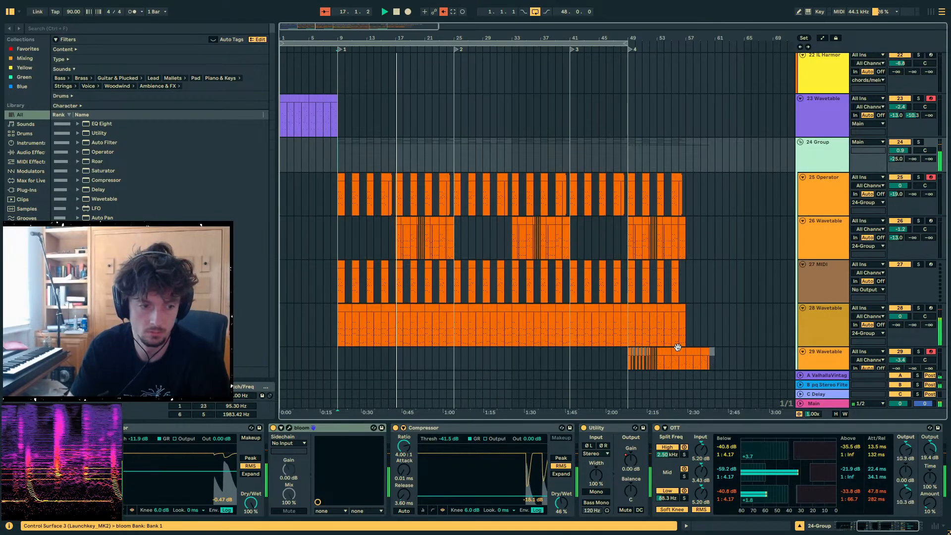
pyautogui.click(418, 235)
pyautogui.scroll(-3, 418, 240)
pyautogui.click(421, 249)
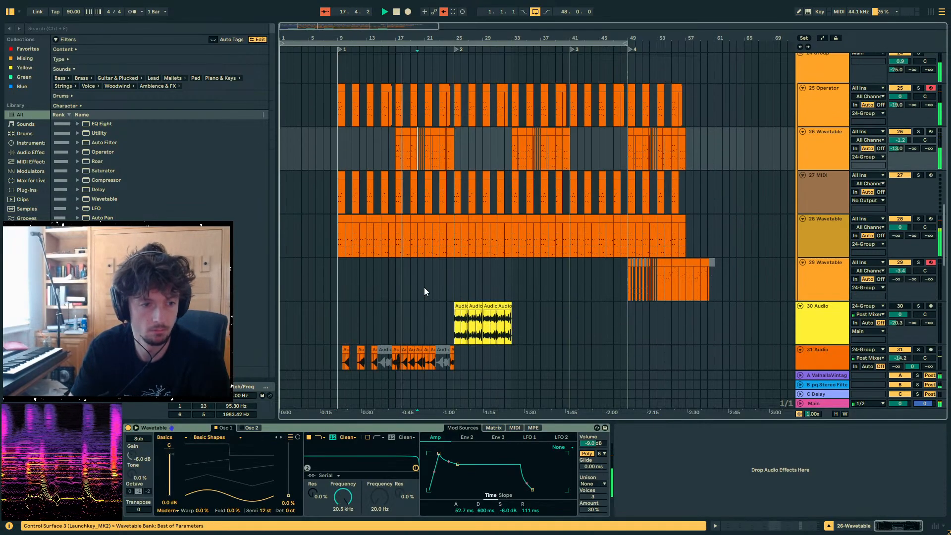
pyautogui.click(412, 334)
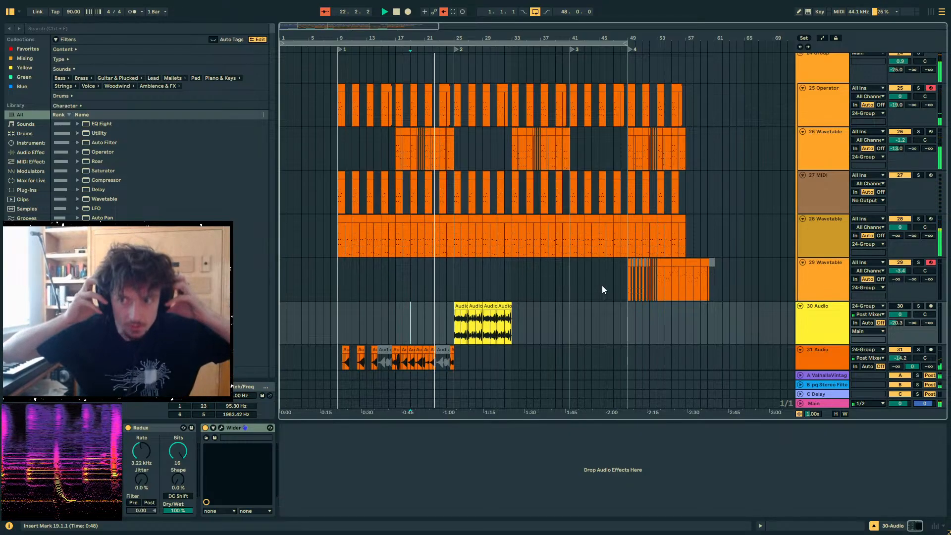
pyautogui.click(440, 297)
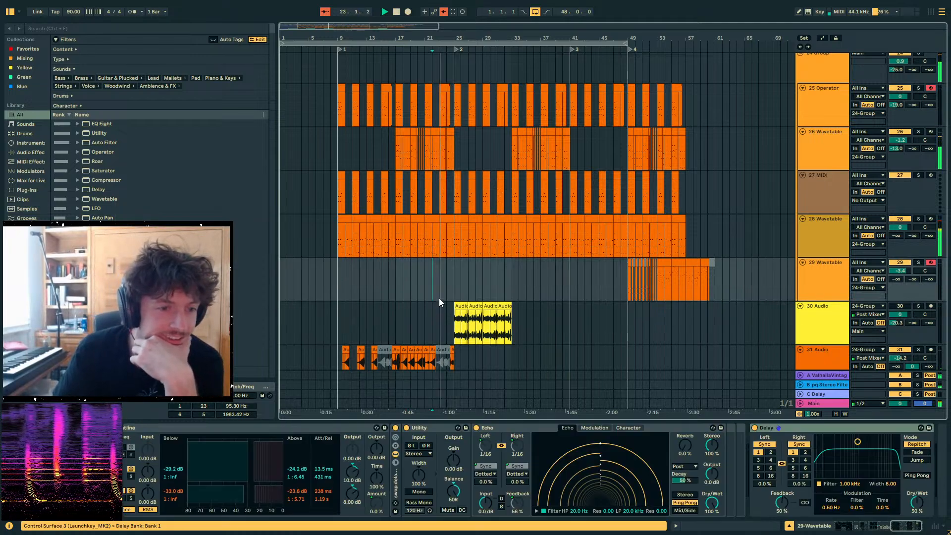
pyautogui.click(439, 312)
# - Set the Saturator's Dry/Wet on track 28 Wavetable to 0.0 %
pyautogui.click(437, 238)
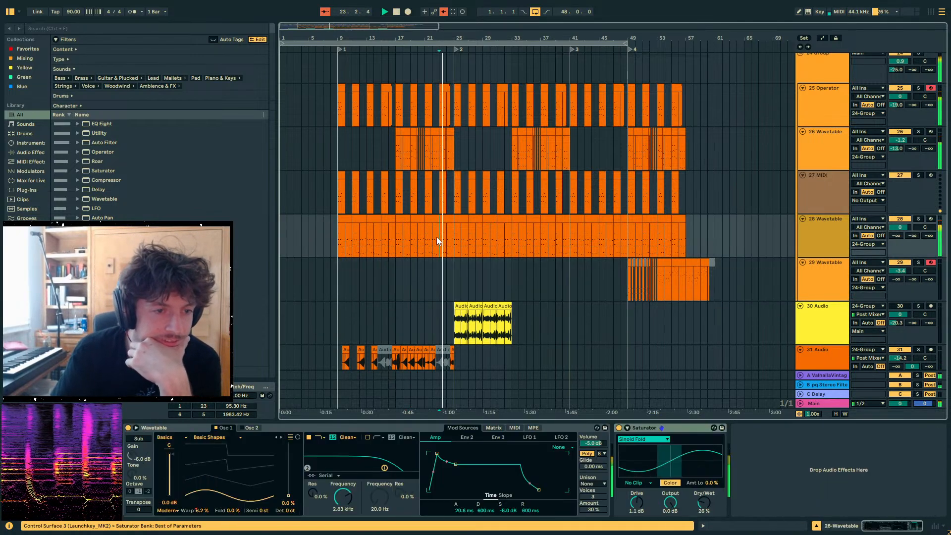
pyautogui.click(703, 504)
pyautogui.moveTo(703, 503); pyautogui.dragTo(704, 534)
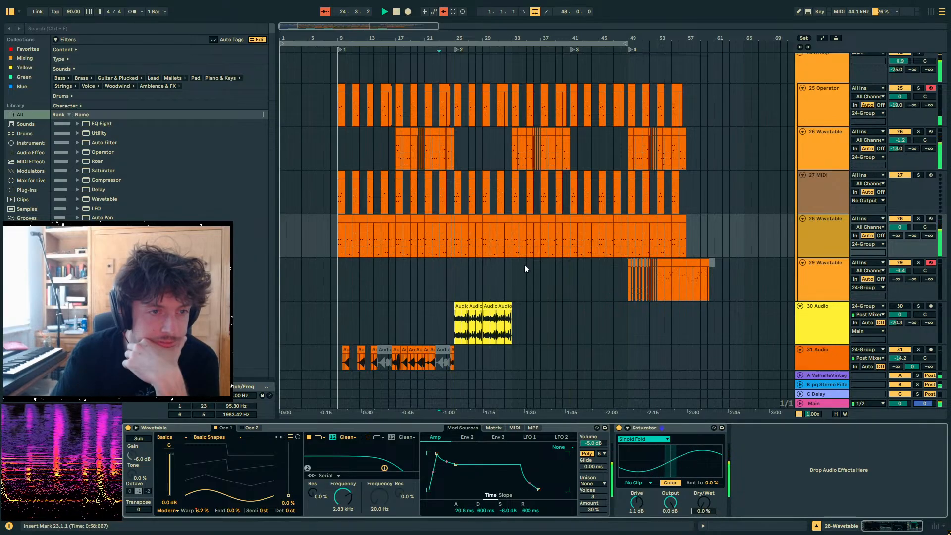
# - Audition track 26 Wavetable in solo and automate its Wavetable Volume to fade down through bar 24, returning to -9.0 dB at bar 25
pyautogui.scroll(2, 523, 266)
pyautogui.scroll(-2, 517, 270)
pyautogui.click(446, 269)
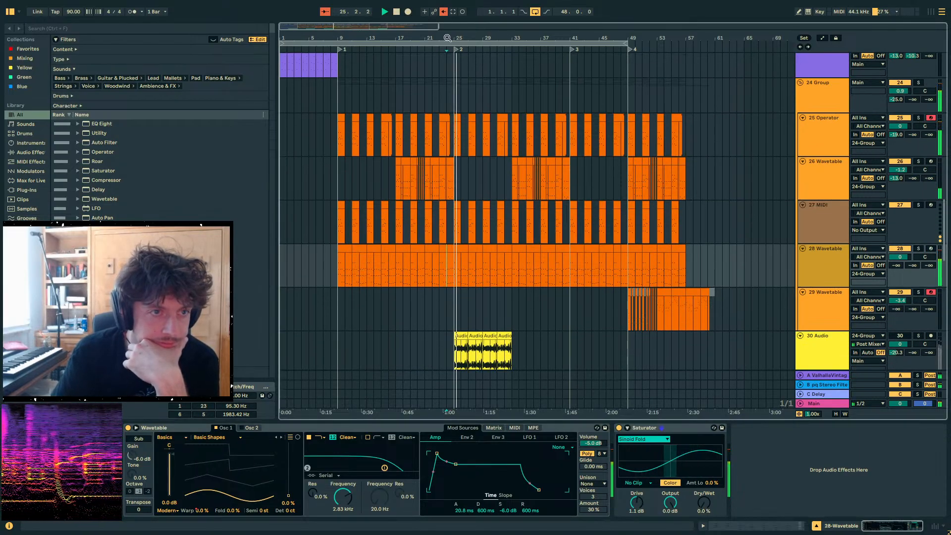
pyautogui.scroll(5, 447, 267)
pyautogui.click(454, 181)
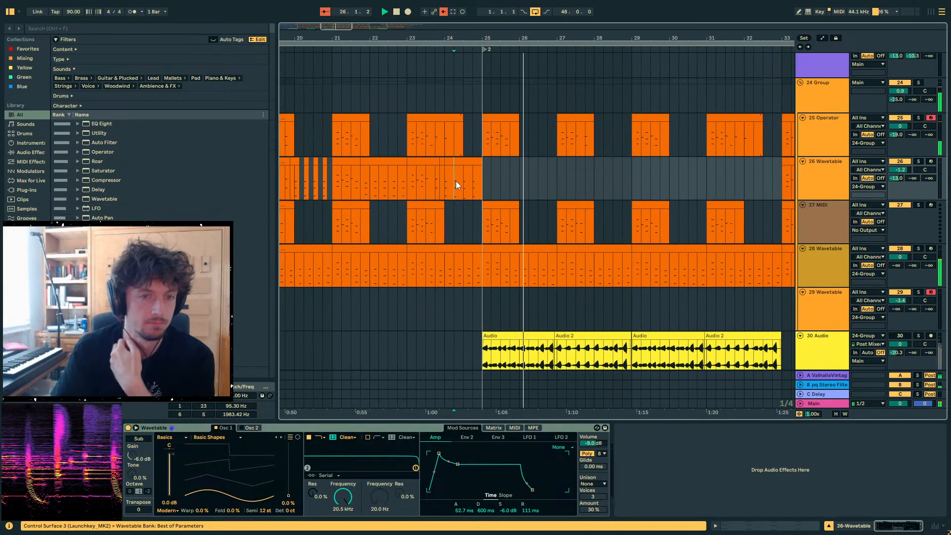
pyautogui.press('space')
pyautogui.press('space')
pyautogui.click(918, 162)
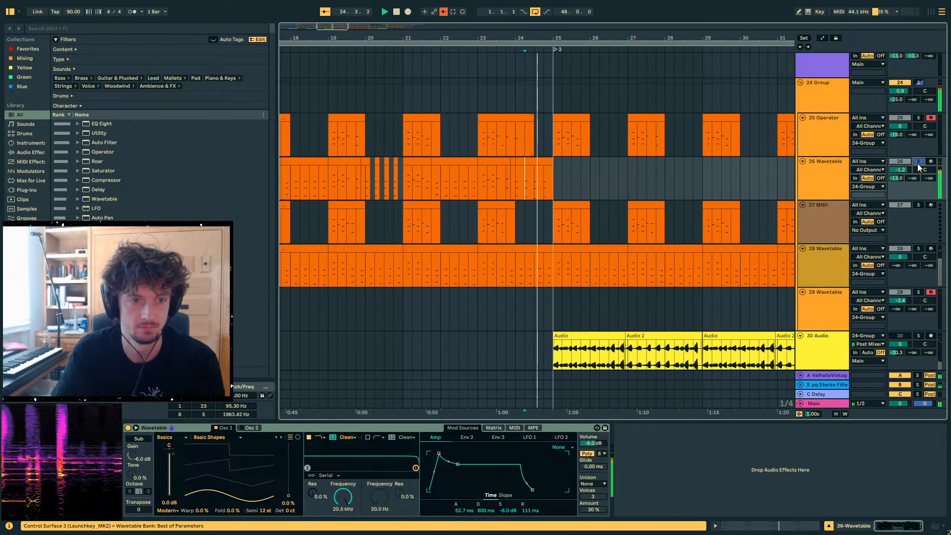
pyautogui.press('a')
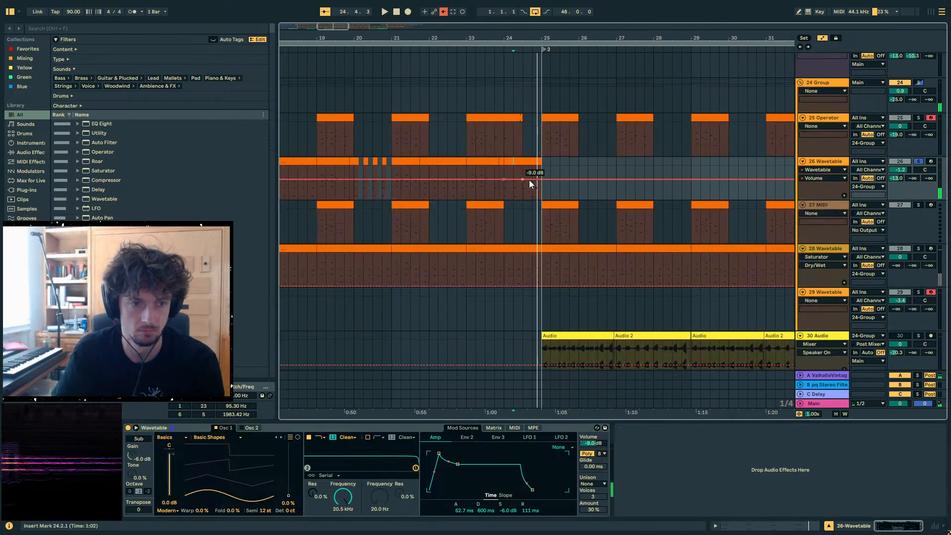
pyautogui.click(919, 160)
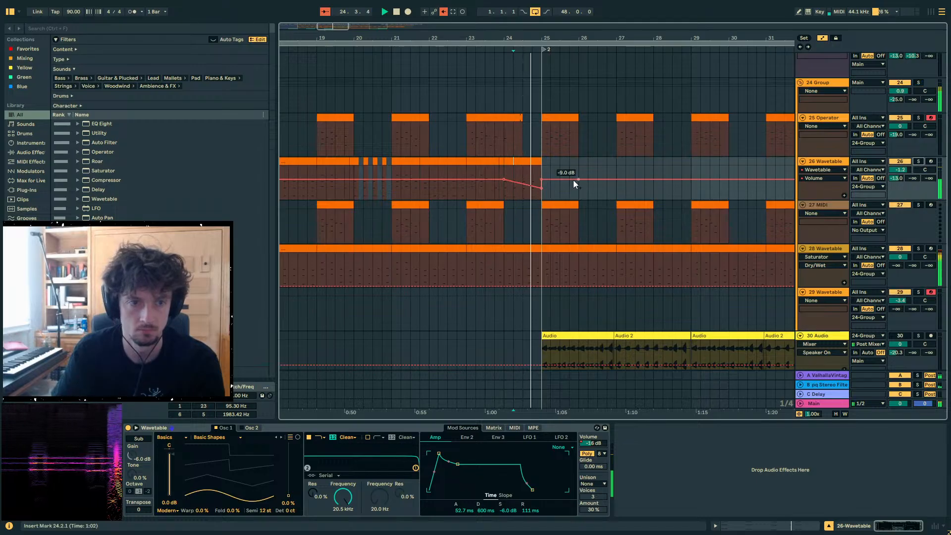
pyautogui.press('a')
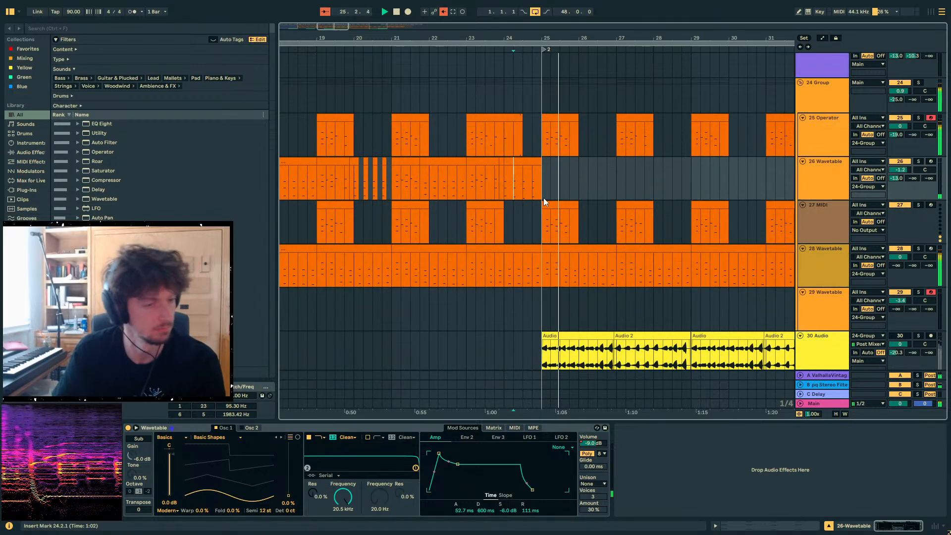
# - Deactivate the two kick clips in the middle of bar 25 on the KICK track and replay the transition from bar 24
pyautogui.scroll(15, 569, 264)
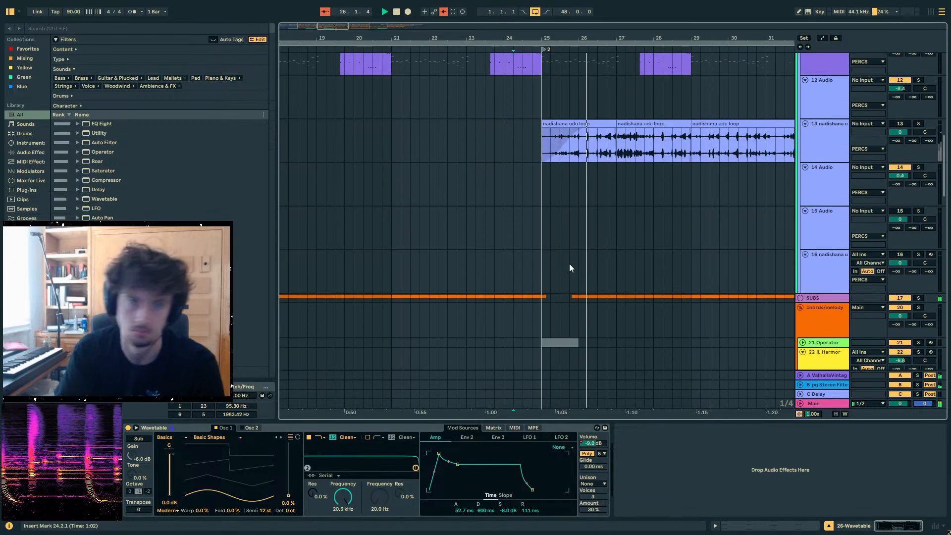
pyautogui.scroll(5, 569, 263)
pyautogui.click(556, 194)
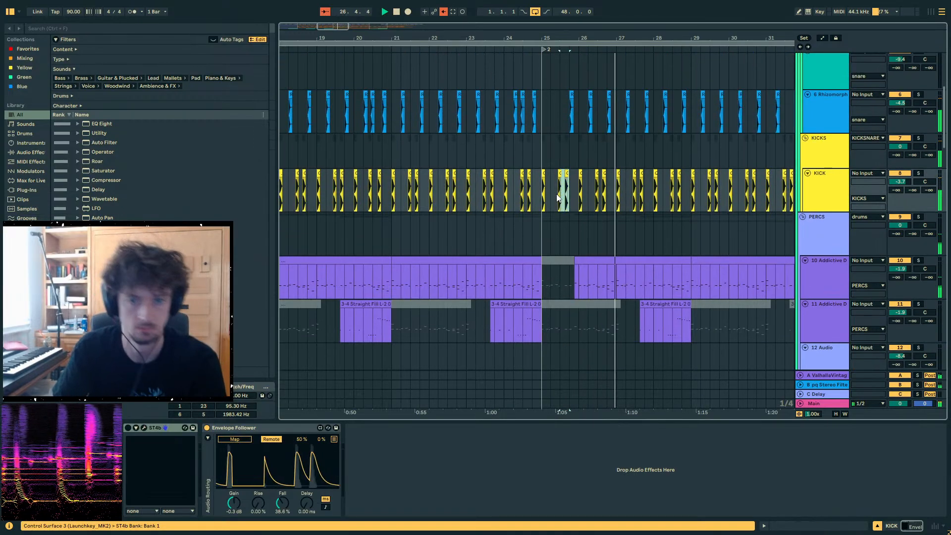
pyautogui.click(559, 173)
pyautogui.press('0')
pyautogui.click(539, 181)
pyautogui.press('space')
pyautogui.press('space')
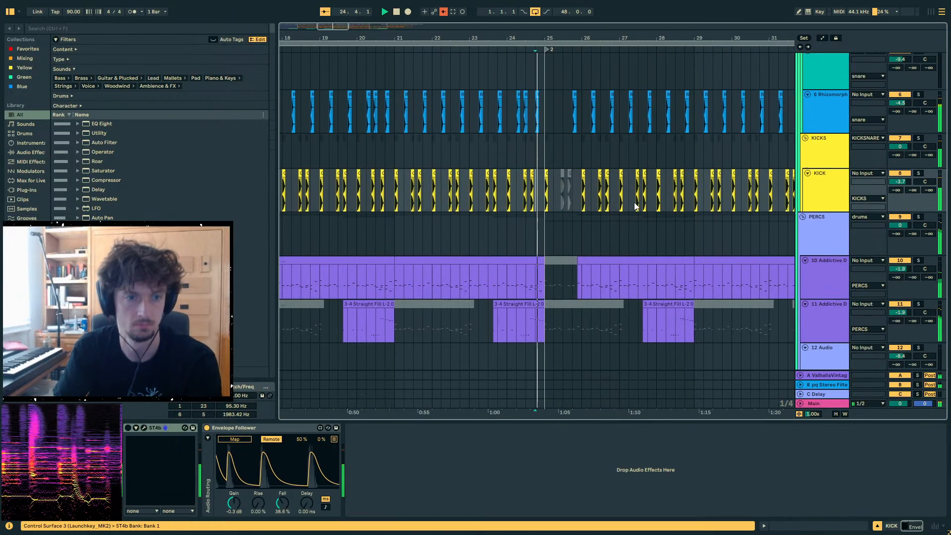
# - Open the MIDI clip starting at bar 25 on track 38 Operator in the note editor
pyautogui.scroll(-6, 614, 206)
pyautogui.scroll(-10, 607, 206)
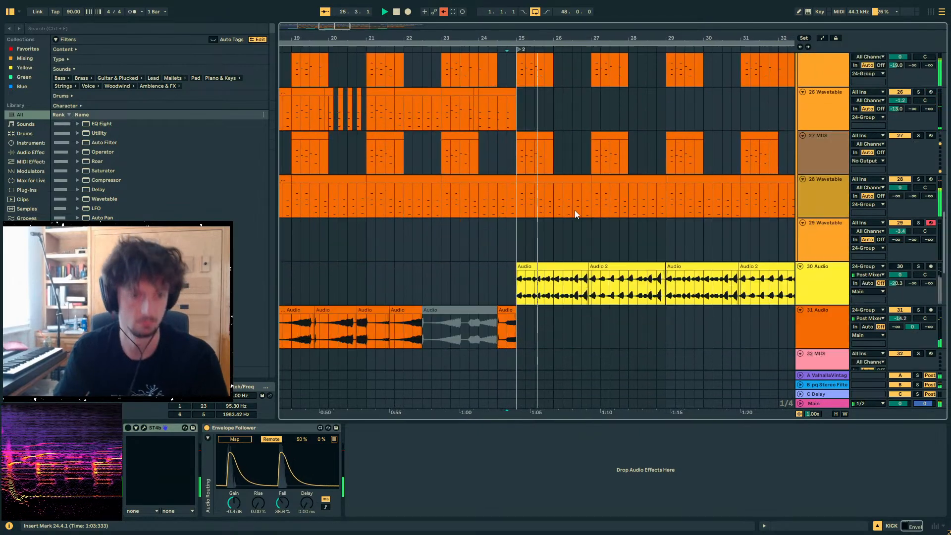
pyautogui.scroll(-3, 567, 210)
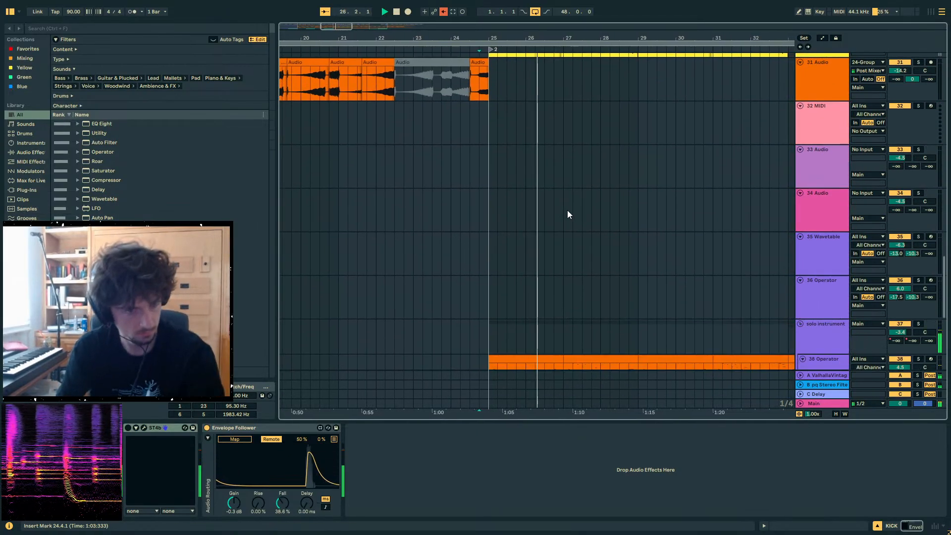
pyautogui.scroll(-1, 555, 221)
pyautogui.click(500, 231)
pyautogui.hotkey('shift', 'Tab')
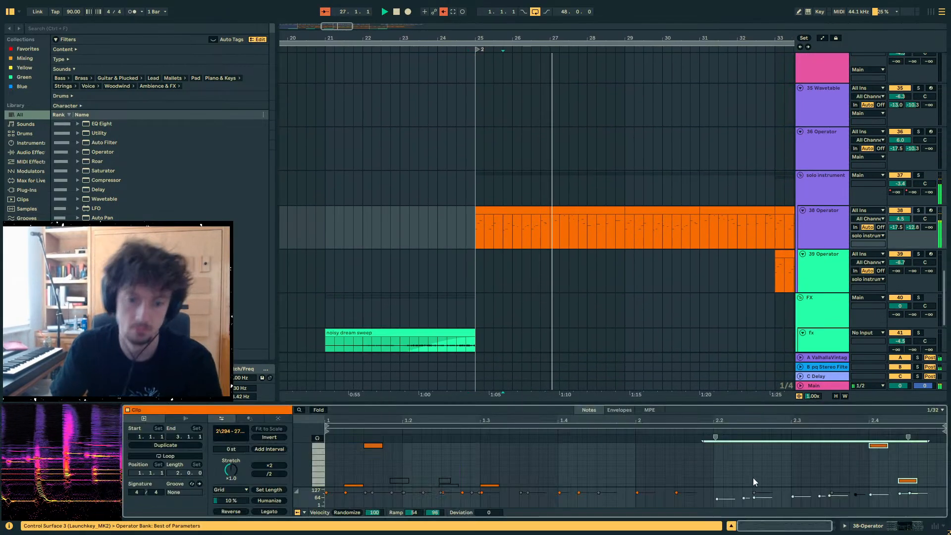
# - On track 38 Operator, draw level velocities across beats 2.2–2.4 of the bar 25 clip, and raise the next clip's note at 2.4.1 to pitch 26\294 and shorten it
pyautogui.moveTo(708, 490); pyautogui.dragTo(876, 489)
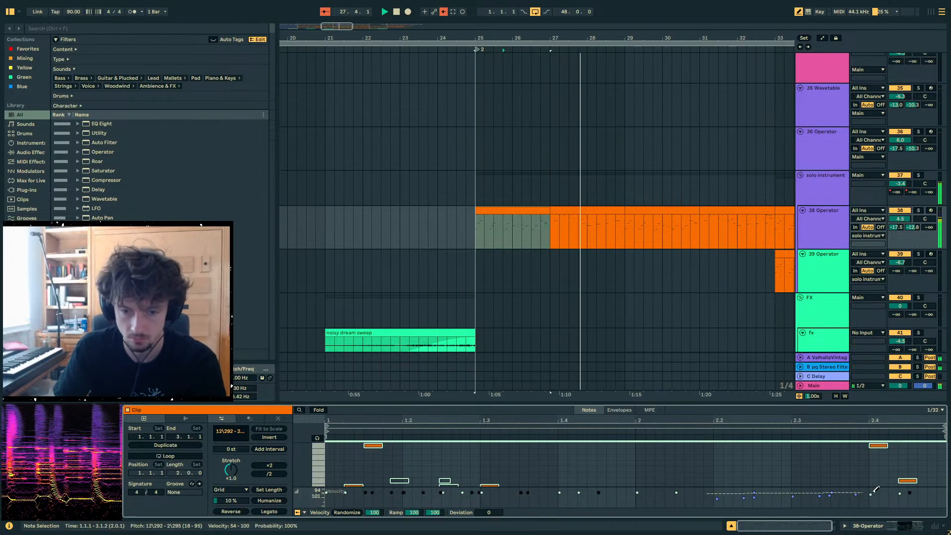
pyautogui.click(605, 211)
pyautogui.press('a')
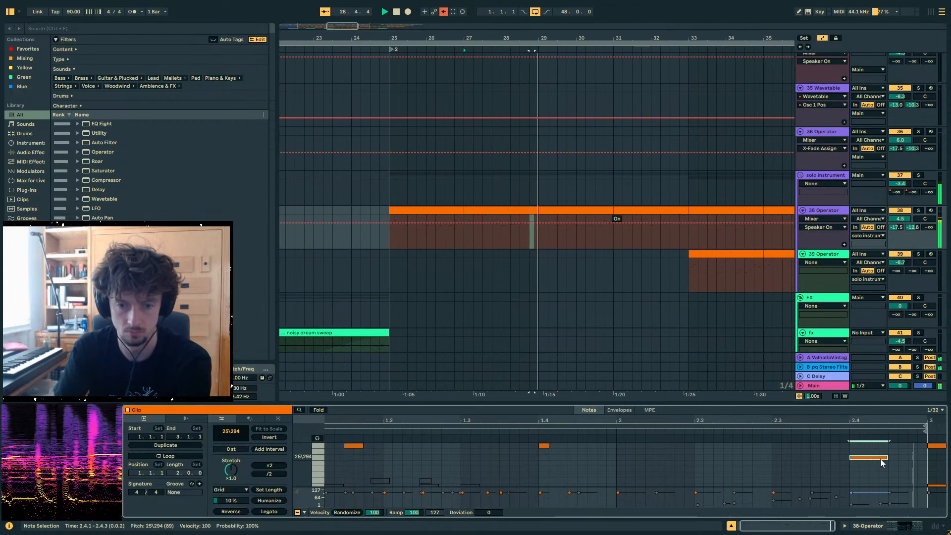
pyautogui.moveTo(881, 459); pyautogui.dragTo(886, 451)
pyautogui.click(871, 451)
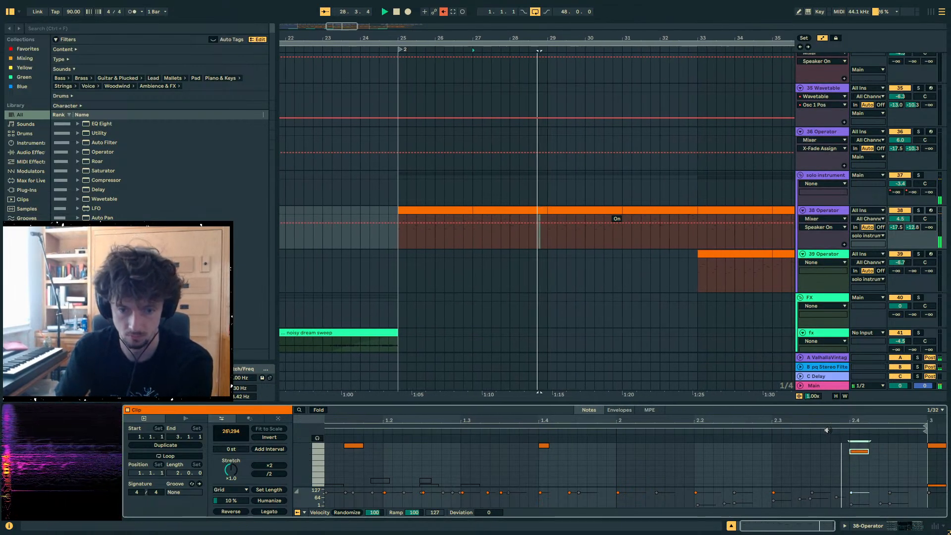
pyautogui.scroll(-2, 808, 447)
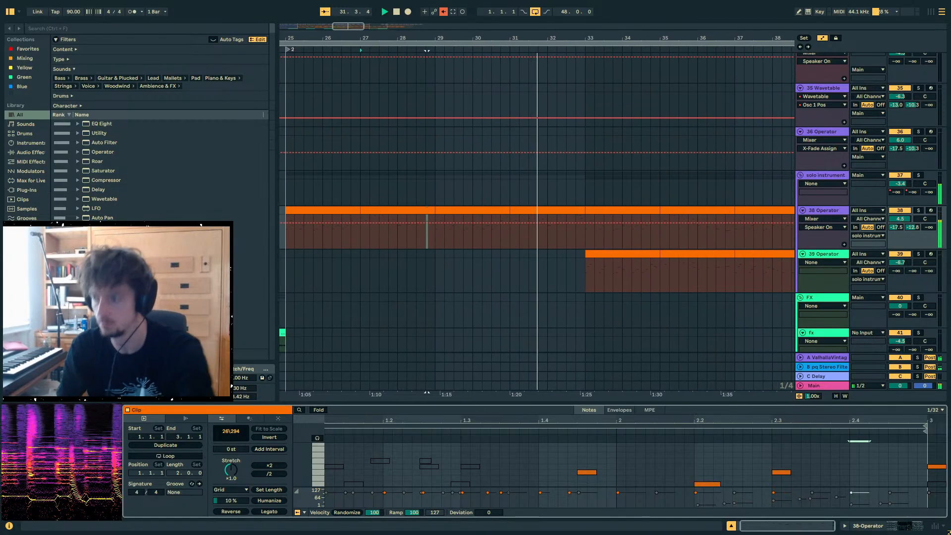
# - Inspect the notes on beats 2.2 to 2.4 of the clip before bar 33 on track 38 Operator and replay from bar 30.4
pyautogui.click(520, 231)
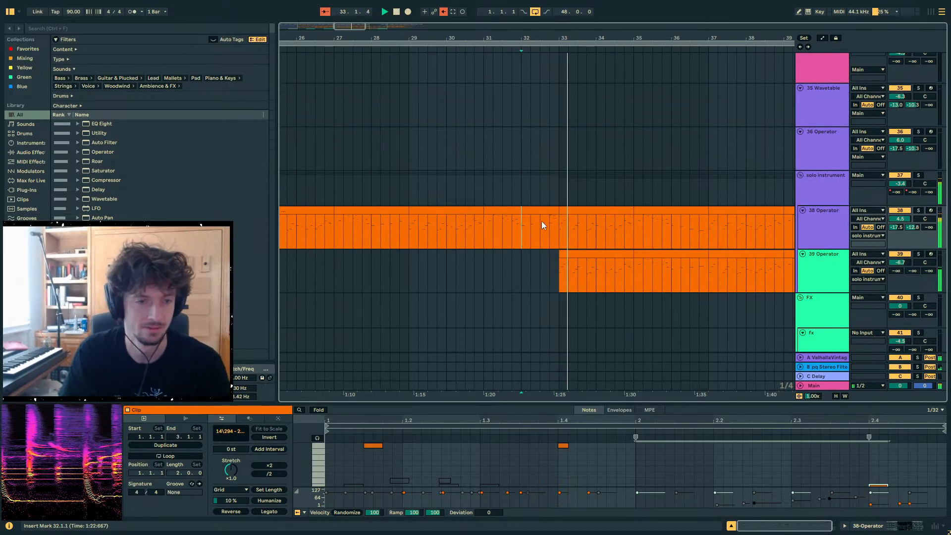
pyautogui.click(570, 230)
pyautogui.click(530, 231)
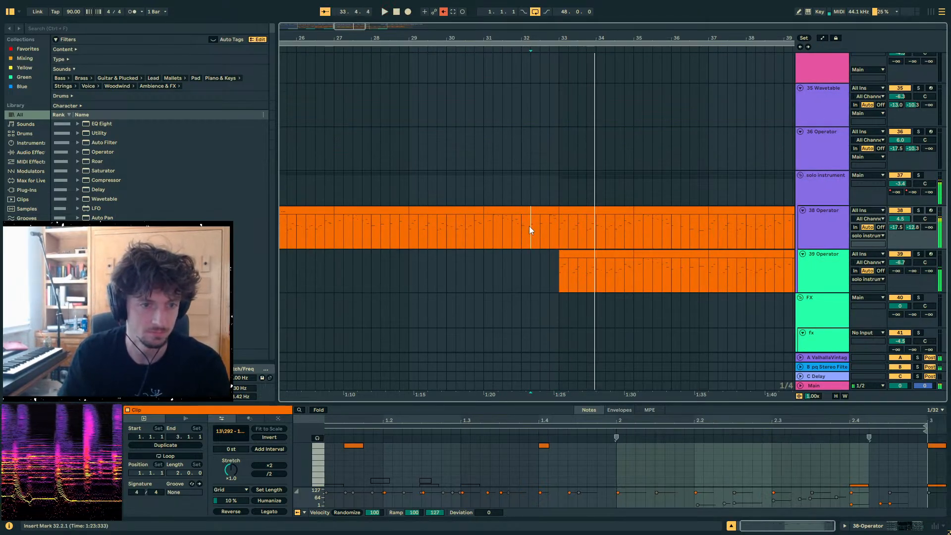
pyautogui.moveTo(758, 405); pyautogui.dragTo(751, 199)
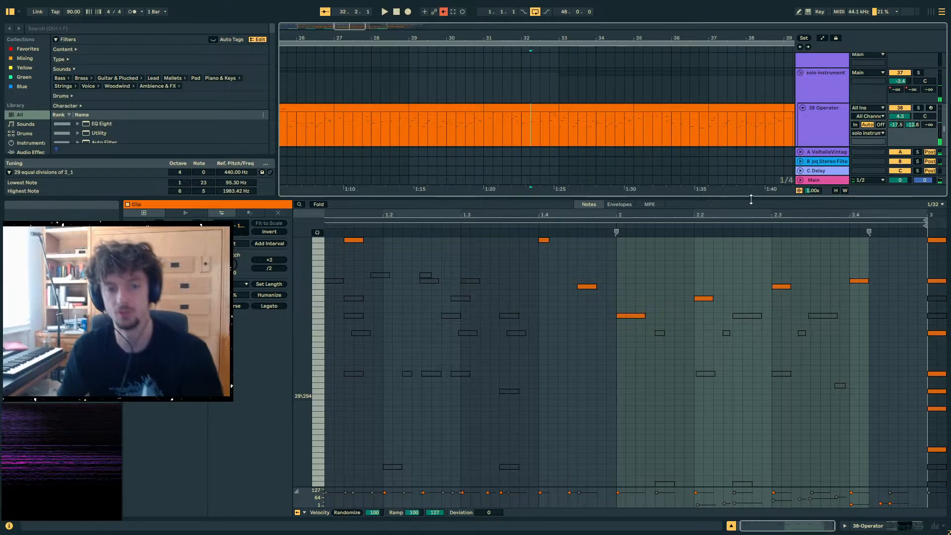
pyautogui.moveTo(870, 302); pyautogui.dragTo(683, 235)
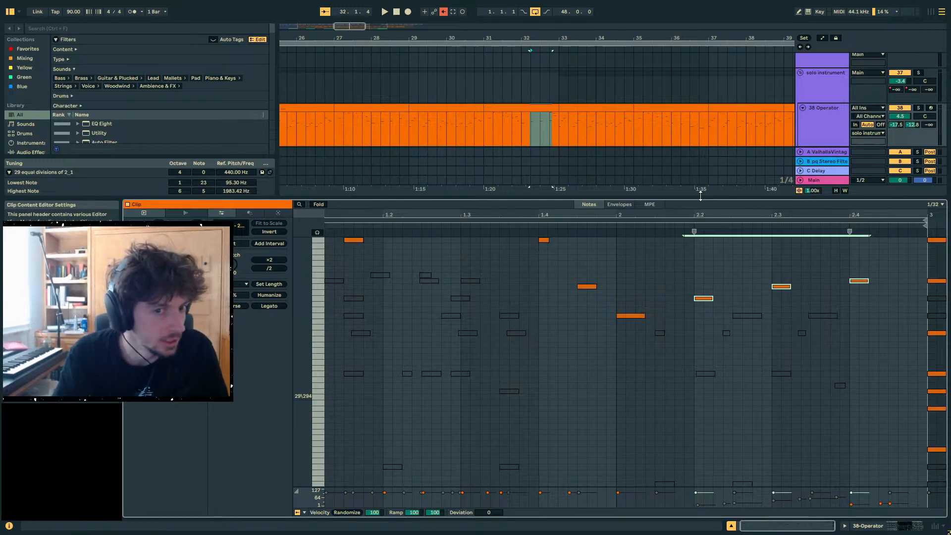
pyautogui.moveTo(700, 196); pyautogui.dragTo(696, 353)
pyautogui.click(475, 138)
pyautogui.press('space')
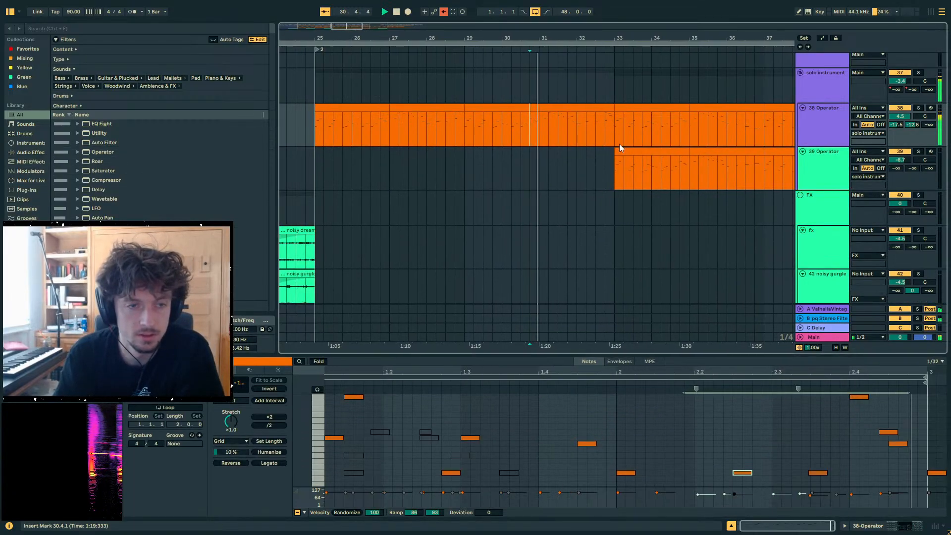
# - Examine together the notes of all track 38 Operator clips between bars 25 and 33
pyautogui.moveTo(606, 129); pyautogui.dragTo(299, 124)
pyautogui.click(812, 138)
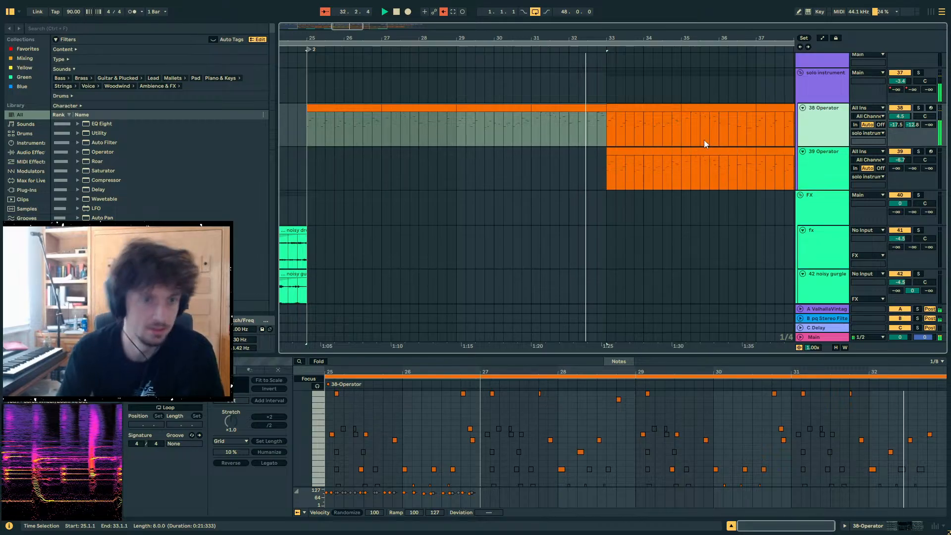
pyautogui.click(571, 129)
pyautogui.scroll(-2, 802, 427)
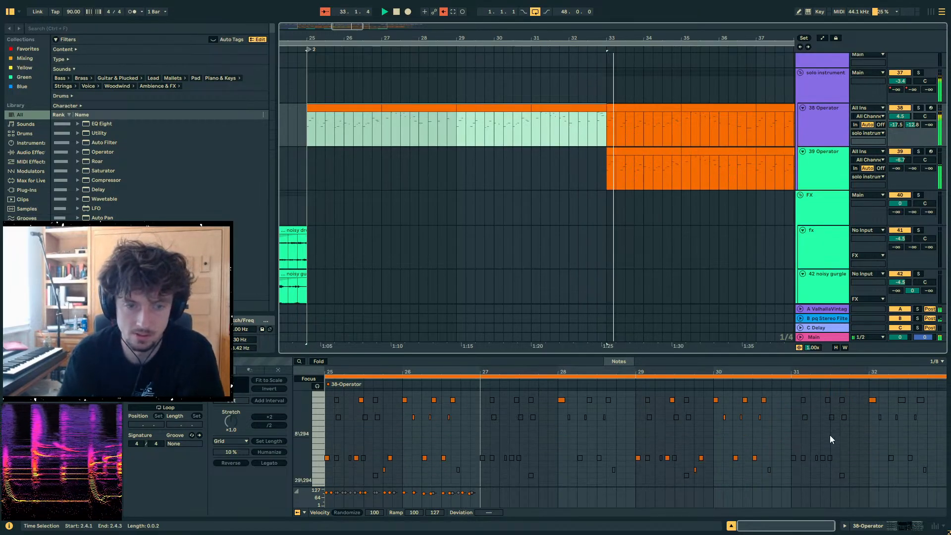
pyautogui.scroll(2, 842, 439)
pyautogui.click(872, 459)
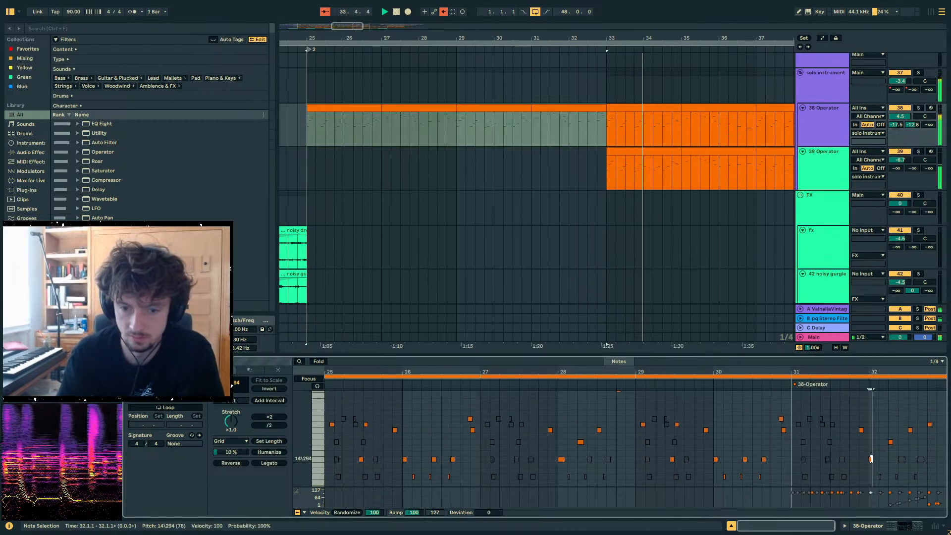
pyautogui.scroll(4, 924, 443)
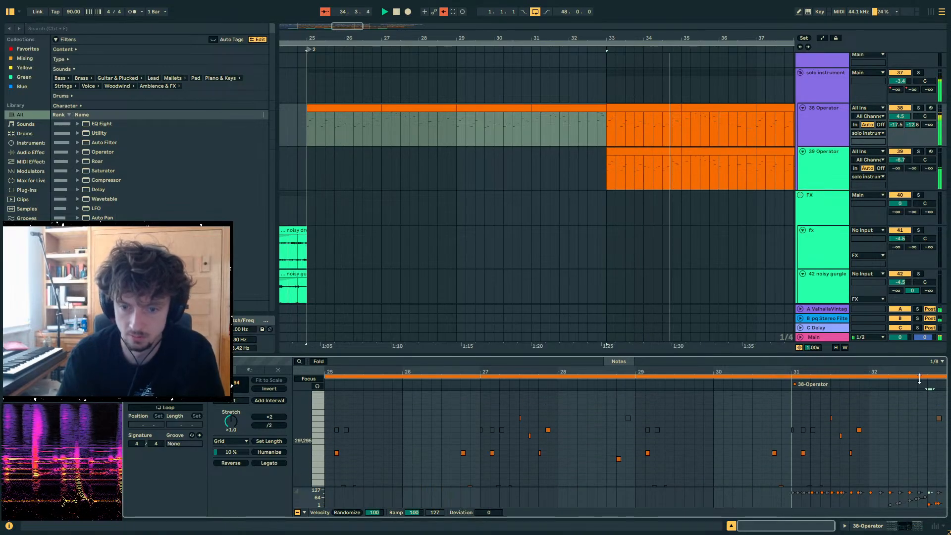
# - Solo track 39 Operator, replay its clip from bar 33 and raise the level of its Operator's oscillator B to about -9.4 dB
pyautogui.click(662, 151)
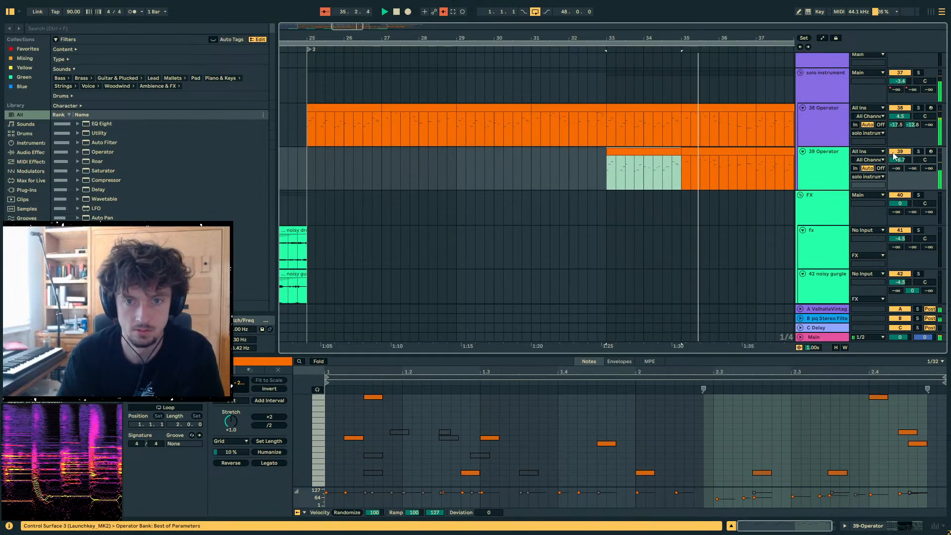
pyautogui.click(918, 152)
pyautogui.click(868, 525)
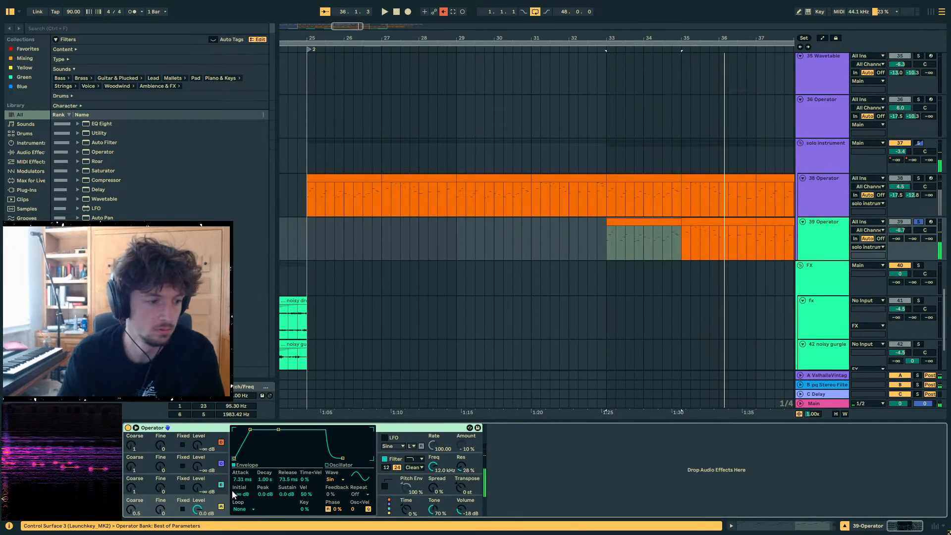
pyautogui.press('space')
pyautogui.press('space')
pyautogui.moveTo(198, 488); pyautogui.dragTo(197, 448)
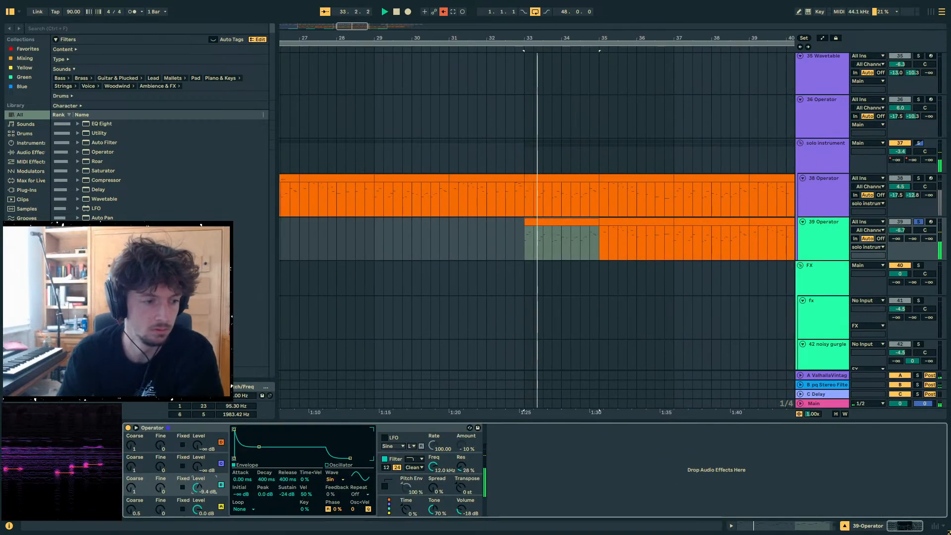
# - Unsolo track 39 and set its oscillator B to an envelope peak of about -19 dB and a level of -7.3 dB
pyautogui.click(916, 222)
pyautogui.press('space')
pyautogui.moveTo(234, 429); pyautogui.dragTo(234, 443)
pyautogui.moveTo(201, 486); pyautogui.dragTo(201, 477)
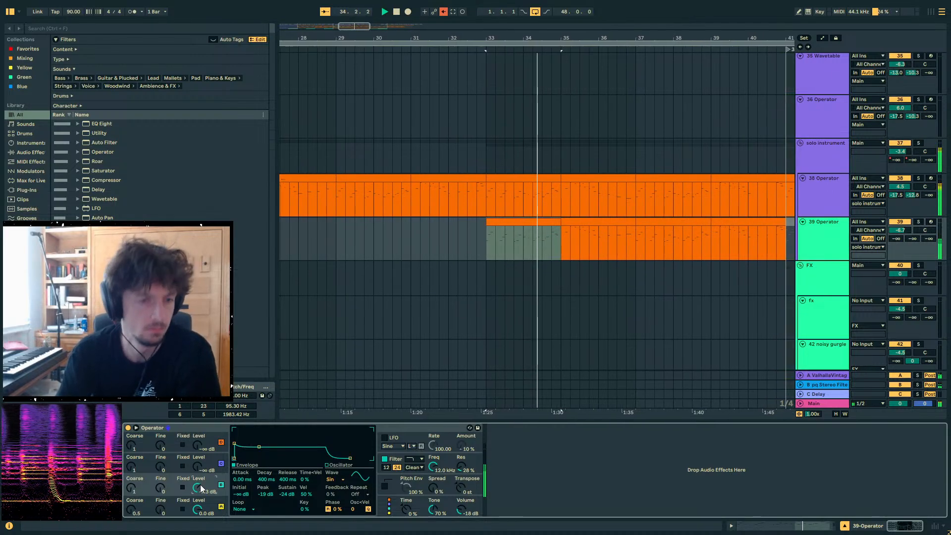
# - Lower the track volume of 39 Operator to -7.9 dB while comparing it with track 38 in the mix
pyautogui.moveTo(899, 230)
pyautogui.mouseDown()
pyautogui.moveTo(900, 216)
pyautogui.moveTo(899, 234)
pyautogui.mouseUp()
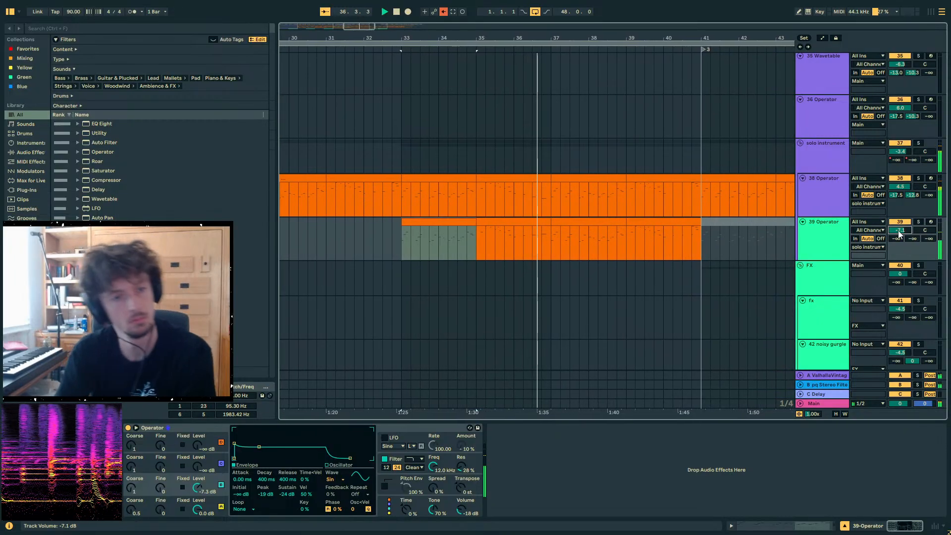
pyautogui.click(498, 199)
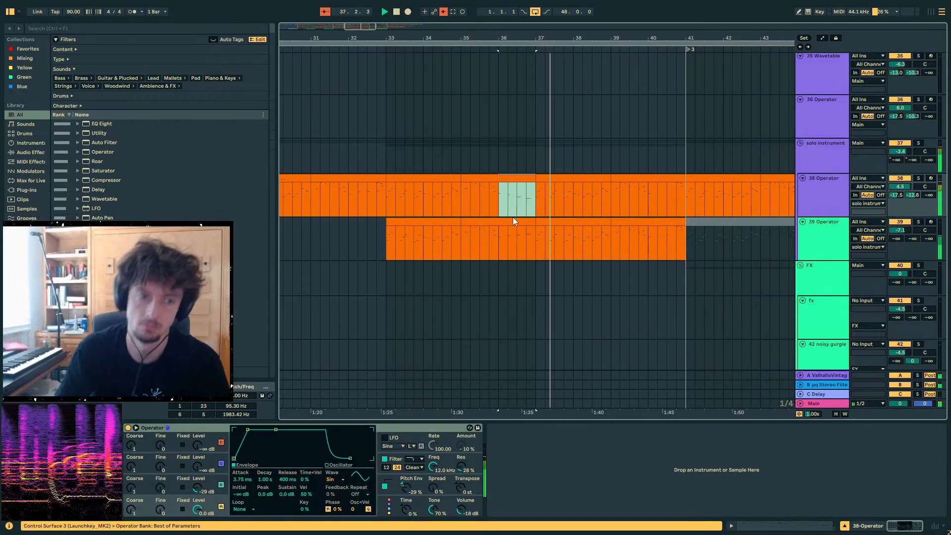
pyautogui.click(495, 241)
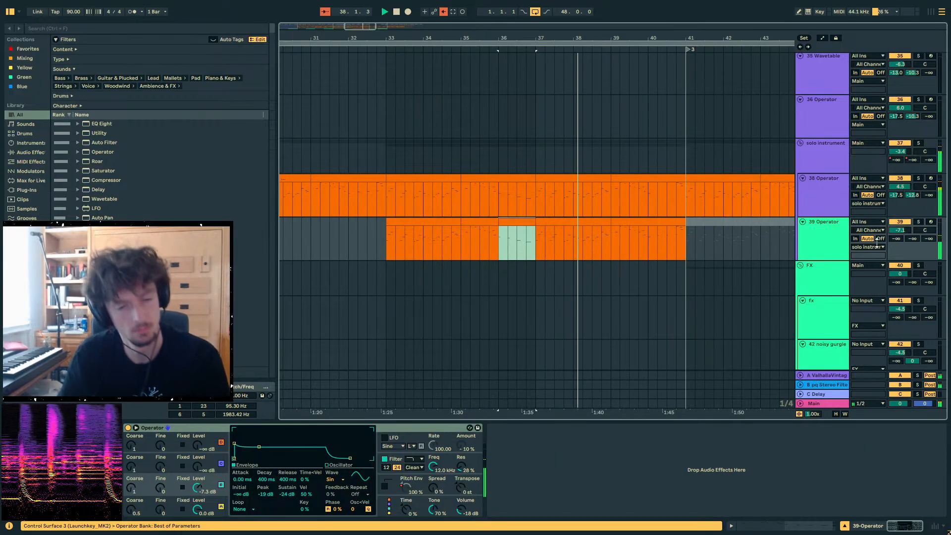
pyautogui.click(899, 230)
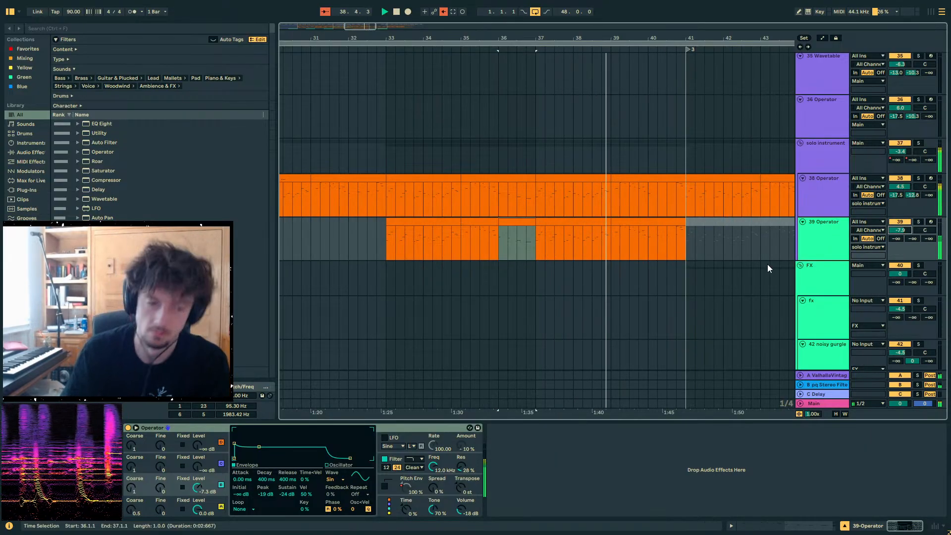
# - Activate the drum fills on track 11 Addictive Drums from 35.3.3 to 37.1.1 and from 40.3.1 to 41.1.1
pyautogui.scroll(2, 799, 261)
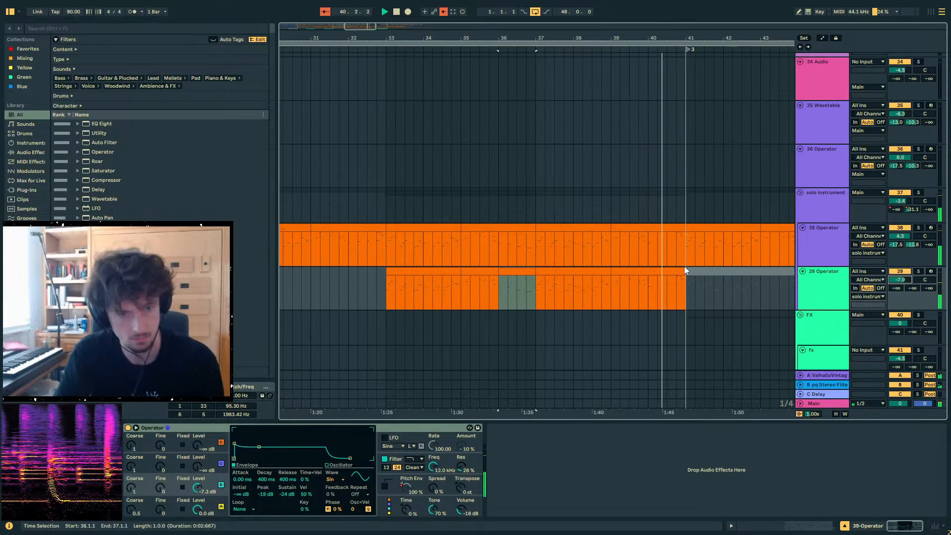
pyautogui.moveTo(685, 287); pyautogui.dragTo(652, 291)
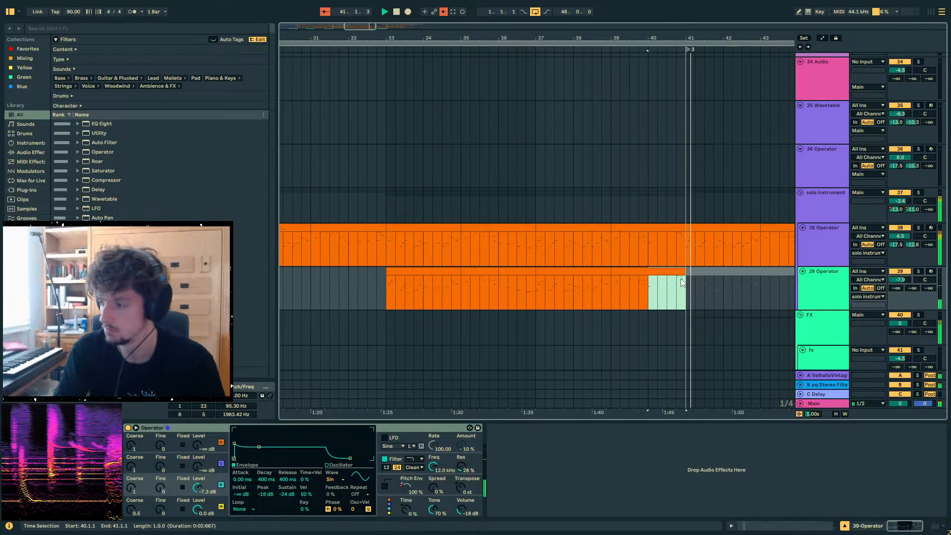
pyautogui.click(680, 264)
pyautogui.scroll(4, 696, 264)
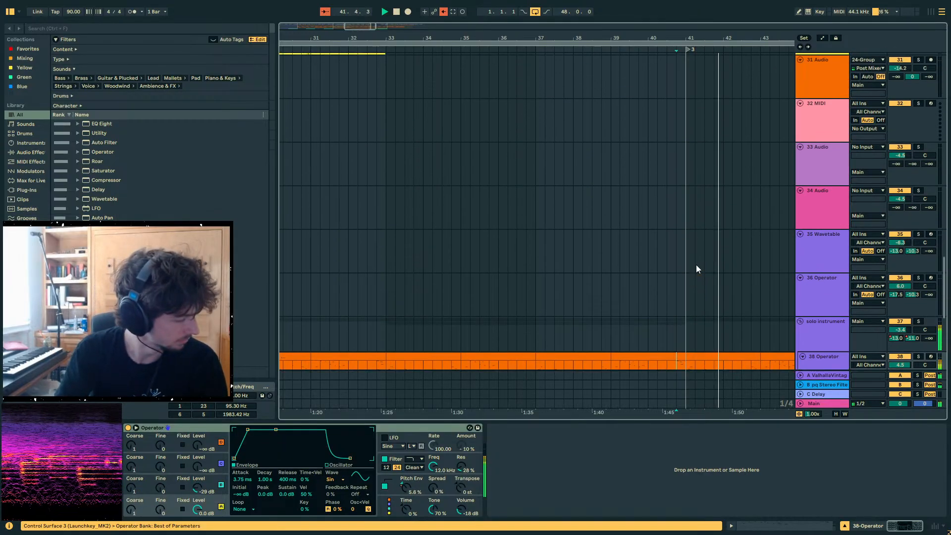
pyautogui.scroll(3, 697, 265)
pyautogui.scroll(-7, 691, 268)
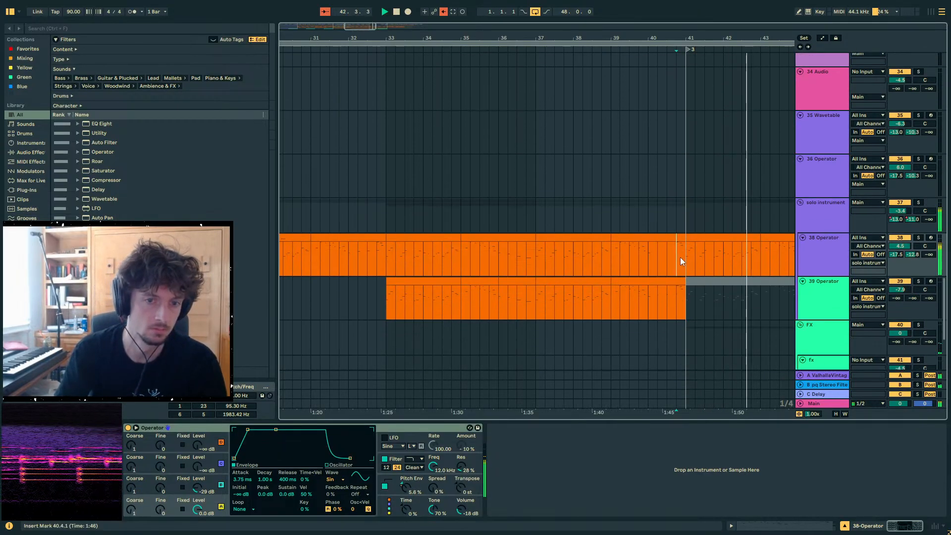
pyautogui.scroll(15, 679, 257)
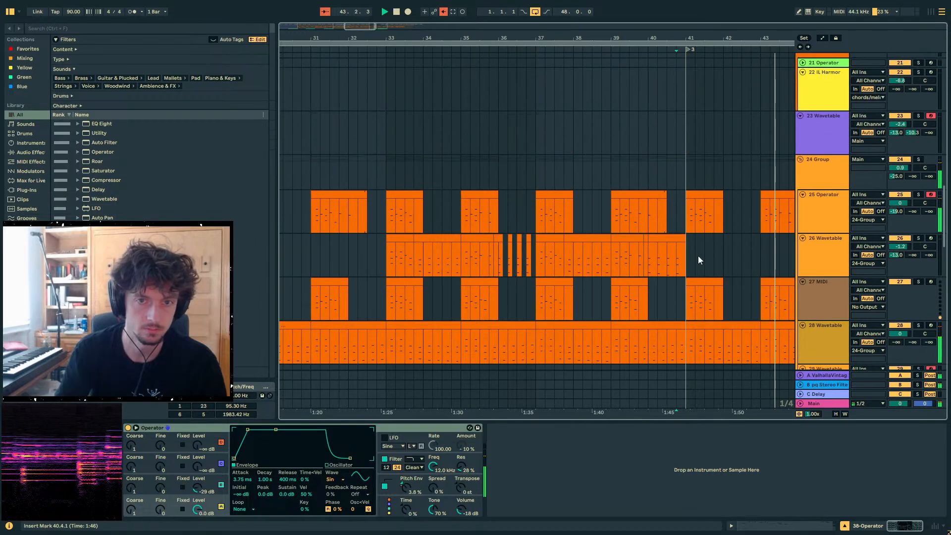
pyautogui.scroll(15, 744, 246)
pyautogui.moveTo(484, 195); pyautogui.dragTo(531, 198)
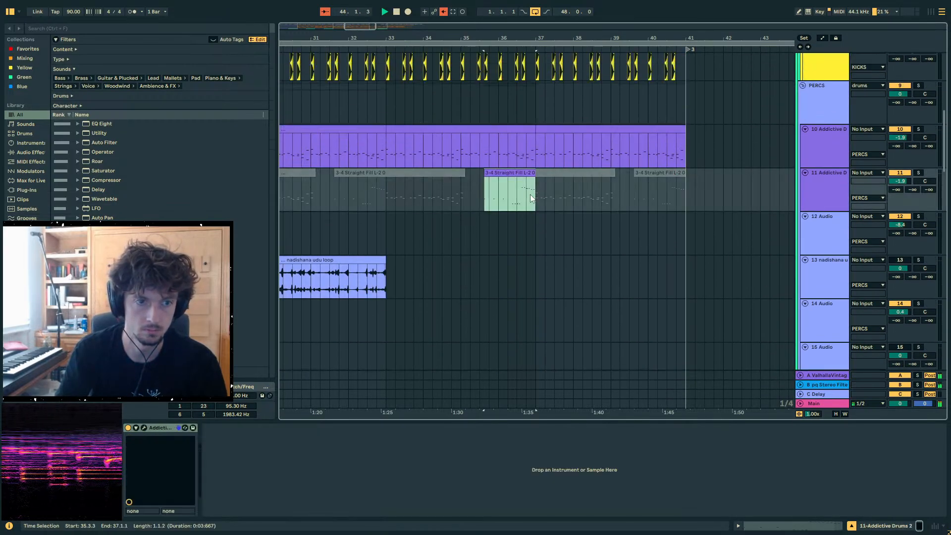
pyautogui.click(668, 198)
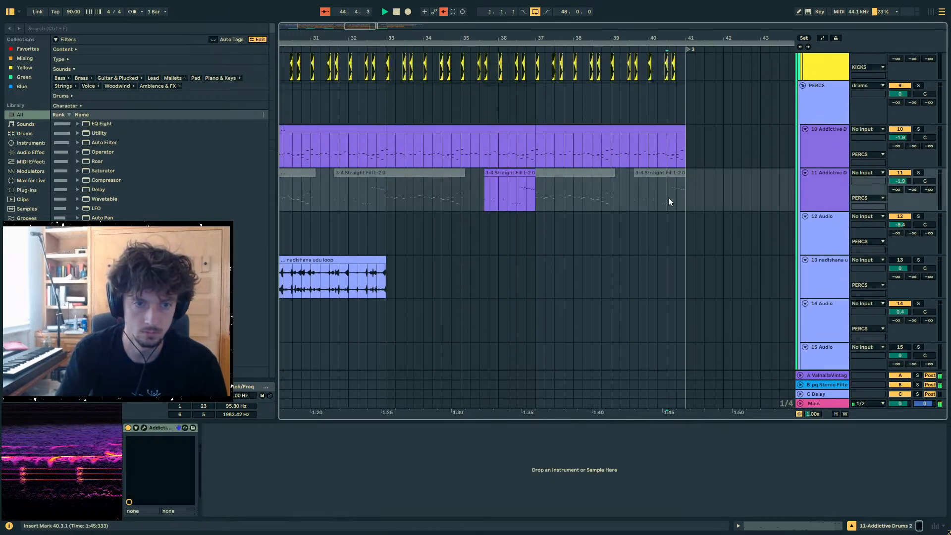
# - Lower the volume of the Abletunes impact track 43 to -18.4 dB
pyautogui.scroll(-7, 645, 227)
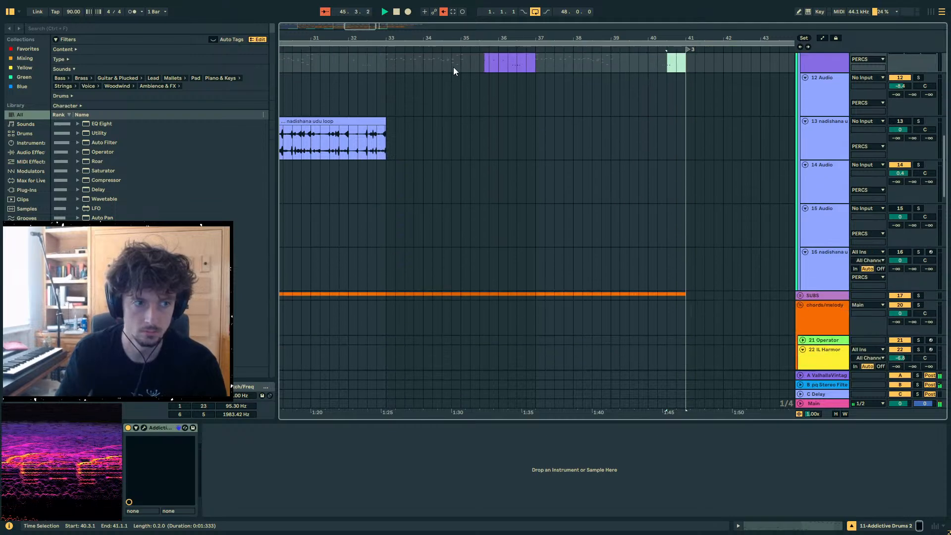
pyautogui.moveTo(412, 38); pyautogui.dragTo(412, 20)
pyautogui.scroll(-20, 594, 263)
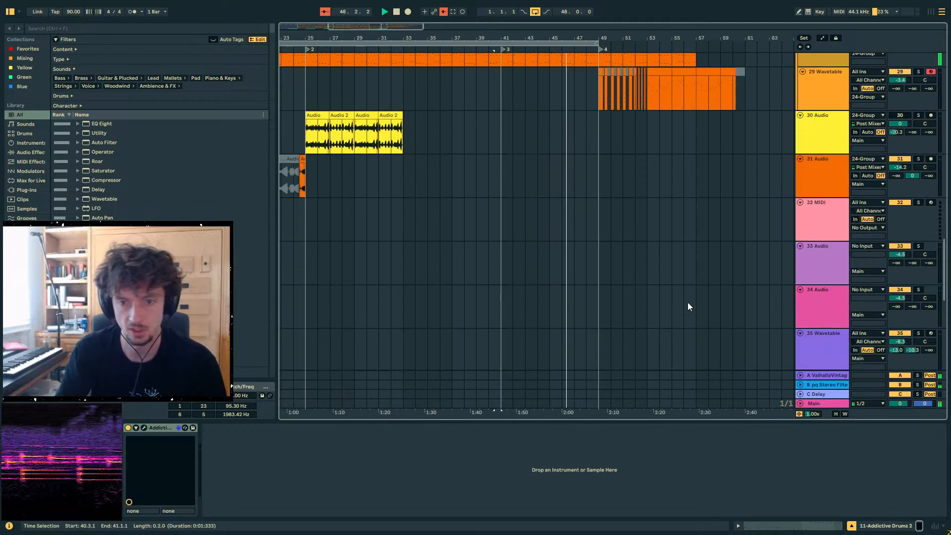
pyautogui.scroll(-3, 579, 306)
pyautogui.moveTo(899, 299); pyautogui.dragTo(900, 307)
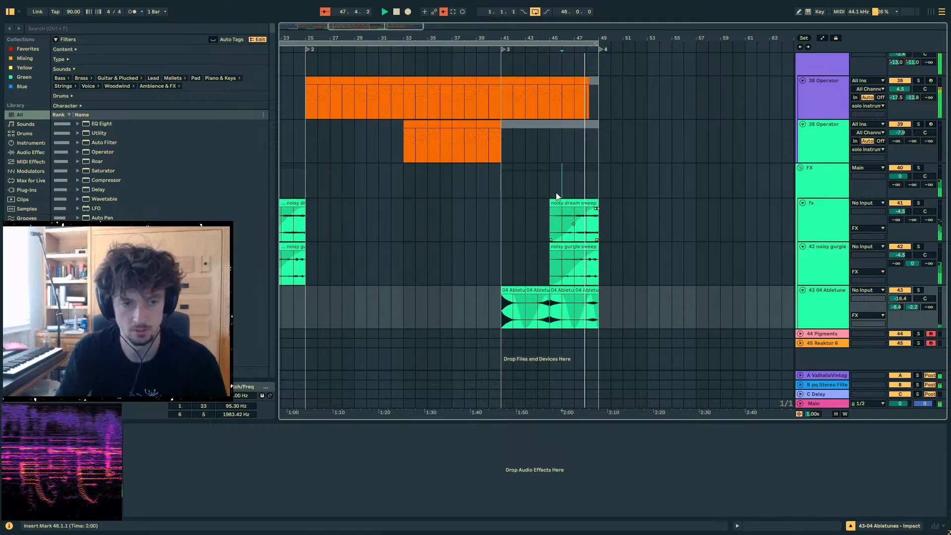
# - Turn off the arrangement loop and solo track 29 Wavetable to audition its part from bar 49
pyautogui.click(581, 181)
pyautogui.scroll(20, 605, 212)
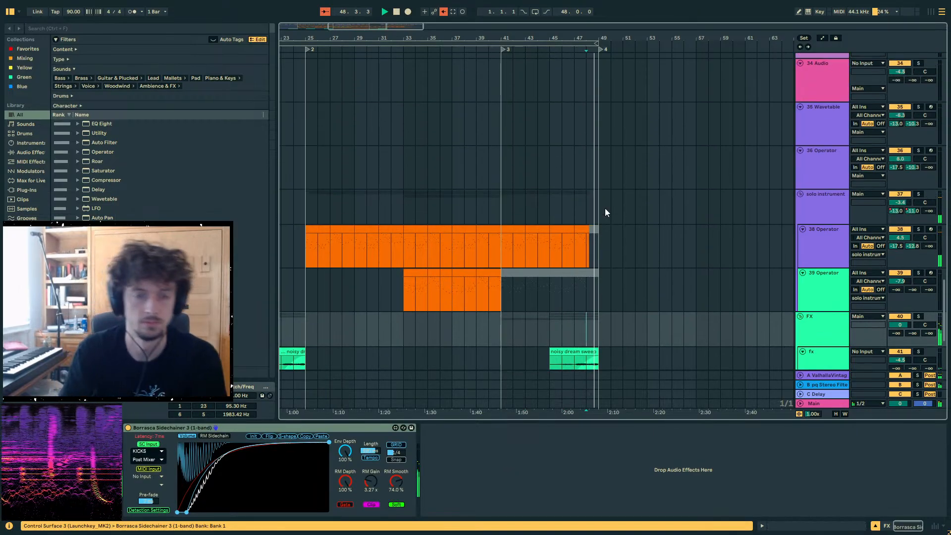
pyautogui.scroll(12, 604, 213)
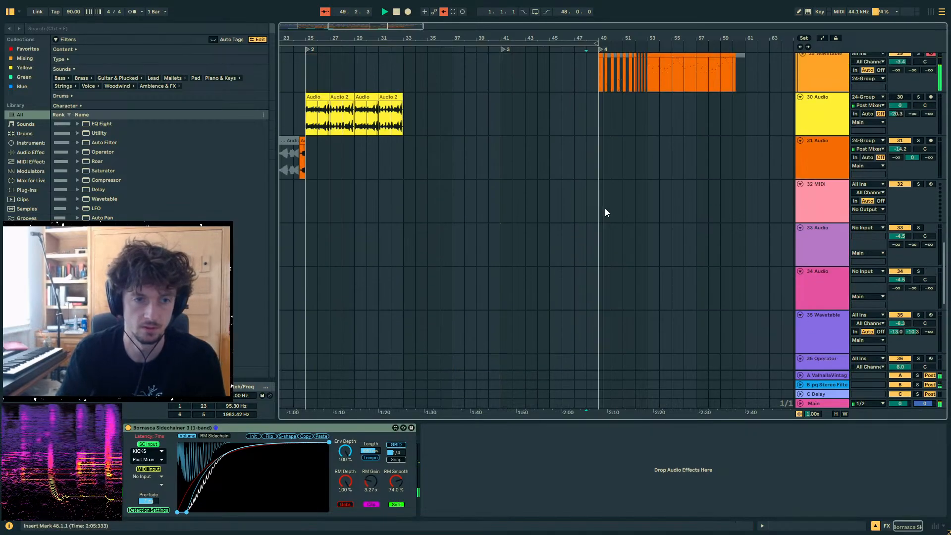
pyautogui.click(596, 206)
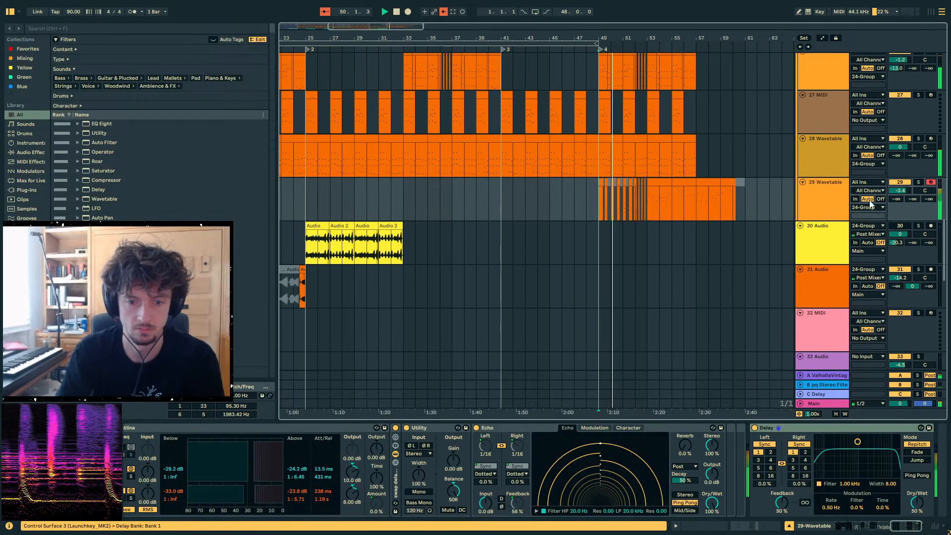
pyautogui.click(836, 197)
pyautogui.click(918, 182)
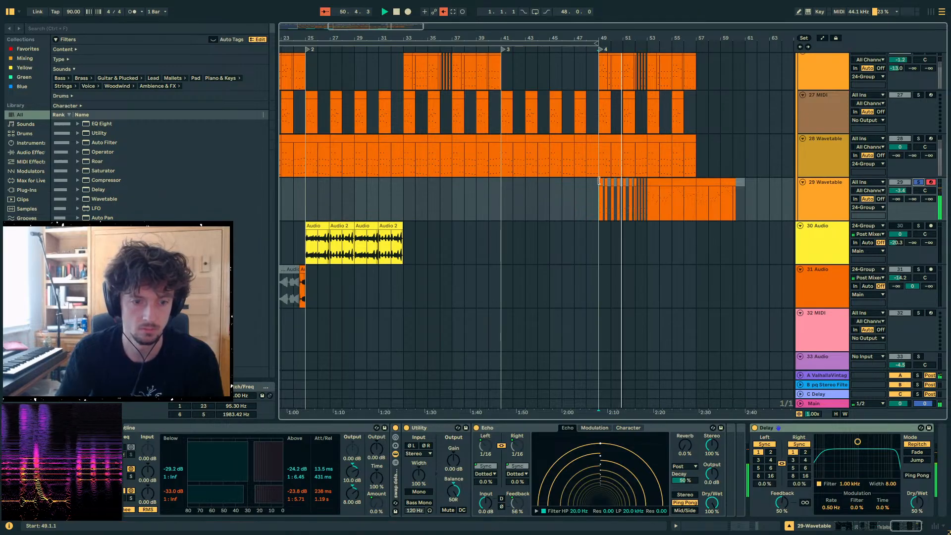
# - Try raising the dry/wet macro of track 29's pq Stereo Filter + Swap Delay rack to 127 during playback
pyautogui.click(288, 431)
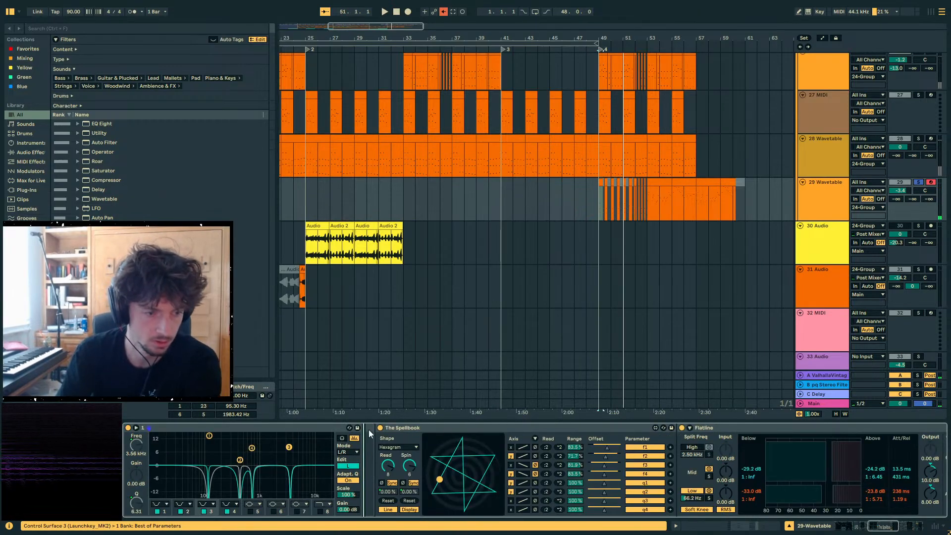
pyautogui.press('Left')
pyautogui.press('Left')
pyautogui.press('Left')
pyautogui.press('Left')
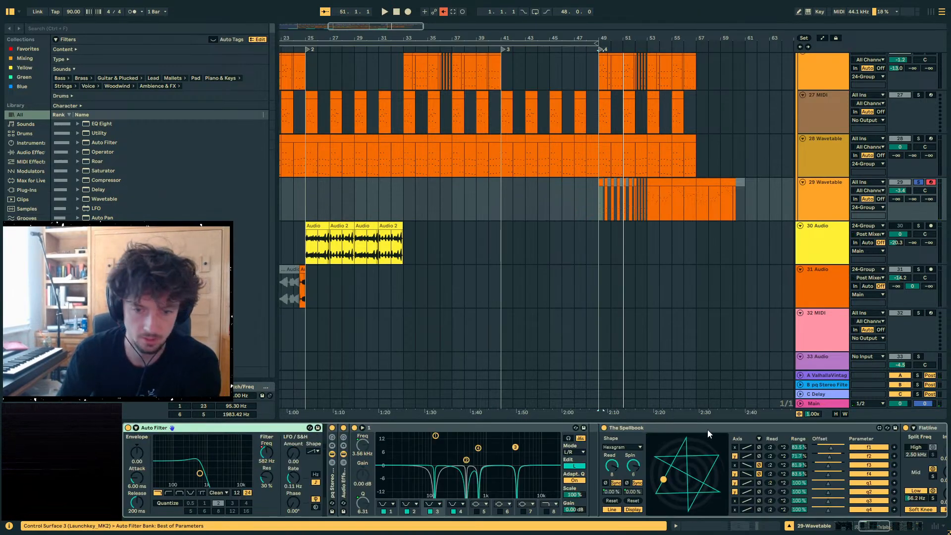
pyautogui.click(344, 454)
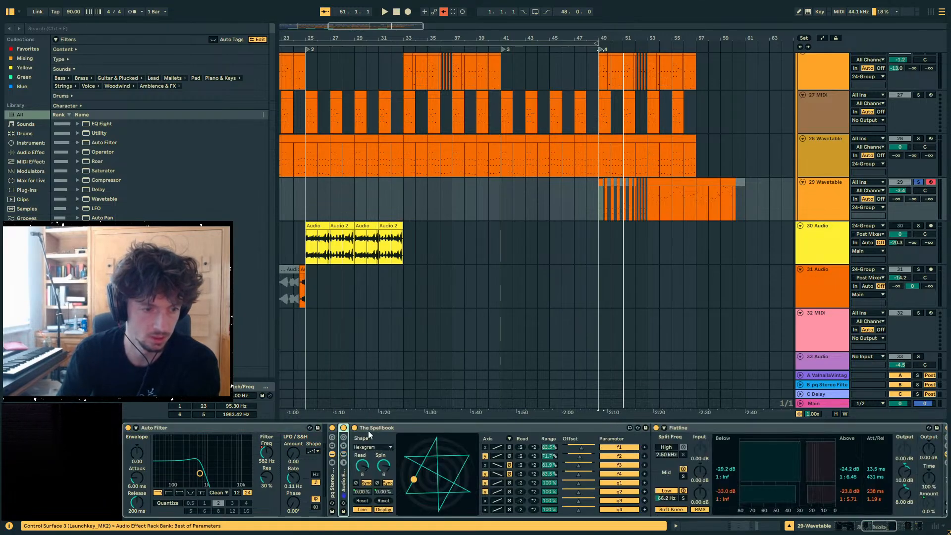
pyautogui.click(332, 437)
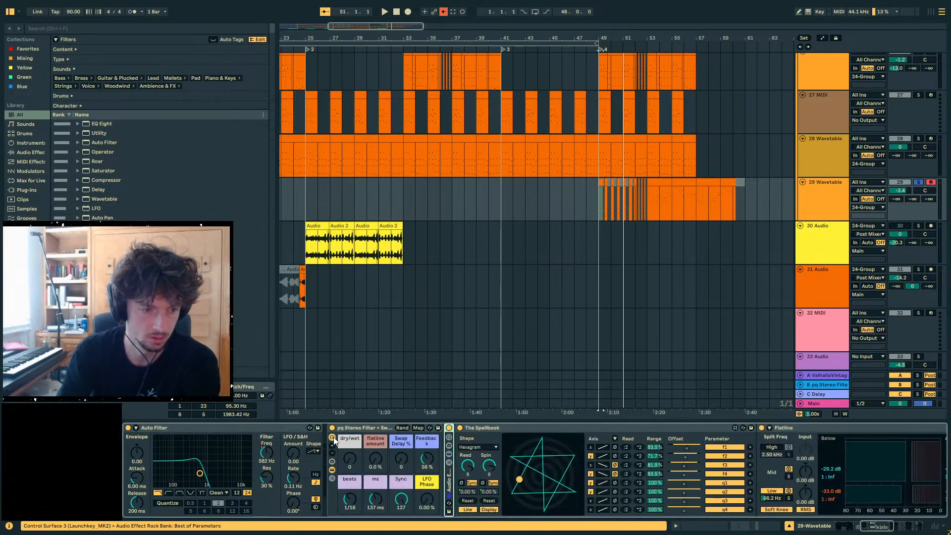
pyautogui.press('space')
pyautogui.moveTo(351, 460); pyautogui.dragTo(351, 392)
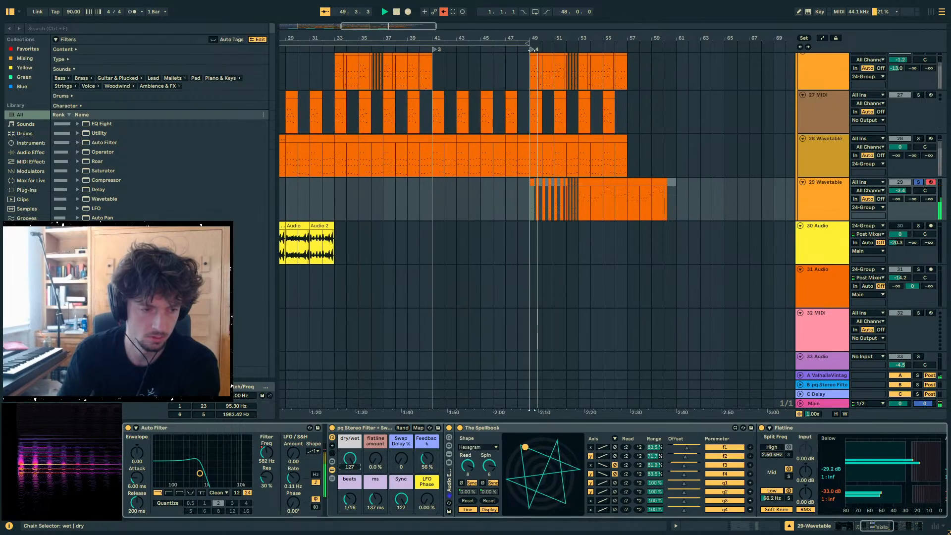
# - Set the LFO amount of track 29's Auto Filter to 30 and its LFO rate to tempo-synced 1/16
pyautogui.click(372, 429)
pyautogui.press('Left')
pyautogui.press('Left')
pyautogui.press('Left')
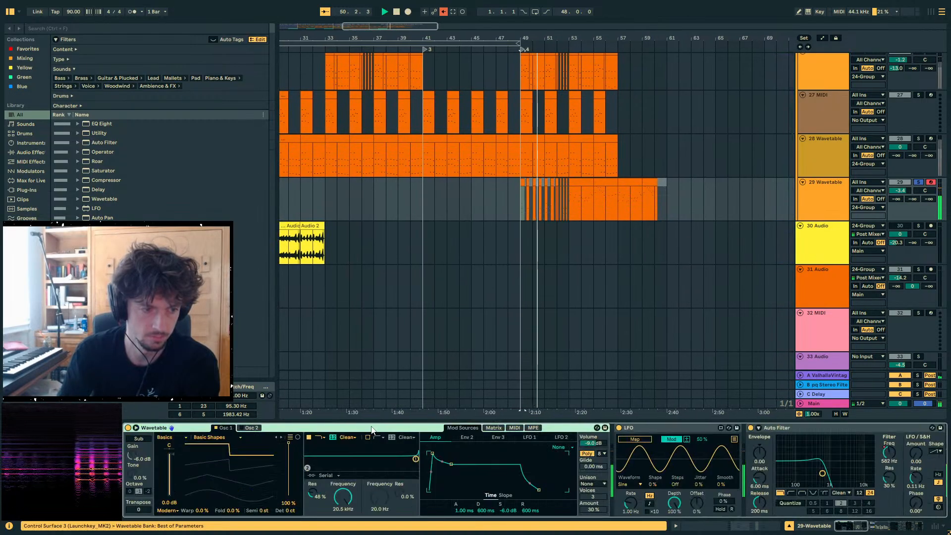
pyautogui.press('space')
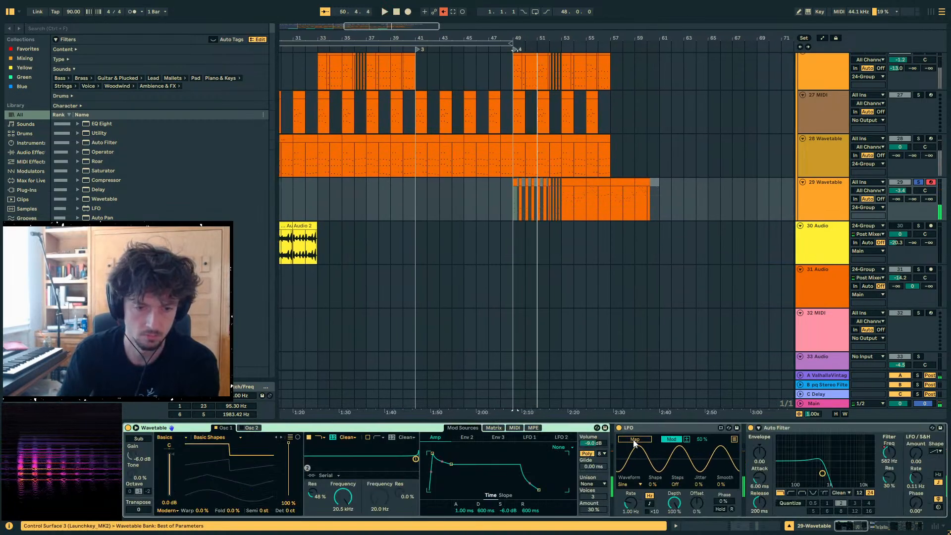
pyautogui.click(634, 439)
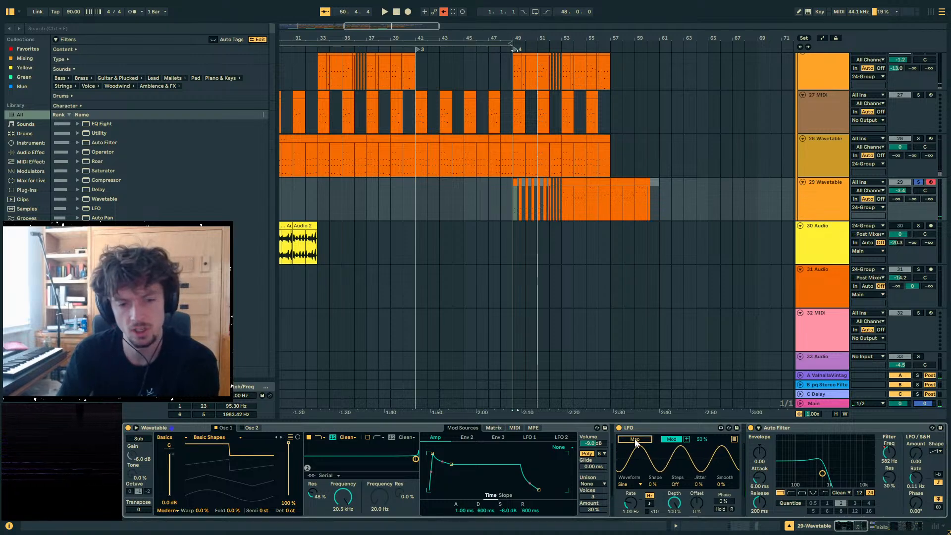
pyautogui.click(644, 430)
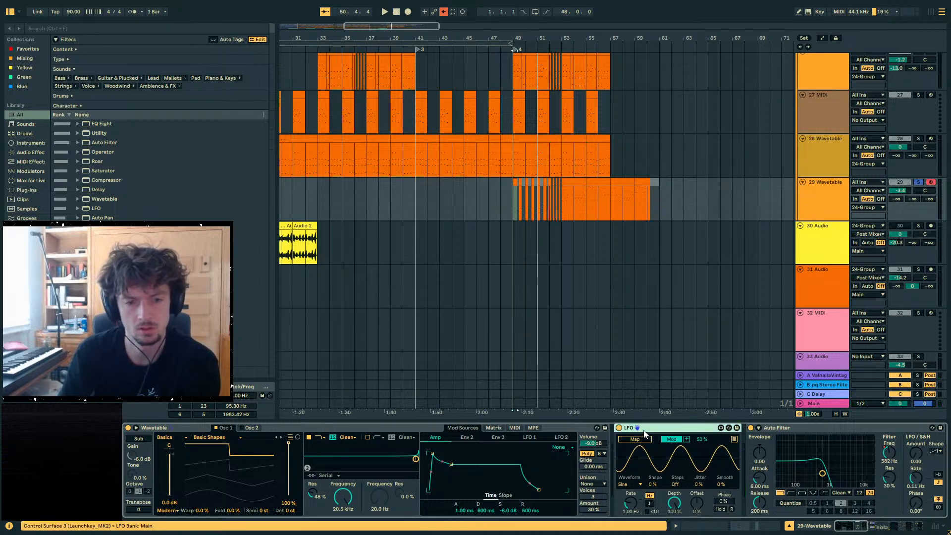
pyautogui.press('space')
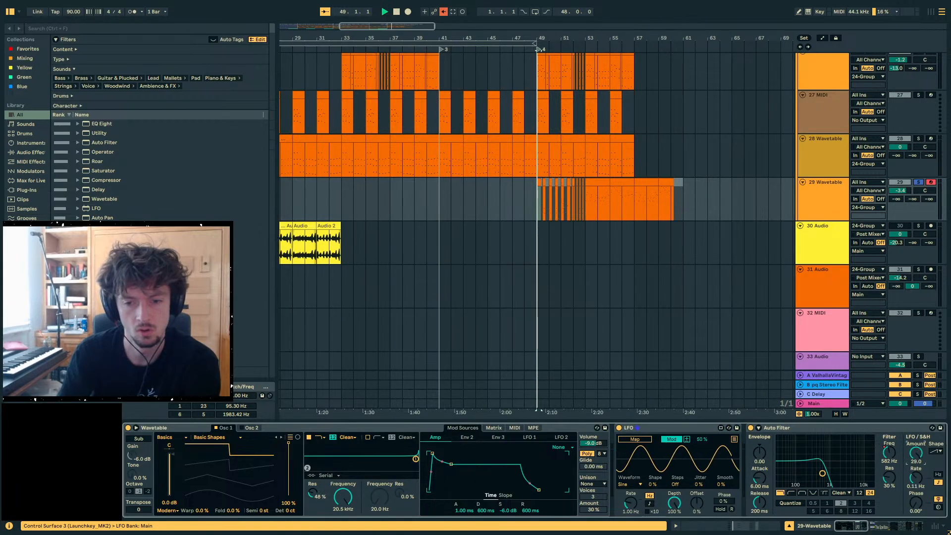
pyautogui.moveTo(915, 453); pyautogui.dragTo(915, 376)
pyautogui.click(938, 475)
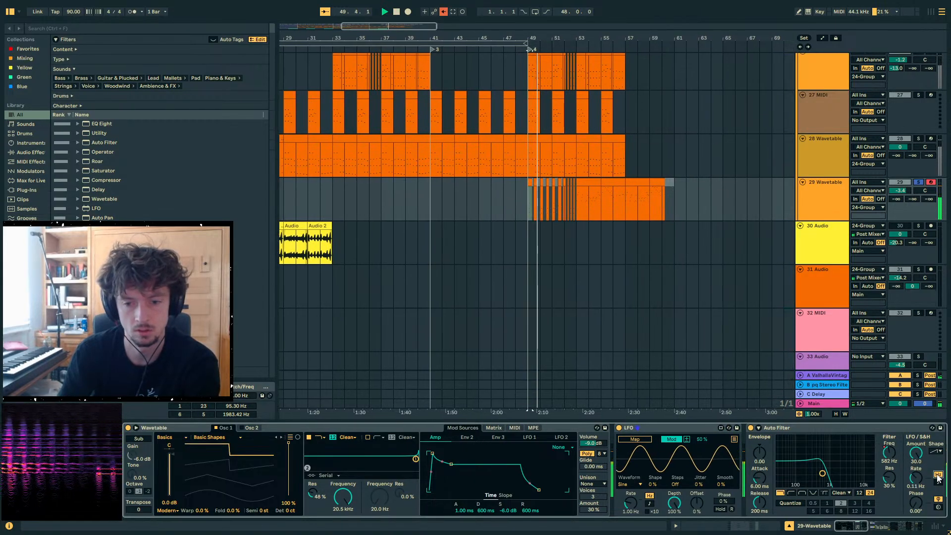
pyautogui.click(938, 482)
pyautogui.press('space')
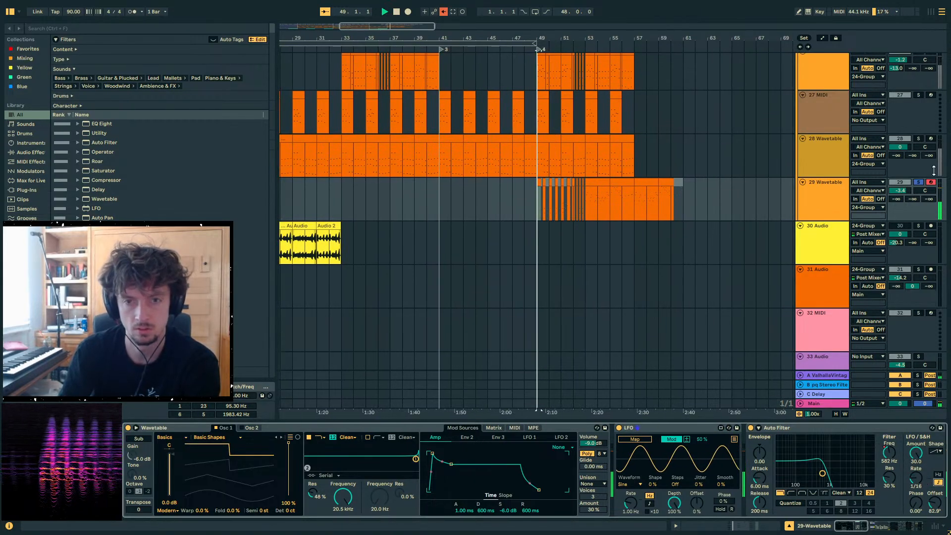
# - Unsolo track 29 Wavetable and delete the LFO device from its chain
pyautogui.press('space')
pyautogui.click(918, 182)
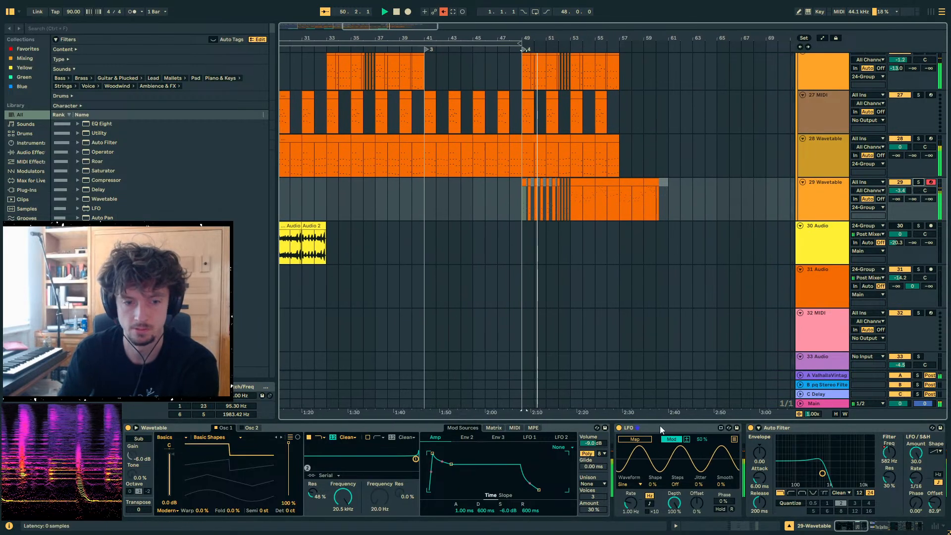
pyautogui.click(659, 427)
pyautogui.press('Delete')
# - Deactivate the track 29 clip from 50.3.1 to 50.4.1 and play the section from just before bar 49
pyautogui.moveTo(521, 32); pyautogui.dragTo(504, 162)
pyautogui.click(609, 185)
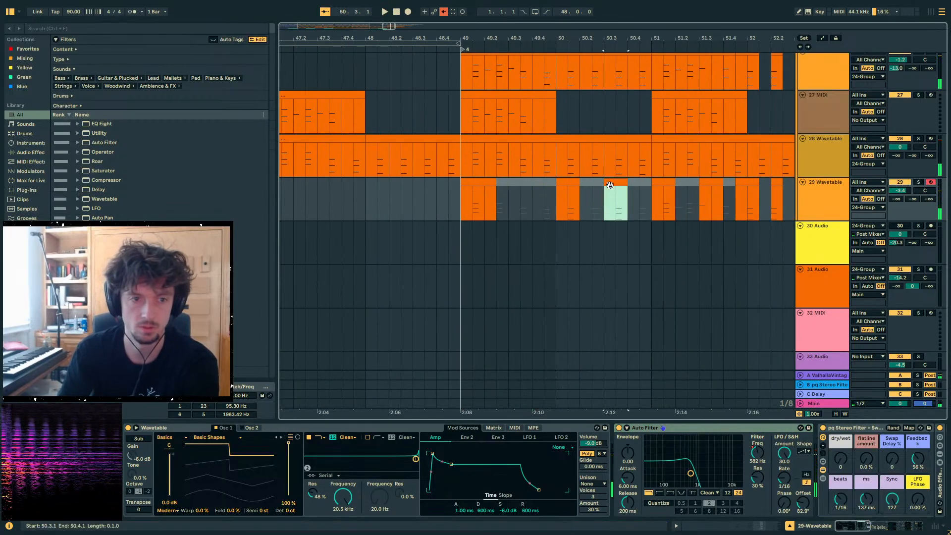
pyautogui.press('space')
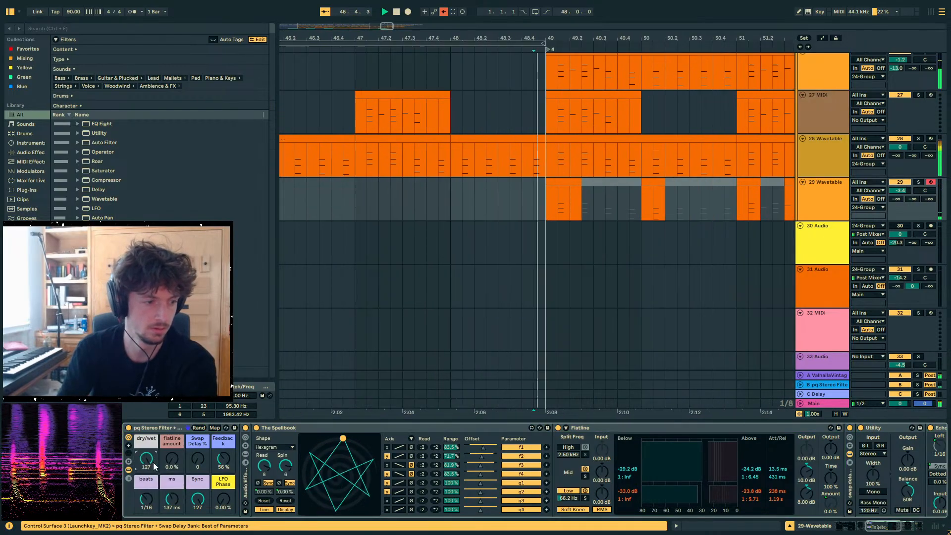
# - Set the Delay on track 29 to 39% dry/wet and 72% feedback
pyautogui.doubleClick(292, 427)
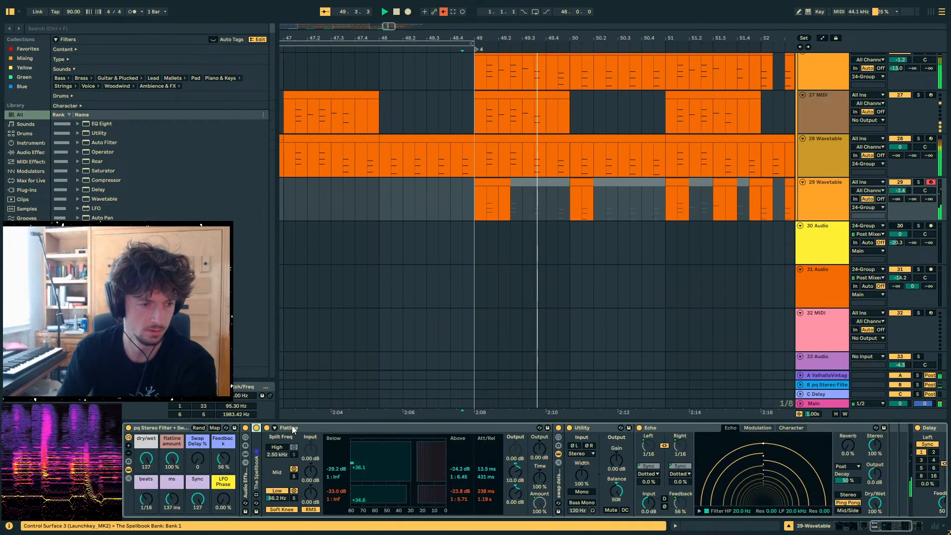
pyautogui.doubleClick(428, 429)
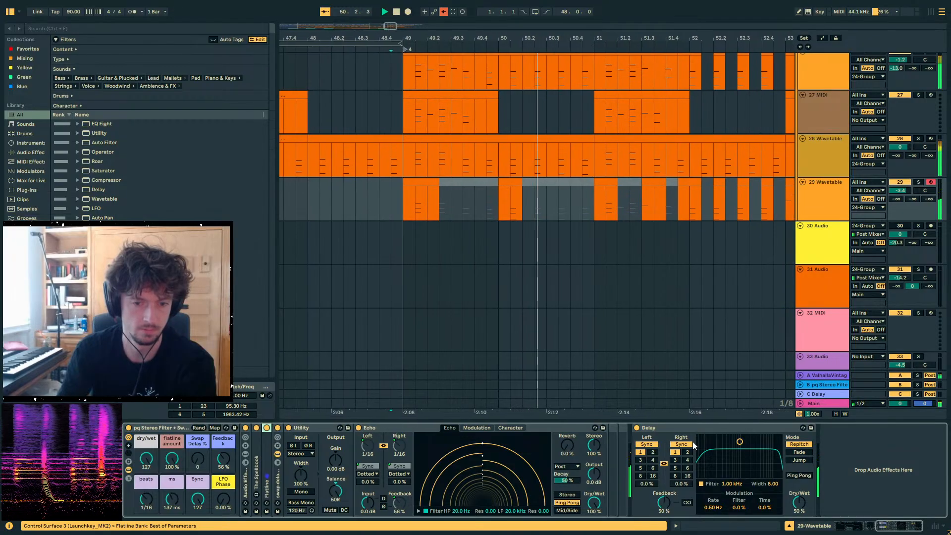
pyautogui.moveTo(798, 502); pyautogui.dragTo(799, 511)
pyautogui.moveTo(664, 502); pyautogui.dragTo(664, 487)
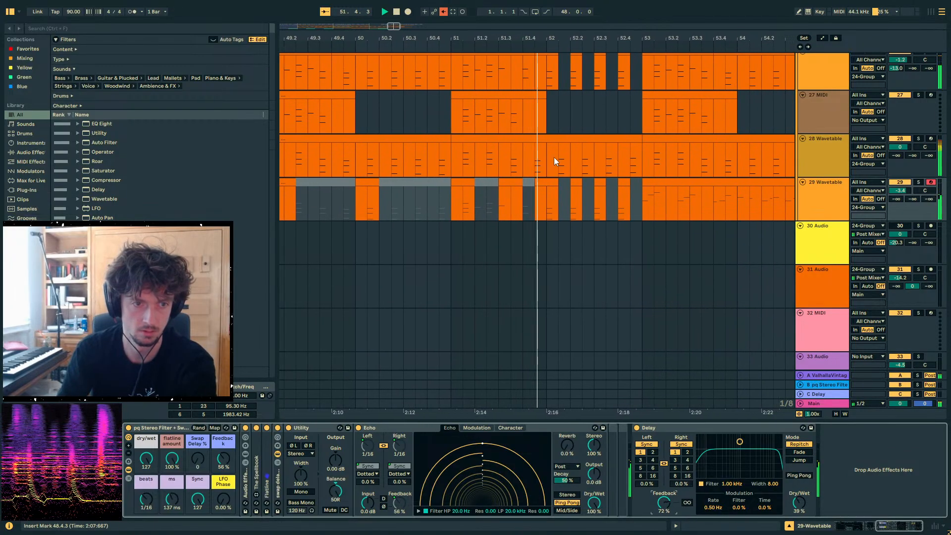
pyautogui.moveTo(507, 44); pyautogui.dragTo(603, 224)
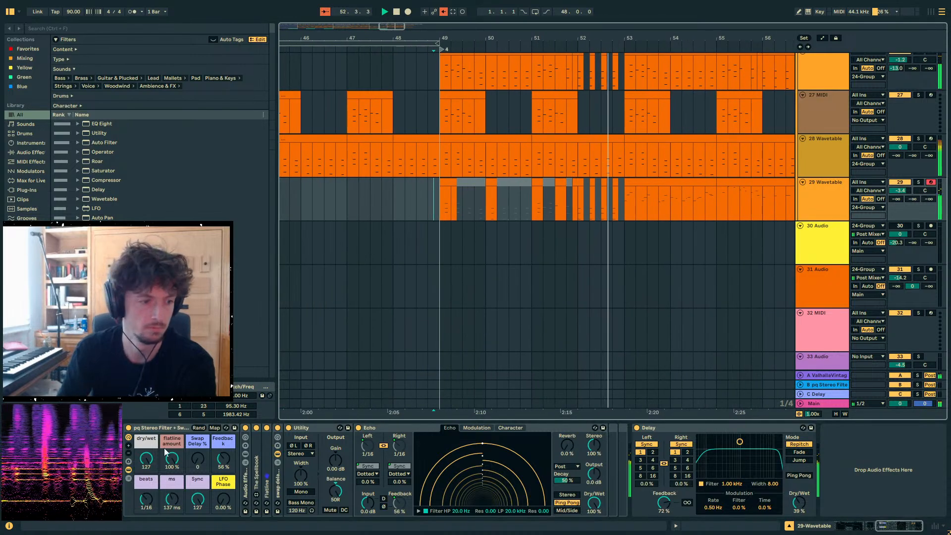
# - Reset the dry/wet macro of track 29's pq Stereo Filter + Swap Delay rack to 0 and delete the rack
pyautogui.doubleClick(148, 459)
pyautogui.click(154, 428)
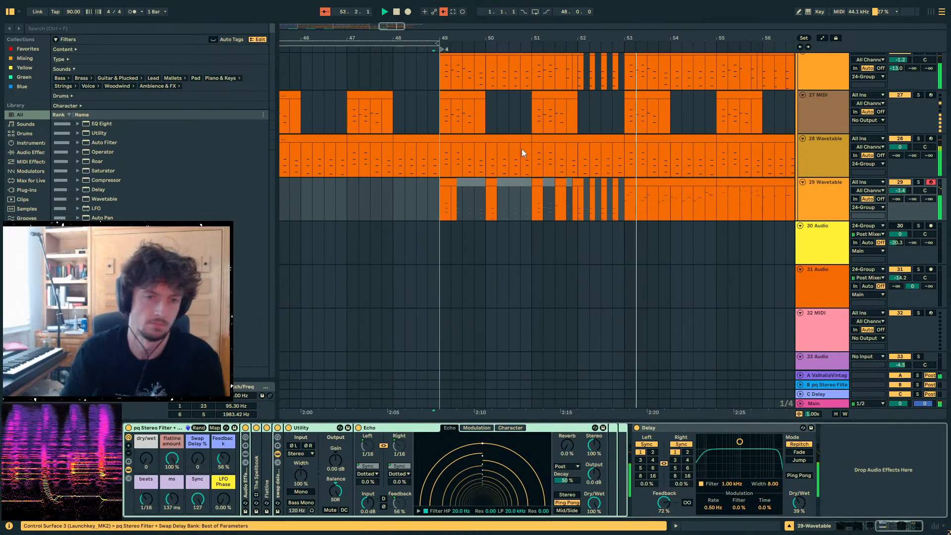
pyautogui.press('Delete')
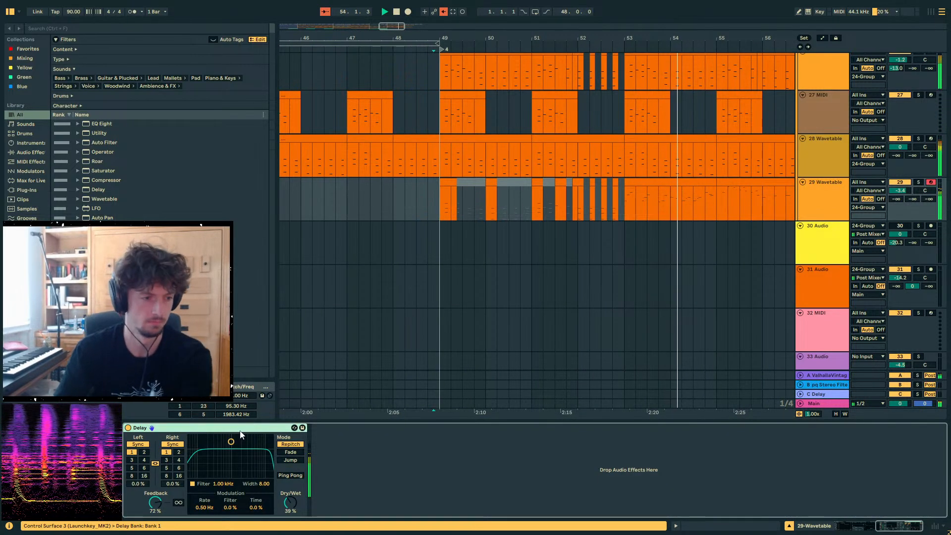
pyautogui.press('Left')
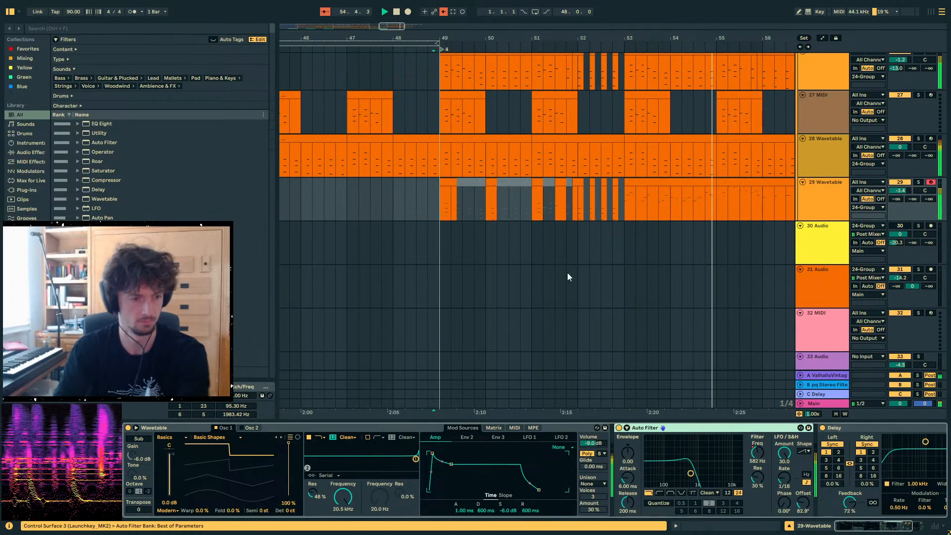
# - Duplicate track 29 Wavetable and deactivate the copy's clips from bar 49 up to bar 53
pyautogui.click(831, 193)
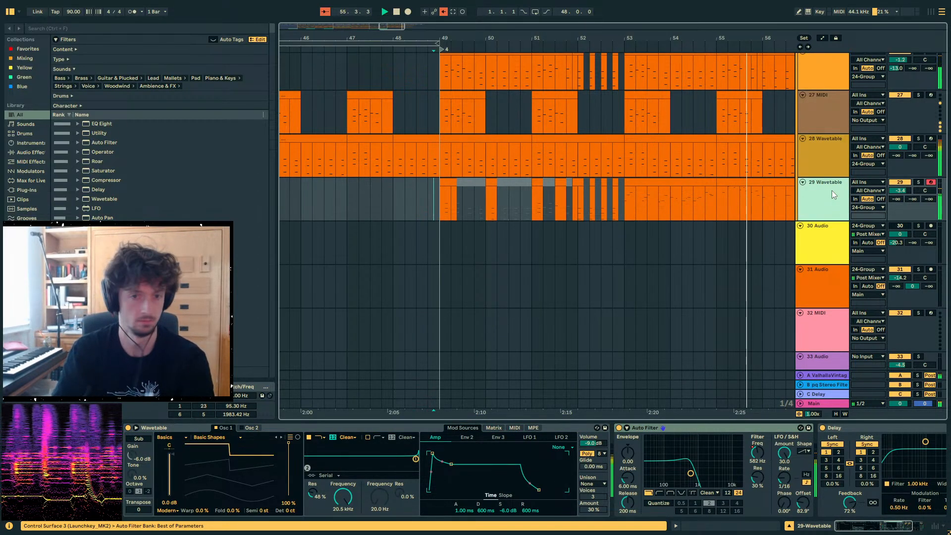
pyautogui.hotkey('ctrl', 'd')
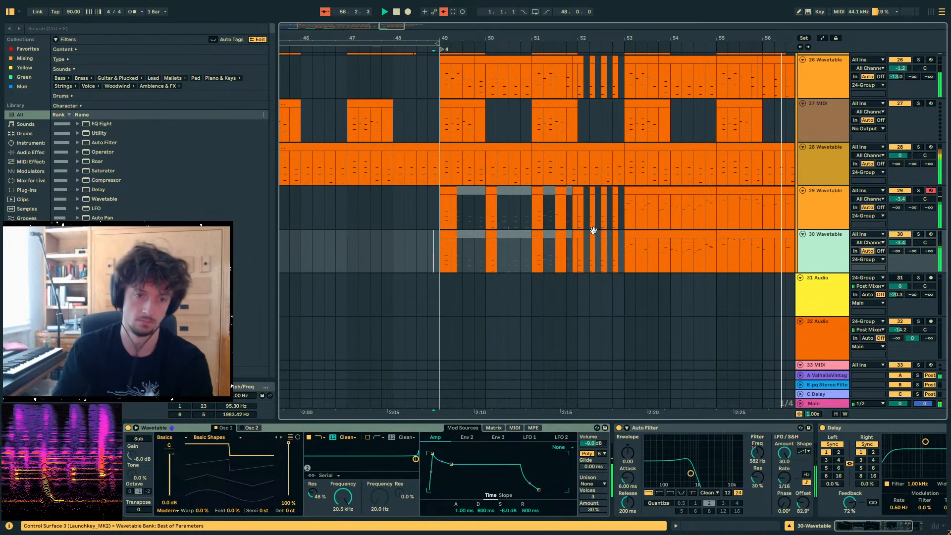
pyautogui.moveTo(593, 230); pyautogui.dragTo(488, 256)
pyautogui.press('0')
pyautogui.click(639, 235)
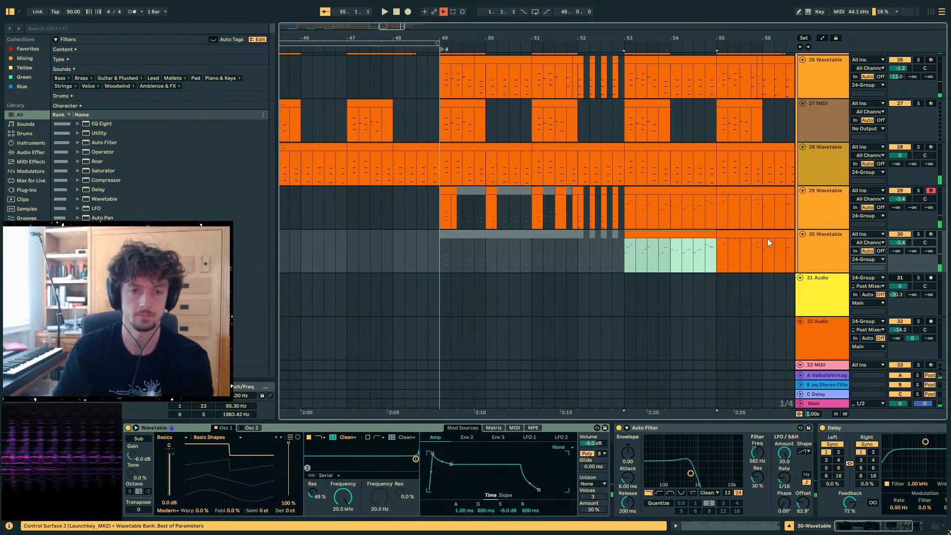
# - Solo track 30 Wavetable, set its filter frequency to 331 Hz and open the modulation matrix with the expanded envelope view
pyautogui.click(918, 233)
pyautogui.press('space')
pyautogui.click(618, 428)
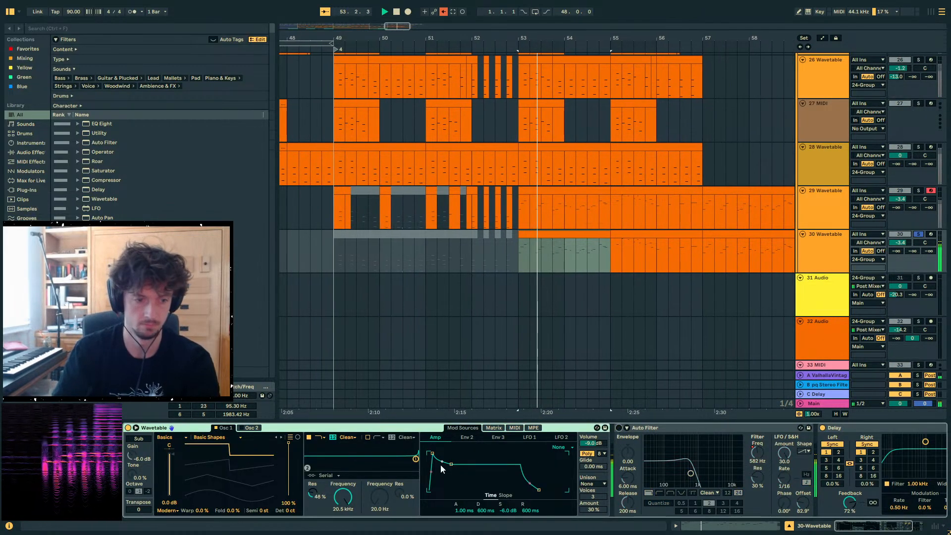
pyautogui.click(618, 428)
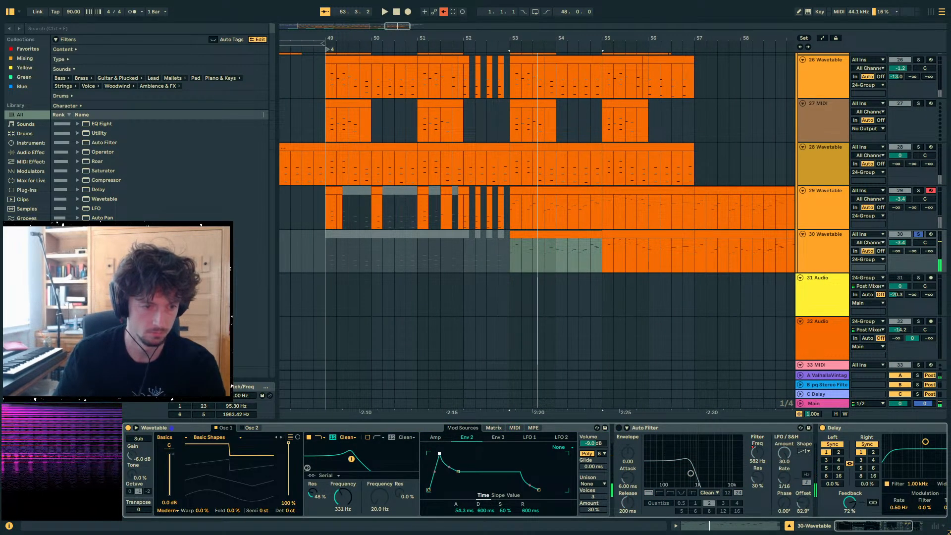
pyautogui.click(493, 428)
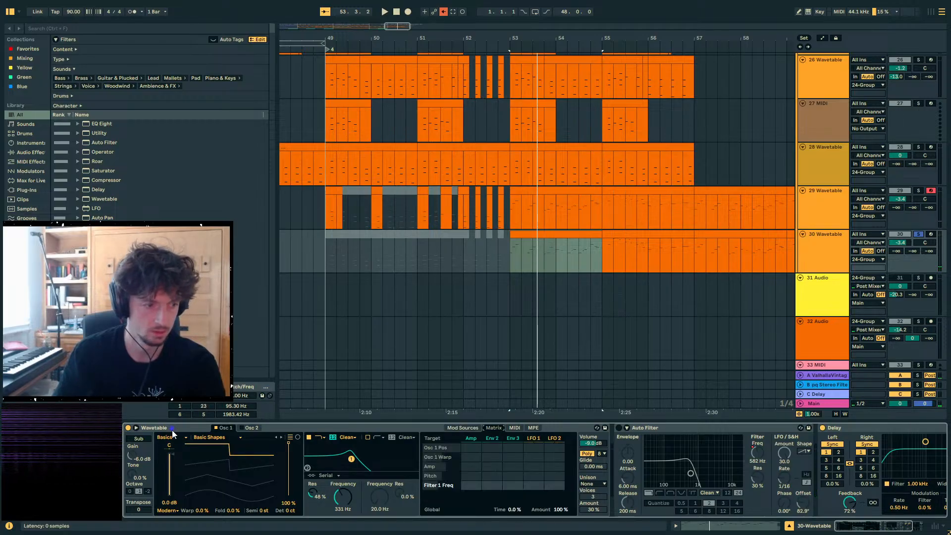
pyautogui.click(139, 429)
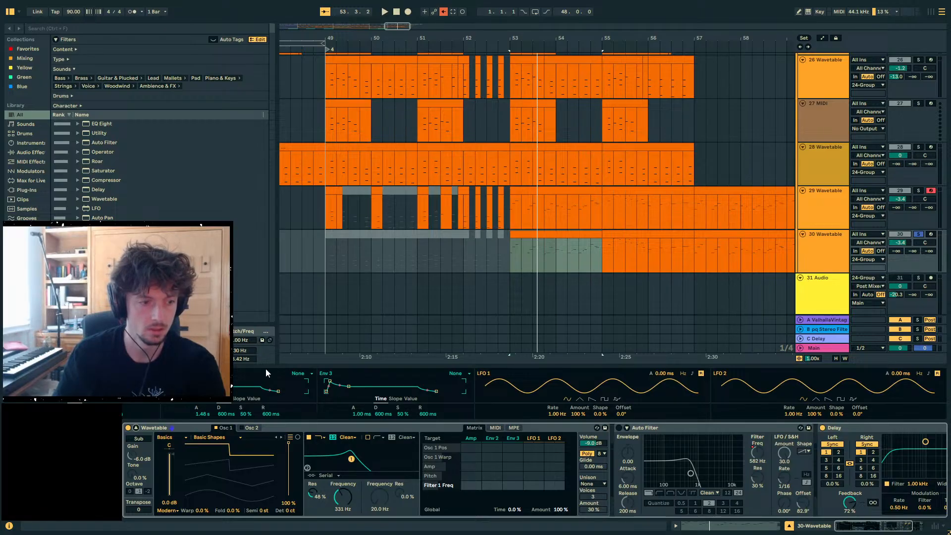
# - Modulate Filter 1 Freq from Amp by 34, set the filter to 67.1 Hz with 75% resonance, and Env 3's release to 1.89 s
pyautogui.press('space')
pyautogui.moveTo(471, 486); pyautogui.dragTo(471, 466)
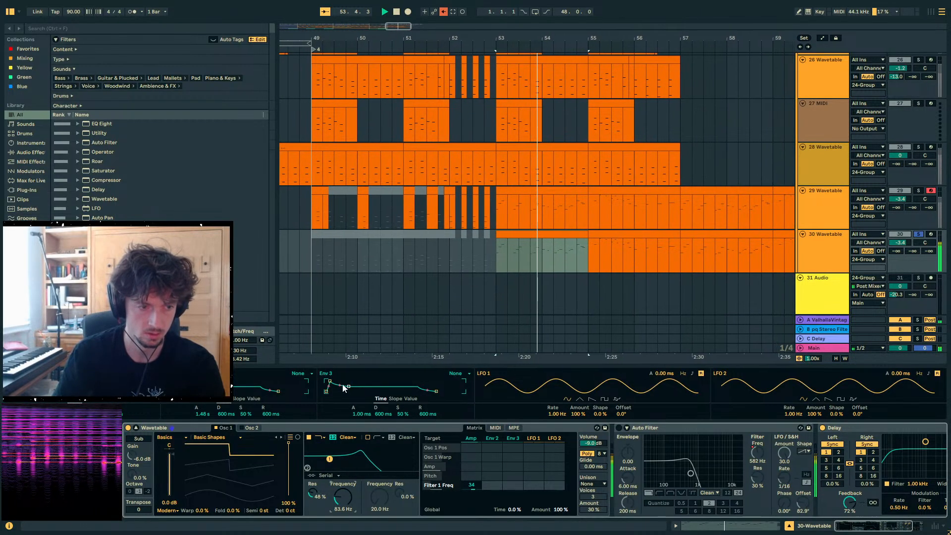
pyautogui.moveTo(342, 385); pyautogui.dragTo(358, 384)
pyautogui.moveTo(346, 492); pyautogui.dragTo(346, 500)
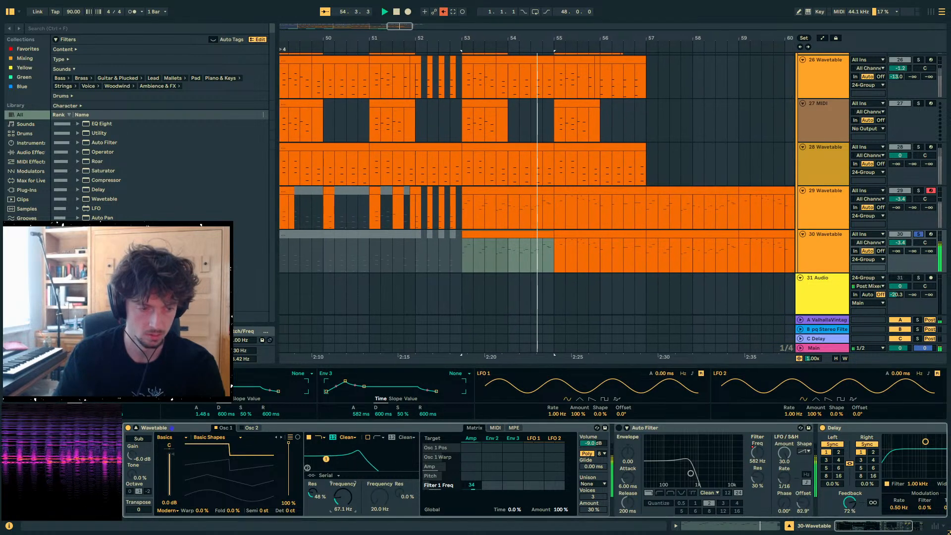
pyautogui.moveTo(345, 381); pyautogui.dragTo(339, 382)
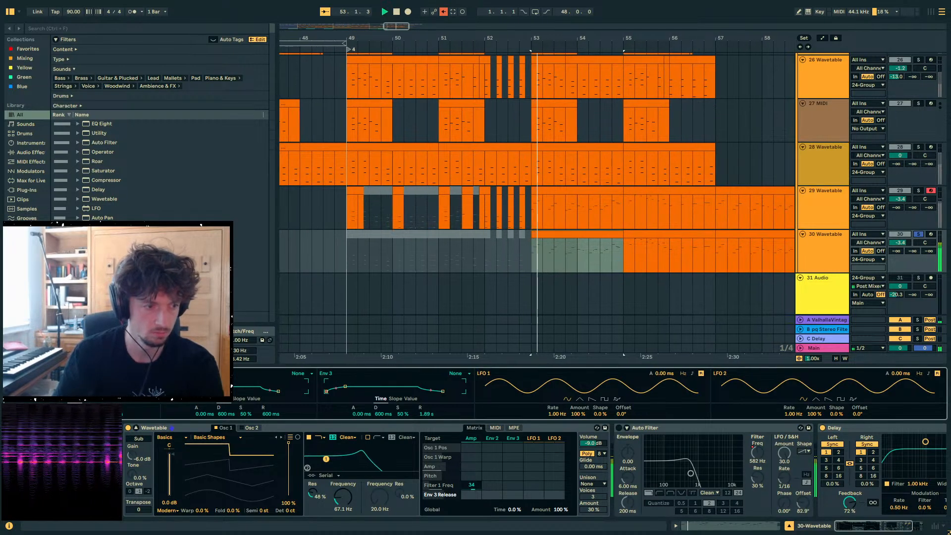
pyautogui.moveTo(313, 494)
pyautogui.mouseDown()
pyautogui.moveTo(313, 475)
pyautogui.moveTo(312, 498)
pyautogui.mouseUp()
# - Set Env 2's decay to 17.5 s on track 30's Wavetable and clear the Amp modulation of Filter 1 Freq
pyautogui.press('space')
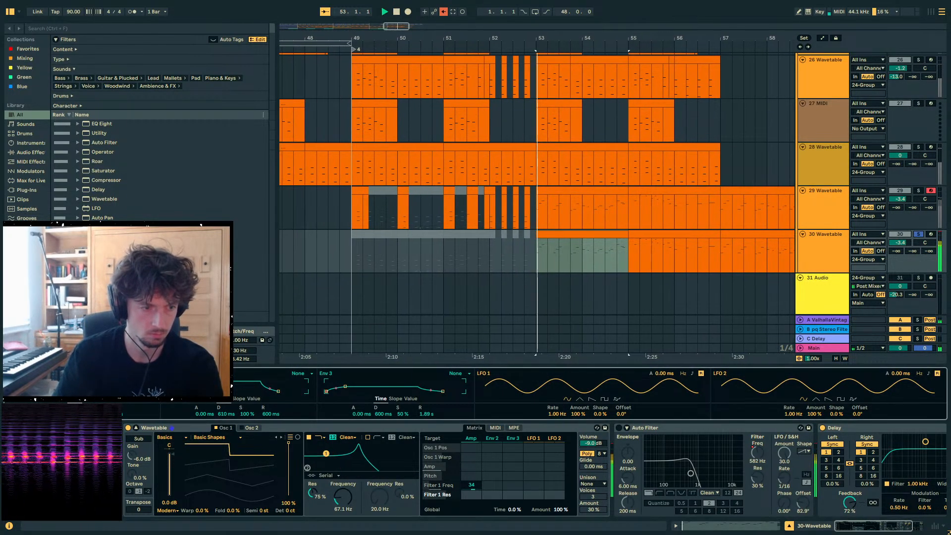
pyautogui.moveTo(219, 414); pyautogui.dragTo(218, 391)
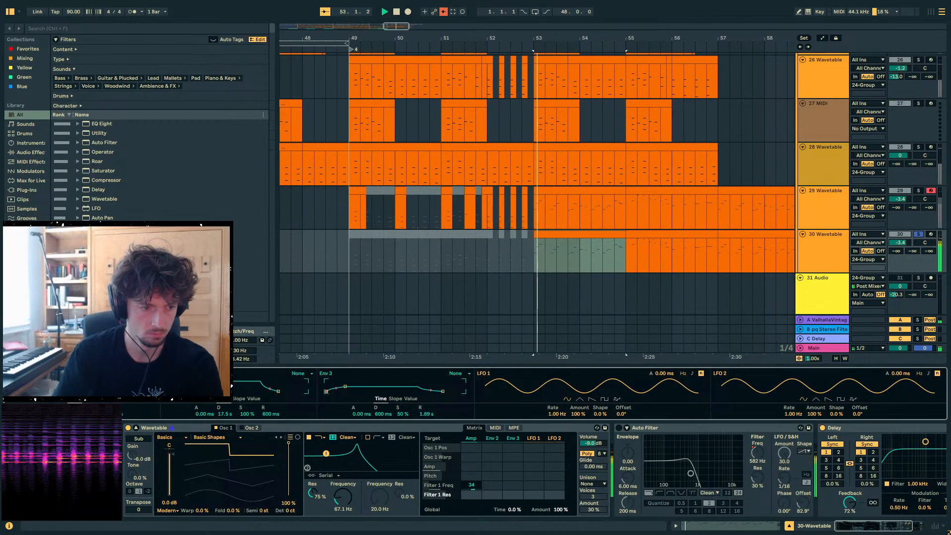
pyautogui.doubleClick(471, 486)
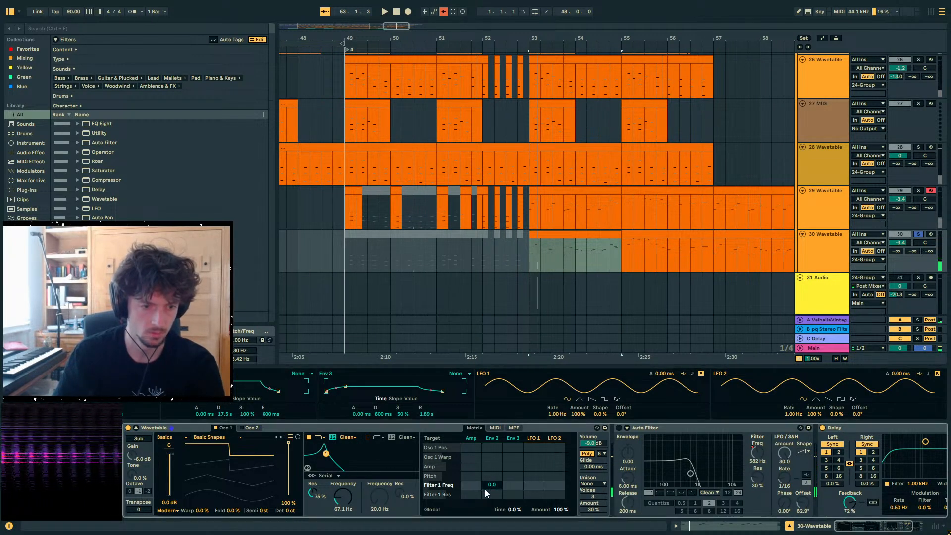
# - Modulate Filter 1 Freq from Env 2 by 75 on track 30's Wavetable, set Env 2's decay to 610 ms and audition it
pyautogui.press('space')
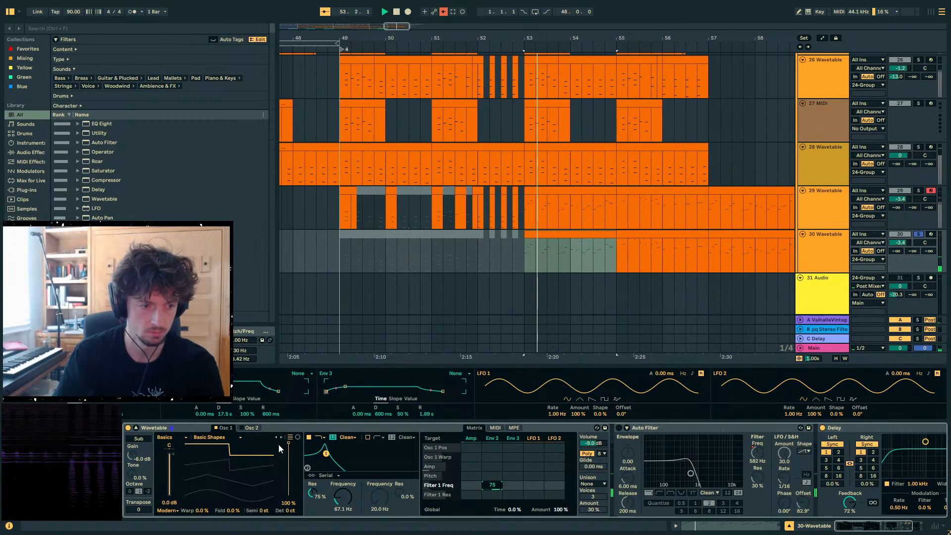
pyautogui.press('space')
pyautogui.press('space')
pyautogui.moveTo(224, 413)
pyautogui.mouseDown()
pyautogui.moveTo(224, 429)
pyautogui.moveTo(225, 407)
pyautogui.mouseUp()
pyautogui.press('space')
pyautogui.press('space')
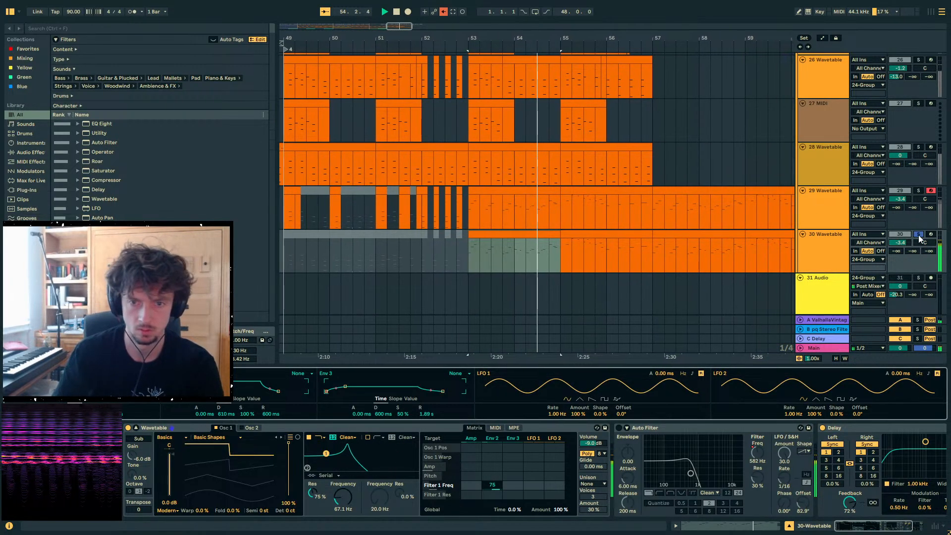
# - Unsolo track 30 Wavetable, play the section from bar 53 and deactivate track 29's clips from bar 53 to bar 57
pyautogui.press('space')
pyautogui.press('space')
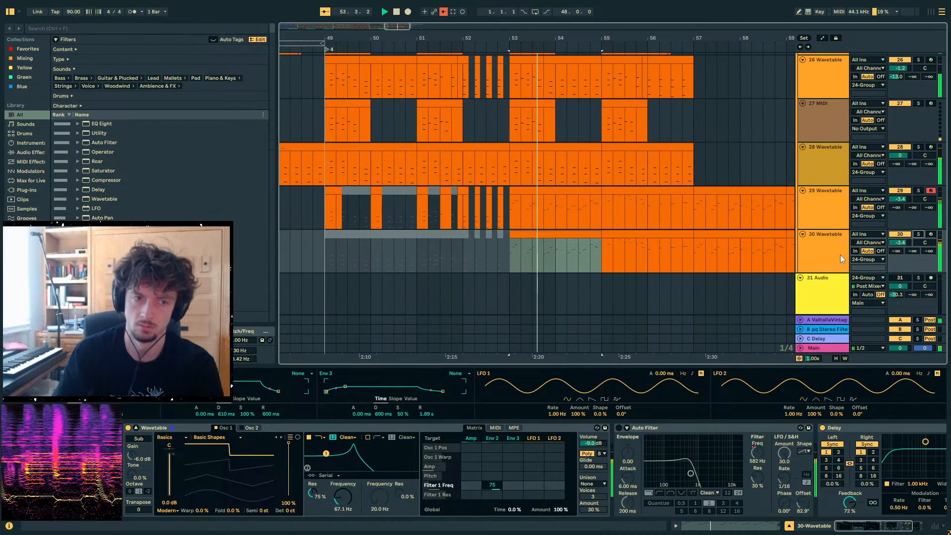
pyautogui.press('Up')
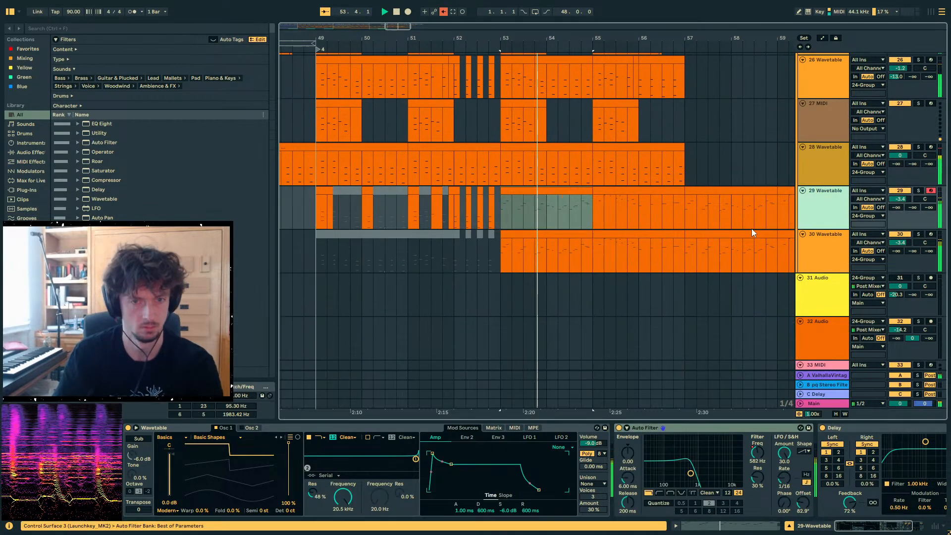
pyautogui.click(607, 192)
pyautogui.click(575, 235)
pyautogui.click(609, 235)
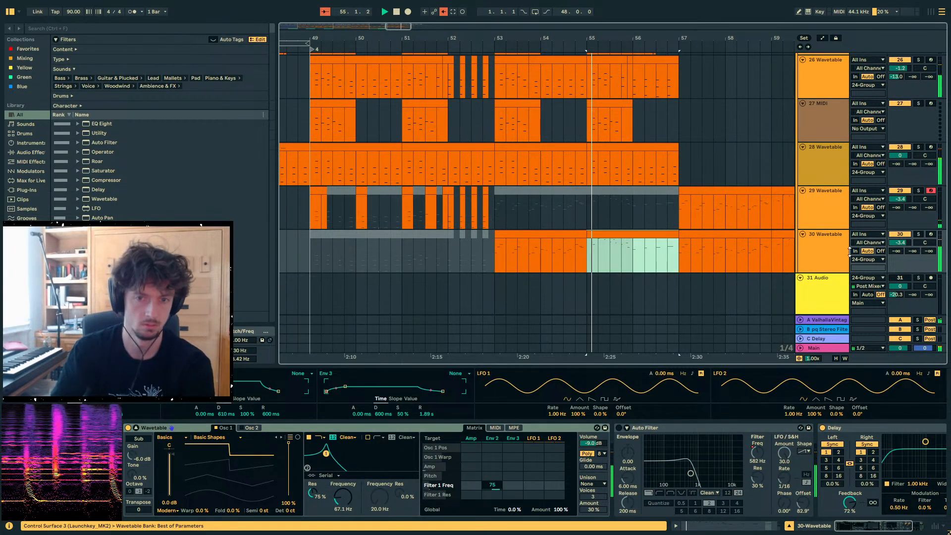
# - Deactivate and fold the Auto Filter on track 30, and set the Delay's Dry/Wet to 0%
pyautogui.click(823, 242)
pyautogui.click(751, 428)
pyautogui.press('0')
pyautogui.doubleClick(751, 429)
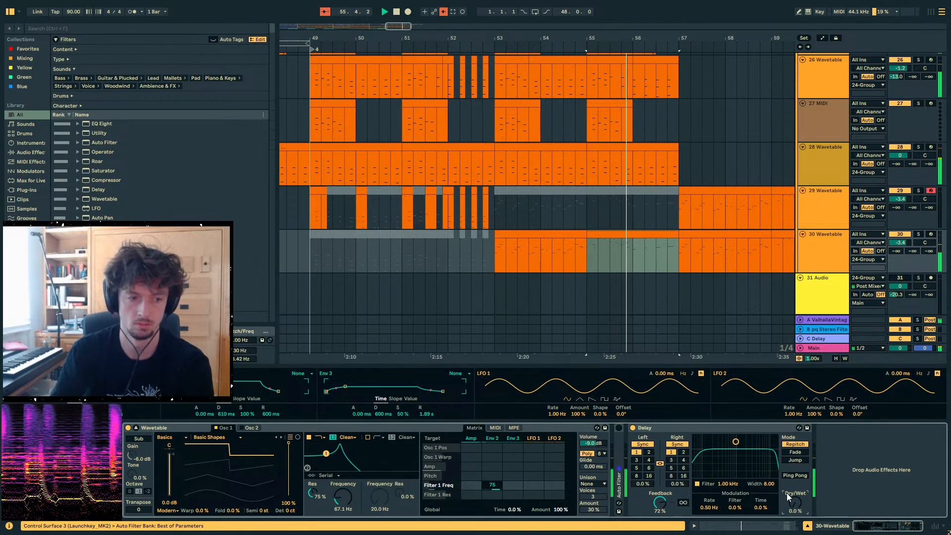
# - Show the automation lanes and set track 30's Wavetable filter frequency to 123 Hz while playing from bar 53
pyautogui.press('a')
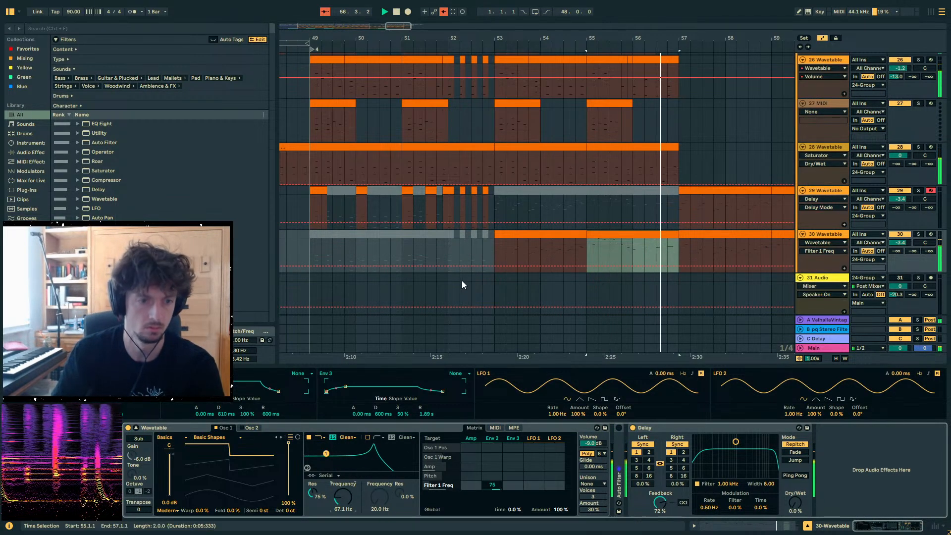
pyautogui.click(495, 251)
pyautogui.press('space')
pyautogui.press('space')
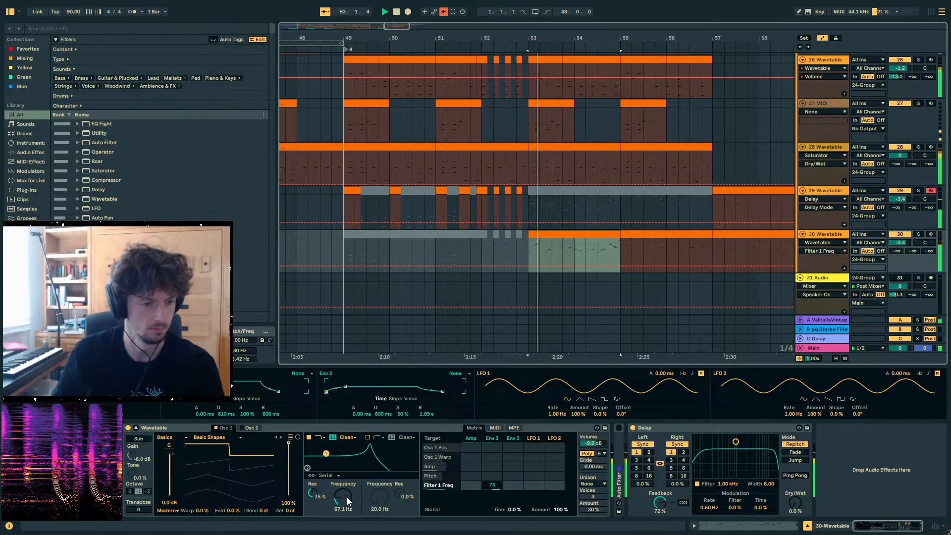
pyautogui.moveTo(342, 497); pyautogui.dragTo(343, 487)
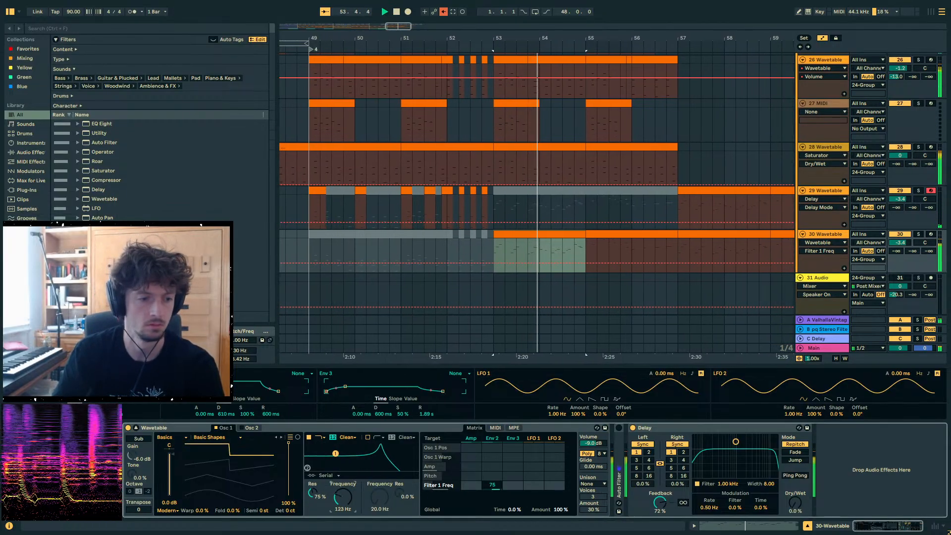
# - Transpose Osc 1 of track 30's Wavetable to -12 semitones and replay from bar 53
pyautogui.click(264, 511)
pyautogui.press('space')
pyautogui.write('-12')
pyautogui.press('Return')
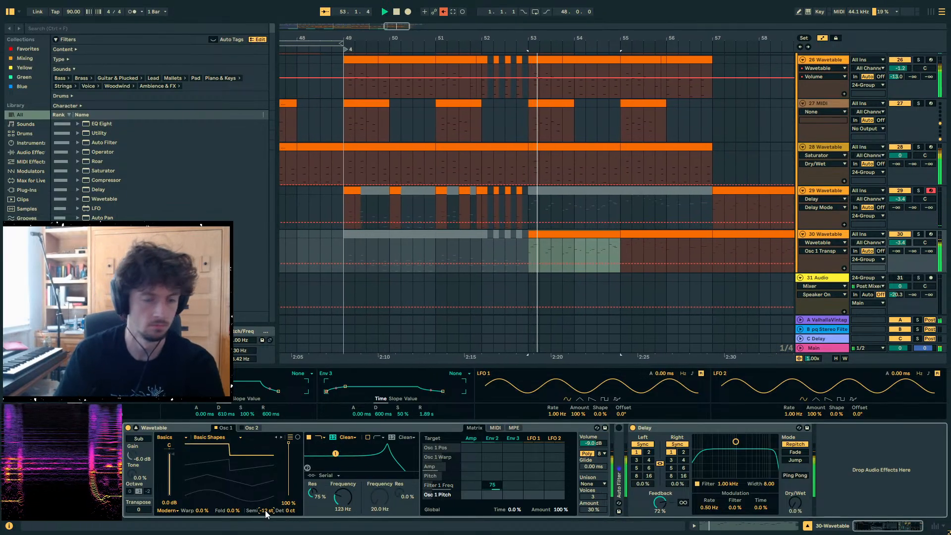
# - Set track 30's volume to -5.9 dB and try sends A and B, returning both to -inf
pyautogui.moveTo(897, 243); pyautogui.dragTo(897, 248)
pyautogui.click(896, 251)
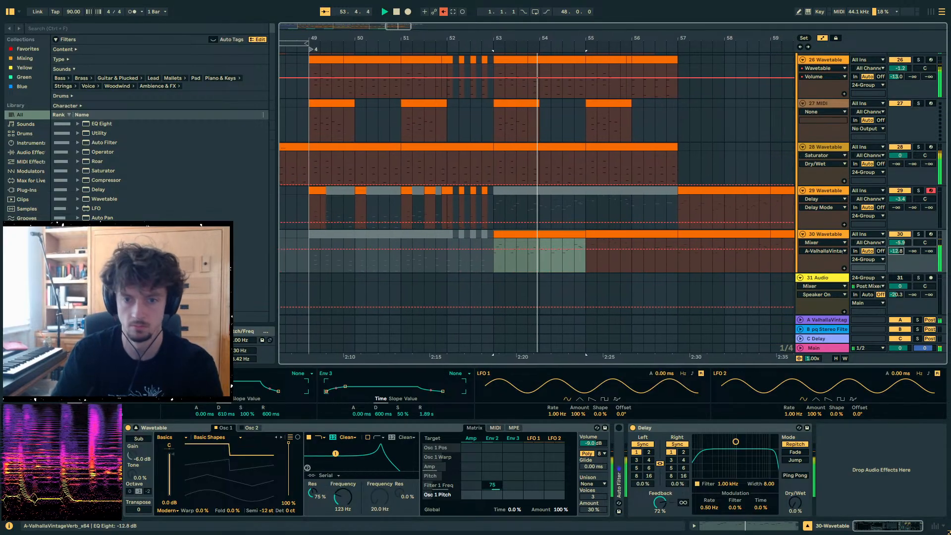
pyautogui.click(912, 251)
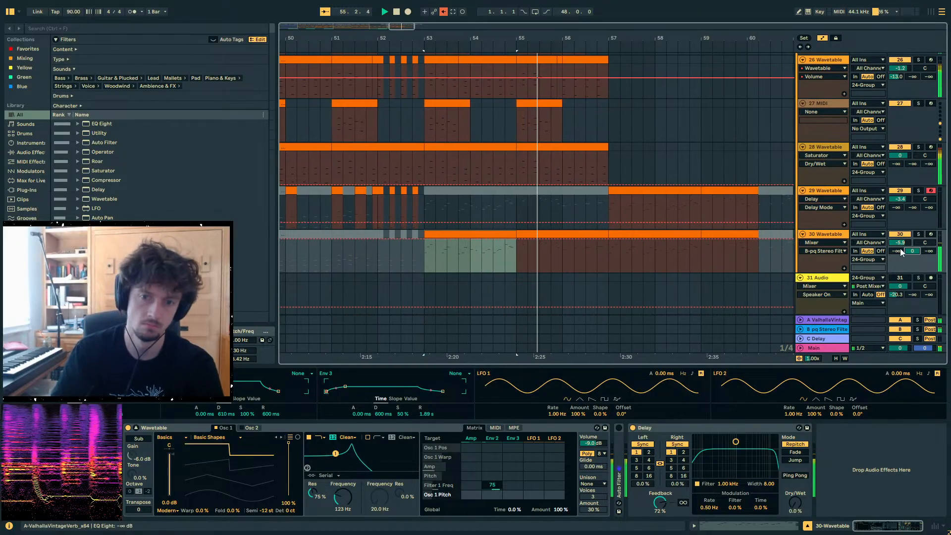
pyautogui.moveTo(912, 251); pyautogui.dragTo(912, 277)
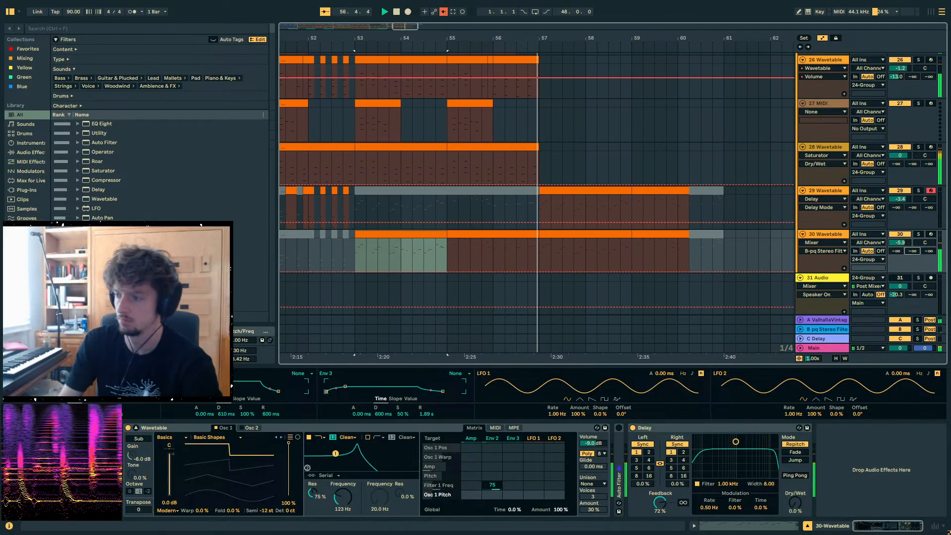
# - Look into track 30's clip at bar 53, then reset Osc 1's transposition to 0 semitones and replay
pyautogui.moveTo(606, 237); pyautogui.dragTo(415, 238)
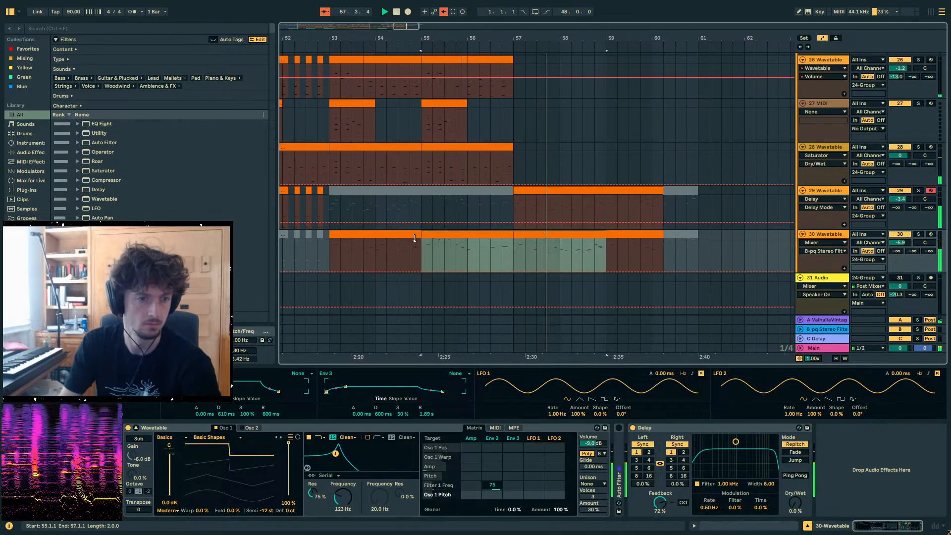
pyautogui.doubleClick(376, 237)
pyautogui.click(381, 235)
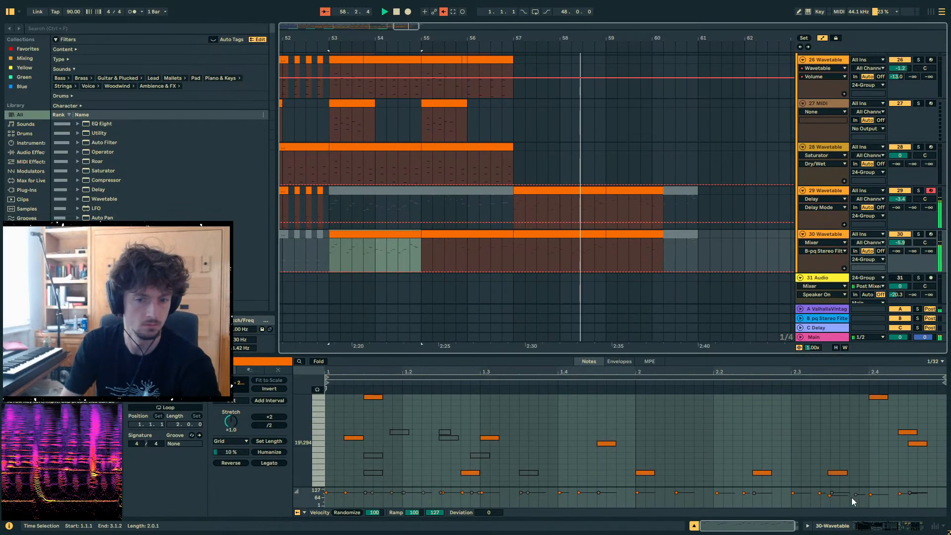
pyautogui.click(831, 526)
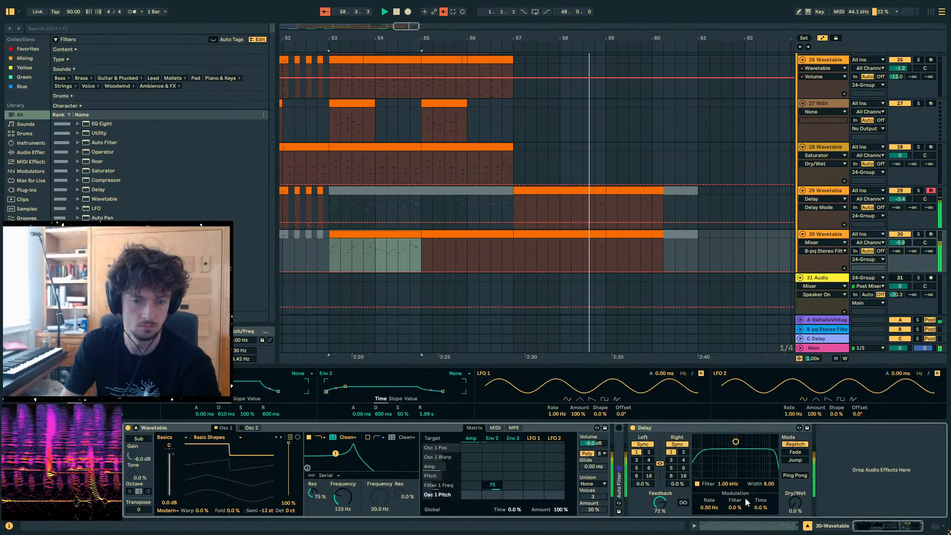
pyautogui.doubleClick(267, 510)
pyautogui.press('space')
# - Set track 30's send B to -3.7 dB, its Wavetable filter to 104 Hz with 62% resonance, and Env 2's decay to 491 ms
pyautogui.moveTo(912, 251); pyautogui.dragTo(911, 204)
pyautogui.moveTo(343, 496); pyautogui.dragTo(312, 500)
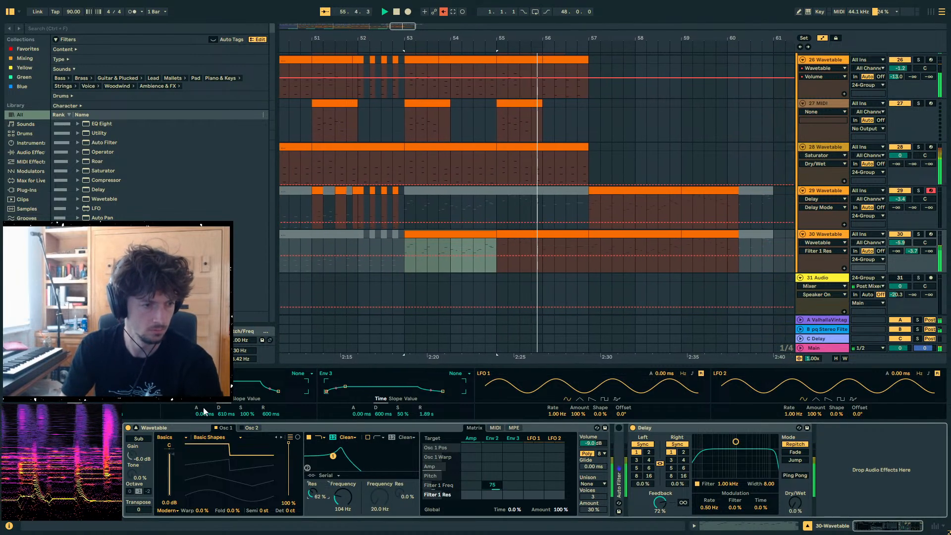
pyautogui.moveTo(226, 413); pyautogui.dragTo(226, 419)
# - Open track 30's clip at bar 53 in an enlarged note editor and apply Legato to all its notes
pyautogui.click(435, 233)
pyautogui.click(488, 233)
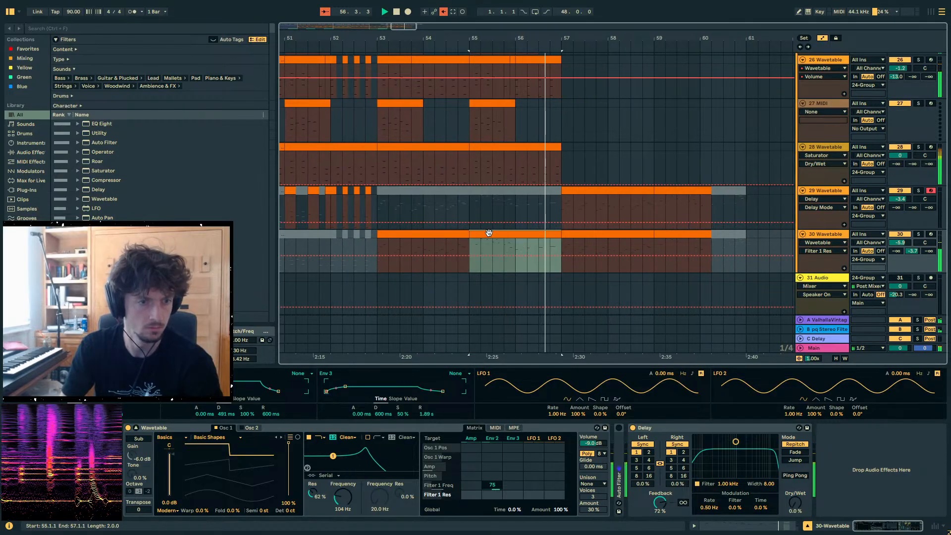
pyautogui.click(446, 233)
pyautogui.hotkey('shift', 'Tab')
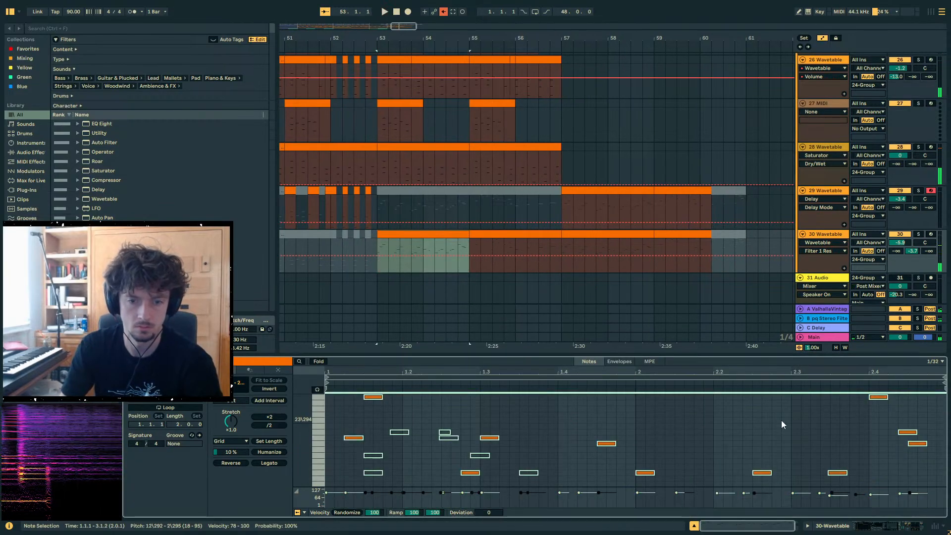
pyautogui.moveTo(428, 352); pyautogui.dragTo(467, 184)
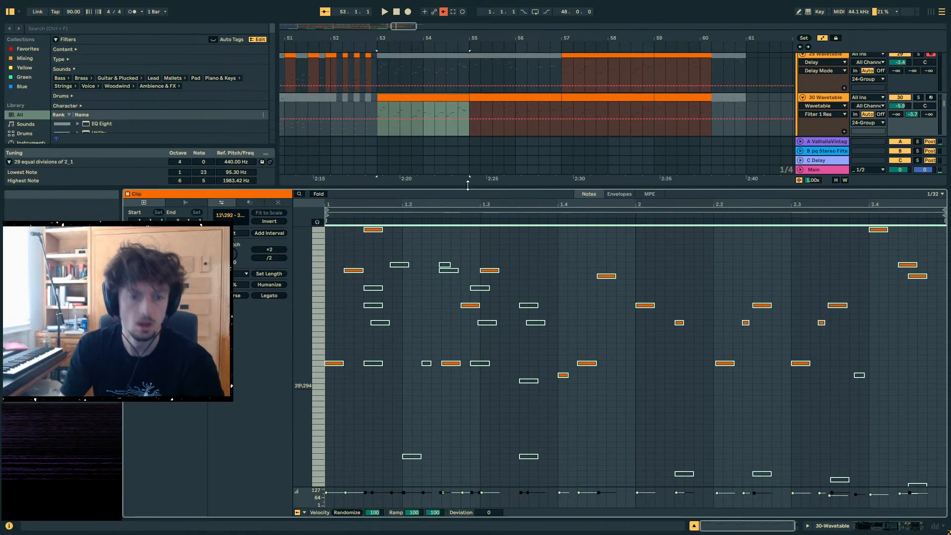
pyautogui.press('space')
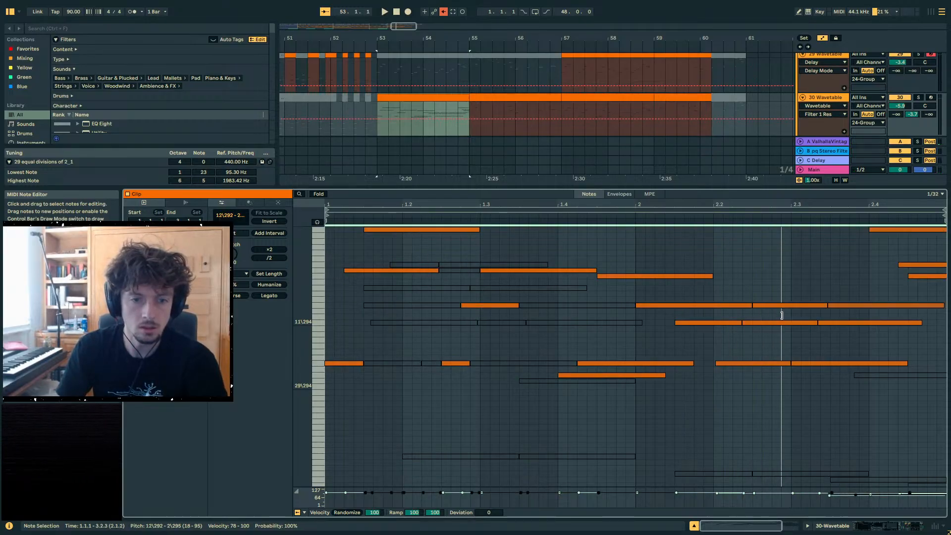
pyautogui.click(269, 295)
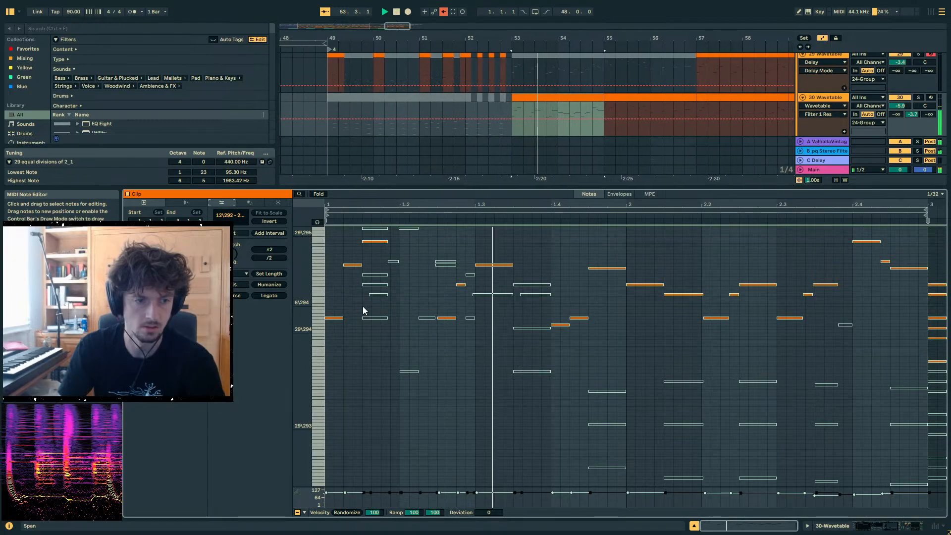
# - Set Env 3 of track 30's Wavetable to a 94.1 ms decay with 43% sustain
pyautogui.click(862, 529)
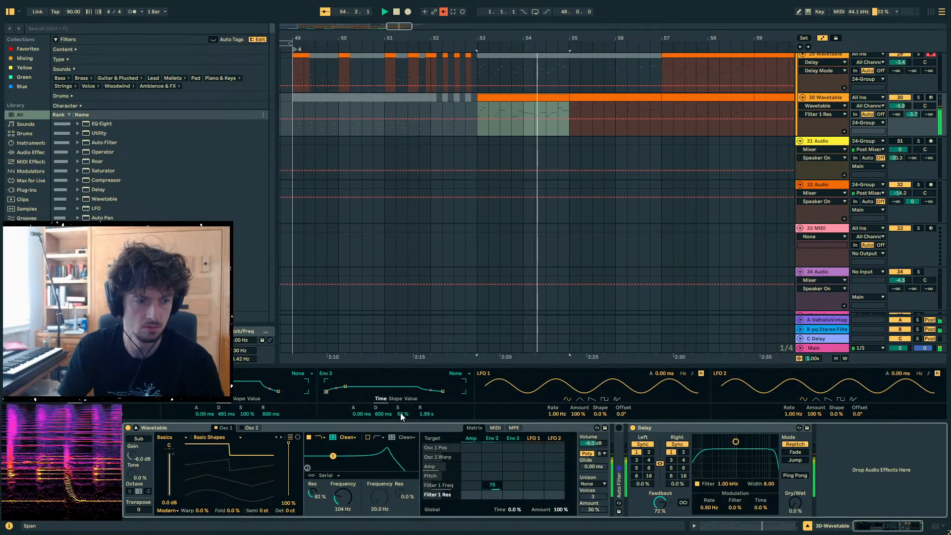
pyautogui.moveTo(343, 386); pyautogui.dragTo(338, 387)
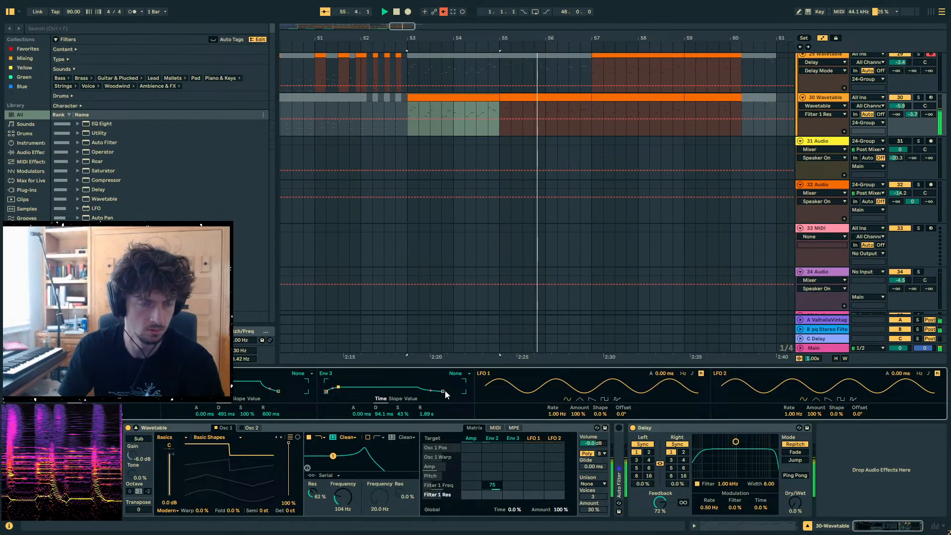
# - Hide the automation lanes, audition track 29 Wavetable soloed from bar 57, and view the shape options of its Auto Filter LFO
pyautogui.click(498, 96)
pyautogui.press('a')
pyautogui.click(511, 107)
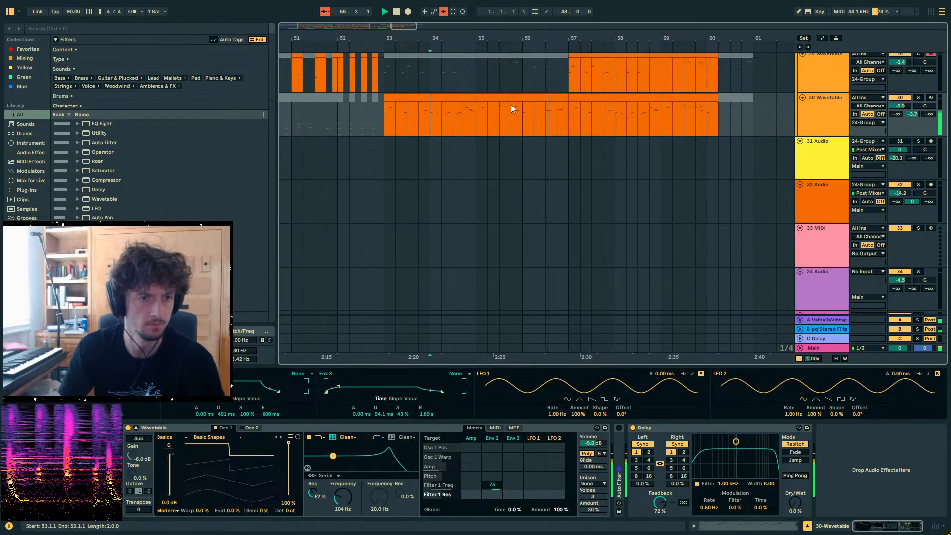
pyautogui.press('space')
pyautogui.scroll(1, 589, 142)
pyautogui.click(623, 104)
pyautogui.press('space')
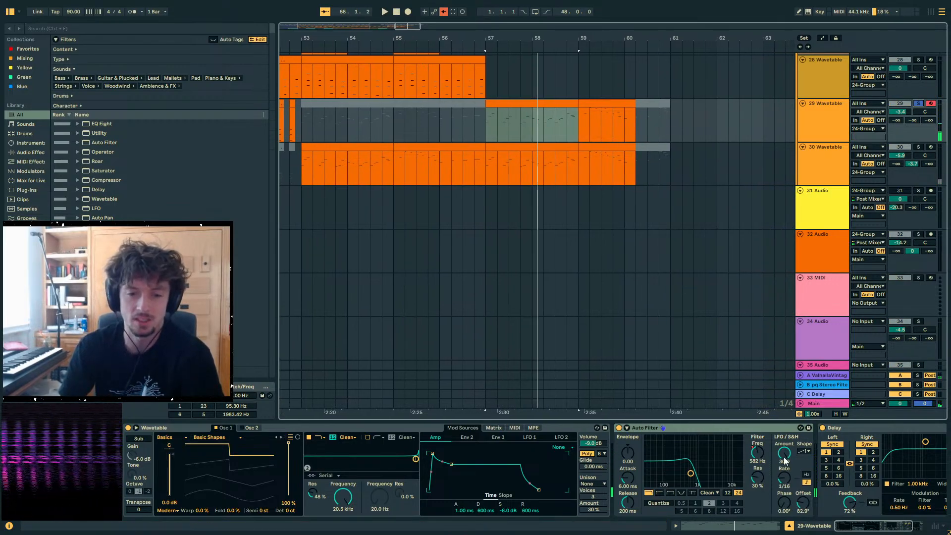
pyautogui.click(805, 451)
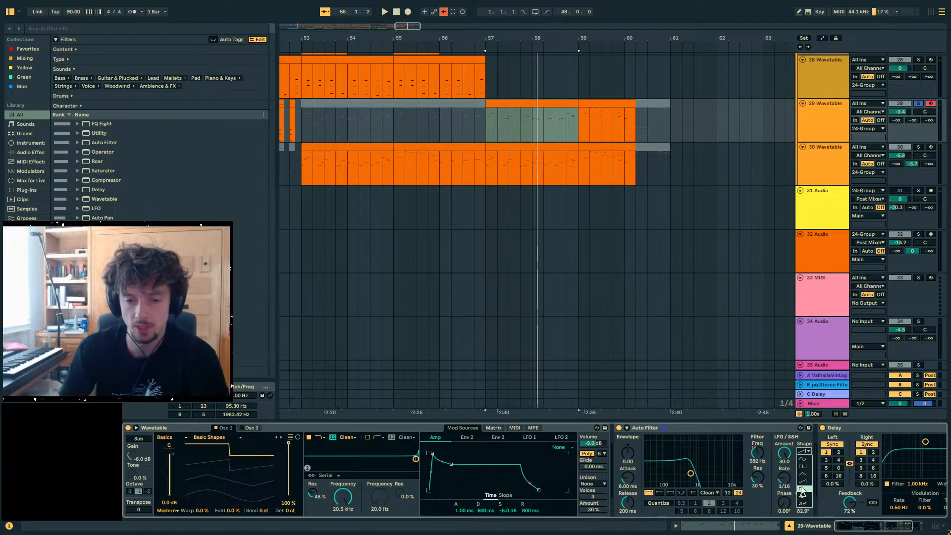
# - Search the browser for "lfo", add the LFO modulator after the Delay on track 29, and fold the Delay
pyautogui.click(69, 29)
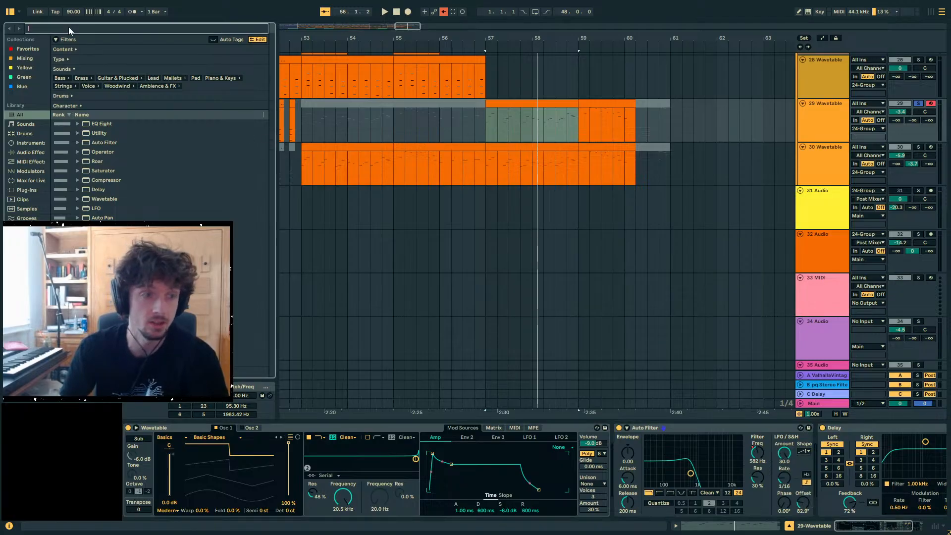
pyautogui.write('lfo')
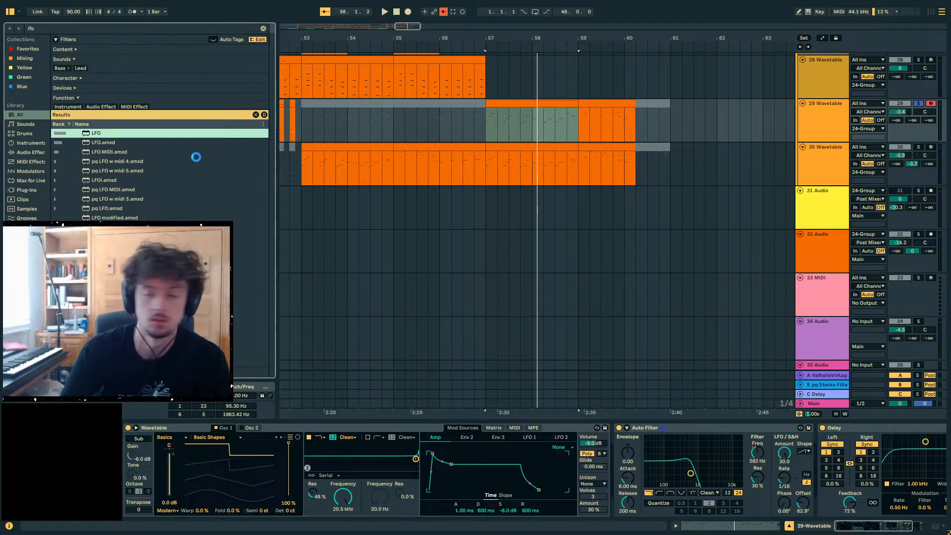
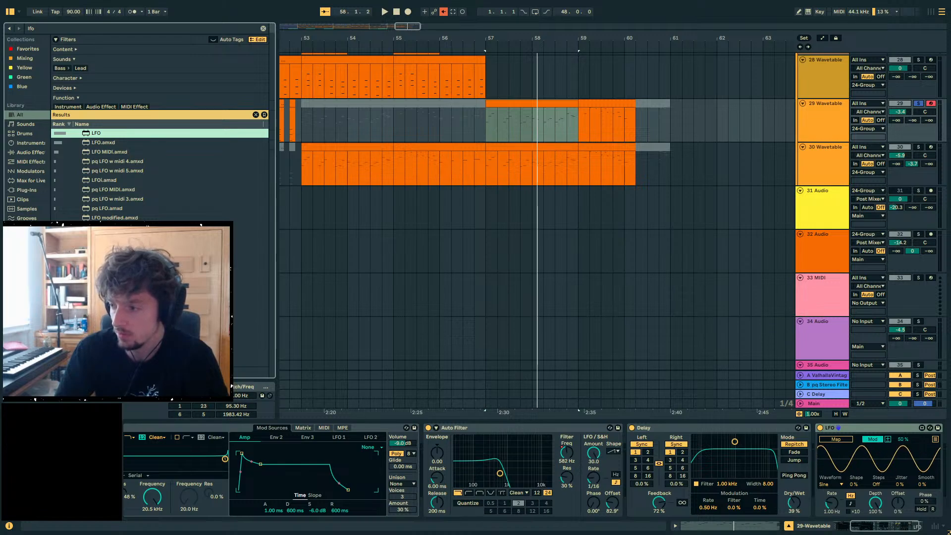
pyautogui.doubleClick(660, 428)
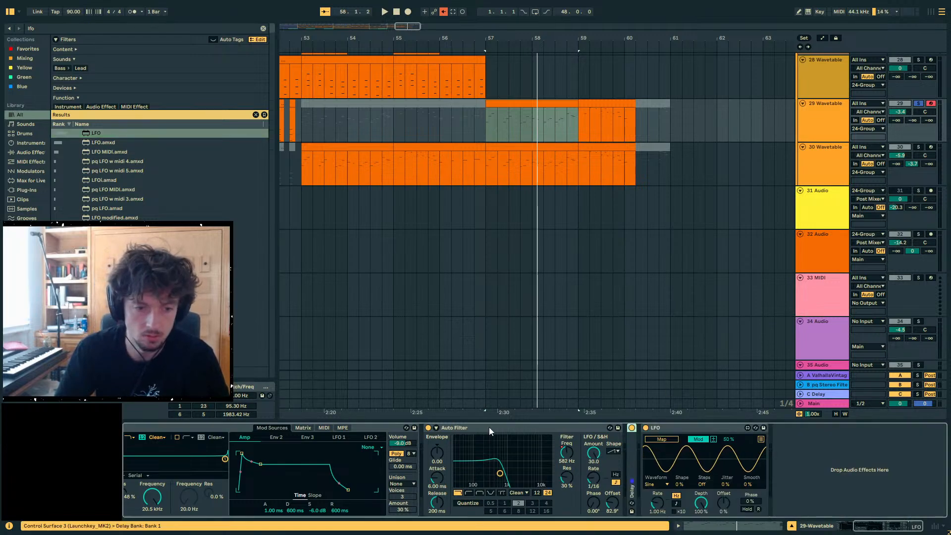
# - Set the LFO to the Up waveform at 1/16, map it to the Auto Filter's frequency and raise its depth during playback
pyautogui.click(659, 485)
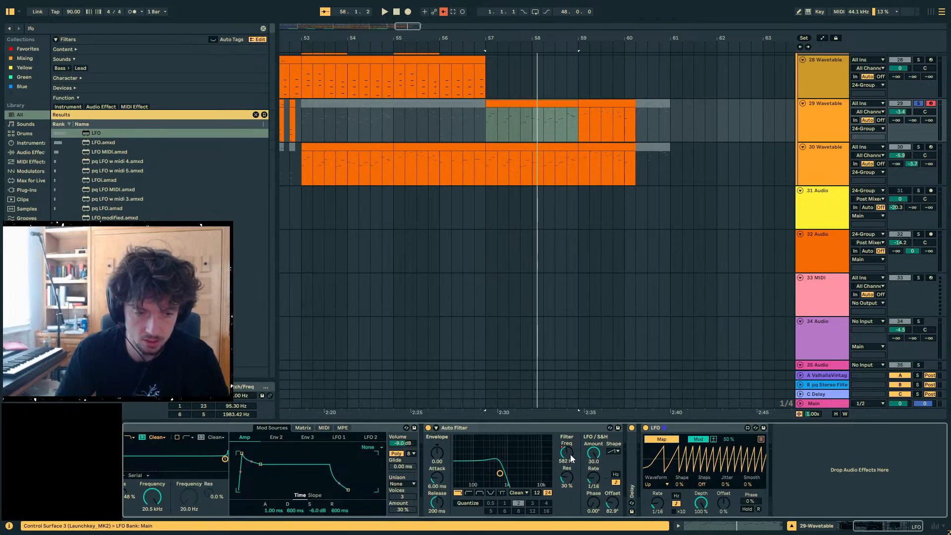
pyautogui.click(566, 454)
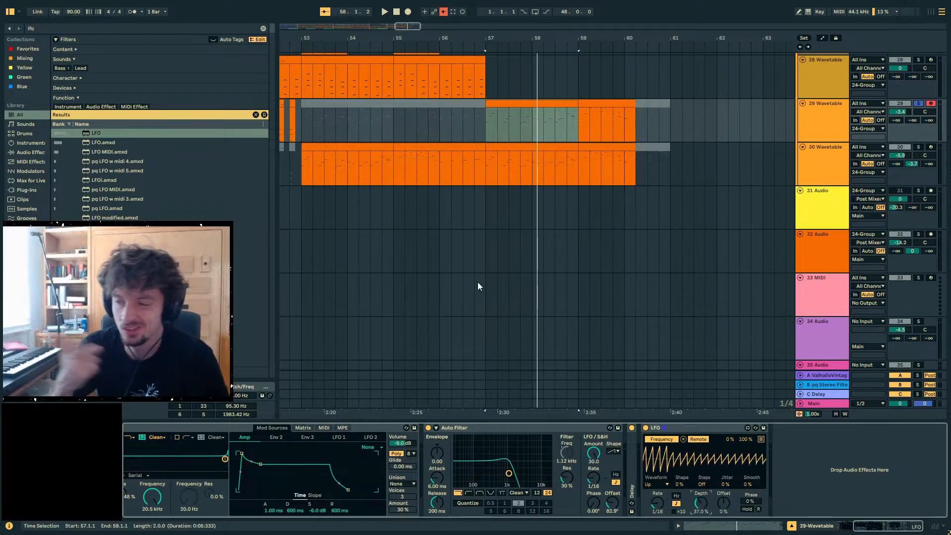
pyautogui.press('space')
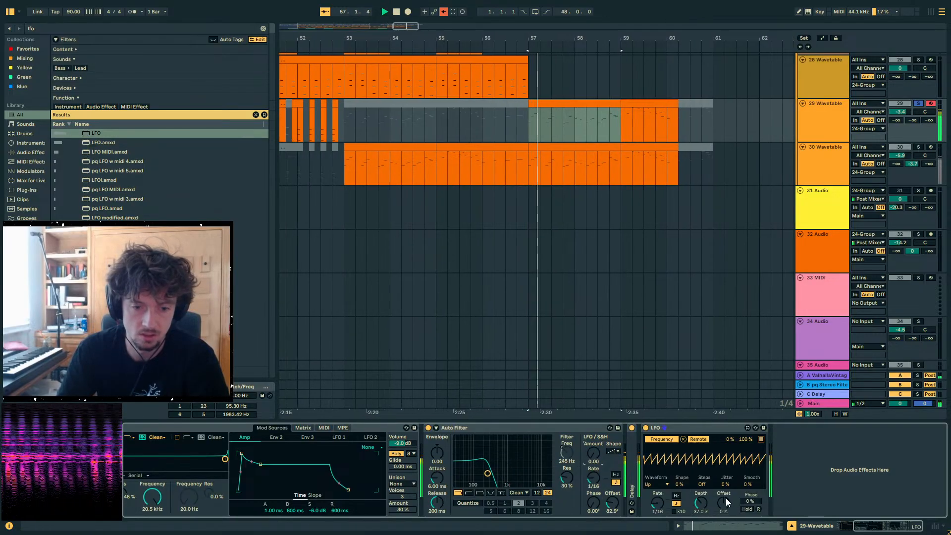
pyautogui.moveTo(699, 507); pyautogui.dragTo(700, 490)
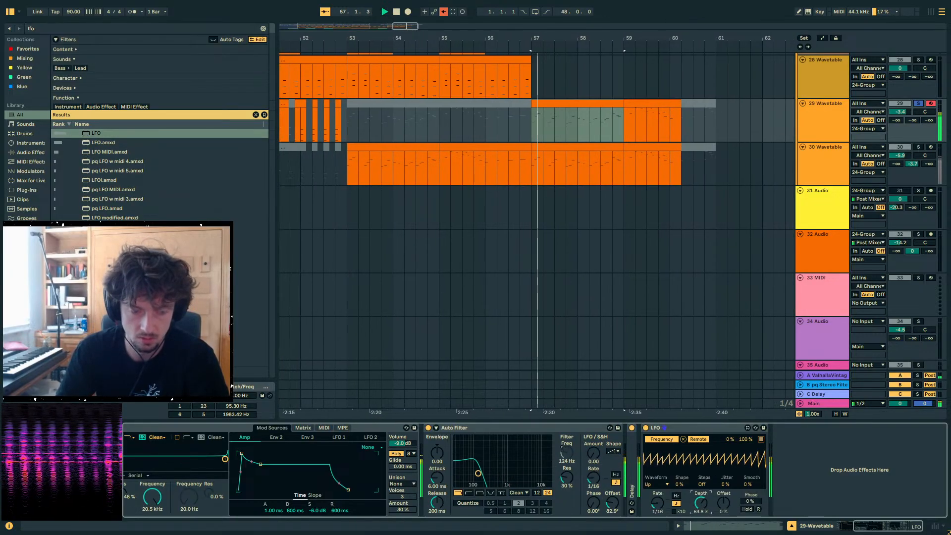
# - Set the Auto Filter resonance to 43% and the LFO to 77.2% depth and 11% smoothing, and unsolo track 29
pyautogui.moveTo(566, 479); pyautogui.dragTo(566, 468)
pyautogui.moveTo(748, 485); pyautogui.dragTo(747, 473)
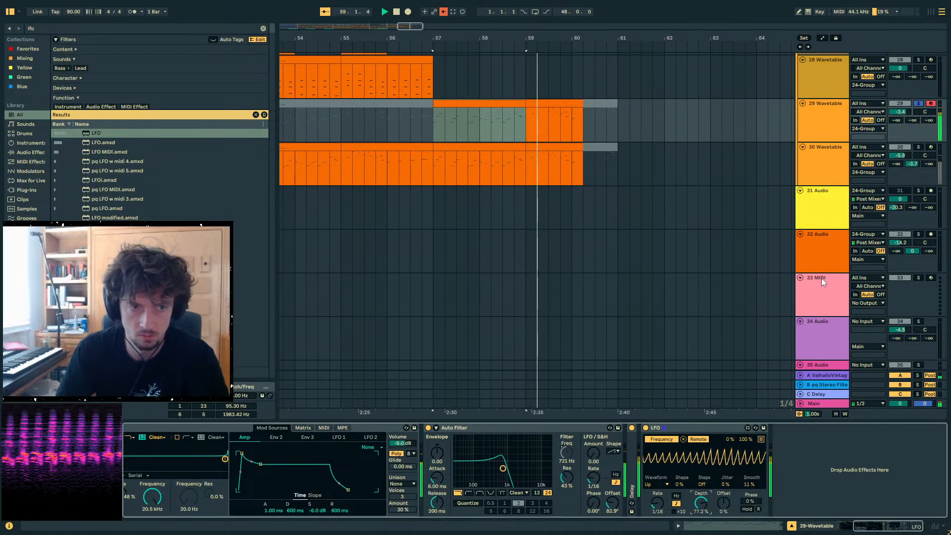
pyautogui.click(919, 104)
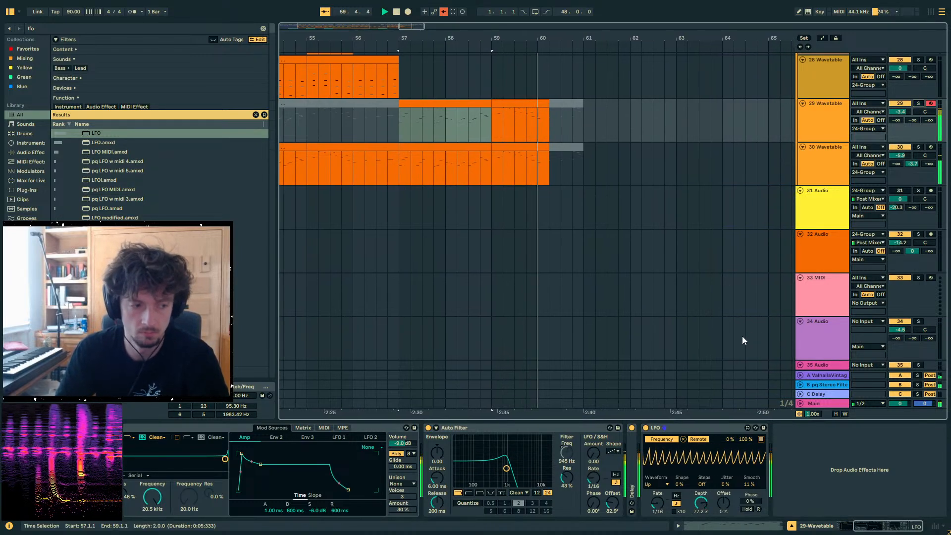
pyautogui.moveTo(733, 38); pyautogui.dragTo(733, 20)
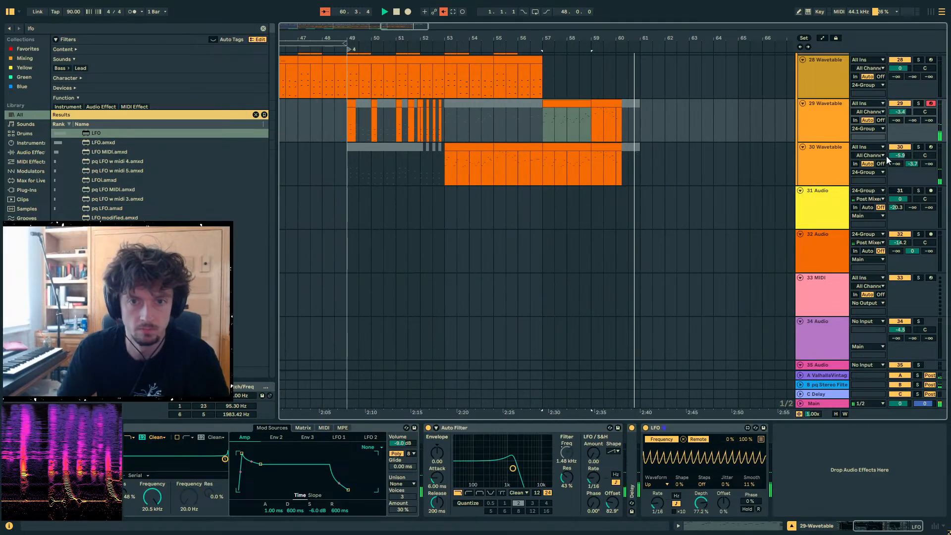
# - Copy the track 29 Wavetable phrase from bar 57 to bar 53 and play it from there
pyautogui.click(553, 106)
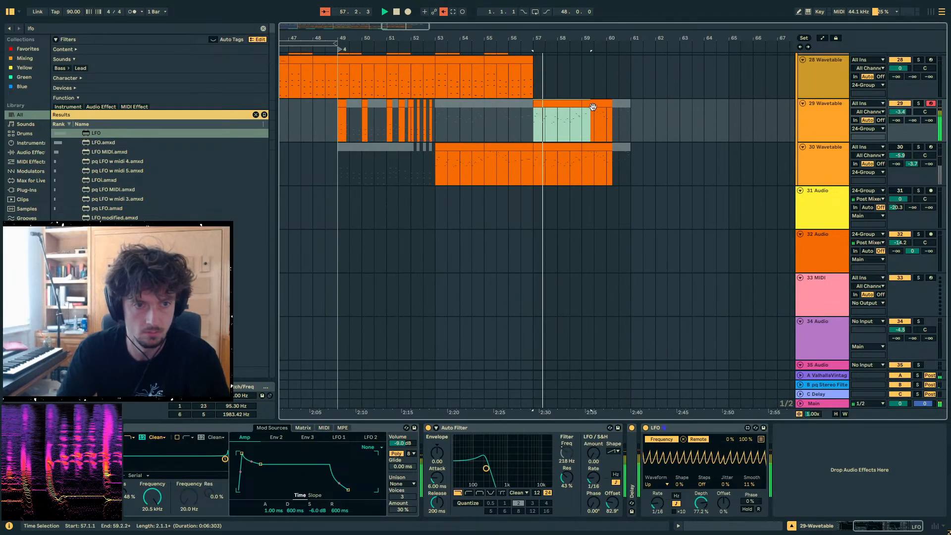
pyautogui.press('space')
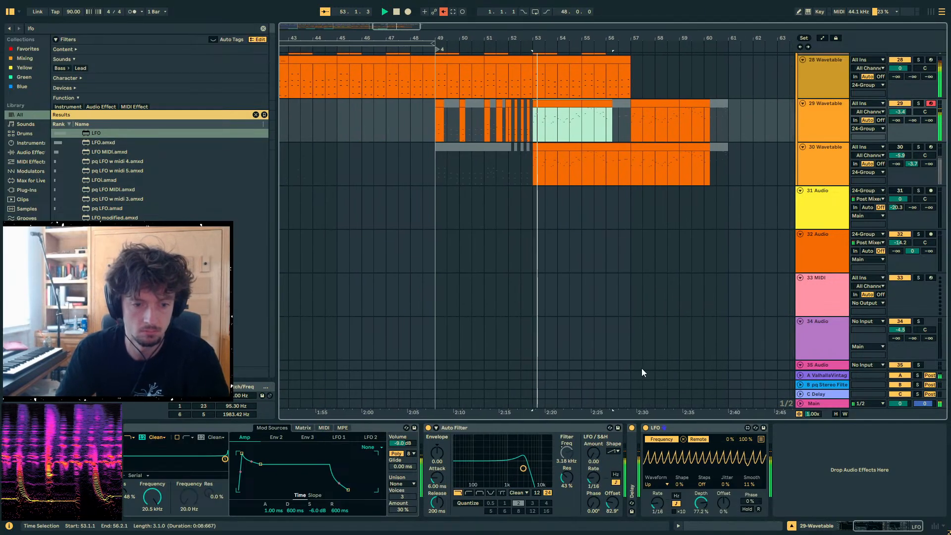
# - Shorten the track 29 Wavetable's amp release to 212 ms and turn off its Delay
pyautogui.moveTo(340, 510)
pyautogui.mouseDown()
pyautogui.moveTo(339, 524)
pyautogui.moveTo(340, 513)
pyautogui.mouseUp()
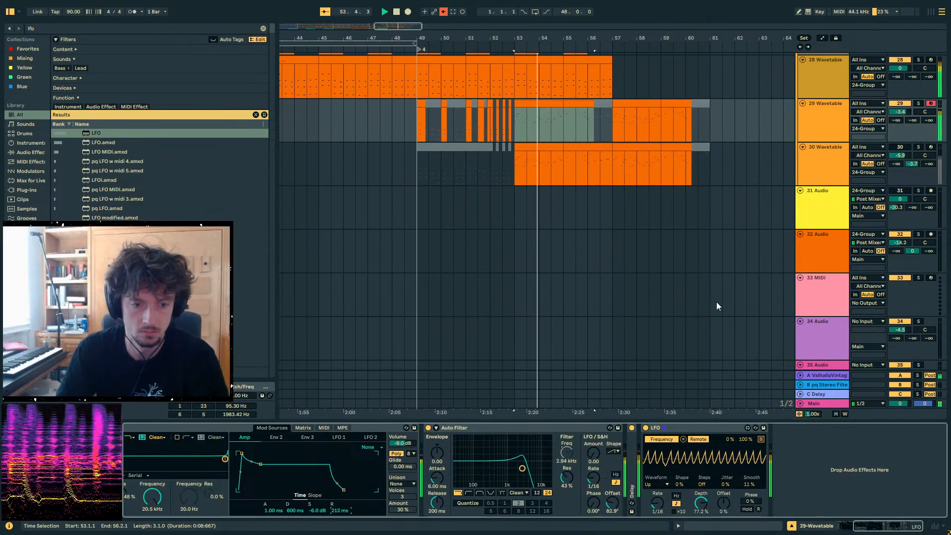
pyautogui.click(631, 428)
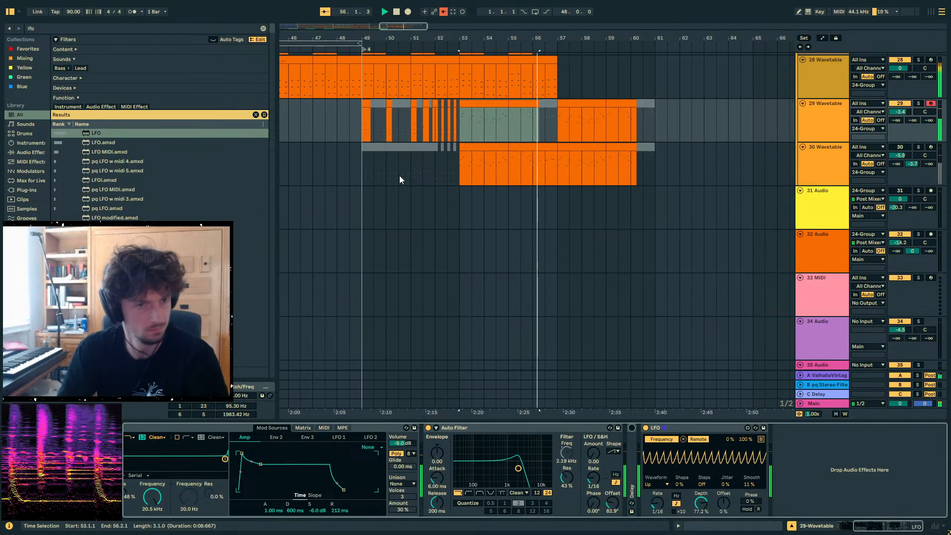
# - Fill the remaining gap before bar 57 on track 29, and set its Auto Filter to 60% resonance and 30.0 LFO amount
pyautogui.click(529, 104)
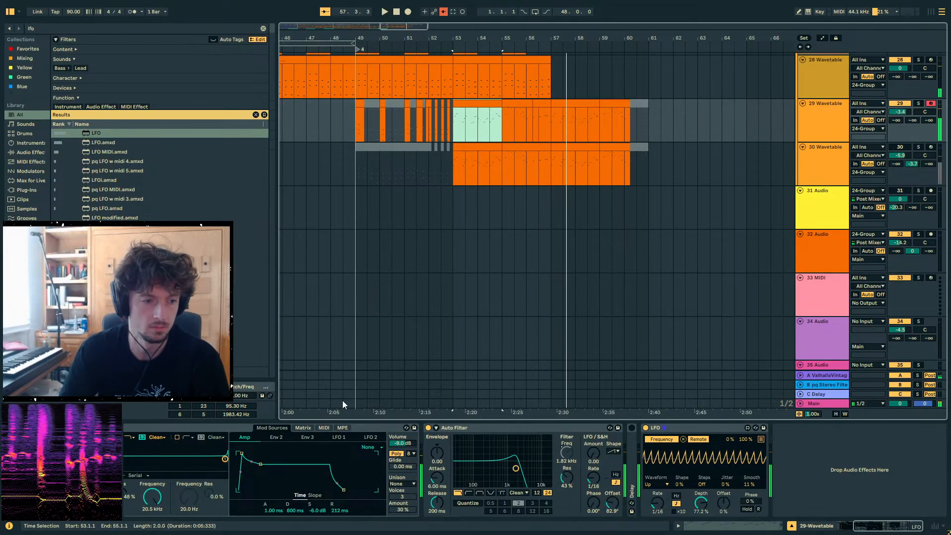
pyautogui.click(205, 431)
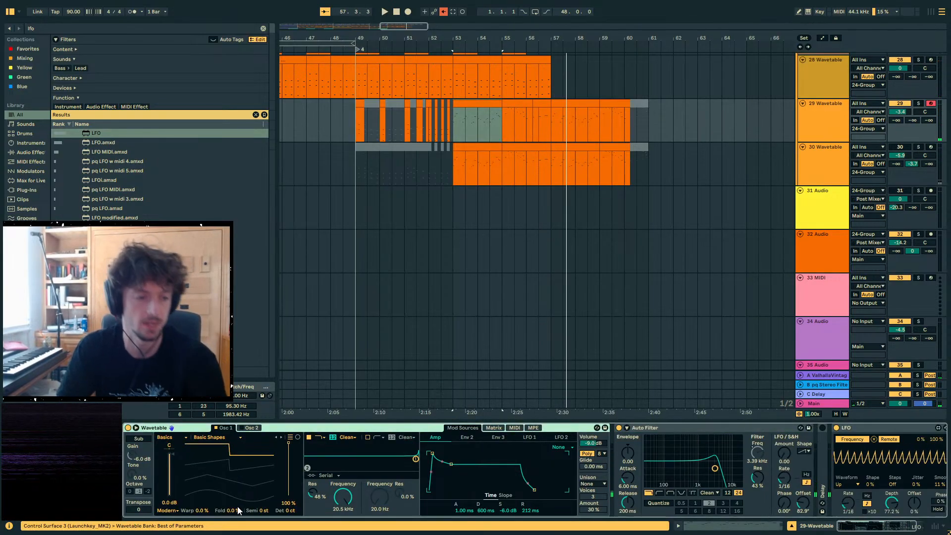
pyautogui.press('space')
pyautogui.moveTo(232, 510); pyautogui.dragTo(232, 487)
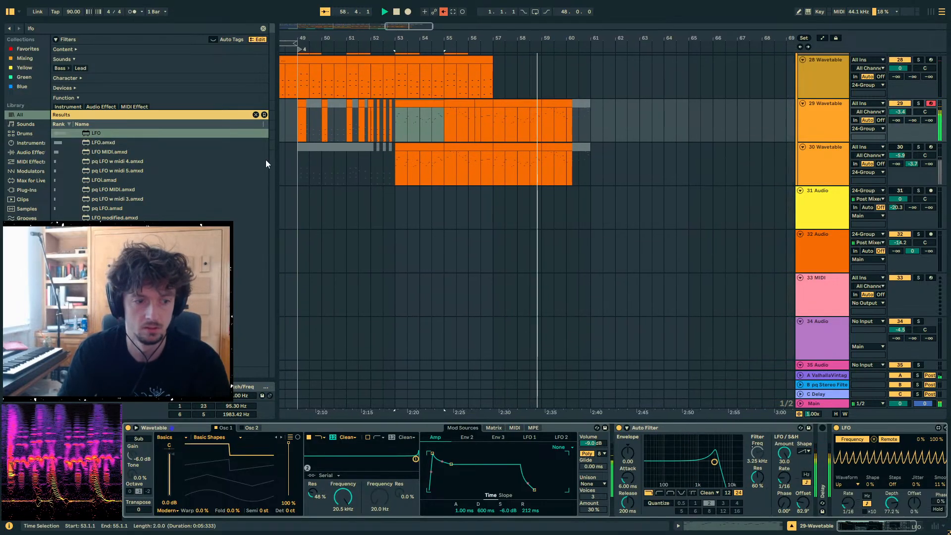
# - Search the browser for "nonka" and add nonkalonk TransientSmoother.adg at the end of track 29's device chain
pyautogui.click(64, 28)
pyautogui.write('nonka')
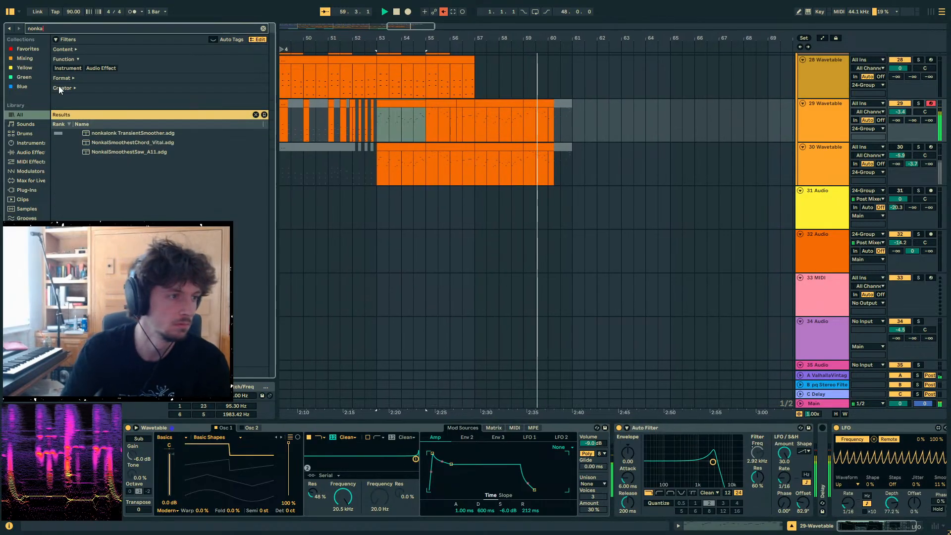
pyautogui.click(102, 135)
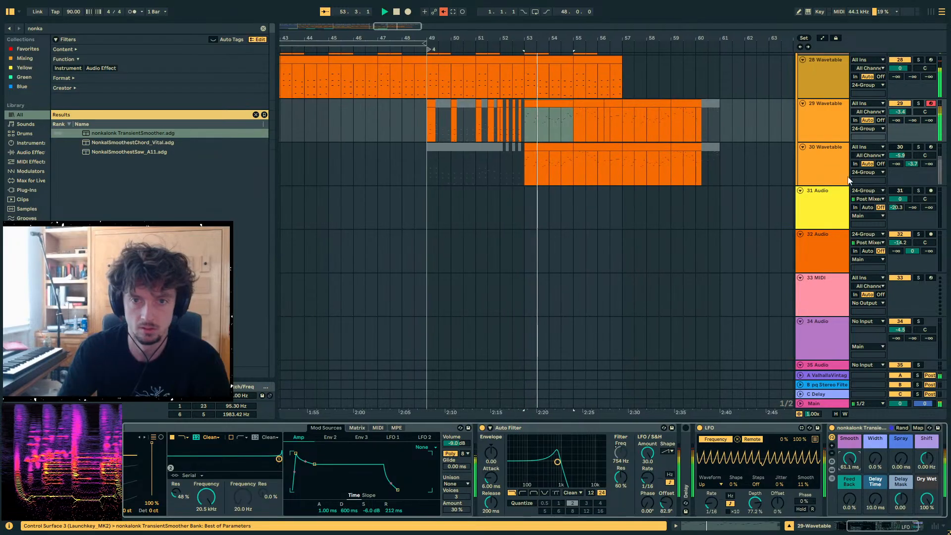
# - Solo track 29, set the TransientSmoother's Smooth macro to -75.0 ms, and reset the Auto Filter's LFO amount
pyautogui.click(918, 104)
pyautogui.moveTo(849, 459); pyautogui.dragTo(849, 510)
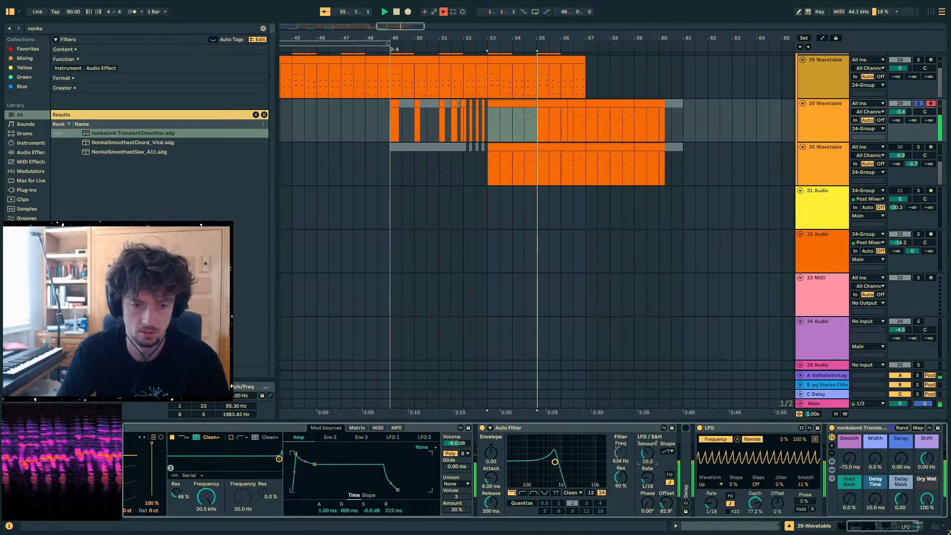
pyautogui.click(647, 452)
pyautogui.press('Delete')
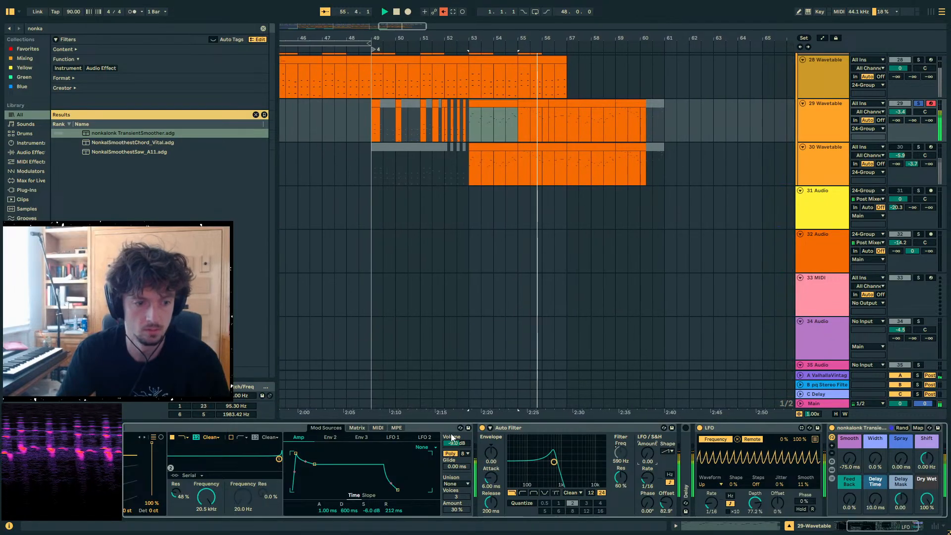
# - Set track 29's Send A to -17.2 dB, then unsolo it and play it in context around bar 56
pyautogui.moveTo(898, 121); pyautogui.dragTo(899, 133)
pyautogui.click(917, 104)
pyautogui.press('space')
pyautogui.press('space')
pyautogui.click(603, 122)
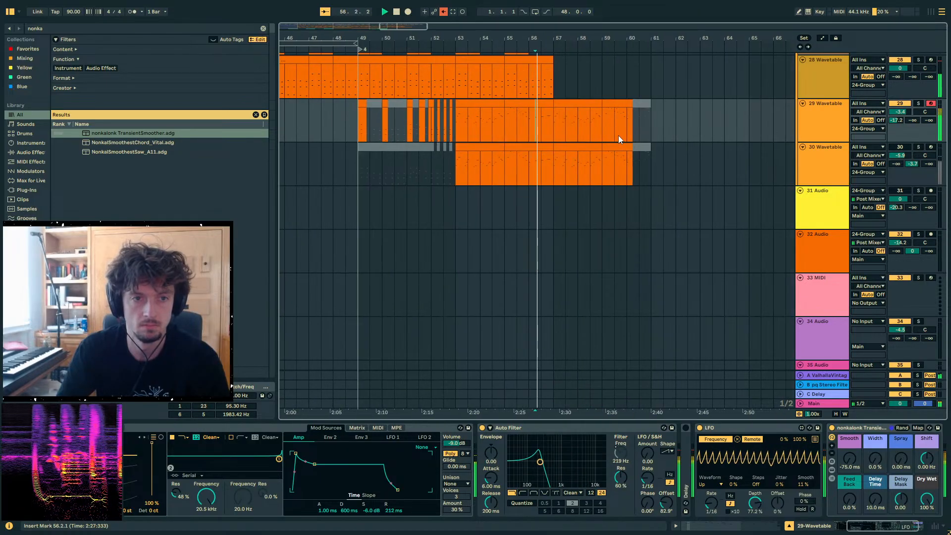
# - Play from bar 52 and look over the tracks from percussion through the 24 Group down to the Wavetable parts
pyautogui.scroll(8, 580, 144)
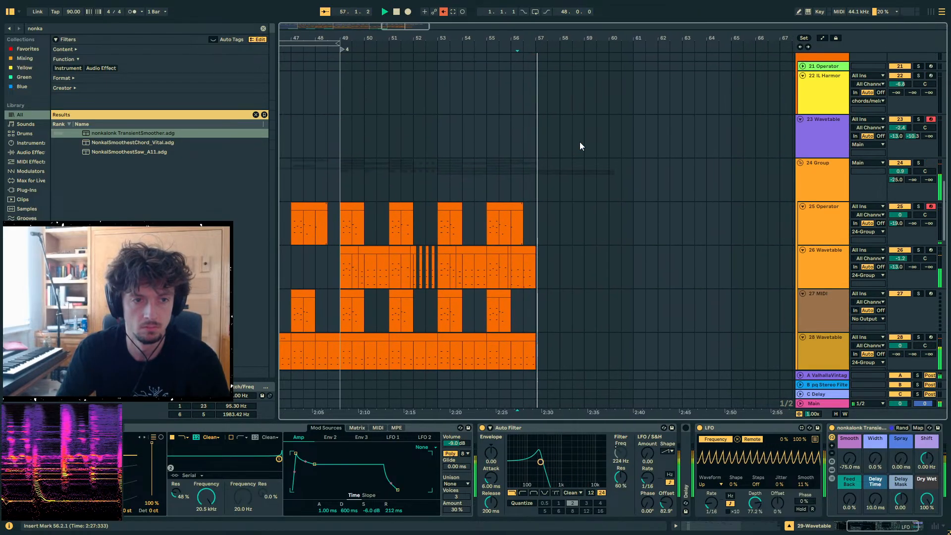
pyautogui.click(421, 171)
pyautogui.press('space')
pyautogui.press('space')
pyautogui.scroll(15, 512, 176)
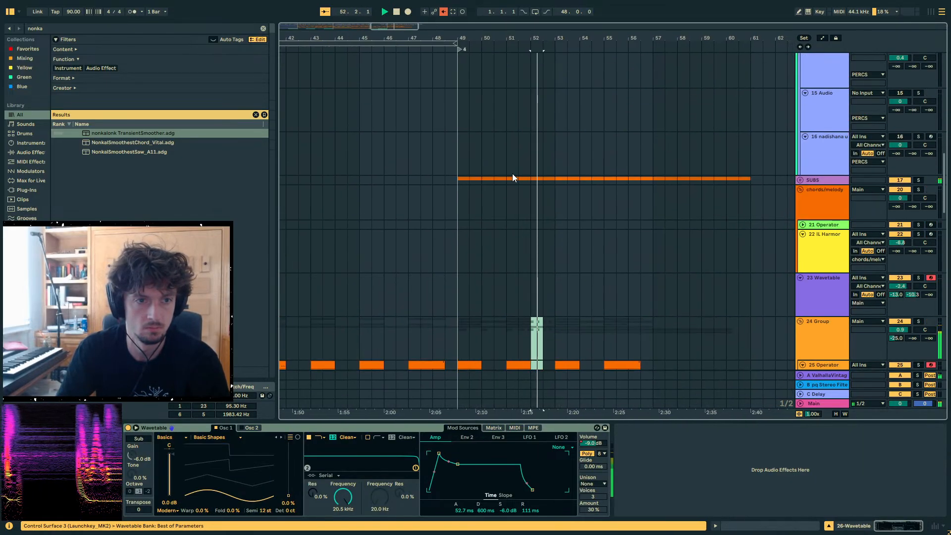
pyautogui.scroll(-17, 515, 176)
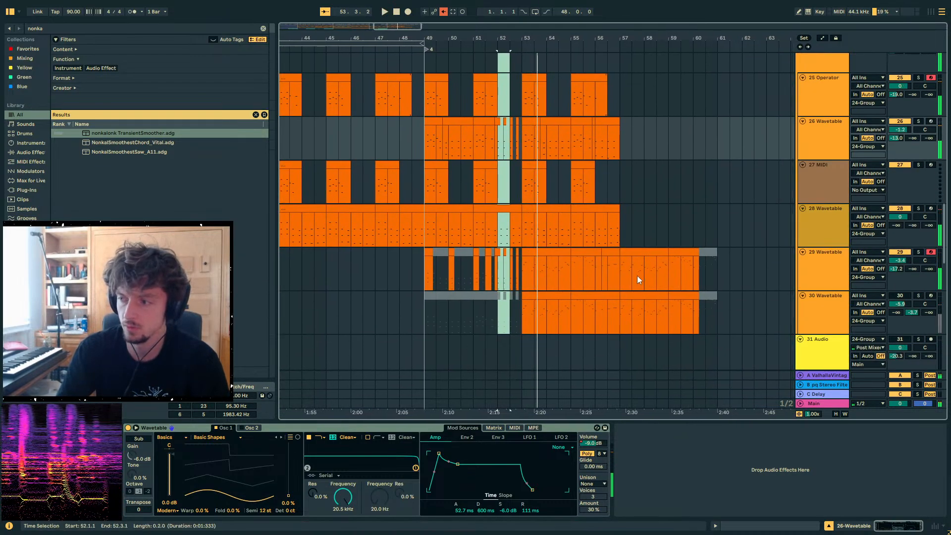
pyautogui.scroll(4, 842, 256)
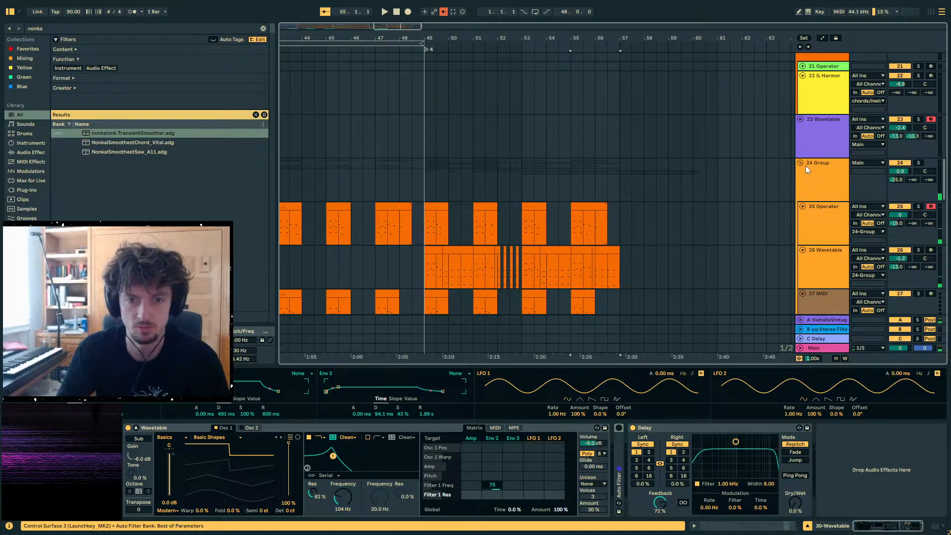
# - Fold all tracks for an overview of the arrangement and play from bar 48
pyautogui.click(801, 164)
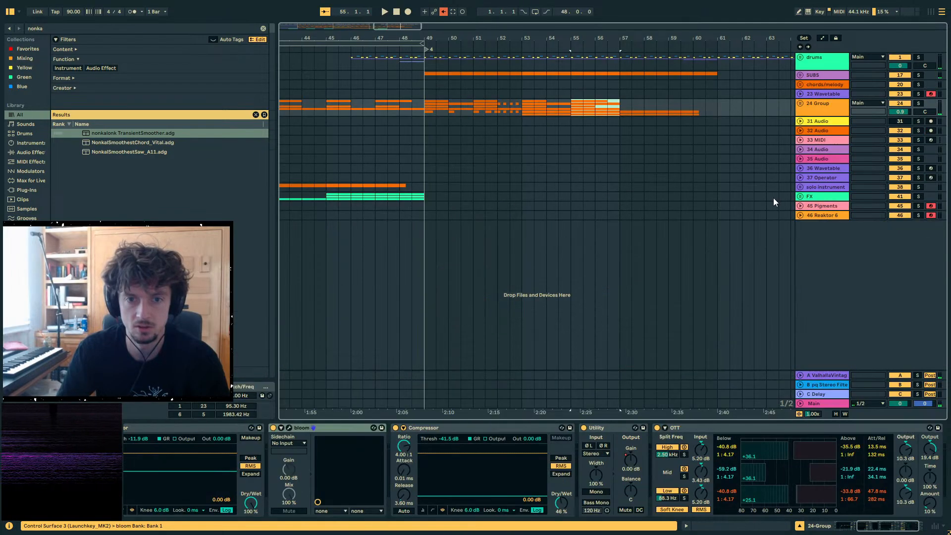
pyautogui.click(800, 57)
pyautogui.click(800, 56)
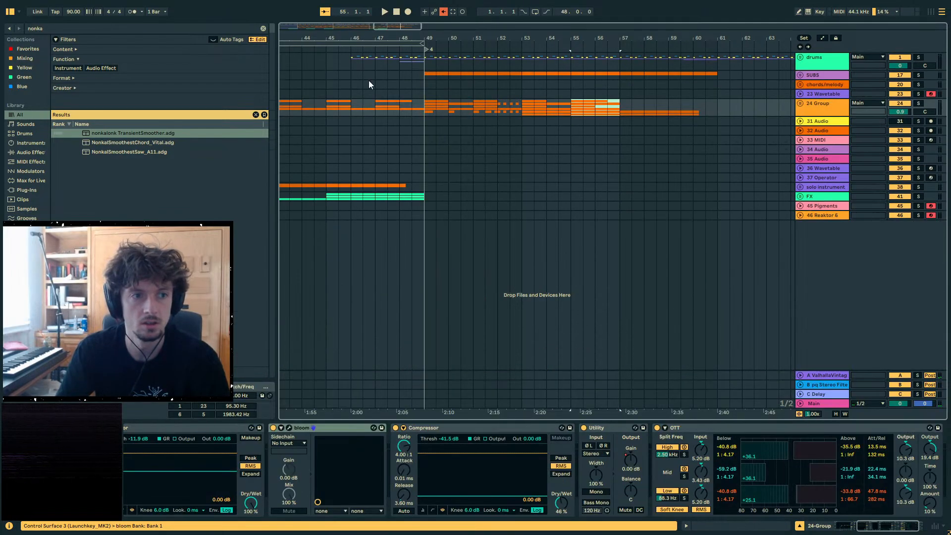
pyautogui.click(399, 73)
pyautogui.press('space')
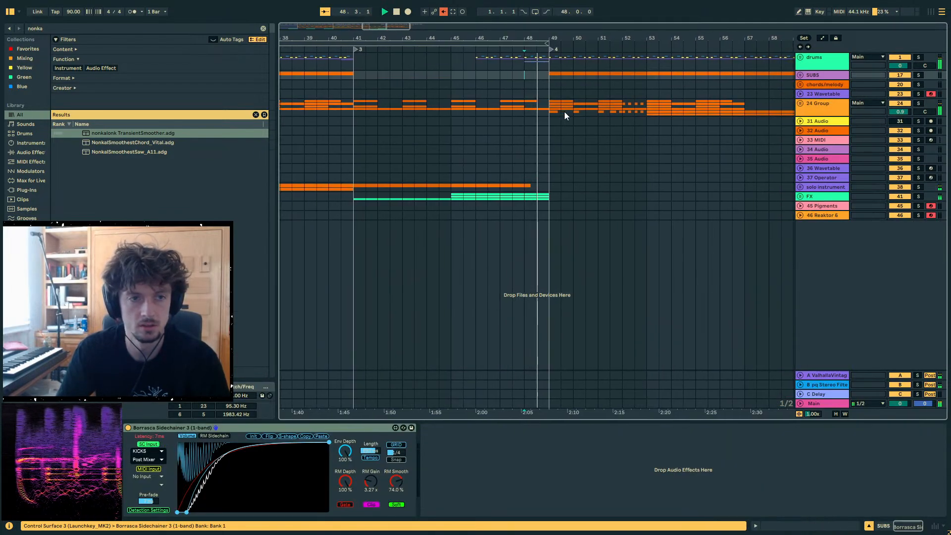
# - Unfold the drums group to examine the percussion clips leading into bar 49, and return to the Wavetable tracks
pyautogui.click(800, 57)
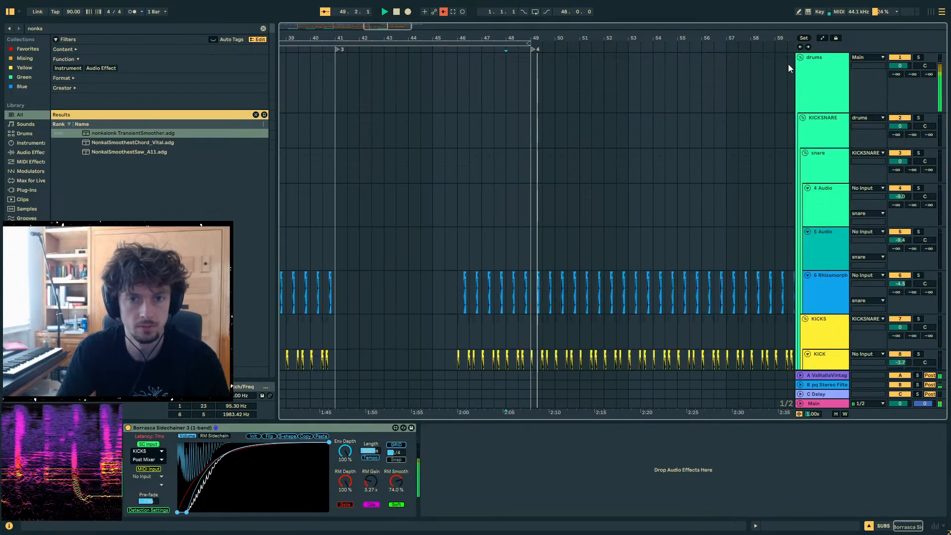
pyautogui.scroll(-5, 530, 160)
pyautogui.scroll(-3, 530, 162)
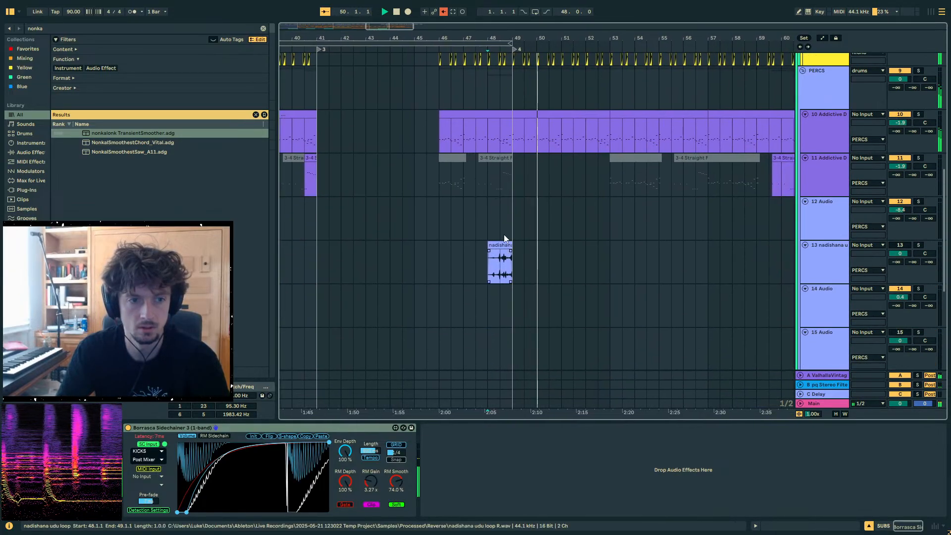
pyautogui.click(497, 177)
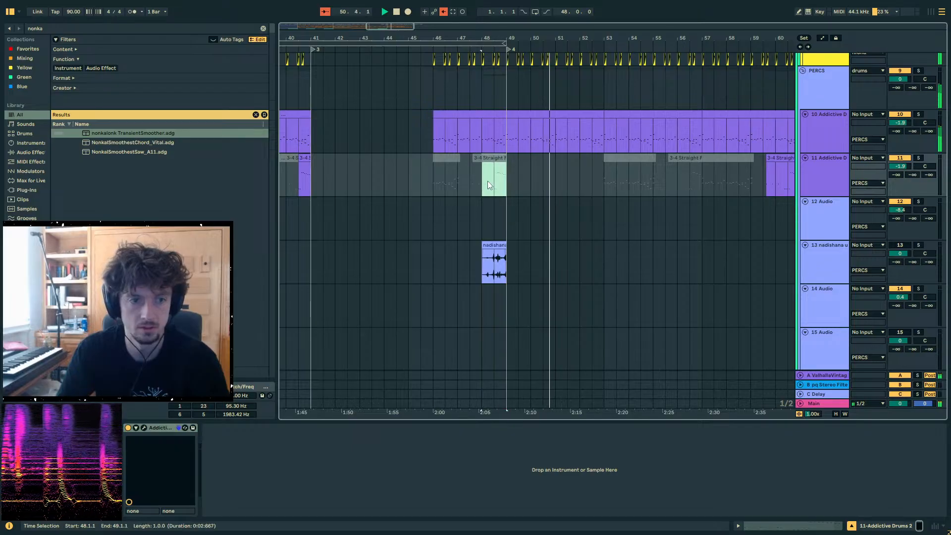
pyautogui.scroll(-5, 615, 221)
pyautogui.click(801, 232)
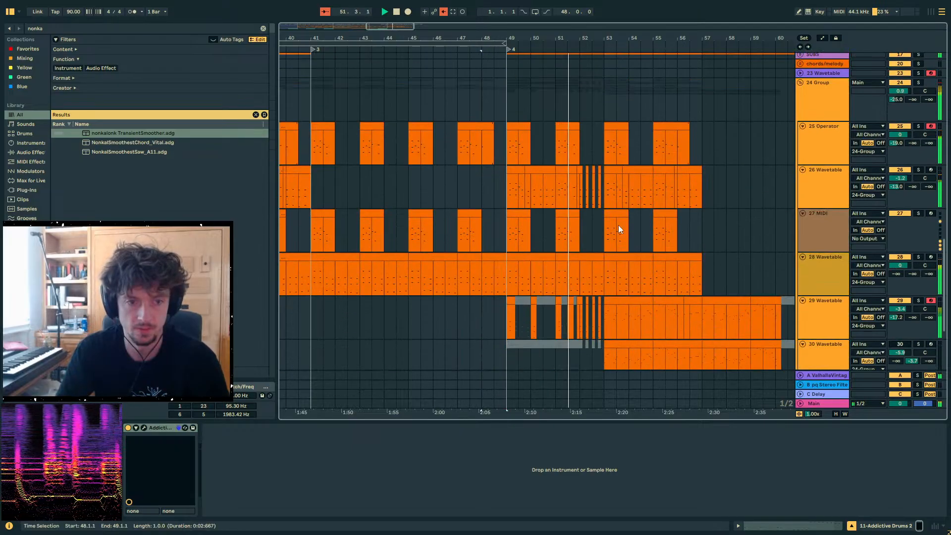
pyautogui.scroll(-3, 618, 225)
# - Play track 29 from bar 49, set its Auto Filter's LFO amount to 28.6, and delete the LFO device
pyautogui.click(863, 188)
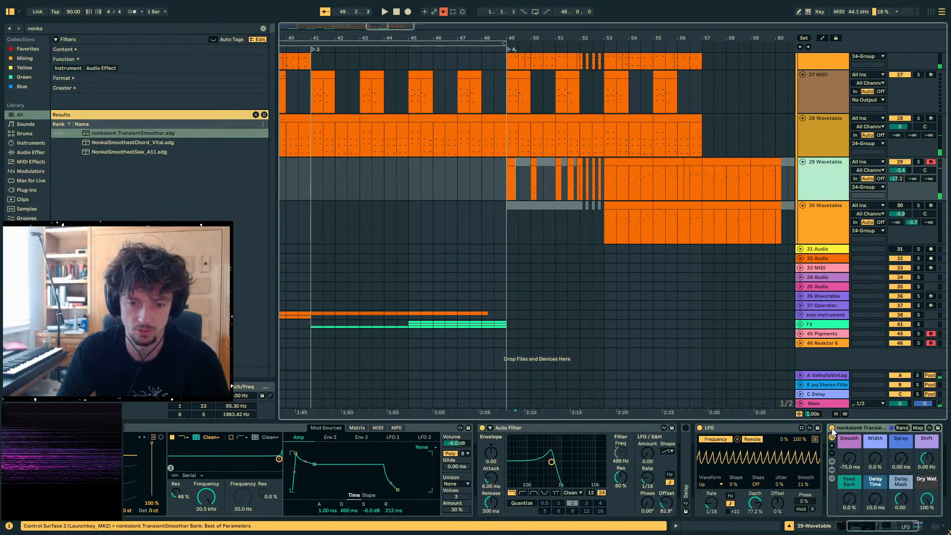
pyautogui.press('space')
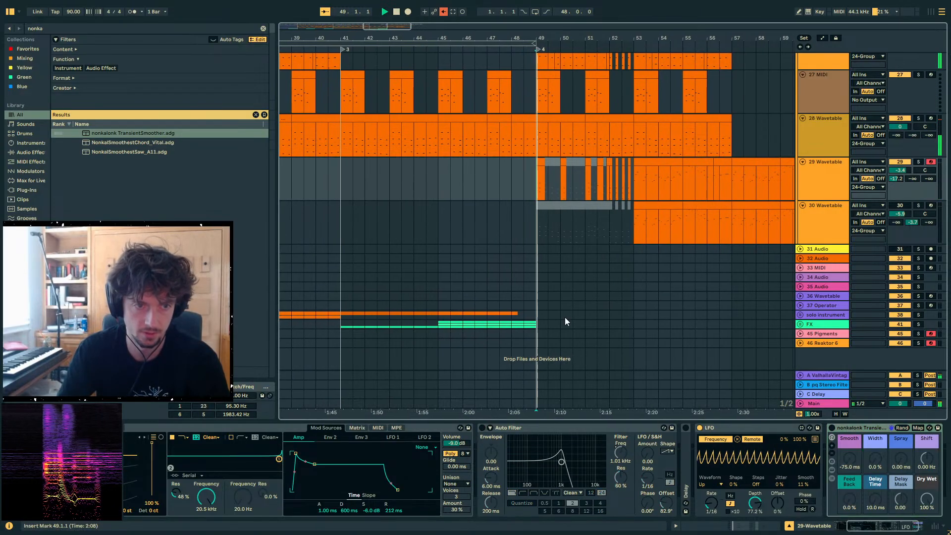
pyautogui.click(482, 427)
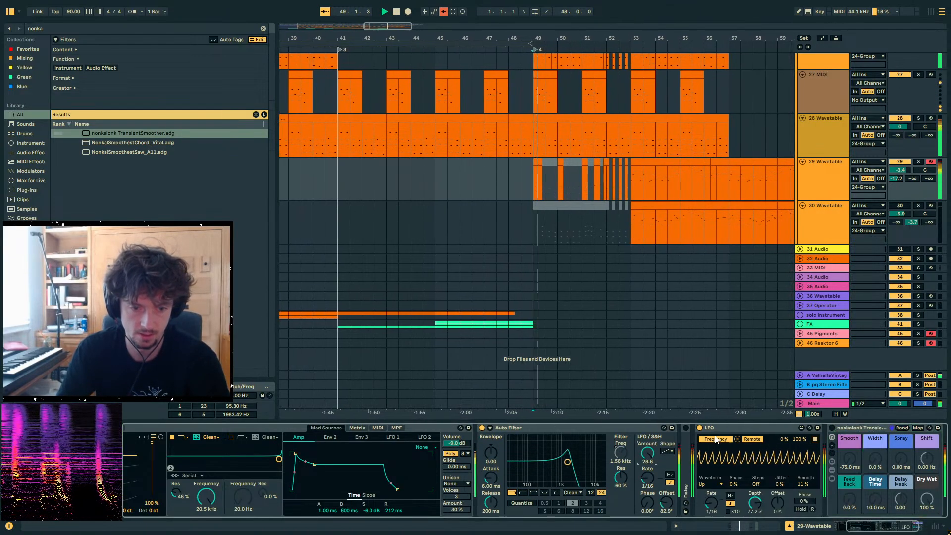
pyautogui.click(699, 428)
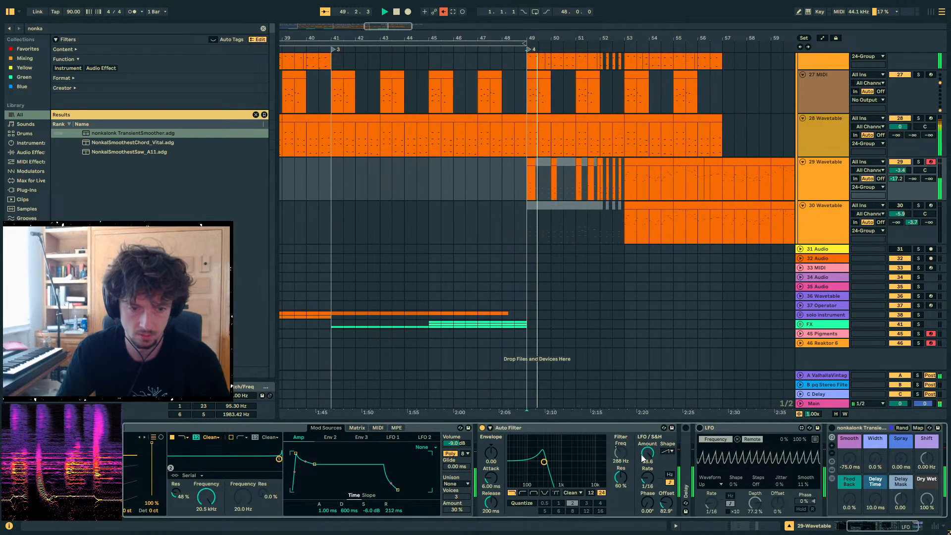
pyautogui.click(705, 430)
pyautogui.press('Delete')
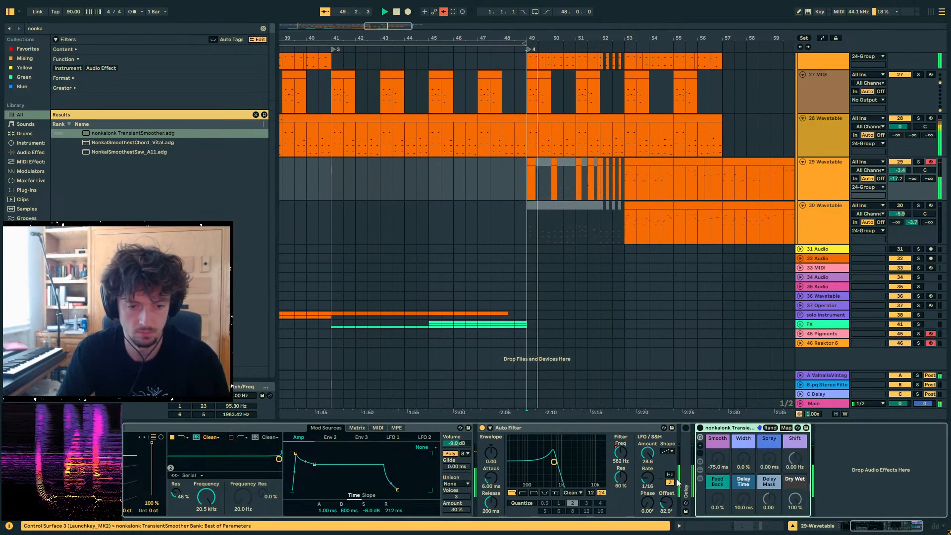
# - Turn on and unfold track 29's Delay, and offset its delay times by -2.6% left and 1.6% right
pyautogui.click(685, 428)
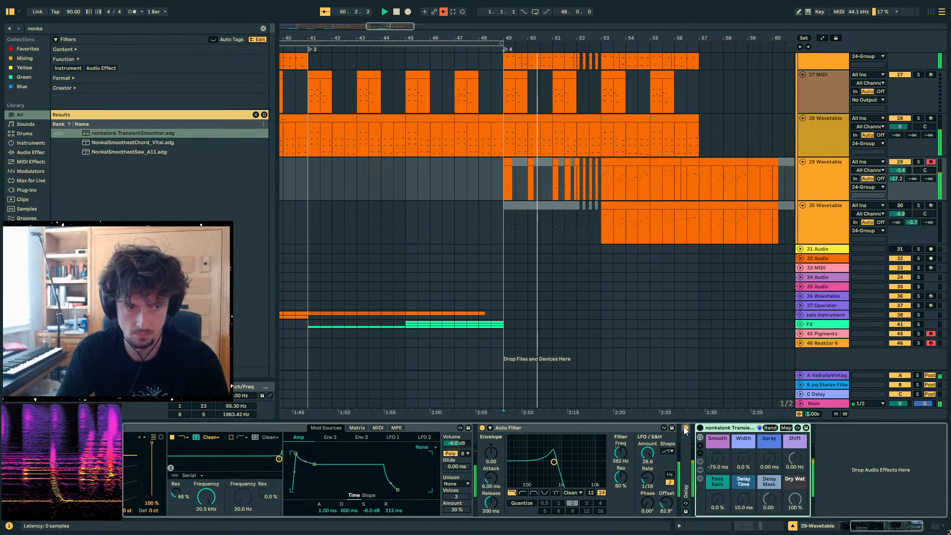
pyautogui.doubleClick(686, 454)
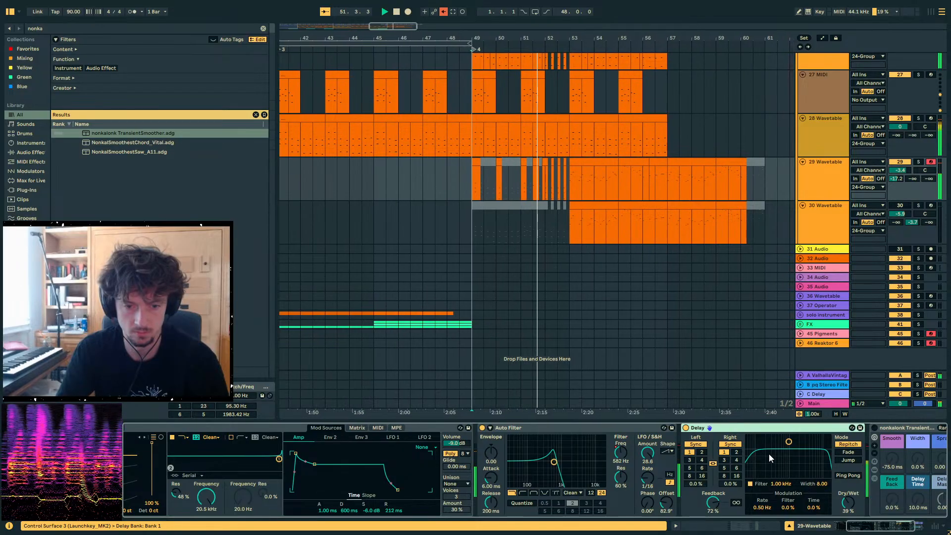
pyautogui.click(730, 484)
pyautogui.moveTo(730, 484); pyautogui.dragTo(693, 494)
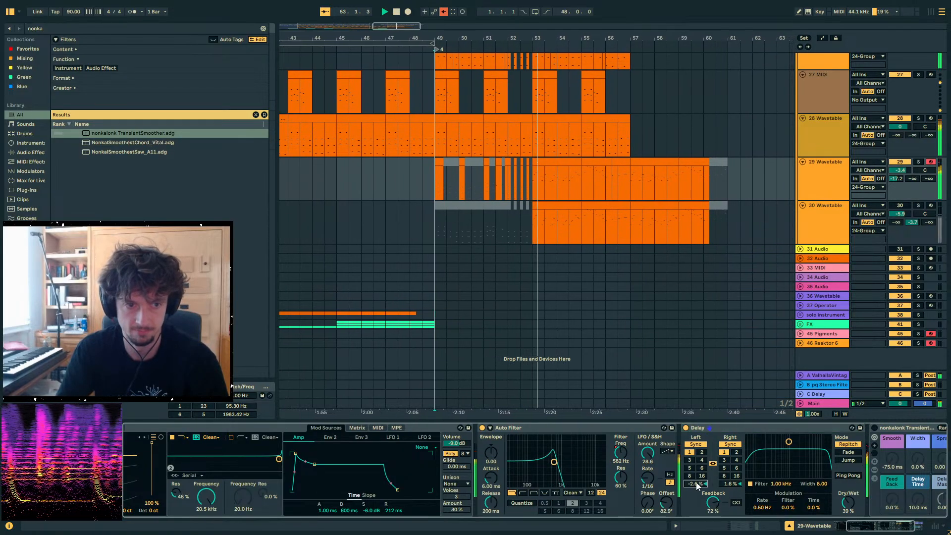
# - Replace track 29's clips in bars 53 to 57 with a duplicate of the broken-up pattern from bars 49 to 53
pyautogui.click(550, 162)
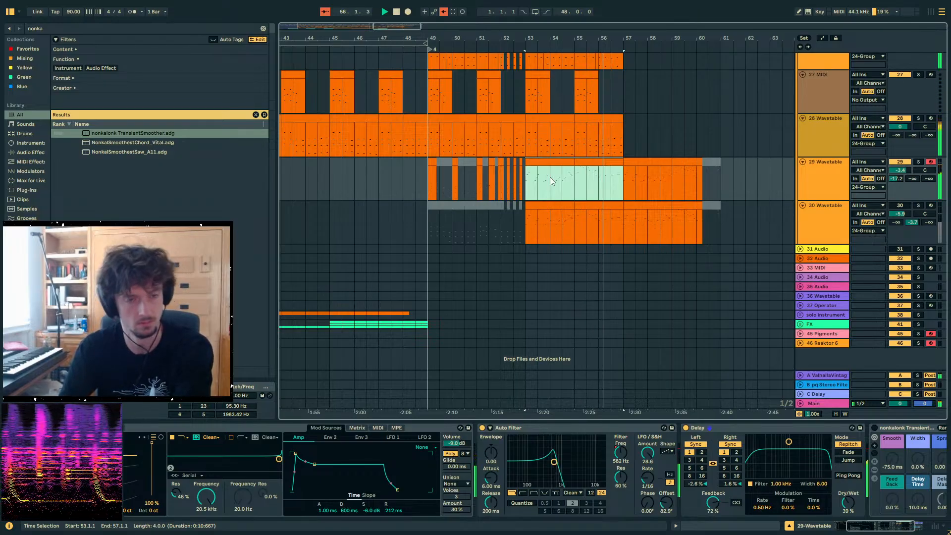
pyautogui.press('Delete')
pyautogui.moveTo(518, 187); pyautogui.dragTo(424, 182)
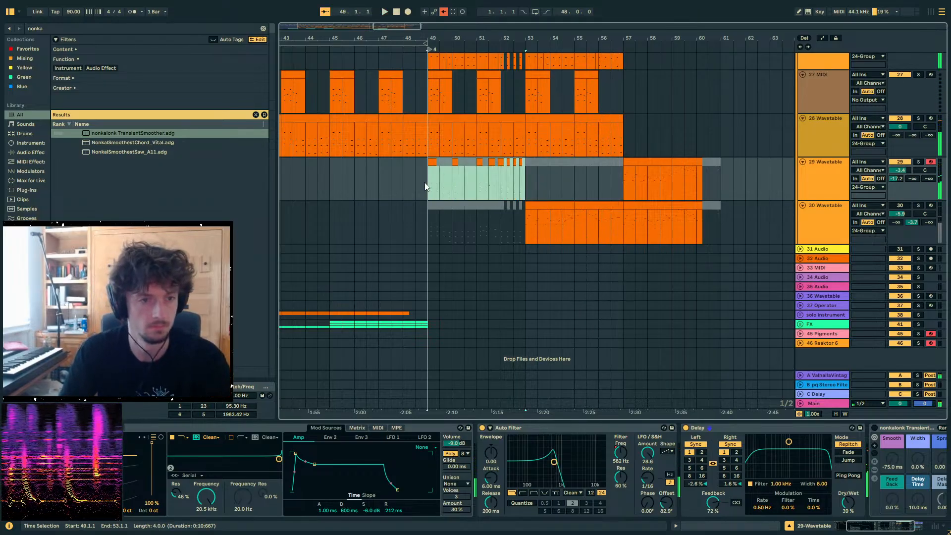
pyautogui.hotkey('ctrl', 'd')
pyautogui.press('space')
# - Solo track 30 and shape its Wavetable's Env 2 with a 181 ms decay and 7.00 s release
pyautogui.click(825, 208)
pyautogui.press('space')
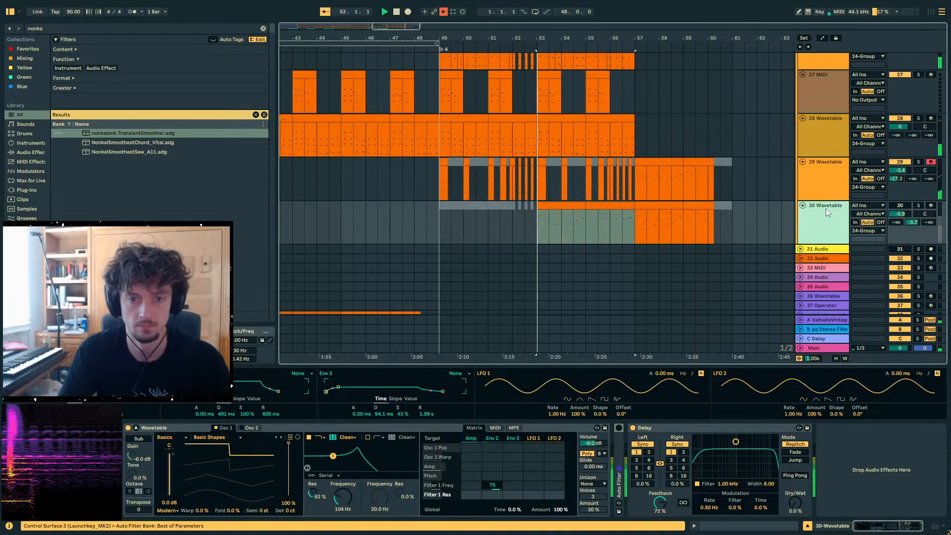
pyautogui.click(918, 205)
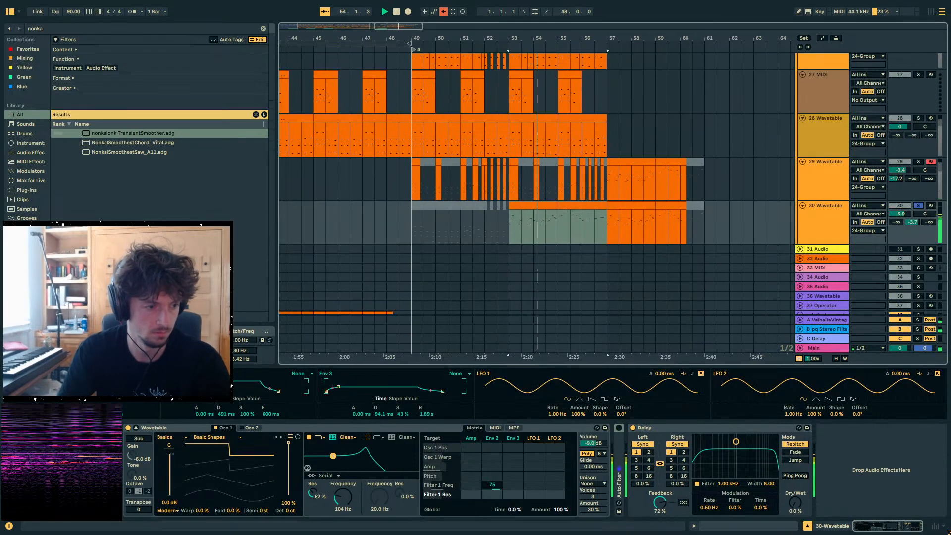
pyautogui.moveTo(226, 414); pyautogui.dragTo(334, 507)
pyautogui.press('space')
pyautogui.press('space')
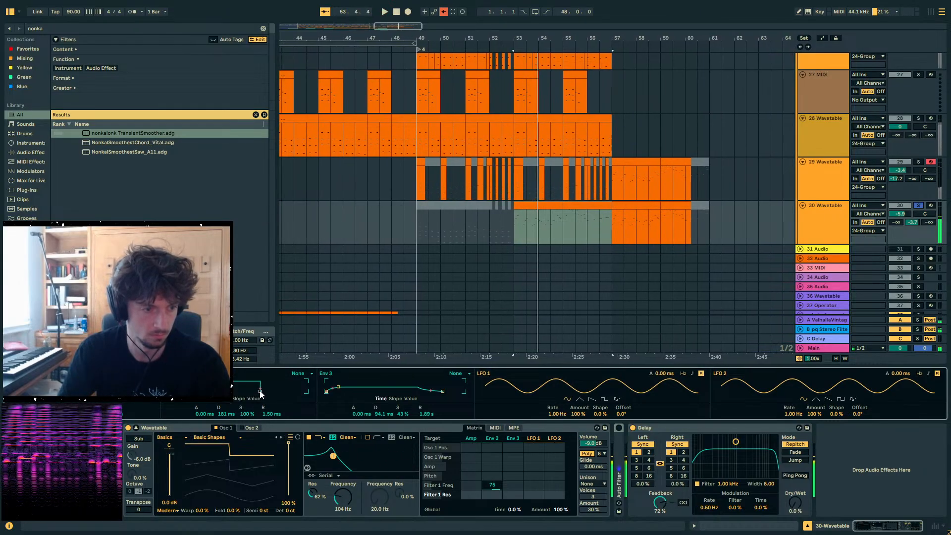
pyautogui.moveTo(267, 412); pyautogui.dragTo(268, 391)
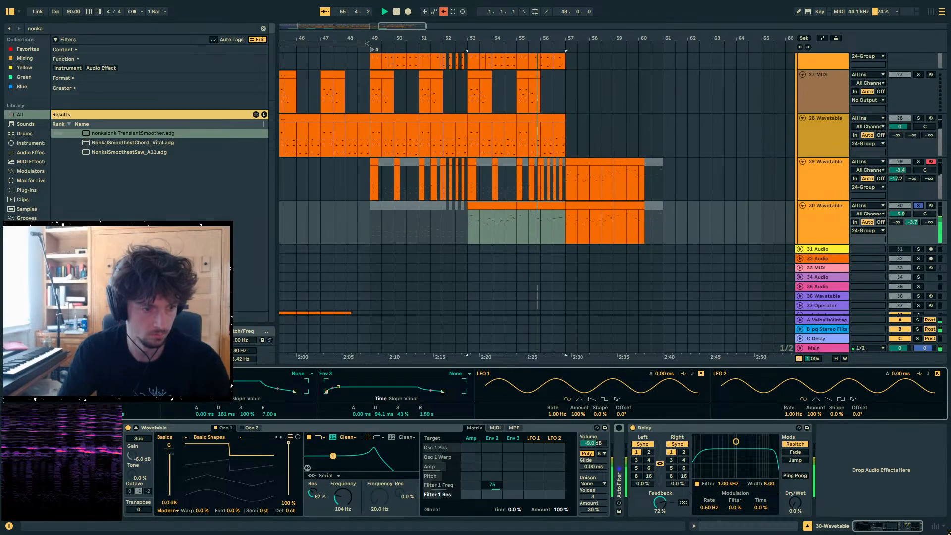
pyautogui.press('space')
pyautogui.press('space')
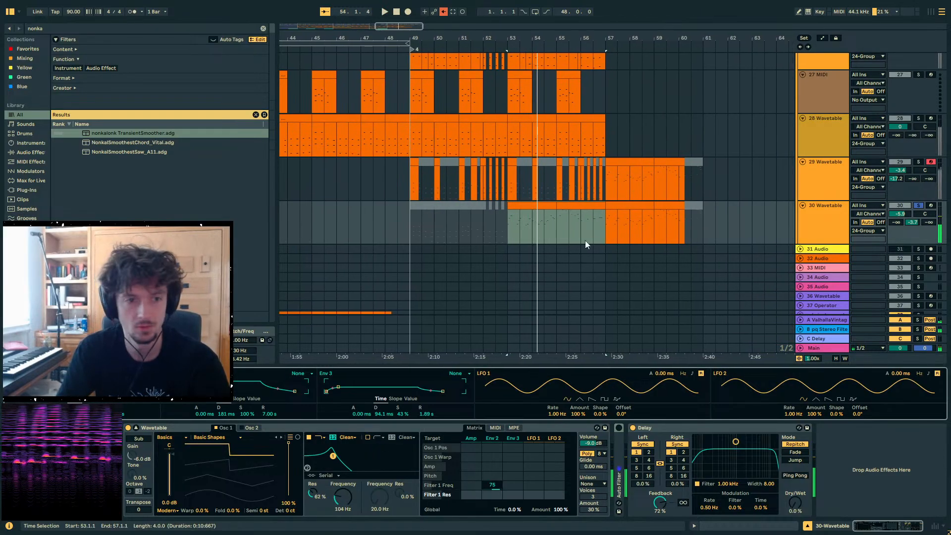
# - Unsolo track 30, play the full mix from around bar 60, and examine the percussion tracks there
pyautogui.scroll(15, 643, 286)
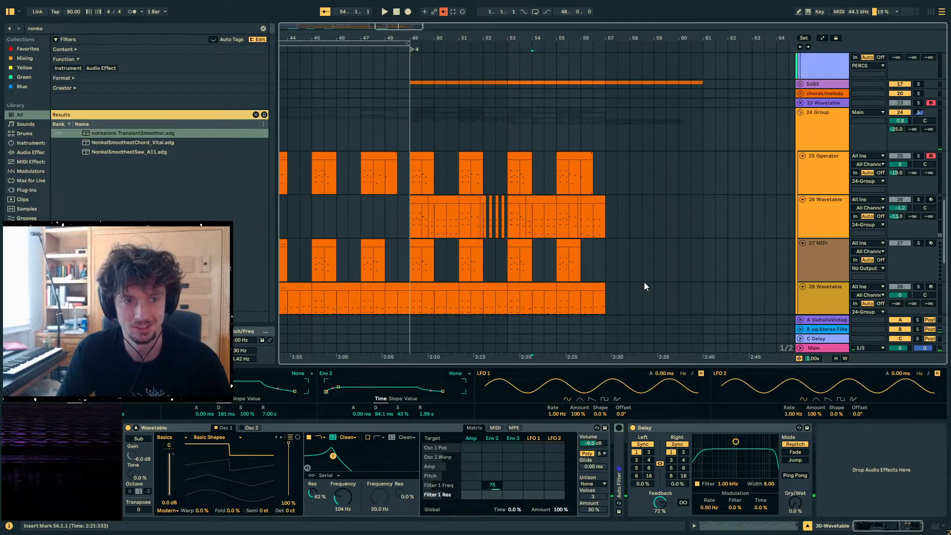
pyautogui.scroll(3, 644, 283)
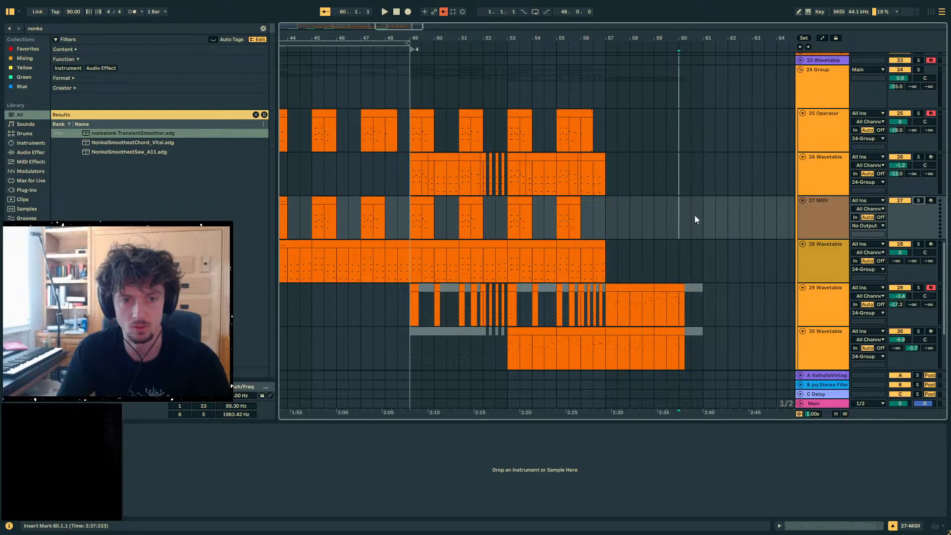
pyautogui.press('space')
pyautogui.scroll(3, 649, 240)
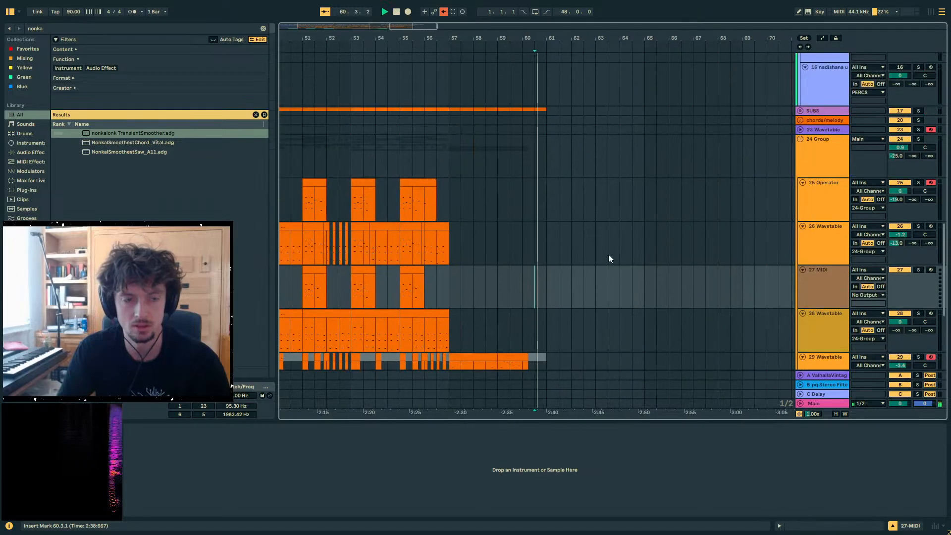
pyautogui.click(517, 254)
pyautogui.press('space')
pyautogui.press('space')
pyautogui.scroll(10, 543, 236)
pyautogui.scroll(3, 542, 235)
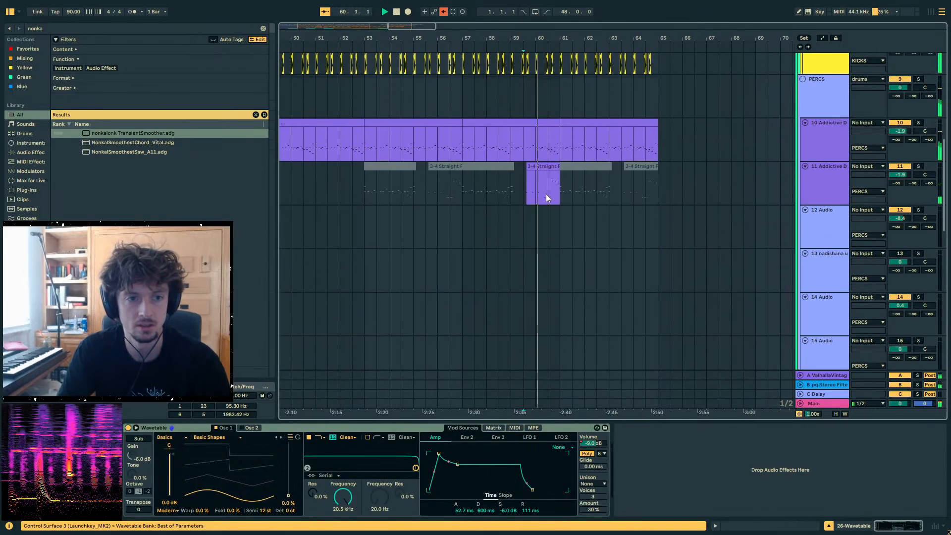
# - Copy the four-bar track 11 percussion section containing the active clip near bar 60 to bars 53 to 57
pyautogui.click(553, 193)
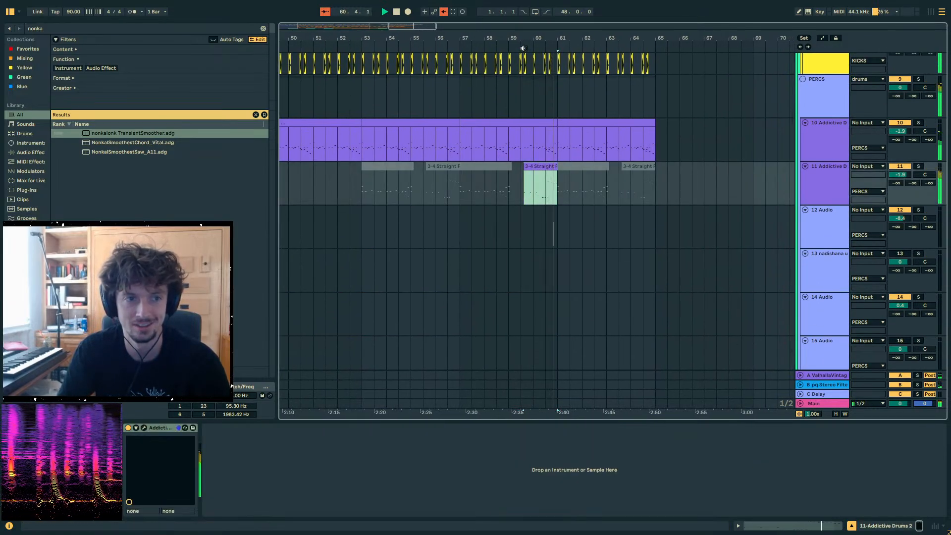
pyautogui.moveTo(524, 39); pyautogui.dragTo(599, 21)
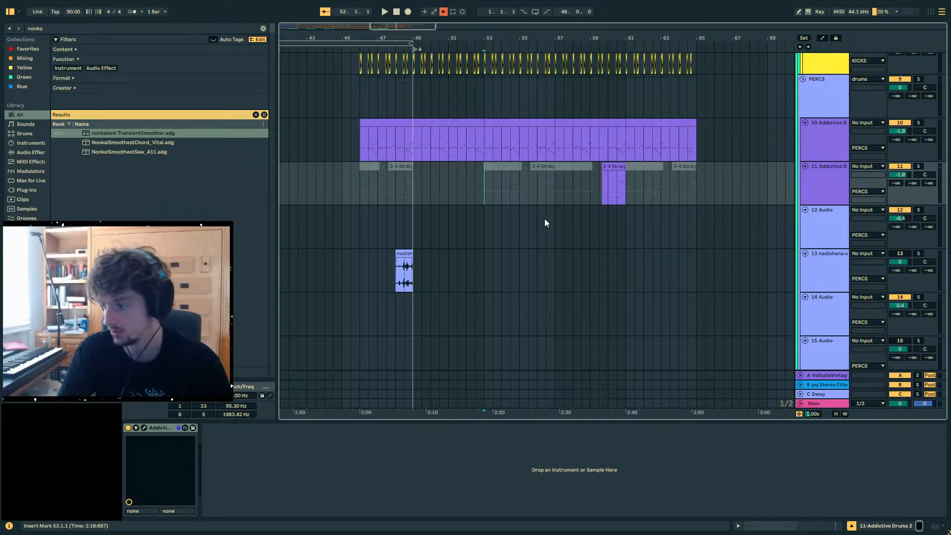
pyautogui.press('space')
pyautogui.hotkey('ctrl', 'v')
pyautogui.scroll(-15, 550, 228)
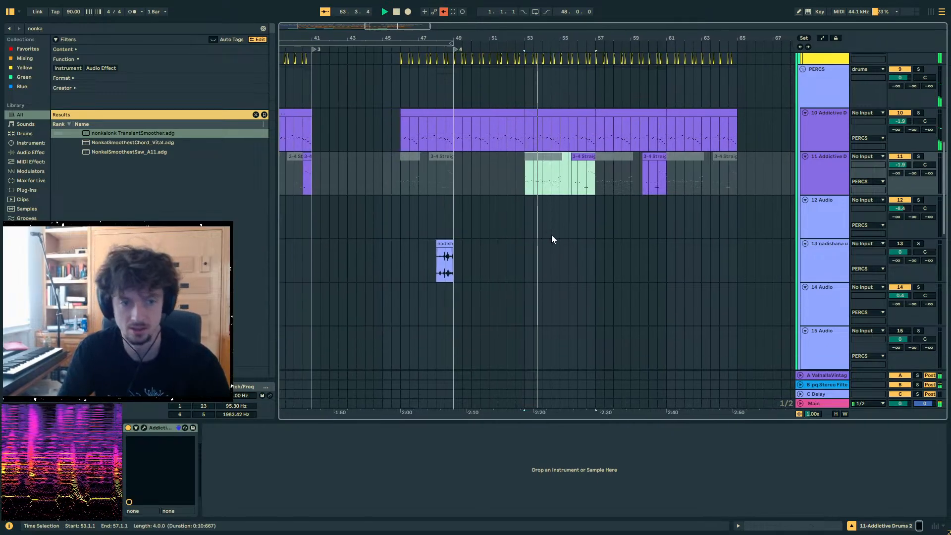
# - Lower track 30's Filter 1 frequency to 27.8 Hz, and set its Delay to 20% dry/wet and 41% feedback
pyautogui.click(530, 230)
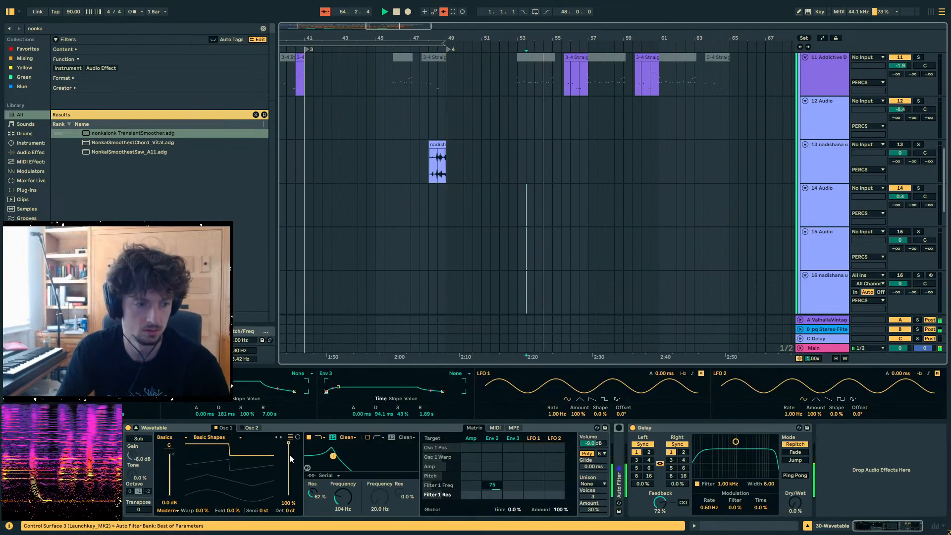
pyautogui.press('space')
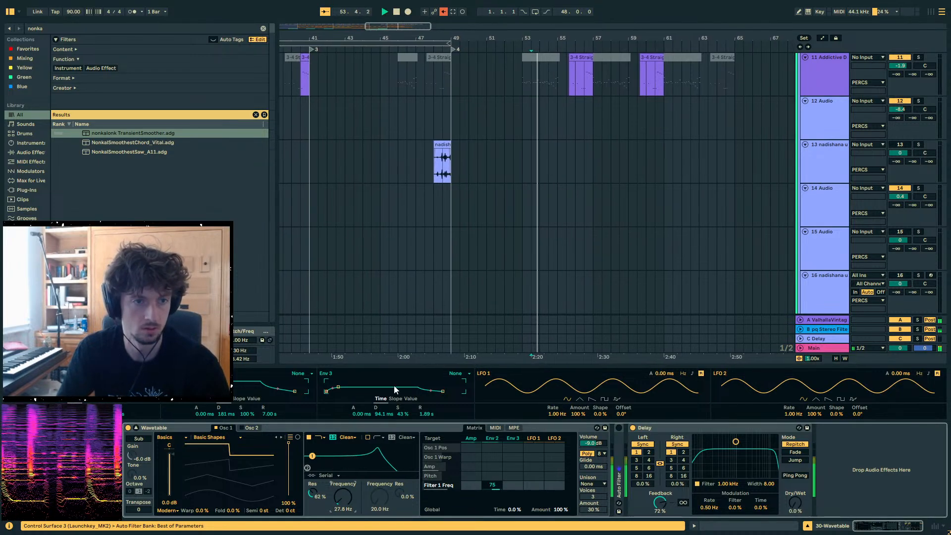
pyautogui.scroll(-4, 513, 259)
pyautogui.scroll(-5, 522, 253)
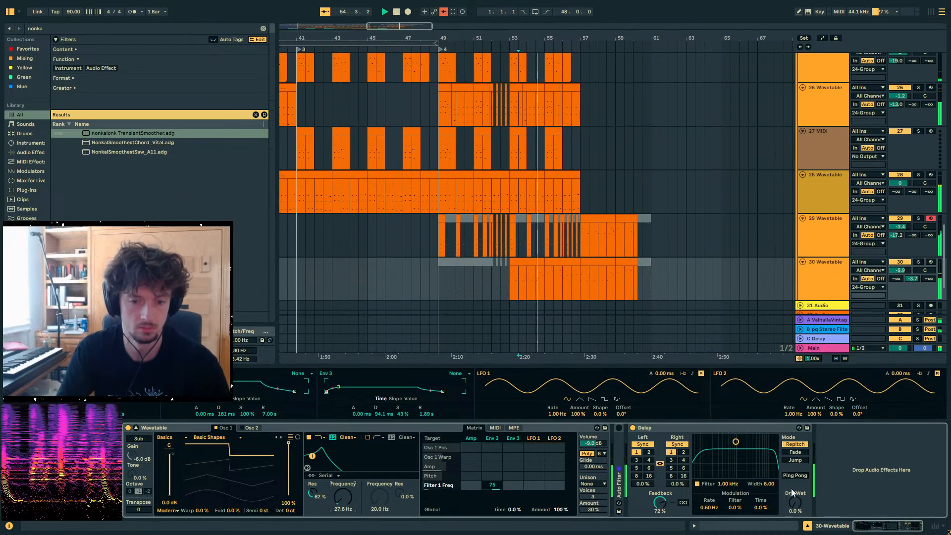
pyautogui.moveTo(794, 502); pyautogui.dragTo(795, 522)
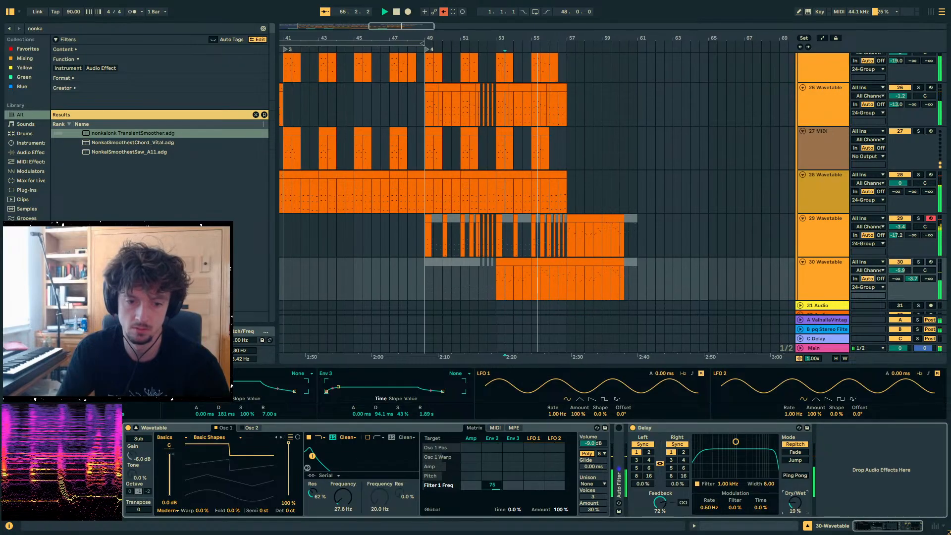
pyautogui.moveTo(659, 502); pyautogui.dragTo(659, 517)
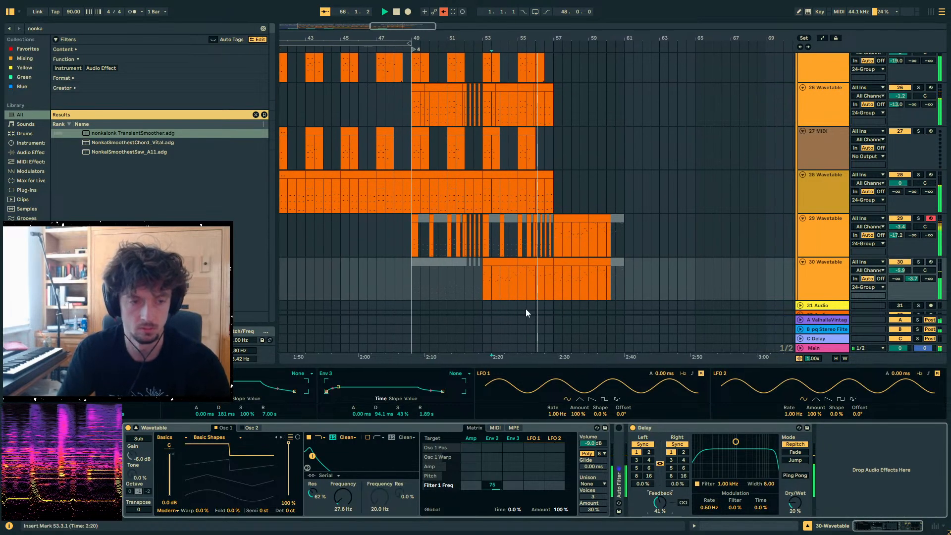
# - Solo track 29 near bar 57 and compare its sound and devices with those of track 30
pyautogui.scroll(-2, 525, 308)
pyautogui.click(570, 150)
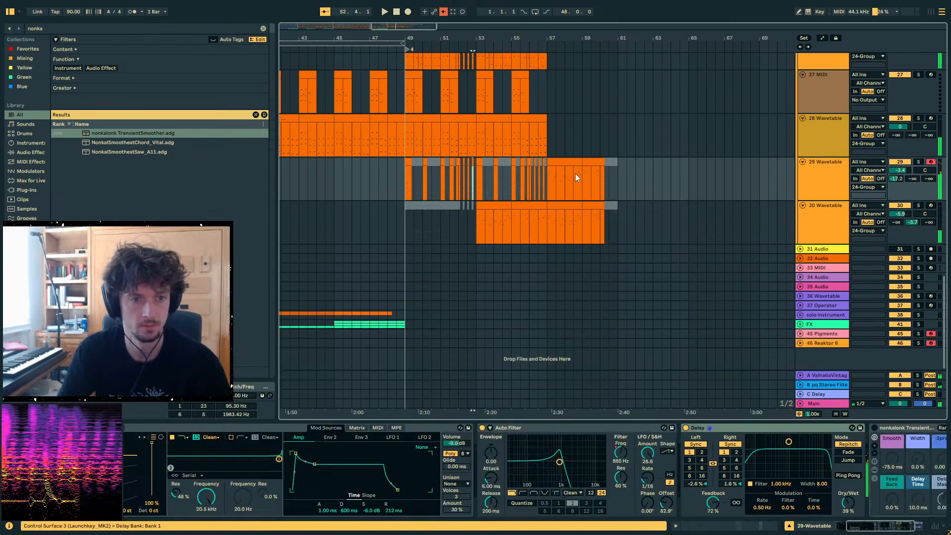
pyautogui.click(920, 163)
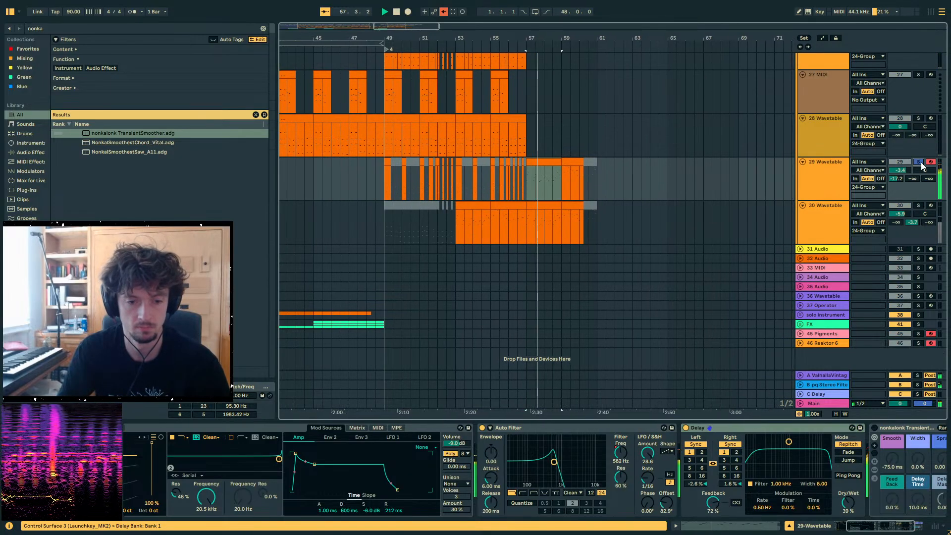
pyautogui.click(827, 218)
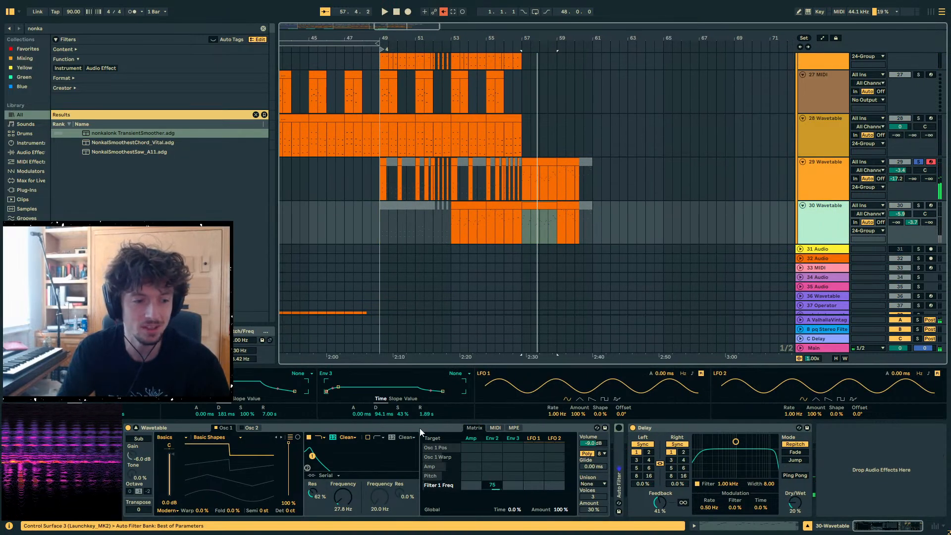
pyautogui.press('space')
pyautogui.click(837, 174)
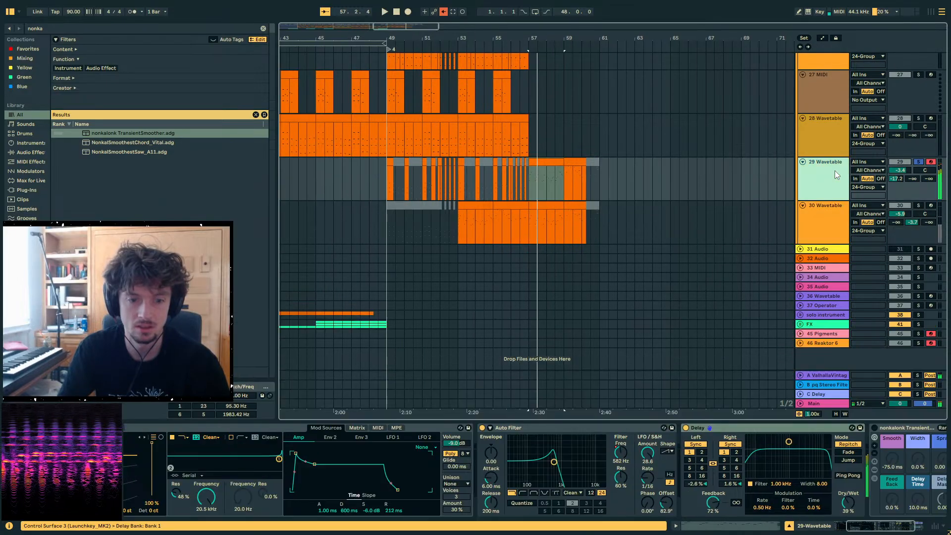
pyautogui.click(899, 203)
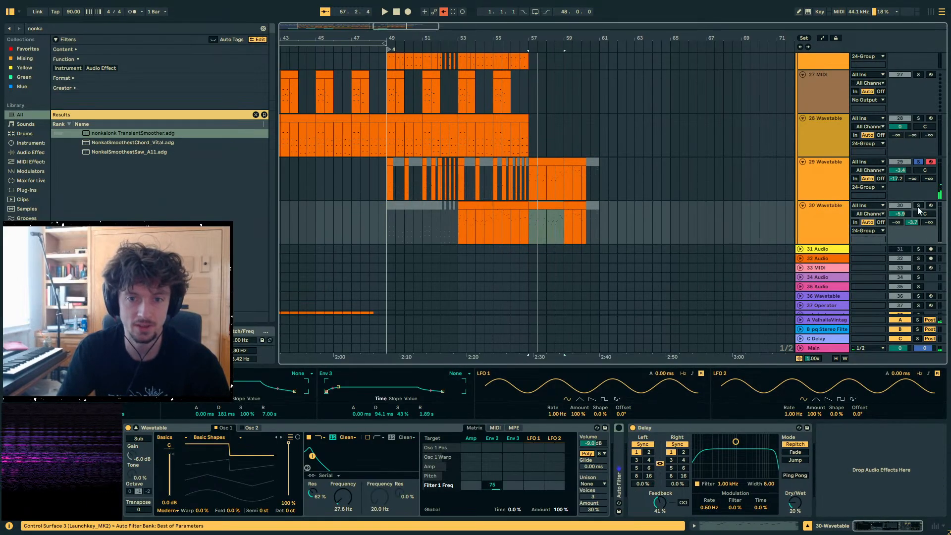
# - Play track 29 on its own from bar 57 to examine the fast note passage closely
pyautogui.click(560, 200)
pyautogui.click(536, 204)
pyautogui.press('space')
pyautogui.moveTo(542, 39); pyautogui.dragTo(554, 150)
pyautogui.click(914, 163)
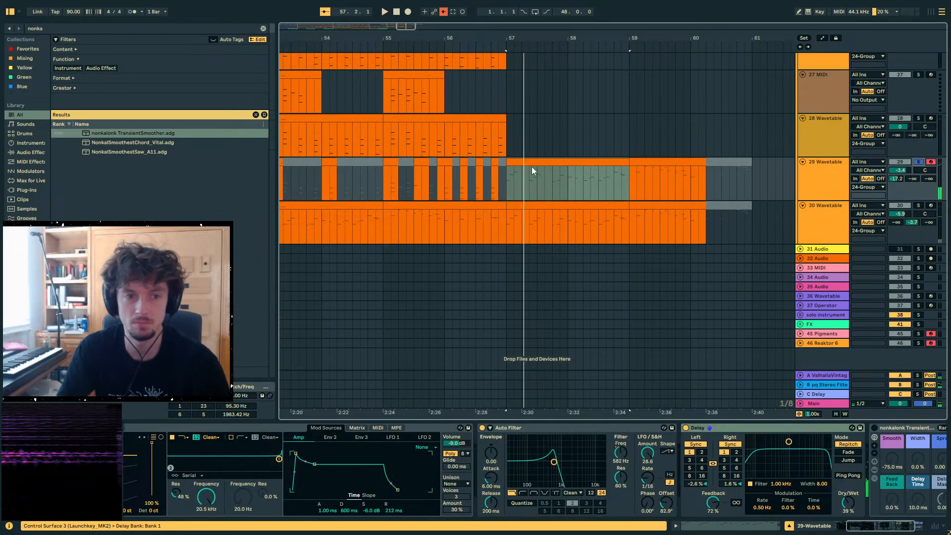
pyautogui.moveTo(515, 41); pyautogui.dragTo(422, 154)
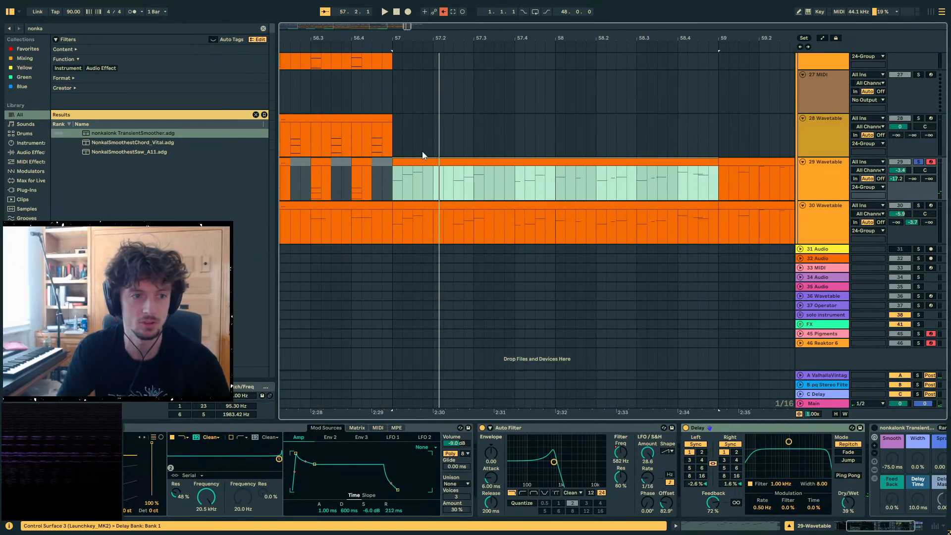
pyautogui.press('space')
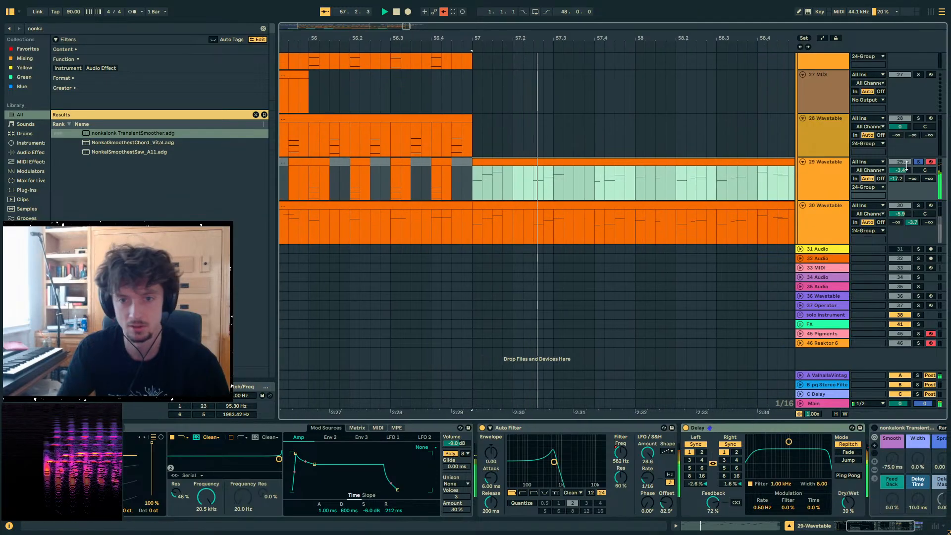
# - Solo track 30, set Filter 1 to 20.0 Hz with 80% resonance, and set Env 2 to 156 ms decay and 71% sustain
pyautogui.click(917, 205)
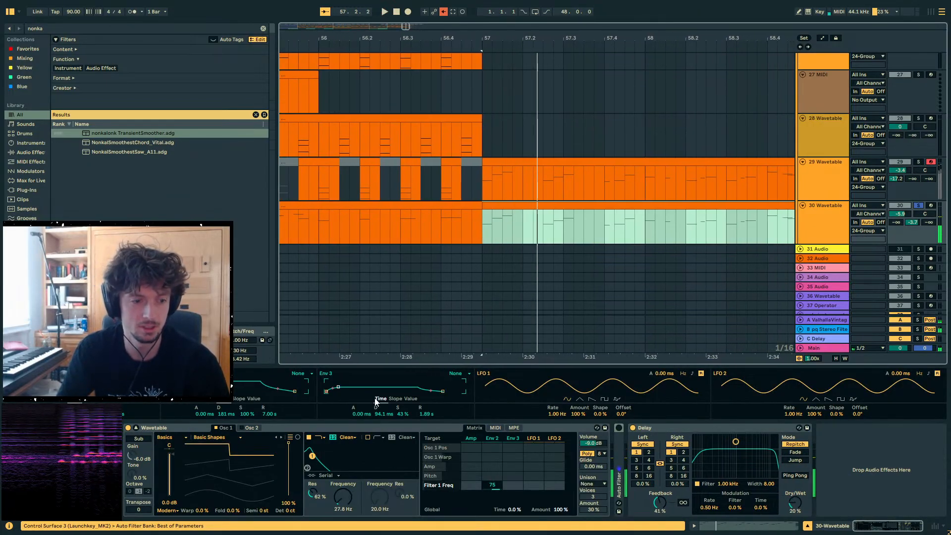
pyautogui.moveTo(337, 496); pyautogui.dragTo(311, 488)
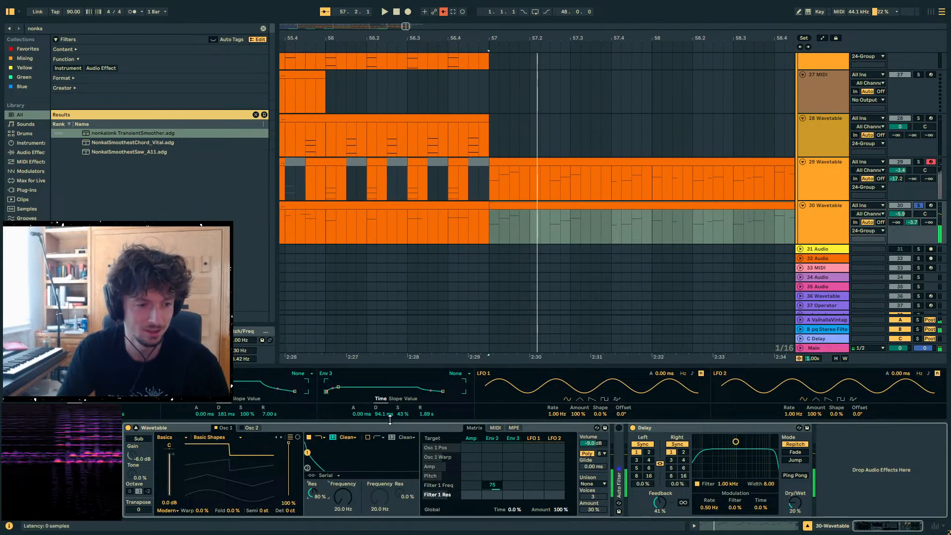
pyautogui.moveTo(183, 381); pyautogui.dragTo(182, 384)
pyautogui.press('space')
pyautogui.press('space')
pyautogui.press('space')
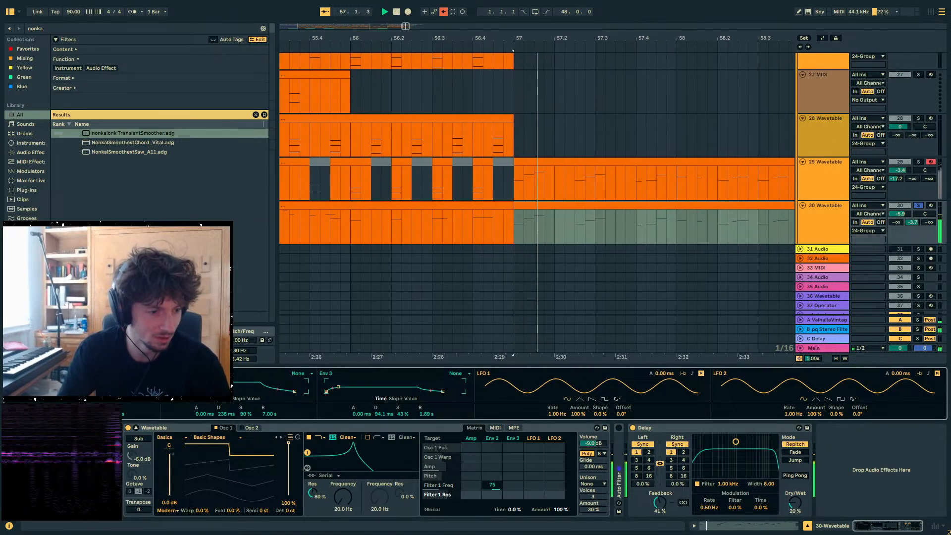
pyautogui.press('space')
pyautogui.press('space')
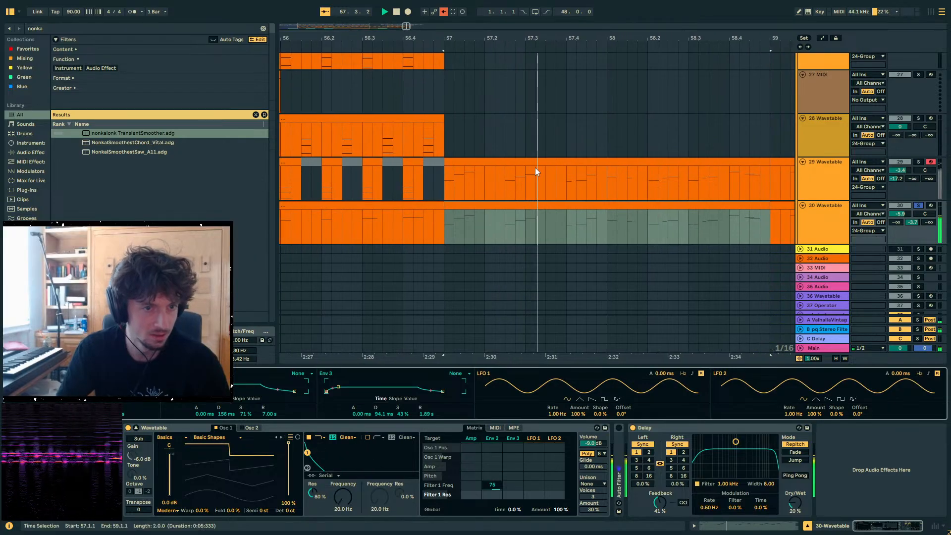
# - Fold track 29's Delay and TransientSmoother devices, and raise track 30's Delay dry/wet to 67%
pyautogui.click(535, 168)
pyautogui.doubleClick(696, 427)
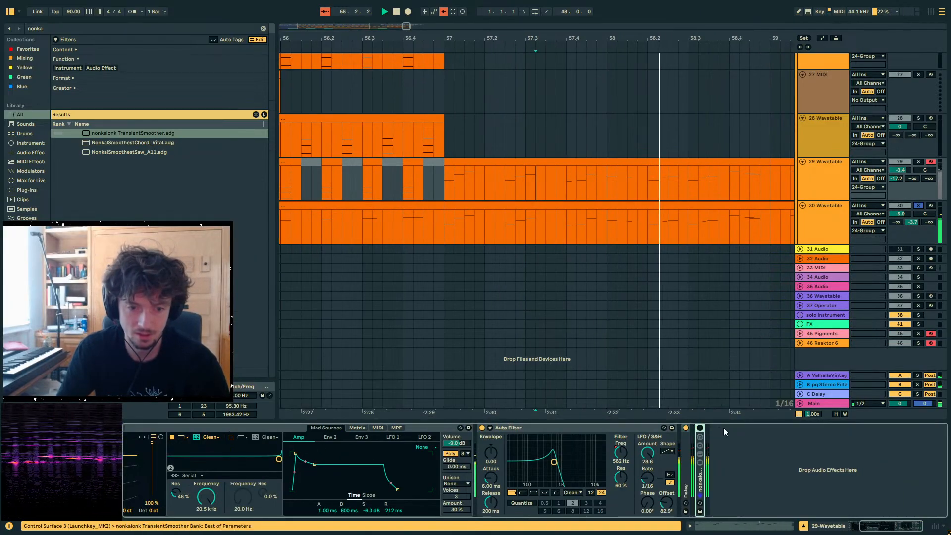
pyautogui.click(821, 224)
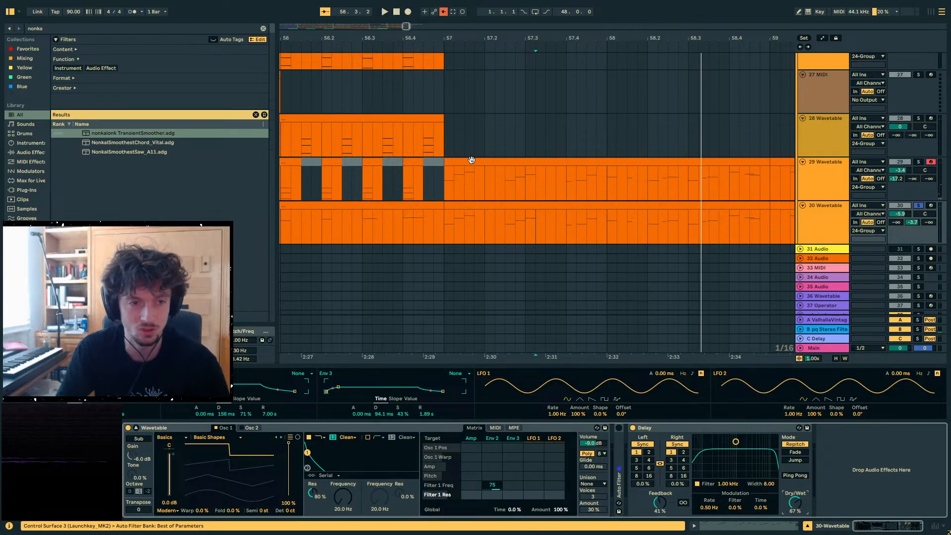
# - Solo track 29 and play its note passage from bar 57 to compare the sound with track 30
pyautogui.click(471, 160)
pyautogui.click(918, 162)
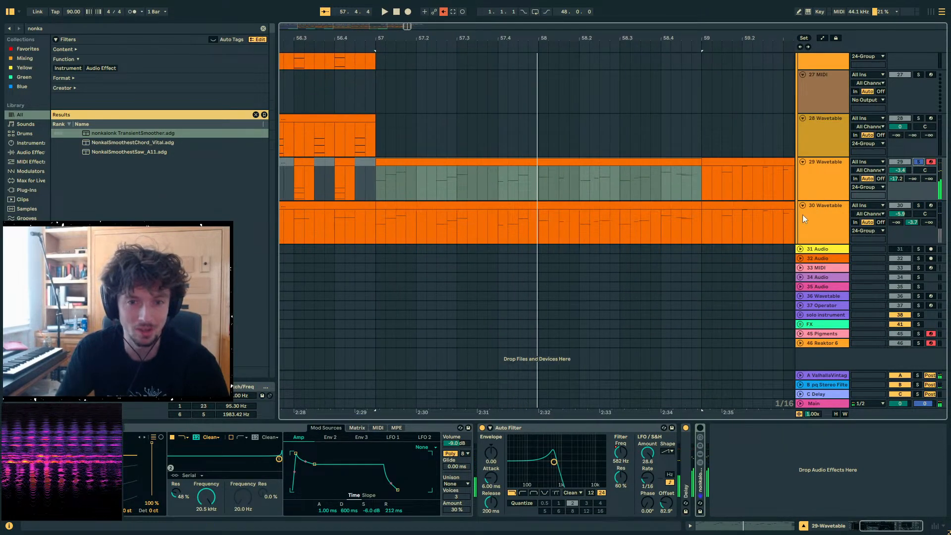
pyautogui.click(826, 218)
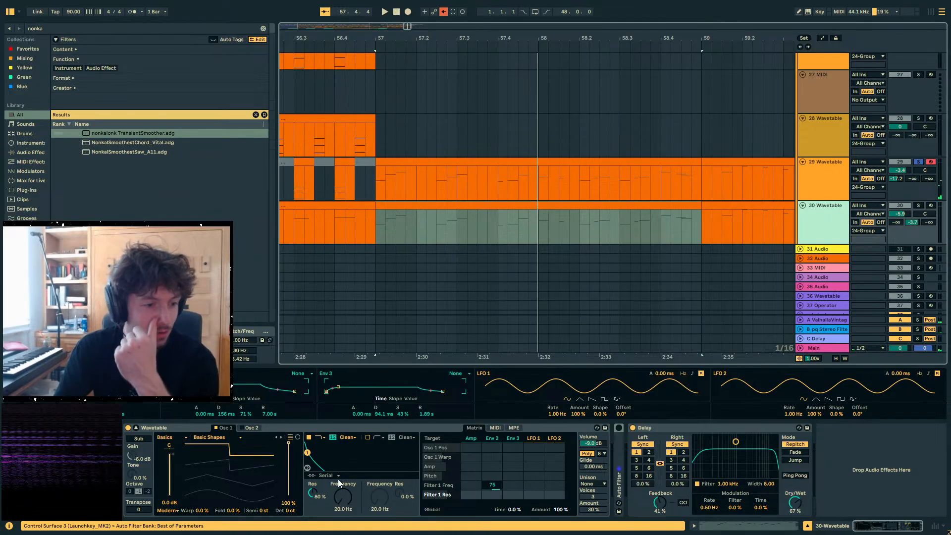
# - Set track 30's Filter 1 resonance to 77% and solo the track for playback
pyautogui.moveTo(313, 493)
pyautogui.mouseDown()
pyautogui.moveTo(313, 479)
pyautogui.moveTo(312, 507)
pyautogui.moveTo(340, 488)
pyautogui.moveTo(318, 502)
pyautogui.moveTo(318, 488)
pyautogui.moveTo(314, 512)
pyautogui.mouseUp()
pyautogui.press('space')
pyautogui.press('space')
pyautogui.click(918, 205)
pyautogui.press('space')
# - Switch track 30's Filter 1 to the MS2 circuit with a 24 dB slope at 86.3 Hz, and set the Delay dry/wet to 0%
pyautogui.click(345, 437)
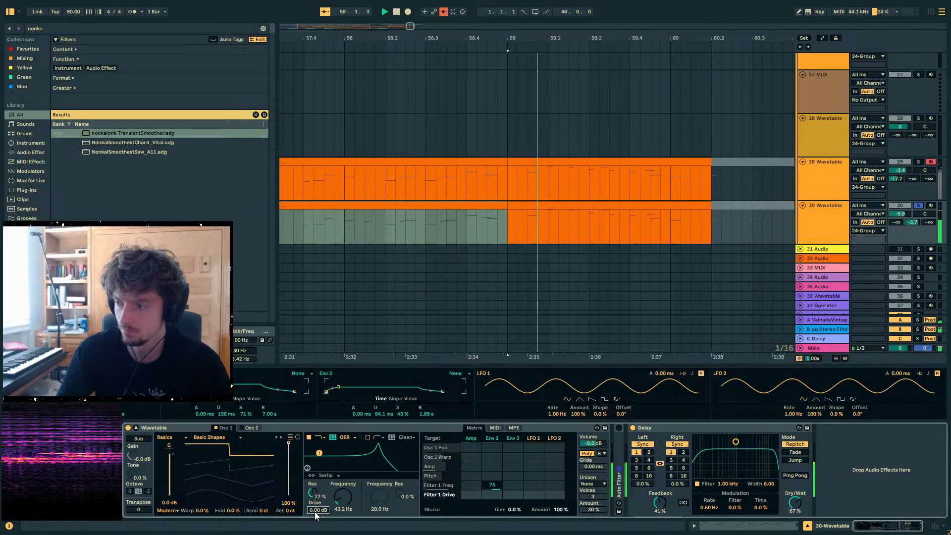
pyautogui.click(333, 437)
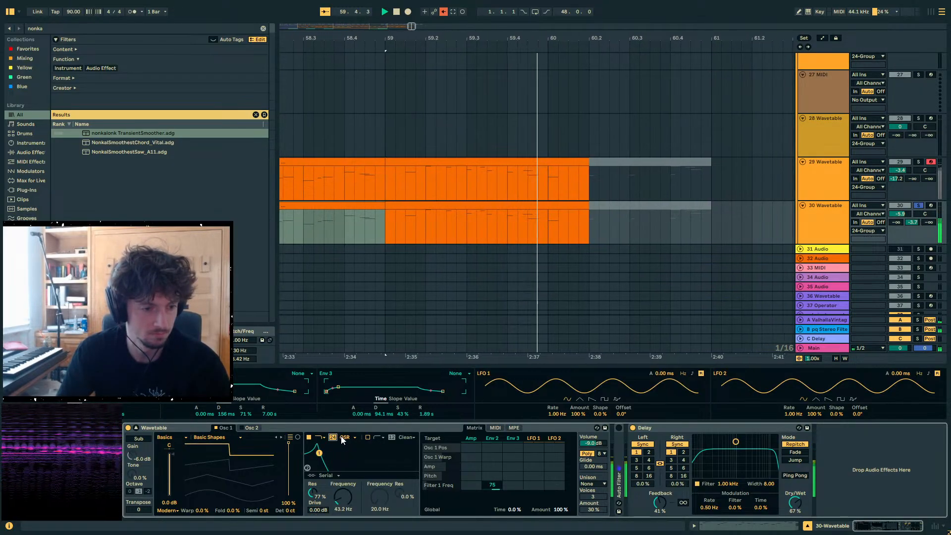
pyautogui.click(344, 436)
pyautogui.click(346, 466)
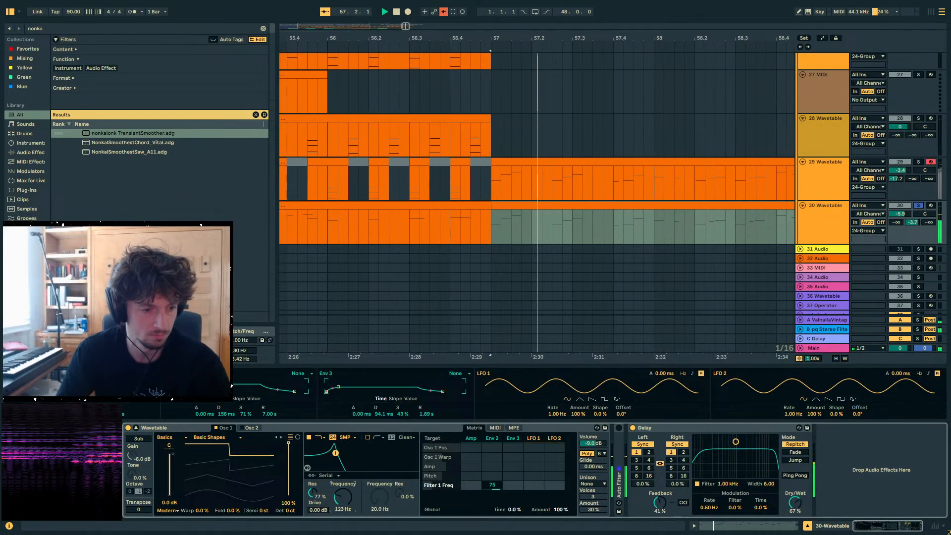
pyautogui.click(347, 437)
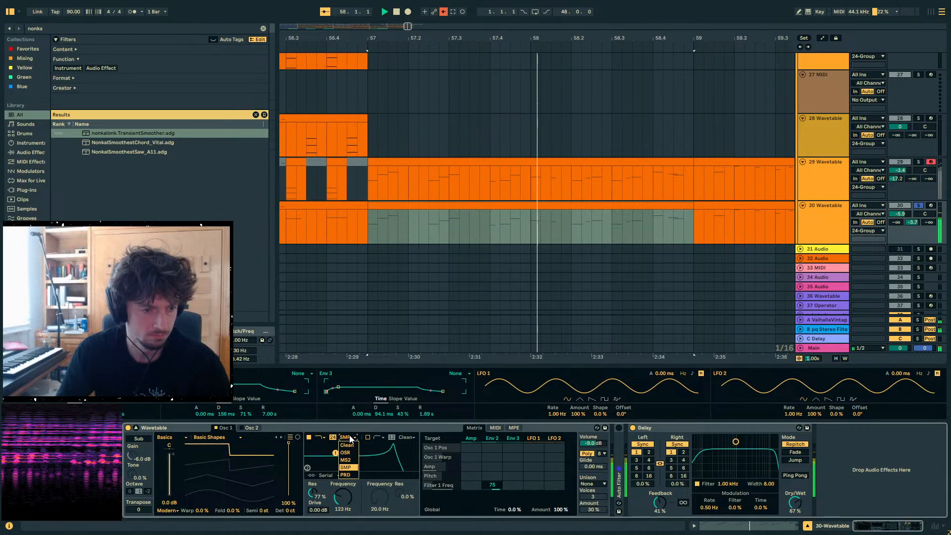
pyautogui.click(345, 460)
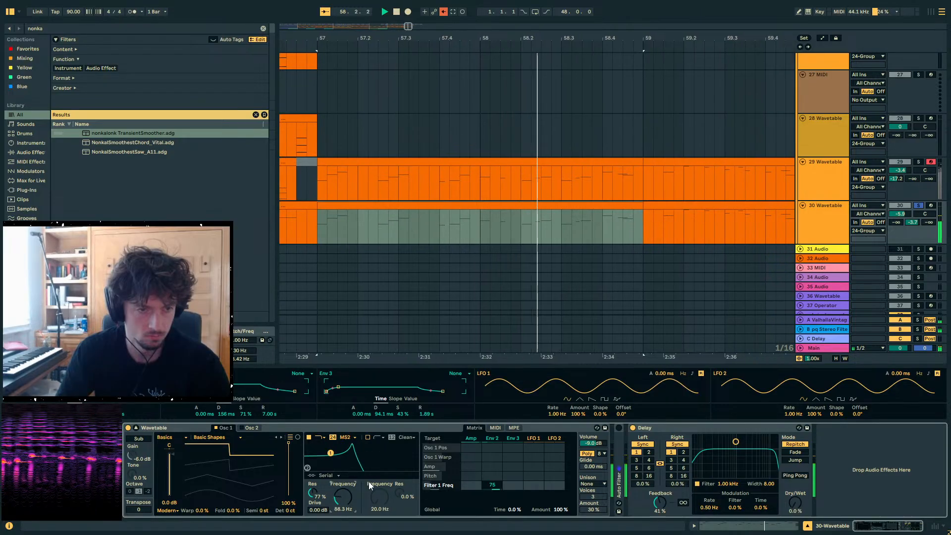
# - Unsolo the tracks and play the full arrangement from bar 49
pyautogui.click(909, 165)
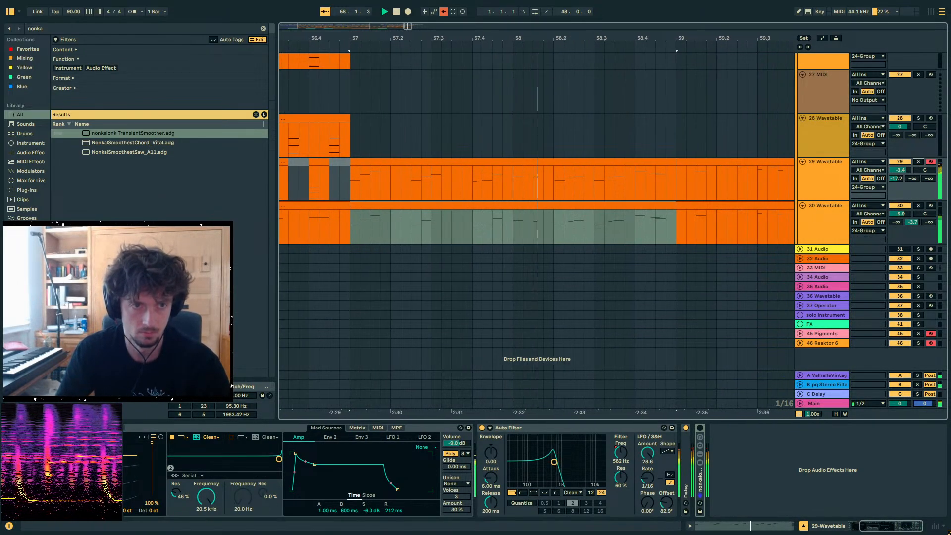
pyautogui.press('space')
pyautogui.scroll(-5, 579, 85)
pyautogui.click(307, 223)
pyautogui.press('space')
pyautogui.hscroll(-5, 416, 234)
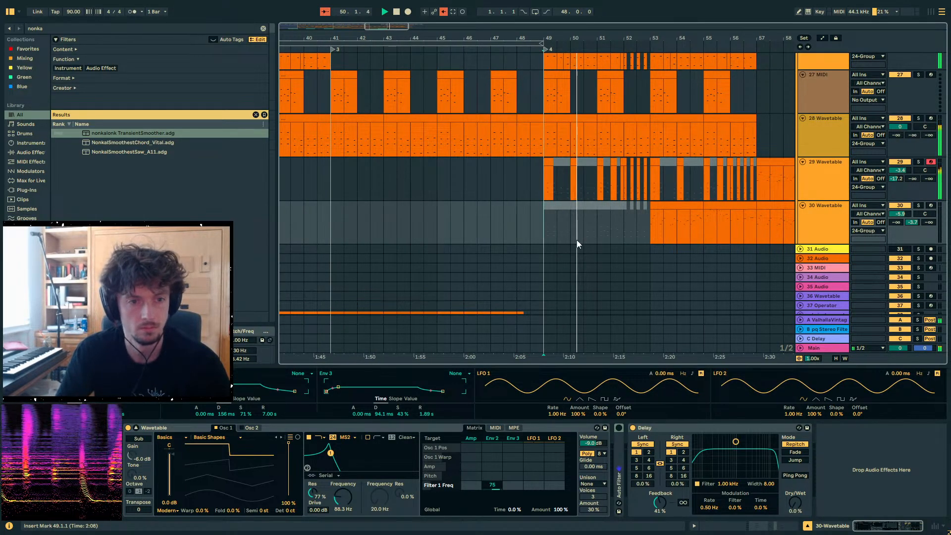
# - Insert a new MIDI track directly below track 30
pyautogui.scroll(2, 576, 240)
pyautogui.click(573, 135)
pyautogui.click(831, 162)
pyautogui.click(832, 239)
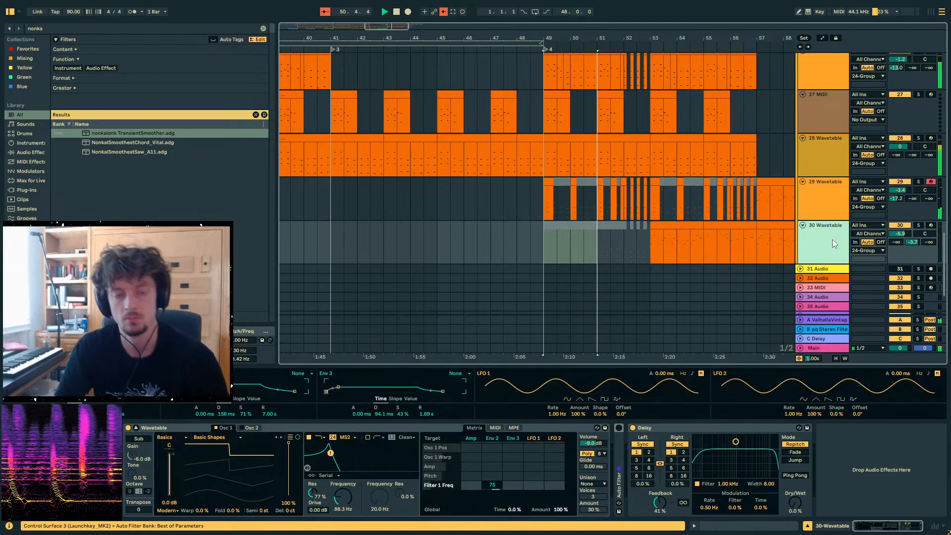
pyautogui.hotkey('ctrl', 'shift', 't')
pyautogui.click(835, 254)
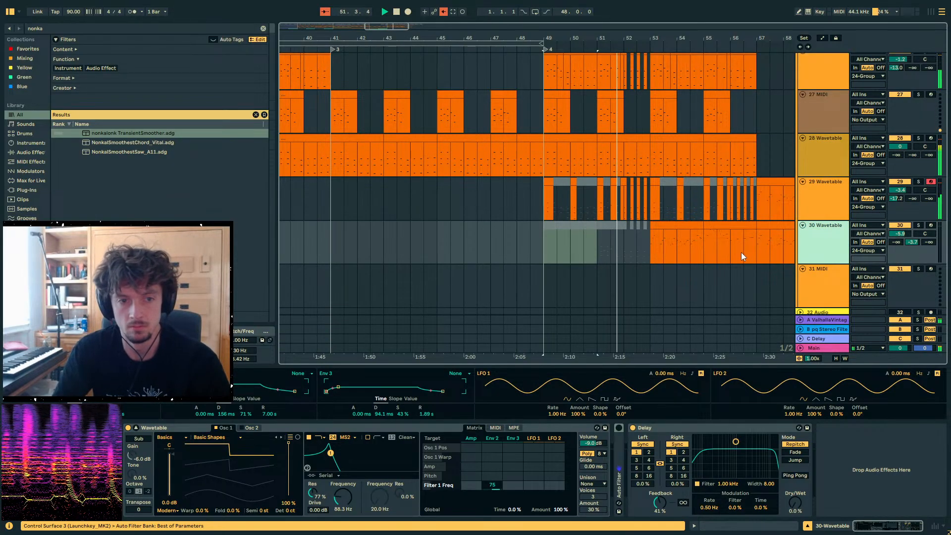
# - Set track 30's volume to -5.2 dB and raise Osc 1 Fold in its Wavetable
pyautogui.click(566, 248)
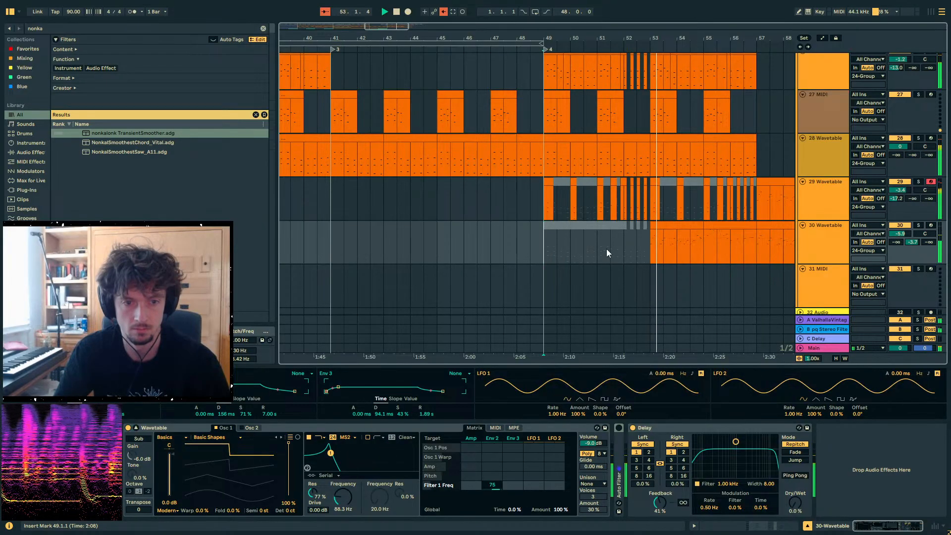
pyautogui.click(676, 245)
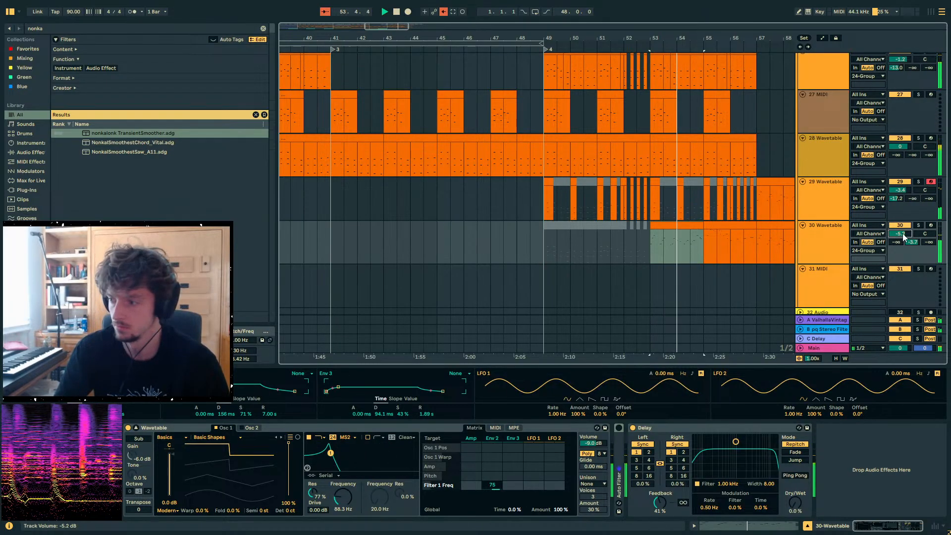
pyautogui.moveTo(235, 513); pyautogui.dragTo(235, 483)
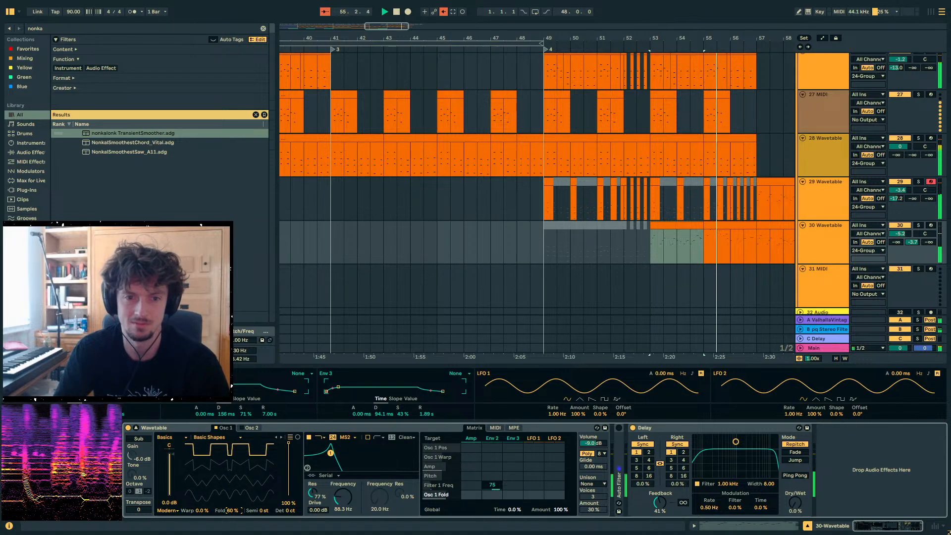
# - Automate track 30's Osc 1 Fold with rising and falling ramps from bar 53, returning to 24% at bar 56
pyautogui.press('a')
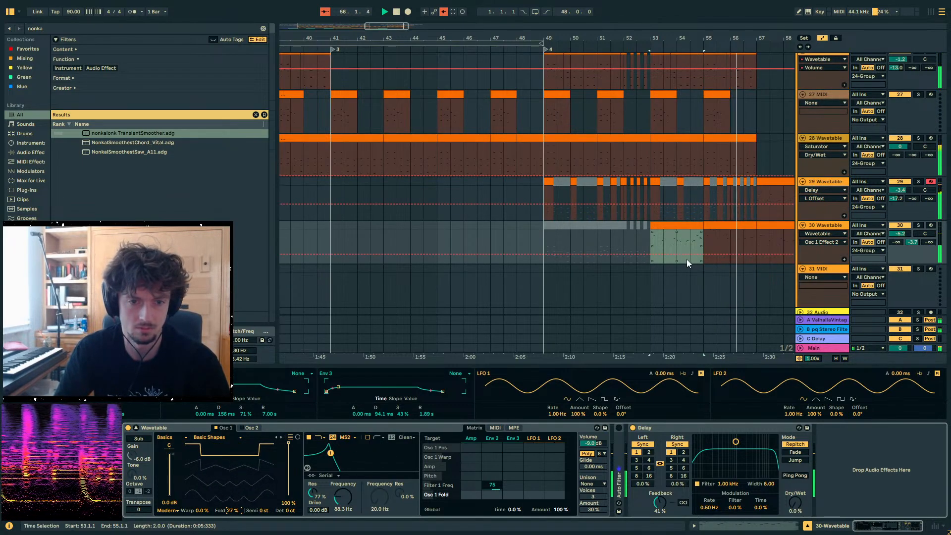
pyautogui.click(650, 255)
pyautogui.press('space')
pyautogui.moveTo(562, 254); pyautogui.dragTo(572, 238)
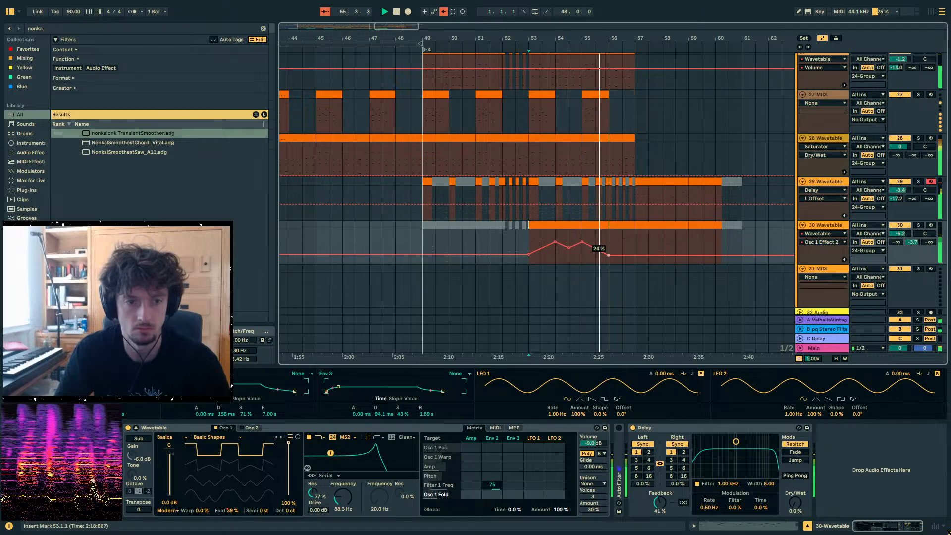
pyautogui.press('a')
# - Deactivate track 29's short clips around bar 55 and track 30's clip over bar 56, and replay from bar 52
pyautogui.click(599, 183)
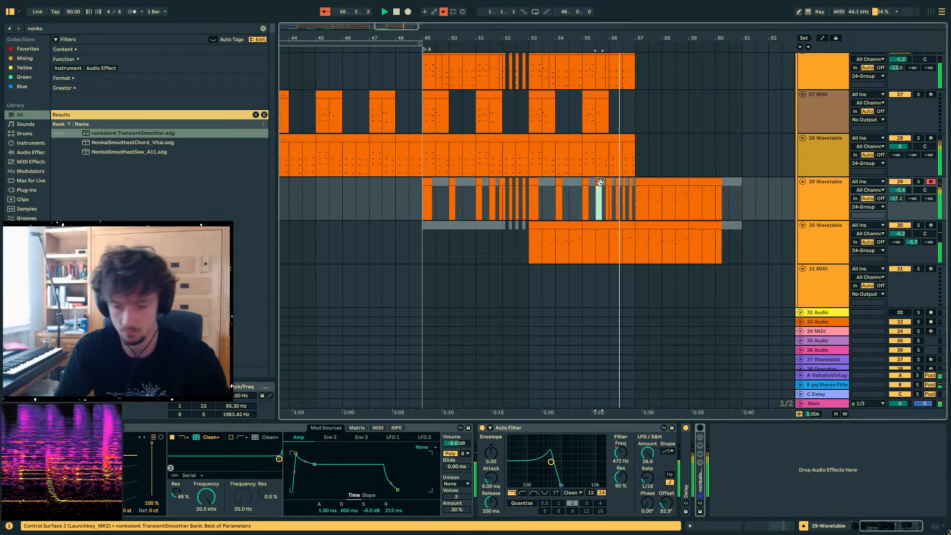
pyautogui.press('0')
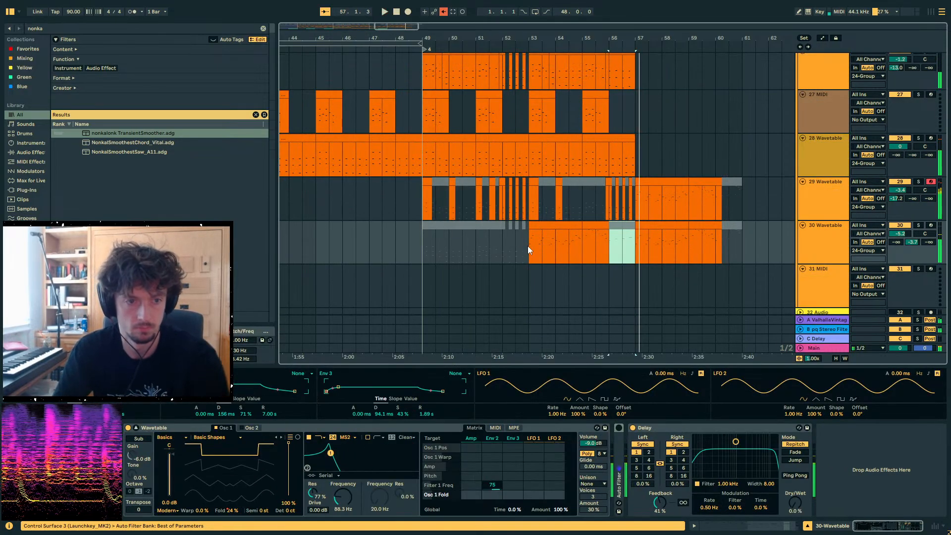
pyautogui.click(506, 247)
pyautogui.press('space')
pyautogui.press('space')
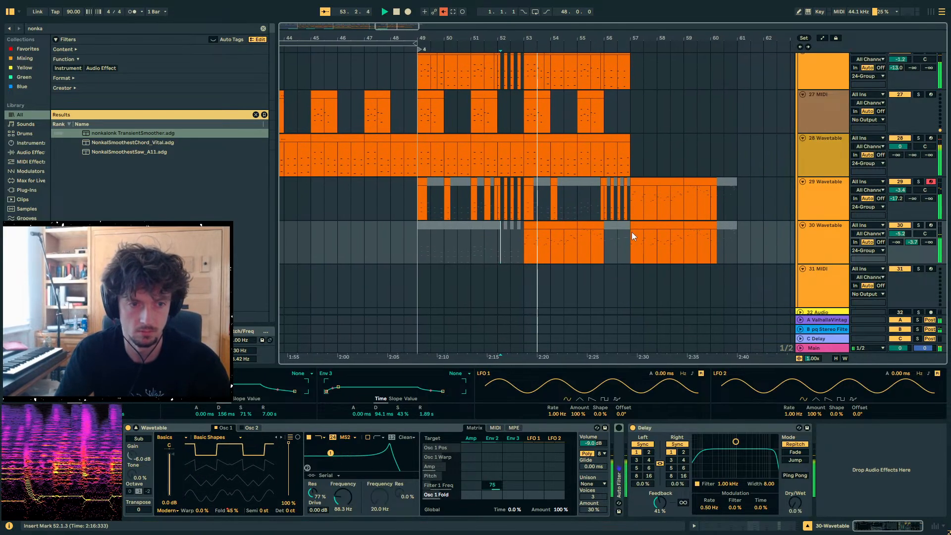
# - Deactivate track 29's clips from bar 53 to the middle of bar 54, and set track 30's volume to 0.2 dB
pyautogui.click(502, 199)
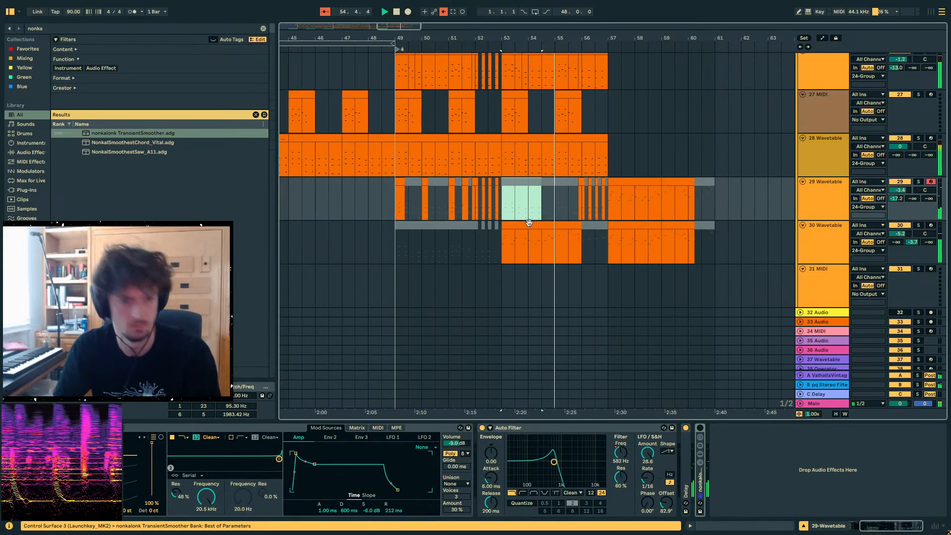
pyautogui.click(515, 242)
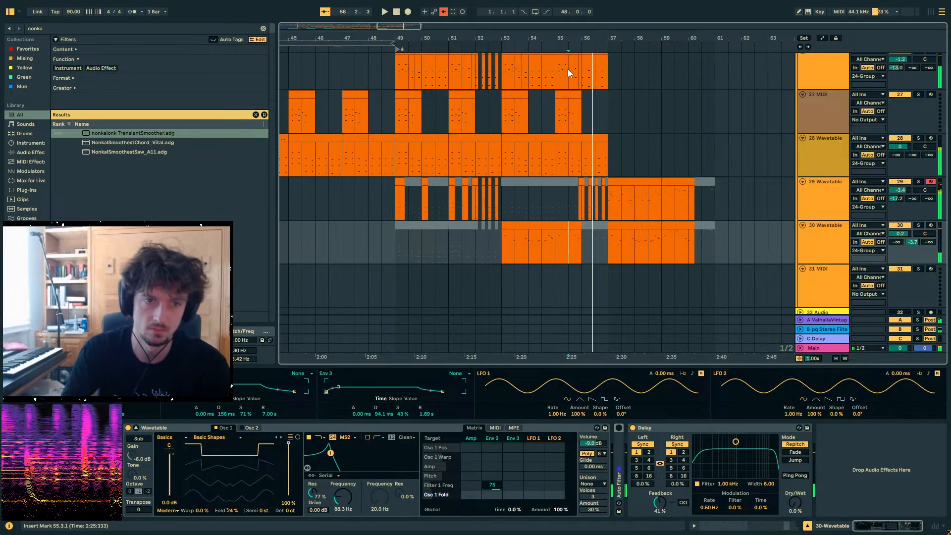
pyautogui.press('space')
# - Extend track 30's active passage by one sixteenth to 56.1.2 and play it from bar 55
pyautogui.moveTo(548, 39); pyautogui.dragTo(547, 227)
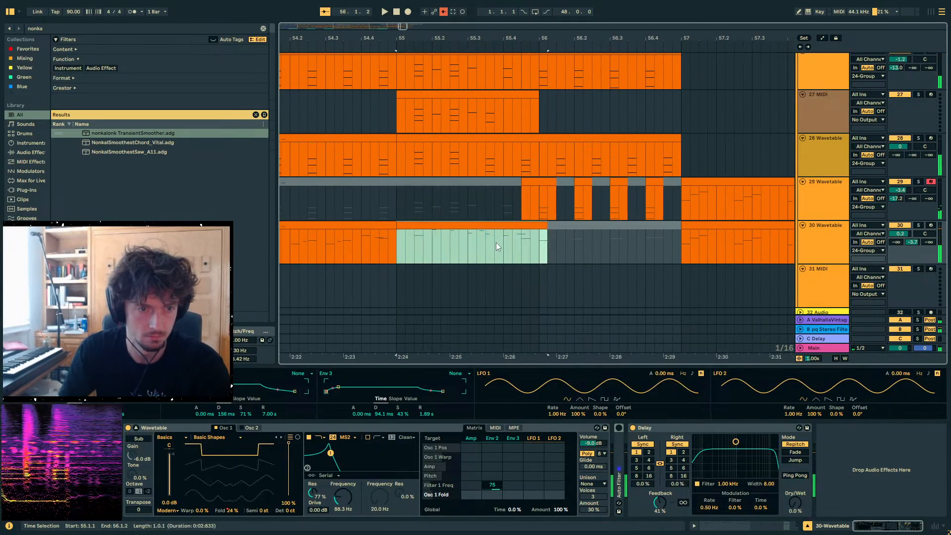
pyautogui.click(495, 243)
pyautogui.press('space')
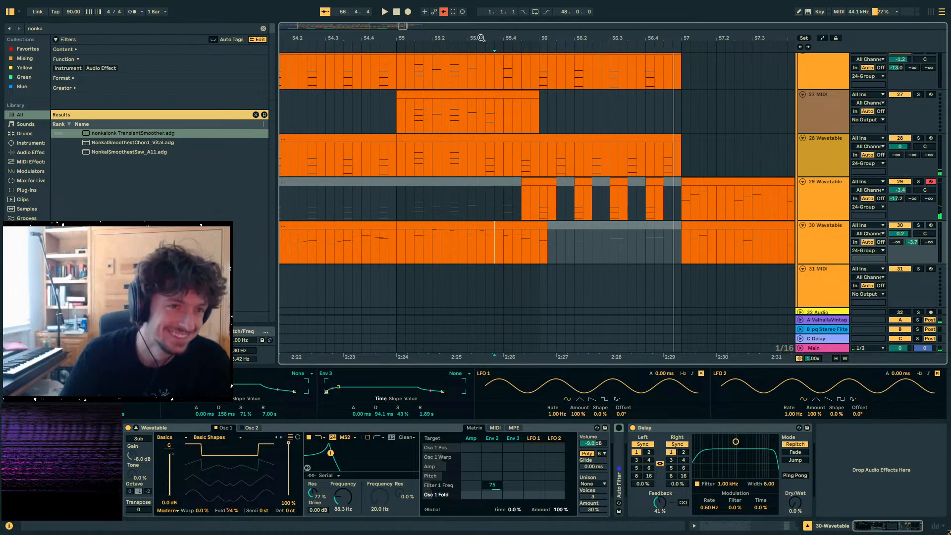
# - Replay from just before bar 53 and try adjusting Osc 1 Warp on track 30
pyautogui.moveTo(480, 38); pyautogui.dragTo(587, 25)
pyautogui.click(437, 242)
pyautogui.press('space')
pyautogui.click(832, 241)
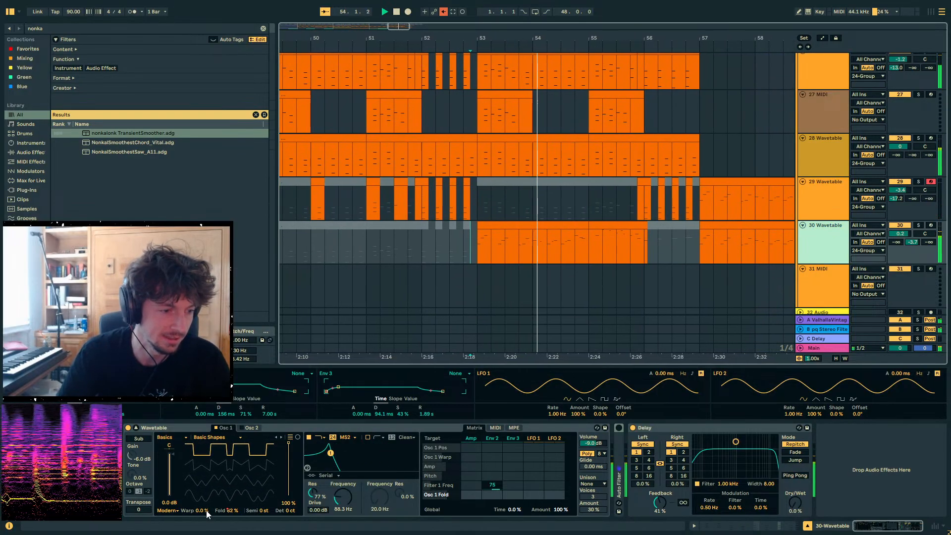
pyautogui.moveTo(206, 510)
pyautogui.mouseDown()
pyautogui.moveTo(206, 463)
pyautogui.moveTo(206, 510)
pyautogui.mouseUp()
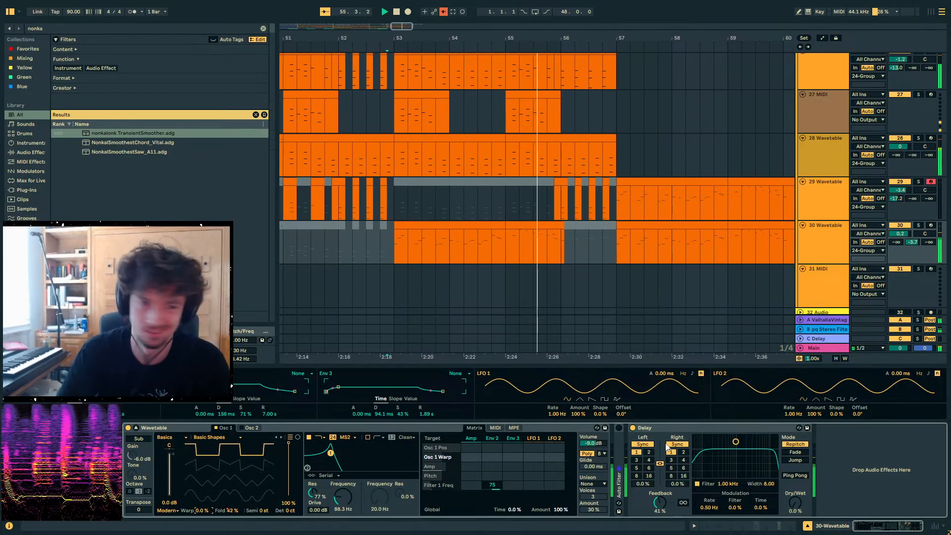
# - Audition track 30 solo around bar 55 without its return B send, and set that send to -7.8 dB in the full mix
pyautogui.click(494, 251)
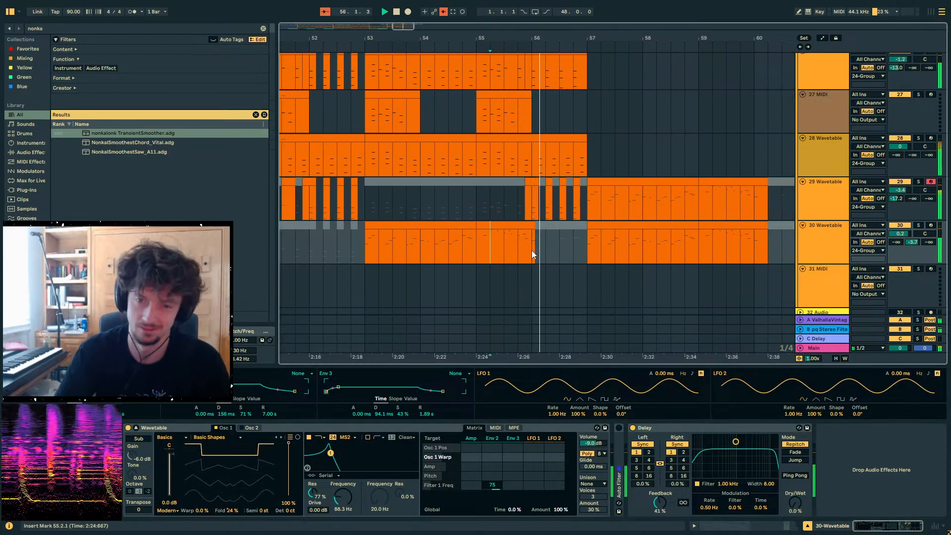
pyautogui.click(911, 242)
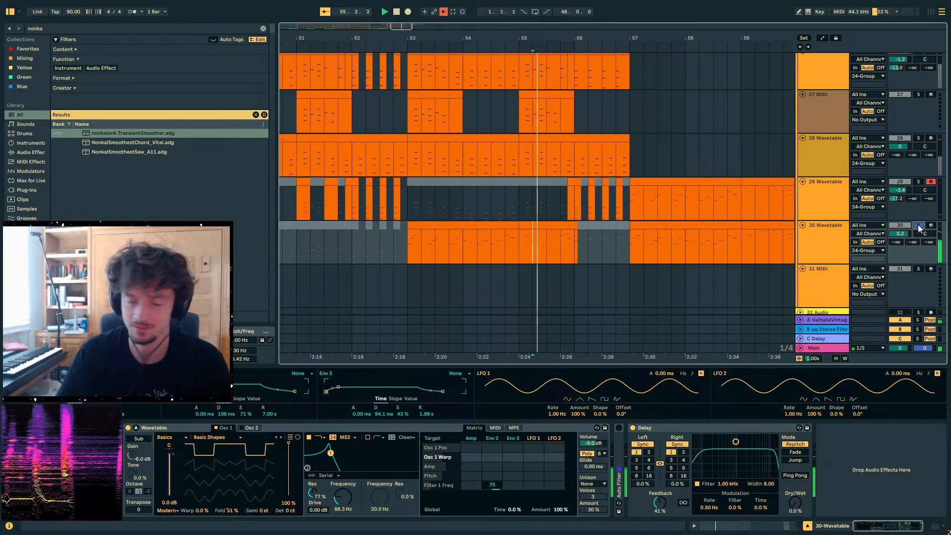
pyautogui.click(918, 226)
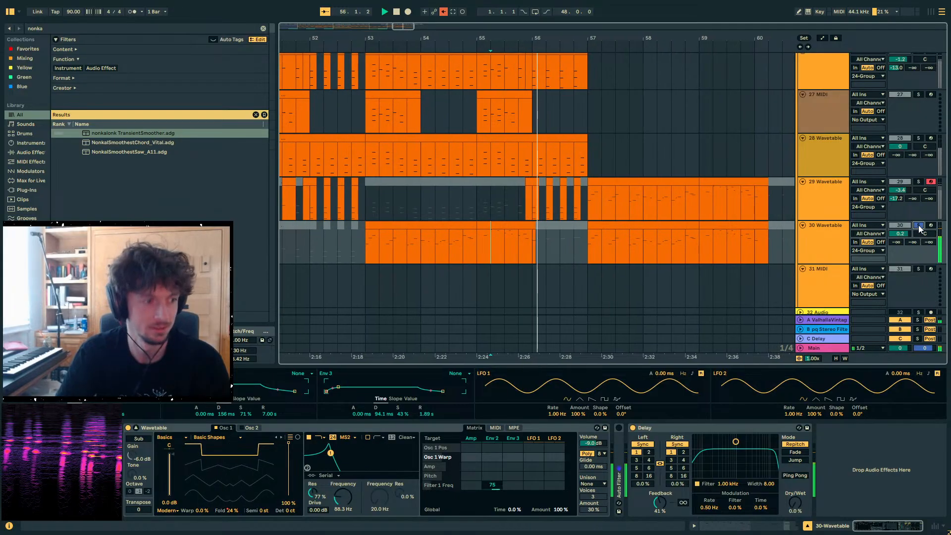
pyautogui.click(917, 225)
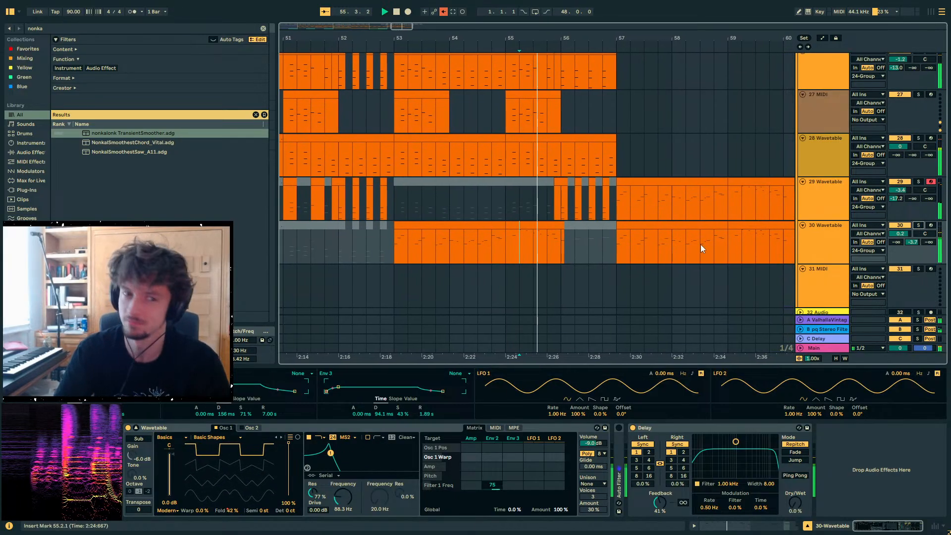
pyautogui.click(479, 246)
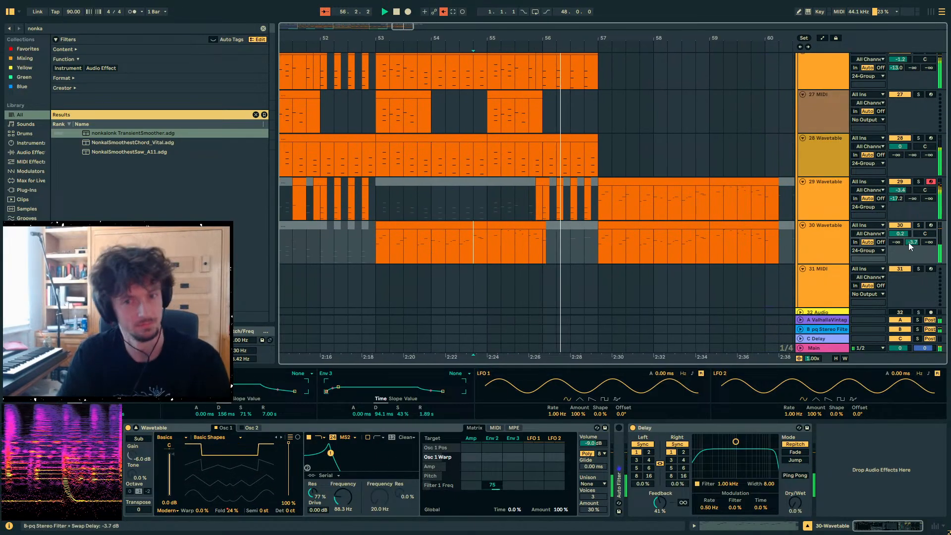
pyautogui.scroll(-1, 570, 242)
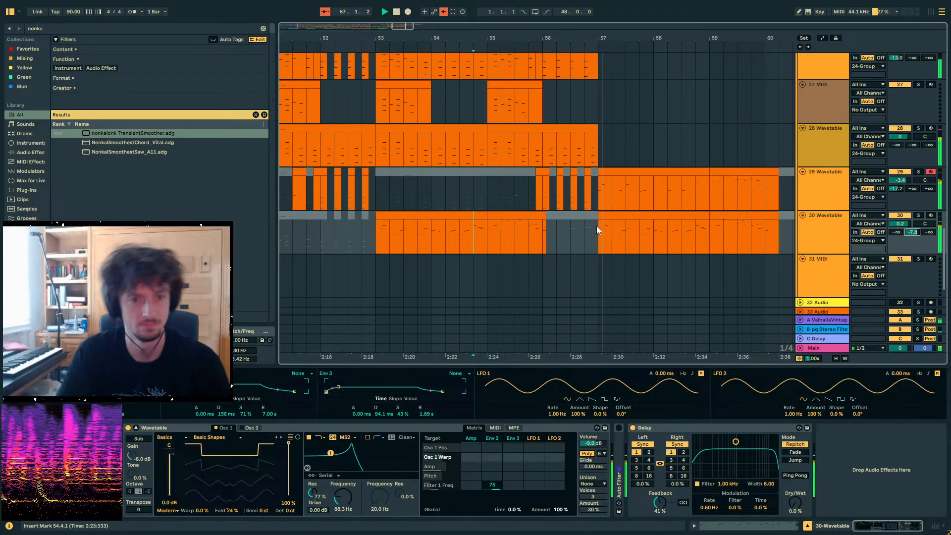
# - Deactivate track 29's clips from bar 57 to bar 60, leaving track 30 to carry the passage
pyautogui.moveTo(598, 226); pyautogui.dragTo(658, 189)
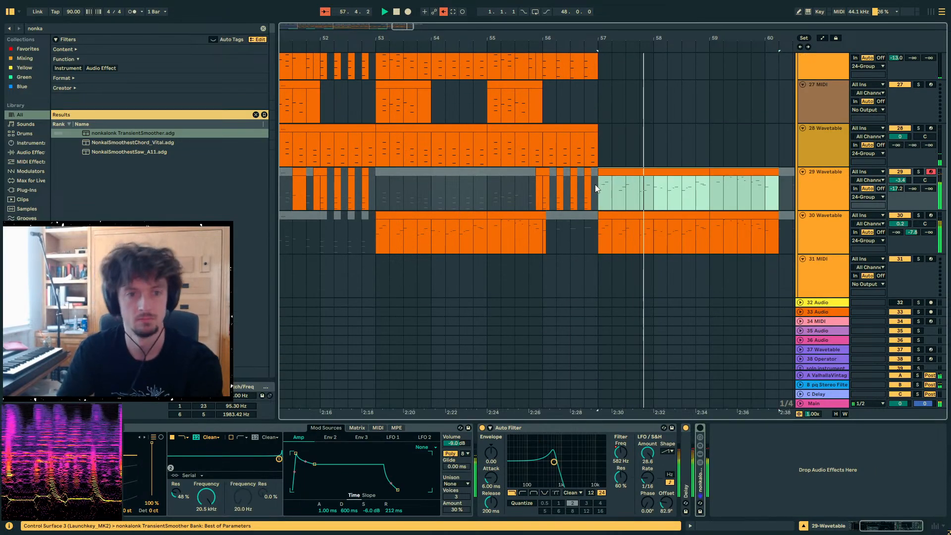
pyautogui.moveTo(635, 228); pyautogui.dragTo(783, 213)
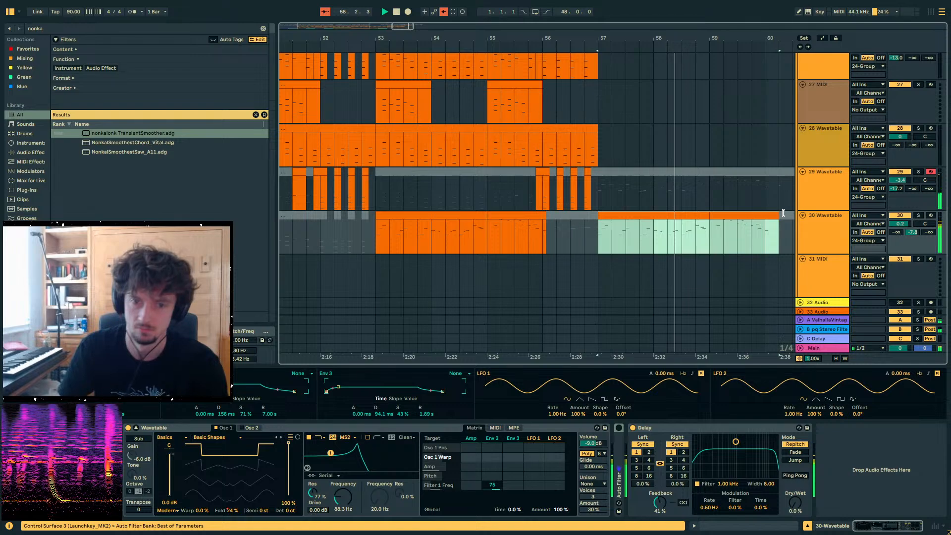
# - Insert another new MIDI track below track 30
pyautogui.moveTo(578, 39); pyautogui.dragTo(484, 21)
pyautogui.click(818, 225)
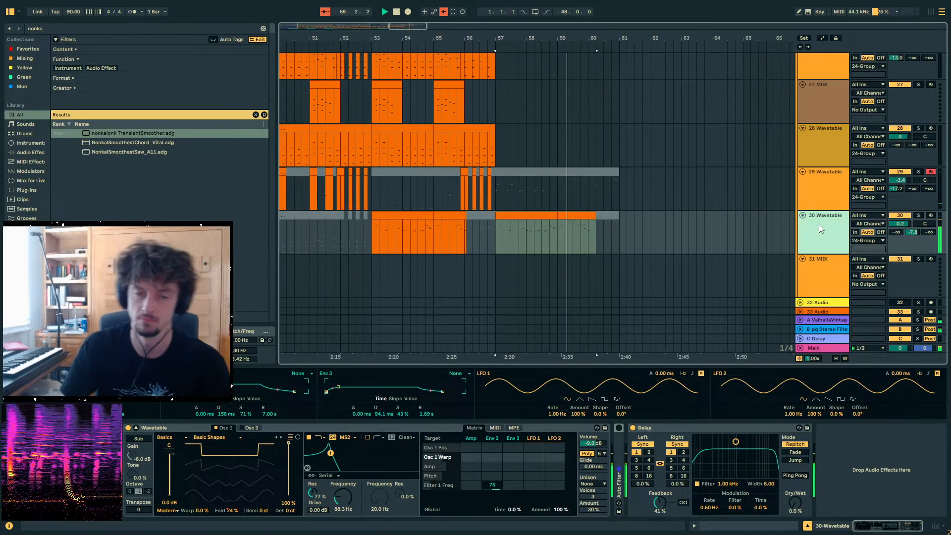
pyautogui.hotkey('ctrl', 'shift', 't')
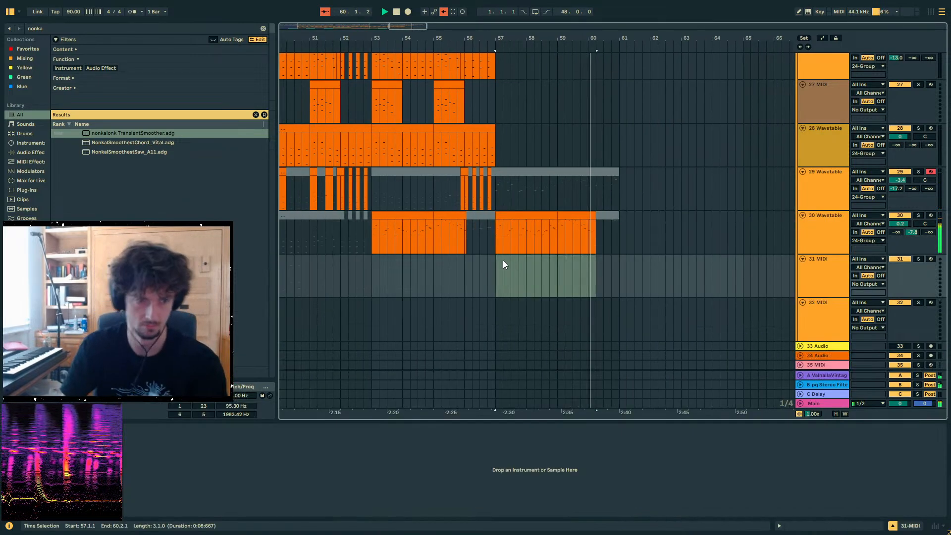
# - Paste the copied clips onto track 31 from bar 57 and load Operator on that track
pyautogui.hotkey('ctrl', 'v')
pyautogui.click(520, 259)
pyautogui.press('space')
pyautogui.hotkey('ctrl', 'f')
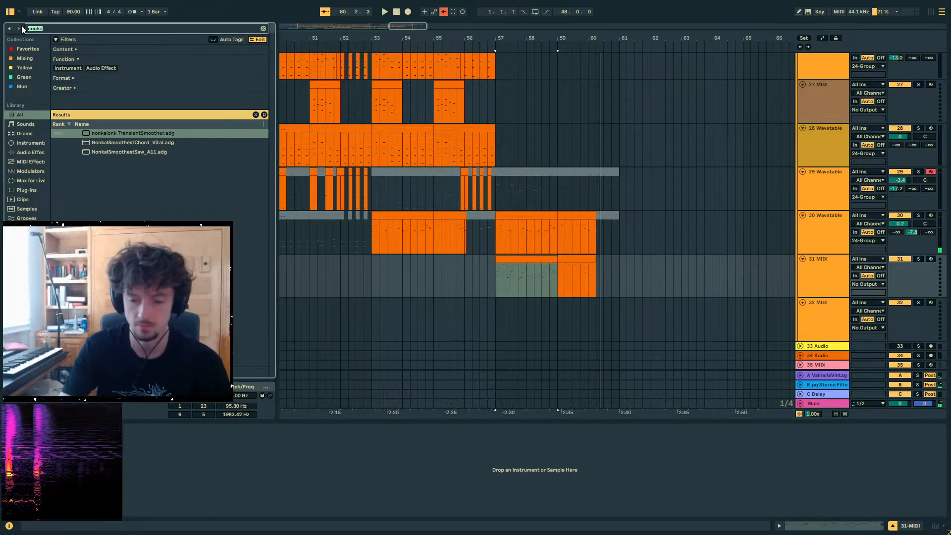
pyautogui.write('operator')
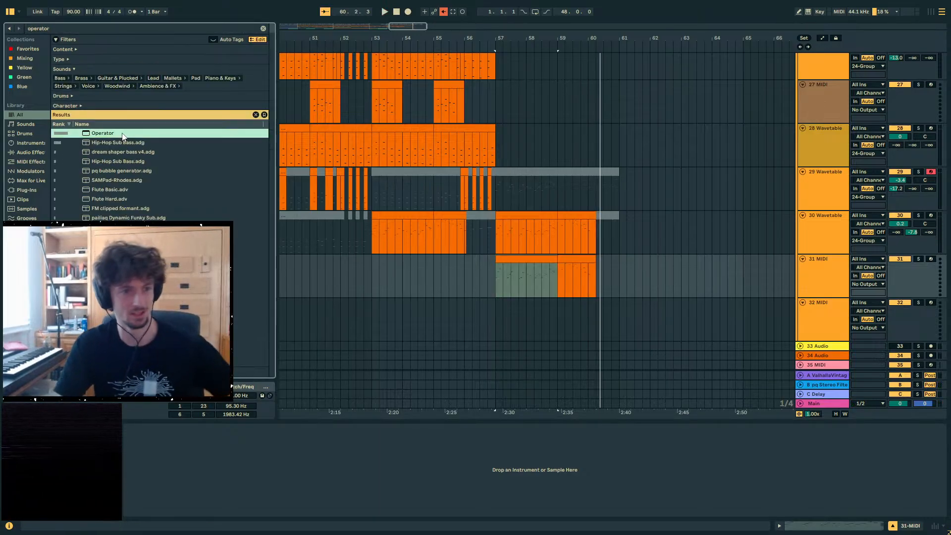
pyautogui.doubleClick(133, 135)
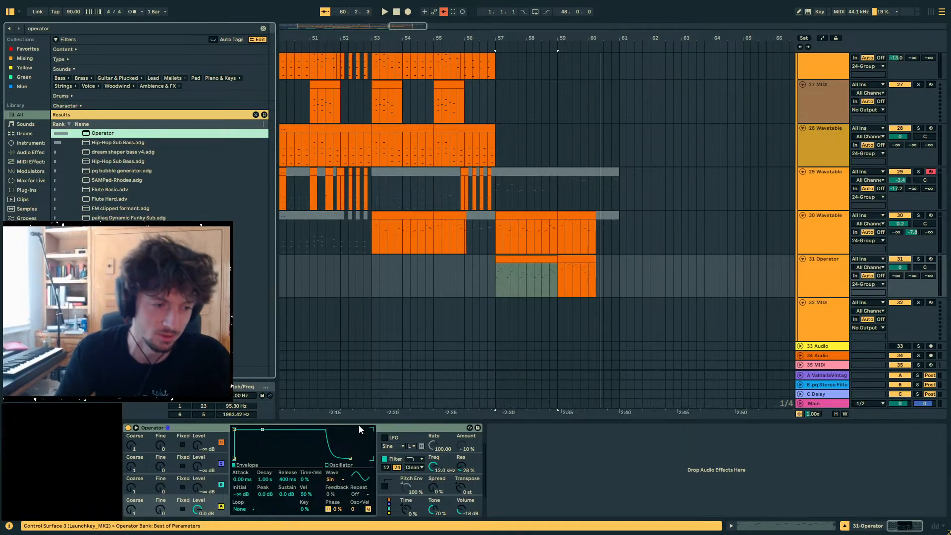
# - Set Operator's Transpose to -36 st and raise oscillator B's level to -1.6 dB during playback
pyautogui.moveTo(460, 488)
pyautogui.mouseDown()
pyautogui.moveTo(461, 508)
pyautogui.moveTo(461, 498)
pyautogui.mouseUp()
pyautogui.press('space')
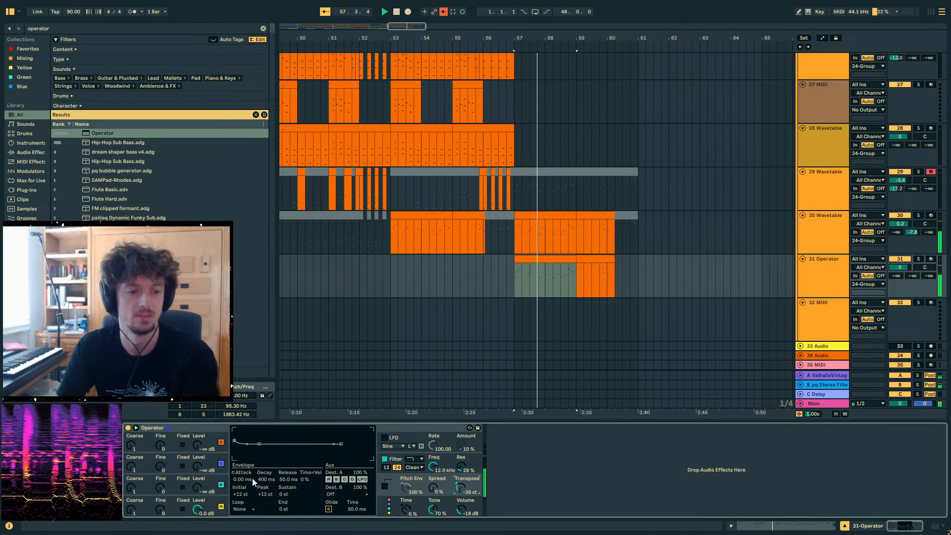
pyautogui.moveTo(197, 488); pyautogui.dragTo(197, 444)
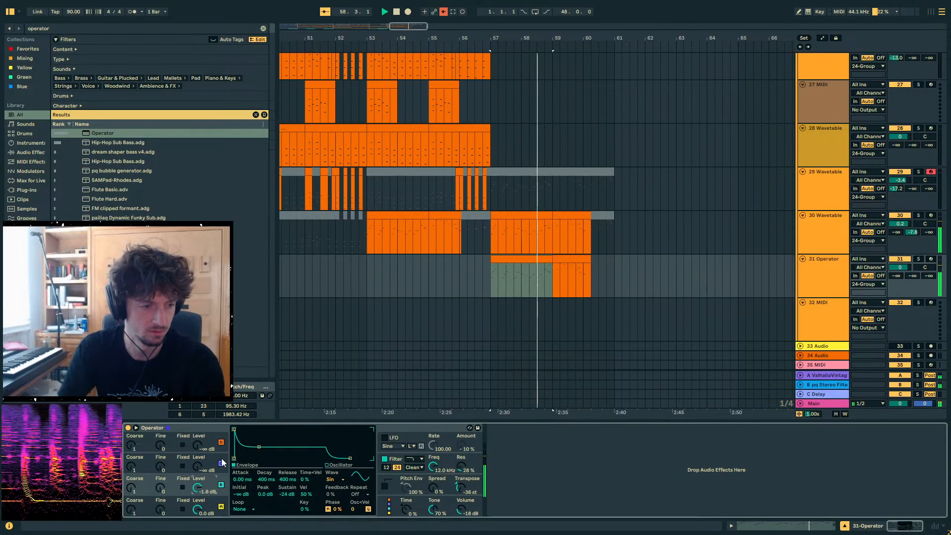
# - Shape oscillator B's envelope with a 40.7 ms decay and -14 dB sustain, restarting playback from bar 57
pyautogui.moveTo(258, 447); pyautogui.dragTo(235, 458)
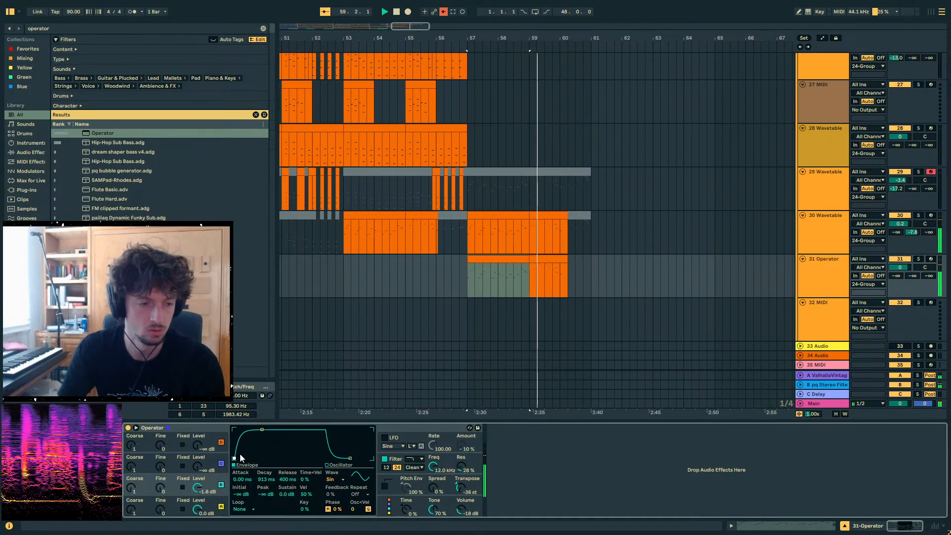
pyautogui.moveTo(262, 430); pyautogui.dragTo(250, 439)
pyautogui.press('space')
pyautogui.press('space')
# - Solo track 31 and add Roar after Operator with its Stage 1 Amount at 55 %
pyautogui.click(918, 259)
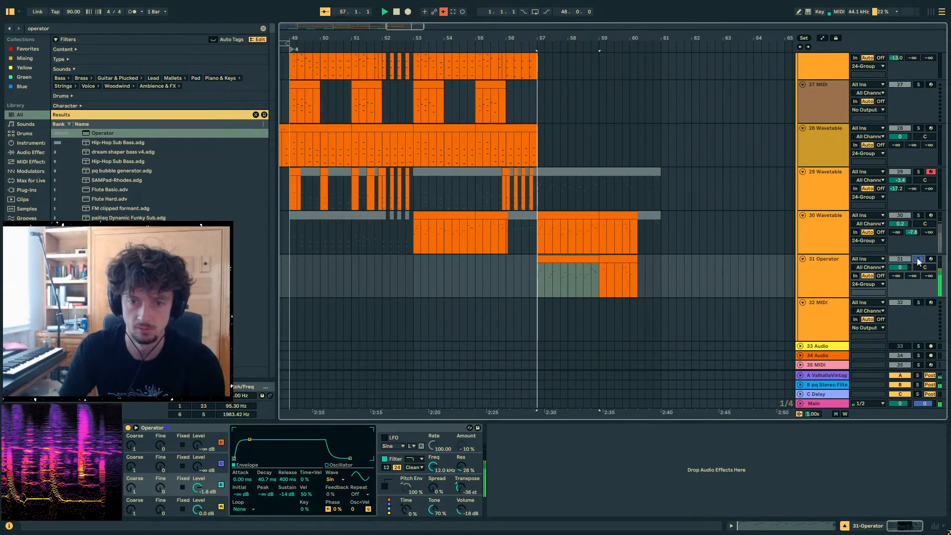
pyautogui.hotkey('ctrl', 'f')
pyautogui.write('roar')
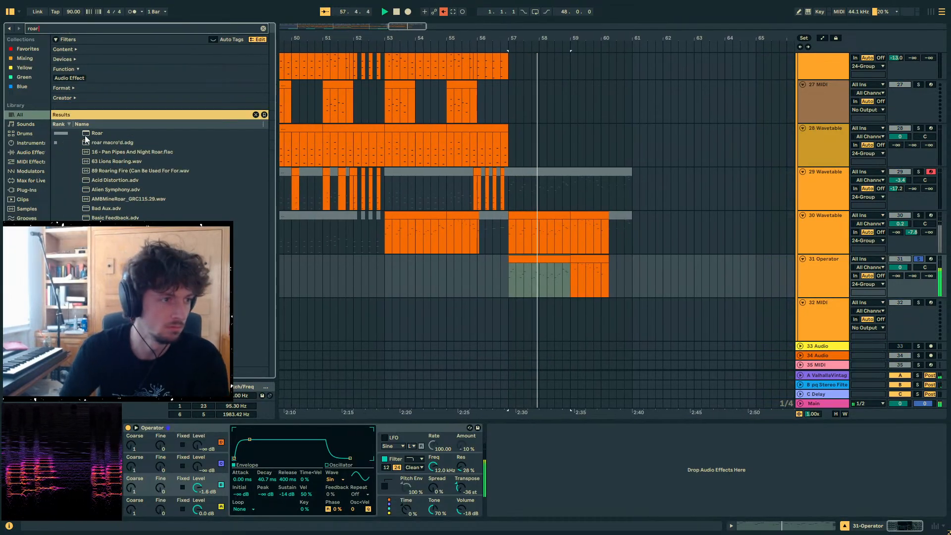
pyautogui.click(102, 134)
pyautogui.doubleClick(101, 134)
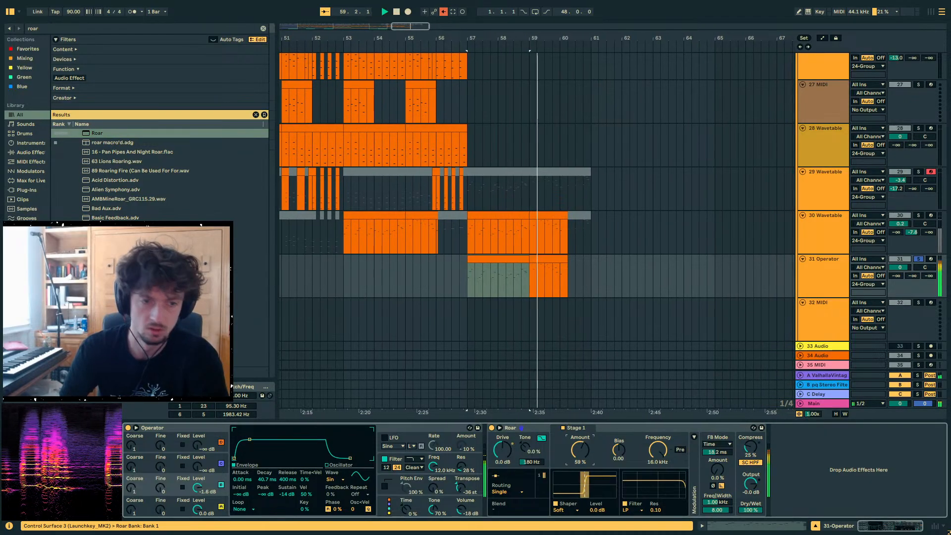
# - Replay from bar 57 in the full mix and deactivate track 30's clips from bar 57 to bar 60
pyautogui.click(531, 214)
pyautogui.press('space')
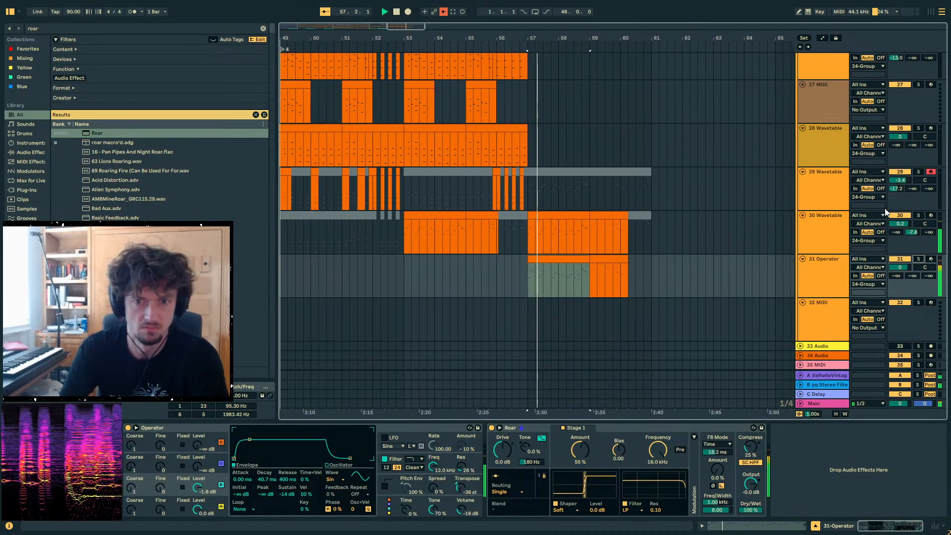
pyautogui.click(607, 225)
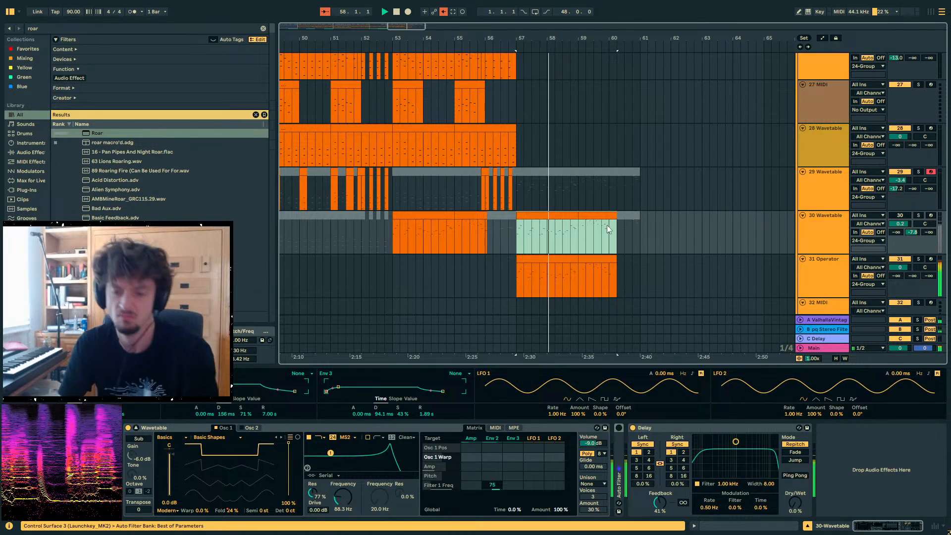
pyautogui.press('Delete')
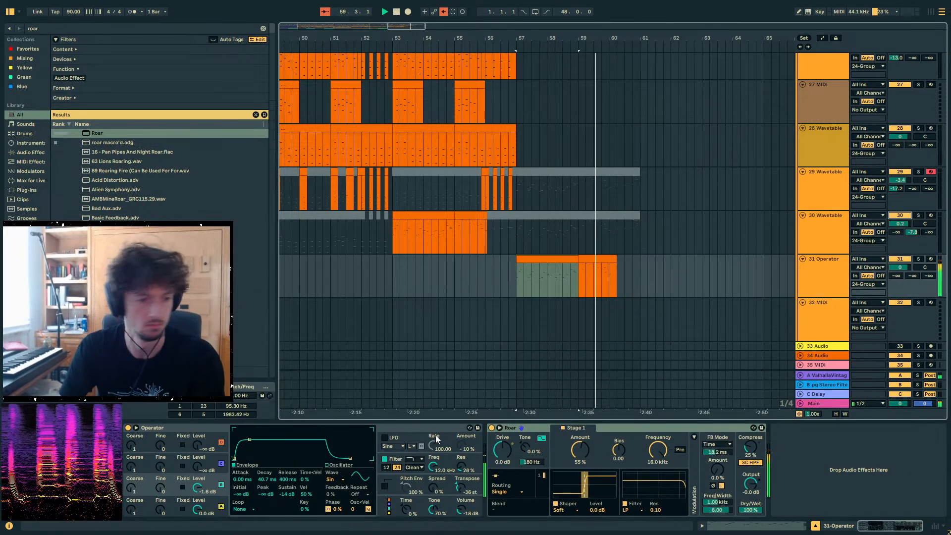
# - Limit track 31's Operator to 1 voice and extend the track's clips to bar 61
pyautogui.click(415, 496)
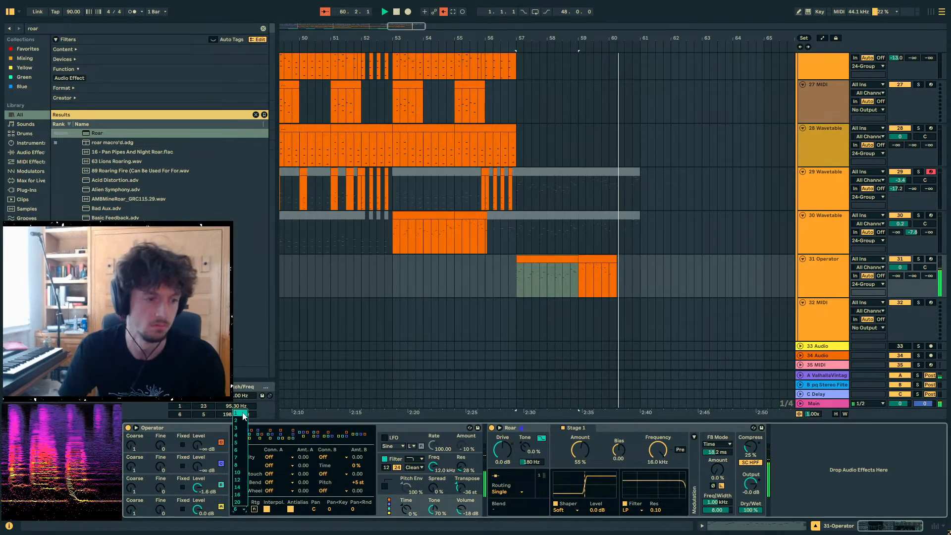
pyautogui.click(612, 259)
pyautogui.press('space')
pyautogui.press('space')
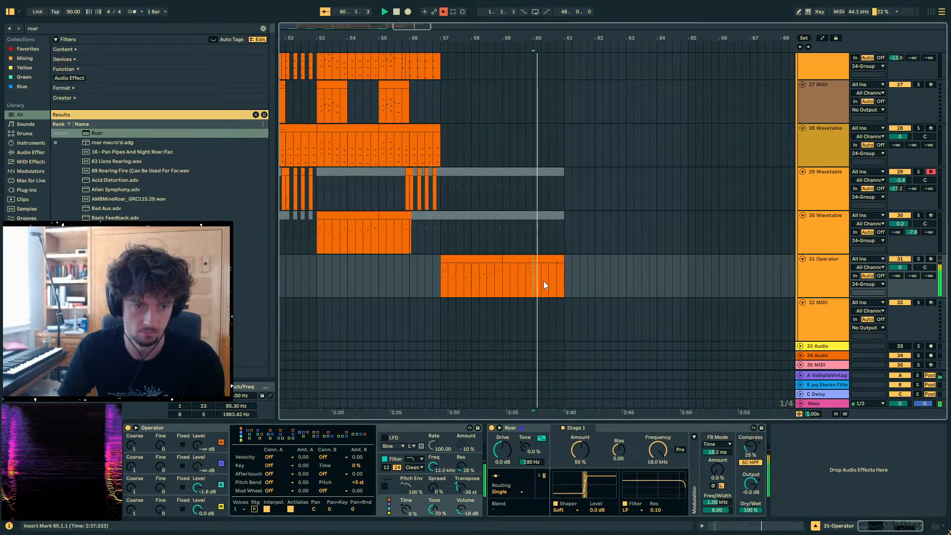
# - Deactivate the three high notes around beat 2.4 in the clip at the end of track 31
pyautogui.click(813, 526)
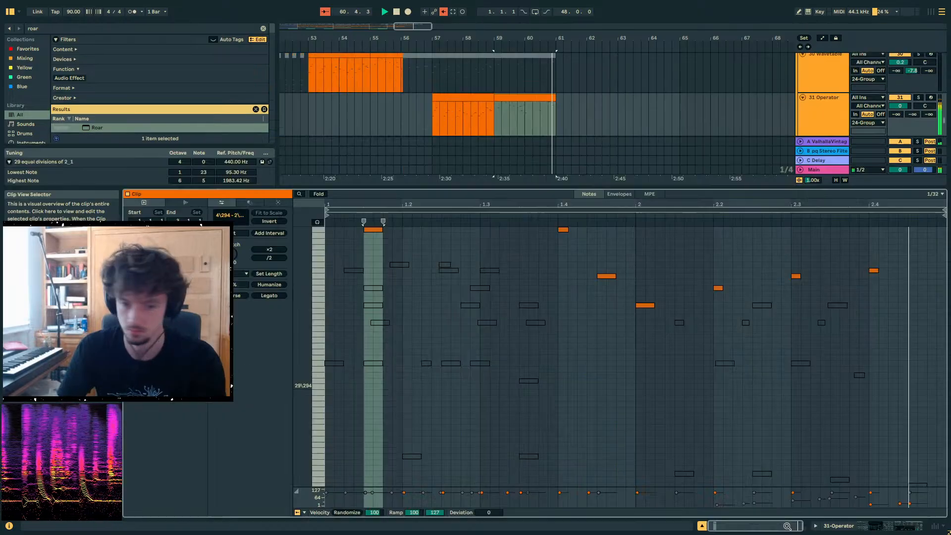
pyautogui.scroll(8, 920, 326)
pyautogui.moveTo(933, 362); pyautogui.dragTo(876, 290)
pyautogui.press('space')
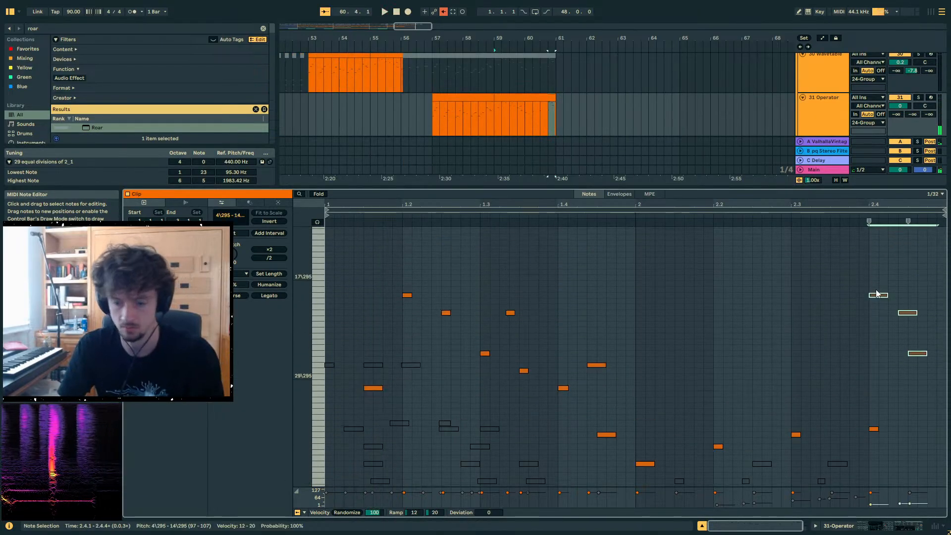
# - Lengthen the low notes on beats 2.1 to 2.4 and add a note one octave higher at 2.1.3
pyautogui.press('space')
pyautogui.moveTo(897, 402); pyautogui.dragTo(783, 436)
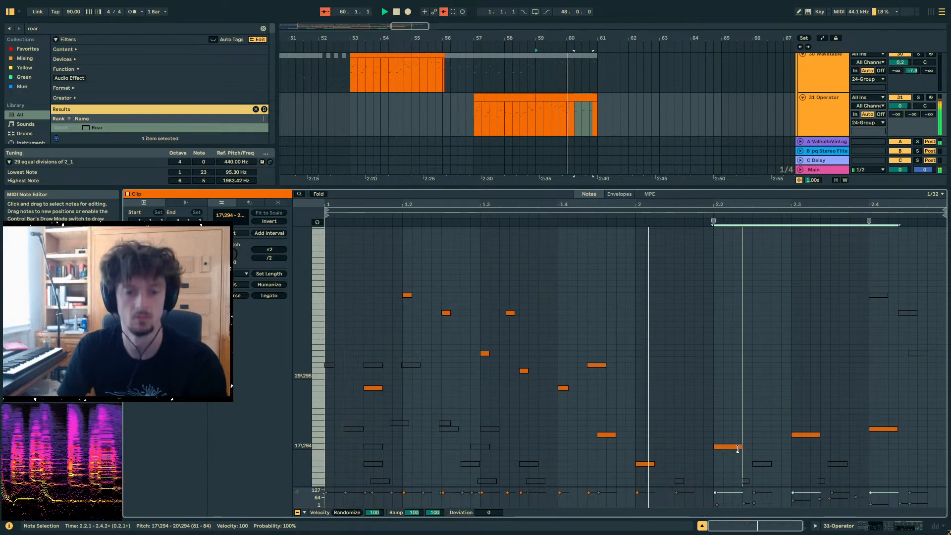
pyautogui.click(685, 455)
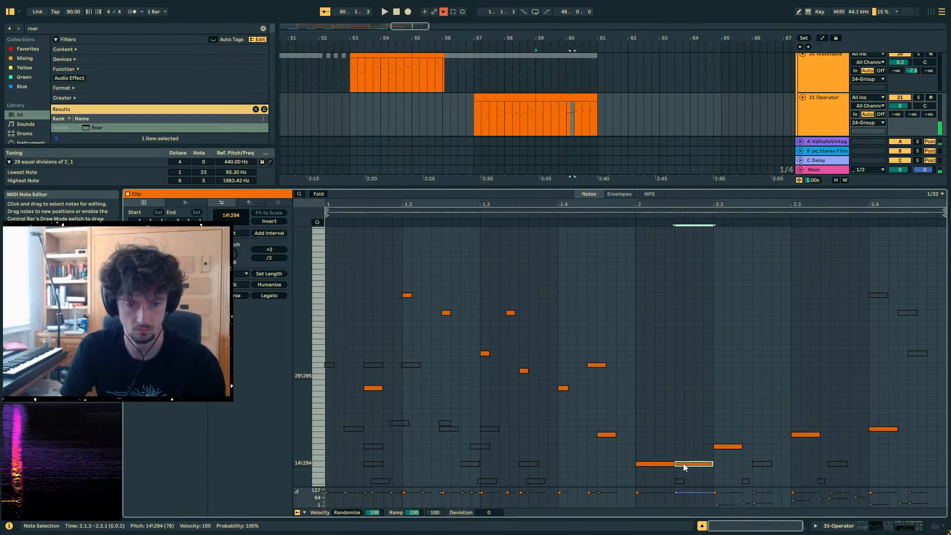
pyautogui.hotkey('shift', 'Up')
pyautogui.press('space')
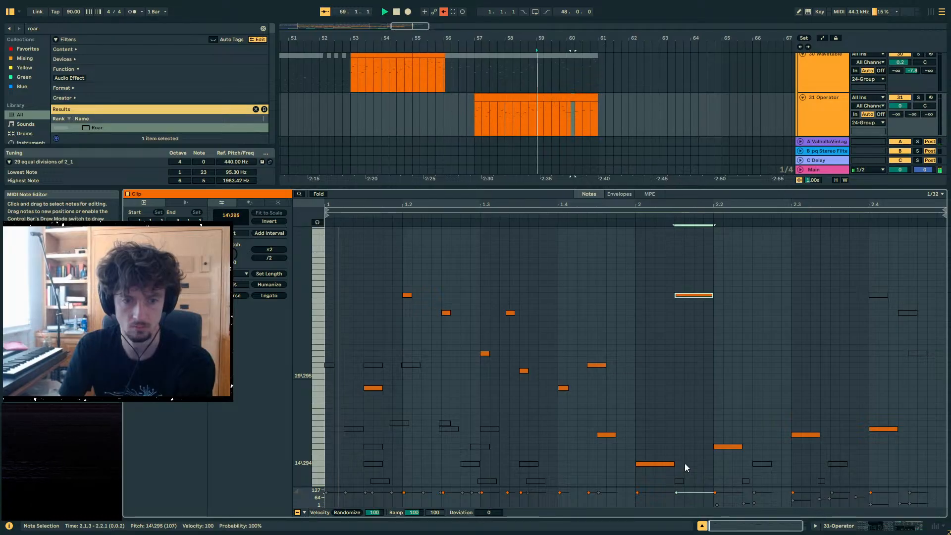
# - Copy the low rising notes from beats 2.1 to 2.4 and paste them starting at 2.1.3
pyautogui.click(628, 217)
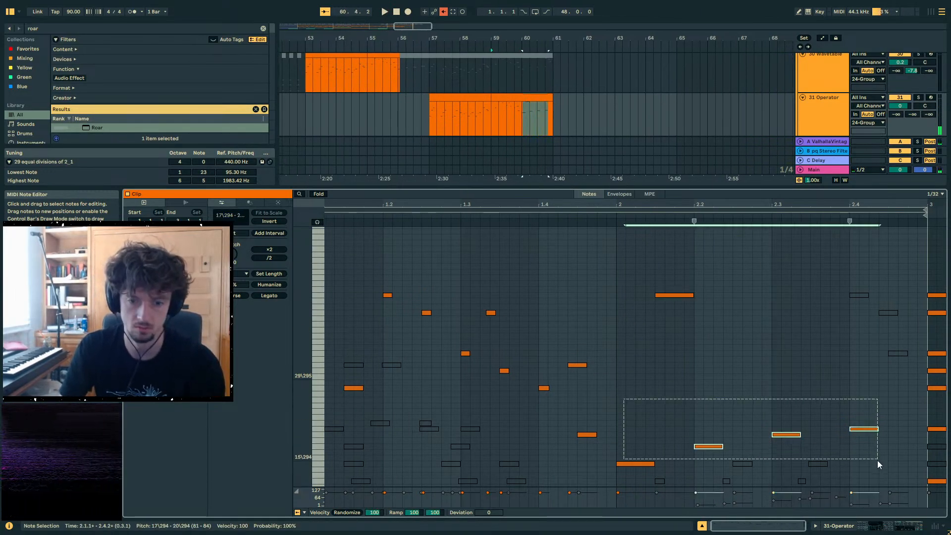
pyautogui.moveTo(877, 460); pyautogui.dragTo(871, 468)
pyautogui.hotkey('ctrl', 'c')
pyautogui.click(661, 416)
pyautogui.hotkey('ctrl', 'v')
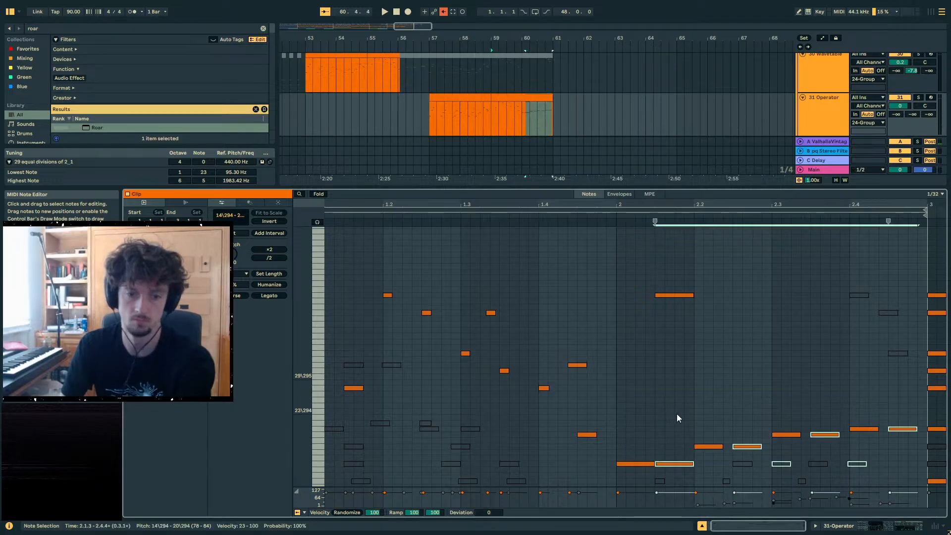
# - Try the pasted notes an octave higher, and move them to one octave below the originals
pyautogui.hotkey('shift', 'Up')
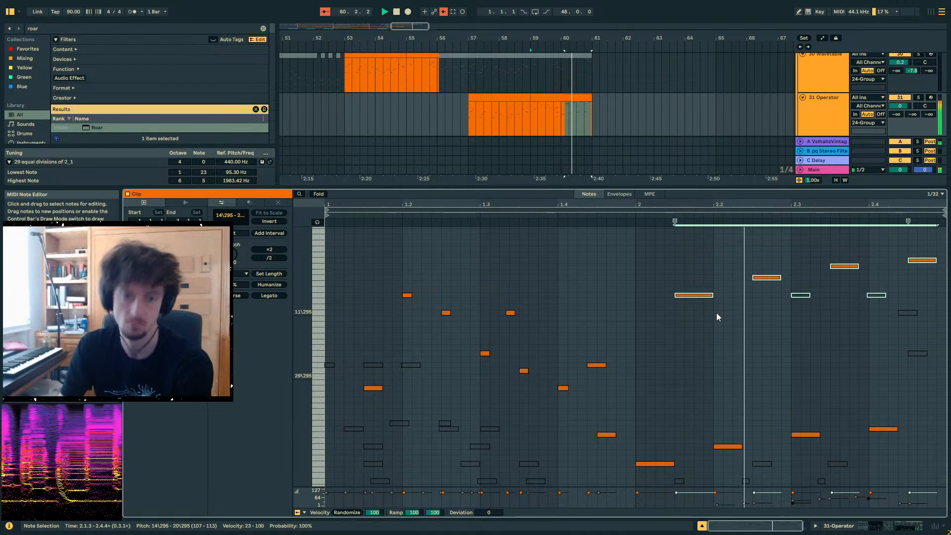
pyautogui.hotkey('shift', 'Down')
pyautogui.hotkey('shift', 'Down')
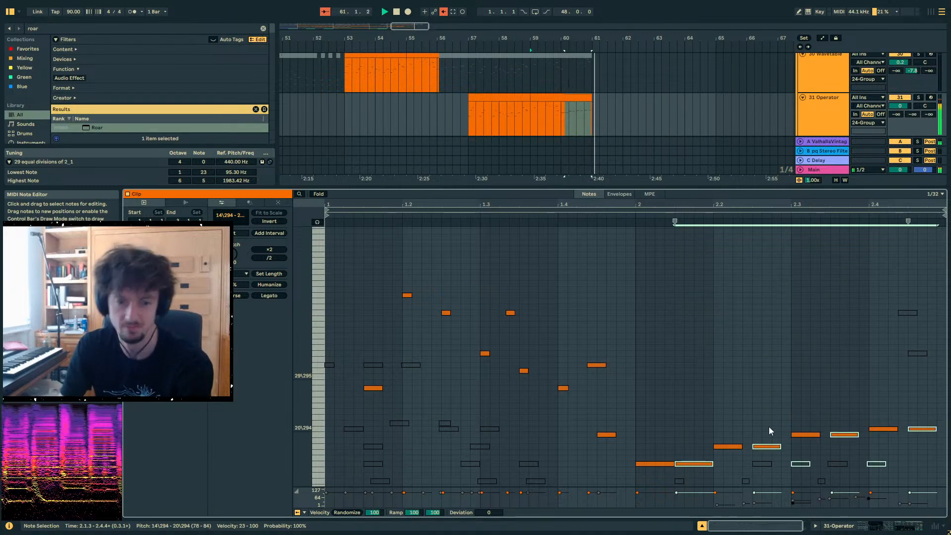
pyautogui.click(635, 216)
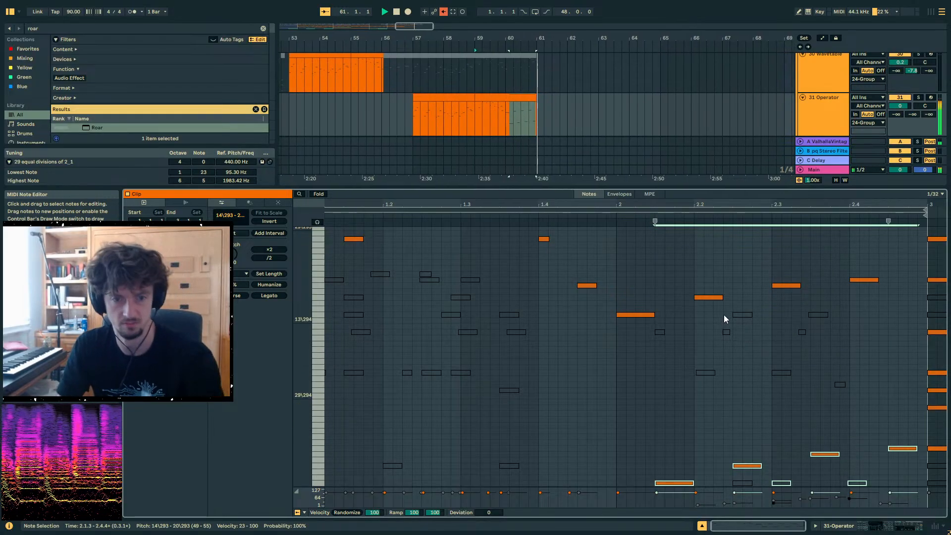
# - Lengthen the notes from 2.2.1 to the clip's end and replay the passage
pyautogui.moveTo(707, 285); pyautogui.dragTo(848, 467)
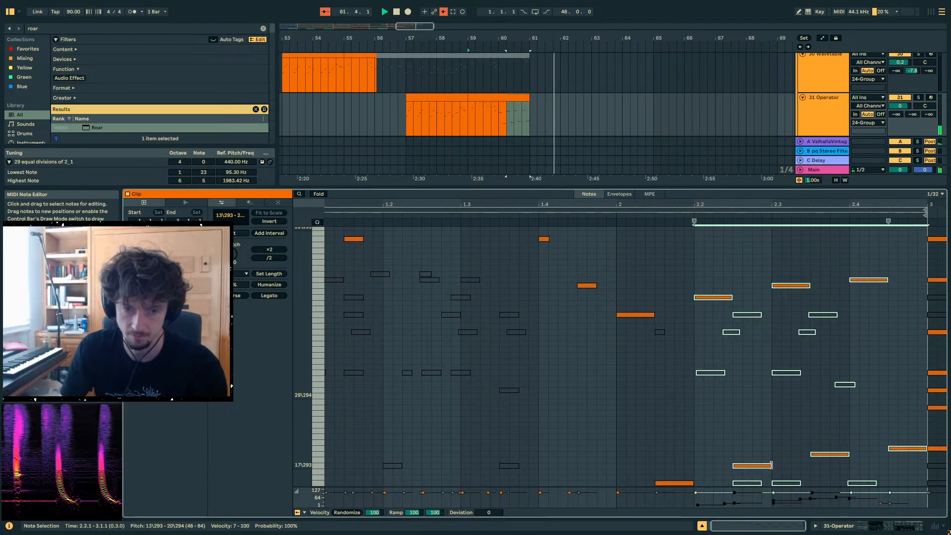
pyautogui.press('space')
pyautogui.press('space')
# - Set Operator's Spread to 9 % while replaying from bar 57, and add a second Roar after the first
pyautogui.click(878, 527)
pyautogui.click(467, 259)
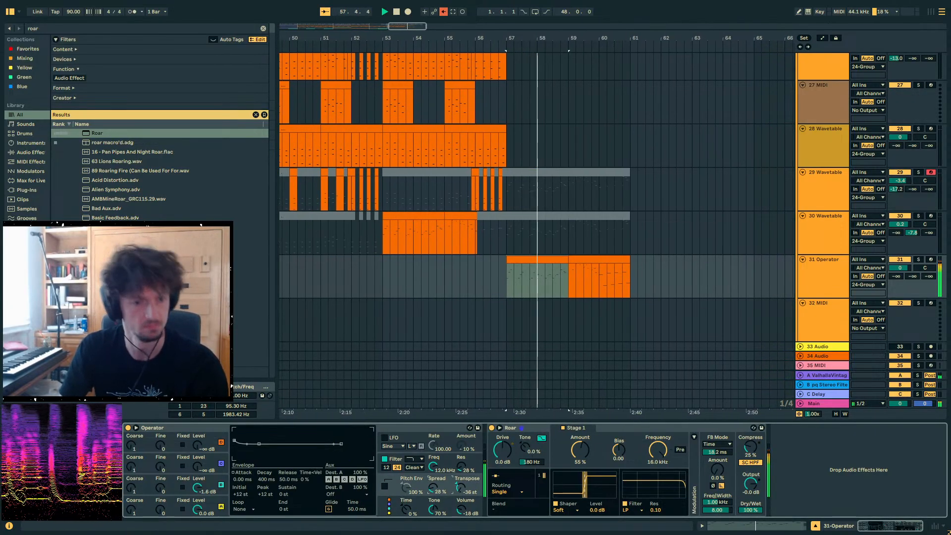
pyautogui.click(43, 27)
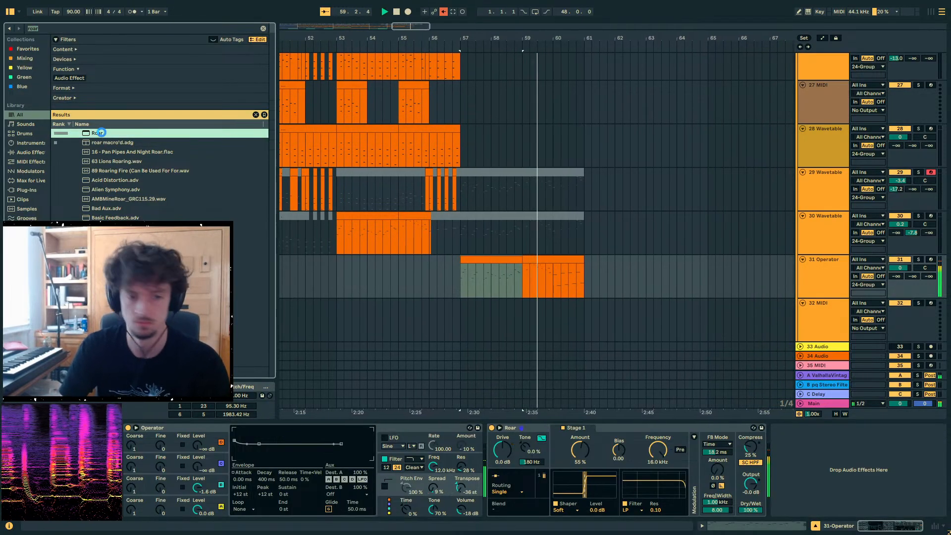
pyautogui.doubleClick(99, 132)
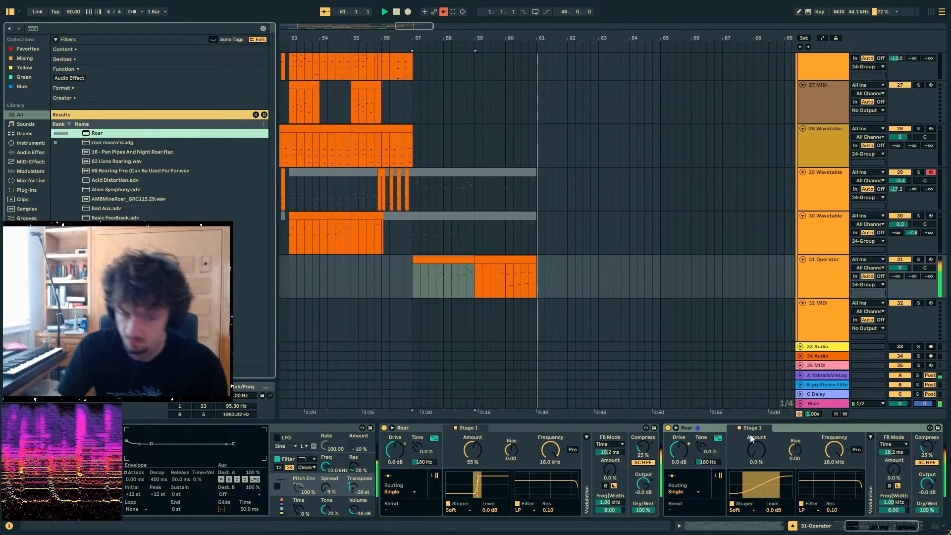
# - Set the second Roar to Multi Band routing with Mid Amount 15 %, High Amount 41 % and Dry/Wet 48 %
pyautogui.click(683, 491)
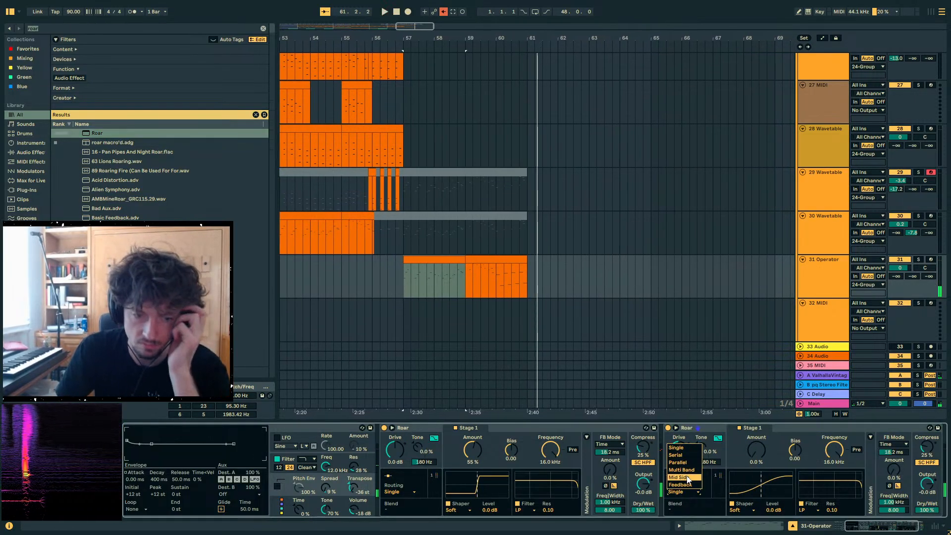
pyautogui.click(682, 470)
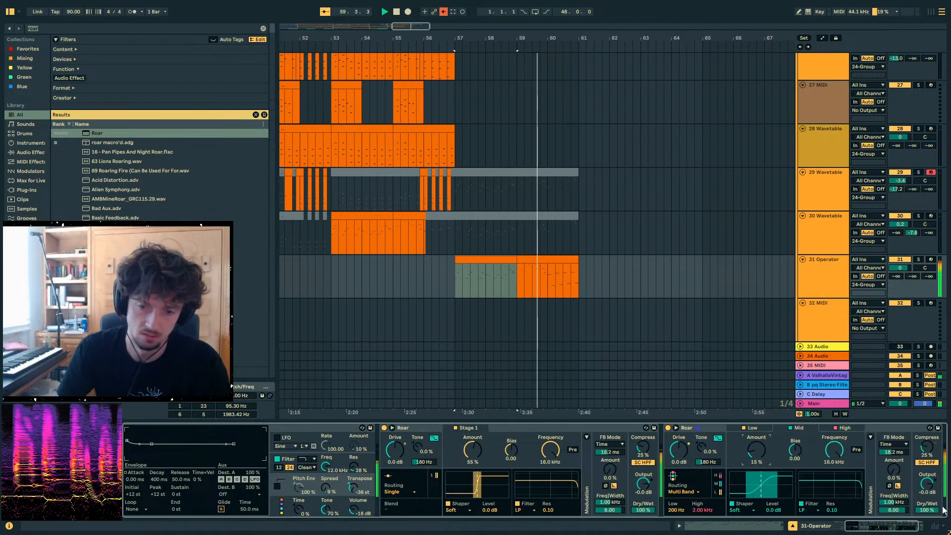
pyautogui.click(843, 430)
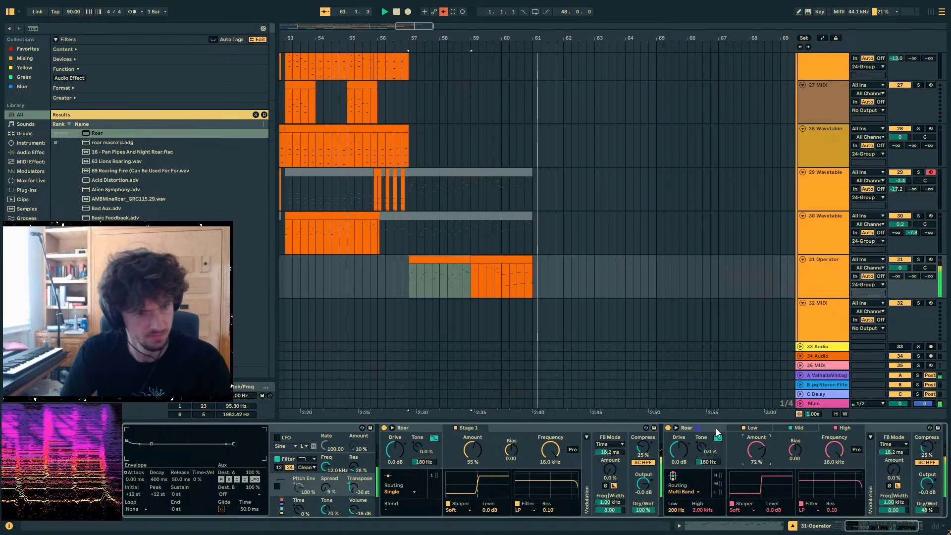
pyautogui.click(490, 259)
pyautogui.press('space')
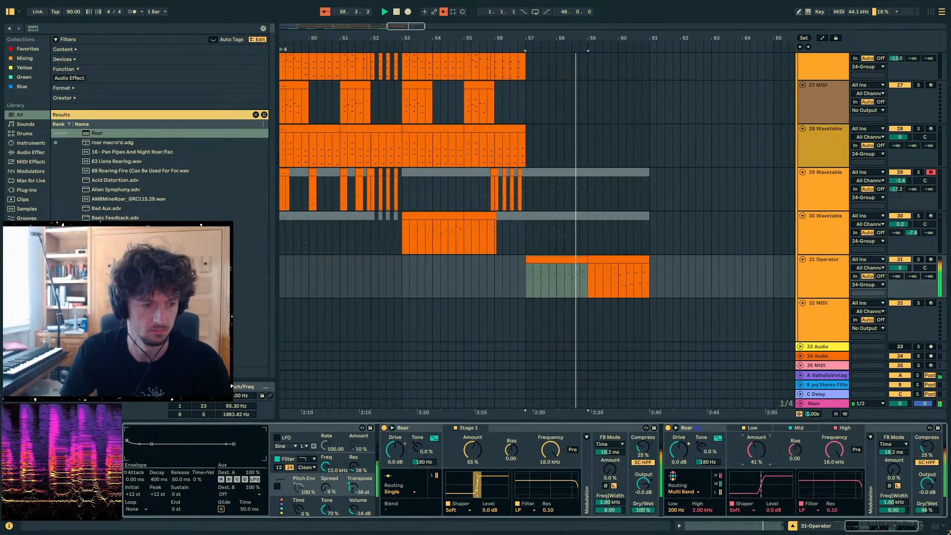
# - Set Operator's oscillator B envelope to a 687 ms decay and -17 dB sustain, and add The Spellbook after the second Roar
pyautogui.click(324, 429)
pyautogui.click(198, 491)
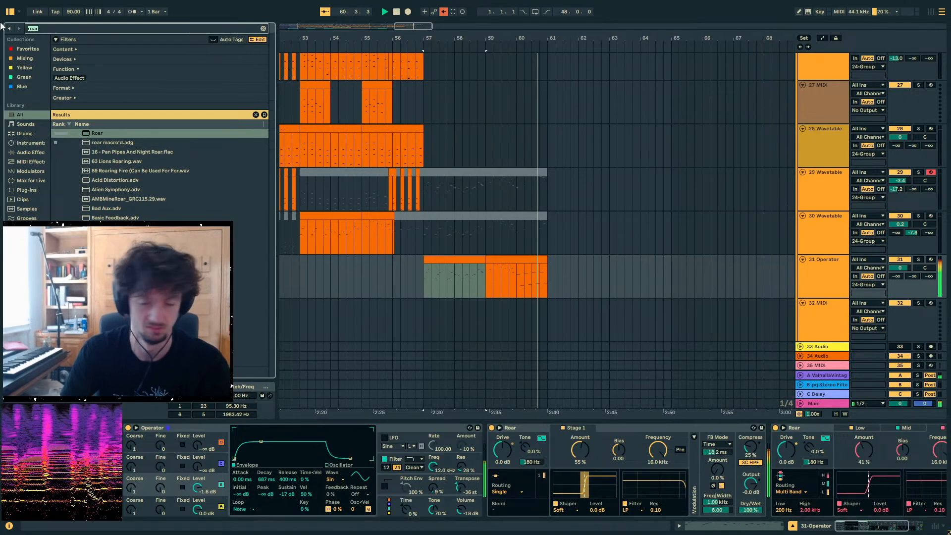
pyautogui.write('spellbook')
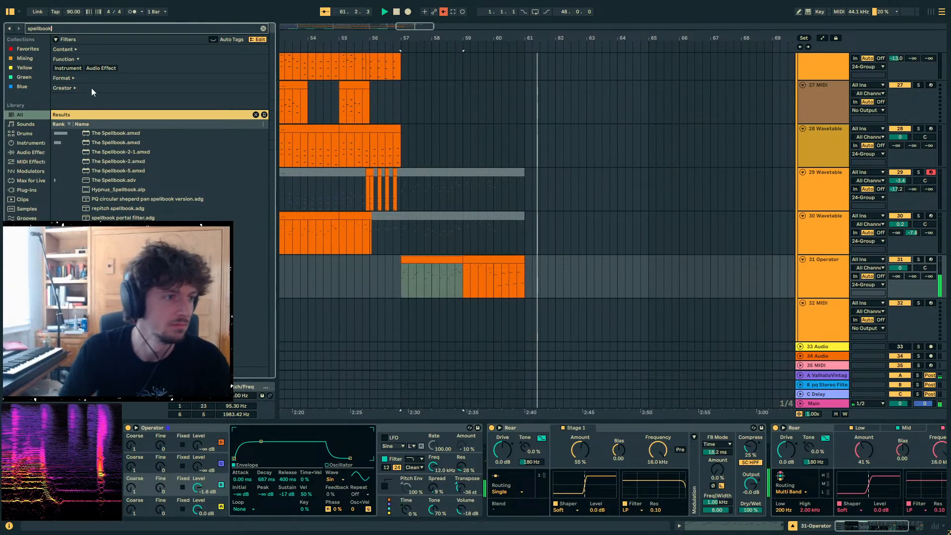
pyautogui.doubleClick(105, 133)
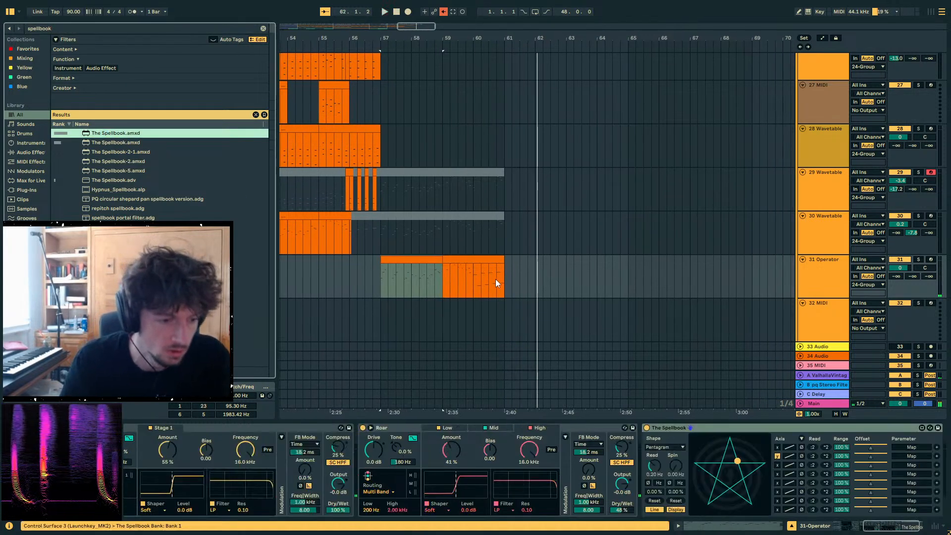
# - Collapse both Roars, map The Spellbook's first axis to Operator's oscillator B decay with about 68 % range, and replay
pyautogui.doubleClick(566, 427)
pyautogui.press('Left')
pyautogui.press('Left')
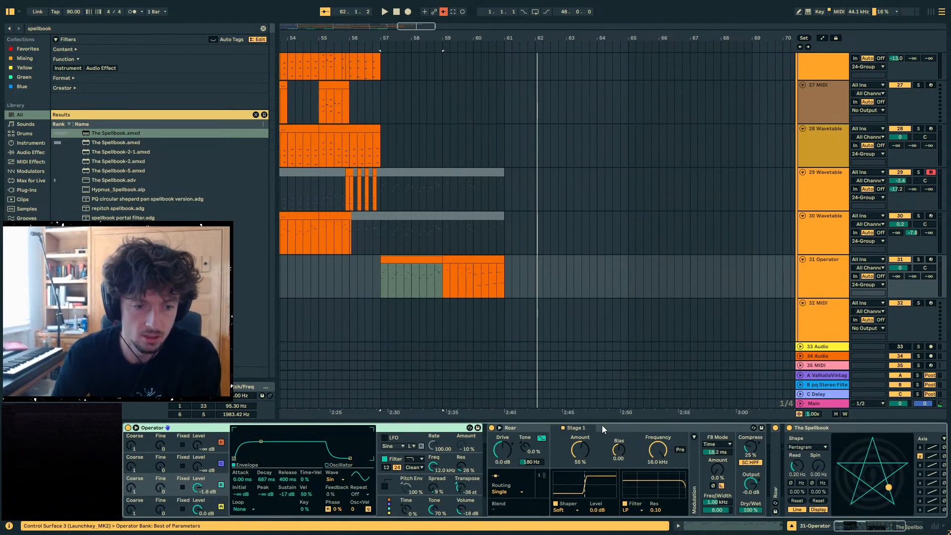
pyautogui.doubleClick(663, 429)
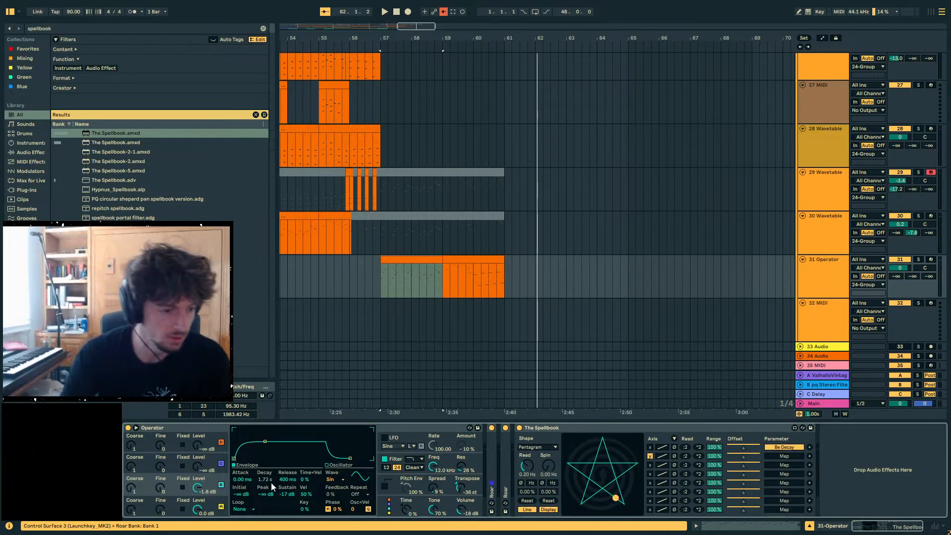
pyautogui.moveTo(707, 450); pyautogui.dragTo(707, 468)
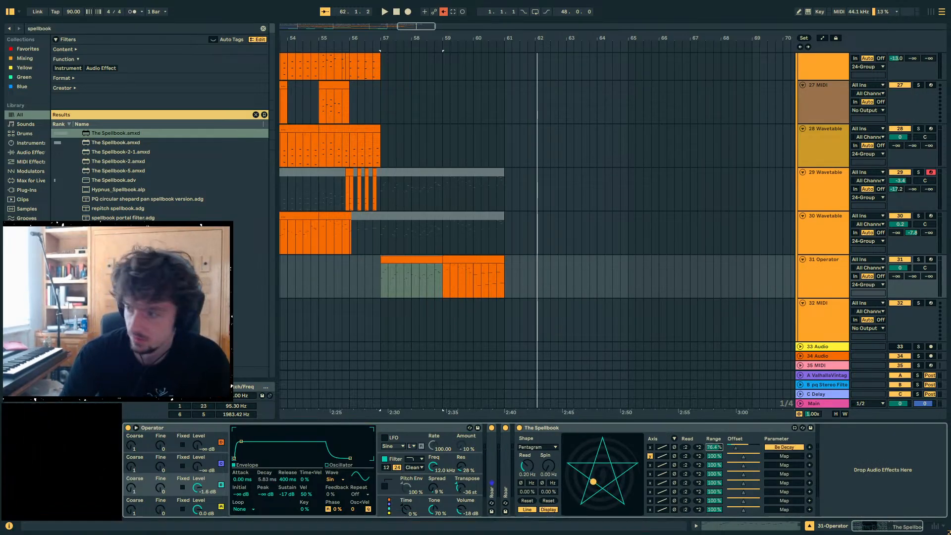
pyautogui.press('space')
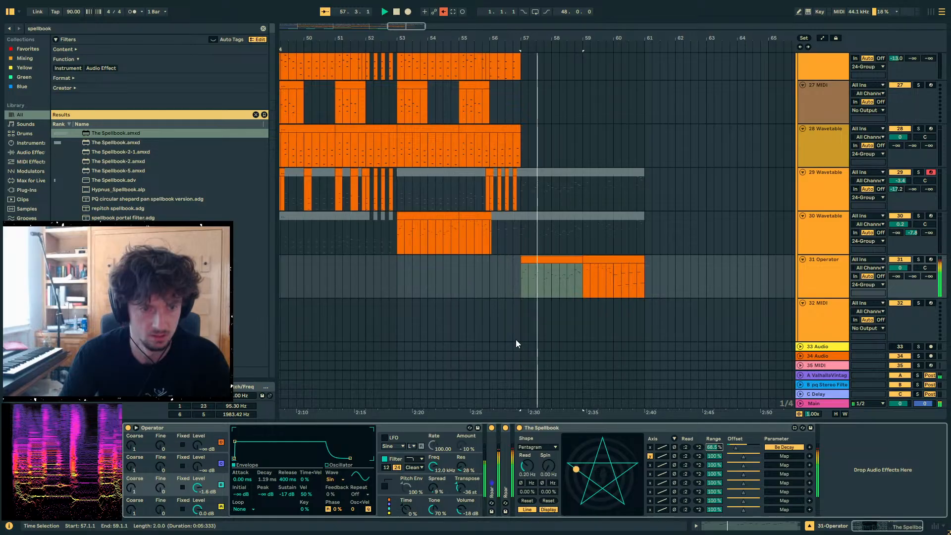
# - Loop the two track 31 clips from bar 57 to bar 61 and open the first clip's notes
pyautogui.click(534, 260)
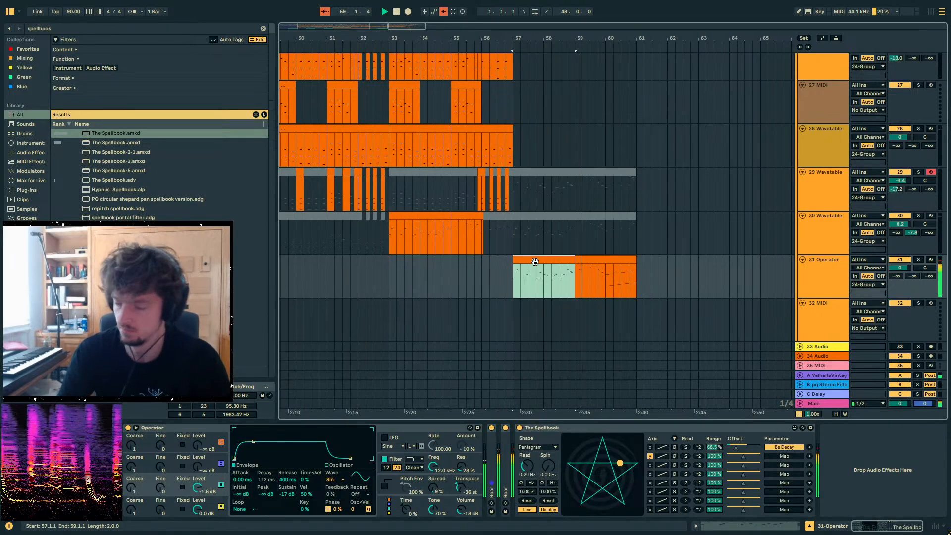
pyautogui.click(557, 259)
pyautogui.hotkey('ctrl', 'l')
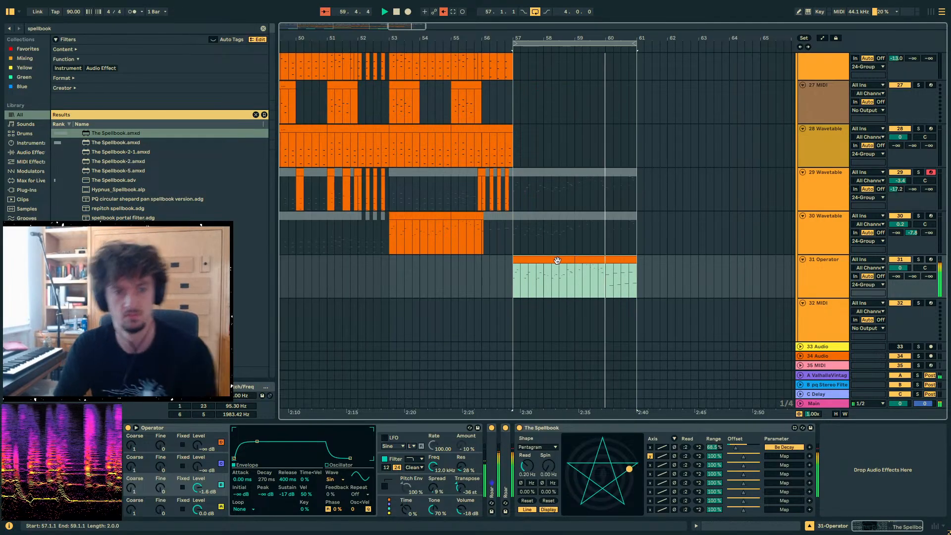
pyautogui.doubleClick(558, 259)
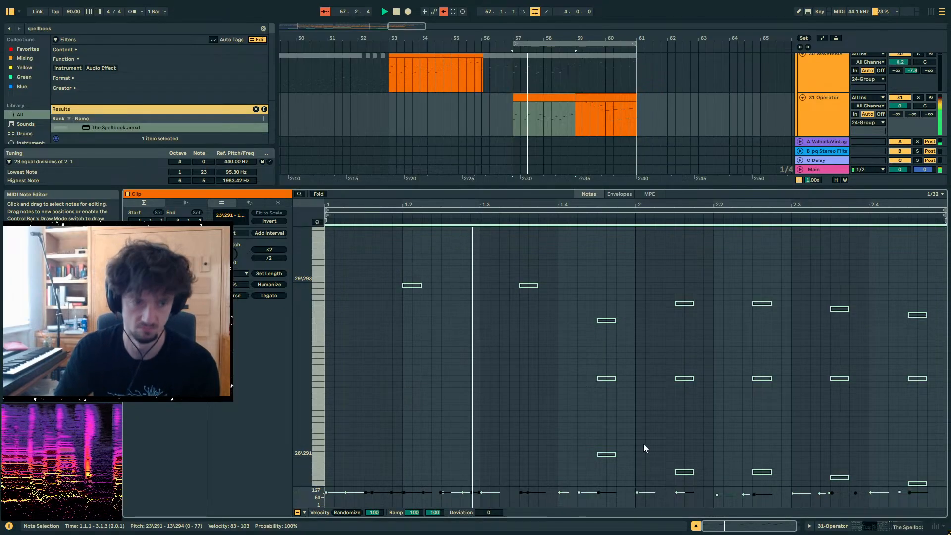
pyautogui.hotkey('ctrl', 'z')
pyautogui.press('space')
# - Delete the low-register notes in the first clip, between 1.1.1 and the end of its second bar
pyautogui.click(583, 431)
pyautogui.scroll(3, 479, 429)
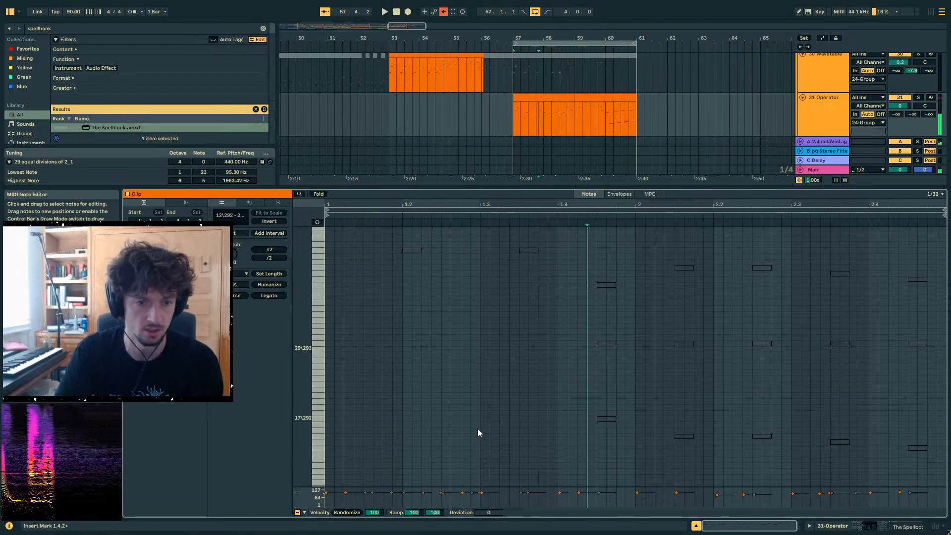
pyautogui.scroll(-3, 478, 429)
pyautogui.moveTo(542, 443); pyautogui.dragTo(934, 236)
pyautogui.press('Delete')
pyautogui.scroll(3, 651, 340)
pyautogui.hotkey('ctrl', 'z')
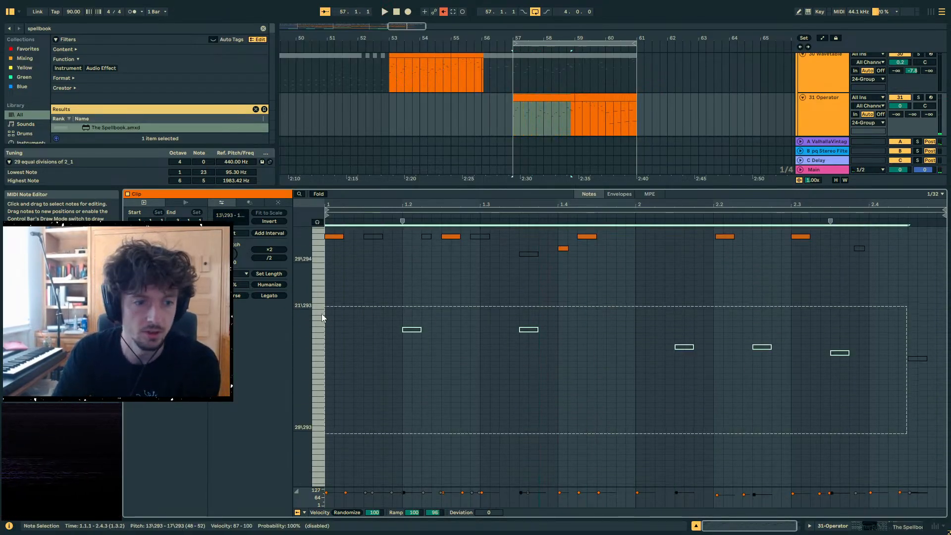
# - Try to transpose the first clip's notes down an octave while replaying from bar 57
pyautogui.hotkey('shift', 'Down')
pyautogui.press('space')
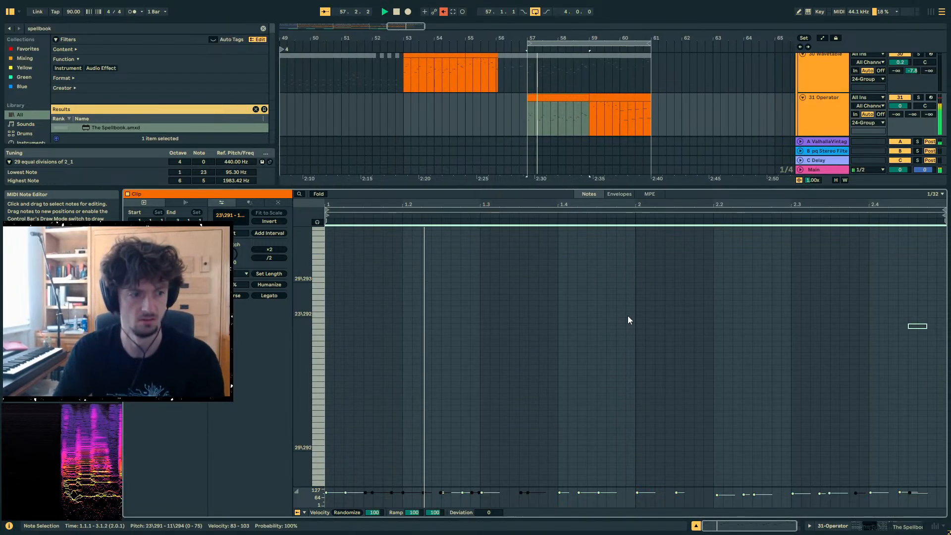
pyautogui.scroll(2, 627, 376)
pyautogui.hotkey('ctrl', 'z')
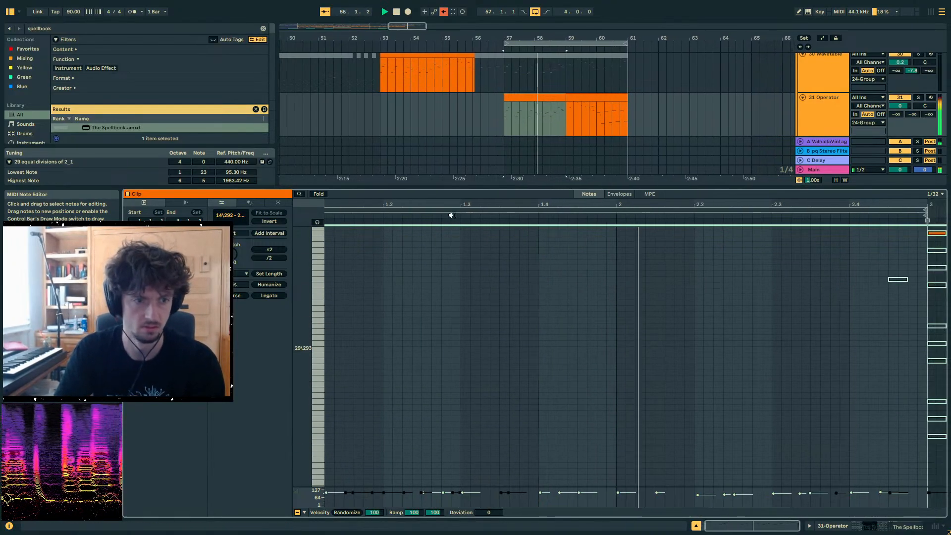
# - Delete the lower chord notes at 3.1.1 and transpose all of the first clip's notes down an octave
pyautogui.scroll(2, 766, 419)
pyautogui.scroll(-2, 842, 401)
pyautogui.moveTo(930, 384); pyautogui.dragTo(921, 297)
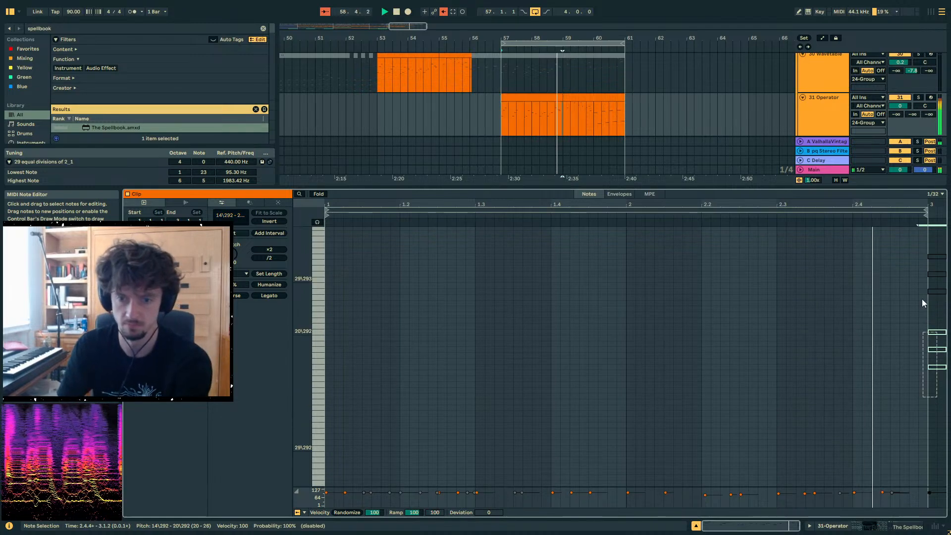
pyautogui.press('Delete')
pyautogui.scroll(3, 898, 373)
pyautogui.moveTo(926, 380); pyautogui.dragTo(929, 269)
pyautogui.press('Delete')
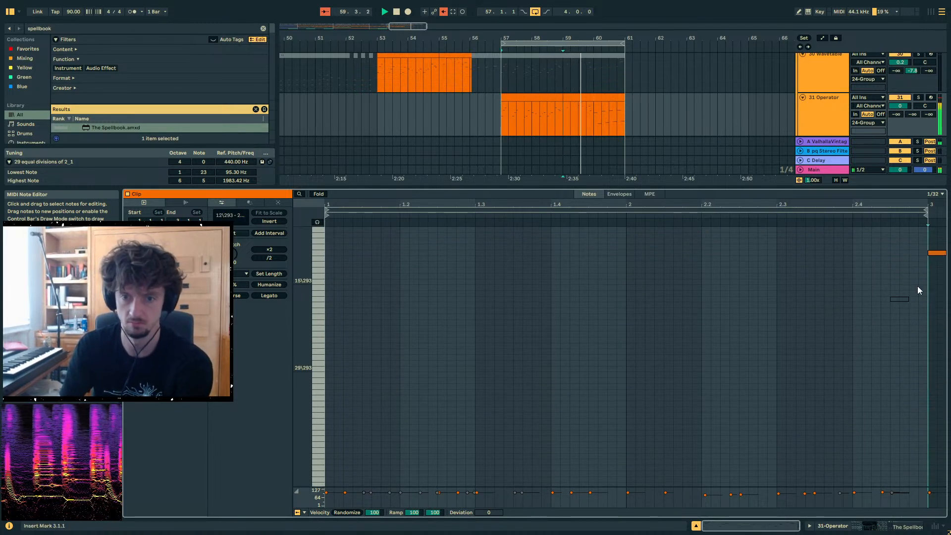
pyautogui.hotkey('ctrl', 'a')
pyautogui.hotkey('shift', 'Down')
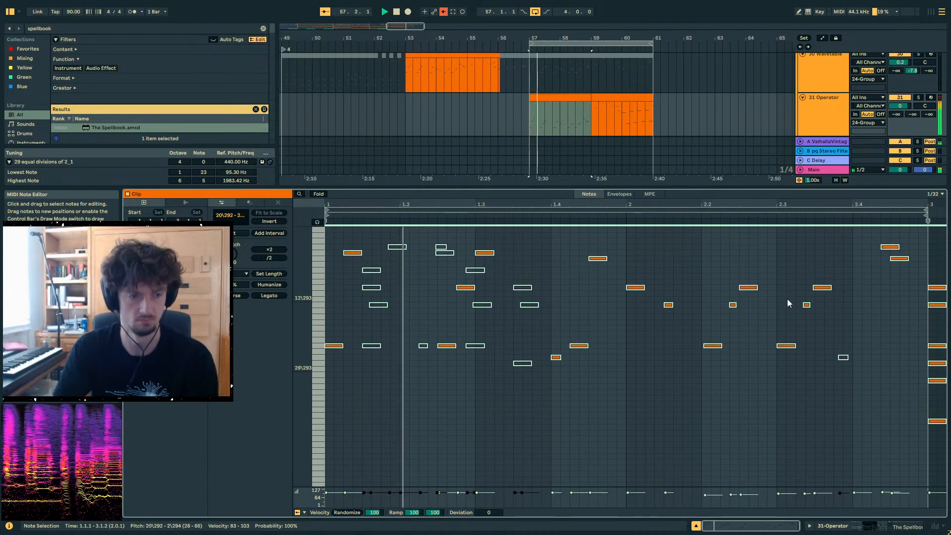
# - Paste a copy of the bar 57 clip at bar 61 on track 31 and move the loop range to bars 59 to 61
pyautogui.click(645, 115)
pyautogui.hotkey('ctrl', 'v')
pyautogui.click(563, 114)
pyautogui.click(631, 98)
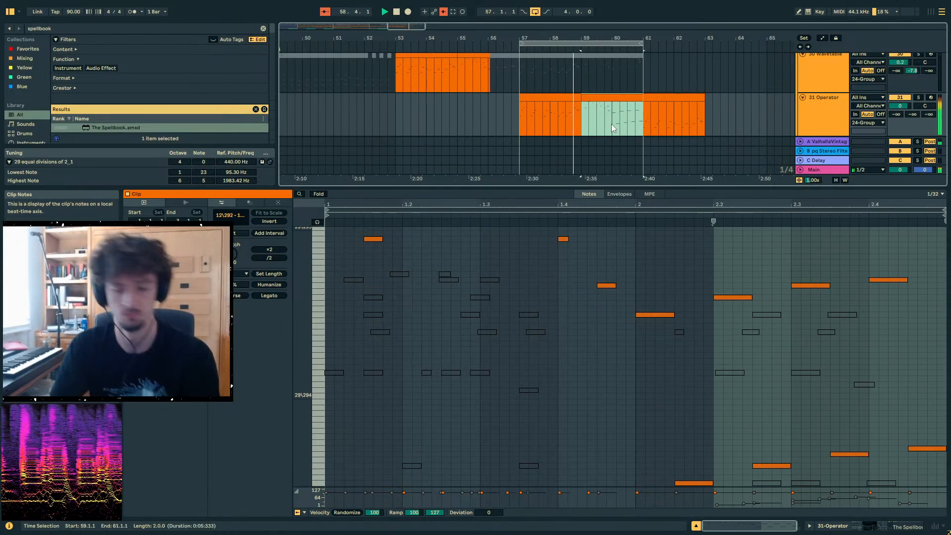
pyautogui.hotkey('ctrl', 'l')
pyautogui.click(638, 123)
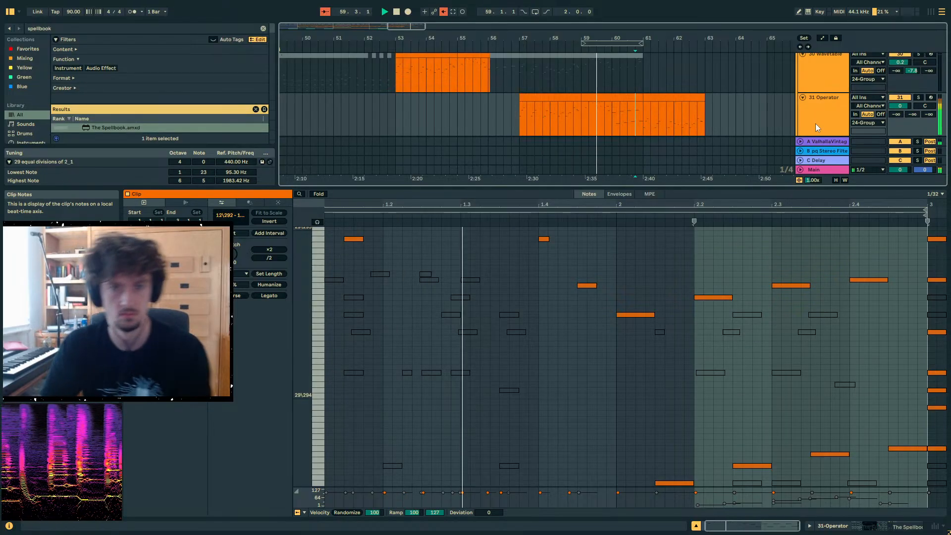
# - Map The Spellbook's second axis to Operator's oscillator C level and raise oscillator C's envelope sustain to 0 dB
pyautogui.hotkey('shift', 'Tab')
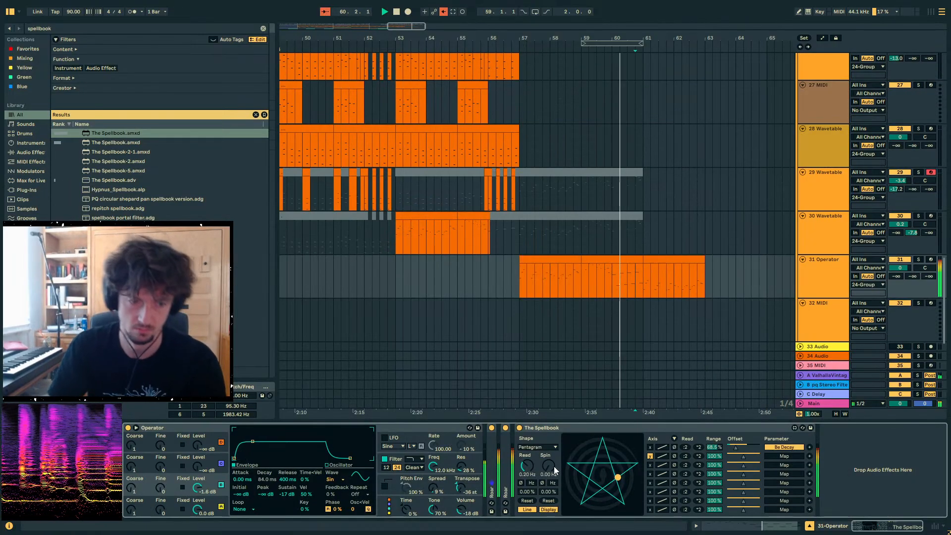
pyautogui.click(201, 468)
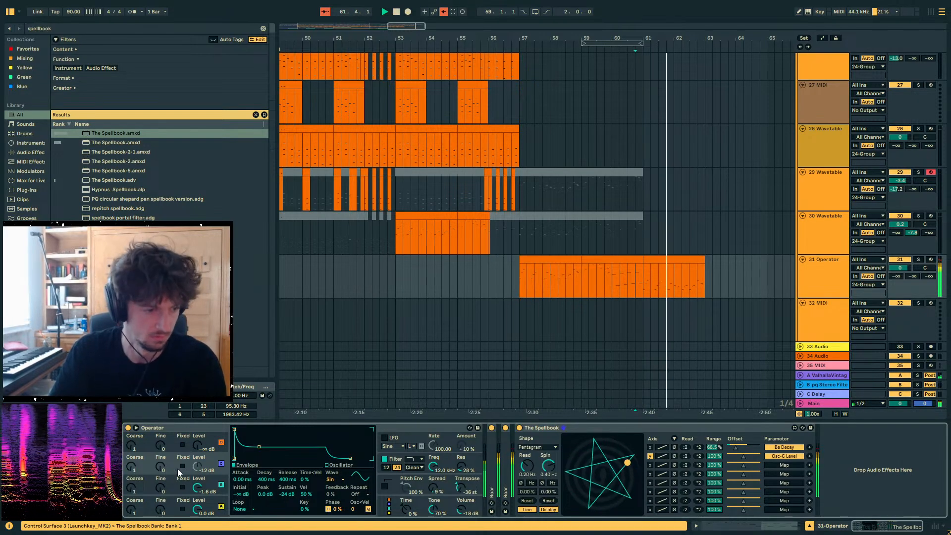
pyautogui.moveTo(257, 447); pyautogui.dragTo(259, 429)
# - Choose a different oscillator algorithm in Operator and raise oscillator C's Coarse tuning while replaying the passage
pyautogui.click(421, 502)
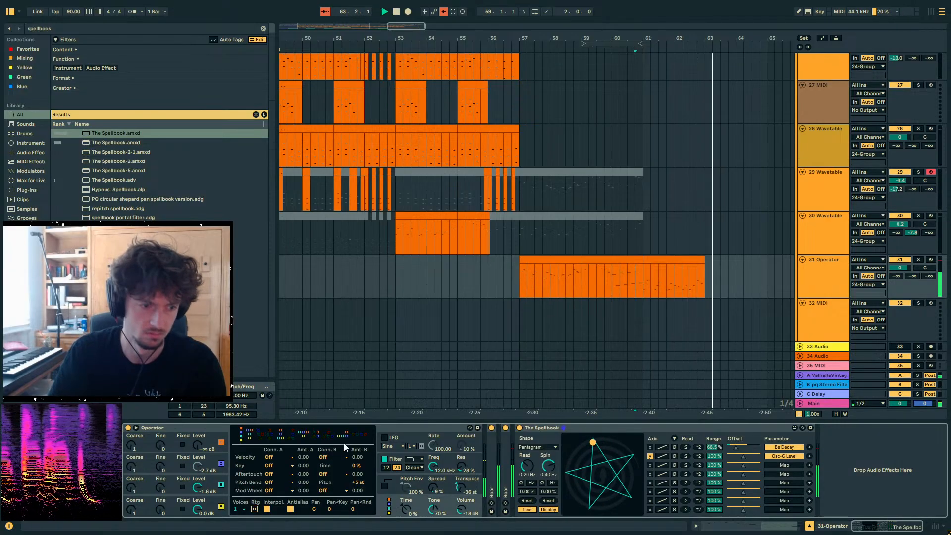
pyautogui.press('space')
pyautogui.press('space')
pyautogui.click(270, 435)
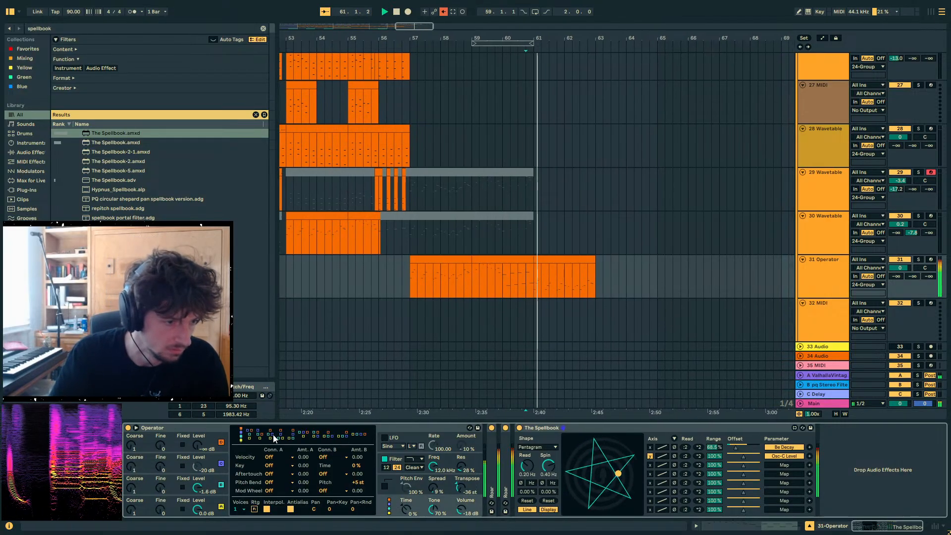
pyautogui.click(137, 463)
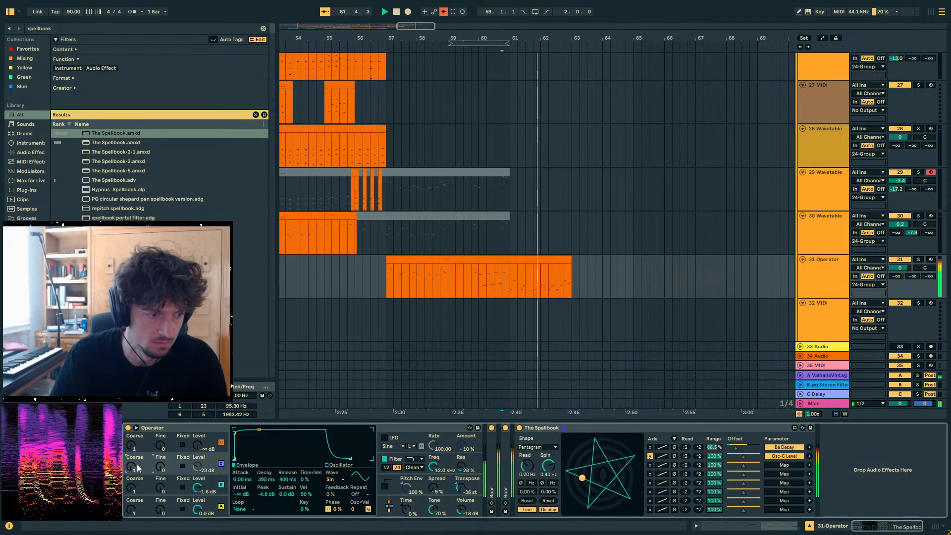
pyautogui.moveTo(137, 463); pyautogui.dragTo(137, 454)
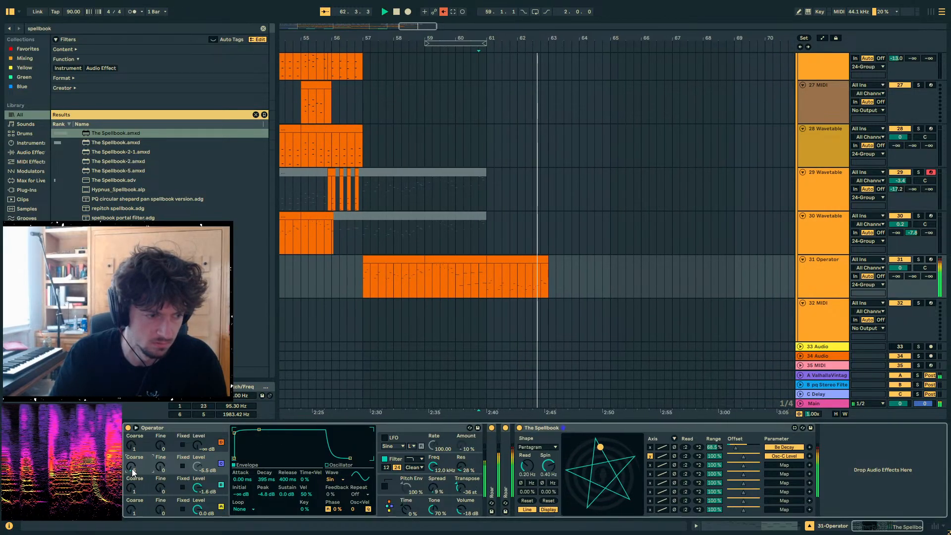
pyautogui.press('space')
pyautogui.press('space')
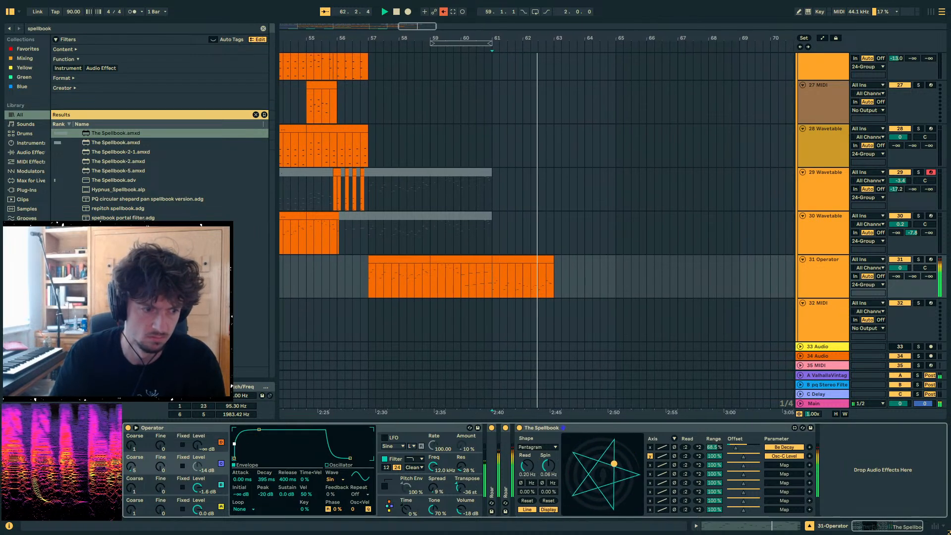
# - Set oscillator C's envelope to a 351 ms decay and -8.3 dB sustain, and reduce the Osc-C Level mapping range to 75.6 %
pyautogui.moveTo(258, 429); pyautogui.dragTo(258, 435)
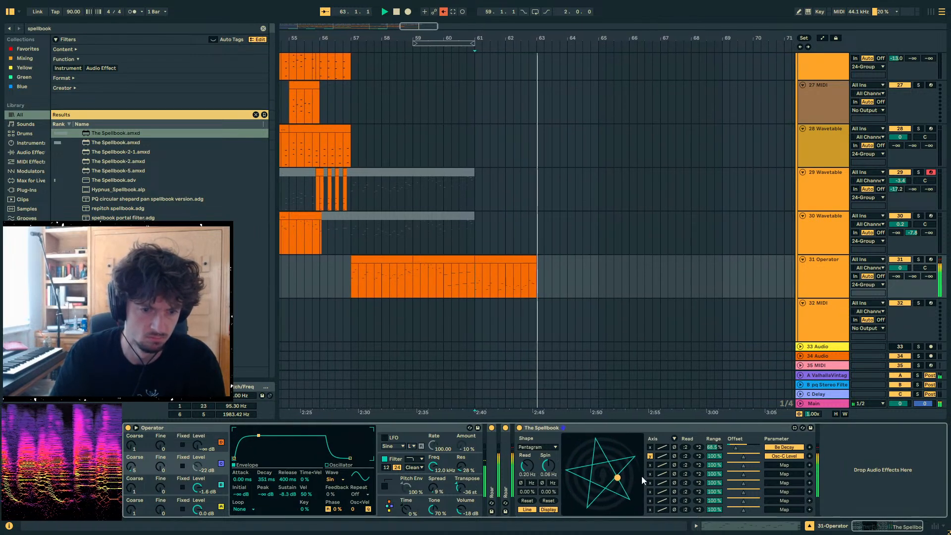
pyautogui.click(712, 455)
pyautogui.moveTo(712, 456); pyautogui.dragTo(712, 468)
pyautogui.press('space')
# - Copy the bar 59 clip on track 31 to bar 63 and resume playback
pyautogui.click(446, 260)
pyautogui.hotkey('ctrl', 'c')
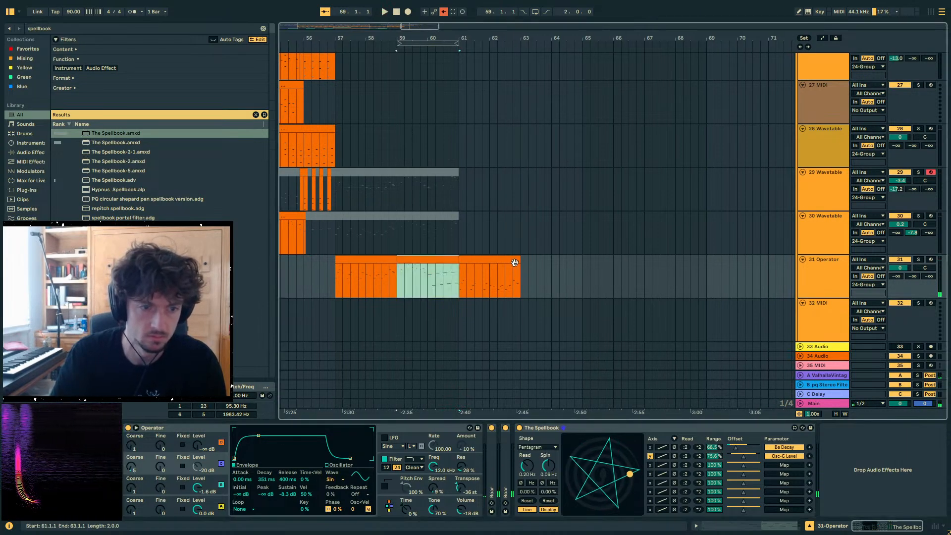
pyautogui.click(523, 273)
pyautogui.hotkey('ctrl', 'v')
pyautogui.click(559, 238)
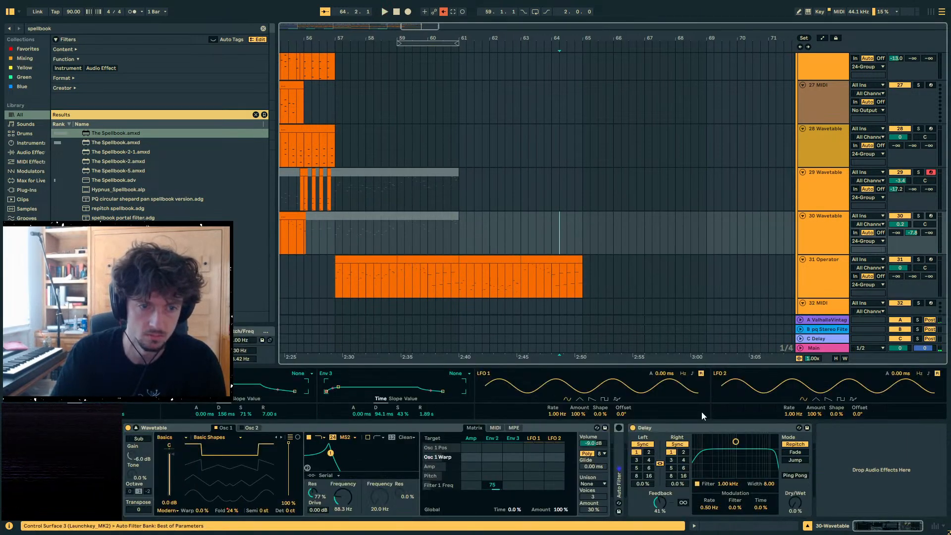
pyautogui.press('space')
# - Open the bar 63 clip and delete the lower notes throughout its first bar
pyautogui.doubleClick(533, 259)
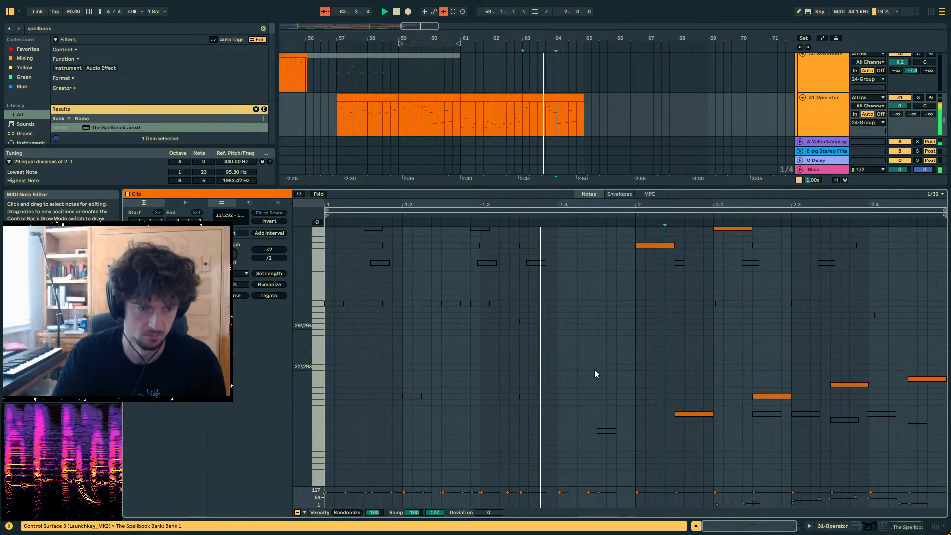
pyautogui.moveTo(589, 451); pyautogui.dragTo(349, 250)
pyautogui.press('Delete')
pyautogui.scroll(3, 551, 362)
pyautogui.moveTo(568, 410); pyautogui.dragTo(277, 259)
pyautogui.press('Delete')
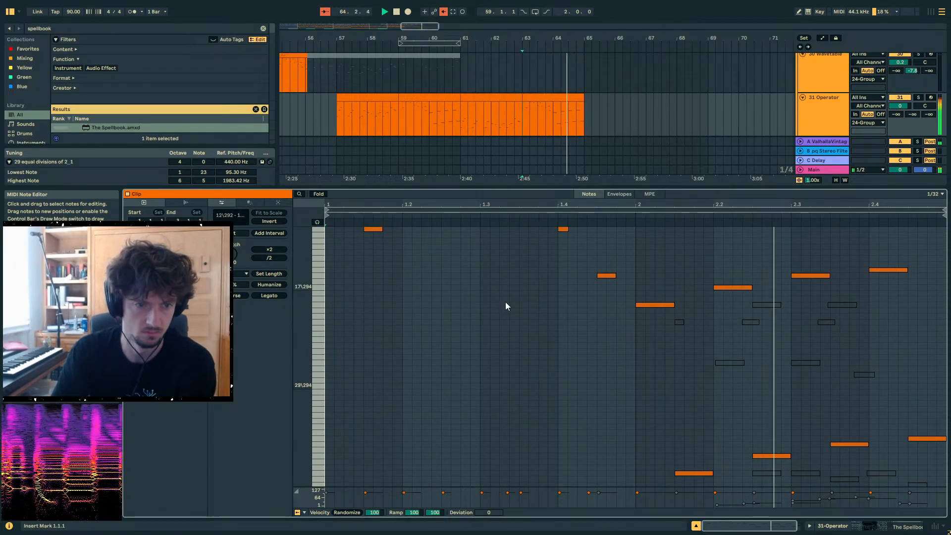
# - Transpose the remaining first-bar notes of the bar 63 clip down an octave
pyautogui.scroll(3, 570, 357)
pyautogui.moveTo(624, 394); pyautogui.dragTo(322, 231)
pyautogui.hotkey('shift', 'Down')
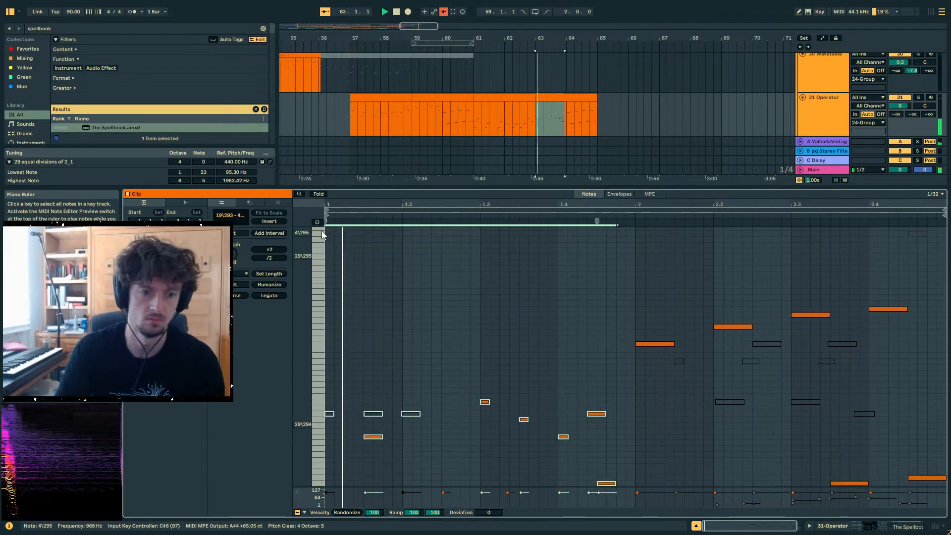
pyautogui.scroll(-3, 517, 322)
pyautogui.scroll(-2, 517, 325)
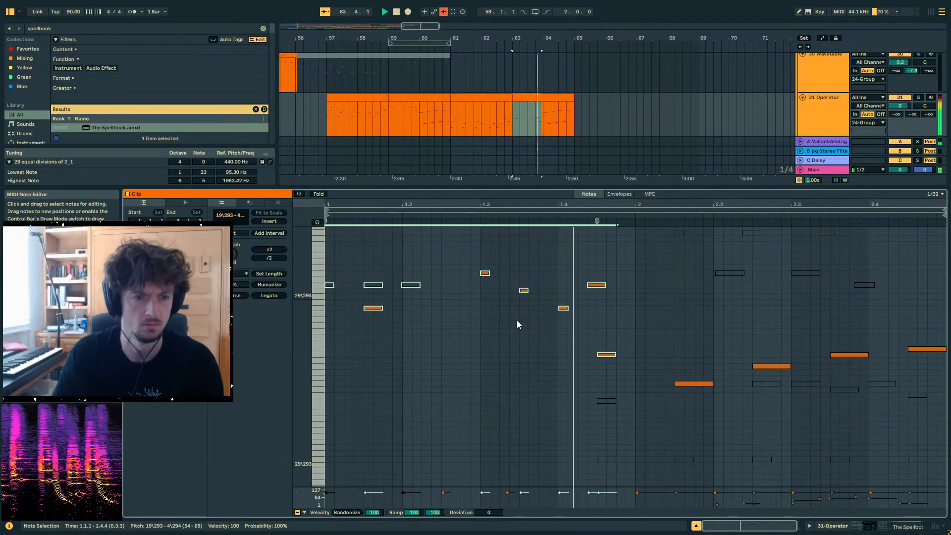
# - Transpose the upper notes in the second bar of the bar 63 clip down an octave
pyautogui.scroll(3, 570, 333)
pyautogui.moveTo(624, 305); pyautogui.dragTo(869, 213)
pyautogui.hotkey('shift', 'Down')
pyautogui.press('space')
# - Delete the remaining low notes beneath the second-bar melody in the bar 63 clip
pyautogui.scroll(-6, 801, 364)
pyautogui.moveTo(901, 403); pyautogui.dragTo(637, 296)
pyautogui.press('Delete')
pyautogui.moveTo(567, 292); pyautogui.dragTo(937, 480)
pyautogui.press('Delete')
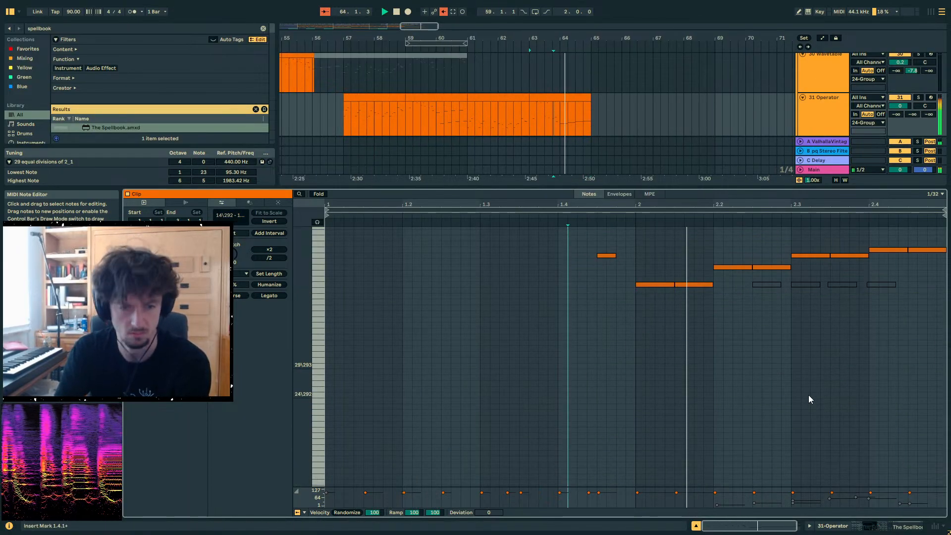
# - Lower the alternate melody notes at 2.1.3, 2.2.3, 2.3.3 and 2.4.3 by one pitch step each, and replay
pyautogui.click(923, 281)
pyautogui.moveTo(697, 292); pyautogui.dragTo(691, 284)
pyautogui.press('Down')
pyautogui.moveTo(756, 277); pyautogui.dragTo(764, 266)
pyautogui.press('Down')
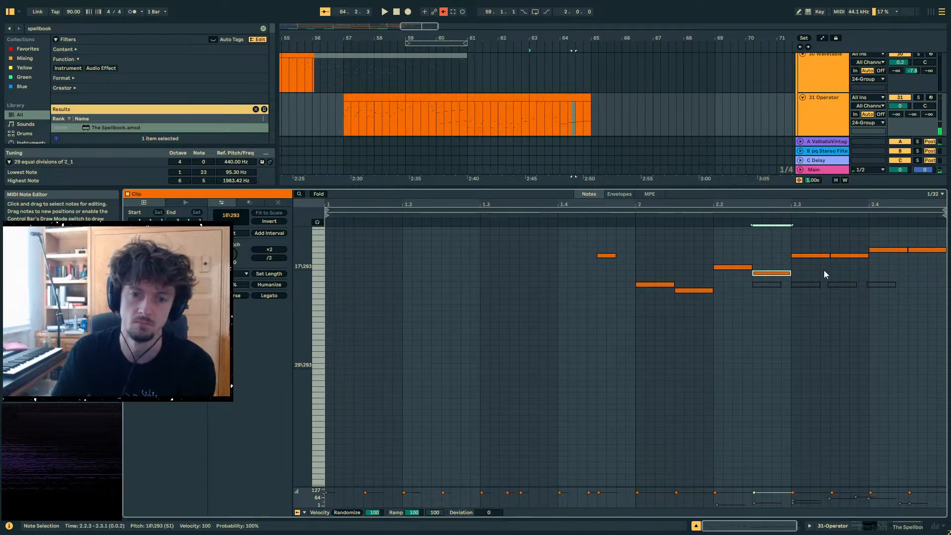
pyautogui.moveTo(839, 268); pyautogui.dragTo(847, 256)
pyautogui.press('Down')
pyautogui.click(630, 218)
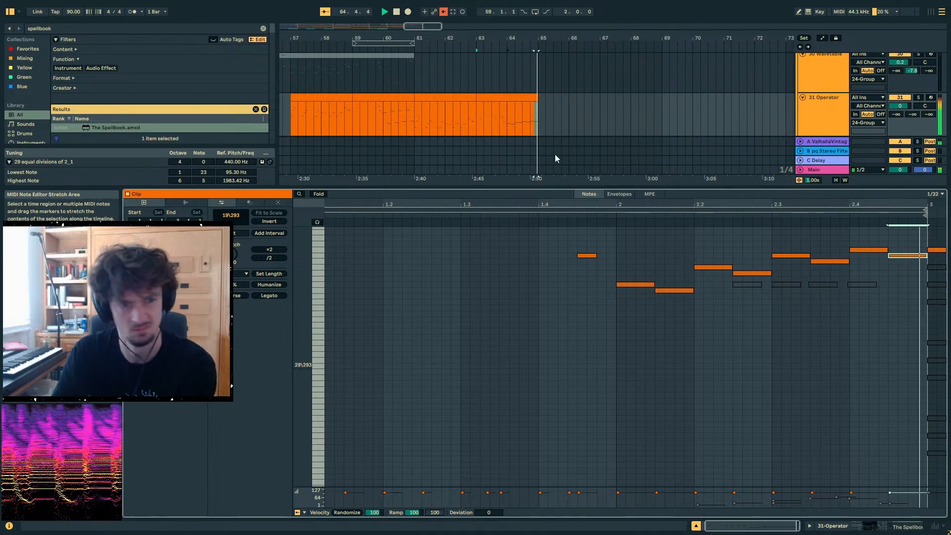
# - Duplicate bar 64 of track 31's clip four times to fill bars 65 to 69, and replay from bar 65
pyautogui.click(460, 100)
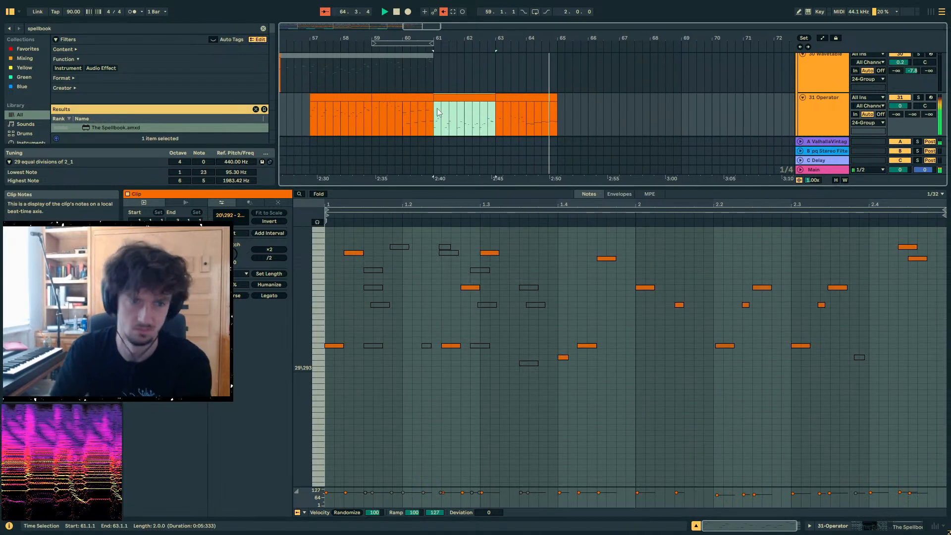
pyautogui.click(520, 98)
pyautogui.moveTo(527, 111); pyautogui.dragTo(555, 110)
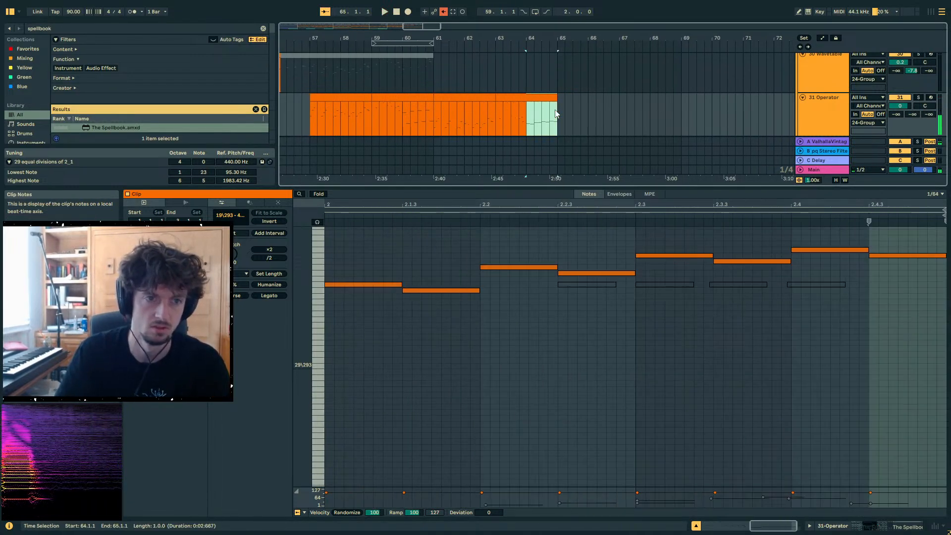
pyautogui.hotkey('ctrl', 'd')
pyautogui.hotkey('ctrl', 'd')
pyautogui.hotkey('ctrl', 'd')
pyautogui.hotkey('ctrl', 'd')
pyautogui.click(555, 110)
pyautogui.press('space')
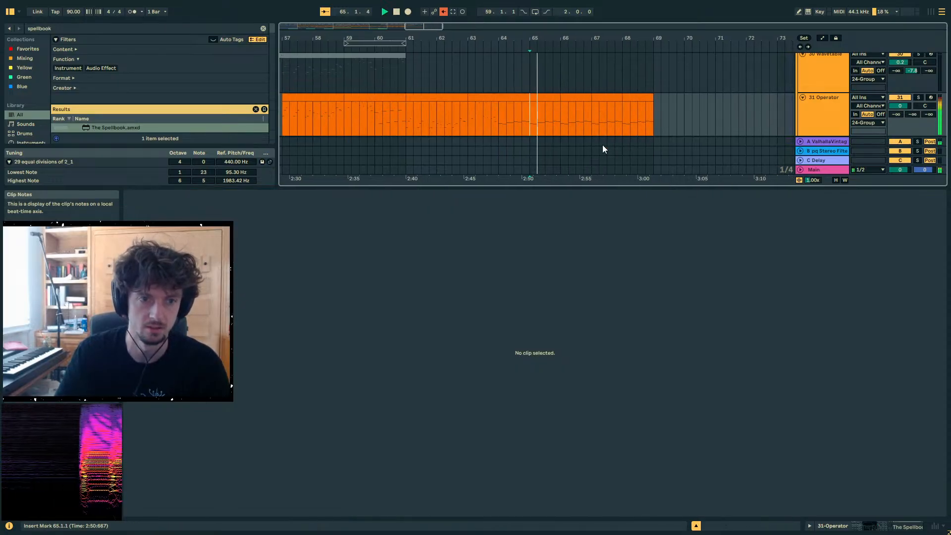
# - Enlarge the arrangement view, fold the KICKSNARE group, and duplicate bars 61 to 65 of KICKSNARE and PERCS into bars 65 to 69
pyautogui.moveTo(620, 187); pyautogui.dragTo(614, 403)
pyautogui.scroll(20, 560, 173)
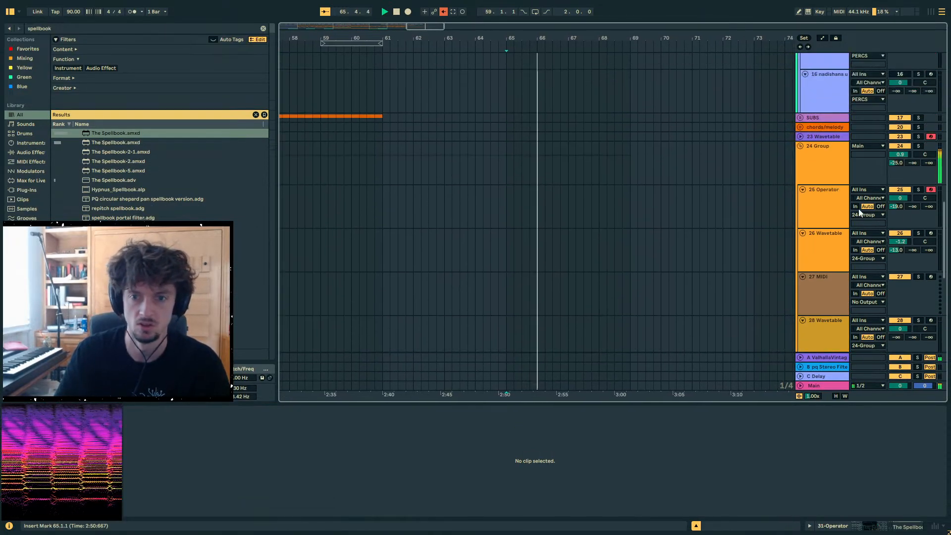
pyautogui.scroll(-2, 496, 200)
pyautogui.press('space')
pyautogui.scroll(1, 773, 99)
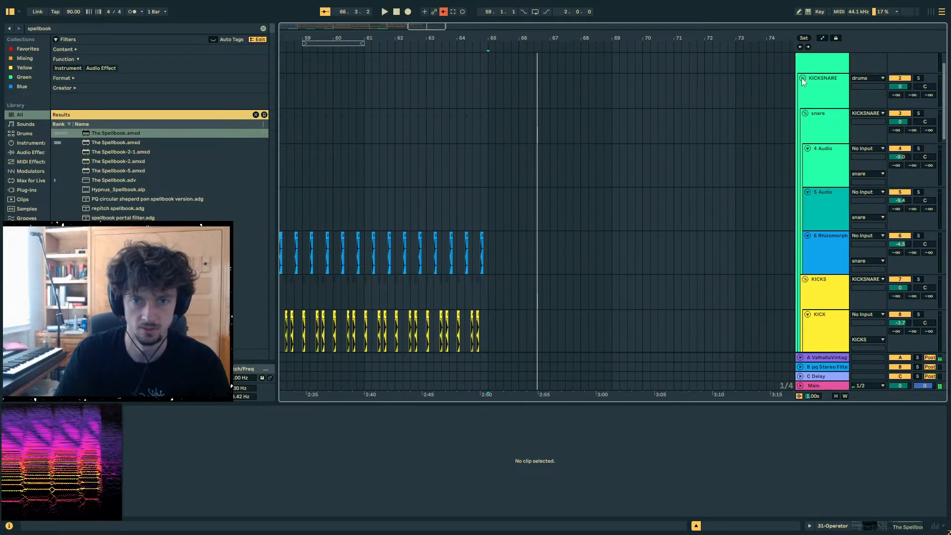
pyautogui.keyDown('alt'); pyautogui.click(802, 78); pyautogui.keyUp('alt')
pyautogui.moveTo(490, 82); pyautogui.dragTo(366, 85)
pyautogui.hotkey('ctrl', 'd')
pyautogui.press('space')
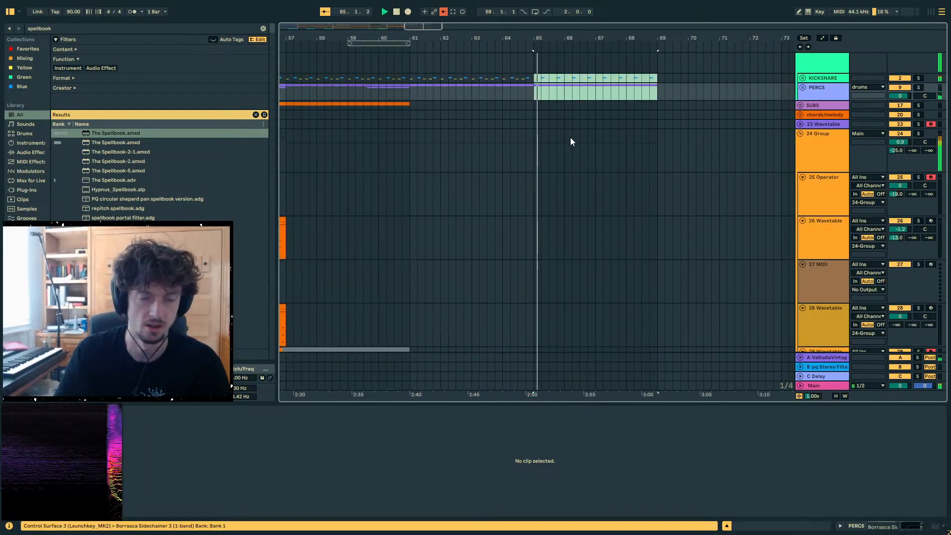
# - Show track 31's devices and lower the offset of The Spellbook's Be Decay mapping
pyautogui.scroll(-6, 594, 166)
pyautogui.scroll(-2, 570, 174)
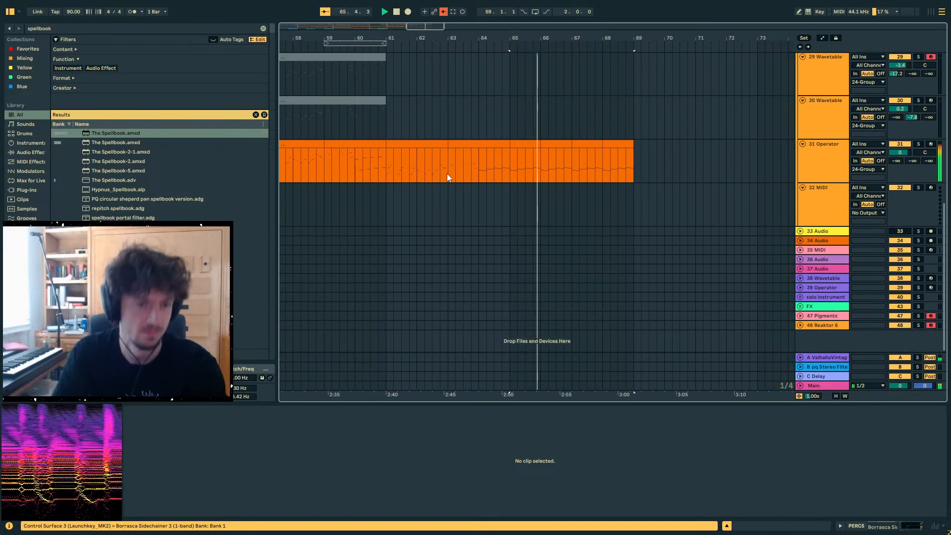
pyautogui.moveTo(446, 174); pyautogui.dragTo(506, 171)
pyautogui.hotkey('shift', 'Tab')
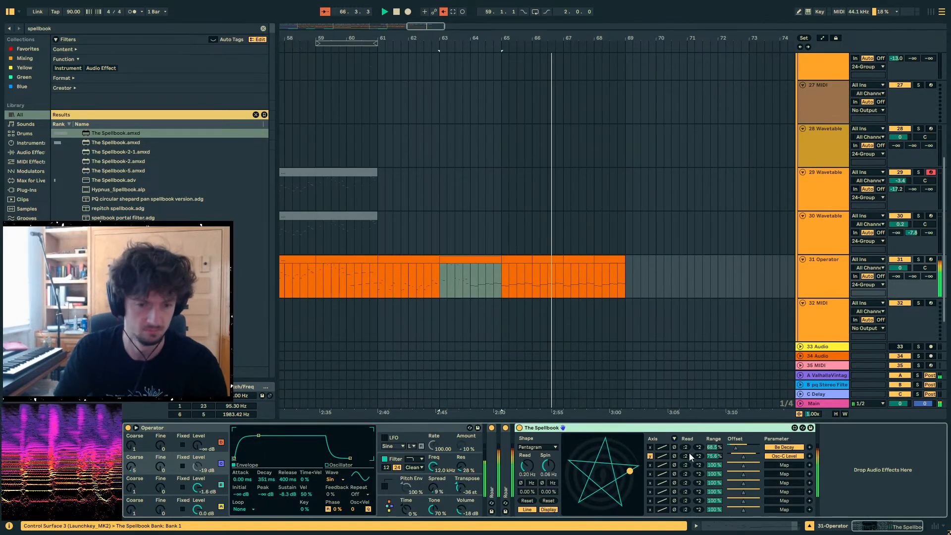
pyautogui.moveTo(740, 447); pyautogui.dragTo(664, 445)
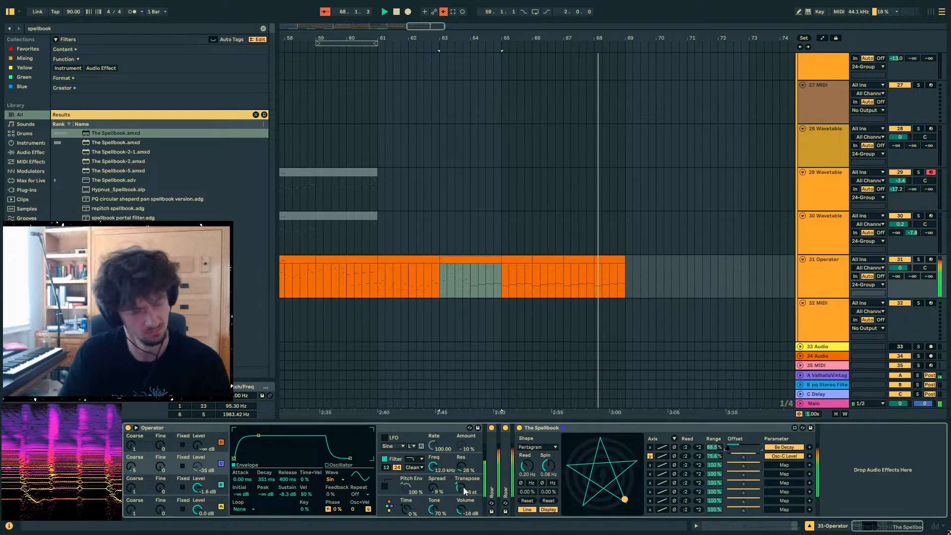
# - Set Operator's filter frequency to 18.5 kHz while replaying from bar 65
pyautogui.moveTo(432, 470); pyautogui.dragTo(483, 321)
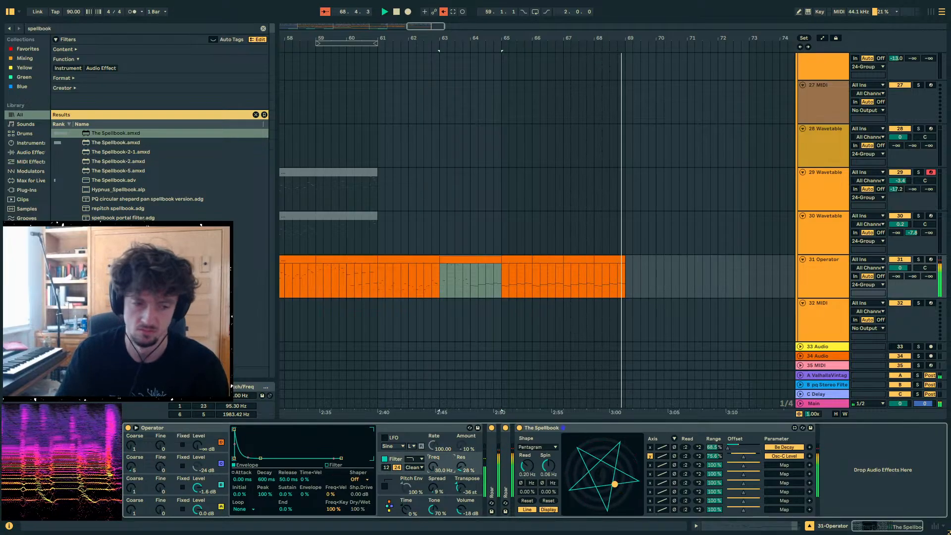
pyautogui.click(501, 284)
pyautogui.press('space')
pyautogui.moveTo(433, 467)
pyautogui.mouseDown()
pyautogui.moveTo(432, 495)
pyautogui.moveTo(433, 465)
pyautogui.mouseUp()
# - Try a coarse ratio of 0.5 on oscillator B and a louder oscillator C without its Spellbook mapping, then undo the change
pyautogui.click(131, 489)
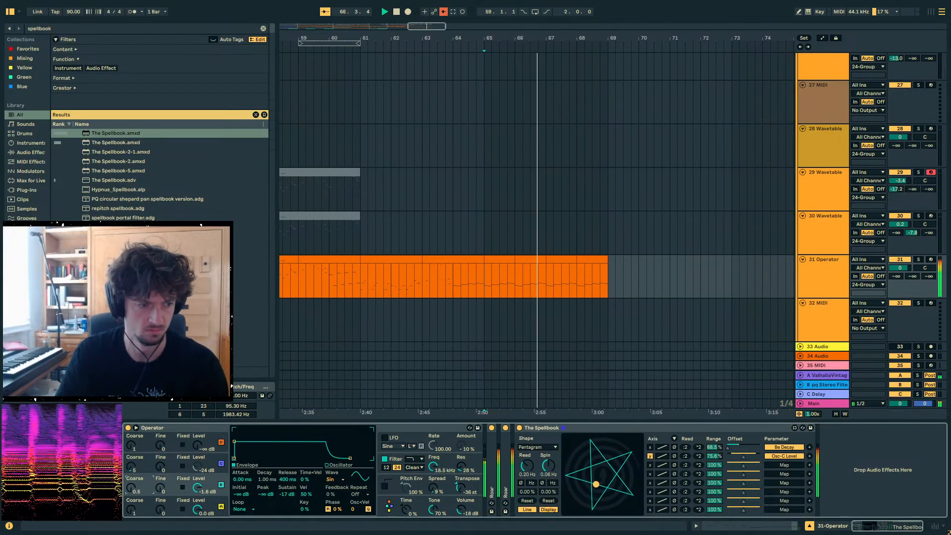
pyautogui.moveTo(132, 489)
pyautogui.mouseDown()
pyautogui.moveTo(132, 470)
pyautogui.moveTo(132, 490)
pyautogui.mouseUp()
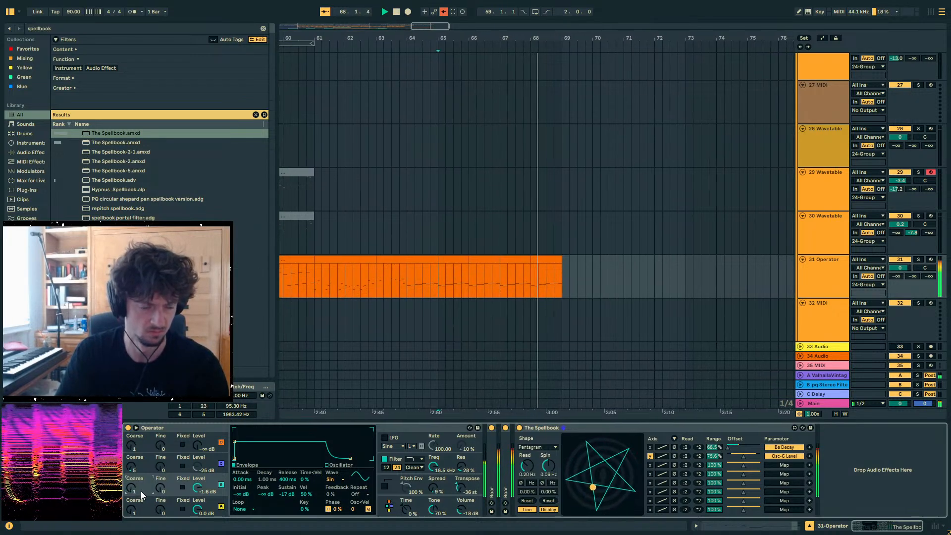
pyautogui.moveTo(192, 464); pyautogui.dragTo(192, 455)
pyautogui.click(388, 506)
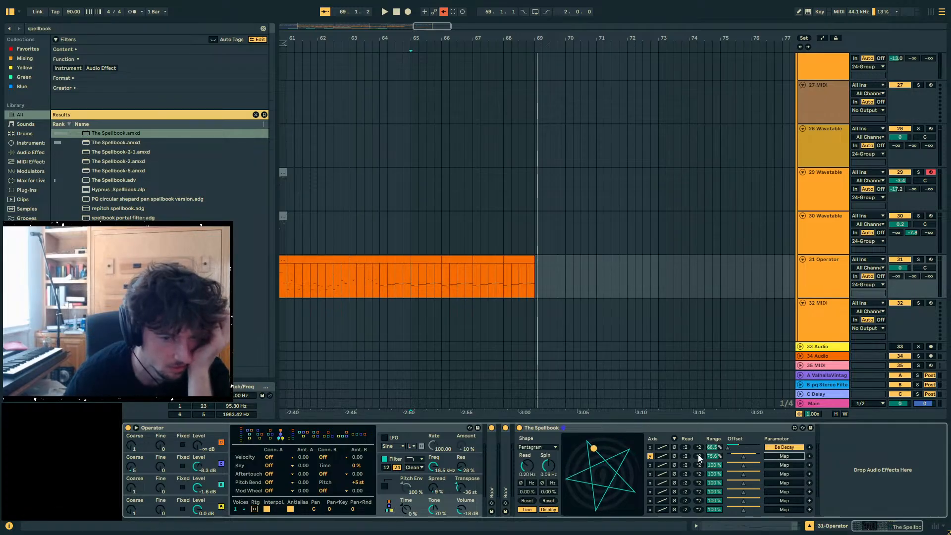
pyautogui.click(213, 458)
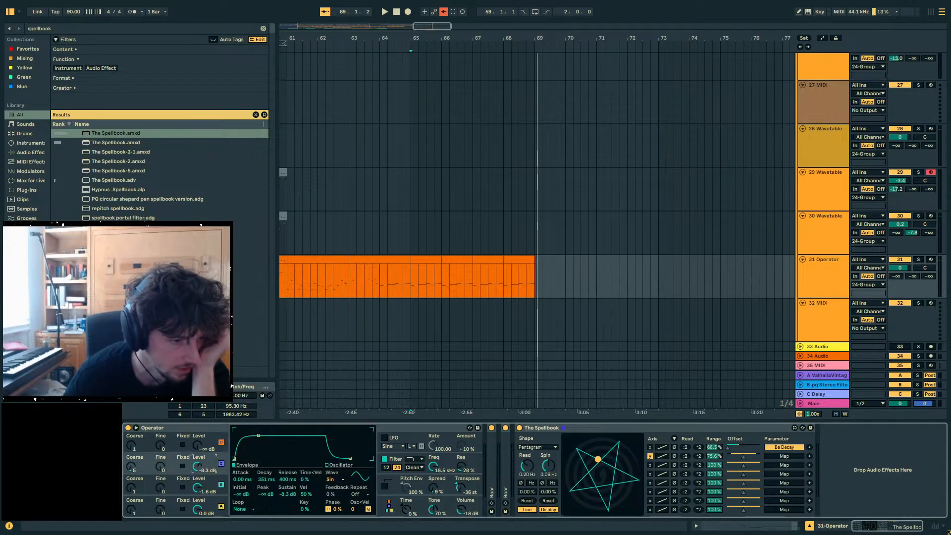
pyautogui.click(213, 490)
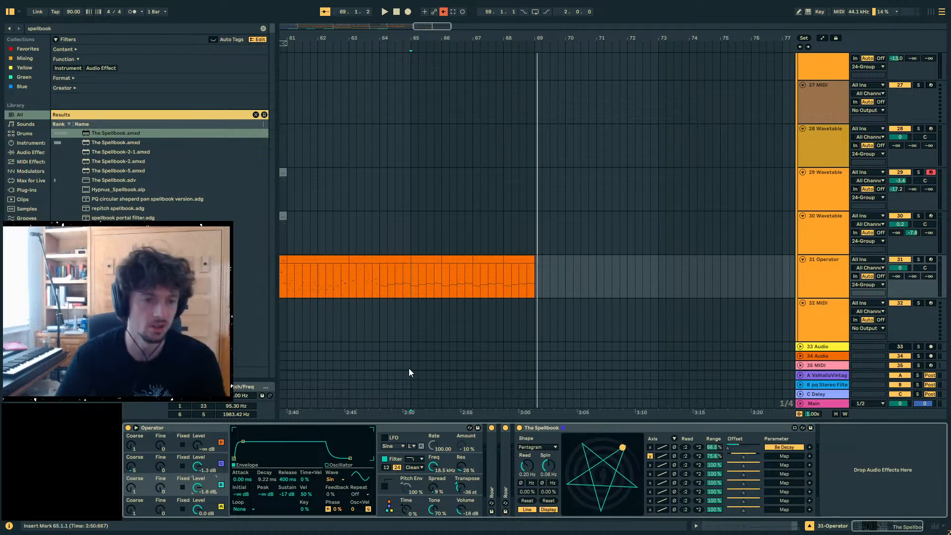
pyautogui.hotkey('ctrl', 'z')
# - Group Operator into an Instrument Rack, show its chain list, and add a new Operator as a second chain
pyautogui.click(389, 506)
pyautogui.press('space')
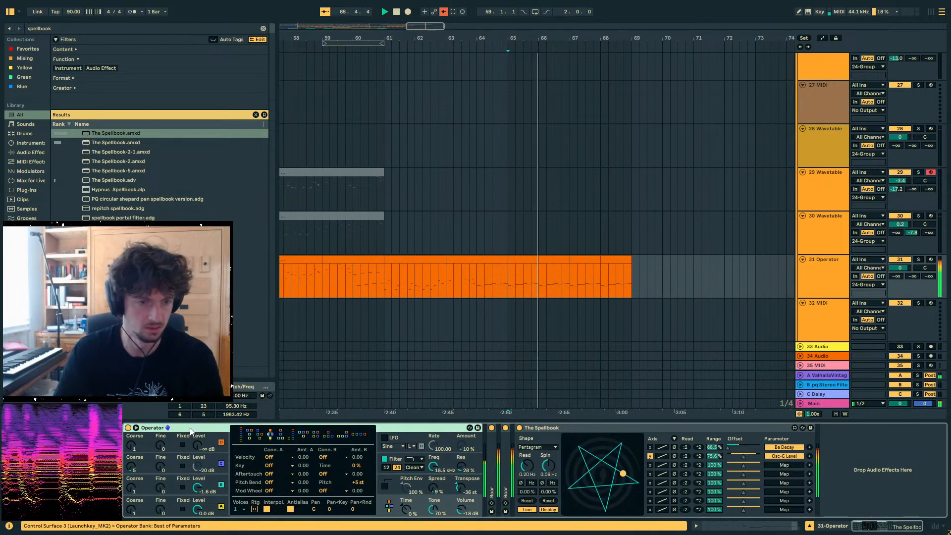
pyautogui.hotkey('ctrl', 'g')
pyautogui.click(128, 461)
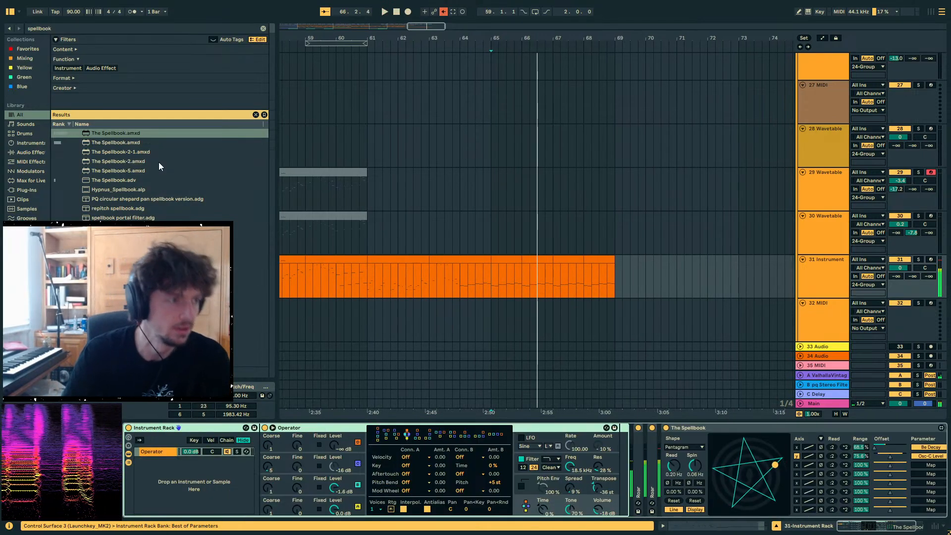
pyautogui.hotkey('ctrl', 'f')
pyautogui.write('operator')
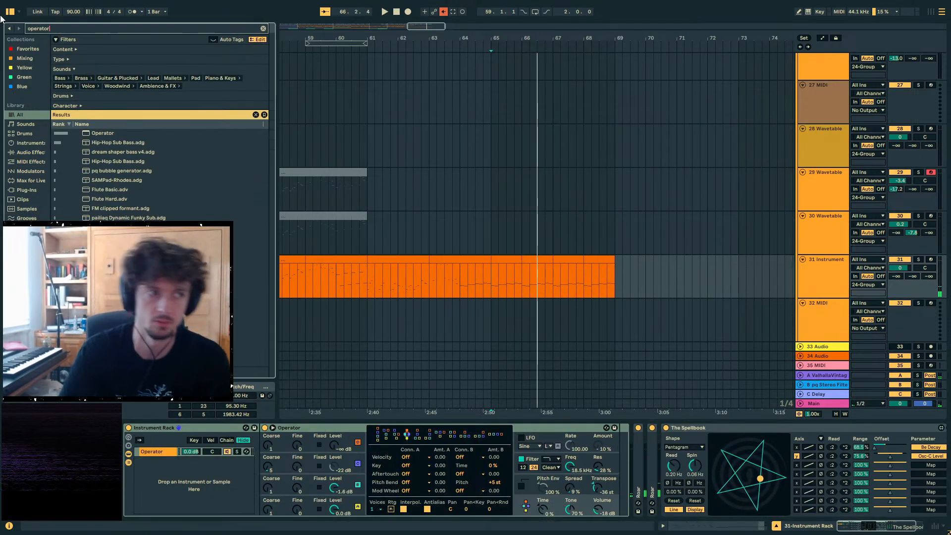
pyautogui.moveTo(103, 133); pyautogui.dragTo(210, 482)
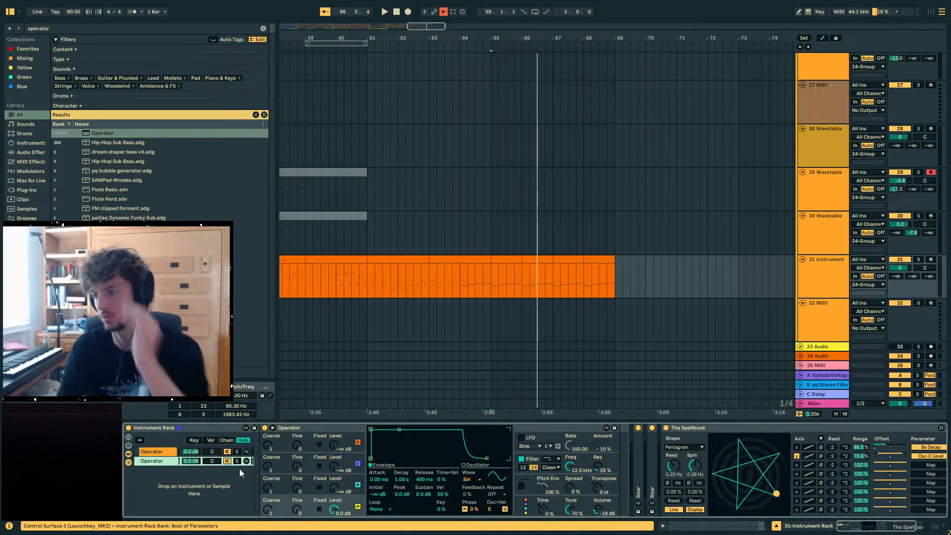
# - Set the second Operator's volume to -32 dB and replay to check the blend
pyautogui.press('space')
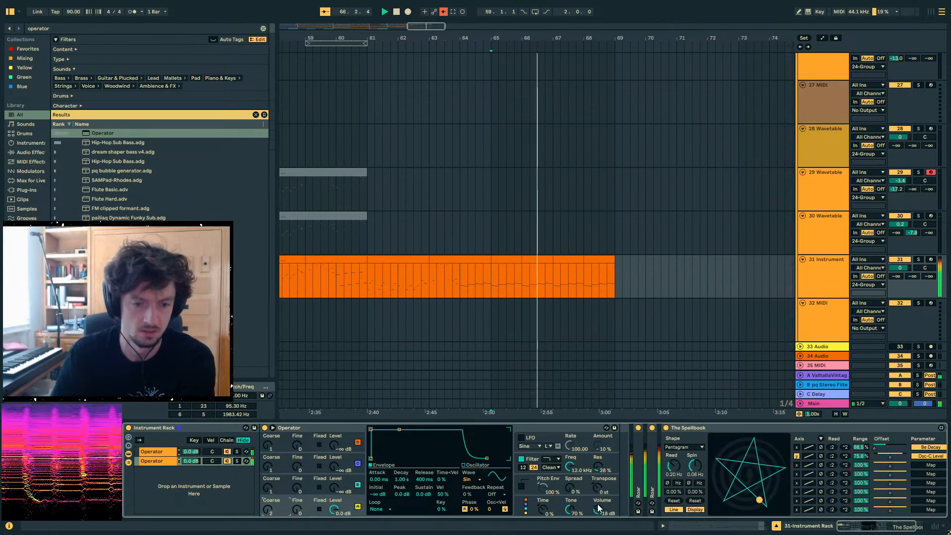
pyautogui.moveTo(597, 506); pyautogui.dragTo(597, 522)
pyautogui.press('space')
pyautogui.press('space')
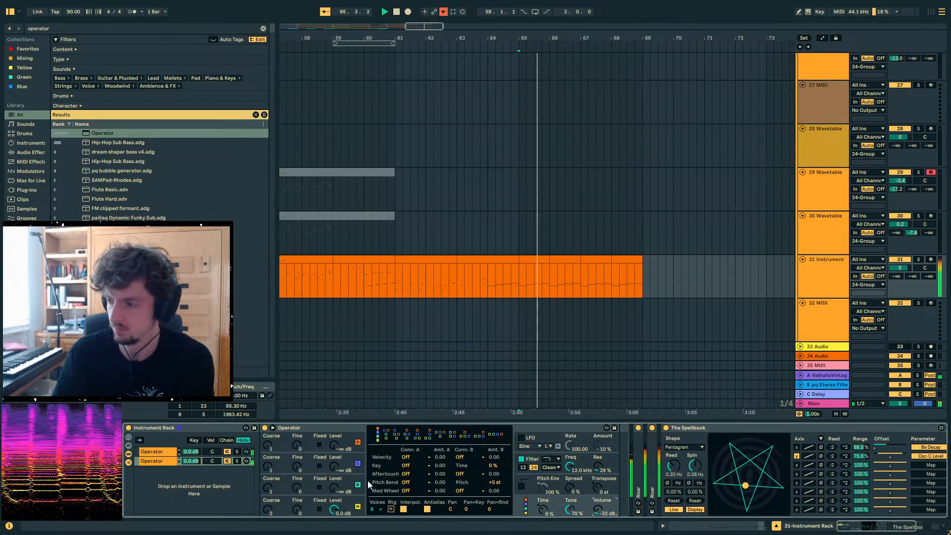
pyautogui.press('space')
# - Examine the oscillator and envelope settings of the first Operator chain
pyautogui.click(232, 451)
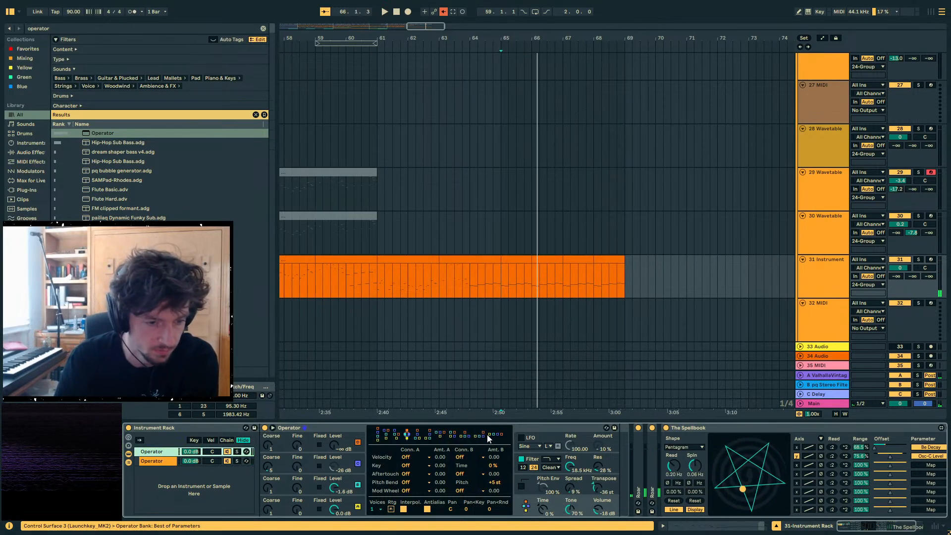
pyautogui.click(349, 479)
pyautogui.click(351, 505)
pyautogui.click(343, 435)
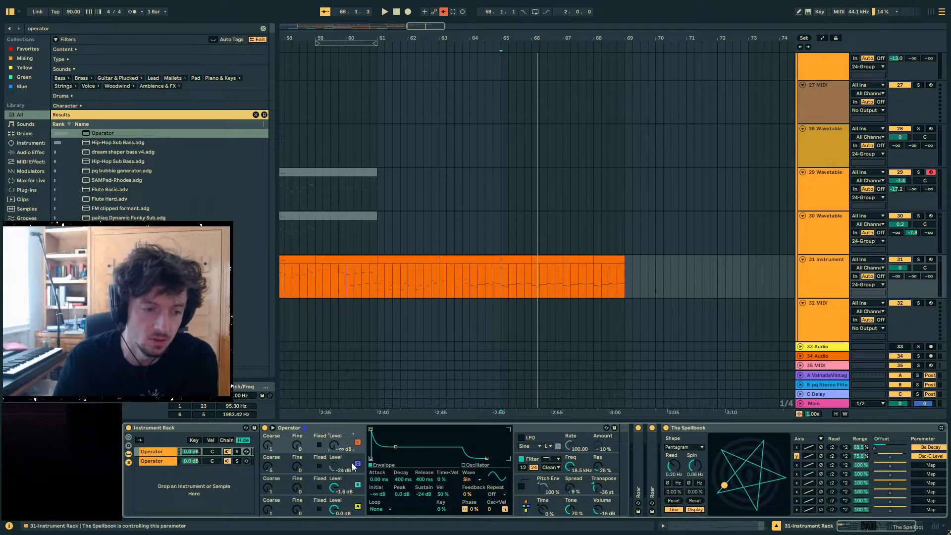
pyautogui.click(346, 490)
pyautogui.click(352, 503)
pyautogui.click(351, 486)
pyautogui.click(352, 446)
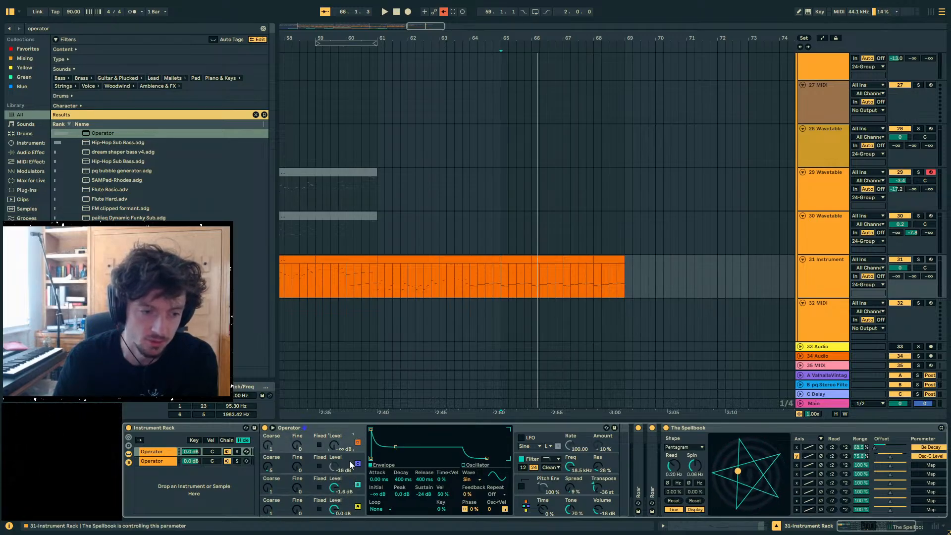
pyautogui.click(349, 469)
# - Try a coarse ratio of 7 on oscillator A of the second Operator during playback
pyautogui.click(162, 462)
pyautogui.press('space')
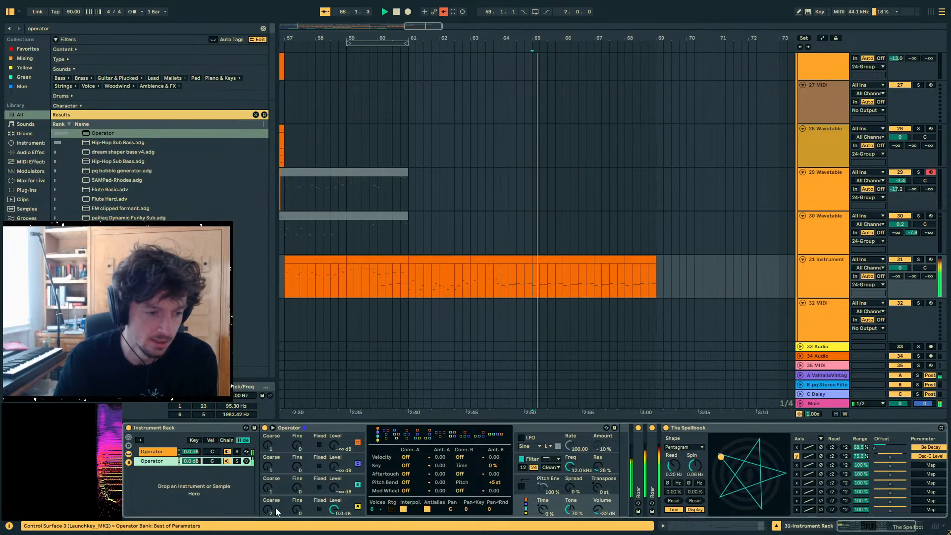
pyautogui.click(271, 510)
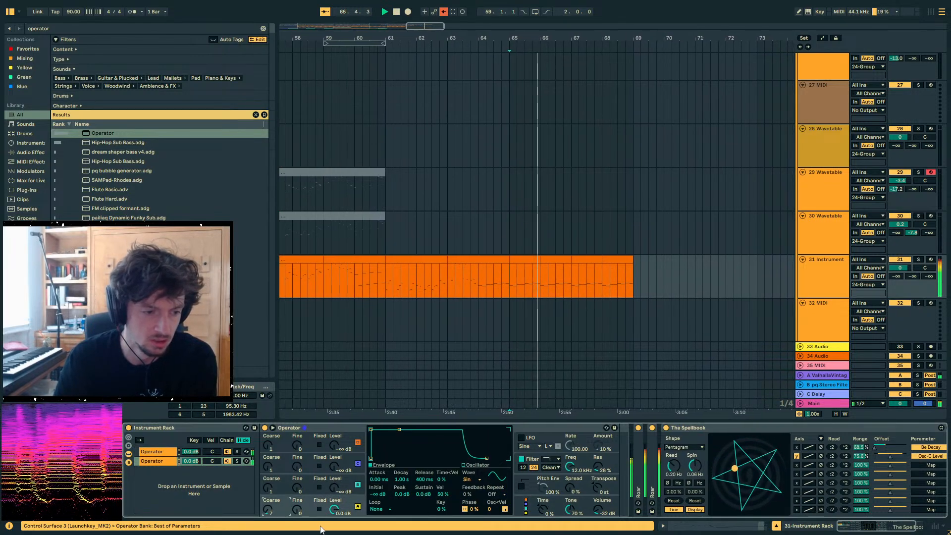
# - Fold The Spellbook, unfold the second Roar, and set the second Operator's oscillator A coarse ratio to 2
pyautogui.doubleClick(735, 428)
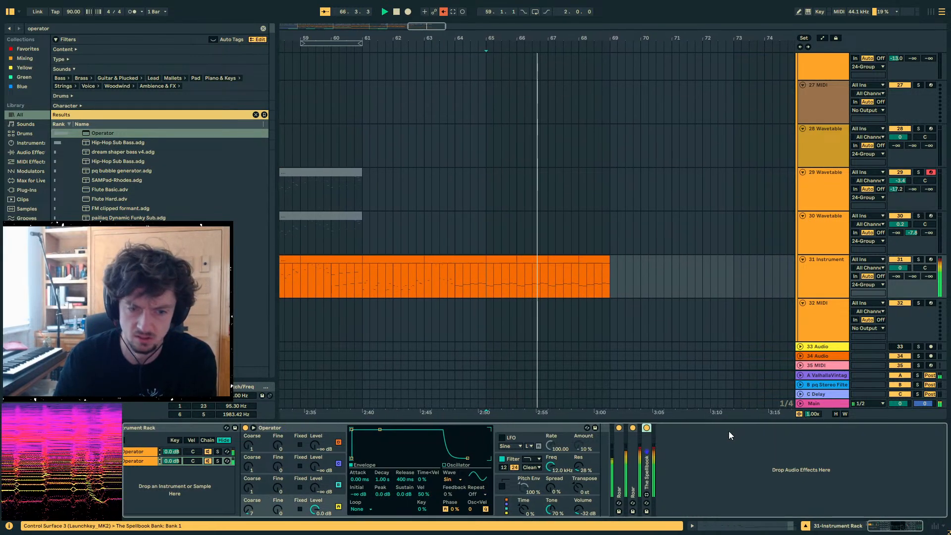
pyautogui.doubleClick(631, 431)
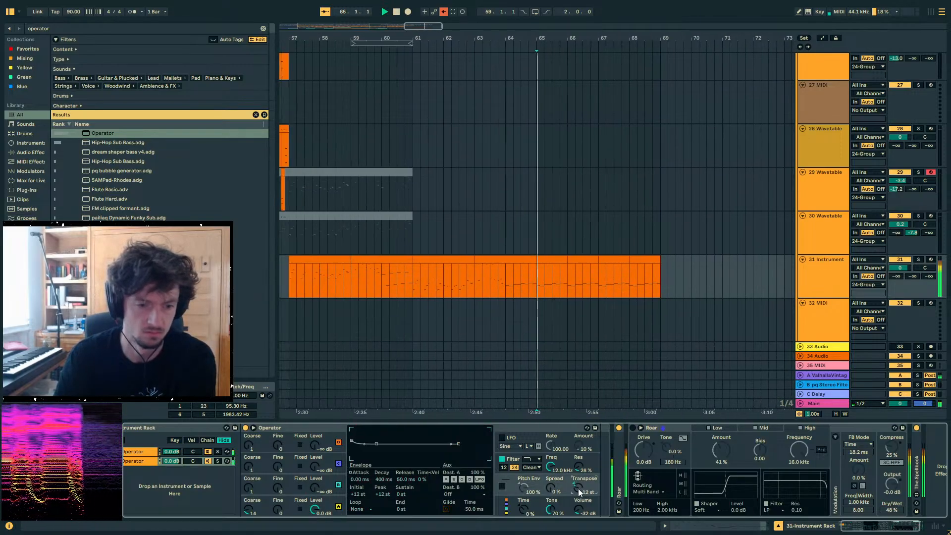
pyautogui.moveTo(250, 510); pyautogui.dragTo(251, 520)
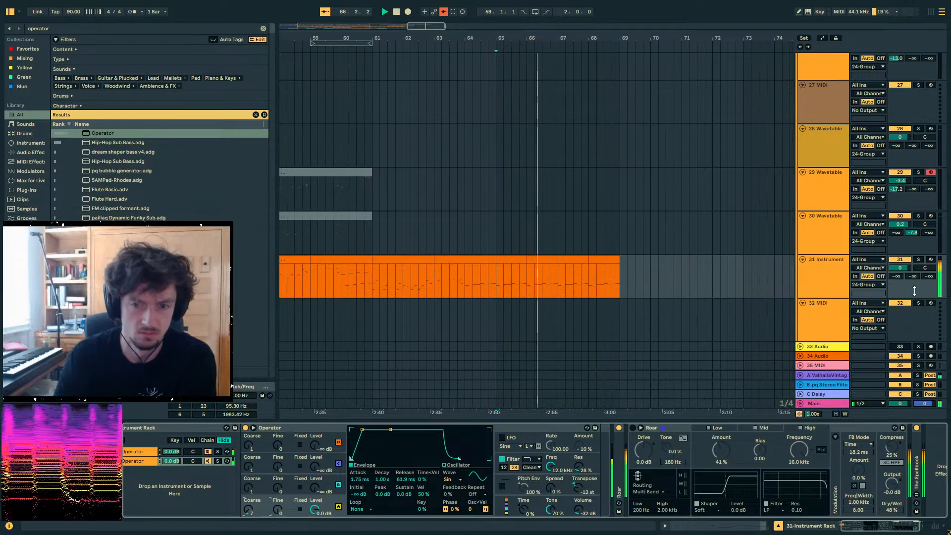
# - Play from bar 57 and pull the second Operator chain's volume down to -inf dB
pyautogui.click(328, 260)
pyautogui.press('space')
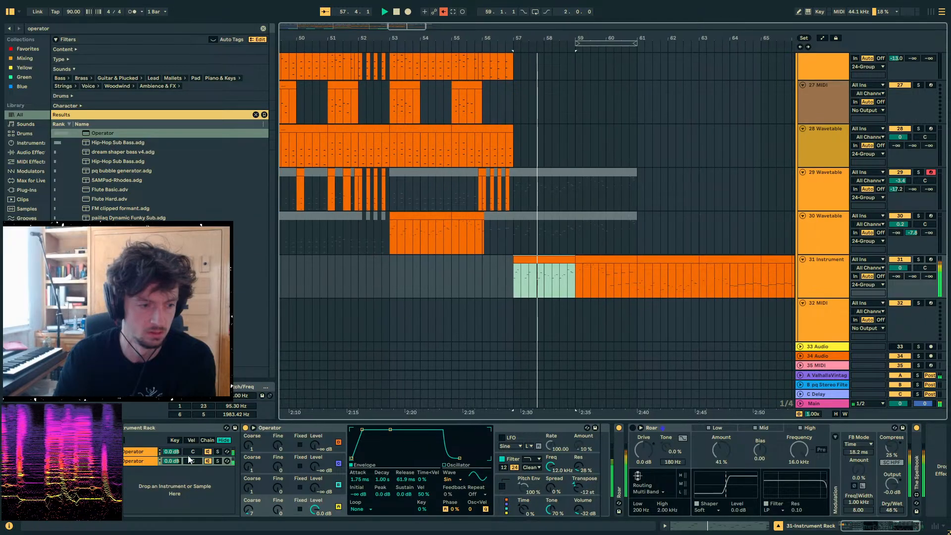
pyautogui.moveTo(170, 461); pyautogui.dragTo(170, 498)
# - Replay the arrangement from around bars 47 and 49 to review the section leading up to track 31's passage
pyautogui.click(436, 276)
pyautogui.click(372, 273)
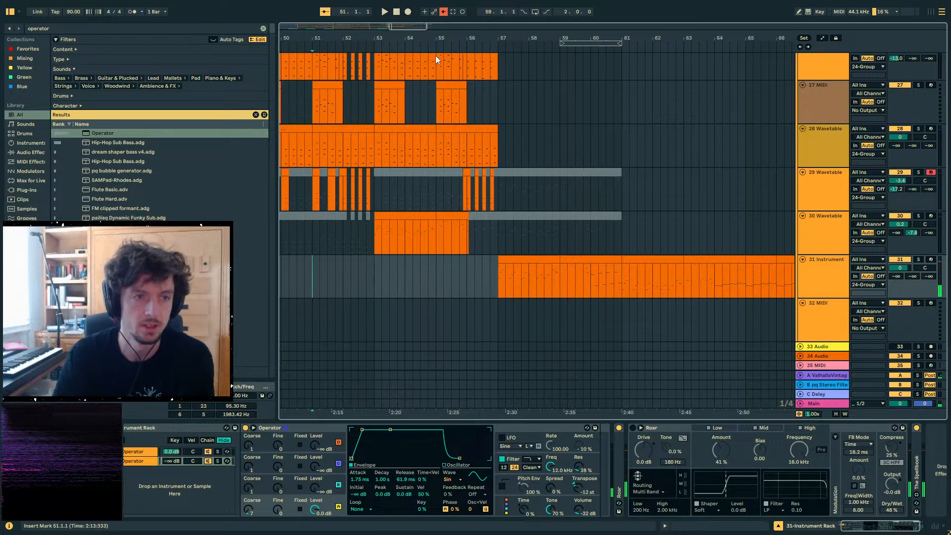
pyautogui.click(312, 275)
pyautogui.press('-')
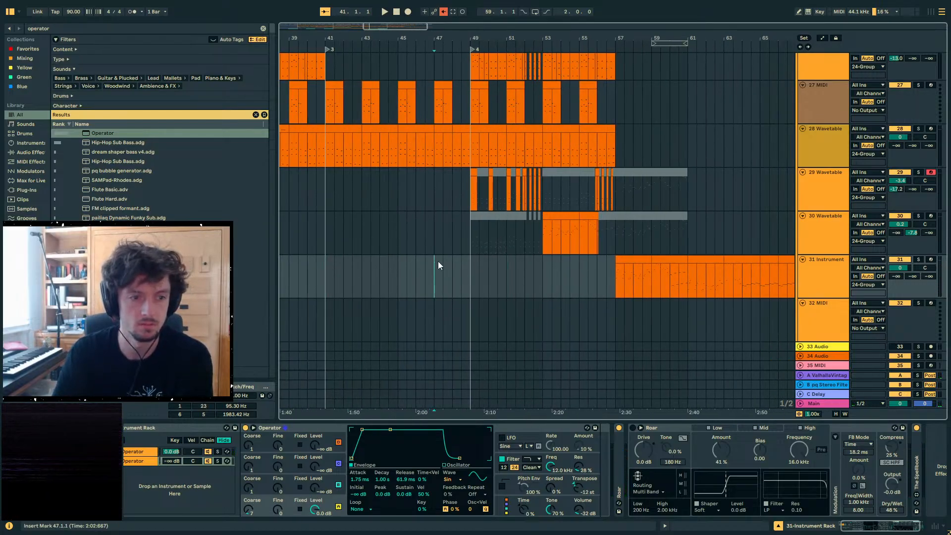
pyautogui.press('space')
pyautogui.click(565, 281)
pyautogui.scroll(1, 590, 304)
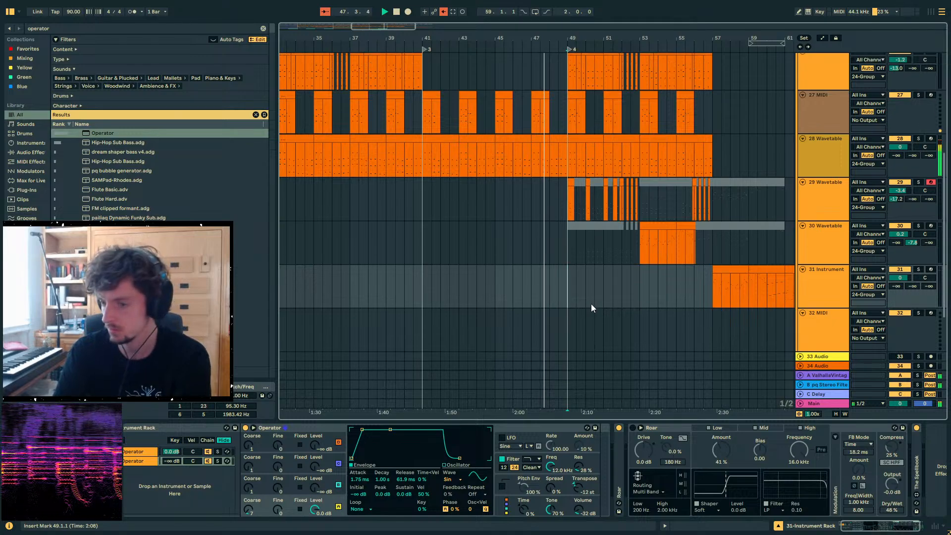
pyautogui.click(575, 304)
pyautogui.scroll(-3, 790, 314)
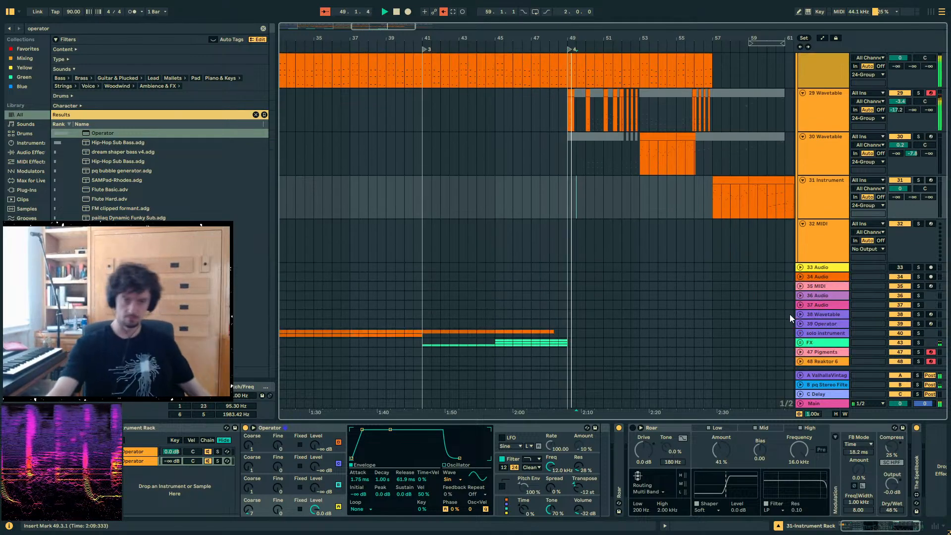
pyautogui.click(570, 210)
pyautogui.scroll(2, 640, 303)
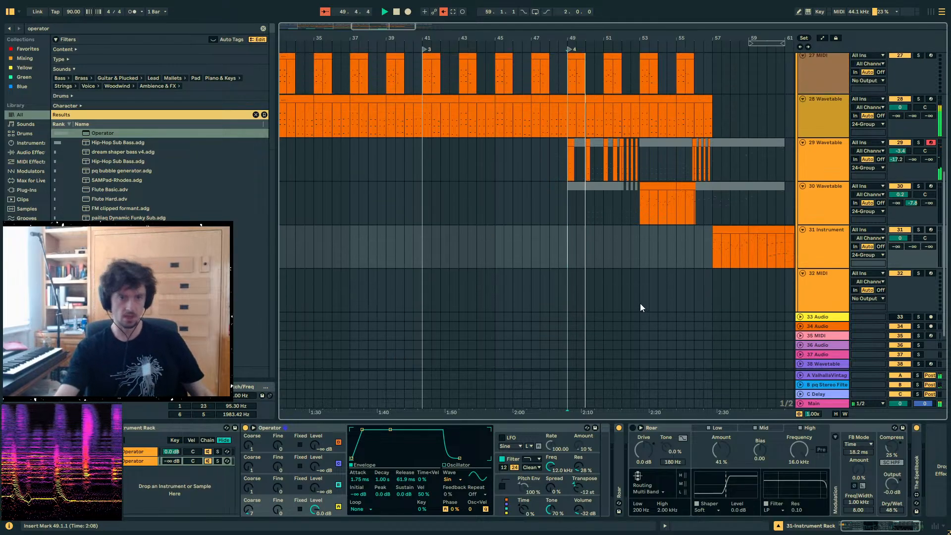
# - Inspect track 30's Wavetable clips and devices around bars 53 to 55 during playback
pyautogui.scroll(2, 640, 303)
pyautogui.scroll(-3, 640, 303)
pyautogui.click(733, 210)
pyautogui.click(646, 165)
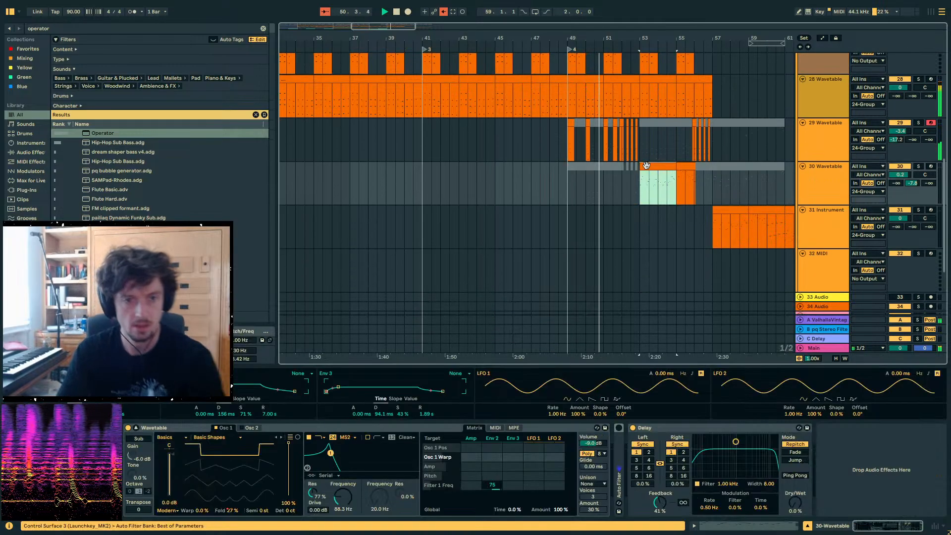
pyautogui.click(688, 163)
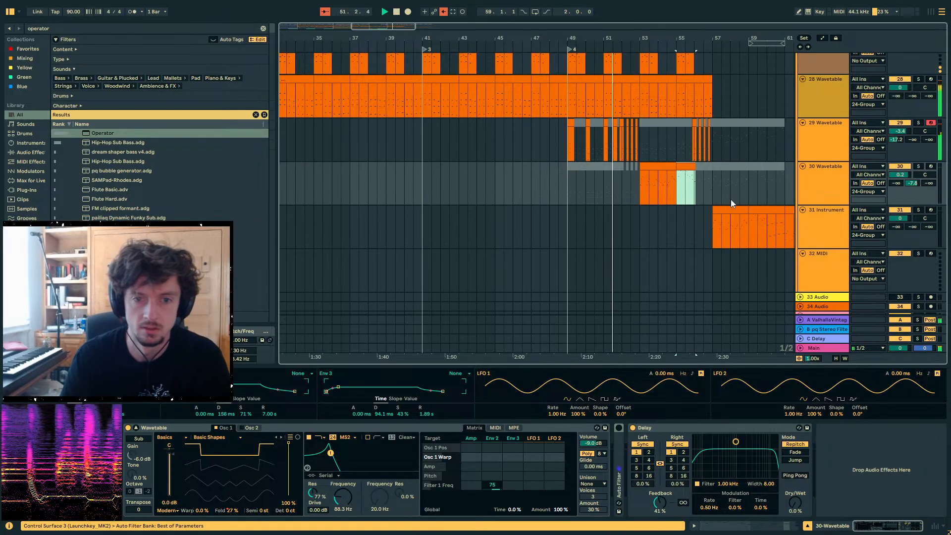
pyautogui.moveTo(689, 38); pyautogui.dragTo(581, 220)
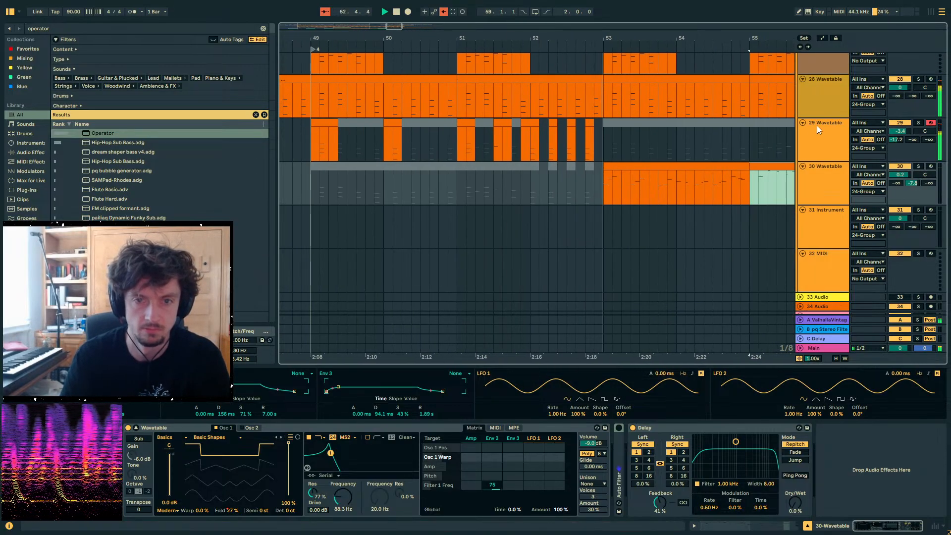
# - Set the Delay's time offsets on track 29 to -0.1% for the left channel and 0.1% for the right
pyautogui.click(816, 127)
pyautogui.doubleClick(689, 467)
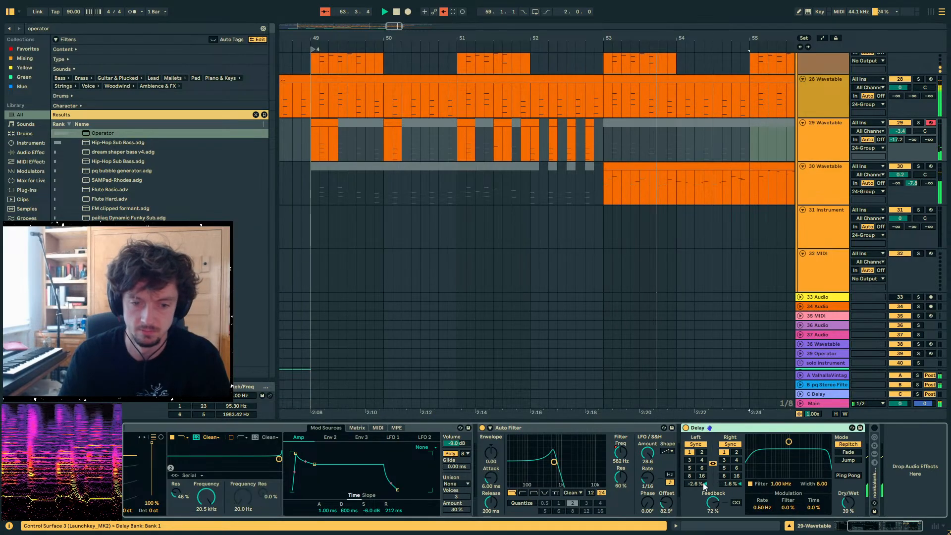
pyautogui.moveTo(704, 485); pyautogui.dragTo(704, 481)
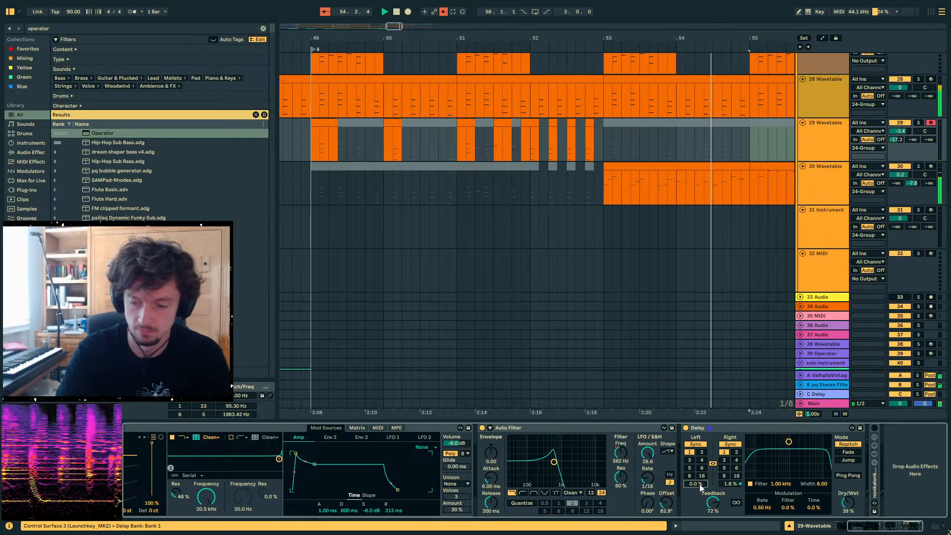
pyautogui.write('-0')
pyautogui.click(724, 483)
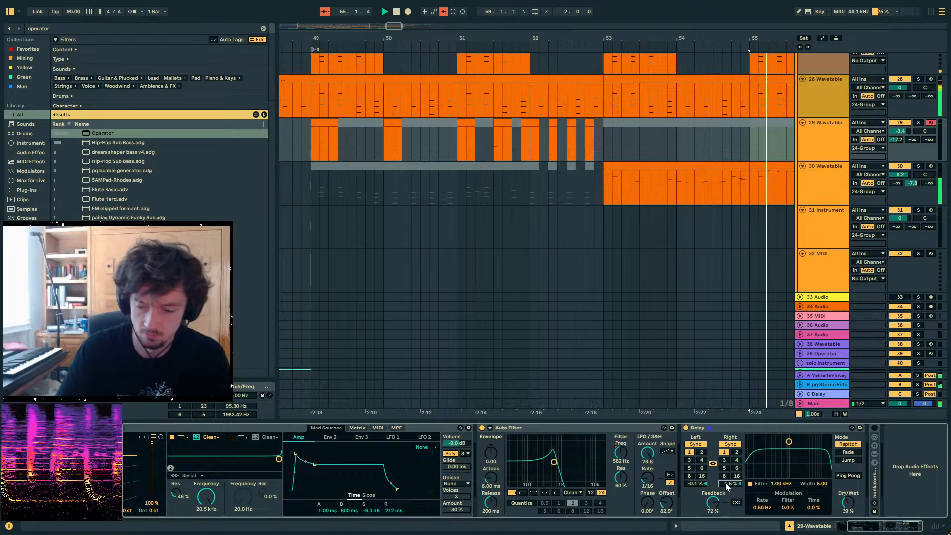
pyautogui.write('0.1')
pyautogui.press('Return')
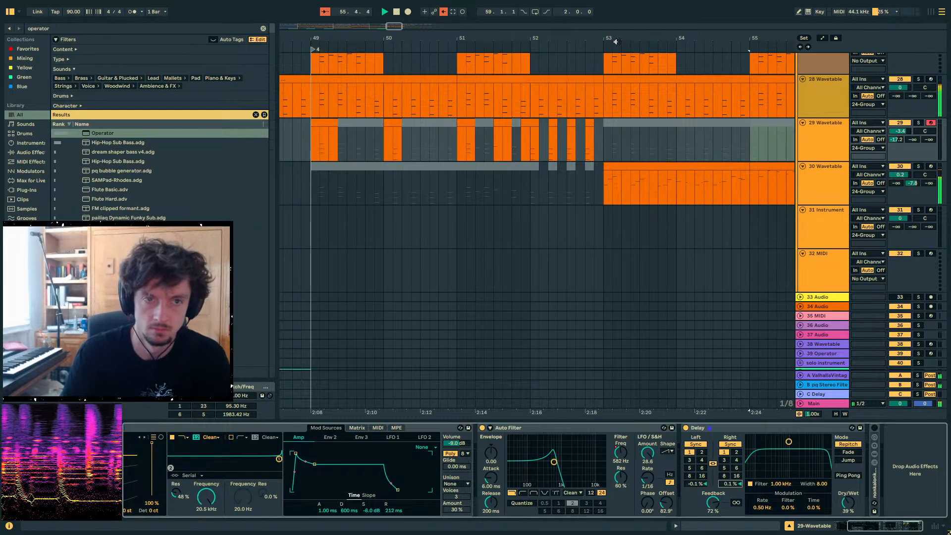
# - Turn on the Roar following the Operator in track 31's instrument rack while the passage from bar 57 plays
pyautogui.moveTo(615, 41); pyautogui.dragTo(474, 79)
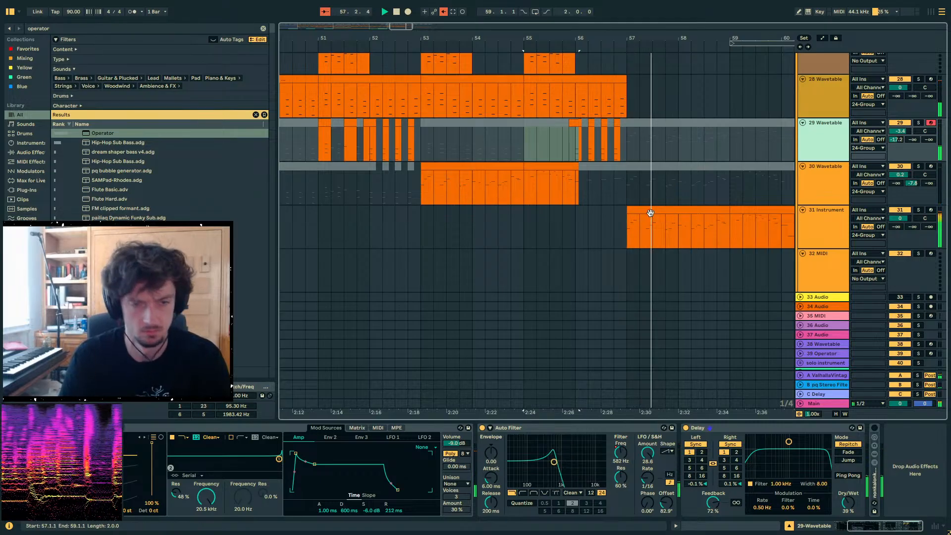
pyautogui.click(824, 228)
pyautogui.click(632, 428)
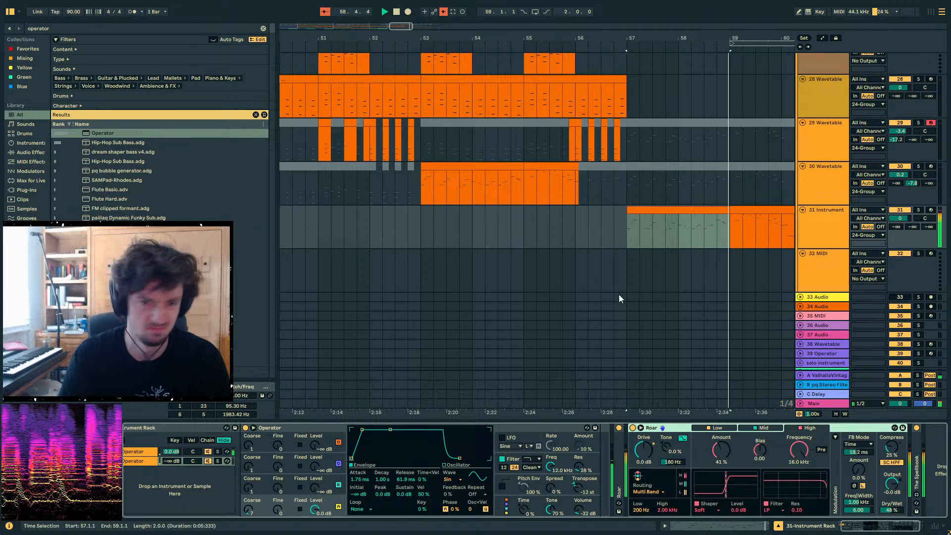
# - Lower the 31 Instrument track's volume to -0.4 dB
pyautogui.click(755, 211)
pyautogui.moveTo(899, 218); pyautogui.dragTo(900, 221)
# - Examine the send automation of the 24 Group track around bar 57
pyautogui.scroll(6, 820, 246)
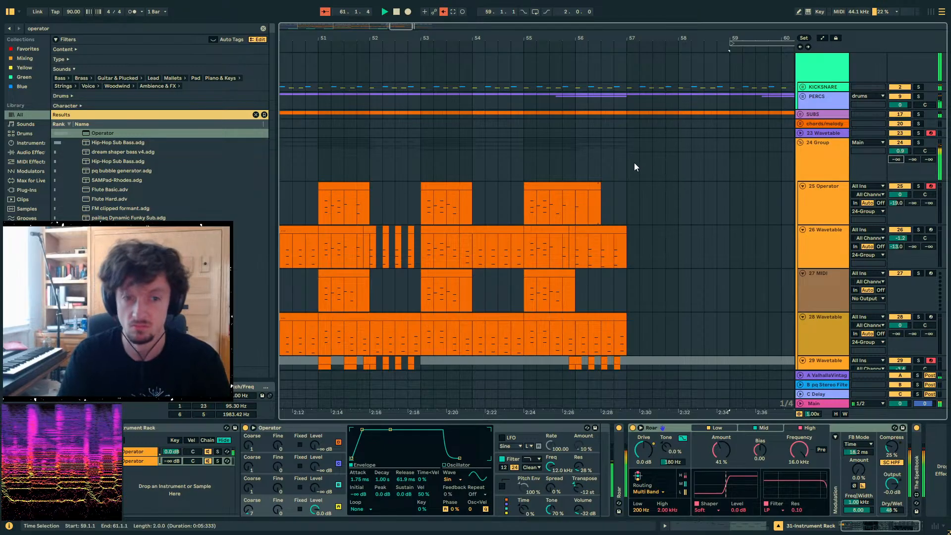
pyautogui.press('a')
pyautogui.click(619, 169)
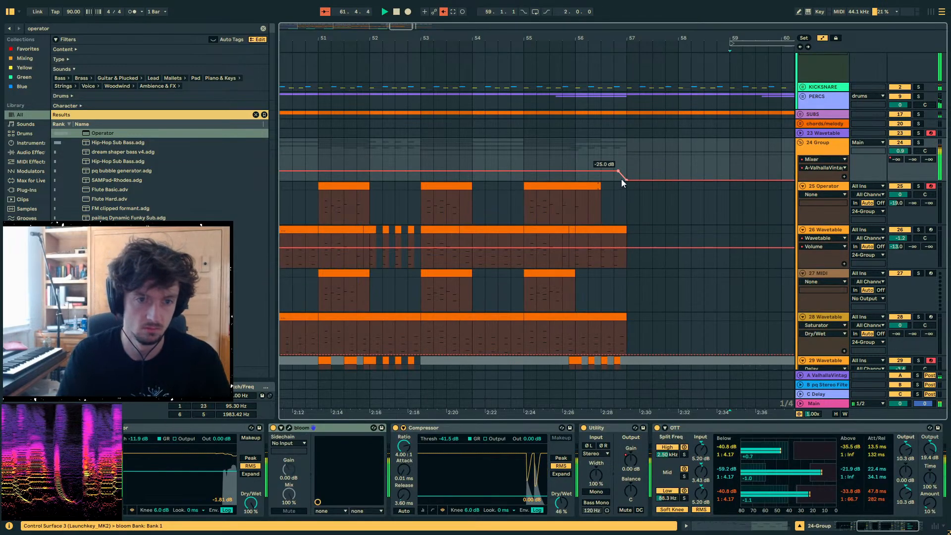
pyautogui.press('a')
pyautogui.press('-')
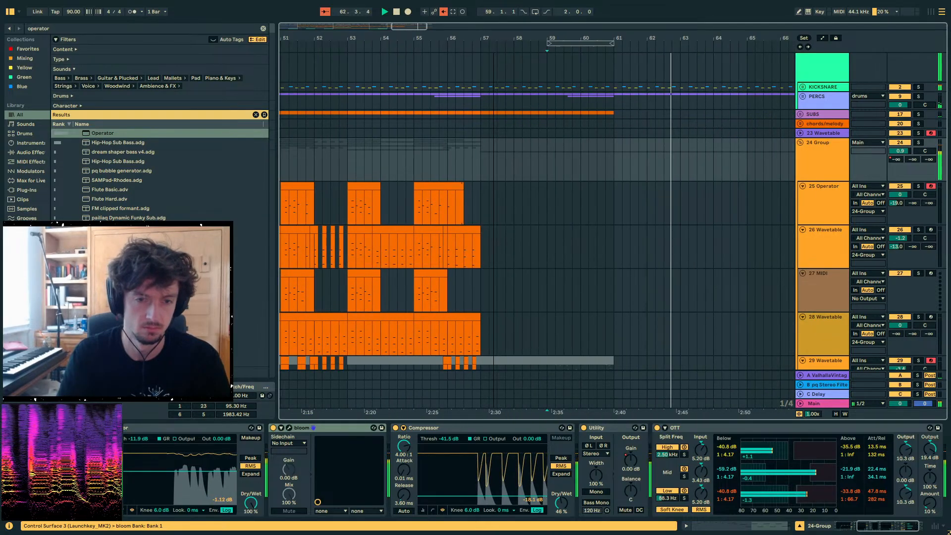
pyautogui.press('-')
# - Select bars 61 to 63 on the 31 Instrument track and play from there
pyautogui.scroll(-6, 568, 164)
pyautogui.press('a')
pyautogui.press('space')
pyautogui.click(569, 206)
pyautogui.press('a')
pyautogui.moveTo(562, 207); pyautogui.dragTo(625, 210)
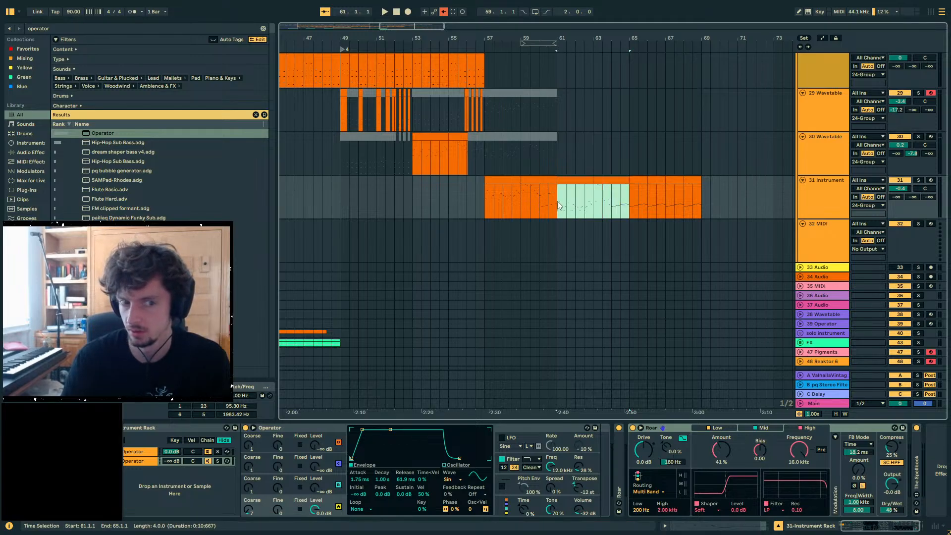
pyautogui.click(558, 202)
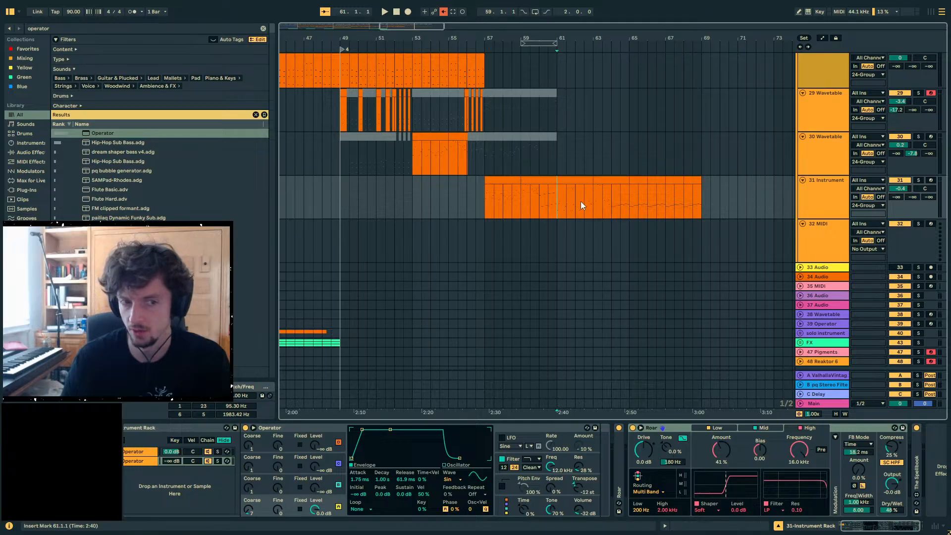
pyautogui.moveTo(630, 205); pyautogui.dragTo(561, 215)
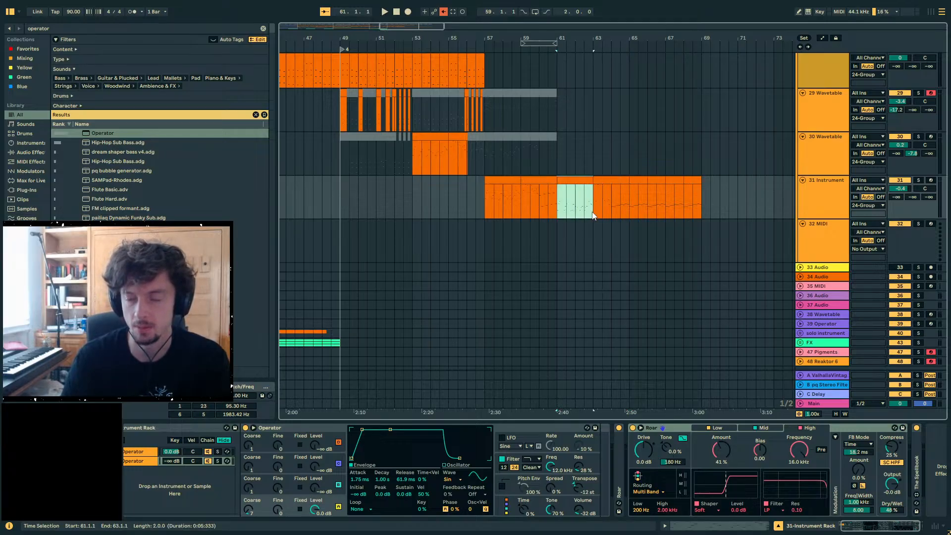
pyautogui.press('space')
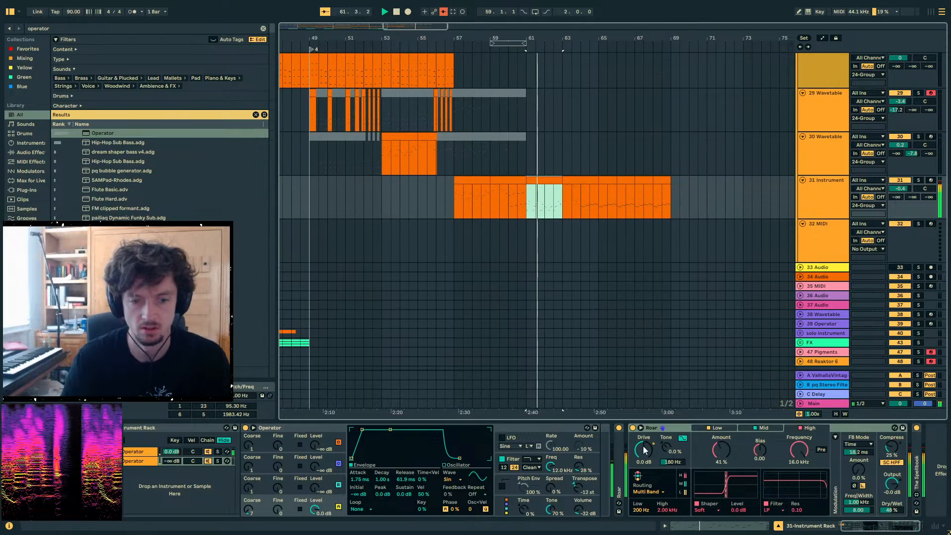
# - Collapse both Roar devices on the 31 Instrument track and expand The Spellbook
pyautogui.doubleClick(620, 455)
pyautogui.click(814, 202)
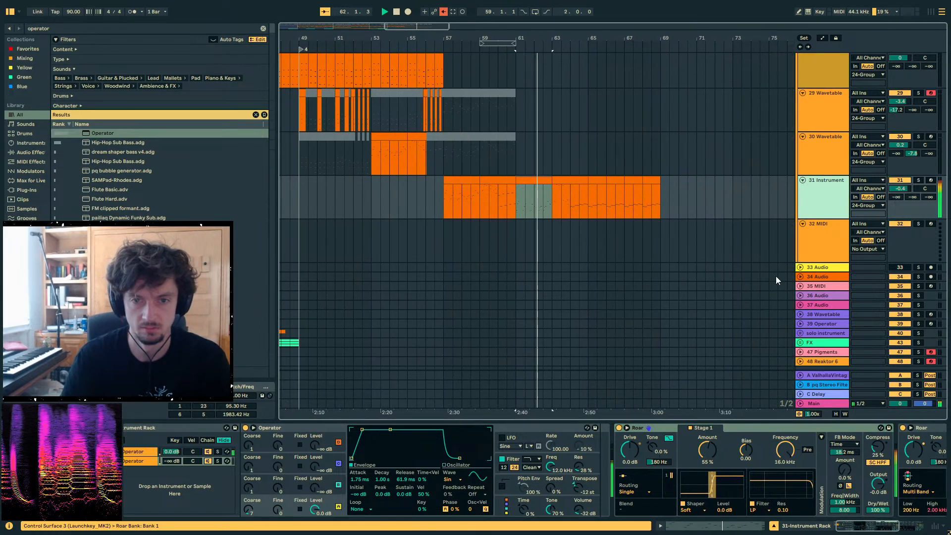
pyautogui.doubleClick(666, 428)
pyautogui.doubleClick(673, 429)
pyautogui.doubleClick(648, 448)
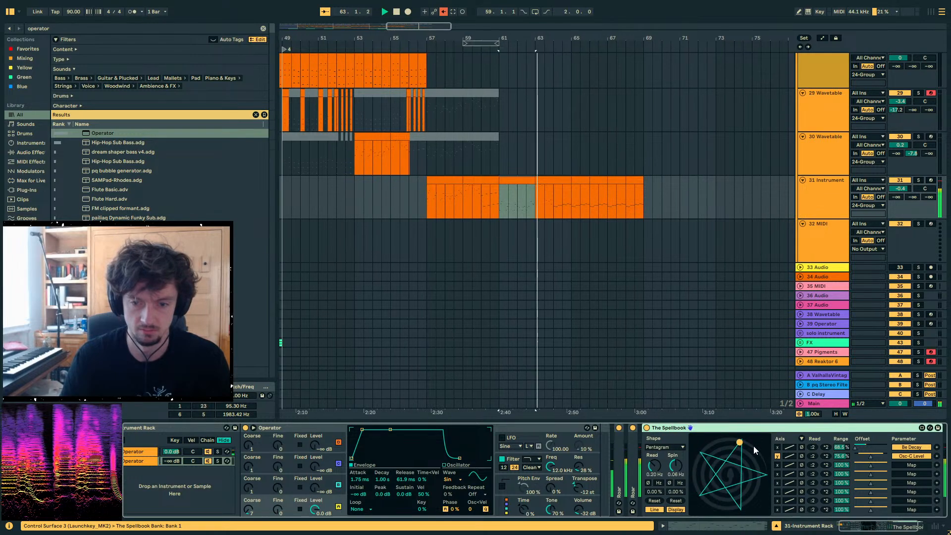
# - Set The Spellbook's Osc-C Level modulation range to 0%, leaving the other mapped parameter's range as it was
pyautogui.moveTo(841, 448); pyautogui.dragTo(841, 482)
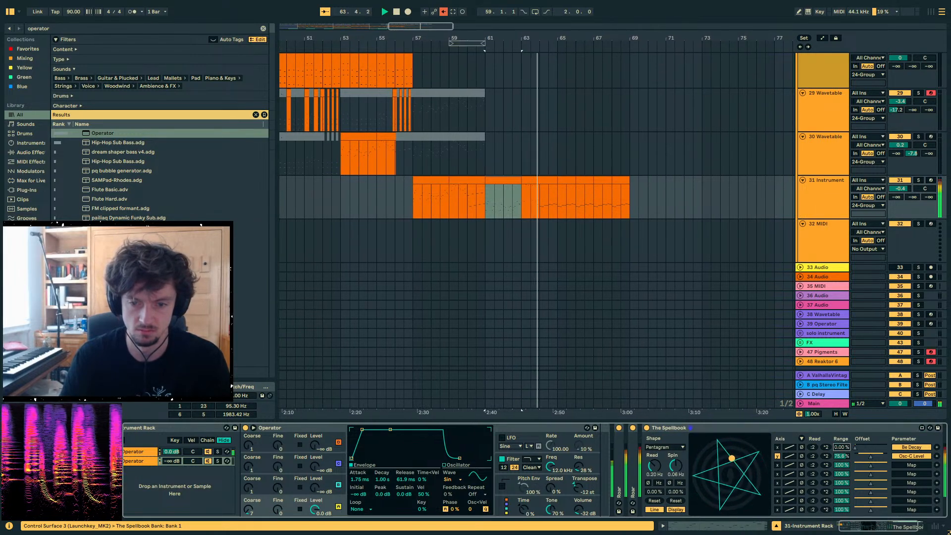
pyautogui.hotkey('ctrl', 'z')
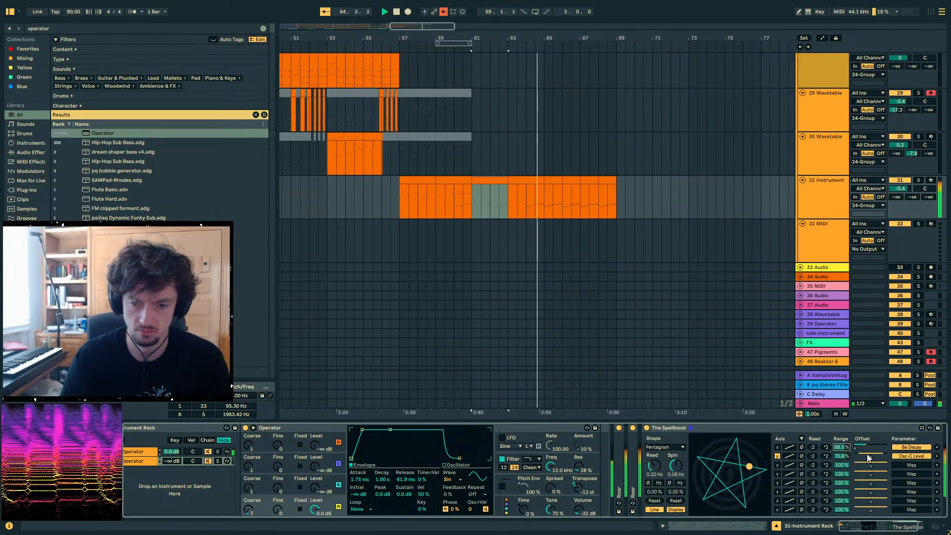
pyautogui.moveTo(846, 455); pyautogui.dragTo(846, 490)
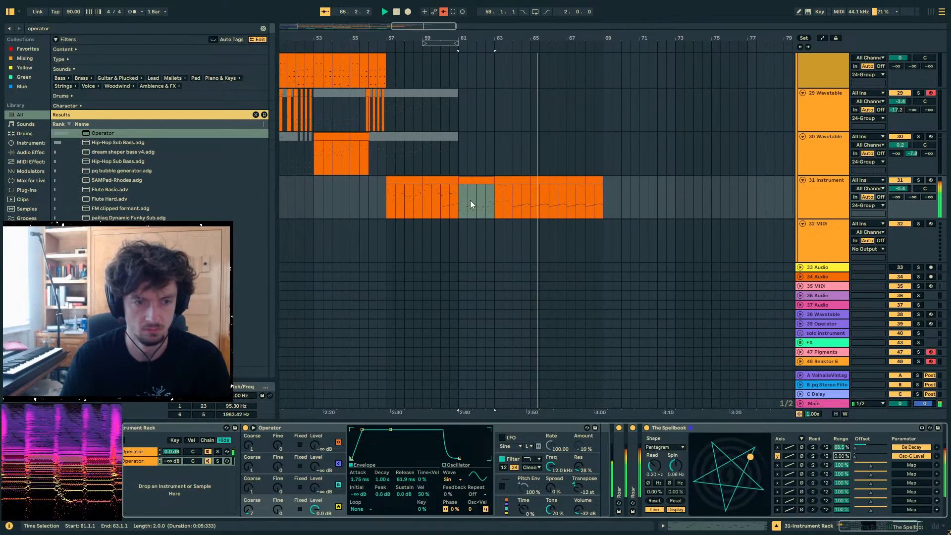
# - Replay the 31 Instrument part from bar 57 and reset the track's volume to 0 dB
pyautogui.press('space')
pyautogui.press('space')
pyautogui.click(468, 181)
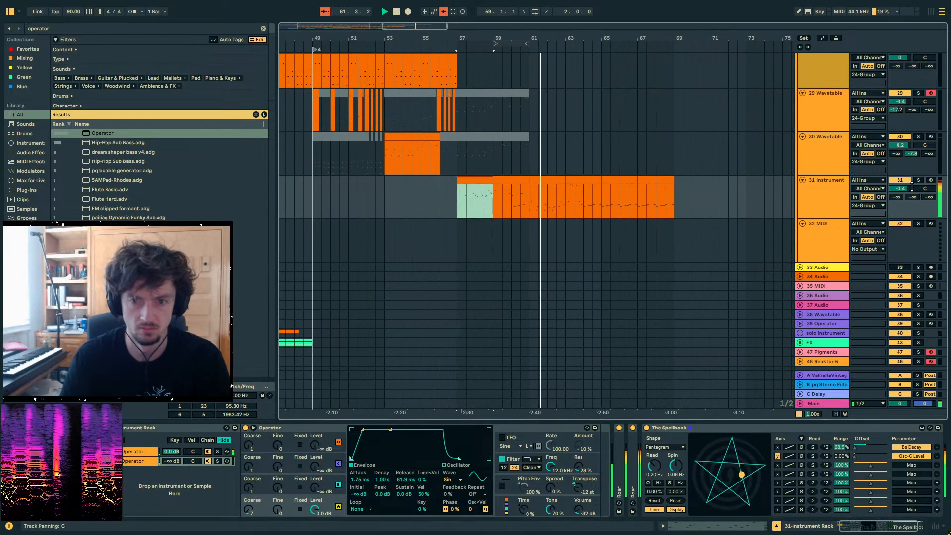
pyautogui.doubleClick(901, 189)
# - Collapse The Spellbook and enable the pitch envelope in the rack's first Operator chain
pyautogui.doubleClick(667, 427)
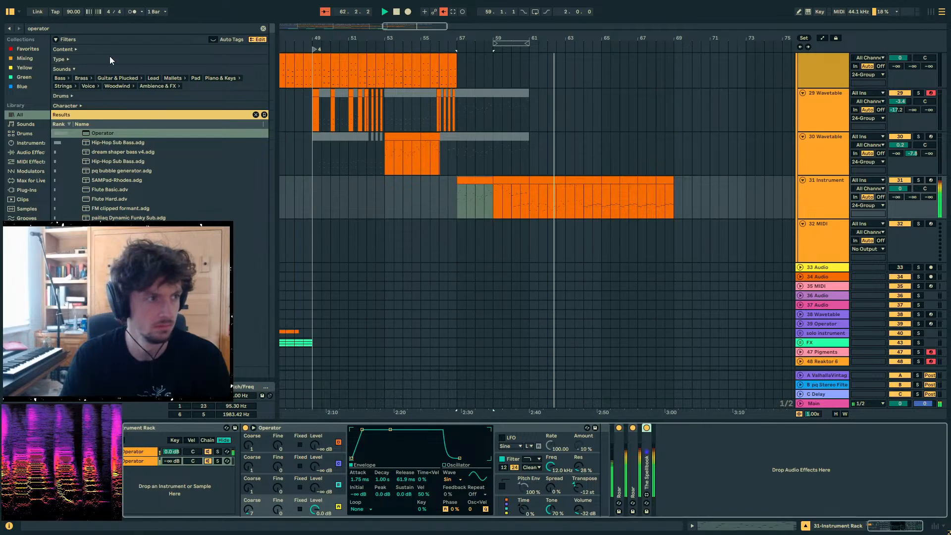
pyautogui.hotkey('ctrl', 'f')
pyautogui.click(147, 452)
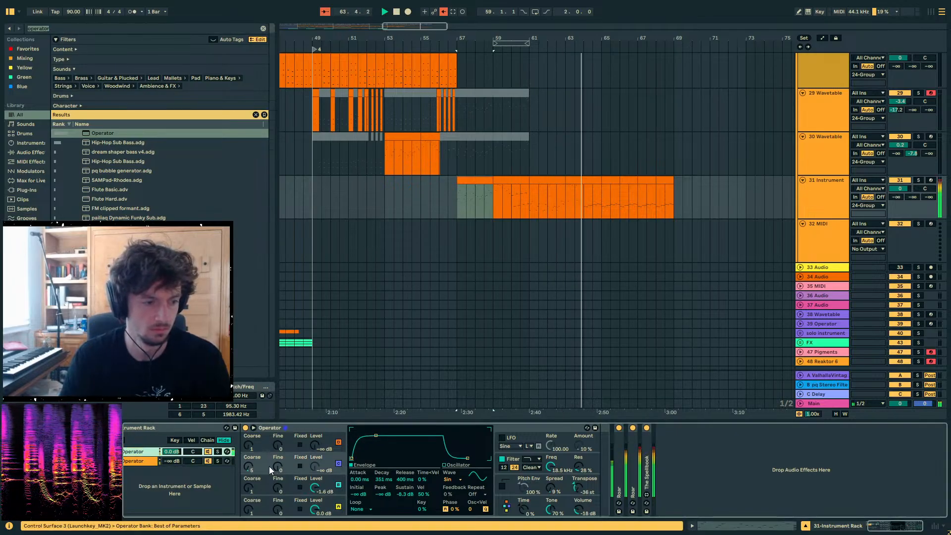
pyautogui.click(502, 487)
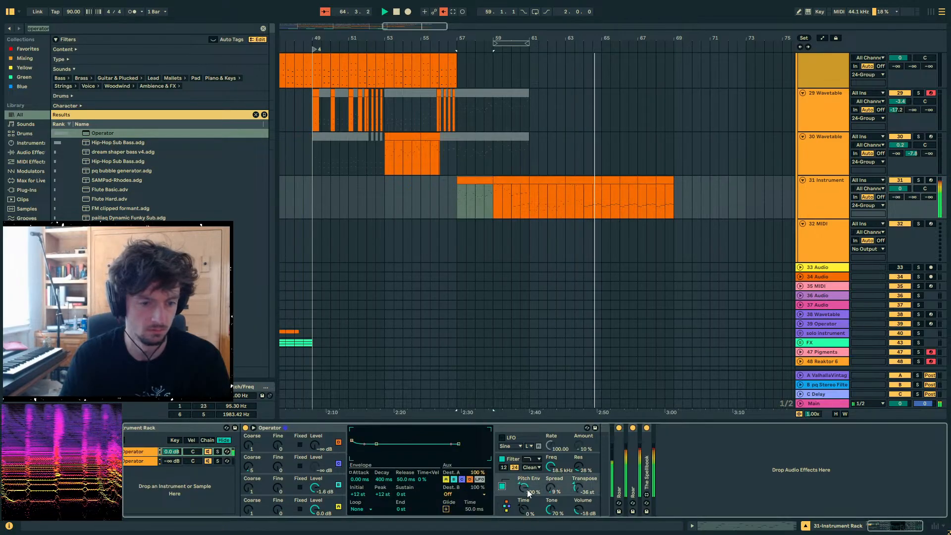
# - Audition a changed pitch envelope amount in the Operator and reset it to 0%
pyautogui.press('space')
pyautogui.press('space')
pyautogui.moveTo(523, 488)
pyautogui.mouseDown()
pyautogui.moveTo(523, 502)
pyautogui.moveTo(523, 469)
pyautogui.mouseUp()
pyautogui.doubleClick(525, 488)
# - Raise the 31 Instrument volume to 6.0 dB and adjust the Operator's Spread while playing the part
pyautogui.click(560, 196)
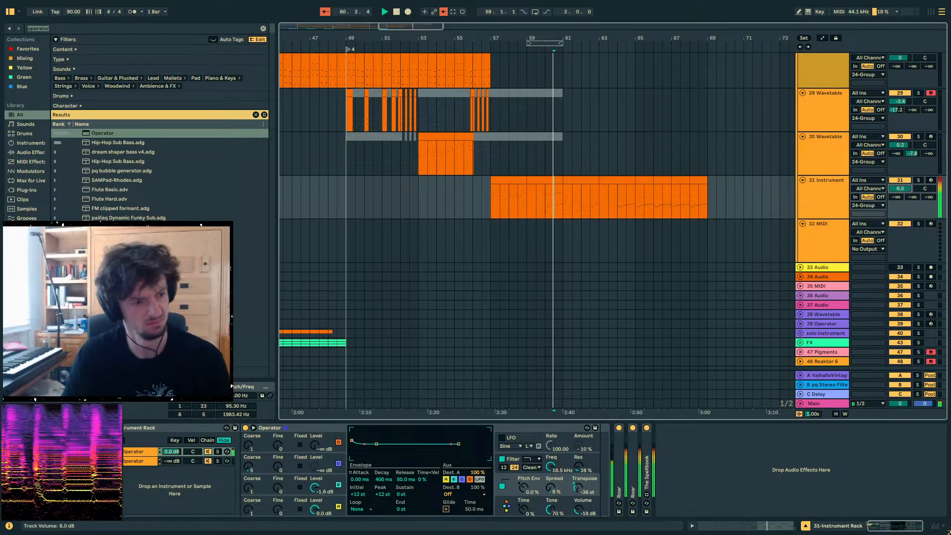
pyautogui.click(563, 482)
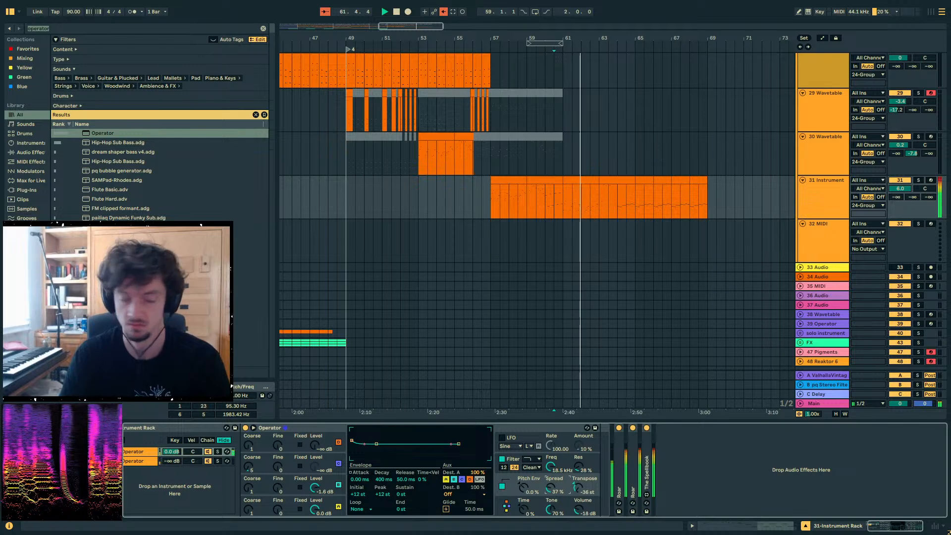
pyautogui.moveTo(554, 483); pyautogui.dragTo(553, 500)
pyautogui.press('space')
pyautogui.click(497, 210)
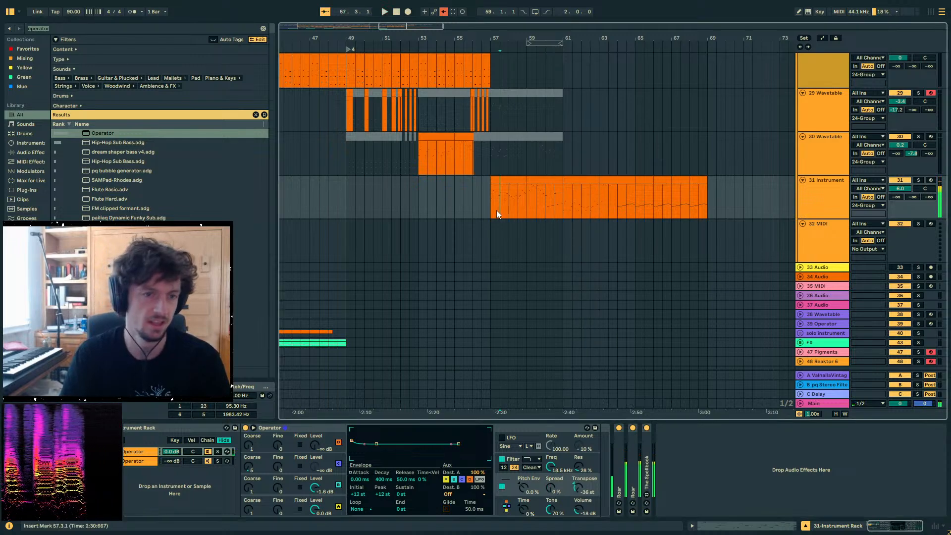
# - Review the whole arrangement from the drums to the lower tracks, with bars 1 to 9 of the 24 Group selected
pyautogui.click(473, 211)
pyautogui.scroll(4, 444, 211)
pyautogui.moveTo(420, 33); pyautogui.dragTo(420, 6)
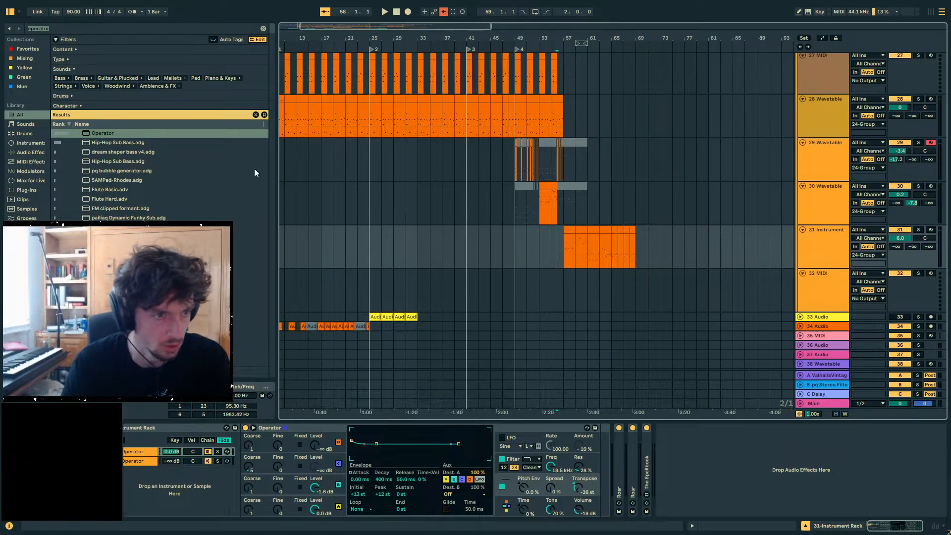
pyautogui.scroll(20, 420, 173)
pyautogui.click(577, 185)
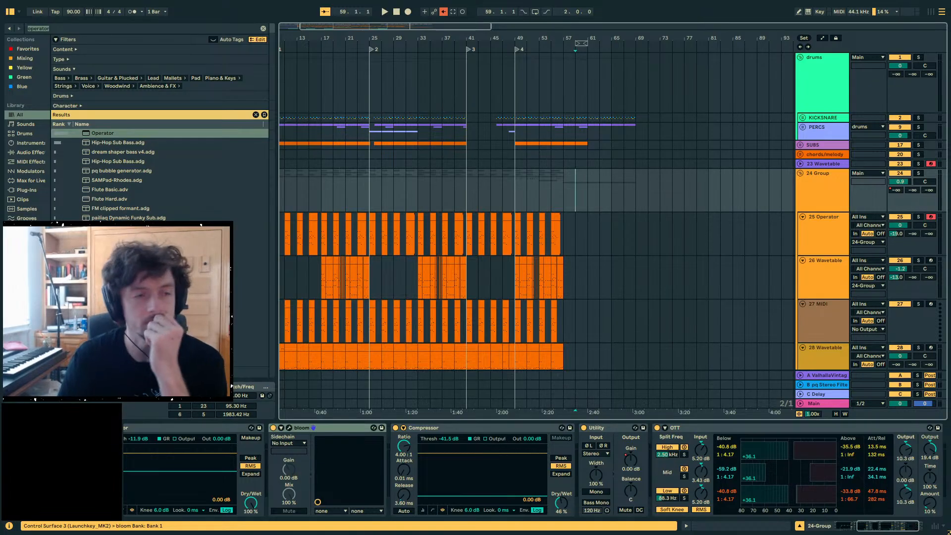
pyautogui.moveTo(545, 38); pyautogui.dragTo(545, 22)
pyautogui.click(284, 97)
pyautogui.moveTo(316, 186); pyautogui.dragTo(212, 187)
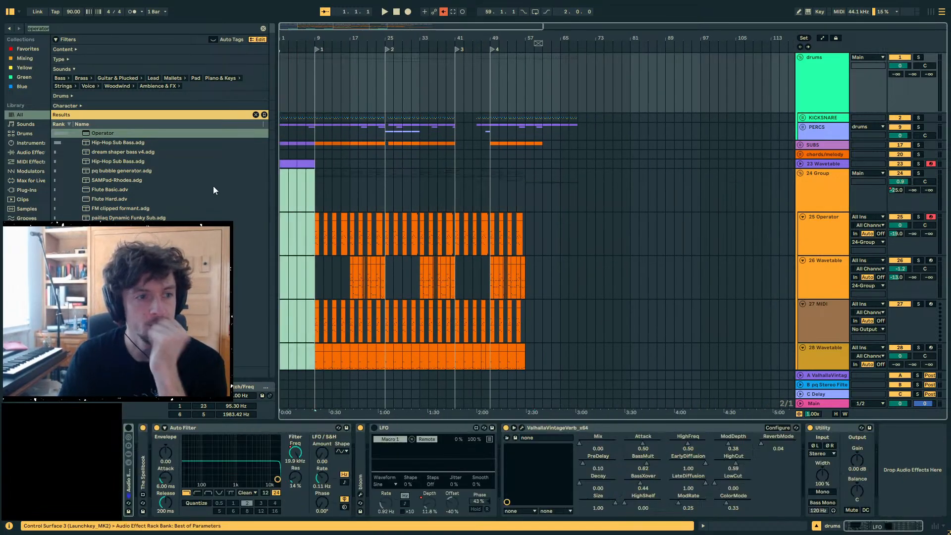
pyautogui.scroll(-5, 304, 181)
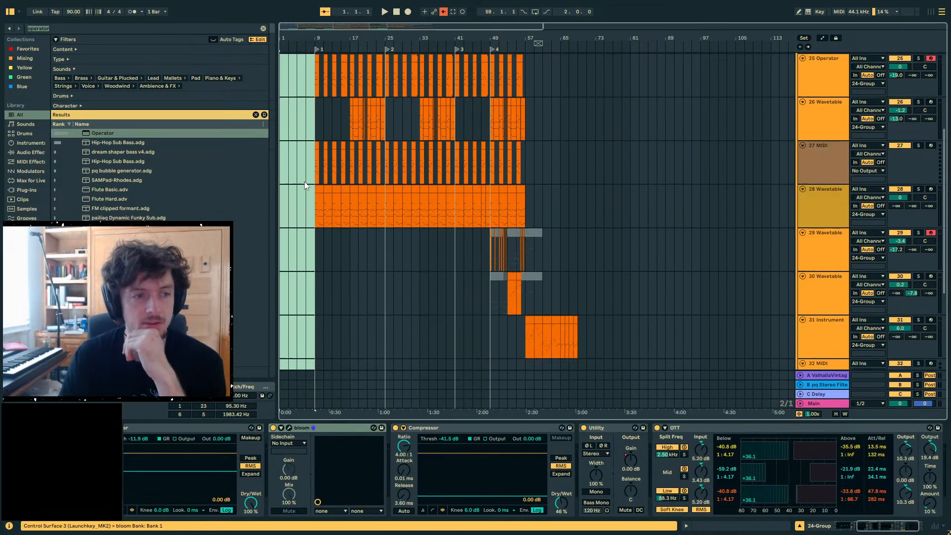
pyautogui.scroll(-4, 305, 182)
# - Mark out the empty intro bars and the section from bar 9 to 69 on the 31 Instrument track
pyautogui.click(318, 194)
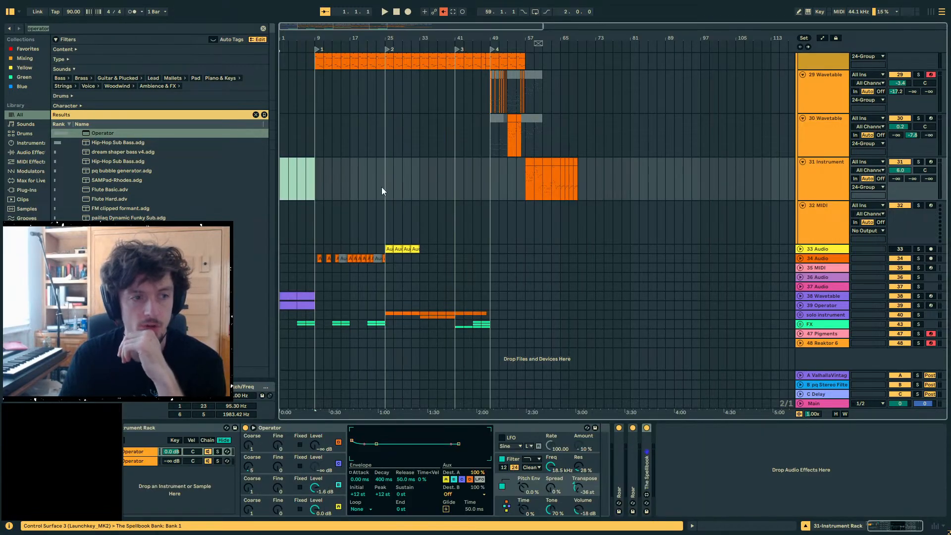
pyautogui.moveTo(303, 186); pyautogui.dragTo(555, 189)
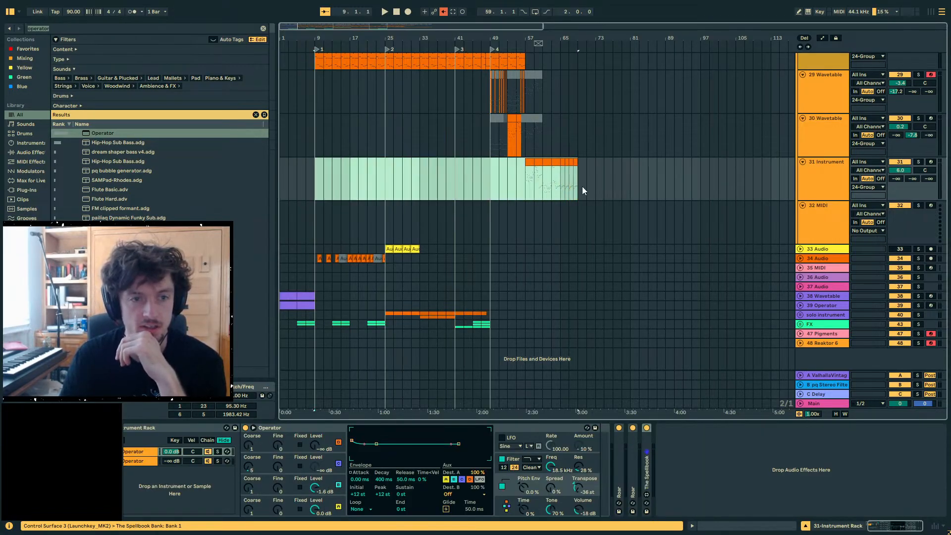
pyautogui.click(289, 160)
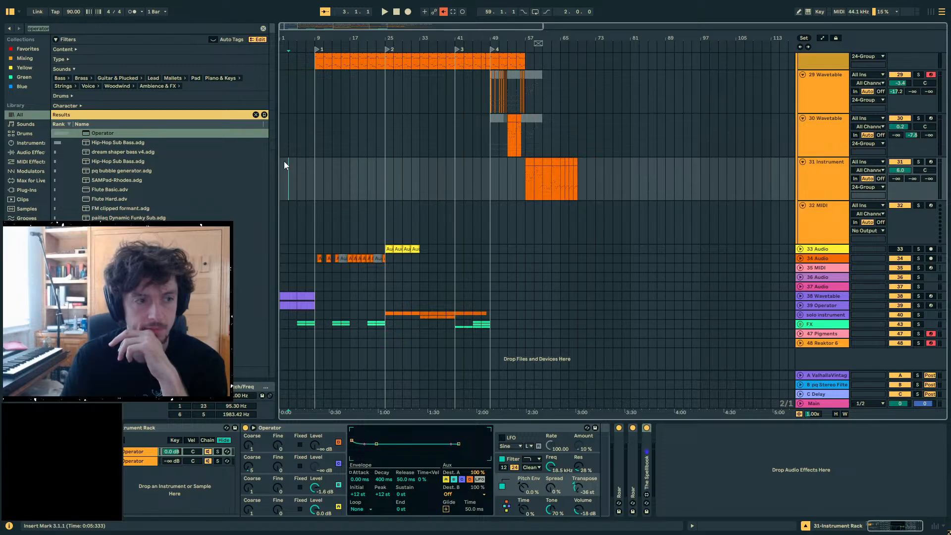
pyautogui.moveTo(313, 171); pyautogui.dragTo(250, 180)
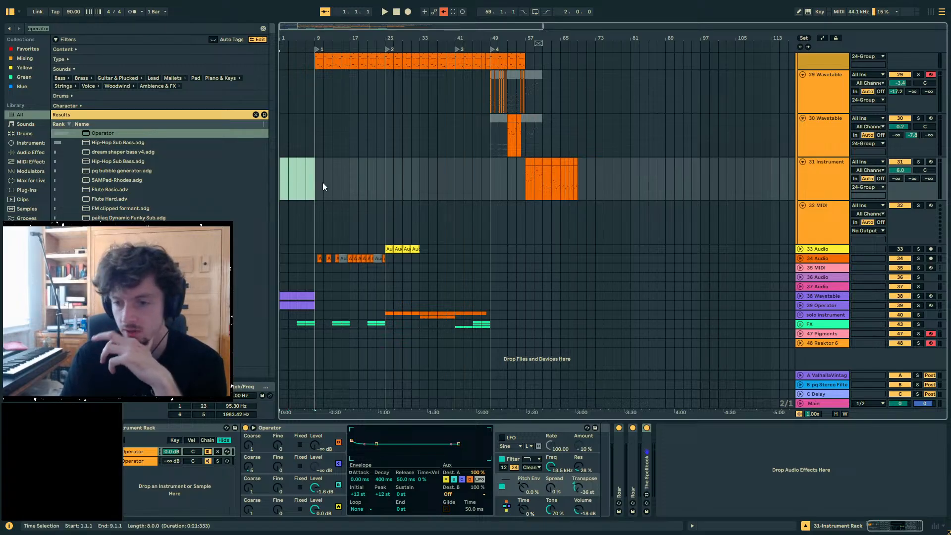
pyautogui.moveTo(306, 176); pyautogui.dragTo(204, 183)
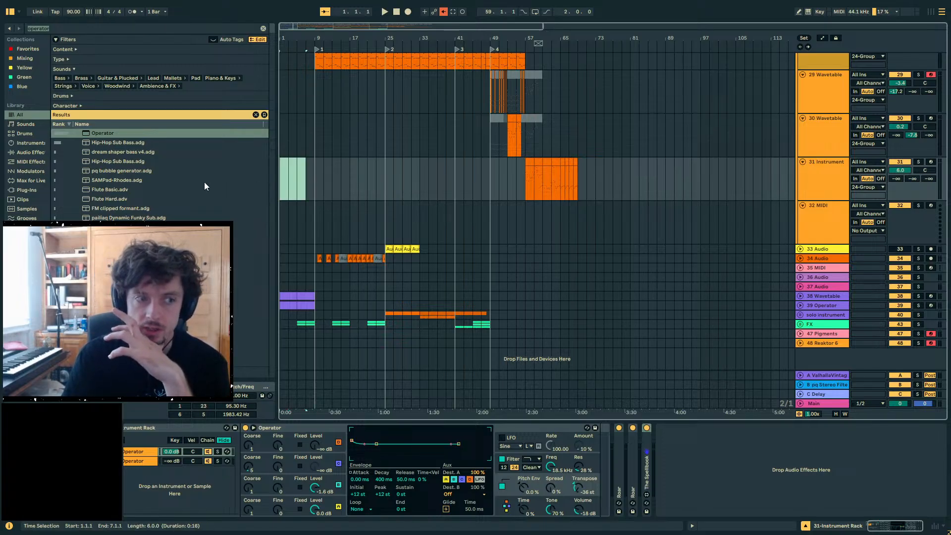
pyautogui.moveTo(311, 175); pyautogui.dragTo(283, 182)
# - Play the song from bar 1, unfold the 39 Operator track and examine the notes of its first clip
pyautogui.press('space')
pyautogui.click(283, 182)
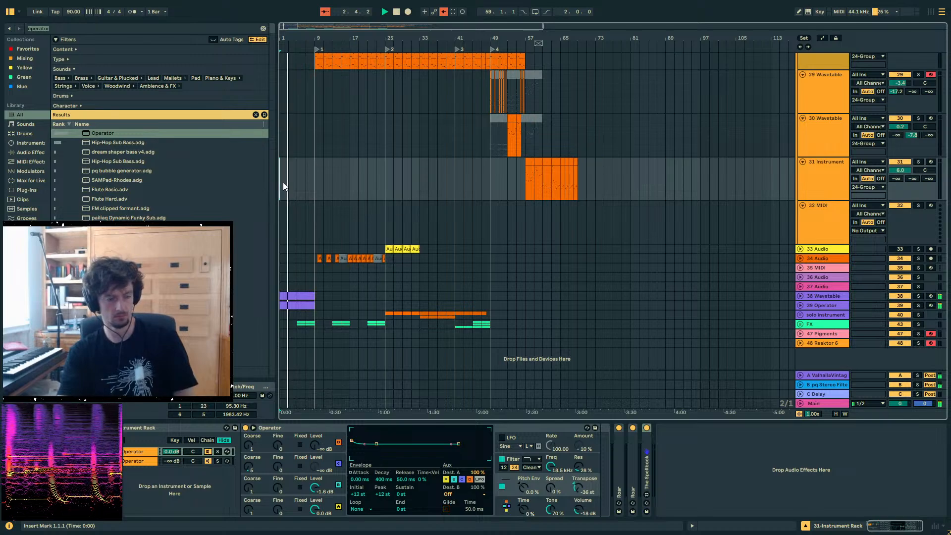
pyautogui.click(801, 304)
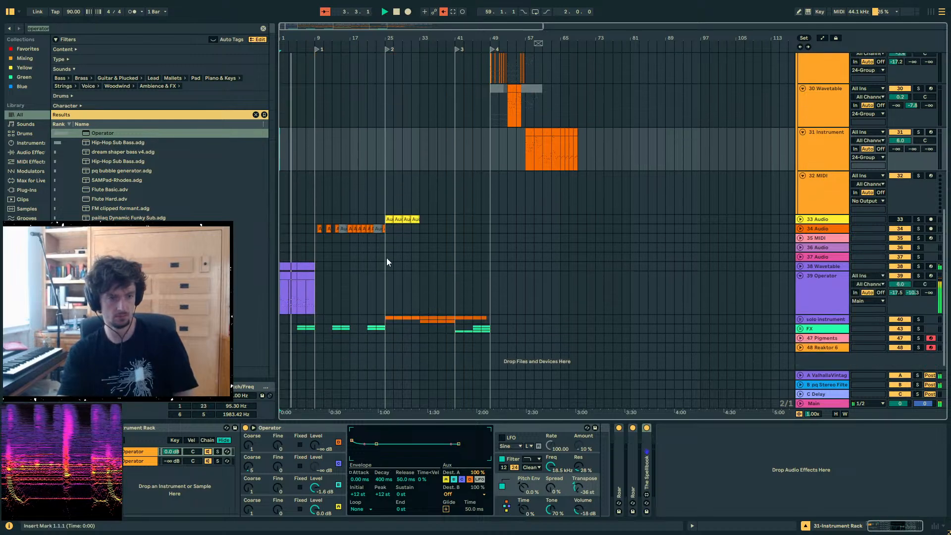
pyautogui.hotkey('shift', 'Tab')
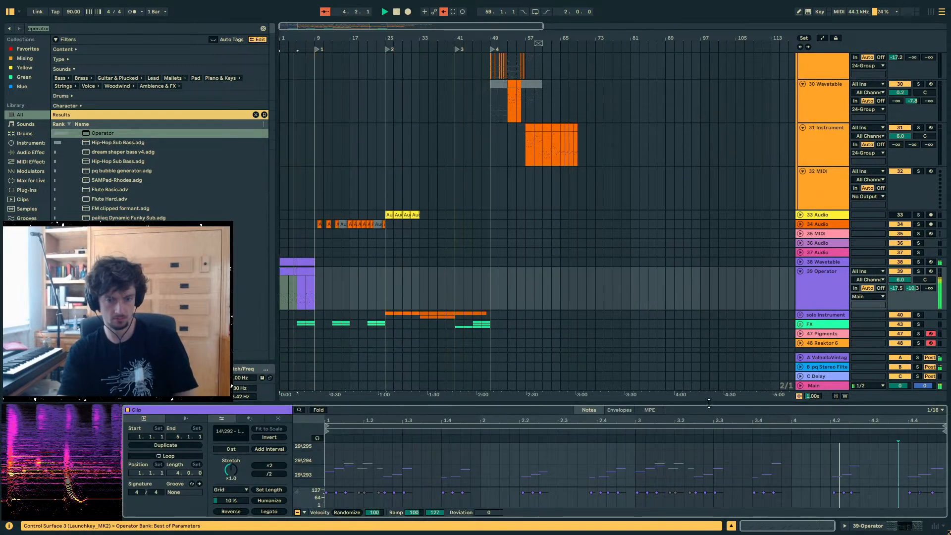
pyautogui.click(592, 478)
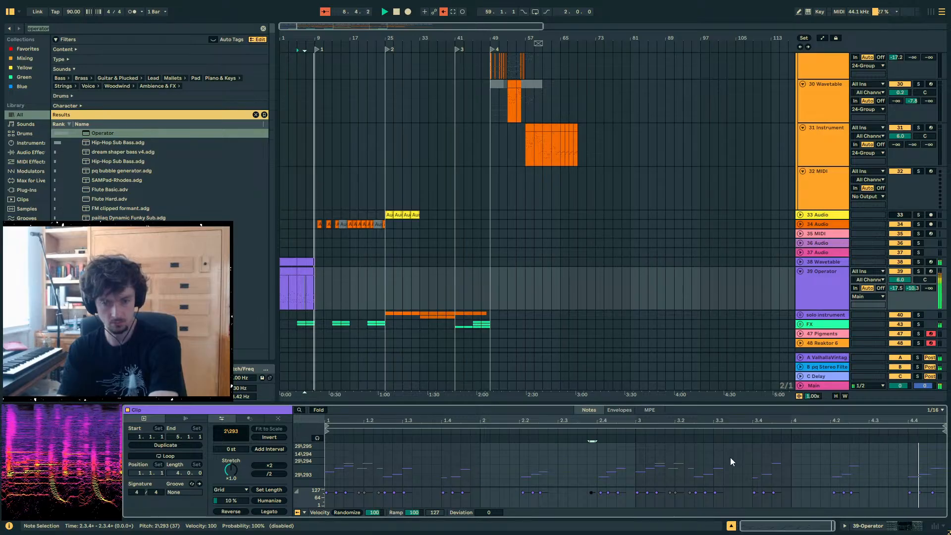
pyautogui.click(307, 223)
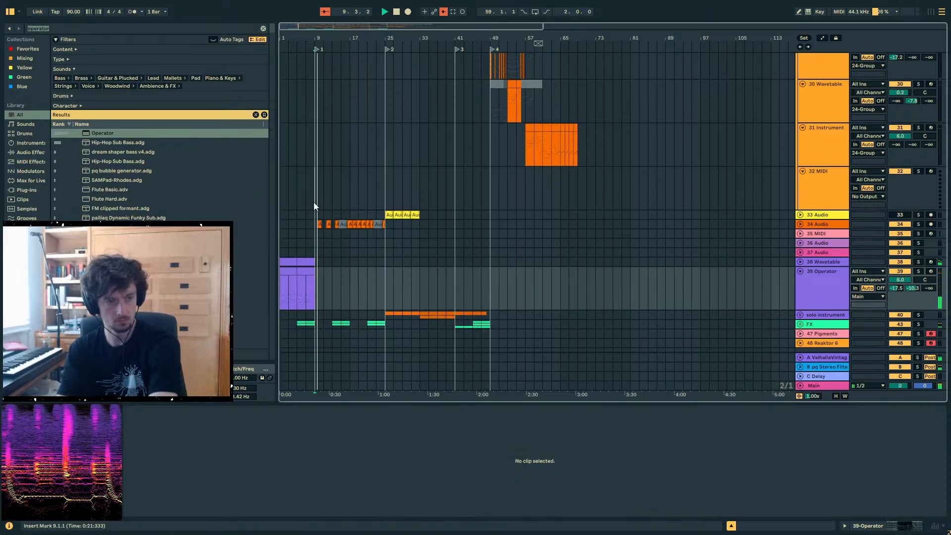
pyautogui.scroll(10, 564, 277)
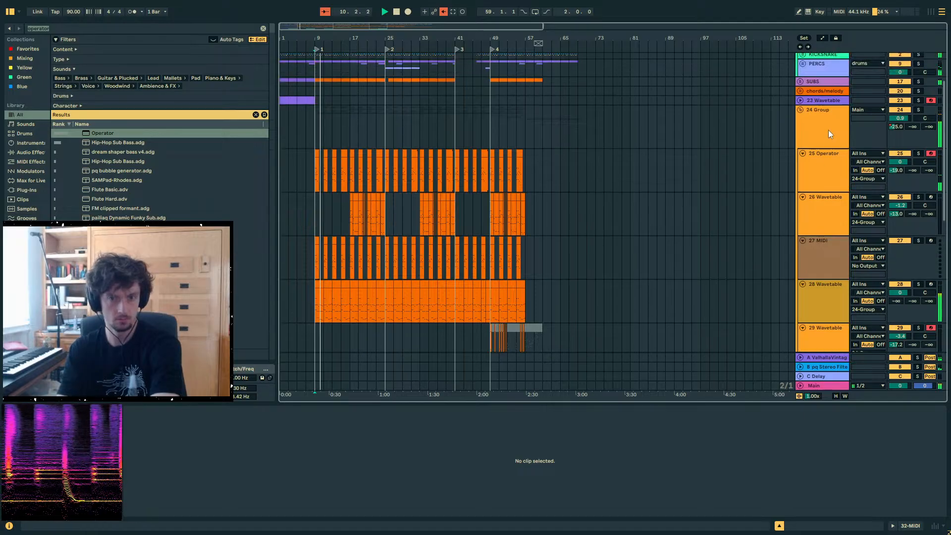
pyautogui.click(828, 129)
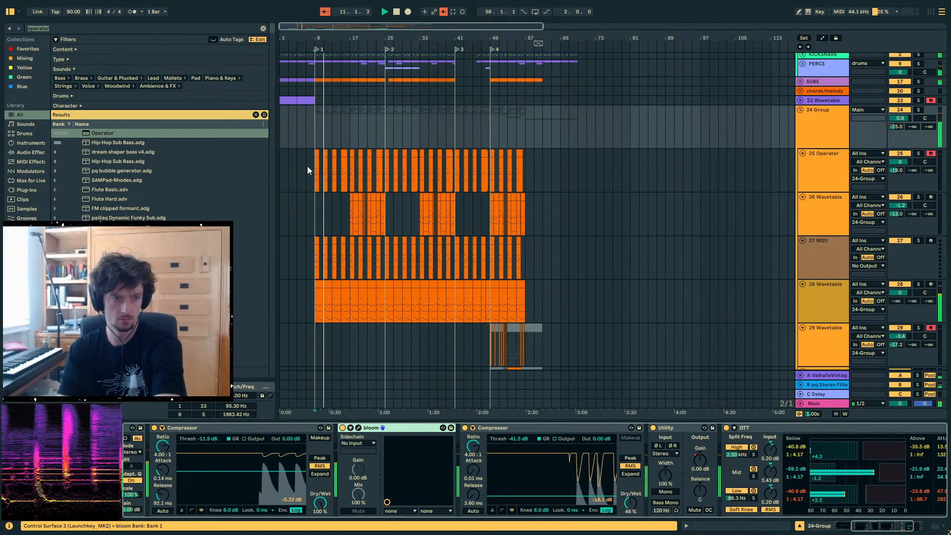
# - On the 25 Operator track, shorten the release of Operator's oscillator A to about 95 ms
pyautogui.scroll(5, 314, 176)
pyautogui.click(366, 183)
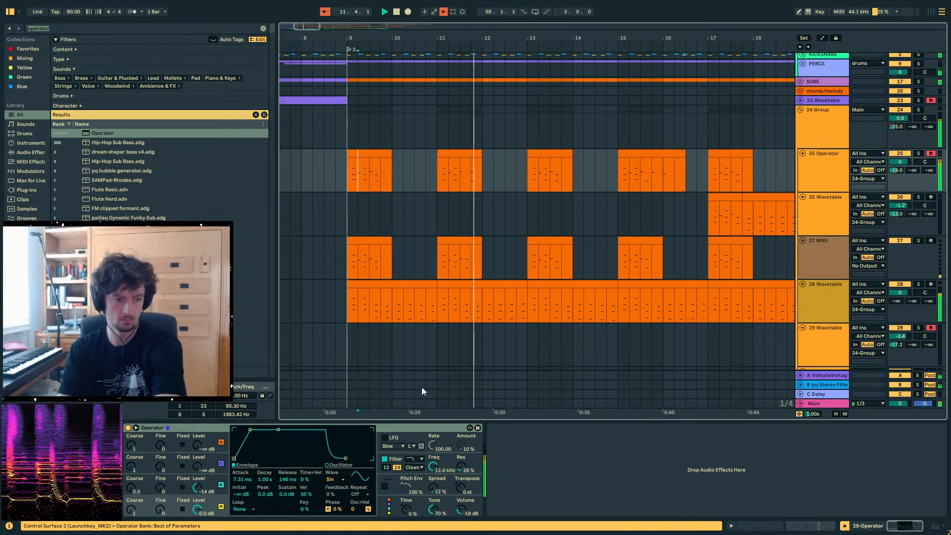
pyautogui.click(207, 505)
pyautogui.moveTo(288, 480); pyautogui.dragTo(288, 488)
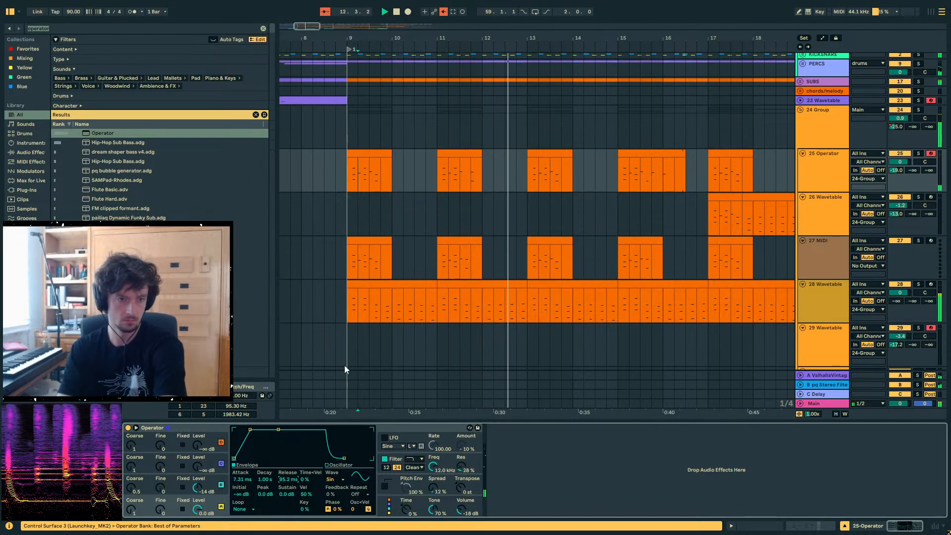
# - On the 28 Wavetable track, set the amp envelope release to 467 ms and the Saturator's dry/wet to 54 %
pyautogui.scroll(-2, 429, 299)
pyautogui.click(396, 254)
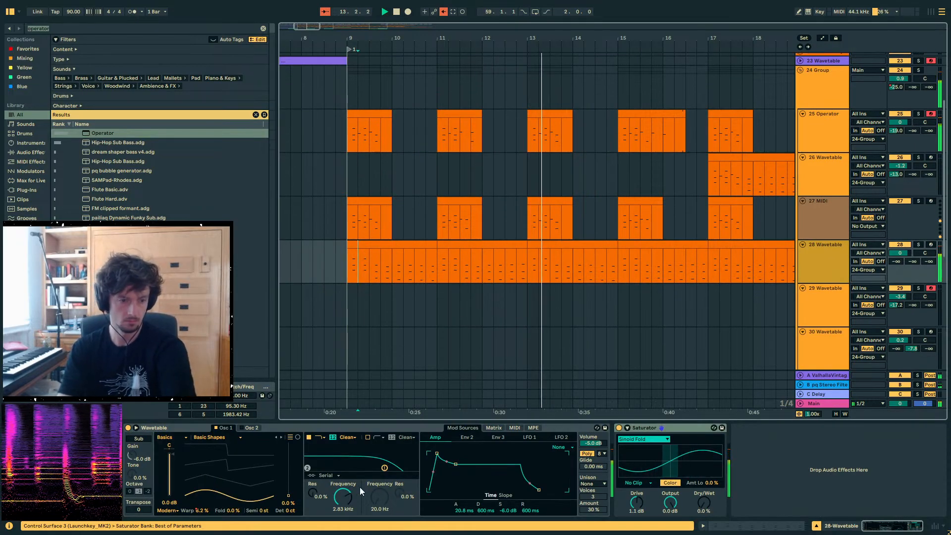
pyautogui.moveTo(530, 509)
pyautogui.mouseDown()
pyautogui.moveTo(530, 521)
pyautogui.moveTo(530, 507)
pyautogui.mouseUp()
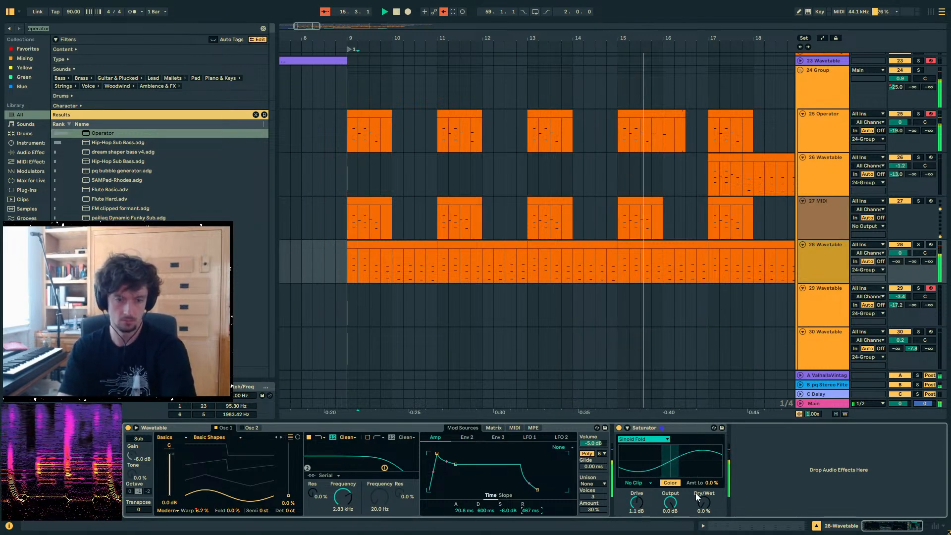
pyautogui.moveTo(697, 496); pyautogui.dragTo(697, 476)
pyautogui.click(830, 264)
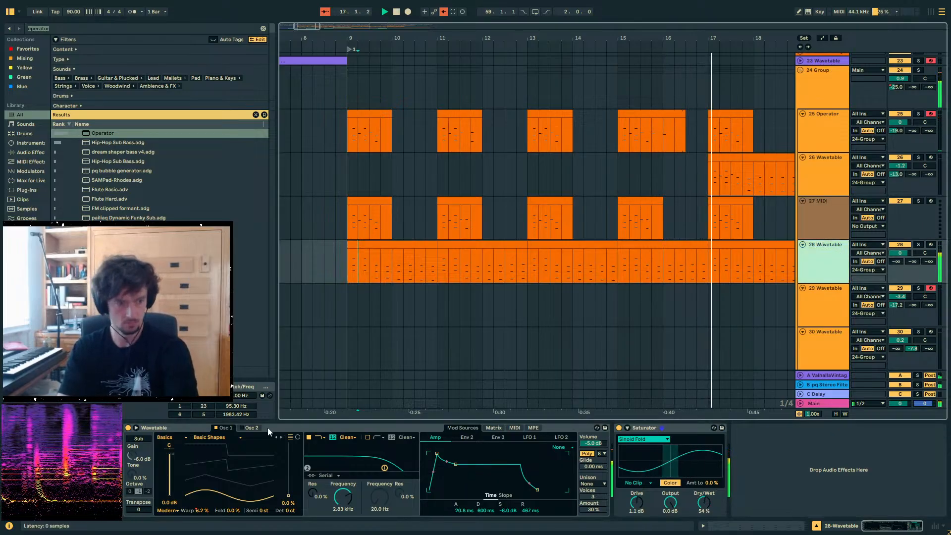
pyautogui.click(250, 427)
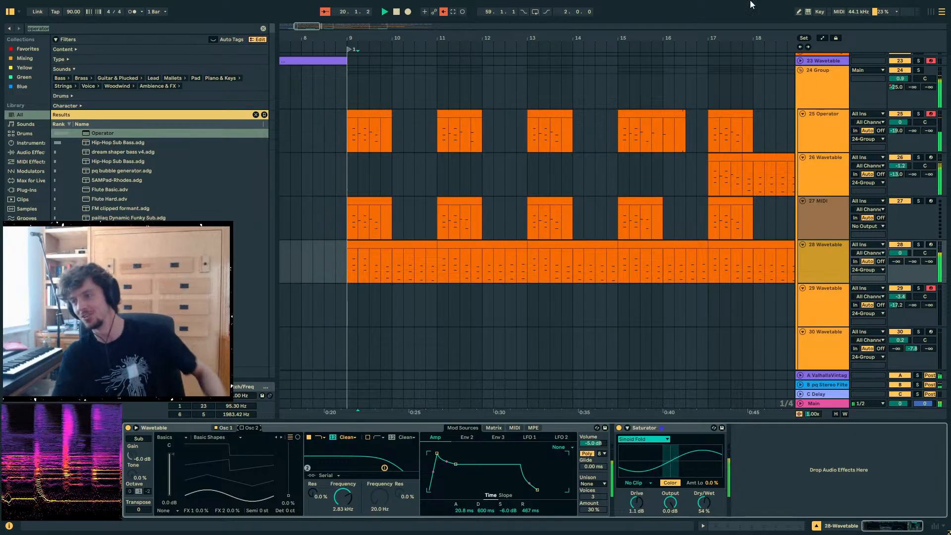
# - Unfold the PERCS group and raise the volume of the 10 Addictive Drums track to 0.8 dB
pyautogui.moveTo(653, 39); pyautogui.dragTo(407, 39)
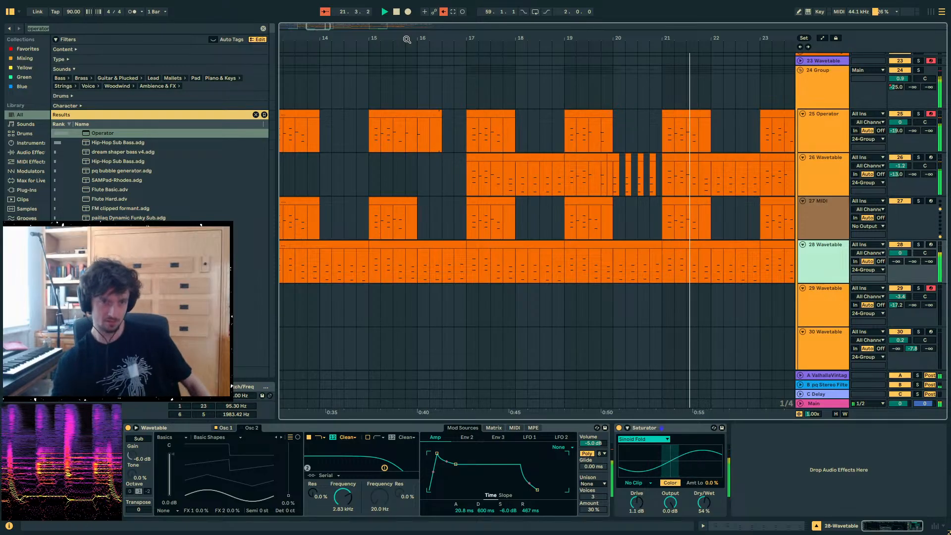
pyautogui.moveTo(512, 36); pyautogui.dragTo(337, 37)
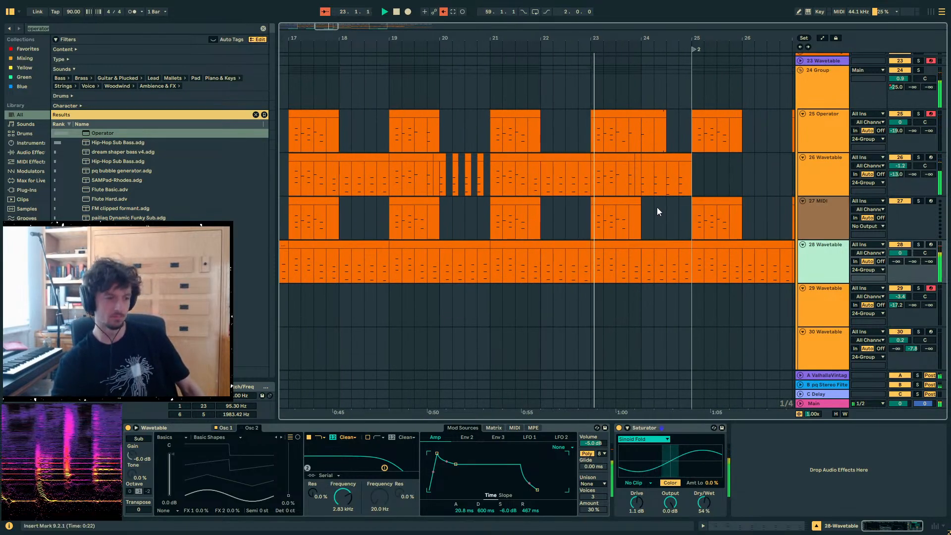
pyautogui.scroll(5, 644, 215)
pyautogui.click(816, 133)
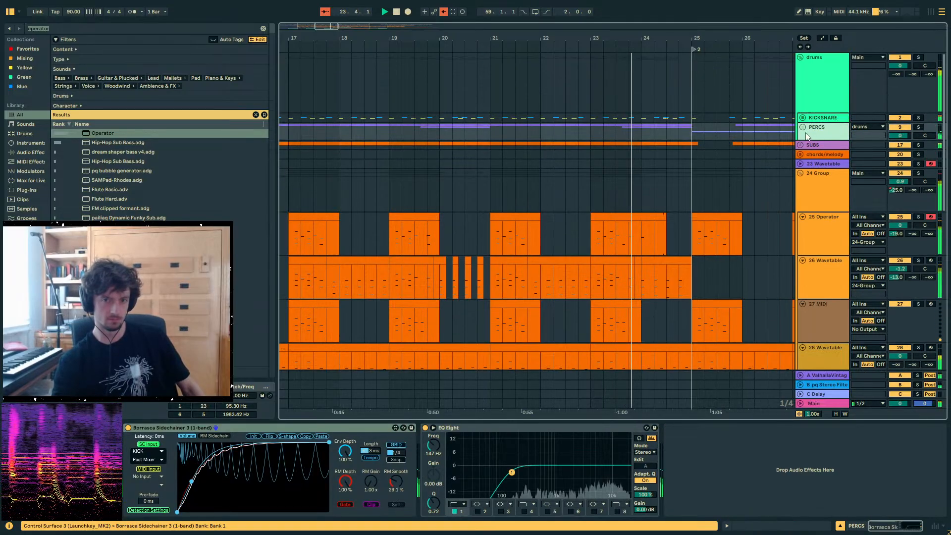
pyautogui.press('Right')
pyautogui.scroll(-1, 816, 149)
pyautogui.click(820, 176)
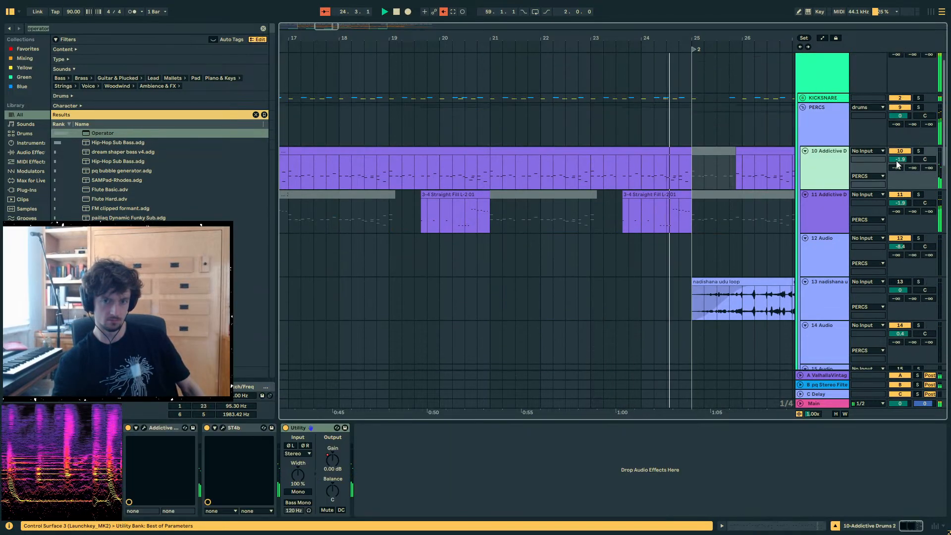
pyautogui.moveTo(895, 160); pyautogui.dragTo(896, 148)
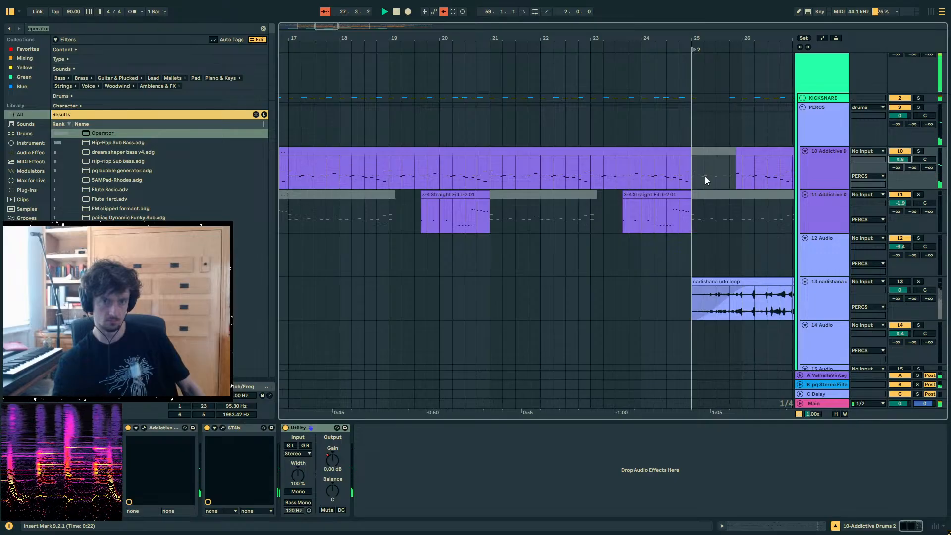
# - Unfold the solo instrument group to show its tracks around bars 25 to 35
pyautogui.moveTo(747, 39); pyautogui.dragTo(487, 20)
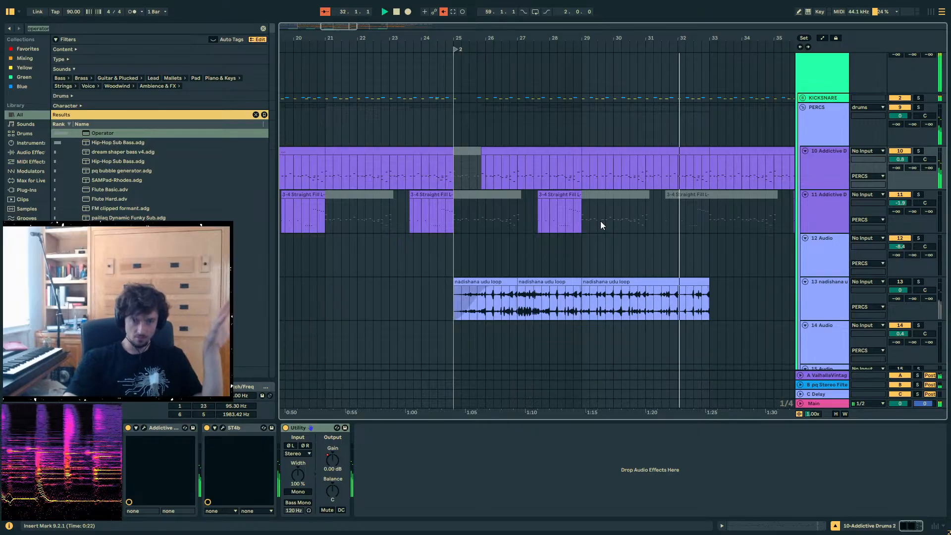
pyautogui.scroll(-10, 676, 233)
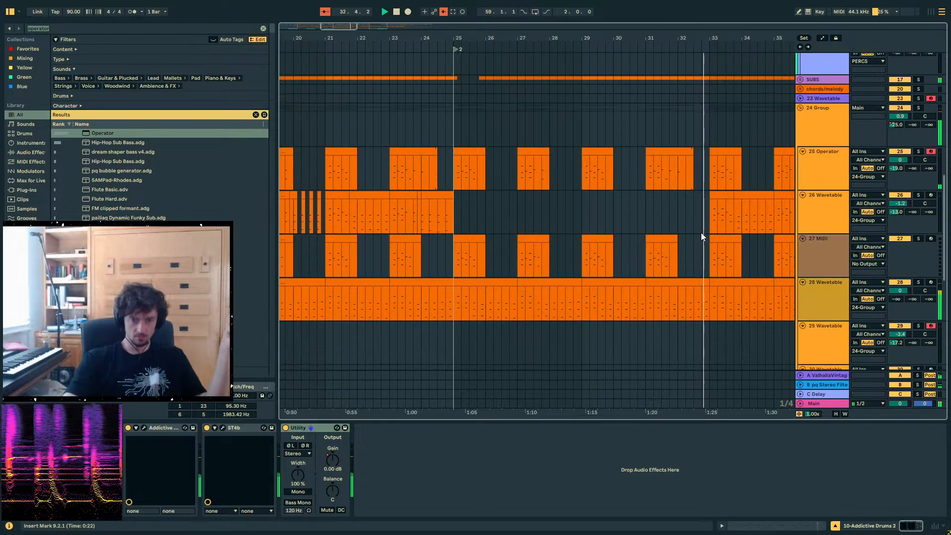
pyautogui.scroll(-8, 700, 236)
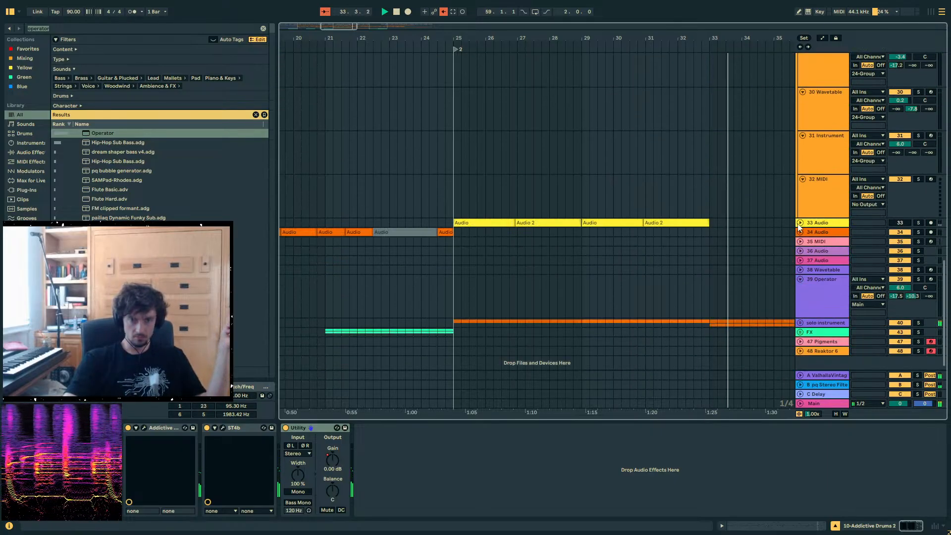
pyautogui.scroll(-1, 750, 231)
pyautogui.click(800, 314)
# - Stop playback and deactivate a short section of the 41 Operator clip, starting at 32.2
pyautogui.scroll(-3, 763, 300)
pyautogui.click(707, 286)
pyautogui.press('space')
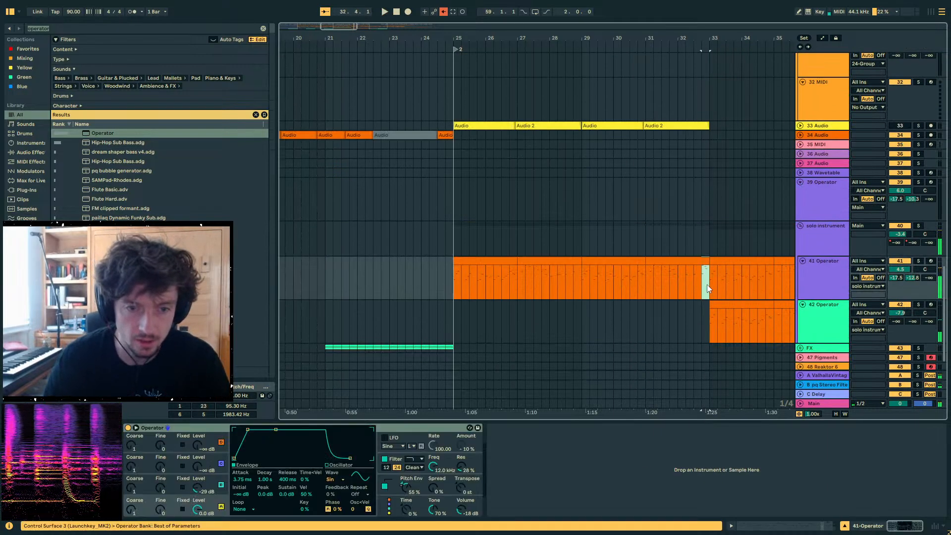
pyautogui.moveTo(699, 38); pyautogui.dragTo(699, 195)
pyautogui.moveTo(679, 284)
pyautogui.mouseDown()
pyautogui.moveTo(586, 284)
pyautogui.moveTo(685, 282)
pyautogui.mouseUp()
pyautogui.press('Delete')
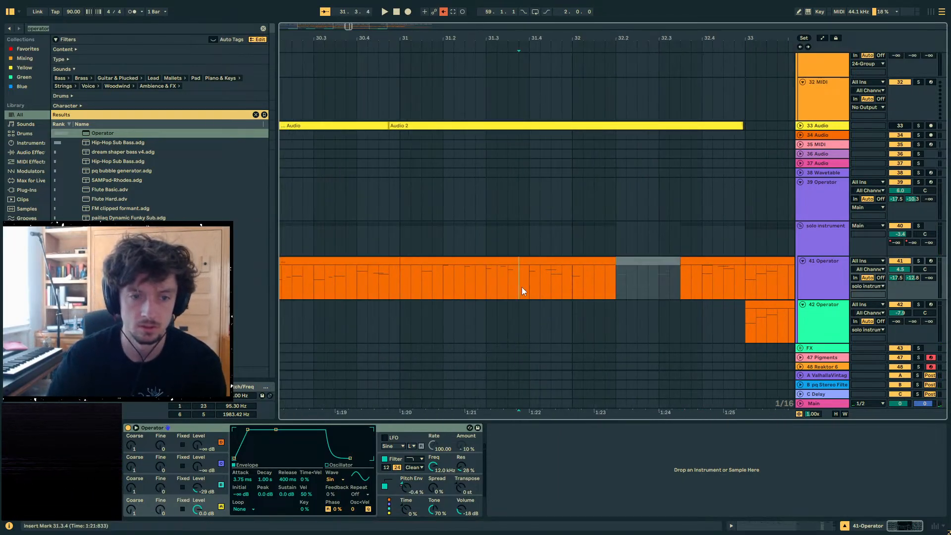
# - Play from 31.3.4 and examine the notes that follow the gap on the 41 Operator track in an enlarged note editor
pyautogui.click(520, 286)
pyautogui.press('space')
pyautogui.doubleClick(688, 280)
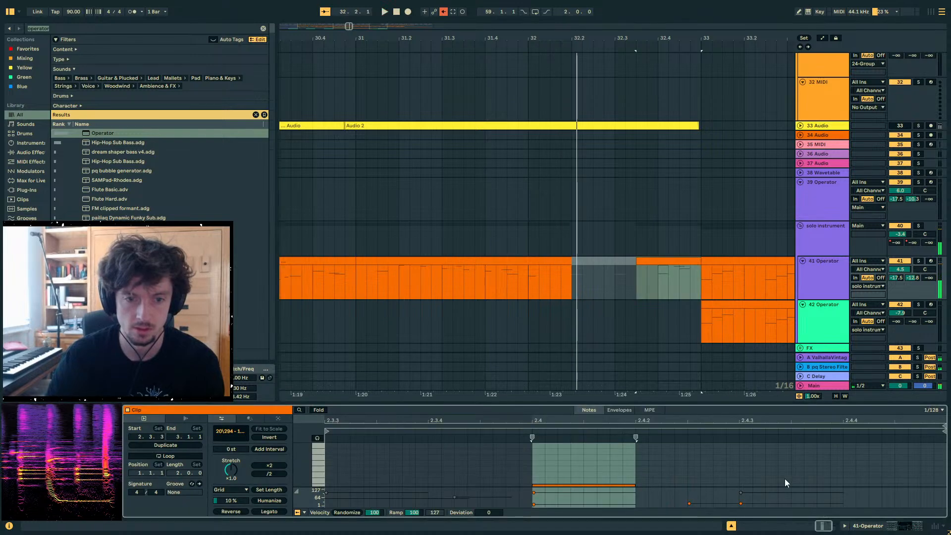
pyautogui.moveTo(678, 400); pyautogui.dragTo(678, 203)
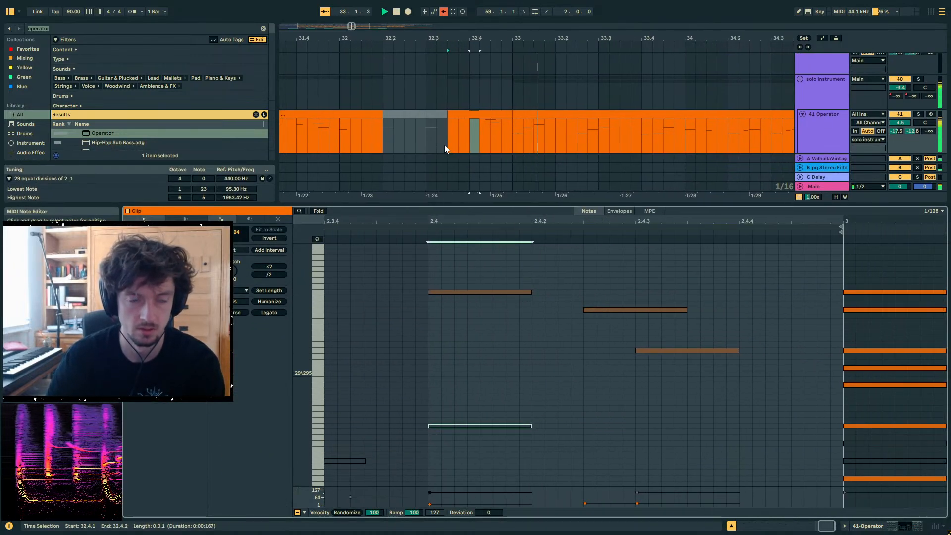
# - Add a locator at 32.2.1 and name it "sound design fill"
pyautogui.click(450, 61)
pyautogui.moveTo(416, 37); pyautogui.dragTo(415, 23)
pyautogui.rightClick(402, 48)
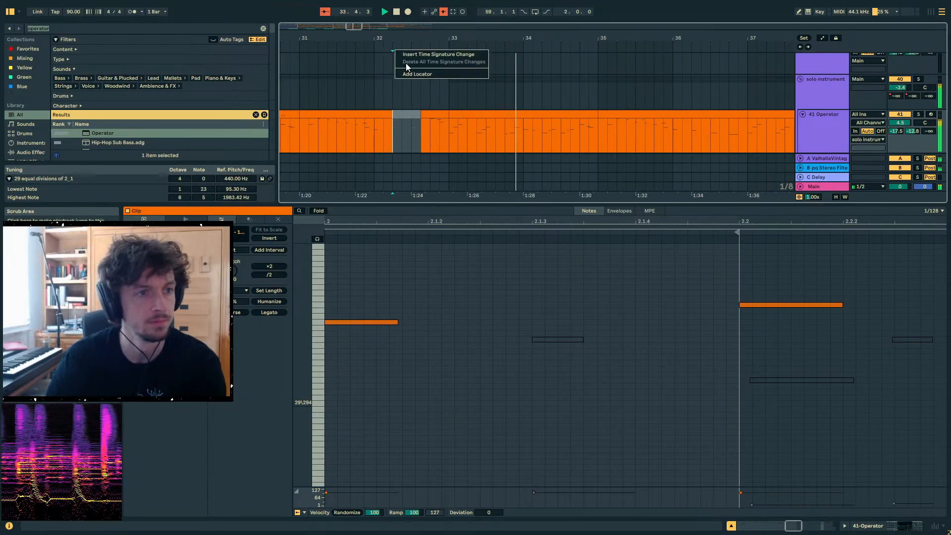
pyautogui.click(410, 74)
pyautogui.write('sound design fill')
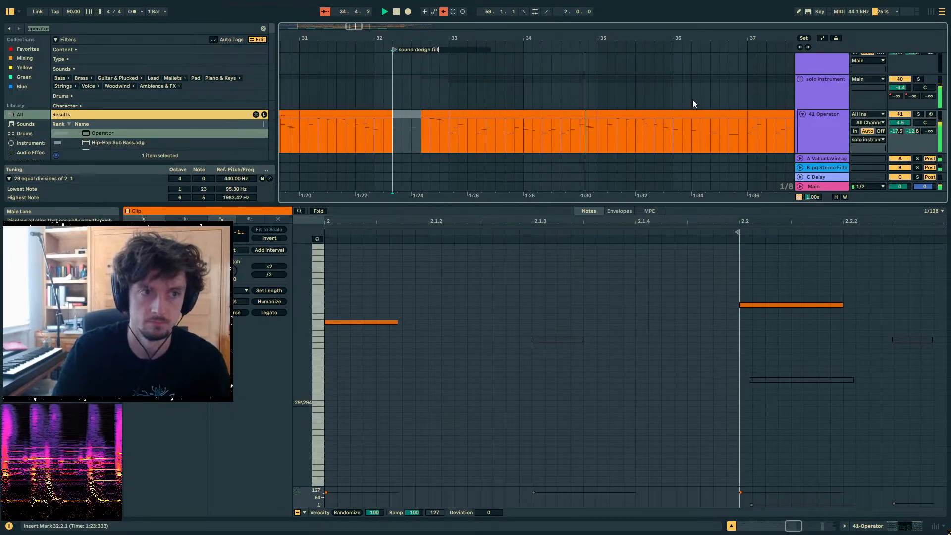
pyautogui.press('Return')
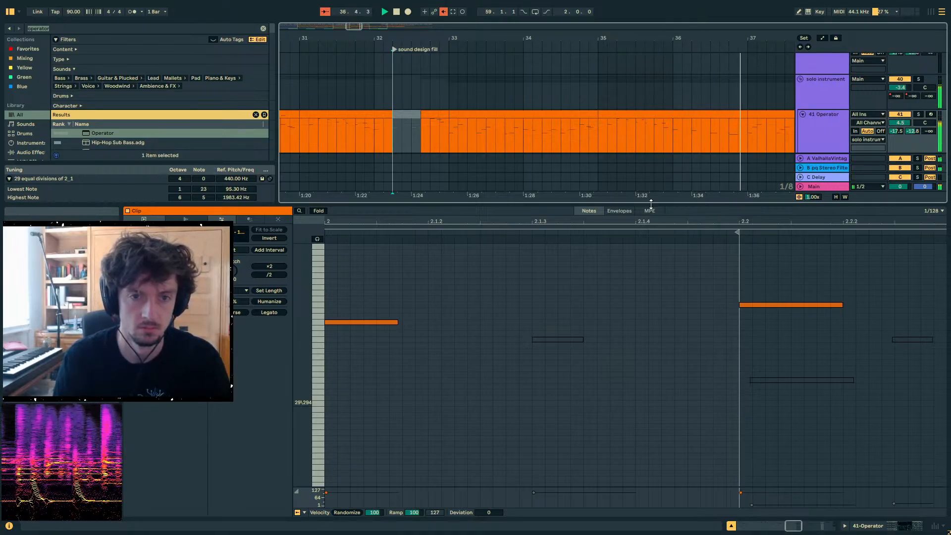
# - Enlarge the arrangement area, stop playback just past bar 41 and mark the end of the active 42 Operator clip
pyautogui.moveTo(676, 40); pyautogui.dragTo(572, 166)
pyautogui.moveTo(597, 203); pyautogui.dragTo(621, 321)
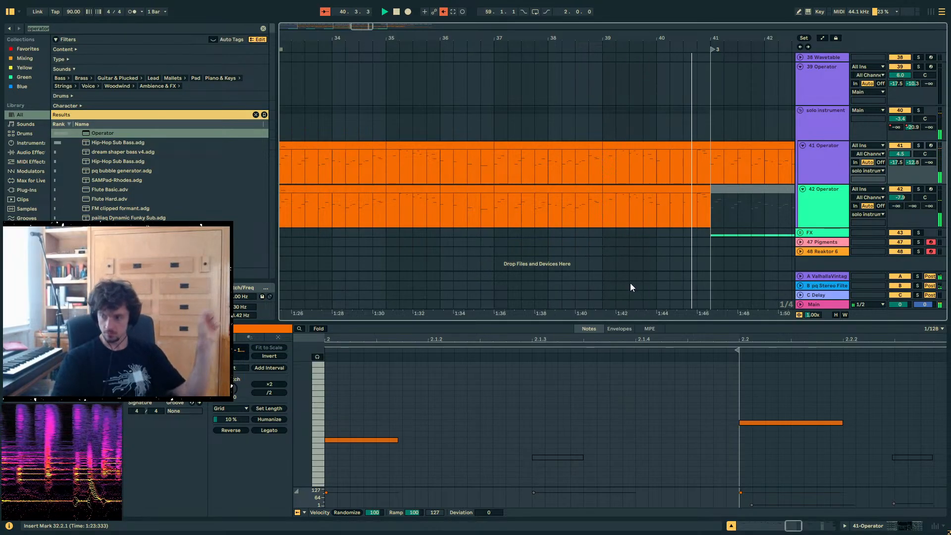
pyautogui.click(708, 208)
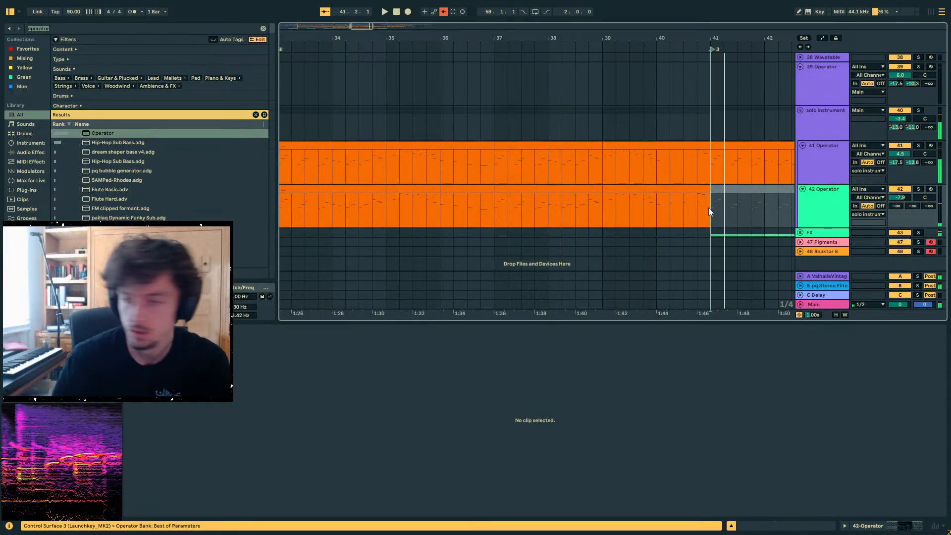
pyautogui.moveTo(708, 207); pyautogui.dragTo(602, 198)
# - Open the first clip on the 39 Operator track and examine its notes, including those before bar 1, in an enlarged note editor
pyautogui.moveTo(463, 38); pyautogui.dragTo(584, 10)
pyautogui.scroll(3, 315, 132)
pyautogui.click(315, 132)
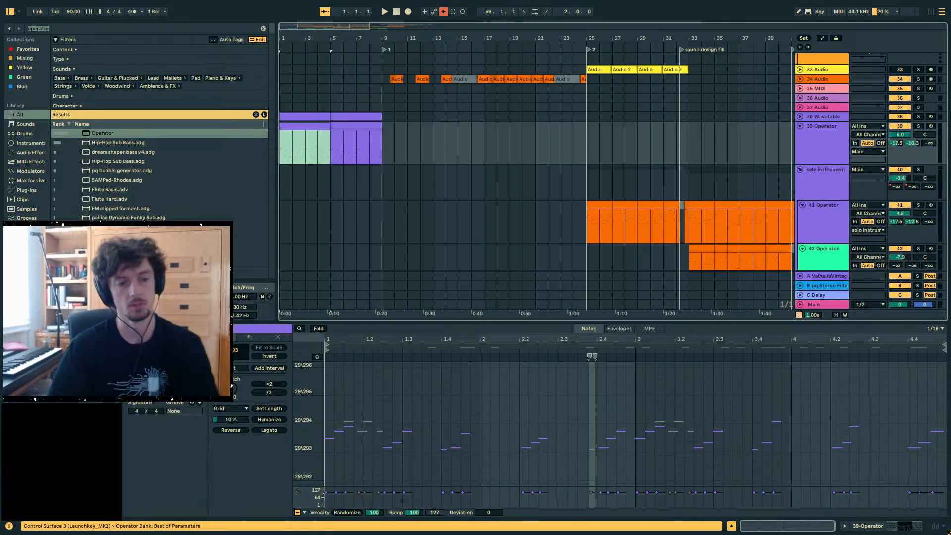
pyautogui.moveTo(303, 421); pyautogui.dragTo(342, 424)
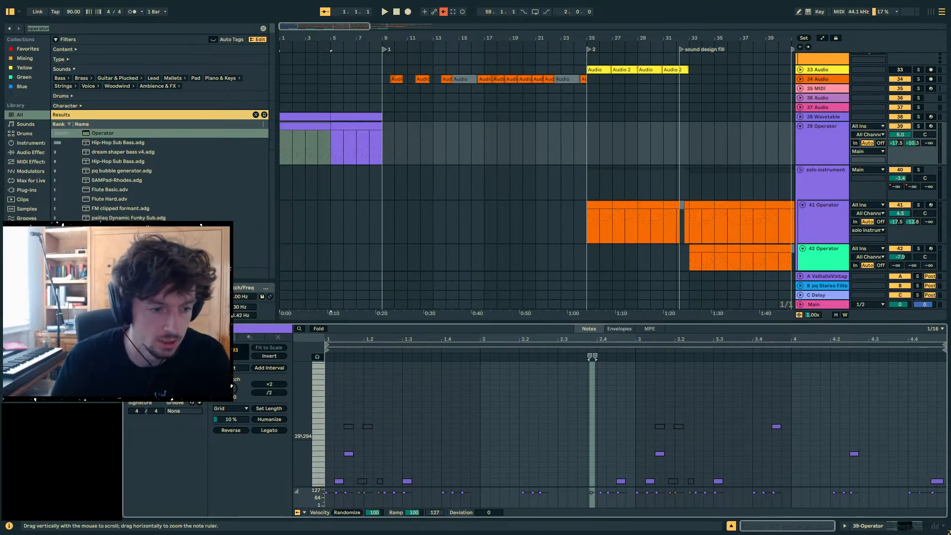
pyautogui.scroll(-3, 420, 423)
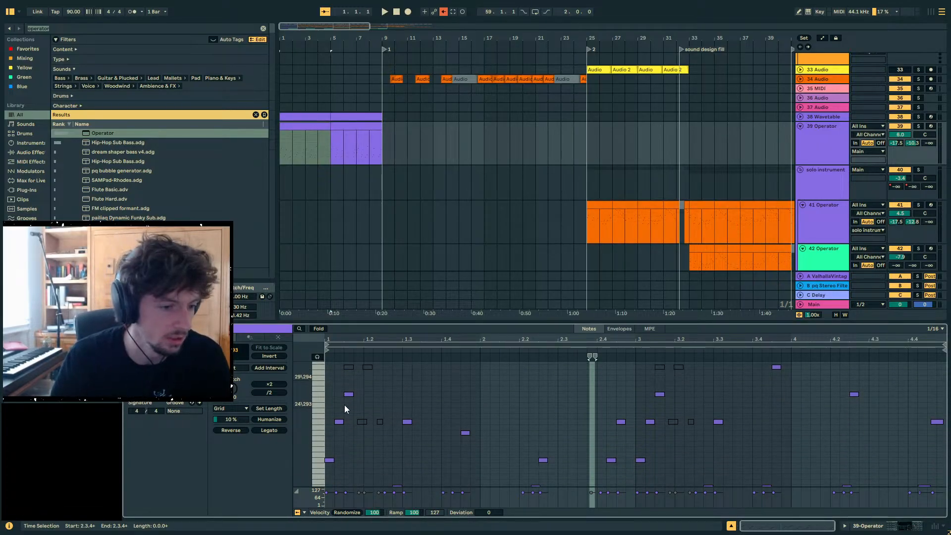
pyautogui.moveTo(292, 38); pyautogui.dragTo(293, 72)
pyautogui.moveTo(381, 337); pyautogui.dragTo(411, 336)
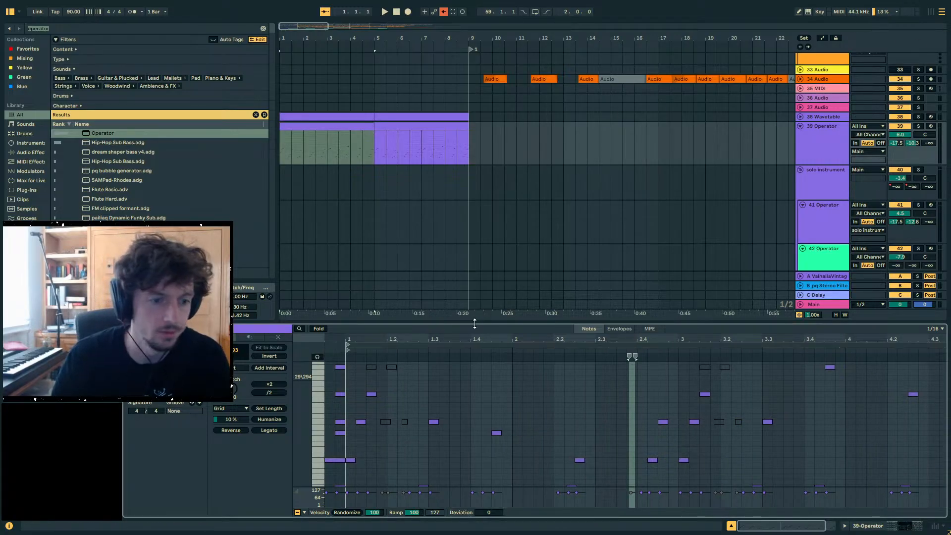
pyautogui.moveTo(474, 323); pyautogui.dragTo(474, 146)
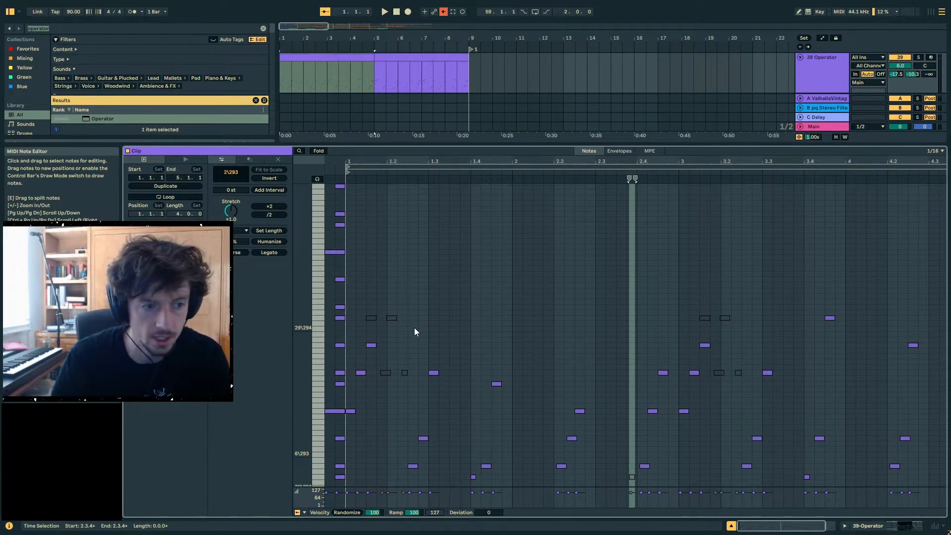
# - Select the stacked notes placed before the start of the first 39 Operator clip
pyautogui.scroll(1, 414, 328)
pyautogui.moveTo(342, 428); pyautogui.dragTo(273, 255)
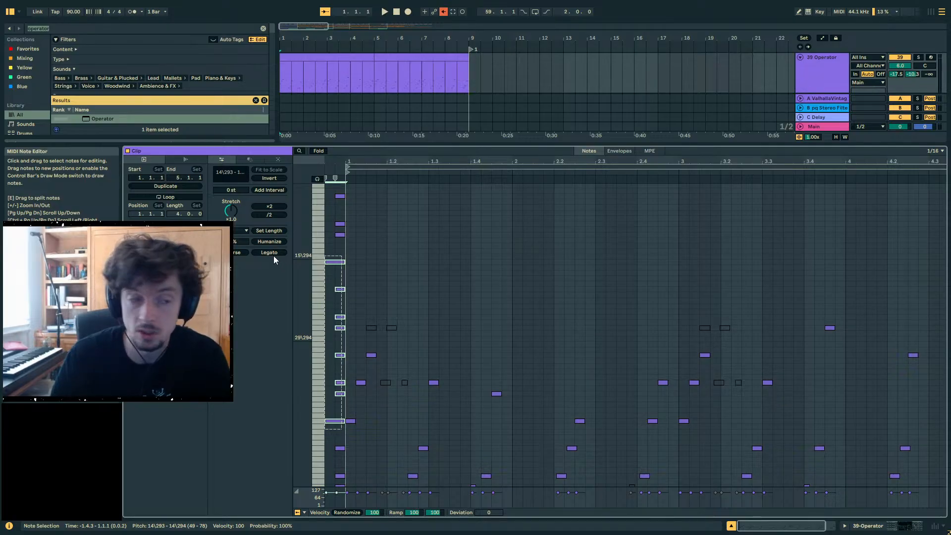
pyautogui.moveTo(274, 255); pyautogui.dragTo(273, 256)
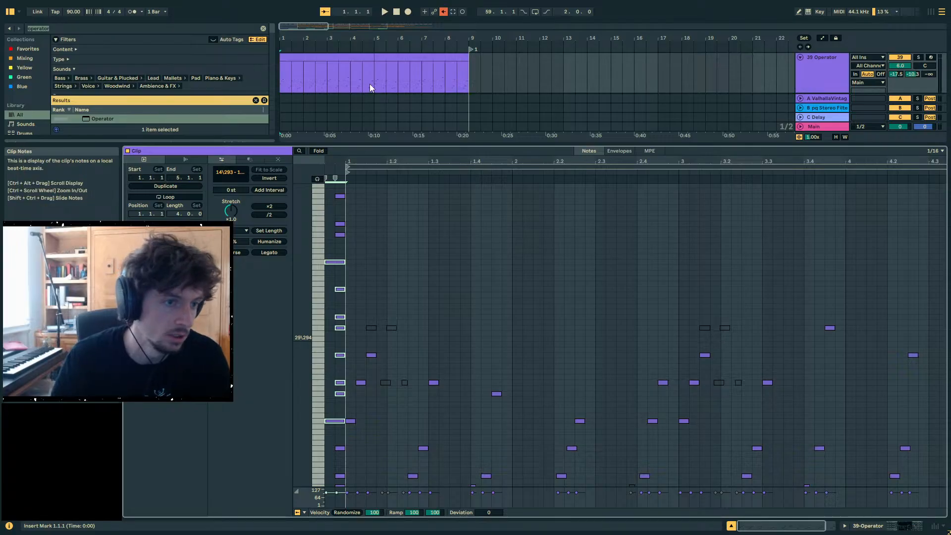
# - Reduce the note editor, show the notes of the second 39 Operator clip and place the insert marker at 5.1.3
pyautogui.scroll(-1, 467, 96)
pyautogui.moveTo(486, 144); pyautogui.dragTo(497, 302)
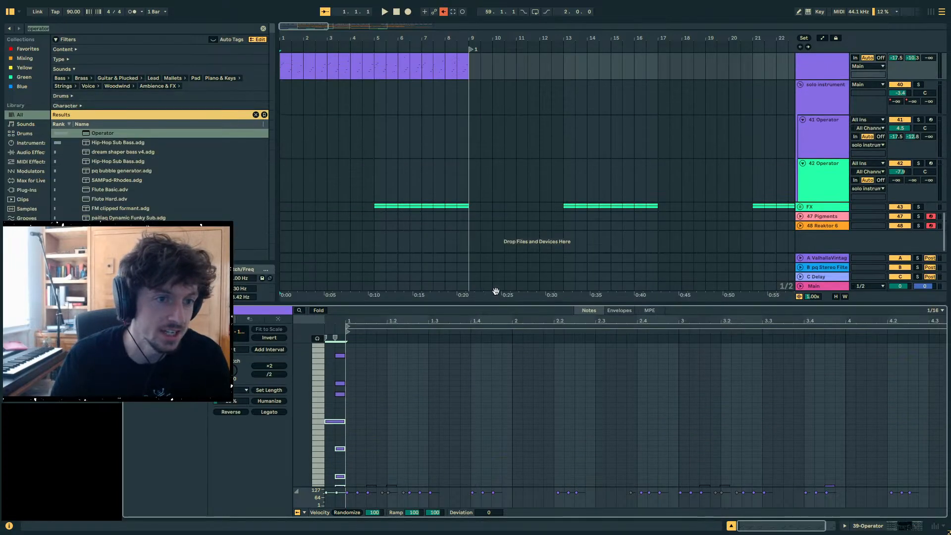
pyautogui.scroll(2, 487, 195)
pyautogui.scroll(2, 488, 198)
pyautogui.scroll(-1, 445, 189)
pyautogui.click(414, 159)
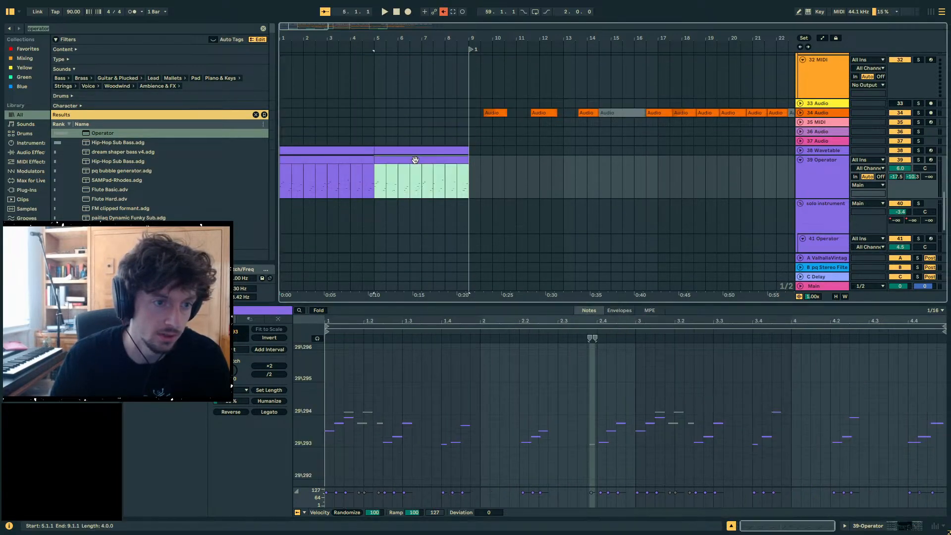
pyautogui.moveTo(391, 321); pyautogui.dragTo(415, 324)
pyautogui.click(366, 361)
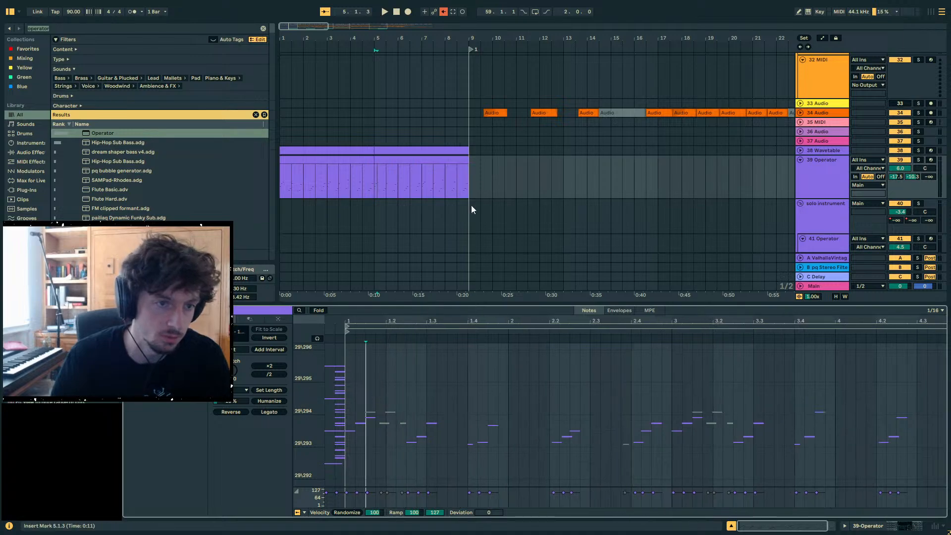
pyautogui.scroll(3, 503, 180)
pyautogui.scroll(-4, 521, 234)
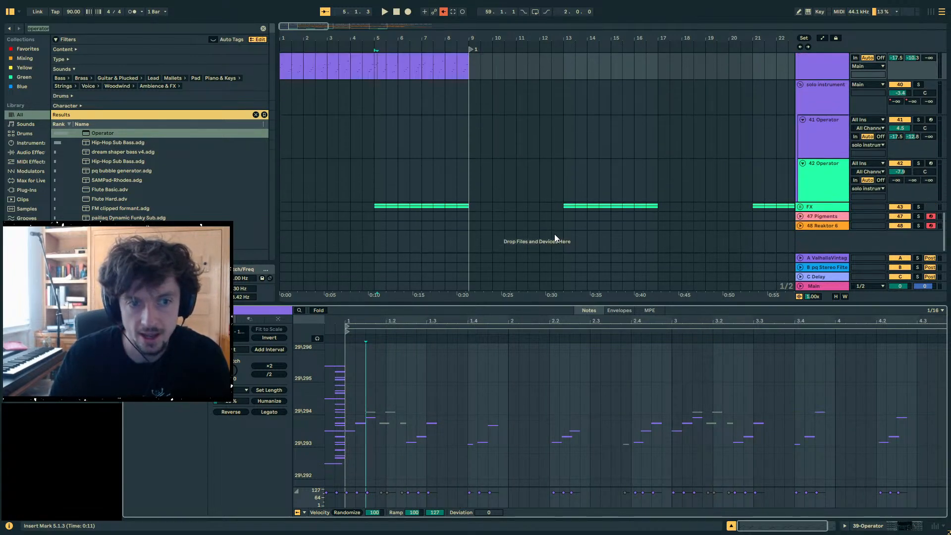
pyautogui.scroll(3, 679, 252)
pyautogui.scroll(5, 678, 254)
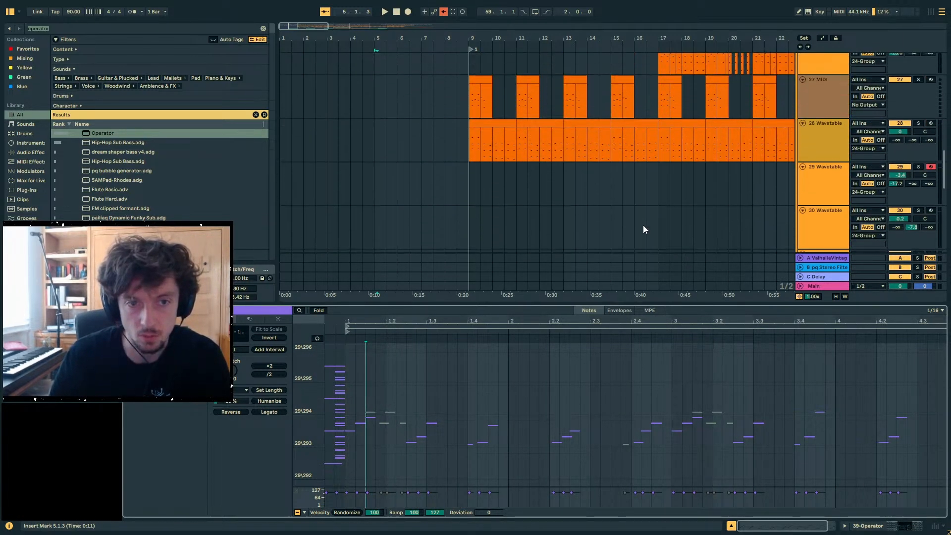
# - Show the notes of the 28 Wavetable clip at bars 9 to 11 and examine its chords
pyautogui.click(492, 163)
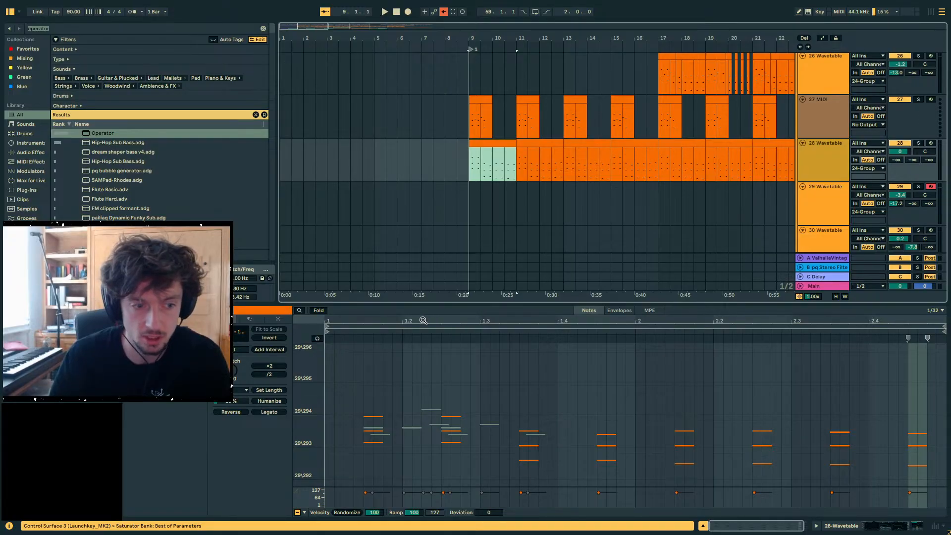
pyautogui.moveTo(310, 368); pyautogui.dragTo(332, 425)
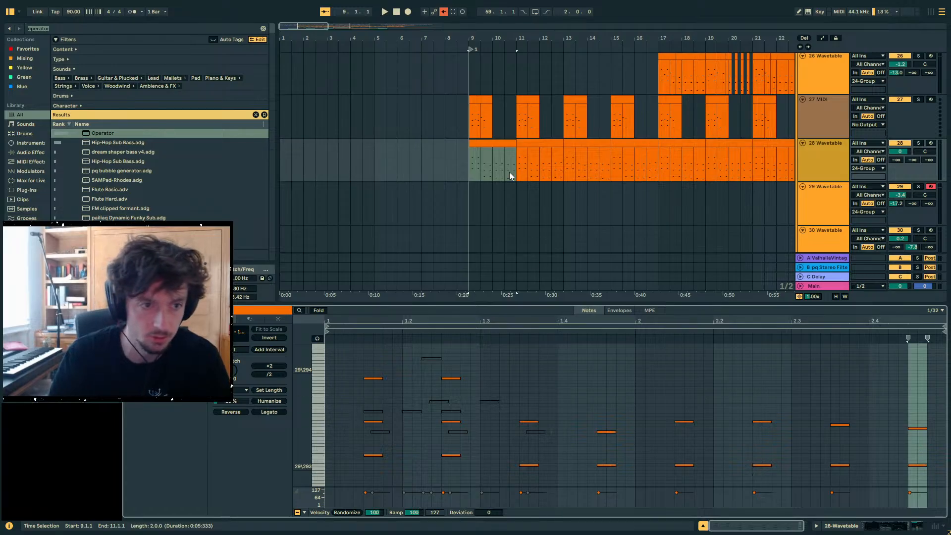
pyautogui.click(474, 168)
# - Select stretches of the 28 Wavetable clips, such as bars 25 to 28, and place the insert marker at 8.1.1
pyautogui.moveTo(465, 39); pyautogui.dragTo(458, 19)
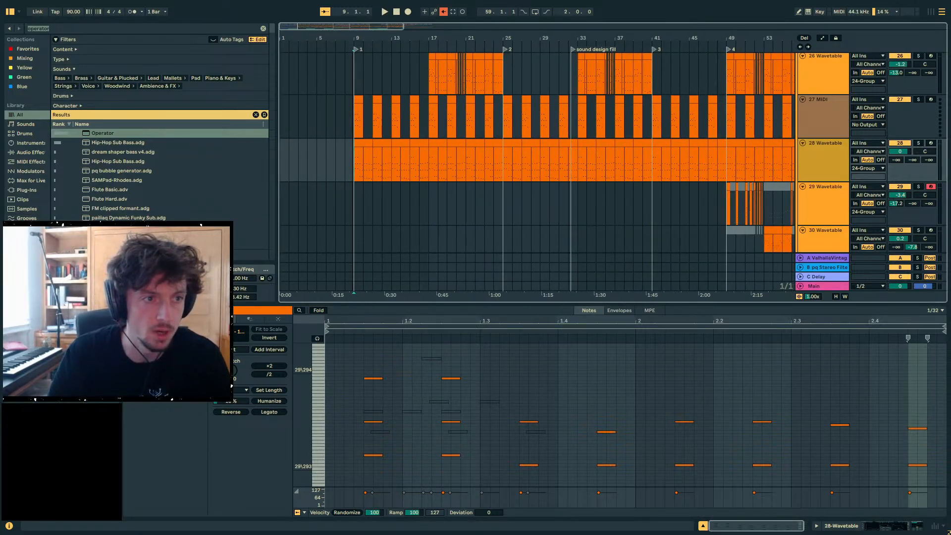
pyautogui.moveTo(354, 75); pyautogui.dragTo(250, 75)
pyautogui.click(328, 148)
pyautogui.moveTo(329, 152); pyautogui.dragTo(512, 171)
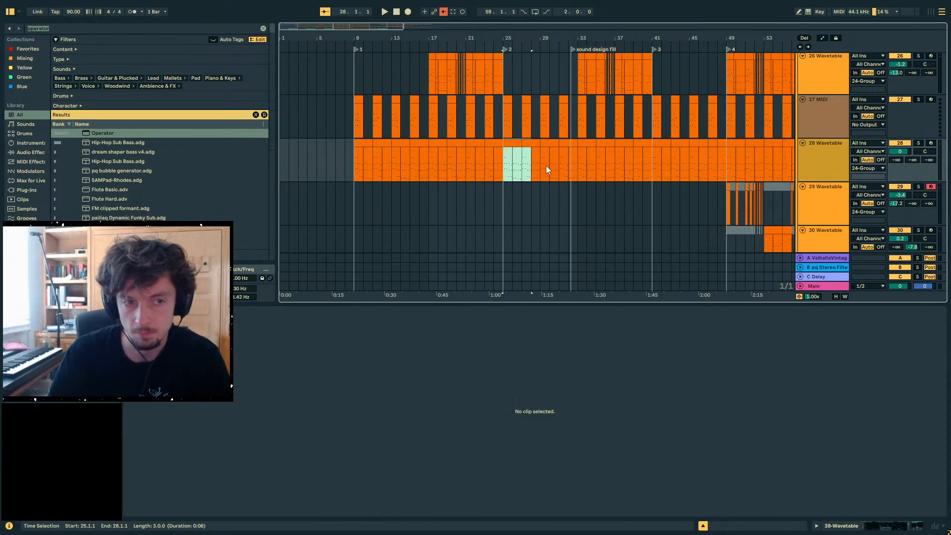
pyautogui.moveTo(583, 169); pyautogui.dragTo(389, 171)
pyautogui.click(579, 168)
pyautogui.click(343, 173)
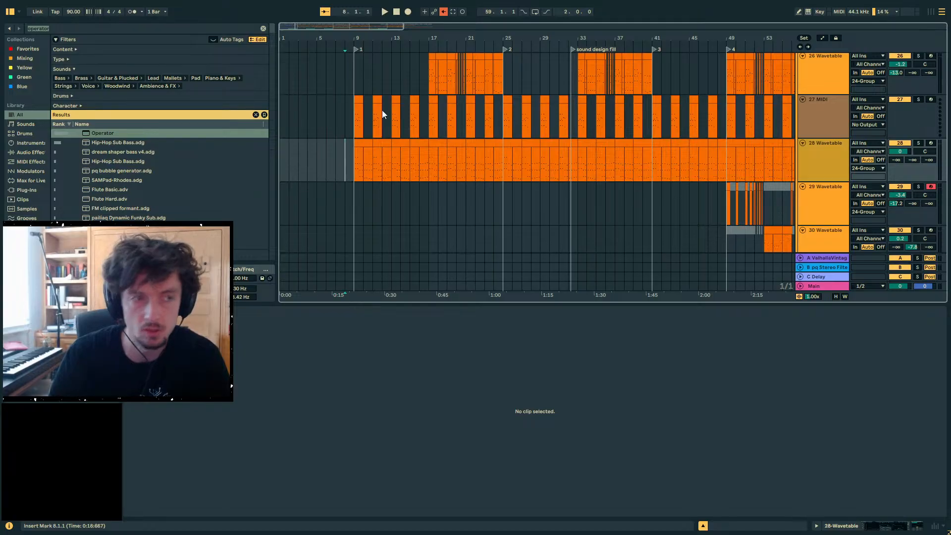
# - Play the arrangement from 8.1.1, then restart playback from bar 5
pyautogui.moveTo(340, 37); pyautogui.dragTo(403, 176)
pyautogui.click(352, 160)
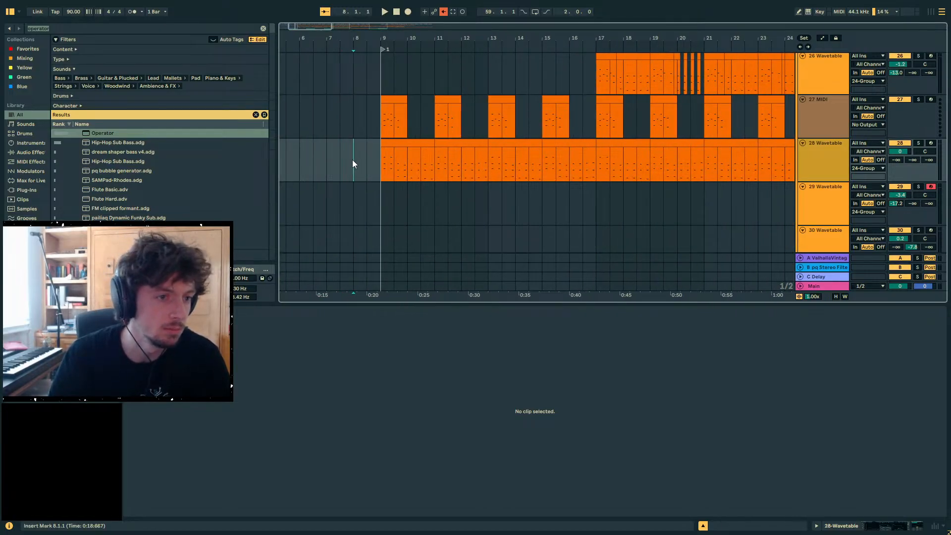
pyautogui.moveTo(384, 33); pyautogui.dragTo(406, 35)
pyautogui.press('space')
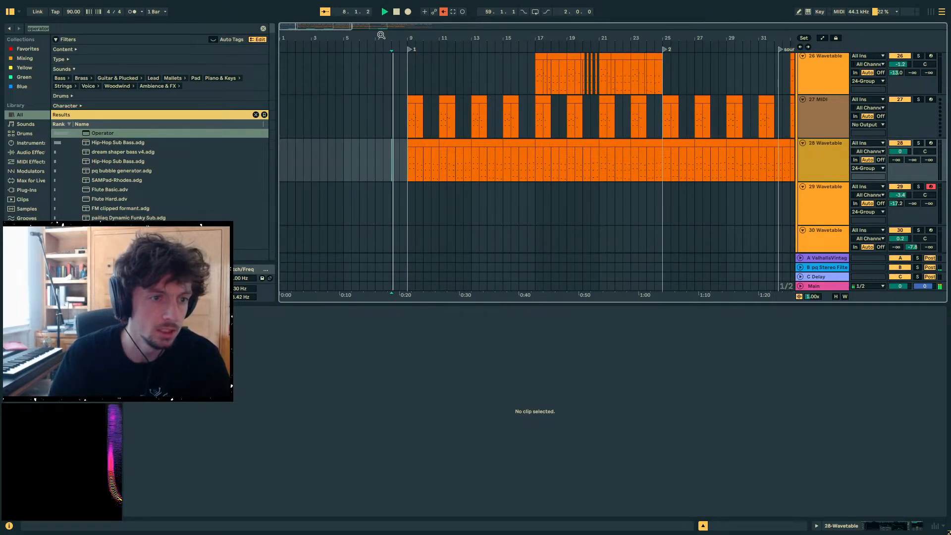
pyautogui.click(346, 157)
pyautogui.scroll(5, 835, 218)
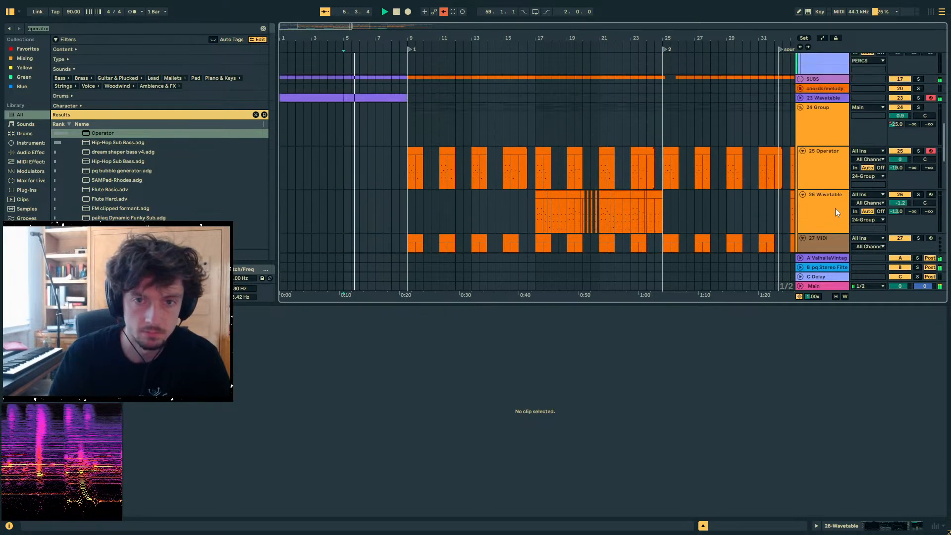
pyautogui.click(824, 131)
pyautogui.click(885, 523)
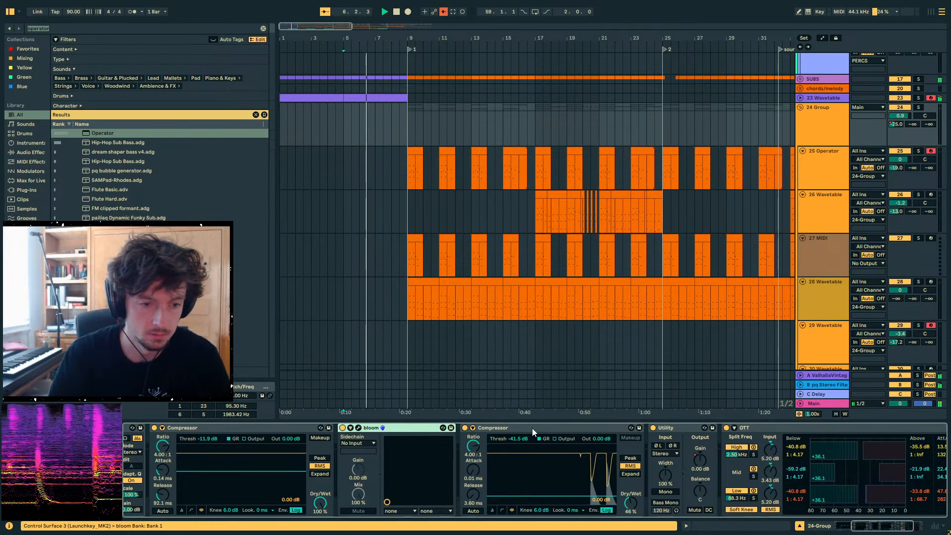
pyautogui.scroll(-3, 523, 427)
pyautogui.click(518, 429)
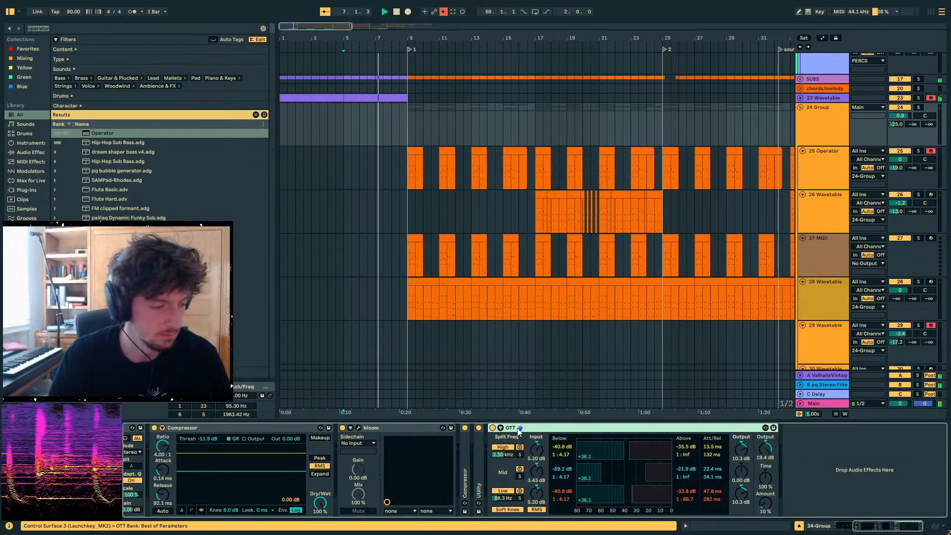
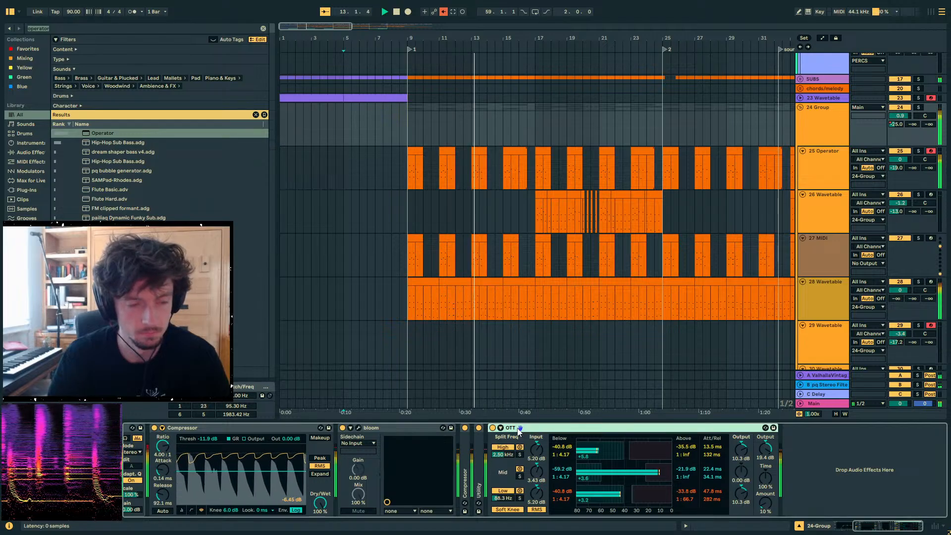
pyautogui.click(836, 129)
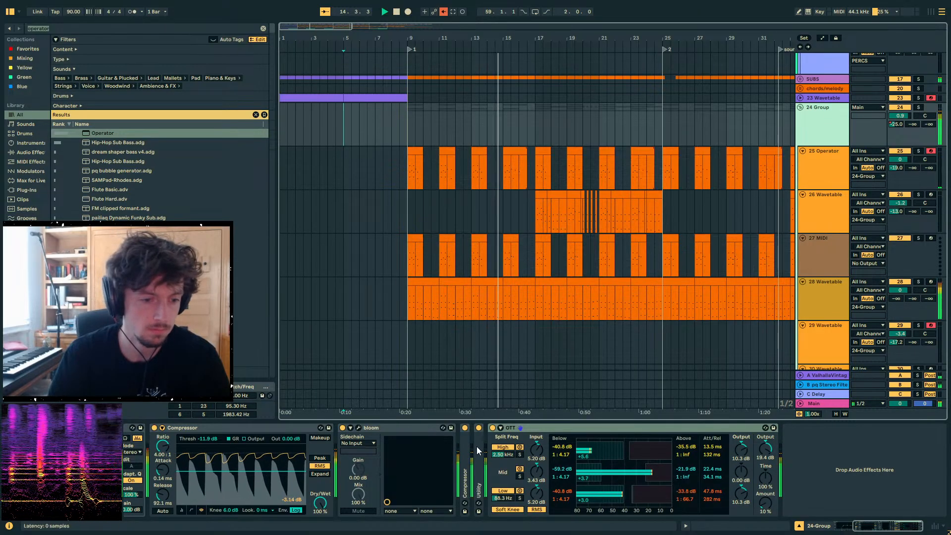
# - In the 24 Group's bloom plug-in, calibrate squash to -8.0 and set mix to 52%, amount to 8.3 and attack to 2.6
pyautogui.click(358, 428)
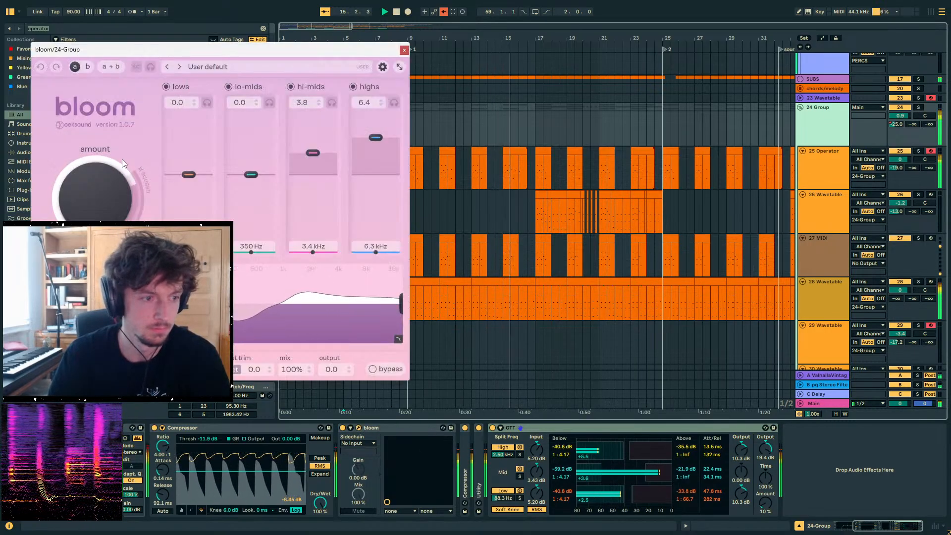
pyautogui.moveTo(224, 49); pyautogui.dragTo(461, 40)
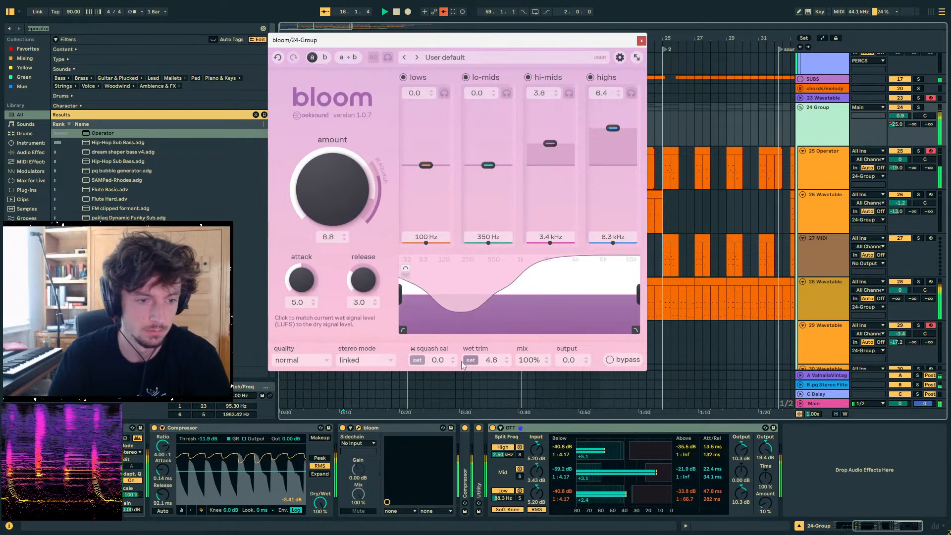
pyautogui.click(417, 360)
pyautogui.moveTo(529, 360); pyautogui.dragTo(523, 383)
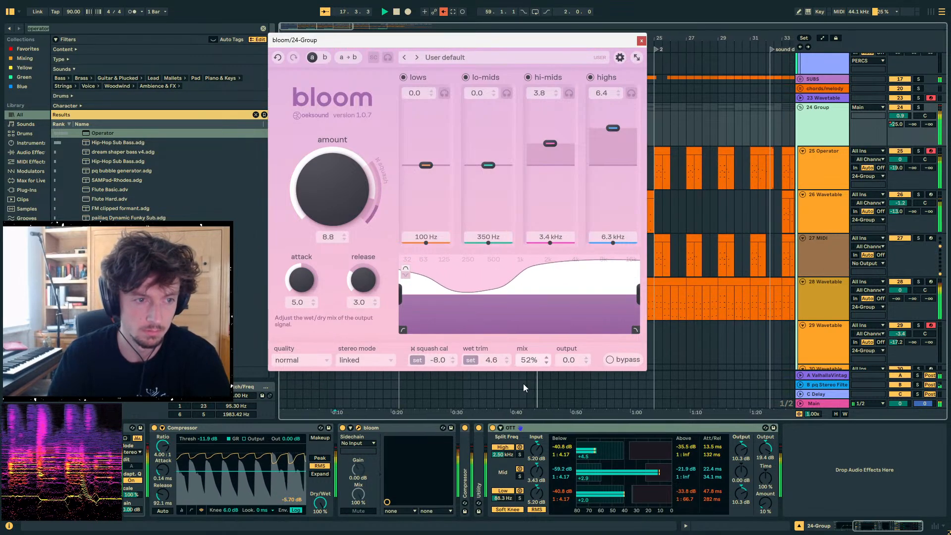
pyautogui.moveTo(350, 203); pyautogui.dragTo(350, 210)
pyautogui.moveTo(306, 283); pyautogui.dragTo(307, 297)
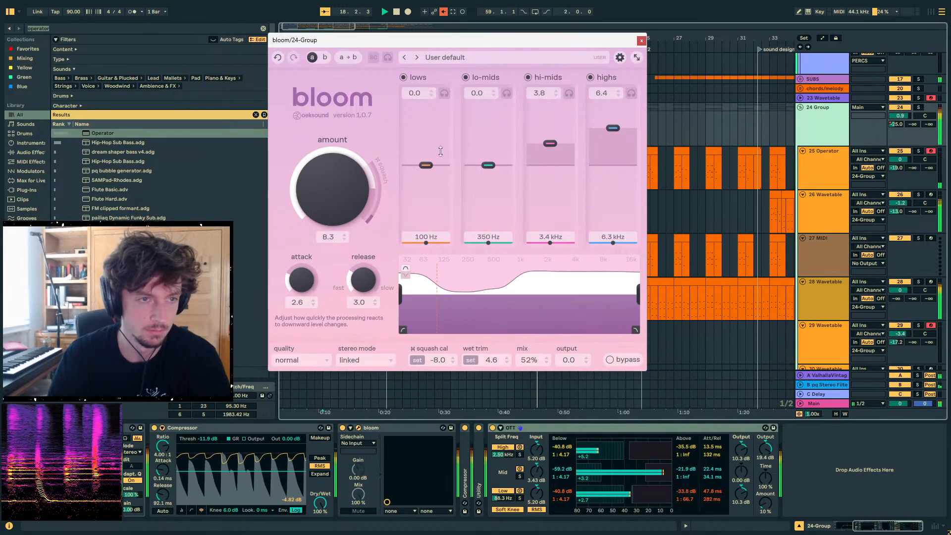
pyautogui.click(641, 40)
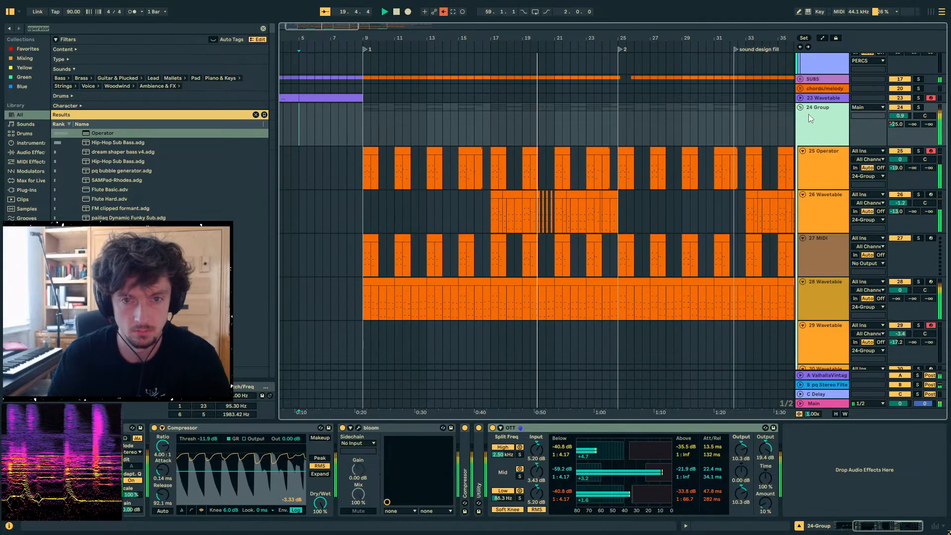
# - Fold the 24 Group, unfold SUBS and set the Hip-Hop Sub Bass Dist Amount to 21
pyautogui.click(800, 107)
pyautogui.scroll(2, 807, 116)
pyautogui.click(812, 138)
pyautogui.click(800, 138)
pyautogui.click(819, 187)
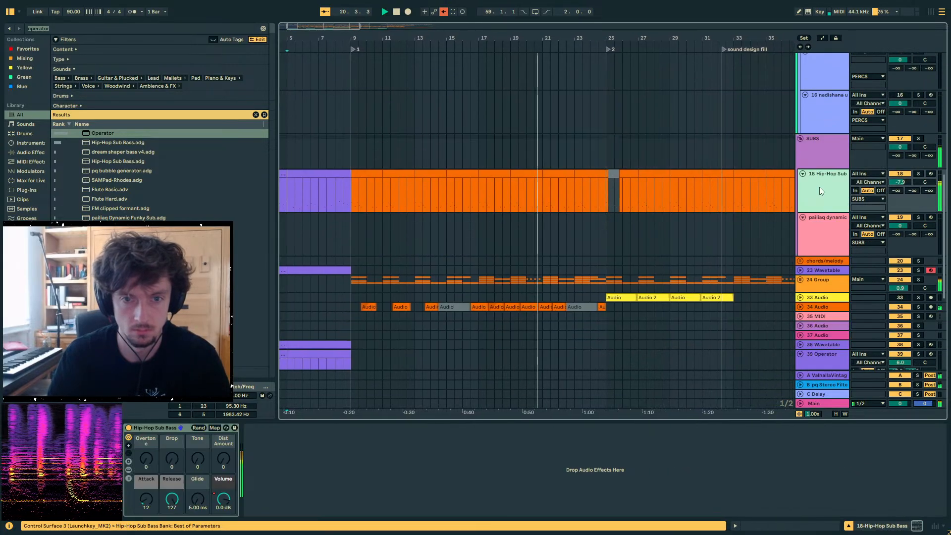
pyautogui.moveTo(224, 458)
pyautogui.mouseDown()
pyautogui.moveTo(223, 419)
pyautogui.moveTo(224, 464)
pyautogui.mouseUp()
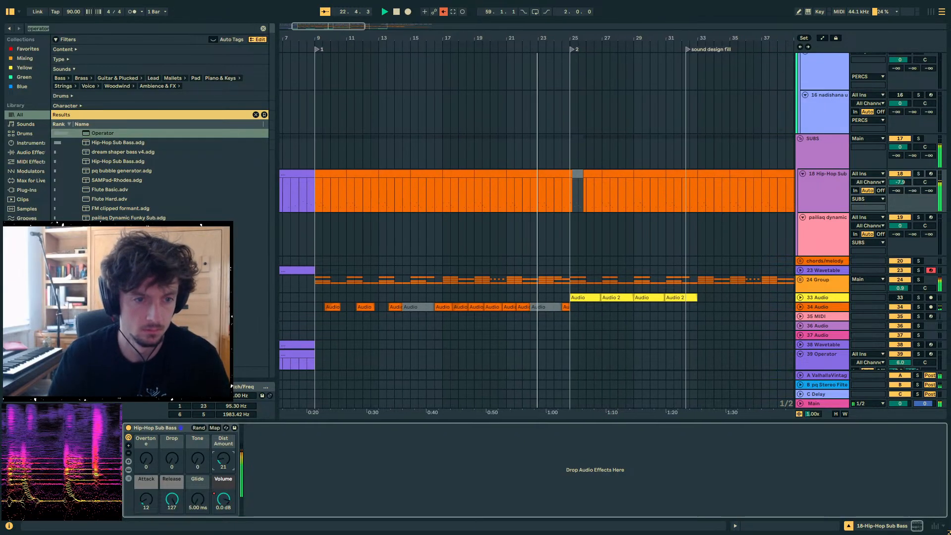
# - Add an EQ Eight after OTT on the 24 Group and, in M/S mode, low-cut the side signal at about 288 Hz
pyautogui.click(820, 280)
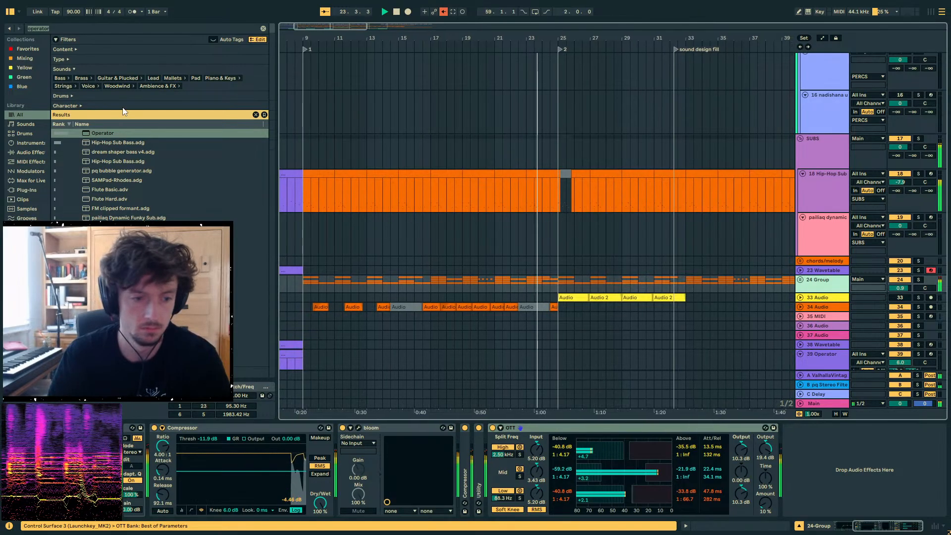
pyautogui.moveTo(79, 30); pyautogui.dragTo(4, 22)
pyautogui.write('eq 8')
pyautogui.click(108, 134)
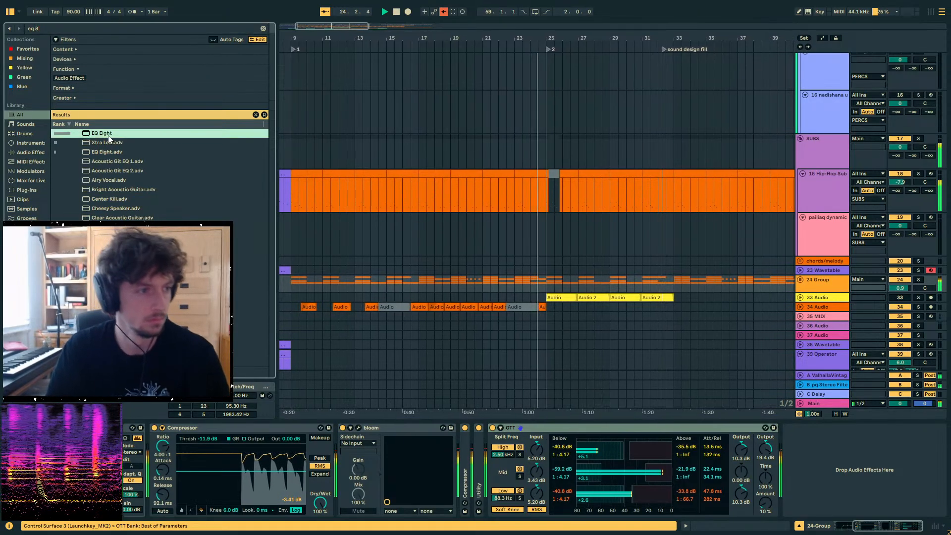
pyautogui.moveTo(628, 375); pyautogui.dragTo(892, 468)
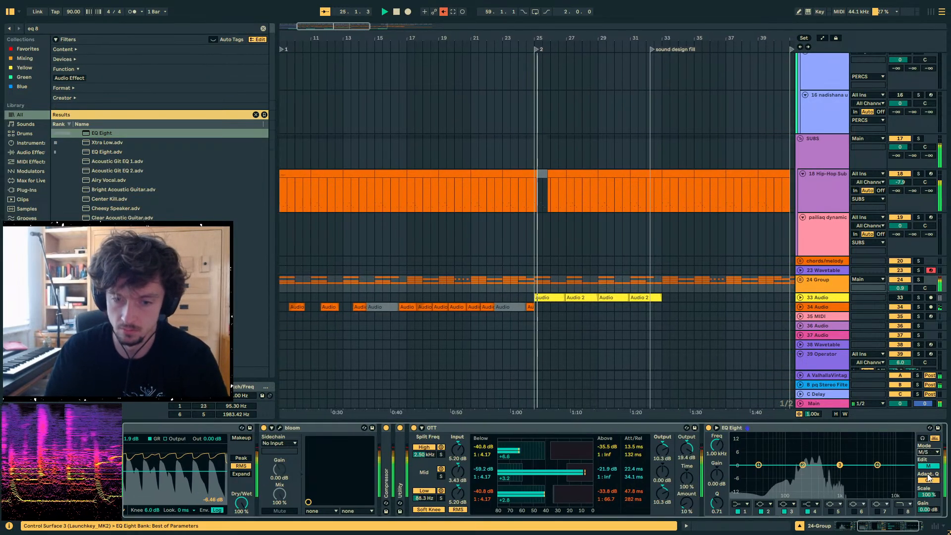
pyautogui.click(928, 465)
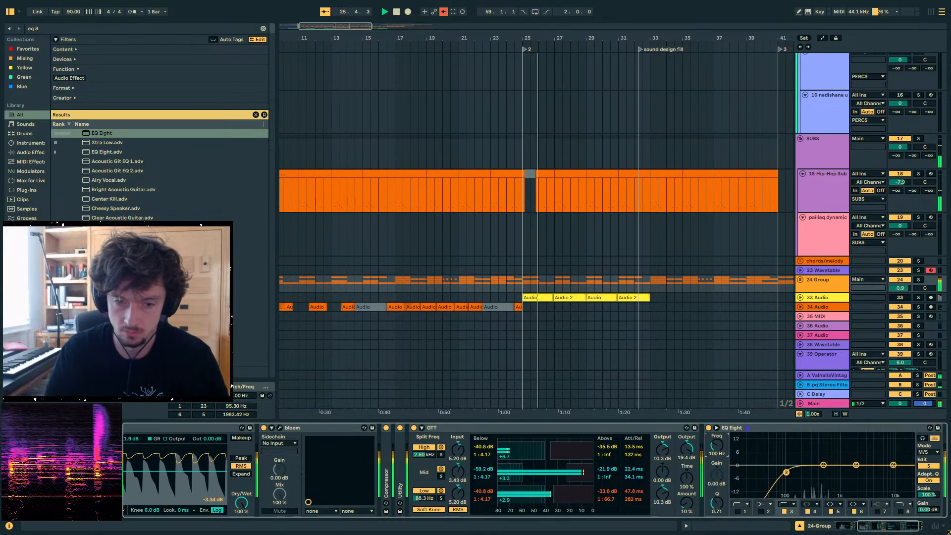
# - Automate the 24 Group's Utility gain to dip to -14.0 dB at bar 25 and ramp back up by about bar 26, then play it
pyautogui.doubleClick(816, 287)
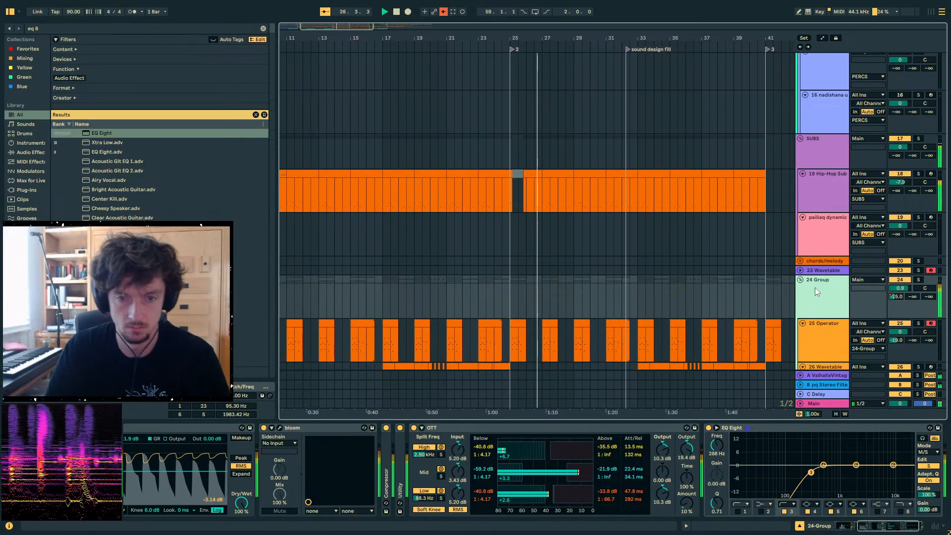
pyautogui.doubleClick(401, 462)
pyautogui.click(446, 461)
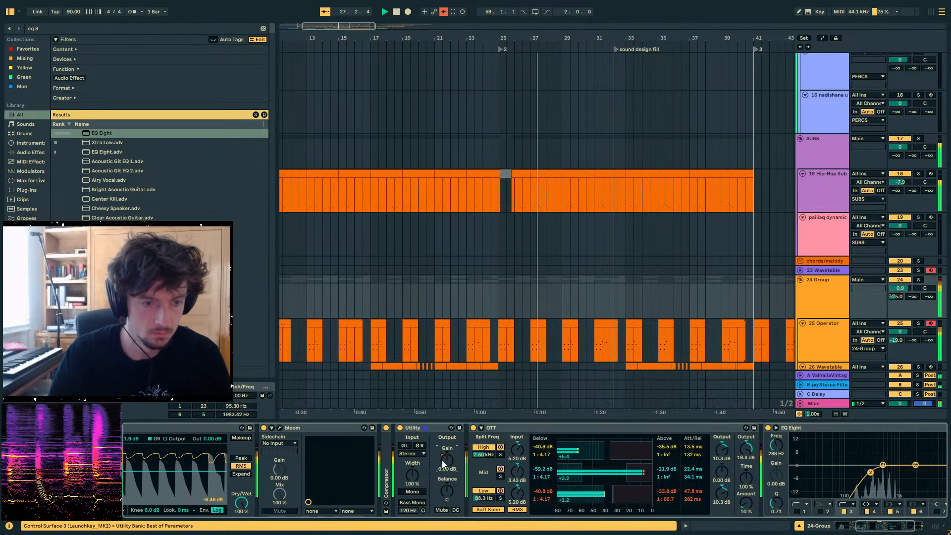
pyautogui.press('a')
pyautogui.click(510, 305)
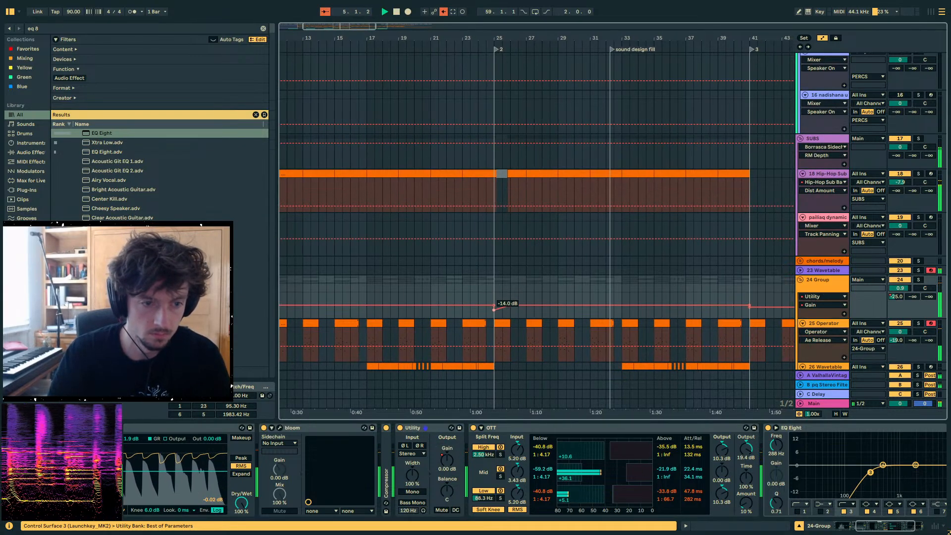
pyautogui.click(485, 292)
pyautogui.press('space')
pyautogui.press('space')
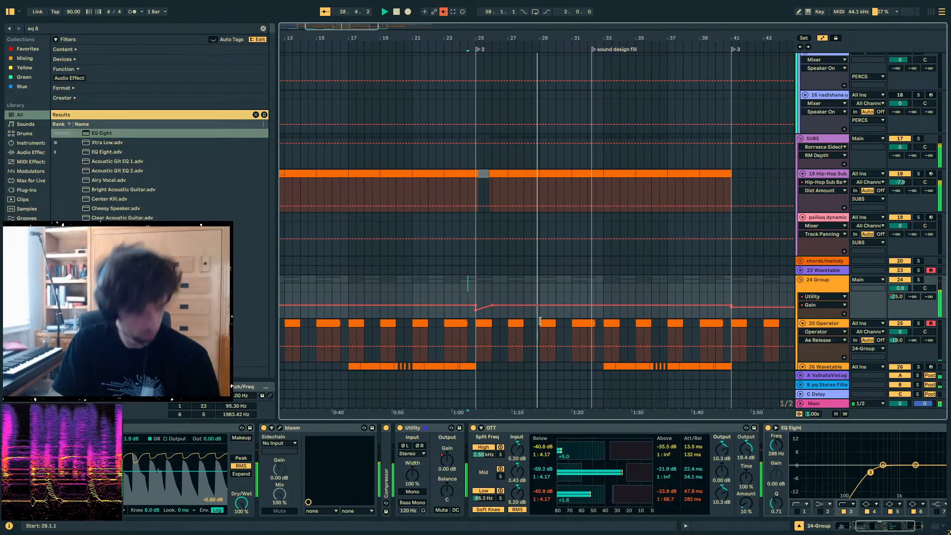
# - Hide the automation, show the notes of the 28 Wavetable clip ending at bar 29 and select its note at 28.4.3
pyautogui.scroll(-3, 544, 302)
pyautogui.press('a')
pyautogui.press('space')
pyautogui.scroll(-2, 516, 290)
pyautogui.click(529, 261)
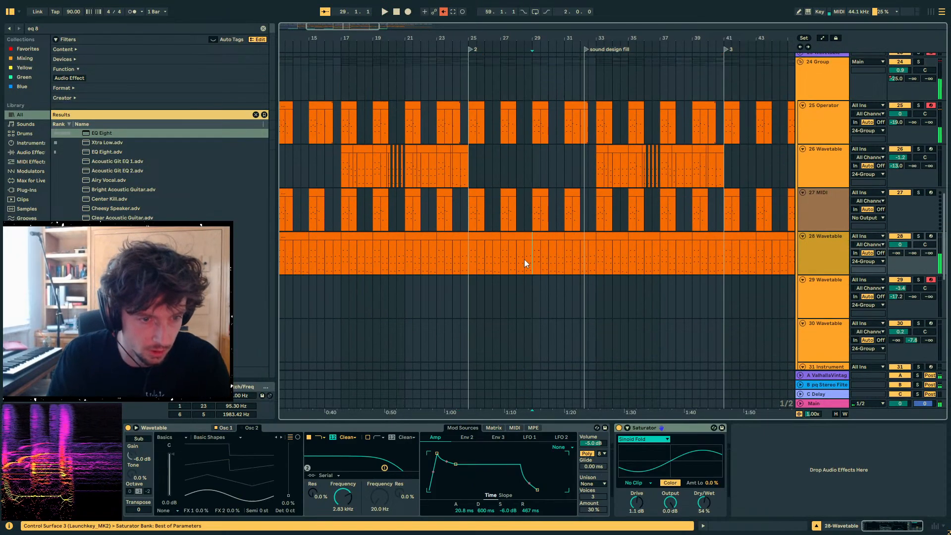
pyautogui.scroll(-1, 524, 260)
pyautogui.click(521, 218)
pyautogui.press('space')
pyautogui.click(752, 523)
pyautogui.moveTo(887, 398); pyautogui.dragTo(901, 335)
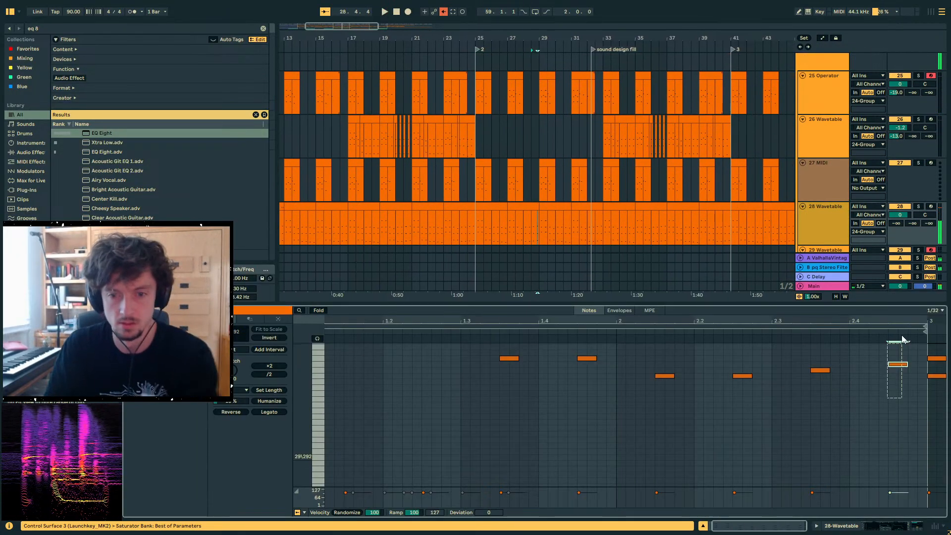
# - Play the 41 Operator part from about bar 27 and lower its clip's note at 2.4 by several scale steps
pyautogui.scroll(-5, 619, 243)
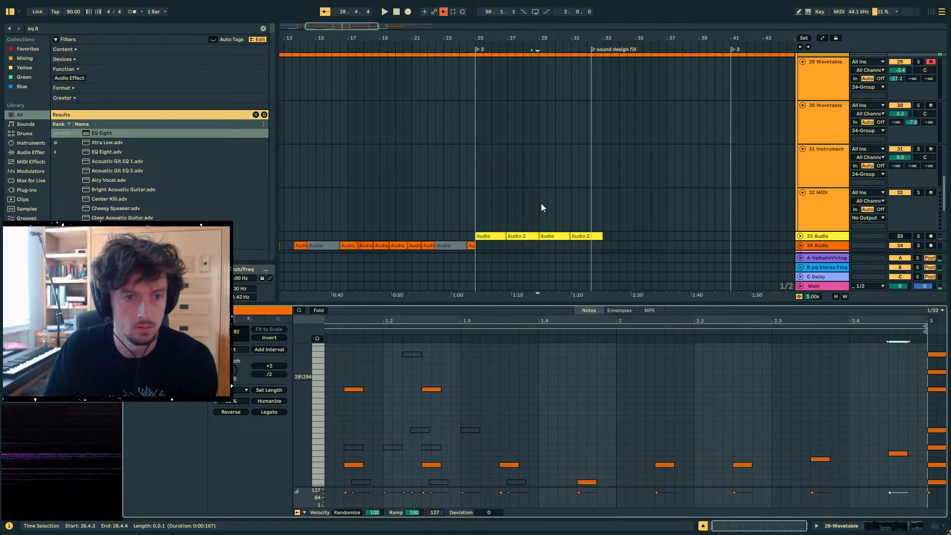
pyautogui.scroll(-3, 537, 195)
pyautogui.click(513, 174)
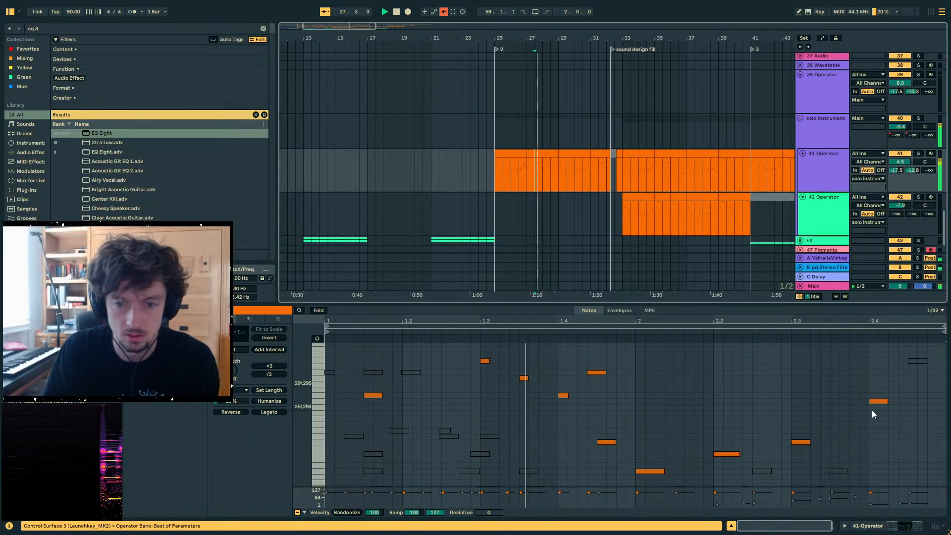
pyautogui.click(871, 408)
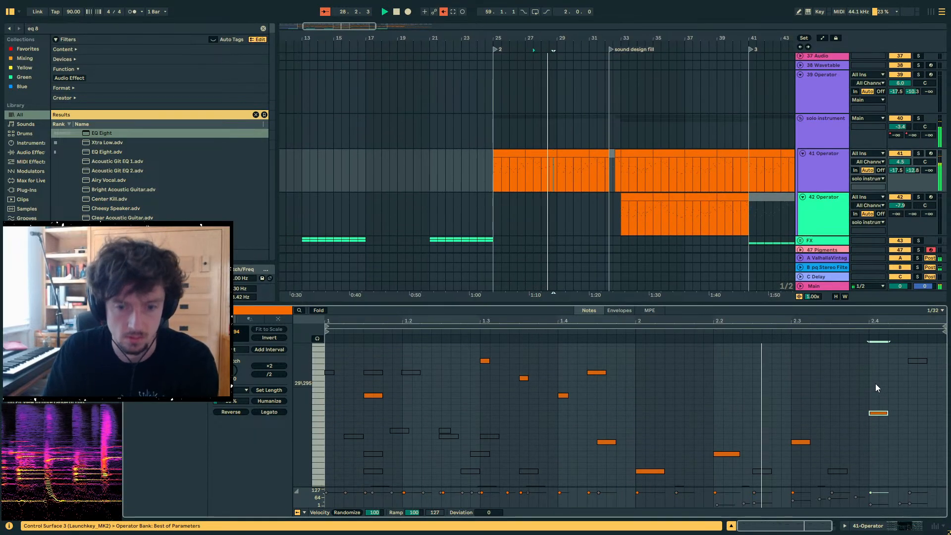
pyautogui.press('Down')
pyautogui.press('Down')
pyautogui.press('Down')
# - Replay bar 28 and fine-tune the 41 Operator note at 28.4.1, one scale step up and then further down
pyautogui.click(554, 175)
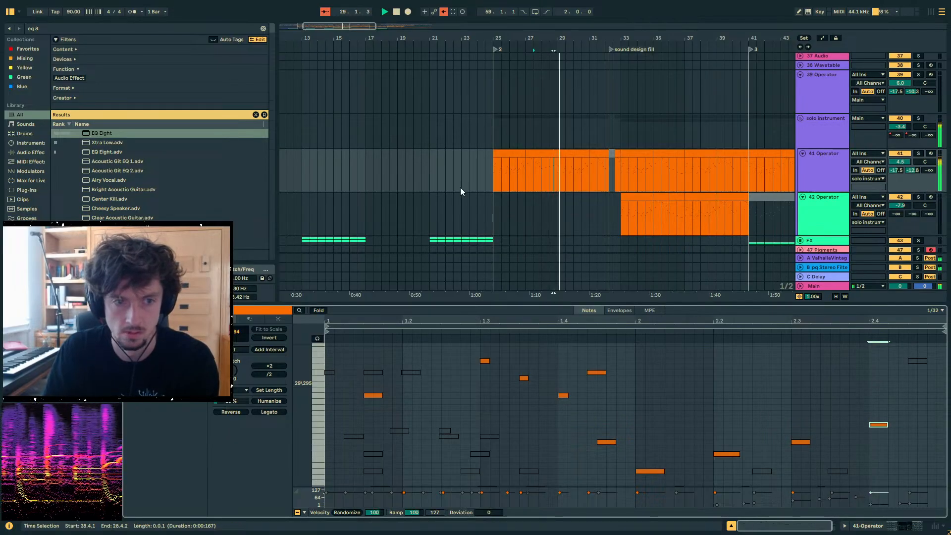
pyautogui.press('Up')
pyautogui.click(754, 332)
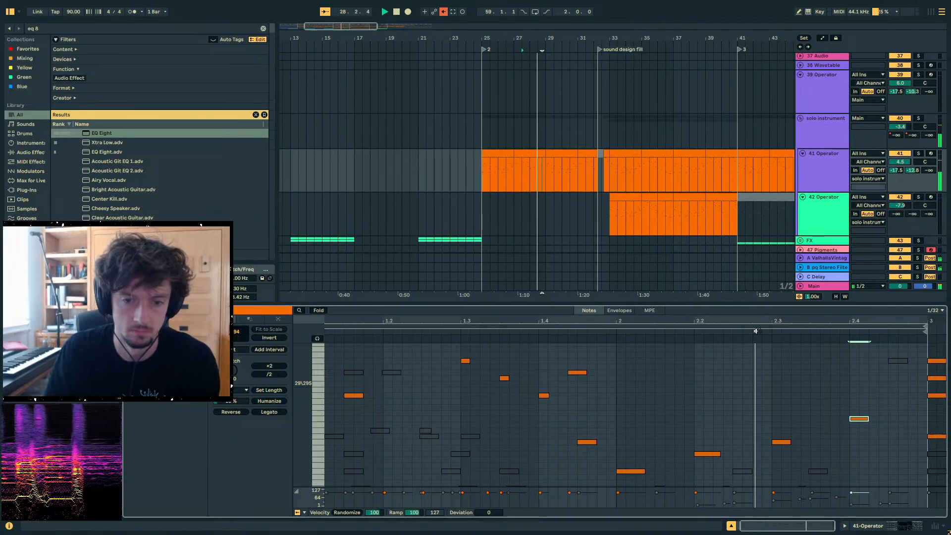
pyautogui.press('Down')
pyautogui.press('Down')
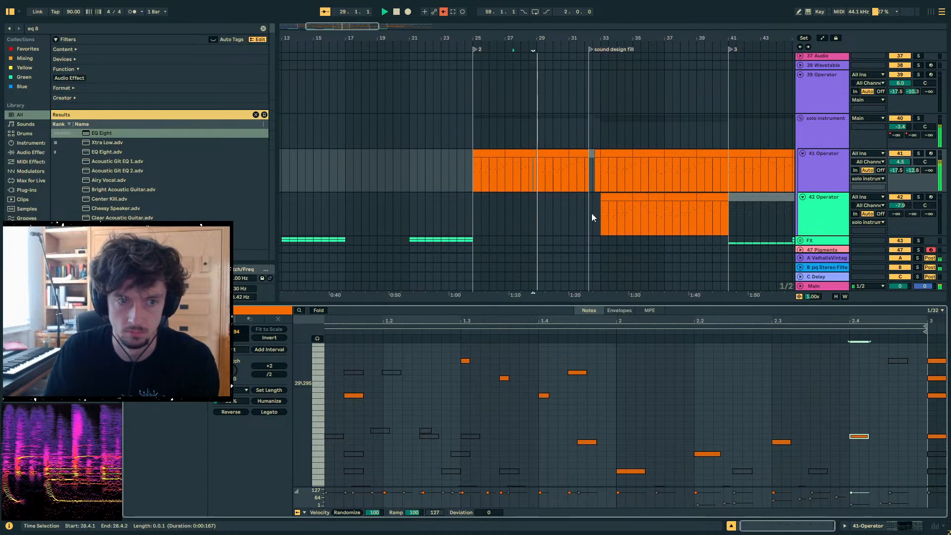
# - Copy the FX group's noisy sweep clips to bars 29–33, unfold the group and check the noisy gurgle sweep clip while playing
pyautogui.click(508, 174)
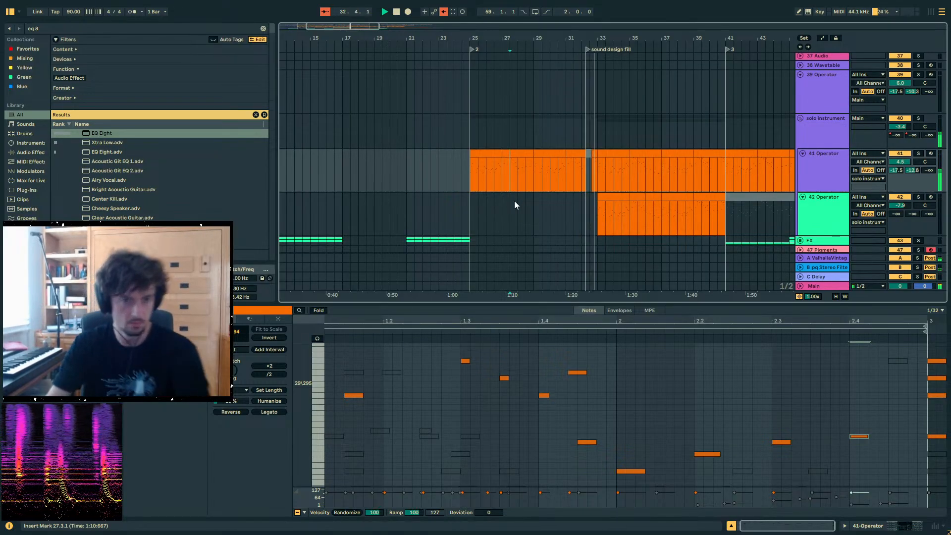
pyautogui.scroll(-2, 544, 198)
pyautogui.click(468, 207)
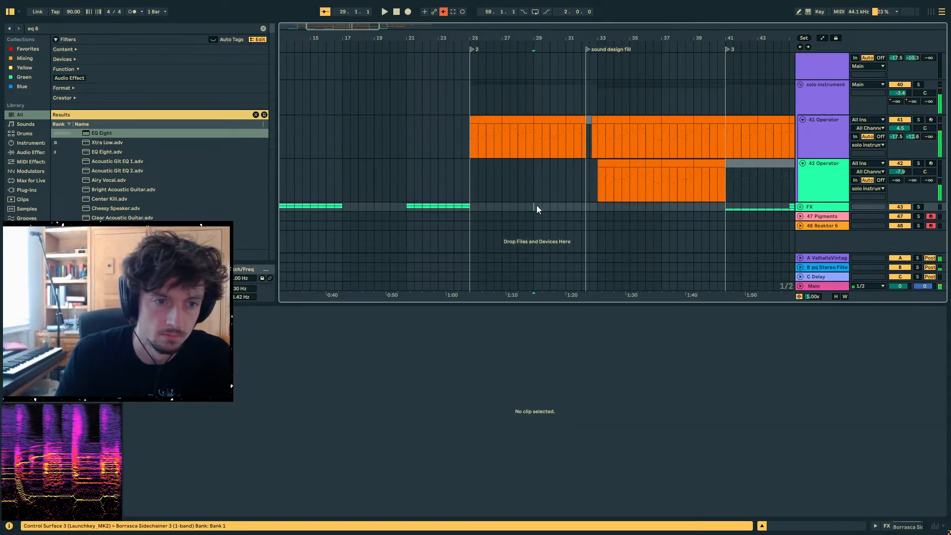
pyautogui.click(814, 208)
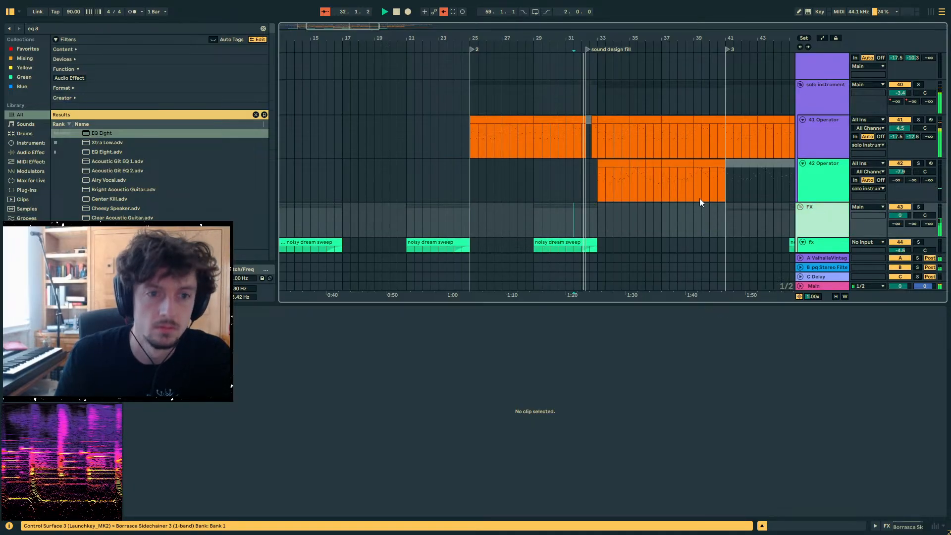
pyautogui.scroll(-4, 699, 200)
pyautogui.click(568, 239)
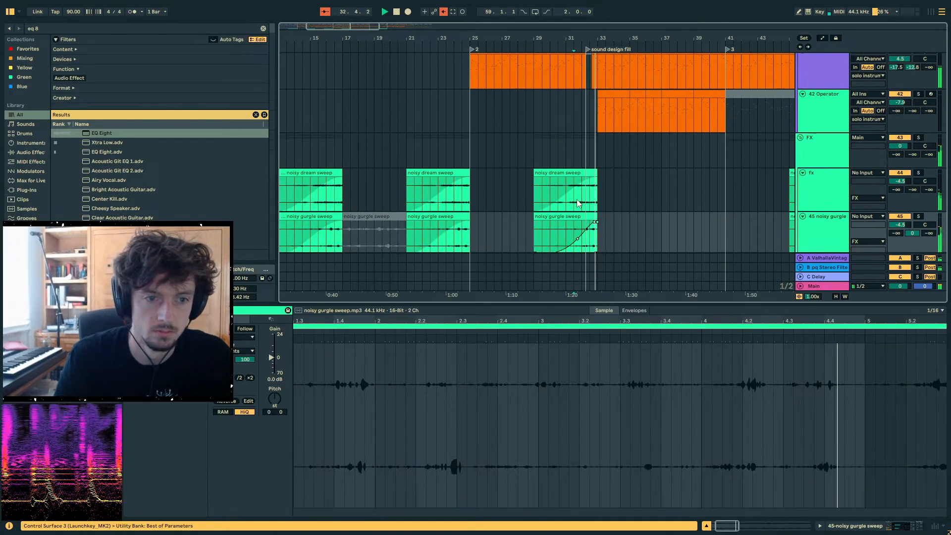
# - Collapse the OTT device on the 24 Group and add an Auto Filter in high-pass mode at the end of its chain
pyautogui.scroll(6, 581, 181)
pyautogui.scroll(10, 581, 178)
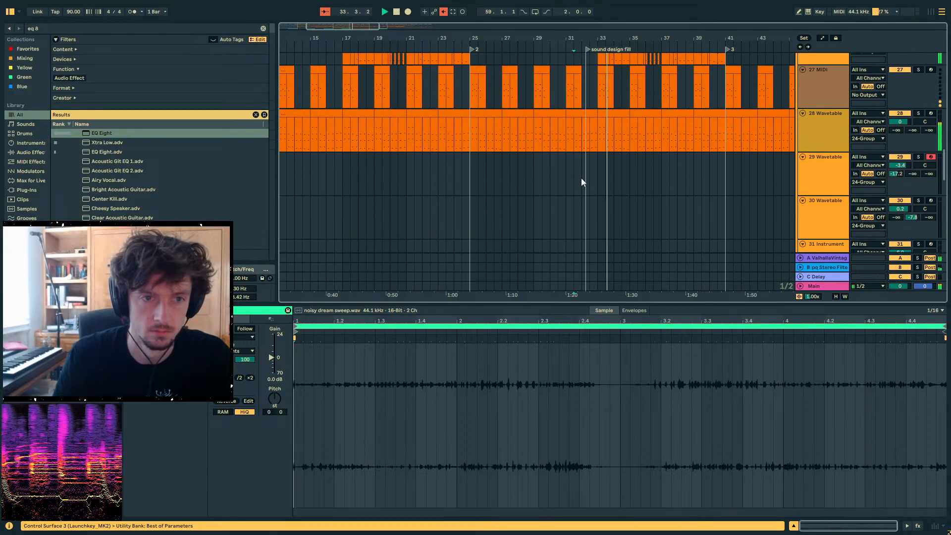
pyautogui.click(830, 231)
pyautogui.click(898, 528)
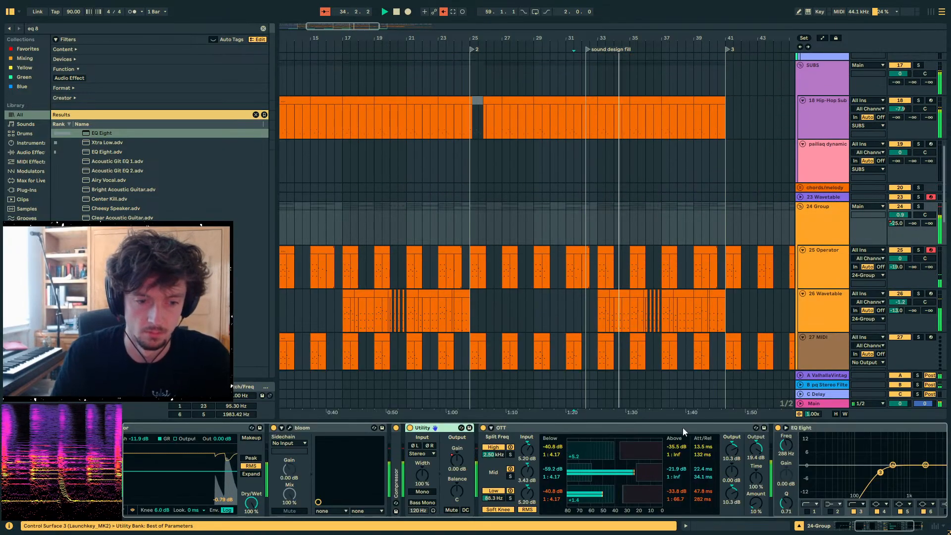
pyautogui.doubleClick(552, 431)
pyautogui.hotkey('ctrl', 'f')
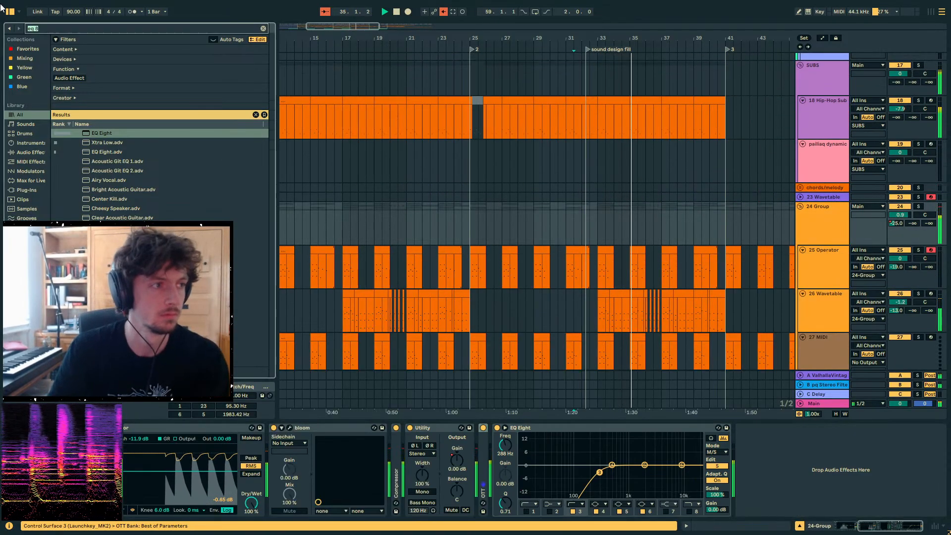
pyautogui.write('auto filt')
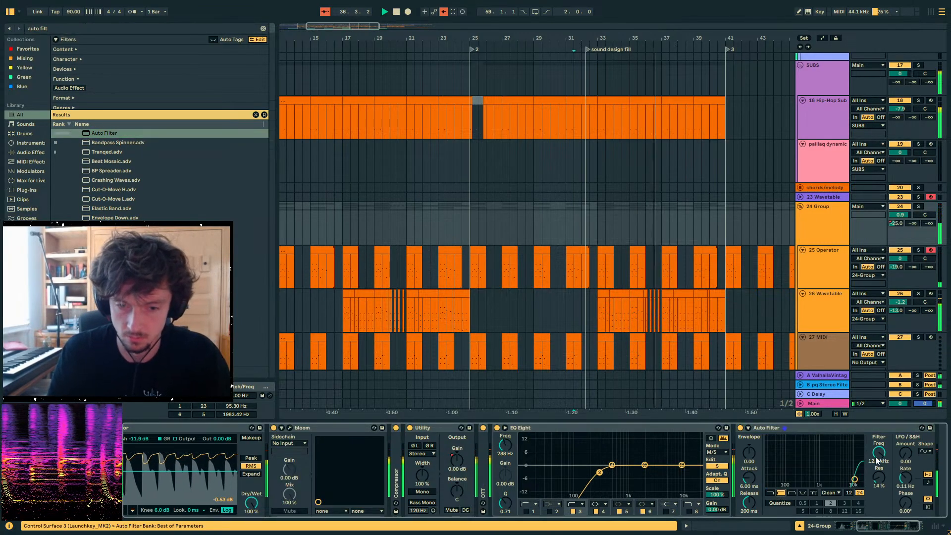
# - Set the Auto Filter's resonance to 62% and automate its frequency from 26.0 Hz, rising from about bar 31 to a peak at bar 33
pyautogui.write('a')
pyautogui.moveTo(575, 243); pyautogui.dragTo(575, 231)
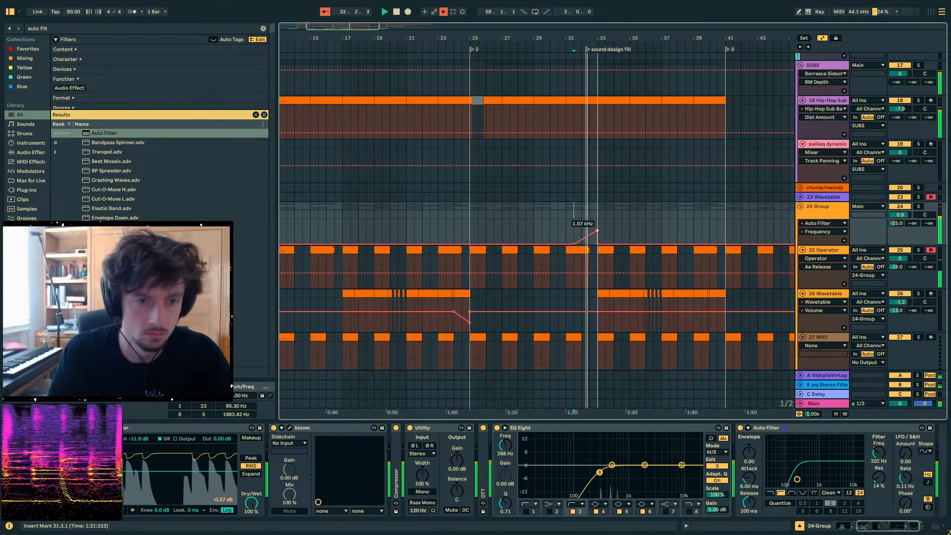
pyautogui.moveTo(877, 477); pyautogui.dragTo(878, 467)
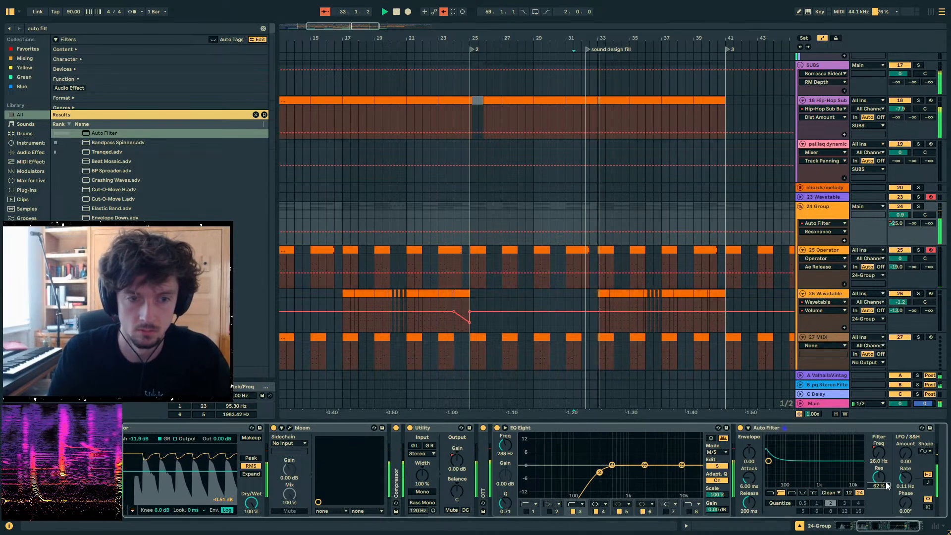
pyautogui.moveTo(597, 232); pyautogui.dragTo(597, 235)
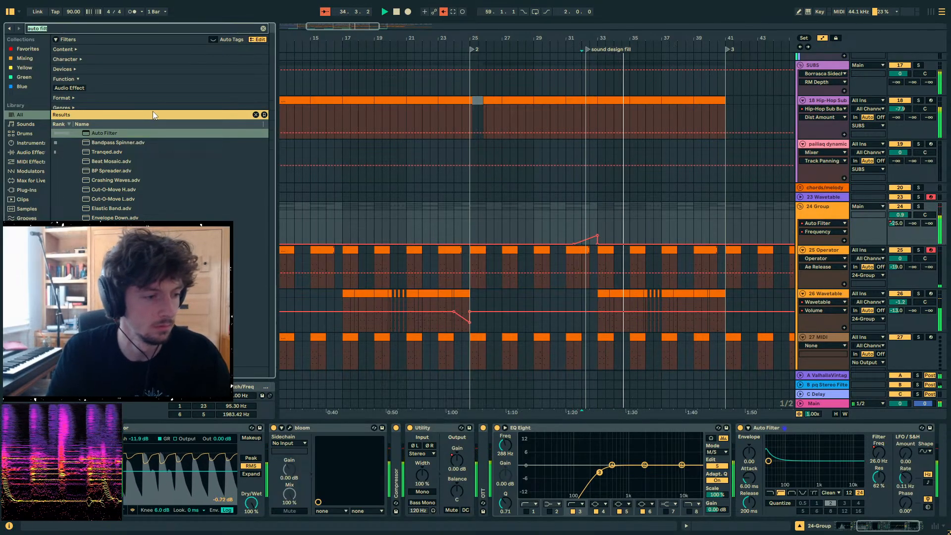
# - Add a Roar after the 24 Group's Auto Filter with a shaper amount of 17% and dry/wet at 59%
pyautogui.write('sat')
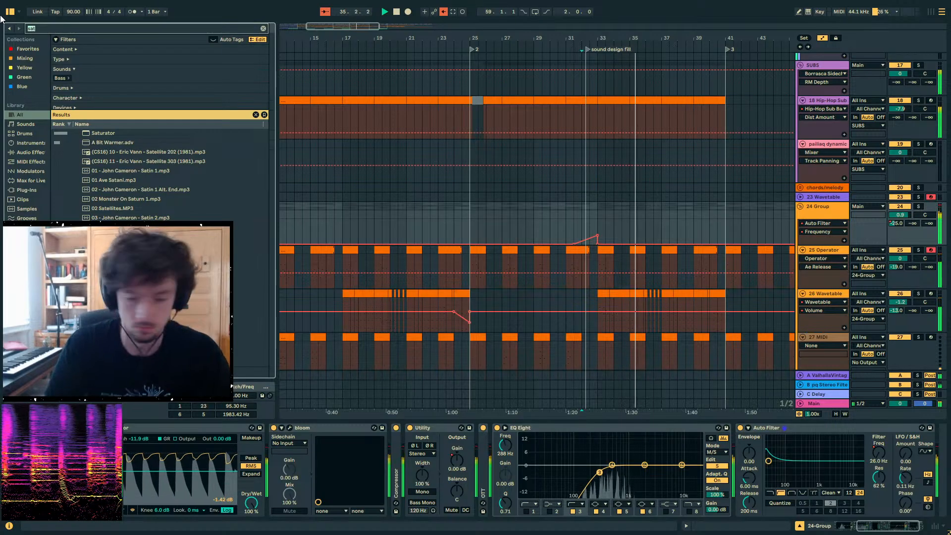
pyautogui.write('roar')
pyautogui.doubleClick(94, 133)
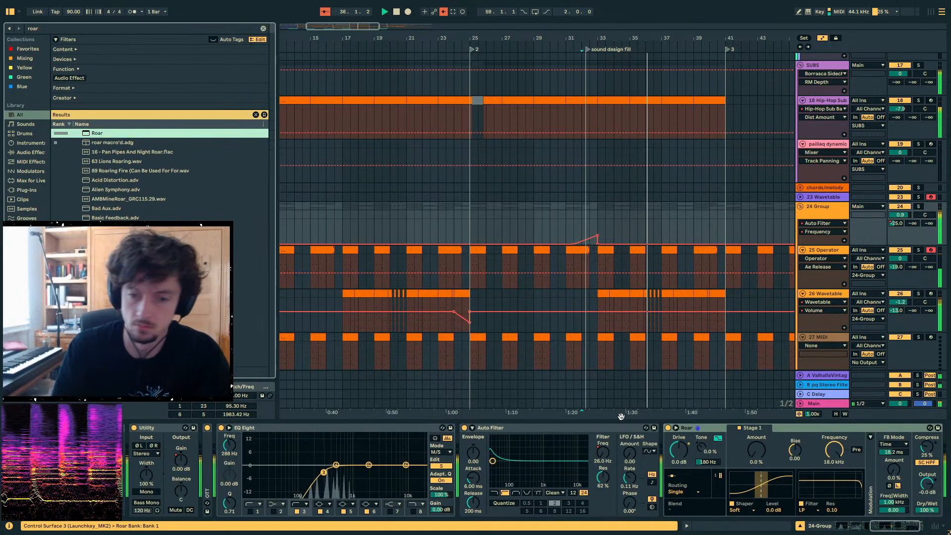
pyautogui.moveTo(756, 450); pyautogui.dragTo(756, 435)
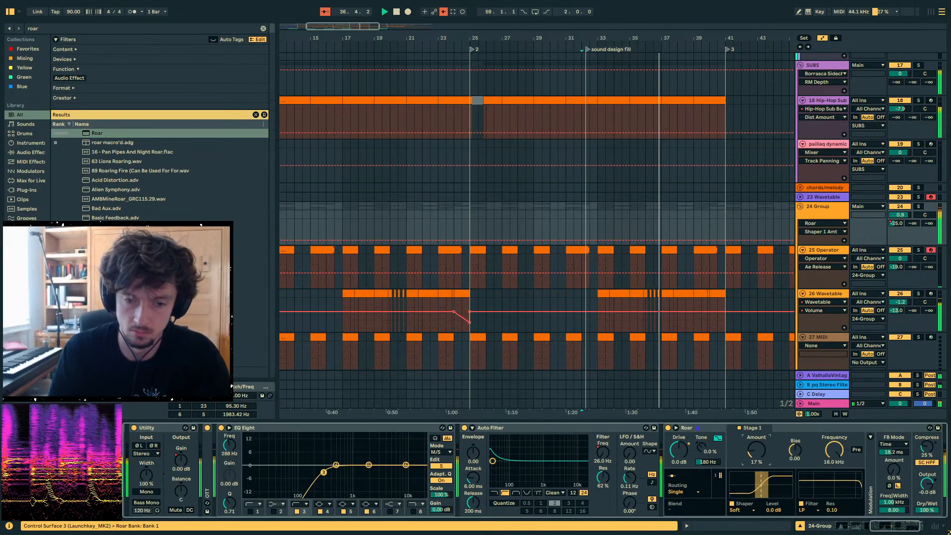
pyautogui.moveTo(924, 510); pyautogui.dragTo(924, 527)
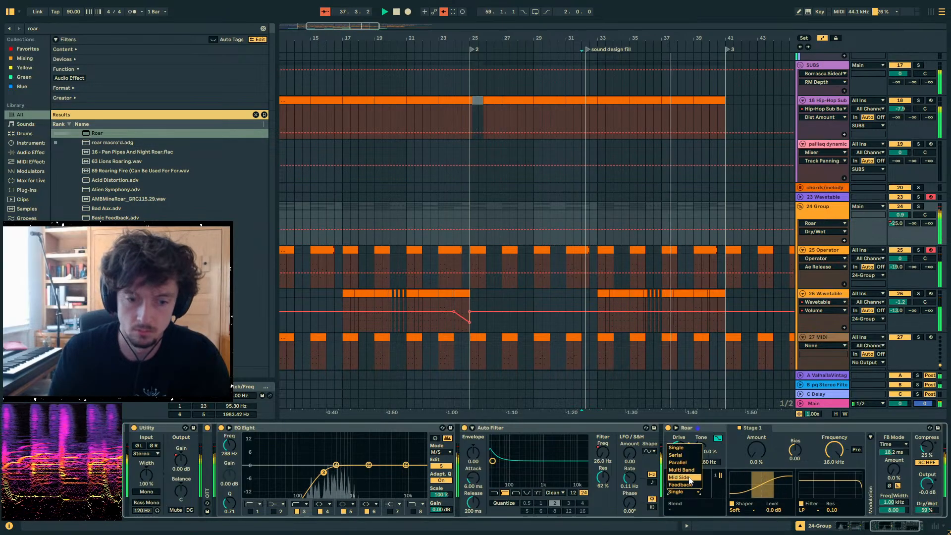
# - Solo the 24 Group, set Roar to Multi Band with a 447 Hz low crossover, mid amount 33% and low amount 20%
pyautogui.press('space')
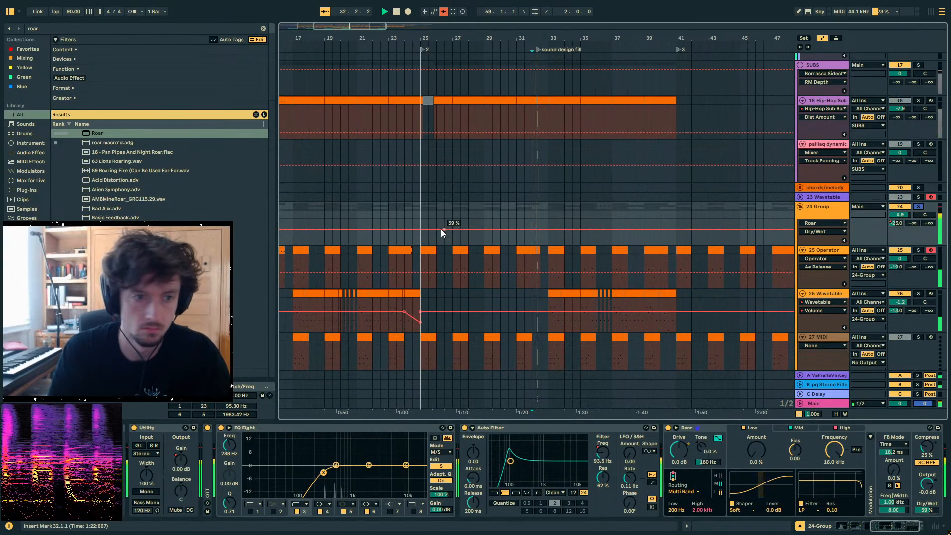
pyautogui.press('space')
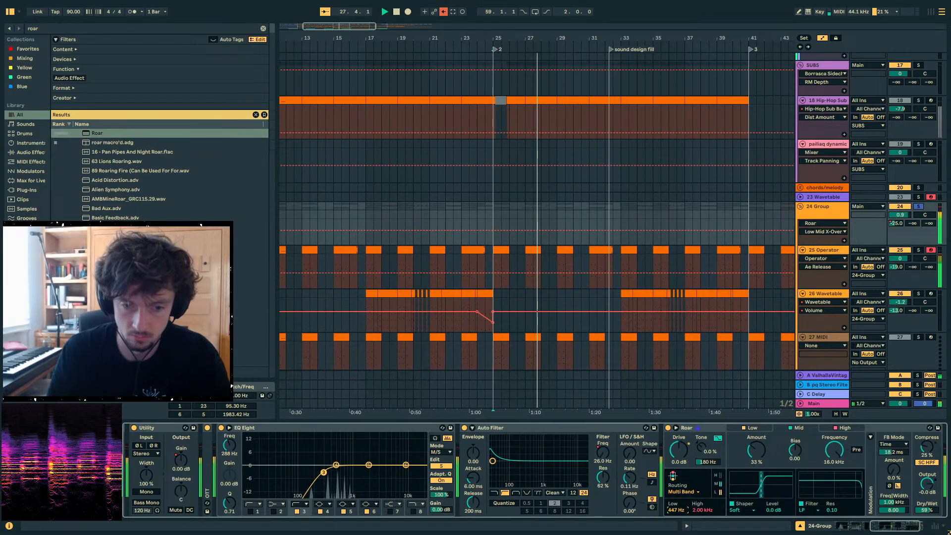
pyautogui.moveTo(756, 450)
pyautogui.mouseDown()
pyautogui.moveTo(756, 461)
pyautogui.moveTo(756, 436)
pyautogui.mouseUp()
pyautogui.click(760, 429)
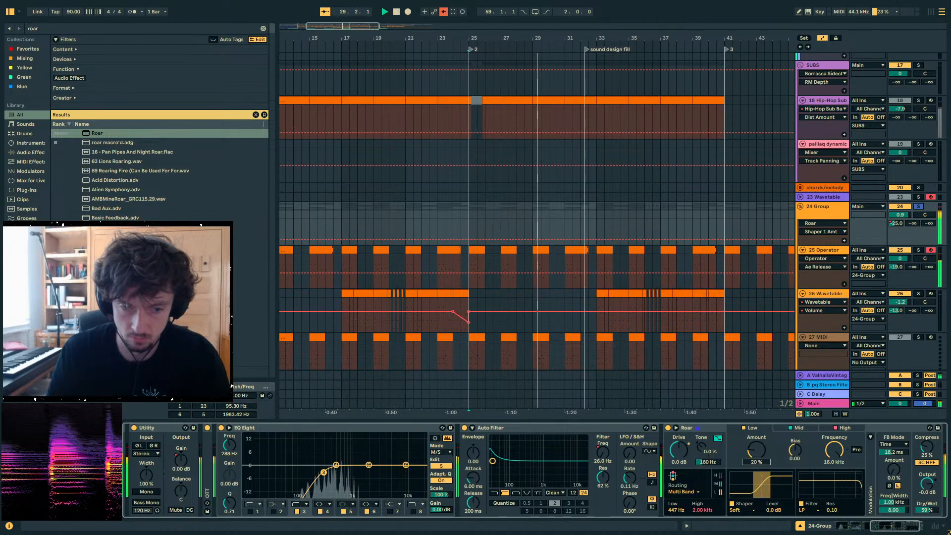
# - Set Roar's high crossover to 1.54 kHz and its high band's shaper amount to 90% while playing the group
pyautogui.click(846, 429)
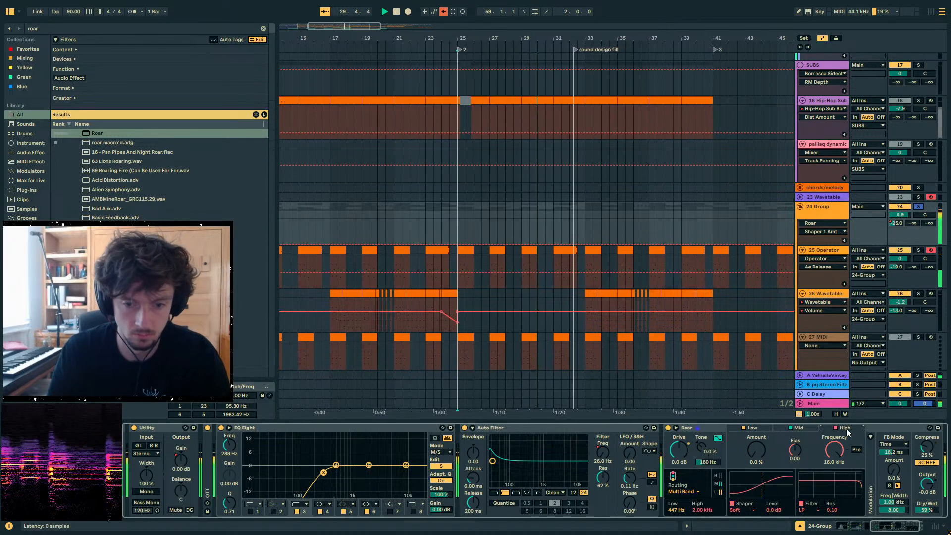
pyautogui.moveTo(702, 509); pyautogui.dragTo(702, 487)
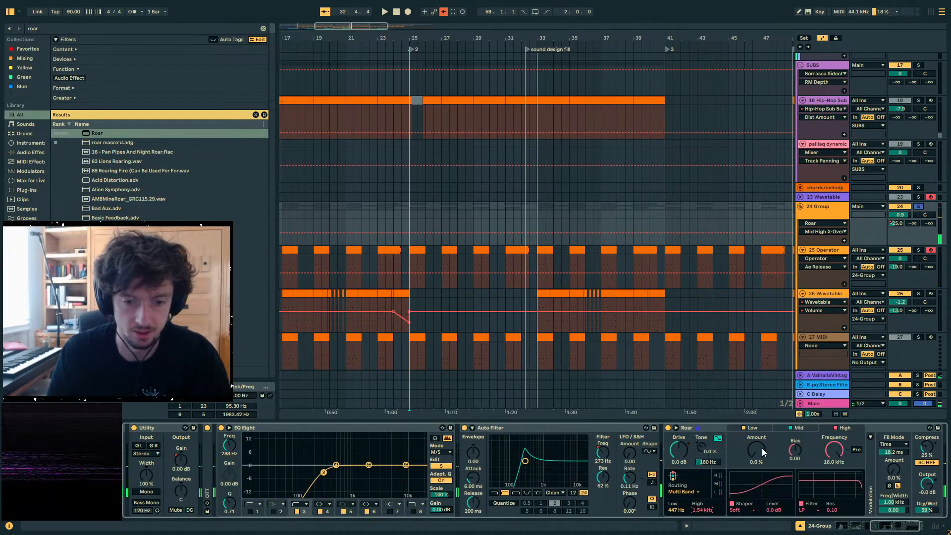
pyautogui.press('space')
pyautogui.moveTo(762, 452); pyautogui.dragTo(762, 421)
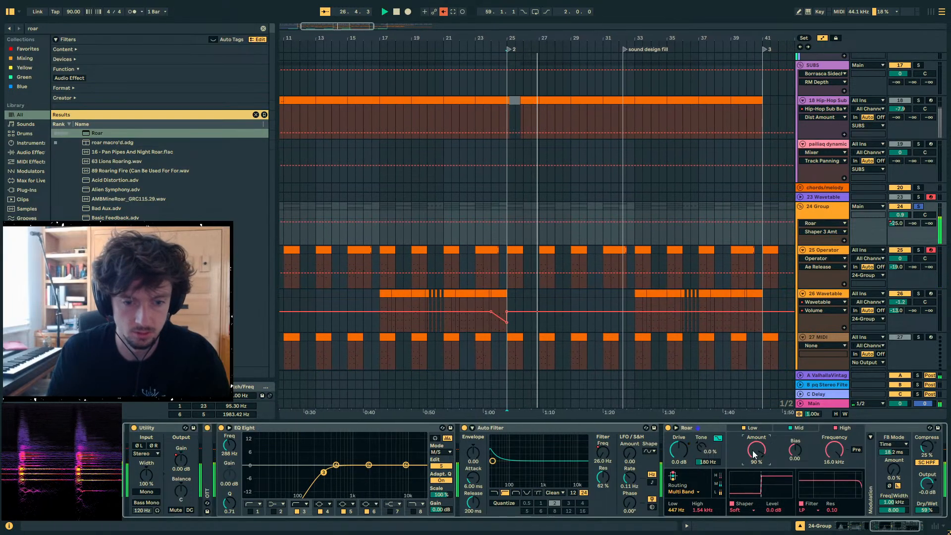
# - Unsolo the 24 Group, replay from bar 25 in the full mix and lower Roar's dry/wet to 0.0%
pyautogui.click(918, 206)
pyautogui.press('space')
pyautogui.press('space')
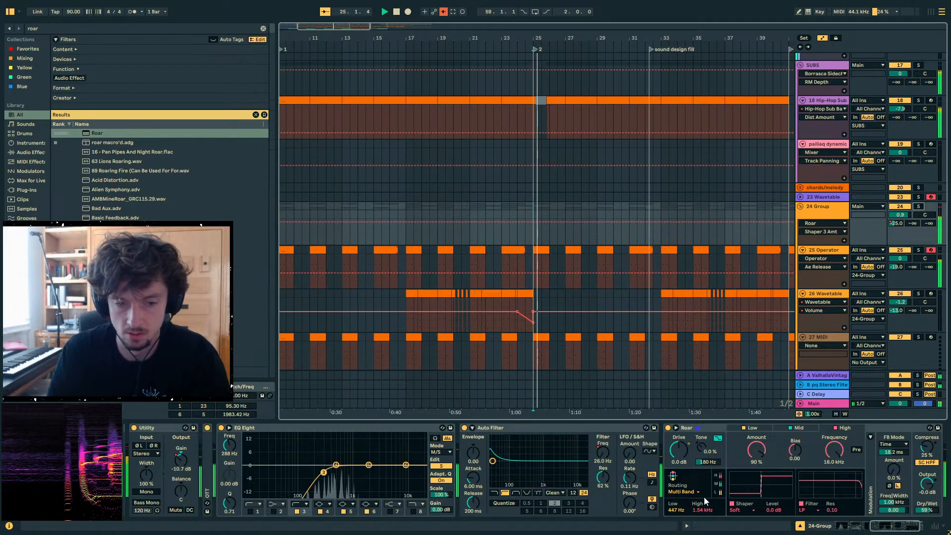
pyautogui.click(926, 510)
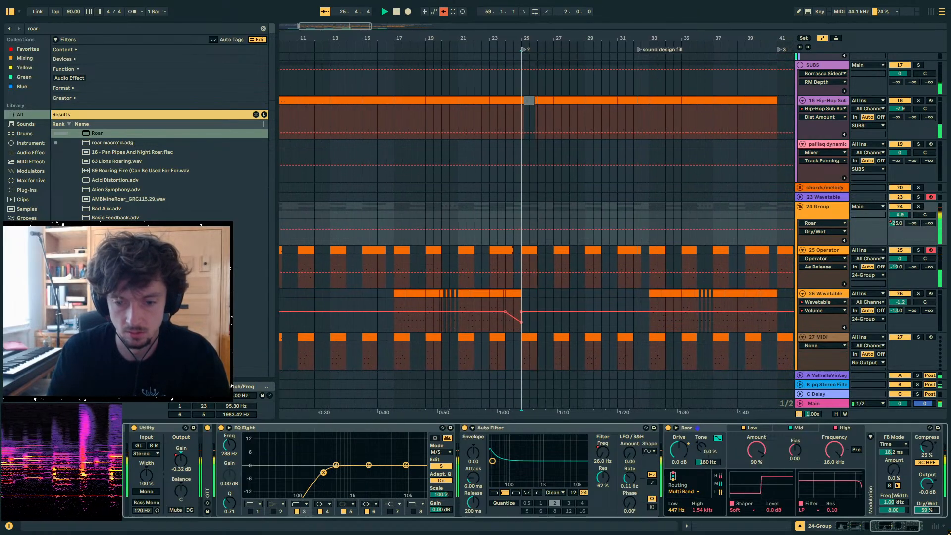
pyautogui.moveTo(926, 510); pyautogui.dragTo(925, 534)
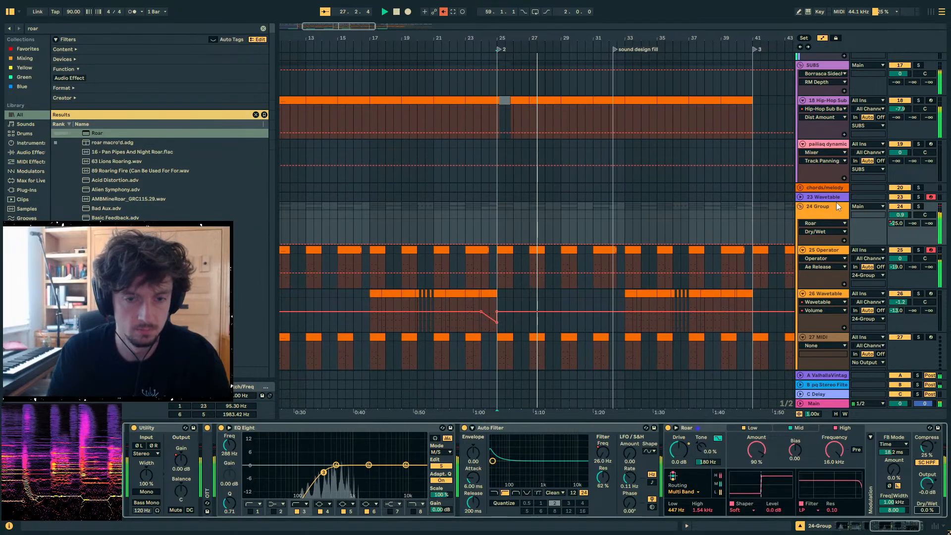
# - Add an EQ Eight after Roar on the 24 Group, cutting slightly around 220 Hz and boosting 4.59 dB at 1.02 kHz
pyautogui.click(837, 206)
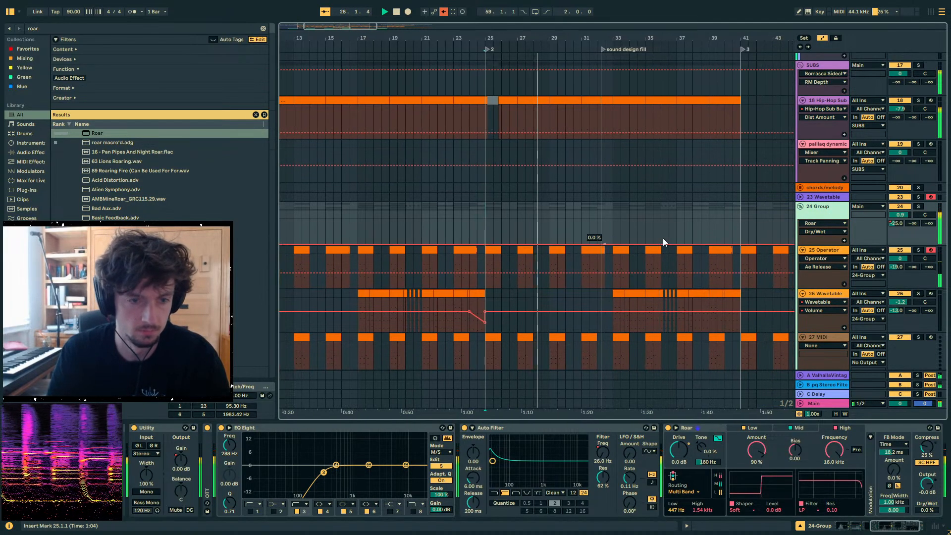
pyautogui.hotkey('ctrl', 'f')
pyautogui.write('eq 8')
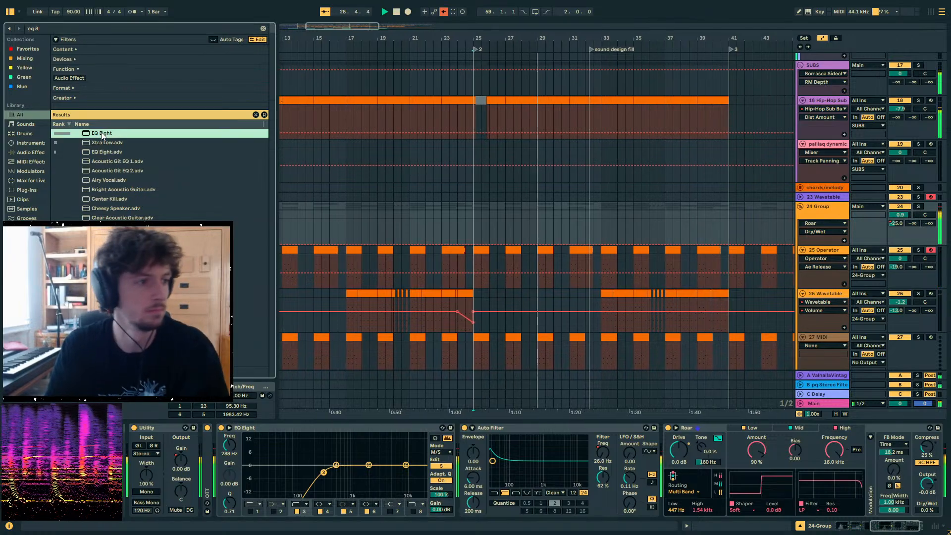
pyautogui.press('Return')
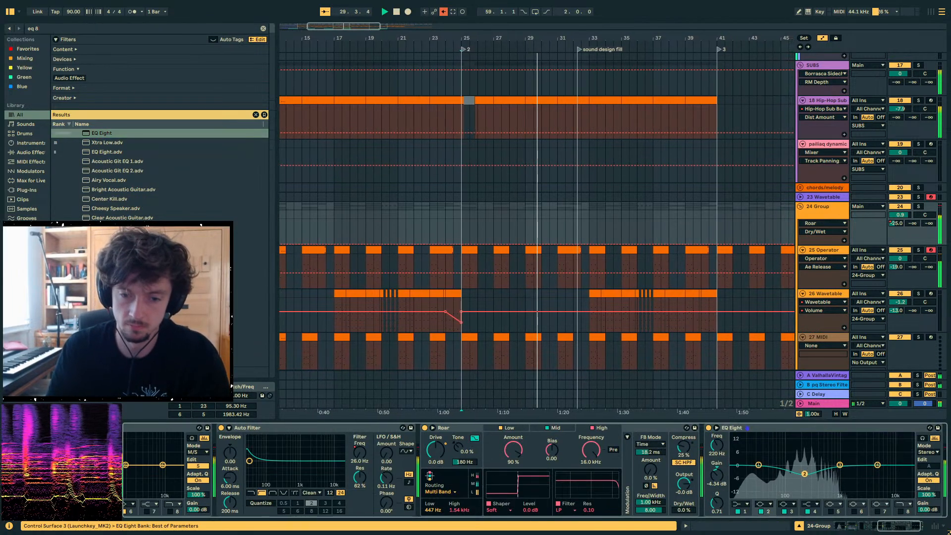
pyautogui.scroll(-5, 809, 471)
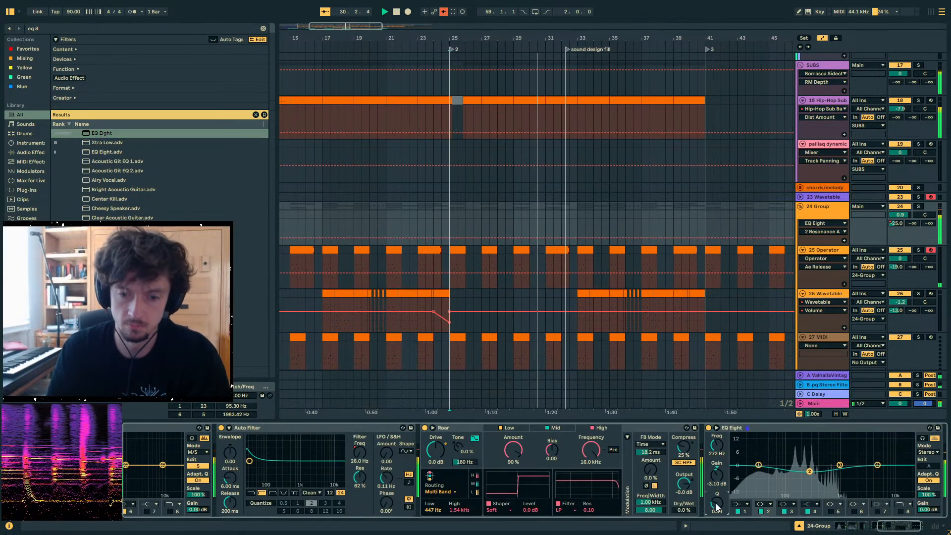
pyautogui.moveTo(809, 472); pyautogui.dragTo(804, 471)
pyautogui.moveTo(876, 464); pyautogui.dragTo(837, 455)
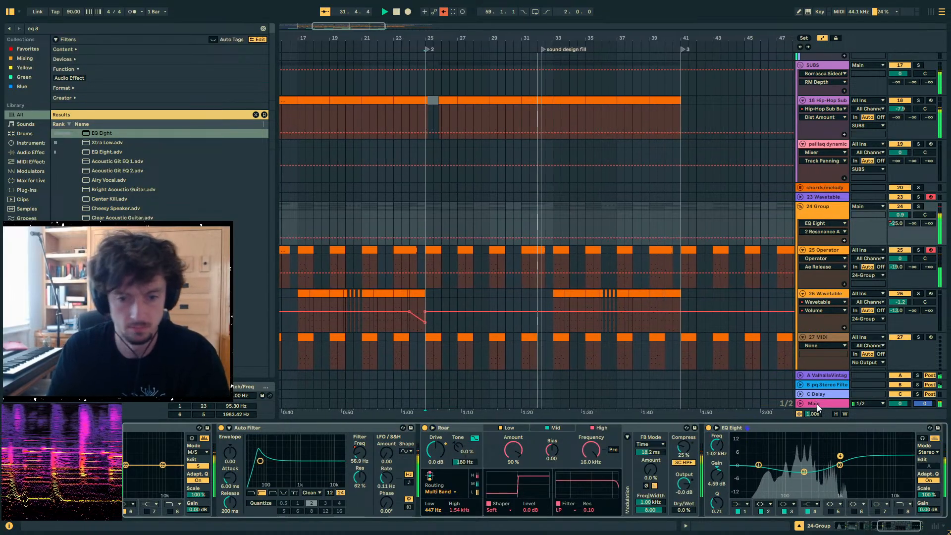
# - Lower the Maximizer threshold in the Main track's Ozone 8 Elements, close its window and return to the 24 Group
pyautogui.click(815, 404)
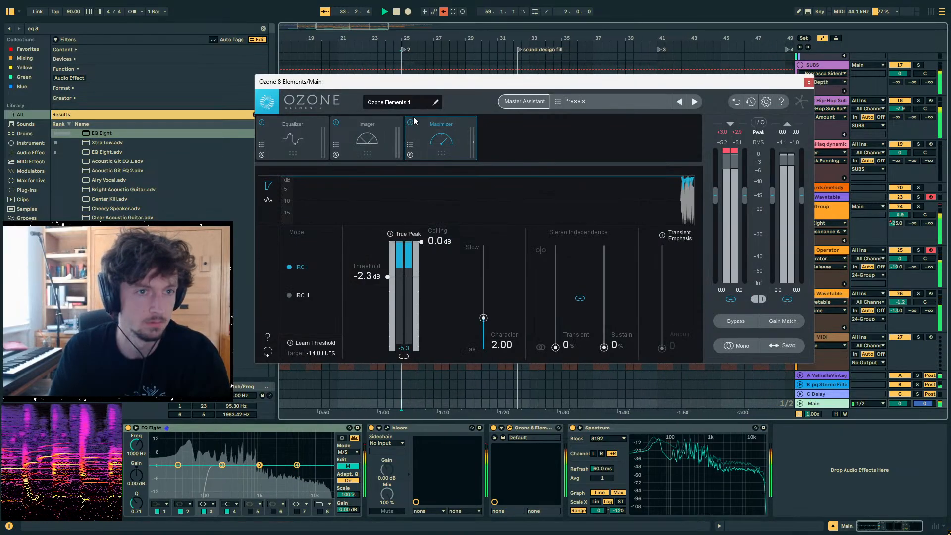
pyautogui.moveTo(390, 279); pyautogui.dragTo(390, 292)
pyautogui.click(808, 82)
pyautogui.click(810, 204)
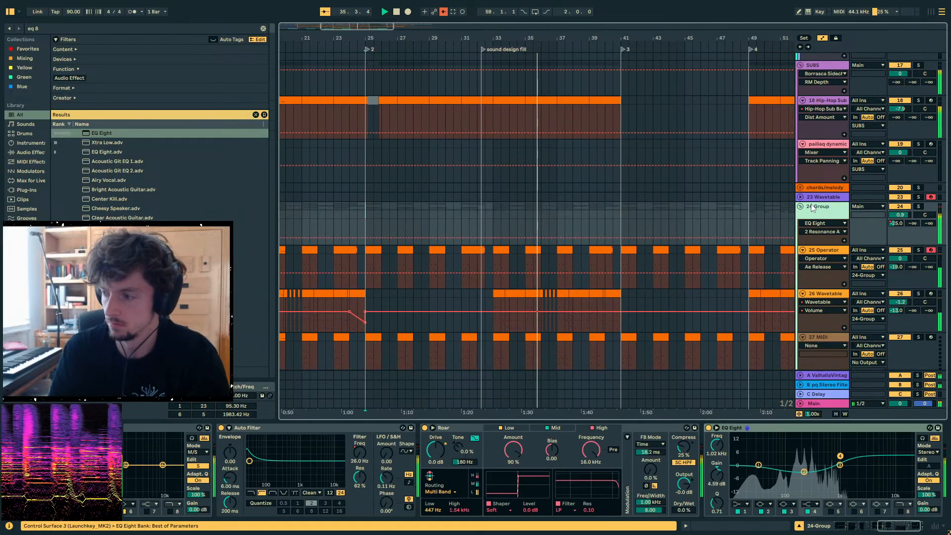
# - Play section 3 from bar 41 and examine the 41 Operator and 28 Wavetable parts with their devices
pyautogui.click(618, 210)
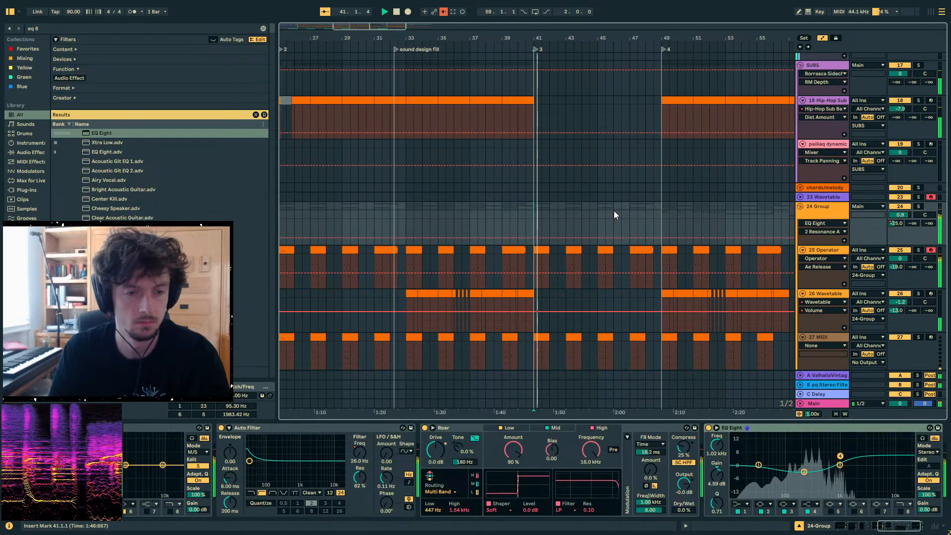
pyautogui.scroll(-3, 614, 210)
pyautogui.scroll(-10, 613, 210)
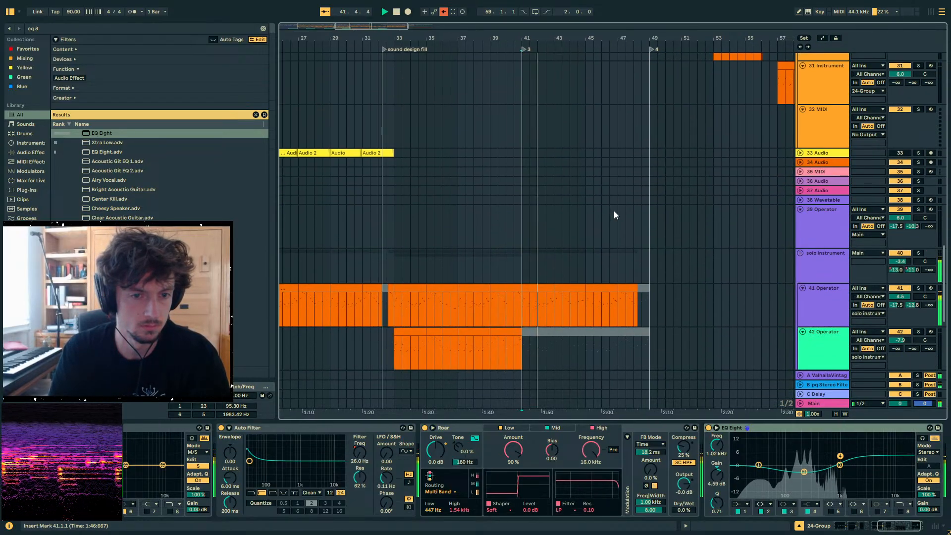
pyautogui.click(540, 215)
pyautogui.scroll(10, 540, 216)
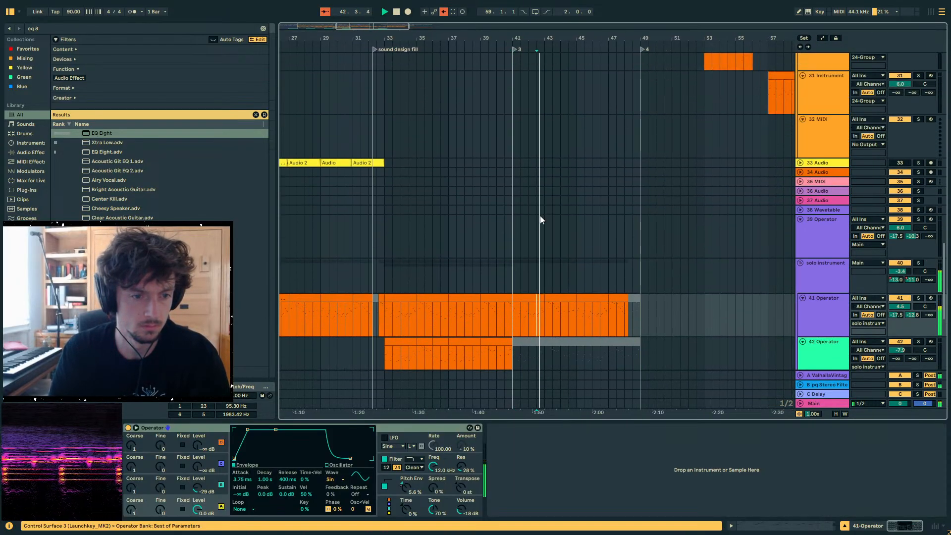
pyautogui.click(513, 221)
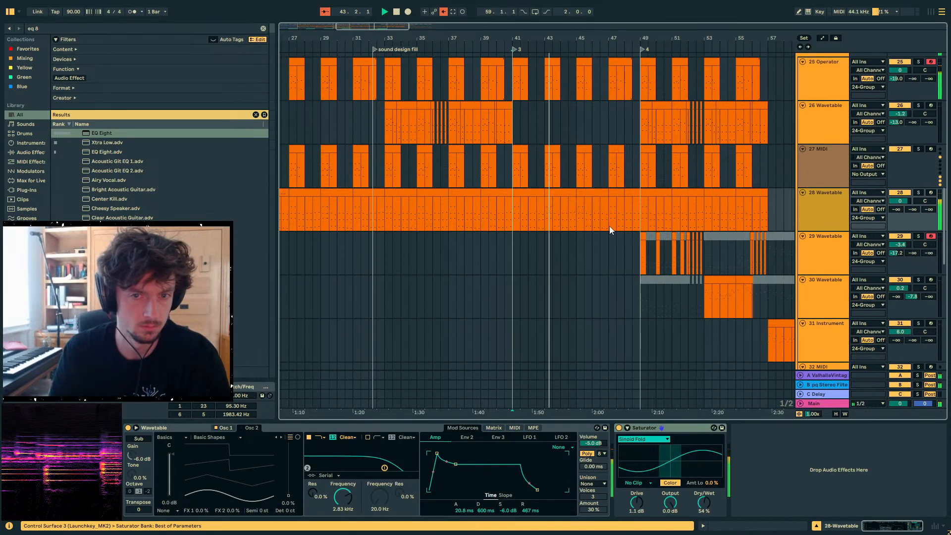
# - Automate 28 Wavetable's Amp Attack from bar 41 up to 706 ms at bar 45 and back to 20.8 ms at bar 49
pyautogui.click(815, 206)
pyautogui.click(464, 509)
pyautogui.press('a')
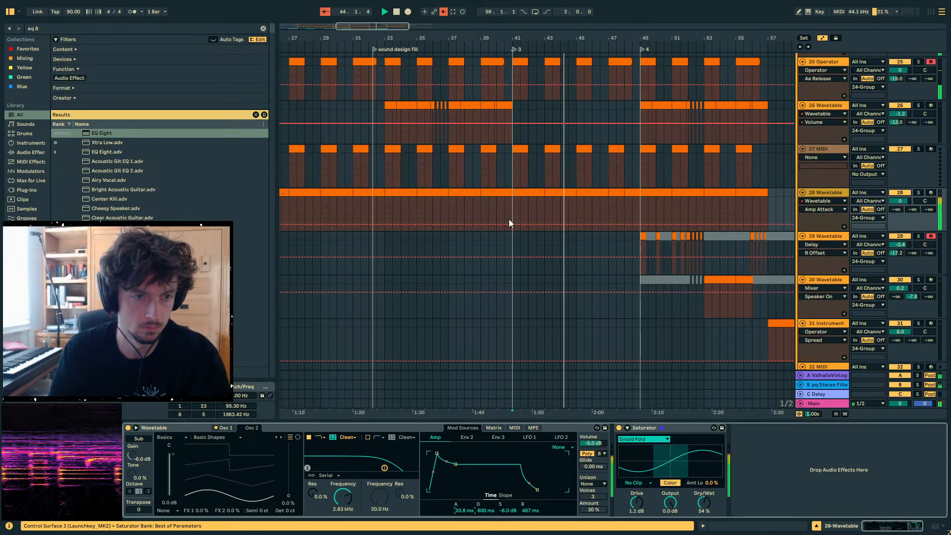
pyautogui.click(512, 224)
pyautogui.moveTo(523, 225); pyautogui.dragTo(524, 219)
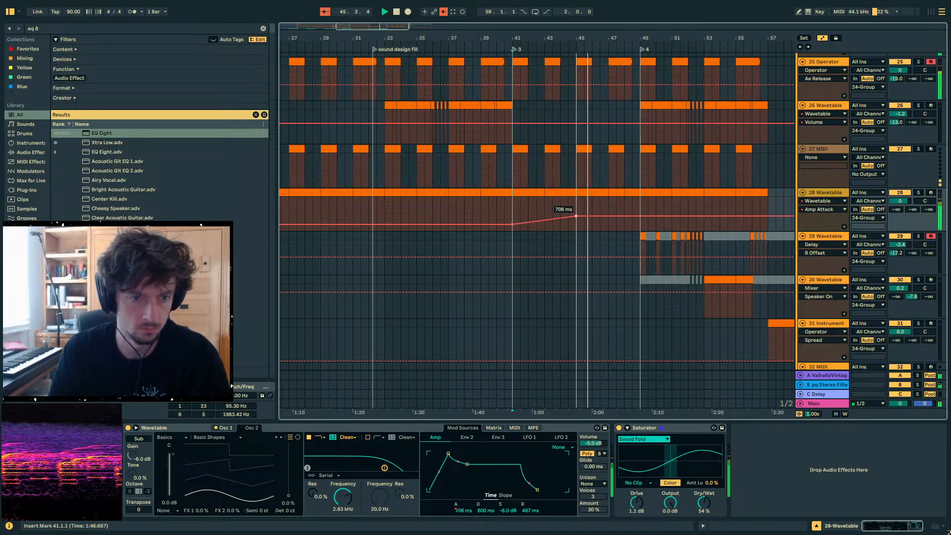
pyautogui.moveTo(636, 217); pyautogui.dragTo(639, 224)
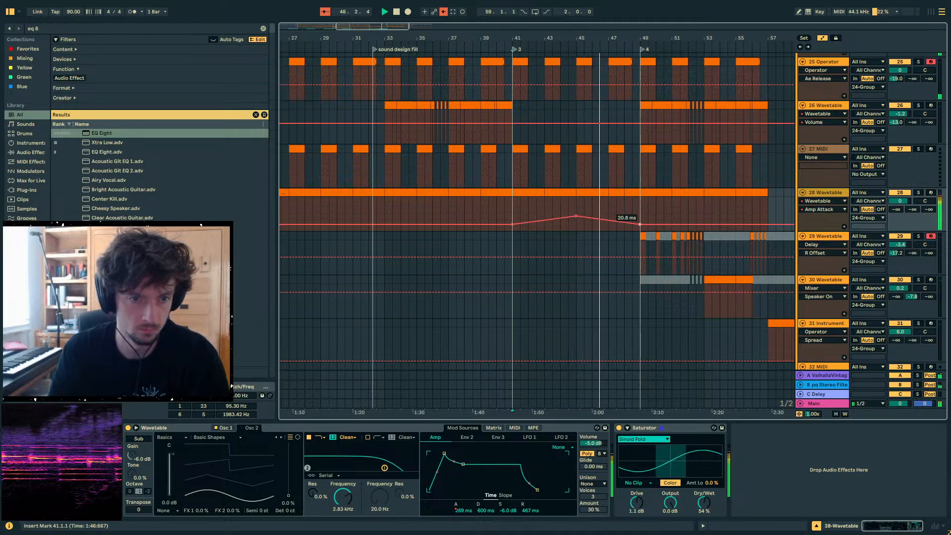
pyautogui.press('a')
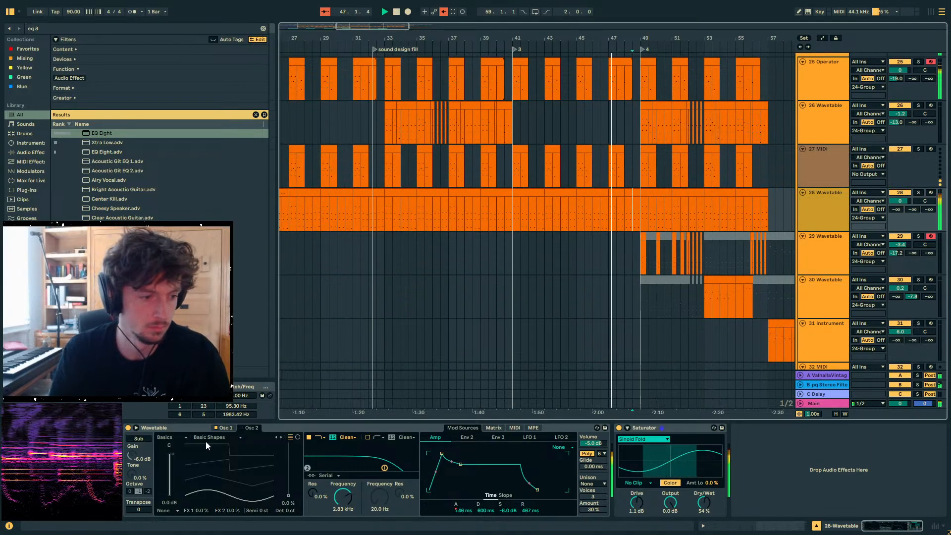
# - Add a Utility to 28 Wavetable, automate its gain in a downward curve from 0 dB at bar 41 to bar 49, and play the ending
pyautogui.click(224, 428)
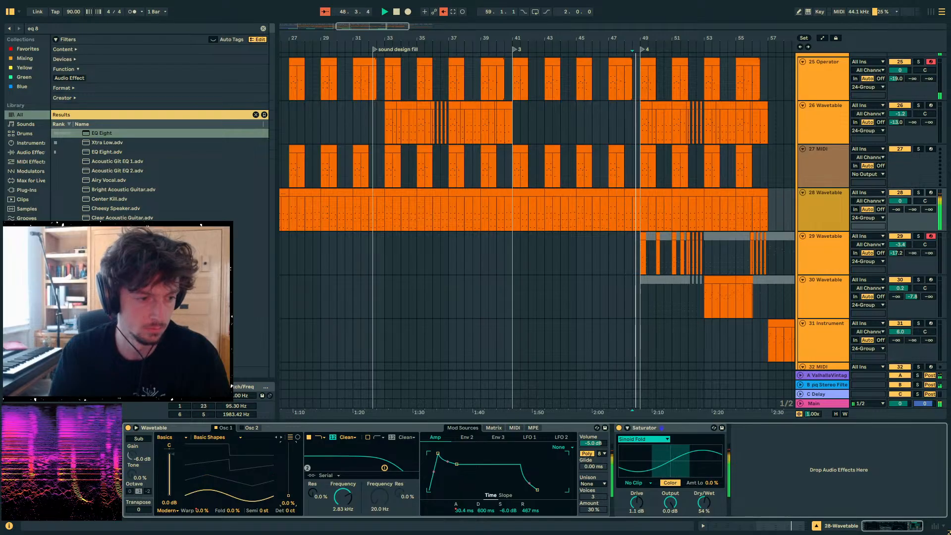
pyautogui.press('a')
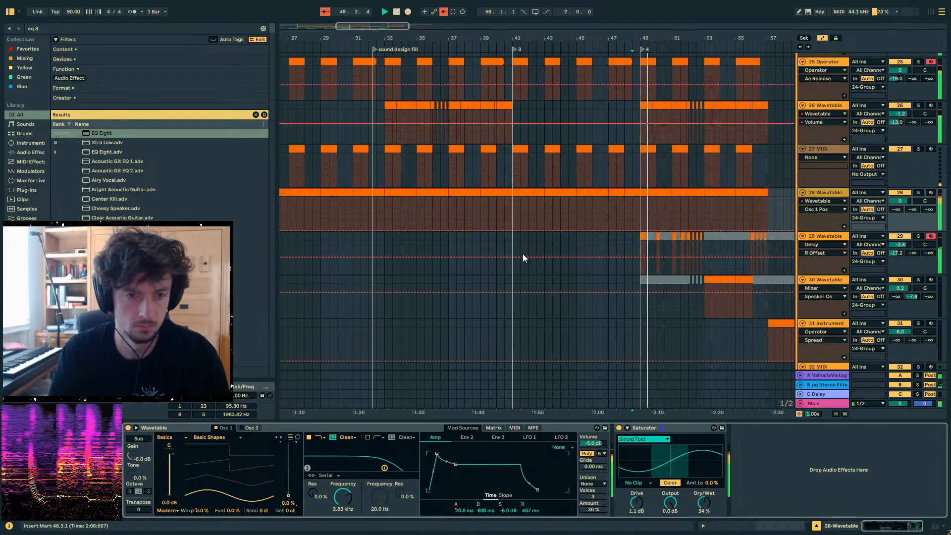
pyautogui.hotkey('ctrl', 'f')
pyautogui.write('uti')
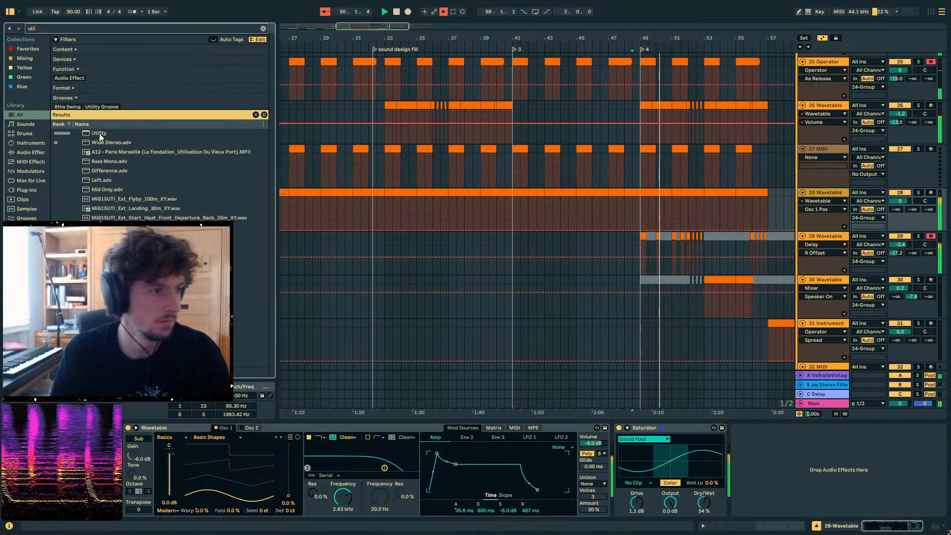
pyautogui.press('Return')
pyautogui.press('a')
pyautogui.press('a')
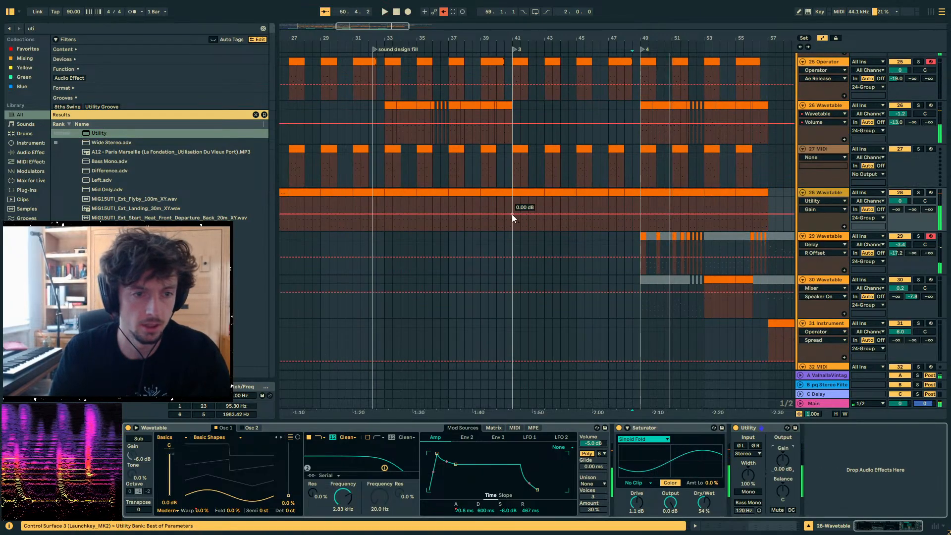
pyautogui.moveTo(605, 225); pyautogui.dragTo(605, 220)
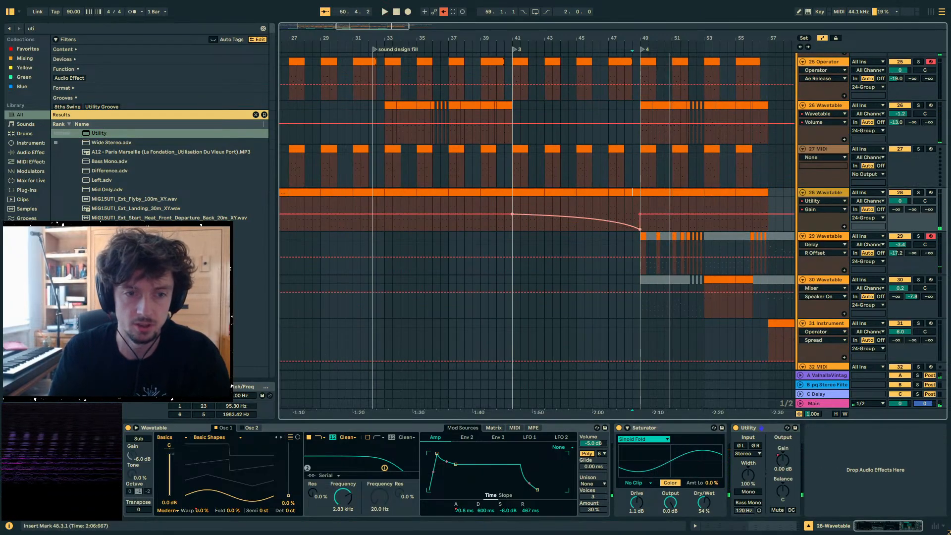
pyautogui.press('a')
pyautogui.press('space')
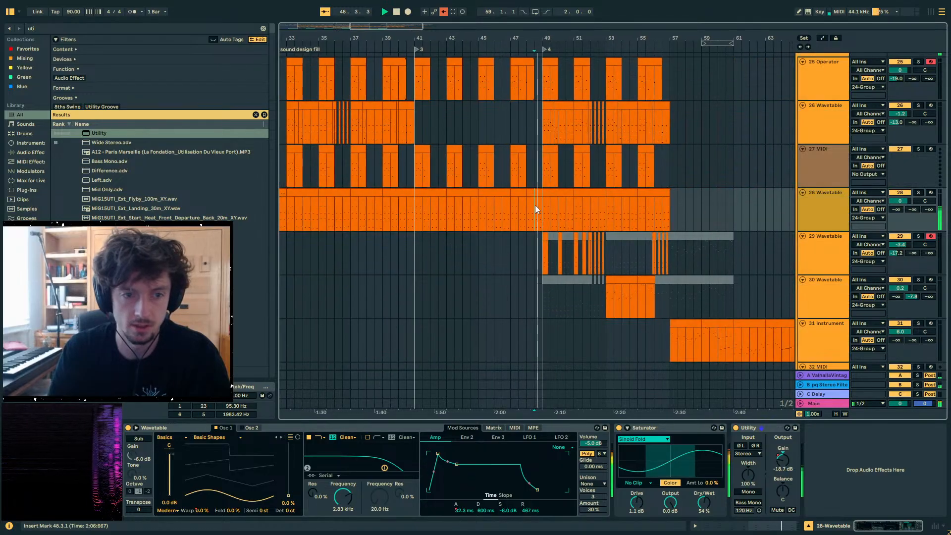
# - Deactivate the 28 Wavetable and 26 Wavetable clips in bars 49–57 and replay from the start of section 4
pyautogui.moveTo(535, 205); pyautogui.dragTo(658, 192)
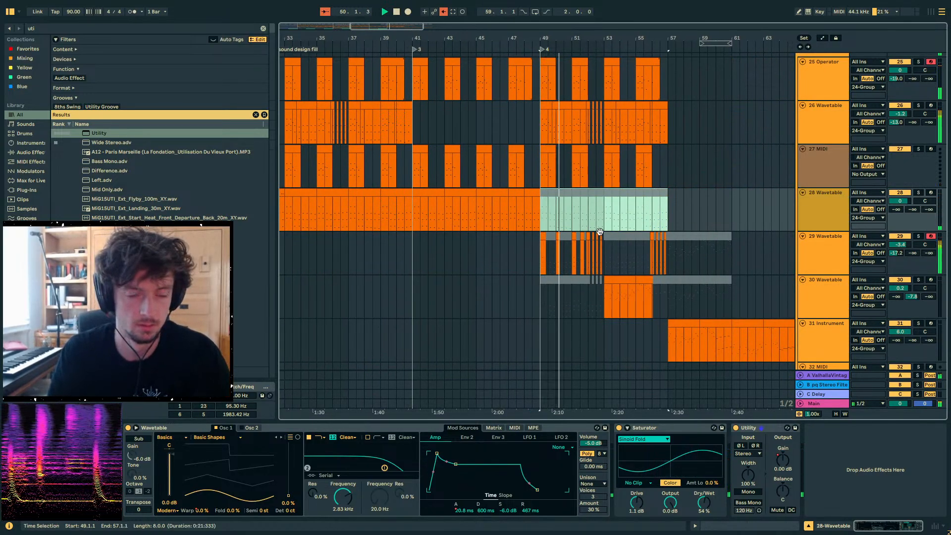
pyautogui.scroll(1, 599, 231)
pyautogui.scroll(-2, 590, 193)
pyautogui.scroll(2, 585, 169)
pyautogui.moveTo(707, 143); pyautogui.dragTo(611, 130)
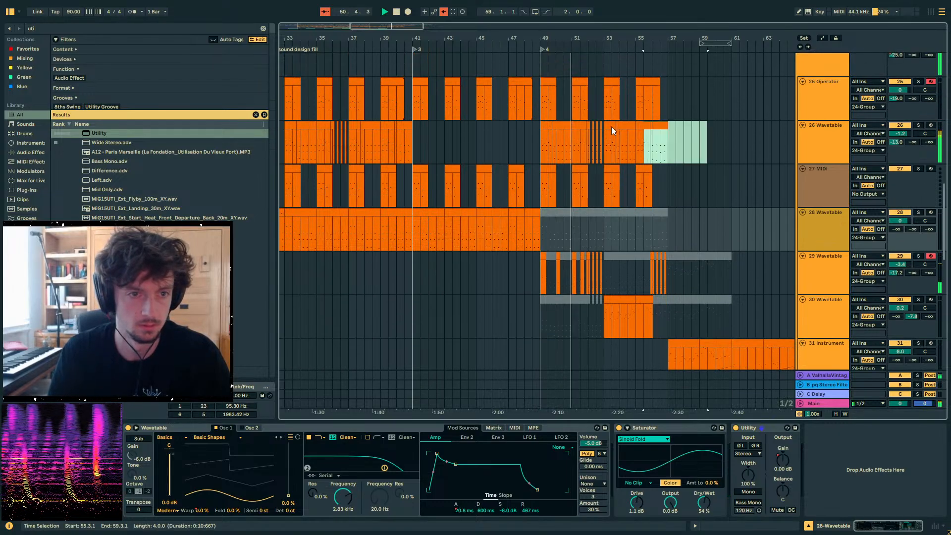
pyautogui.moveTo(536, 132); pyautogui.dragTo(537, 133)
pyautogui.press('0')
pyautogui.click(537, 144)
pyautogui.press('space')
pyautogui.press('space')
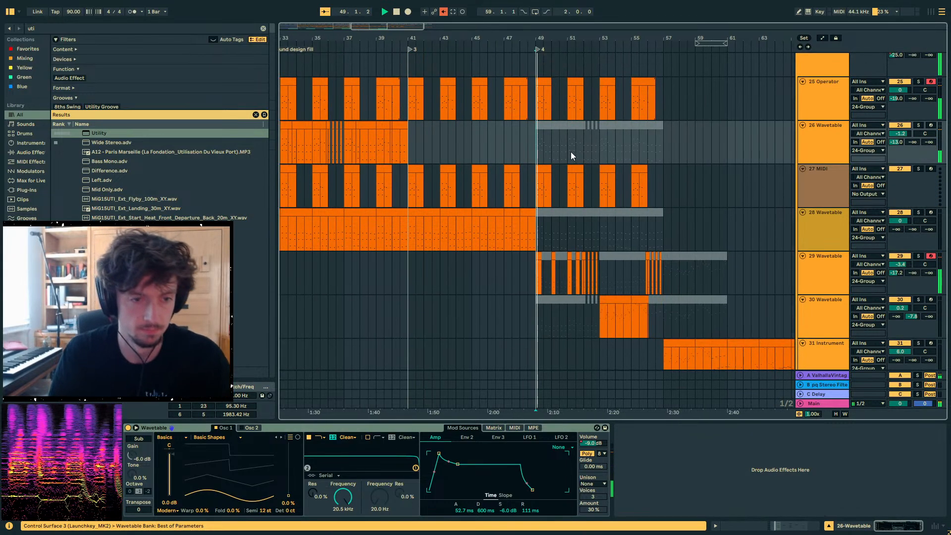
# - Shift the 29 Wavetable stabs at bars 49, 50 and 51 an eighth note earlier and close the gap in the phrase before bar 52
pyautogui.moveTo(534, 33); pyautogui.dragTo(534, 129)
pyautogui.click(551, 254)
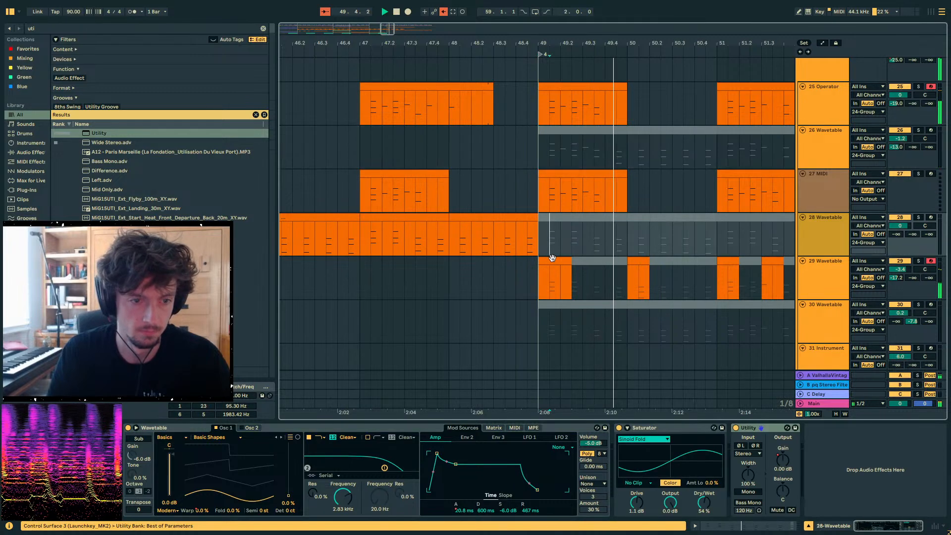
pyautogui.moveTo(543, 261); pyautogui.dragTo(531, 273)
pyautogui.click(515, 280)
pyautogui.press('space')
pyautogui.press('space')
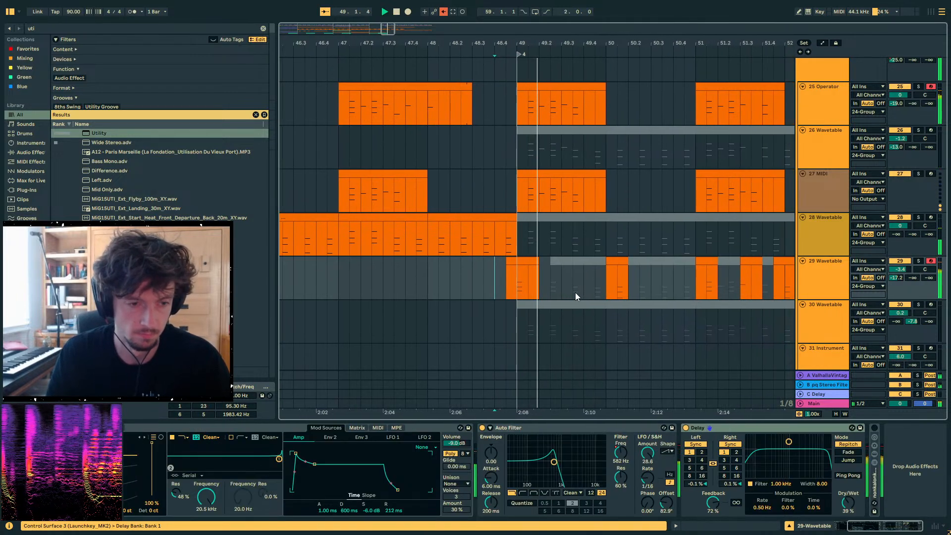
pyautogui.click(569, 267)
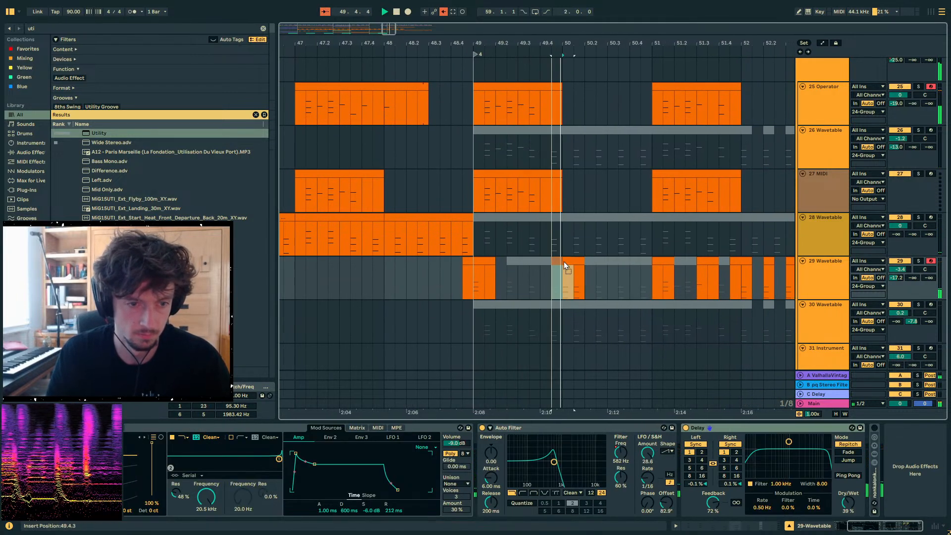
pyautogui.moveTo(666, 261); pyautogui.dragTo(721, 284)
pyautogui.click(741, 261)
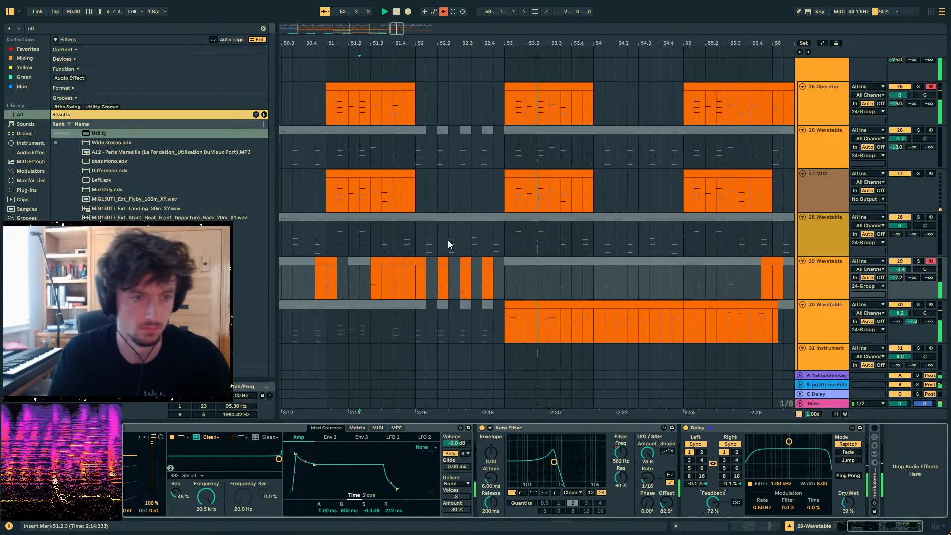
# - Lower the 30 Wavetable track's volume to -3.9 dB while its part at bar 53 plays
pyautogui.scroll(-1, 575, 221)
pyautogui.scroll(-1, 576, 223)
pyautogui.click(465, 251)
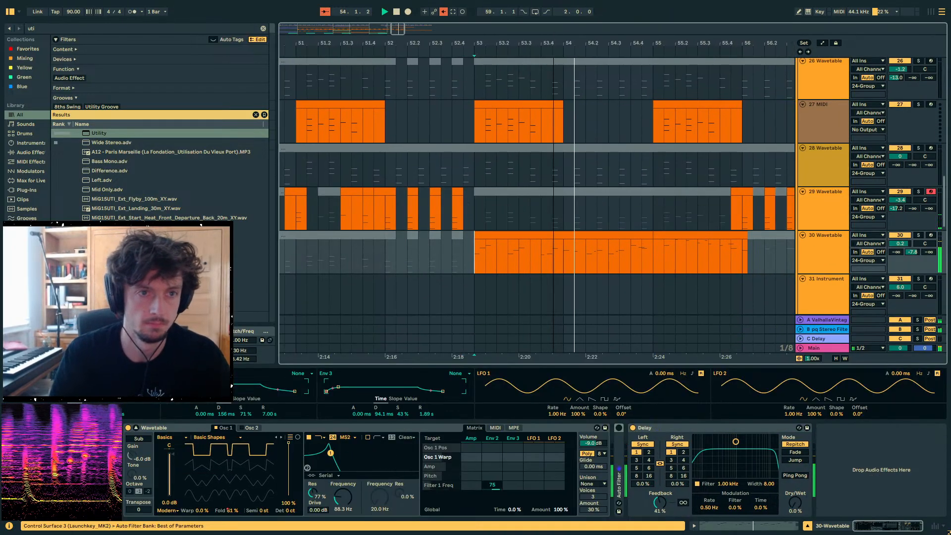
pyautogui.moveTo(577, 43); pyautogui.dragTo(555, 25)
pyautogui.moveTo(899, 239); pyautogui.dragTo(900, 255)
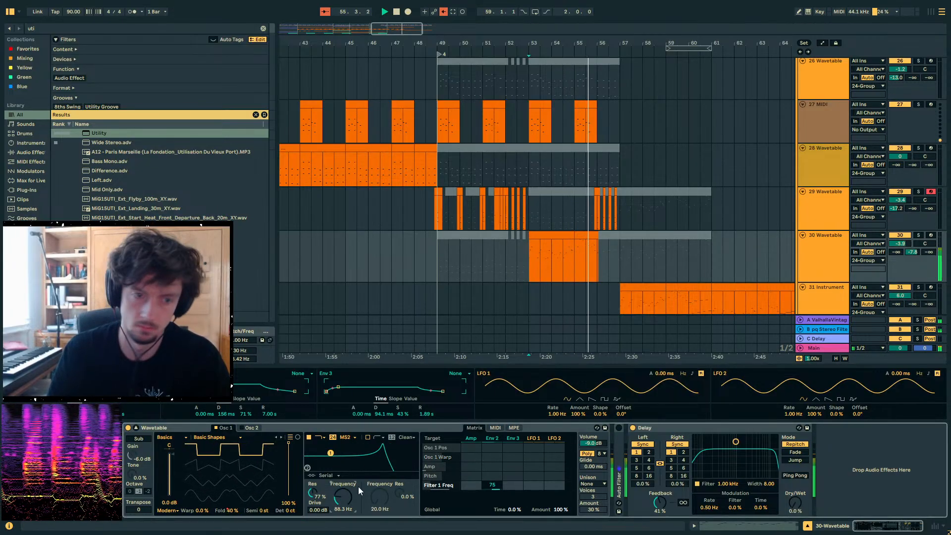
# - Examine the Filter 1 Freq automation on 30 Wavetable and select its material in bars 49–57
pyautogui.press('a')
pyautogui.scroll(3, 780, 281)
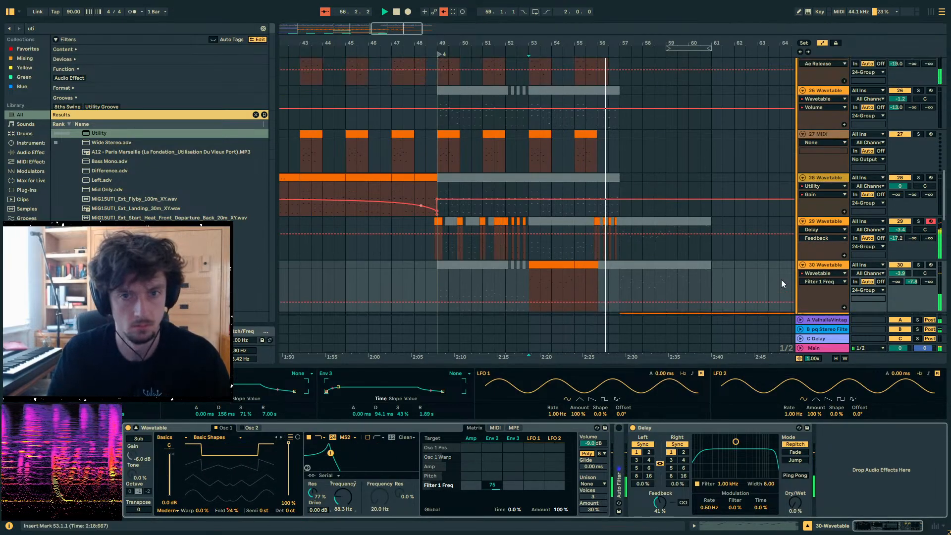
pyautogui.scroll(-2, 780, 280)
pyautogui.press('a')
pyautogui.scroll(-10, 822, 243)
pyautogui.scroll(8, 822, 243)
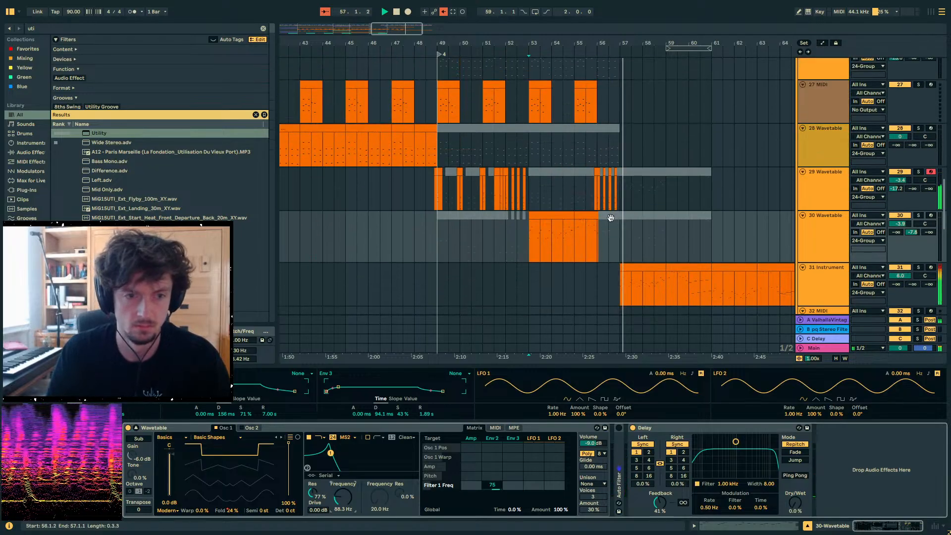
pyautogui.click(569, 216)
pyautogui.moveTo(613, 240); pyautogui.dragTo(438, 238)
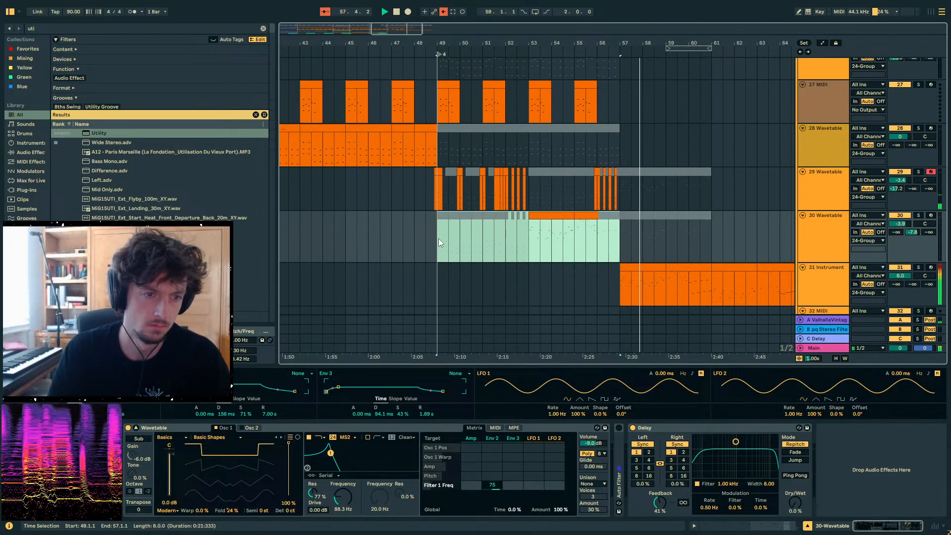
# - Copy the noisy dream sweep and noisy gurgle sweep clips from before section 4 to bars 53–57
pyautogui.scroll(-10, 680, 317)
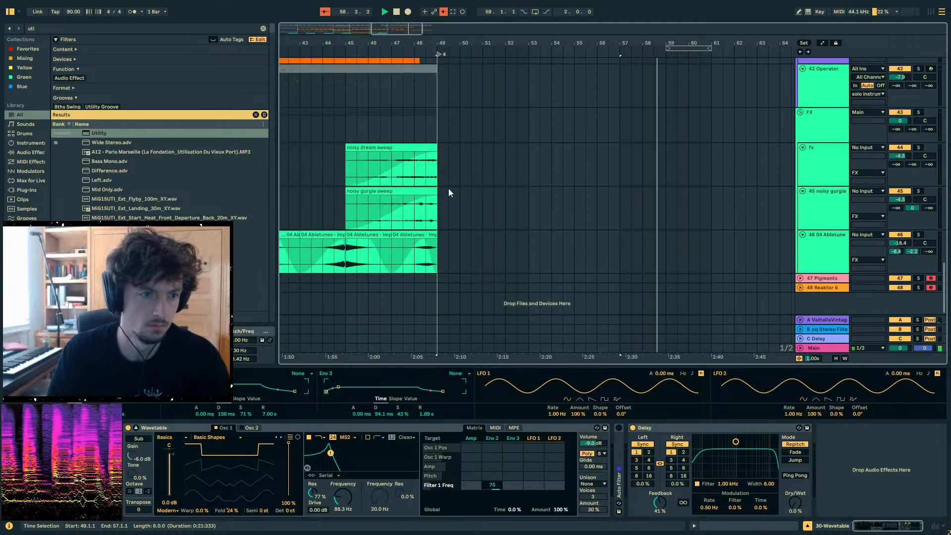
pyautogui.click(438, 166)
pyautogui.scroll(6, 438, 165)
pyautogui.scroll(-6, 439, 198)
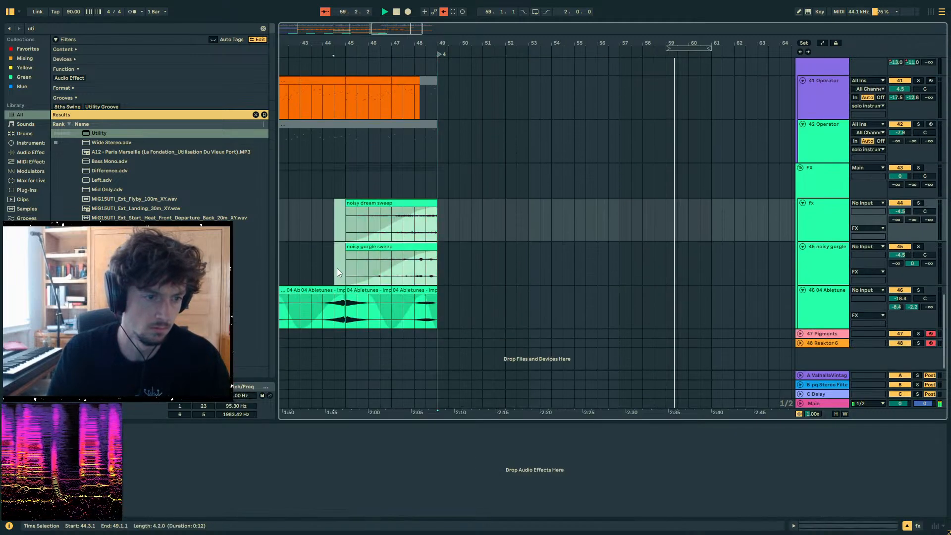
pyautogui.click(337, 268)
pyautogui.click(541, 220)
pyautogui.hotkey('ctrl', 'v')
pyautogui.moveTo(595, 203); pyautogui.dragTo(585, 204)
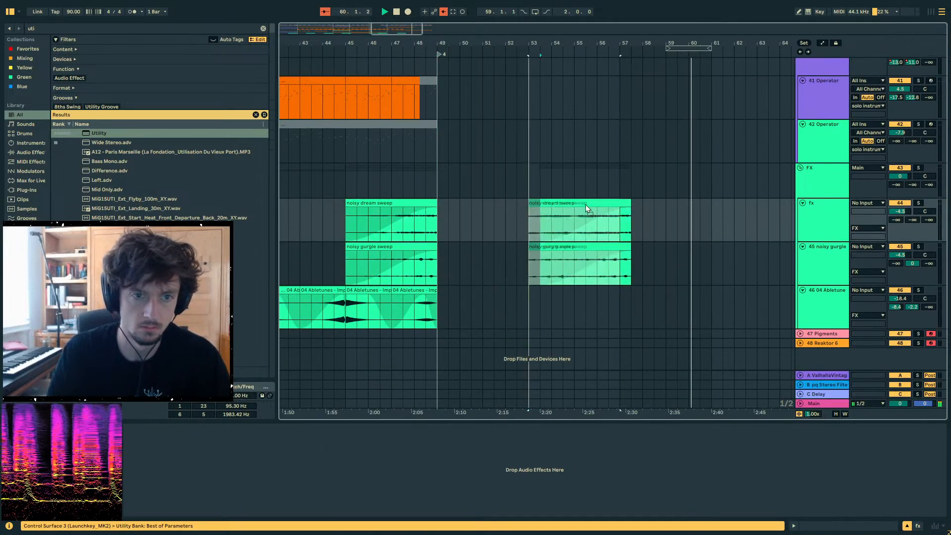
# - Duplicate the last 04 Abletunes Impact clip before section 4 to bars 55–57 on the same track
pyautogui.click(411, 301)
pyautogui.click(576, 307)
pyautogui.hotkey('ctrl', 'v')
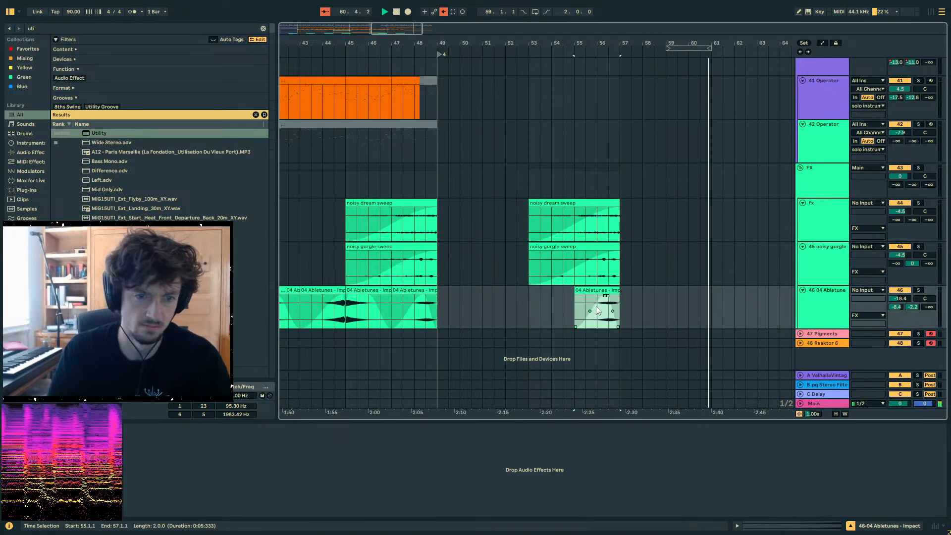
pyautogui.click(609, 297)
# - Select the 31 Instrument track and play the transition into its part from bar 55.3
pyautogui.scroll(10, 702, 293)
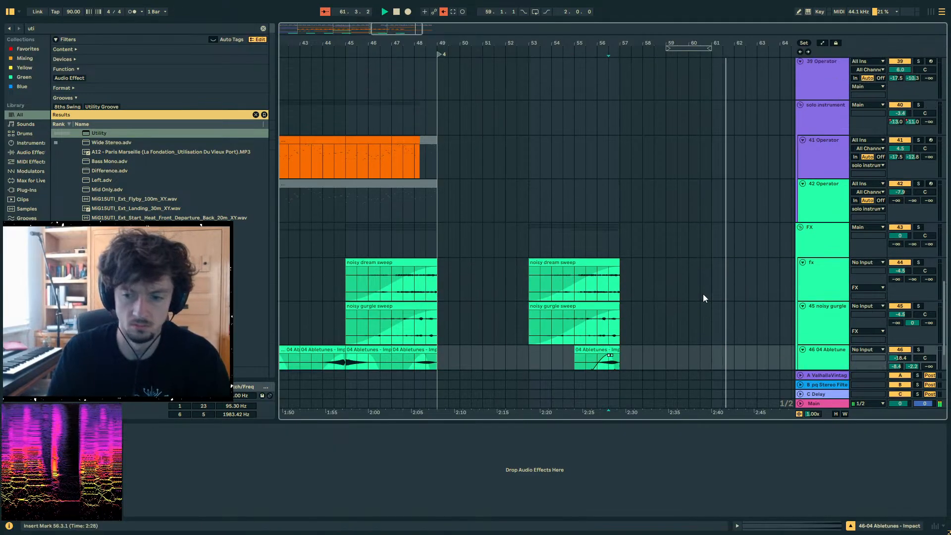
pyautogui.click(732, 186)
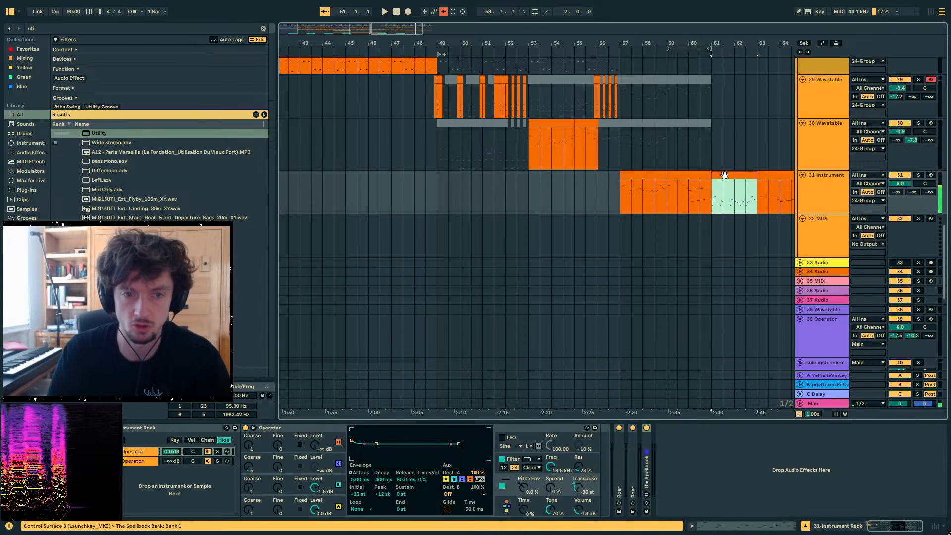
pyautogui.moveTo(723, 175); pyautogui.dragTo(634, 177)
pyautogui.press('space')
pyautogui.click(500, 195)
pyautogui.press('space')
pyautogui.press('space')
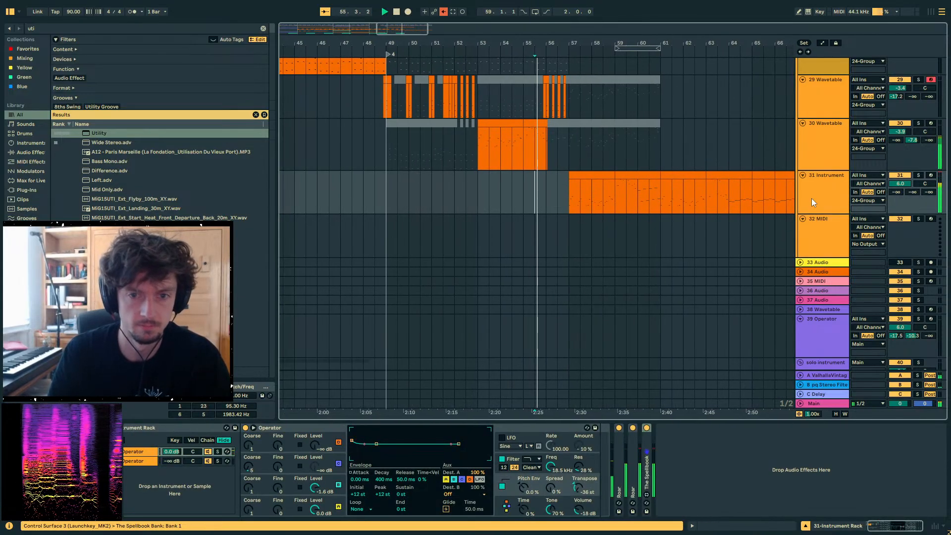
pyautogui.click(70, 29)
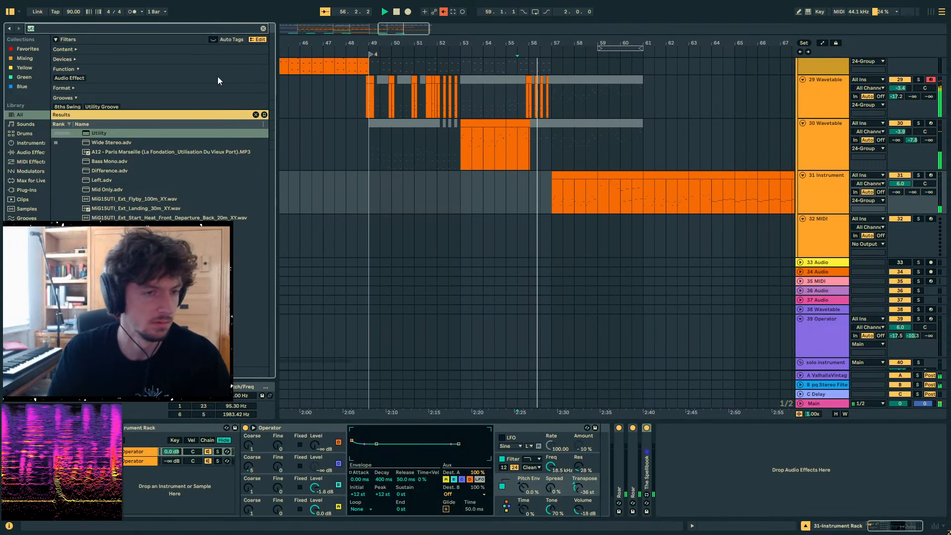
pyautogui.write('ott')
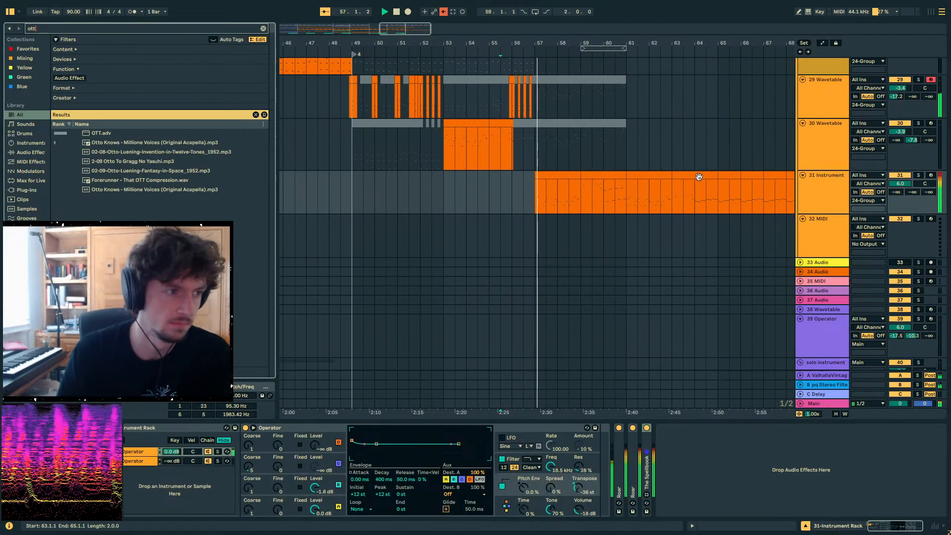
pyautogui.press('BackSpace')
pyautogui.press('BackSpace')
pyautogui.press('BackSpace')
# - Add the PHAT RACK preset to the 31 Instrument track, adjust its PHAT macro and place the insert marker at bar 65
pyautogui.write('phat')
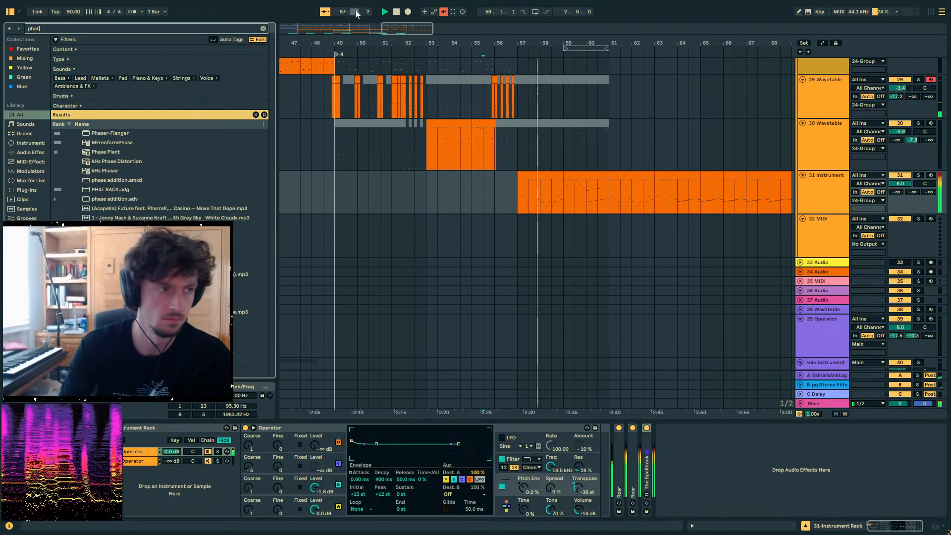
pyautogui.write(' rack')
pyautogui.click(112, 134)
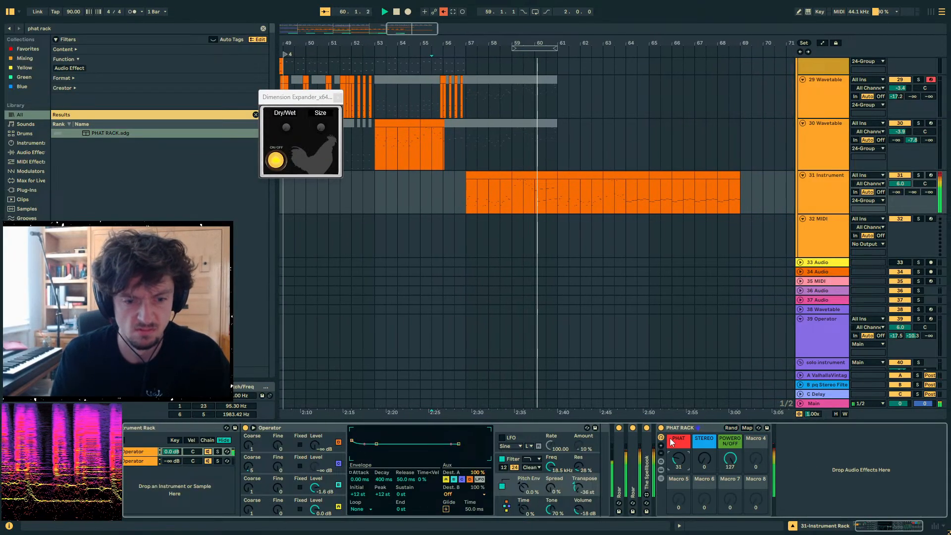
pyautogui.moveTo(679, 462)
pyautogui.mouseDown()
pyautogui.moveTo(679, 483)
pyautogui.moveTo(681, 441)
pyautogui.moveTo(682, 462)
pyautogui.mouseUp()
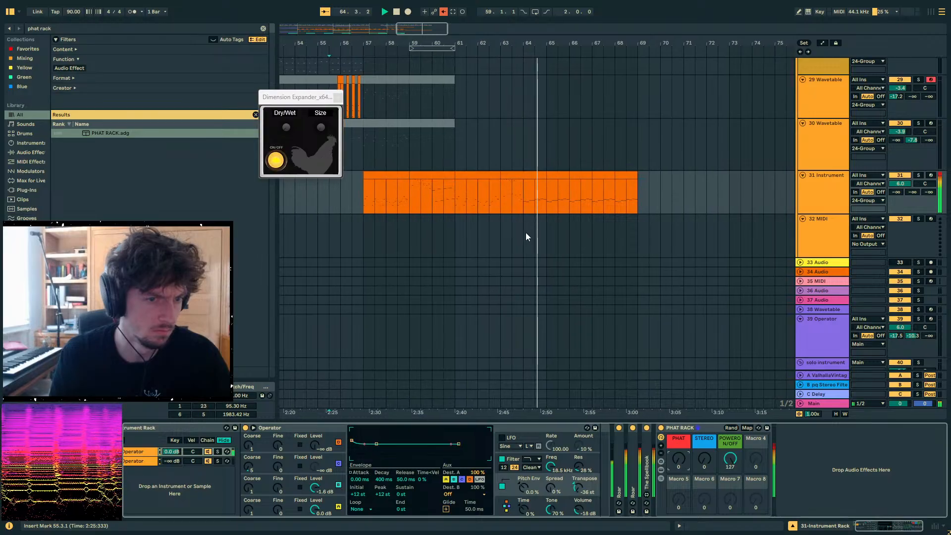
pyautogui.click(545, 203)
pyautogui.scroll(5, 555, 241)
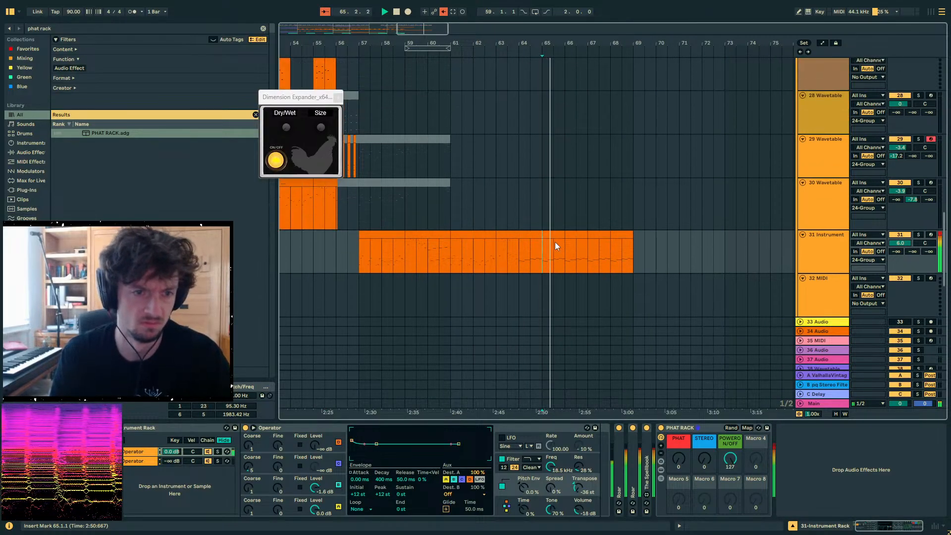
# - Add the pq Stereo Filter + Swap Delay preset to the 31 Instrument track after PHAT RACK
pyautogui.scroll(2, 555, 246)
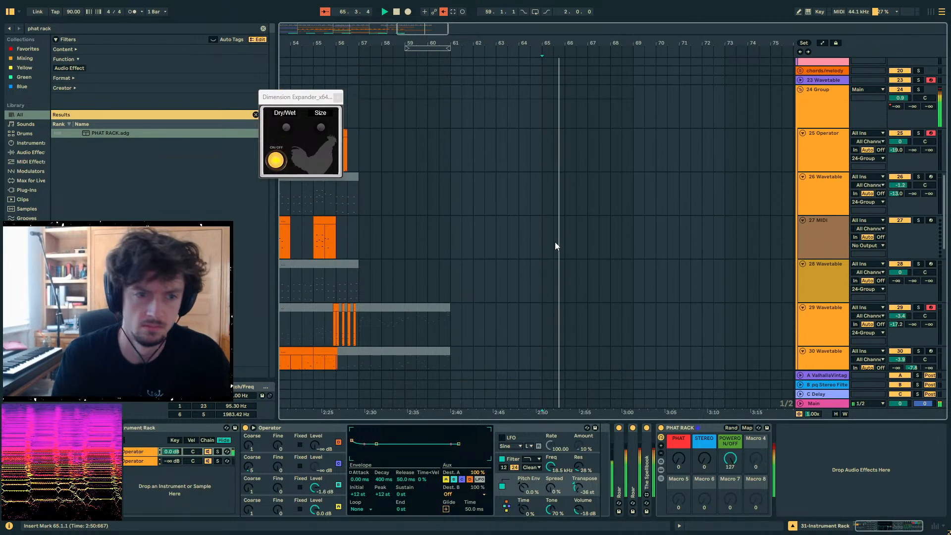
pyautogui.click(660, 427)
pyautogui.press('space')
pyautogui.hotkey('ctrl', 'f')
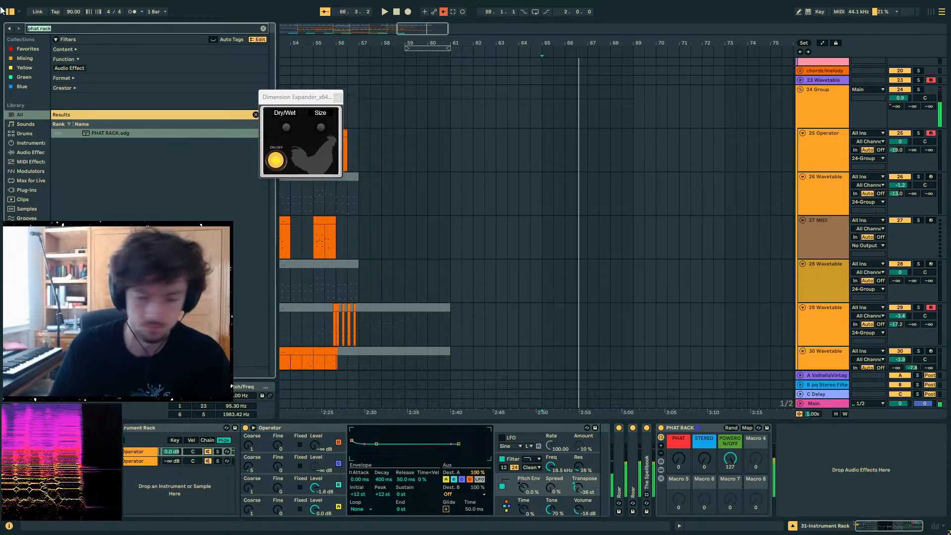
pyautogui.write('au')
pyautogui.press('BackSpace')
pyautogui.press('BackSpace')
pyautogui.write('stereo swap')
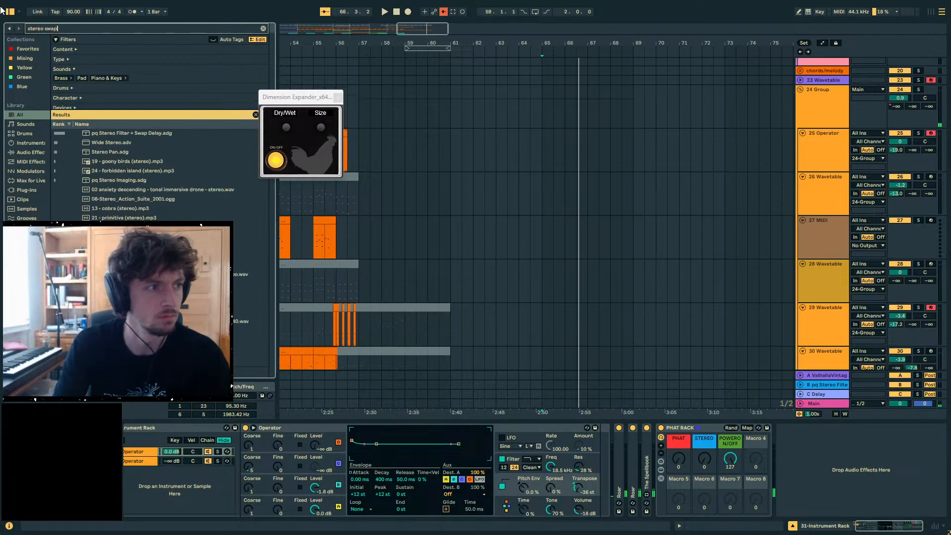
pyautogui.click(103, 134)
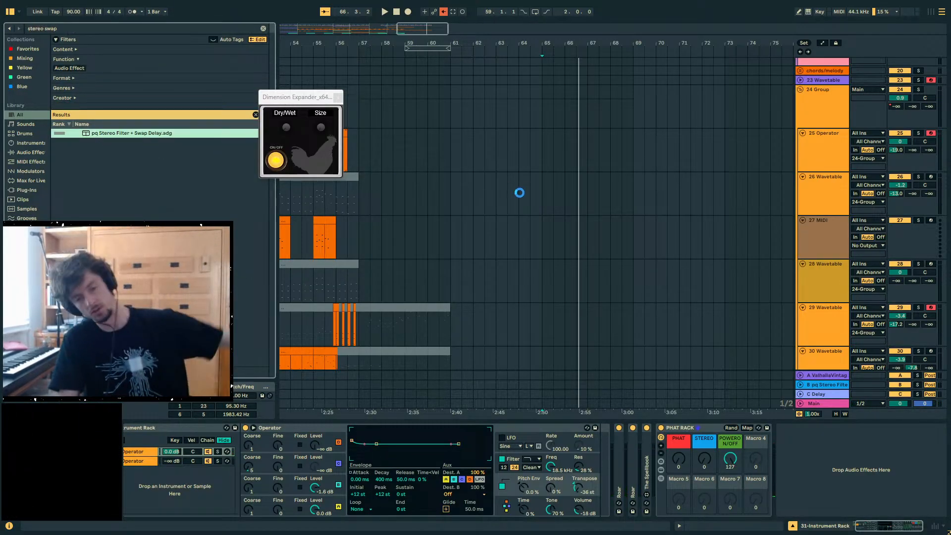
pyautogui.press('Return')
# - Automate the swap delay rack's dry/wet to rise from 0 to 127 over bars 65–67 and set flatline amount to 100%
pyautogui.scroll(-10, 721, 285)
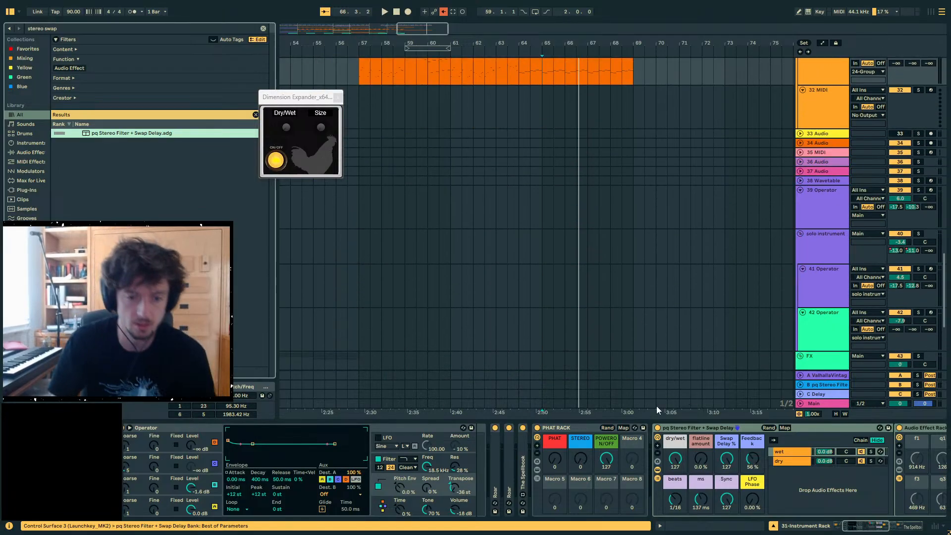
pyautogui.scroll(3, 622, 170)
pyautogui.press('space')
pyautogui.press('a')
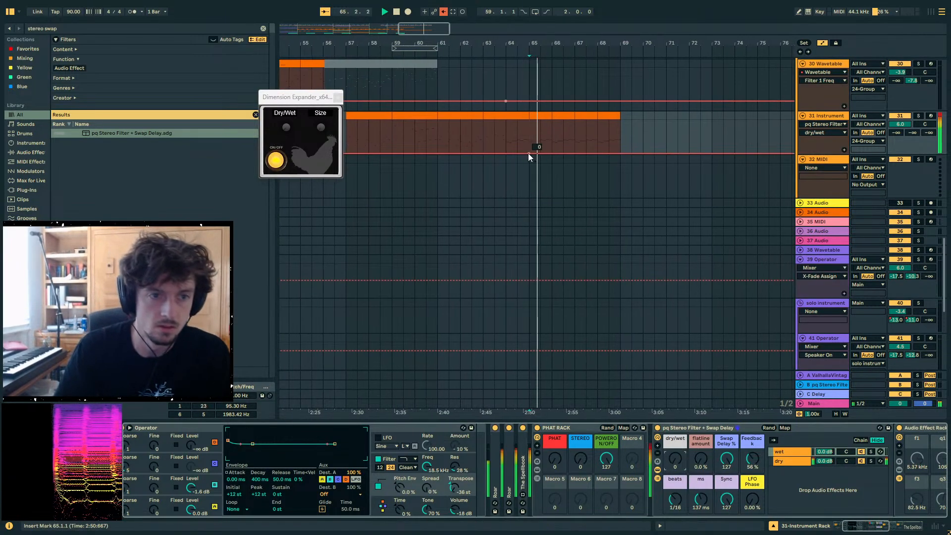
pyautogui.moveTo(551, 150); pyautogui.dragTo(573, 121)
pyautogui.moveTo(700, 458); pyautogui.dragTo(700, 430)
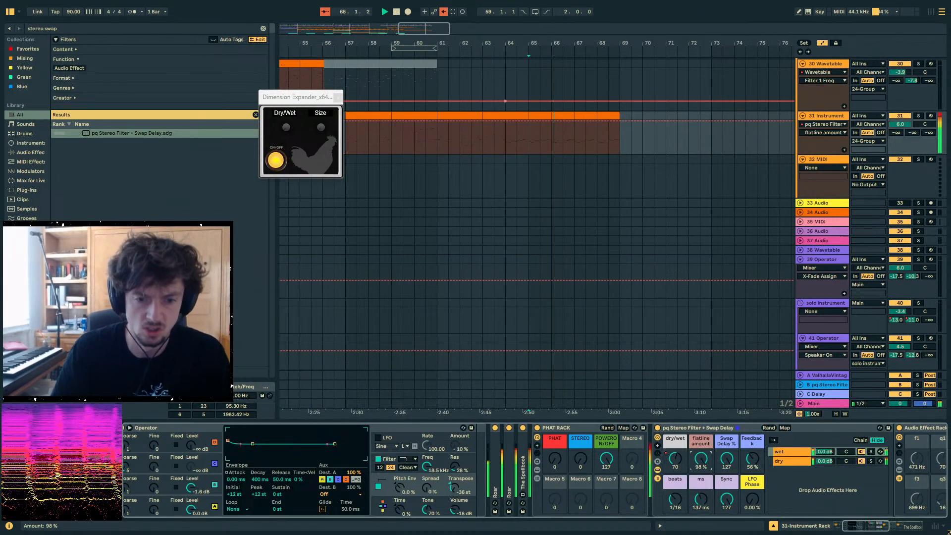
pyautogui.click(678, 462)
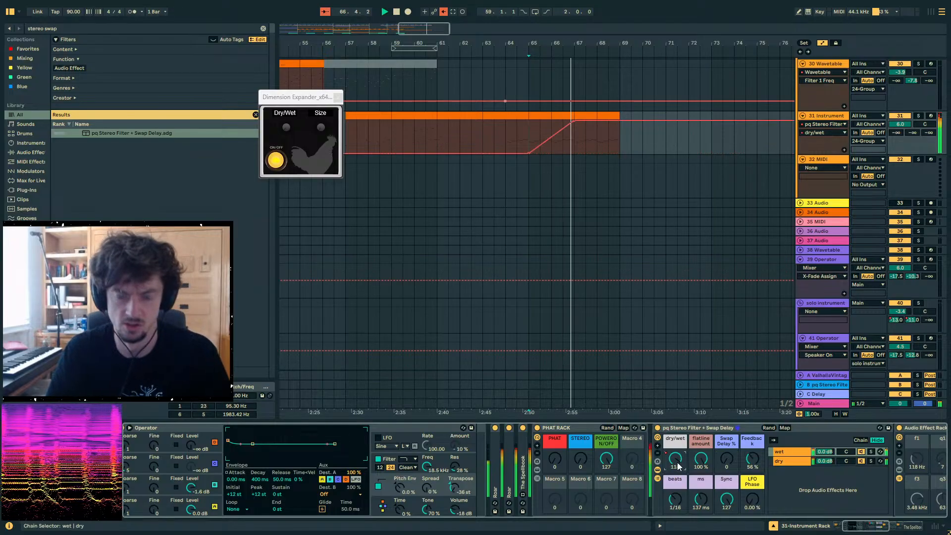
# - Set the rack's delay time to 42.1 ms and automate Swap Delay % as a curved rise from bar 65 to bar 68
pyautogui.moveTo(728, 456); pyautogui.dragTo(728, 436)
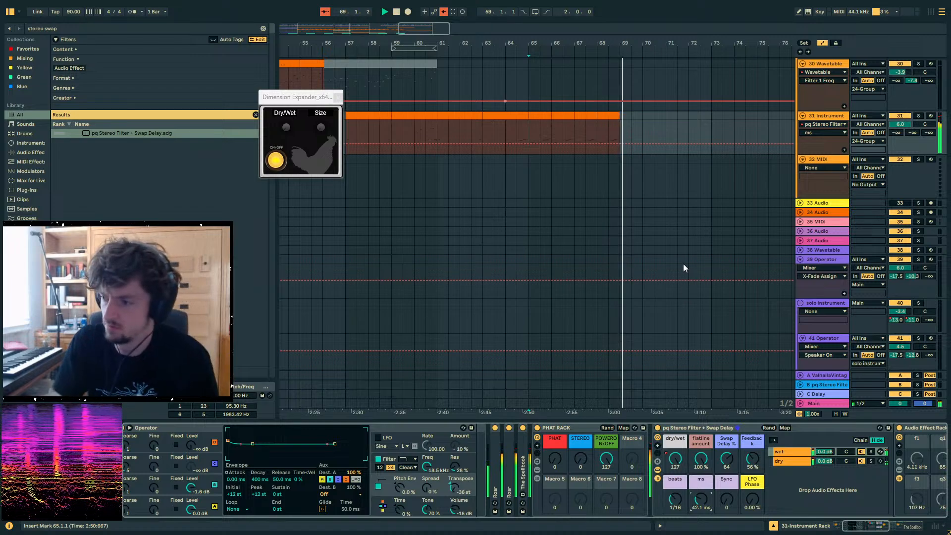
pyautogui.press('space')
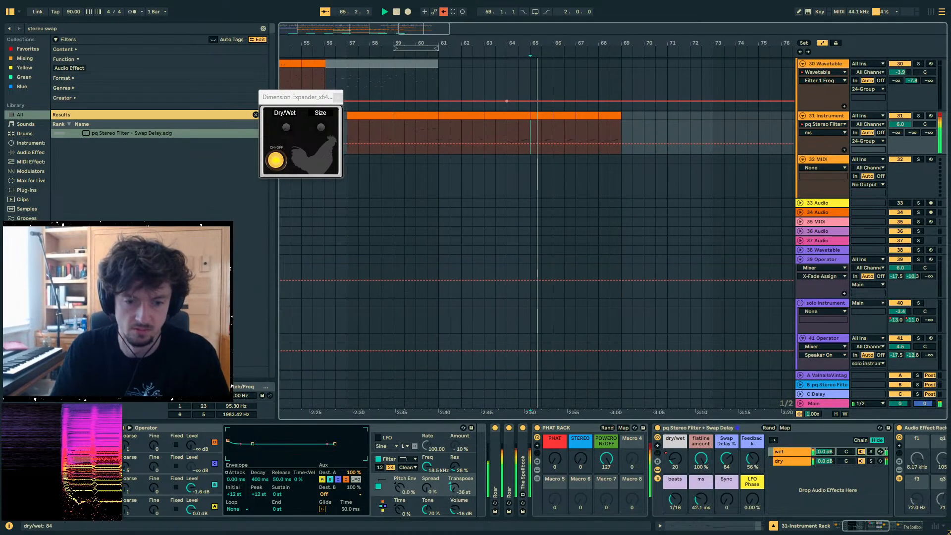
pyautogui.click(543, 152)
pyautogui.moveTo(590, 152); pyautogui.dragTo(539, 146)
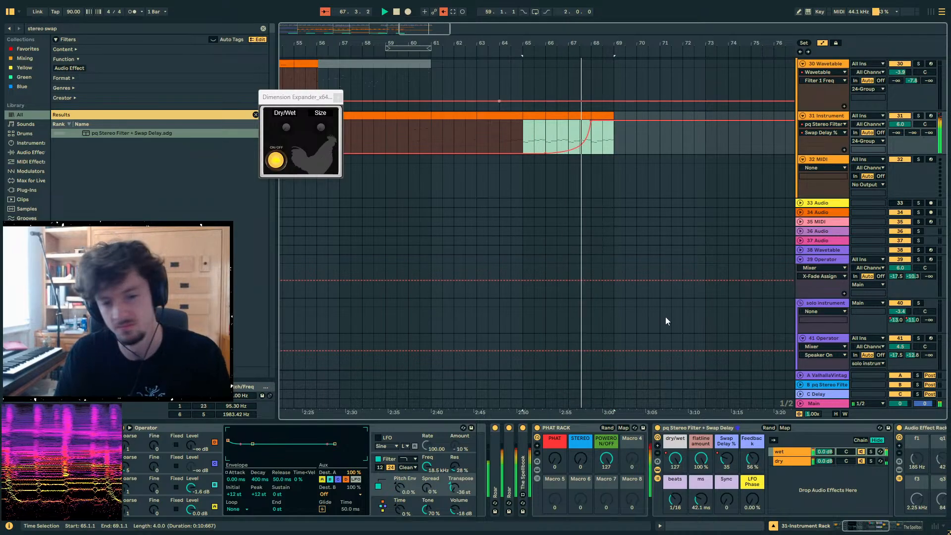
# - Automate the rack's ms macro to fall from 42.1 ms to 1.00 ms, ending at bar 69
pyautogui.click(701, 499)
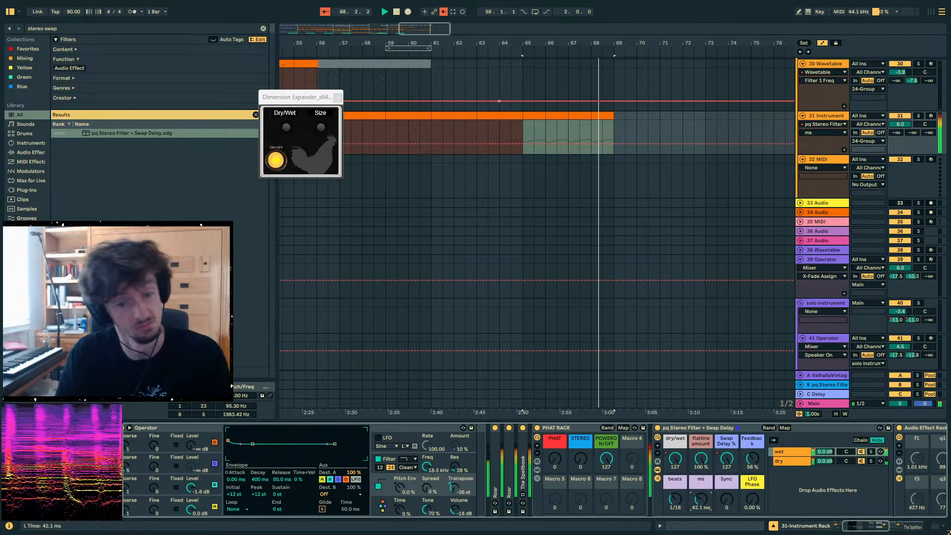
pyautogui.click(582, 144)
pyautogui.moveTo(613, 144); pyautogui.dragTo(613, 153)
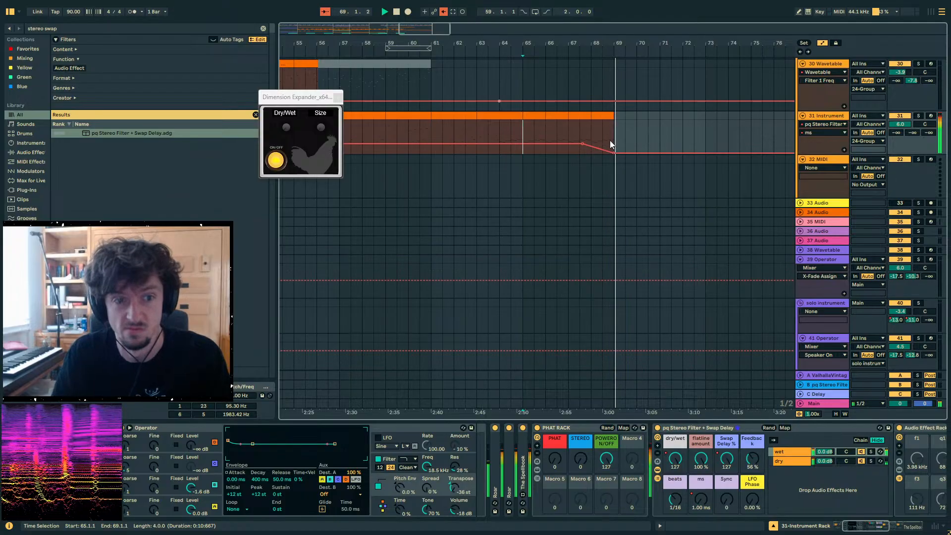
# - Duplicate bars 65–69 of the 31 Instrument track with their automation to bars 69–73
pyautogui.press('a')
pyautogui.moveTo(522, 133); pyautogui.dragTo(614, 132)
pyautogui.hotkey('ctrl', 'd')
pyautogui.press('a')
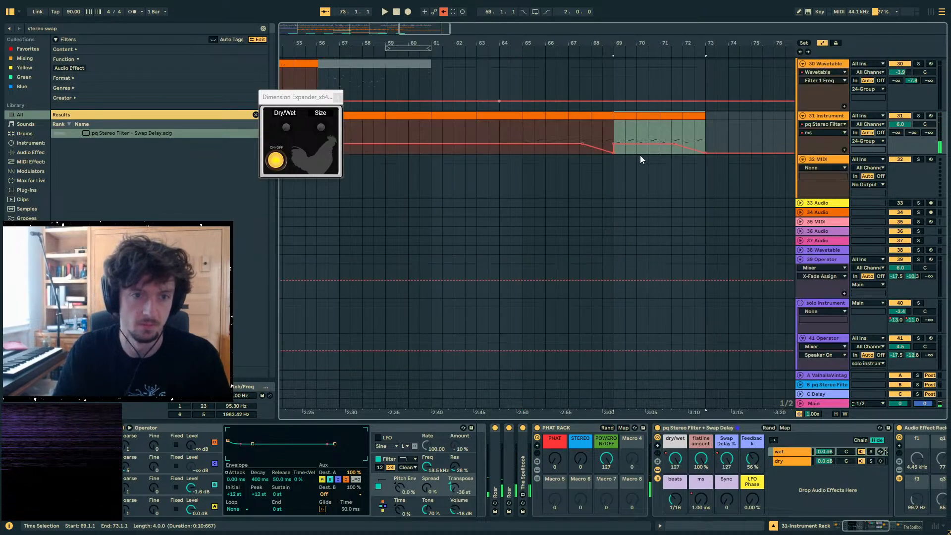
# - Shorten all notes in the 31 Instrument clip at bar 69 to about half their length and play it
pyautogui.press('a')
pyautogui.keyDown('shift'); pyautogui.click(638, 155); pyautogui.keyUp('shift')
pyautogui.click(733, 523)
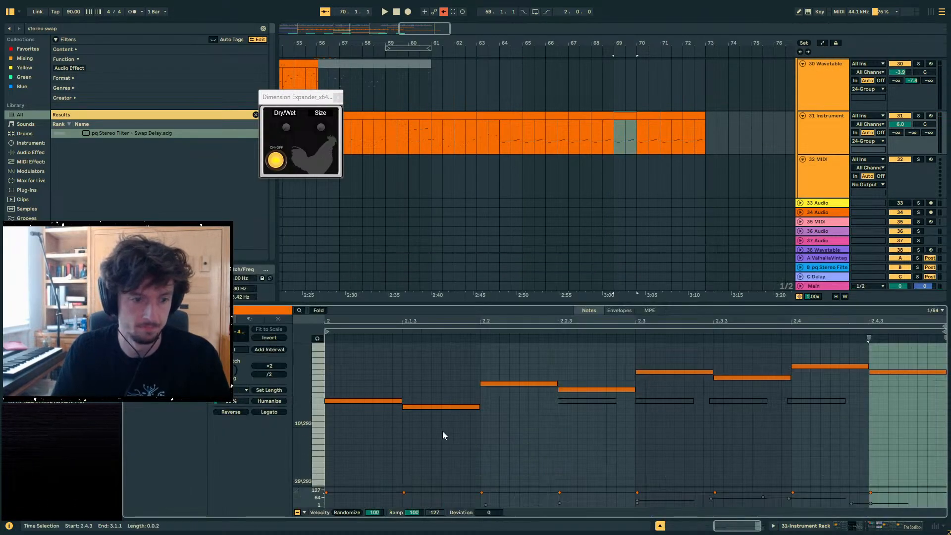
pyautogui.click(425, 406)
pyautogui.press('space')
pyautogui.moveTo(632, 398); pyautogui.dragTo(594, 400)
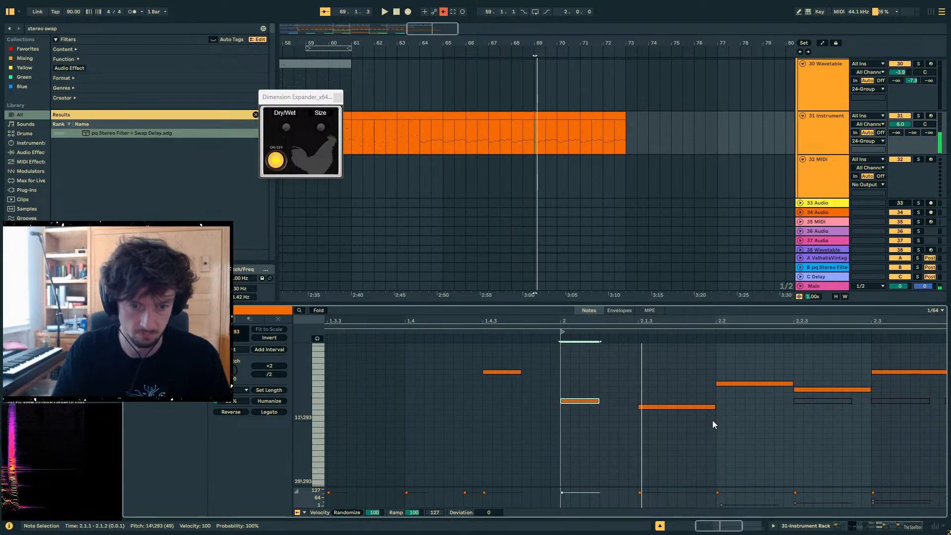
pyautogui.press('space')
pyautogui.hotkey('ctrl', 'z')
pyautogui.hotkey('ctrl', 'a')
pyautogui.press('space')
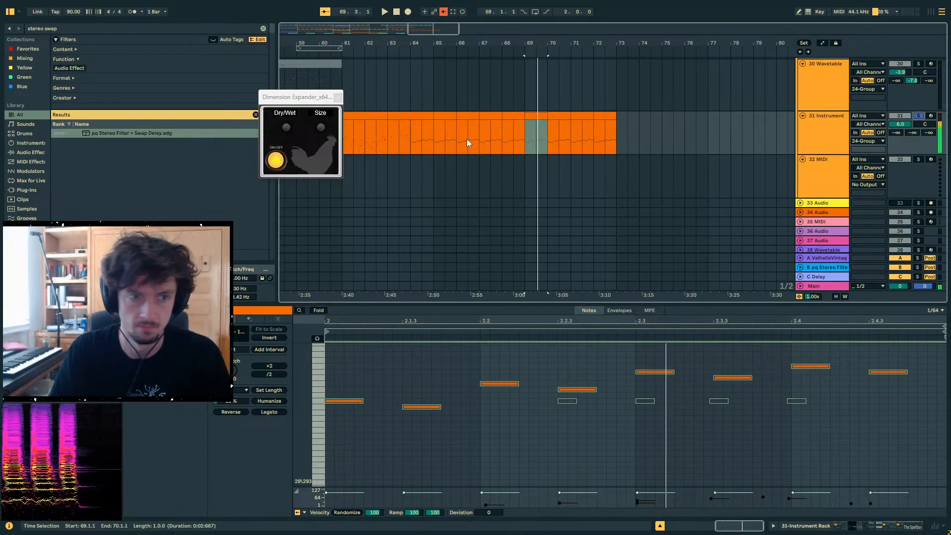
# - Copy bars 49–57 of the three FX tracks holding the noisy dream, noisy gurgle and Abletunes Impact clips
pyautogui.click(448, 157)
pyautogui.scroll(-10, 594, 208)
pyautogui.moveTo(505, 43); pyautogui.dragTo(510, 20)
pyautogui.press('space')
pyautogui.moveTo(486, 107); pyautogui.dragTo(409, 195)
pyautogui.hotkey('ctrl', 'c')
pyautogui.click(556, 110)
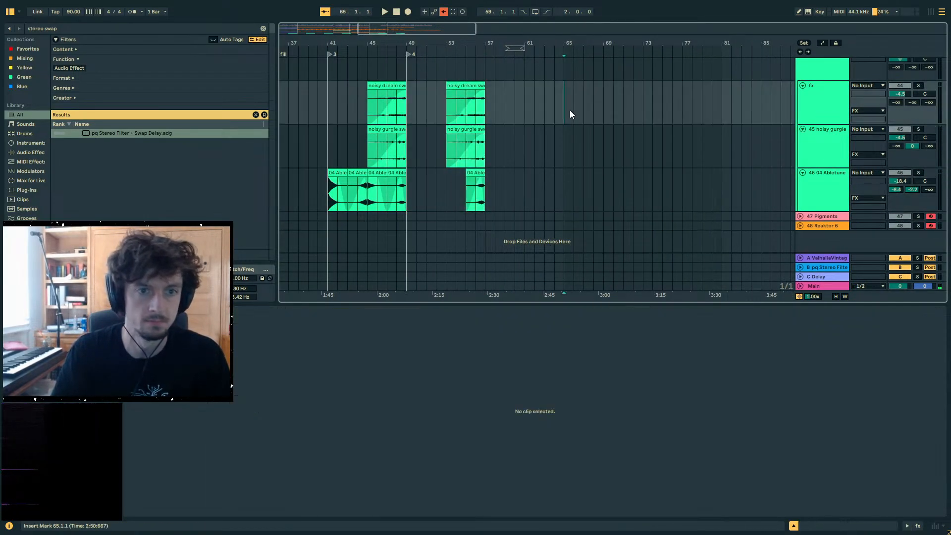
pyautogui.hotkey('ctrl', 'v')
pyautogui.hotkey('ctrl', 'z')
pyautogui.click(569, 108)
pyautogui.hotkey('ctrl', 'v')
pyautogui.press('space')
pyautogui.scroll(6, 592, 122)
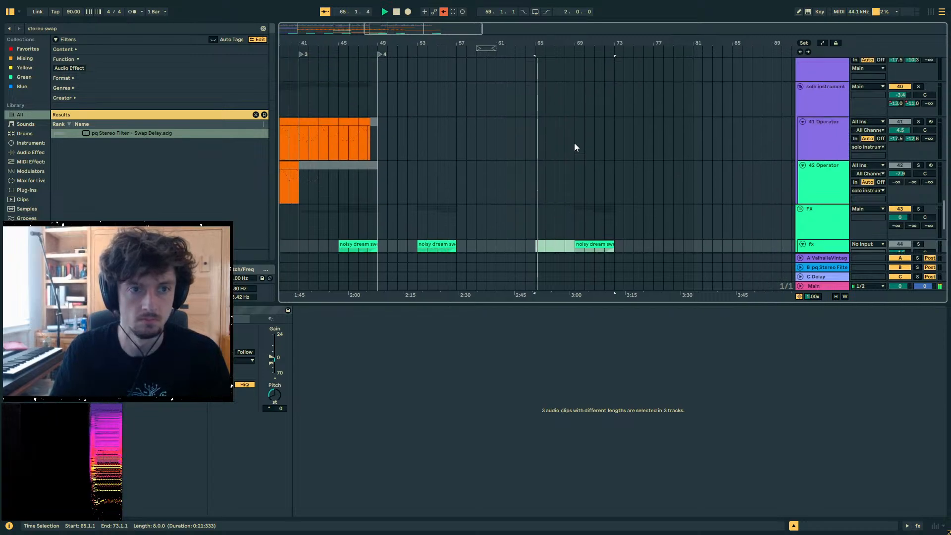
pyautogui.hotkey('ctrl', 'z')
pyautogui.scroll(-2, 545, 169)
pyautogui.moveTo(505, 196); pyautogui.dragTo(489, 202)
pyautogui.click(490, 201)
pyautogui.hotkey('ctrl', 'v')
pyautogui.scroll(3, 508, 190)
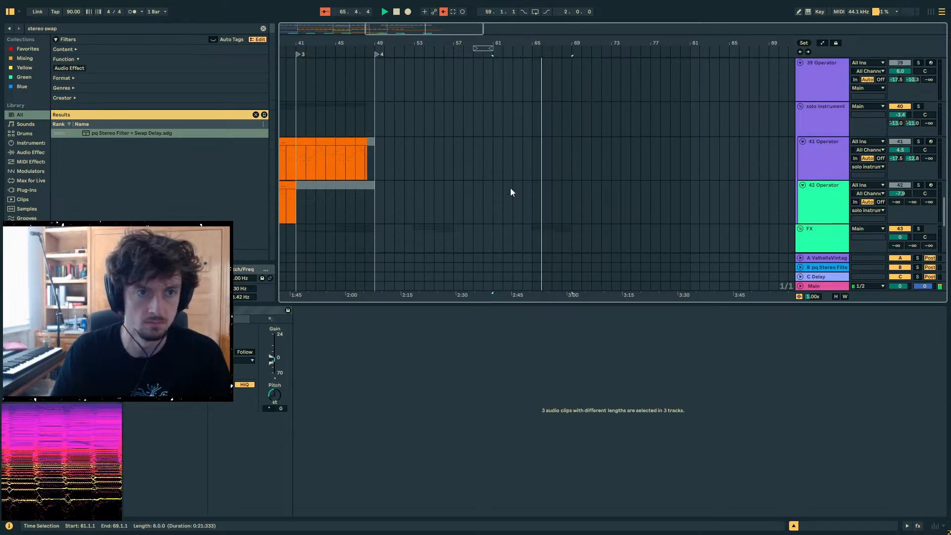
pyautogui.scroll(-6, 500, 196)
pyautogui.hotkey('ctrl', 'z')
# - Paste the copied FX transition section at bar 57 and play from there
pyautogui.click(457, 115)
pyautogui.hotkey('ctrl', 'v')
pyautogui.press('space')
pyautogui.press('space')
pyautogui.scroll(3, 575, 126)
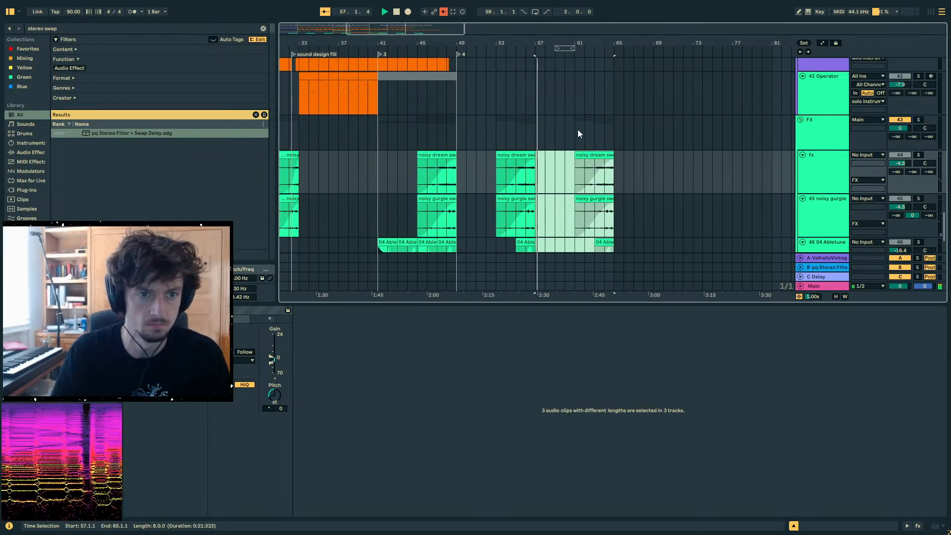
# - Clear the solo so all tracks sound, and play from bar 61
pyautogui.click(577, 129)
pyautogui.press('space')
pyautogui.scroll(3, 643, 139)
pyautogui.click(927, 156)
pyautogui.click(904, 156)
pyautogui.press('space')
pyautogui.scroll(-3, 569, 173)
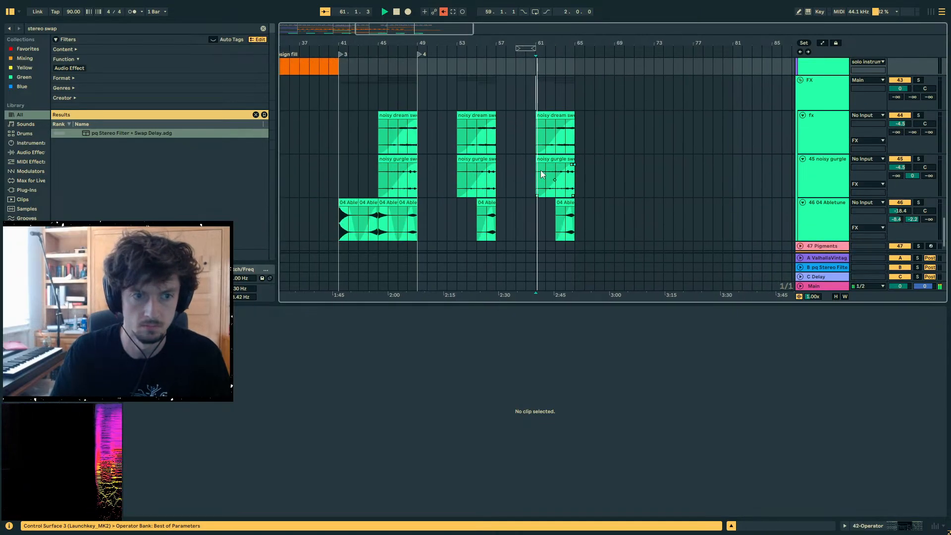
# - Shift the three FX transition clips from bars 61–65 to bars 65–69 and play from bar 65
pyautogui.moveTo(581, 217); pyautogui.dragTo(527, 133)
pyautogui.hotkey('ctrl', 'd')
pyautogui.press('Delete')
pyautogui.click(571, 137)
pyautogui.press('space')
pyautogui.press('space')
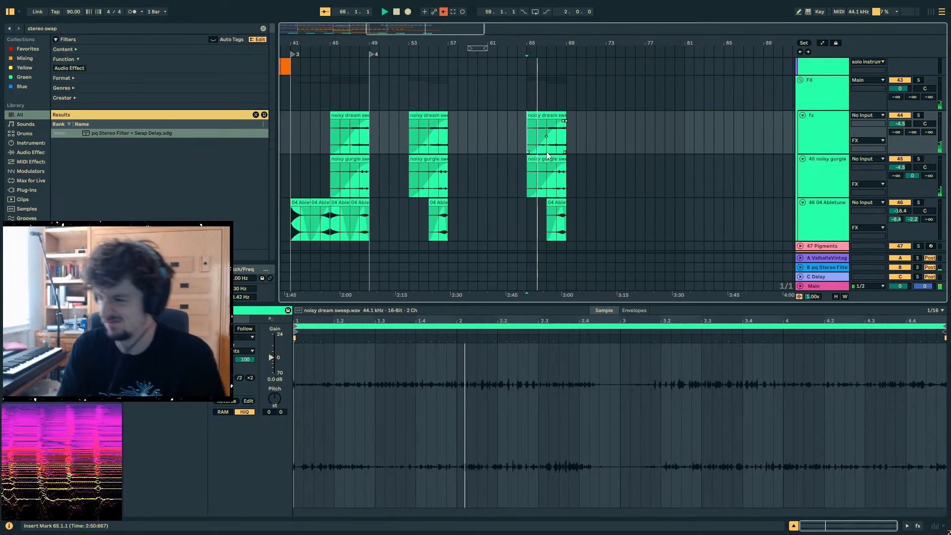
# - Curve the ms automation's drop into bar 69 on the 31 Instrument track and check the dry/wet automation there
pyautogui.scroll(10, 547, 154)
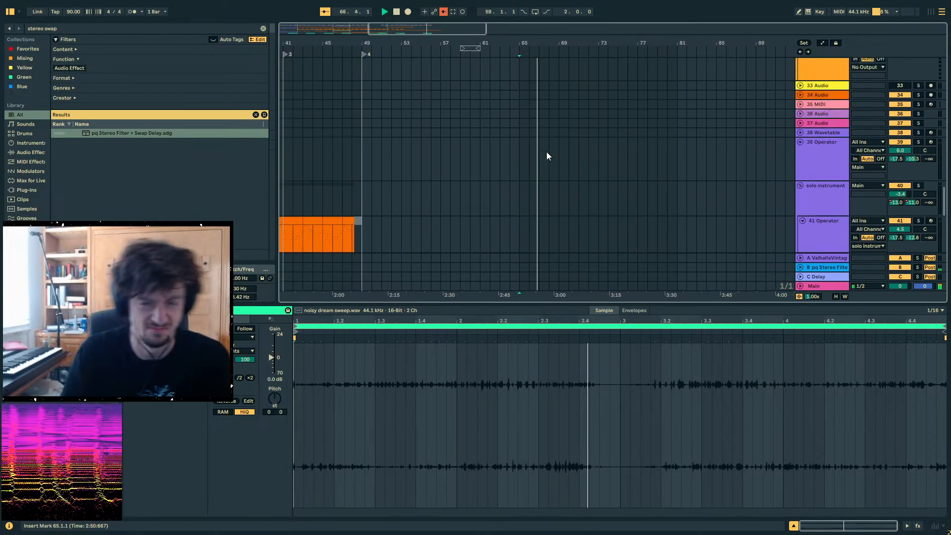
pyautogui.click(524, 171)
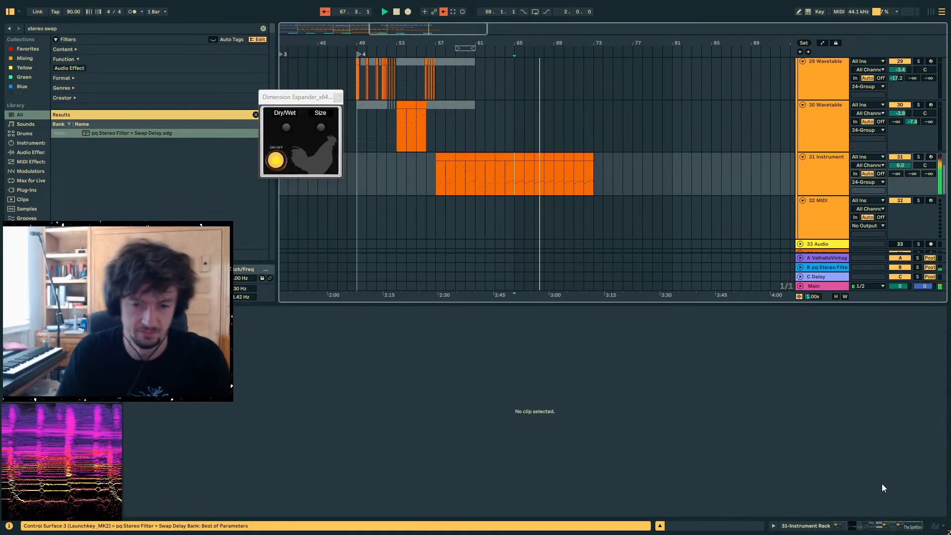
pyautogui.click(880, 529)
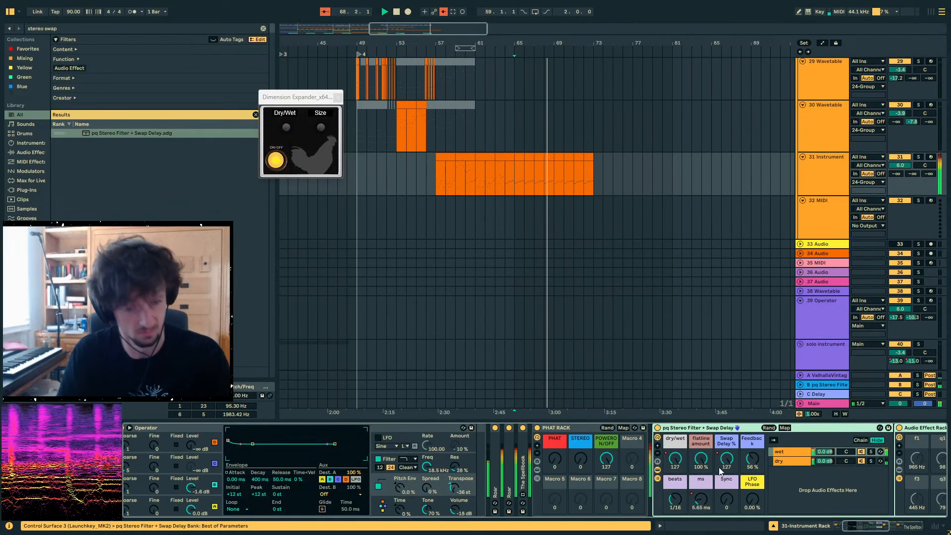
pyautogui.press('a')
pyautogui.moveTo(548, 194); pyautogui.dragTo(554, 193)
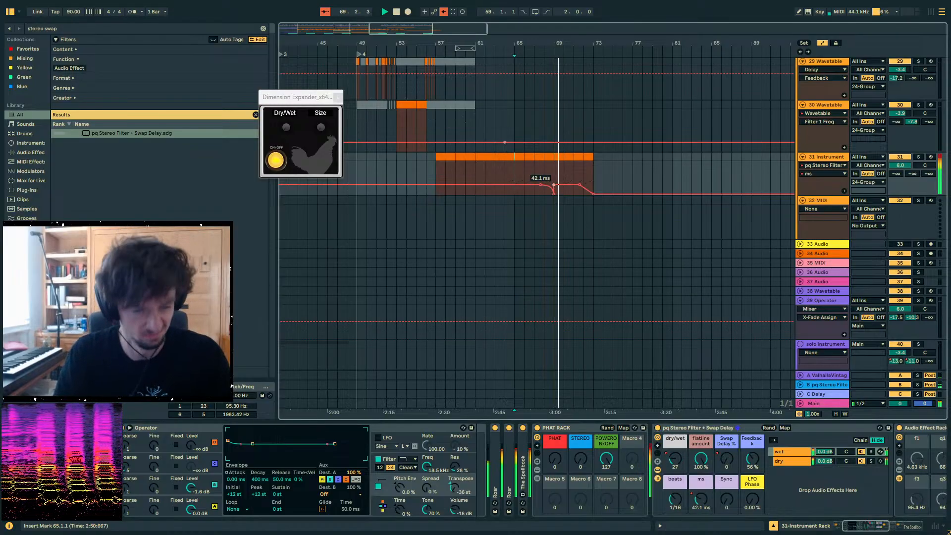
pyautogui.click(679, 459)
pyautogui.click(551, 197)
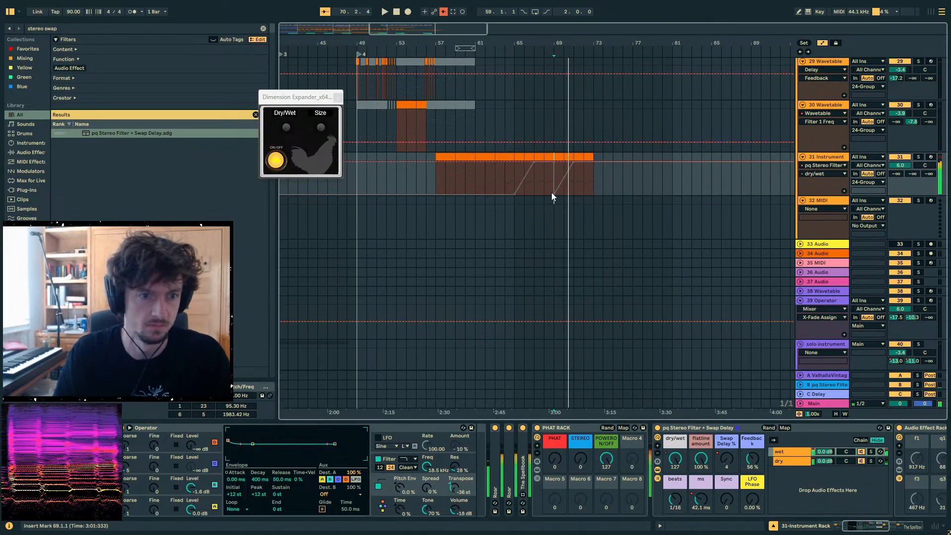
pyautogui.press('a')
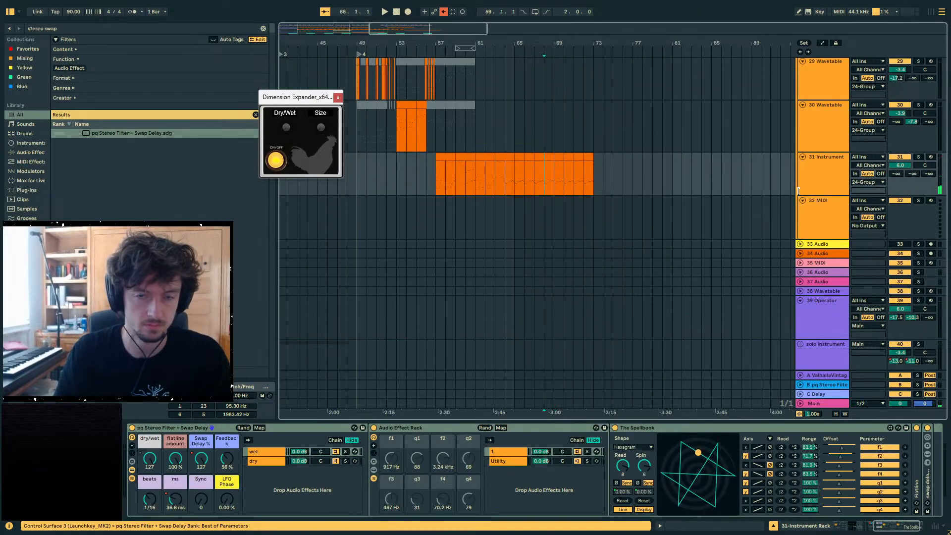
# - Collapse the nested Audio Effect Rack and move PHAT RACK behind the pq Stereo Filter + Swap Delay rack
pyautogui.doubleClick(478, 427)
pyautogui.hscroll(-5, 420, 430)
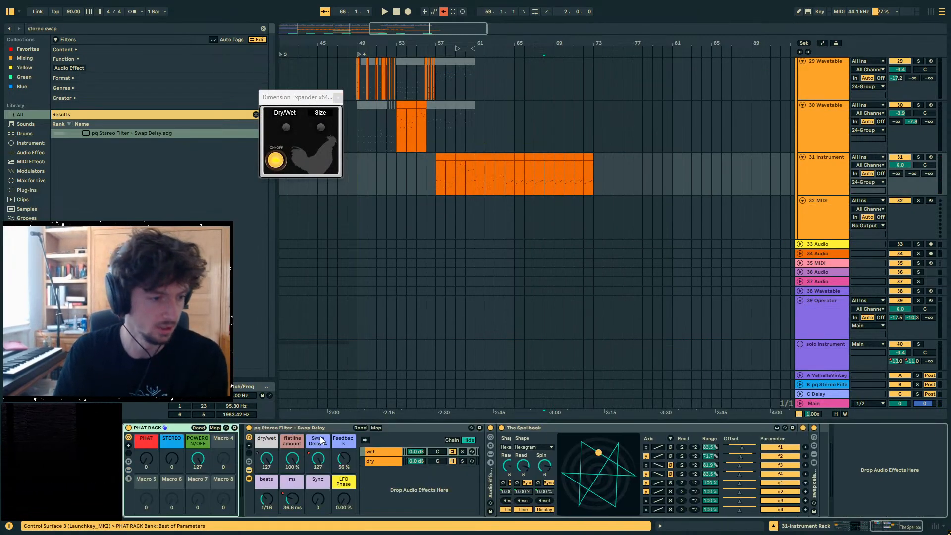
pyautogui.scroll(5, 719, 185)
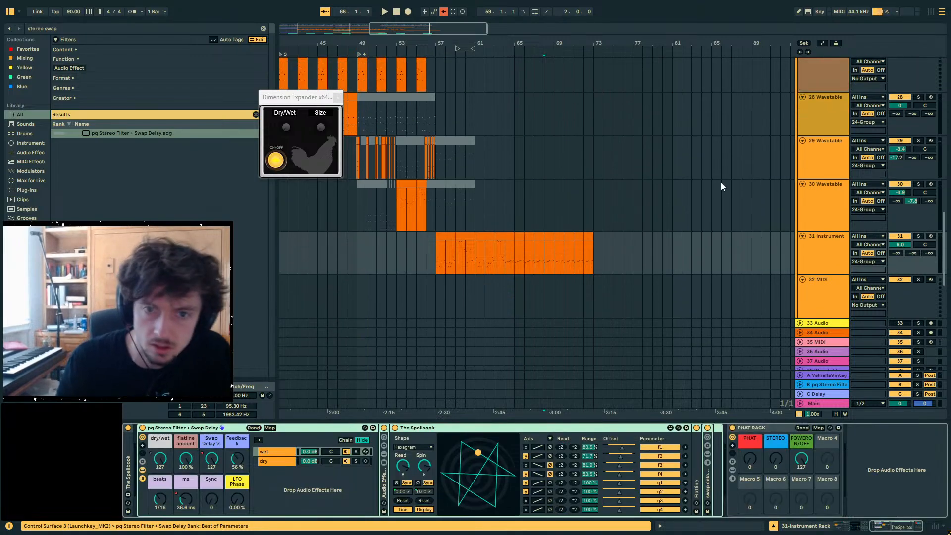
# - Duplicate bars 65–69 of the KICKSNARE group and the 10 Addictive Drums track to bars 69–73
pyautogui.moveTo(942, 205); pyautogui.dragTo(936, 71)
pyautogui.click(560, 115)
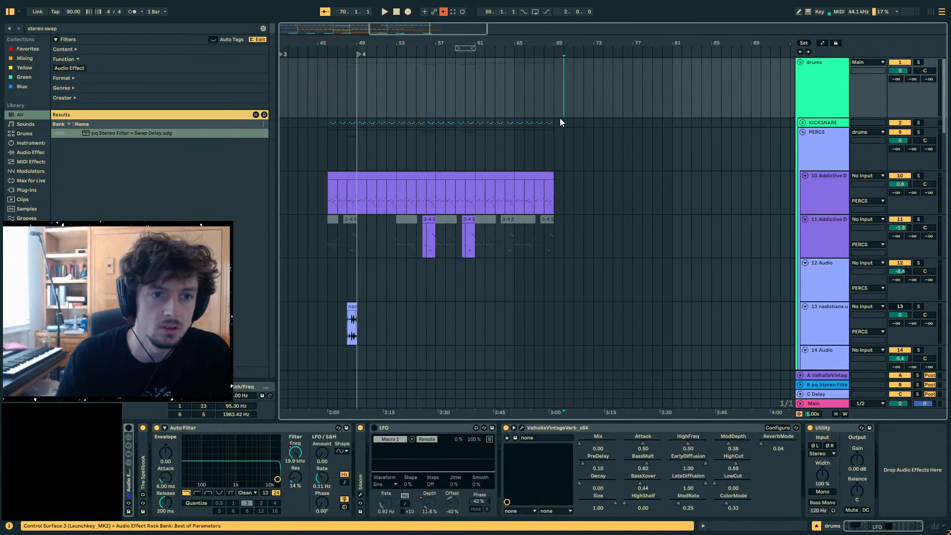
pyautogui.hotkey('ctrl', 'd')
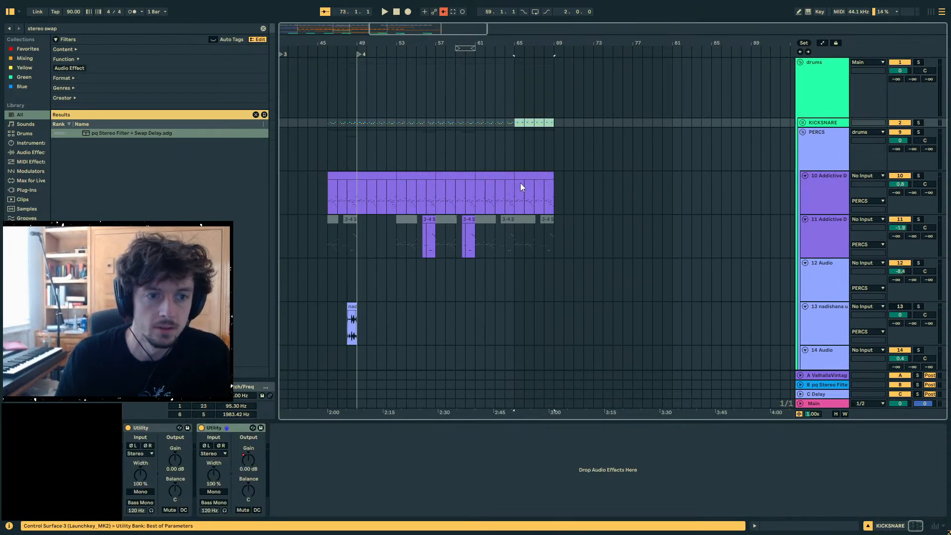
pyautogui.keyDown('shift'); pyautogui.click(520, 187); pyautogui.keyUp('shift')
pyautogui.hotkey('ctrl', 'd')
# - Paste the active 3-4 Straight Fill clip at bar 67.3.3 on the 11 Addictive Drums track and play from bar 68
pyautogui.click(468, 238)
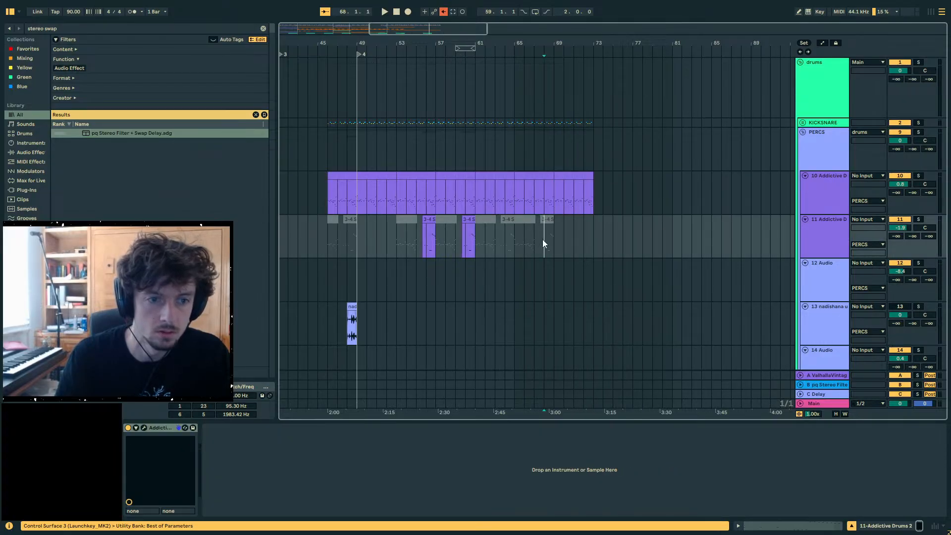
pyautogui.click(538, 240)
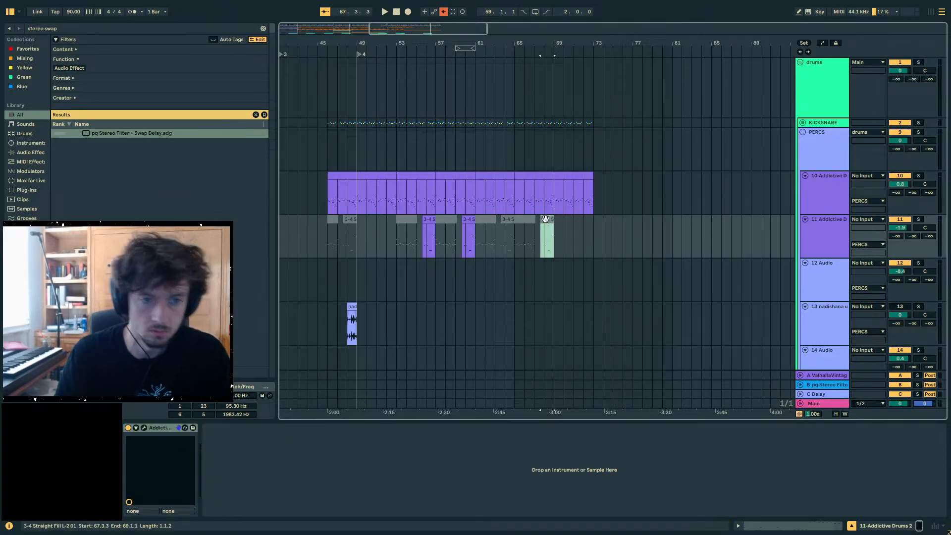
pyautogui.hotkey('ctrl', 'v')
pyautogui.press('space')
pyautogui.click(546, 242)
pyautogui.click(812, 103)
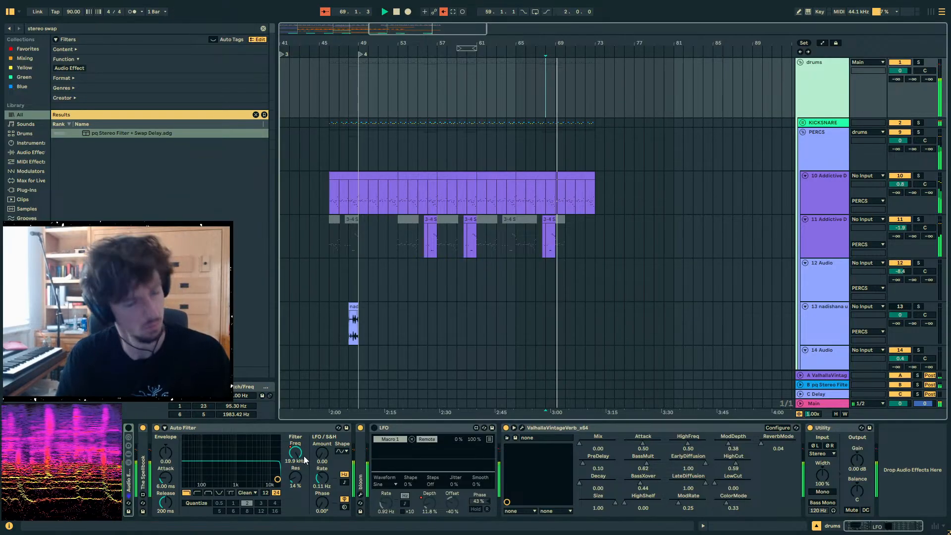
# - Open the bar 69 clip on the 31 Instrument track and replace its last note with three short notes across the final beat
pyautogui.scroll(-15, 579, 288)
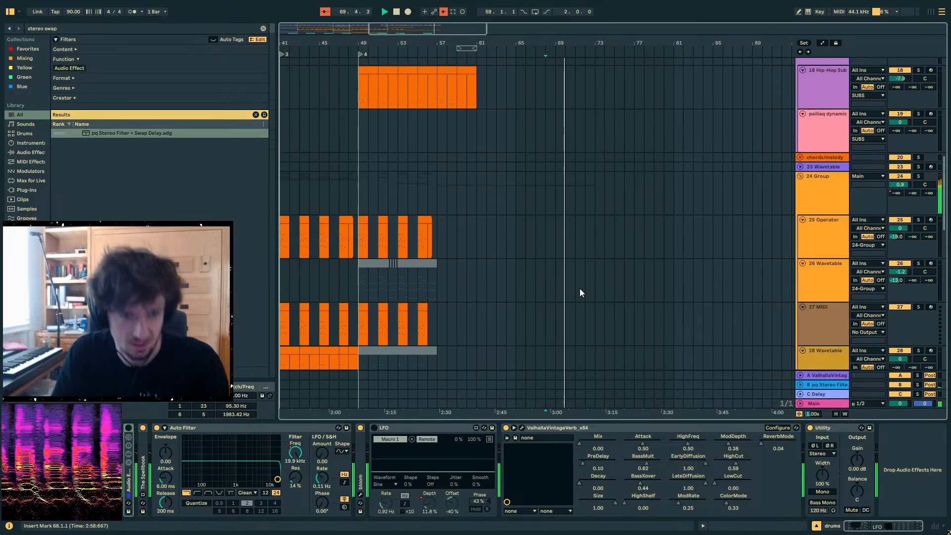
pyautogui.doubleClick(557, 105)
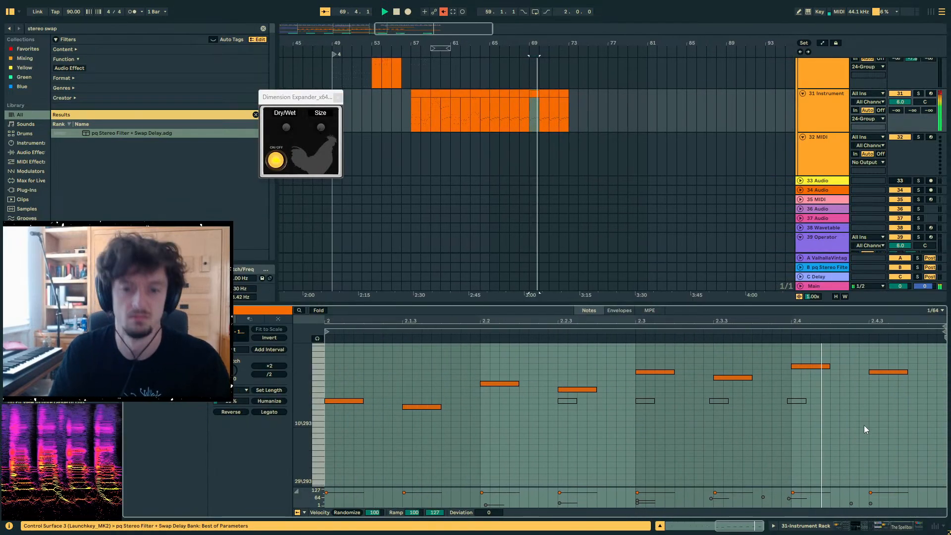
pyautogui.moveTo(883, 371); pyautogui.dragTo(863, 372)
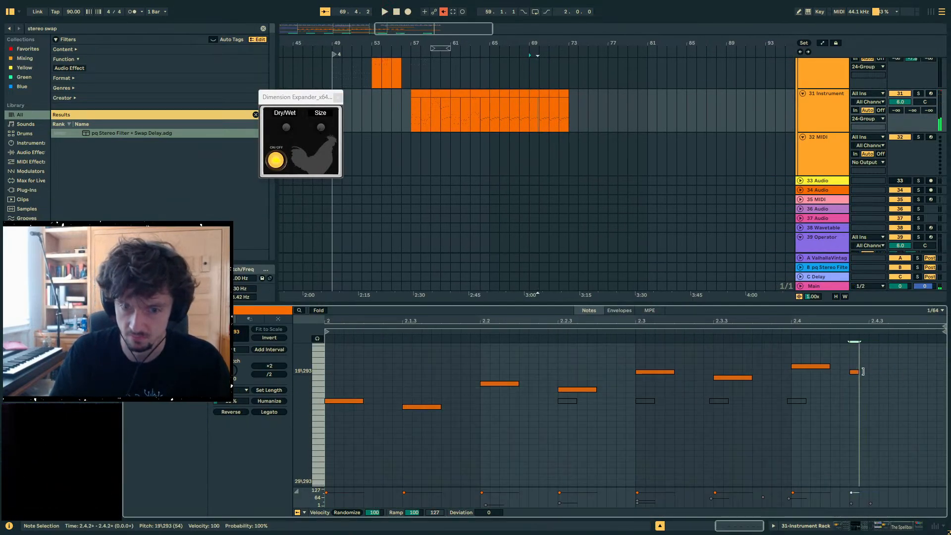
pyautogui.doubleClick(922, 371)
pyautogui.press('space')
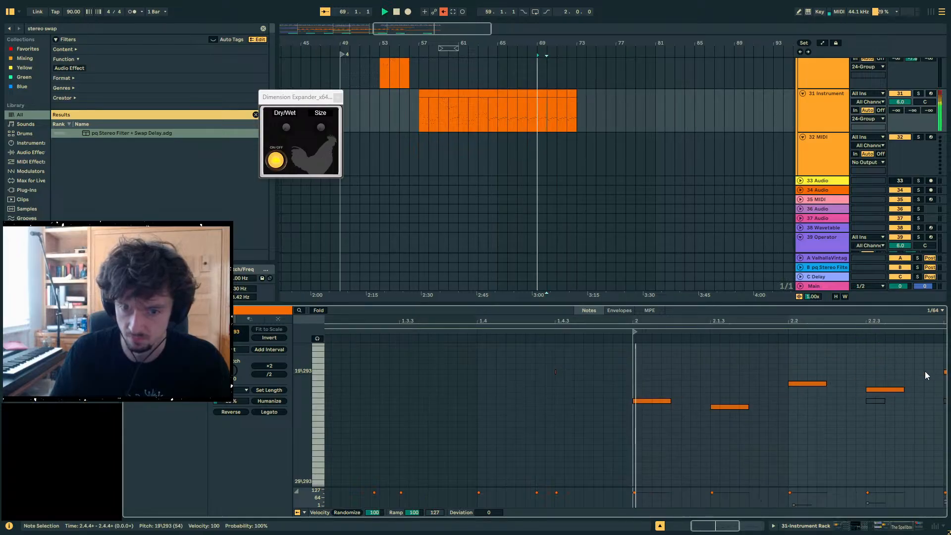
# - Adjust the lengths and timing of the three short notes ending the bar 69 clip while playing it back
pyautogui.click(537, 138)
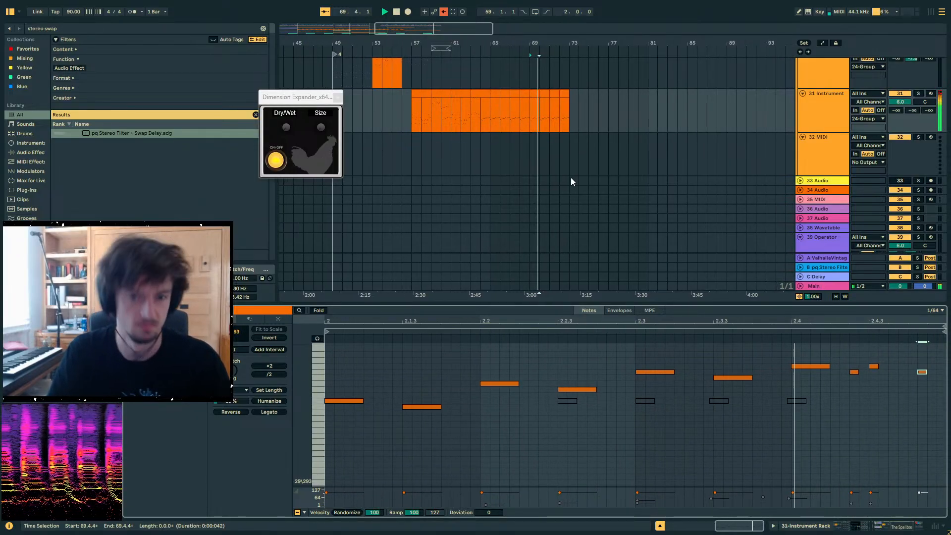
pyautogui.click(526, 95)
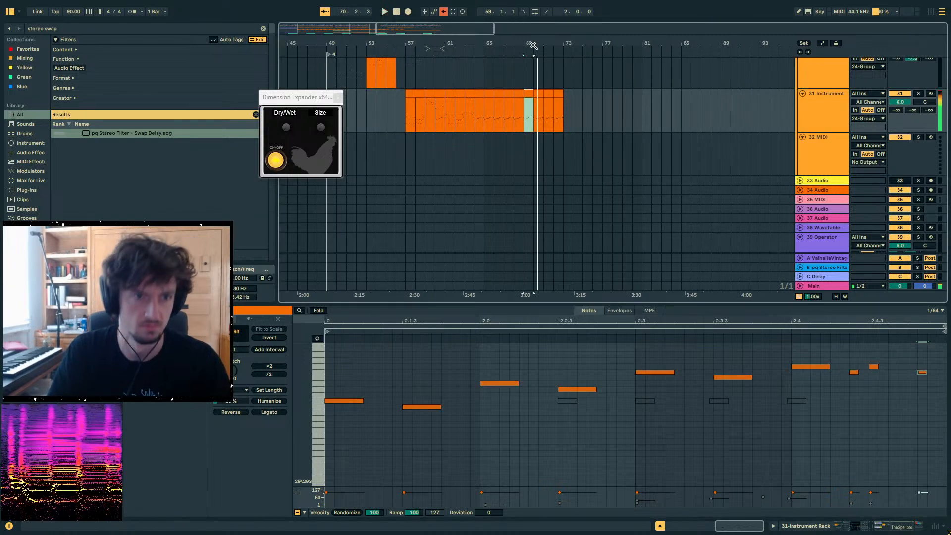
pyautogui.scroll(8, 522, 96)
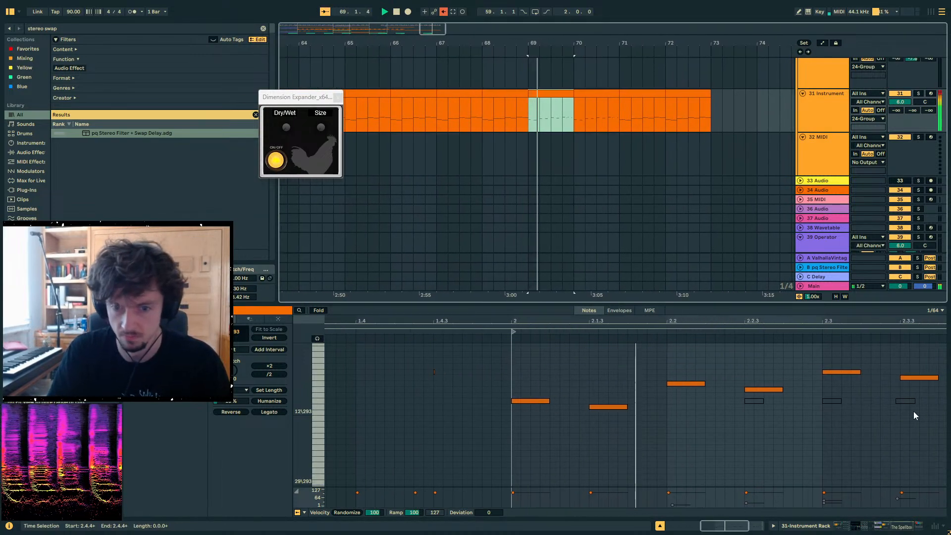
pyautogui.click(918, 369)
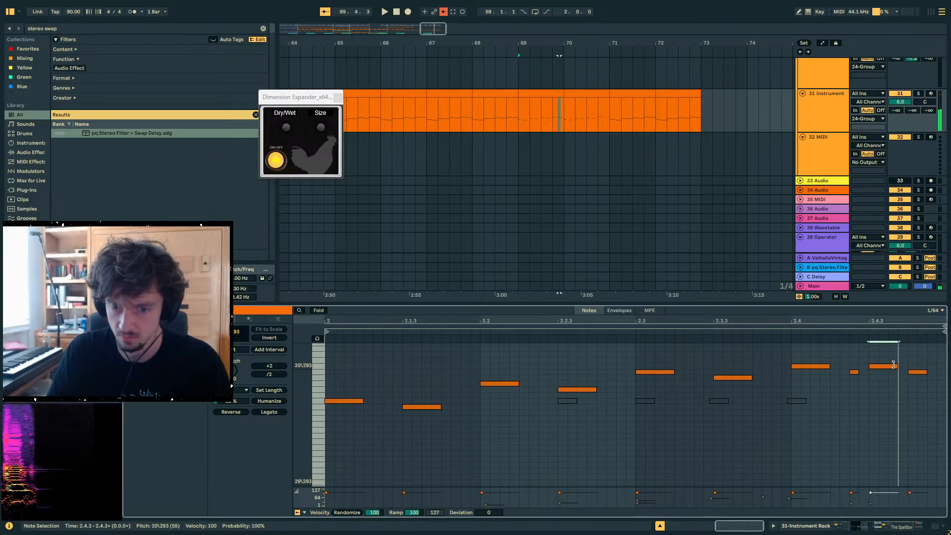
pyautogui.press('space')
pyautogui.hscroll(2, 916, 364)
pyautogui.click(936, 395)
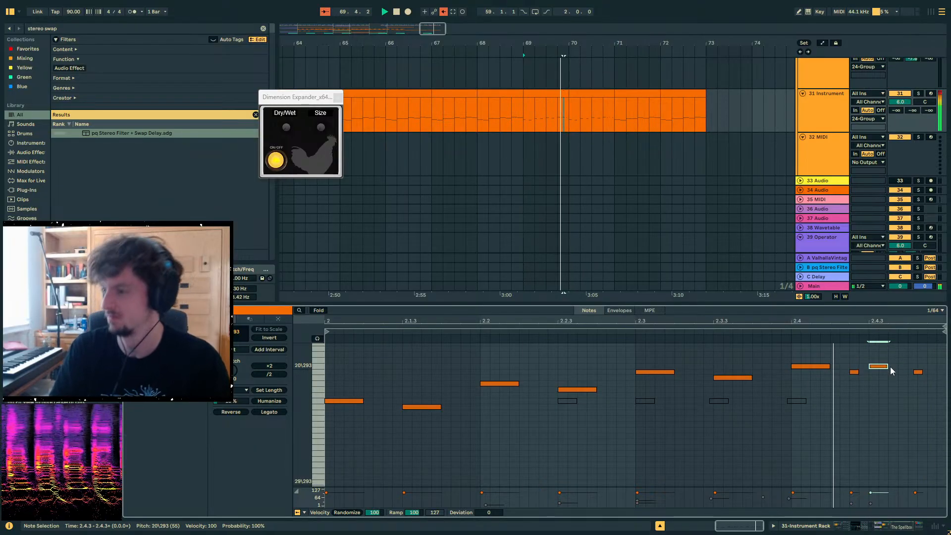
pyautogui.click(852, 372)
pyautogui.press('space')
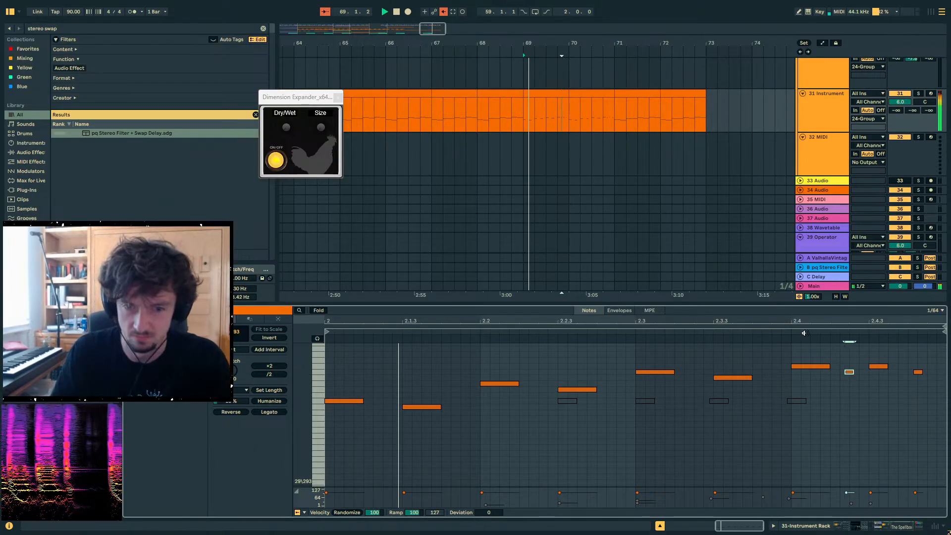
pyautogui.press('space')
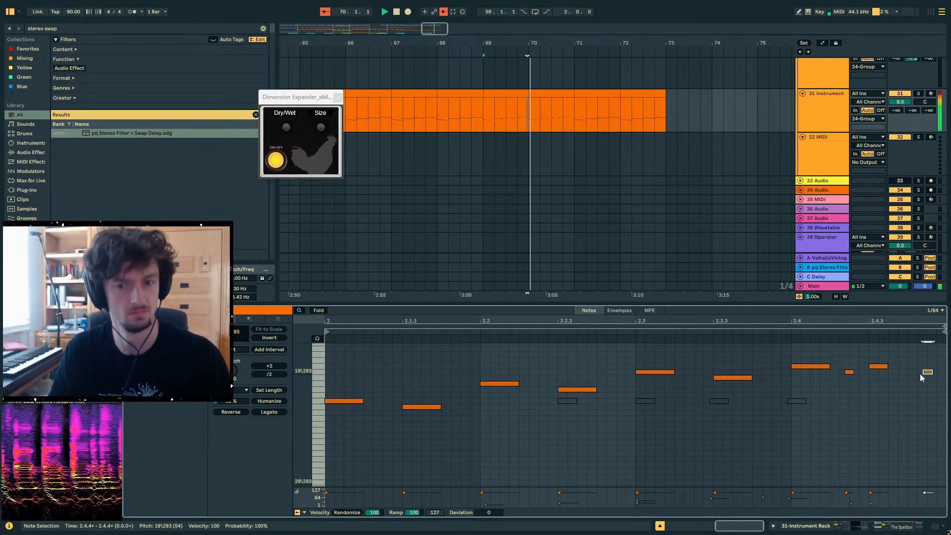
# - Duplicate the edited bar 69 clip onto bar 70 of the 31 Instrument track
pyautogui.click(514, 93)
pyautogui.hotkey('ctrl', 'd')
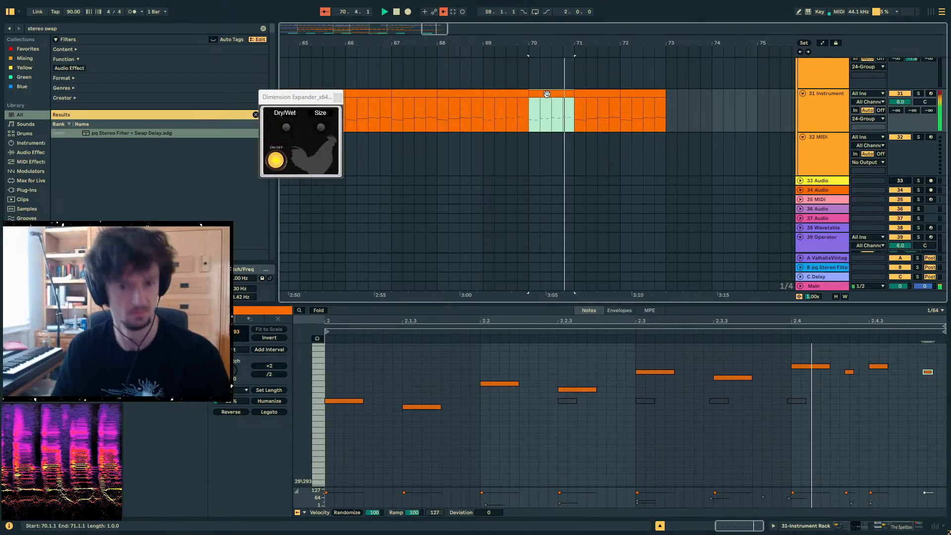
pyautogui.hotkey('ctrl', 'd')
pyautogui.hotkey('ctrl', 'z')
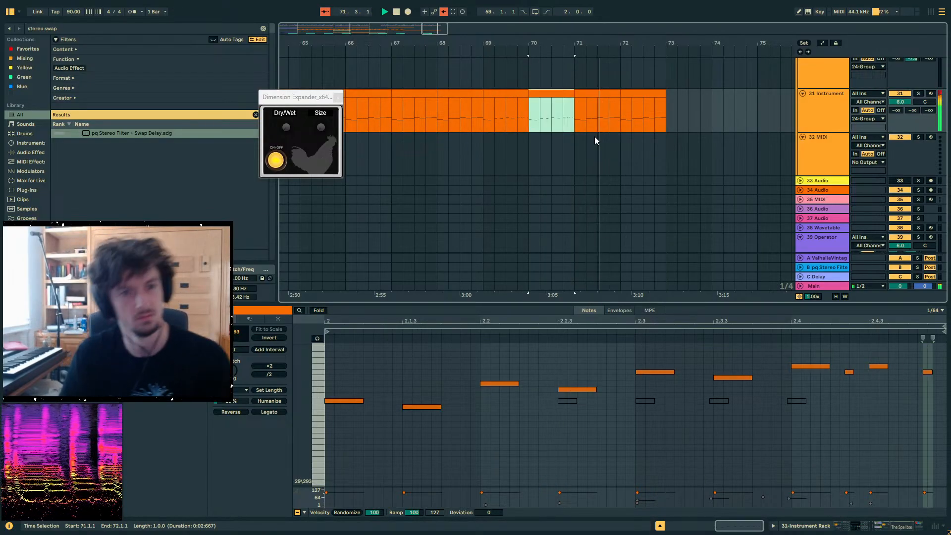
# - Delete the second and fourth notes of the bar 71 clip on 31 Instrument and play from just before bar 70
pyautogui.press('space')
pyautogui.click(596, 94)
pyautogui.click(632, 405)
pyautogui.press('space')
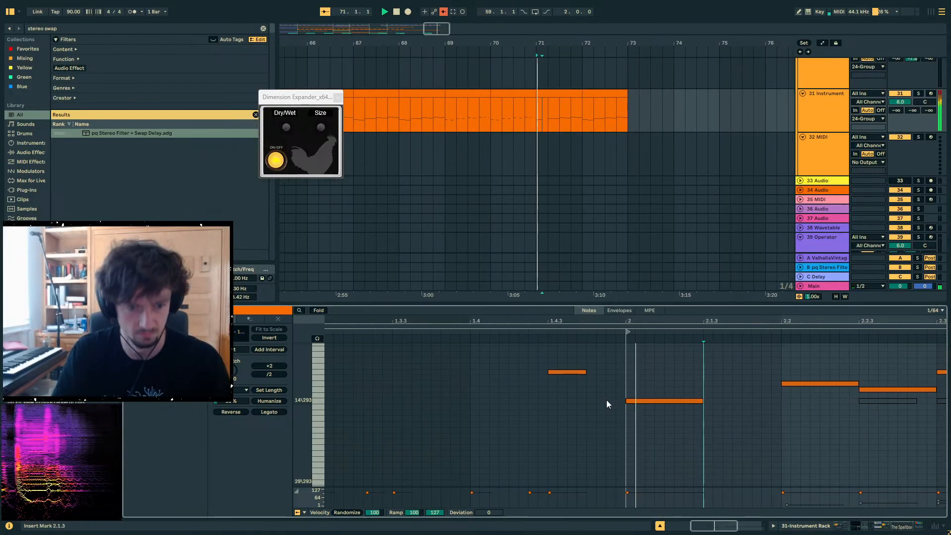
pyautogui.click(727, 391)
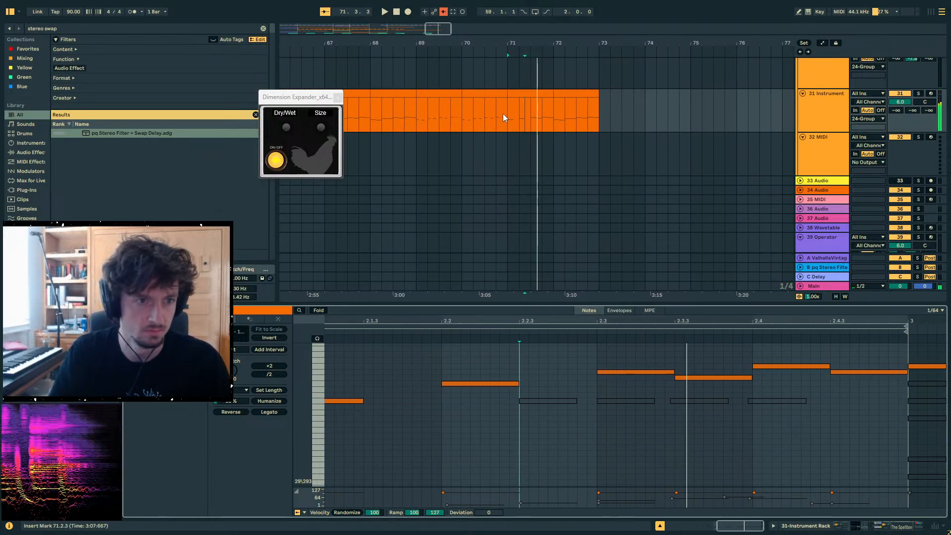
pyautogui.moveTo(503, 117); pyautogui.dragTo(499, 121)
pyautogui.click(451, 119)
pyautogui.press('space')
# - Flatten the pq rack's Swap Delay % automation to 0 from bar 69 onward on the 31 Instrument track
pyautogui.click(813, 111)
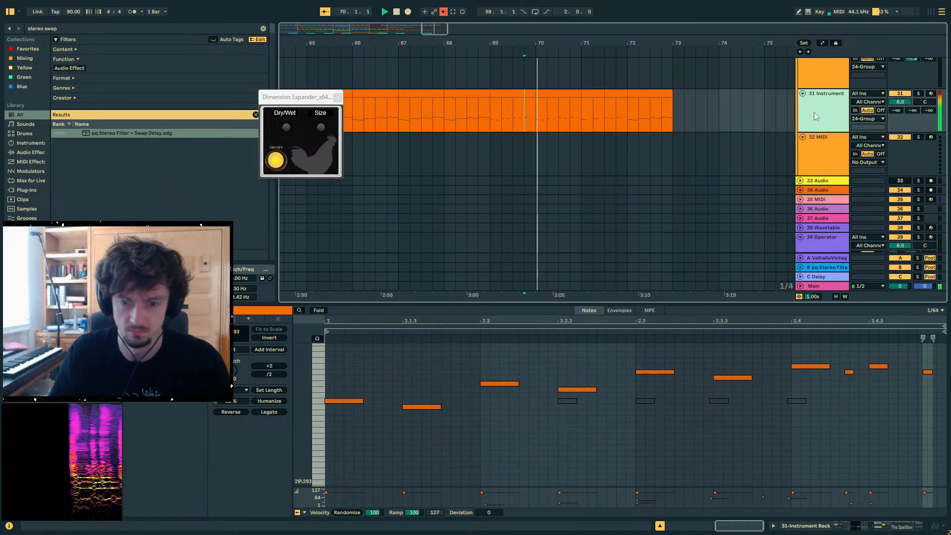
pyautogui.click(855, 526)
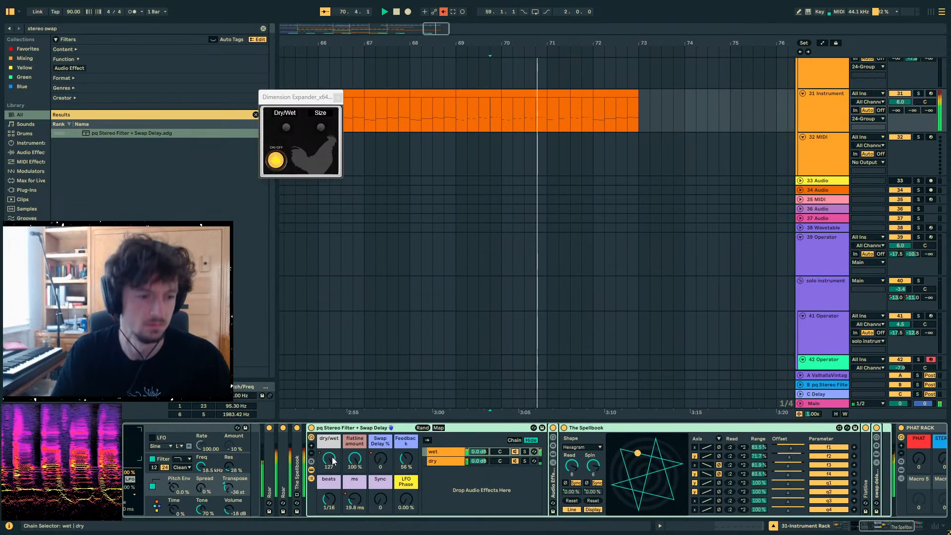
pyautogui.press('a')
pyautogui.click(539, 123)
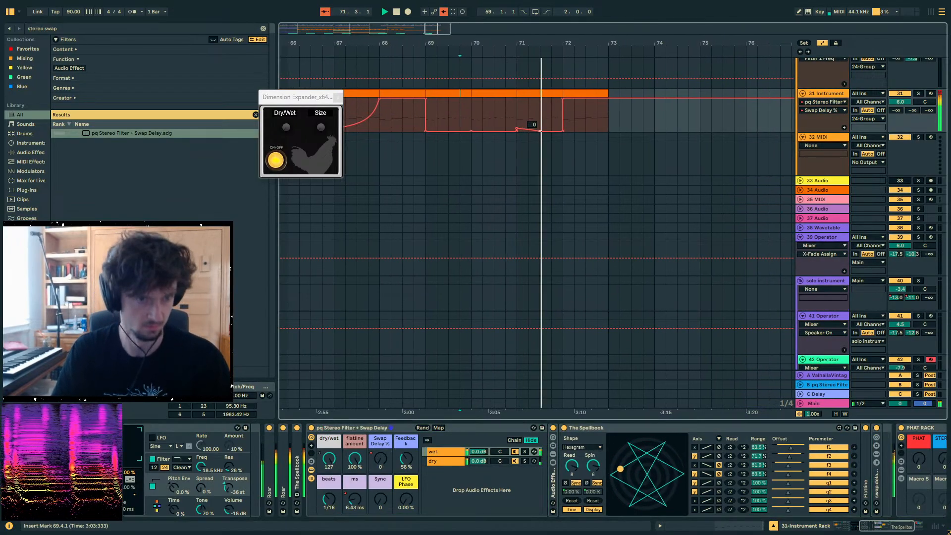
pyautogui.click(517, 128)
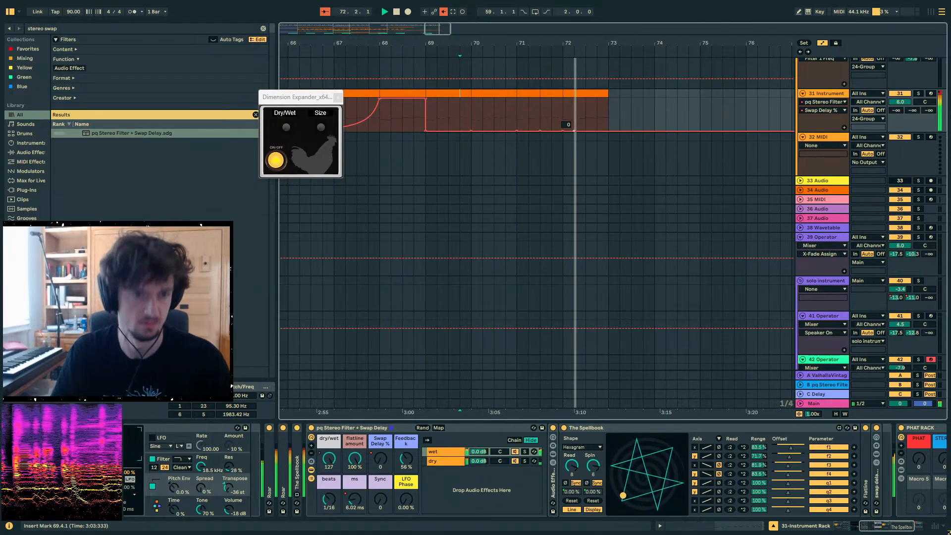
pyautogui.press('a')
# - Select the 31 Instrument clips across bars 69–73, fold The Spellbook device and select the bar 69 clip
pyautogui.moveTo(609, 120); pyautogui.dragTo(425, 119)
pyautogui.doubleClick(623, 428)
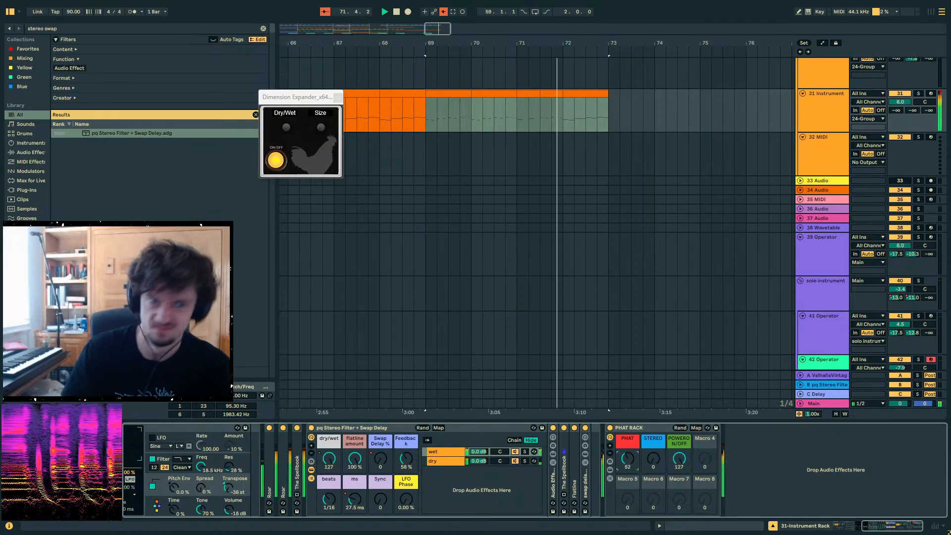
pyautogui.click(452, 93)
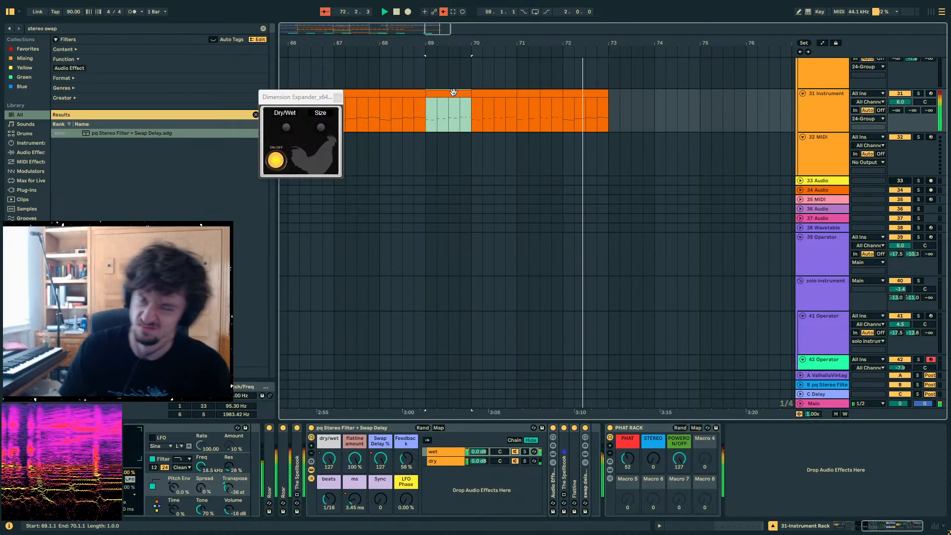
# - Add a Utility after PHAT RACK on 31 Instrument, set its input mode to Swap and turn the device off
pyautogui.click(102, 31)
pyautogui.write('uti')
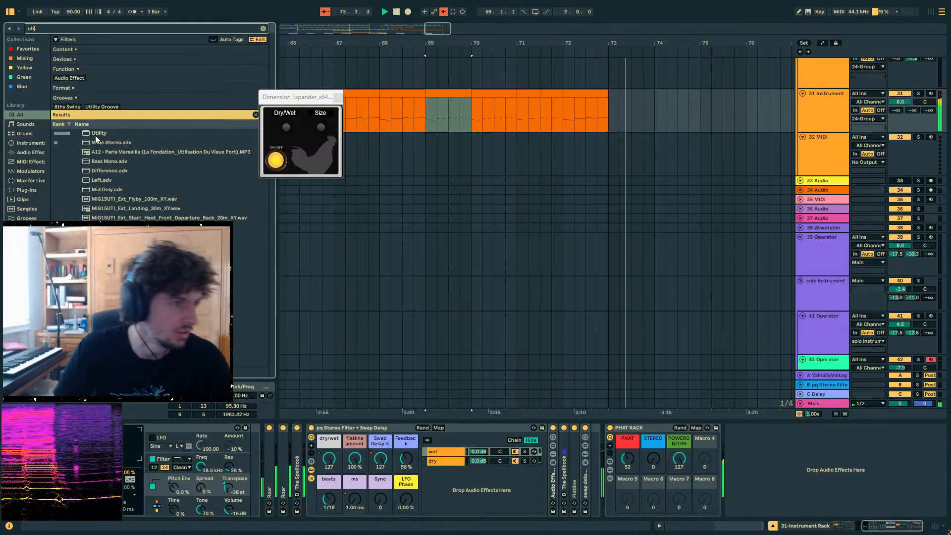
pyautogui.doubleClick(99, 133)
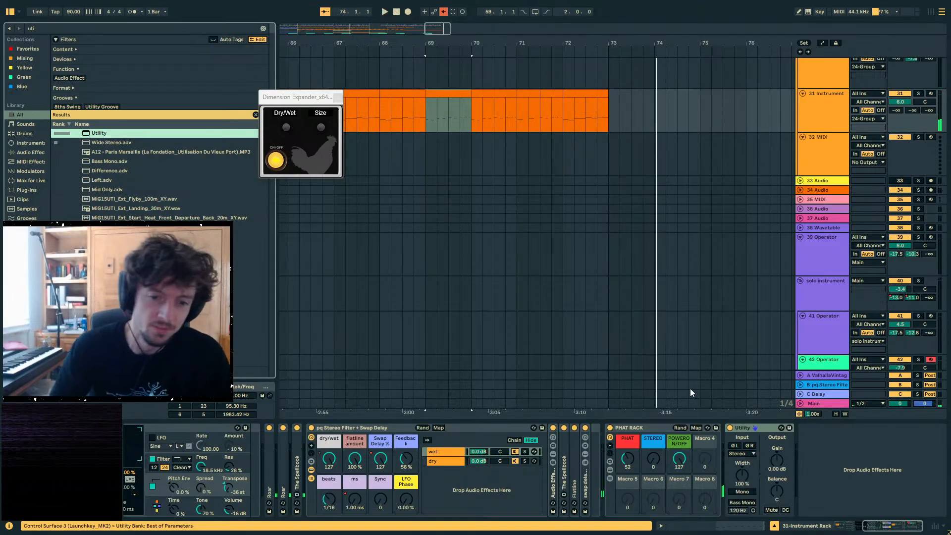
pyautogui.click(737, 454)
pyautogui.click(729, 427)
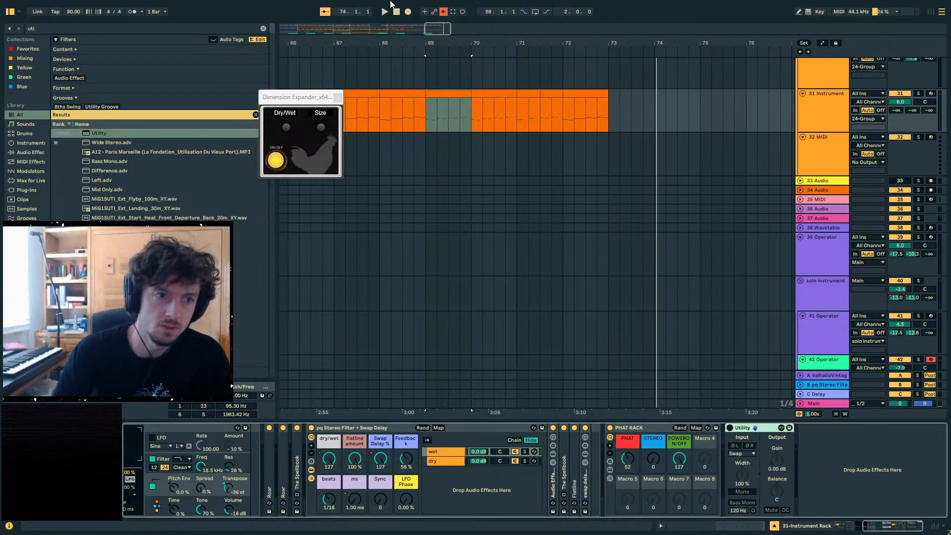
# - Draw rapid on/off pulses in the Utility's Device On automation at bar 69 on the 1/64 grid and repeat them
pyautogui.press('z')
pyautogui.press('a')
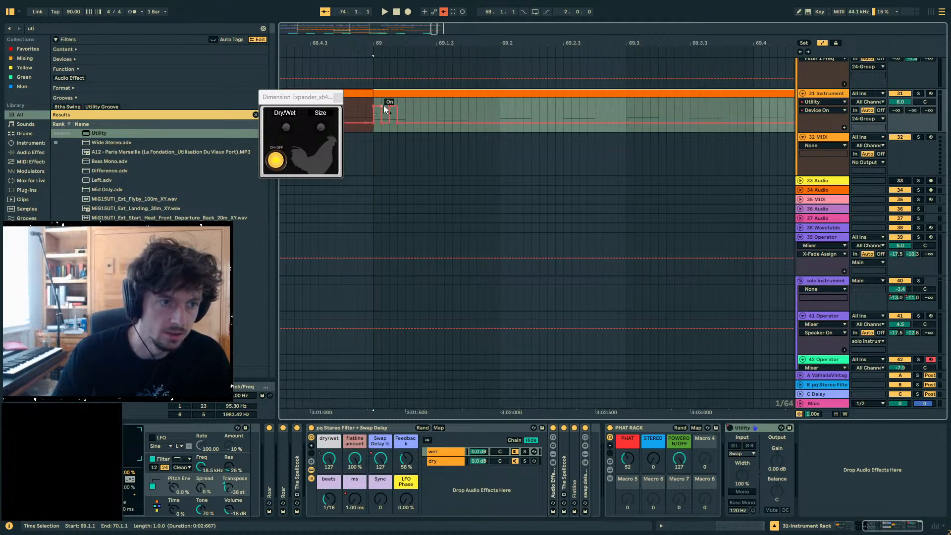
pyautogui.moveTo(374, 106); pyautogui.dragTo(405, 108)
pyautogui.hotkey('ctrl', 'd')
pyautogui.hotkey('ctrl', 'd')
pyautogui.hotkey('ctrl', 'd')
pyautogui.hotkey('ctrl', 'd')
pyautogui.hotkey('ctrl', 'd')
pyautogui.hotkey('ctrl', 'd')
pyautogui.hotkey('ctrl', 'd')
pyautogui.hotkey('ctrl', 'd')
pyautogui.hotkey('ctrl', 'd')
pyautogui.hotkey('ctrl', 'd')
pyautogui.hotkey('ctrl', 'd')
pyautogui.hotkey('ctrl', 'd')
pyautogui.hotkey('ctrl', 'd')
pyautogui.hotkey('ctrl', 'd')
pyautogui.hotkey('ctrl', 'd')
pyautogui.hotkey('ctrl', 'd')
pyautogui.hotkey('ctrl', 'd')
pyautogui.hotkey('ctrl', 'd')
pyautogui.hotkey('ctrl', 'd')
pyautogui.hotkey('ctrl', 'd')
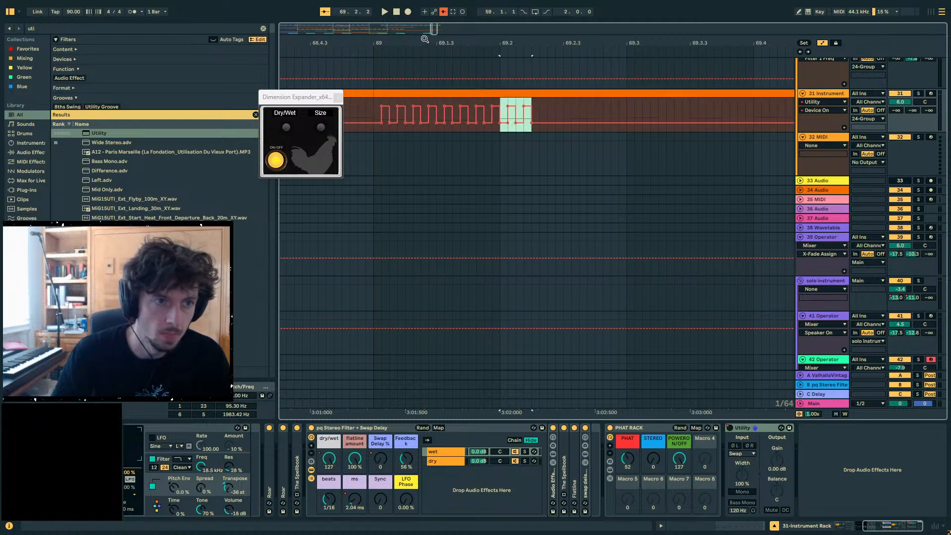
# - Keep duplicating the Utility's Device On pulses through to bar 73
pyautogui.moveTo(424, 40); pyautogui.dragTo(424, 20)
pyautogui.scroll(-3, 416, 110)
pyautogui.hotkey('ctrl', 'd')
pyautogui.hotkey('ctrl', 'd')
pyautogui.hotkey('ctrl', 'd')
pyautogui.hotkey('ctrl', 'd')
pyautogui.hotkey('ctrl', 'd')
pyautogui.hotkey('ctrl', 'd')
pyautogui.hotkey('ctrl', 'd')
pyautogui.hotkey('ctrl', 'd')
pyautogui.hotkey('ctrl', 'd')
pyautogui.hotkey('ctrl', 'd')
pyautogui.hotkey('ctrl', 'd')
pyautogui.hotkey('ctrl', 'd')
pyautogui.hotkey('ctrl', 'd')
pyautogui.hotkey('ctrl', 'd')
pyautogui.hotkey('ctrl', 'd')
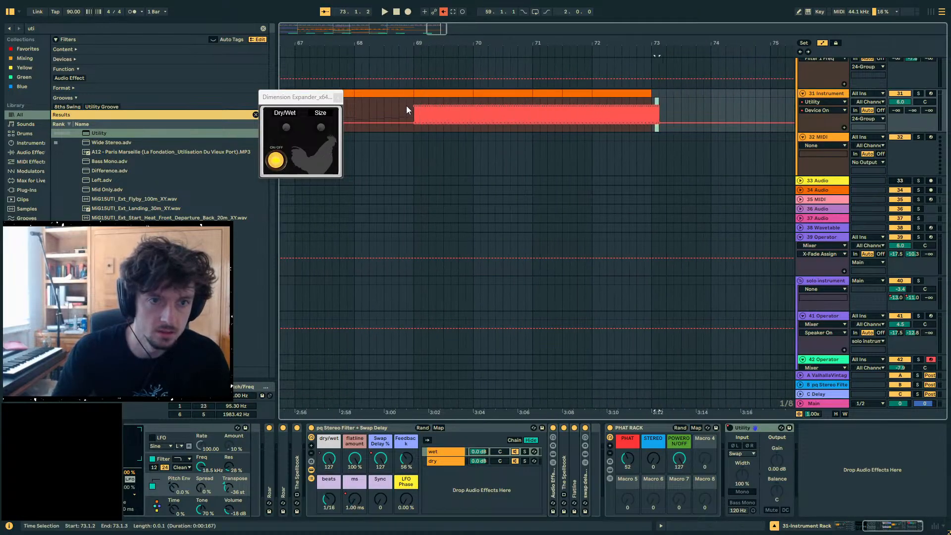
# - Play the pulsing Utility automation on 31 Instrument from bar 68.4.3
pyautogui.click(407, 107)
pyautogui.press('space')
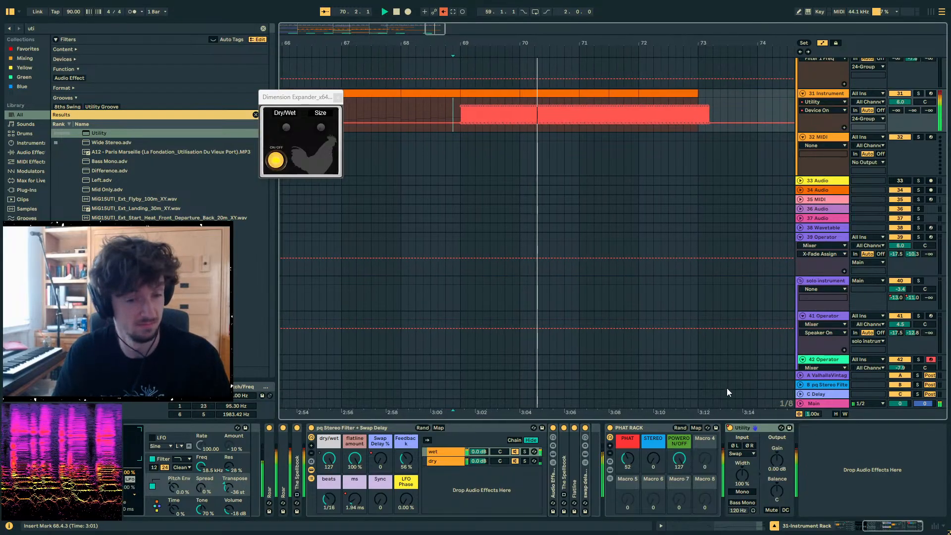
pyautogui.press('space')
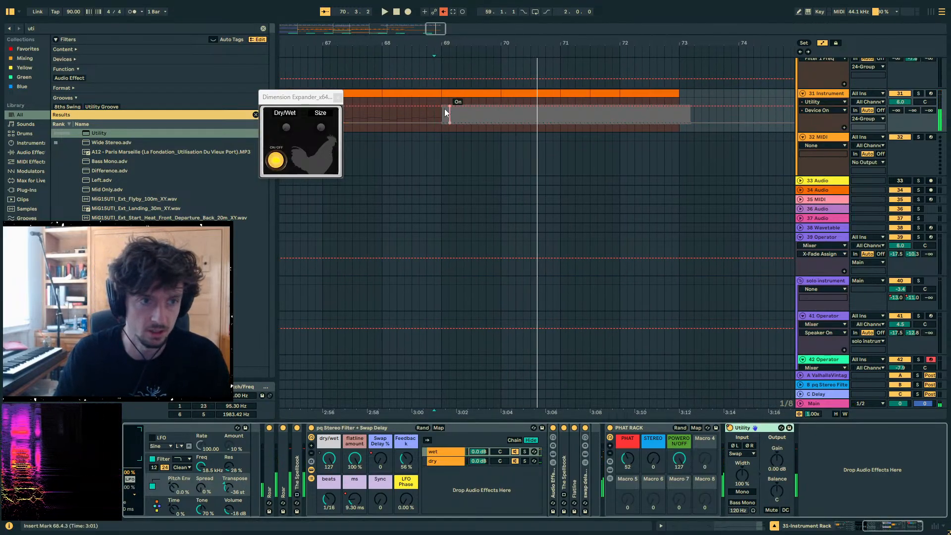
pyautogui.moveTo(436, 103); pyautogui.dragTo(737, 115)
pyautogui.press('Delete')
pyautogui.hotkey('ctrl', 'z')
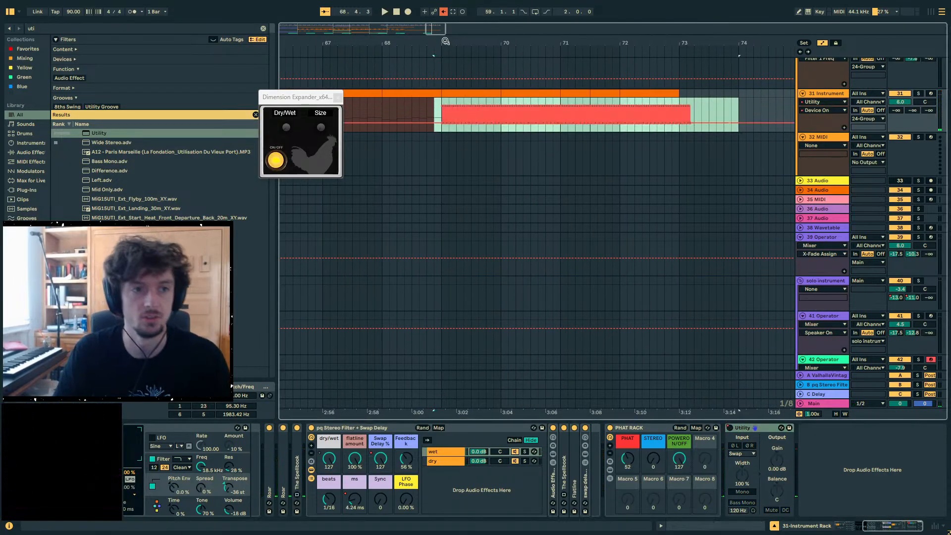
# - Audition the Utility's swap pulses on 31 Instrument from bar 68.4.4, overriding and restoring its Device On automation
pyautogui.moveTo(446, 41); pyautogui.dragTo(439, 120)
pyautogui.click(432, 106)
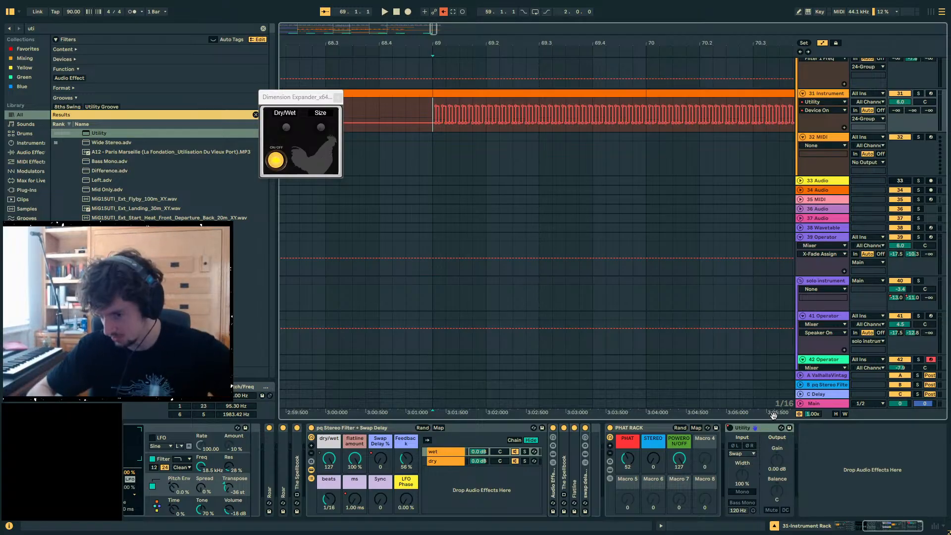
pyautogui.click(764, 431)
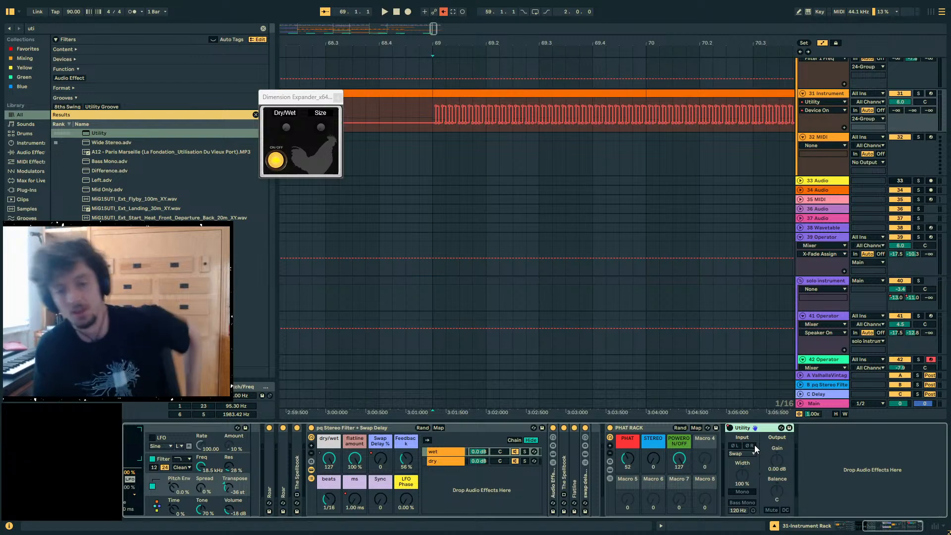
pyautogui.click(421, 107)
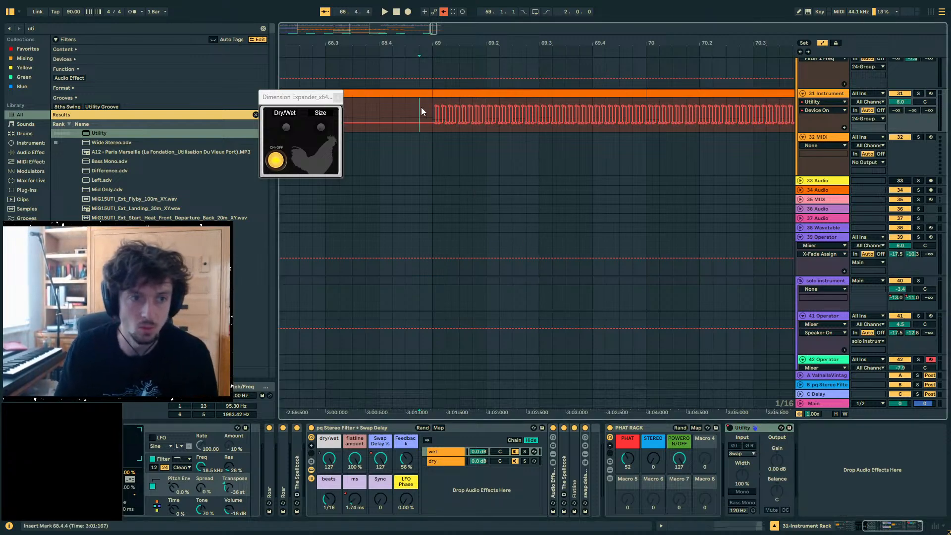
pyautogui.press('space')
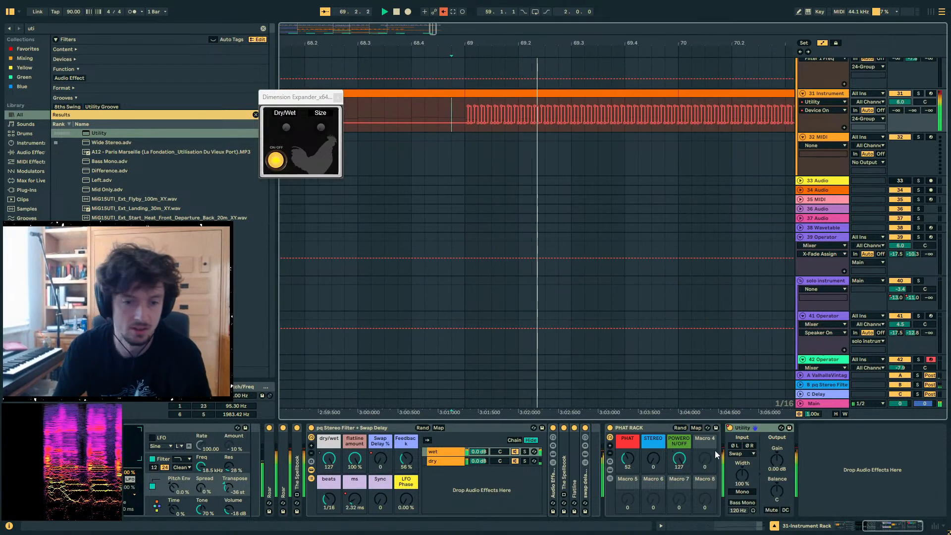
pyautogui.click(732, 430)
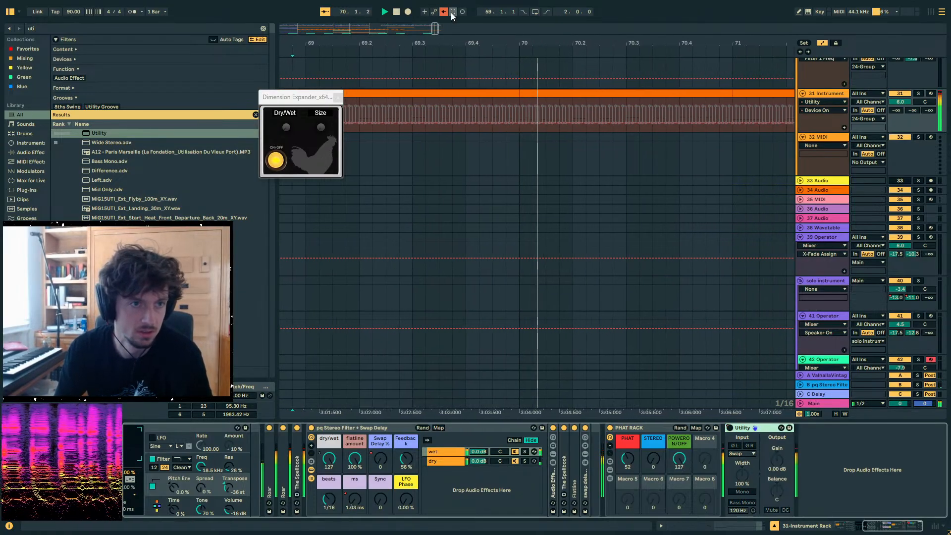
pyautogui.moveTo(489, 44); pyautogui.dragTo(489, 30)
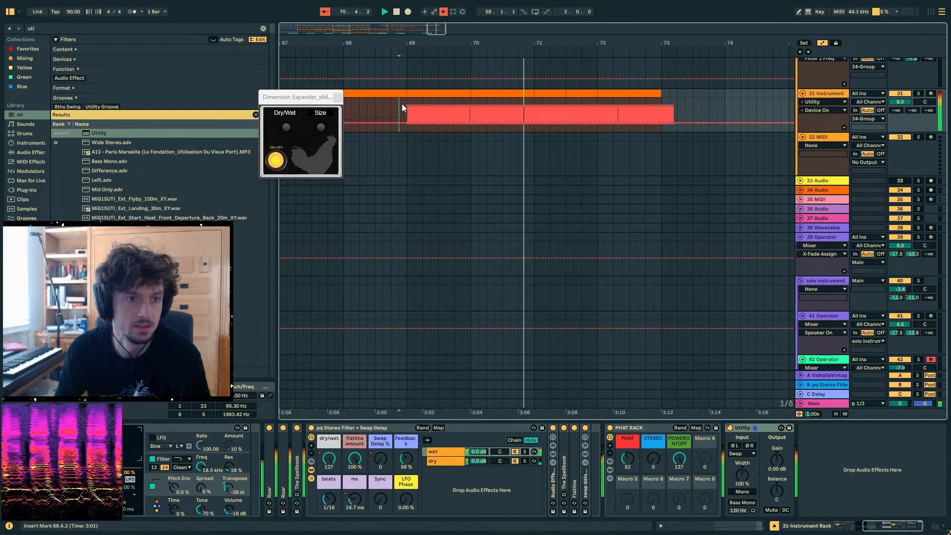
# - Delete the Utility's Device On pulses on 31 Instrument from bar 68.4.3 to 74.2.3 and hide the automation lanes
pyautogui.moveTo(402, 103); pyautogui.dragTo(748, 116)
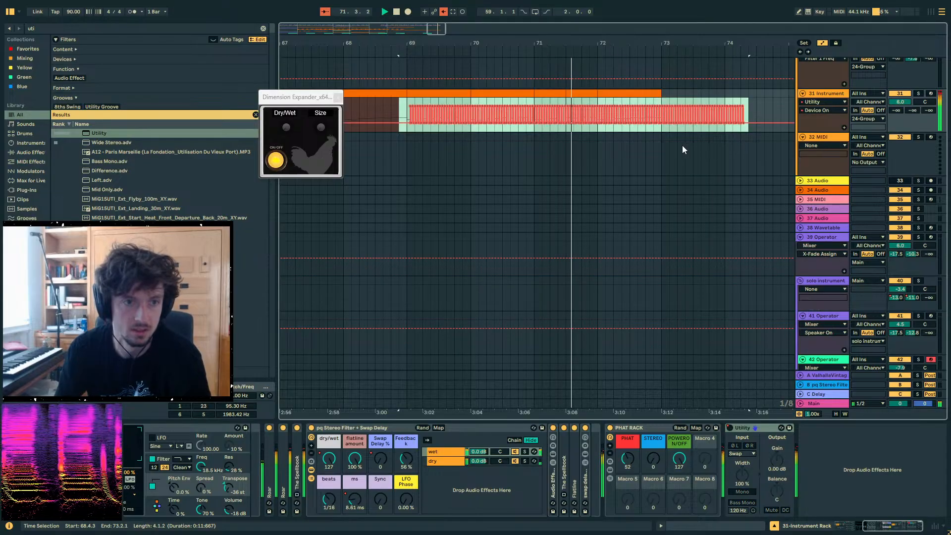
pyautogui.press('a')
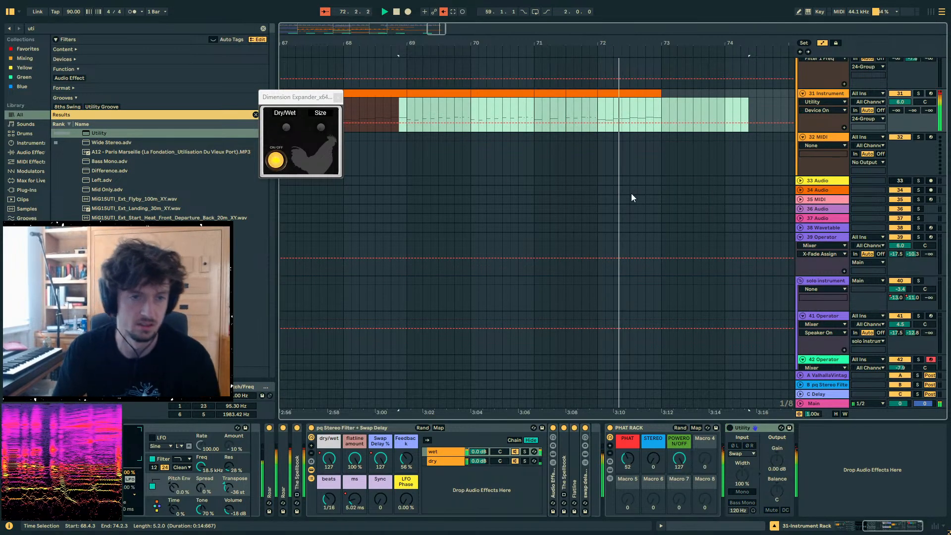
pyautogui.click(415, 102)
pyautogui.moveTo(423, 43); pyautogui.dragTo(424, 30)
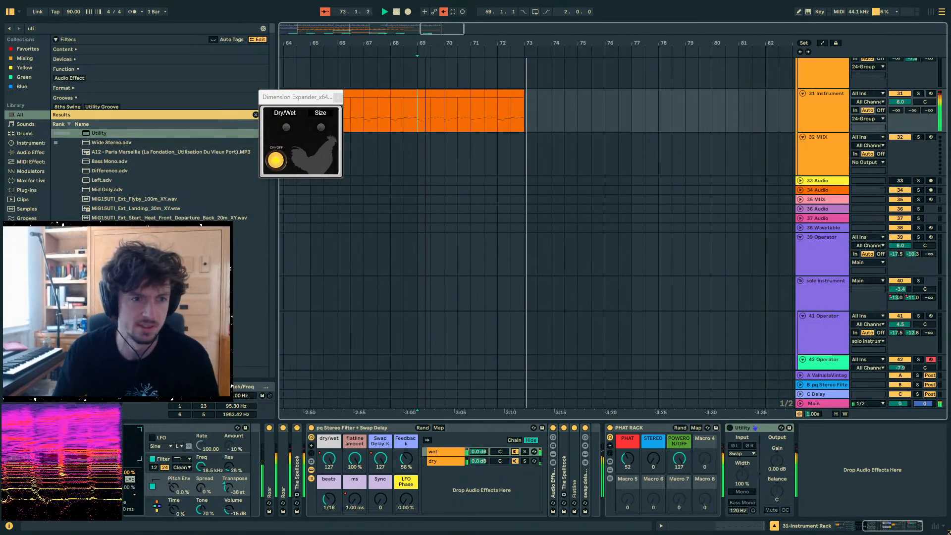
# - Copy the 31 Instrument clips from bars 69 to 73 onto 32 MIDI and insert one more MIDI track
pyautogui.press('space')
pyautogui.click(530, 117)
pyautogui.moveTo(530, 121); pyautogui.dragTo(415, 119)
pyautogui.scroll(3, 607, 177)
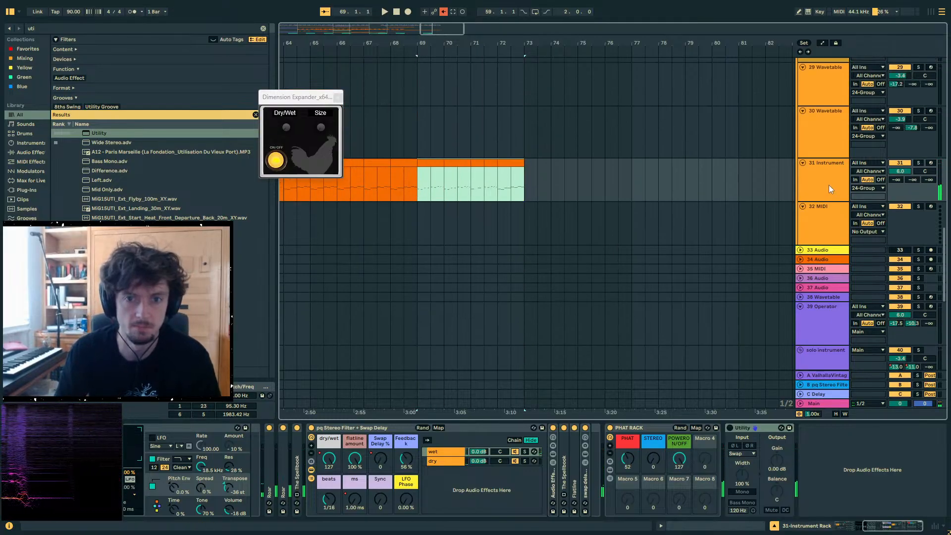
pyautogui.hotkey('ctrl', 'shift', 't')
pyautogui.moveTo(419, 218); pyautogui.dragTo(524, 222)
pyautogui.hotkey('ctrl', 'v')
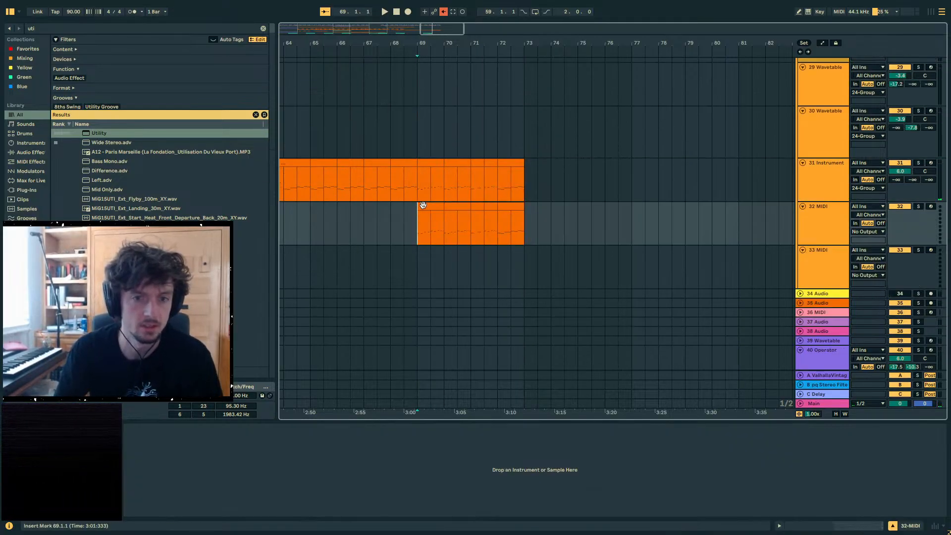
# - Find Operator in the browser and load it onto the 32 MIDI track
pyautogui.moveTo(421, 215); pyautogui.dragTo(442, 222)
pyautogui.click(814, 225)
pyautogui.click(49, 29)
pyautogui.write('op')
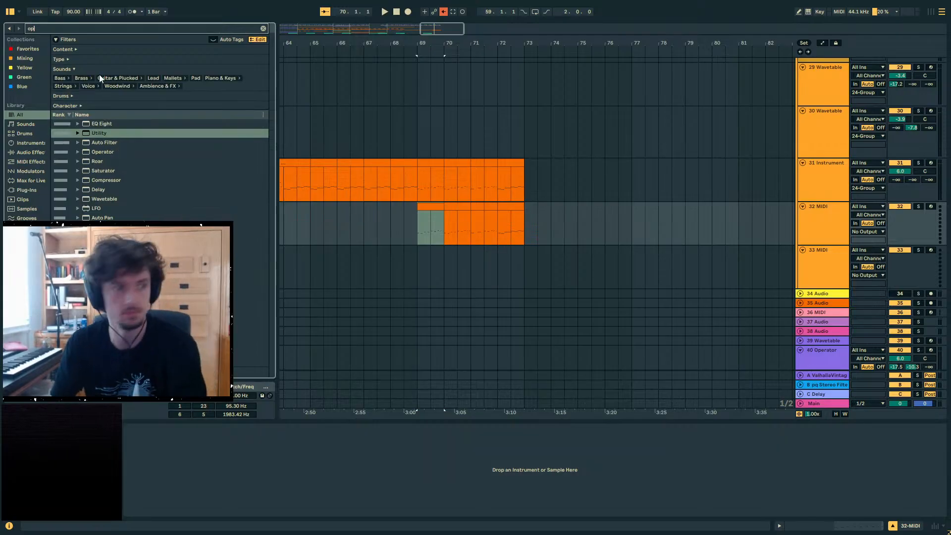
pyautogui.press('Return')
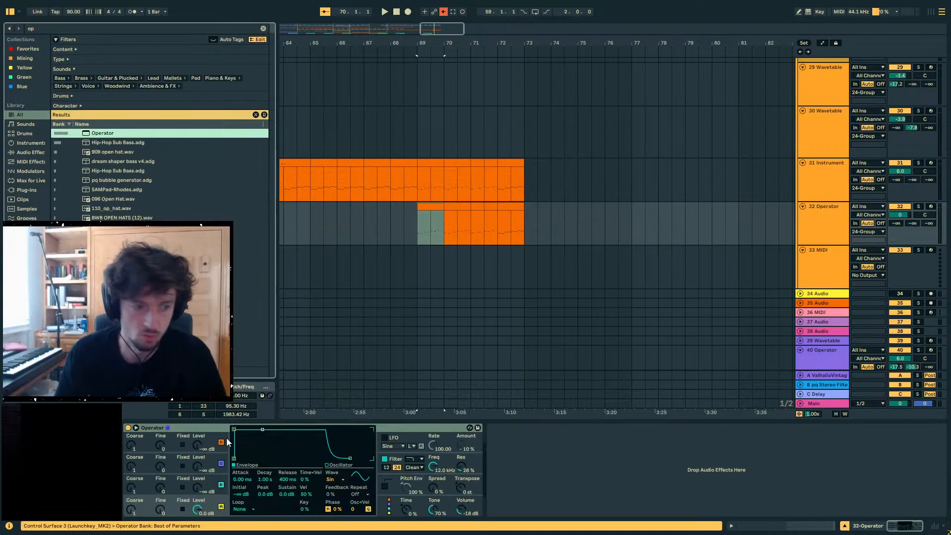
# - Set Operator's oscillator A coarse to 7 and oscillator B to coarse 11, level 0.0 dB and decay 719 ms
pyautogui.click(198, 489)
pyautogui.click(389, 509)
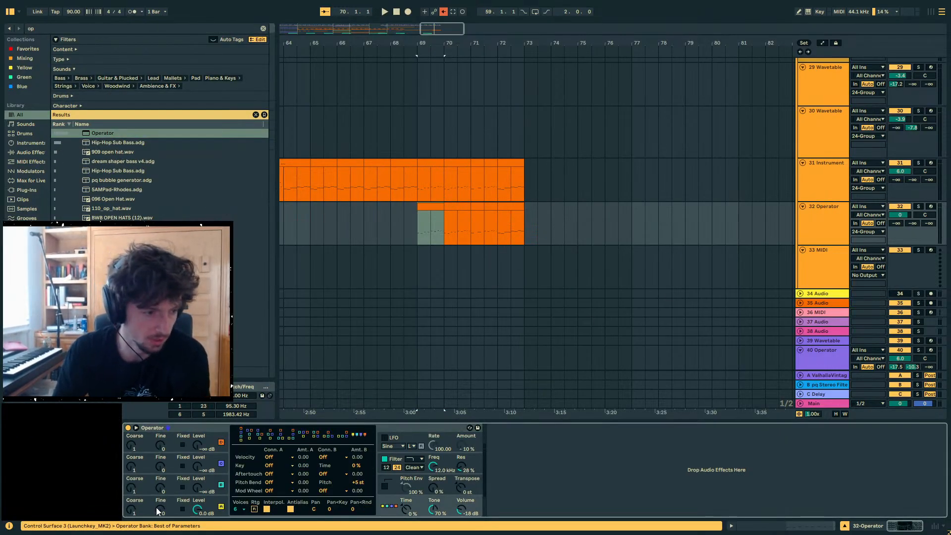
pyautogui.click(173, 498)
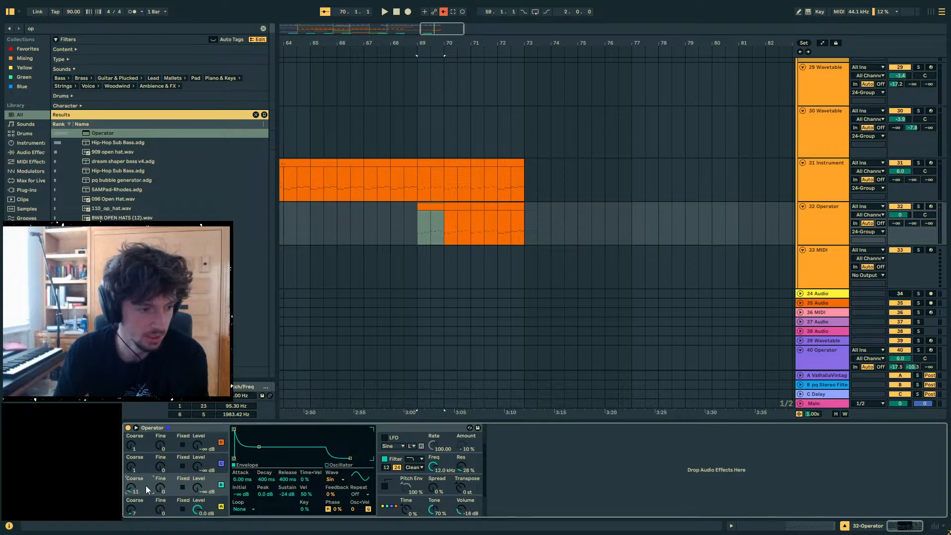
pyautogui.moveTo(259, 446); pyautogui.dragTo(260, 429)
pyautogui.press('space')
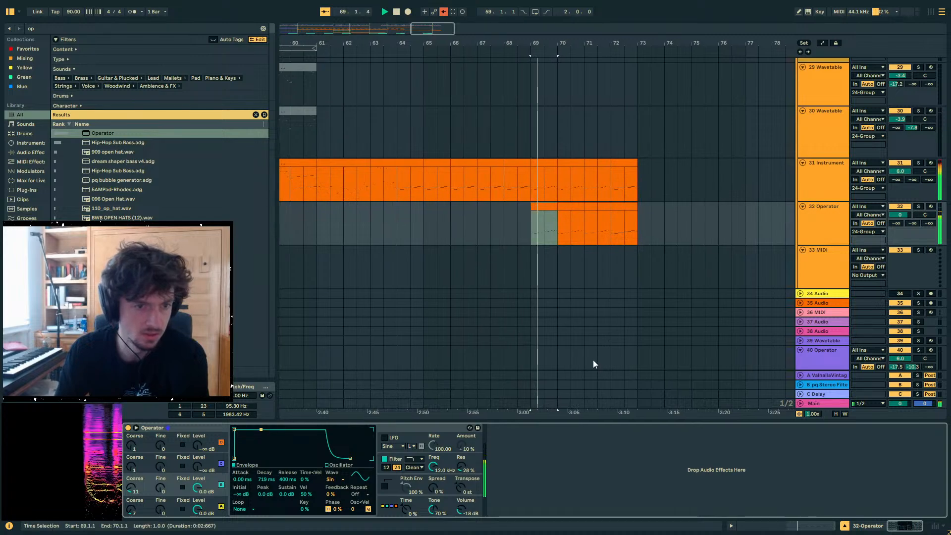
# - Transpose Operator by -36 st and solo its track at a volume of 2.0 dB
pyautogui.moveTo(461, 488); pyautogui.dragTo(461, 510)
pyautogui.press('space')
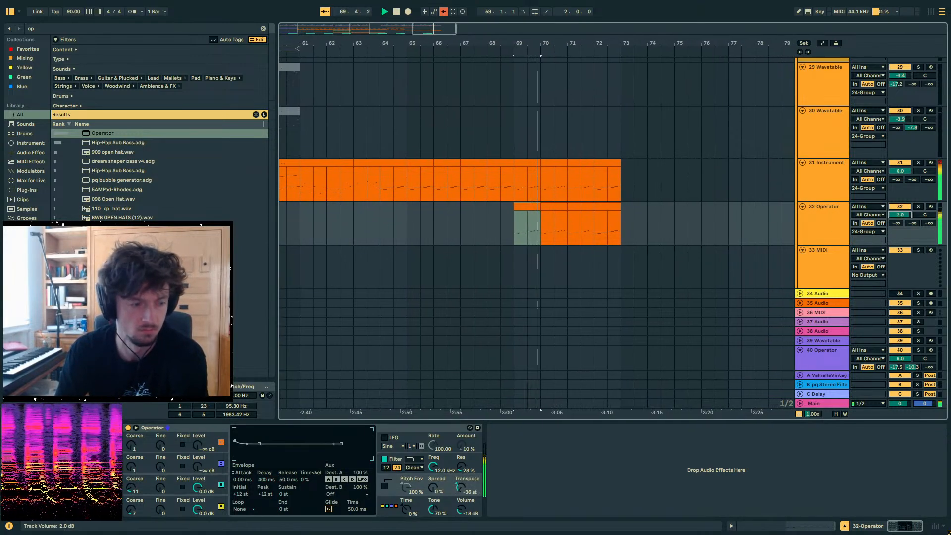
pyautogui.moveTo(909, 218); pyautogui.dragTo(911, 210)
pyautogui.click(918, 206)
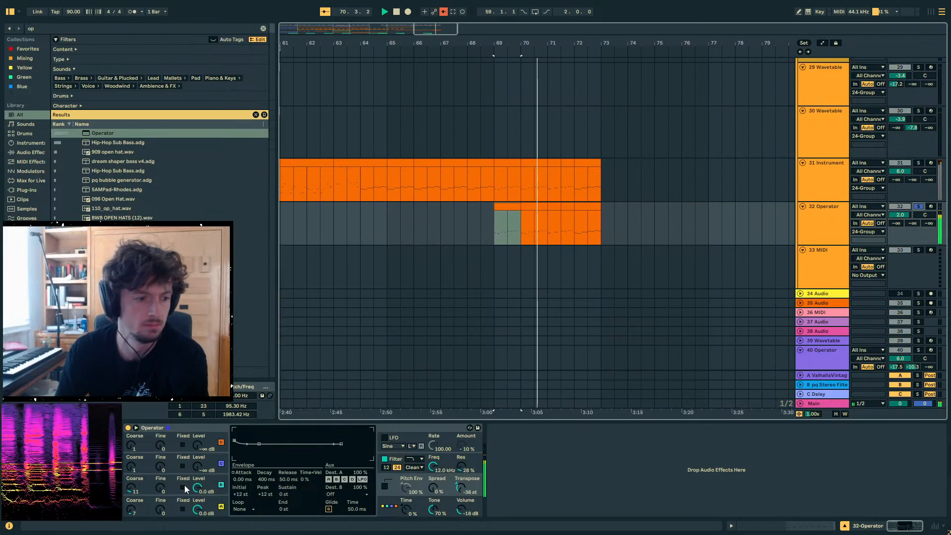
# - Set Operator's transpose to -24 st and replay the soloed track from bar 69
pyautogui.click(146, 488)
pyautogui.moveTo(460, 487); pyautogui.dragTo(460, 480)
pyautogui.press('space')
pyautogui.press('space')
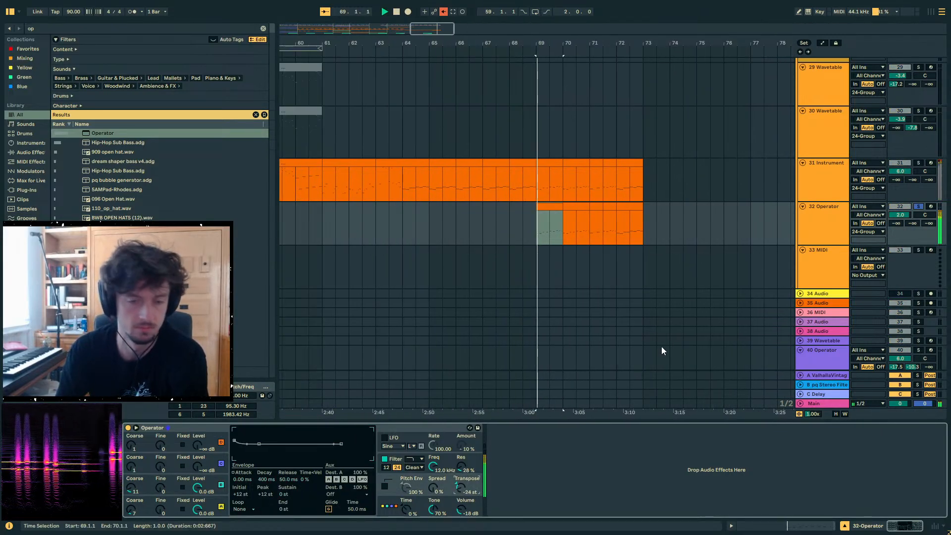
# - Unsolo the 32 Operator track and balance its volume at 0.3 dB against the full mix
pyautogui.click(918, 206)
pyautogui.press('space')
pyautogui.press('space')
pyautogui.moveTo(905, 216); pyautogui.dragTo(912, 207)
pyautogui.press('space')
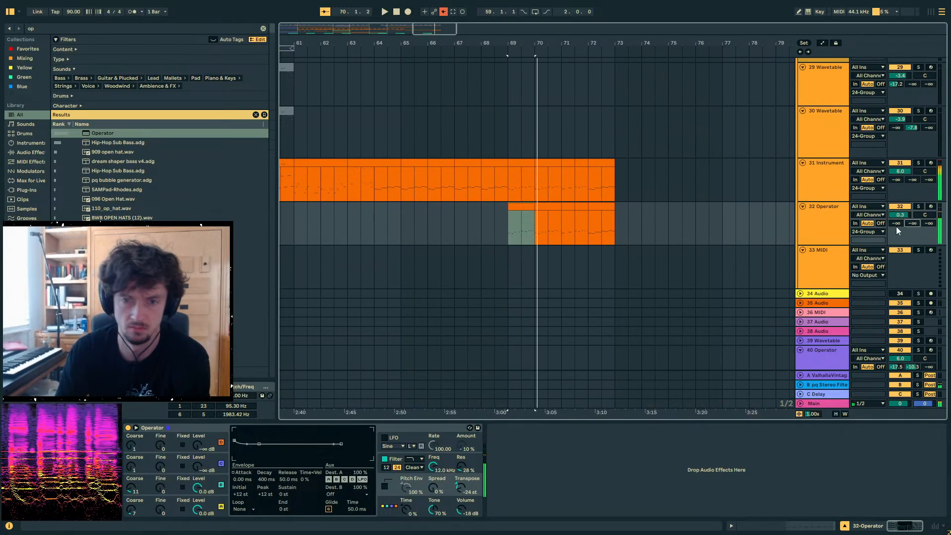
pyautogui.press('Delete')
pyautogui.click(900, 216)
# - Set Operator's oscillator A coarse to 5 and oscillator B coarse to 7 while playing from bar 69
pyautogui.click(131, 513)
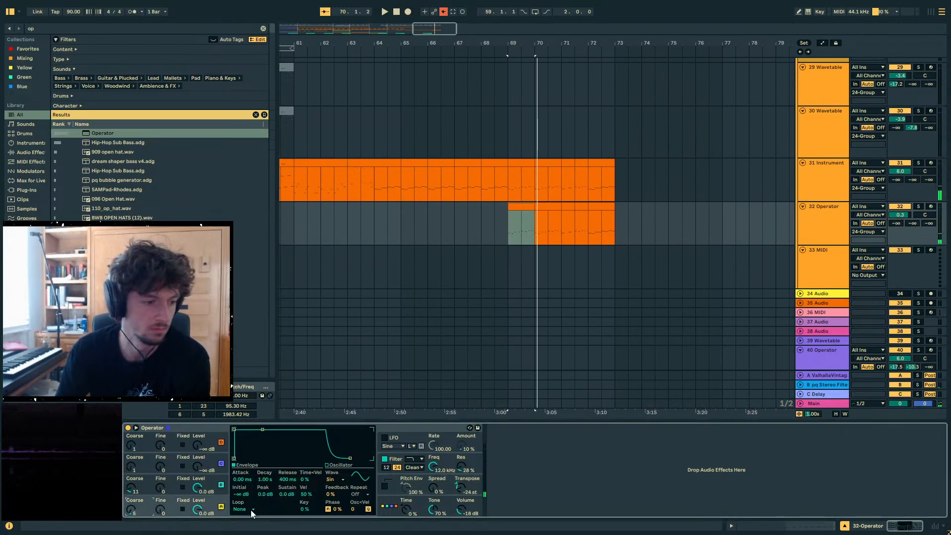
pyautogui.press('space')
pyautogui.moveTo(135, 489); pyautogui.dragTo(134, 506)
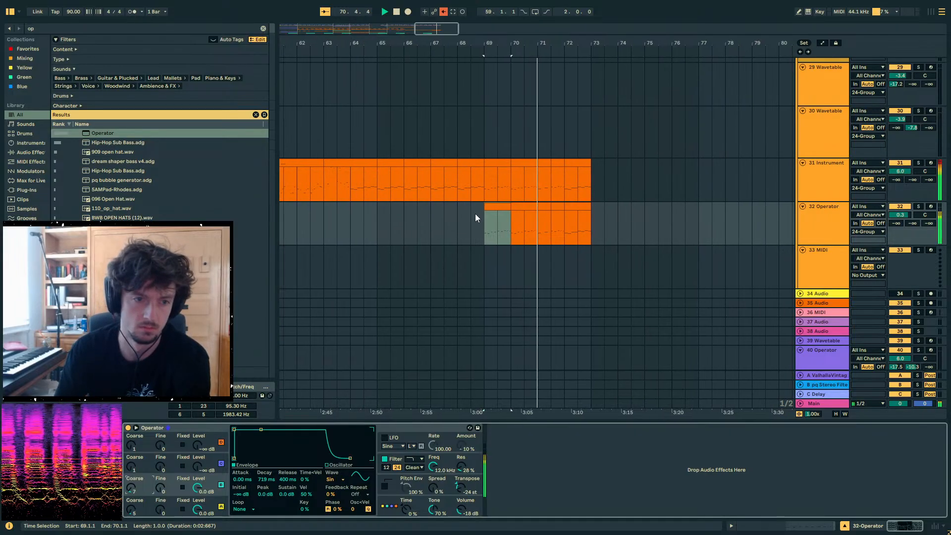
pyautogui.press('space')
# - Search the browser for Auto Filter and add it after Operator on track 32
pyautogui.click(81, 30)
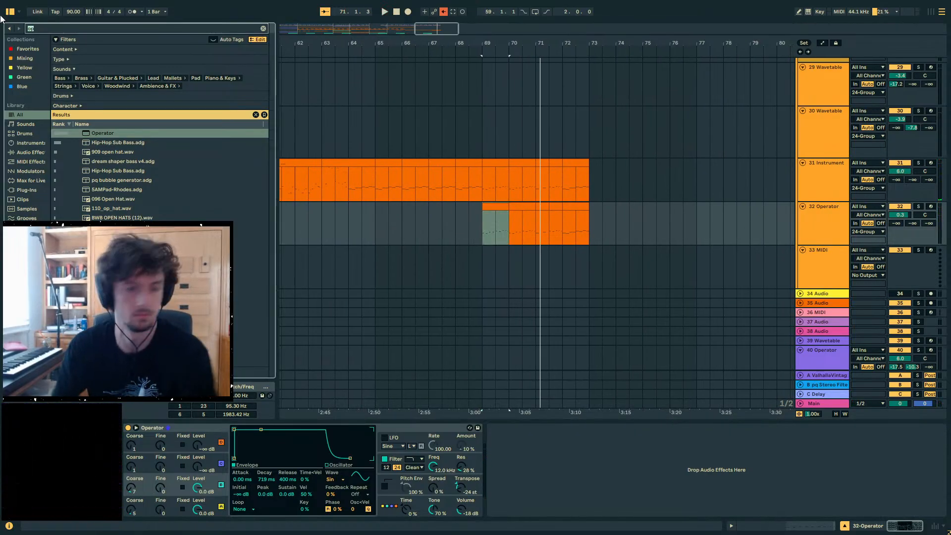
pyautogui.write('auto filt')
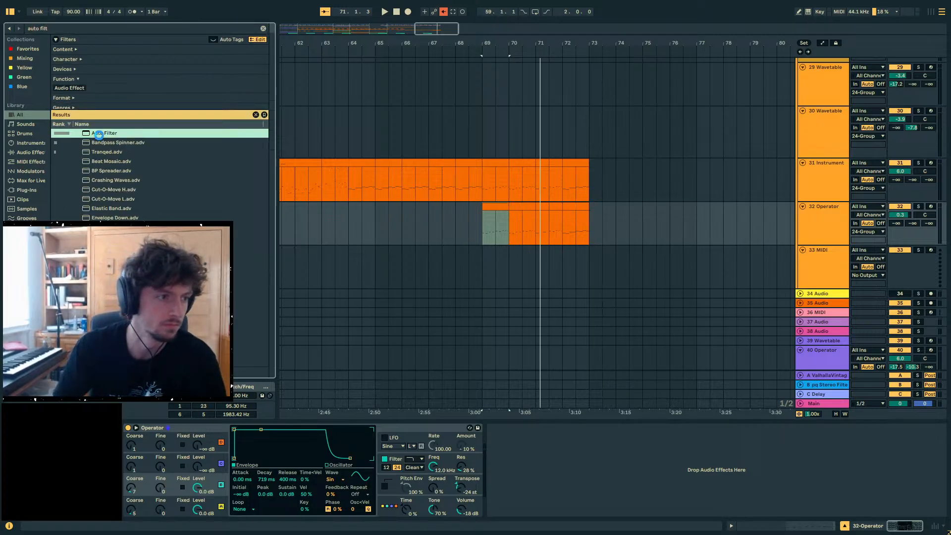
pyautogui.moveTo(99, 133); pyautogui.dragTo(549, 415)
# - Set the Auto Filter to 326 Hz with 63% resonance and an LFO amount of 30.0 at a 1/16 rate
pyautogui.press('space')
pyautogui.moveTo(606, 479); pyautogui.dragTo(526, 481)
pyautogui.moveTo(630, 478); pyautogui.dragTo(657, 404)
pyautogui.click(679, 481)
pyautogui.moveTo(526, 463); pyautogui.dragTo(554, 461)
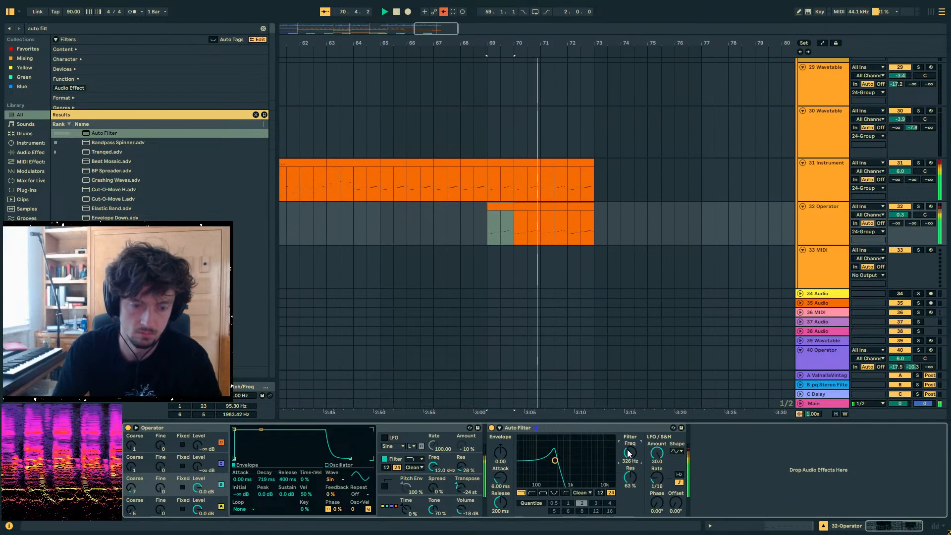
# - Switch off the Auto Filter on 32 Operator and return to the clip view of the arrangement
pyautogui.press('a')
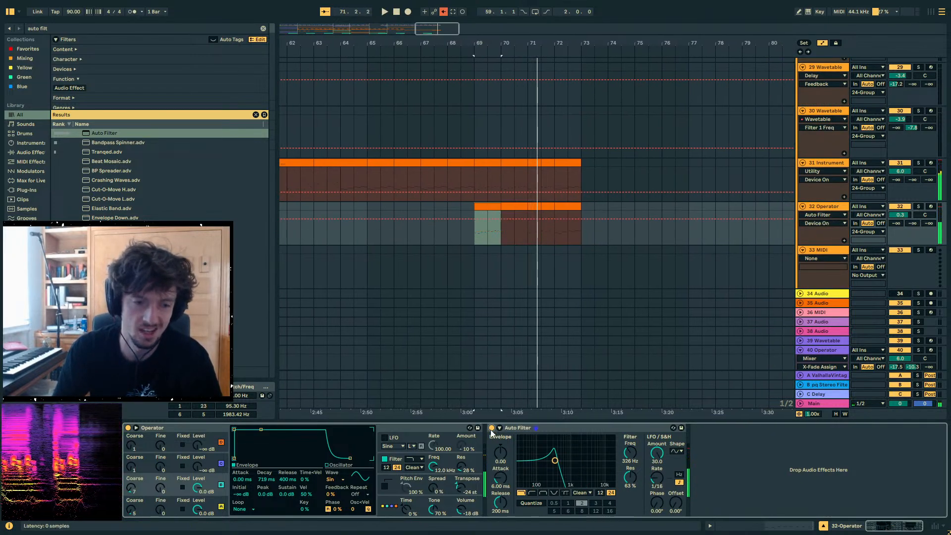
pyautogui.press('a')
pyautogui.click(354, 236)
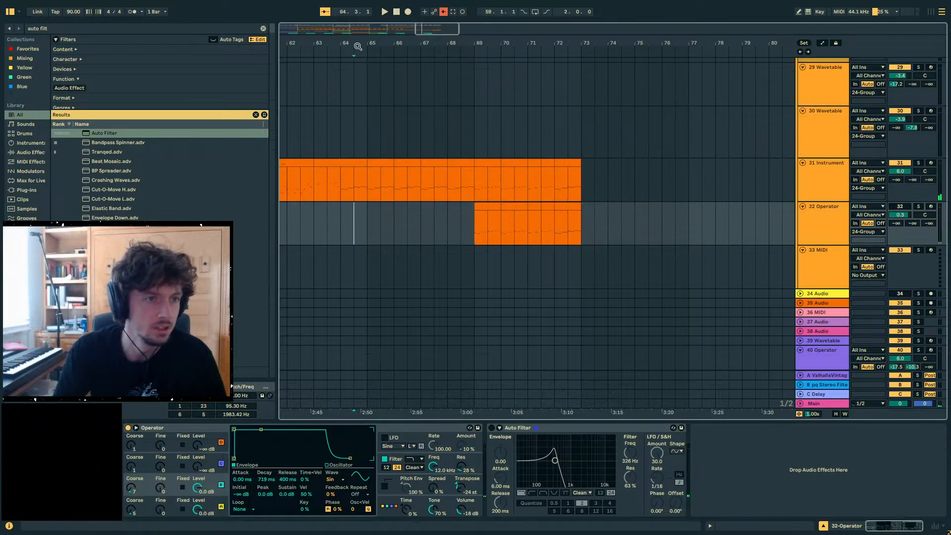
# - Review the FX sweeps leading up to bar 69 and play the arrangement from locator 4 at bar 49
pyautogui.moveTo(357, 46); pyautogui.dragTo(575, 33)
pyautogui.scroll(-3, 597, 140)
pyautogui.scroll(2, 568, 129)
pyautogui.scroll(-2, 567, 134)
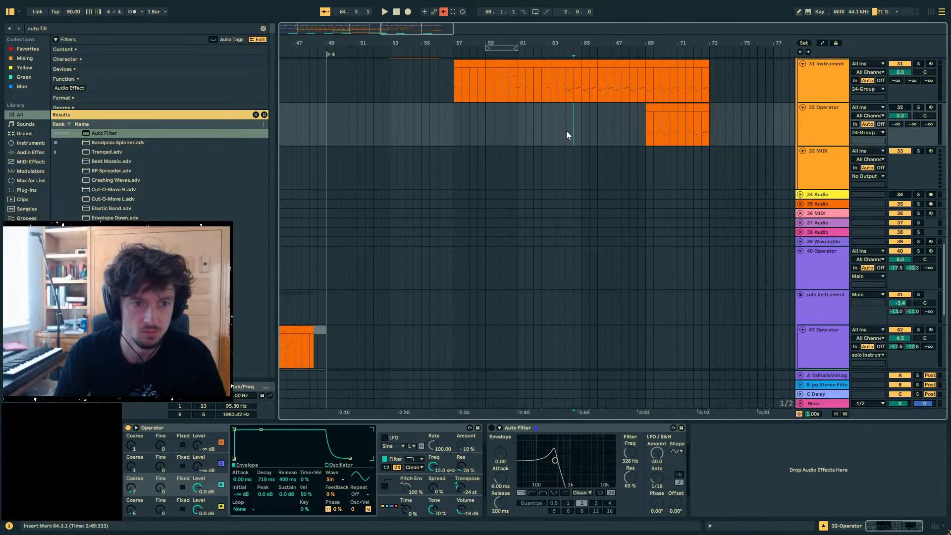
pyautogui.scroll(-6, 575, 133)
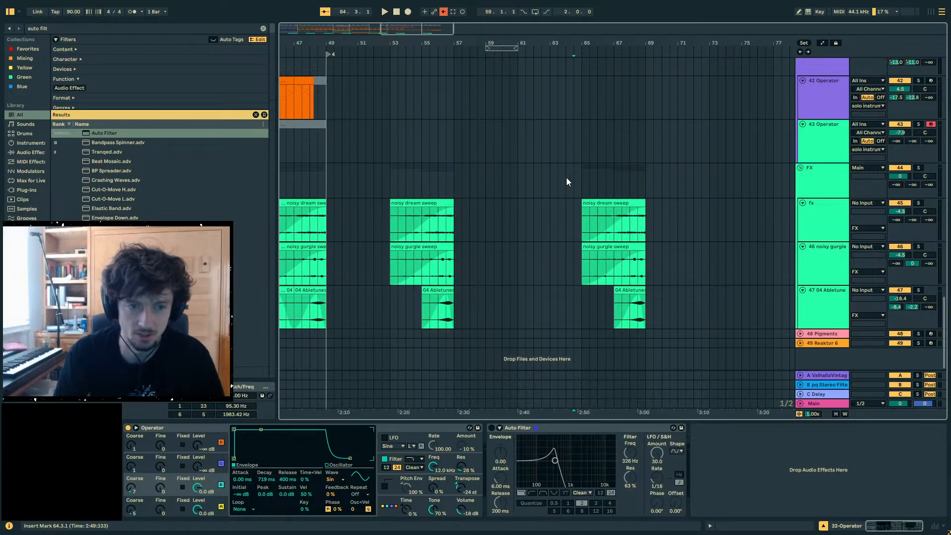
pyautogui.click(557, 183)
pyautogui.hscroll(2, 563, 186)
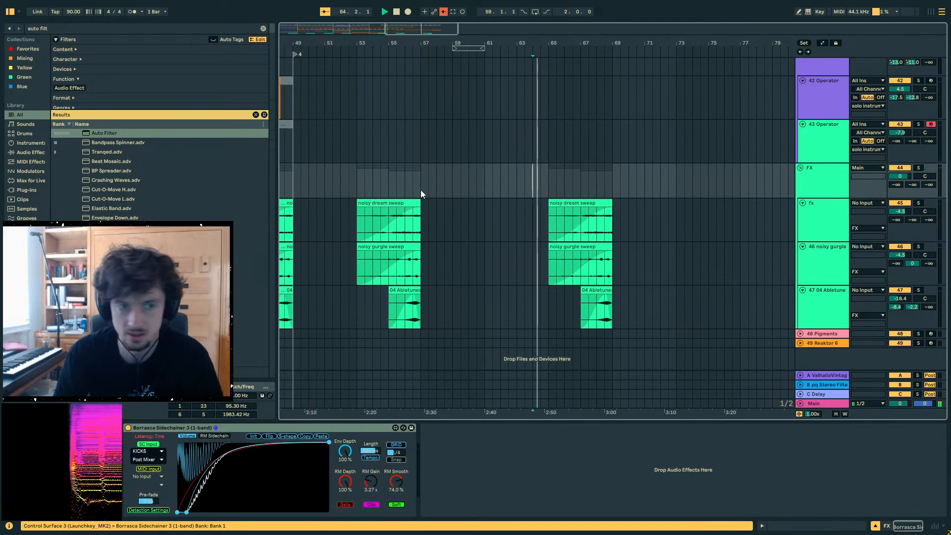
pyautogui.click(307, 181)
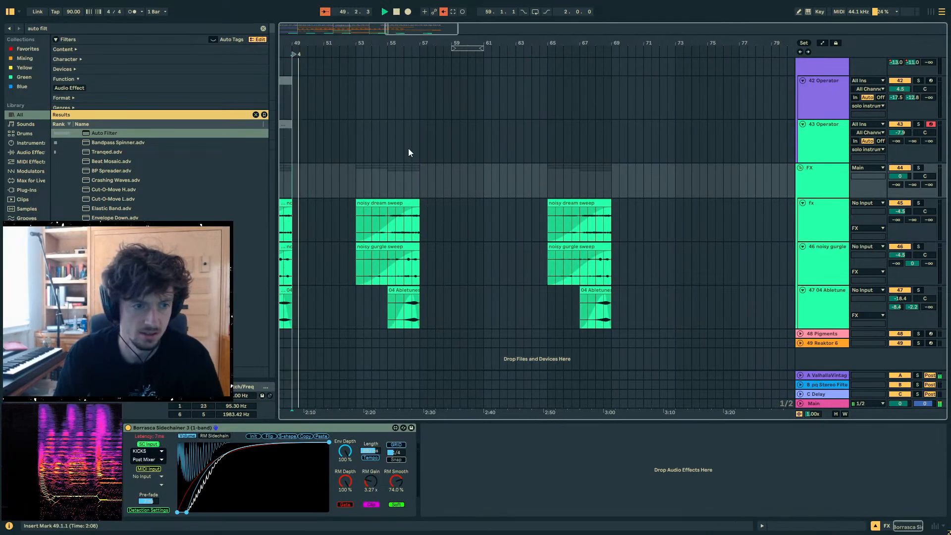
# - Add a locator at bar 65, at the start of the second set of FX sweeps
pyautogui.scroll(4, 462, 150)
pyautogui.scroll(-4, 509, 164)
pyautogui.rightClick(546, 55)
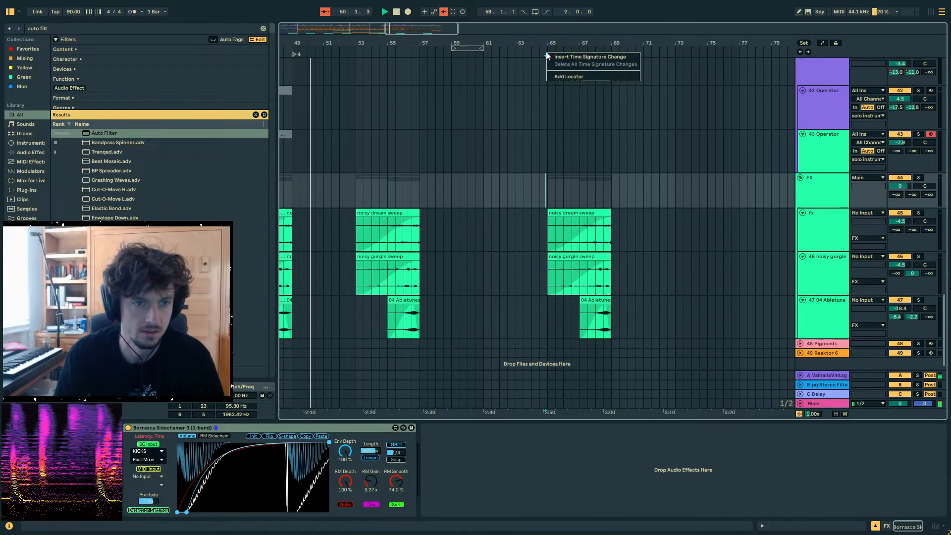
pyautogui.click(565, 77)
# - Copy bars 53 to 57 of the 30 Wavetable track onto a new MIDI track directly below it, starting at bar 49
pyautogui.scroll(8, 424, 126)
pyautogui.click(424, 131)
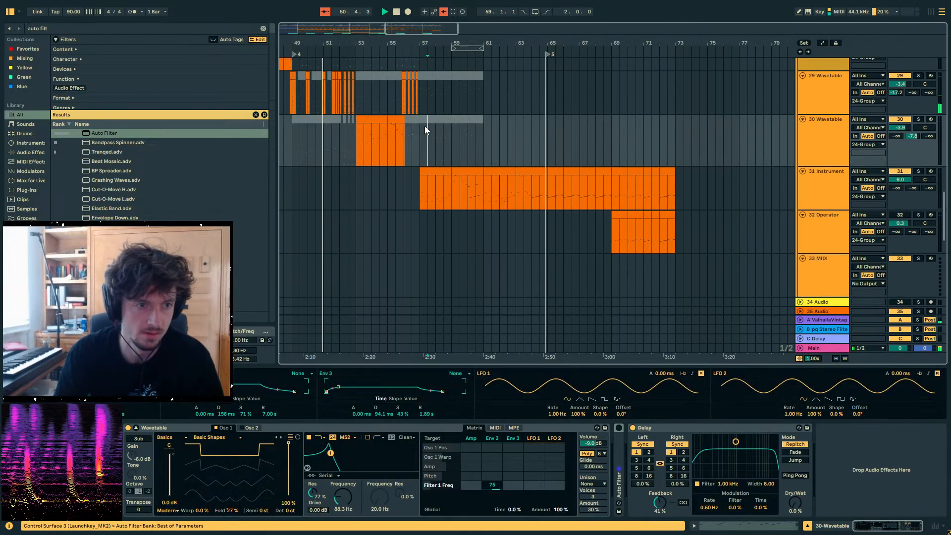
pyautogui.scroll(2, 424, 128)
pyautogui.moveTo(307, 41); pyautogui.dragTo(407, 81)
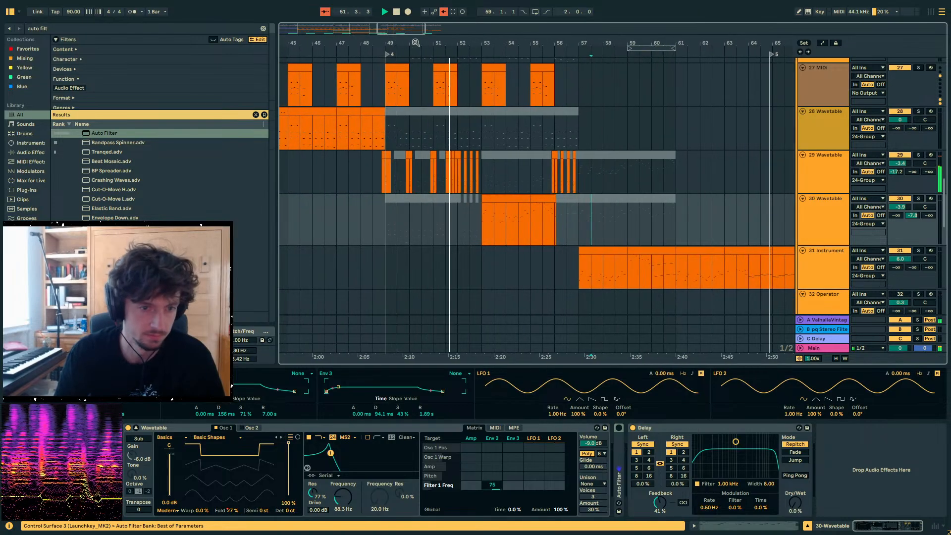
pyautogui.scroll(-2, 569, 158)
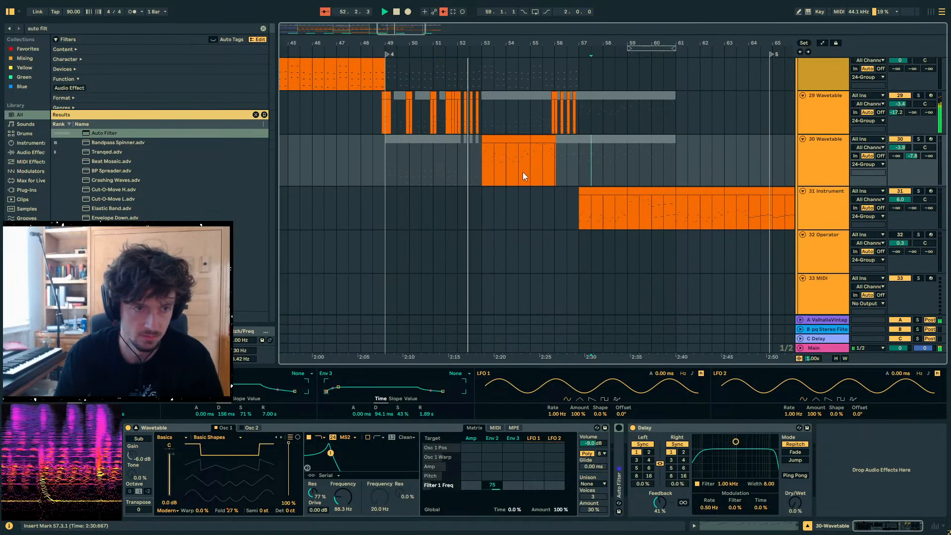
pyautogui.click(507, 139)
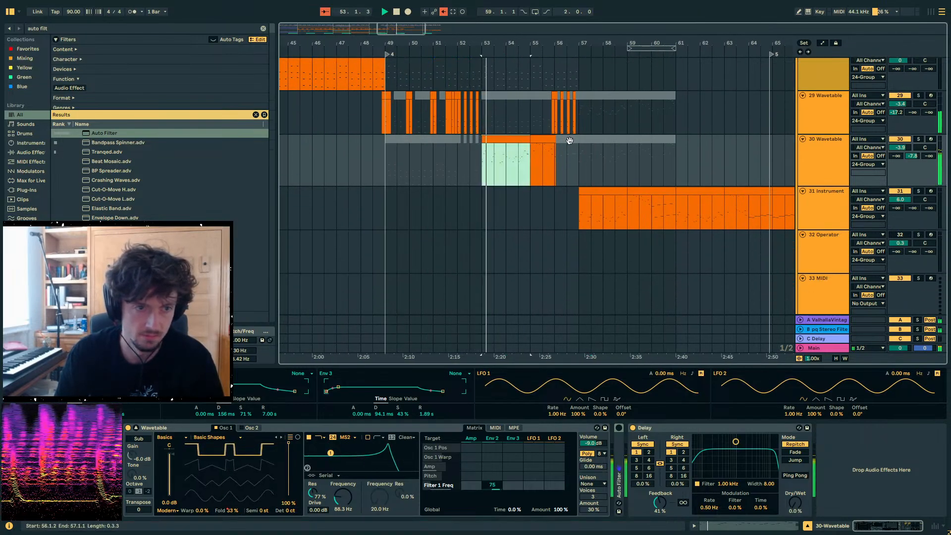
pyautogui.keyDown('shift'); pyautogui.click(573, 140); pyautogui.keyUp('shift')
pyautogui.click(811, 165)
pyautogui.hotkey('ctrl', 't')
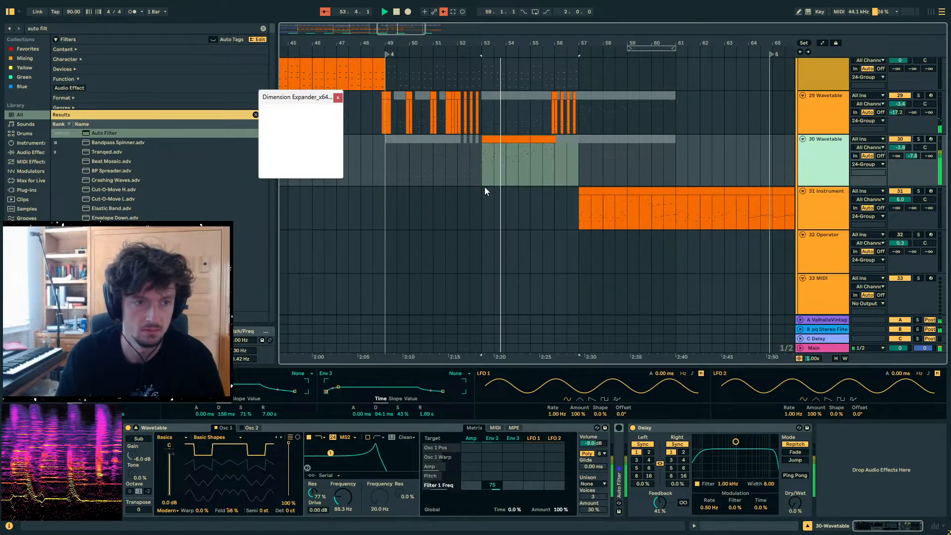
pyautogui.click(386, 201)
pyautogui.hotkey('ctrl', 'v')
# - Find Operator in the browser and load it onto the new 31 MIDI track
pyautogui.click(810, 168)
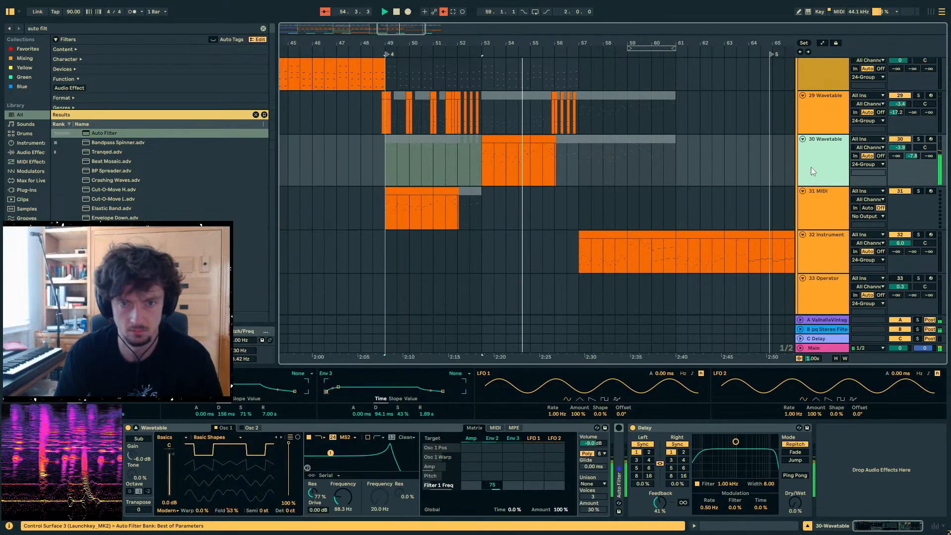
pyautogui.hotkey('ctrl', 'shift', 't')
pyautogui.hotkey('ctrl', 'z')
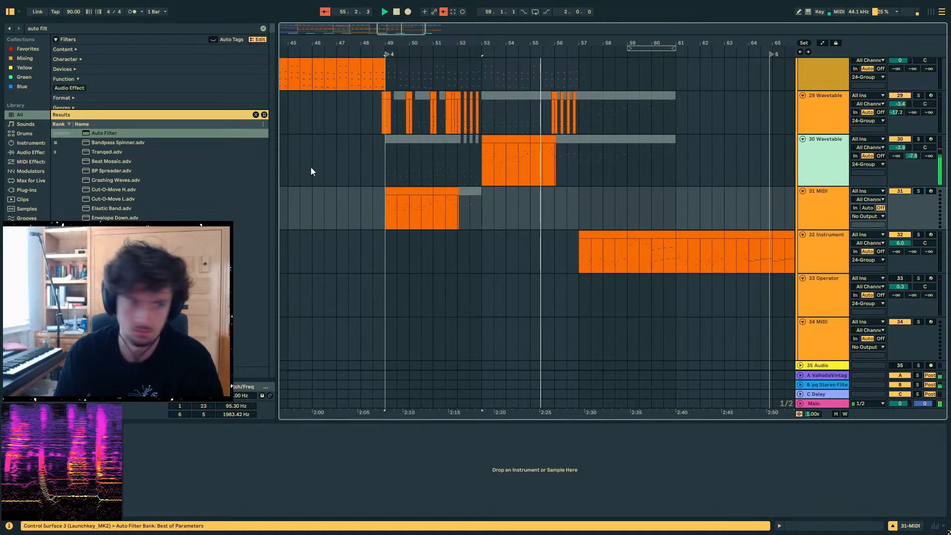
pyautogui.hotkey('ctrl', 'f')
pyautogui.write('operator')
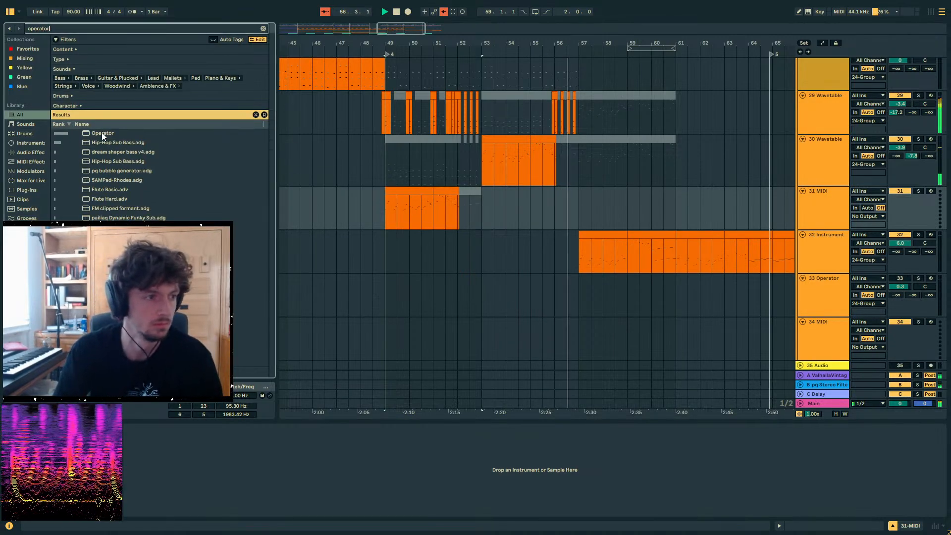
pyautogui.doubleClick(102, 134)
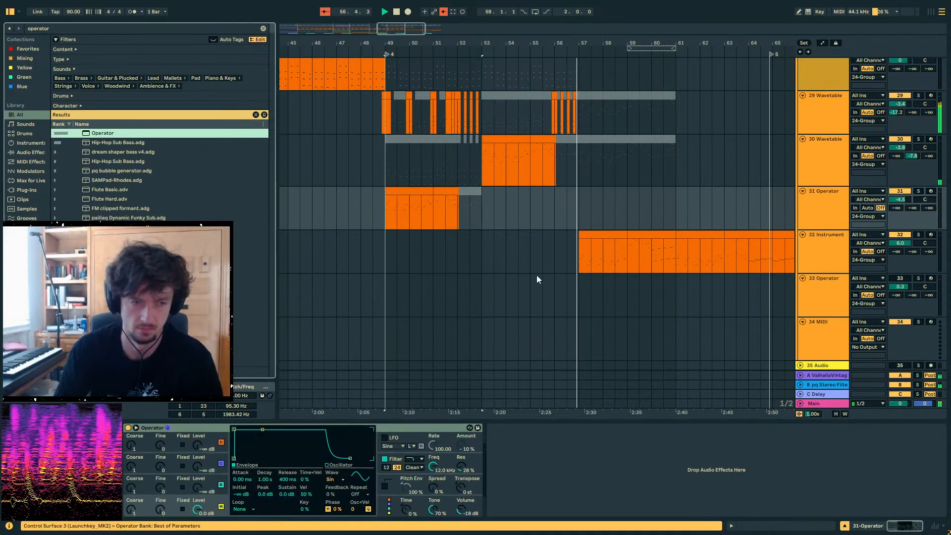
# - Automate the PHAT macro on 32 Instrument to hold 0 from bar 57 and ramp up between bars 64 and 65
pyautogui.click(617, 236)
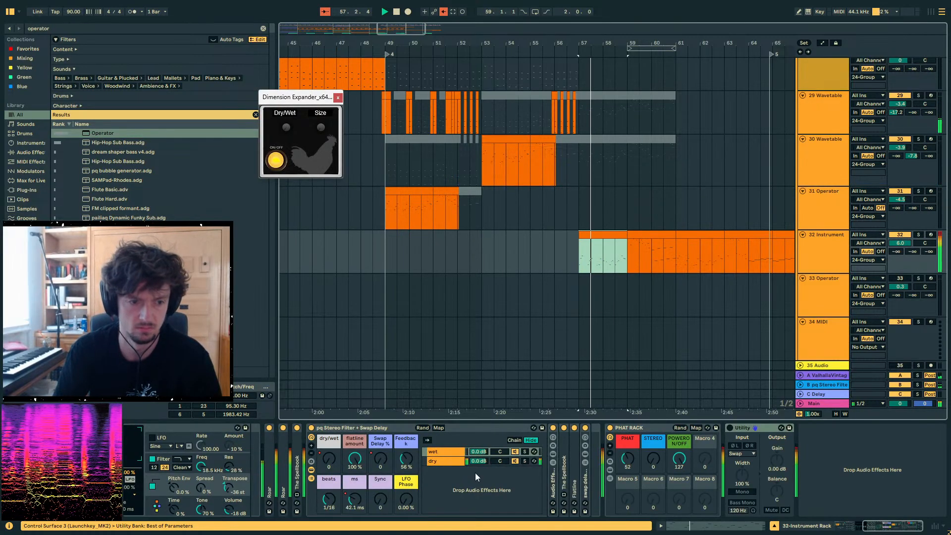
pyautogui.click(609, 429)
pyautogui.press('a')
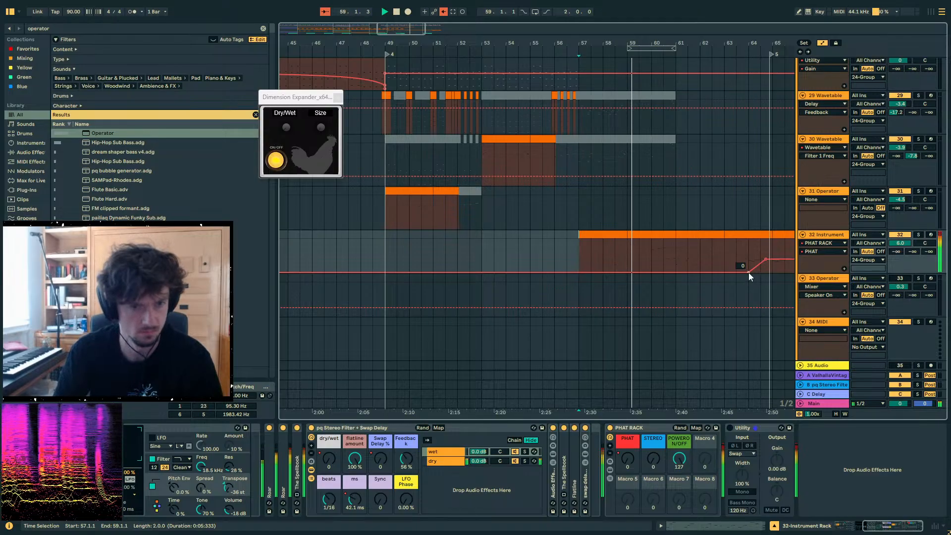
pyautogui.press('a')
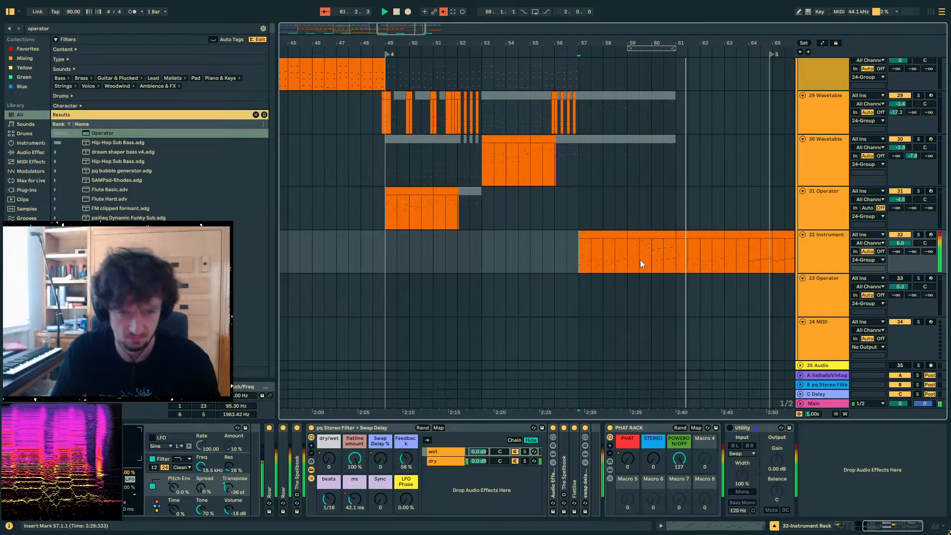
pyautogui.scroll(1, 787, 262)
pyautogui.scroll(-1, 812, 262)
pyautogui.click(835, 261)
pyautogui.rightClick(542, 290)
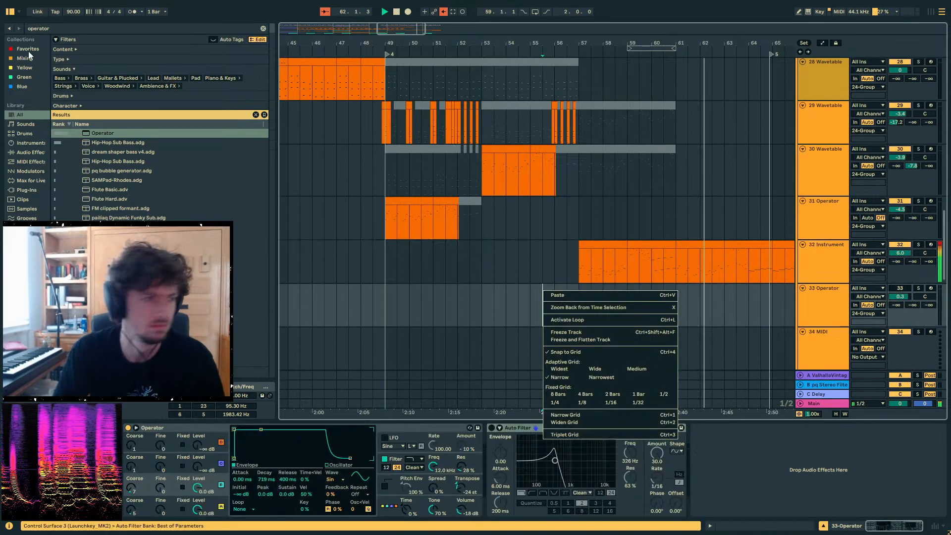
pyautogui.hotkey('ctrl', 'f')
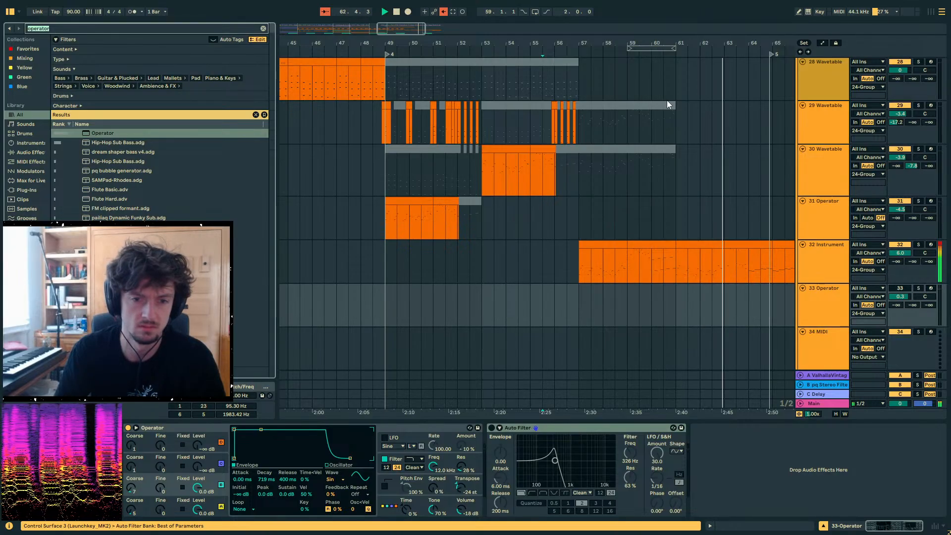
# - Reshape the PHAT automation on 32 Instrument into a curved rise that reaches 52 at bar 67
pyautogui.moveTo(700, 48); pyautogui.dragTo(483, 43)
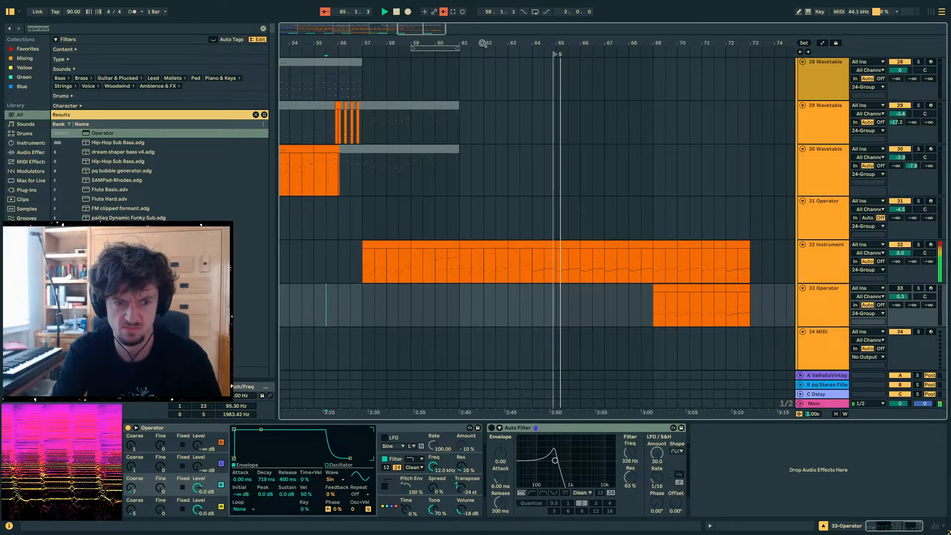
pyautogui.click(567, 264)
pyautogui.press('a')
pyautogui.moveTo(548, 268)
pyautogui.mouseDown()
pyautogui.moveTo(628, 269)
pyautogui.moveTo(585, 278)
pyautogui.mouseUp()
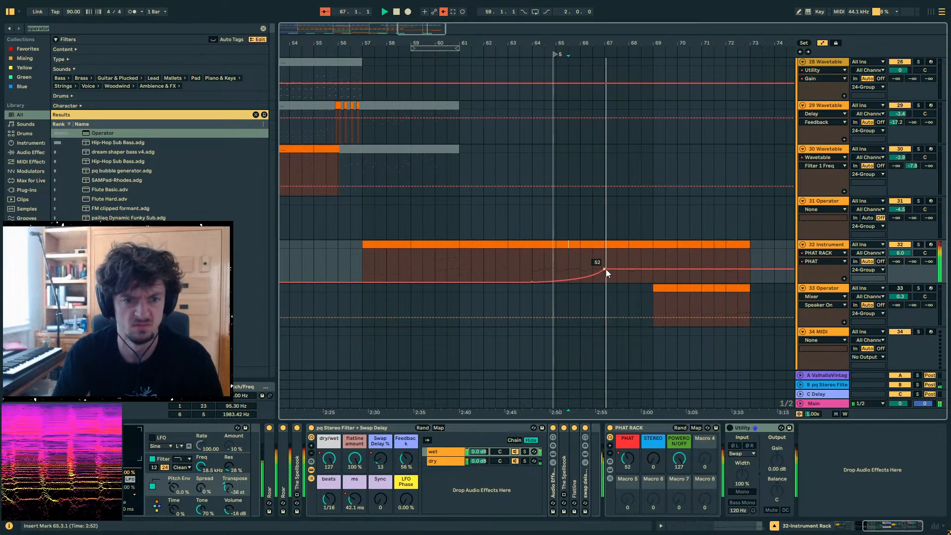
pyautogui.press('a')
# - Listen to 32 Instrument around bars 68 to 70 and examine the surrounding tracks at bar 69
pyautogui.click(628, 257)
pyautogui.moveTo(650, 263); pyautogui.dragTo(633, 264)
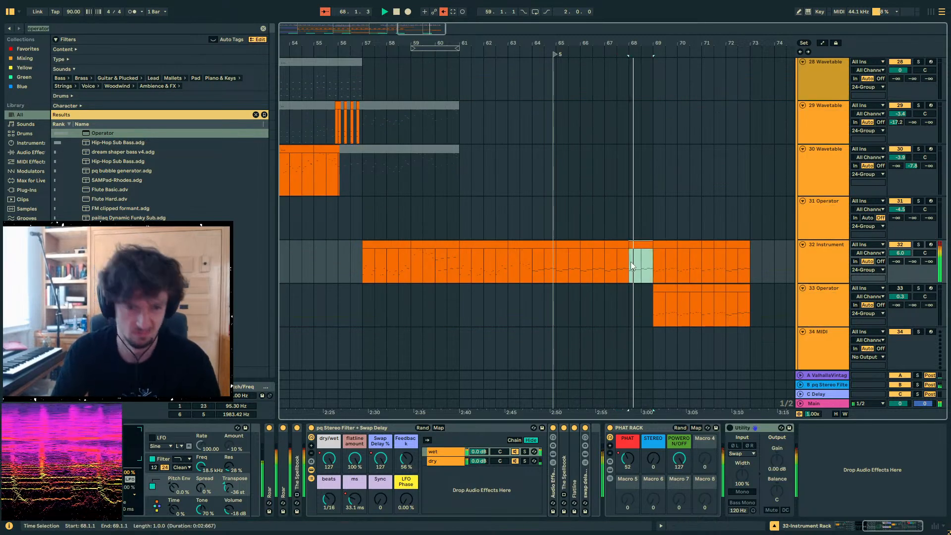
pyautogui.click(646, 254)
pyautogui.click(653, 254)
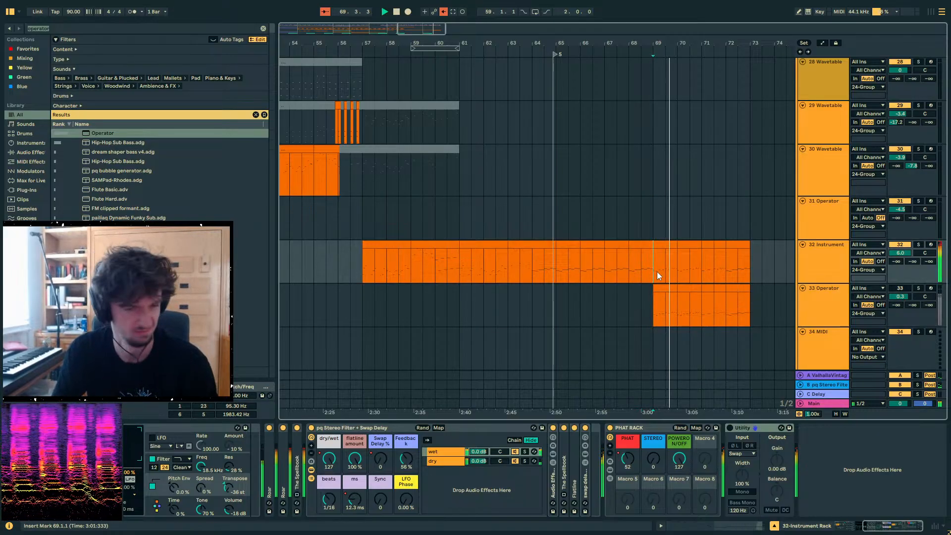
pyautogui.scroll(5, 733, 280)
pyautogui.click(646, 252)
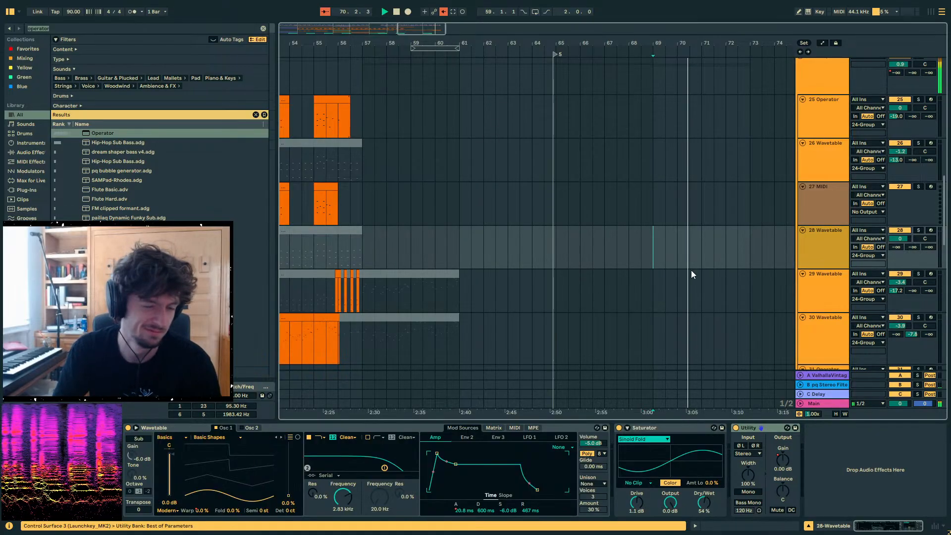
pyautogui.scroll(-6, 678, 263)
pyautogui.click(675, 240)
pyautogui.click(665, 198)
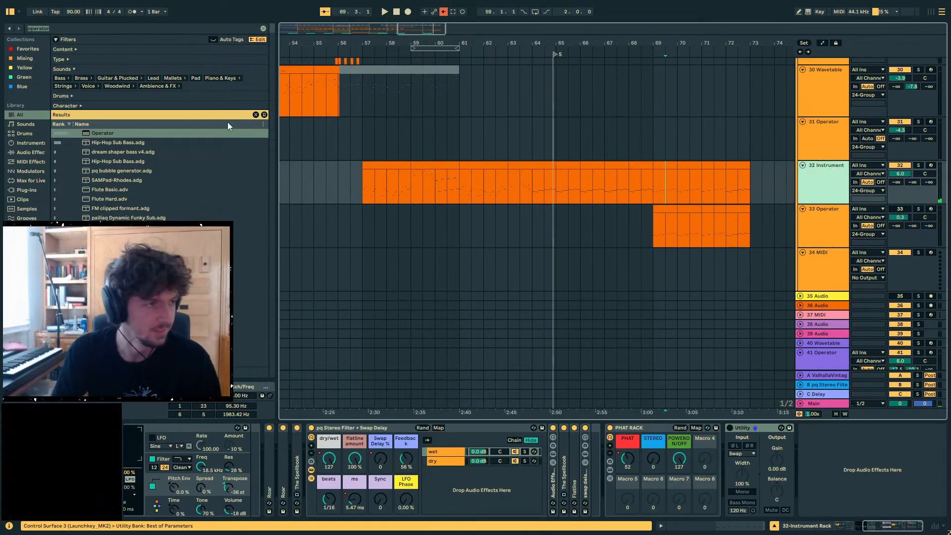
# - Search for MFreeformPhase and insert it before the PHAT RACK on 32 Instrument
pyautogui.click(59, 29)
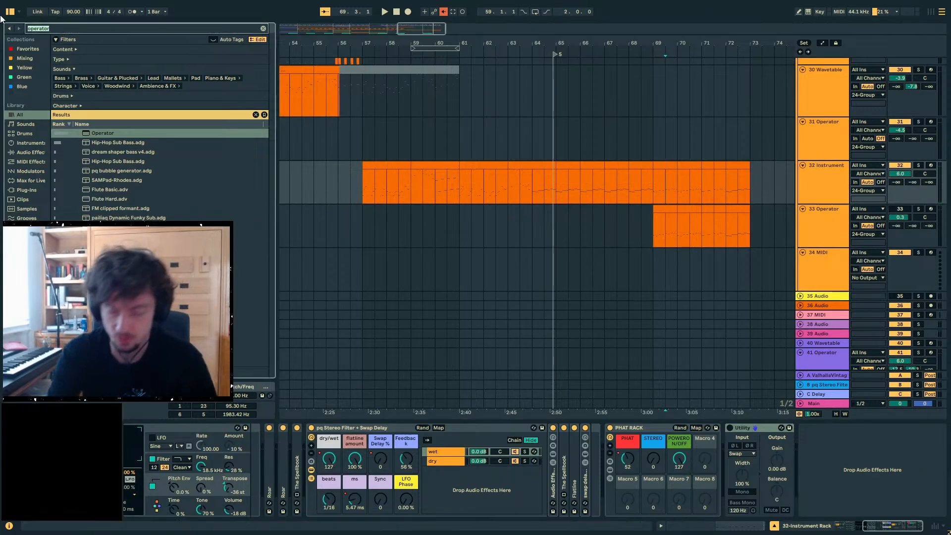
pyautogui.write('mfreefor')
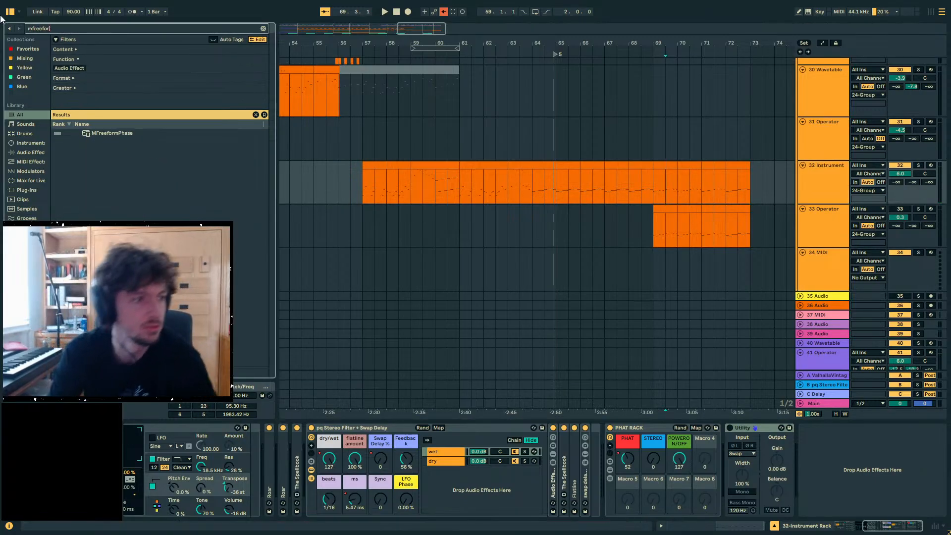
pyautogui.moveTo(109, 136); pyautogui.dragTo(620, 450)
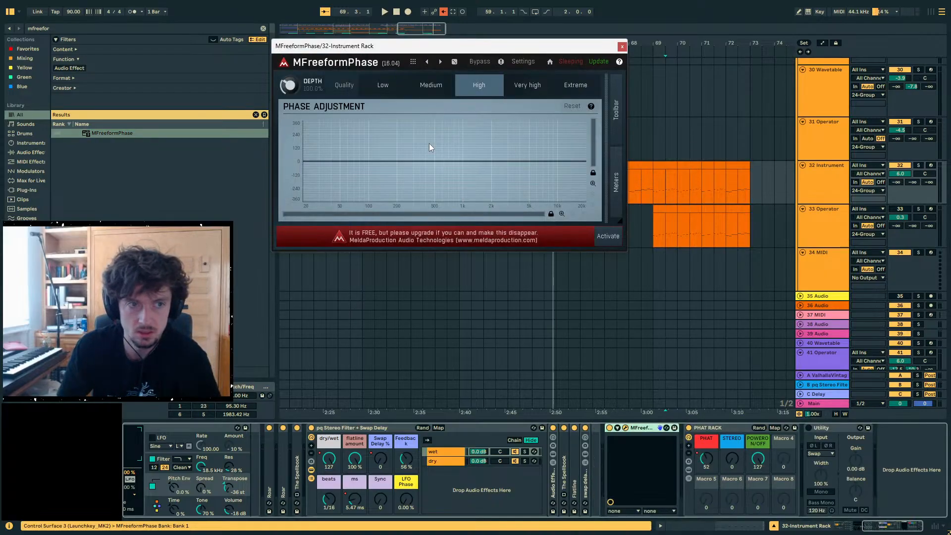
# - Draw a zigzag phase adjustment curve in MFreeformPhase, raise its depth to 192%, and audition it before closing the plug-in window
pyautogui.click(471, 136)
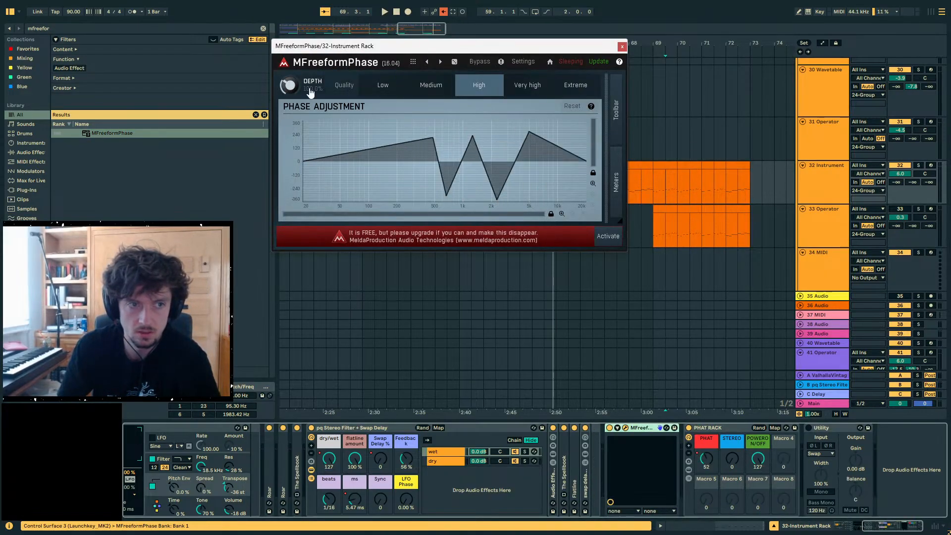
pyautogui.press('space')
pyautogui.moveTo(289, 85)
pyautogui.mouseDown()
pyautogui.moveTo(289, 64)
pyautogui.moveTo(289, 82)
pyautogui.mouseUp()
pyautogui.press('space')
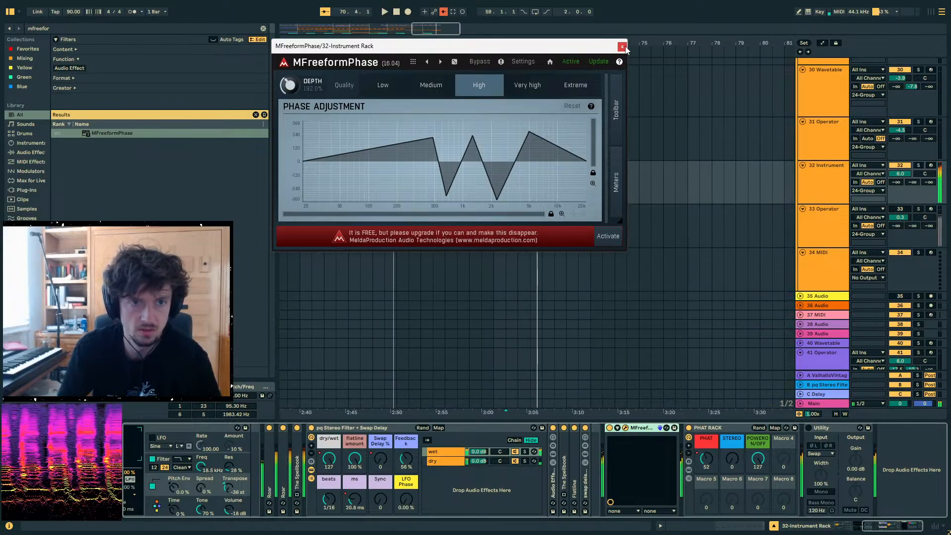
pyautogui.click(621, 46)
# - Insert Spray by Slynk v1 before MFreeformPhase on 32 Instrument and set its frequency to 944 Hz during playback
pyautogui.hotkey('ctrl', 'f')
pyautogui.write('spray')
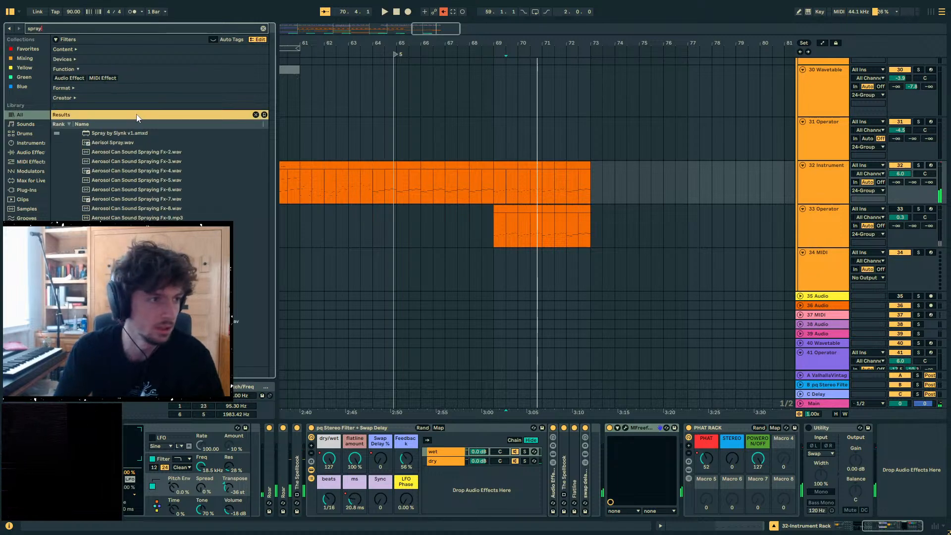
pyautogui.moveTo(121, 133)
pyautogui.mouseDown()
pyautogui.moveTo(592, 402)
pyautogui.moveTo(622, 435)
pyautogui.mouseUp()
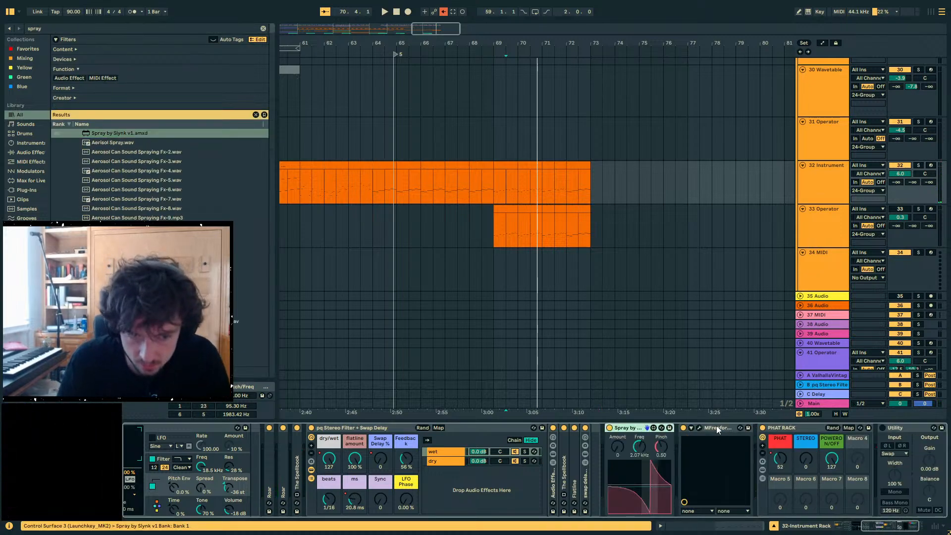
pyautogui.press('space')
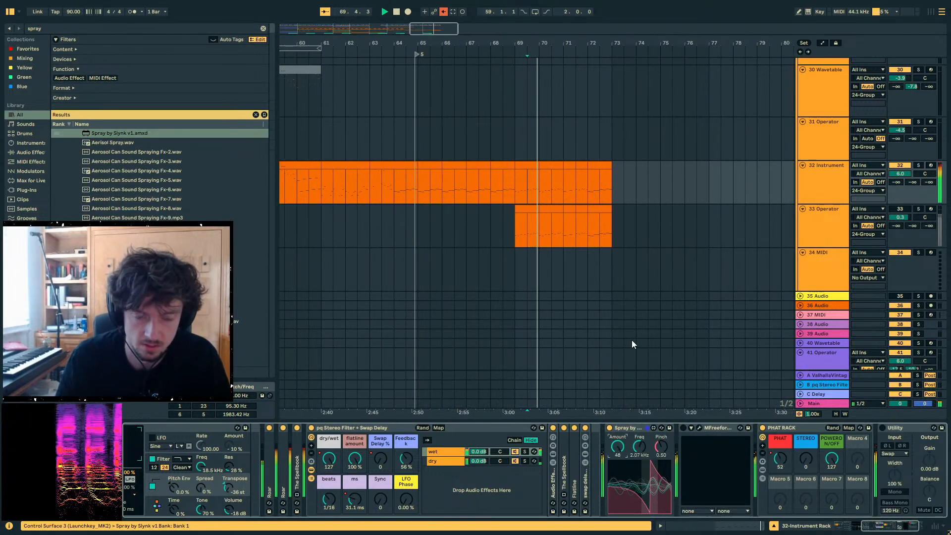
pyautogui.moveTo(638, 447)
pyautogui.mouseDown()
pyautogui.moveTo(639, 458)
pyautogui.moveTo(618, 461)
pyautogui.mouseUp()
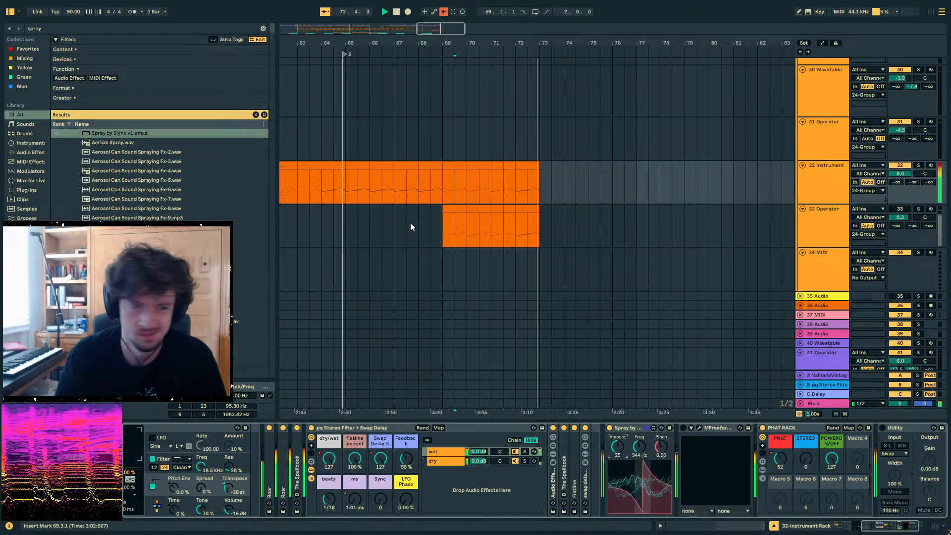
# - Automate the Spray Amount on 32 Instrument to rise from bar 65 until just after bar 68 and fall to 14 at bar 69
pyautogui.click(348, 222)
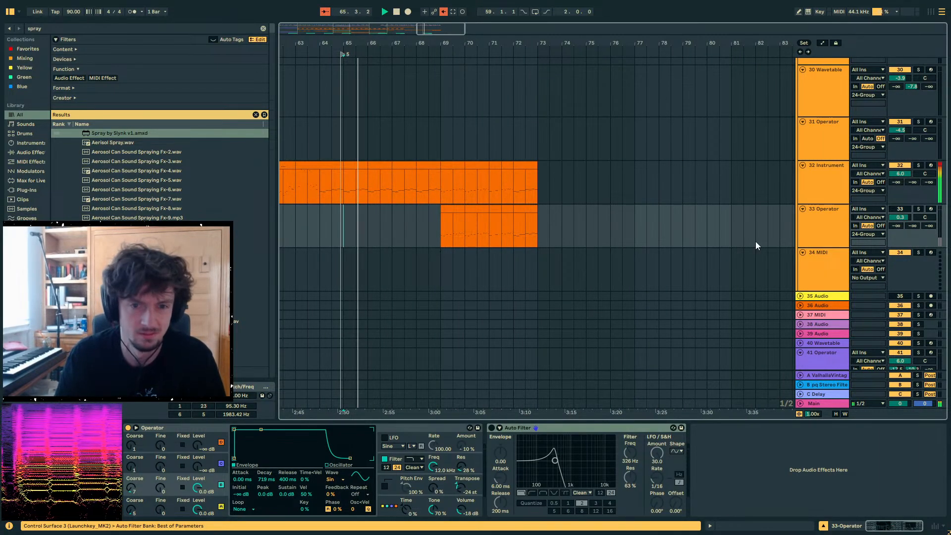
pyautogui.press('Up')
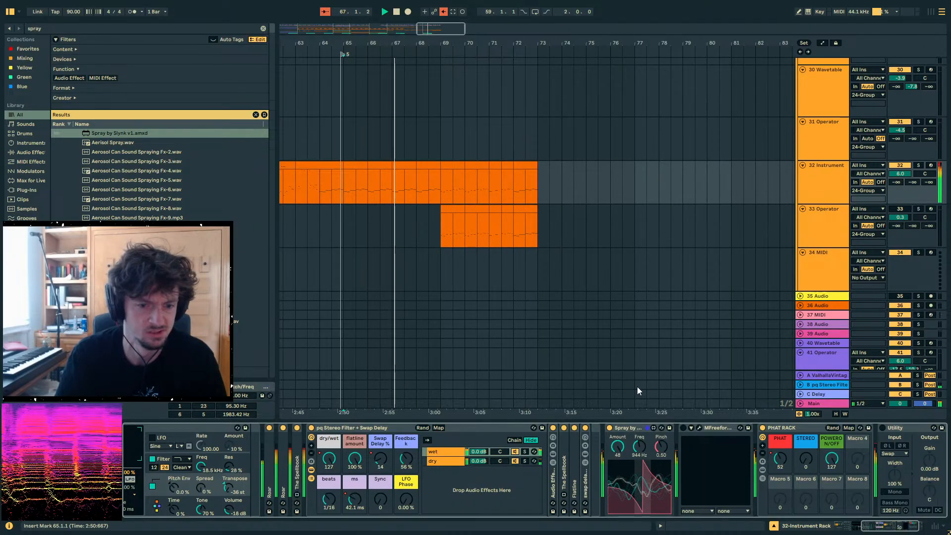
pyautogui.press('a')
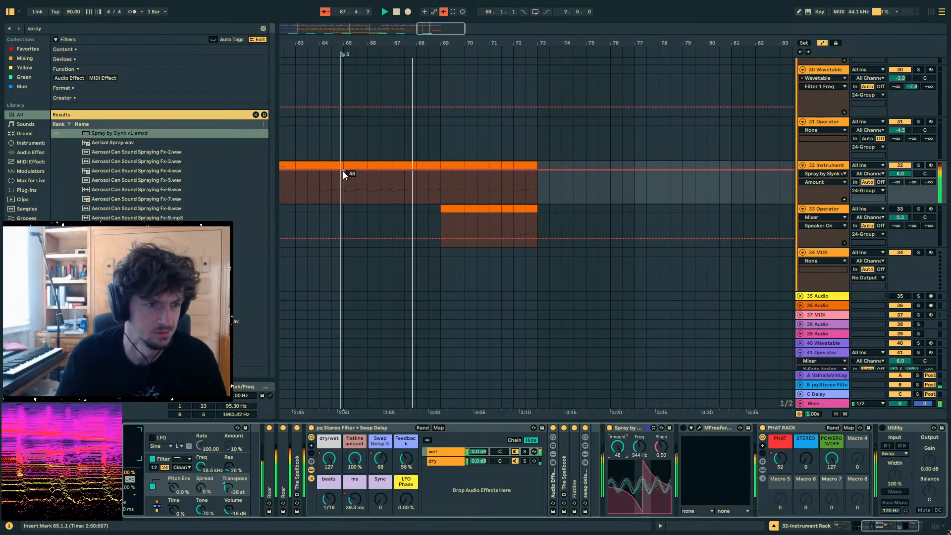
pyautogui.moveTo(425, 186)
pyautogui.mouseDown()
pyautogui.moveTo(422, 176)
pyautogui.moveTo(441, 194)
pyautogui.mouseUp()
pyautogui.click(439, 177)
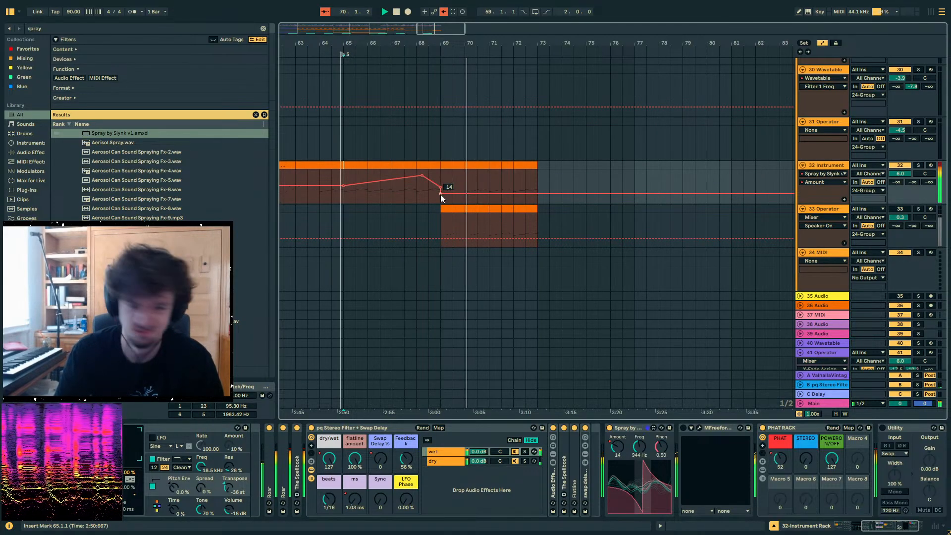
pyautogui.press('a')
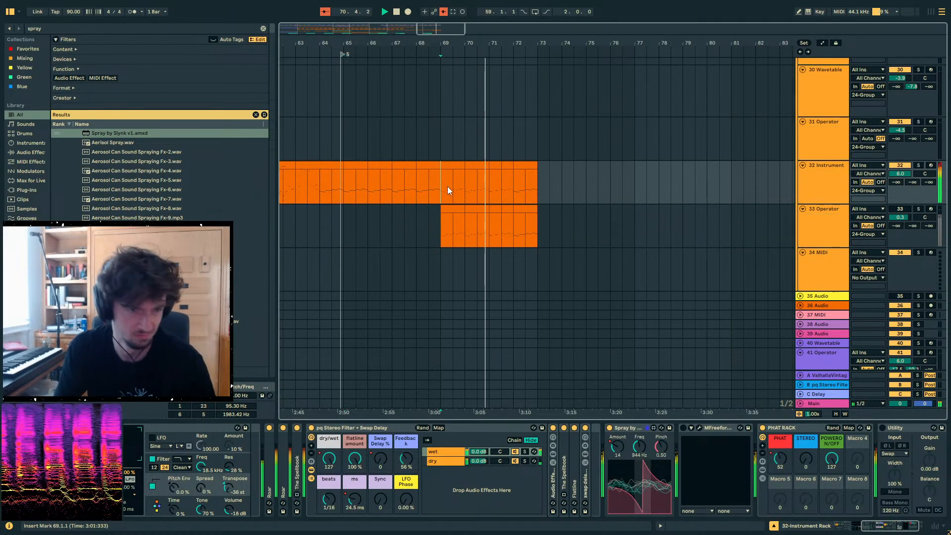
pyautogui.press('space')
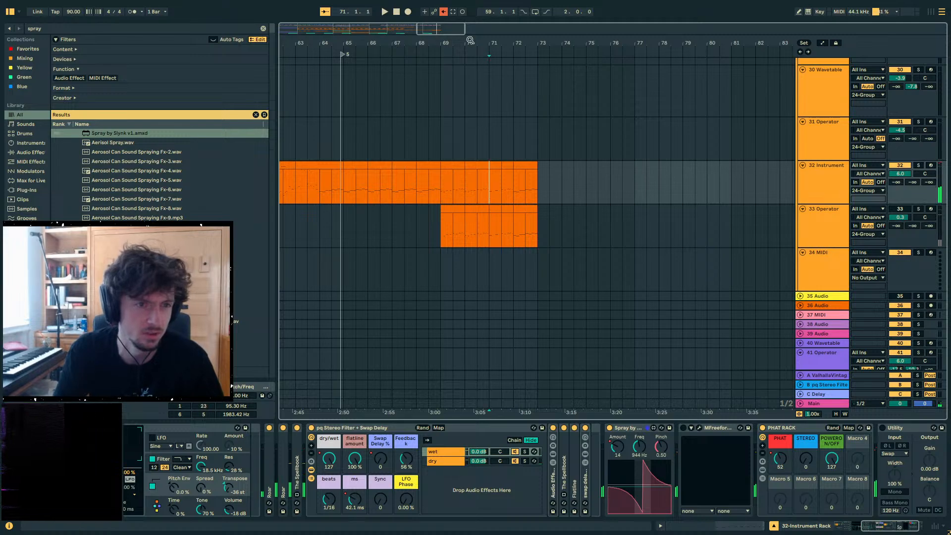
# - Add a locator named "hocket ?" at 69.4.1 above the 32 Instrument and 33 Operator clips
pyautogui.moveTo(470, 40); pyautogui.dragTo(636, 41)
pyautogui.click(613, 141)
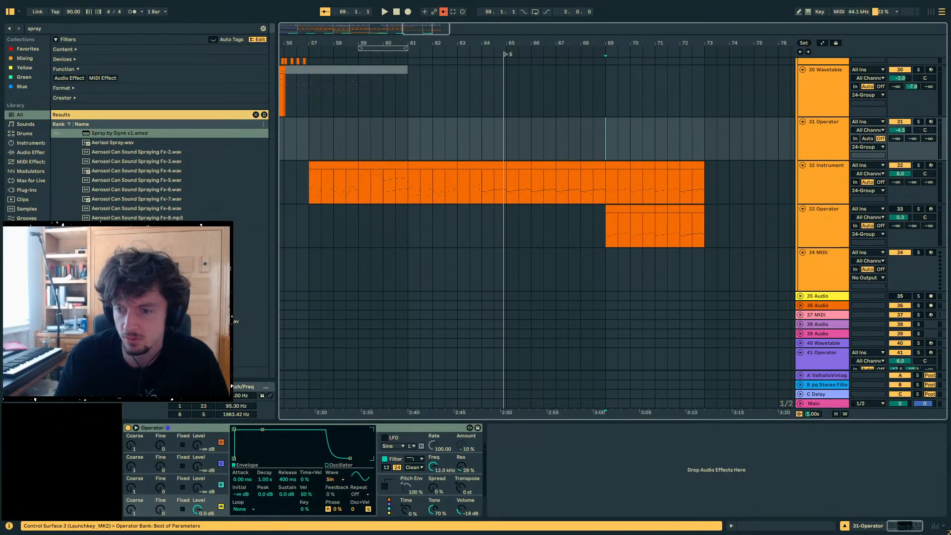
pyautogui.click(494, 141)
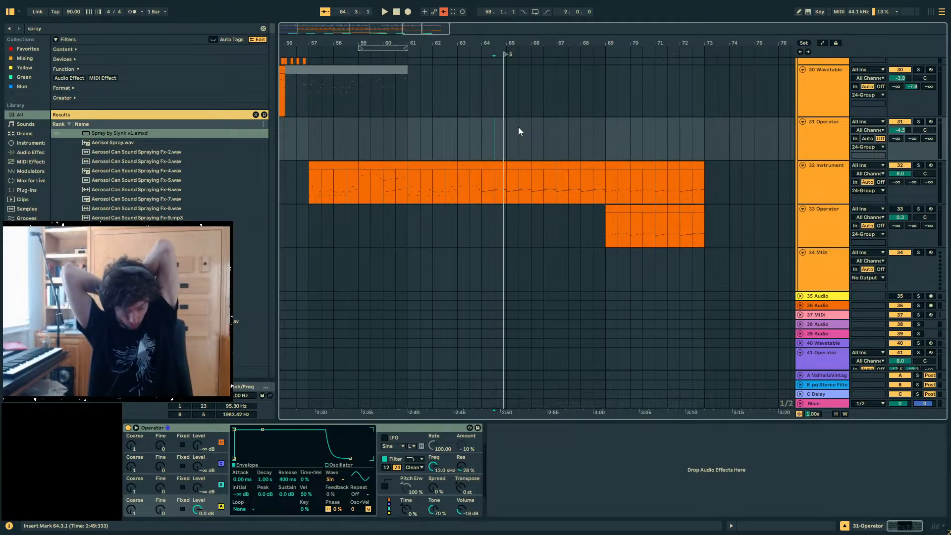
pyautogui.moveTo(605, 192); pyautogui.dragTo(621, 217)
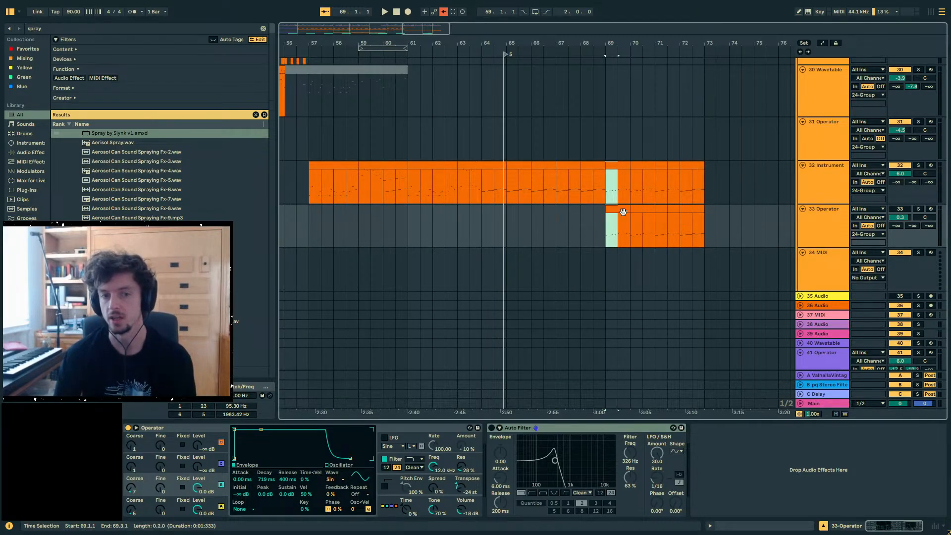
pyautogui.click(614, 183)
pyautogui.moveTo(698, 183); pyautogui.dragTo(619, 188)
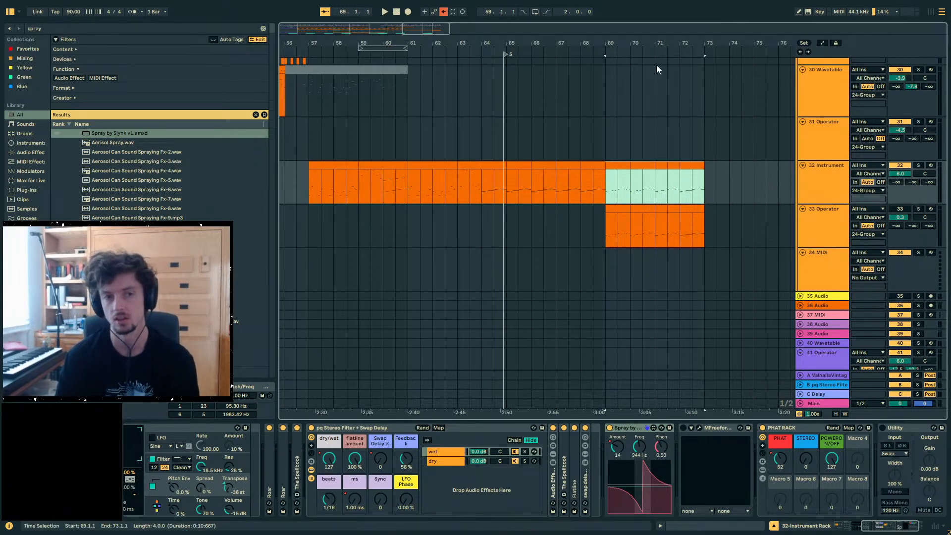
pyautogui.rightClick(624, 53)
pyautogui.click(644, 76)
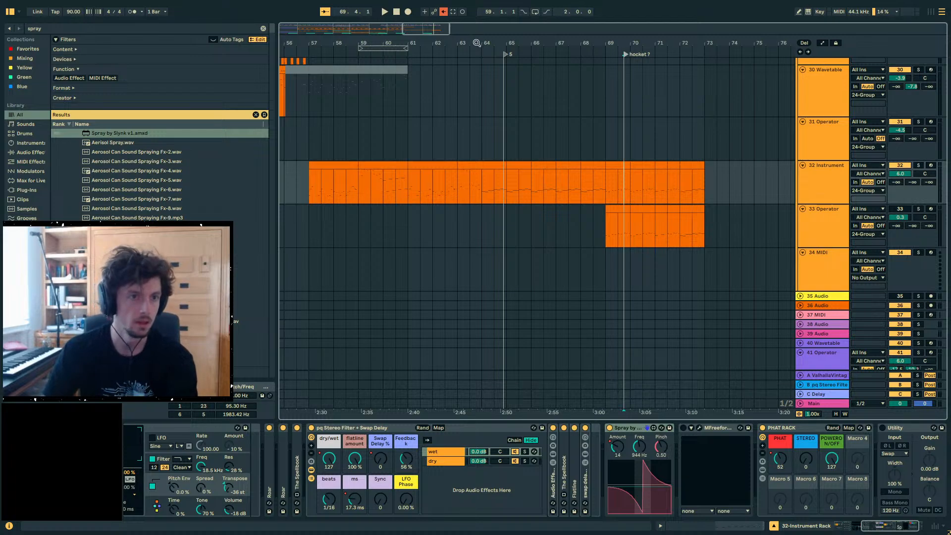
# - Create an empty MIDI clip from bar 7 to bar 9 on 32 Instrument and briefly play the song from bar 1
pyautogui.moveTo(477, 43); pyautogui.dragTo(490, 6)
pyautogui.moveTo(524, 174); pyautogui.dragTo(331, 183)
pyautogui.click(618, 191)
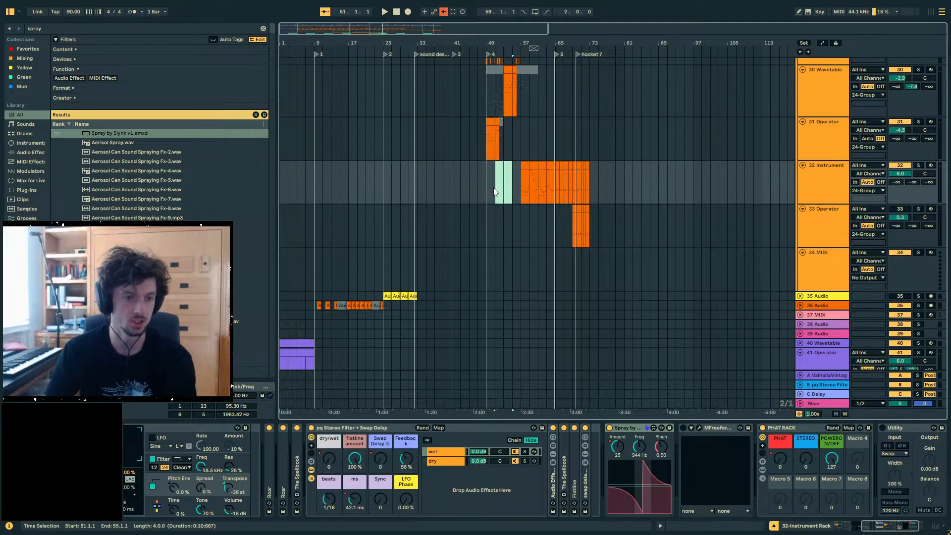
pyautogui.moveTo(493, 191); pyautogui.dragTo(486, 191)
pyautogui.moveTo(543, 187); pyautogui.dragTo(608, 189)
pyautogui.moveTo(443, 196); pyautogui.dragTo(356, 192)
pyautogui.click(284, 187)
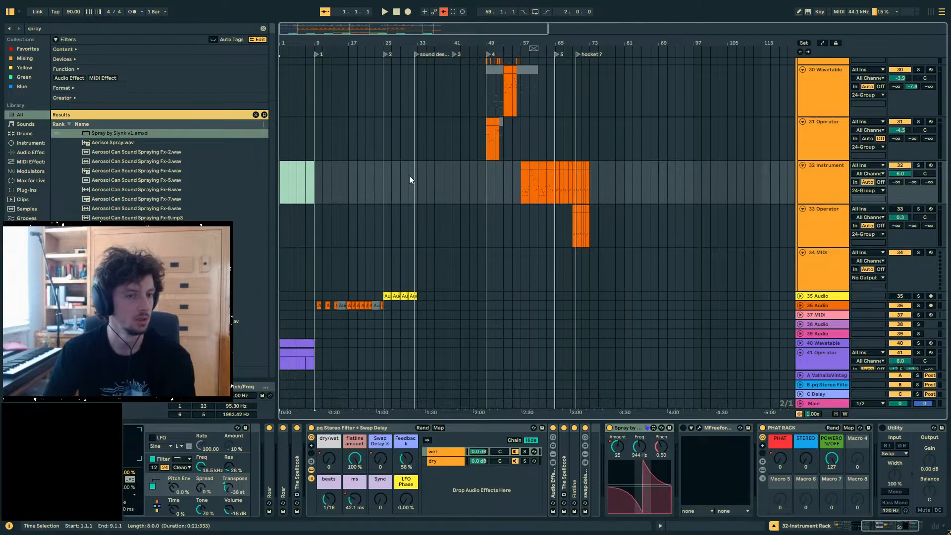
pyautogui.click(349, 178)
pyautogui.click(305, 187)
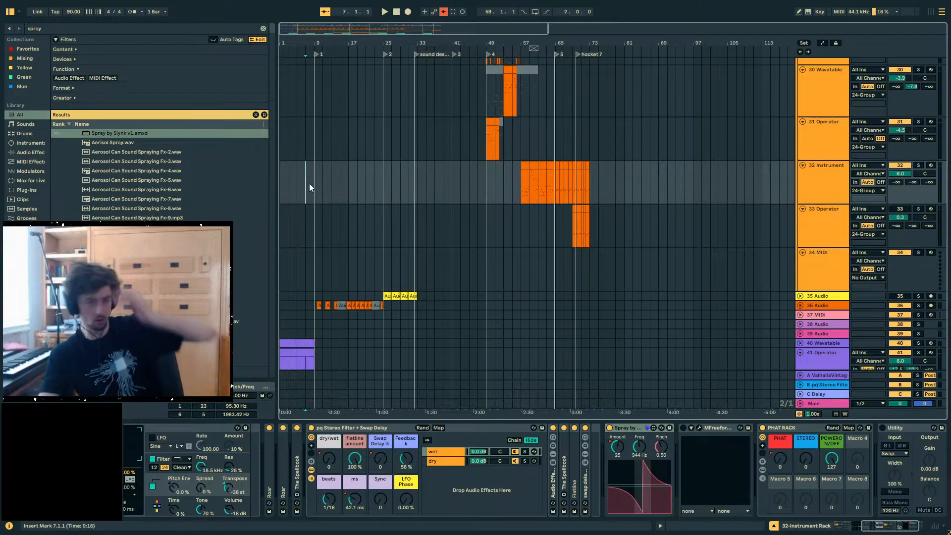
pyautogui.doubleClick(309, 185)
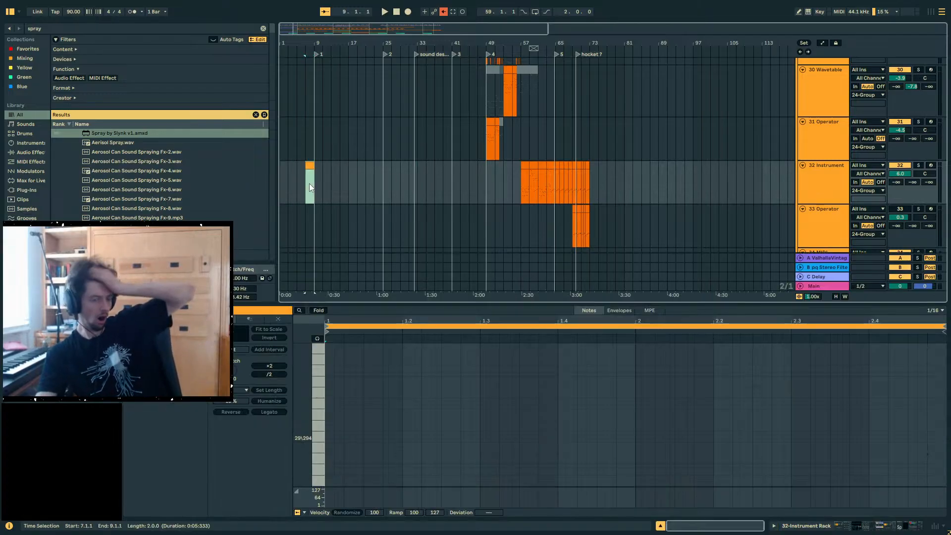
pyautogui.click(281, 177)
pyautogui.press('space')
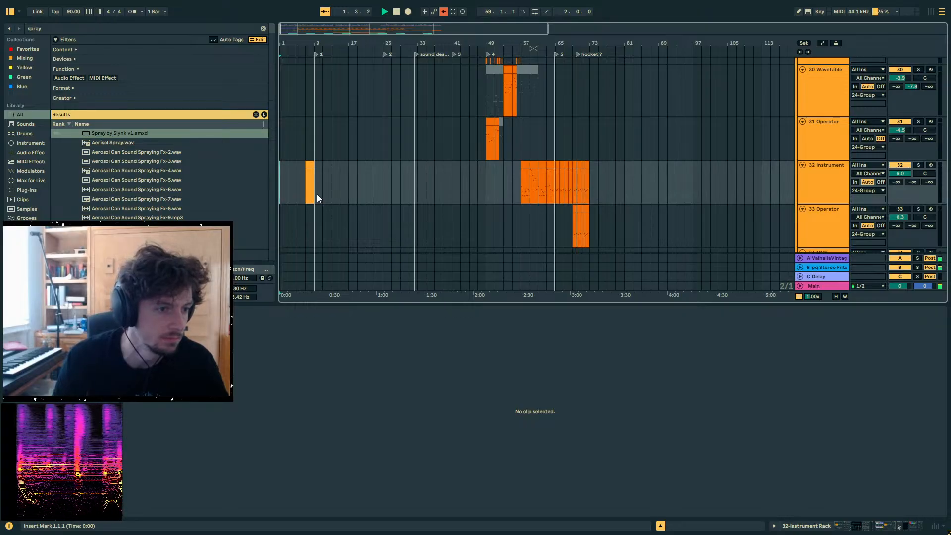
pyautogui.press('space')
# - Play 32 Instrument from bar 69 and bring up its device chain while listening
pyautogui.click(537, 186)
pyautogui.moveTo(561, 44); pyautogui.dragTo(579, 141)
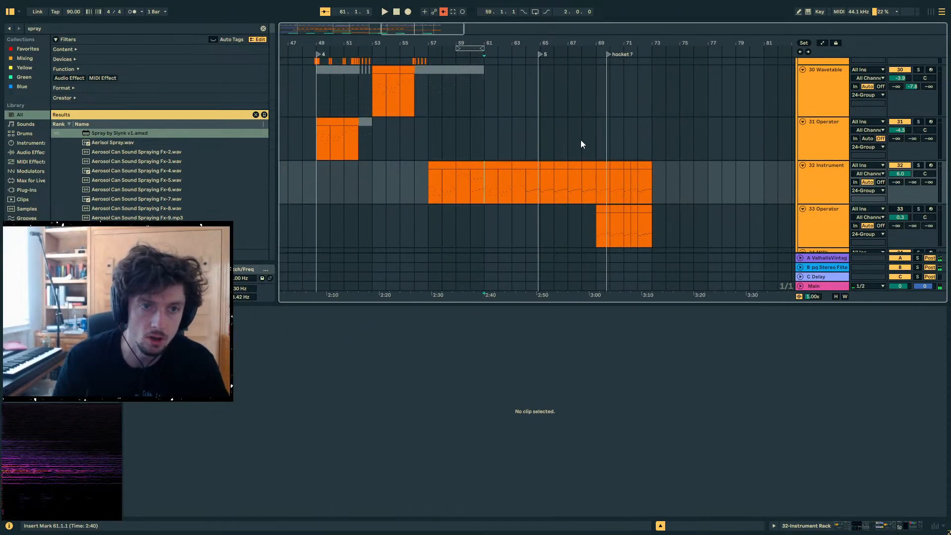
pyautogui.click(603, 192)
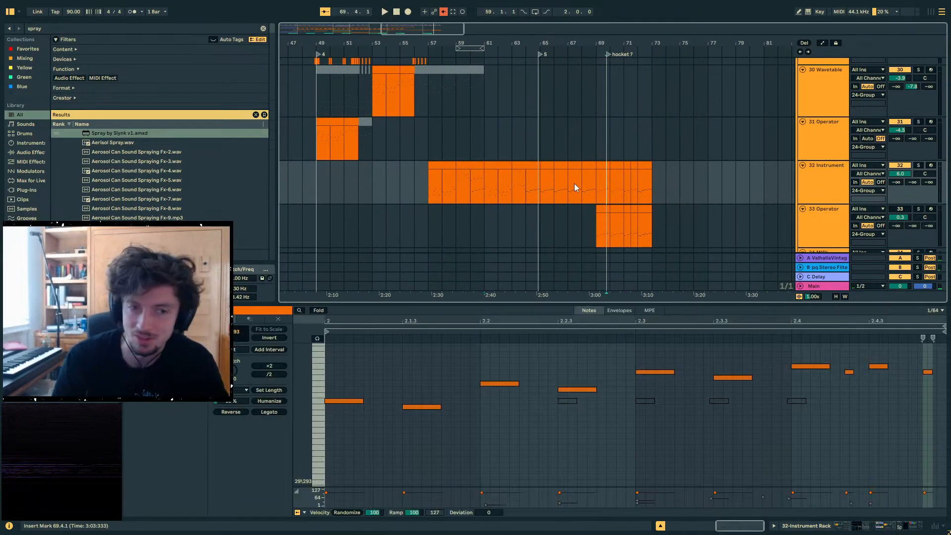
pyautogui.click(593, 186)
pyautogui.press('space')
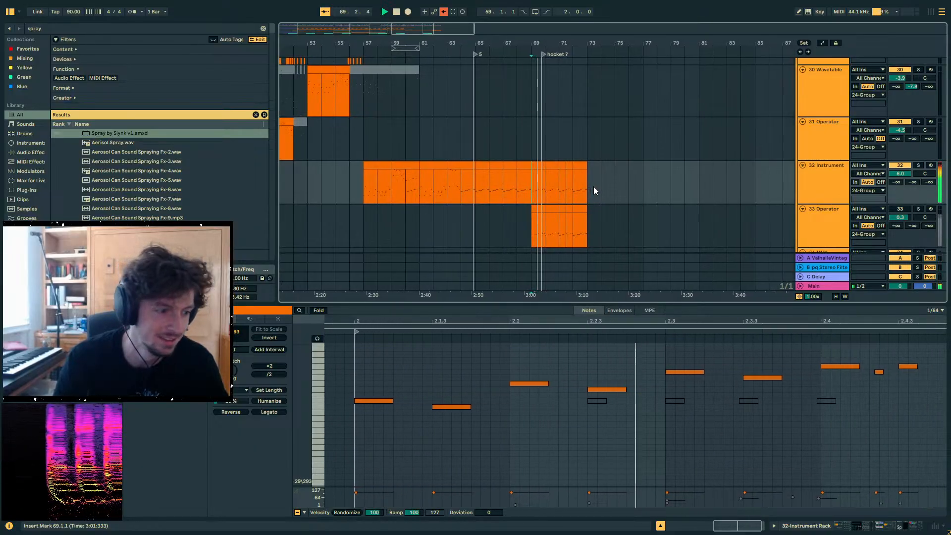
pyautogui.click(831, 524)
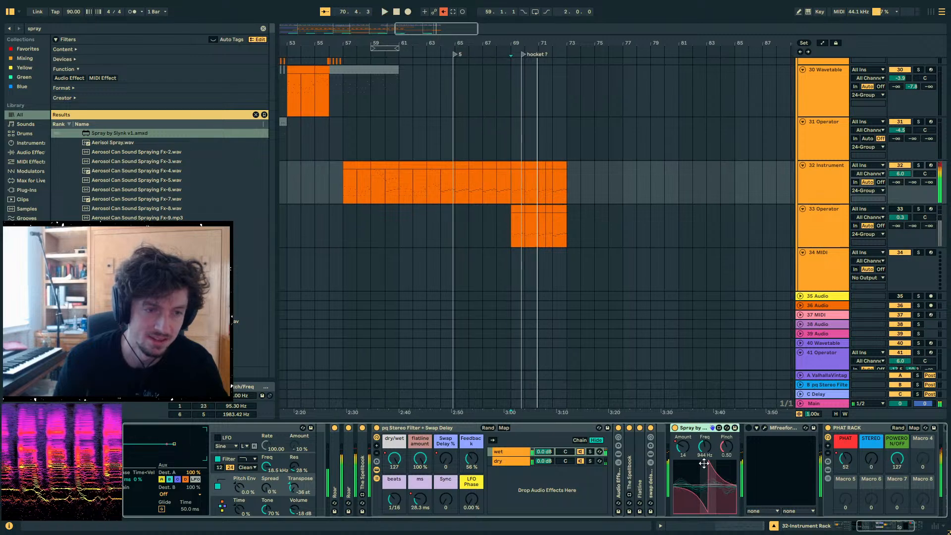
pyautogui.press('space')
# - Try the two notes at 2.2.3 in the 32 Instrument clip six steps lower, audition them, and restore their pitch
pyautogui.scroll(3, 524, 180)
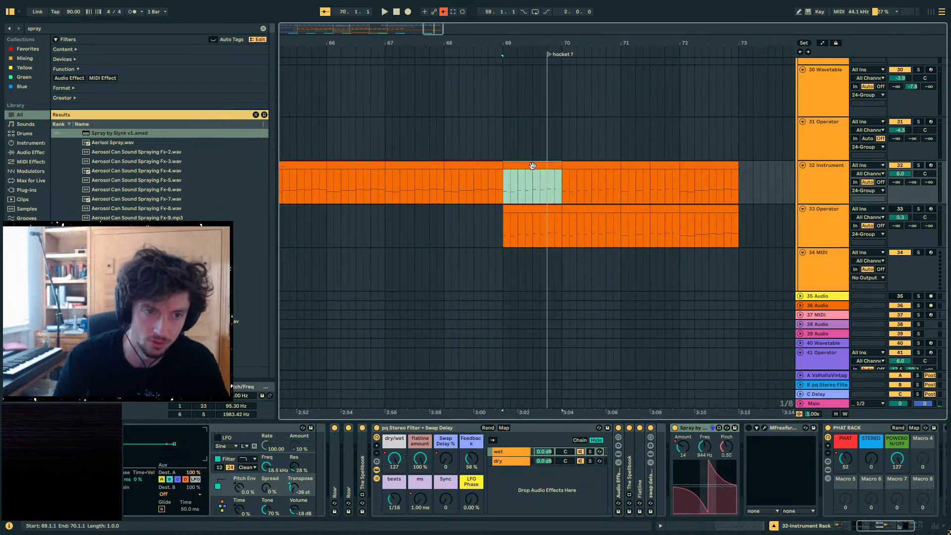
pyautogui.click(752, 527)
pyautogui.press('space')
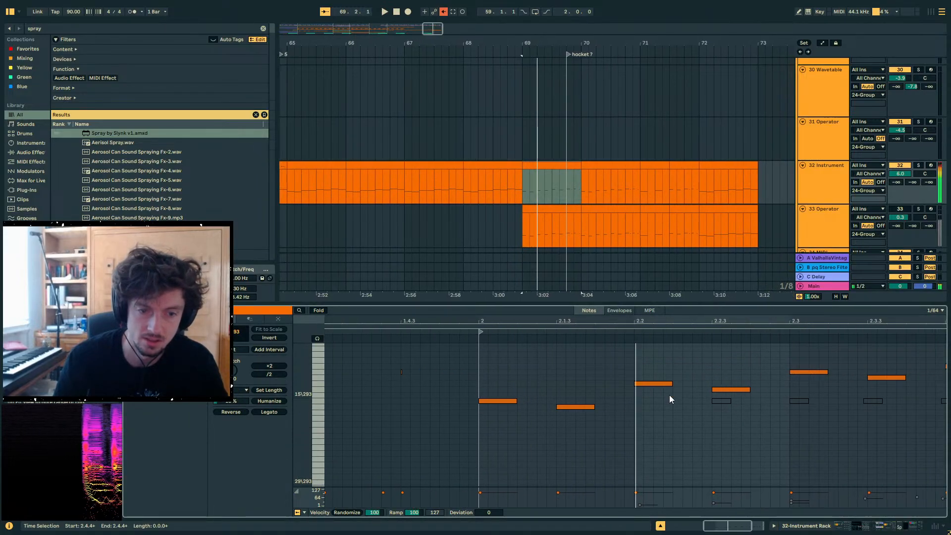
pyautogui.moveTo(759, 416); pyautogui.dragTo(713, 383)
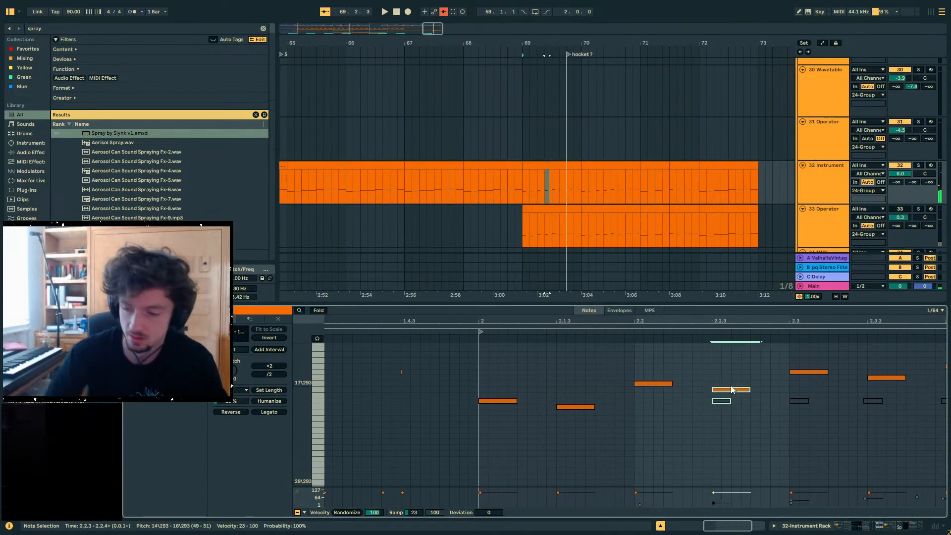
pyautogui.press('Down')
pyautogui.press('Down')
pyautogui.press('Down')
pyautogui.press('Down')
pyautogui.press('Down')
pyautogui.press('Down')
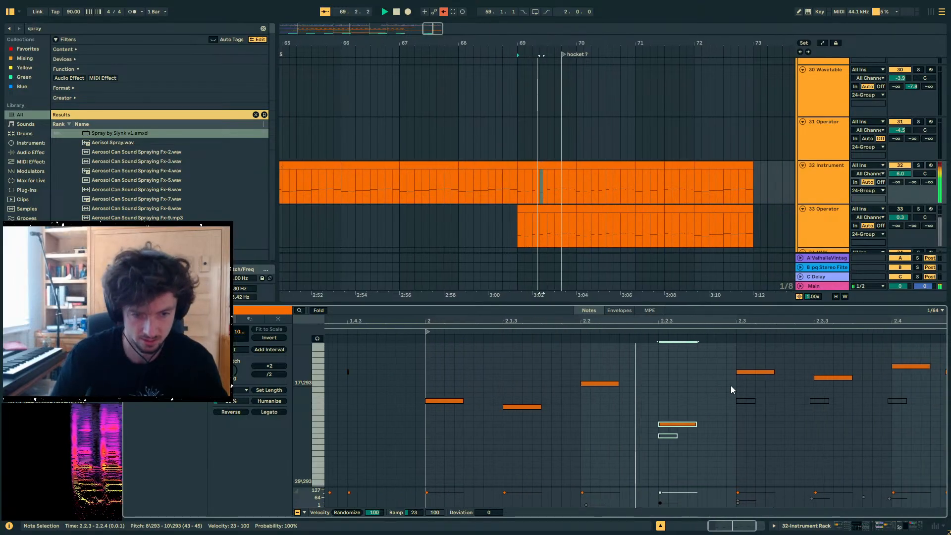
pyautogui.press('Up')
pyautogui.press('Up')
pyautogui.press('Up')
pyautogui.press('Up')
pyautogui.press('Up')
pyautogui.press('Up')
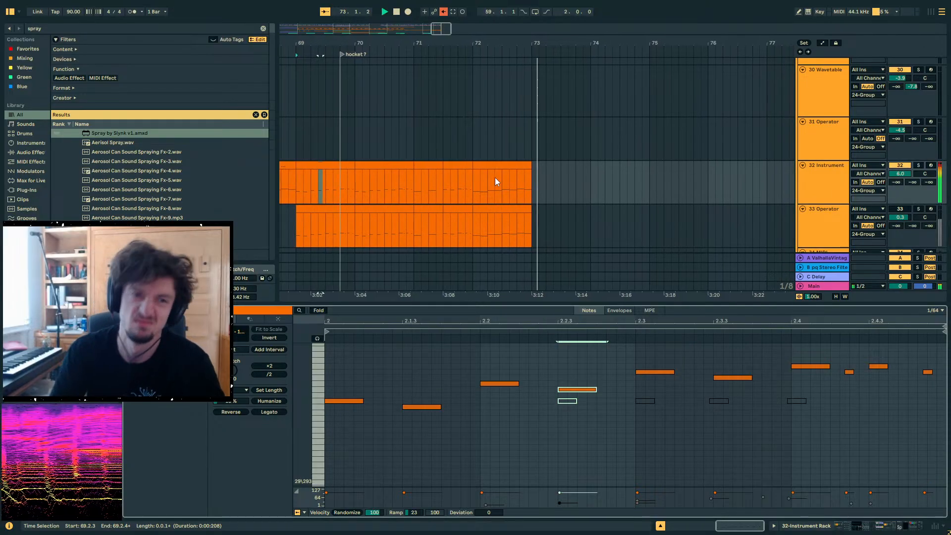
# - Play the transition into bar 69 from bar 68 and show the 32 Instrument device chain
pyautogui.moveTo(461, 44); pyautogui.dragTo(588, 30)
pyautogui.click(423, 185)
pyautogui.press('space')
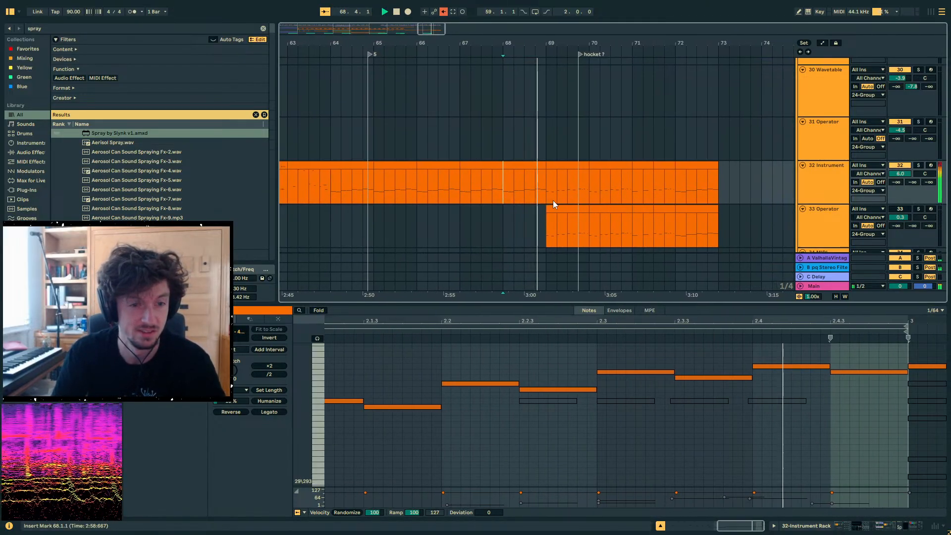
pyautogui.click(817, 182)
pyautogui.click(899, 526)
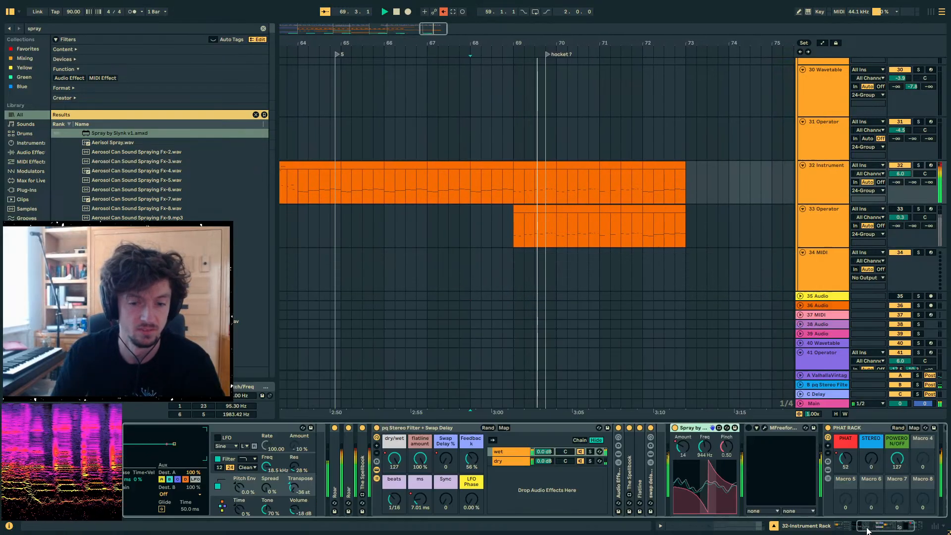
pyautogui.press('space')
# - Flatten the Spray Amount automation on 32 Instrument to a constant 14, removing the peak before bar 69, and audition from bar 68
pyautogui.press('a')
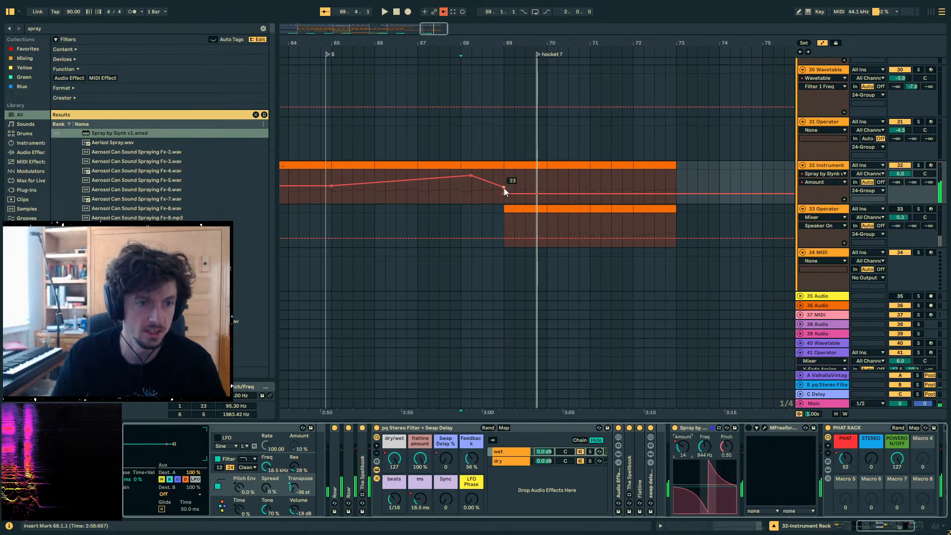
pyautogui.click(471, 175)
pyautogui.click(503, 188)
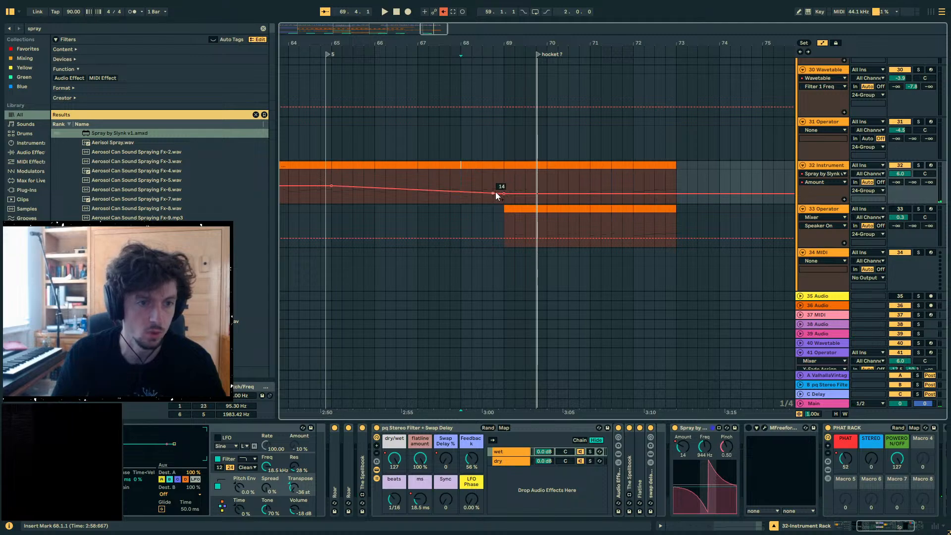
pyautogui.moveTo(503, 193); pyautogui.dragTo(352, 193)
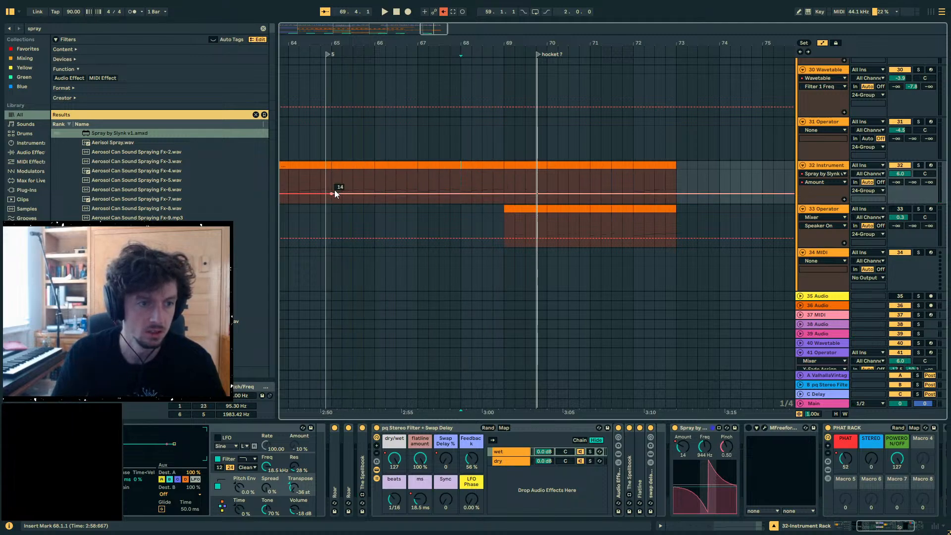
pyautogui.press('a')
pyautogui.click(482, 186)
pyautogui.press('space')
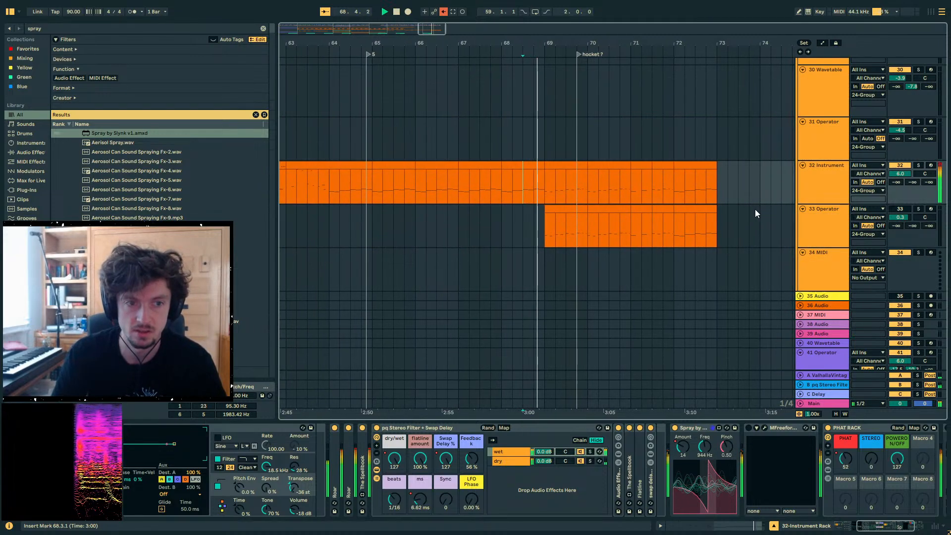
pyautogui.click(490, 186)
pyautogui.press('space')
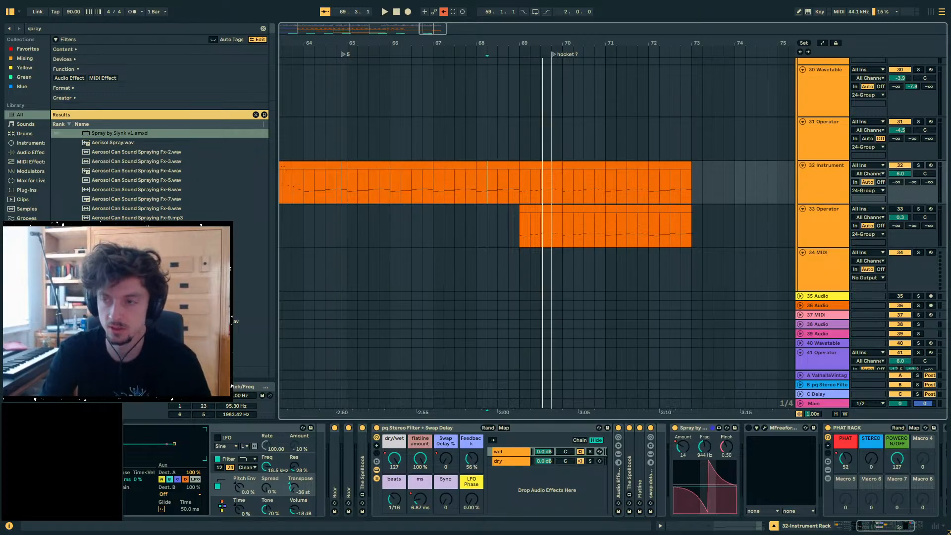
# - Switch to the browser and play "Tipper + The Void @ SSBD 2022" from the YouTube results with its sound turned up
pyautogui.moveTo(950, 168); pyautogui.dragTo(614, 83)
pyautogui.scroll(-1, 584, 280)
pyautogui.scroll(1, 587, 283)
pyautogui.click(713, 230)
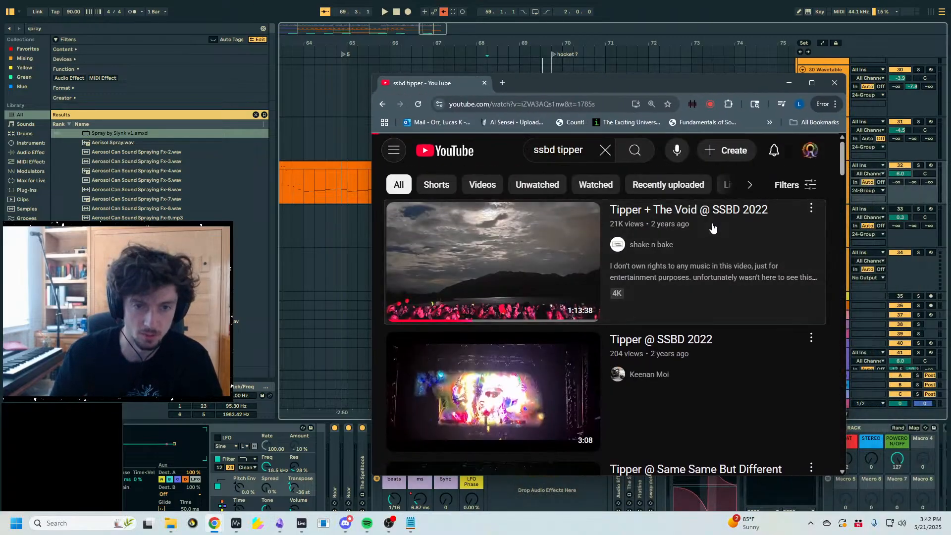
pyautogui.click(428, 391)
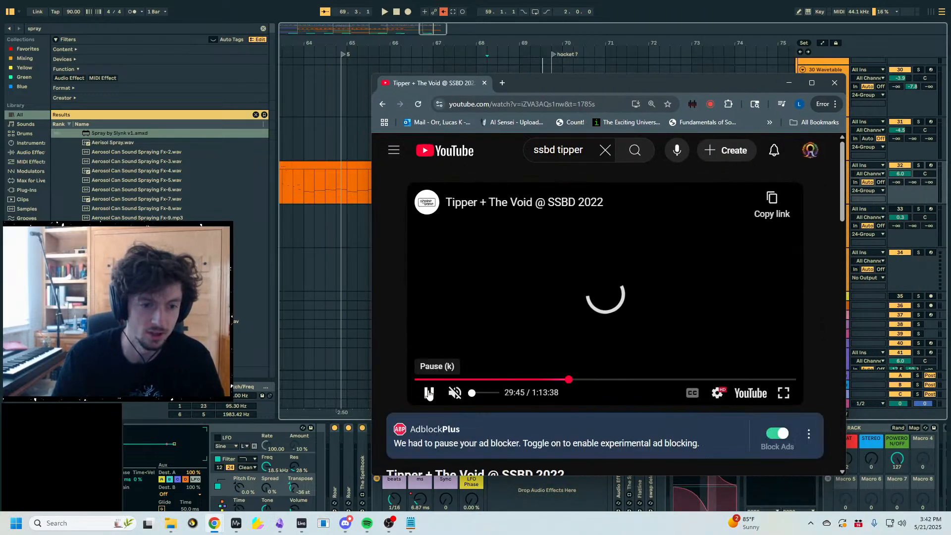
pyautogui.moveTo(474, 395); pyautogui.dragTo(499, 397)
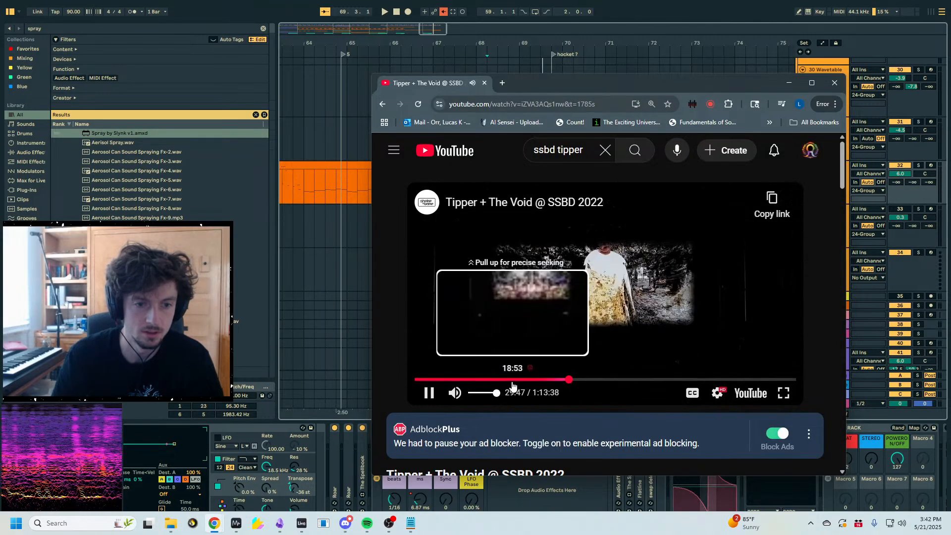
# - Rewind the Tipper video to just past the 28-minute mark, listen to the passage as a reference, and pause at 29:37
pyautogui.click(564, 380)
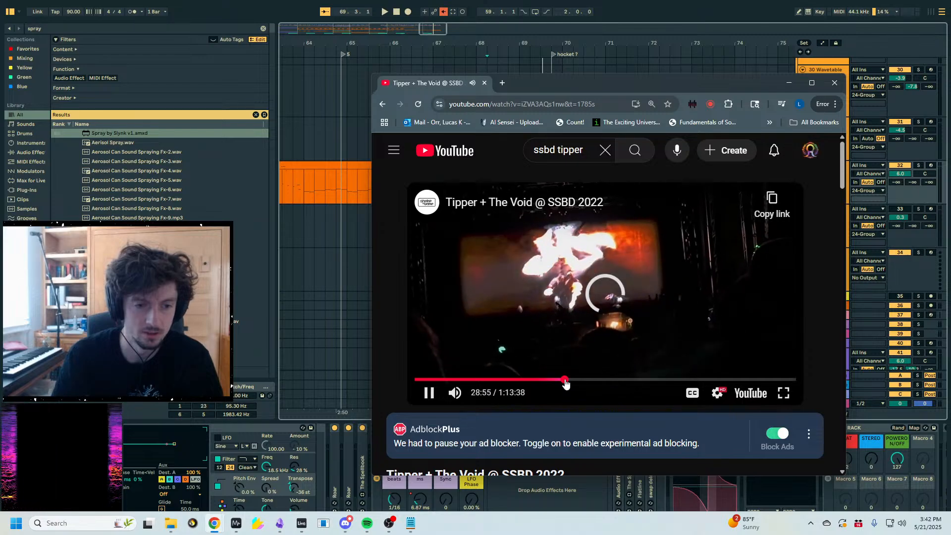
pyautogui.moveTo(564, 382); pyautogui.dragTo(561, 380)
pyautogui.click(718, 393)
pyautogui.click(719, 396)
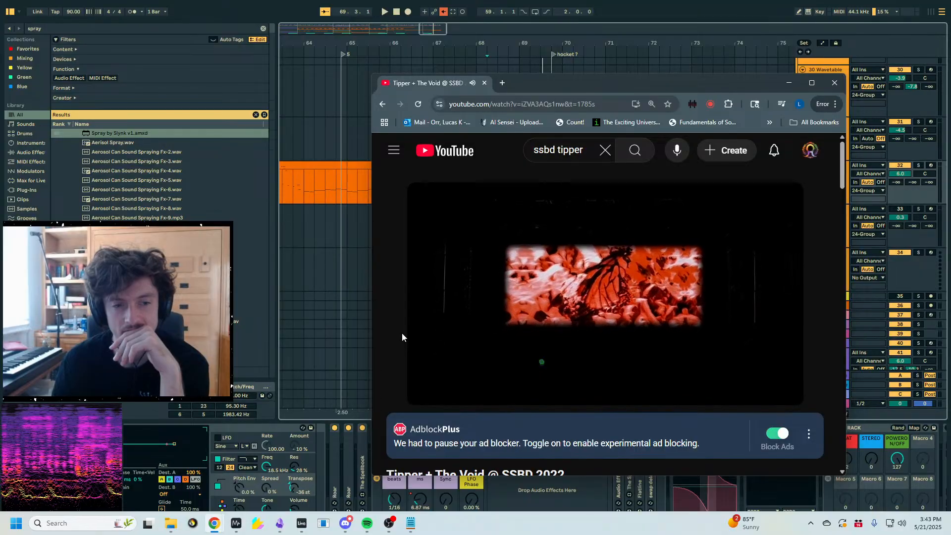
pyautogui.moveTo(417, 368)
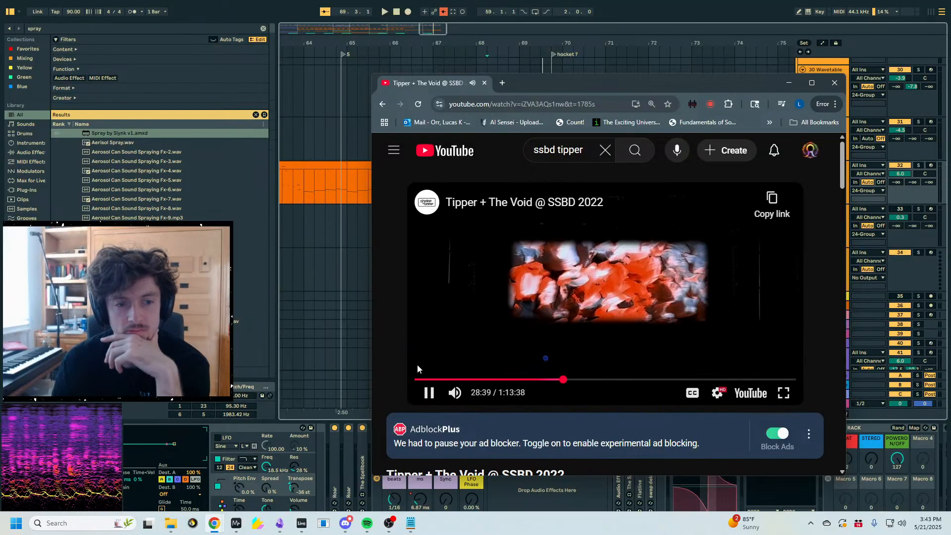
pyautogui.click(427, 393)
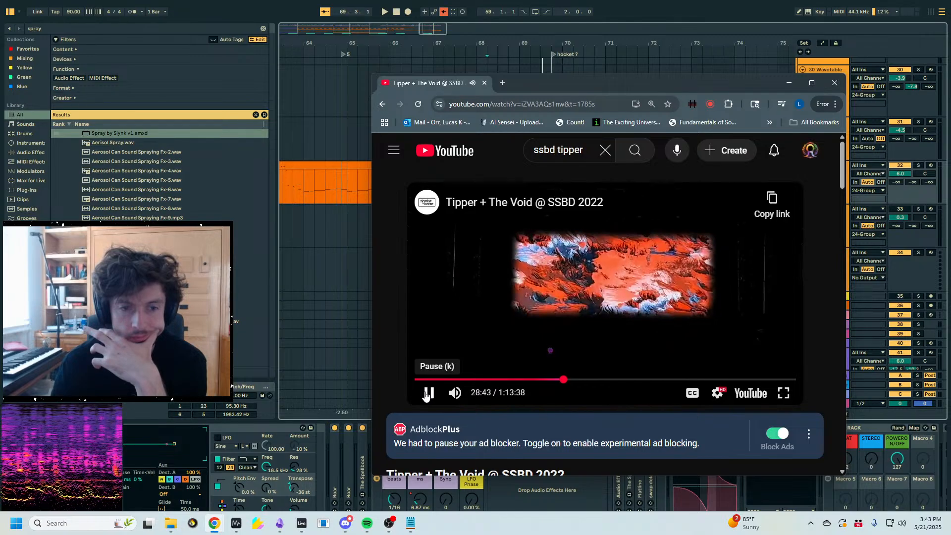
pyautogui.moveTo(563, 380); pyautogui.dragTo(566, 381)
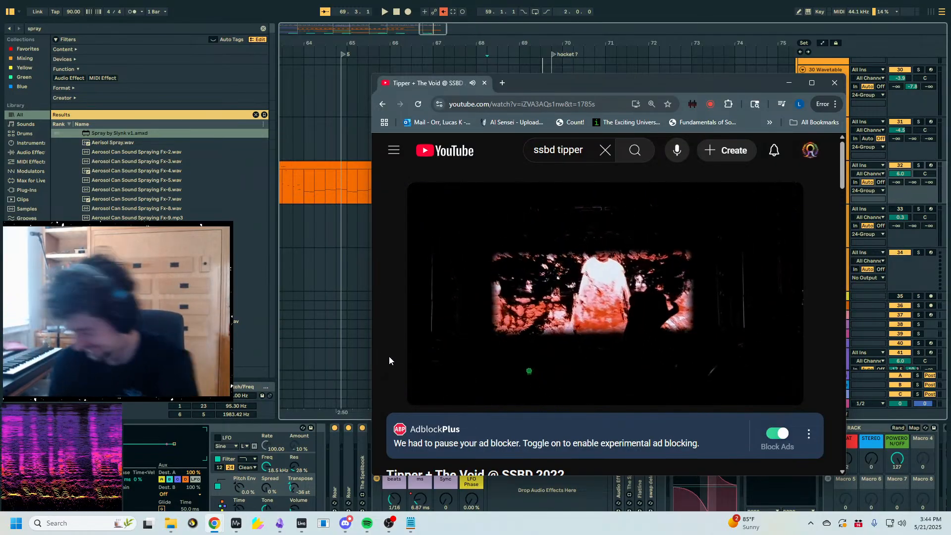
pyautogui.click(518, 326)
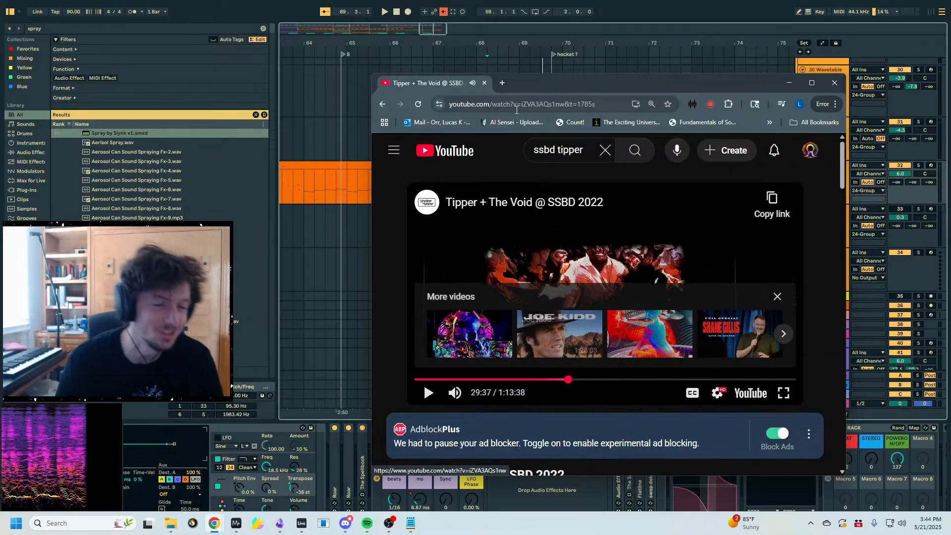
# - Switch back to Ableton Live and audition the arrangement from bar 69 and again with its lead-in from bar 67.3
pyautogui.click(789, 83)
pyautogui.click(516, 233)
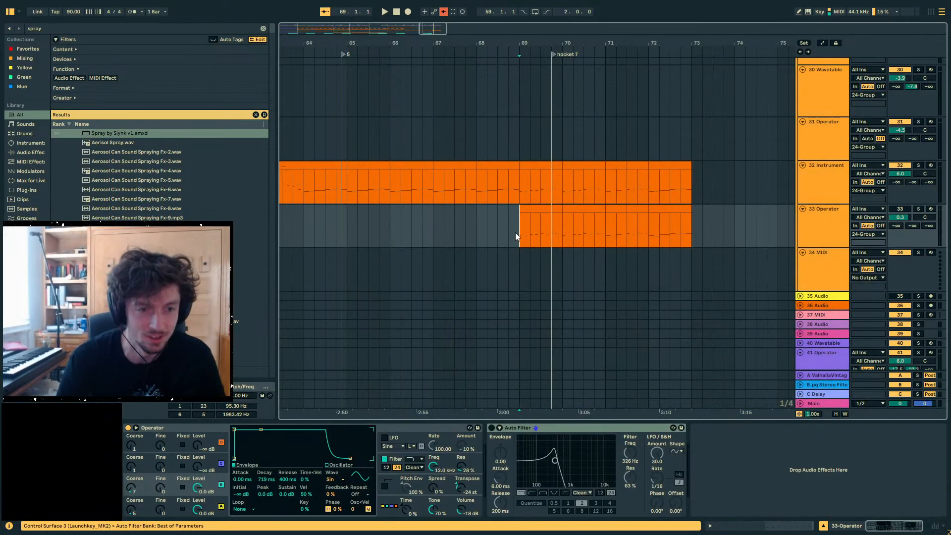
pyautogui.click(454, 234)
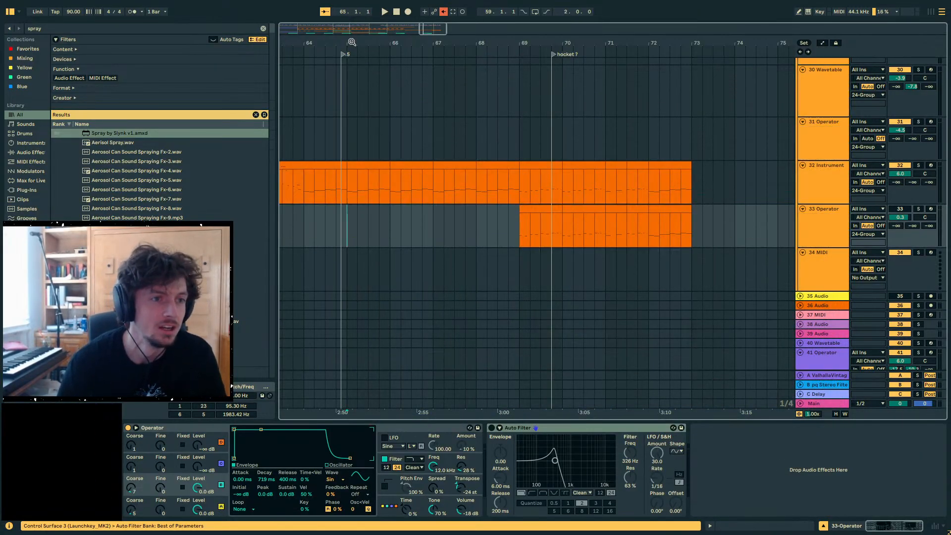
pyautogui.moveTo(352, 42); pyautogui.dragTo(576, 22)
pyautogui.click(639, 232)
pyautogui.press('space')
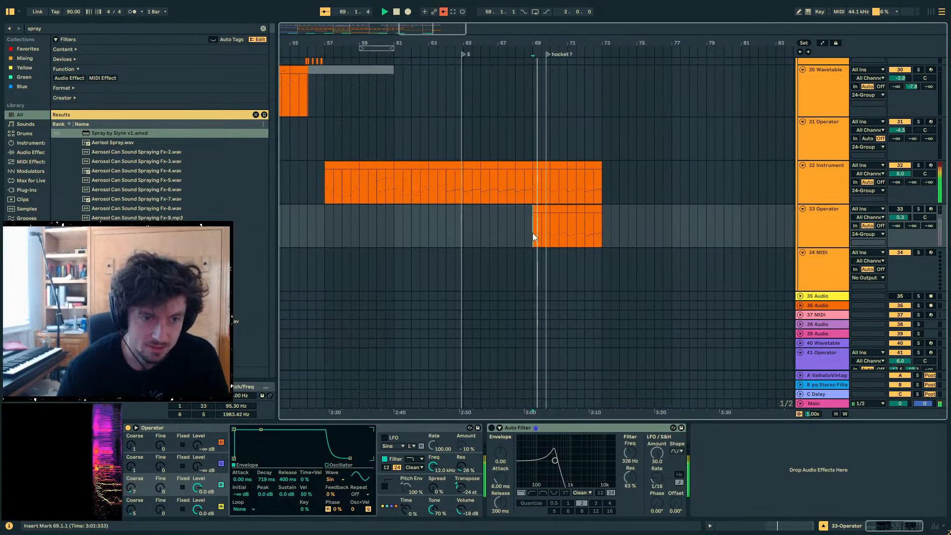
pyautogui.click(519, 233)
pyautogui.click(500, 234)
pyautogui.press('space')
pyautogui.press('space')
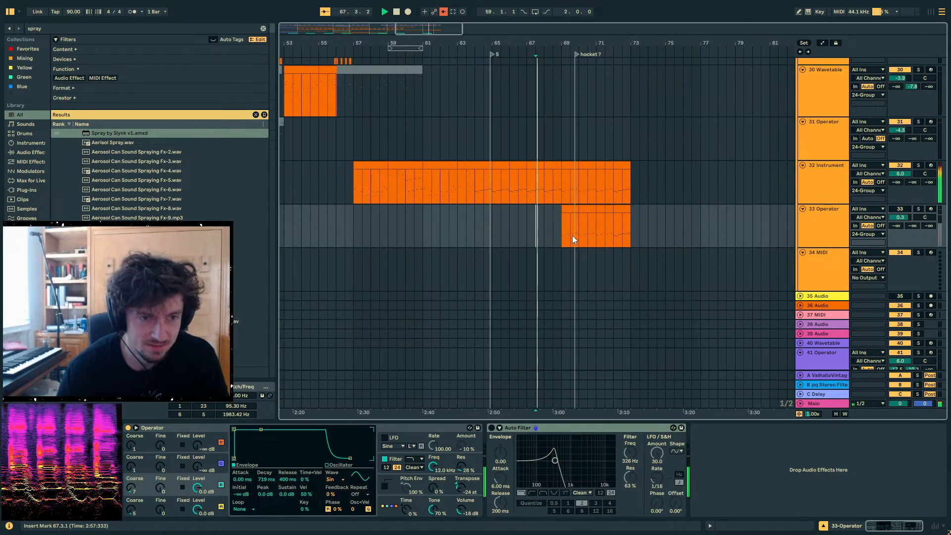
# - Reshape the PHAT automation on 32 Instrument so it drops to 27 right after the peak near bar 67, and stop playback
pyautogui.click(813, 185)
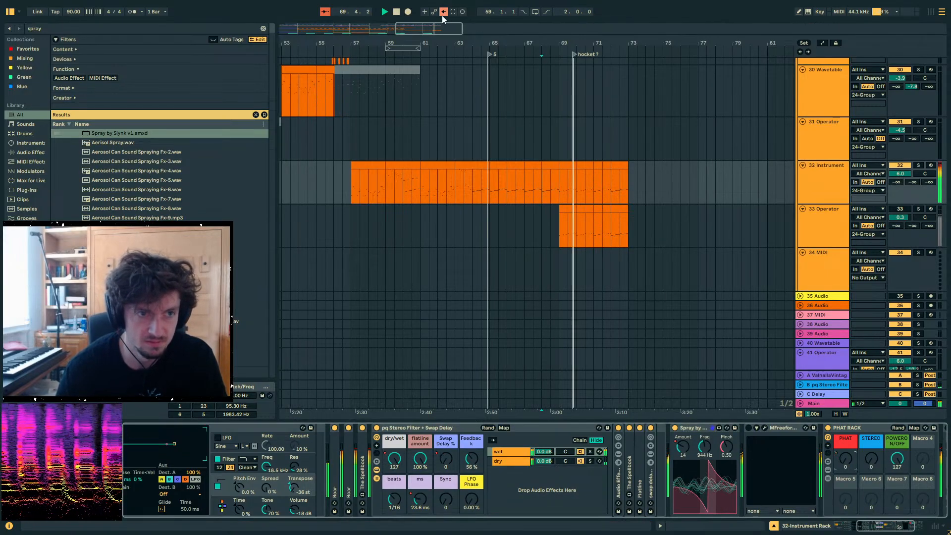
pyautogui.press('a')
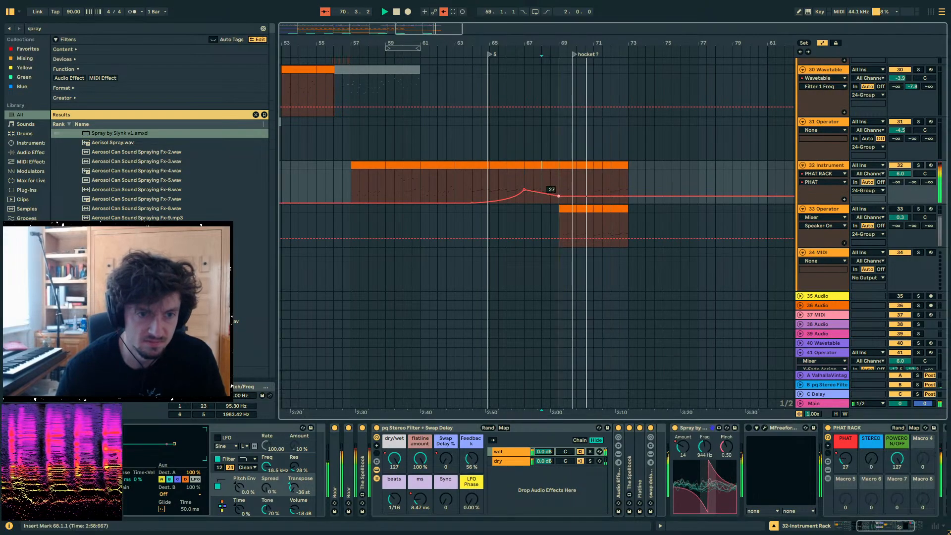
pyautogui.moveTo(533, 192)
pyautogui.mouseDown()
pyautogui.moveTo(529, 200)
pyautogui.moveTo(524, 191)
pyautogui.mouseUp()
pyautogui.click(565, 177)
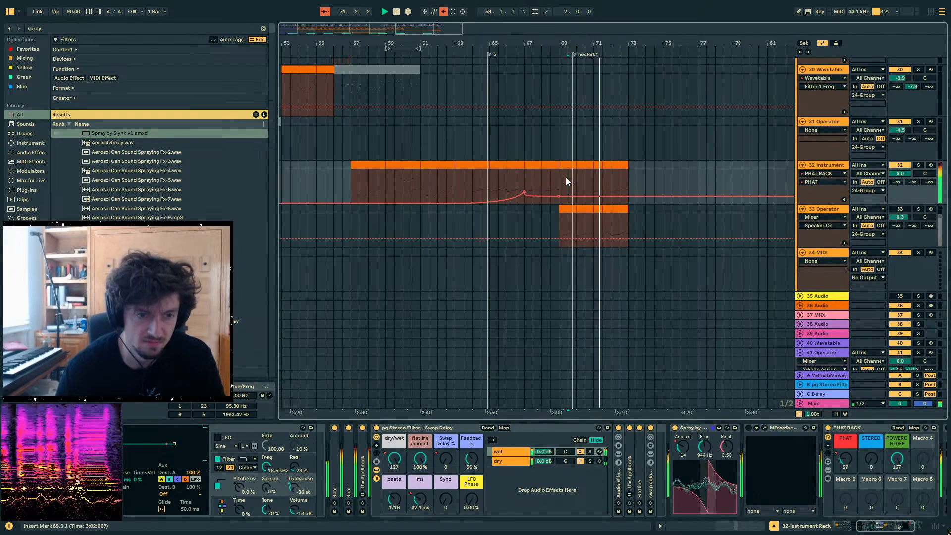
pyautogui.press('space')
pyautogui.press('a')
pyautogui.click(557, 188)
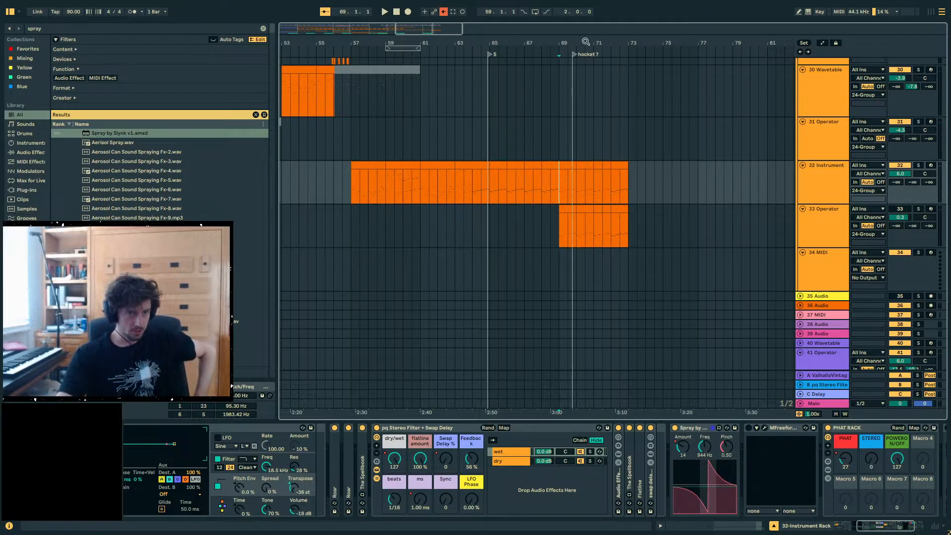
# - Measure the whole arrangement's length by selecting bars 1 to 77 on the 31 Operator track, and clear the selection
pyautogui.moveTo(586, 41); pyautogui.dragTo(587, 10)
pyautogui.moveTo(602, 132); pyautogui.dragTo(40, 151)
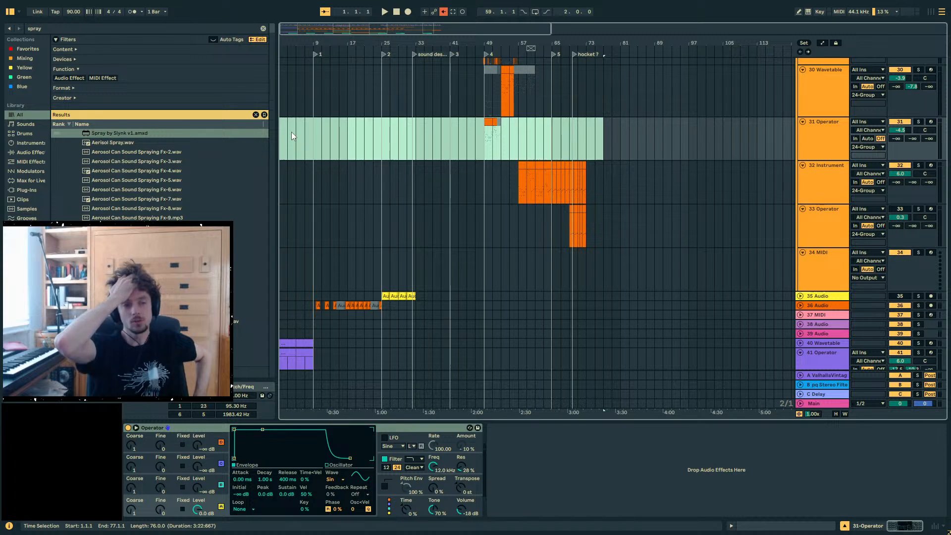
pyautogui.click(330, 143)
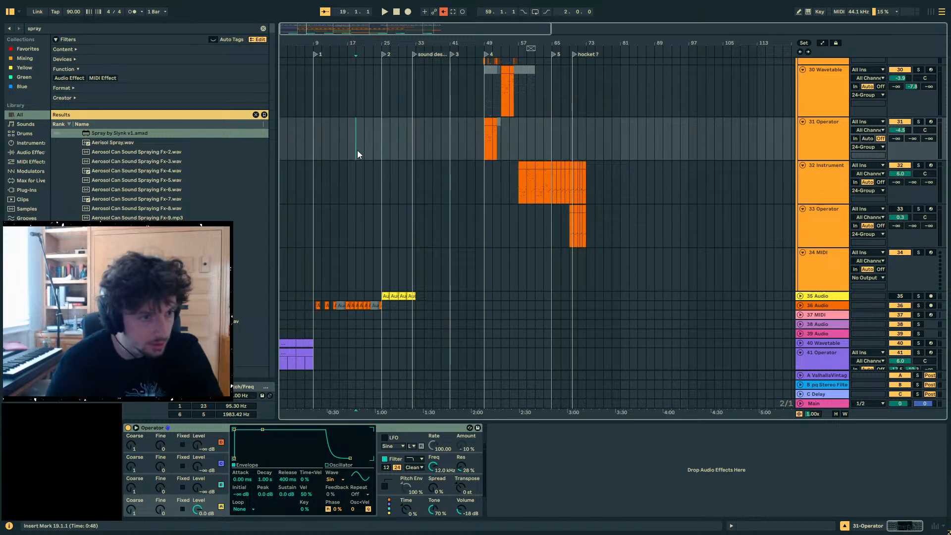